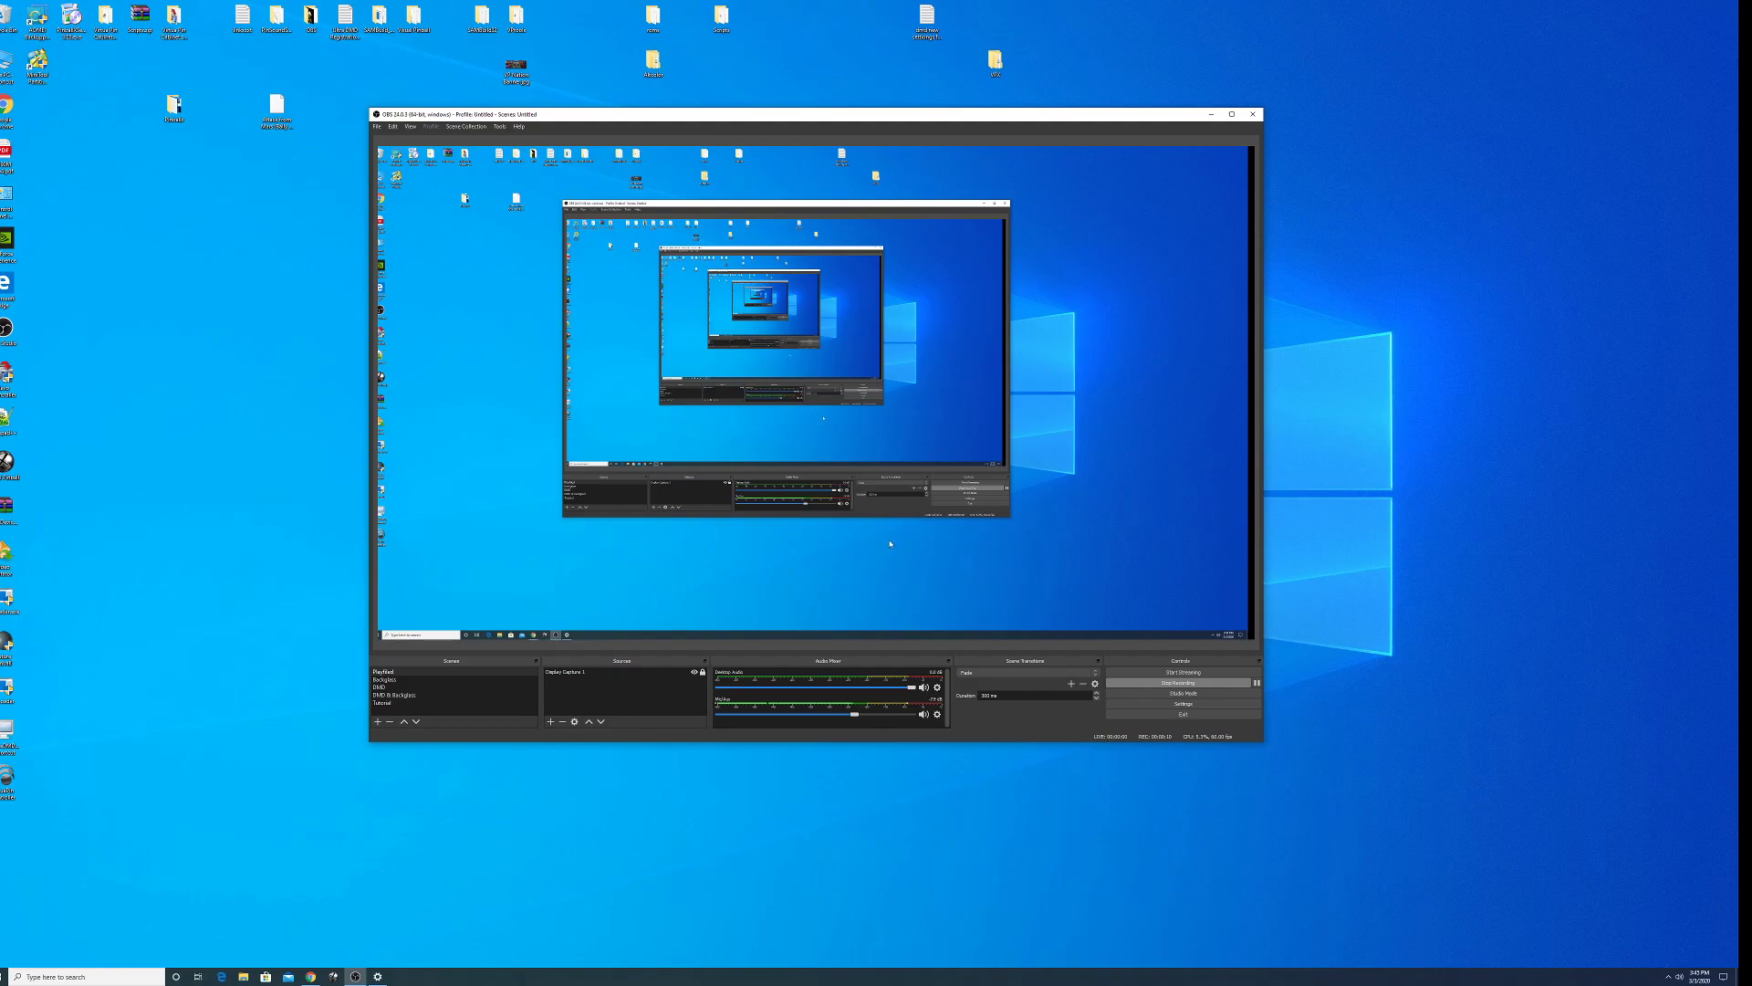
- Align the Display Capture source with the OBS preview and lock it
click(703, 594)
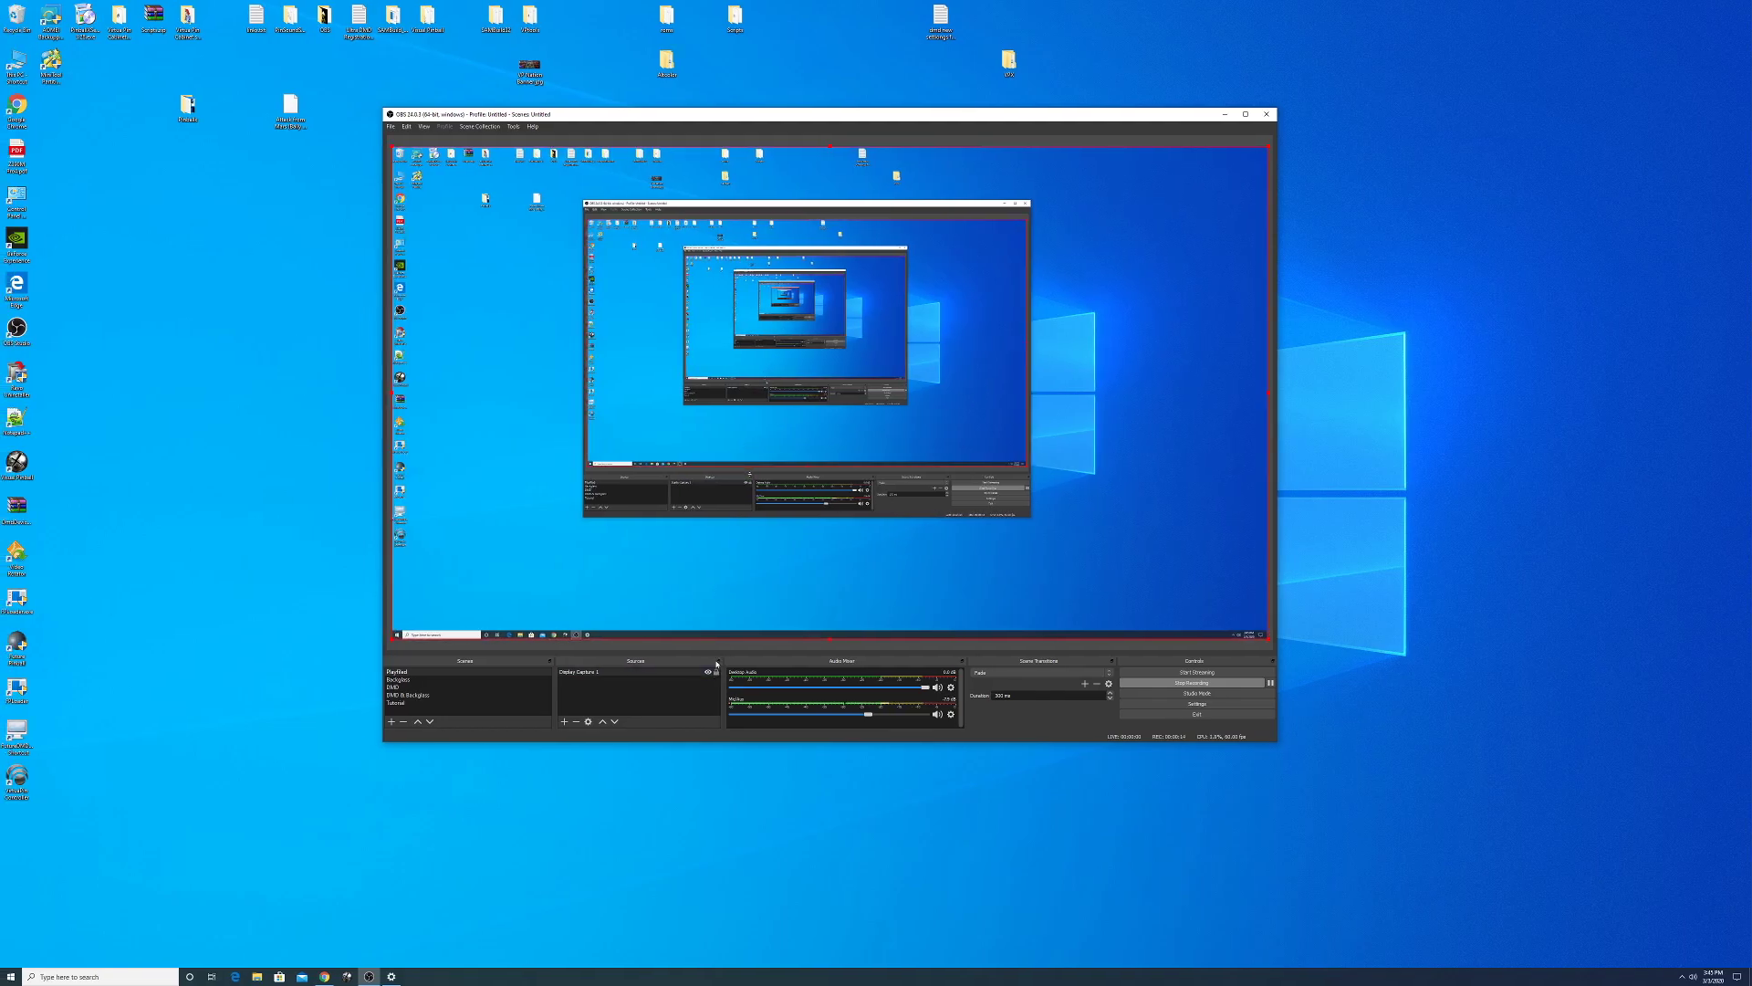
click(716, 672)
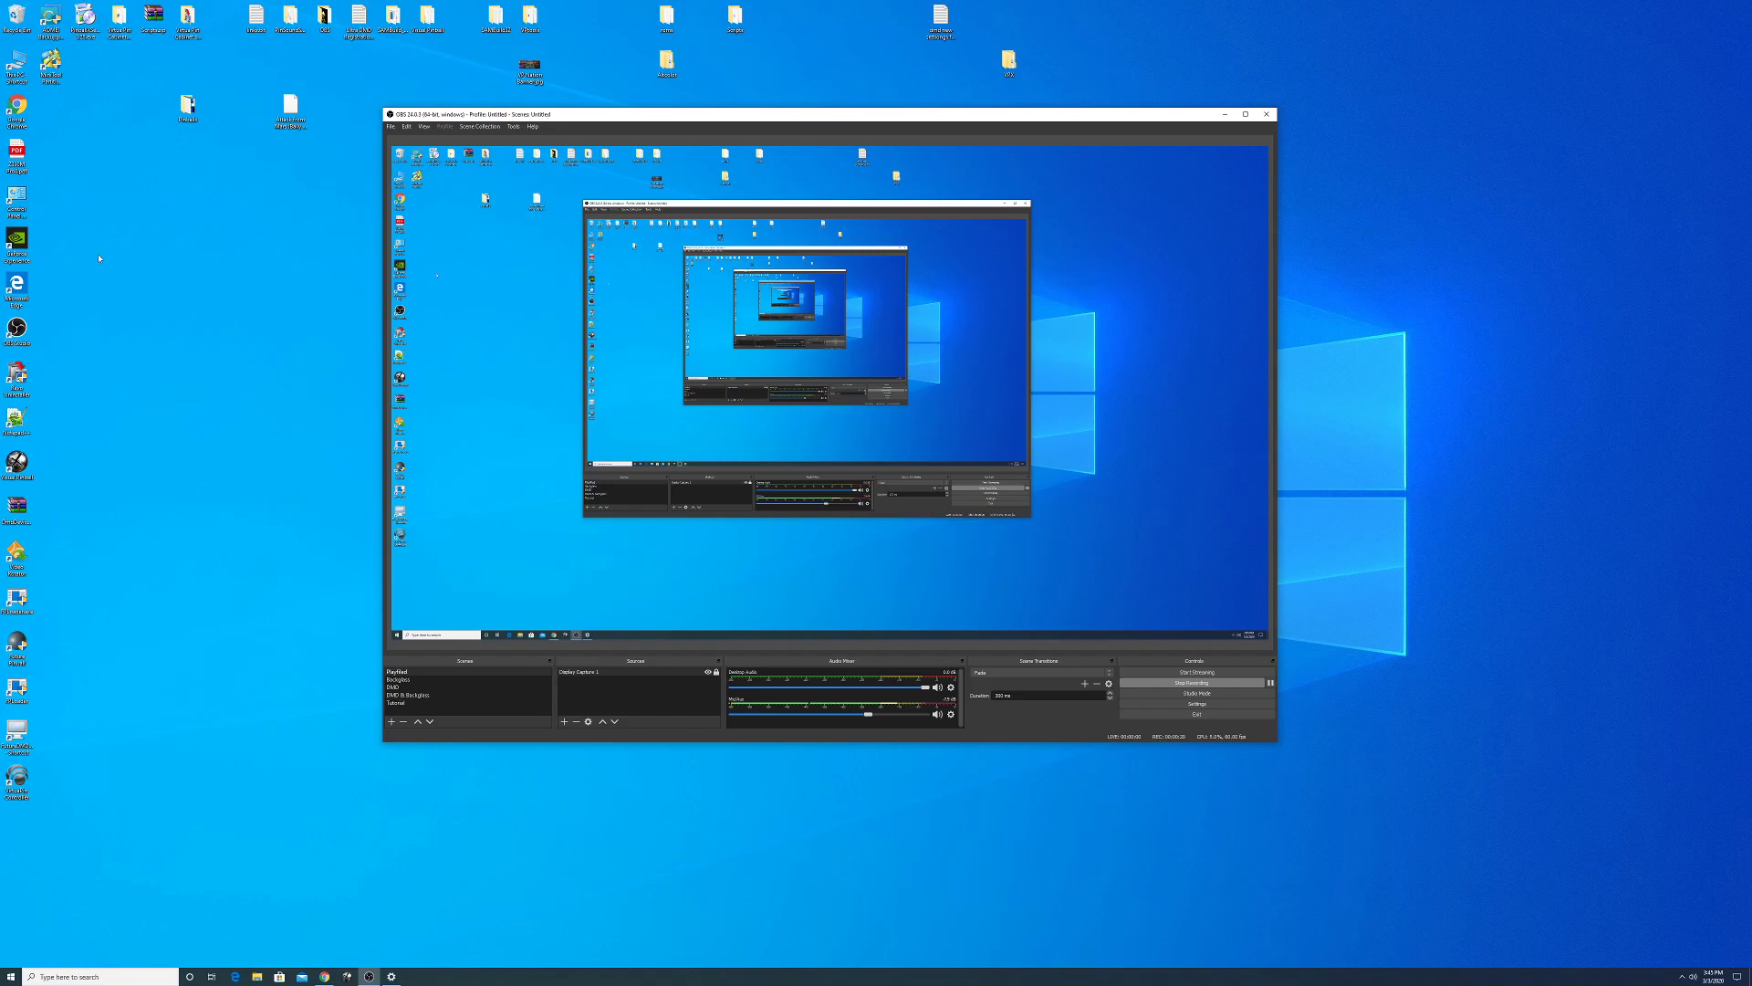
- Open the PinballX folder from the desktop and minimize the OBS window
double_click(187, 114)
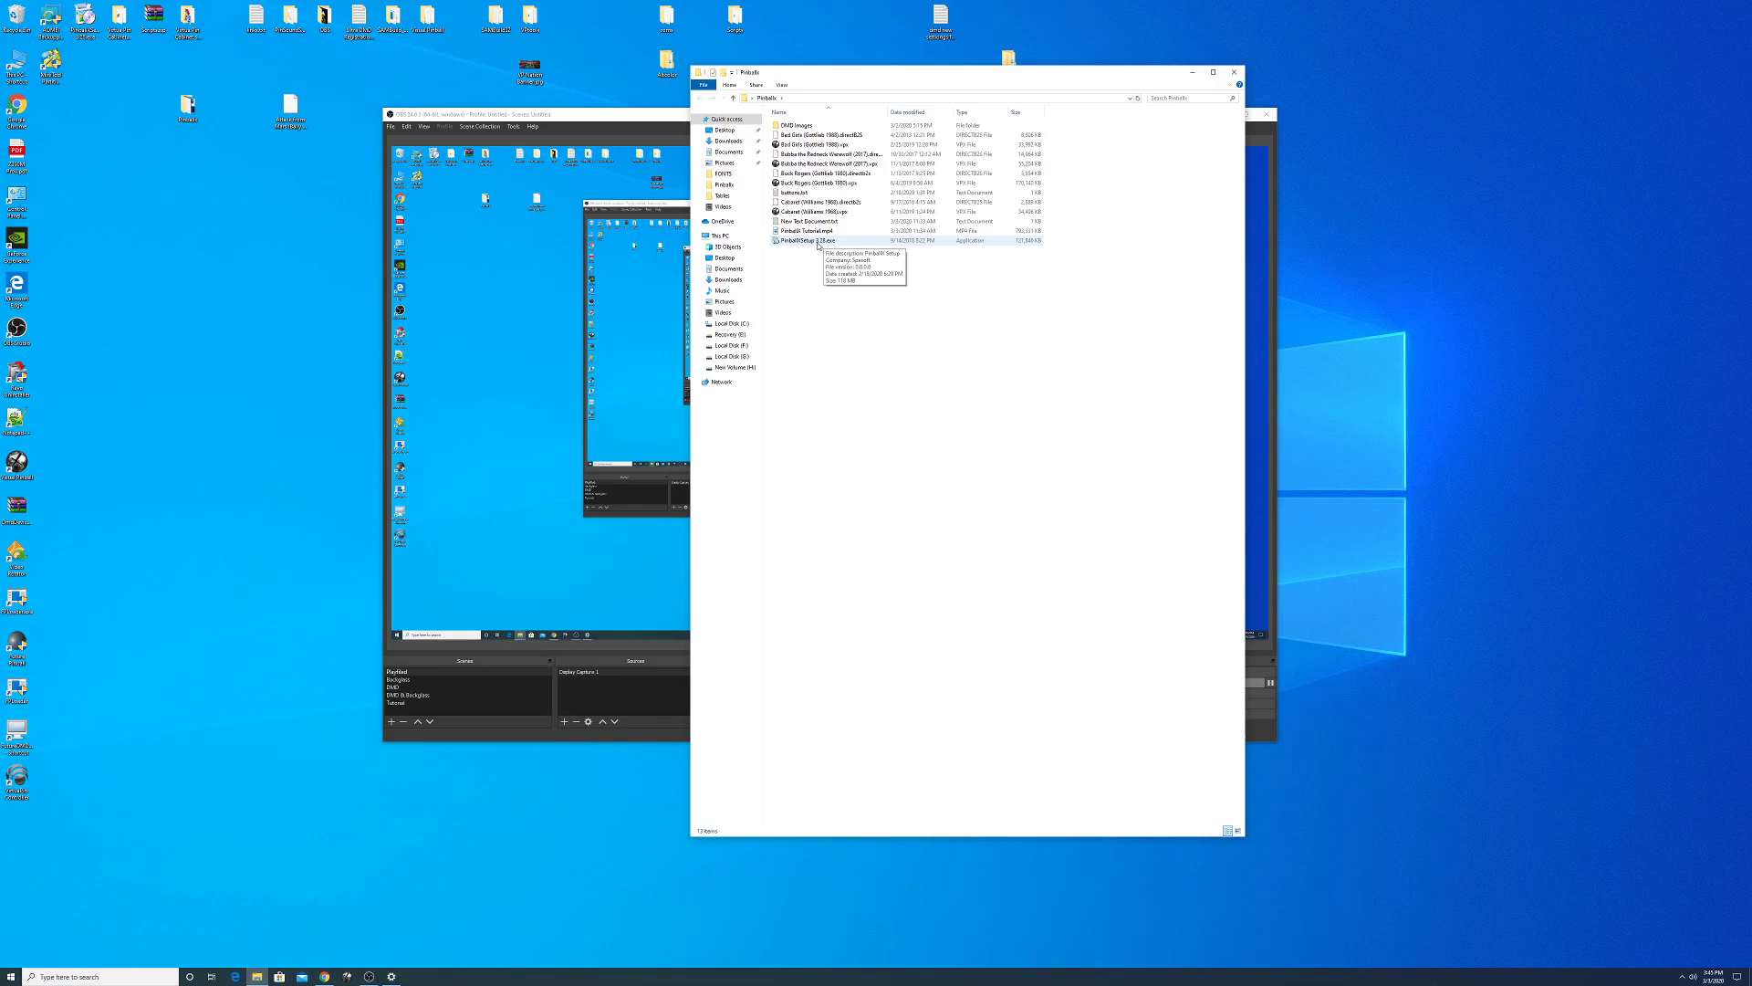
click(630, 114)
click(1223, 116)
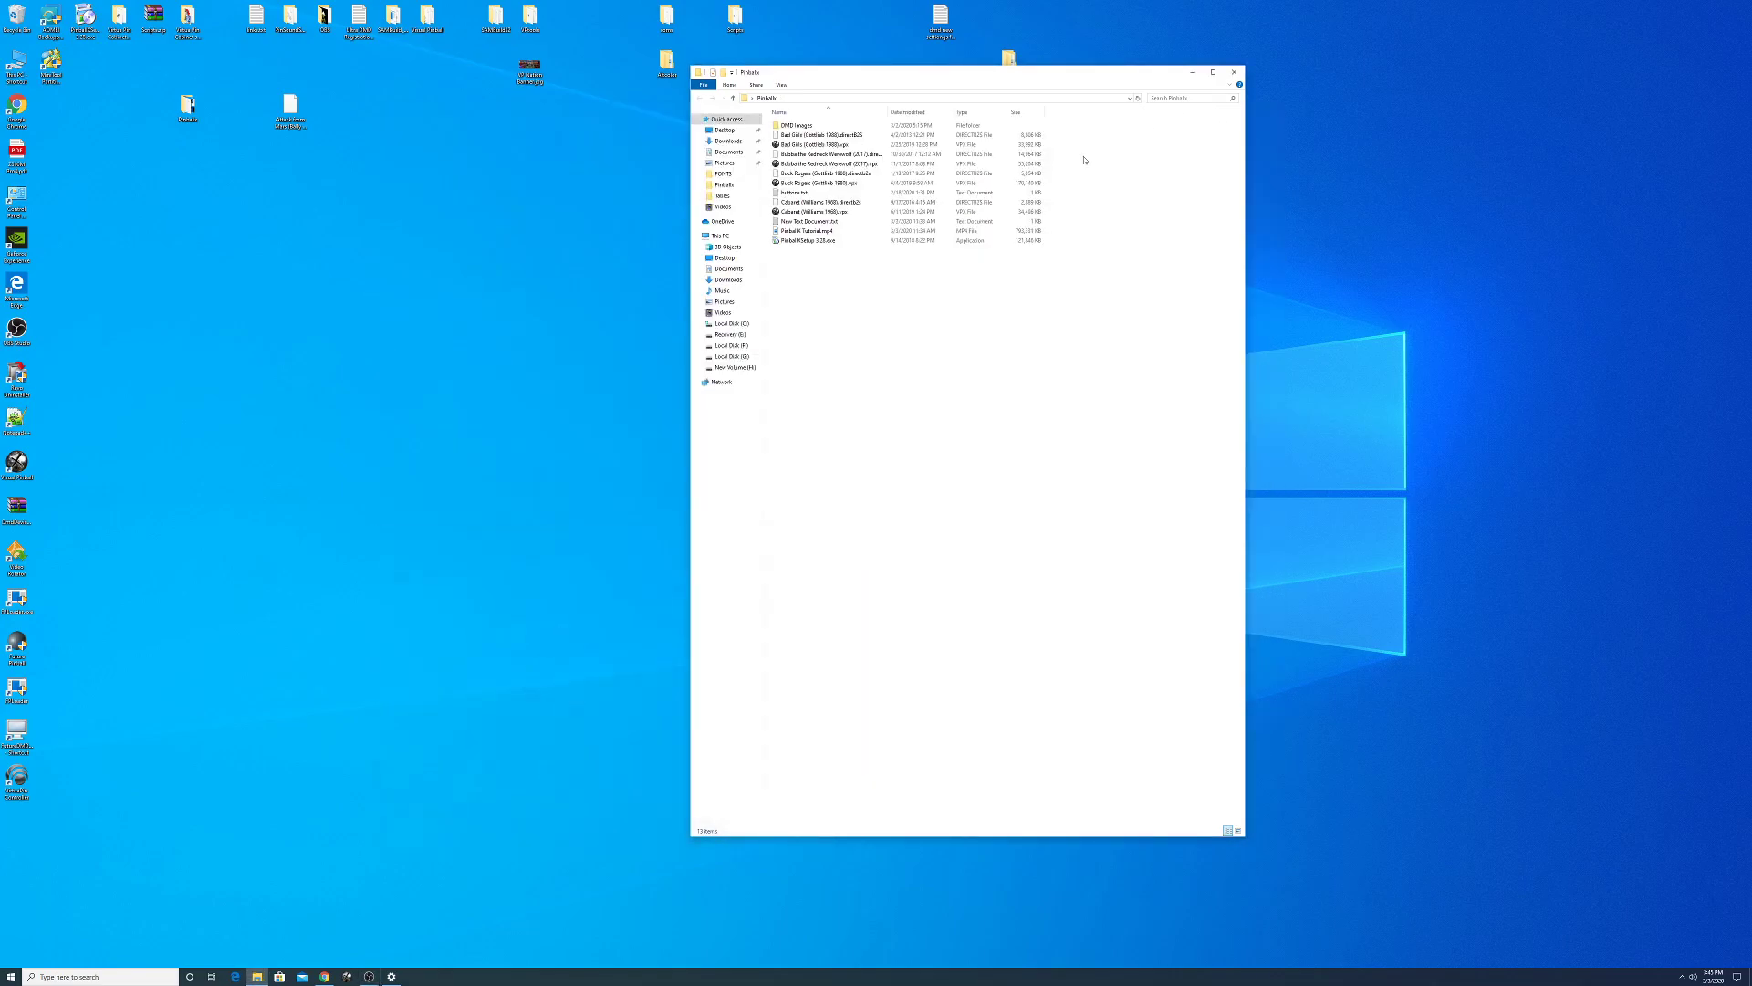
- Launch the PinballX installer in English, accept the license agreement and proceed to the additional tasks
double_click(857, 242)
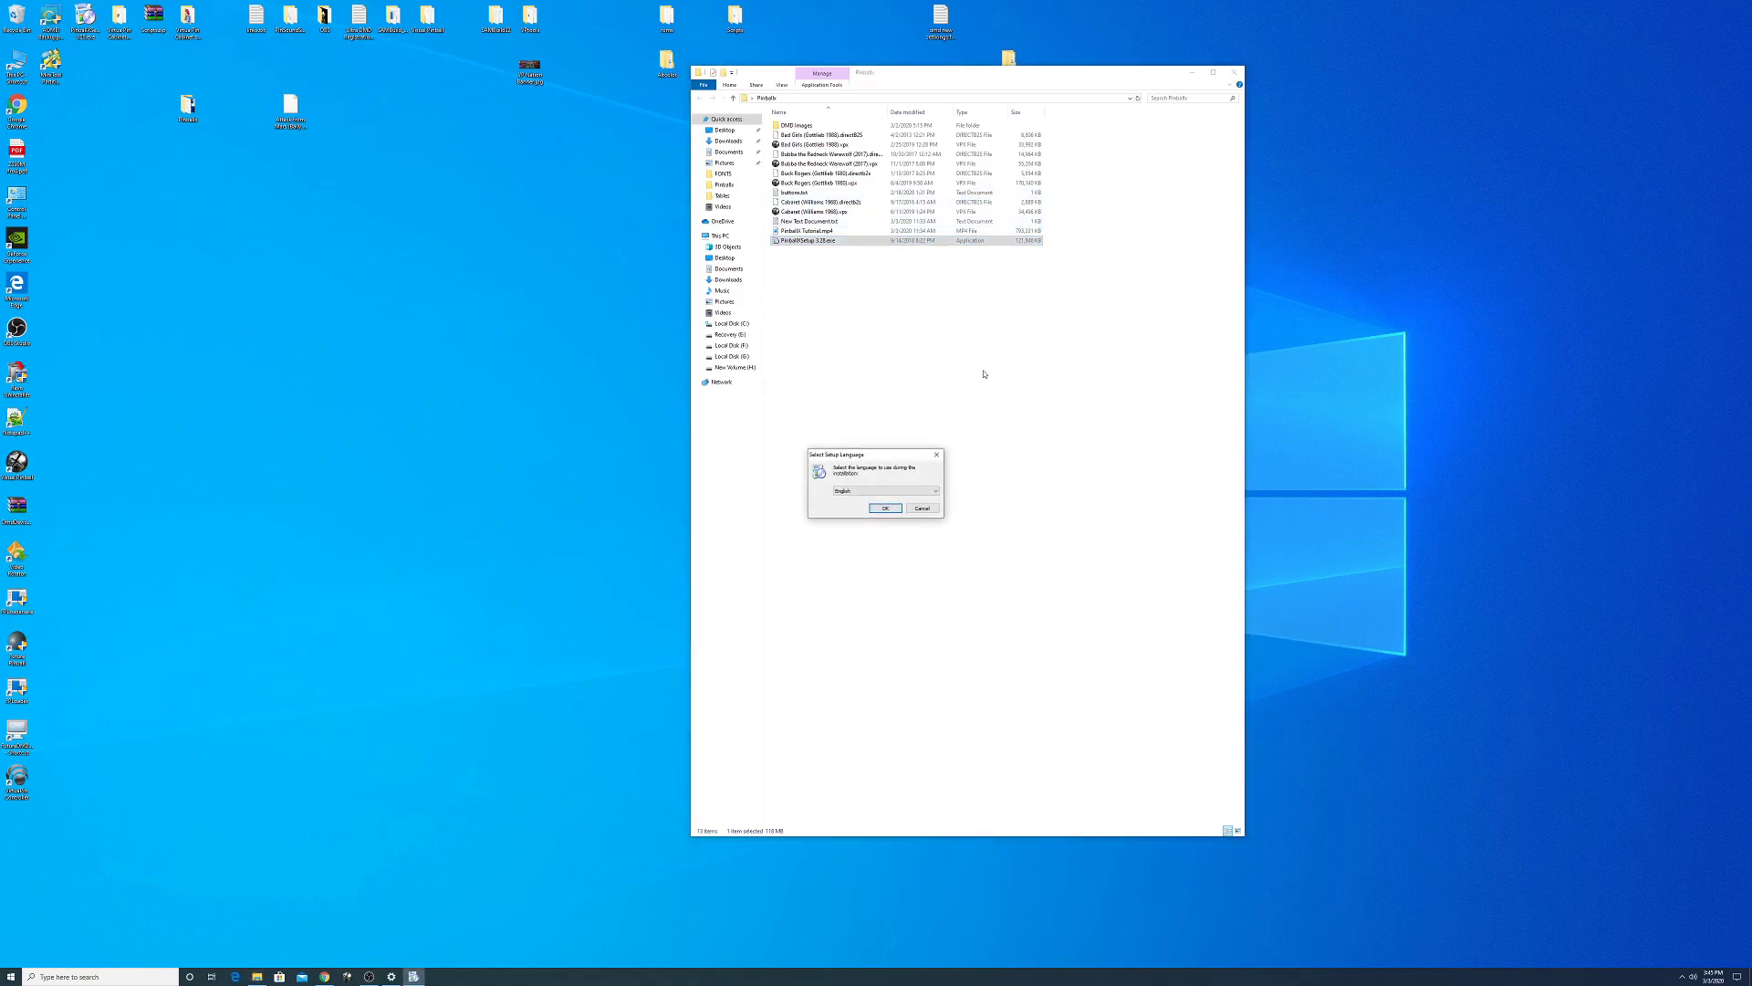
click(886, 509)
click(926, 560)
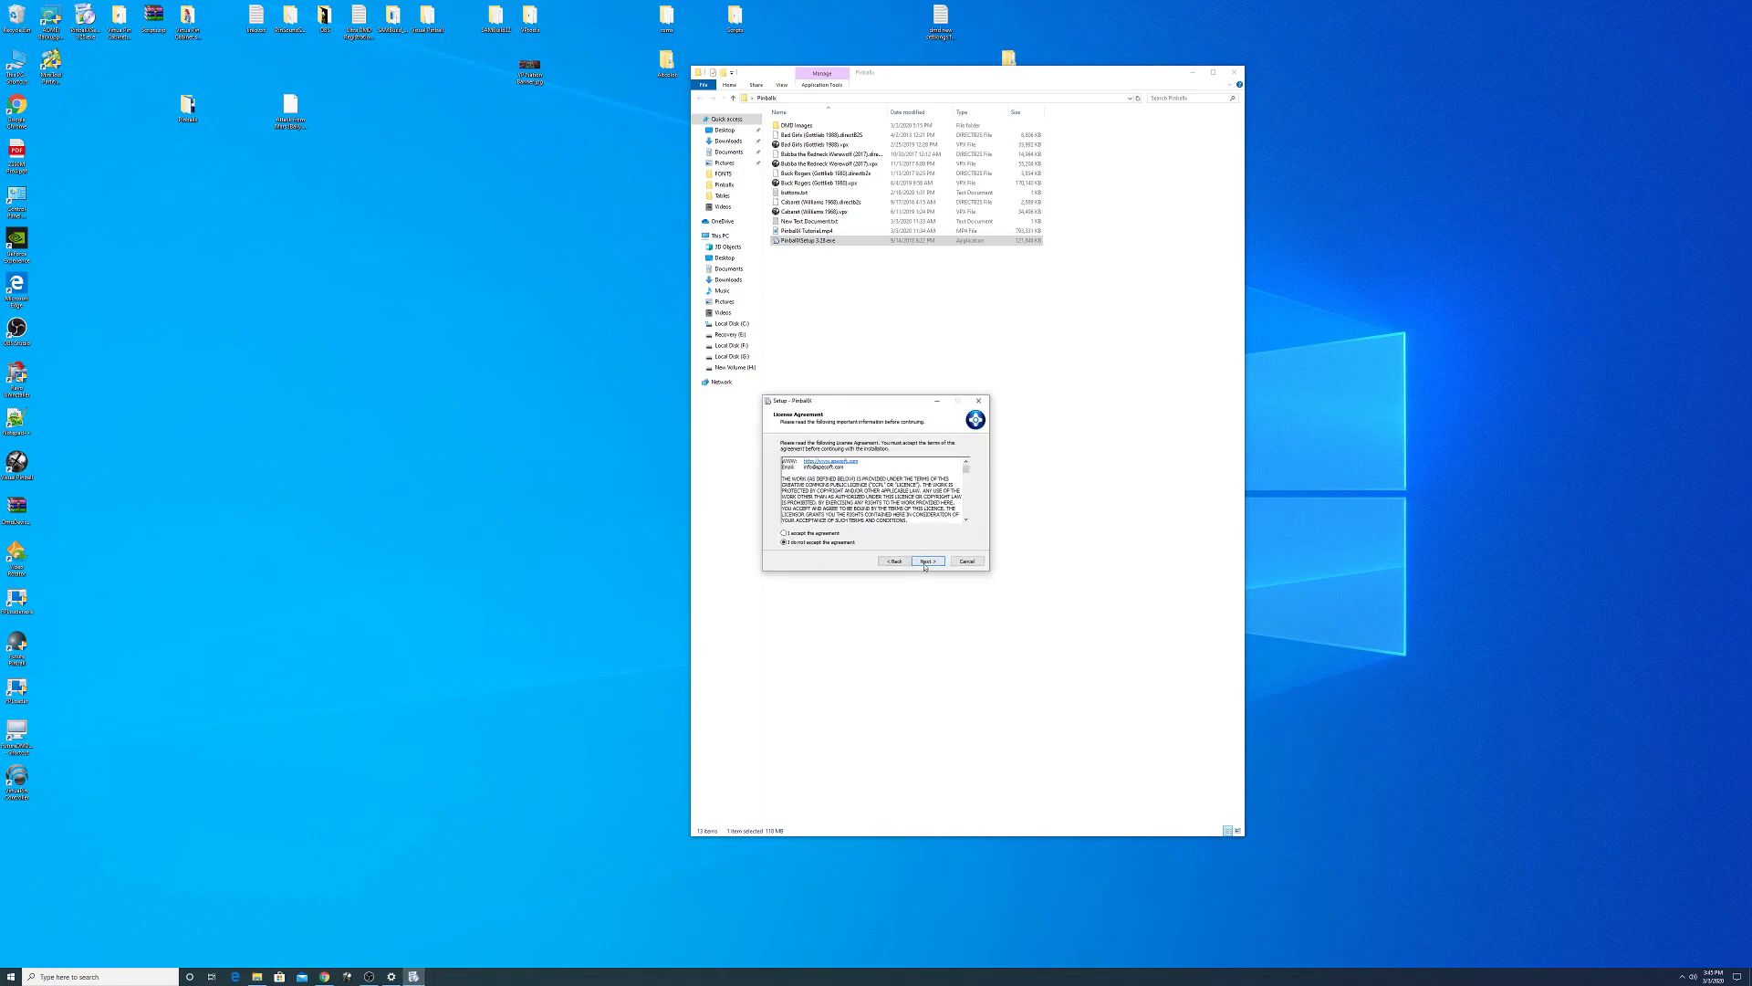
click(807, 533)
click(937, 562)
click(937, 563)
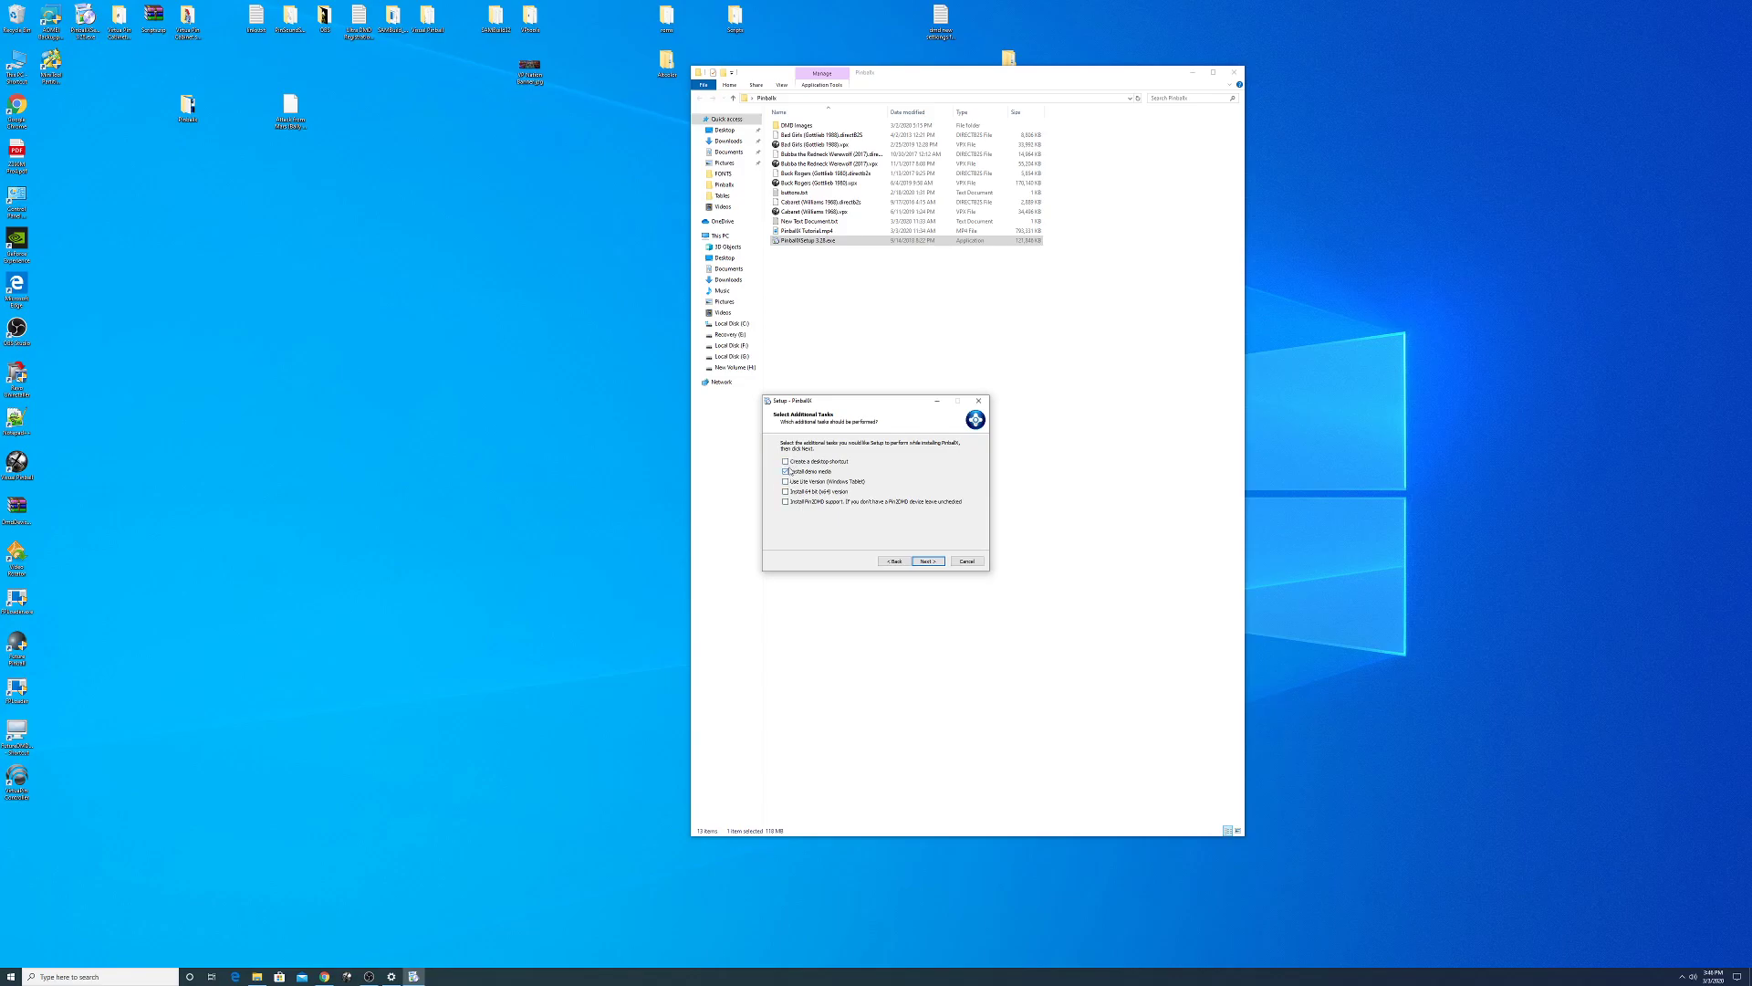
- Install PinballX with a desktop shortcut, finish by launching its setup wizard, and close the folder window
click(795, 463)
click(929, 561)
click(930, 561)
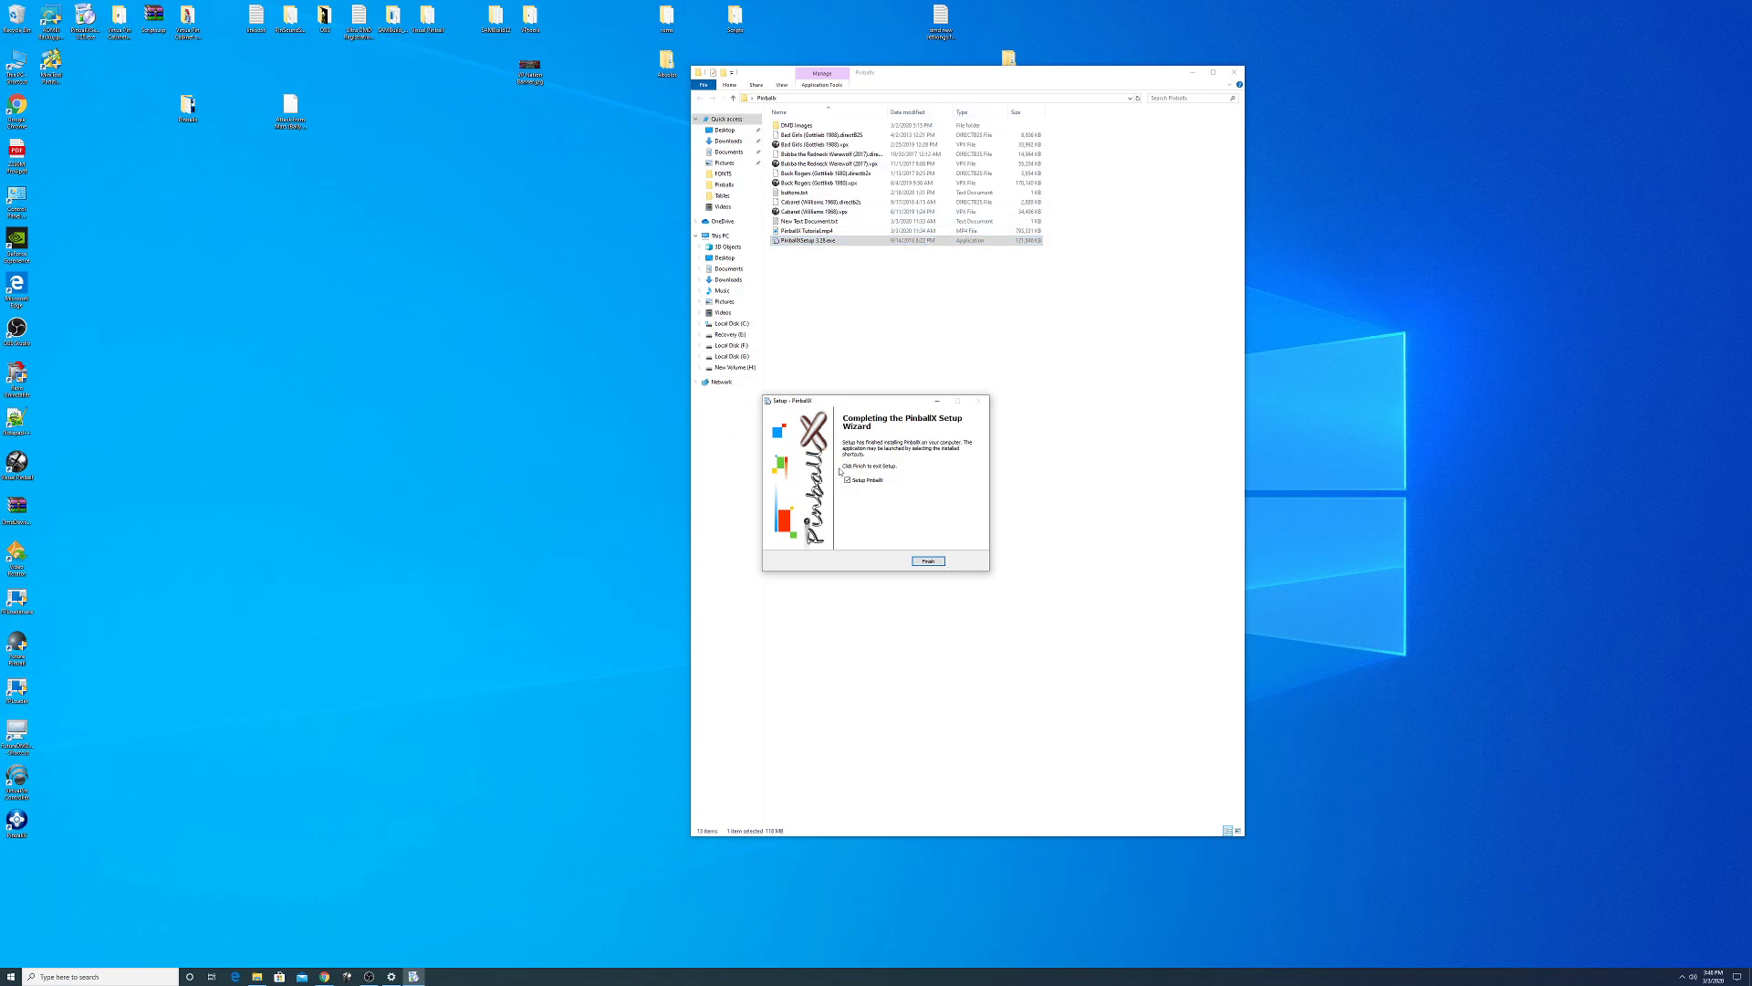
click(929, 559)
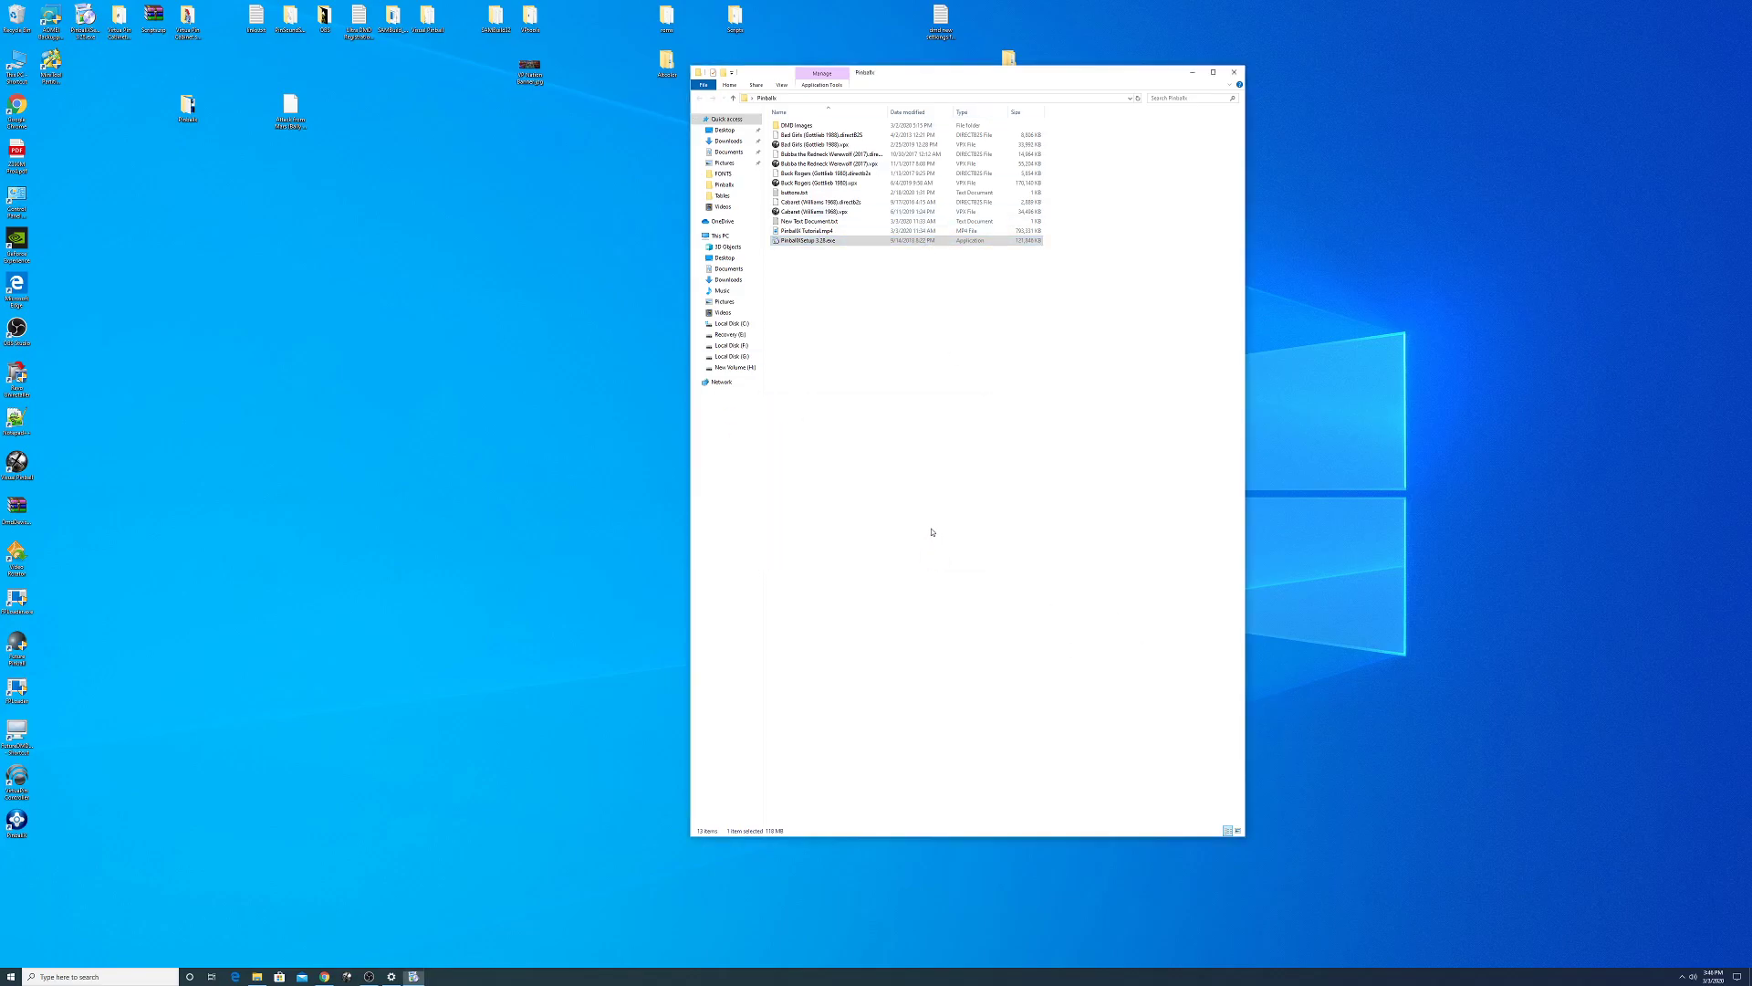
click(1231, 72)
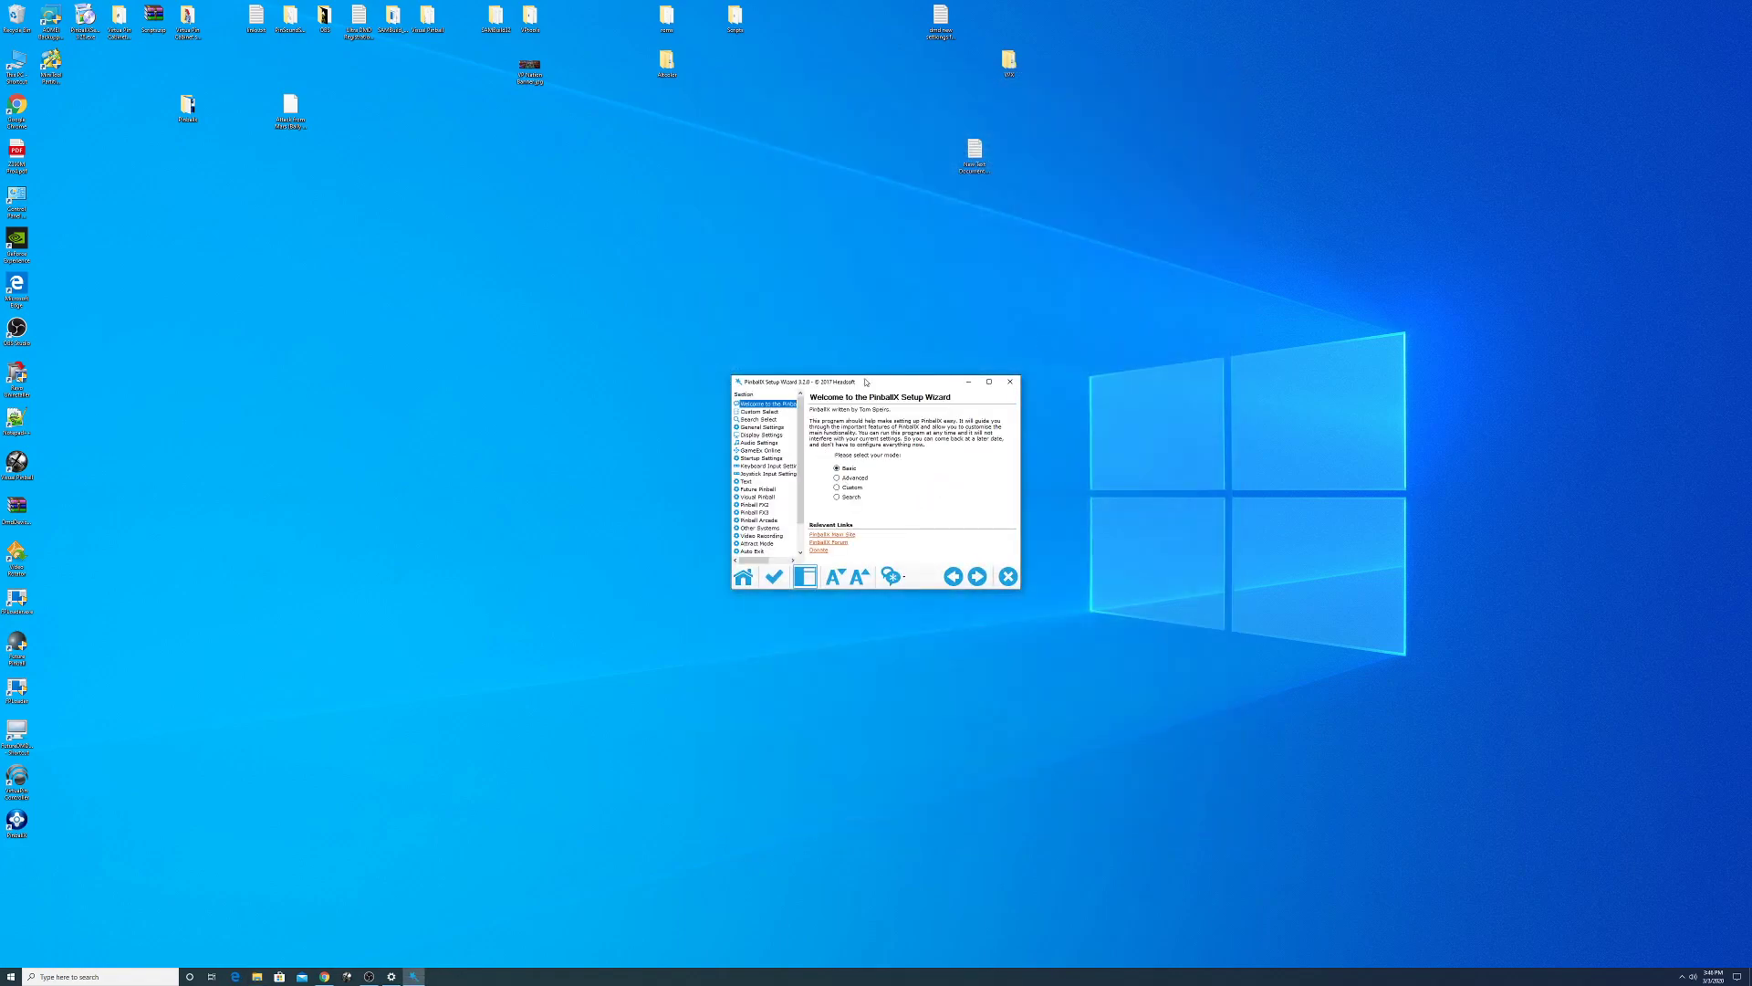
- Enlarge the PinballX Setup Wizard window on all sides so the section list and settings pages have more room
drag(866, 375, 866, 262)
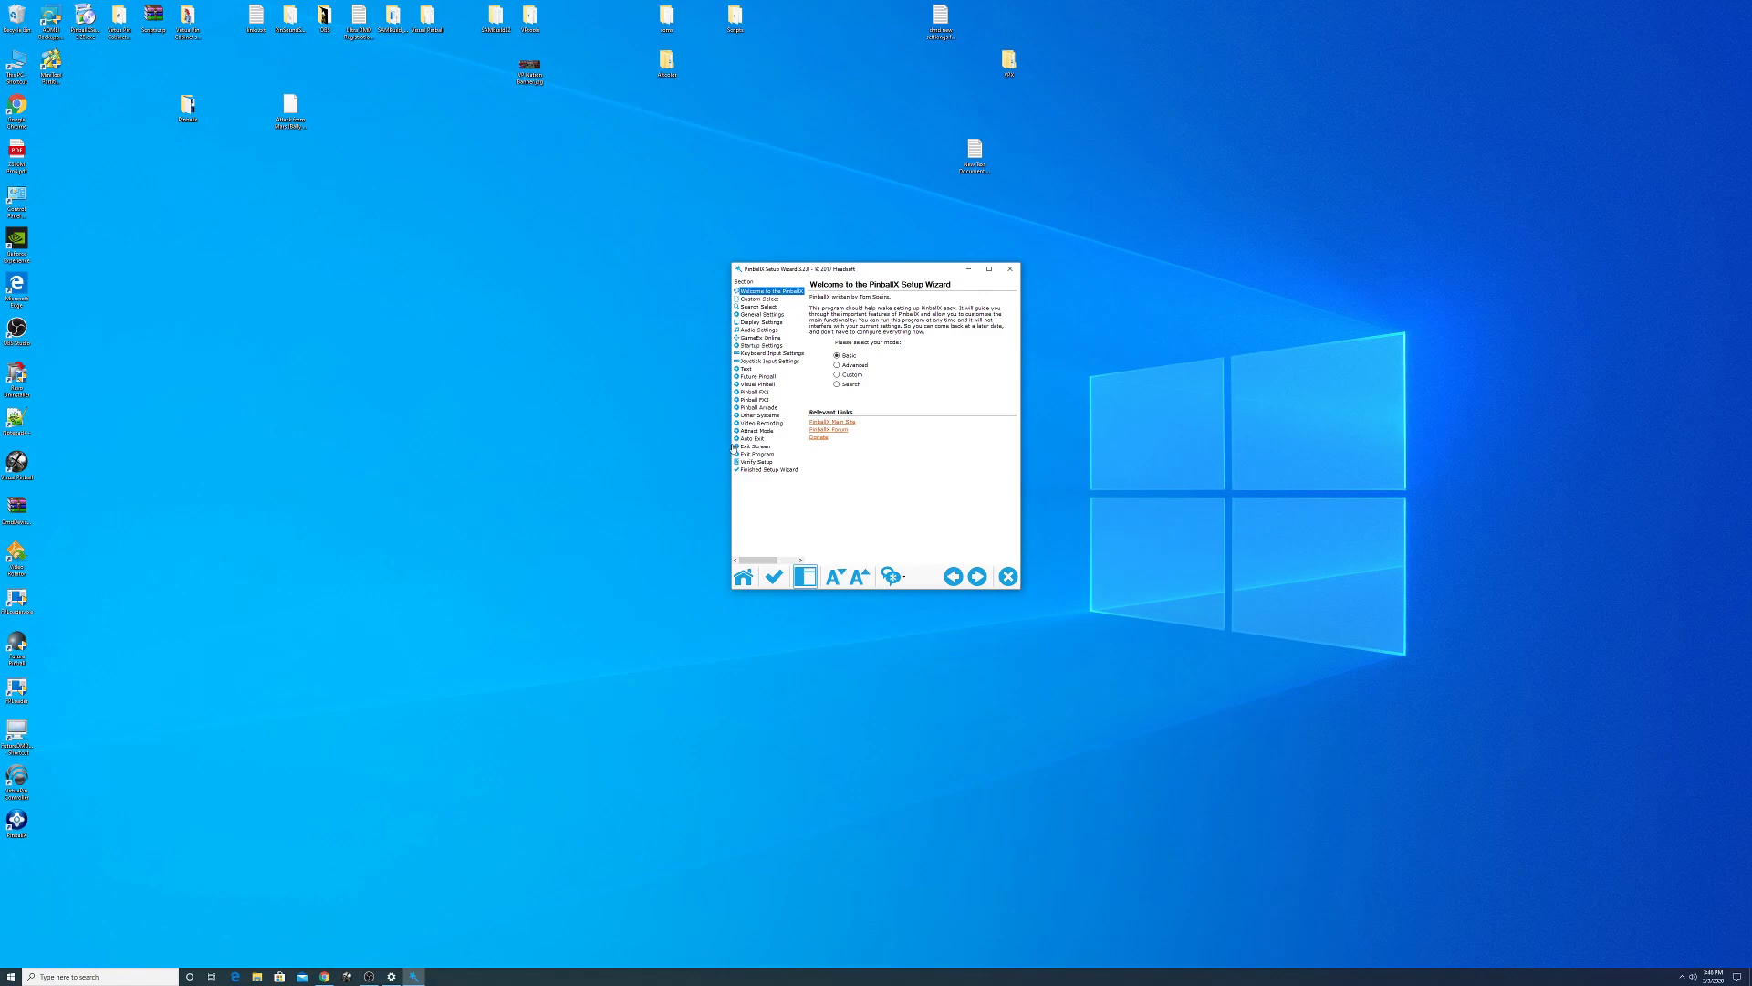
drag(729, 438, 493, 438)
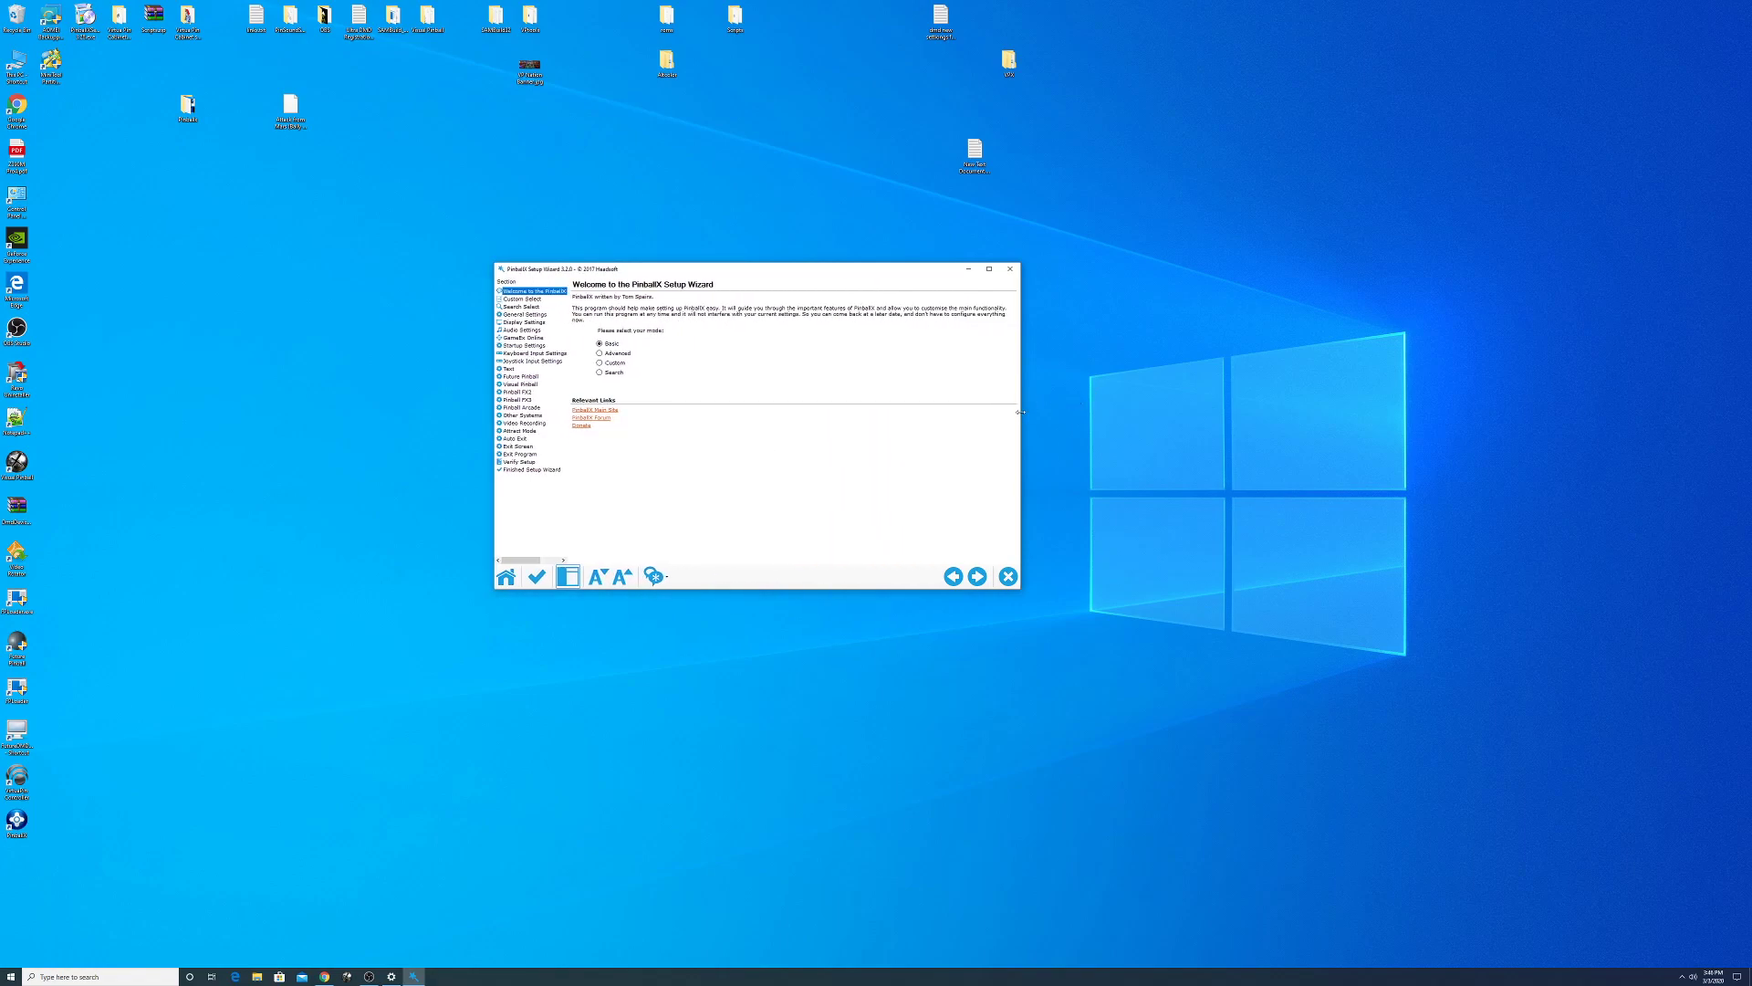
drag(1020, 412, 1234, 412)
drag(816, 592, 821, 700)
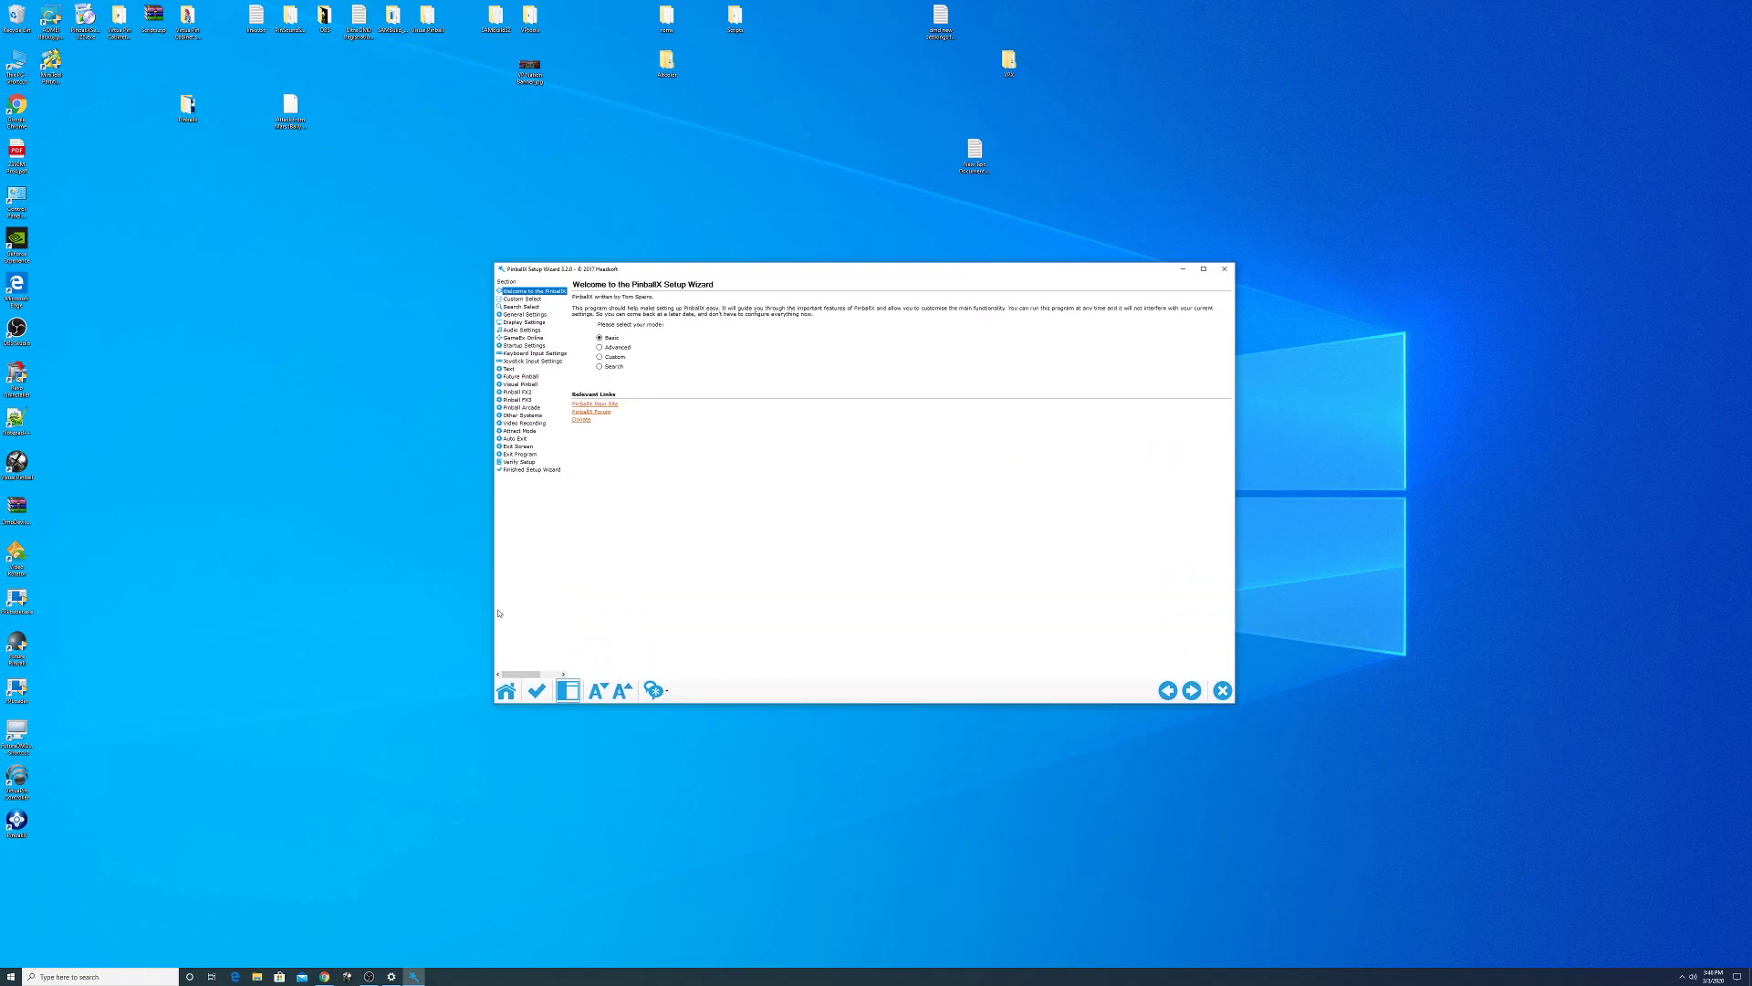
mouse_move(531, 674)
mouse_down()
mouse_move(553, 675)
mouse_move(523, 675)
mouse_up()
drag(495, 553, 383, 542)
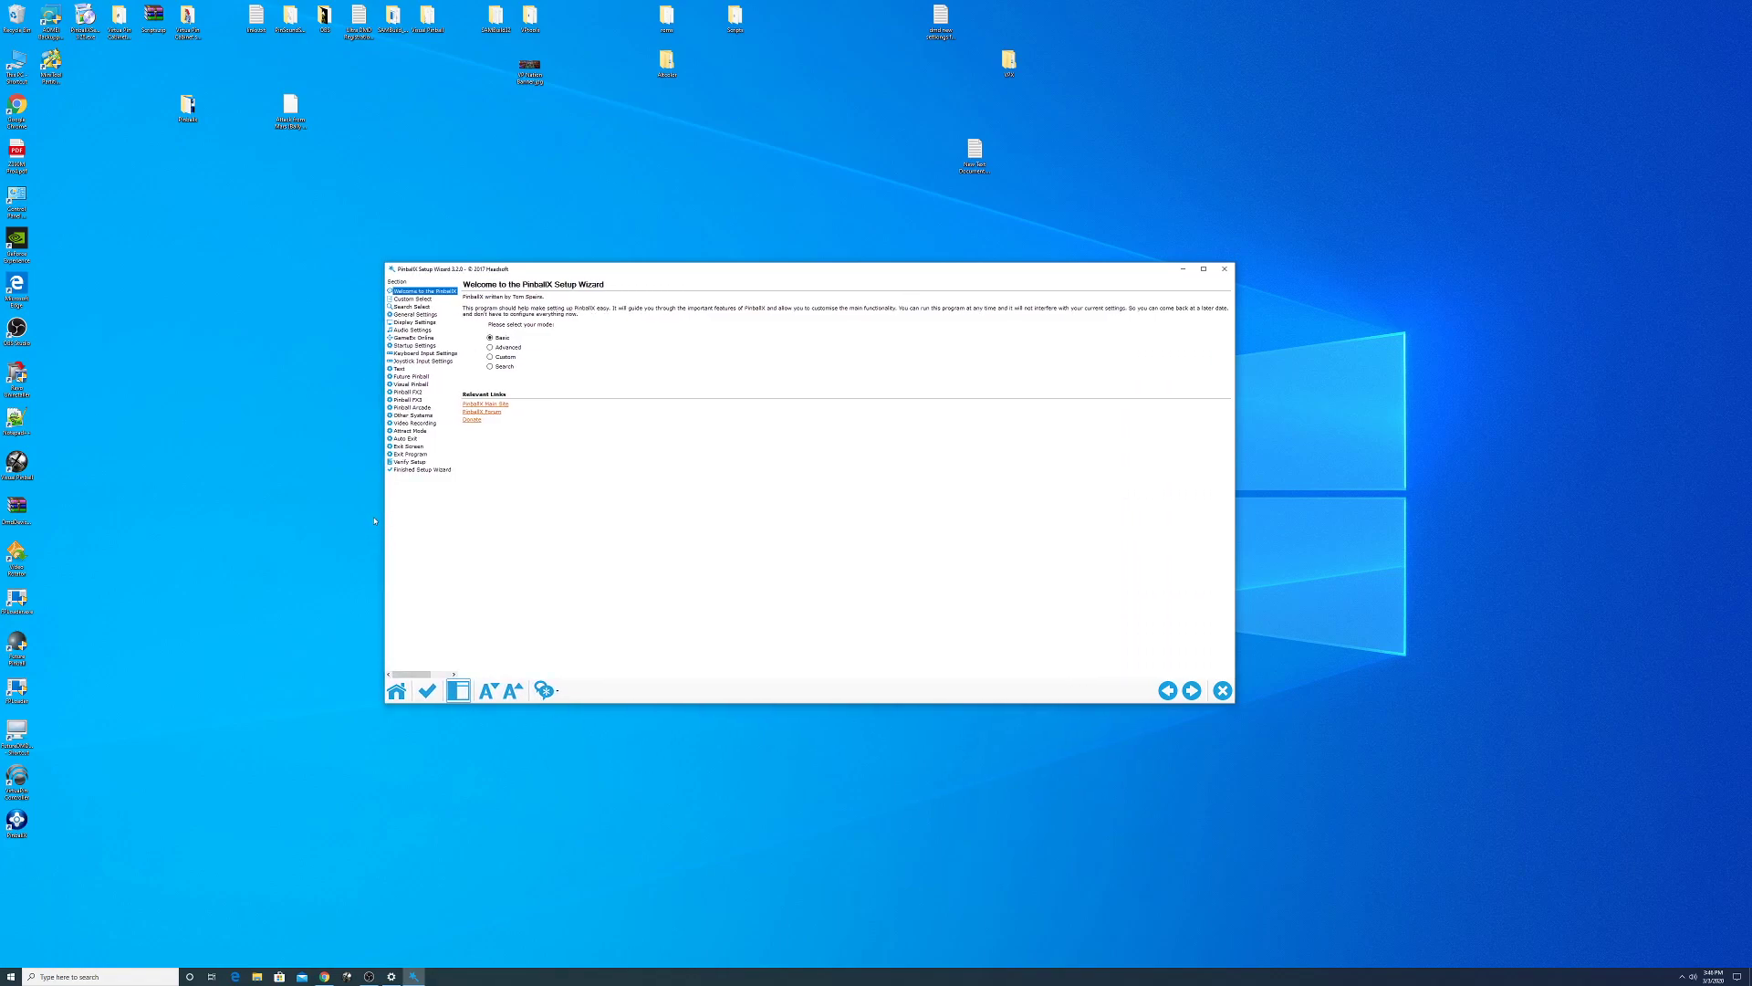
drag(884, 263, 884, 205)
- Set the Windows display scaling for text and apps to 150% (Recommended) and minimize the Settings window
right_click(257, 292)
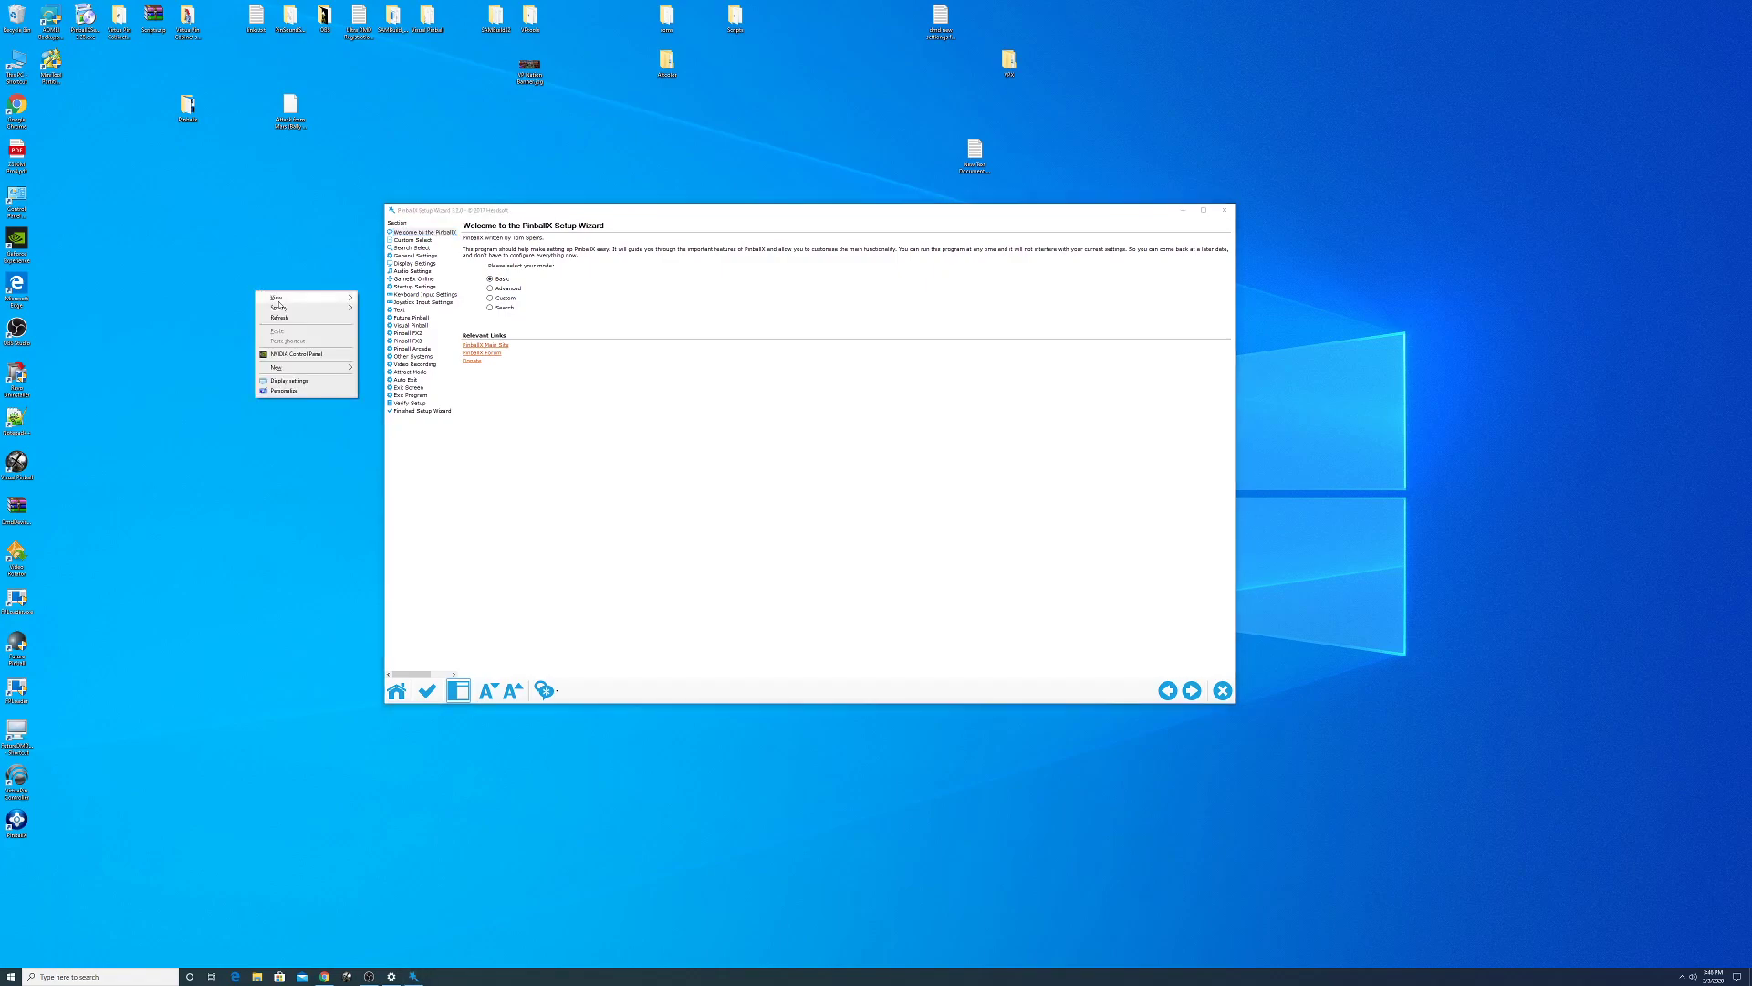
click(282, 380)
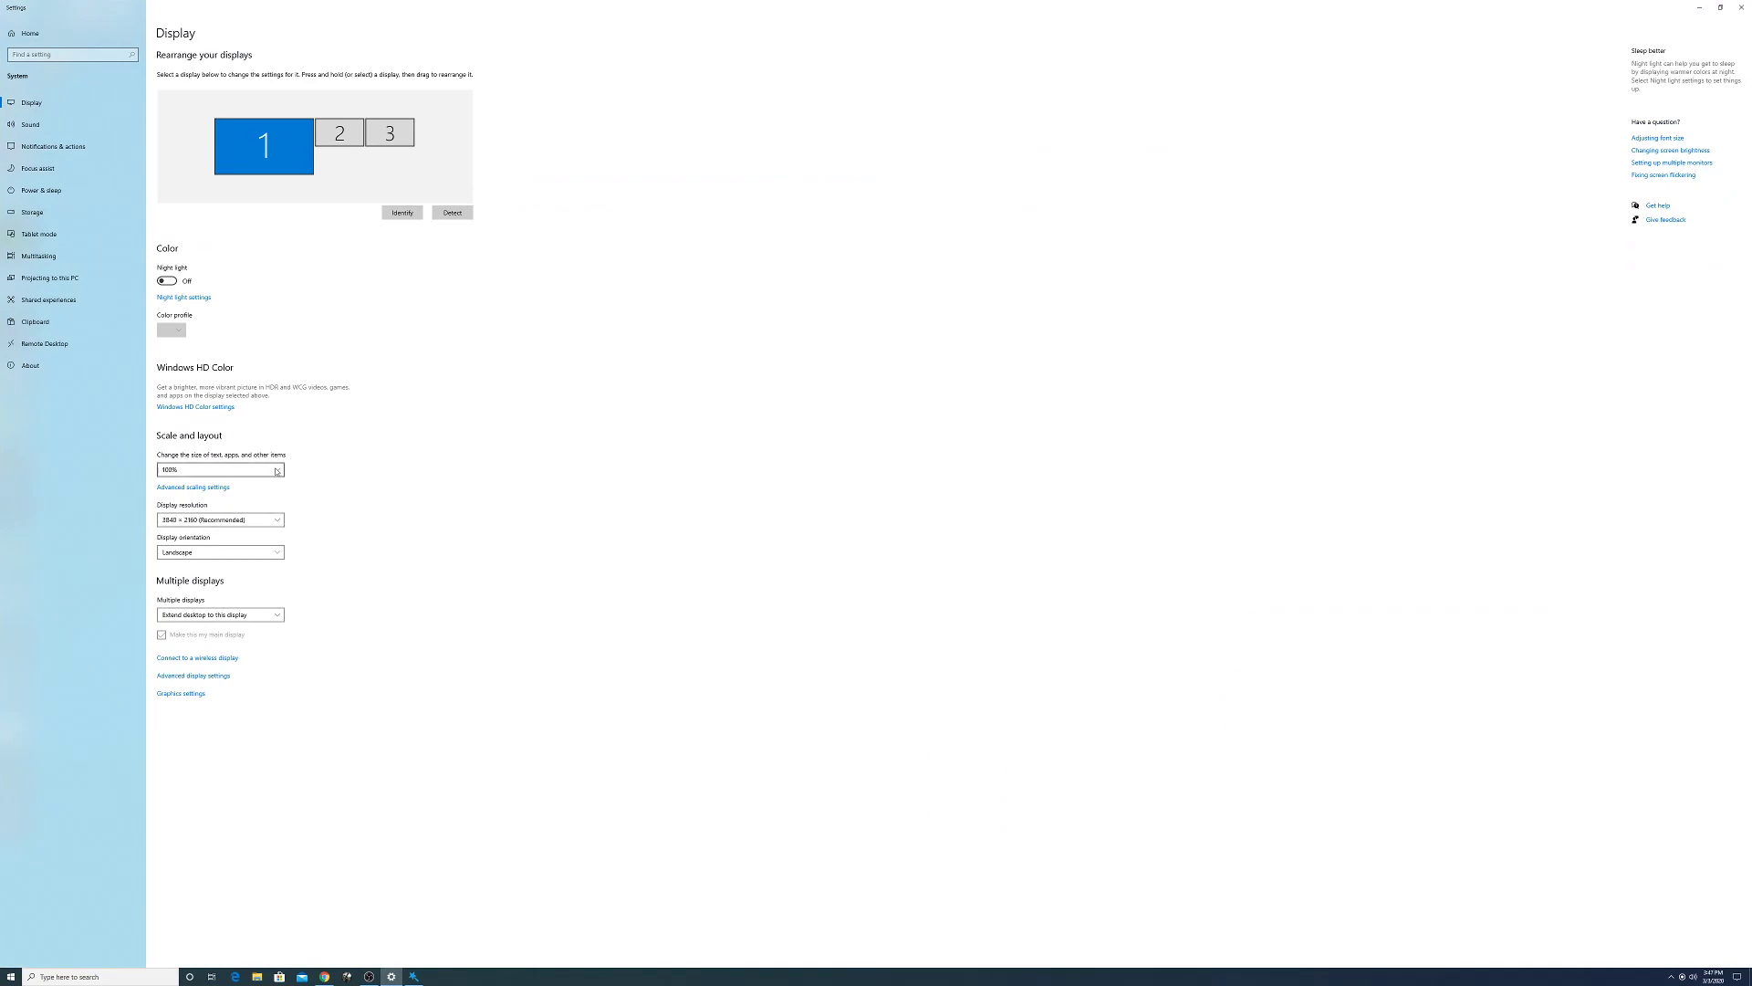
click(279, 465)
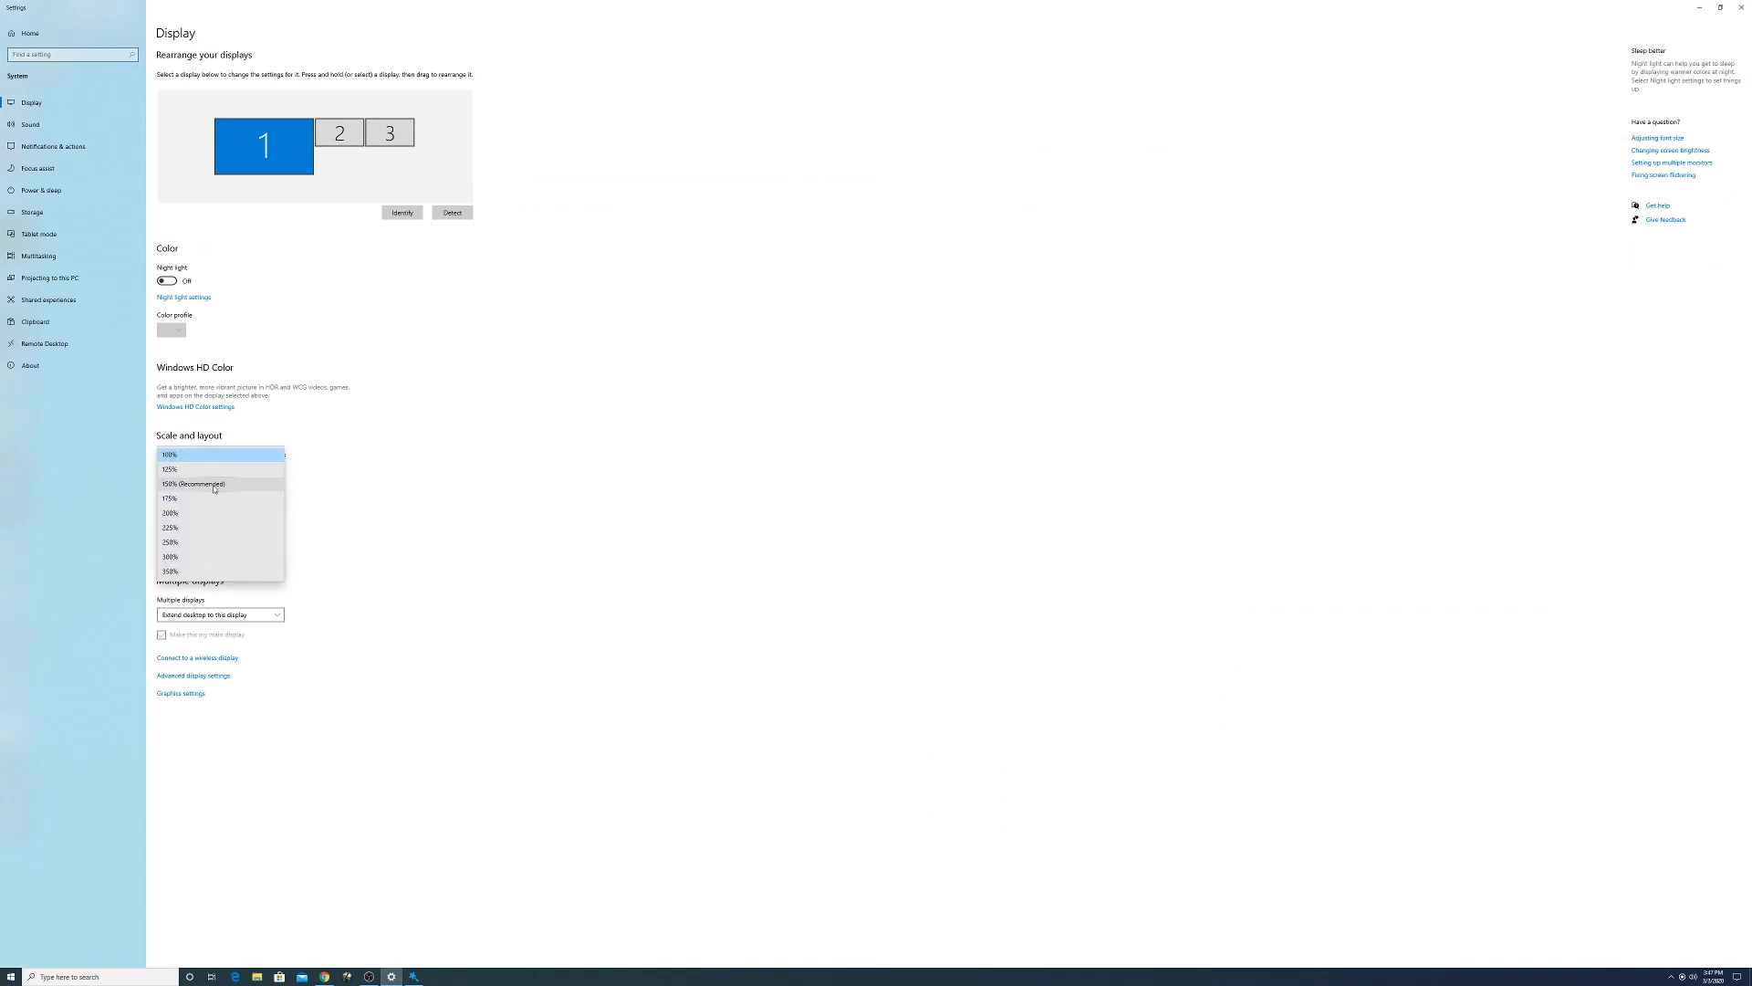
click(214, 485)
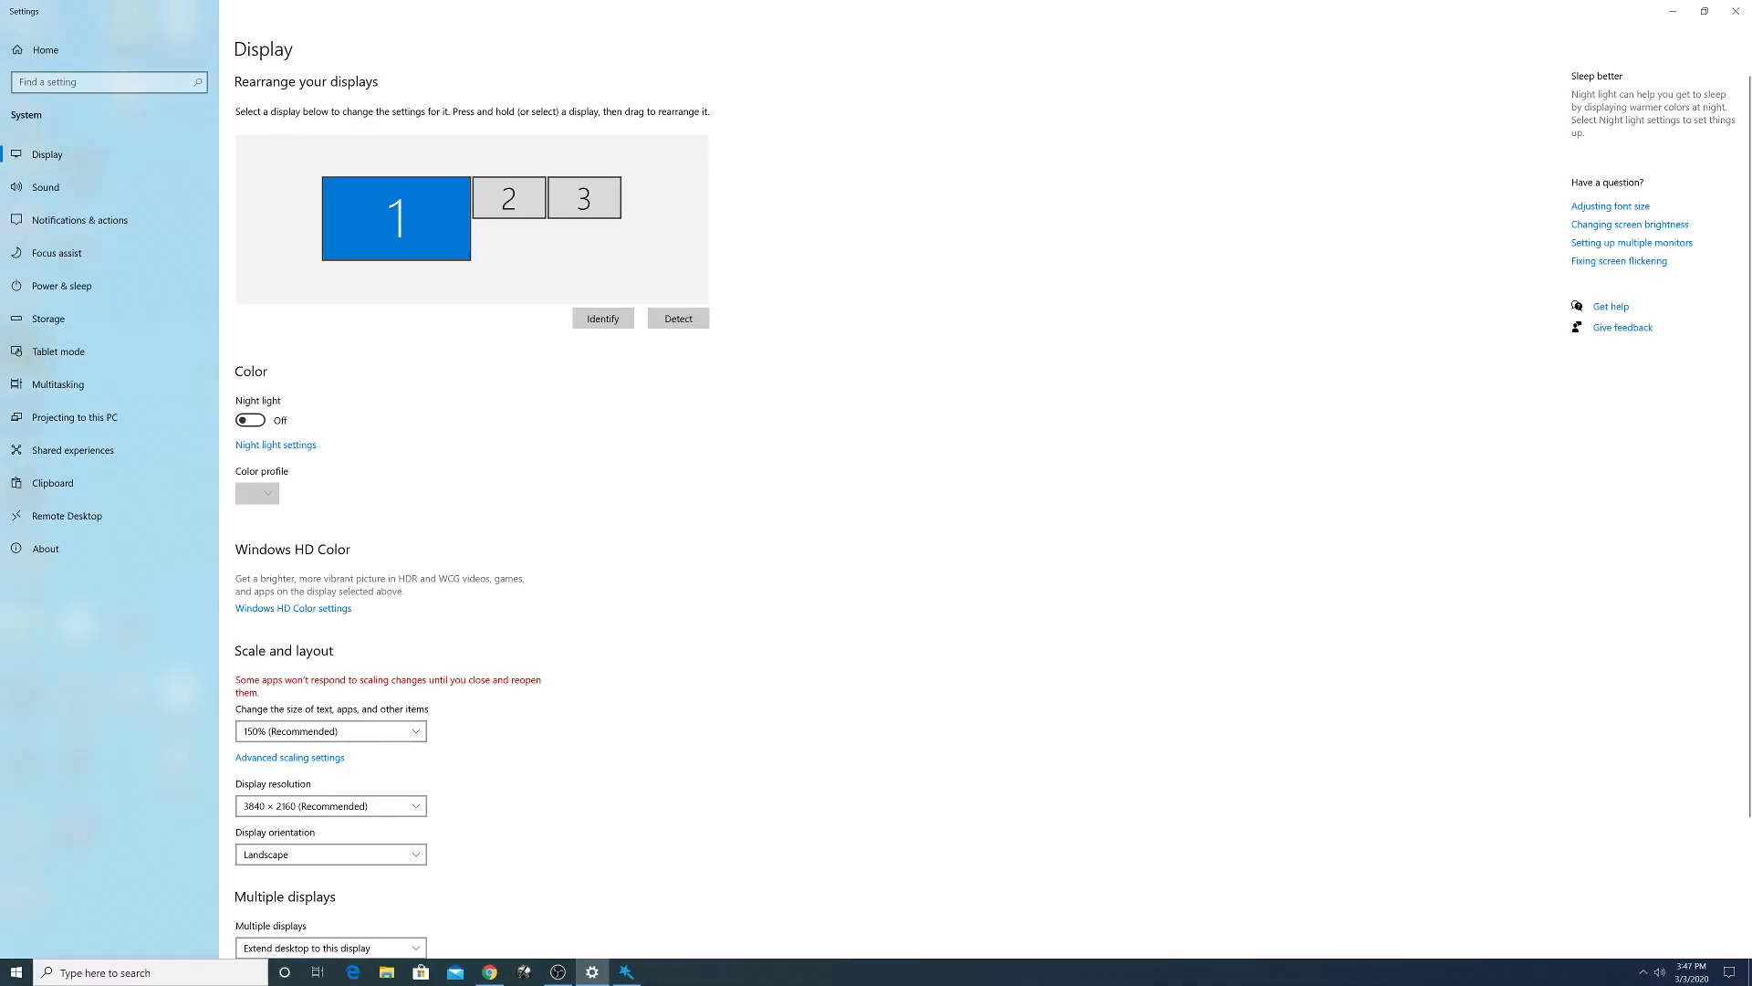
click(1673, 11)
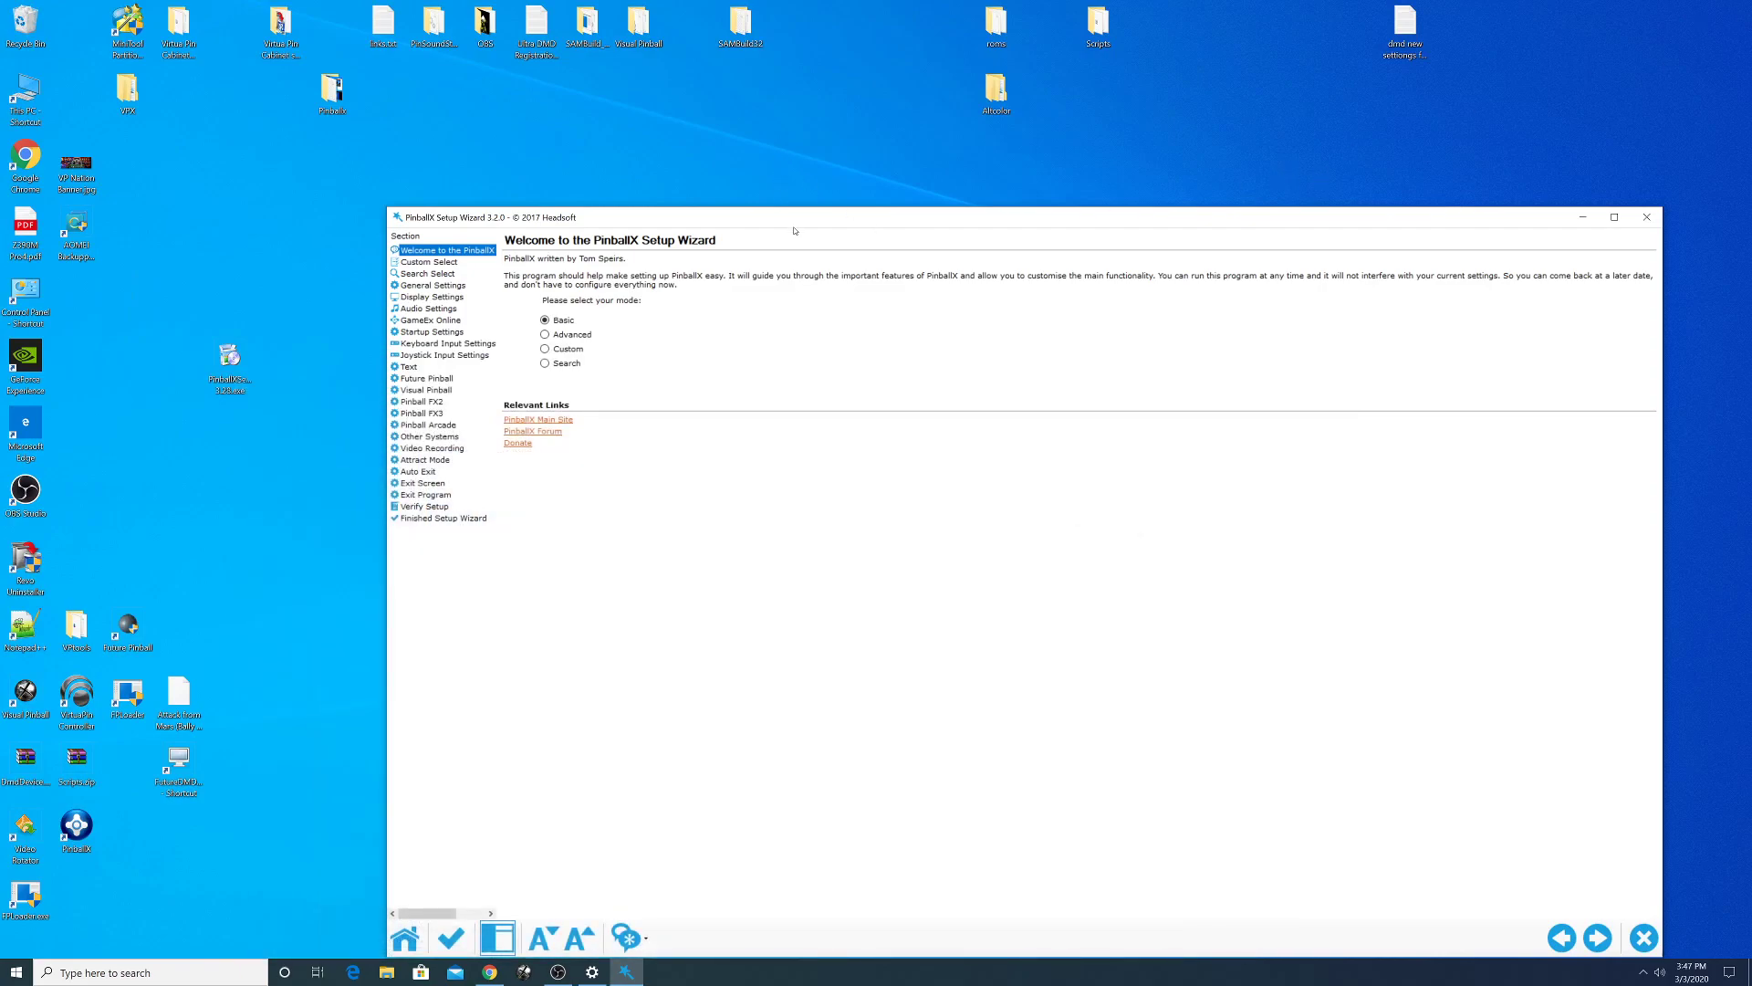
- Switch the PinballX setup wizard to Advanced mode
drag(793, 217, 650, 140)
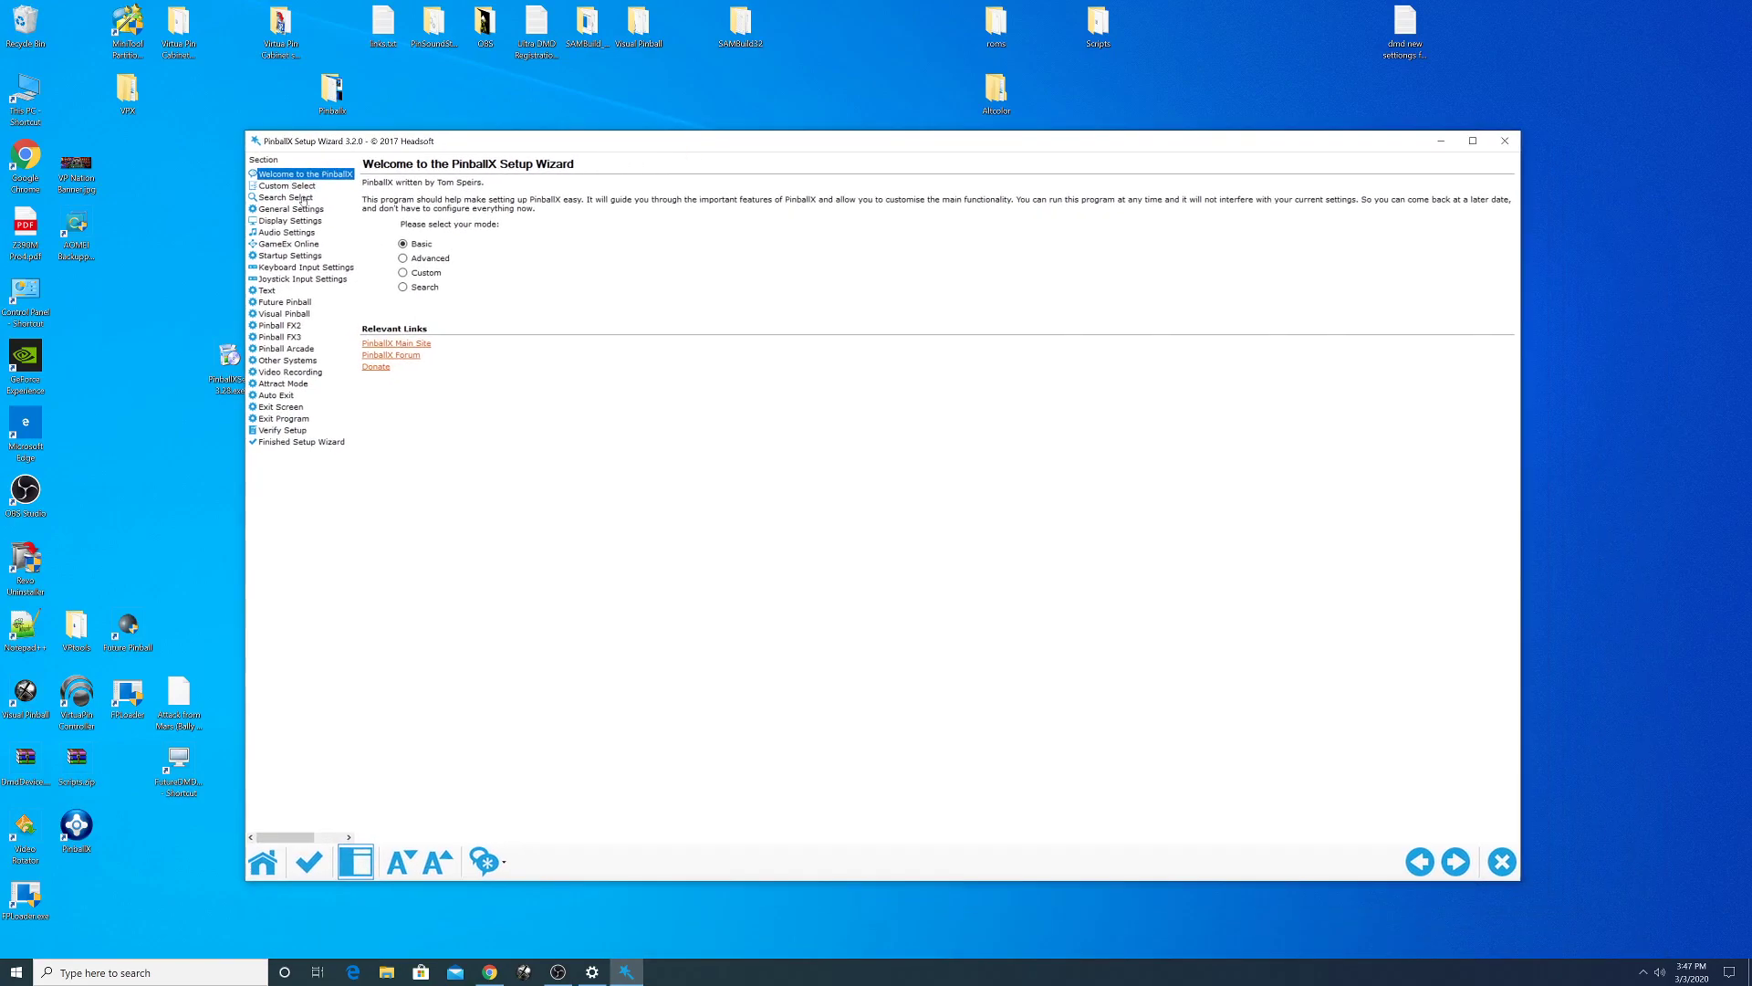
click(421, 261)
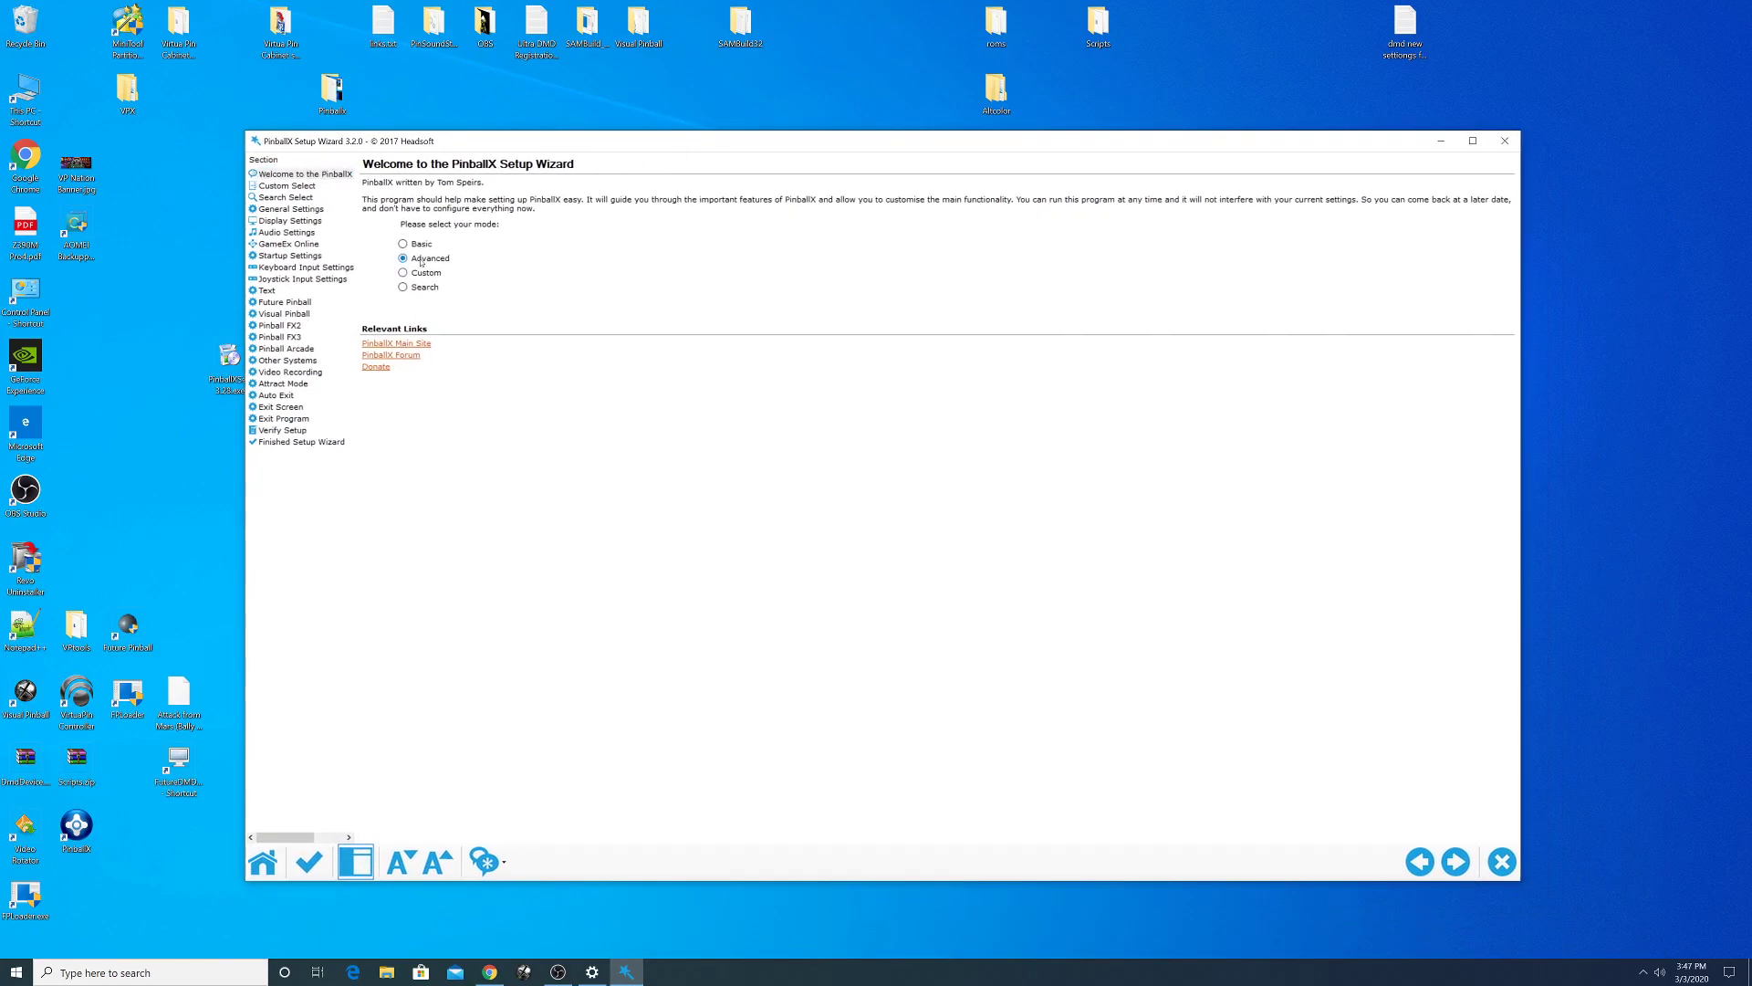
- Look through the Custom Select, Search Select and General Settings sections of the setup wizard
click(298, 188)
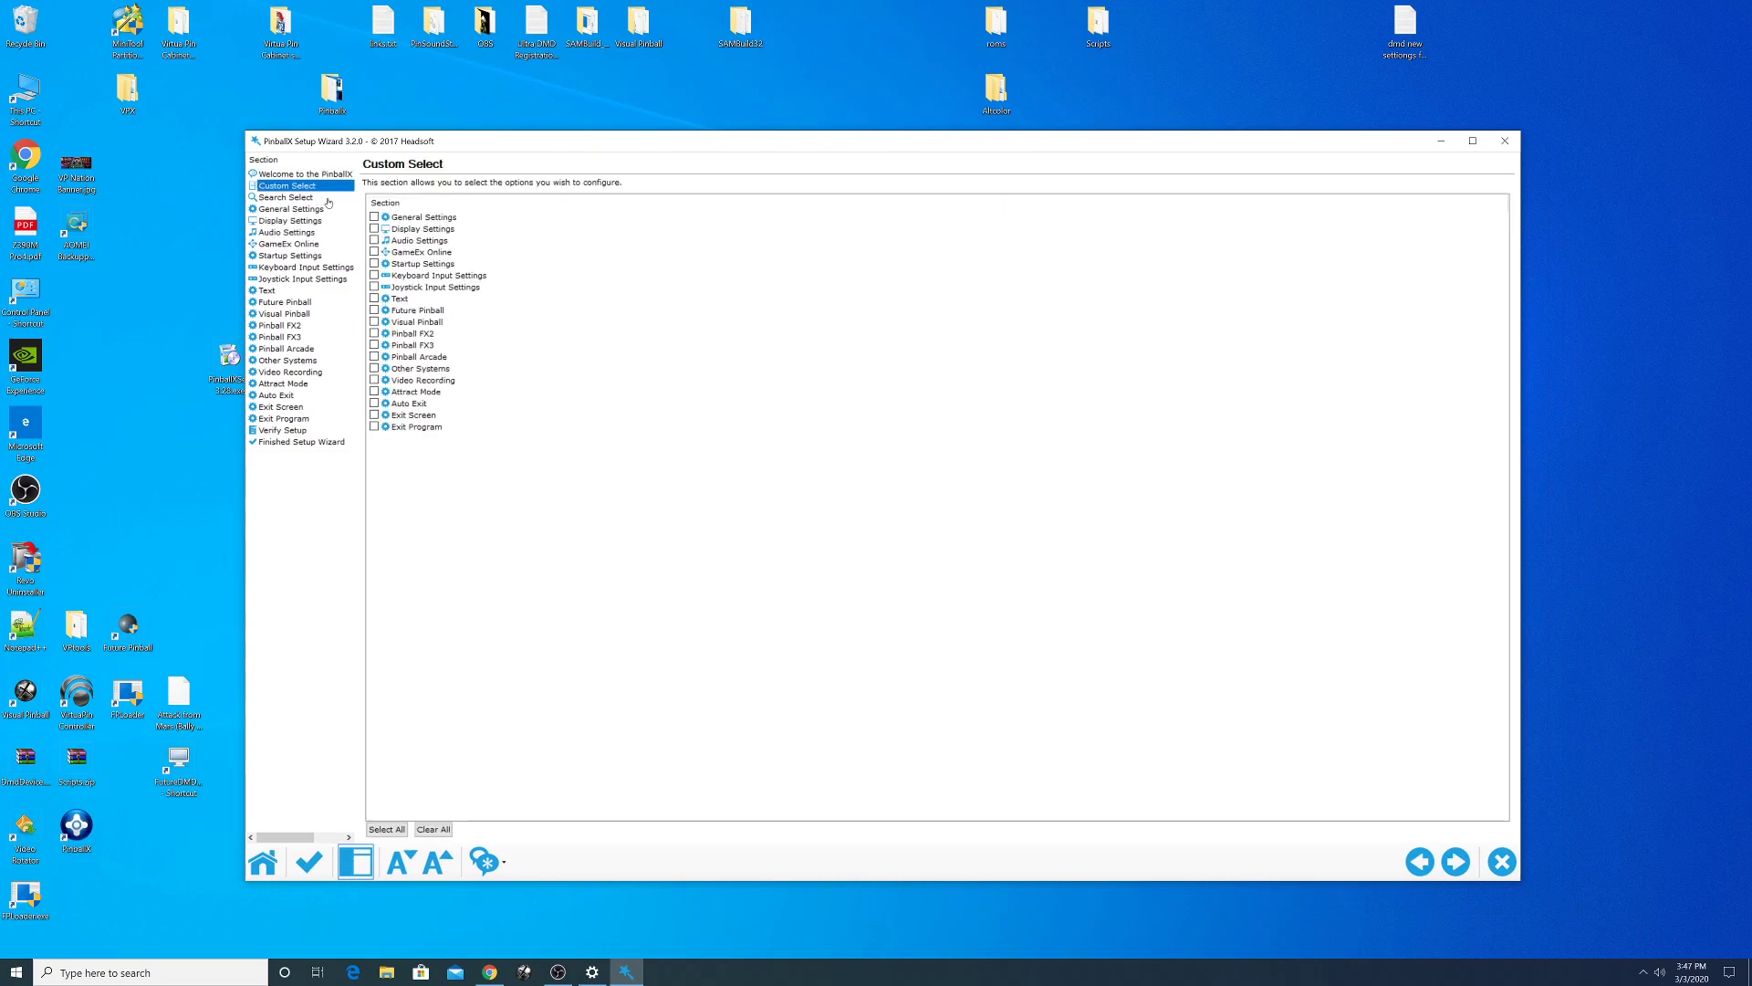
click(311, 196)
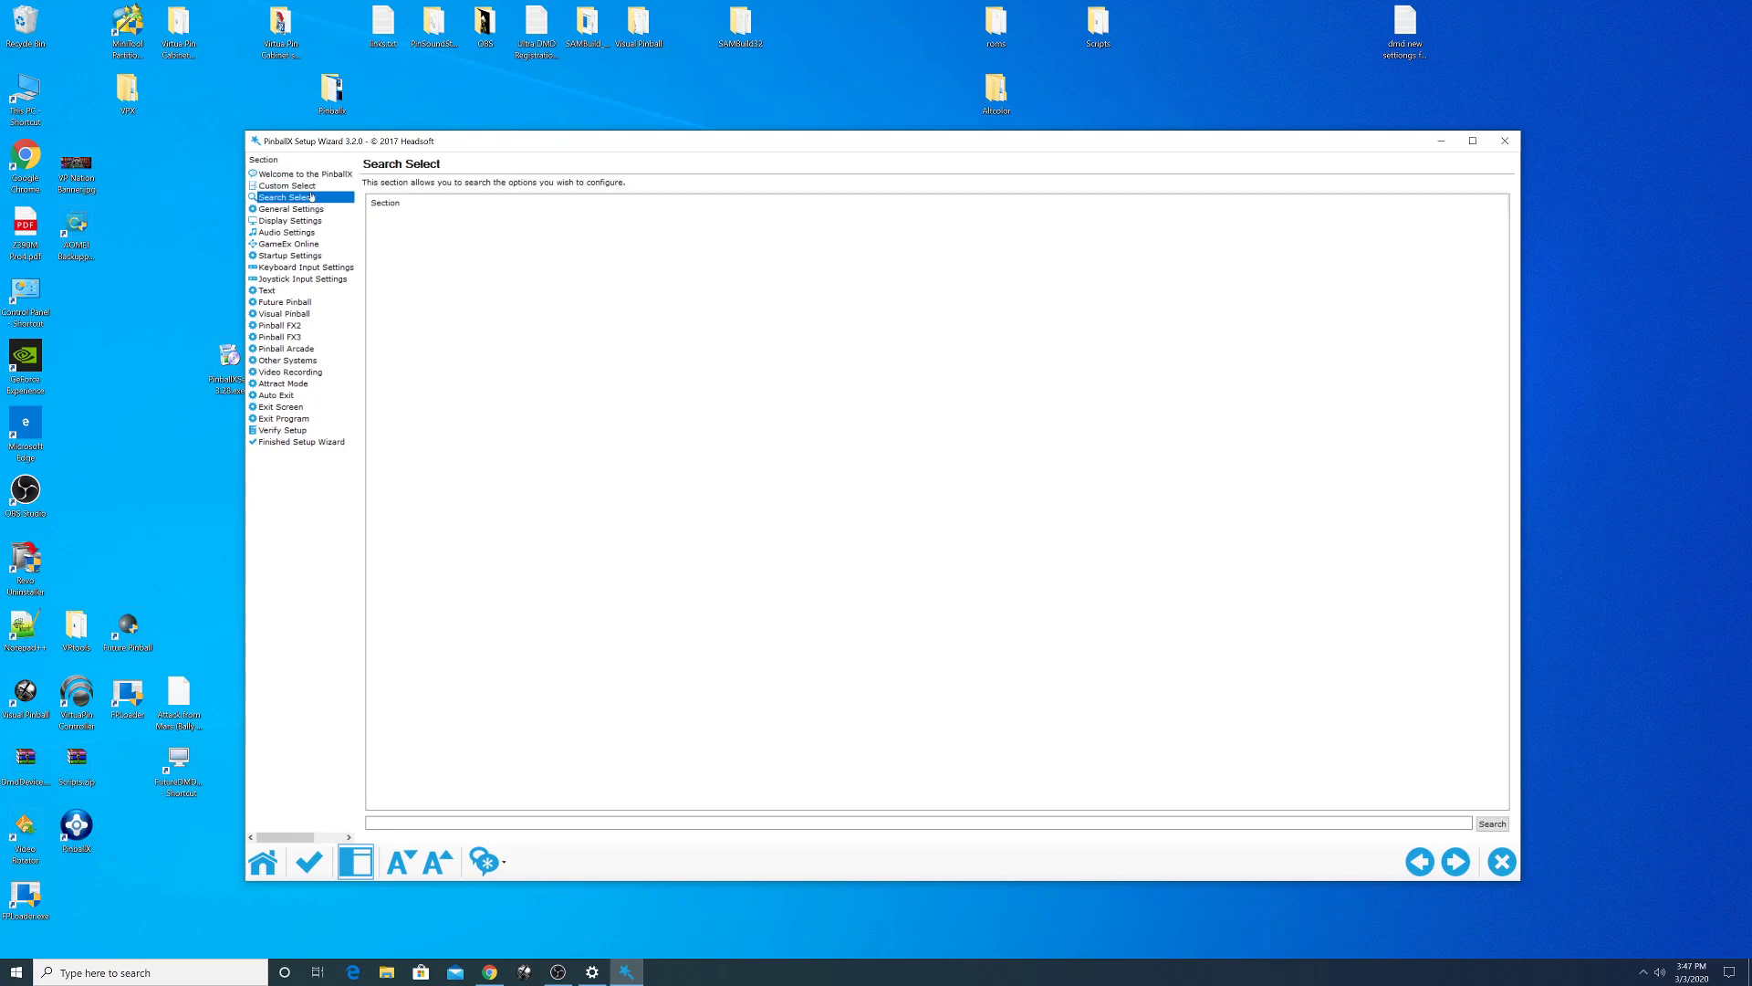
click(313, 209)
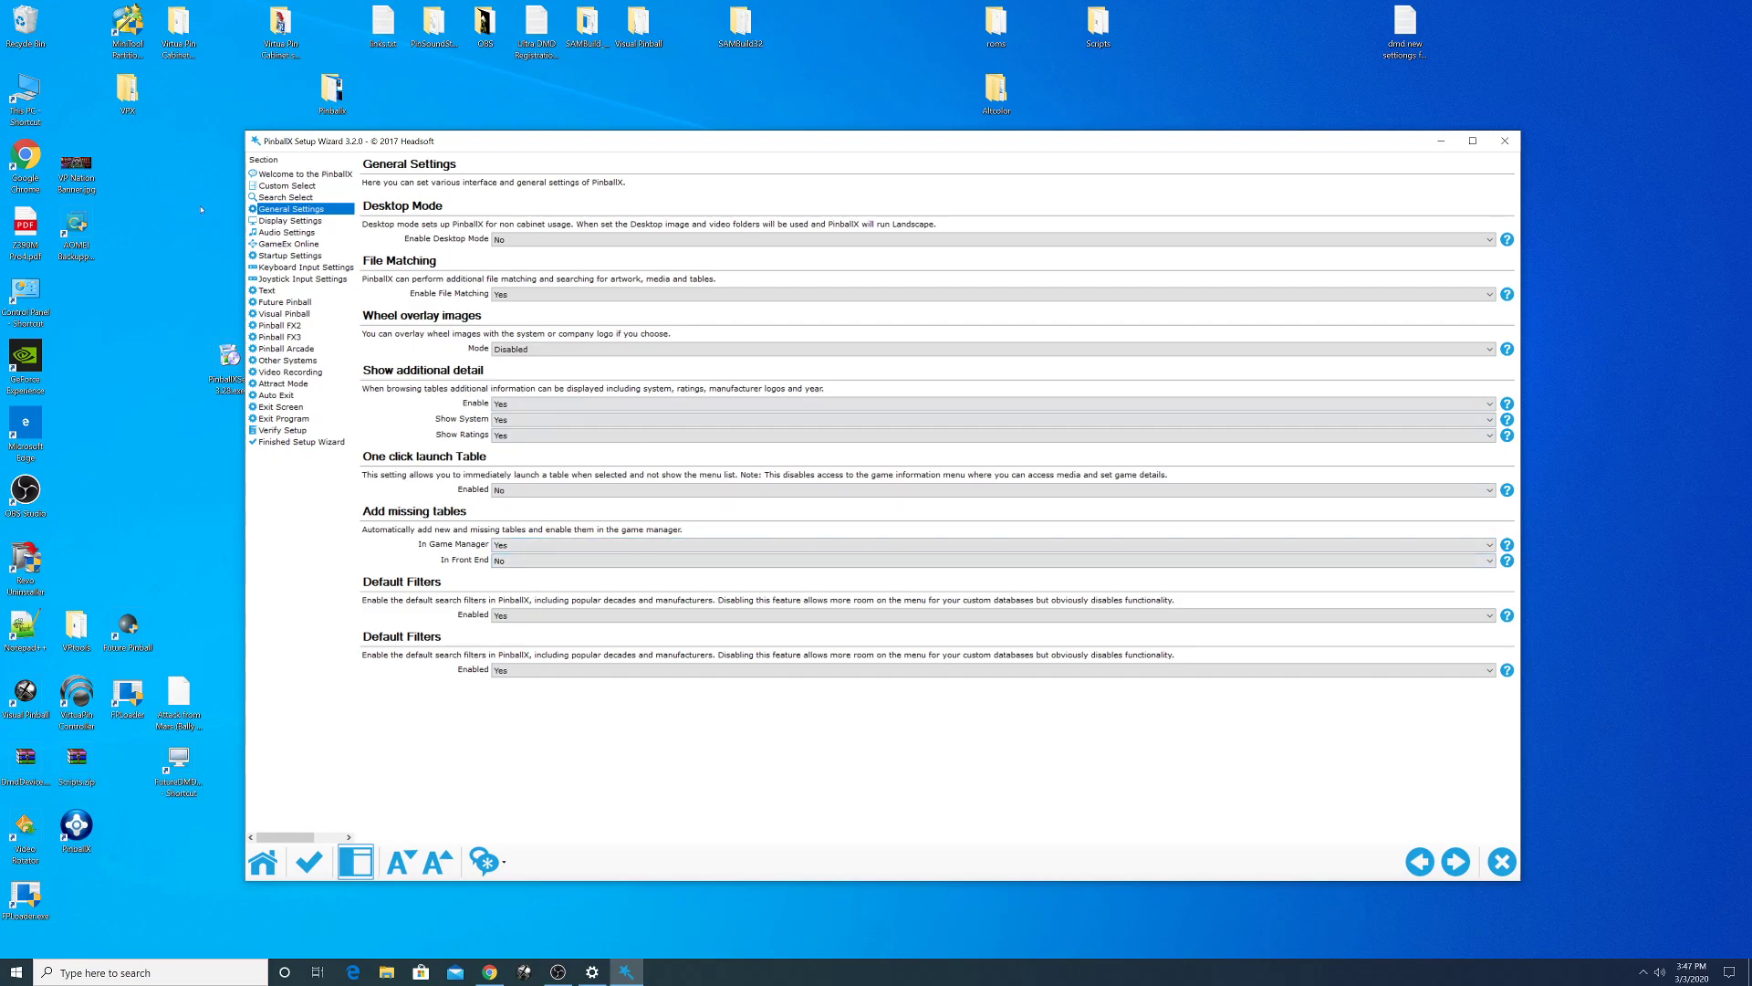
- Open the wizard's Display Settings section and check the Main Display choices
click(304, 219)
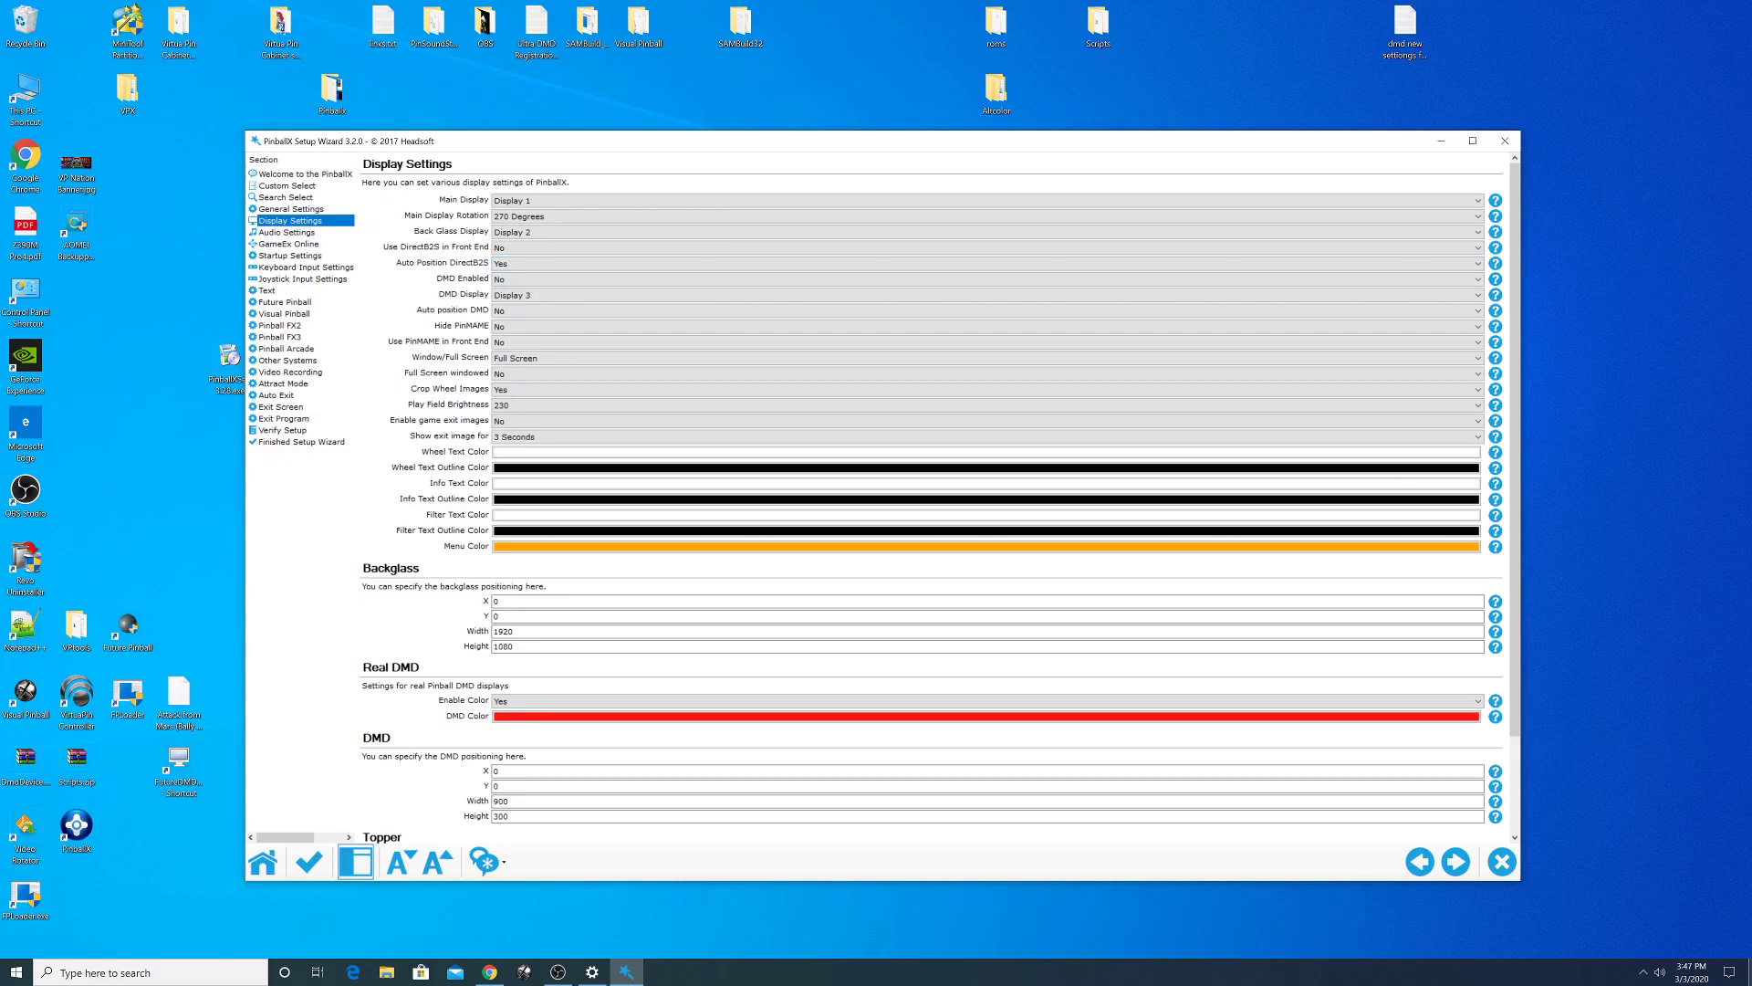
click(560, 202)
click(560, 201)
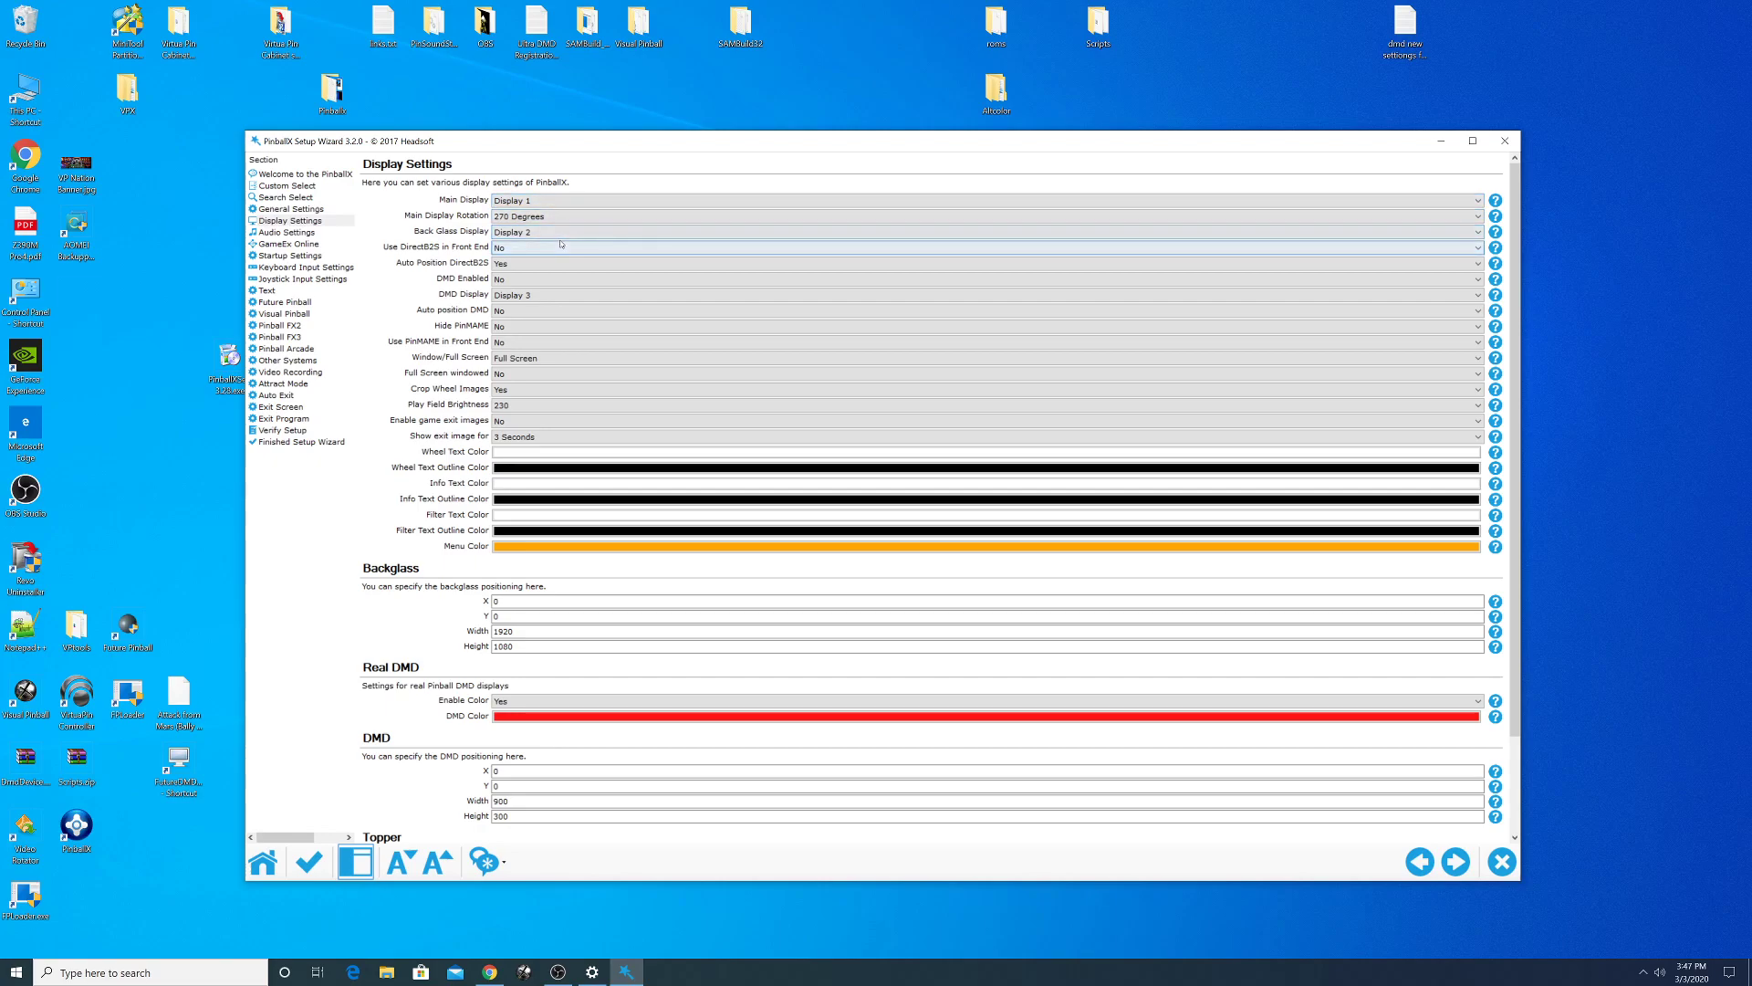
- Check the numbering and arrangement of the monitors in the Windows display settings and close them
right_click(200, 195)
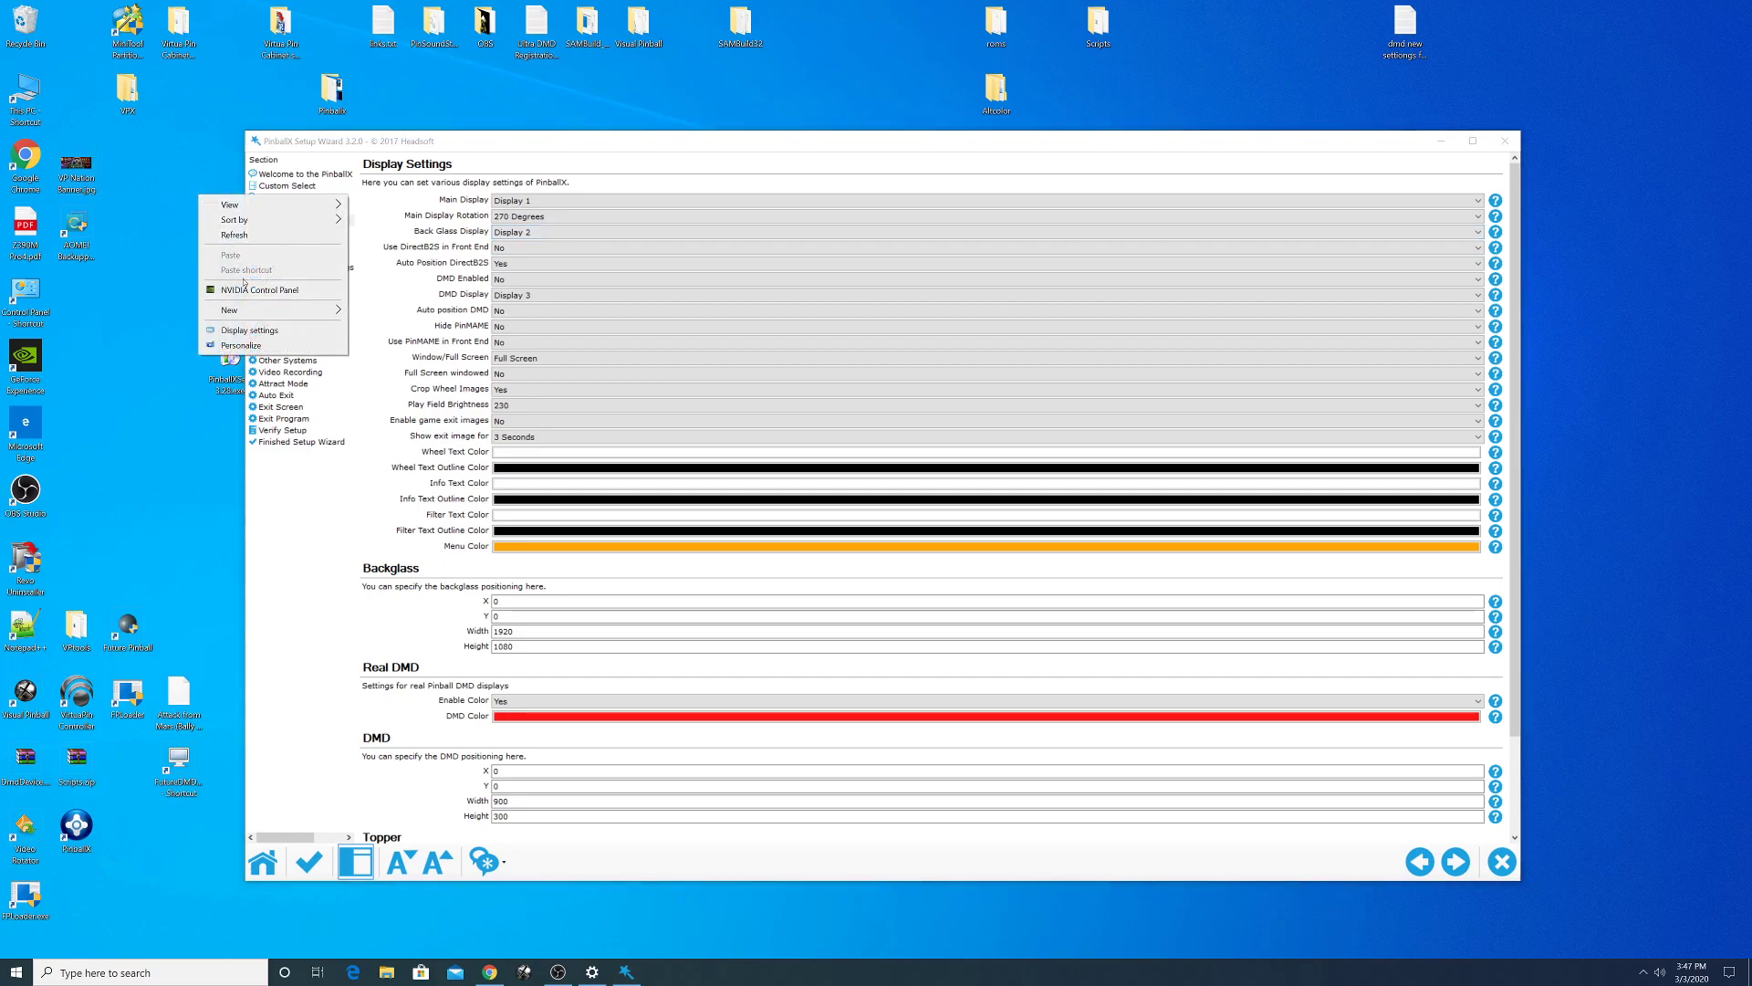
click(249, 330)
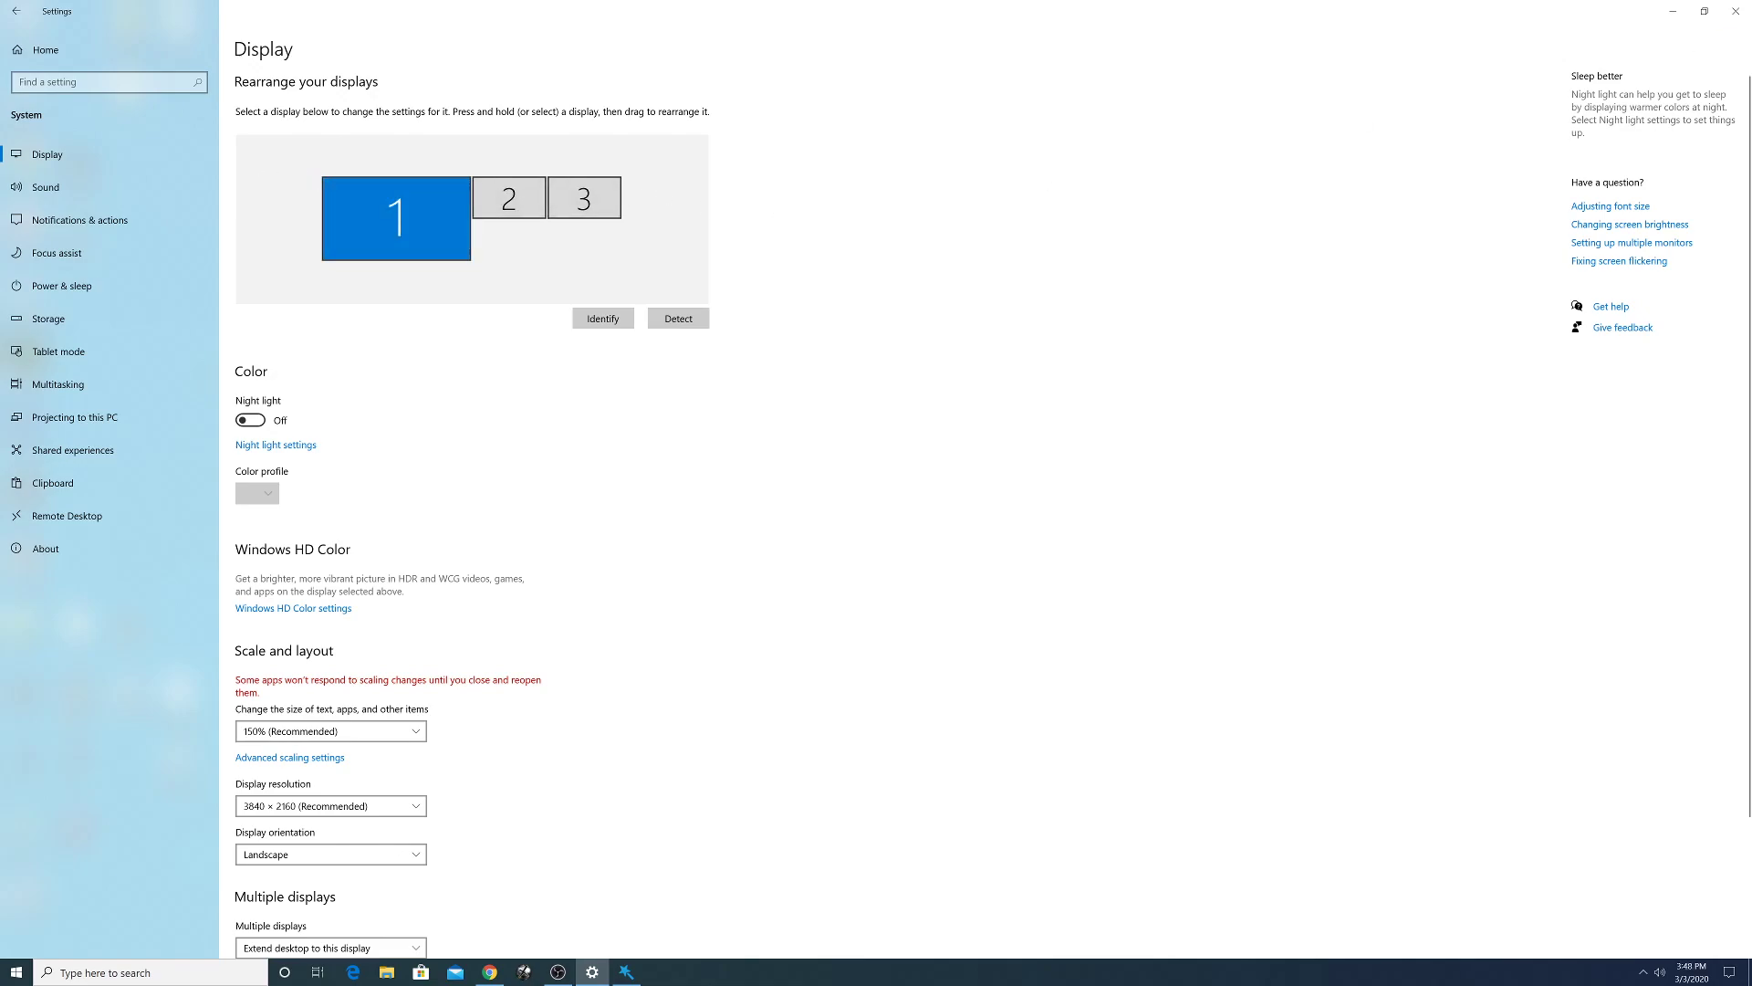
click(1739, 11)
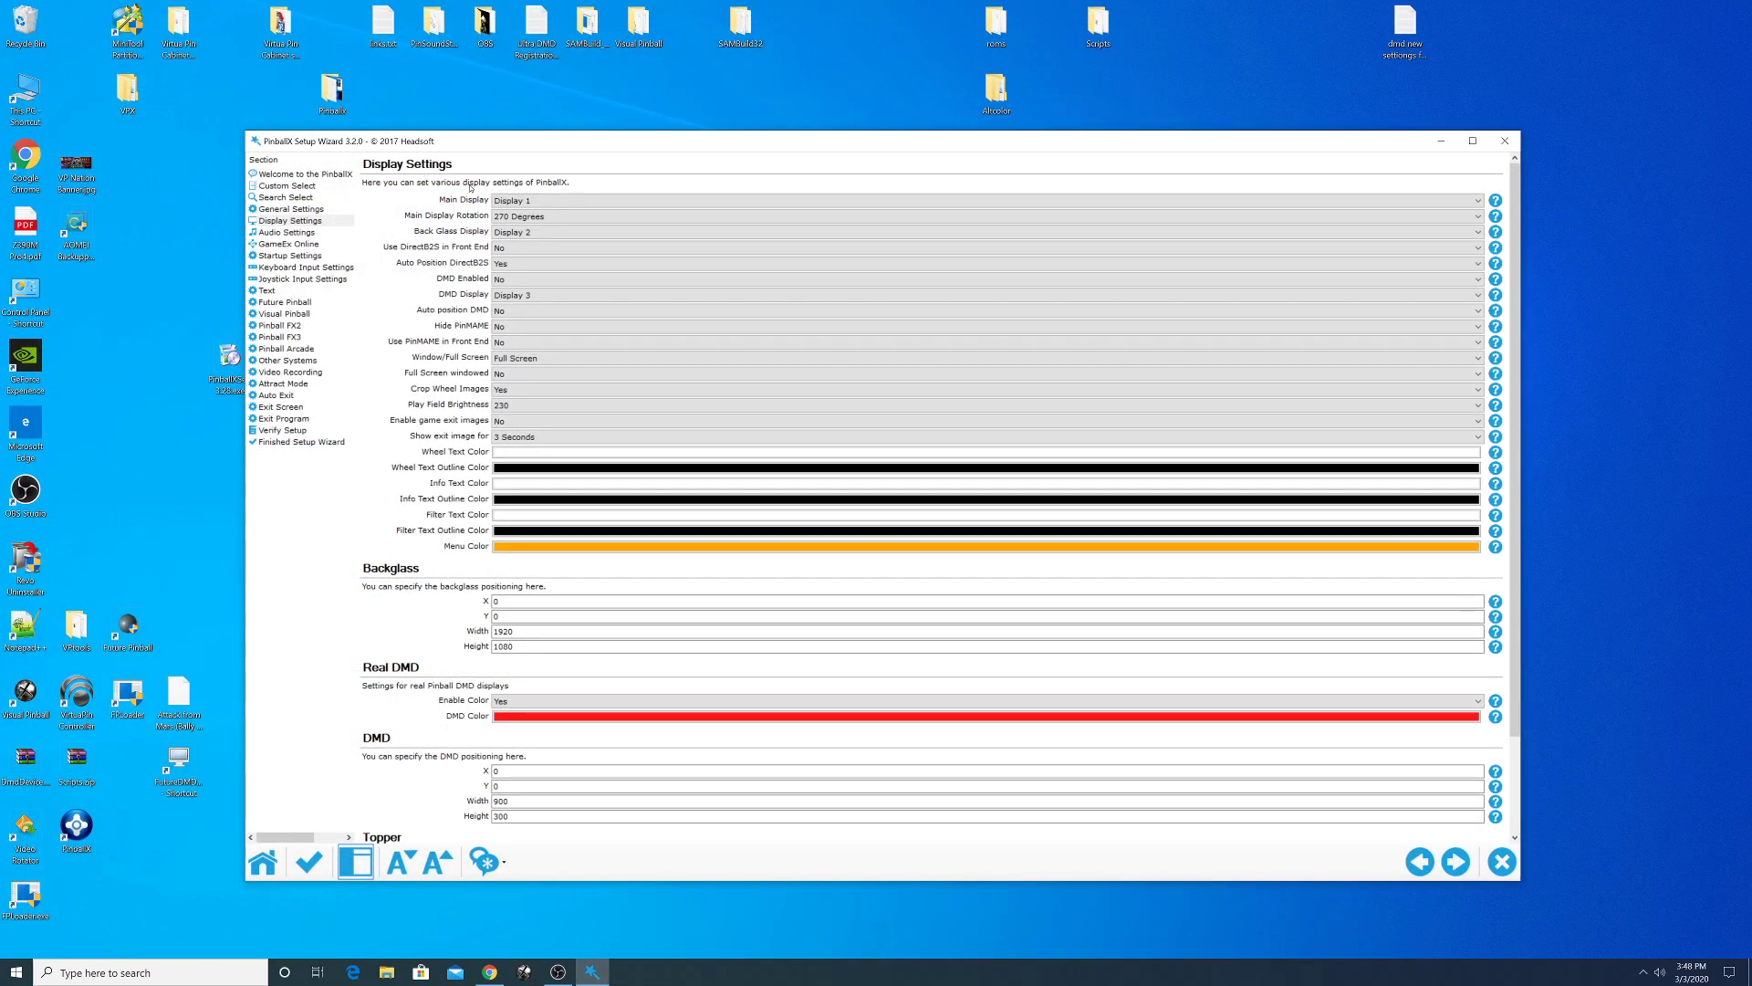
- Set DMD Enabled to Yes in the PinballX Display Settings
drag(625, 145, 621, 119)
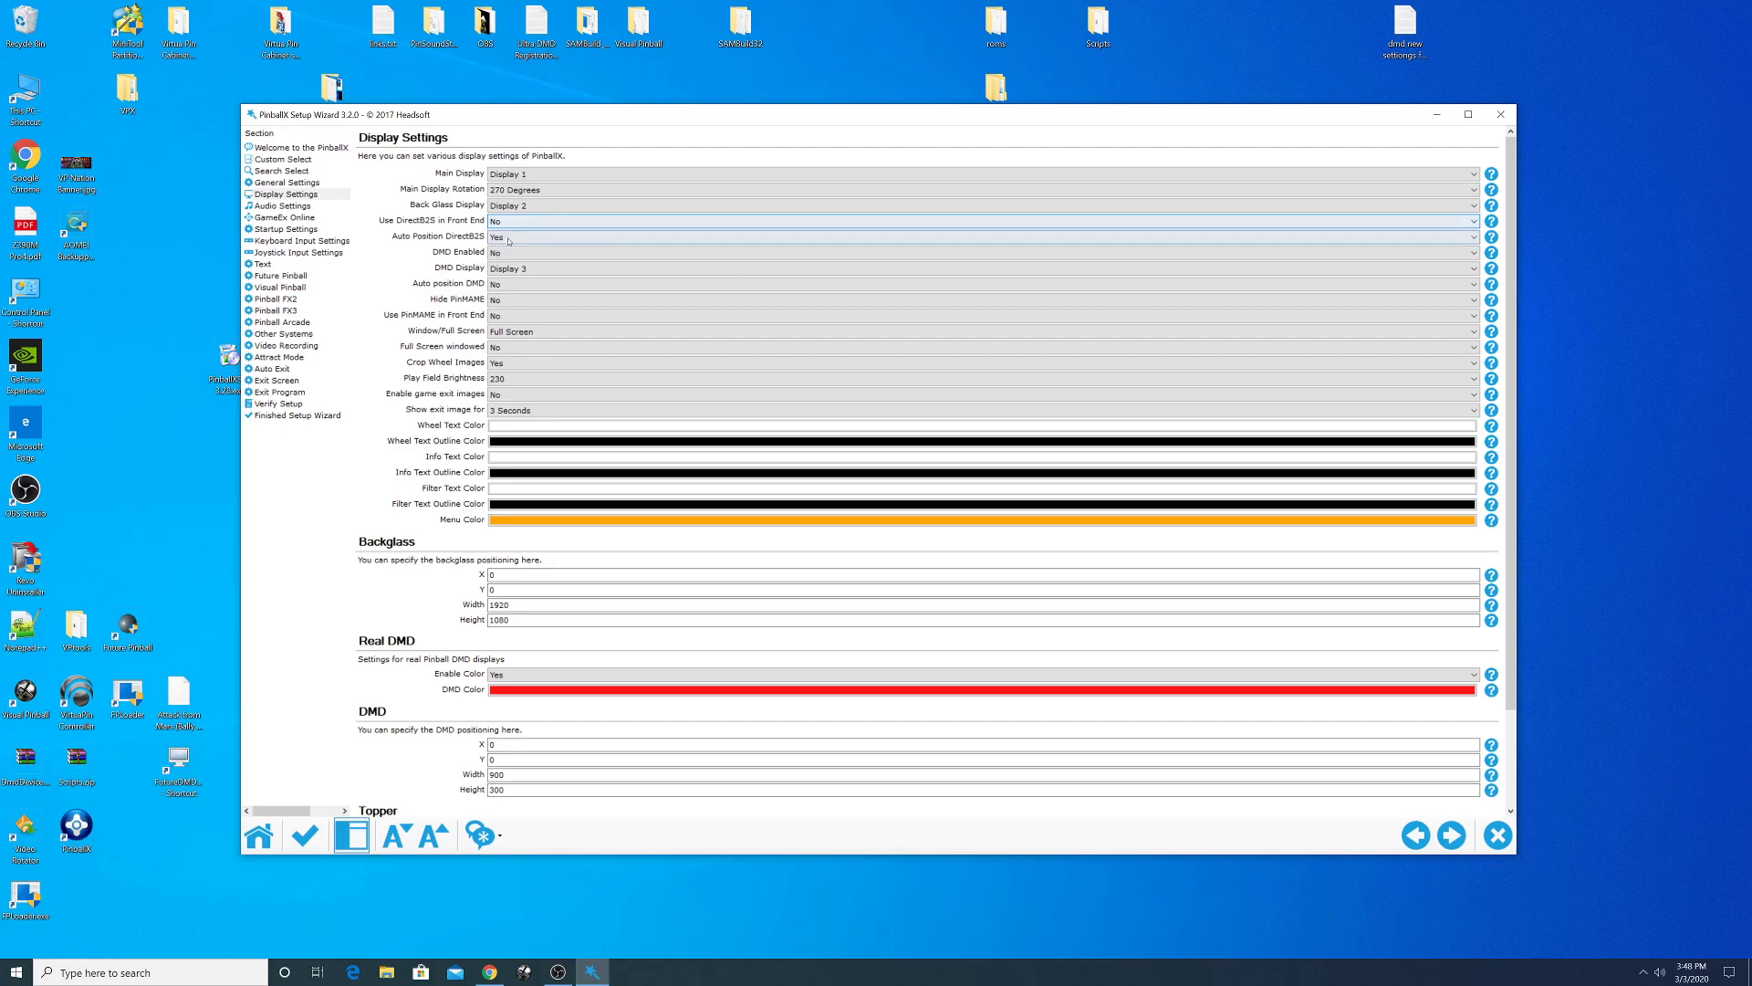
click(512, 258)
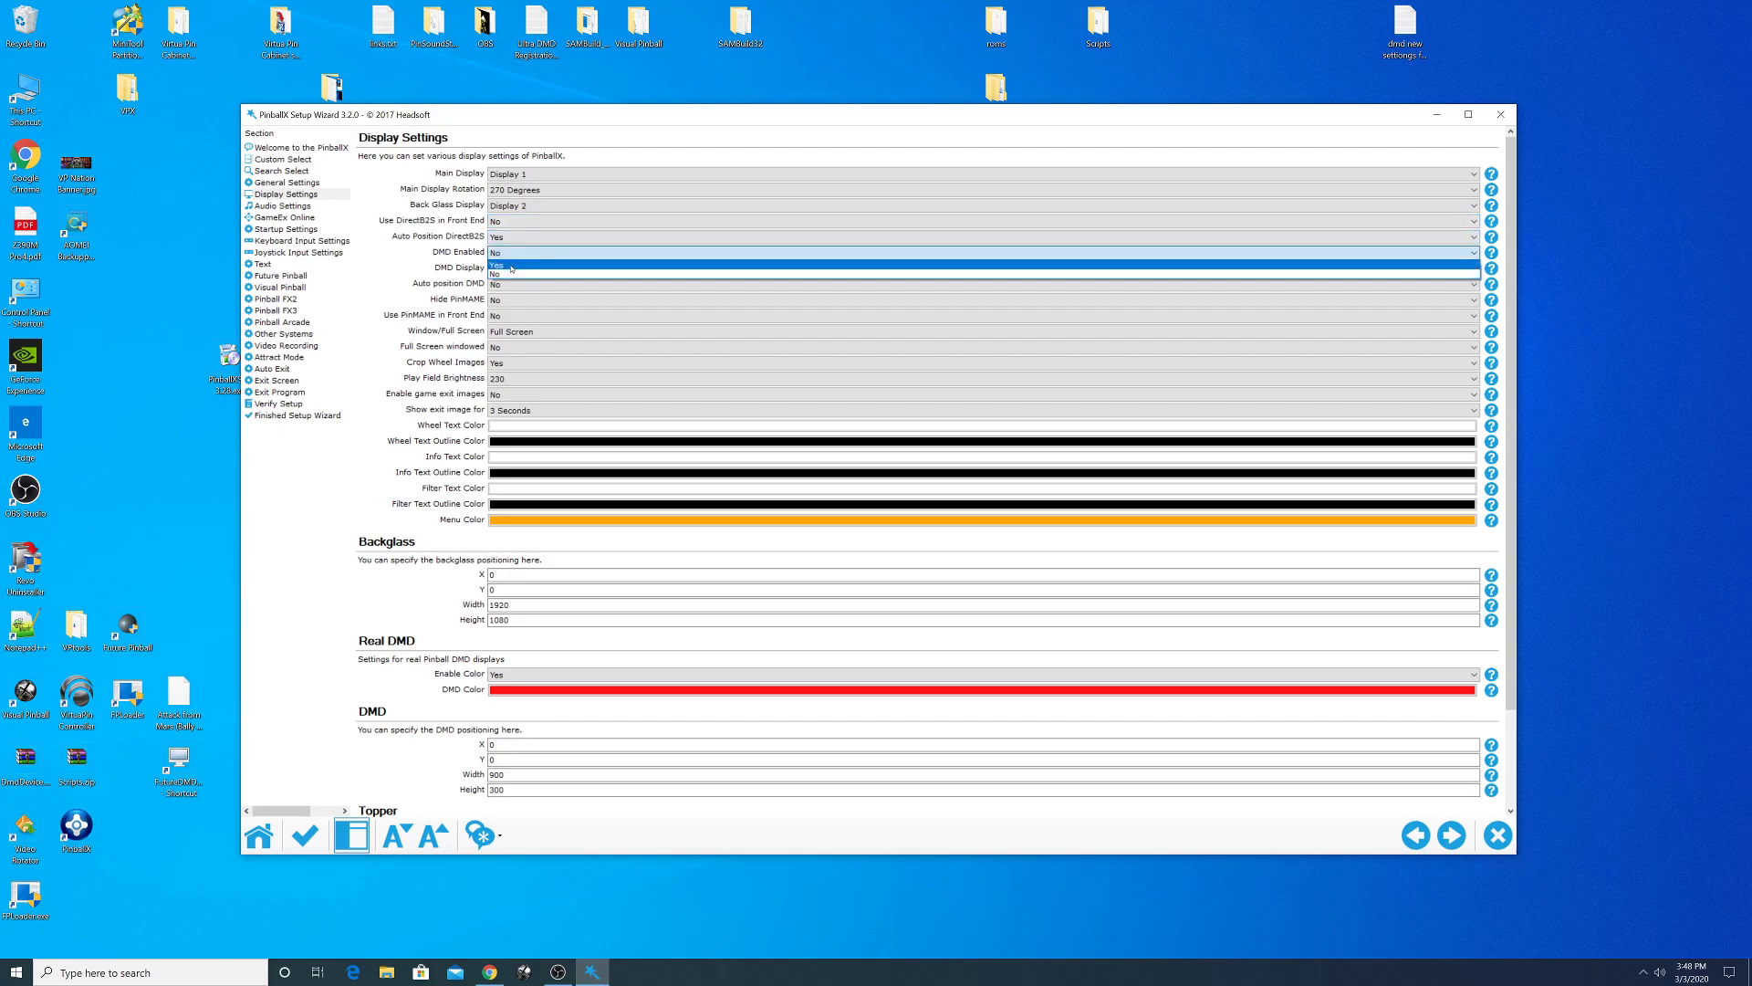
click(513, 265)
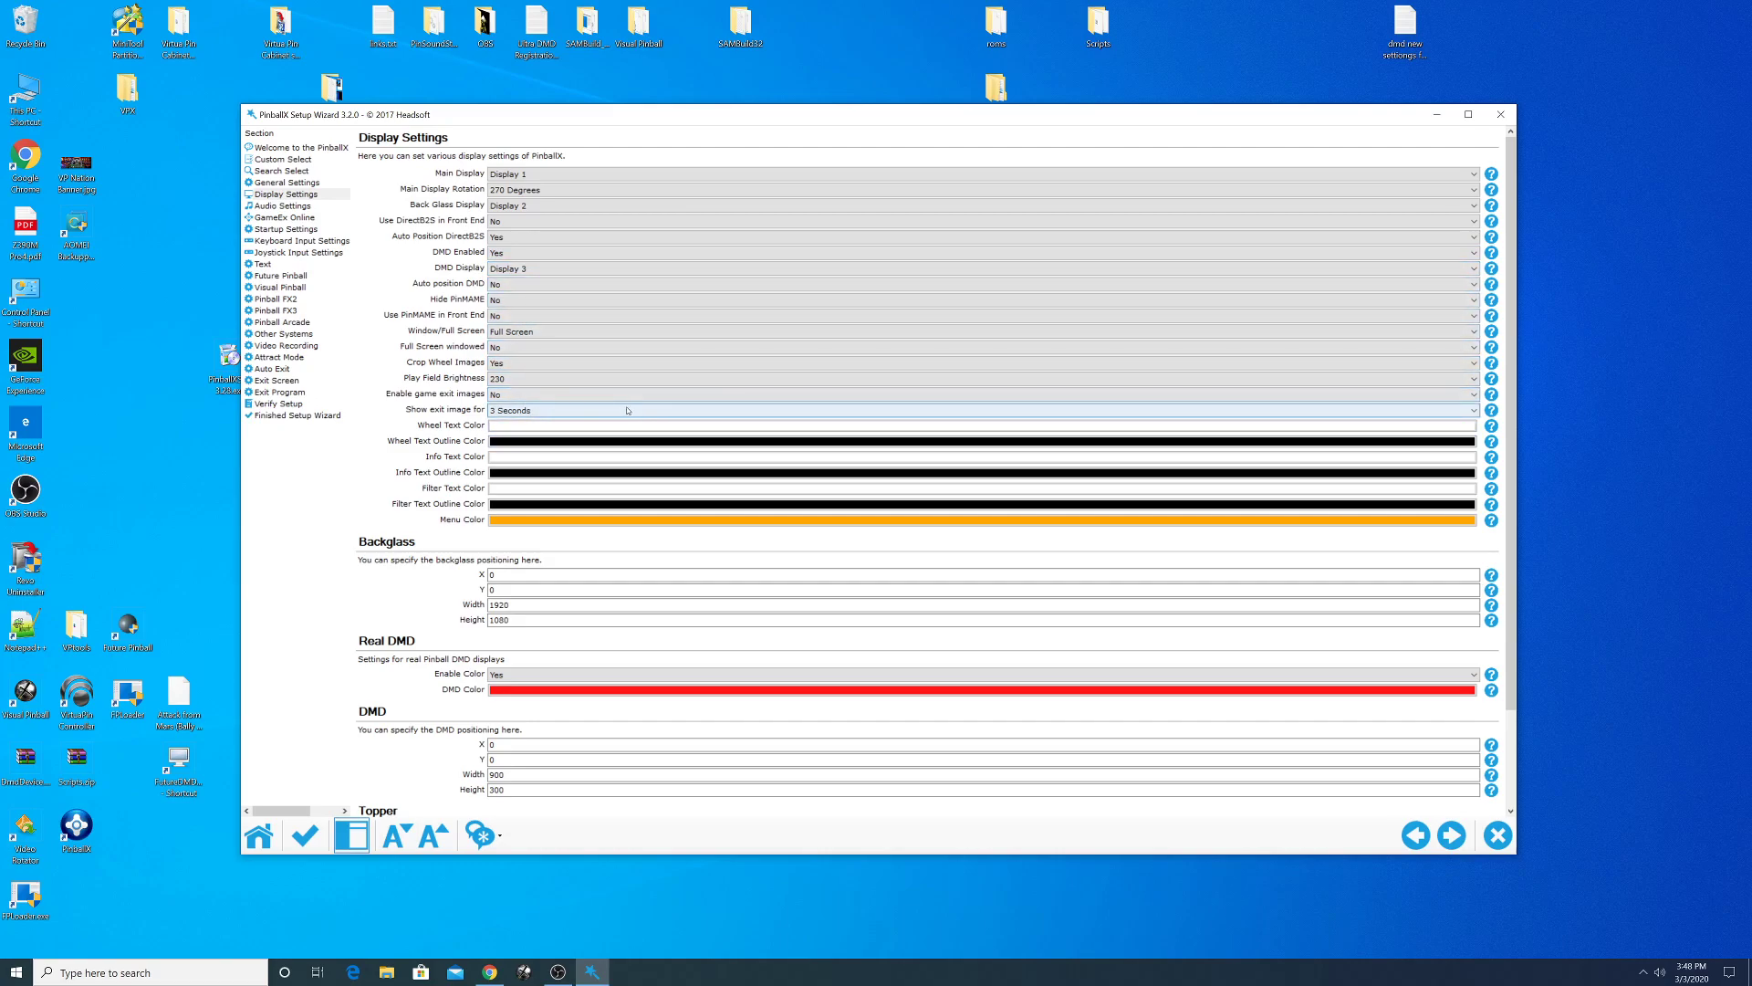
- Change the Menu Color in the Display Settings from the basic colors palette to dark blue
click(756, 521)
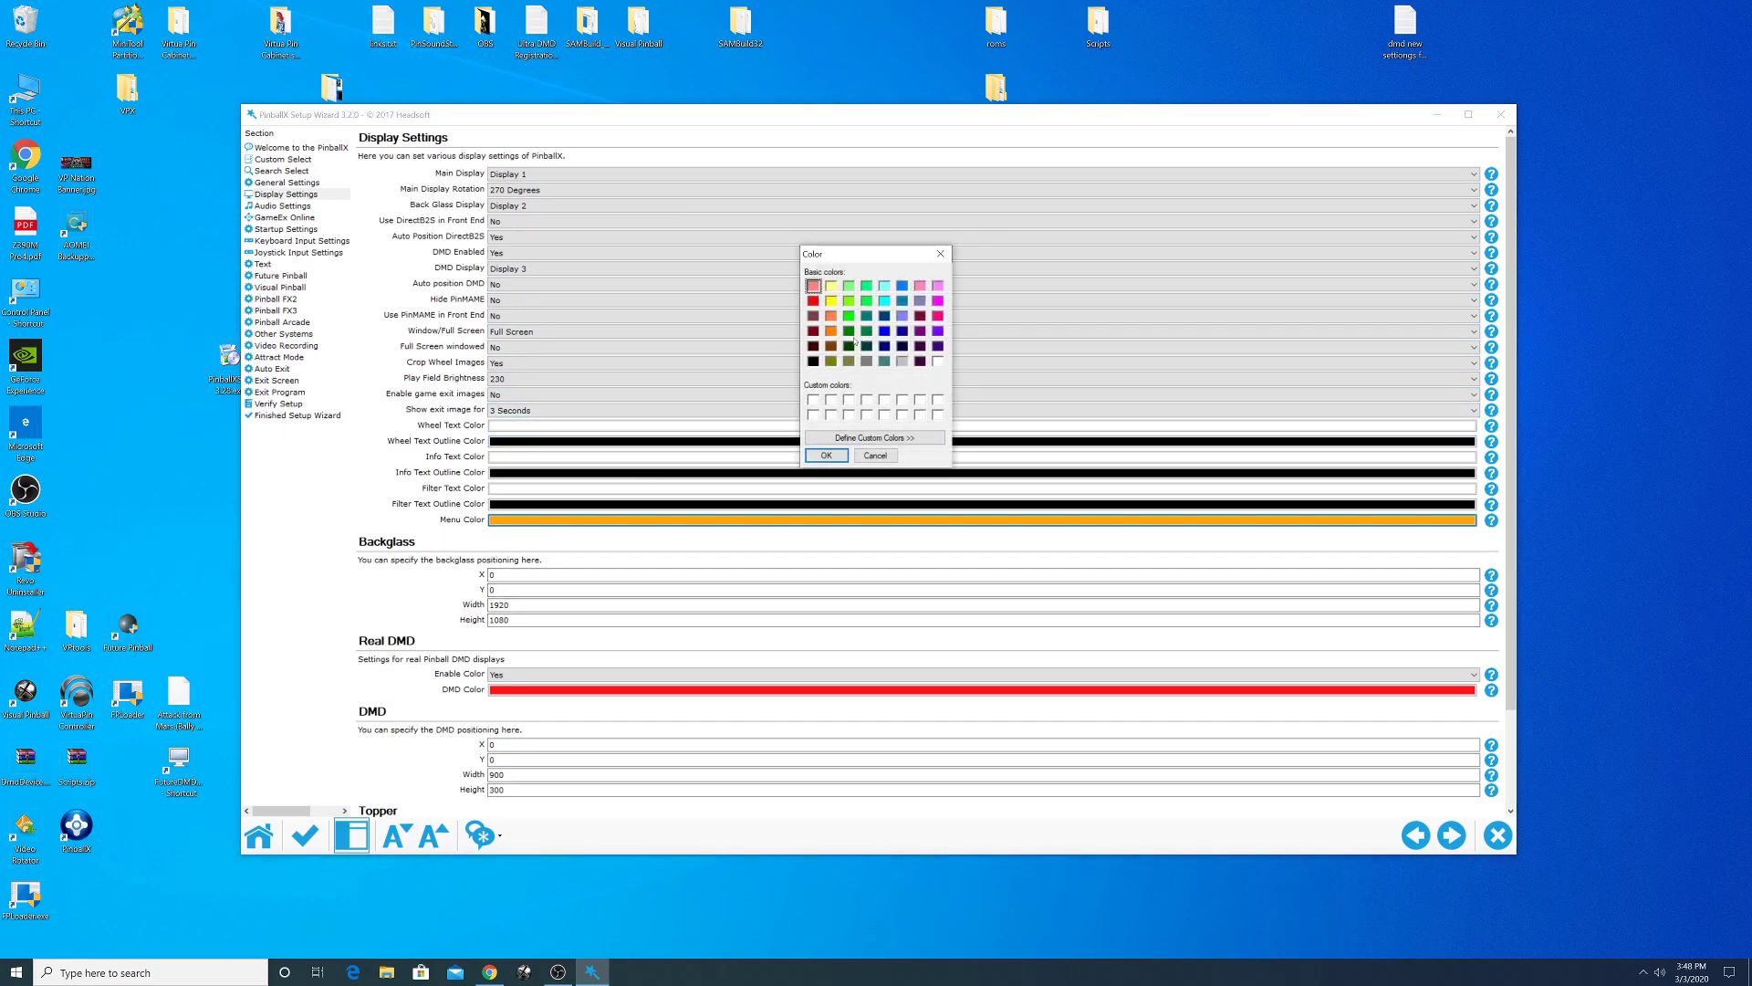
click(885, 347)
click(826, 456)
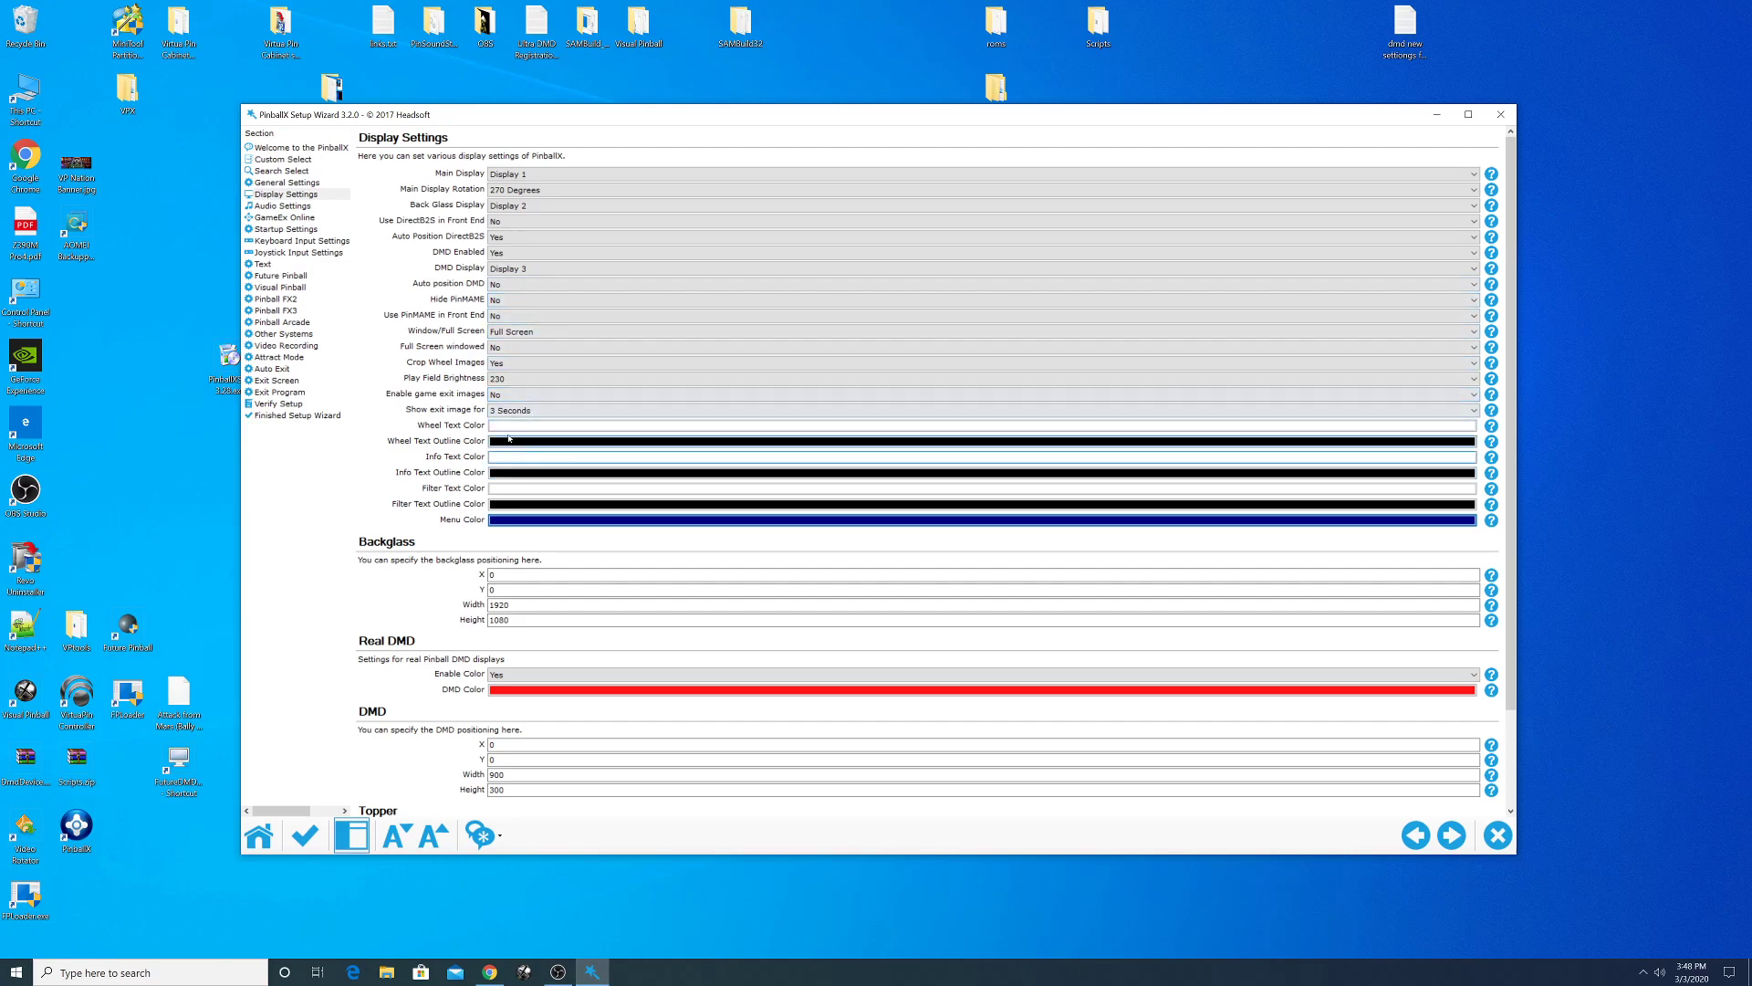
drag(597, 114, 581, 24)
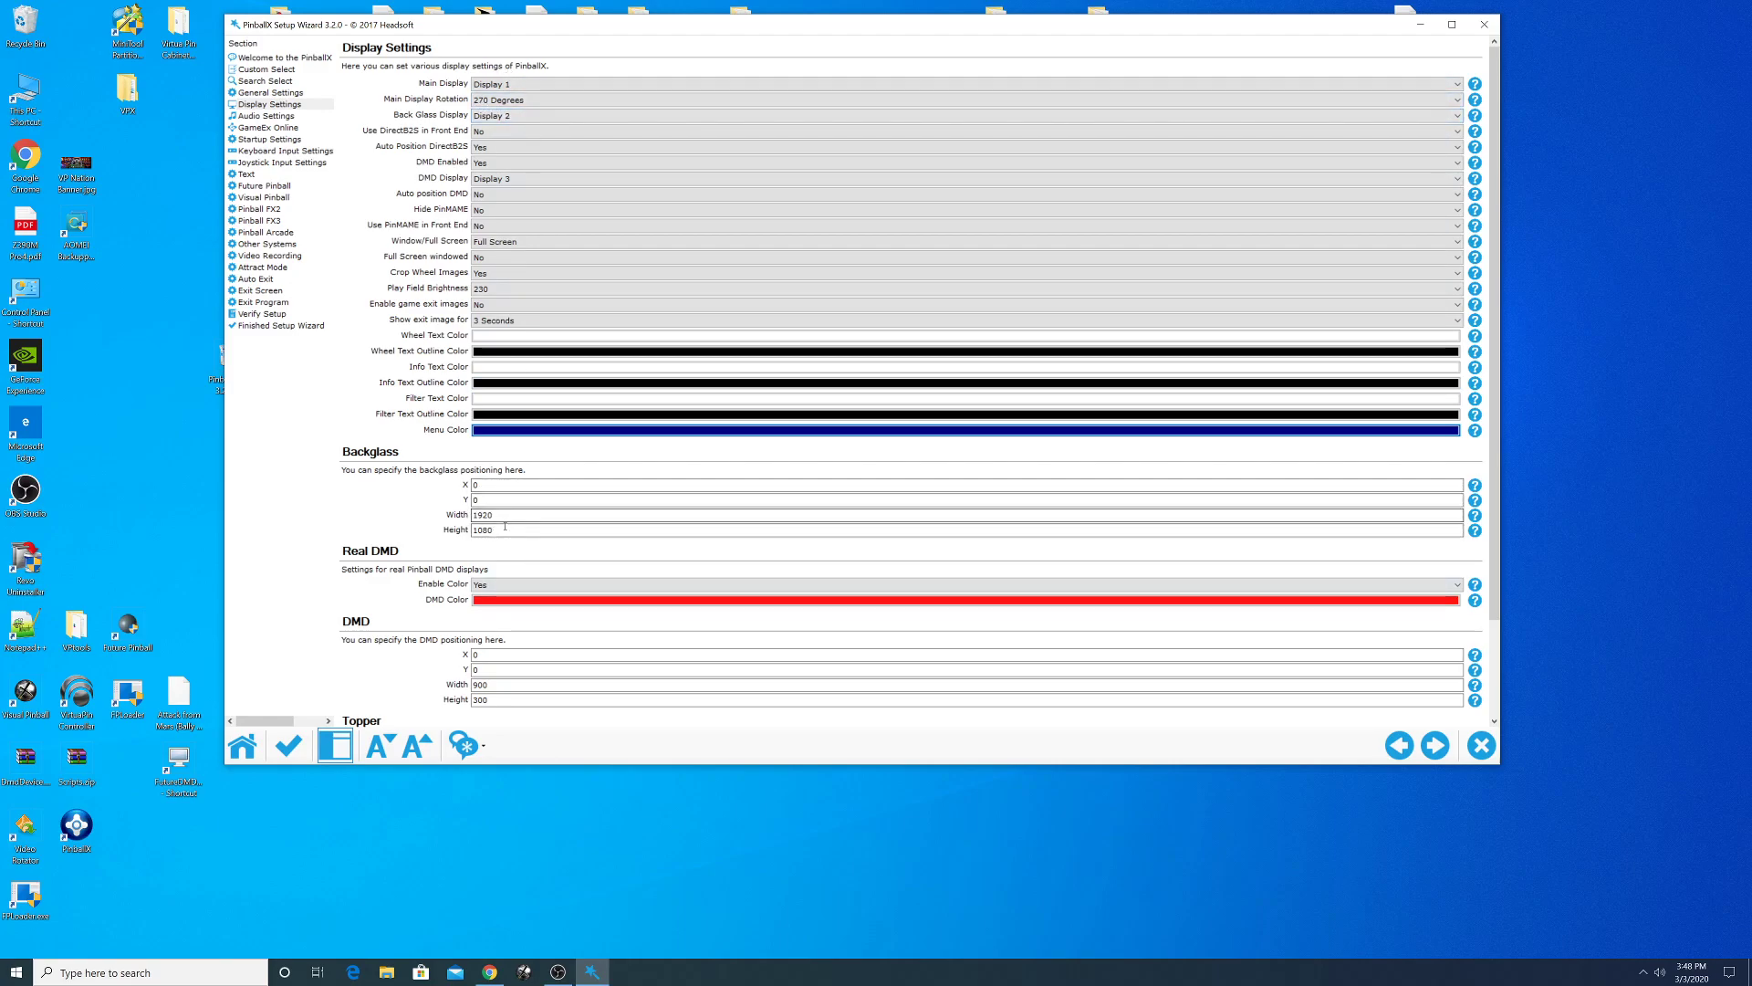
- Check the resolutions of displays 3 and 1 in the Windows display settings and close them
right_click(155, 257)
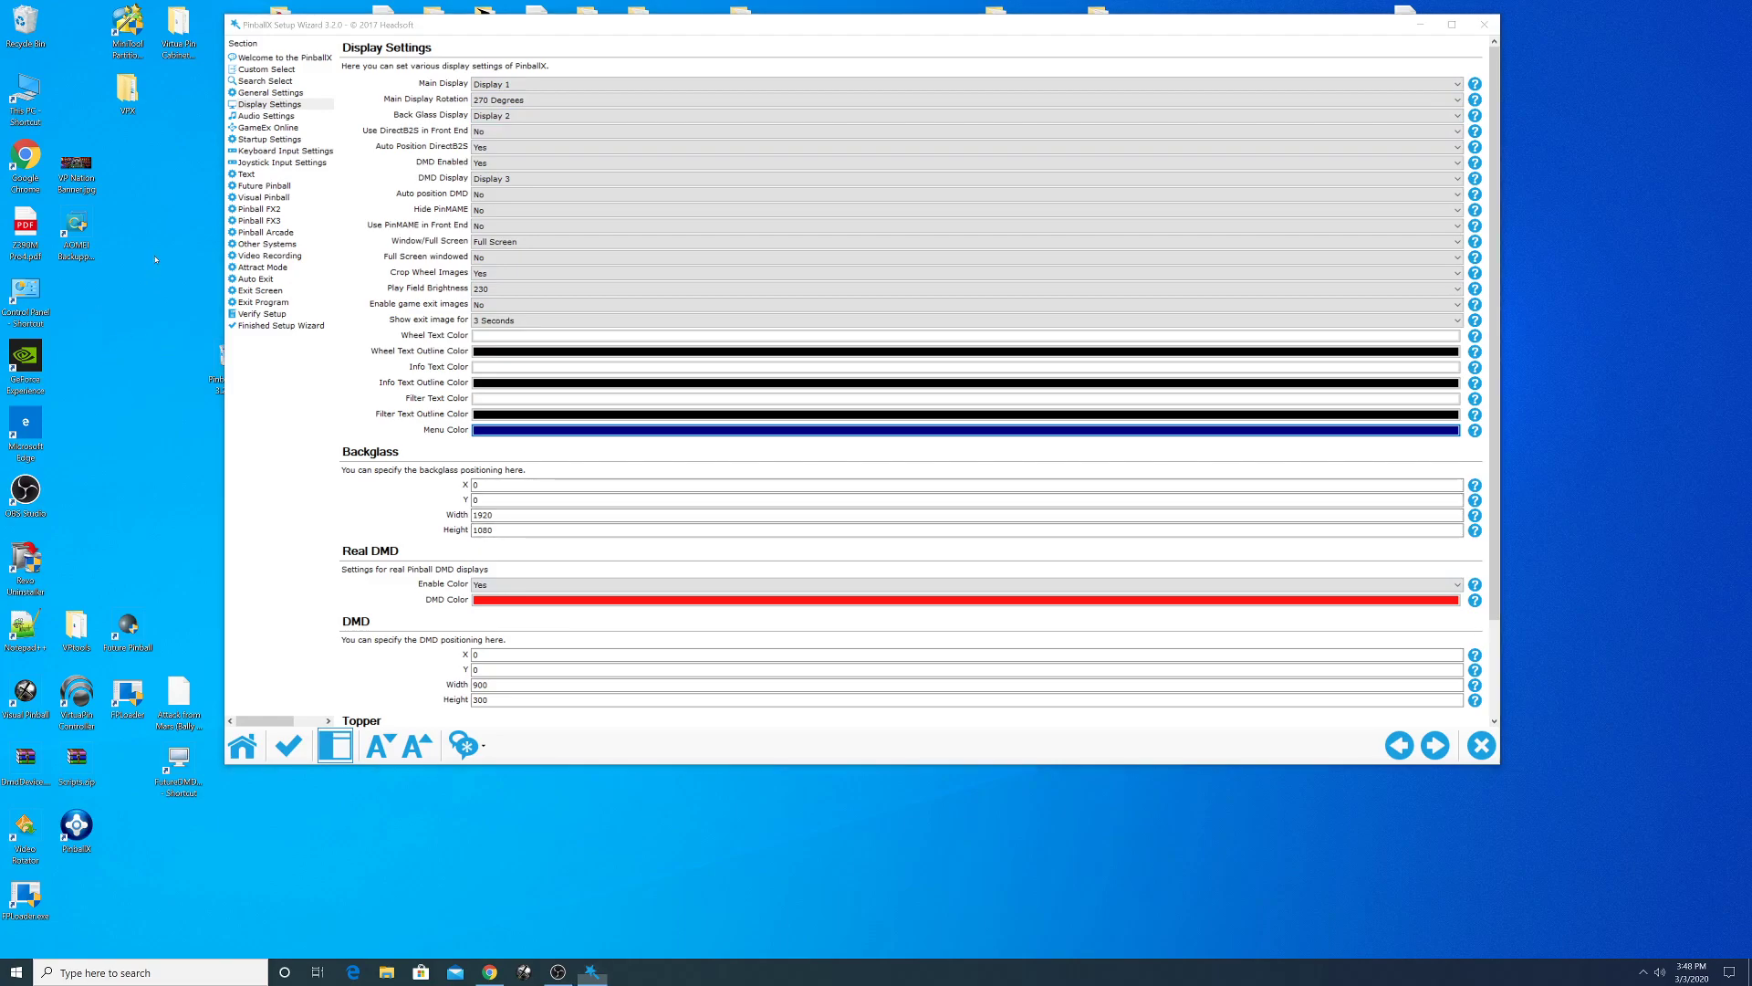
click(187, 391)
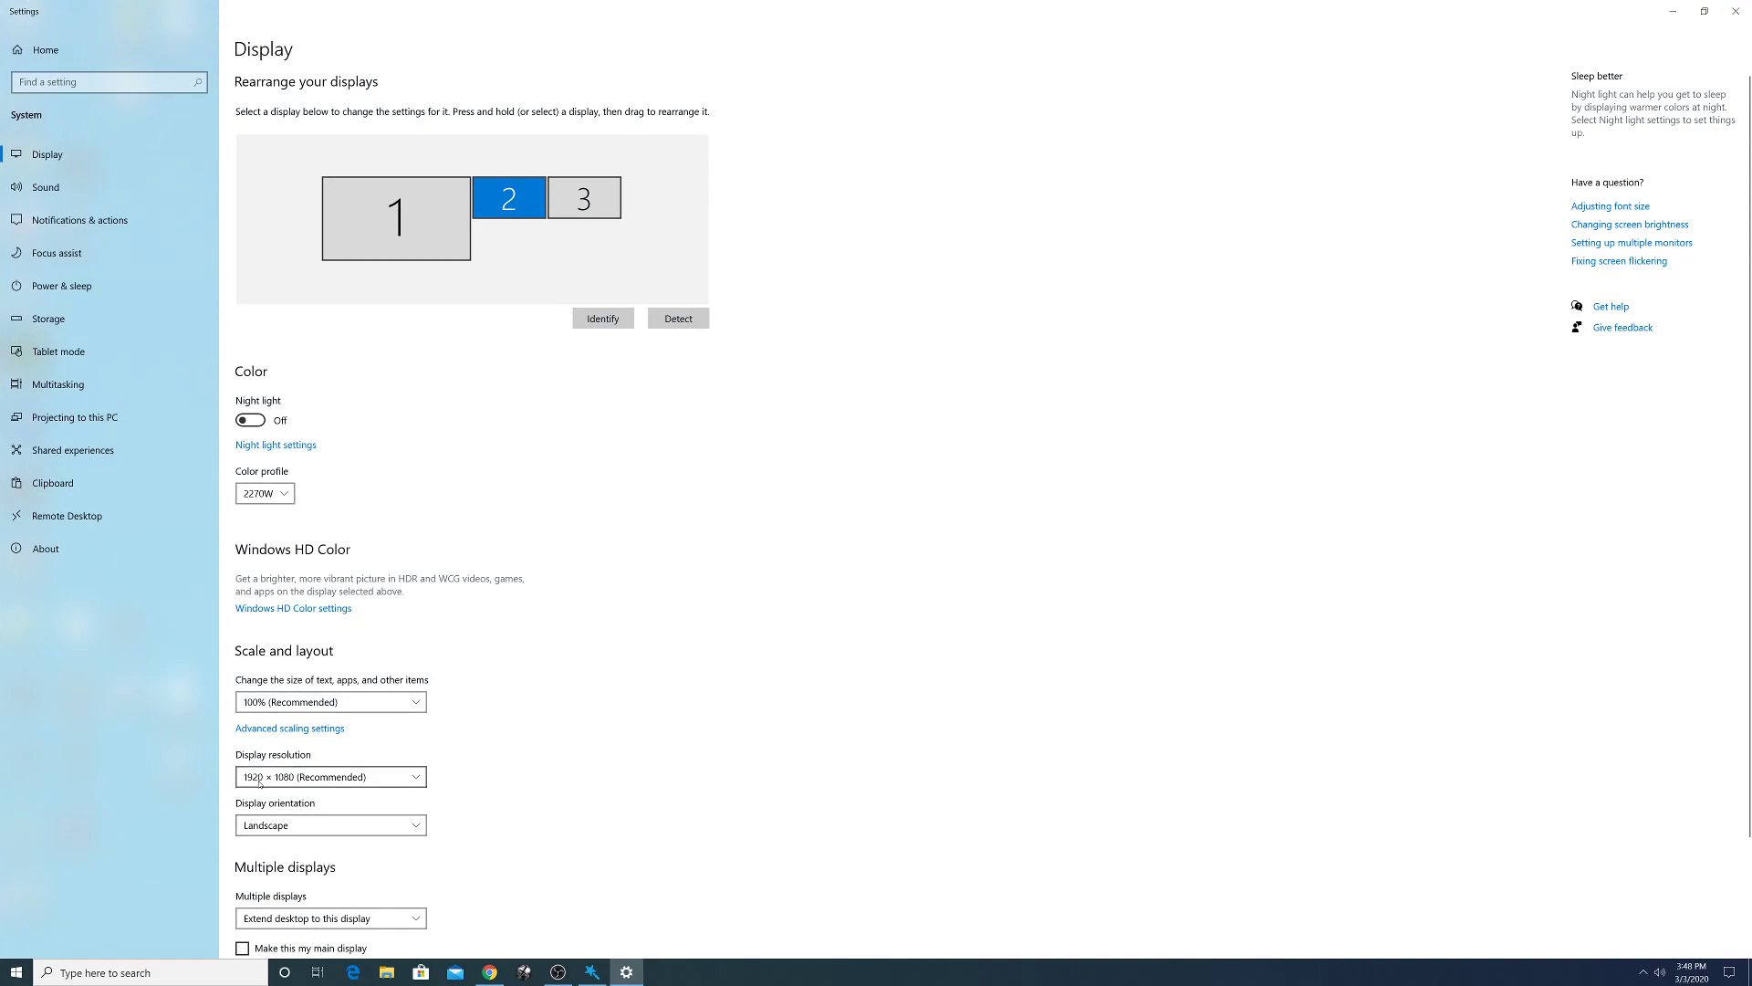
click(584, 199)
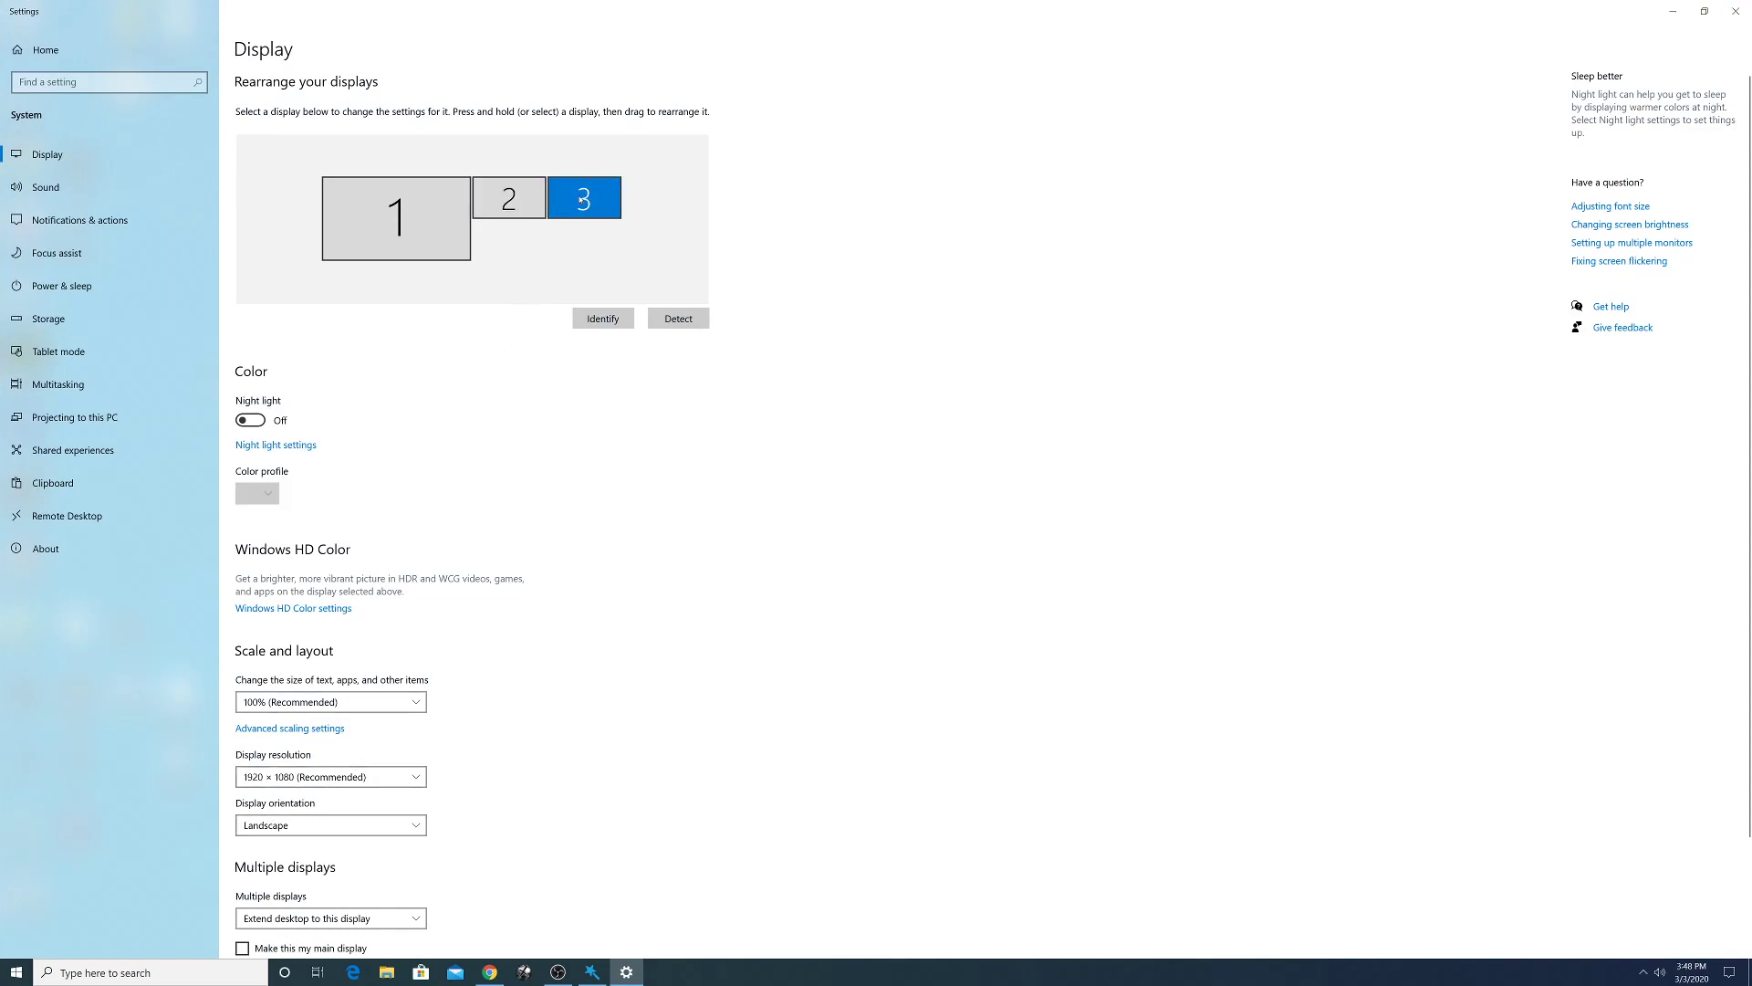
click(386, 183)
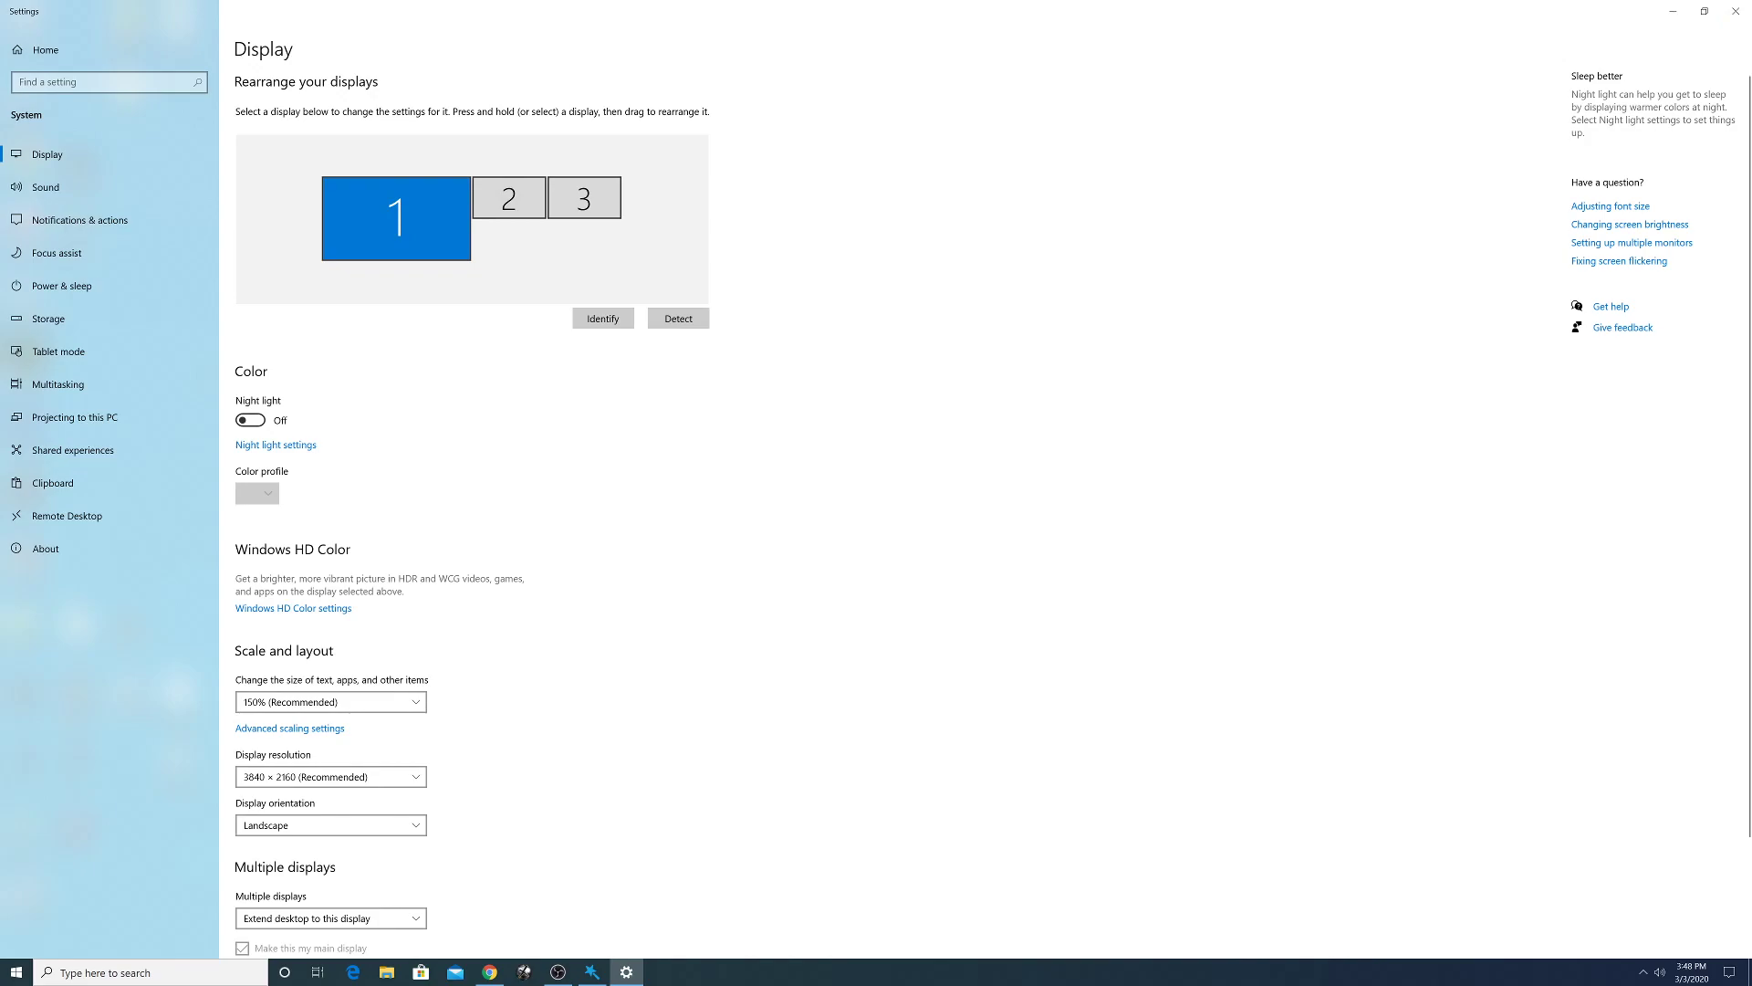
click(1736, 11)
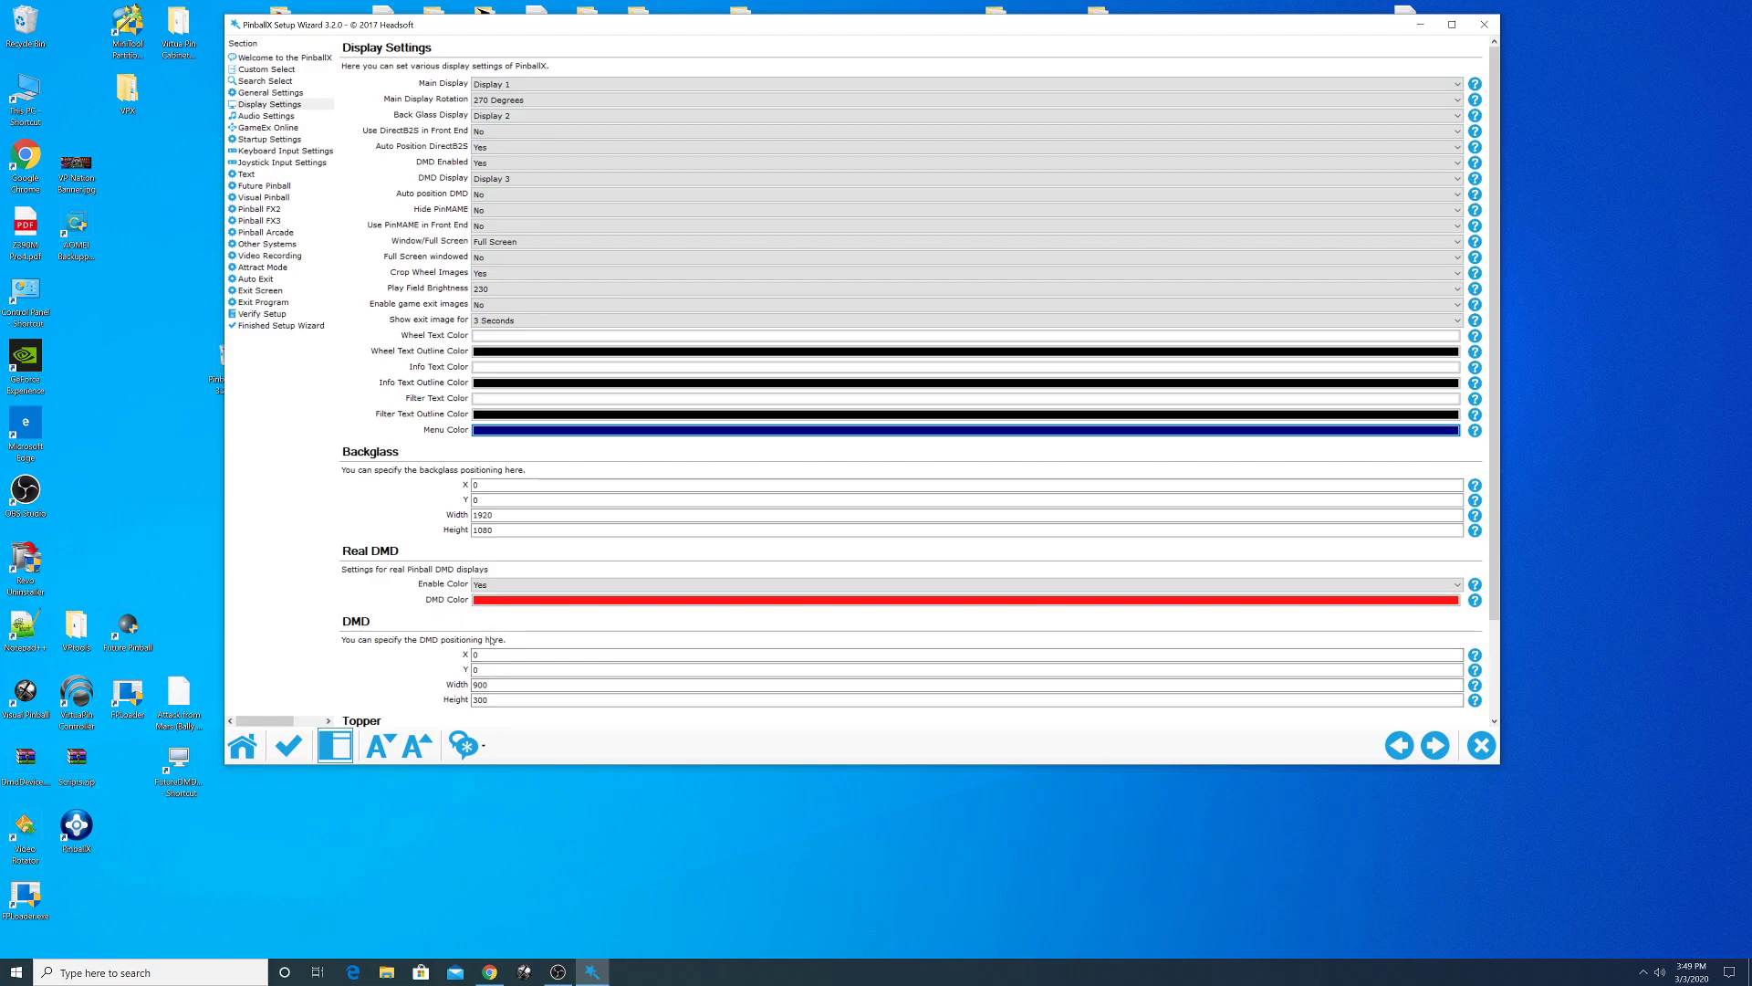
- Set the DMD width to 1920 and height to 1080, and set Crop Wheel Images to No in the Display Settings
drag(491, 765, 492, 791)
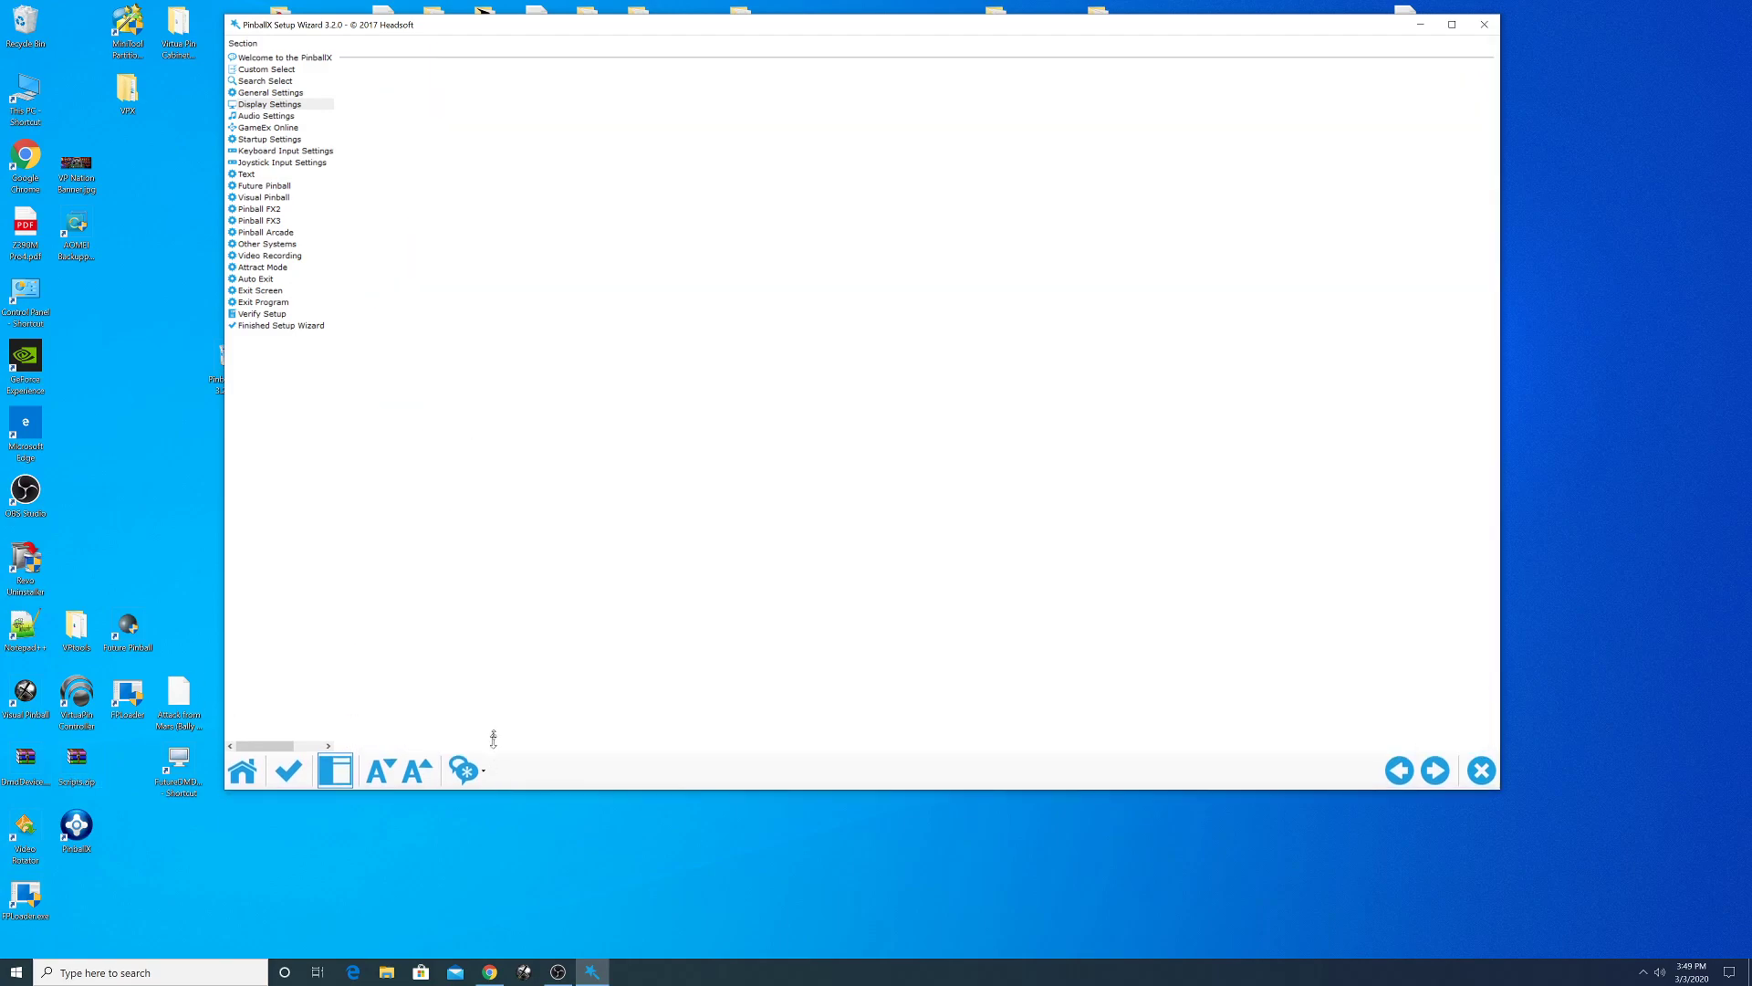
drag(498, 684, 446, 684)
text(1920)
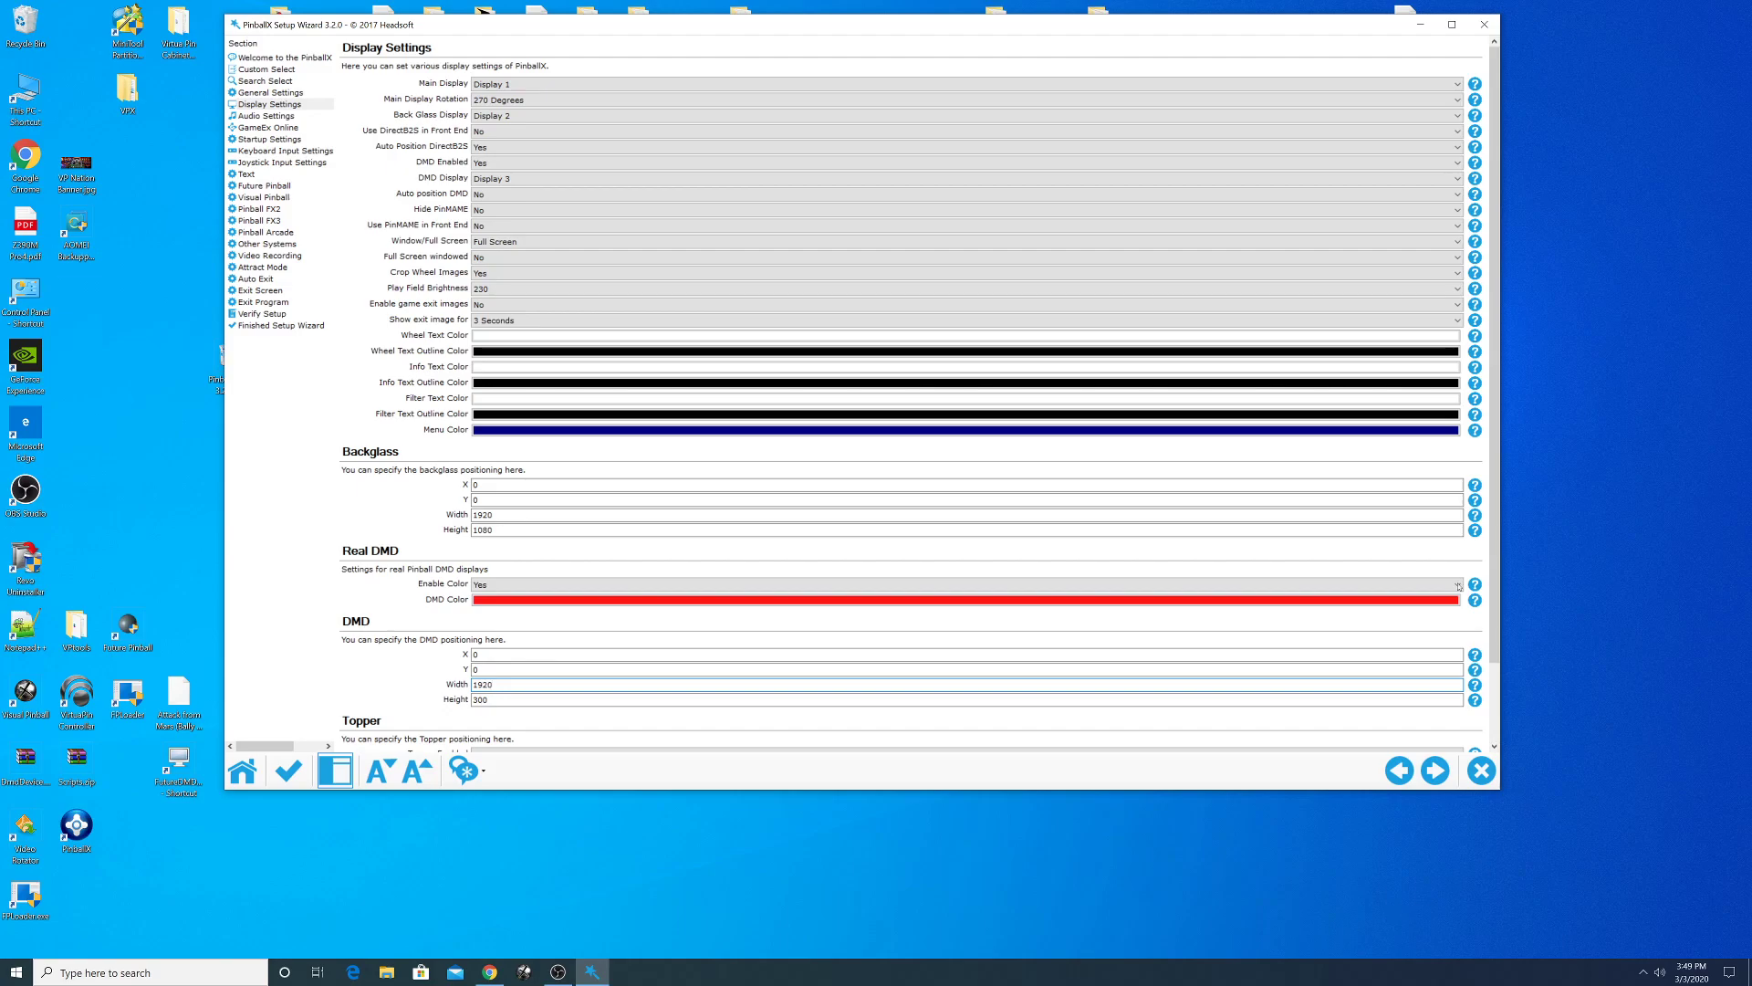
drag(566, 700, 398, 690)
text(108)
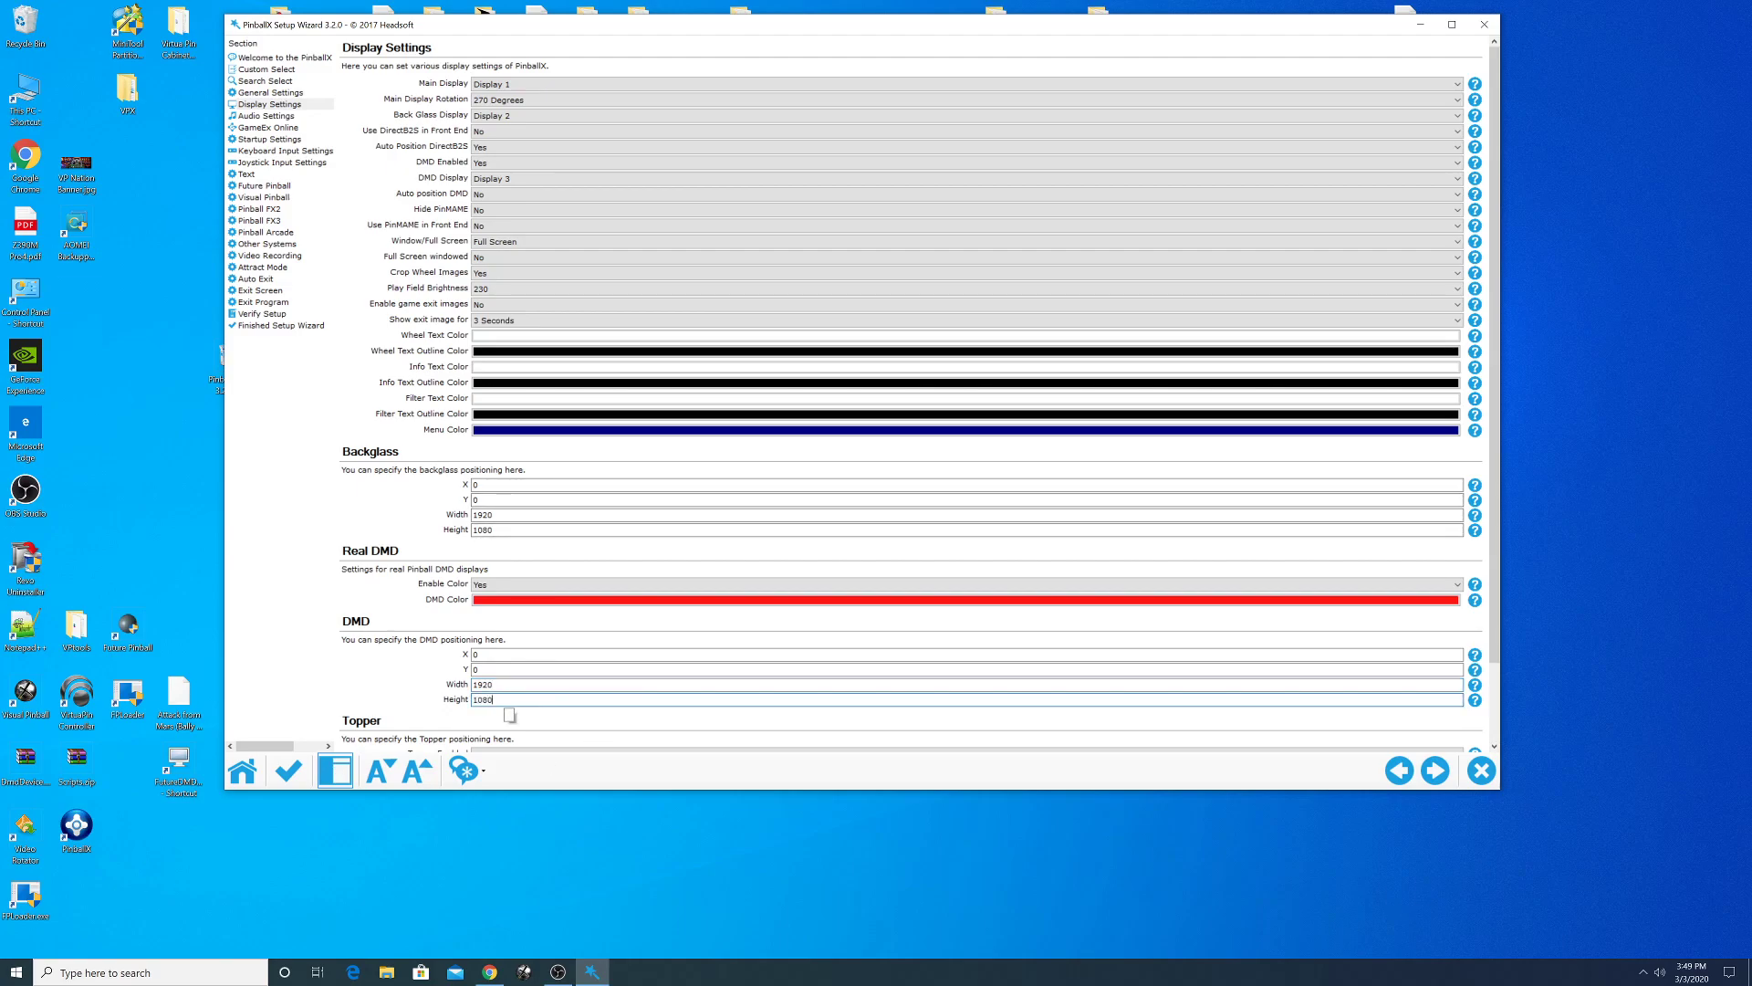
scroll(715, 282, down, 1)
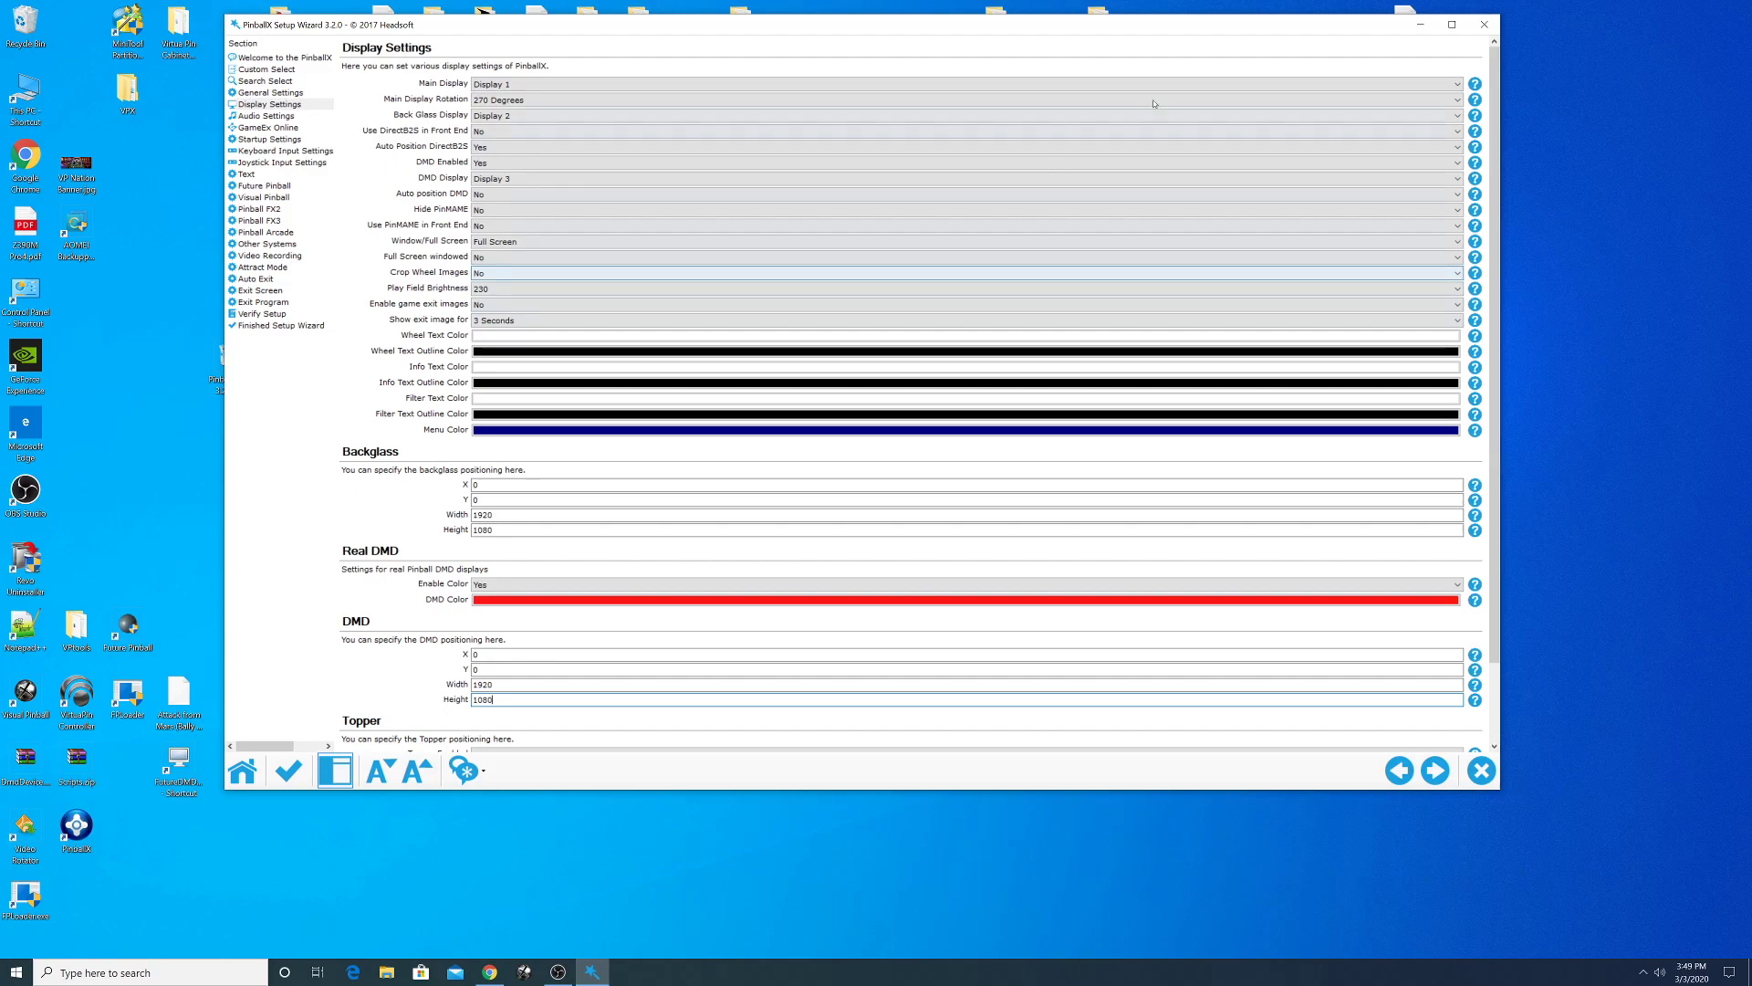
drag(1495, 204, 1504, 318)
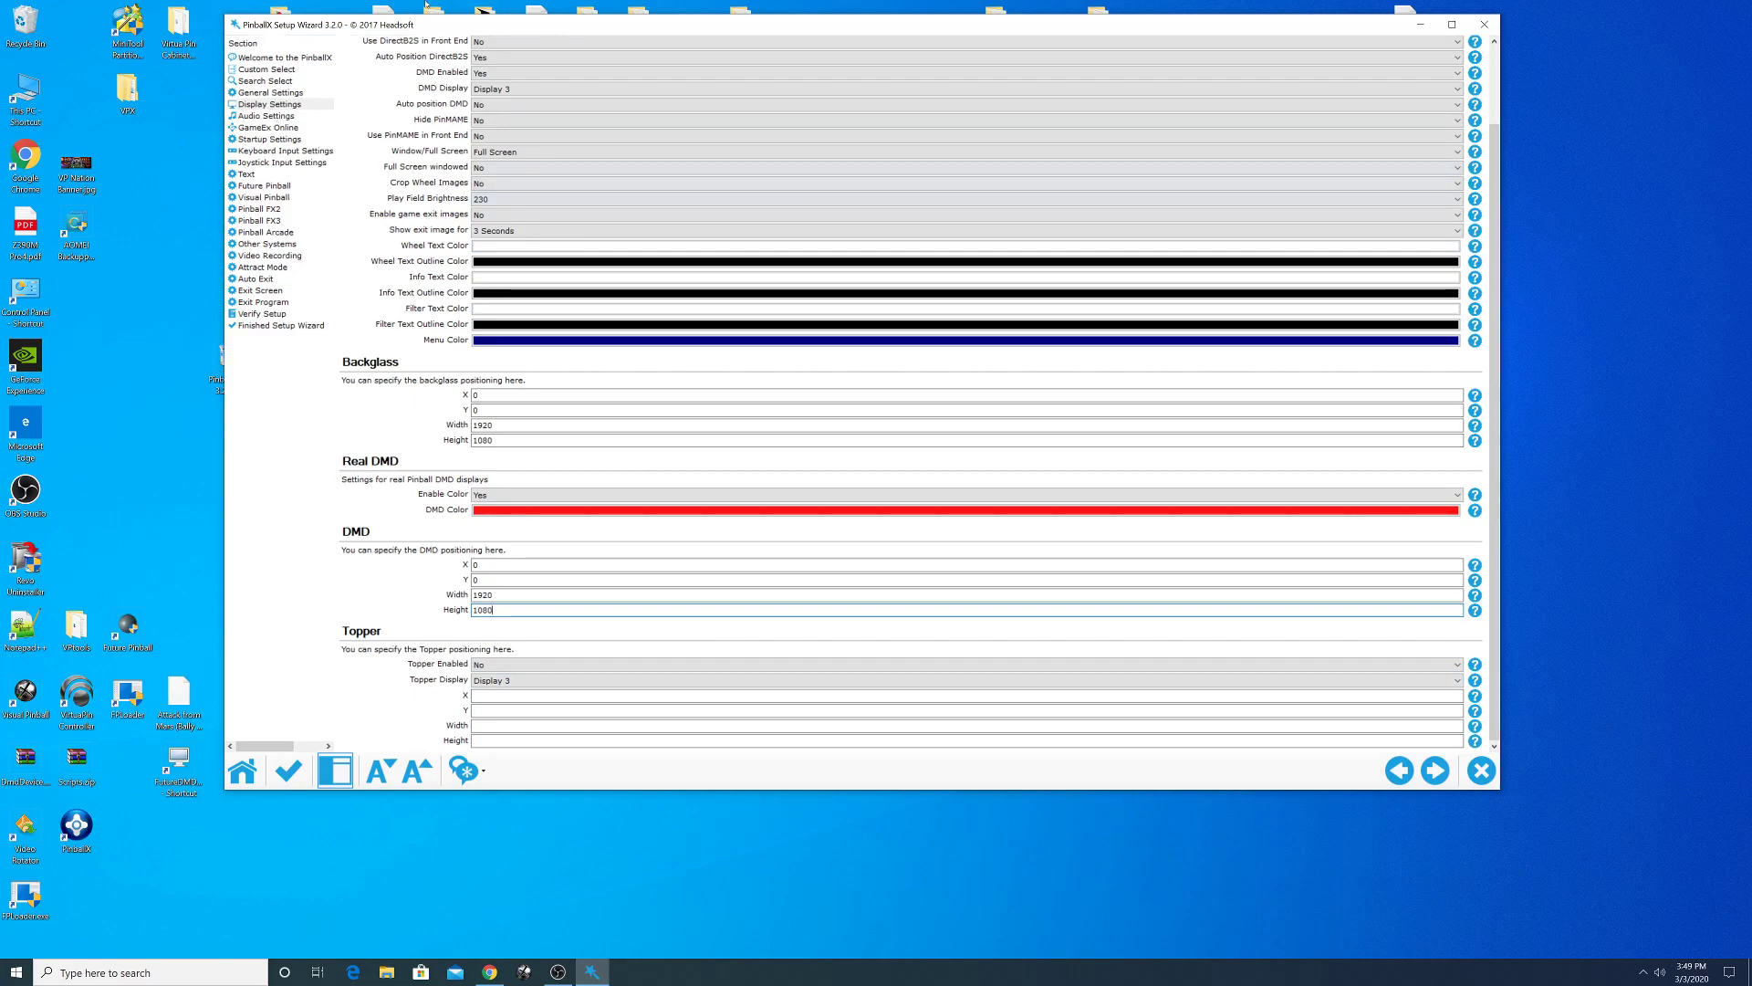
- Review the Audio Settings and GameEx Online sections of the wizard, including the Stream quality choices
click(289, 118)
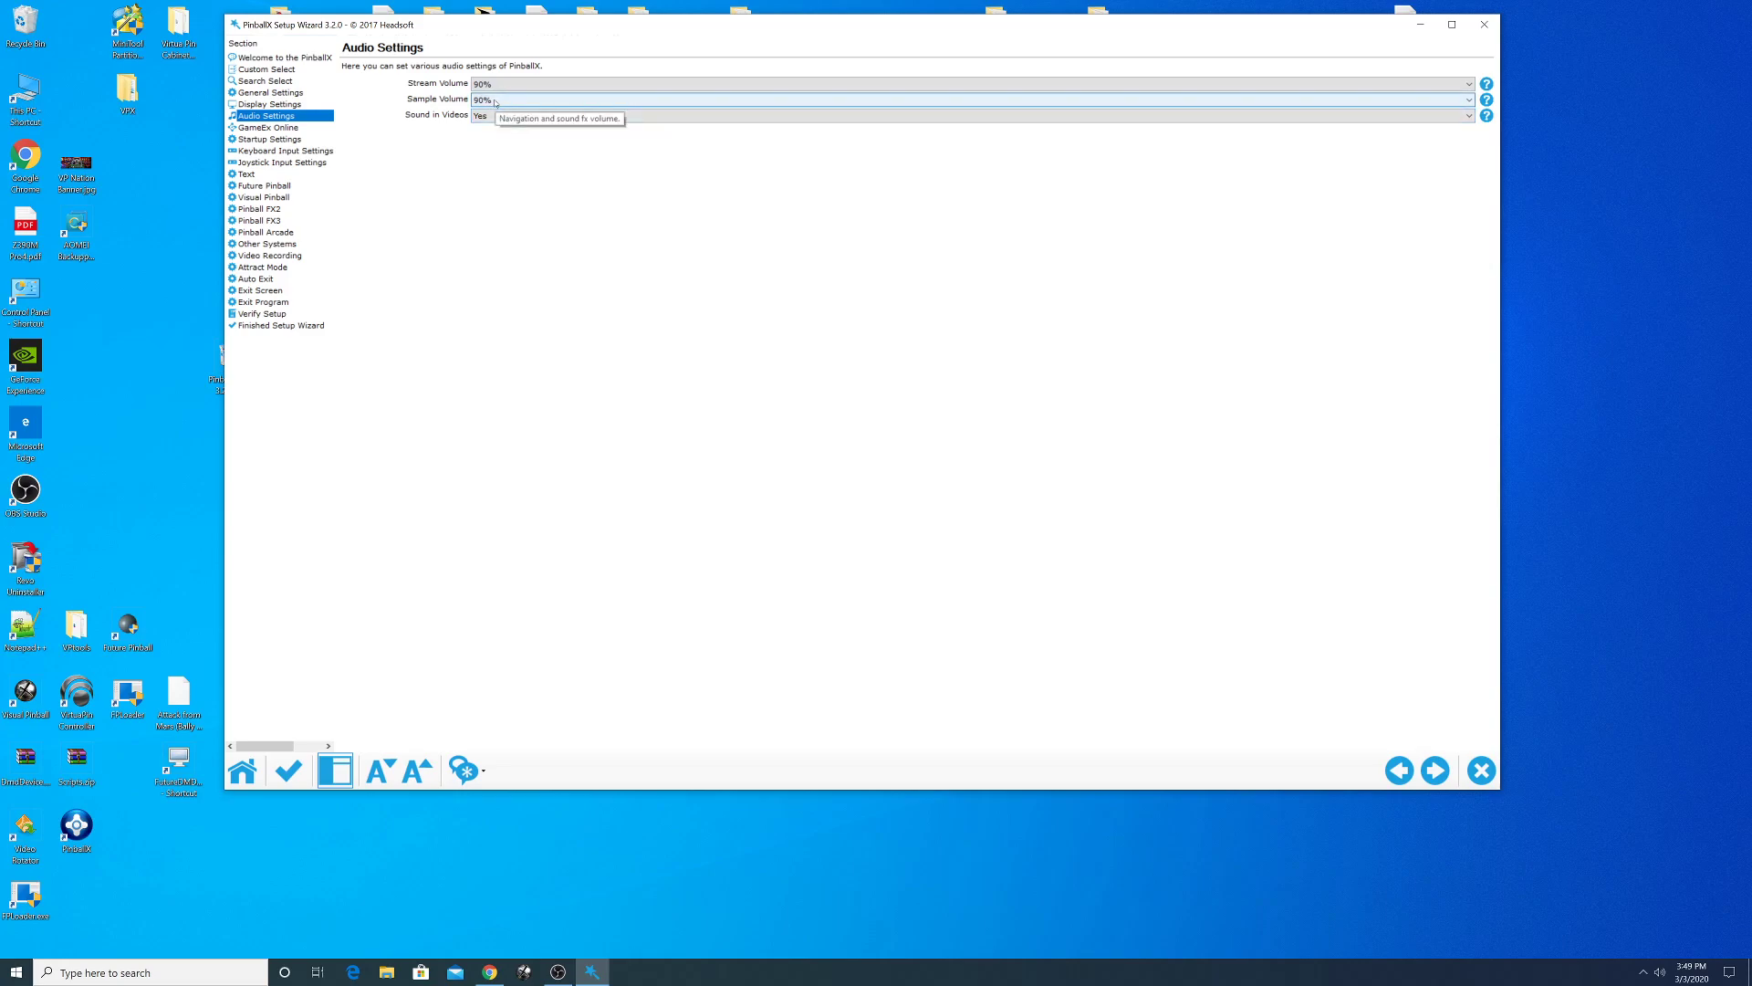
click(283, 129)
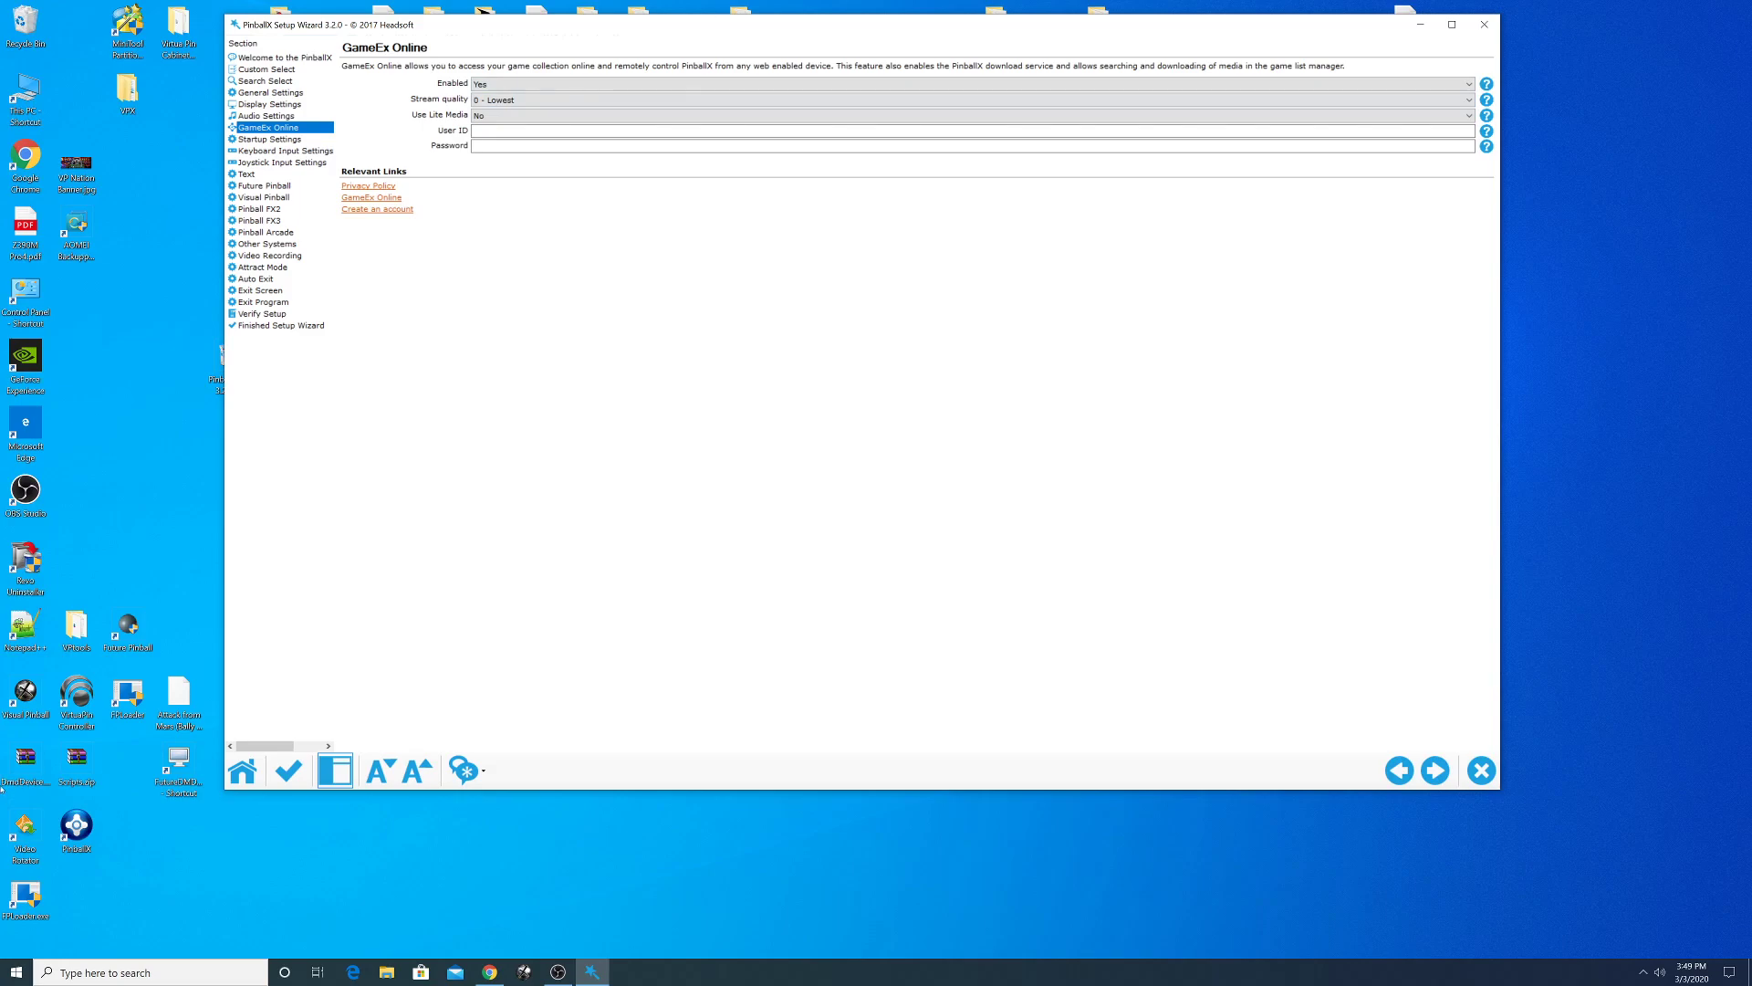
click(510, 101)
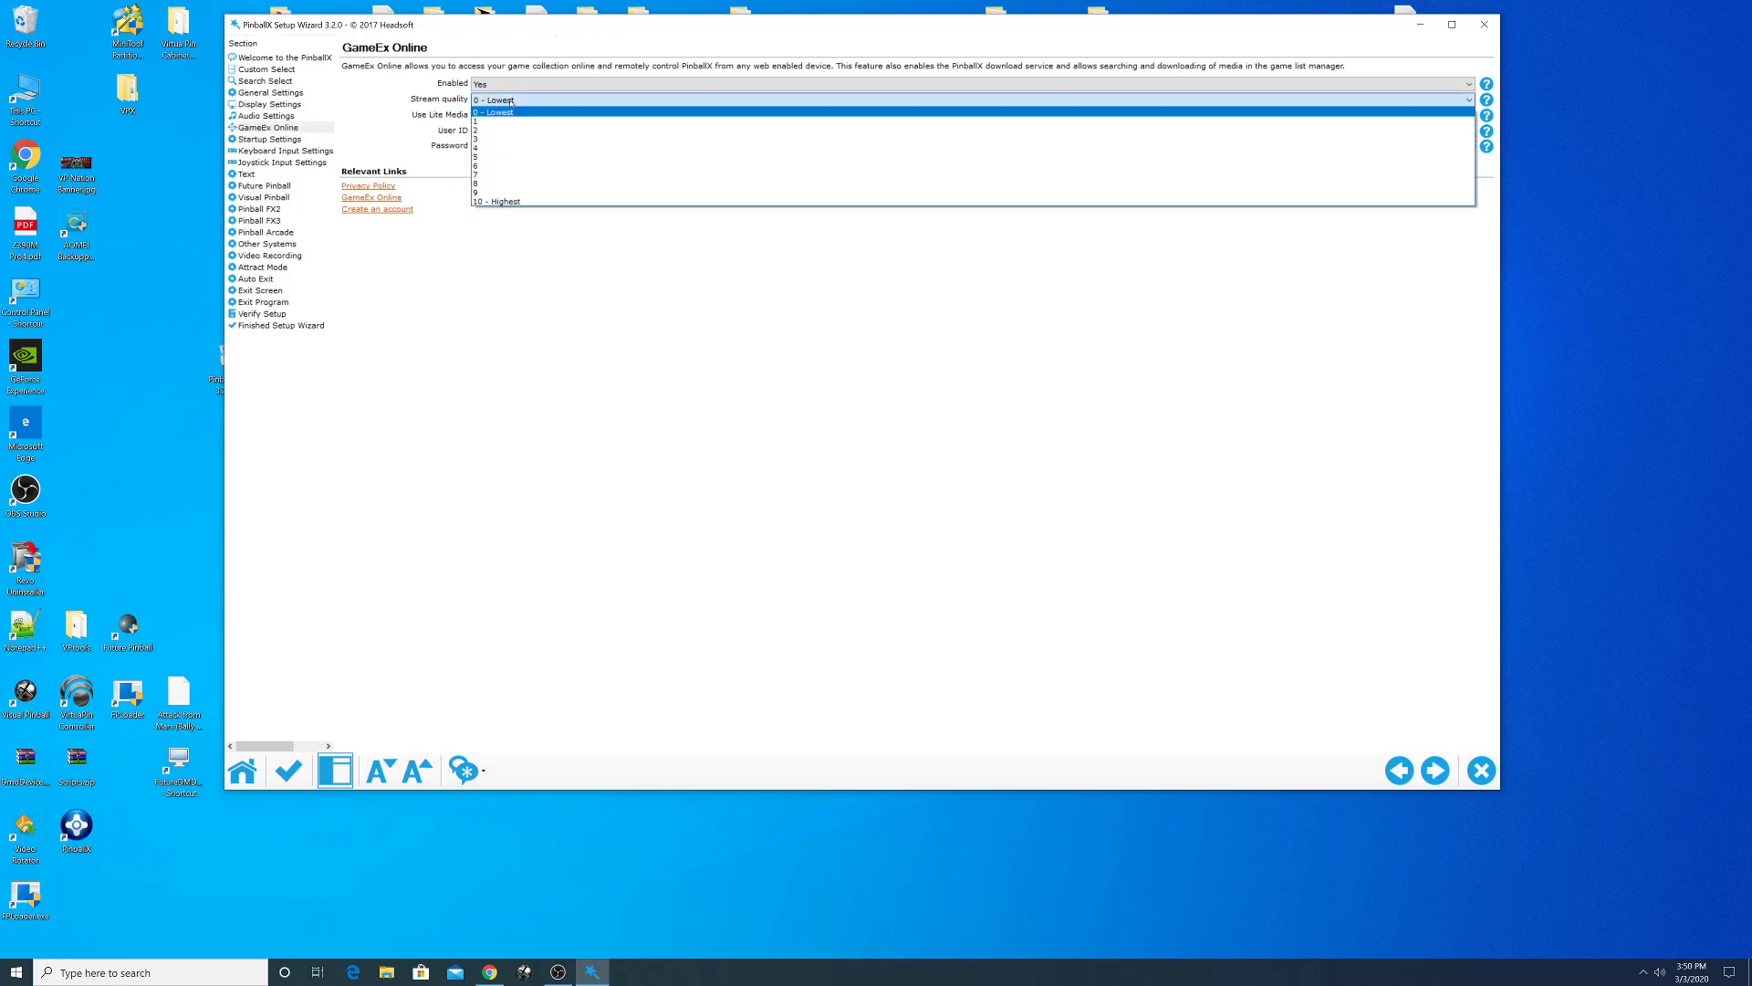
click(510, 109)
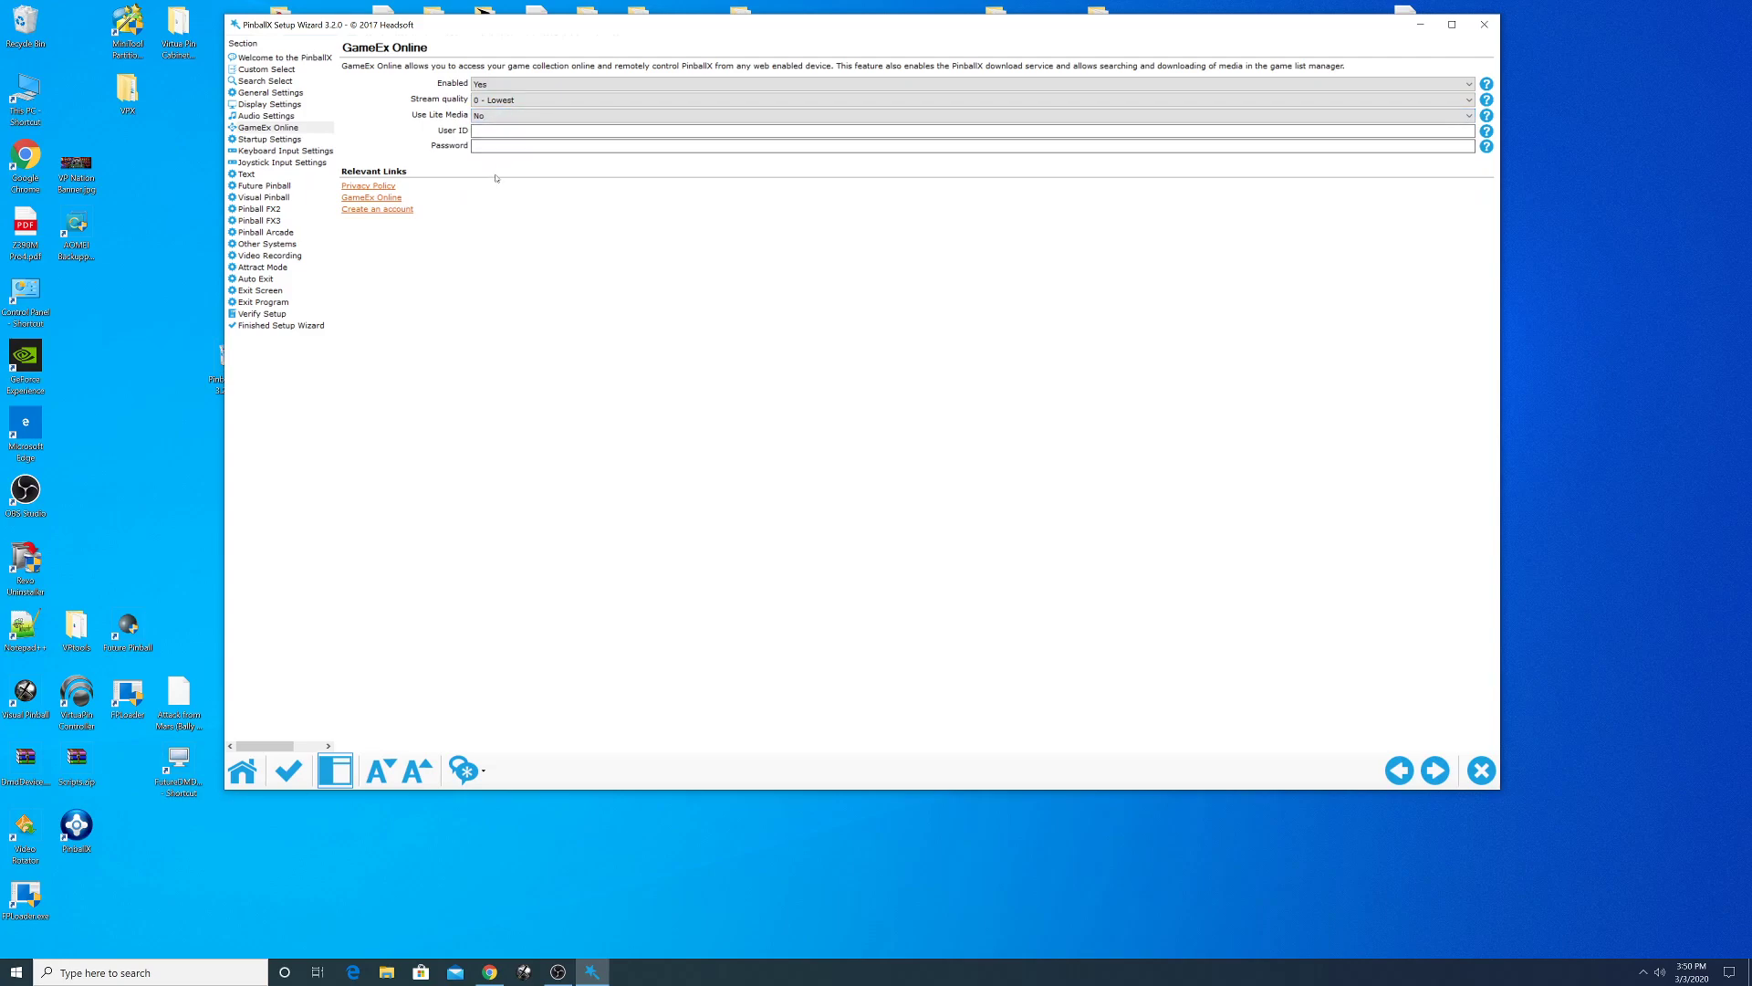
- In the Startup Settings, set Enable Startup Sound to No and Start with Windows to Yes
click(297, 138)
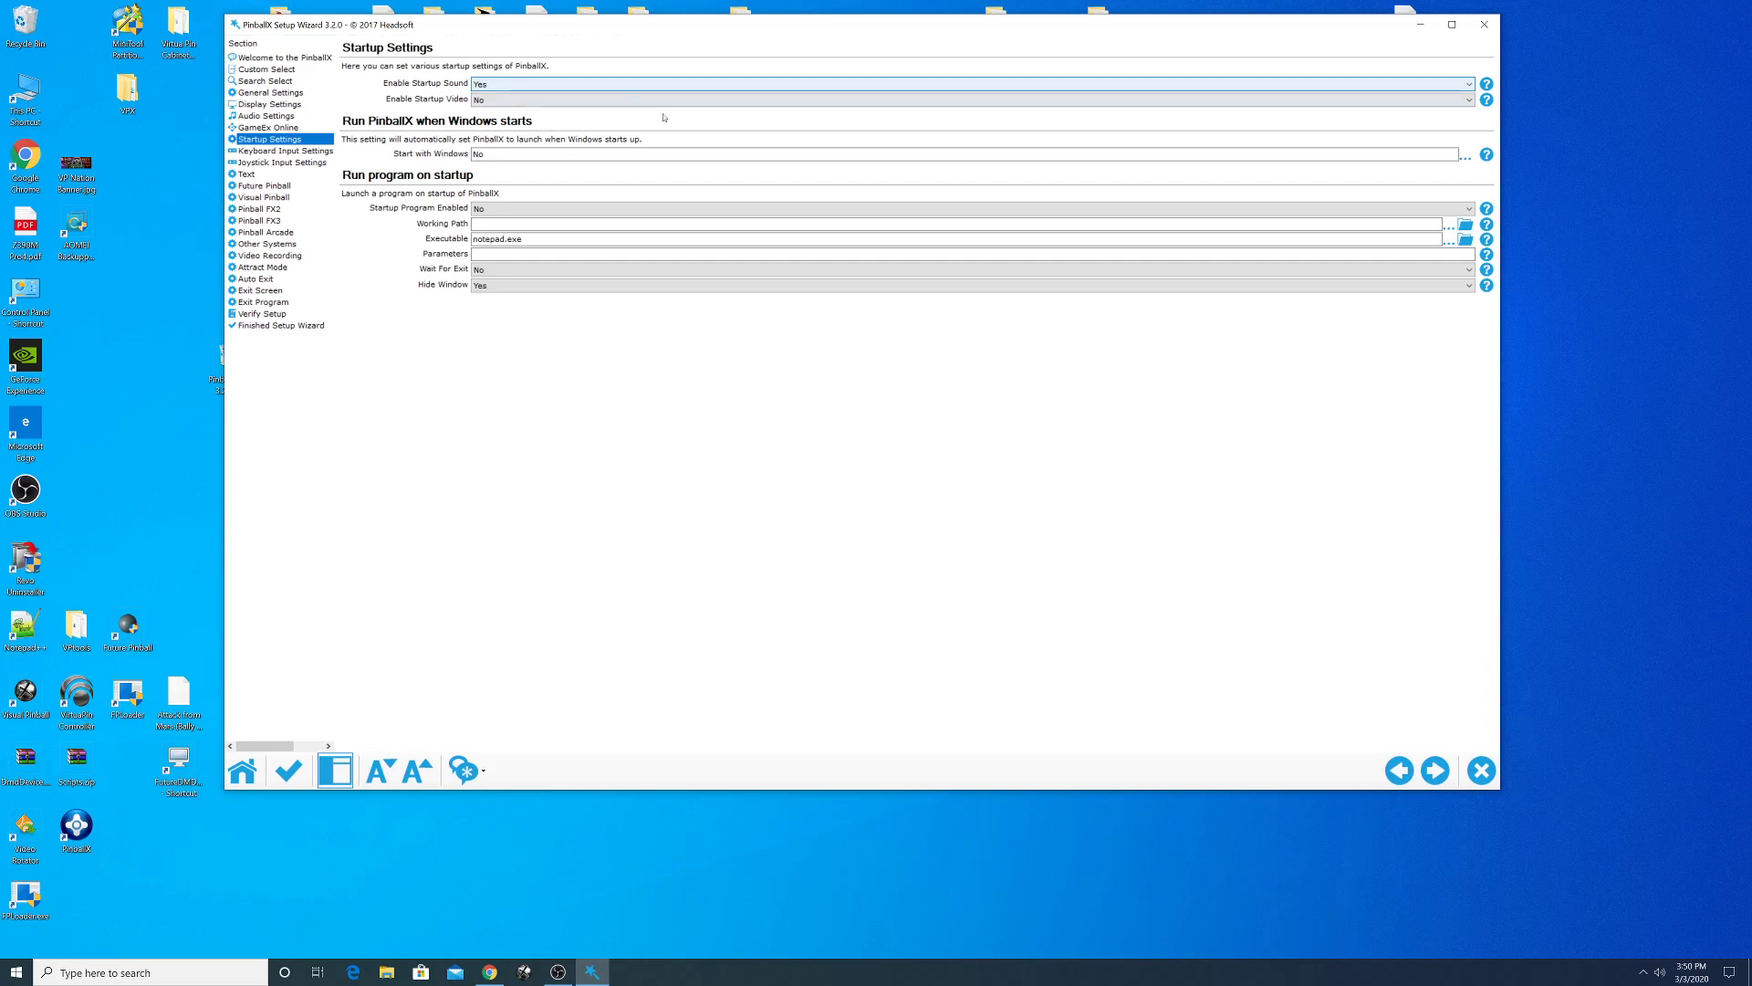
click(481, 87)
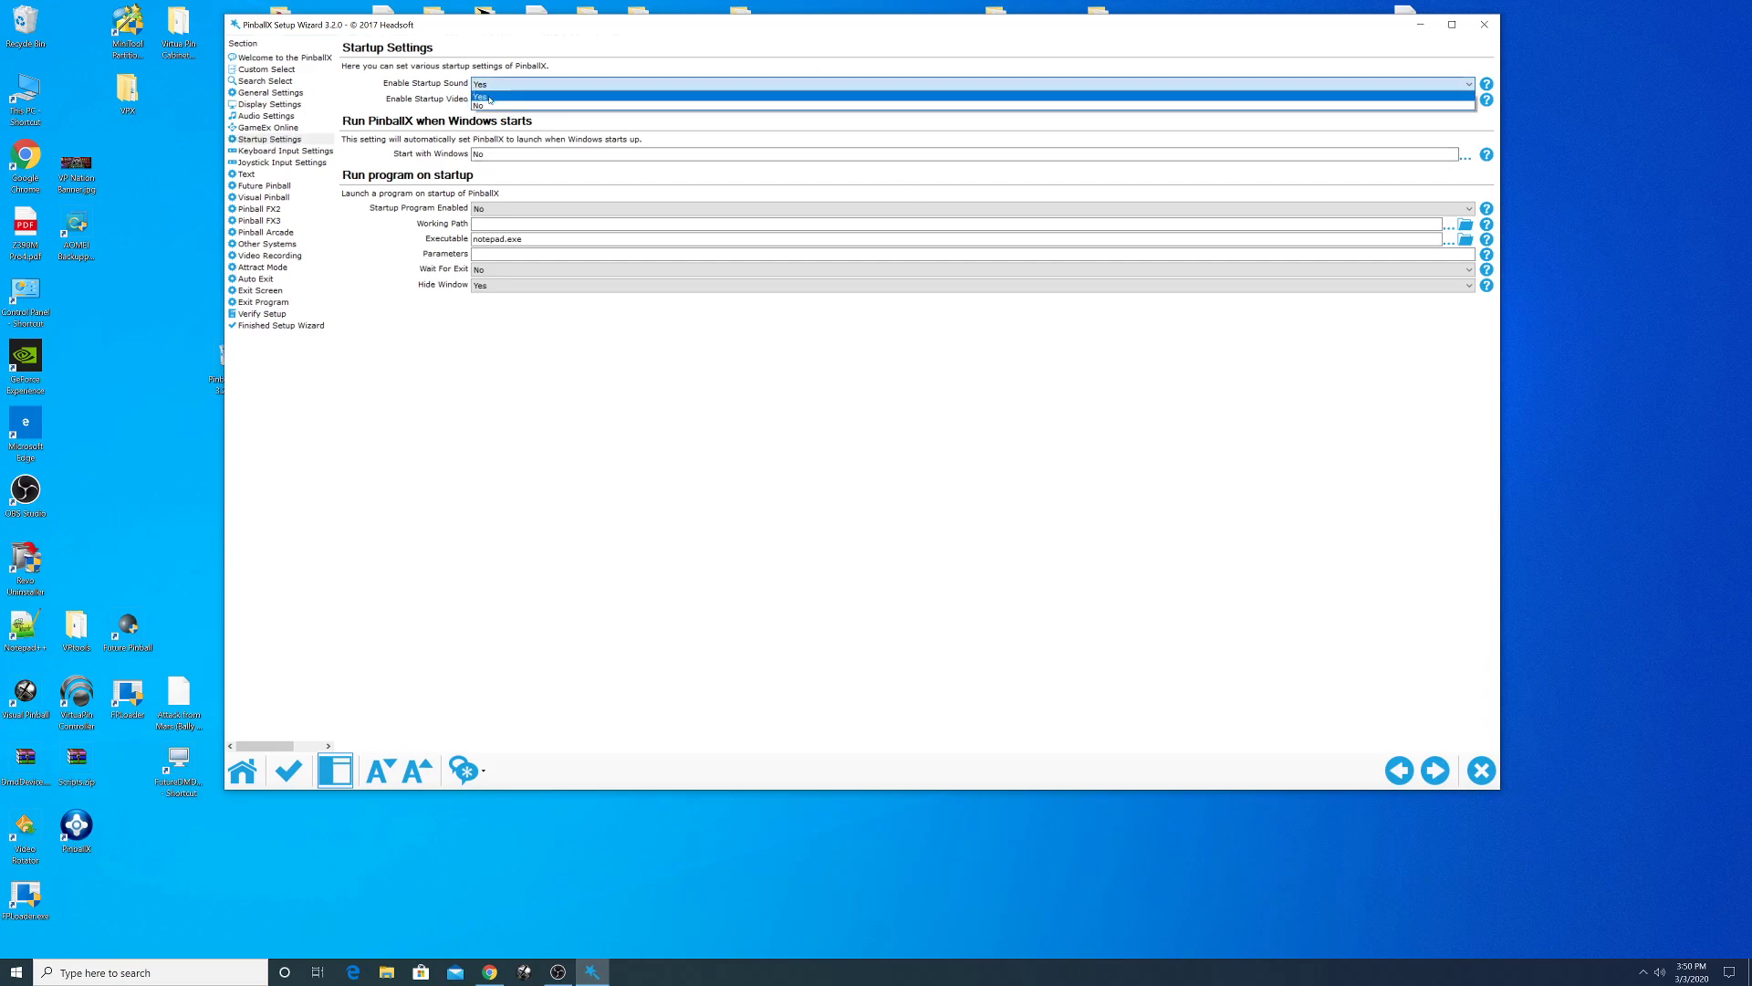
click(506, 105)
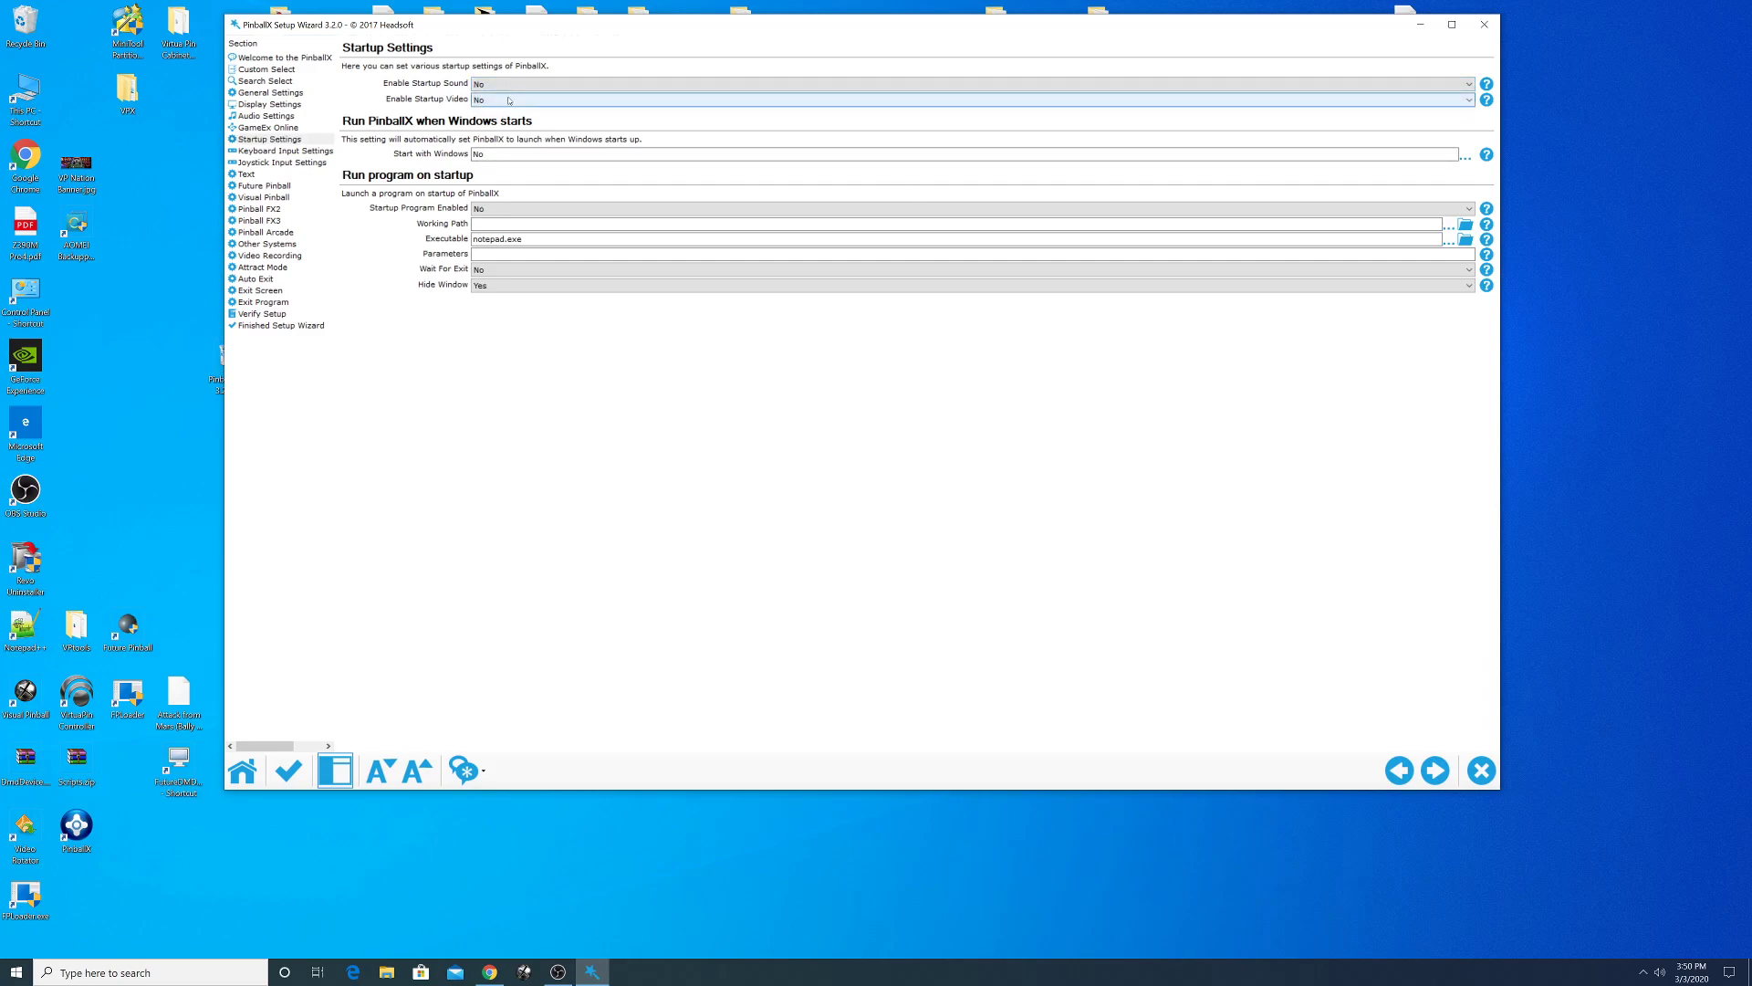
click(555, 84)
click(550, 96)
click(550, 84)
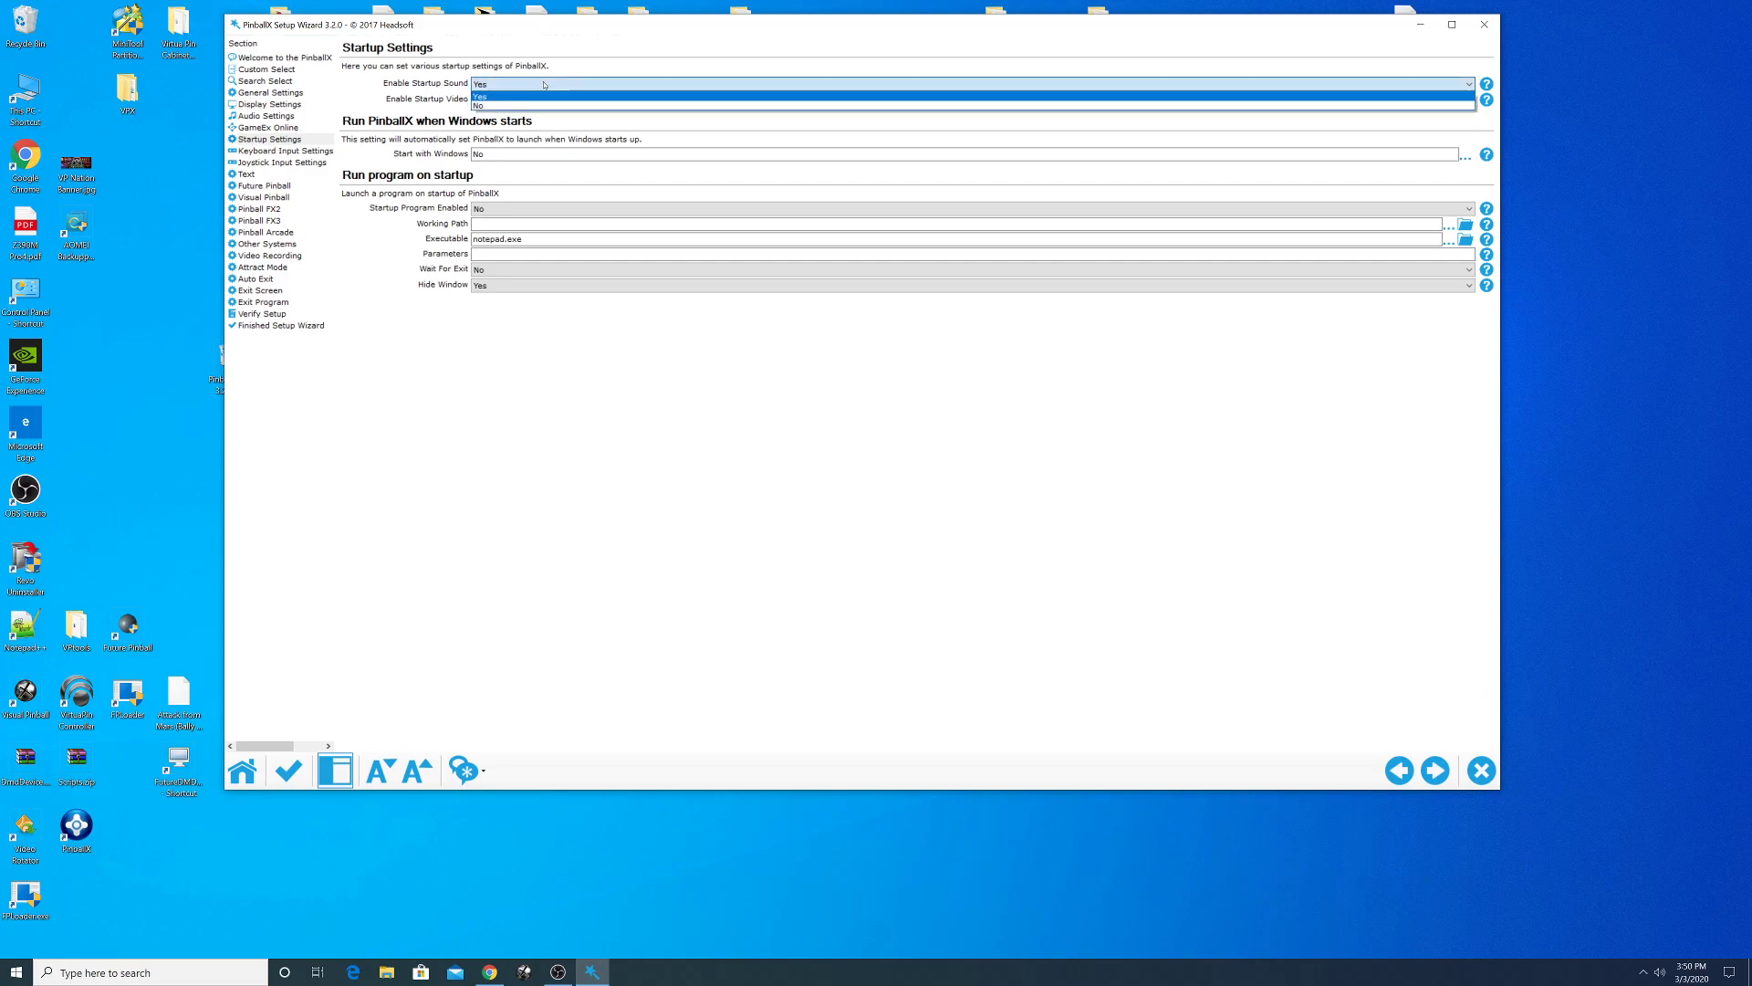
click(534, 105)
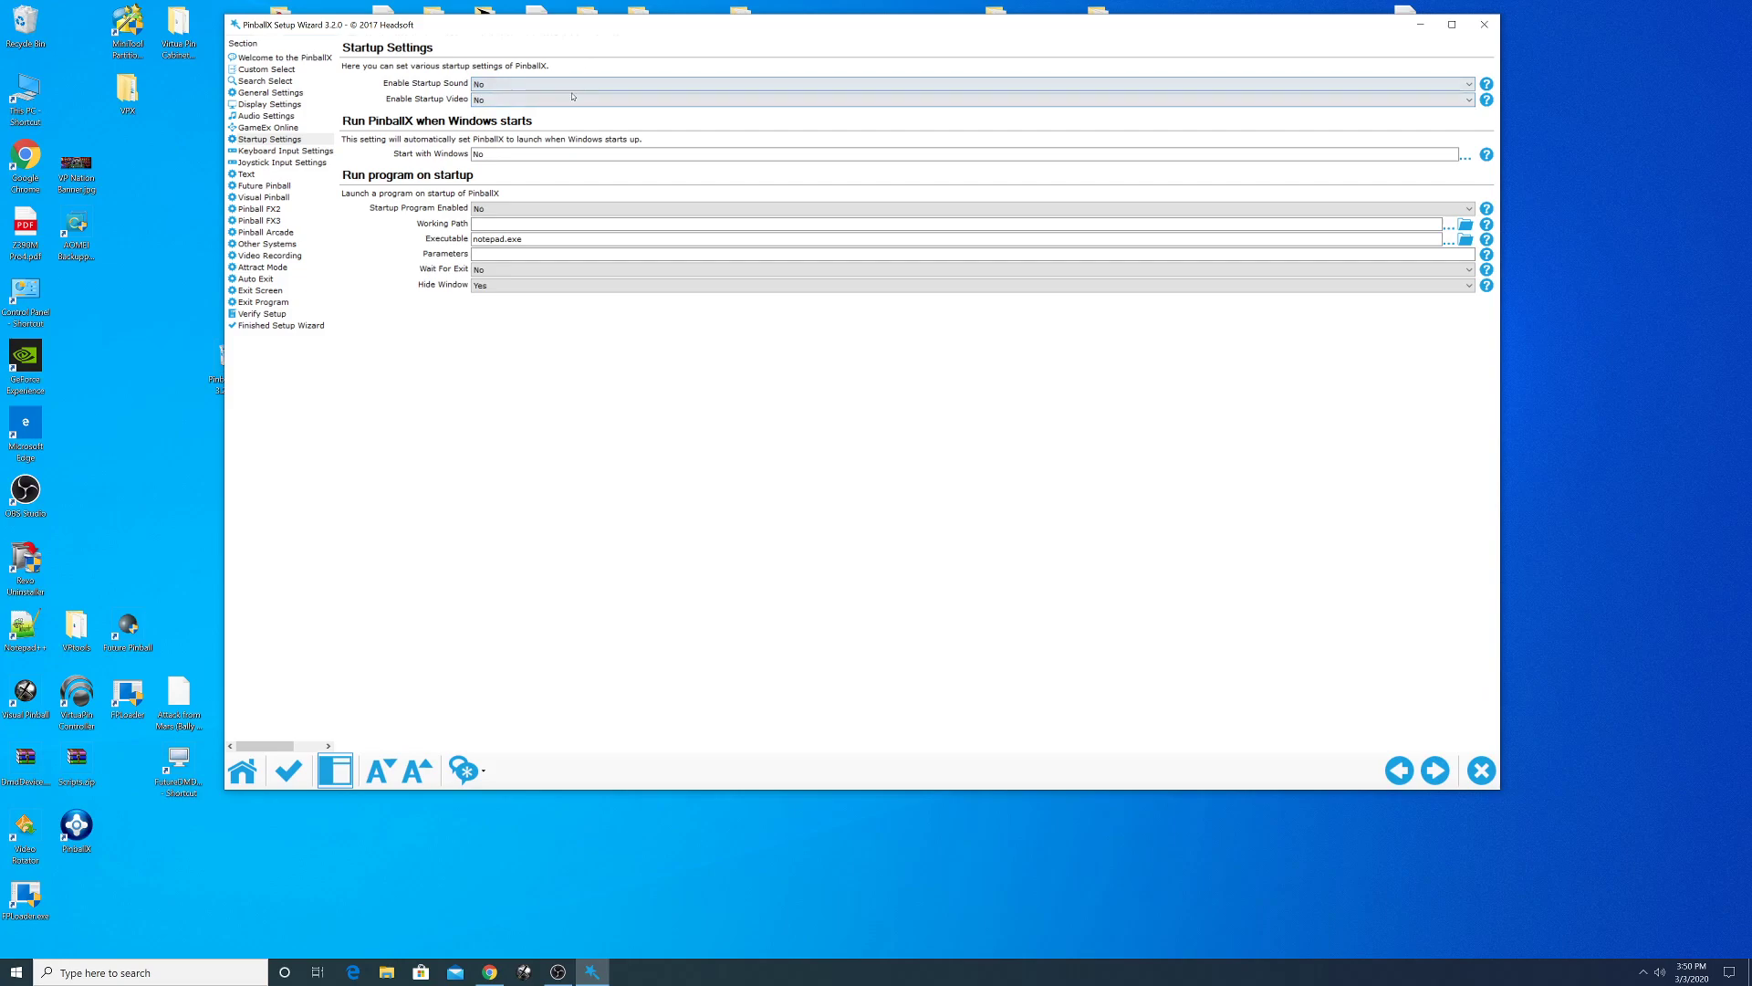
click(507, 154)
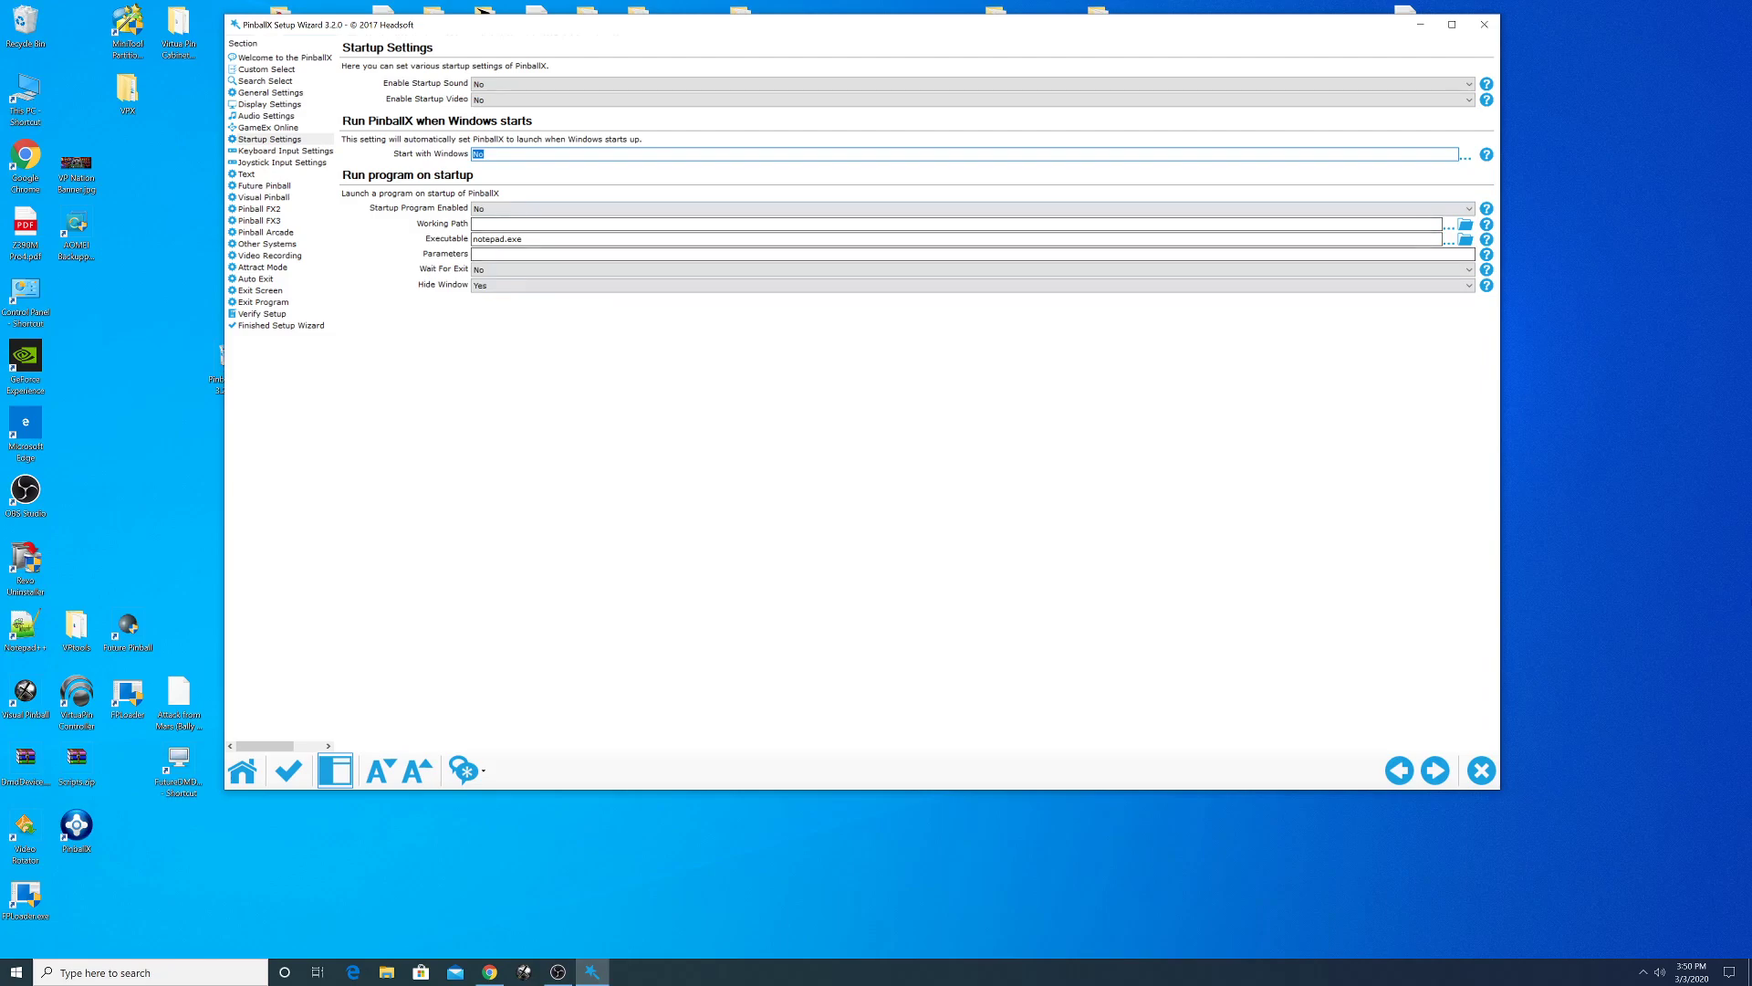
text(Yes)
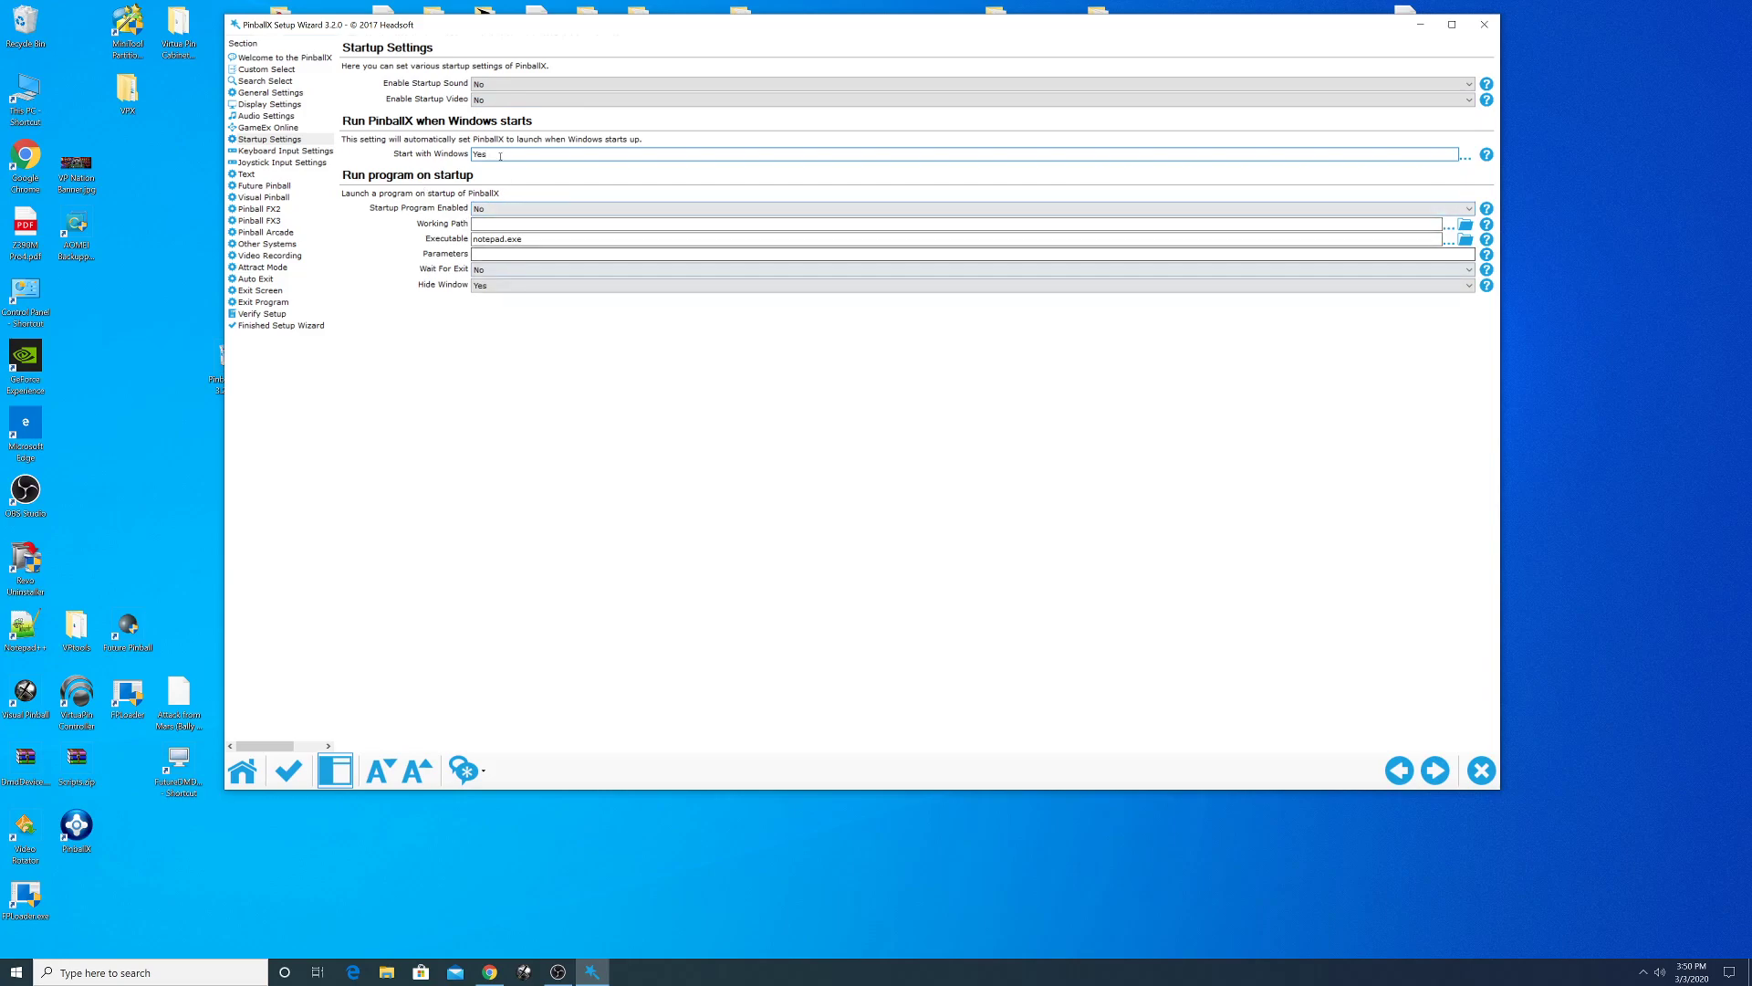
- Review the key assignments in Keyboard Input Settings and the button assignments in Joystick Input Settings
click(263, 152)
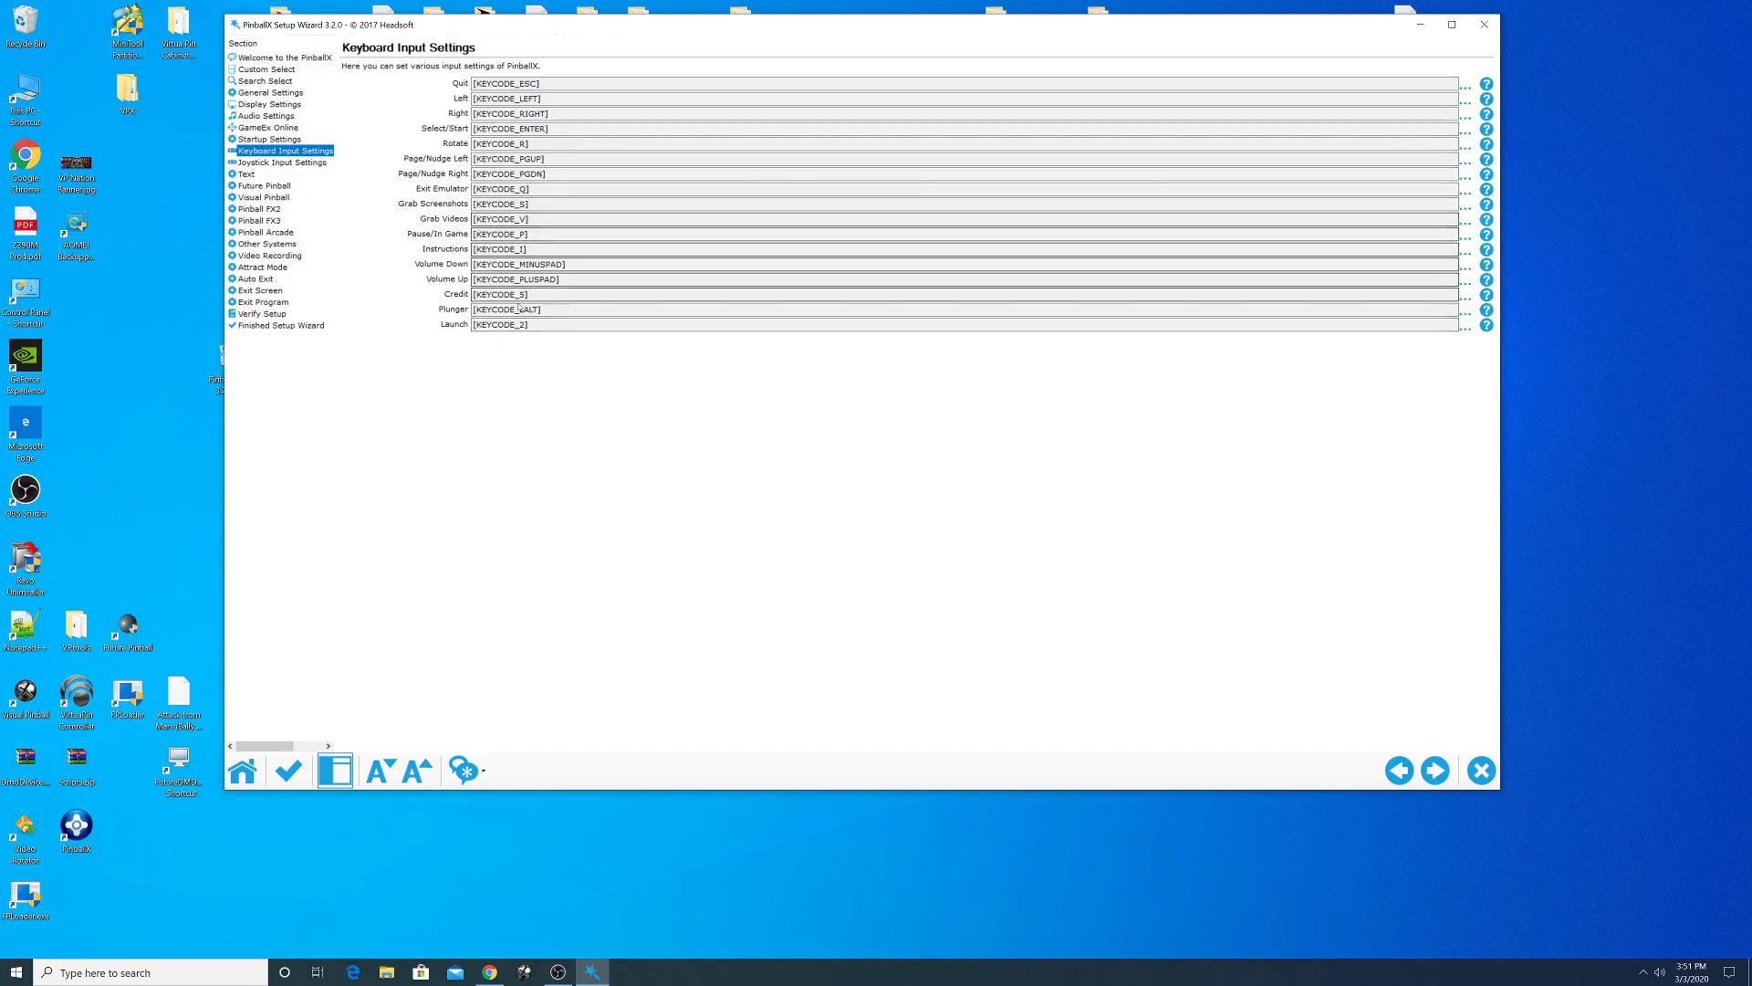
click(279, 164)
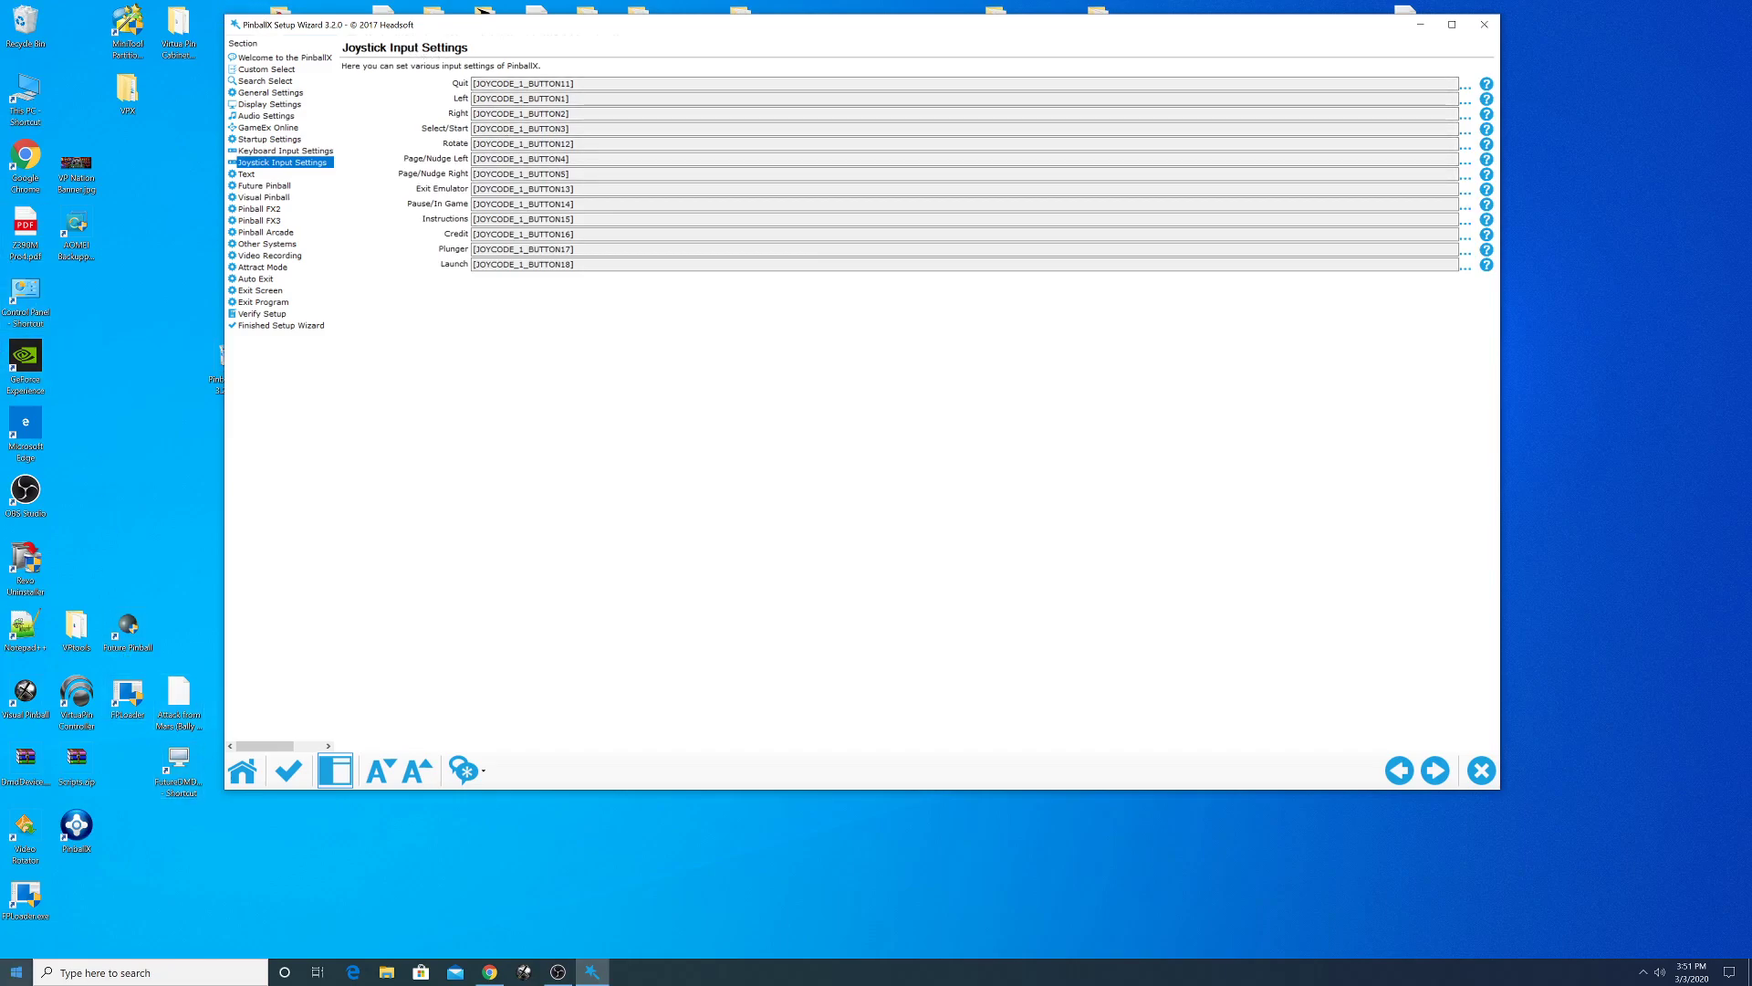
- Check the VirtuaPin Controller's buttons in the Windows USB game controller properties and in the VirtuaPin Controller app, closing both
click(117, 974)
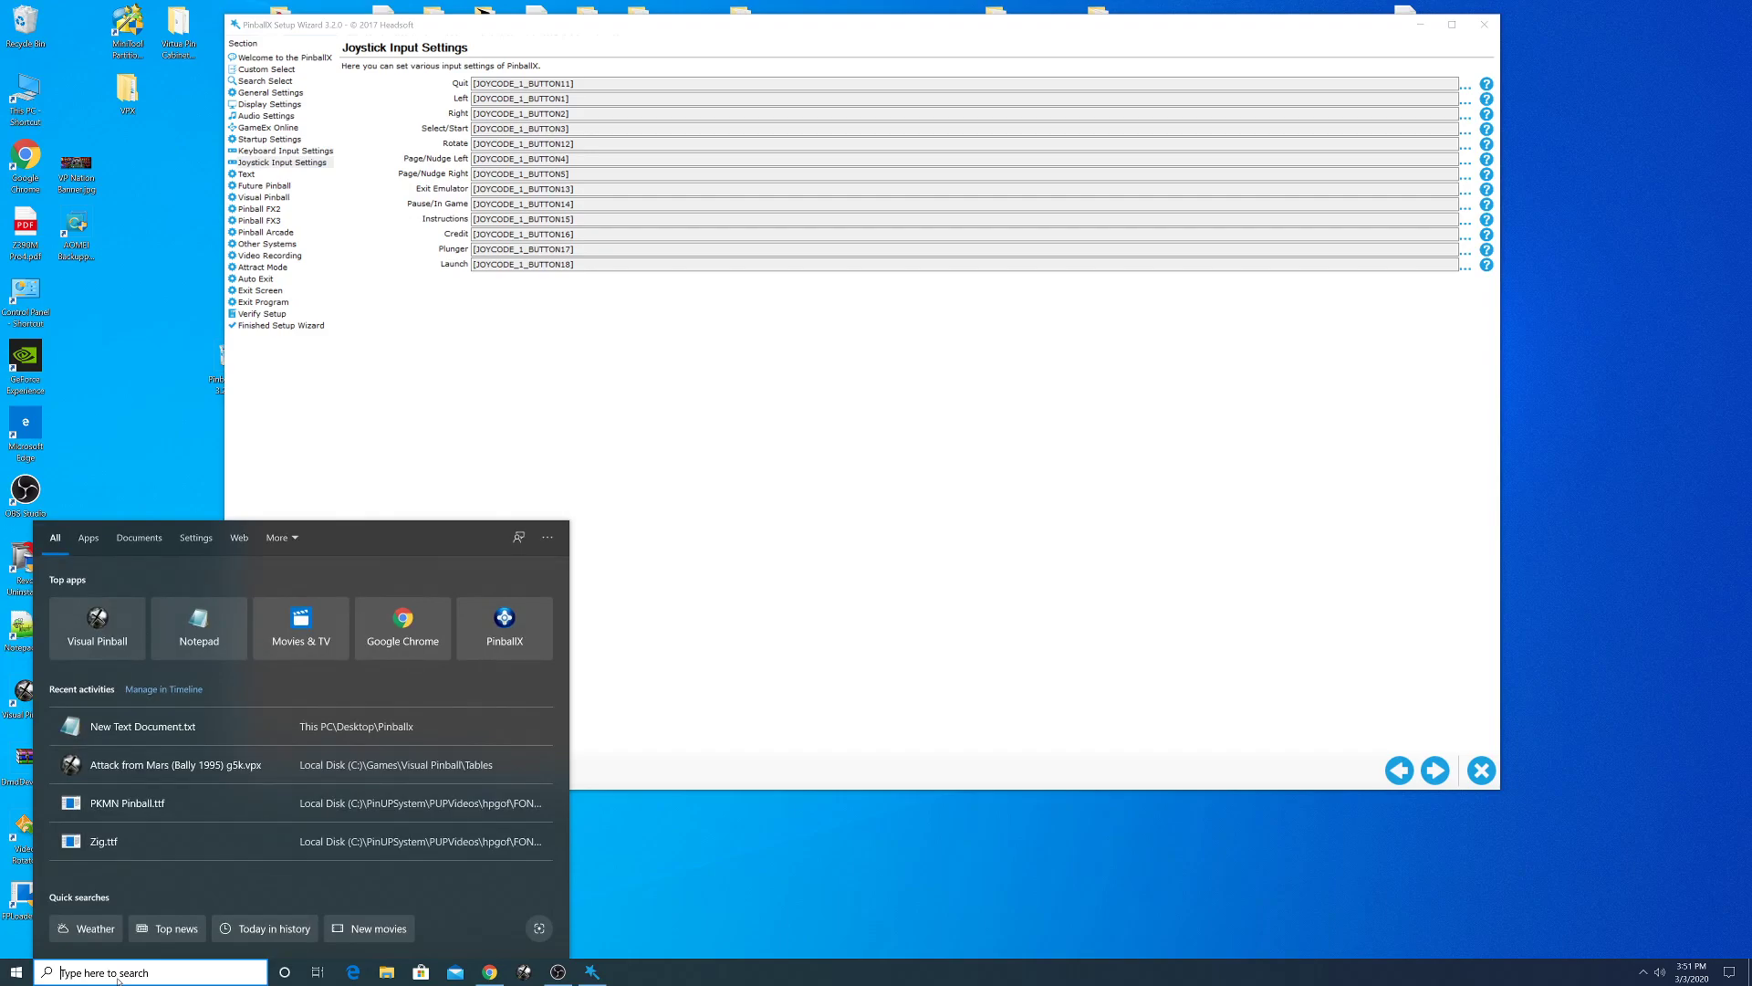
text(con)
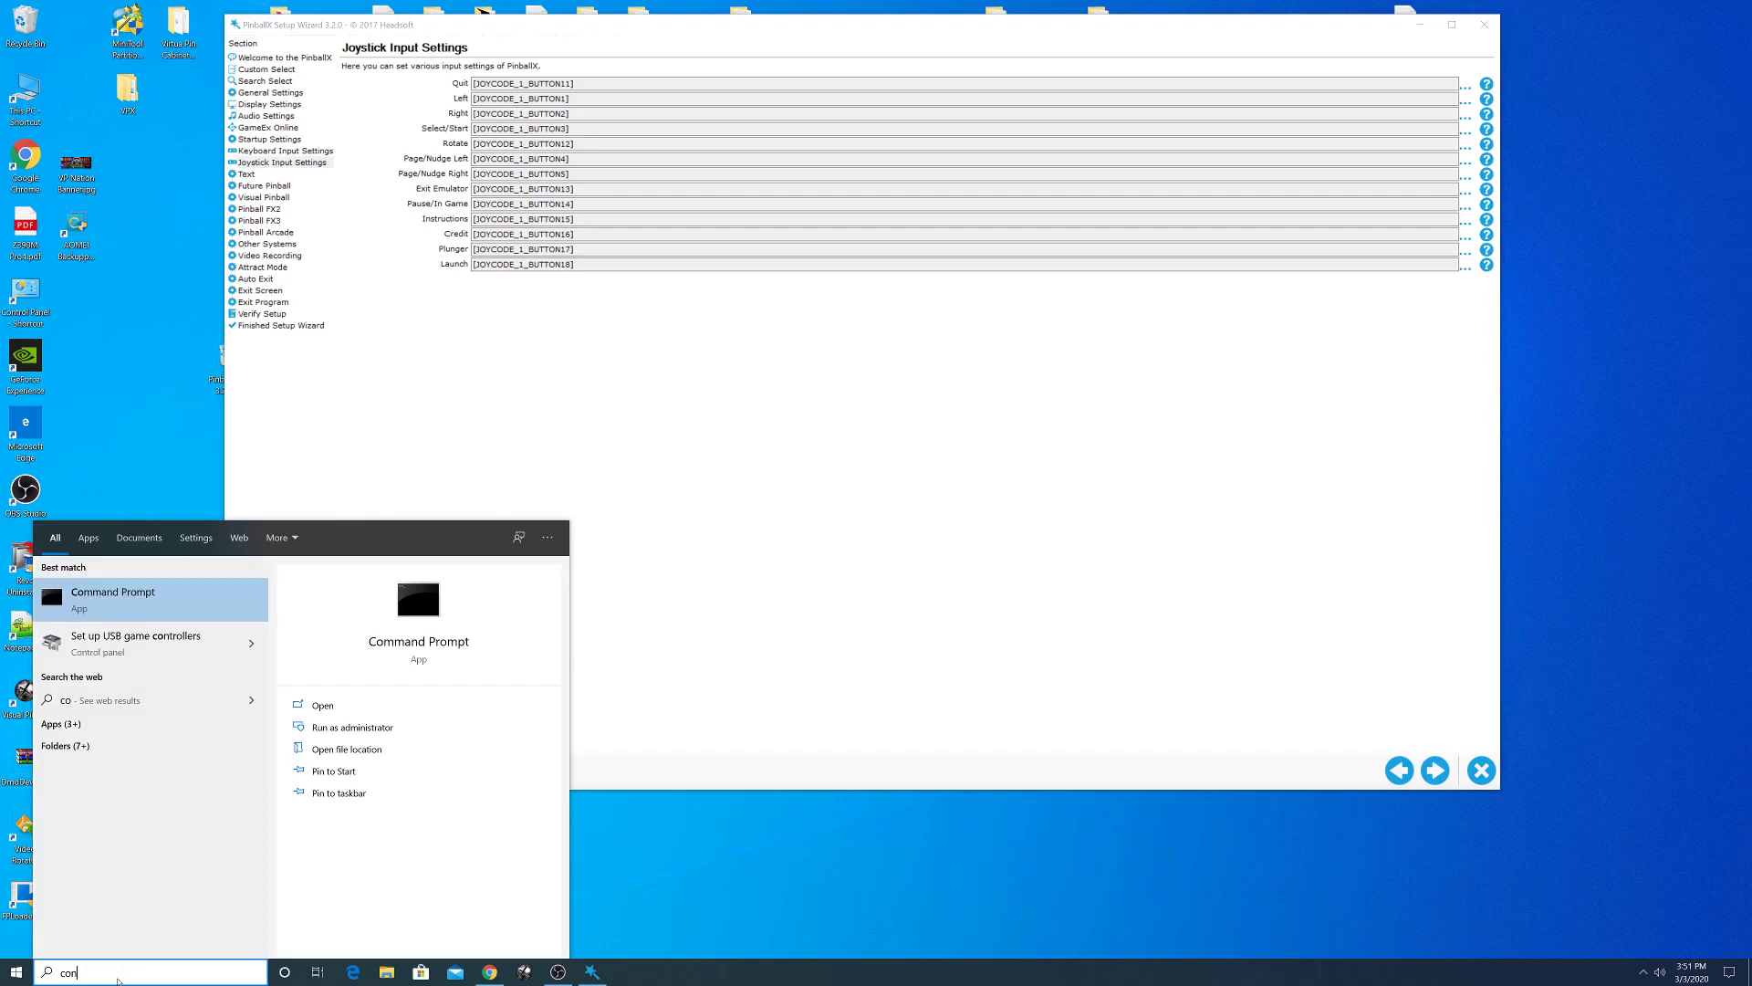
text(troll)
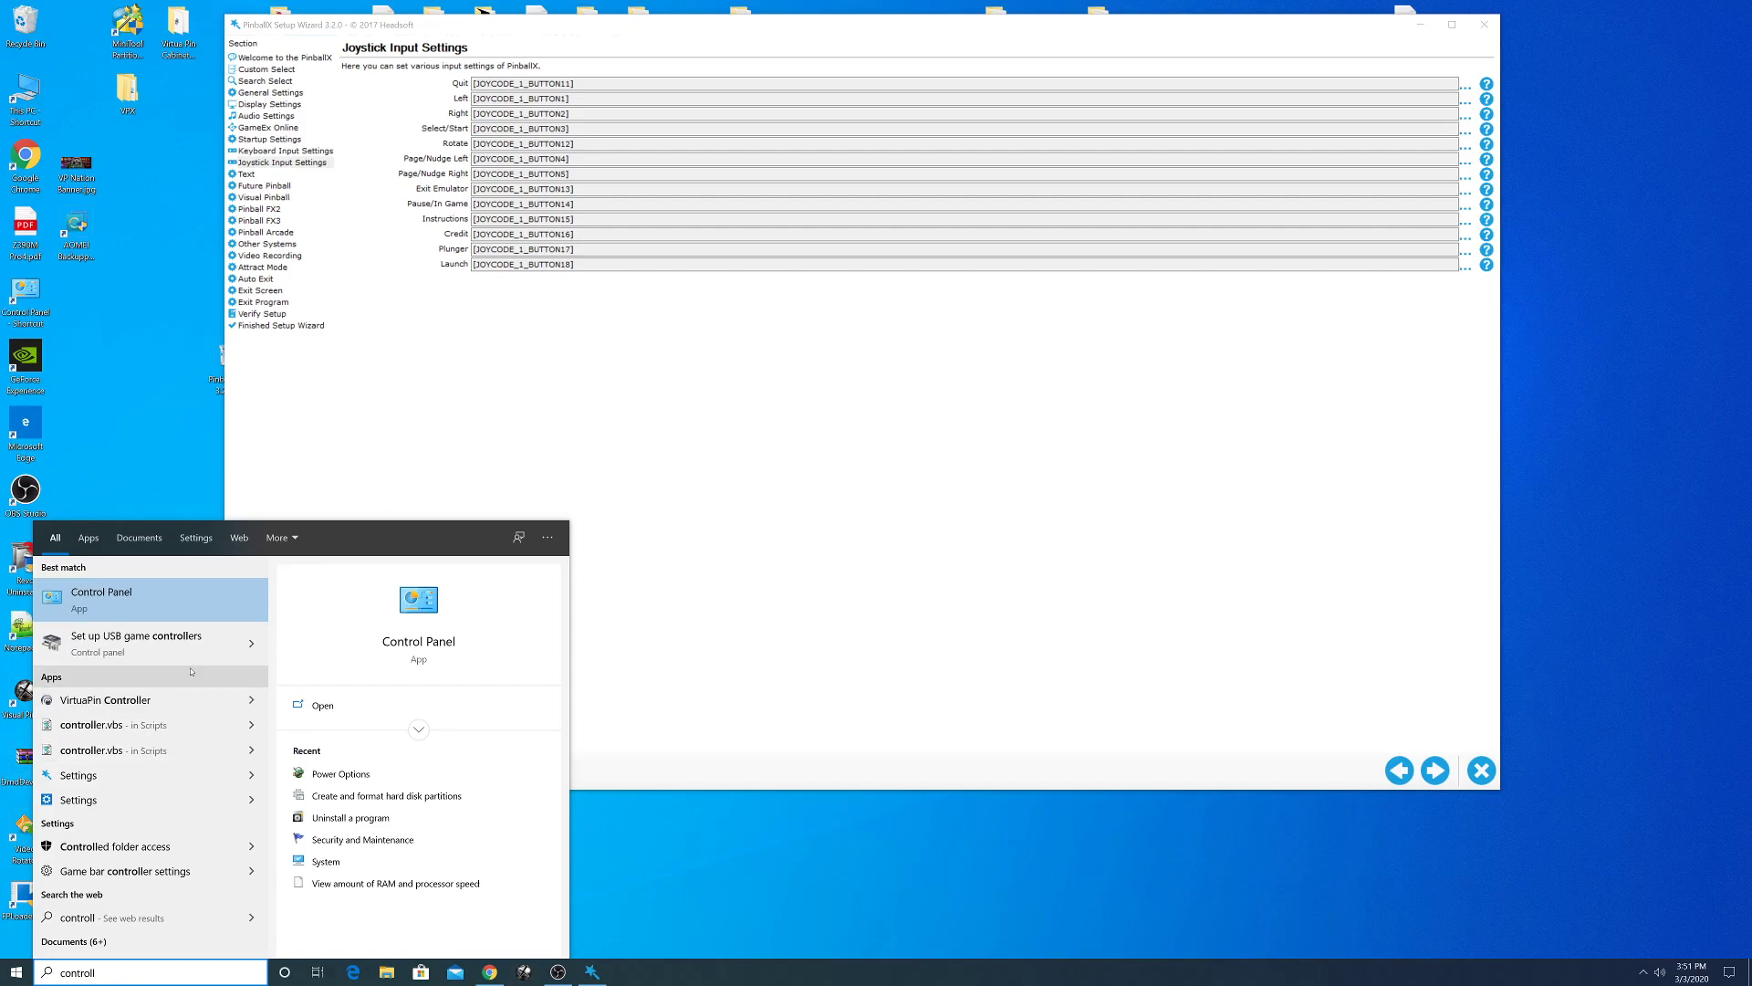
click(98, 645)
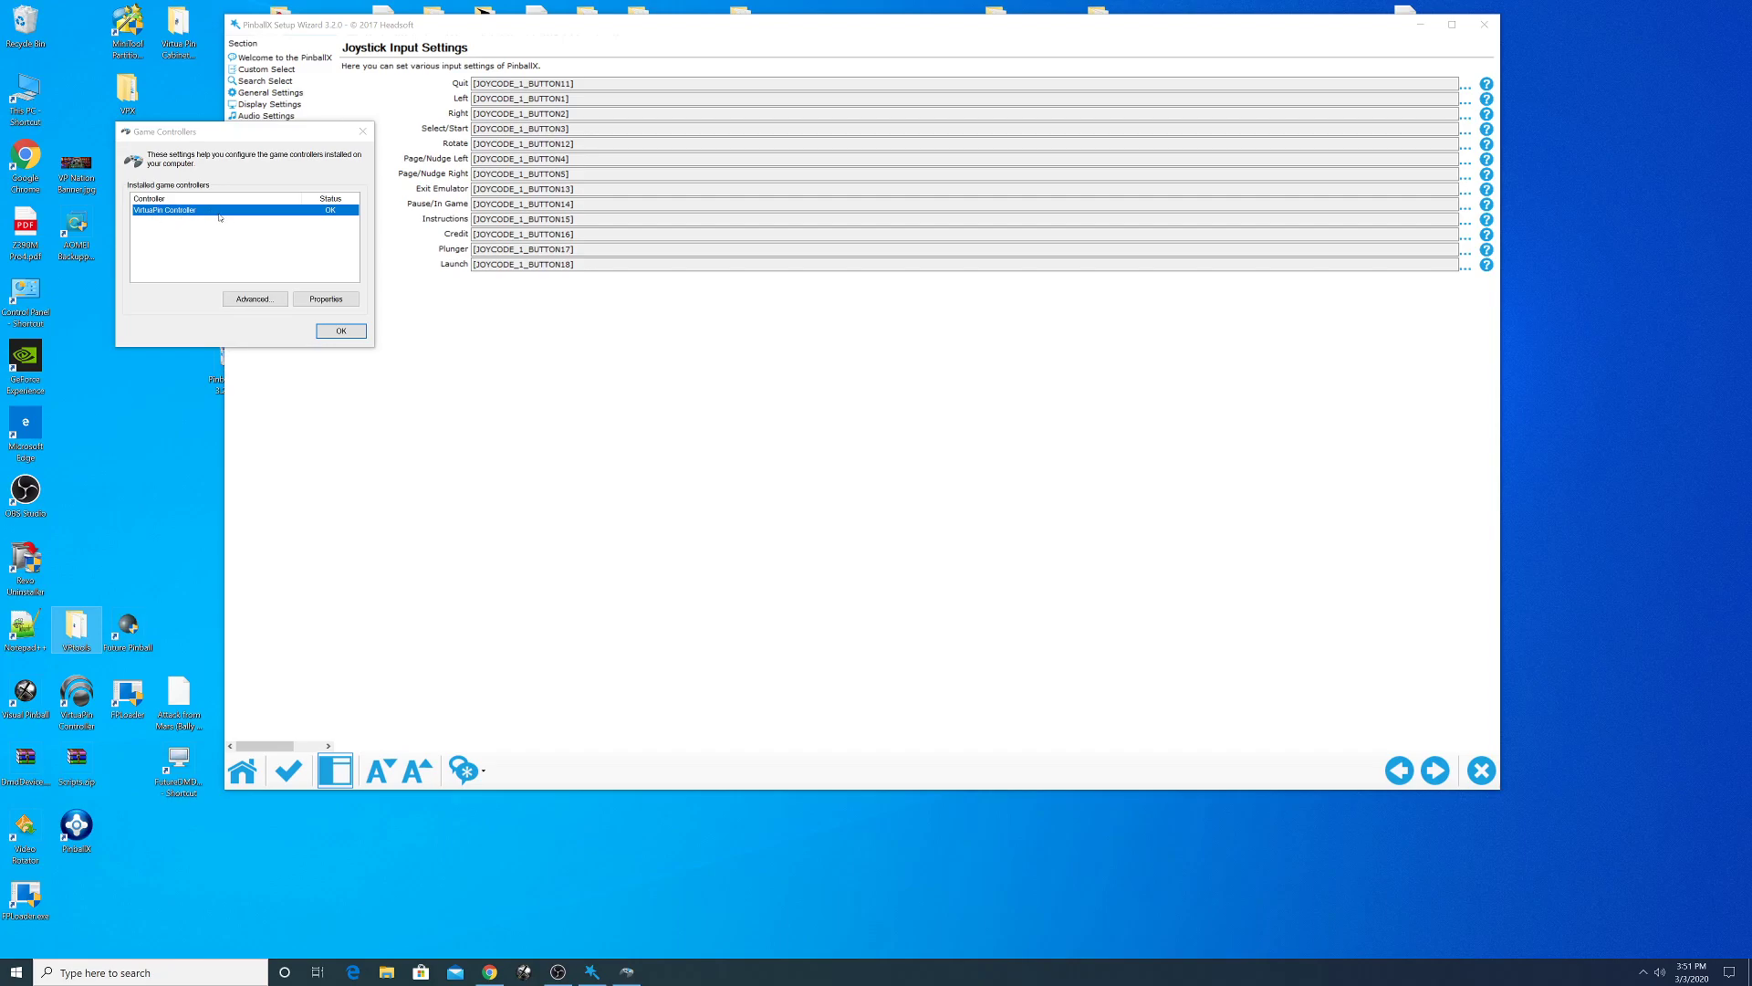
click(326, 299)
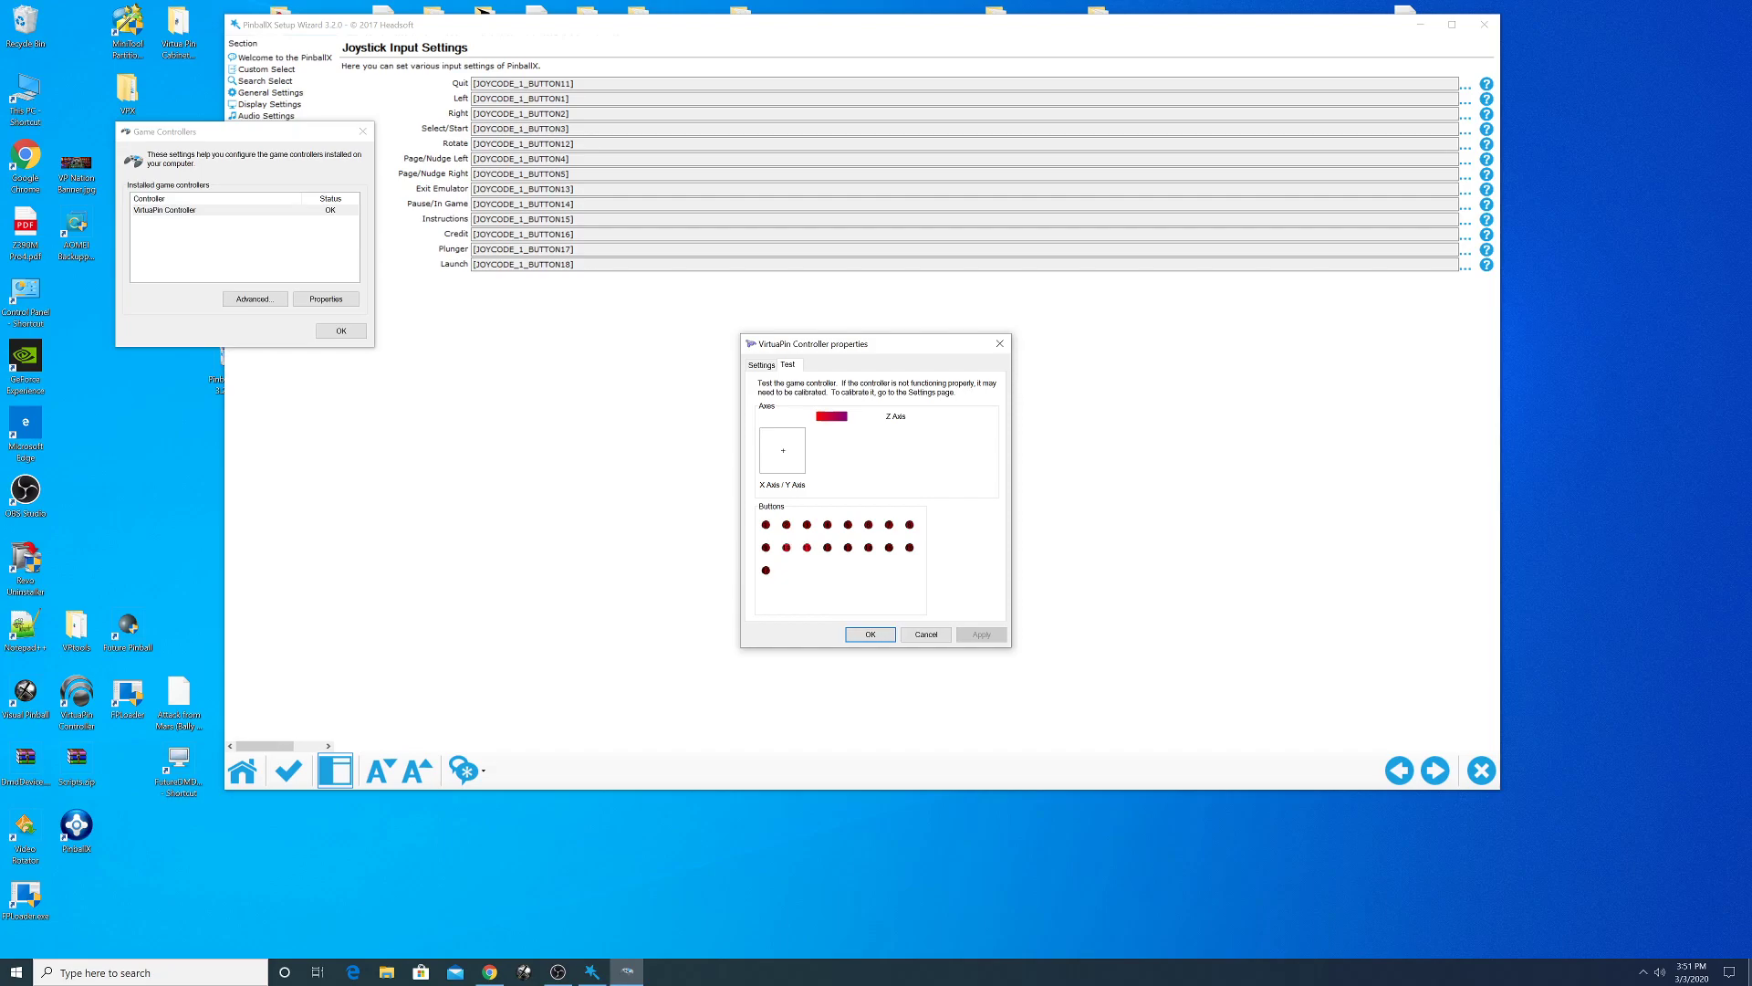
click(924, 633)
click(341, 332)
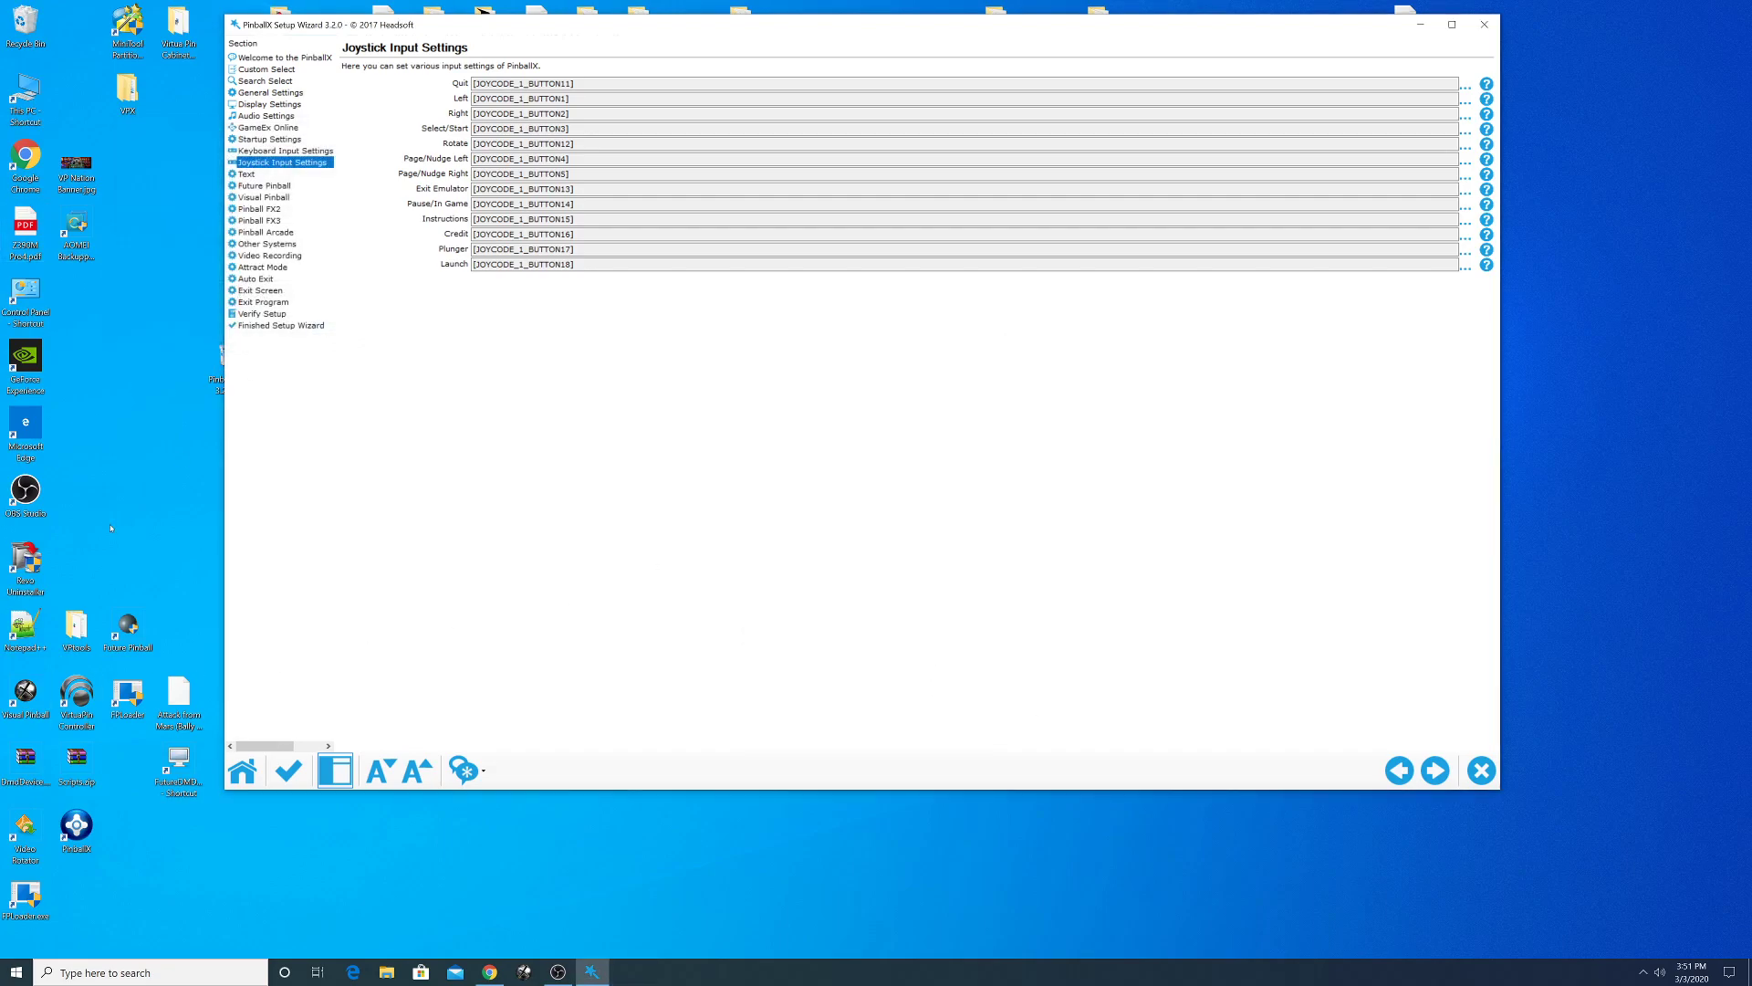
double_click(76, 696)
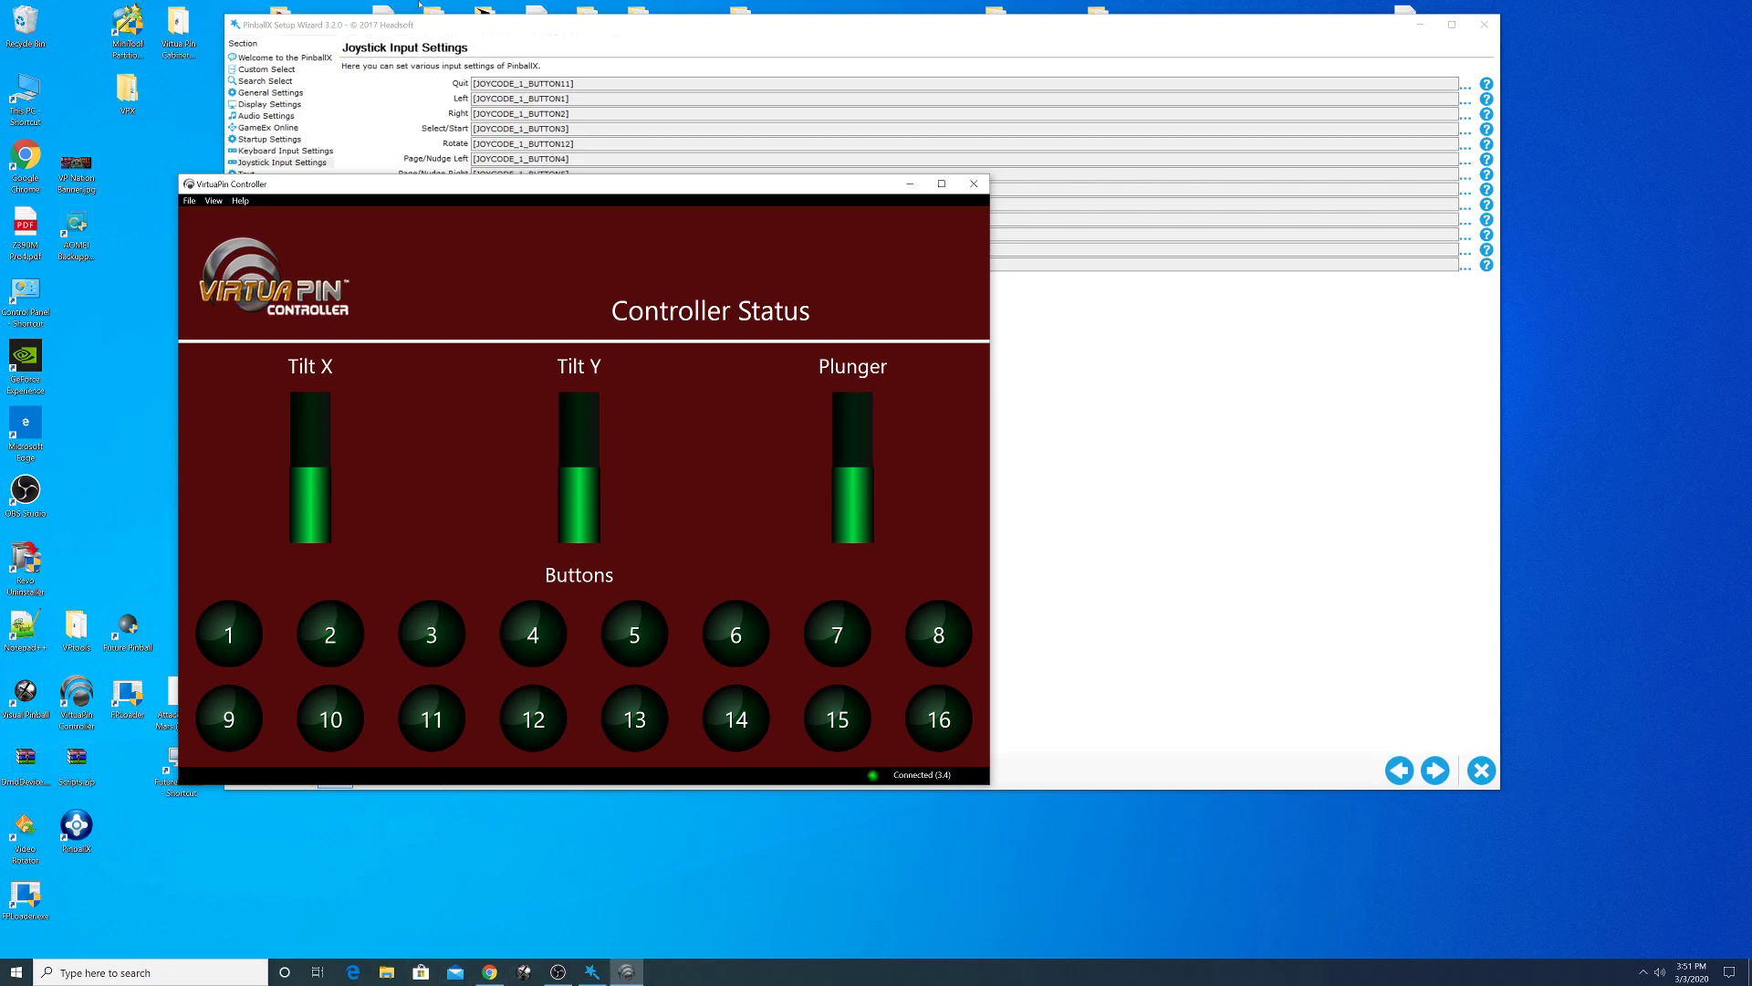
click(974, 184)
- Open buttons.txt from the desktop Pinballx folder in Notepad and show it beside the wizard's Joystick Input Settings
drag(538, 29, 576, 275)
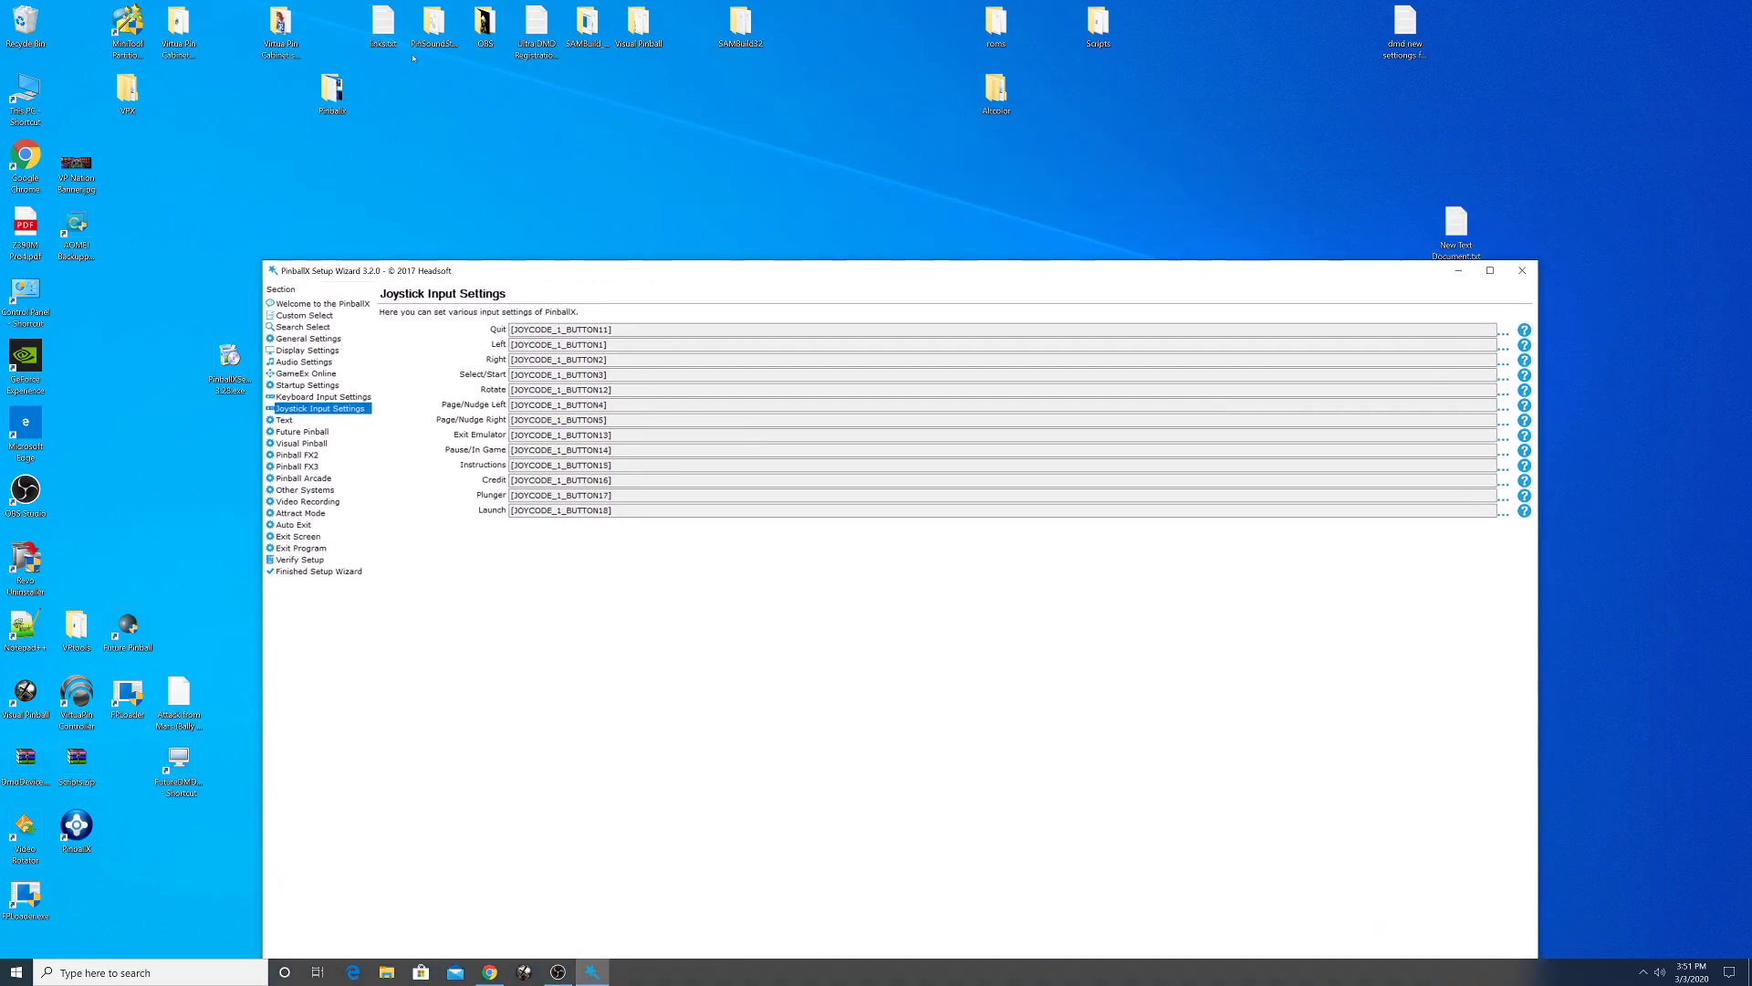
double_click(334, 92)
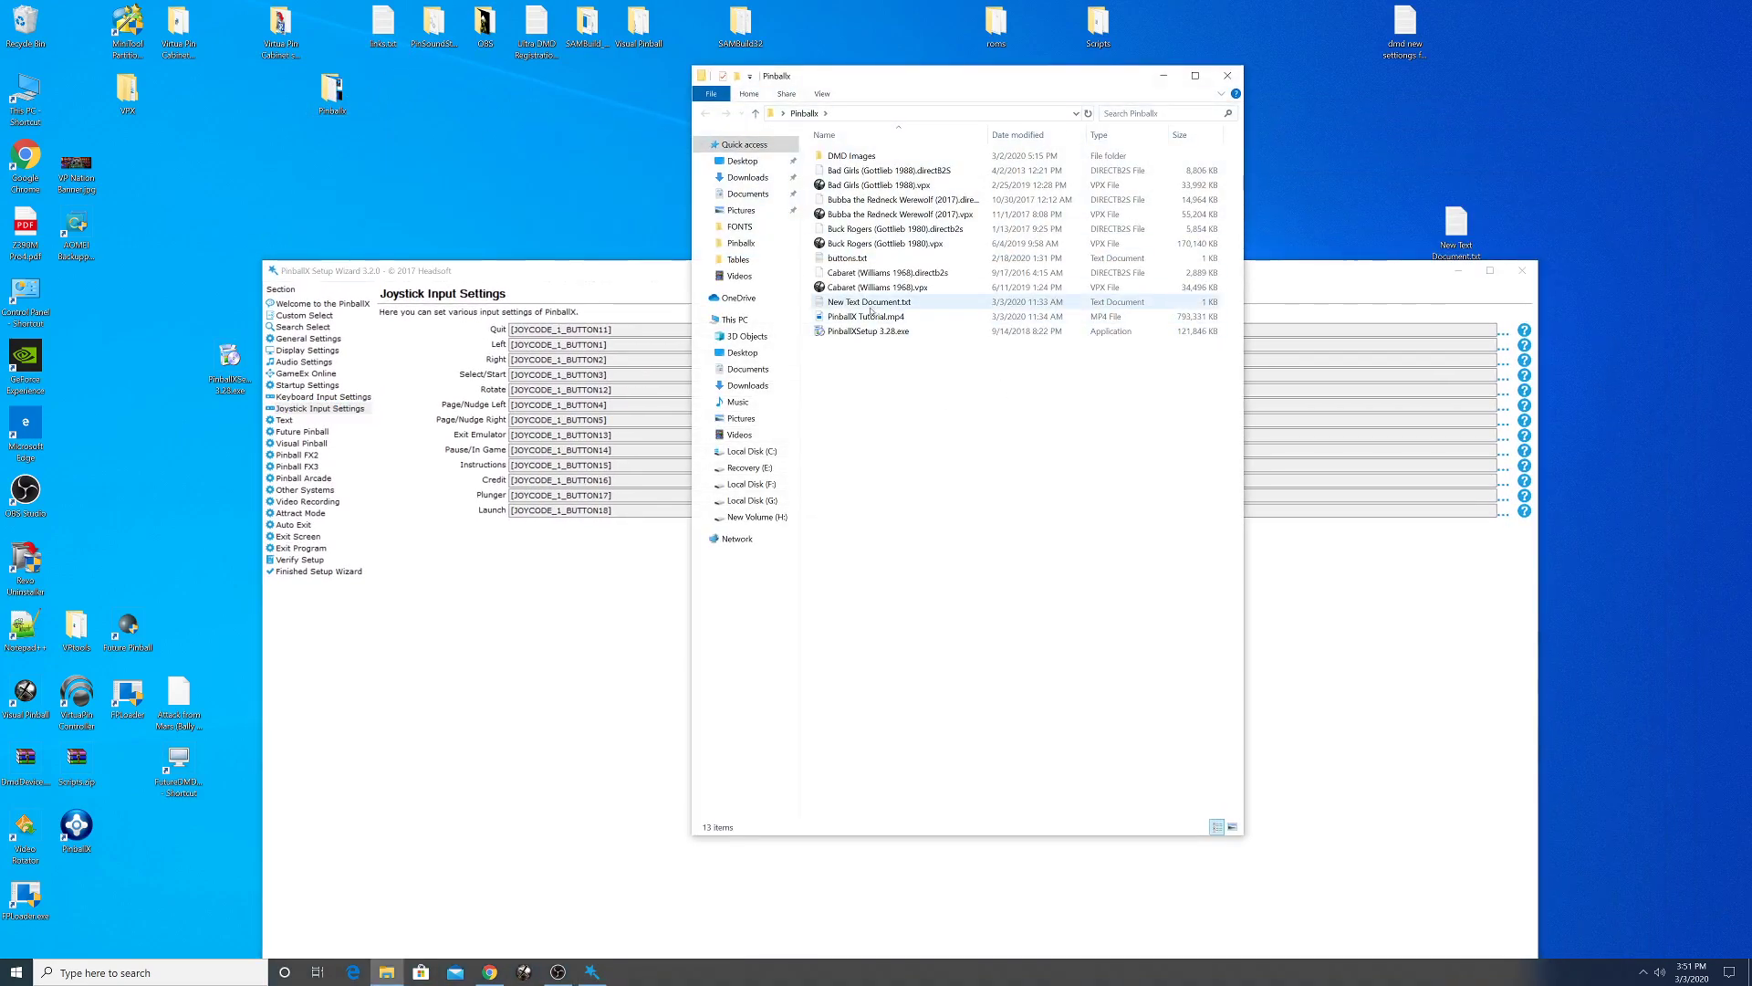
double_click(871, 256)
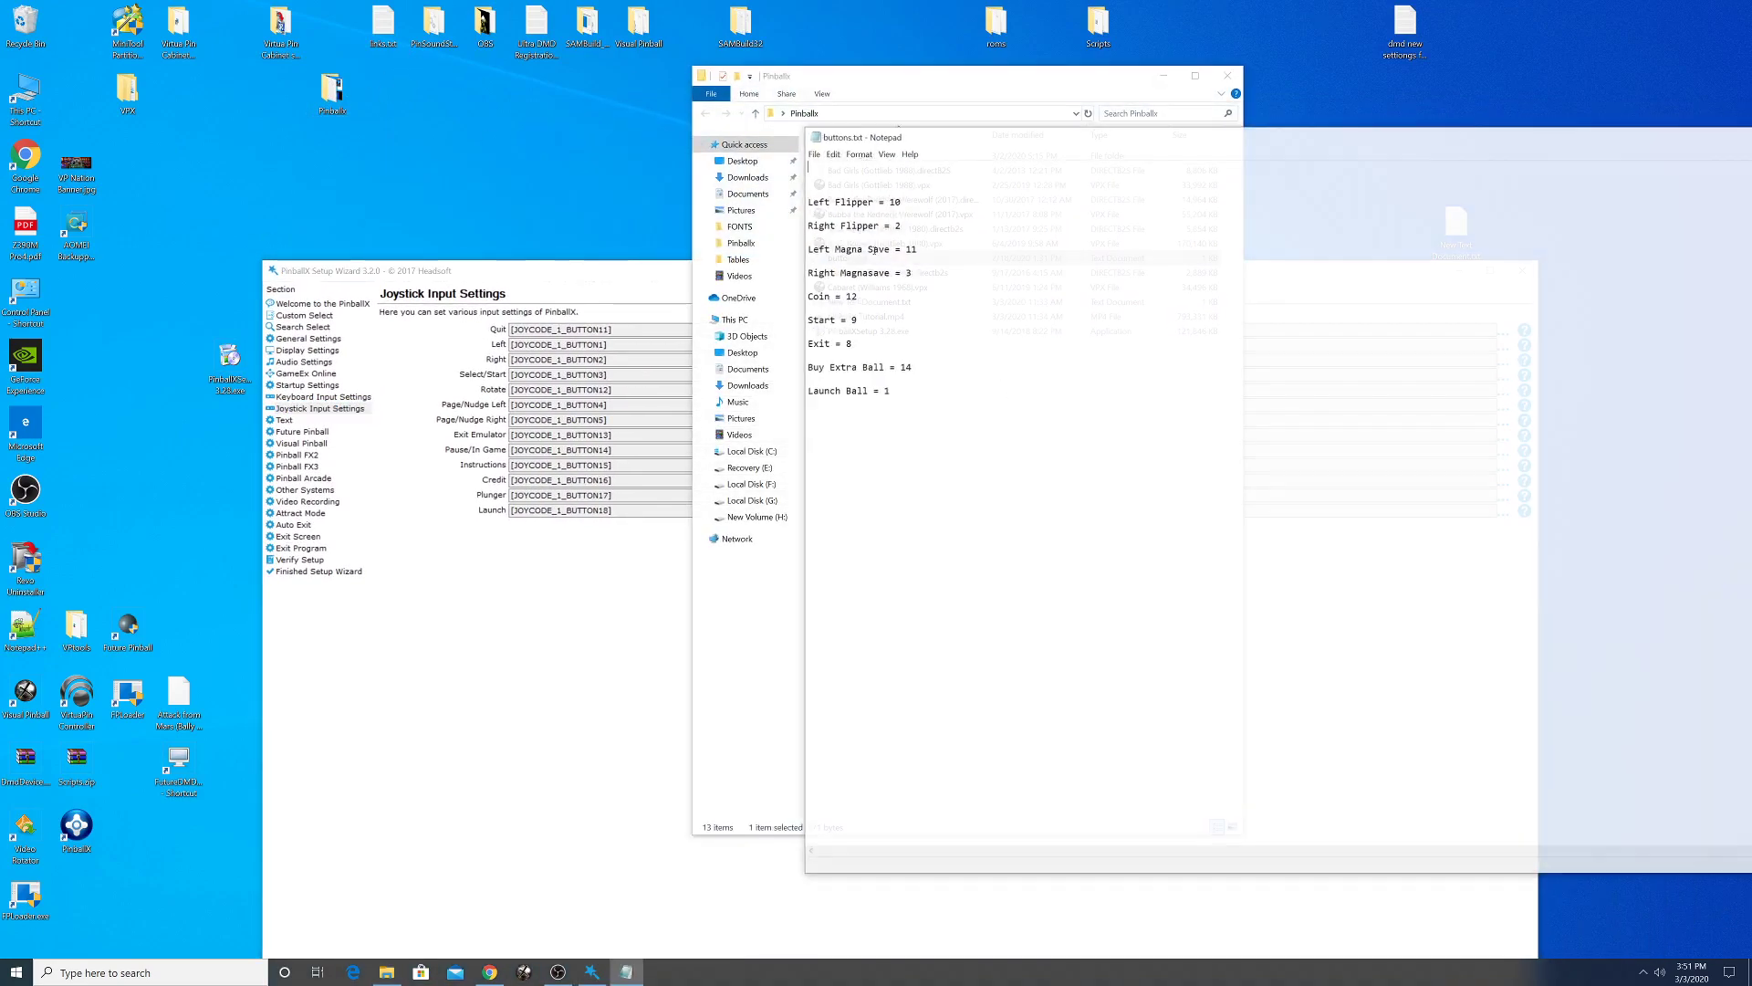
click(1228, 75)
drag(639, 281, 601, 188)
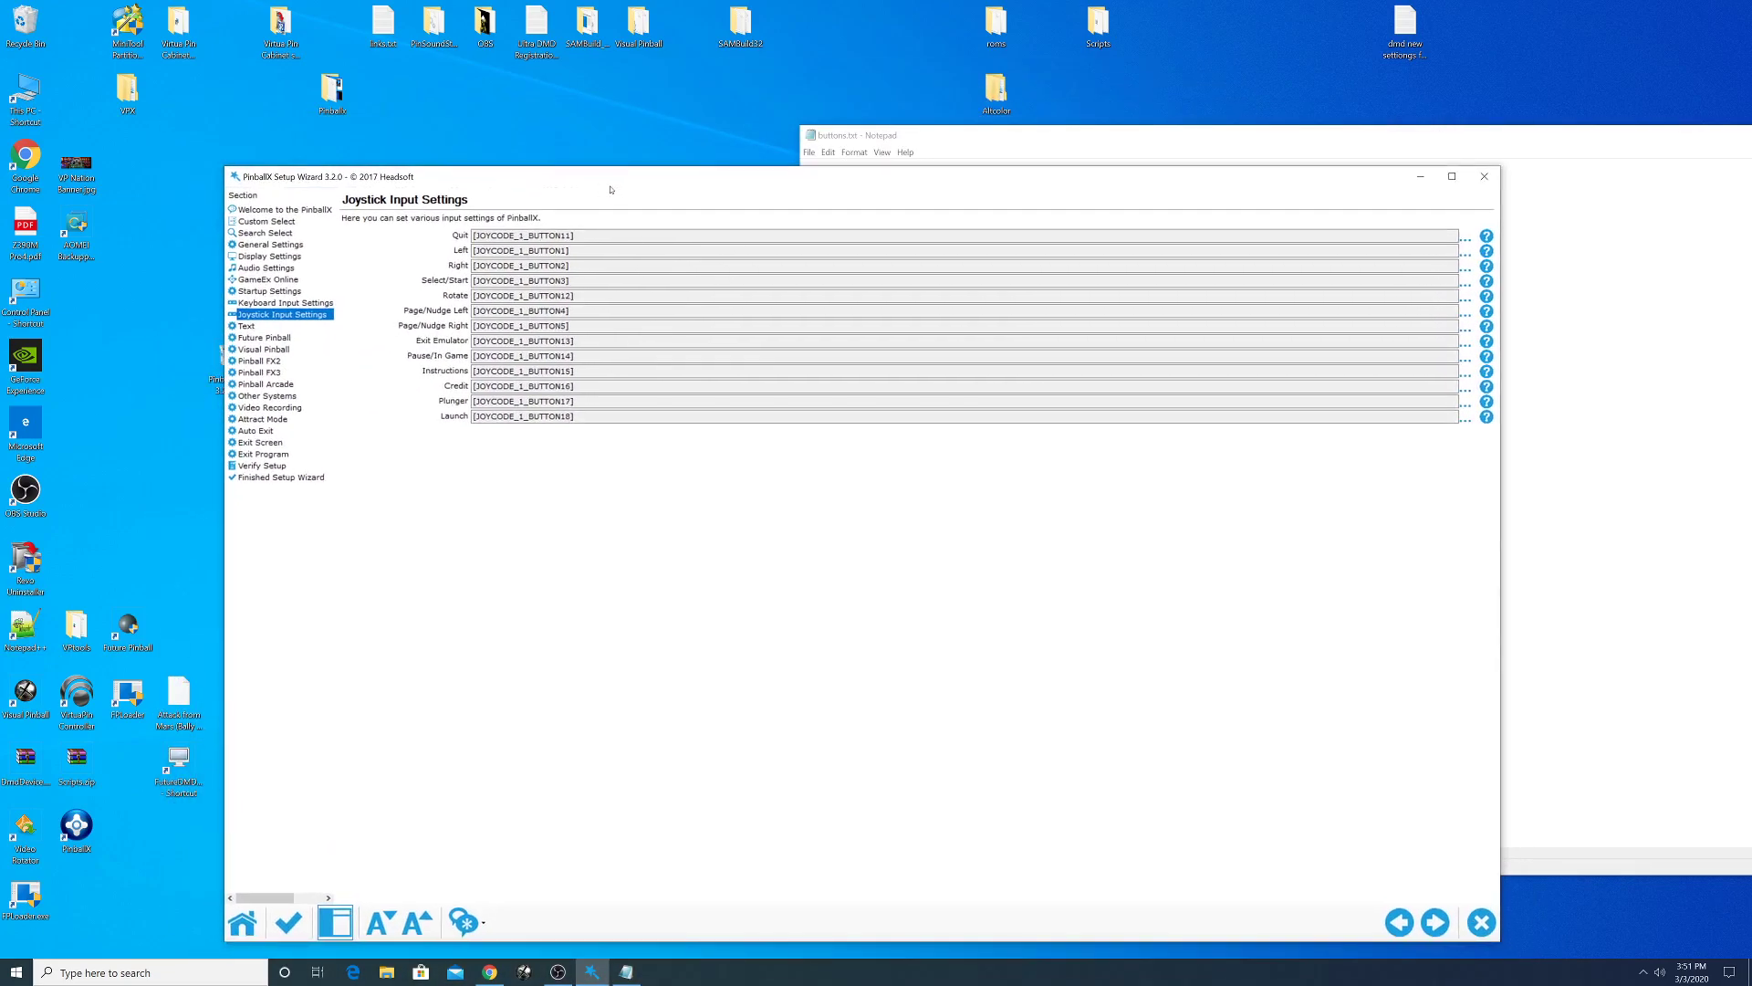
click(1011, 148)
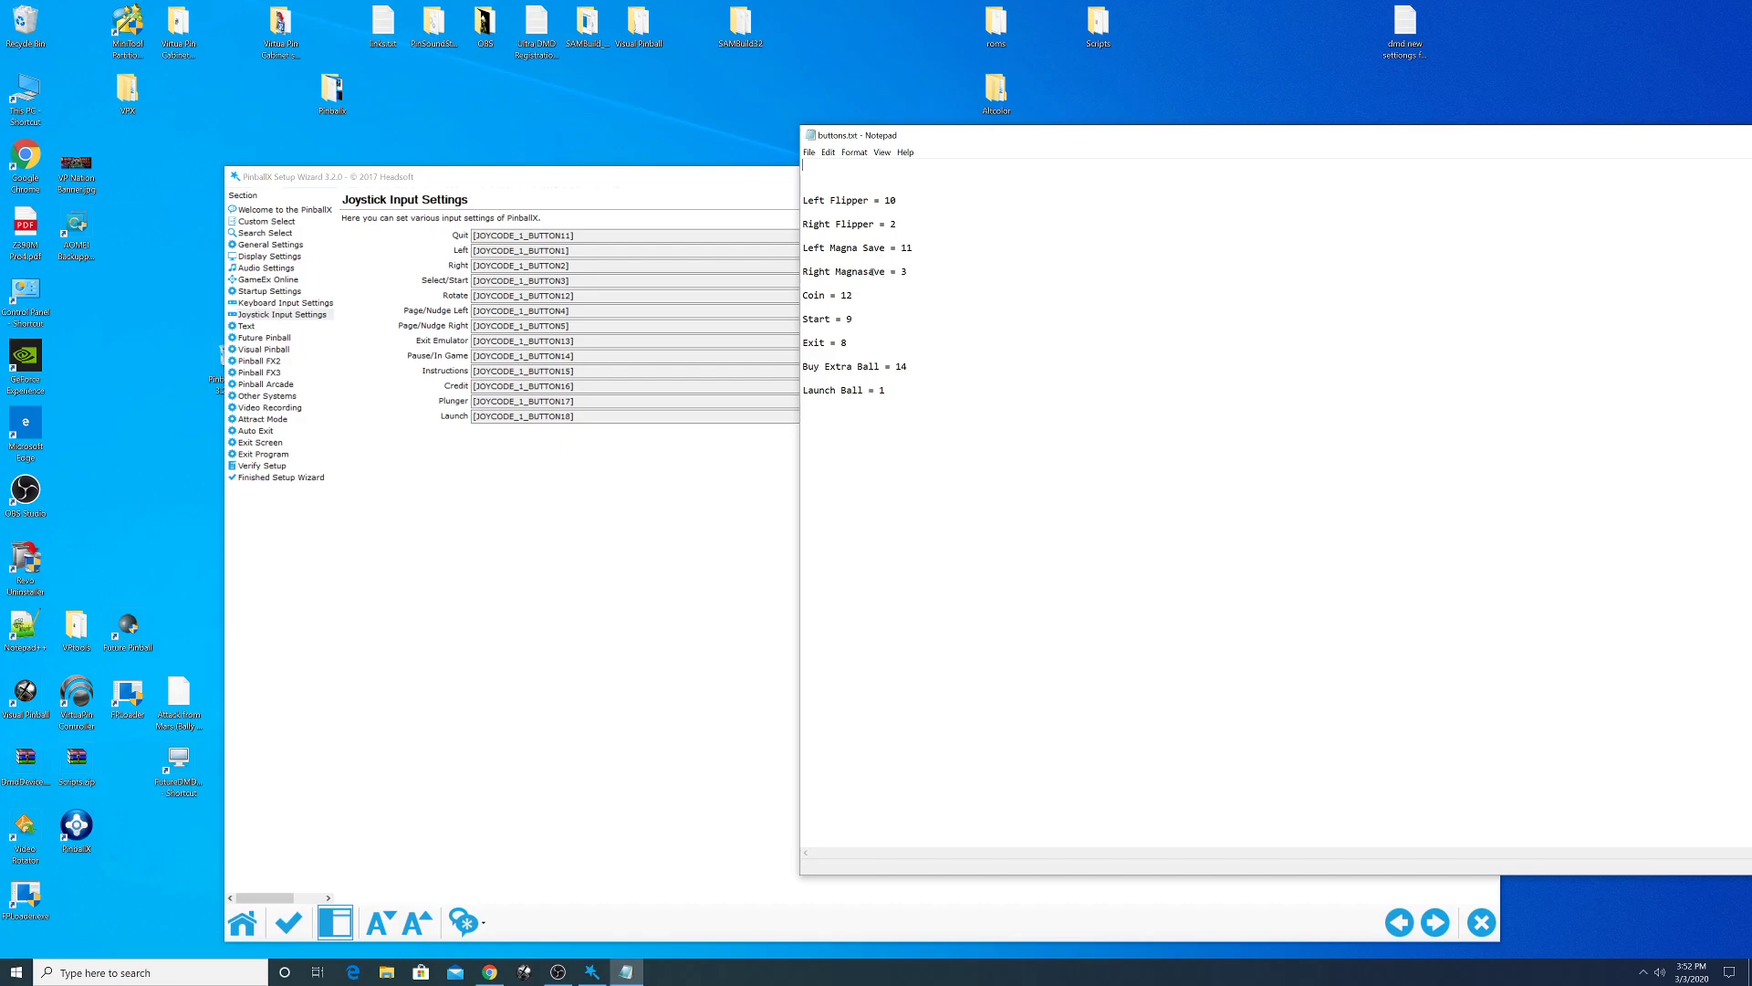
- Launch Visual Pinball and Future Pinball, review Visual Pinball's button assignments under Keys, Nudge and DOF, and close Visual Pinball
drag(845, 296, 851, 304)
click(855, 319)
click(915, 363)
click(25, 693)
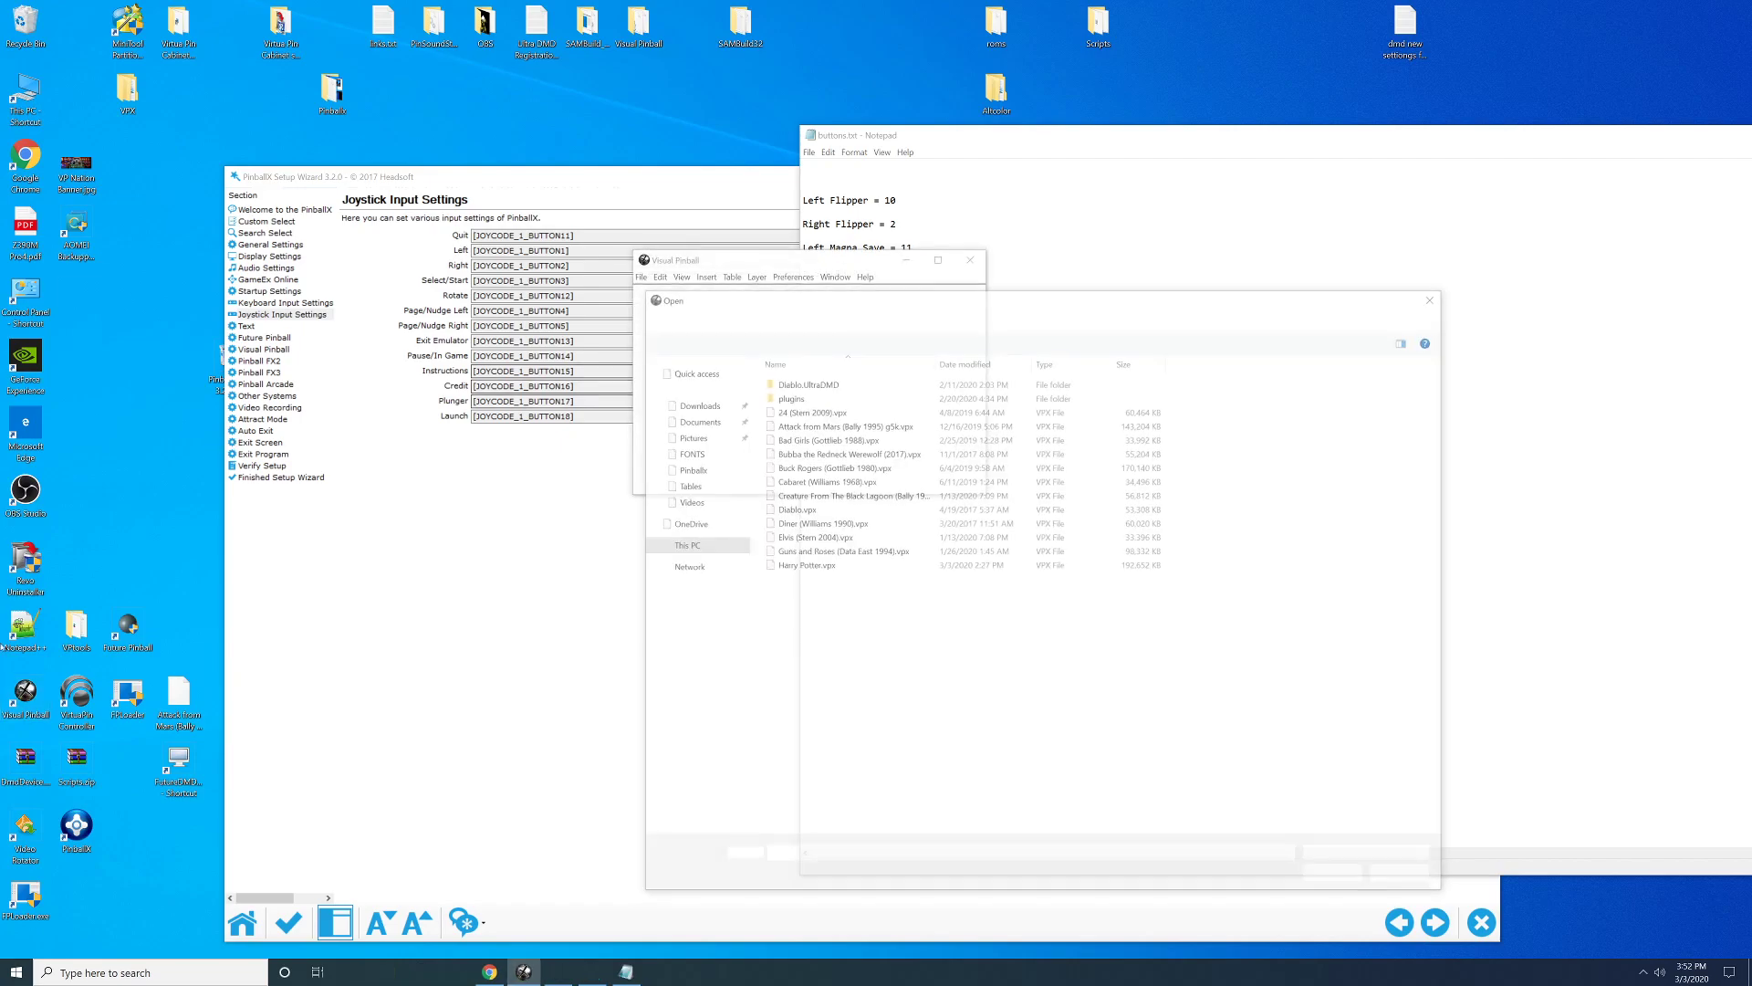
double_click(127, 628)
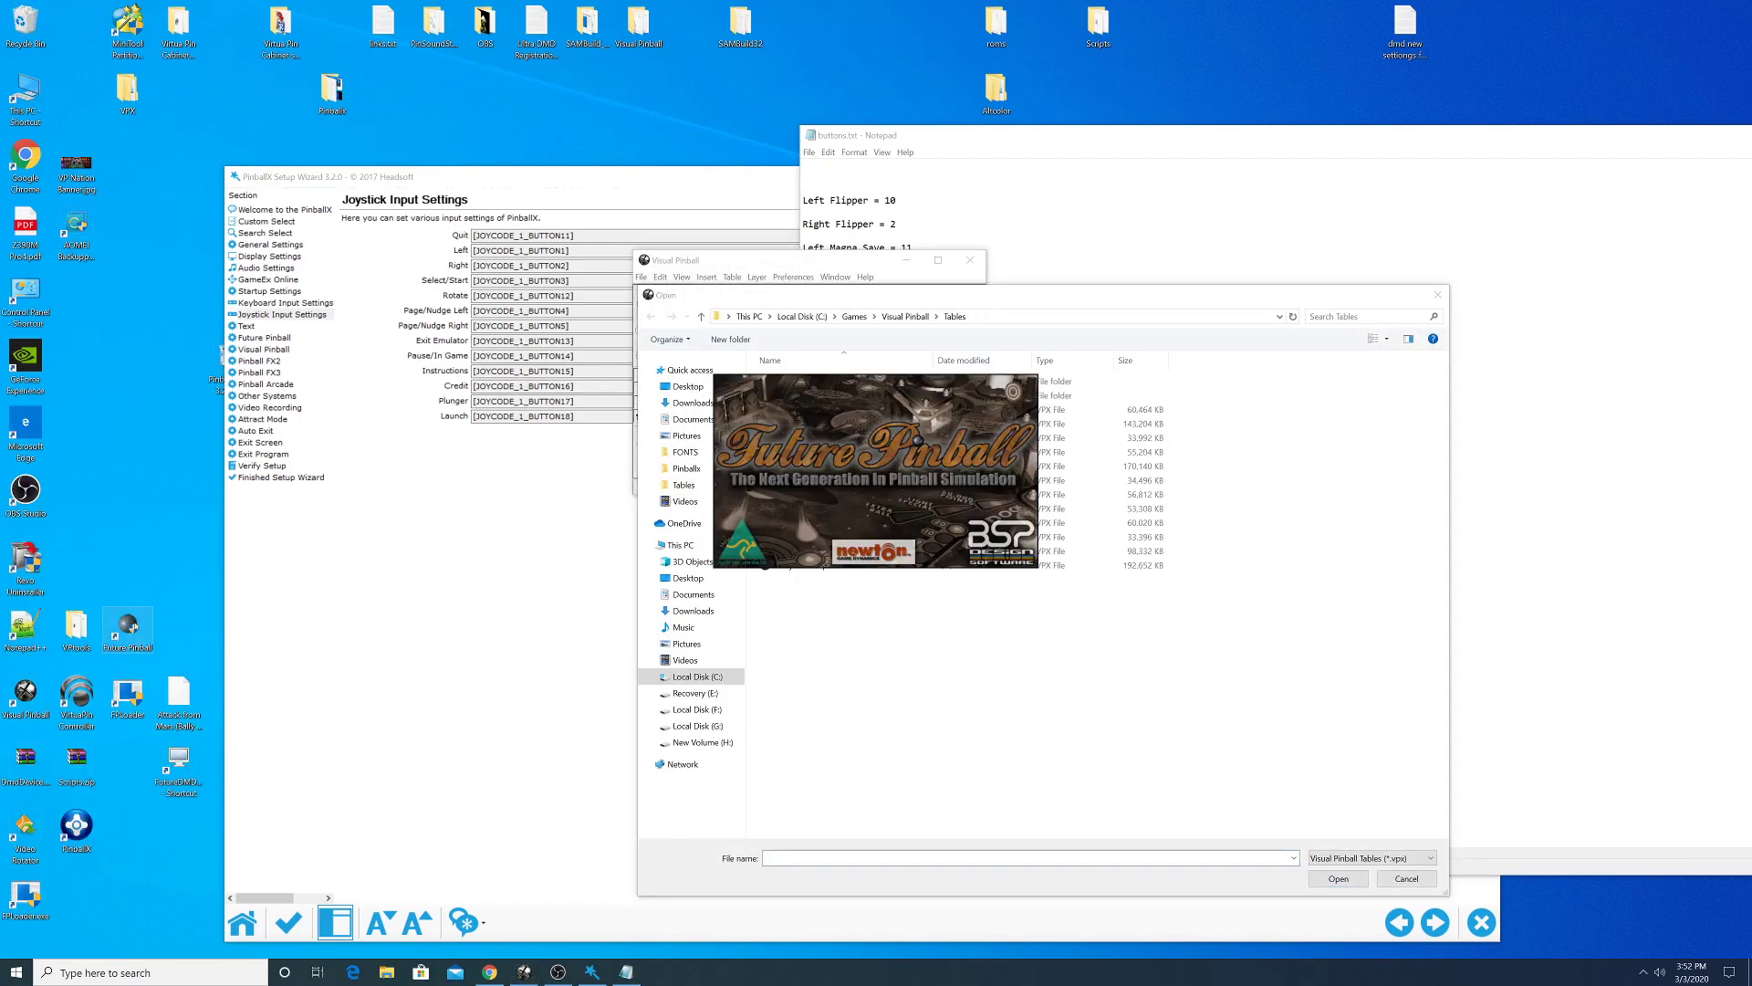
click(1438, 294)
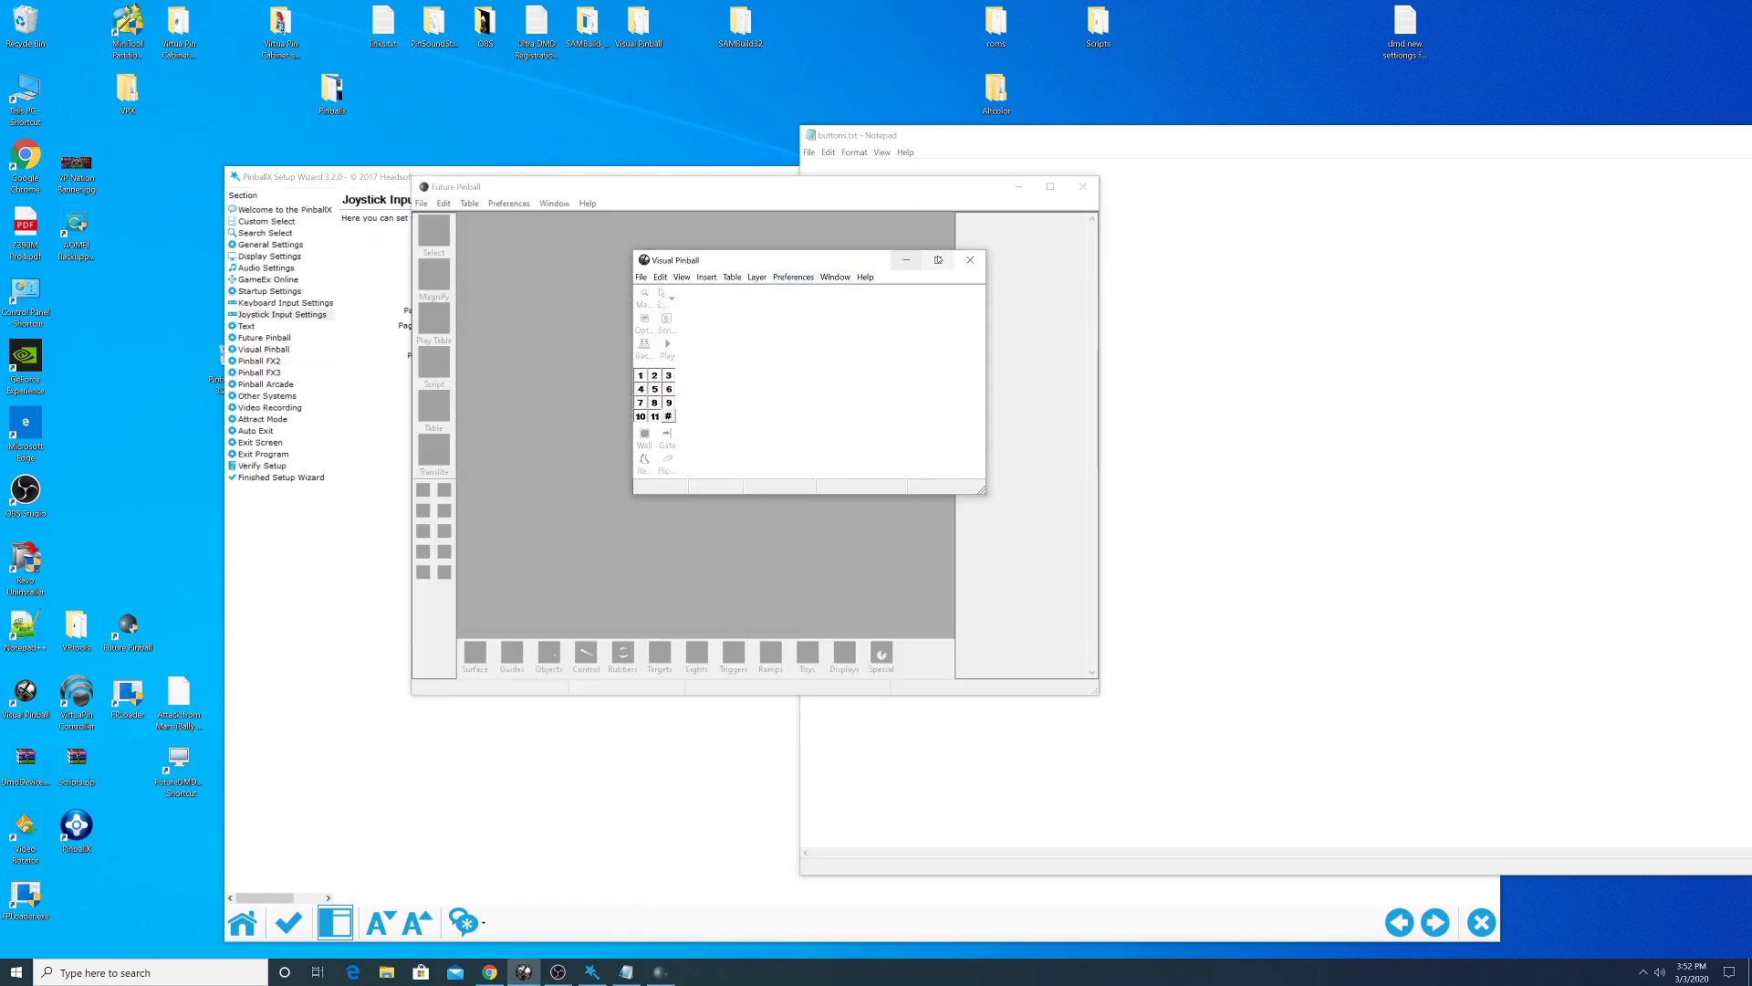
click(793, 277)
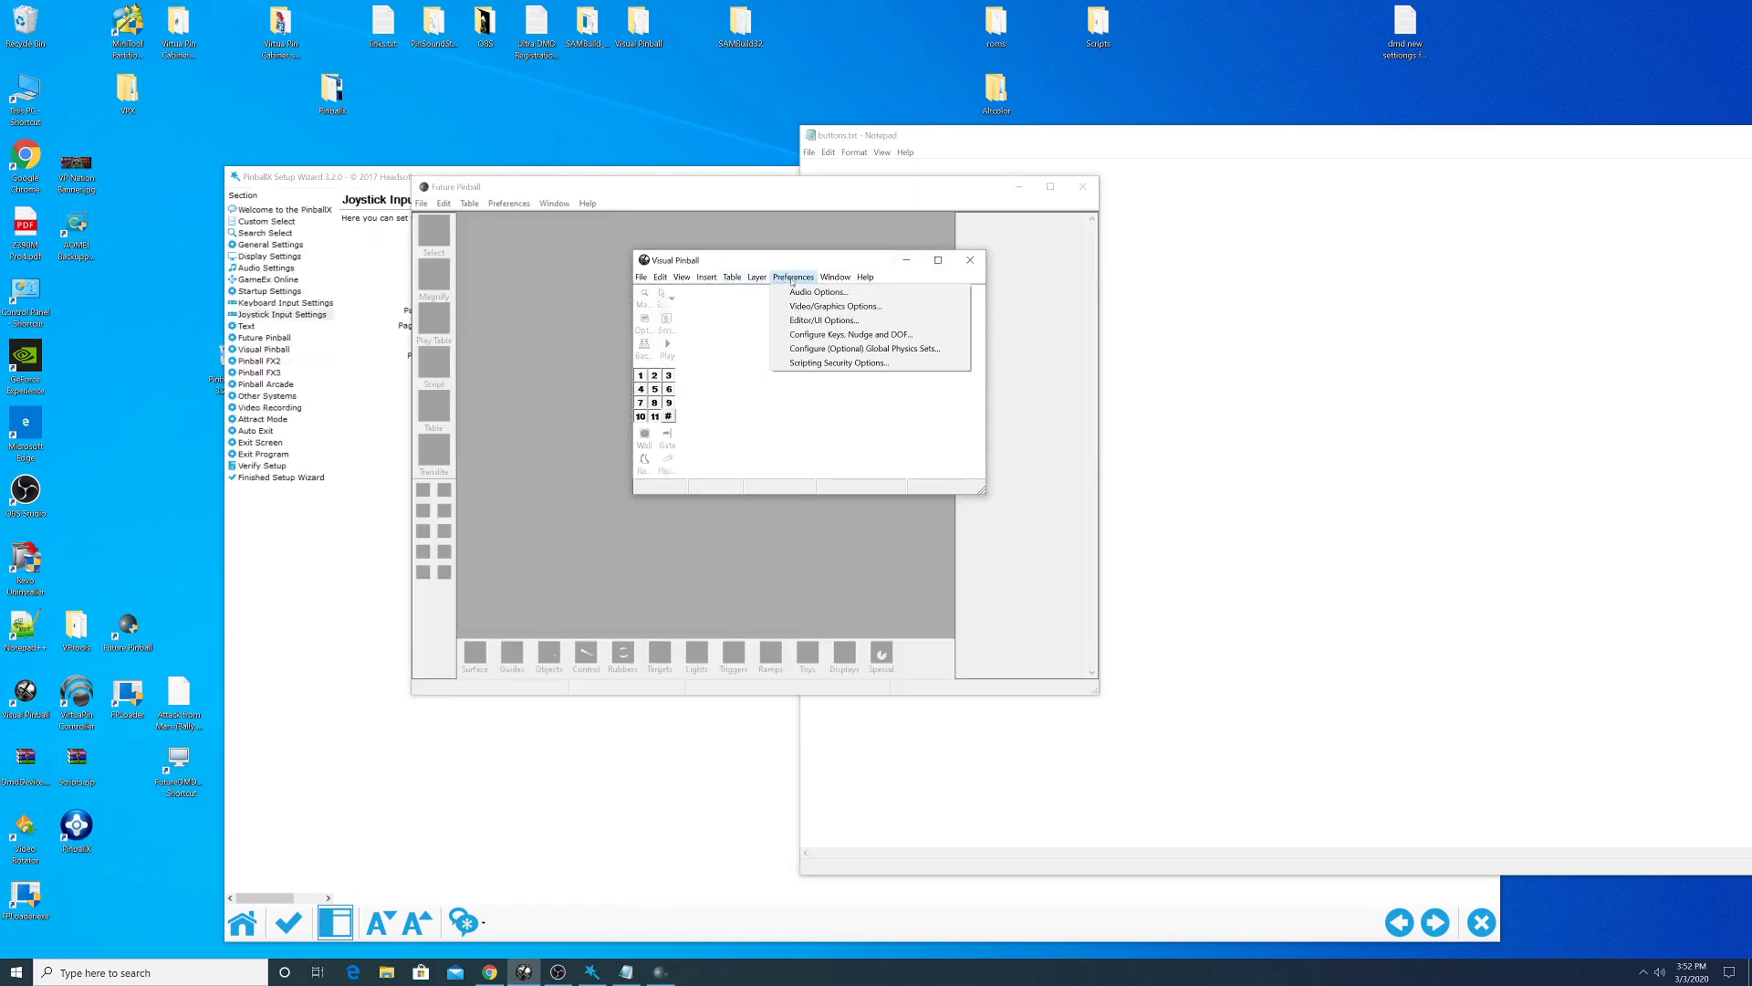
click(834, 334)
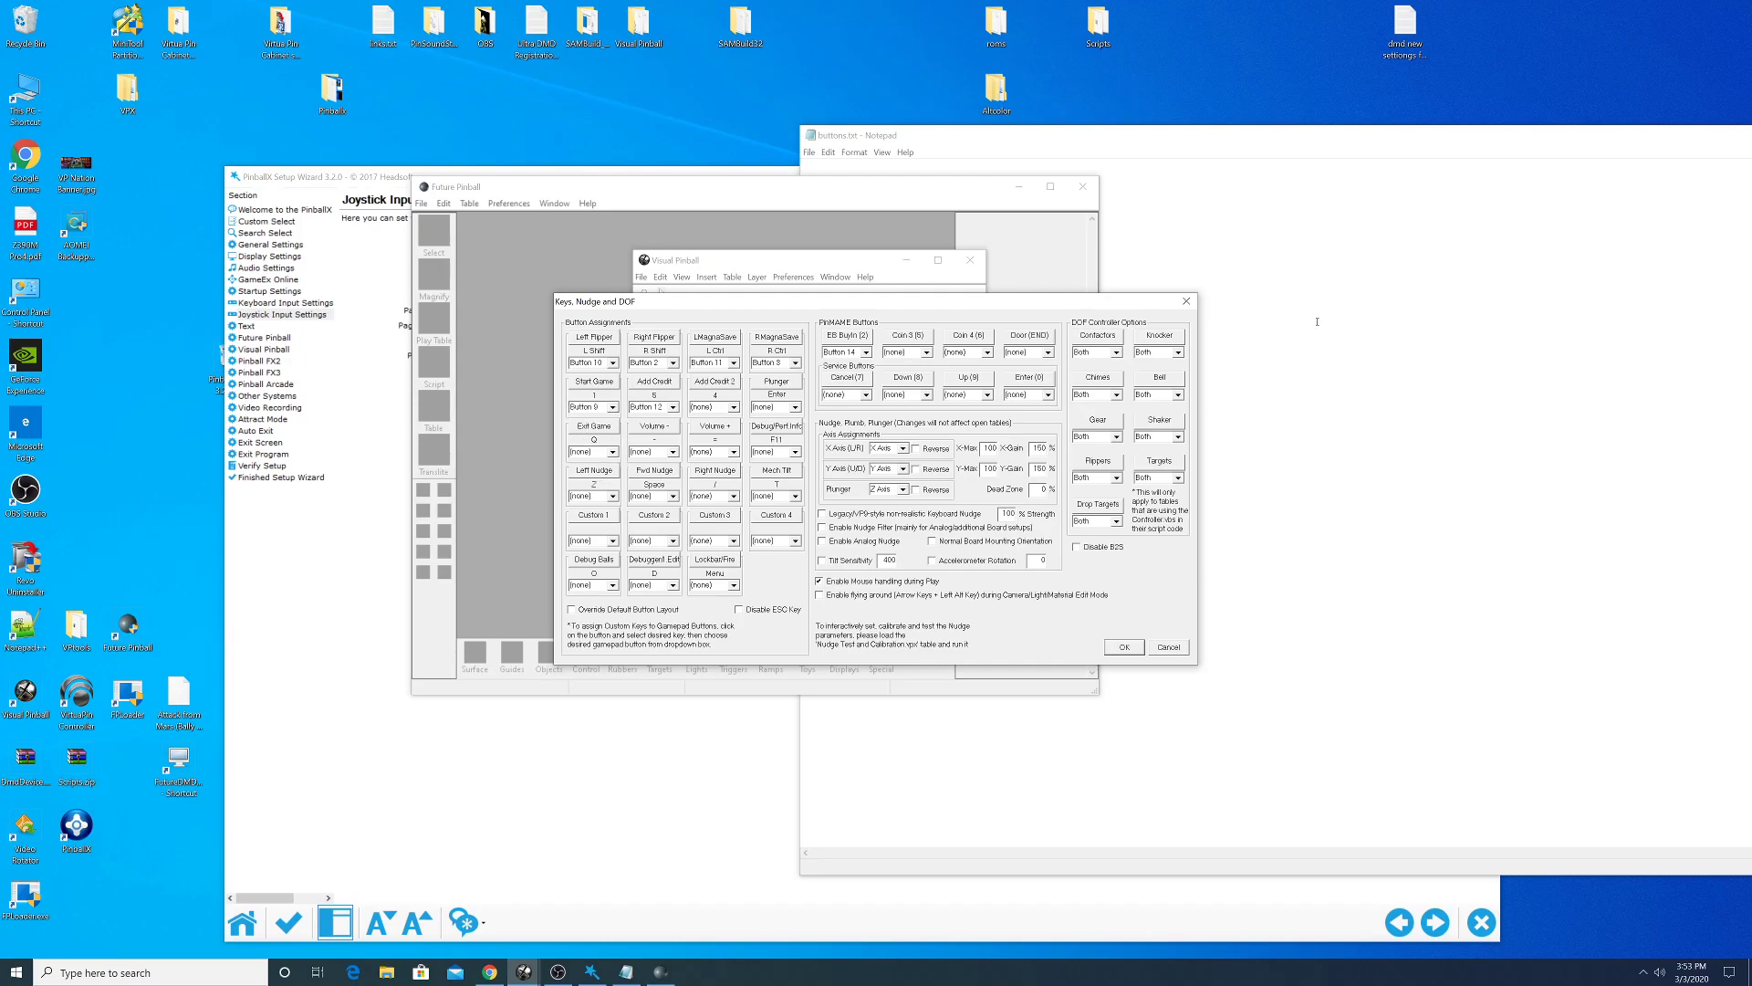
click(1185, 301)
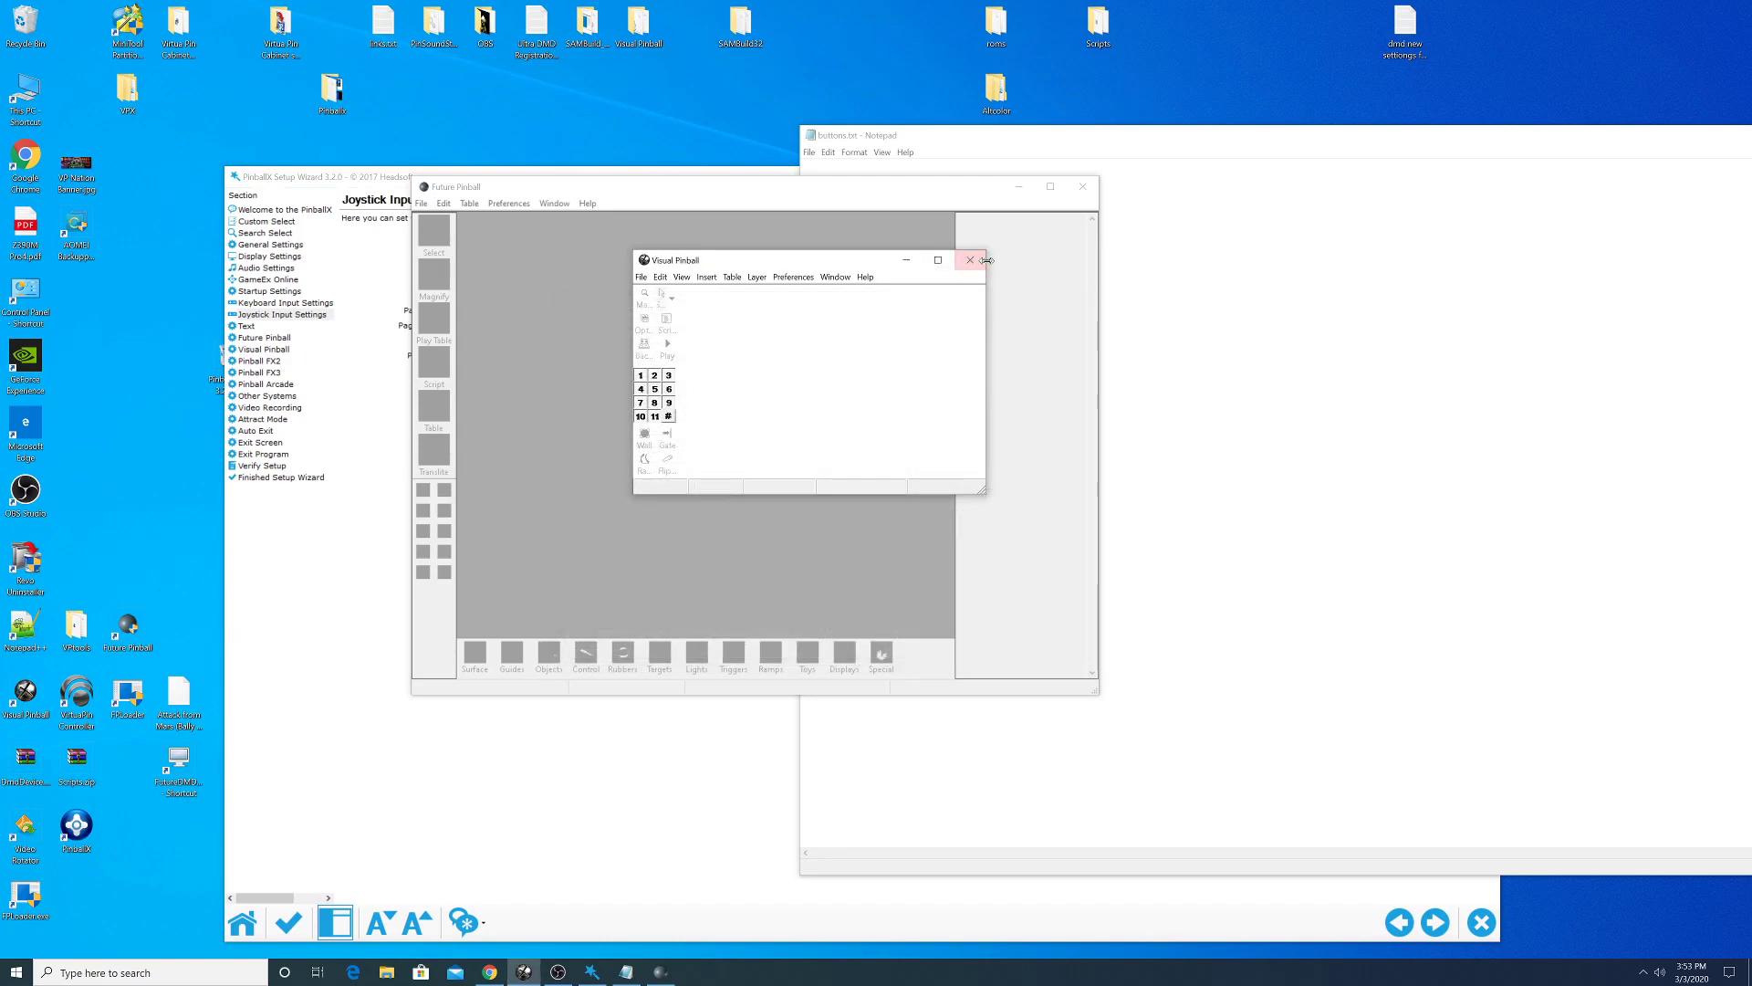
click(956, 260)
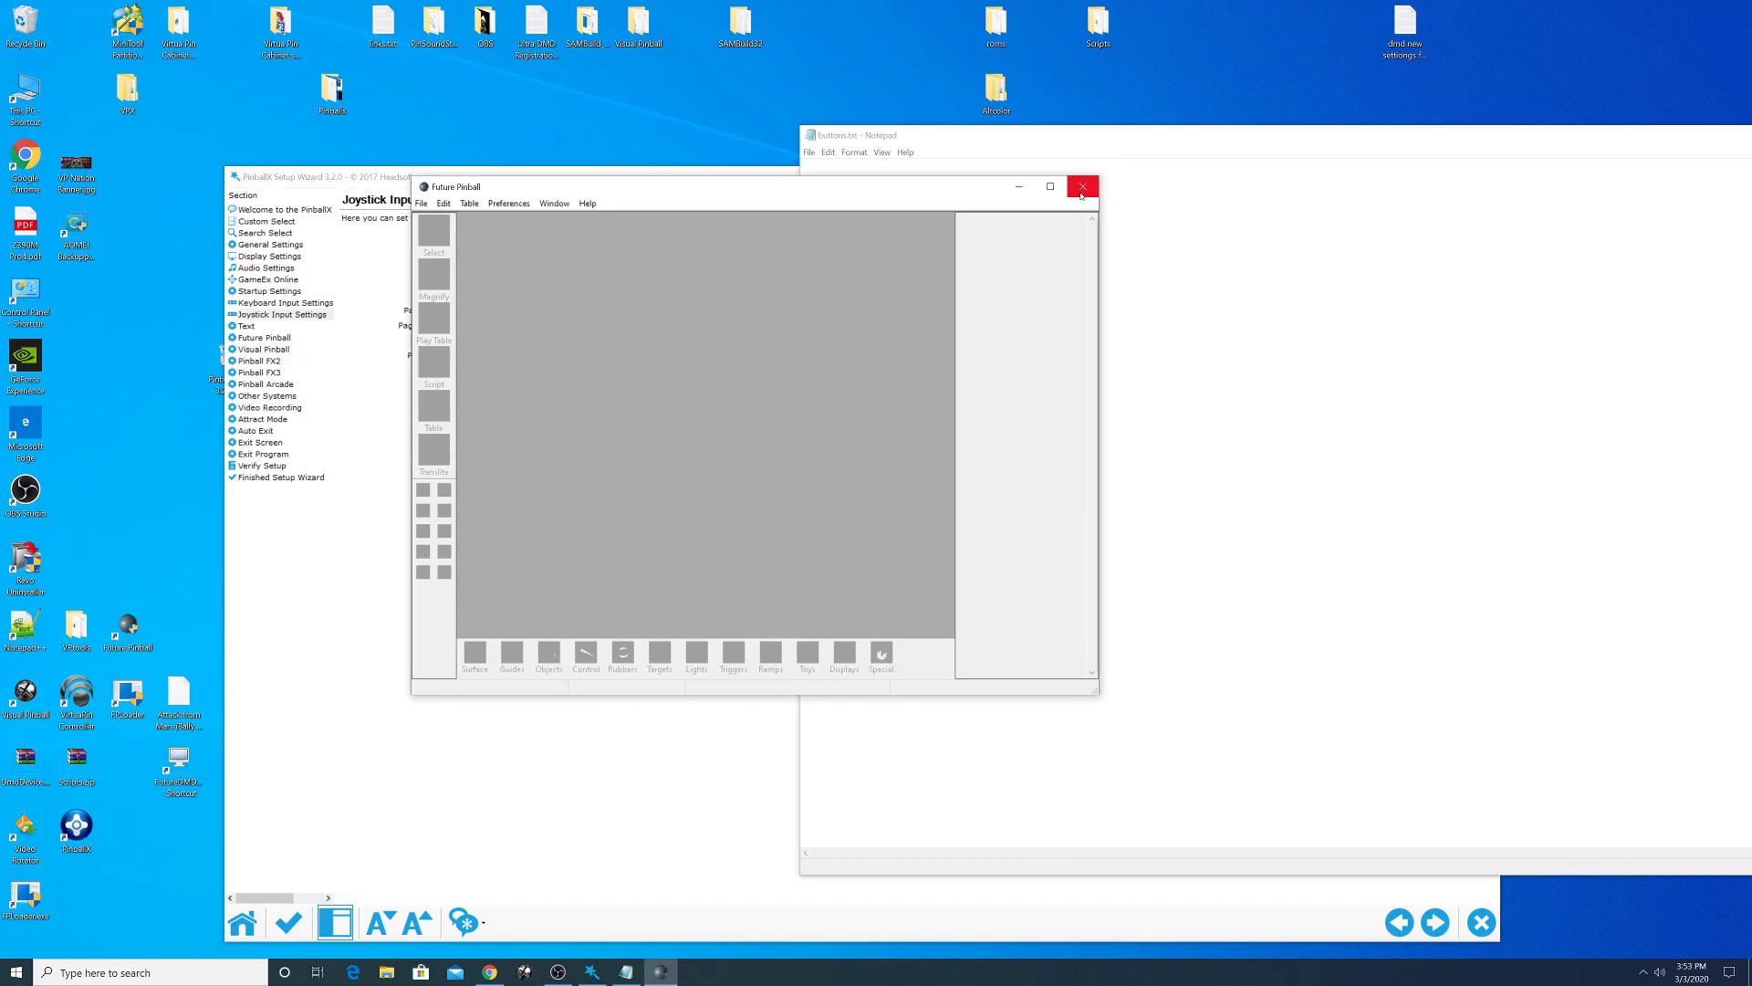
- Review the VirtuaPin Controller button actions in Future Pinball's Game Keys and Controls, then close Future Pinball
click(505, 204)
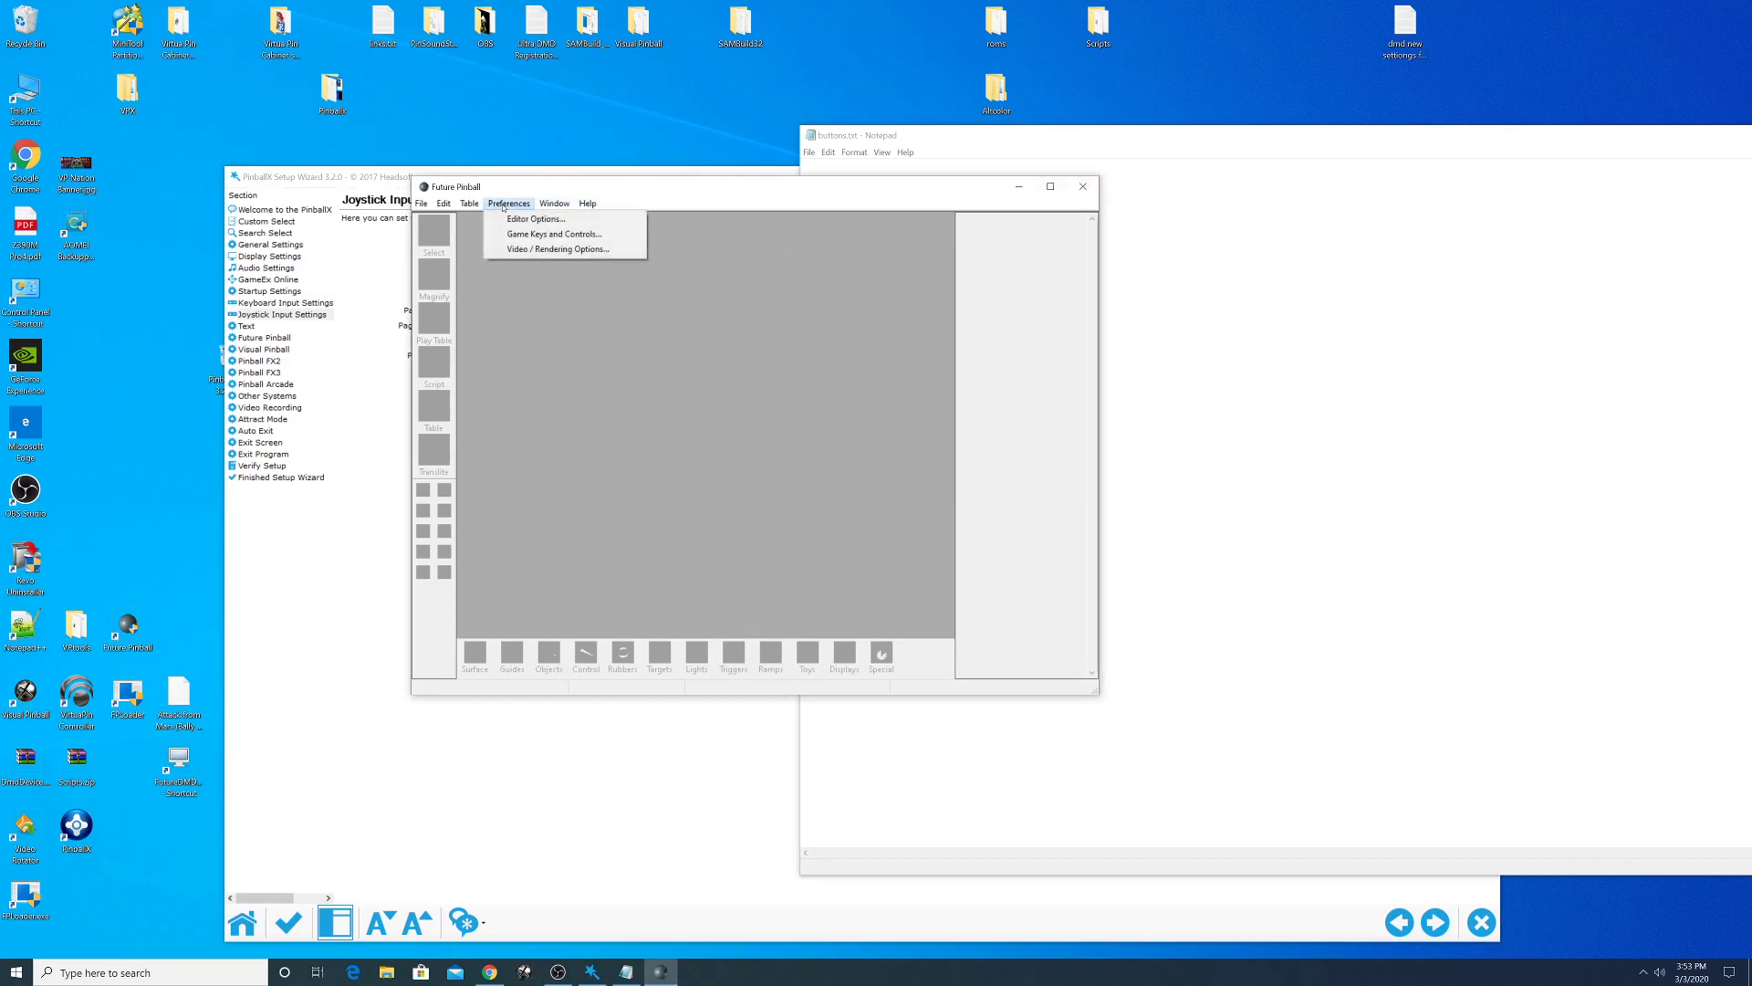
click(566, 270)
click(509, 204)
click(533, 236)
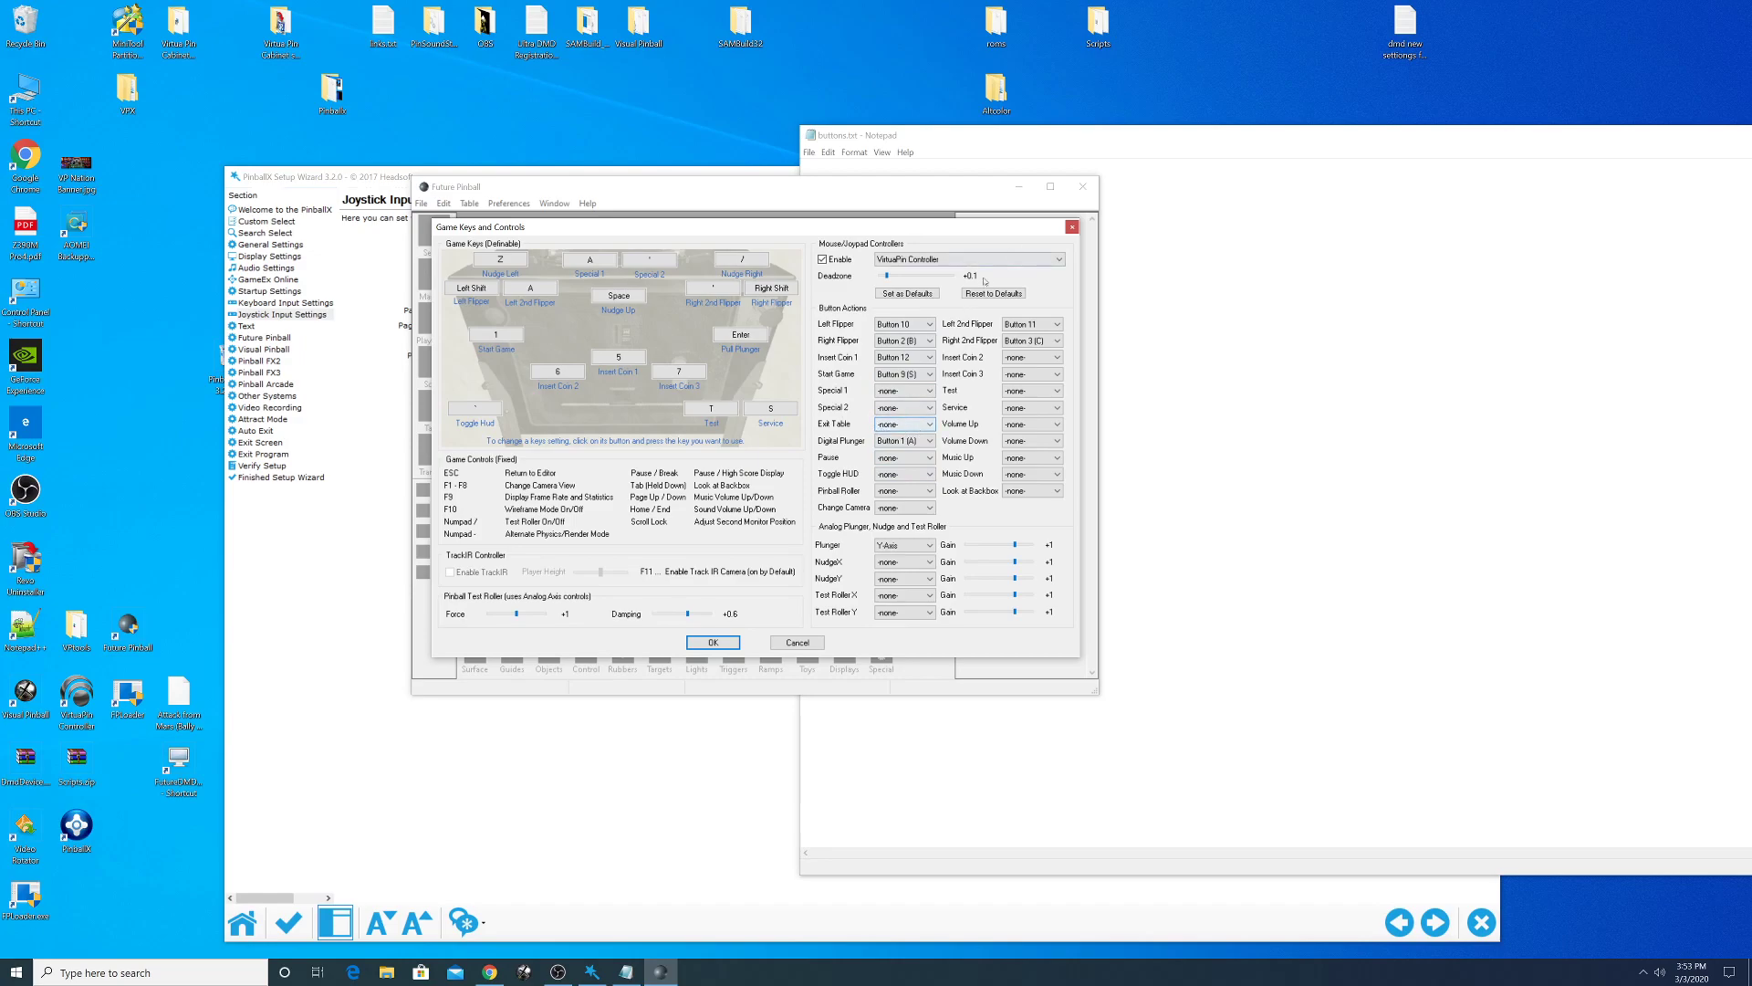
click(884, 428)
click(1071, 226)
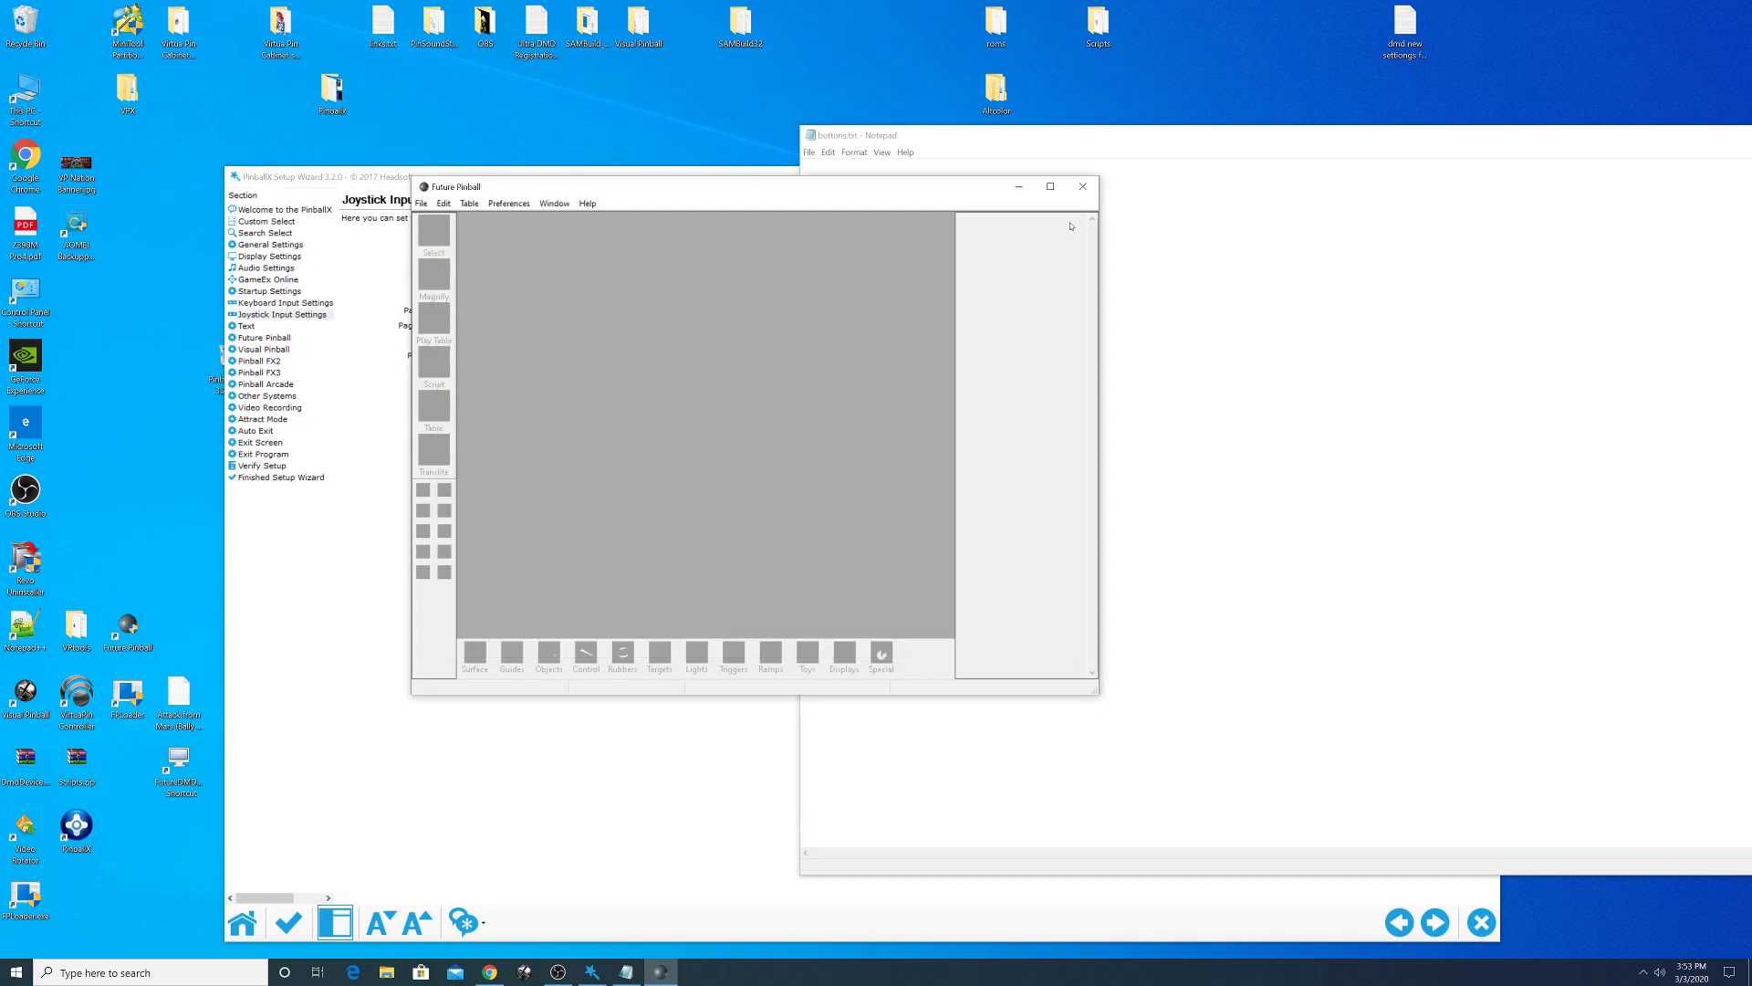
click(1077, 186)
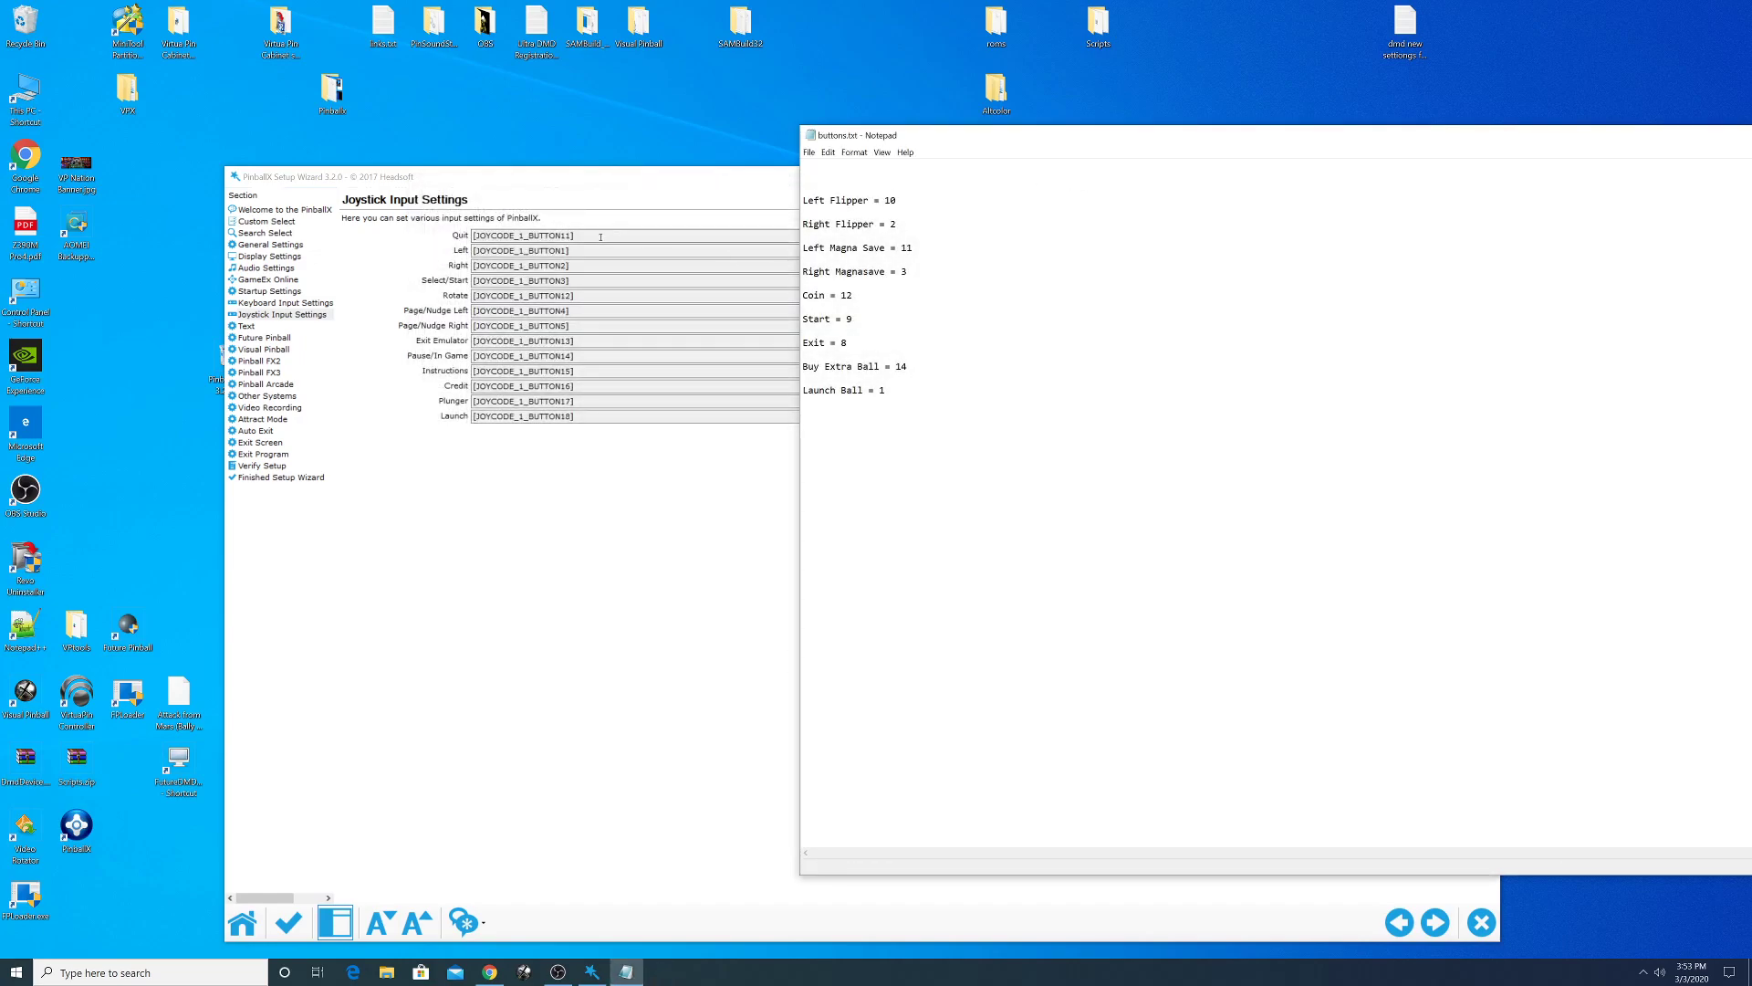
- In the PinballX wizard's Joystick Input Settings, assign Quit to button 8, Left to button 10, Right to button 2 and Select/Start to button 9
click(700, 188)
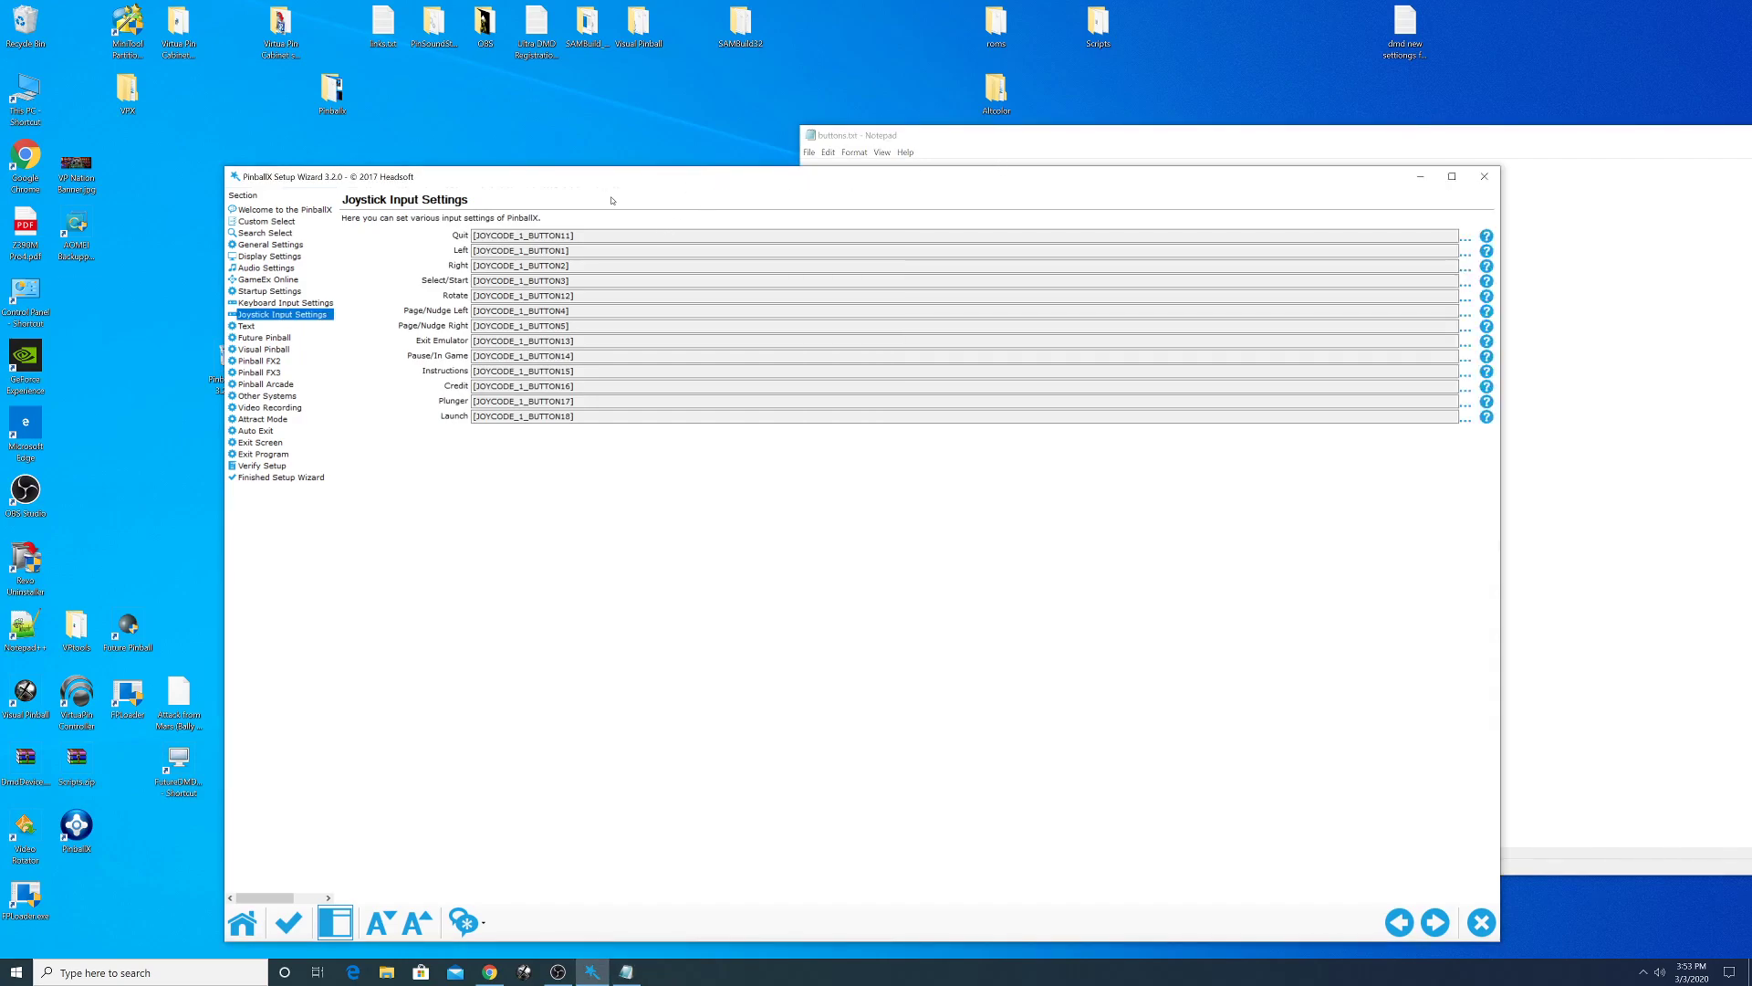
click(1467, 241)
click(1468, 254)
click(1466, 270)
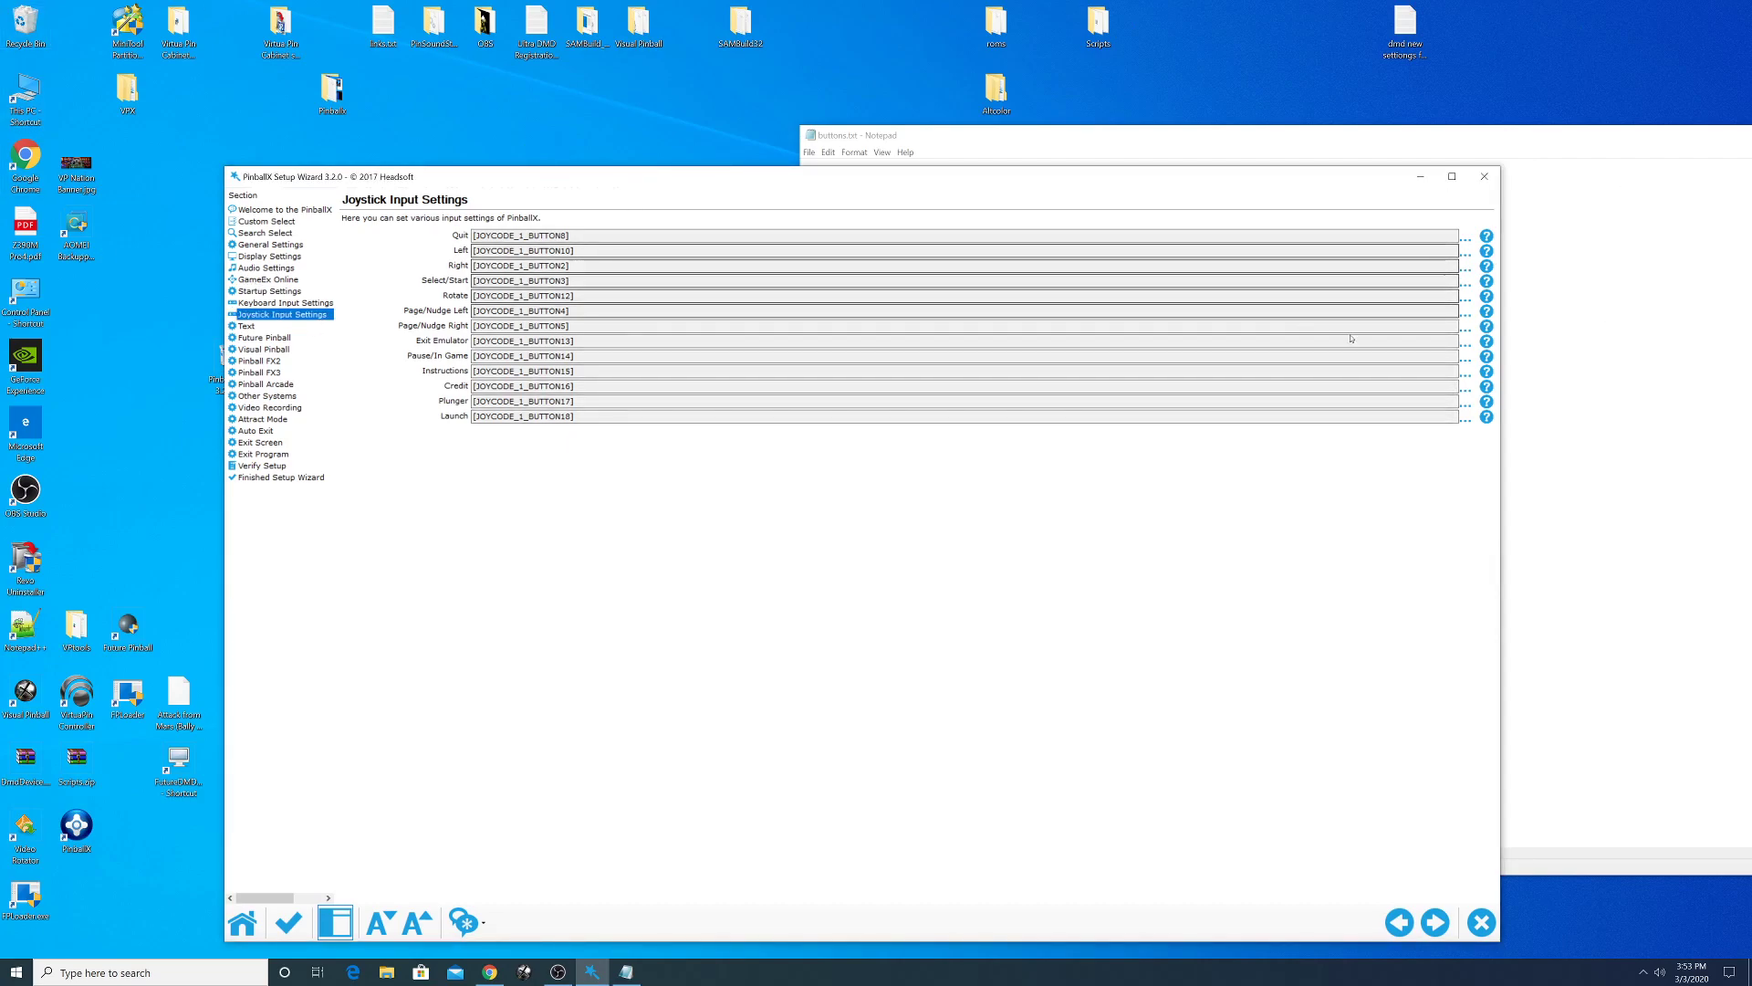
click(1467, 284)
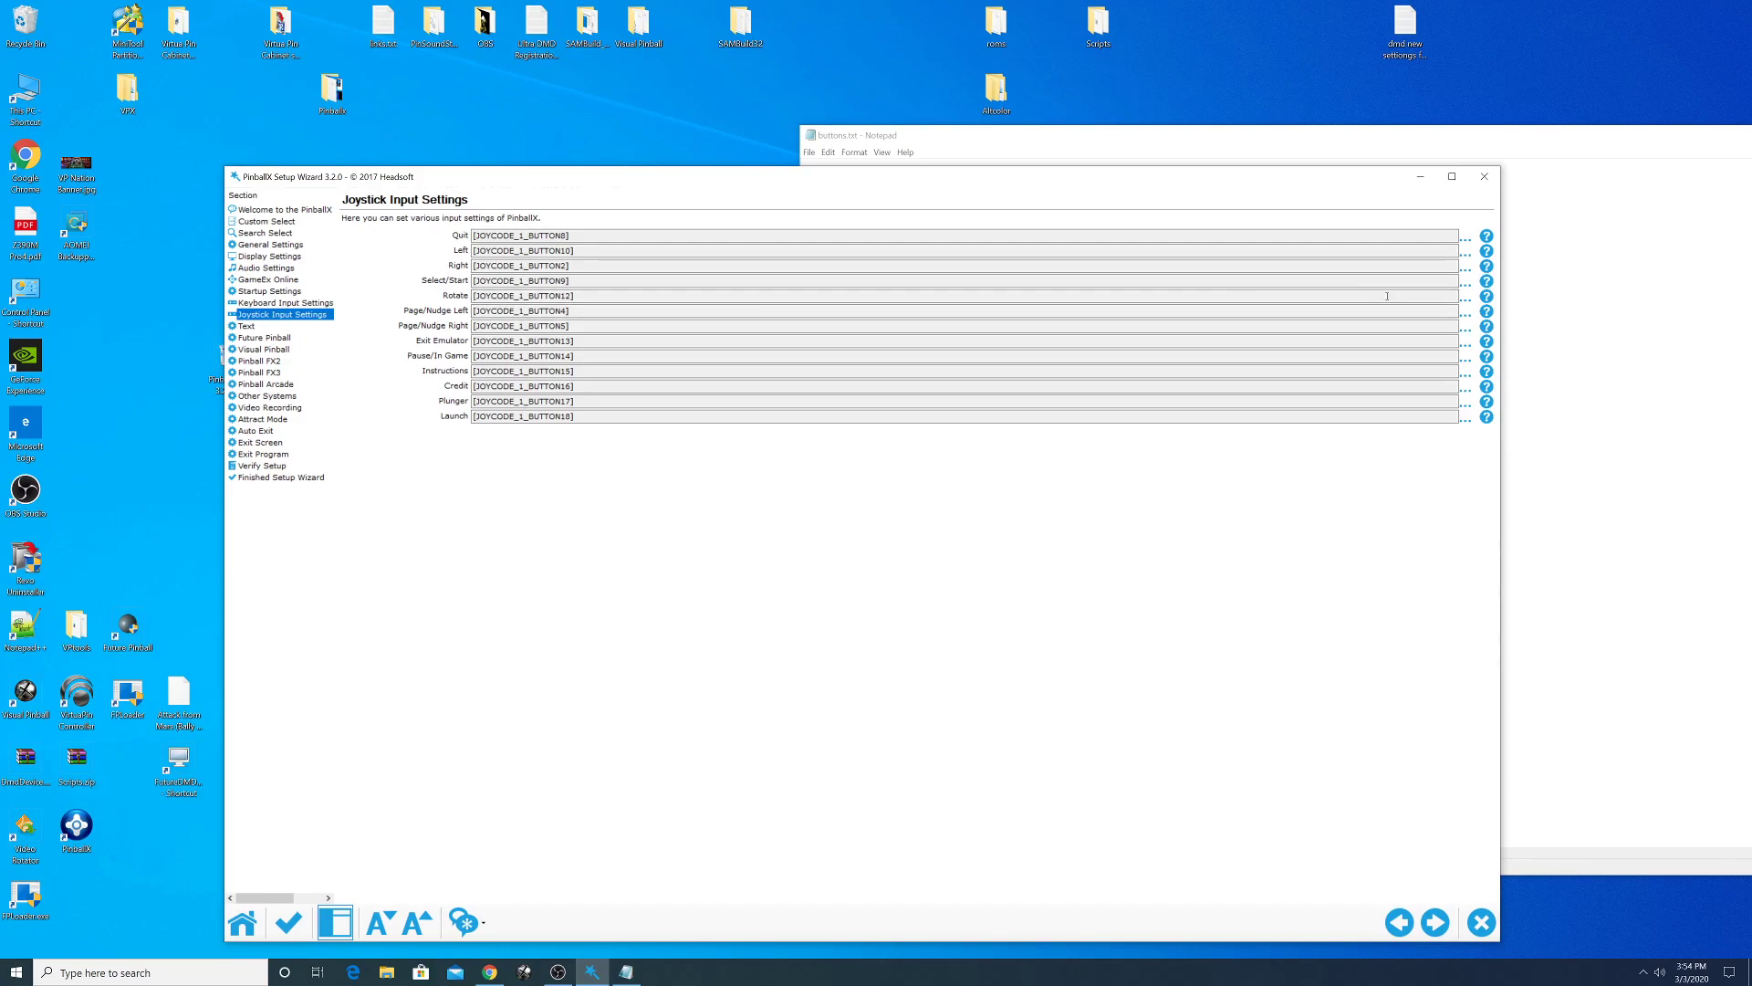
- Clear the Rotate assignment and assign Page/Nudge Left to joystick button 11, Page/Nudge Right to button 3 and Exit Emulator to button 8
click(1457, 300)
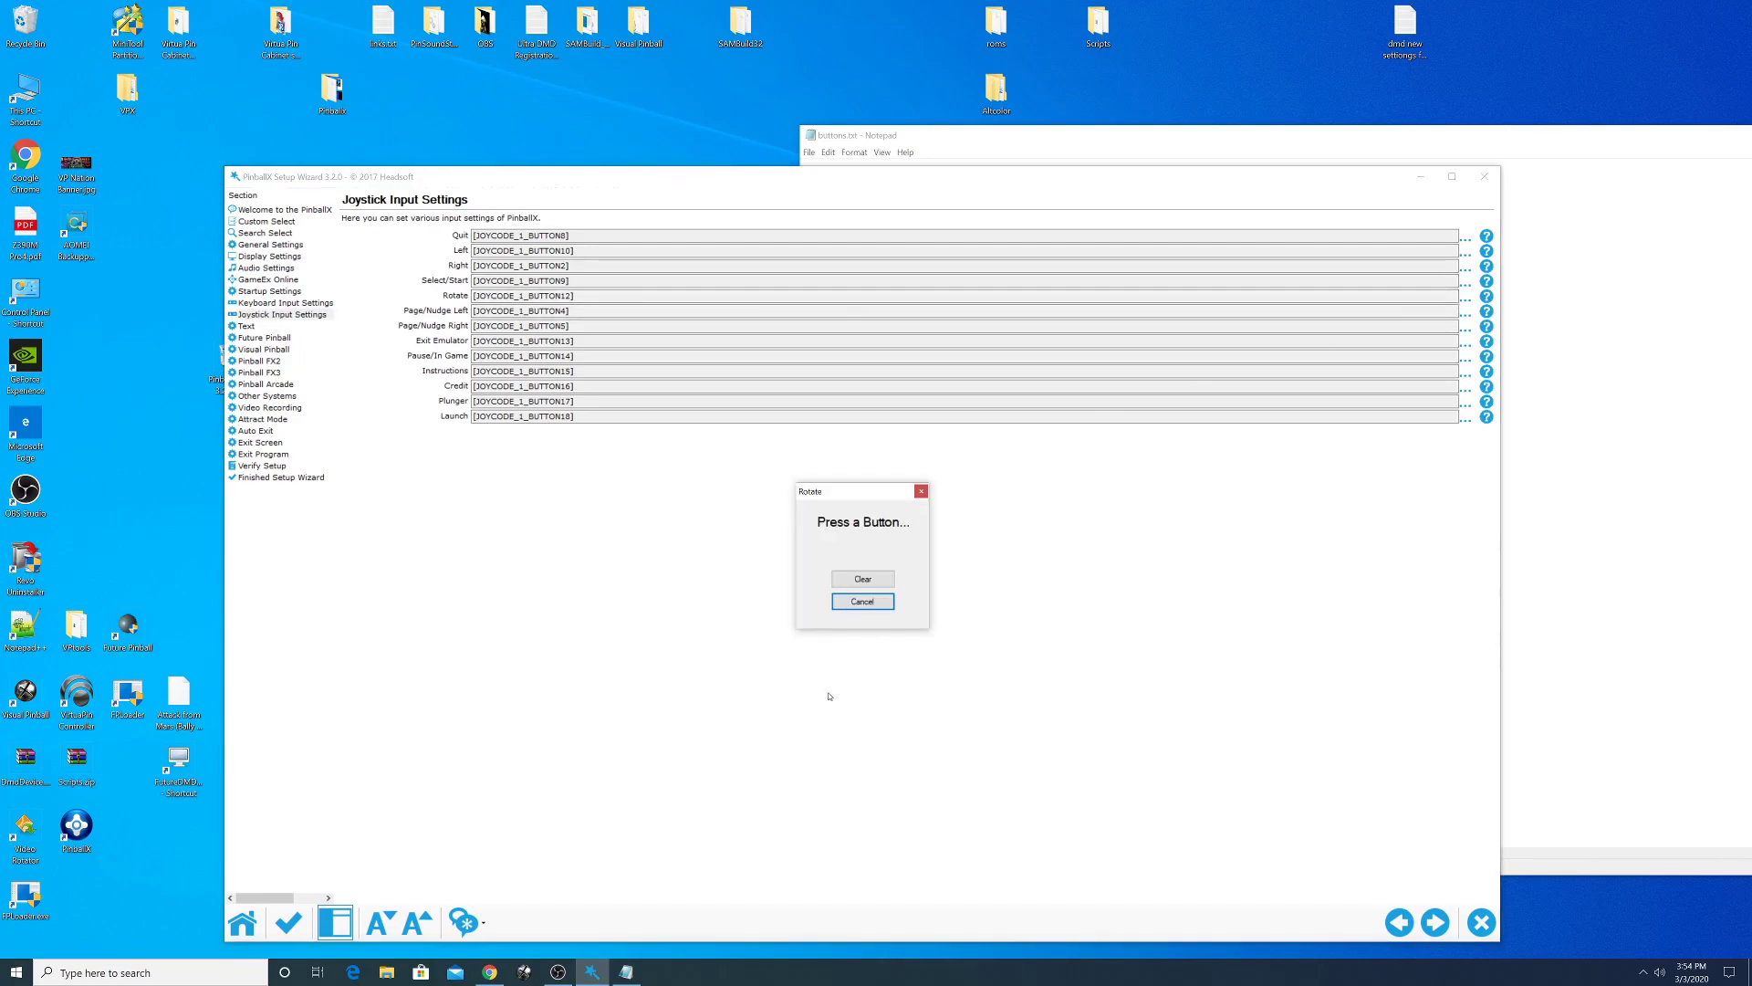
click(838, 579)
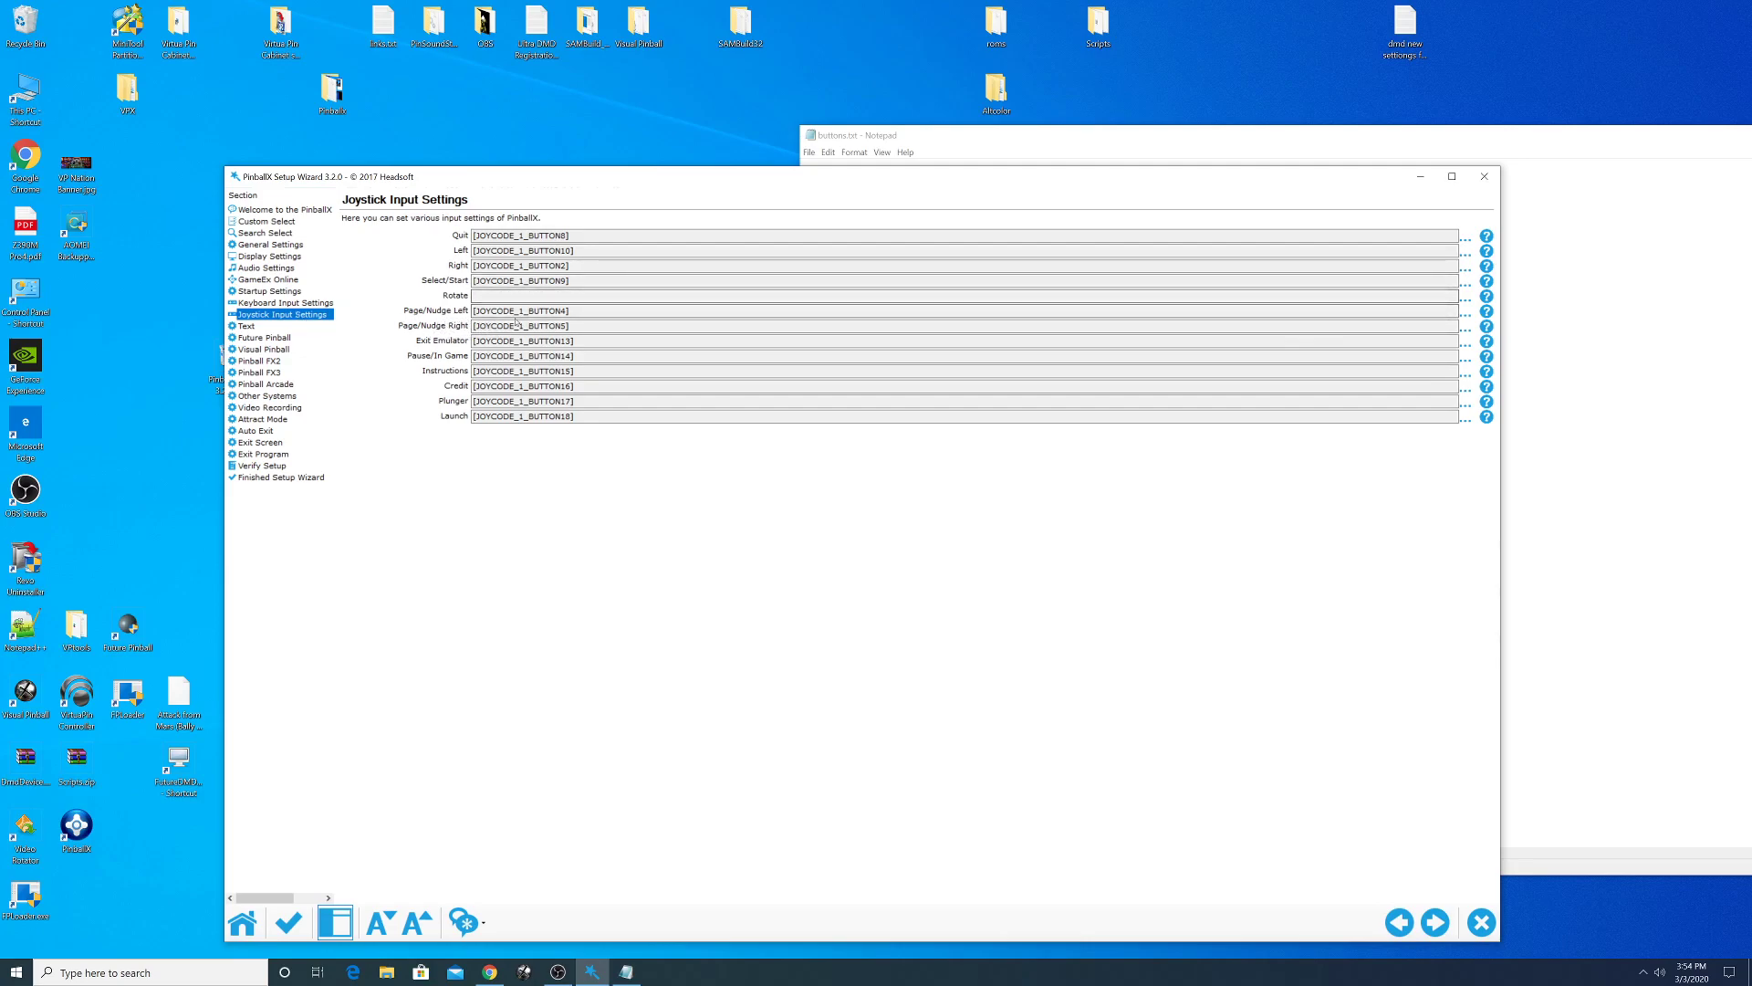
click(1465, 315)
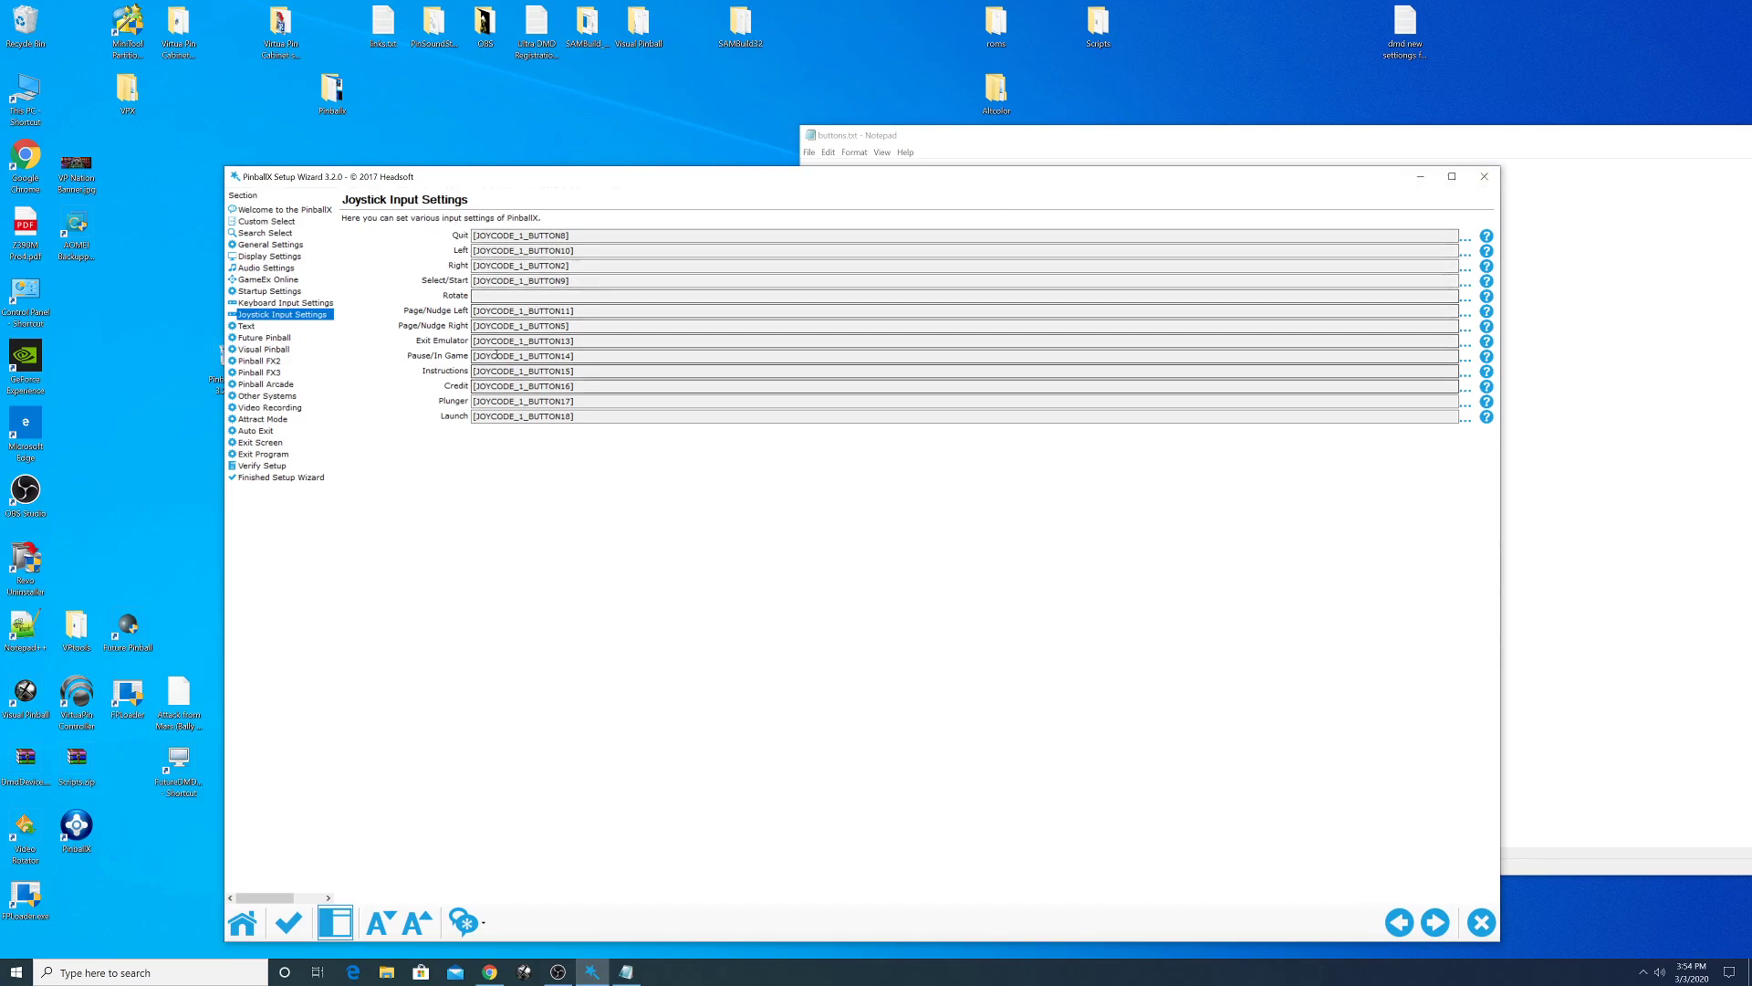
click(1464, 330)
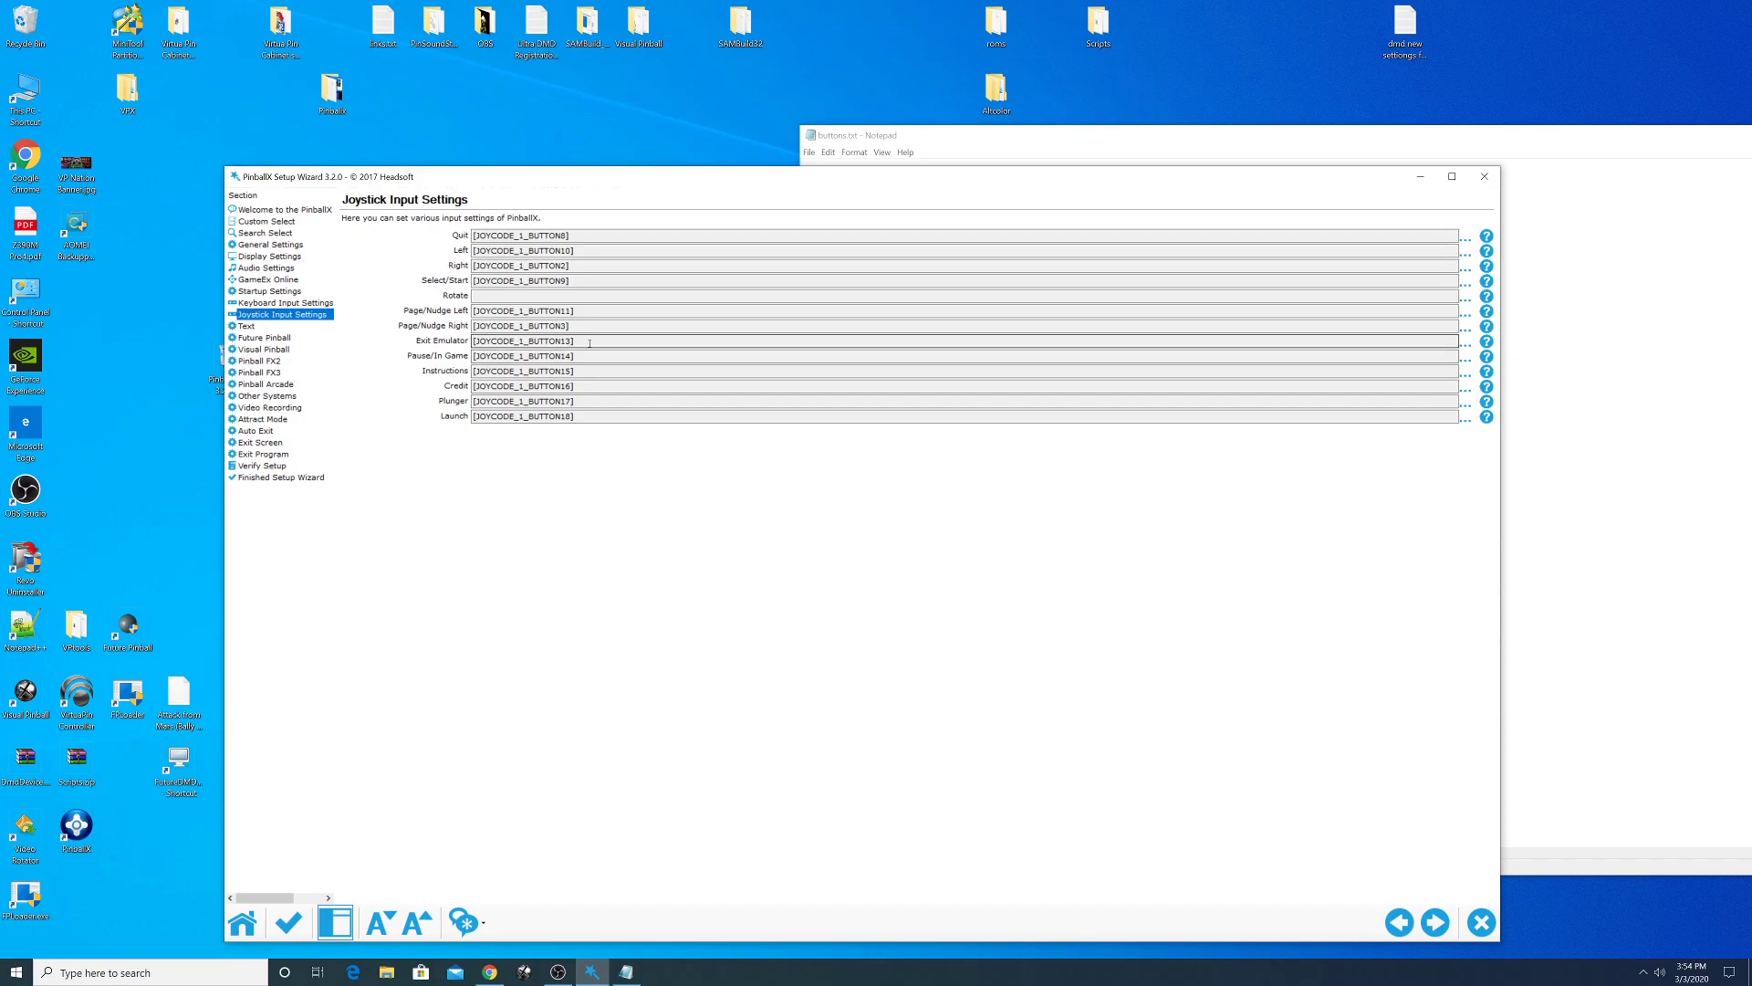
click(1465, 345)
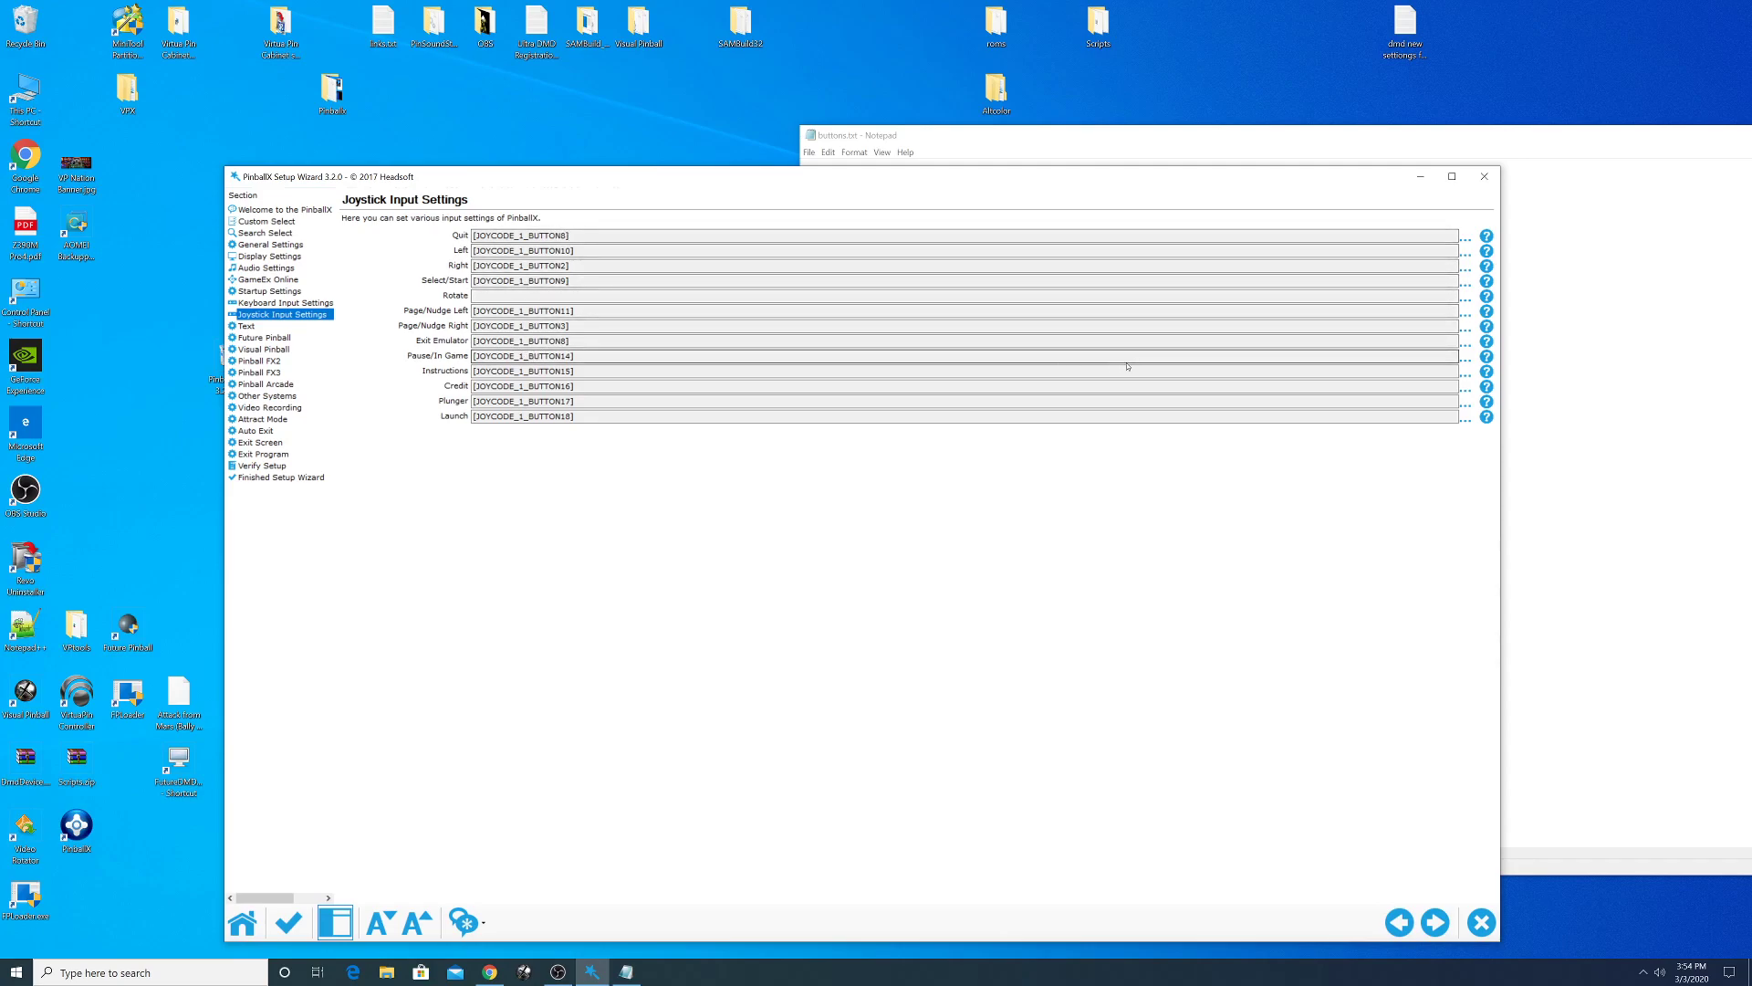
- Clear the Pause/In Game and Instructions joystick assignments and assign Credit to button 12
click(1464, 361)
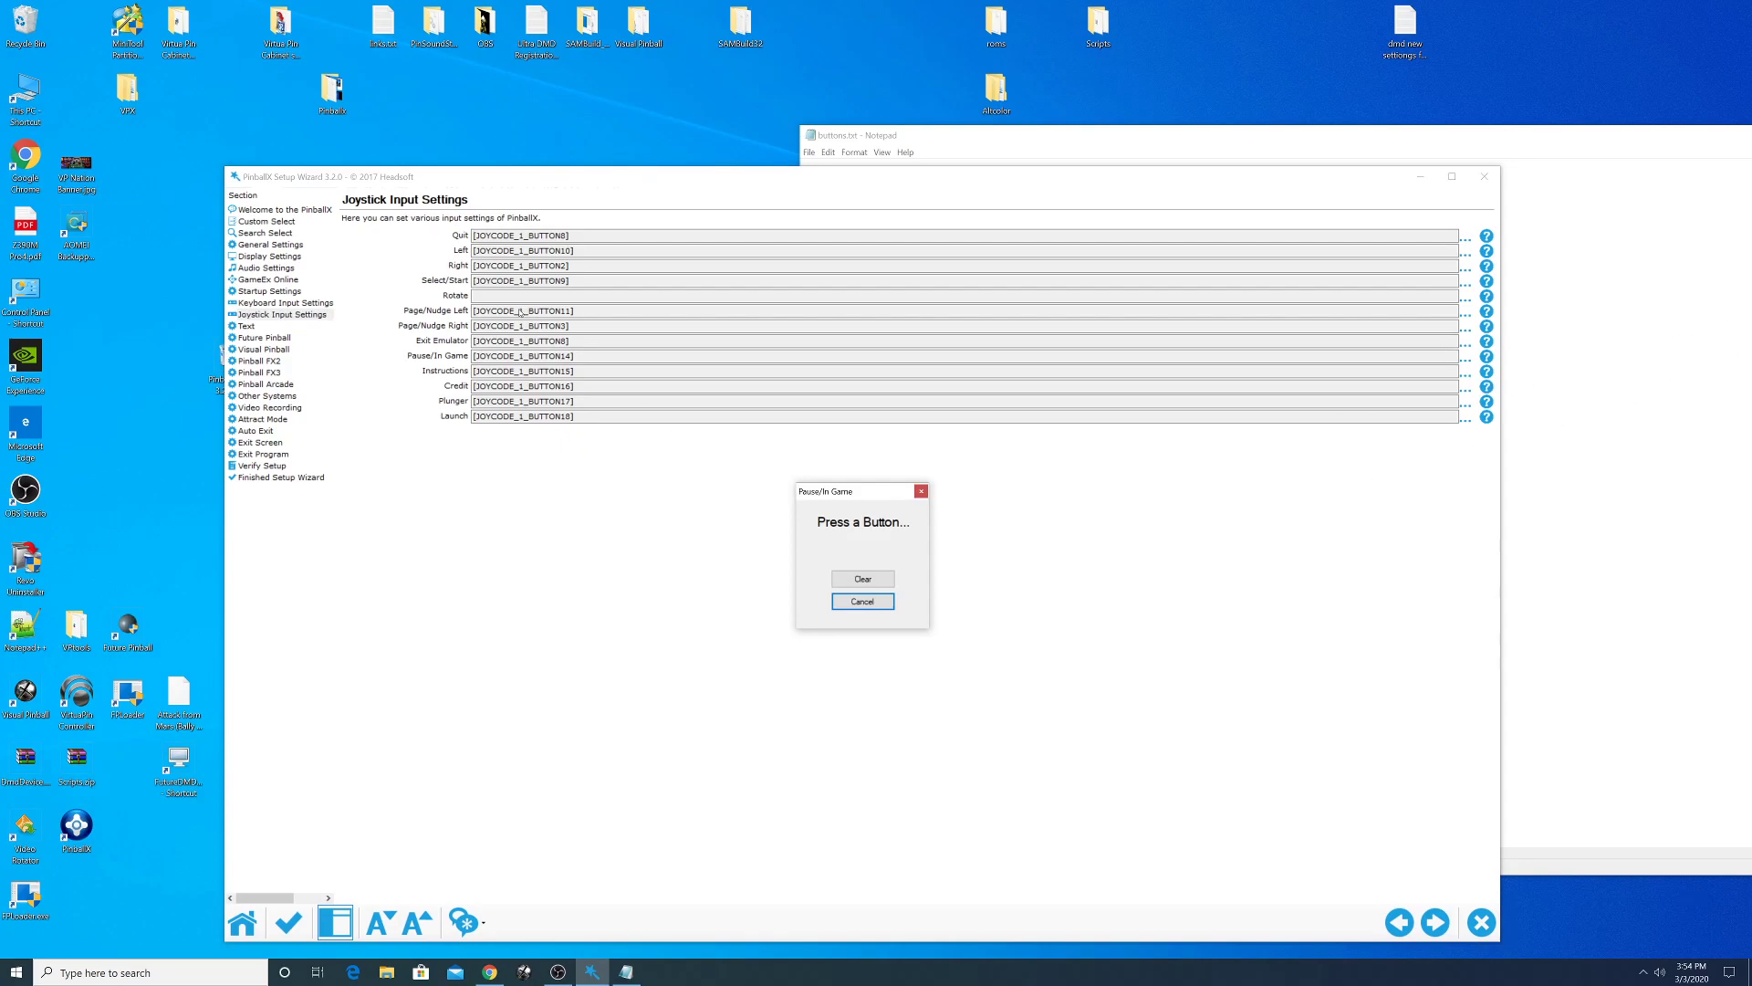
click(874, 580)
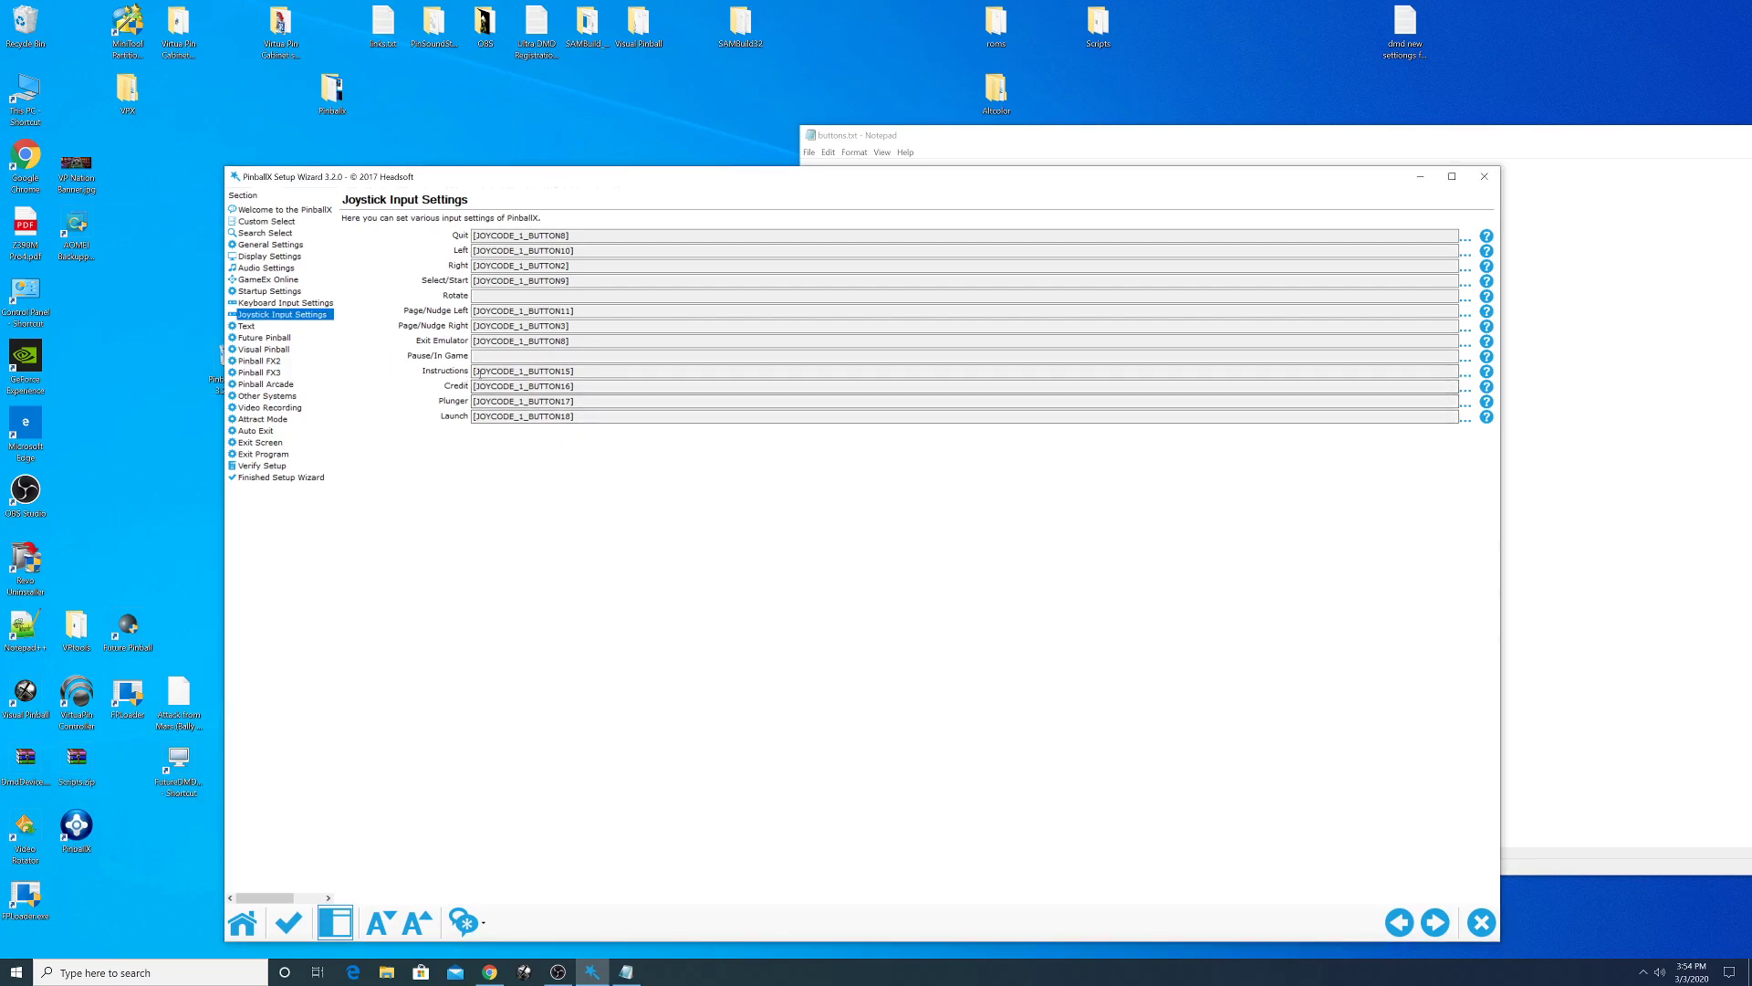
click(1465, 374)
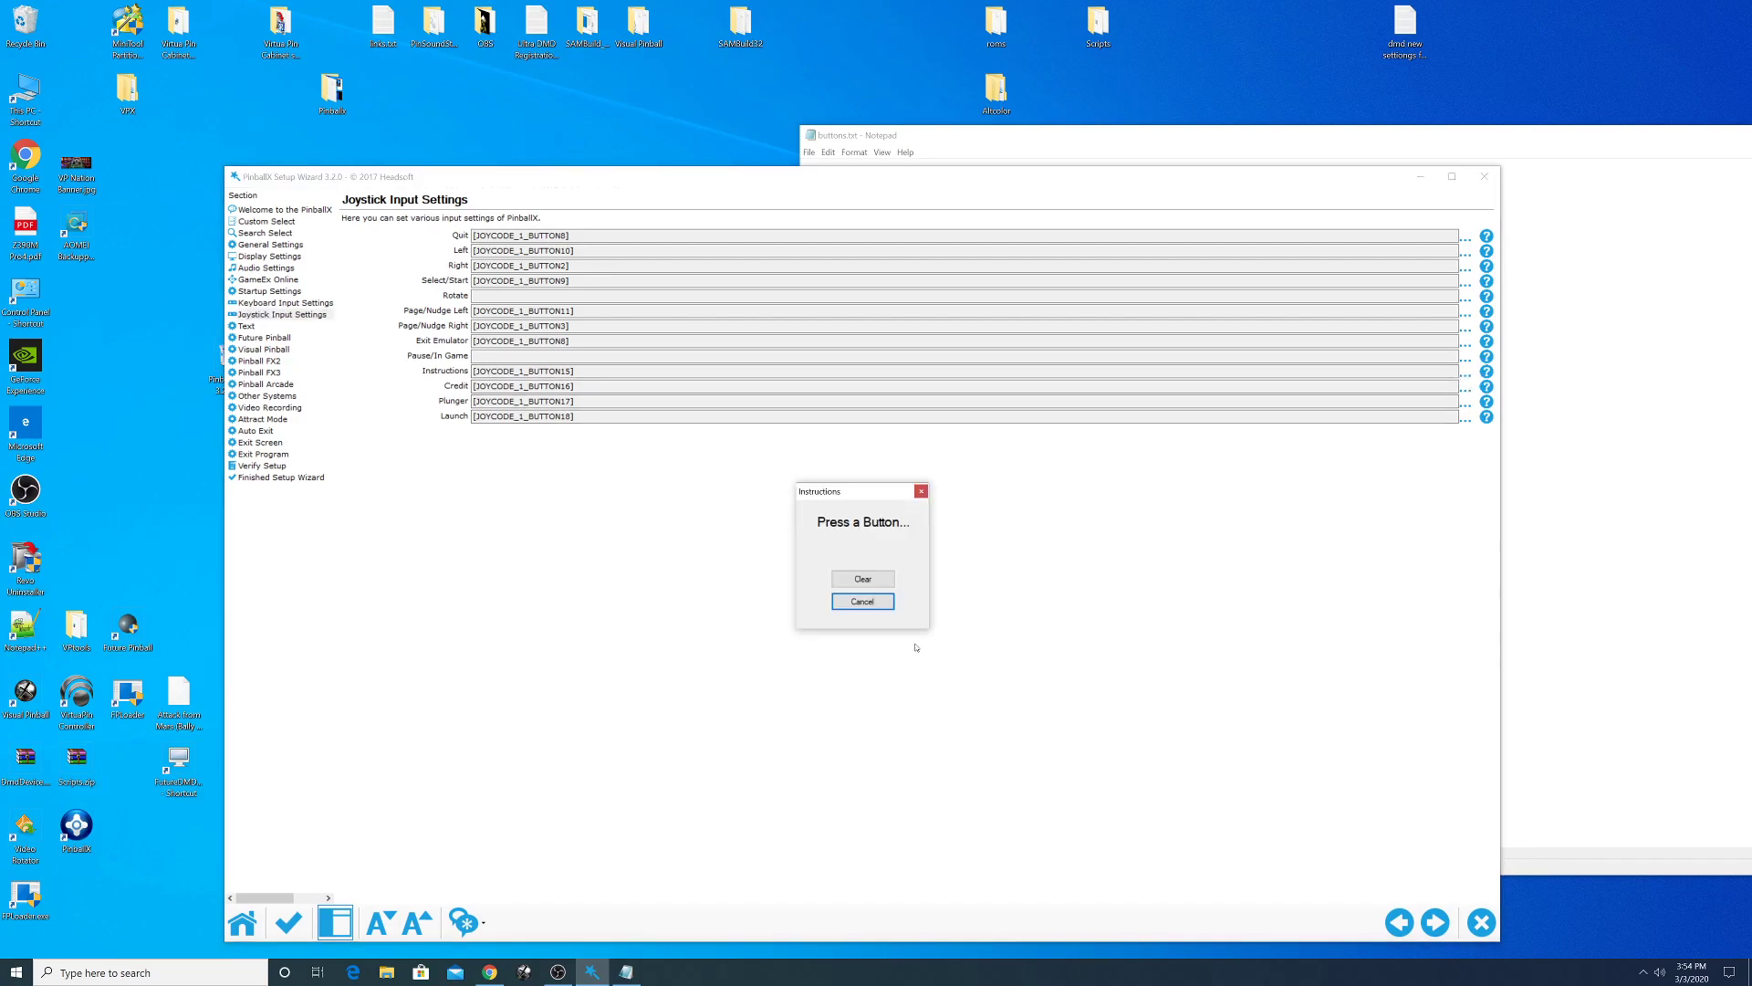
click(864, 581)
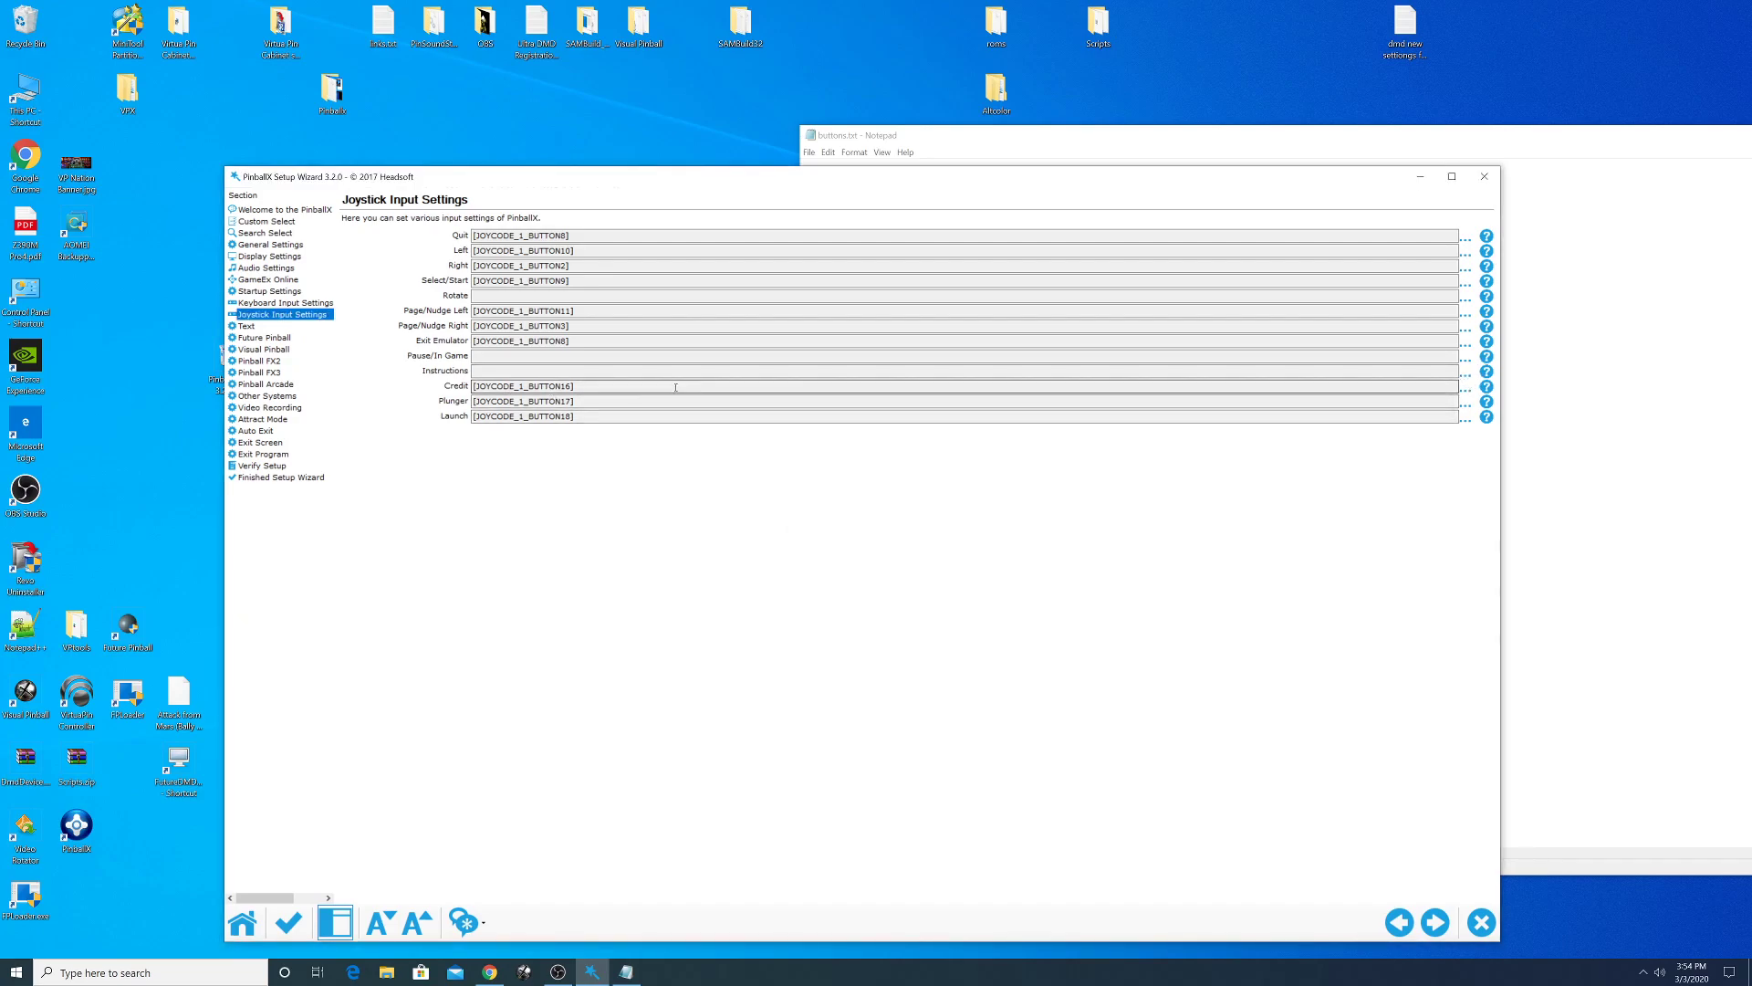
click(1467, 392)
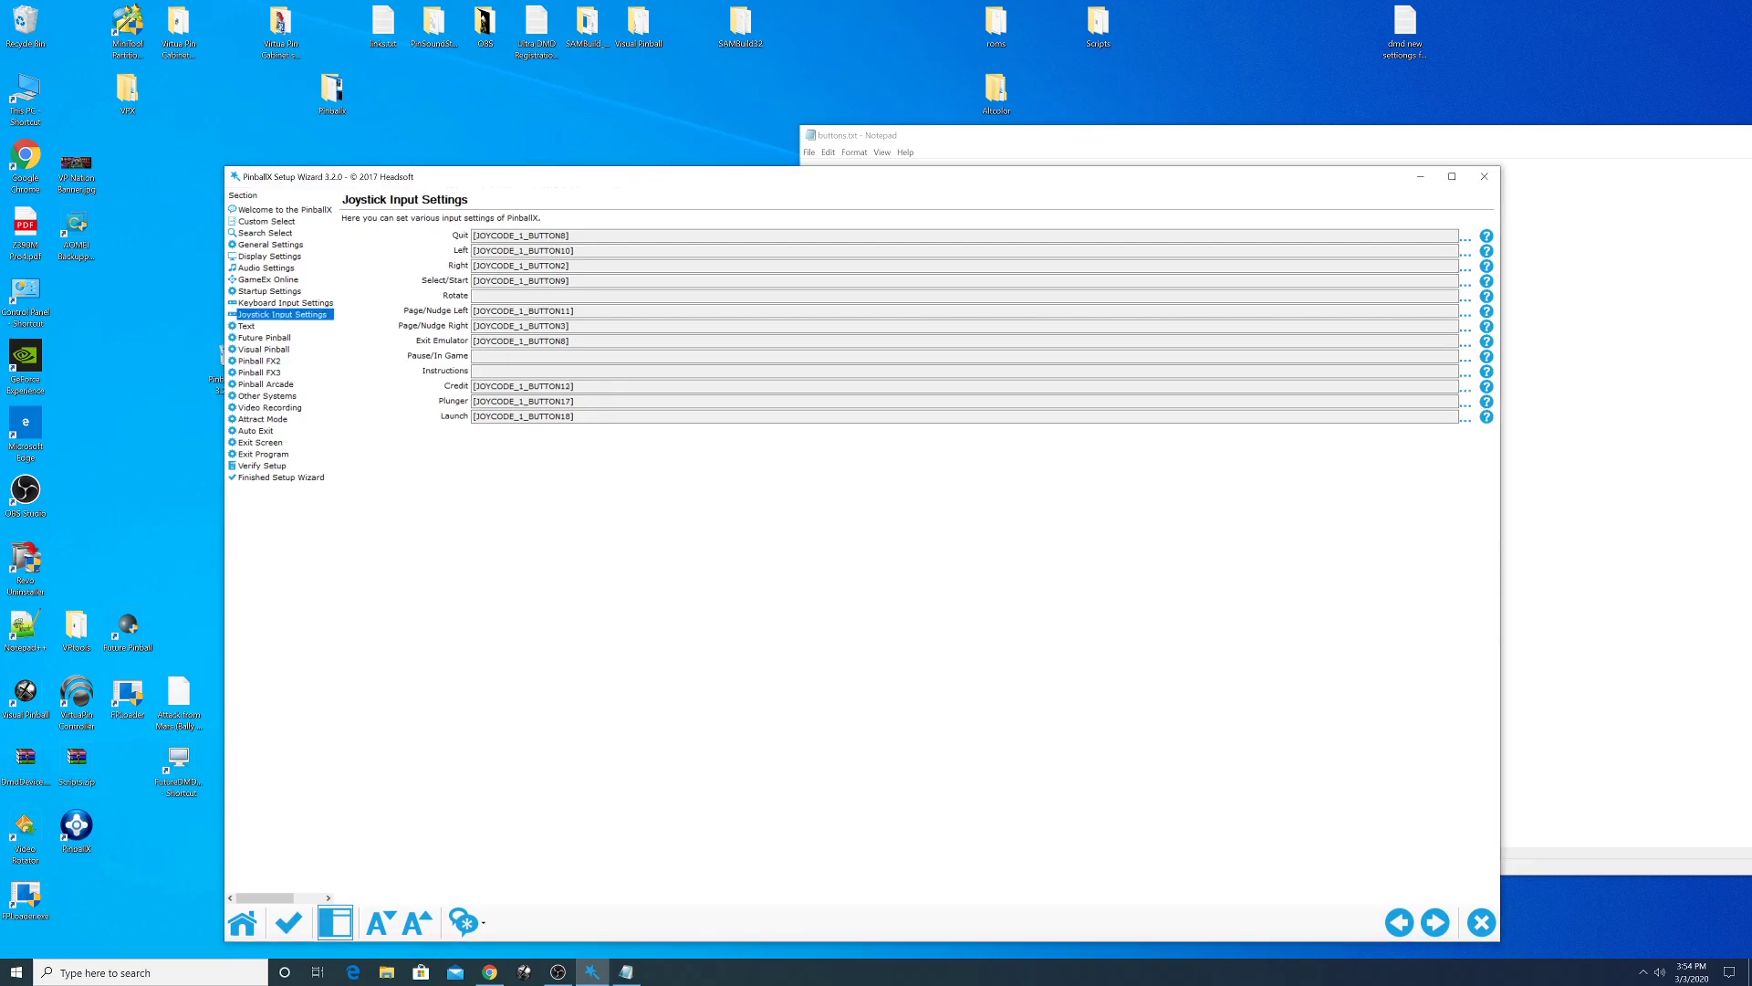
- Clear the Launch and Plunger joystick assignments
click(1467, 407)
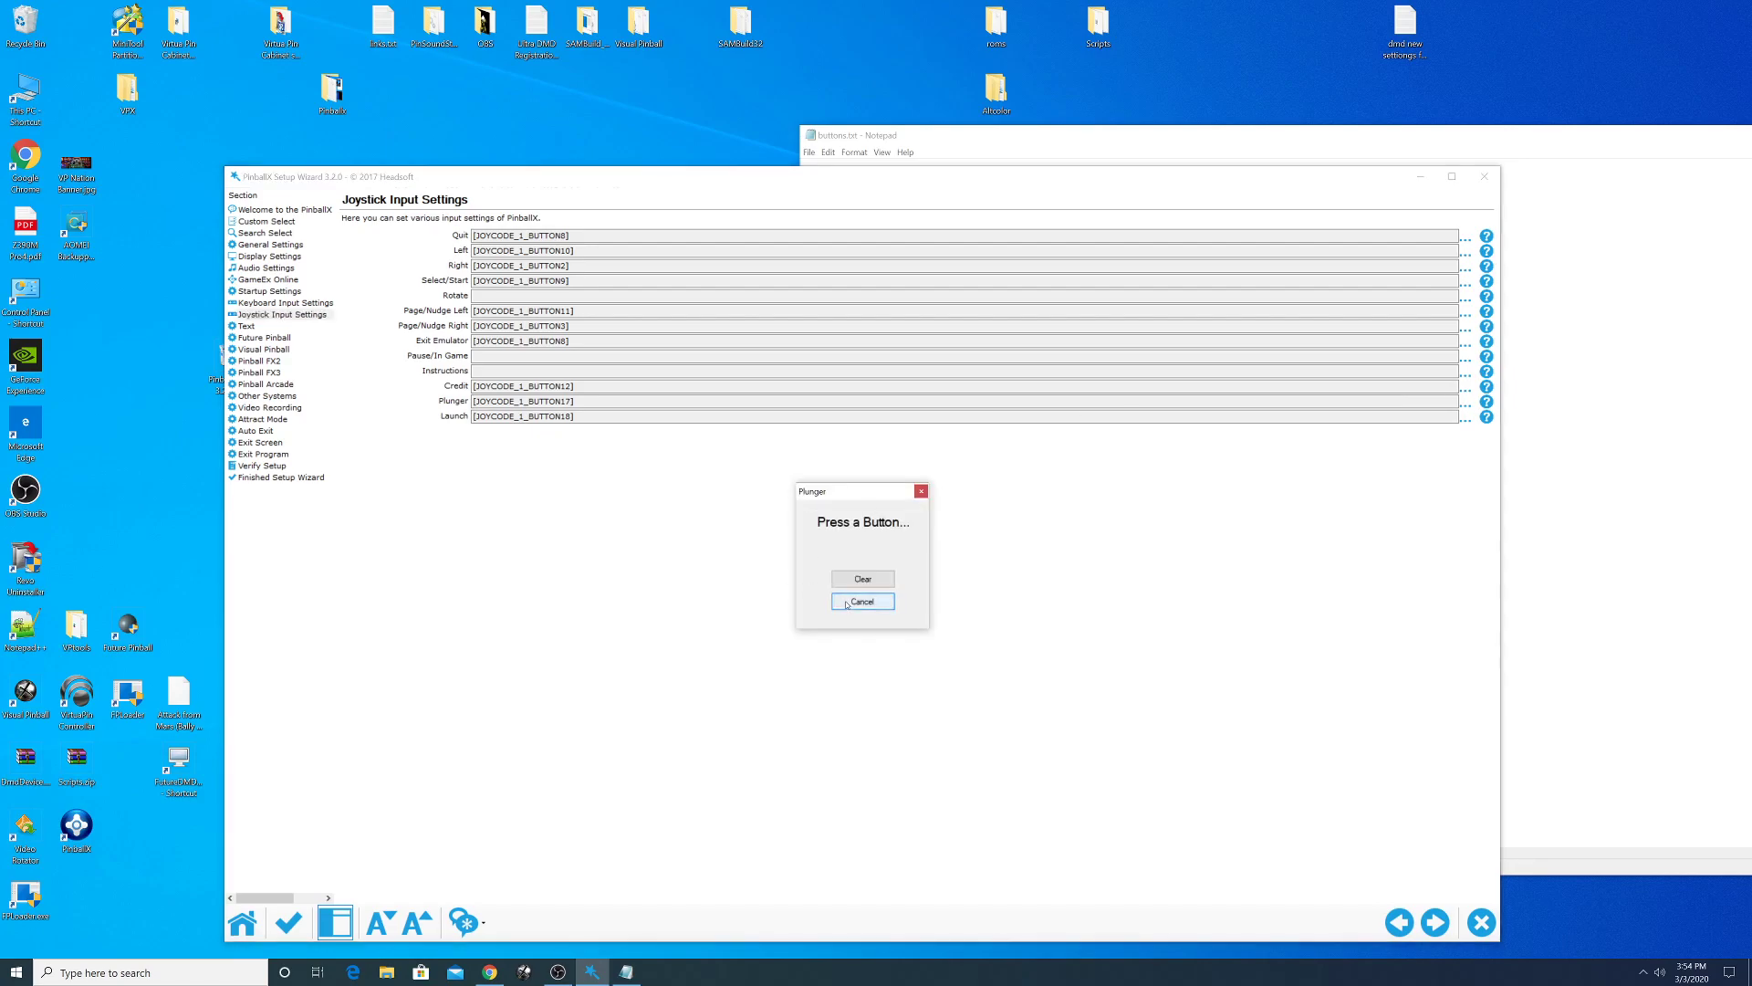
click(847, 602)
click(1466, 421)
click(854, 583)
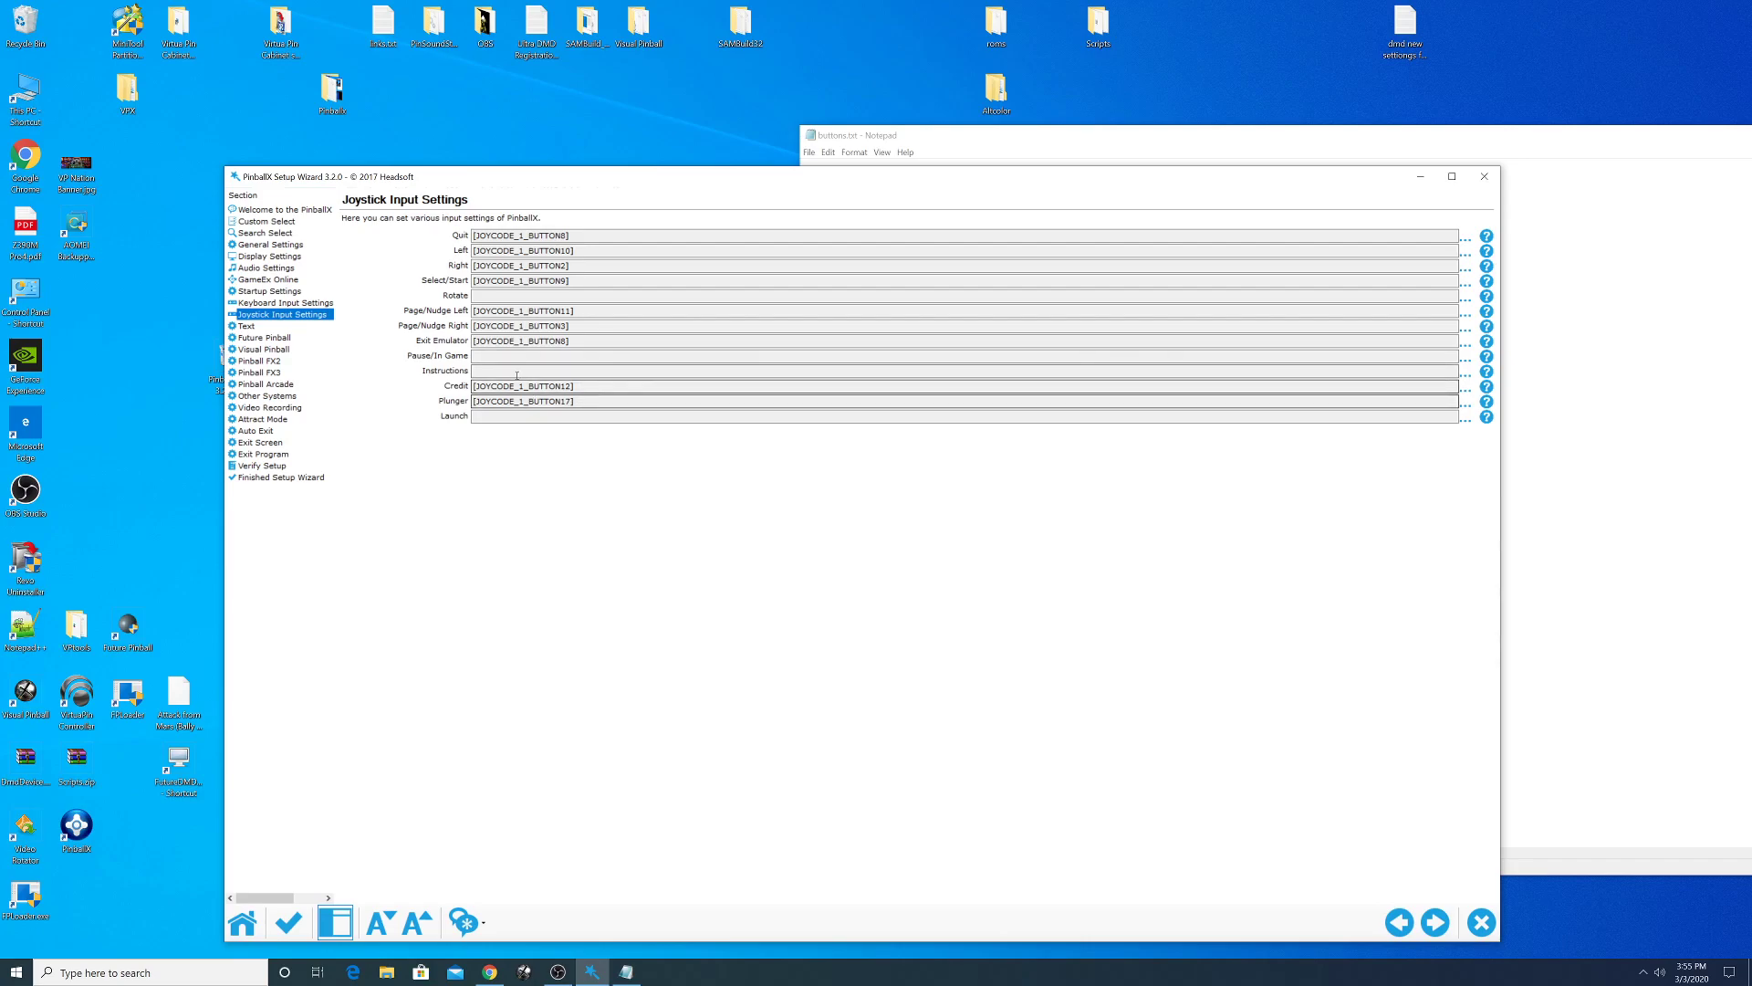
click(1467, 407)
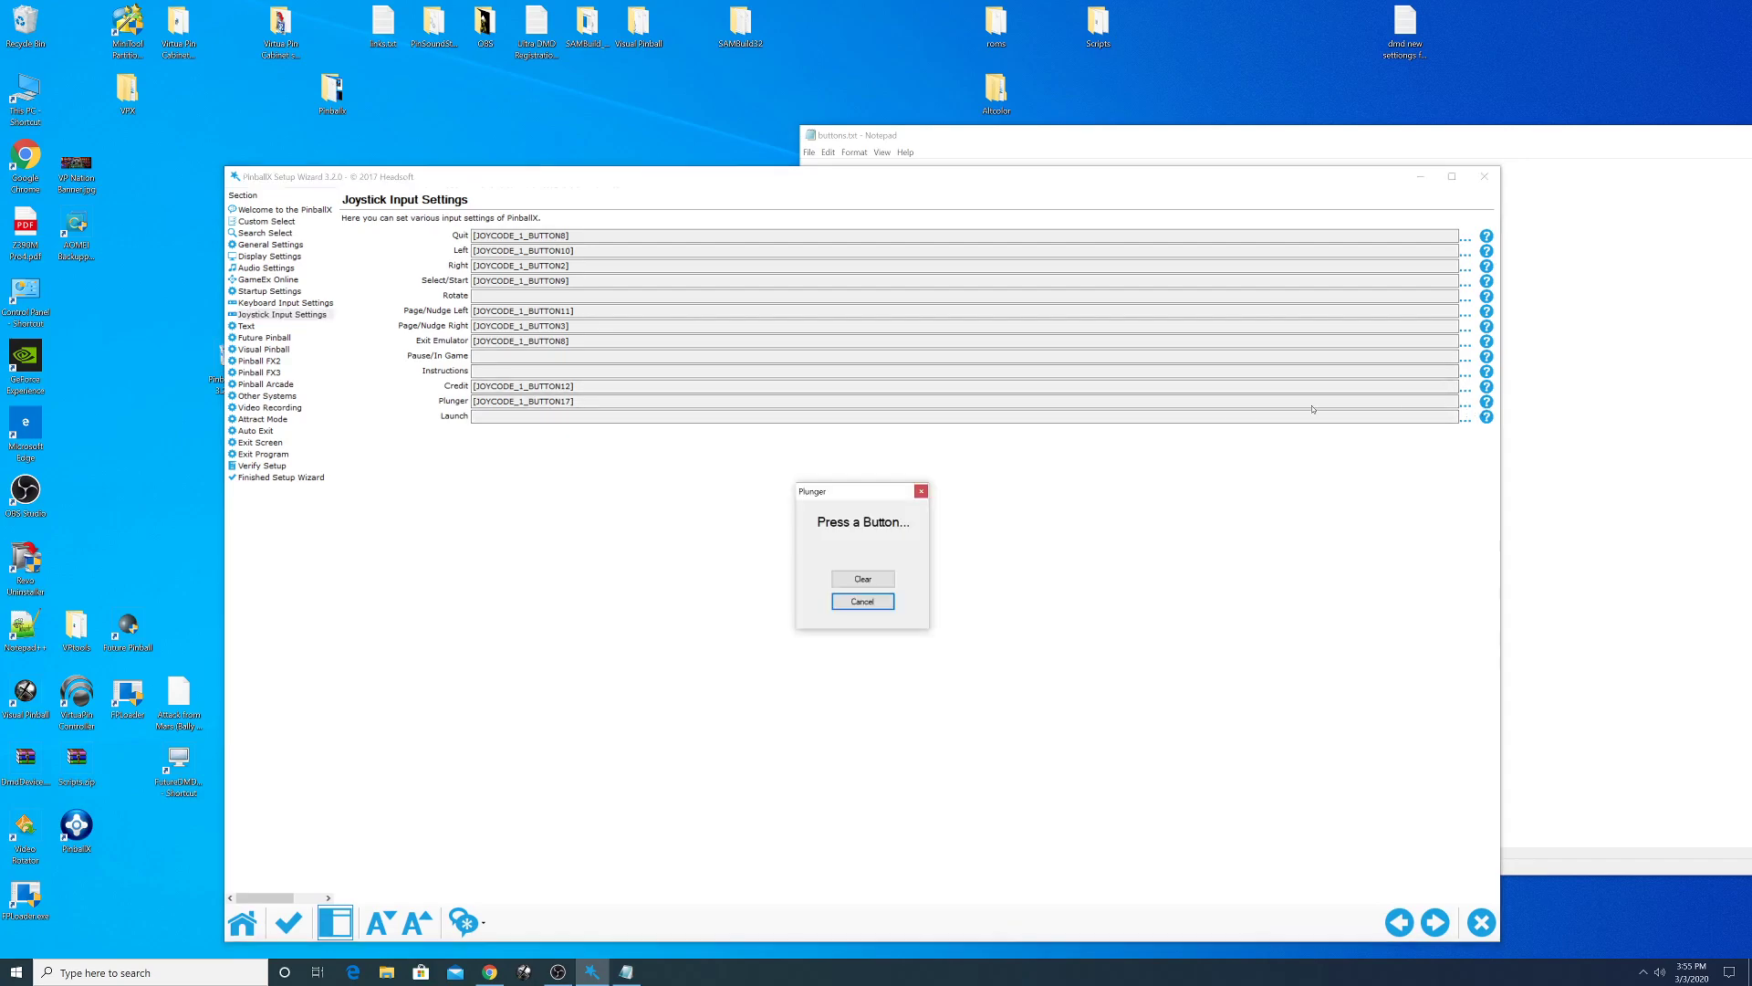
click(842, 579)
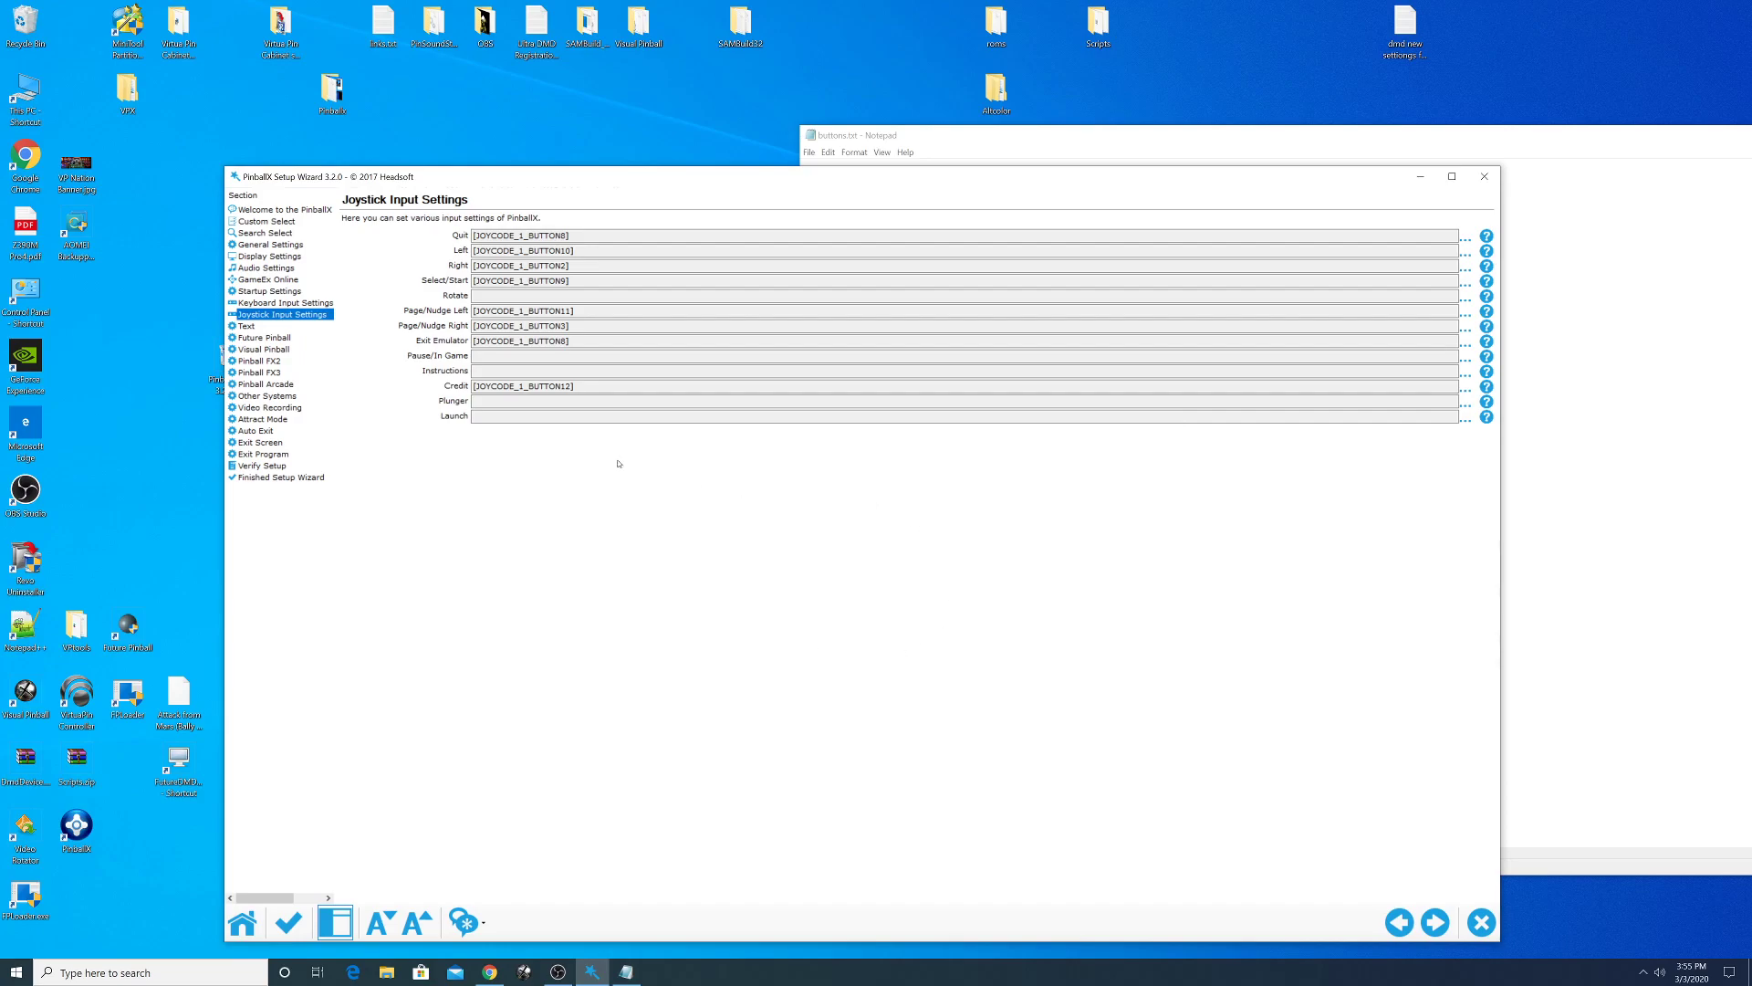
- Look over the Text settings and set Enabled to Yes in the Future Pinball settings
click(250, 327)
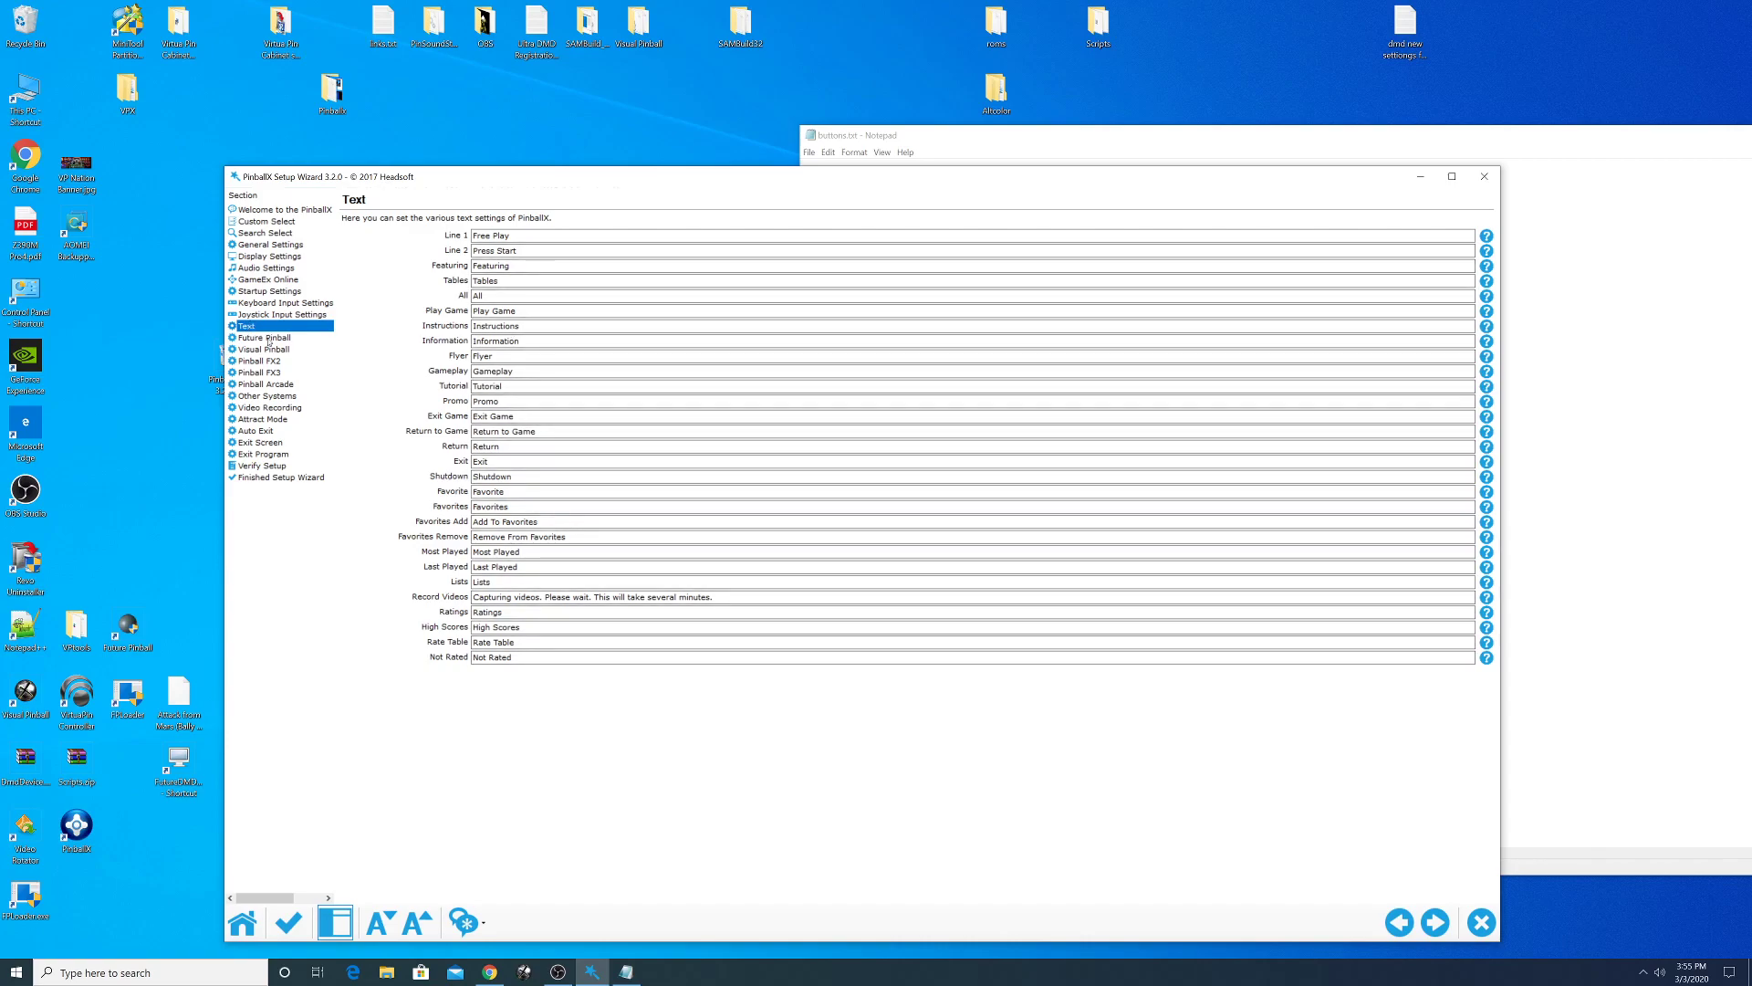
click(267, 338)
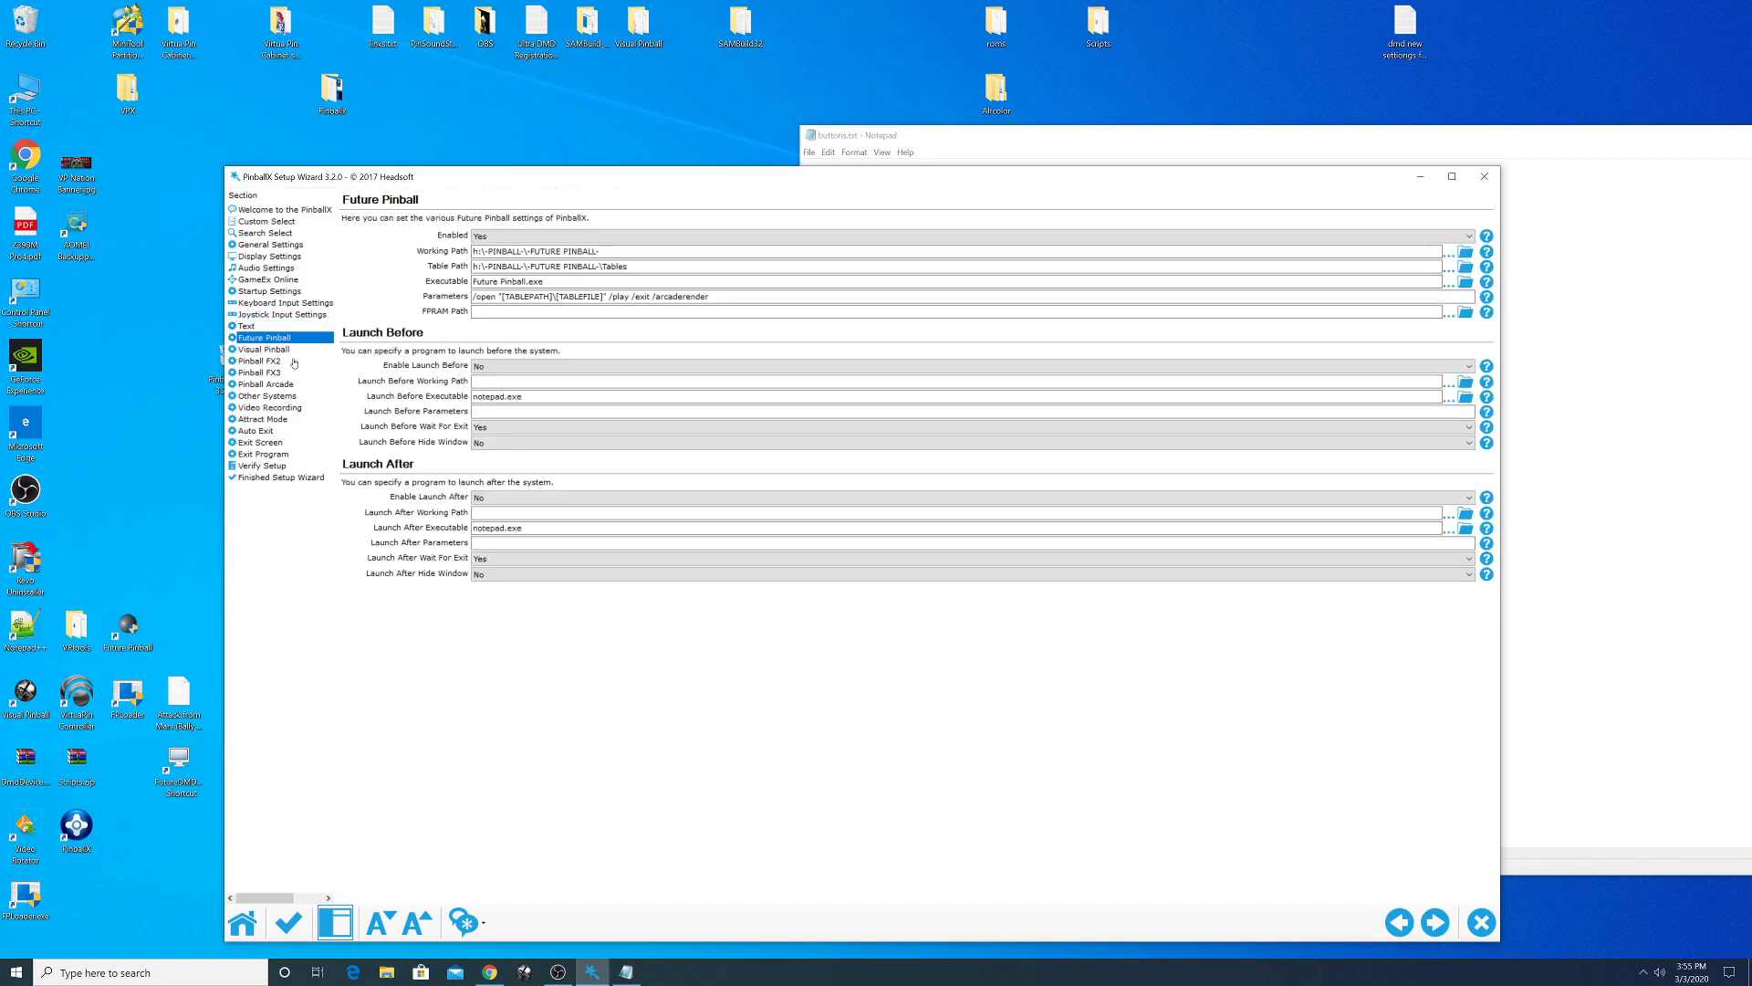
click(1464, 235)
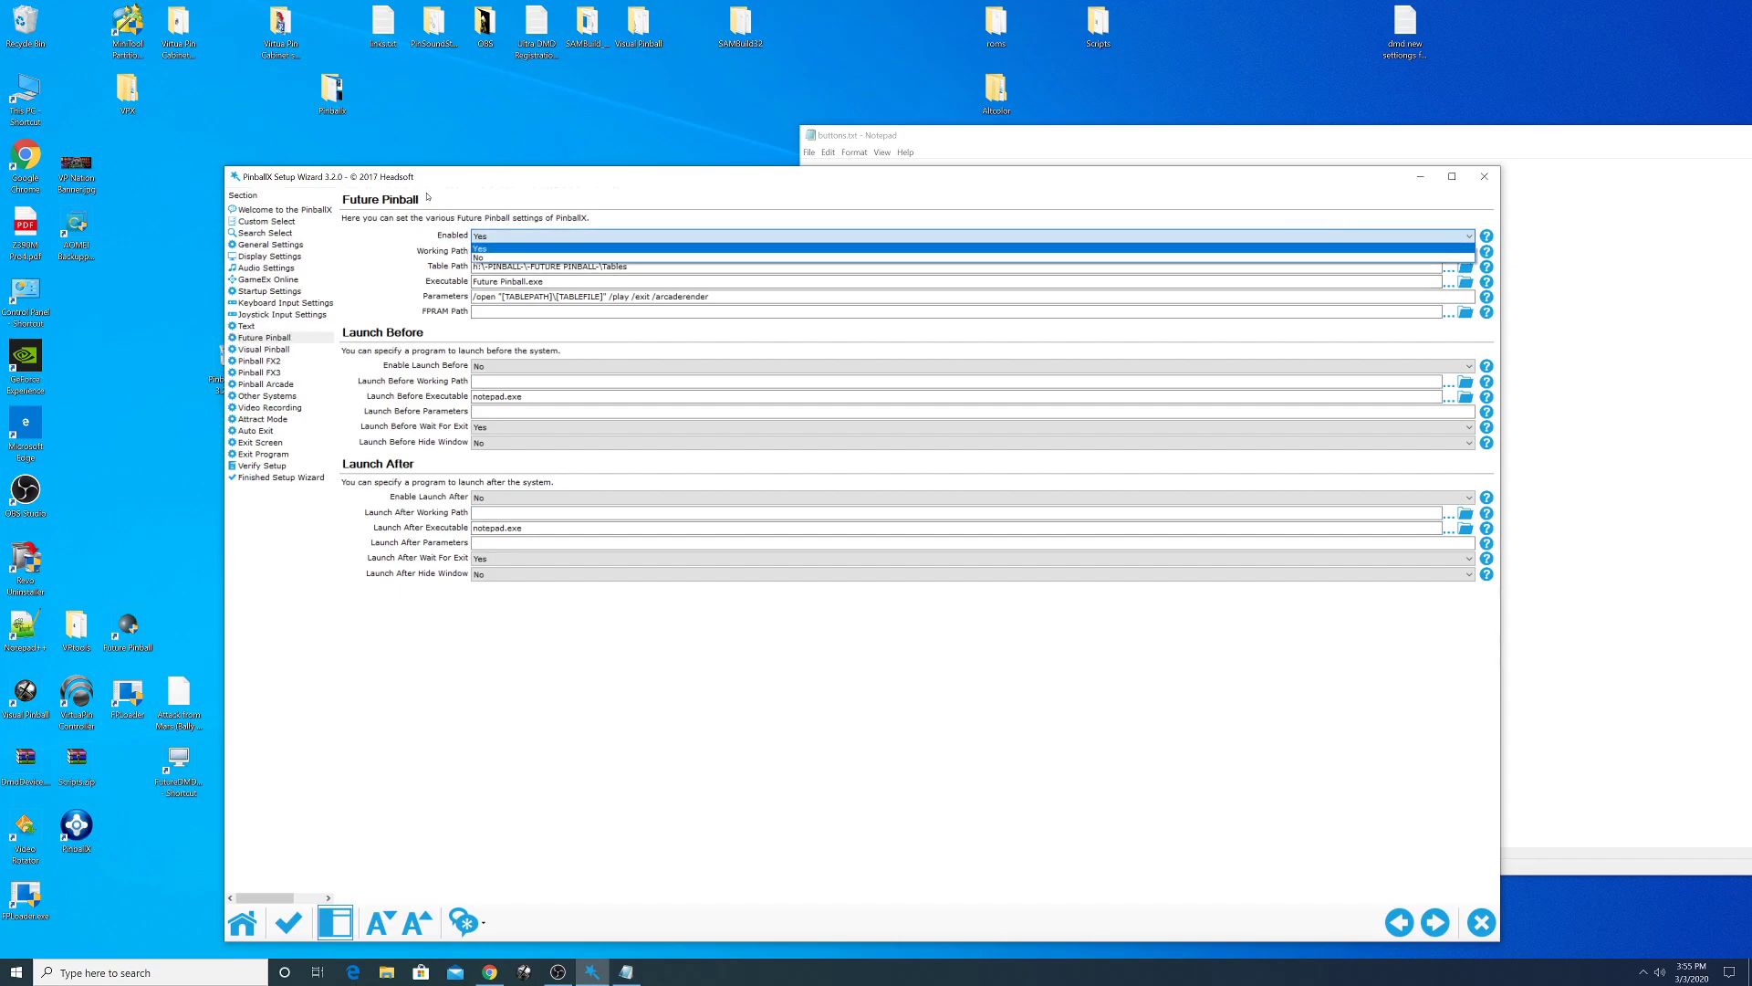
click(518, 250)
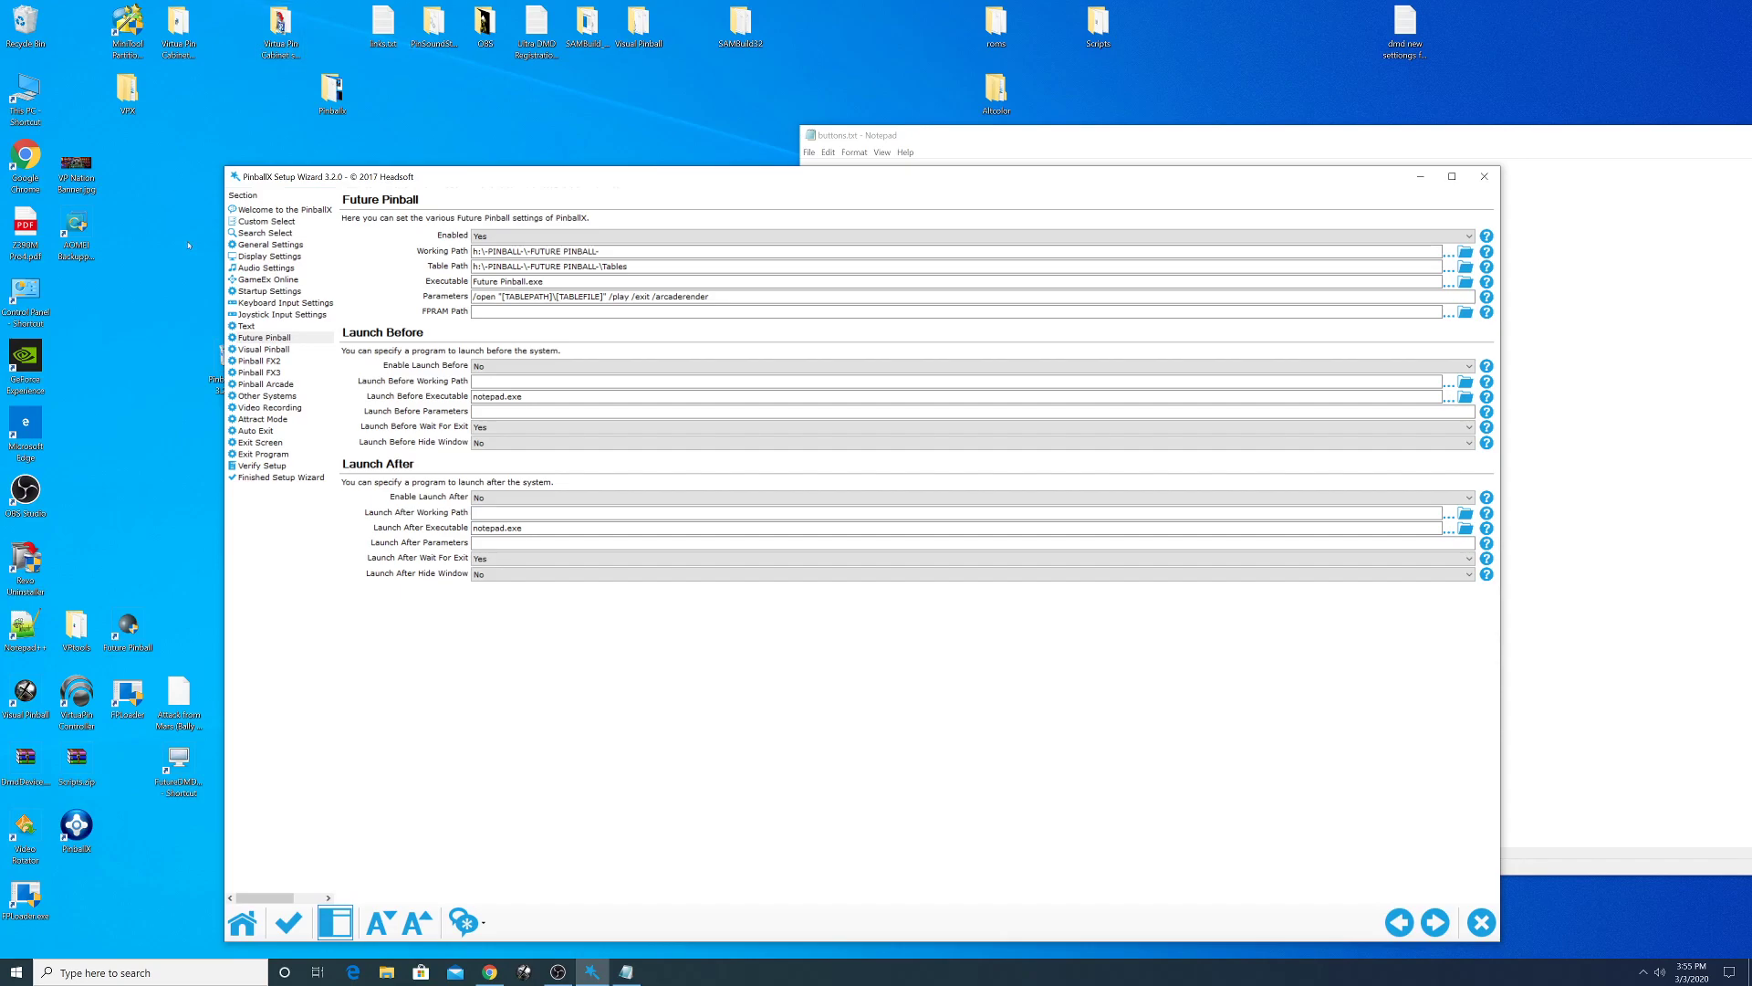
- Set the Future Pinball working path to the folder C:\Games\Future Pinball\BAM
click(1450, 256)
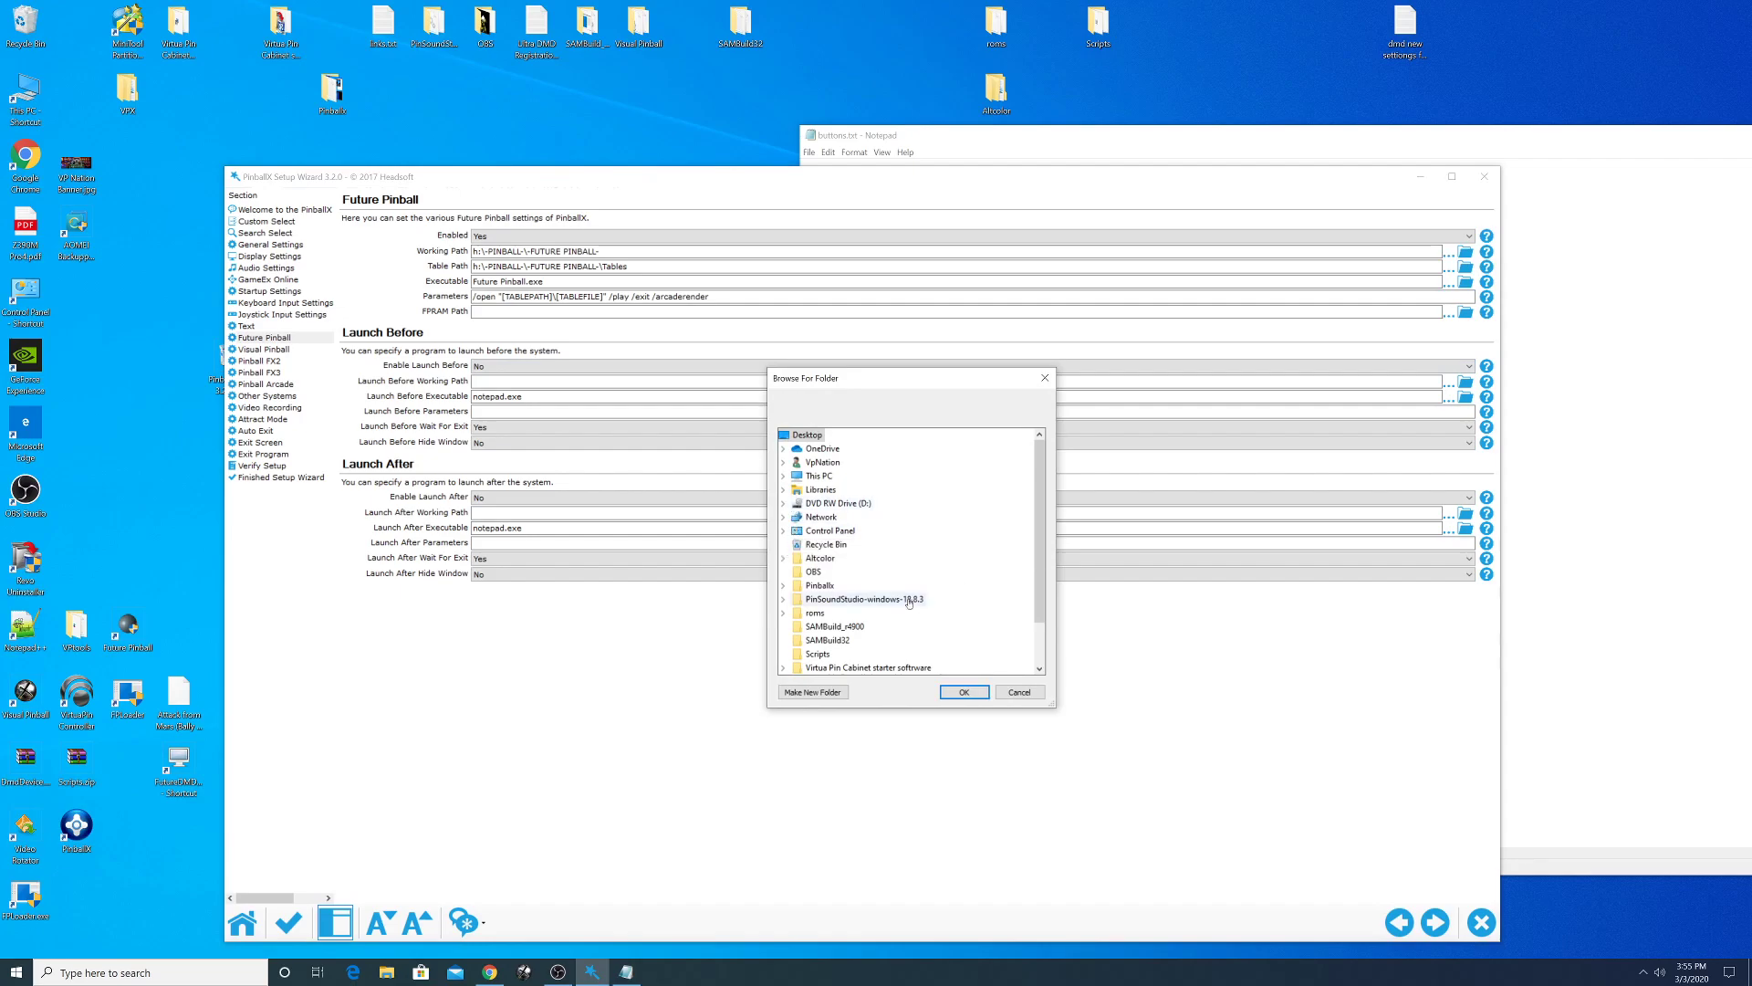
click(784, 476)
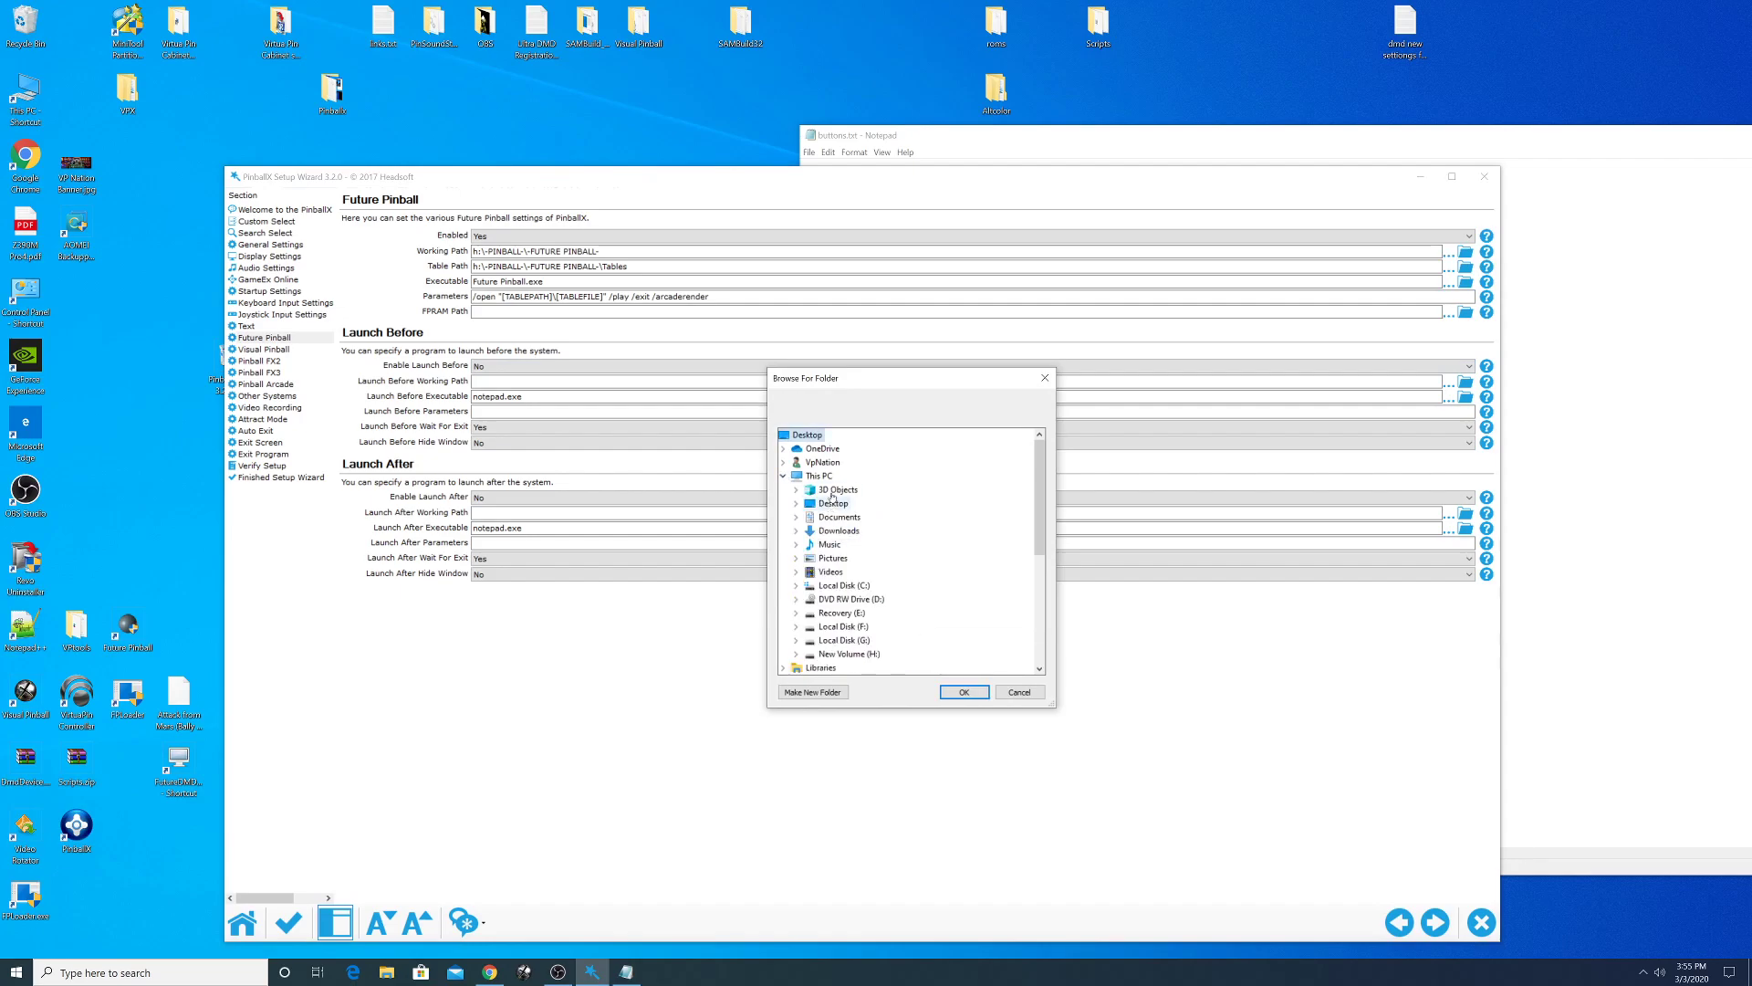
click(797, 585)
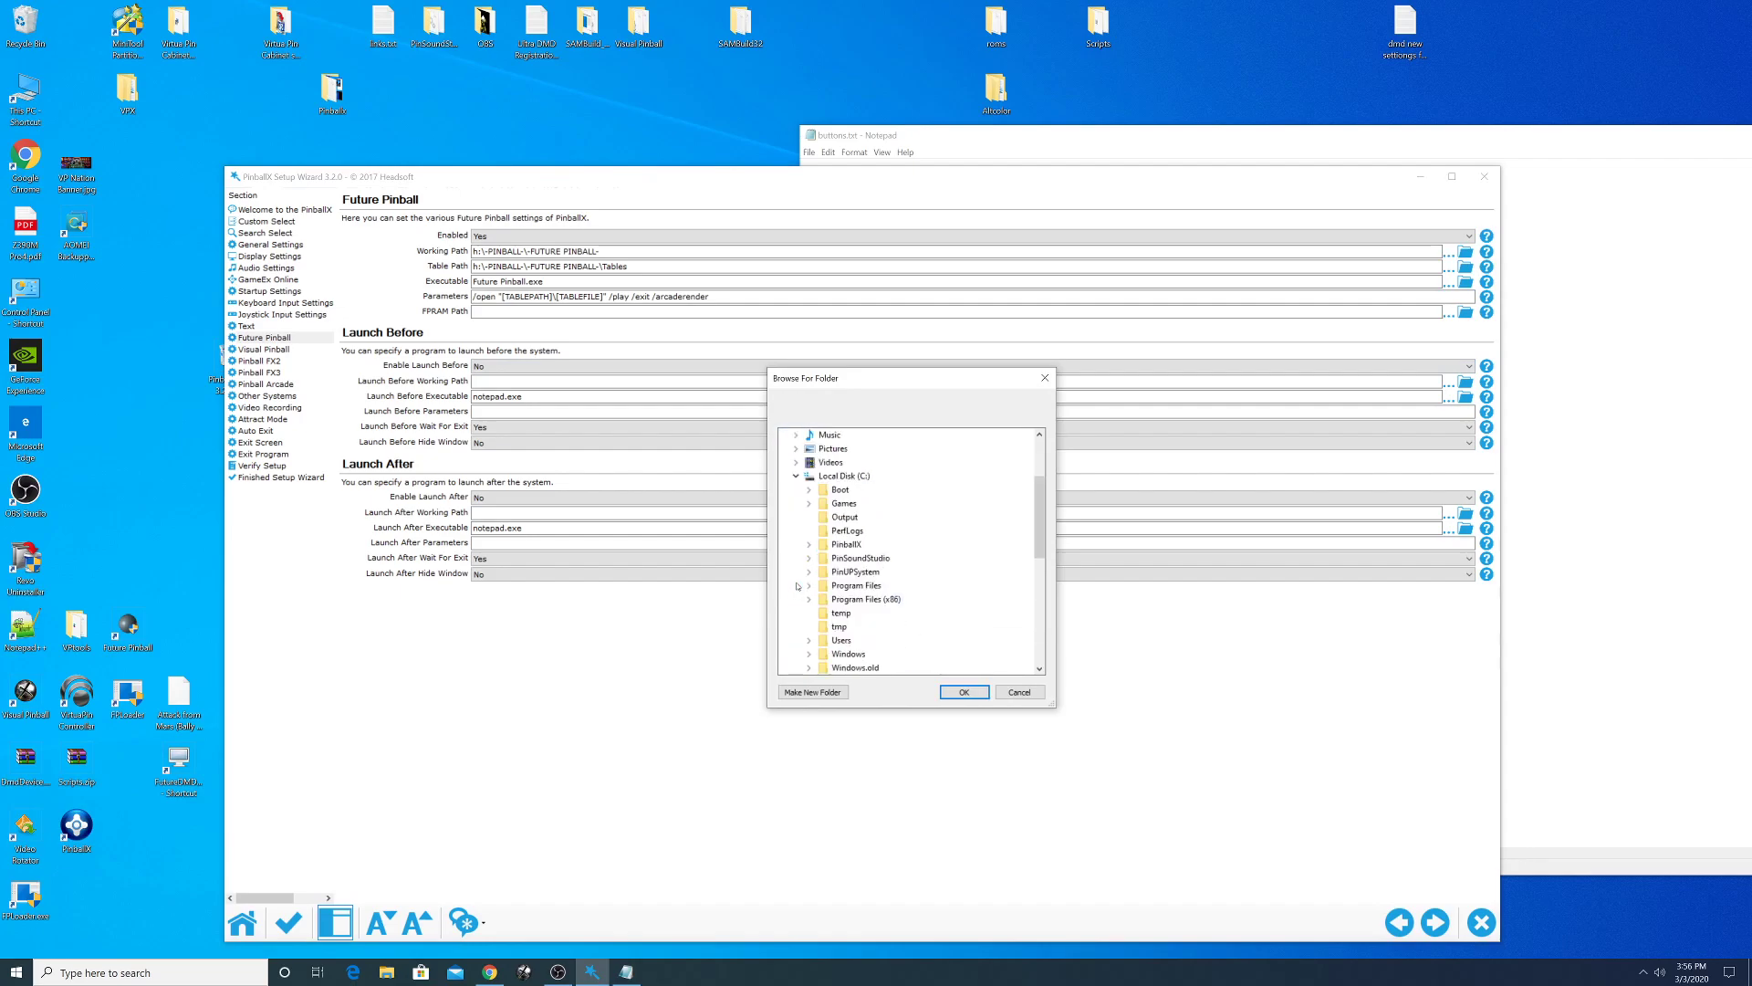
double_click(849, 506)
double_click(869, 516)
double_click(867, 531)
click(951, 692)
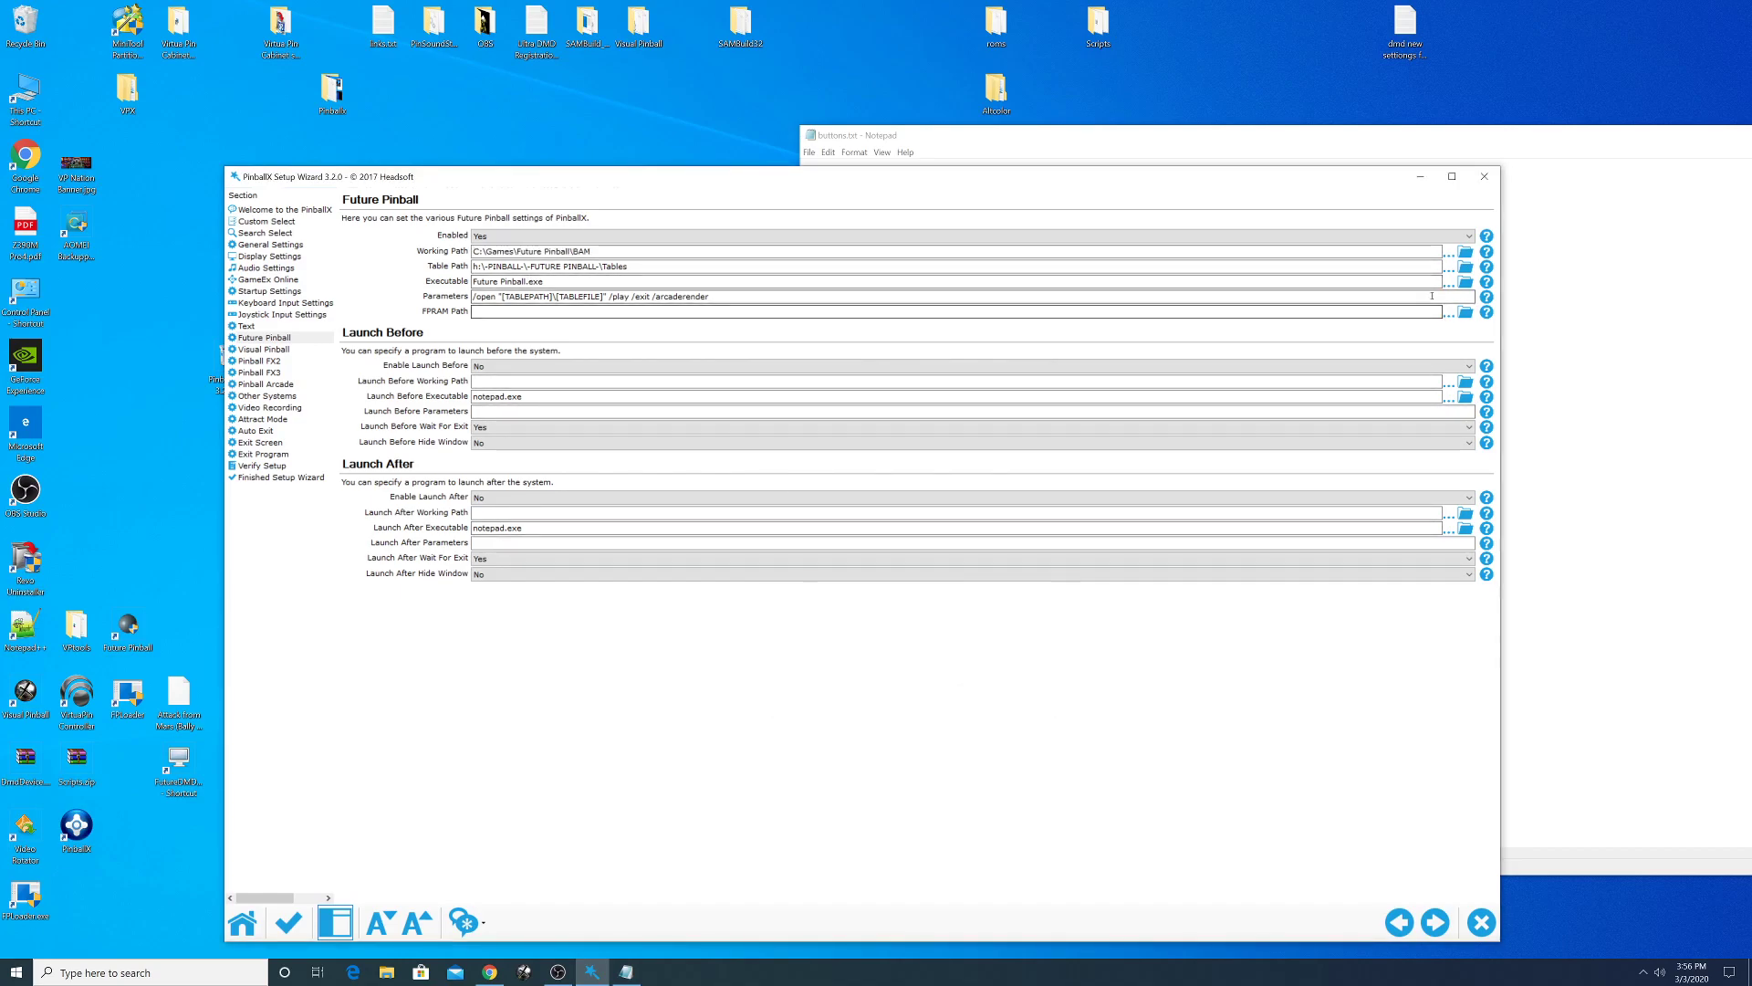
- Set the Future Pinball table path to the folder C:\Games\Future Pinball\Tables
click(1465, 312)
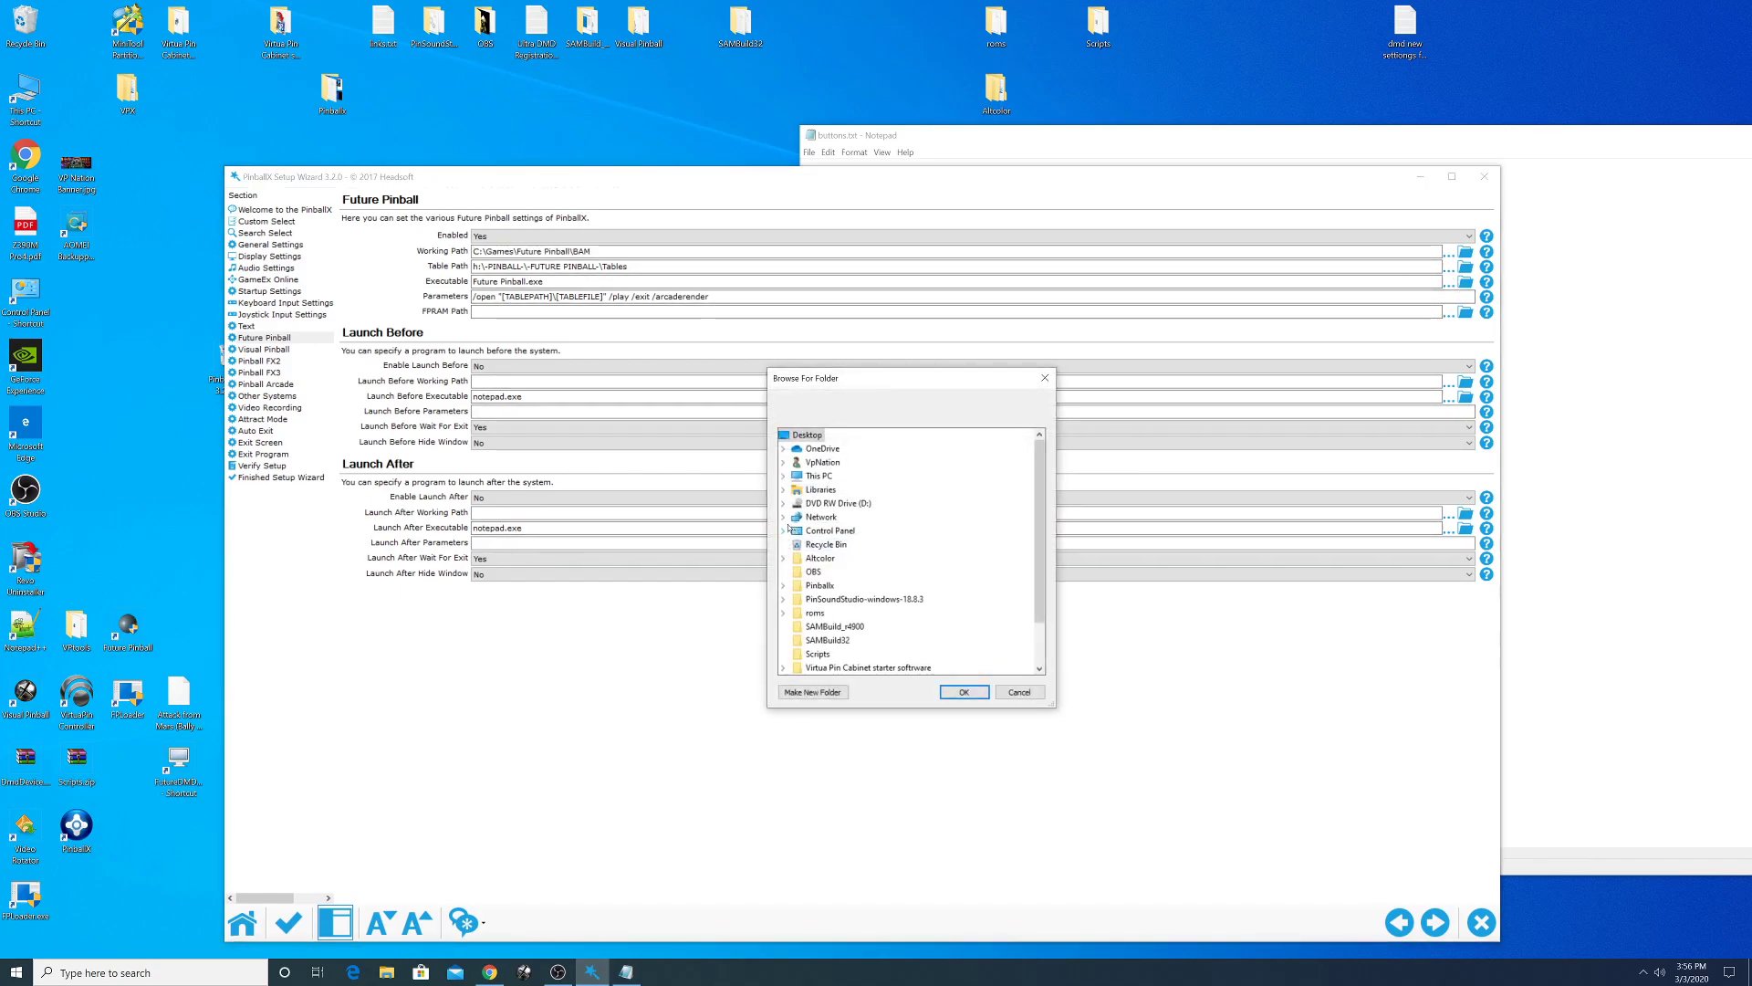
click(785, 476)
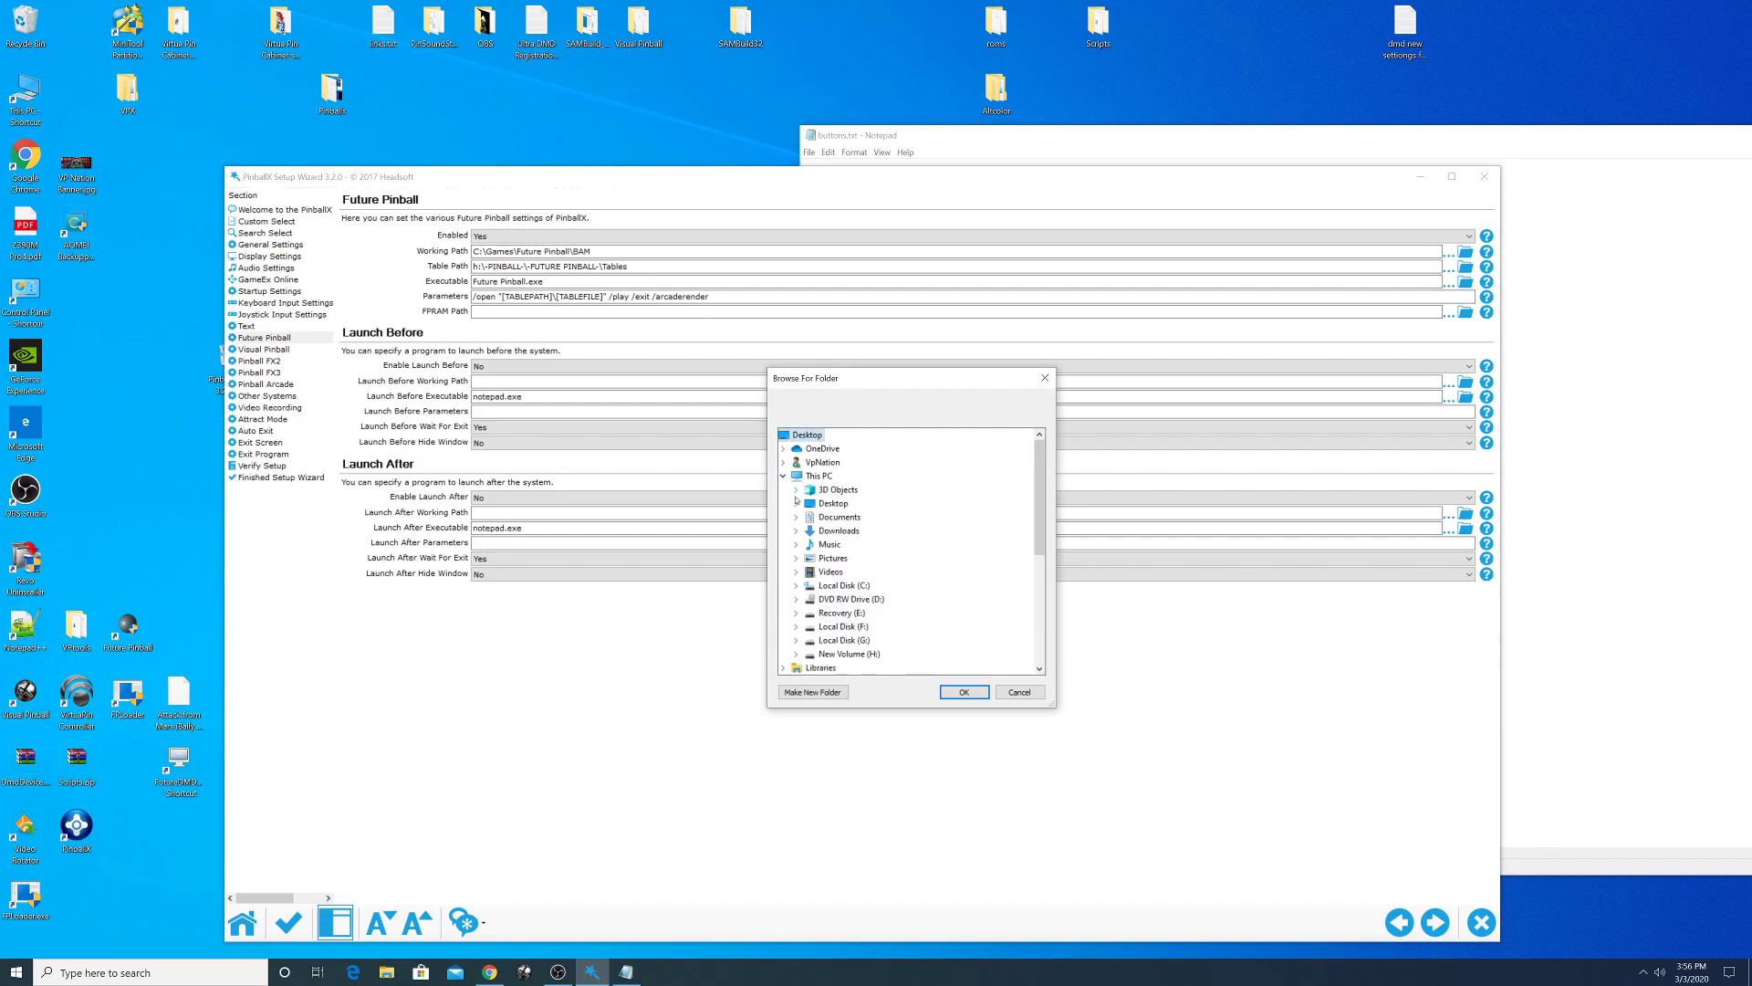
click(795, 585)
click(810, 504)
click(823, 517)
click(869, 640)
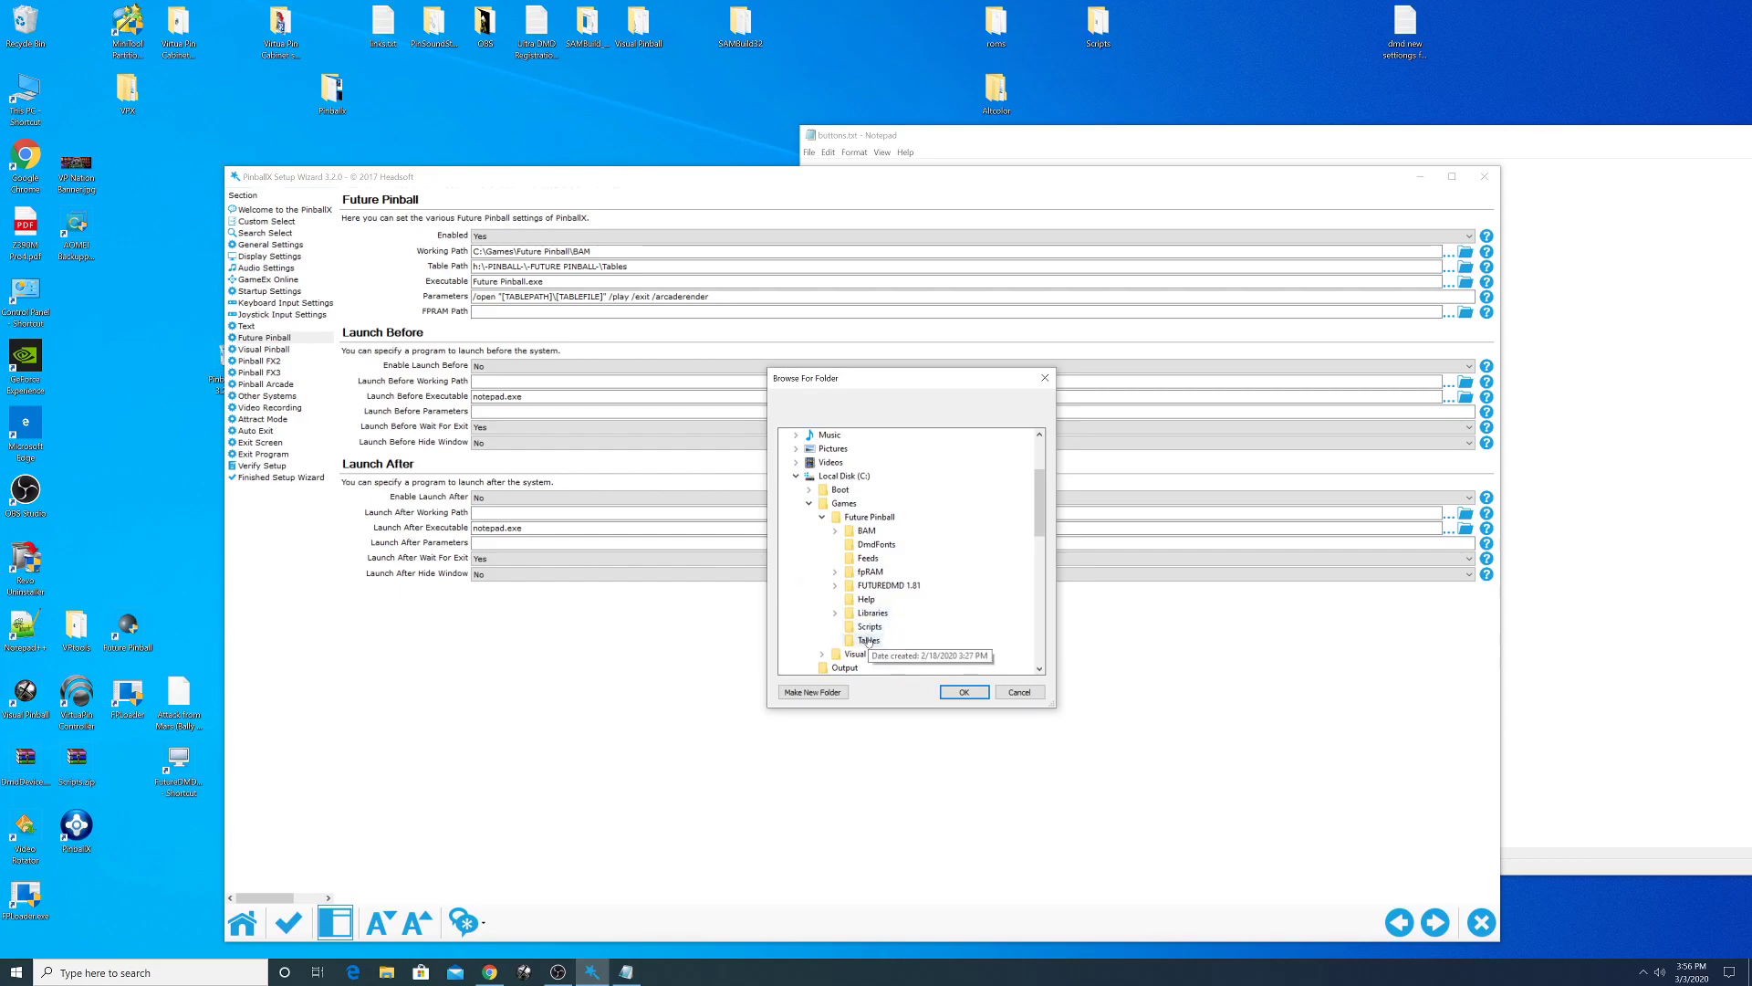
click(964, 691)
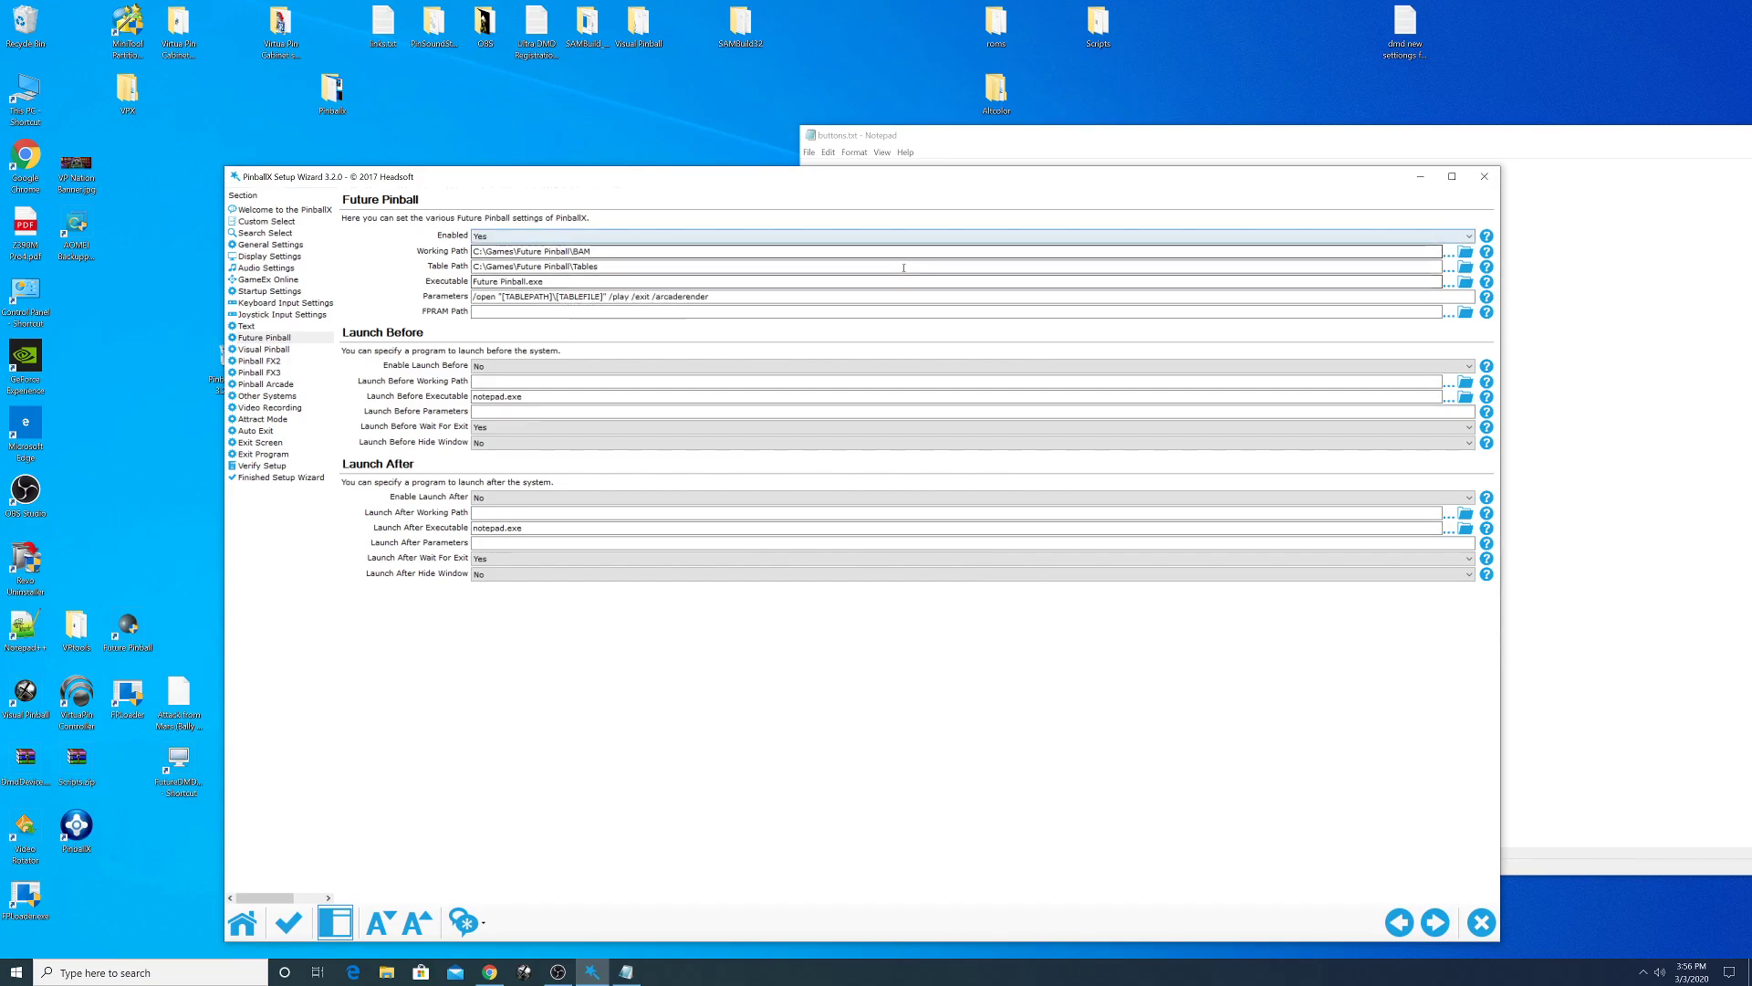
- Choose FPLoader.exe from the BAM folder as the Future Pinball executable and replace /arcaderender with /STAYINRAM in its parameters
click(1450, 285)
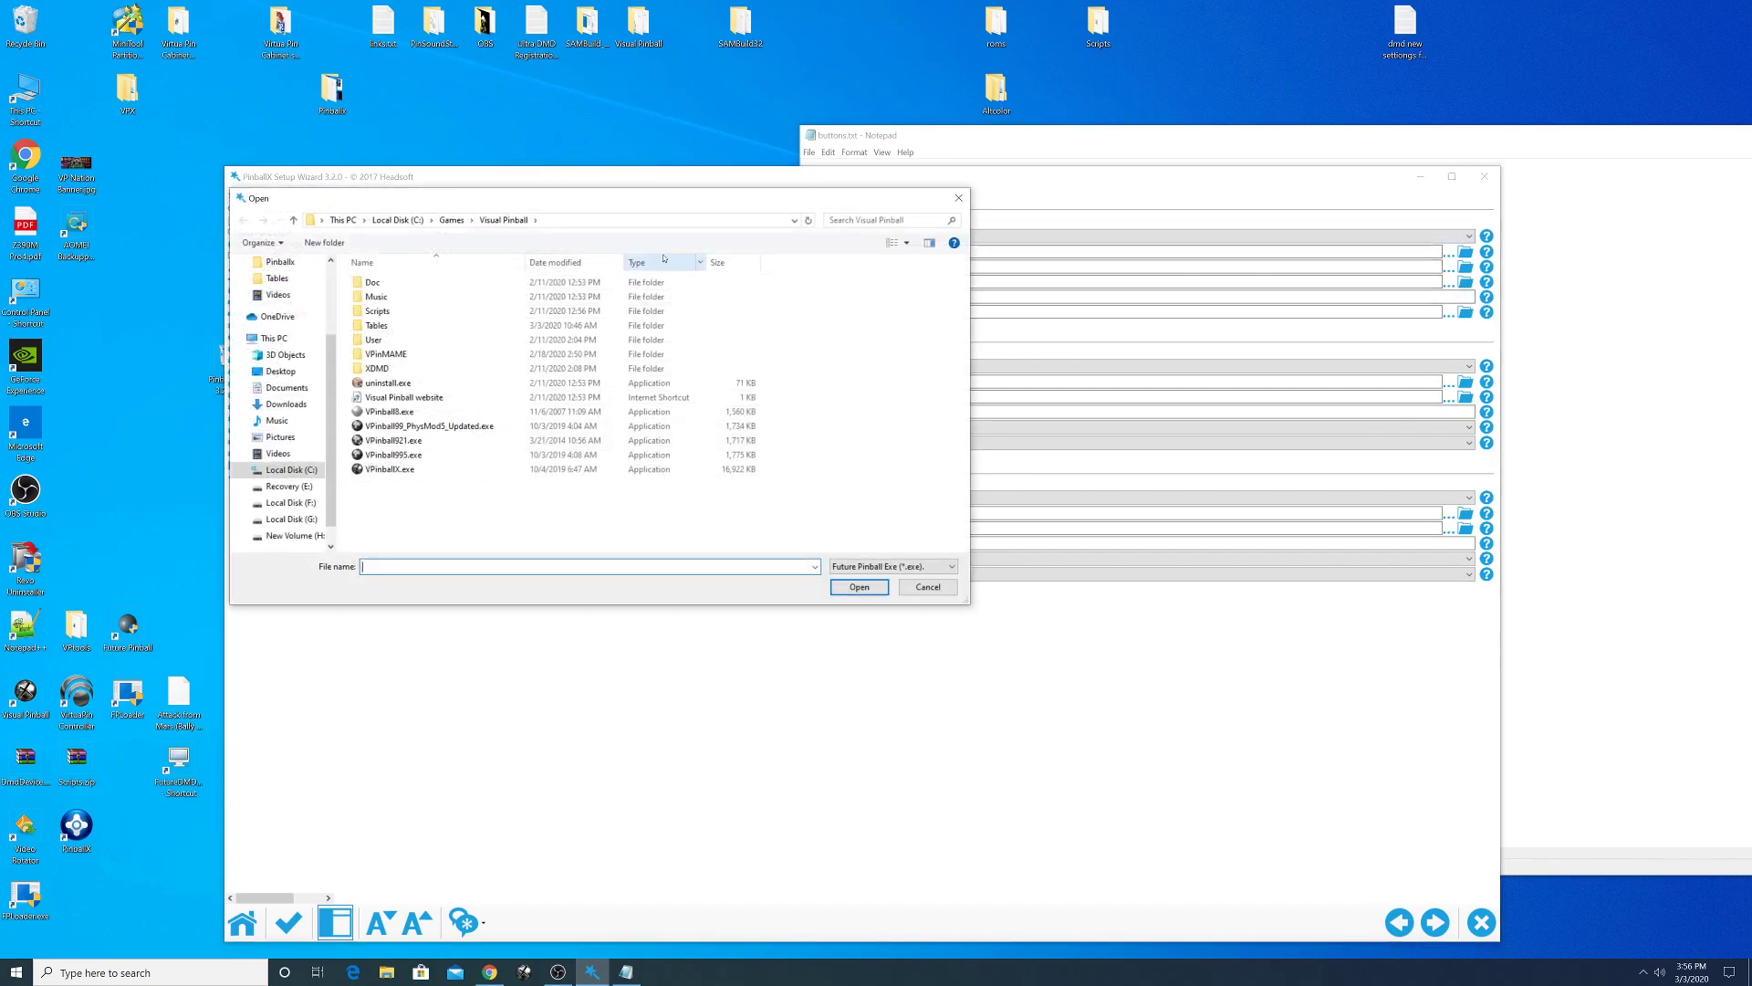
click(452, 220)
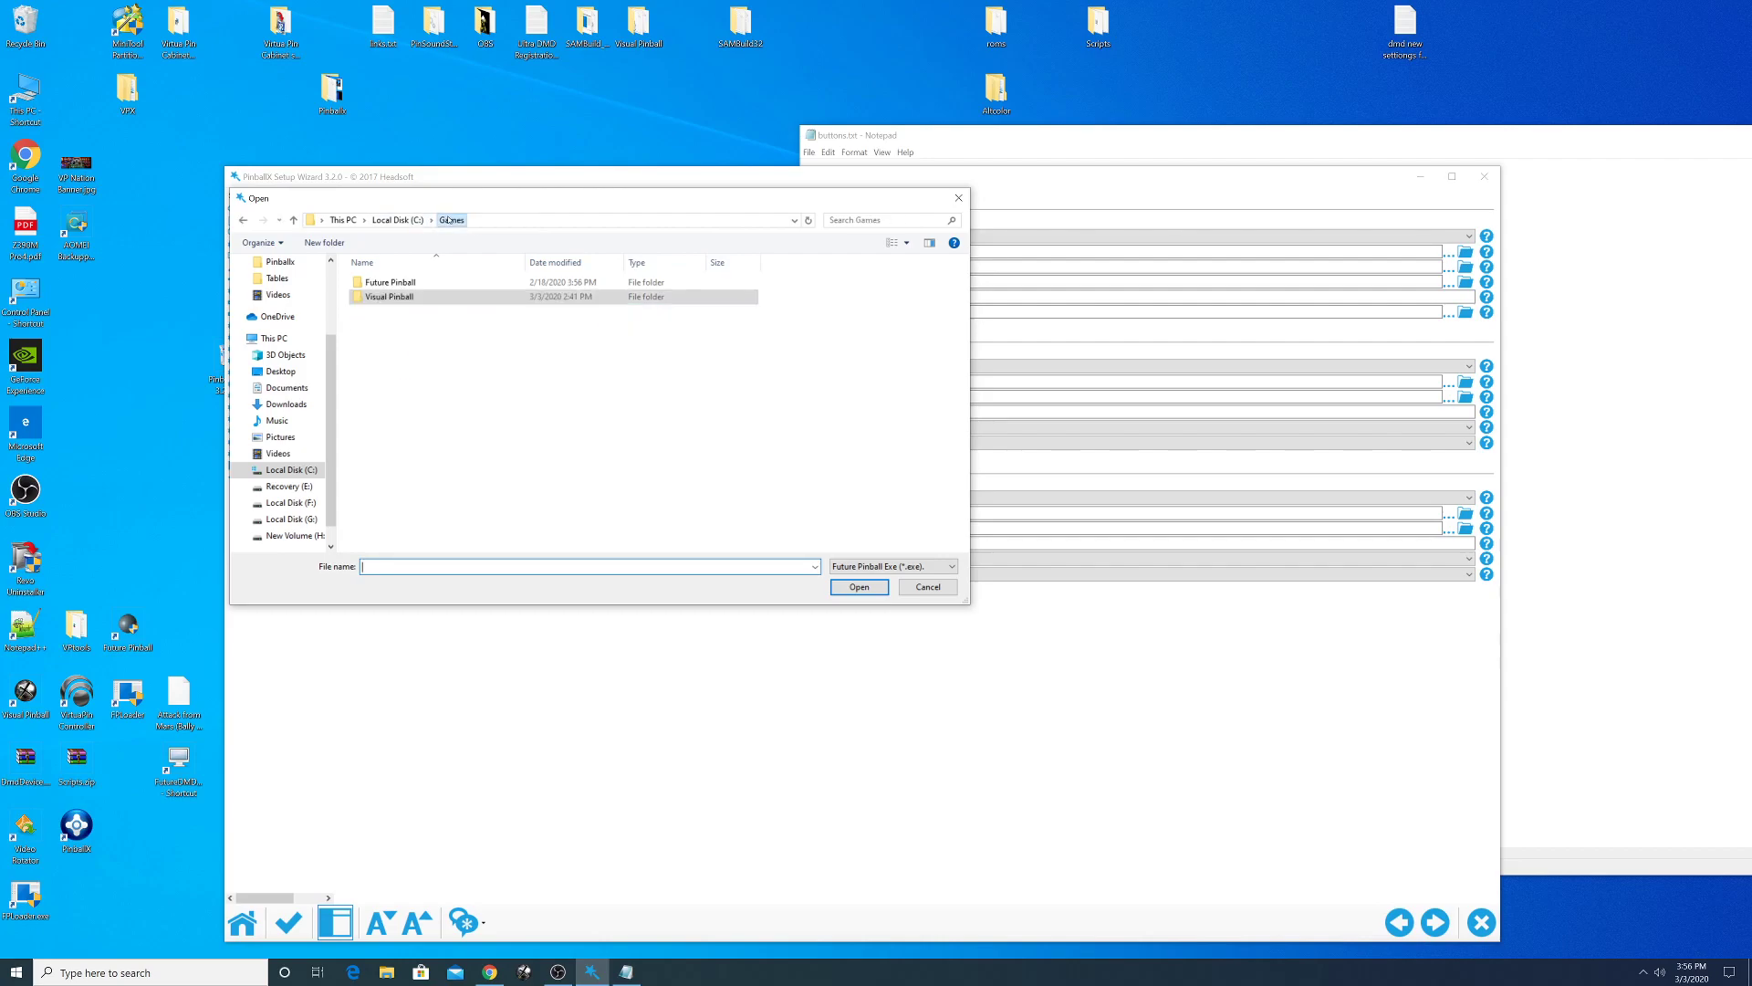
double_click(413, 283)
double_click(382, 286)
click(389, 368)
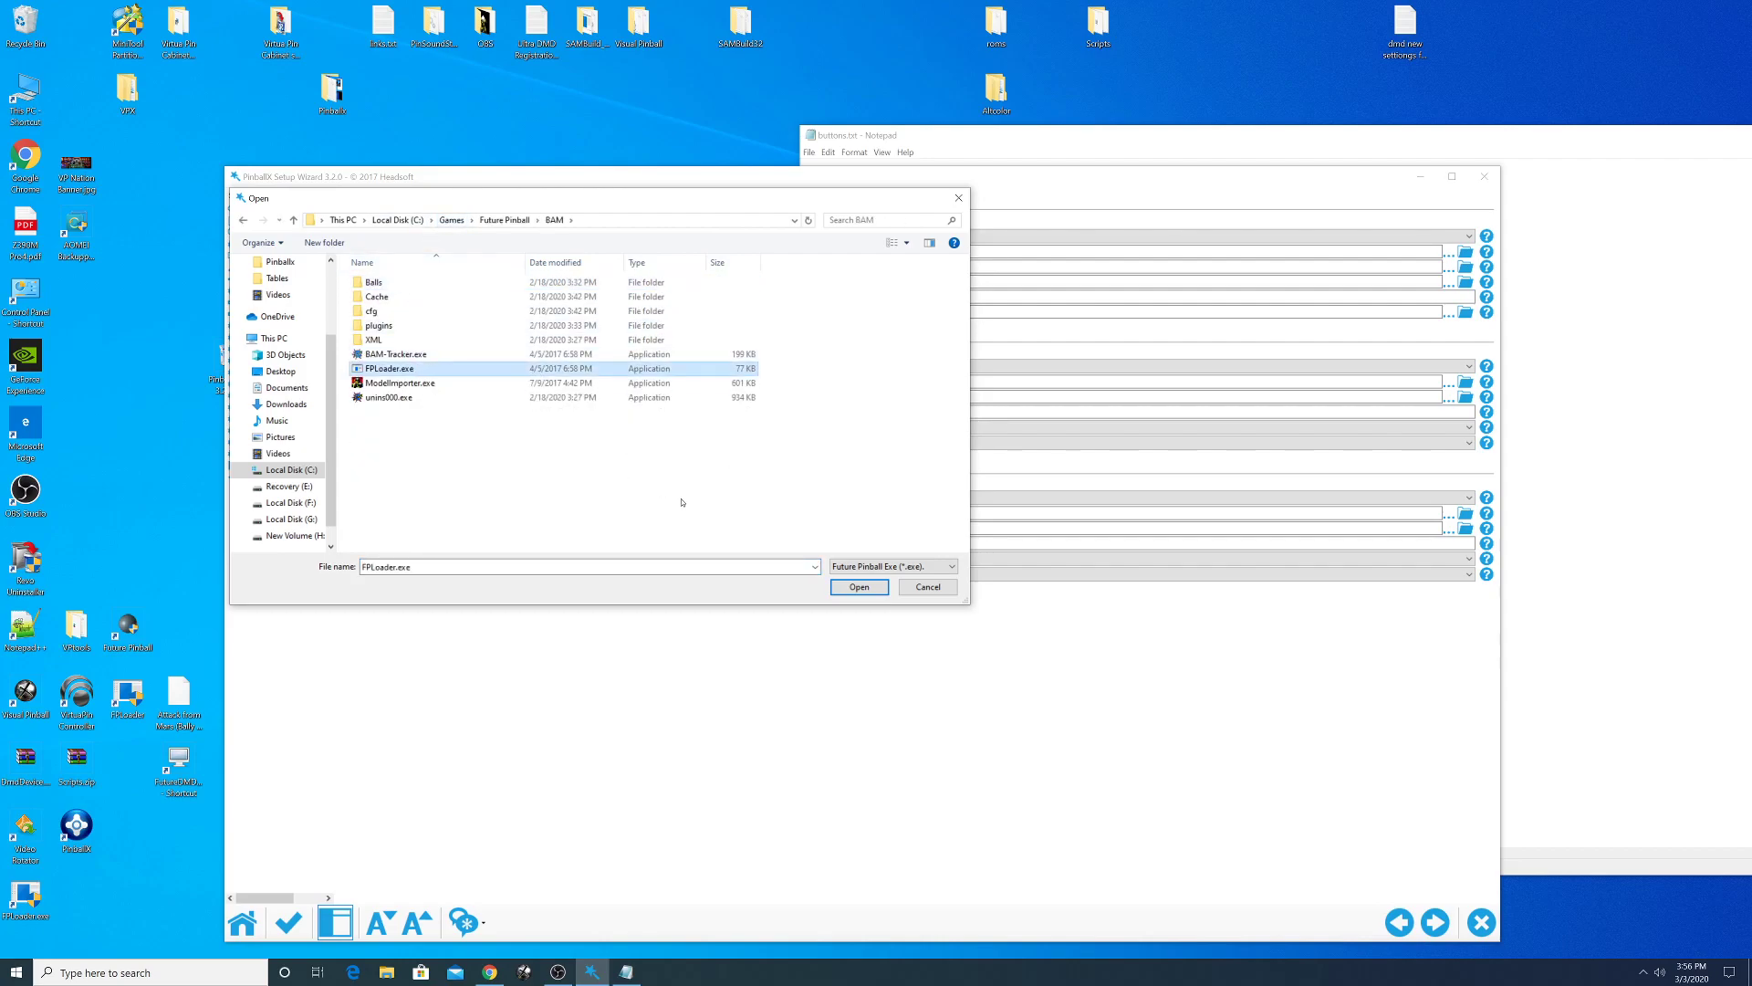
click(859, 587)
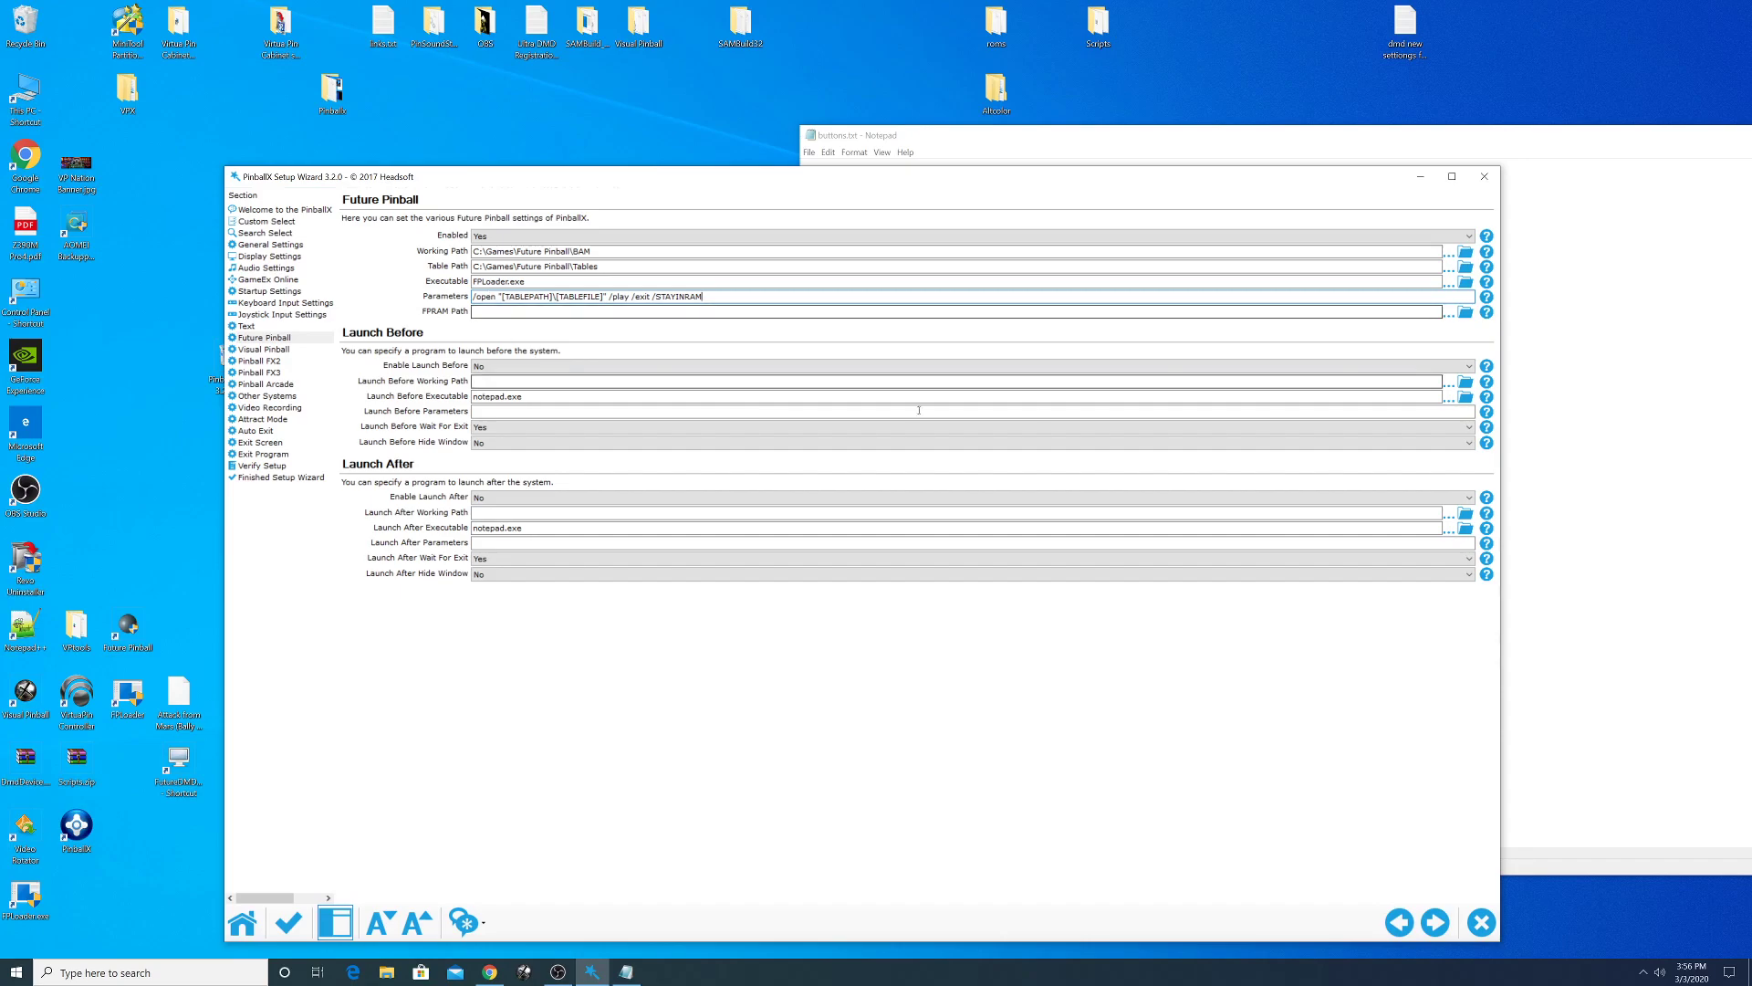
- Set the FPRAM path to the folder C:\Games\Future Pinball\fpRAM
click(1448, 313)
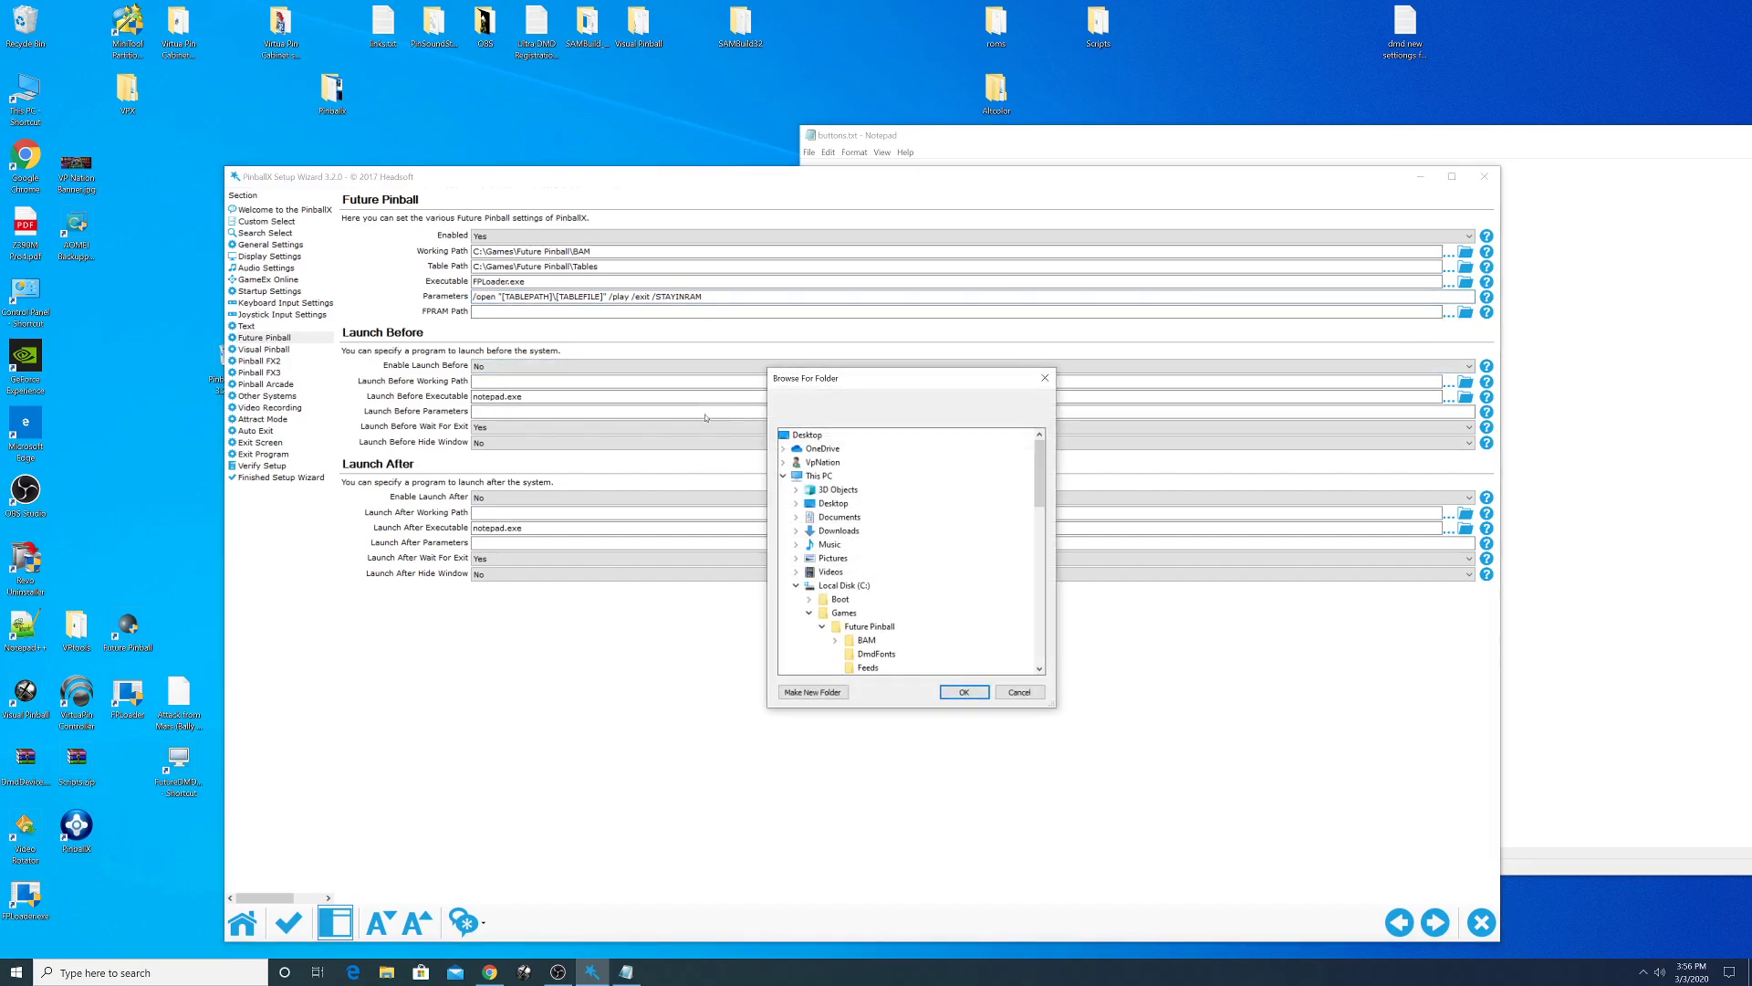
scroll(905, 611, down, 1)
scroll(899, 593, down, 4)
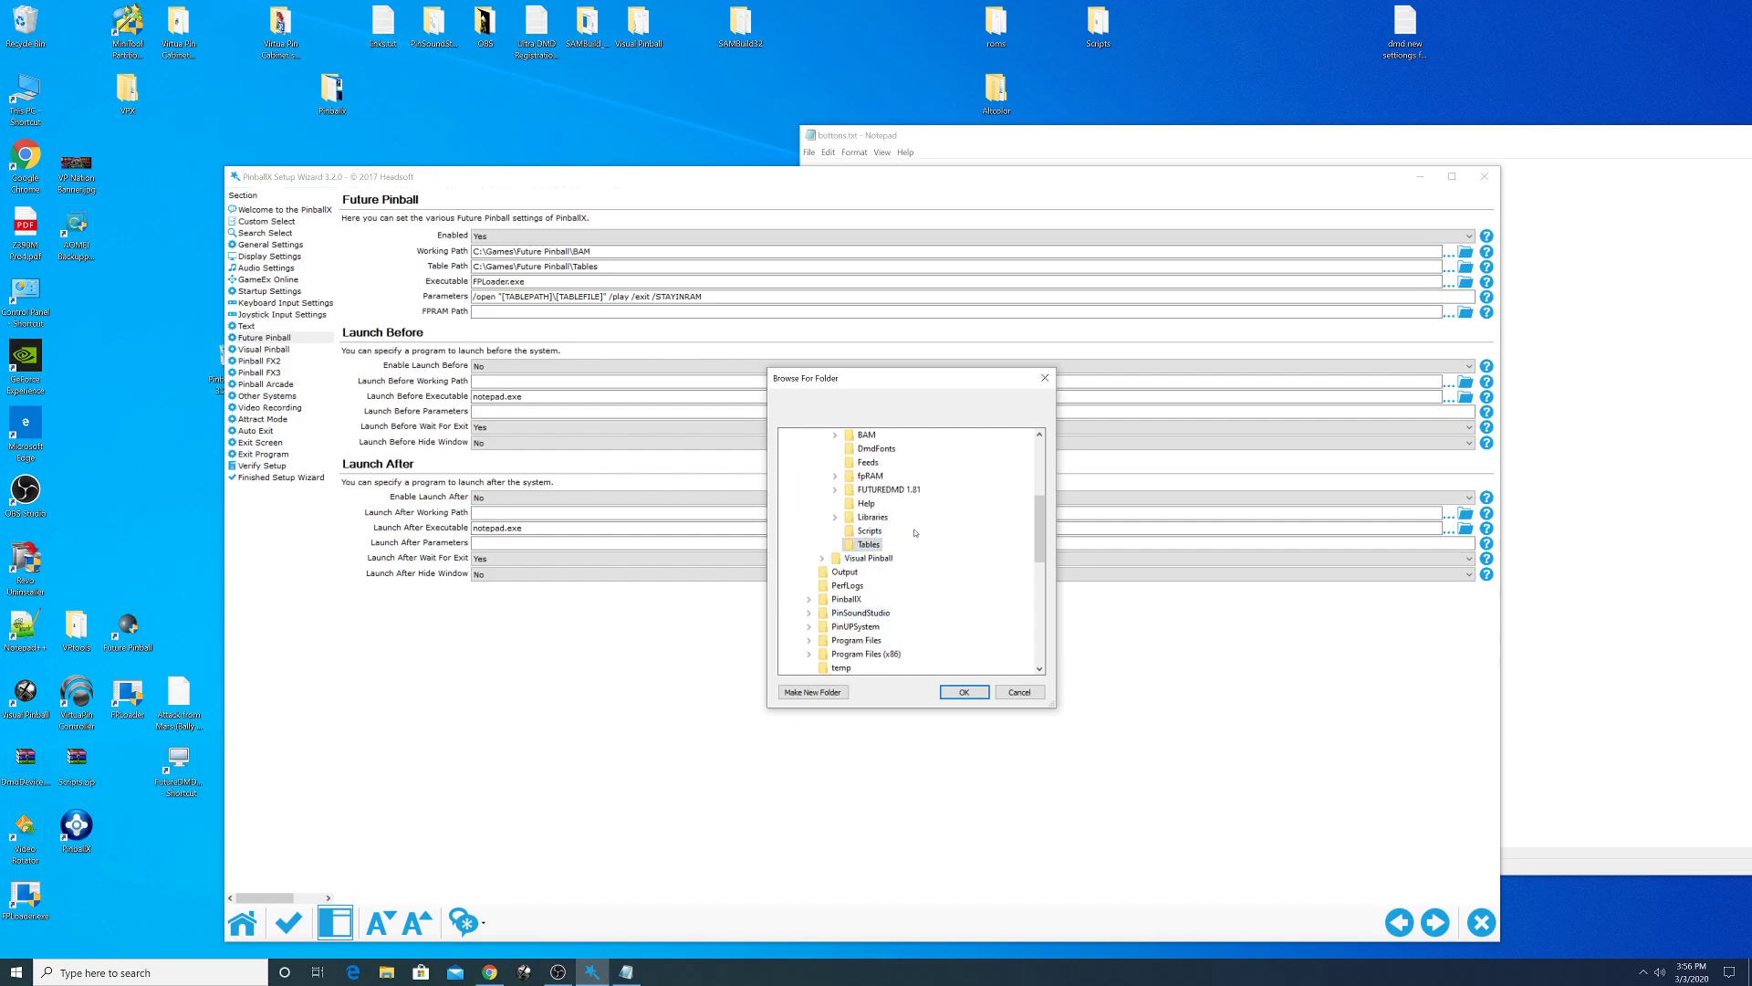
scroll(908, 520, up, 5)
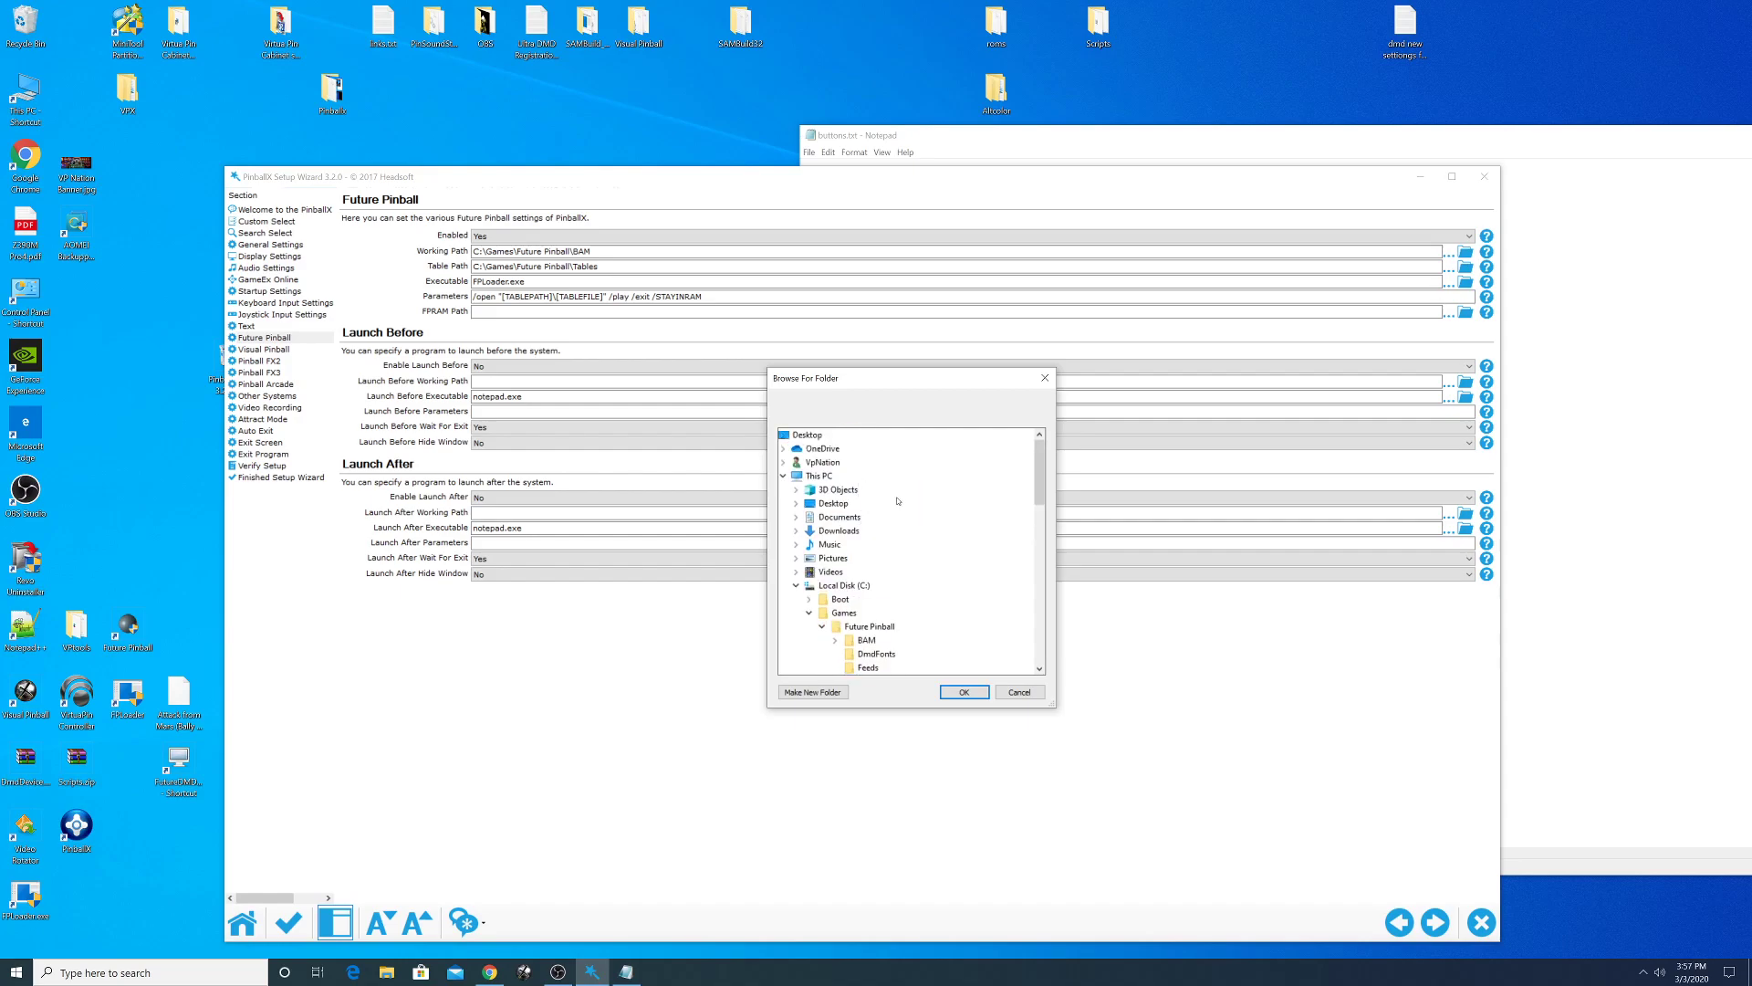
scroll(867, 657, down, 1)
click(870, 639)
click(959, 690)
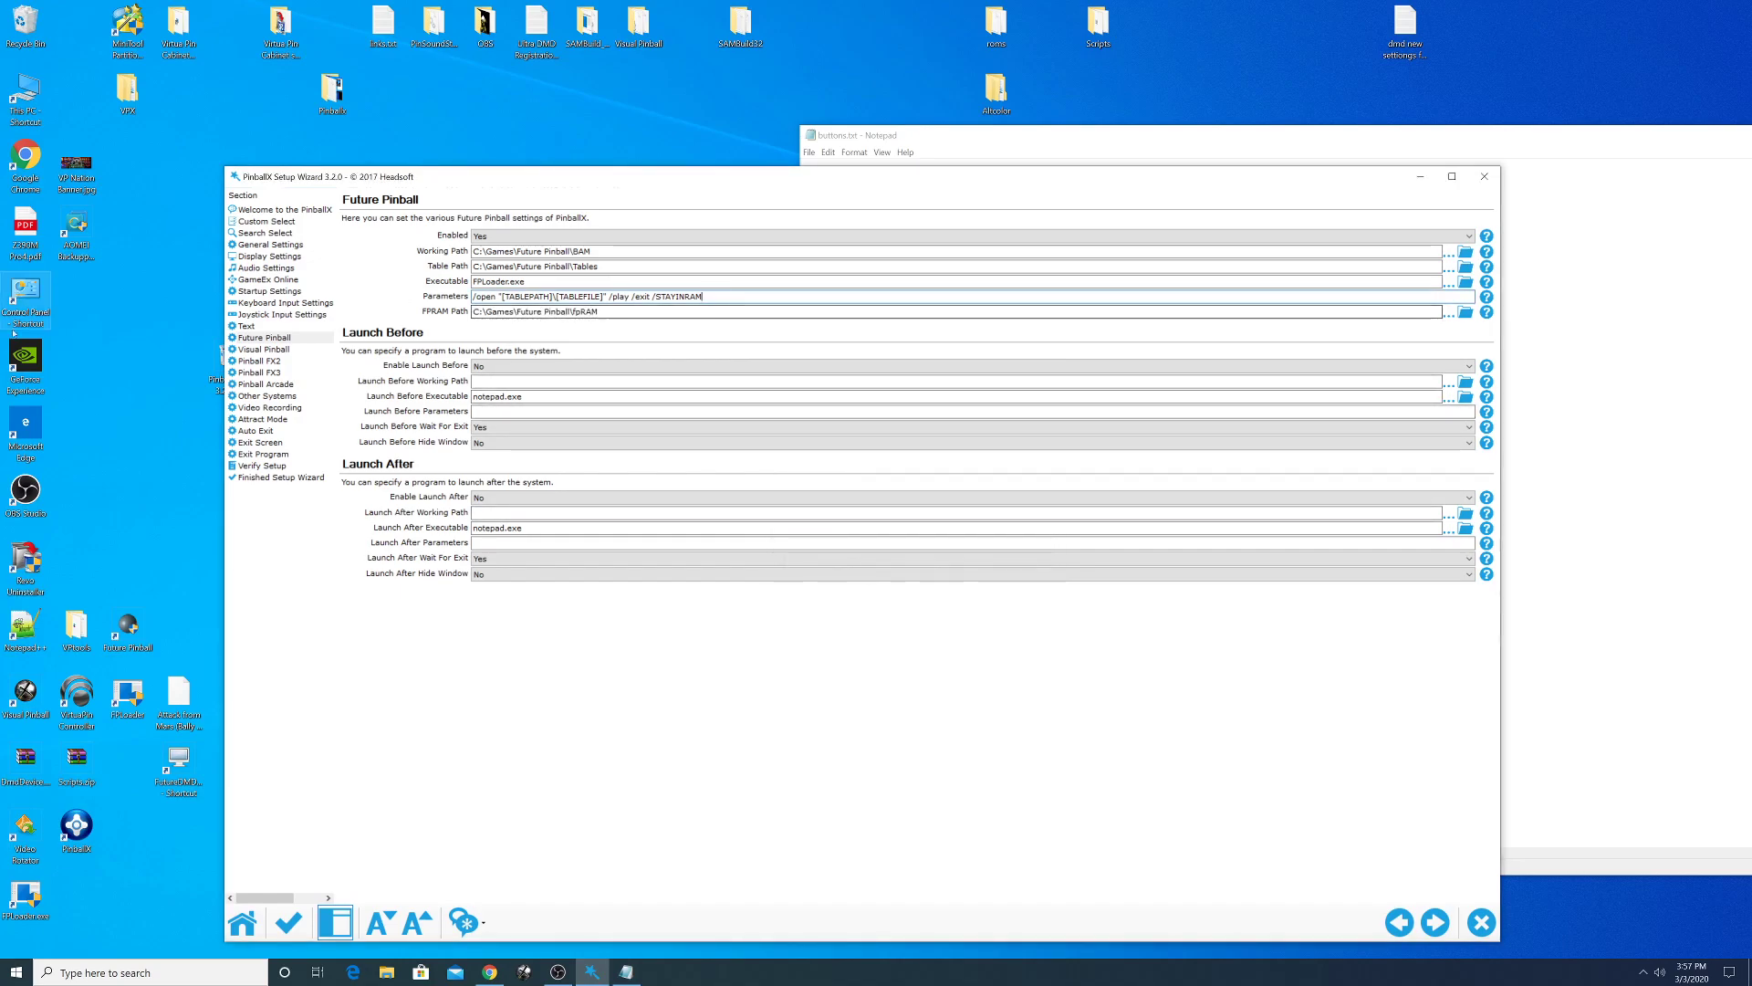
- Open the Future Pinball shortcut's file location, check the contents of the fpRAM folder and close the window
right_click(132, 630)
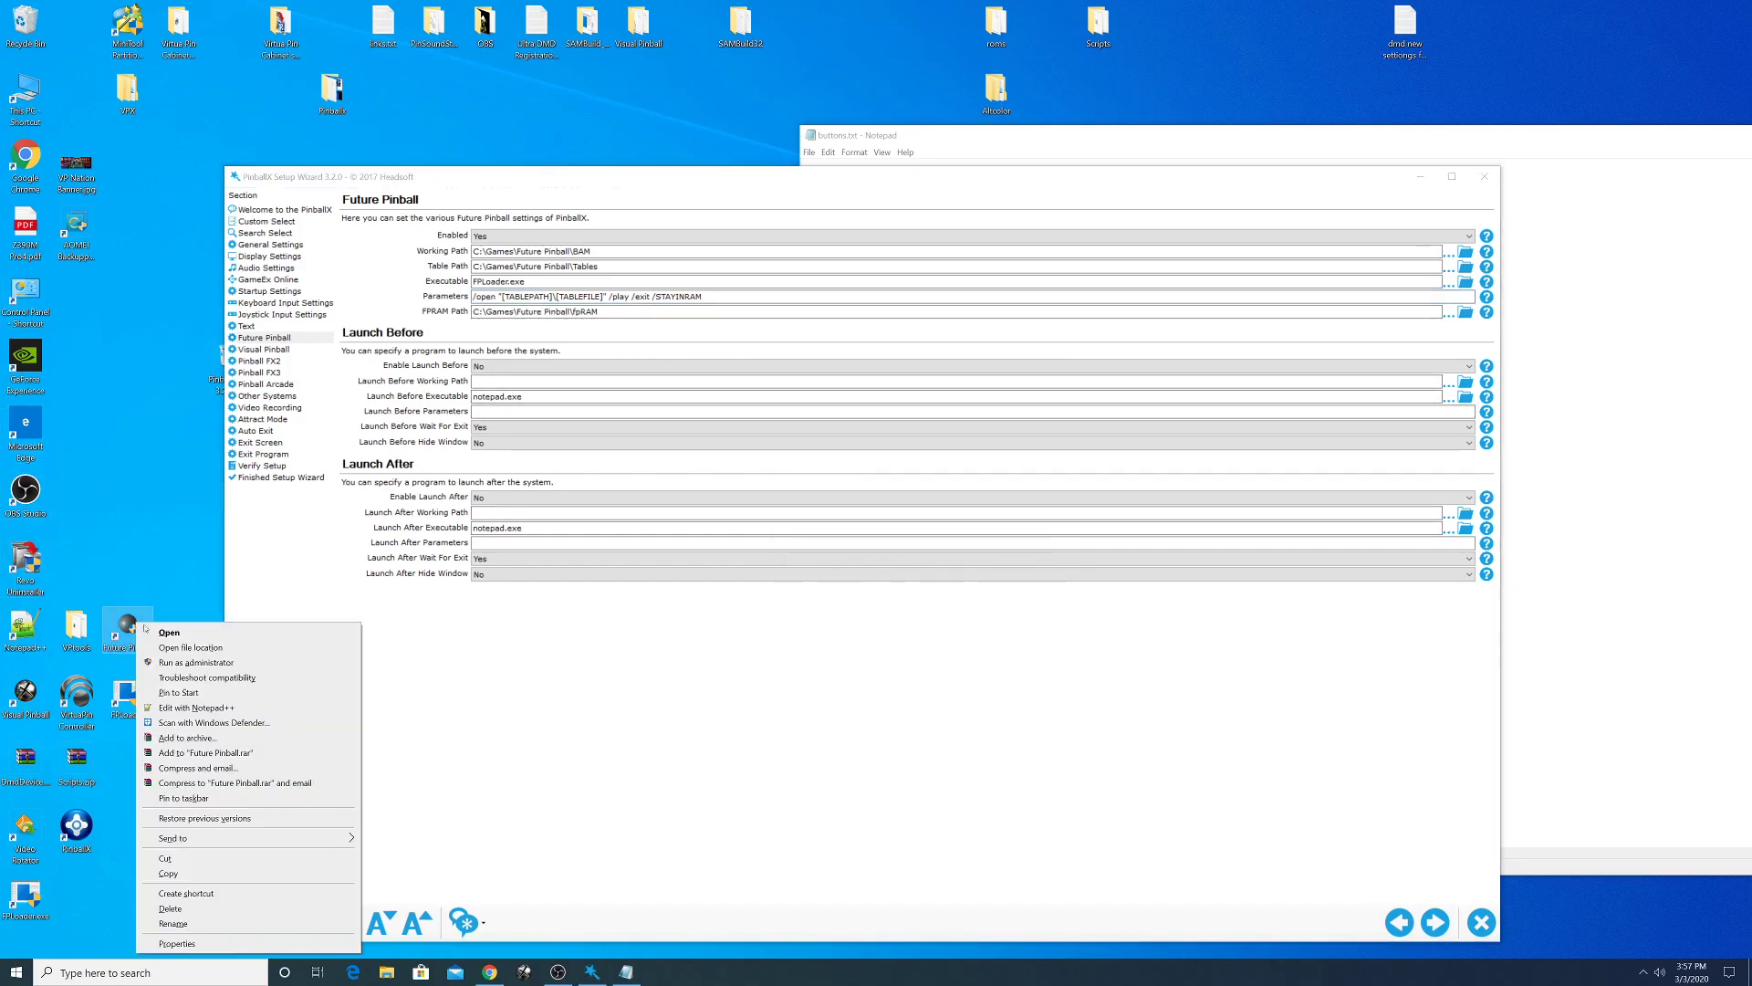
click(187, 648)
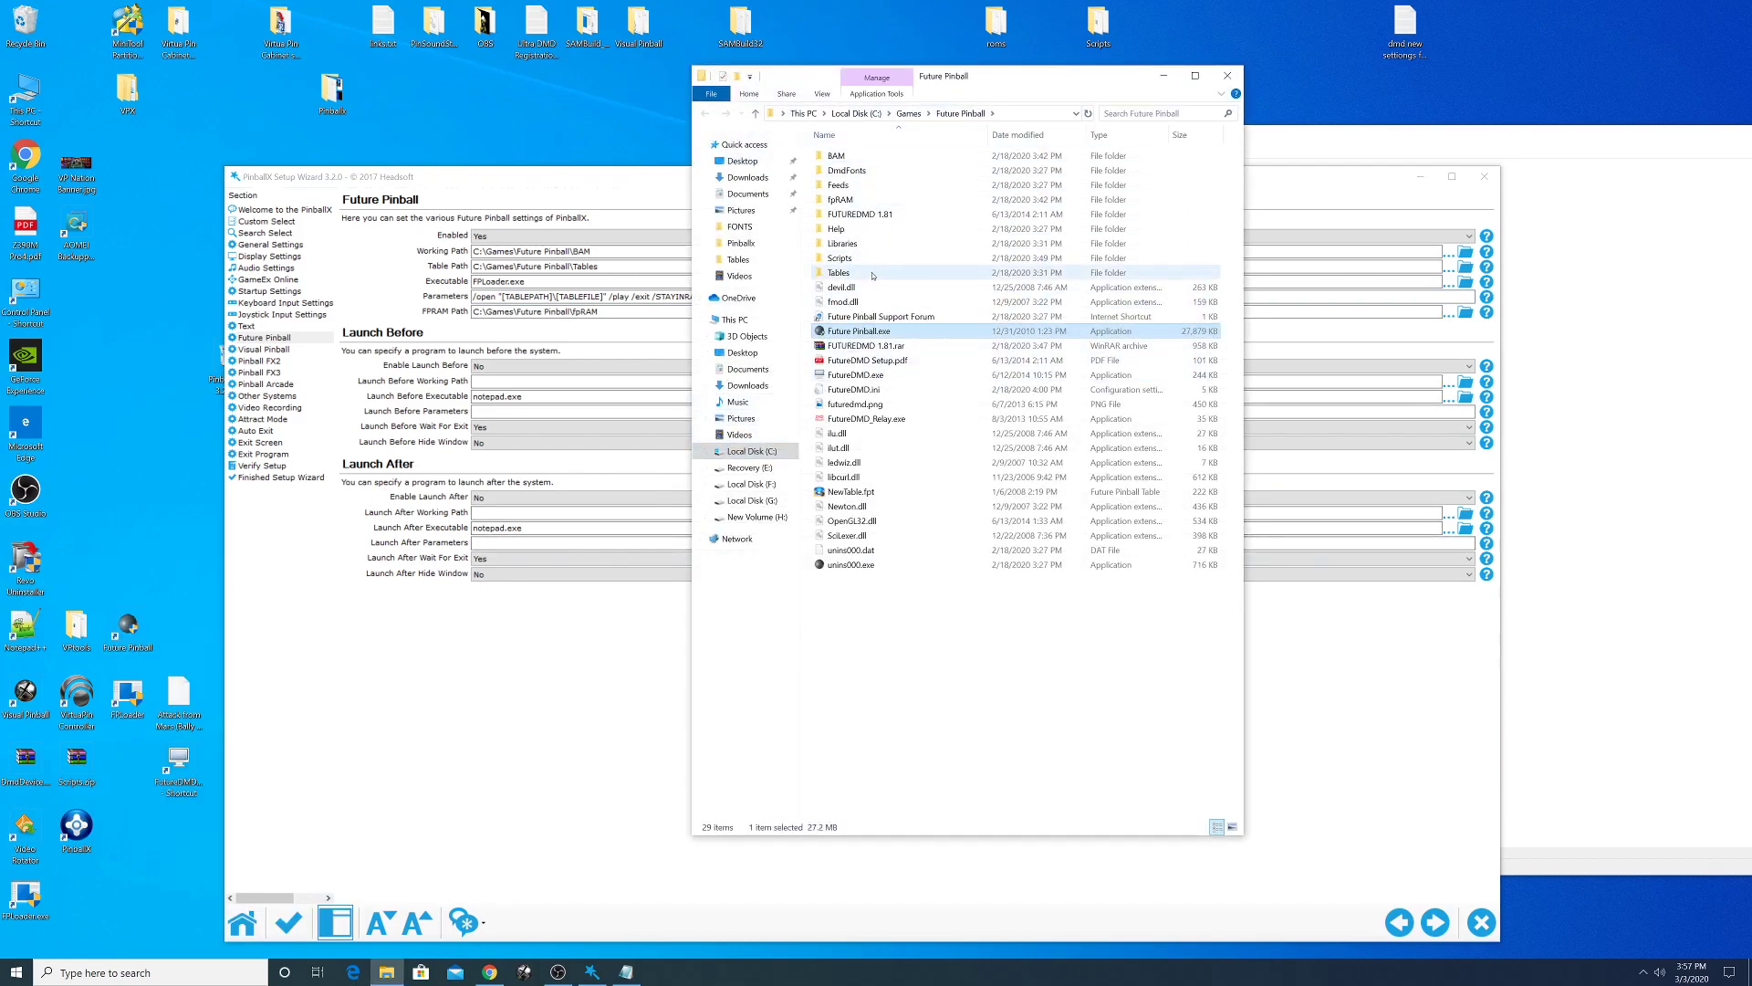
double_click(837, 200)
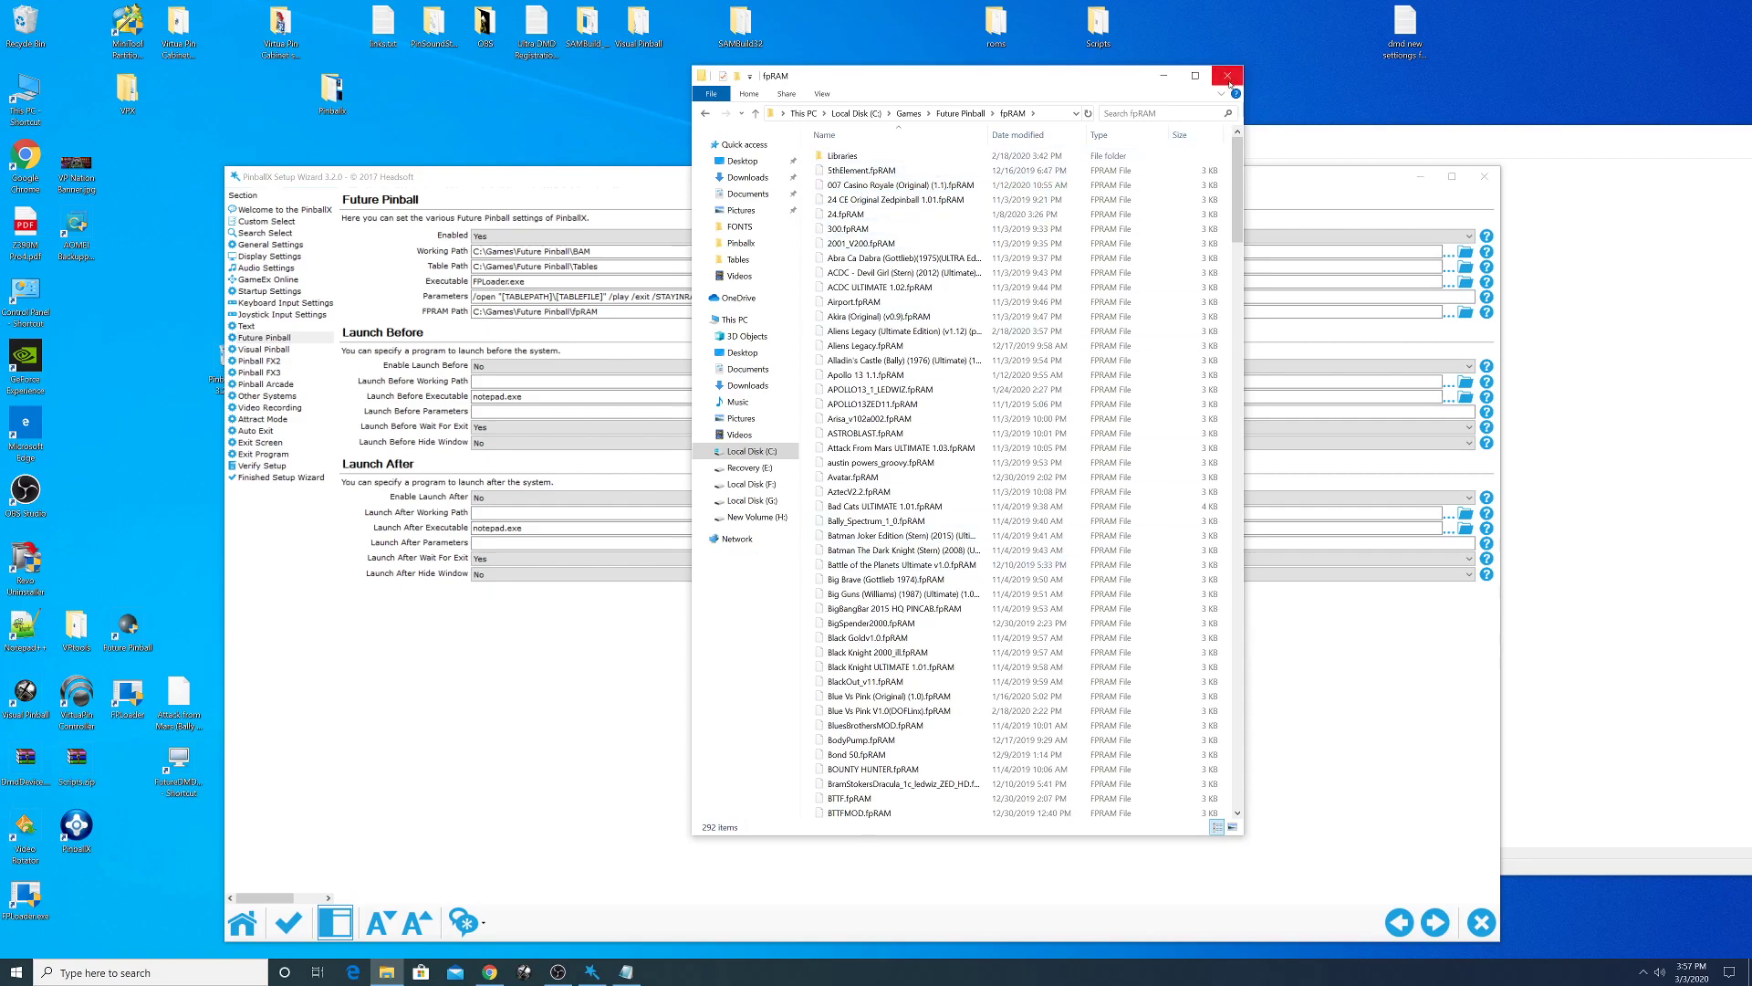
click(1228, 76)
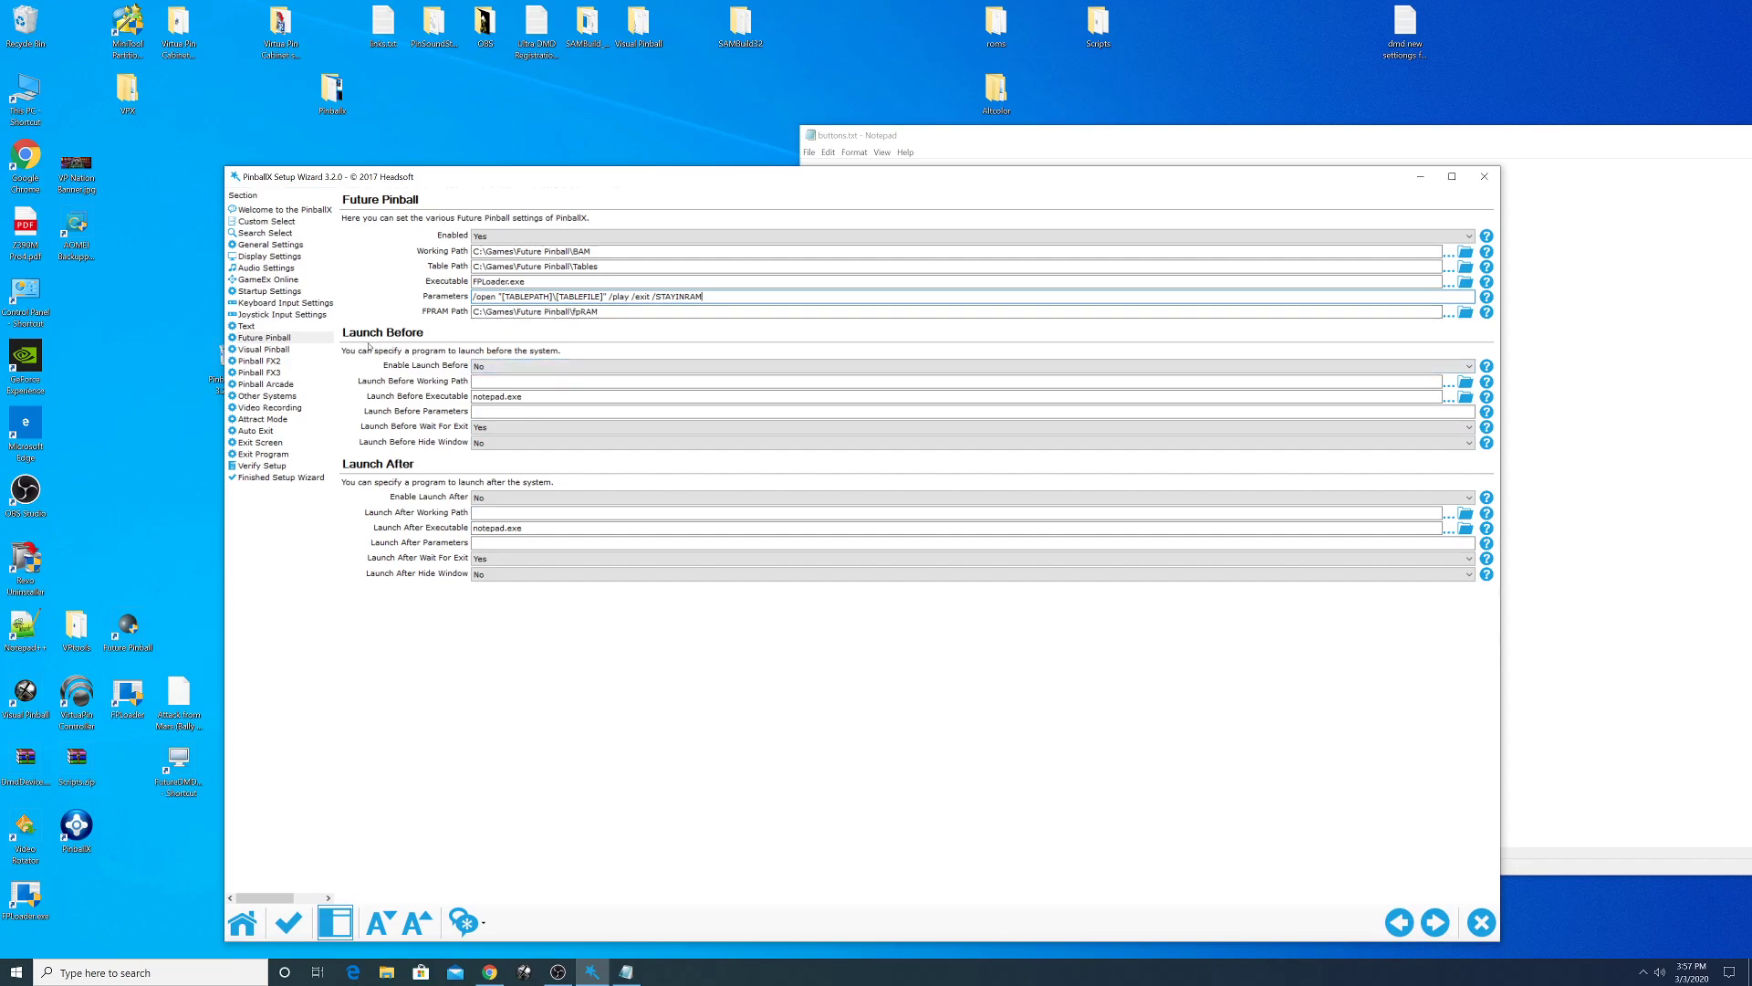
- Set Enable Launch Before to Yes for Future Pinball and its working path to C:\Games\Future Pinball
click(500, 368)
click(505, 380)
click(1448, 386)
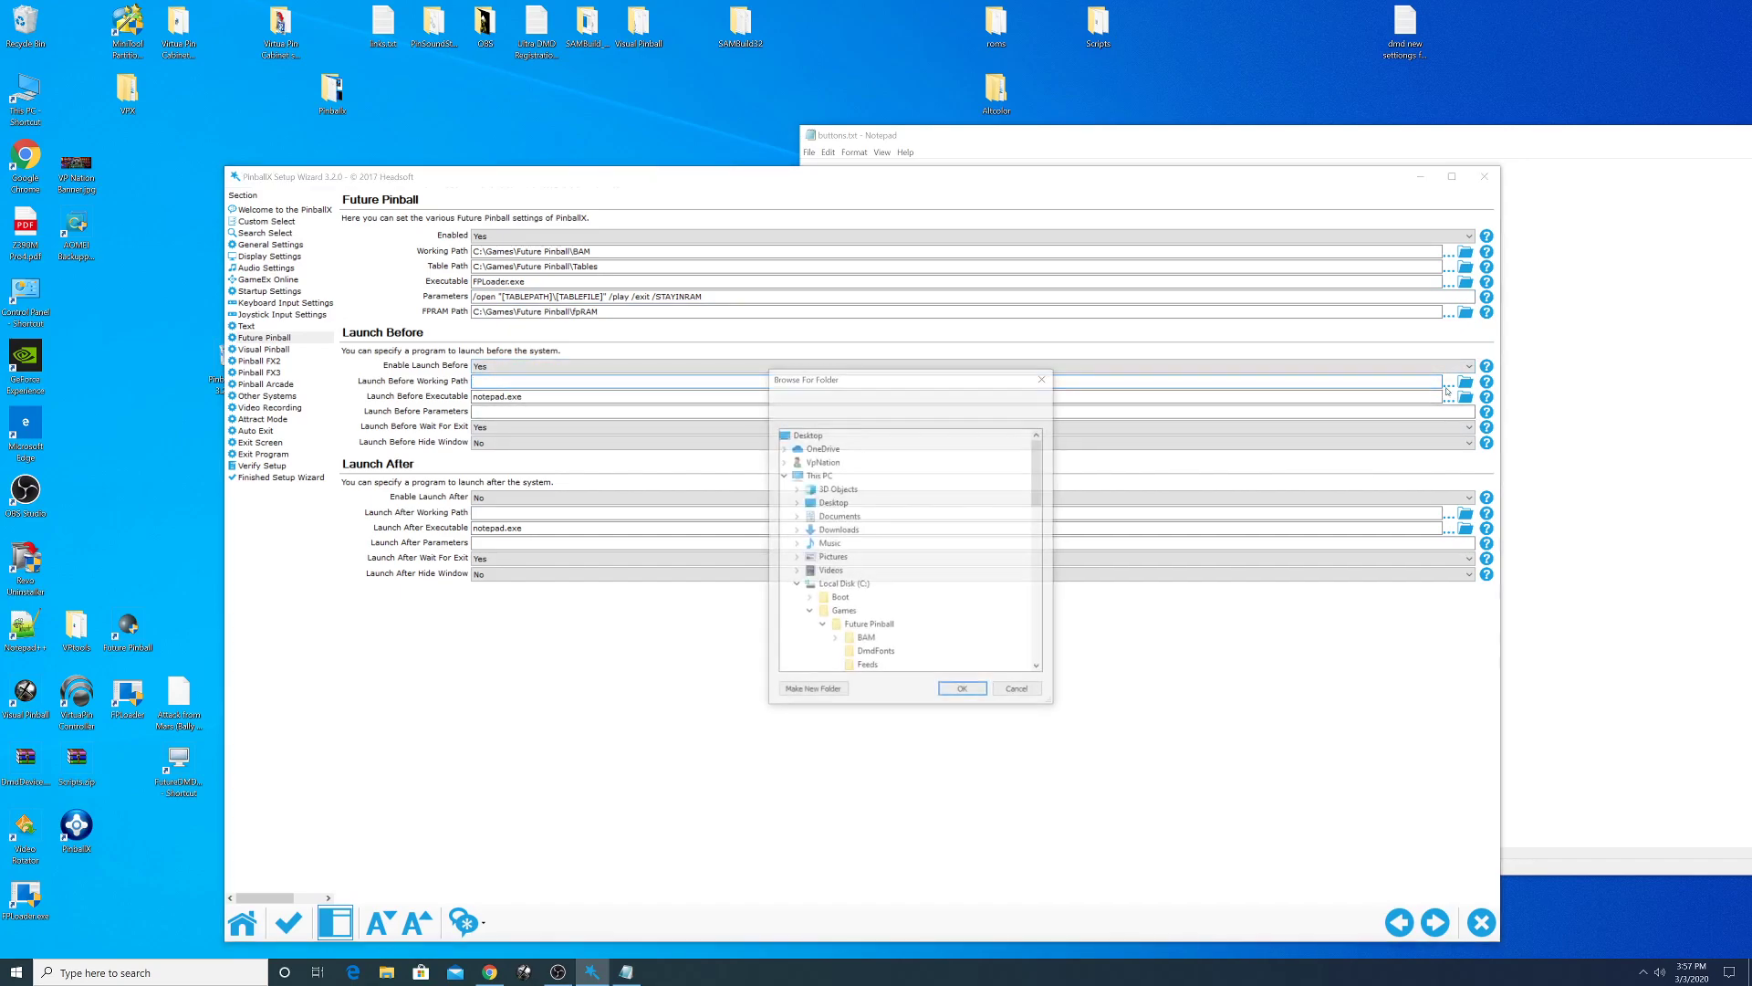
scroll(866, 550, down, 1)
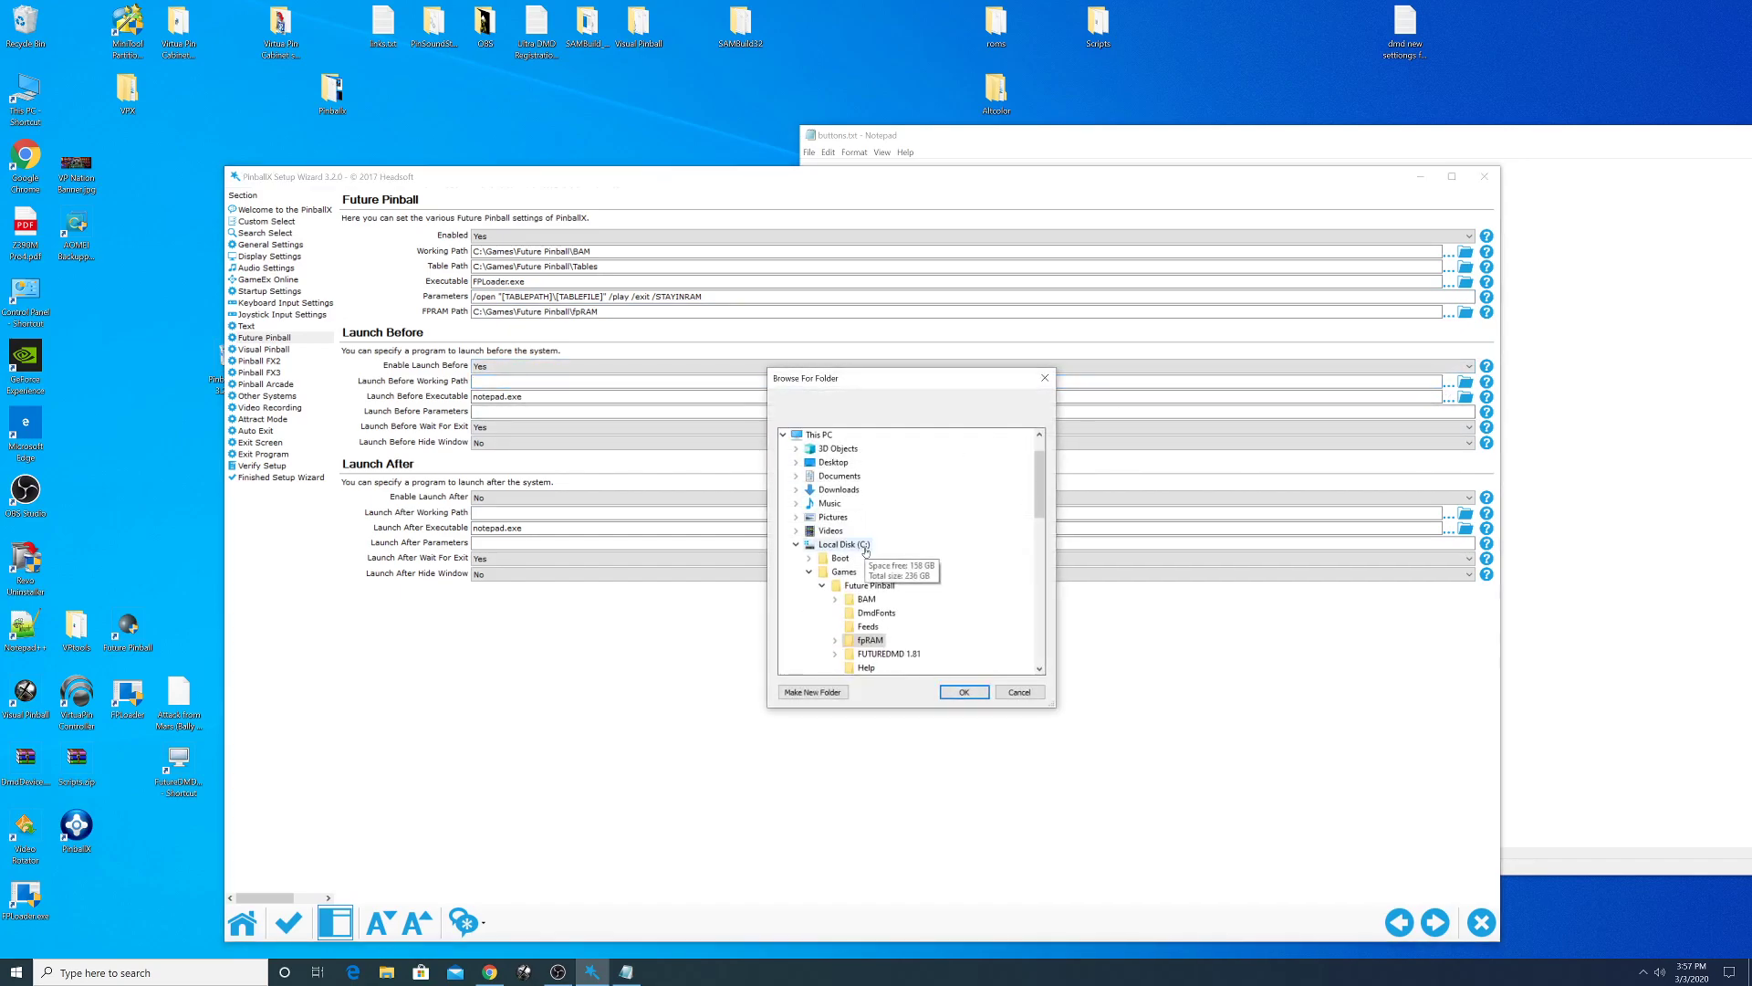
click(872, 585)
click(965, 692)
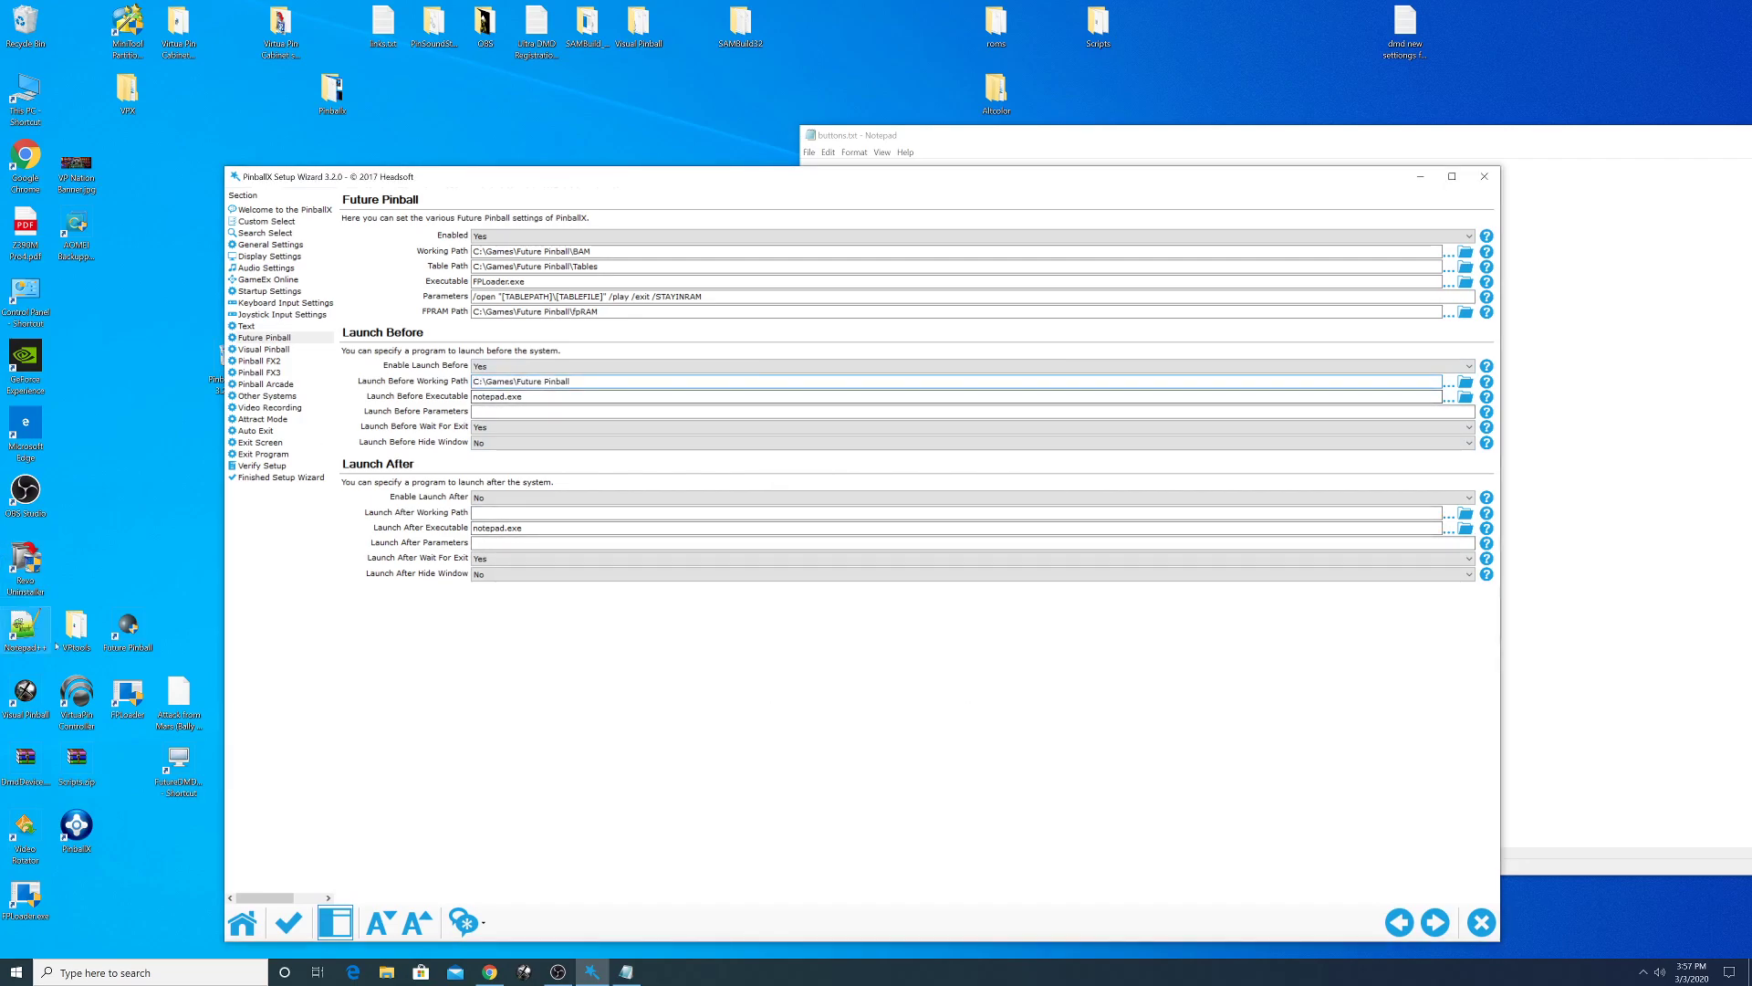
- Locate FutureDMD.exe in the Future Pinball install folder via the desktop shortcut, then close the folder window
right_click(128, 628)
click(182, 649)
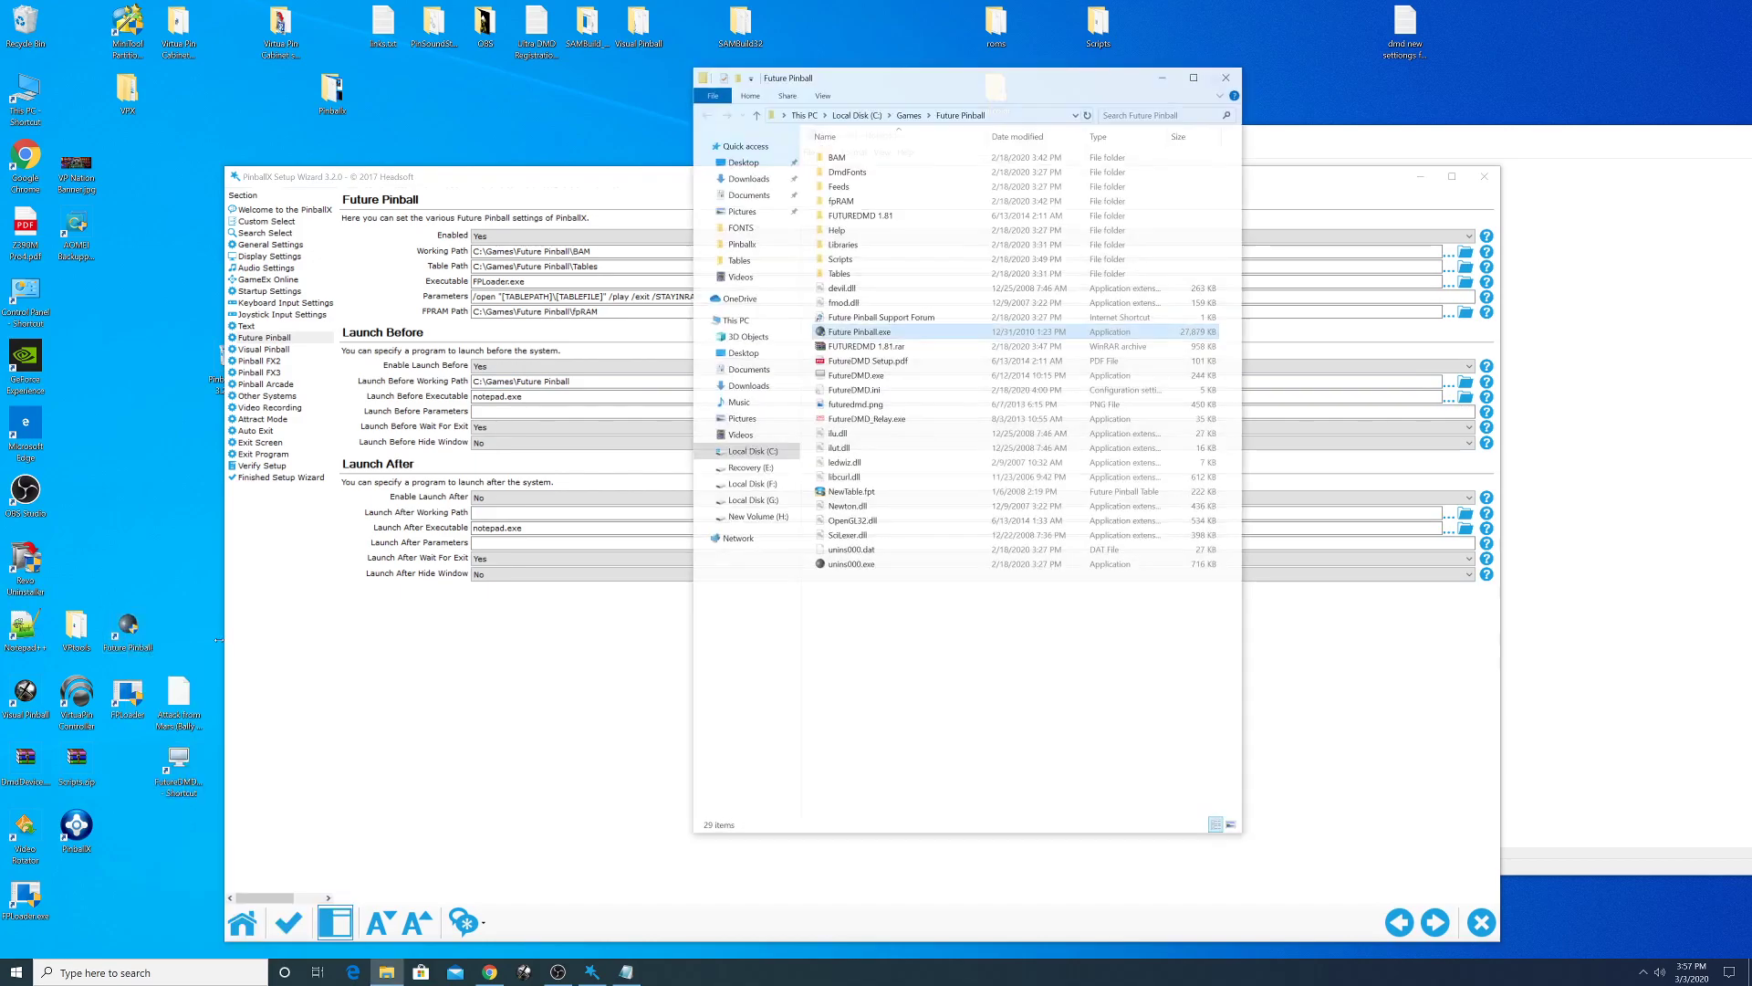
drag(856, 375, 861, 382)
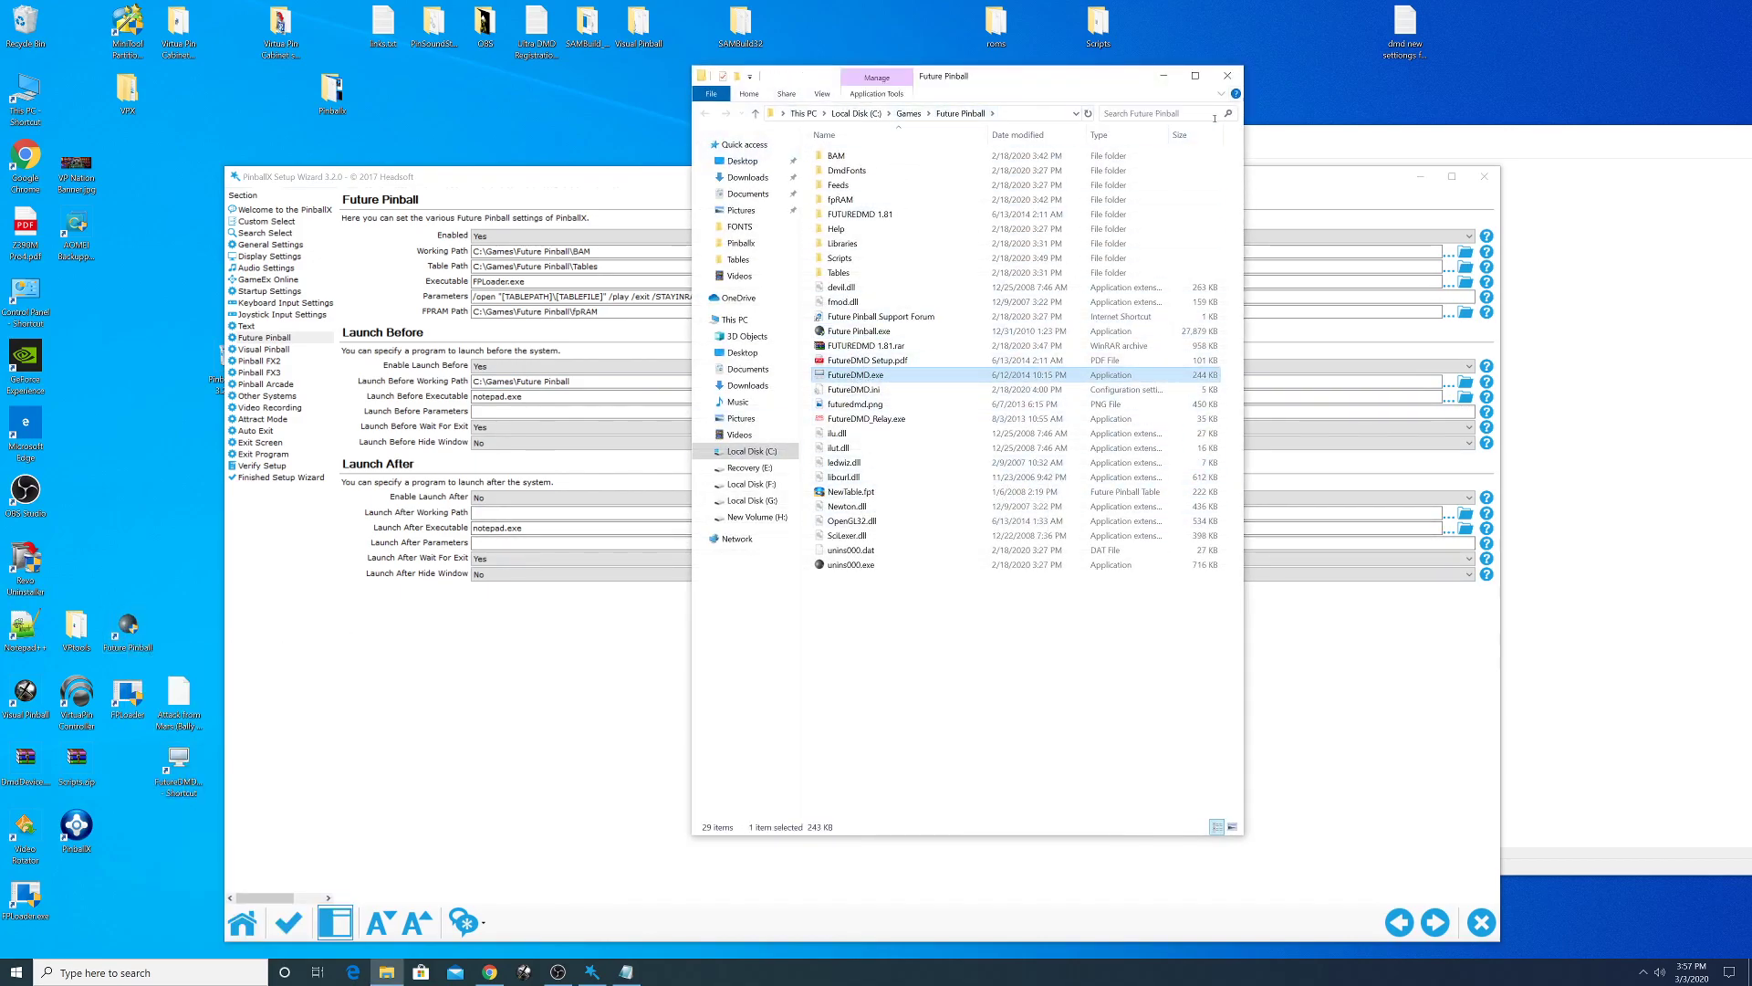
key(alt+F4)
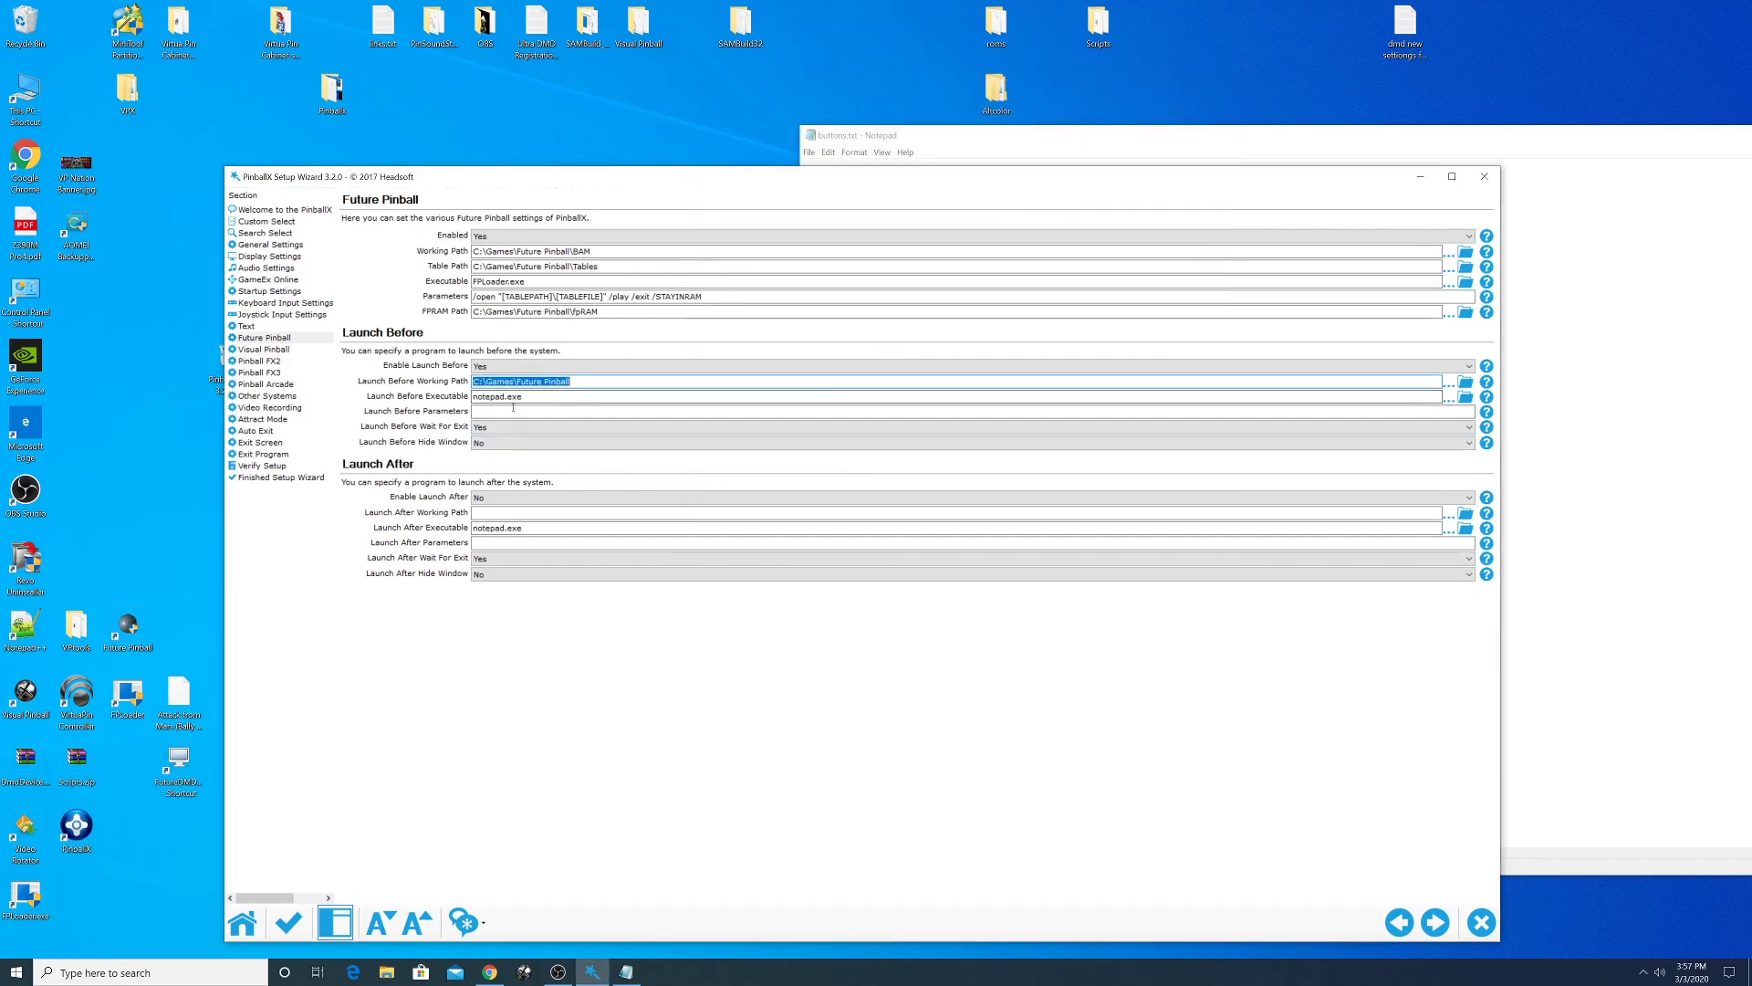
- Choose FutureDMD.exe from the Future Pinball folder as the Launch Before executable
click(1465, 382)
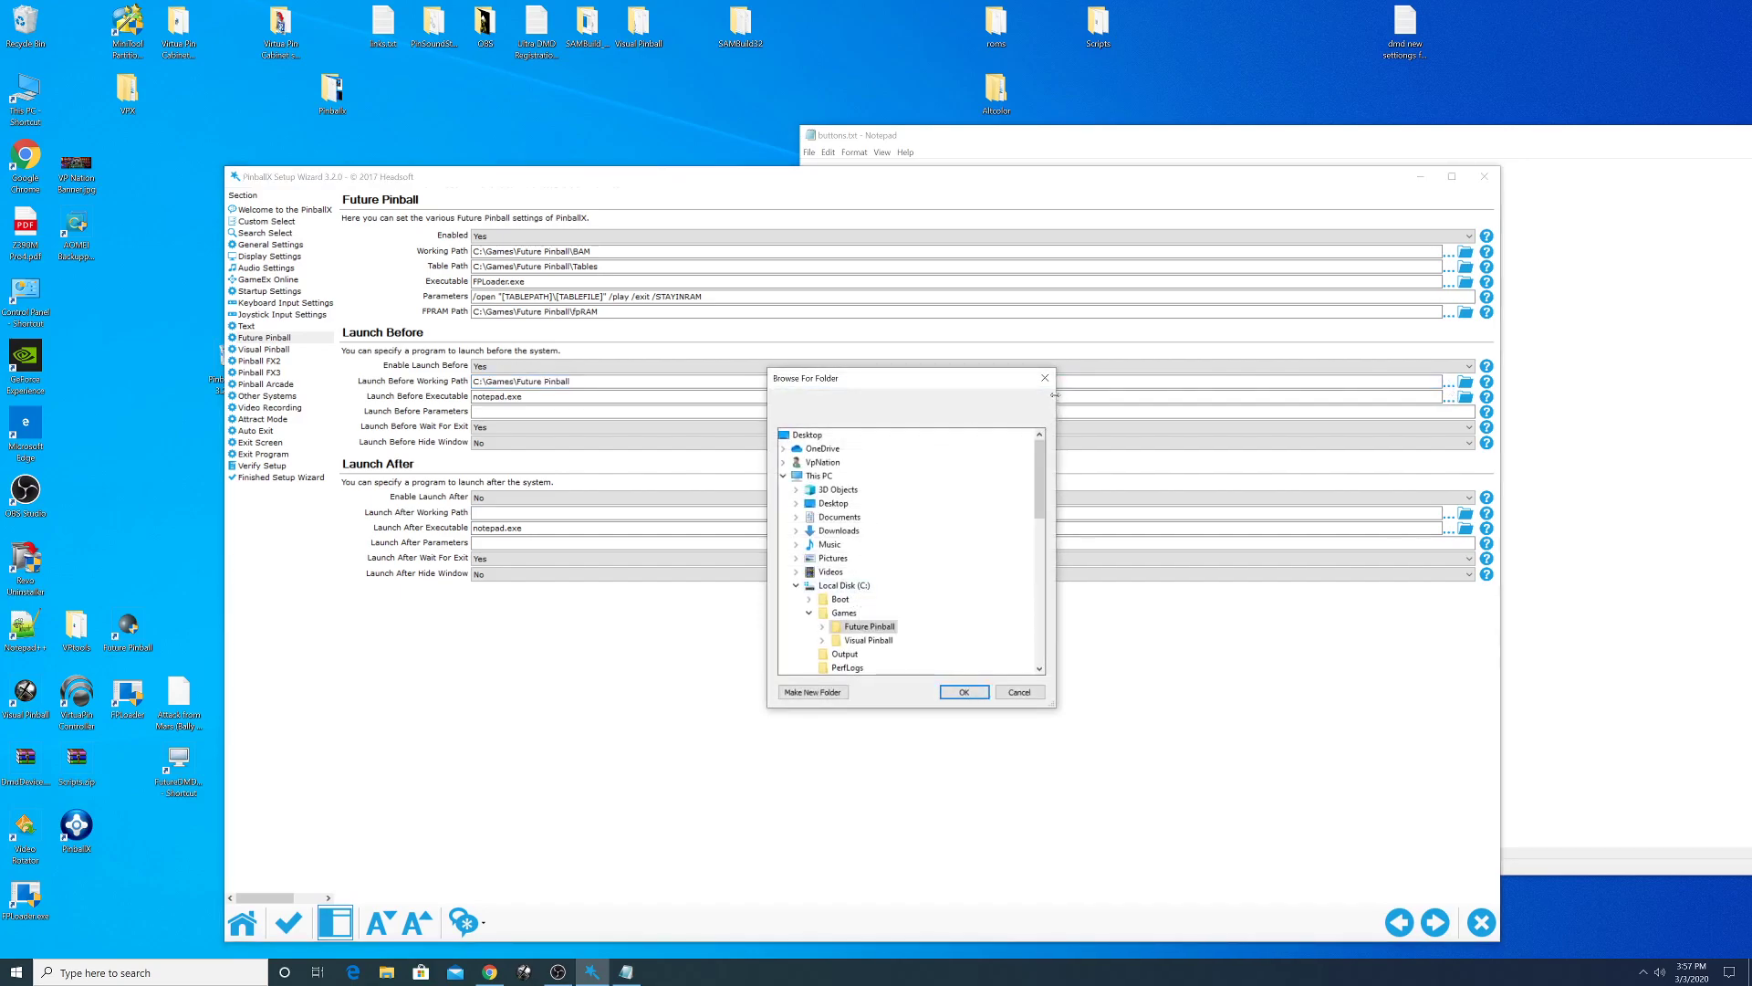
click(1045, 378)
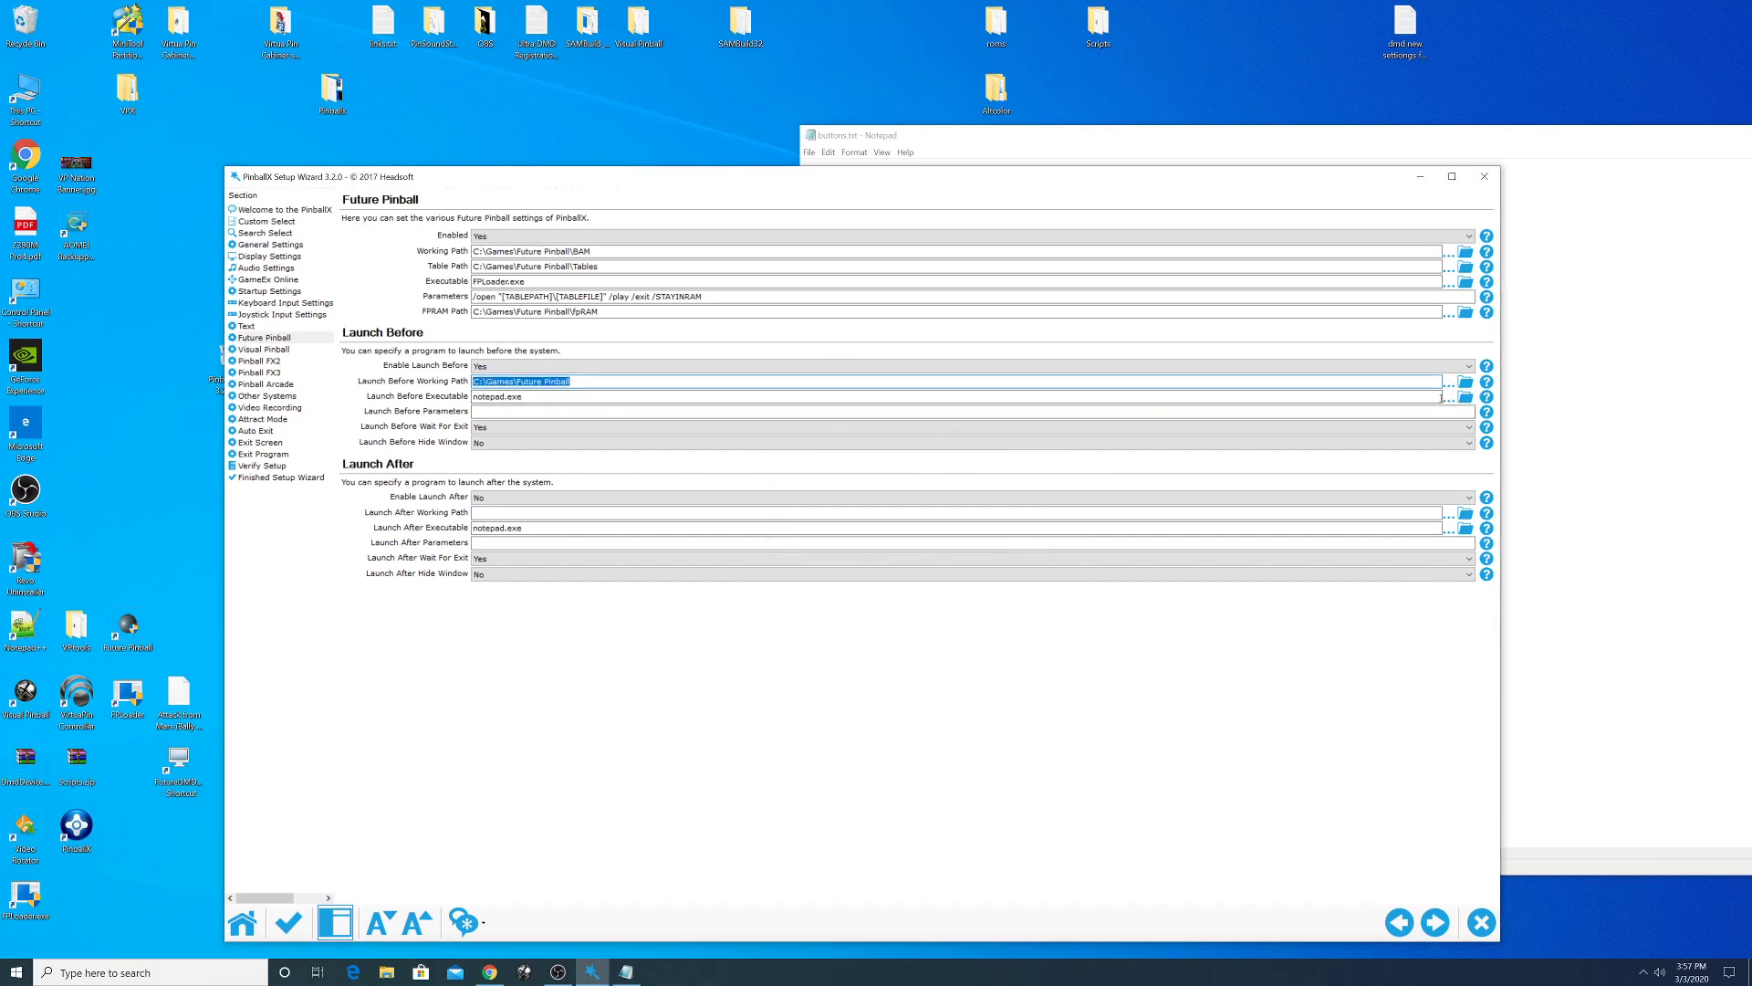
click(1465, 397)
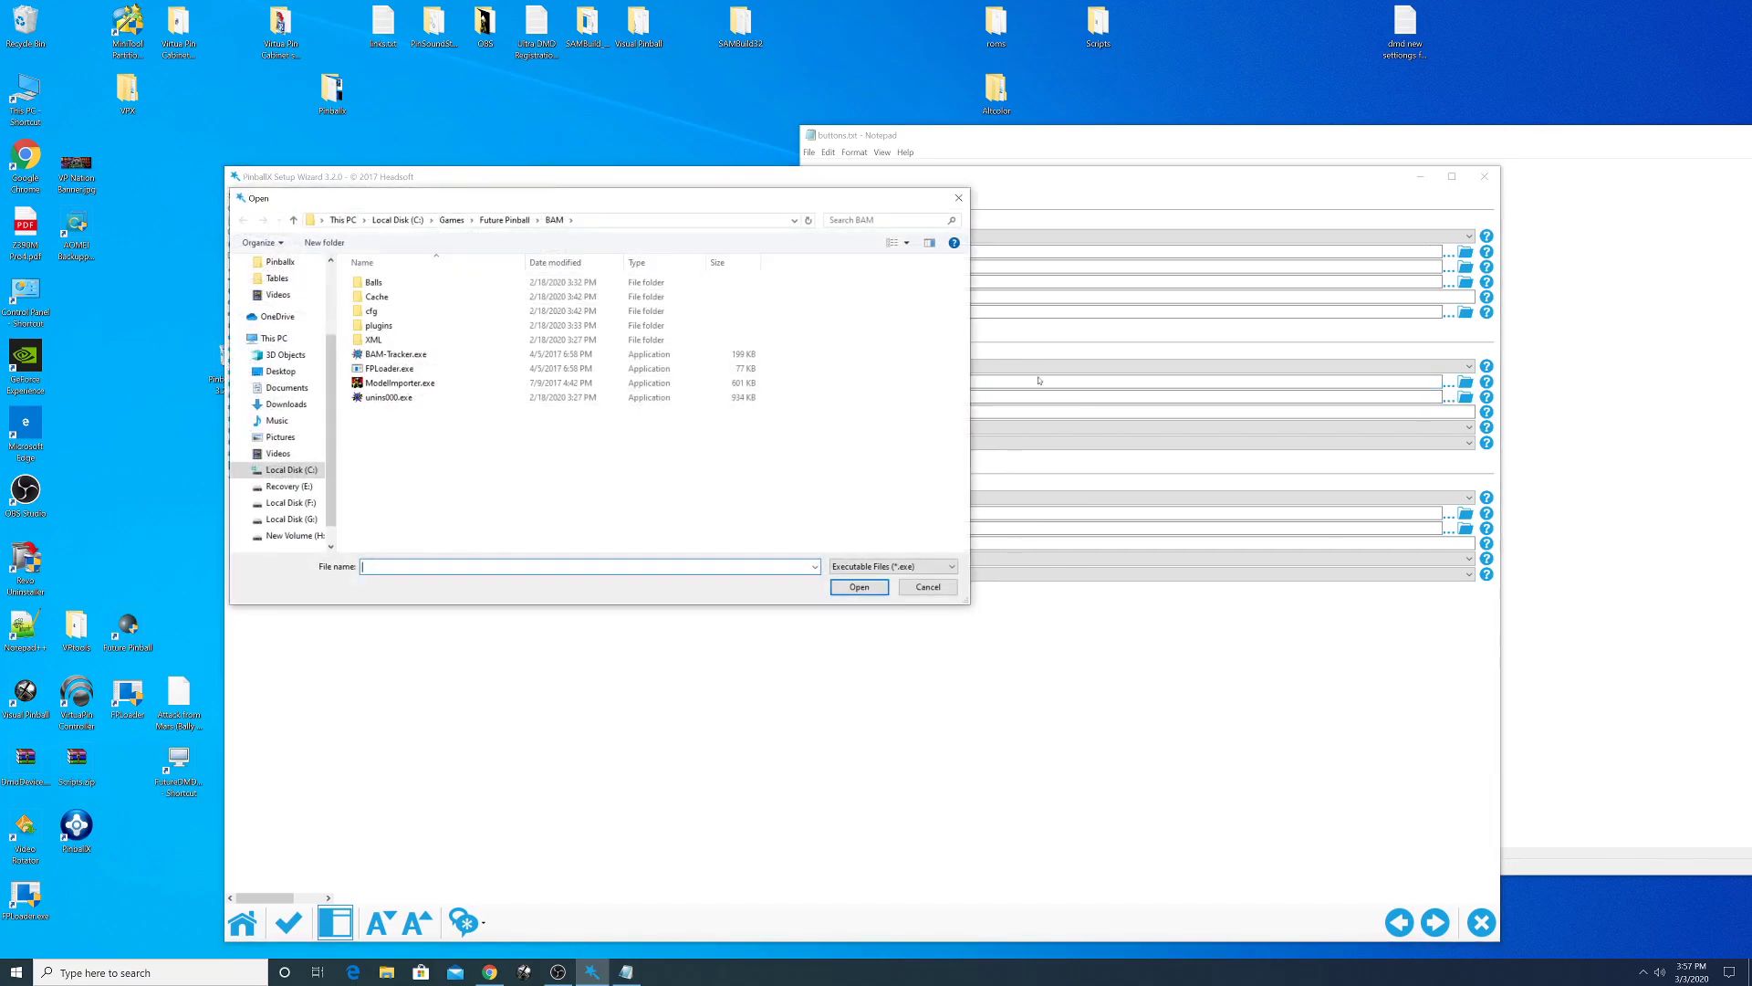
click(502, 220)
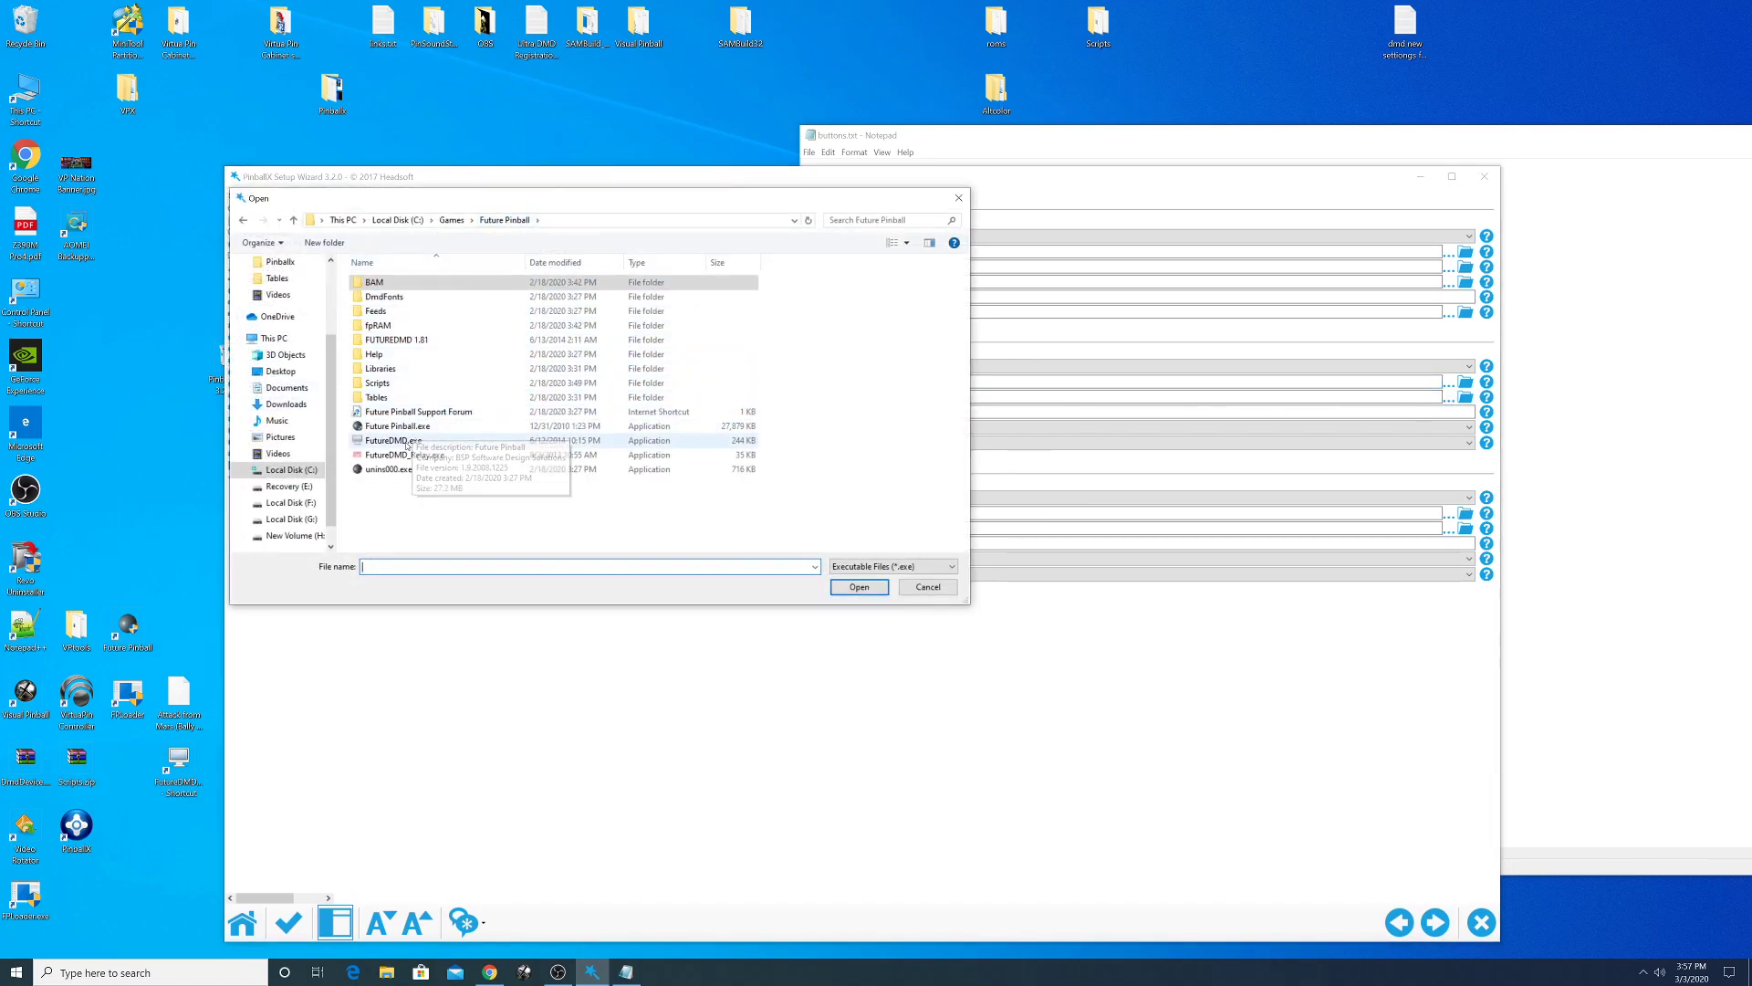
click(393, 440)
click(859, 585)
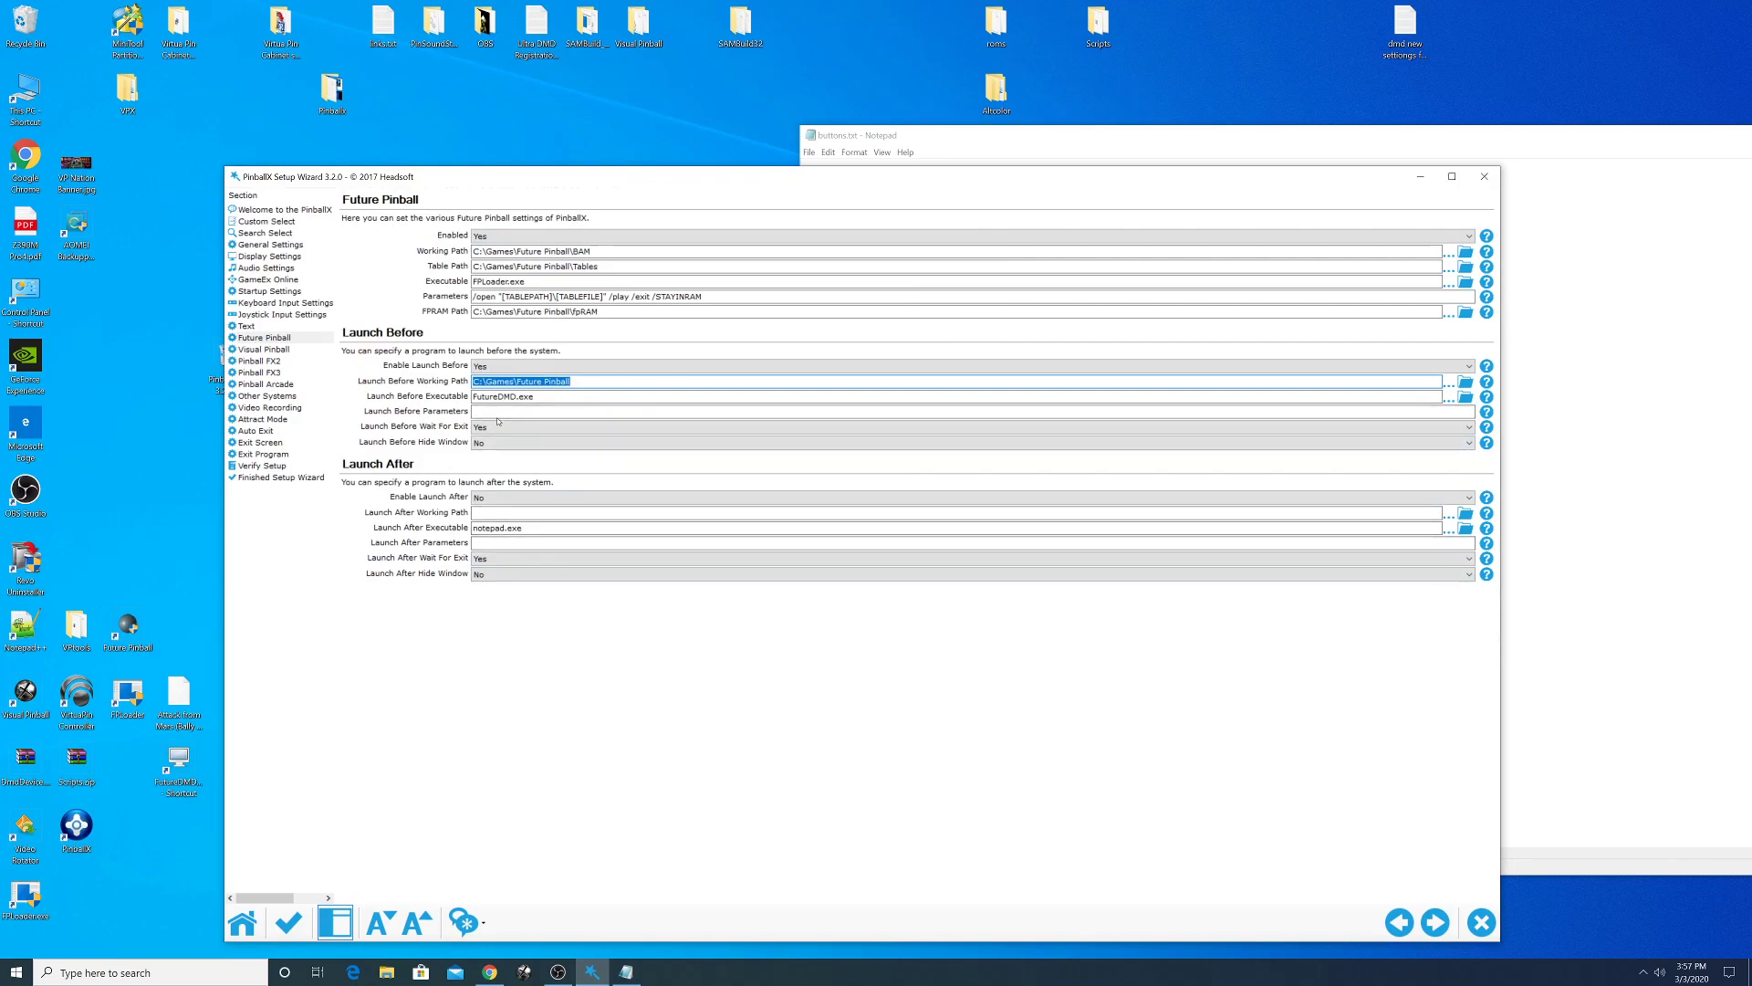
- Enter table="[TABLEFILE]" close=1 as the Launch Before parameters, with Wait For Exit set to No and Hide Window to Yes
click(498, 411)
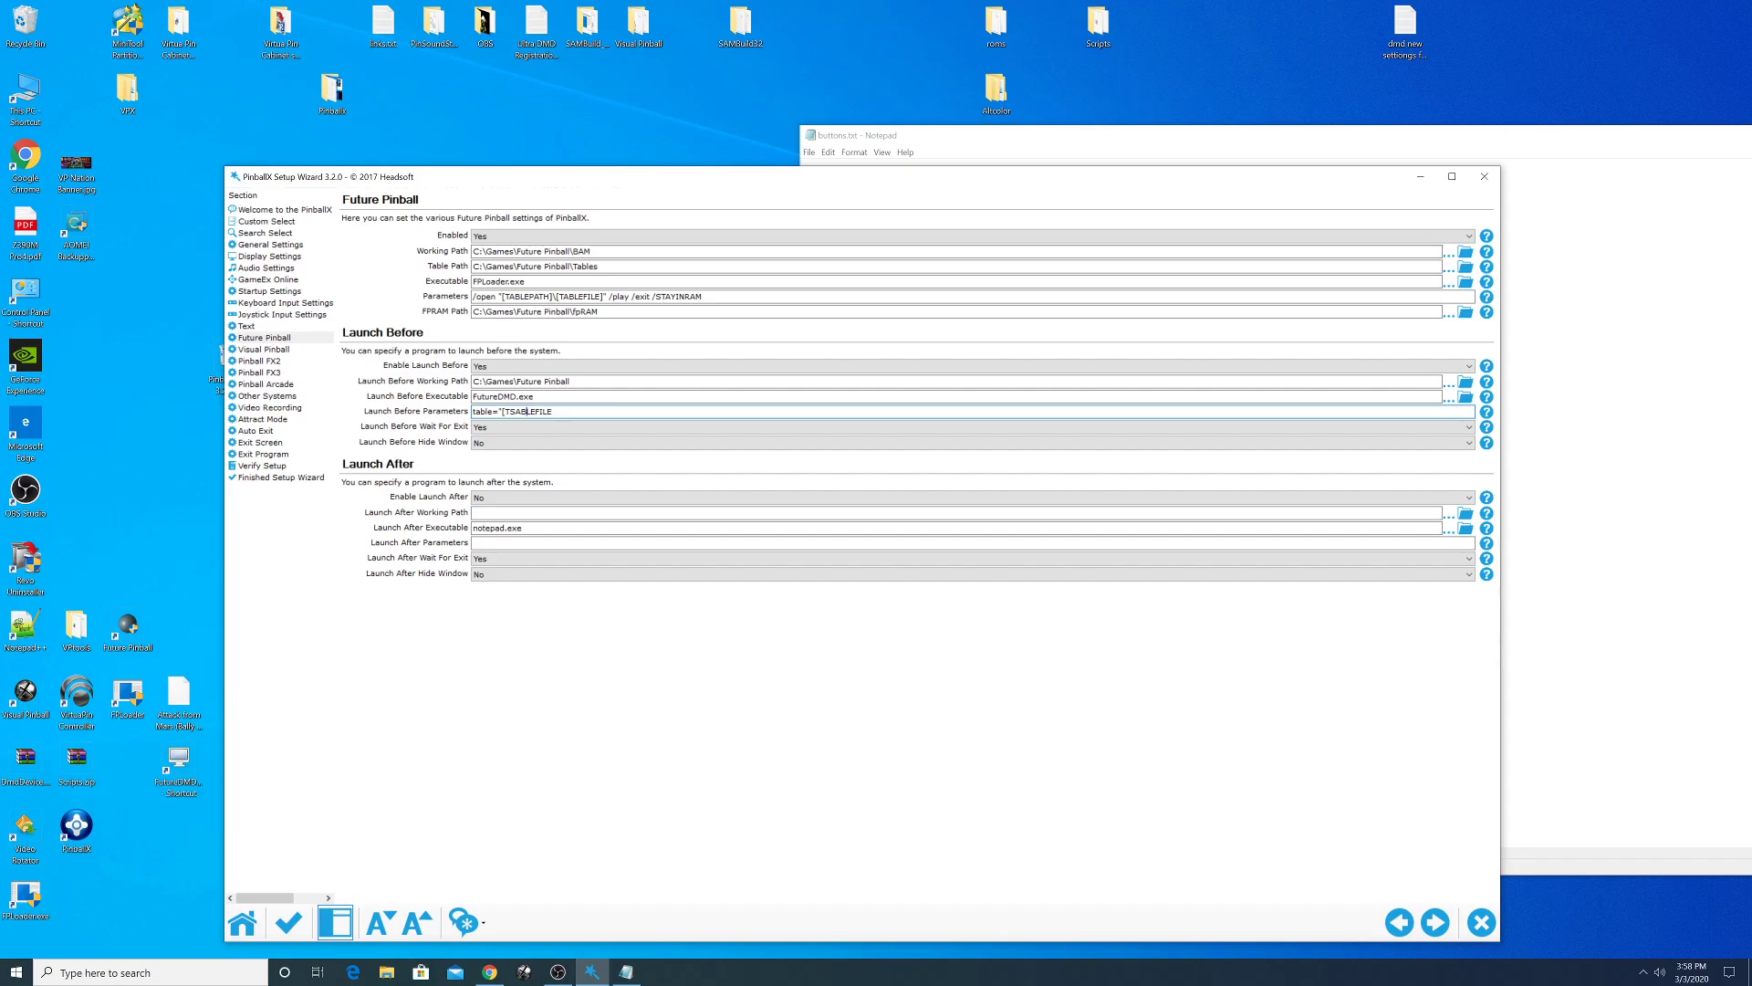
key(BackSpace)
click(489, 428)
click(488, 448)
click(487, 443)
click(488, 456)
click(501, 411)
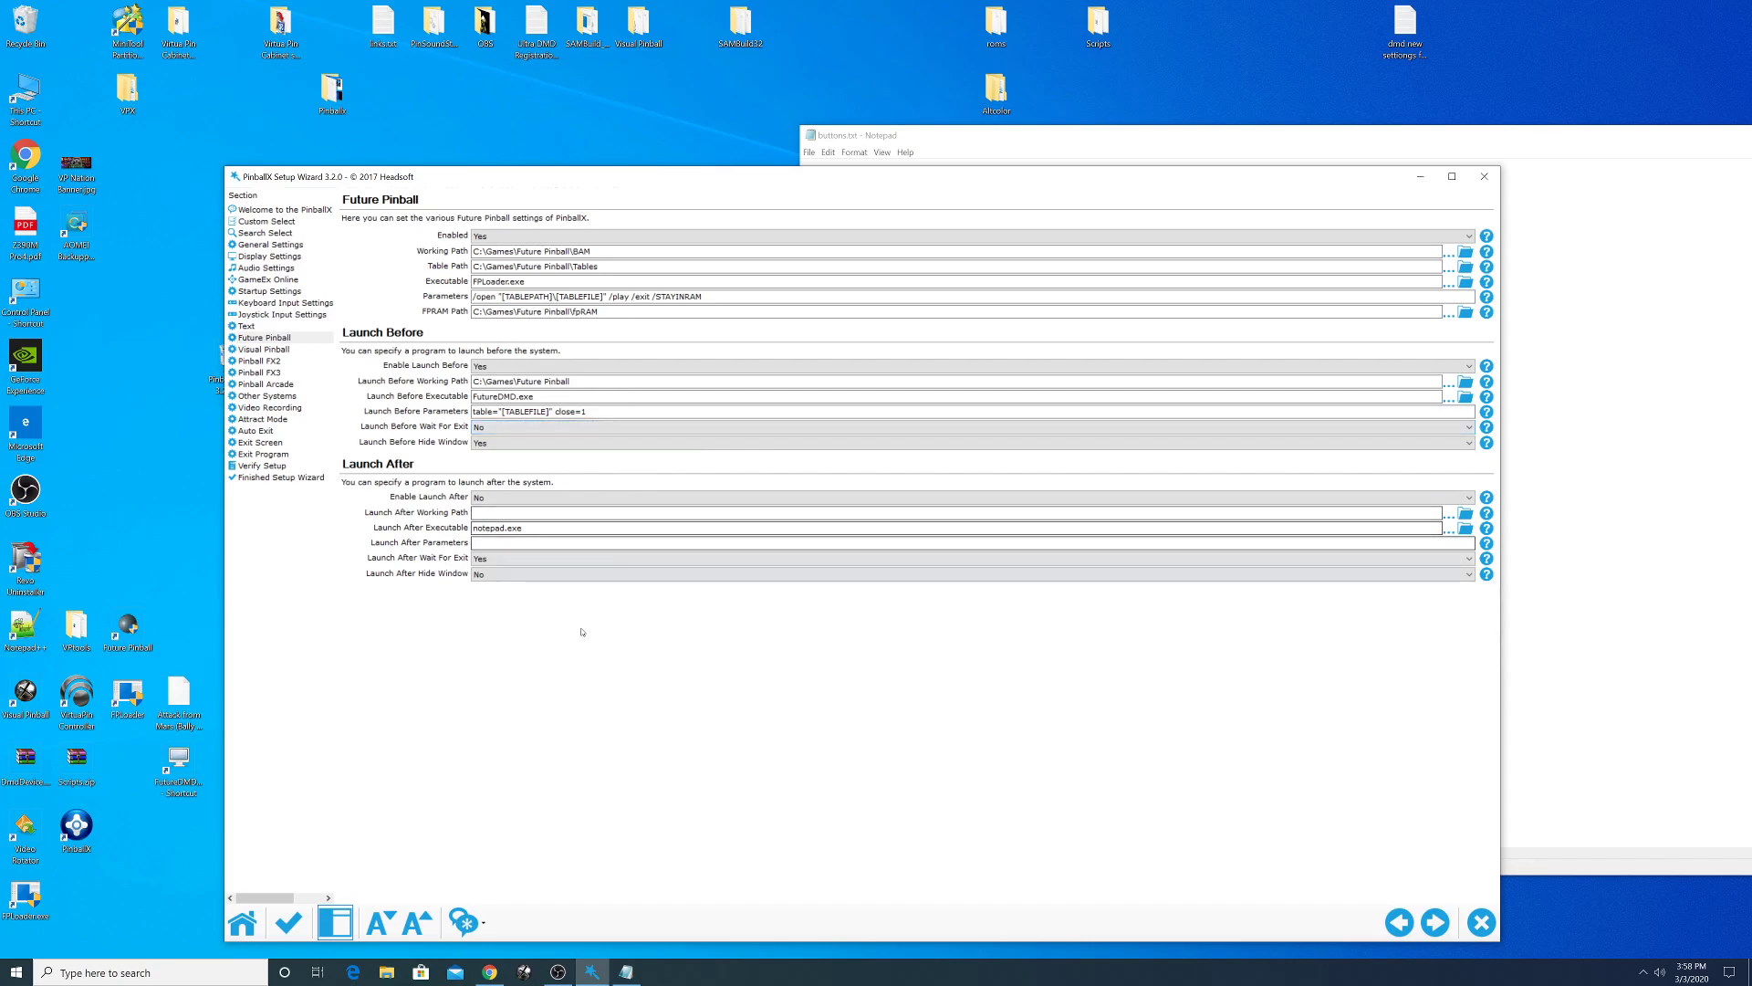
- Set Enabled to No in the Visual Pinball settings
click(286, 349)
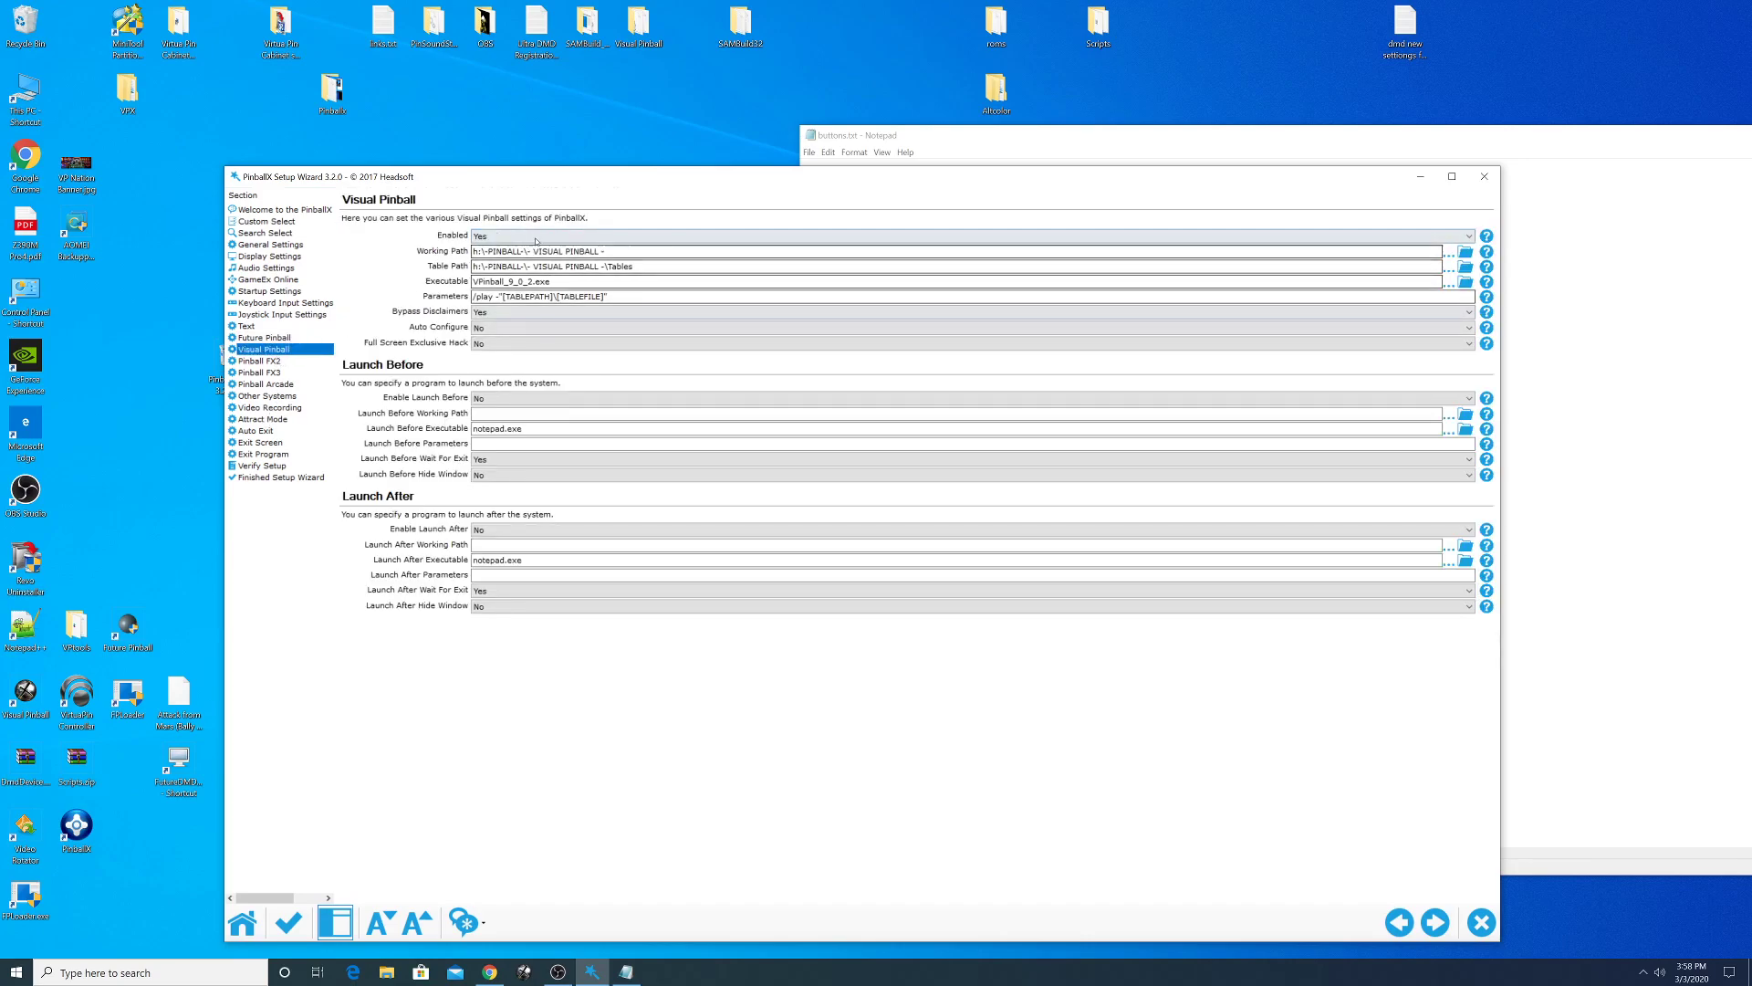
click(528, 237)
click(528, 257)
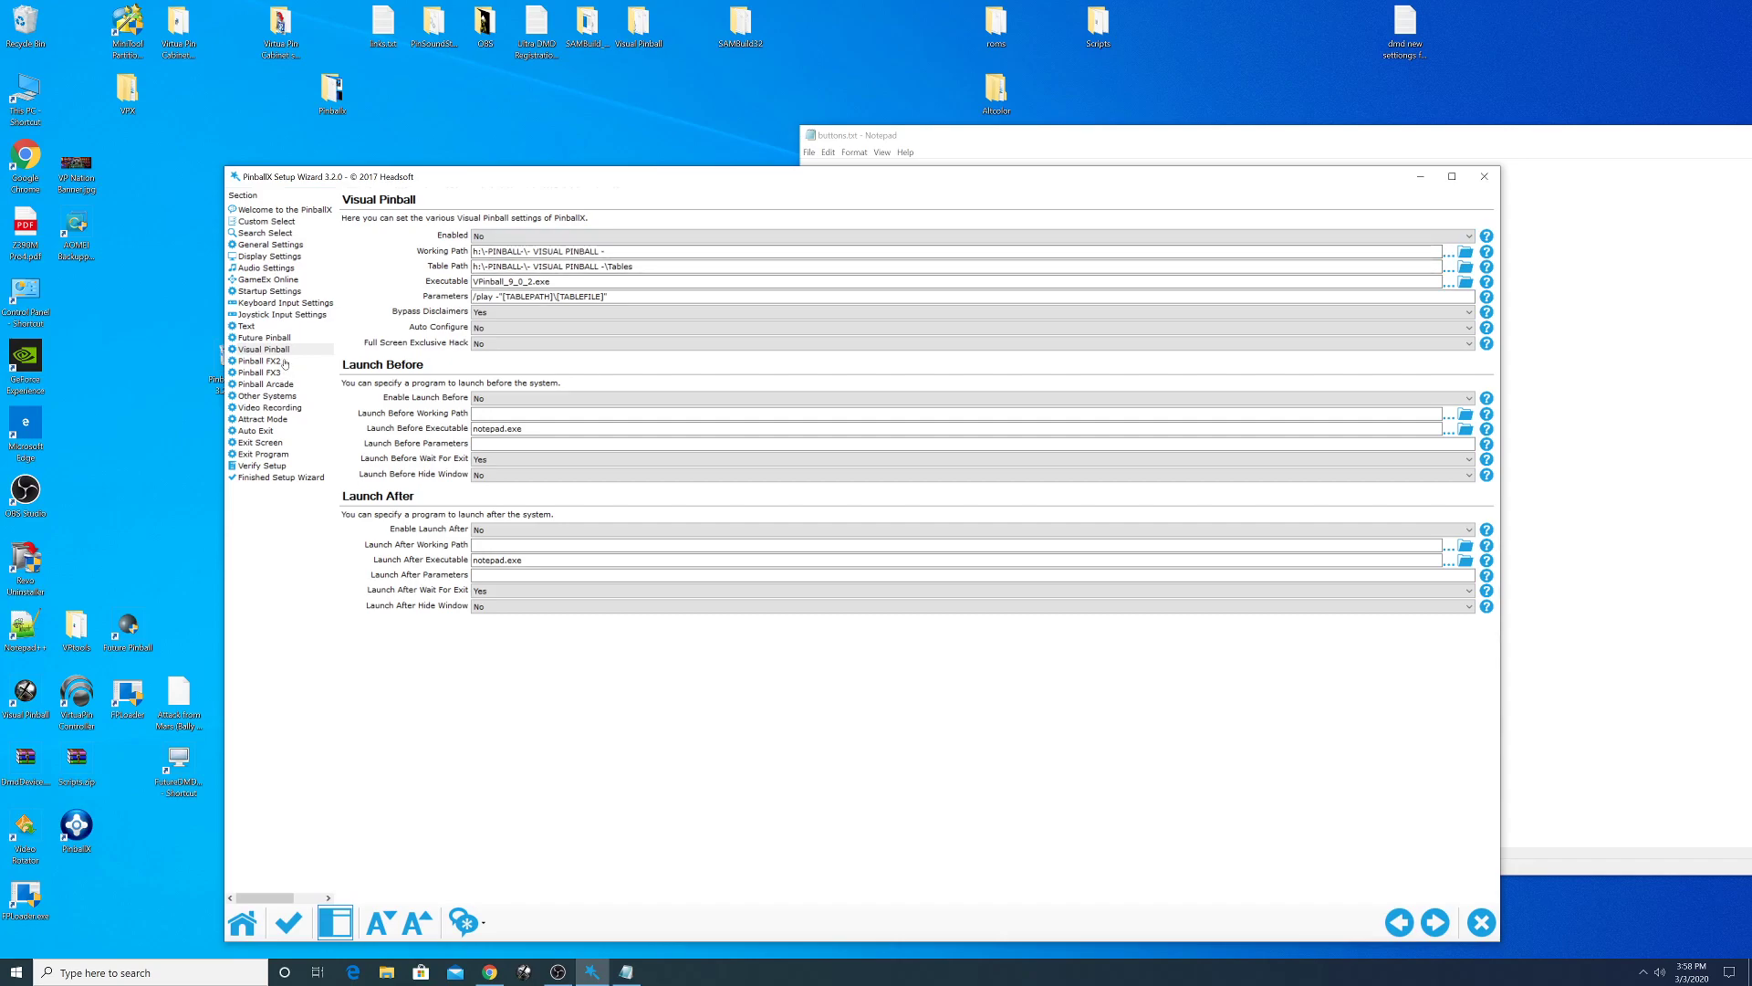
- Check that Pinball FX2, Pinball FX3 and Pinball Arcade each have Enabled set to No
click(285, 363)
click(295, 374)
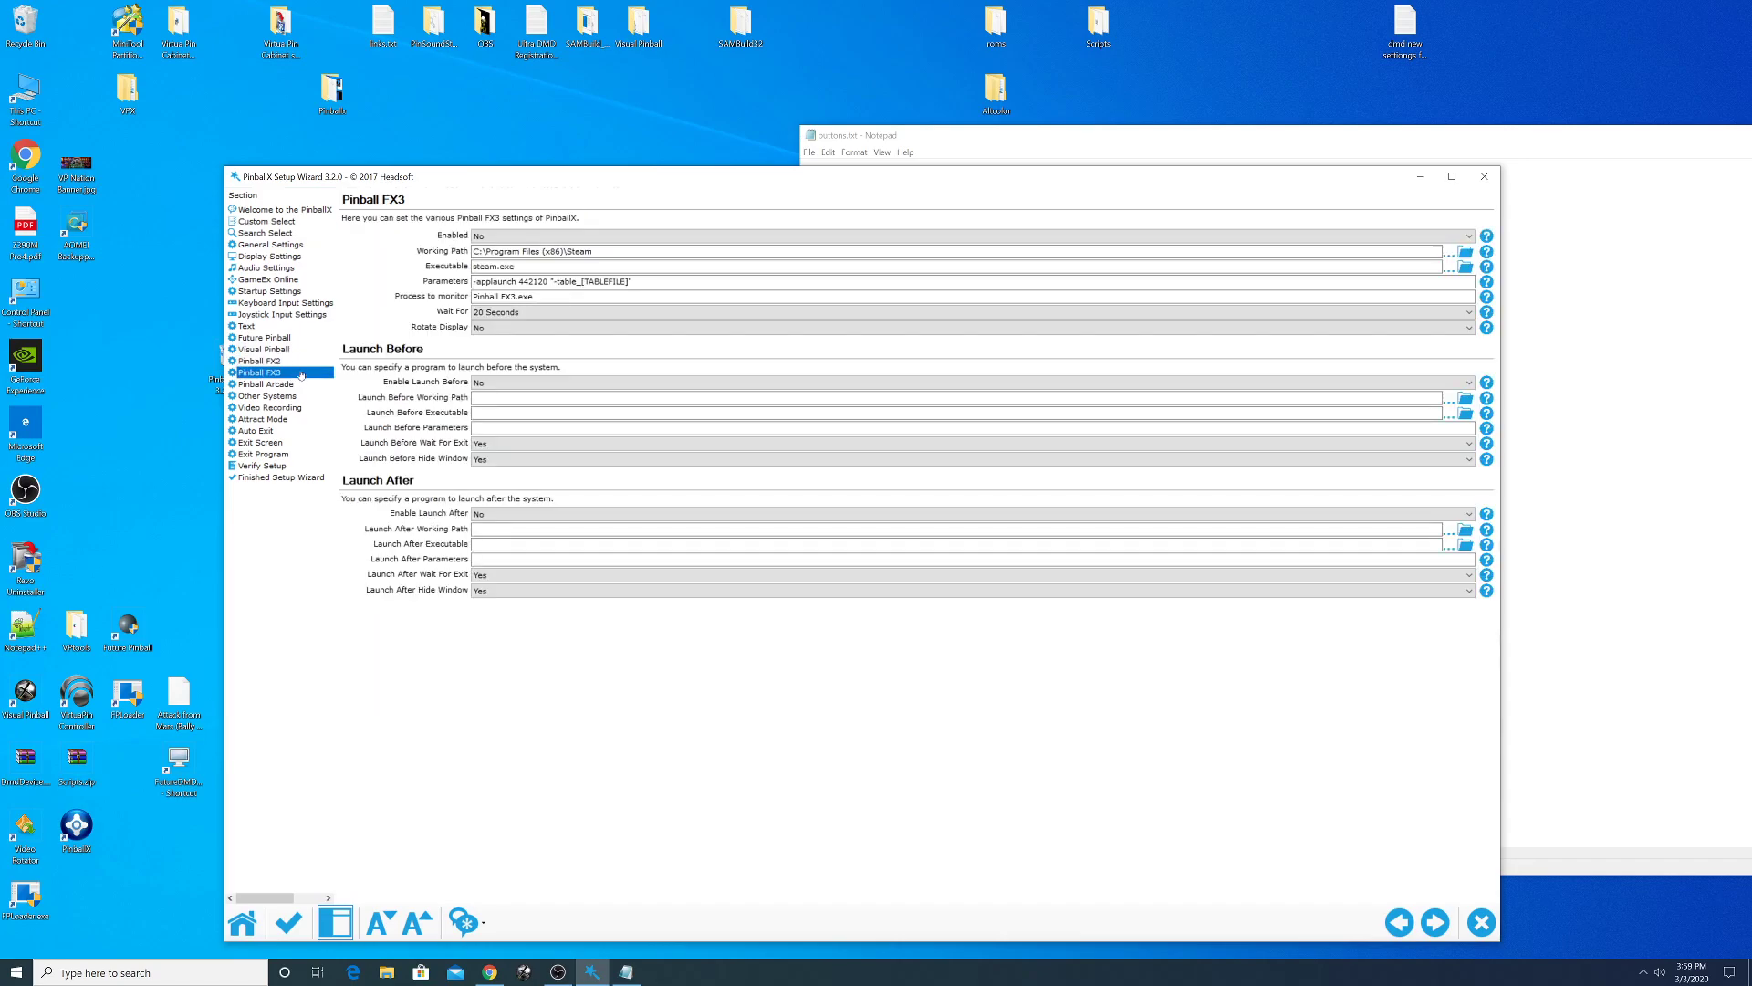
click(274, 384)
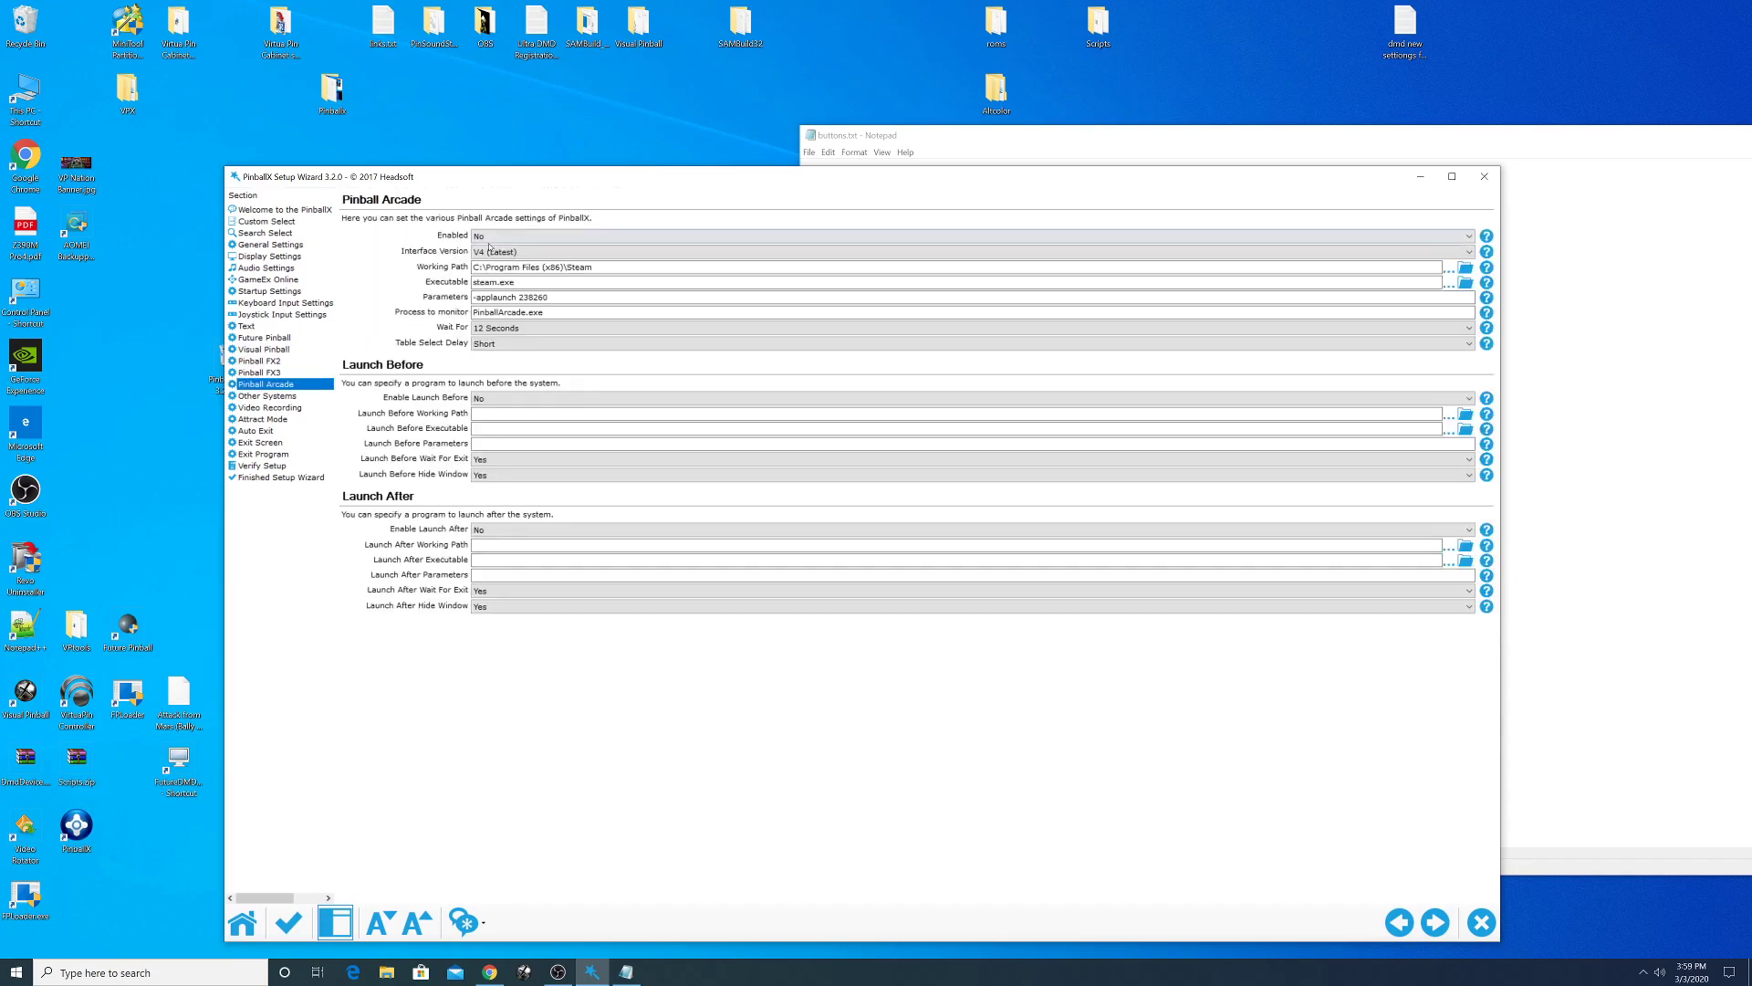
click(511, 238)
click(511, 239)
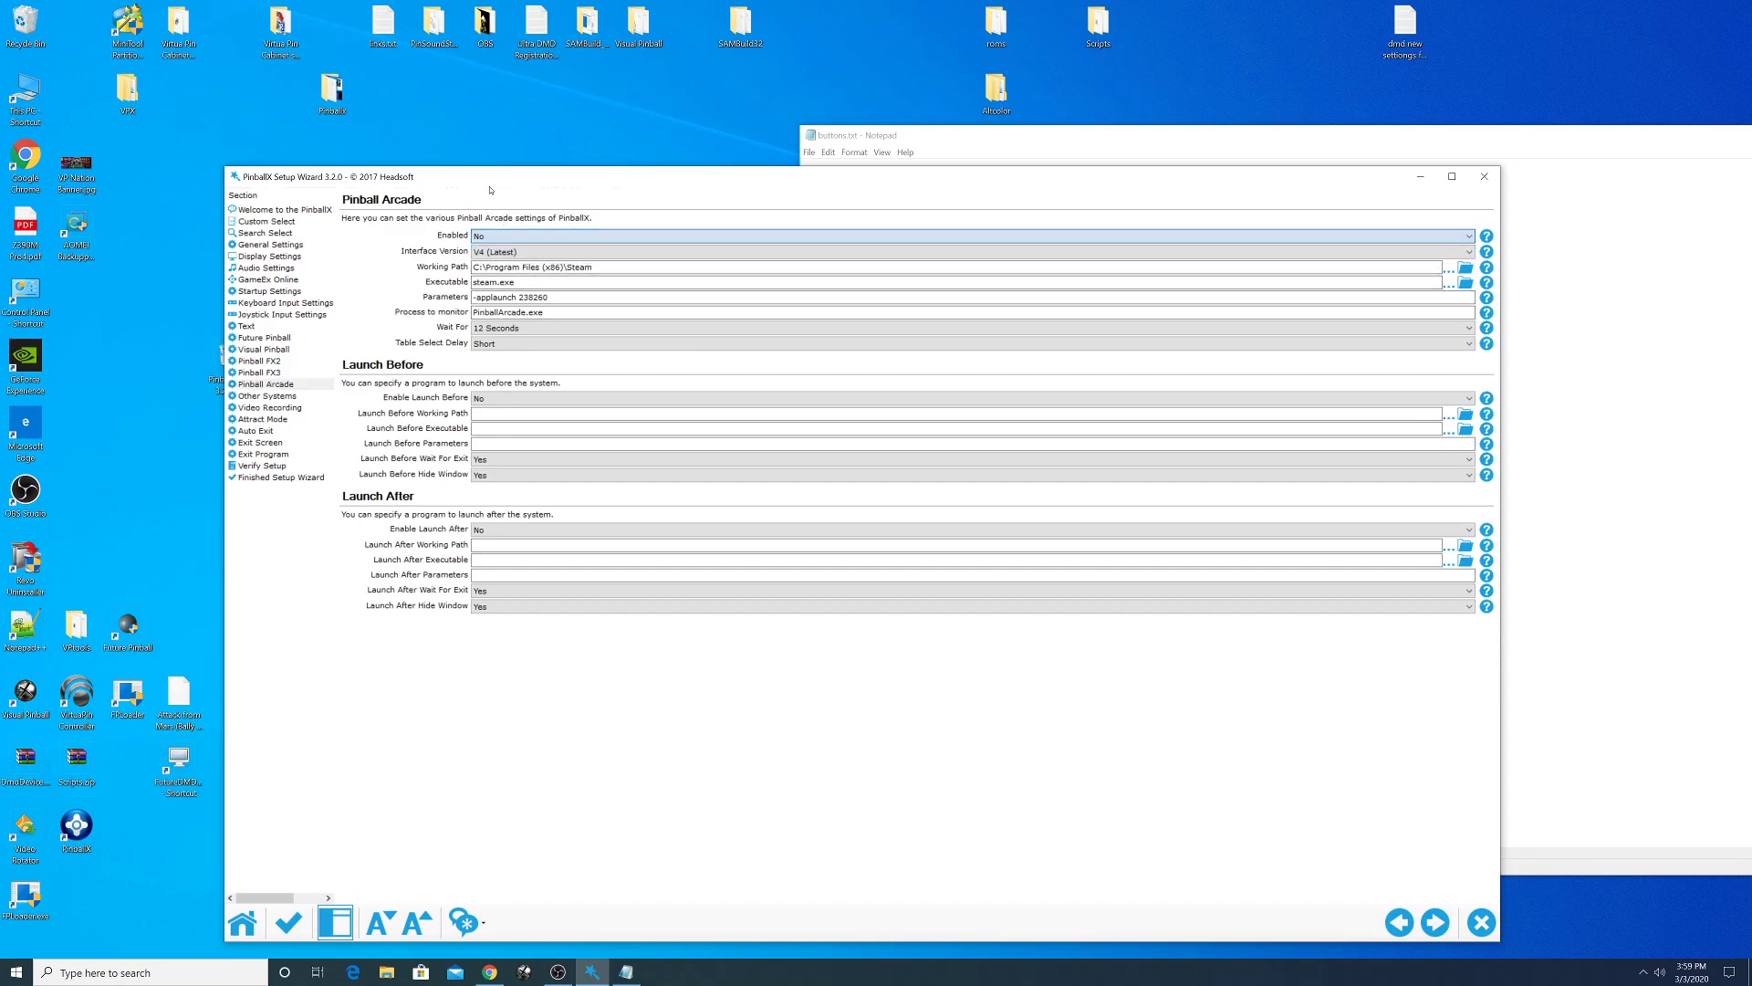
- In Other Systems, set up system 2 with the name Visual Pinball X, Enabled set to Yes and system type Visual Pinball
click(294, 395)
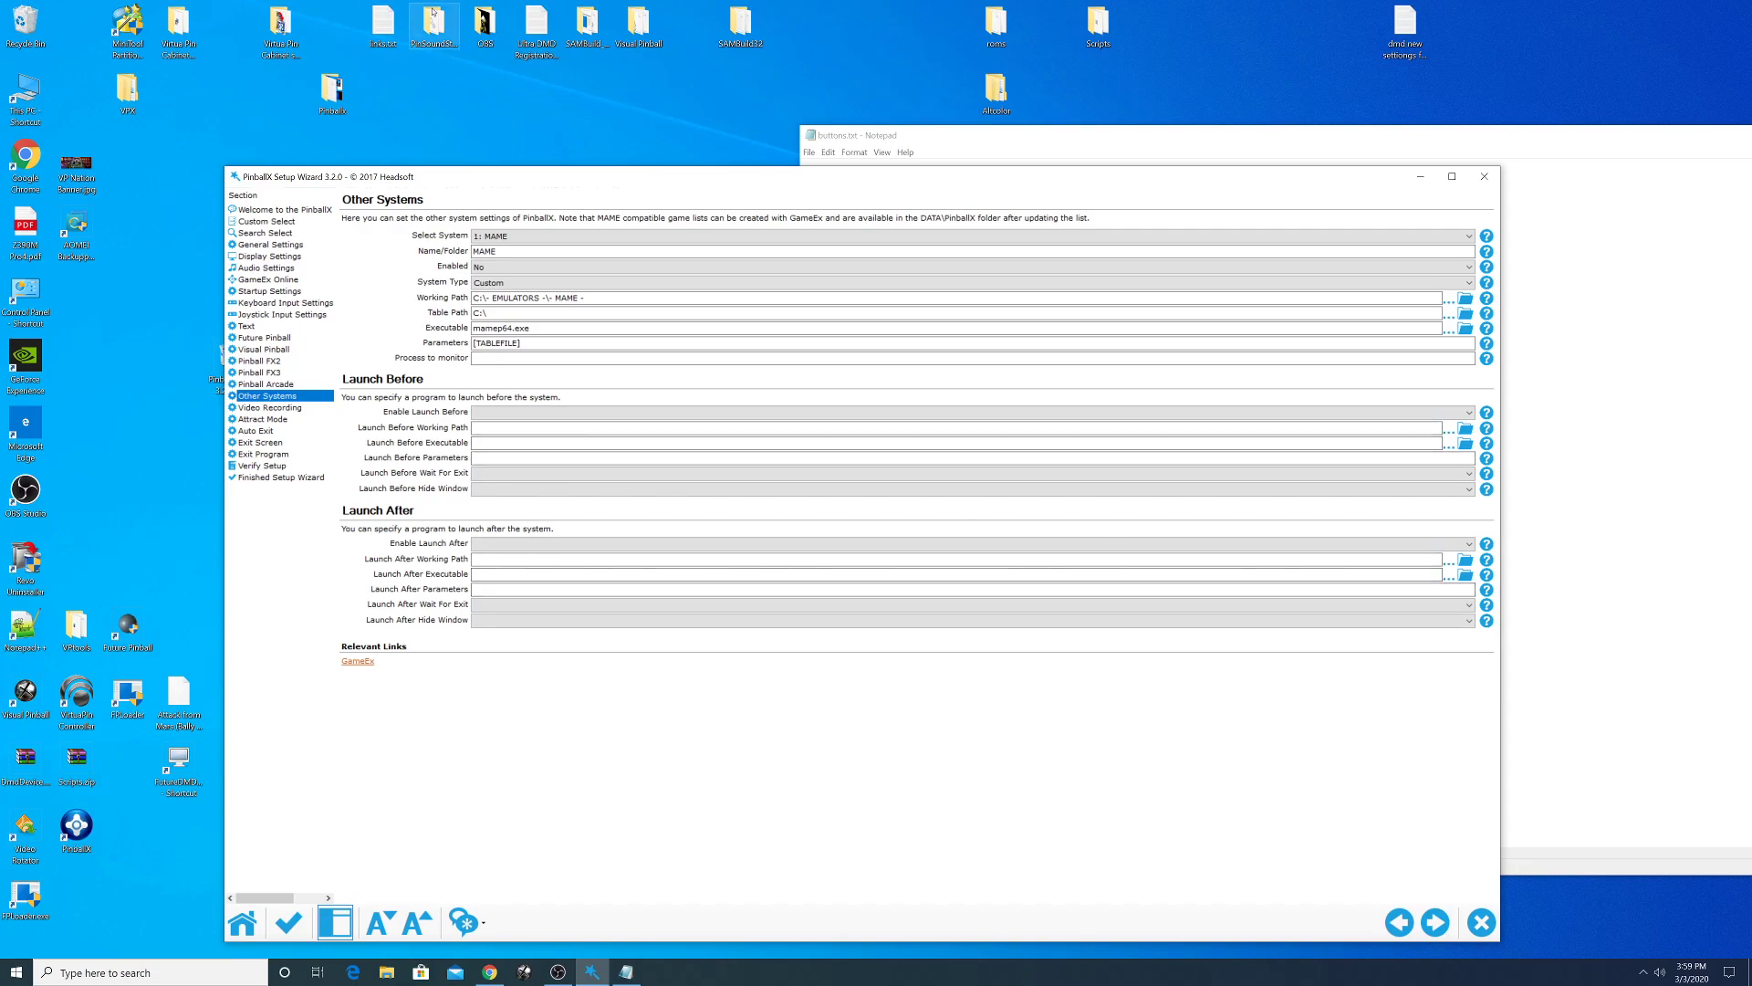
click(511, 236)
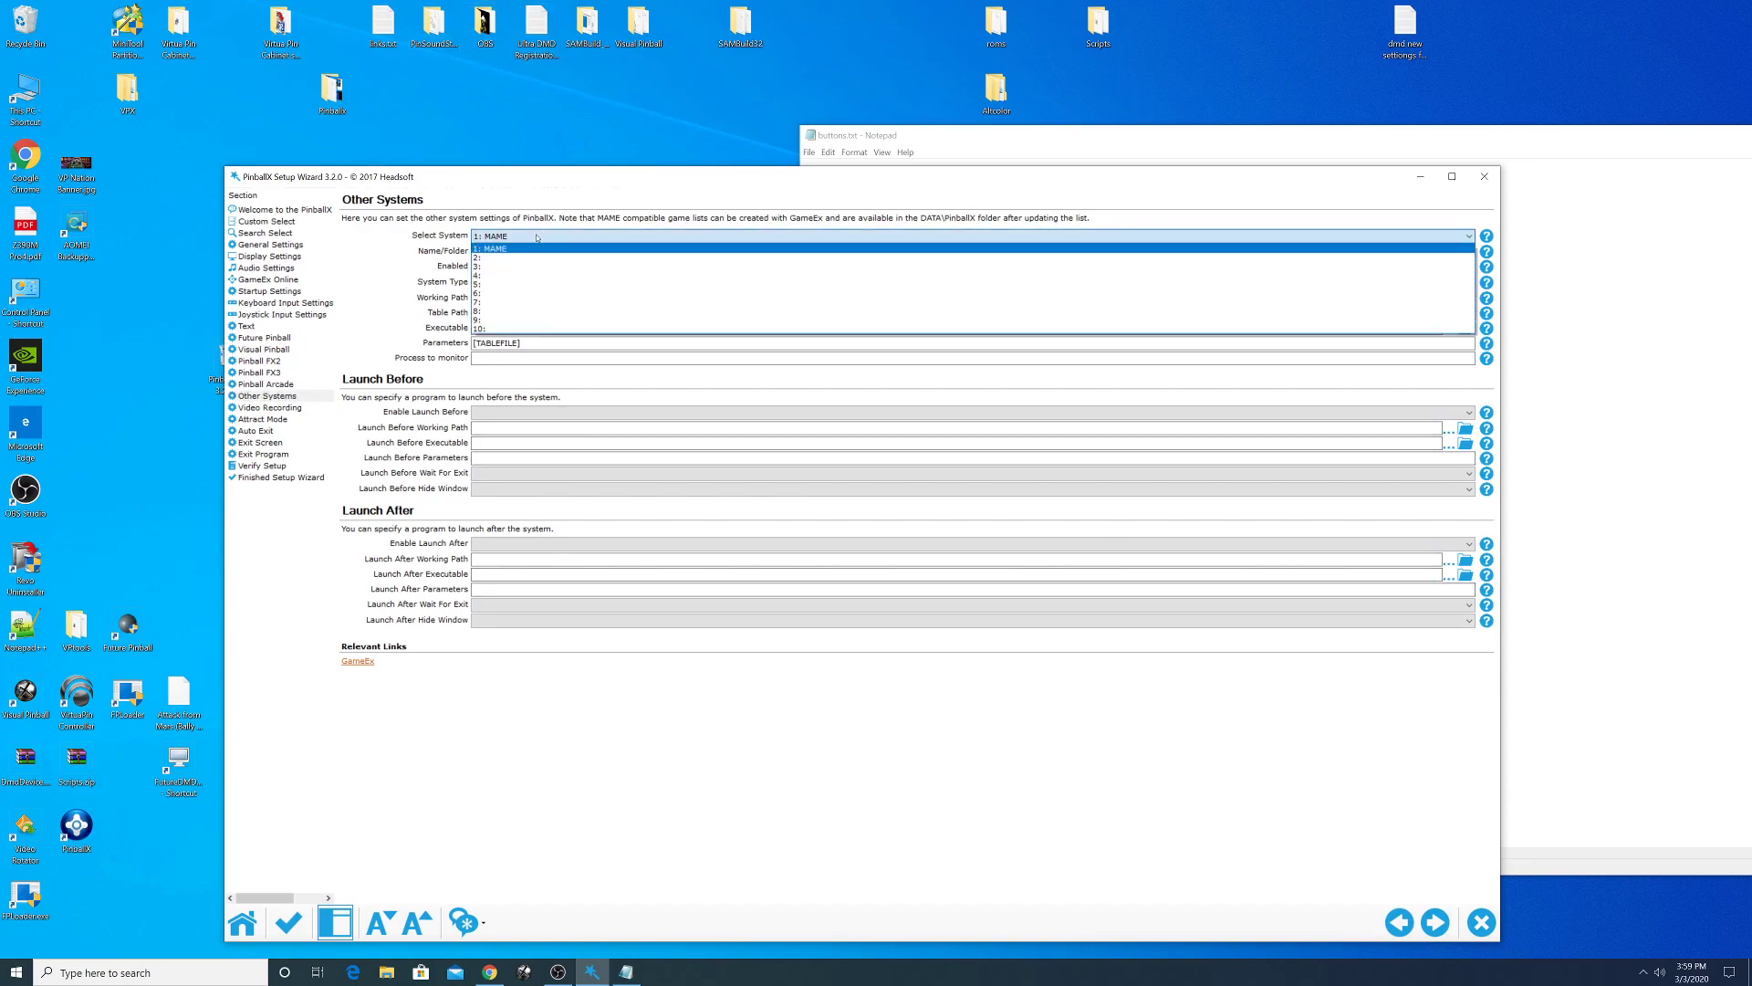
click(516, 253)
click(516, 252)
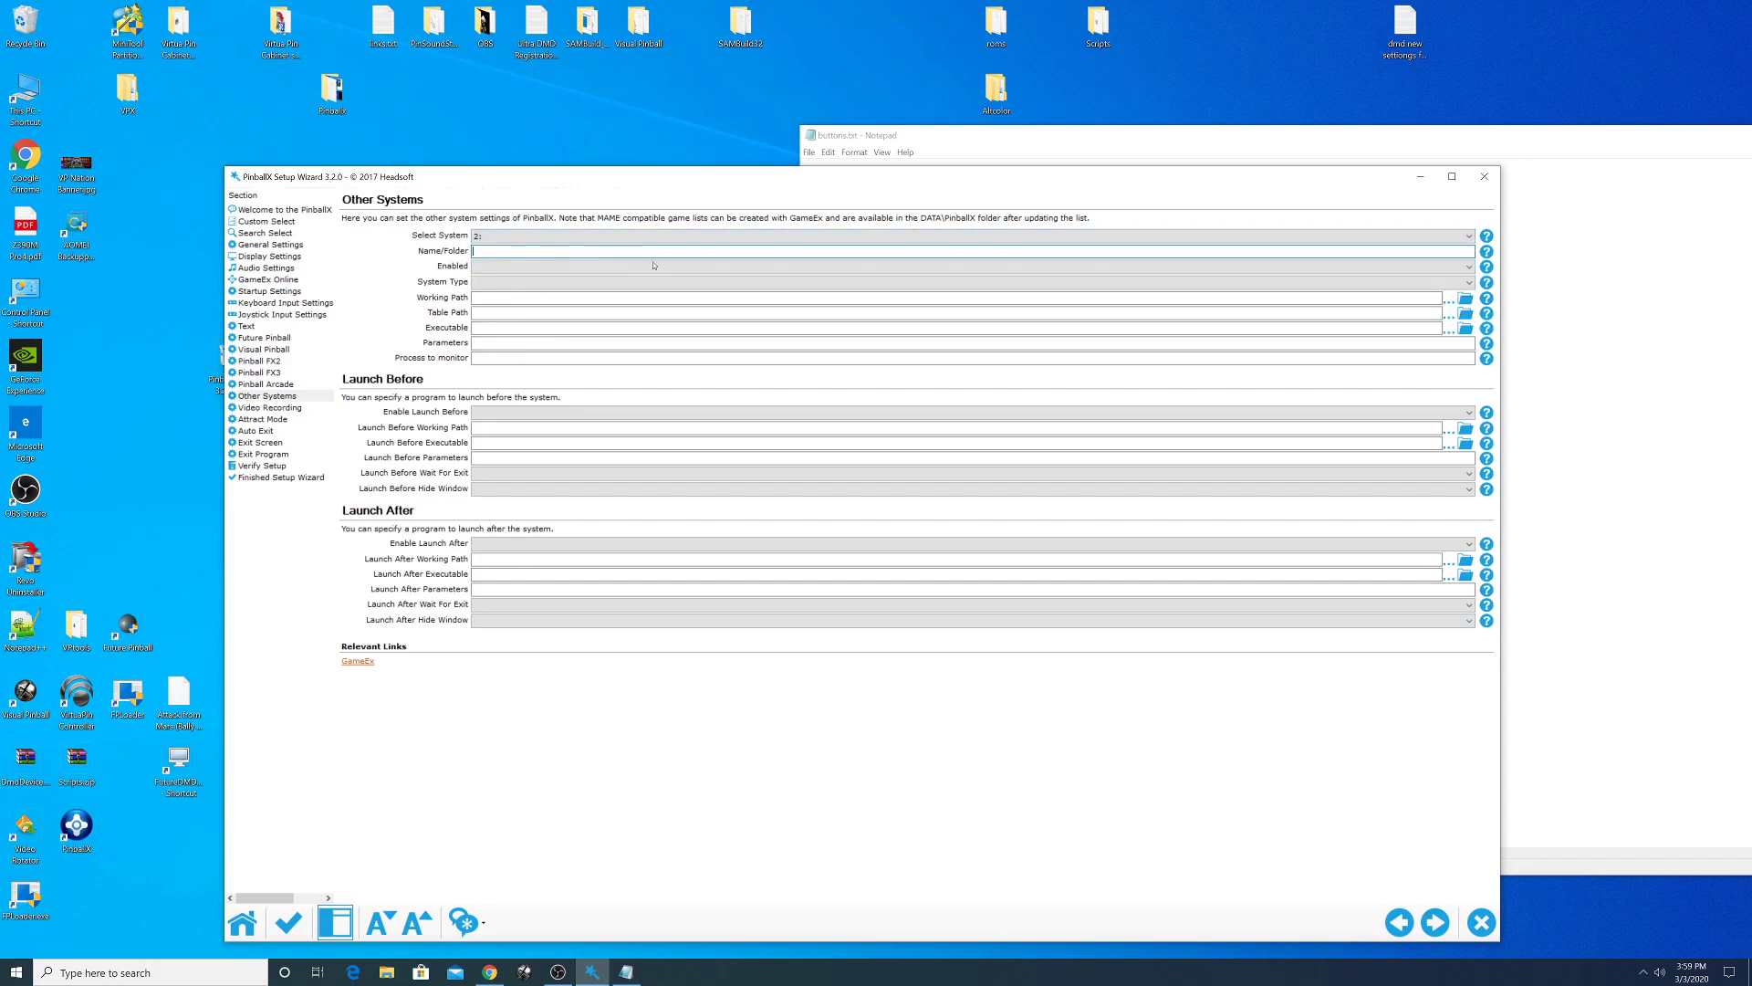
text(Visual Pinball X)
click(516, 266)
click(502, 275)
click(498, 282)
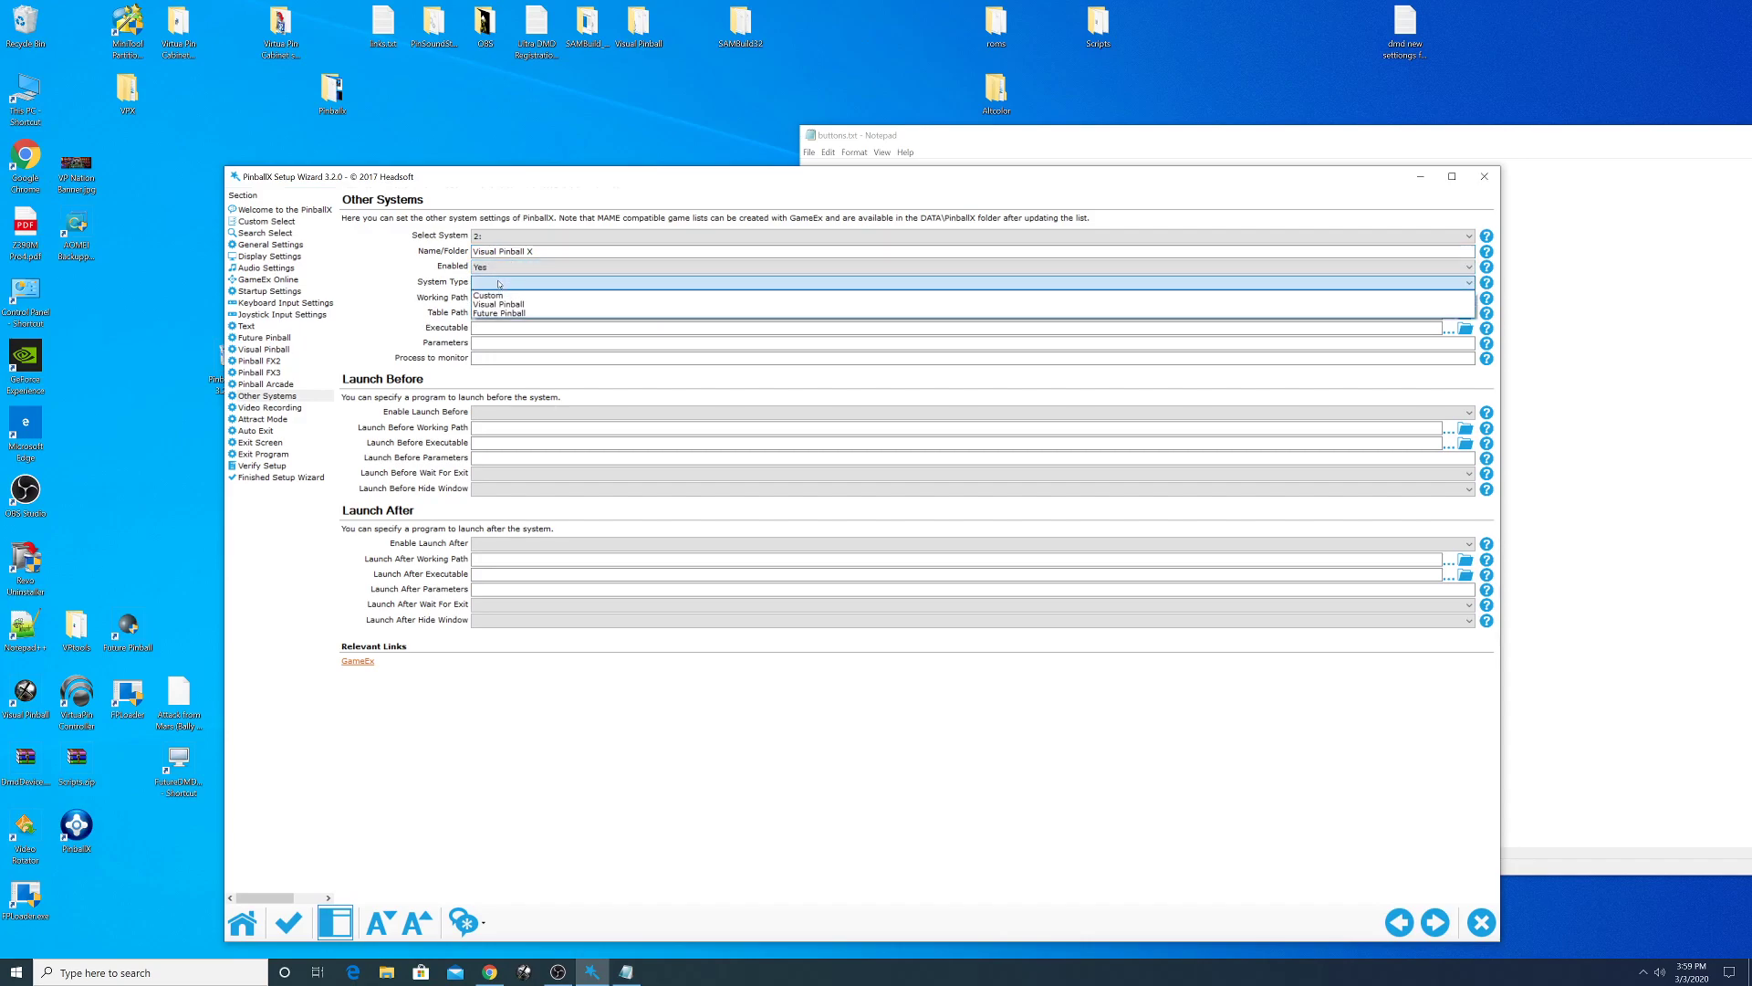
click(499, 304)
- Set the working path of the Visual Pinball X system to C:\Games\Visual Pinball
click(503, 297)
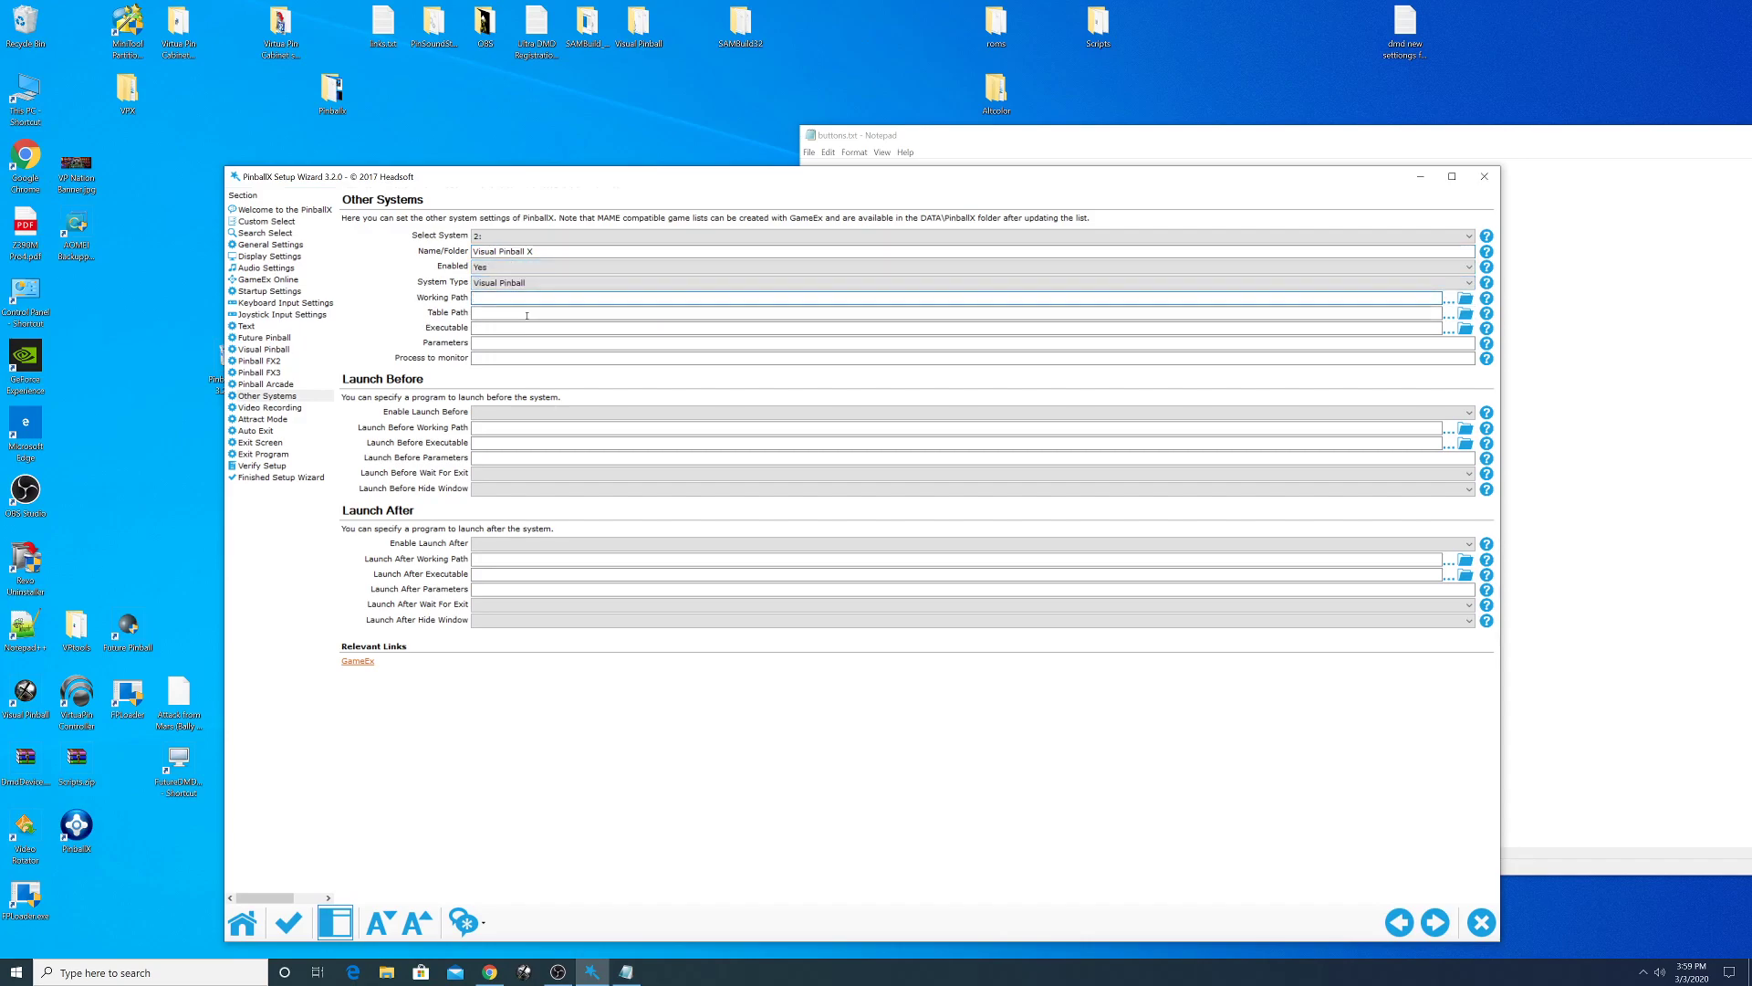
click(1448, 307)
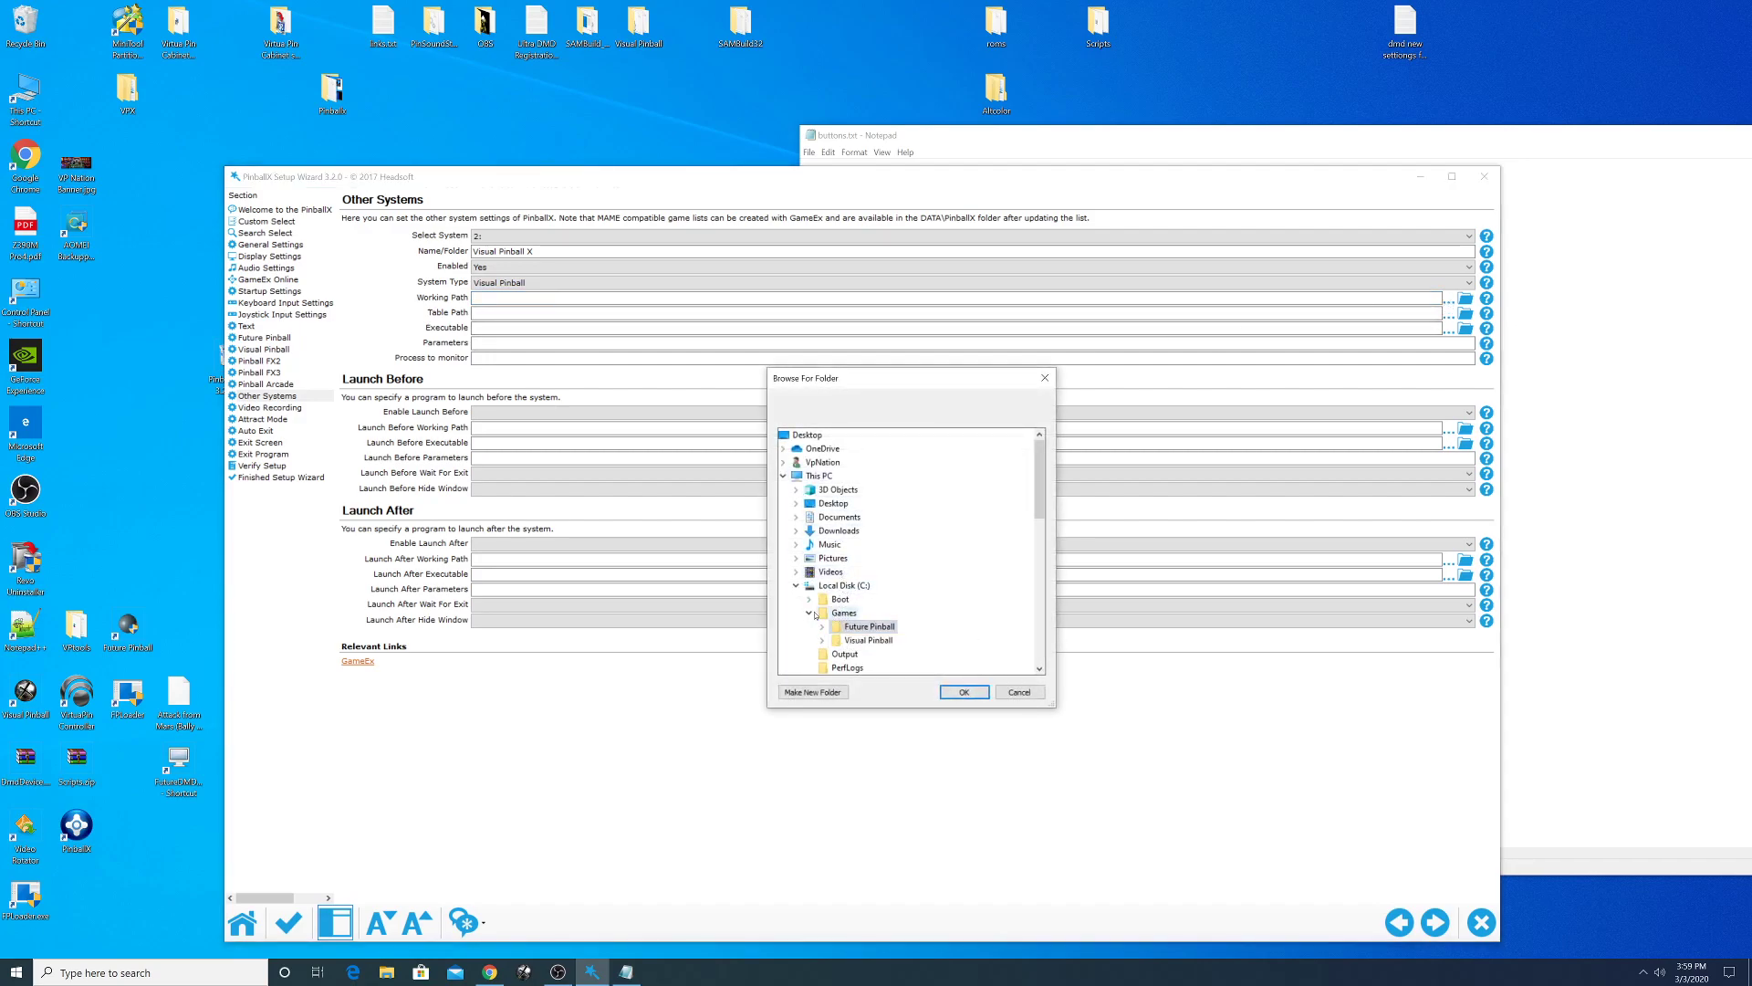
click(858, 641)
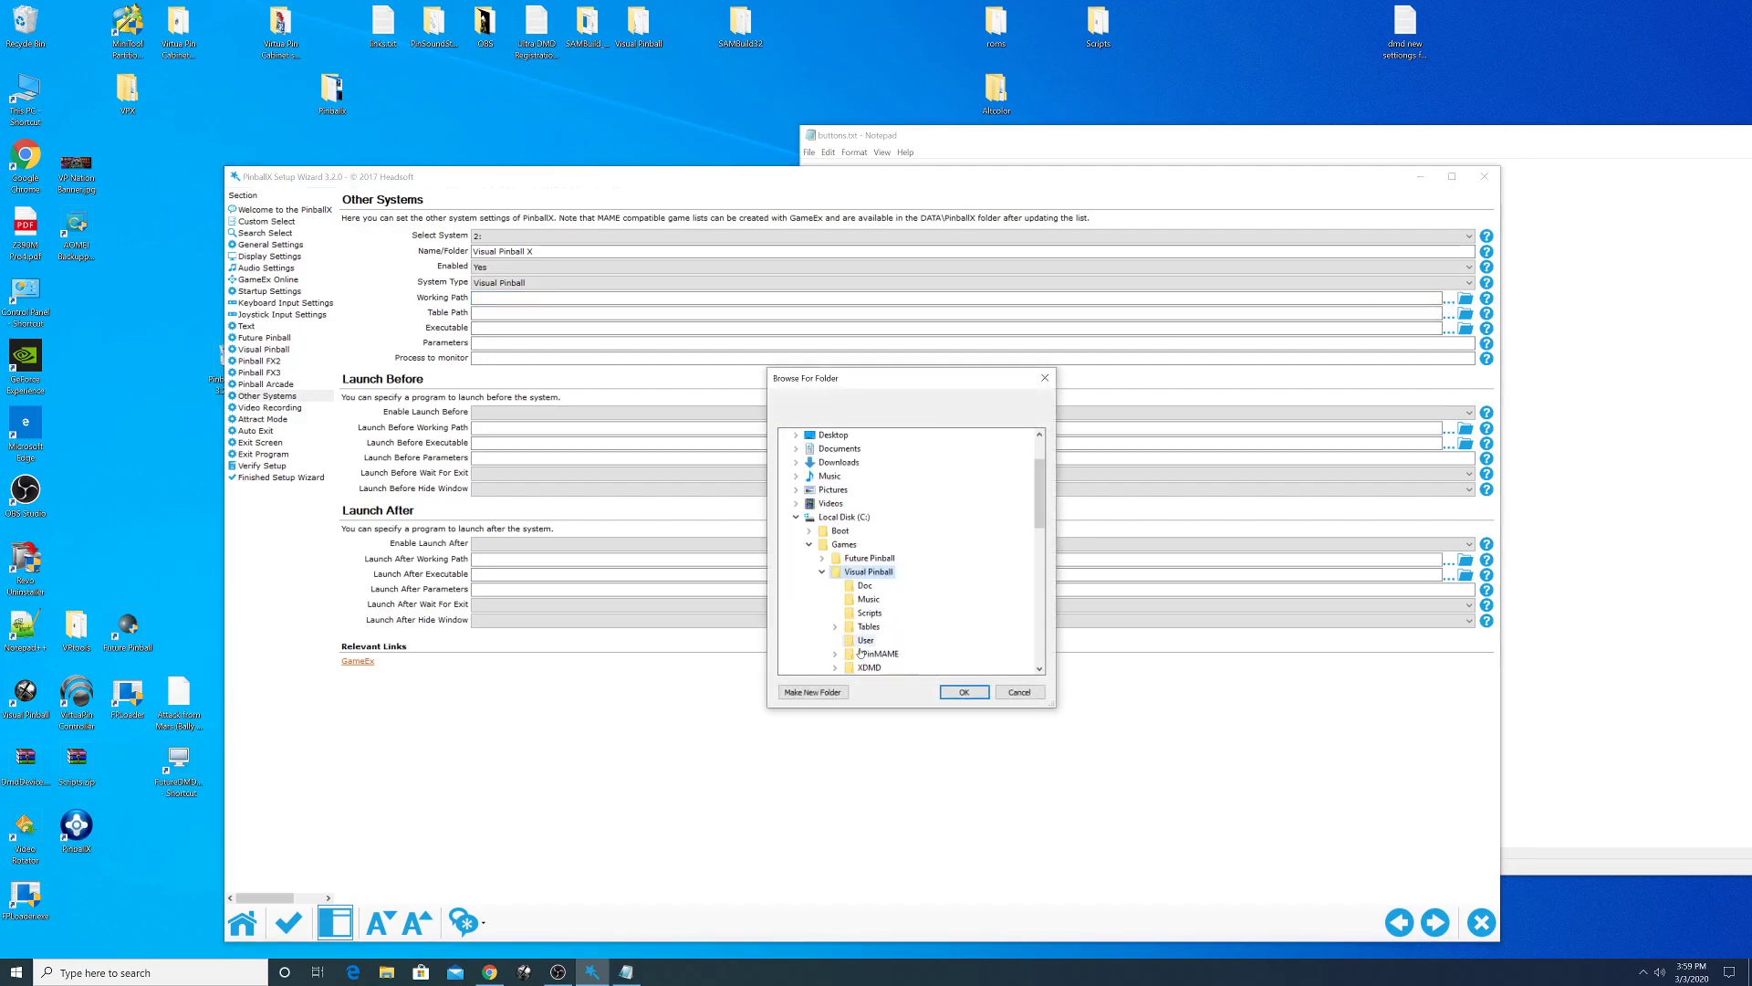
click(966, 692)
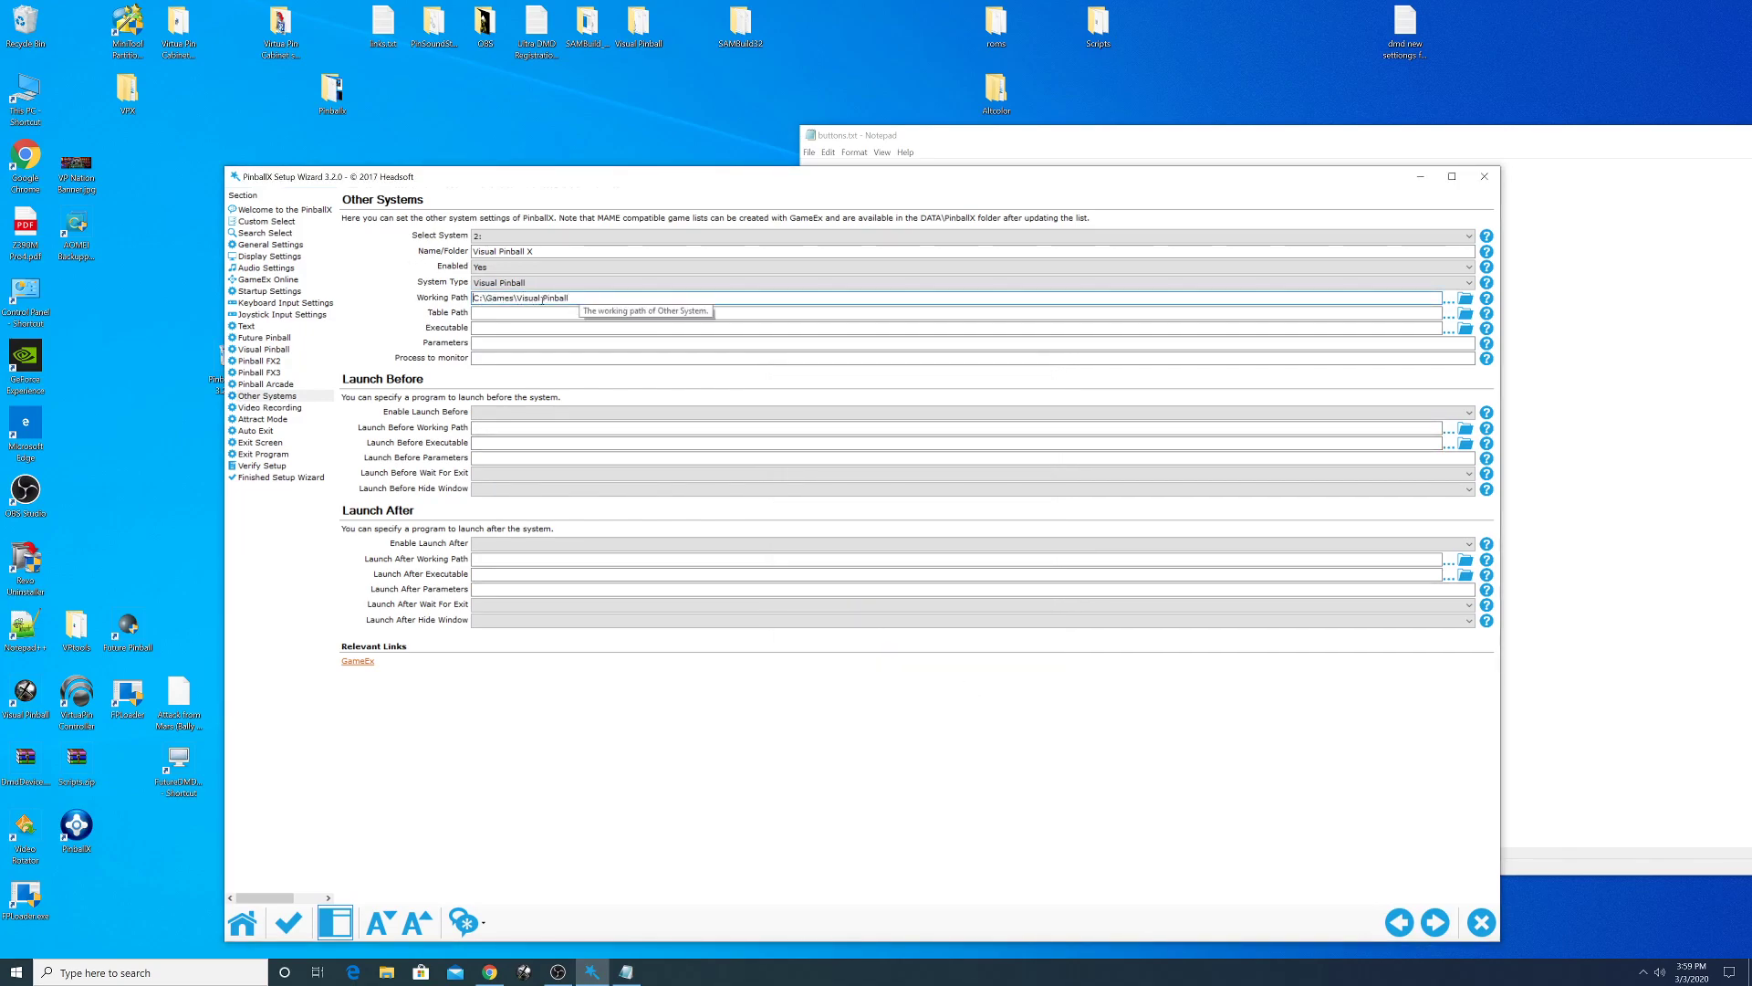
- Set the table path of the Visual Pinball X system to C:\Games\Visual Pinball\Tables
click(1466, 313)
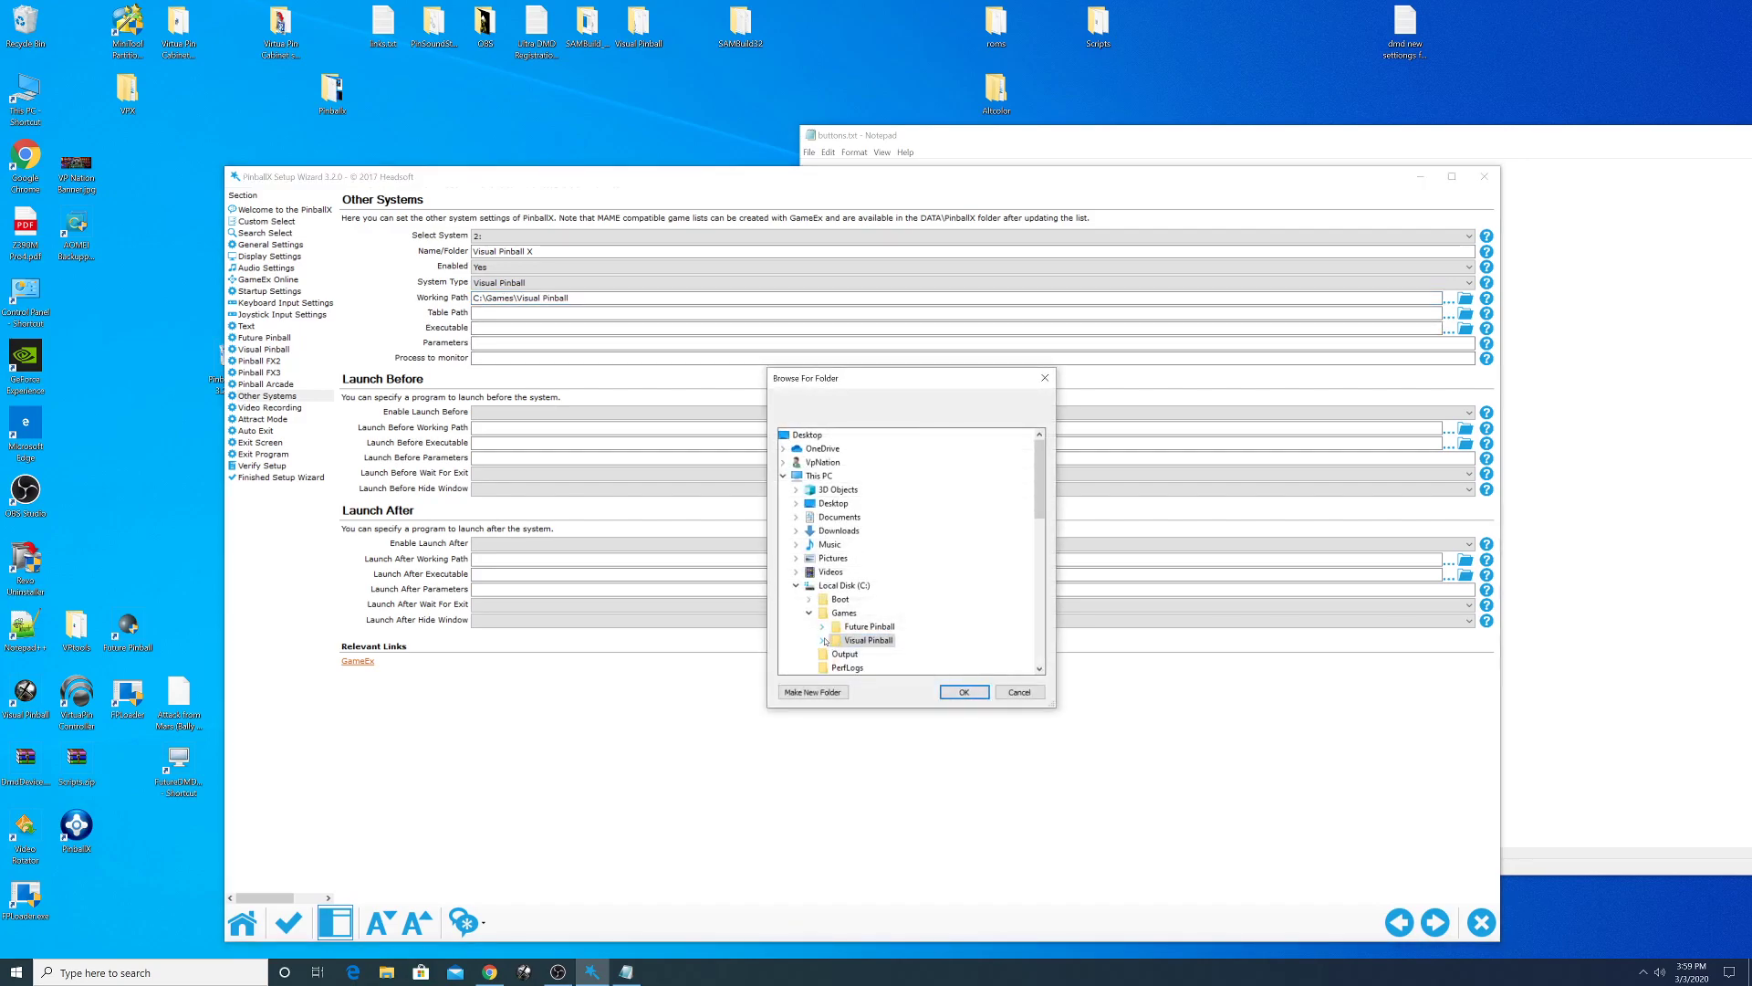
click(823, 641)
click(869, 627)
click(971, 688)
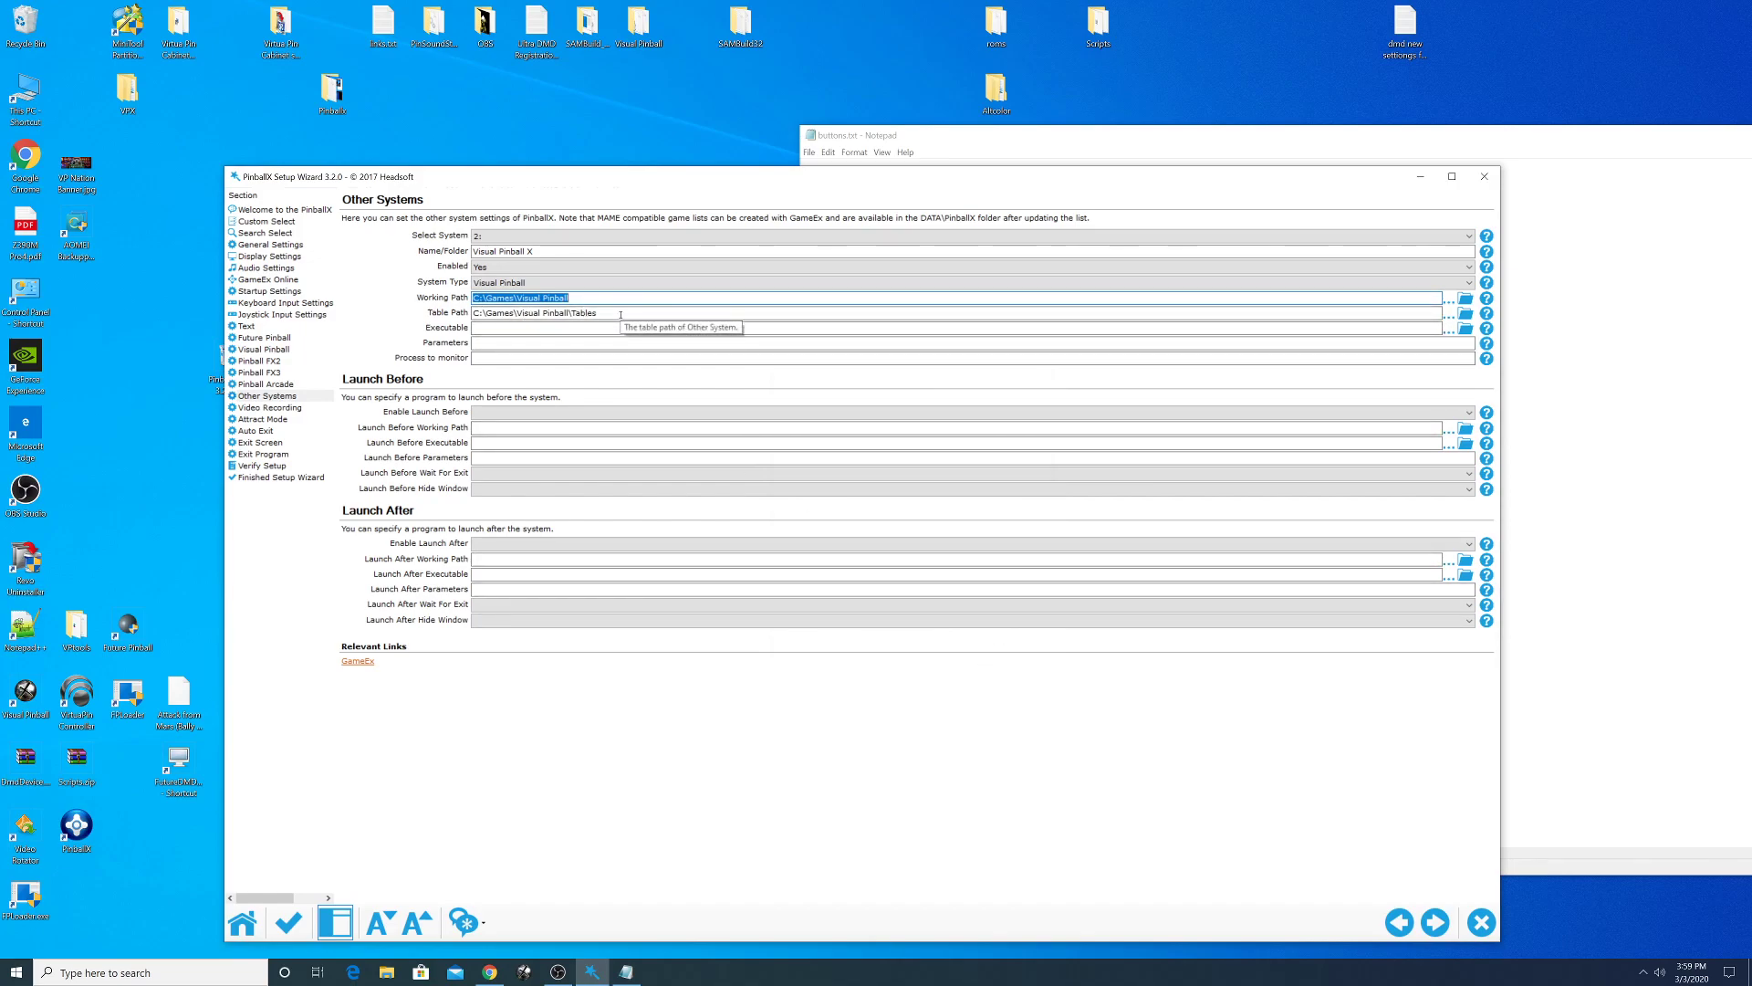
- Choose VPinballX.exe from the Games\Visual Pinball folder as the executable of the Visual Pinball X system
click(494, 330)
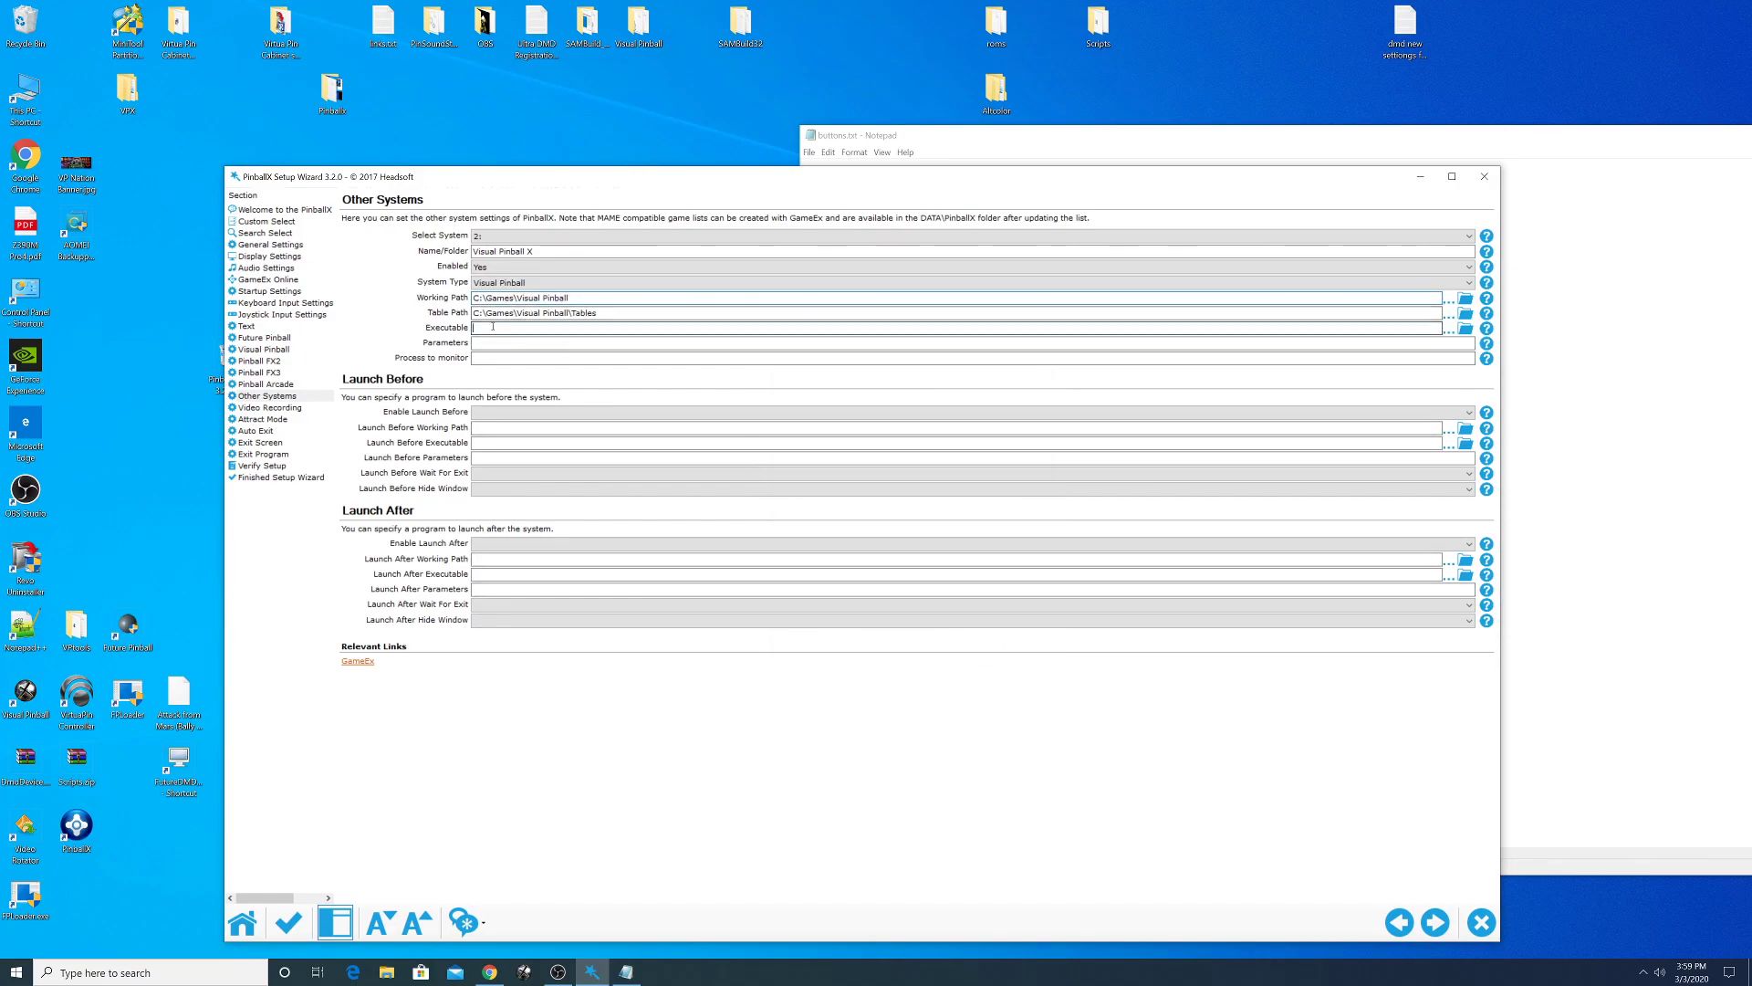
click(1448, 329)
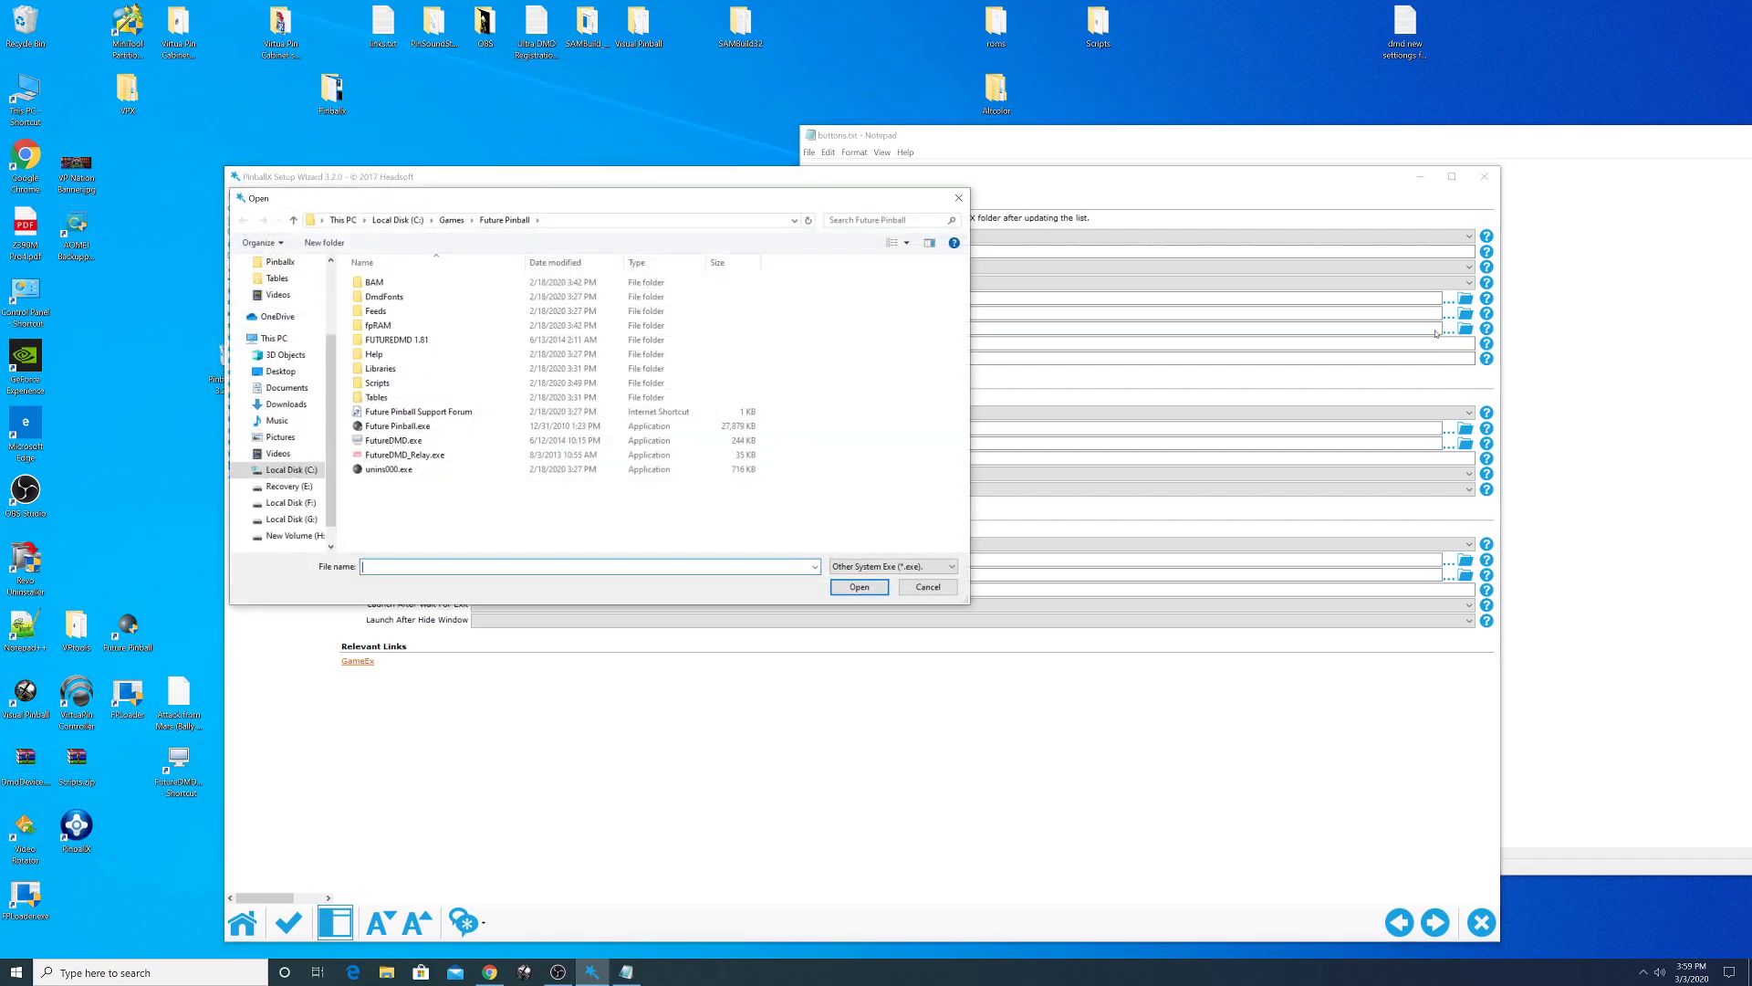
click(450, 219)
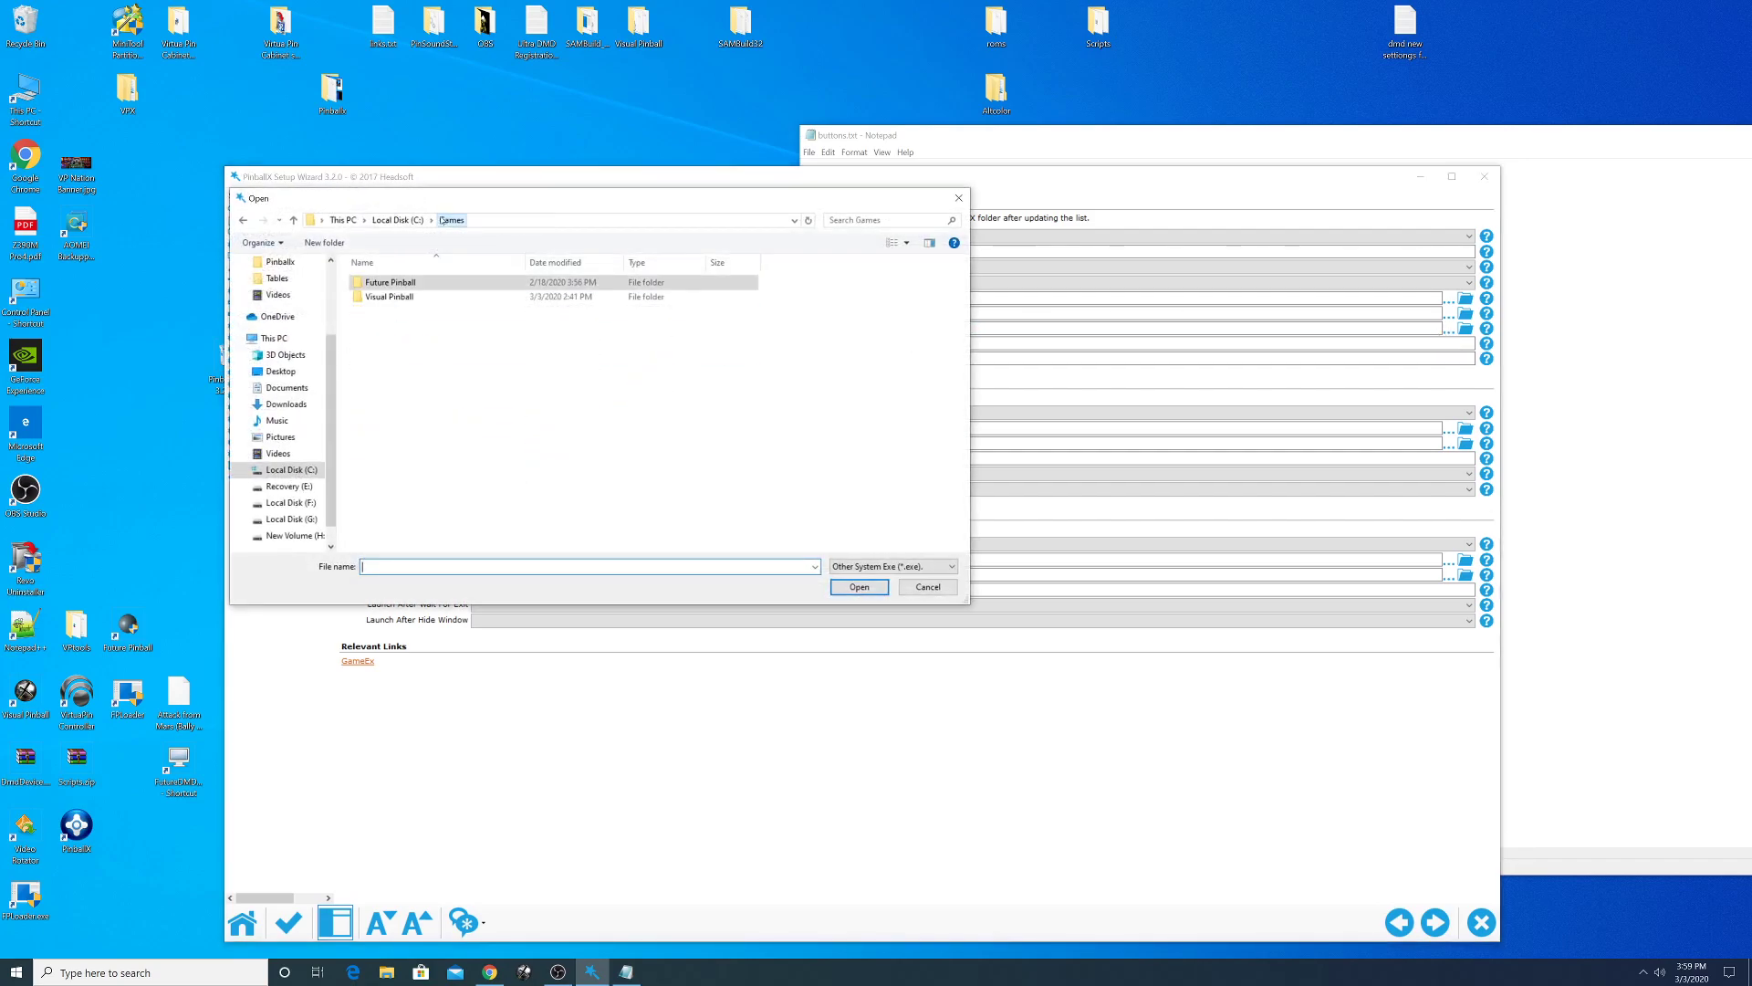
double_click(381, 296)
click(383, 470)
click(847, 589)
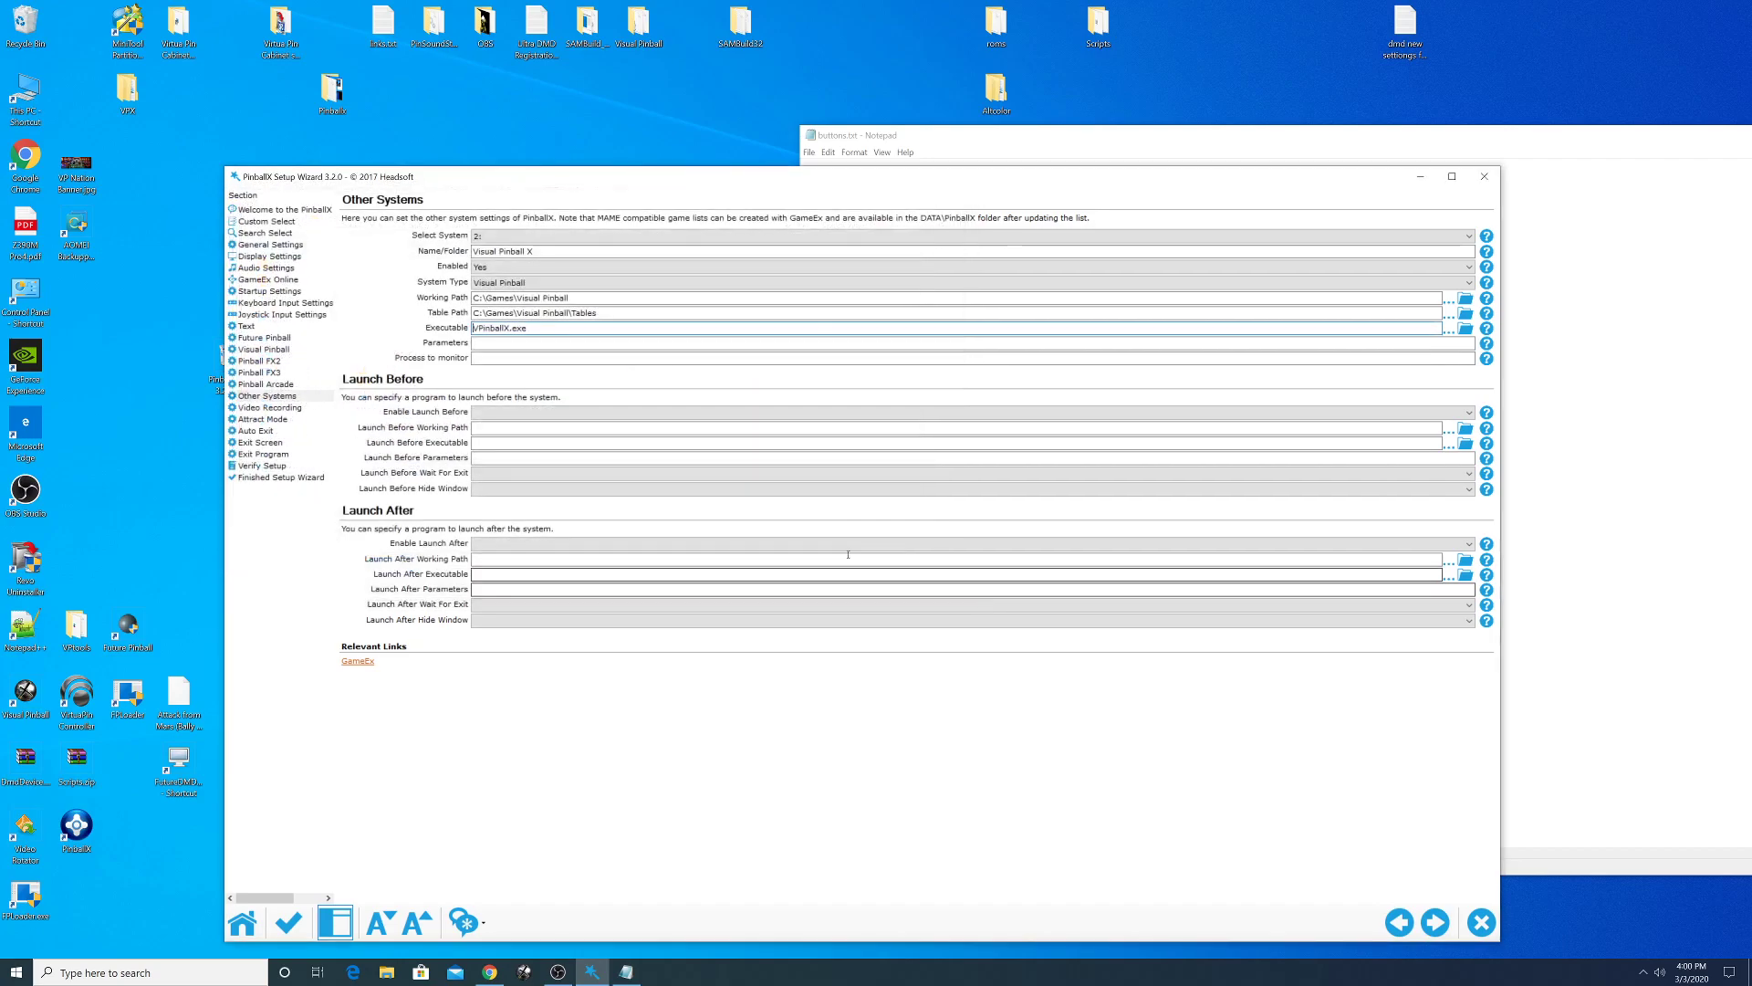
- Copy the parameters /play -"[TABLEPATH]\[TABLEFILE]" from the Visual Pinball settings into the Visual Pinball X system's parameters
click(513, 344)
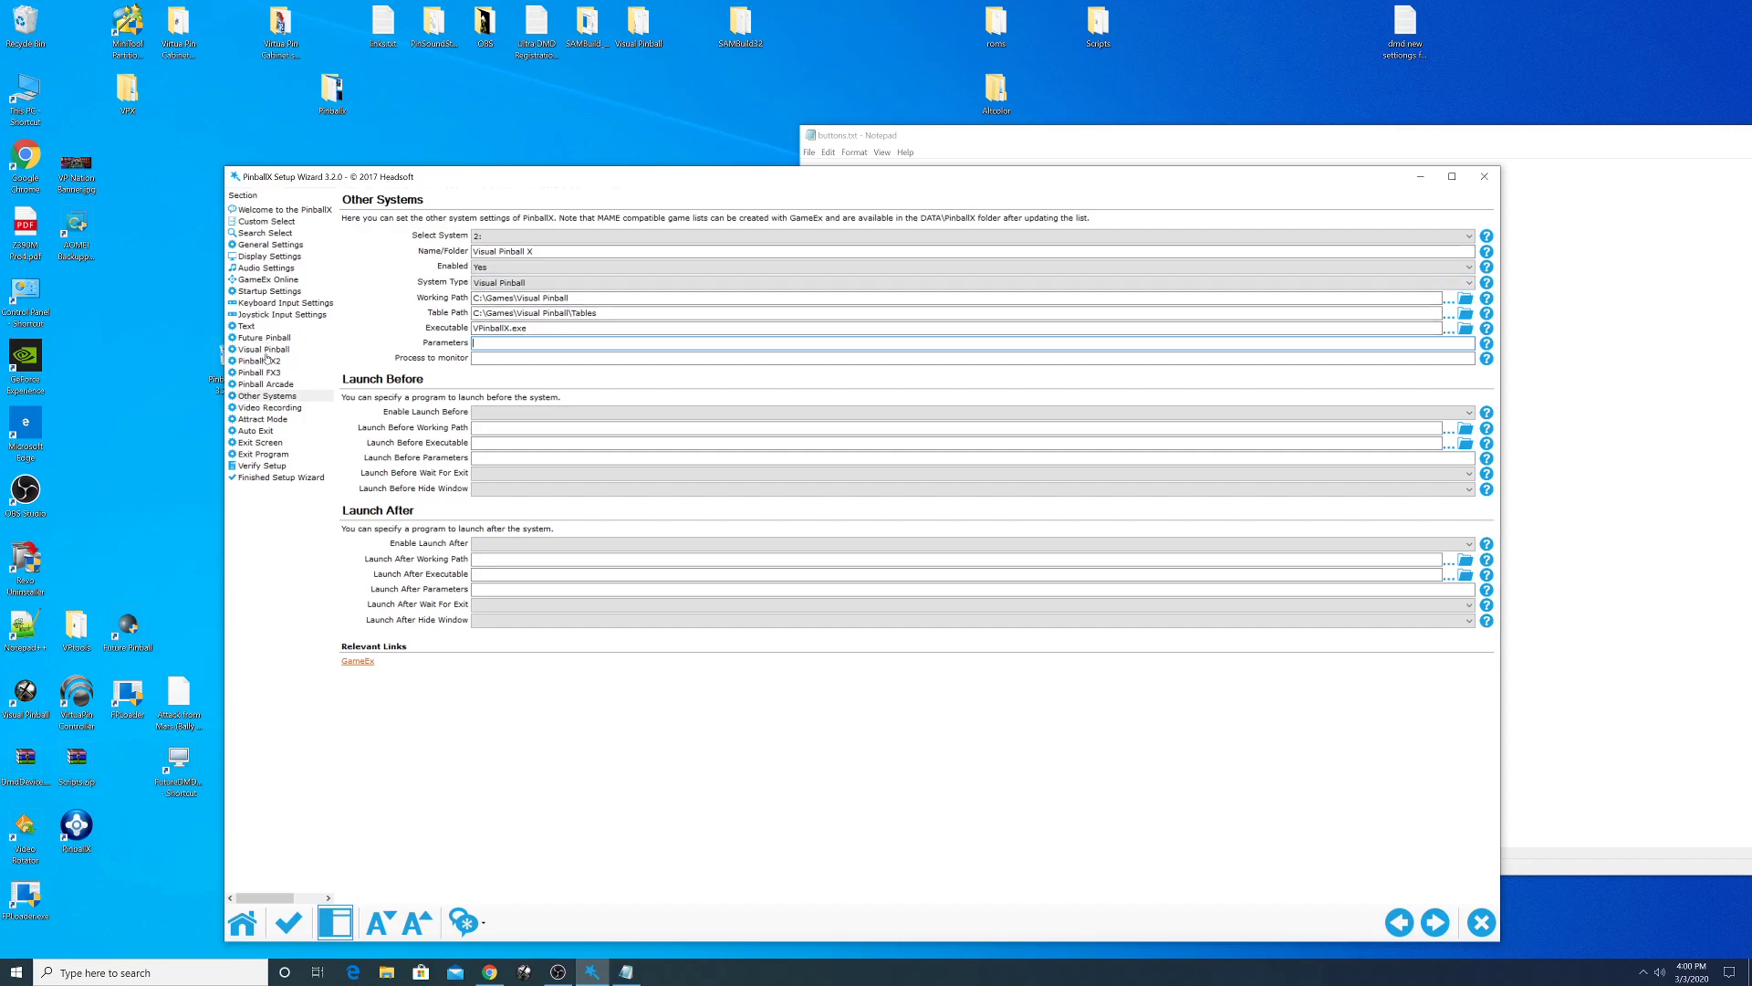
click(265, 351)
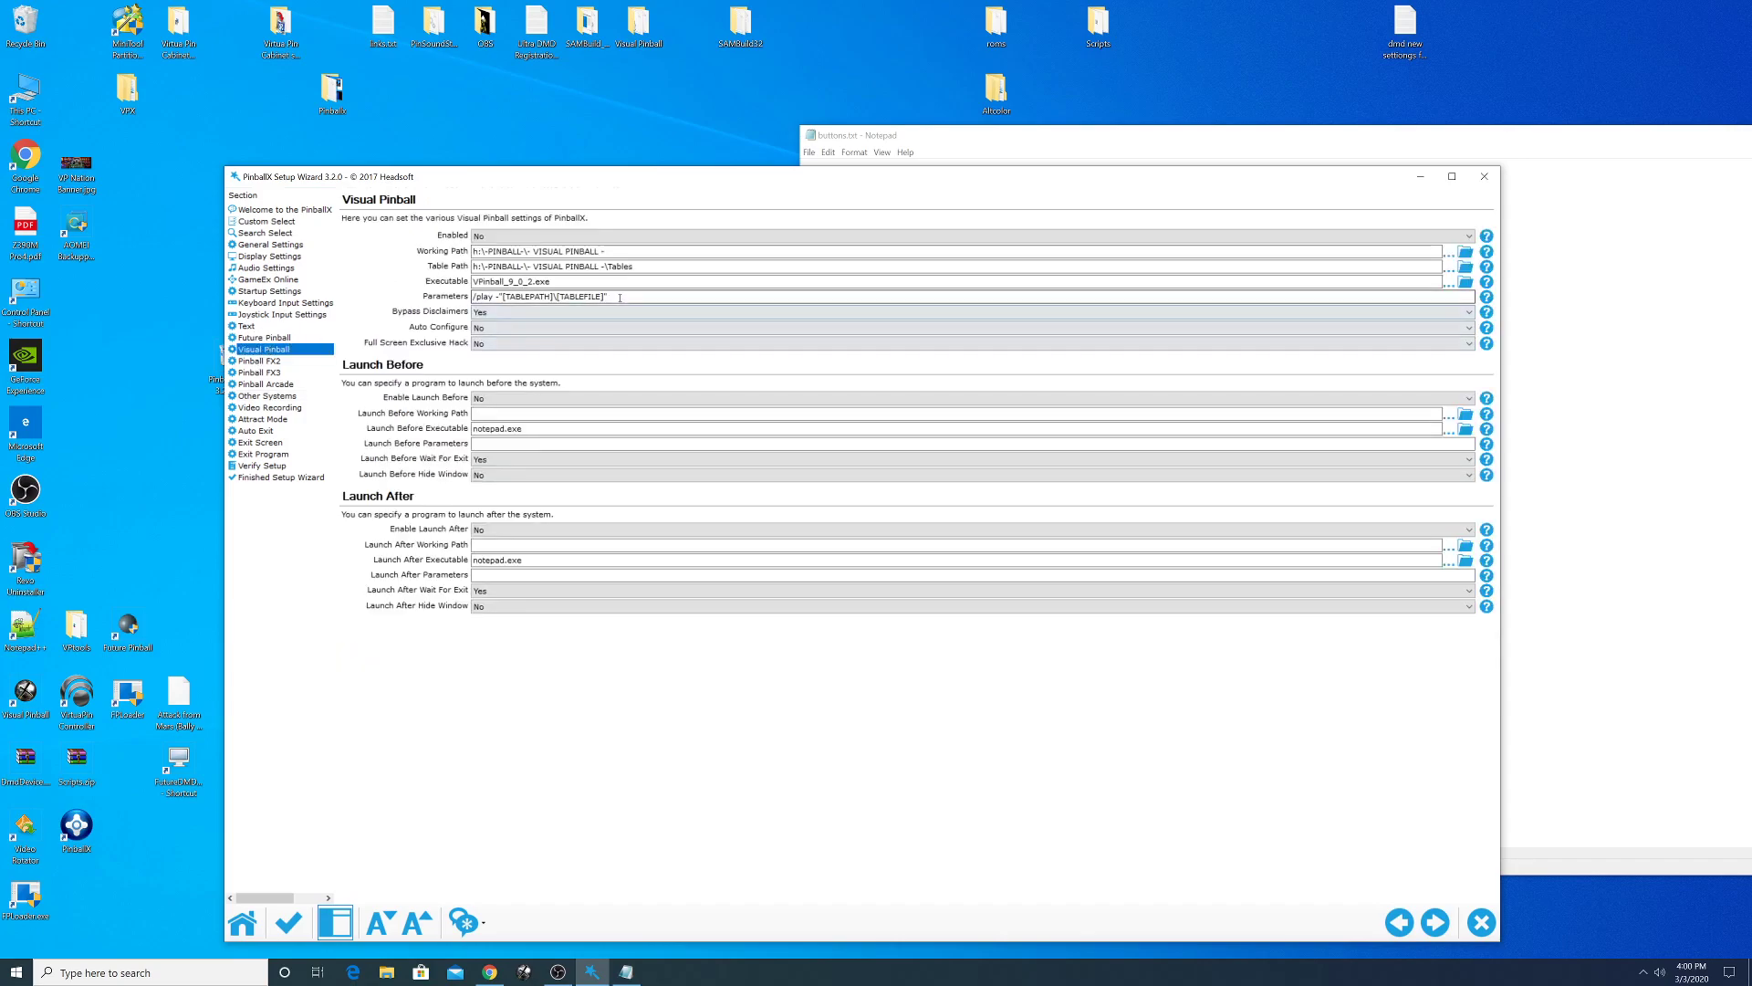
drag(610, 297, 435, 286)
right_click(500, 298)
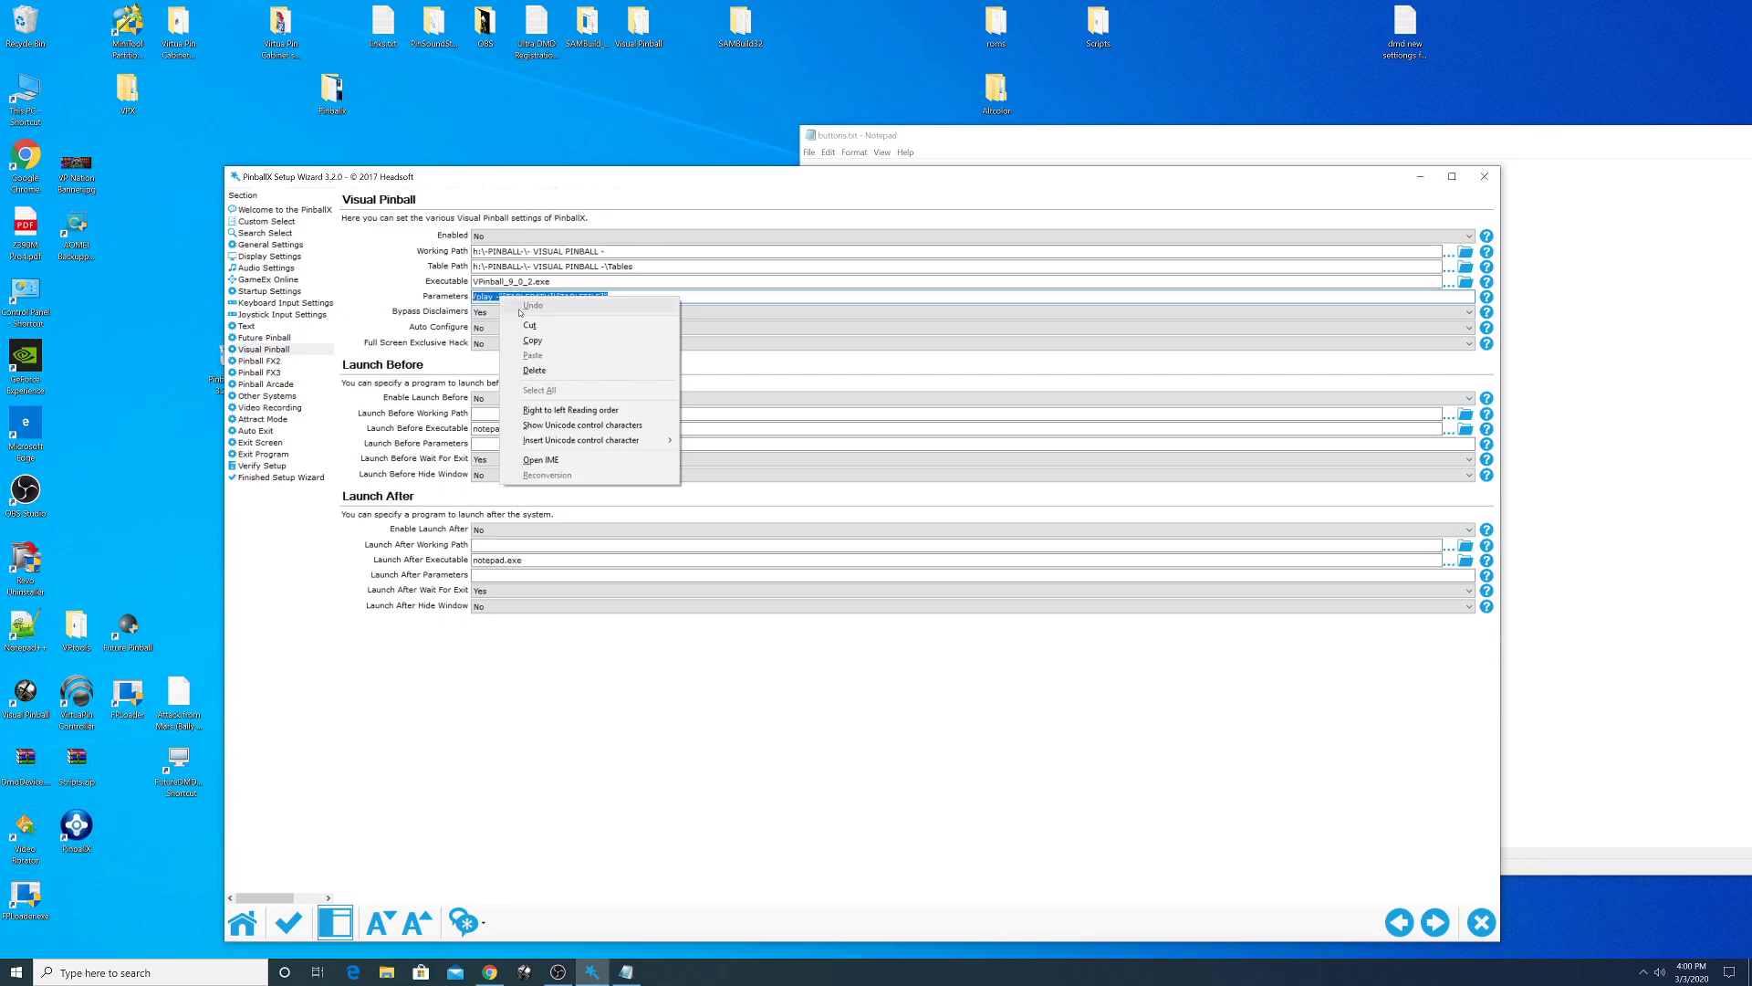
click(539, 340)
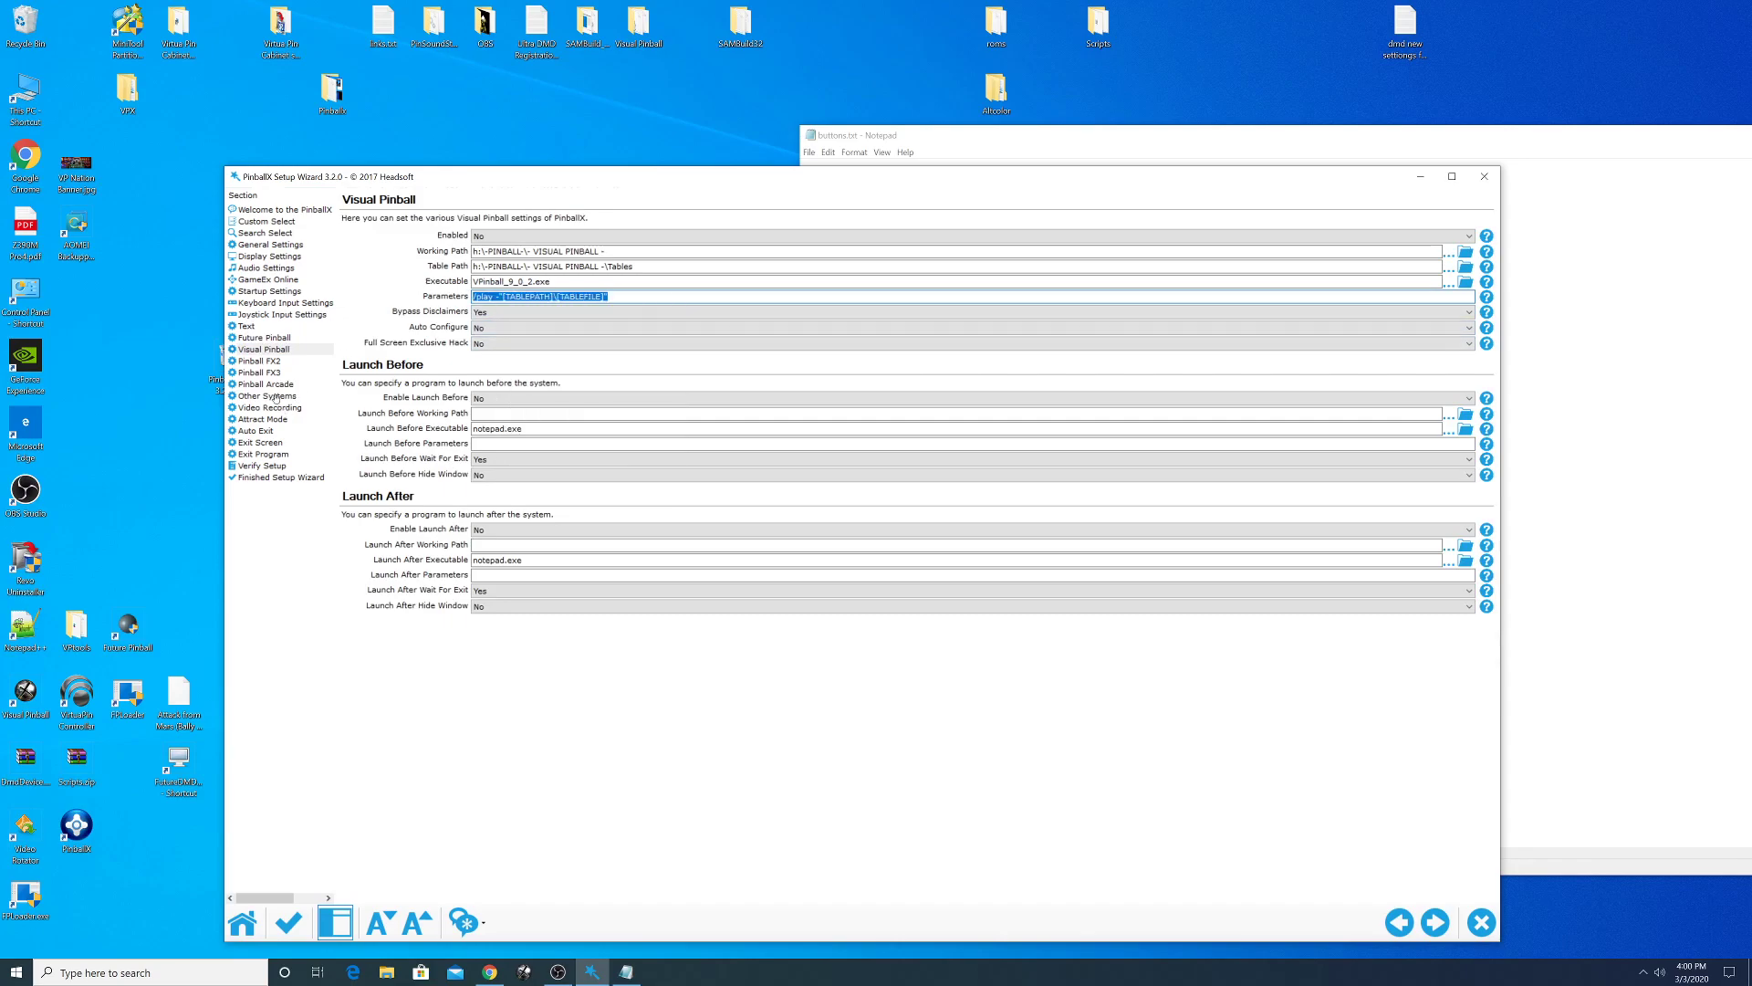
click(276, 397)
click(486, 343)
right_click(486, 343)
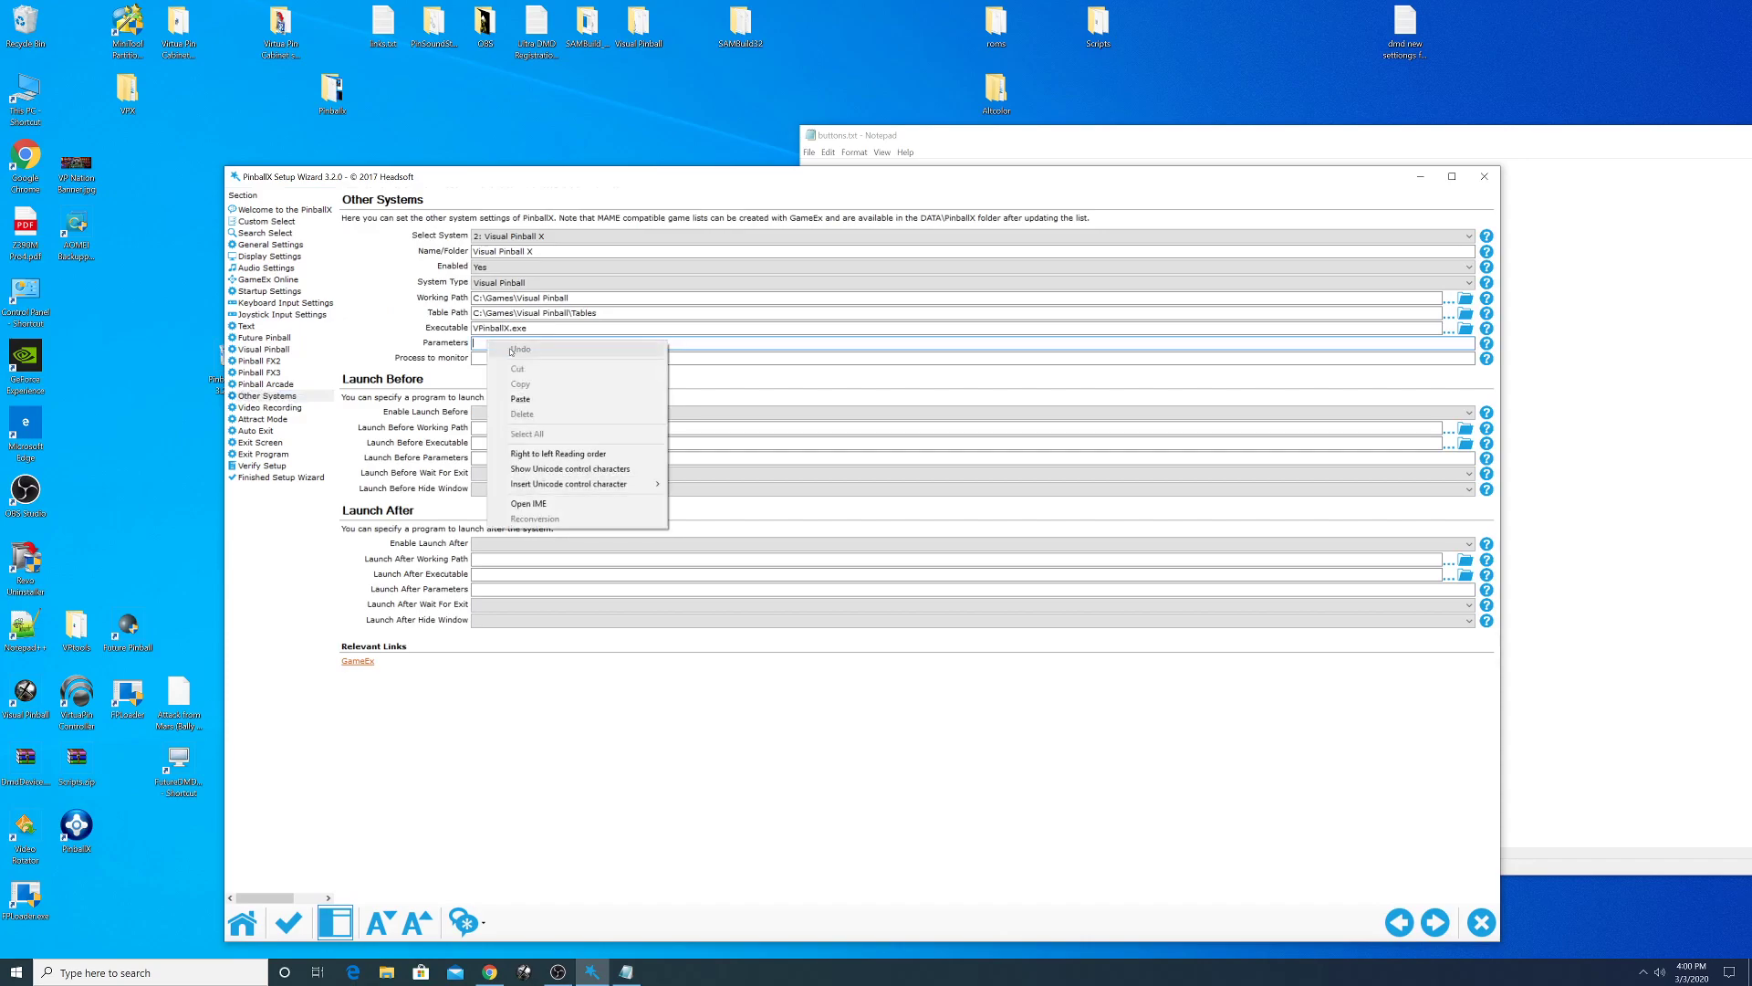
click(549, 401)
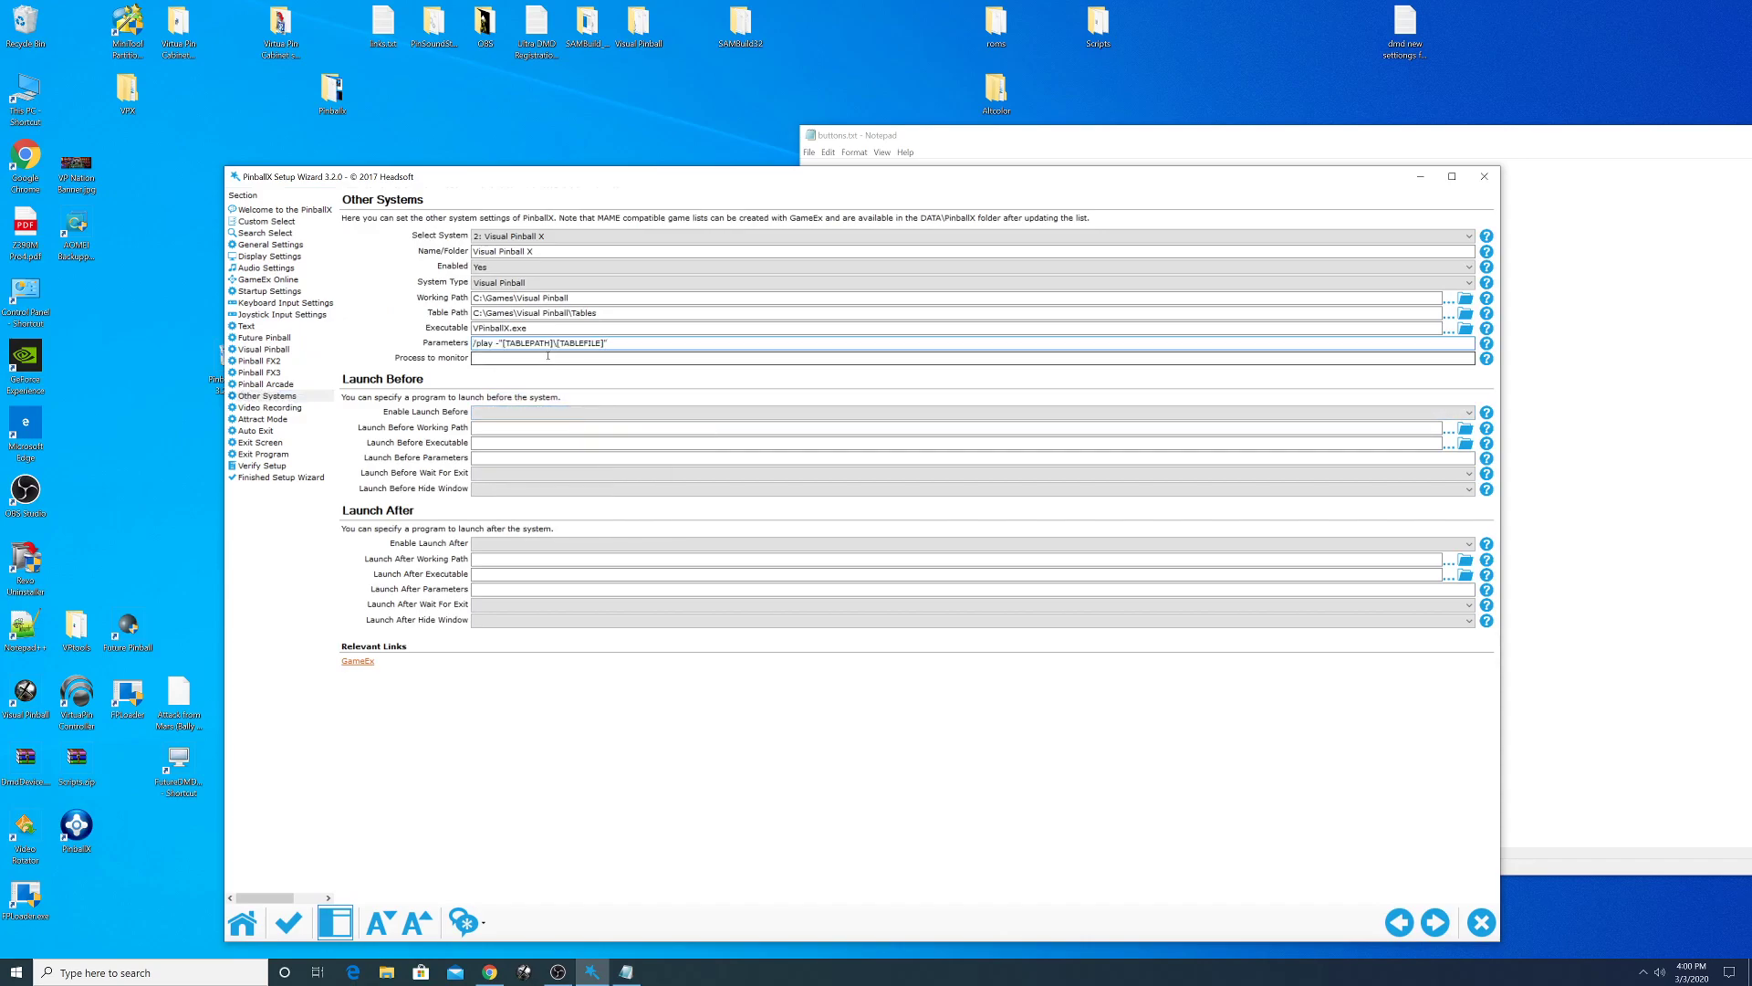
- Review the Video Recording settings, including the GPU driver capture option and record keys
click(284, 408)
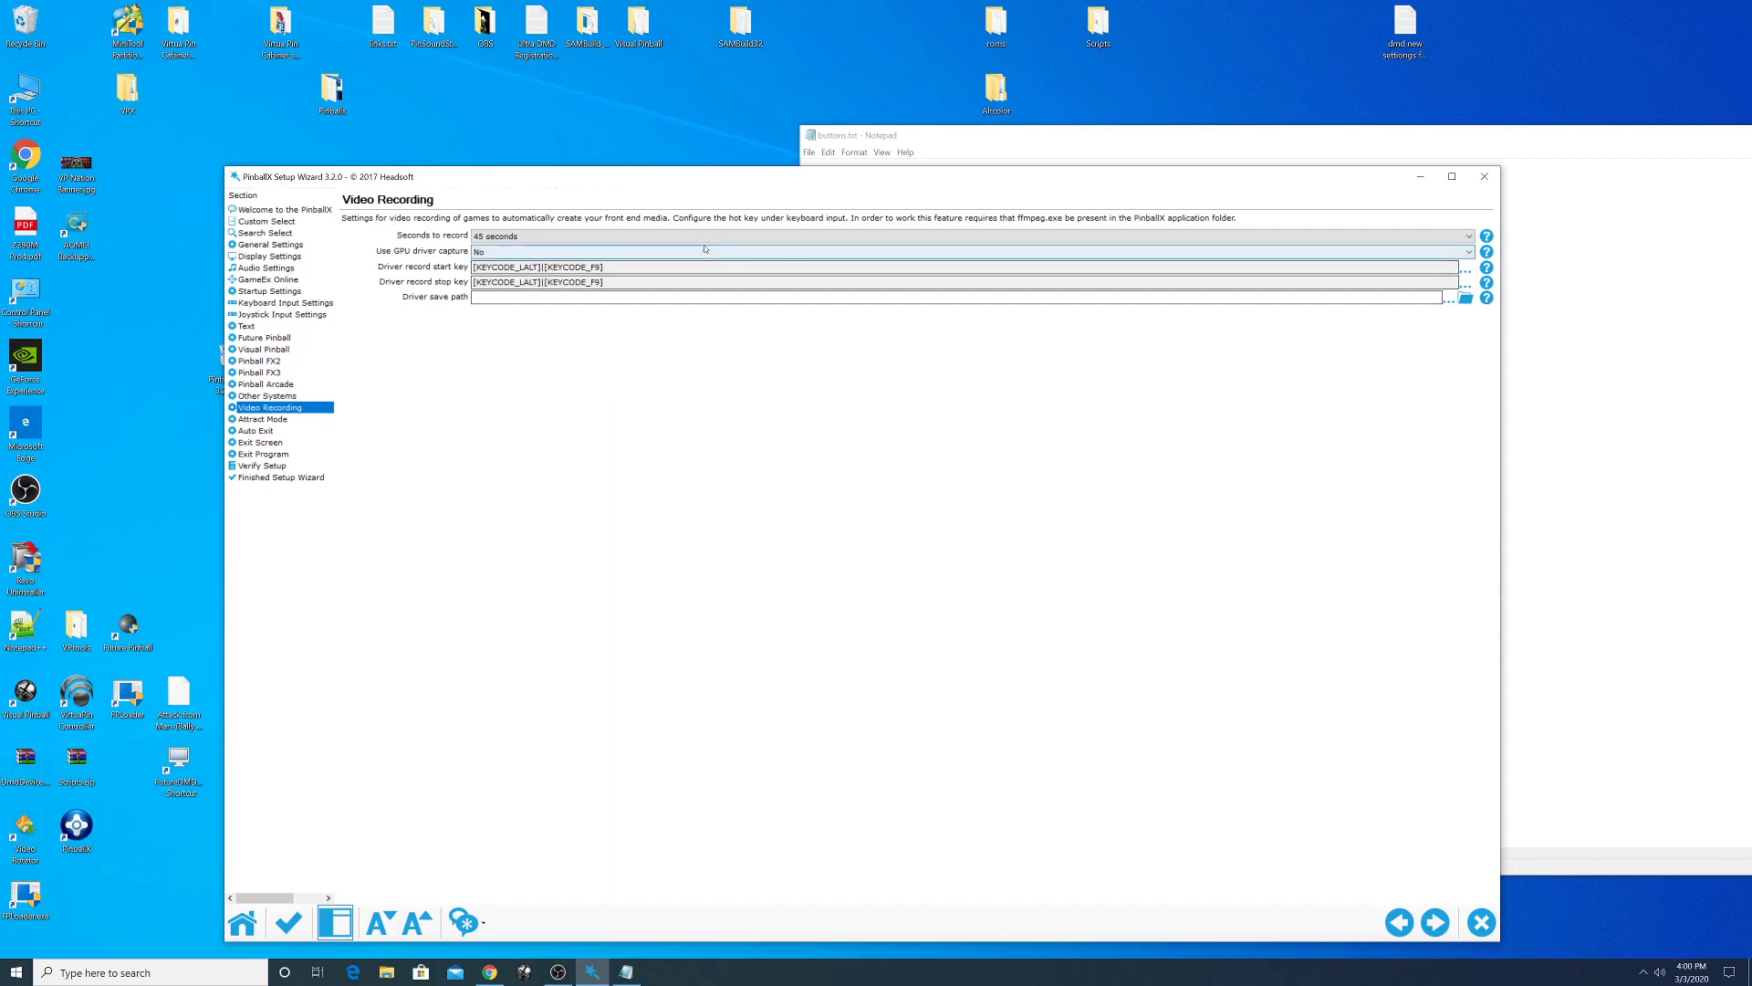
click(582, 267)
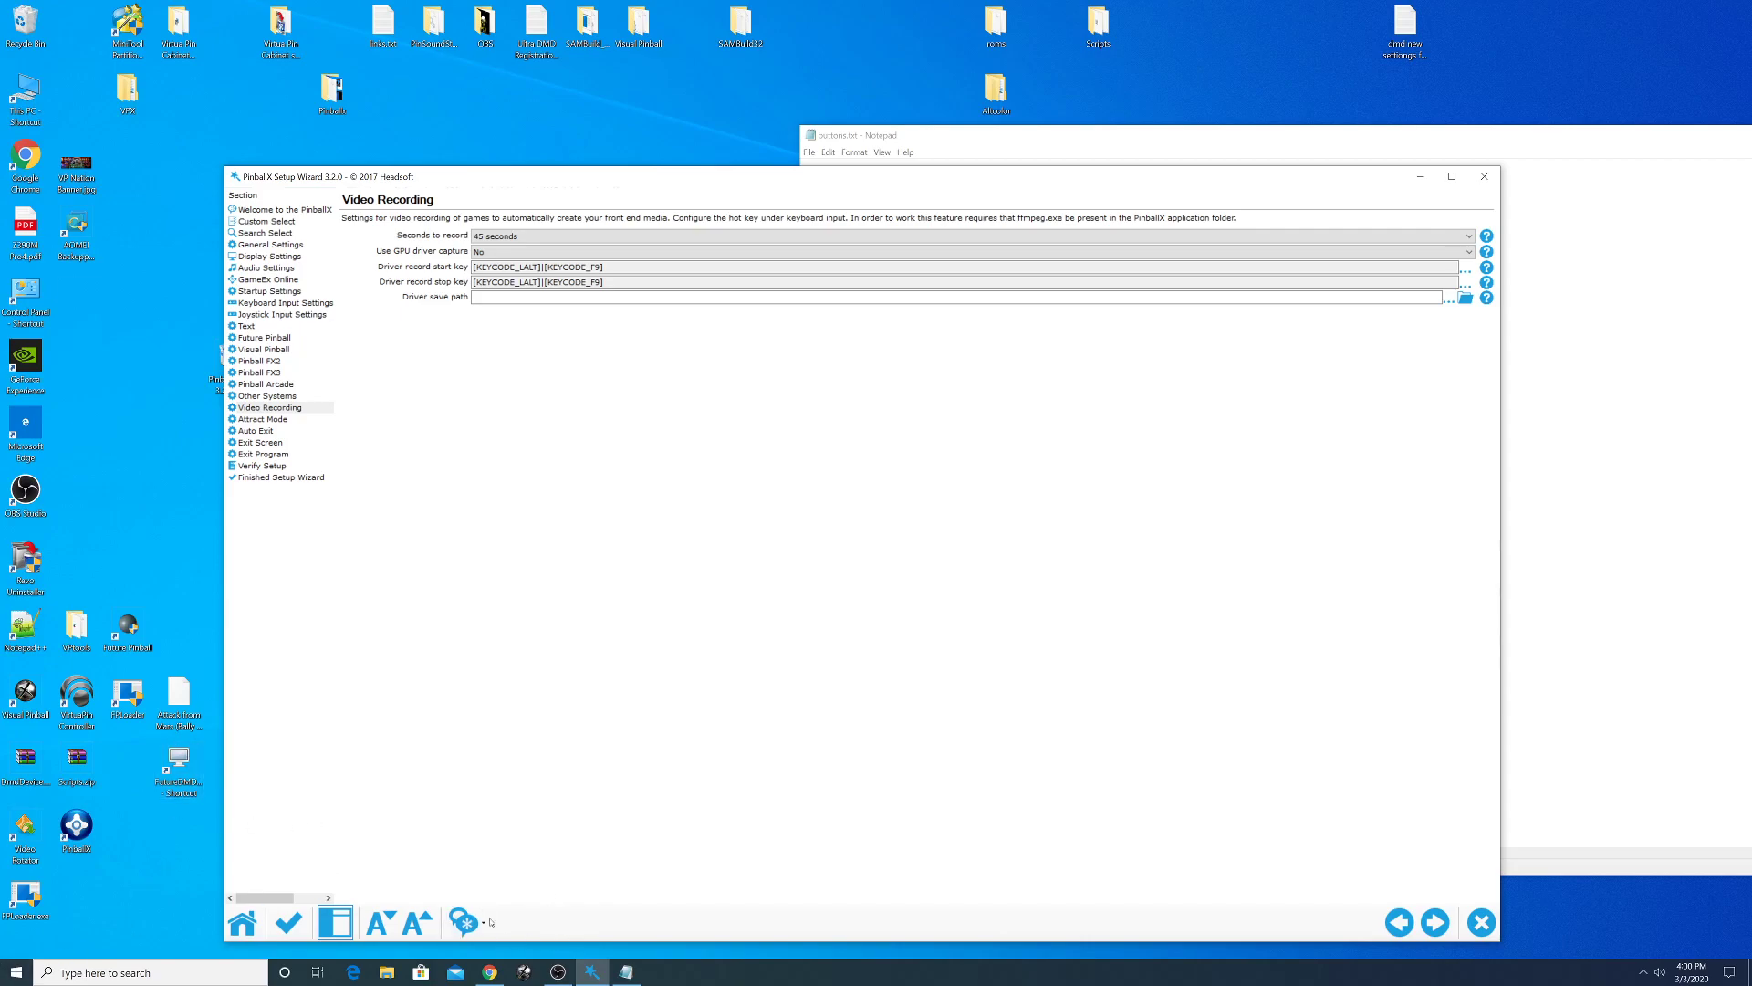
- Switch to Chrome and search Google for "pbx recorder" in a new tab
click(486, 972)
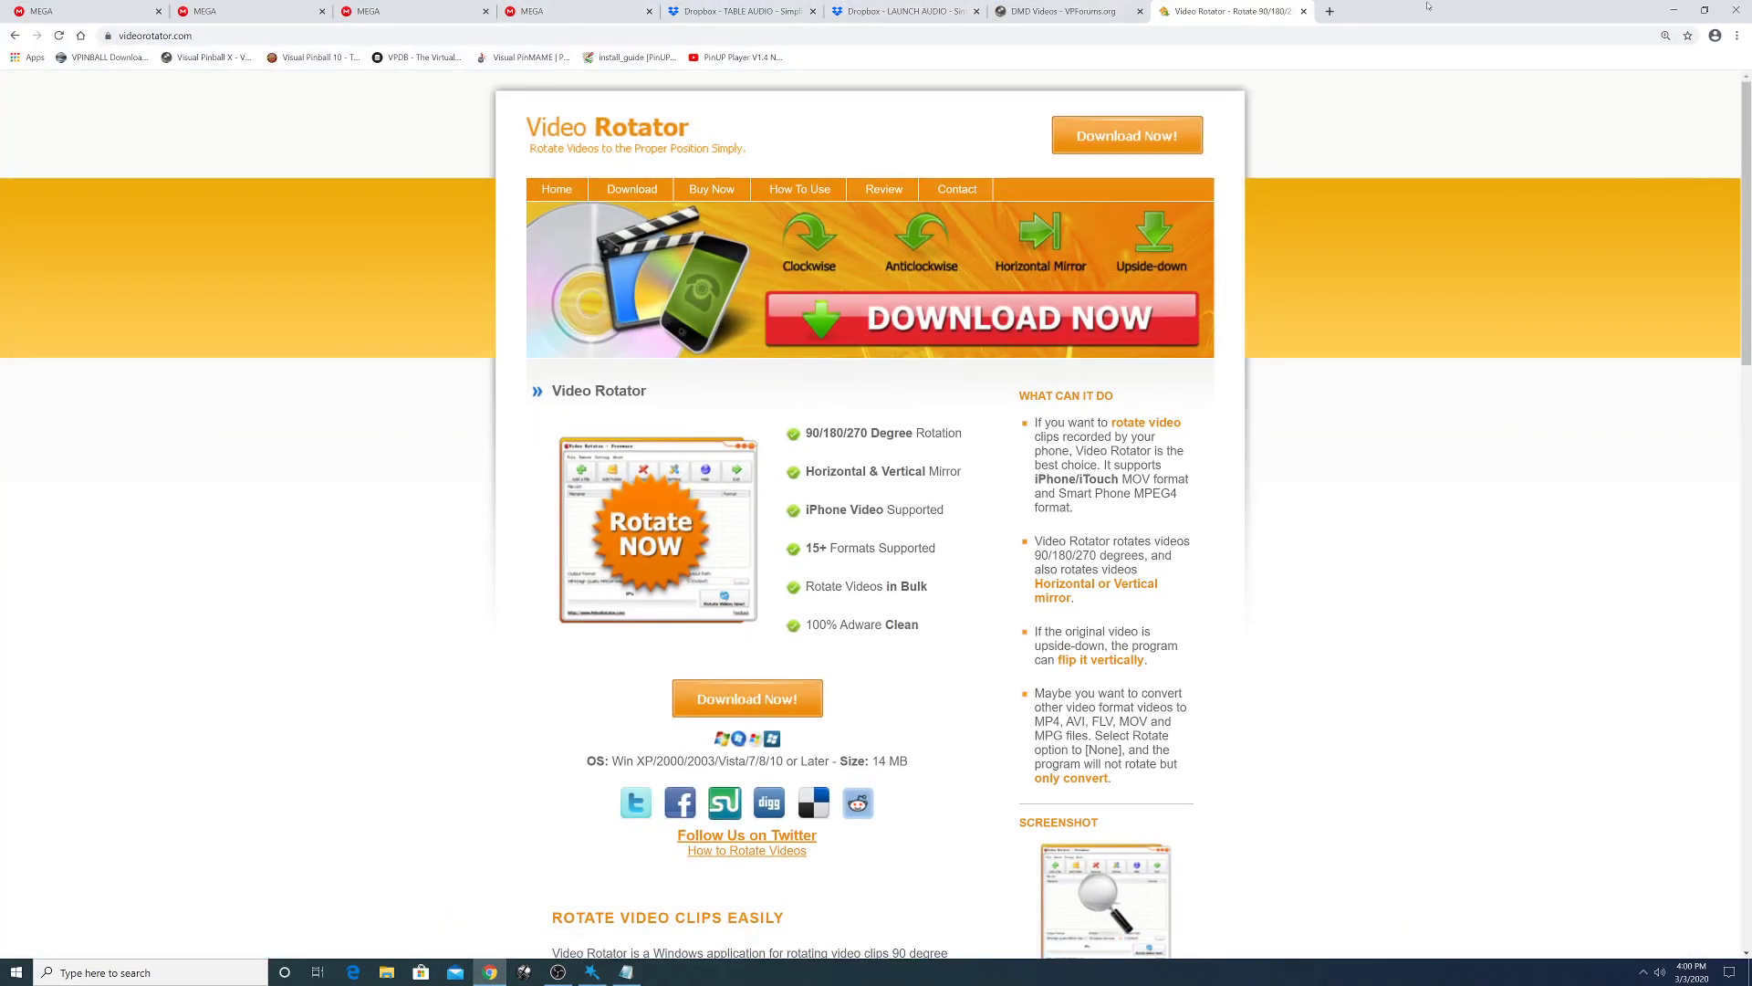
click(1334, 11)
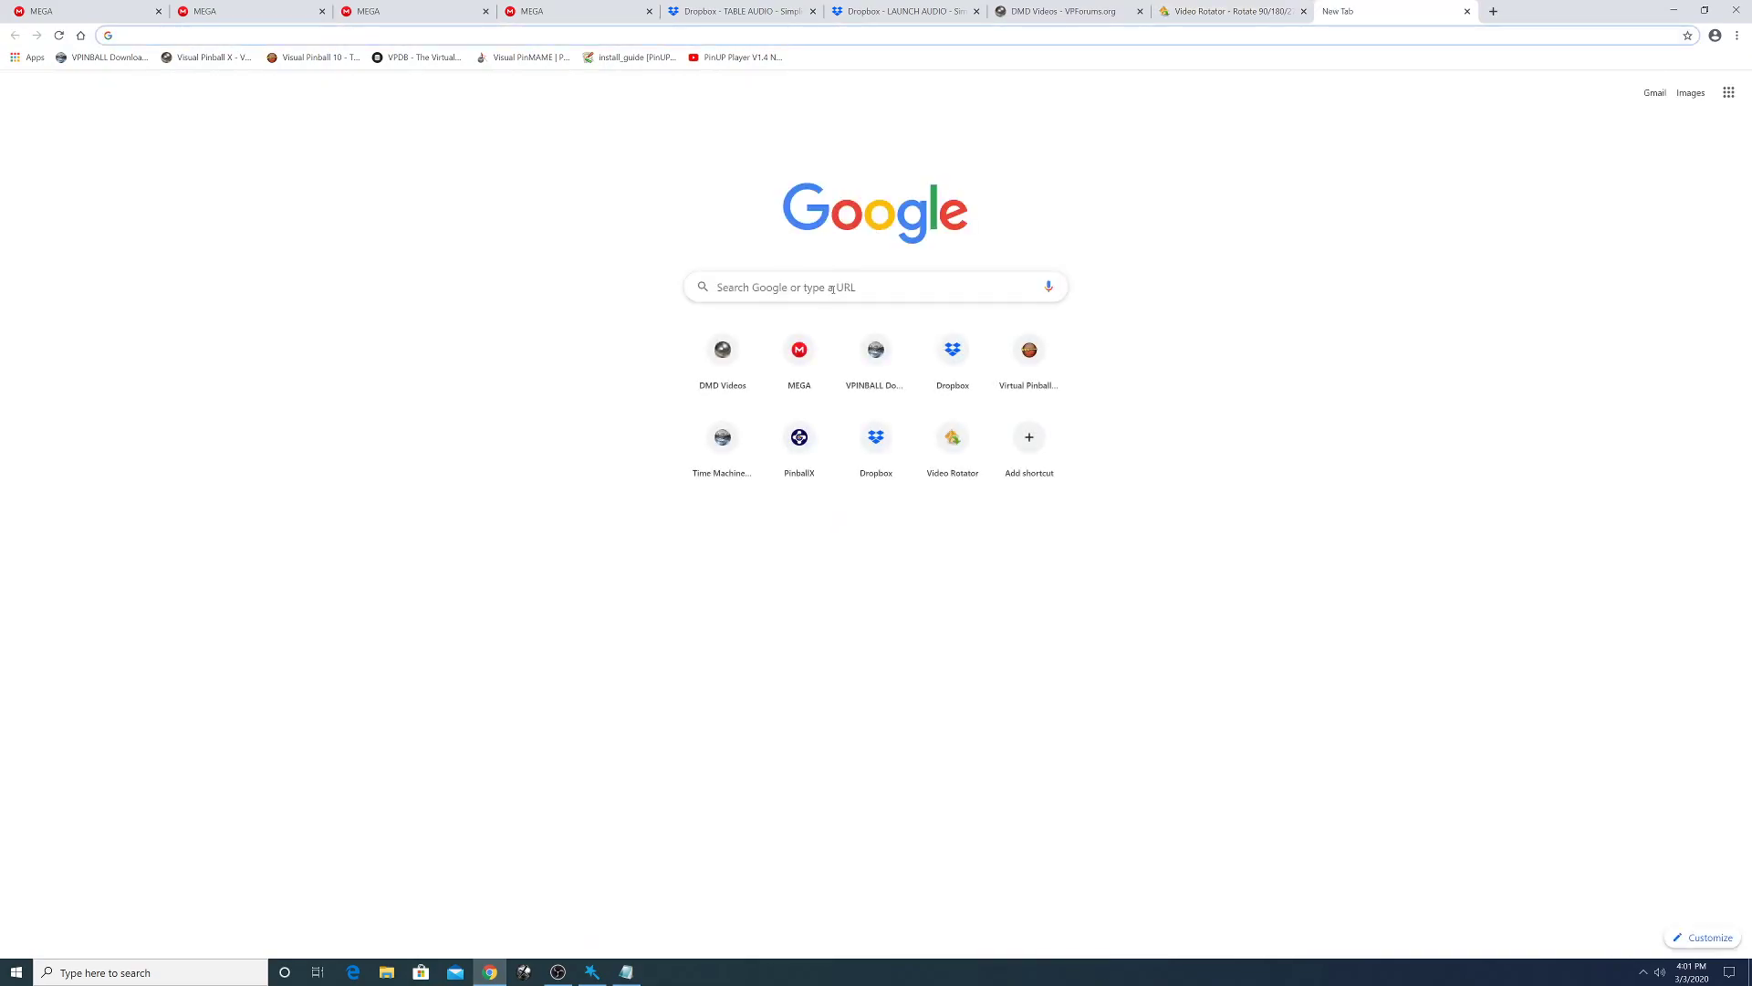
text(pbx rfecordse)
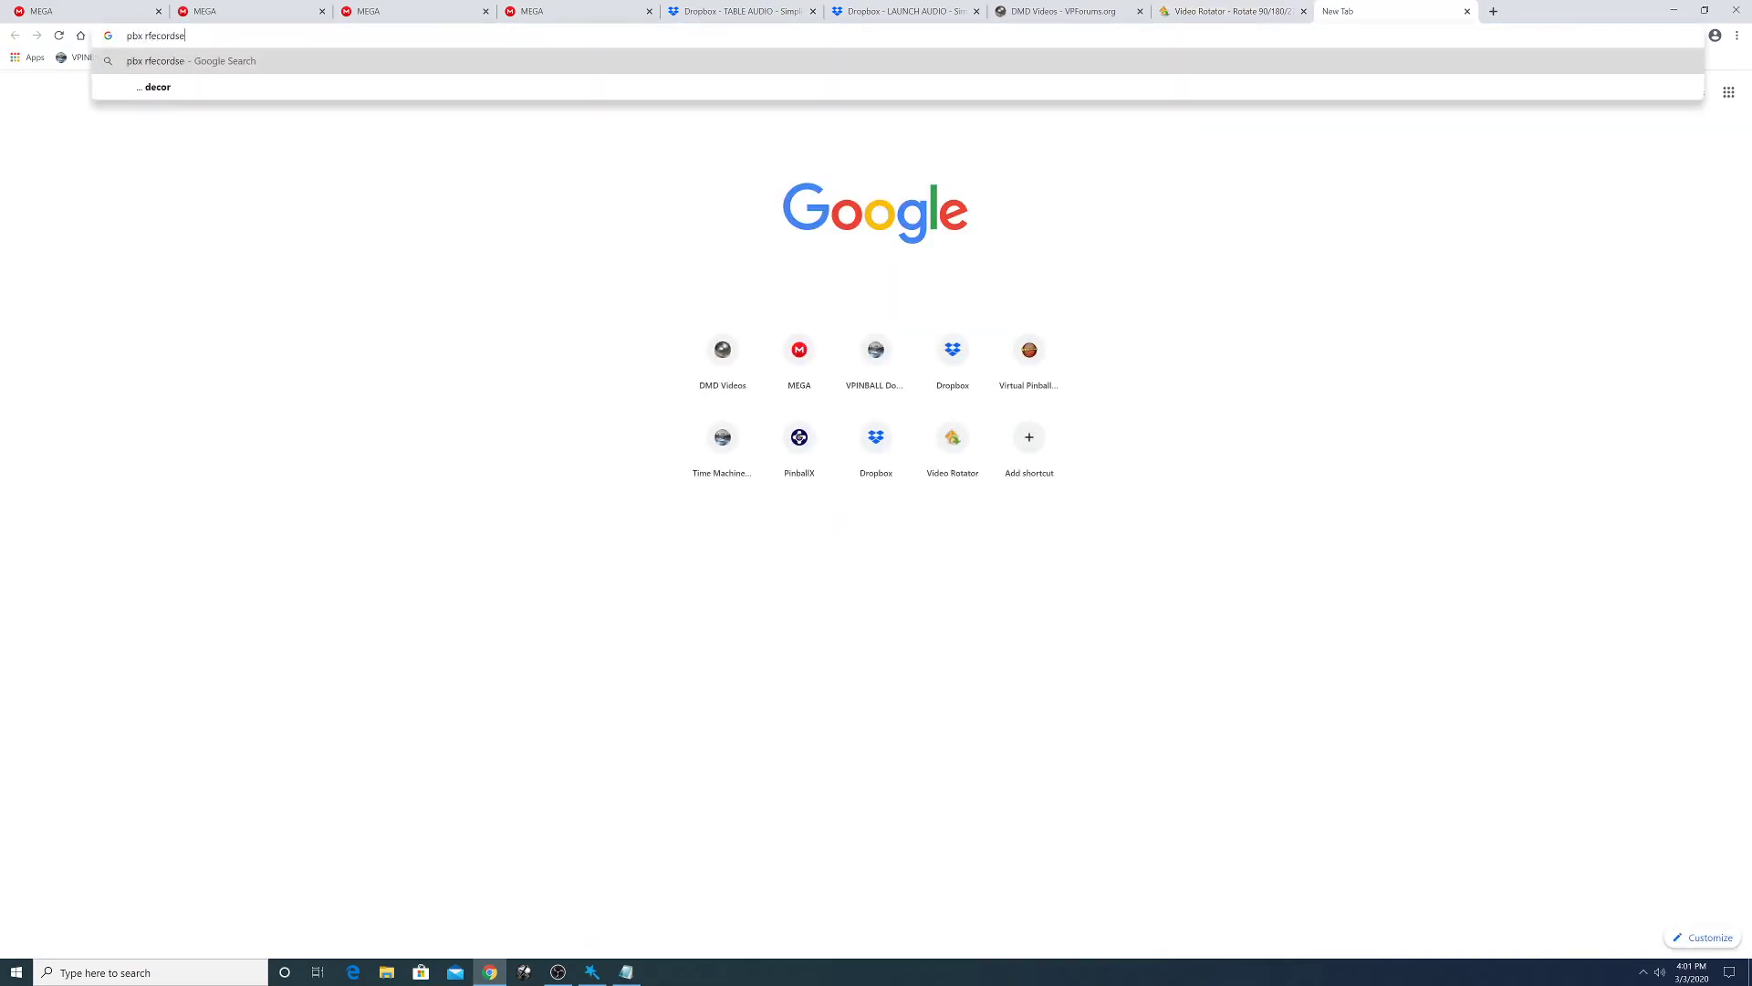
text(r)
key(Return)
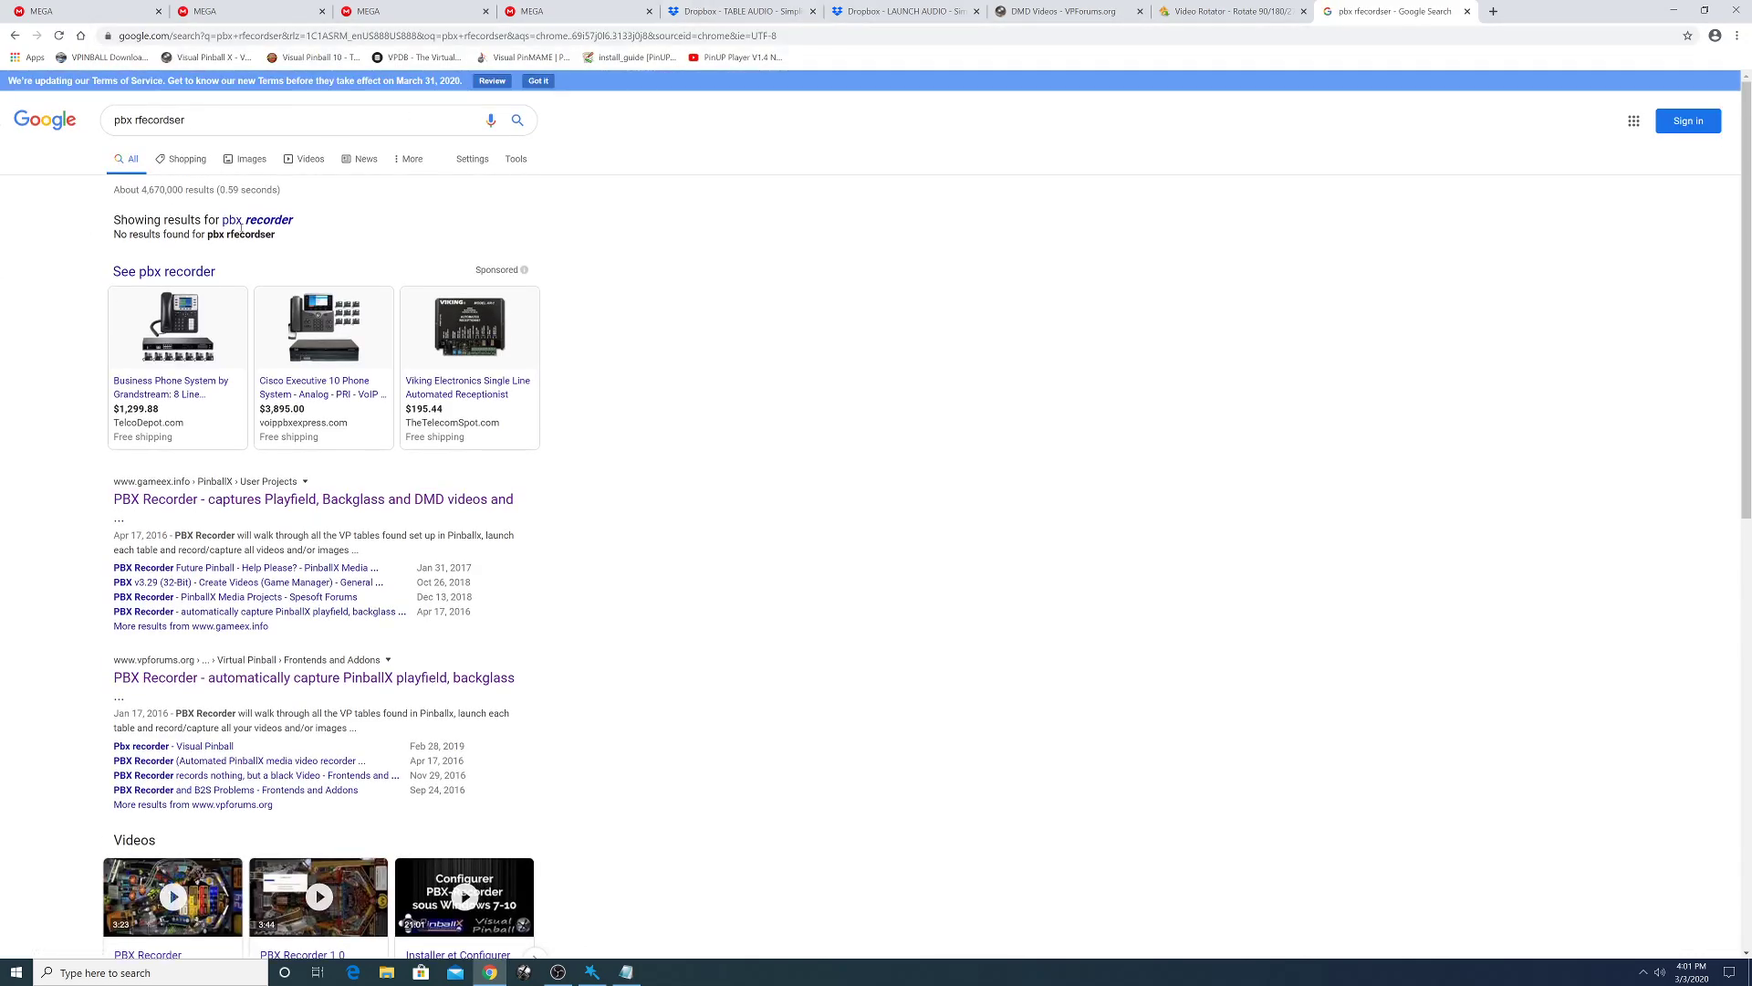
click(252, 221)
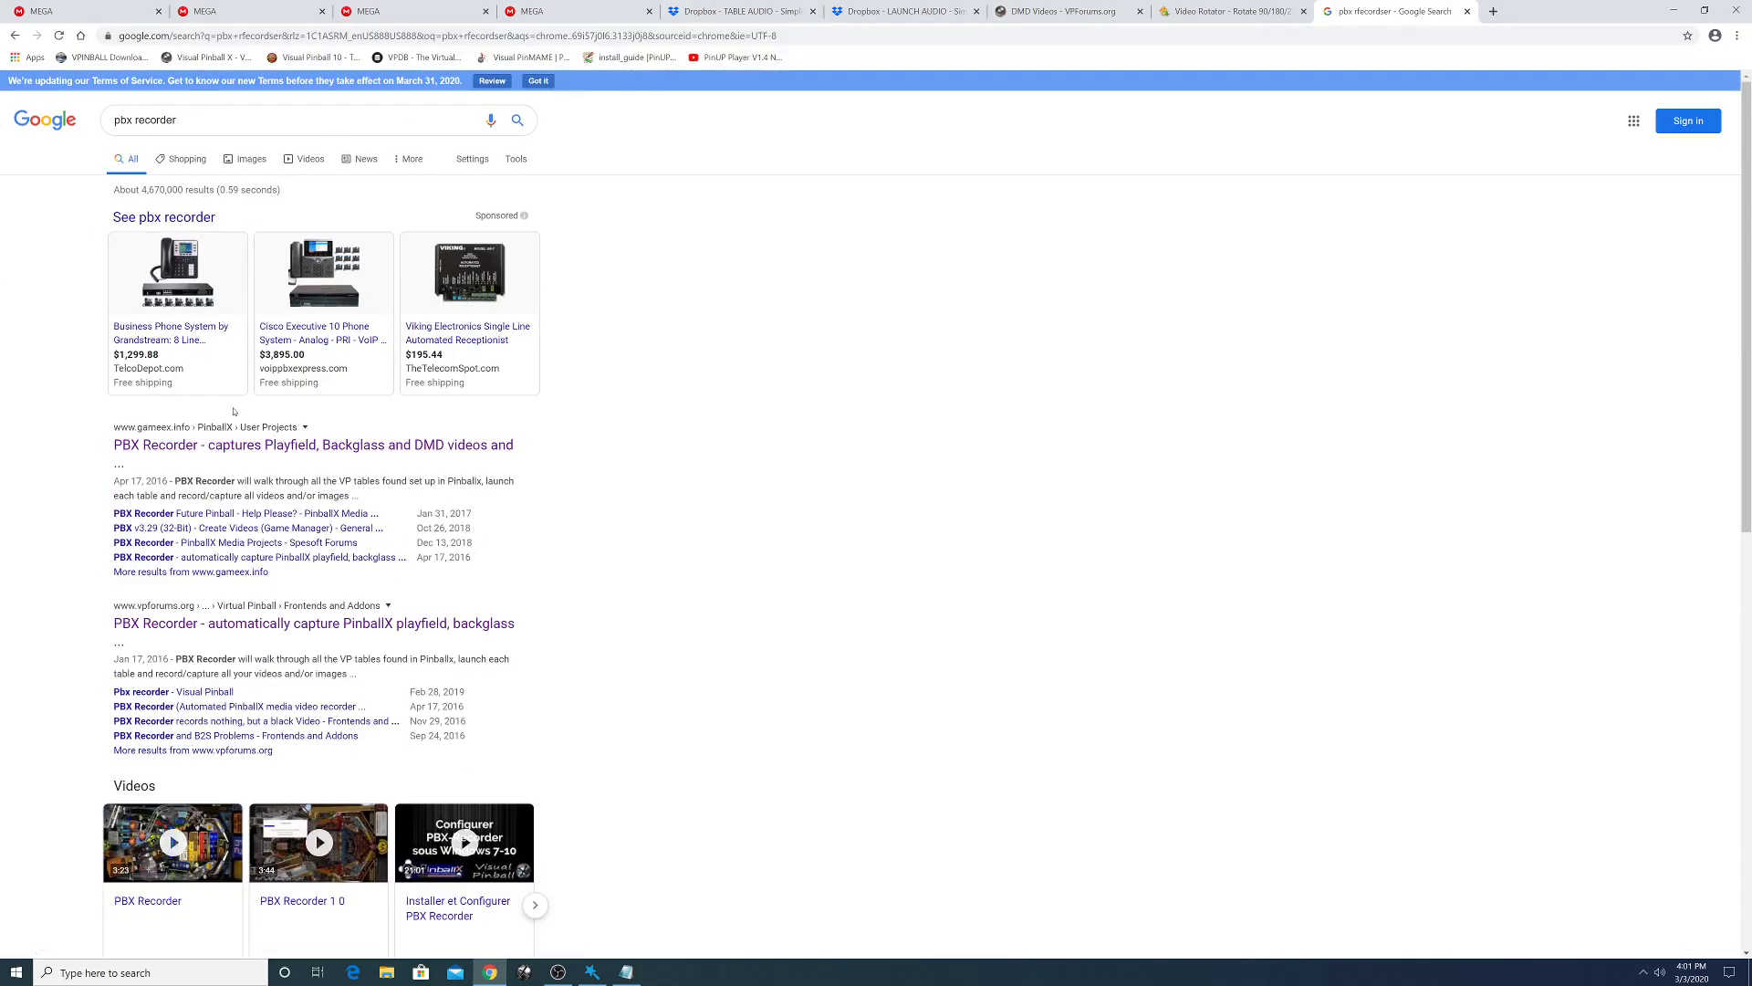
- Open the gameex.info and vpforums.org PBX Recorder results in new tabs
right_click(245, 447)
click(267, 460)
scroll(260, 410, down, 2)
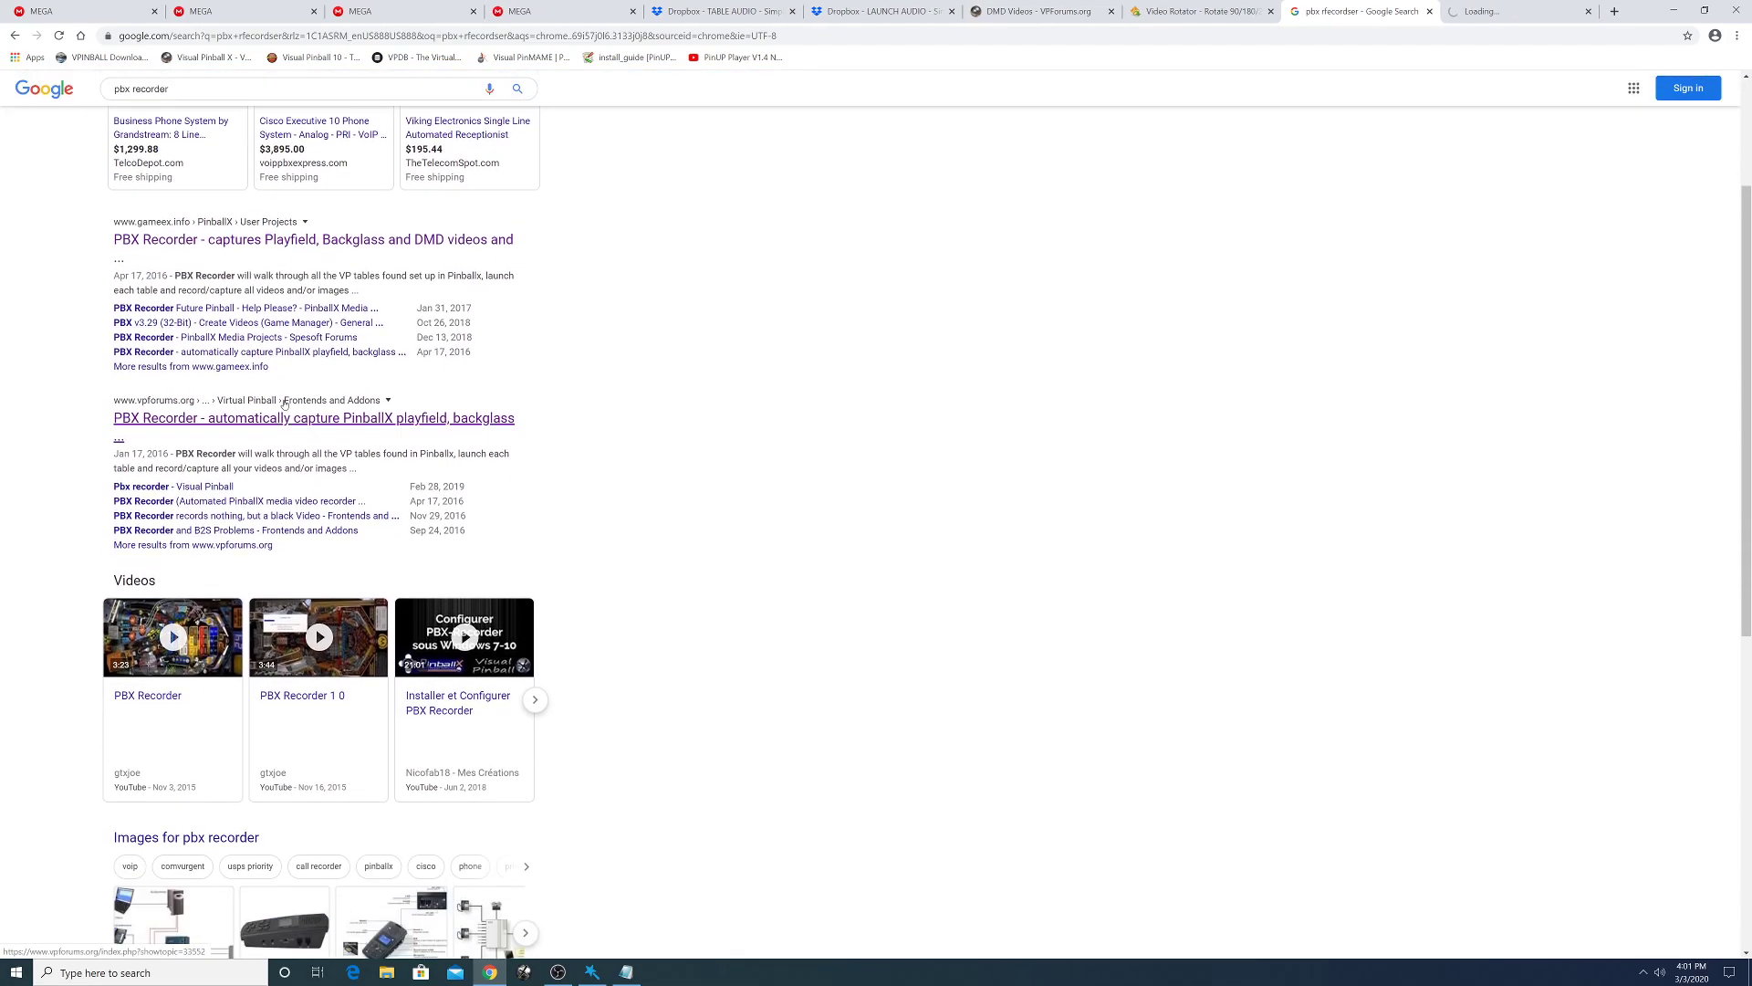
right_click(261, 420)
click(292, 429)
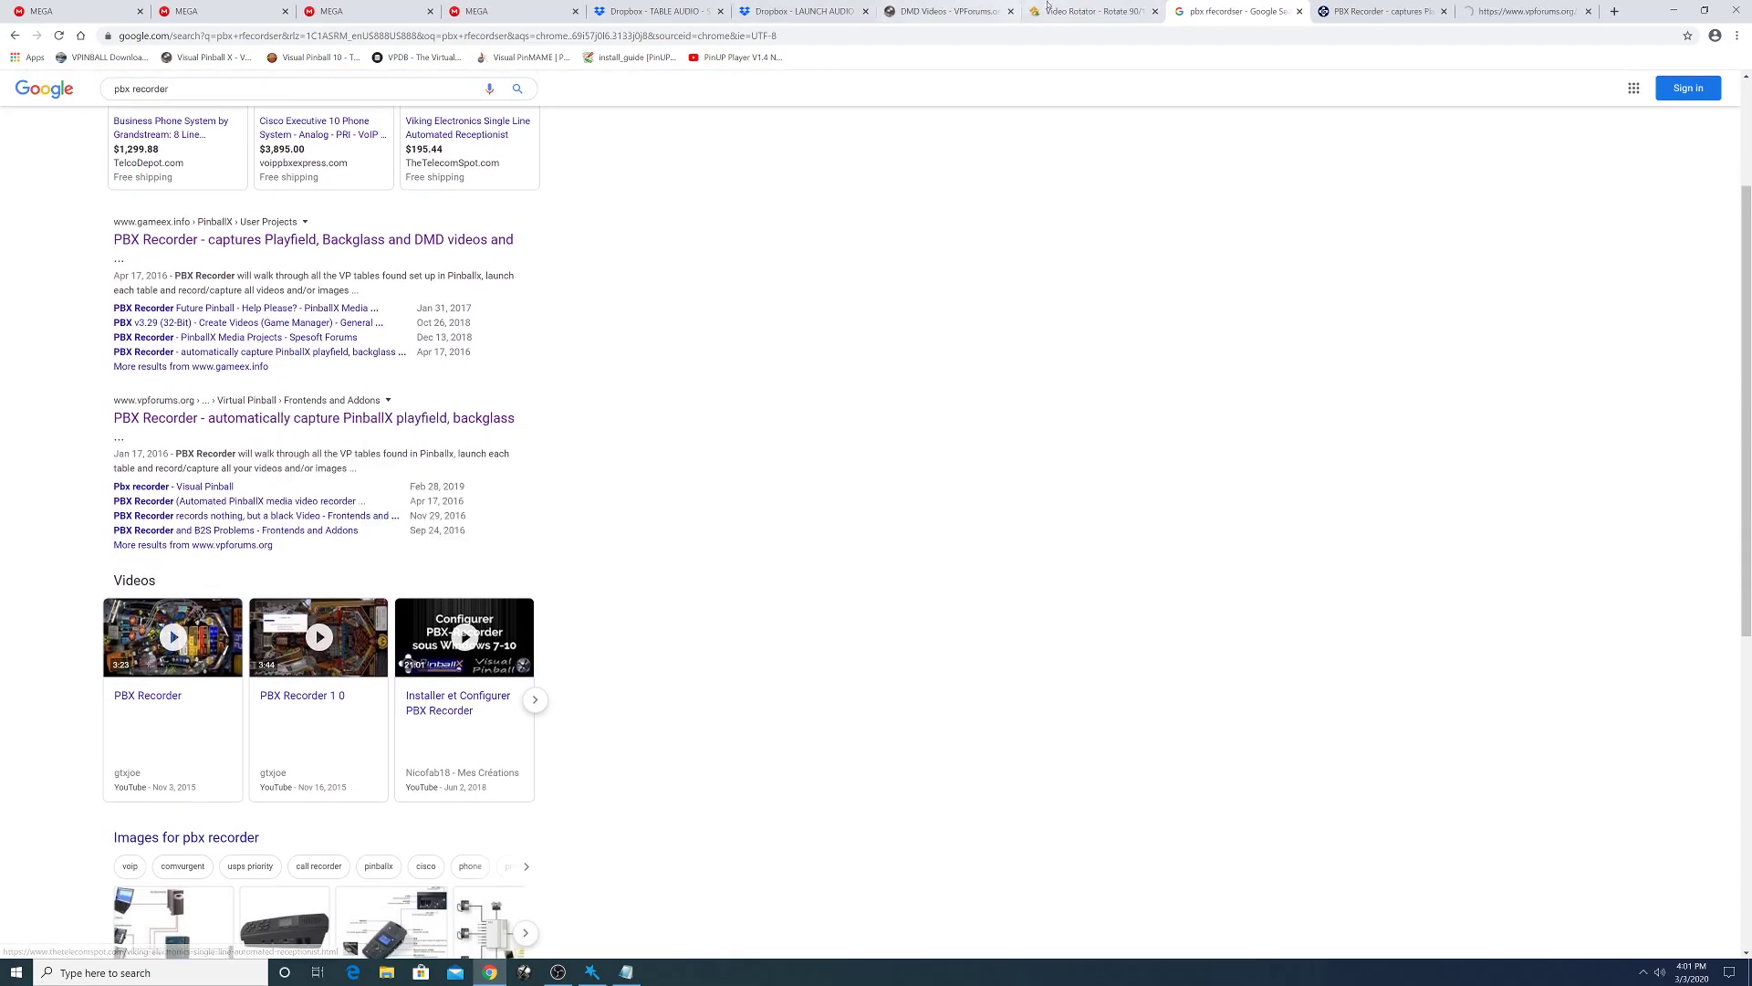
- Examine the PBX Recorder topic on the GameEx forum, including its description and version history
click(1324, 11)
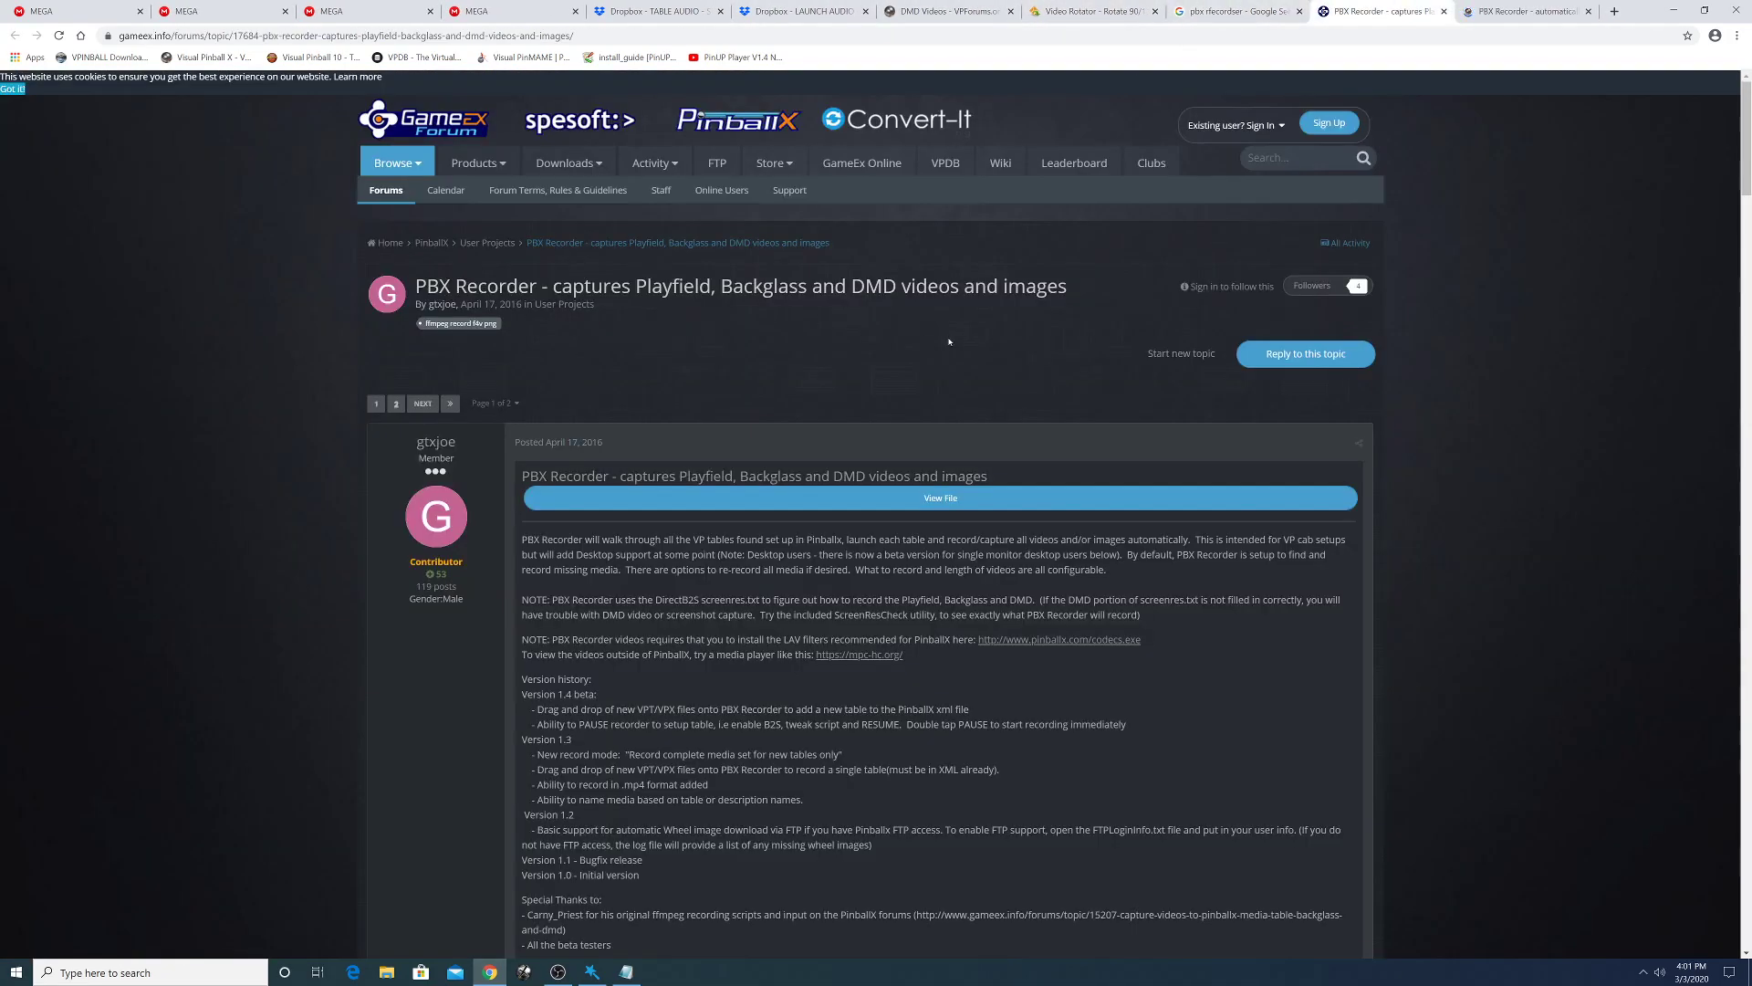
scroll(950, 339, down, 3)
scroll(949, 339, down, 5)
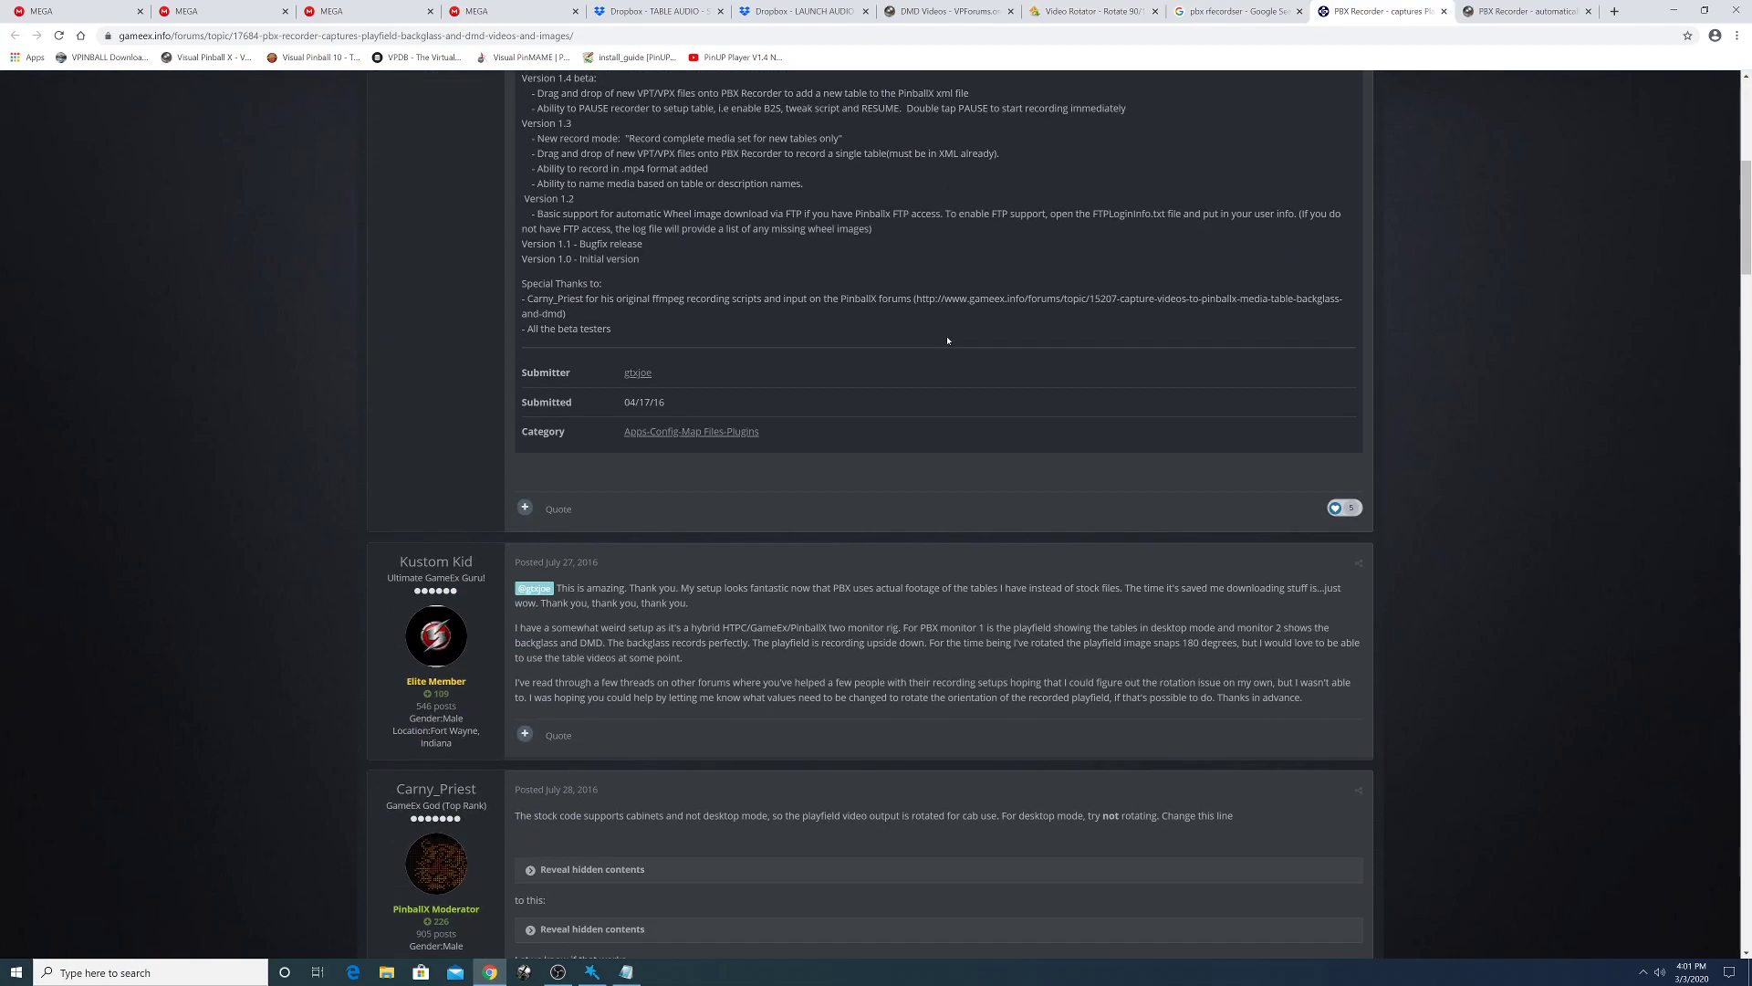
scroll(925, 316, up, 9)
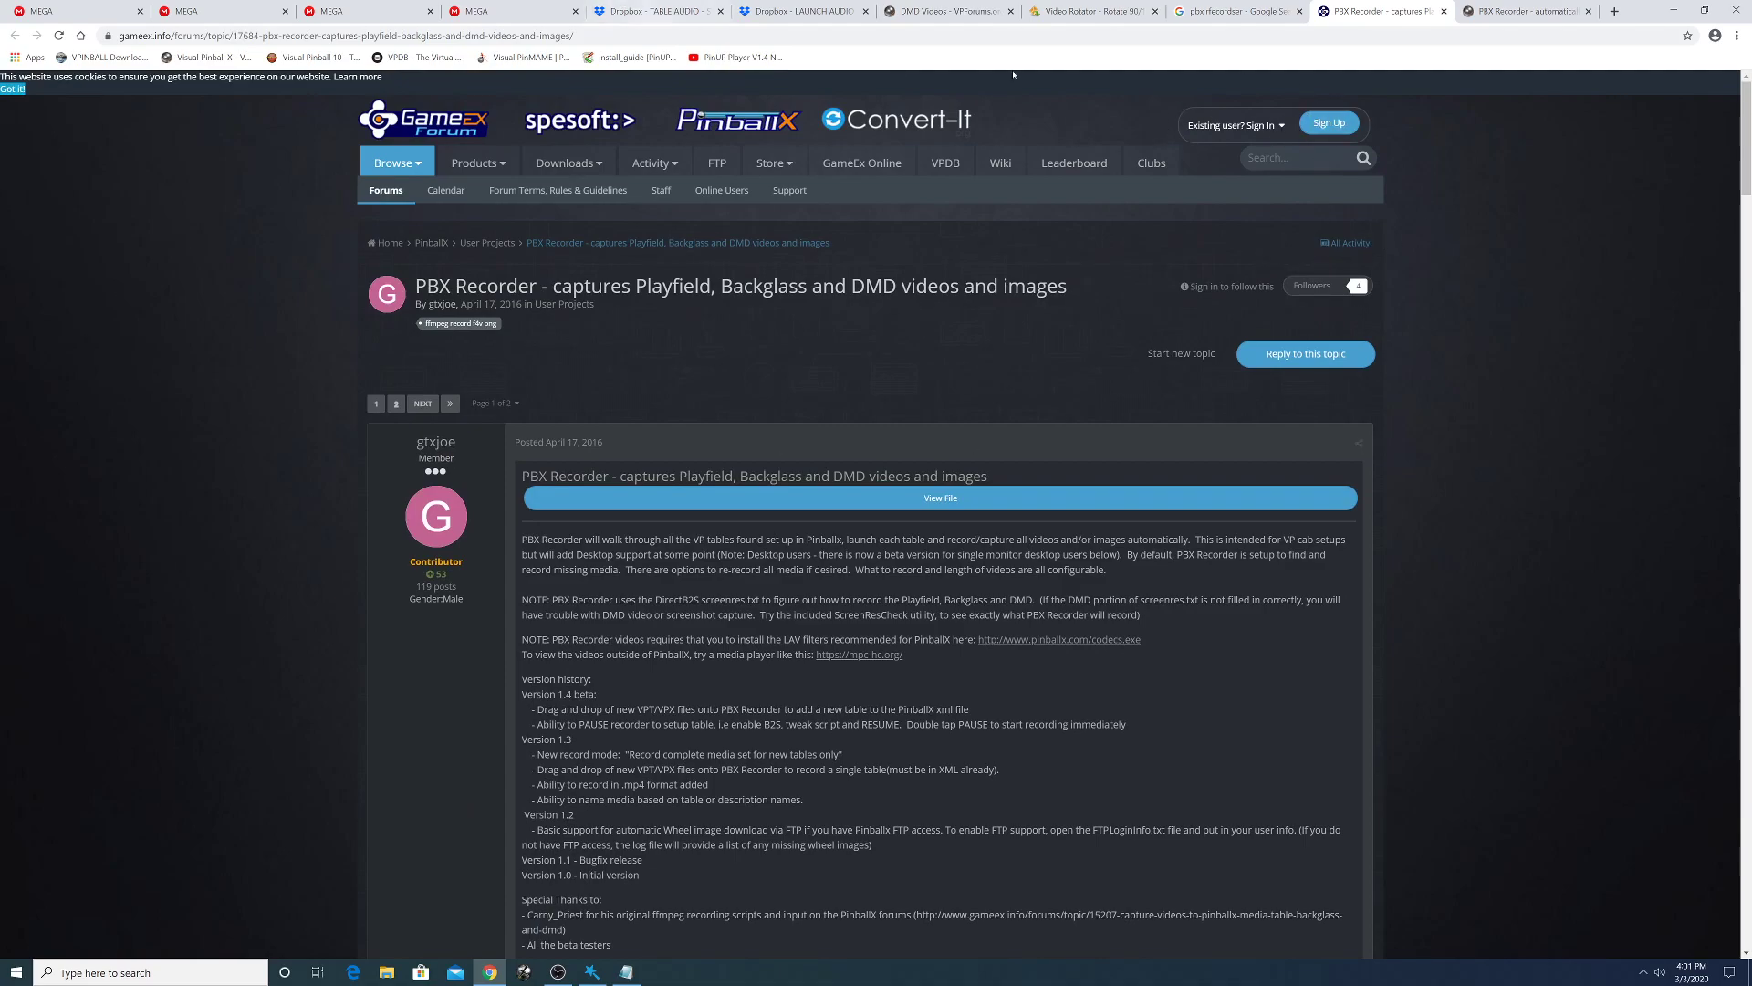
- View the vpforums.org PBX Recorder topic and play its embedded demo video, skipping ahead in it
click(1519, 11)
scroll(380, 481, down, 3)
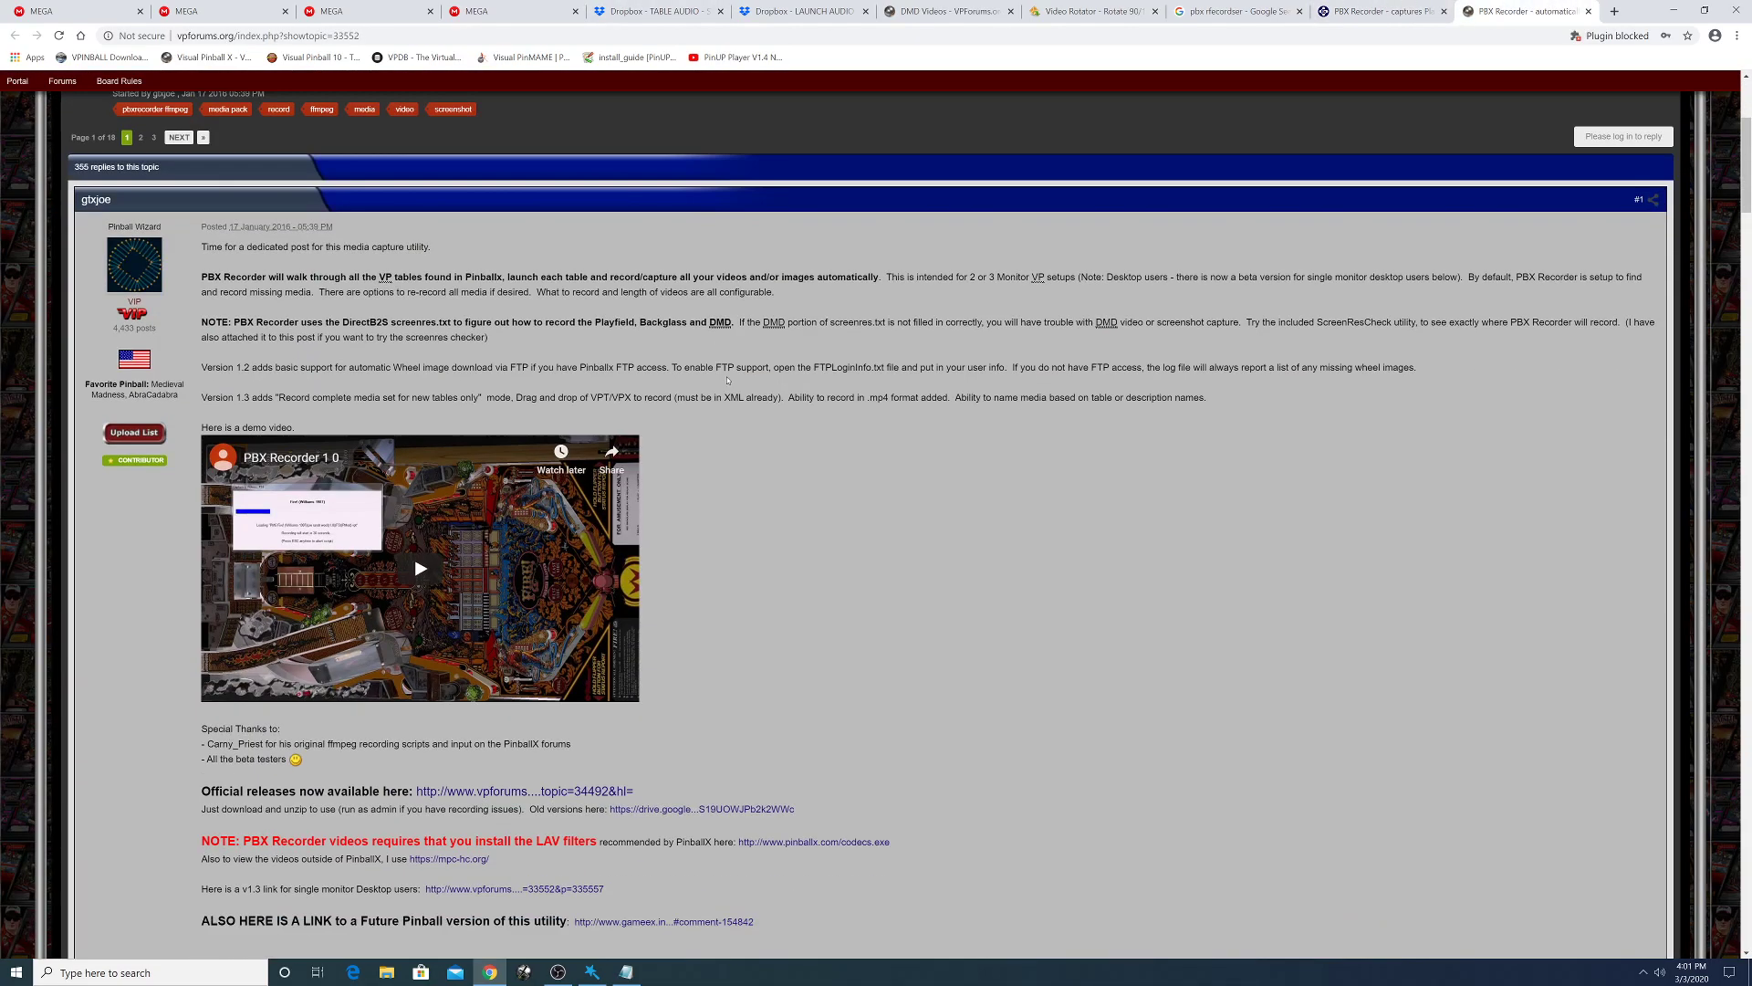
scroll(379, 481, down, 2)
click(379, 481)
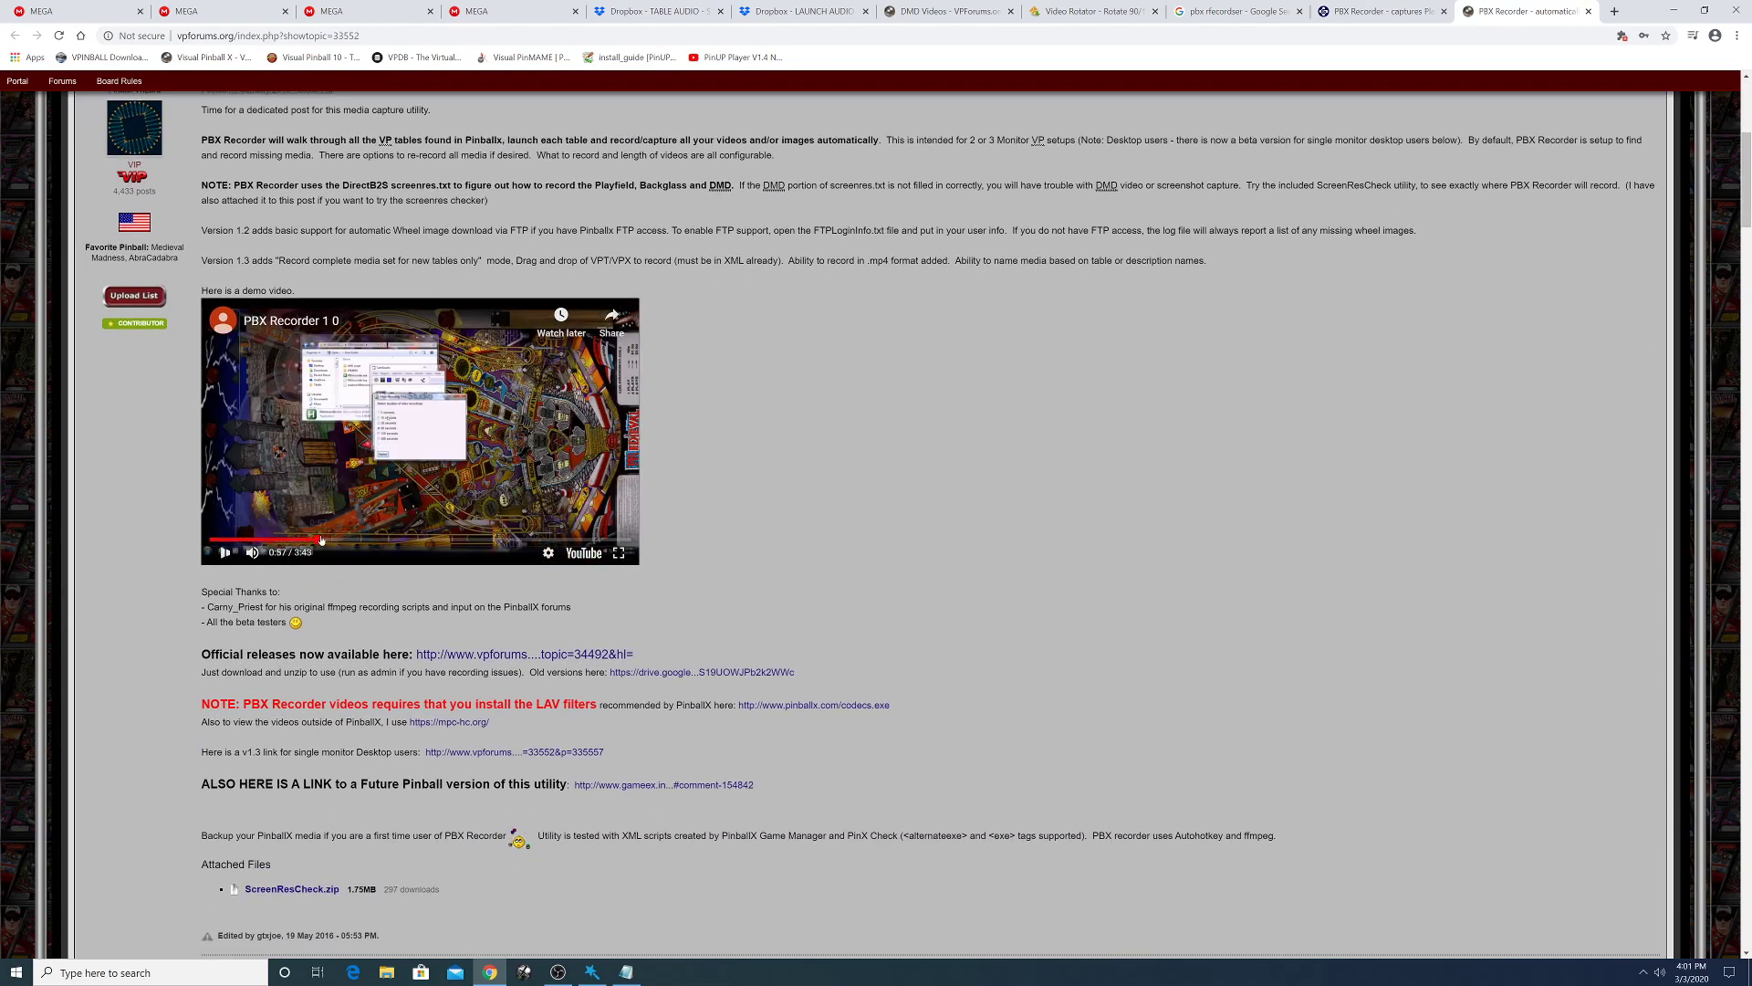
click(372, 541)
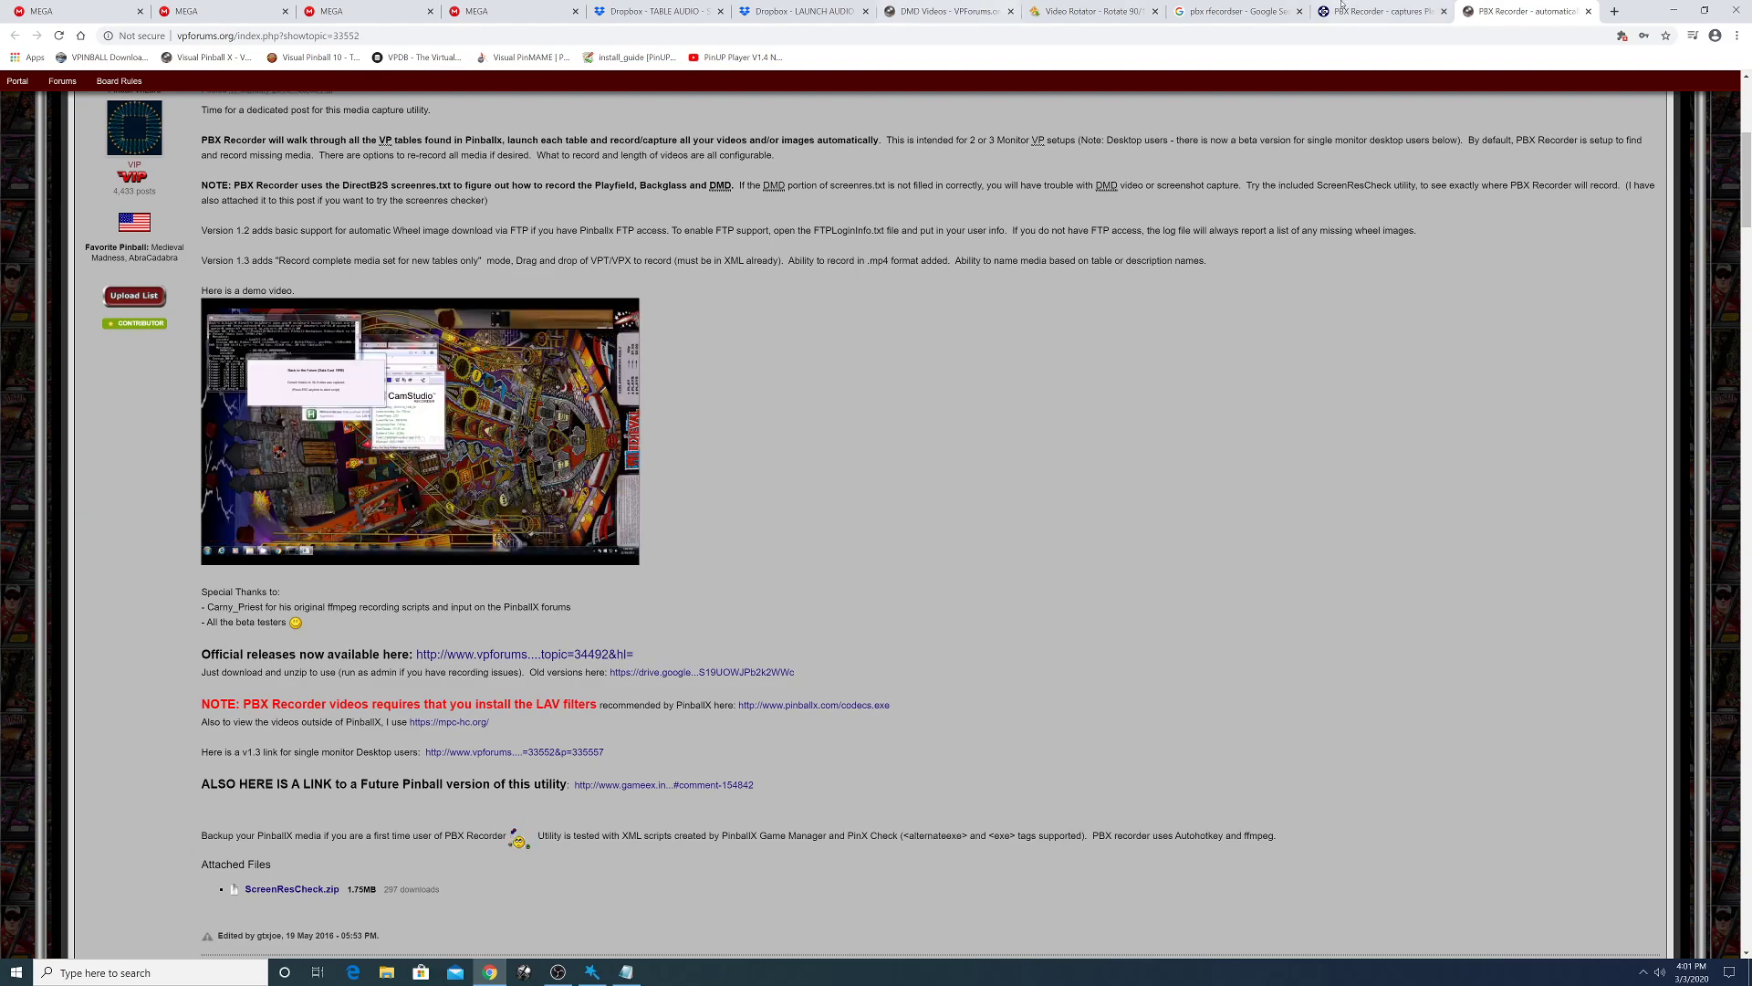
- Close the two PBX Recorder forum tabs and the Google search results tab
click(1589, 11)
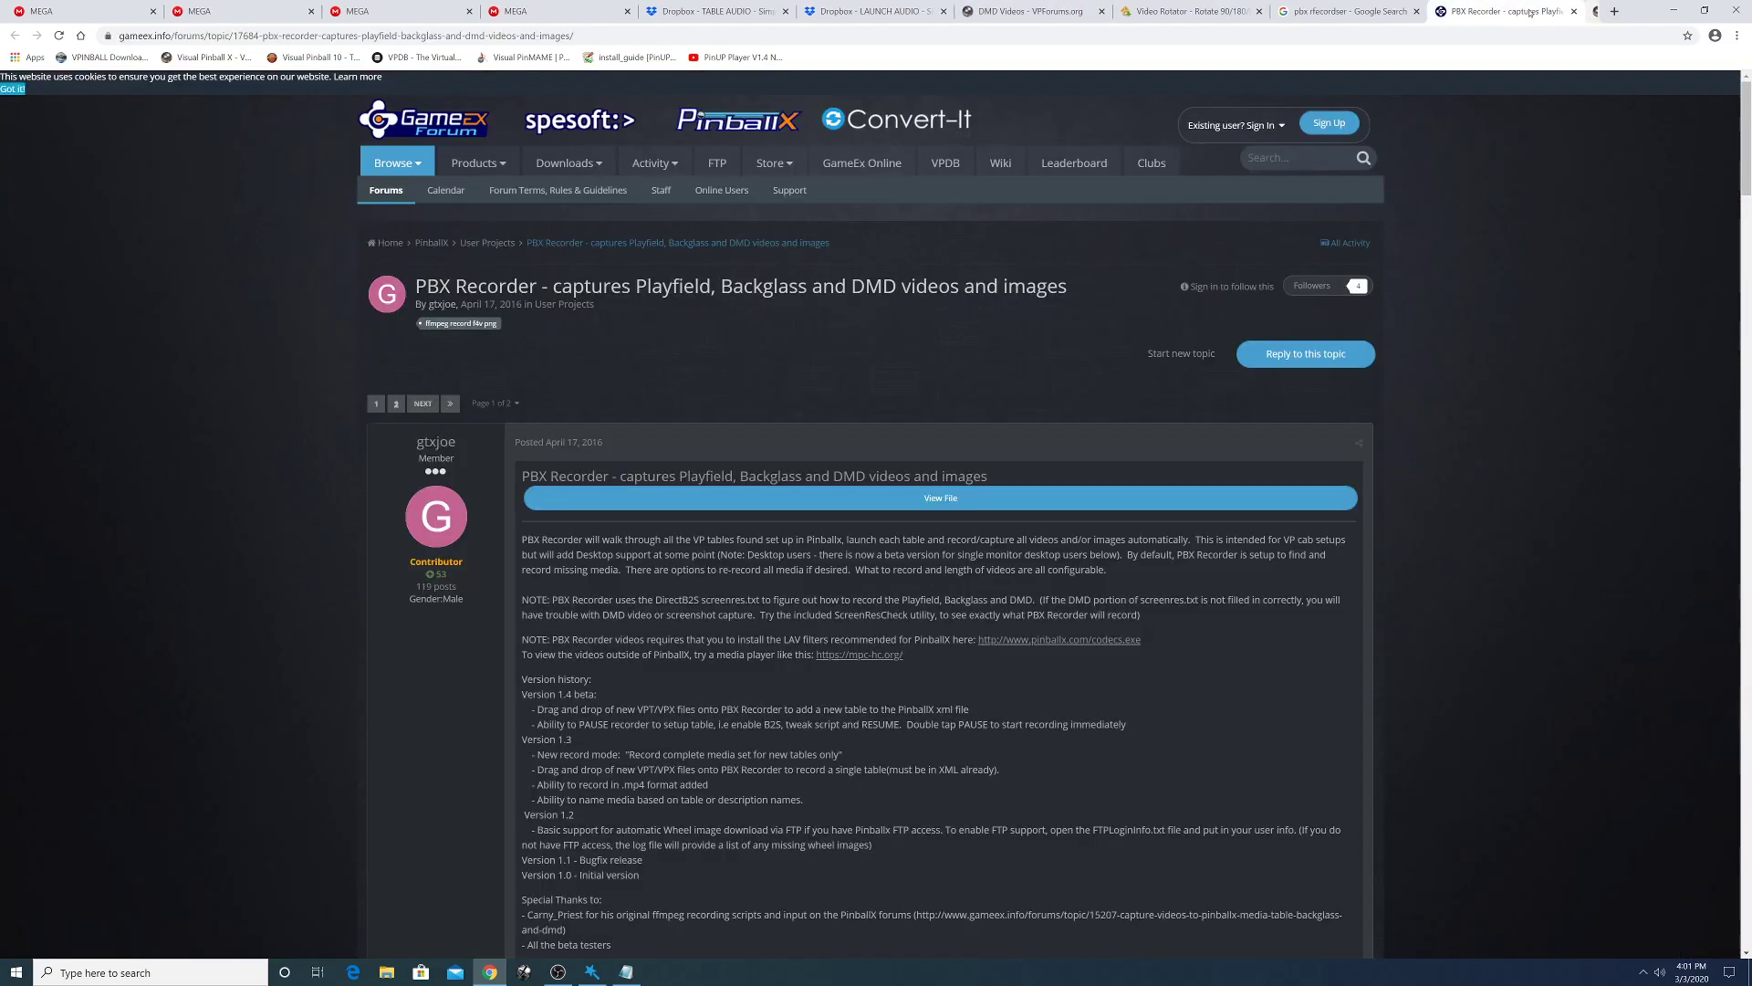
click(1587, 11)
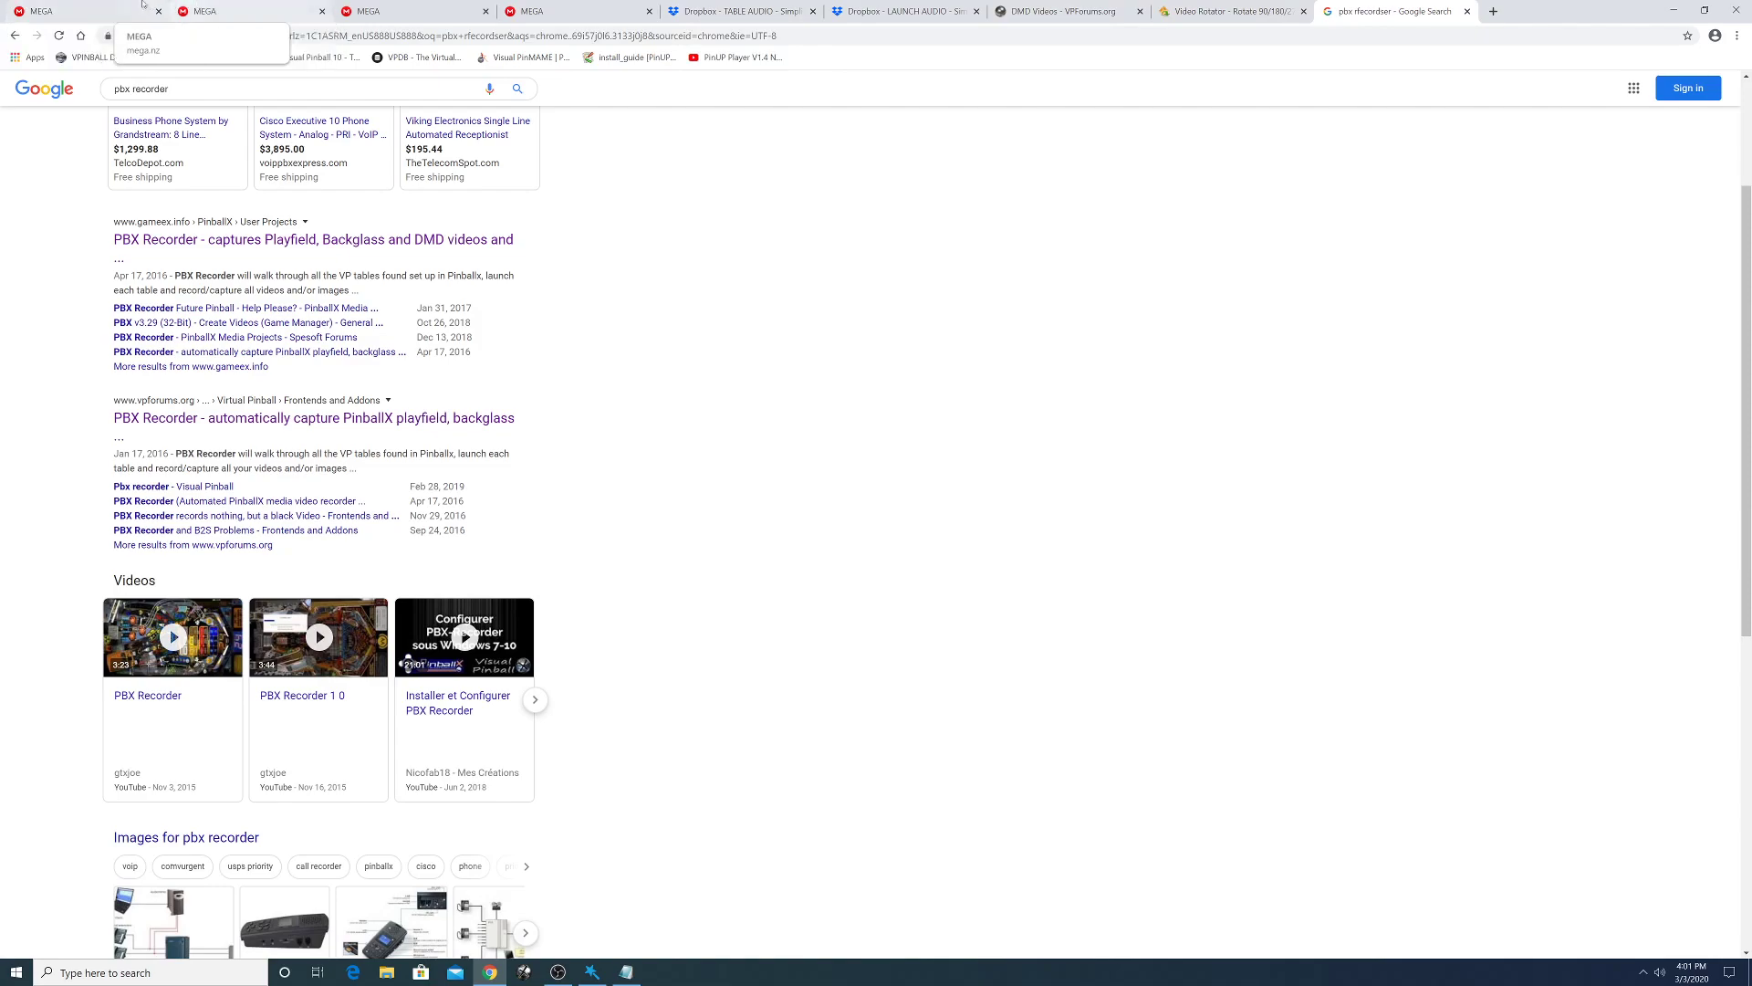
click(1468, 12)
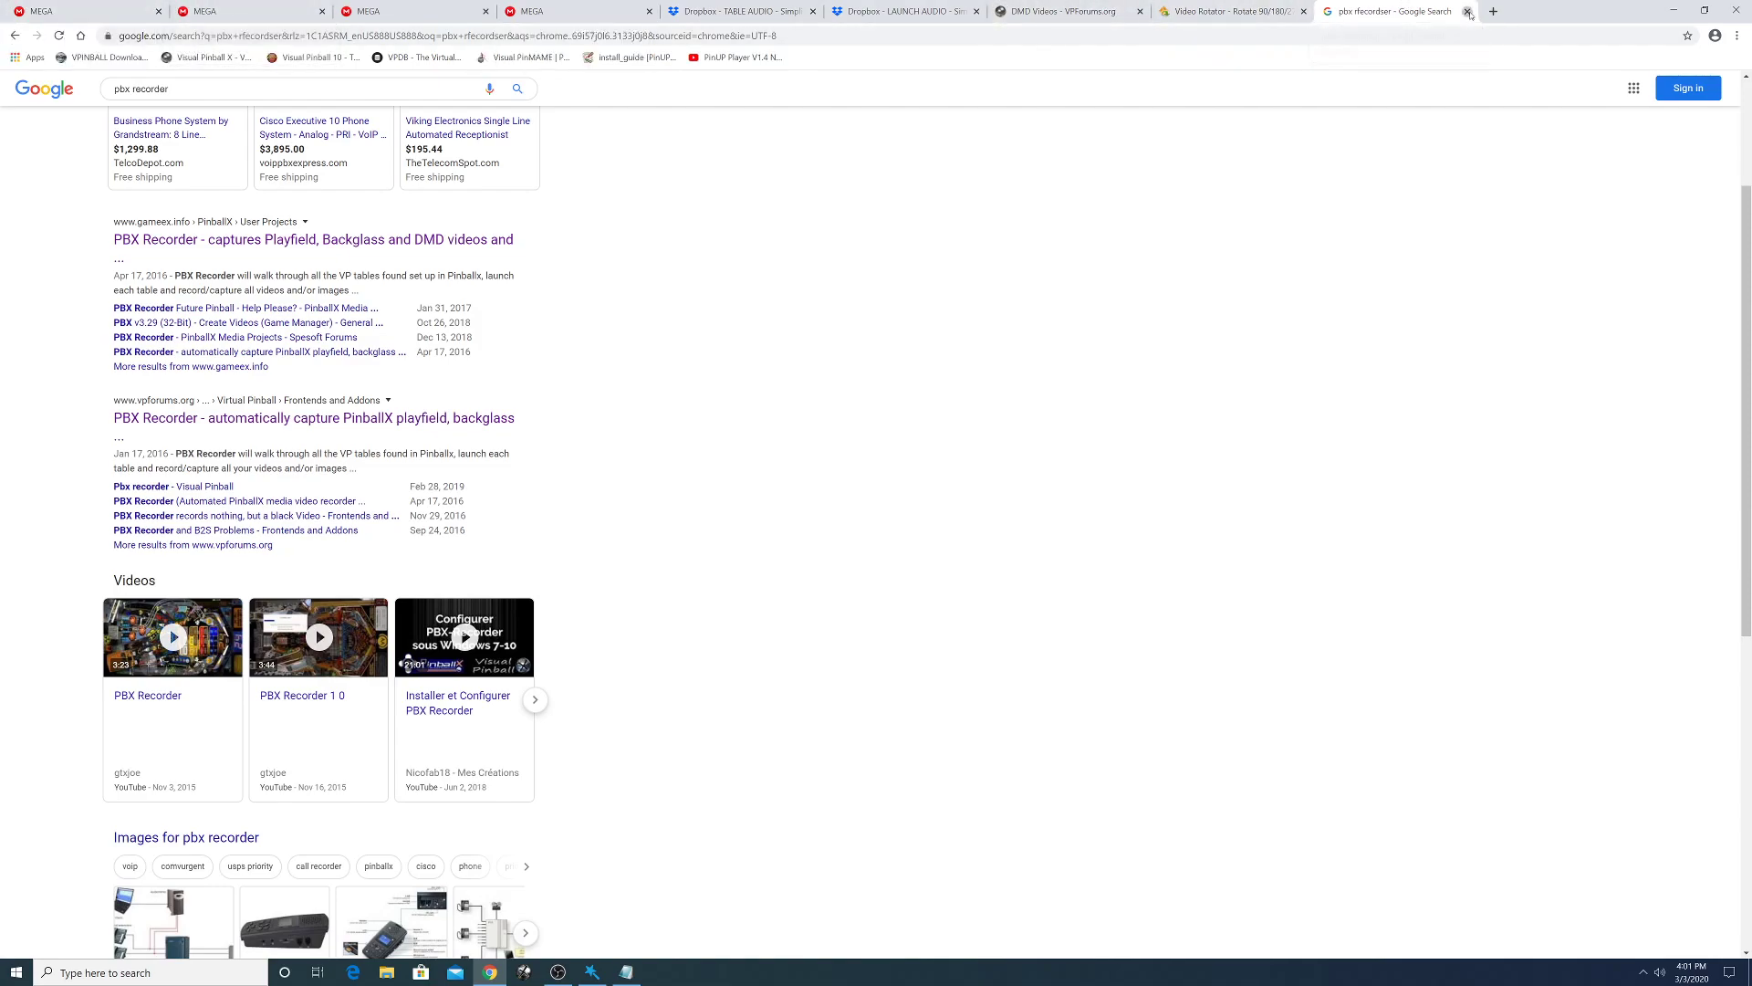
- Look over the MEGA playfield, backglass and wheel media collections and the Dropbox table and launch audio folders
click(121, 13)
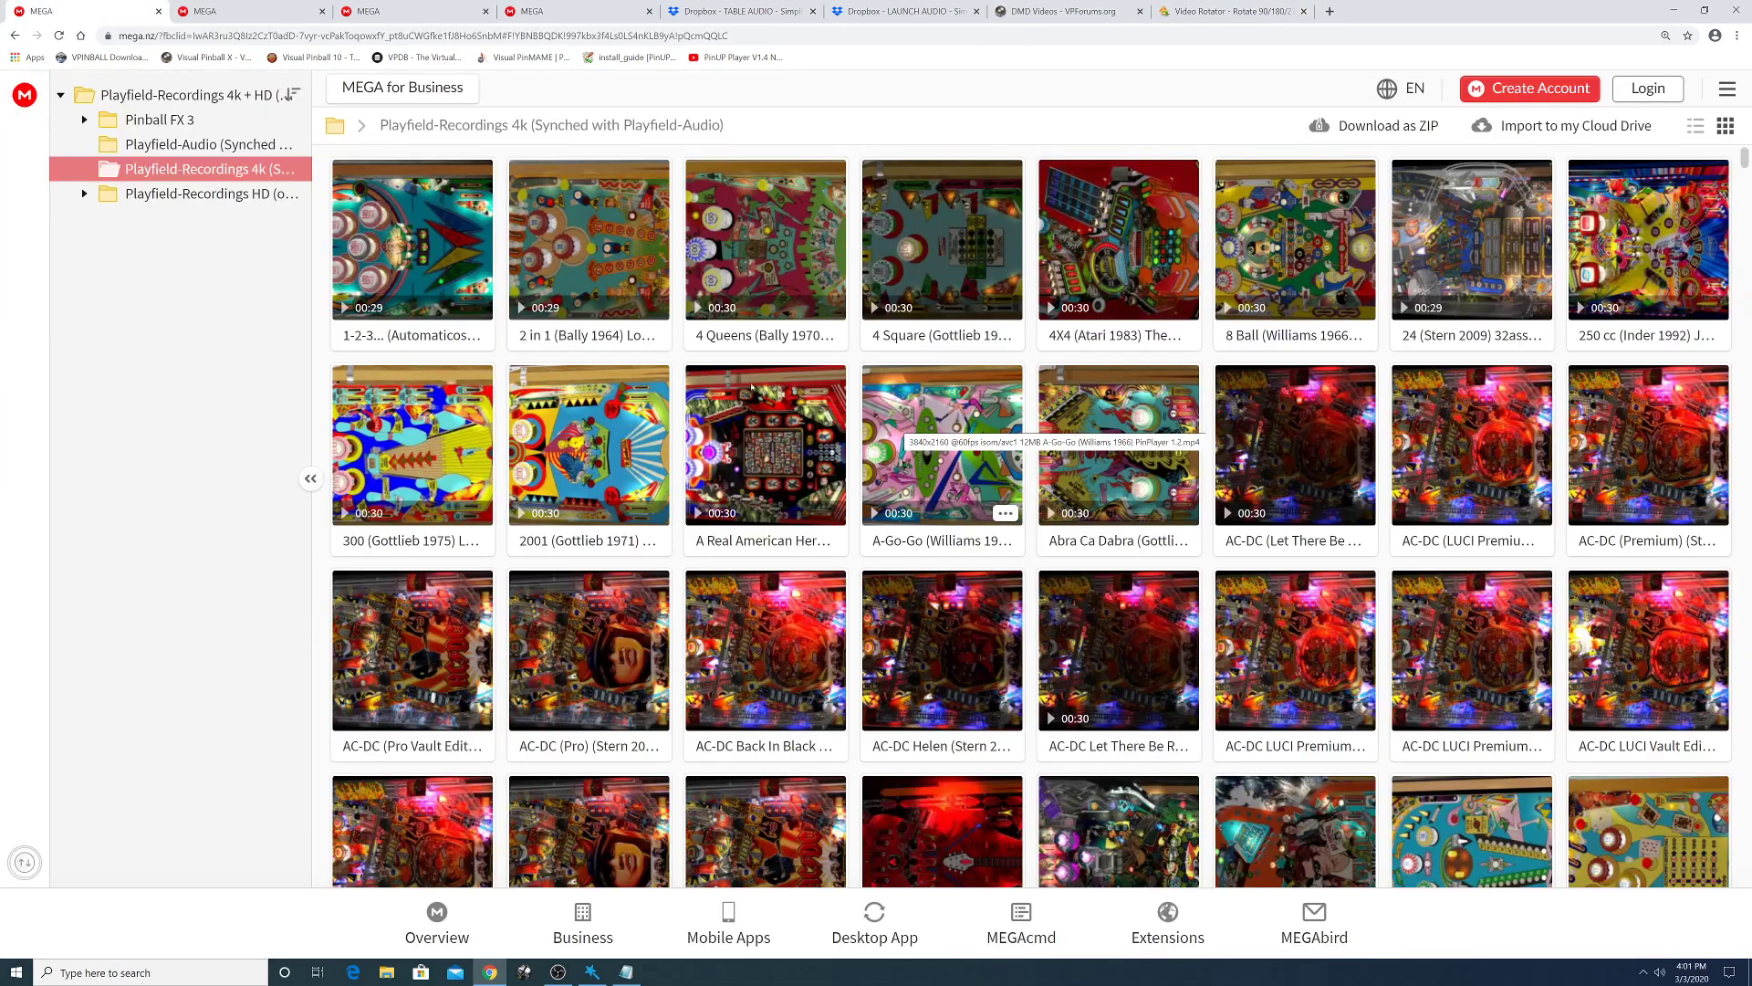
click(232, 18)
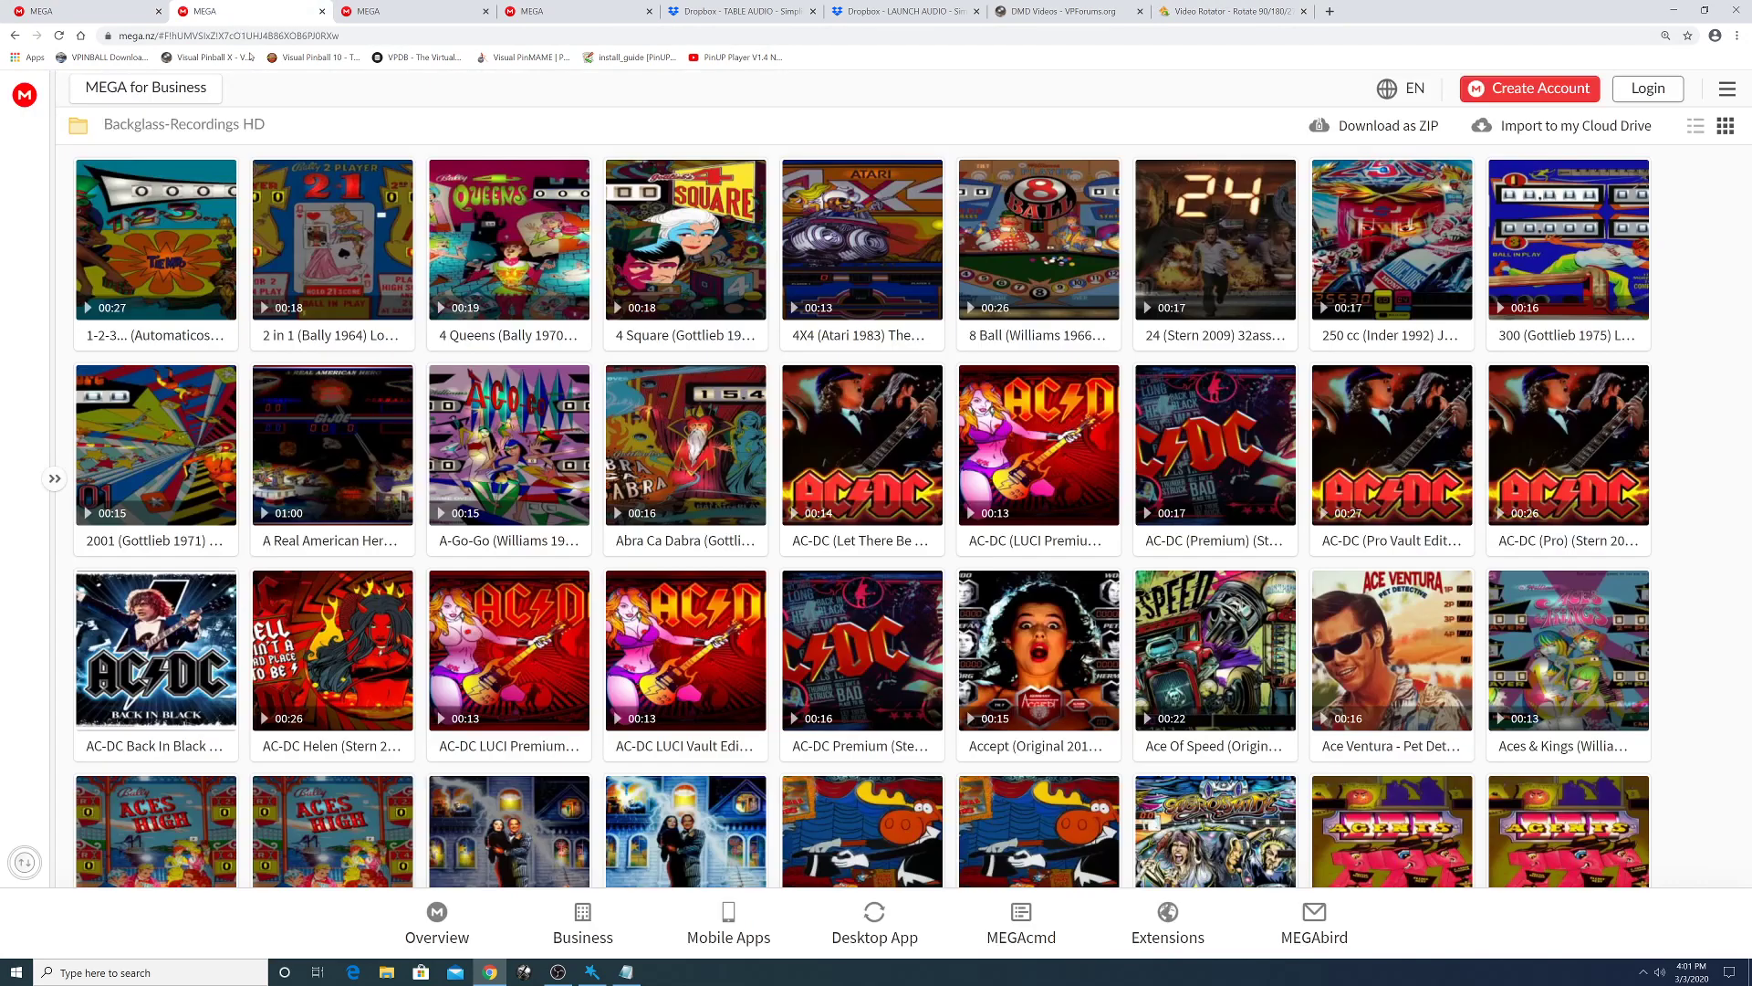
click(413, 15)
scroll(1030, 514, down, 4)
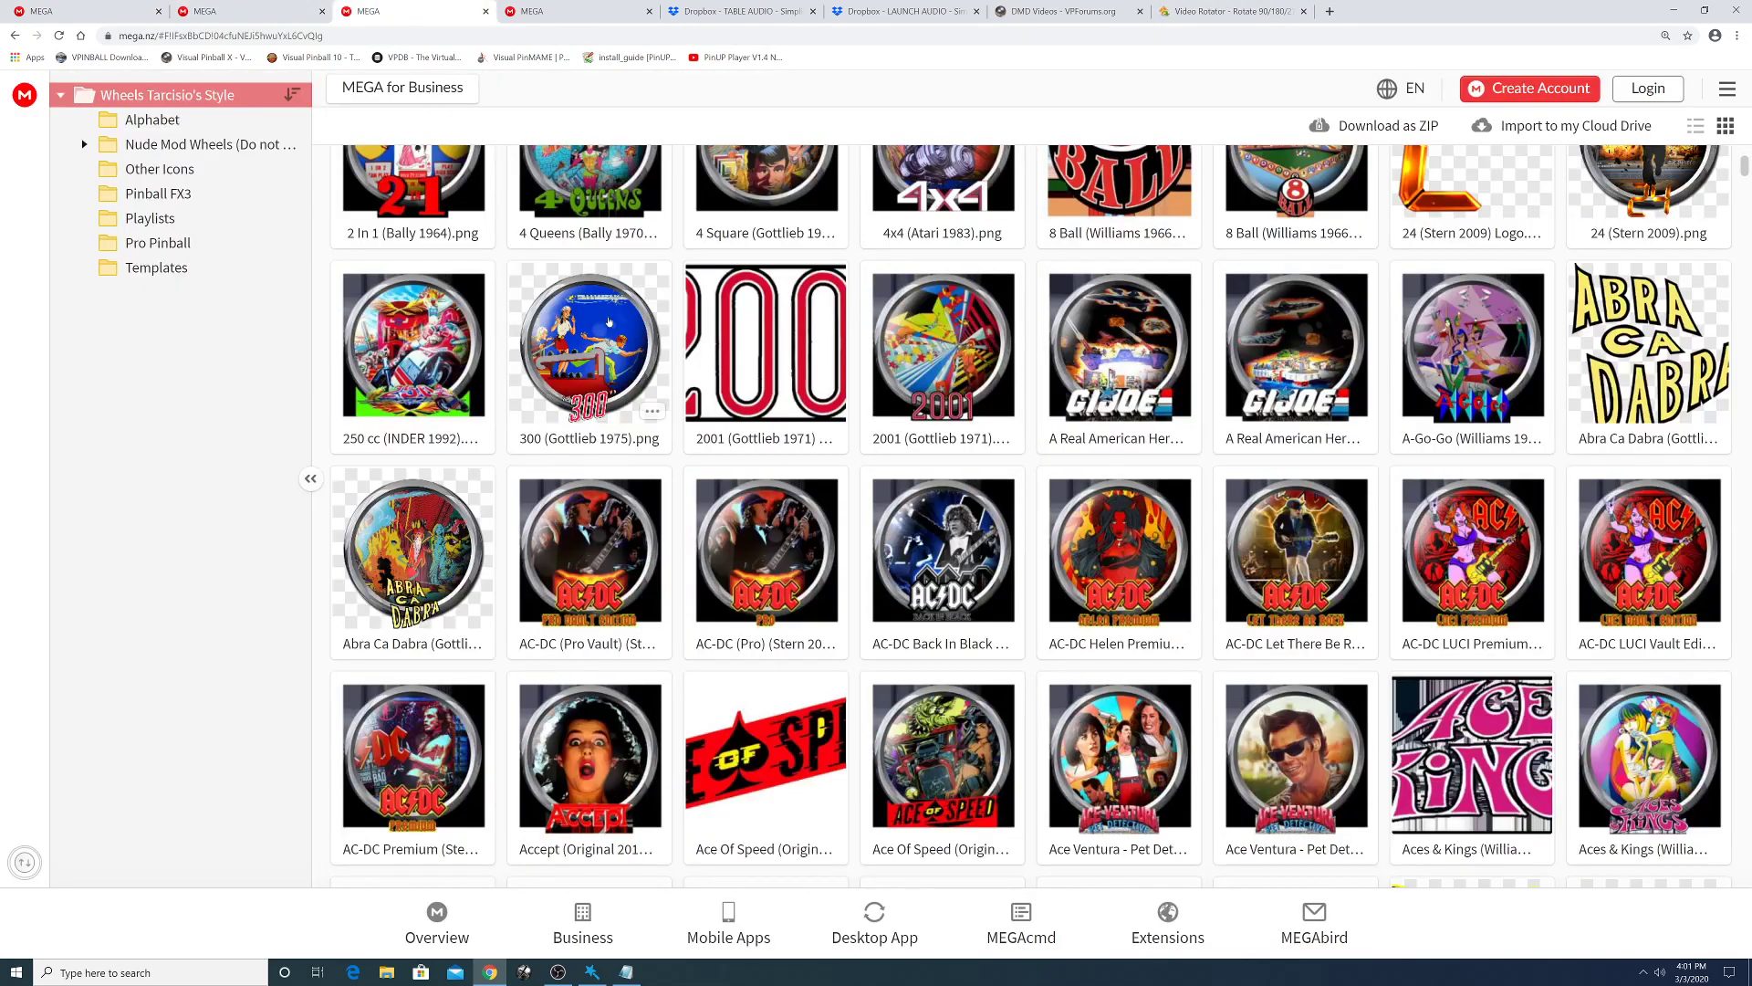
click(581, 11)
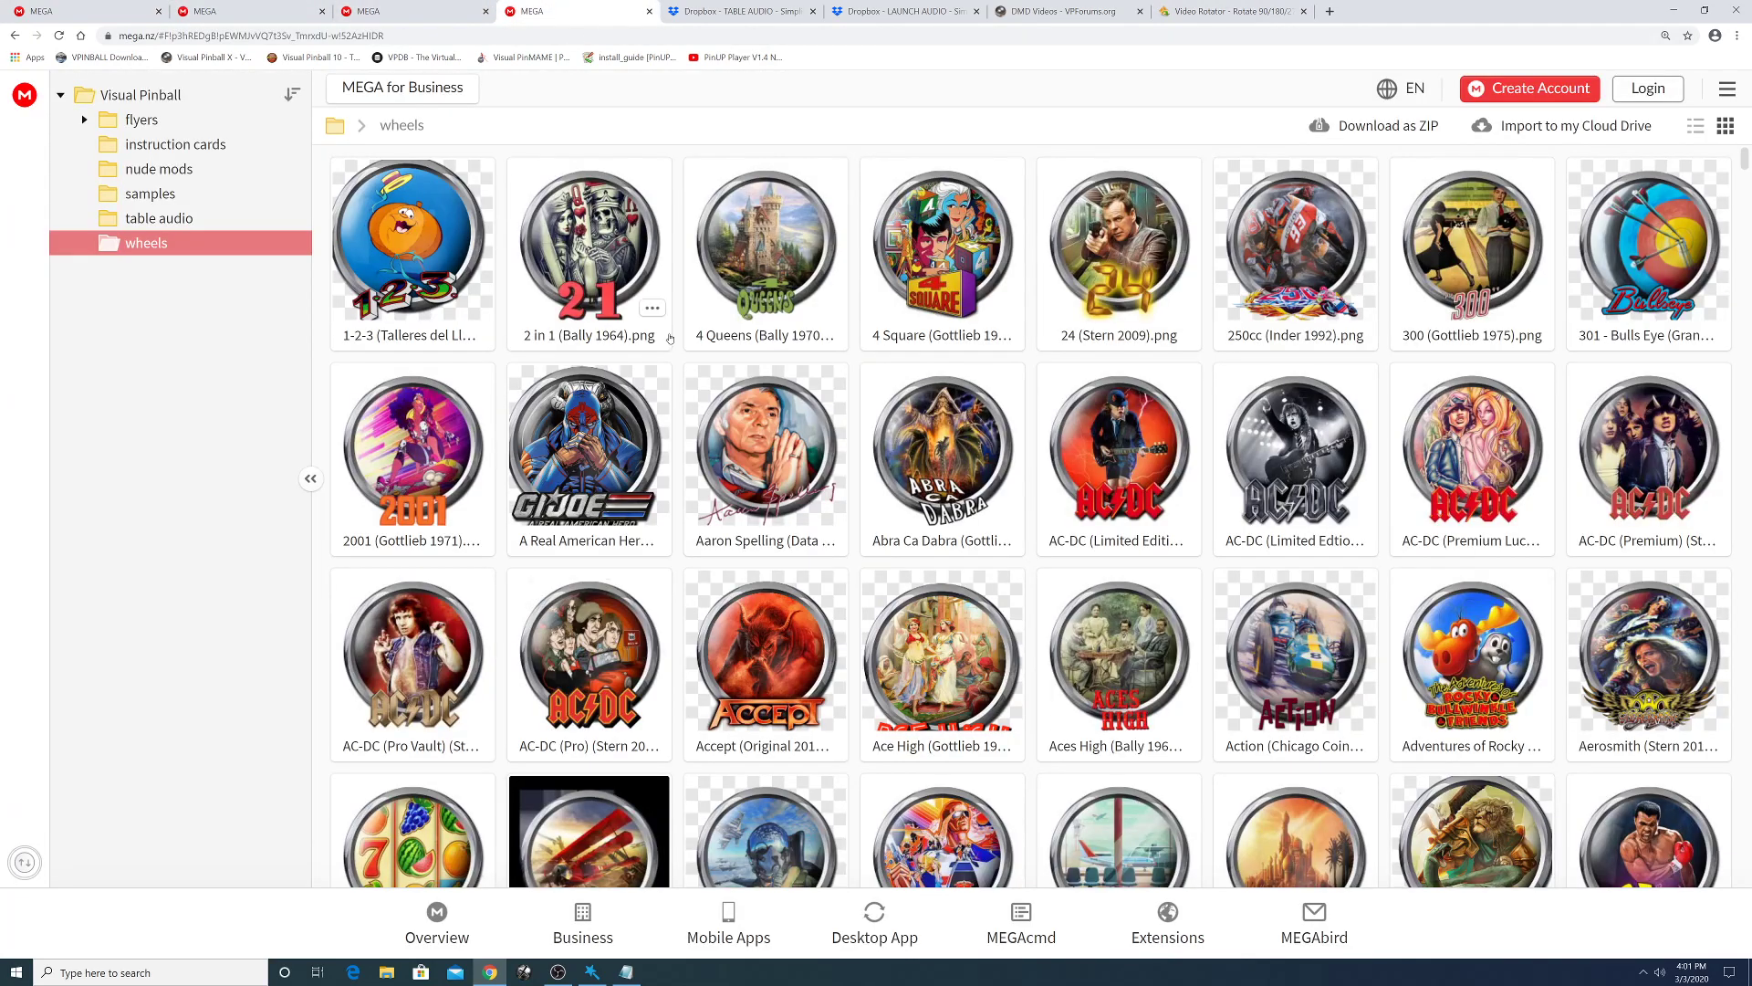
click(411, 11)
click(573, 9)
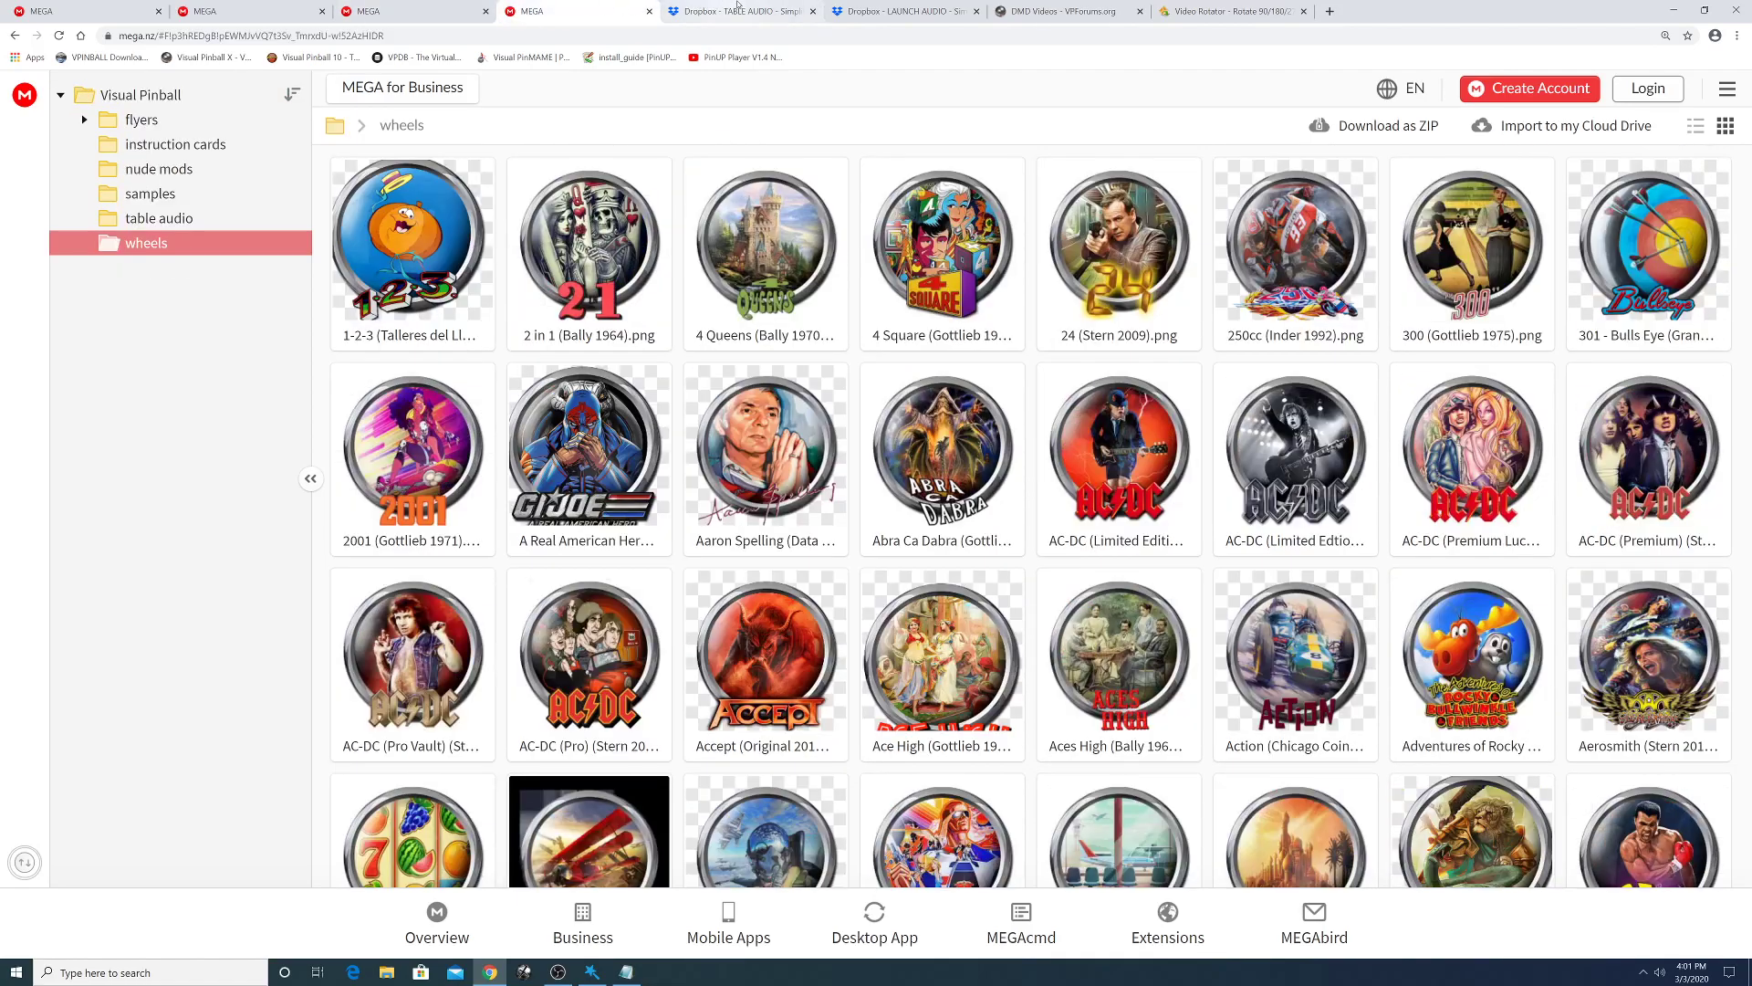
click(718, 11)
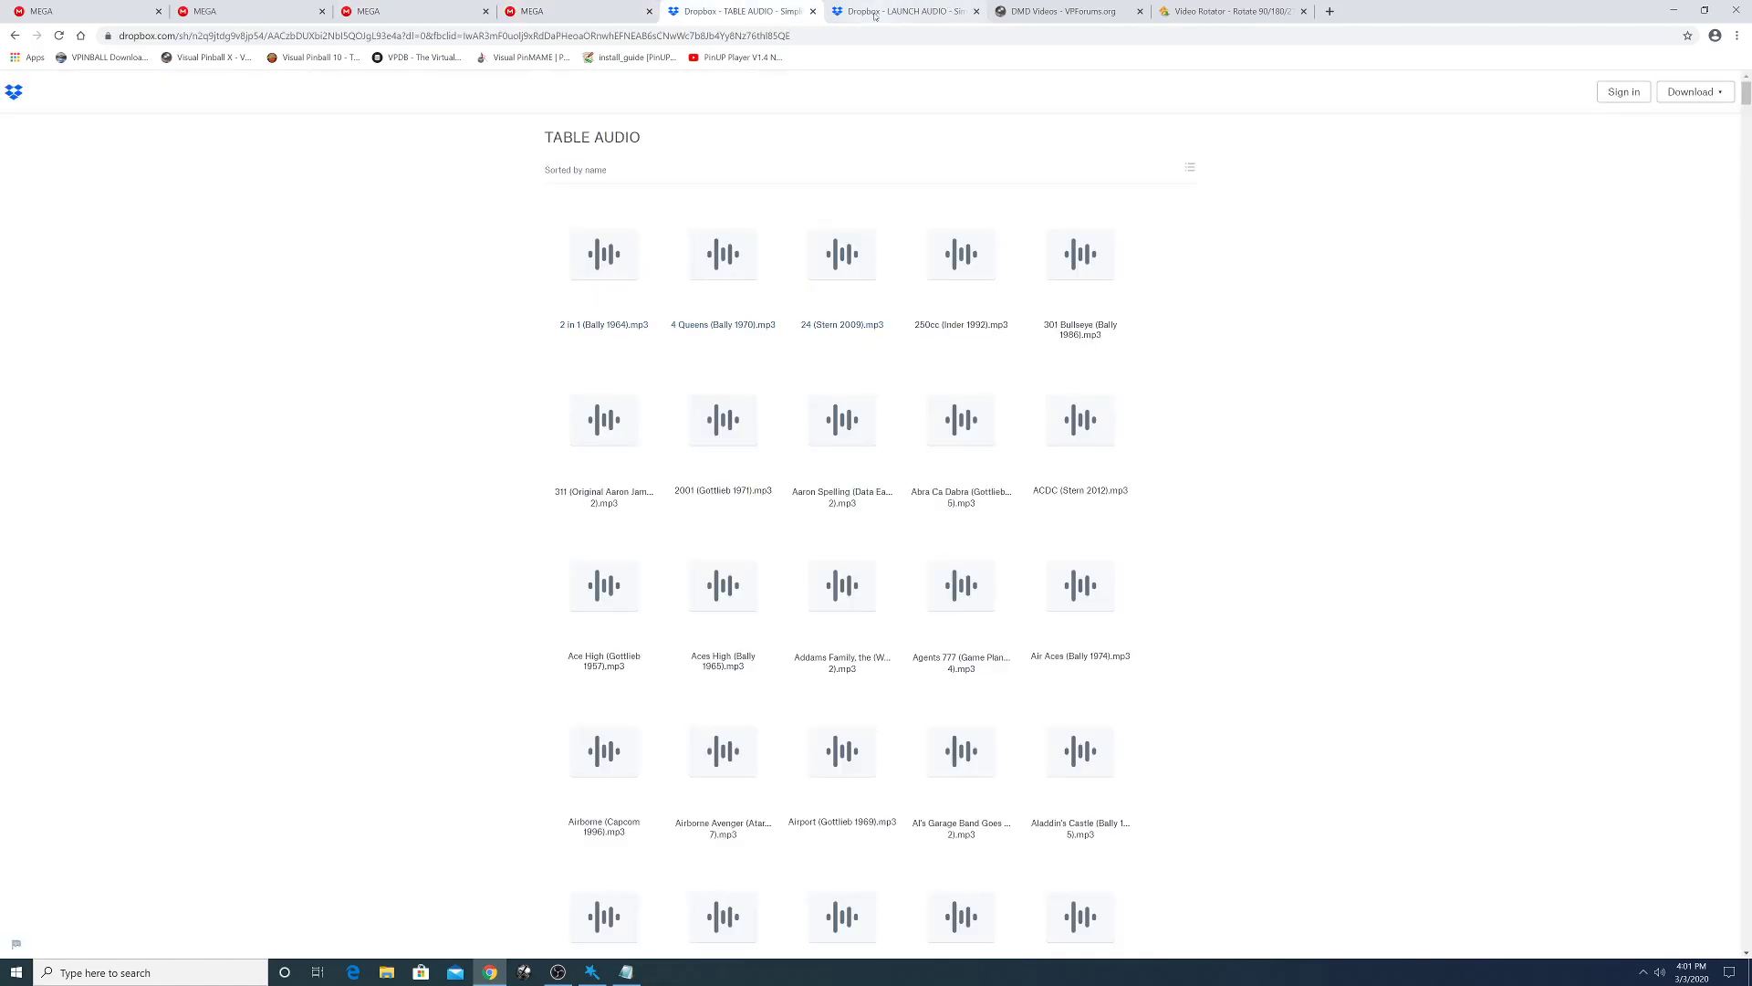
click(954, 6)
- Examine the DMD Videos download category on VPForums, including the 200 DMD Videos and 95 DMD Color Videos packs
click(1041, 16)
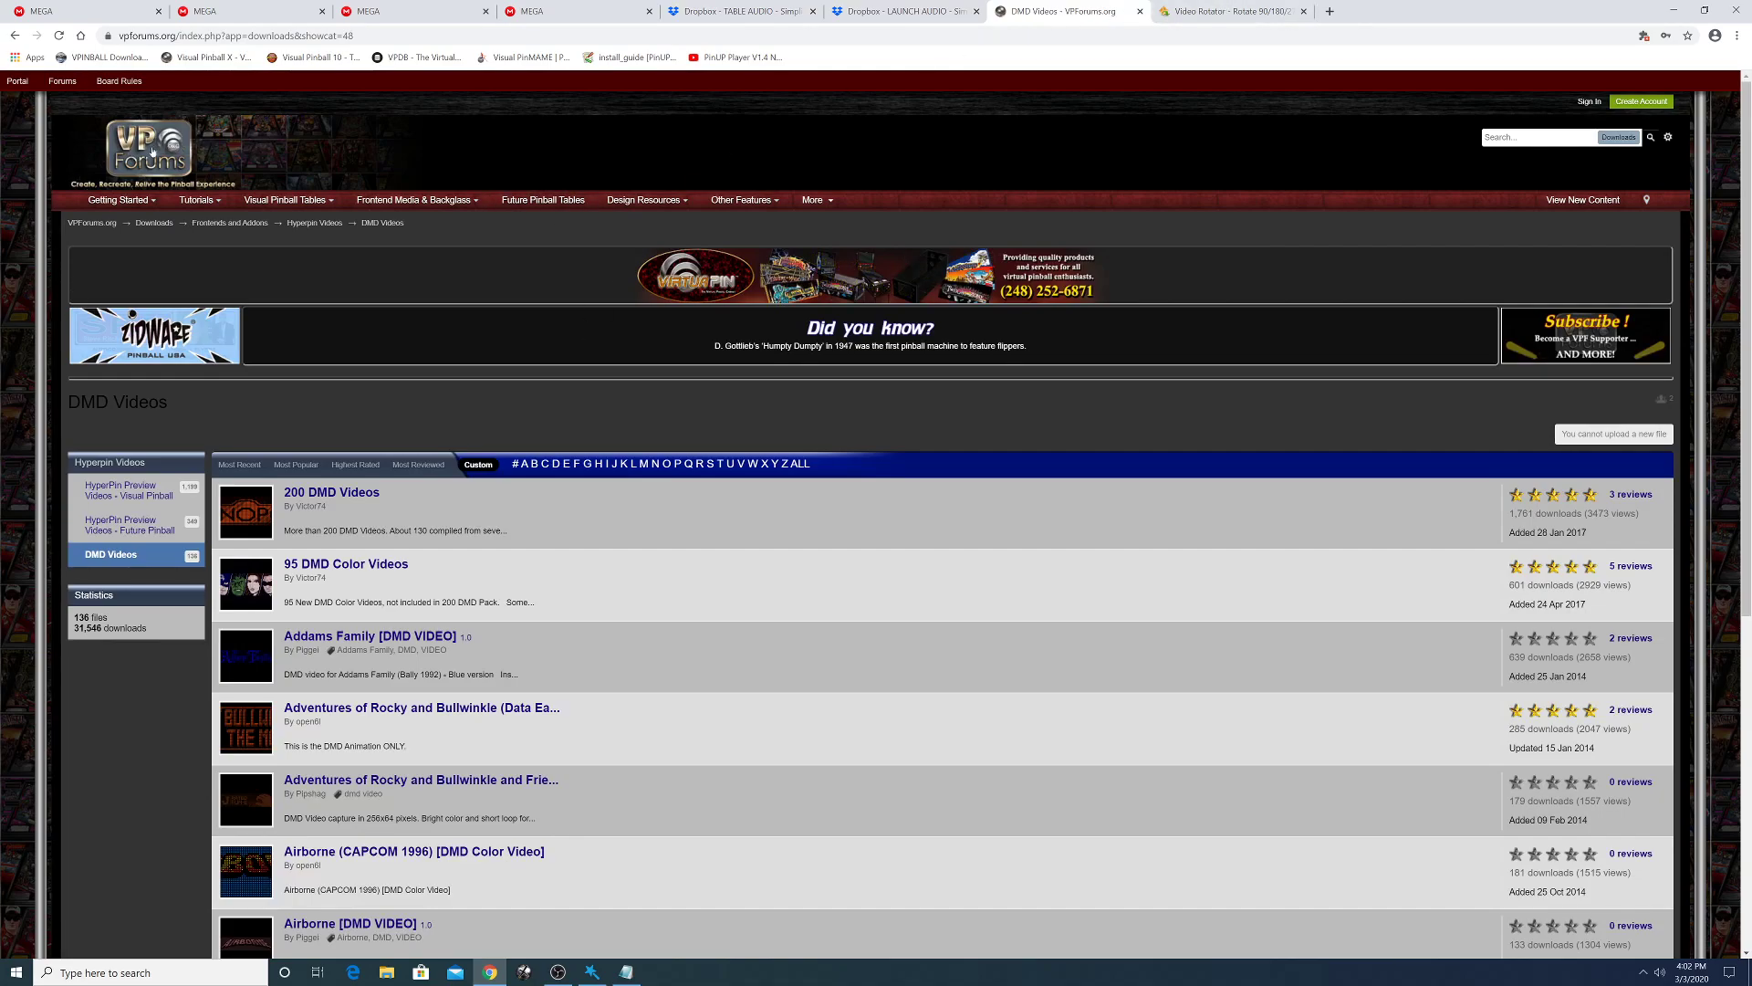
scroll(320, 299, down, 2)
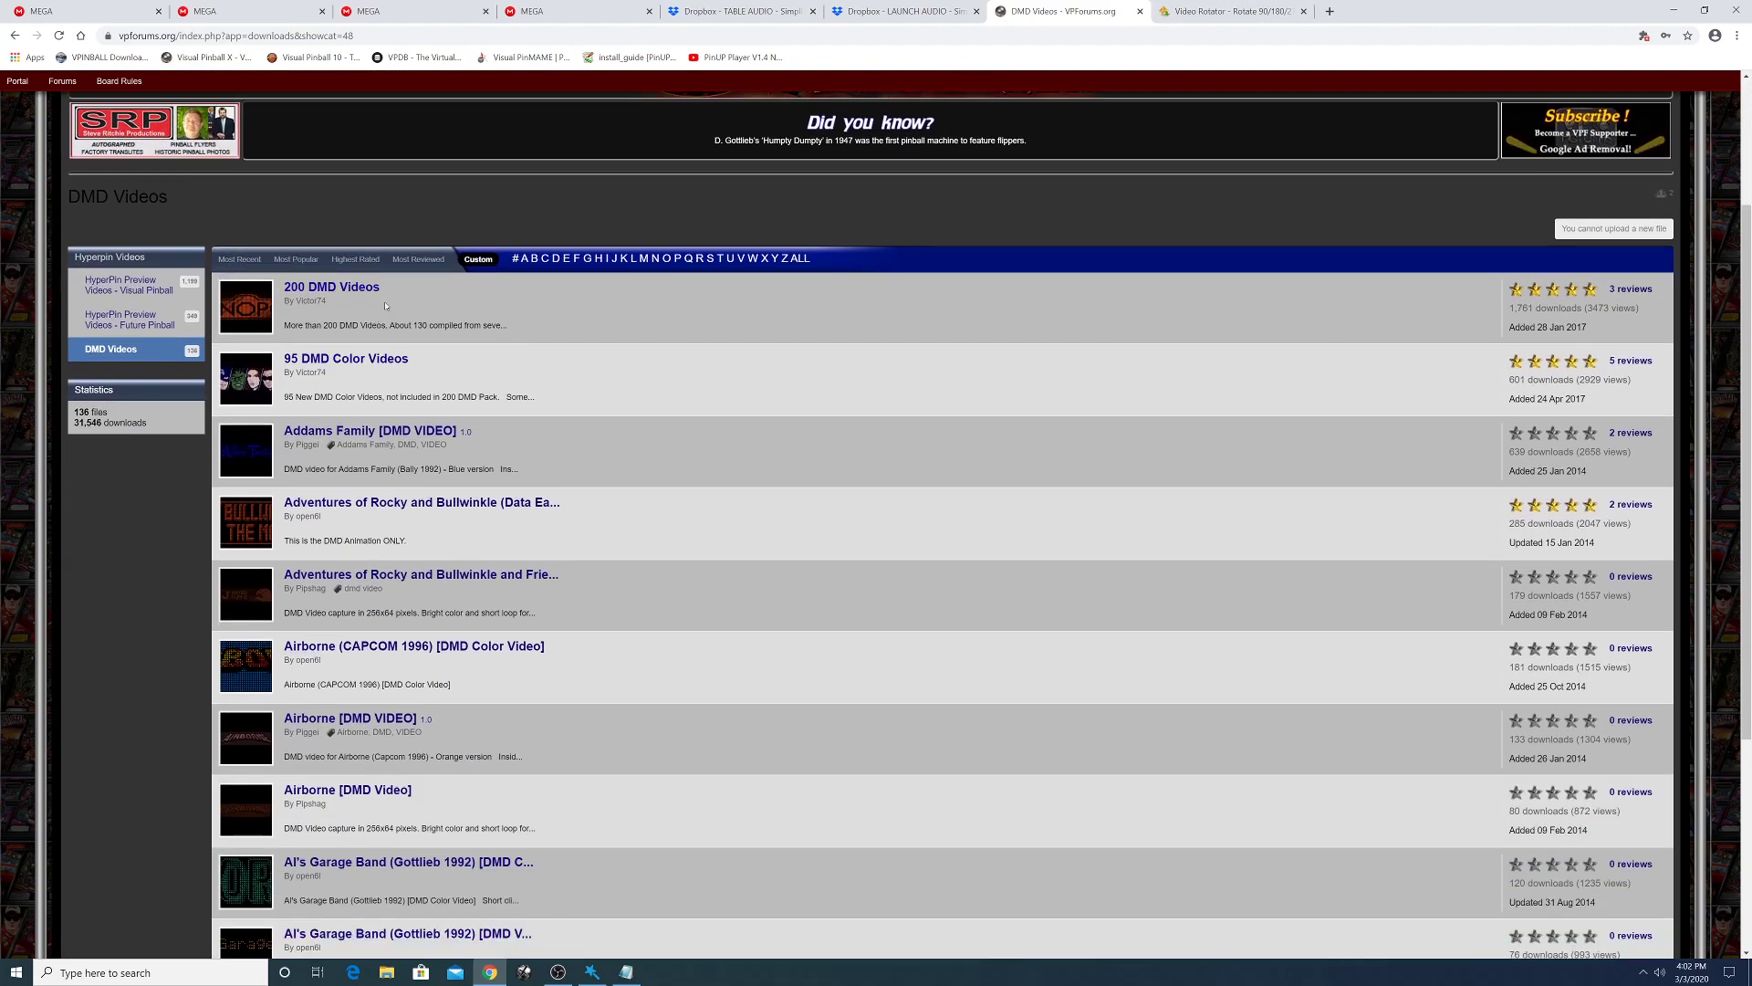
scroll(404, 445, down, 1)
scroll(404, 445, down, 2)
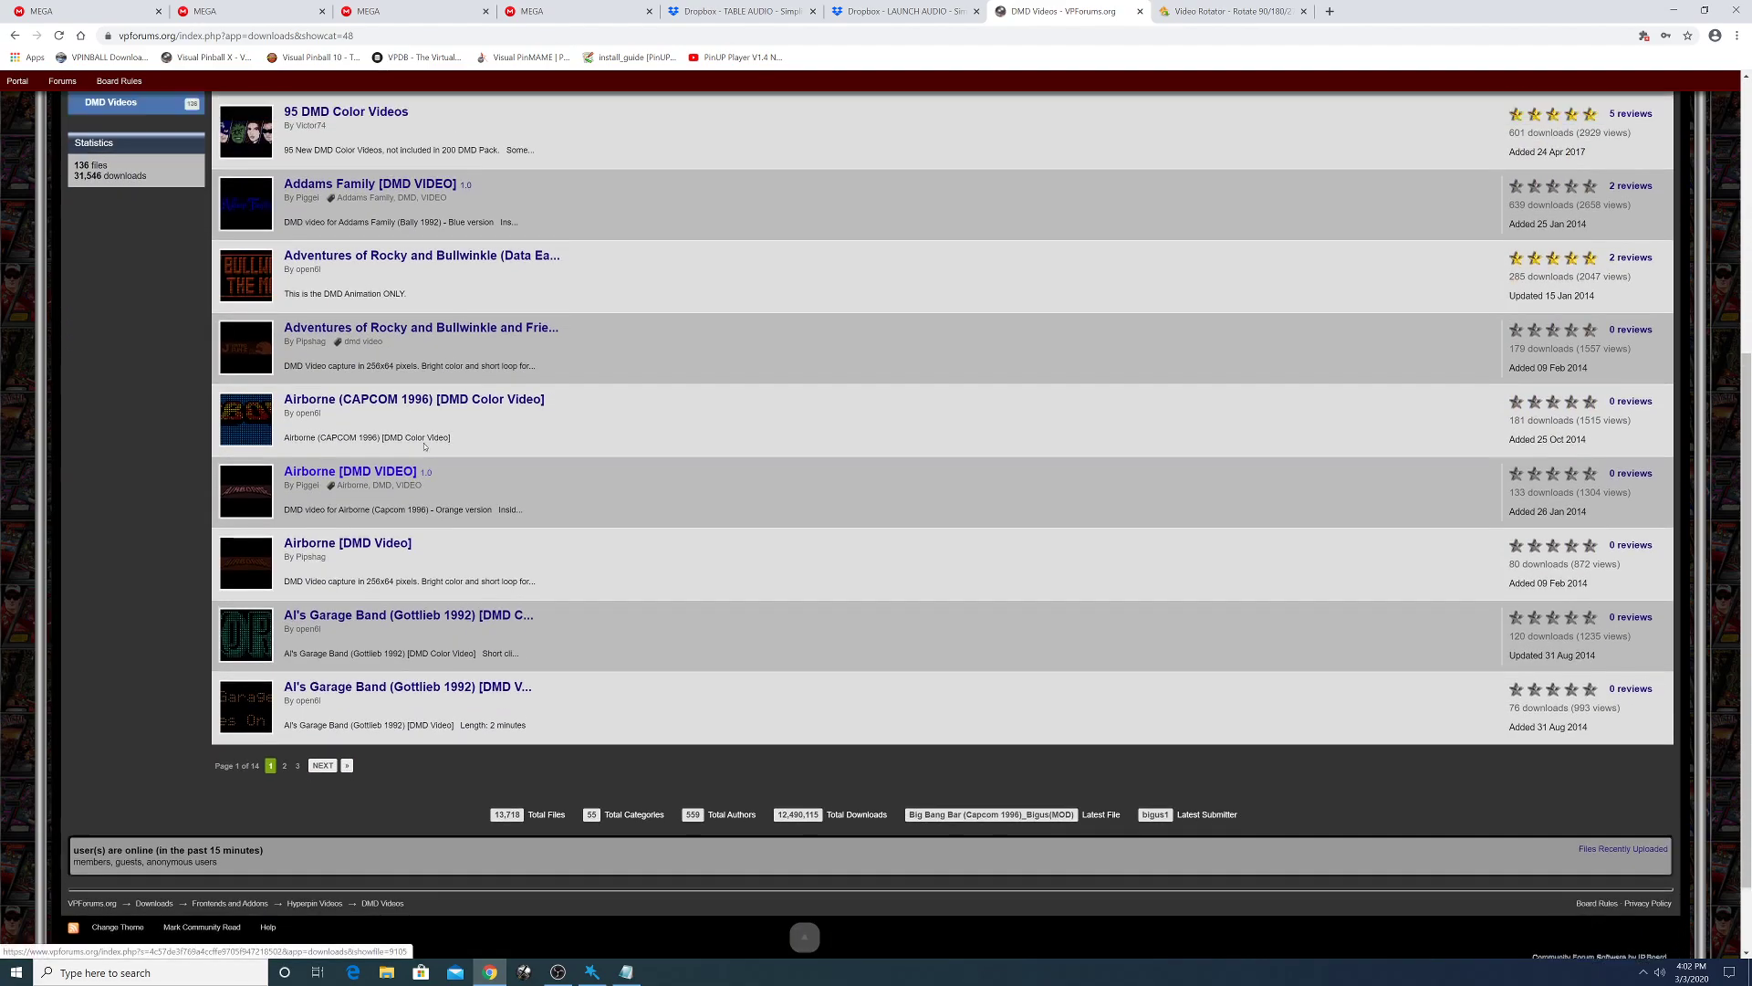
scroll(404, 445, up, 5)
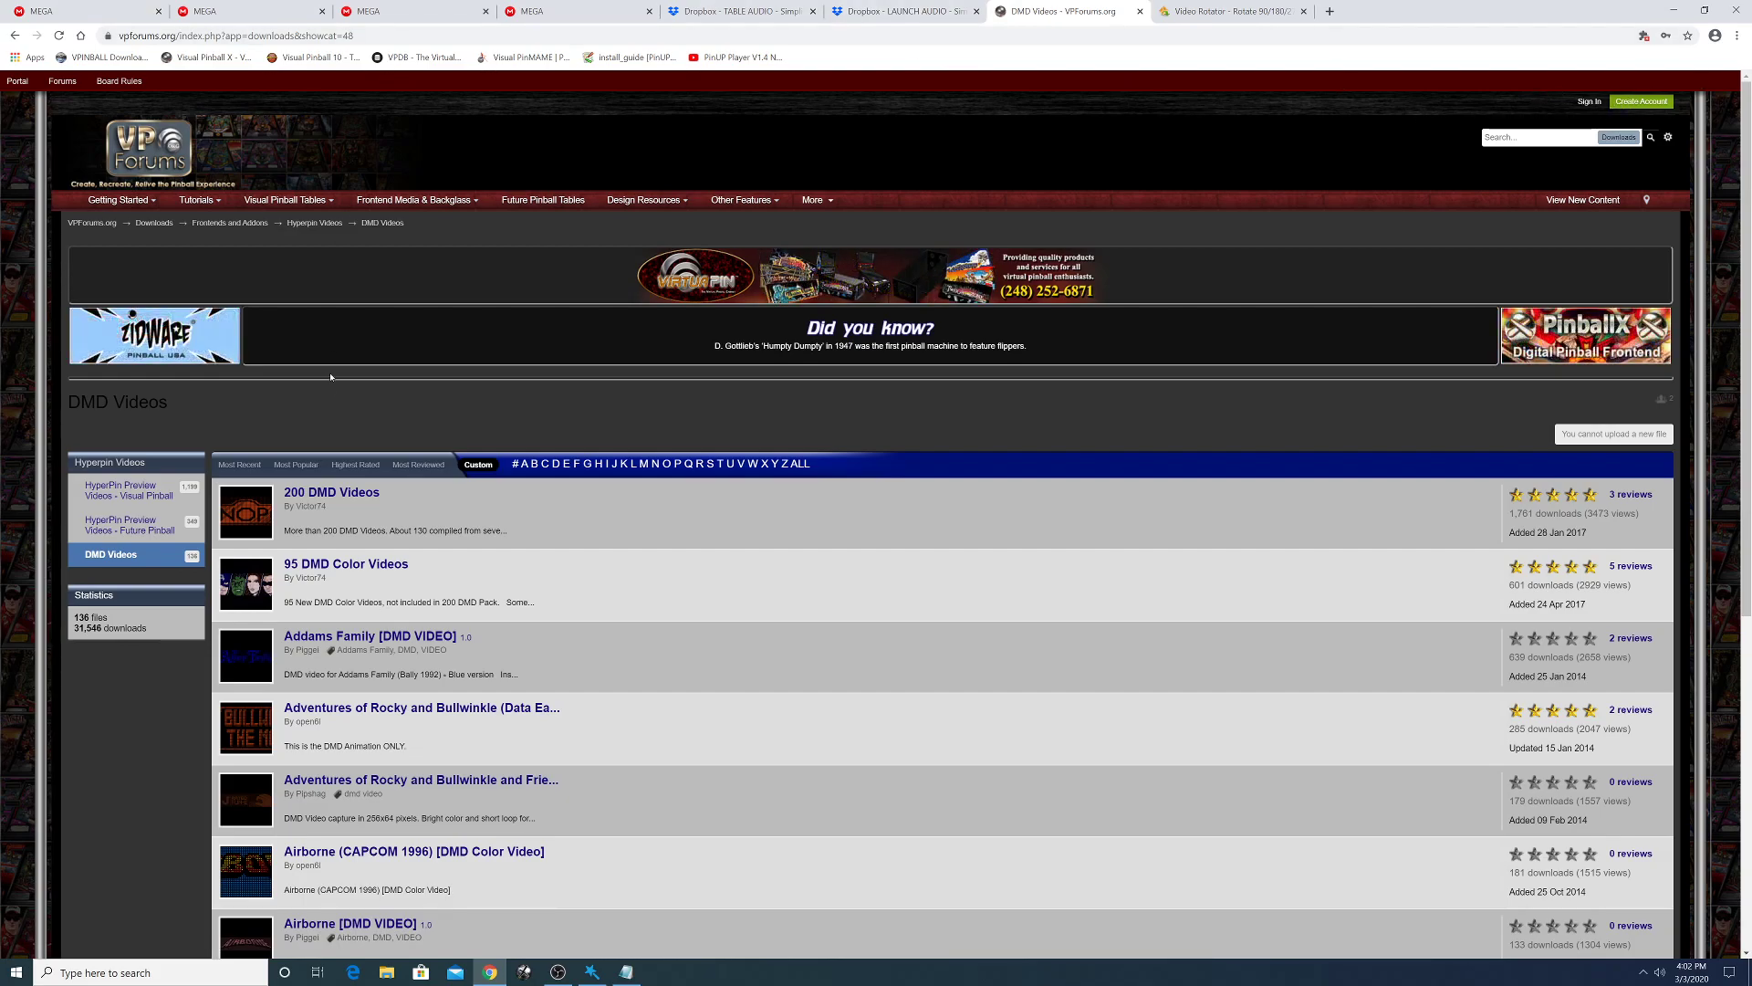
scroll(349, 383, down, 2)
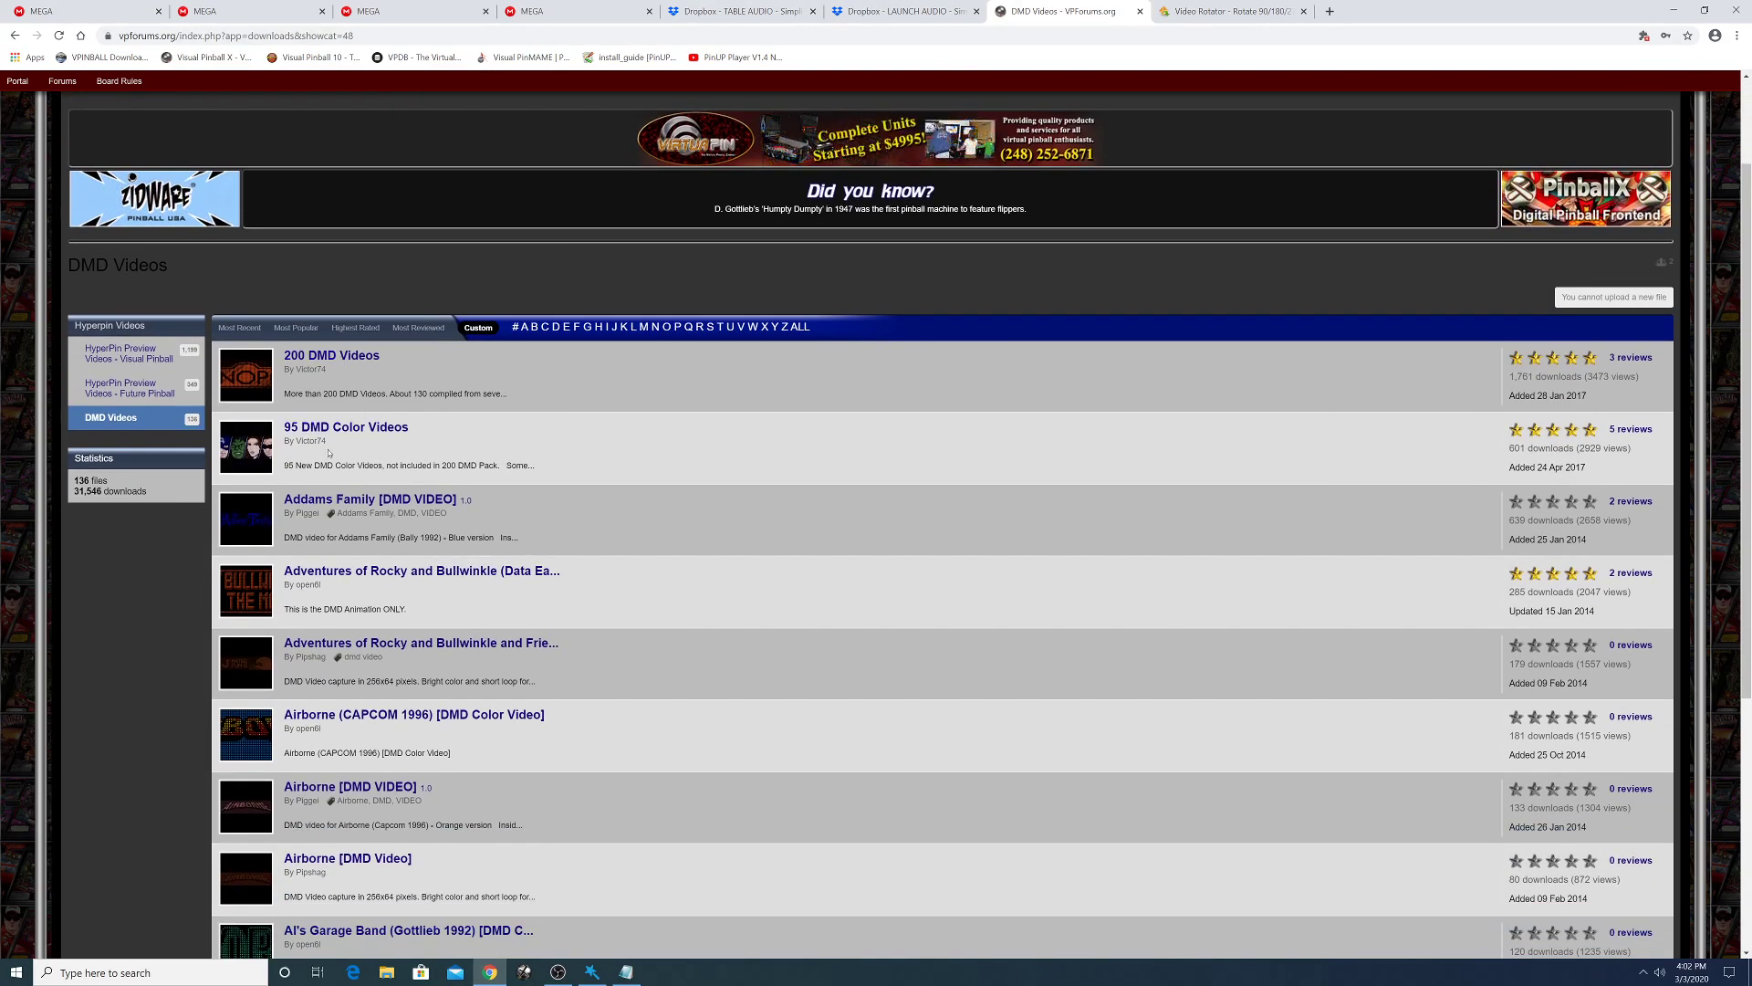
- Minimize Chrome to return to the PinballX Setup Wizard and set the Attract Mode timer to 2 minutes
click(1674, 13)
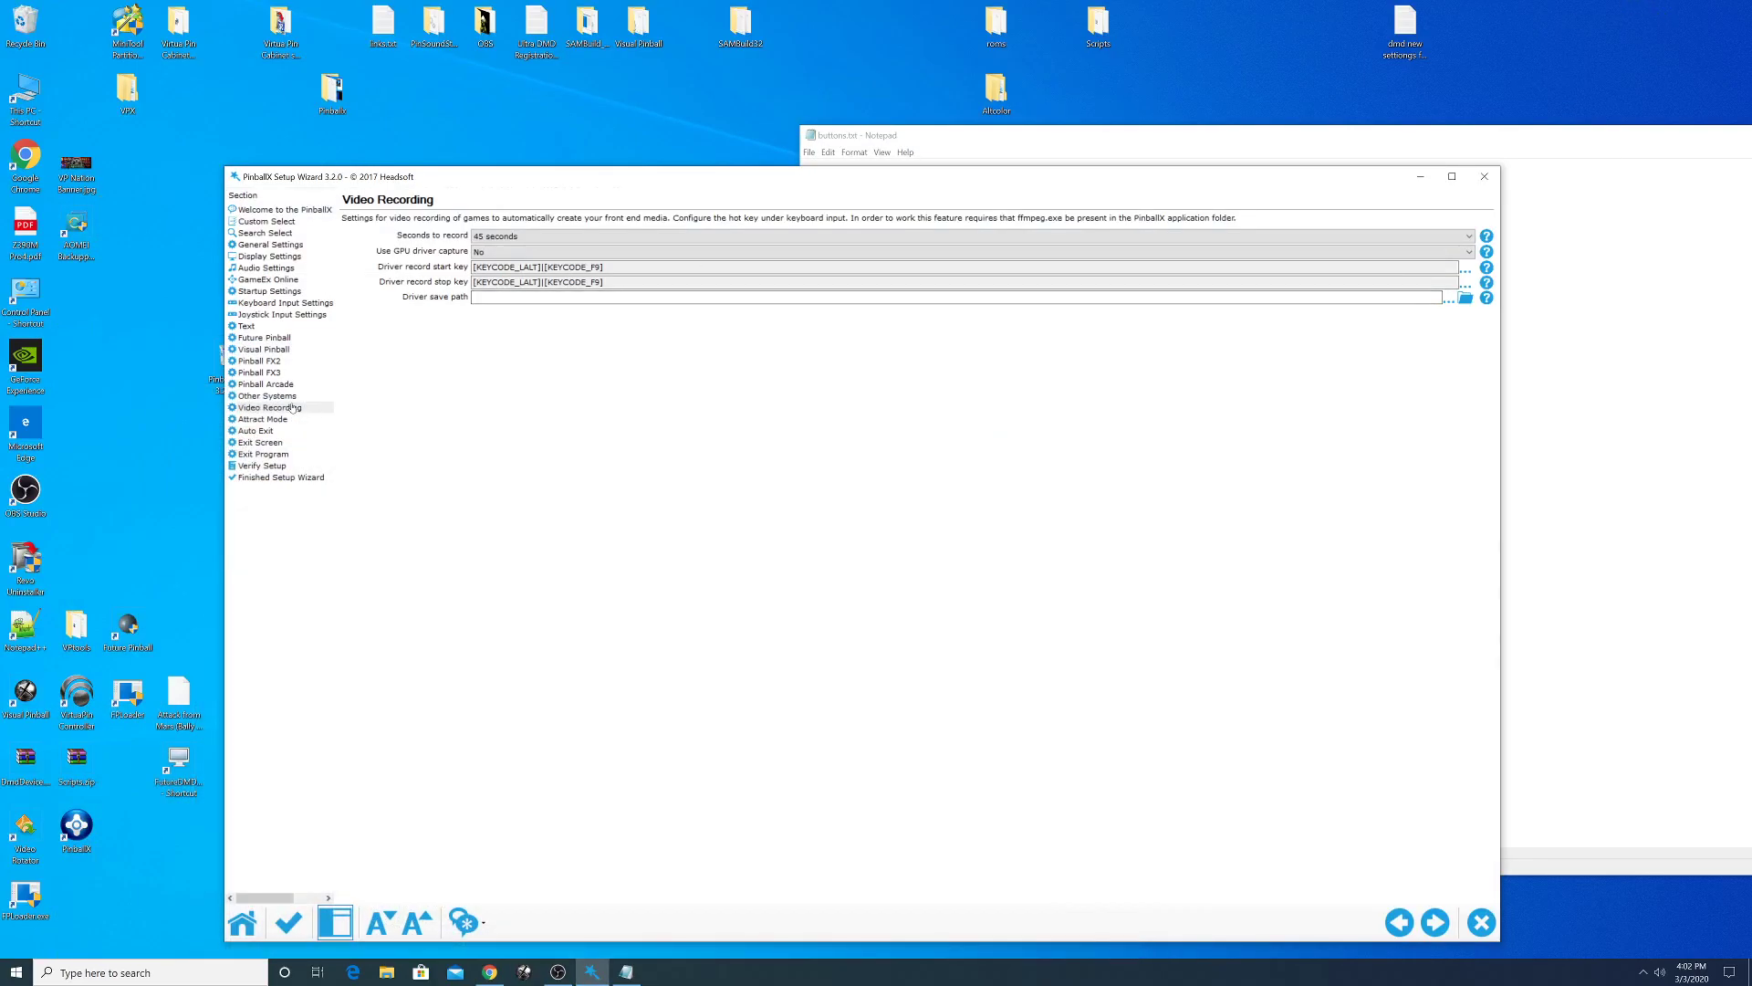
click(262, 420)
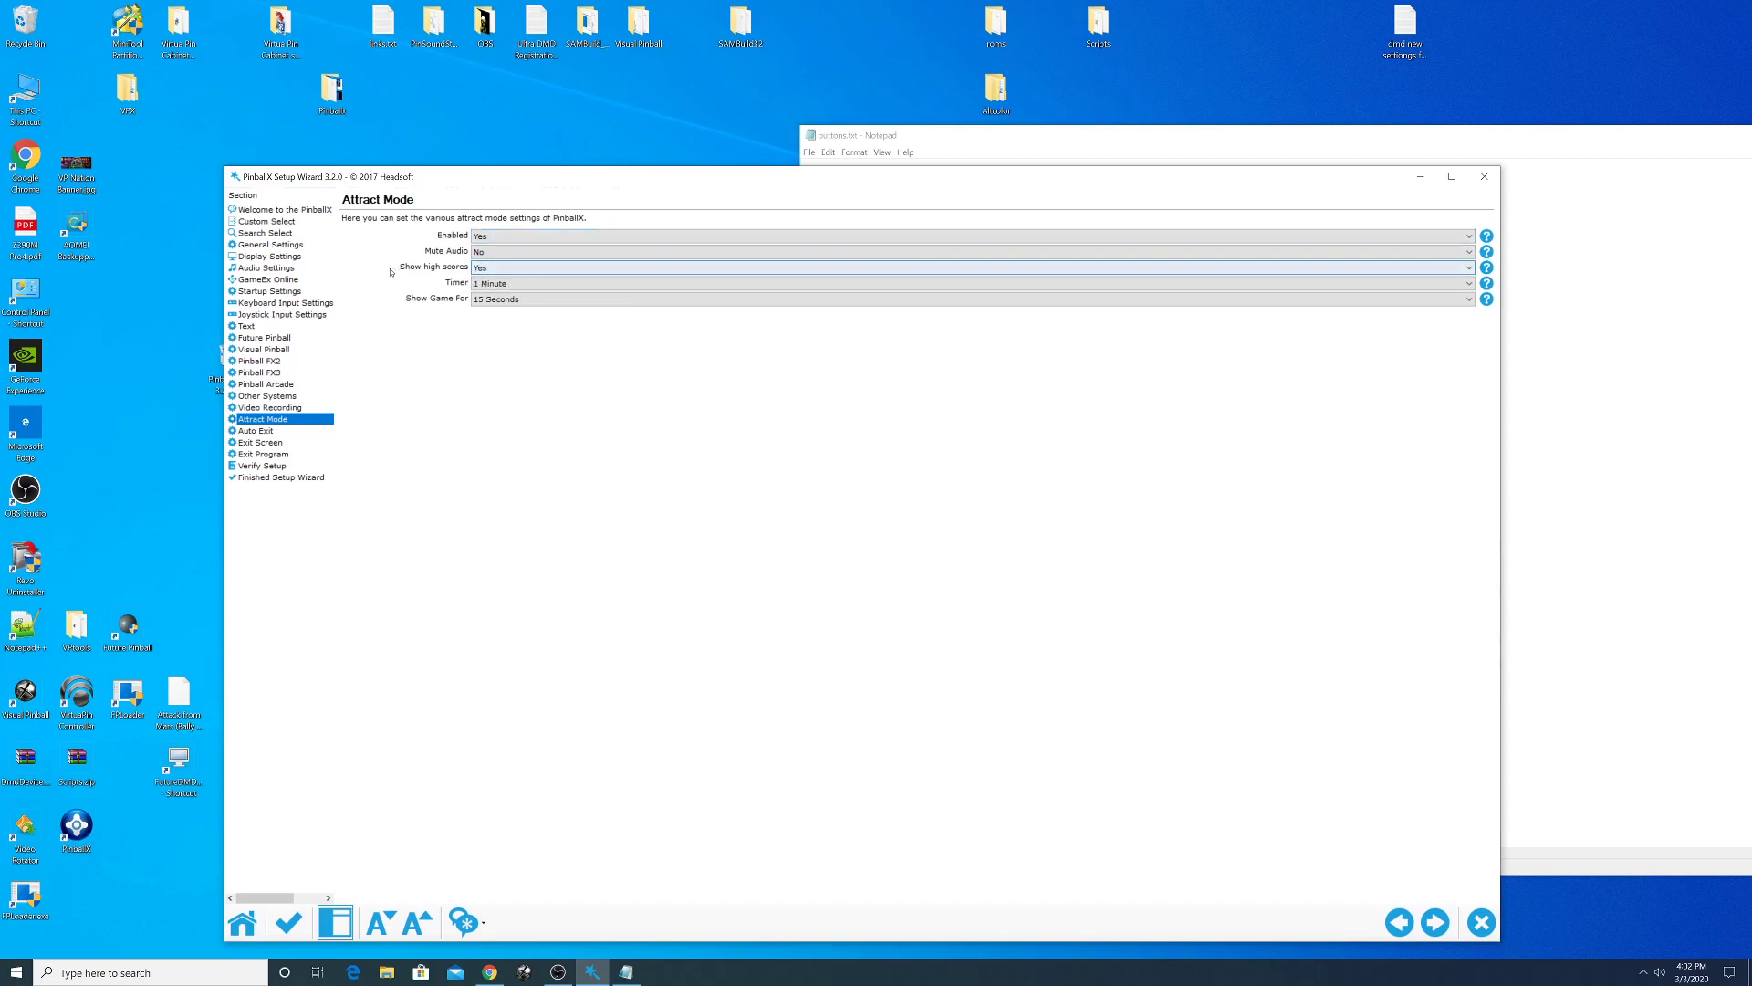
click(528, 285)
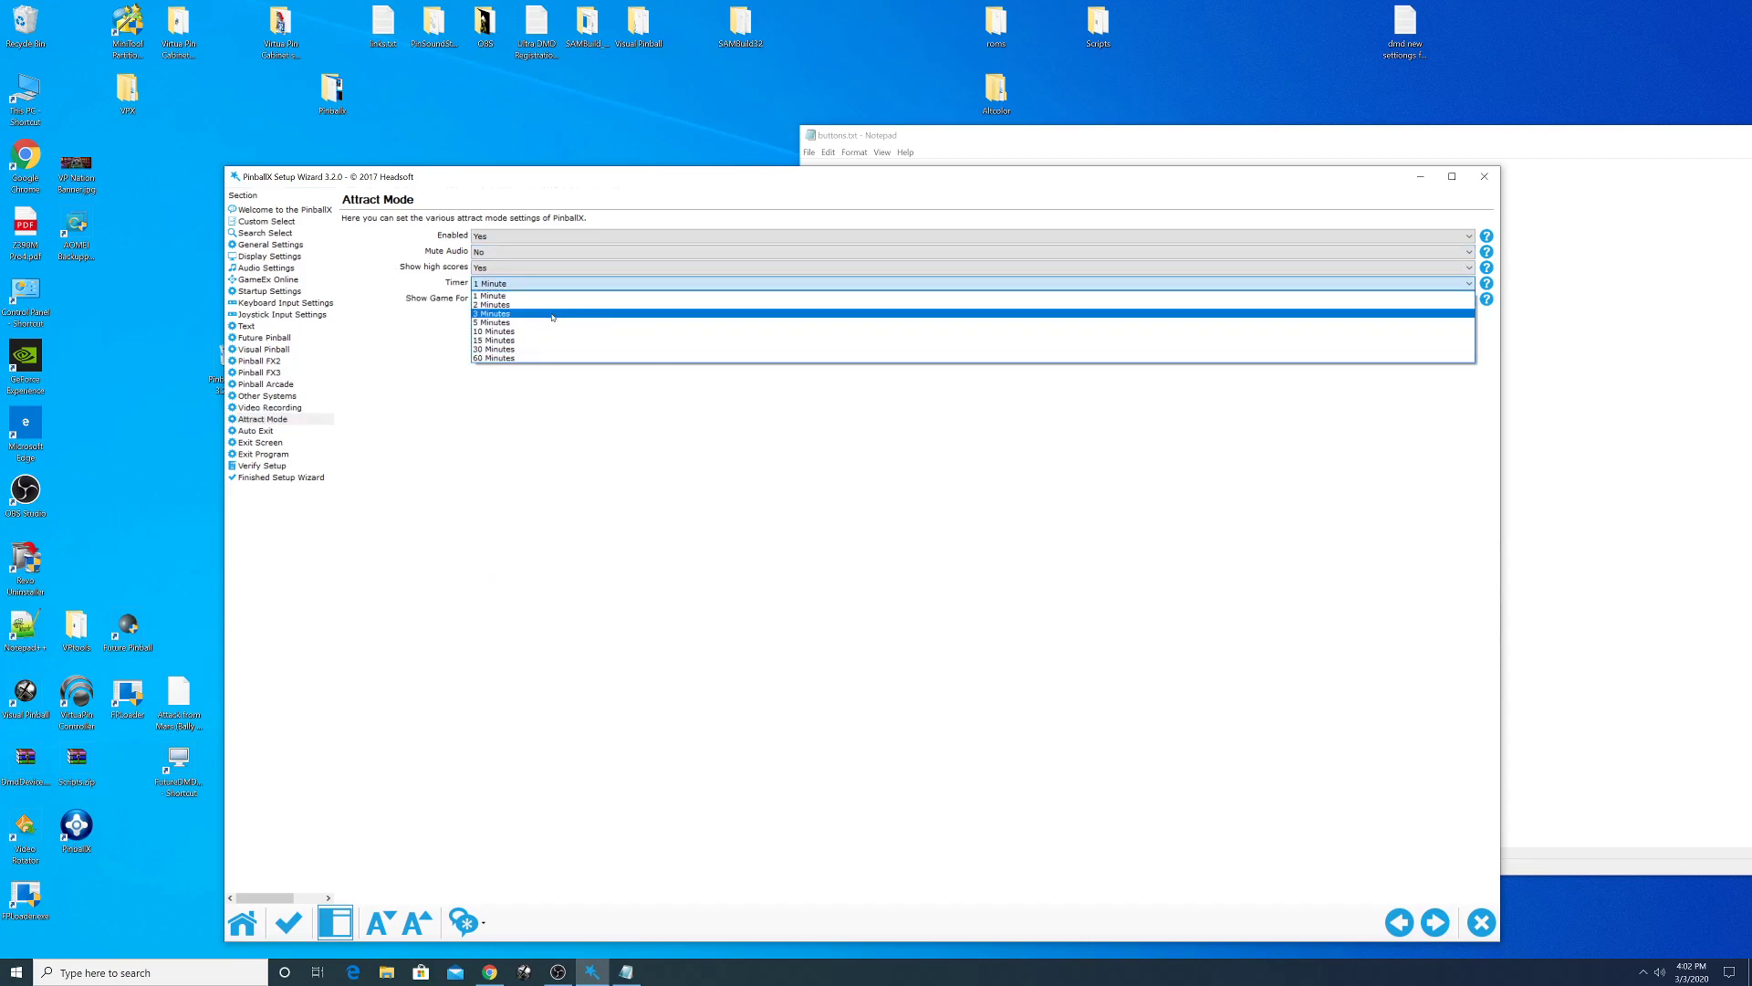
click(552, 314)
click(520, 283)
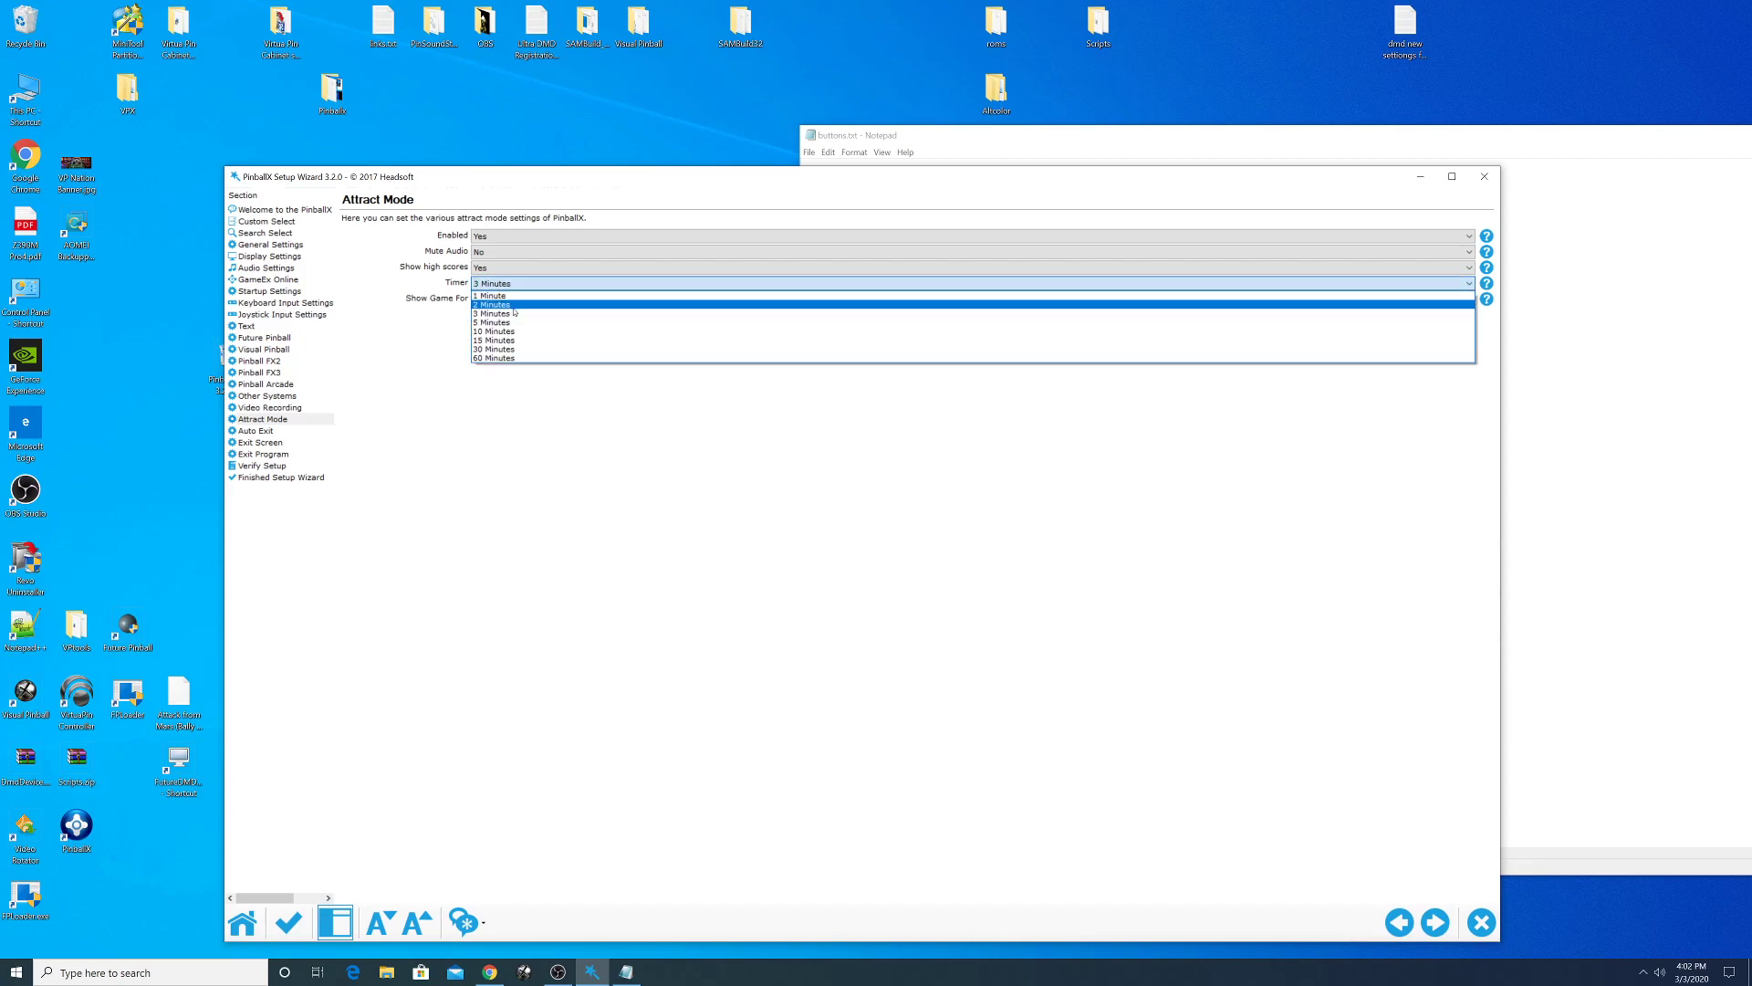
click(514, 306)
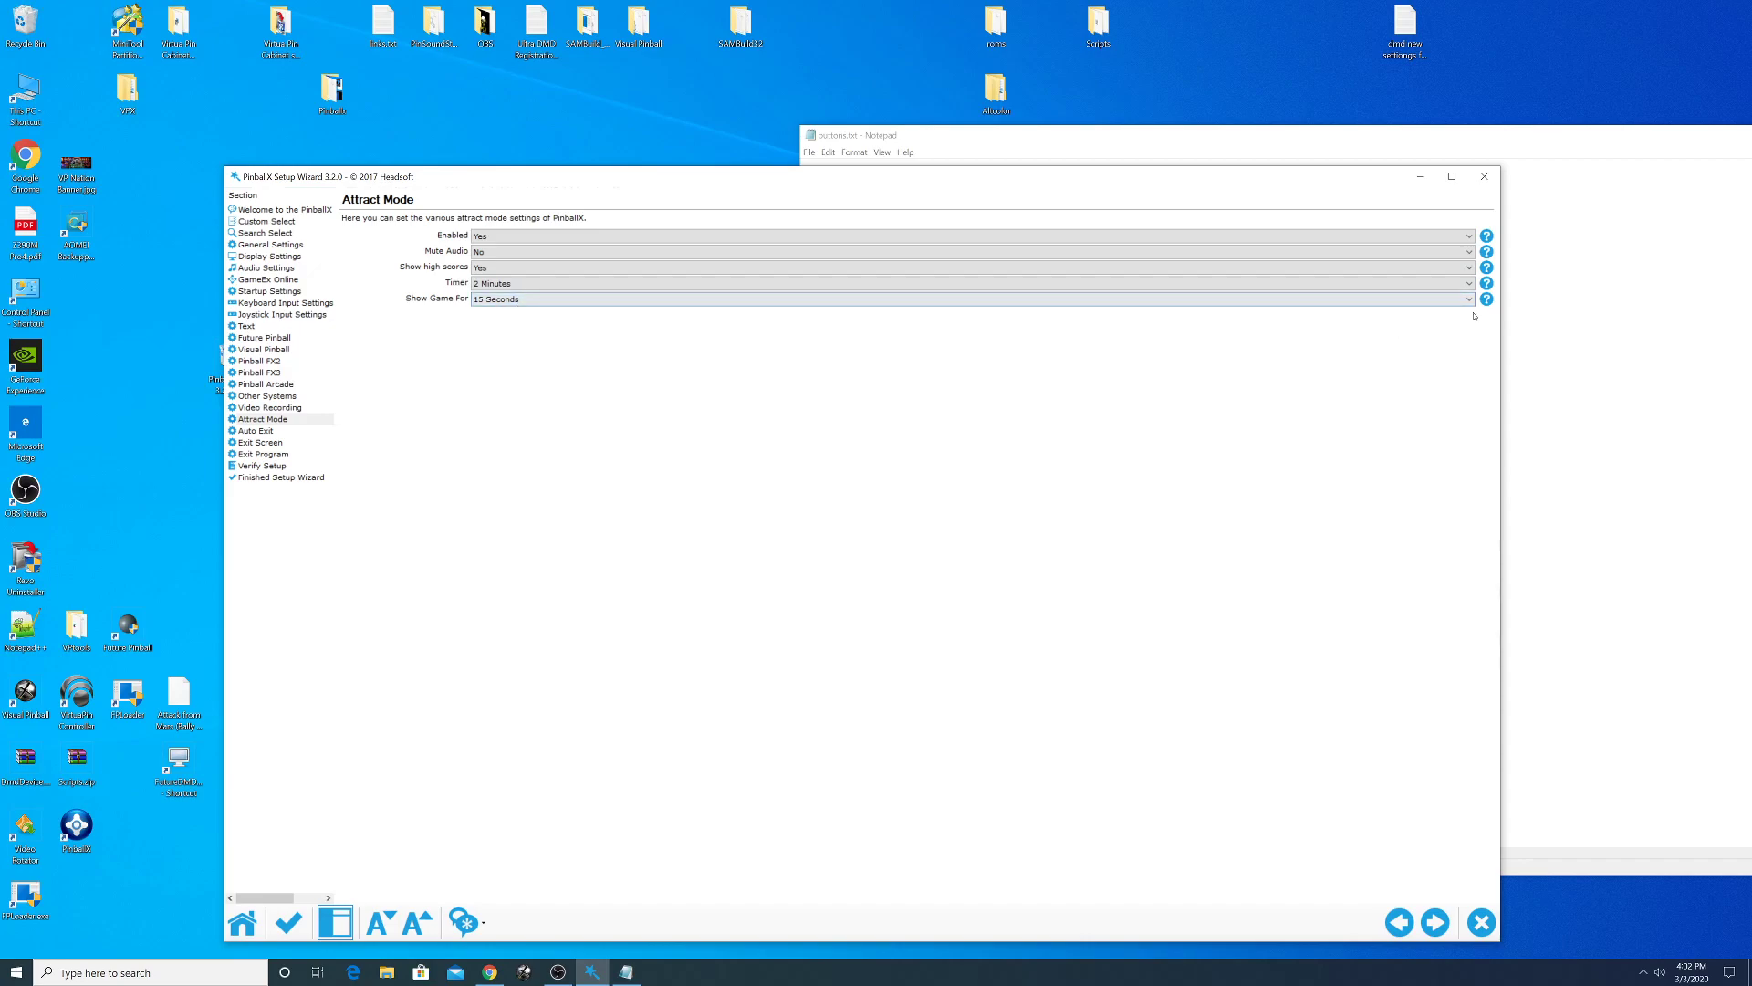
click(519, 299)
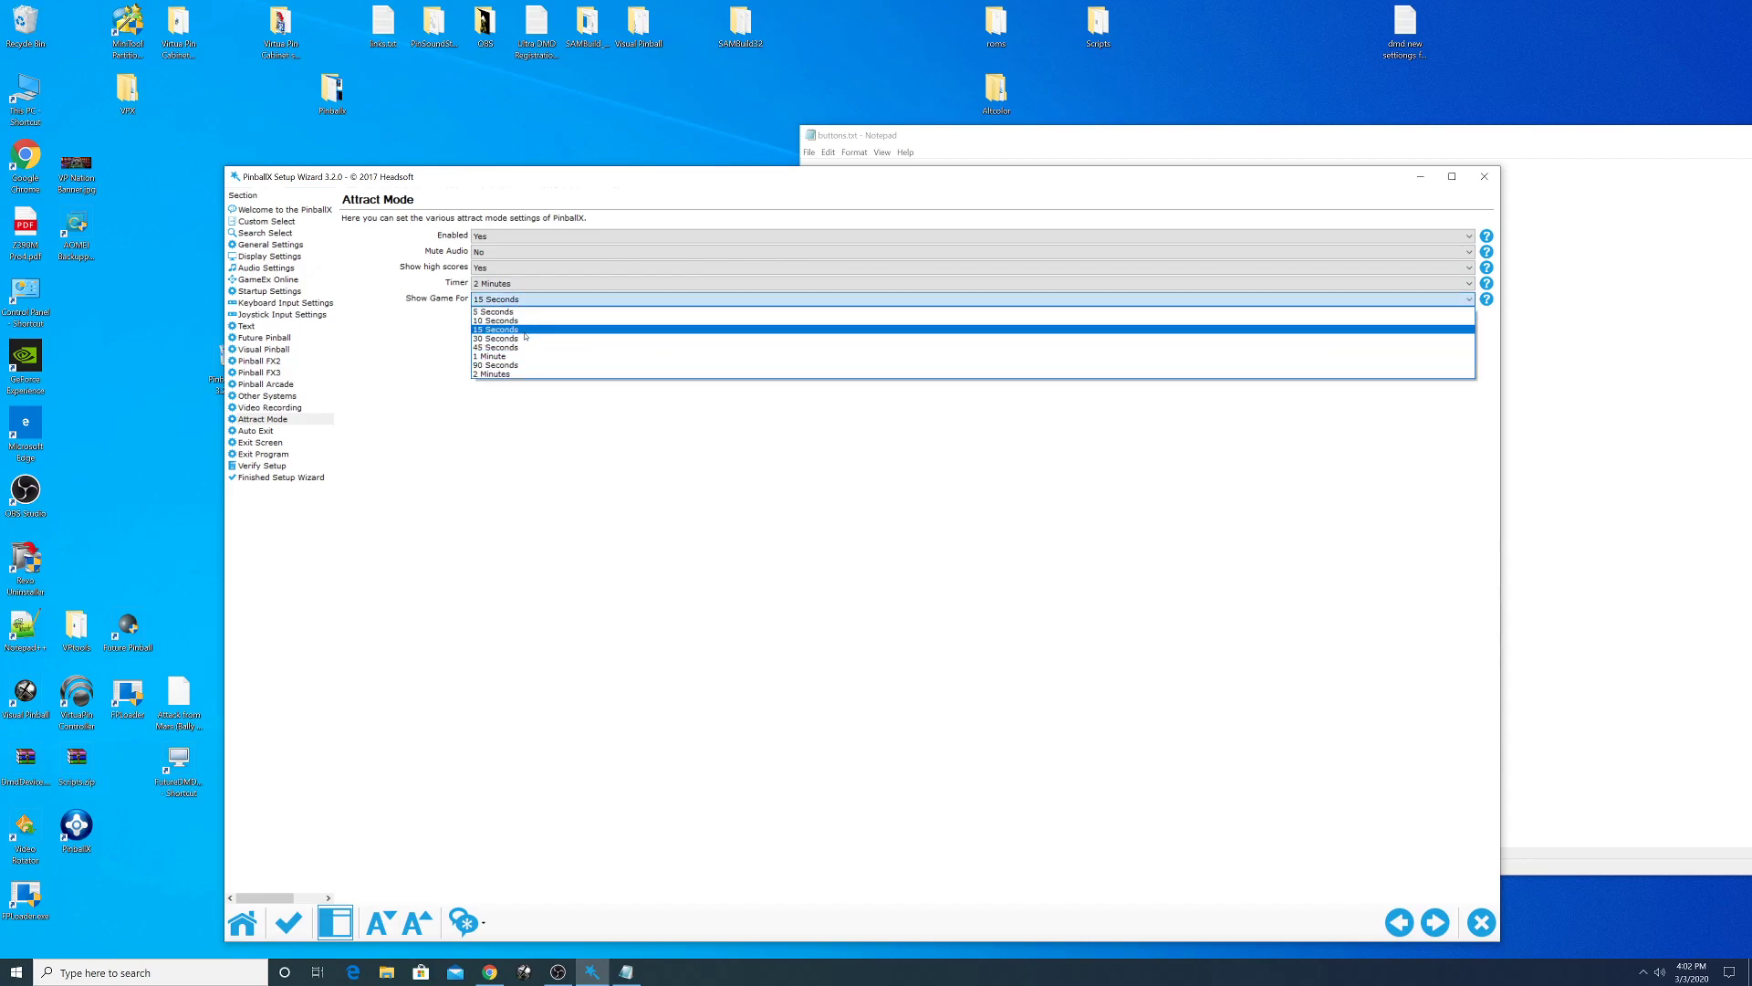
click(538, 457)
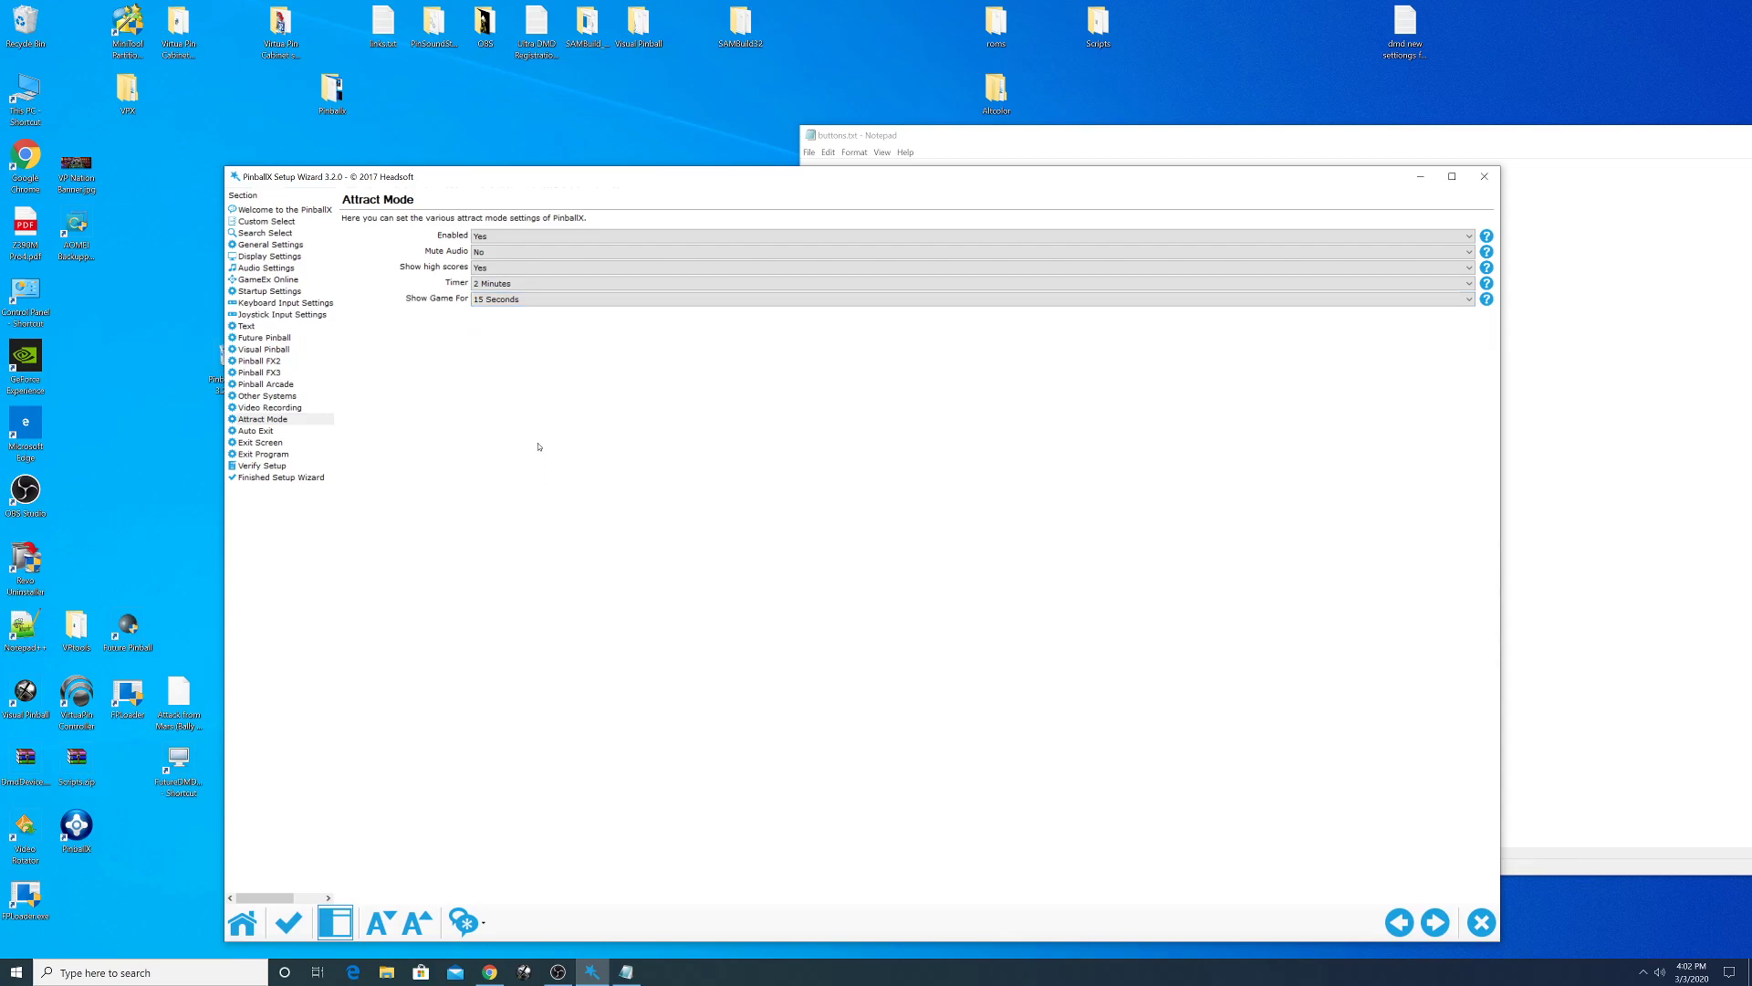
- Review the Auto Exit, Exit Screen and Exit Program settings
click(244, 433)
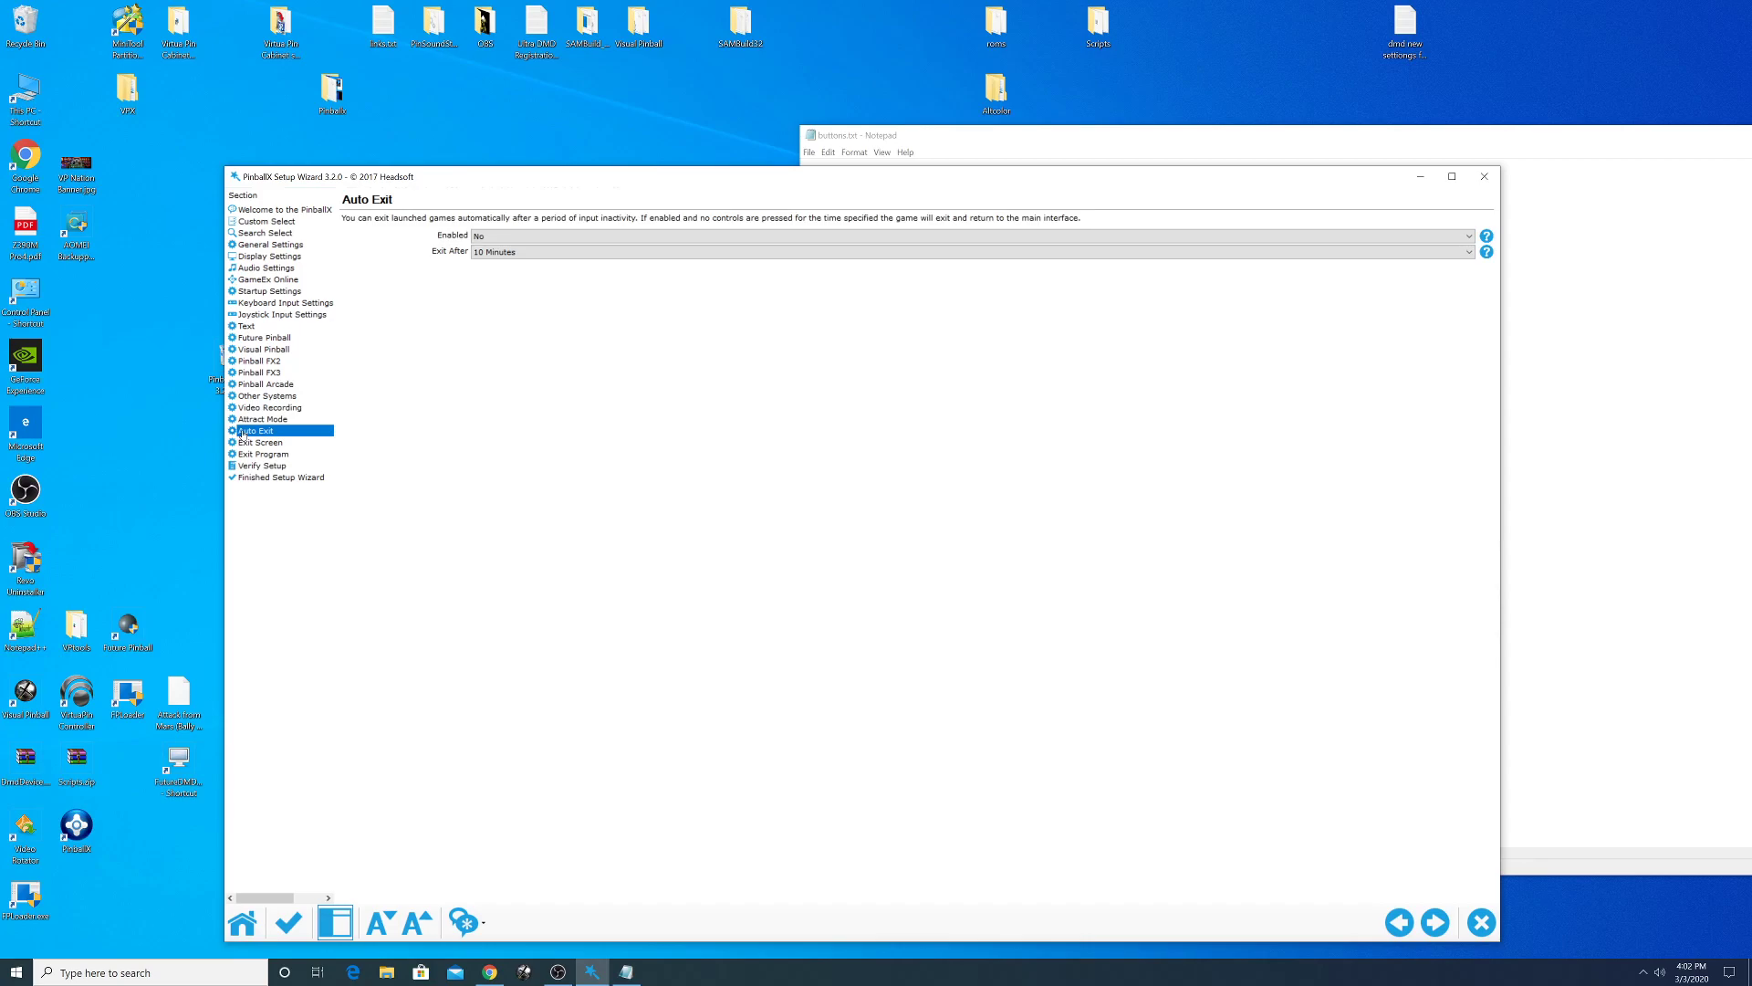
click(242, 443)
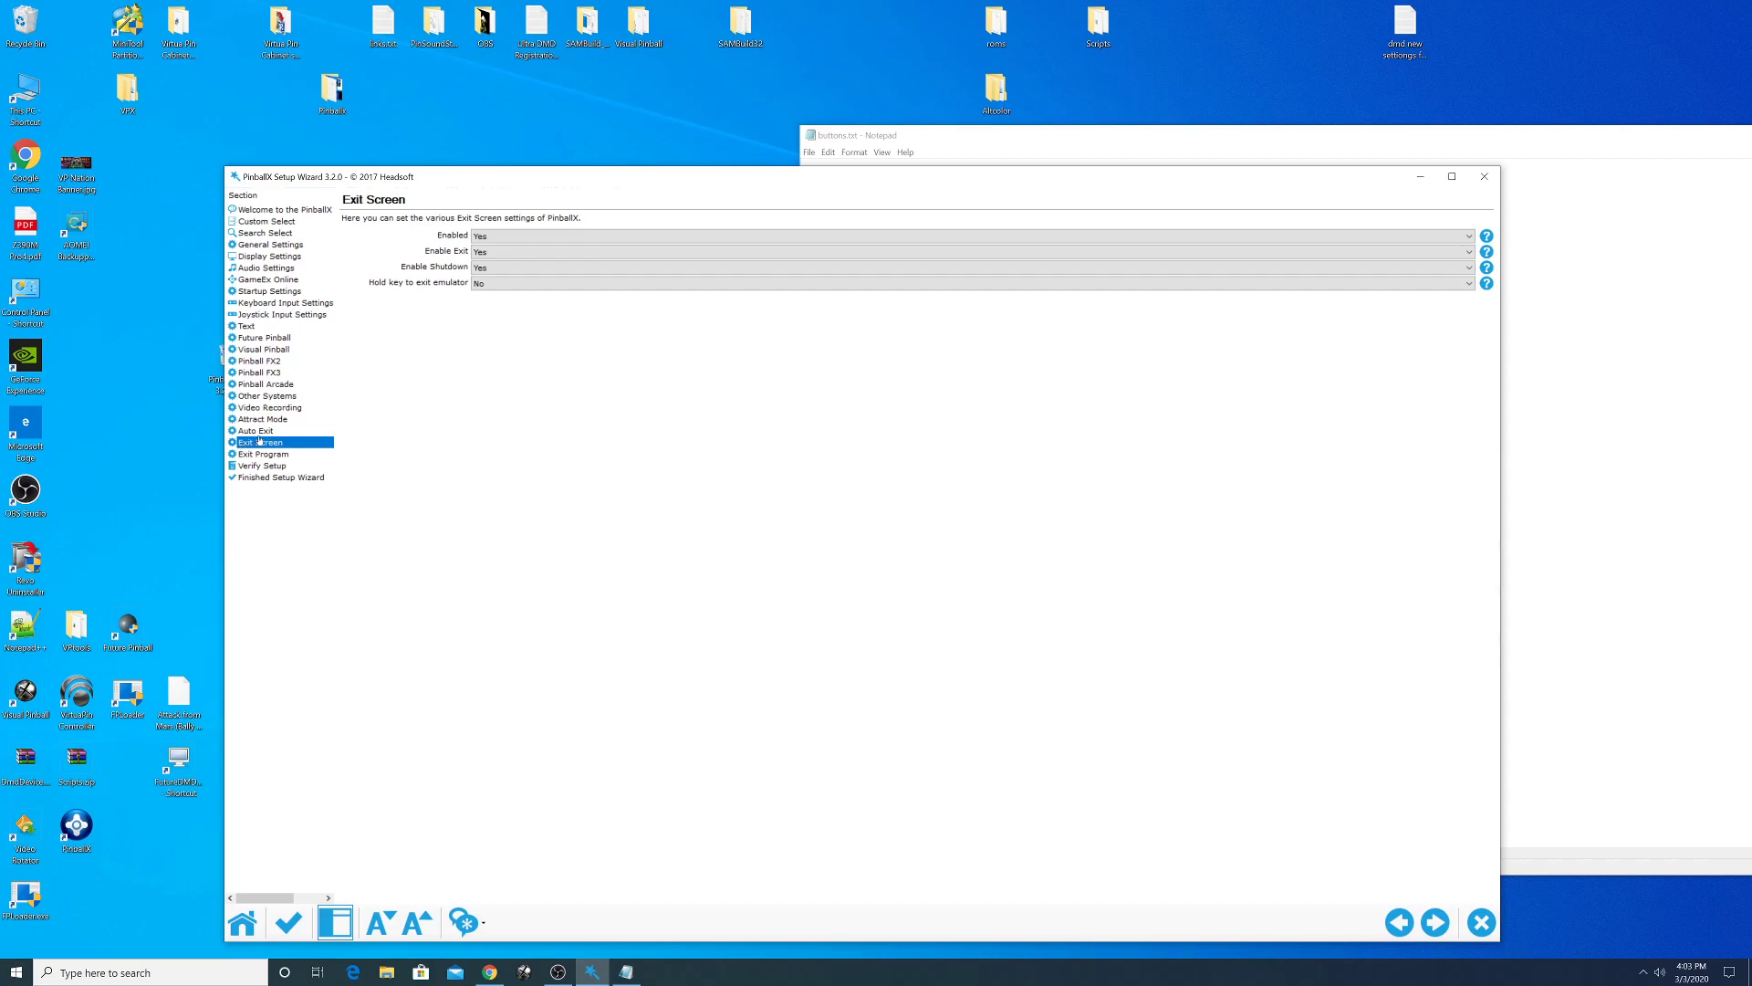
click(271, 432)
click(271, 444)
click(272, 456)
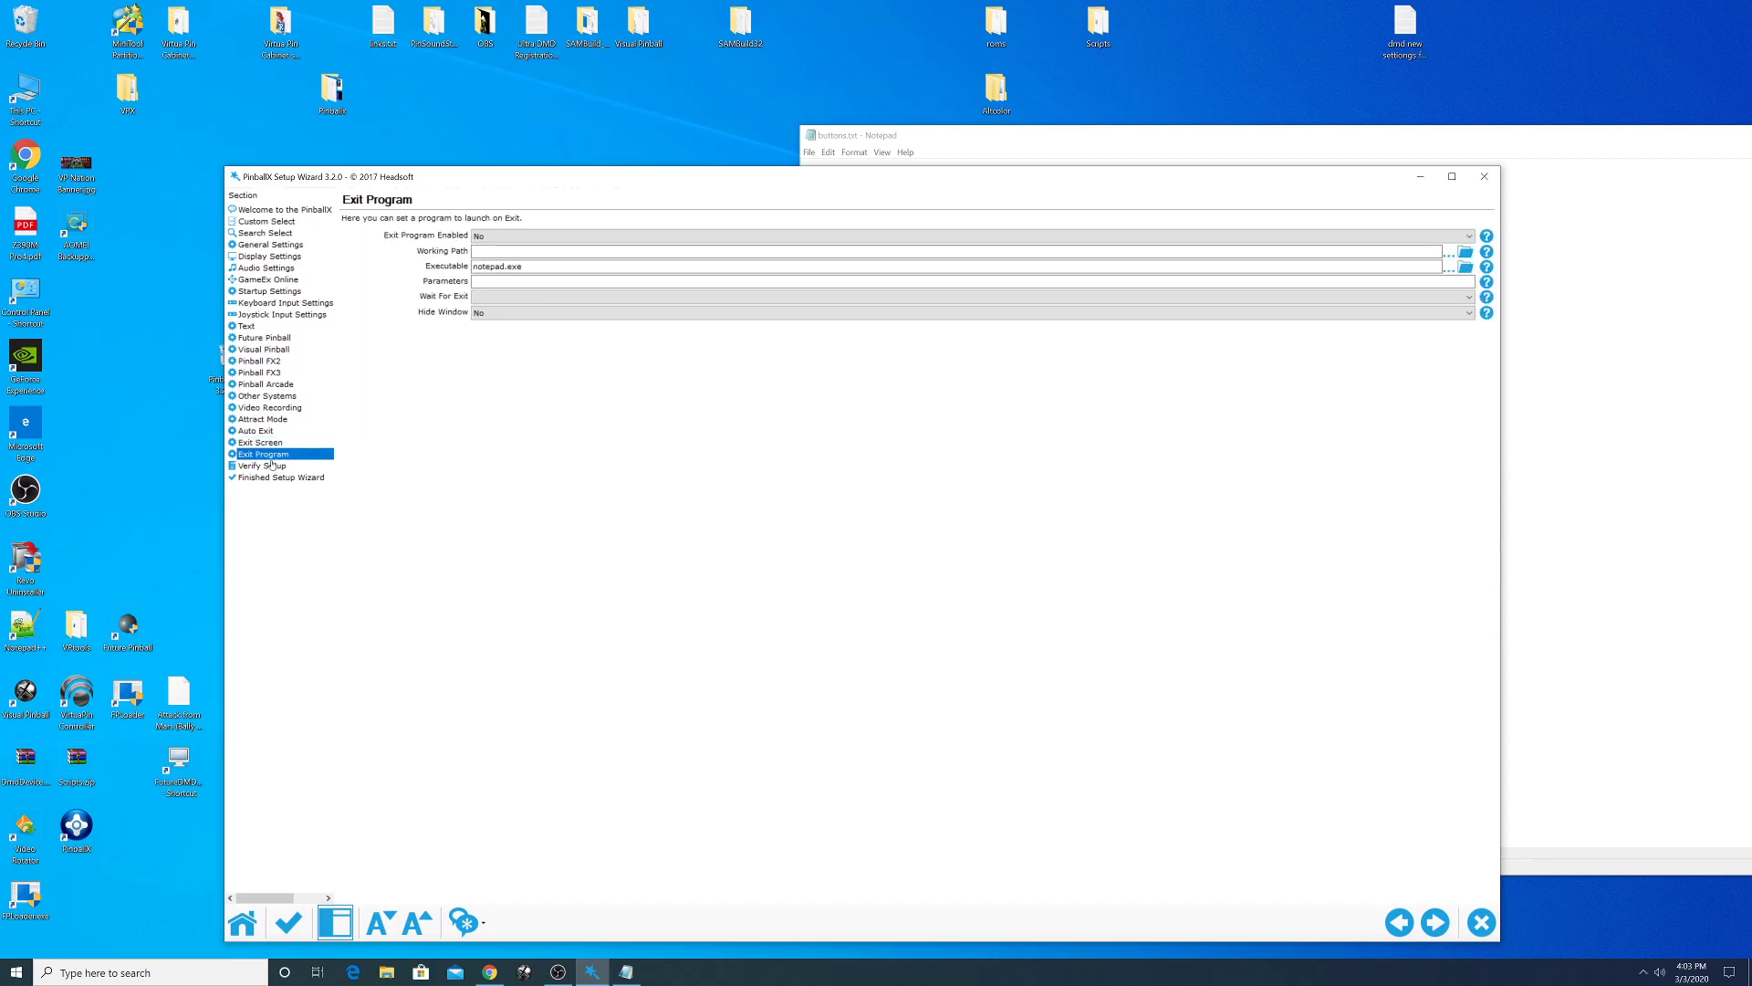
- Run the setup verification, check the Future Pinball result, and close the PinballX Setup Wizard
click(275, 464)
click(392, 890)
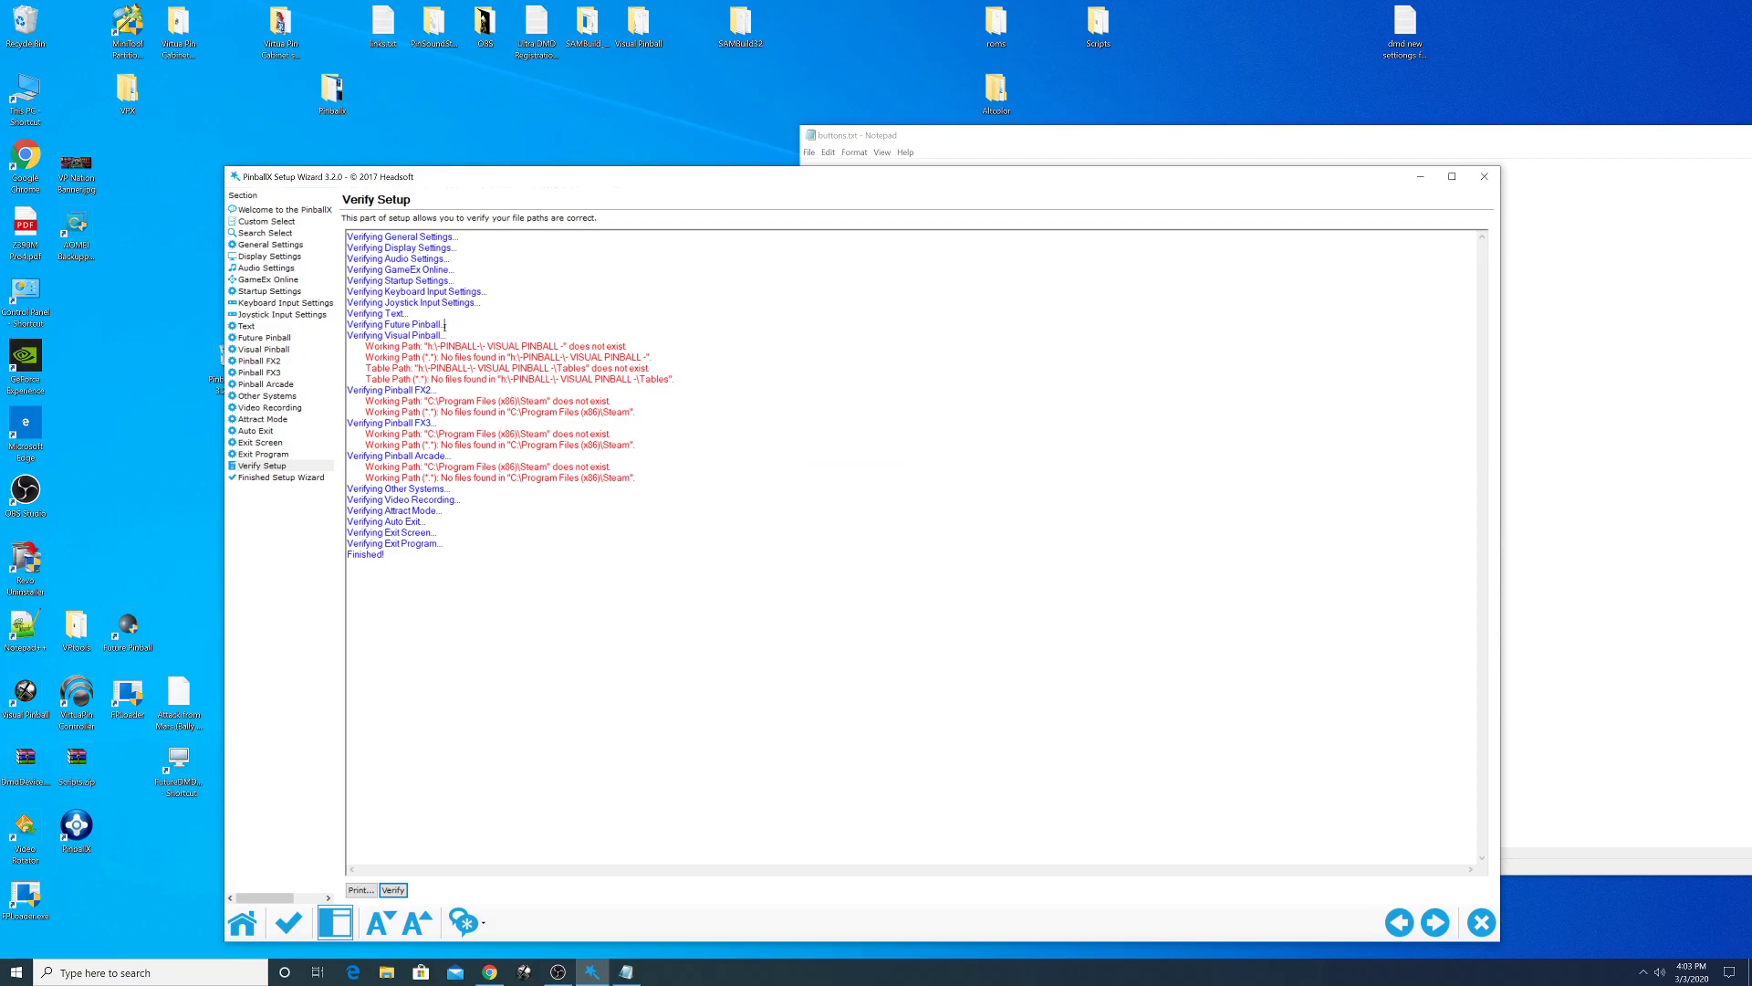
drag(444, 327, 346, 326)
drag(611, 186, 537, 85)
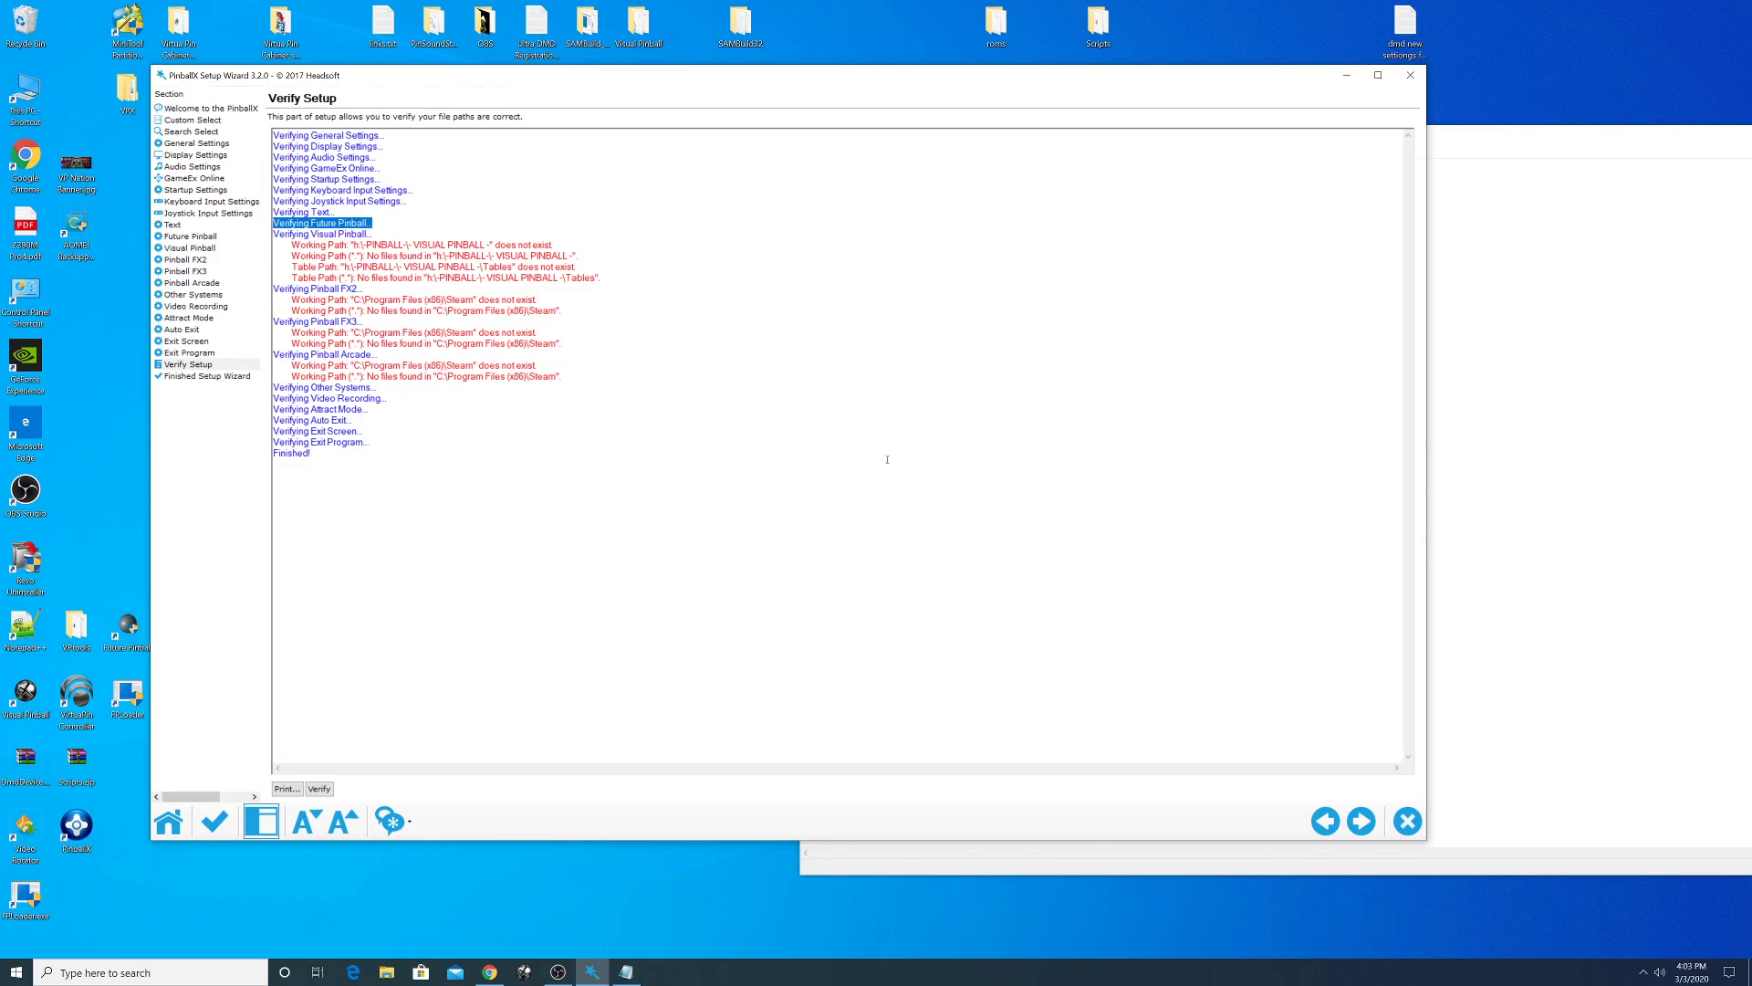
click(1408, 821)
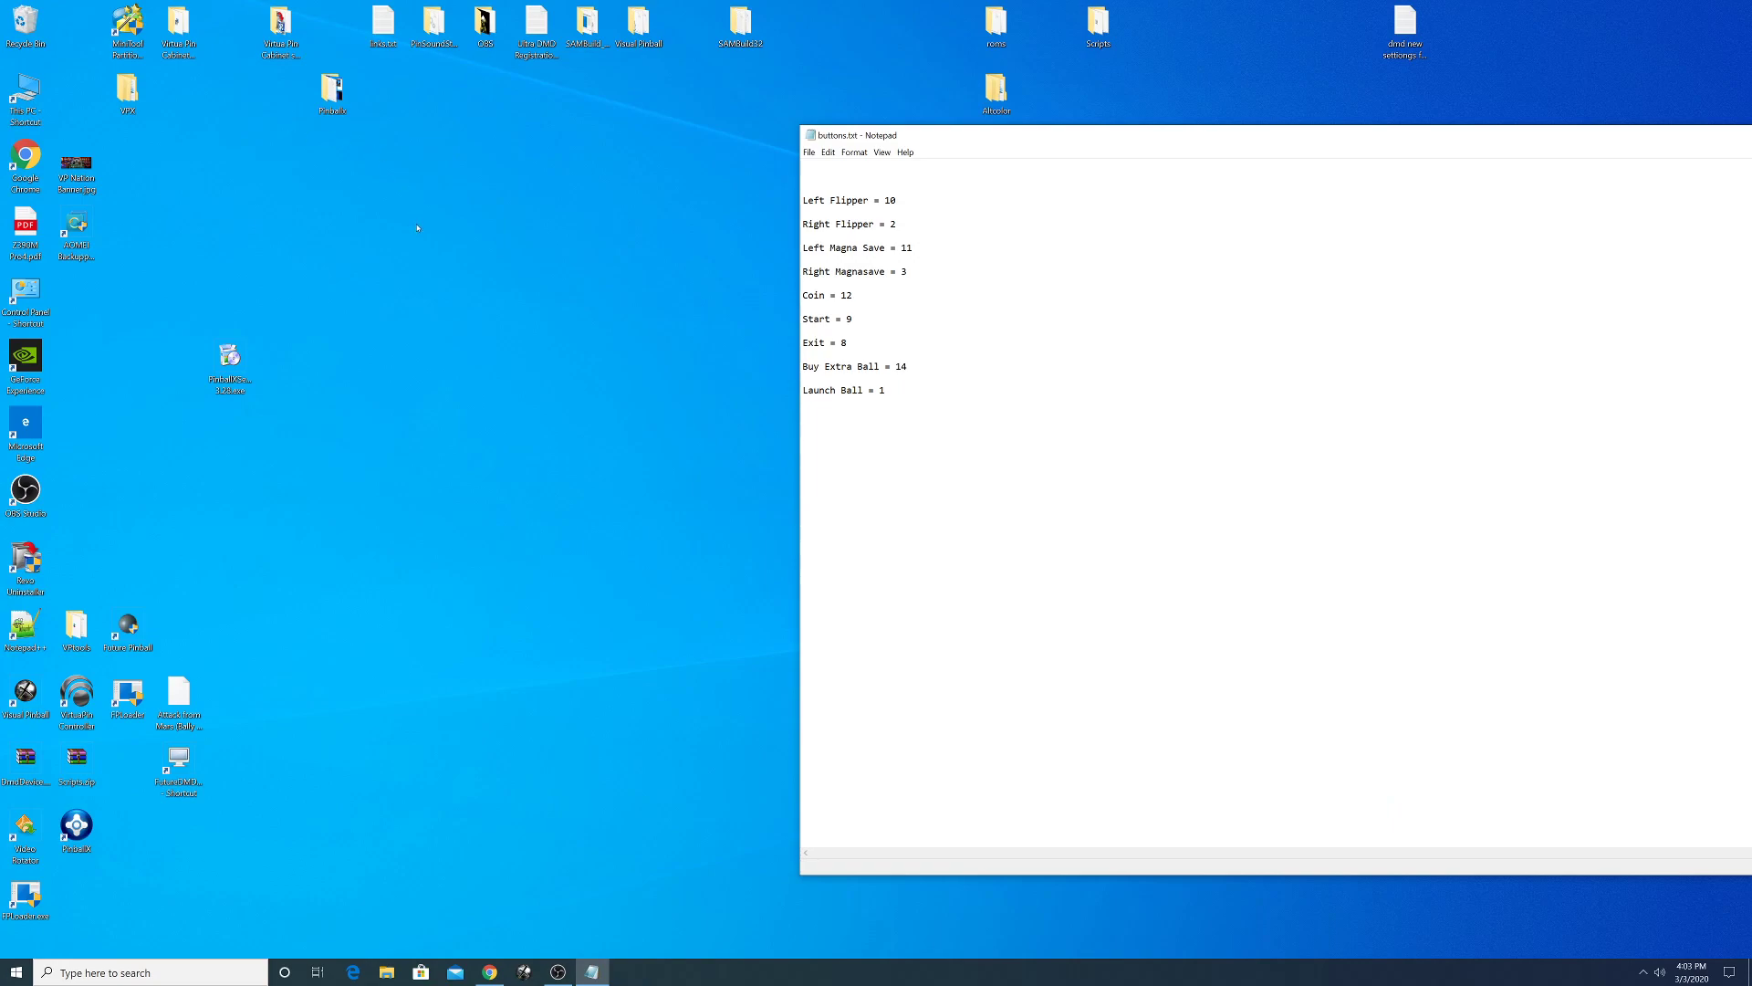
- Move the buttons.txt Notepad window across the desktop until its close control is reachable, and close it
drag(1431, 147, 973, 152)
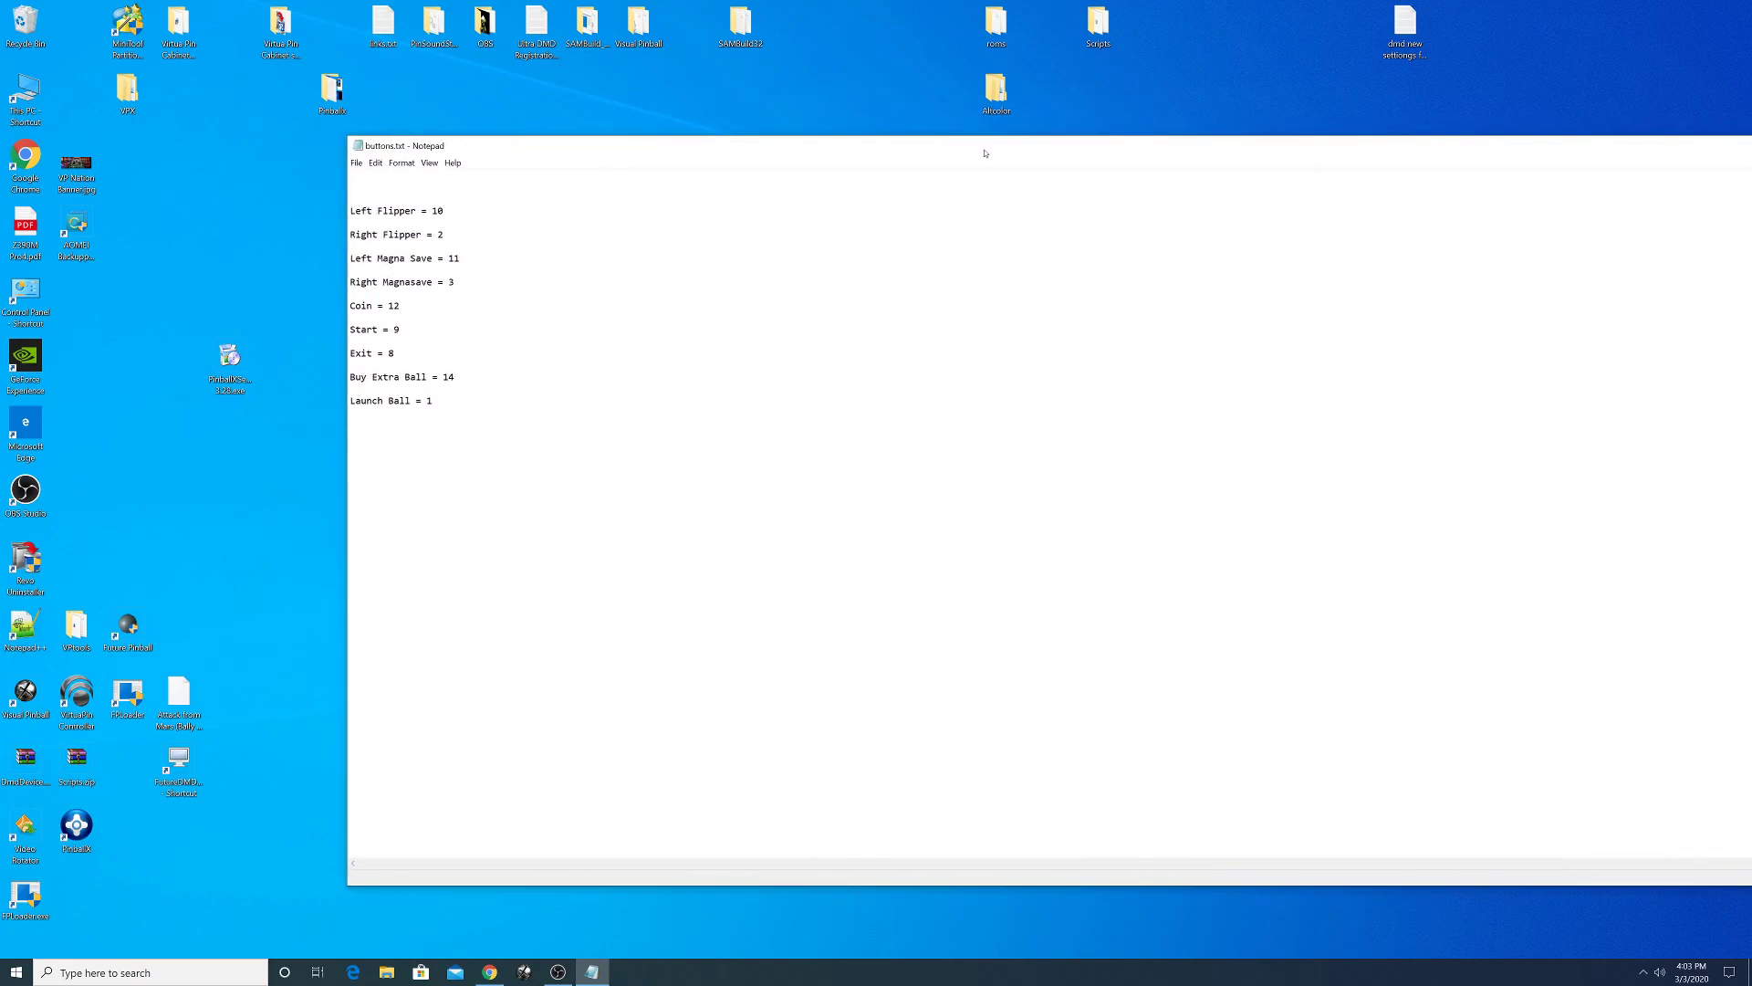
drag(1639, 153, 1305, 145)
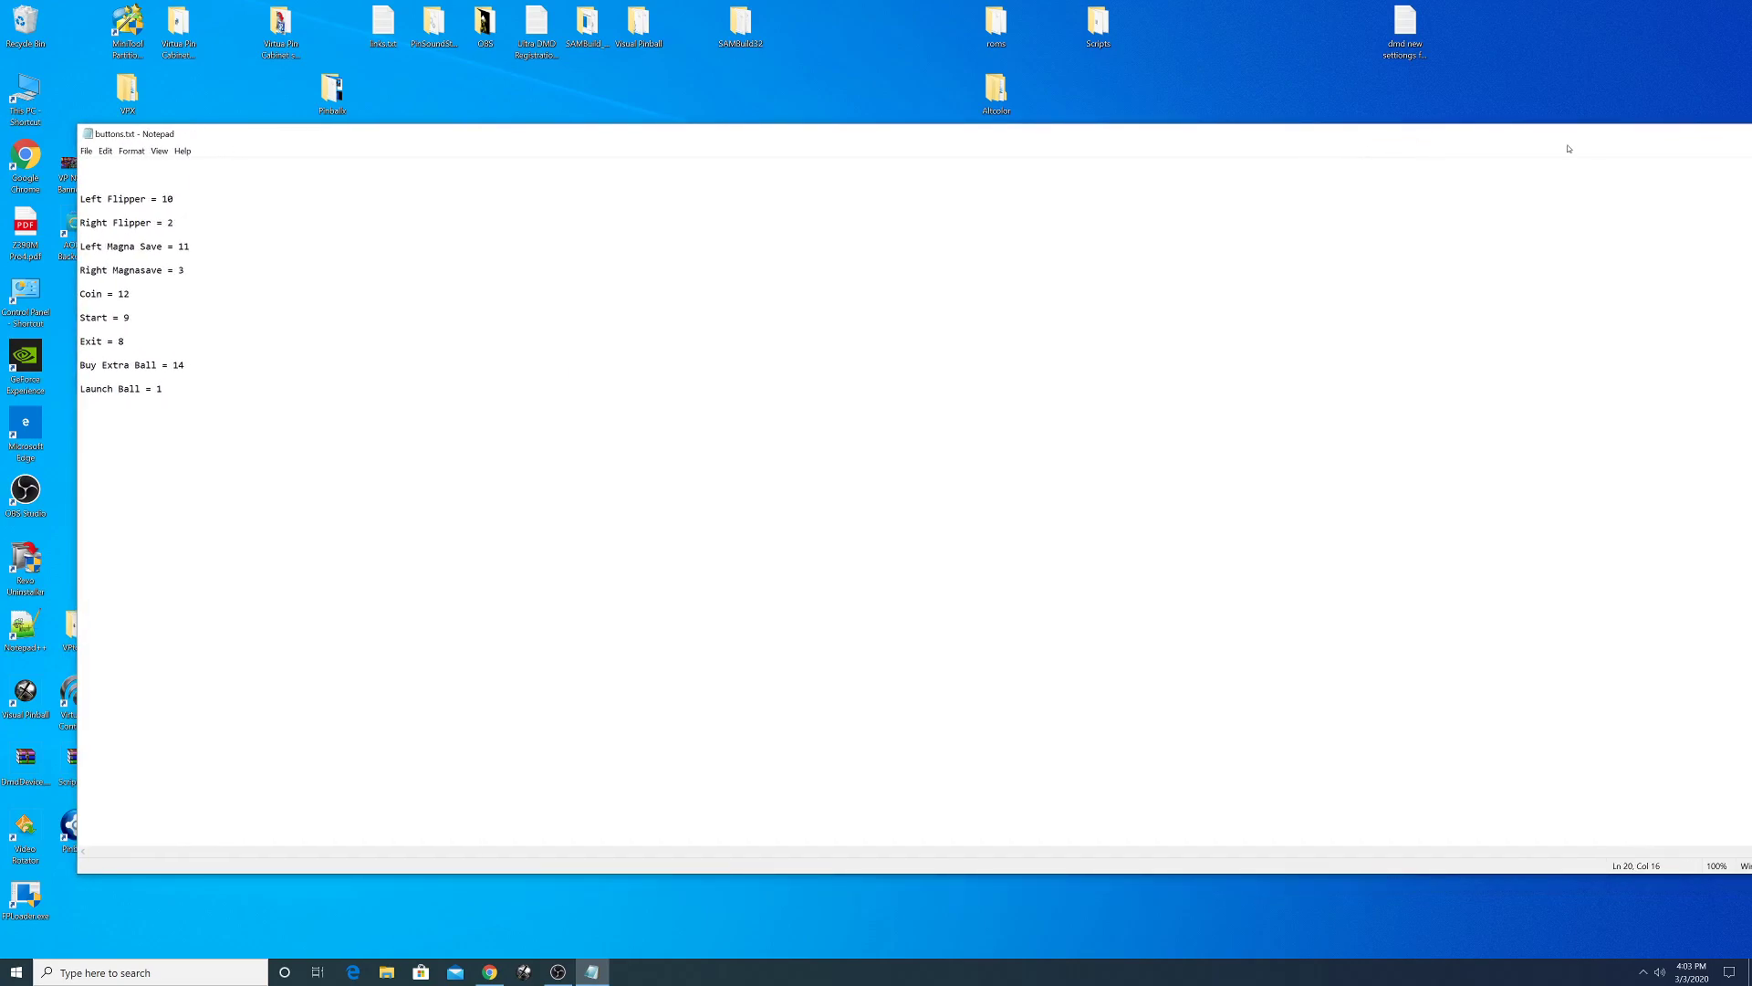
drag(839, 131, 508, 129)
click(1518, 125)
- Set the Windows display scaling of display 1 to 100% and close Settings
right_click(644, 290)
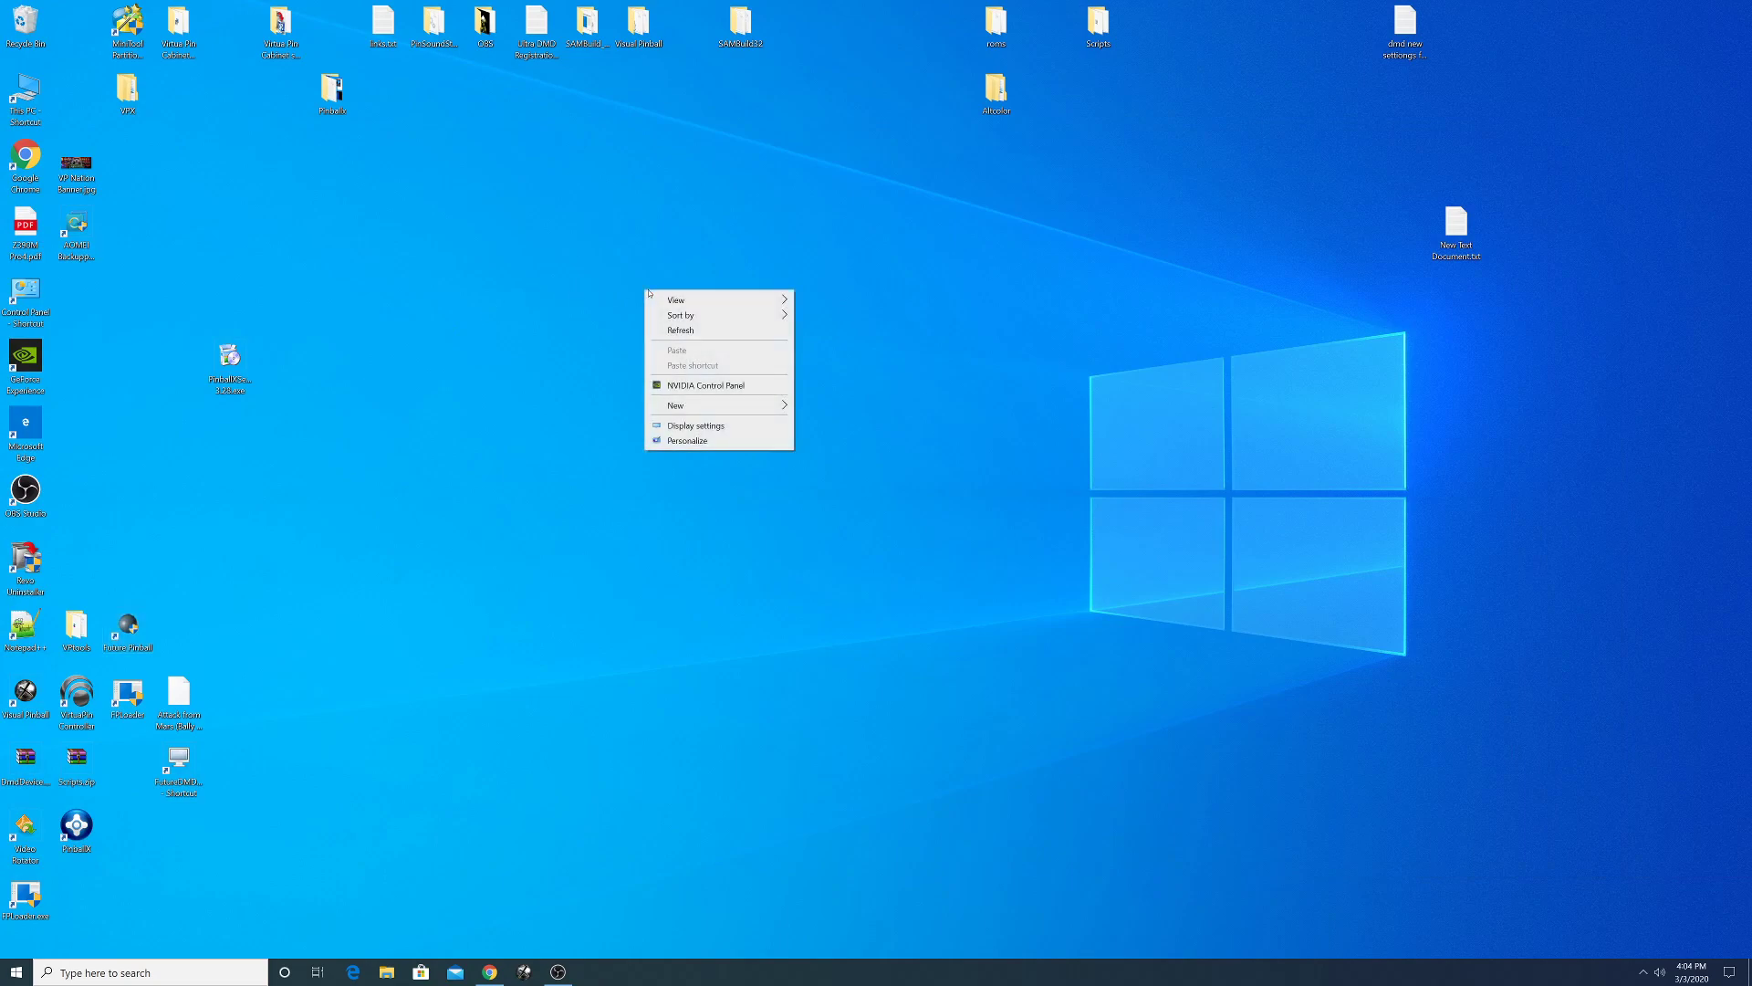
click(697, 426)
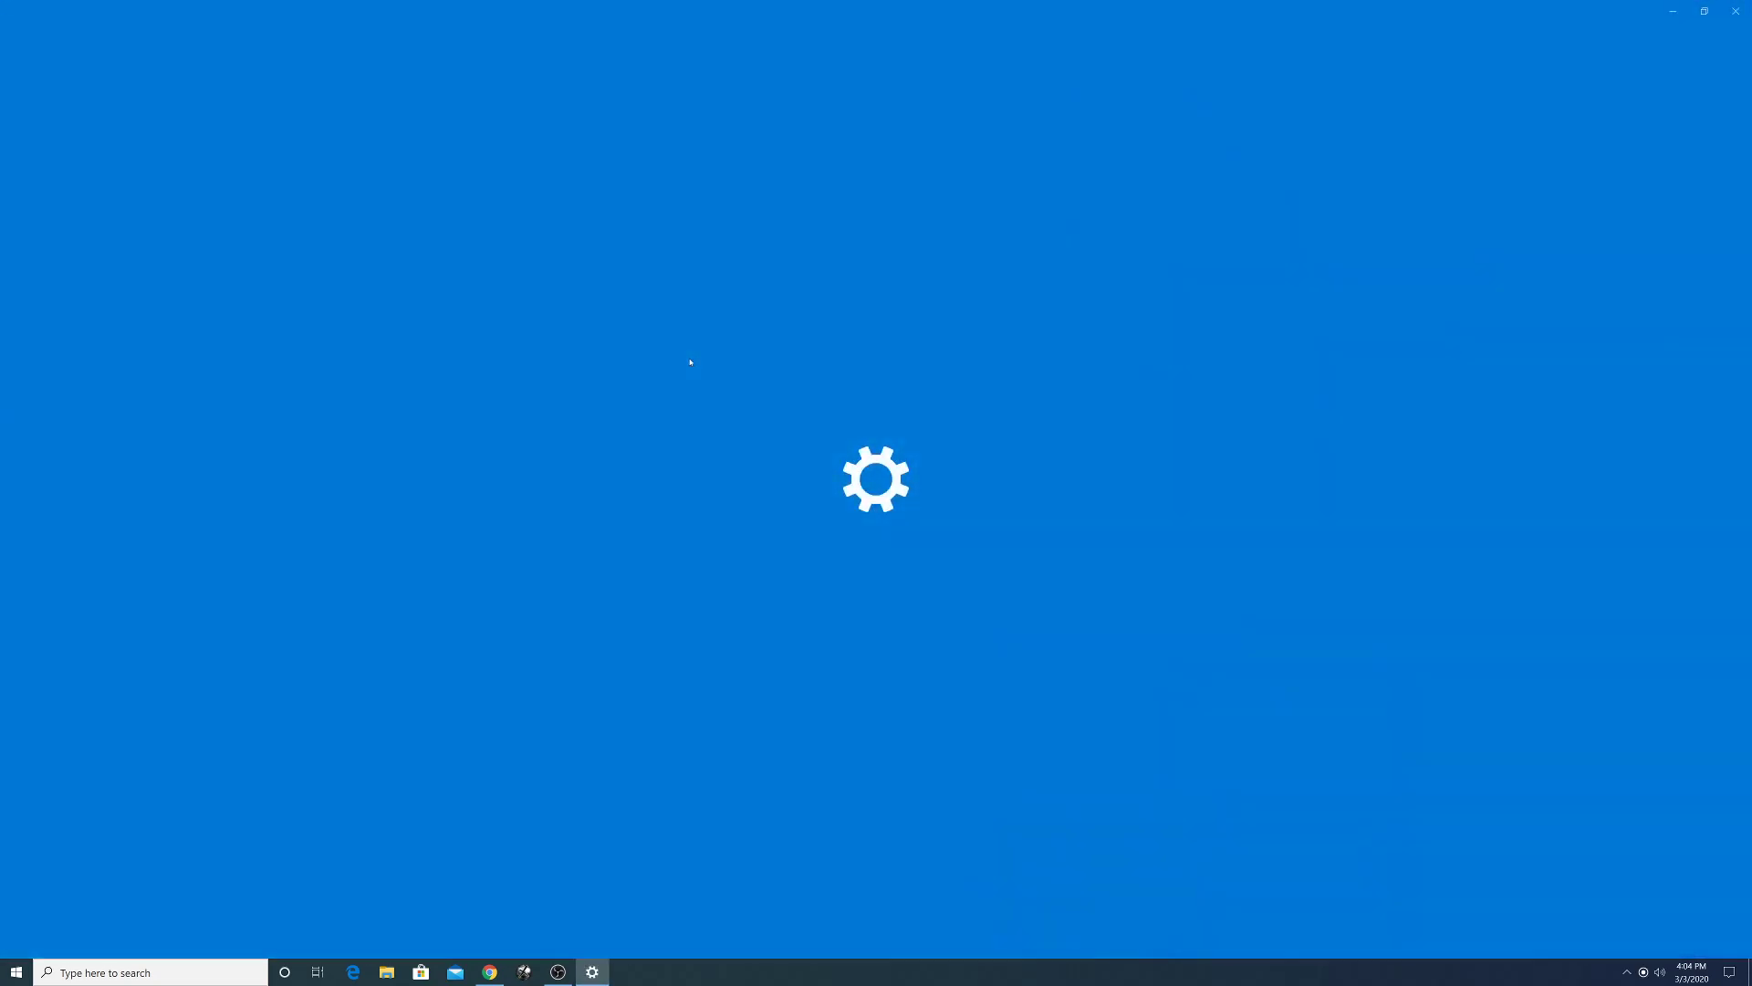
click(335, 709)
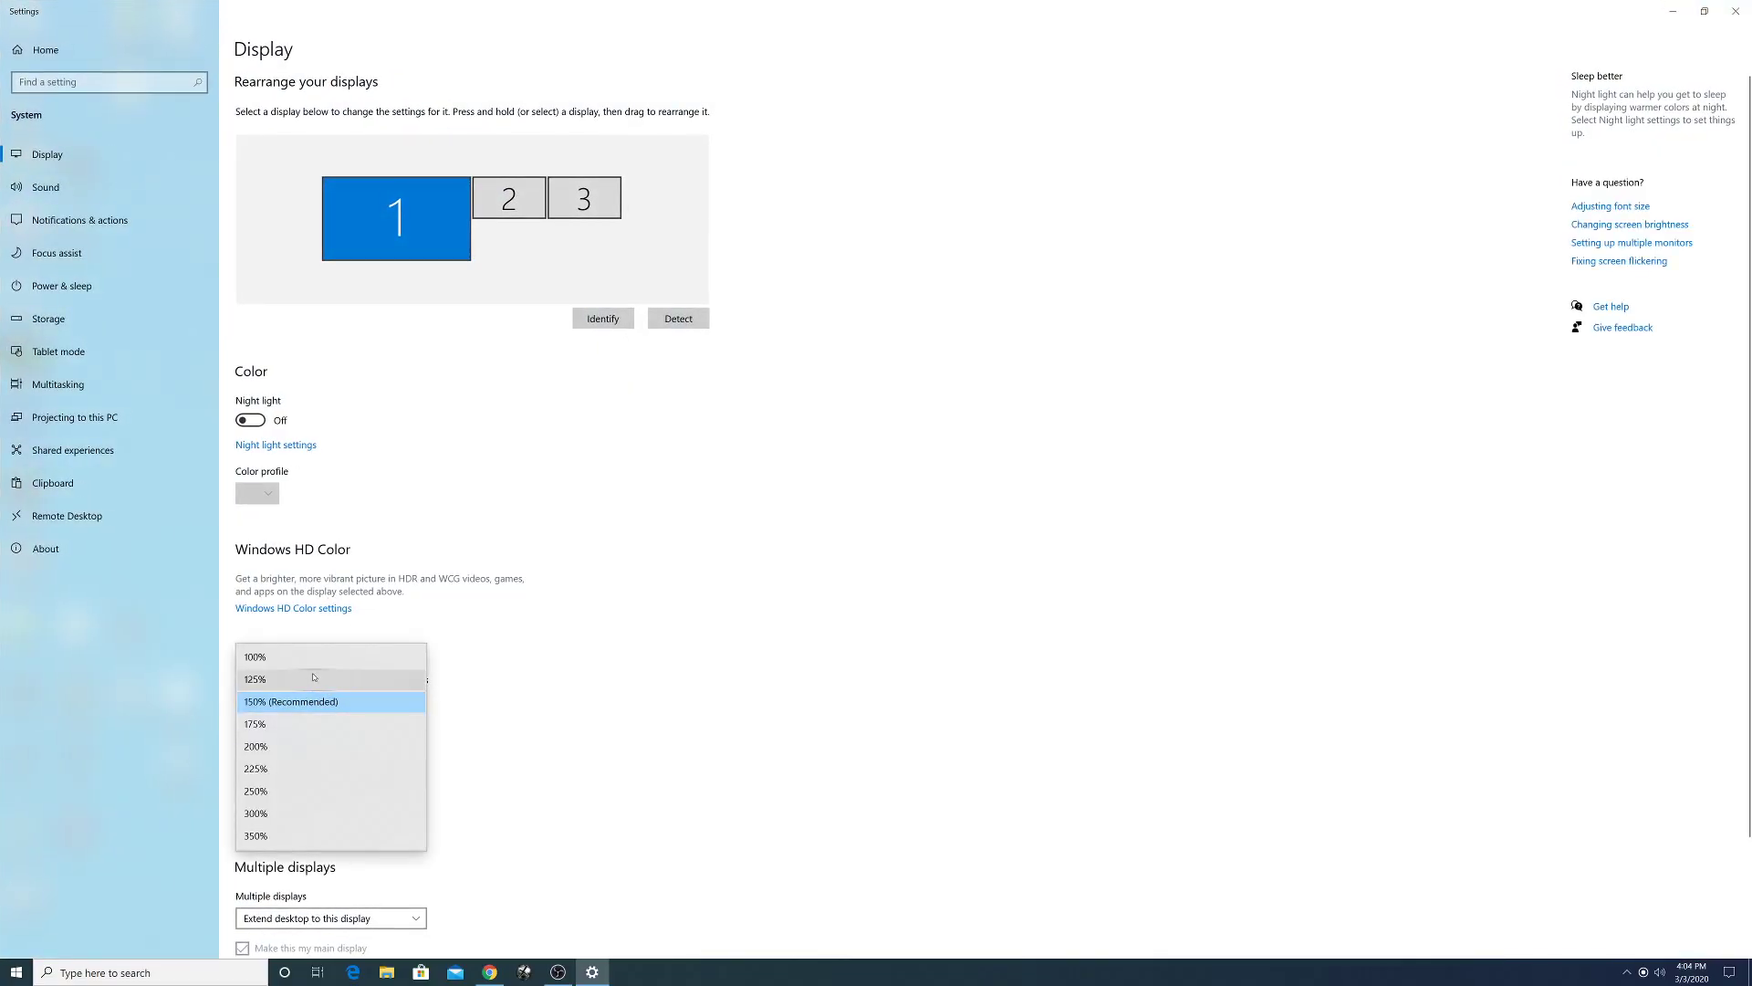
click(269, 655)
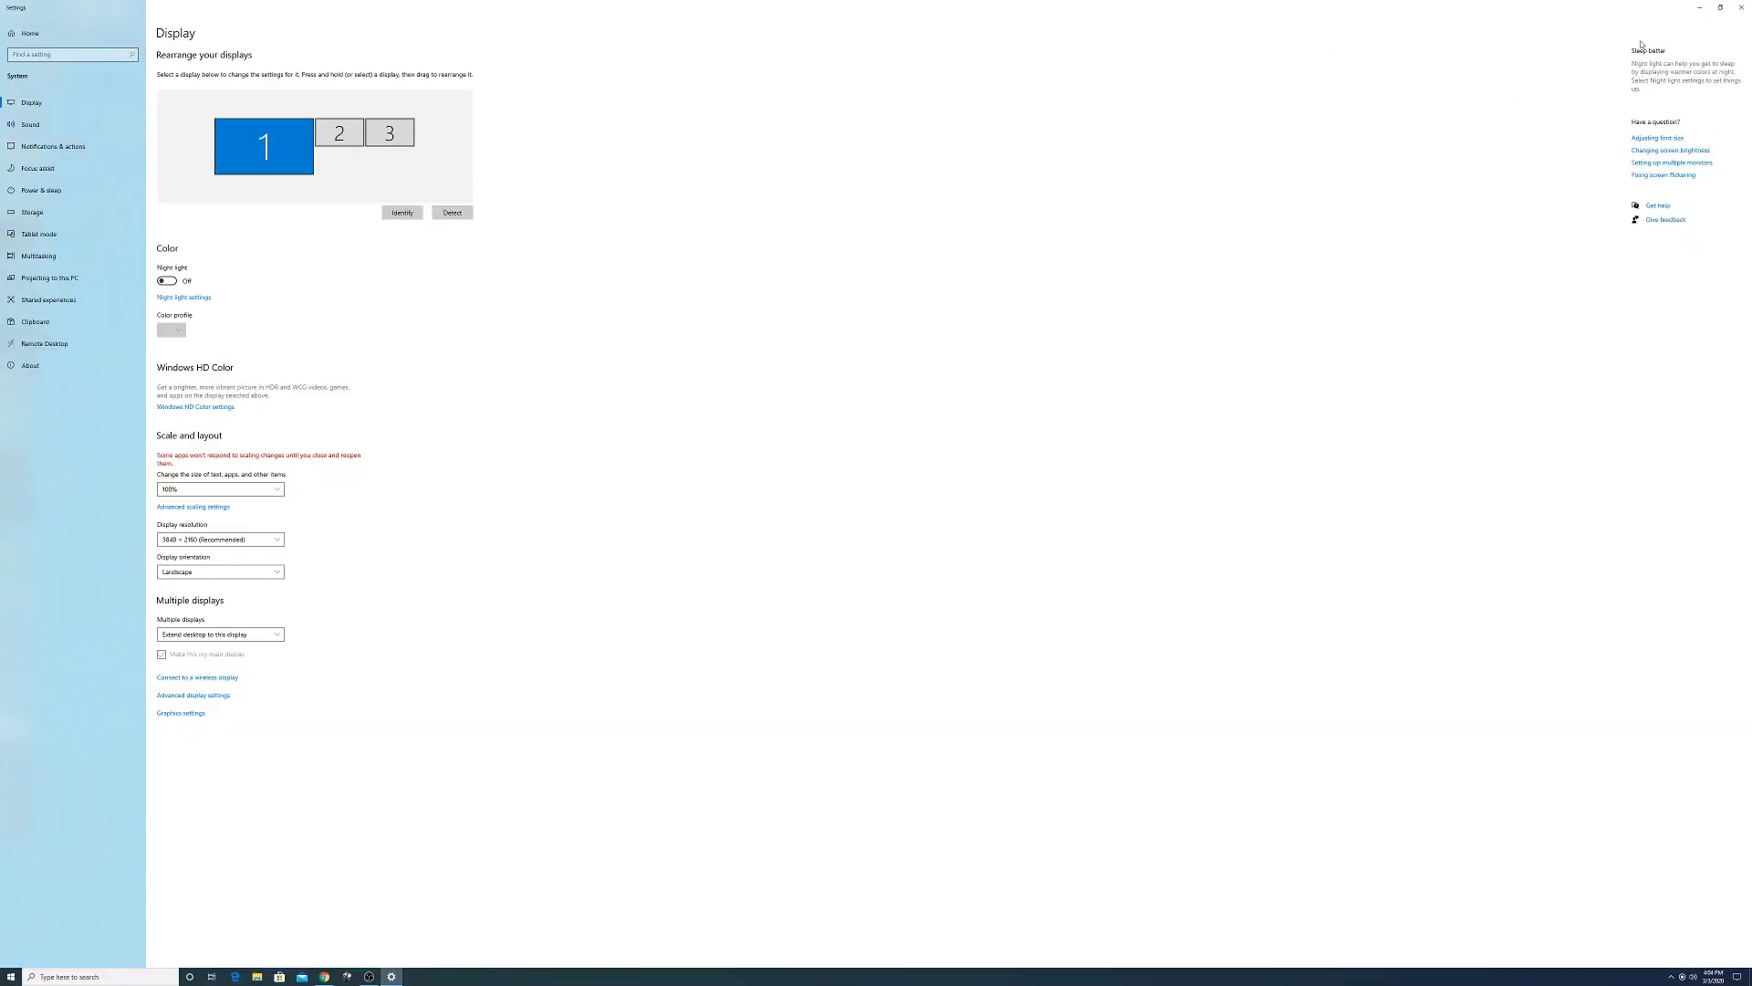
click(1742, 8)
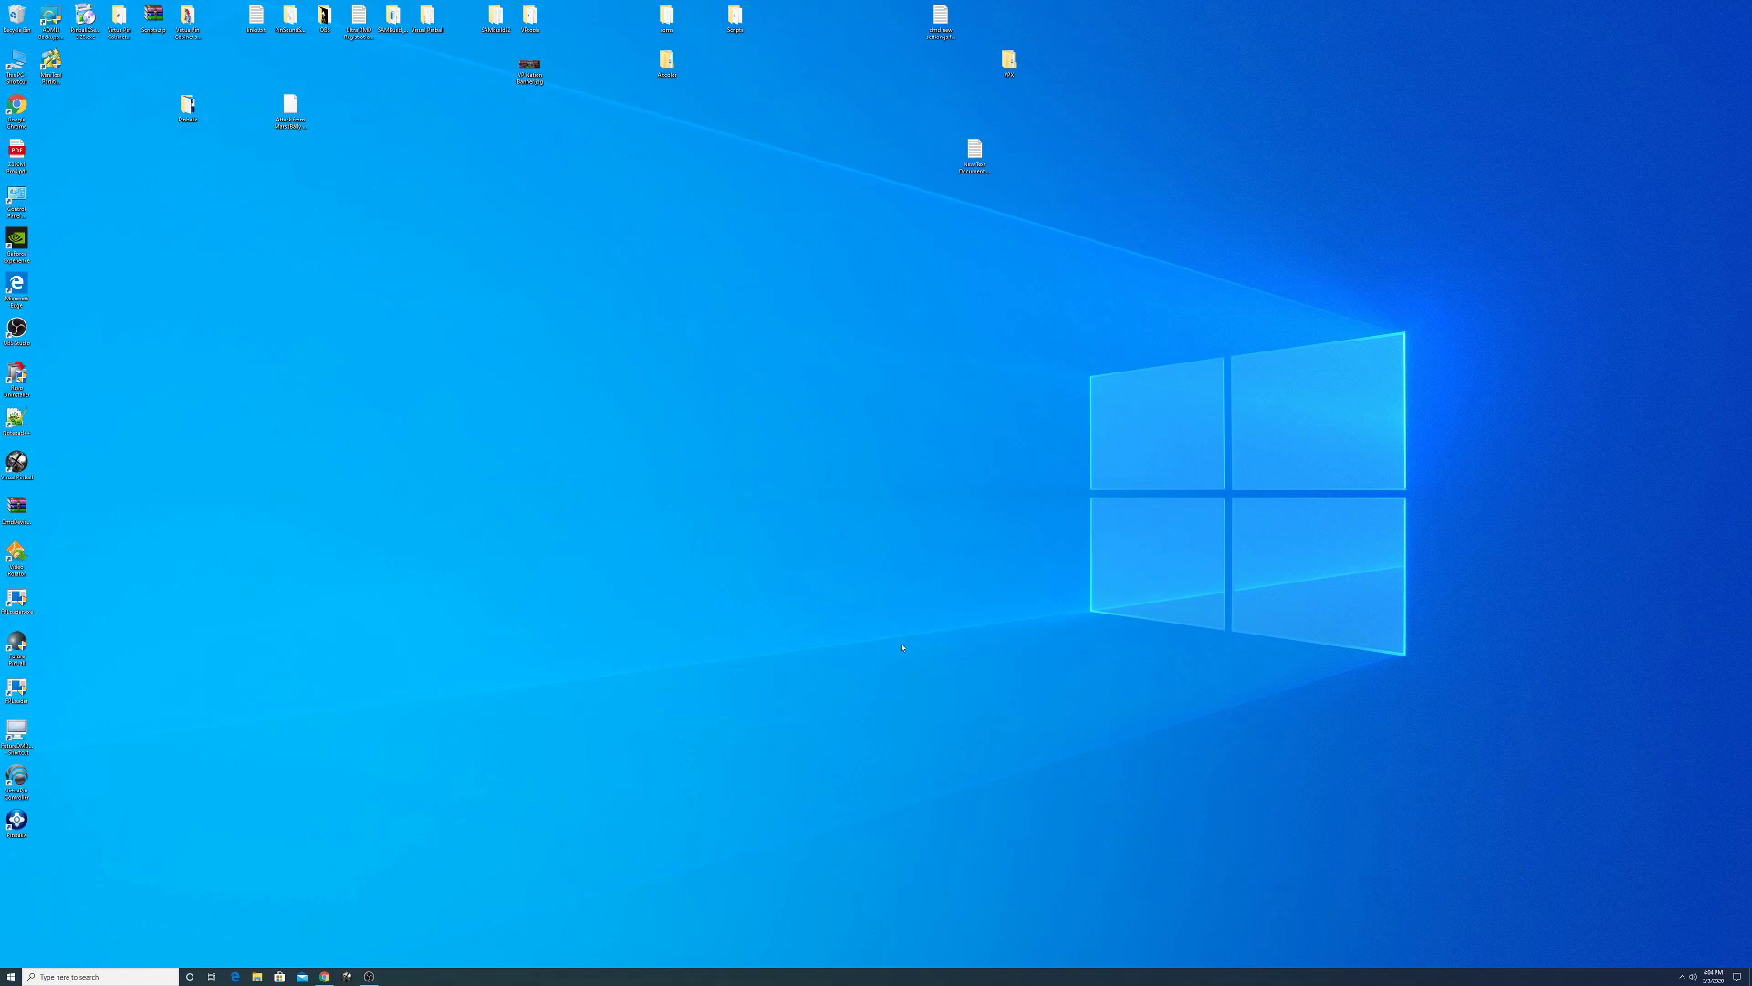
- Switch OBS to the Tutorial scene, and launch PinballX to check its output on all three screens before exiting it
click(369, 976)
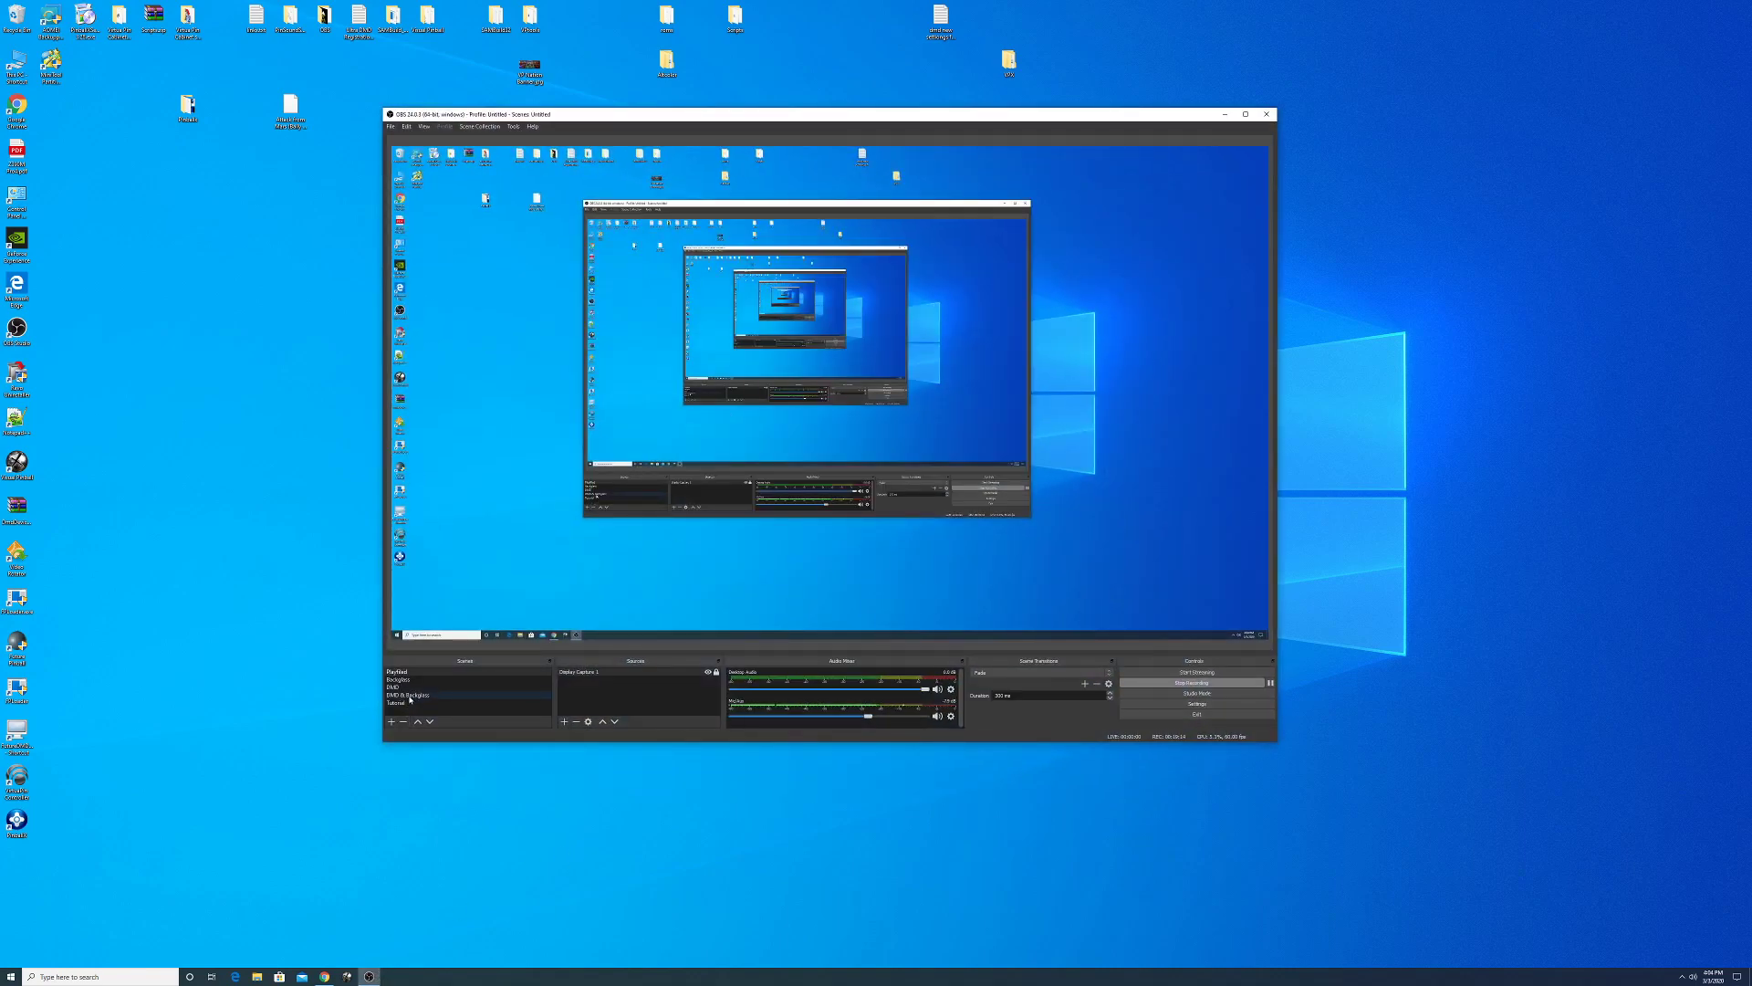
click(401, 702)
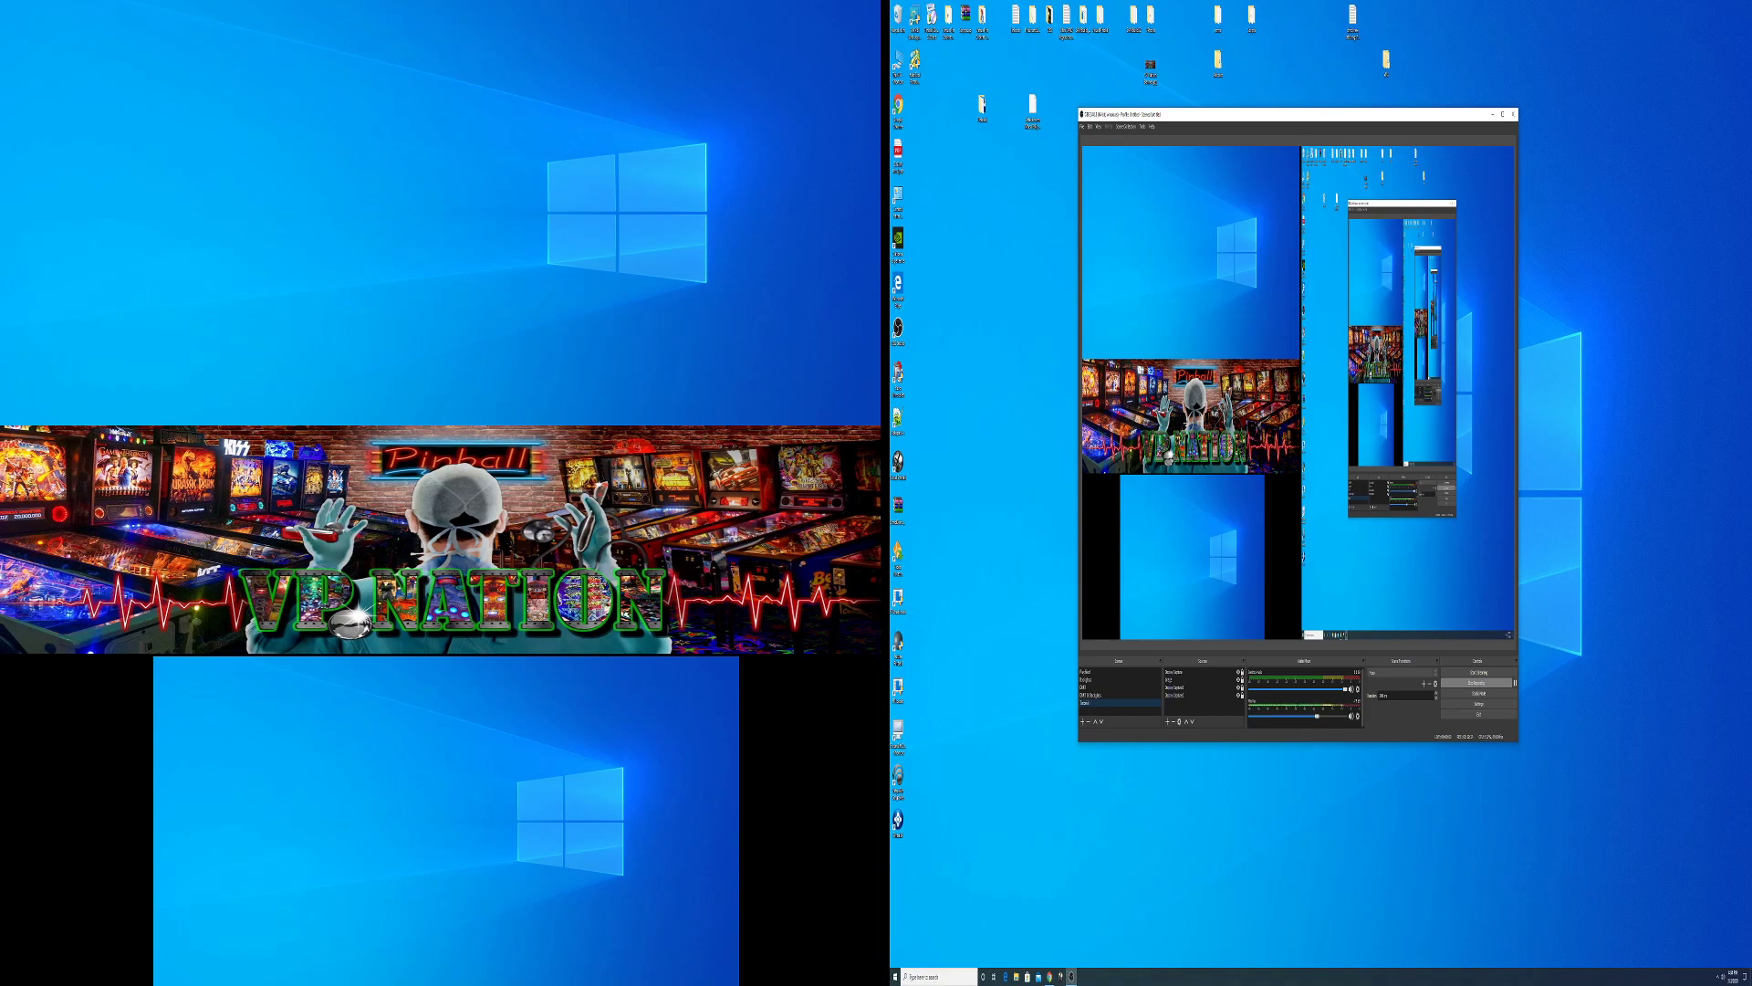
double_click(898, 827)
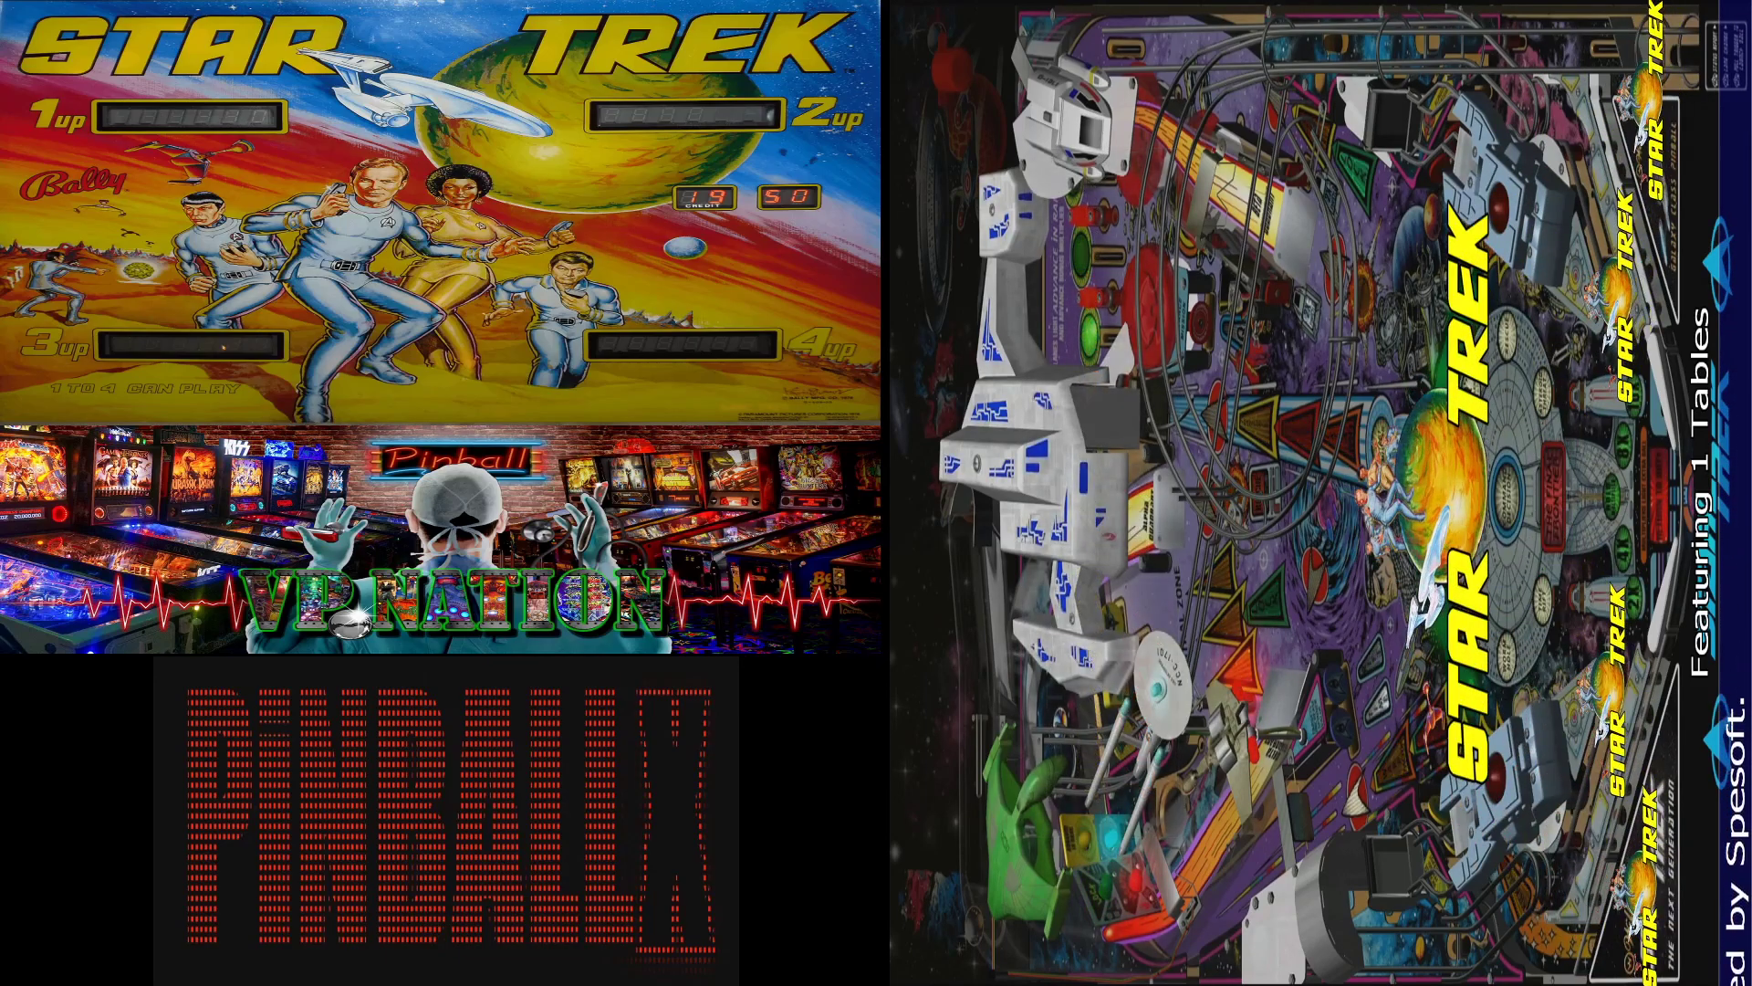
key(Escape)
key(Shift_R)
key(Return)
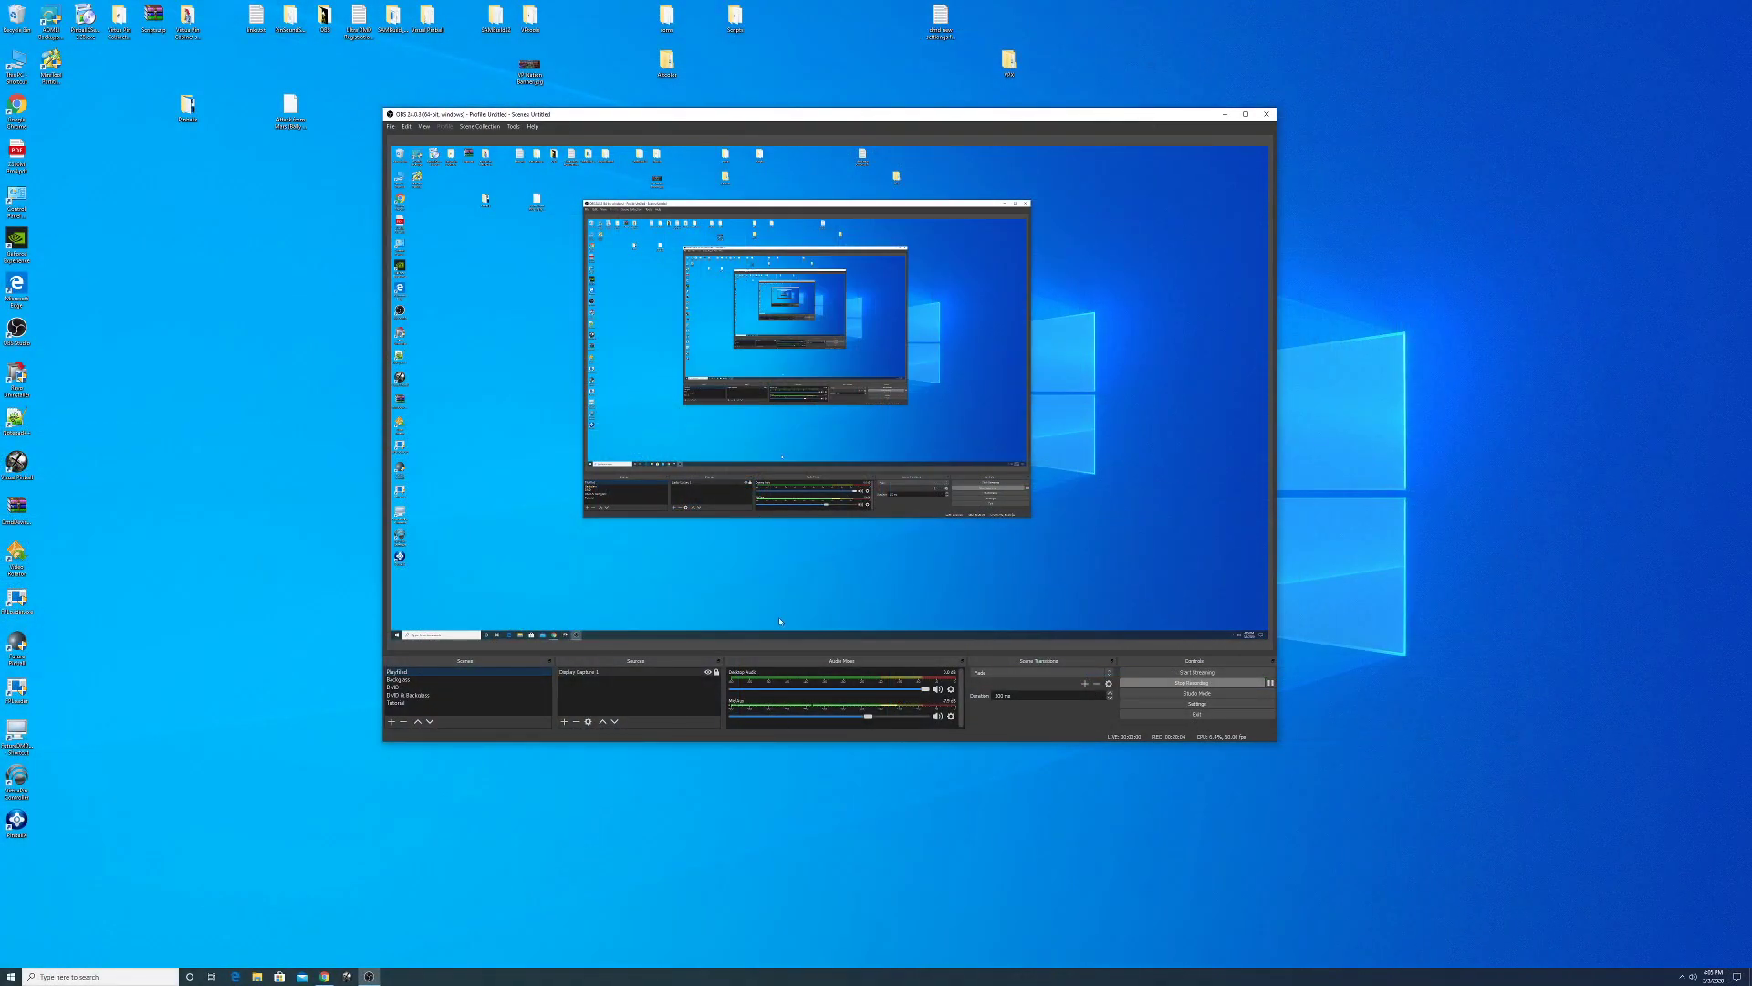
- Minimize OBS, open the PinballX installation folder from its desktop shortcut, and create a desktop shortcut for Settings.exe
click(1225, 114)
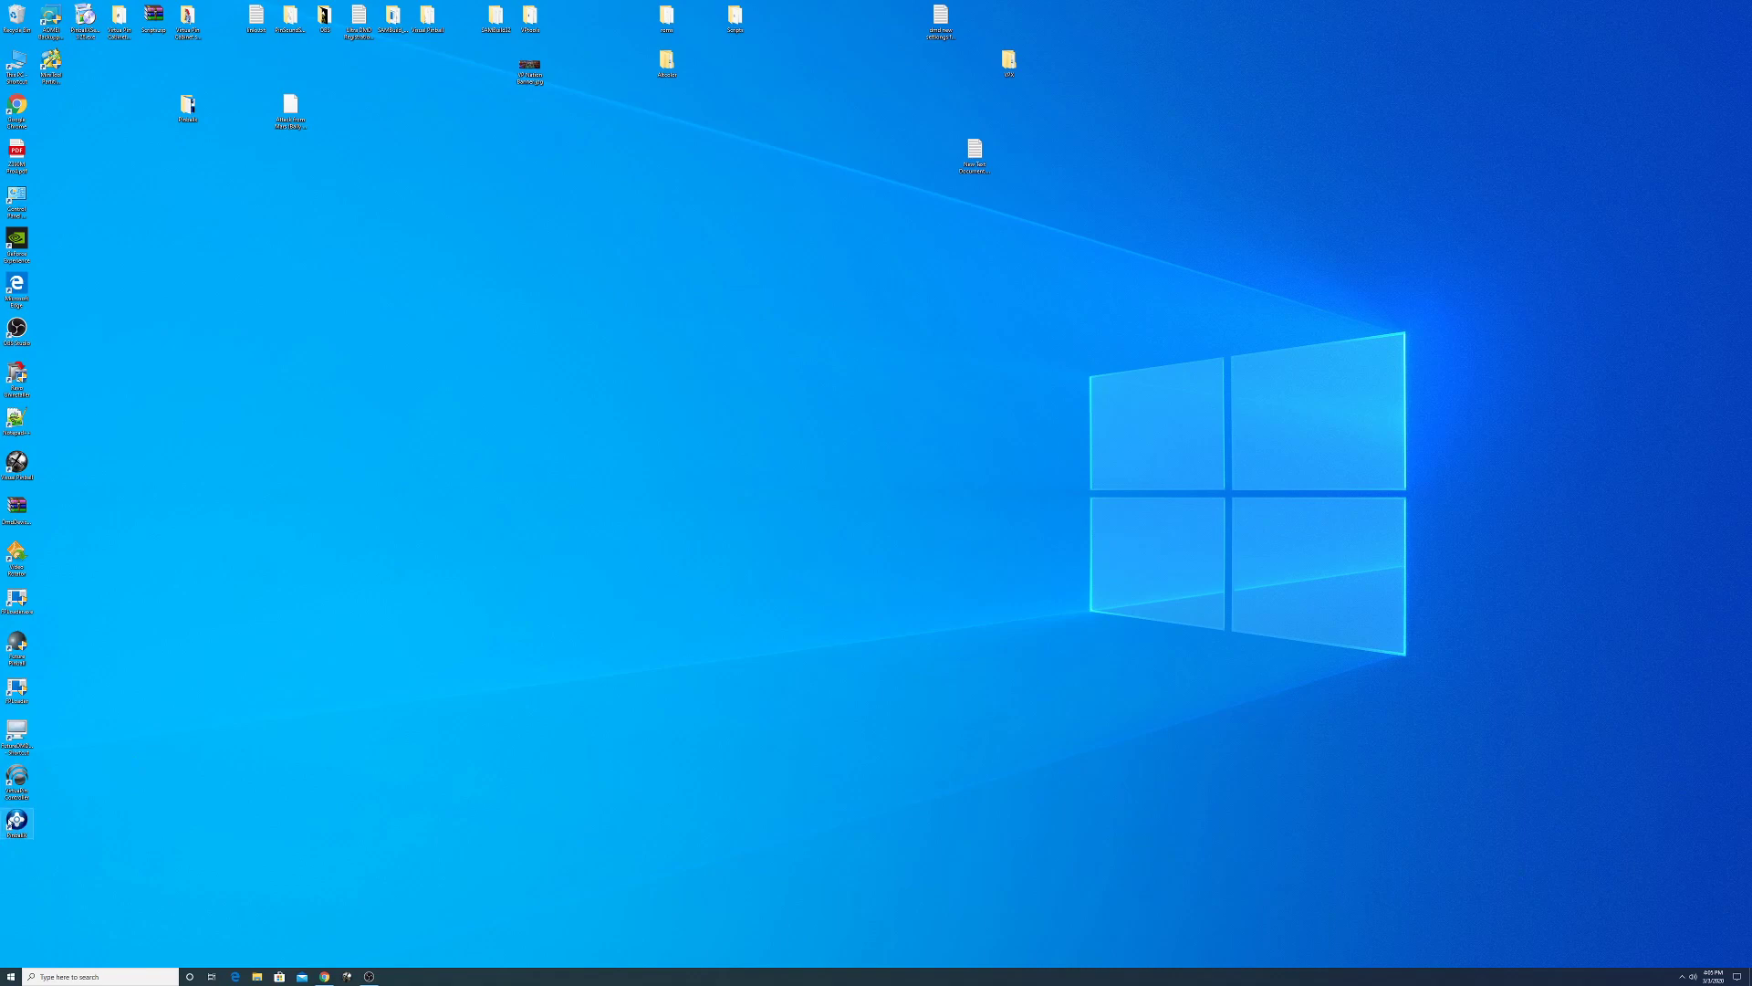
right_click(17, 819)
click(73, 621)
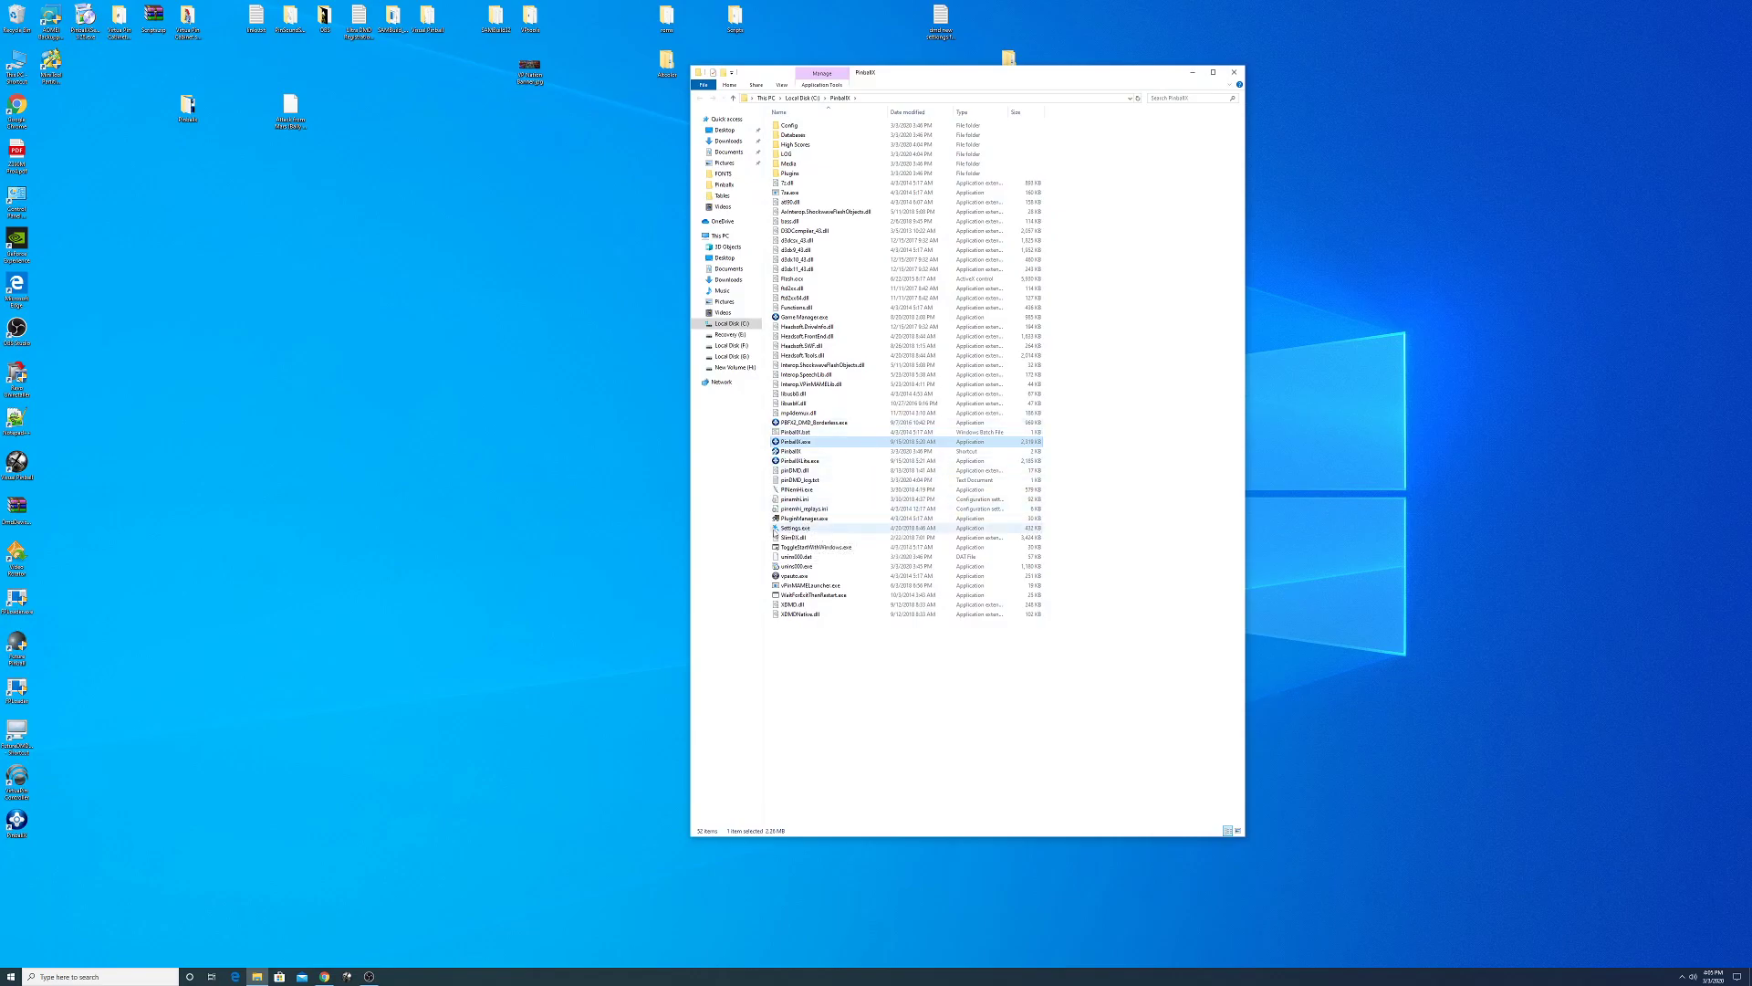
right_click(793, 530)
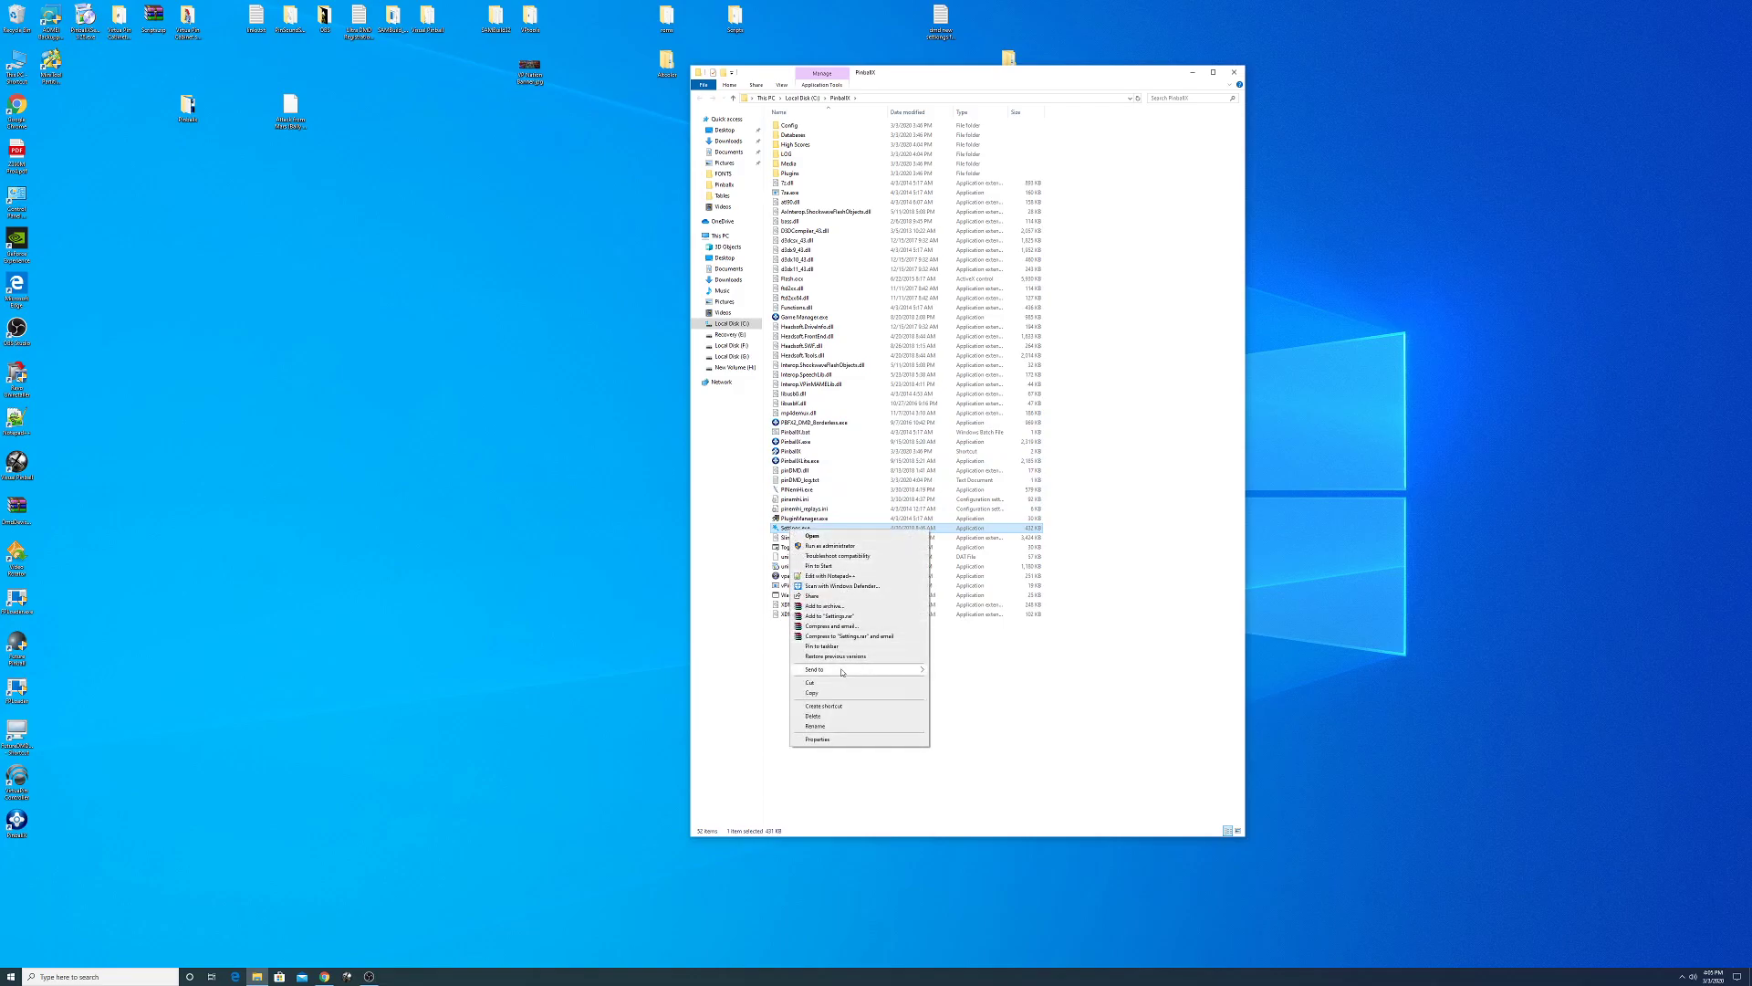
mouse_move(876, 670)
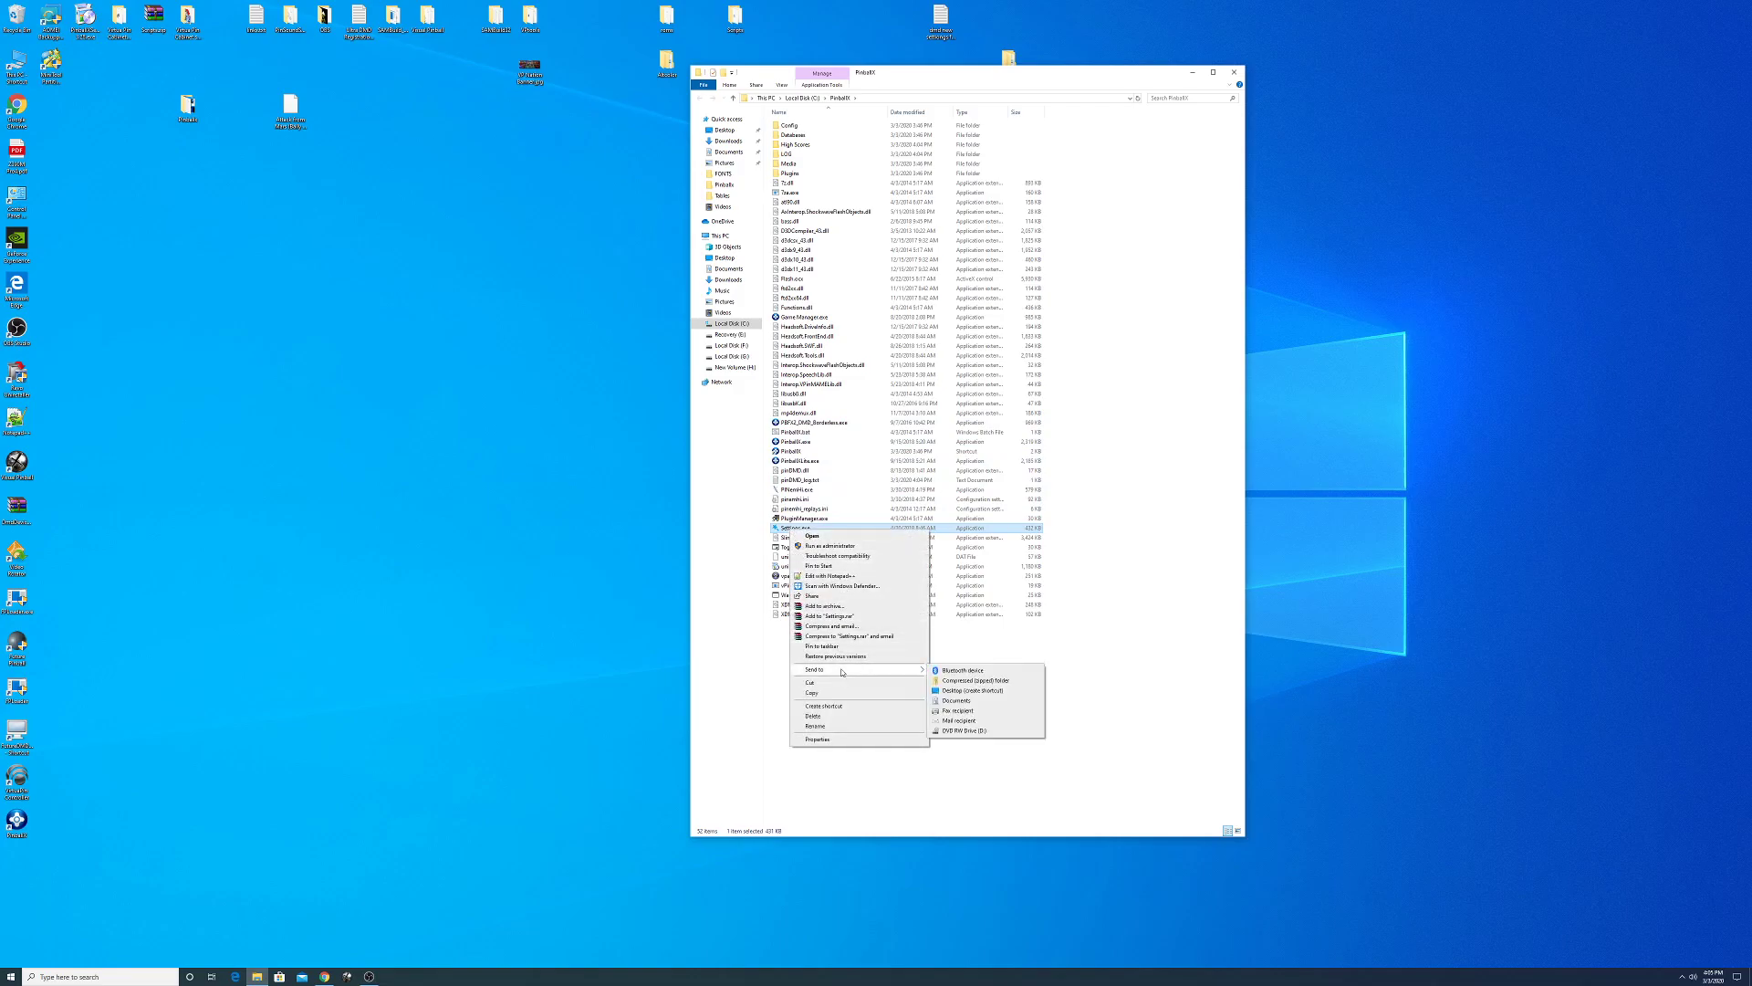
click(959, 690)
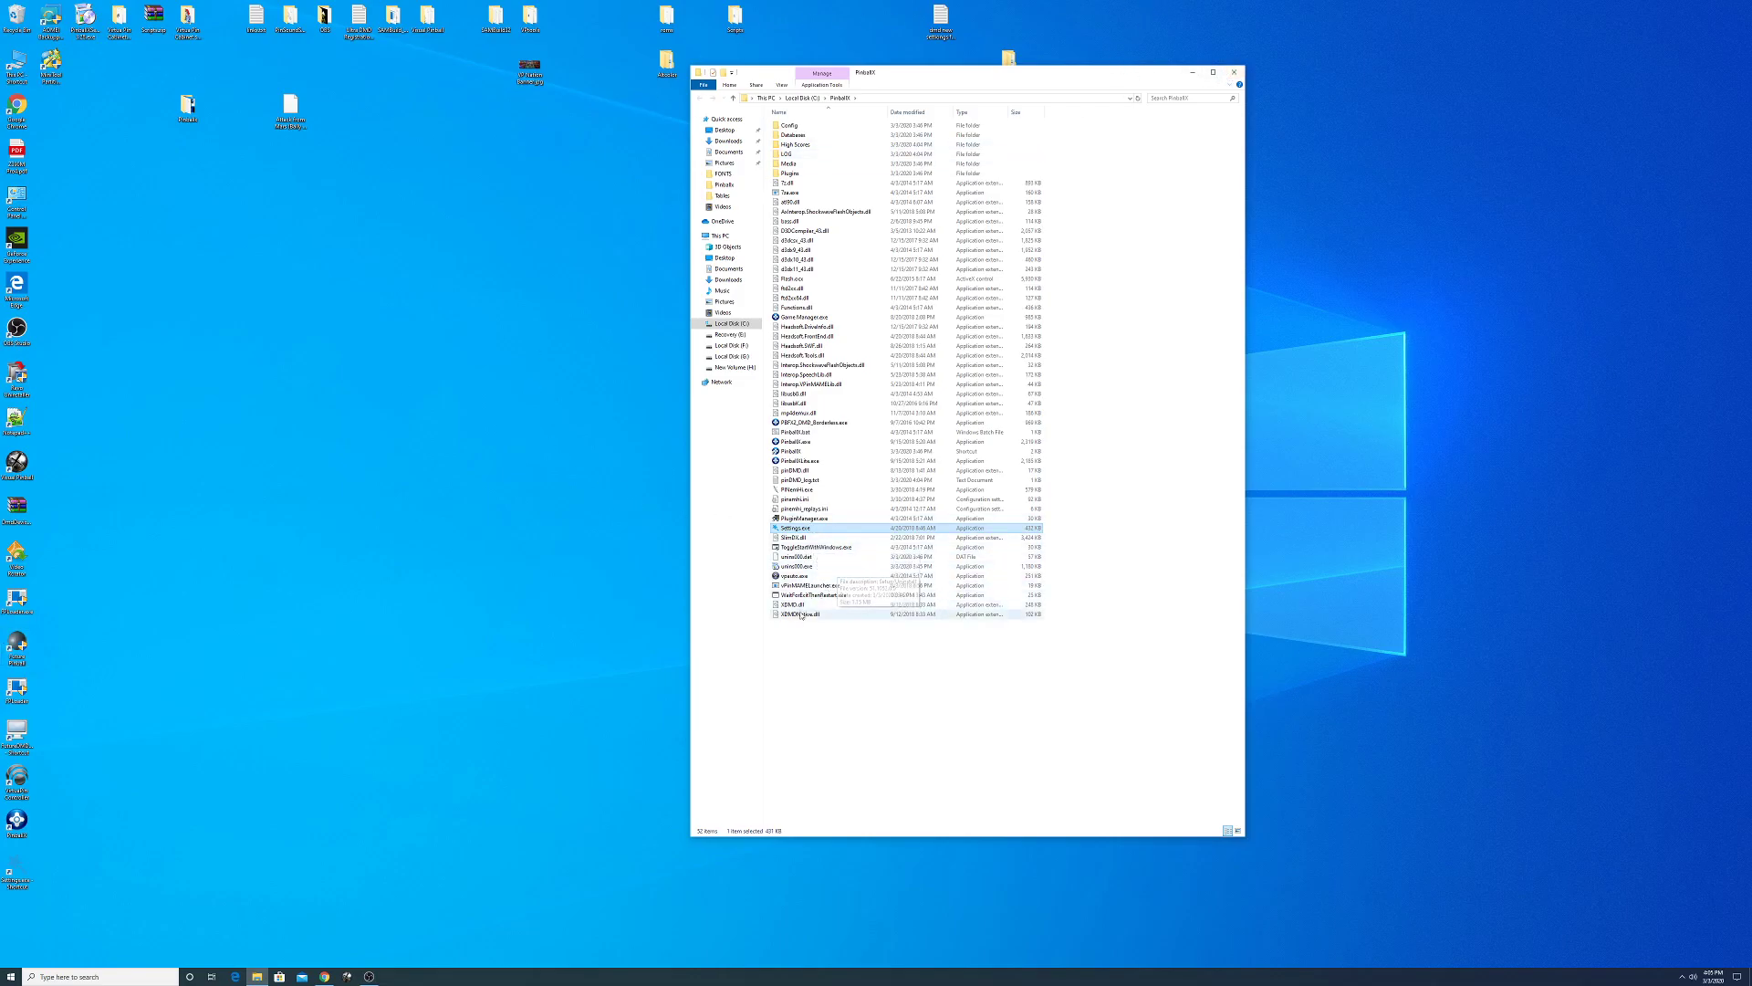
- Open and close the Plugin Manager, and set the Windows display scaling to 150% with Settings minimized
double_click(807, 517)
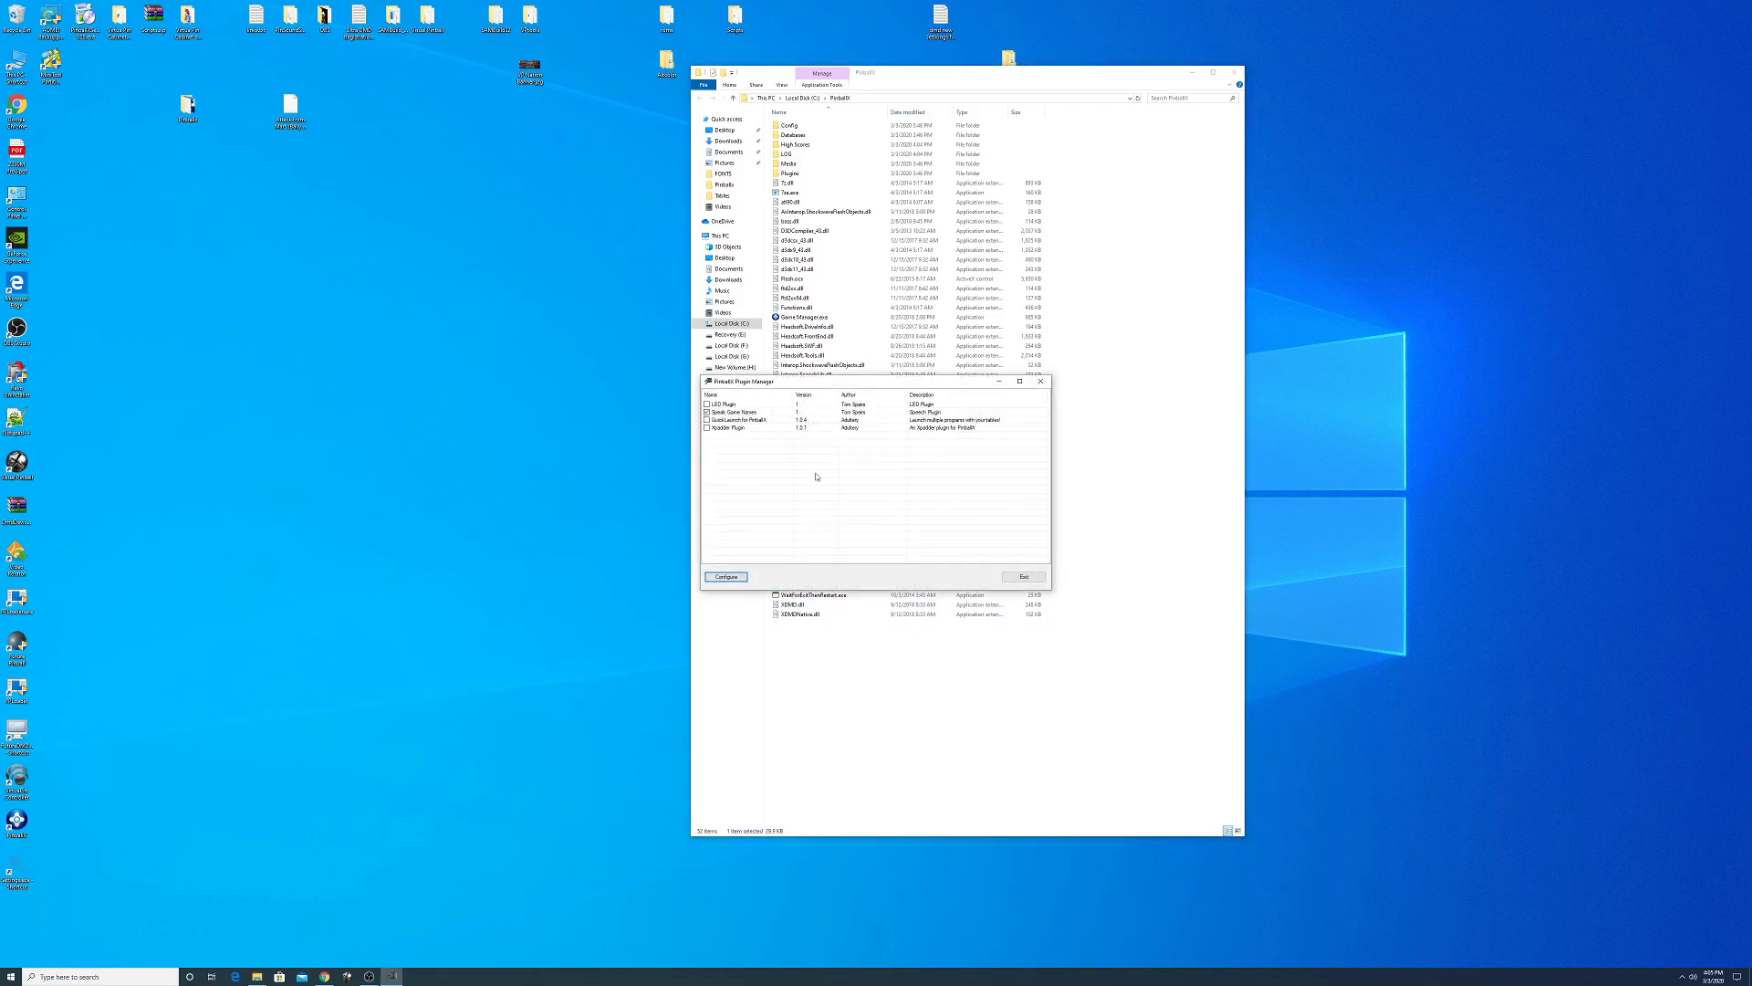
click(1041, 380)
right_click(435, 374)
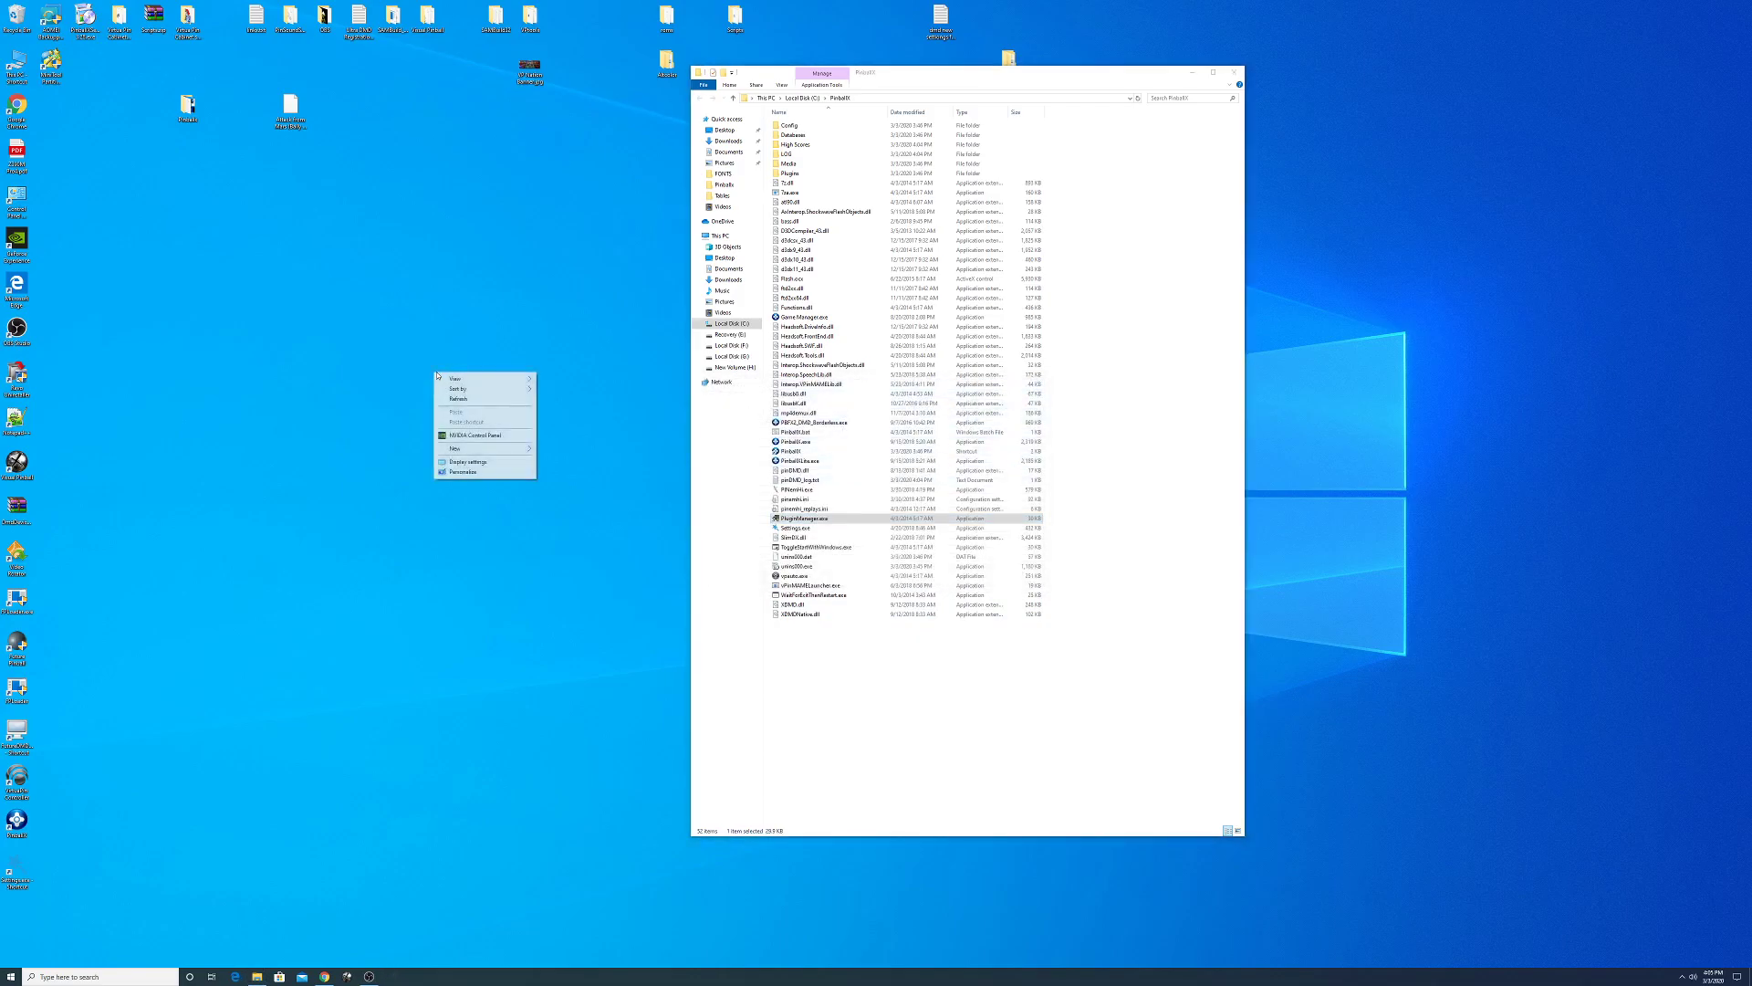
click(471, 462)
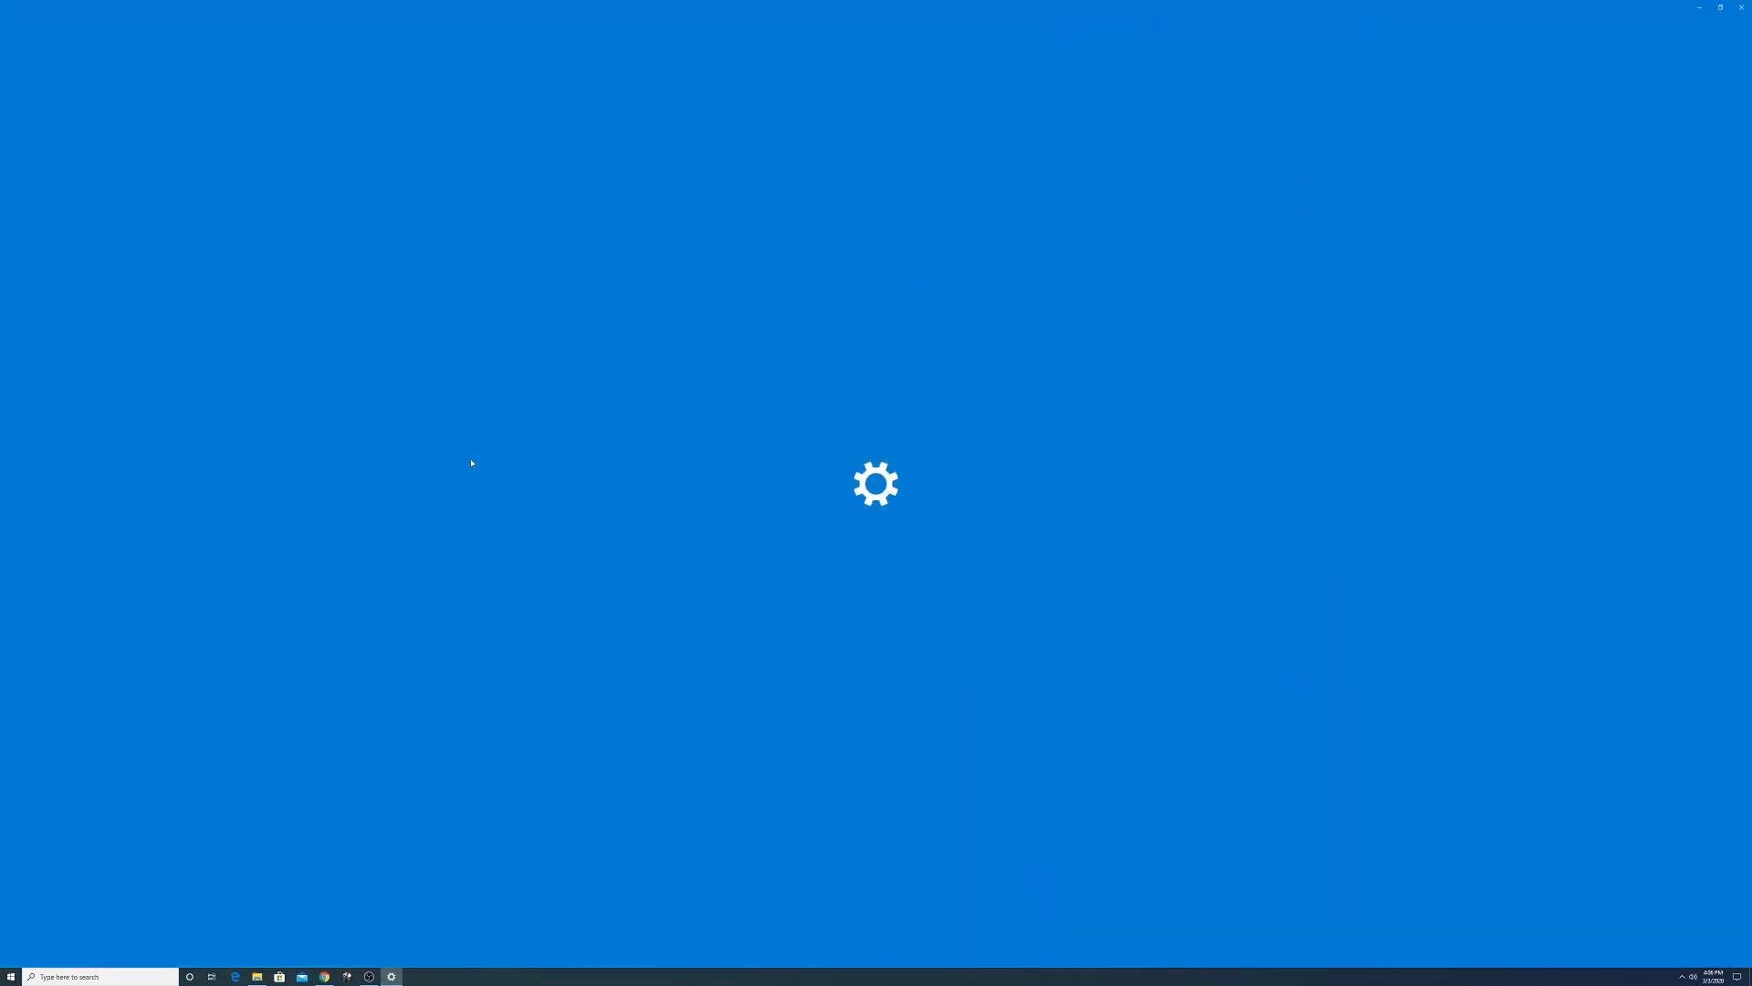
click(268, 470)
click(223, 486)
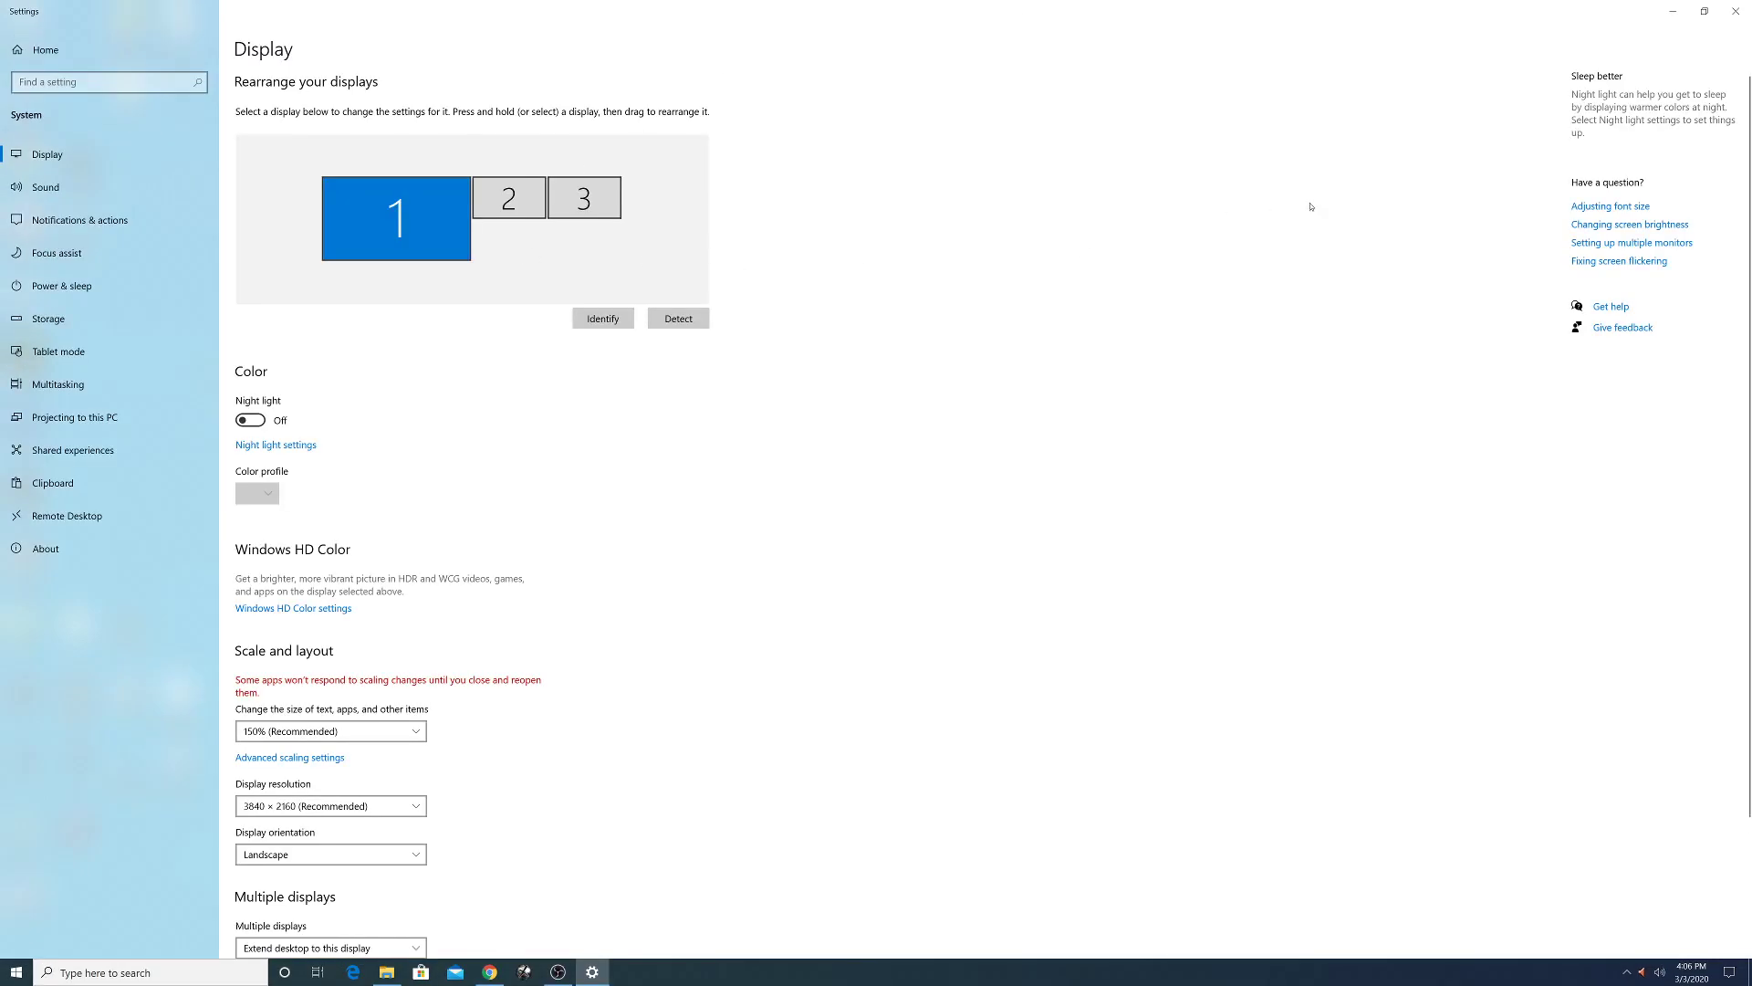
click(1673, 11)
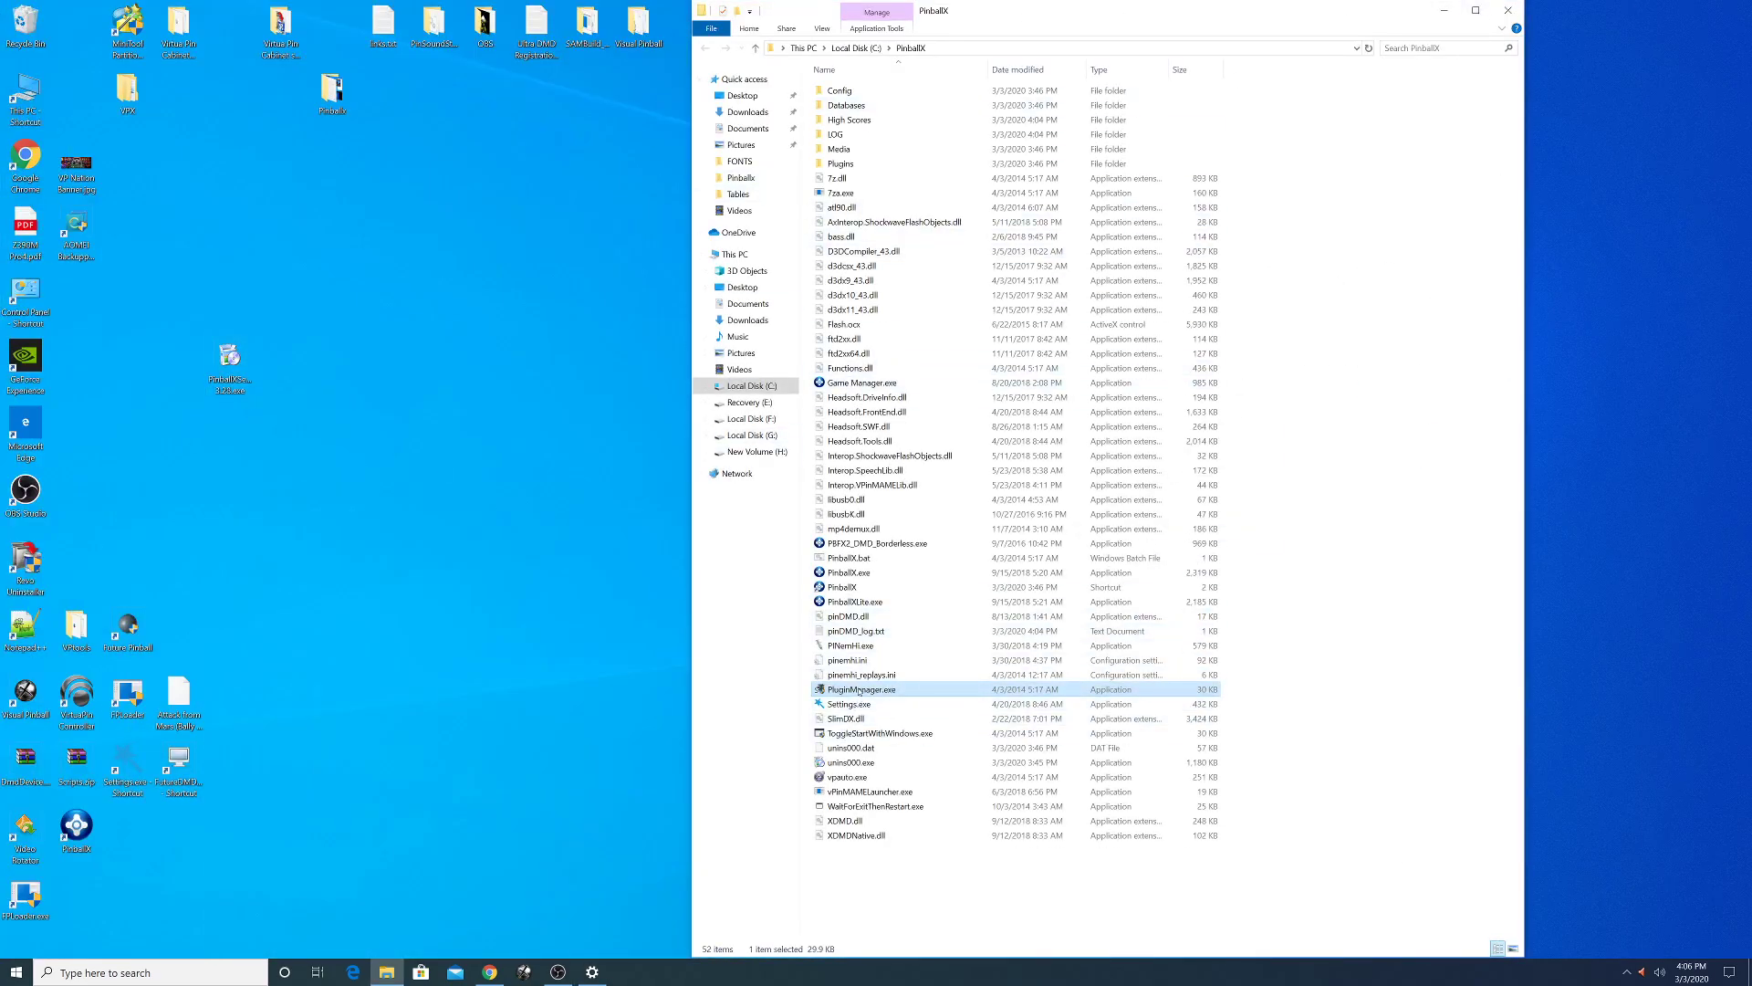
- Open PluginManager.exe, select the Speak Game Names plugin to show it, and exit the Plugin Manager
double_click(860, 690)
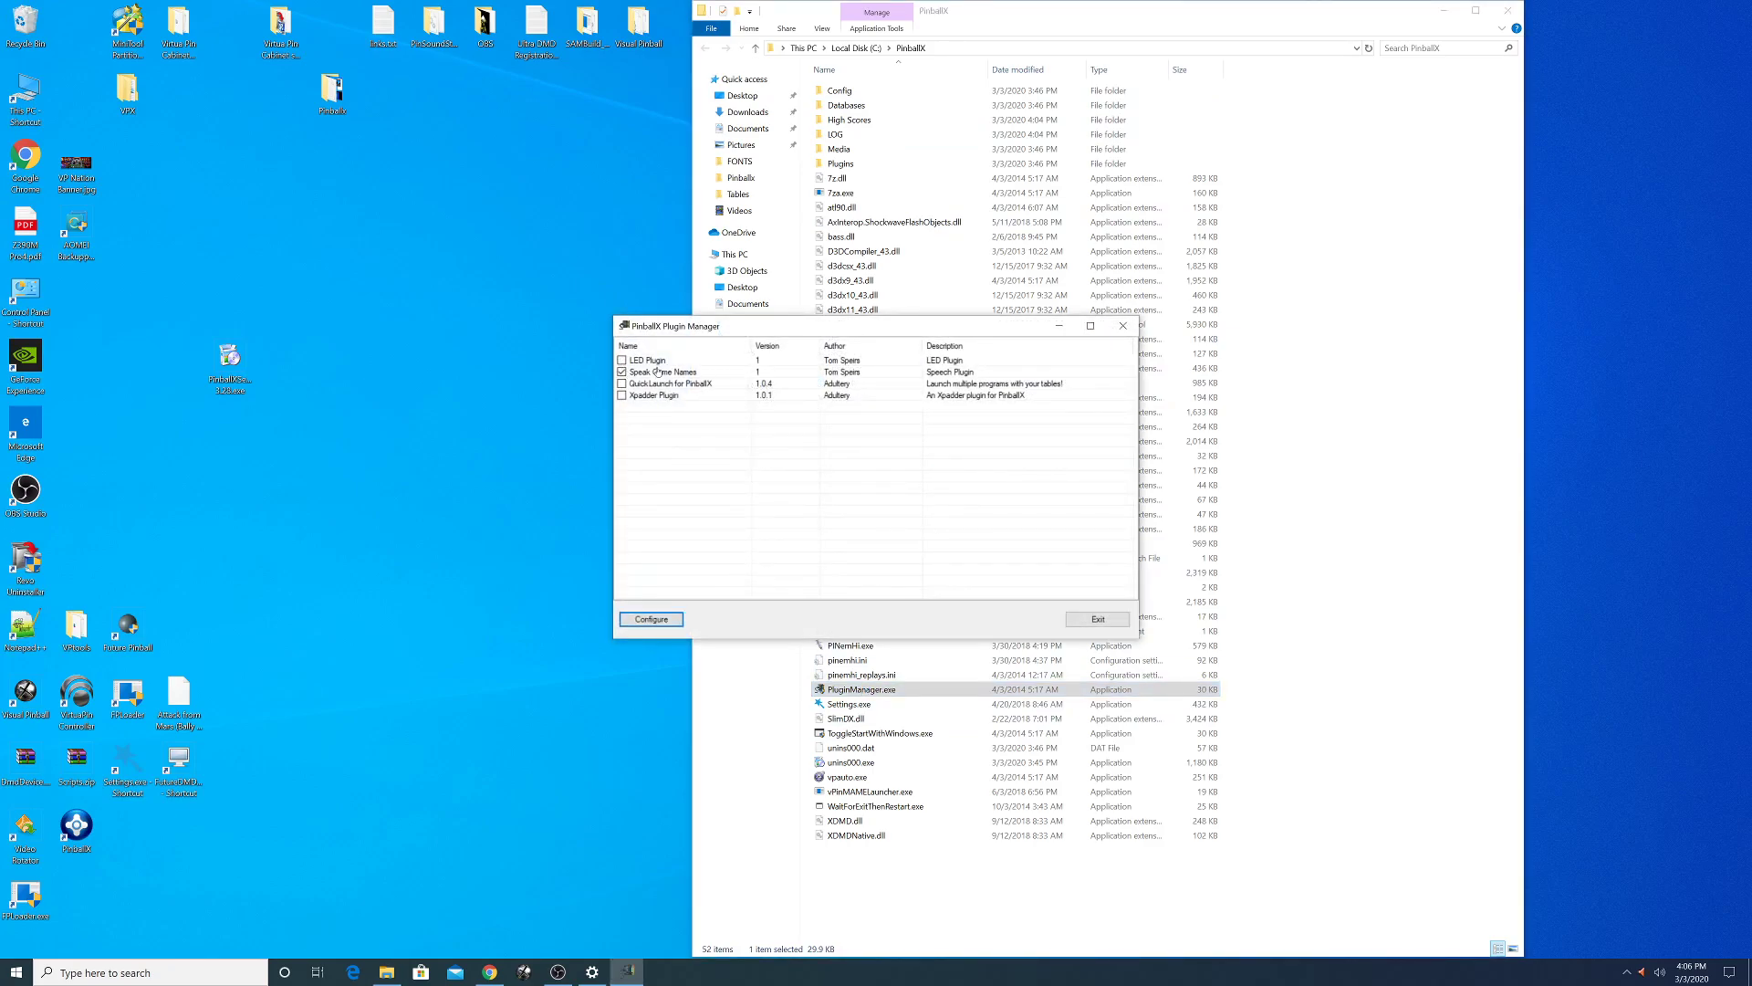
click(626, 373)
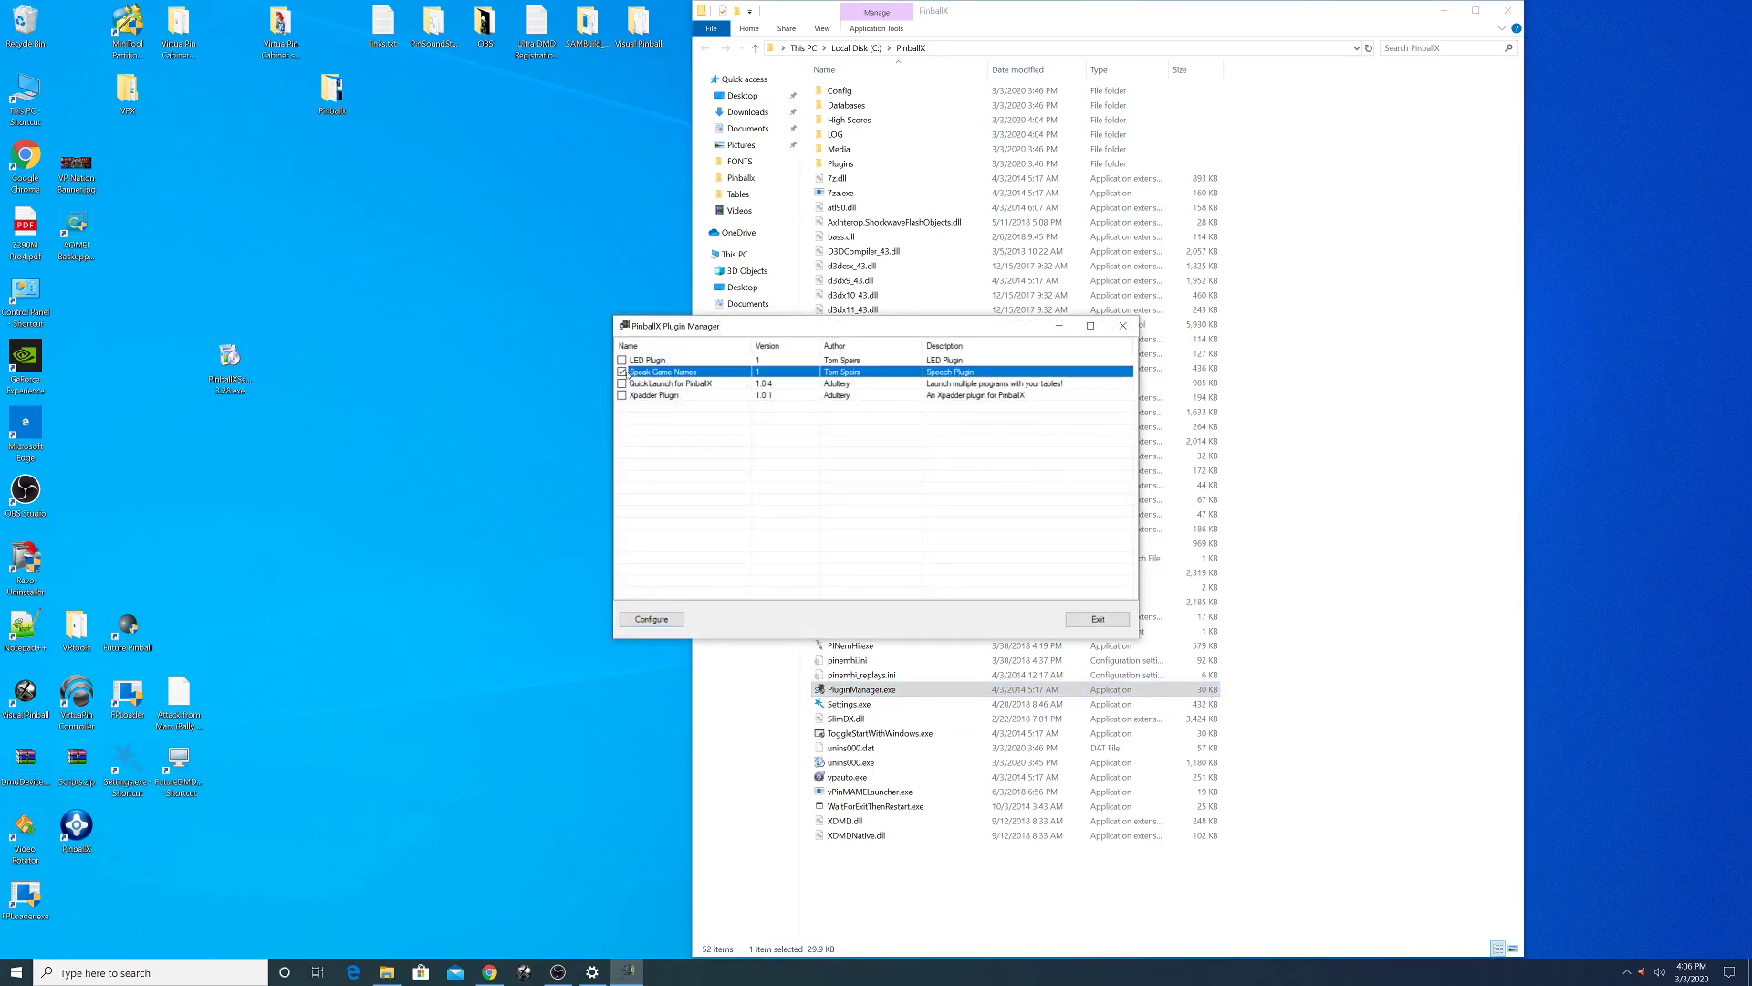
click(1097, 619)
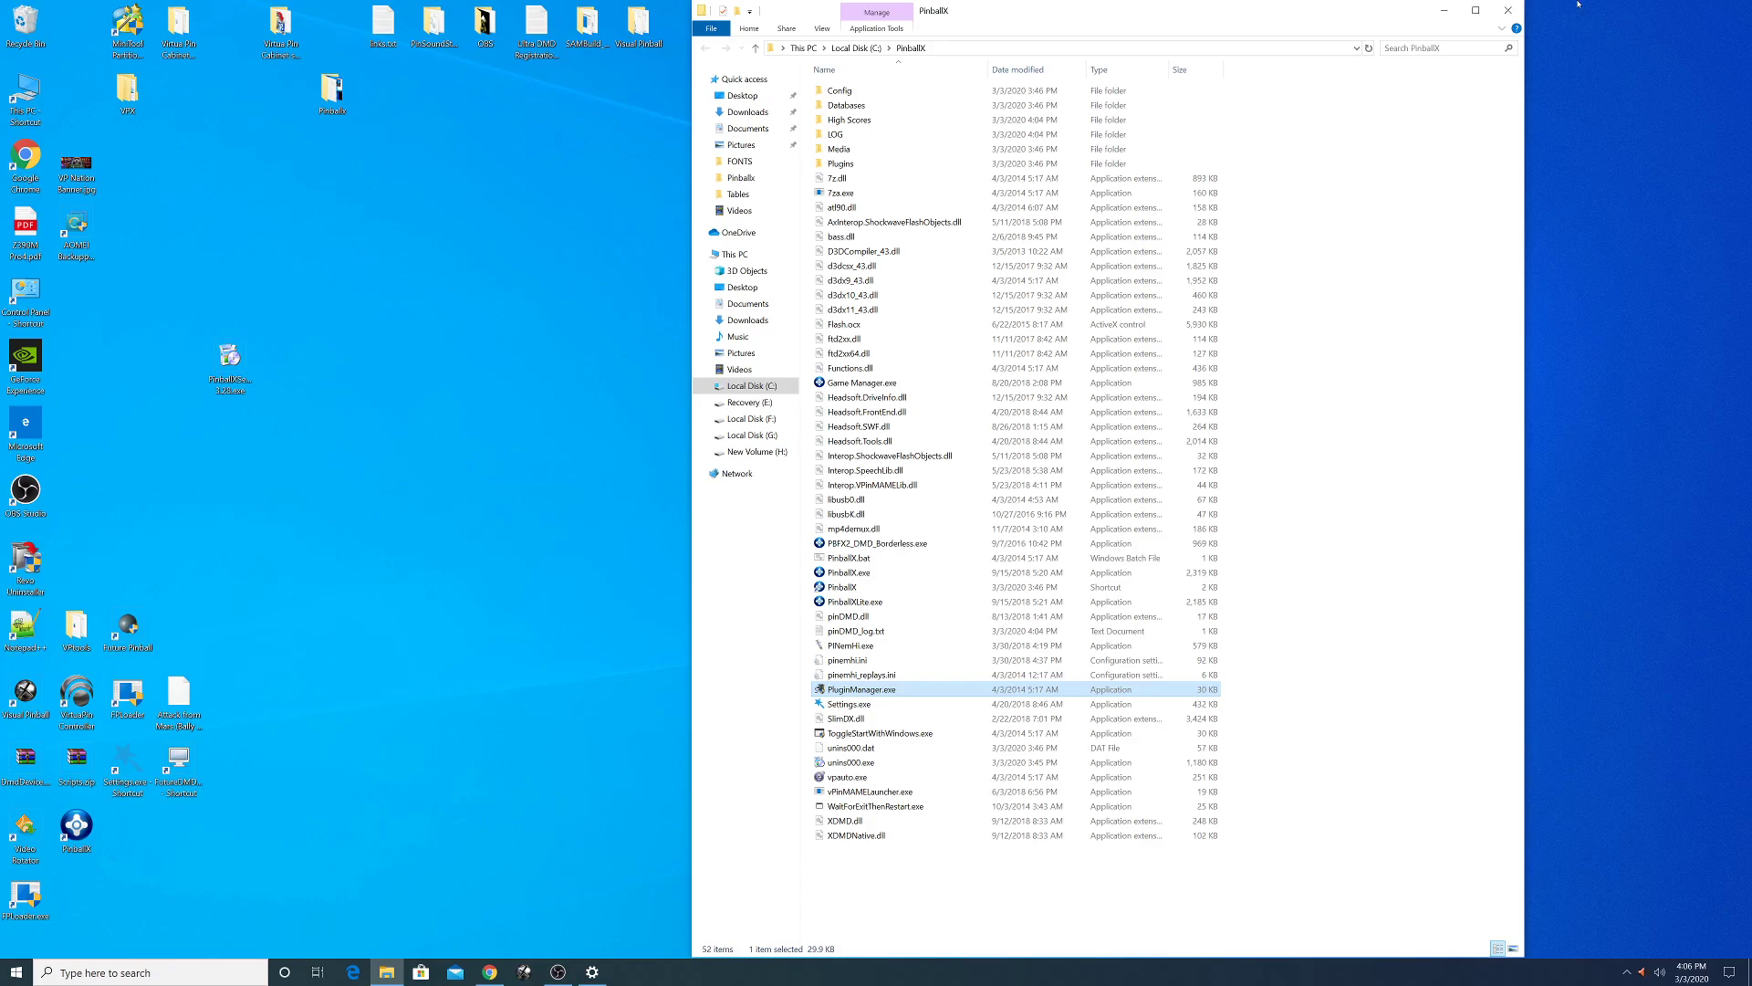
- Set the Windows display scaling back to 100%, and close Settings and the PinballX folder
right_click(507, 373)
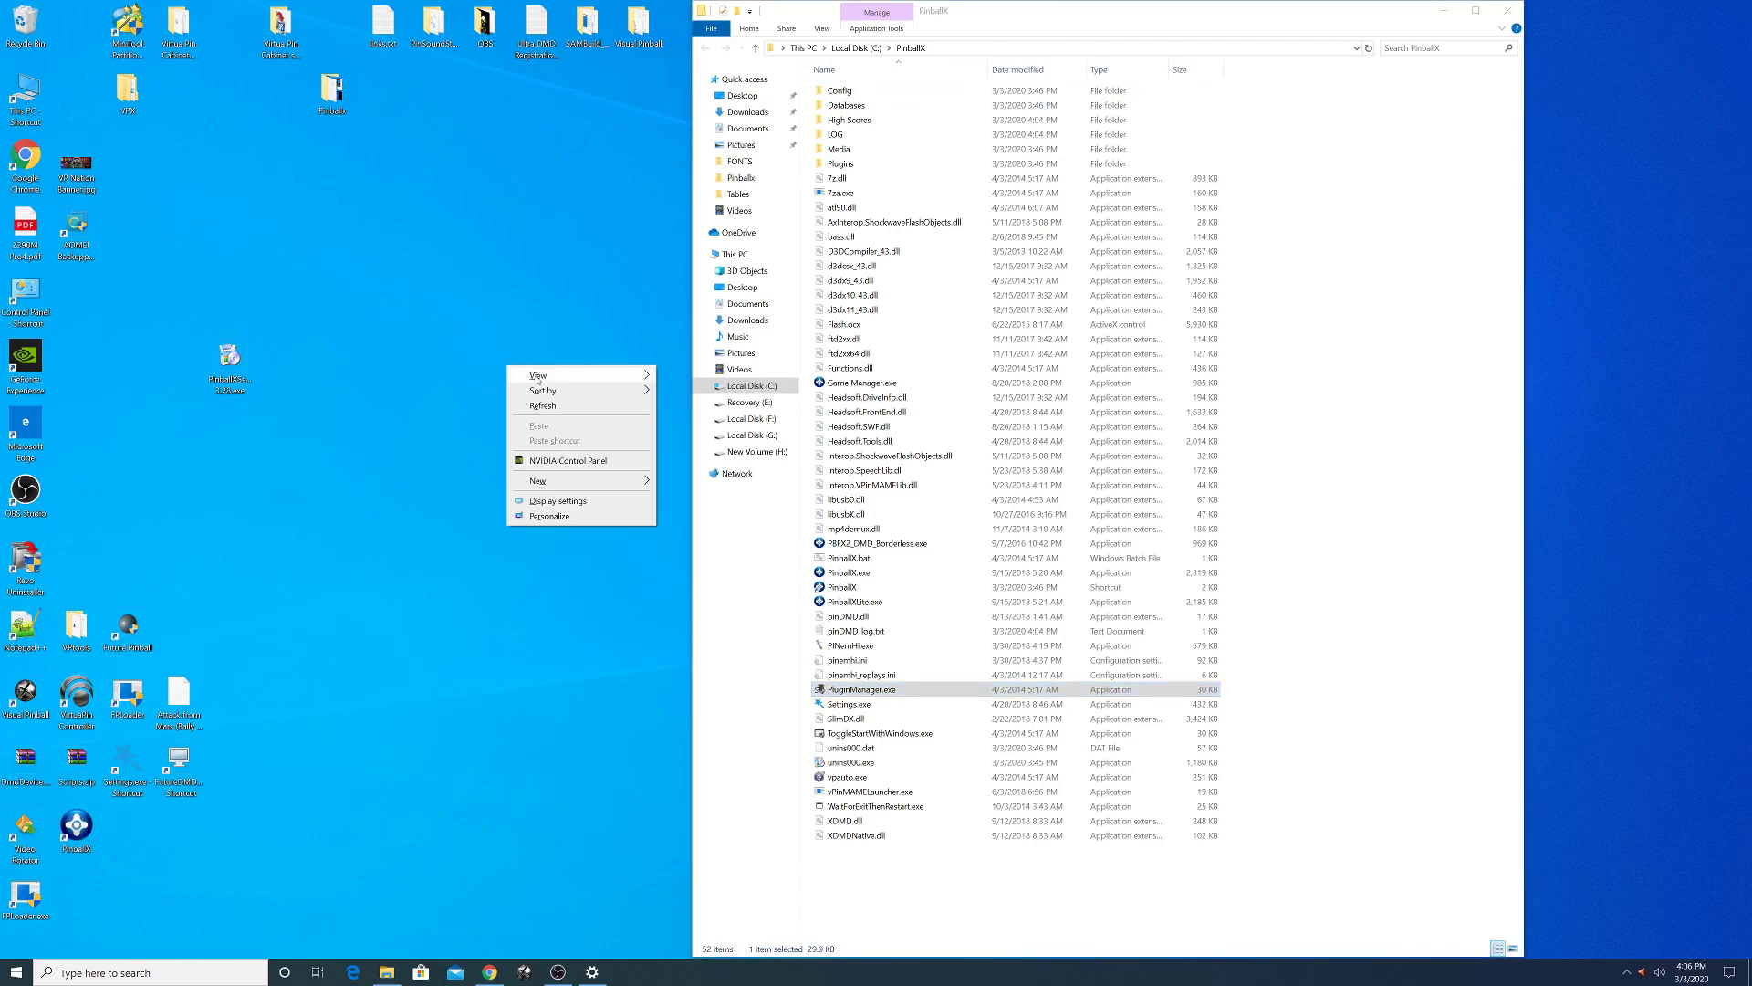
click(549, 501)
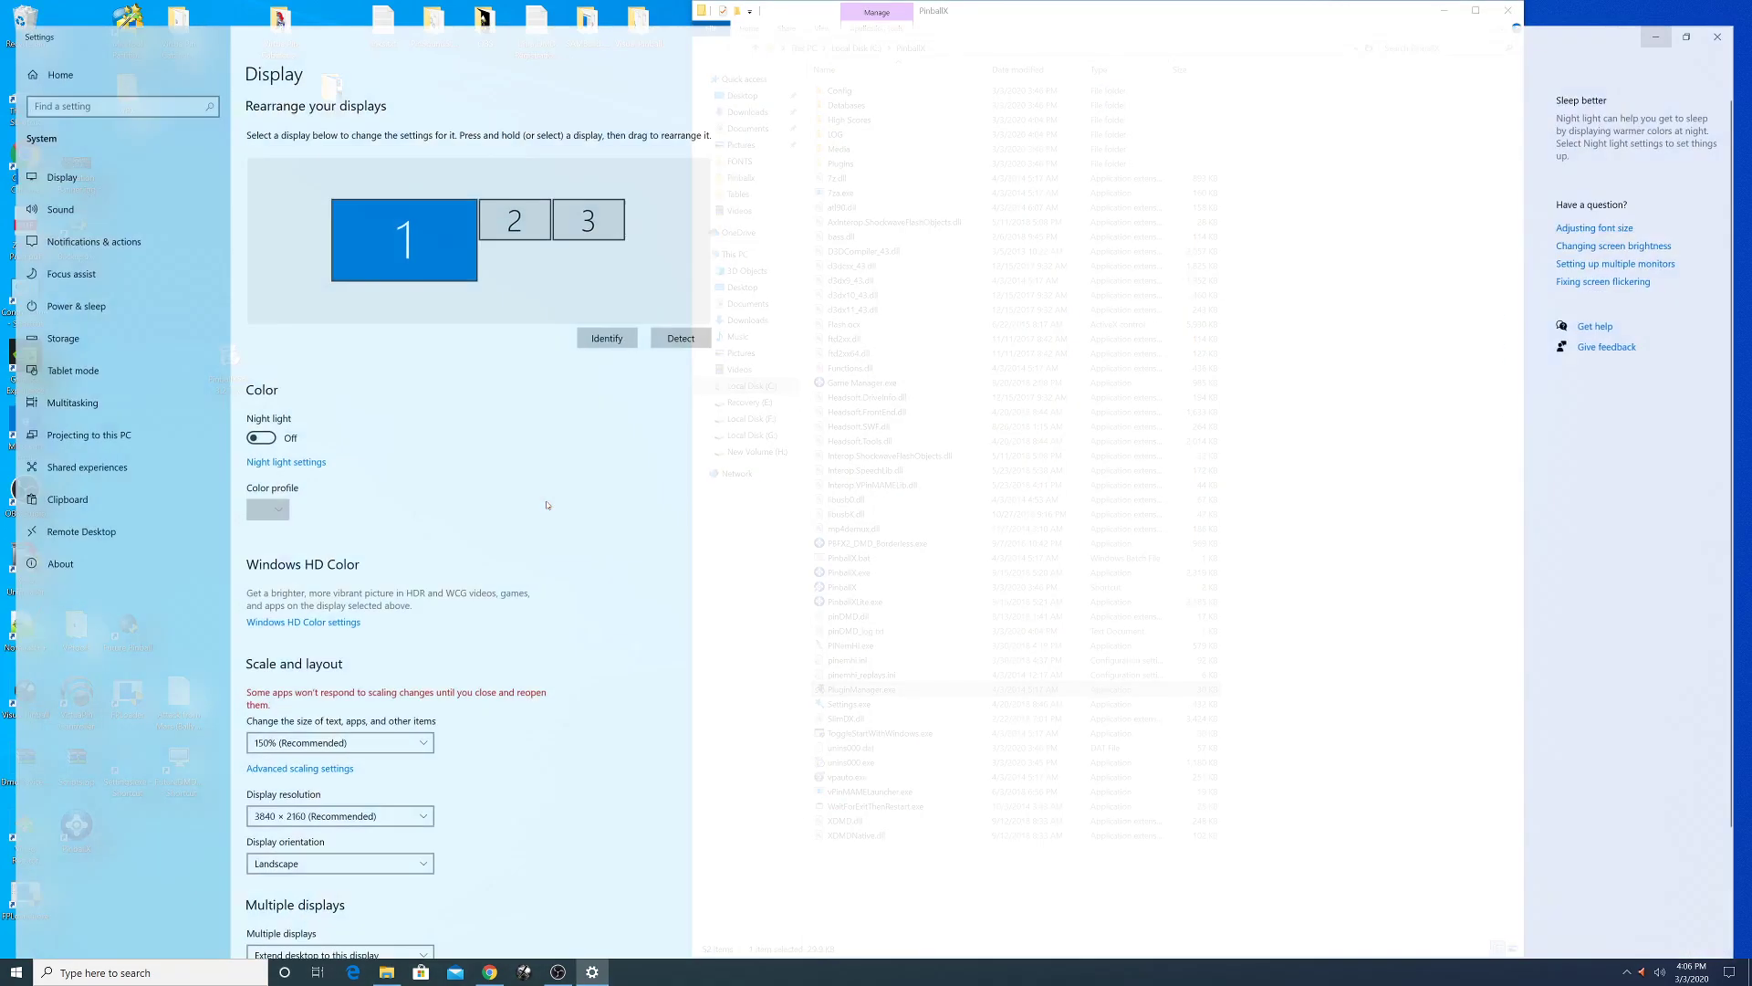
click(286, 729)
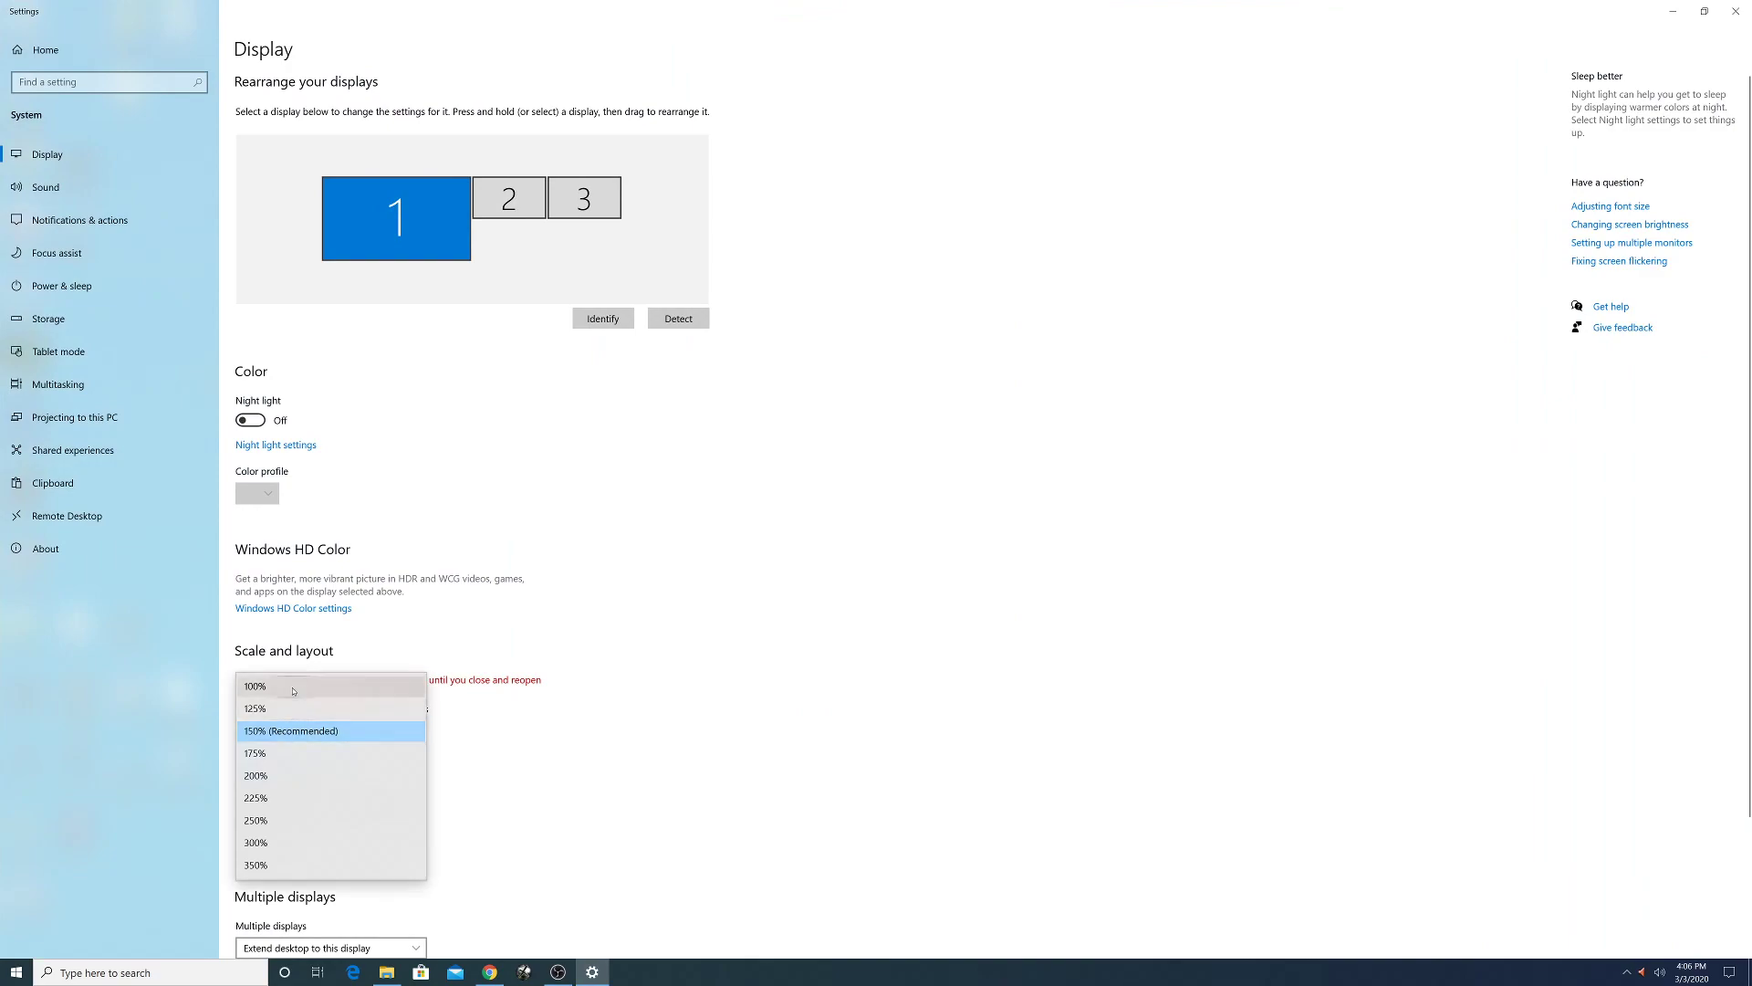
click(293, 693)
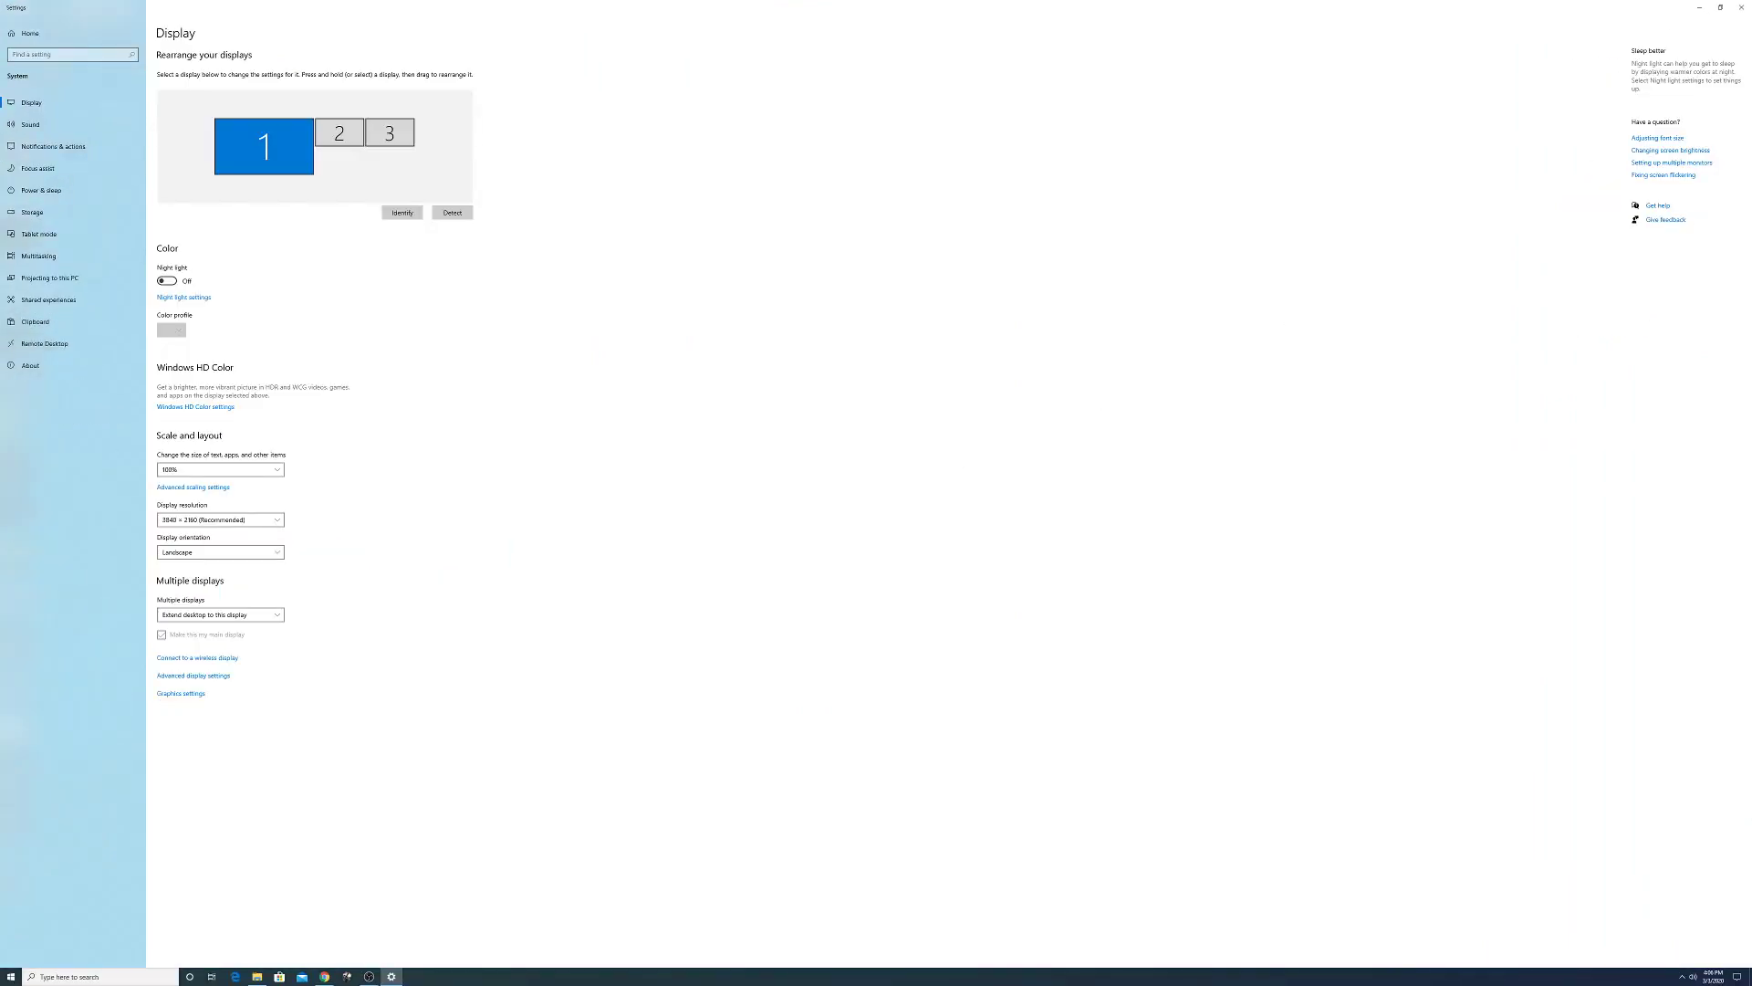
click(1740, 8)
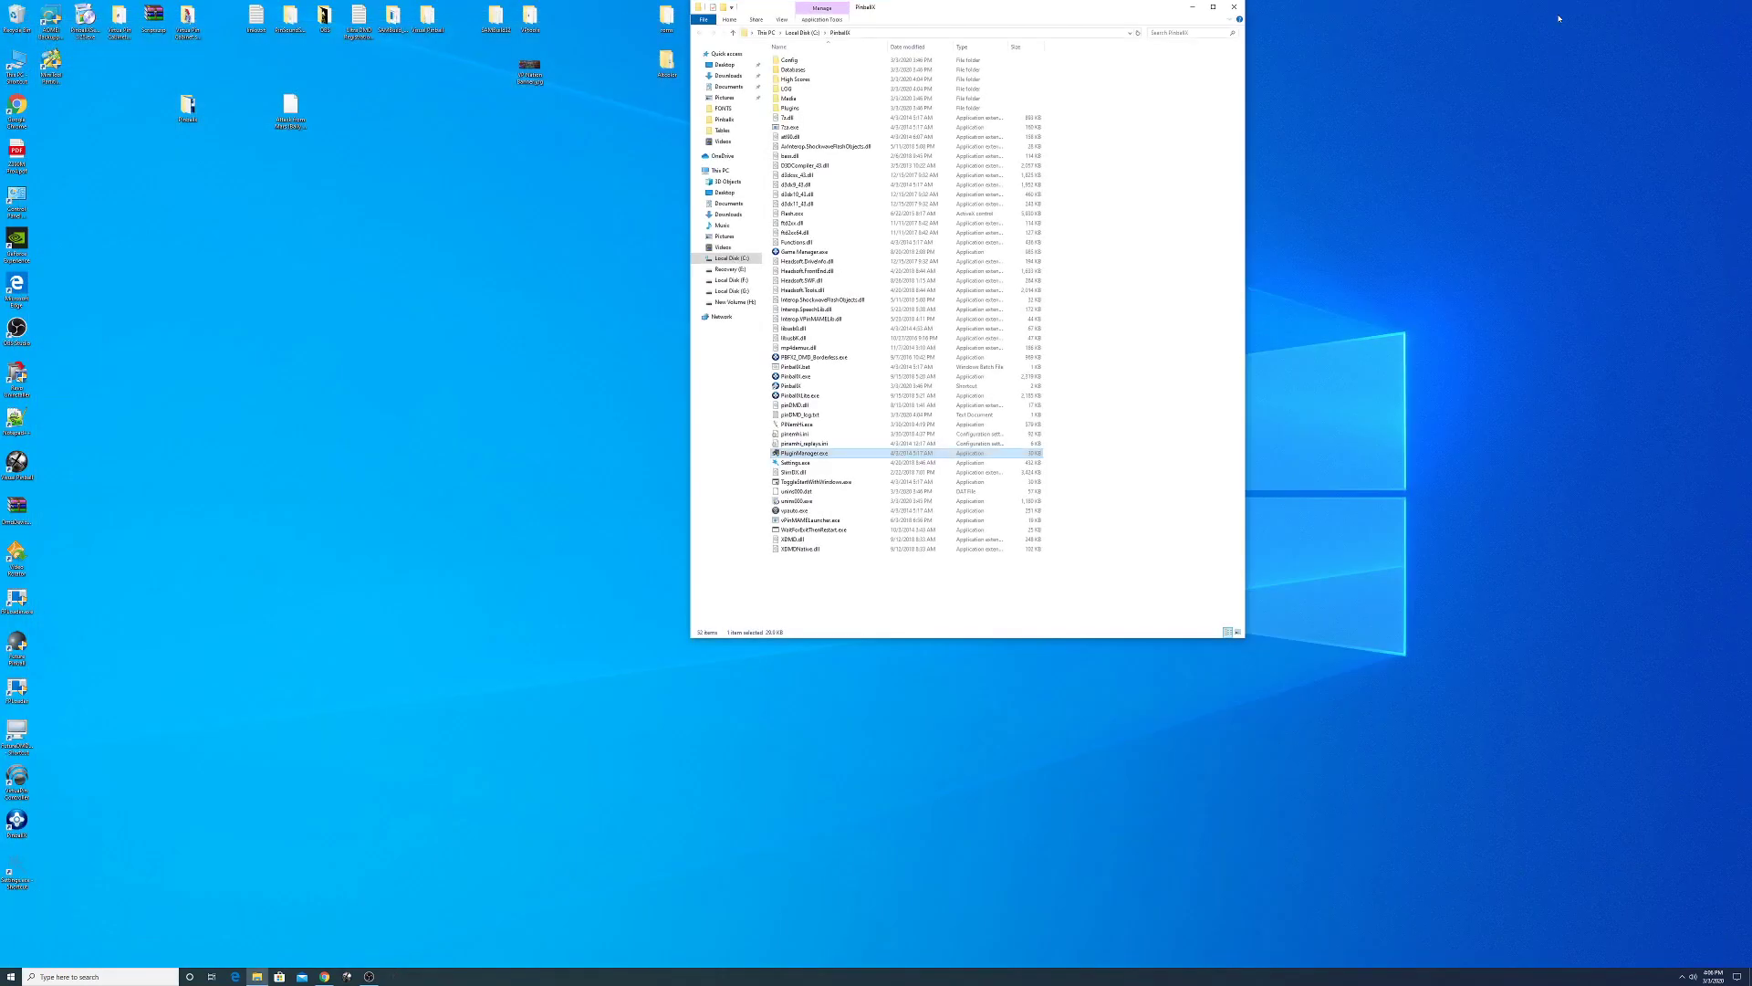
click(1232, 7)
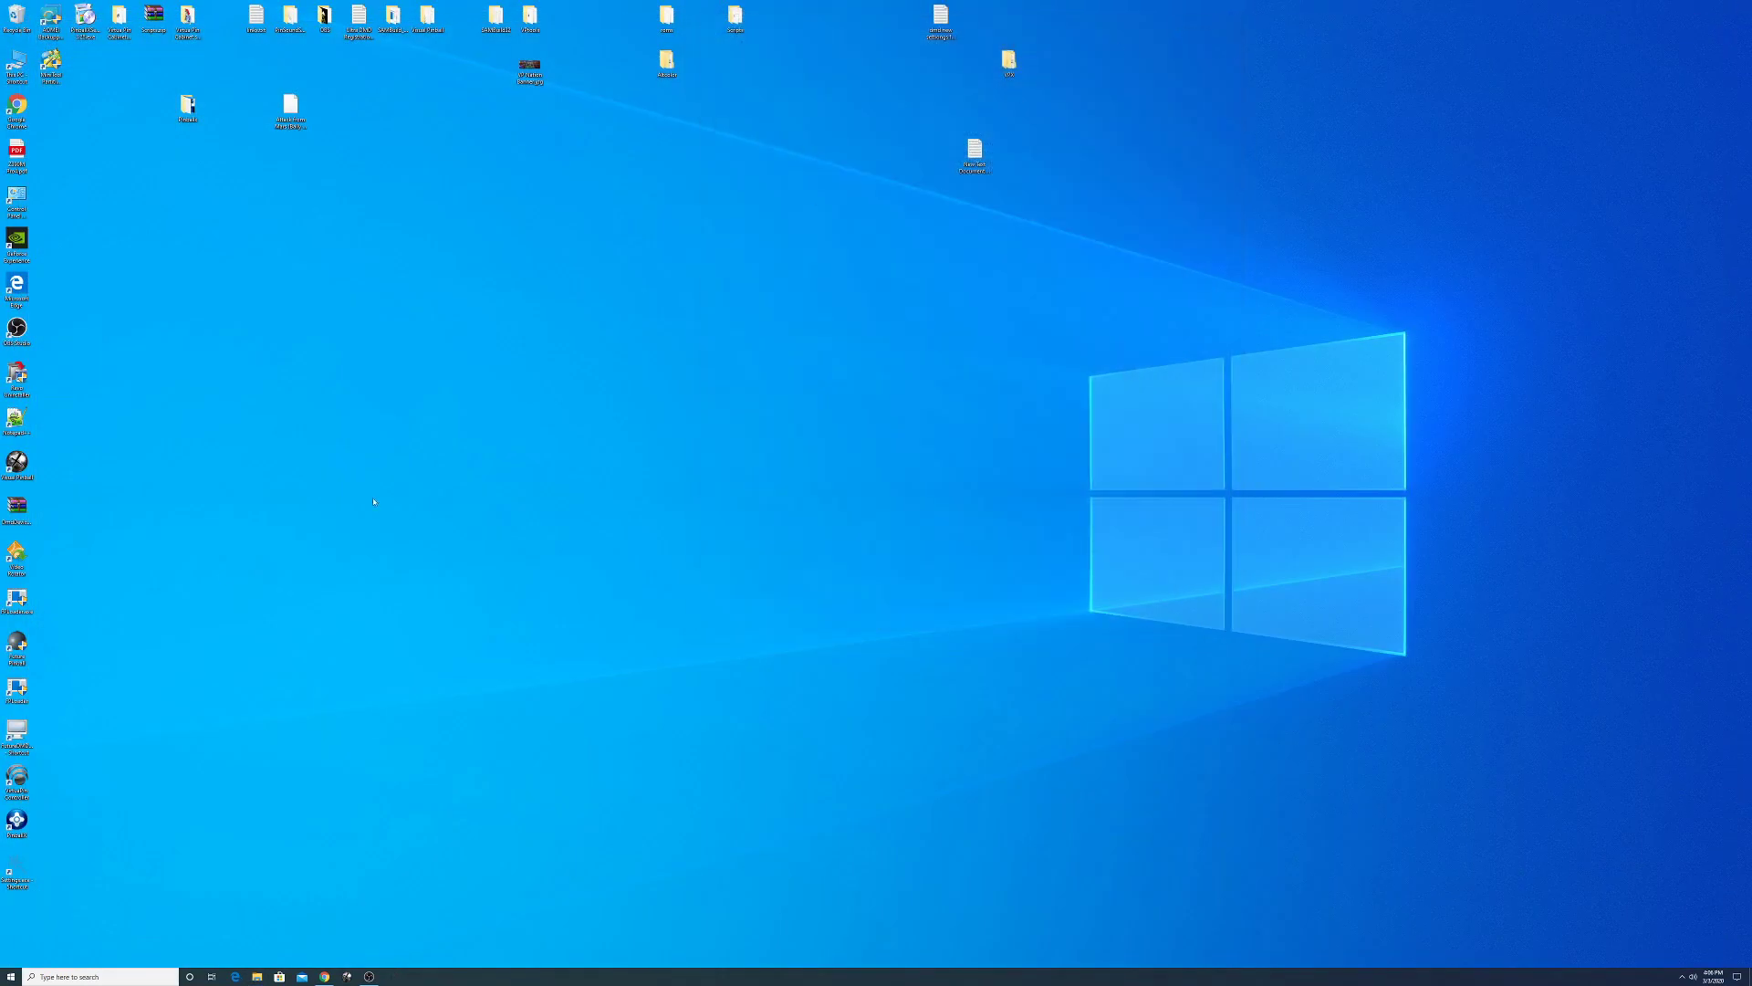
- Switch OBS to the Tutorial scene, and run the 24 table in Visual Pinball to check all screens before quitting it
click(368, 977)
click(408, 696)
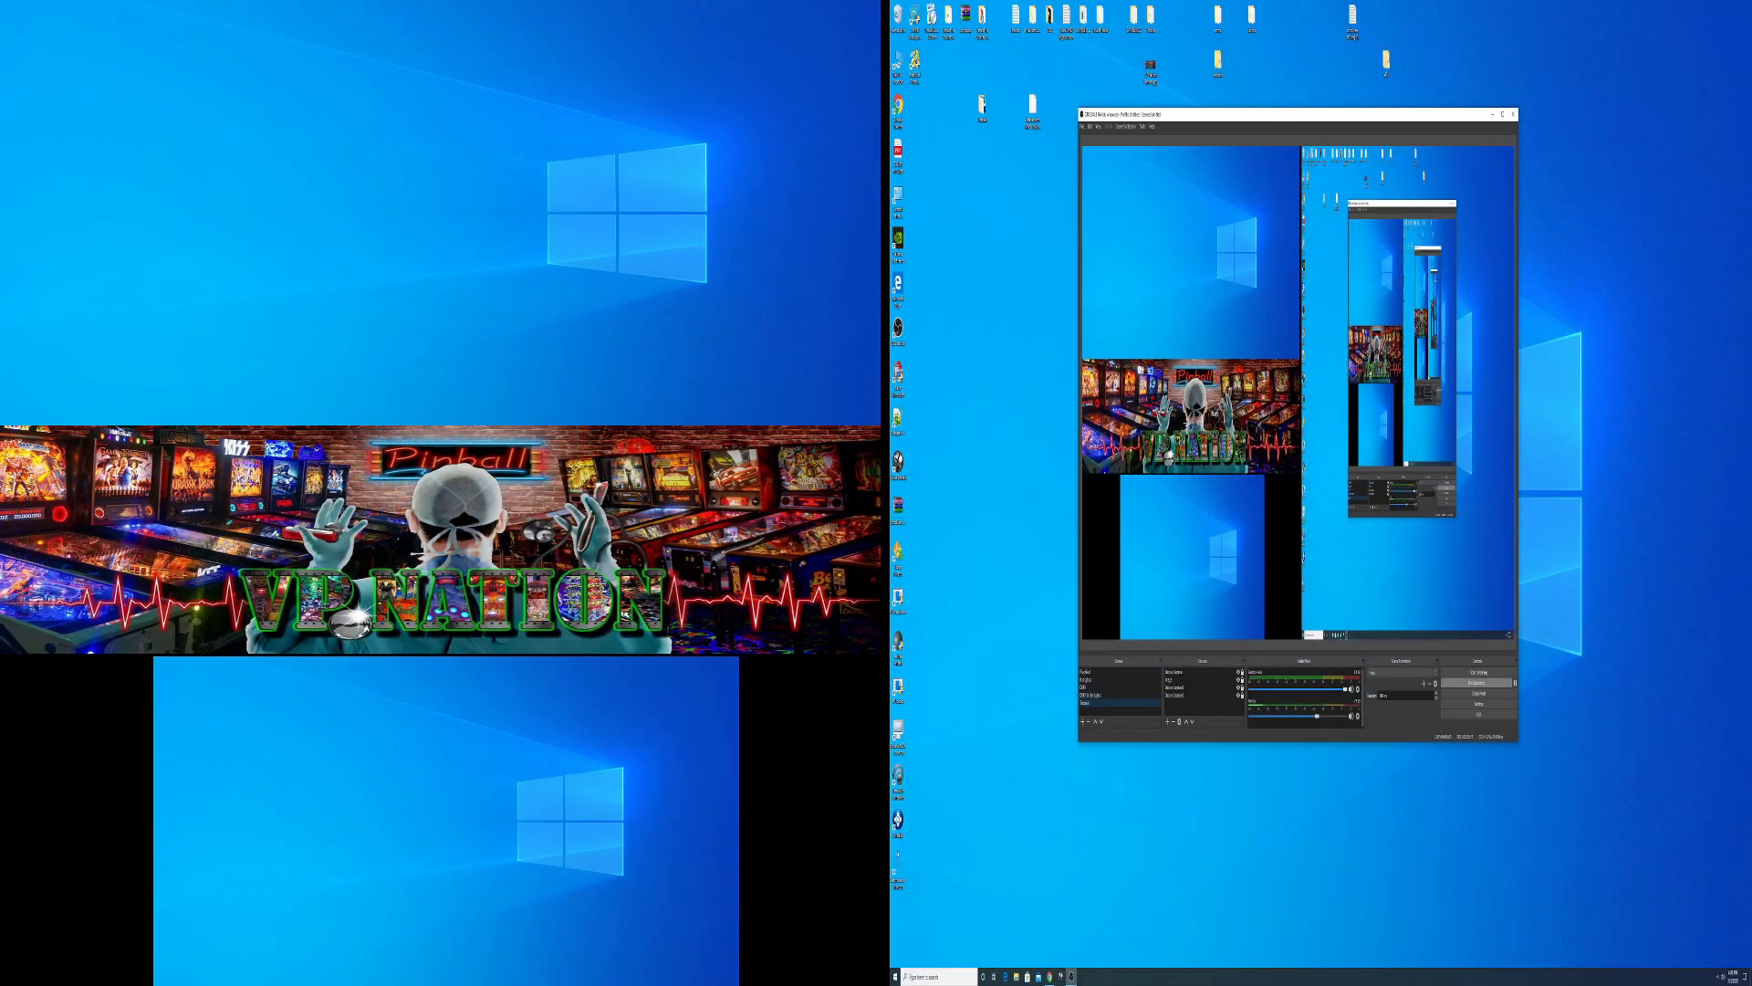
double_click(898, 644)
click(1254, 357)
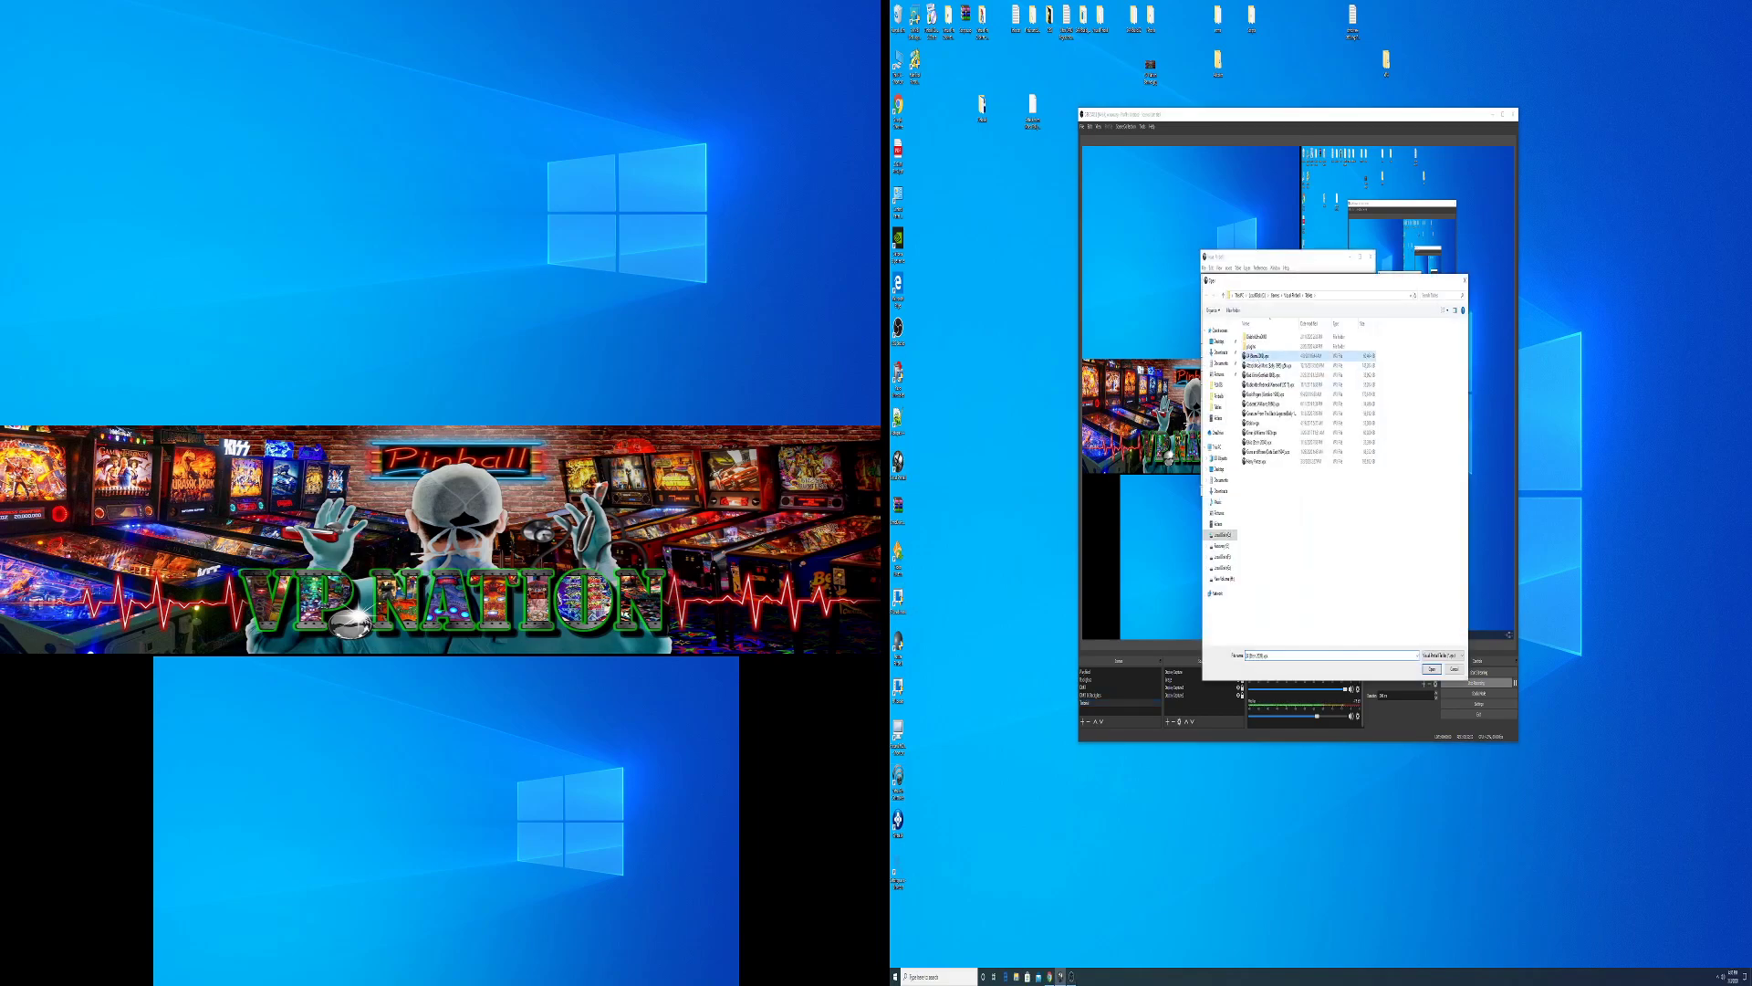
click(1432, 669)
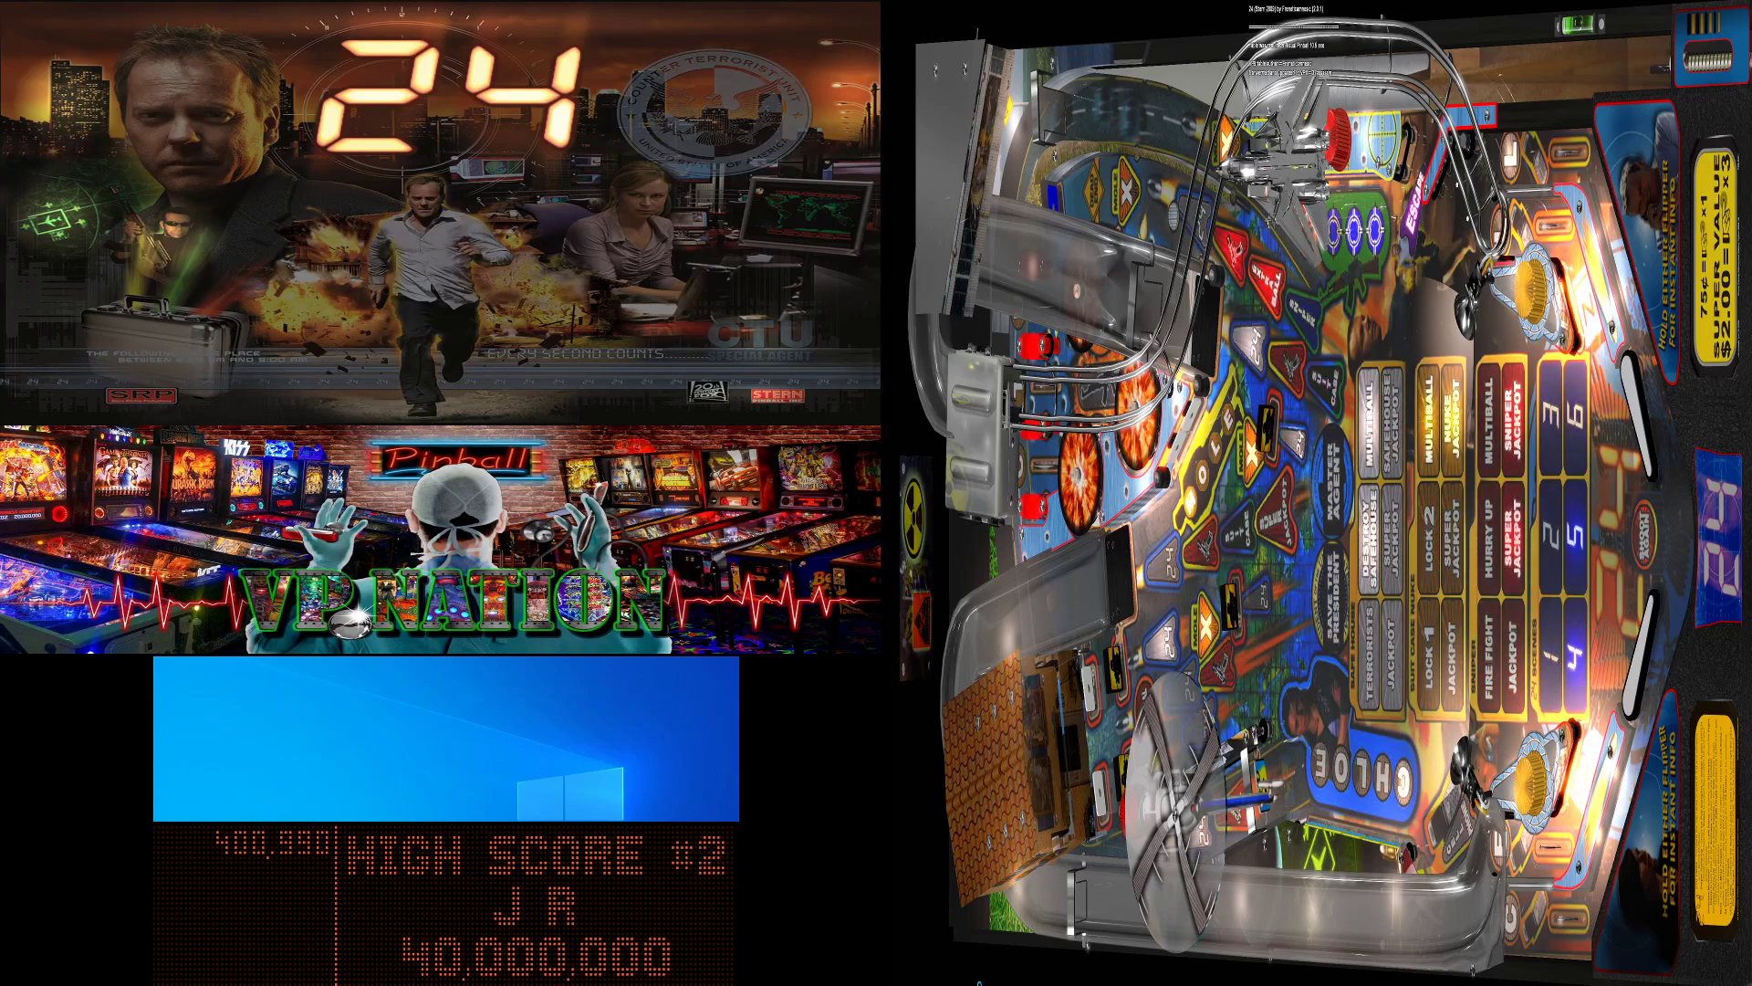
key(q)
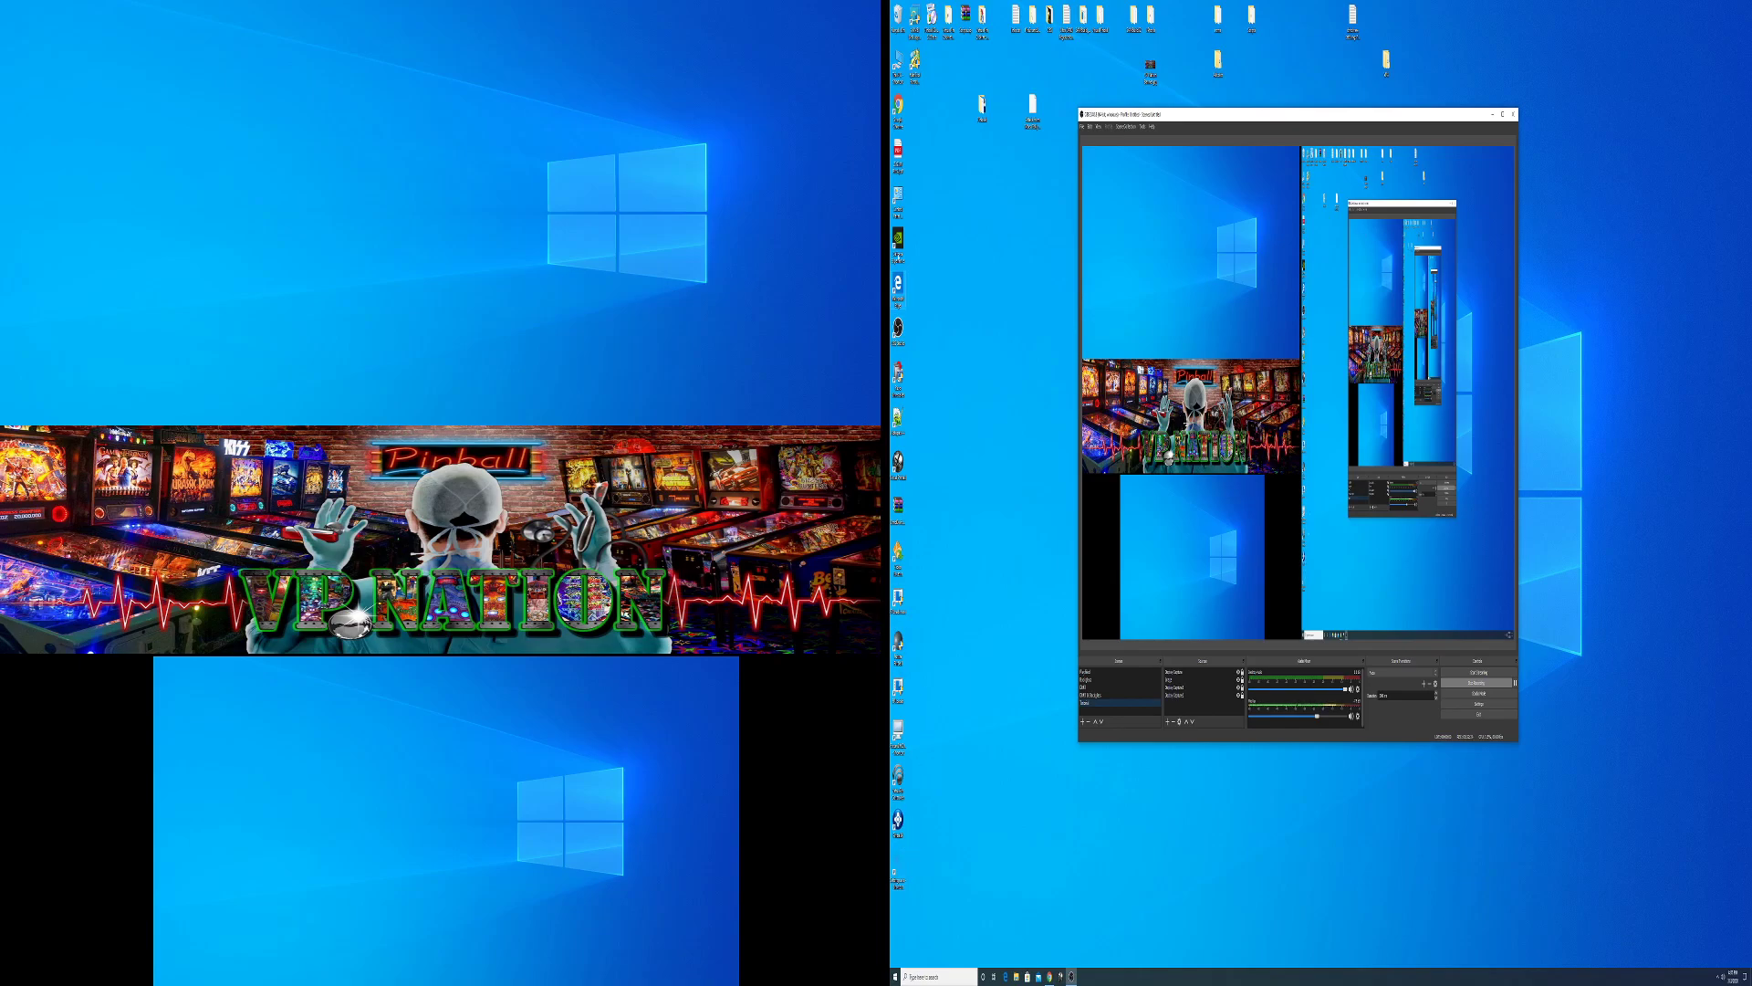
- Open the Visual Pinball program's file location, and switch OBS to the Playfield scene
key(super+e)
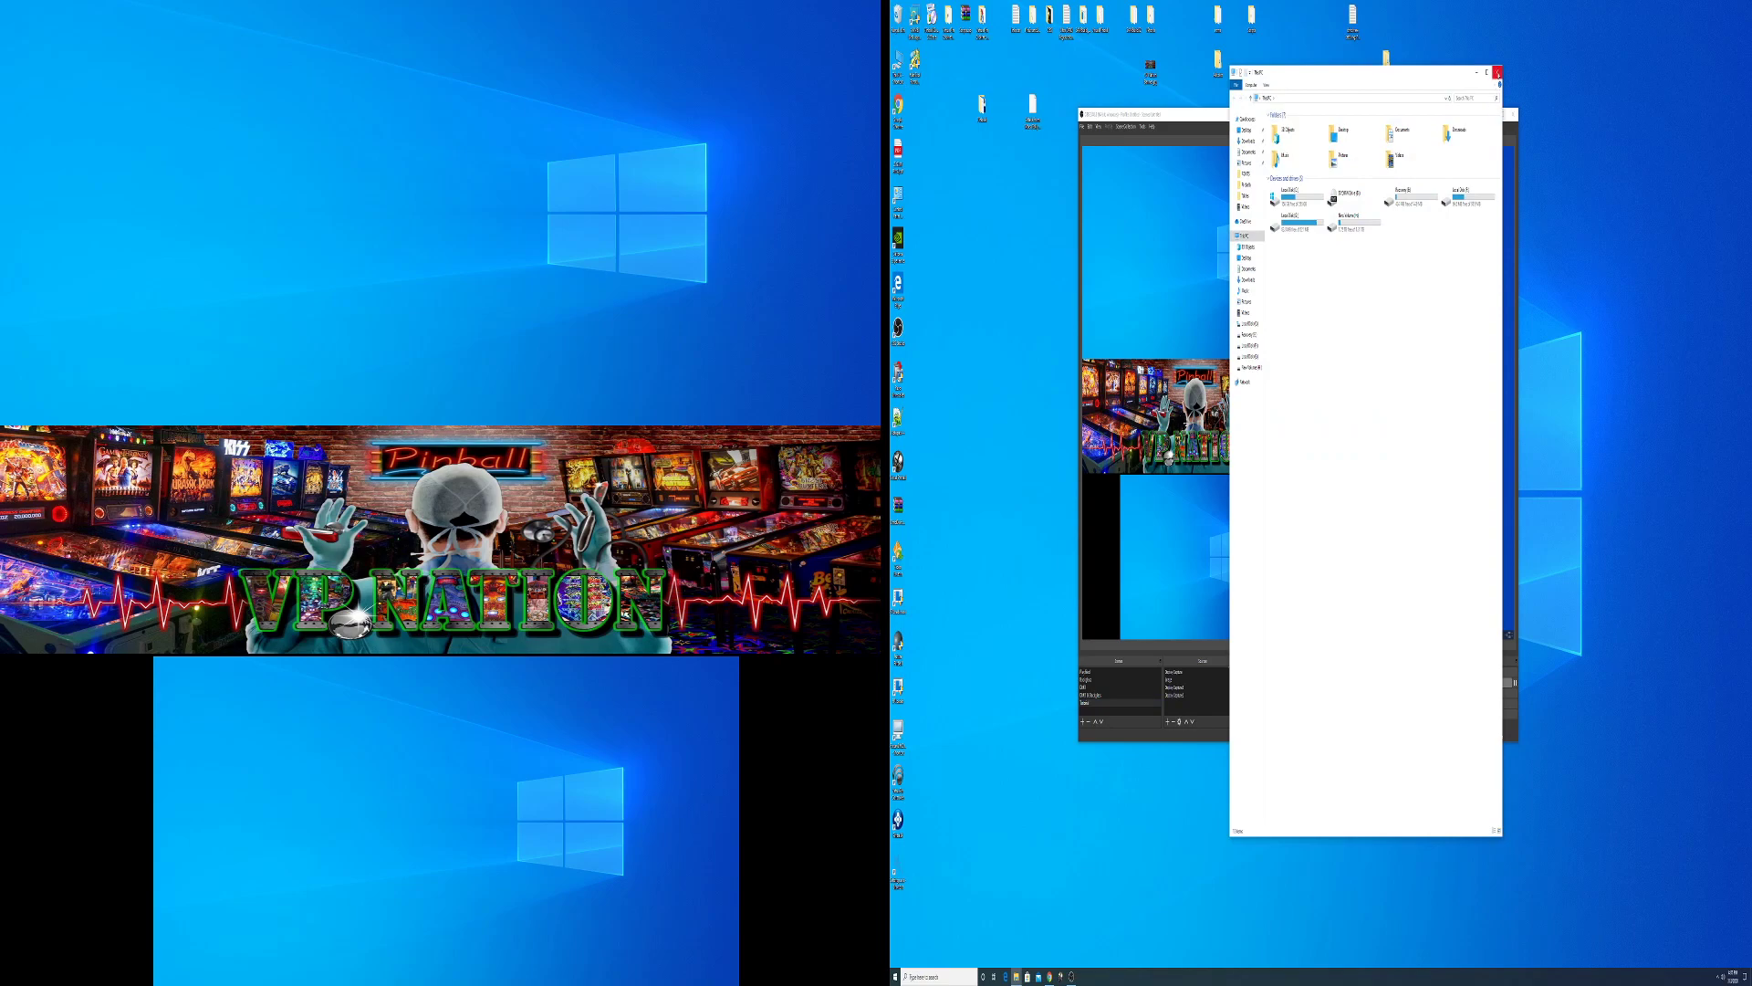
click(1498, 72)
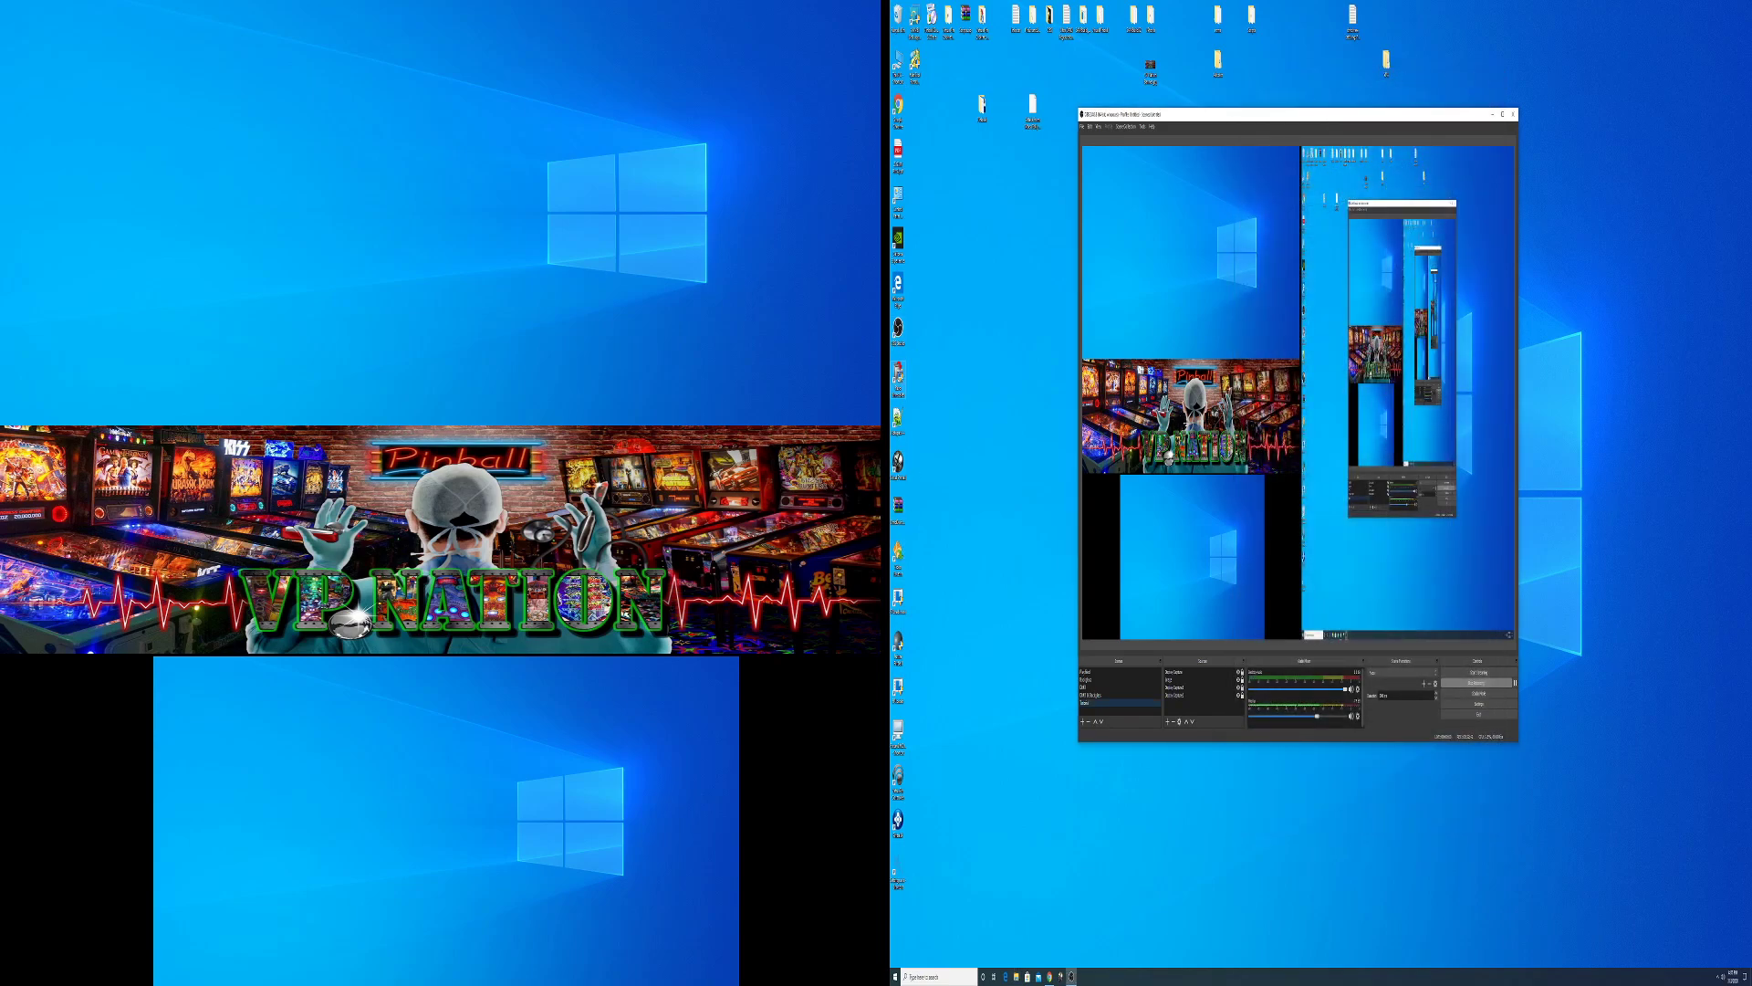
right_click(899, 462)
click(923, 476)
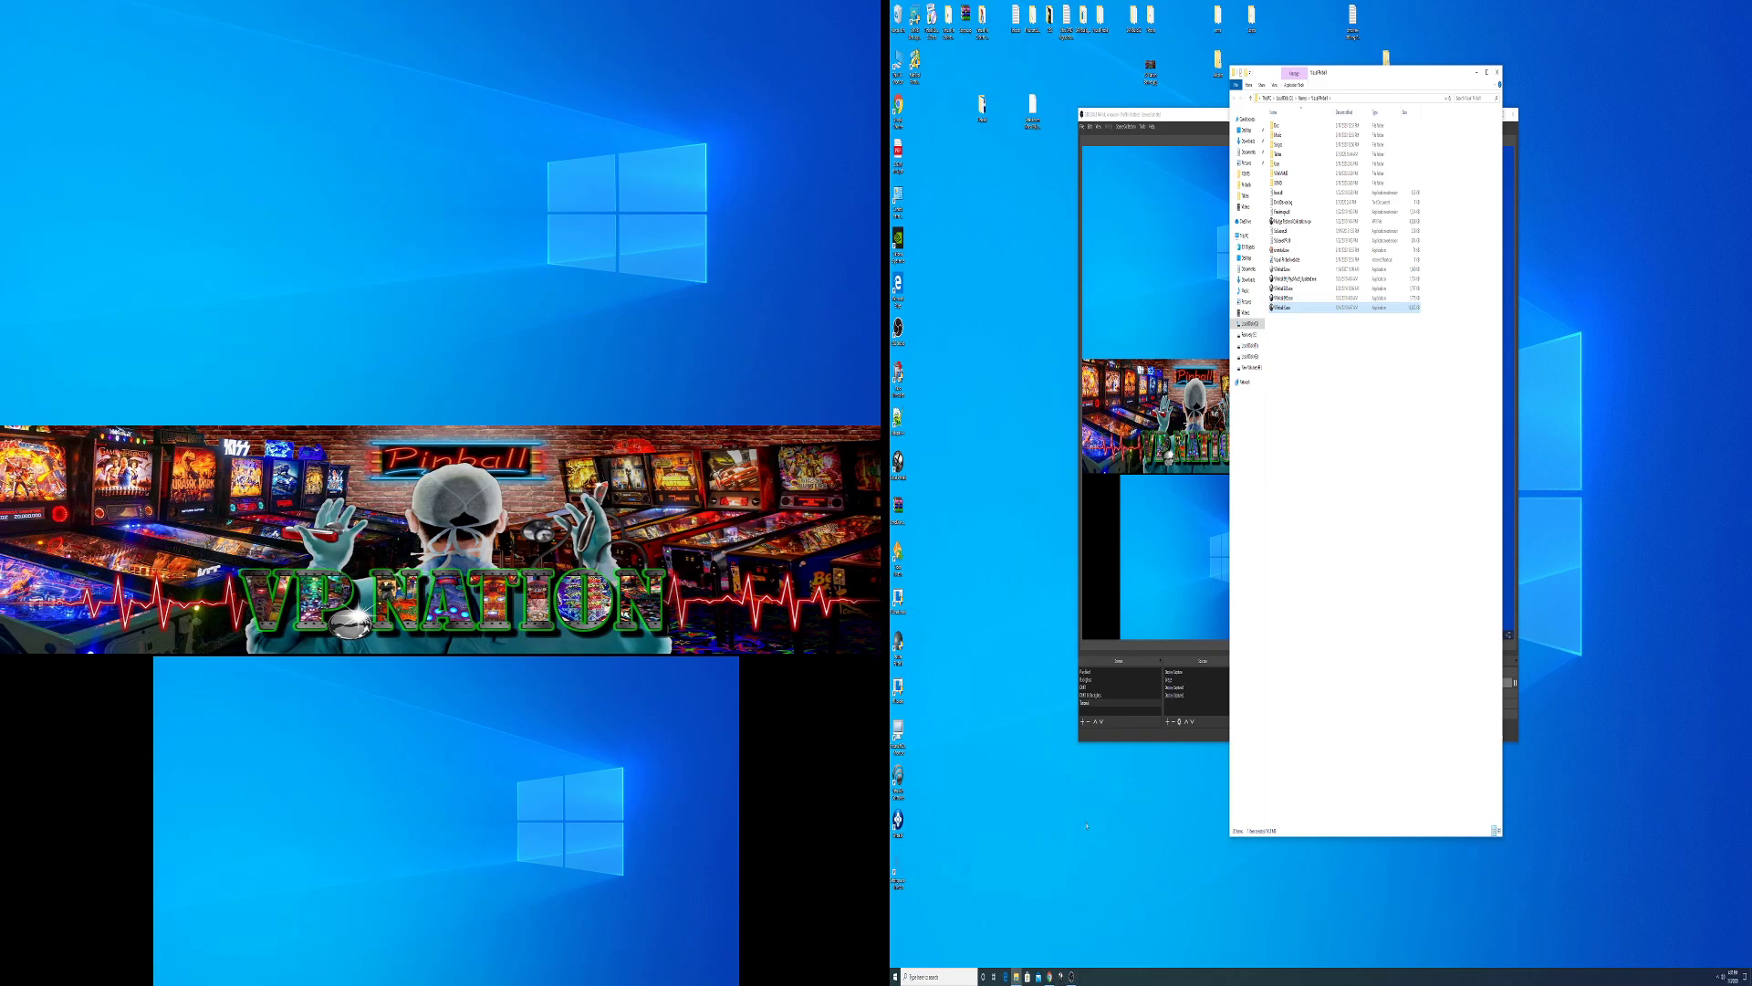
click(1096, 674)
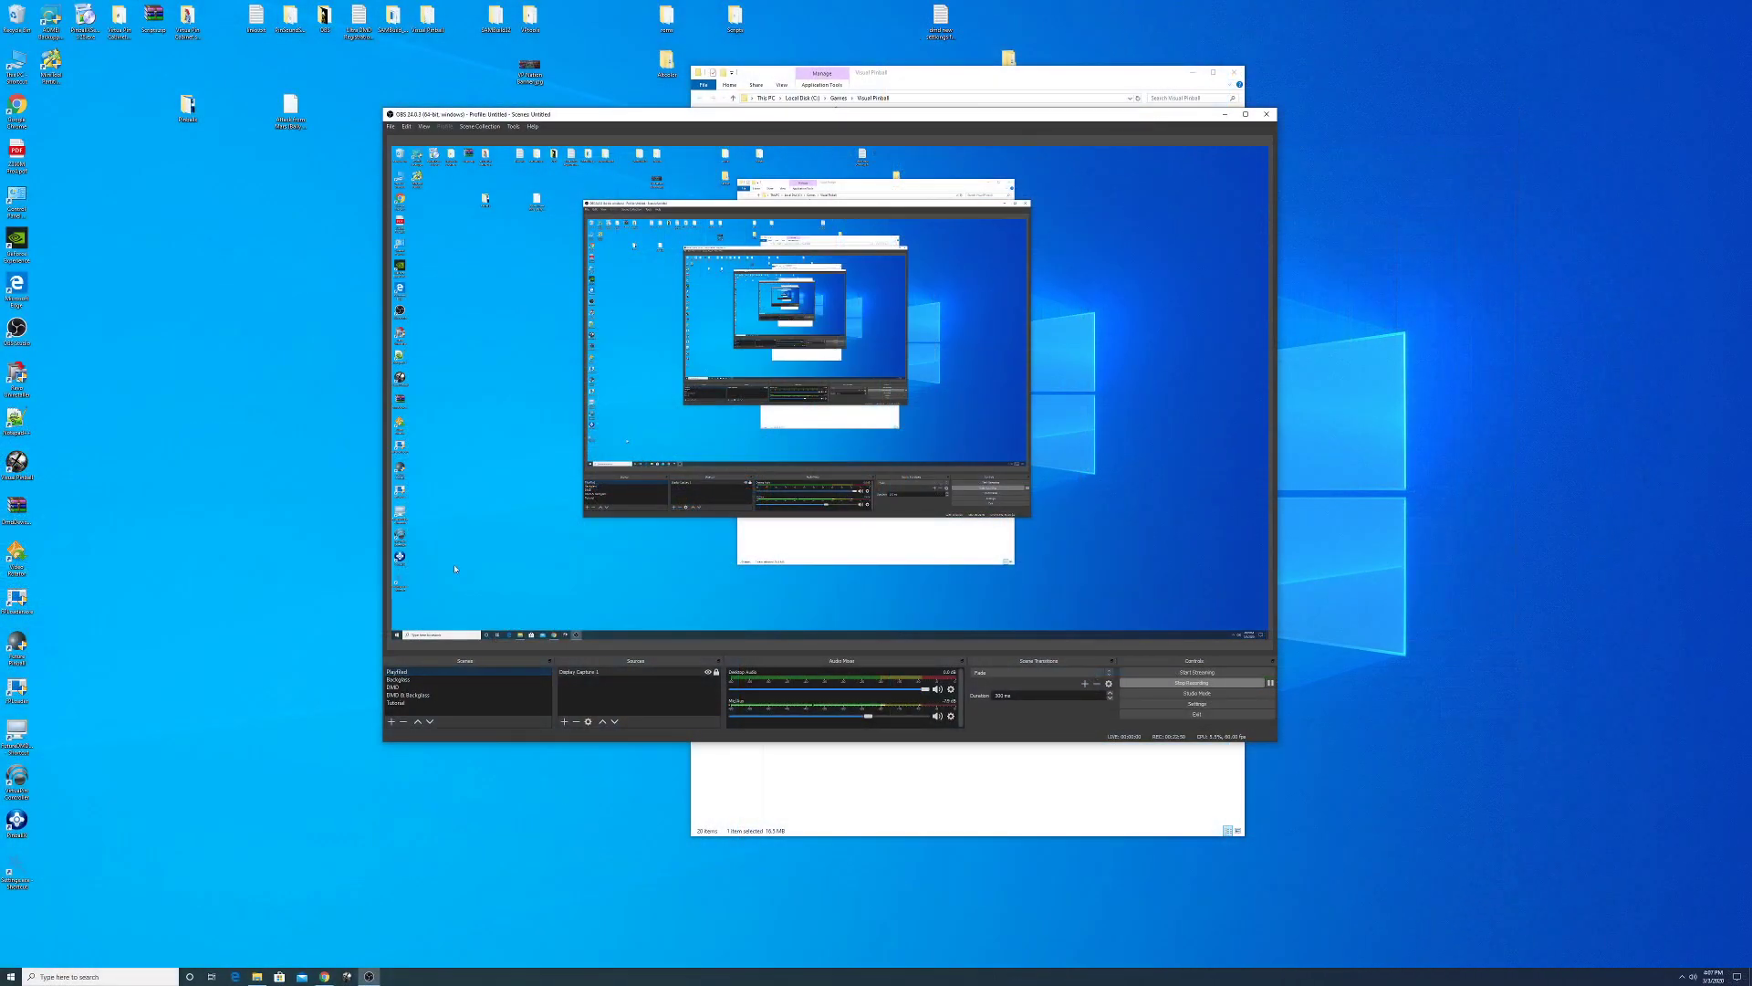
- Set the Windows display scaling for display 1 to 150% and minimize Settings
right_click(143, 480)
click(174, 571)
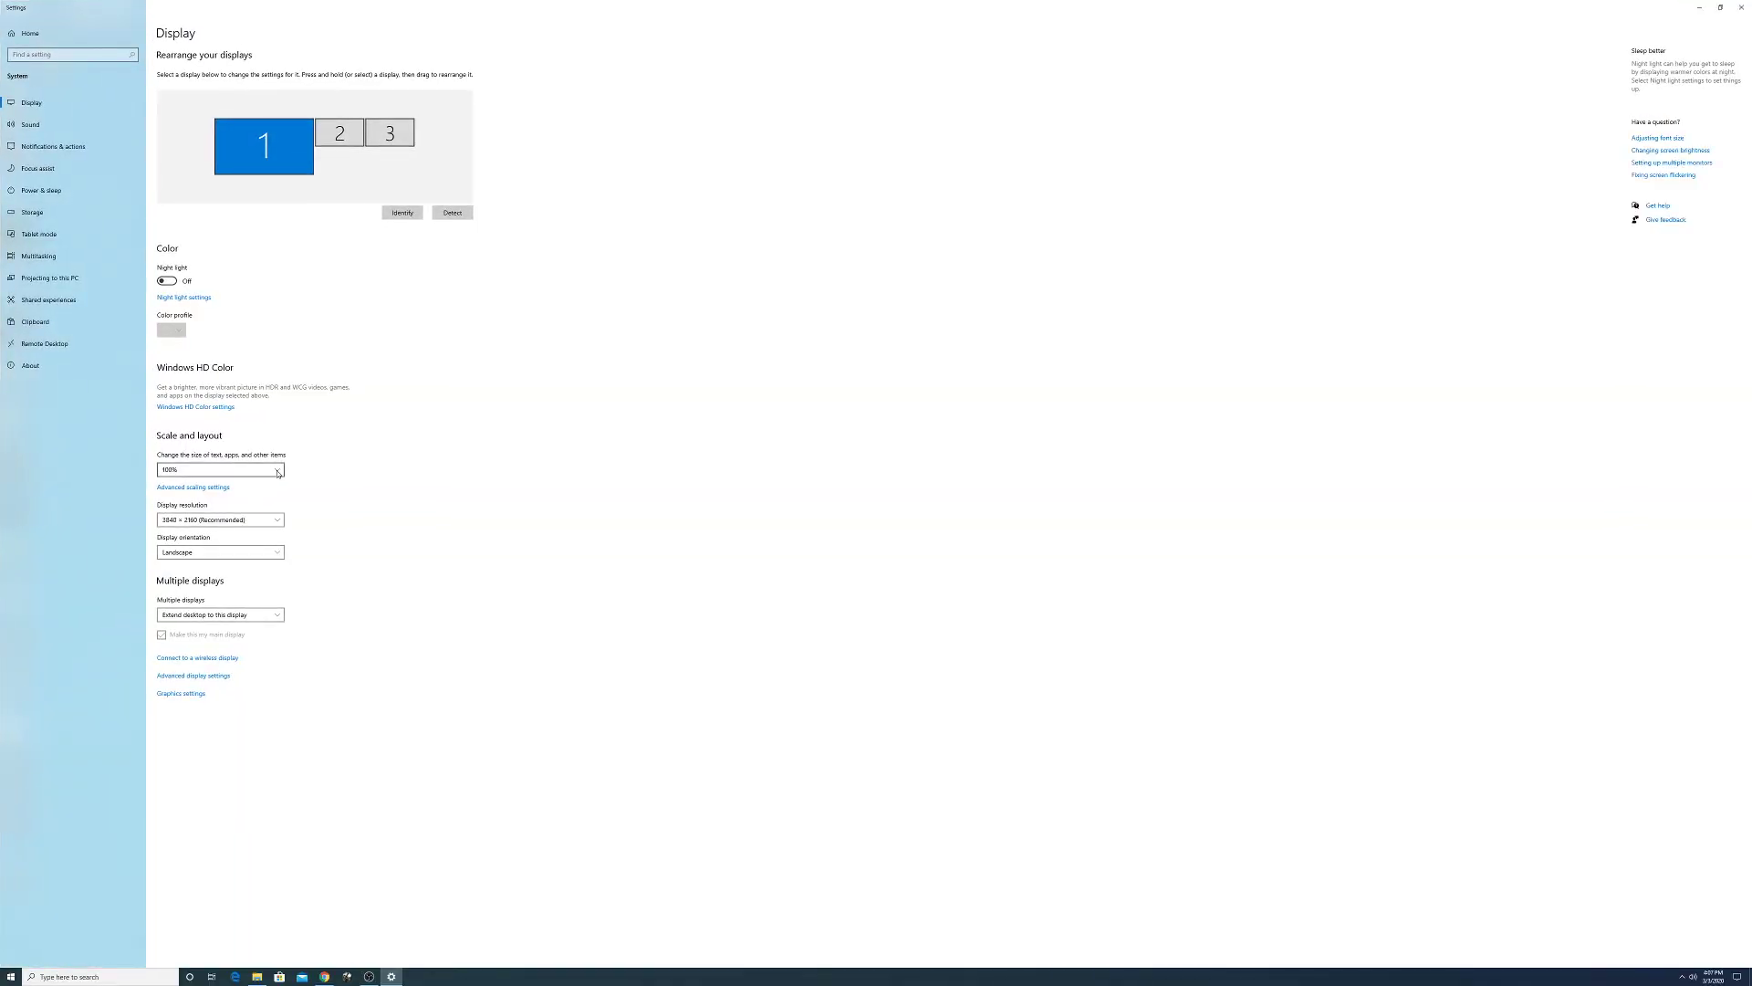
click(228, 462)
click(232, 477)
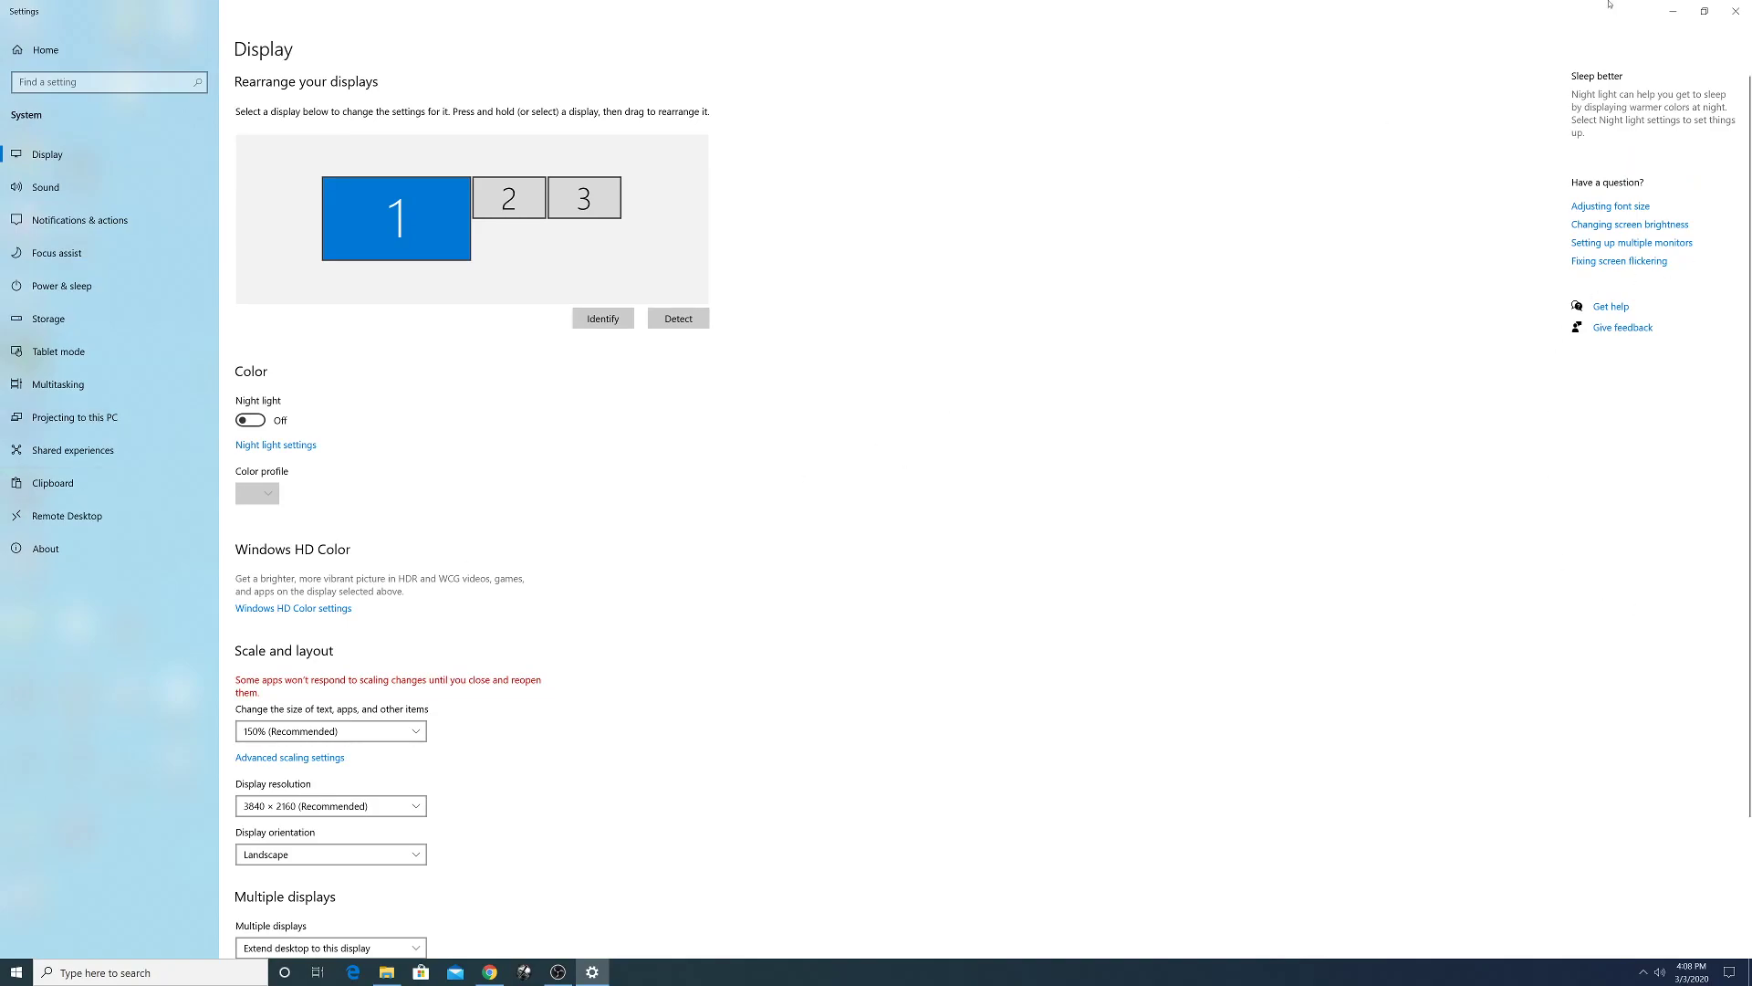
click(1673, 11)
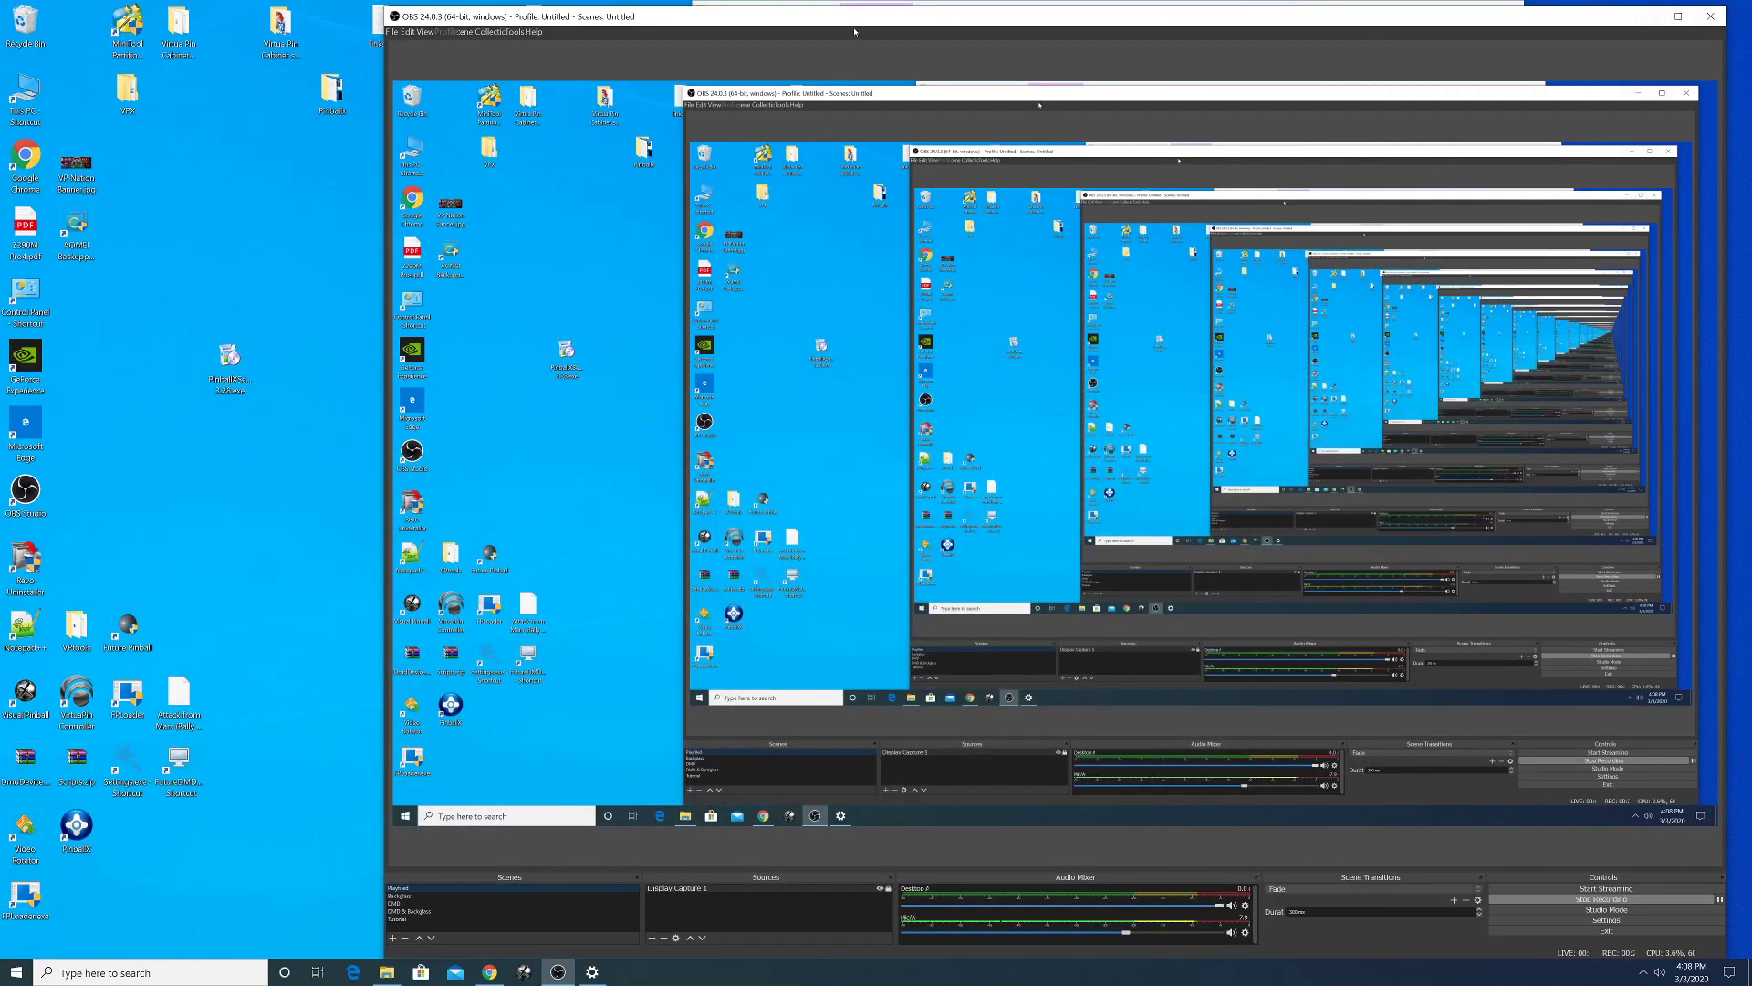
- Minimize OBS, open DmdDevice.ini from the VPinMAME folder in Notepad++, and close the folder window
click(1646, 15)
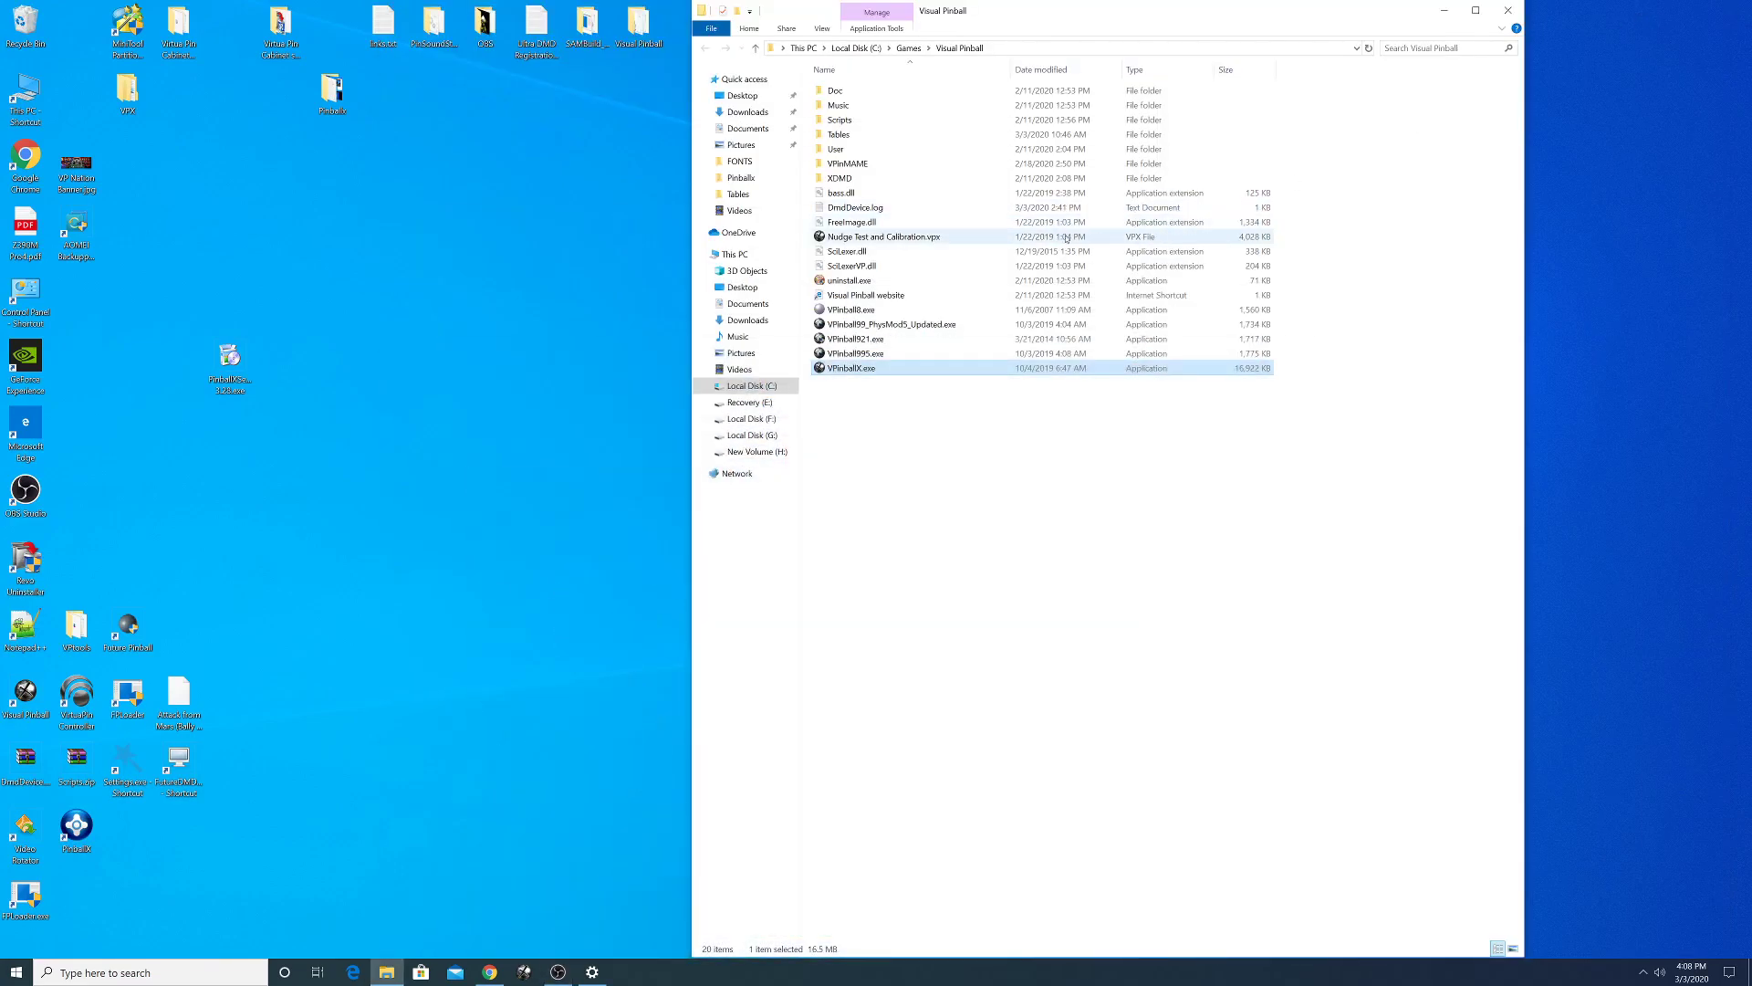
double_click(846, 164)
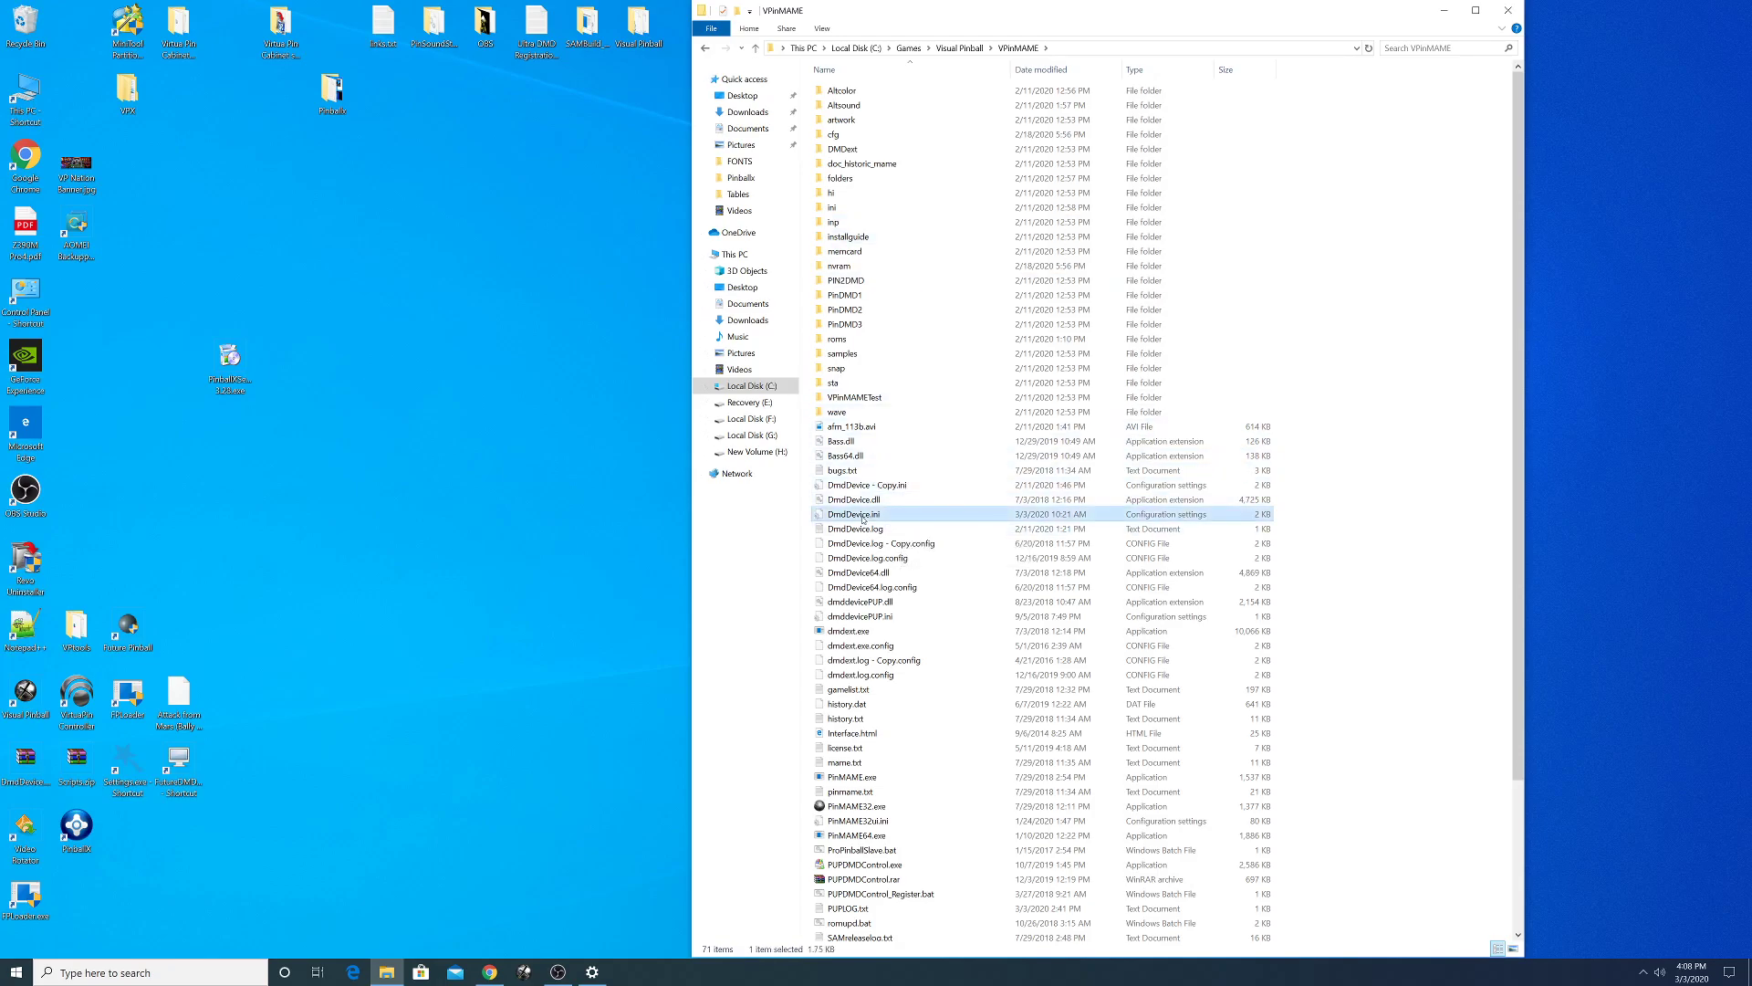
right_click(864, 520)
click(908, 573)
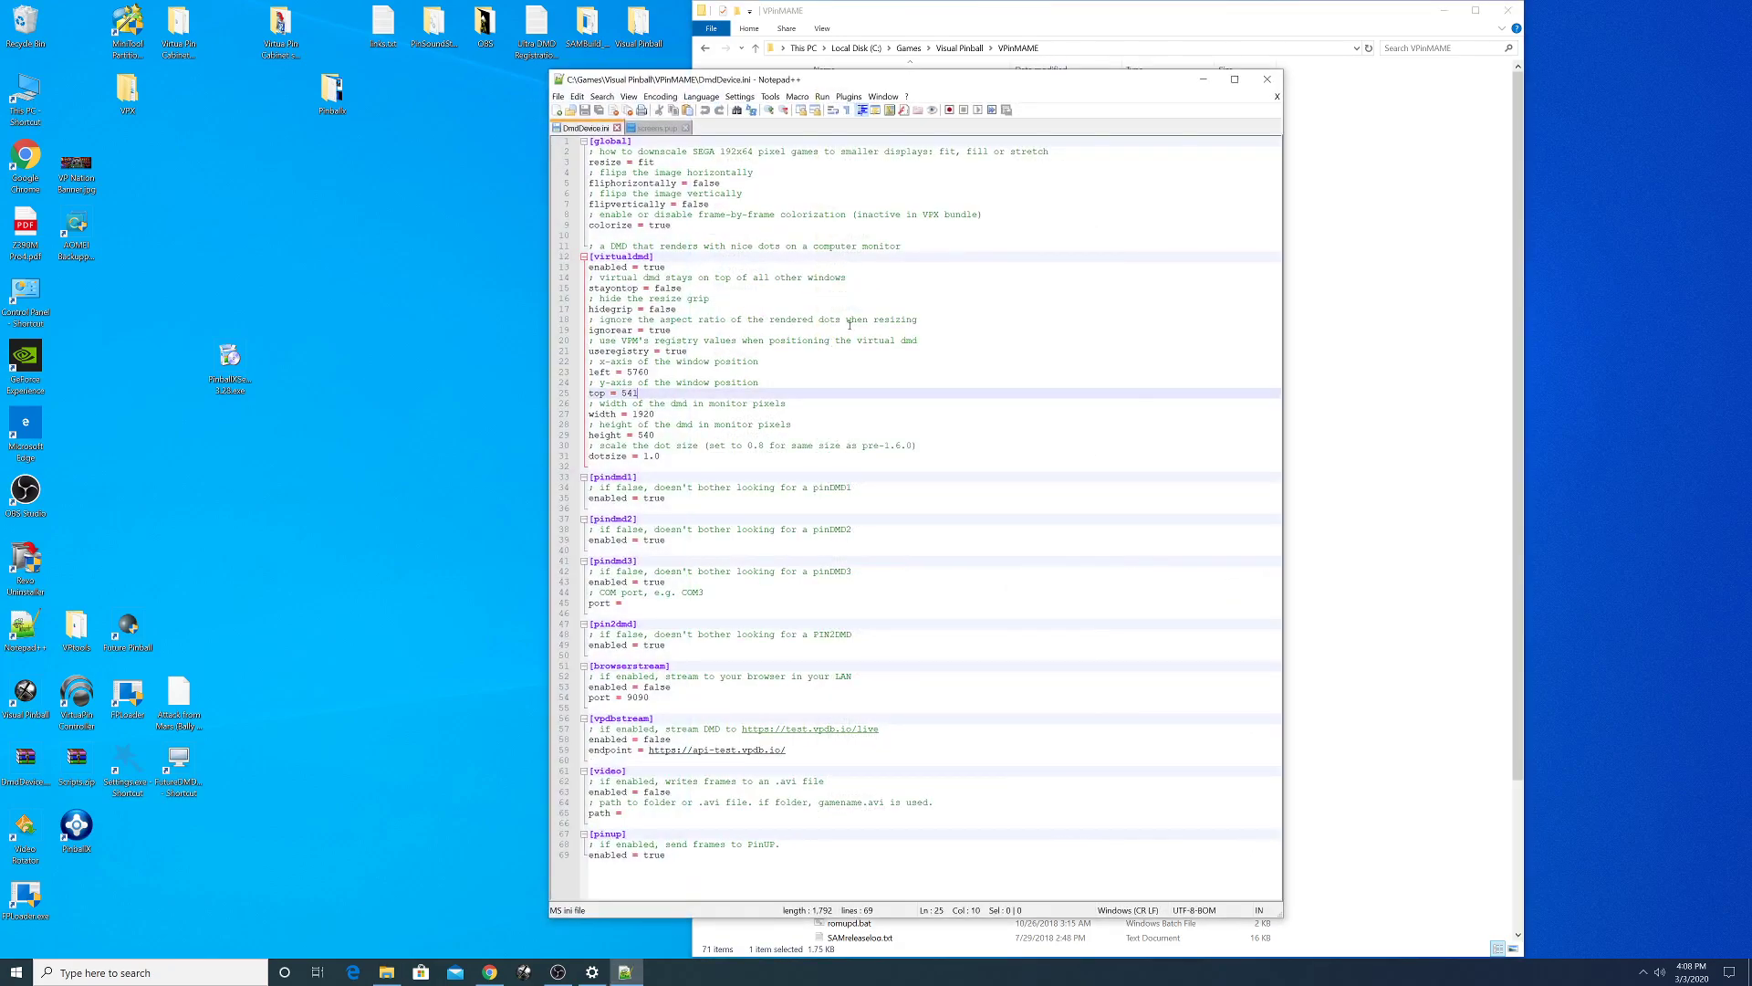
click(1508, 10)
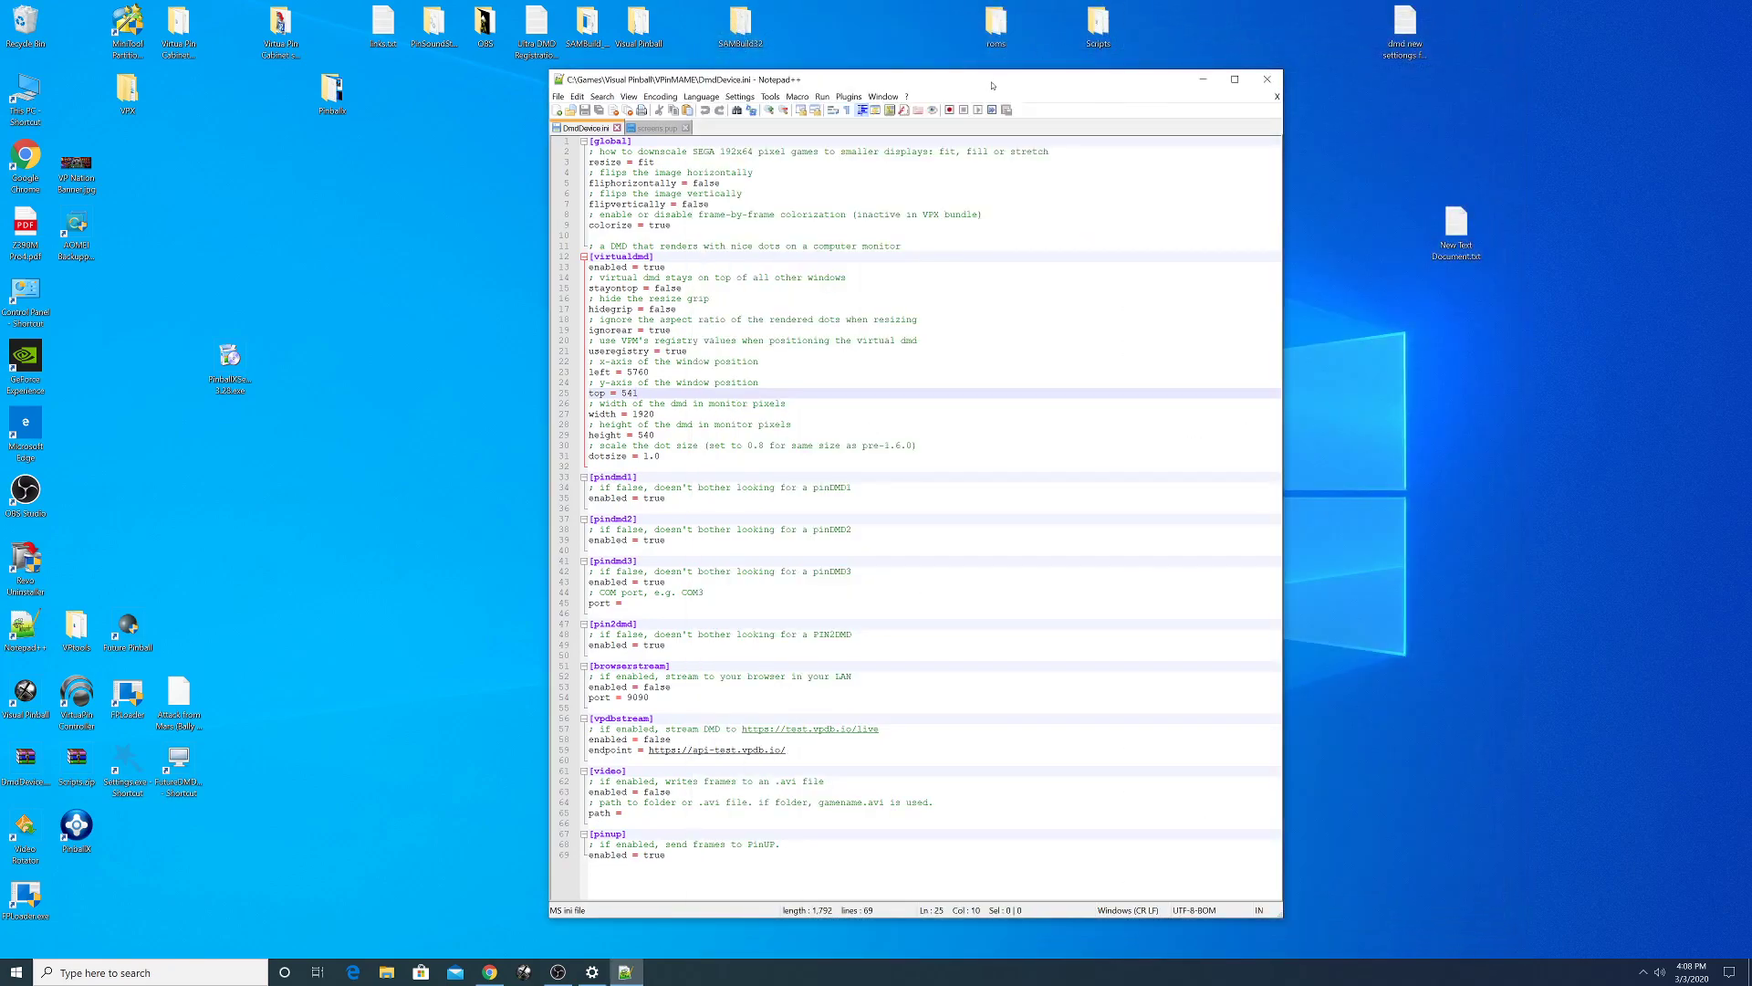
drag(992, 84, 1162, 62)
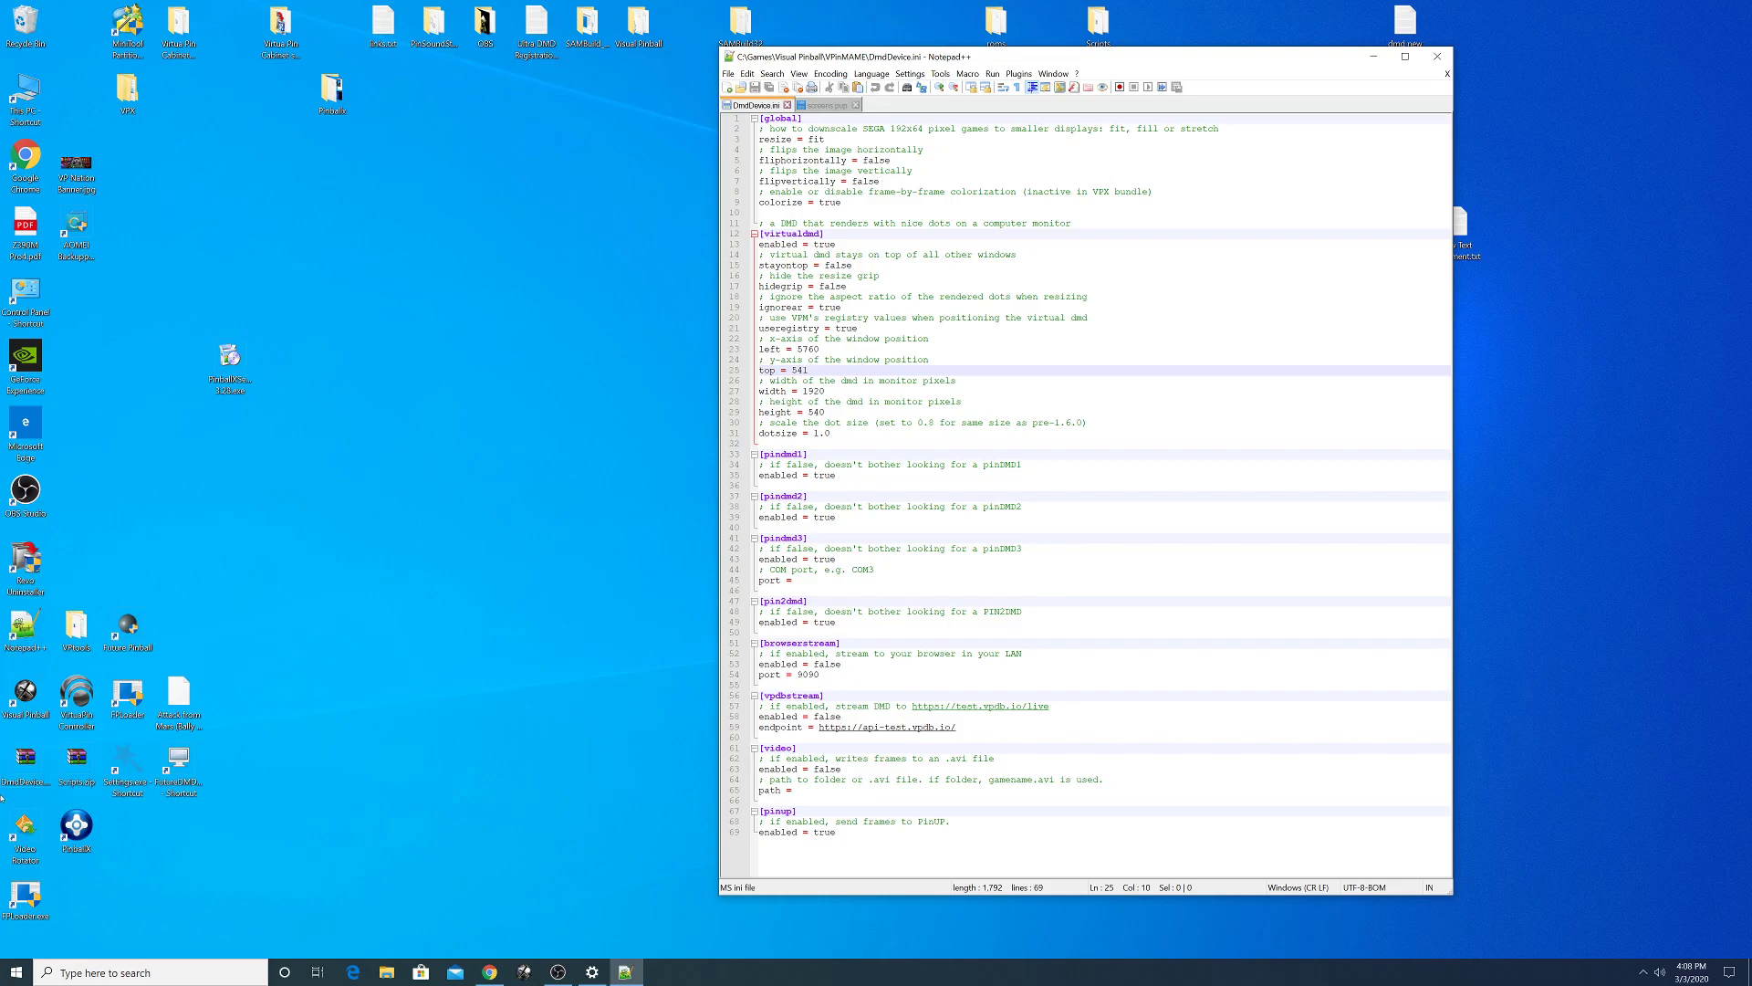
- Open the Display Settings section of the PinballX Setup Wizard and make its window taller
click(126, 762)
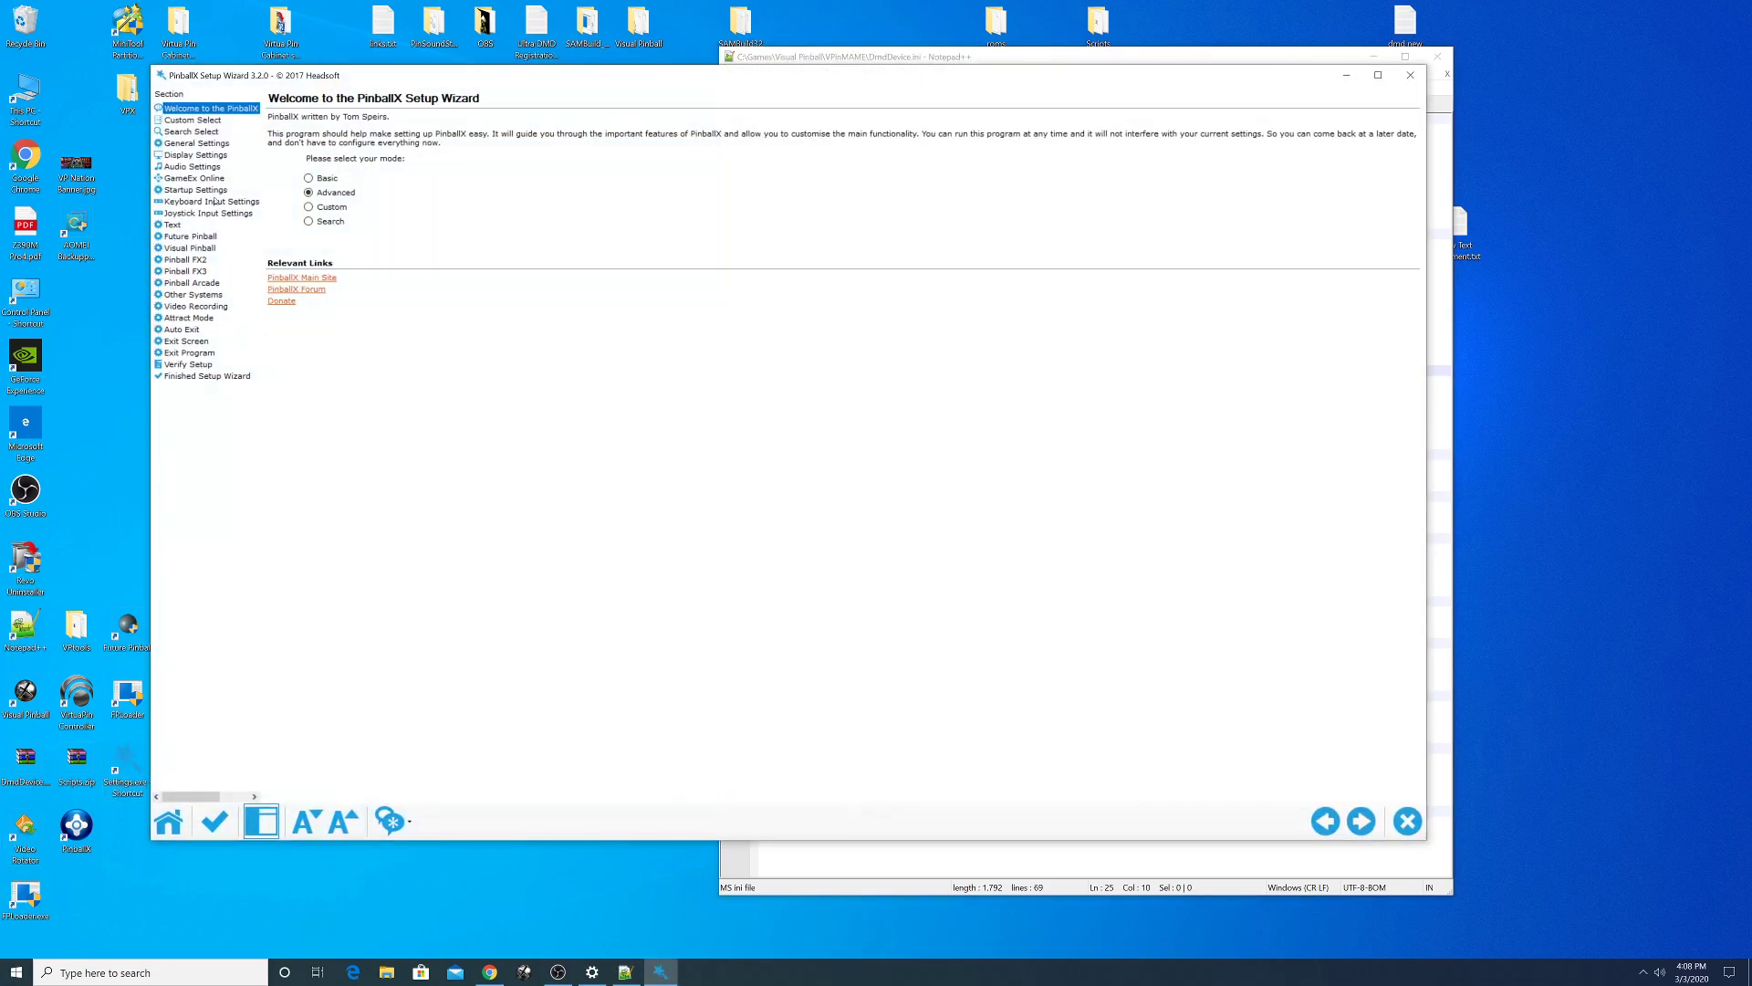
click(208, 155)
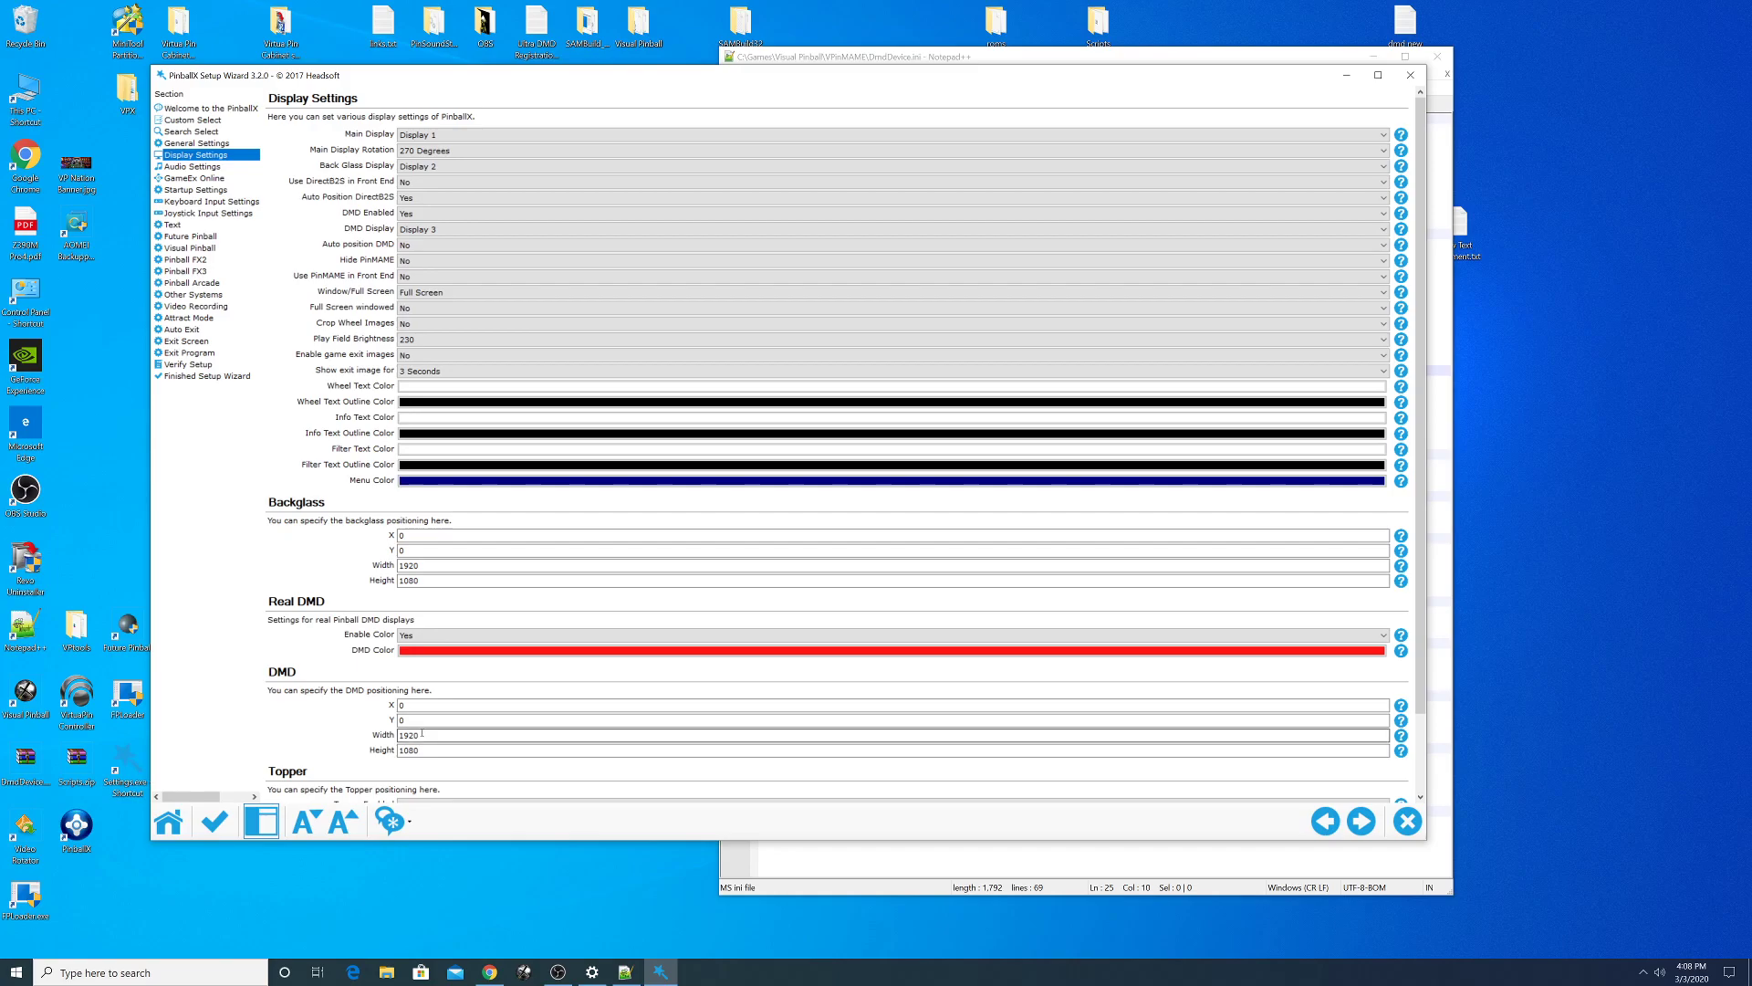
drag(440, 901, 440, 931)
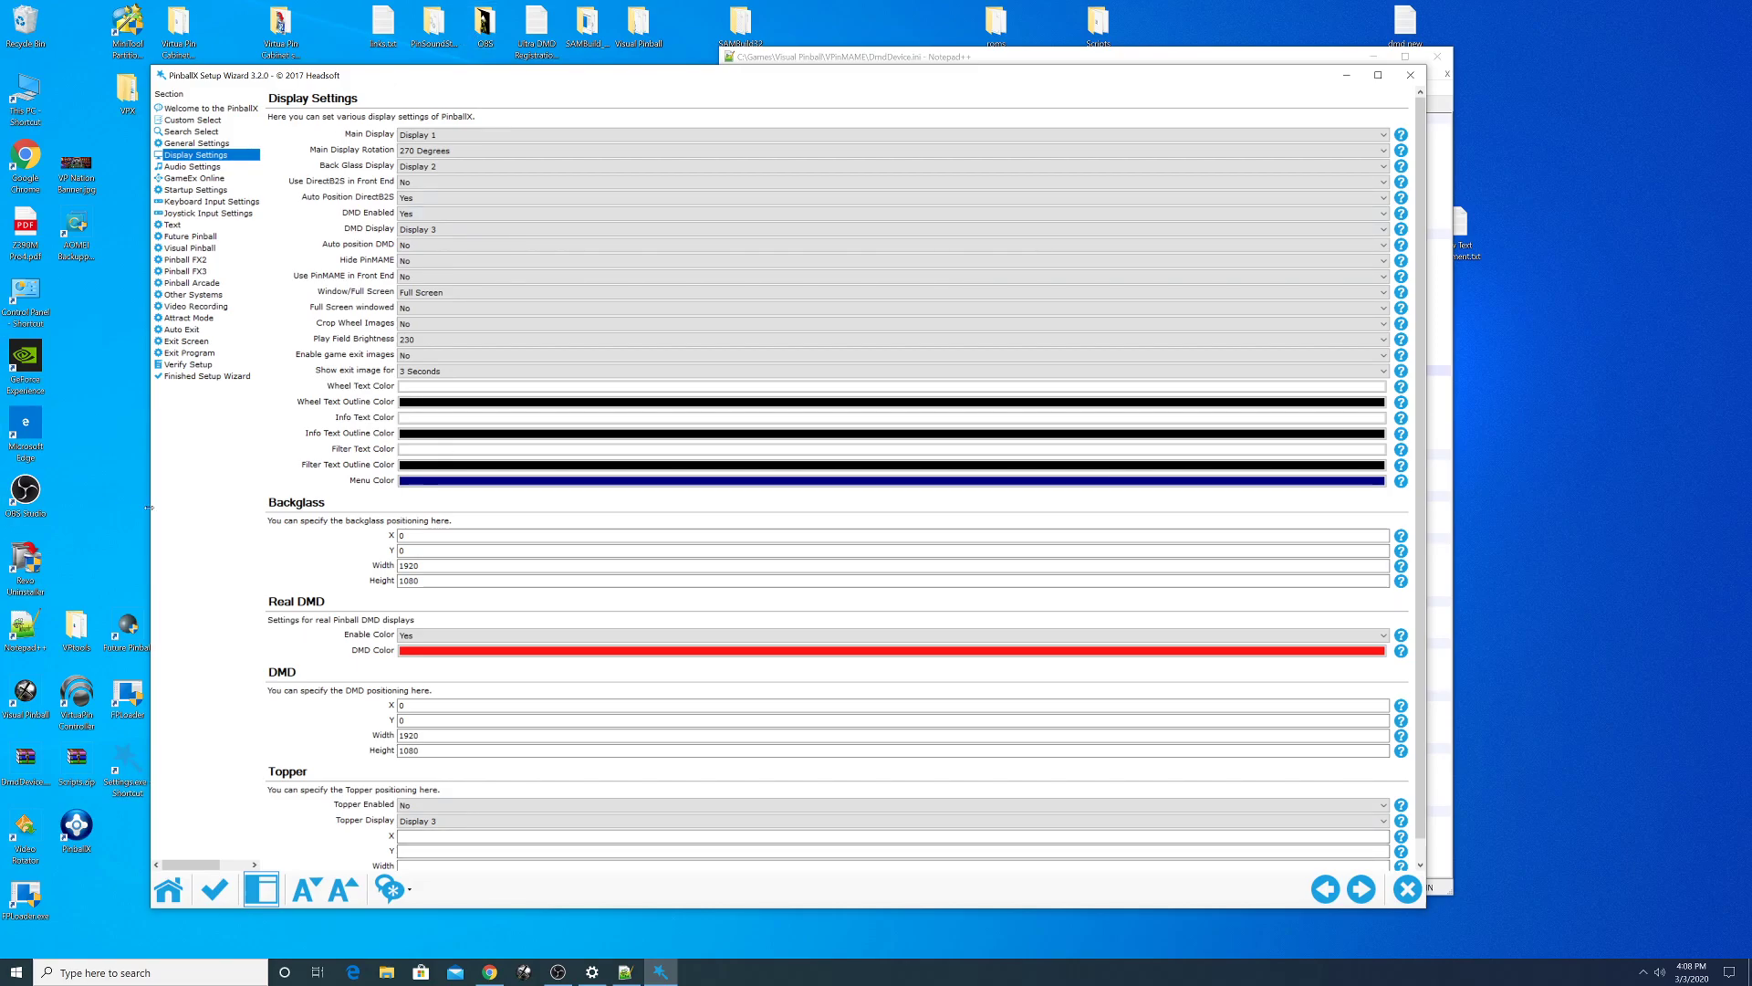
- Set the DMD height to 540 in PinballX's display settings and exit the Setup Wizard
drag(424, 750, 367, 745)
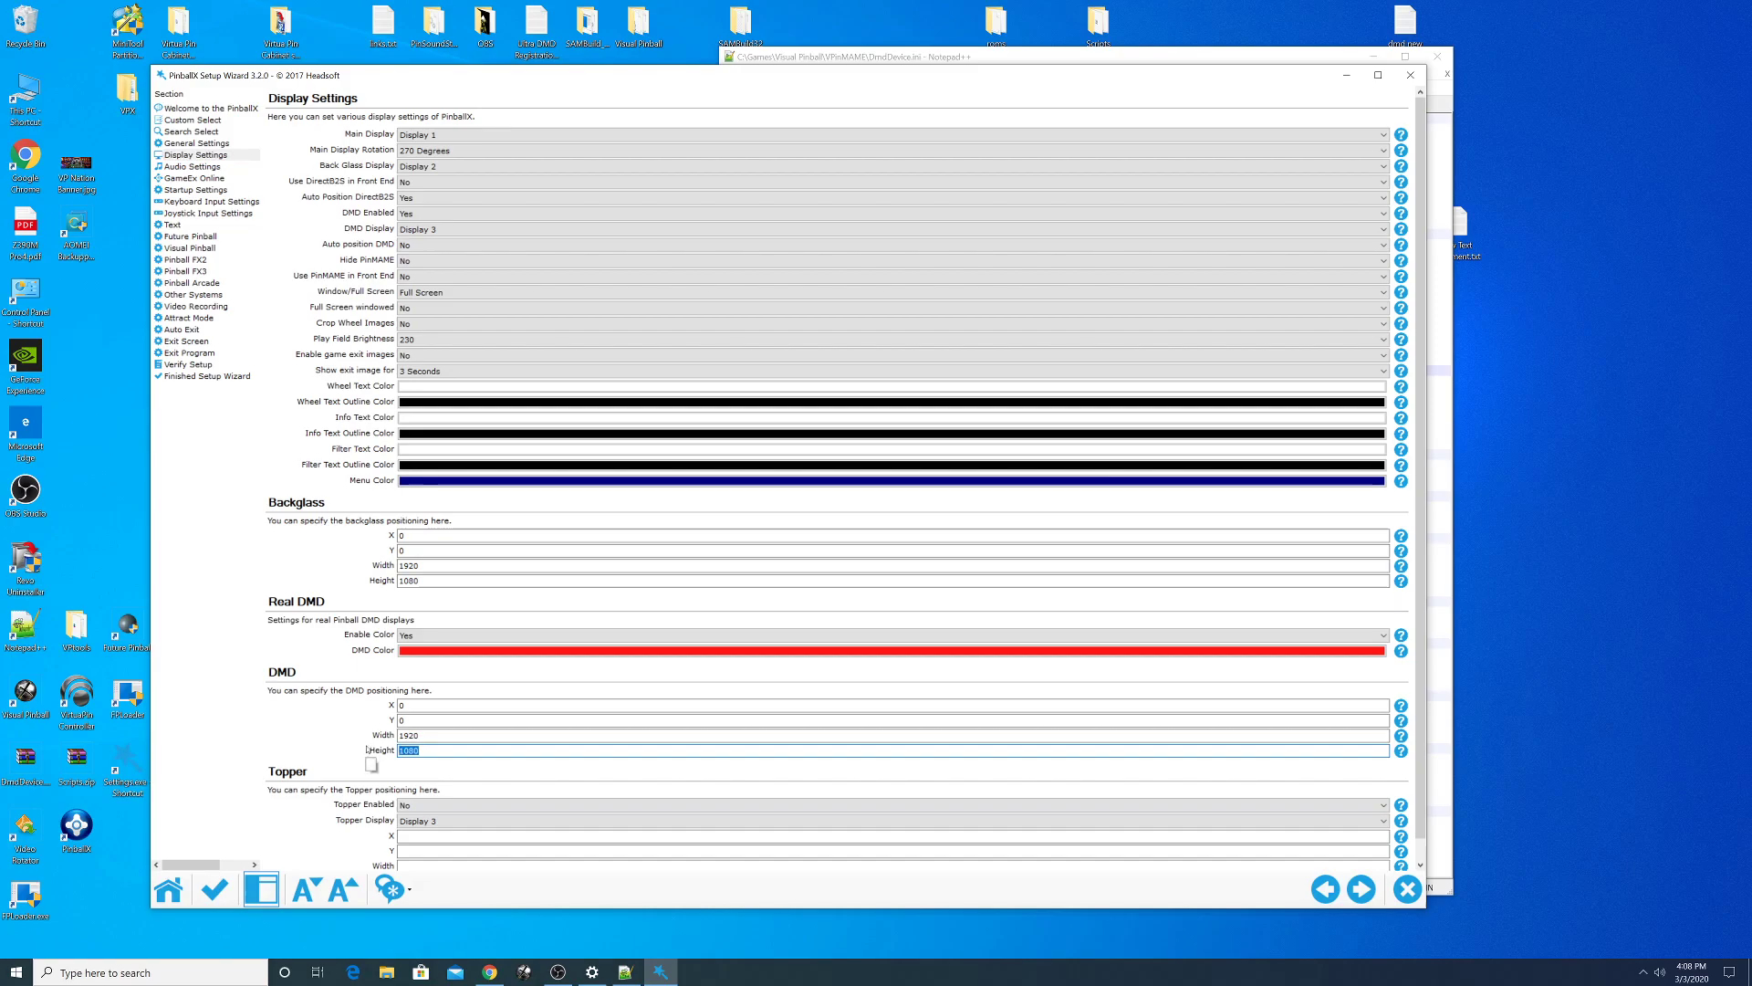
text(56)
click(409, 751)
key(BackSpace)
text(40)
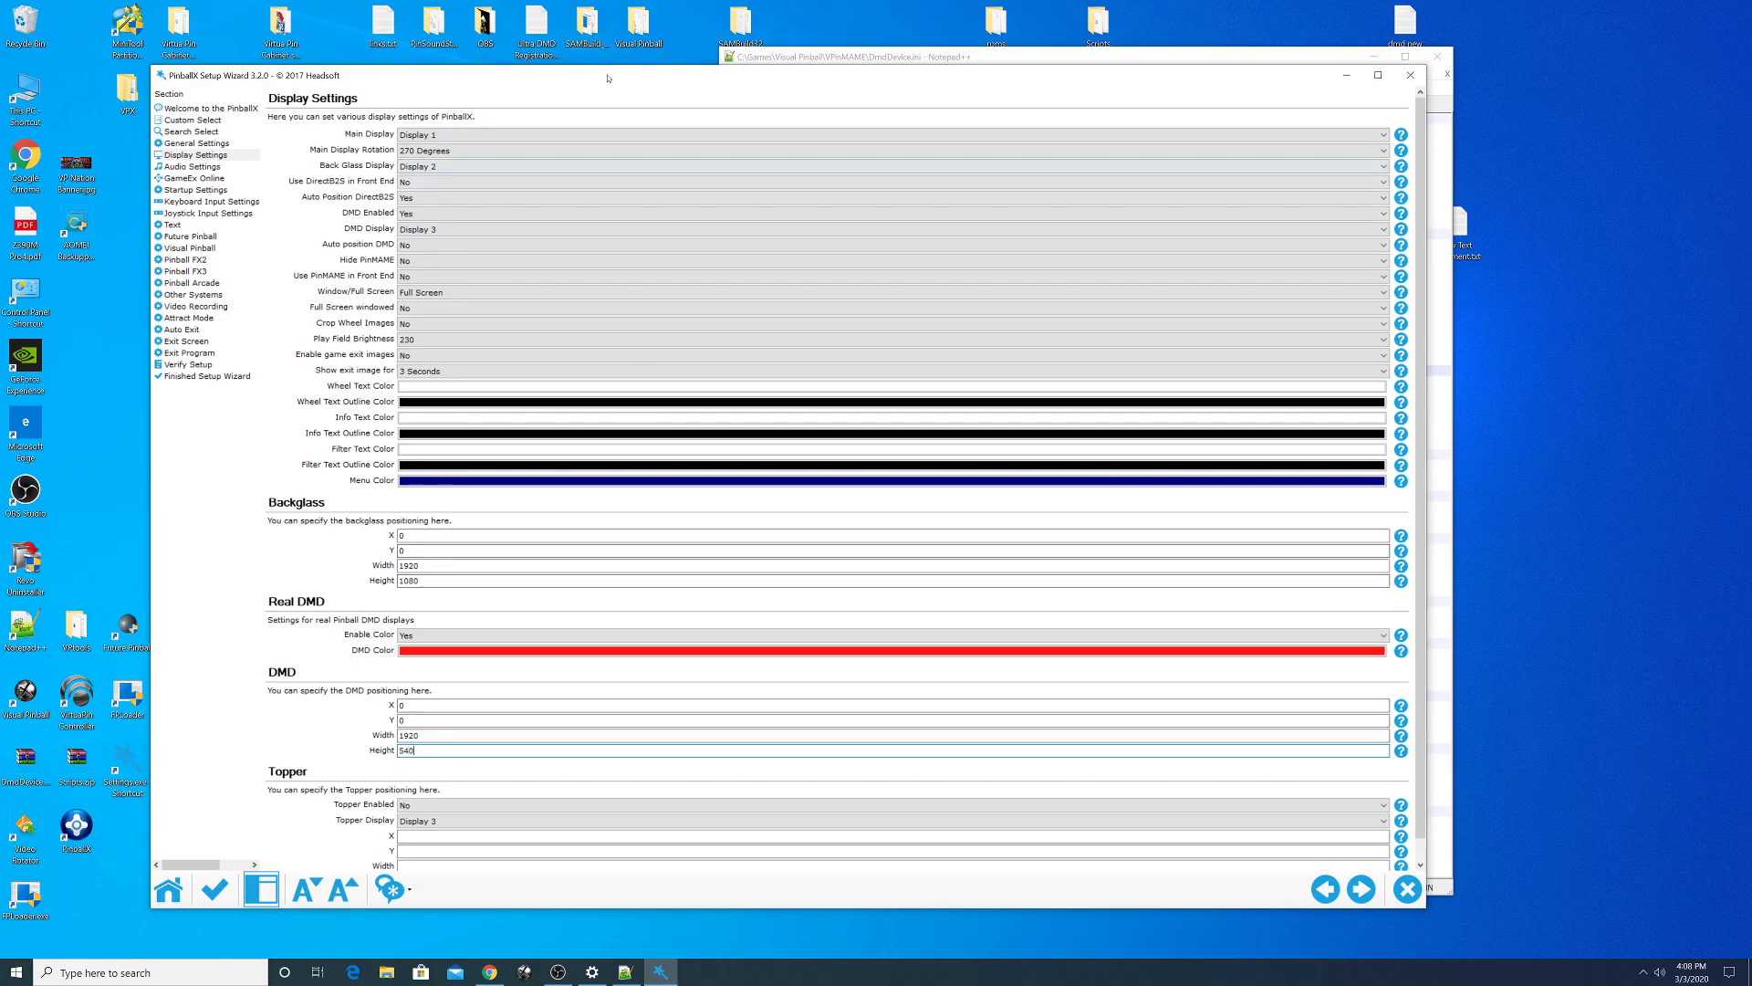
drag(610, 86, 511, 60)
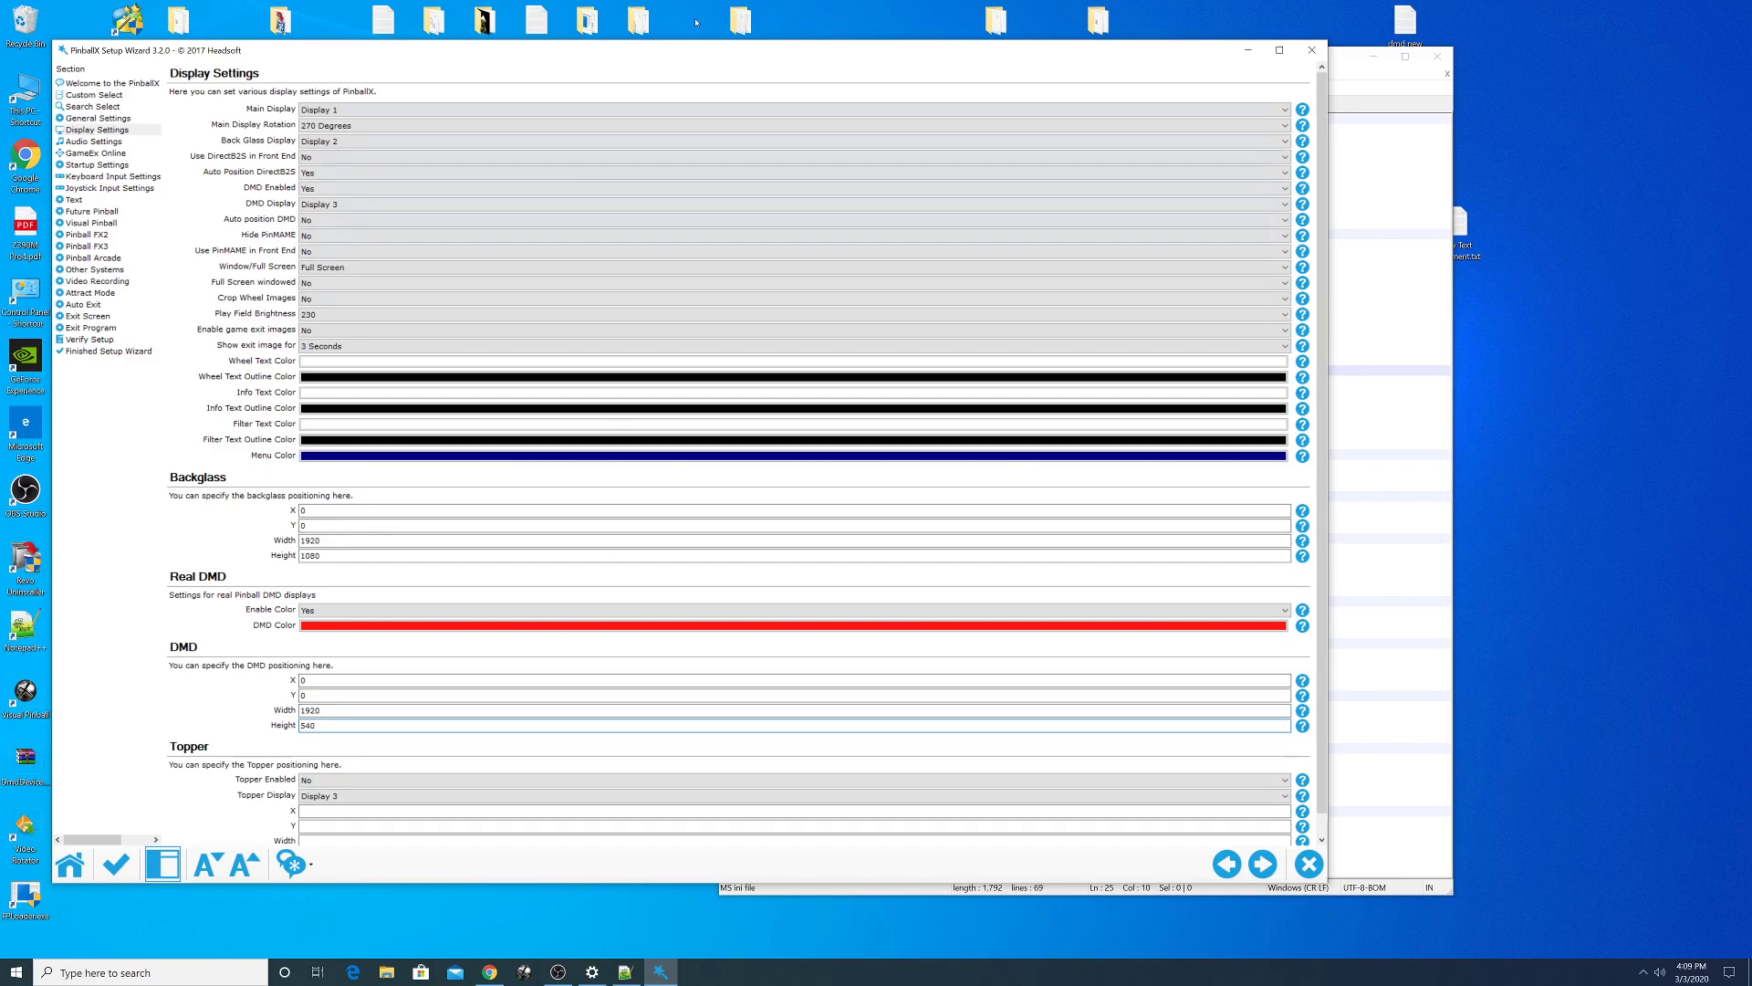
drag(655, 56, 884, 73)
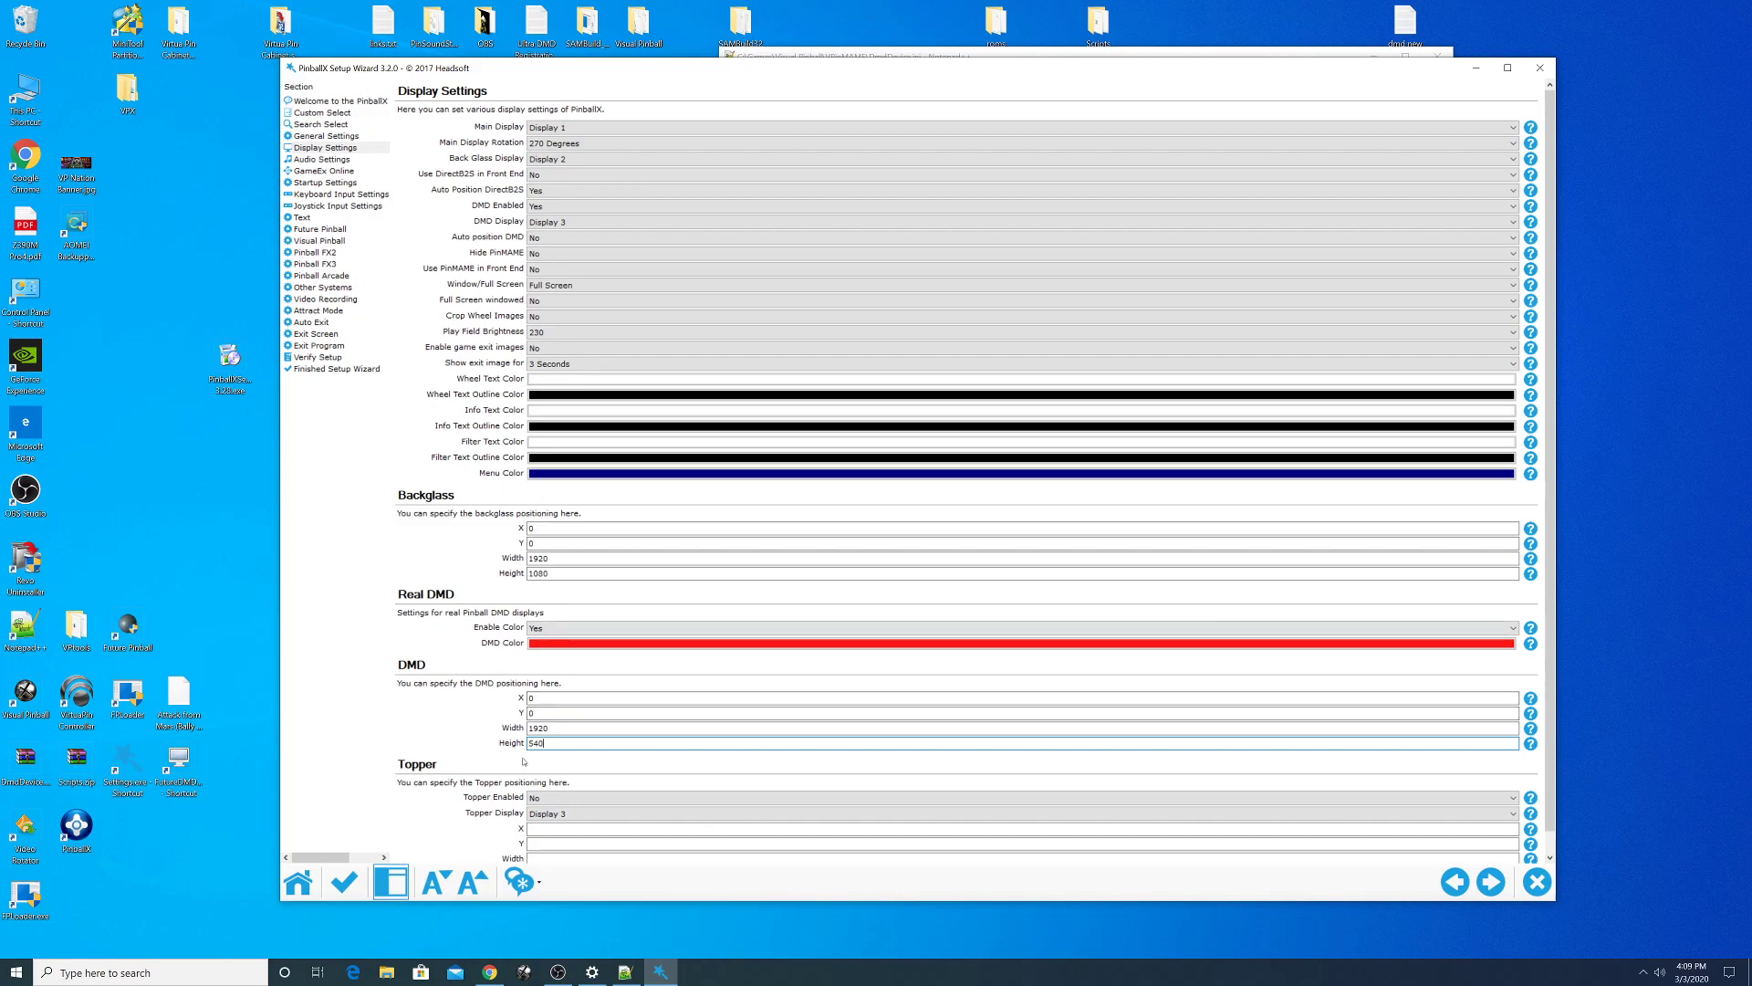
drag(720, 74, 635, 40)
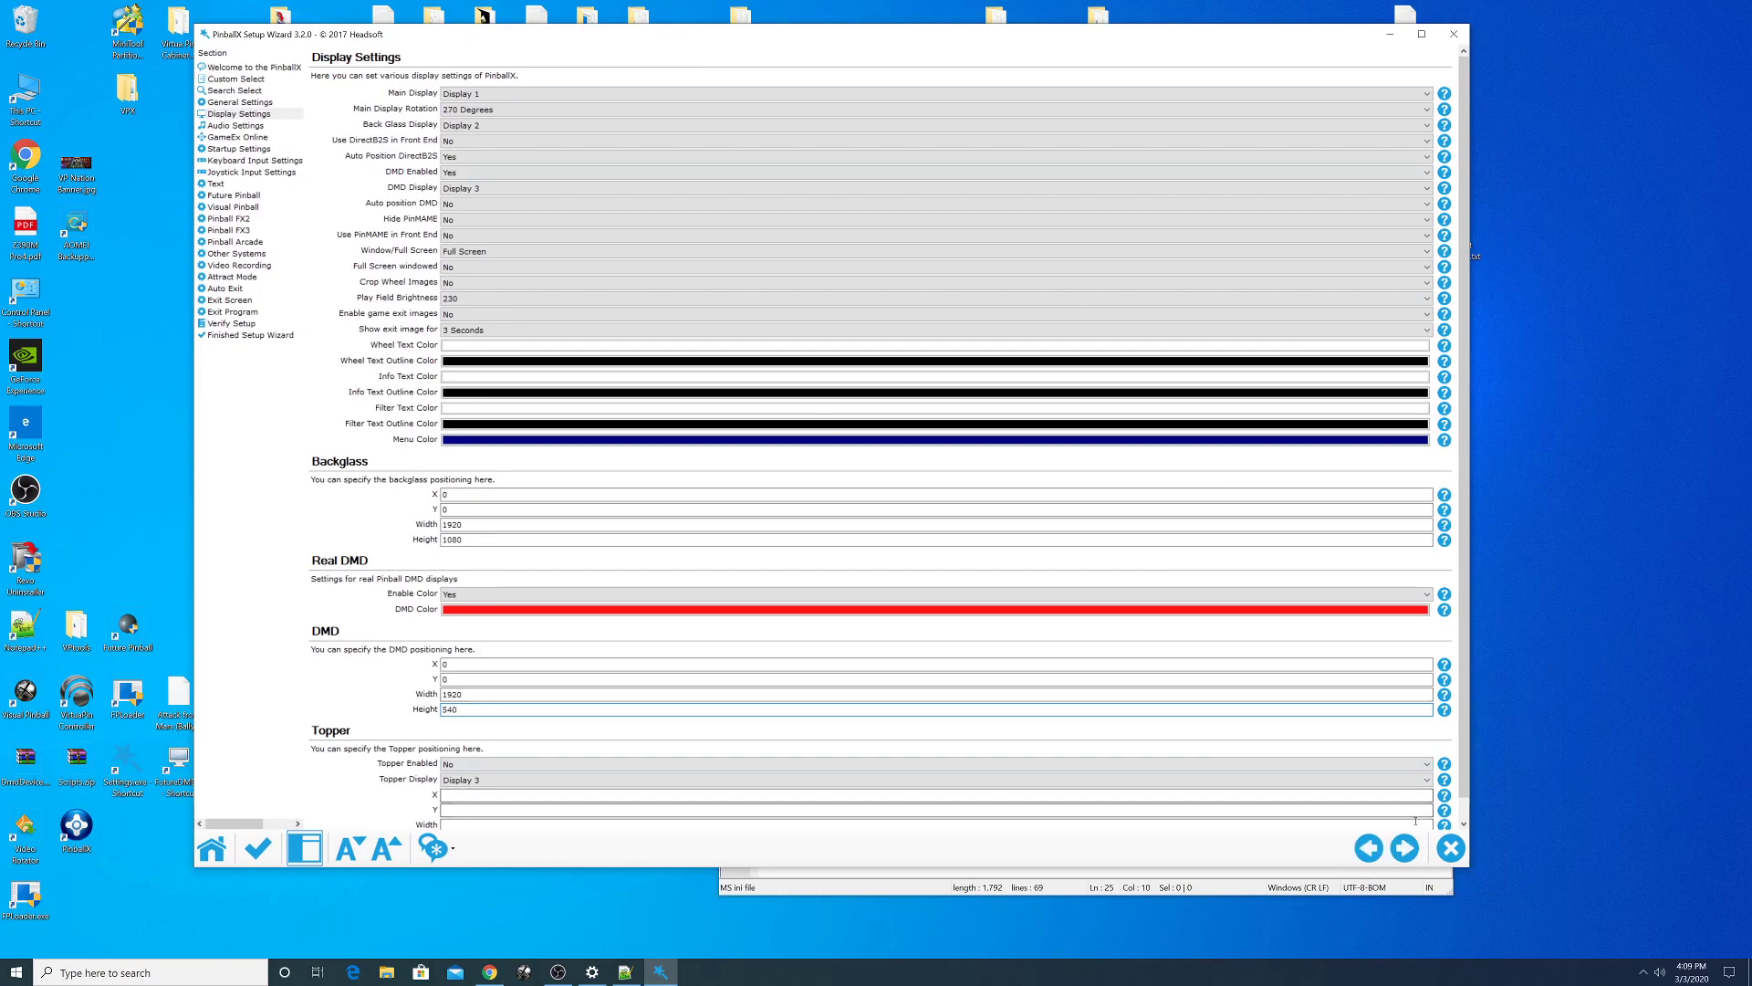
click(1450, 847)
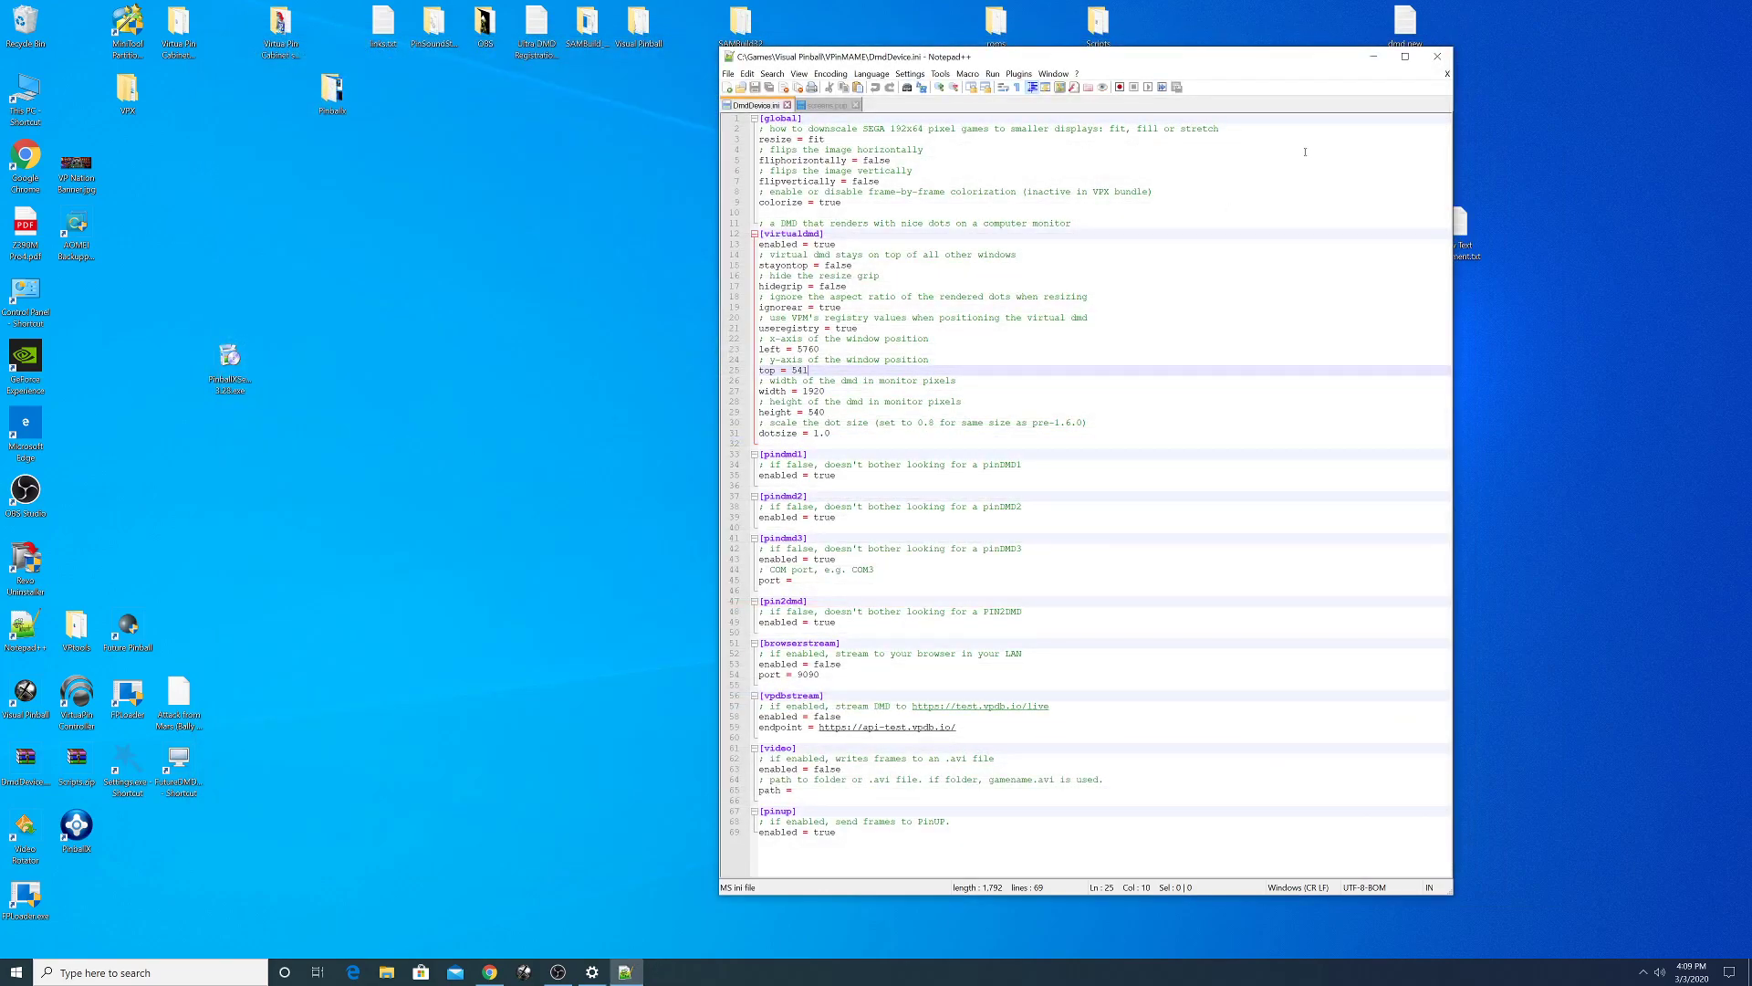
- Minimize Notepad++, set the Windows display scaling to 100%, and minimize Settings
click(1374, 56)
right_click(569, 374)
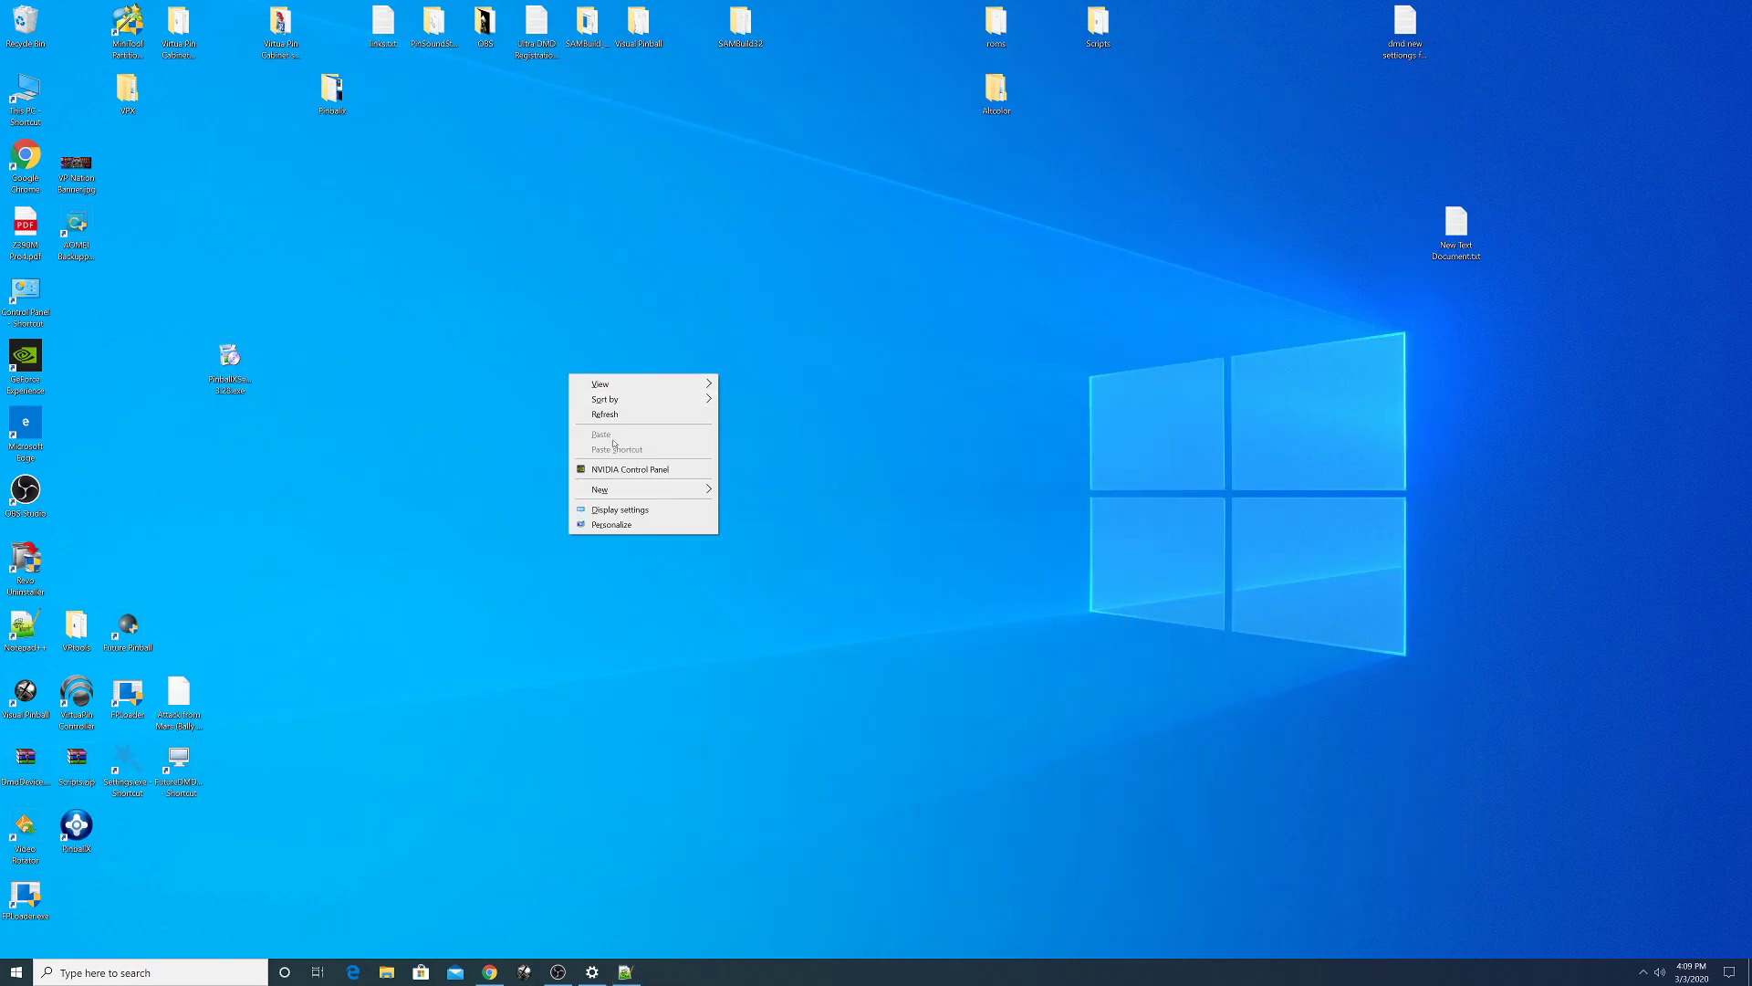
click(619, 511)
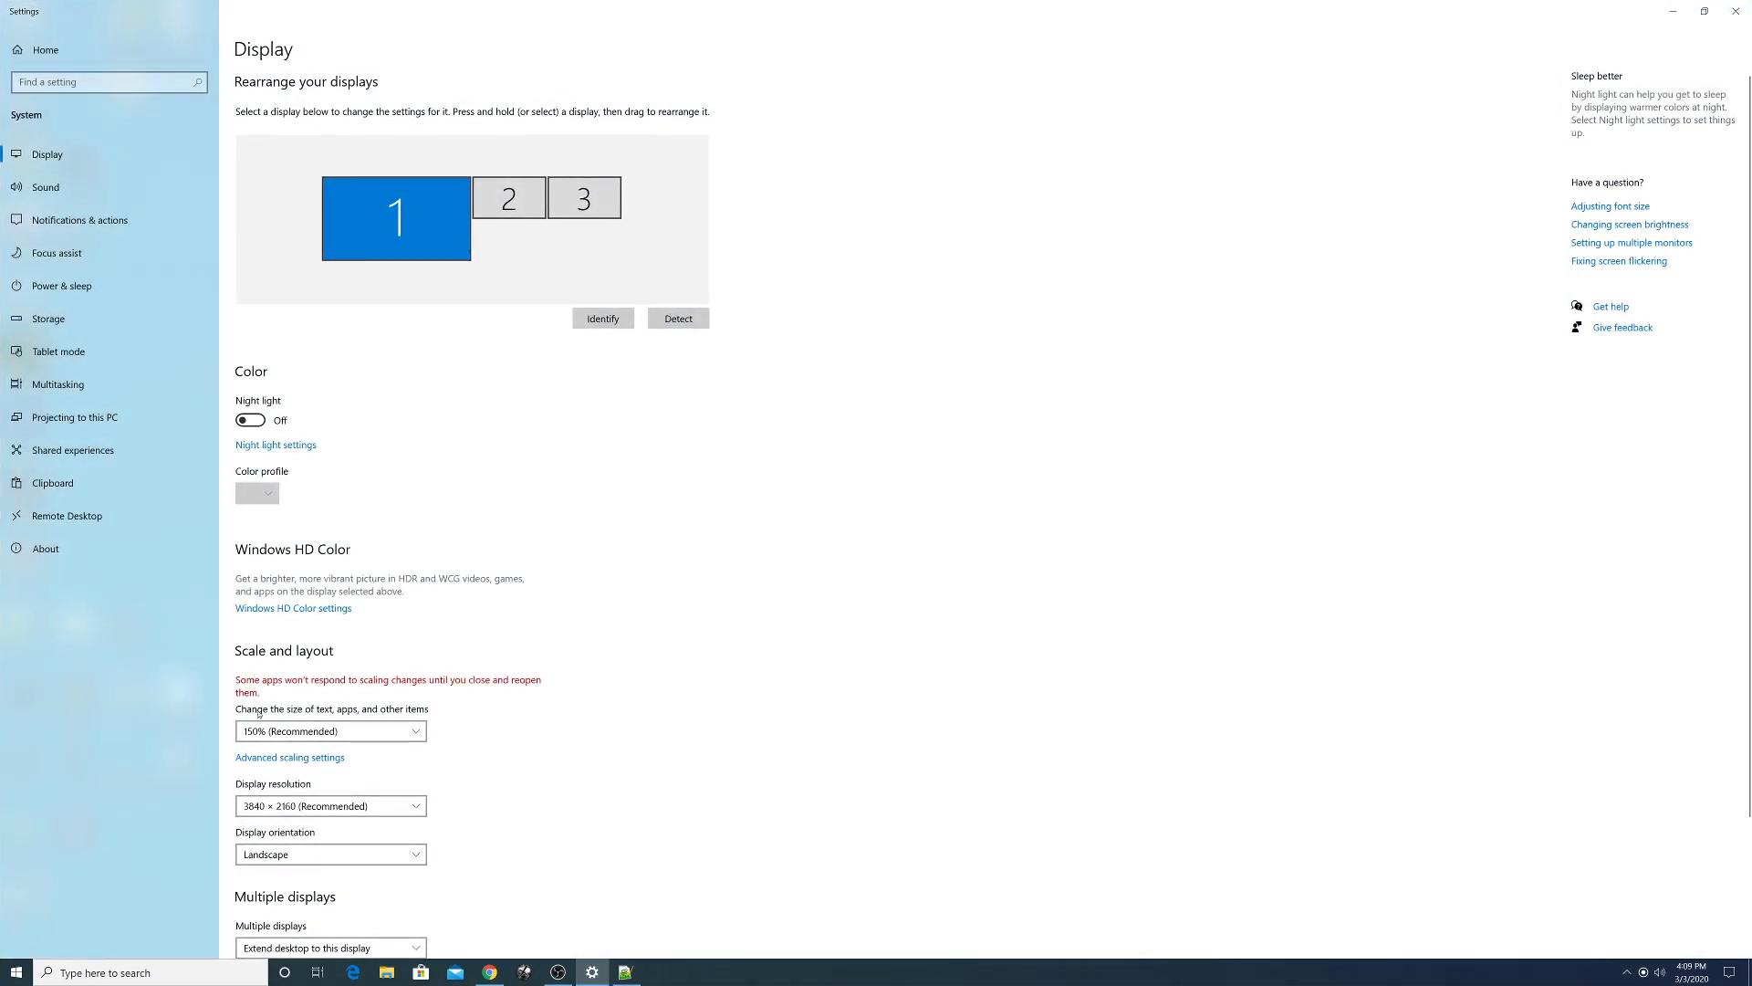
click(290, 737)
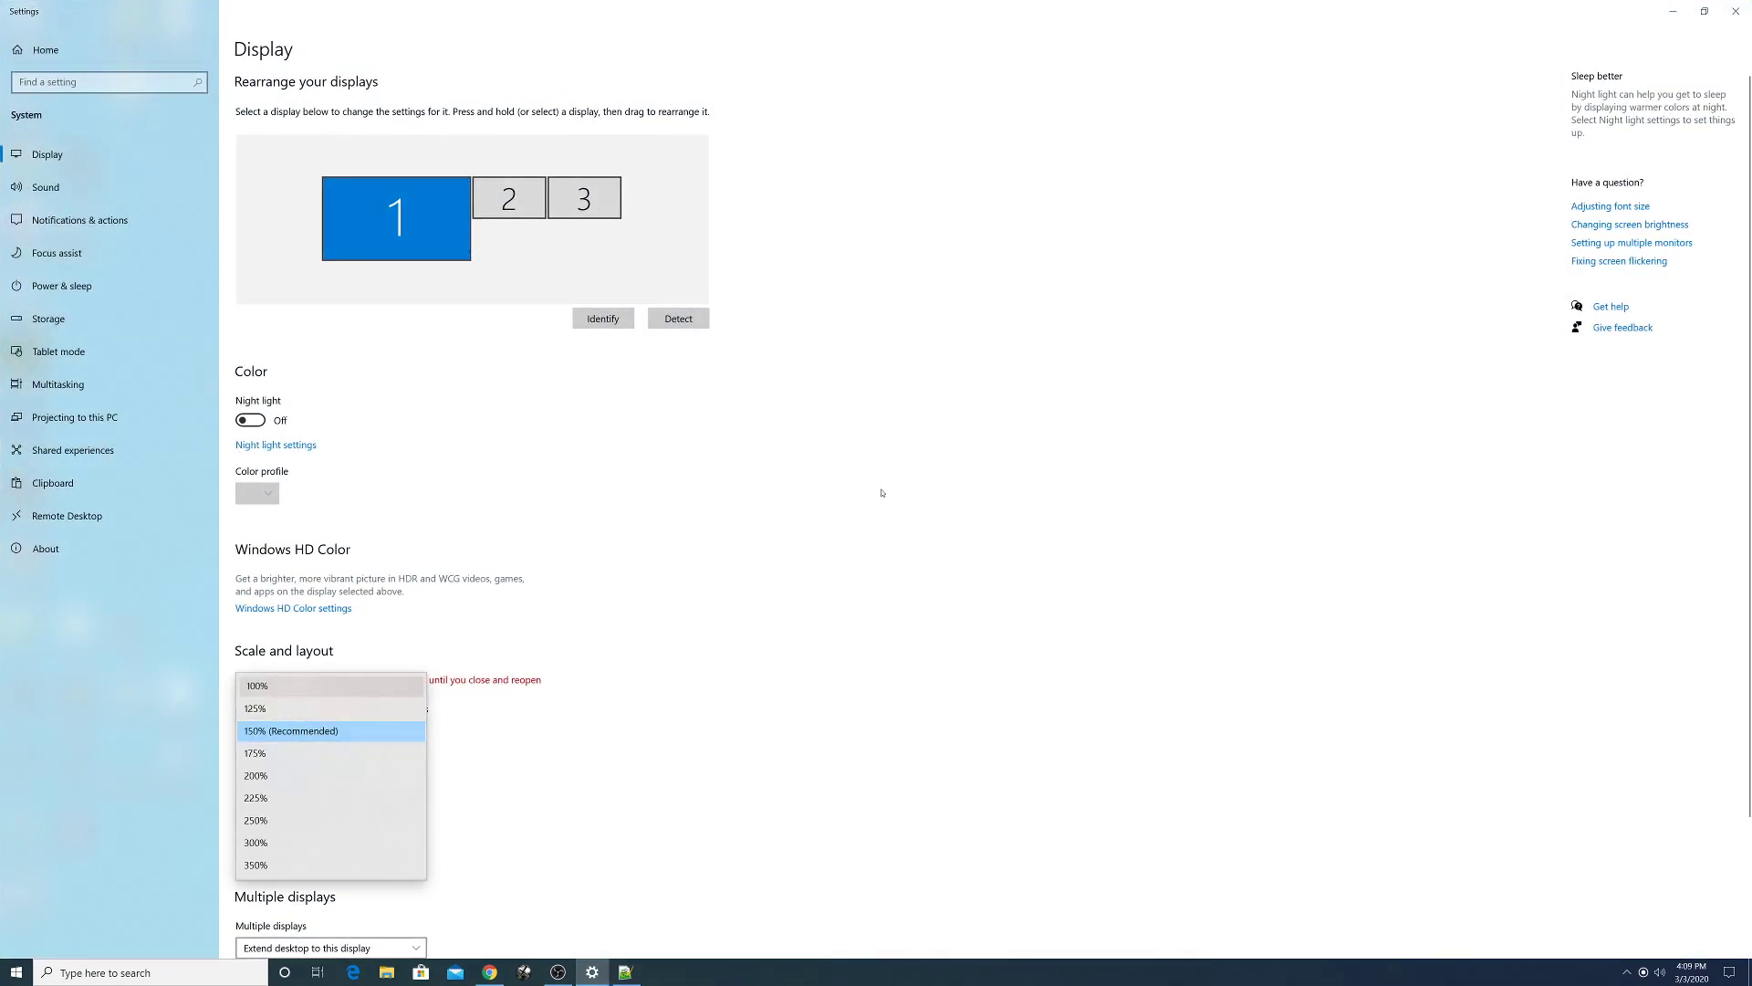
click(274, 685)
click(1700, 8)
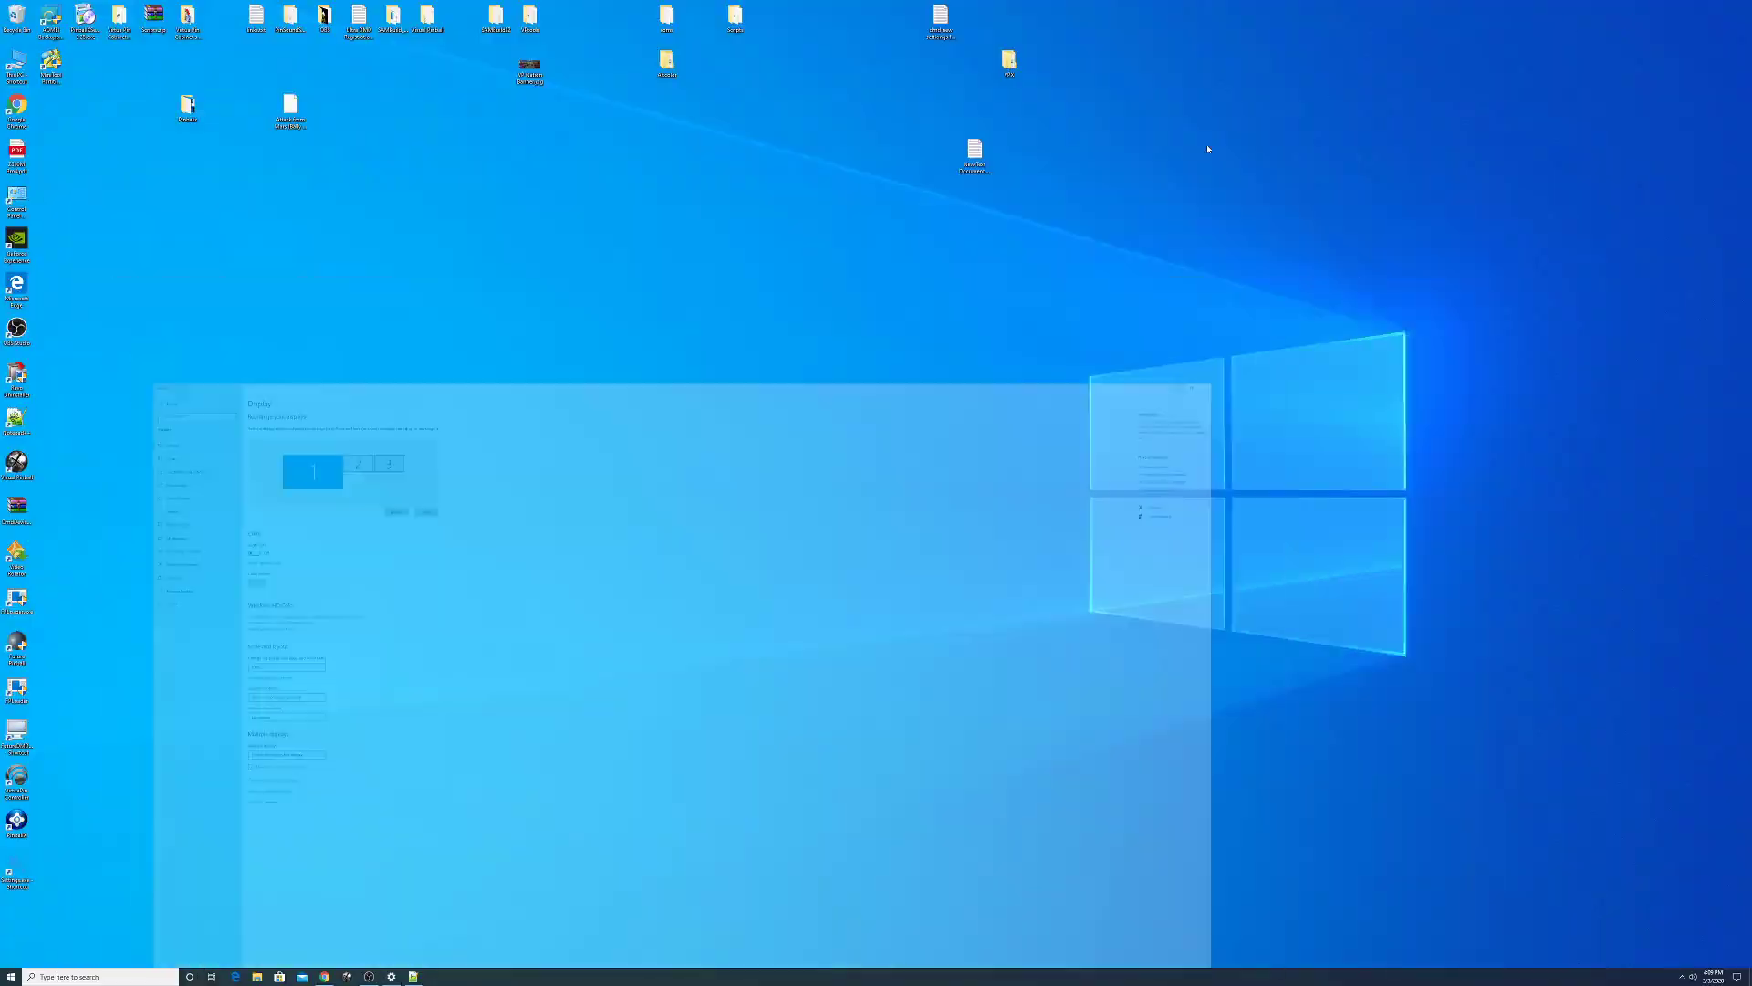
- Restore the OBS window and switch it to the Tutorial scene
click(17, 821)
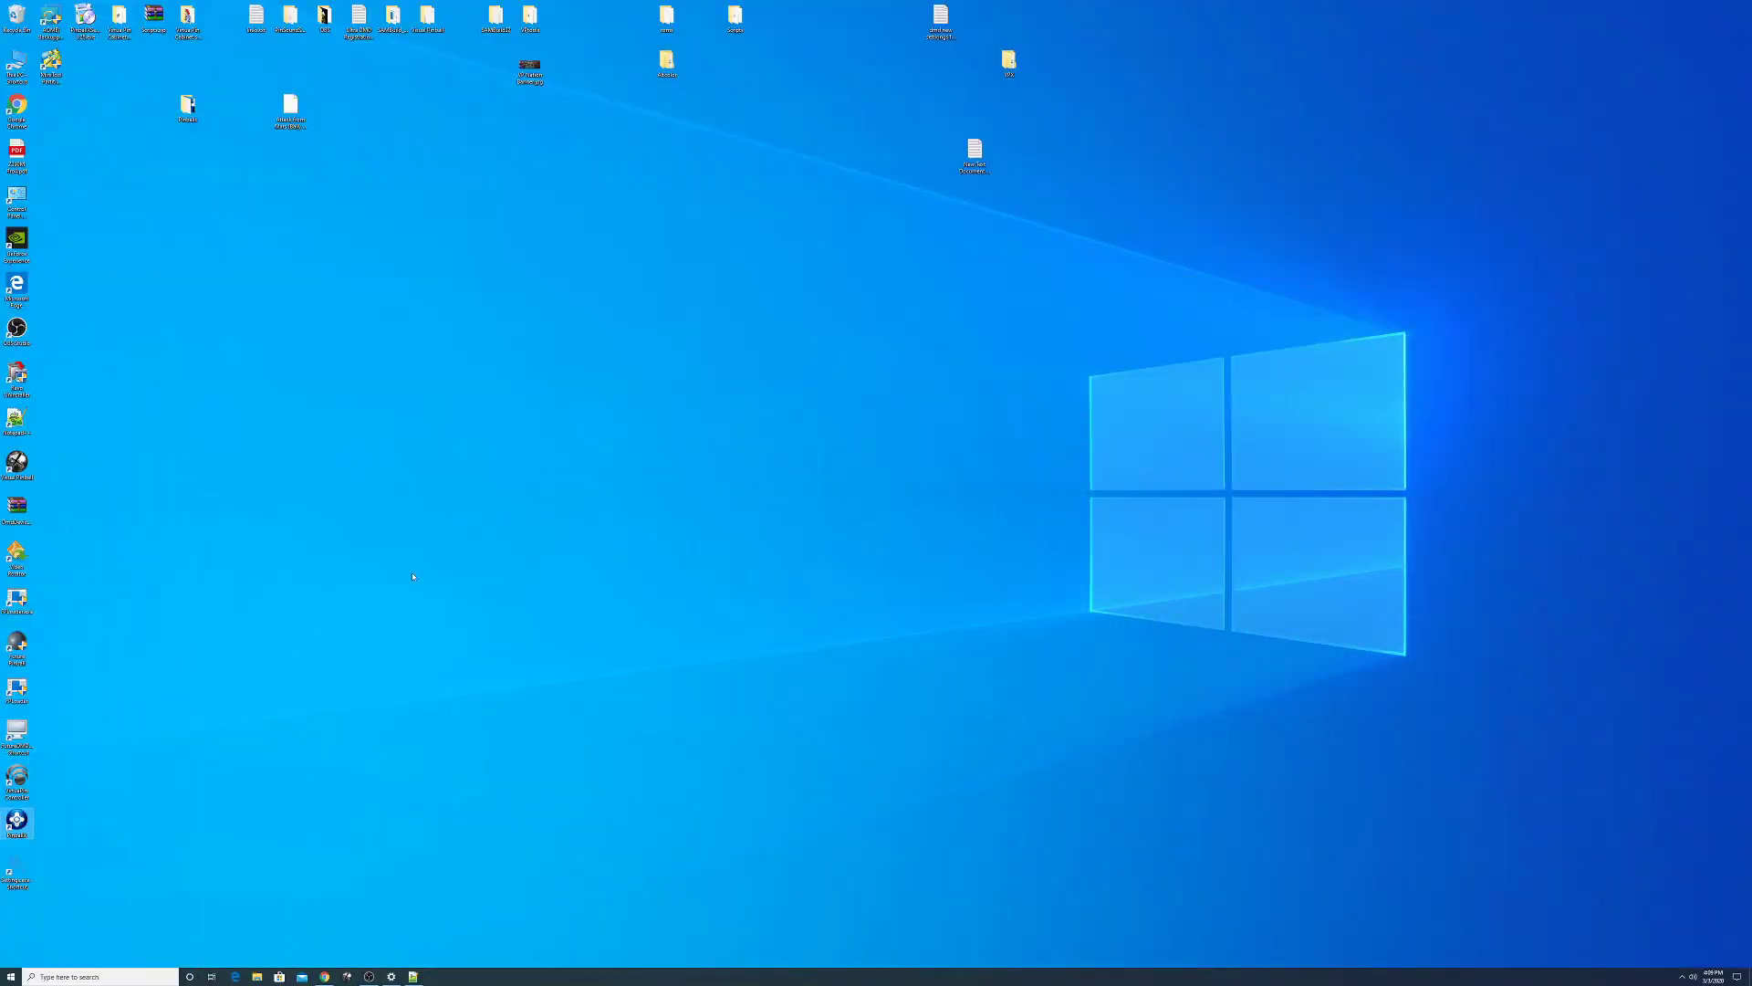
click(202, 793)
click(369, 976)
click(469, 604)
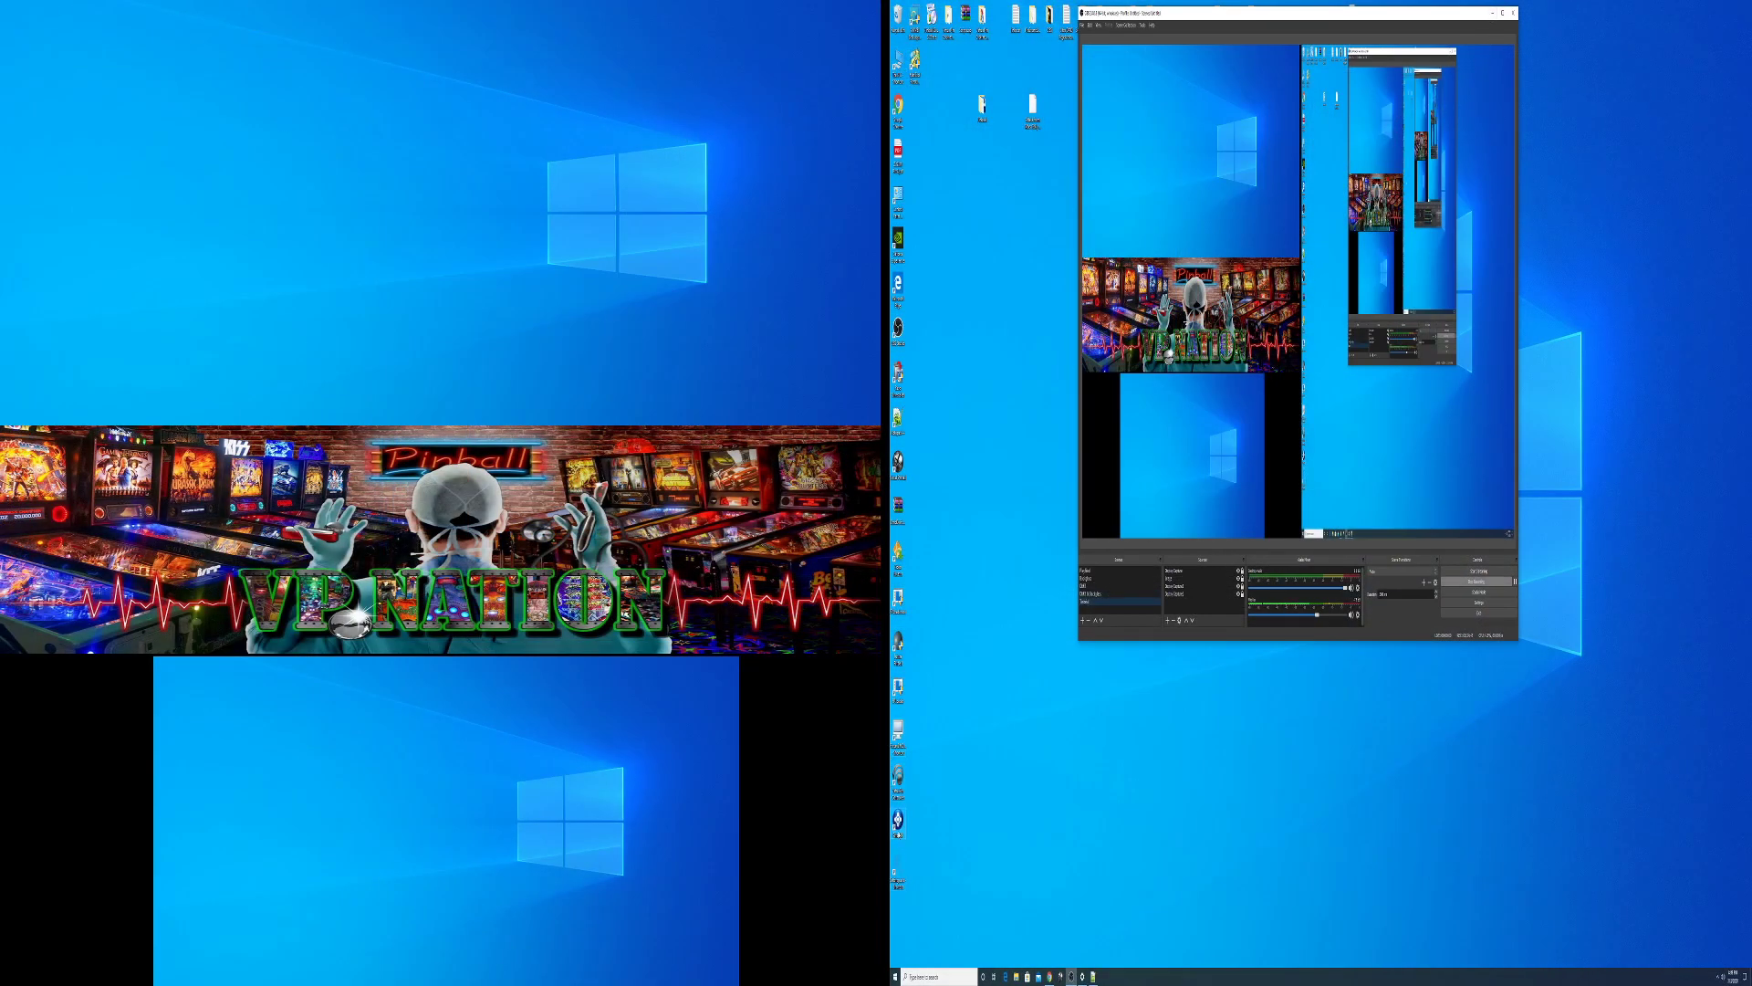
- Launch PinballX to check the DMD image on the third screen, and exit it through its exit menu
double_click(900, 832)
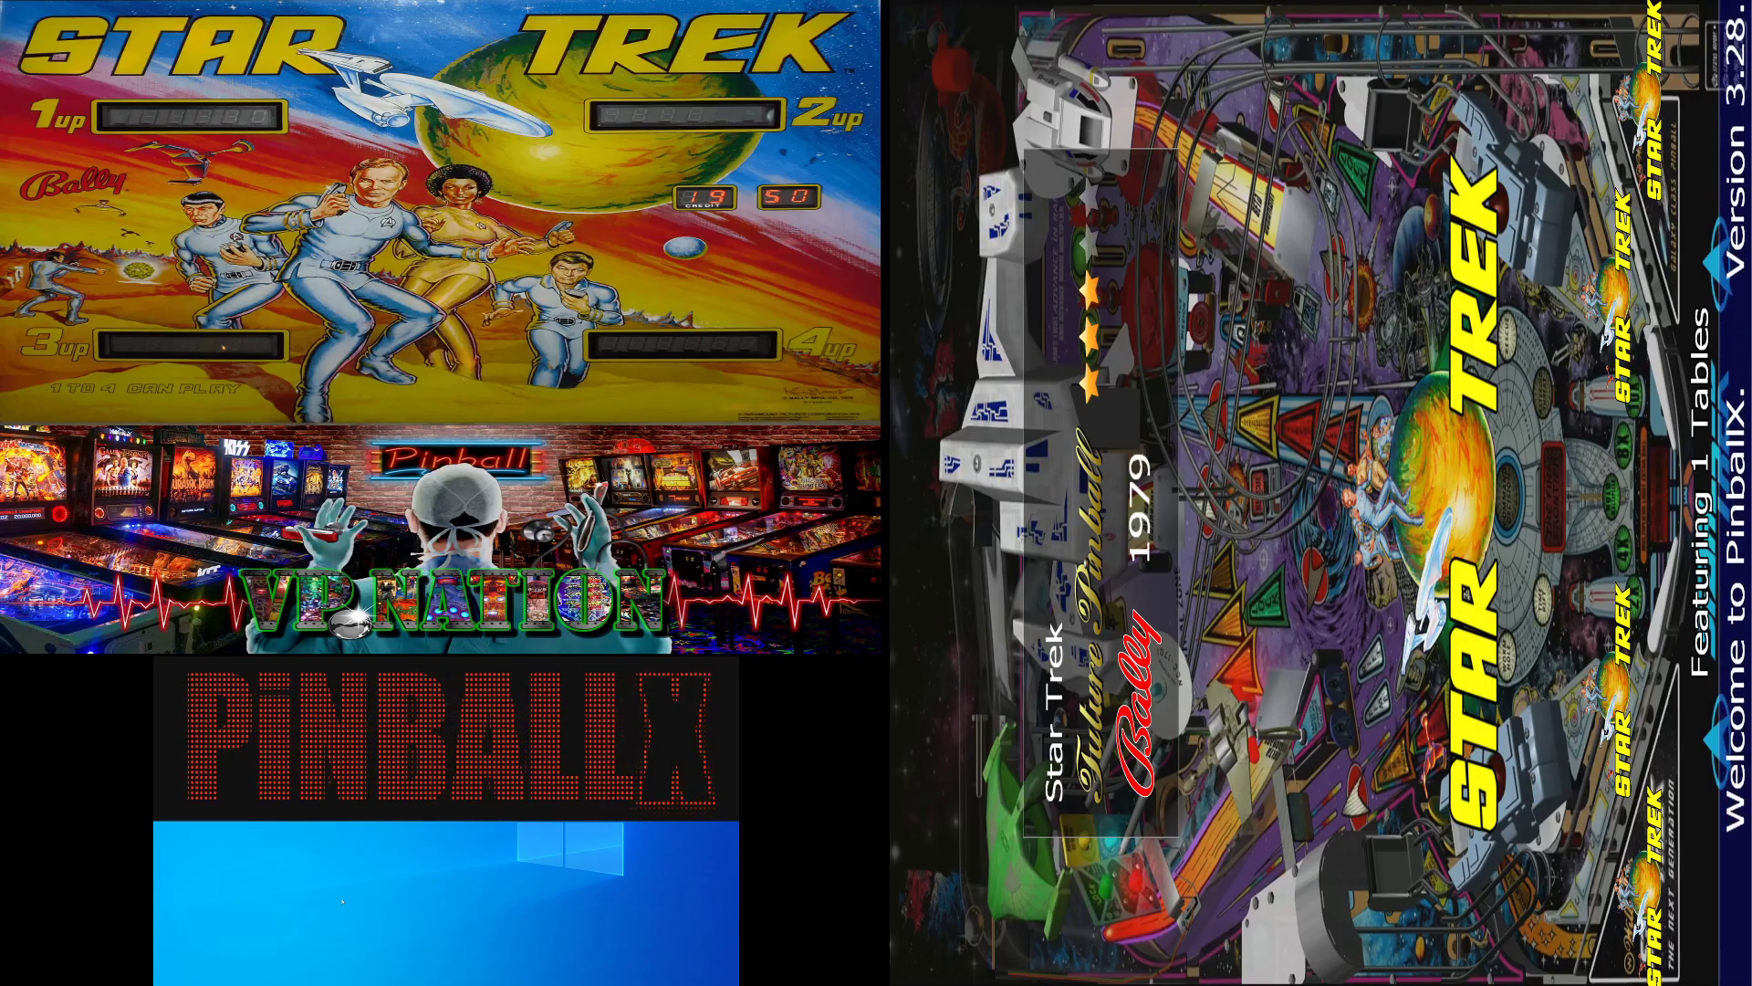
key(Escape)
key(Down)
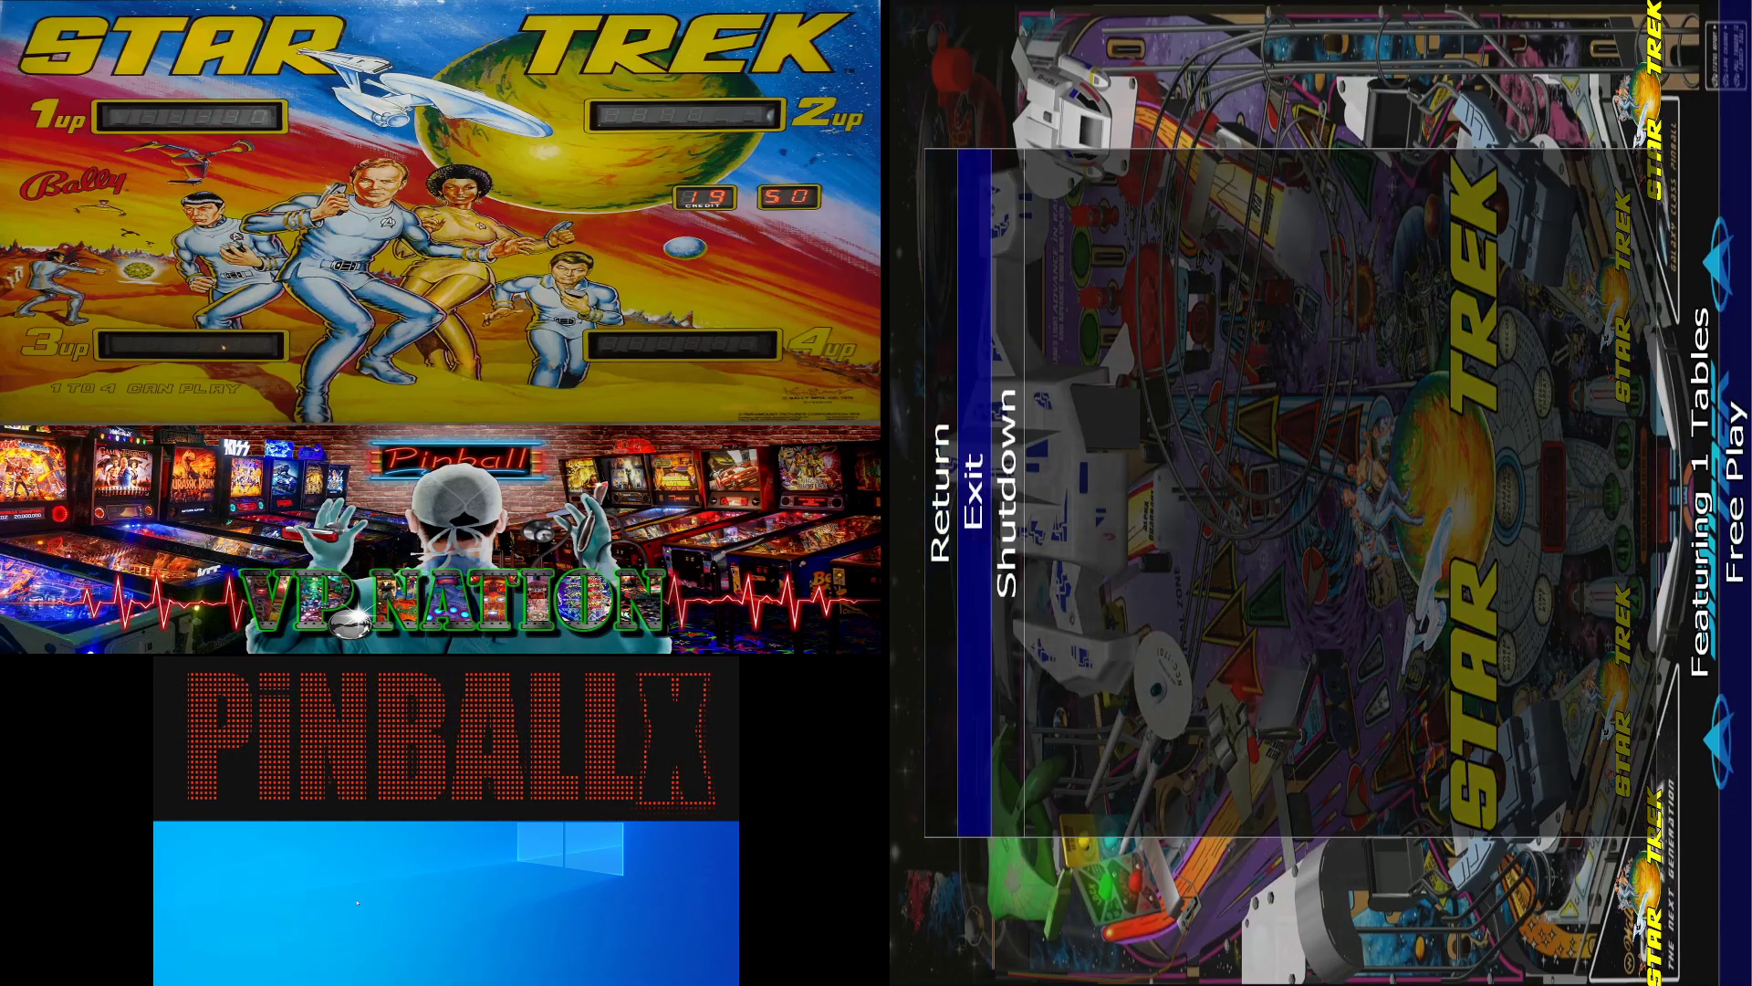
key(Return)
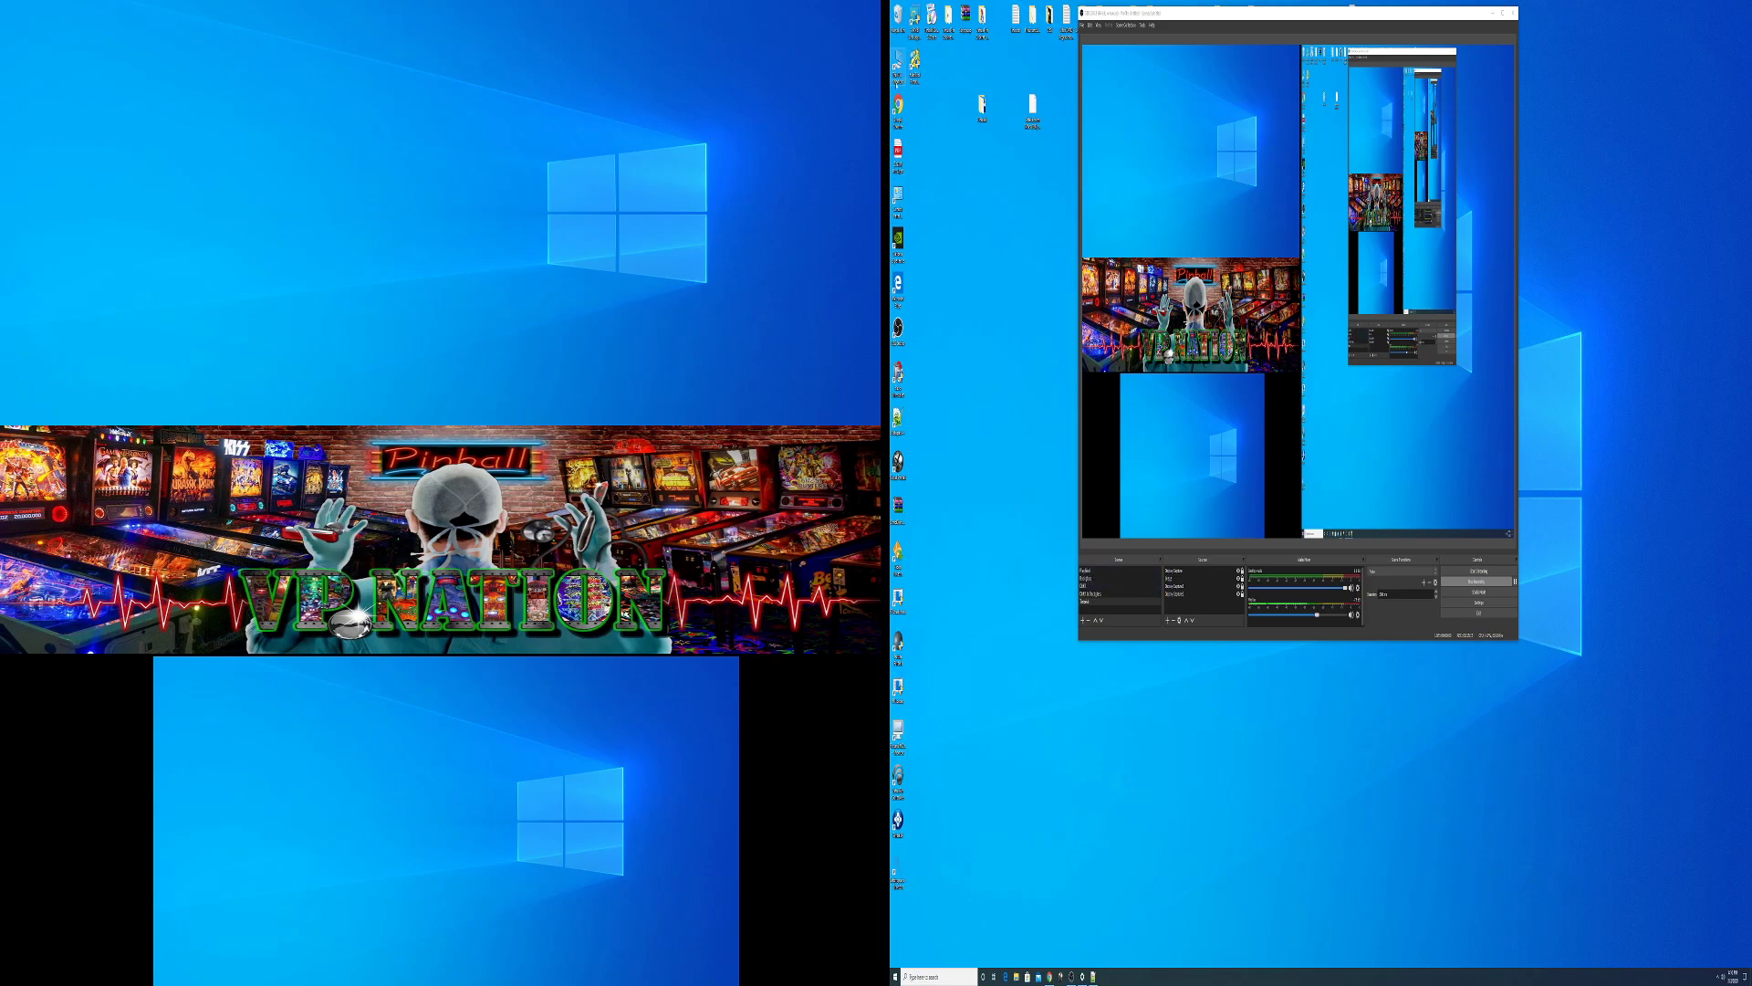
- Open the Windows display settings and set the scaling for display 1 back to 150%
key(super+e)
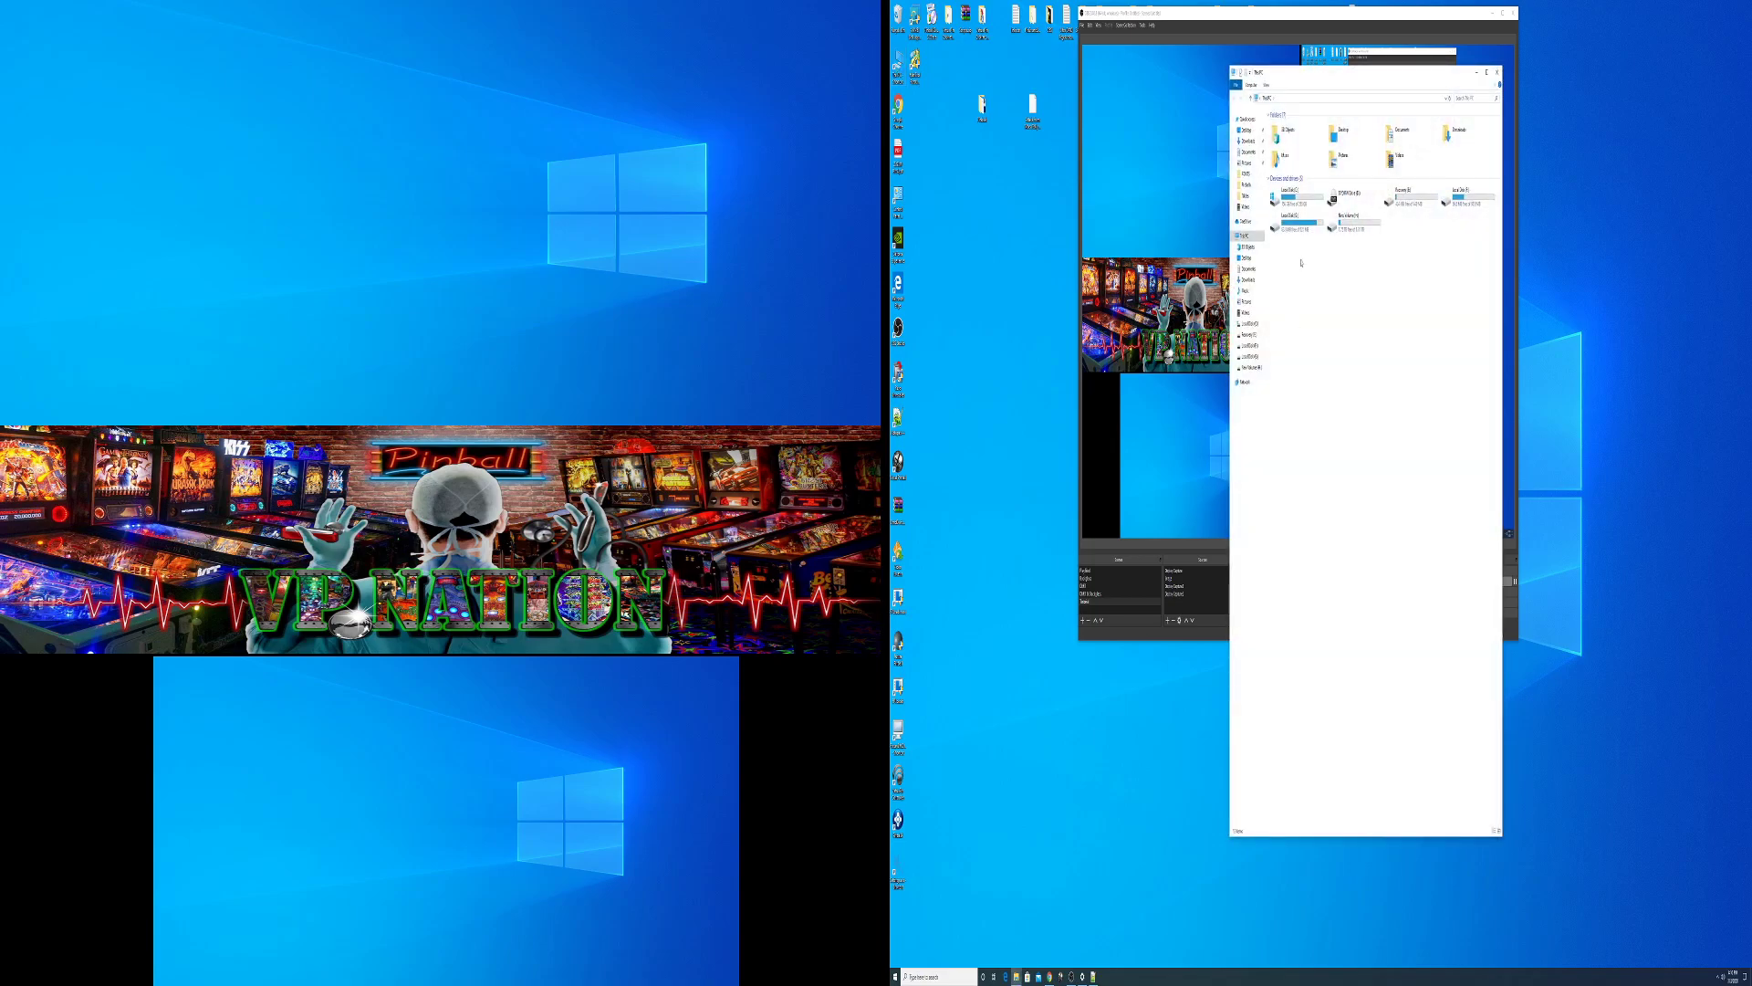
click(1497, 72)
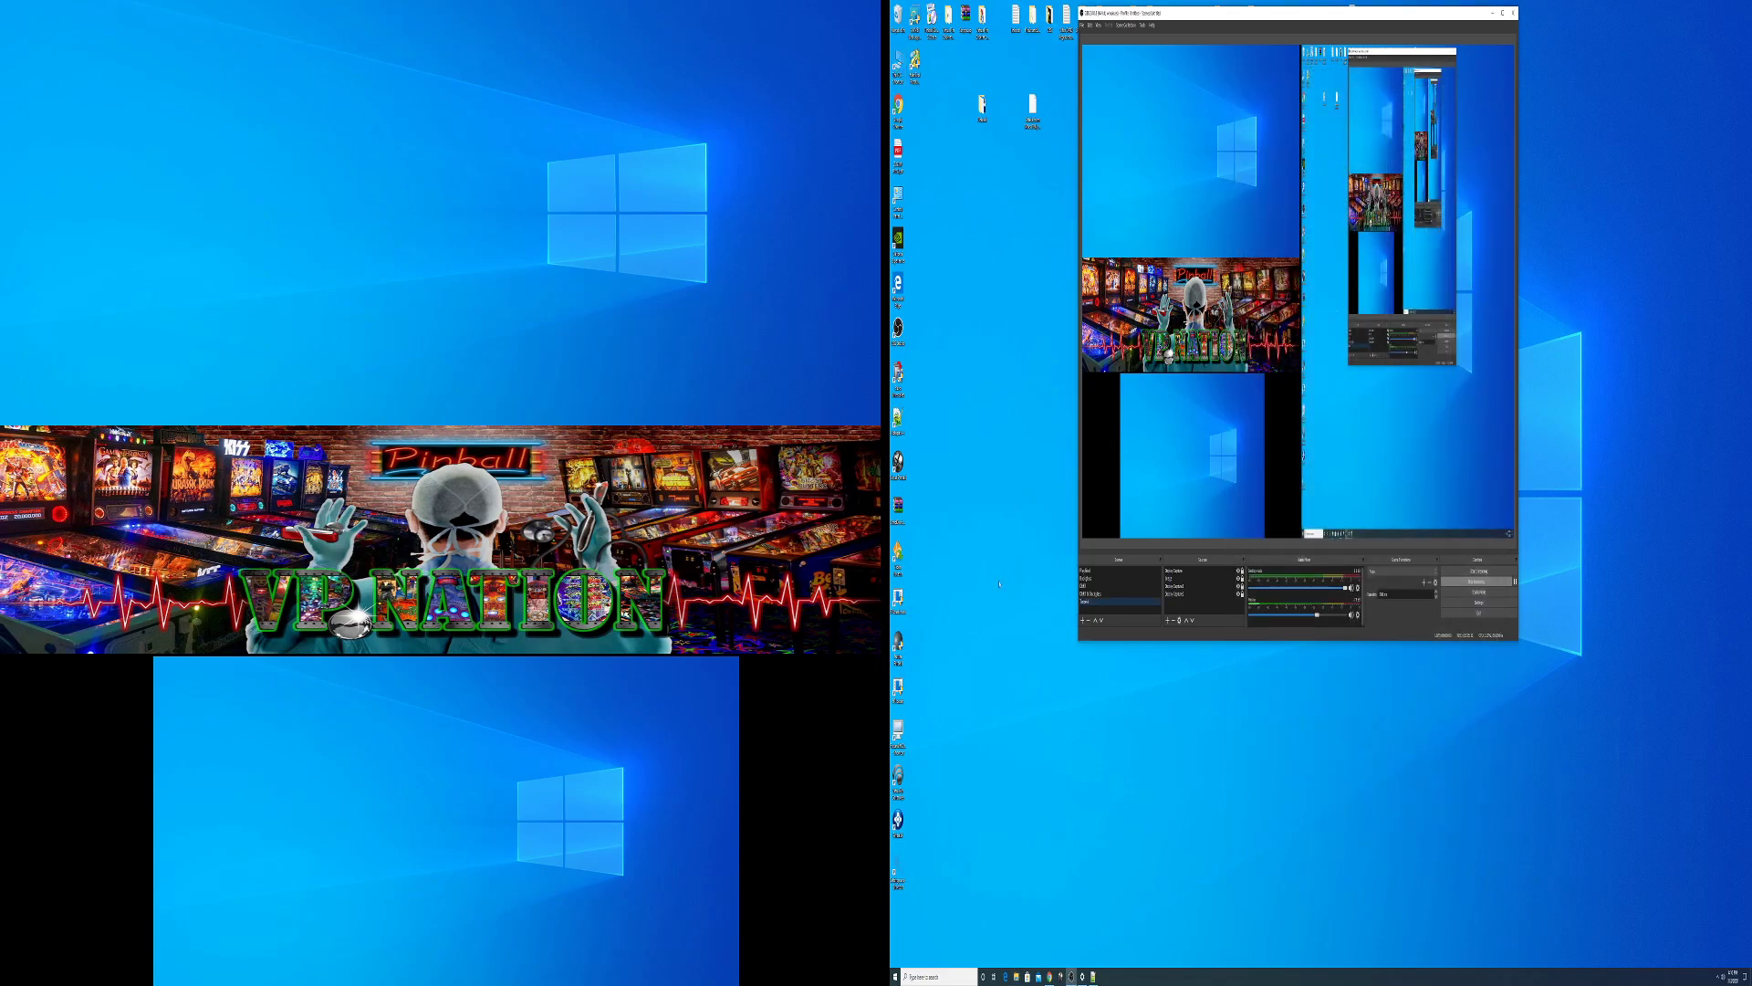
right_click(984, 746)
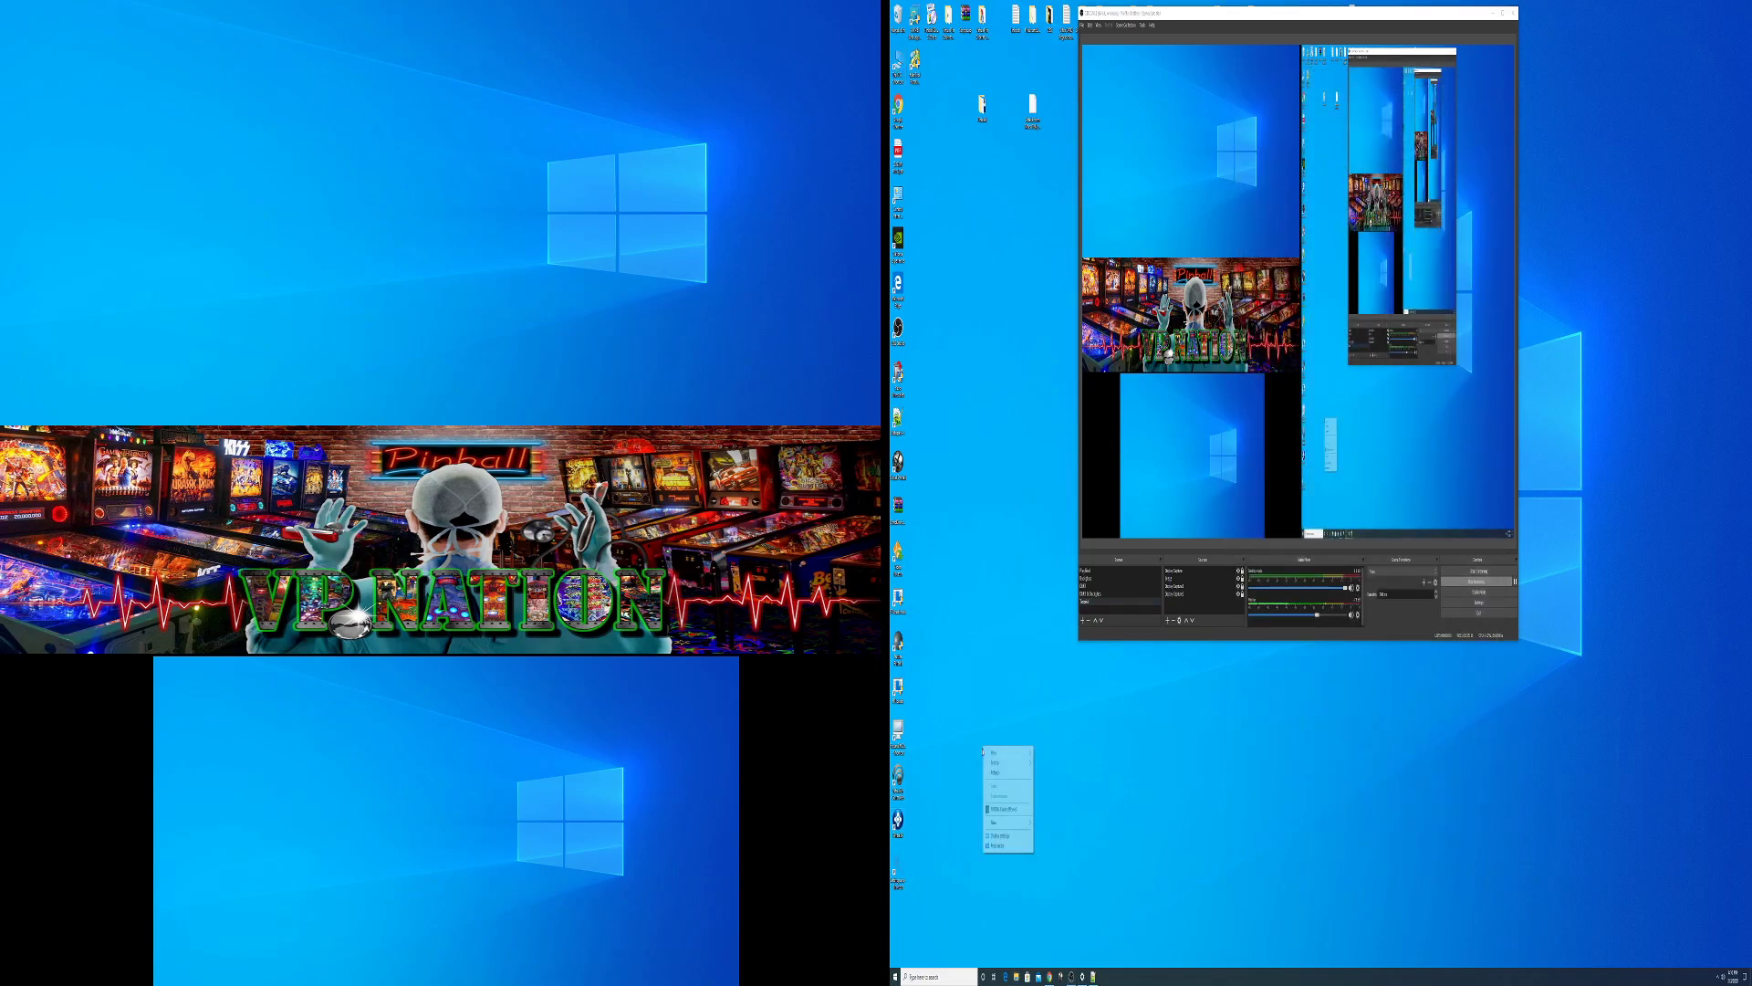
click(999, 835)
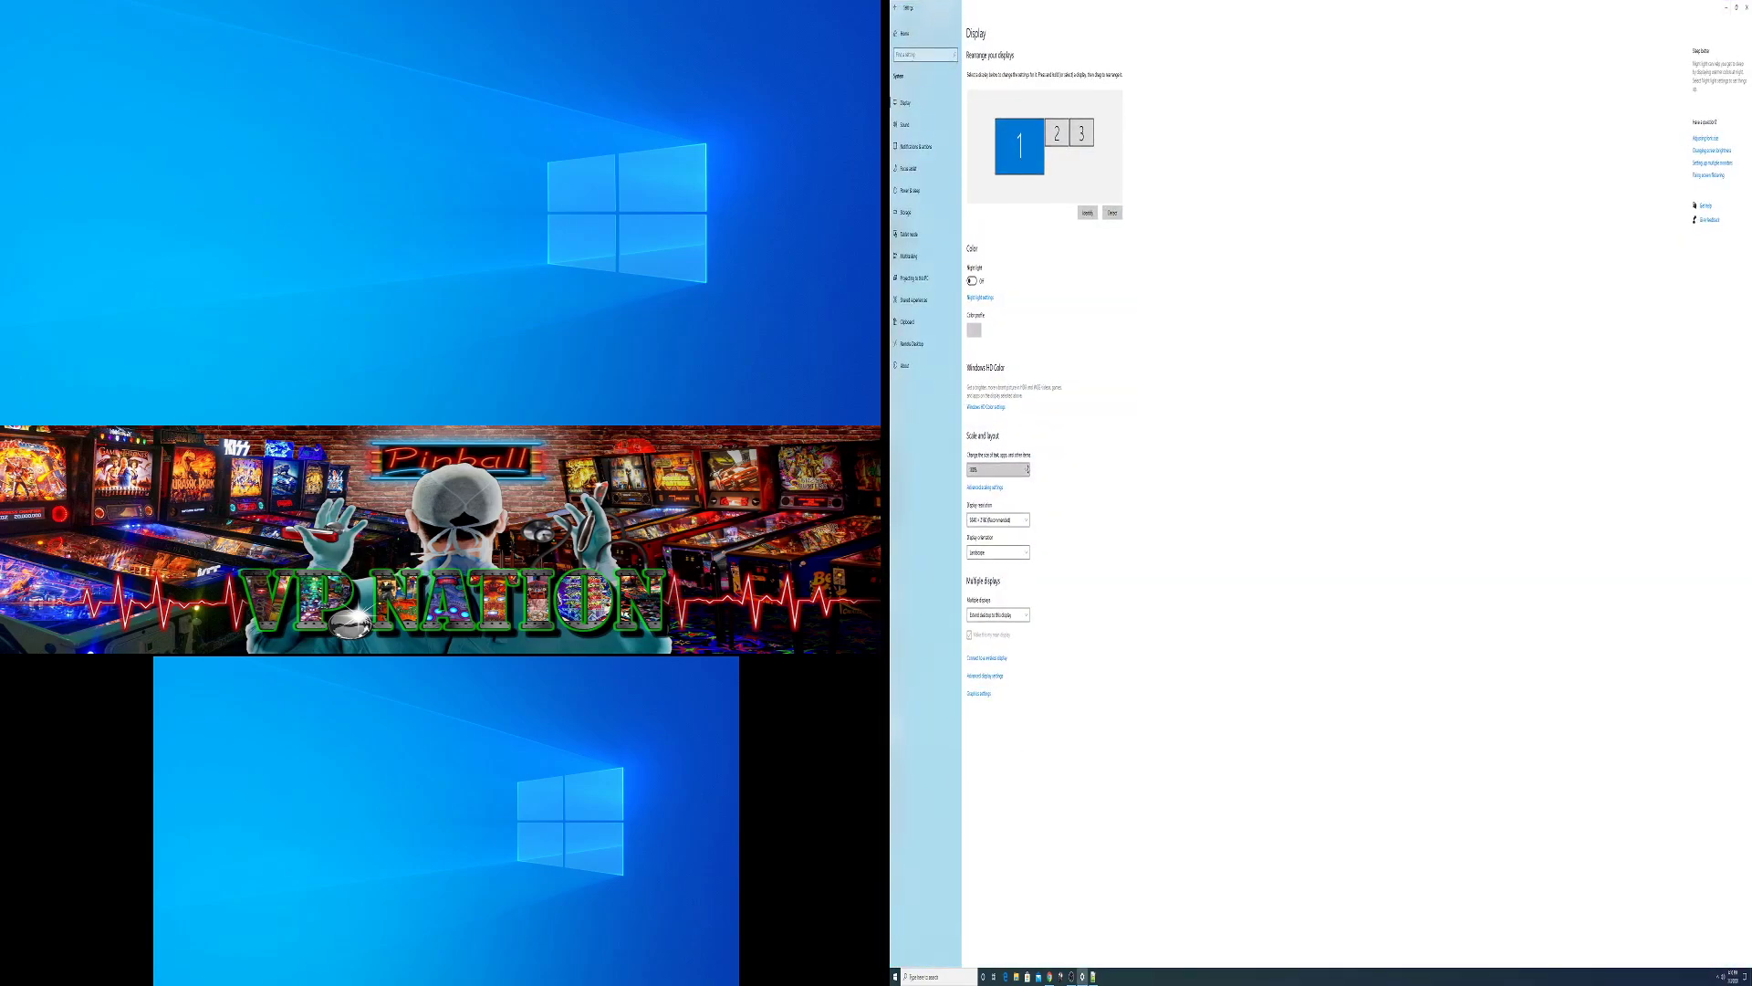
click(999, 469)
click(1328, 499)
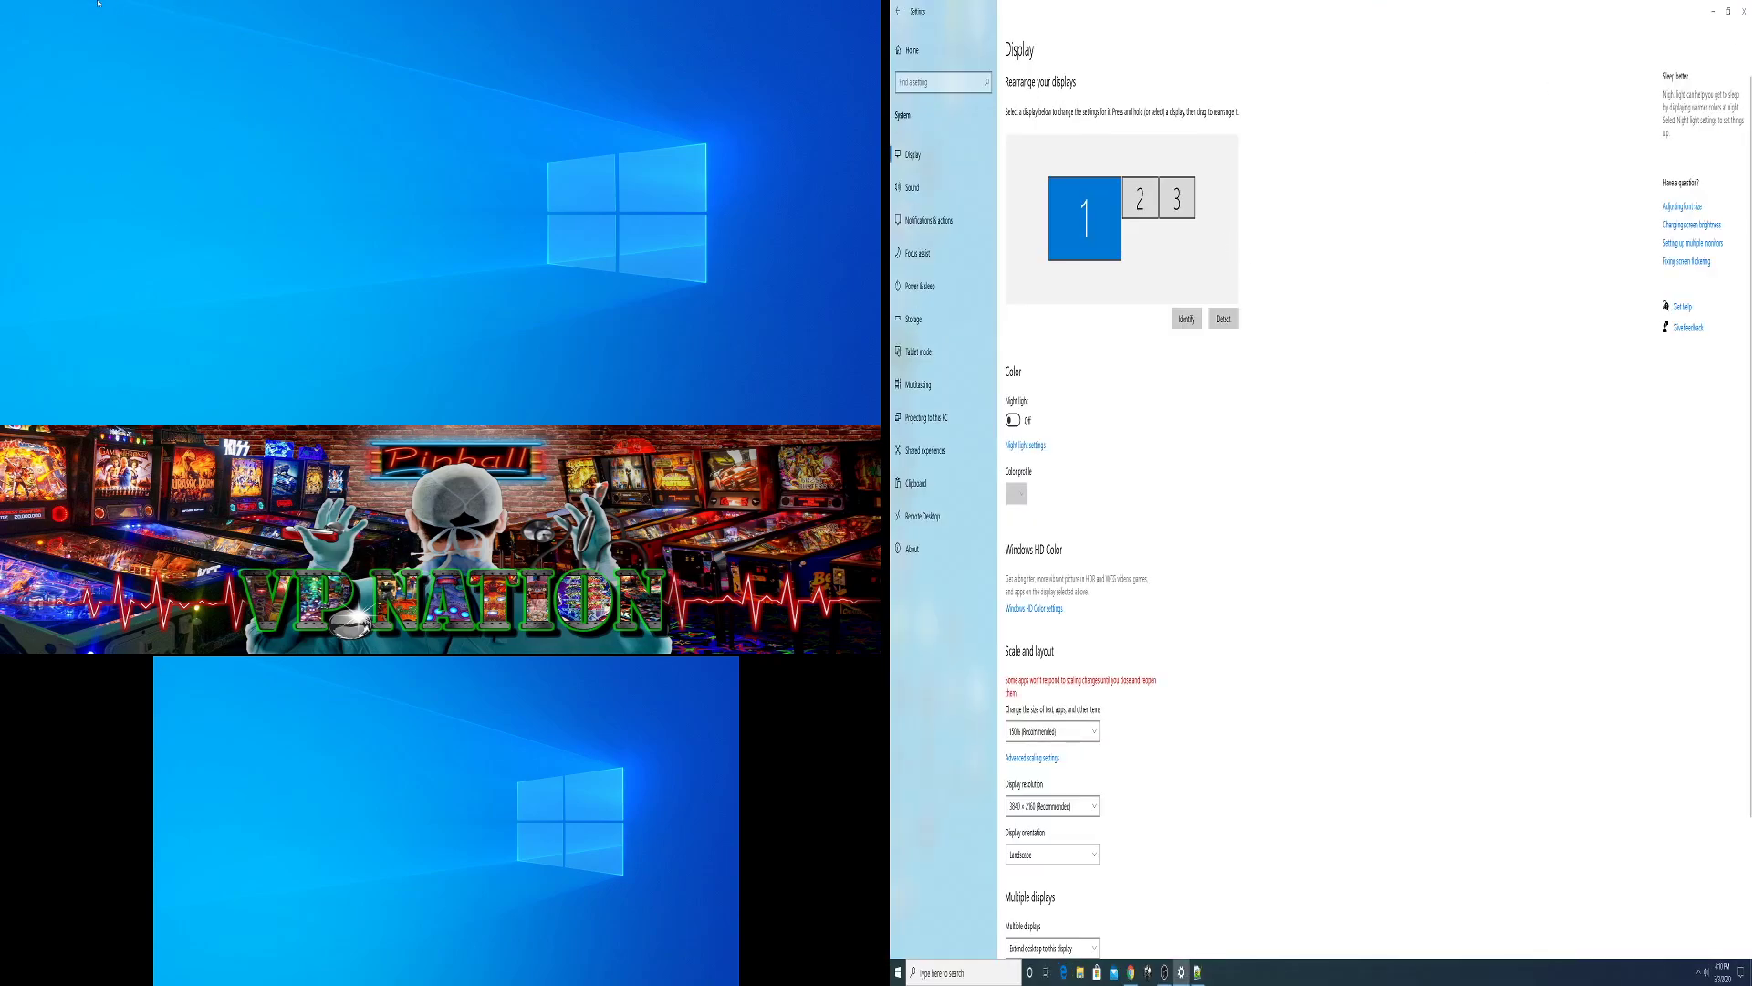
- Minimize the Settings window, switch OBS to the Playfield scene, and minimize OBS
click(1713, 11)
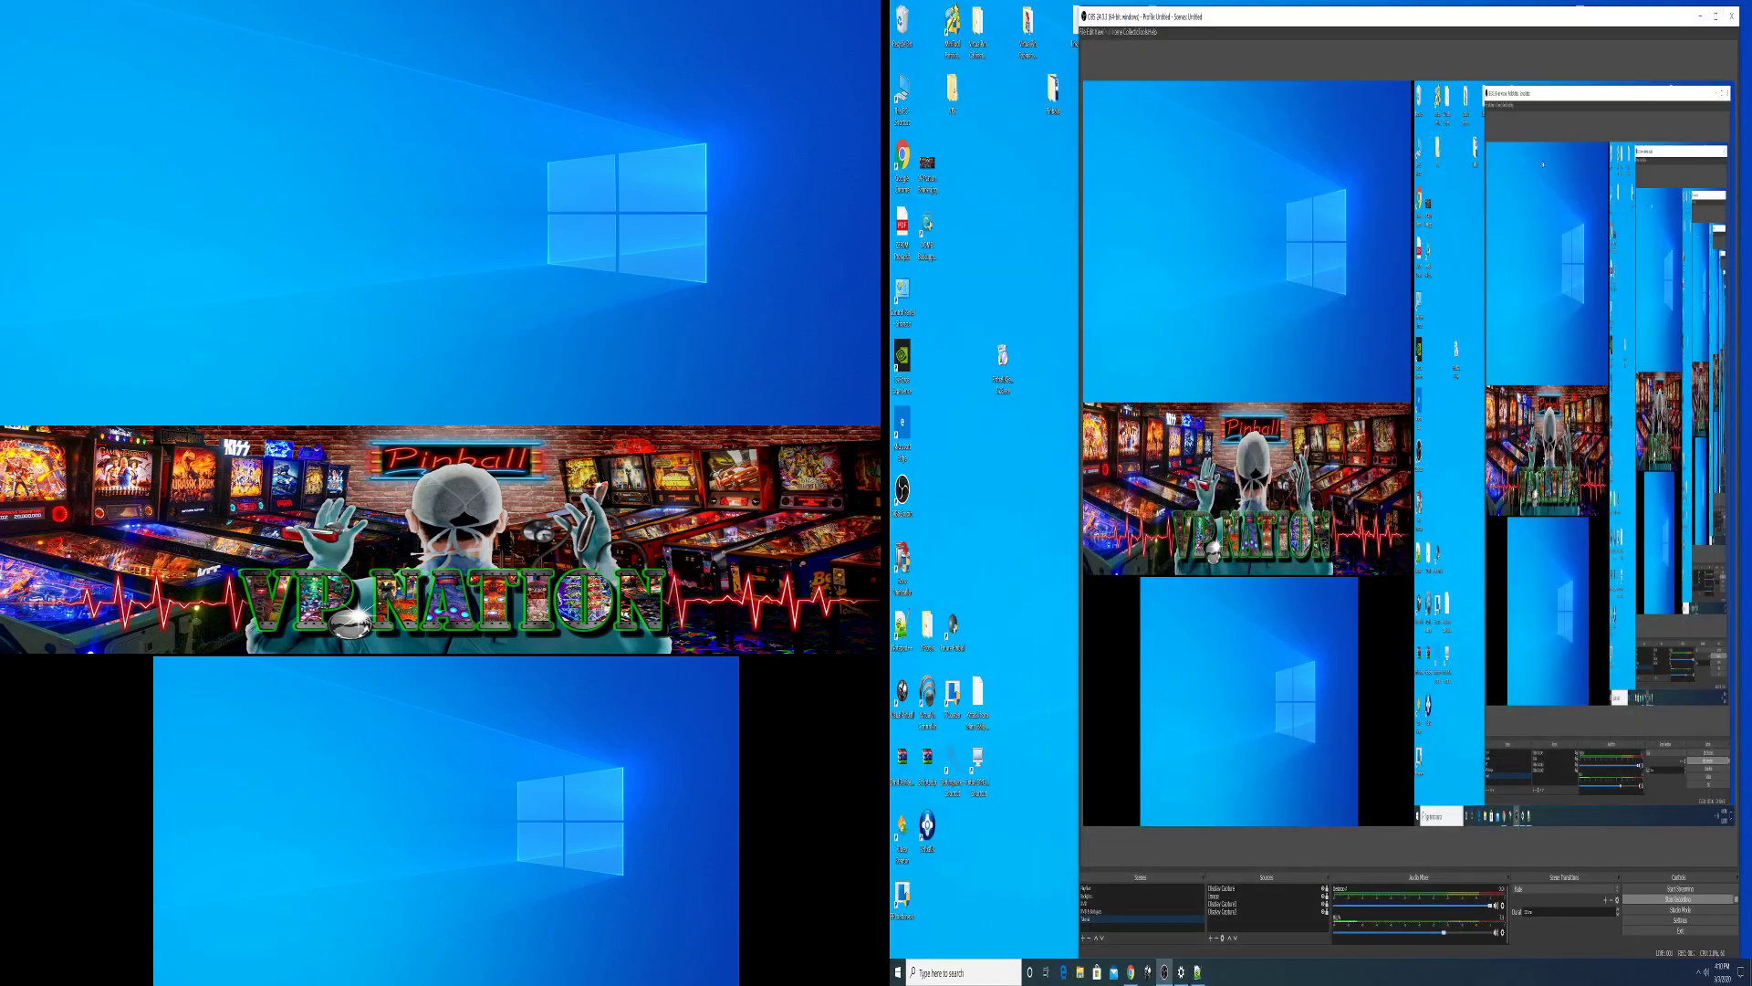
click(1121, 911)
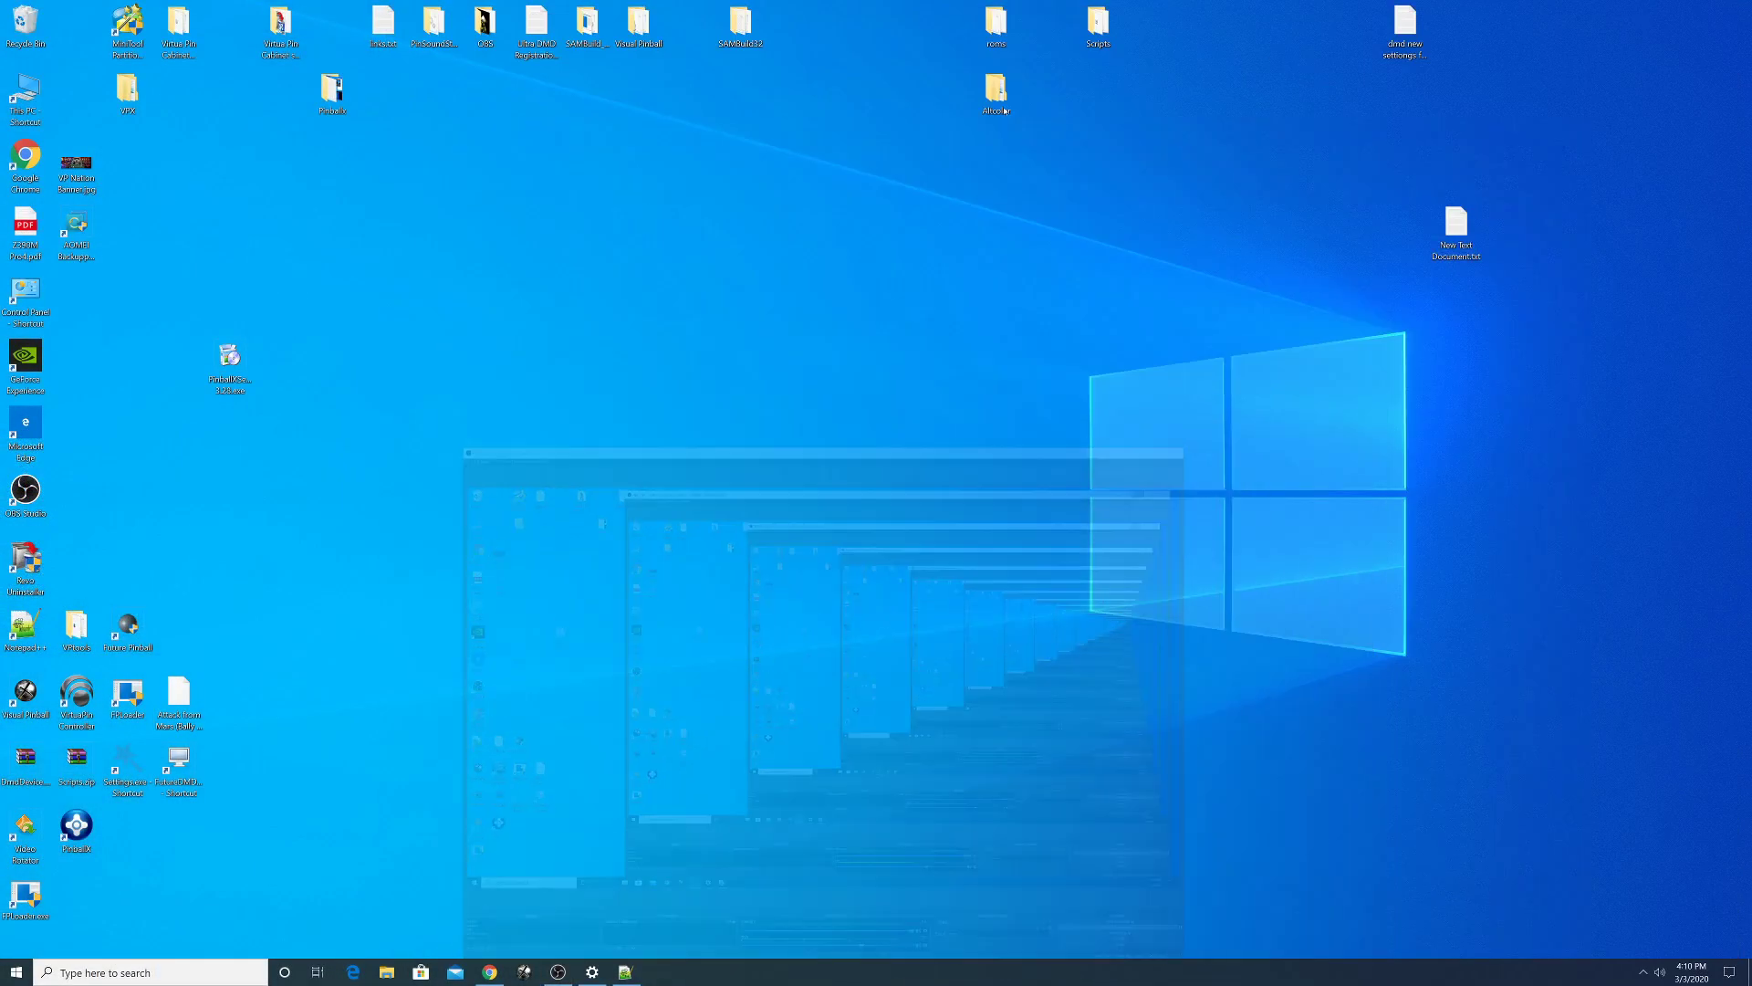
click(1646, 17)
- Open the PinballX Setup Wizard, set the DMD Y position to 541 in the display settings, and close the wizard
click(128, 765)
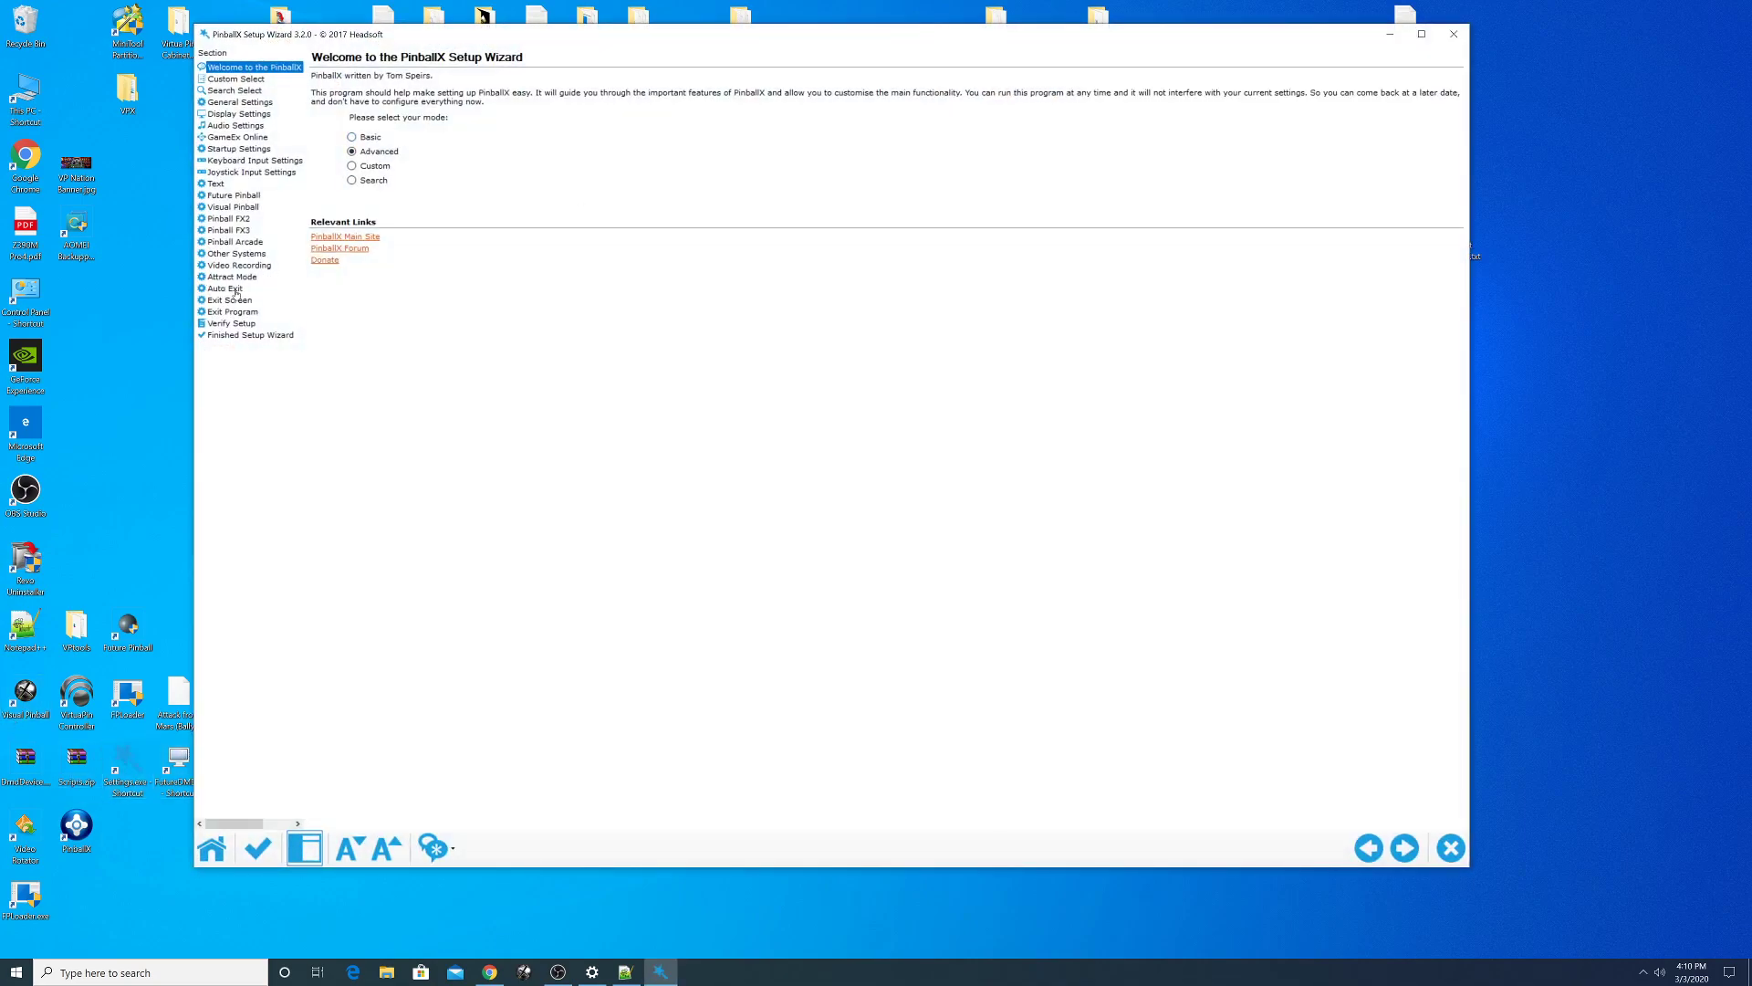
click(239, 114)
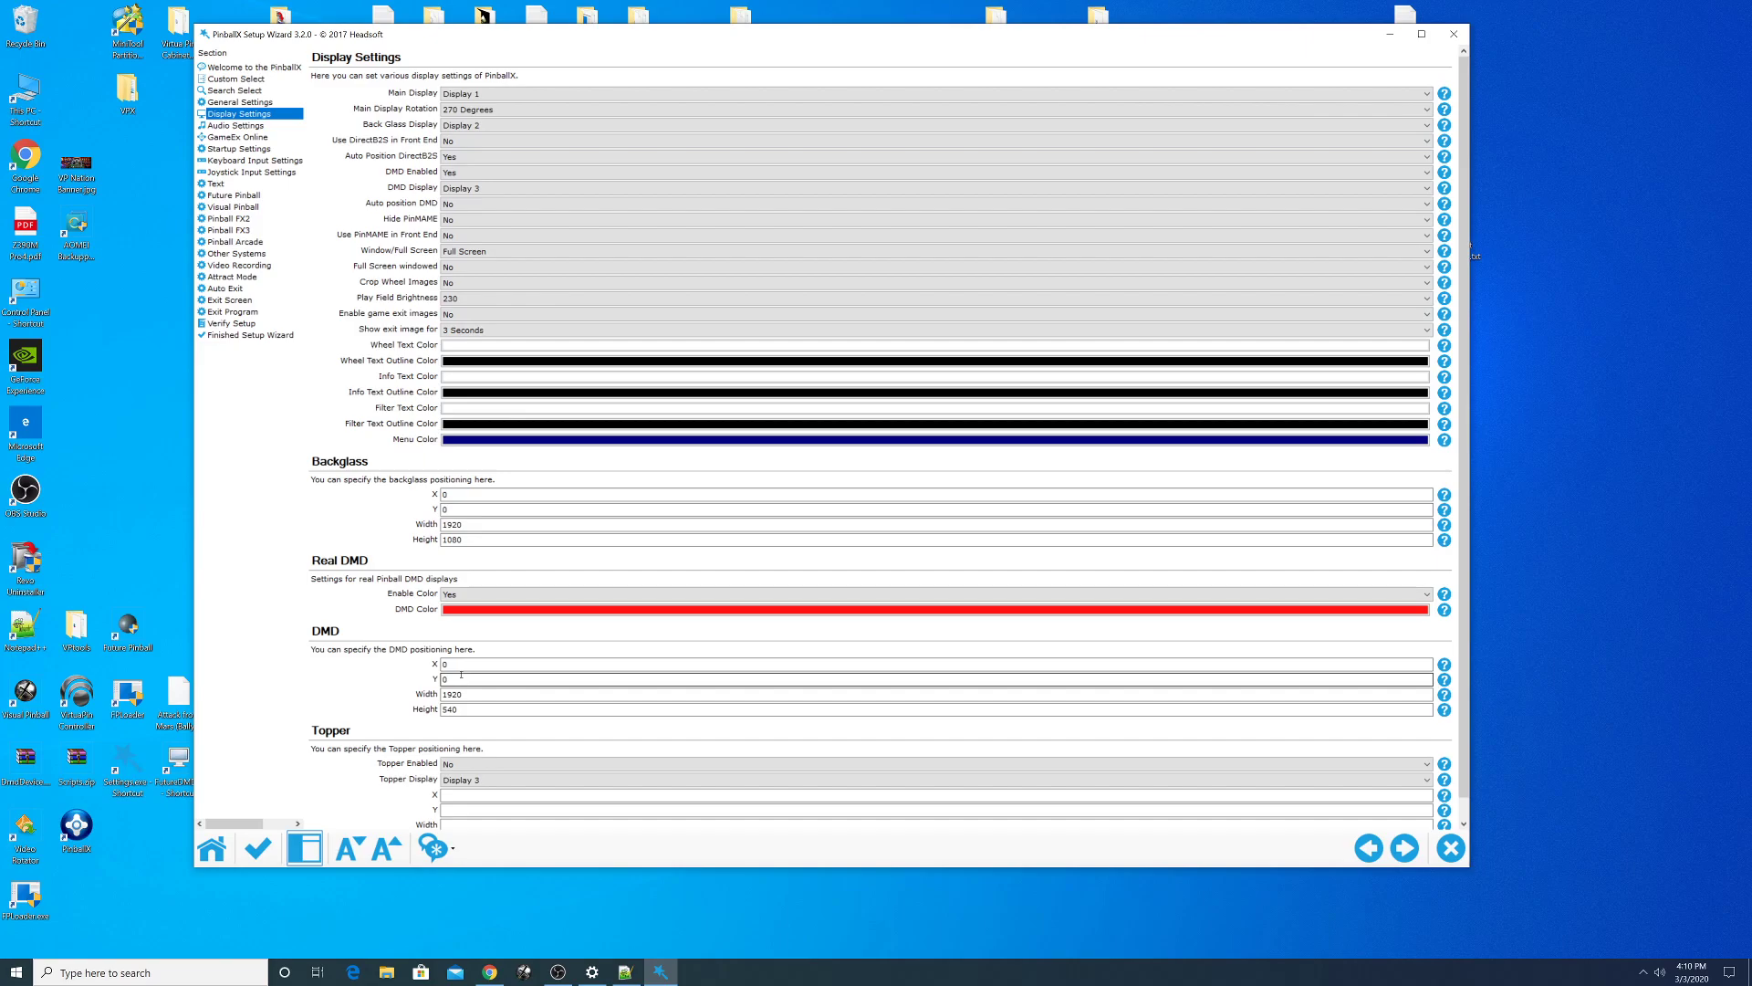
drag(461, 675, 440, 676)
text(541)
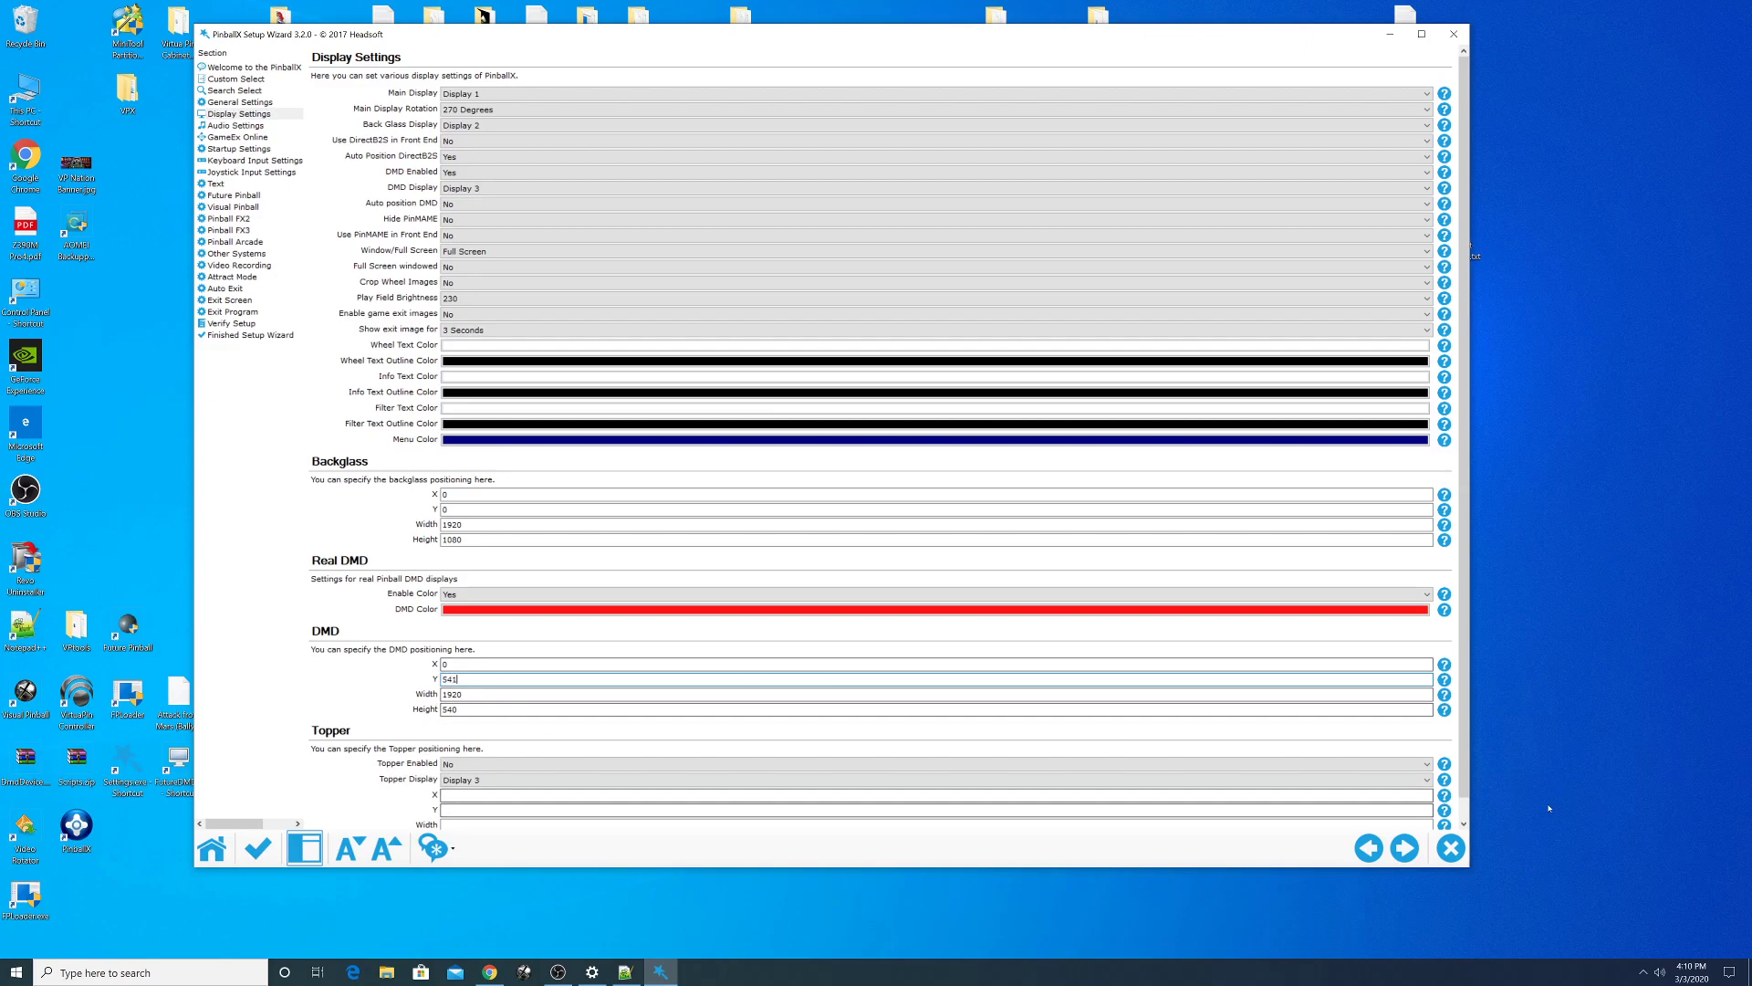
drag(923, 38, 869, 35)
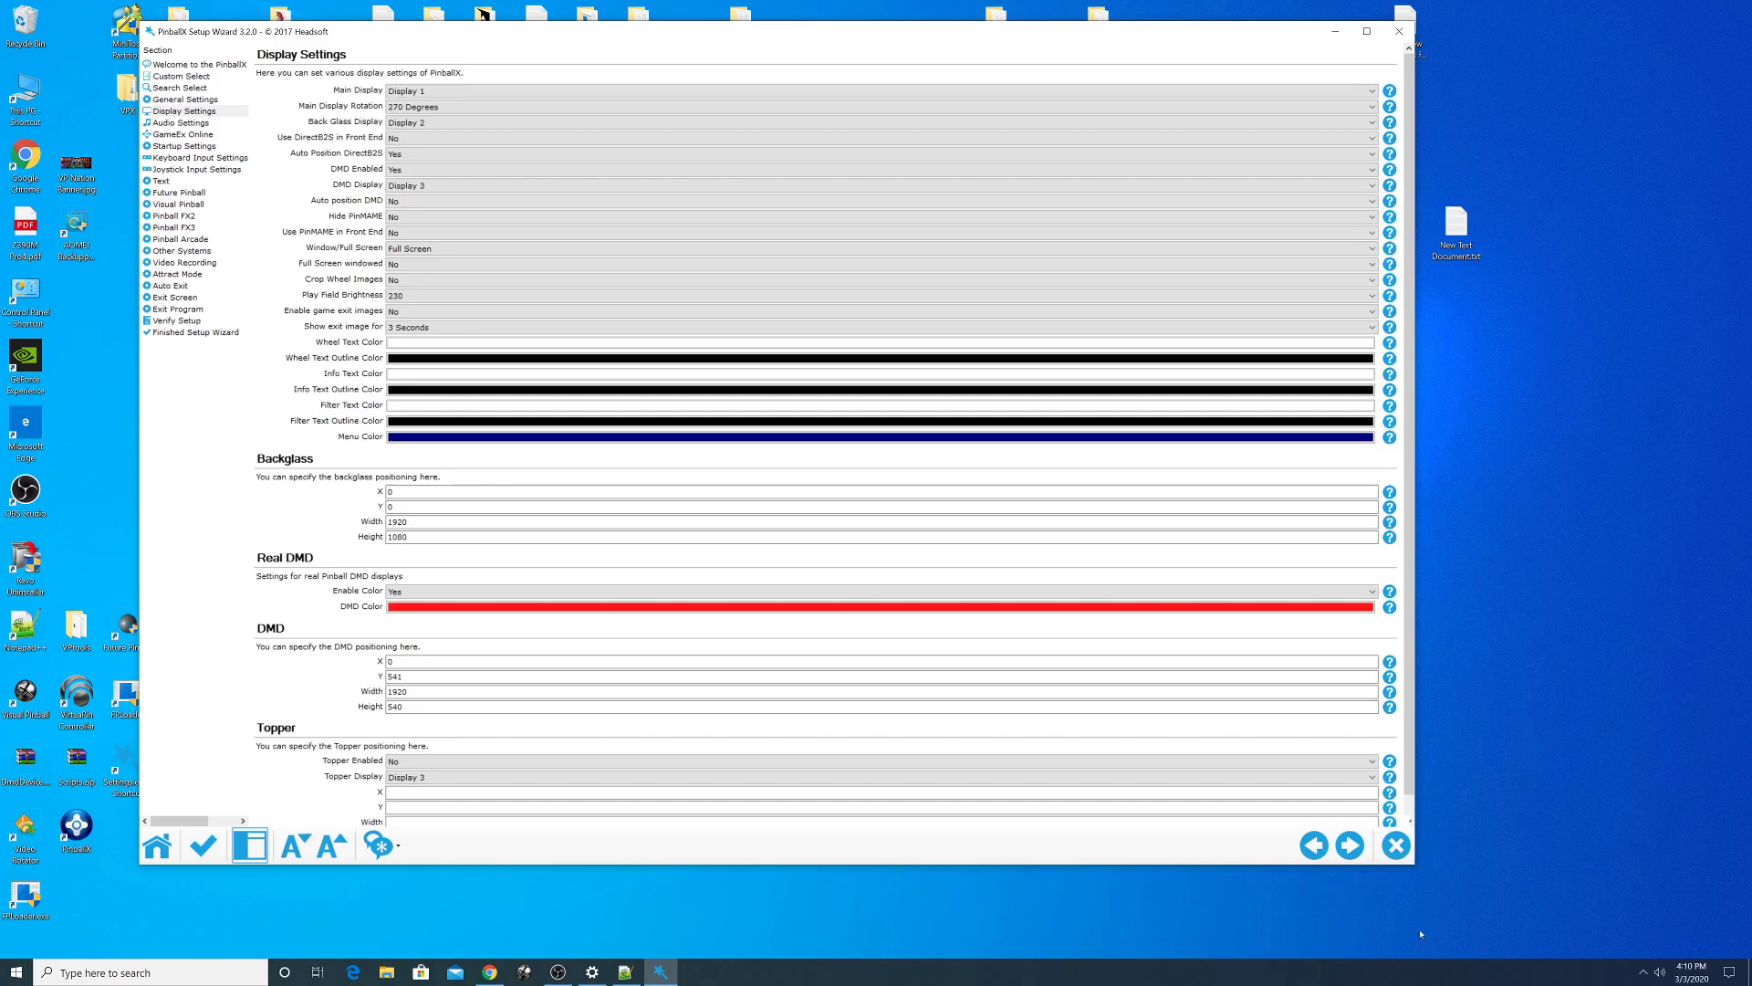
click(1401, 845)
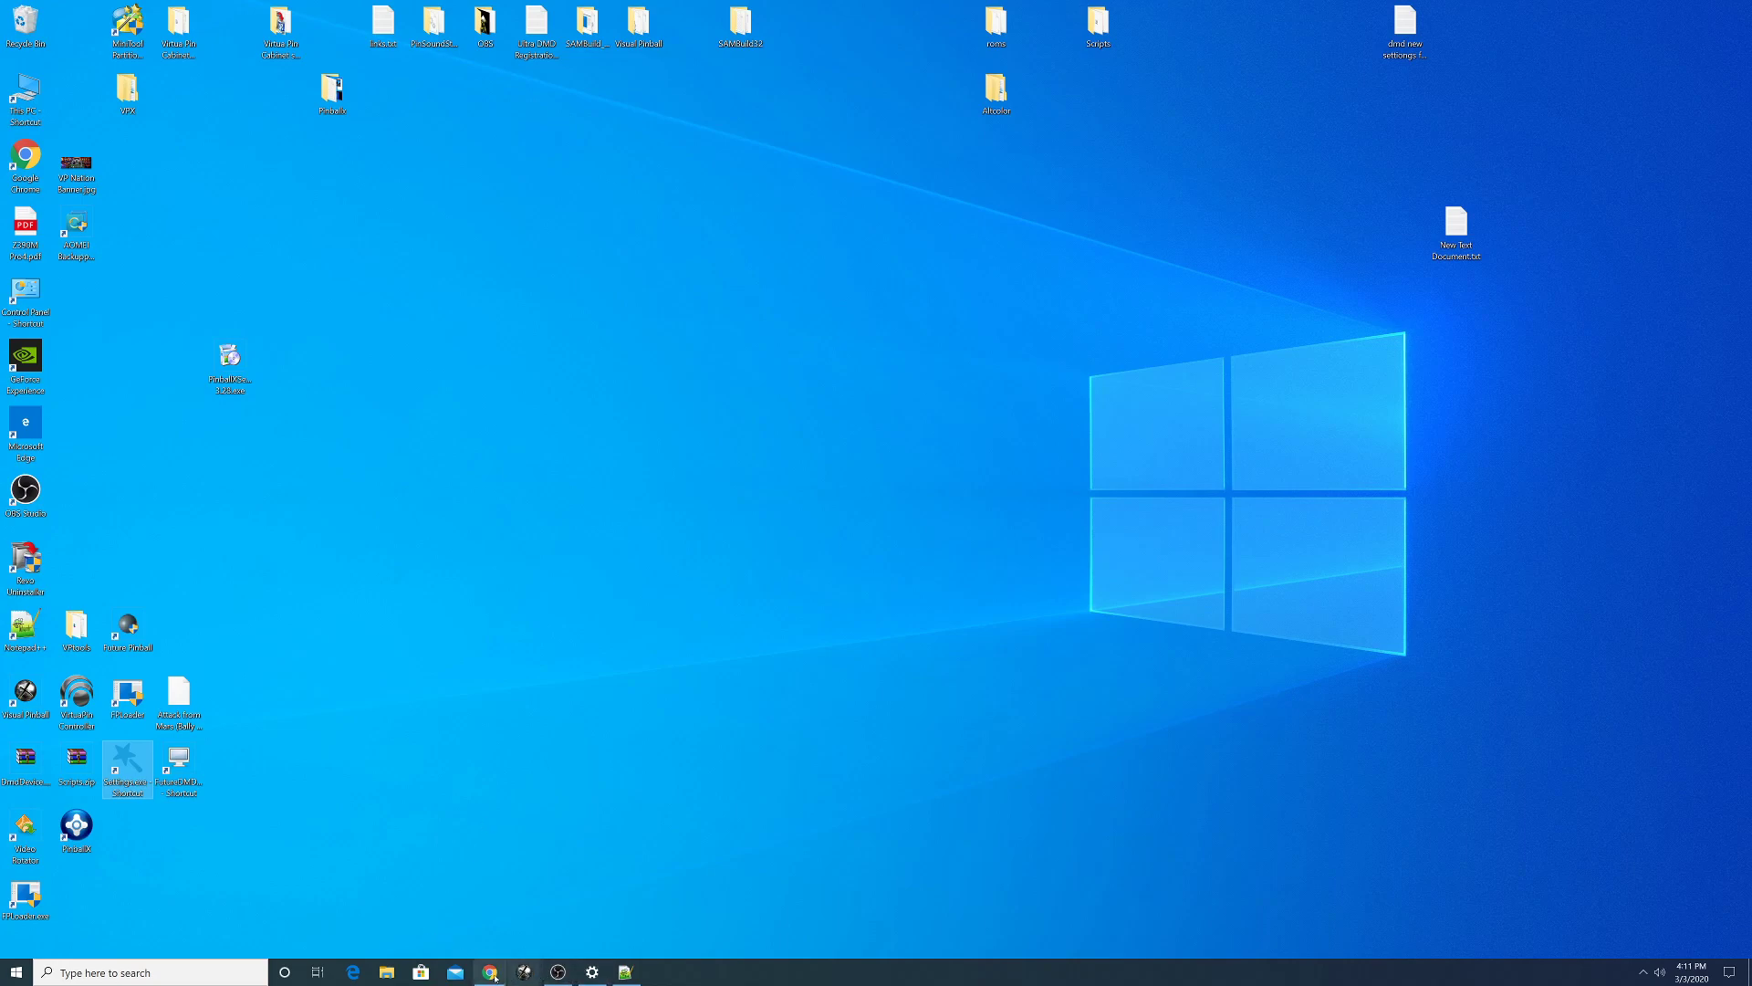
click(559, 973)
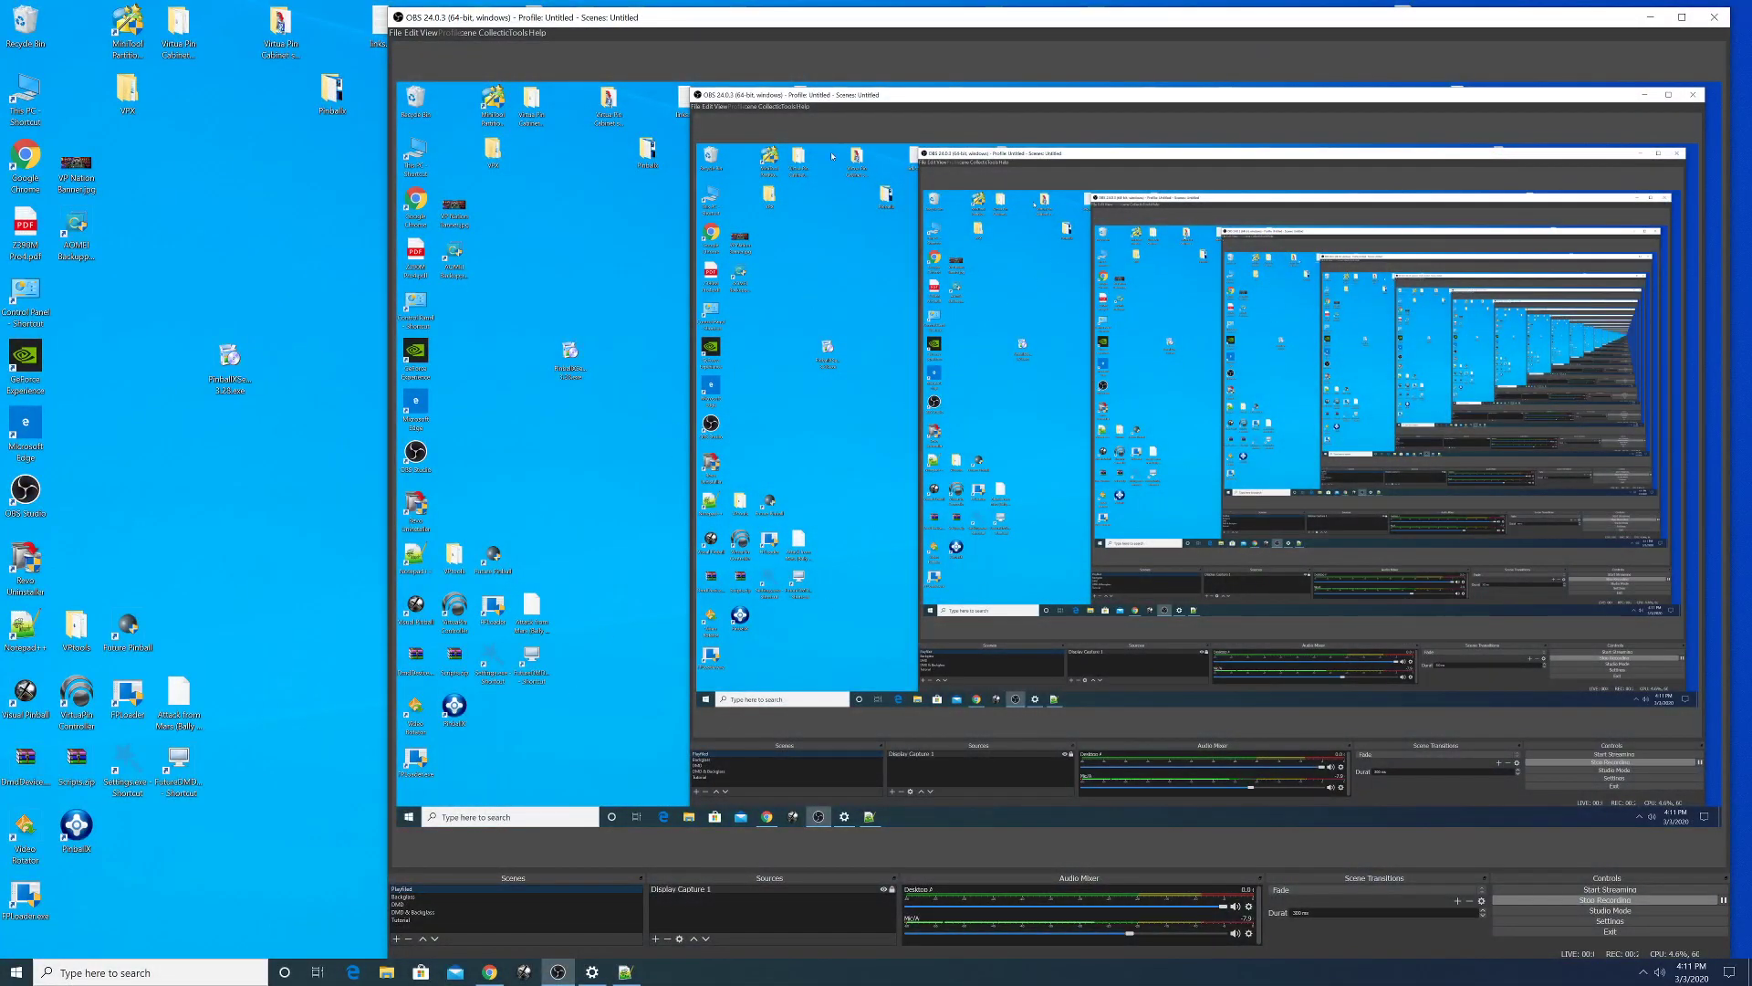
click(1650, 16)
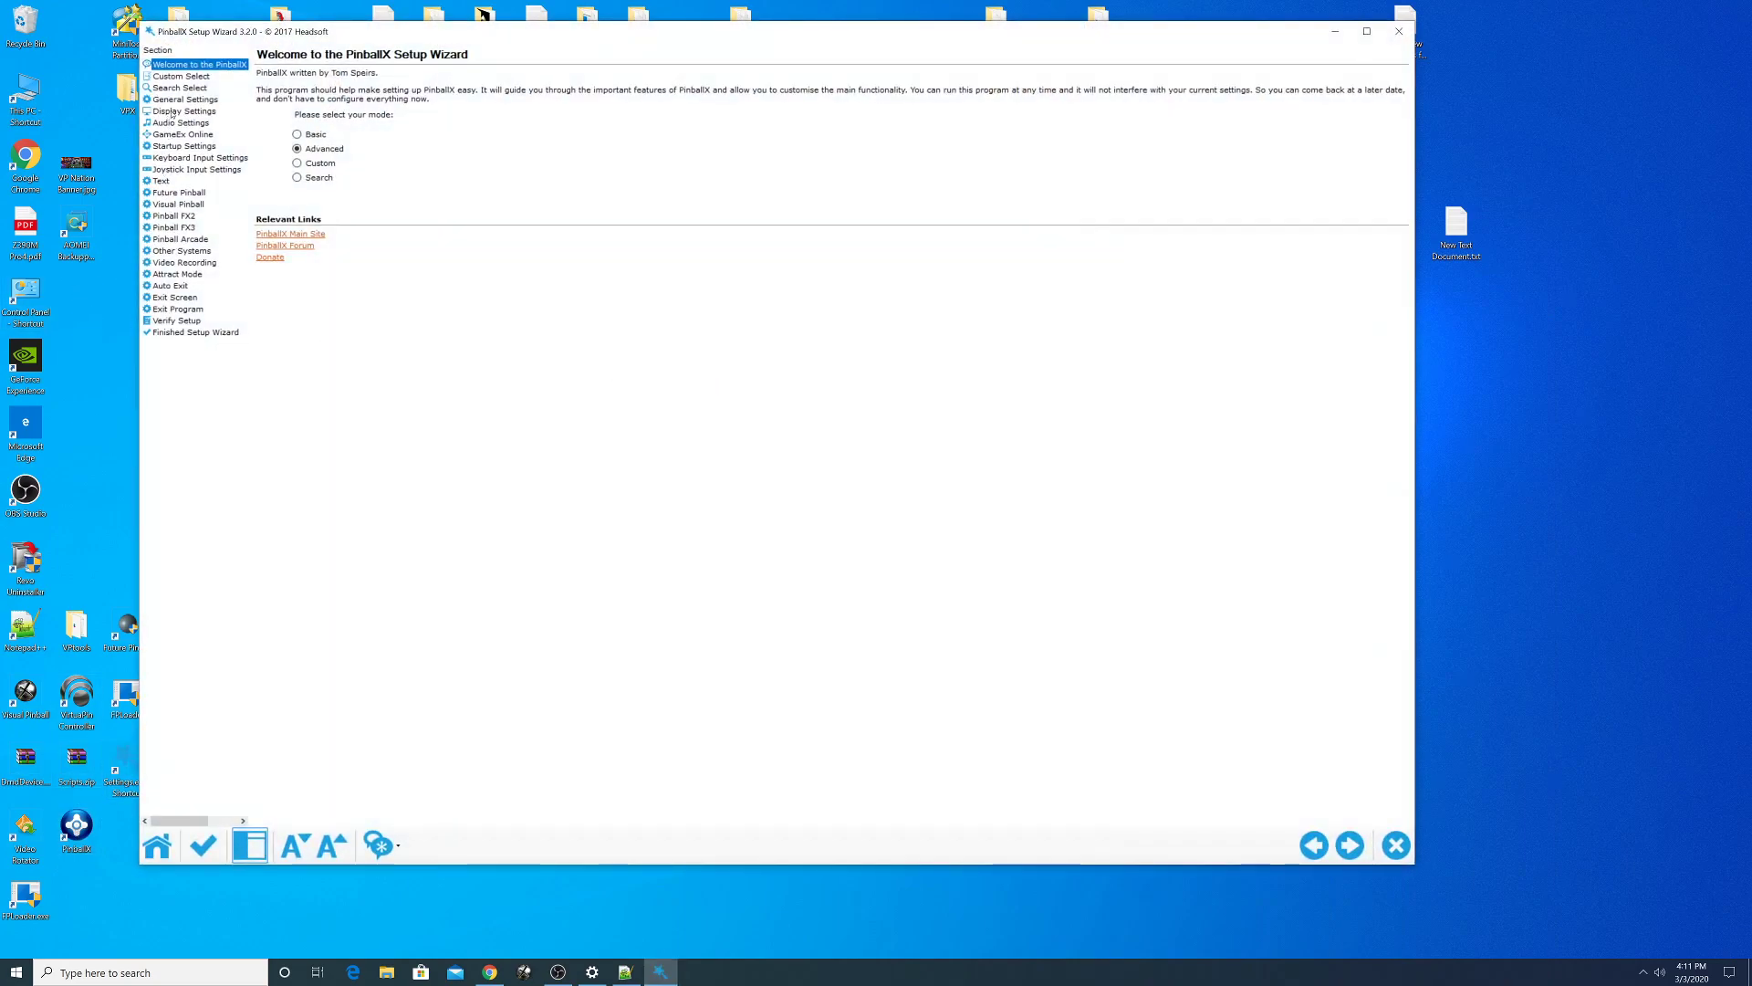
- Enable the topper on Display 3 in the wizard's display settings with width 1920 and height 540, and close the wizard
click(171, 113)
scroll(467, 639, down, 1)
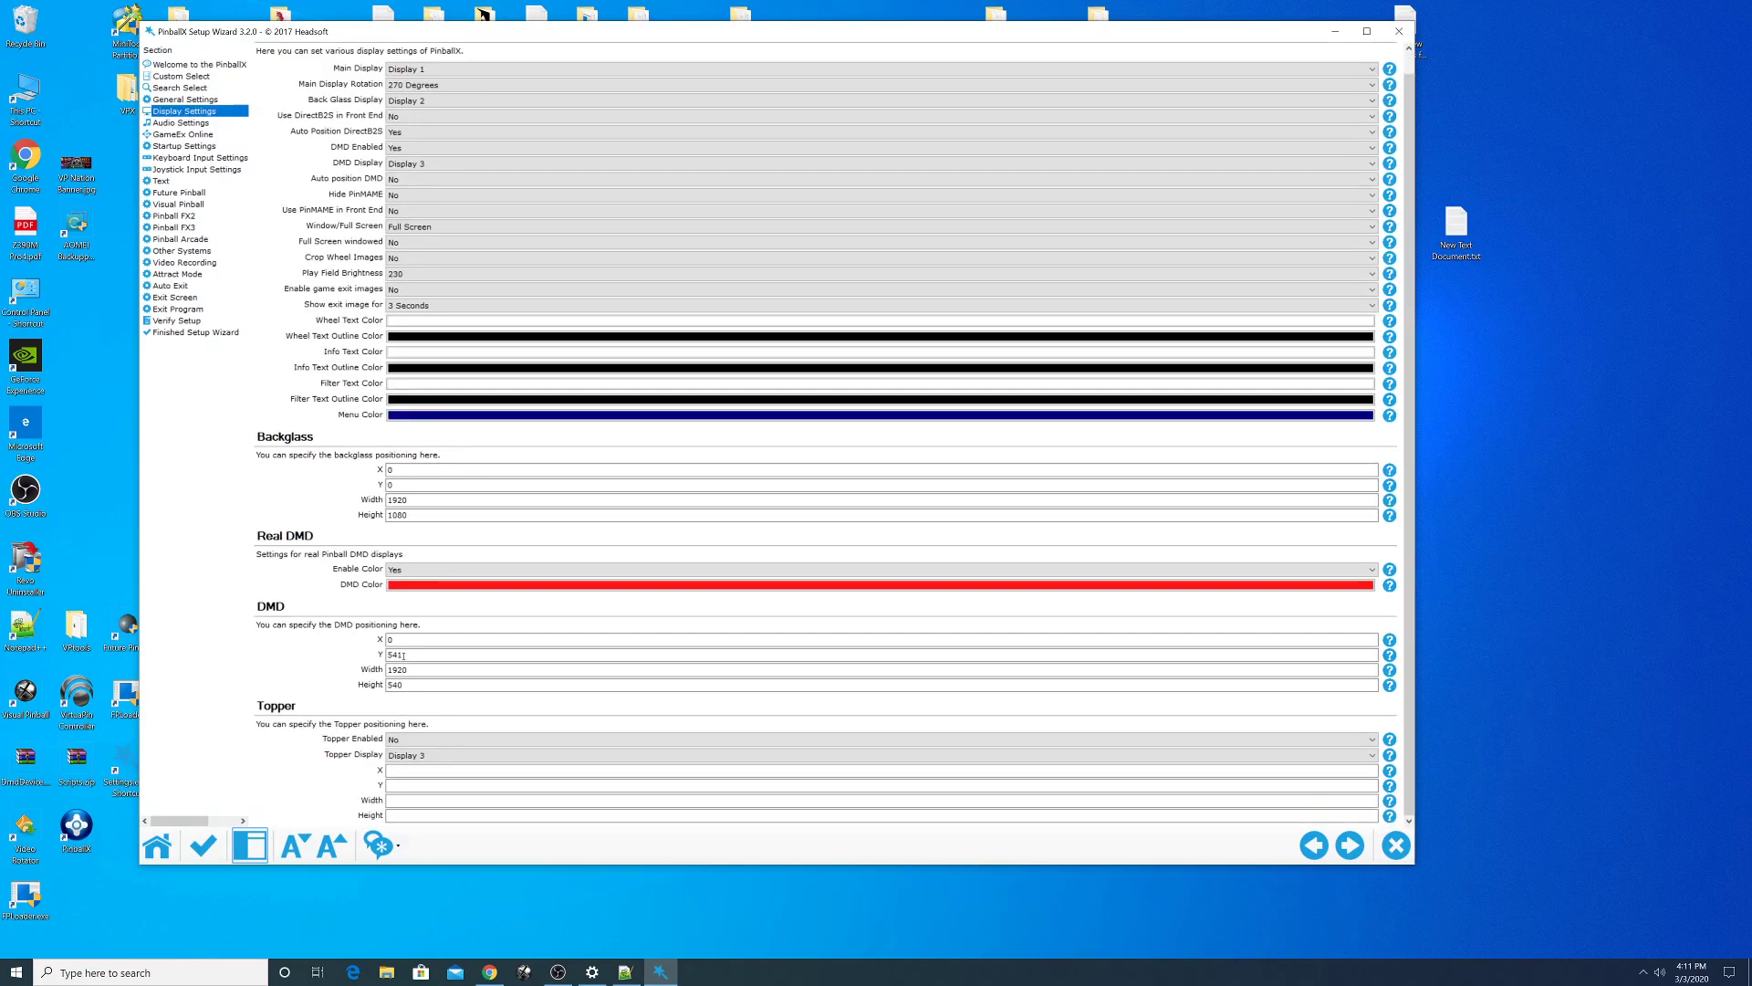
click(467, 740)
click(427, 764)
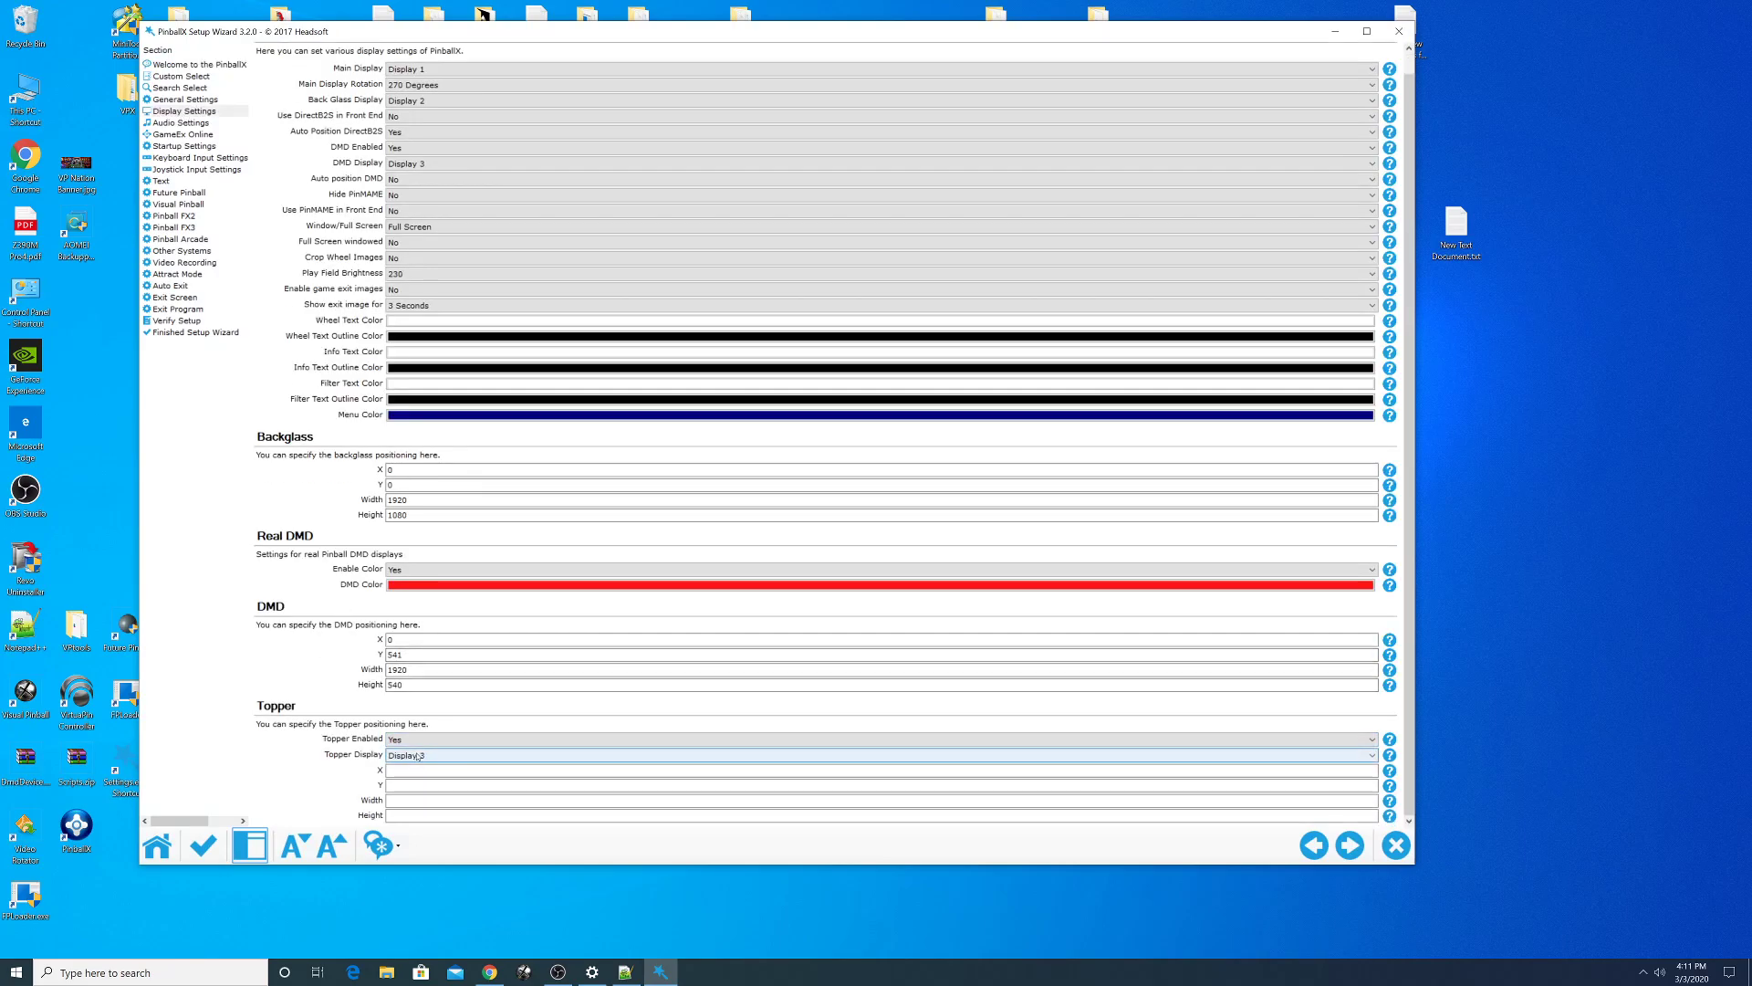
click(404, 800)
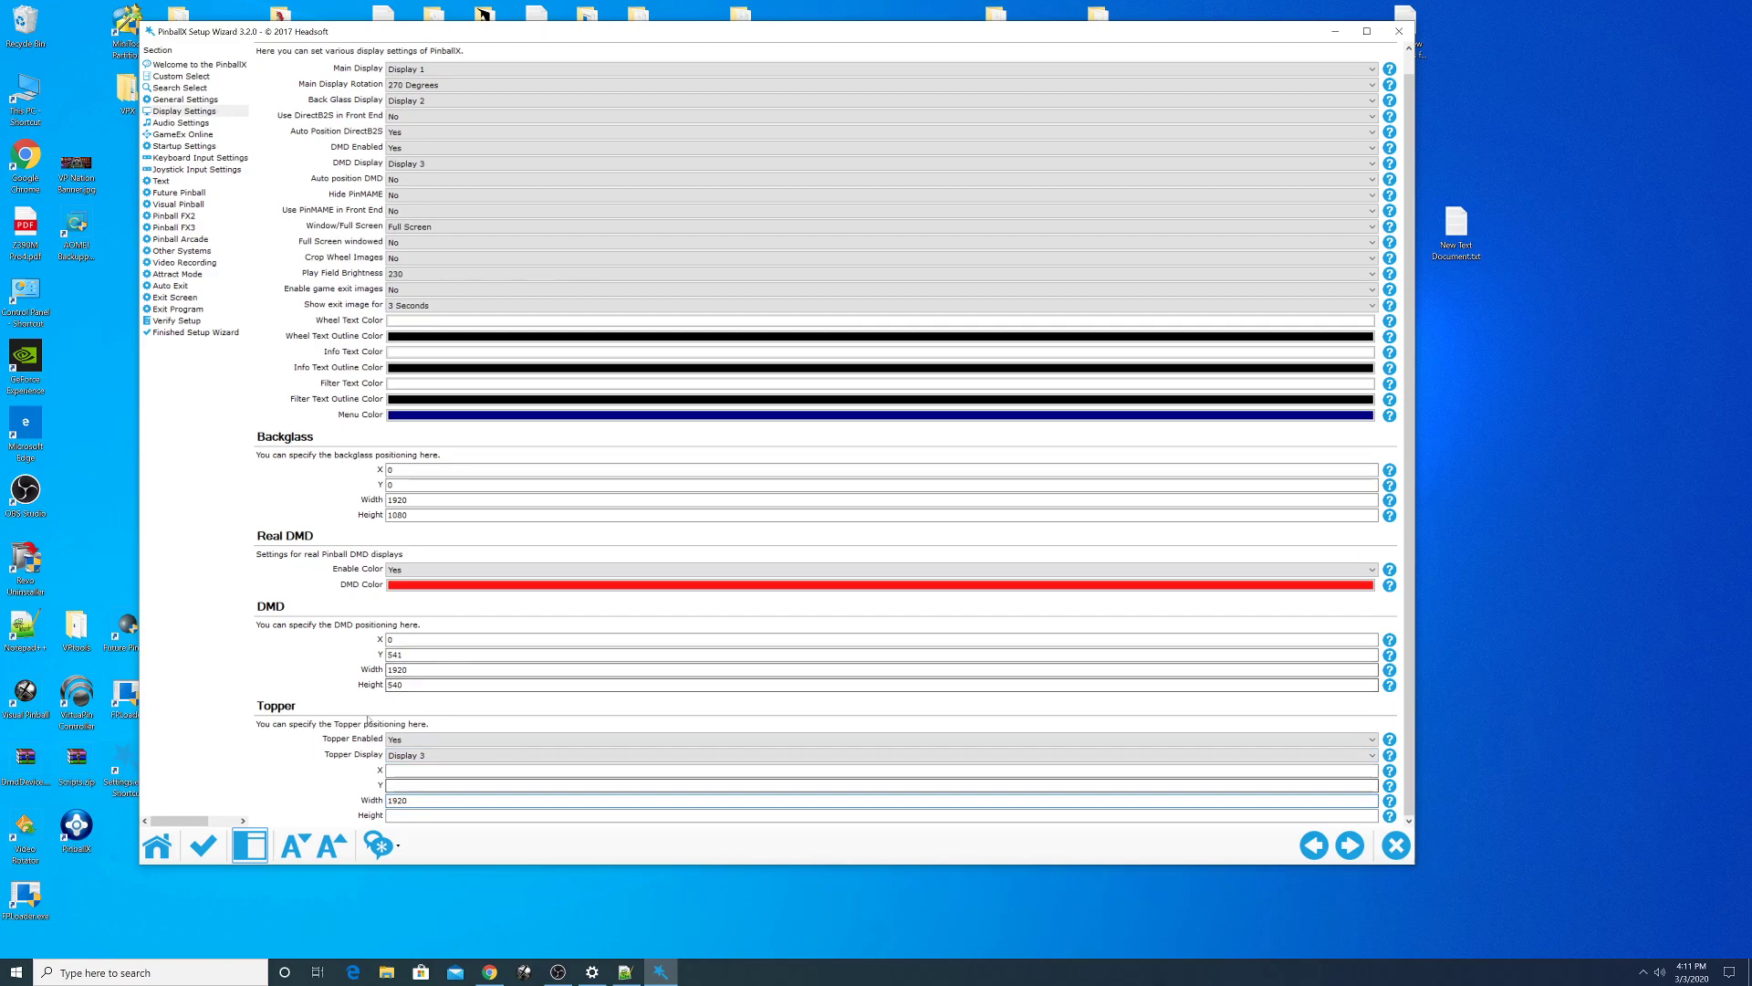
click(408, 814)
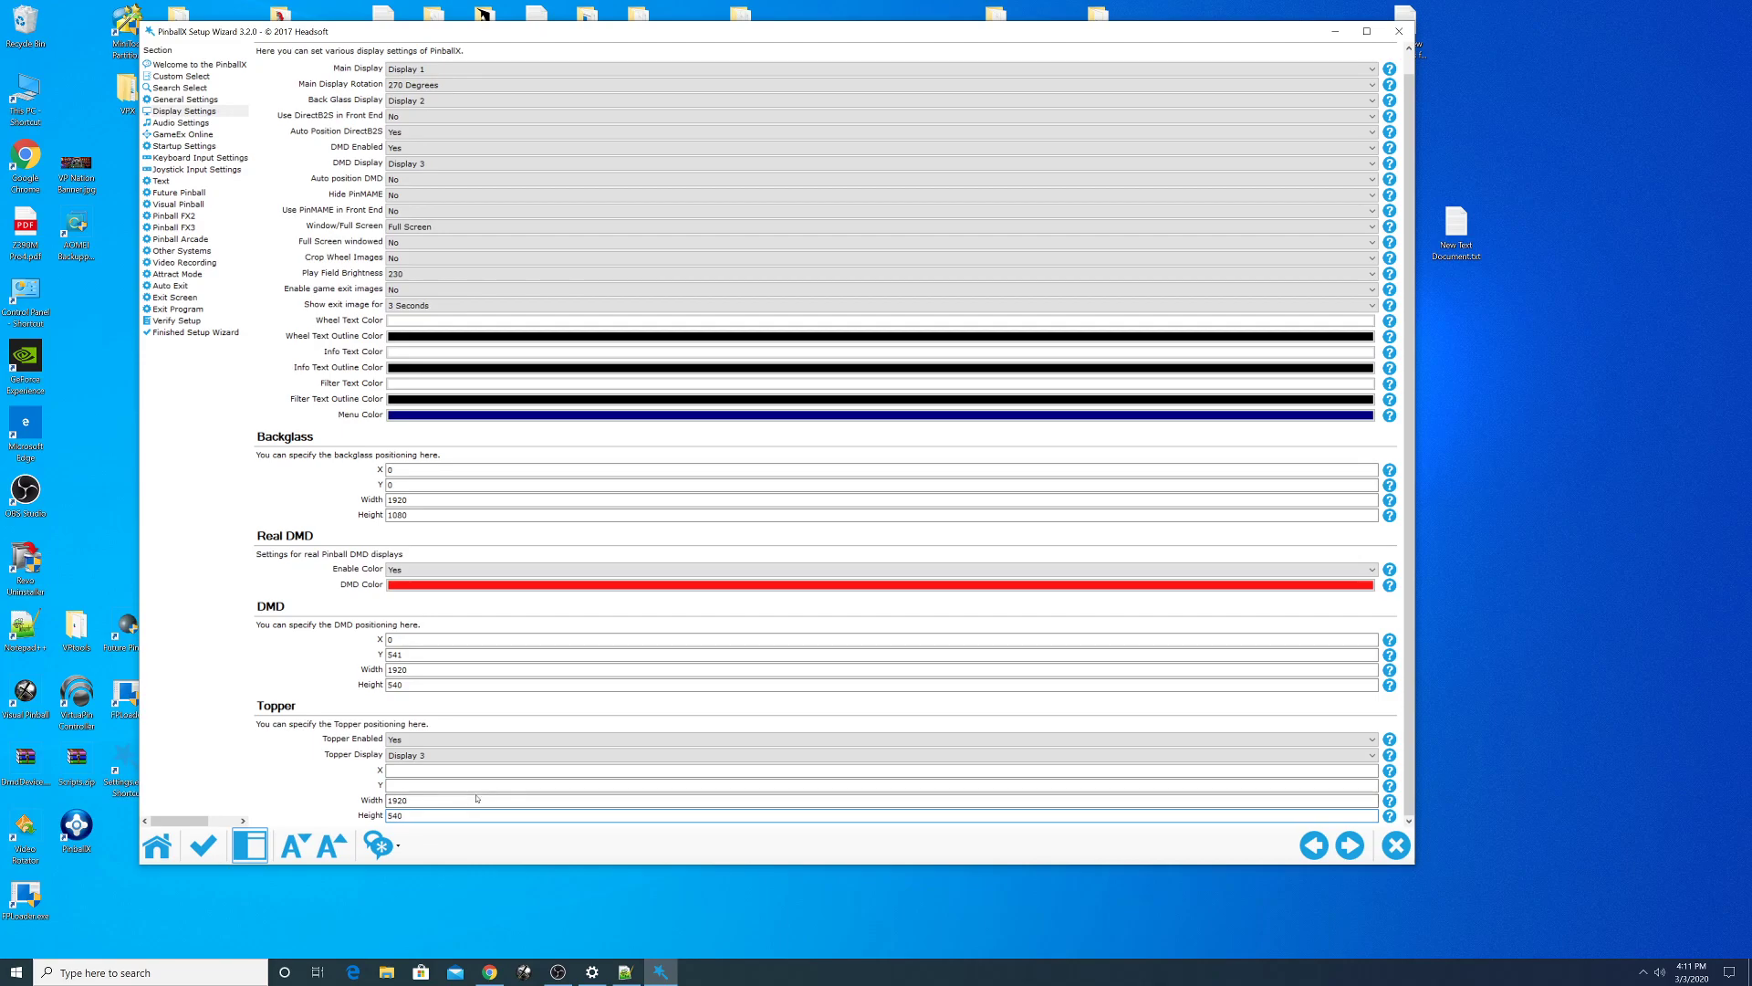
click(1392, 845)
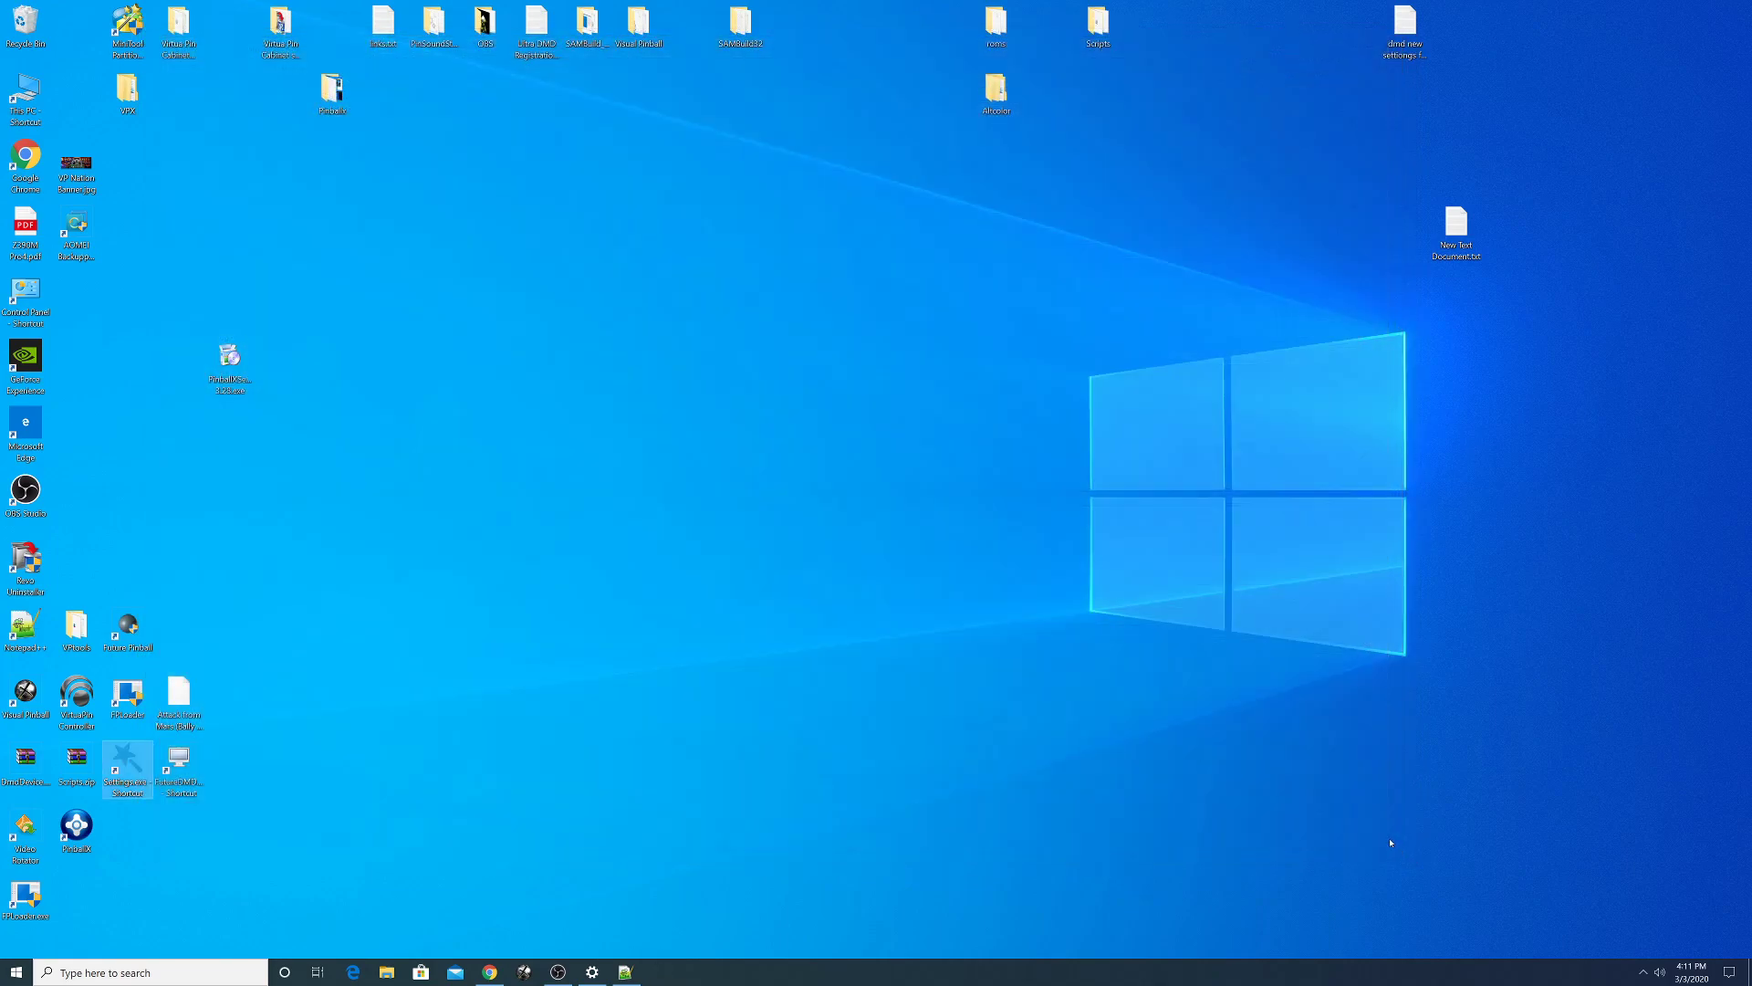
- Reopen the Windows display settings, set the scaling for display 1 to 100%, and minimize Settings
click(640, 531)
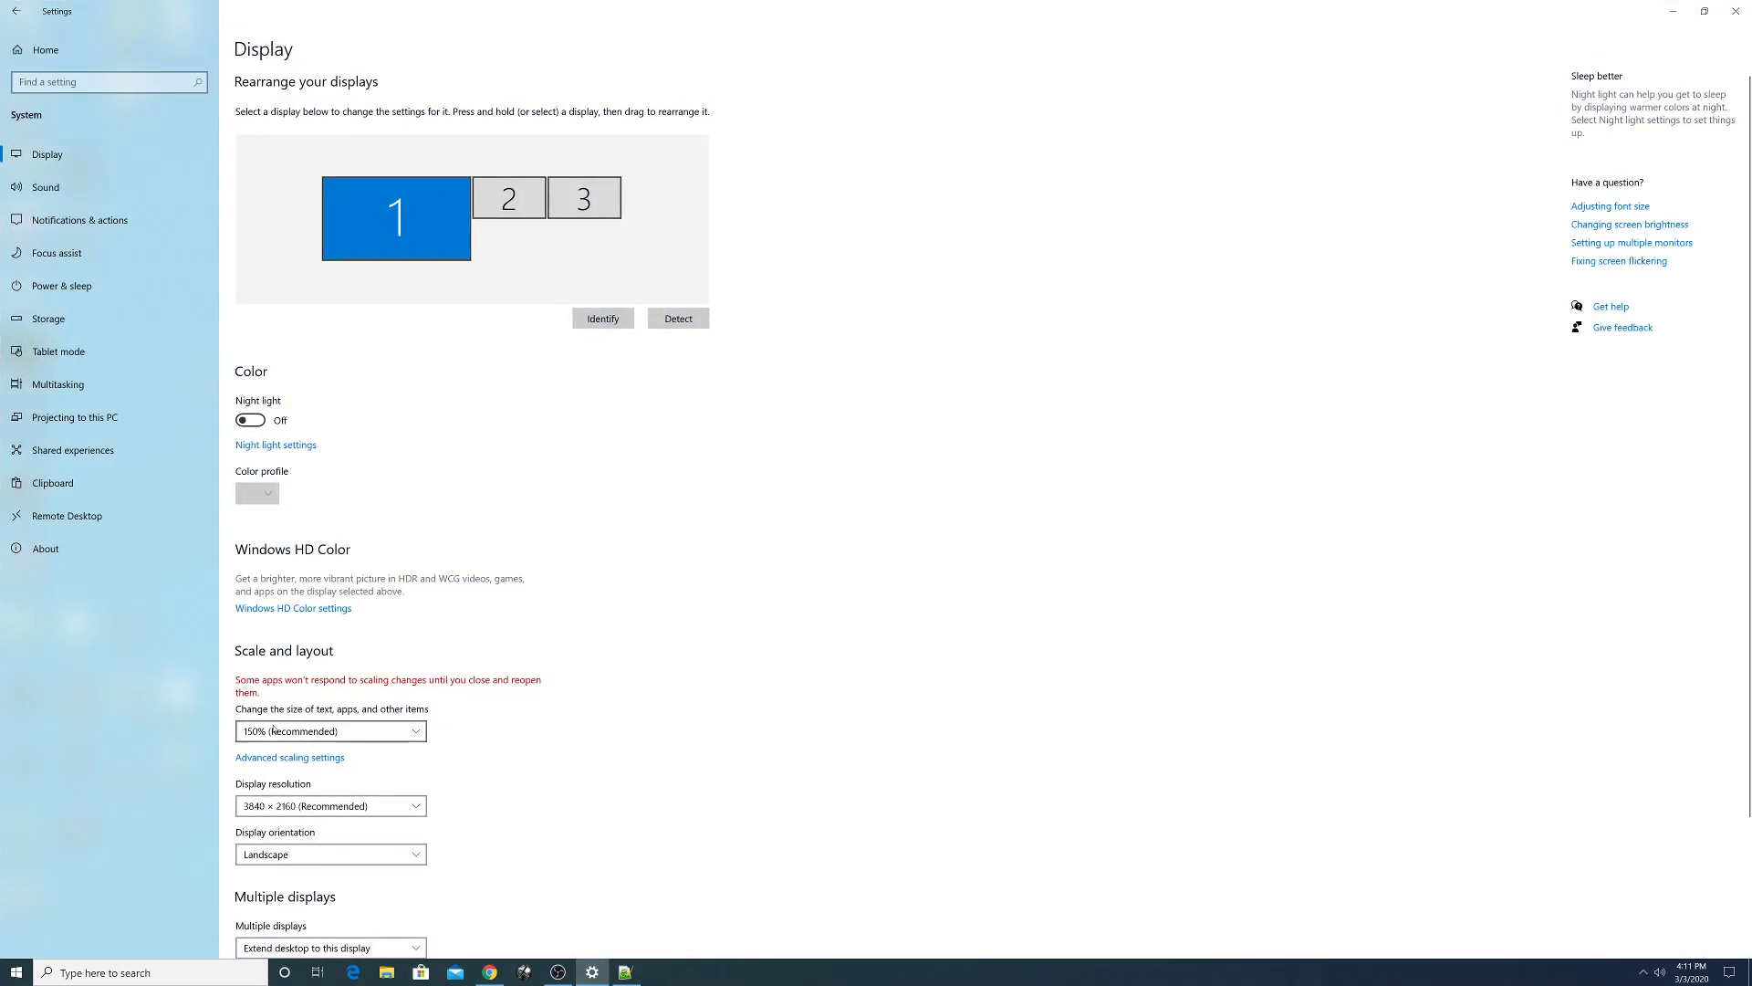
click(273, 730)
key(Up)
key(Up)
key(Return)
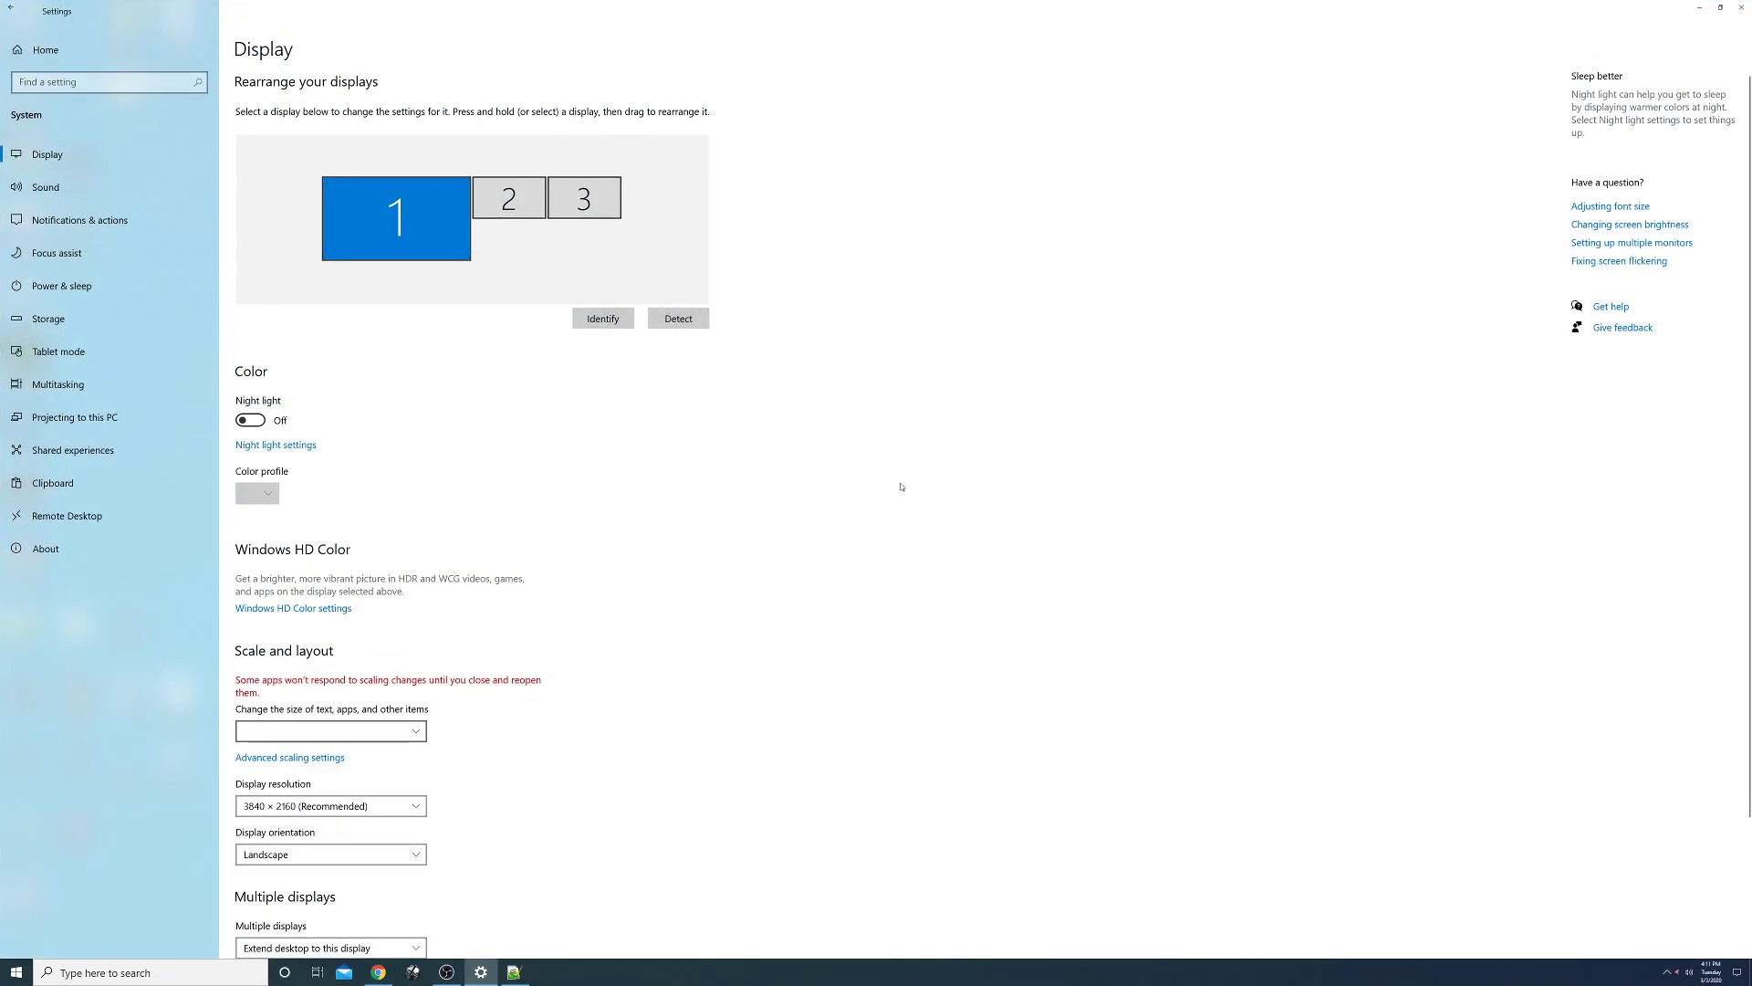
click(1698, 8)
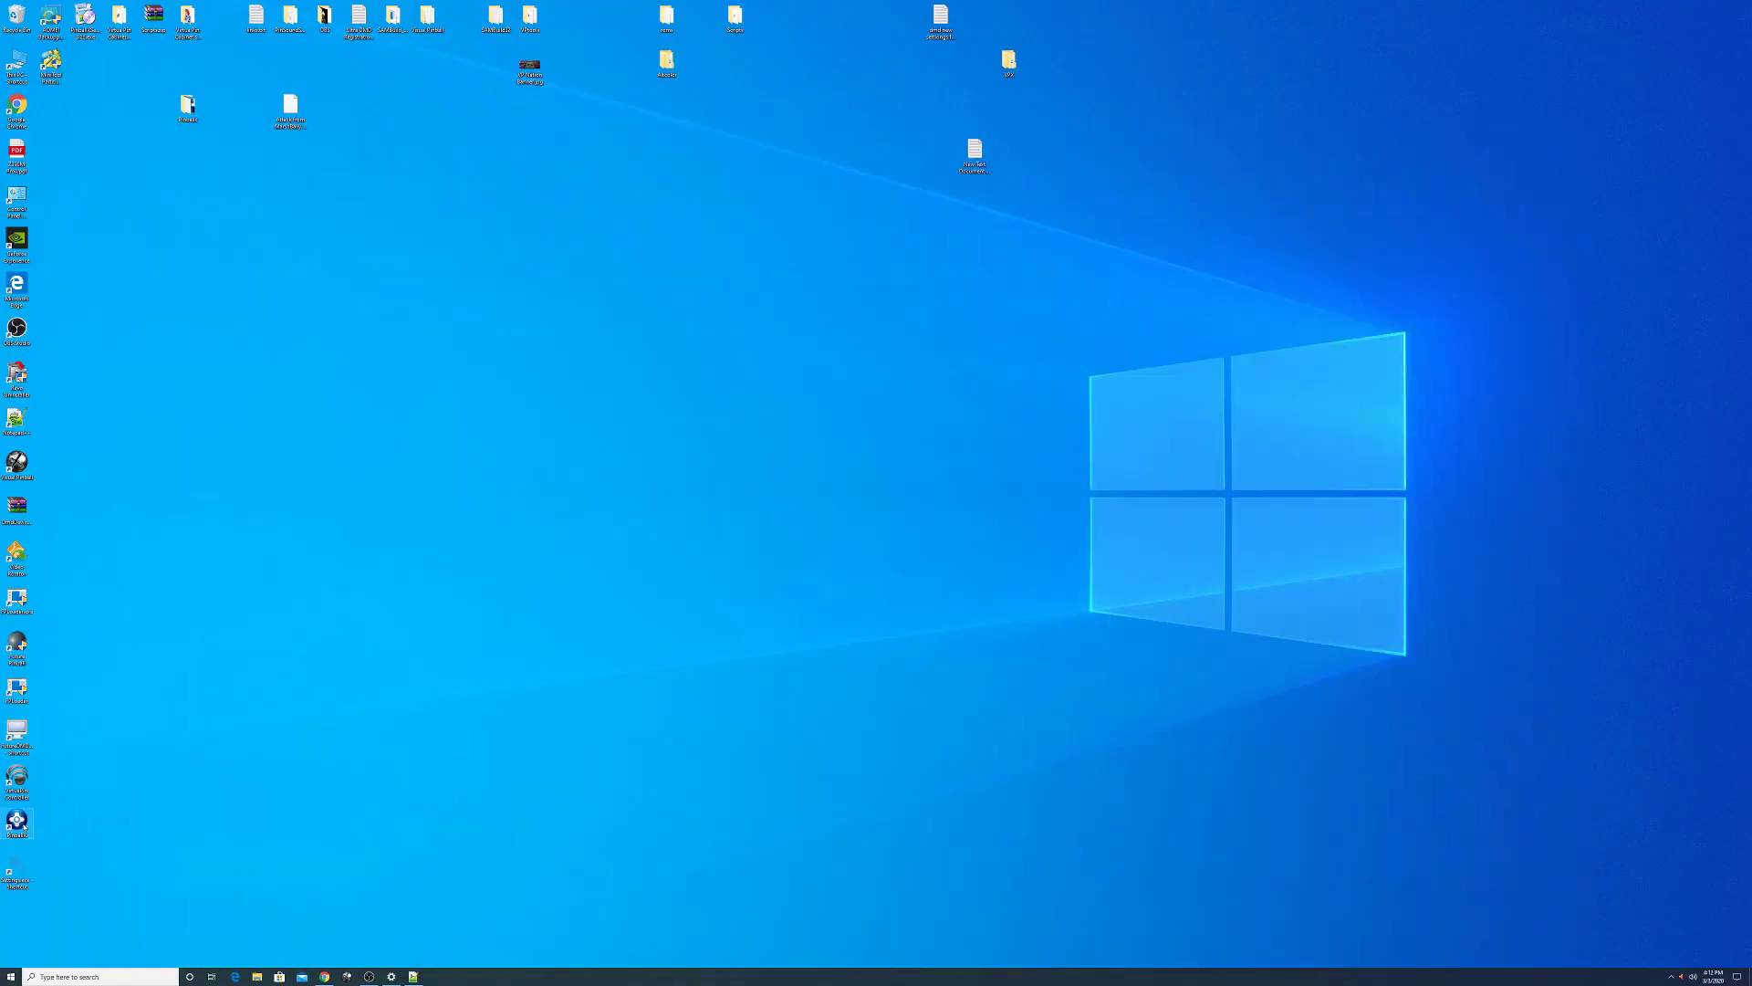
- Launch PinballX to check the playfield display, and leave it through its exit menu
double_click(22, 825)
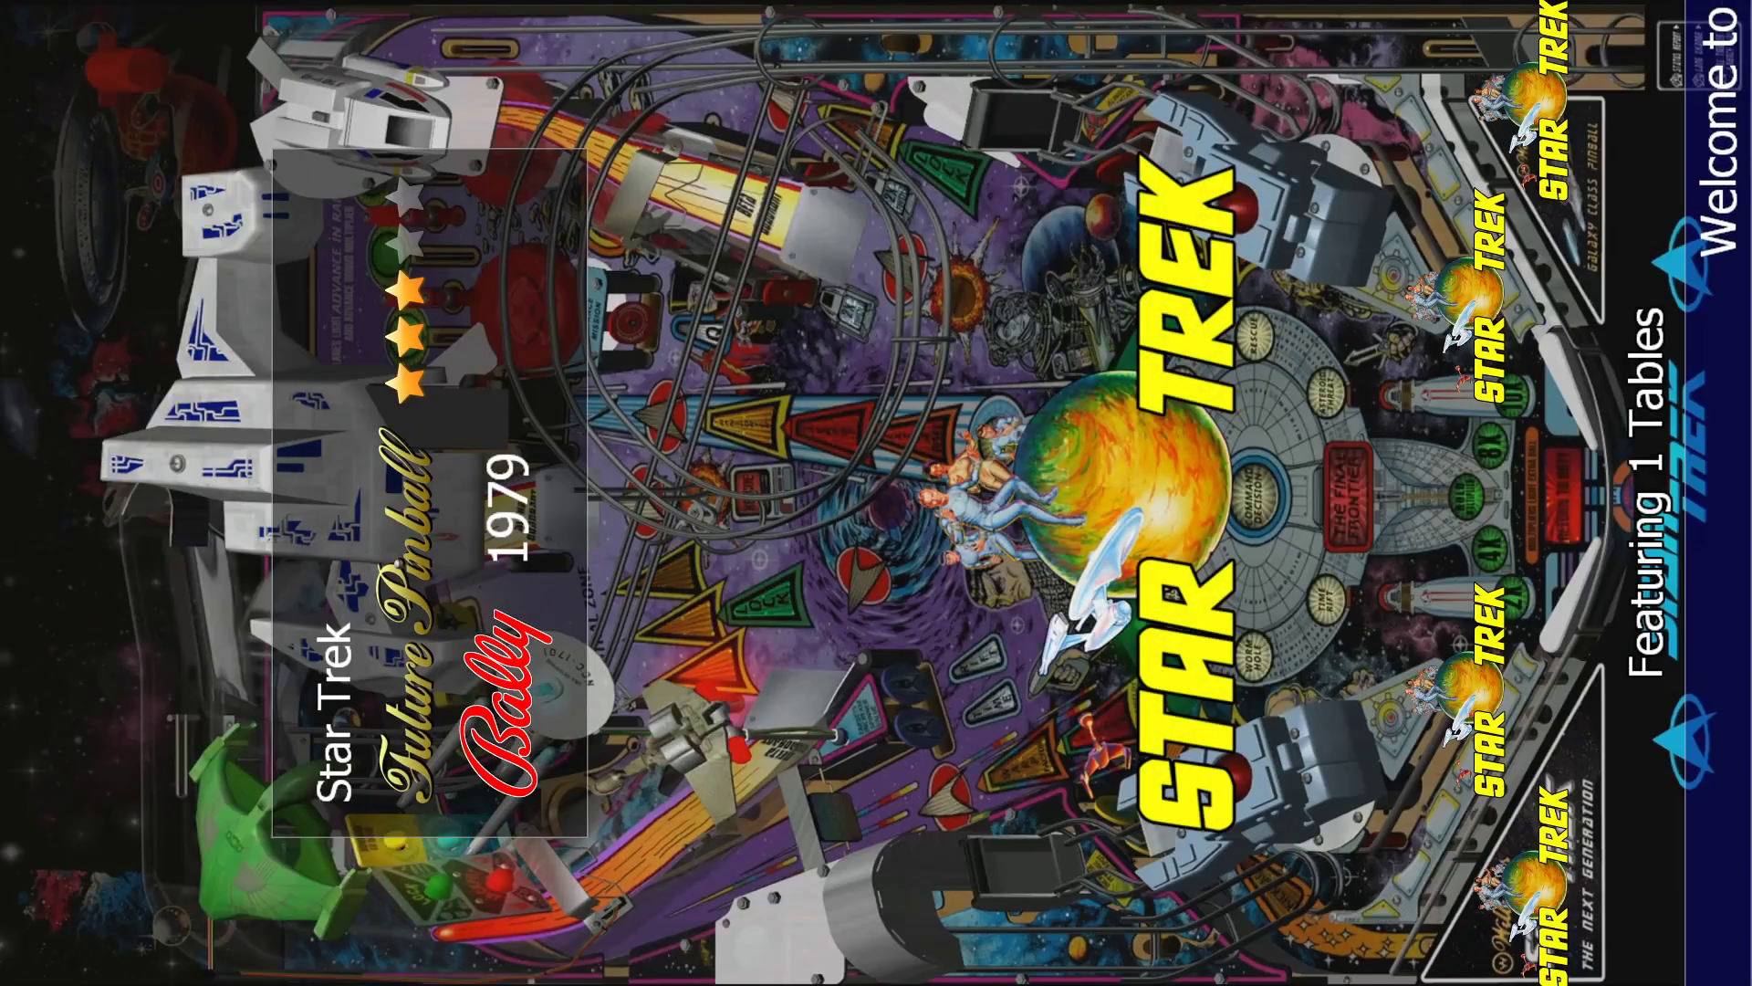
key(Escape)
key(Down)
key(Return)
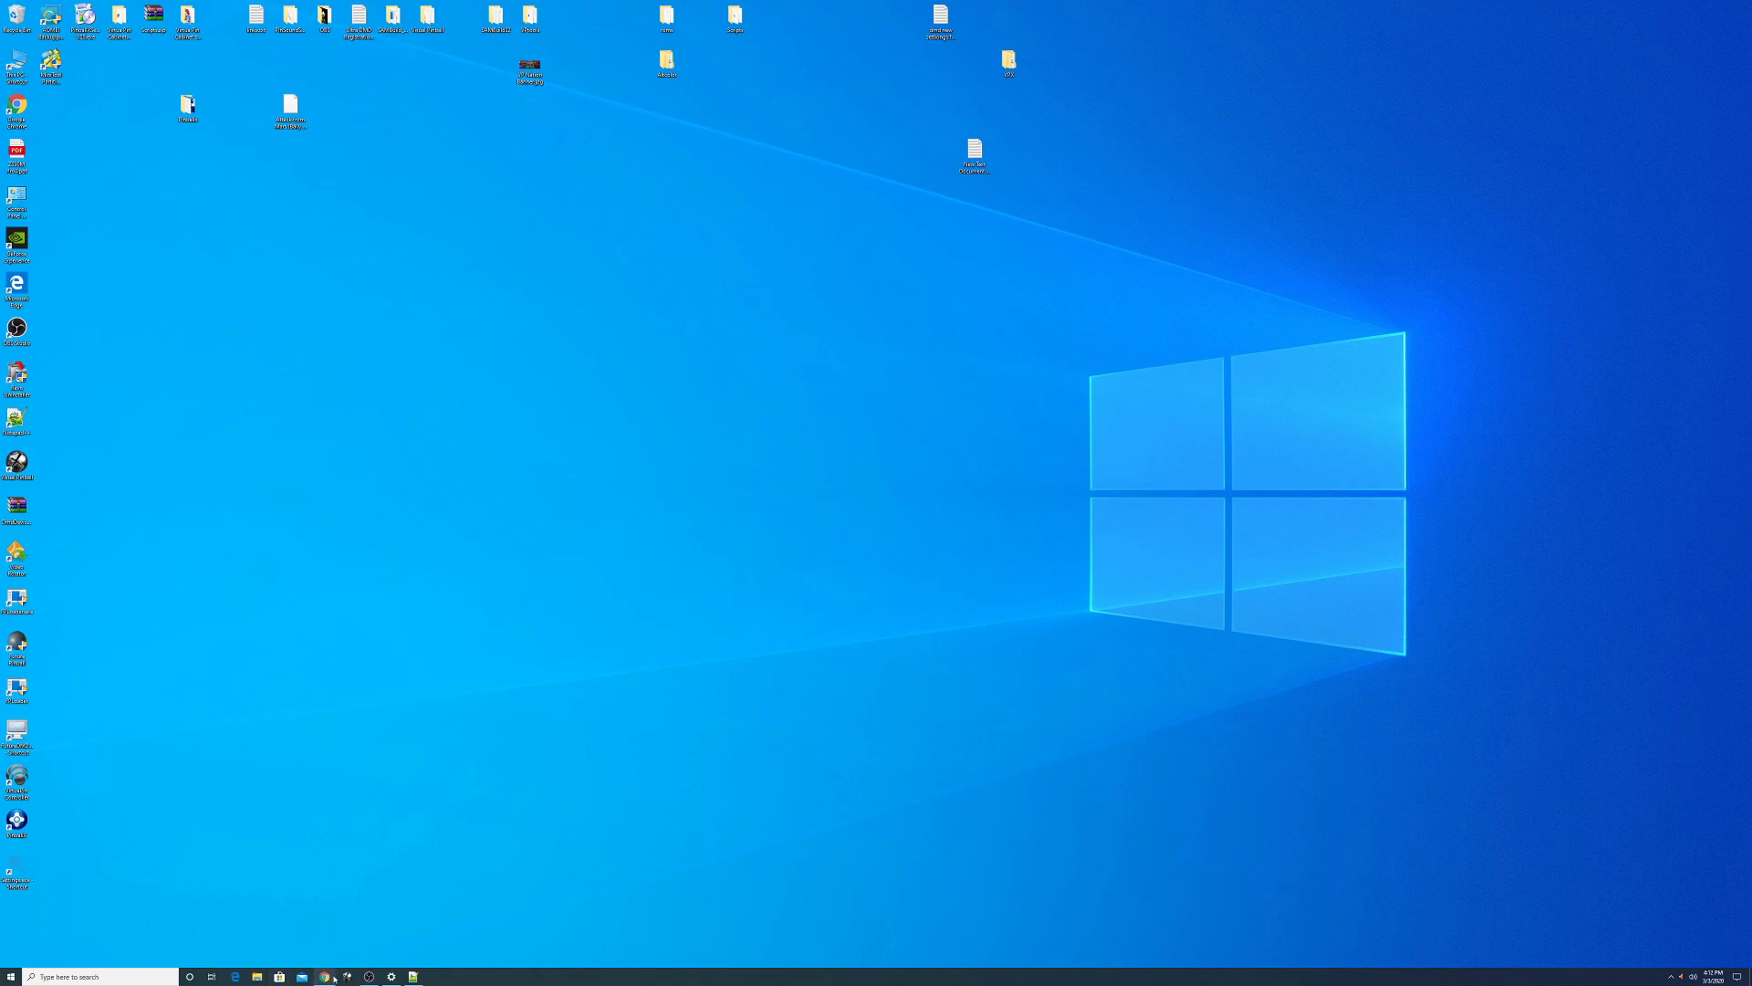
- Restore OBS, switch it to the Tutorial scene showing all screens, and minimize it
click(369, 977)
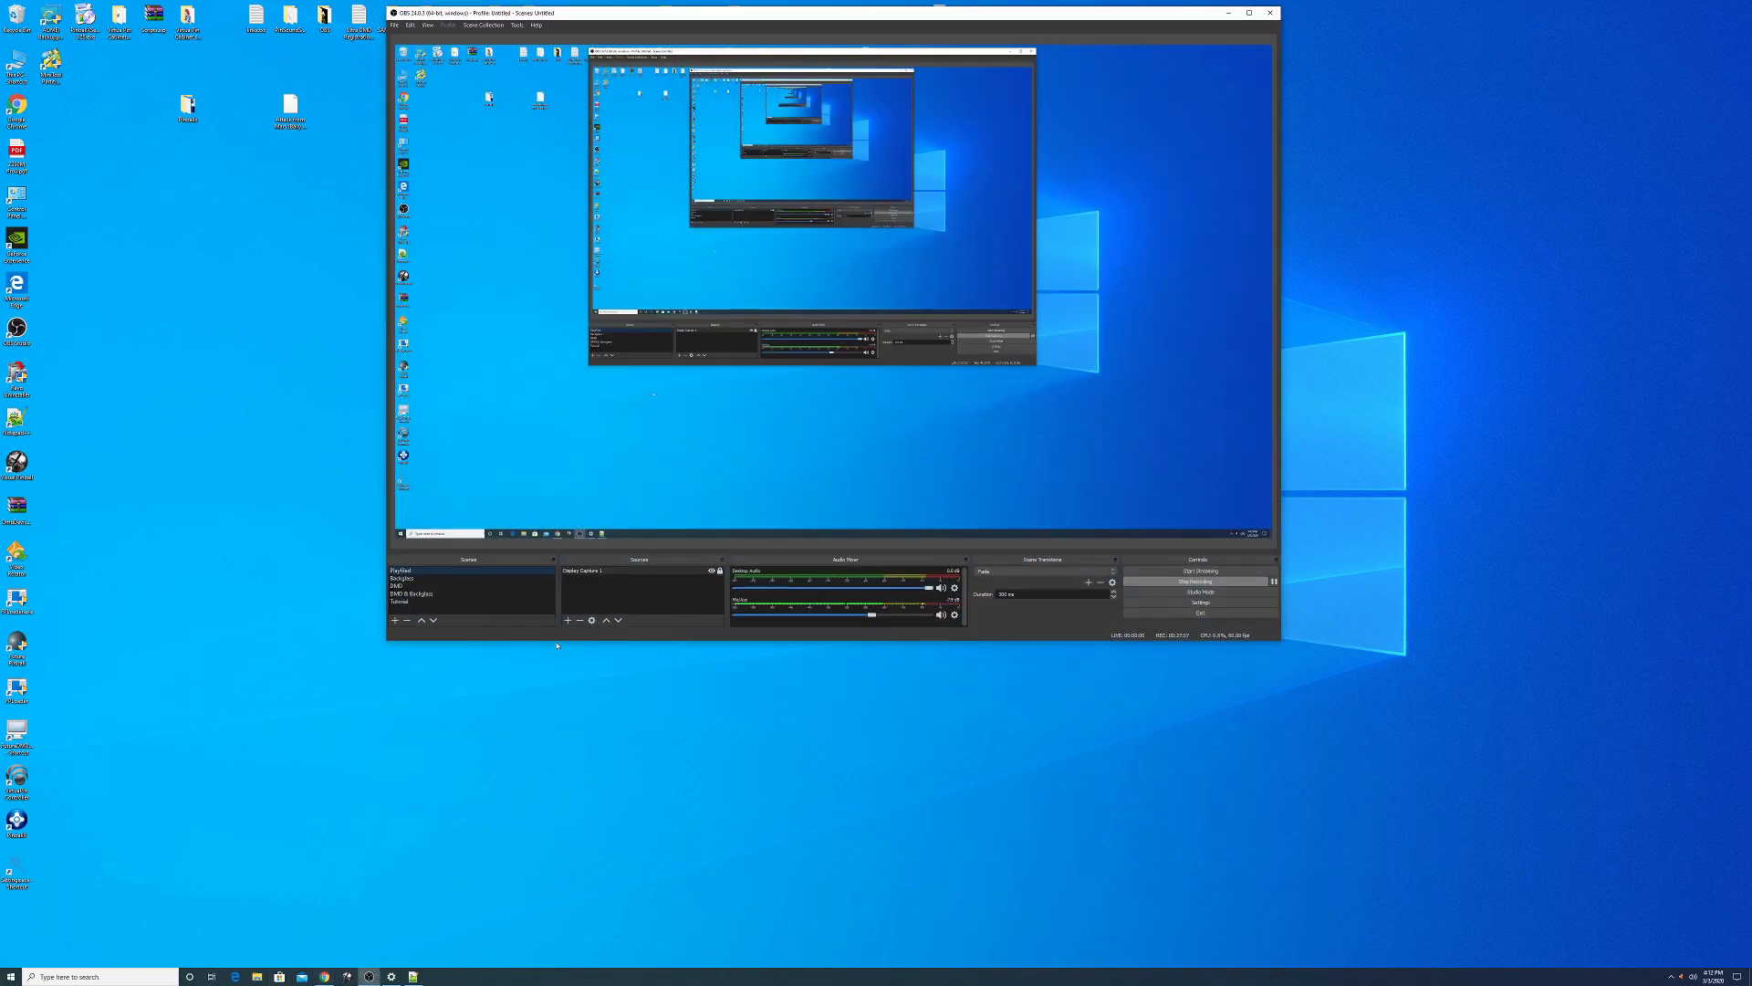
click(411, 602)
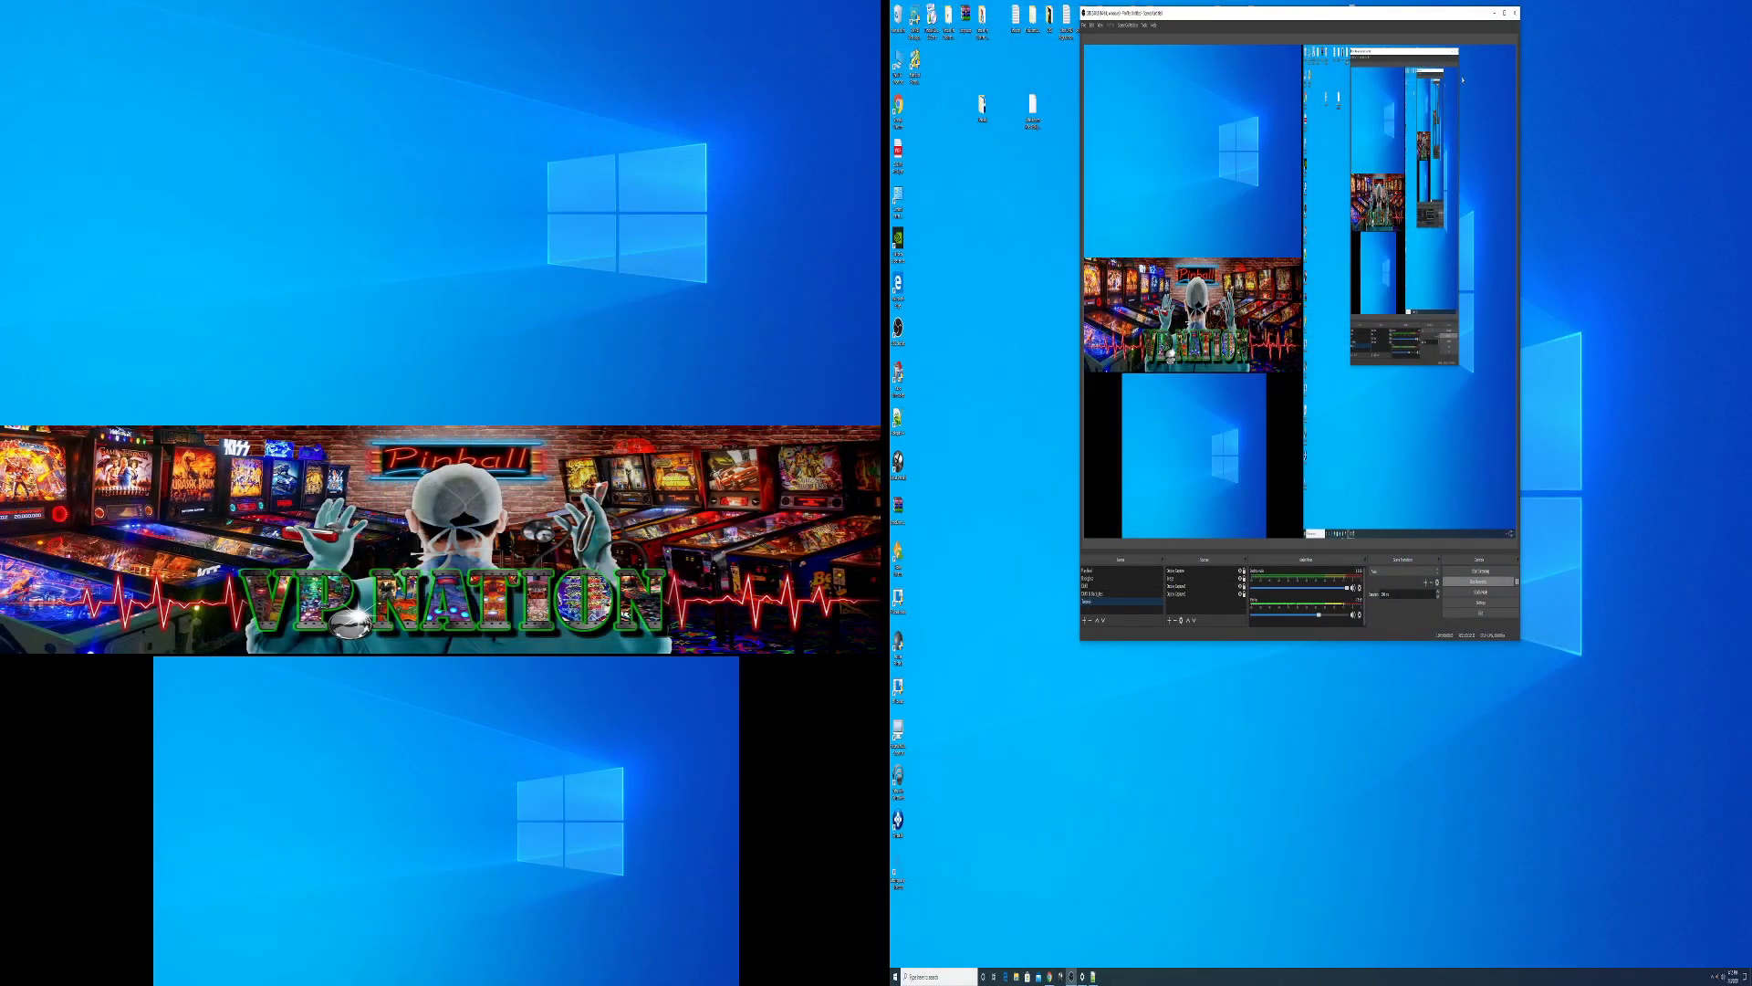
click(1494, 13)
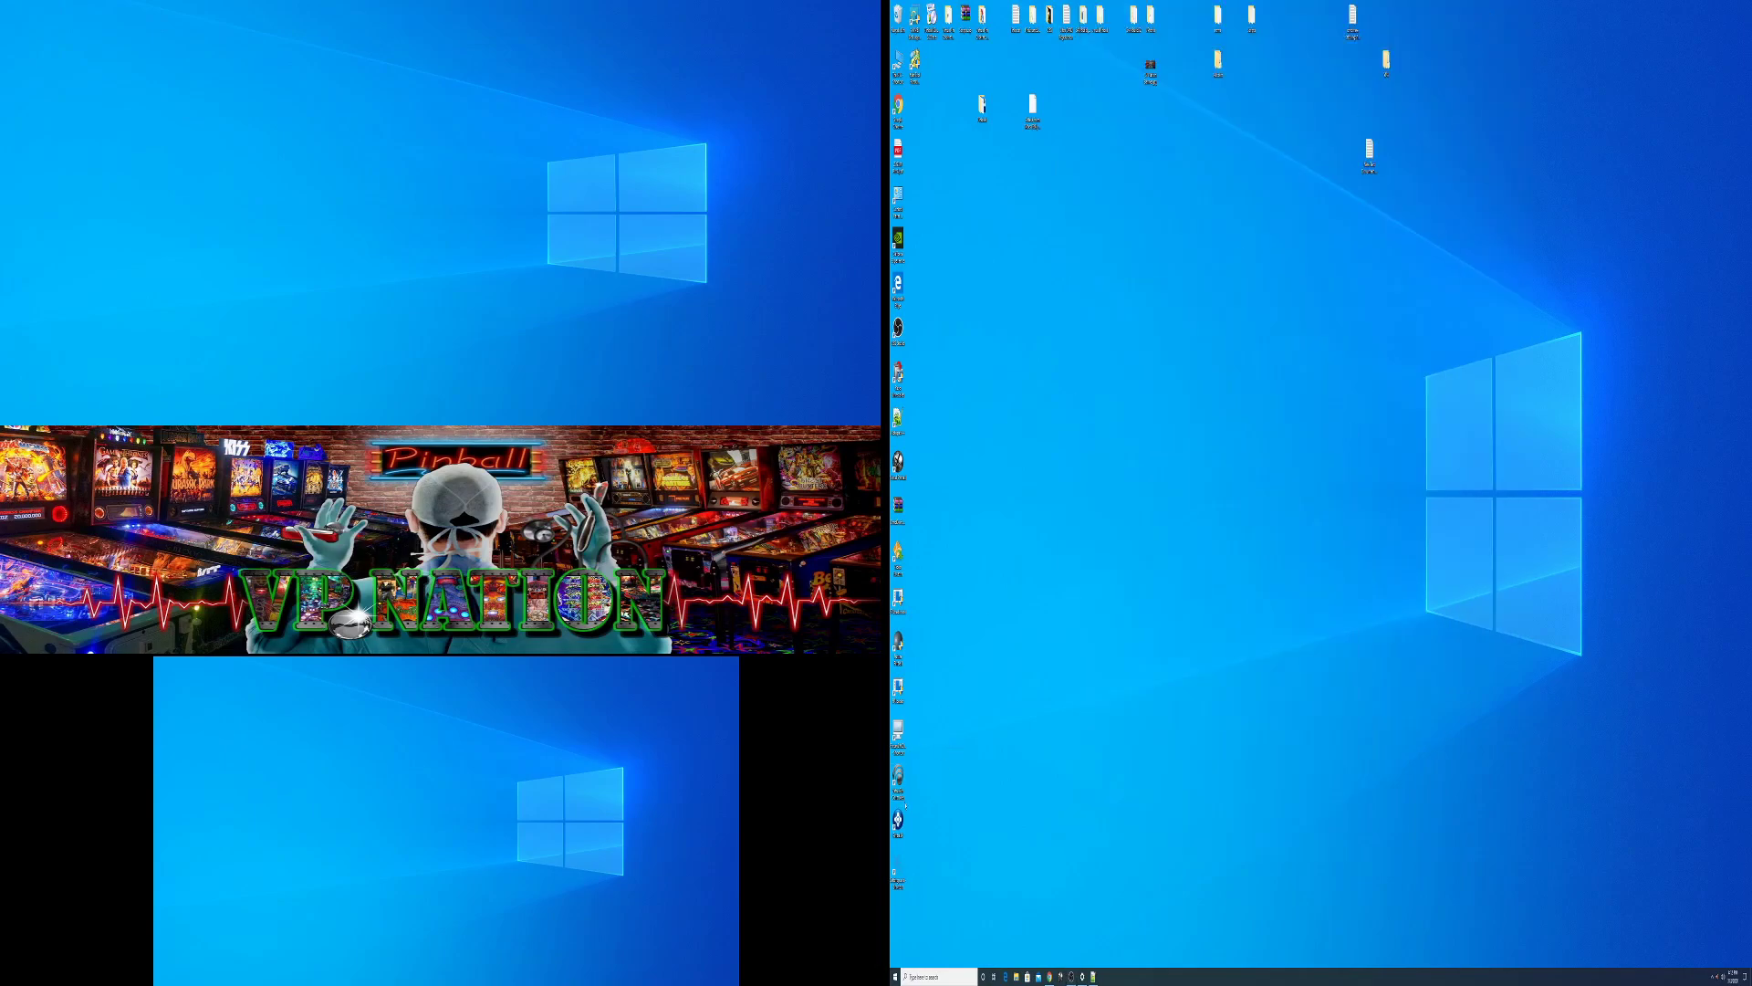
- Launch PinballX to check the topper and DMD images on the third screen, exit it, and bring up Task Manager
double_click(898, 821)
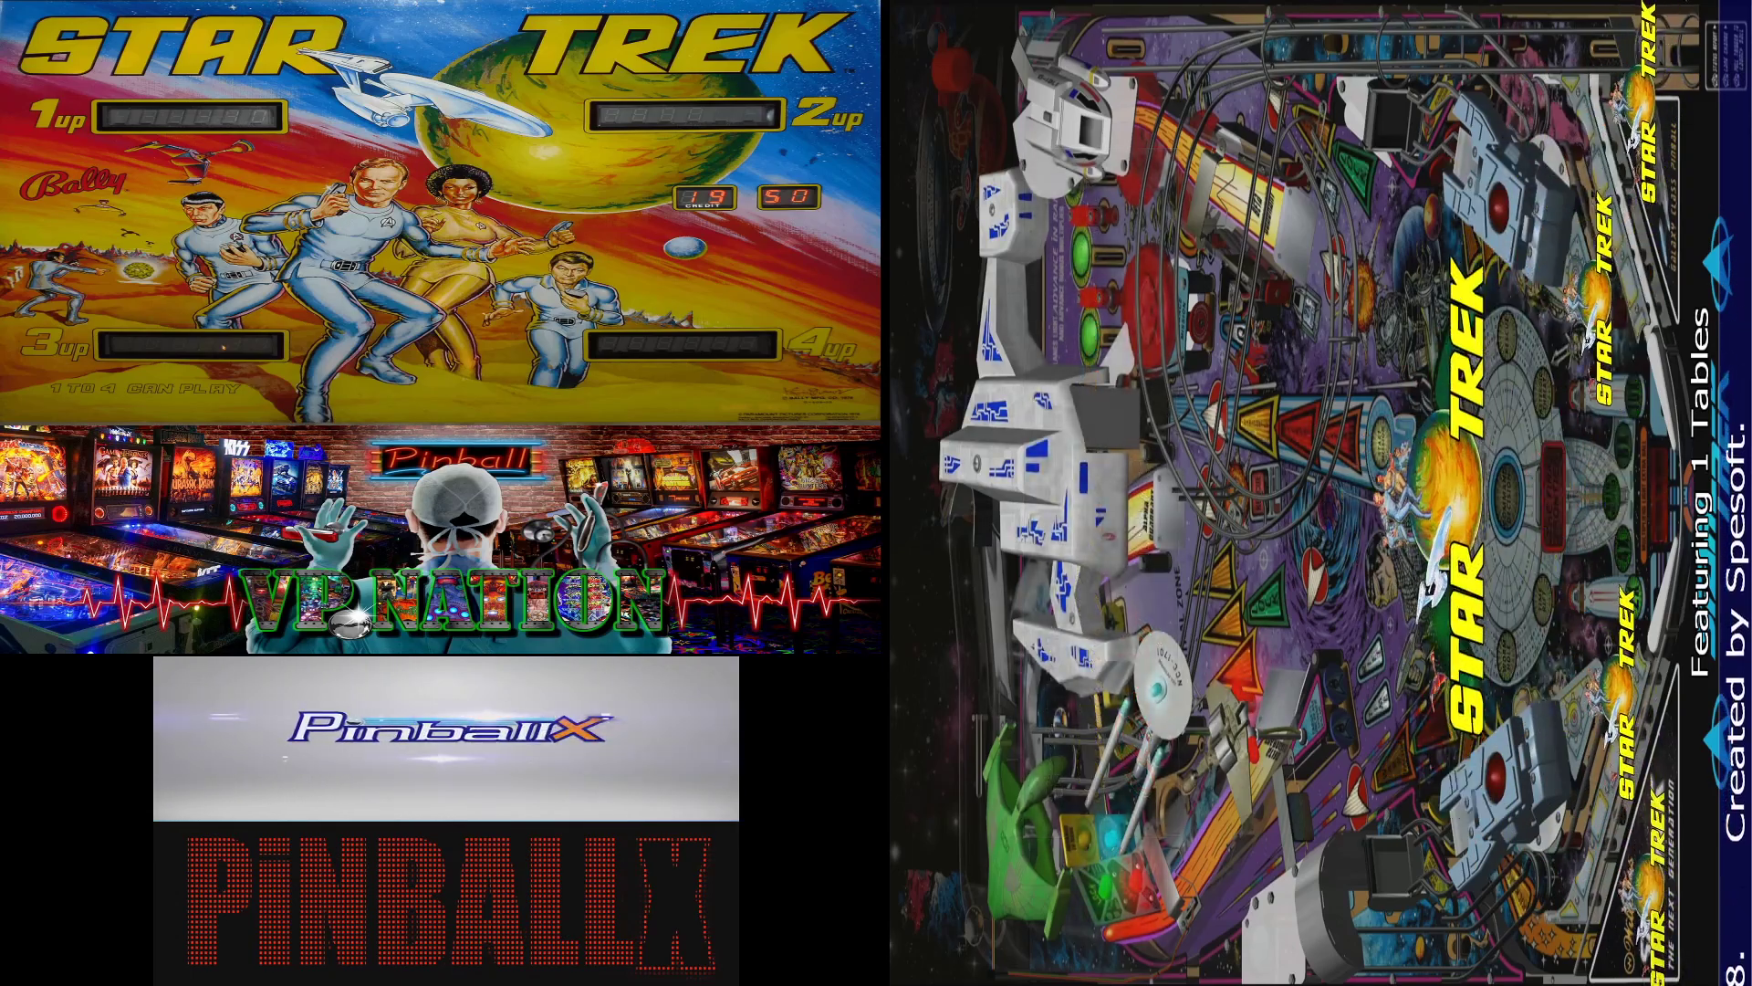
key(Escape)
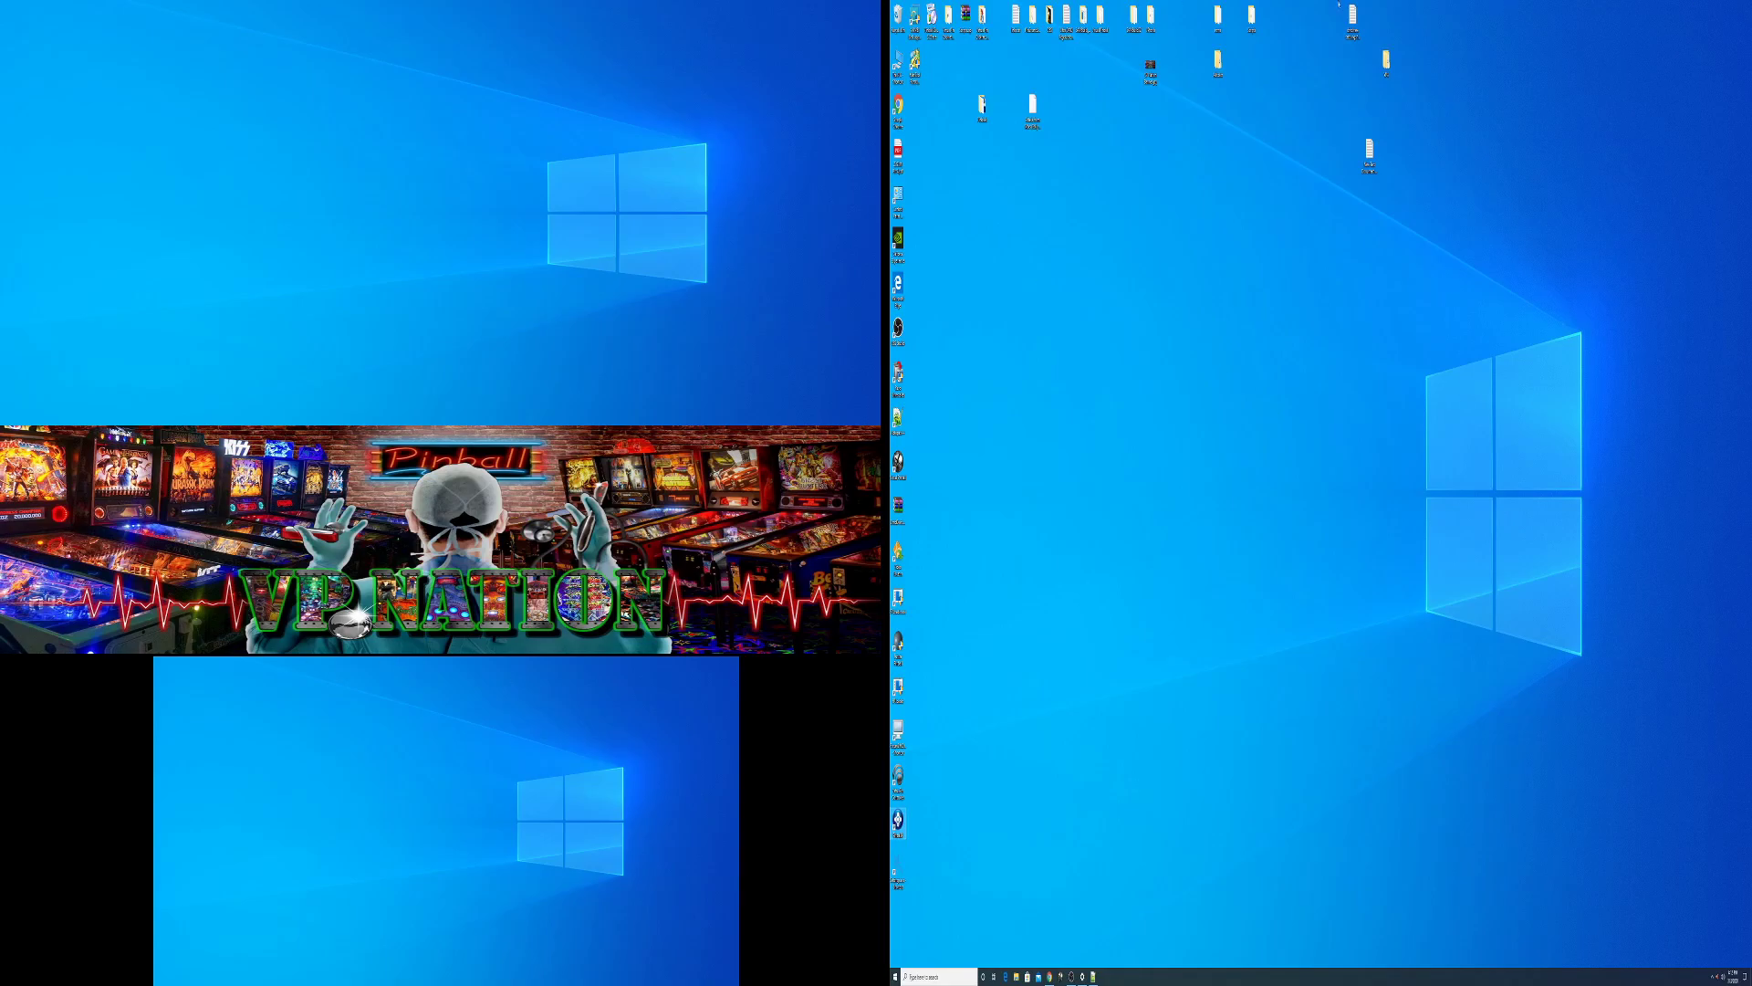
double_click(982, 16)
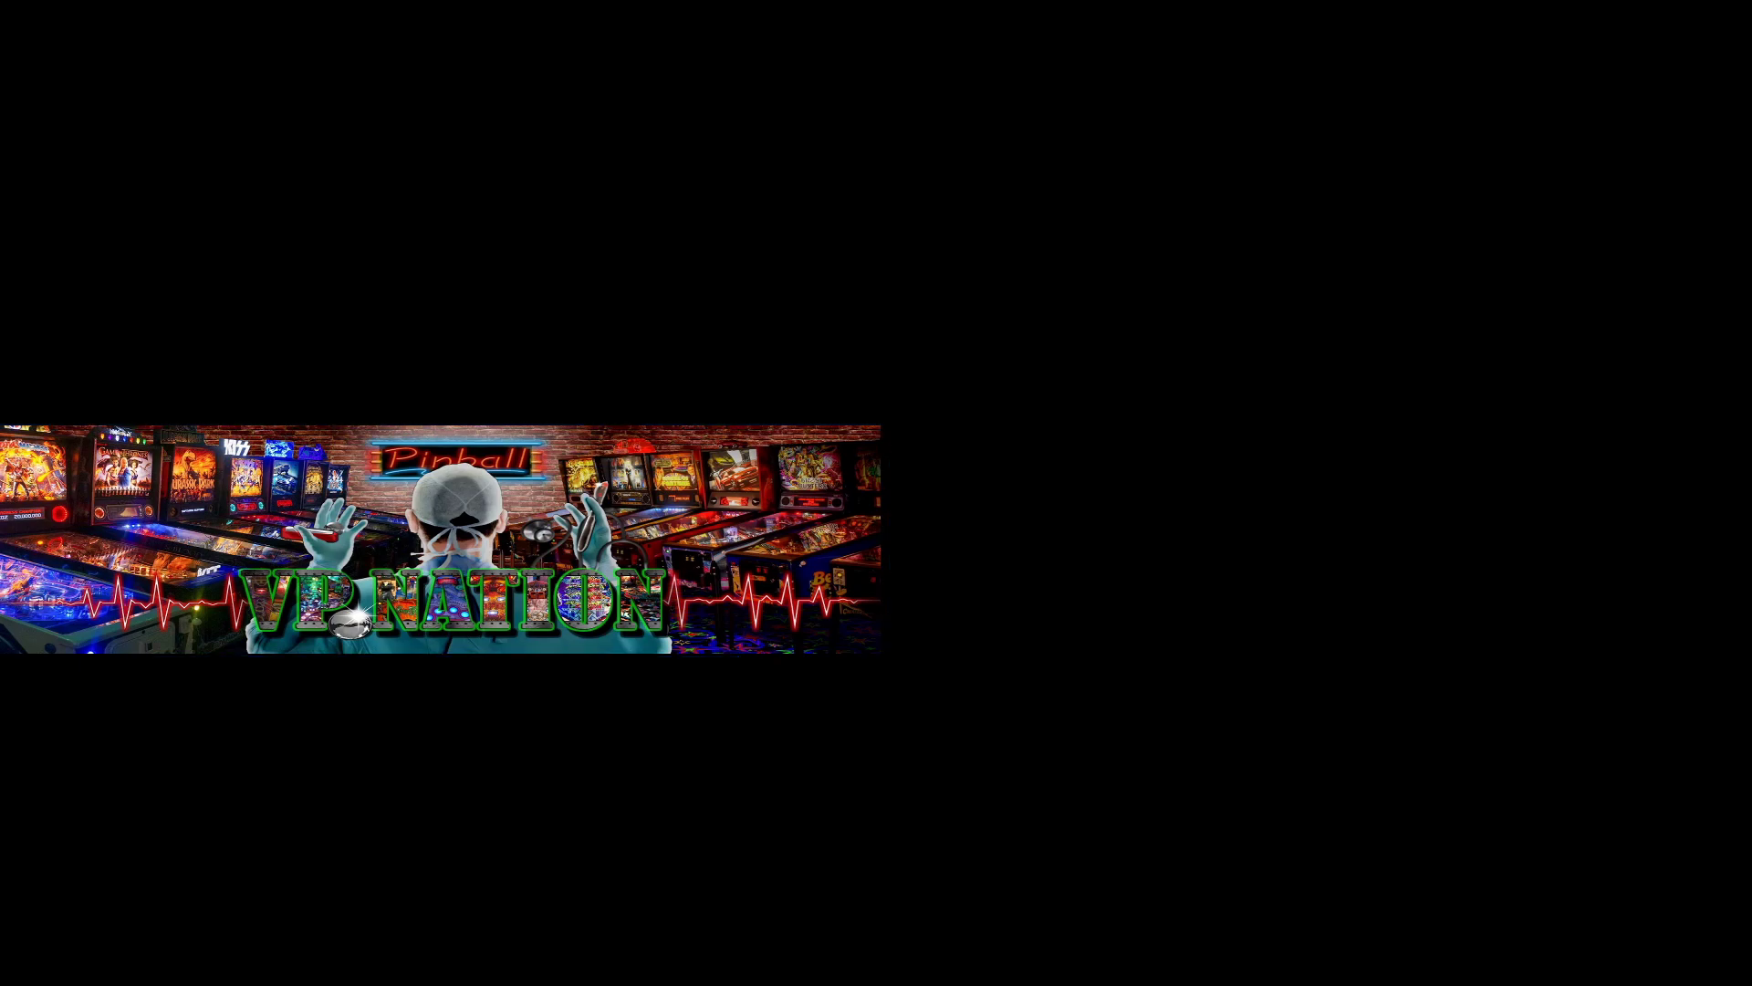
key(ctrl+shift+Escape)
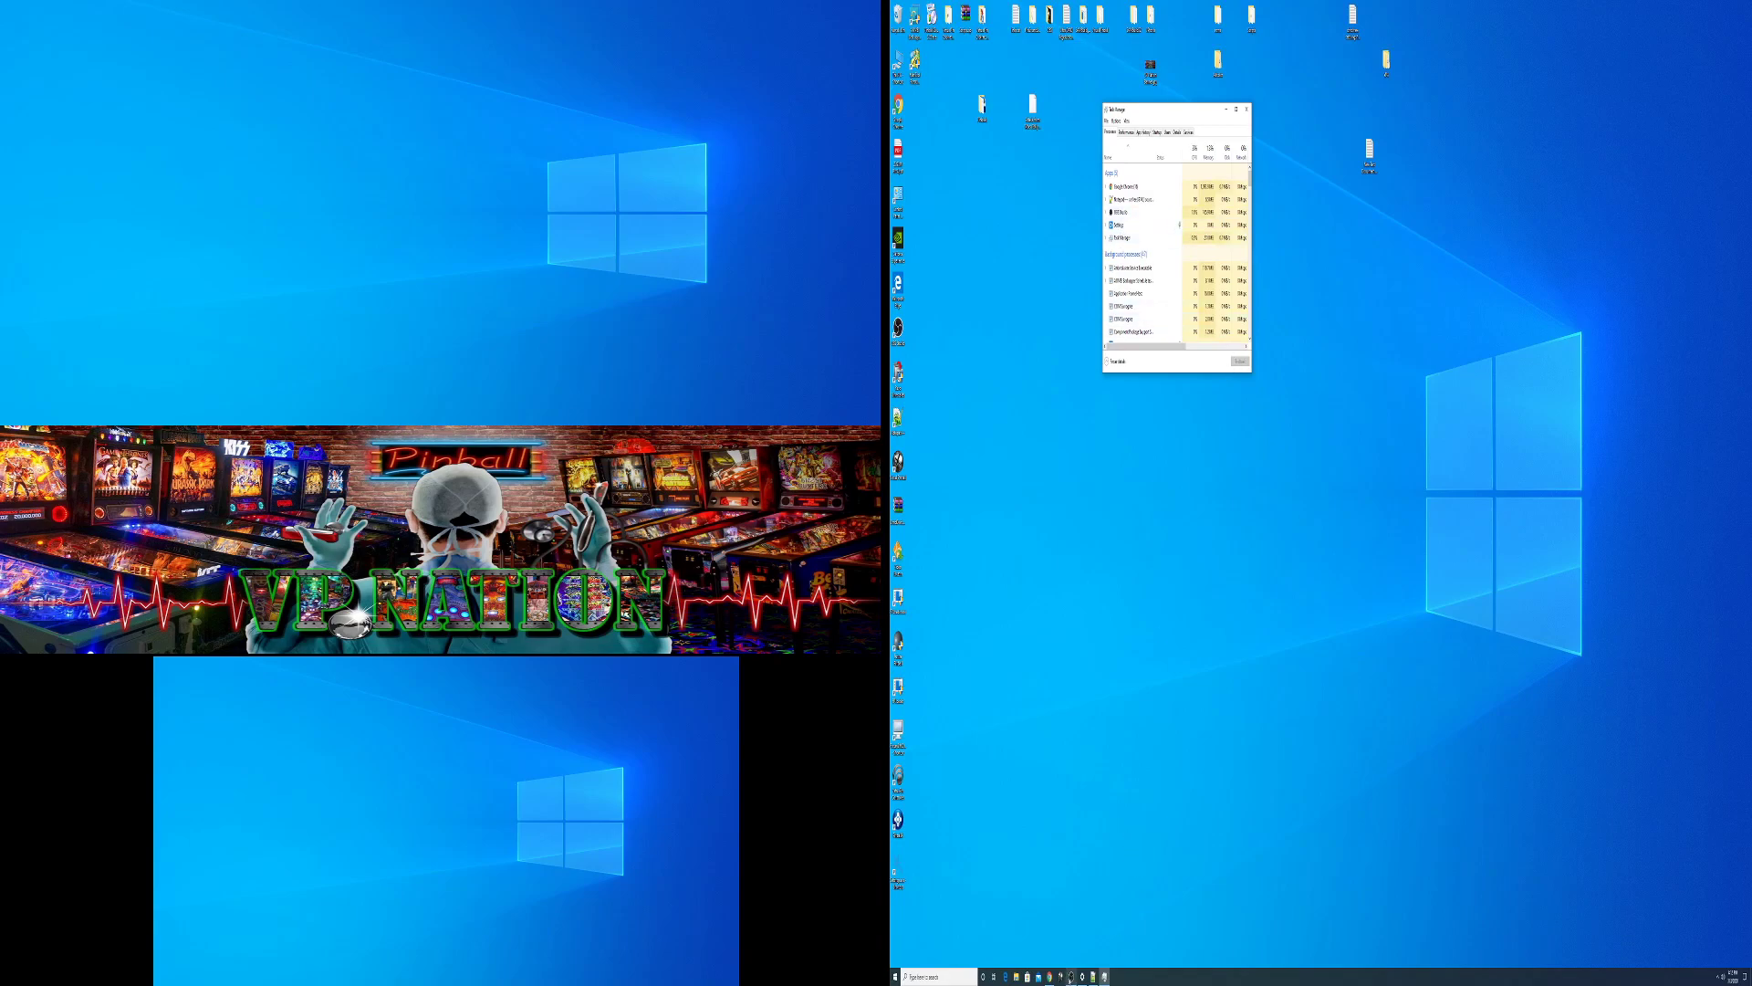
- Restore OBS with the Playfield scene active and minimize its window
click(1072, 975)
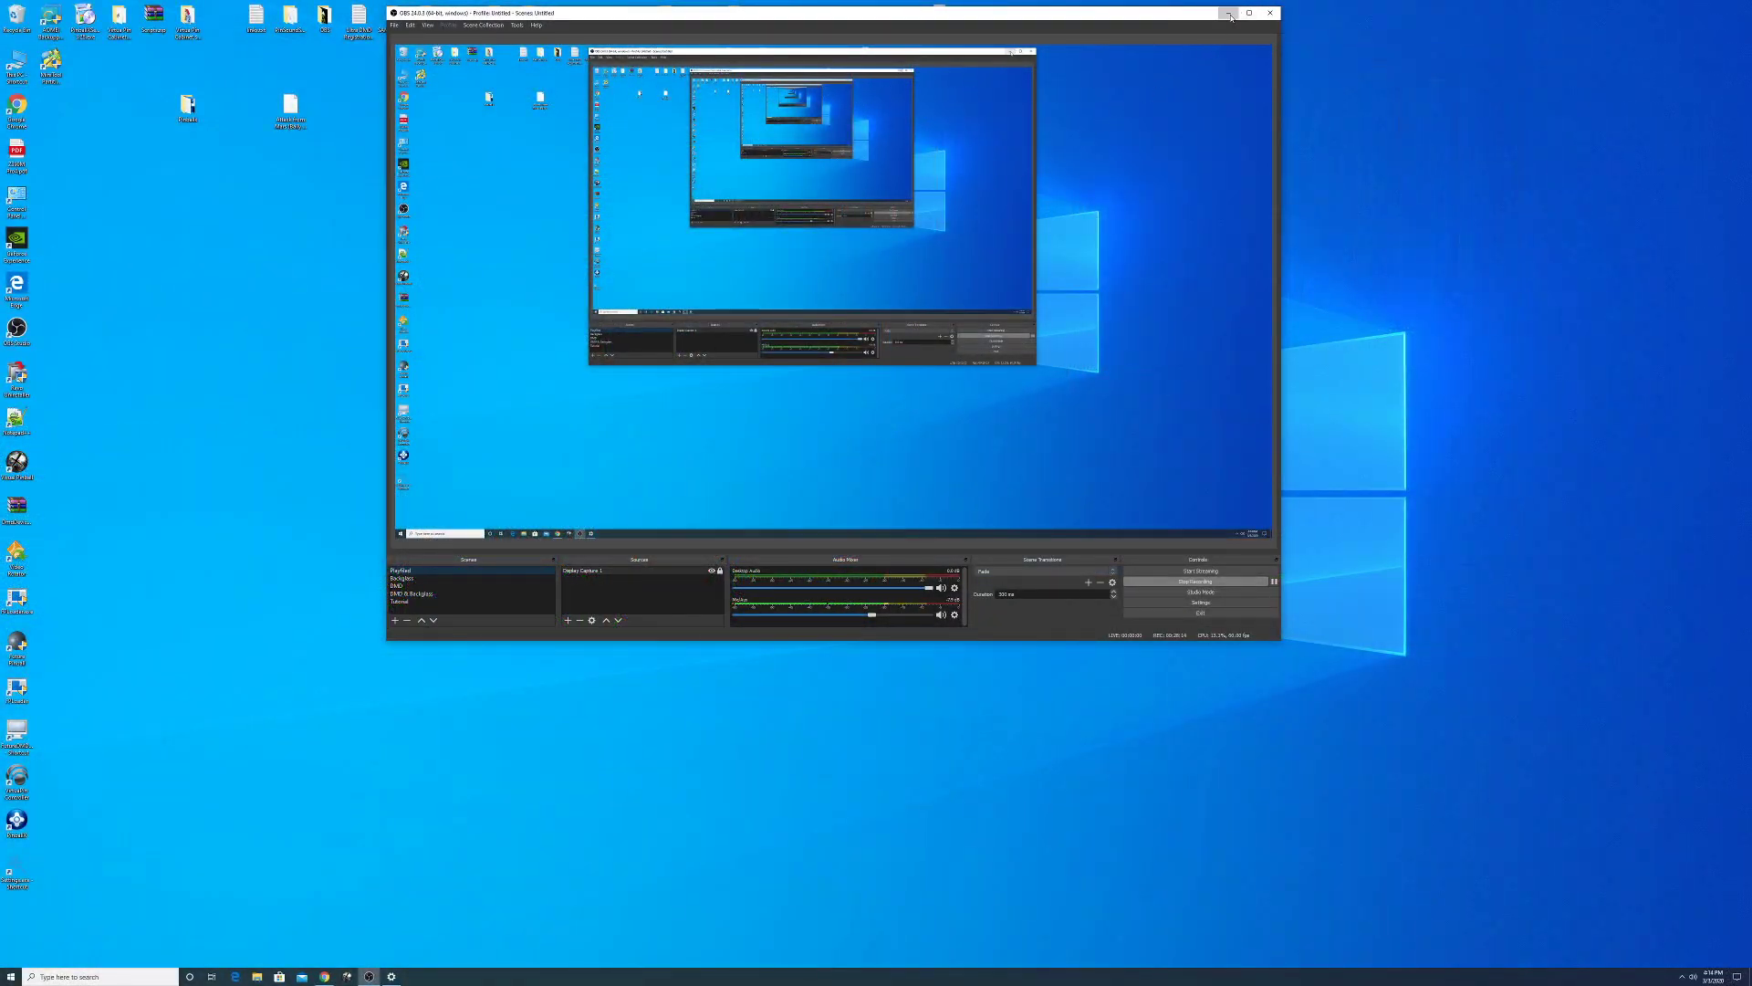
click(1230, 16)
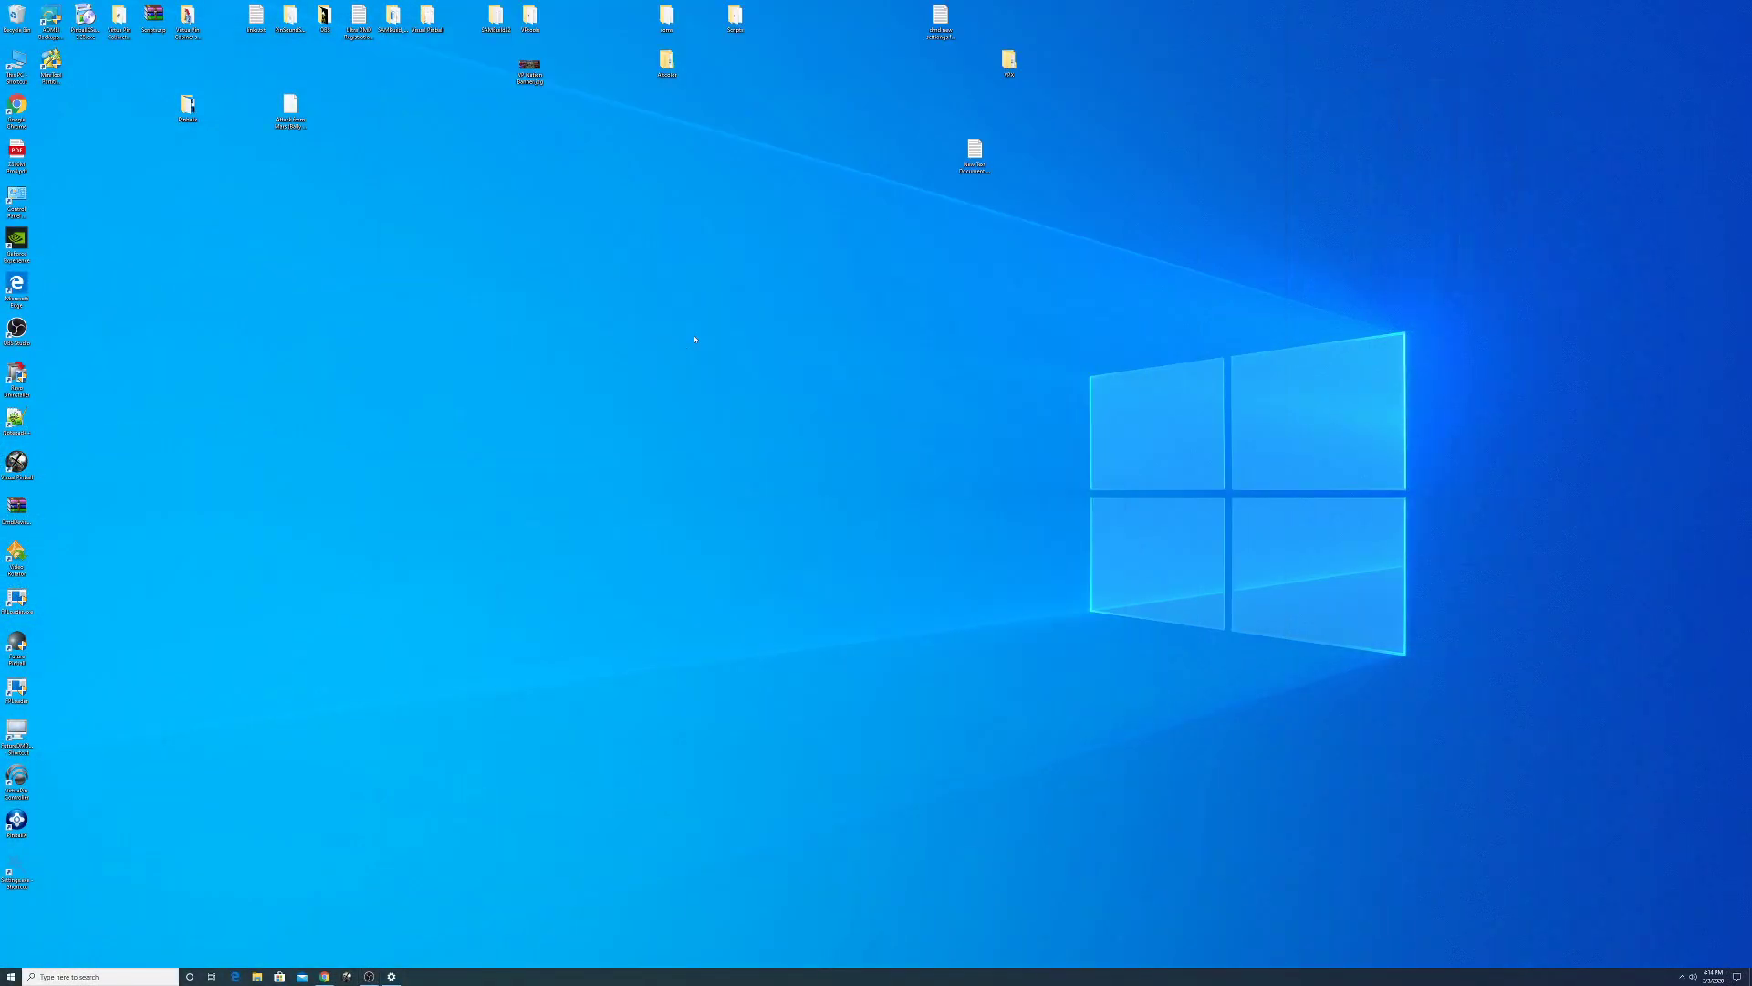
- Open the display settings from the desktop, return the scaling for display 1 to 150%, and minimize Settings
right_click(696, 337)
click(727, 425)
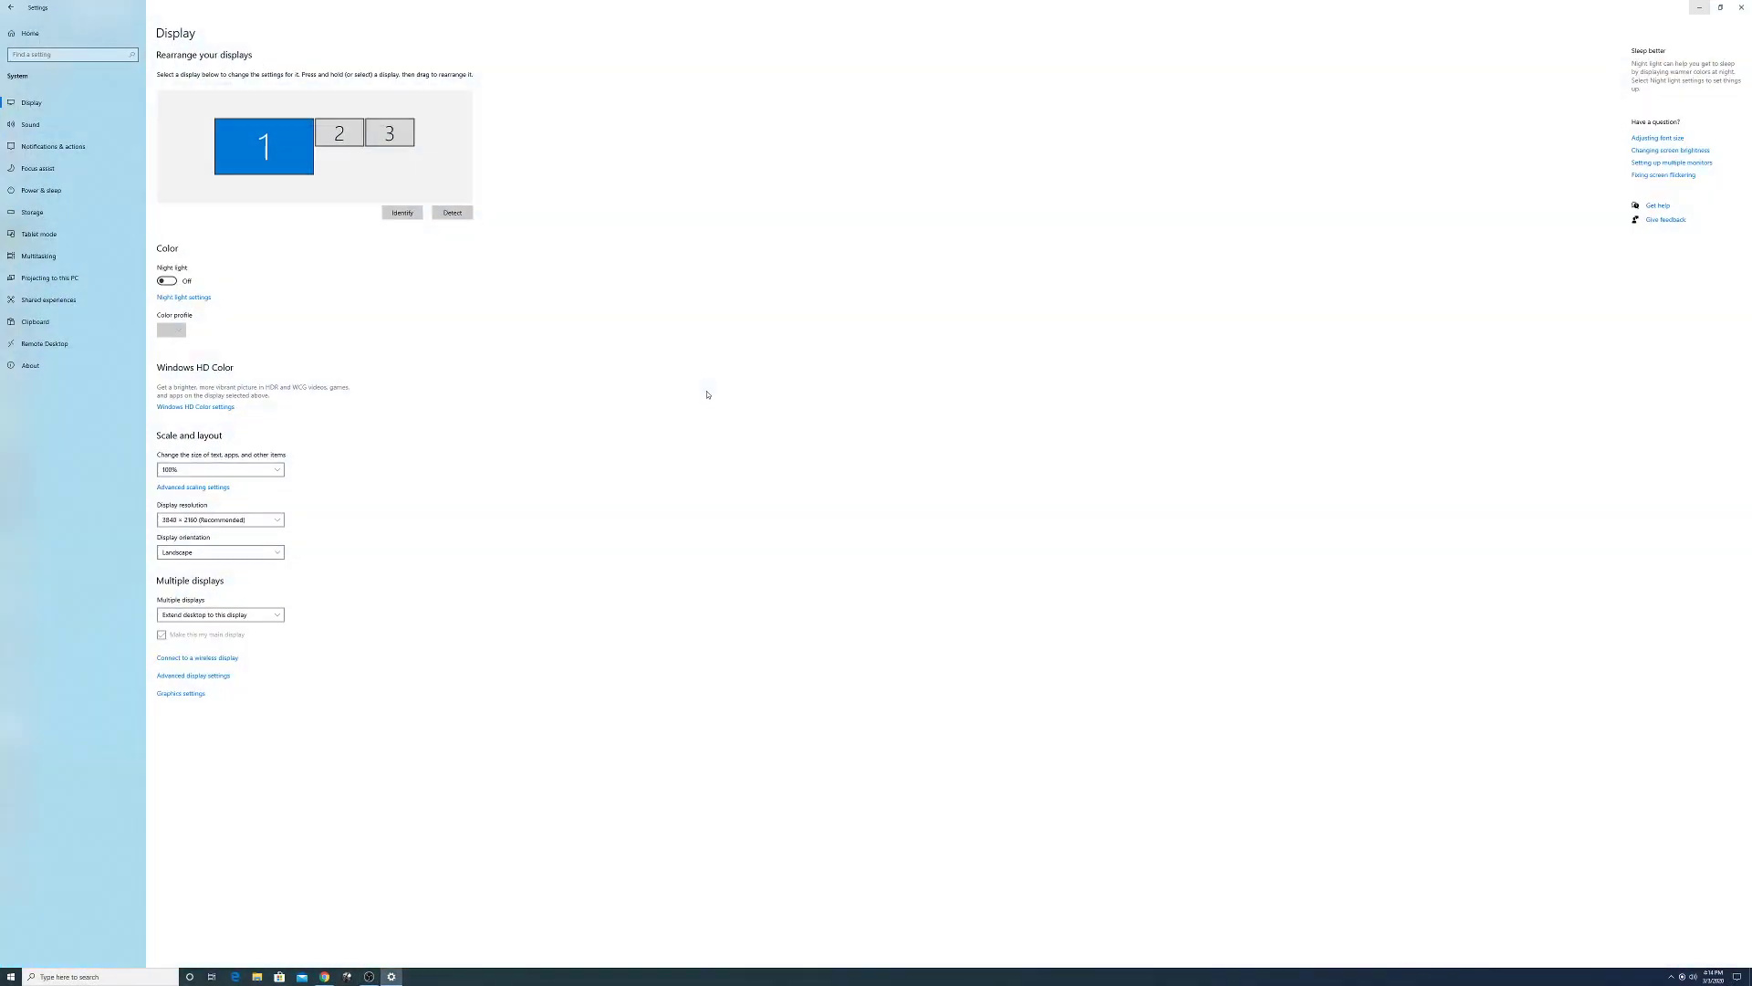
click(269, 470)
click(222, 484)
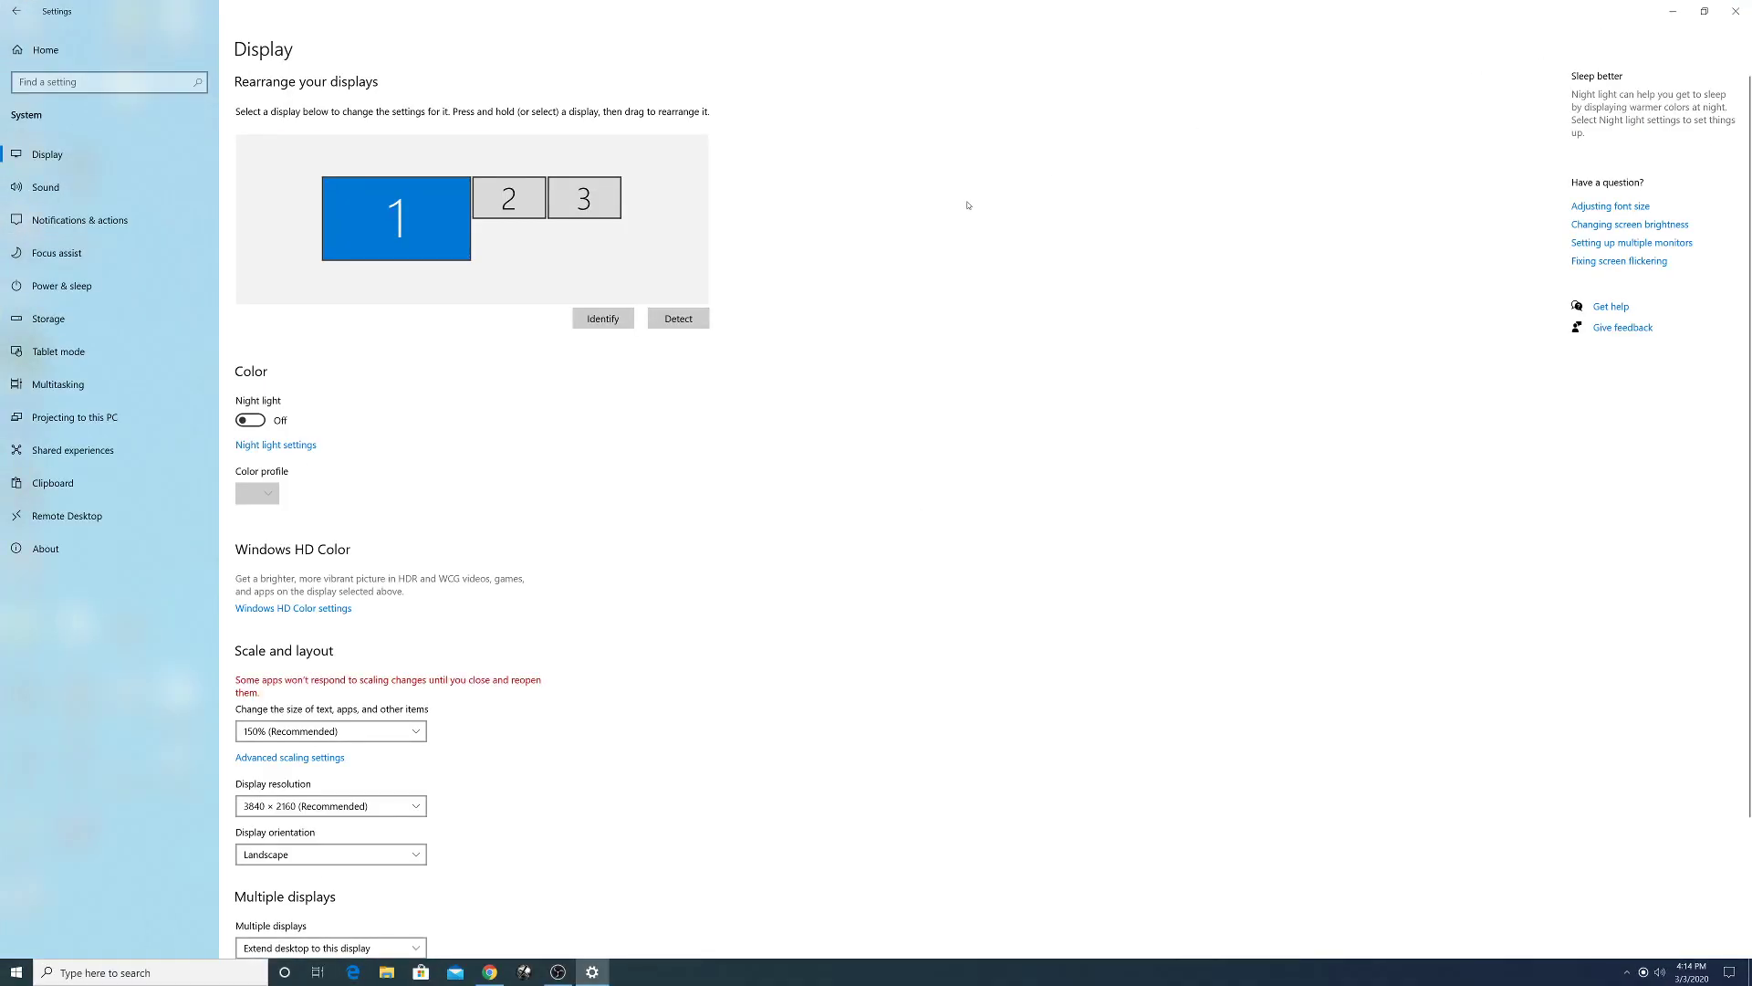
click(1673, 11)
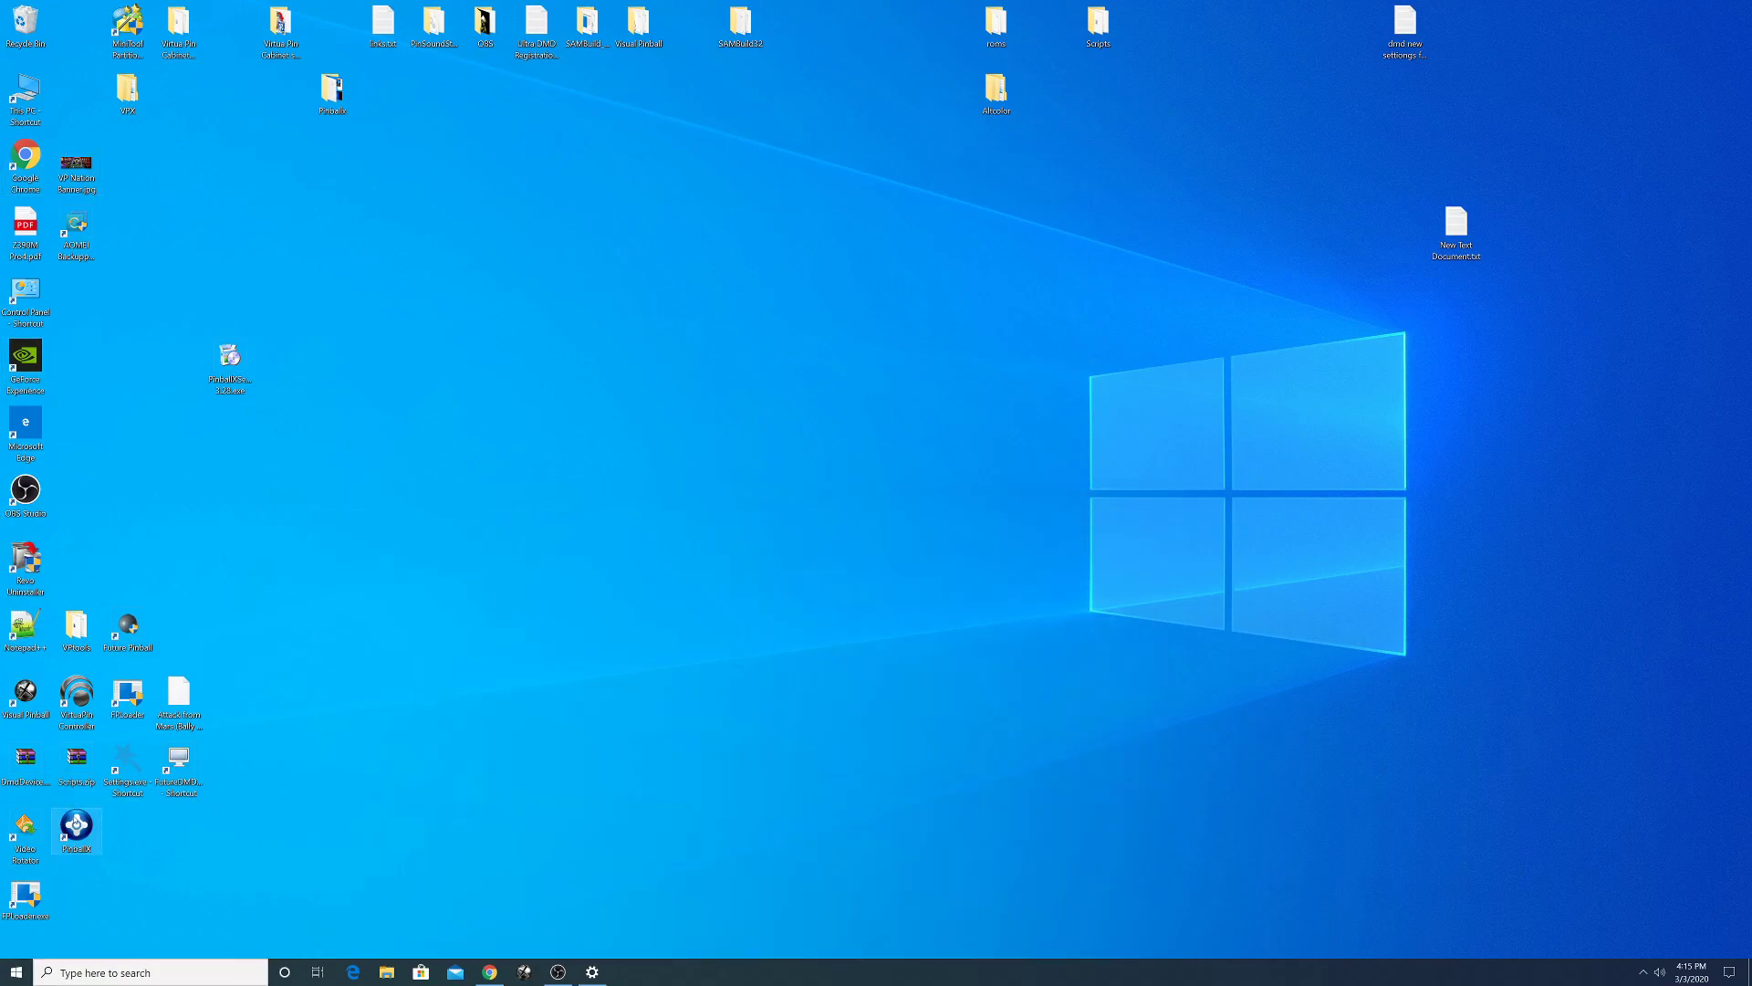
- Create a desktop shortcut for Game Manager.exe from the PinballX folder and place it beside the PinballX icon
drag(121, 759, 119, 772)
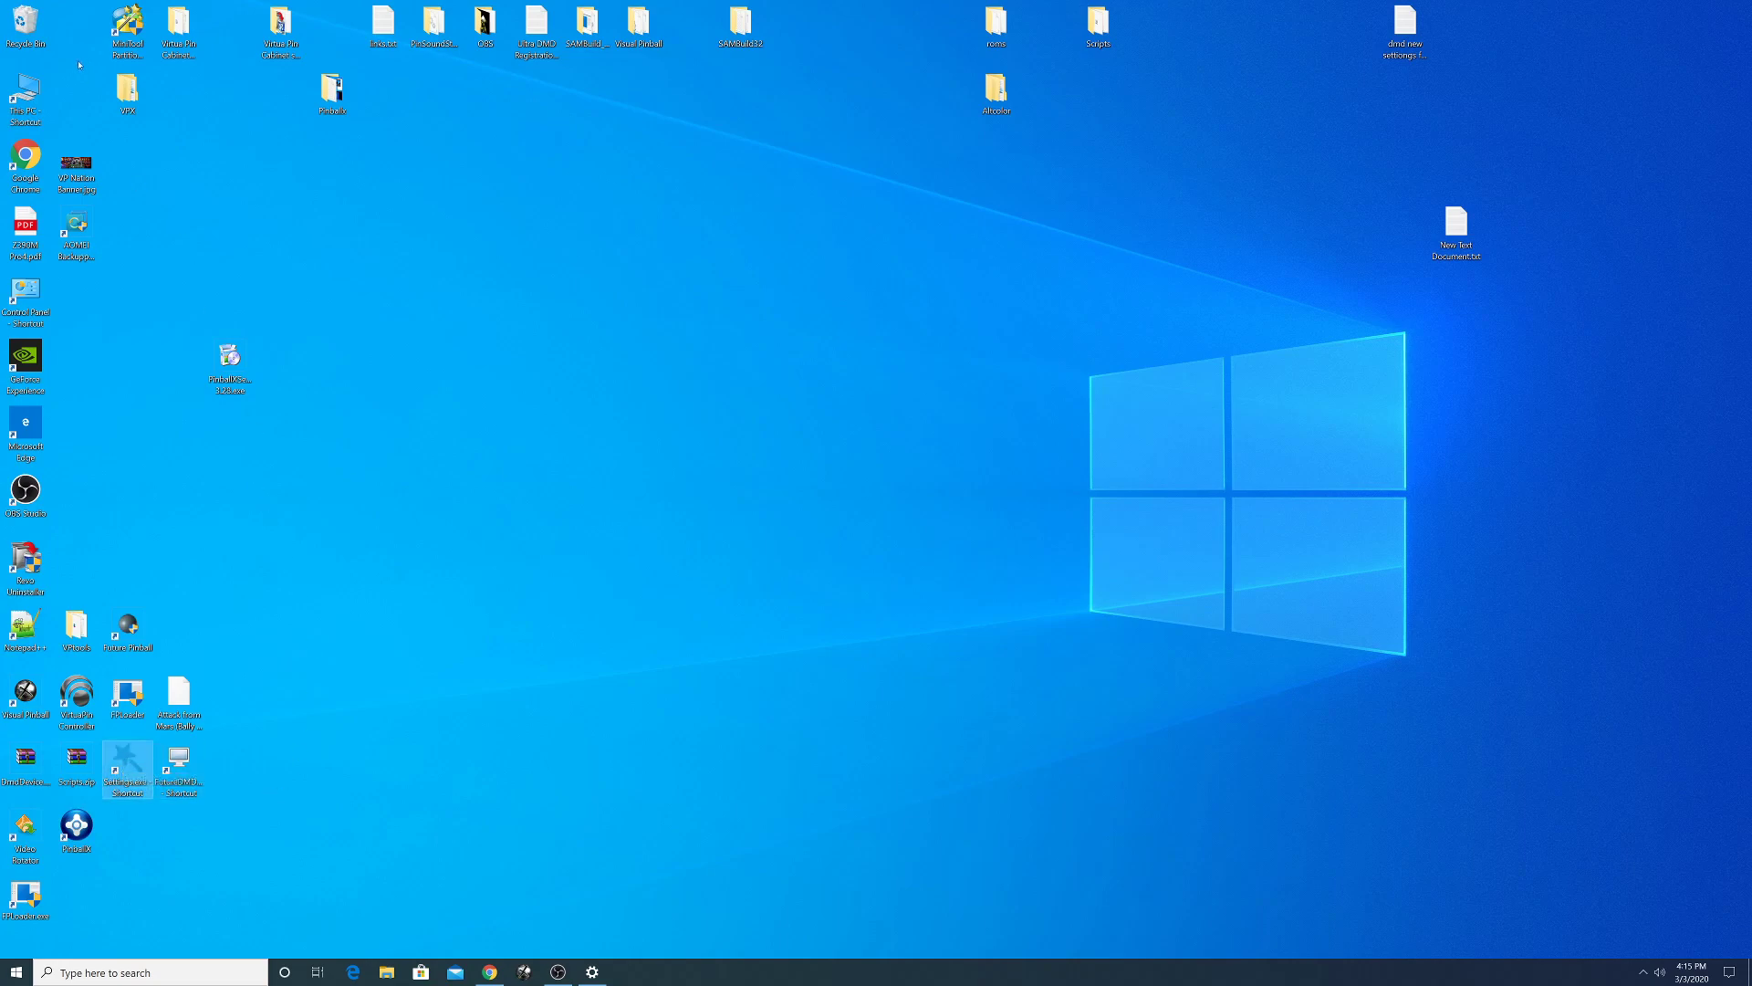
right_click(71, 820)
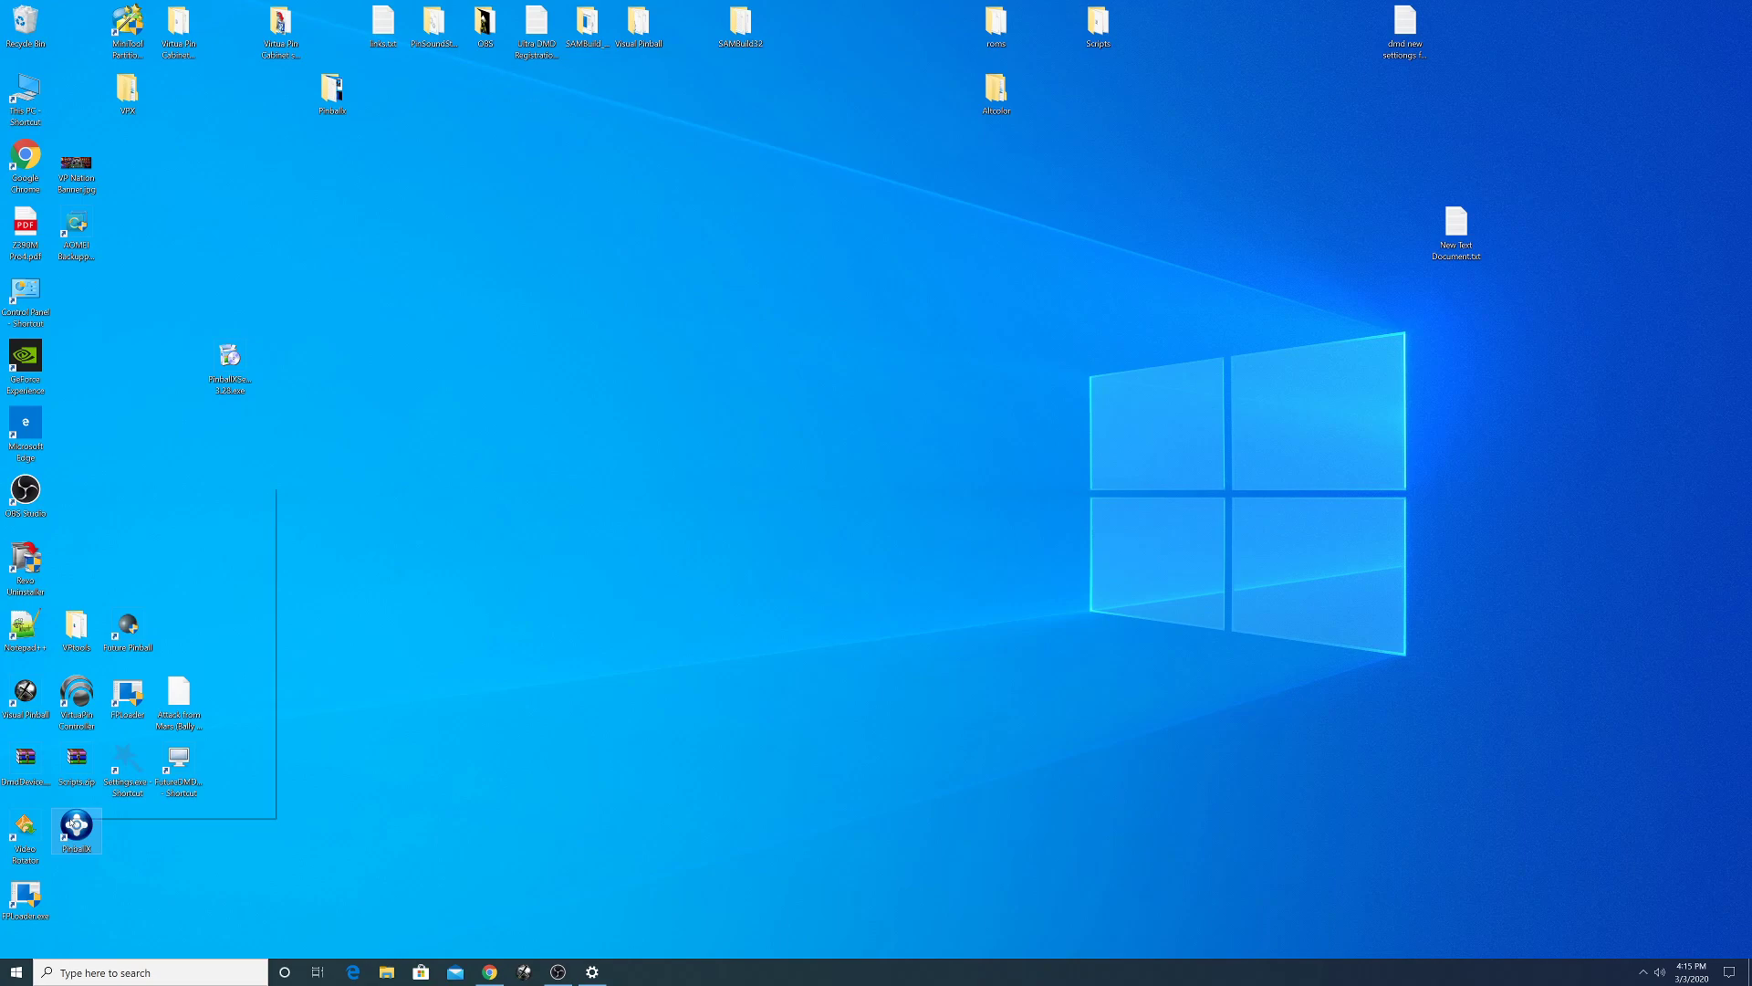
click(126, 502)
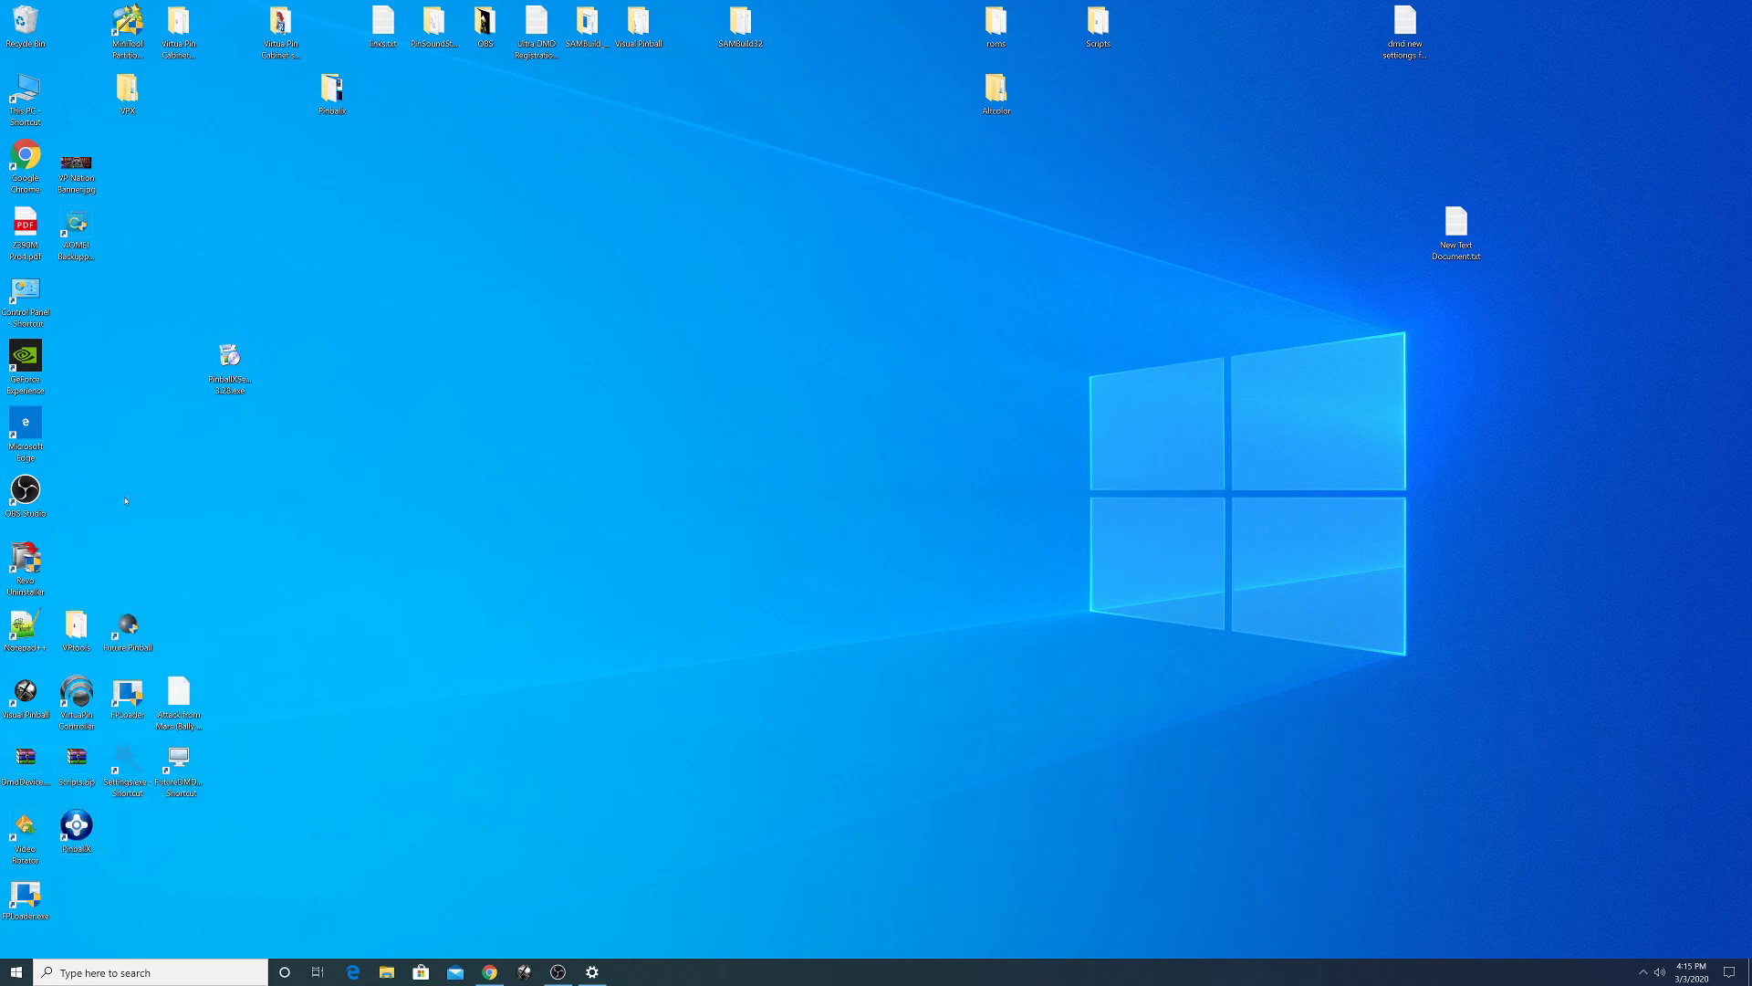
click(838, 450)
right_click(838, 451)
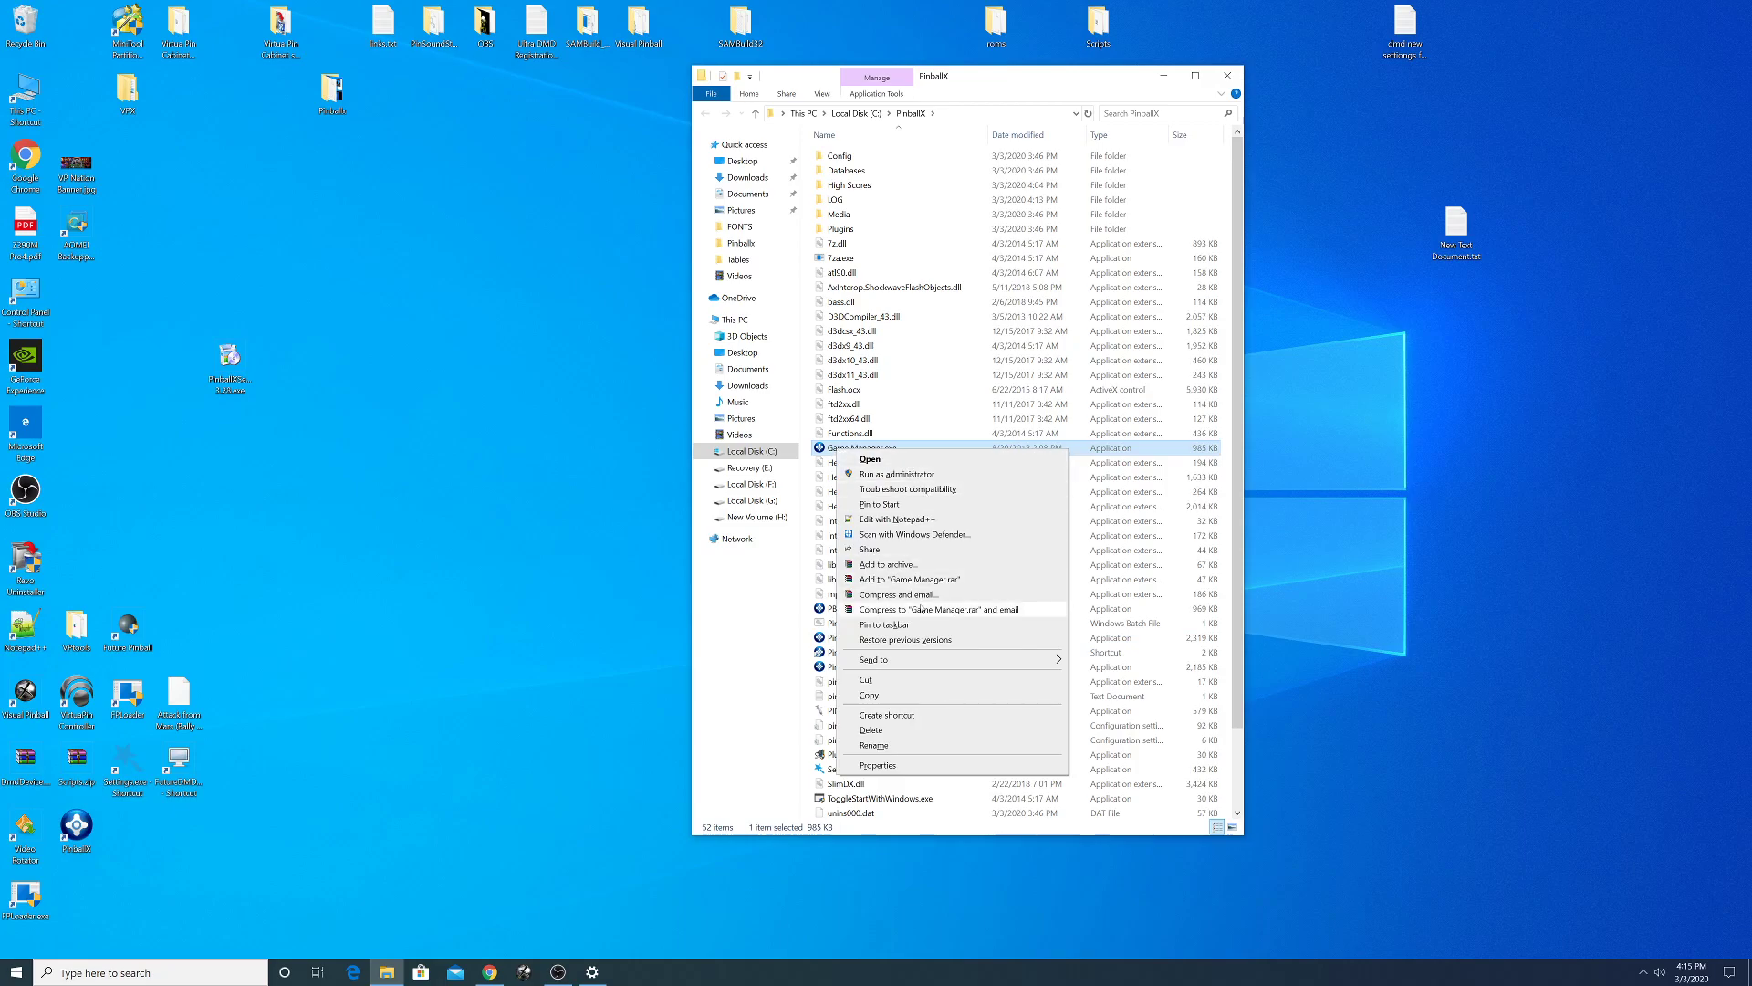
mouse_move(915, 662)
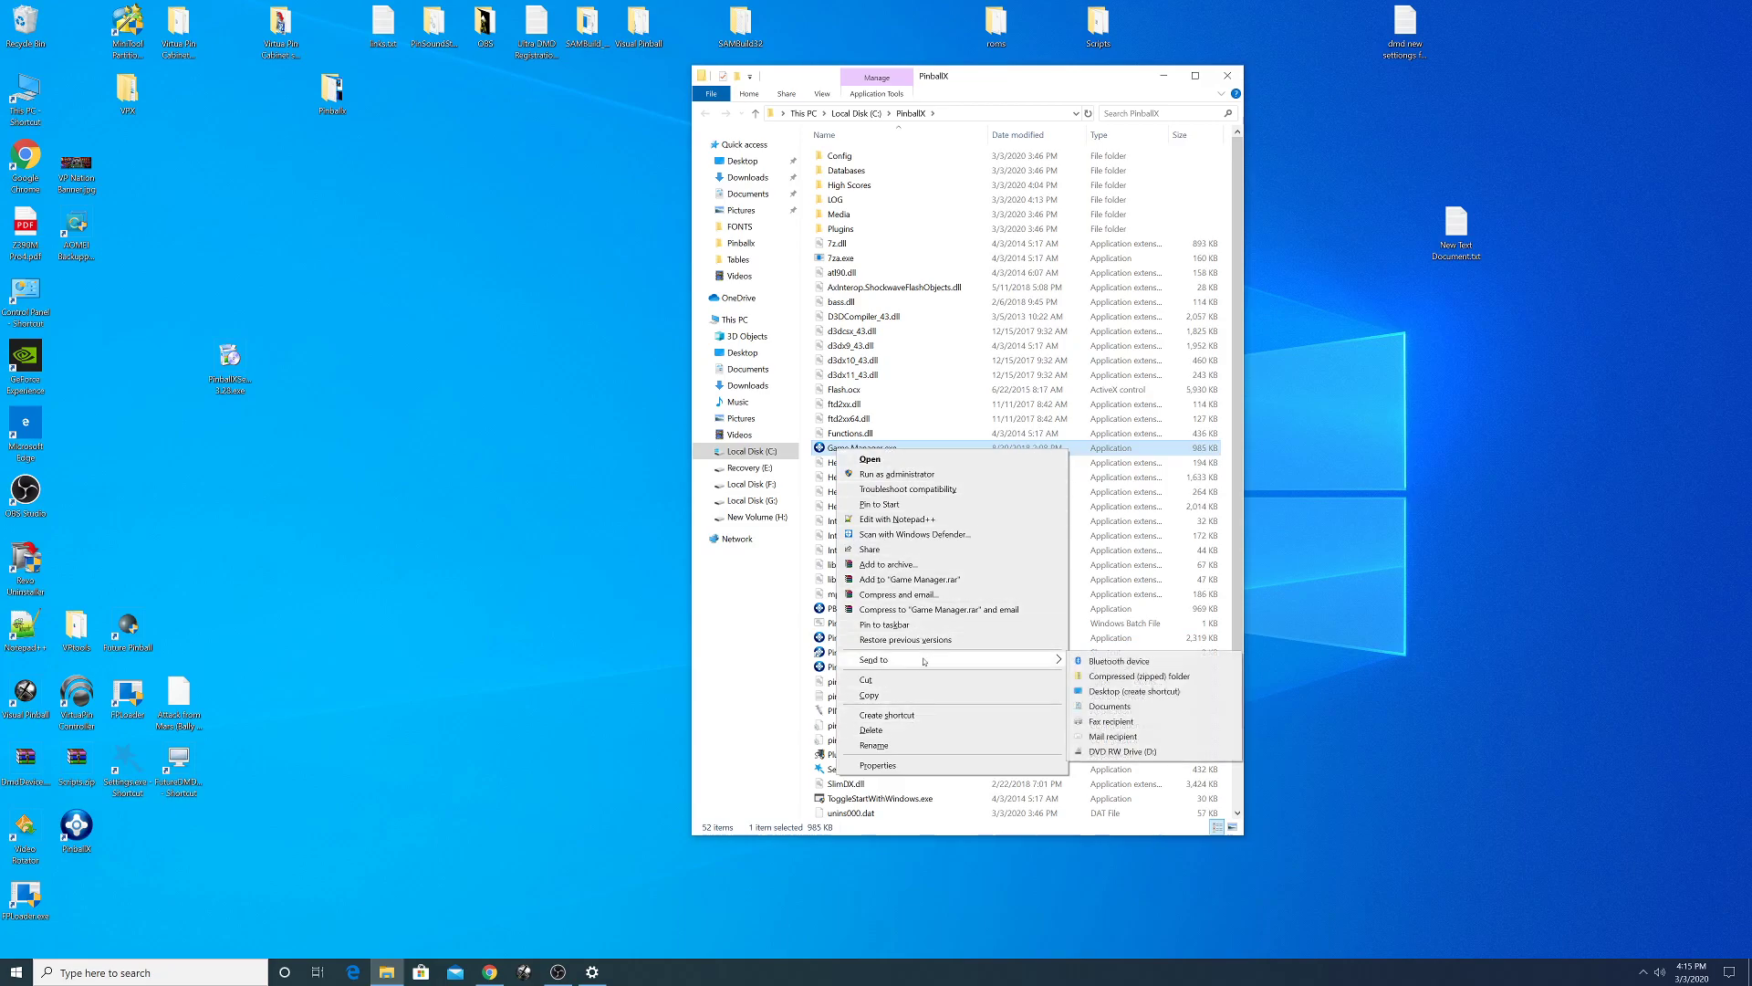
click(1141, 691)
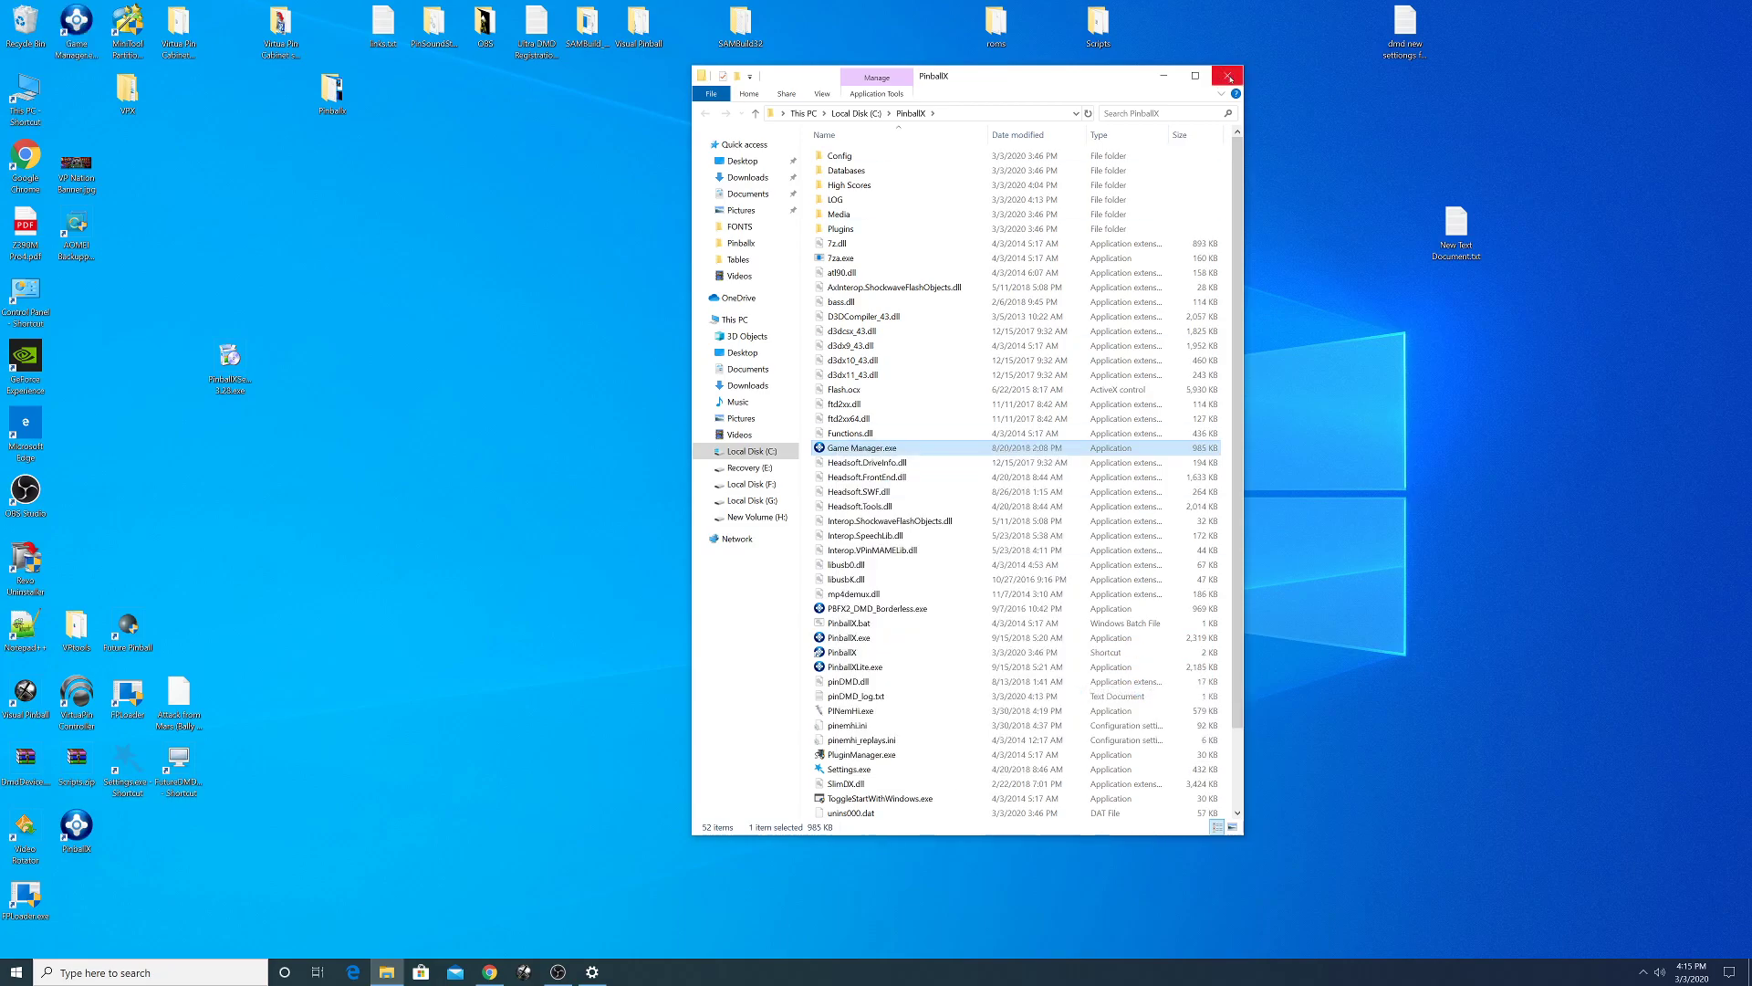
click(1230, 80)
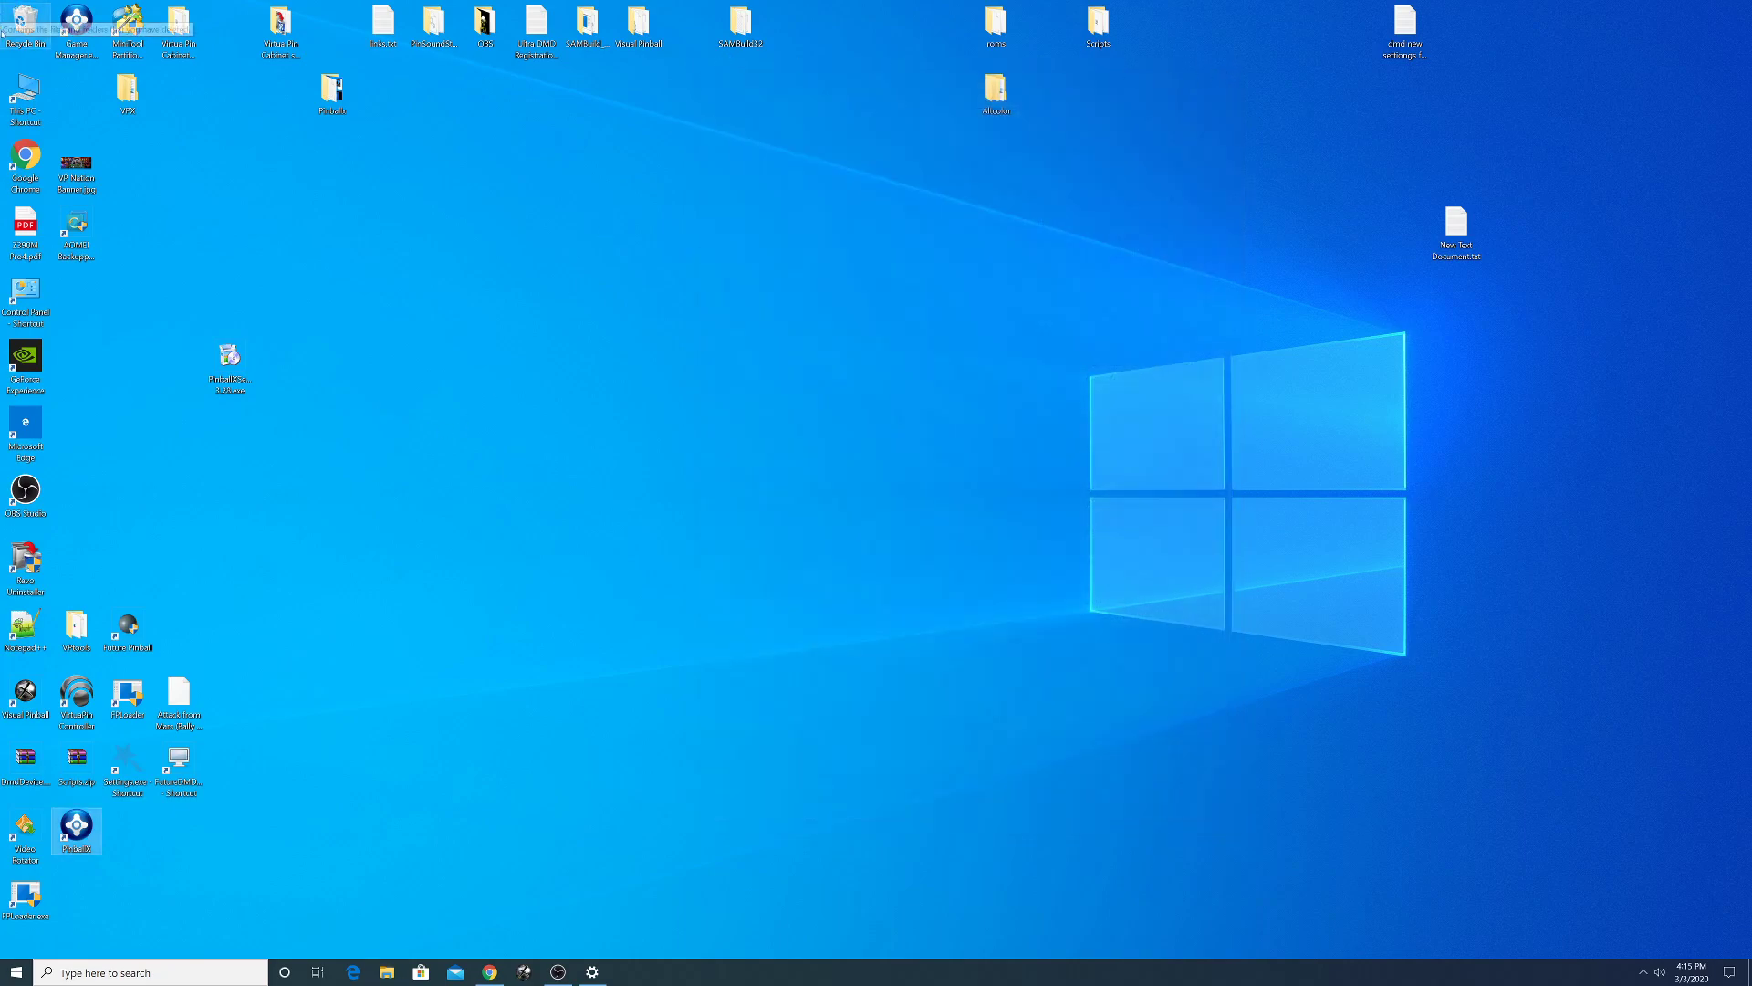
drag(77, 26, 134, 824)
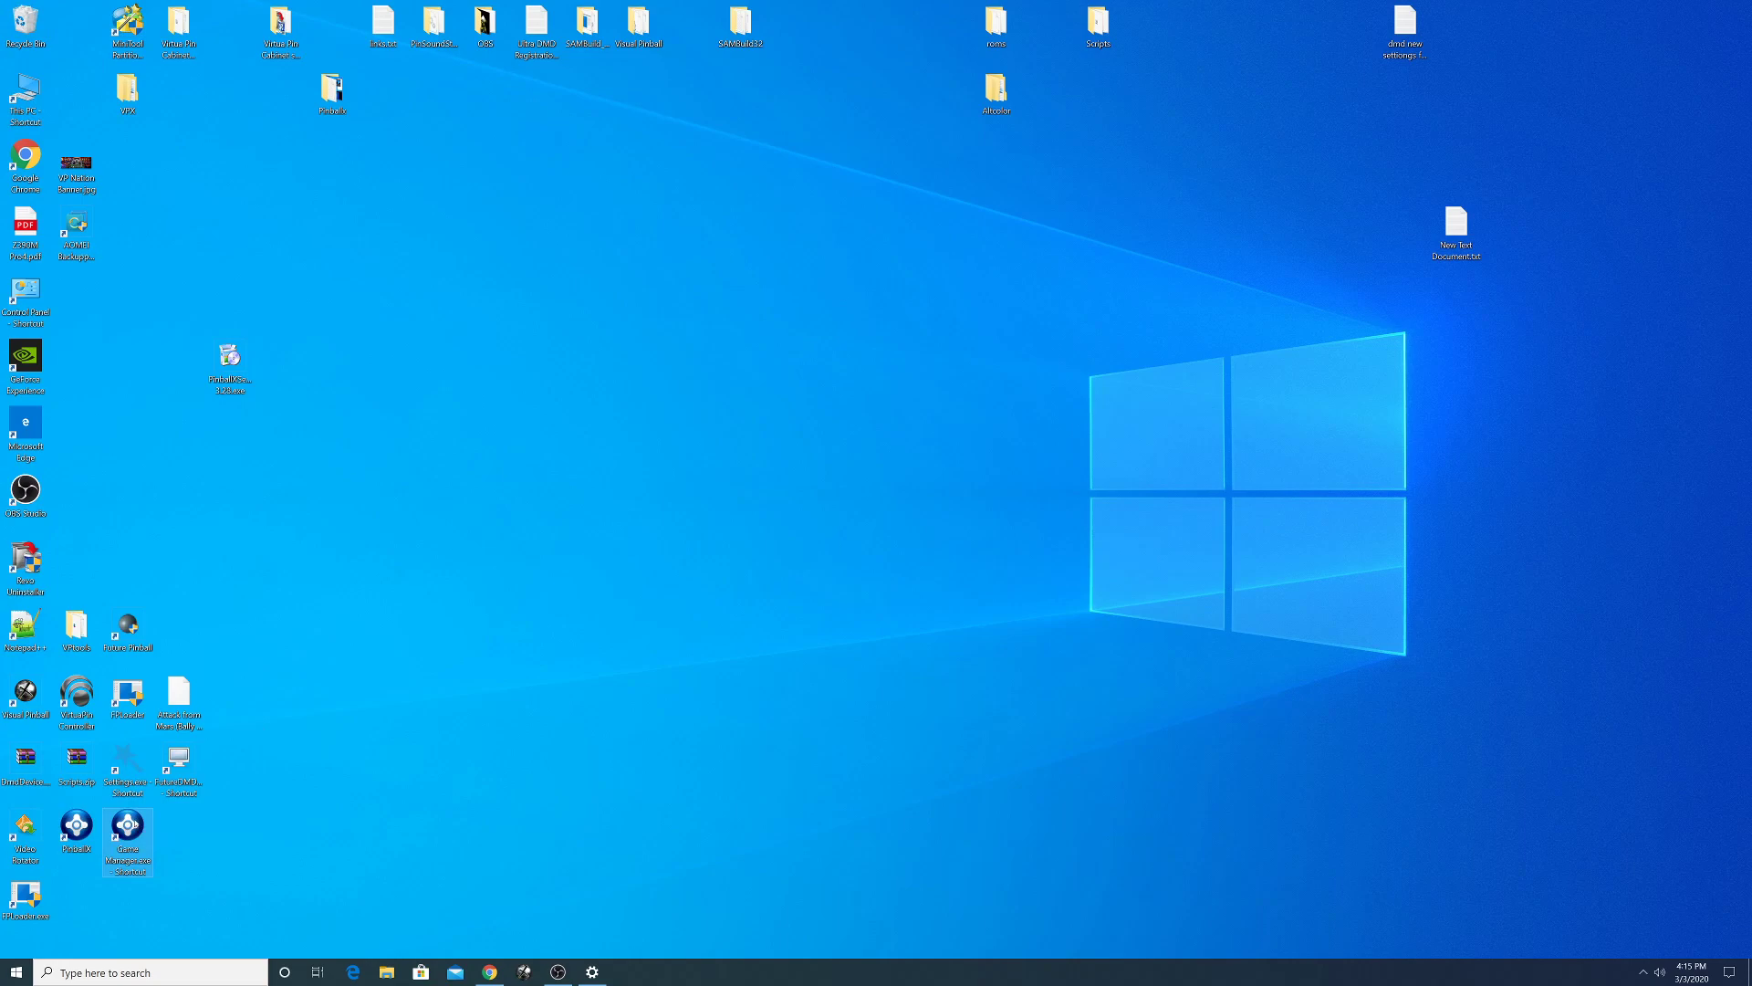
- Launch Game Manager and delete the Big Game and Road Kings tables from the Visual Pinball list
key(Return)
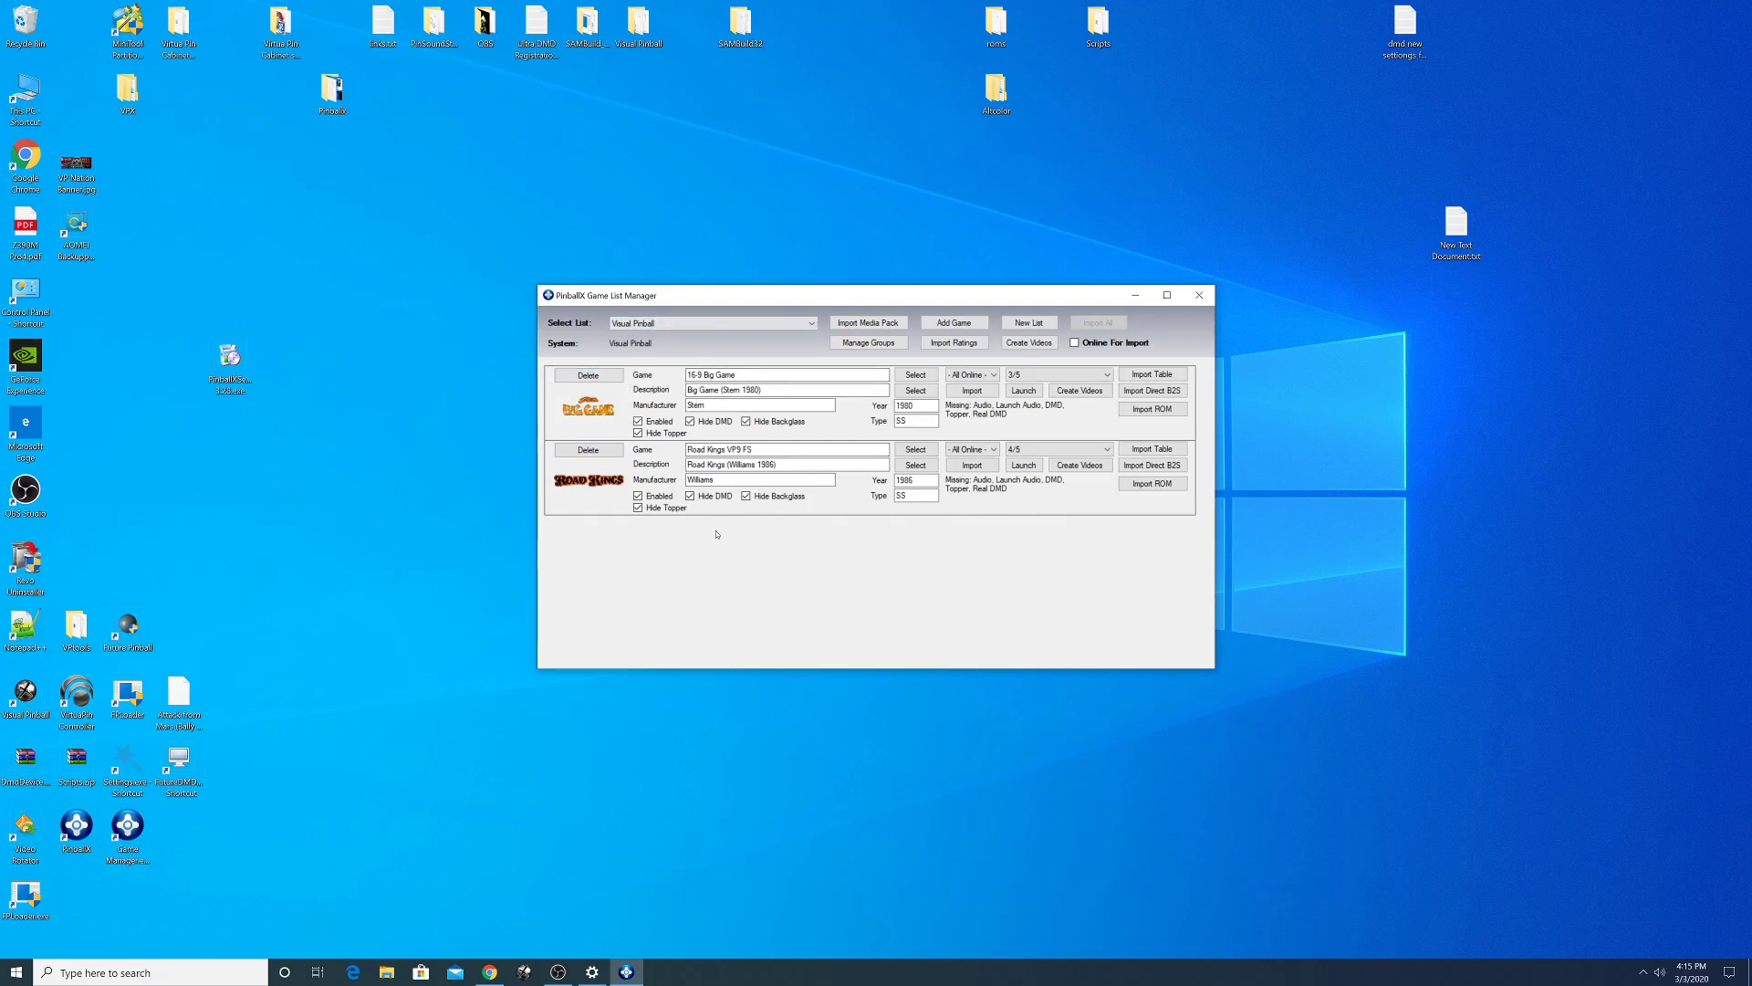
click(586, 374)
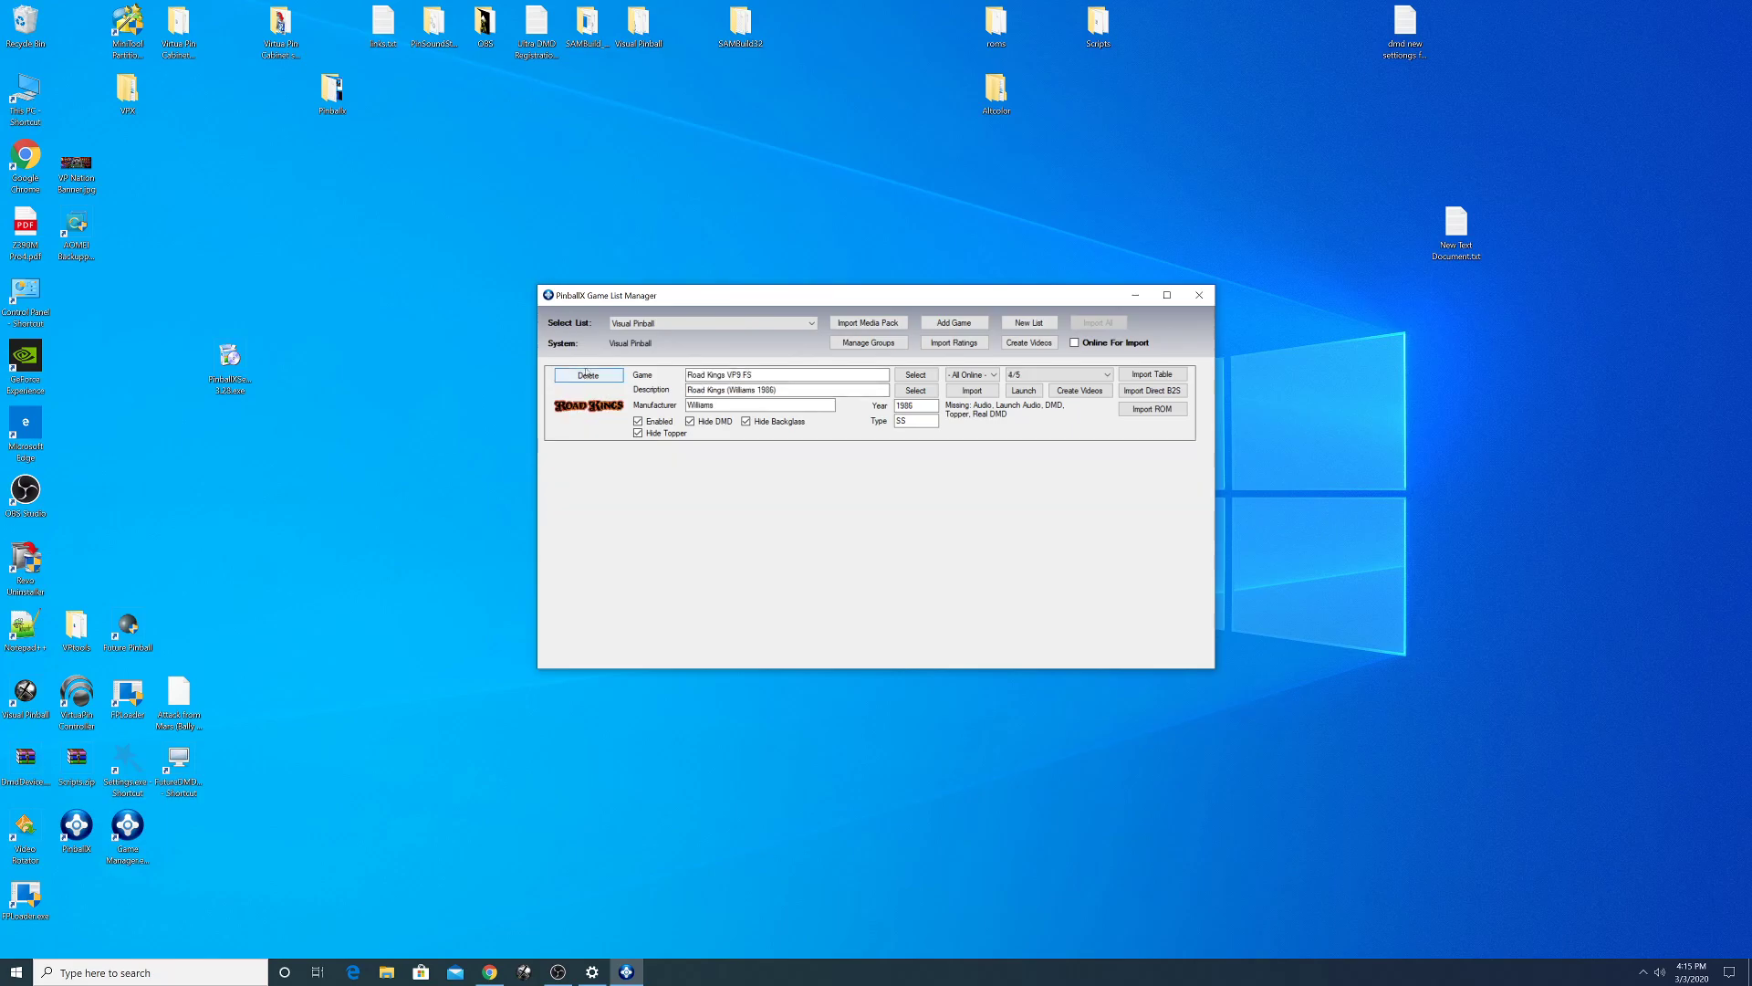
click(586, 374)
- Switch to the Future Pinball list, add the detected tables, and delete the Star Trek entry
click(677, 324)
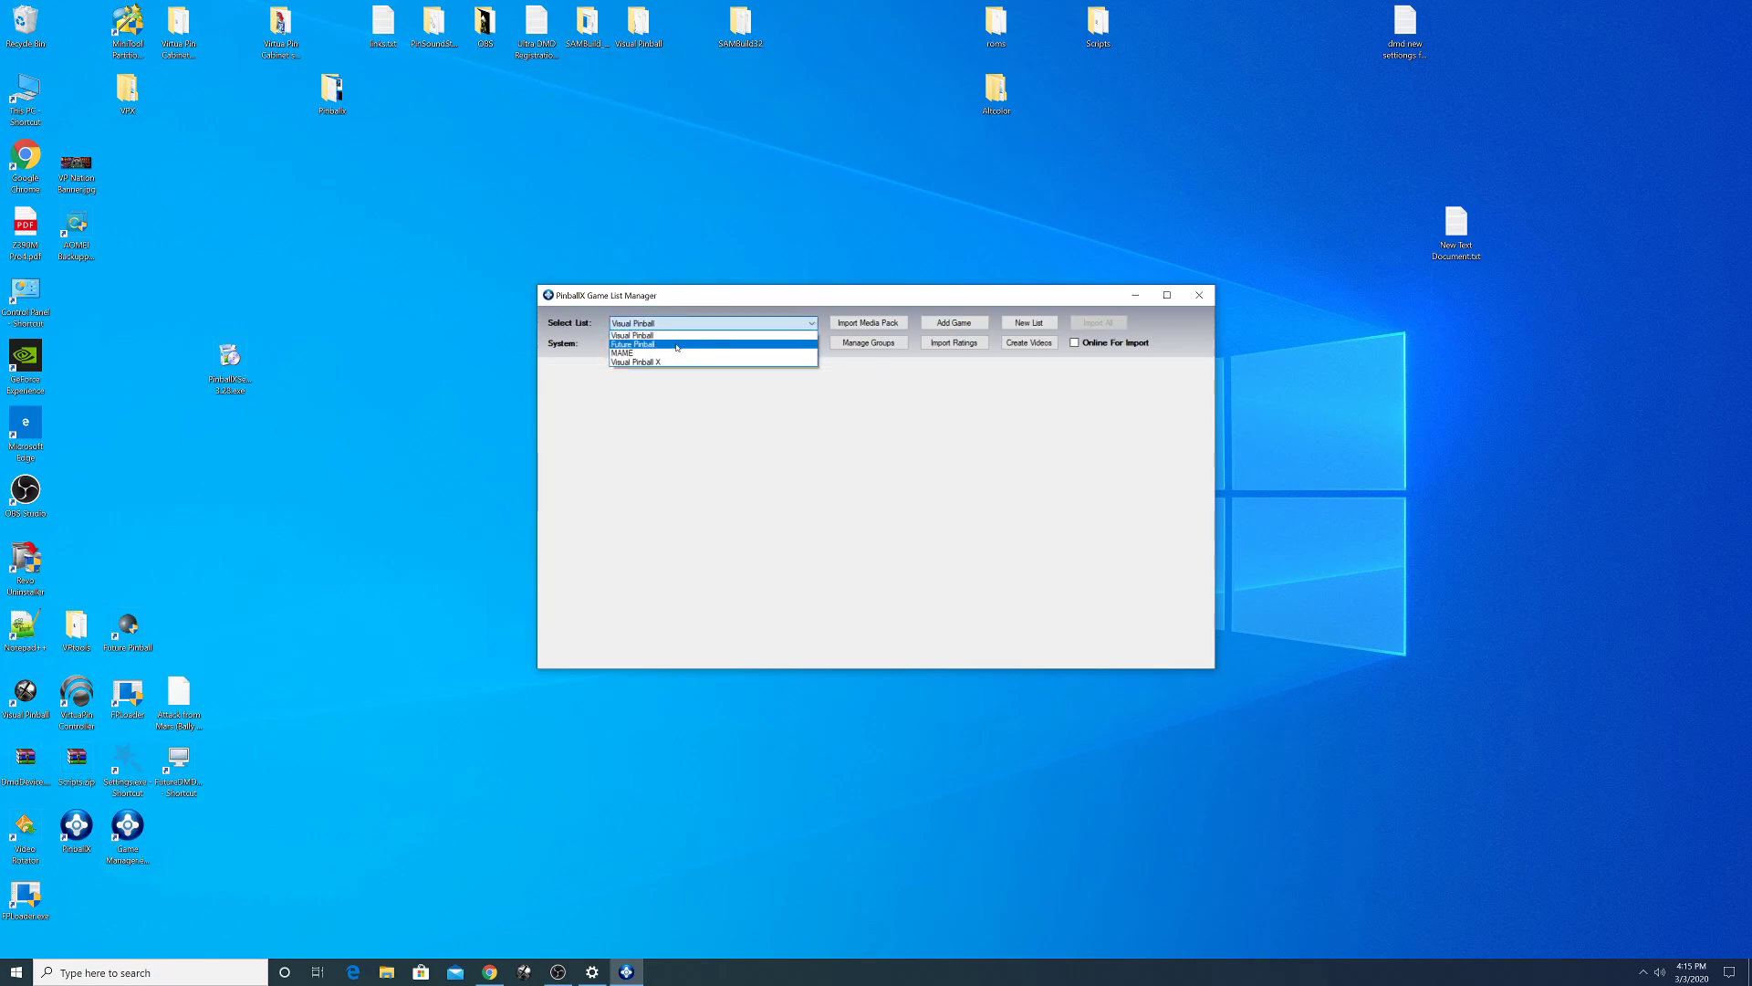
click(677, 344)
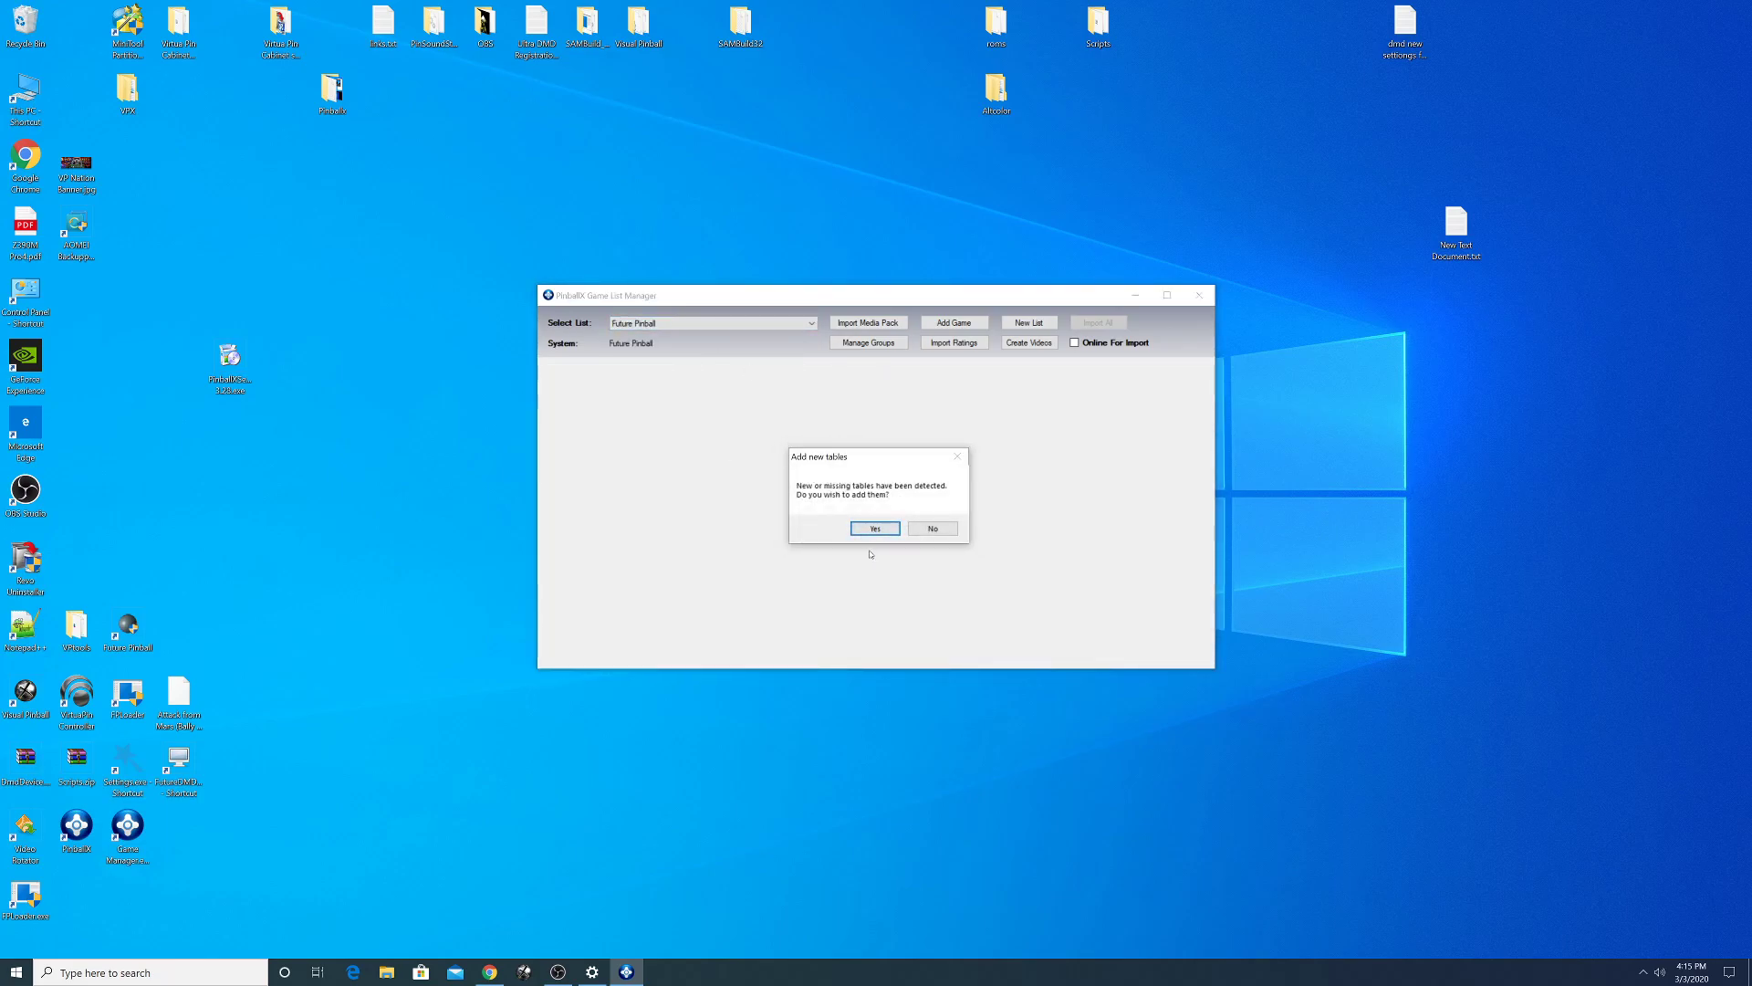
click(874, 529)
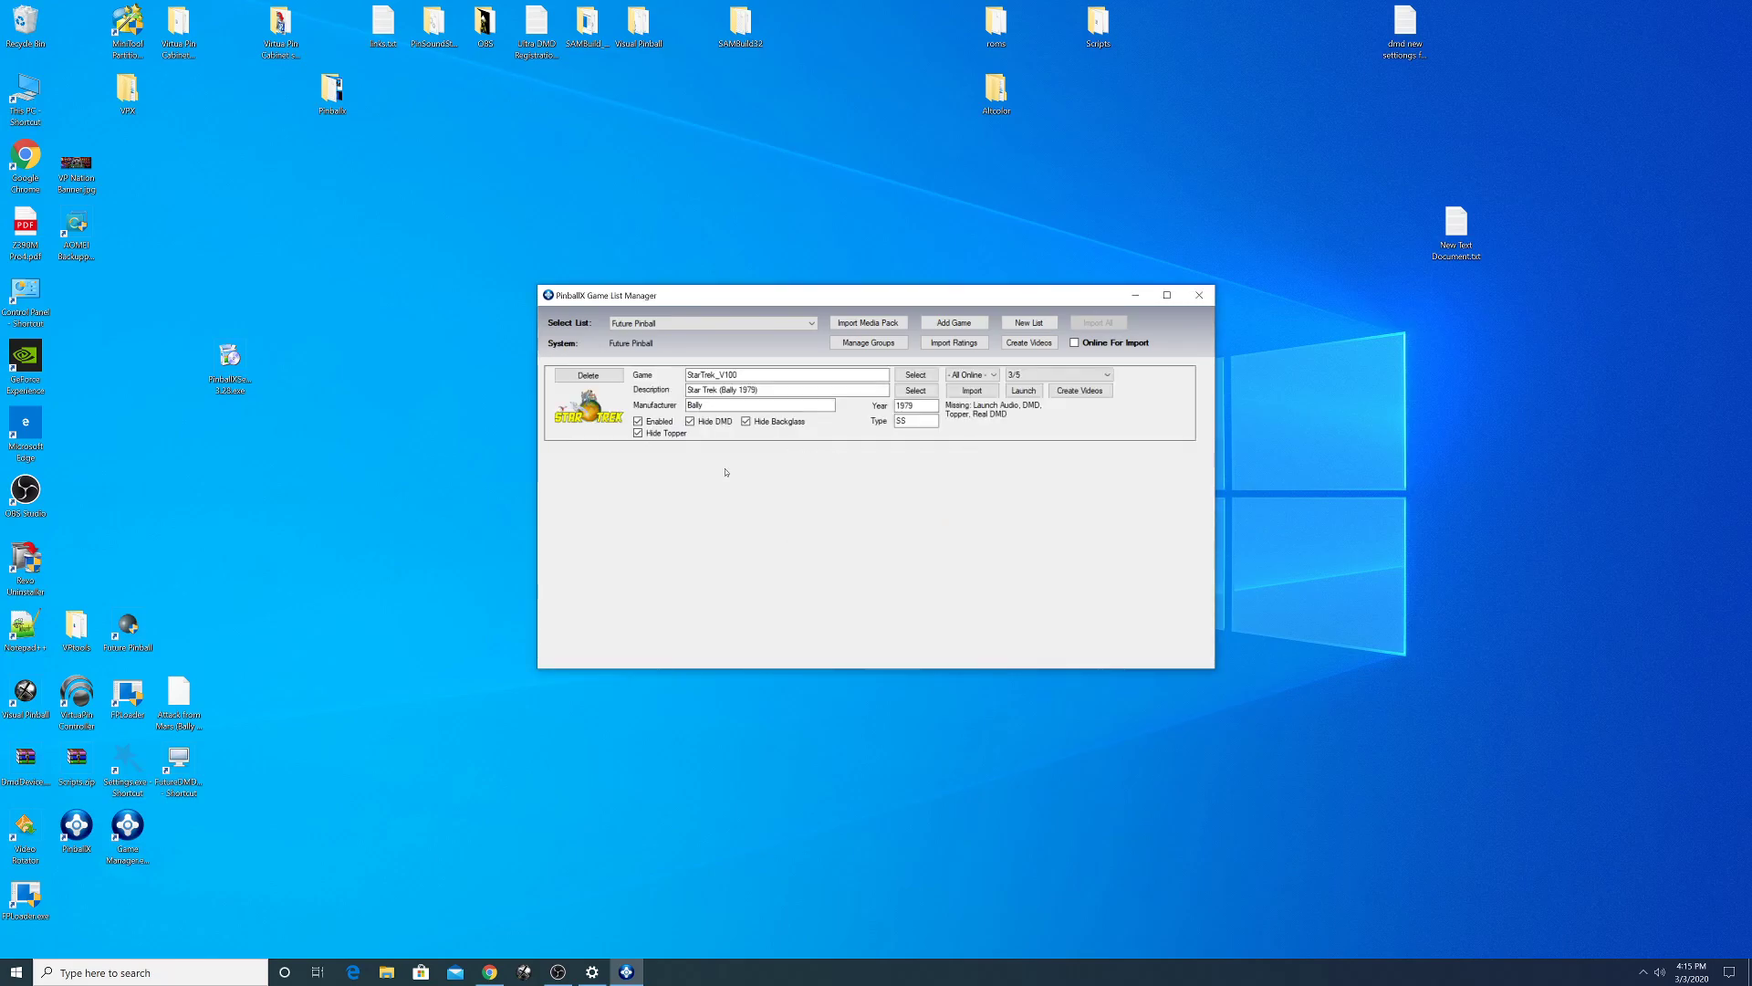
click(593, 376)
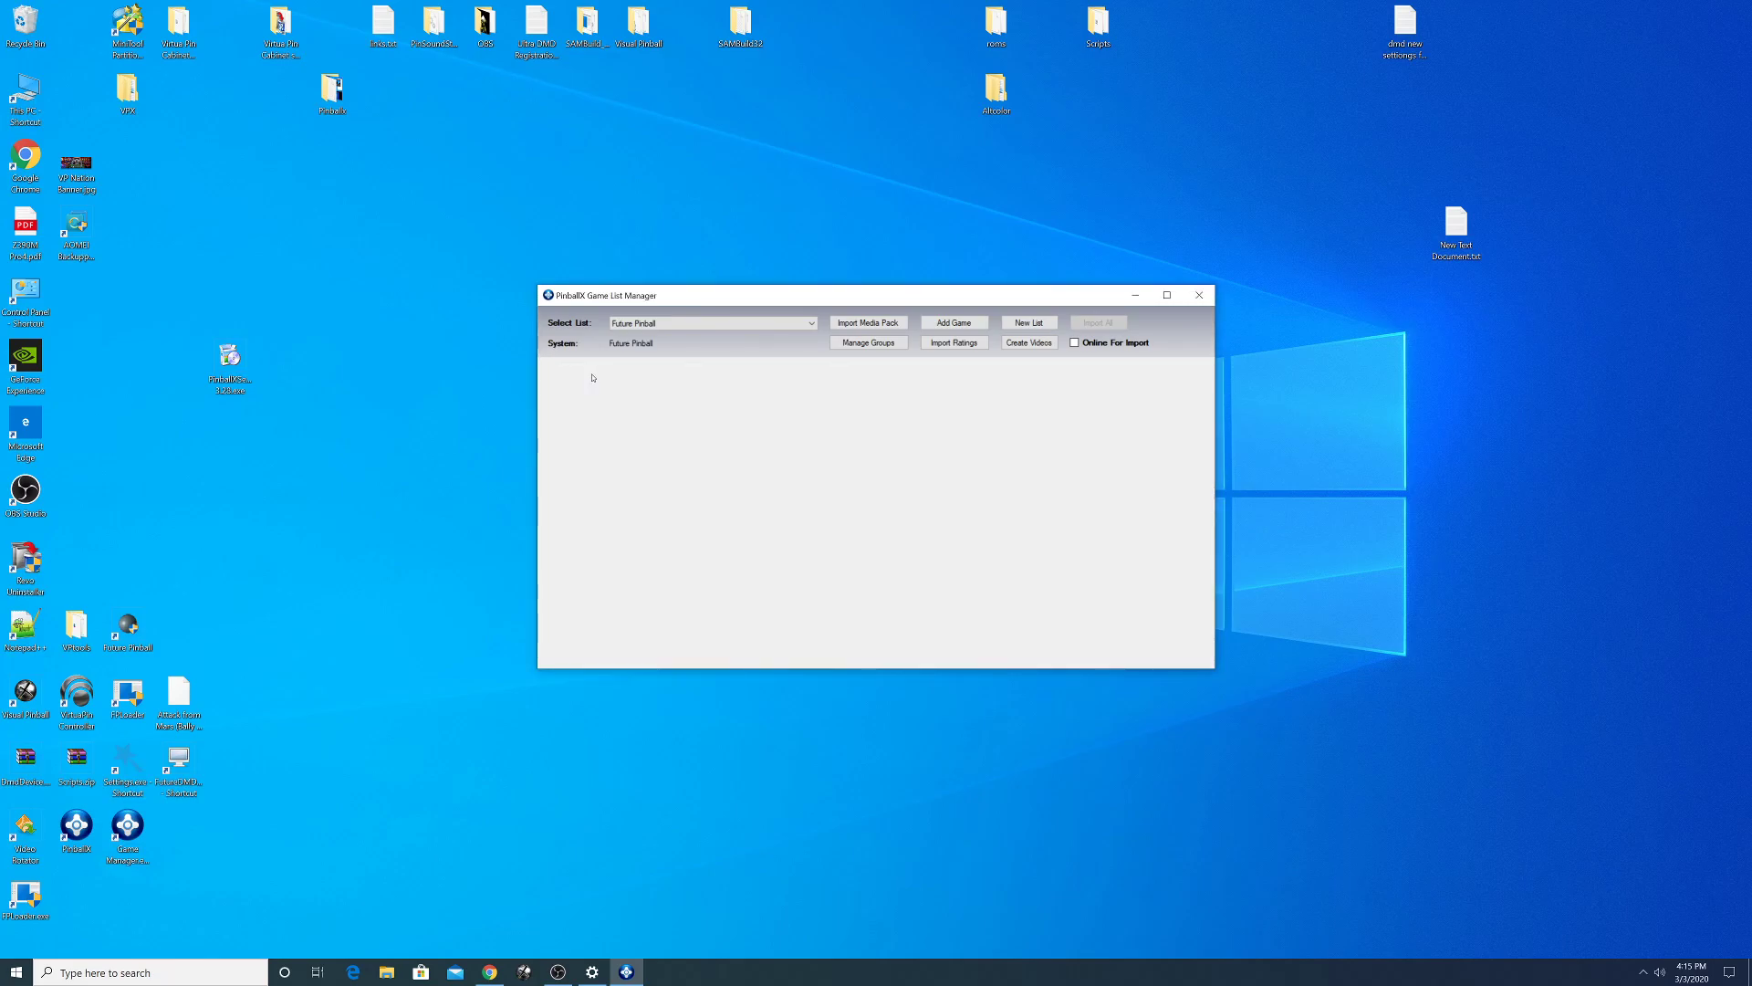
- Switch to the Visual Pinball X list, saving the Future Pinball changes, and add the newly detected tables
click(798, 327)
click(688, 361)
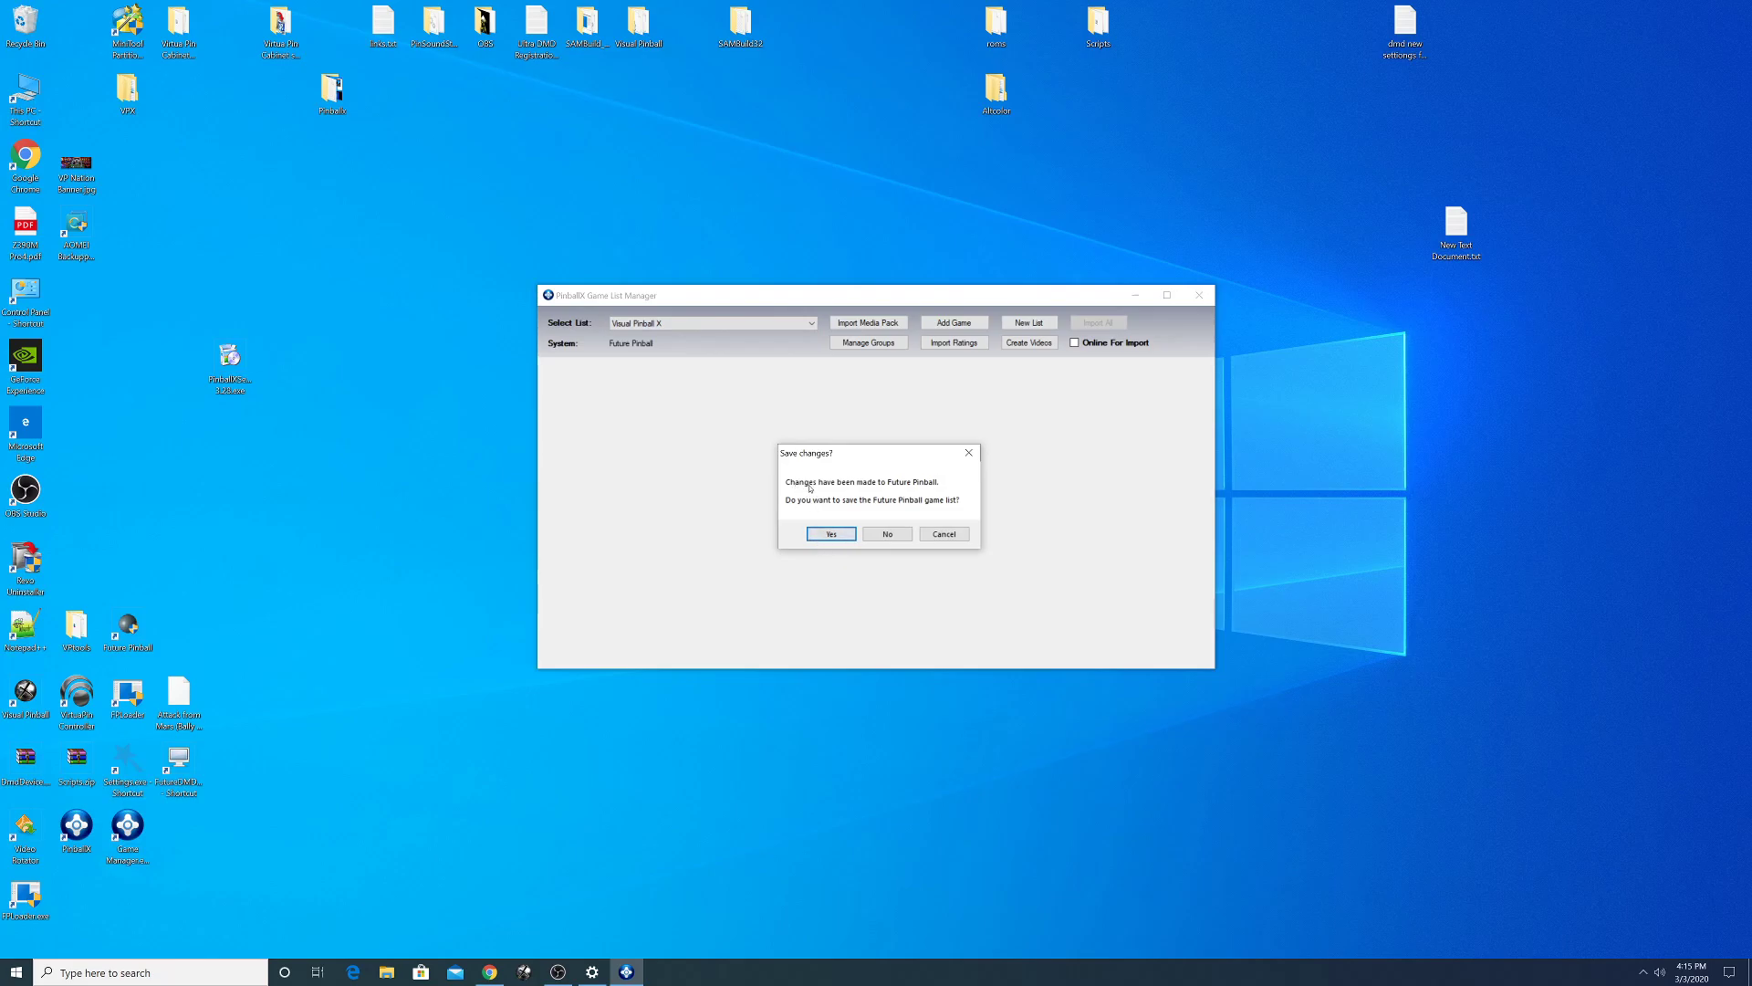
click(831, 534)
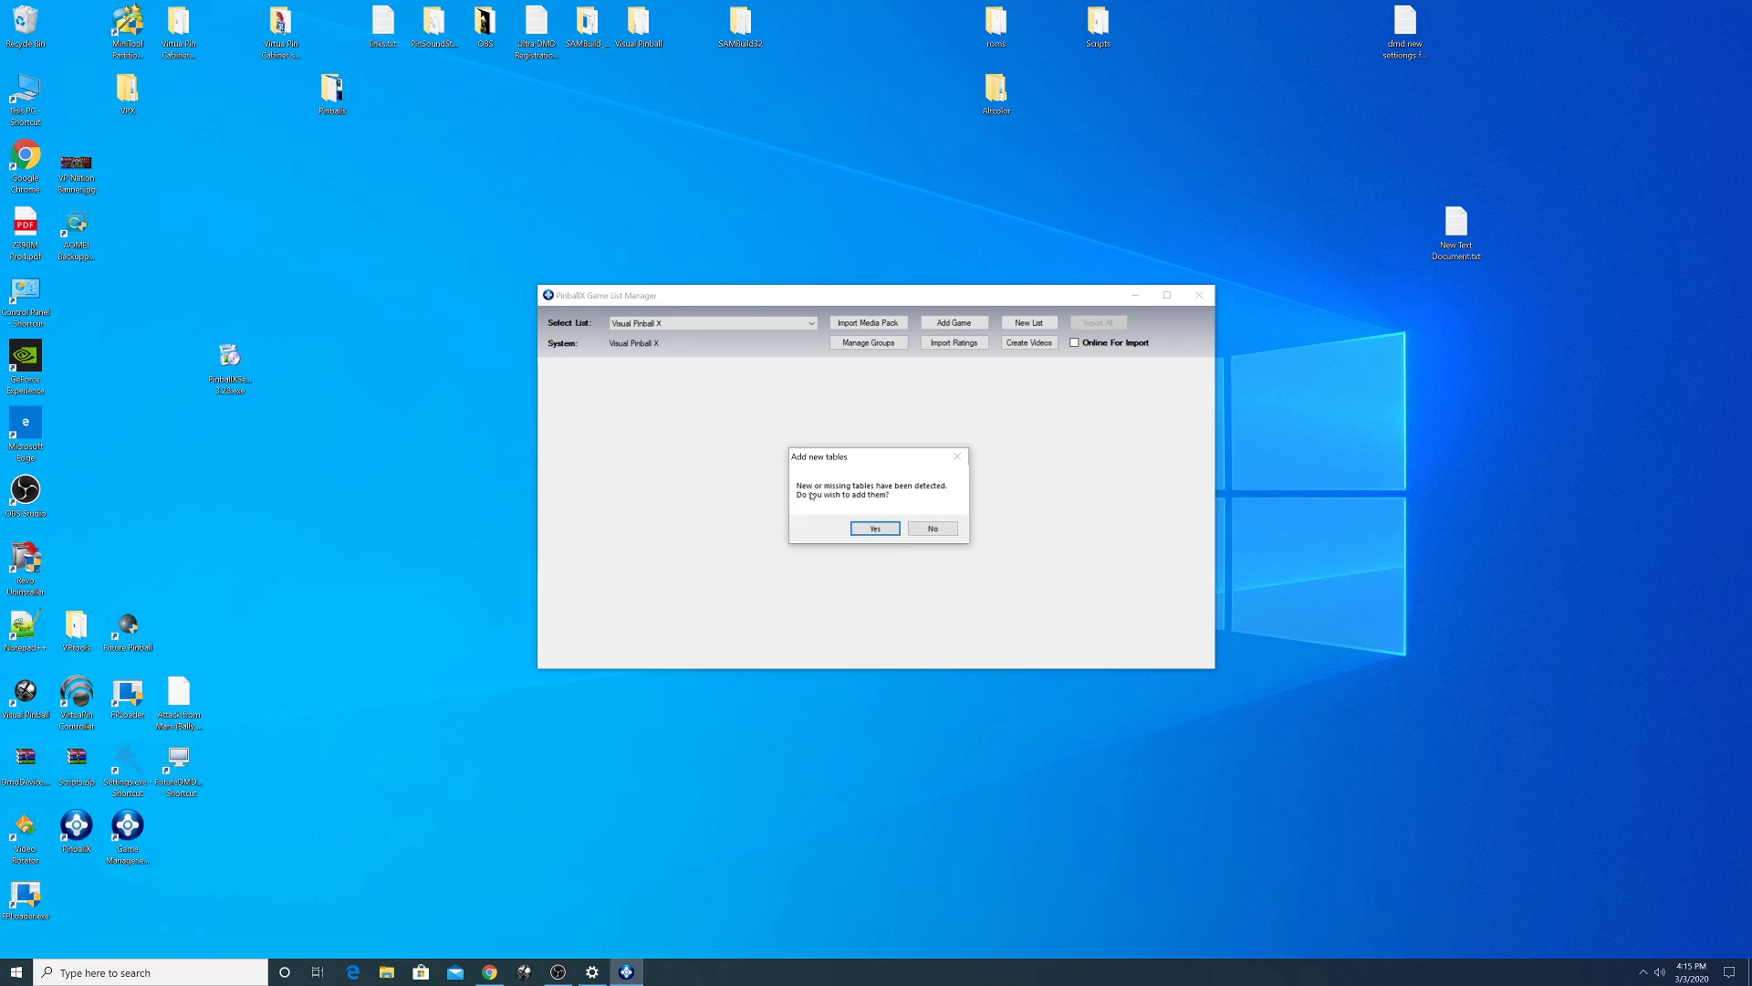
click(874, 528)
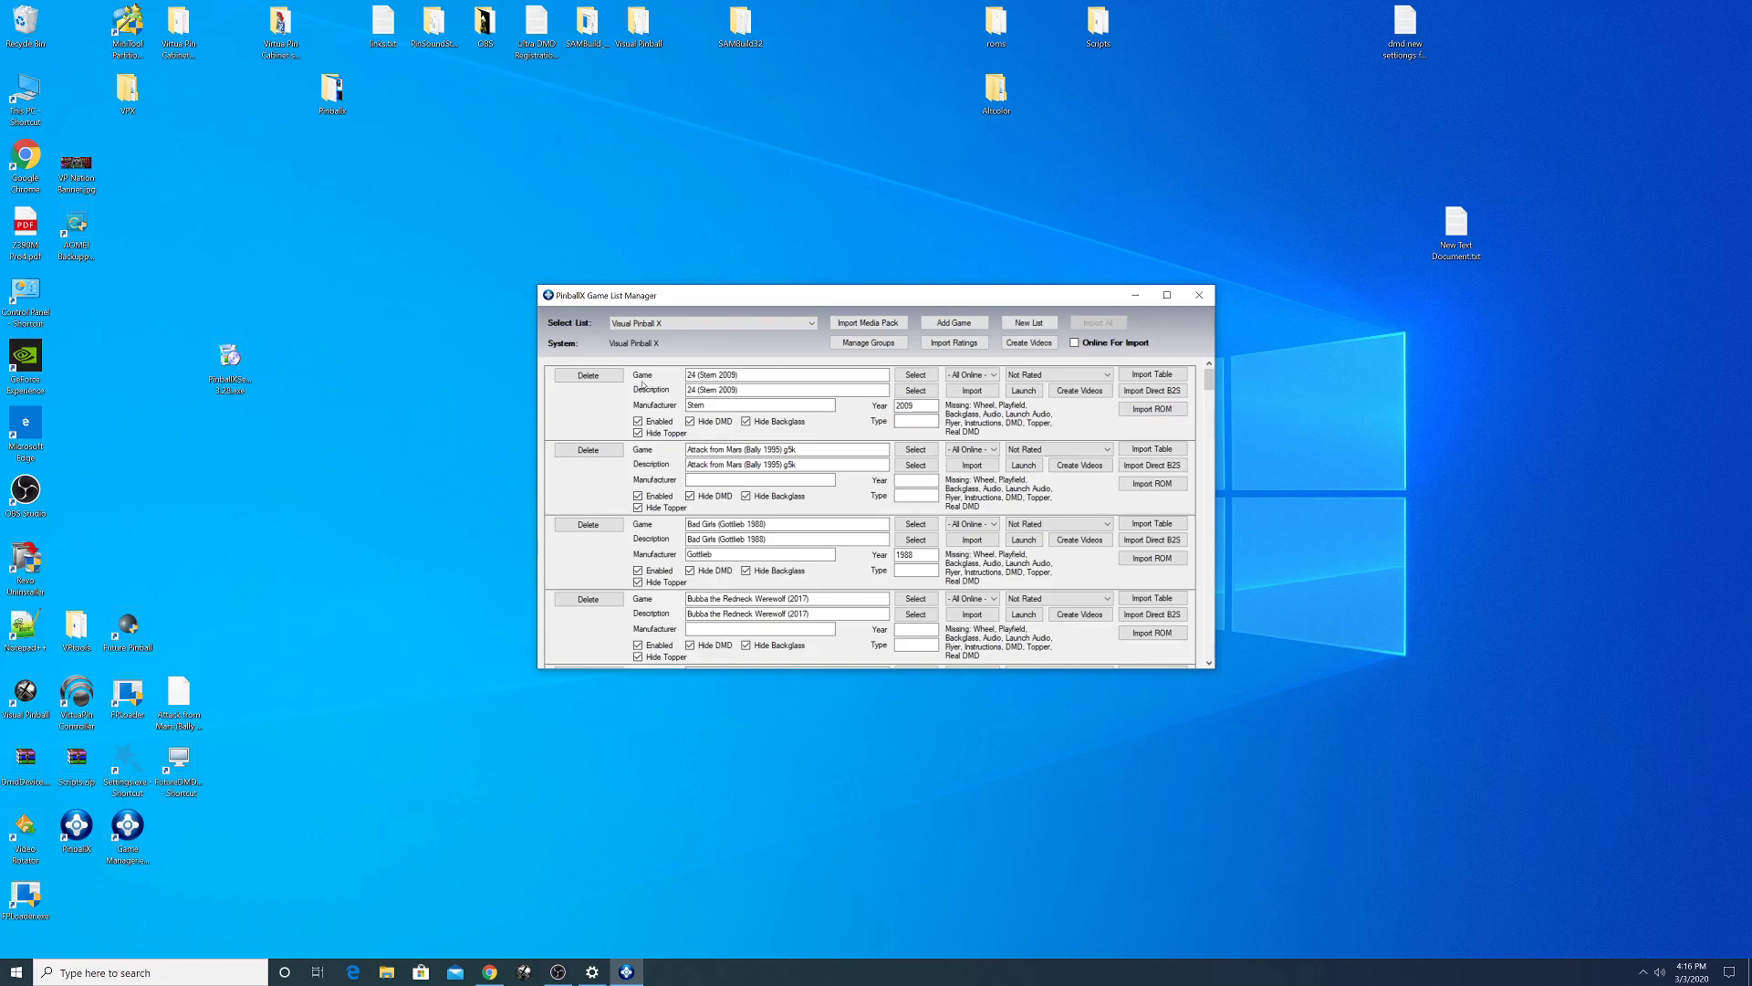
- Move the game list window higher on the desktop and extend its height to show more tables
drag(775, 670, 776, 744)
drag(769, 294, 746, 150)
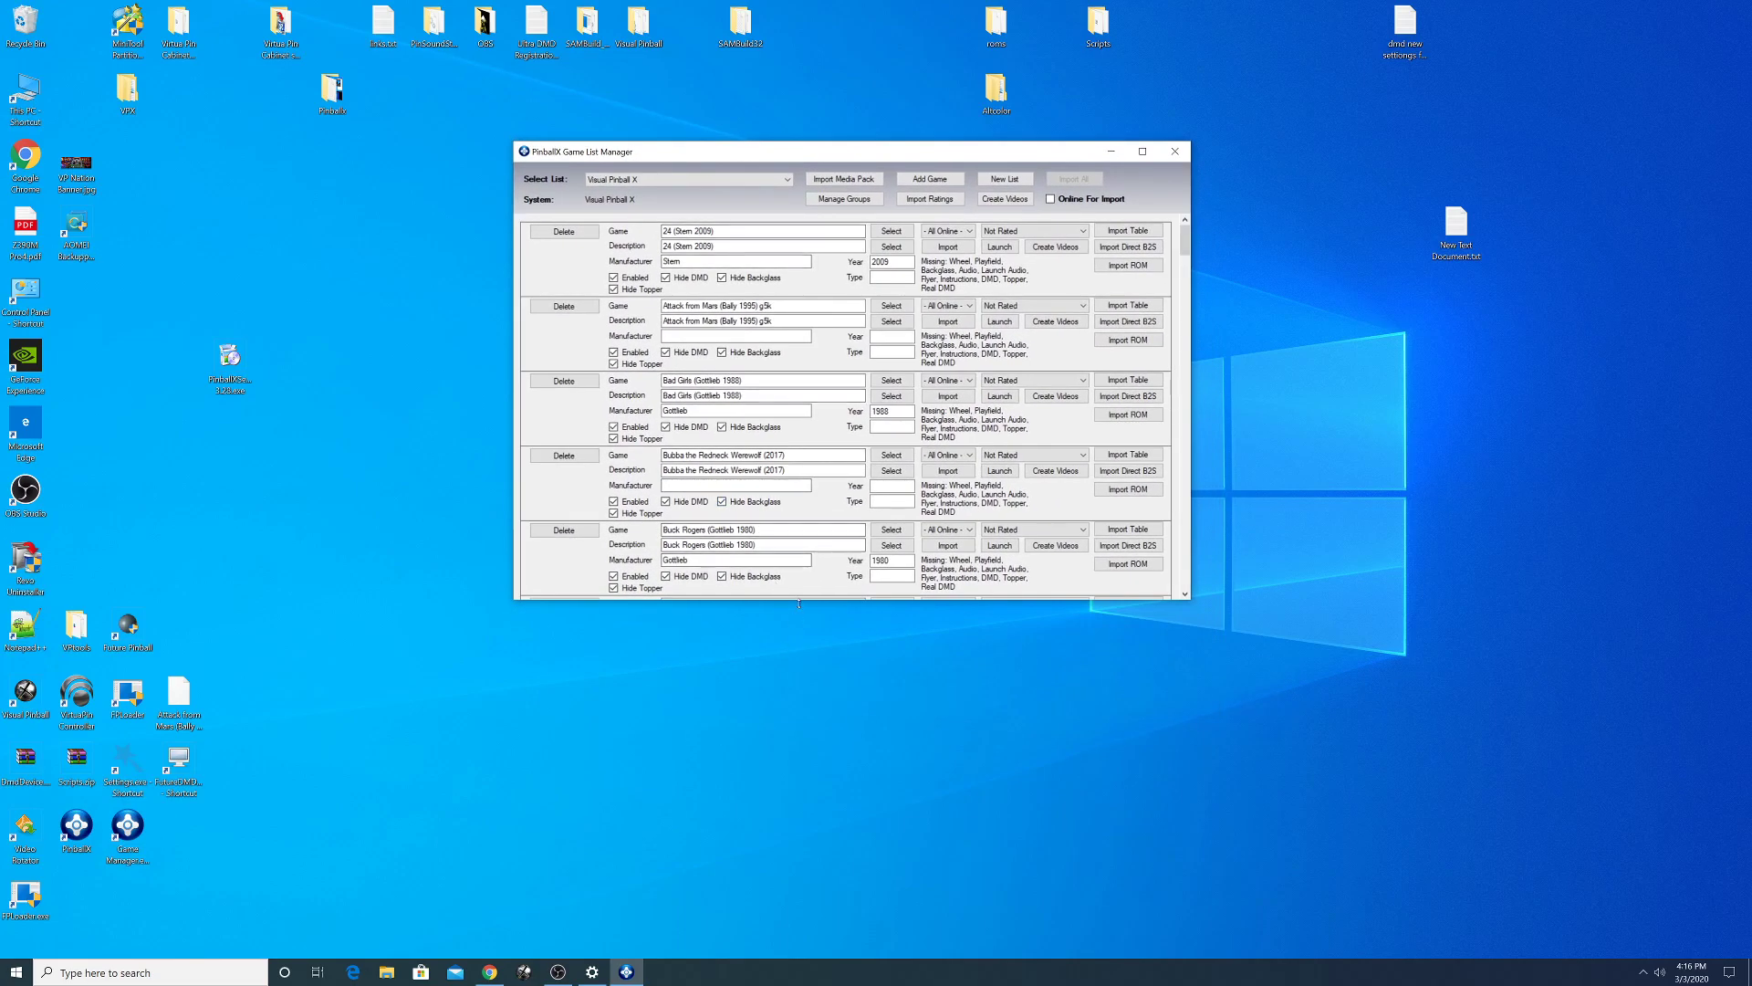
drag(810, 601, 810, 757)
scroll(811, 434, down, 4)
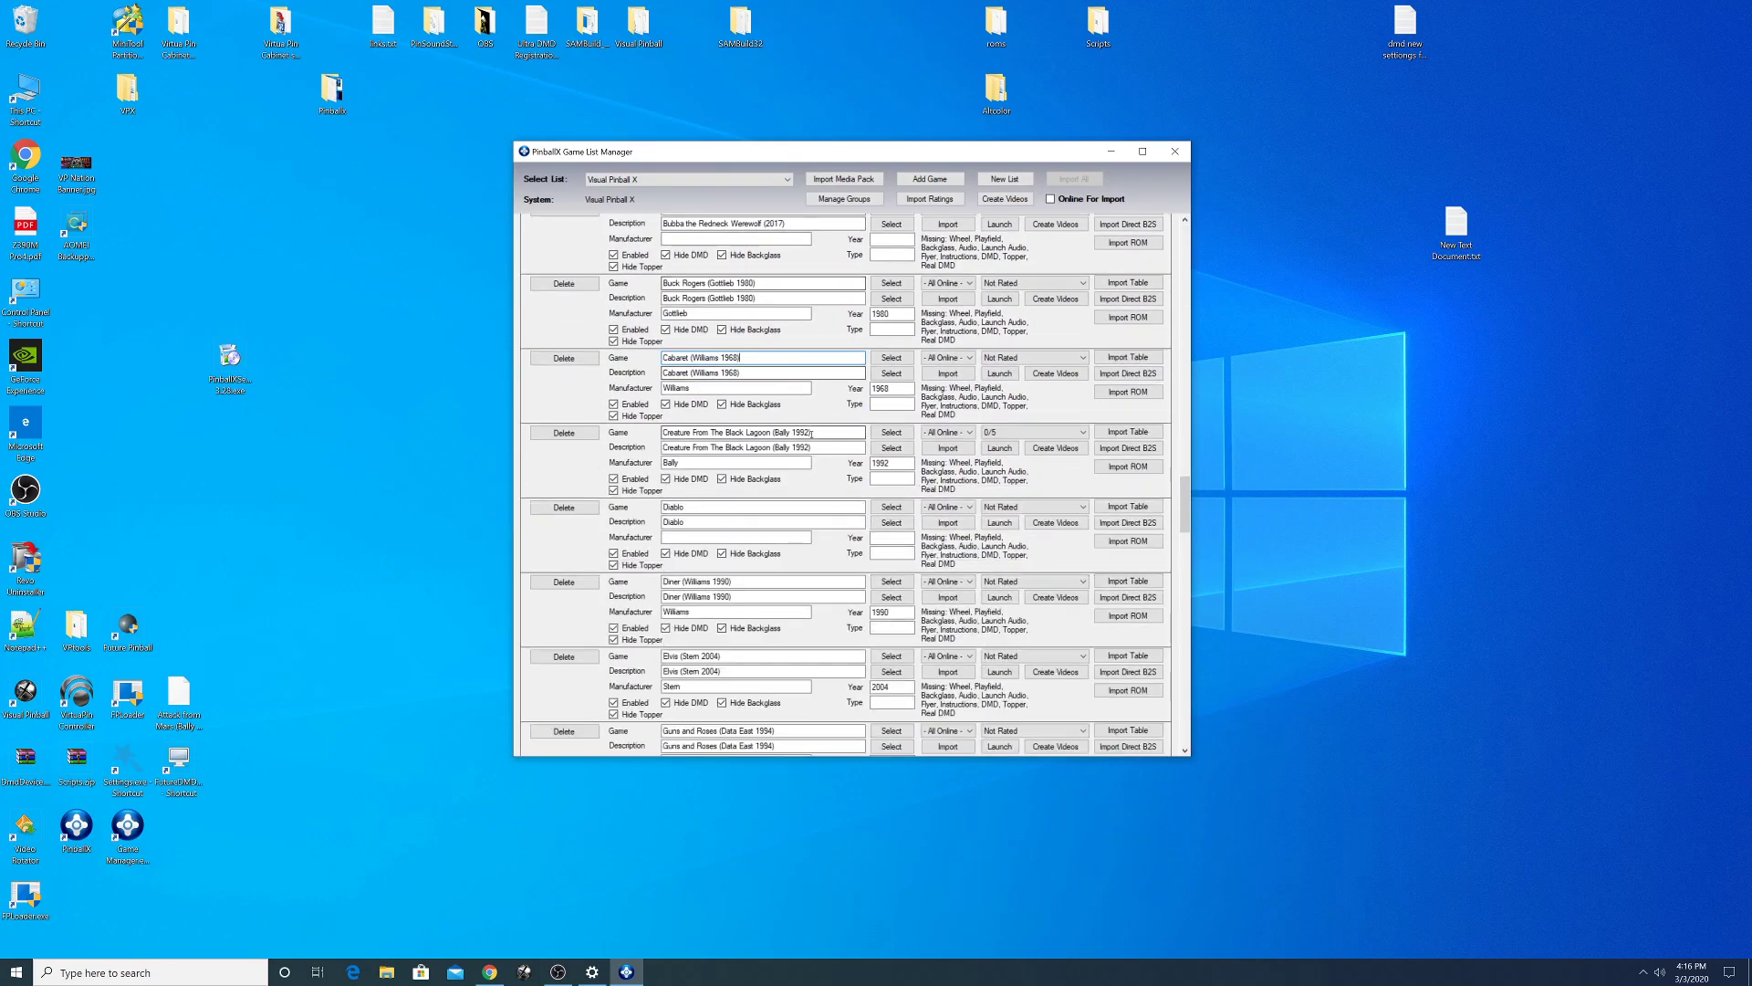
scroll(811, 435, up, 4)
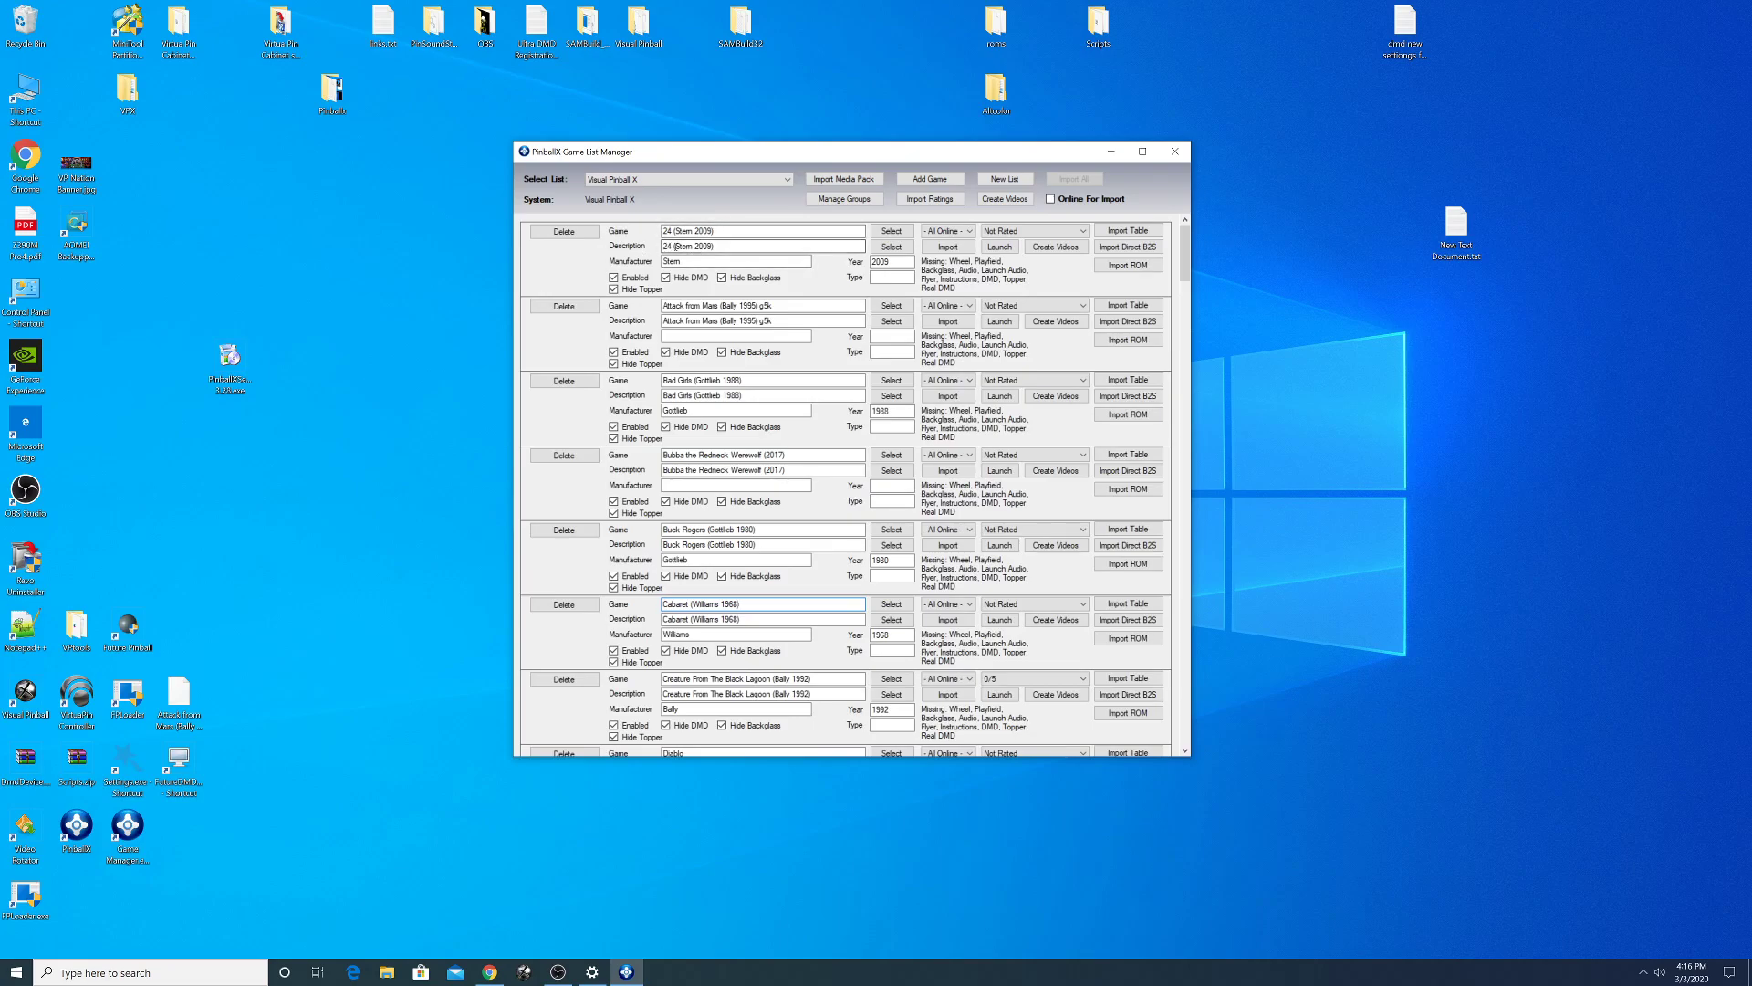
- Shorten the first two tables' descriptions to "24" and "Attack from Mars", and set the latter's manufacturer to Bally and year to 1995
drag(670, 246, 792, 248)
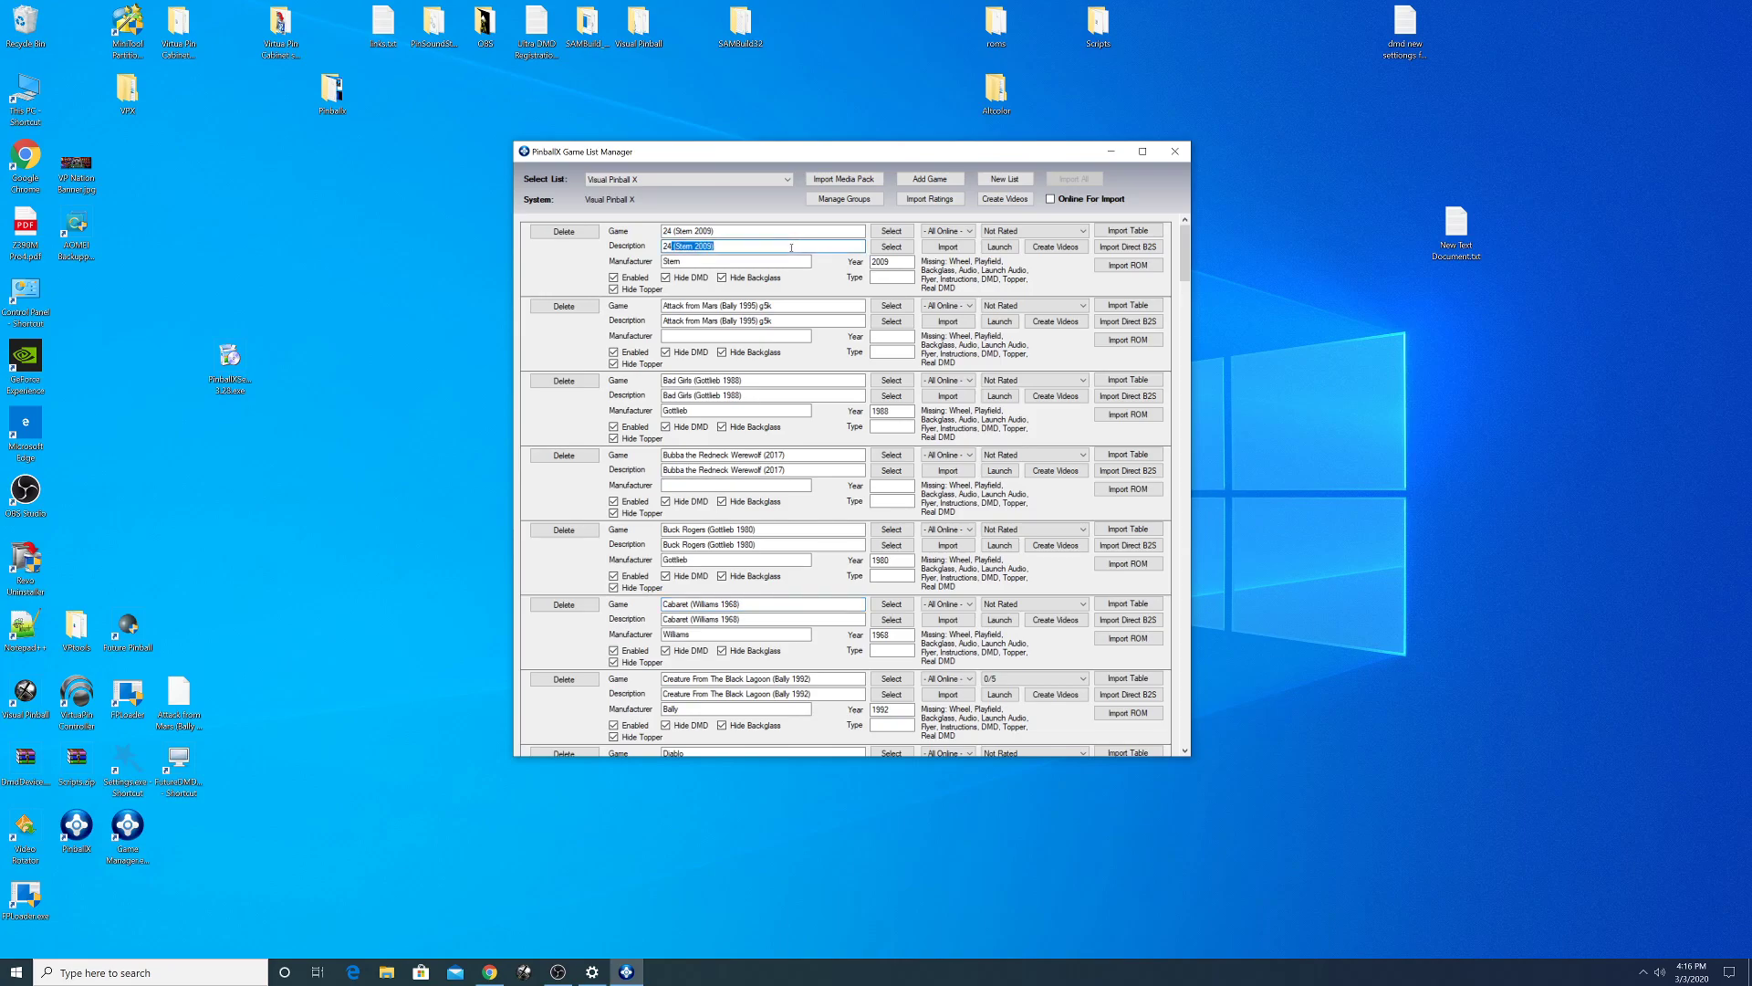
key(Delete)
drag(720, 321, 794, 322)
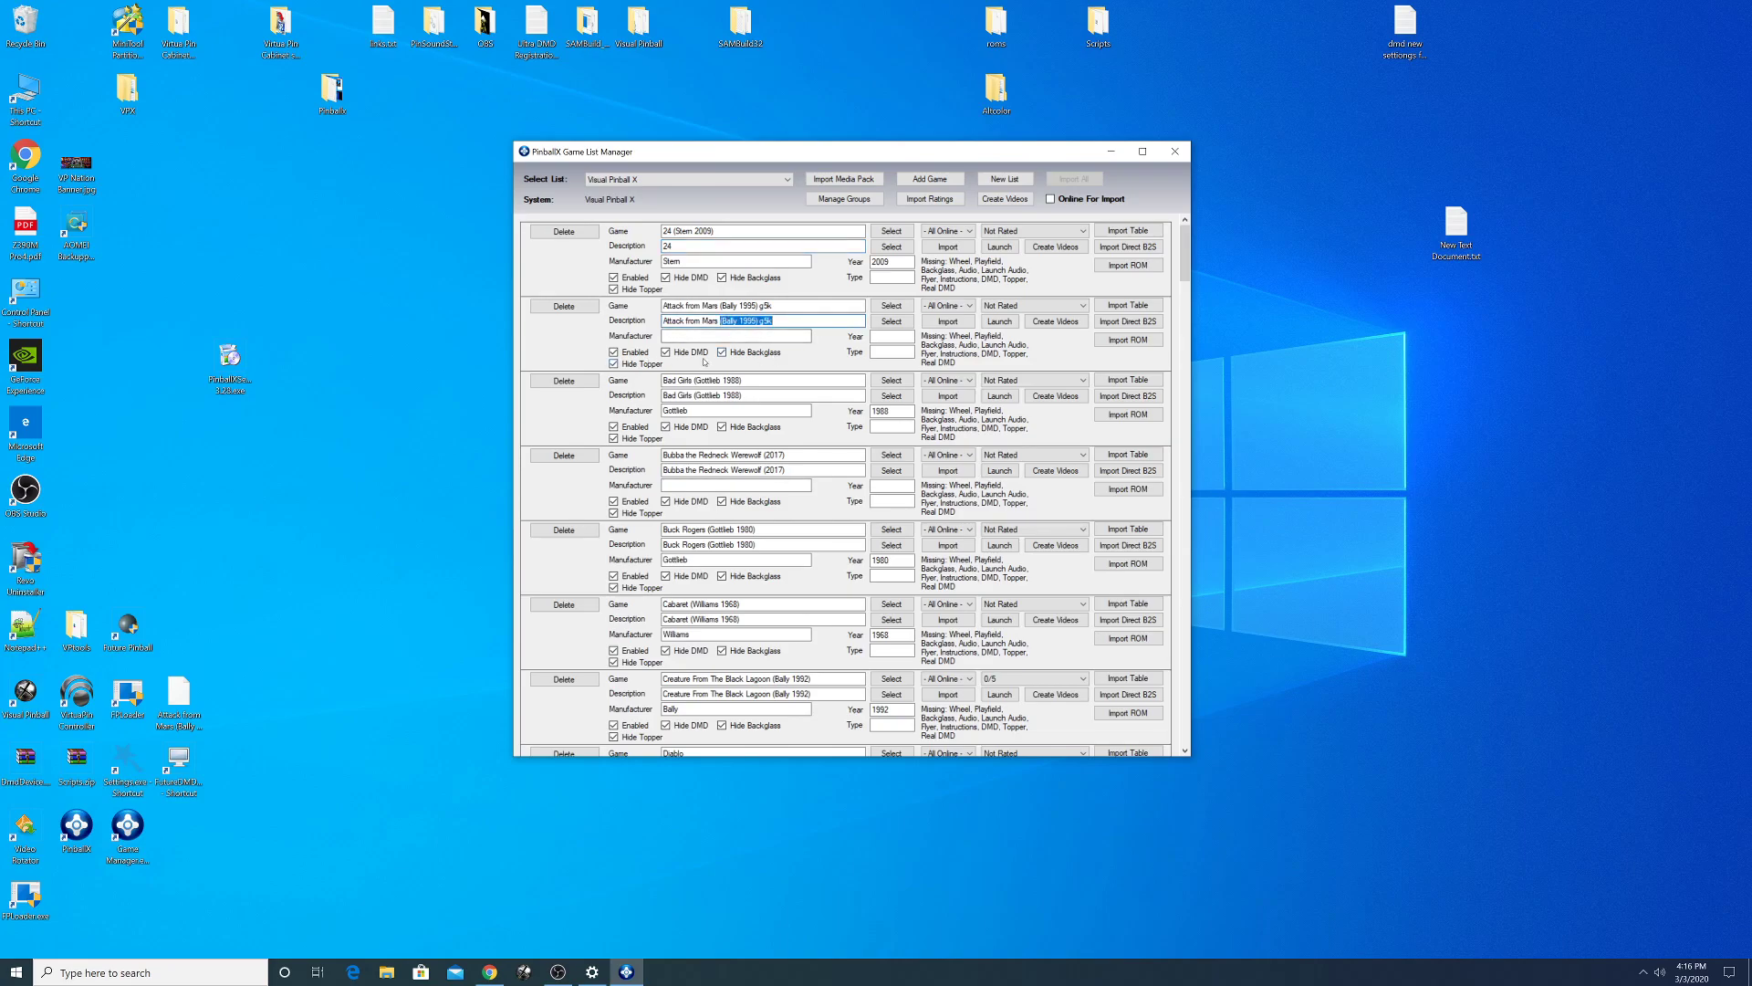
click(684, 337)
click(888, 338)
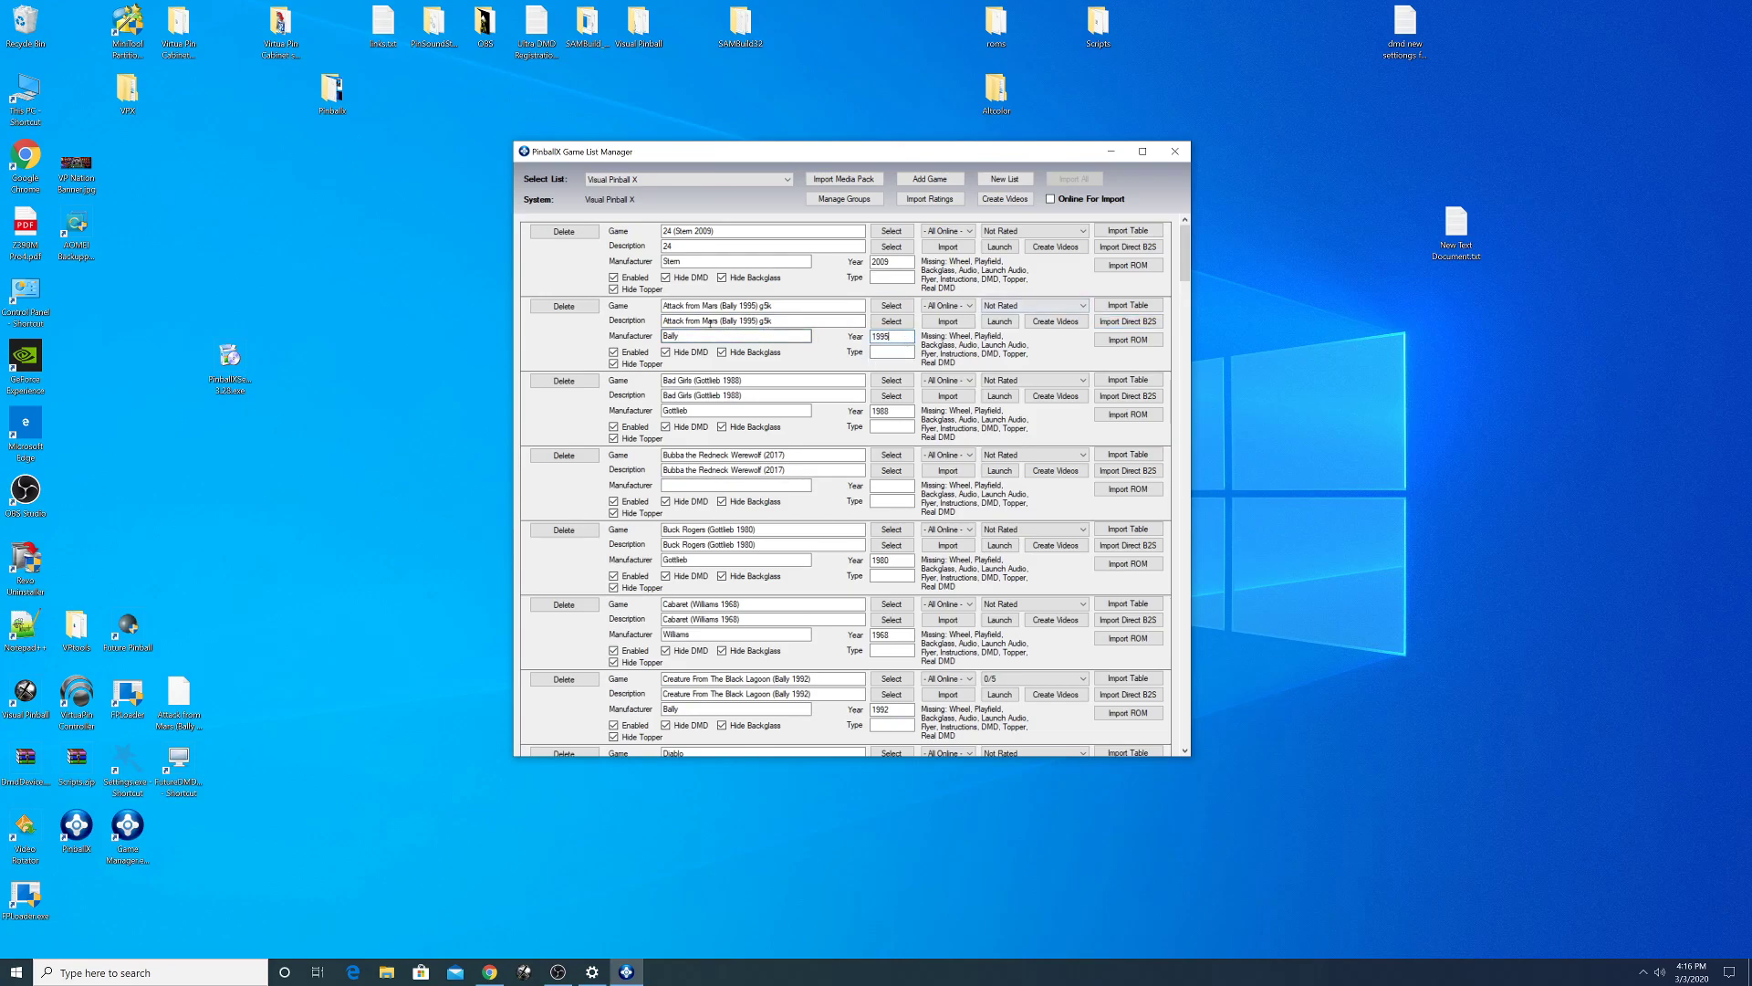
drag(718, 322, 863, 324)
key(BackSpace)
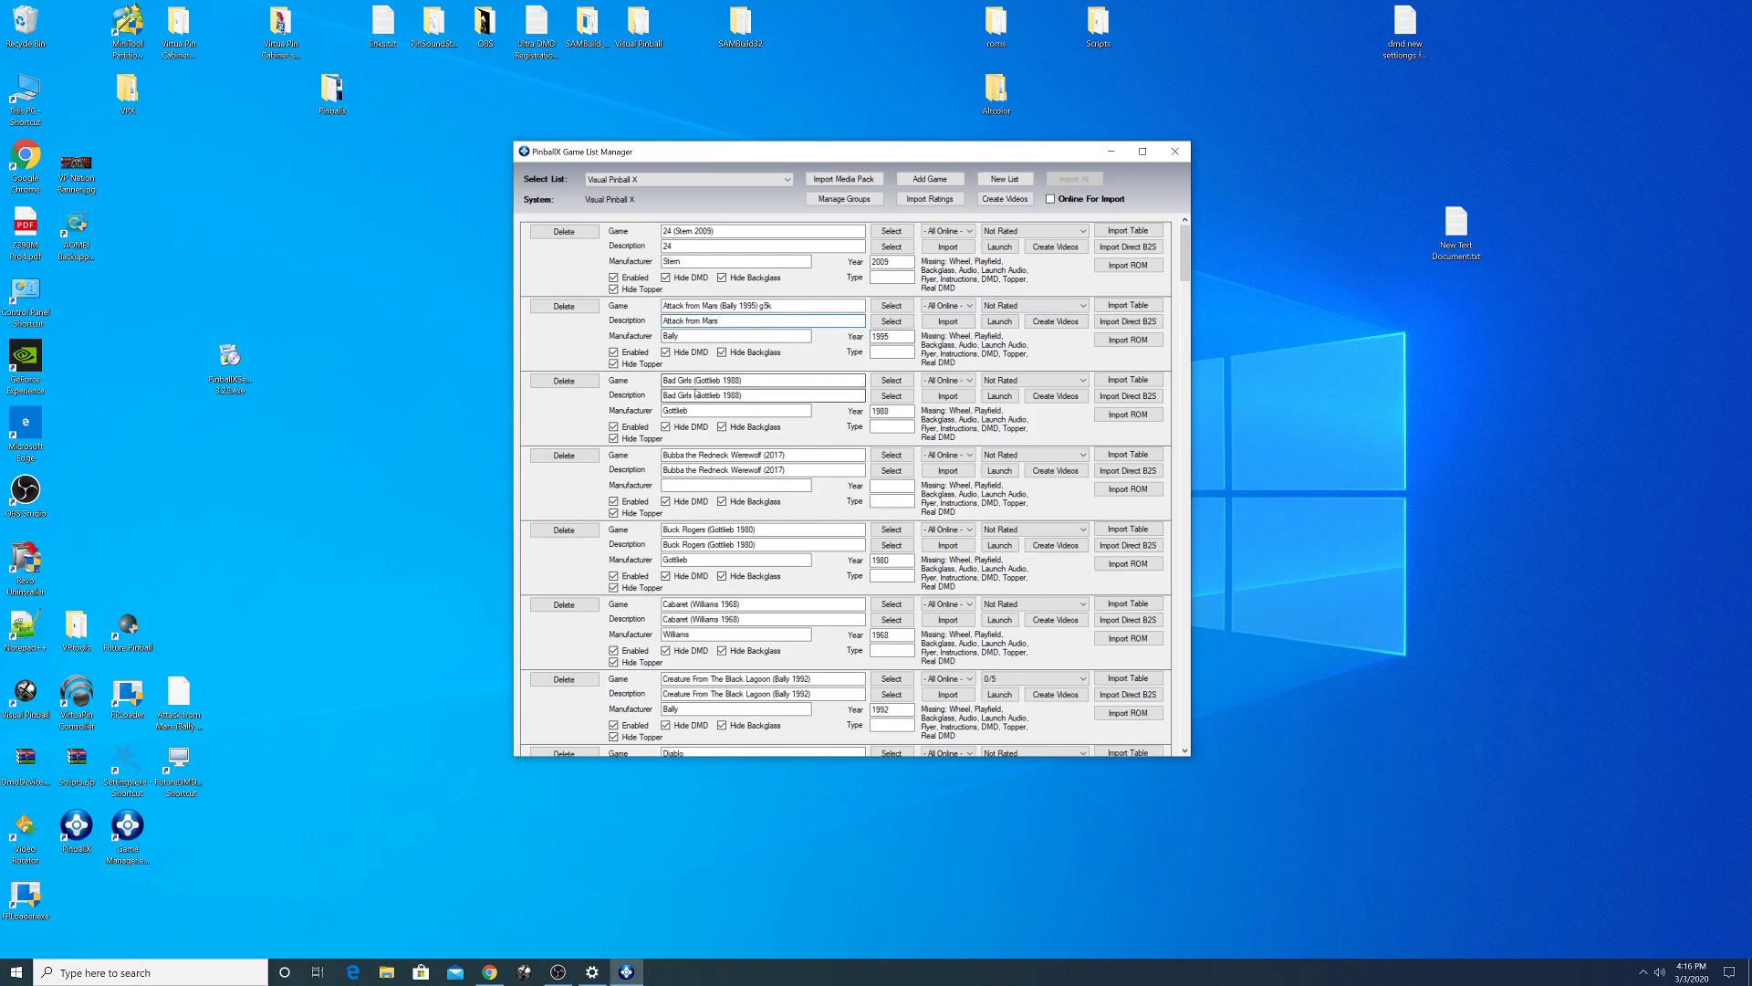
- Shorten the Bad Girls and Bubba the Redneck Werewolf descriptions to their titles, and set Bubba's year to 2017
drag(694, 396, 864, 396)
key(BackSpace)
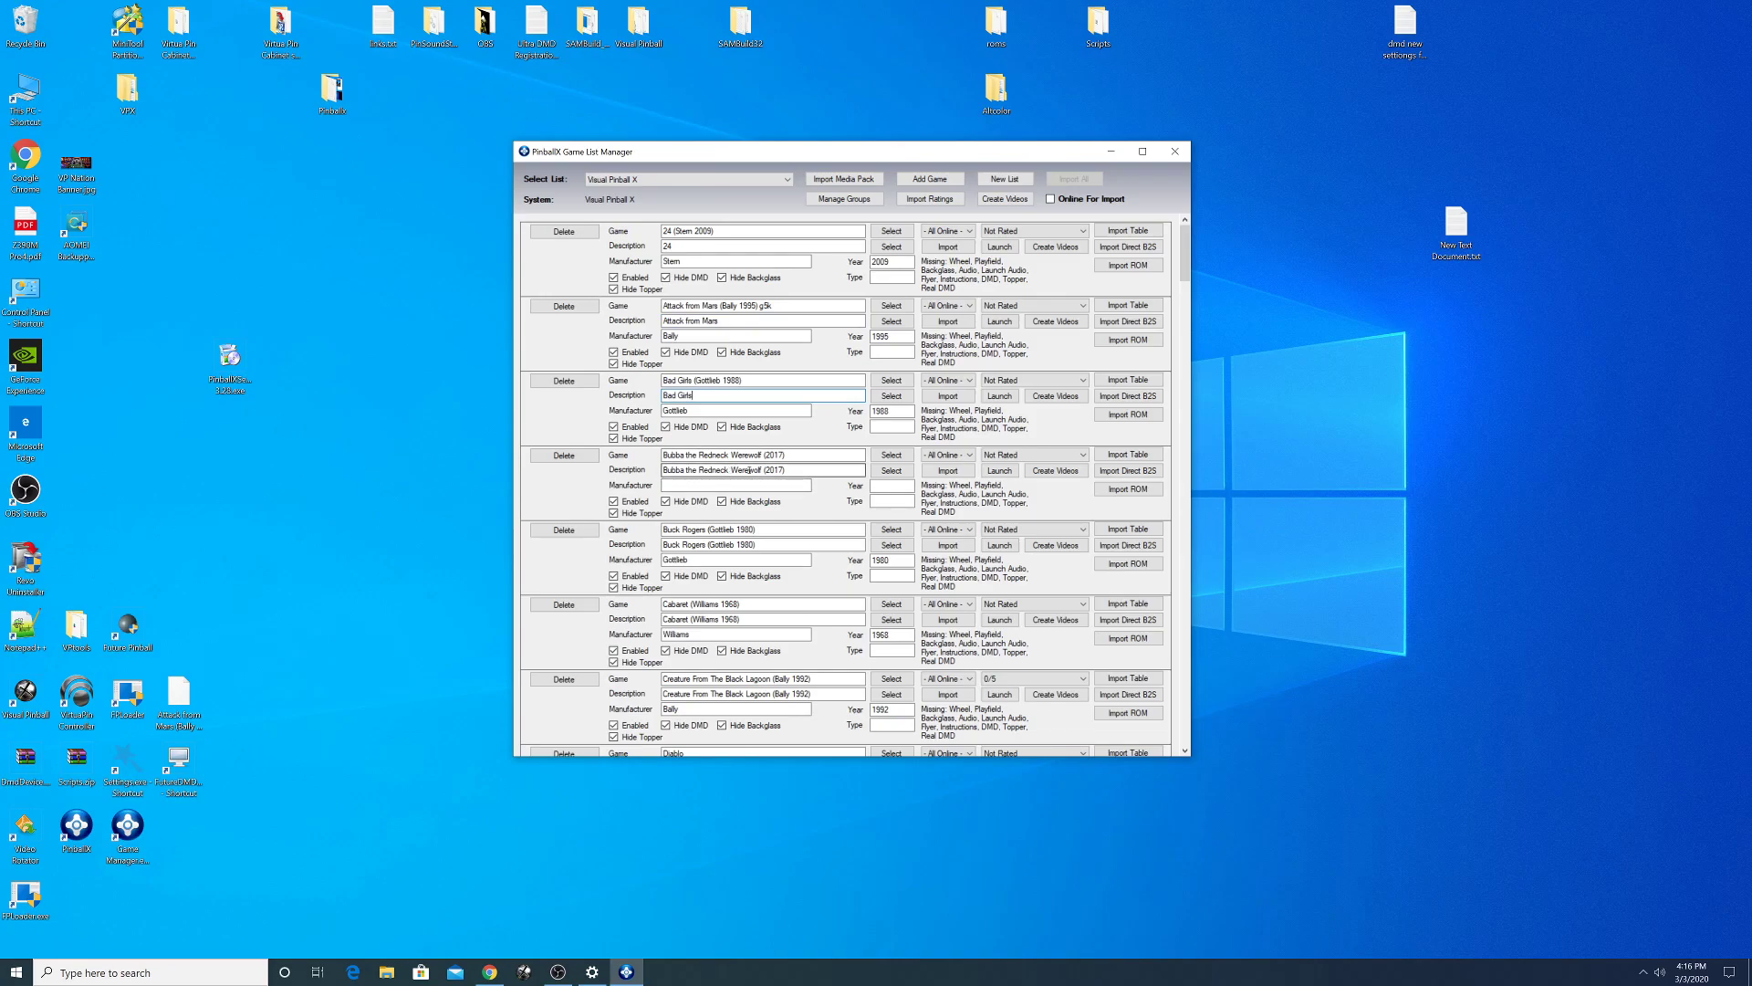
drag(761, 468, 858, 472)
key(BackSpace)
text(2017)
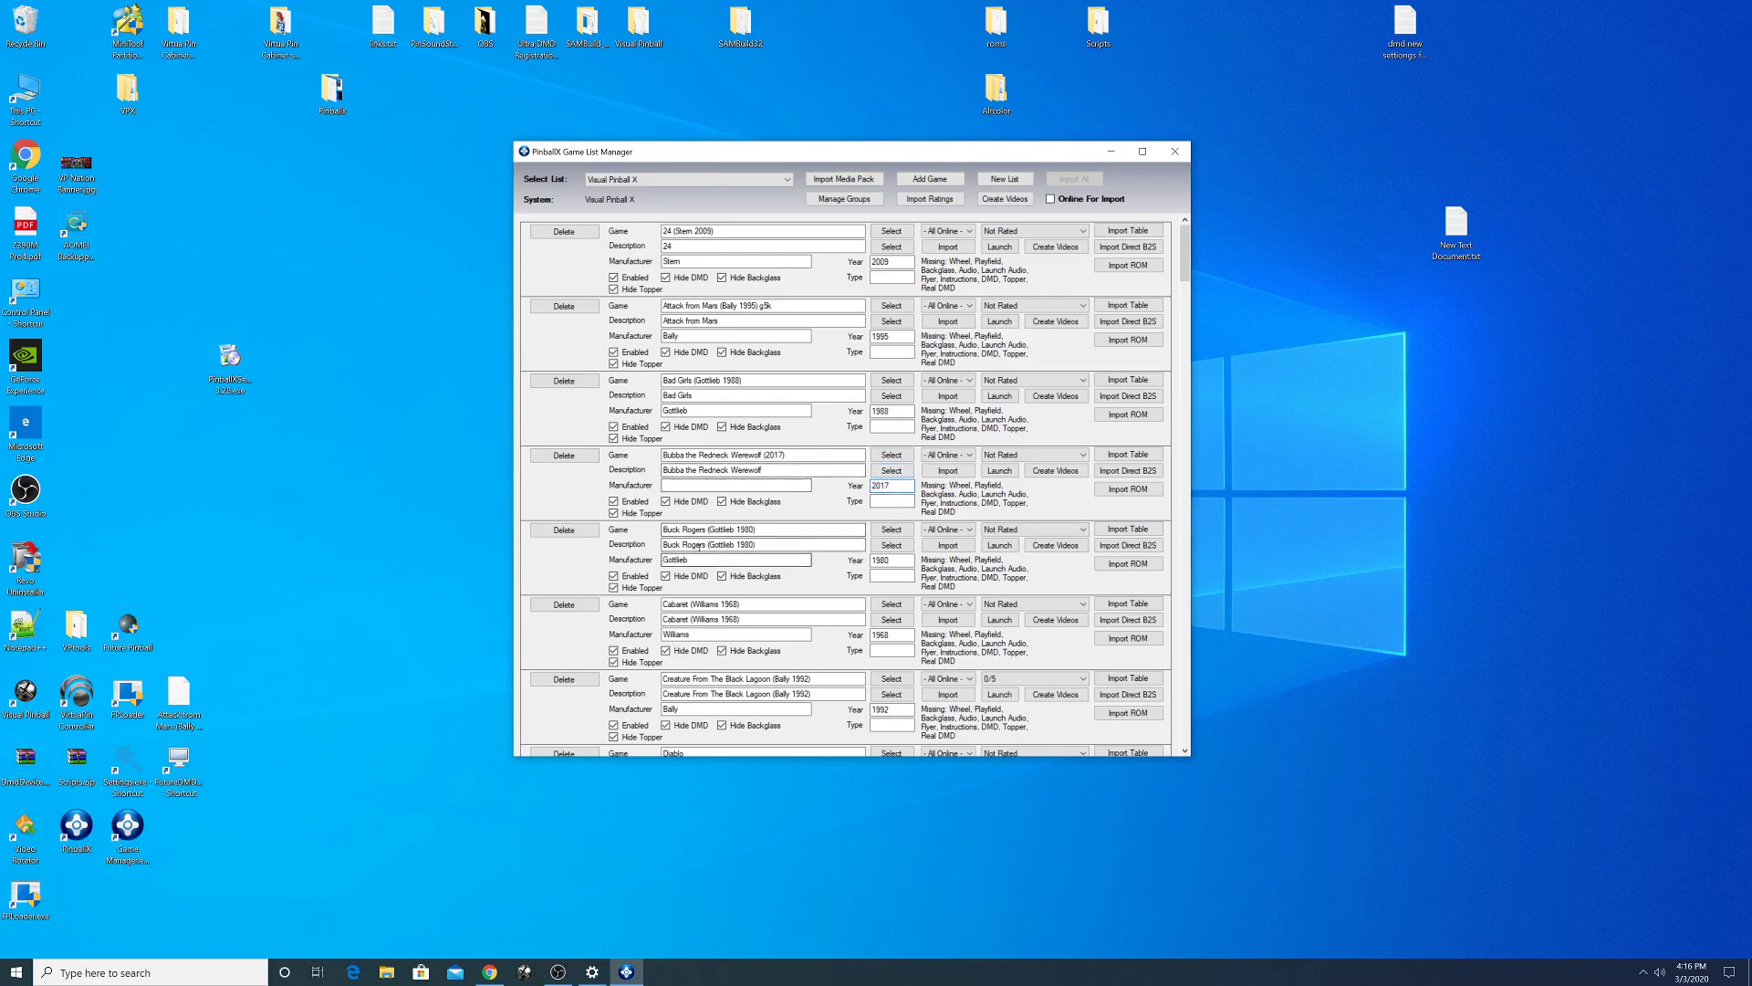
- Remove the manufacturer and year from the descriptions of Buck Rogers, Cabaret and Creature From The Black Lagoon
drag(708, 543, 784, 544)
drag(692, 619, 871, 622)
key(BackSpace)
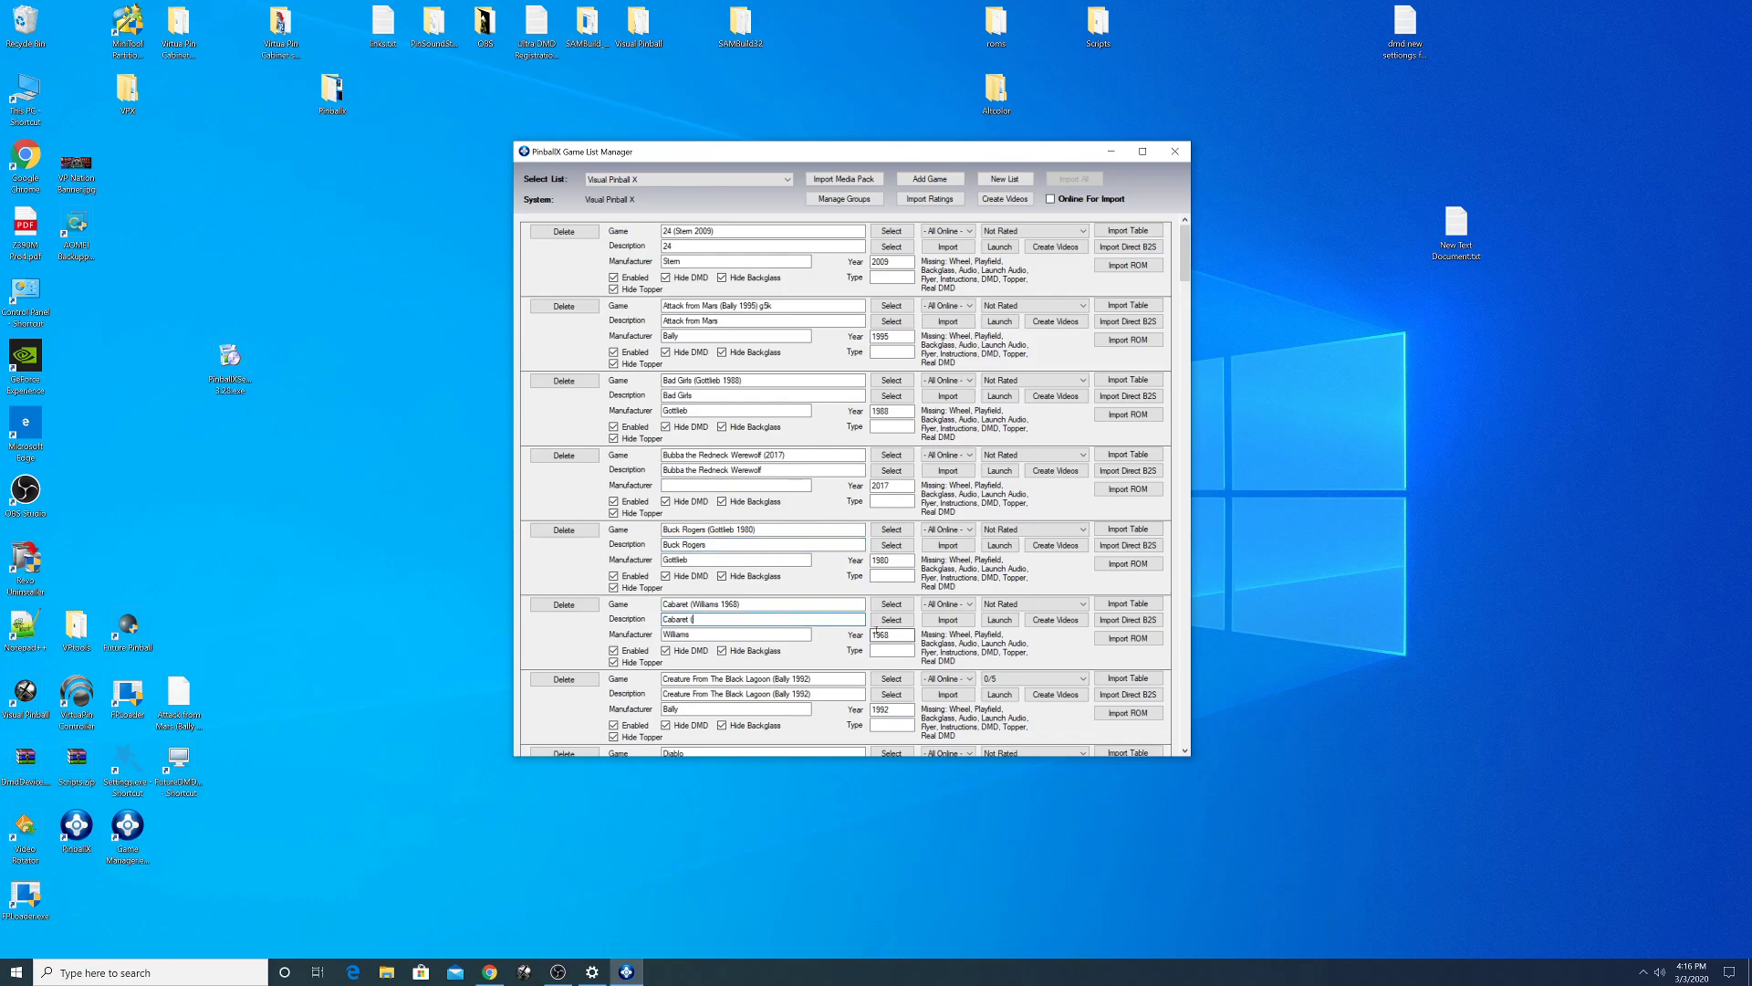
drag(774, 694, 860, 698)
- Move the window up, extend it, and enter the table author's name as Diablo's manufacturer with year 2018
drag(894, 152, 896, 94)
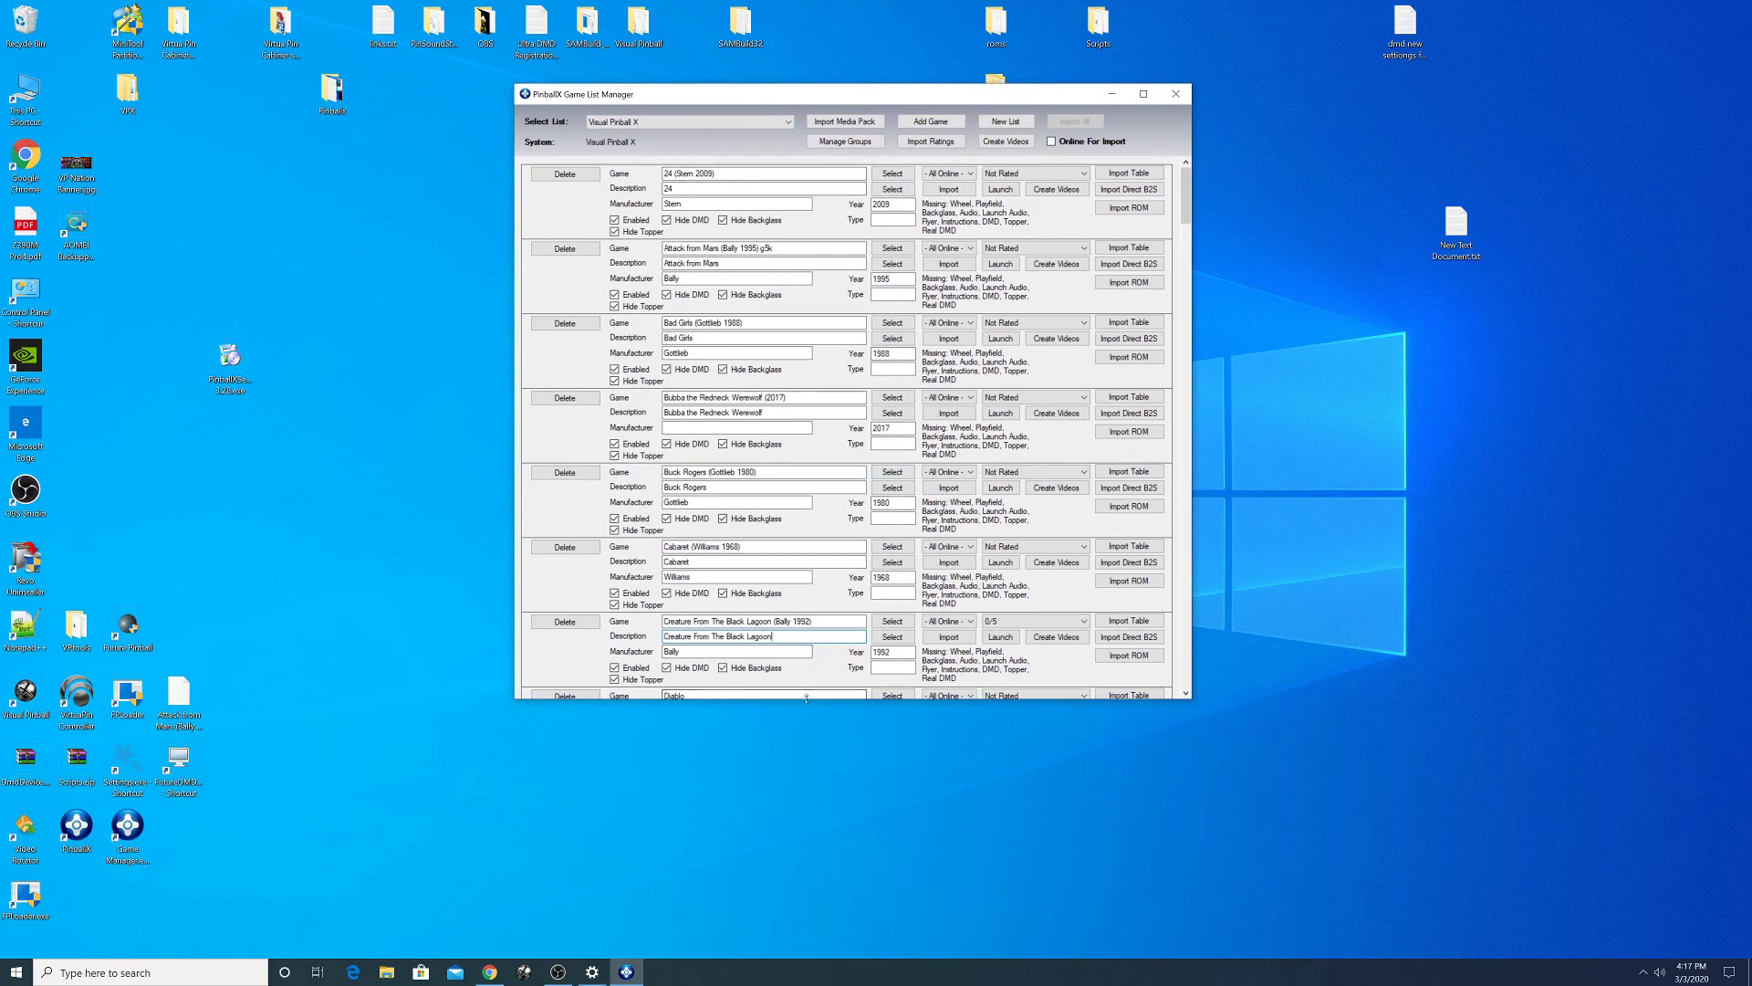
scroll(794, 608, down, 1)
scroll(794, 608, down, 1)
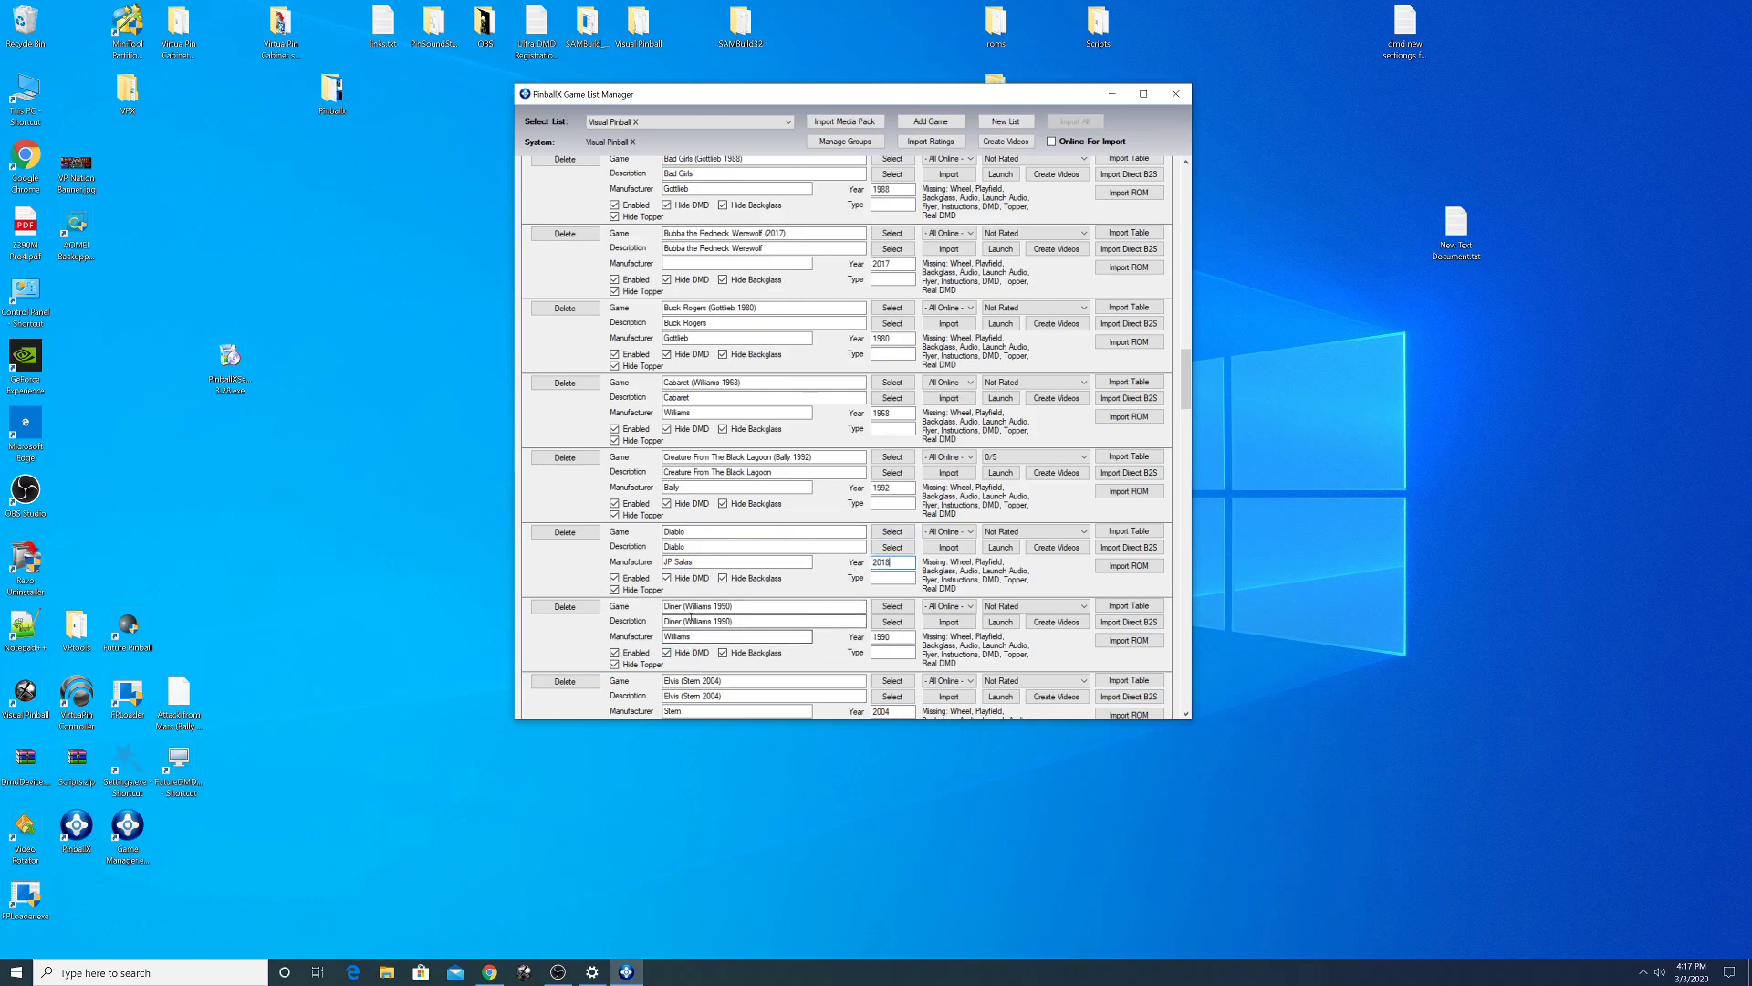
- Shorten the Diner and Elvis descriptions to just the table titles
drag(683, 621, 794, 621)
click(680, 695)
drag(680, 668, 791, 677)
key(BackSpace)
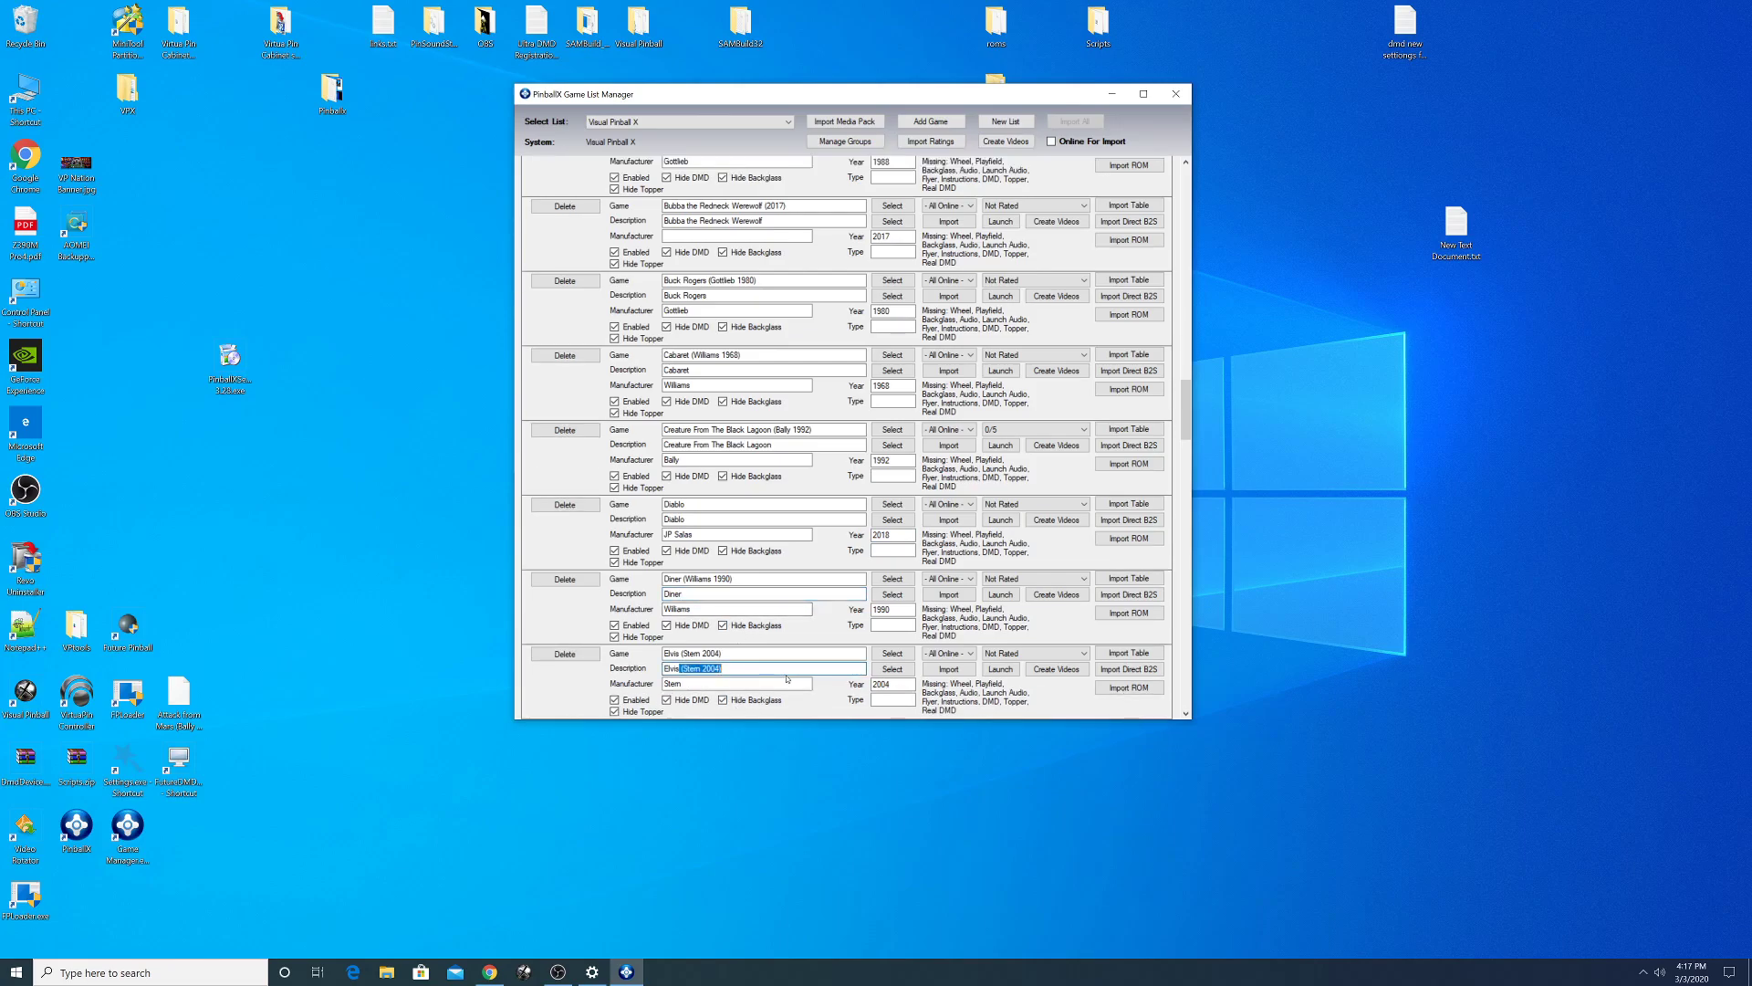
- Shorten the Guns and Roses description to its title, and give Harry Potter the year 2020 and its author's name as manufacturer
scroll(730, 594, down, 5)
drag(720, 551, 790, 552)
key(BackSpace)
scroll(793, 587, down, 1)
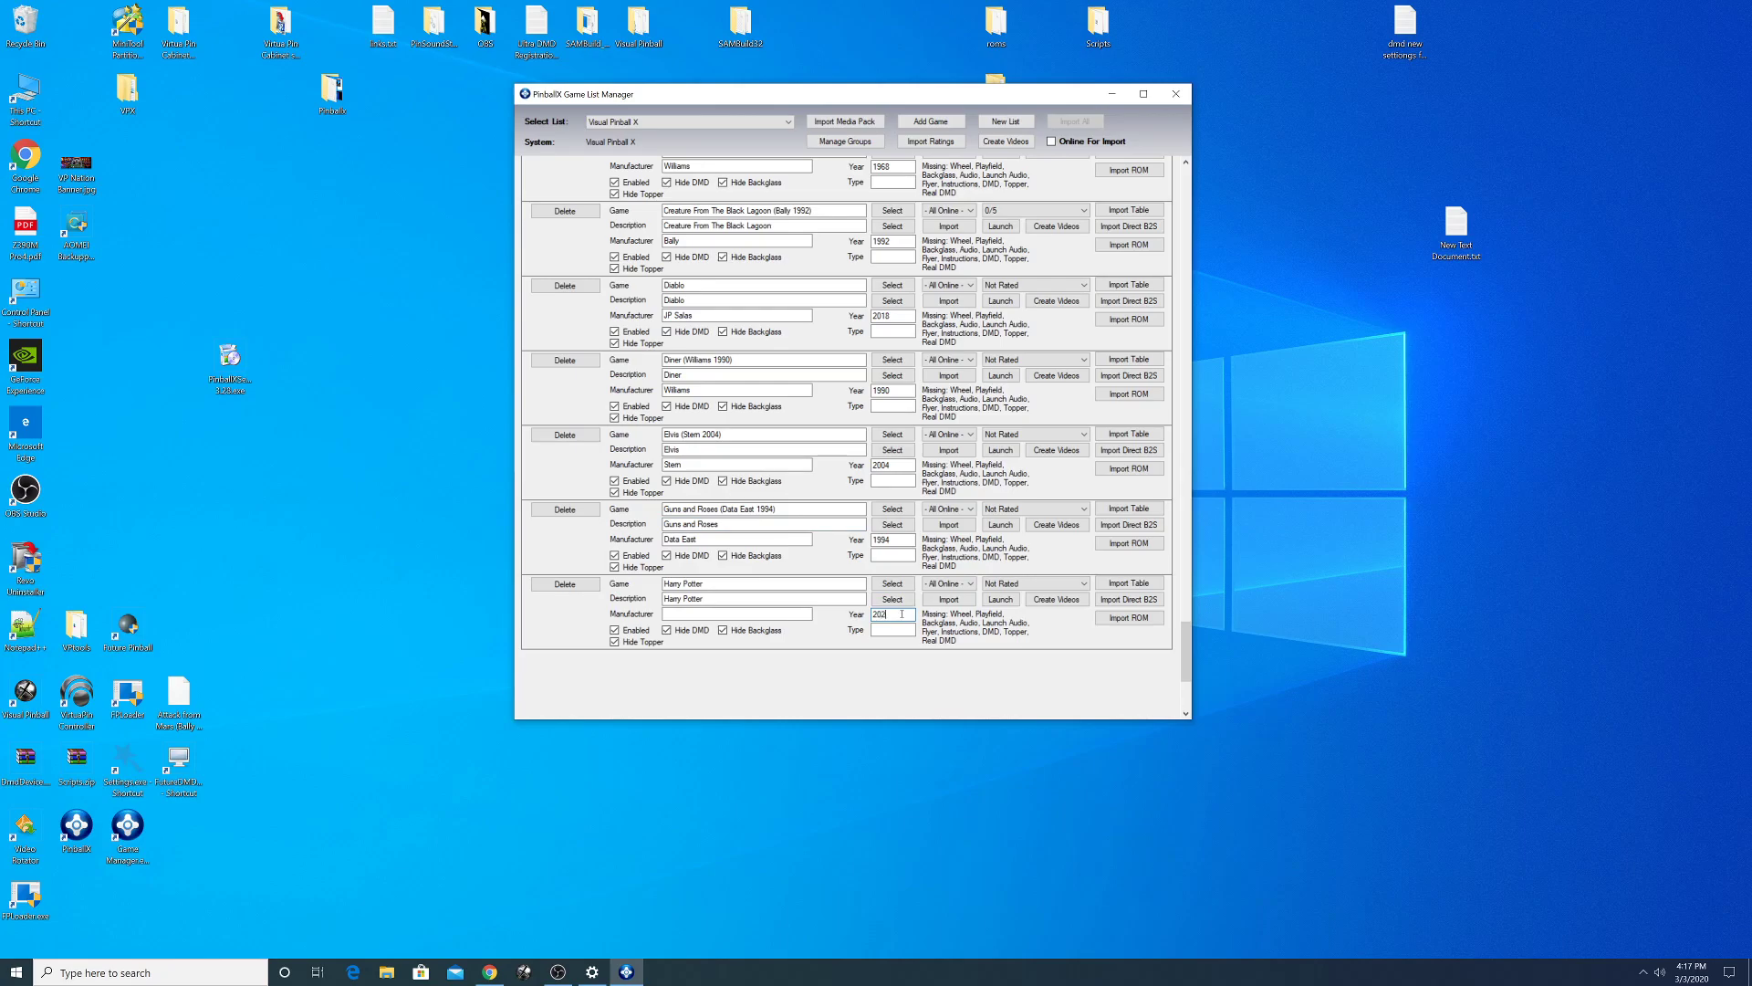
click(710, 614)
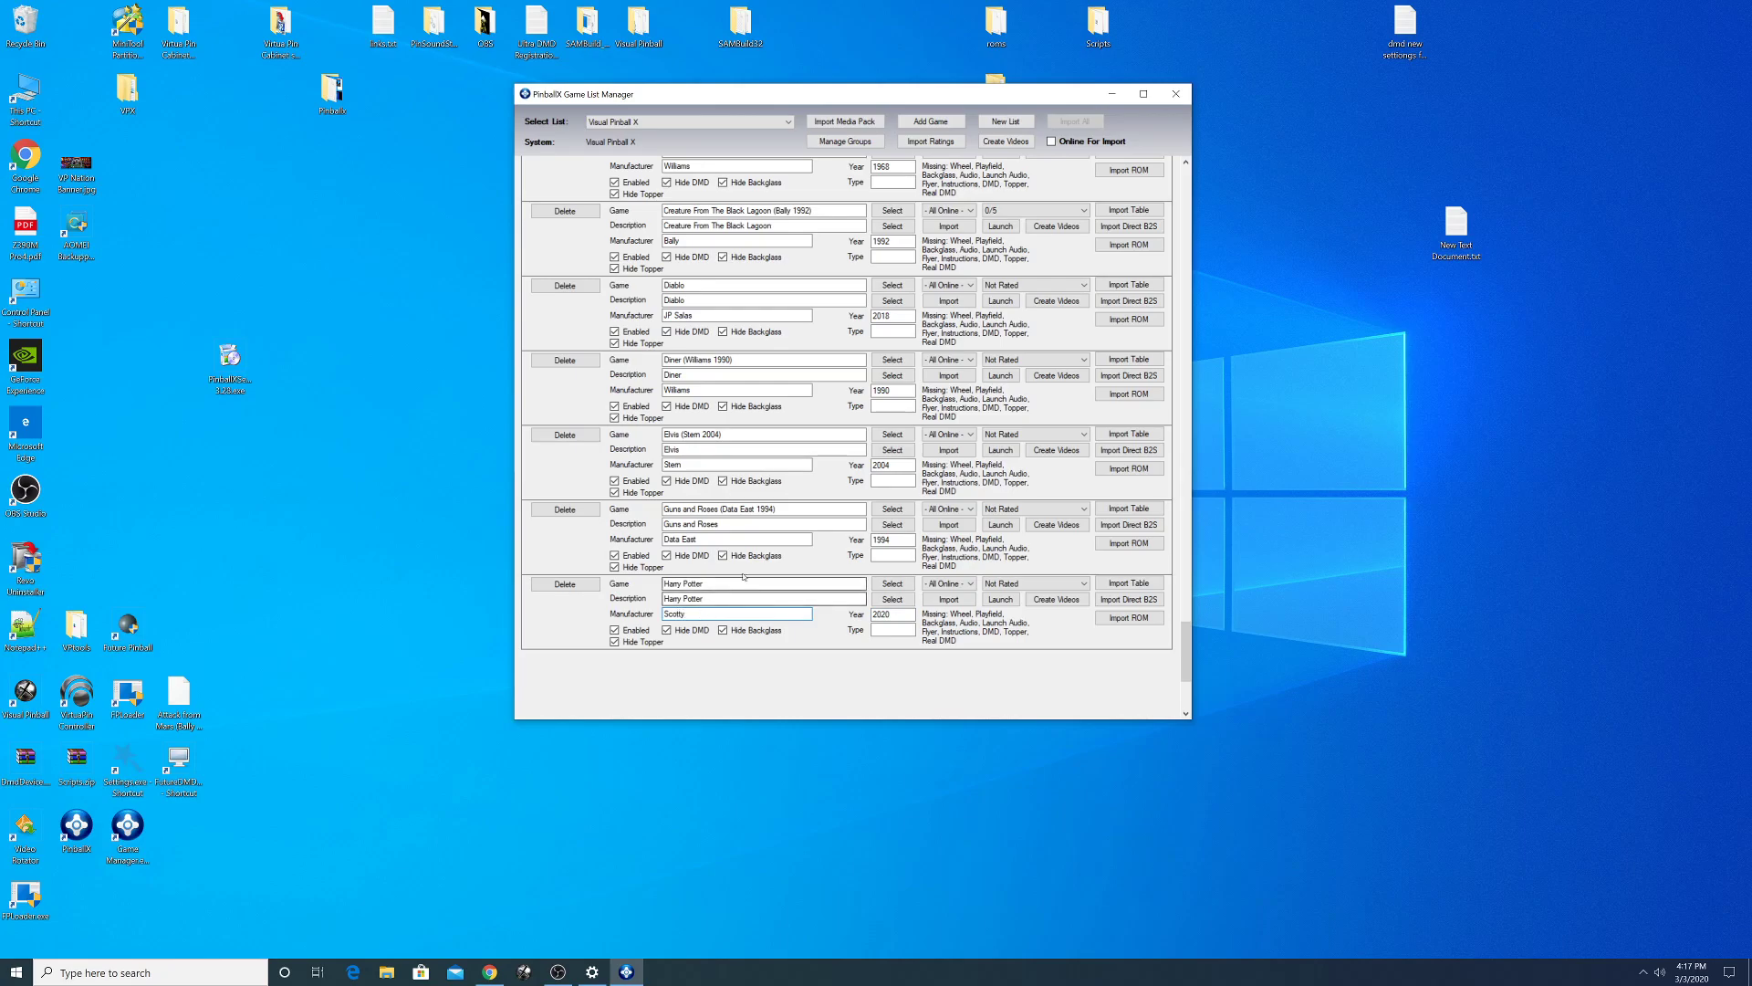
- Close Game Manager, saving the changes to the Visual Pinball X game list
scroll(724, 266, up, 5)
scroll(724, 265, up, 3)
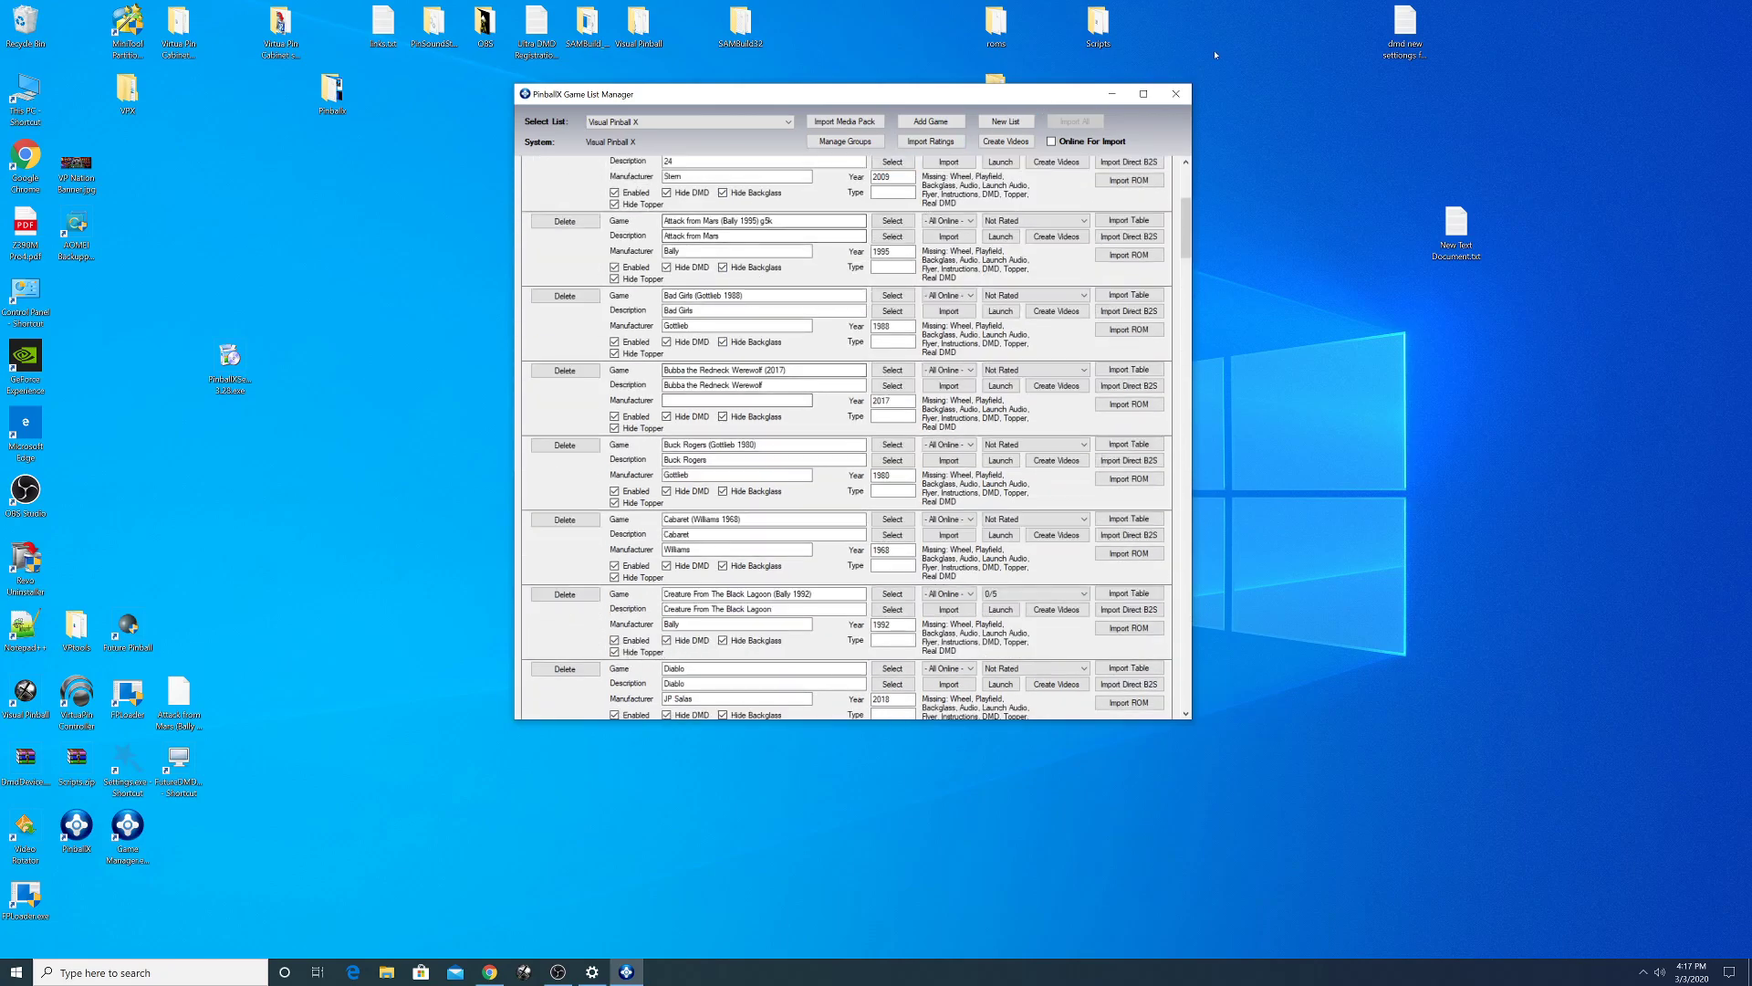
click(1177, 94)
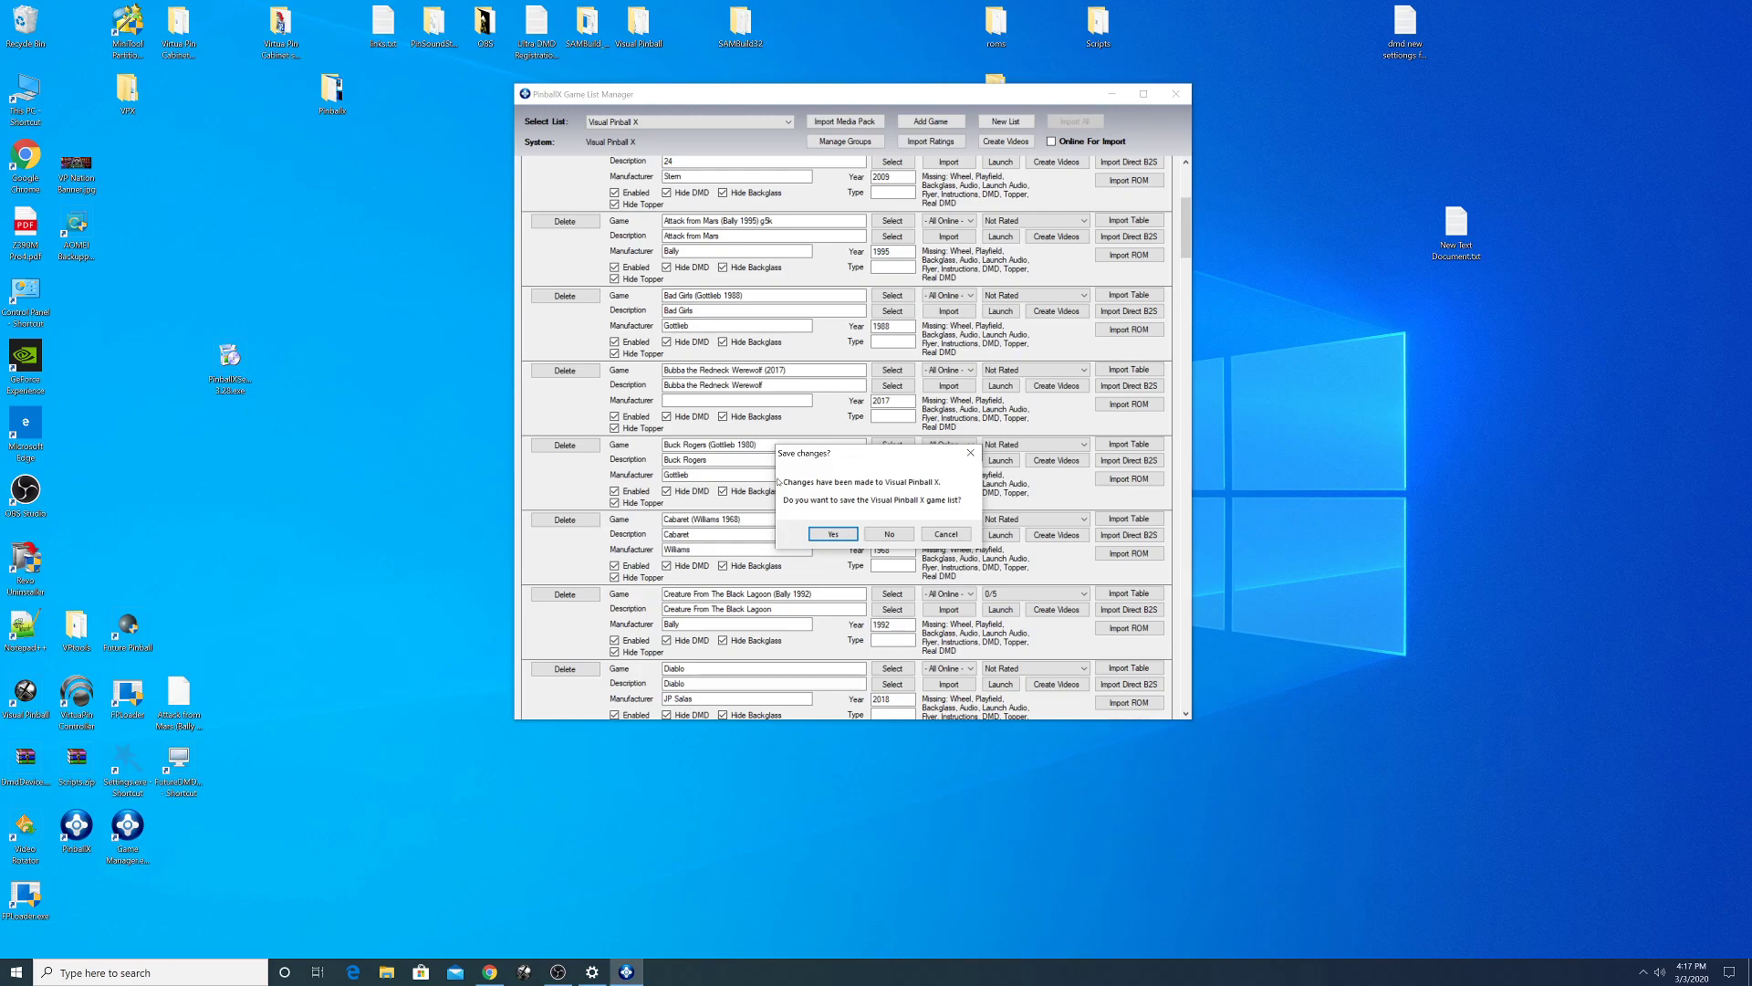
click(831, 538)
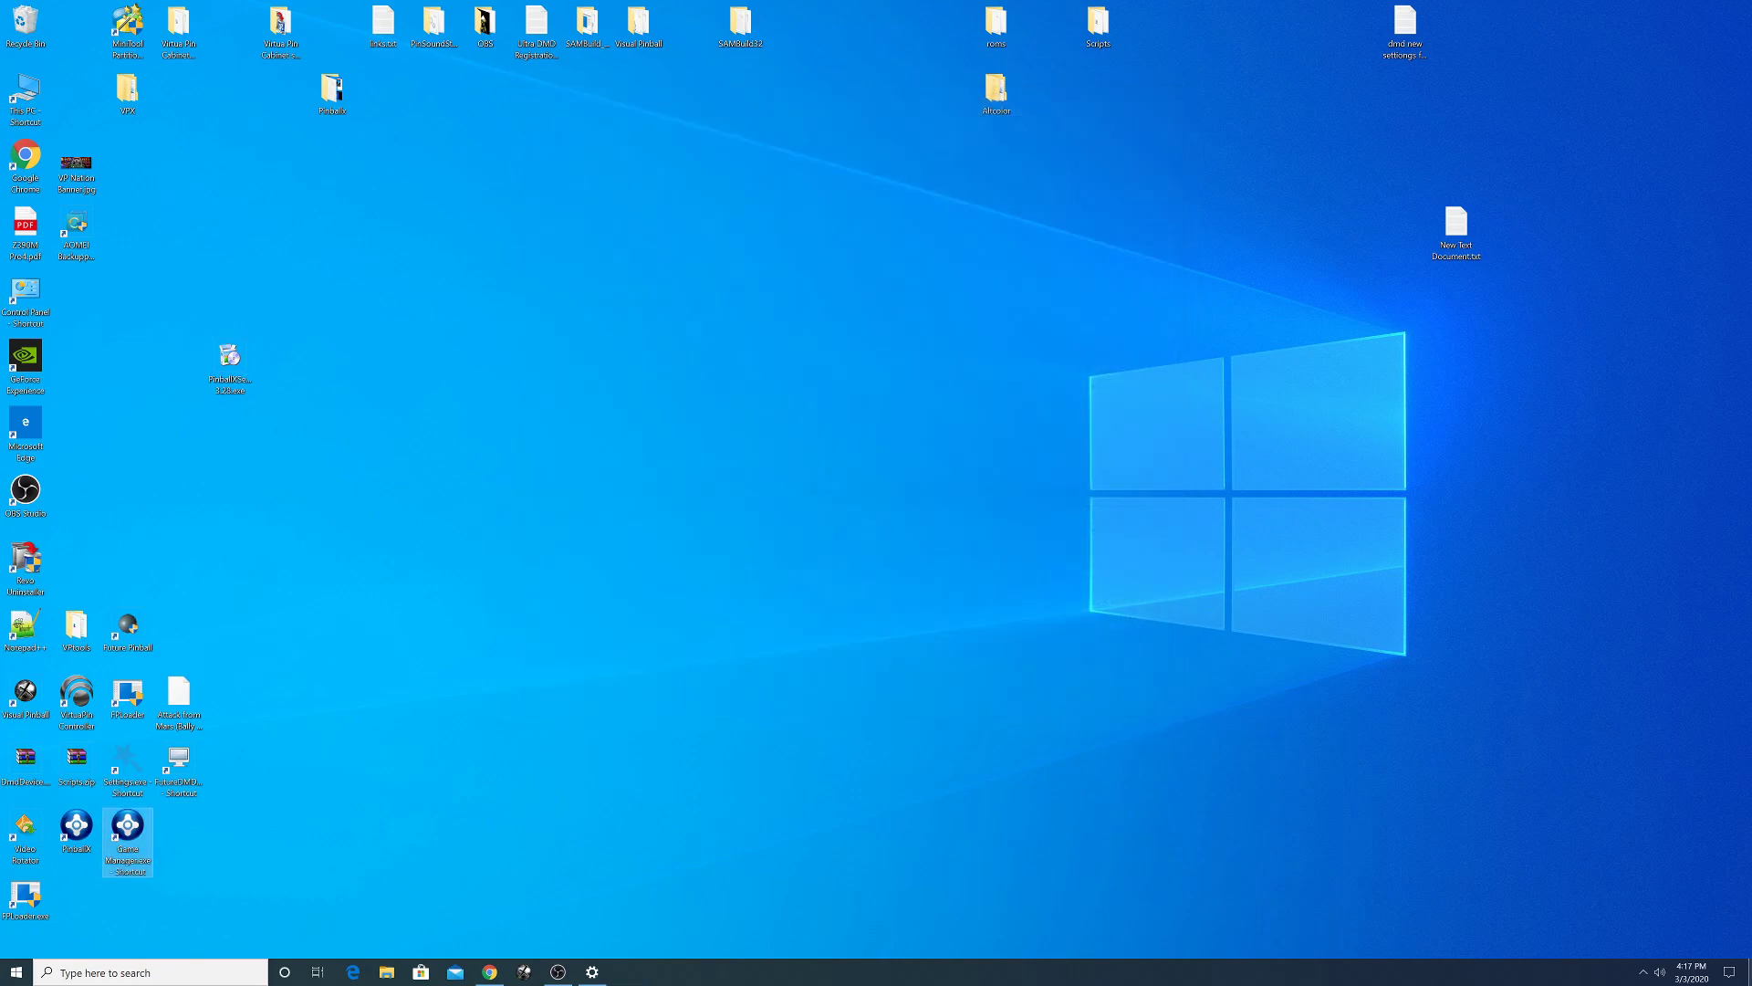
- Open the display settings from the desktop, set the scaling for display 1 to 100%, and minimize Settings
right_click(648, 272)
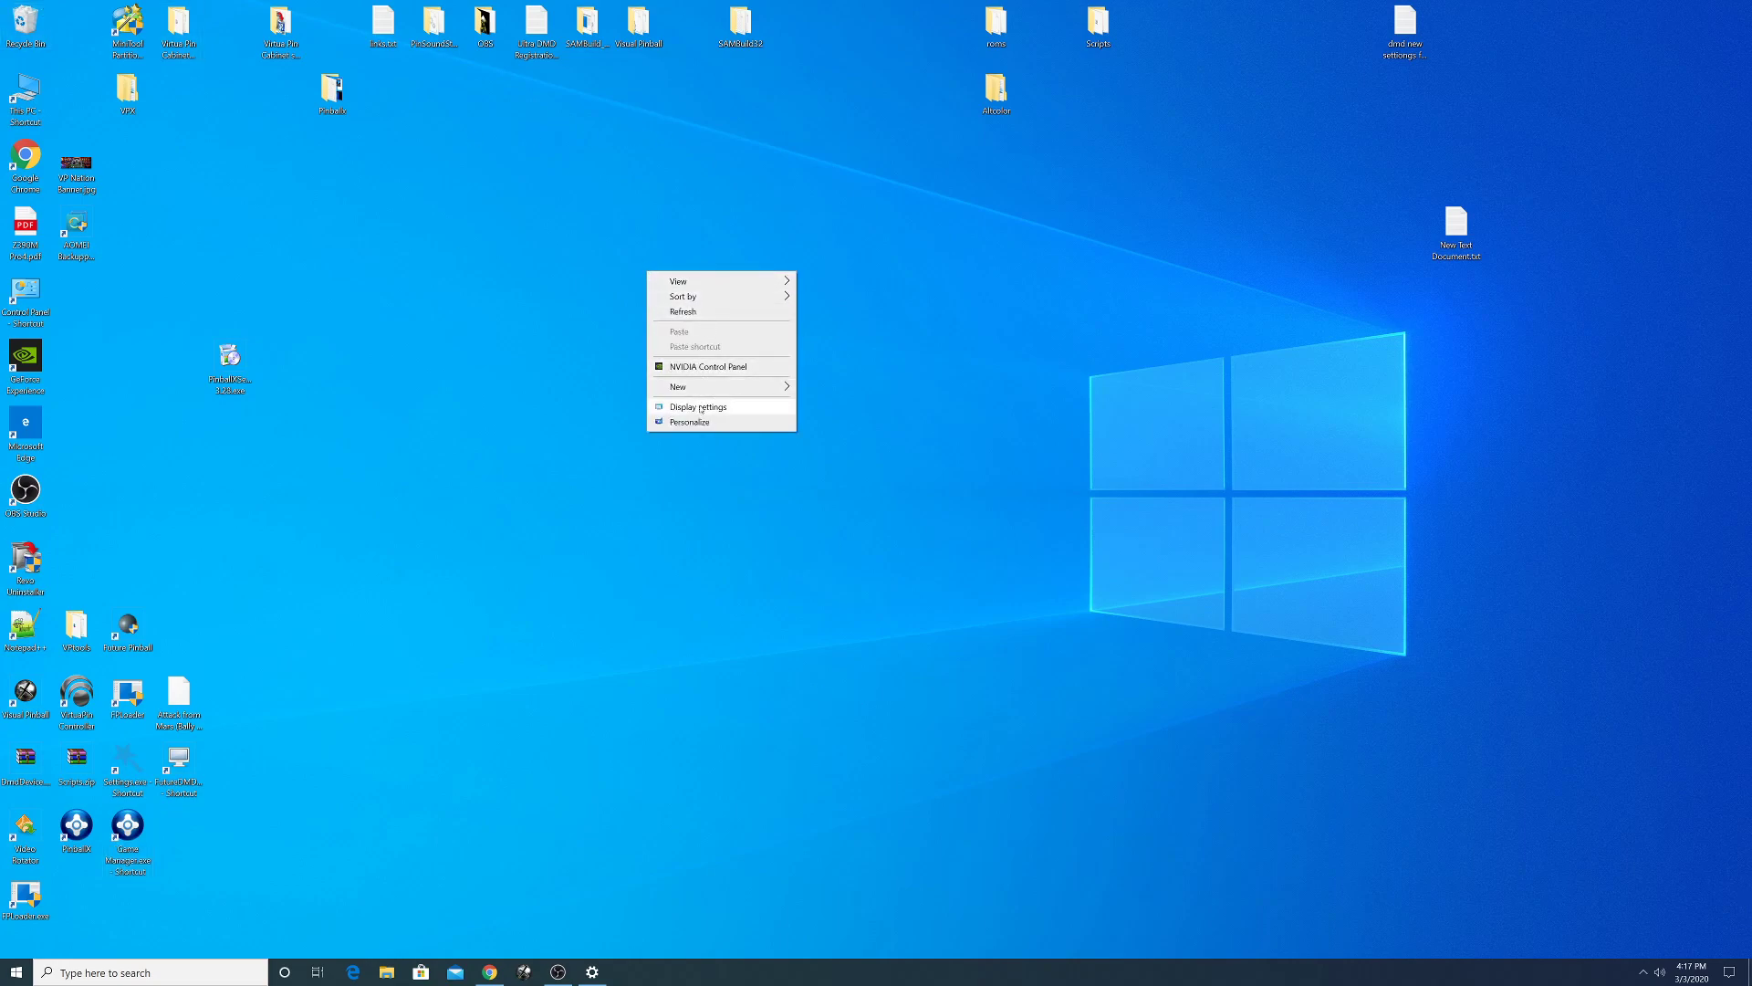
click(701, 409)
click(301, 731)
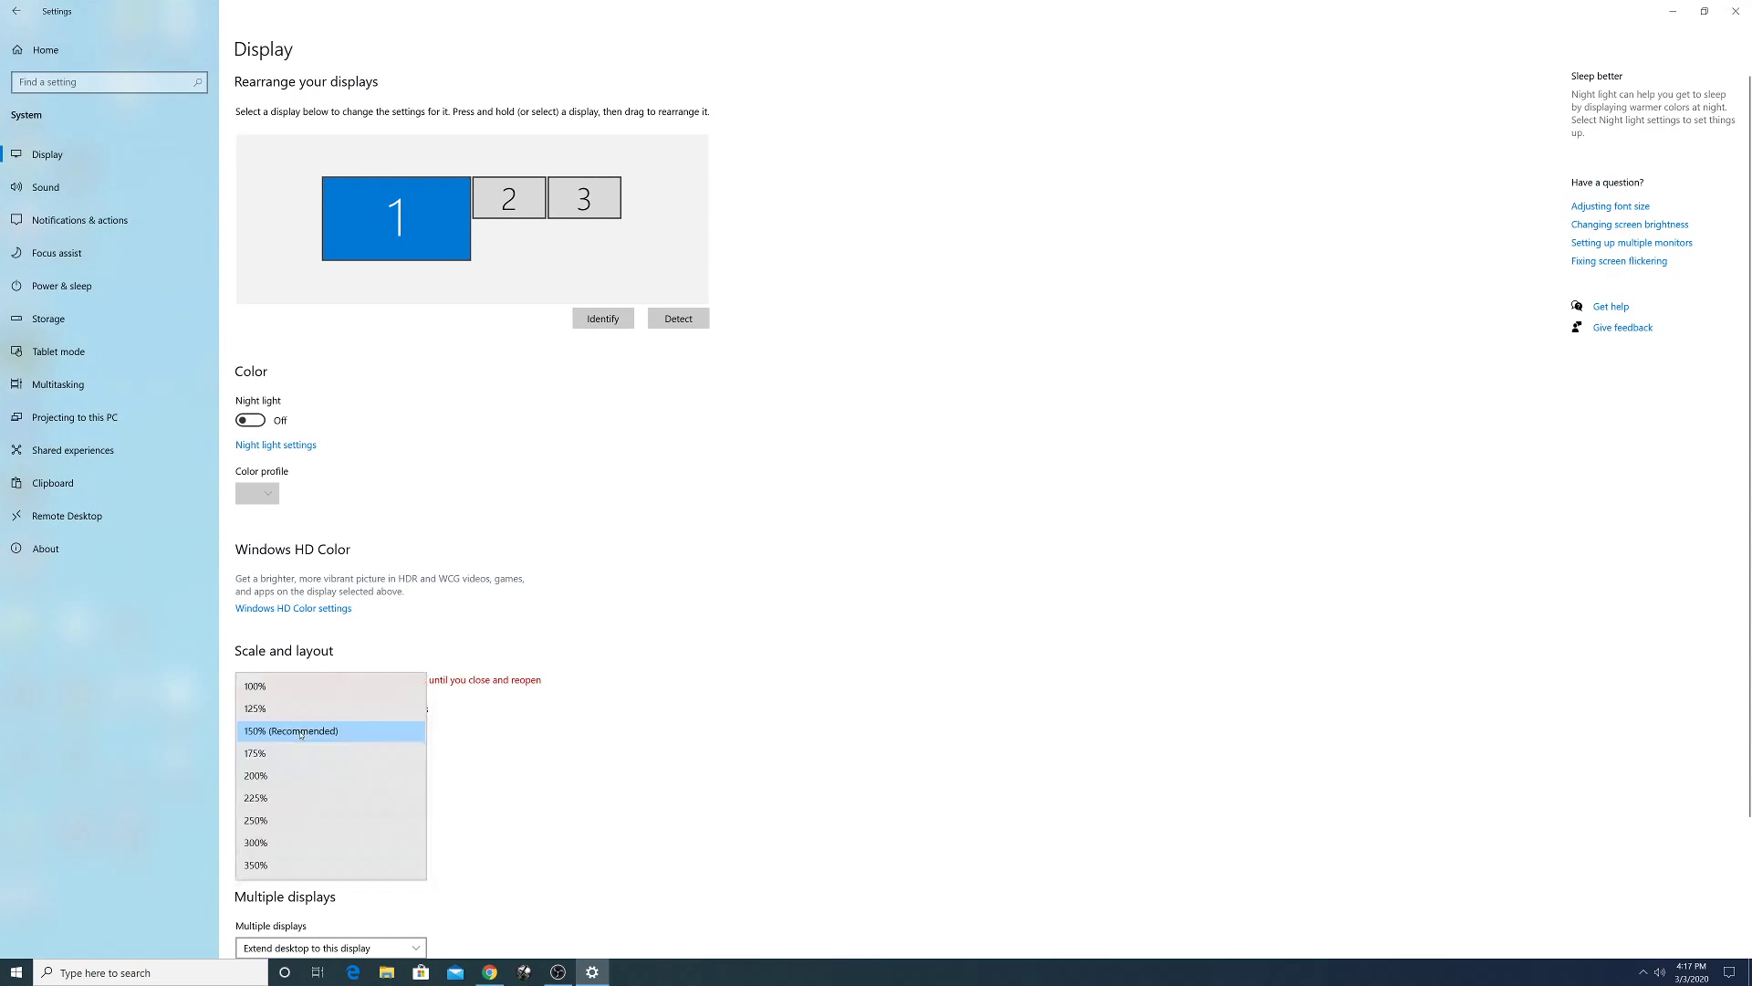
click(274, 686)
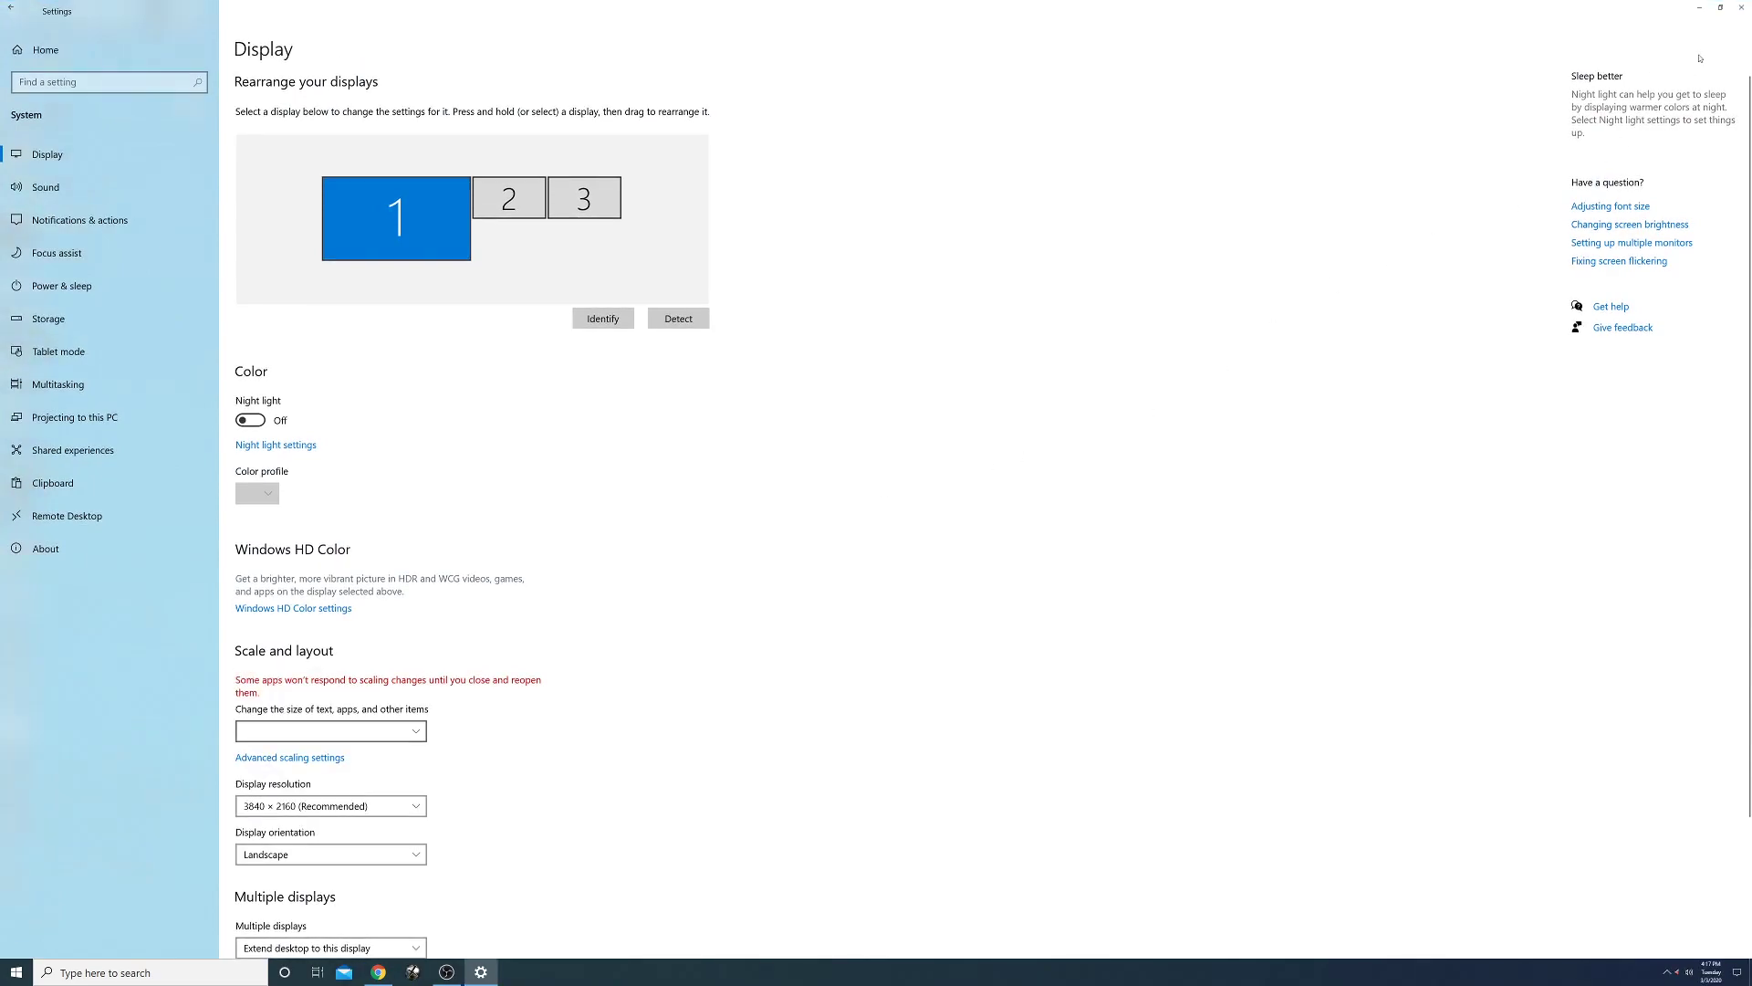
click(1696, 8)
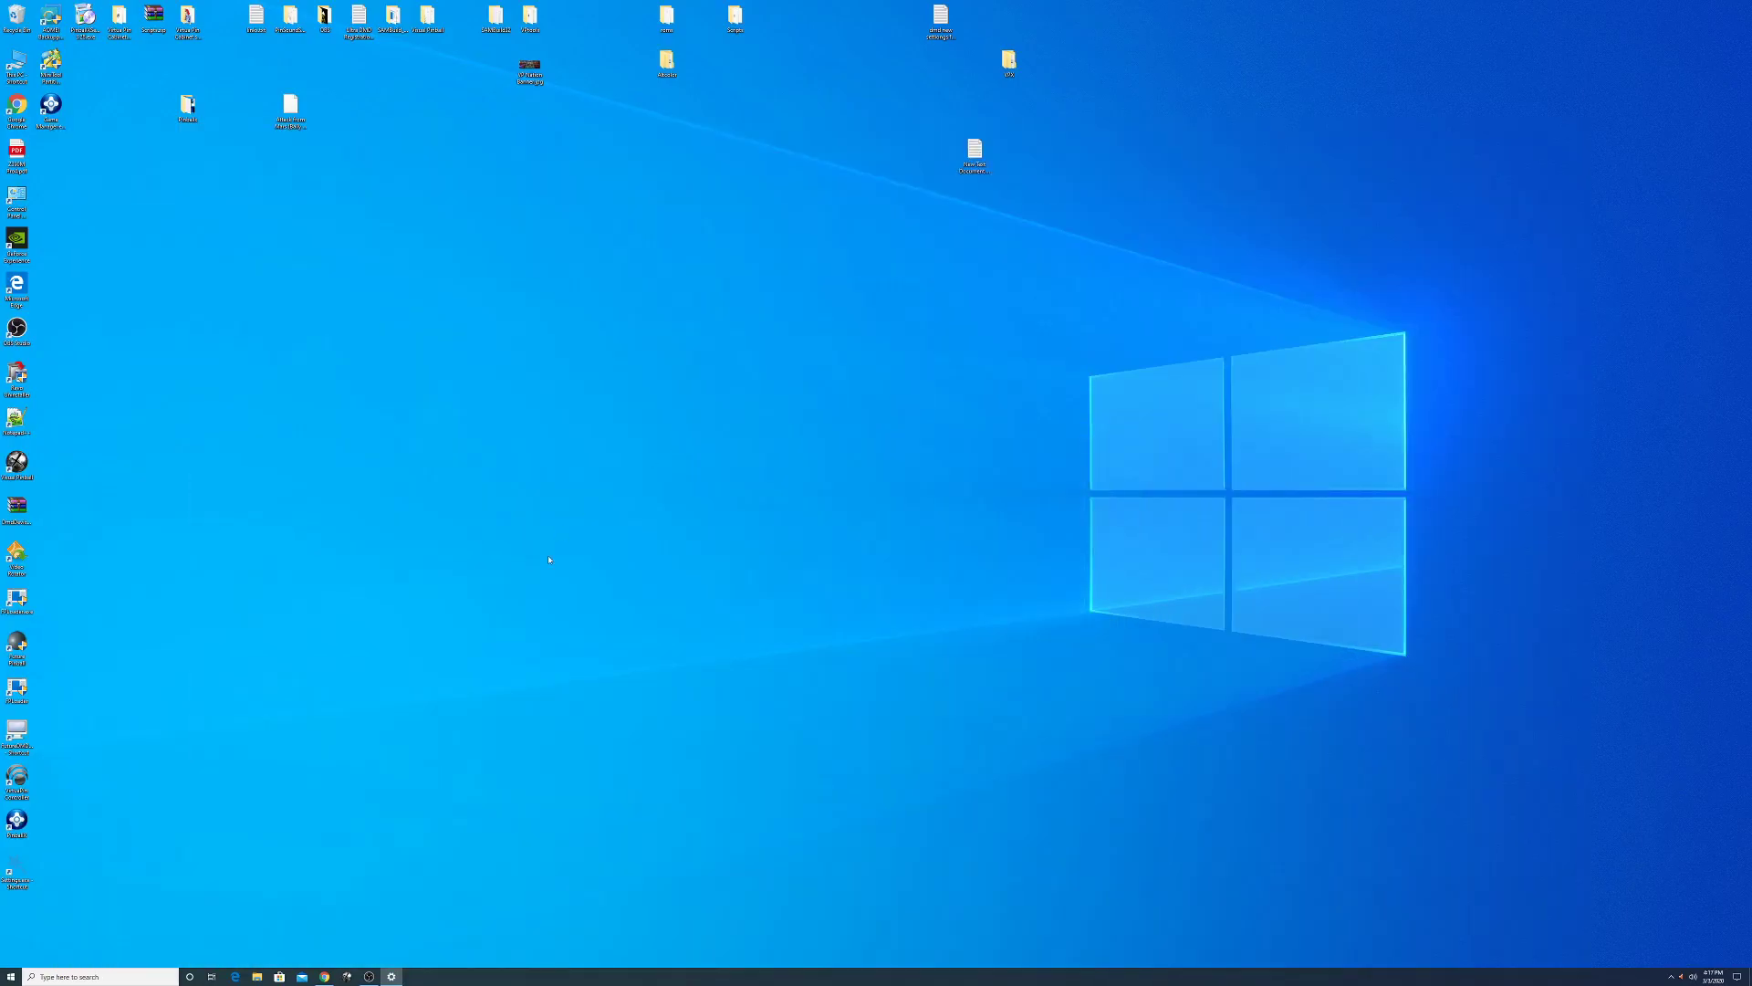
- Switch to OBS, activate the last scene in the list to show all the screens, and minimise OBS
click(369, 975)
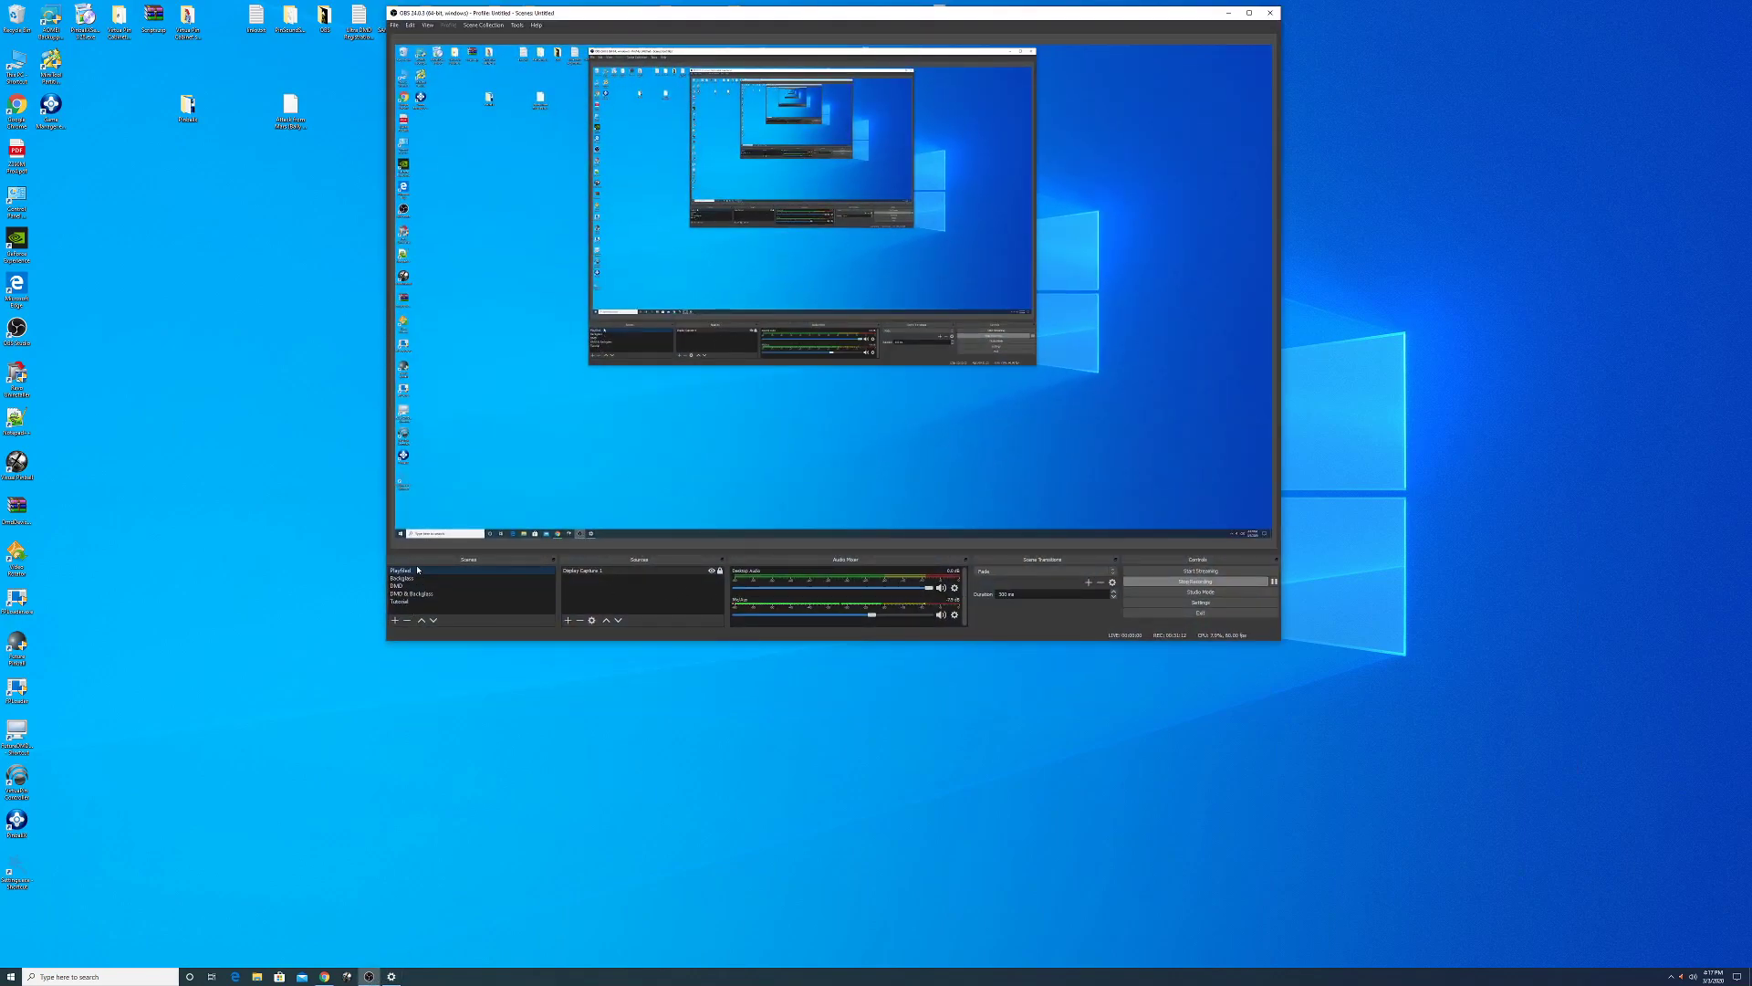
click(412, 600)
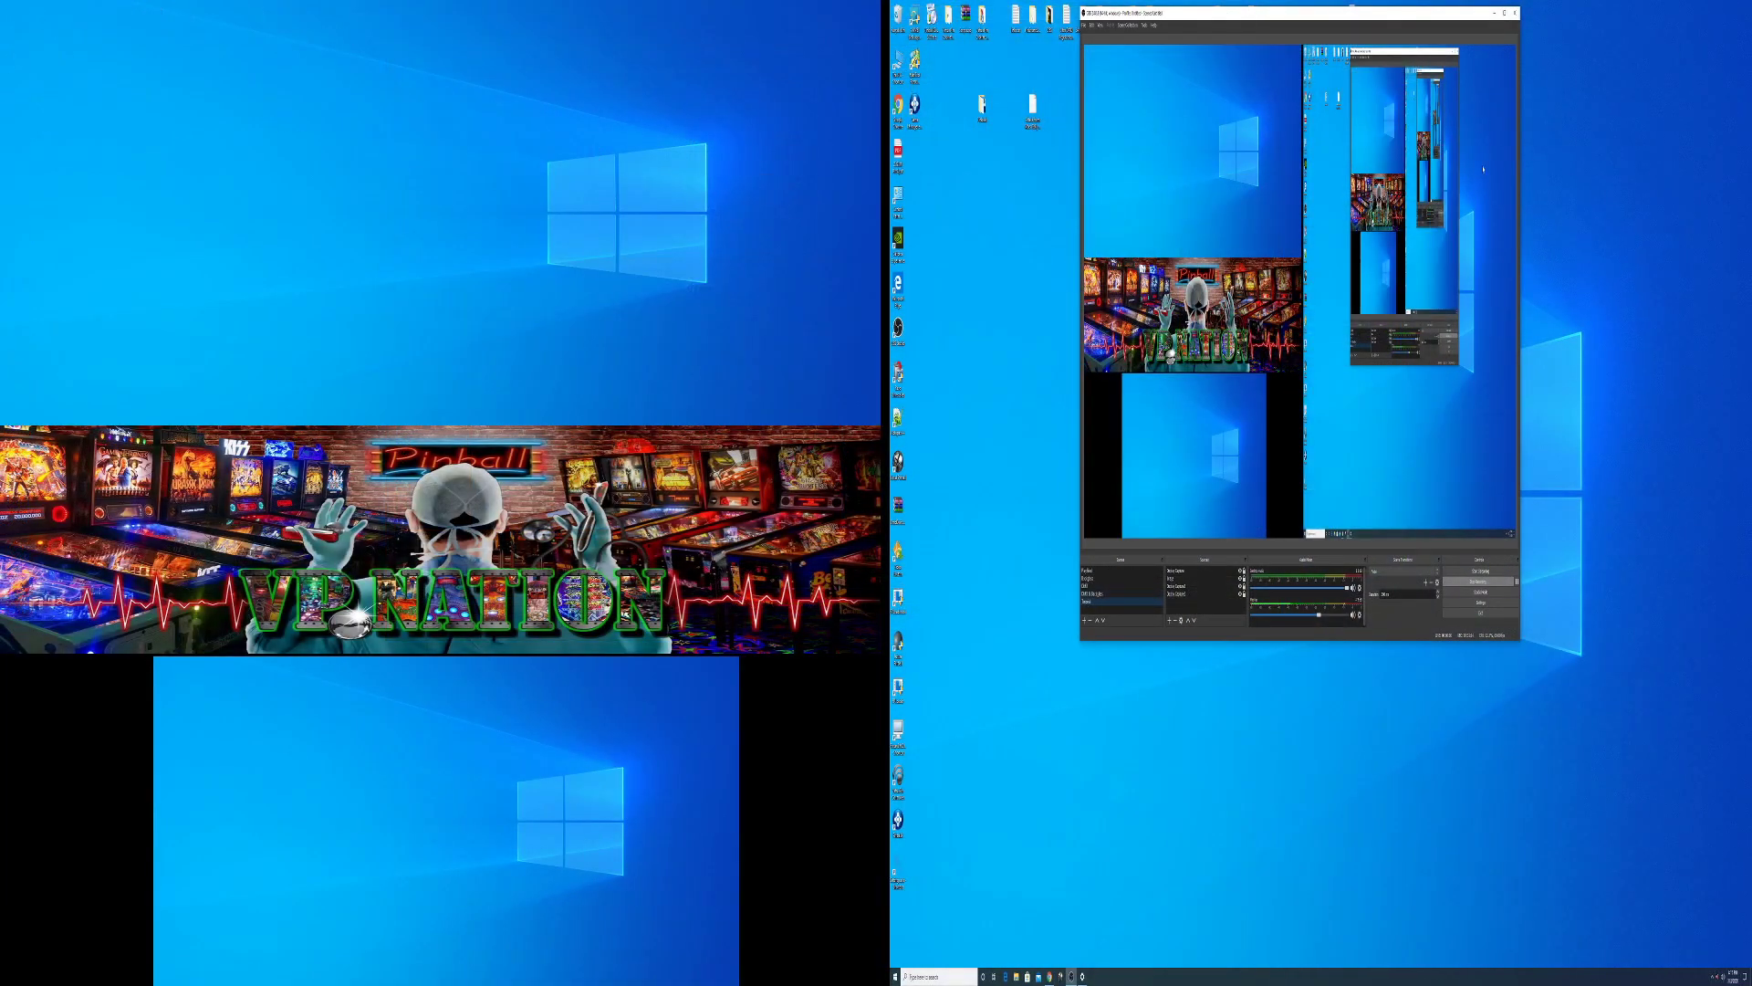
click(1494, 14)
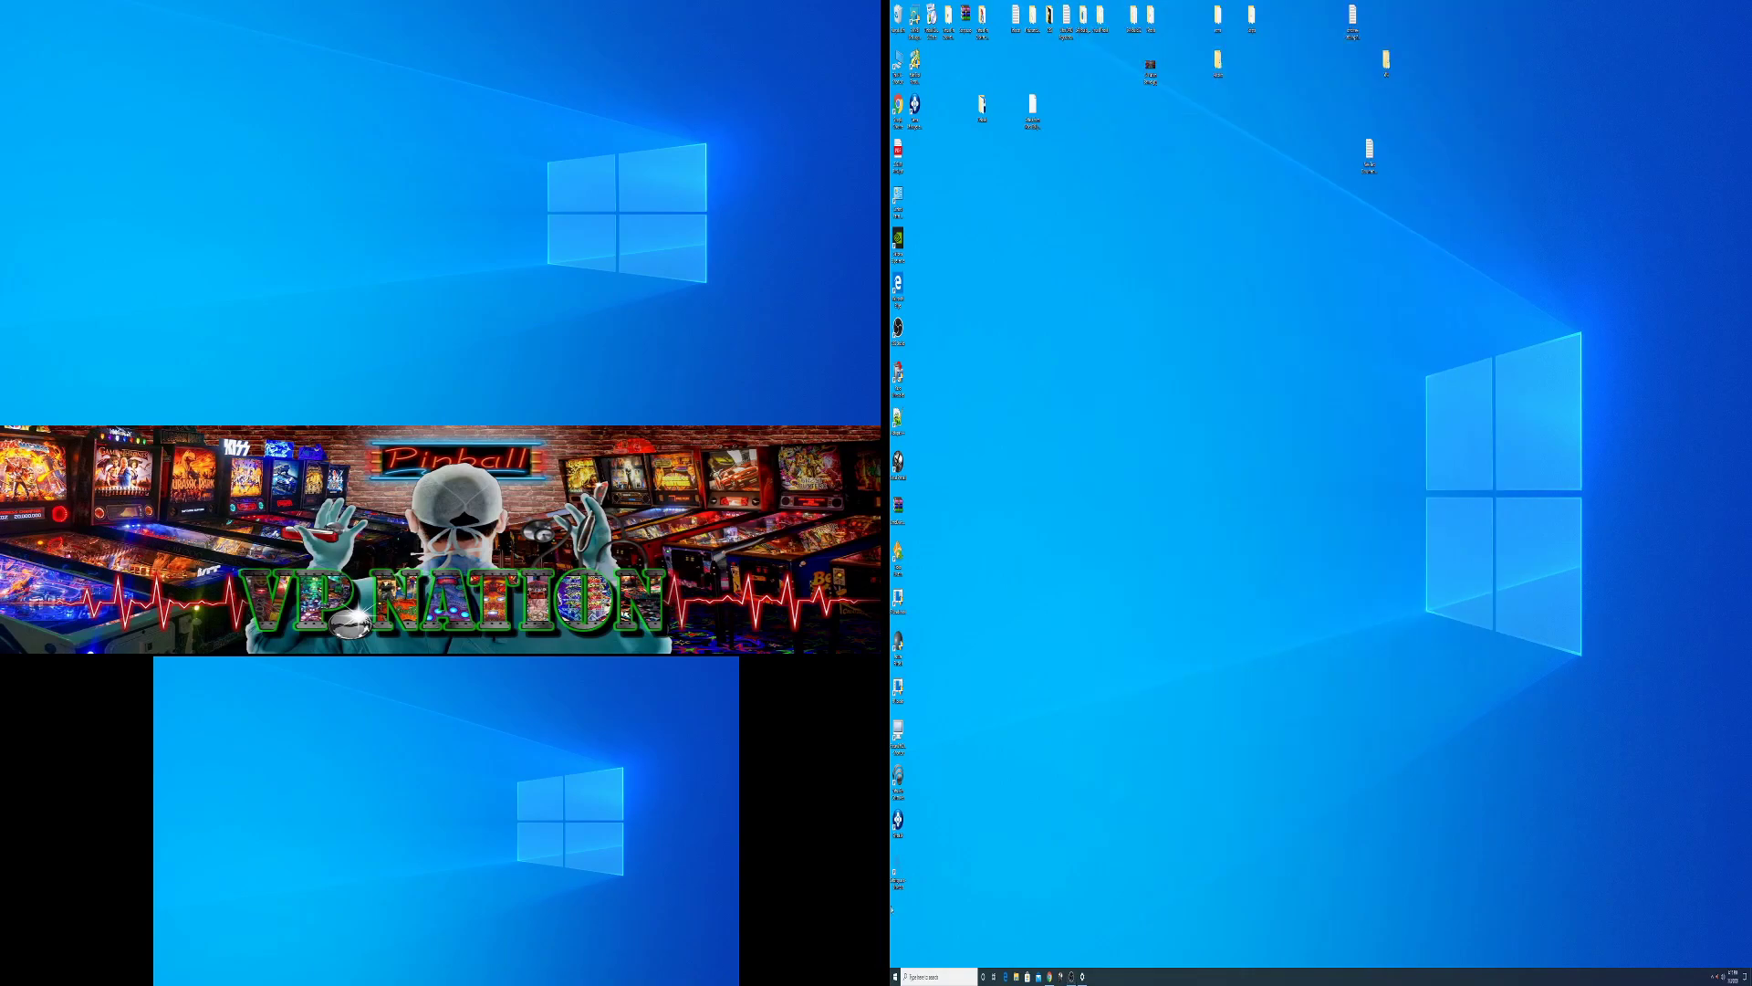
- Launch PinballX and browse its table wheel to the 24 table
double_click(903, 825)
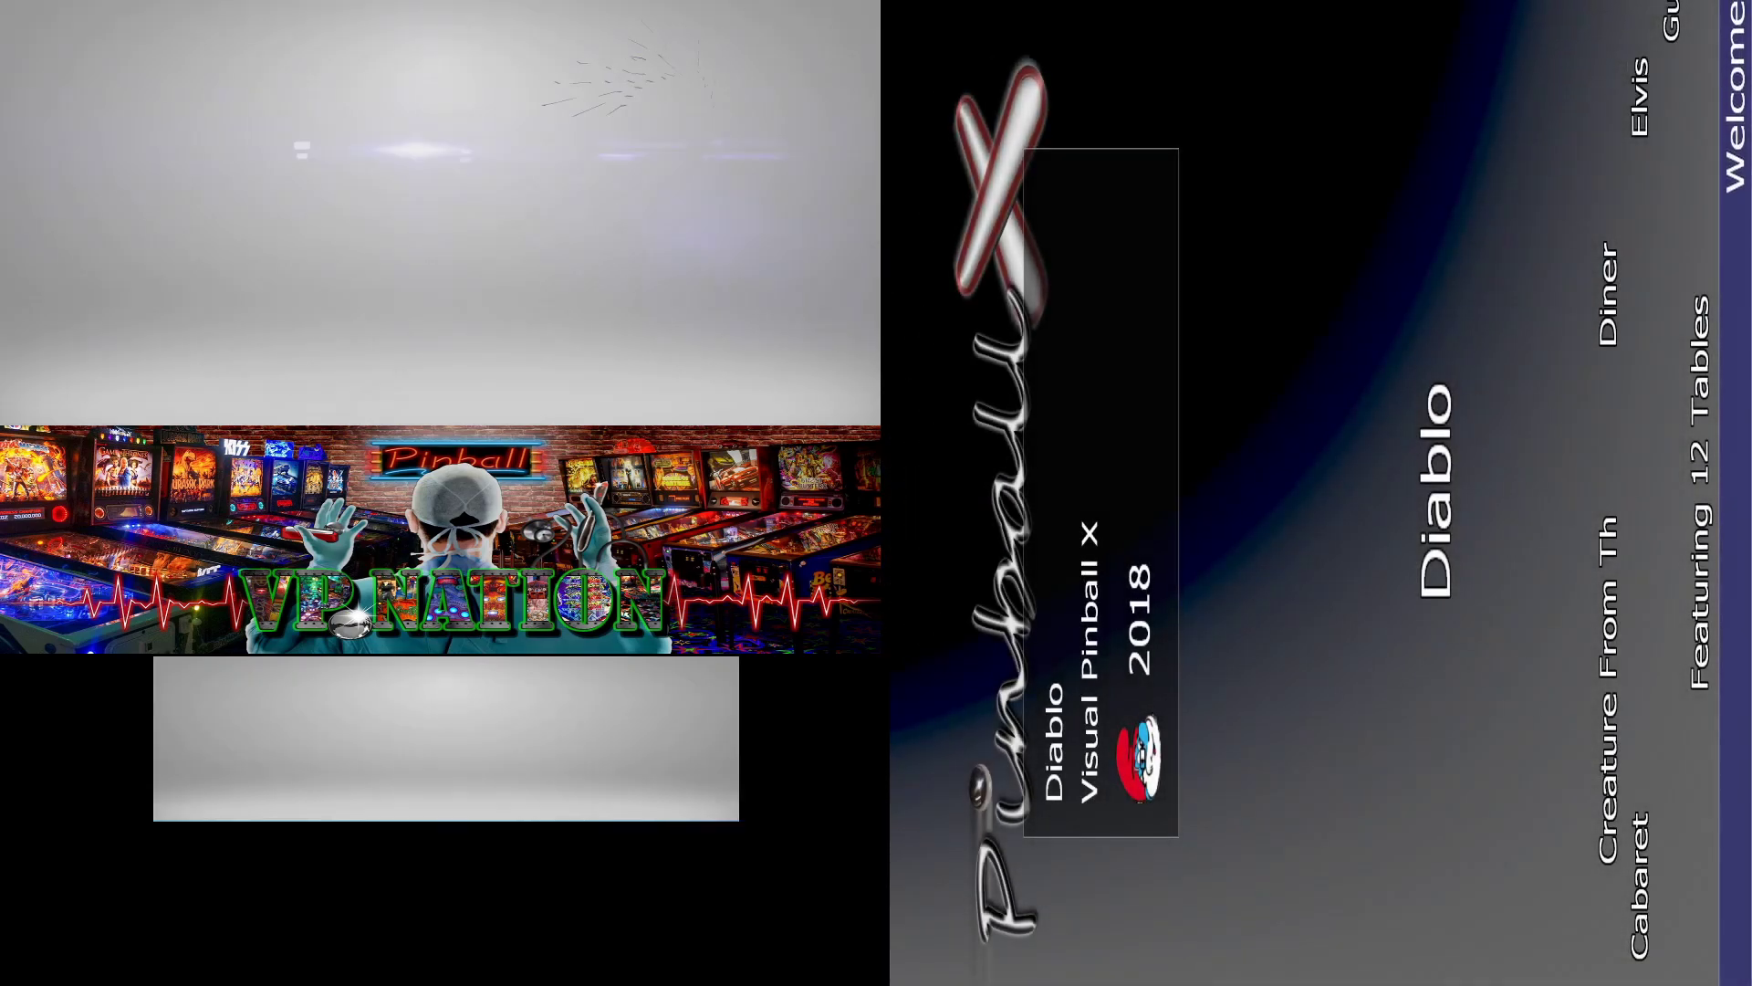
key(Left)
key(Left)
key(Left)
key(Left)
key(Left)
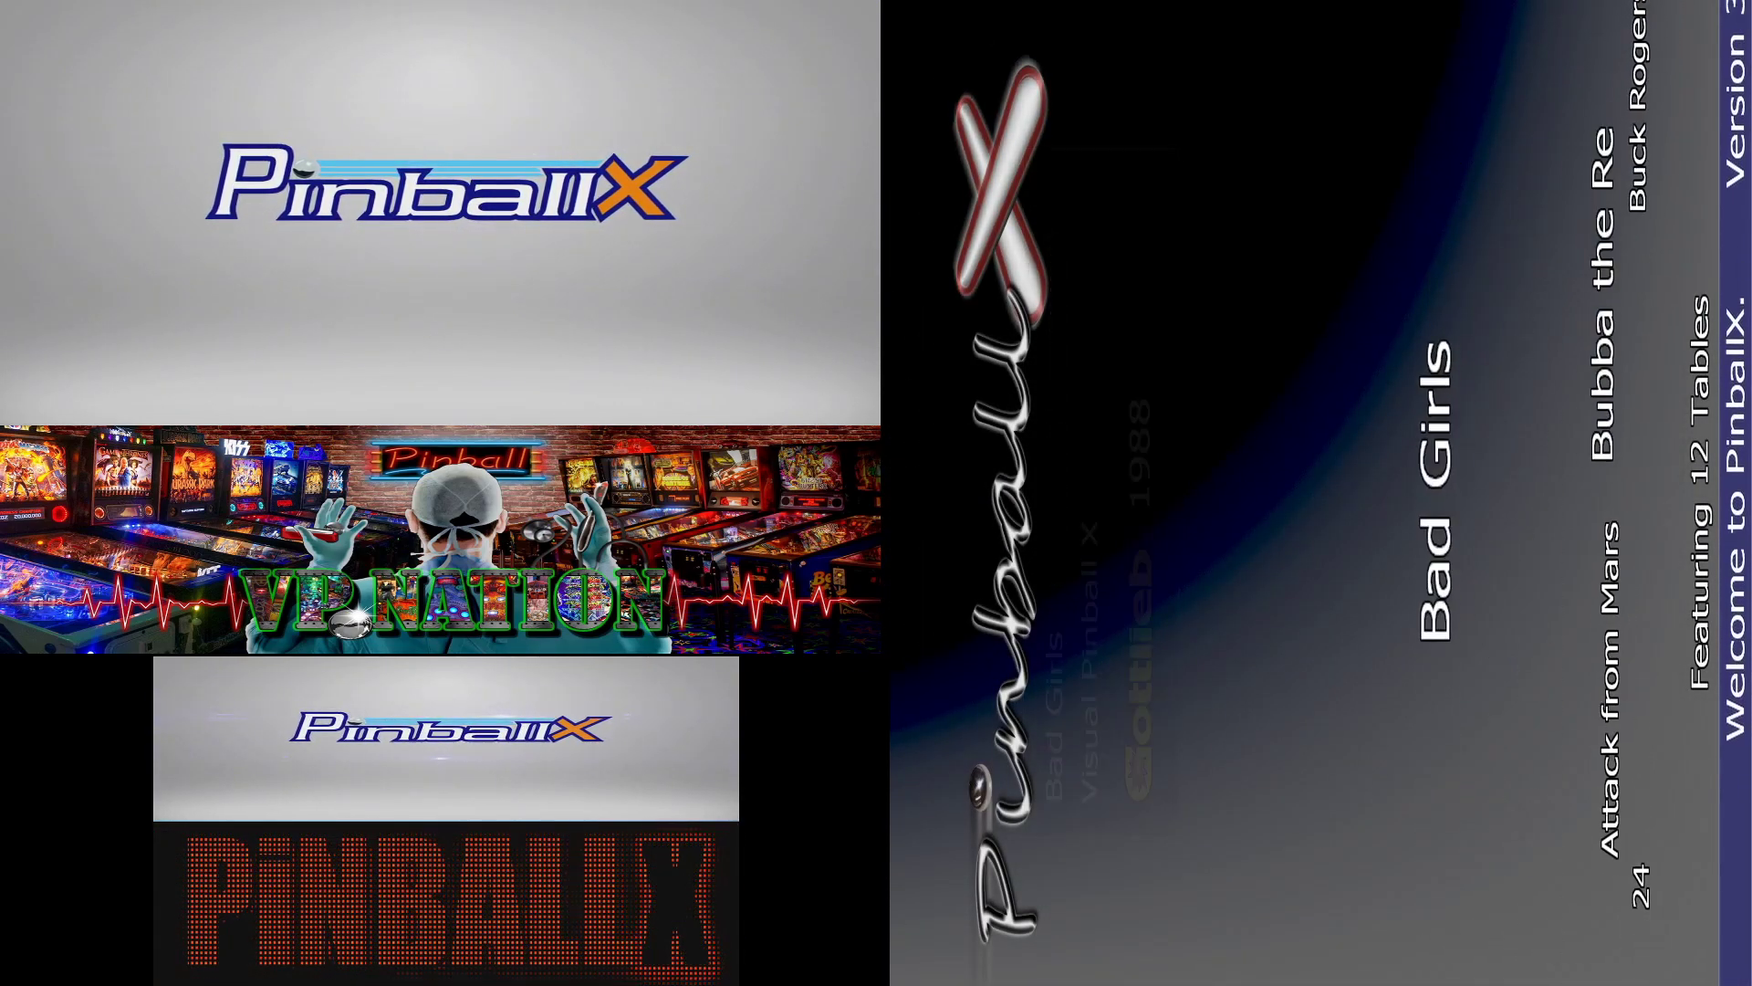
key(Left)
key(Left)
key(Left)
key(Right)
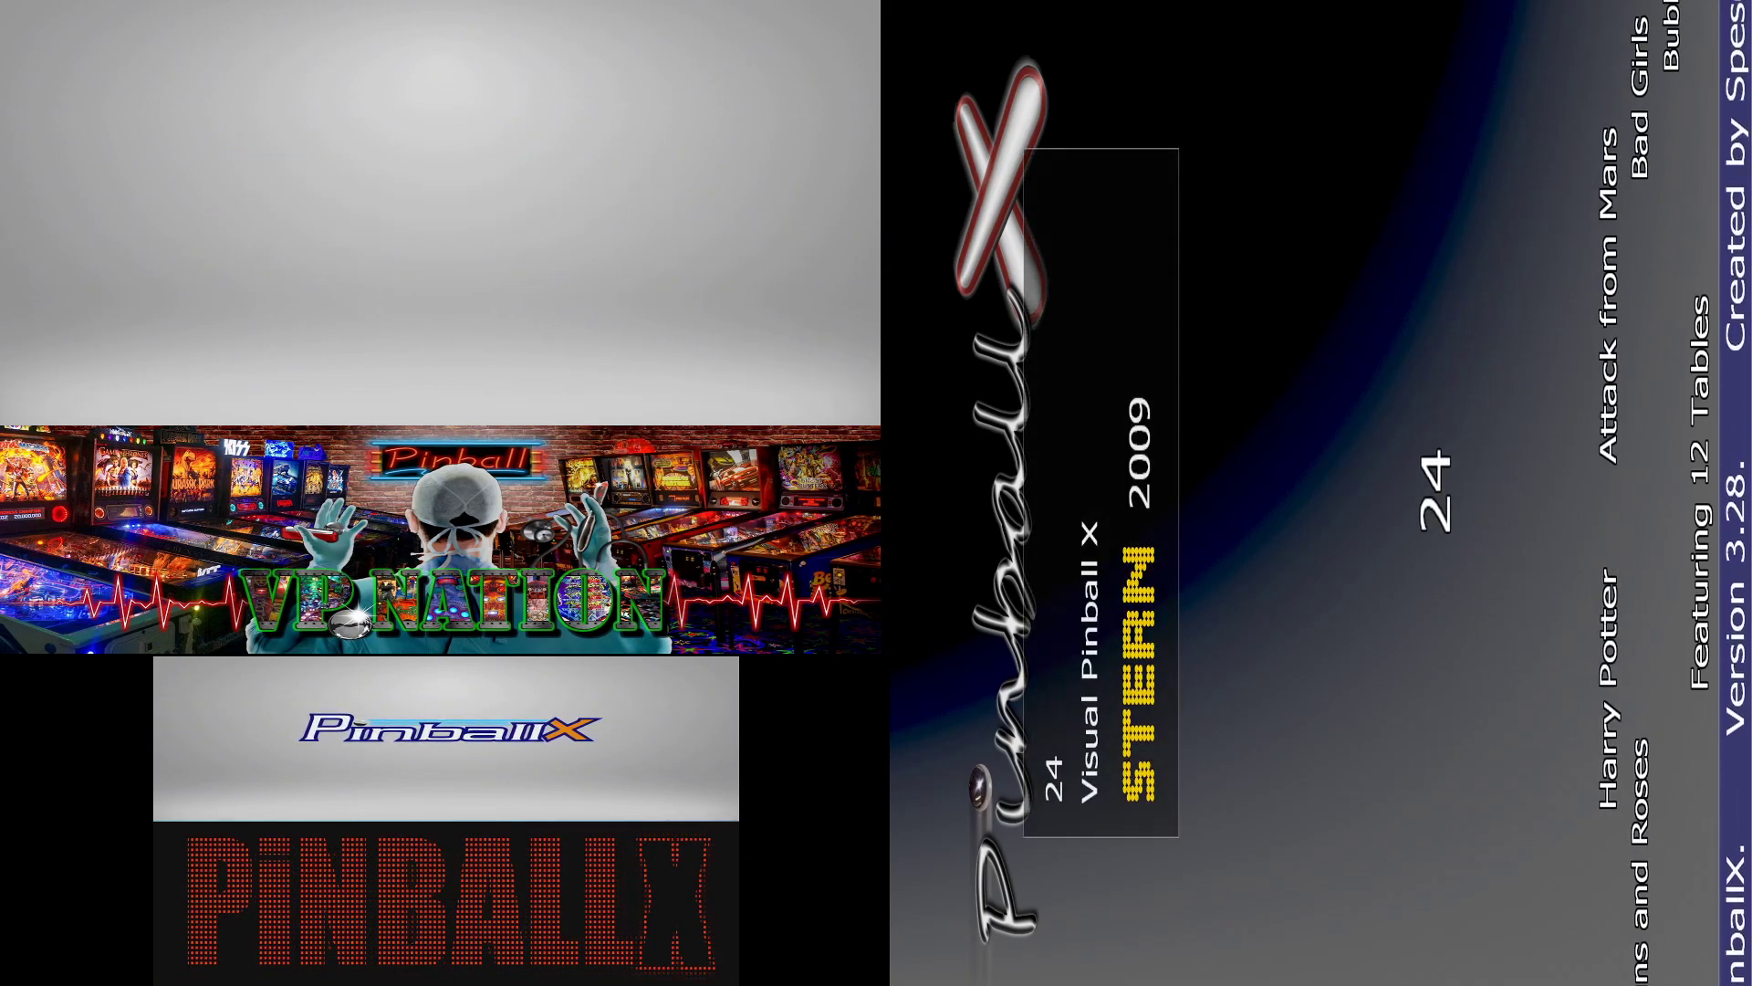
- Load the 24 table, insert three coins and start a game
key(Return)
key(Return)
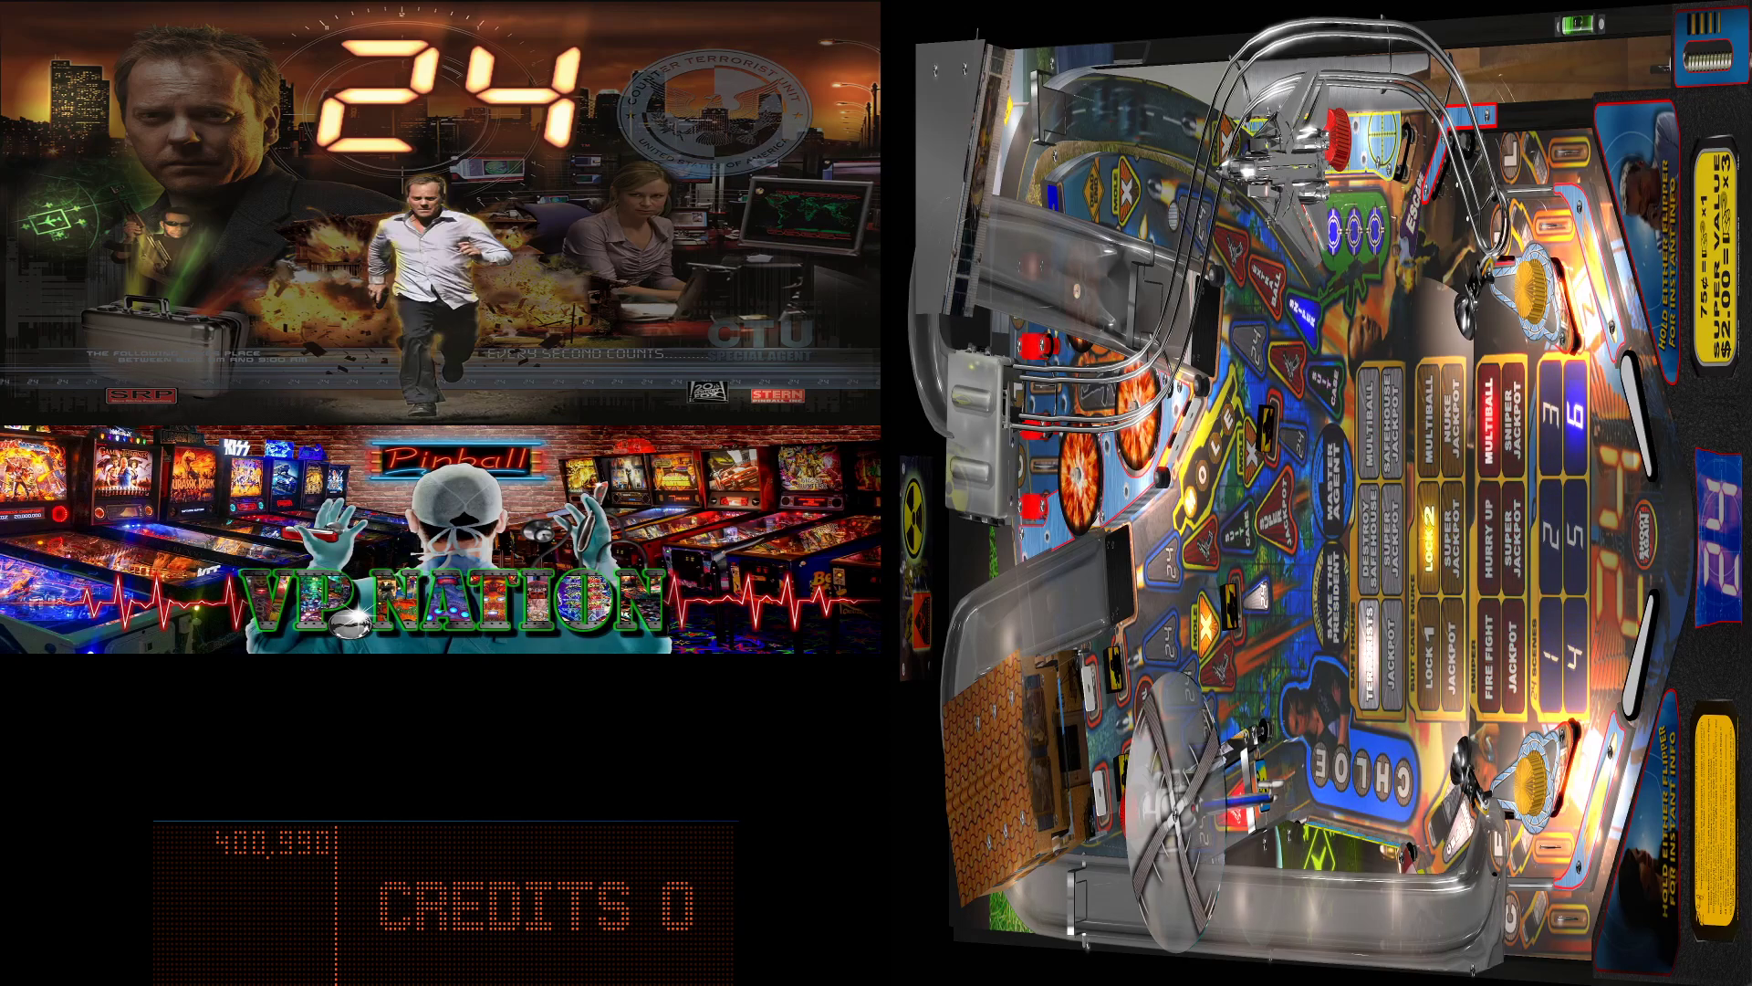
key(5)
key(5)
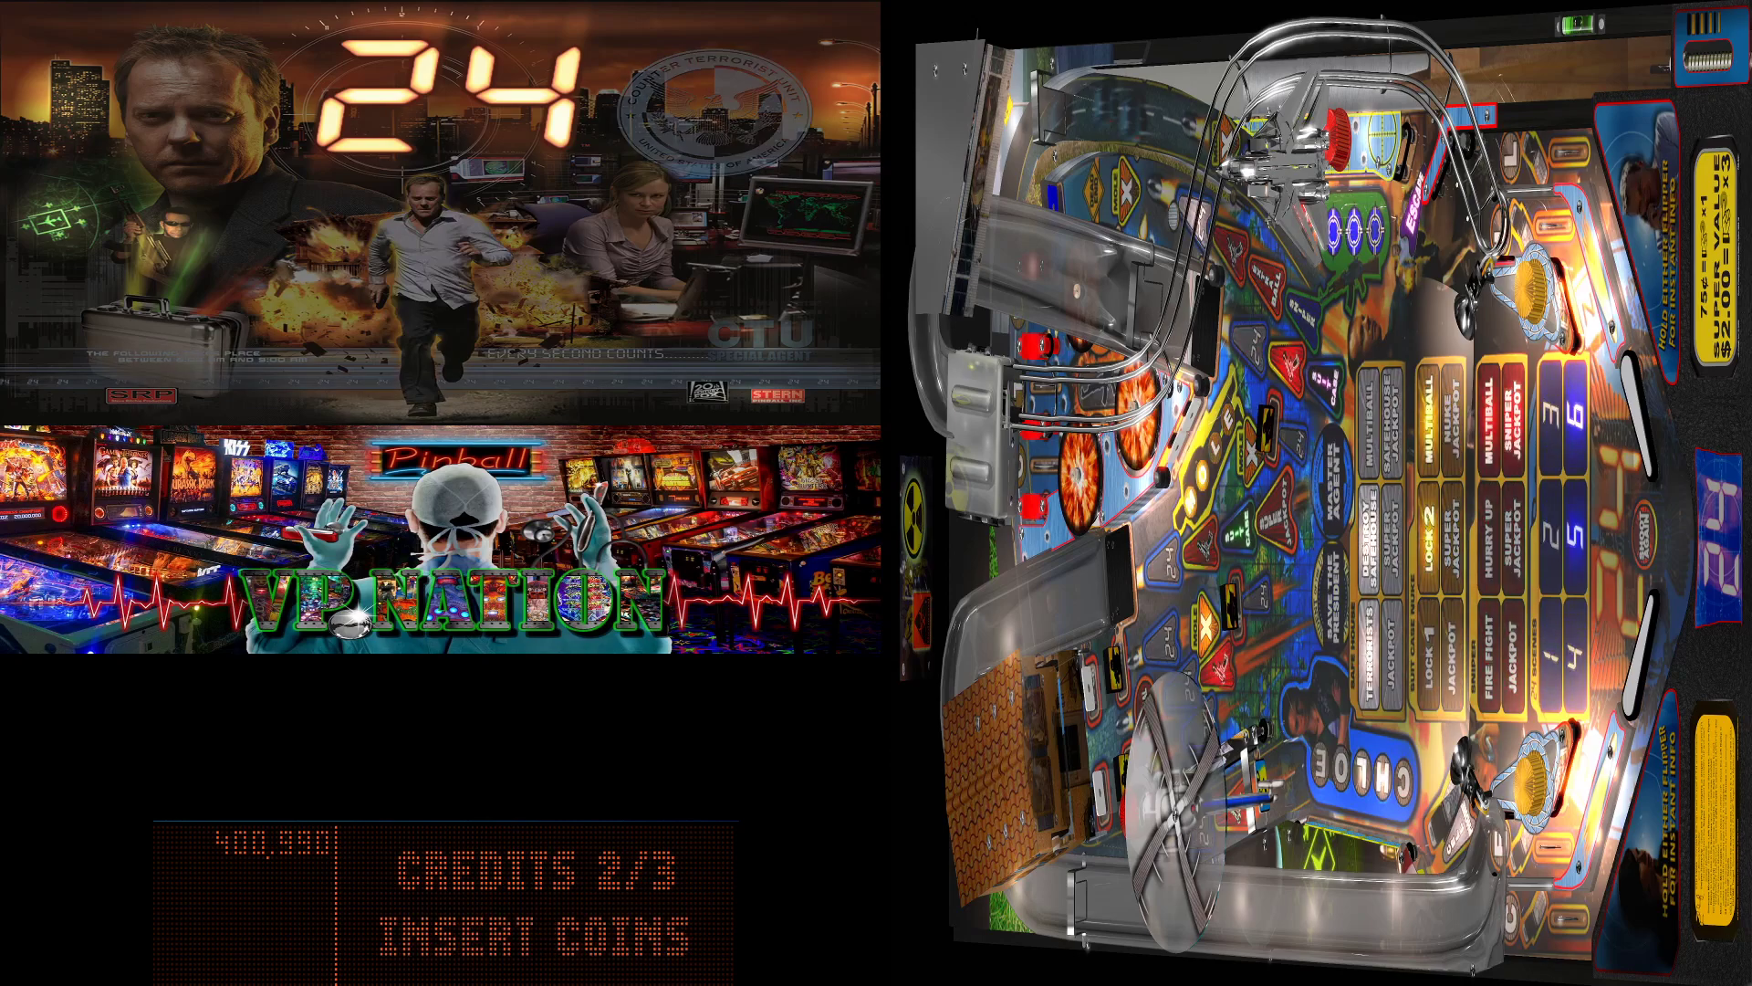
key(5)
key(1)
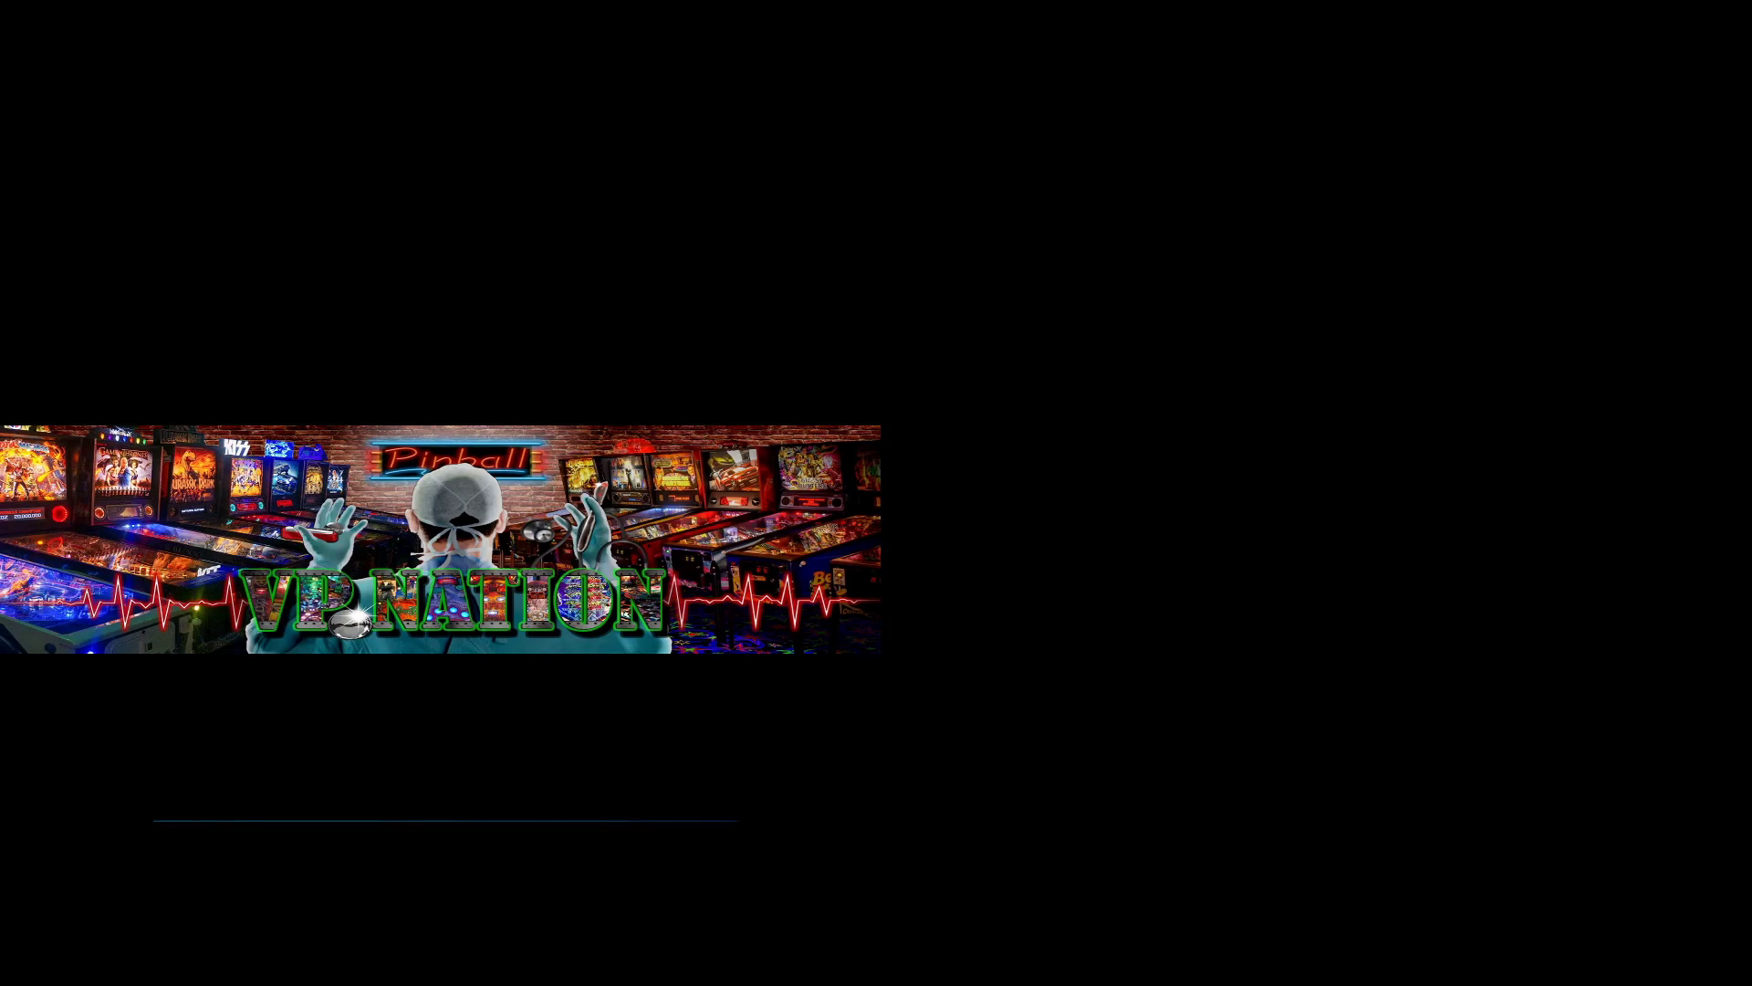
- Quit the table and exit PinballX to the desktop
key(Escape)
key(Shift_R)
key(Return)
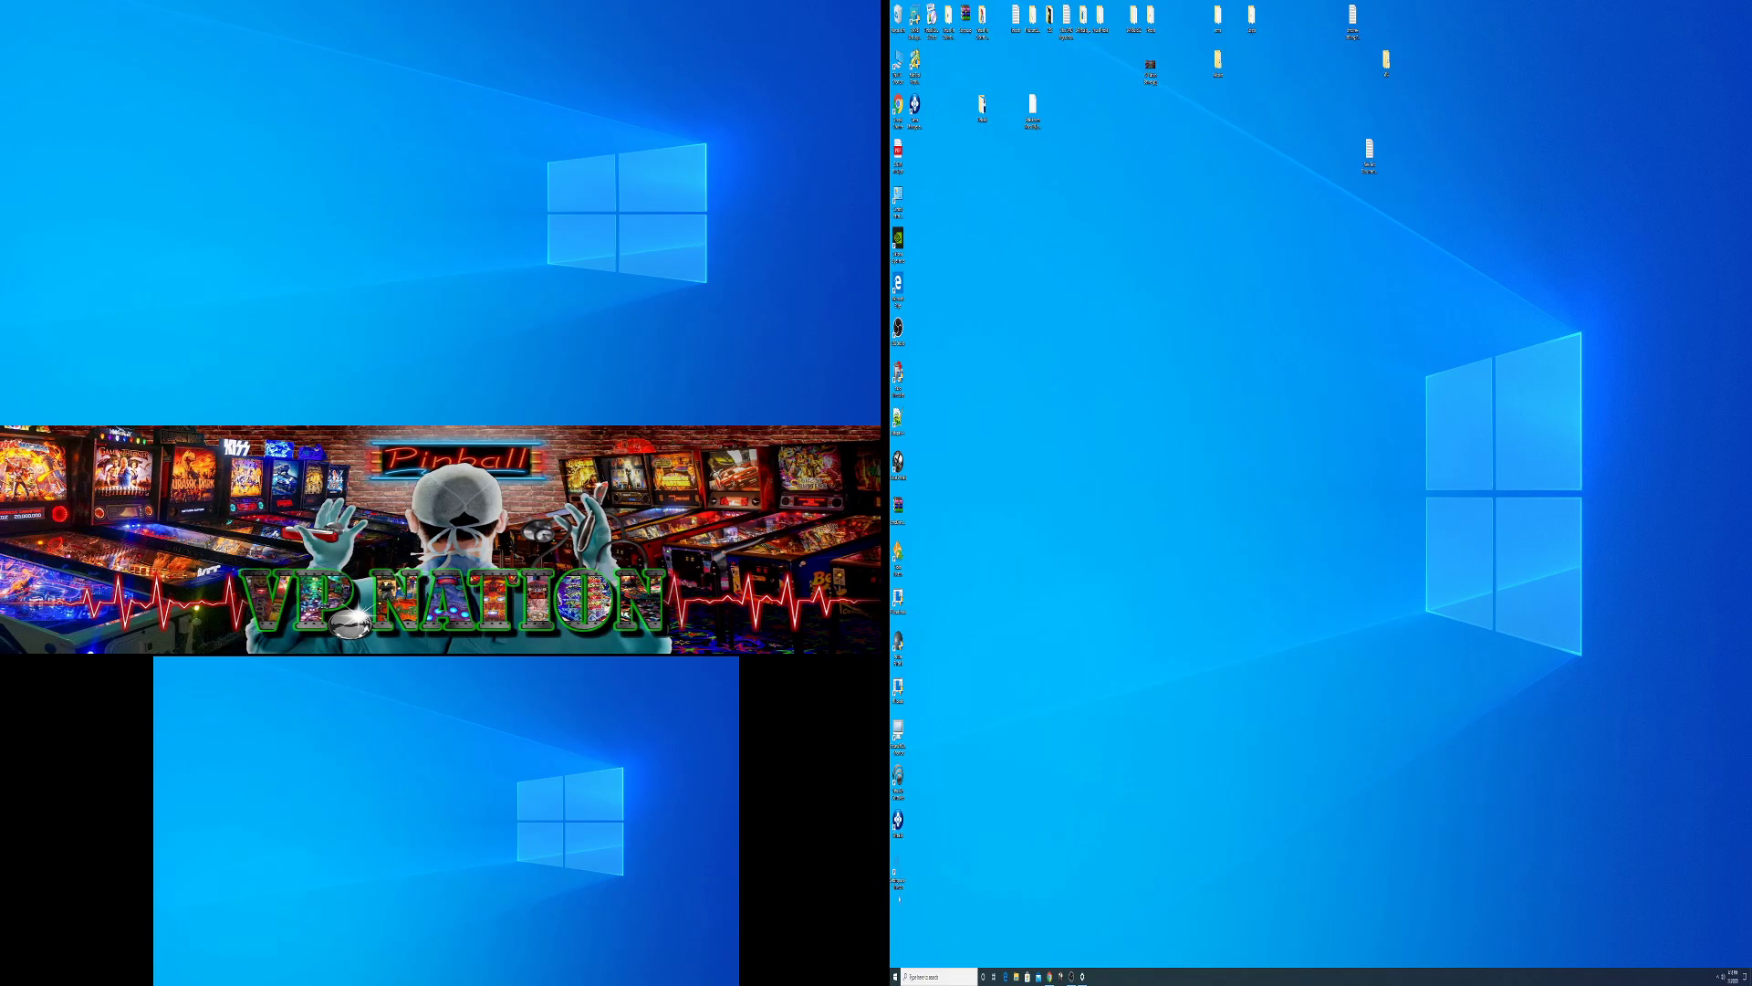
- Switch to OBS, activate the Playfield scene and minimise OBS
right_click(1058, 661)
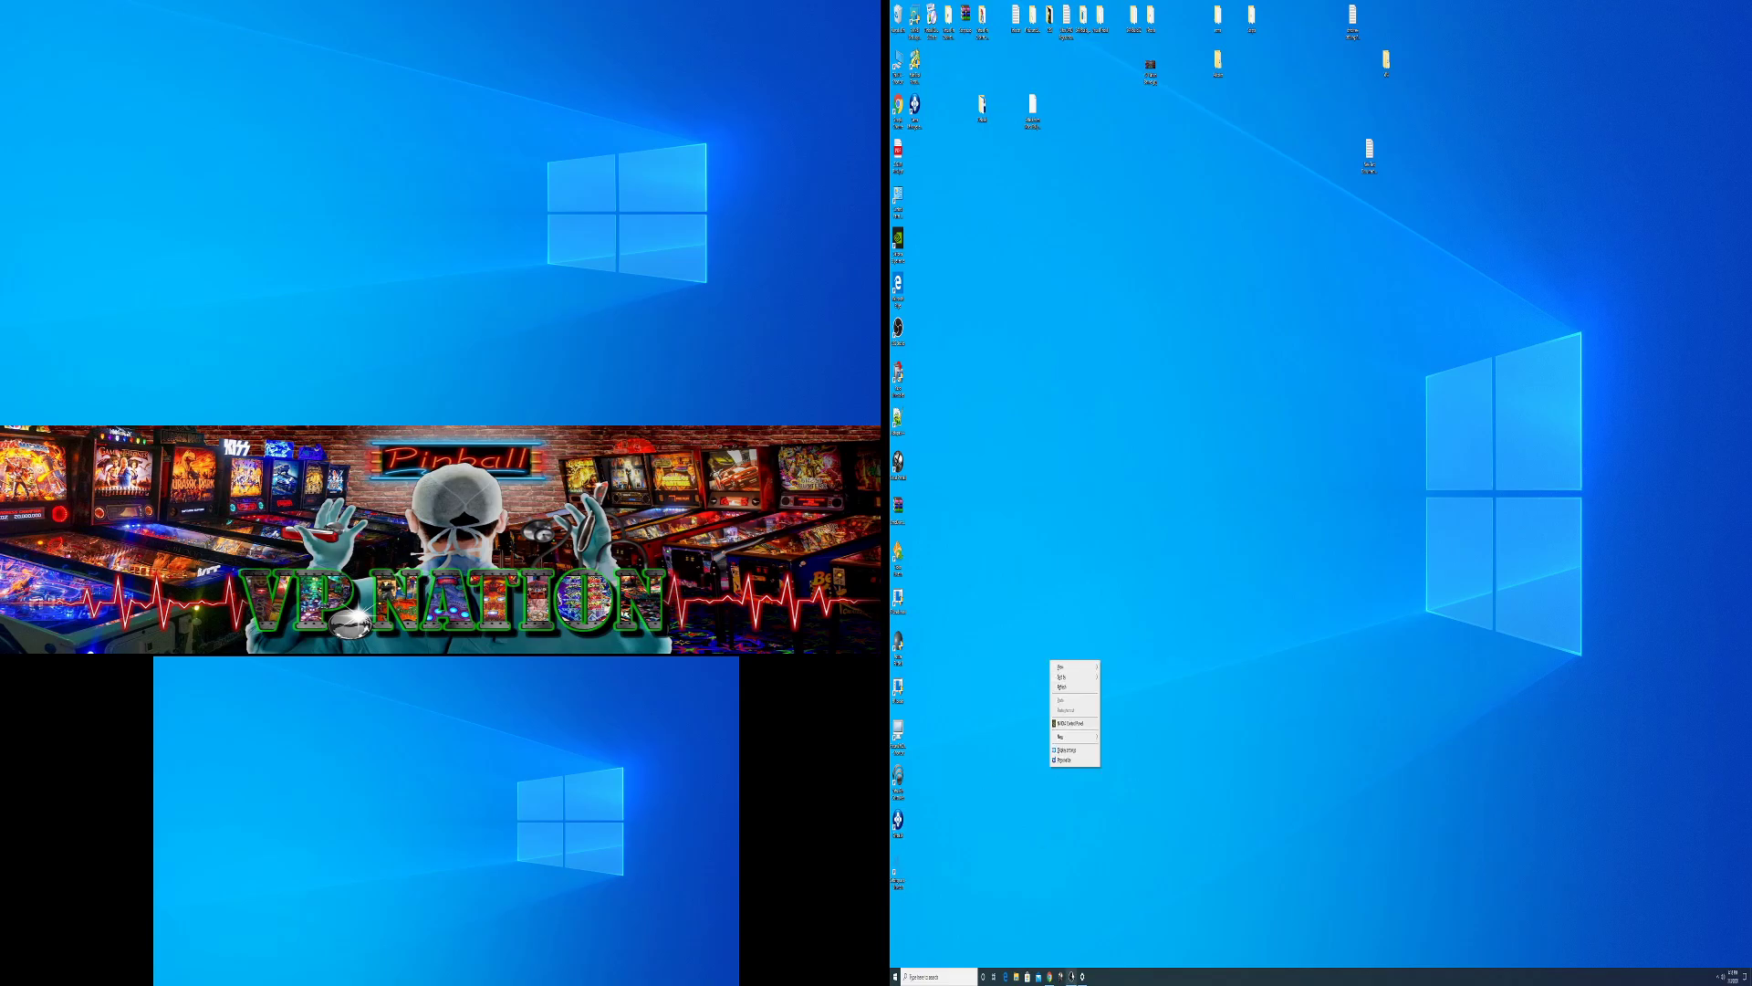
click(1071, 975)
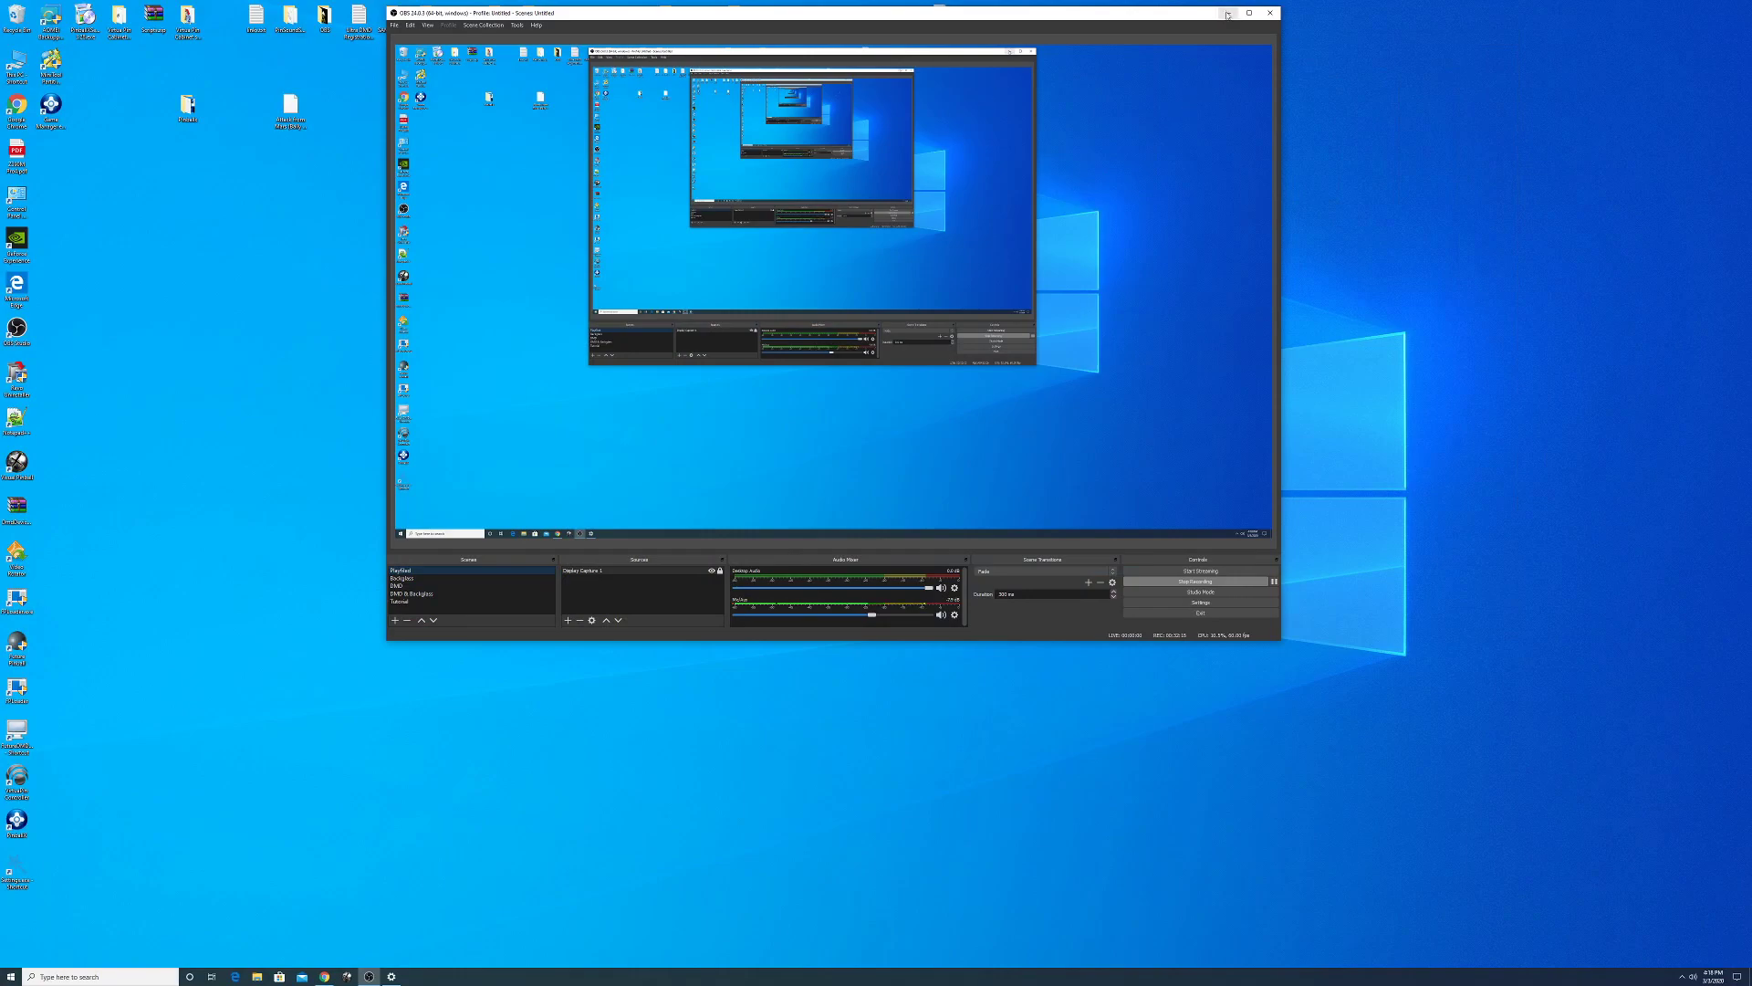
click(1229, 12)
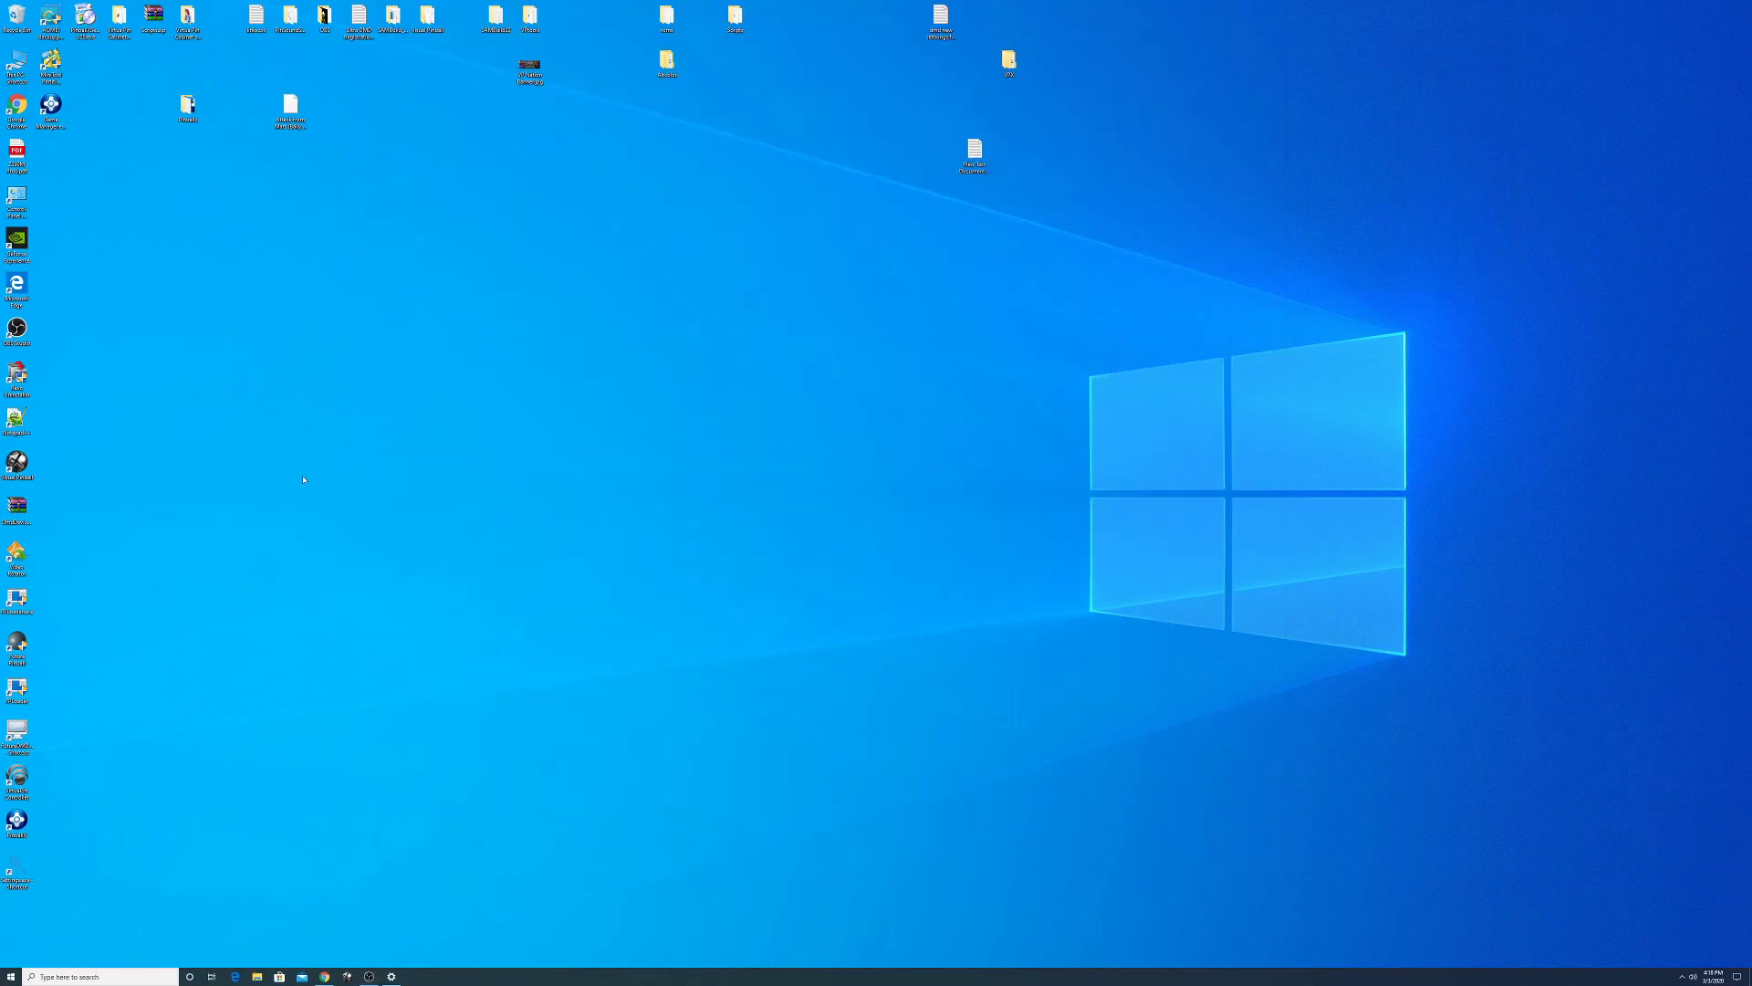
- Open the file location of the PinballX desktop shortcut
right_click(20, 814)
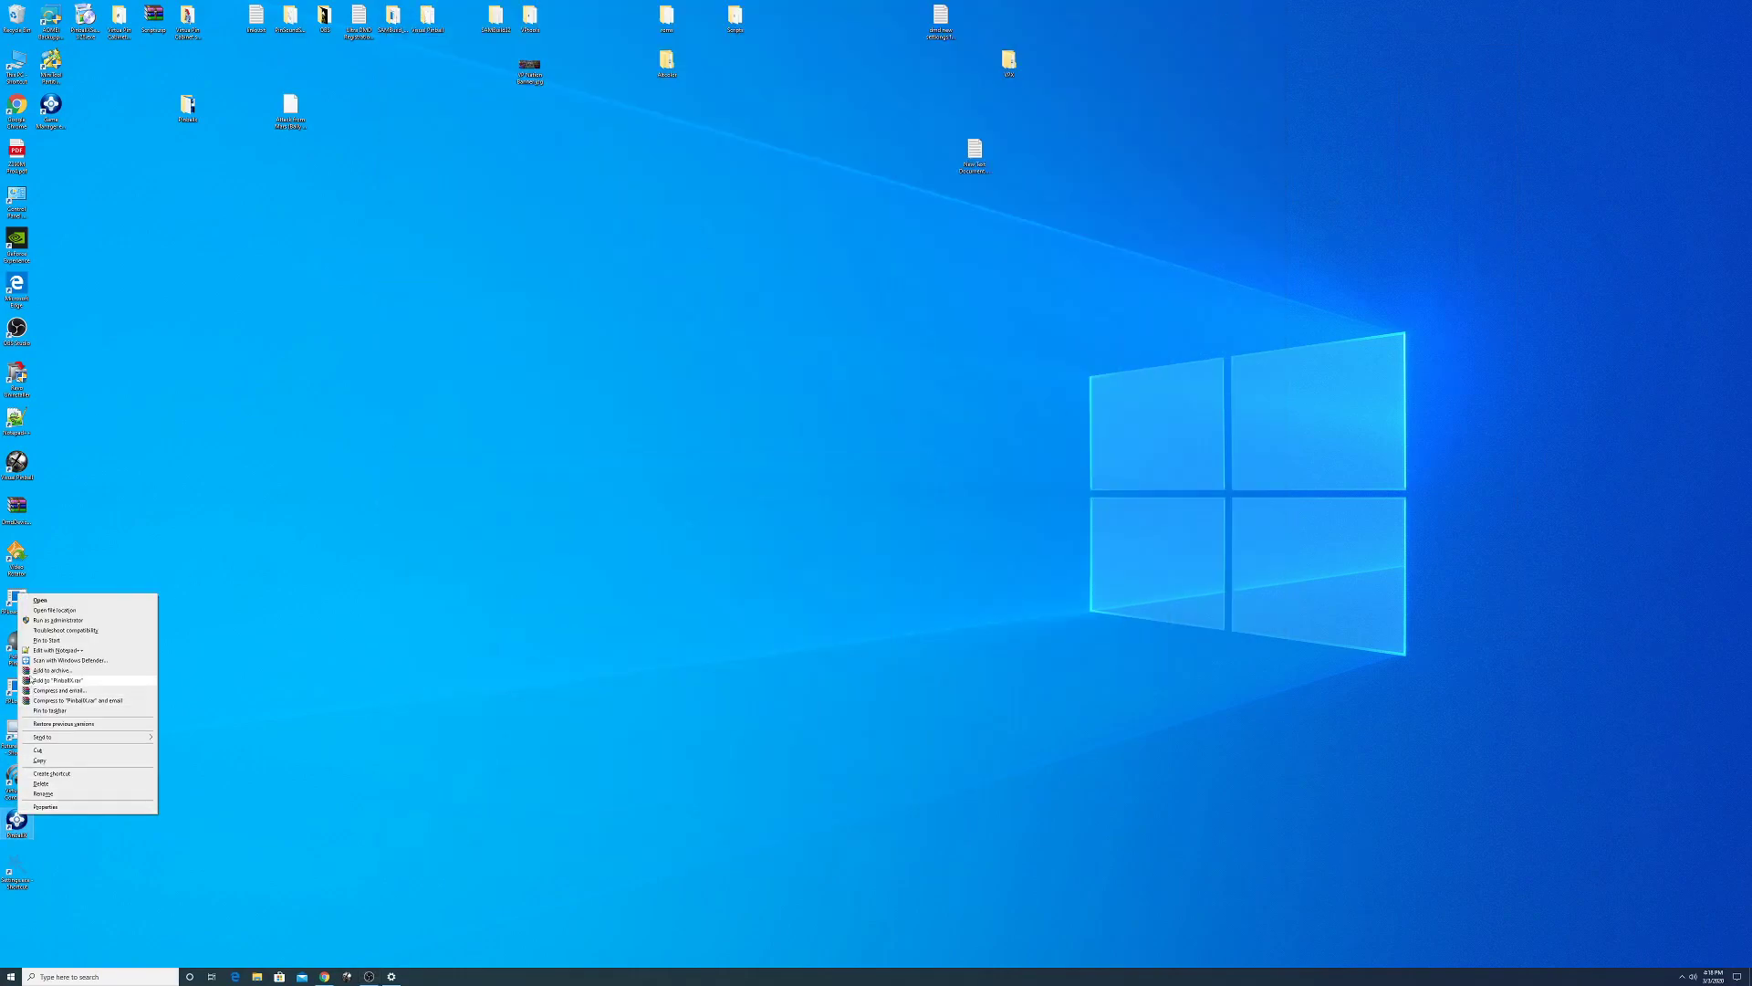
click(40, 602)
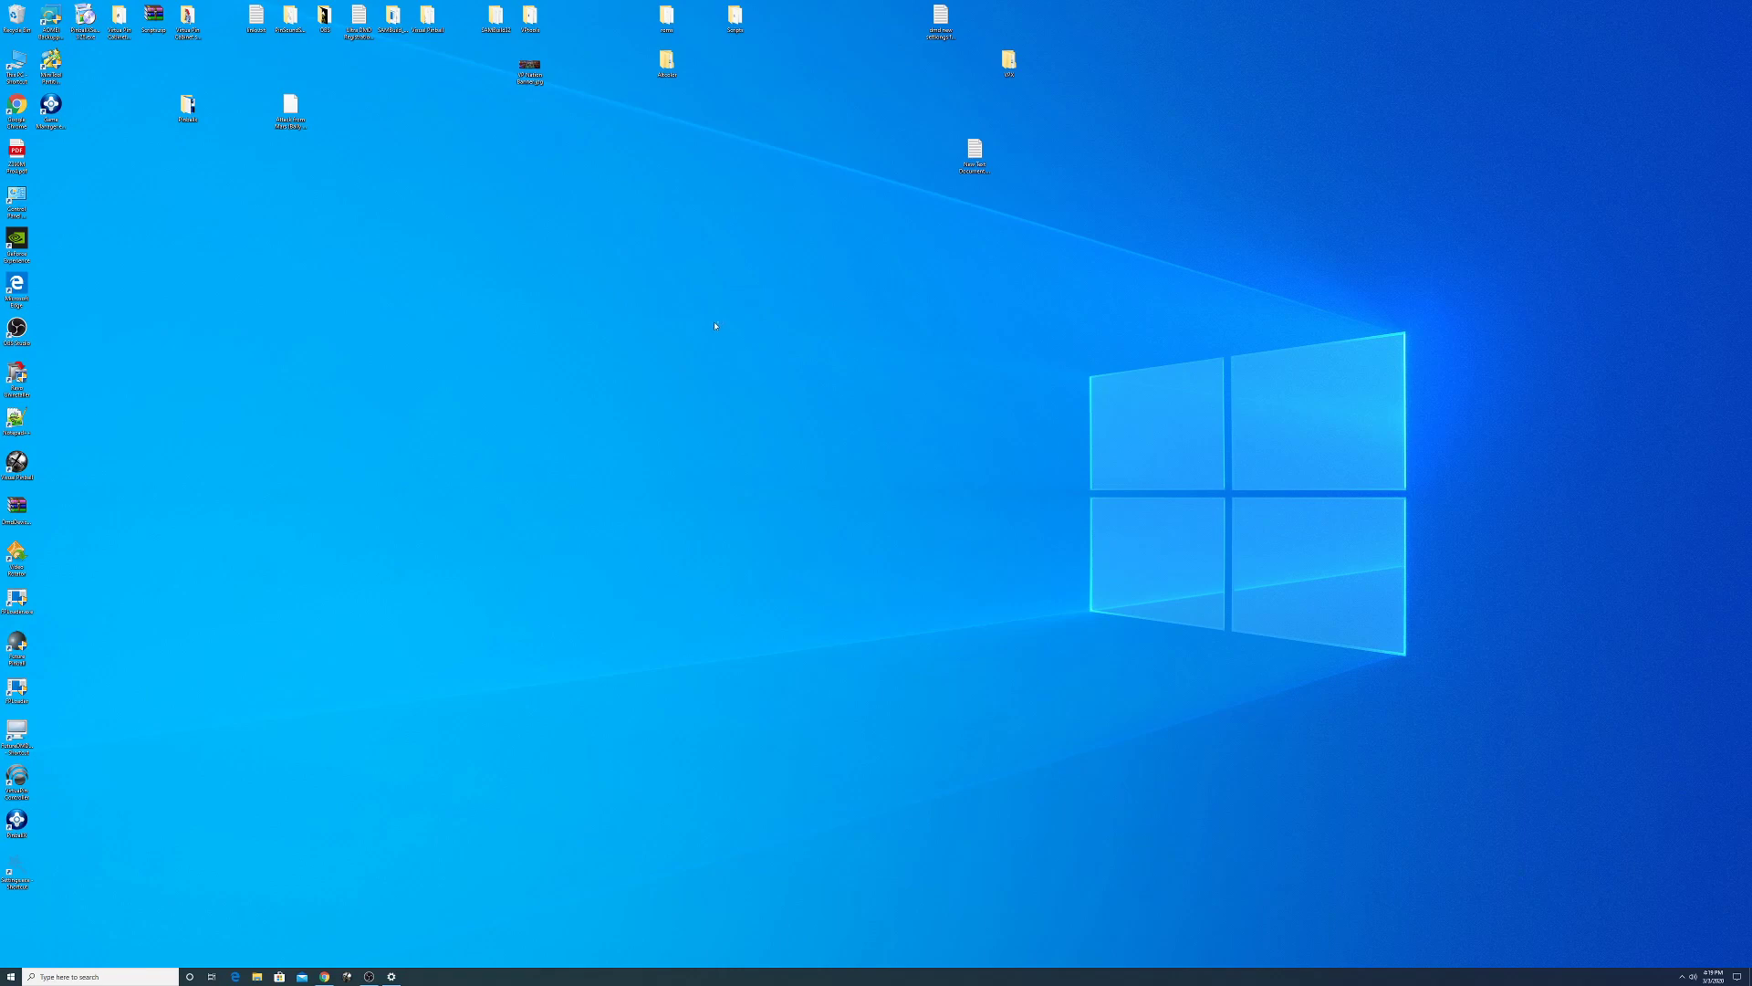
- Set the display scaling of text and apps to 150% (Recommended) in the Windows display settings and minimise Settings
right_click(458, 285)
click(491, 372)
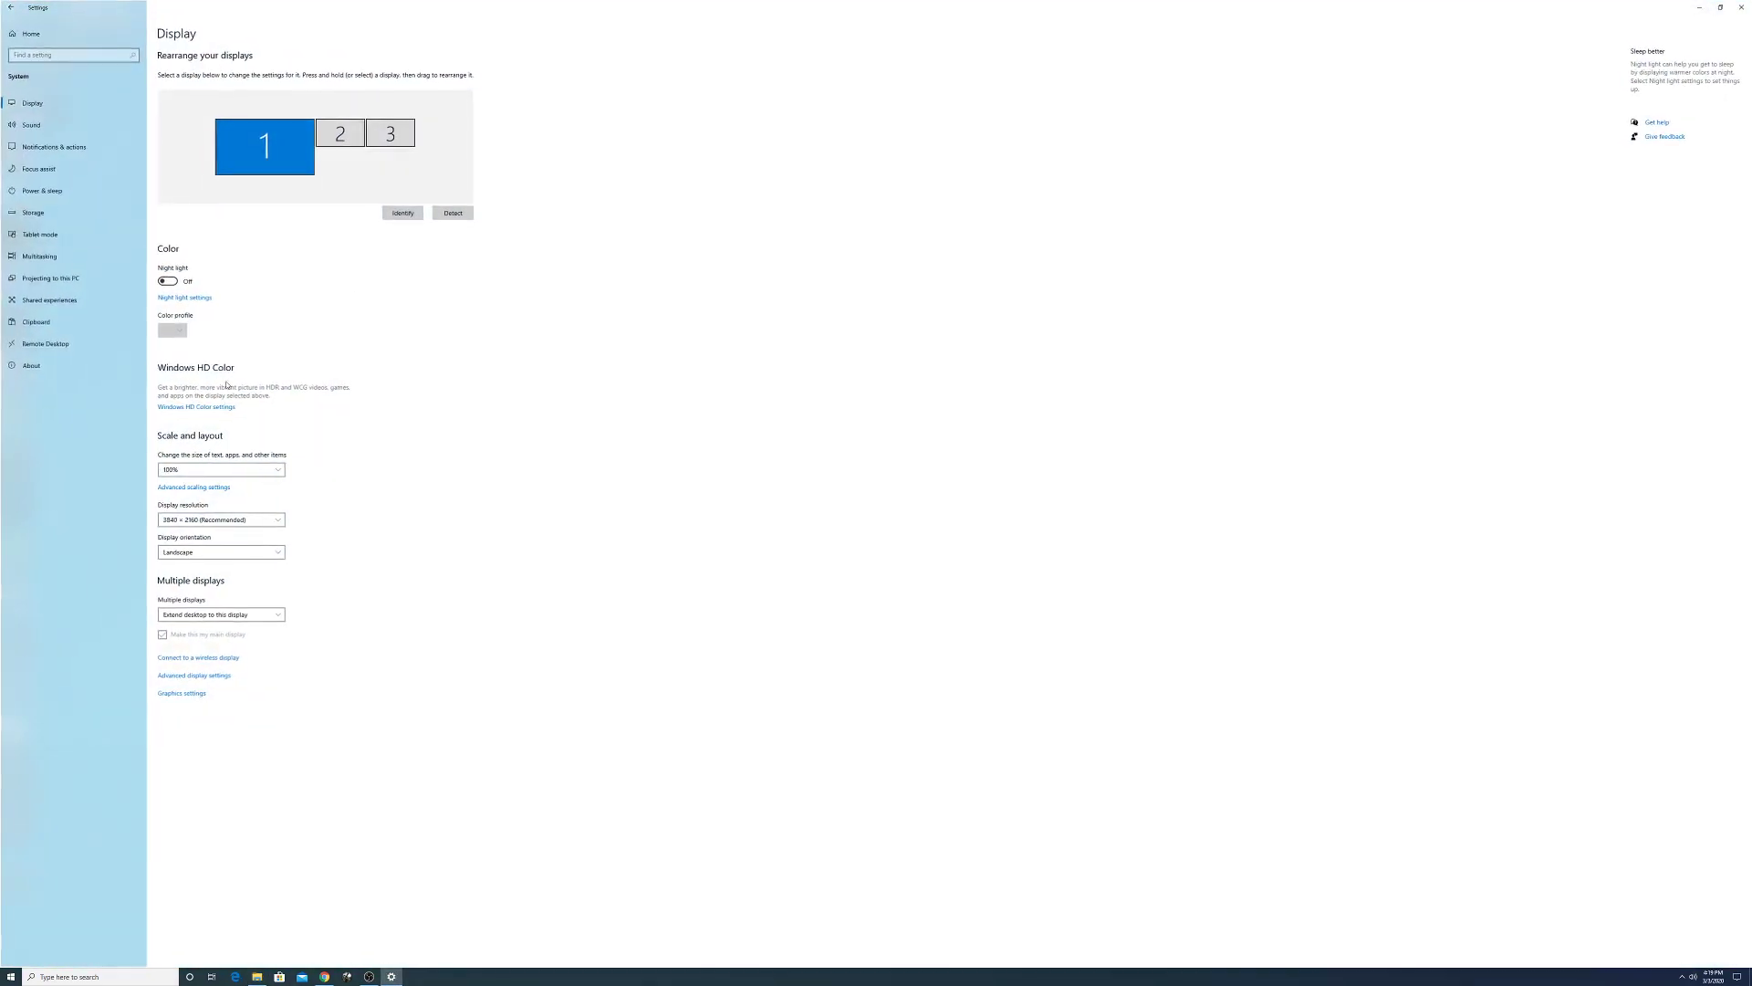
click(236, 471)
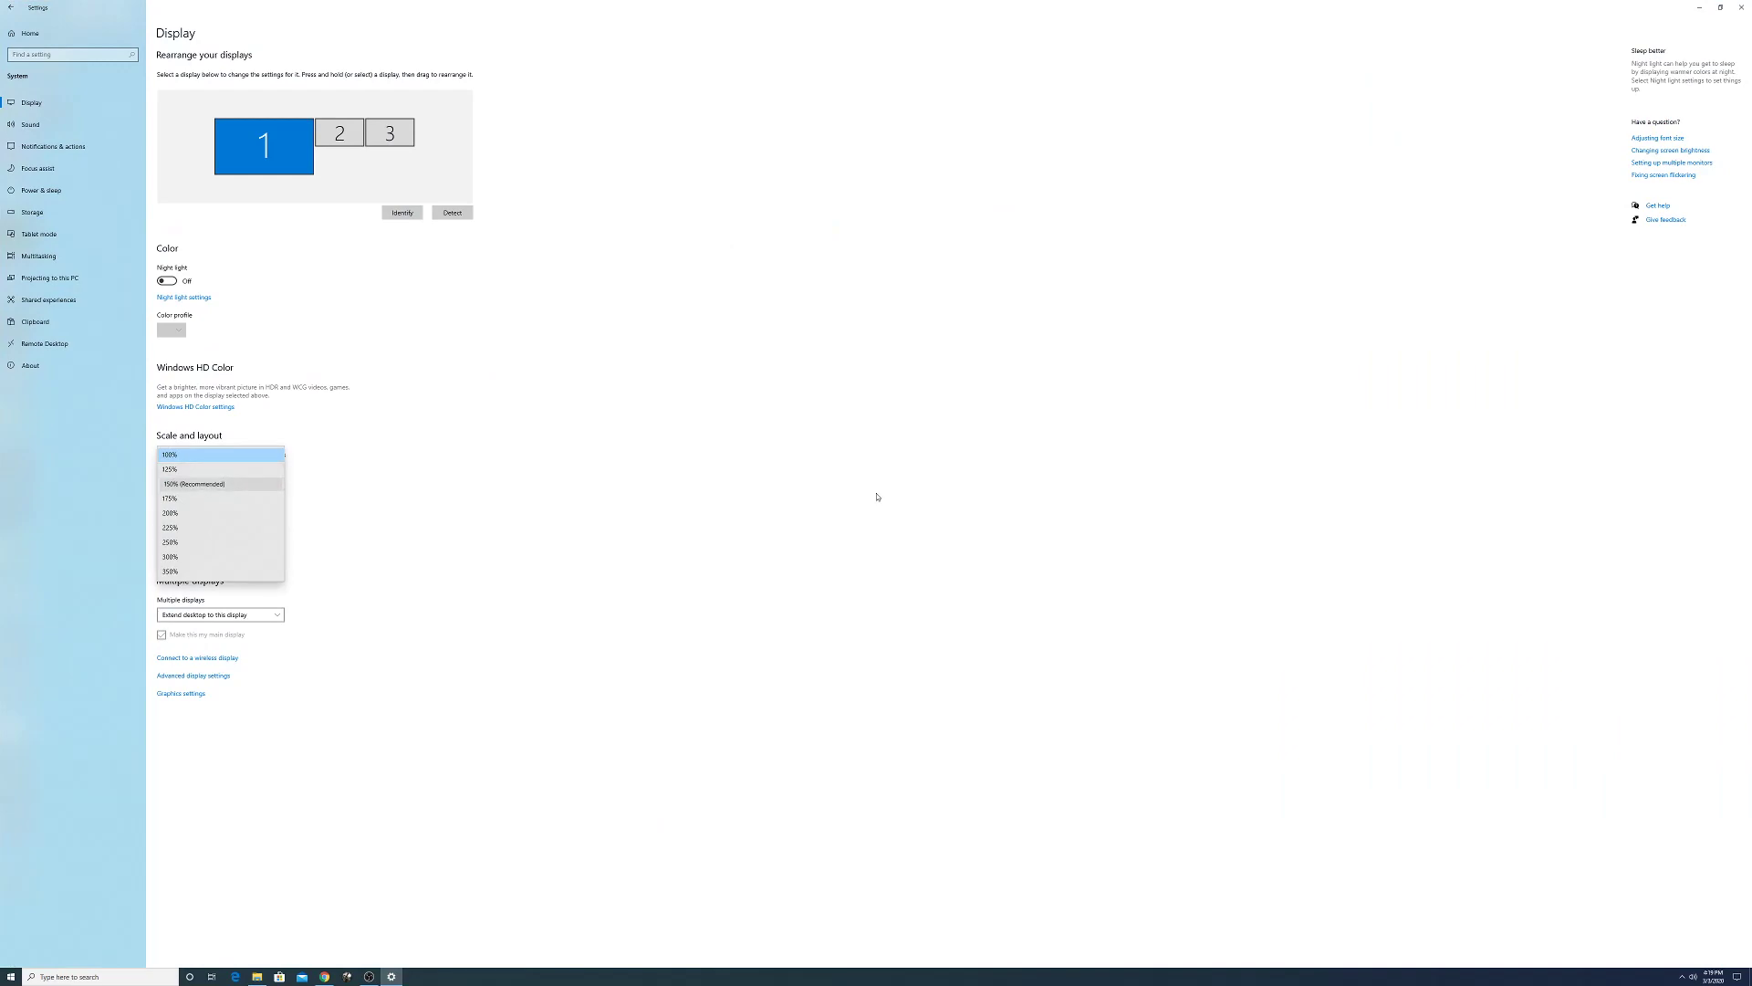
click(194, 484)
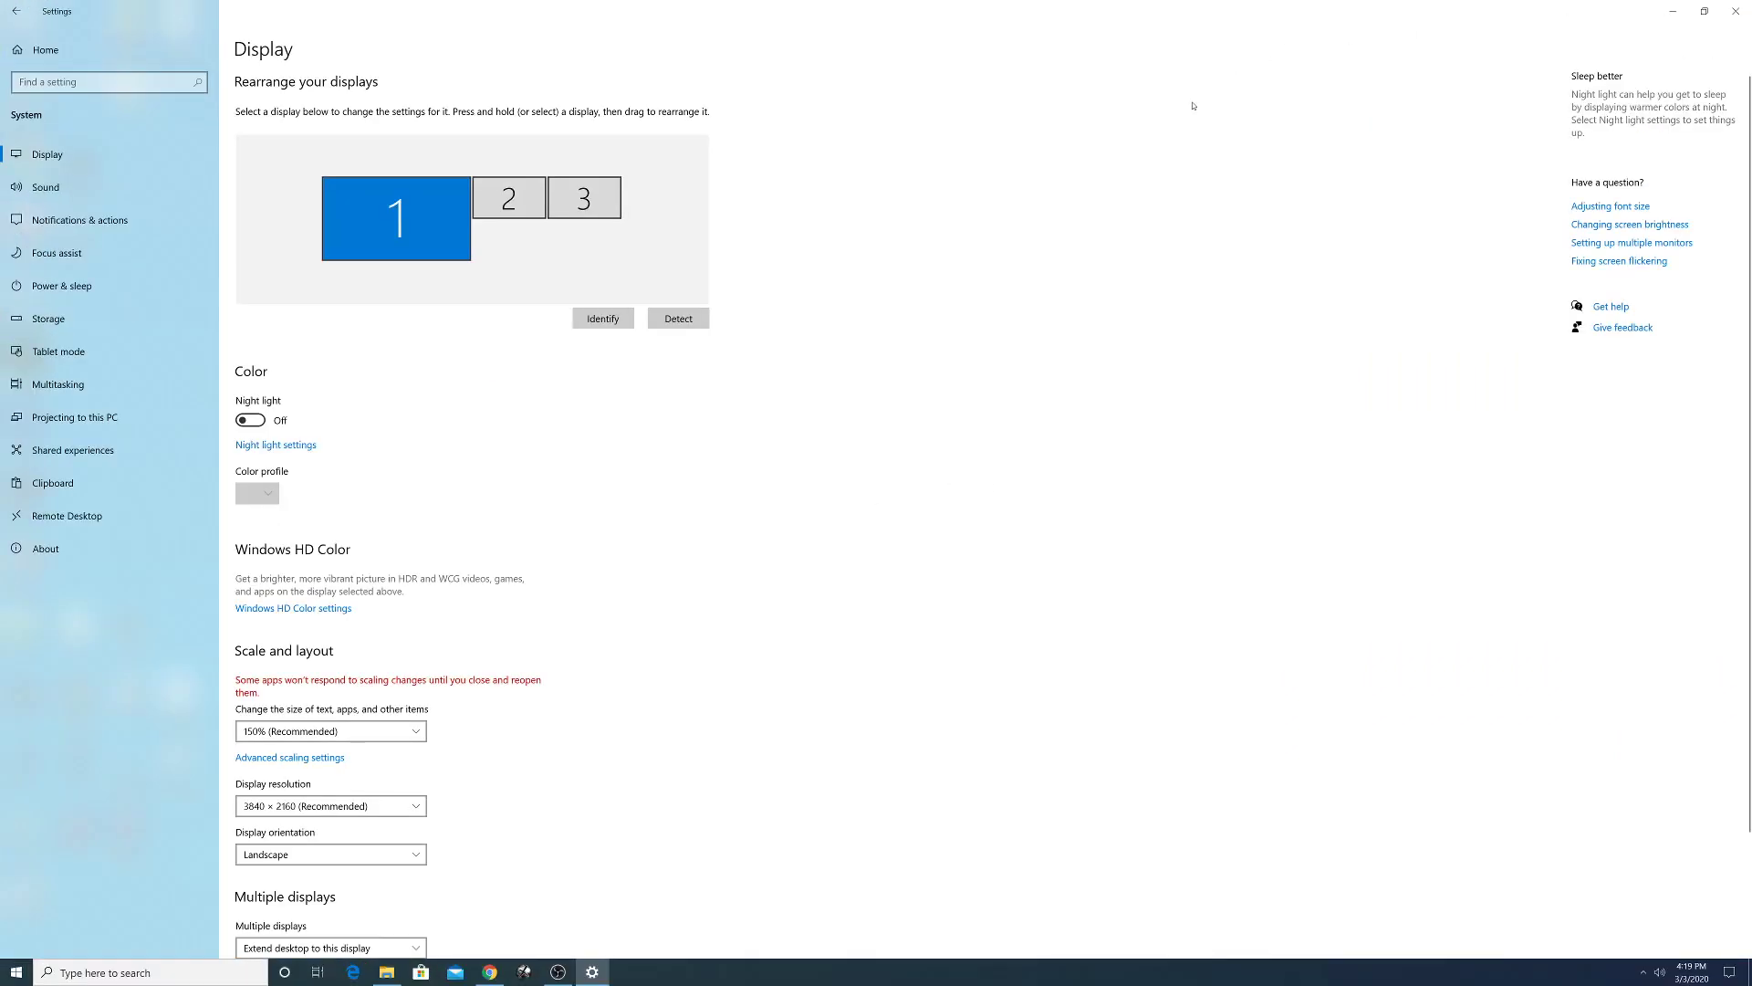
click(1673, 11)
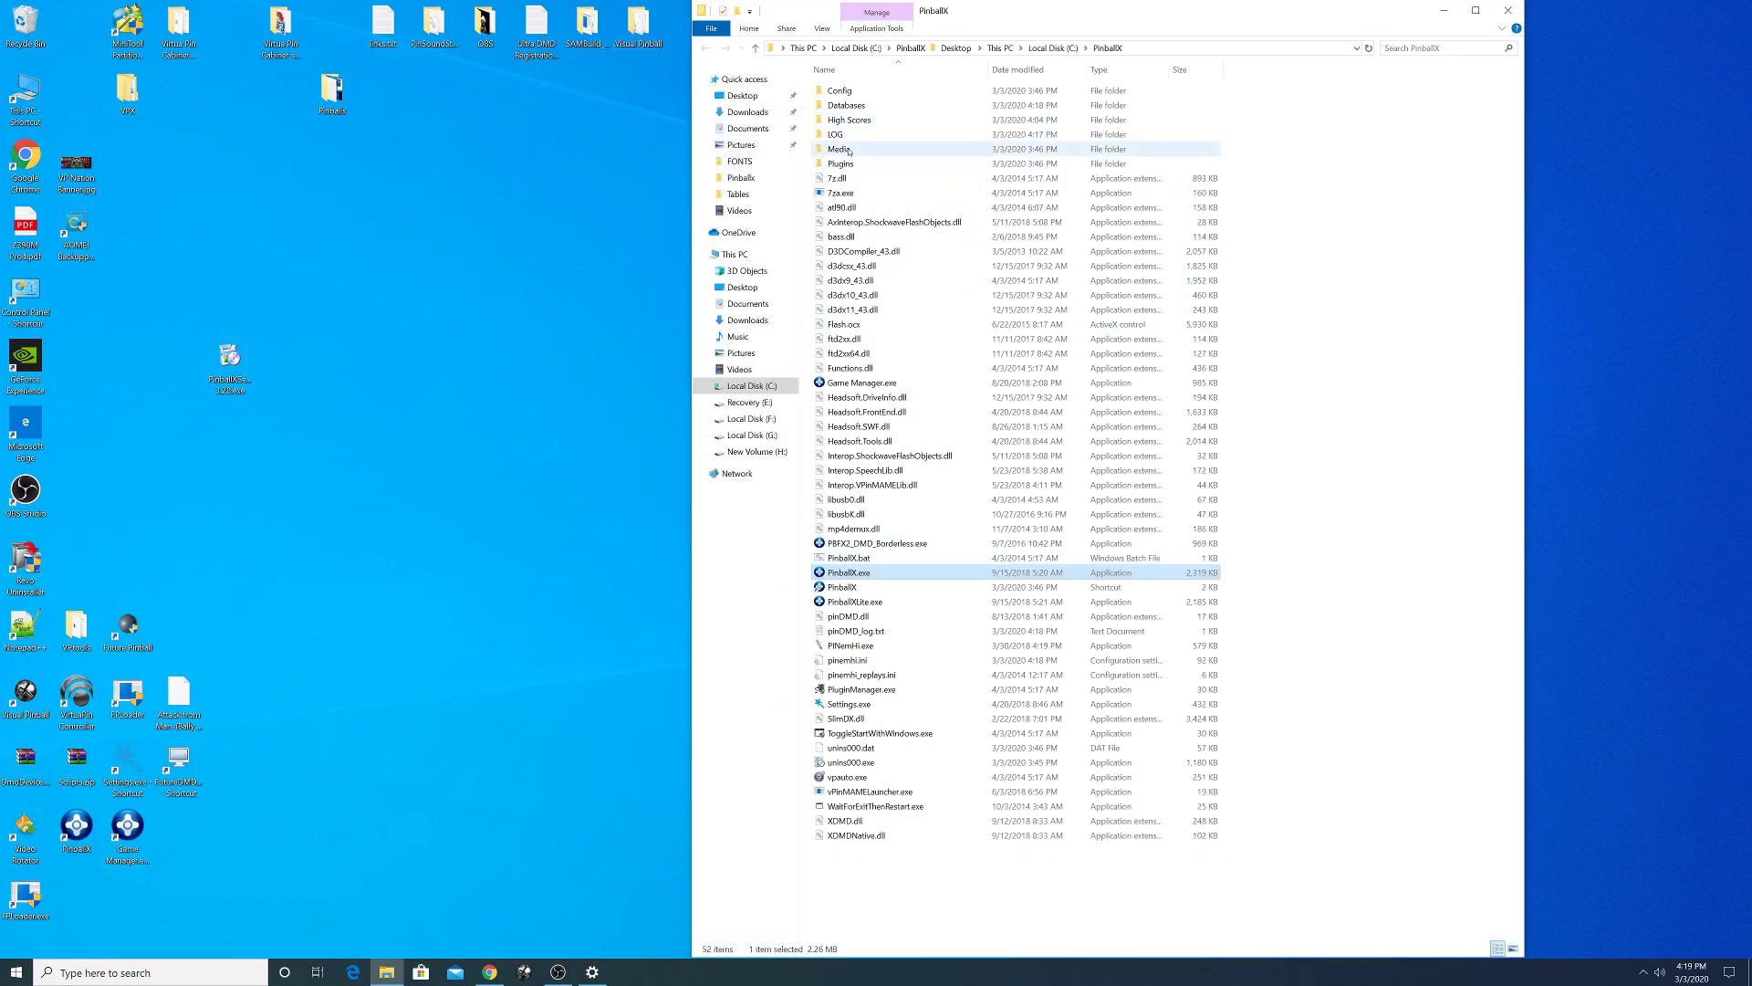
- Check the contents of the Visual Pinball X folder inside PinballX's Media folder and return to Media
double_click(848, 149)
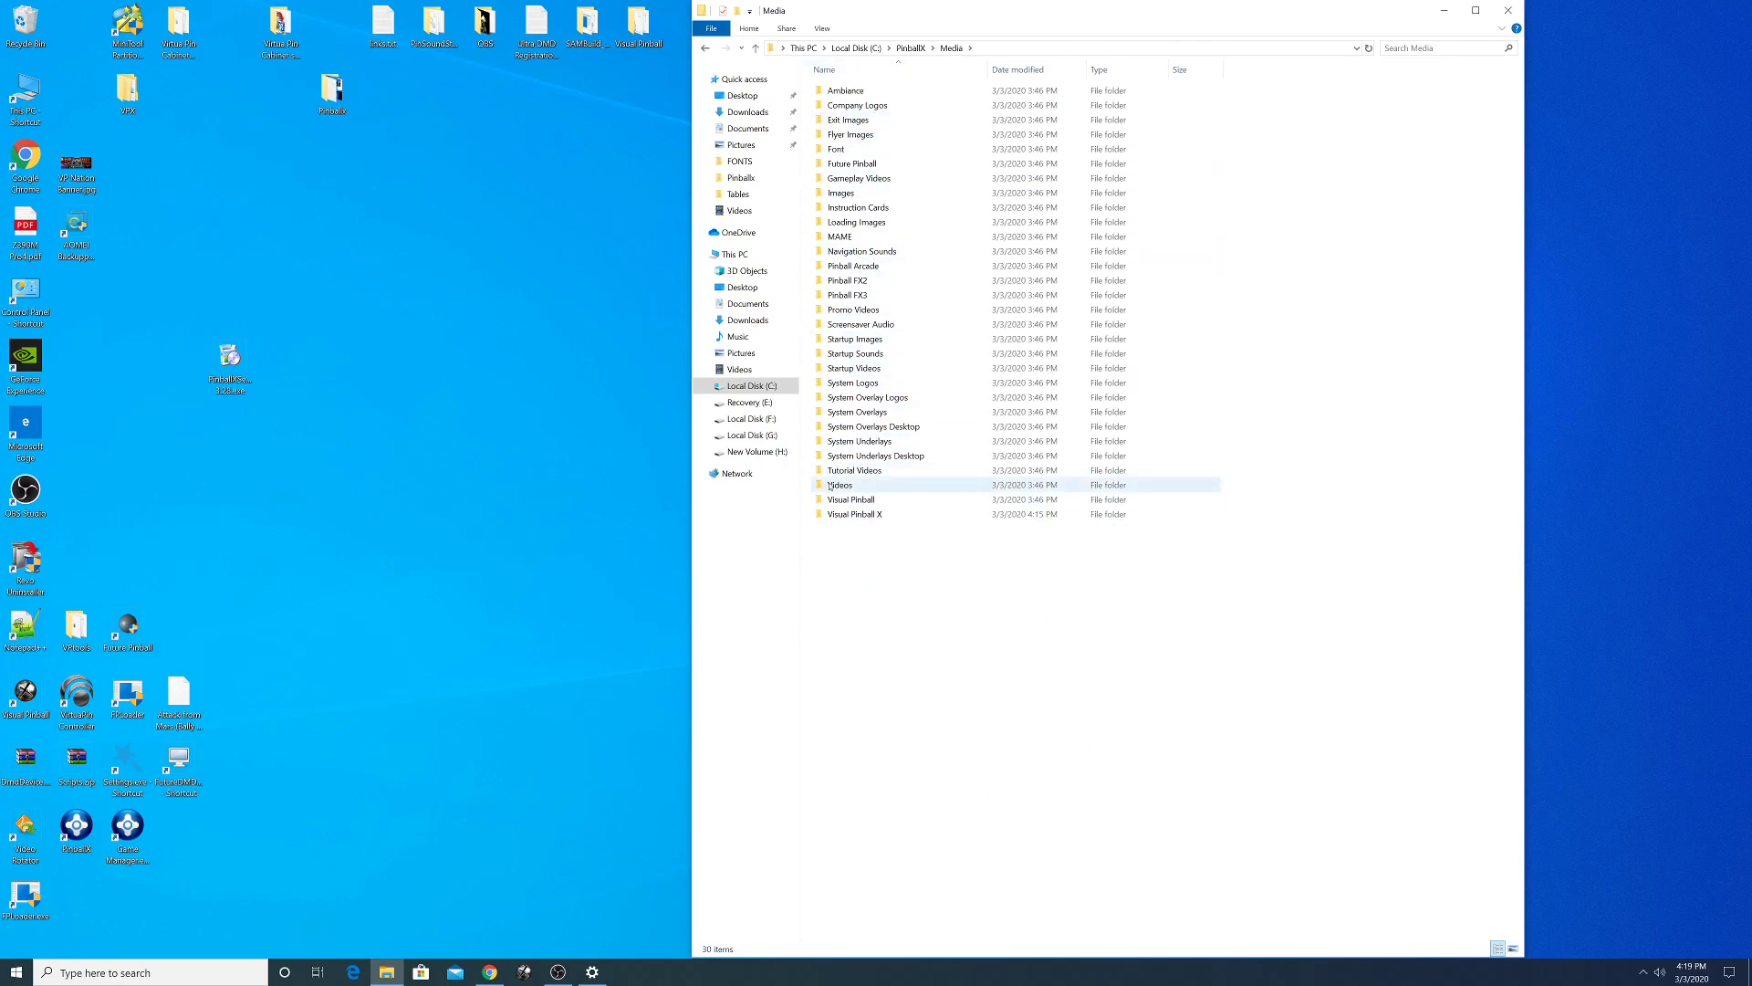
double_click(860, 516)
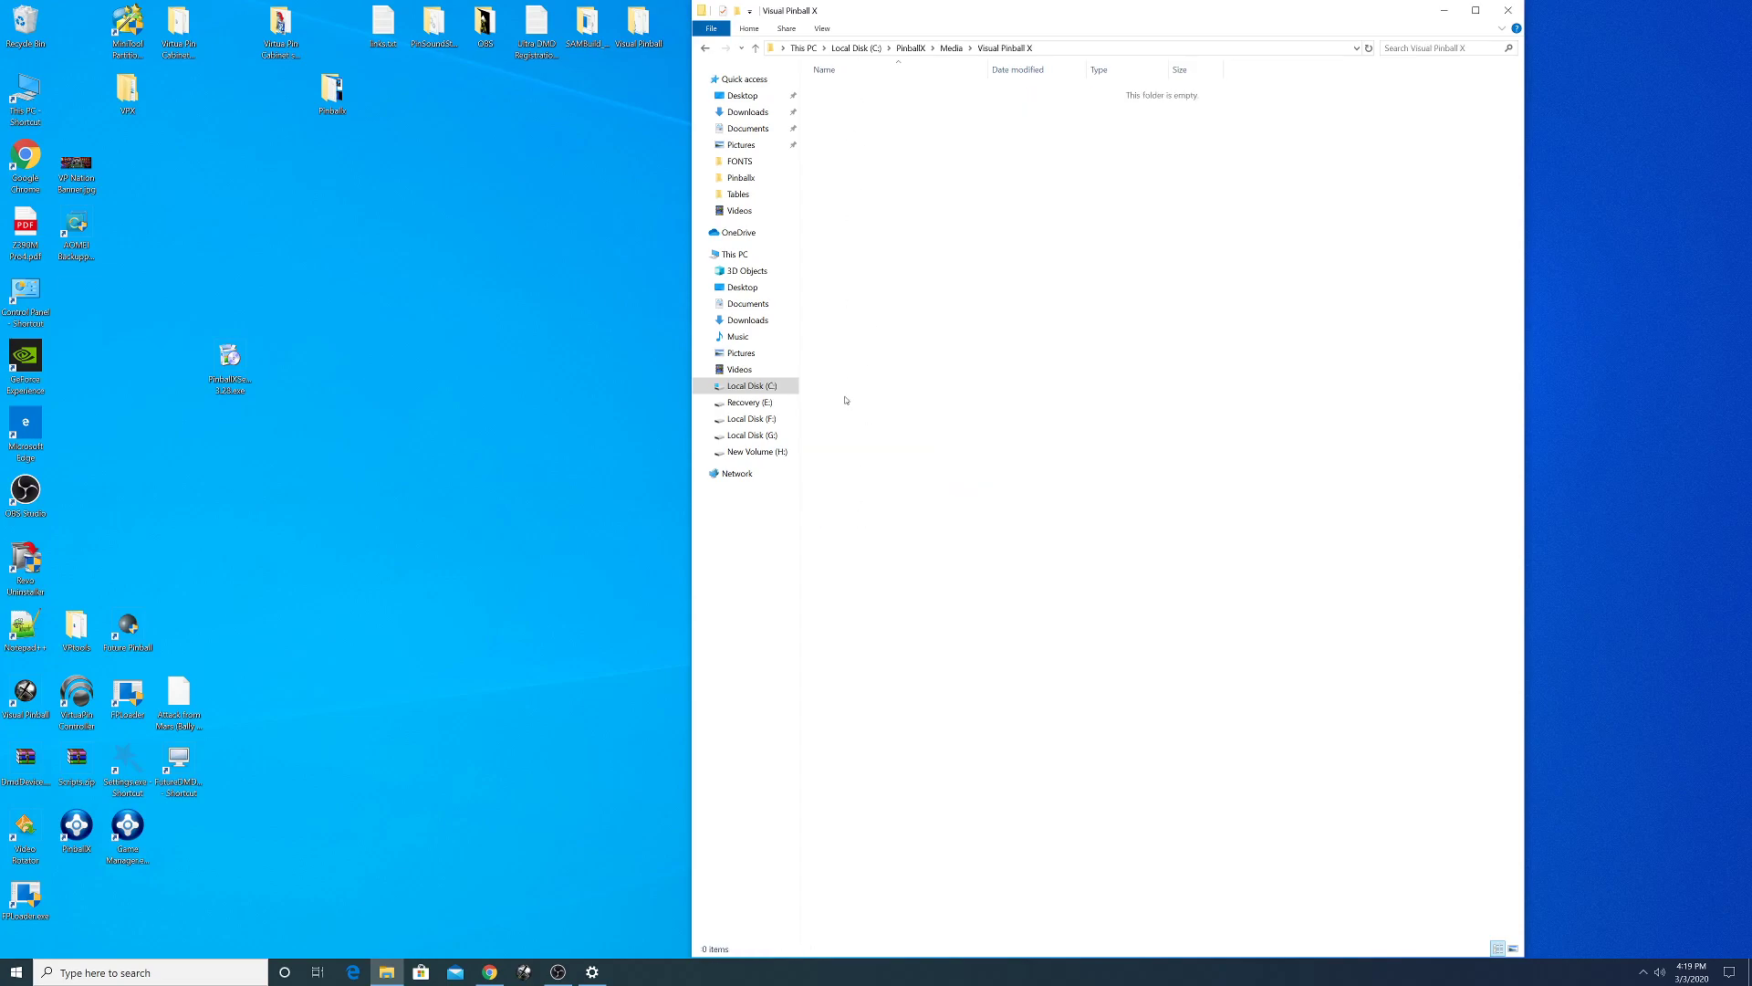
click(755, 48)
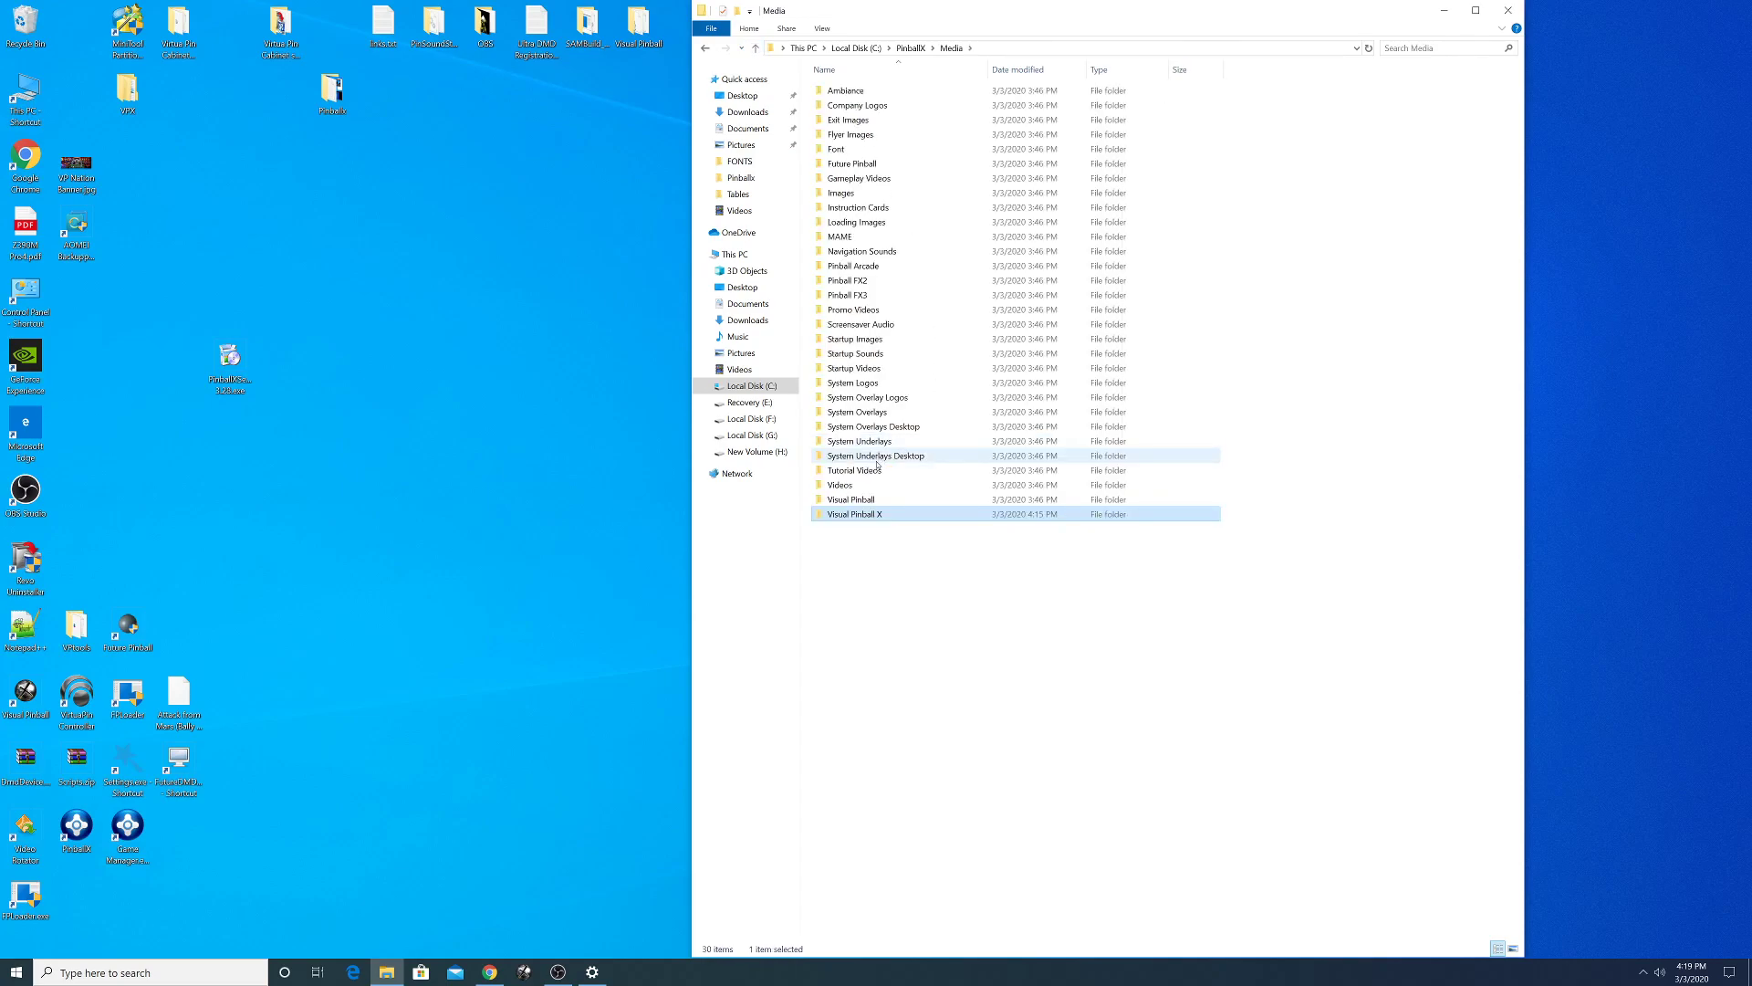
- Look inside sample subfolders of Media's Visual Pinball folder and copy all of its subfolders
double_click(896, 500)
drag(918, 412, 840, 83)
double_click(849, 135)
click(756, 47)
click(882, 279)
double_click(883, 279)
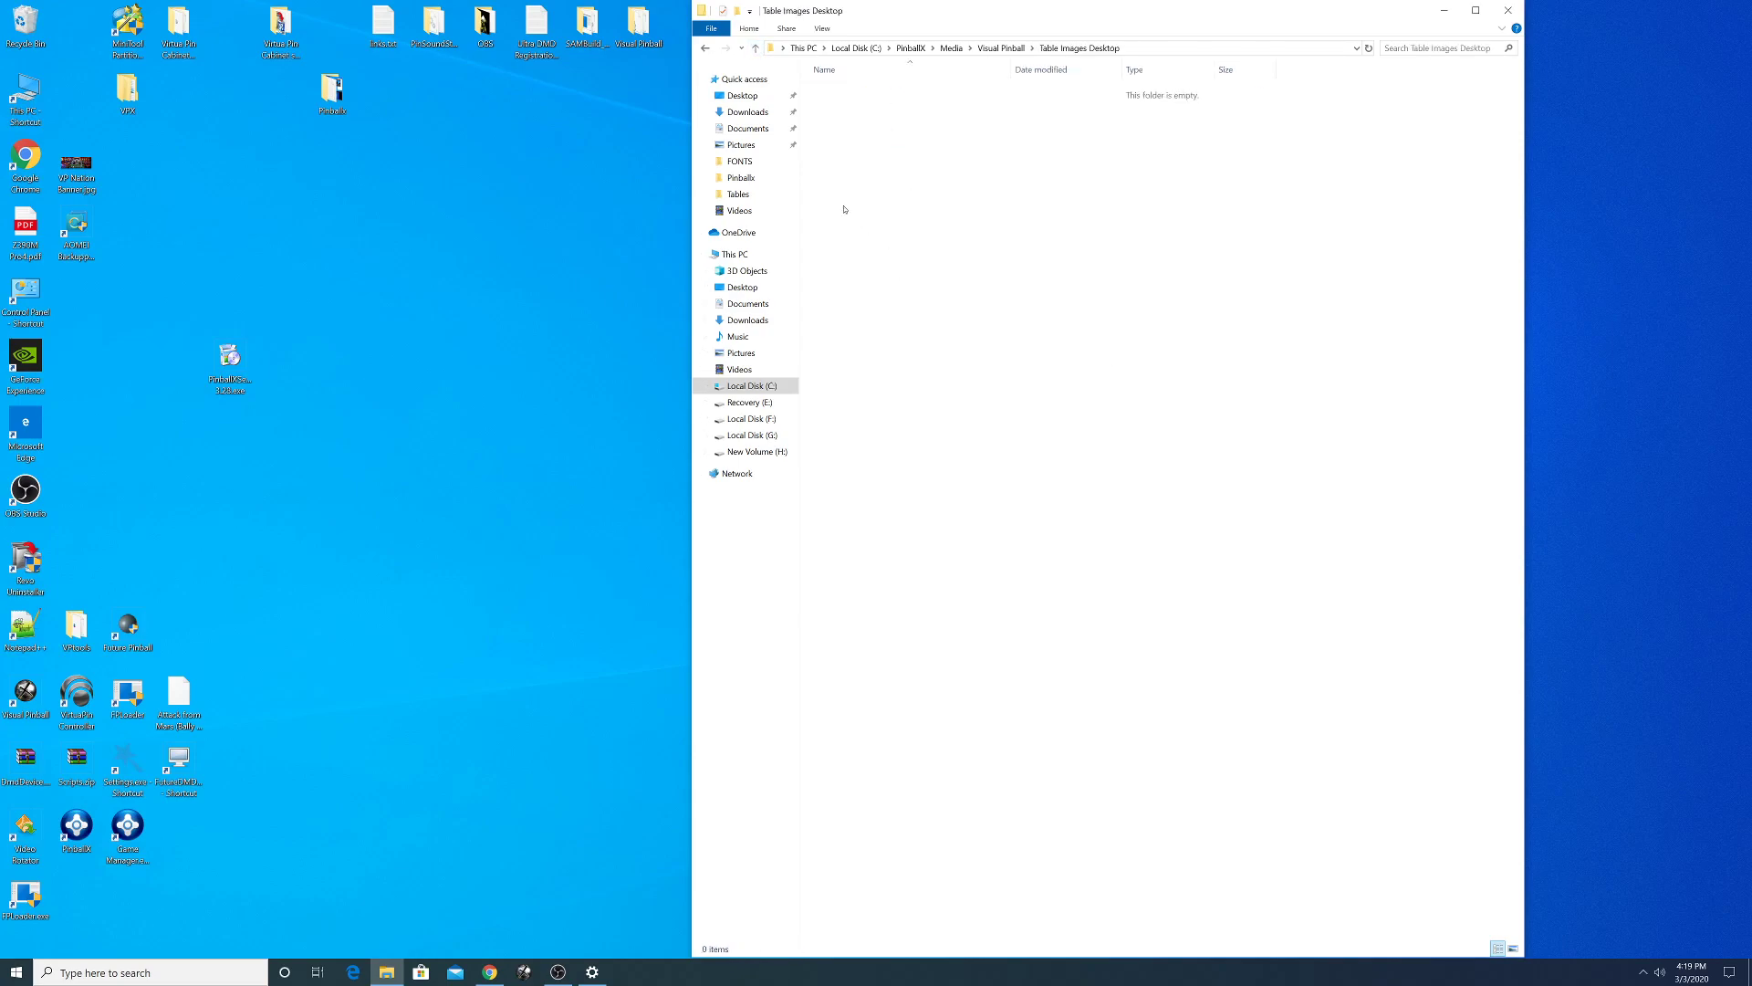
click(758, 47)
drag(919, 392, 868, 78)
right_click(878, 135)
click(906, 274)
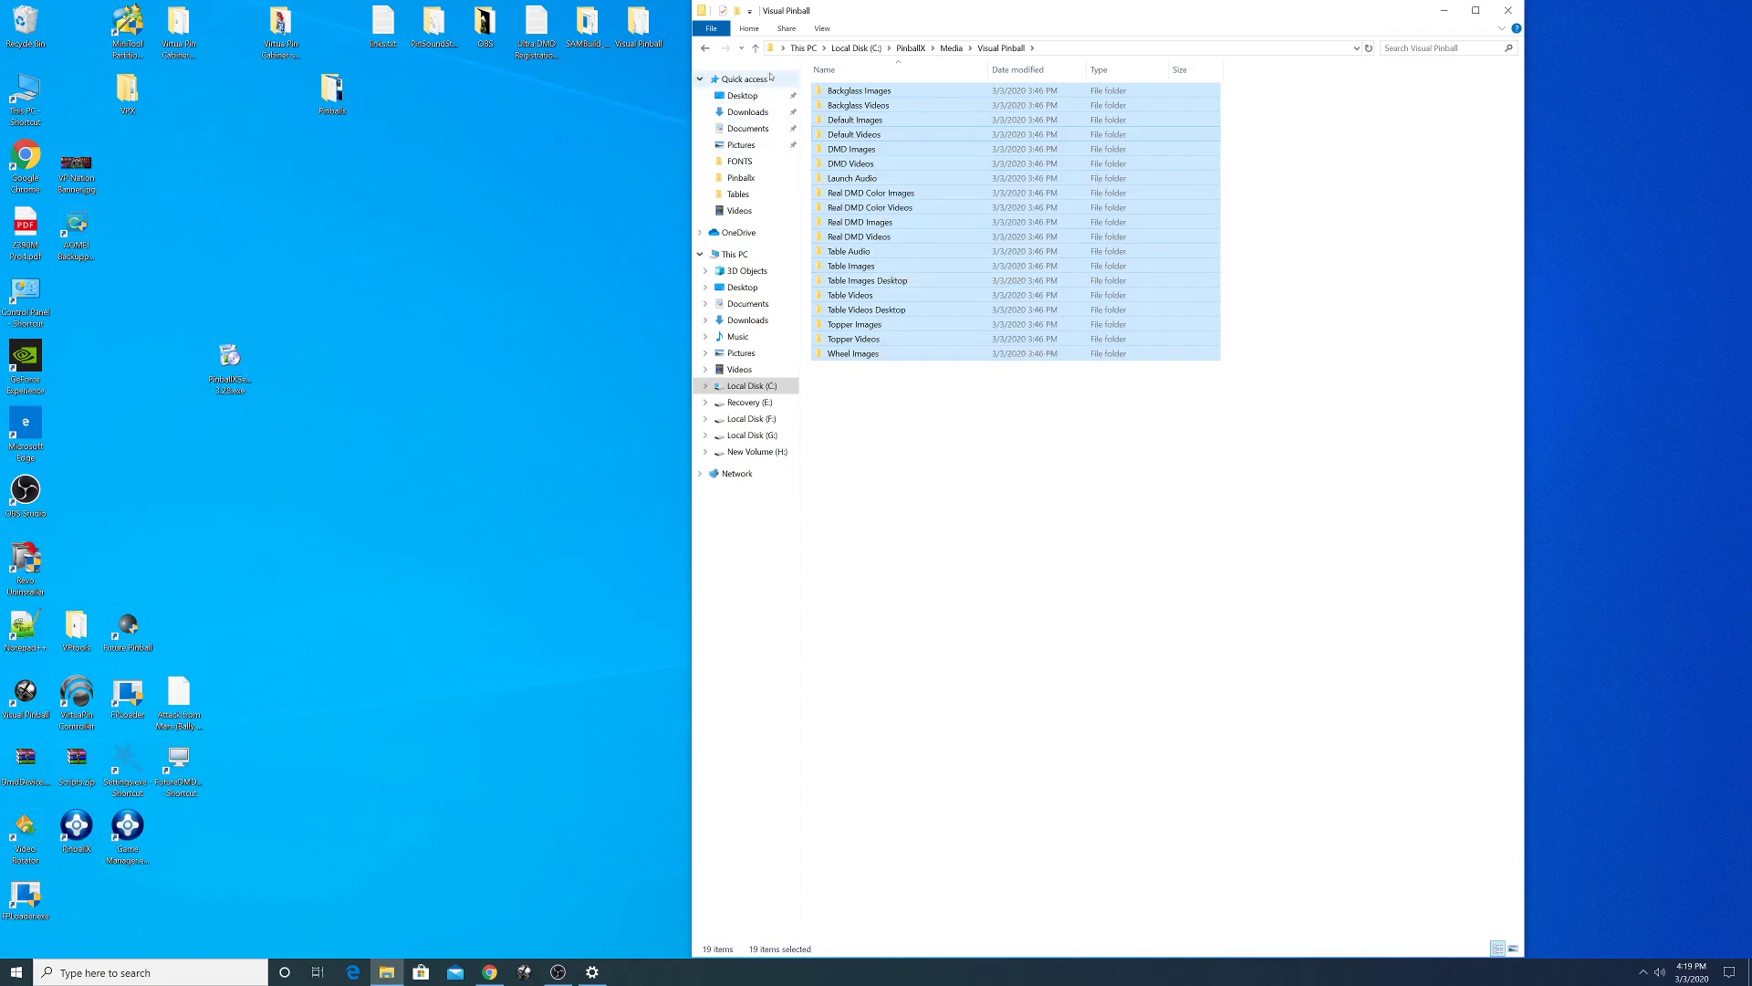
- Paste the copied media subfolders into the Visual Pinball X folder and clear the selection
click(757, 47)
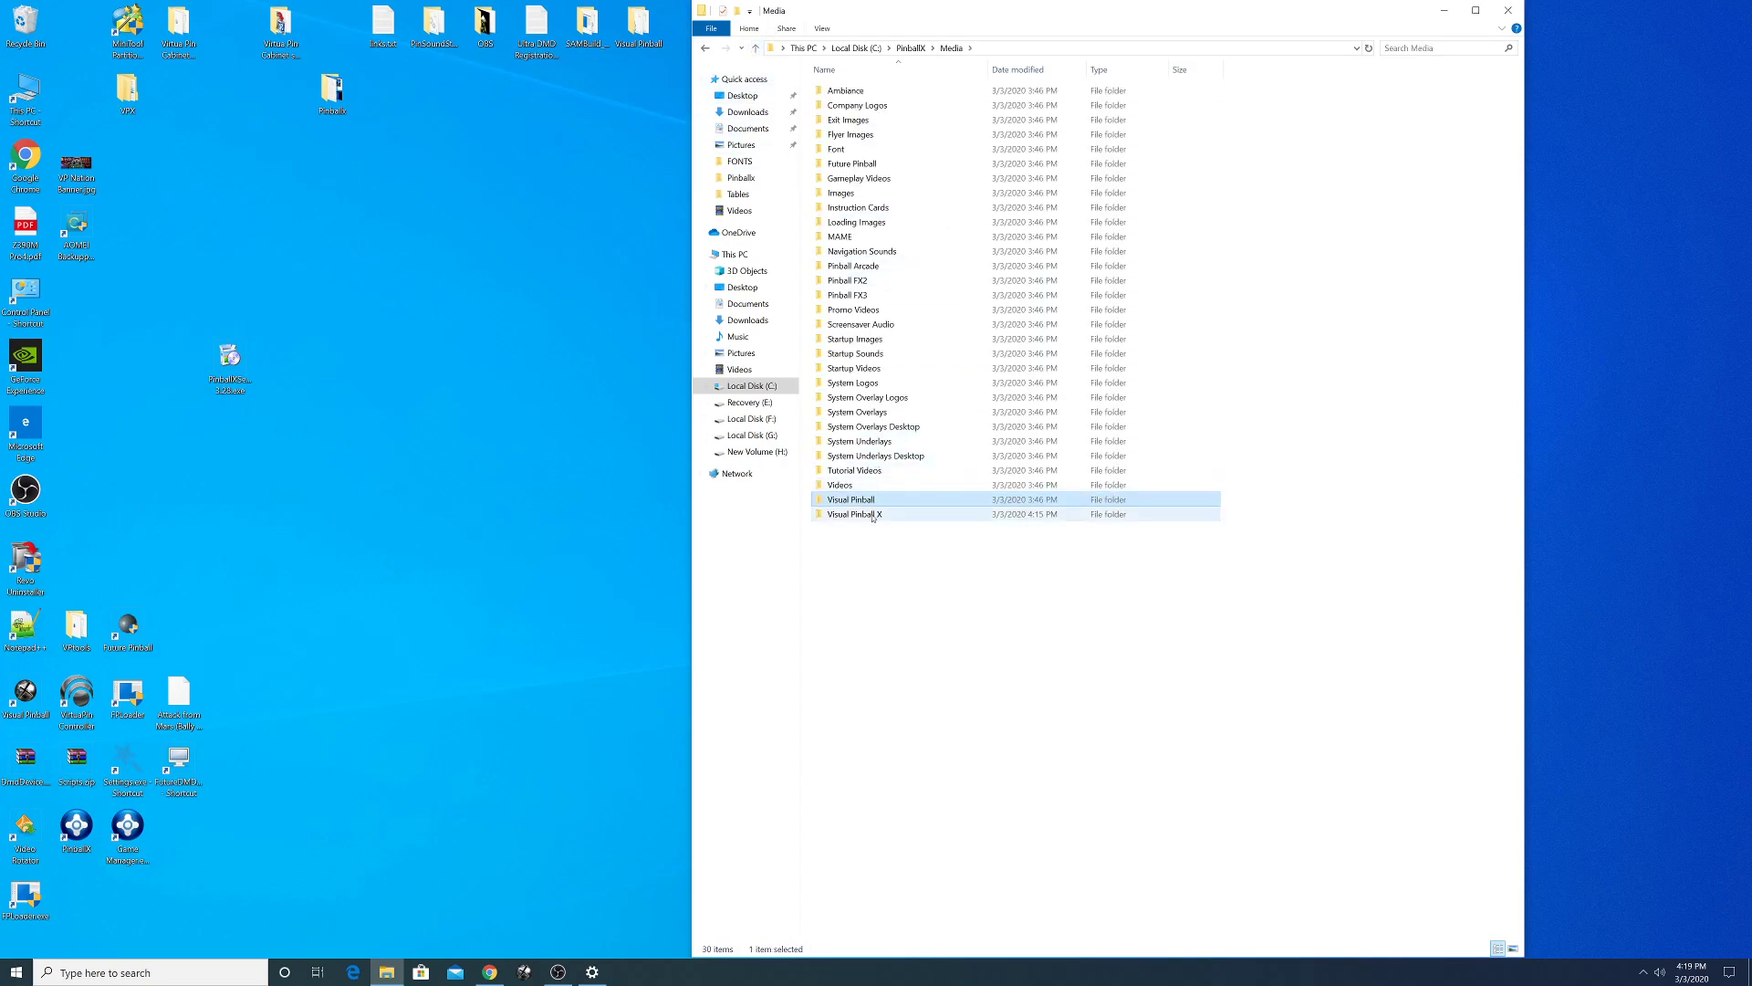
right_click(926, 288)
click(964, 372)
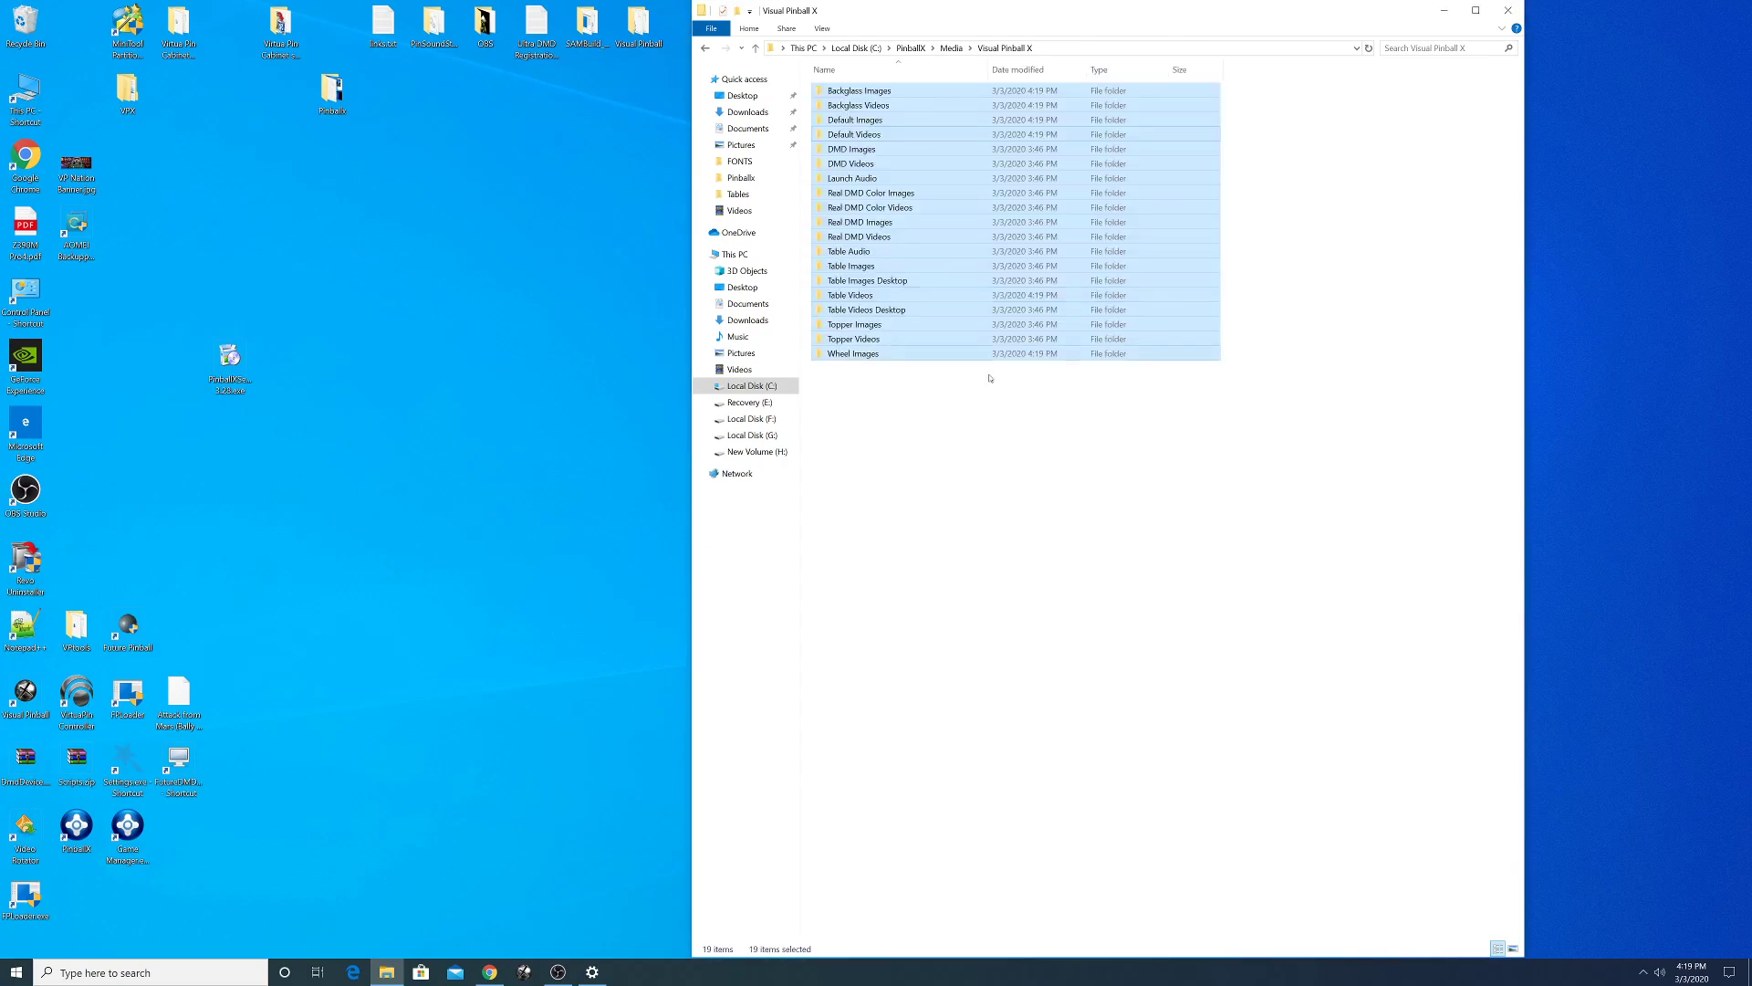
click(1072, 520)
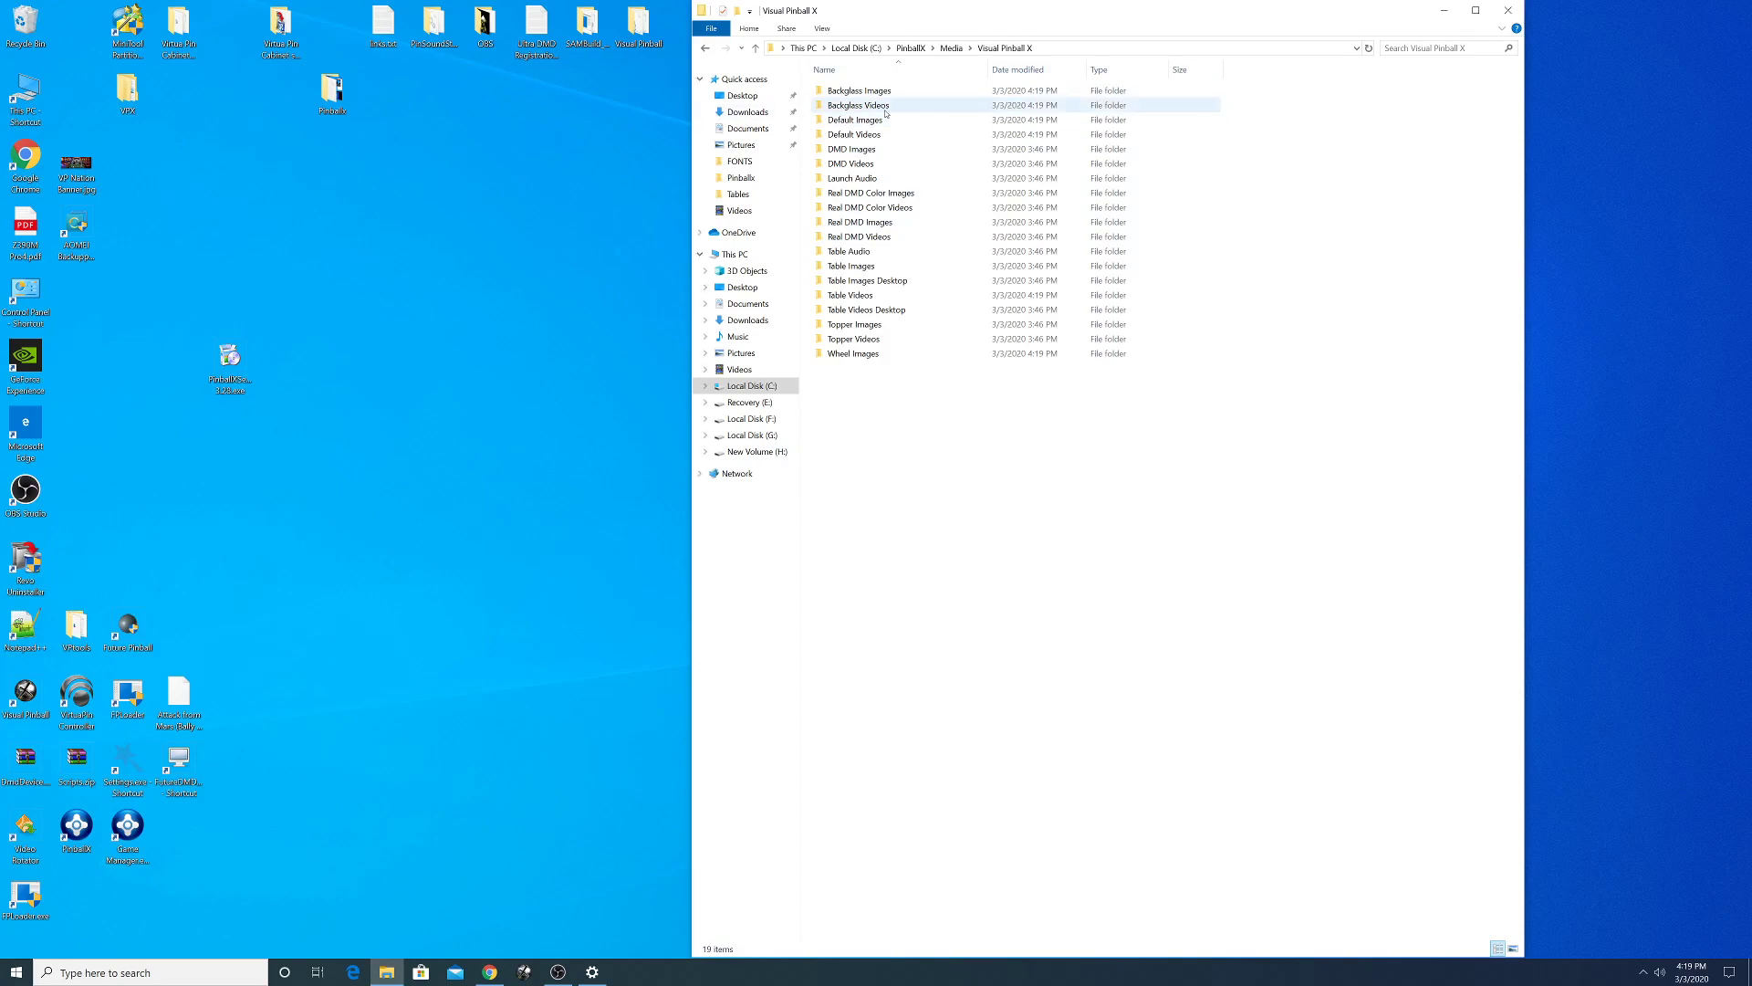
- Examine the pasted Visual Pinball X subfolders, including Backglass Videos, DMD Videos, DMD Images and the audio and table video folders
double_click(858, 105)
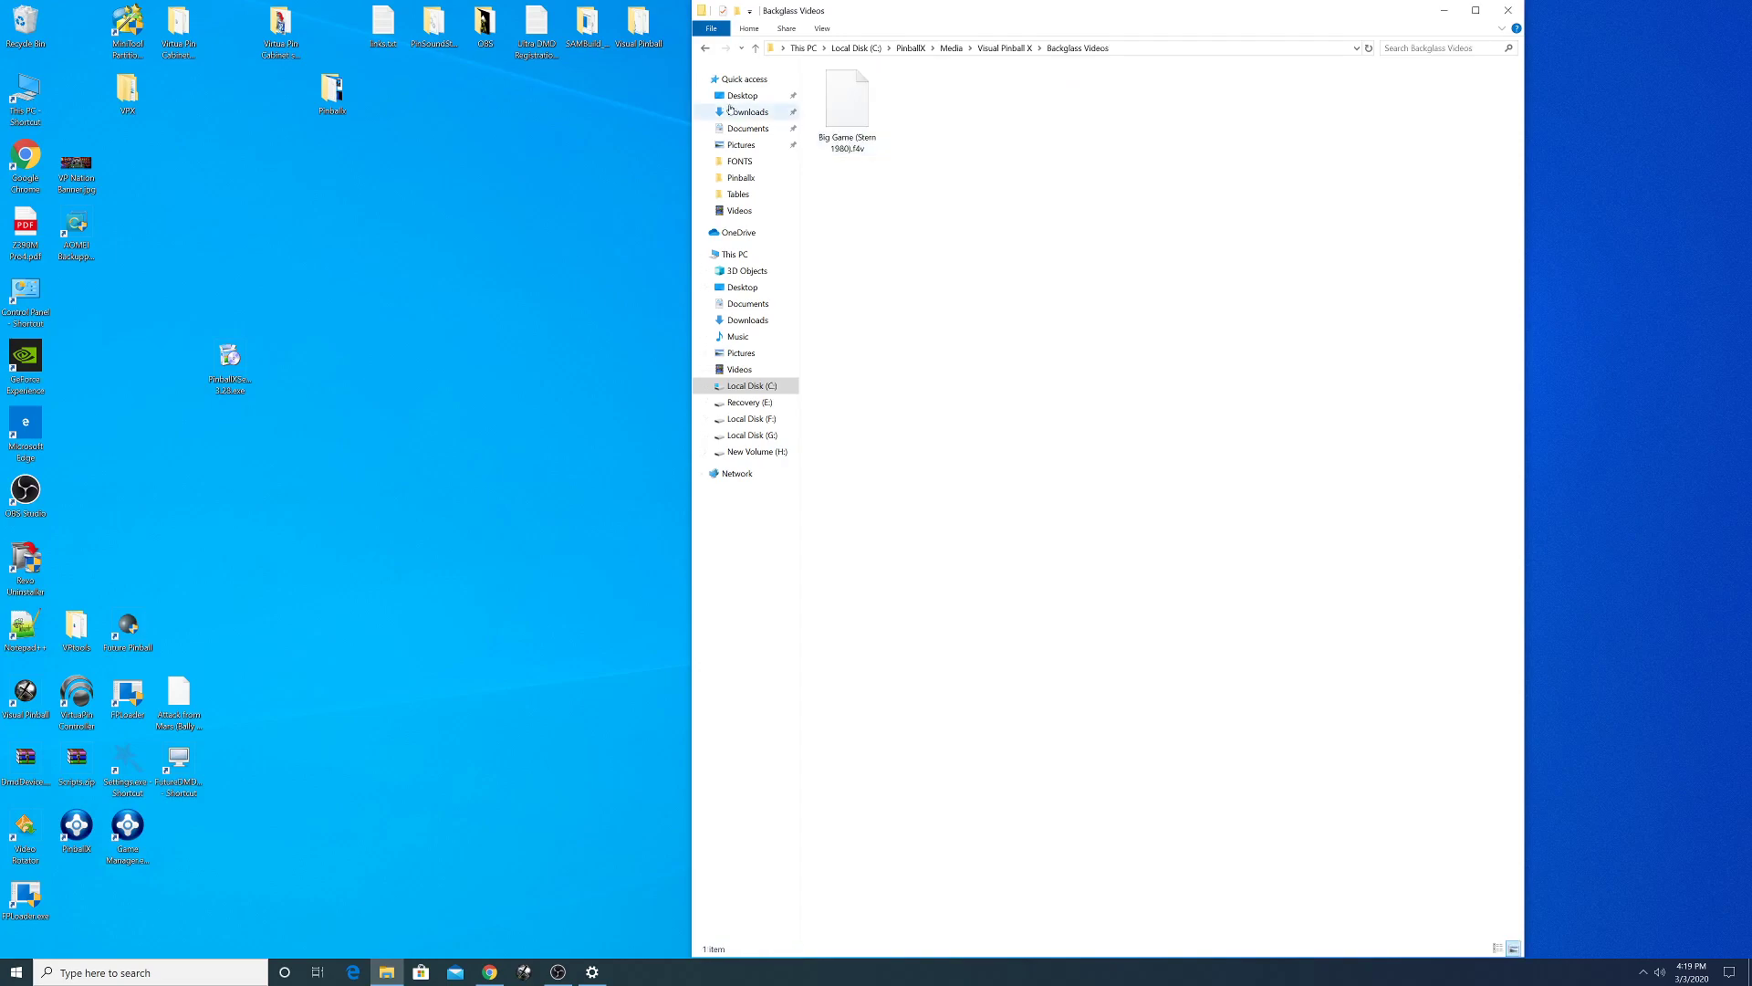
click(757, 49)
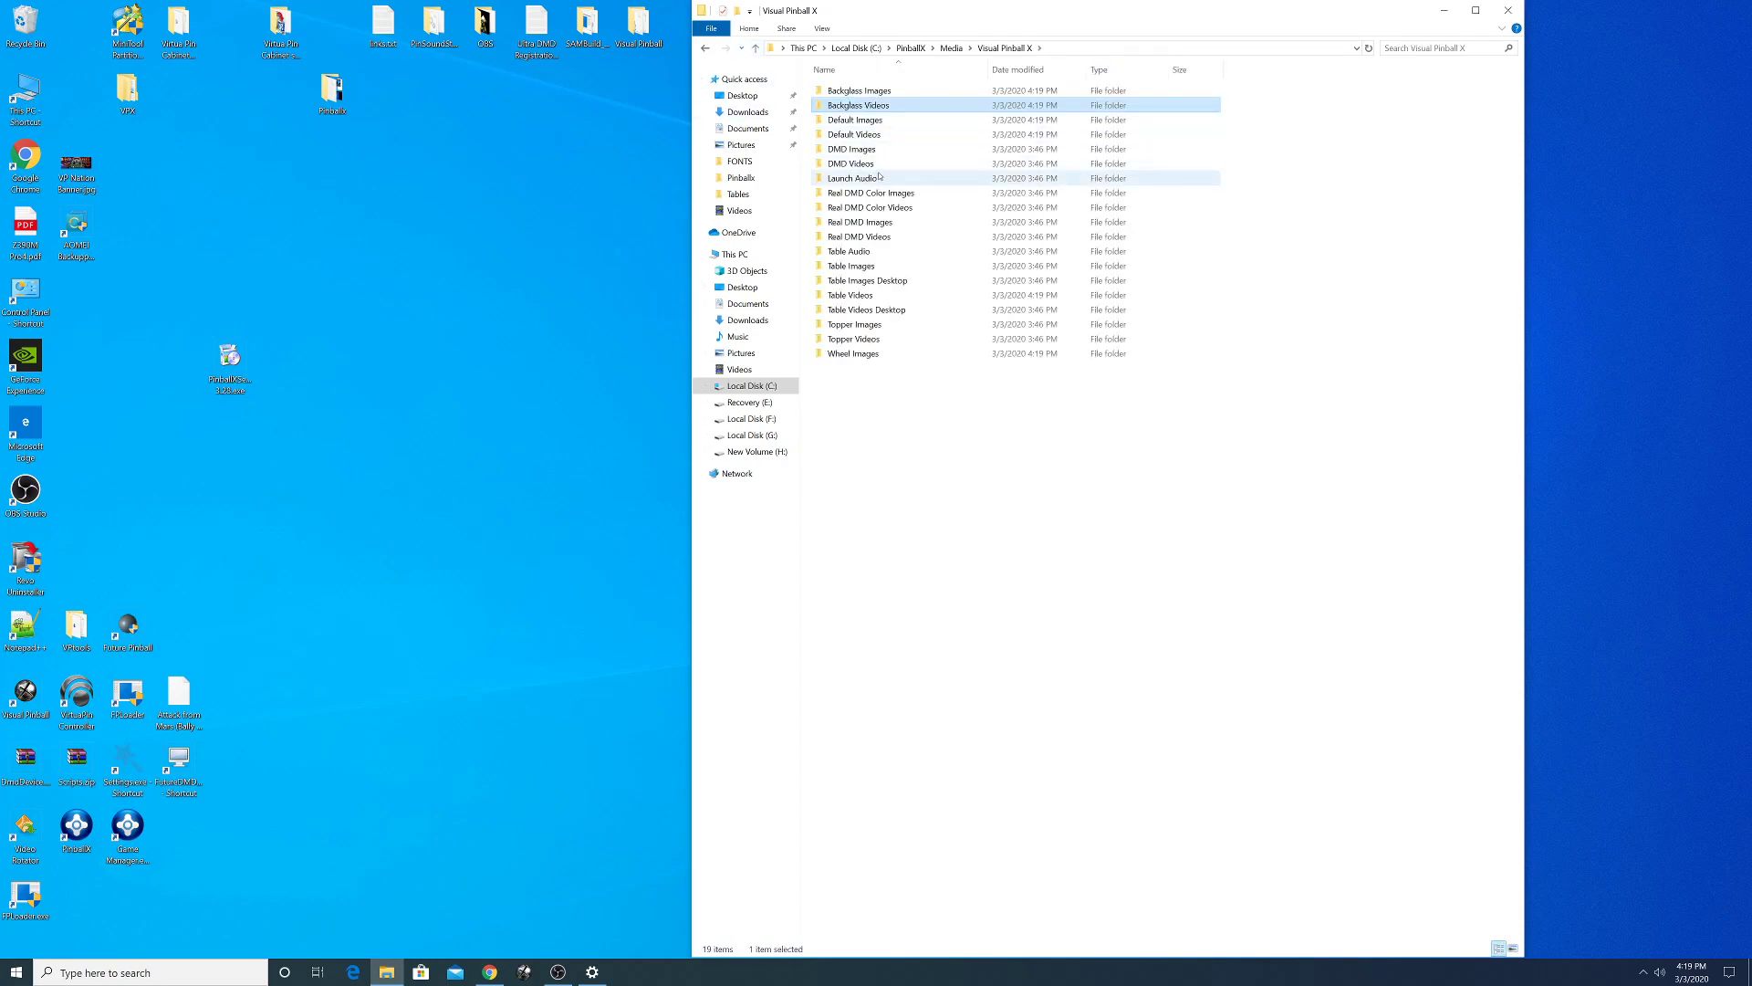
double_click(955, 160)
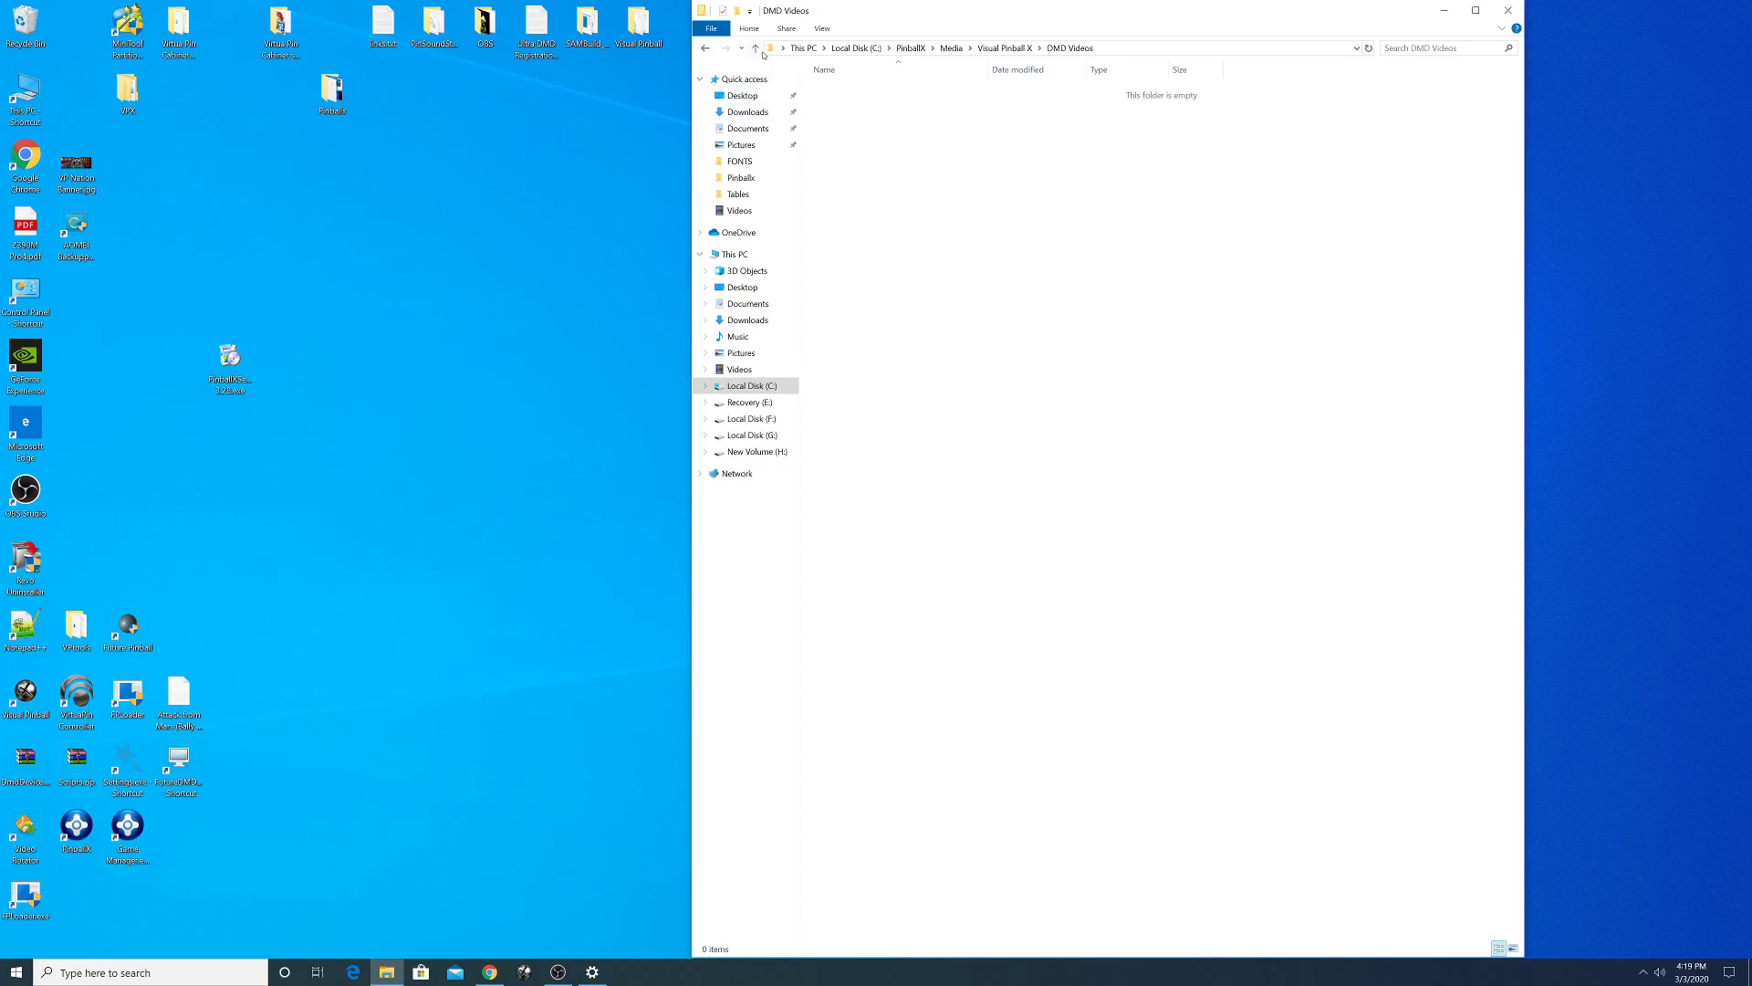
click(756, 48)
click(868, 151)
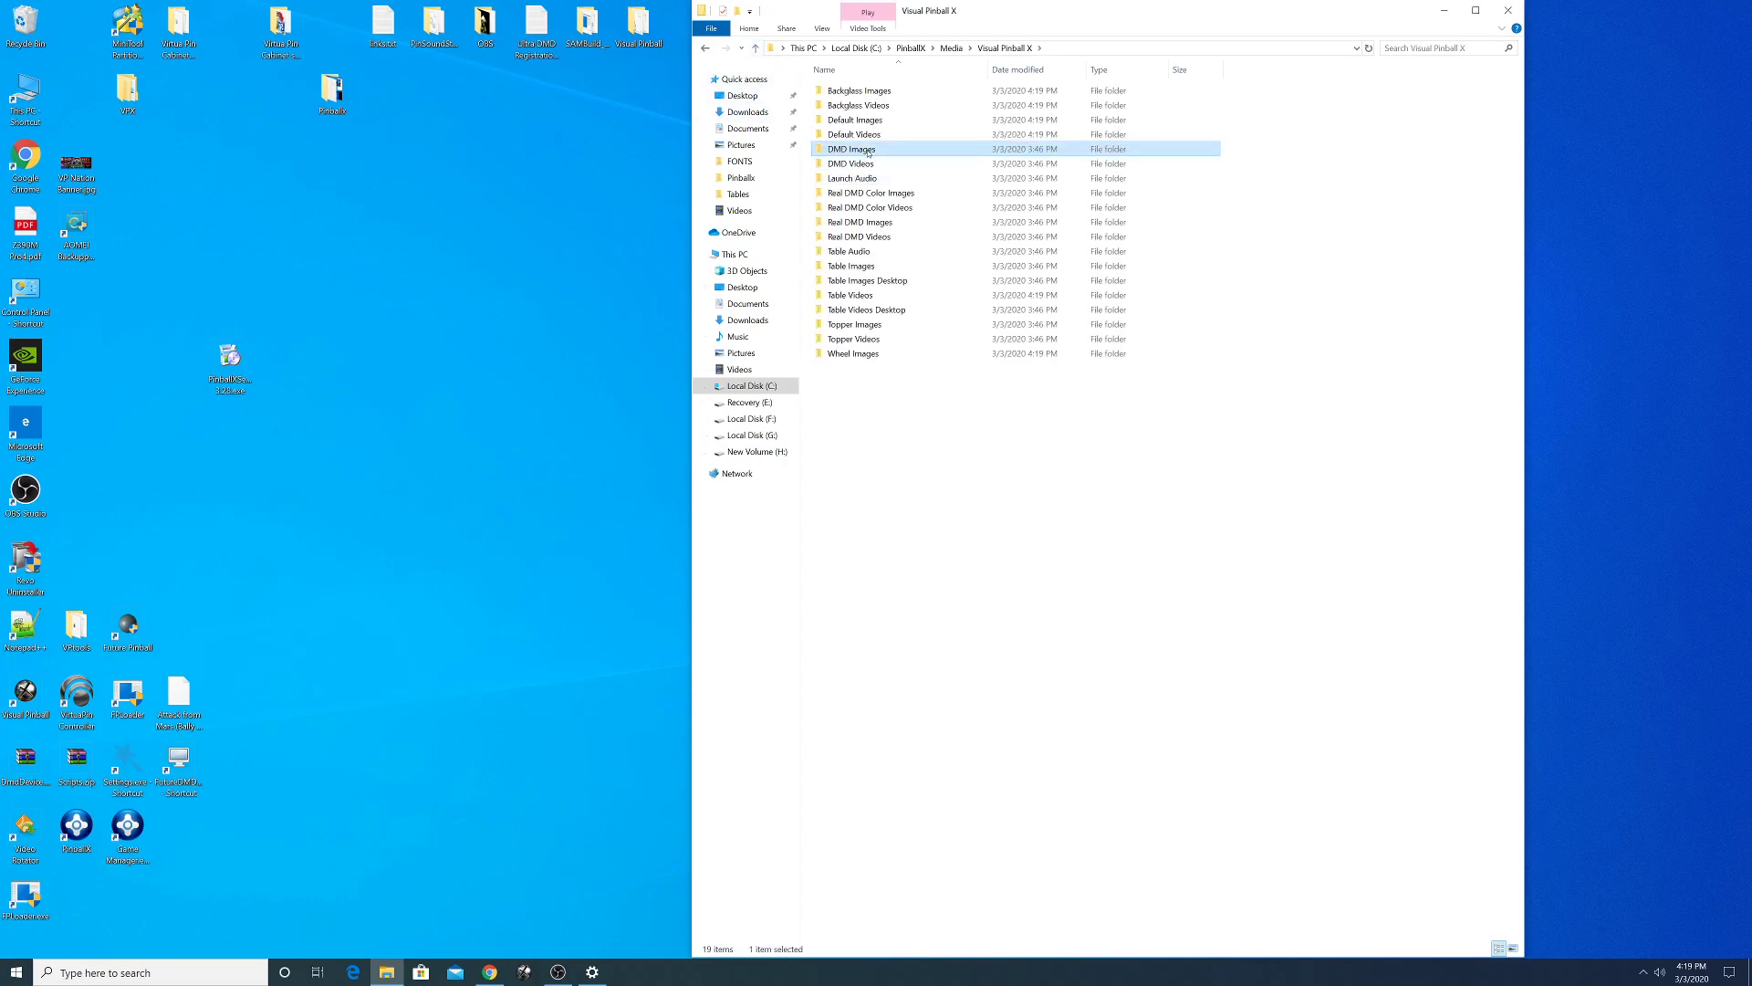
double_click(868, 151)
click(756, 48)
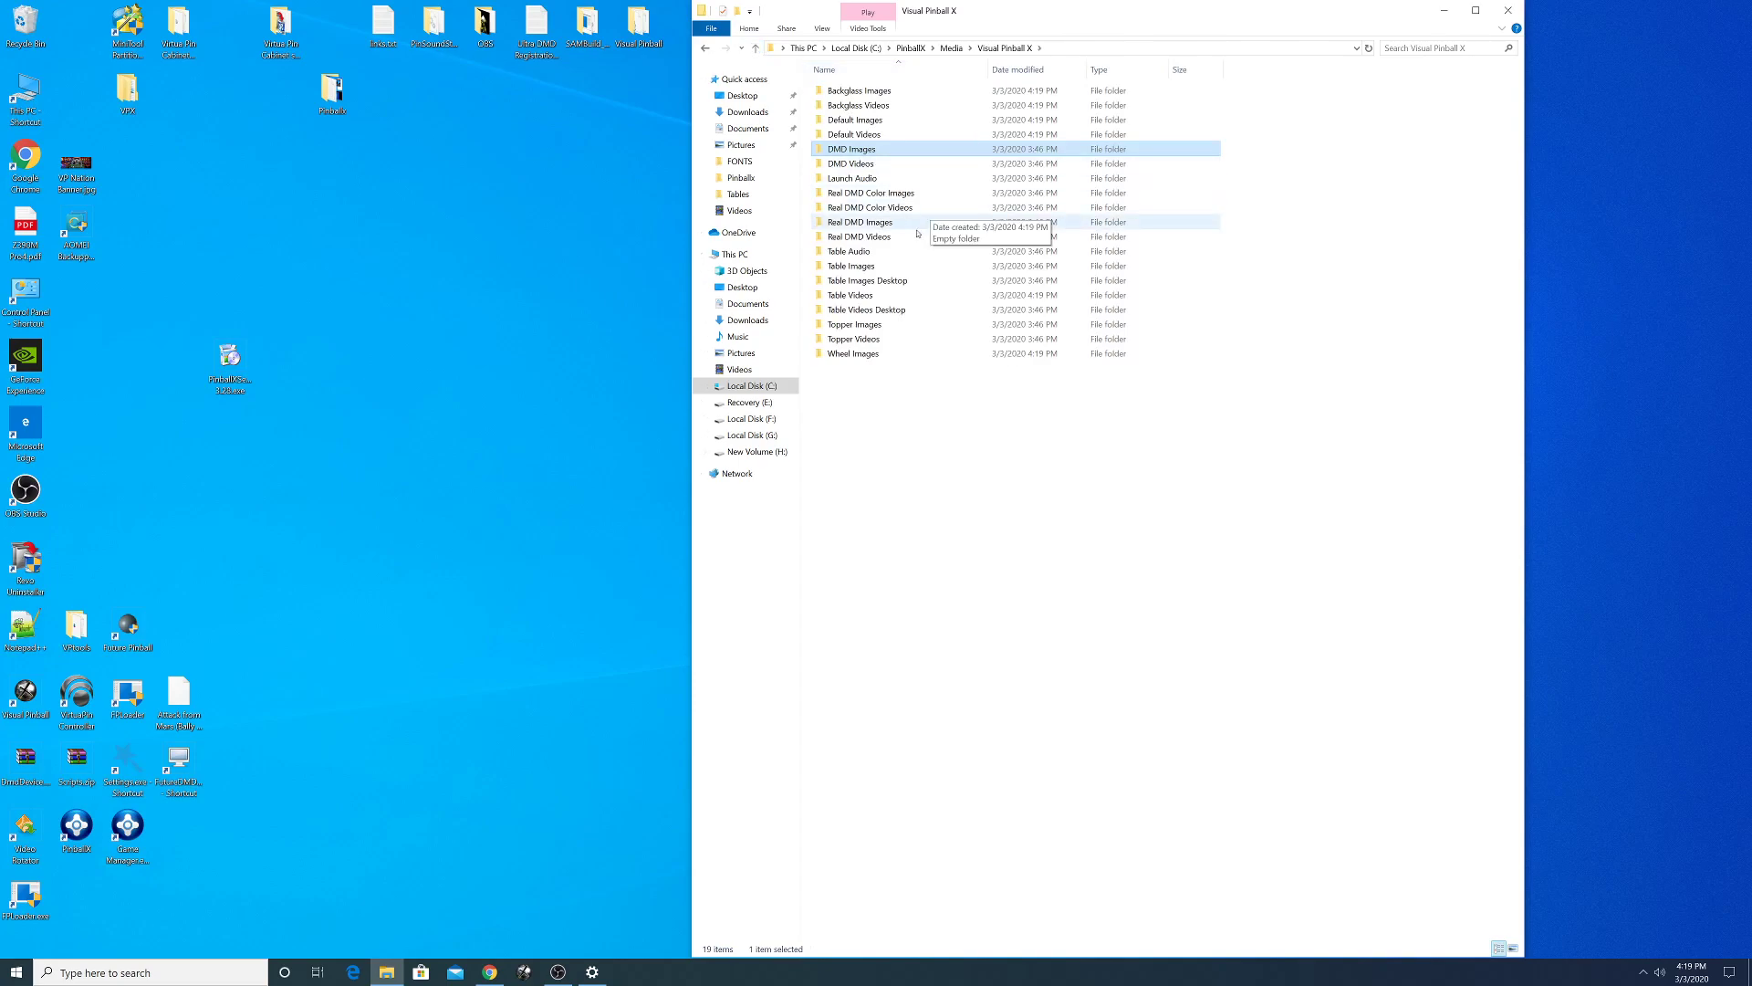
click(856, 252)
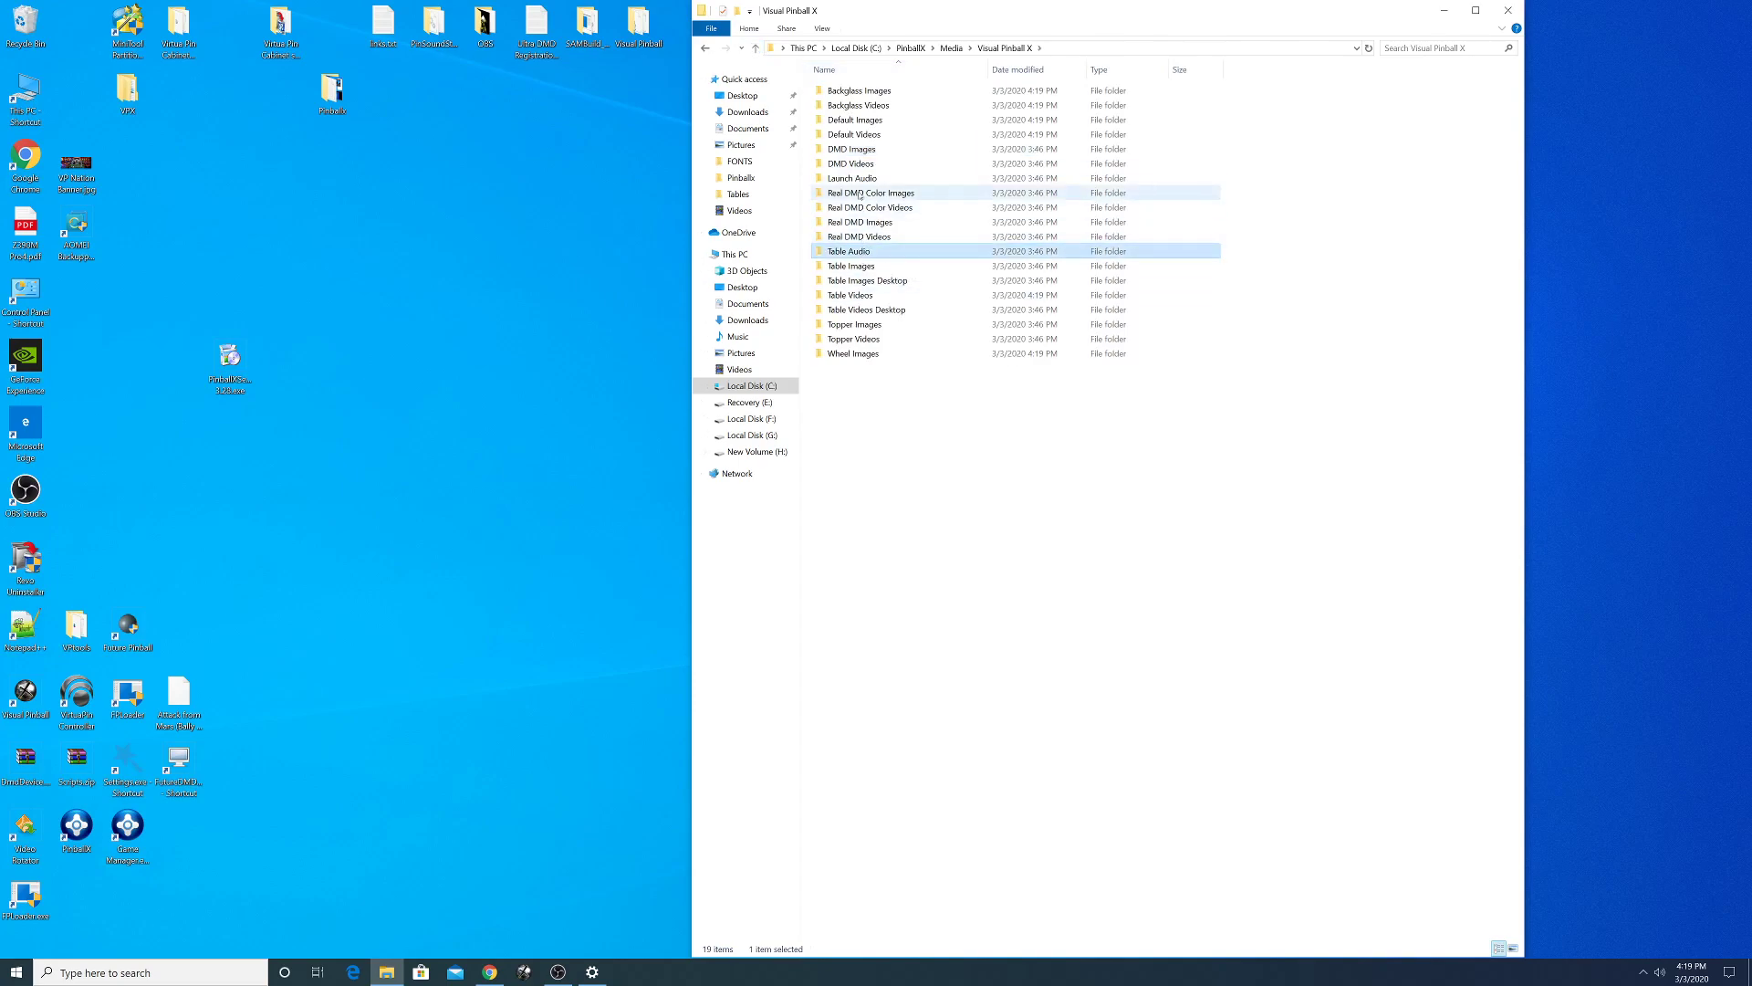
click(862, 179)
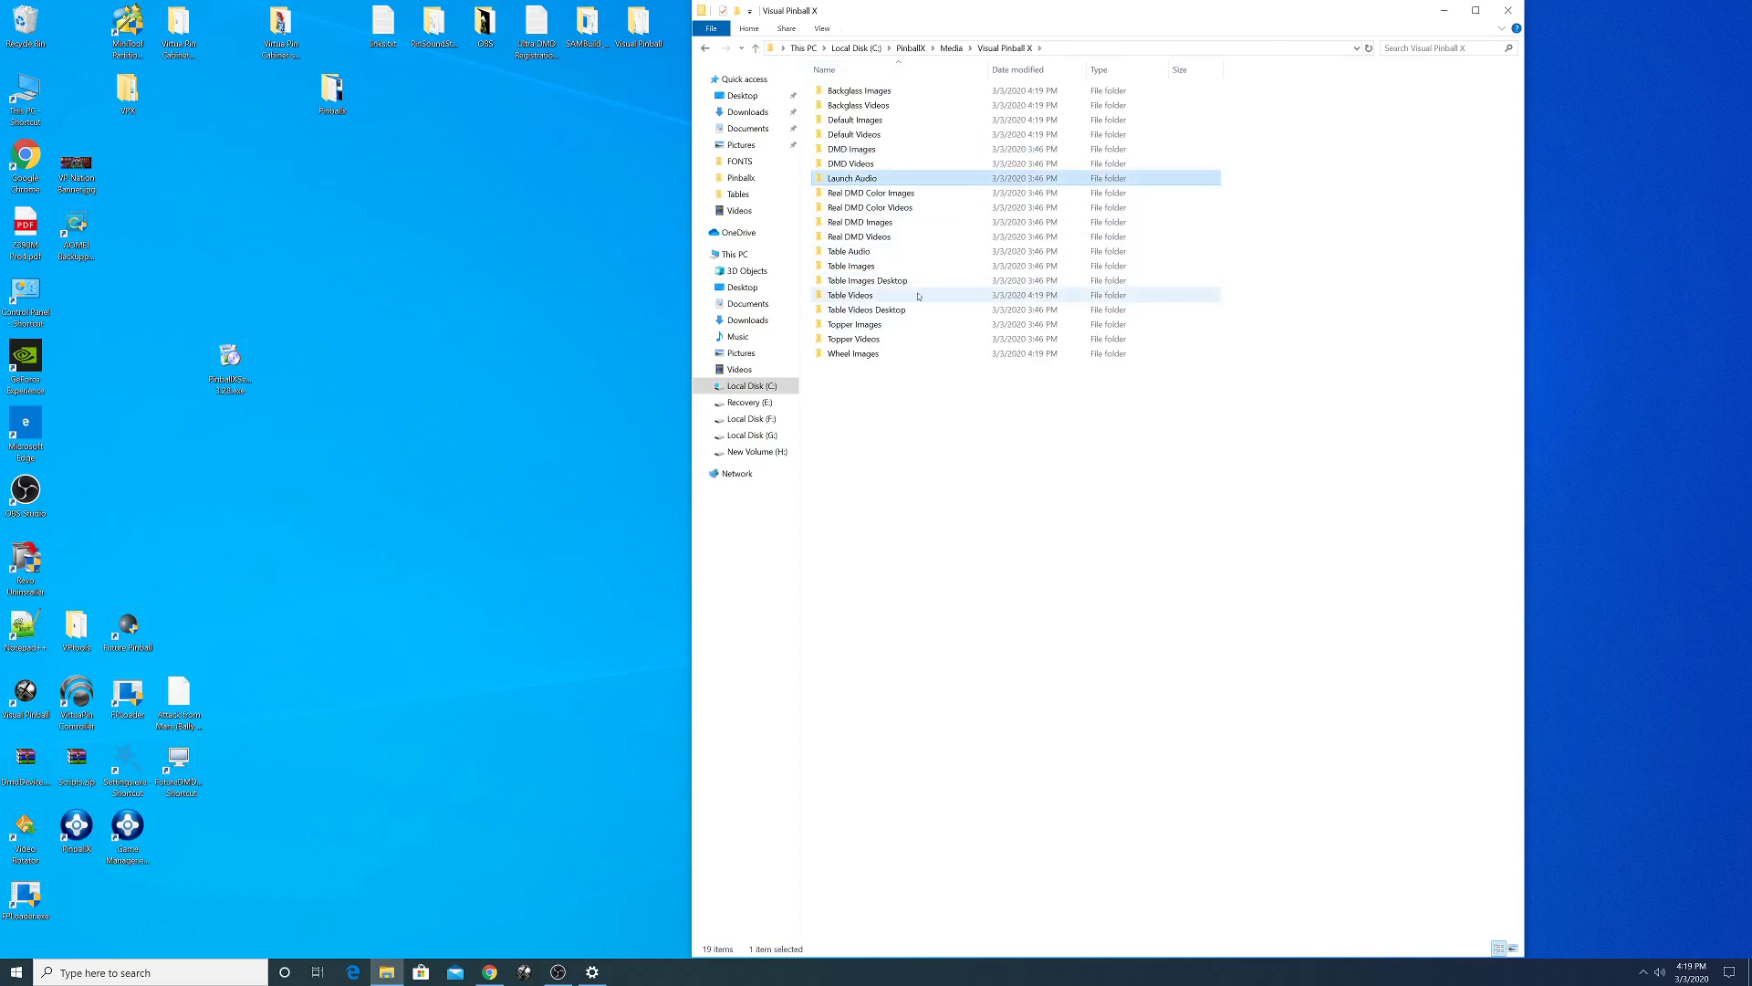
click(871, 298)
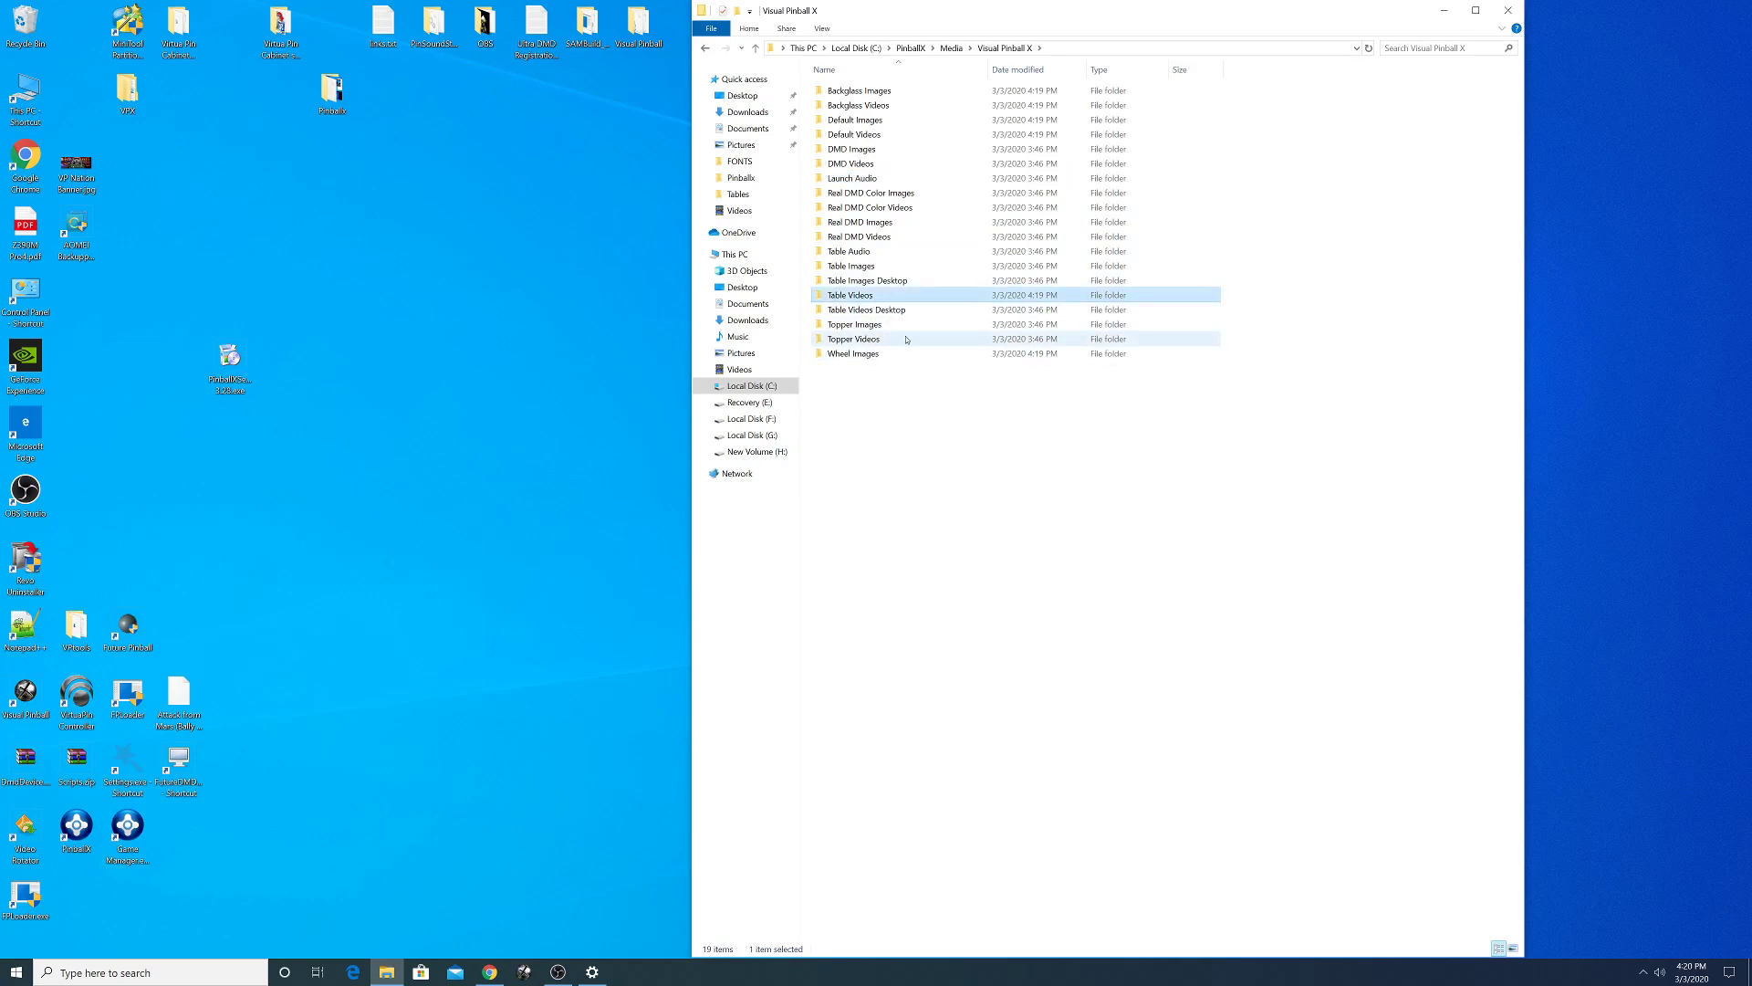
- Review the Table Images, Table Videos, Topper Images, Topper Videos and Wheel Images folders within Visual Pinball X
click(884, 267)
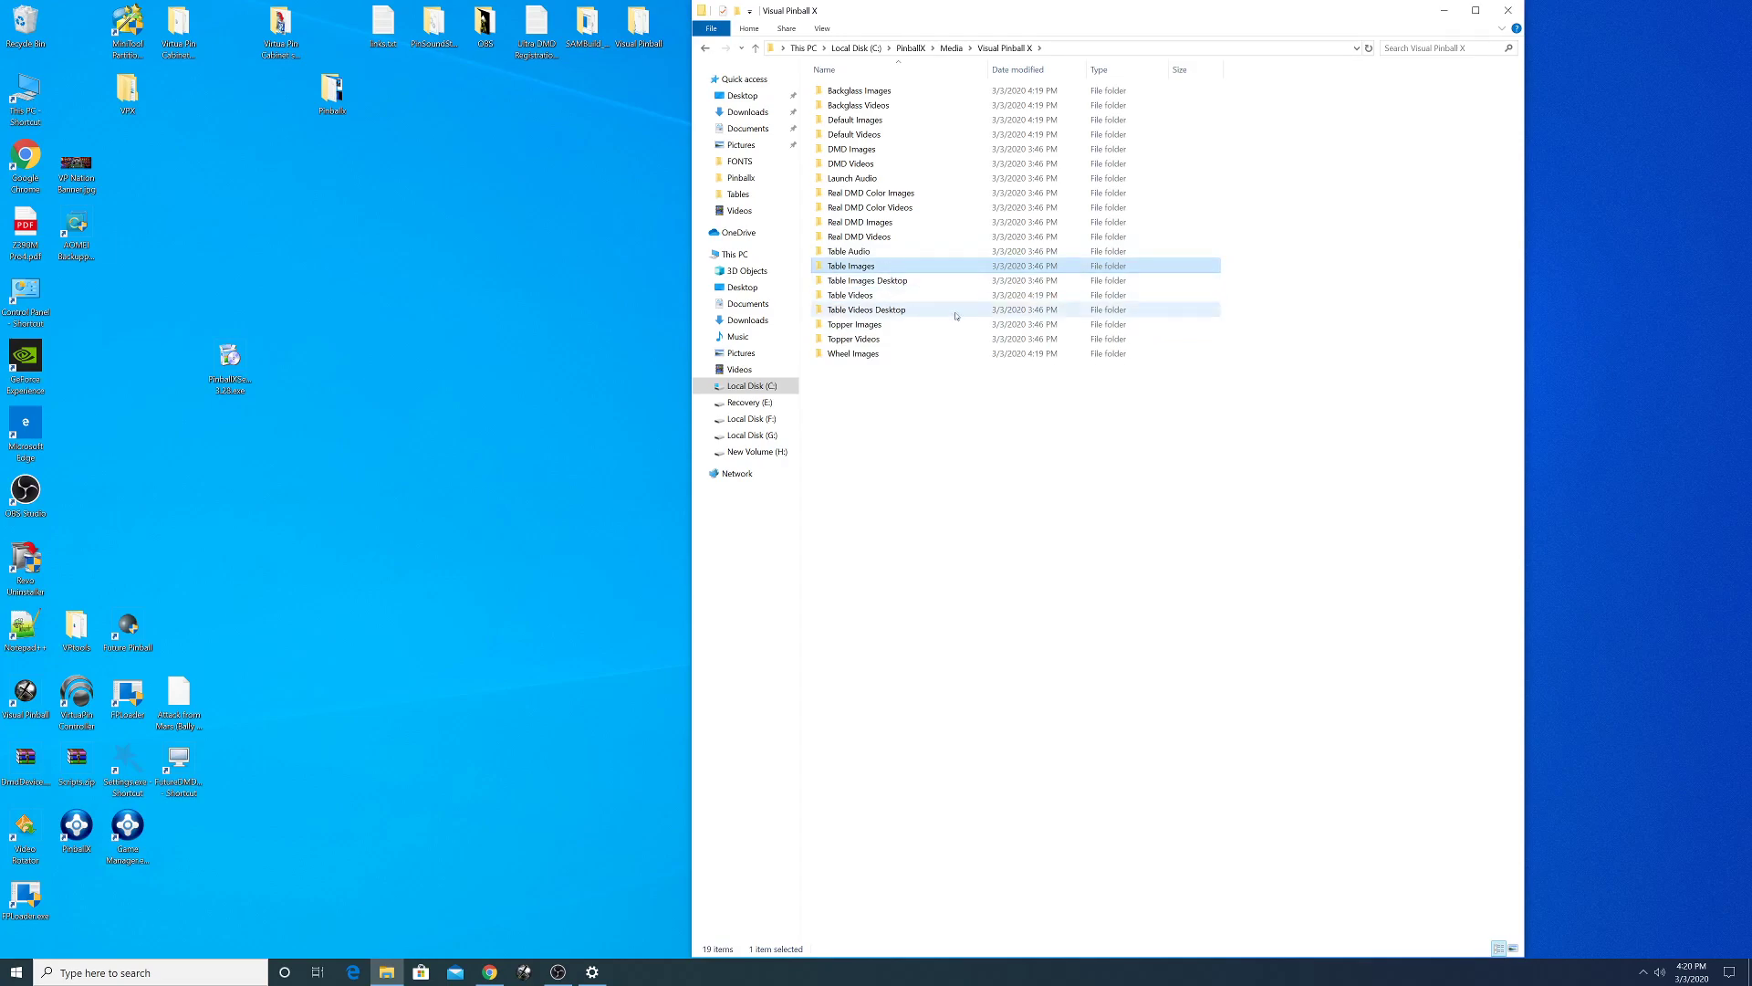
click(854, 295)
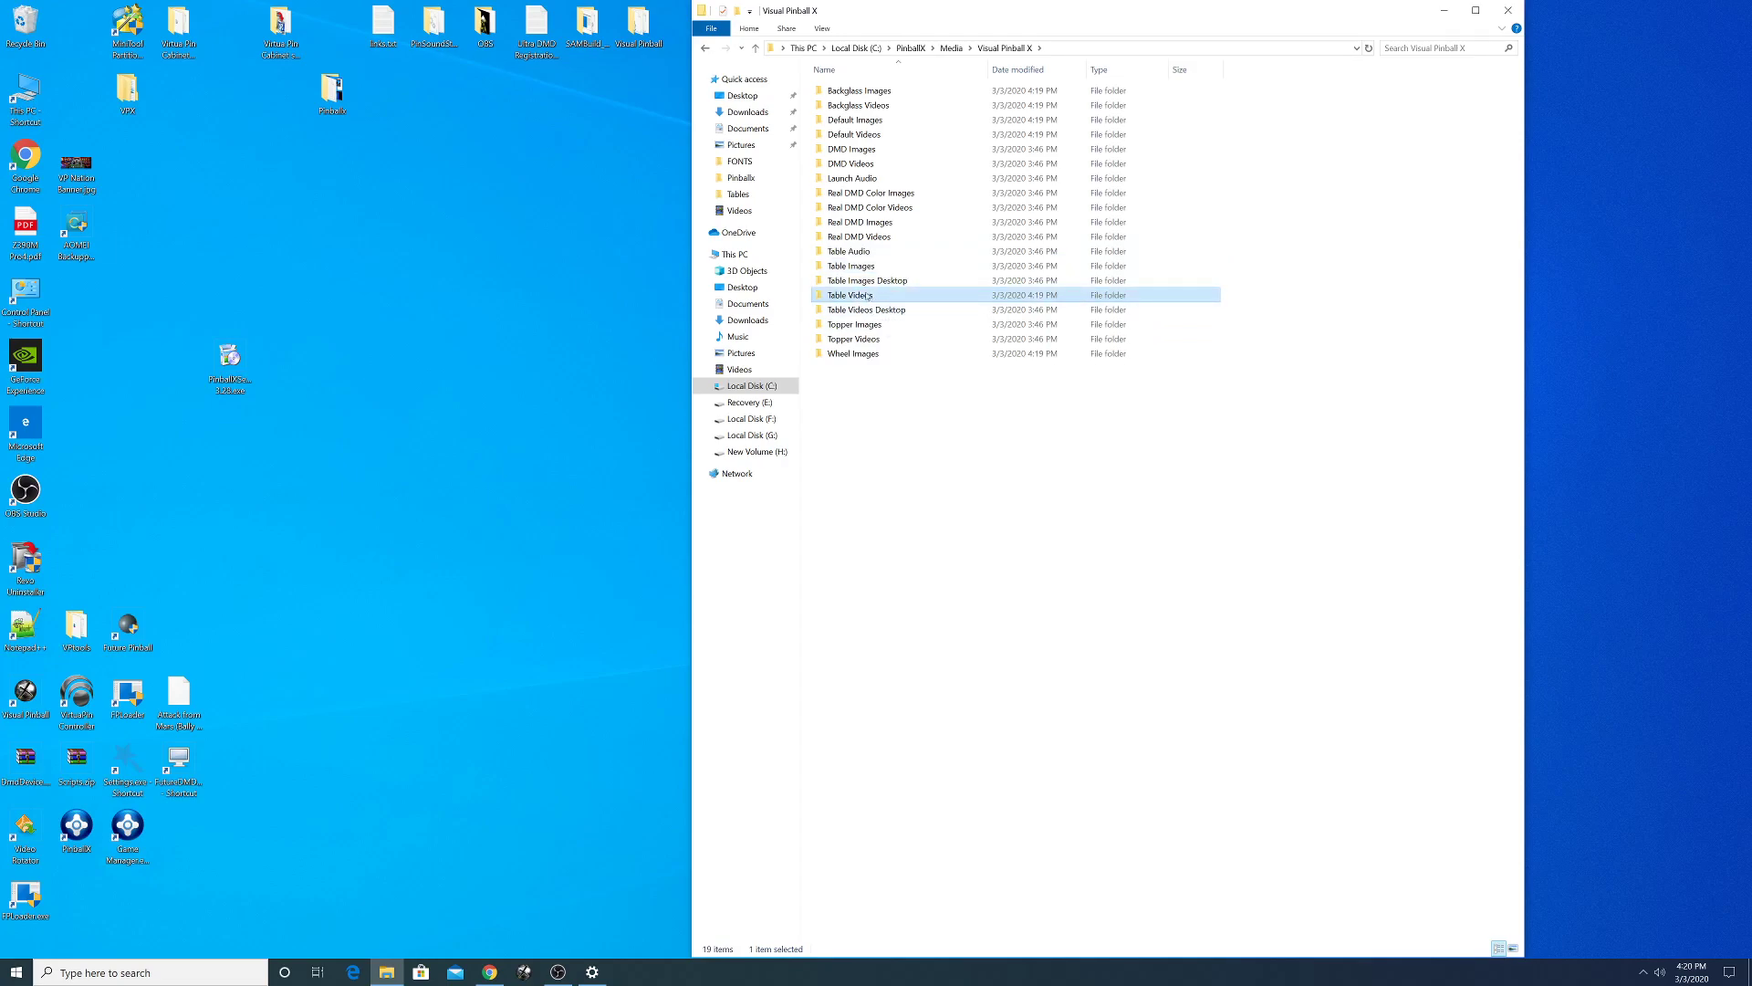
click(858, 324)
click(854, 339)
click(854, 354)
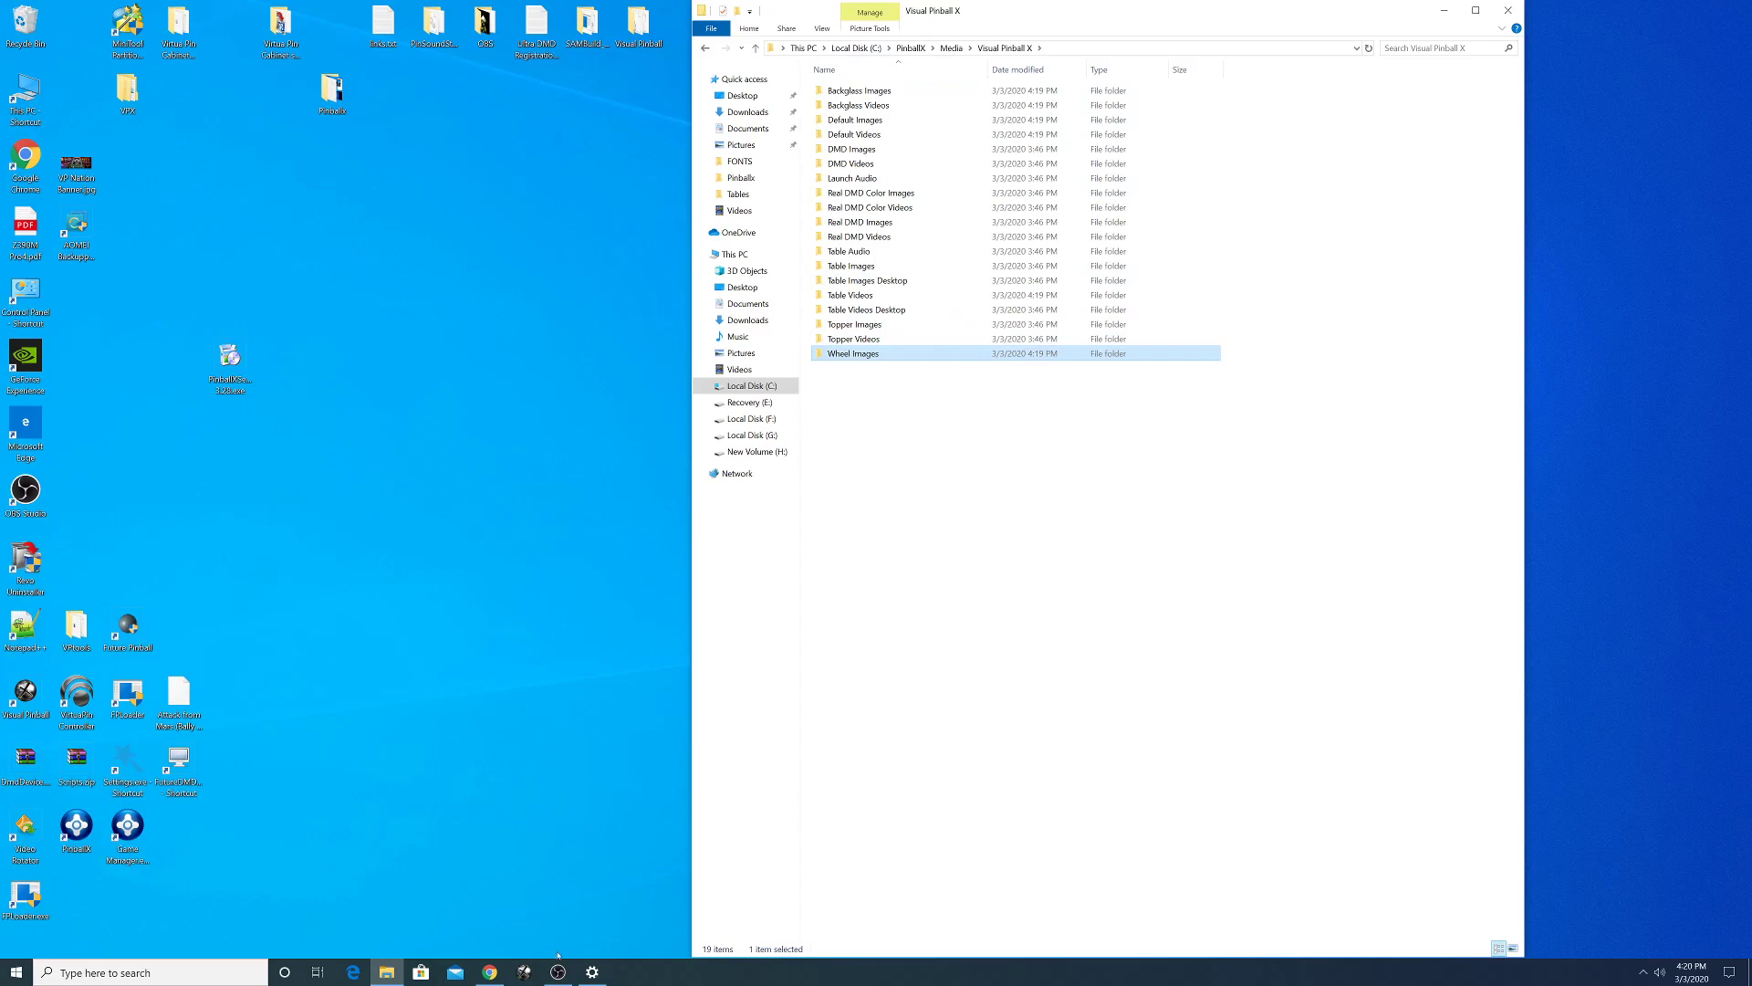
- Switch to Chrome and look over the open MEGA, Dropbox and VPForums pages offering PinballX media
click(489, 972)
click(100, 11)
click(207, 12)
click(548, 11)
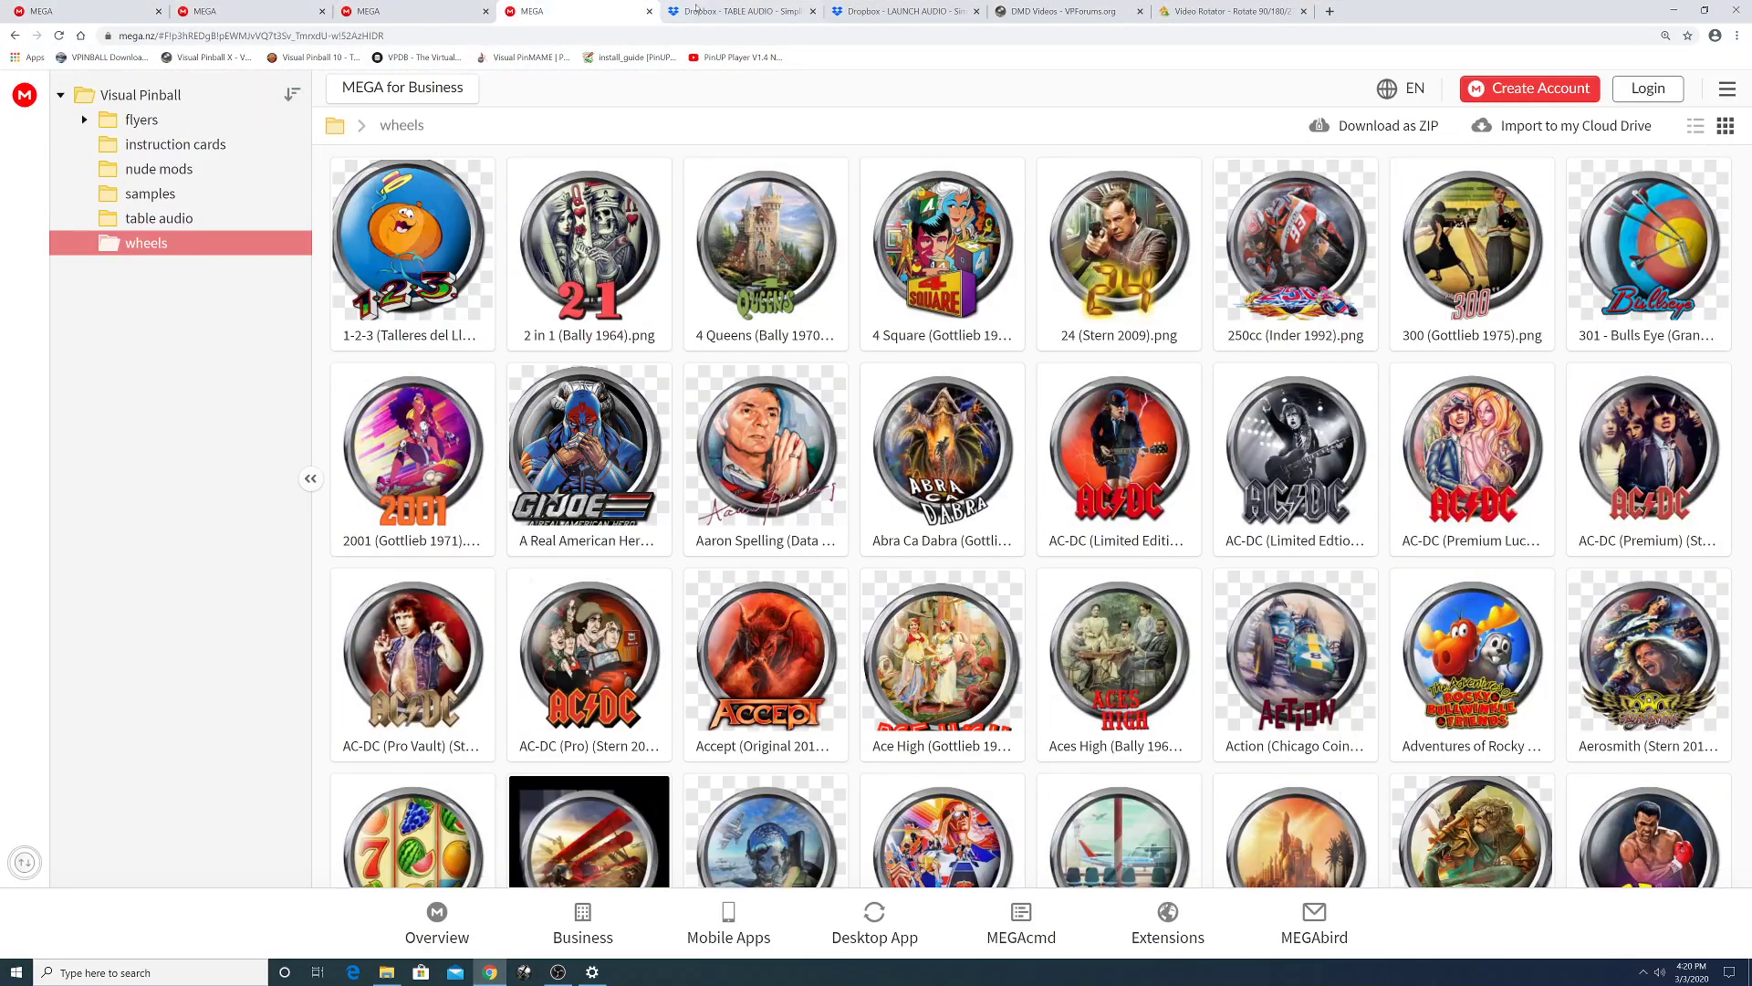
click(681, 11)
click(904, 11)
click(1059, 11)
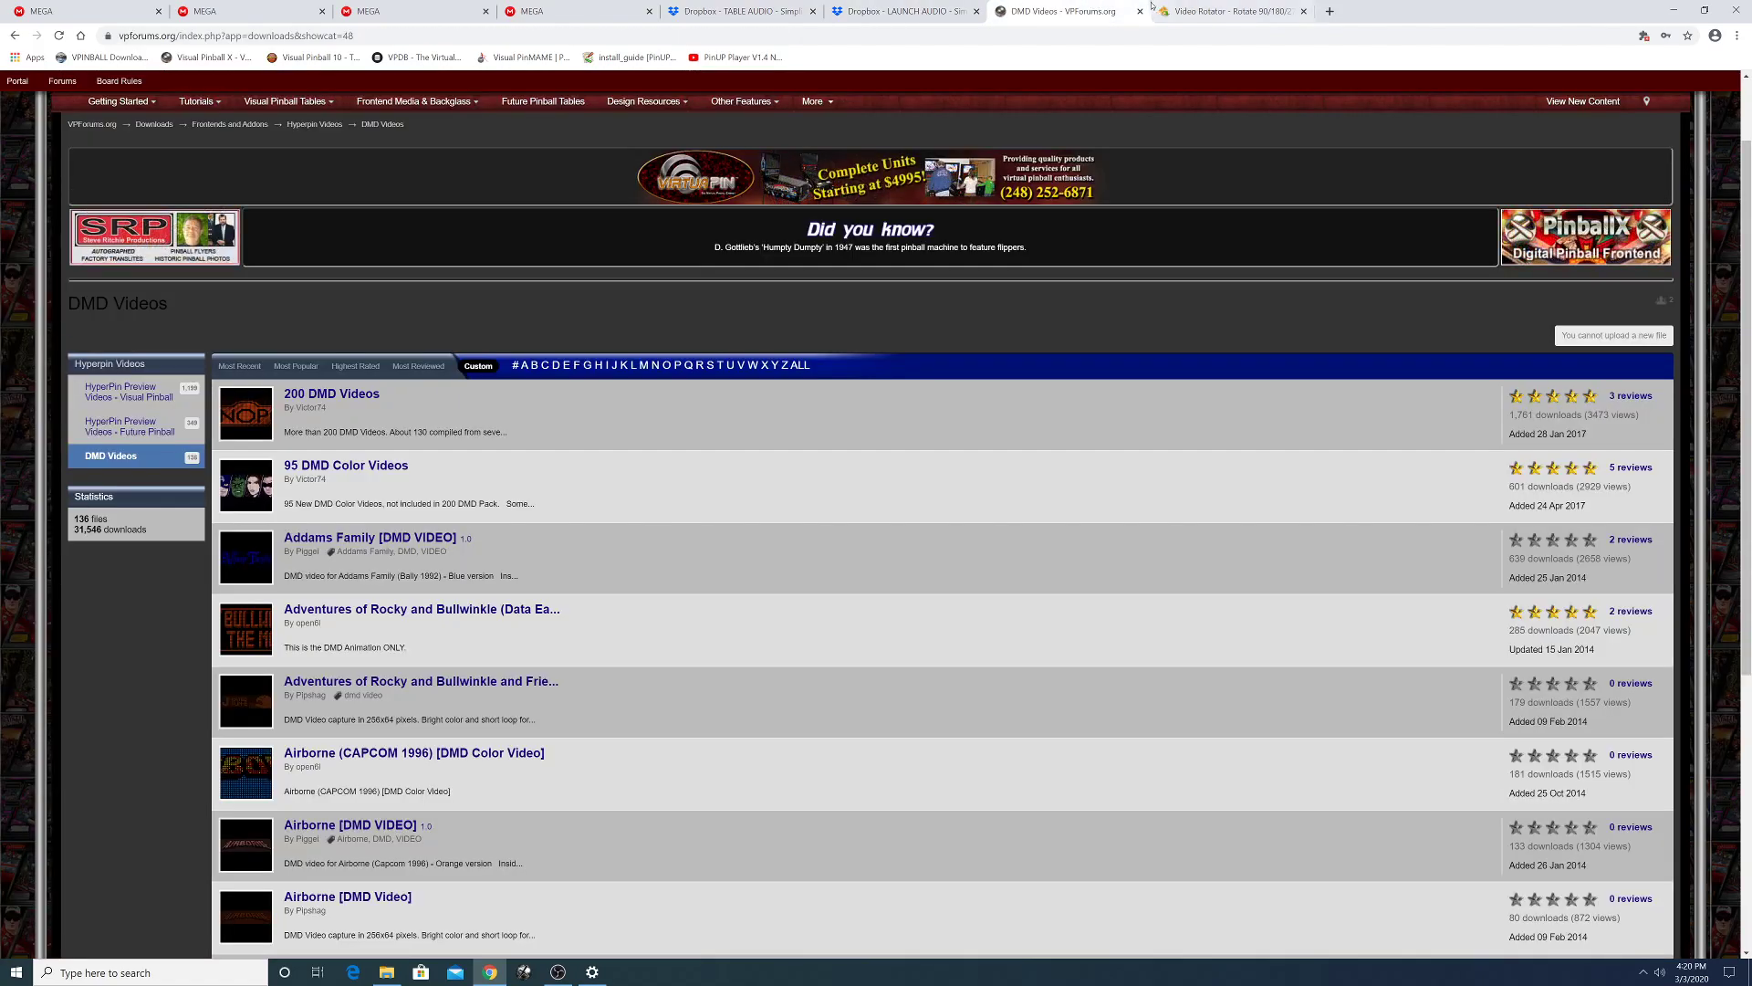
- Download the 24 (Stern 2009) video from MEGA's Playfield-Recordings 4k folder as a standard download
click(52, 7)
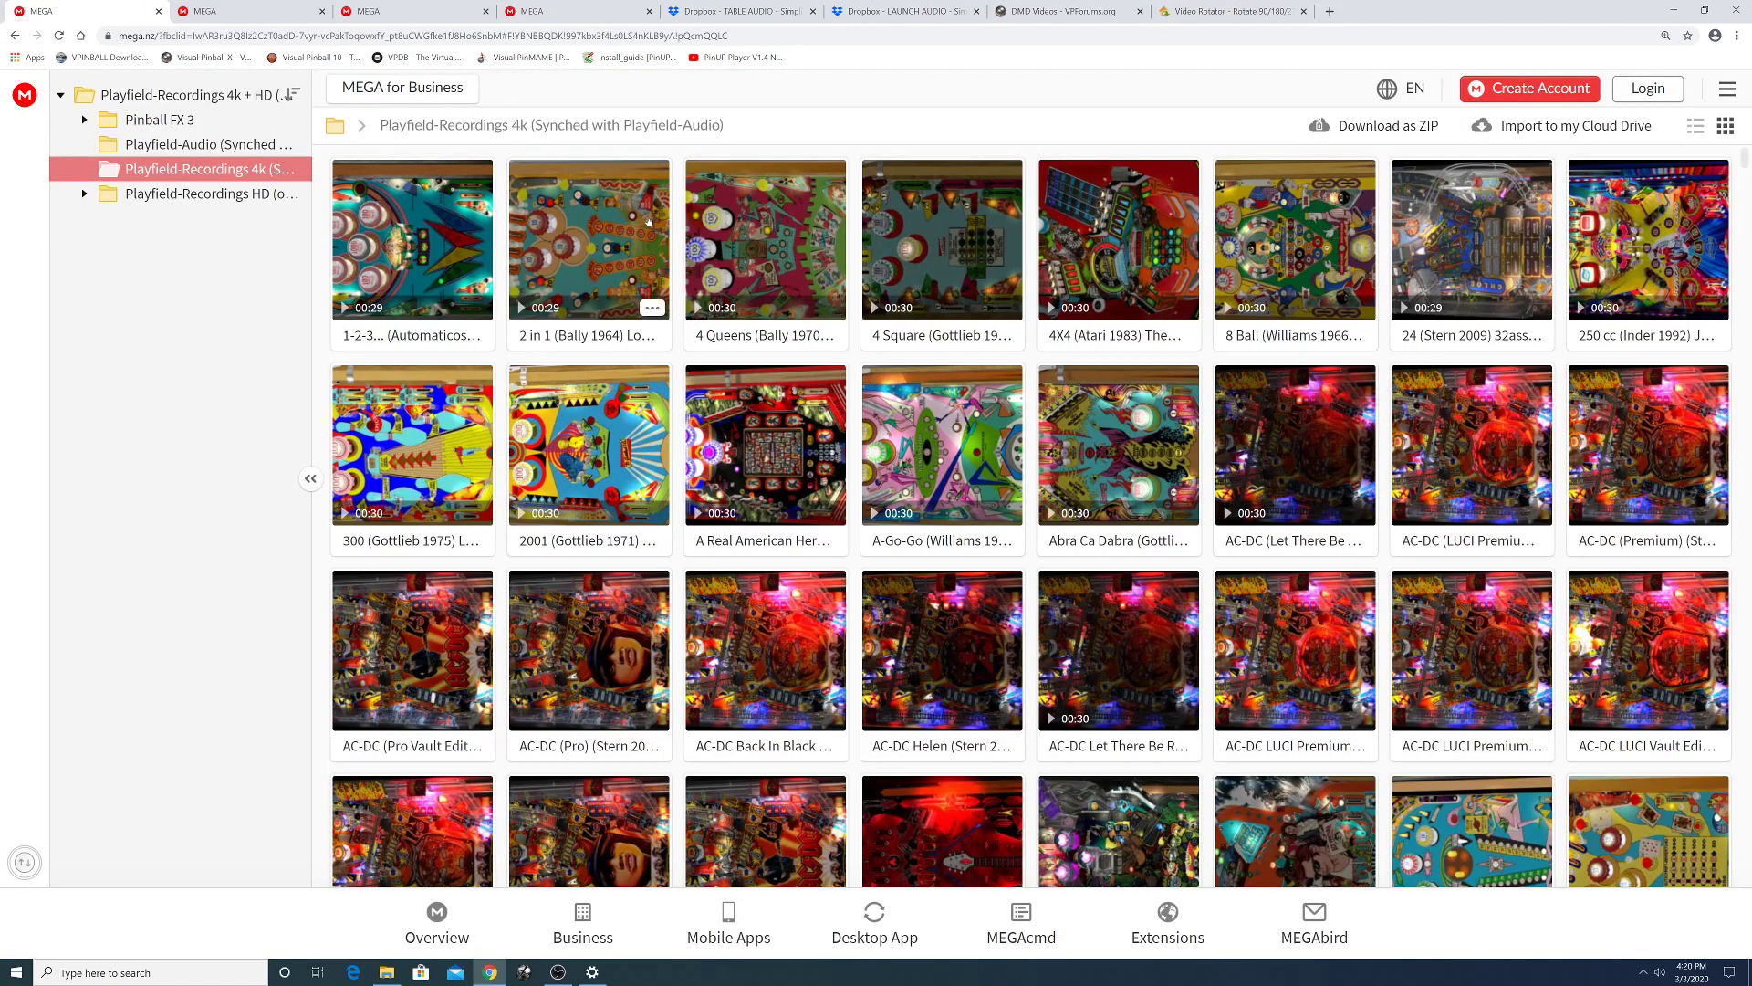
scroll(1169, 548, down, 2)
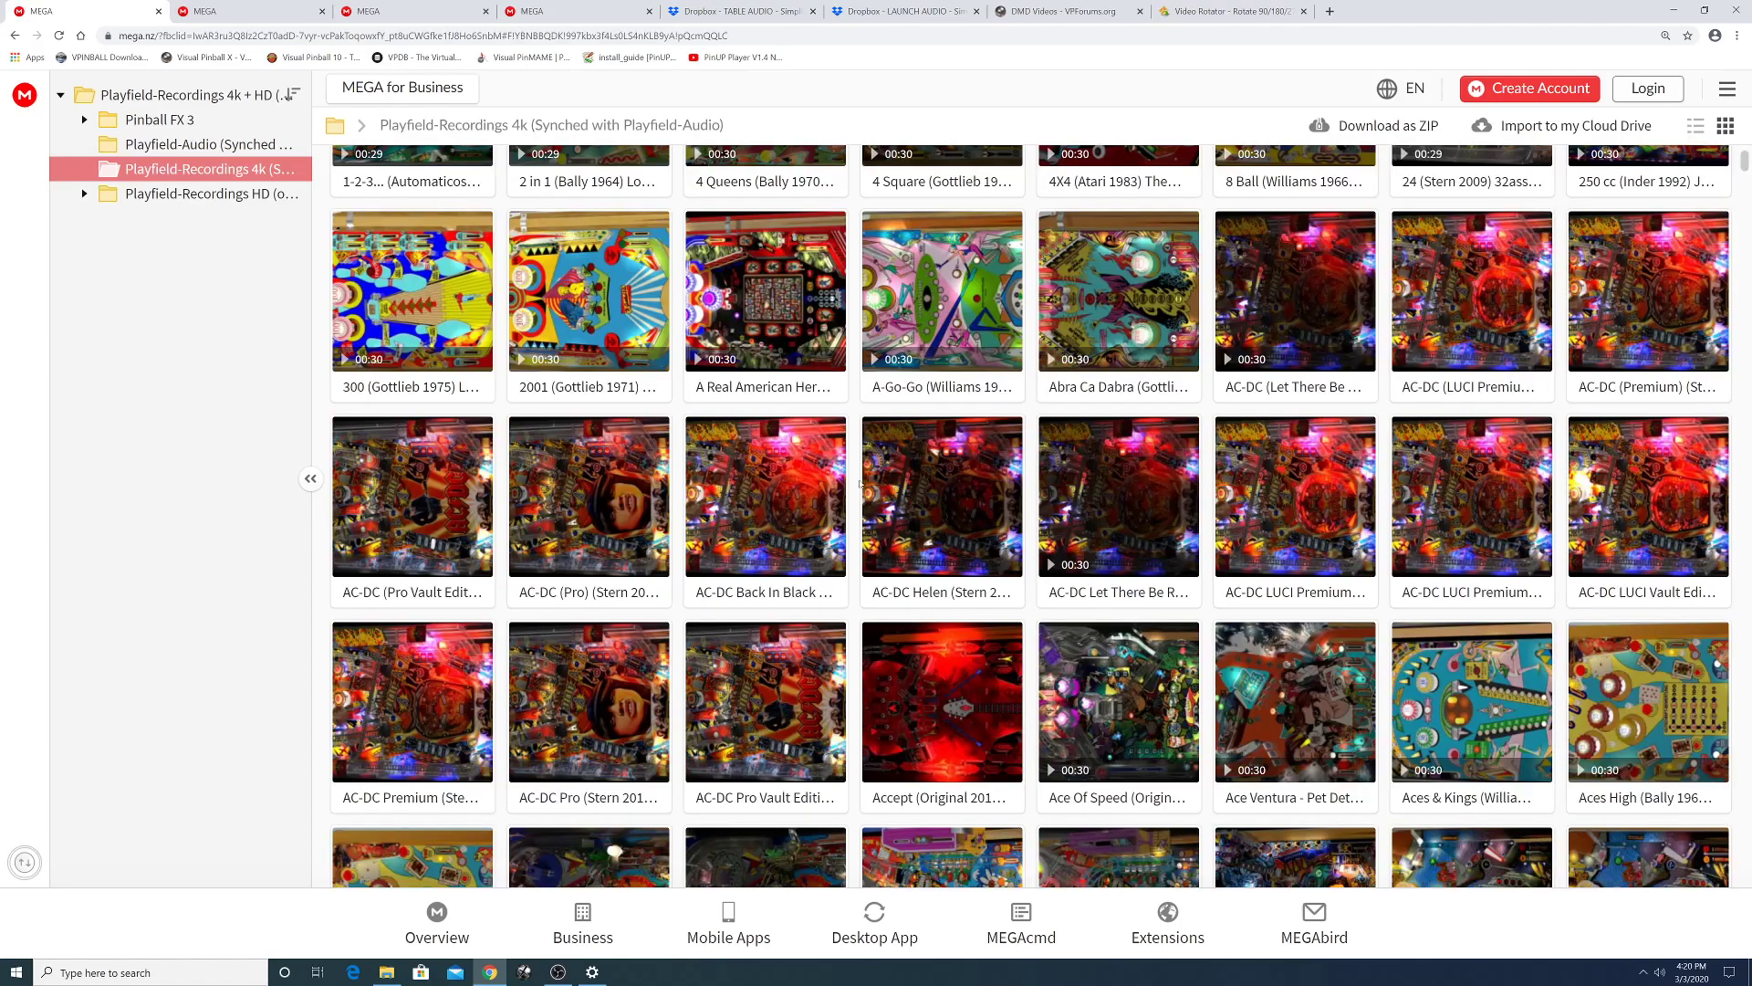
scroll(860, 487, up, 2)
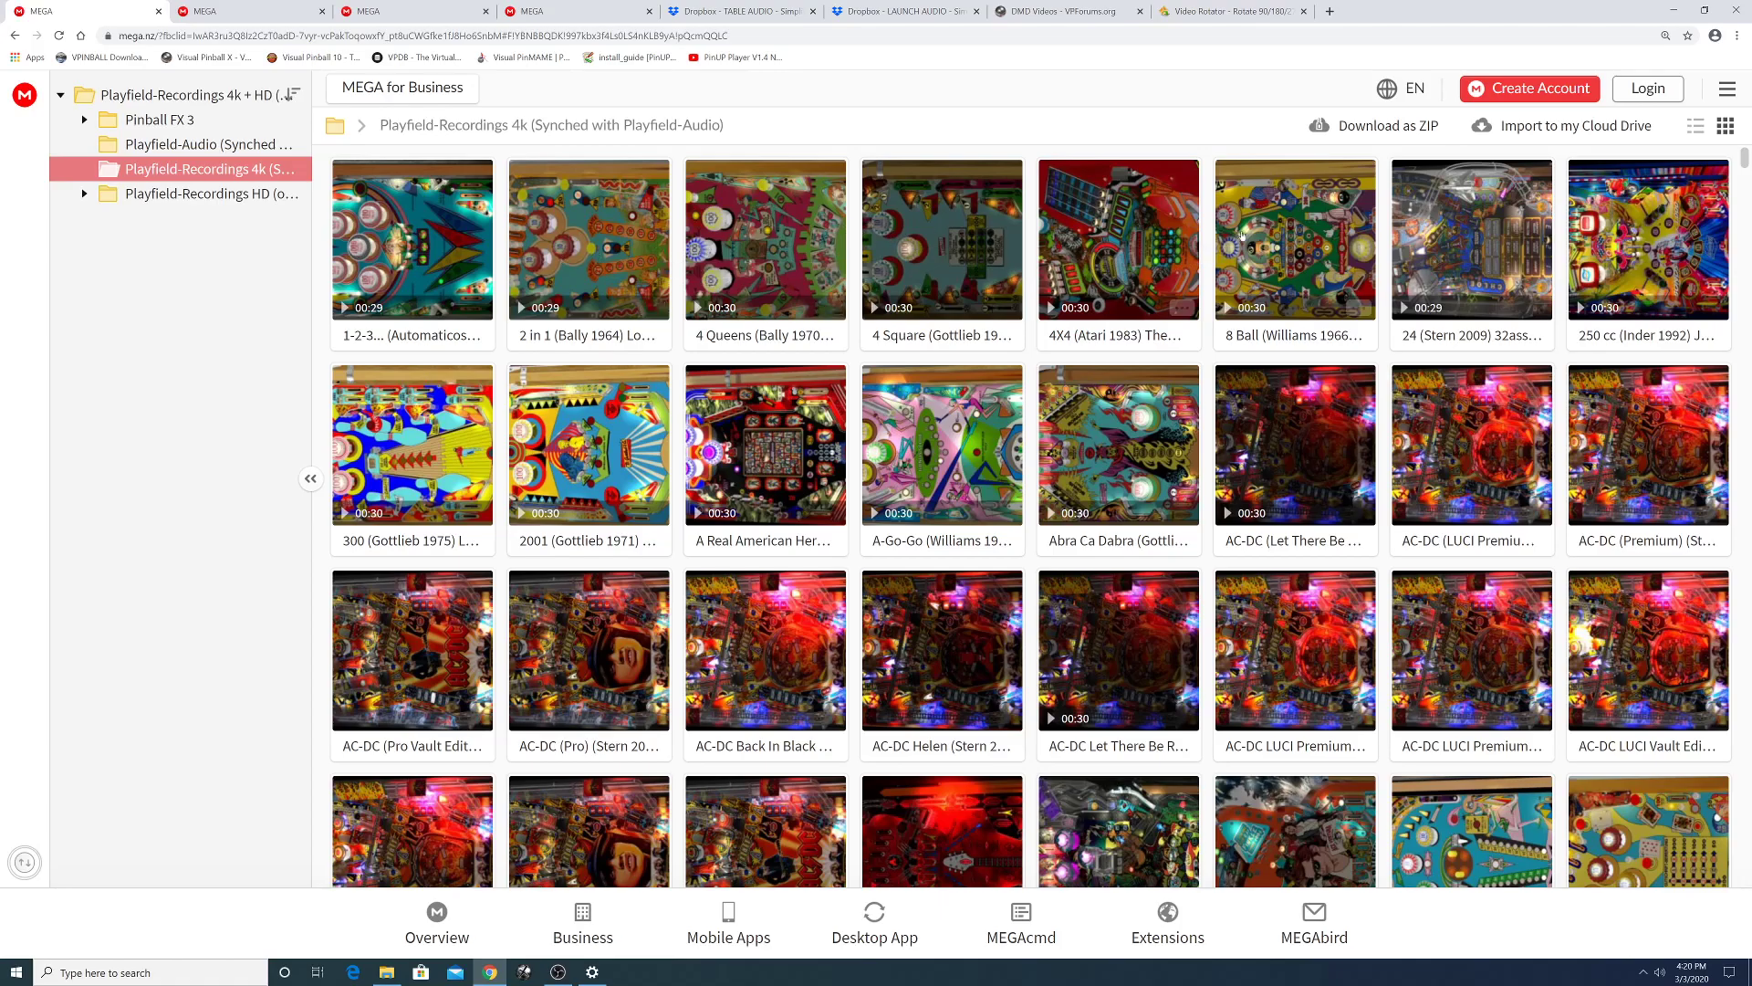
click(1537, 309)
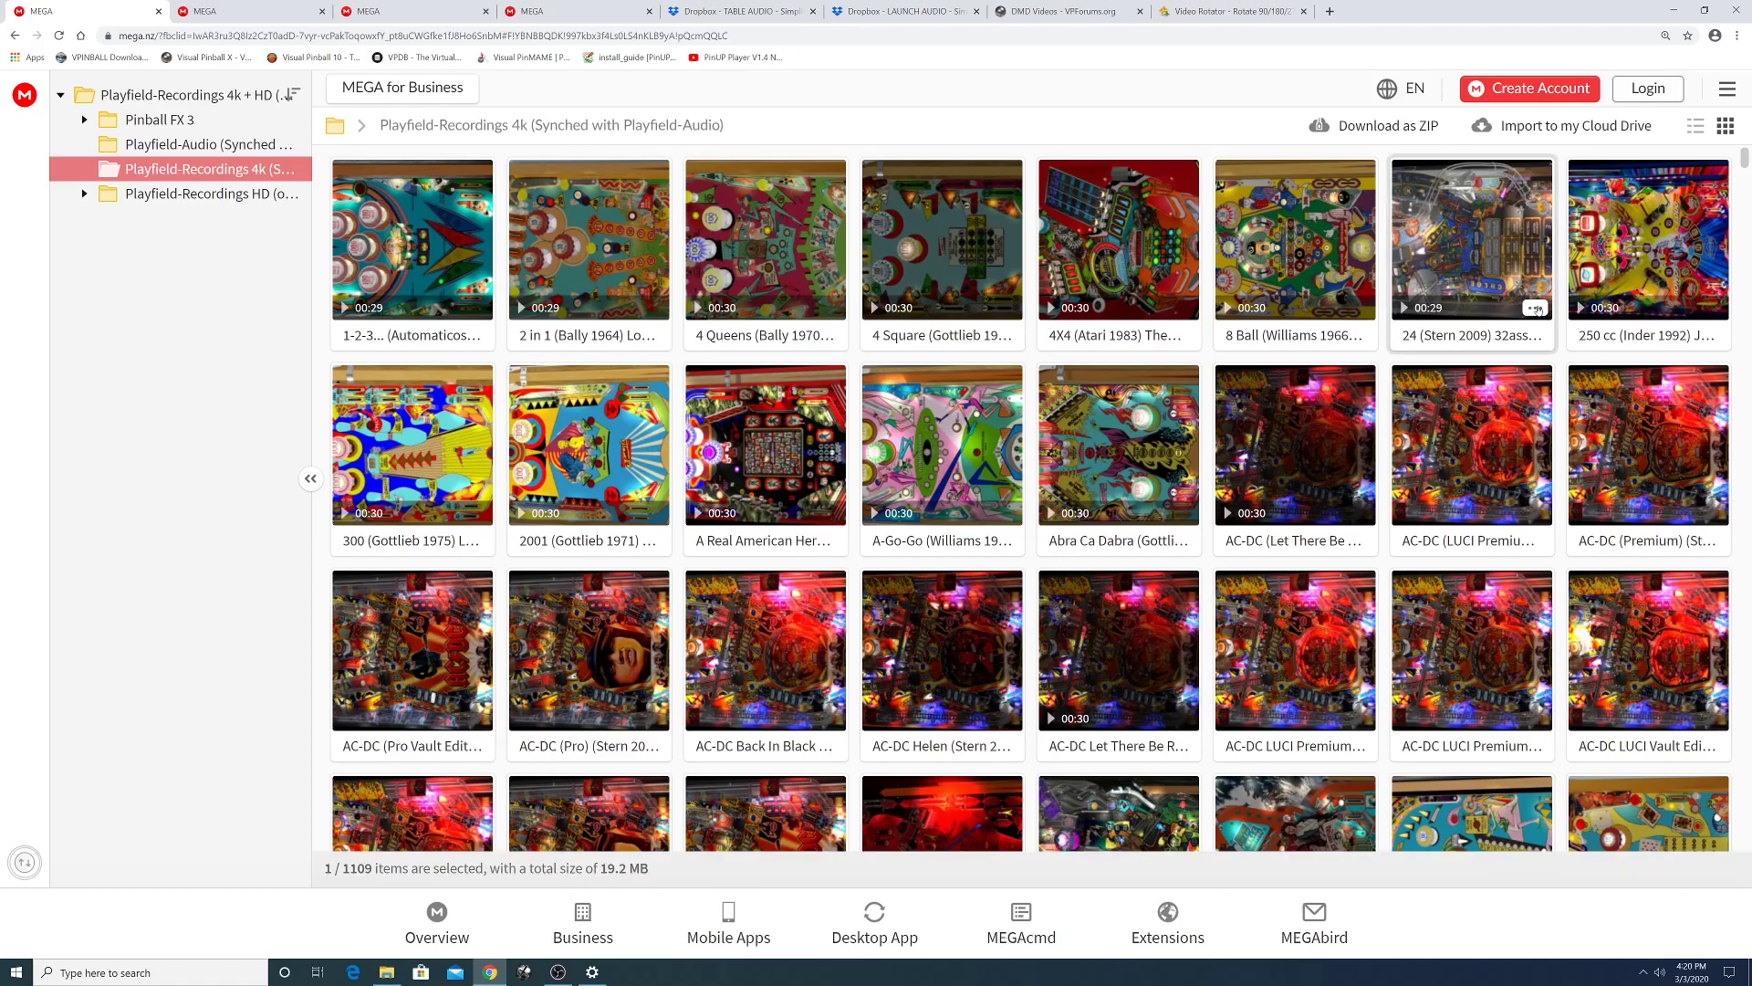
click(1536, 309)
mouse_move(1606, 445)
click(1410, 445)
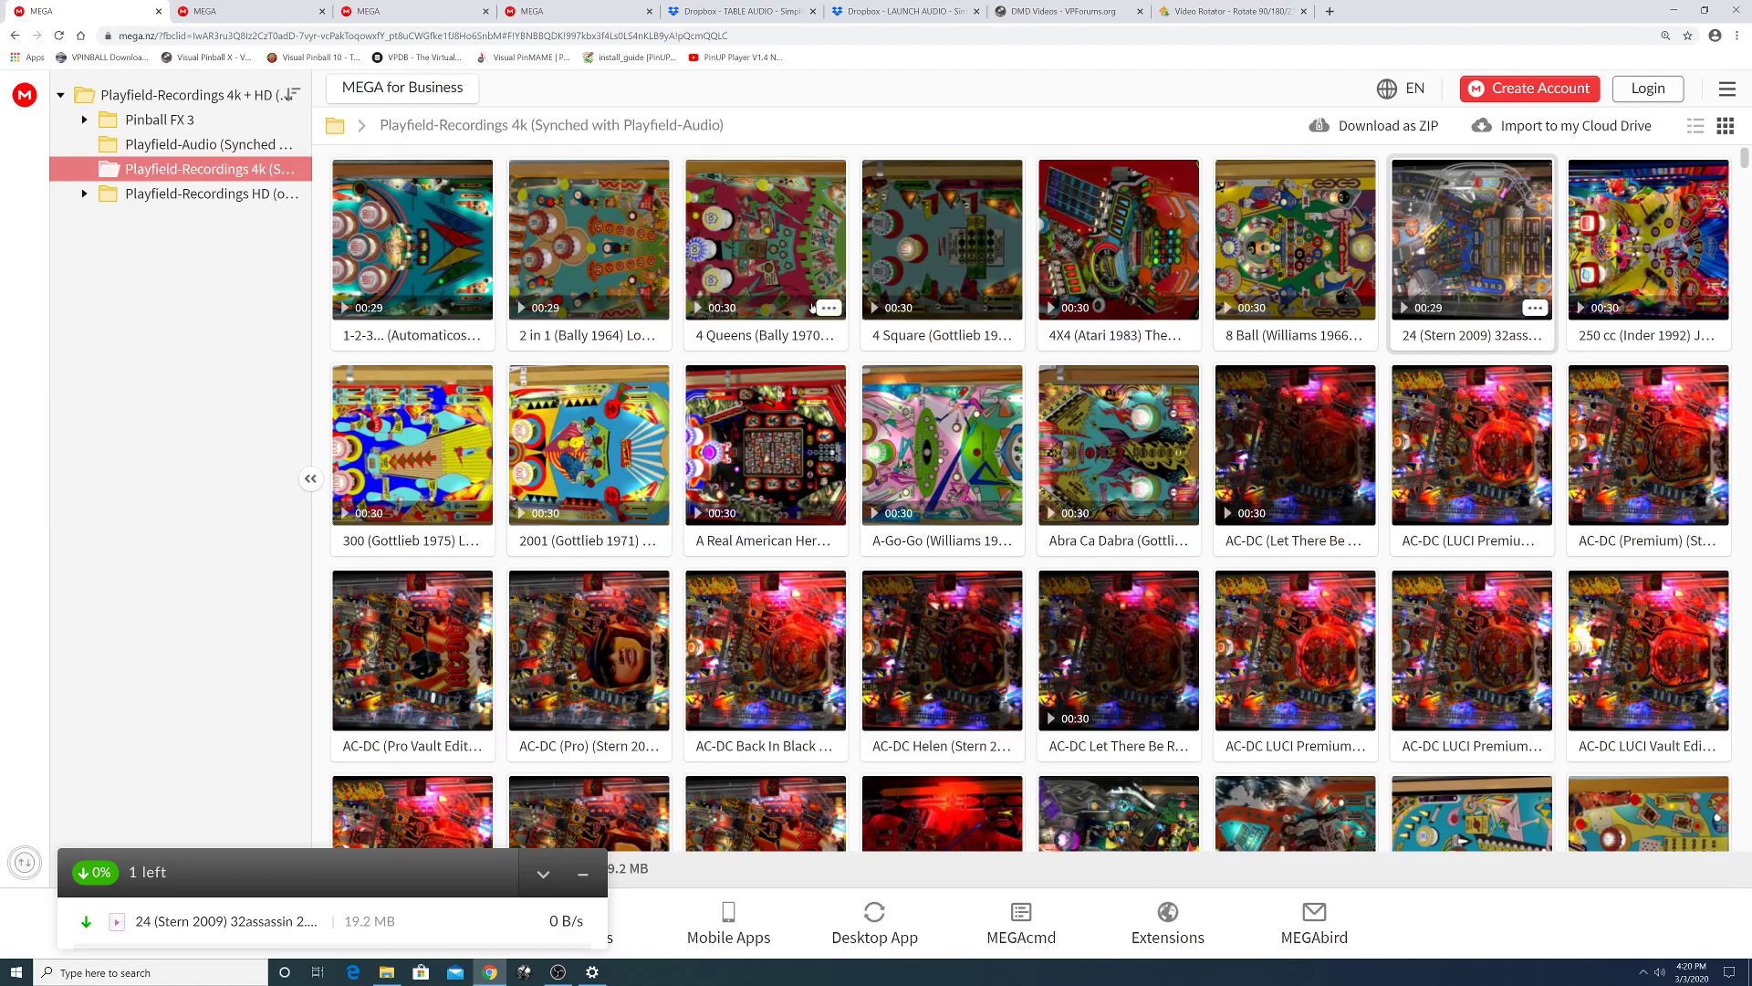
- Find the Attack from Mars (Bally 1995) G5k 1.1 SSF playfield video and download it as a standard download
scroll(813, 308, down, 5)
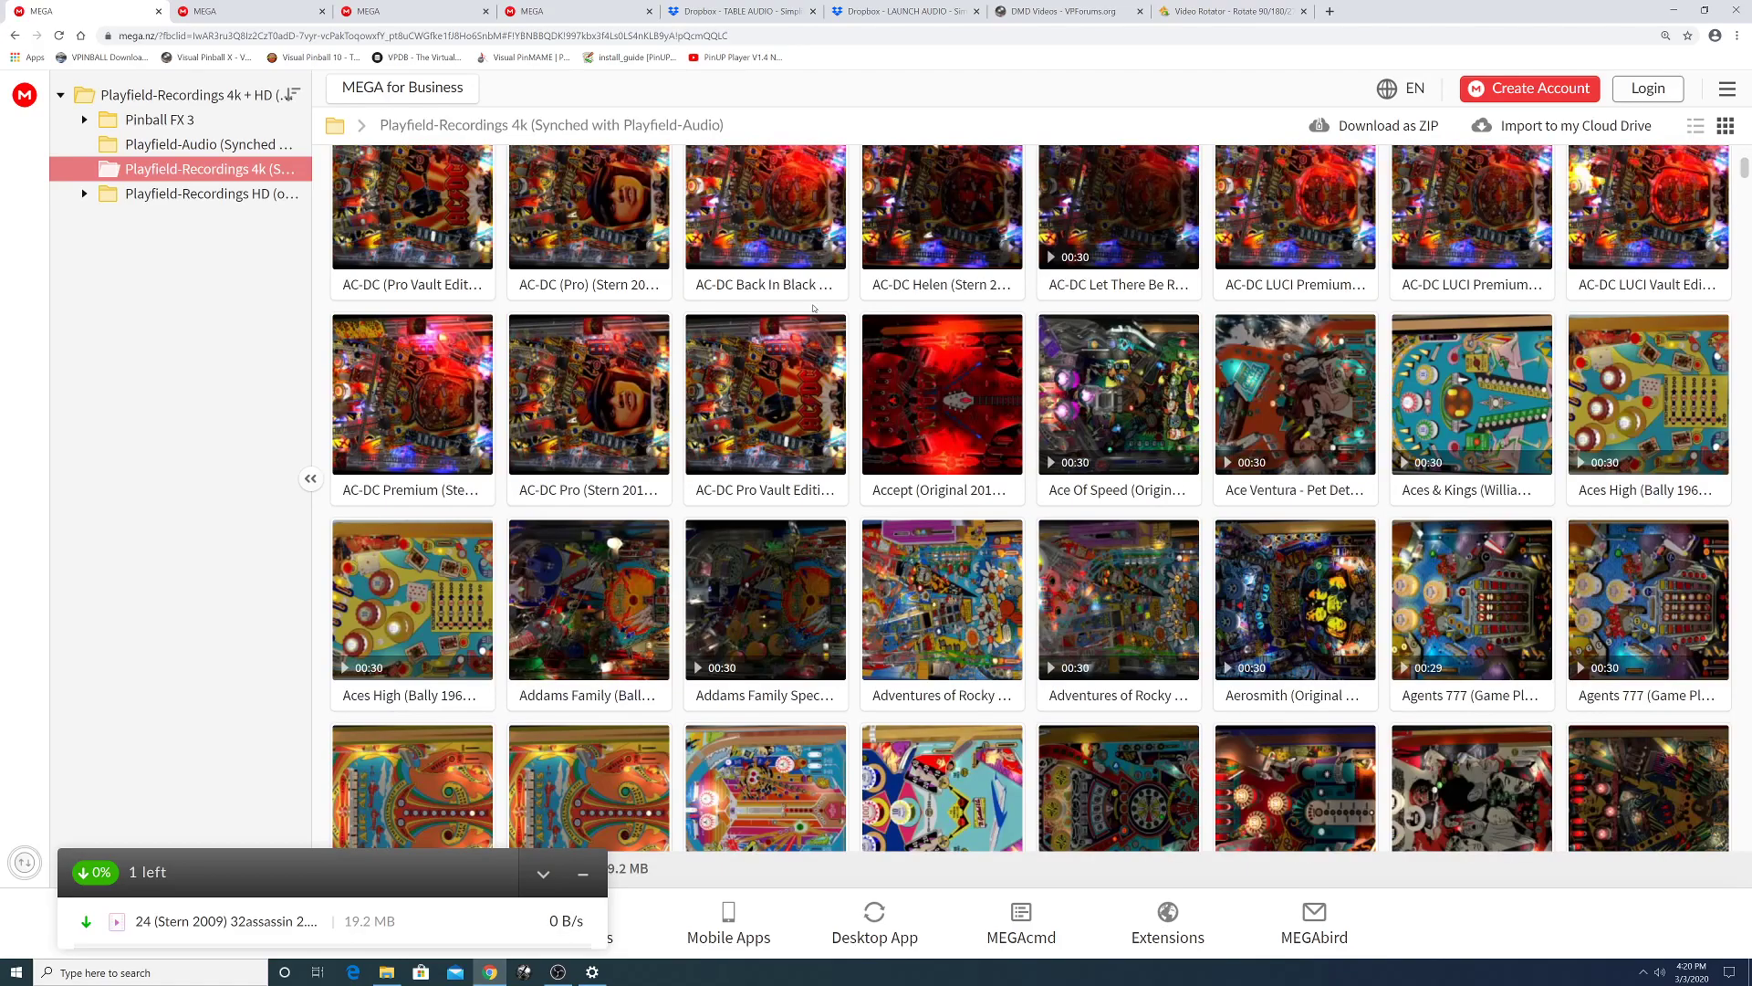
scroll(813, 308, down, 8)
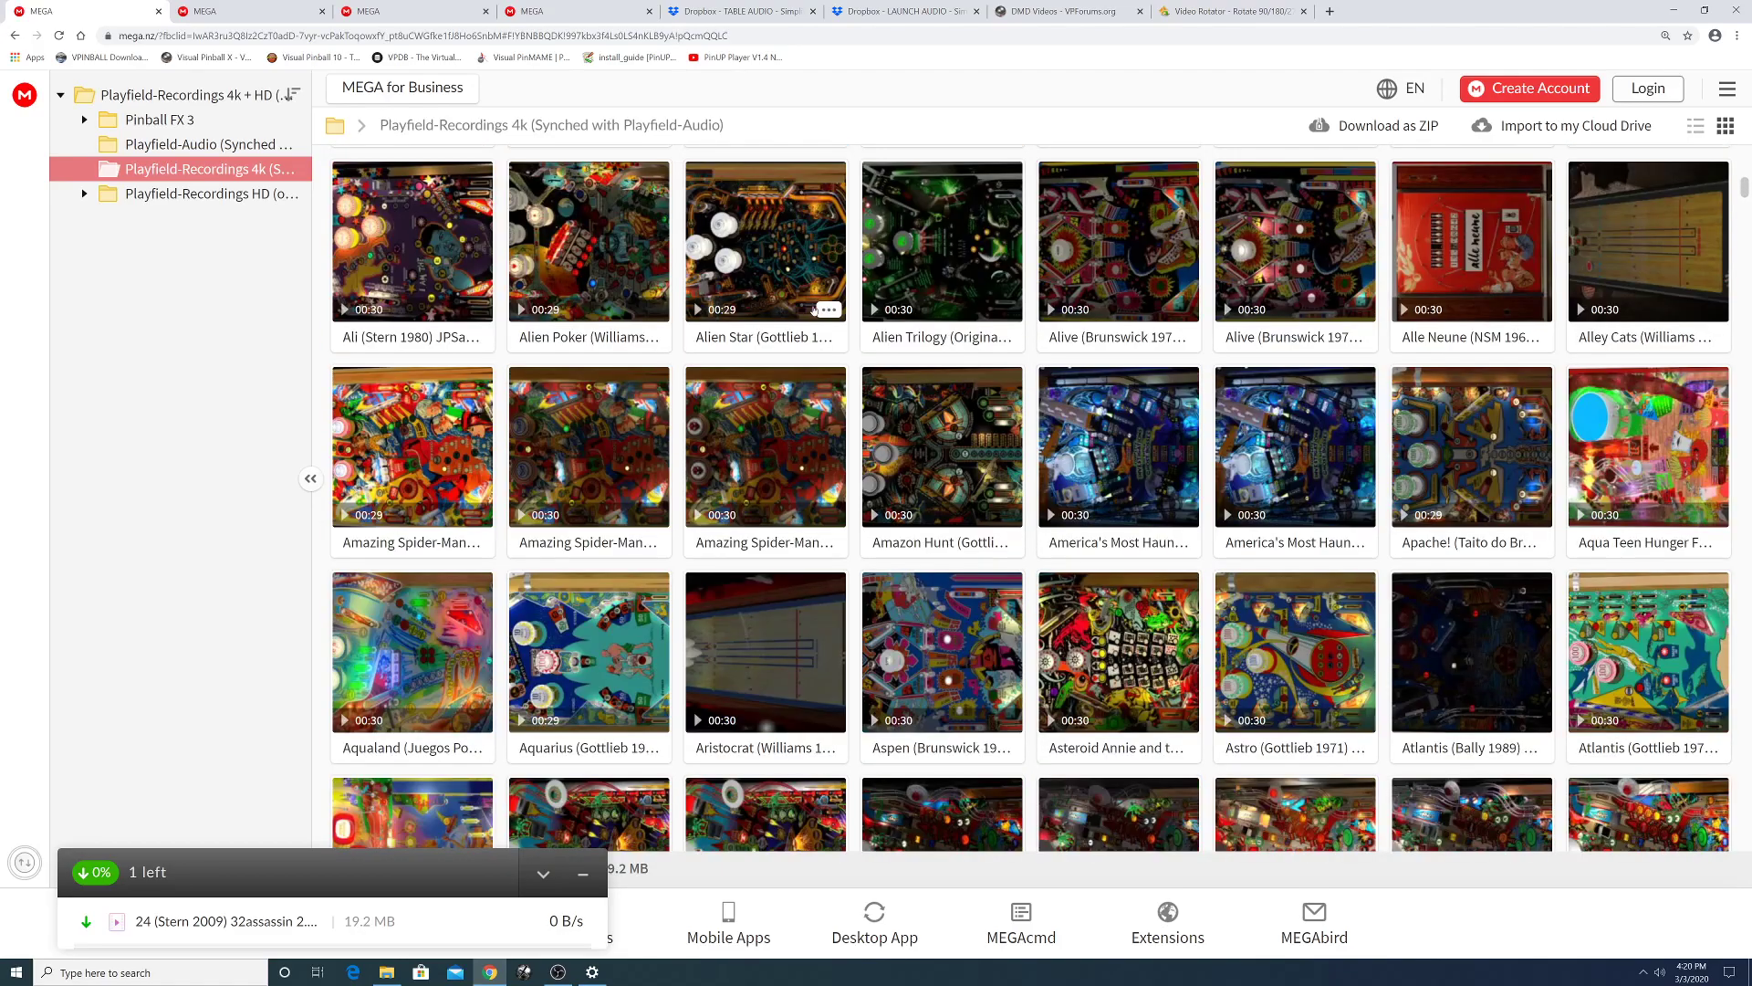
scroll(815, 310, down, 5)
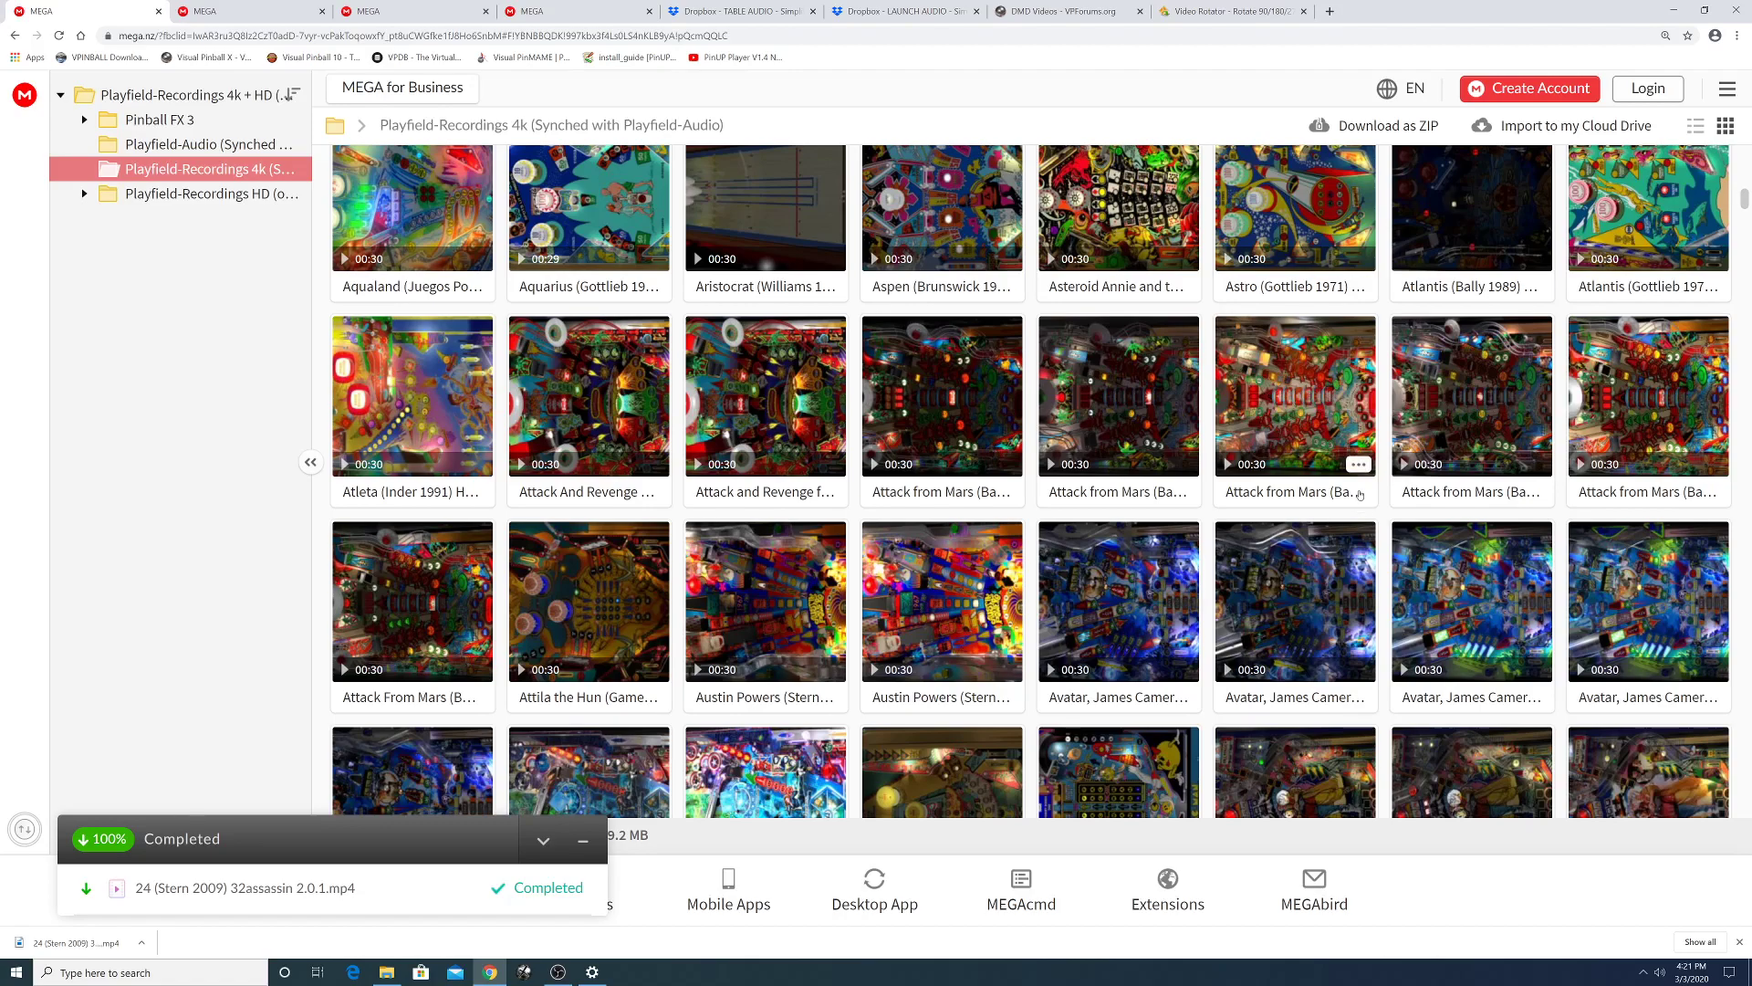
click(1354, 469)
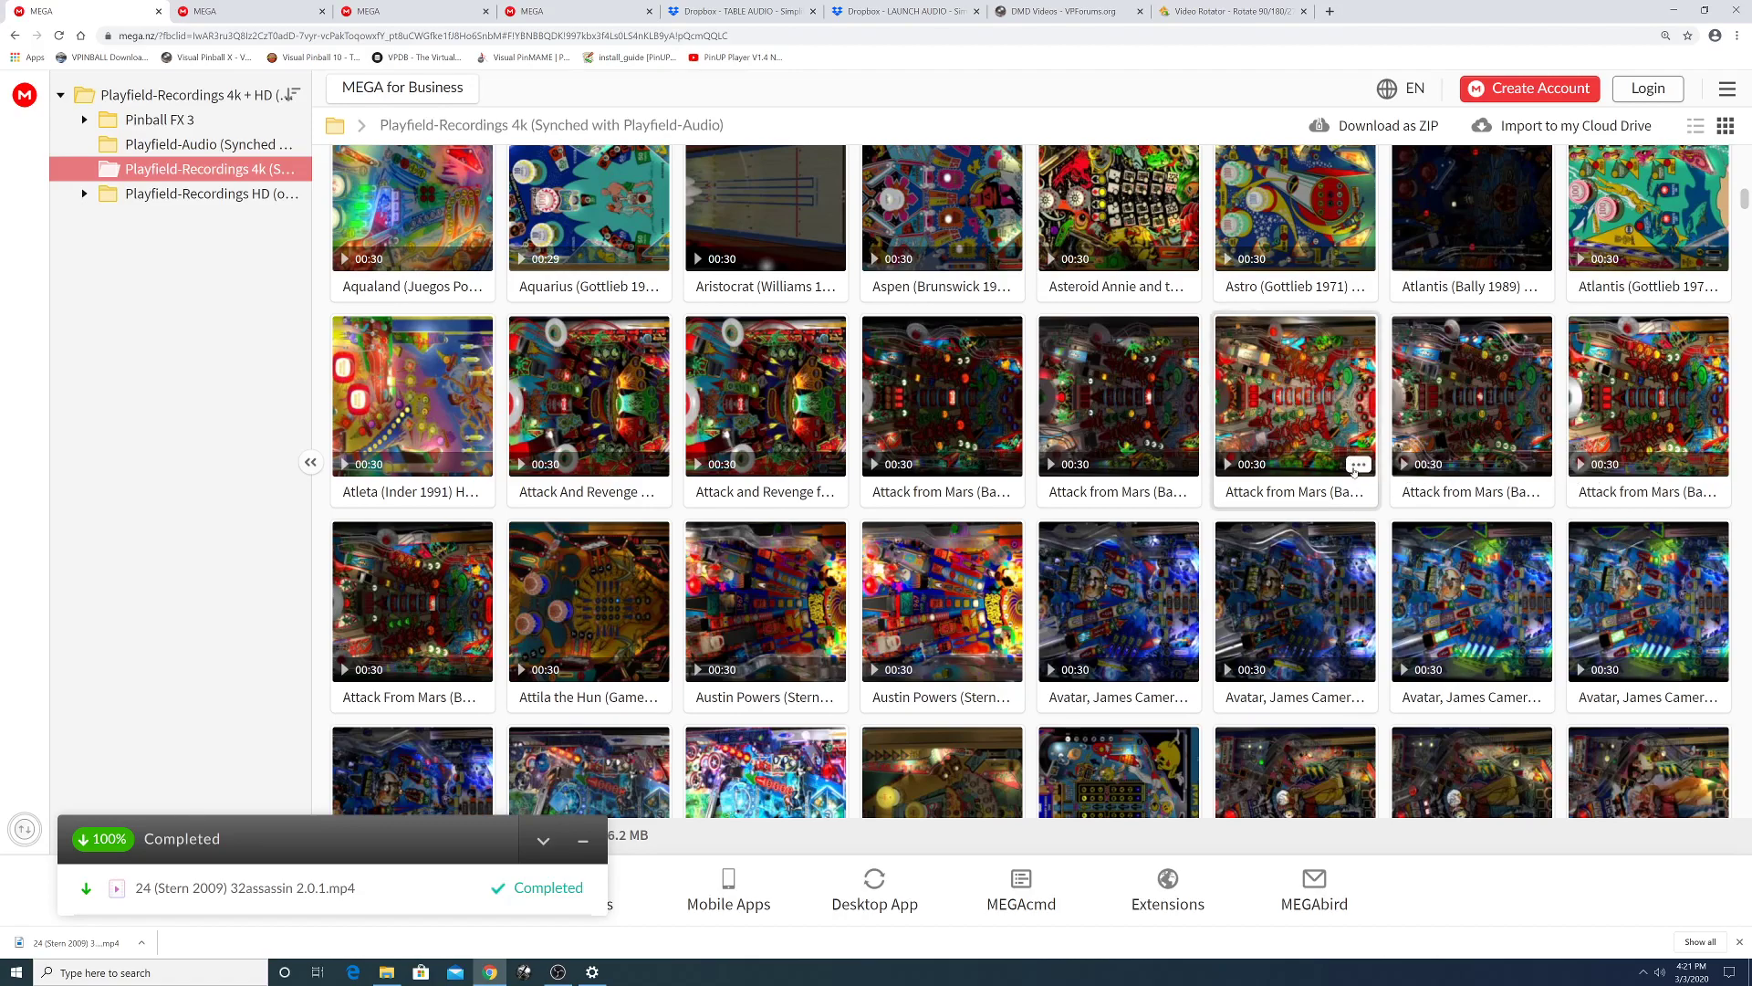
click(1357, 465)
mouse_move(1427, 594)
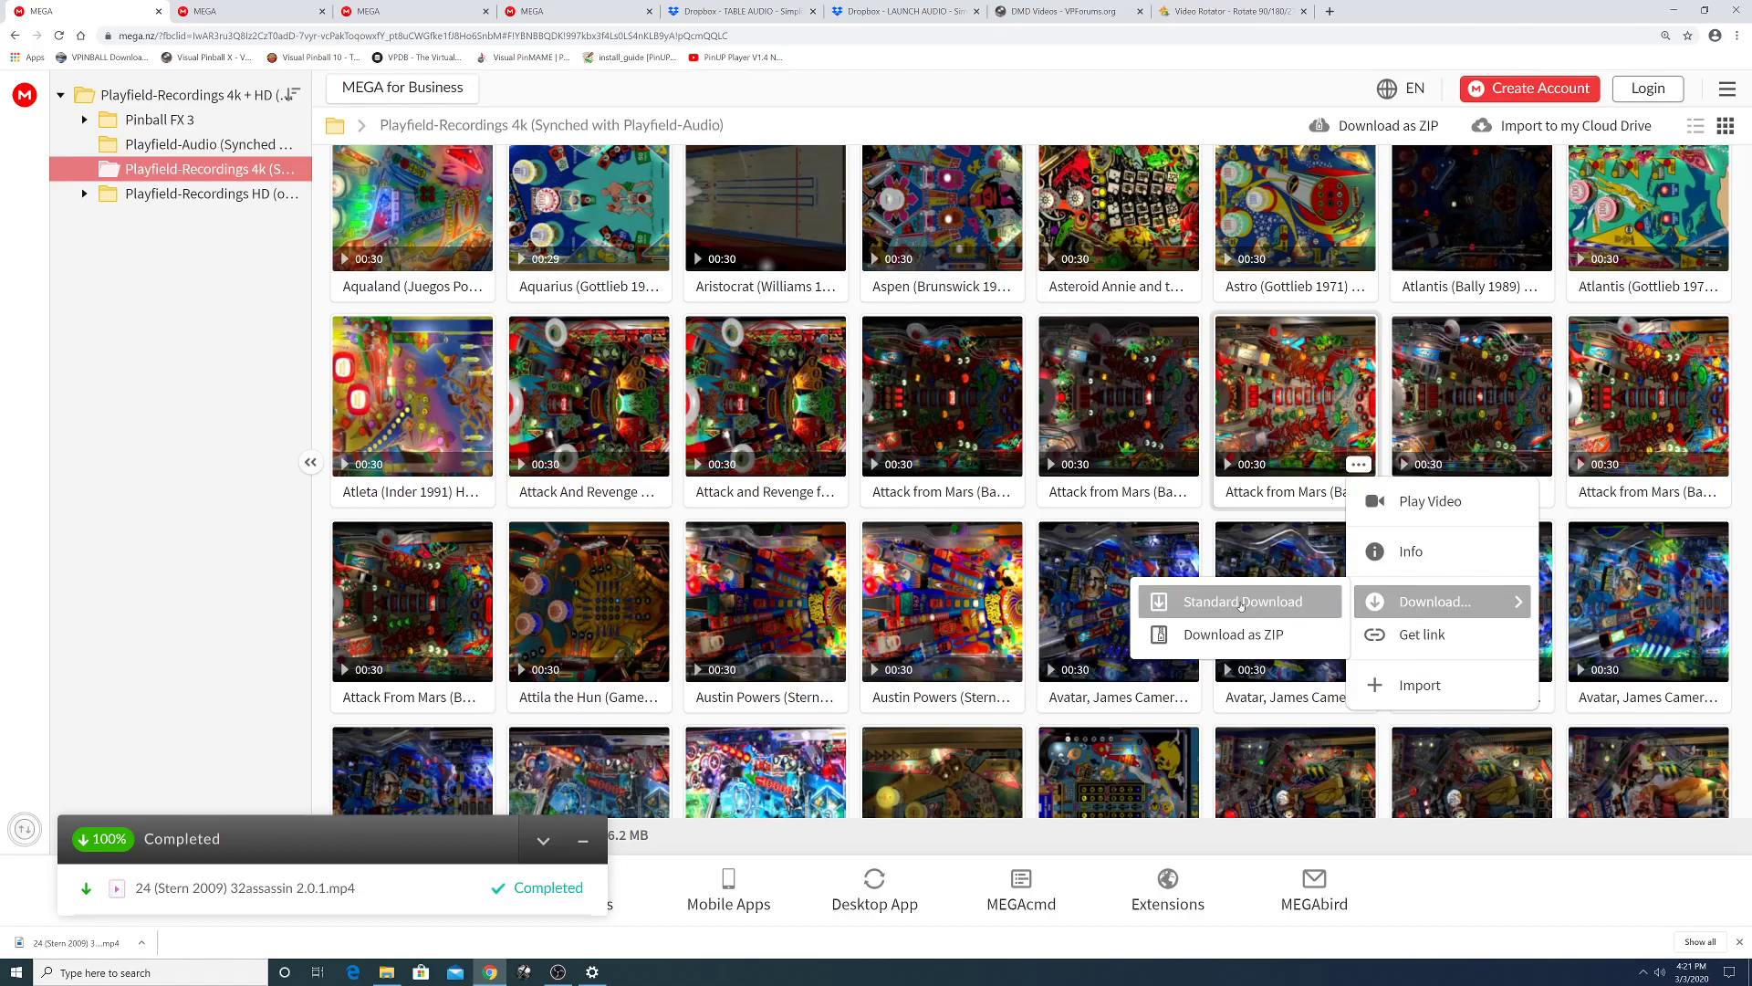
click(1240, 599)
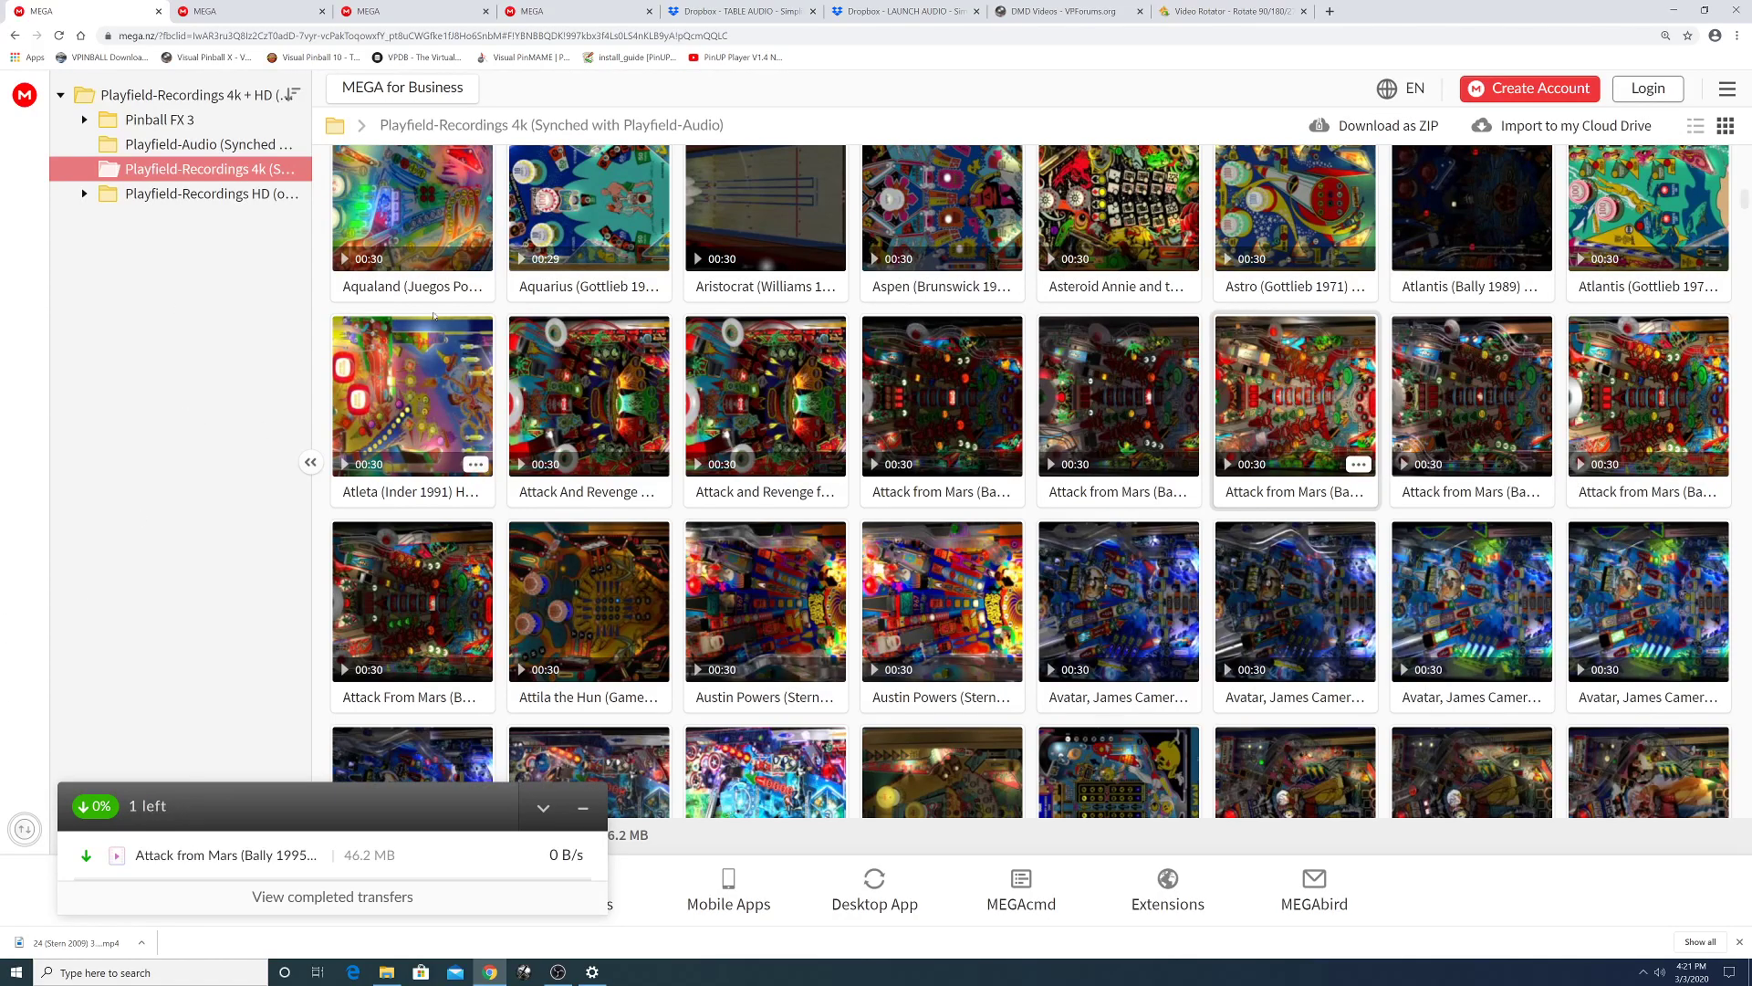
- Download 24 (Stern 2009).mp3 directly from the Dropbox LAUNCH AUDIO folder
click(742, 13)
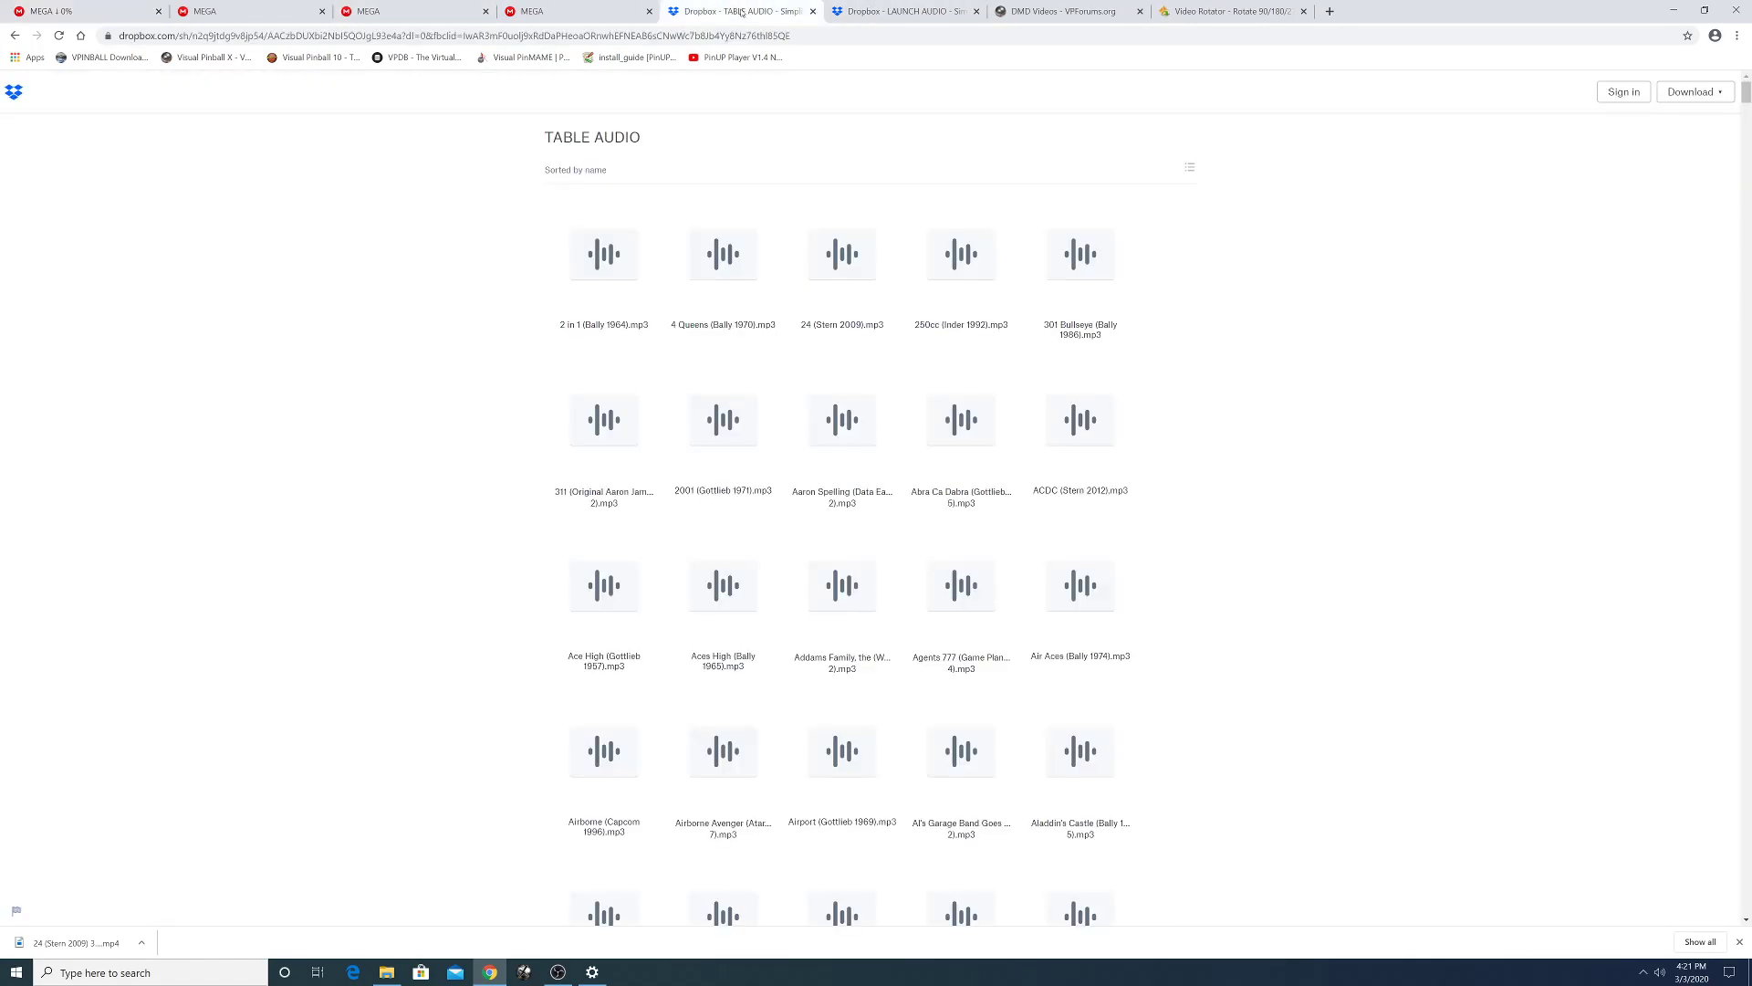
click(890, 11)
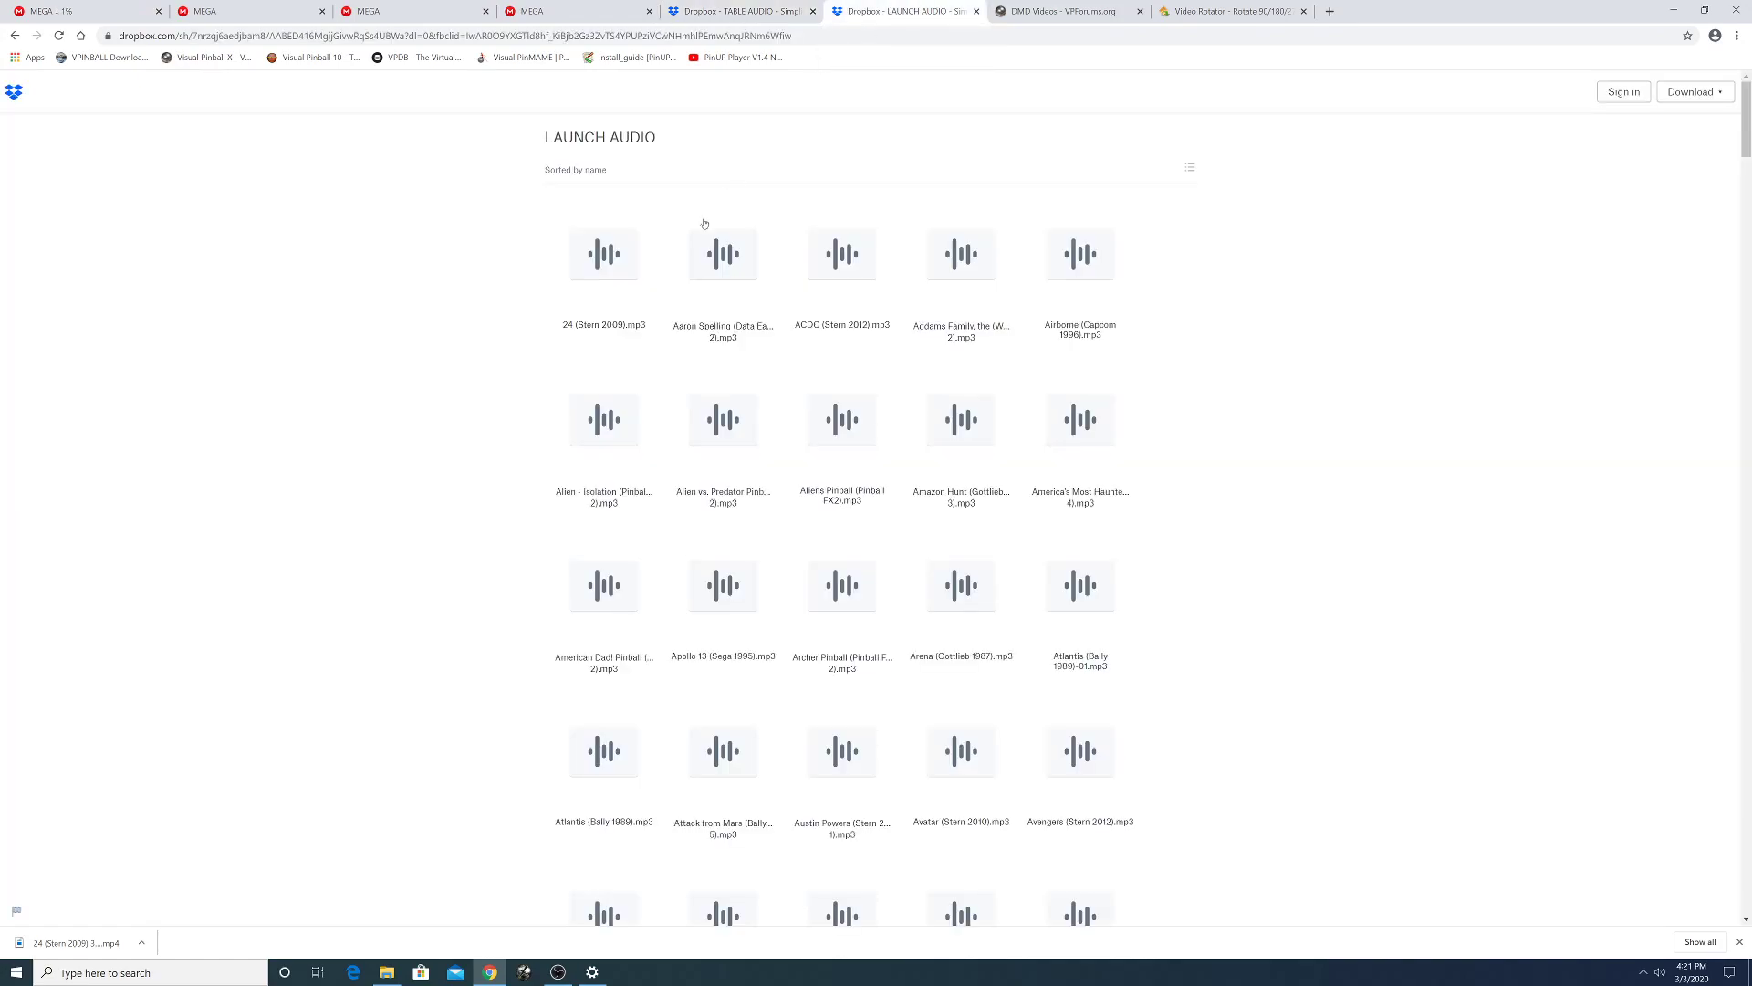
click(601, 270)
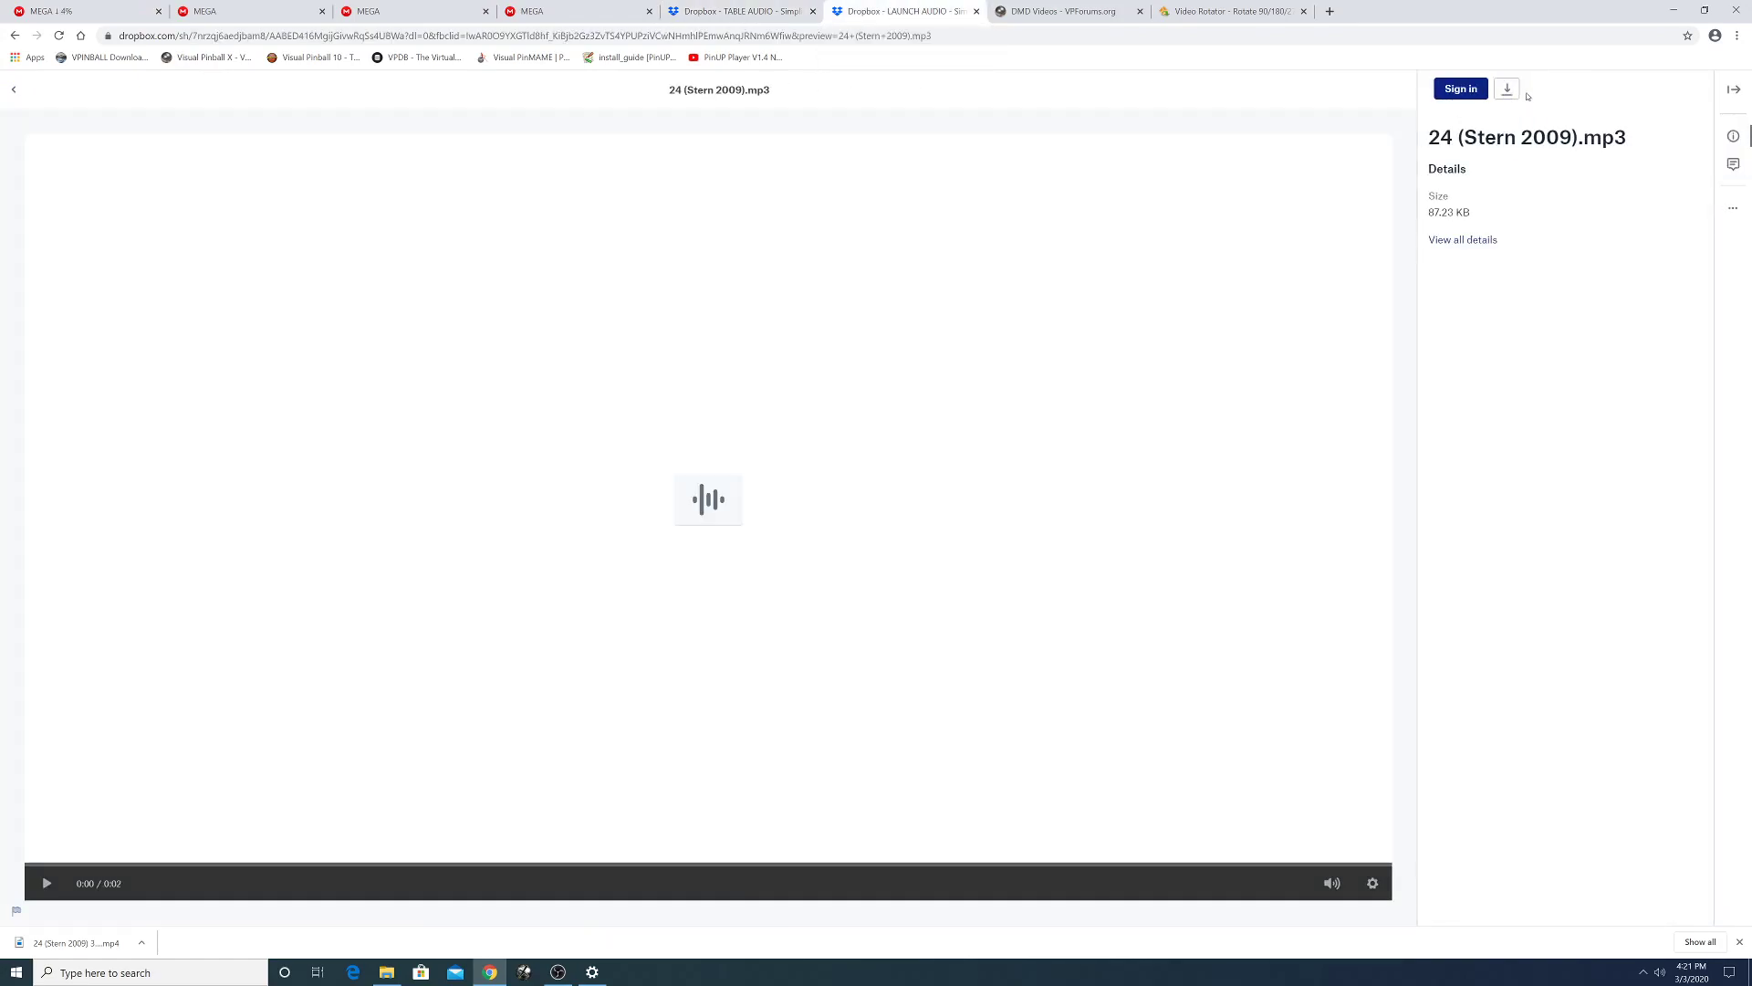
click(1506, 89)
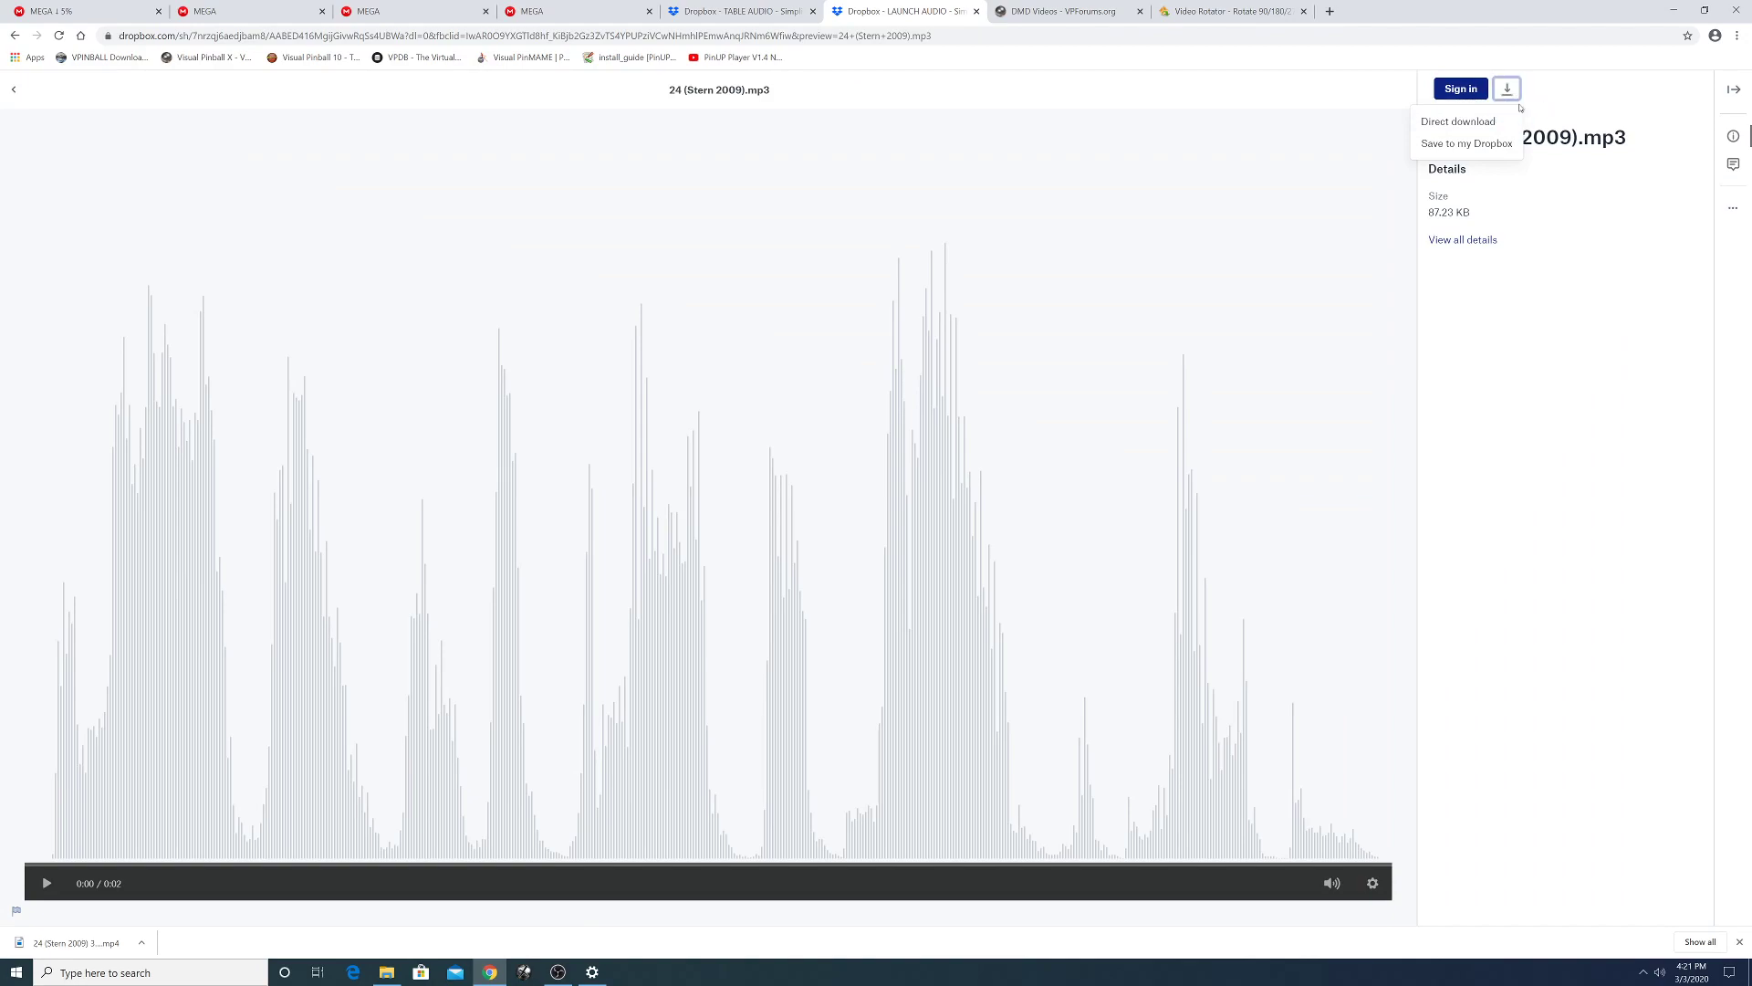
click(1458, 123)
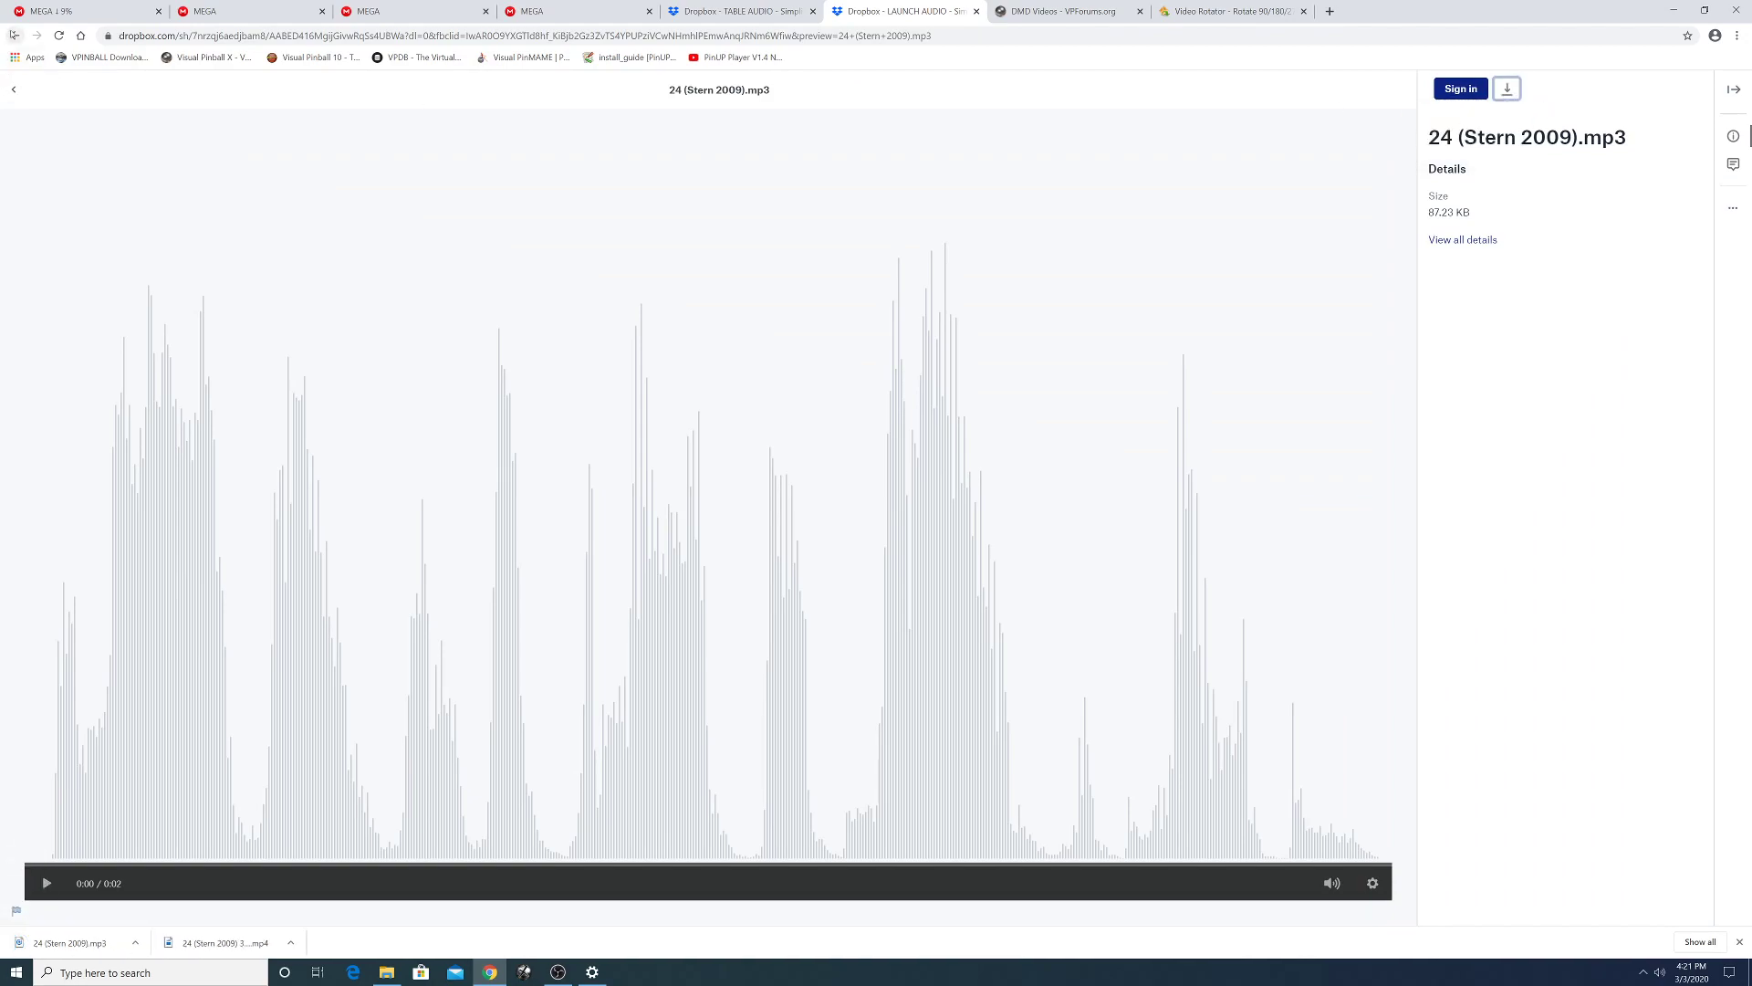
- Return to the LAUNCH AUDIO file list and directly download Attack from Mars (Bally 1995).mp3
click(13, 35)
scroll(1123, 512, down, 3)
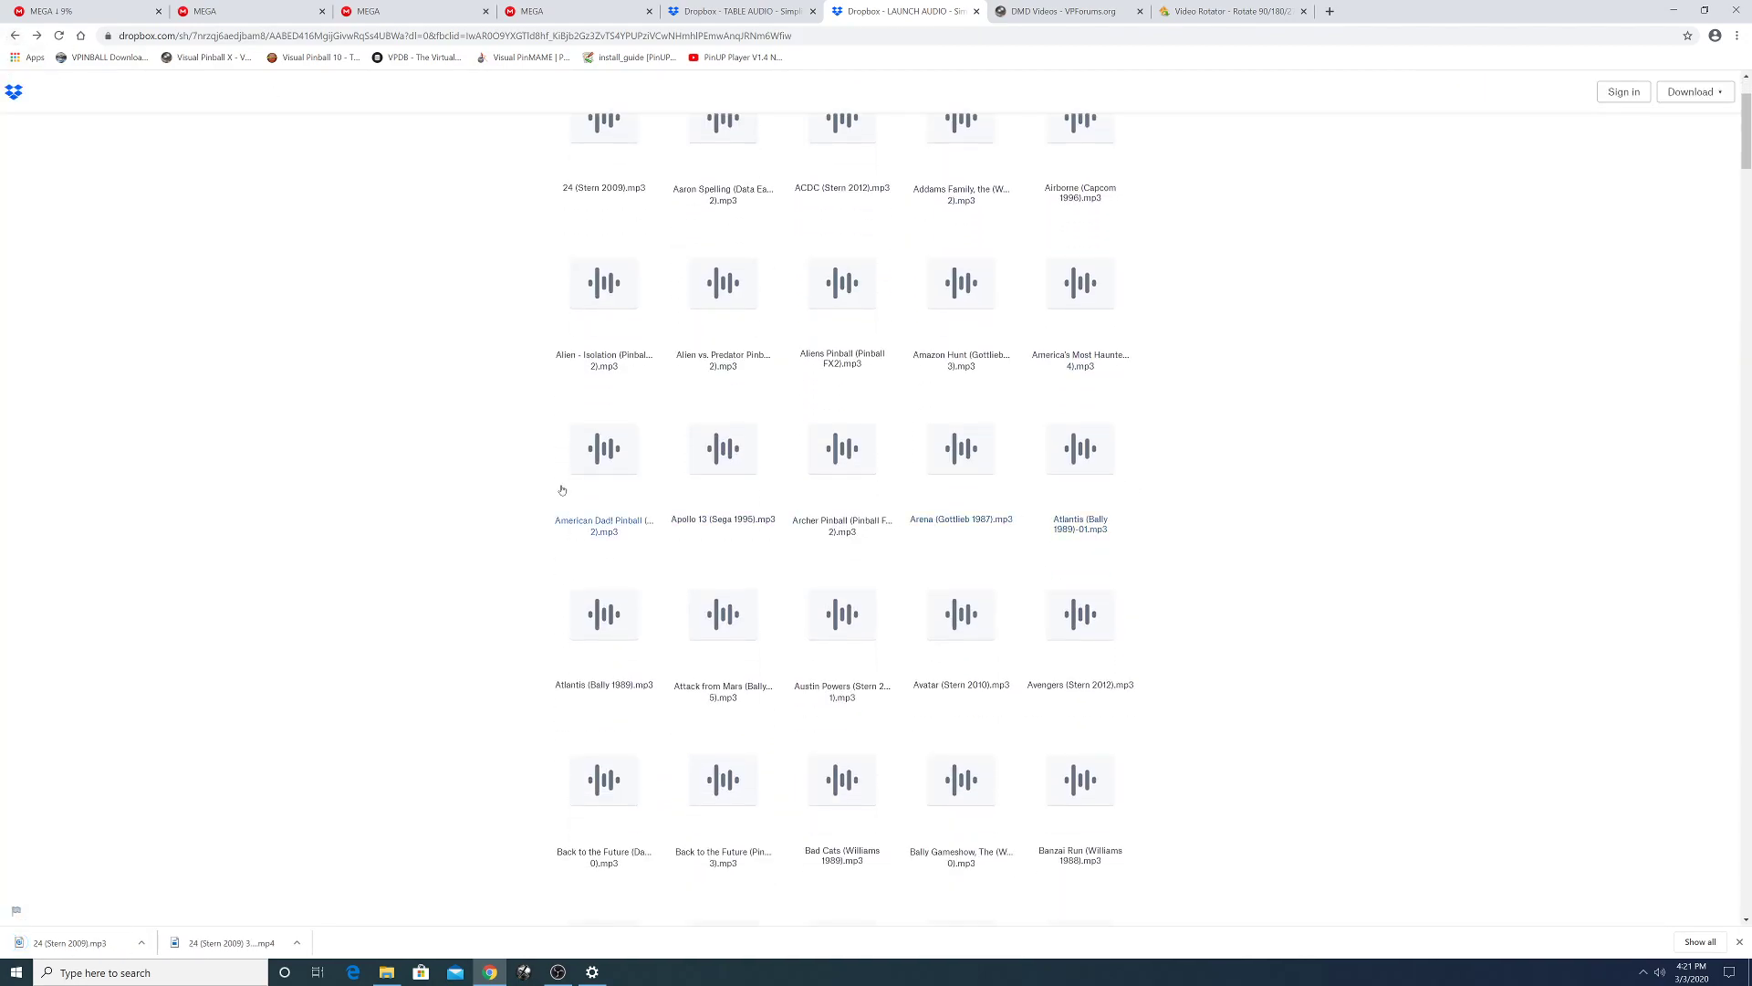
click(743, 493)
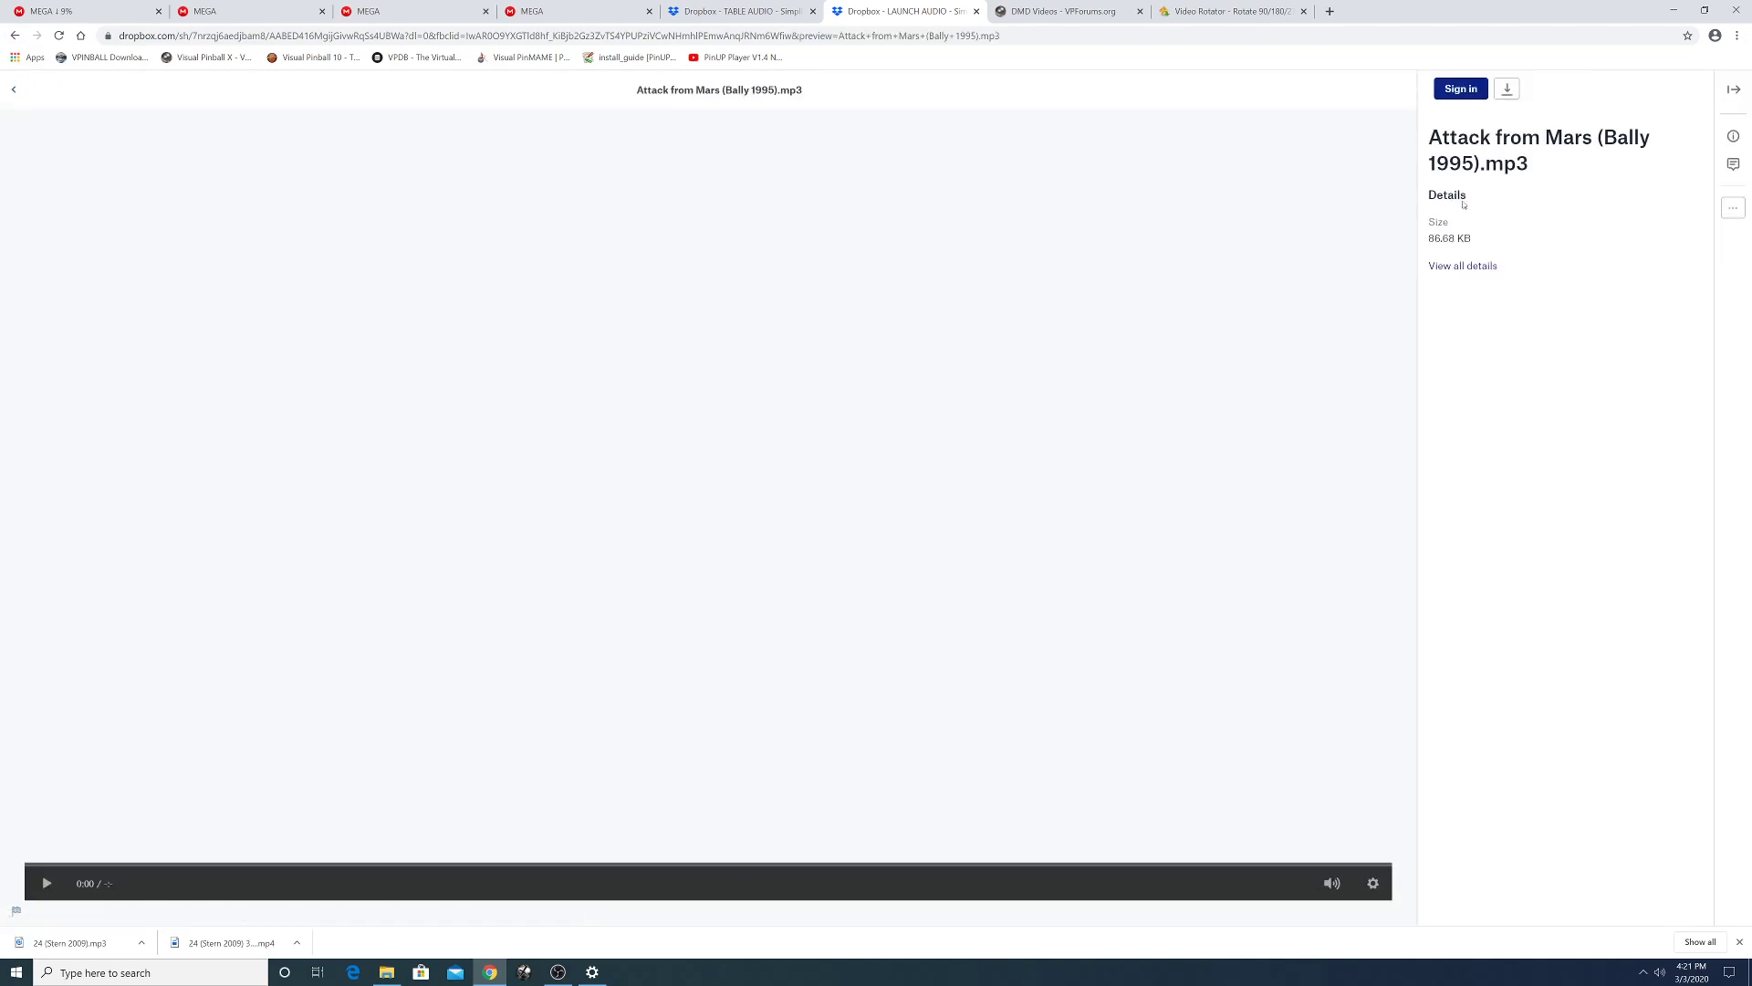
click(1507, 89)
click(1460, 125)
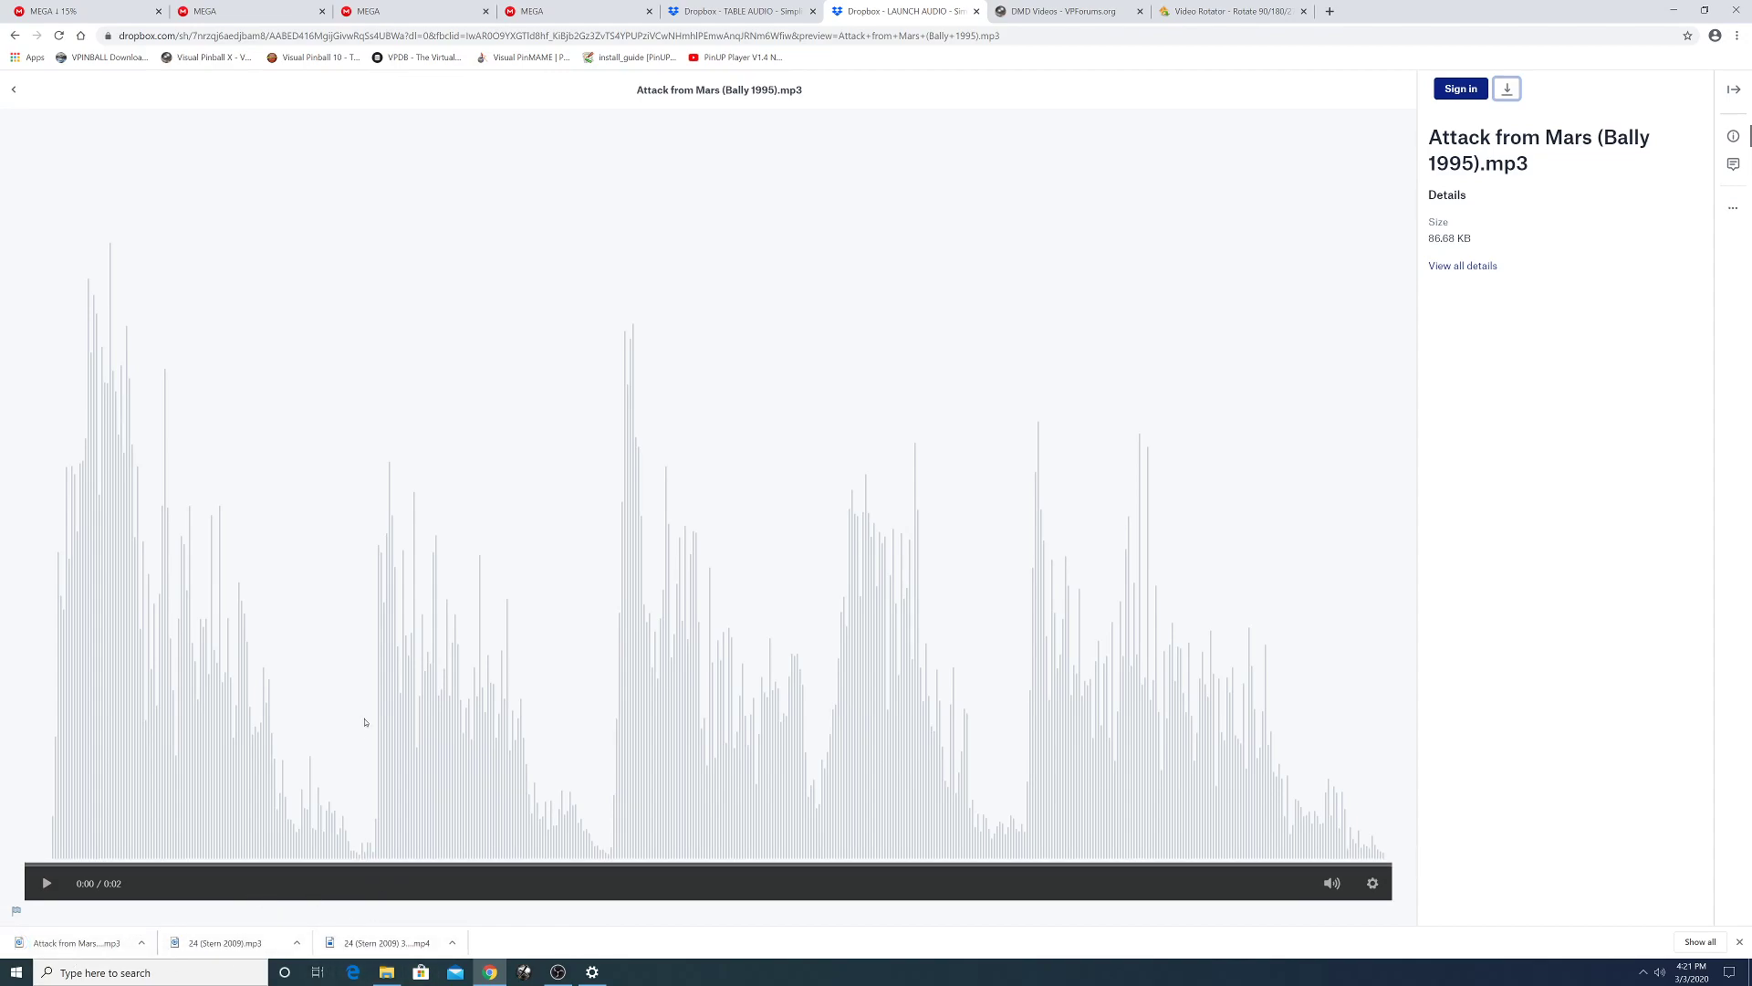
- Check the playfield video's download progress, and examine the Video Rotator site and its purchase page
click(96, 11)
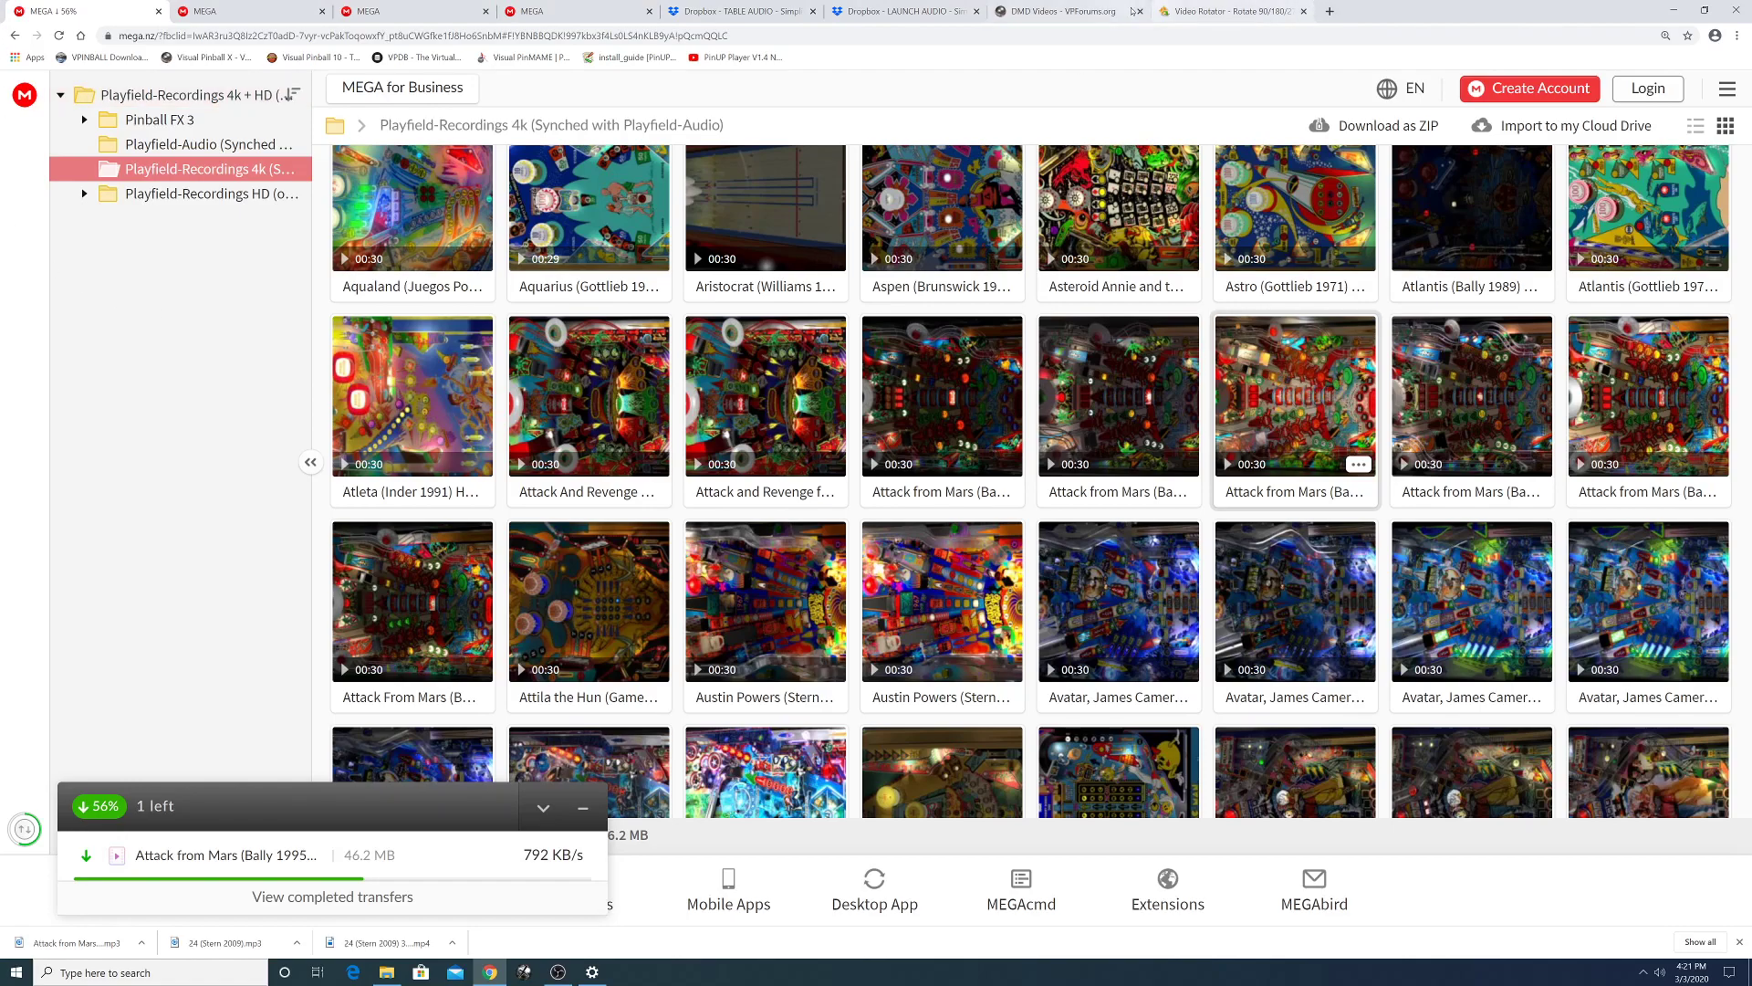
click(1188, 11)
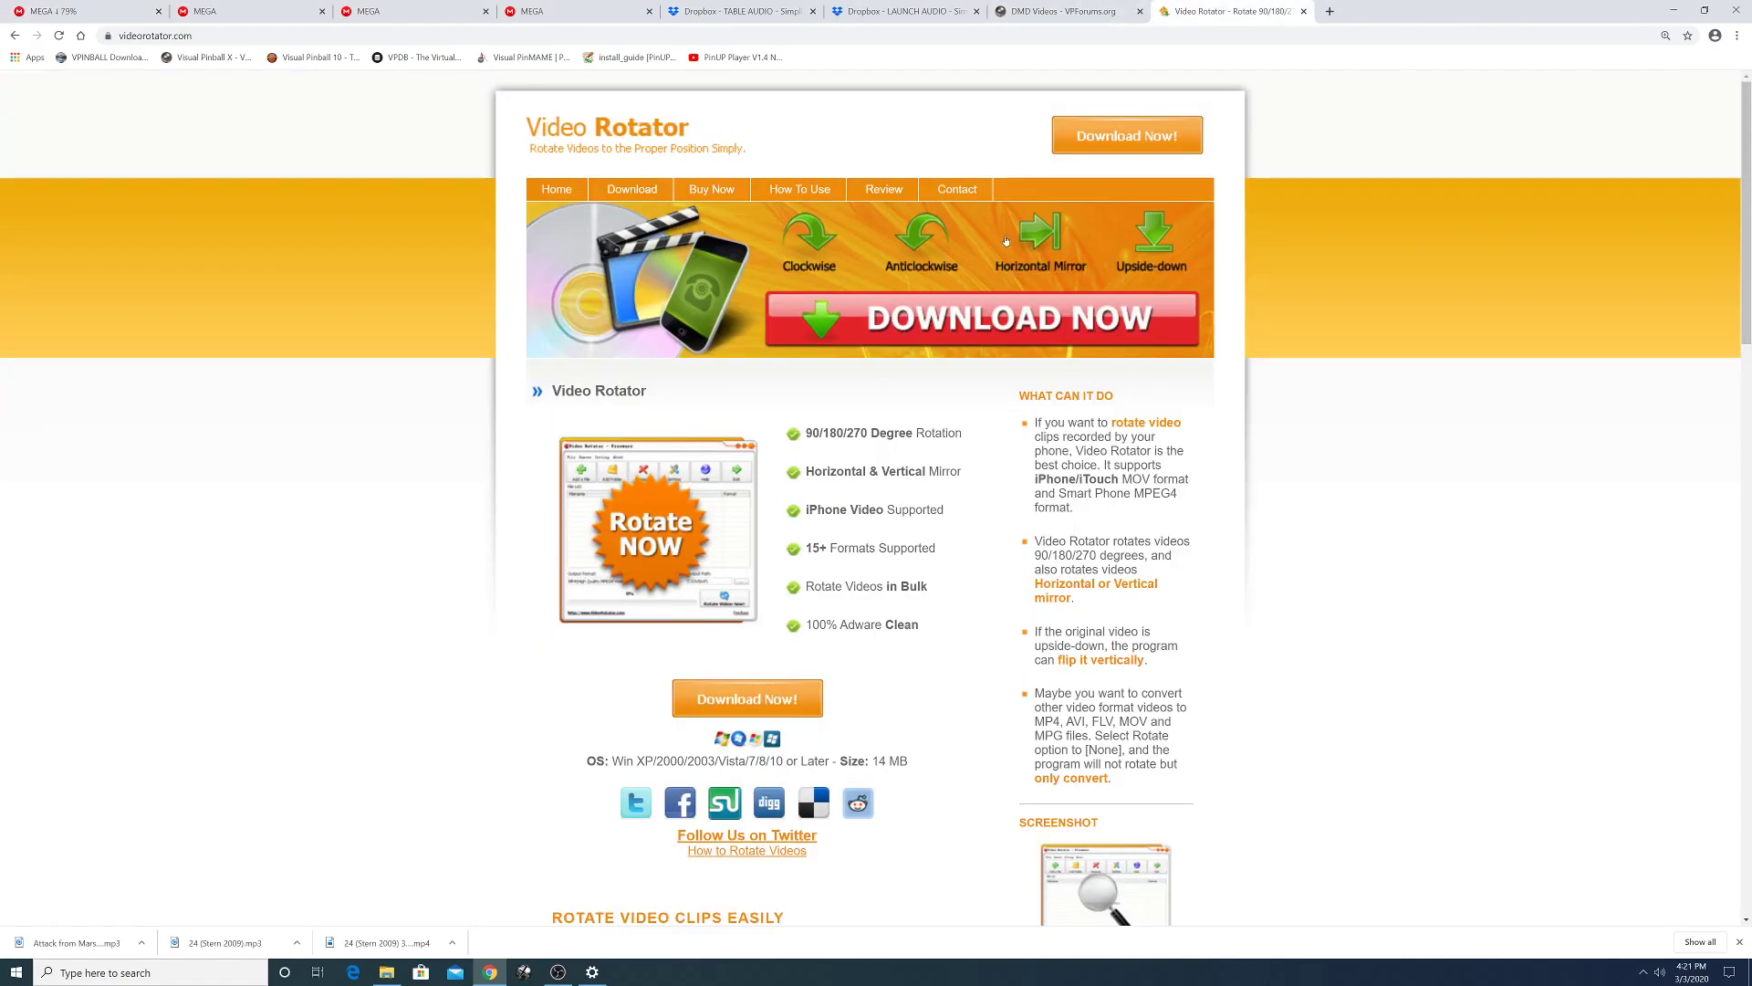
scroll(747, 360, down, 3)
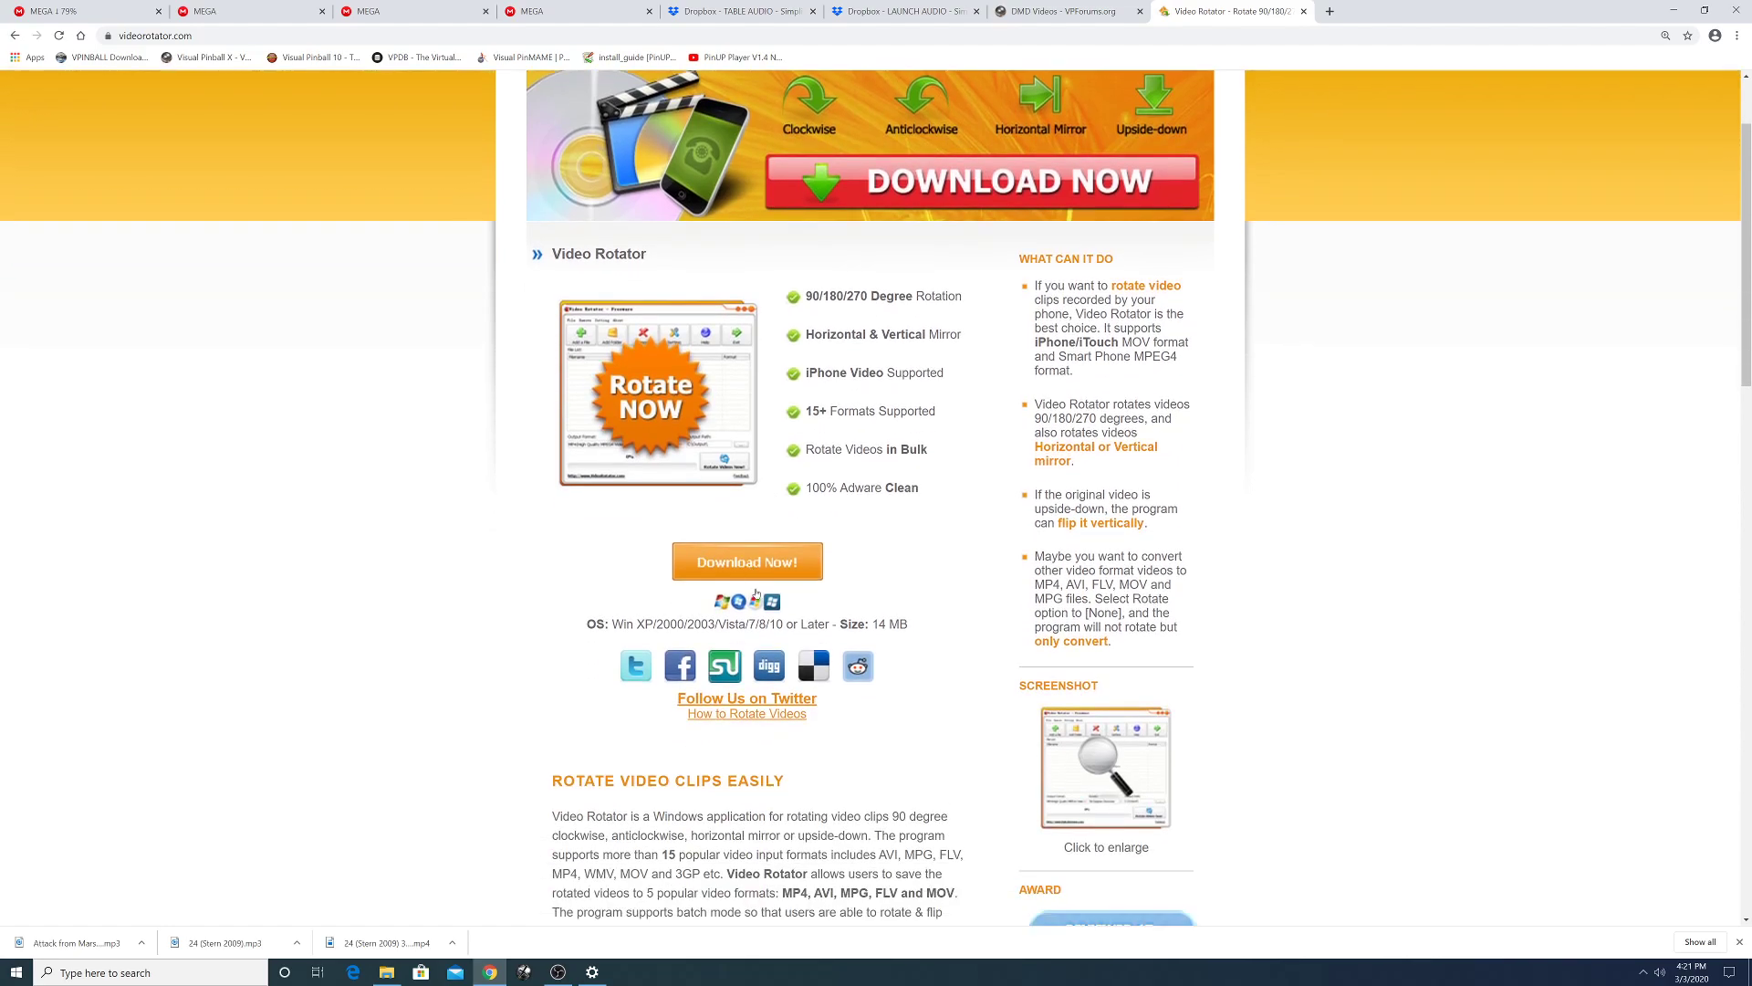
scroll(823, 290, up, 3)
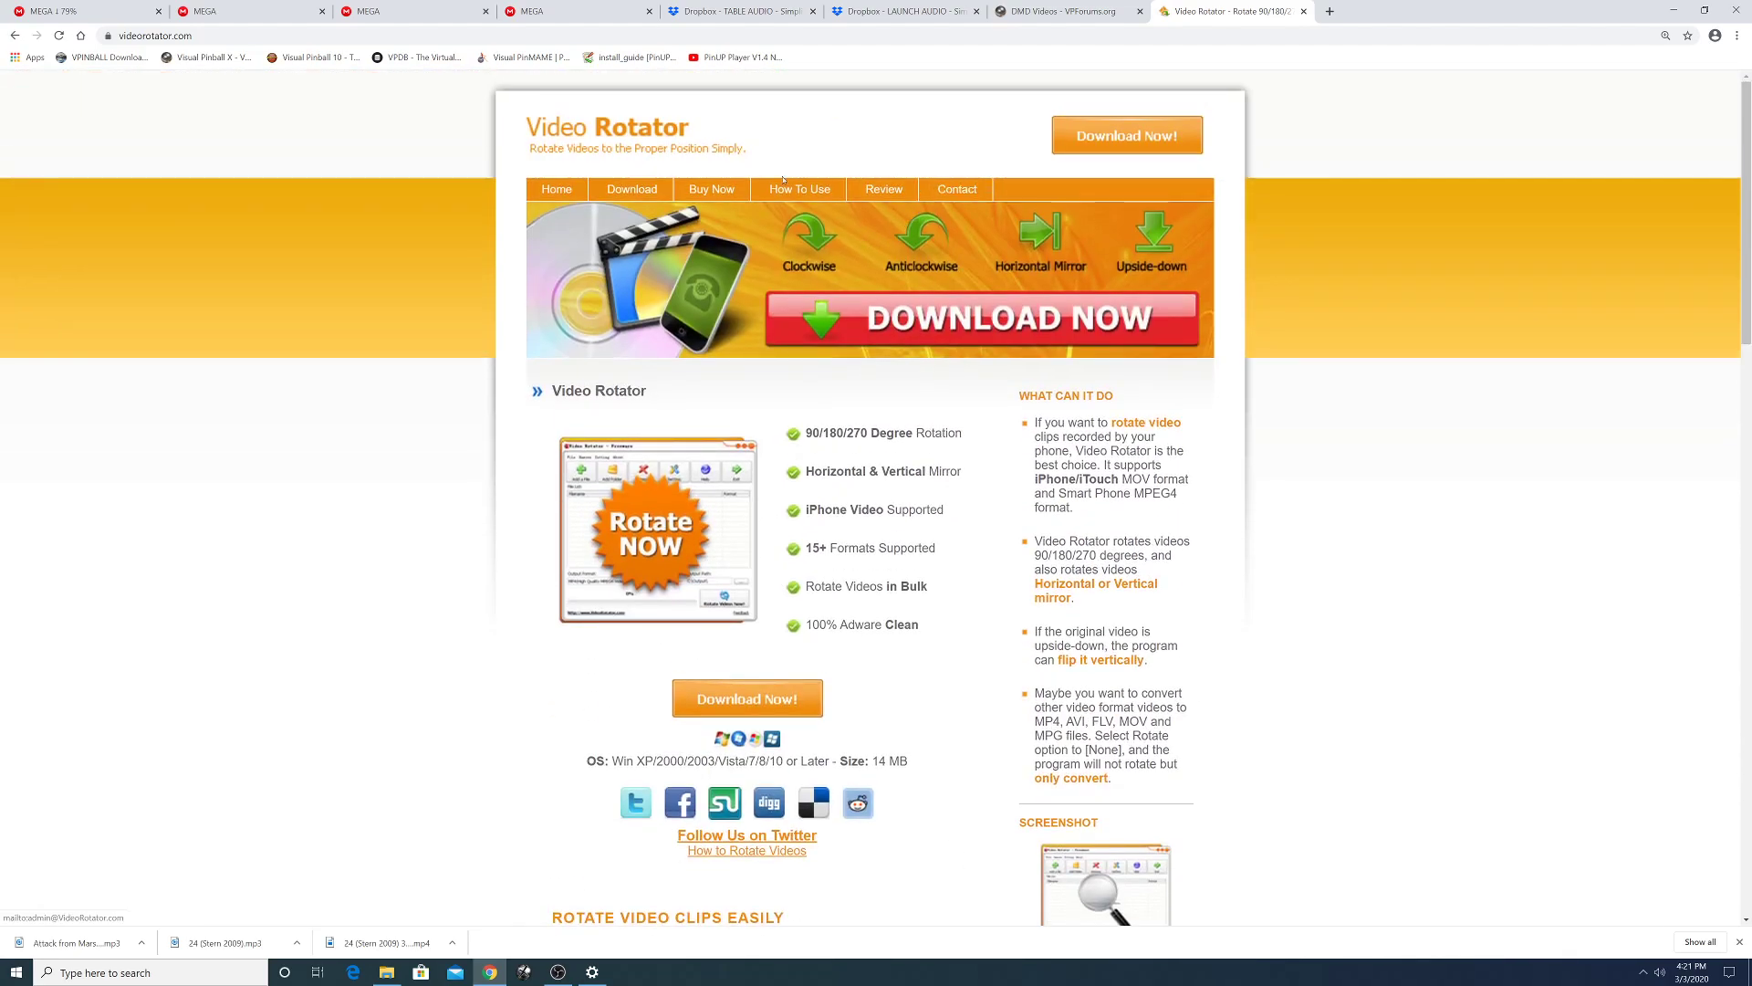
click(729, 190)
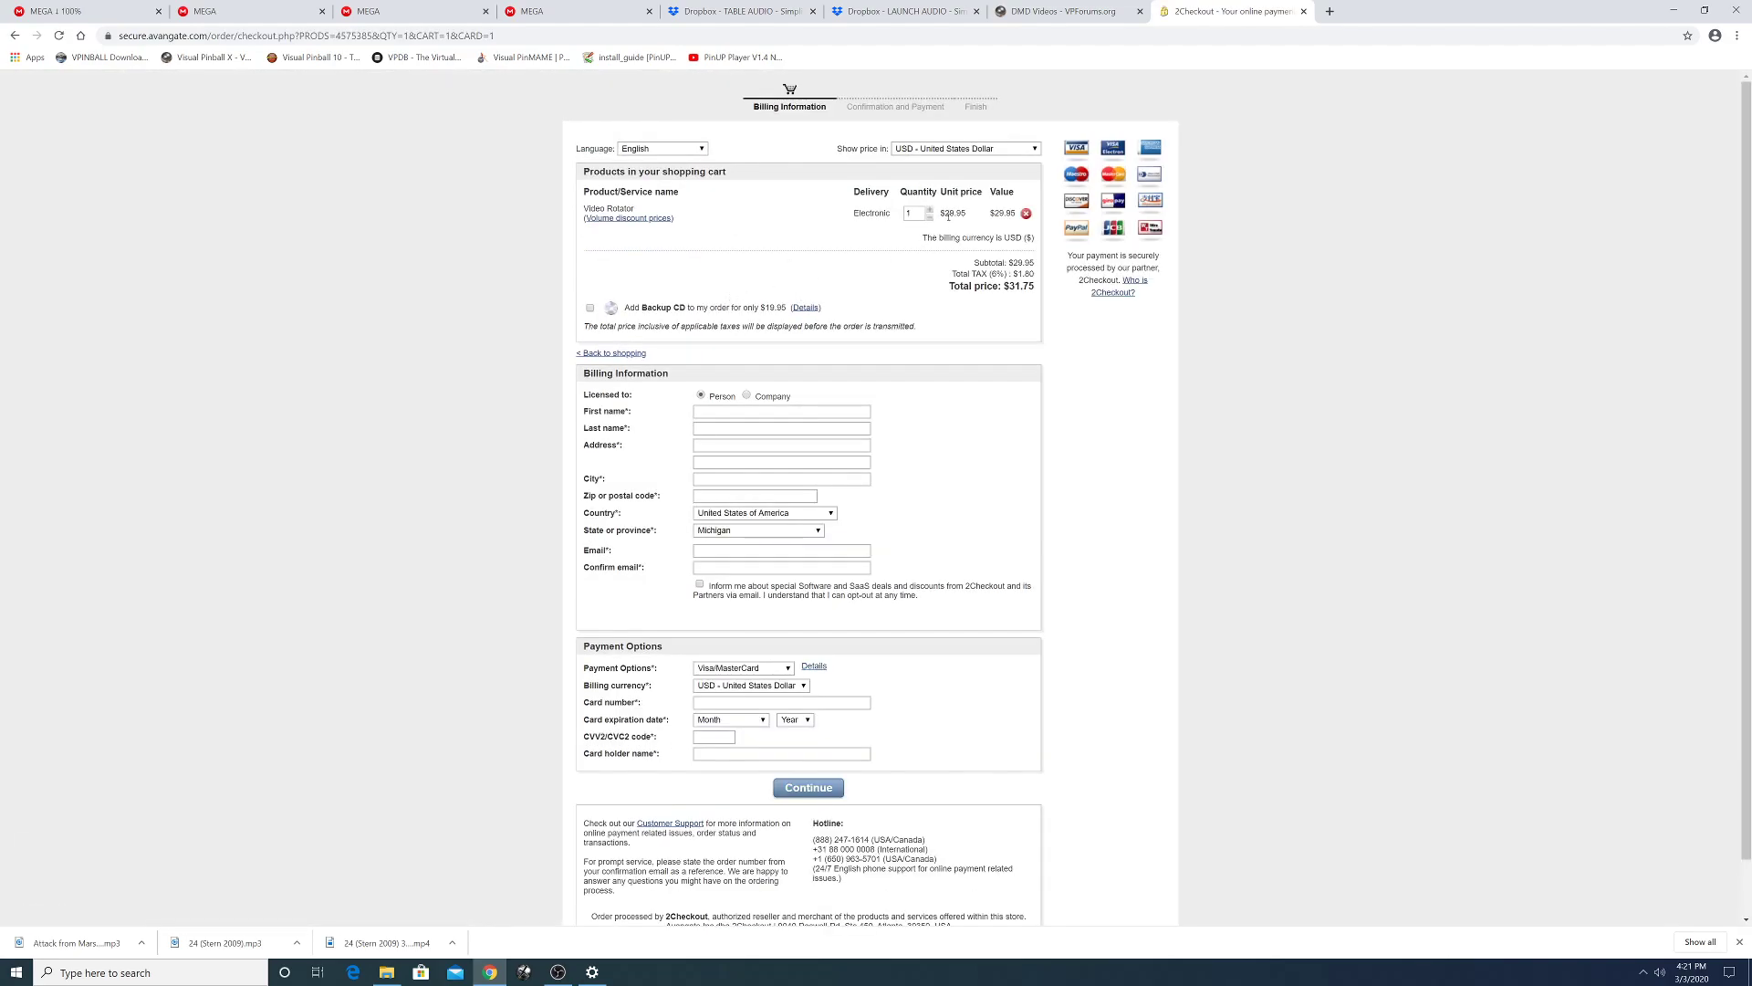
click(14, 36)
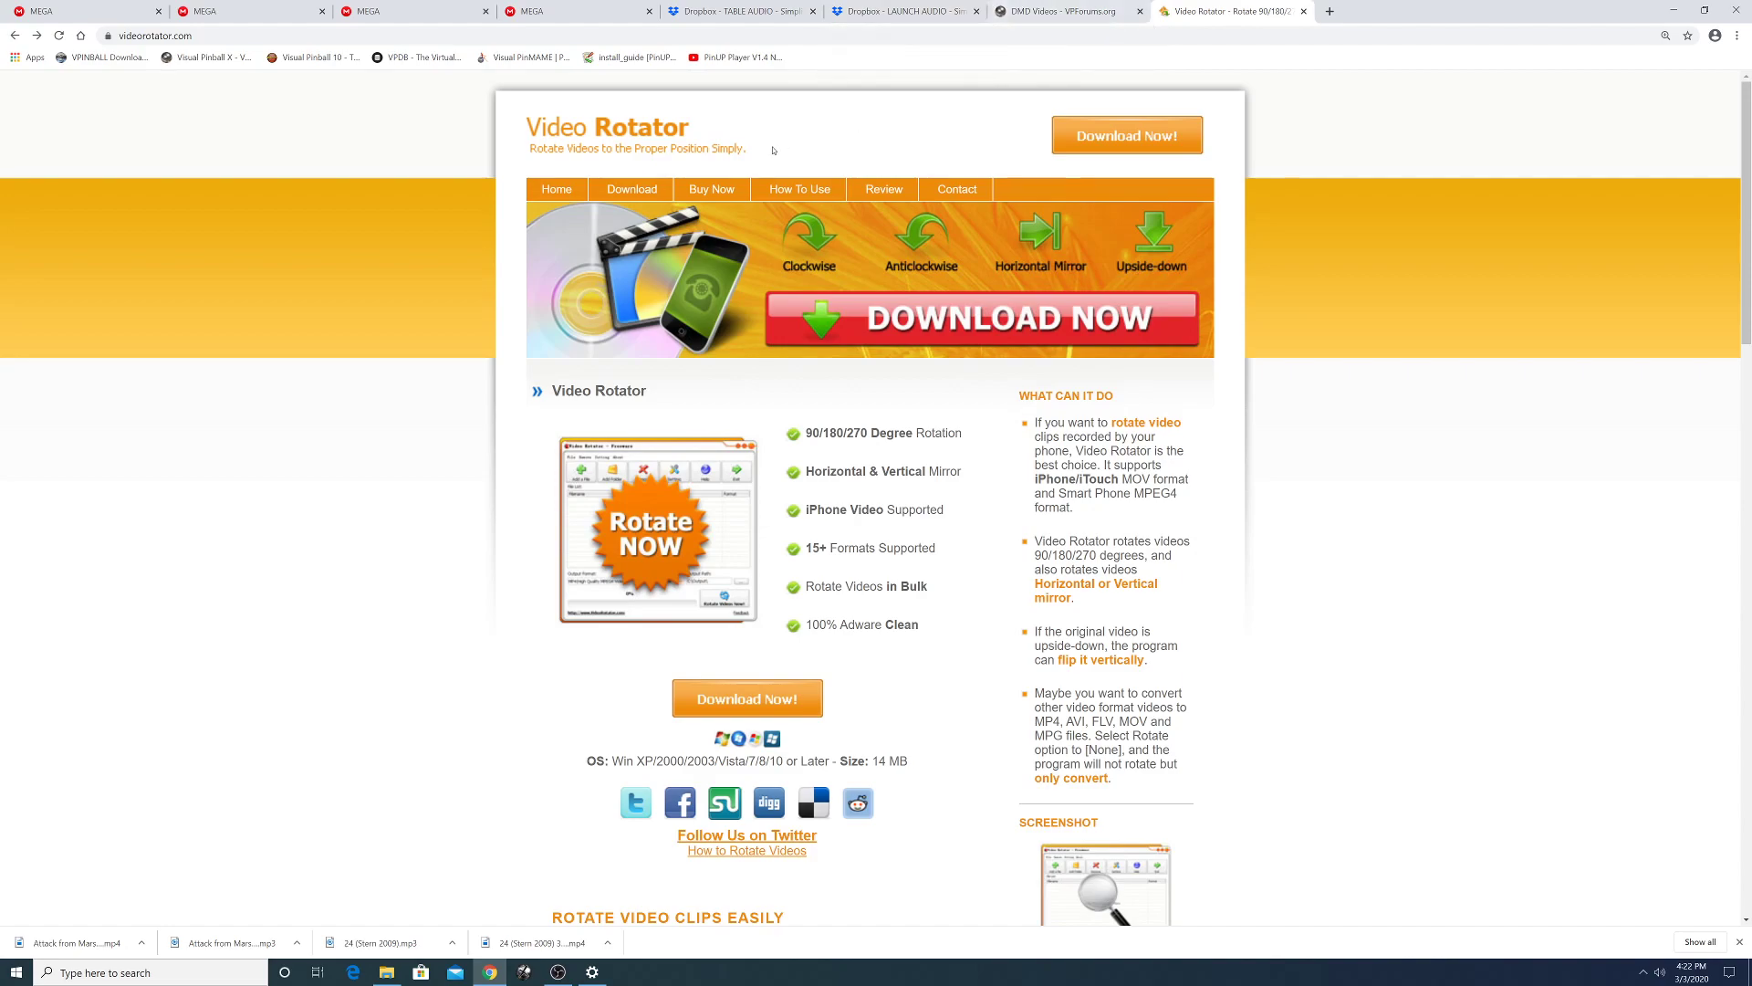
- Show the downloaded Attack from Mars video in its folder, leave the browser and play the video to check its orientation
click(141, 943)
click(182, 899)
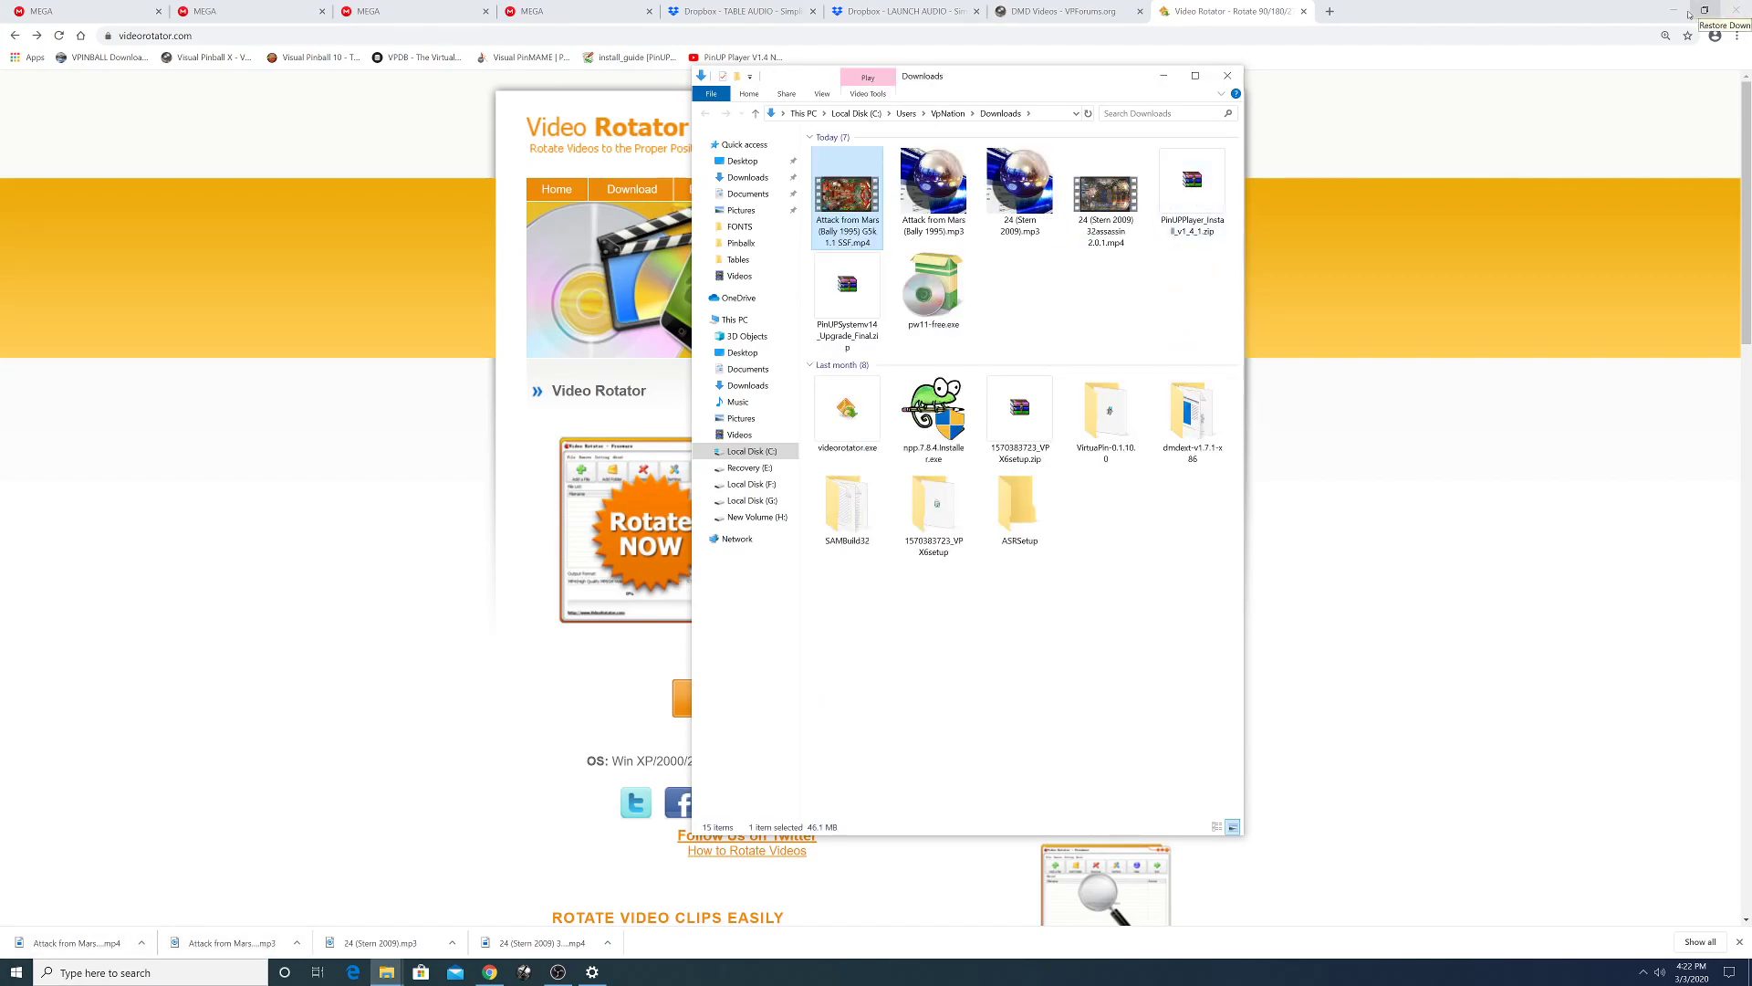
click(1745, 10)
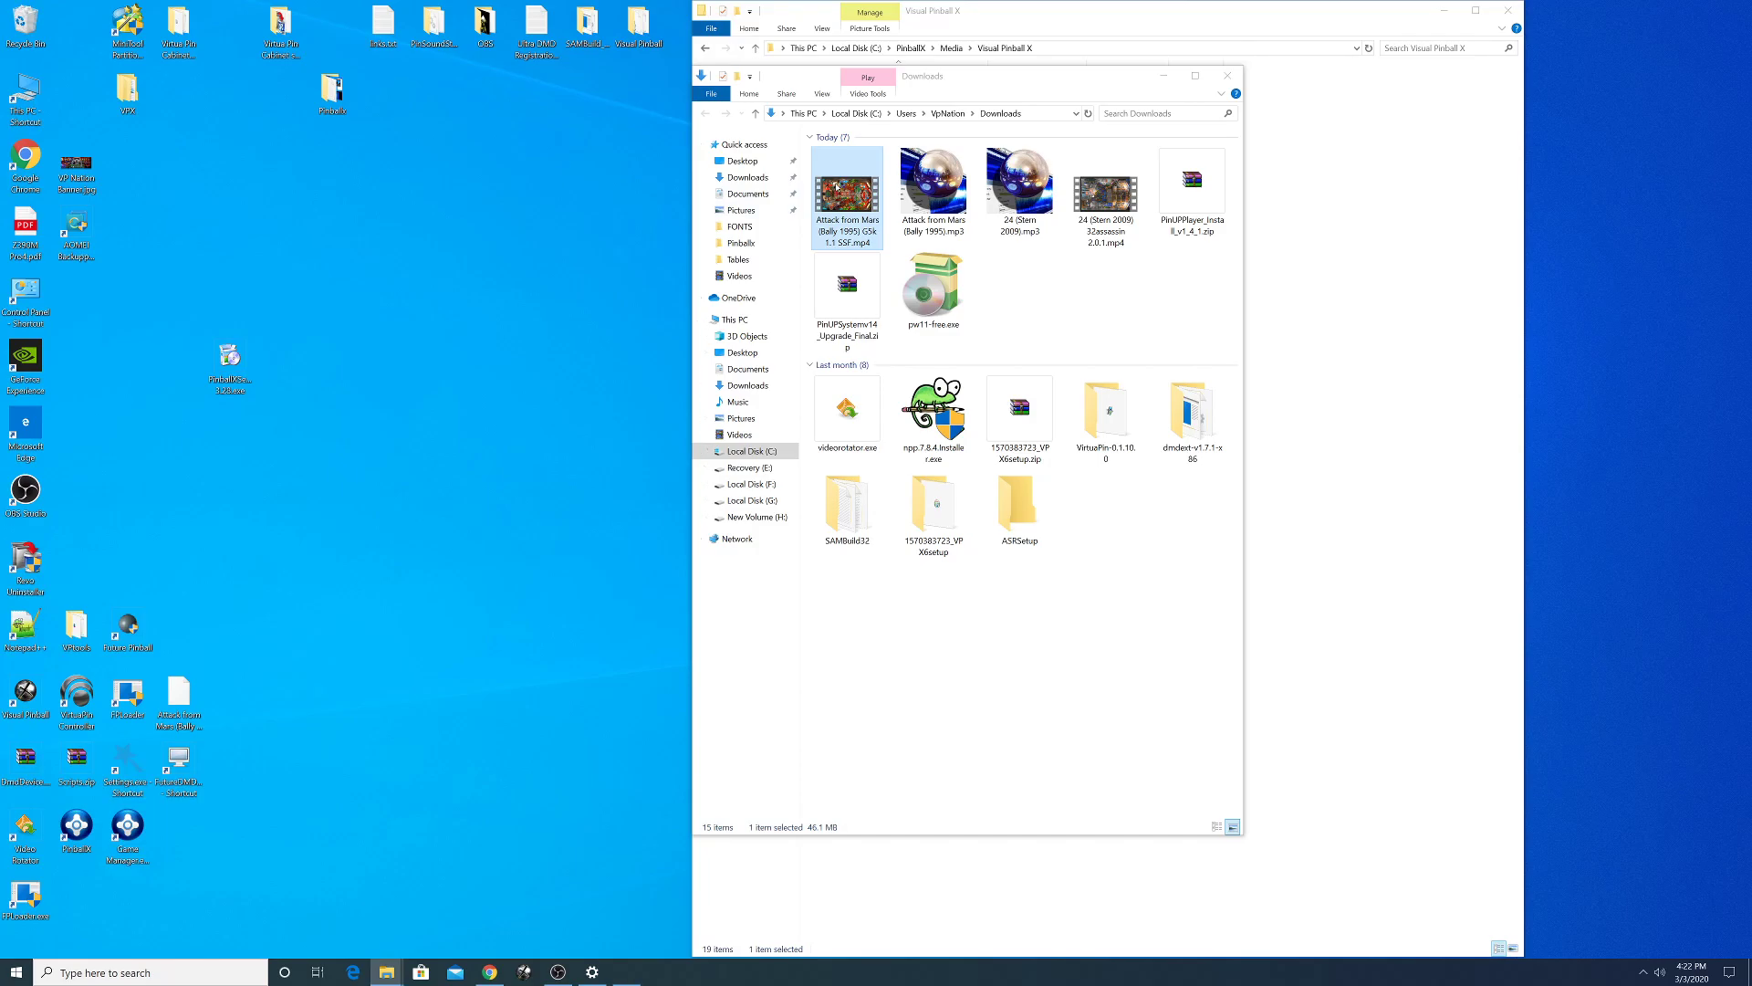
double_click(838, 189)
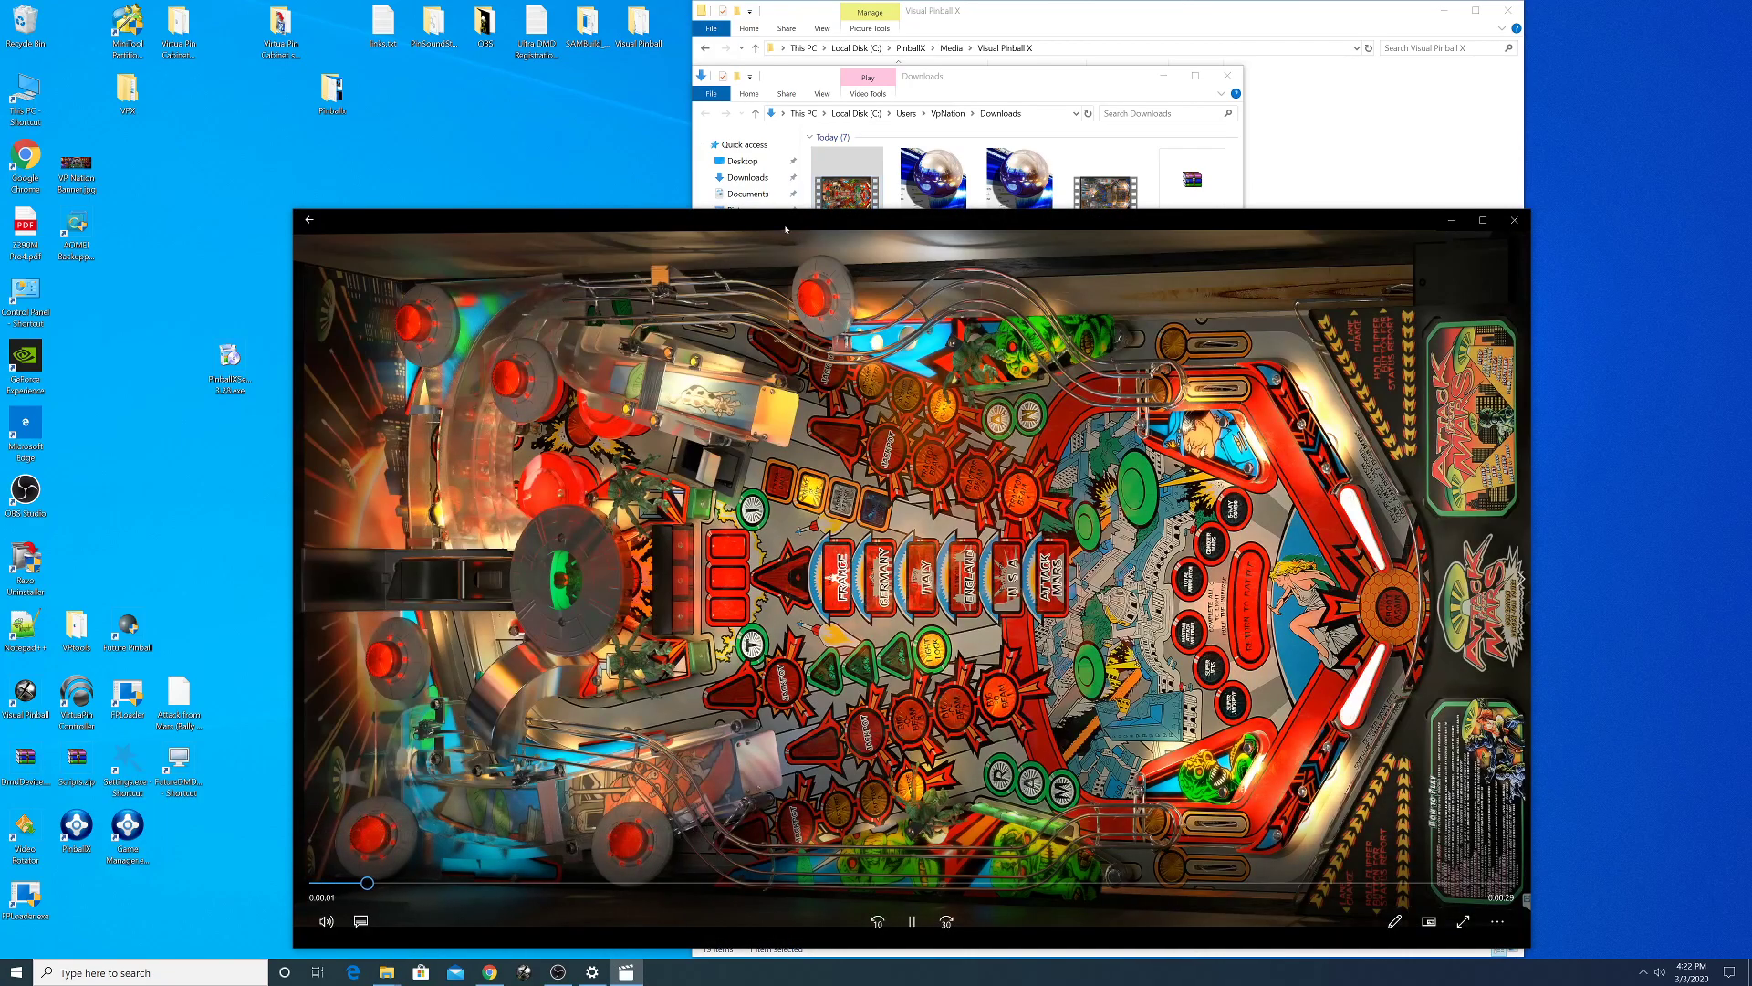
drag(785, 229, 692, 93)
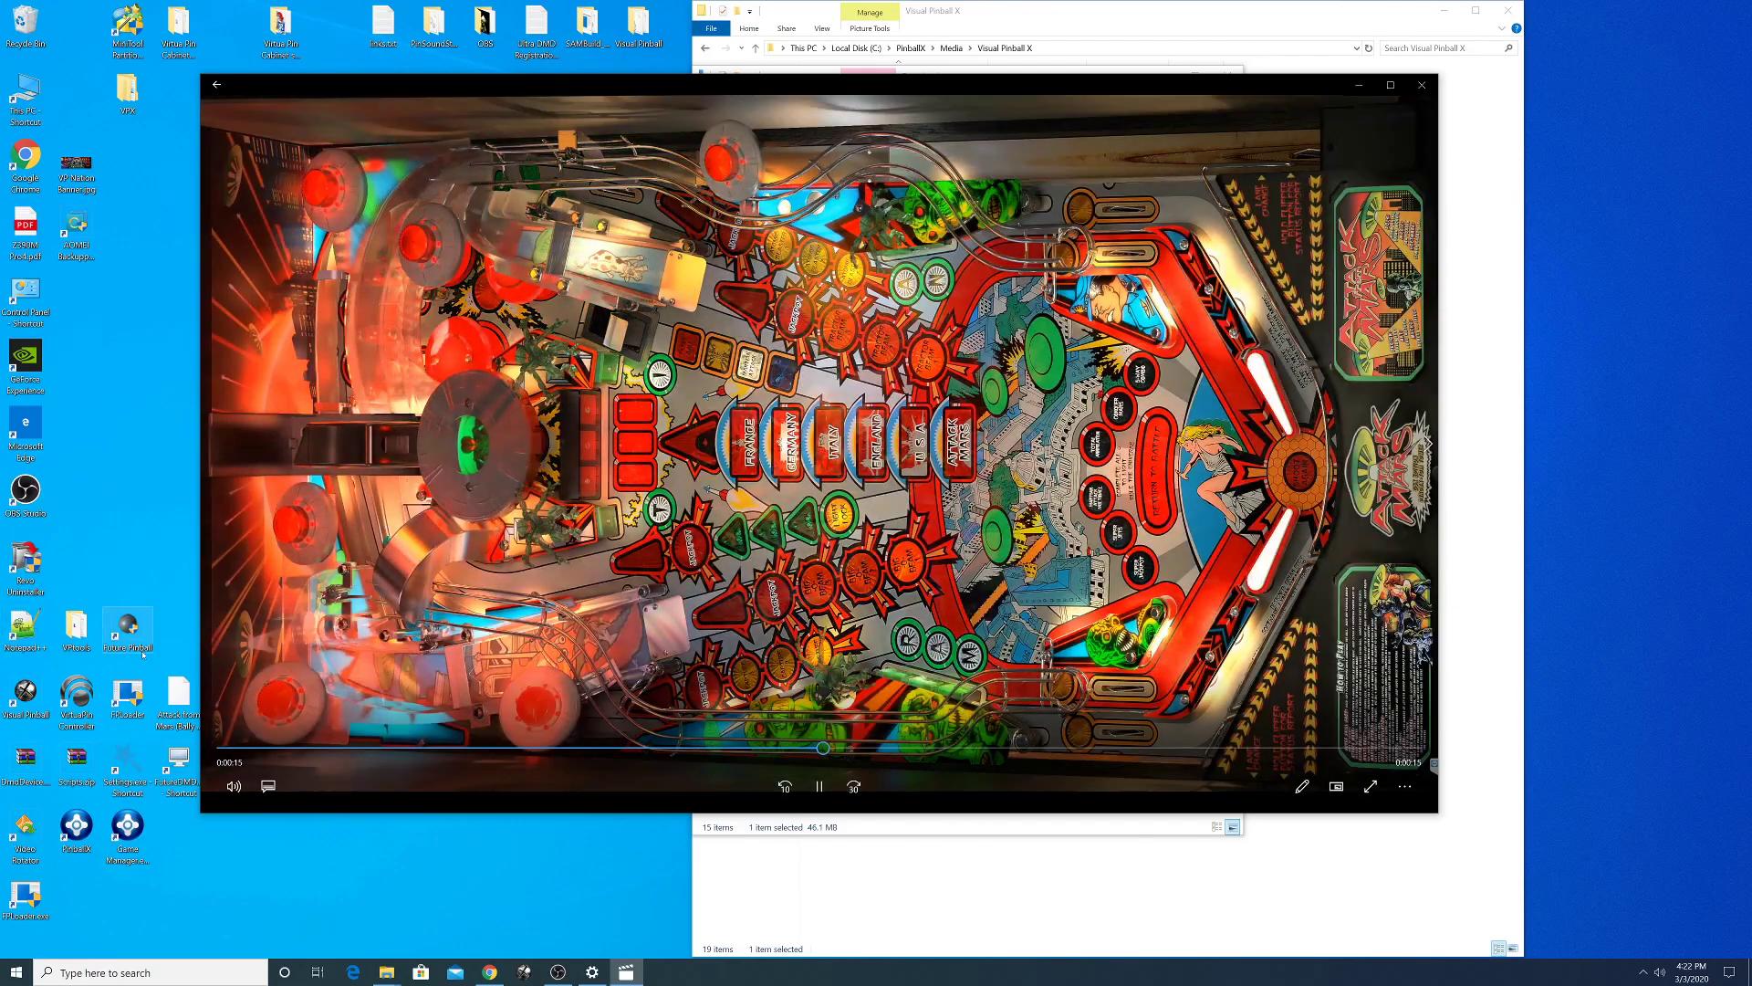
- Open the file location of the PinballX desktop shortcut
right_click(76, 826)
click(153, 508)
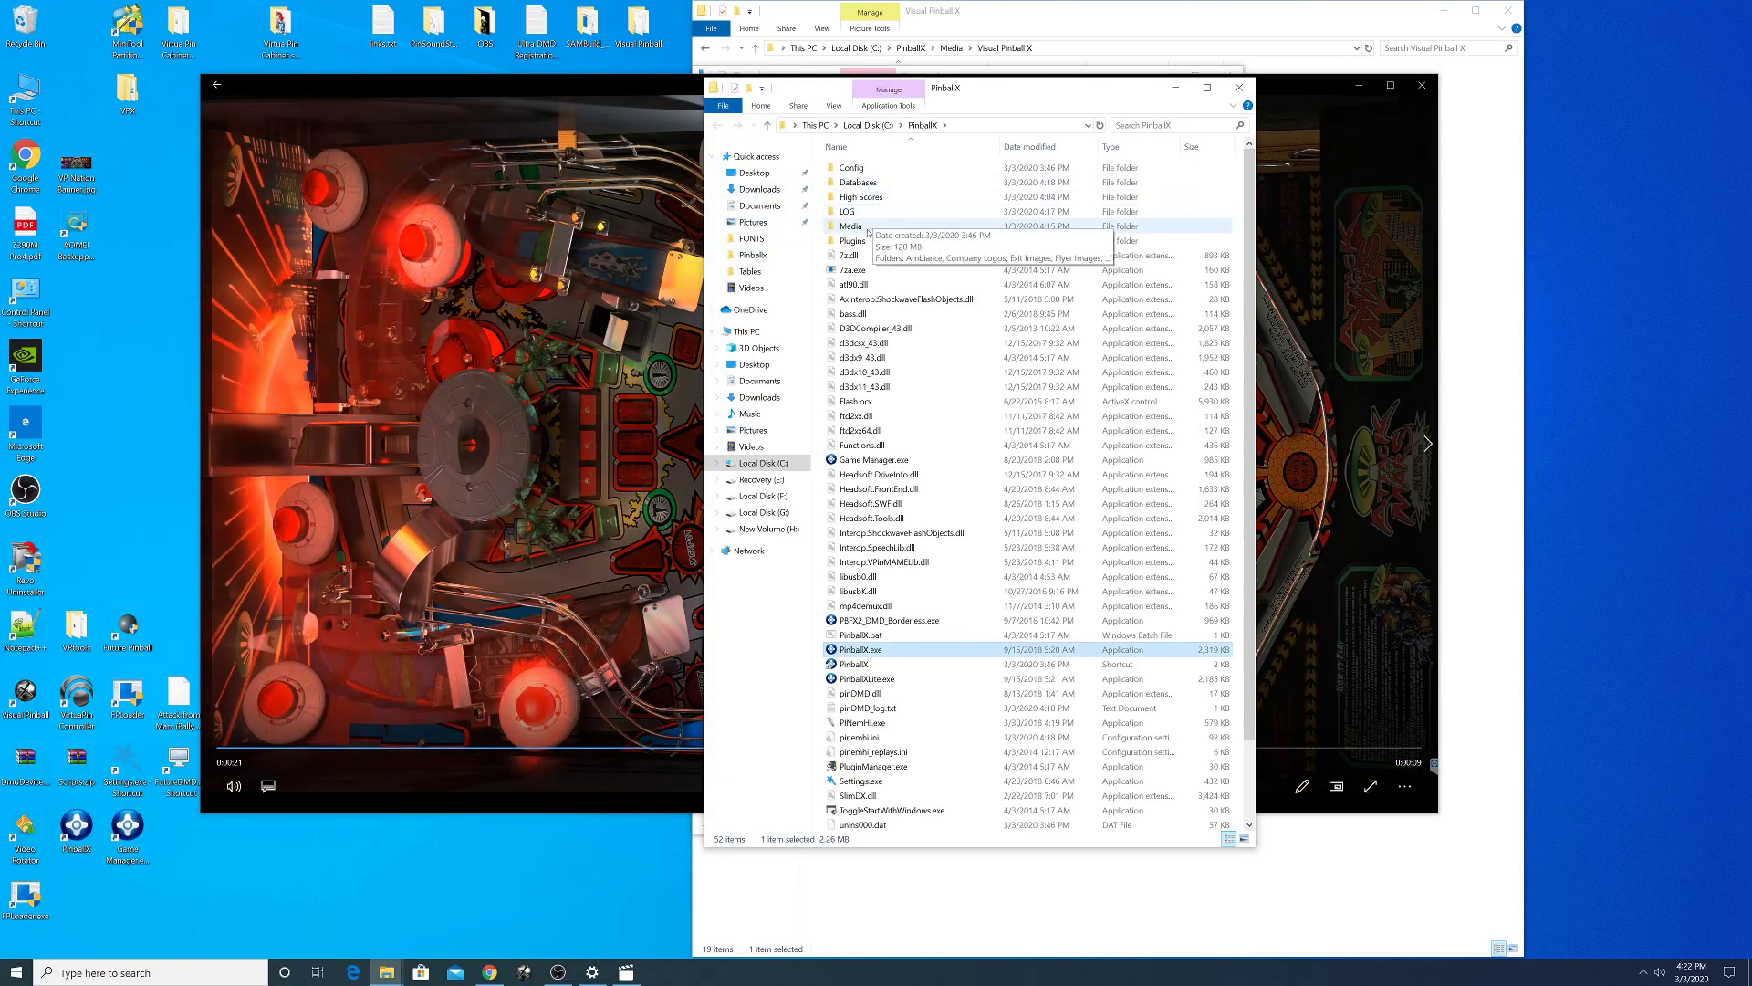
- Open Future Pinball's Table Videos folder inside PinballX's Media folder and duplicate Star Trek.f4v there
double_click(856, 226)
double_click(864, 241)
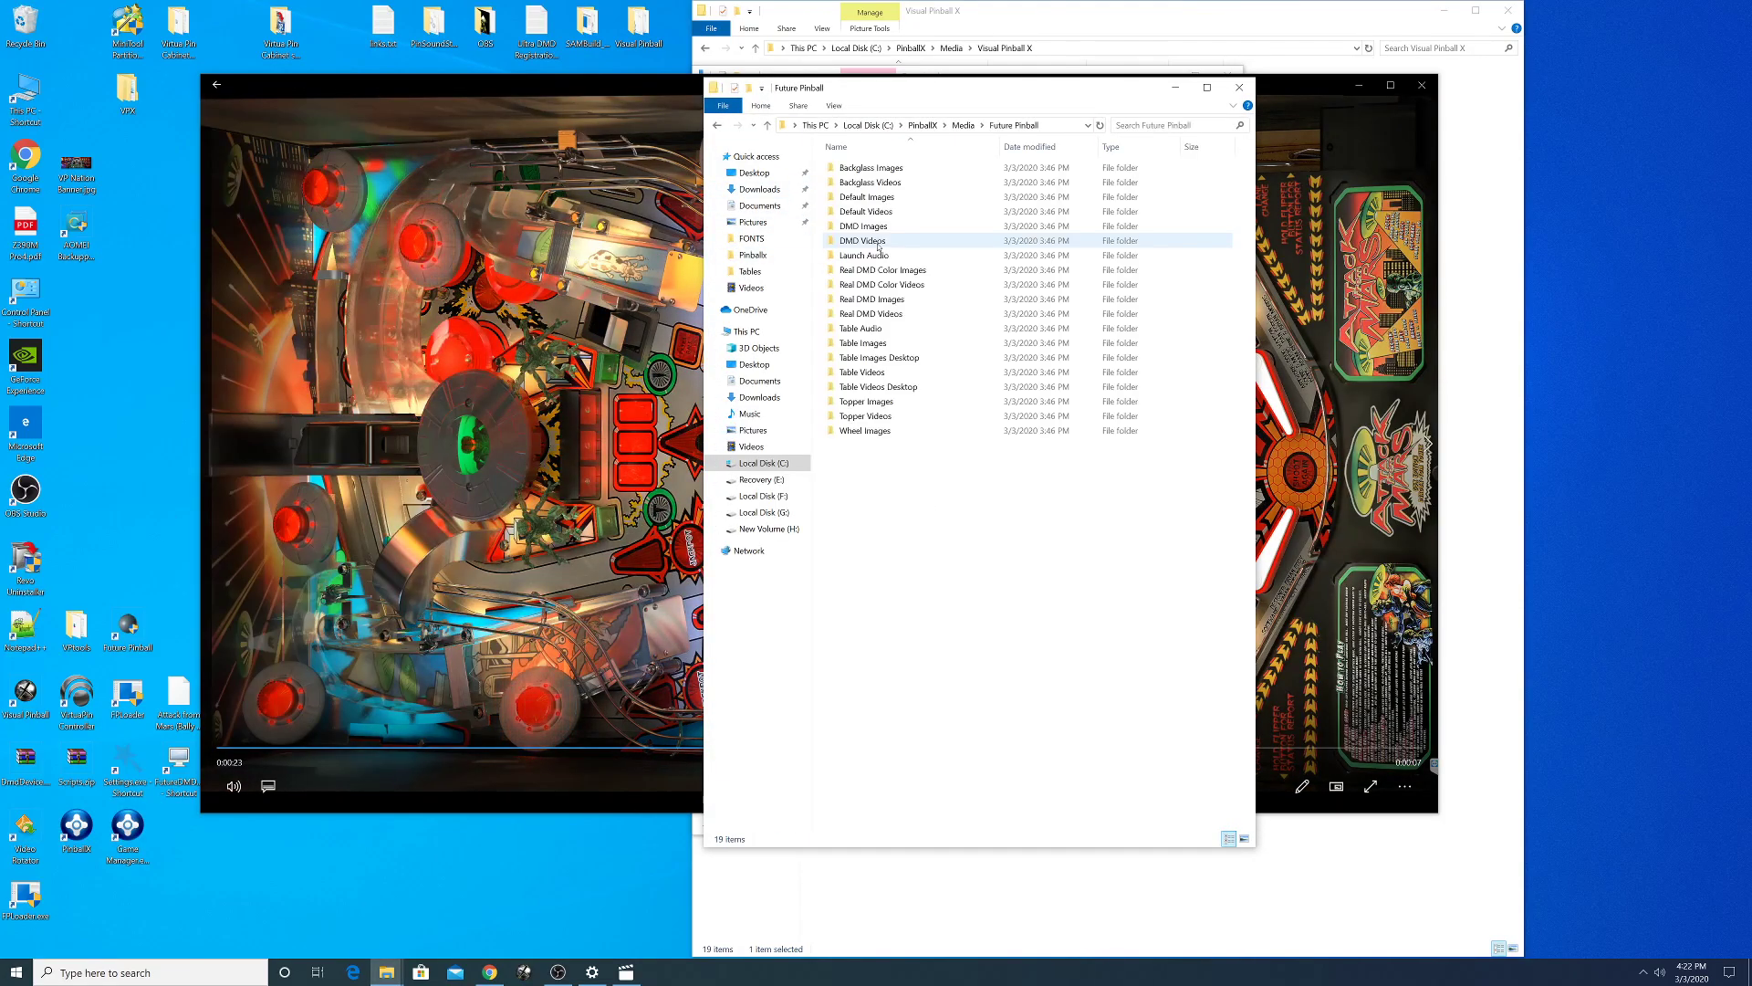
double_click(862, 372)
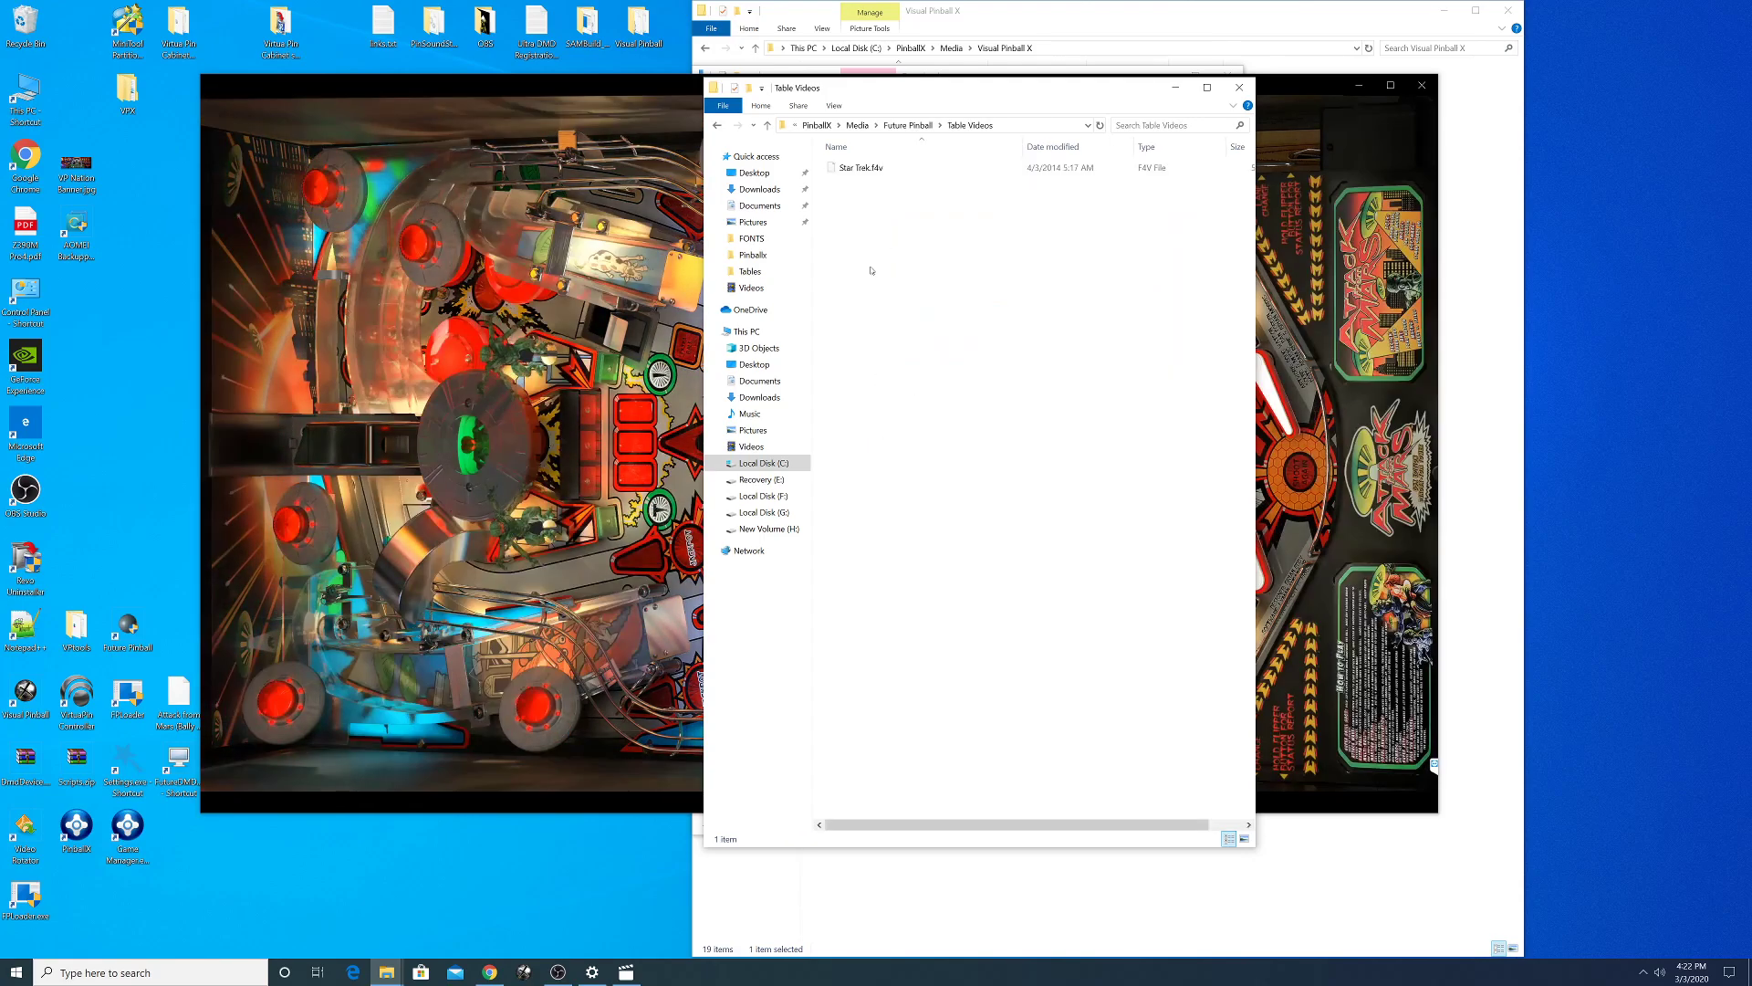
click(873, 168)
right_click(872, 168)
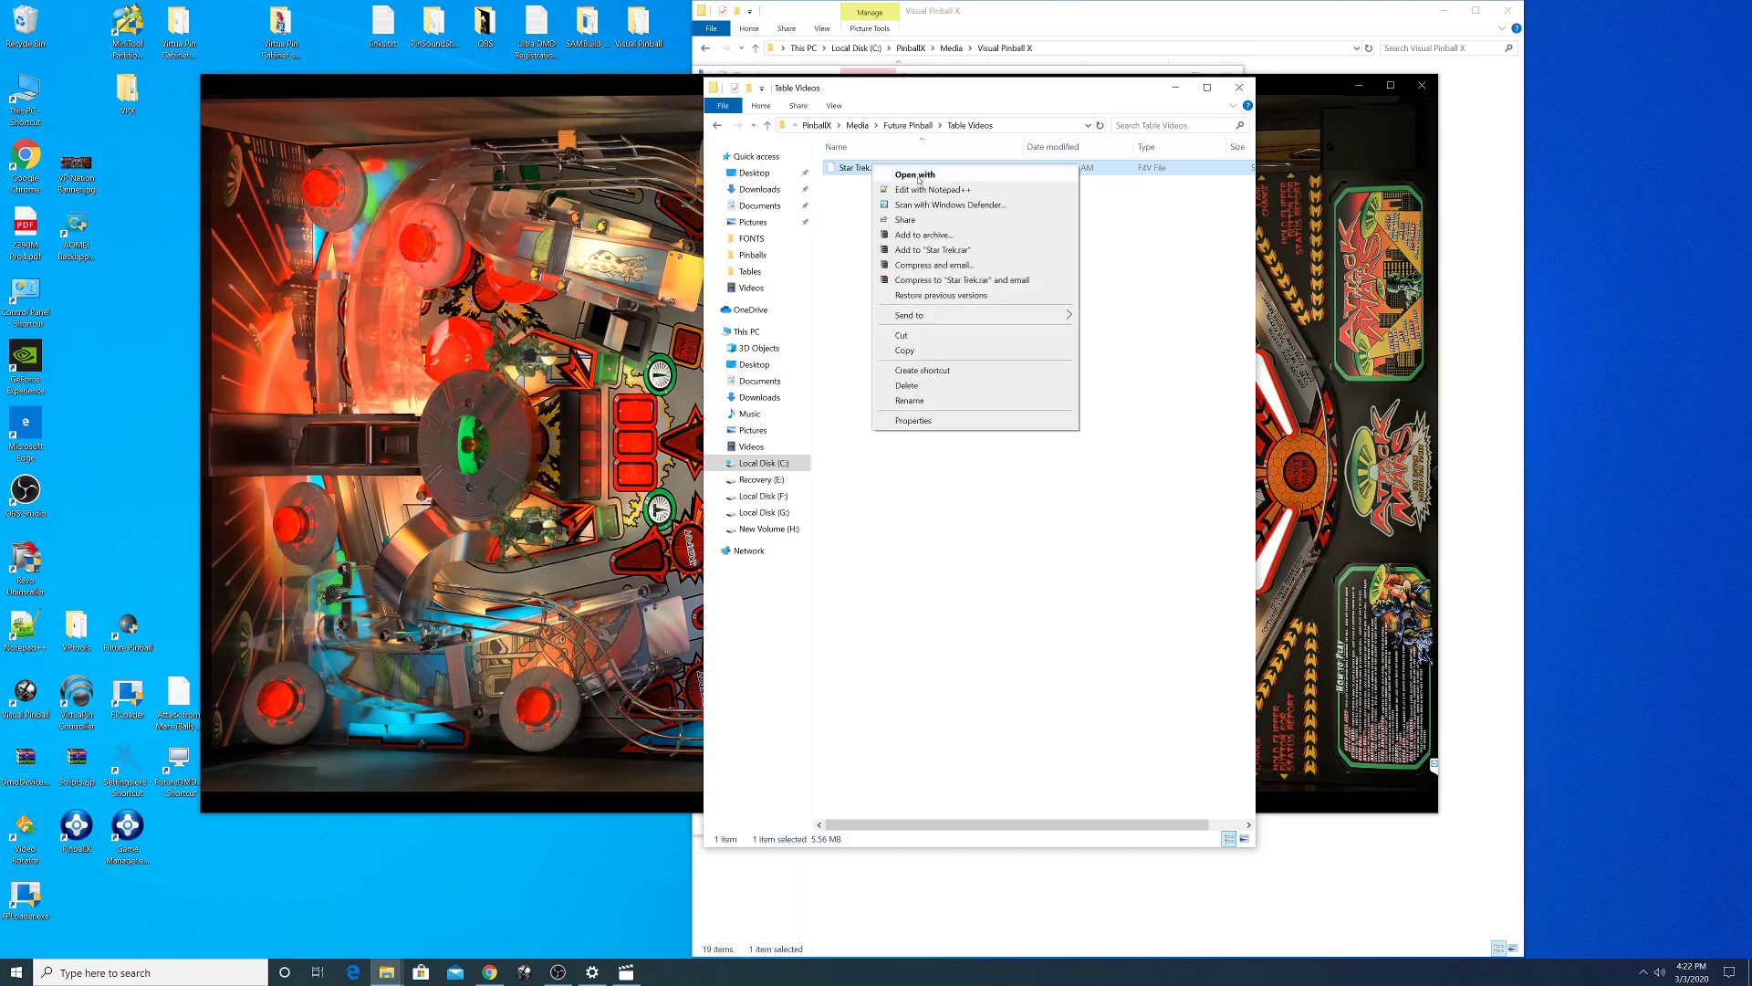
click(899, 352)
right_click(836, 246)
click(868, 329)
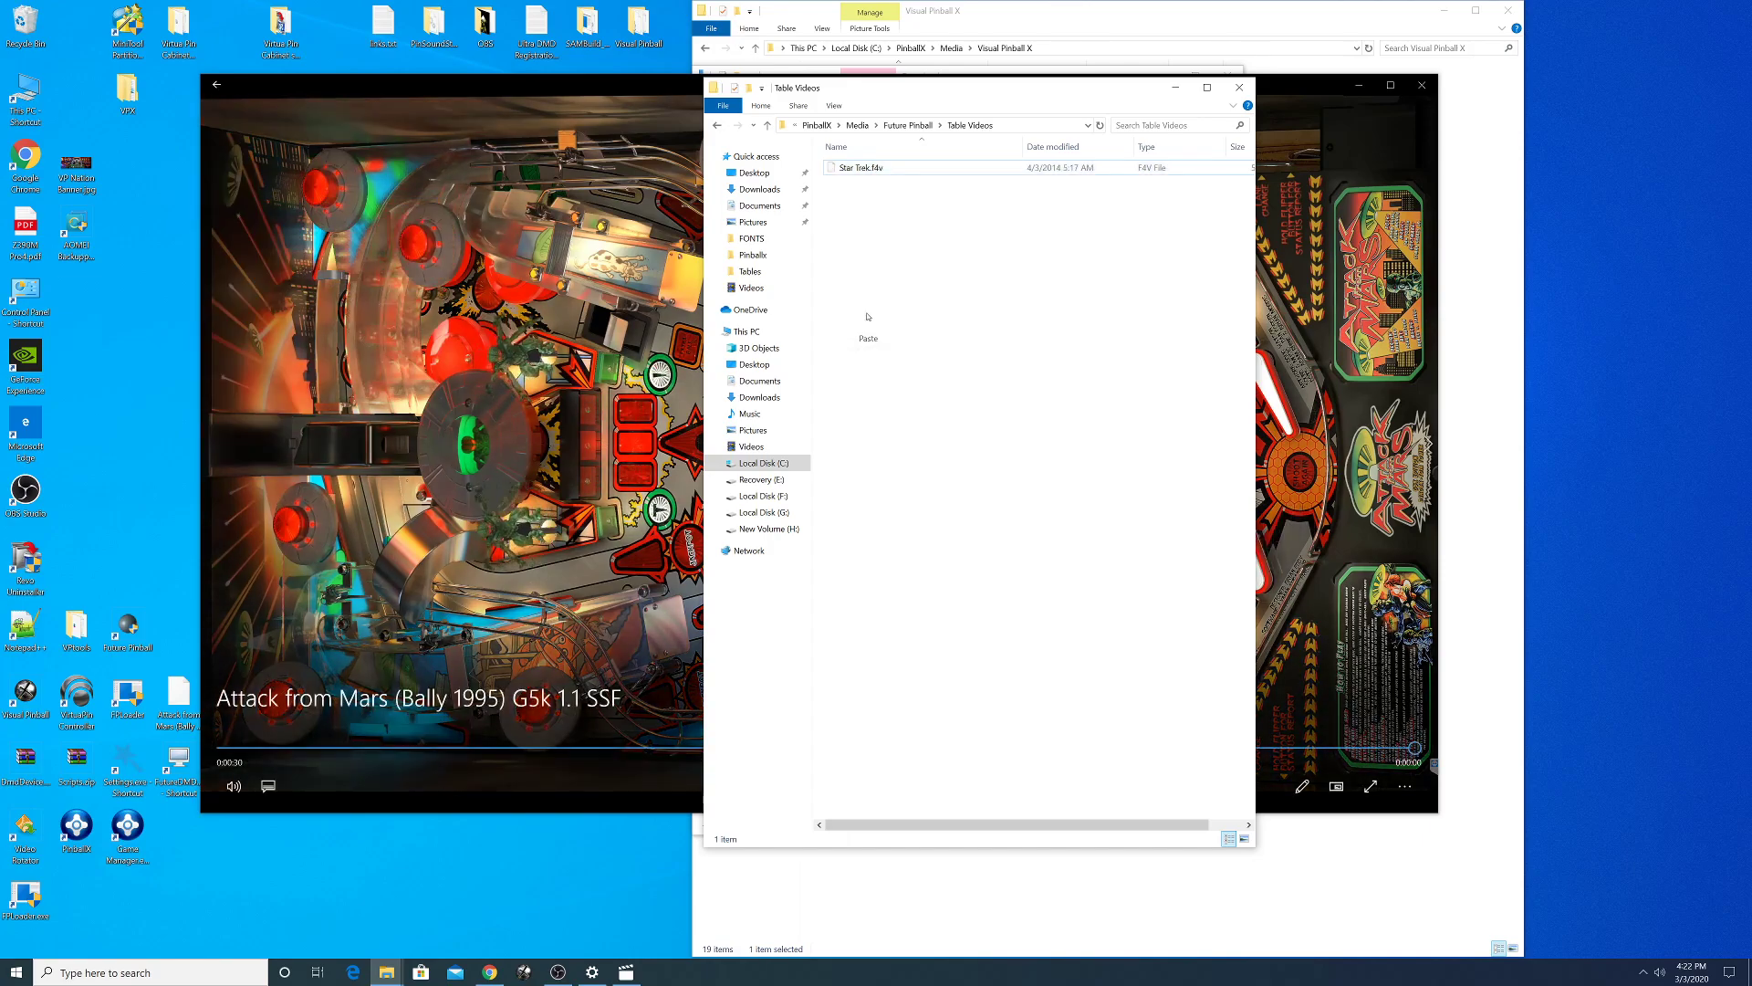
- Rename the duplicated Star Trek video as Star Trek.mp4, accepting the file extension change
right_click(882, 168)
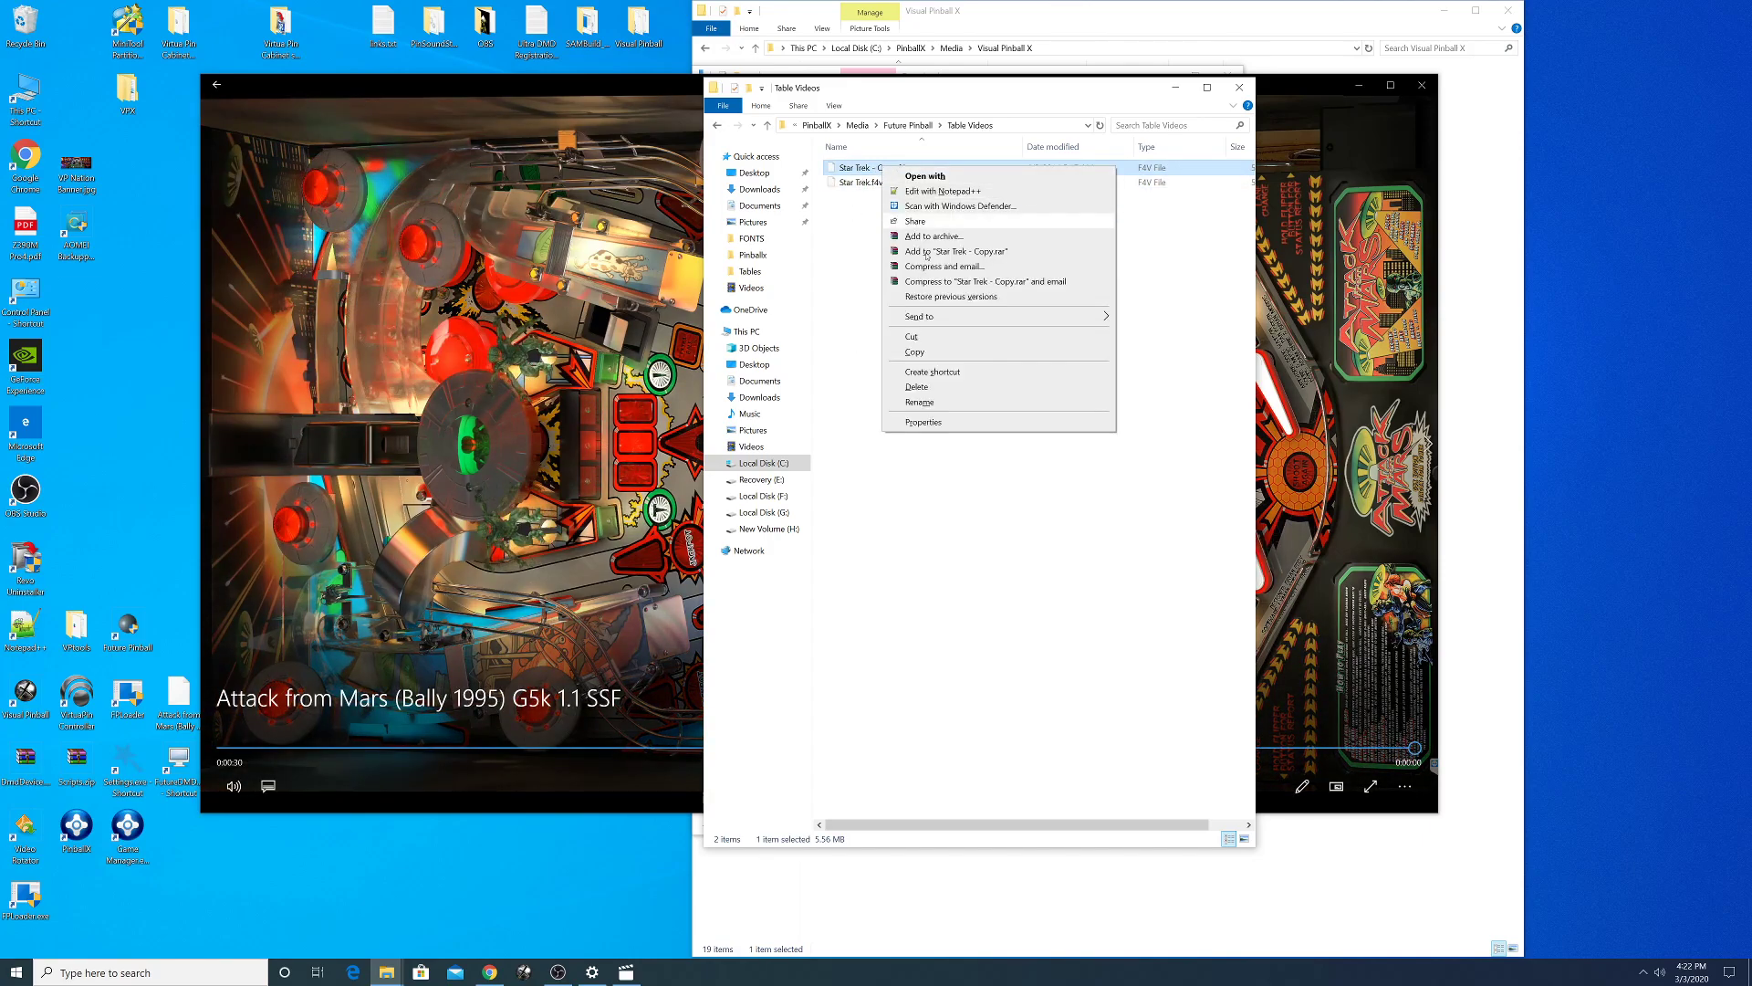
click(920, 403)
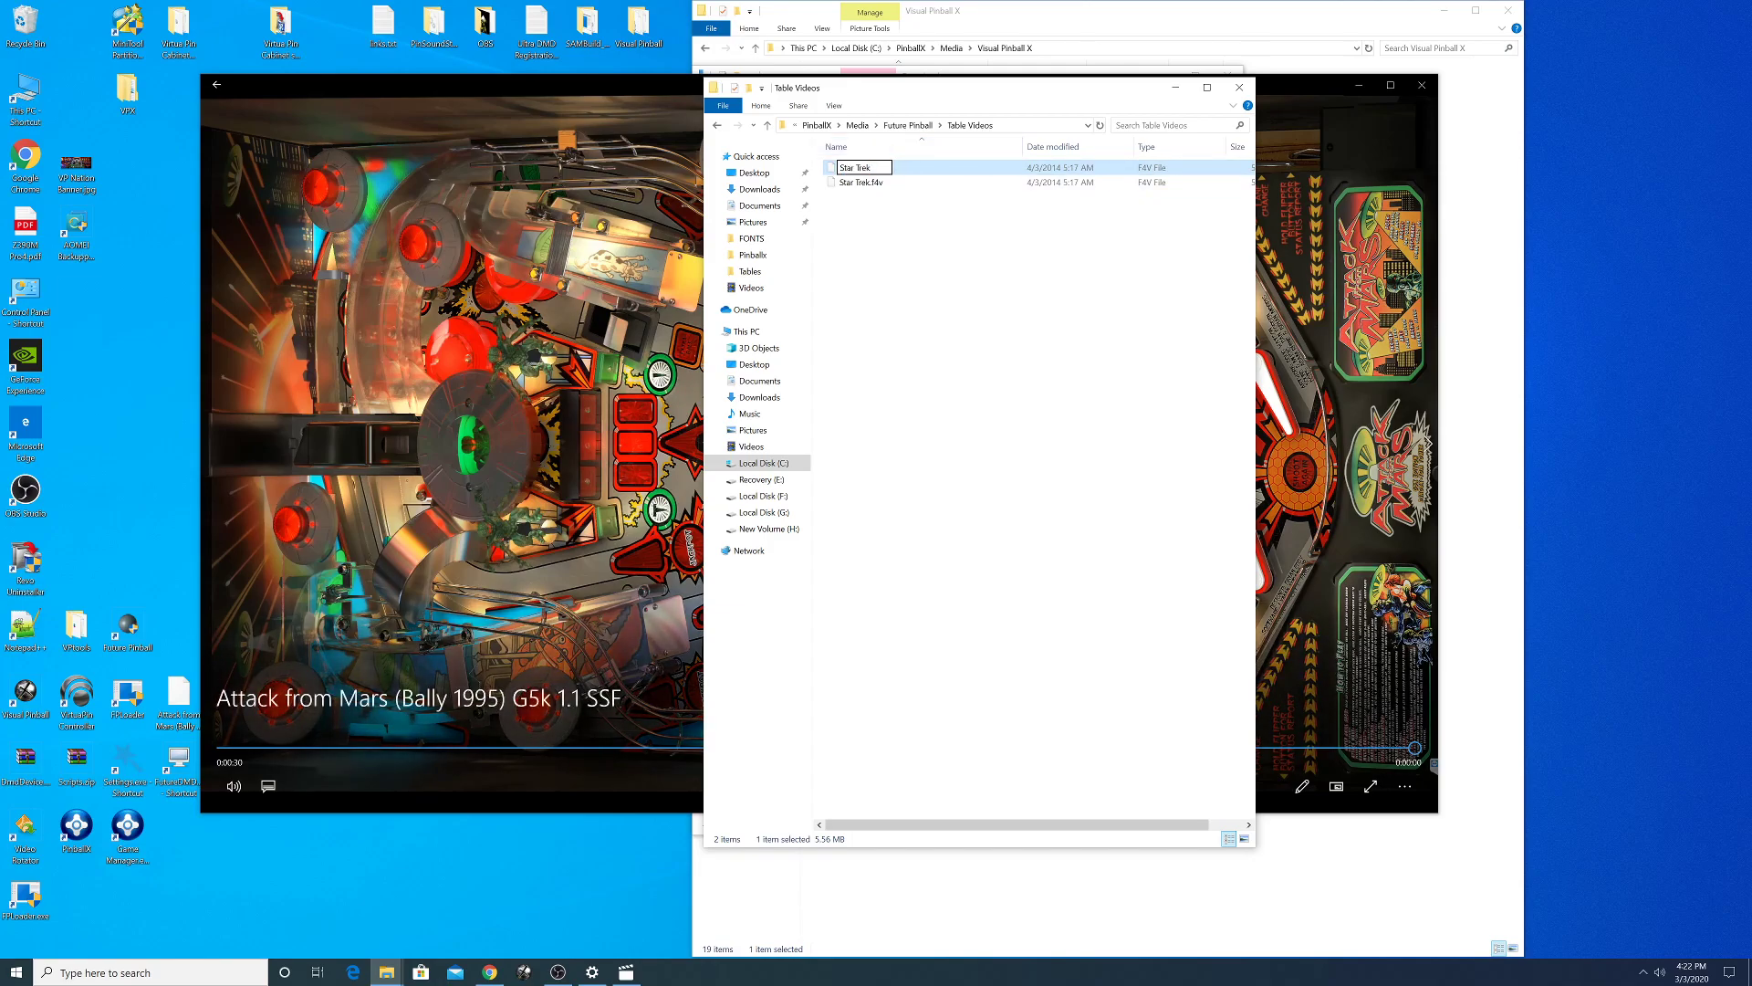
text(4)
key(Return)
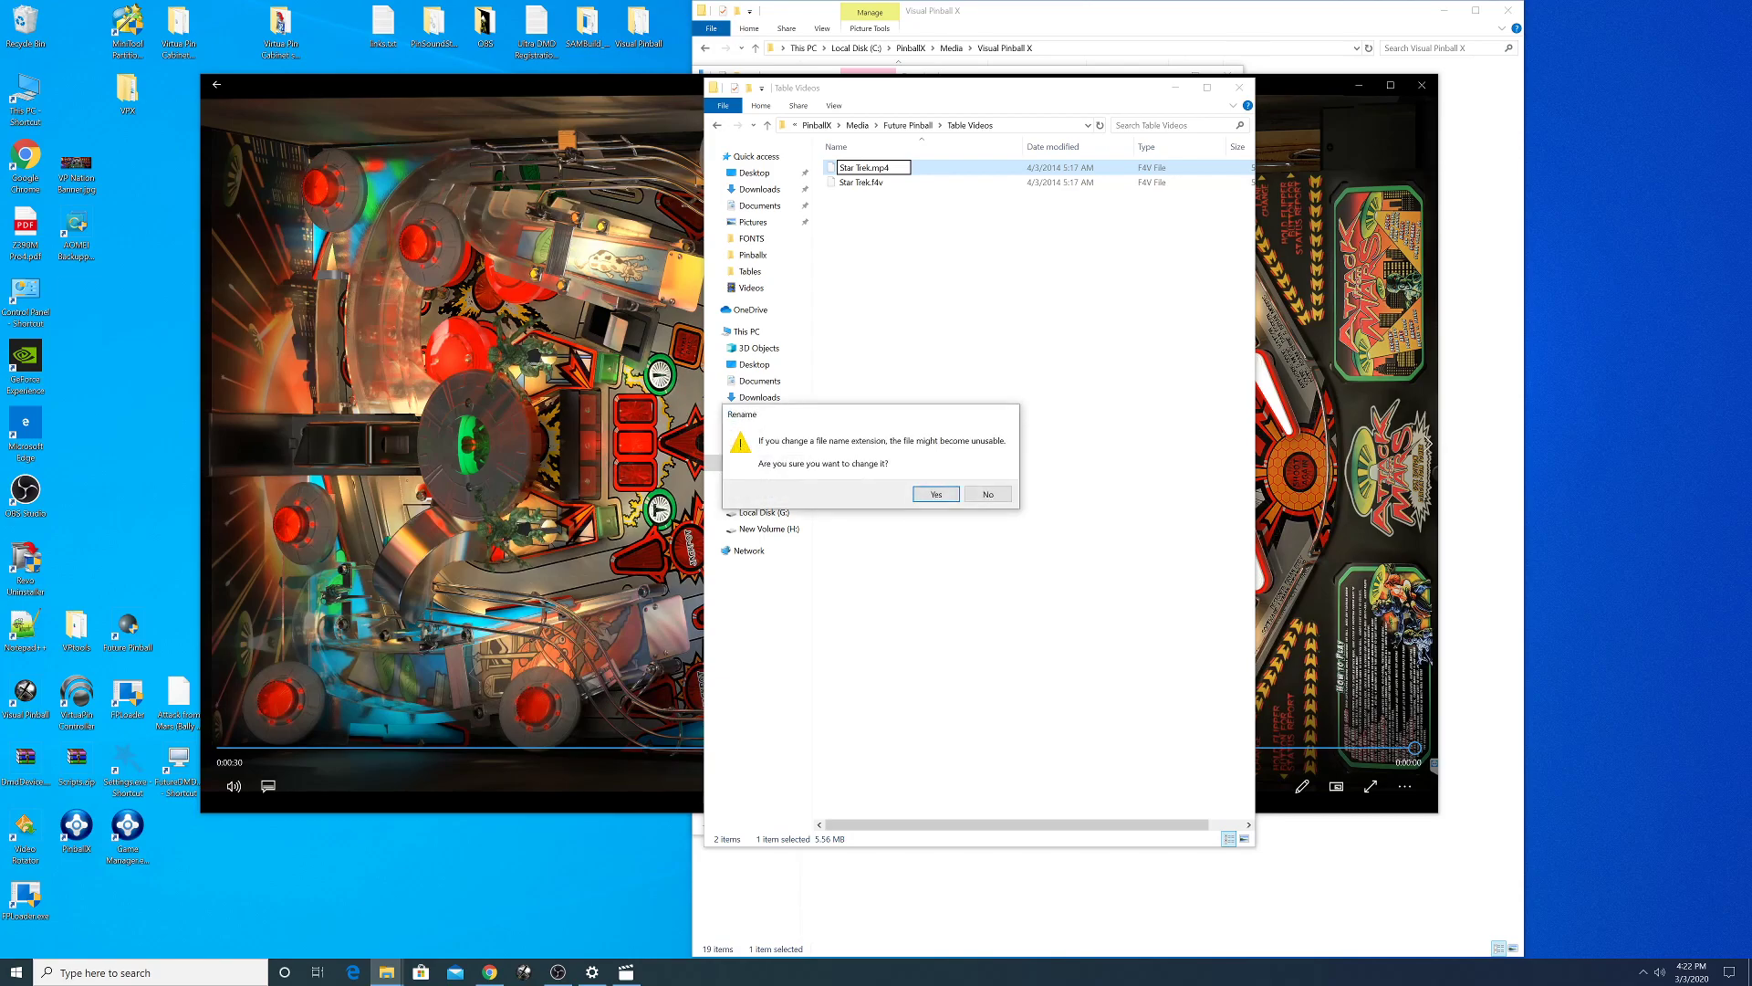
click(920, 498)
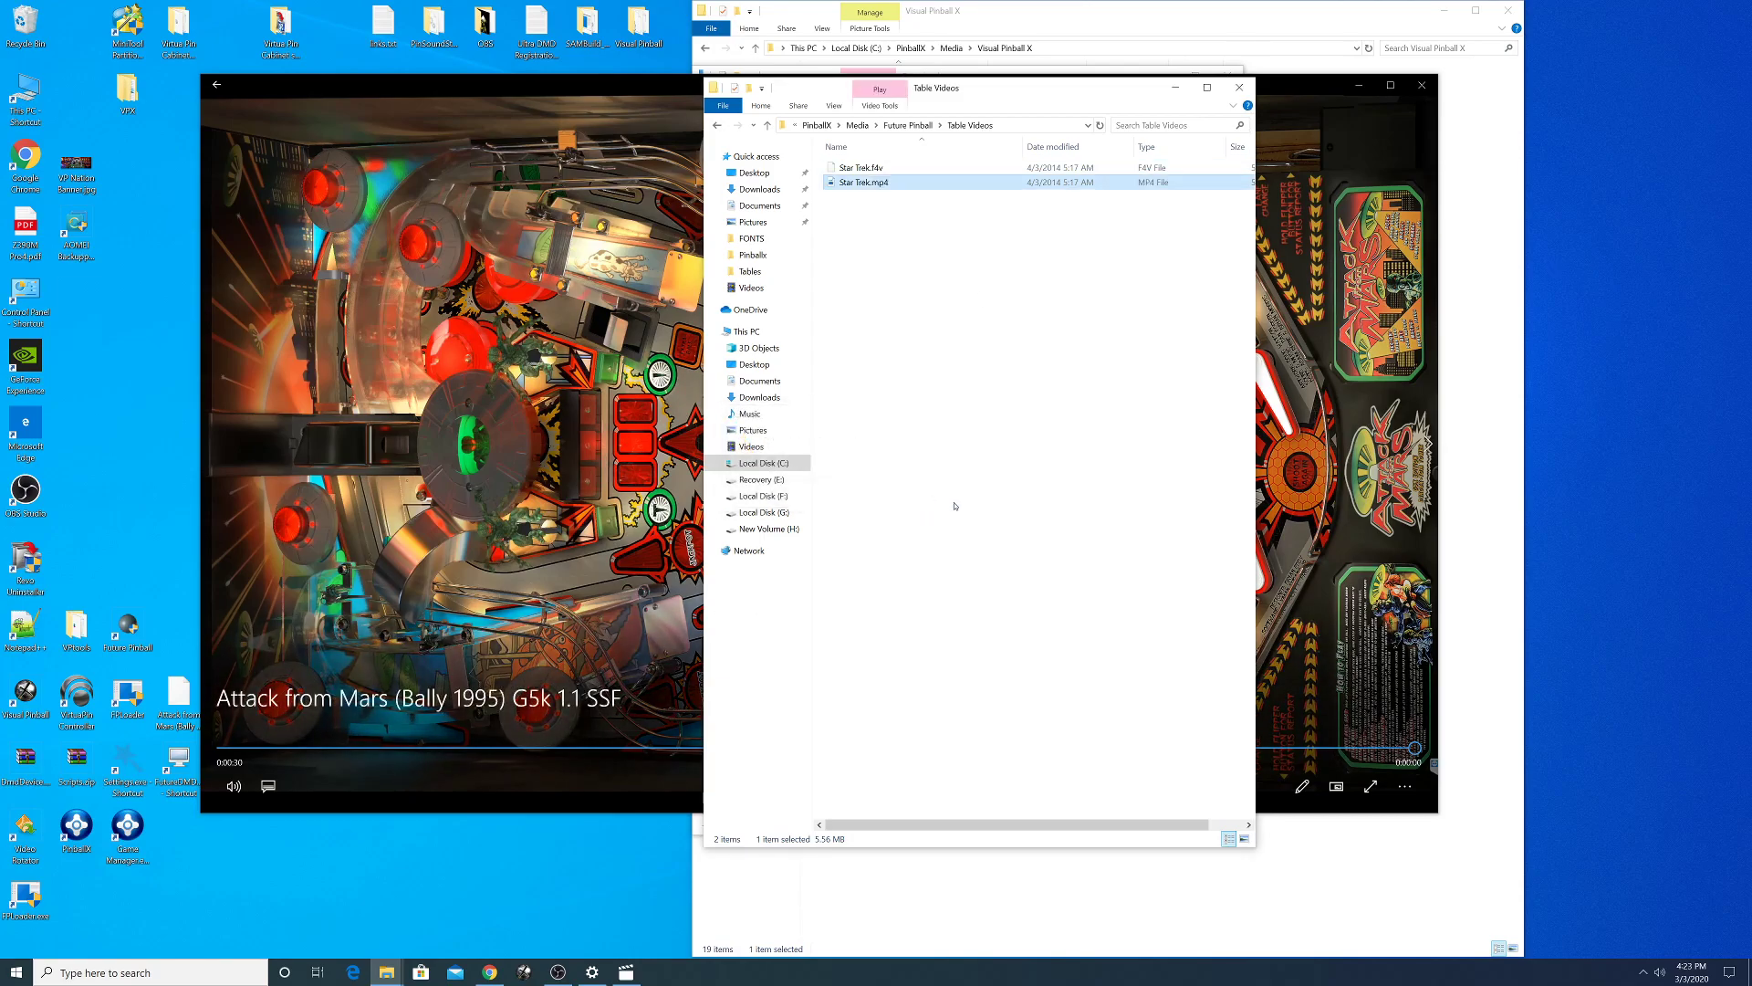
- Play Star Trek.mp4, close it and its folder, and replay the downloaded Attack from Mars video to compare playfield orientations
double_click(880, 183)
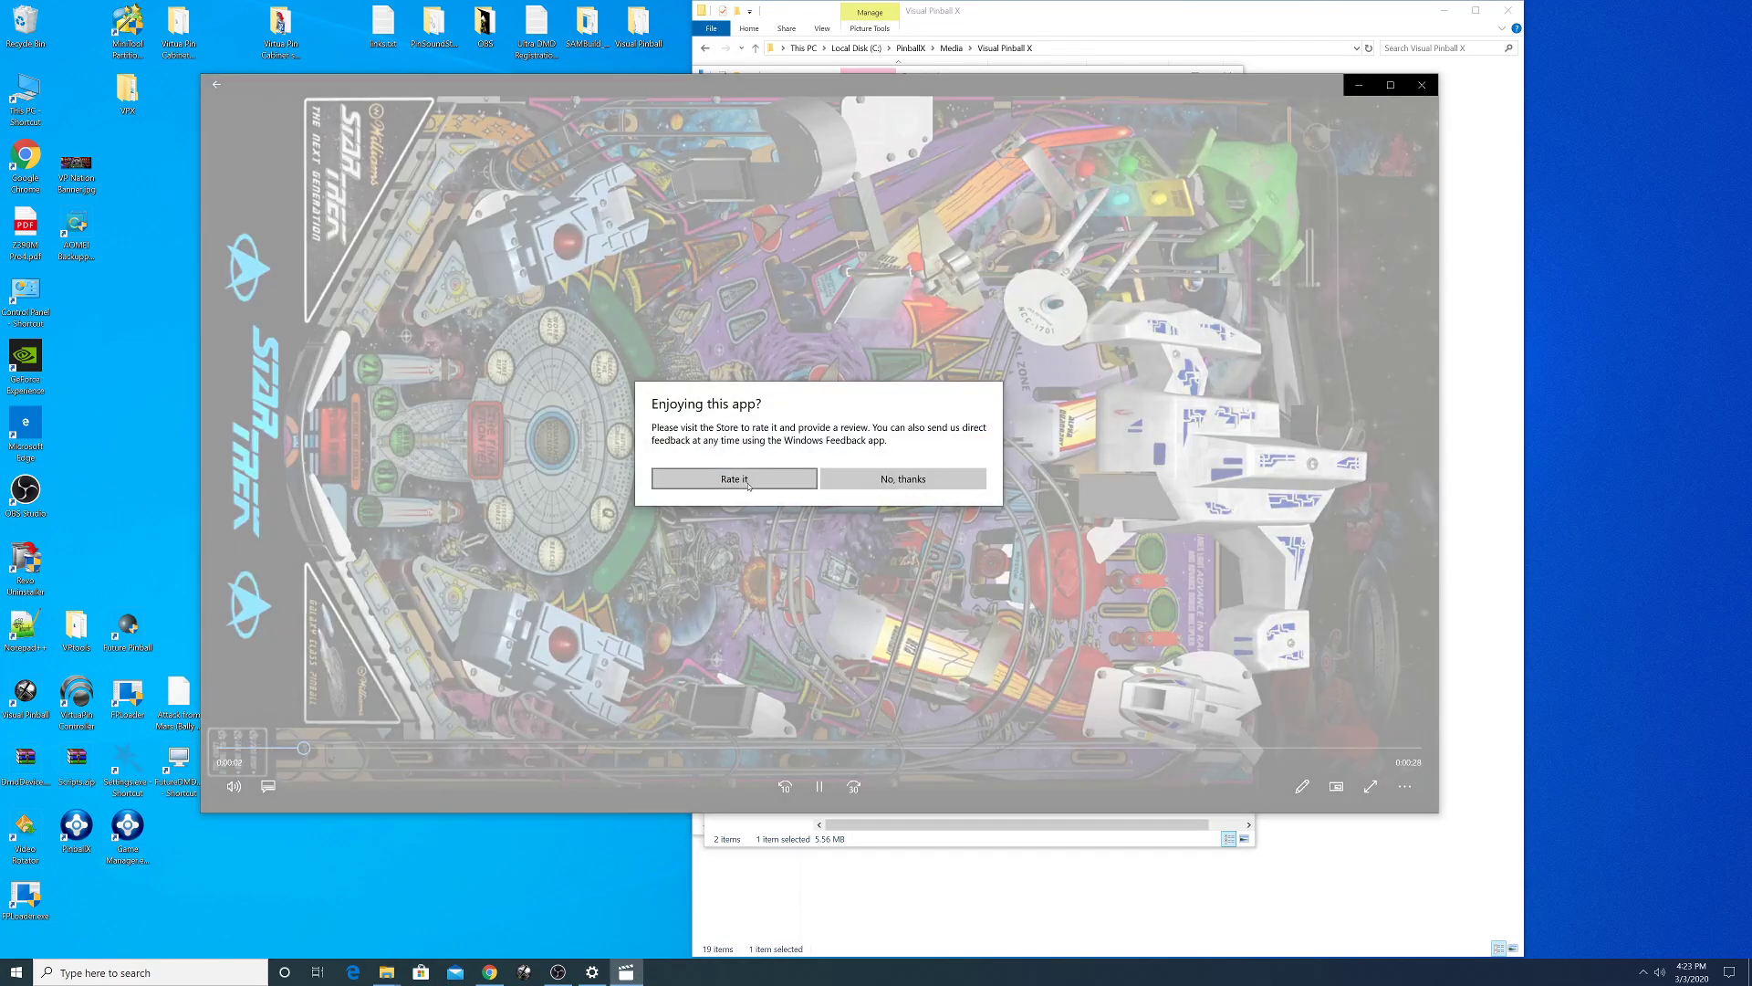
click(899, 481)
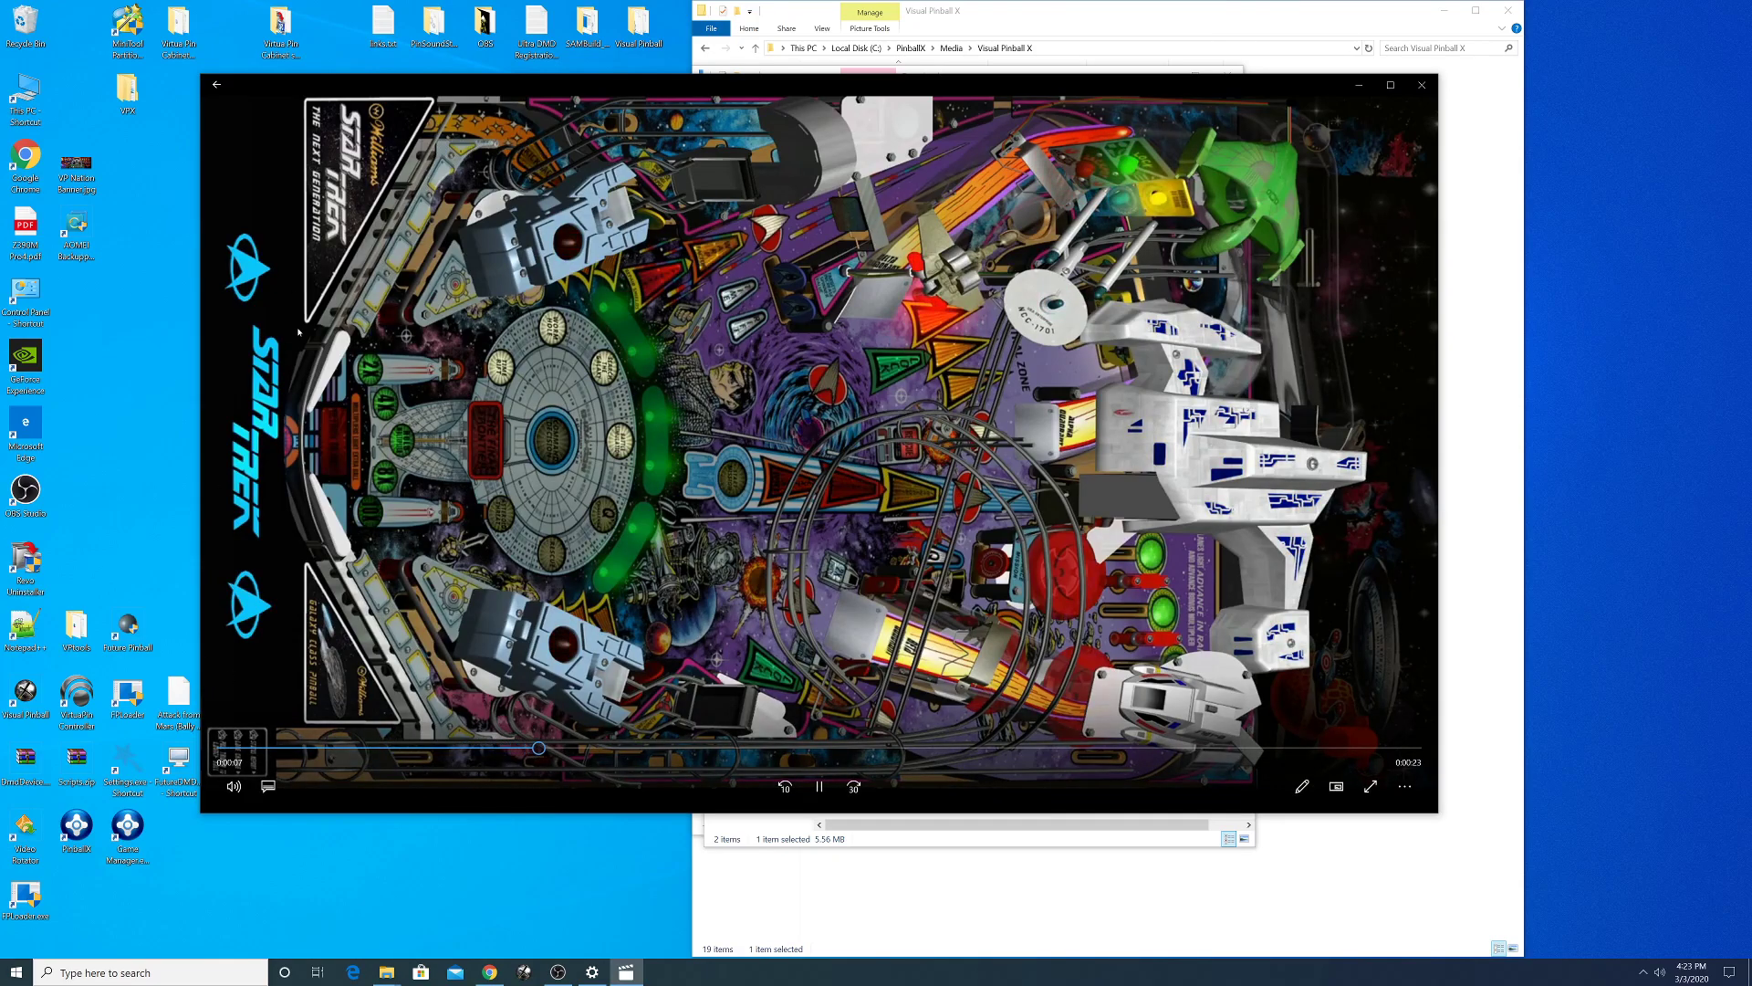
drag(779, 93, 739, 96)
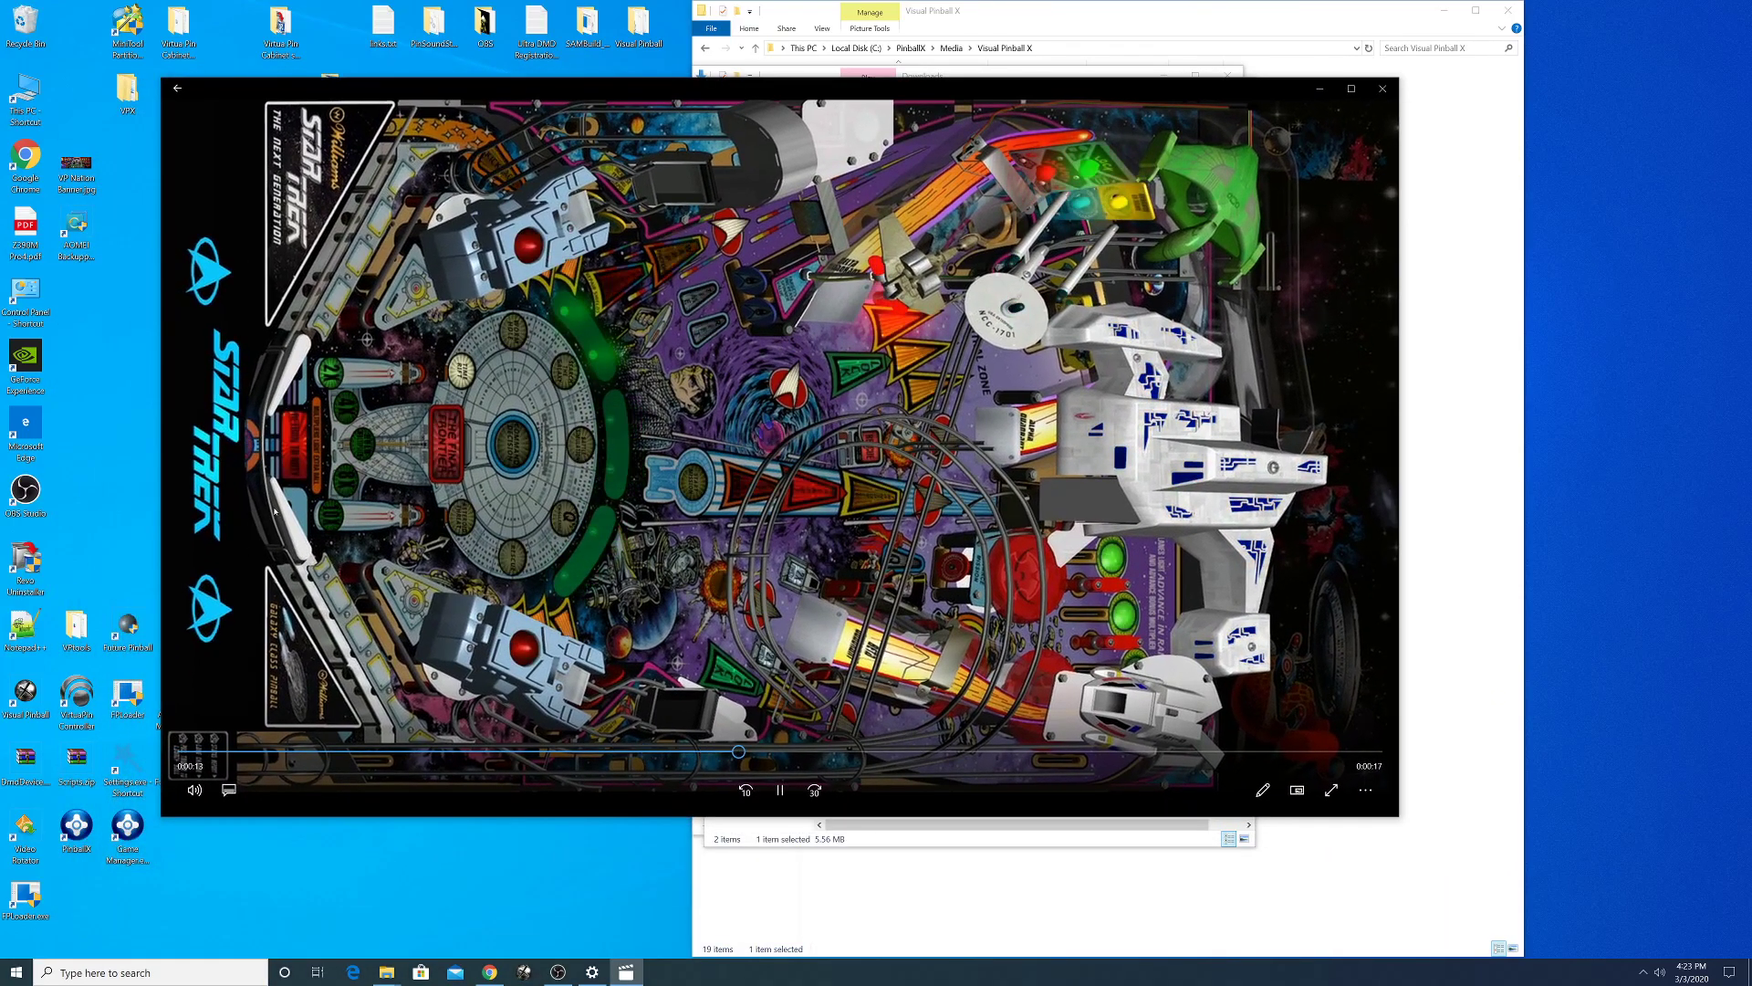
click(1383, 88)
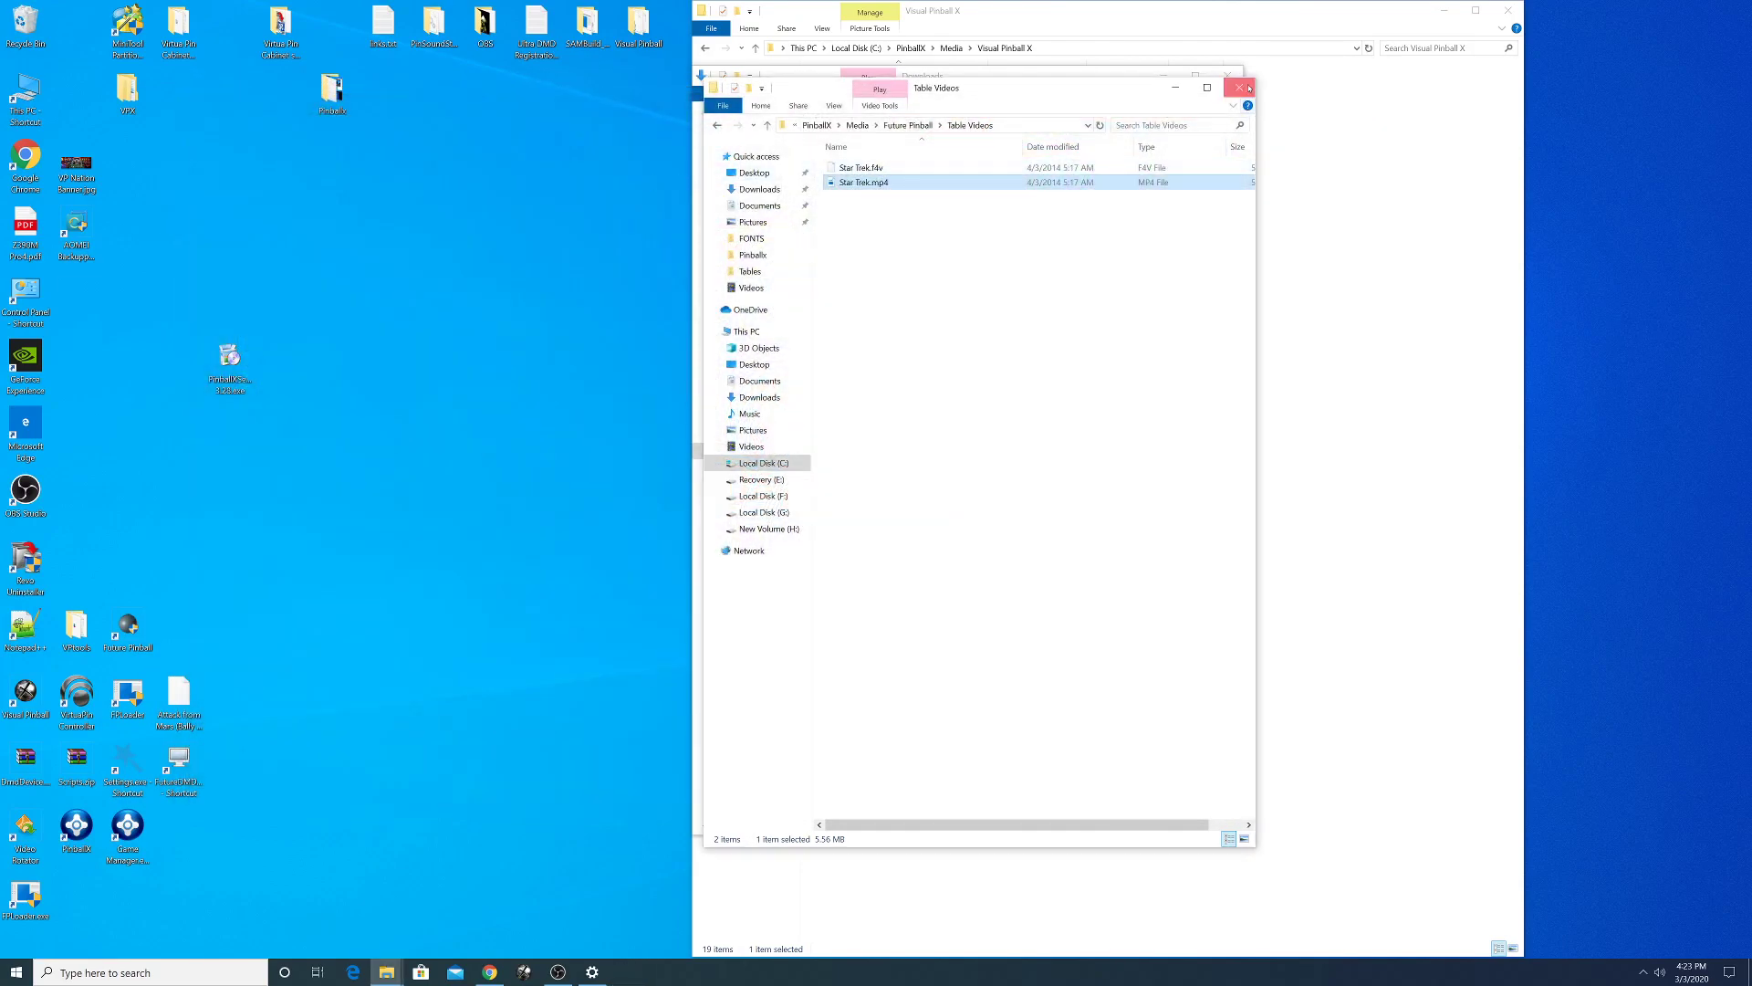
click(1239, 87)
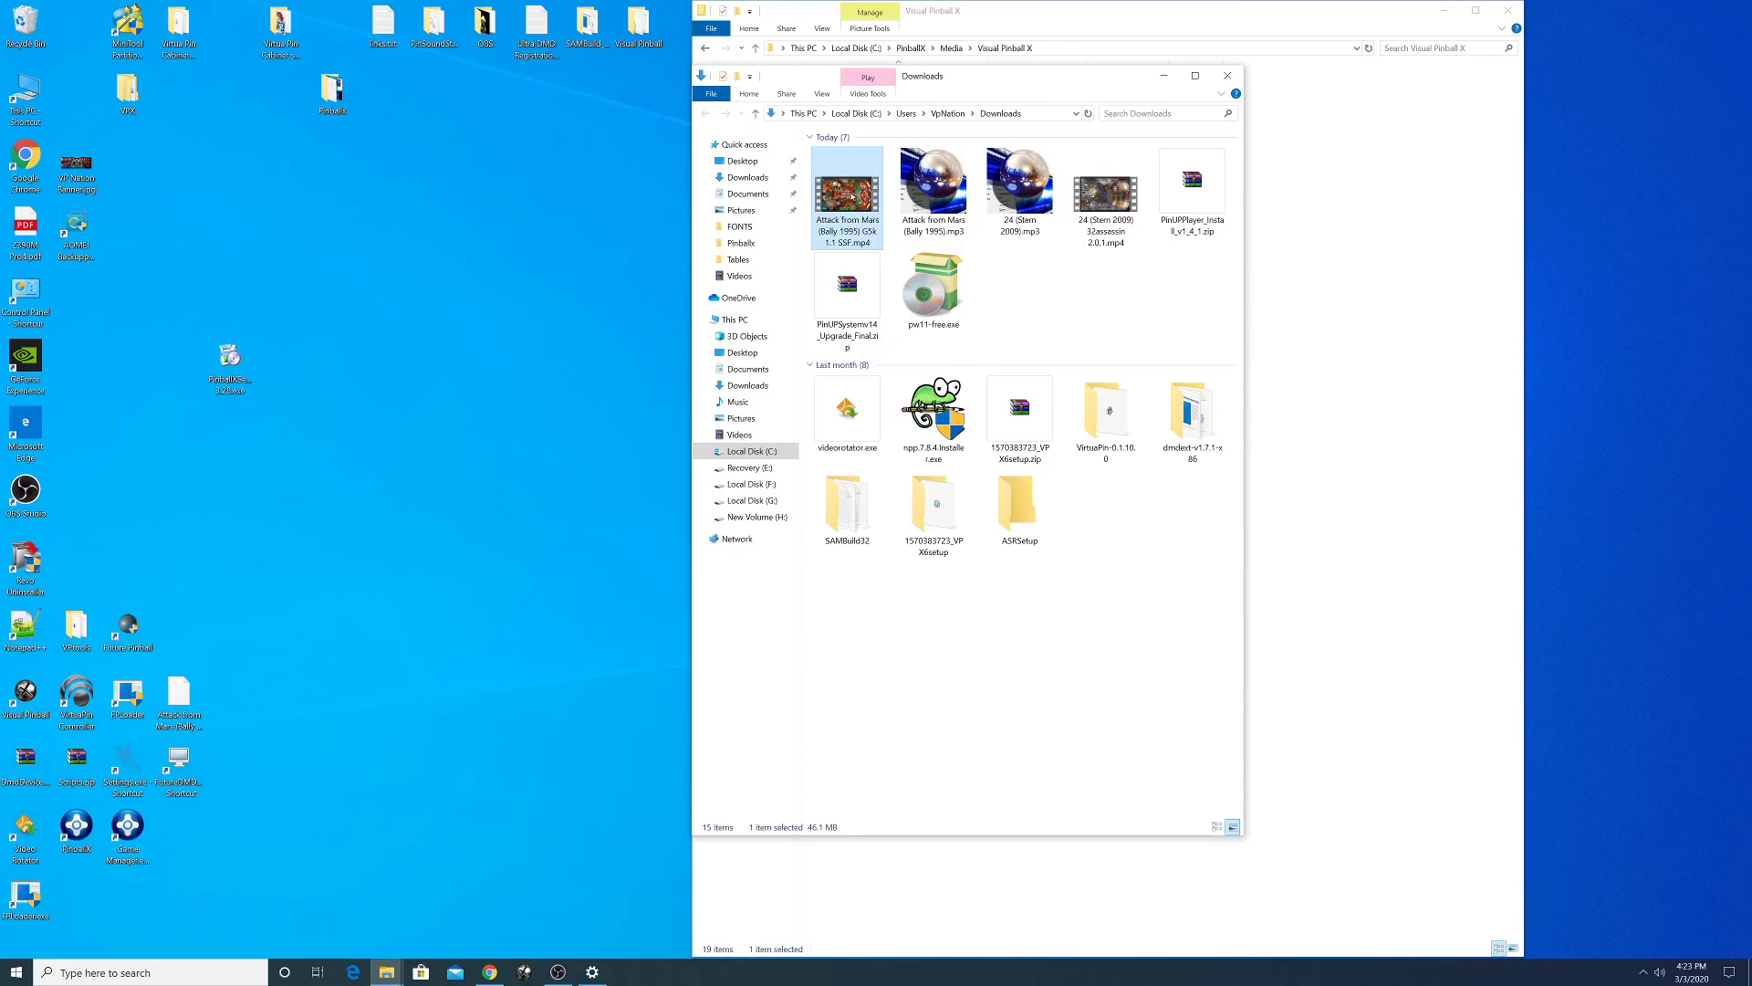
double_click(847, 194)
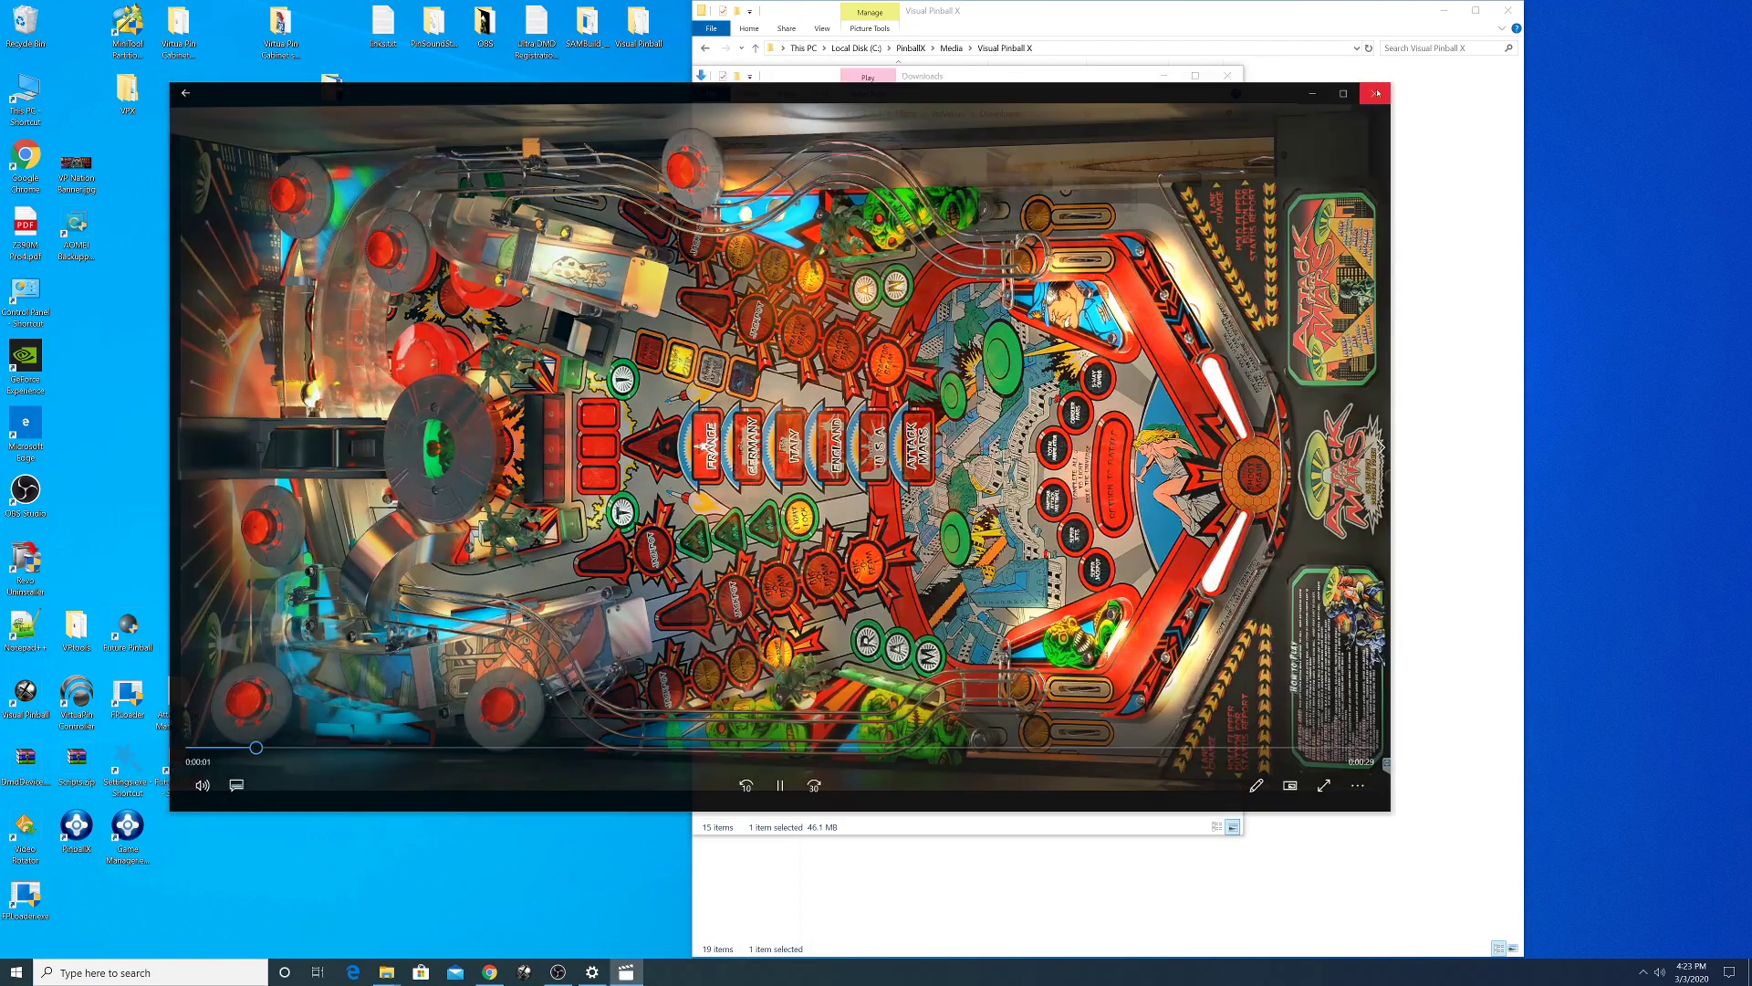
click(1383, 89)
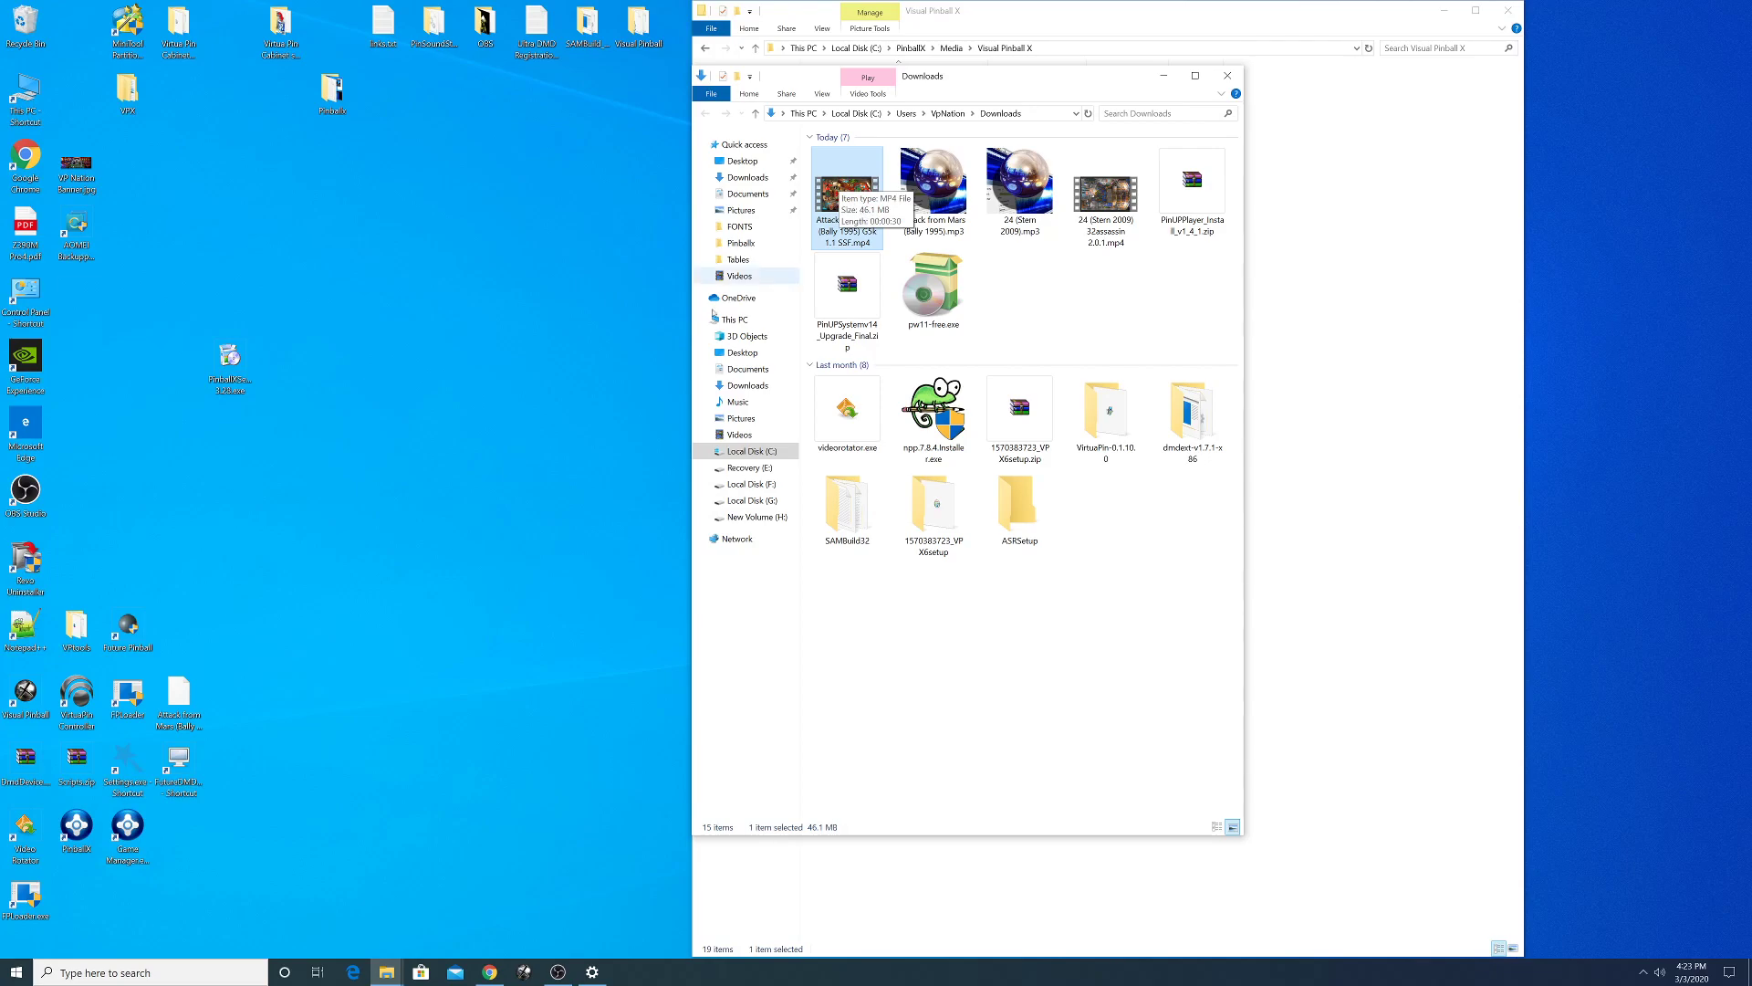
- Open the Visual Pinball shortcut's file location, place the window beside Downloads and open its Tables folder
right_click(26, 707)
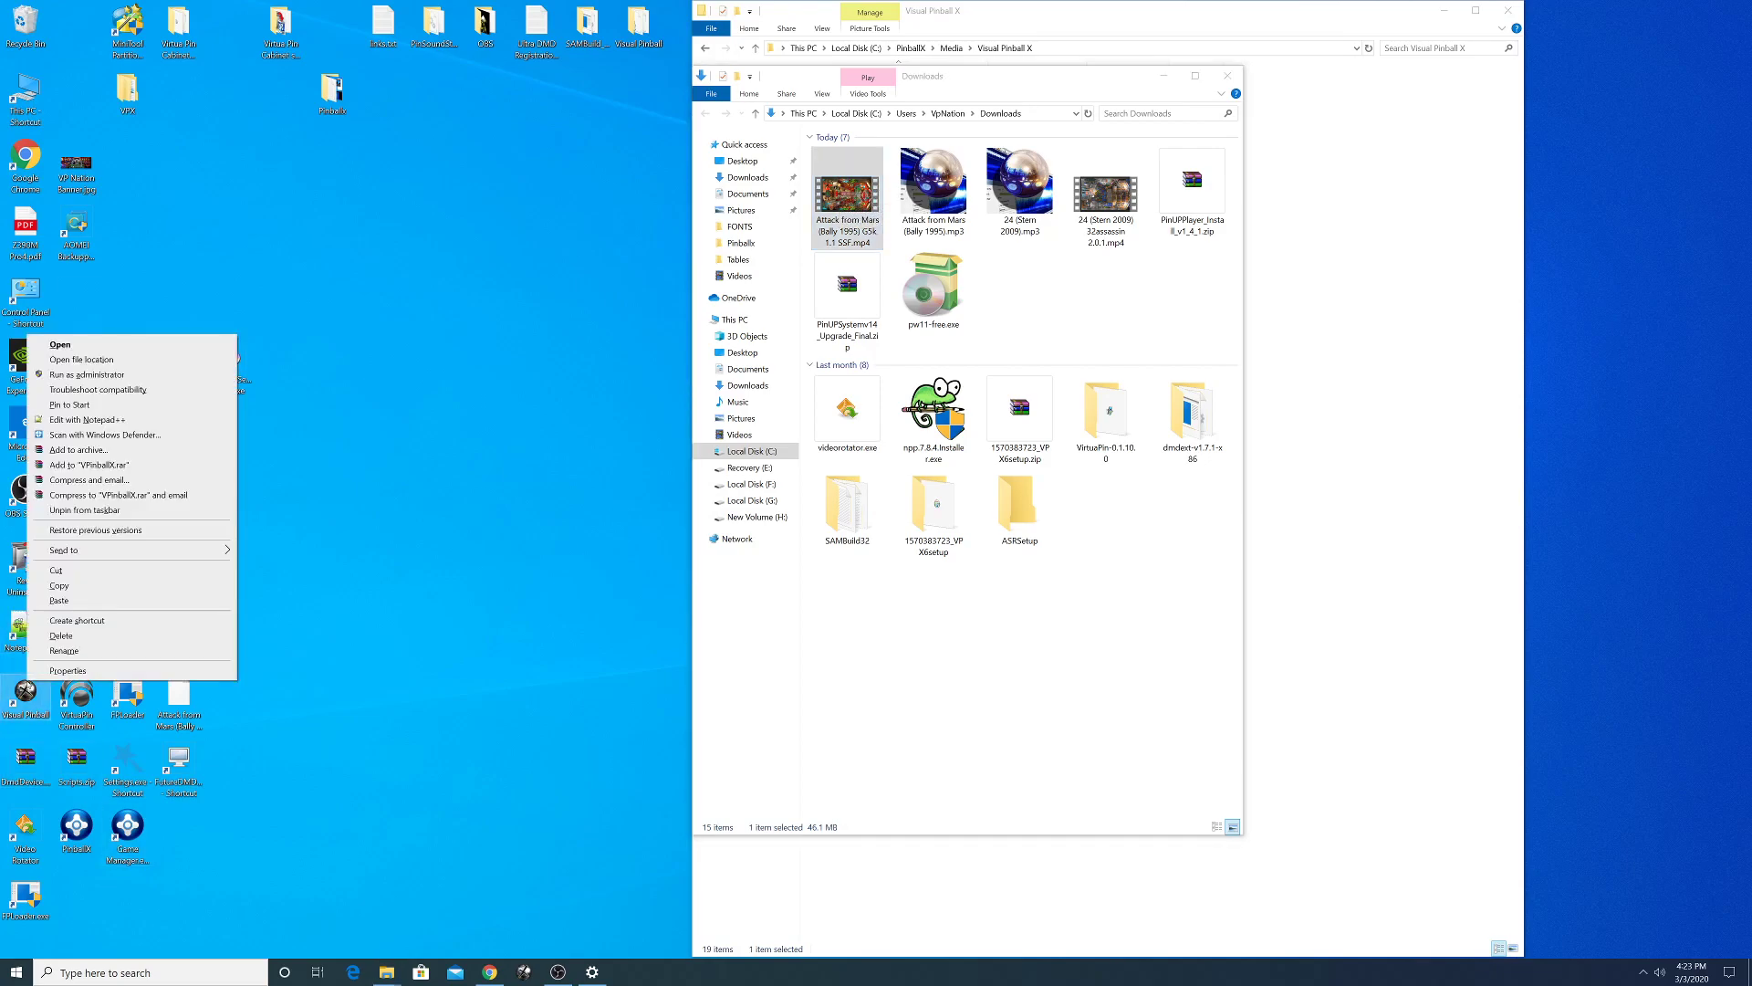
click(109, 360)
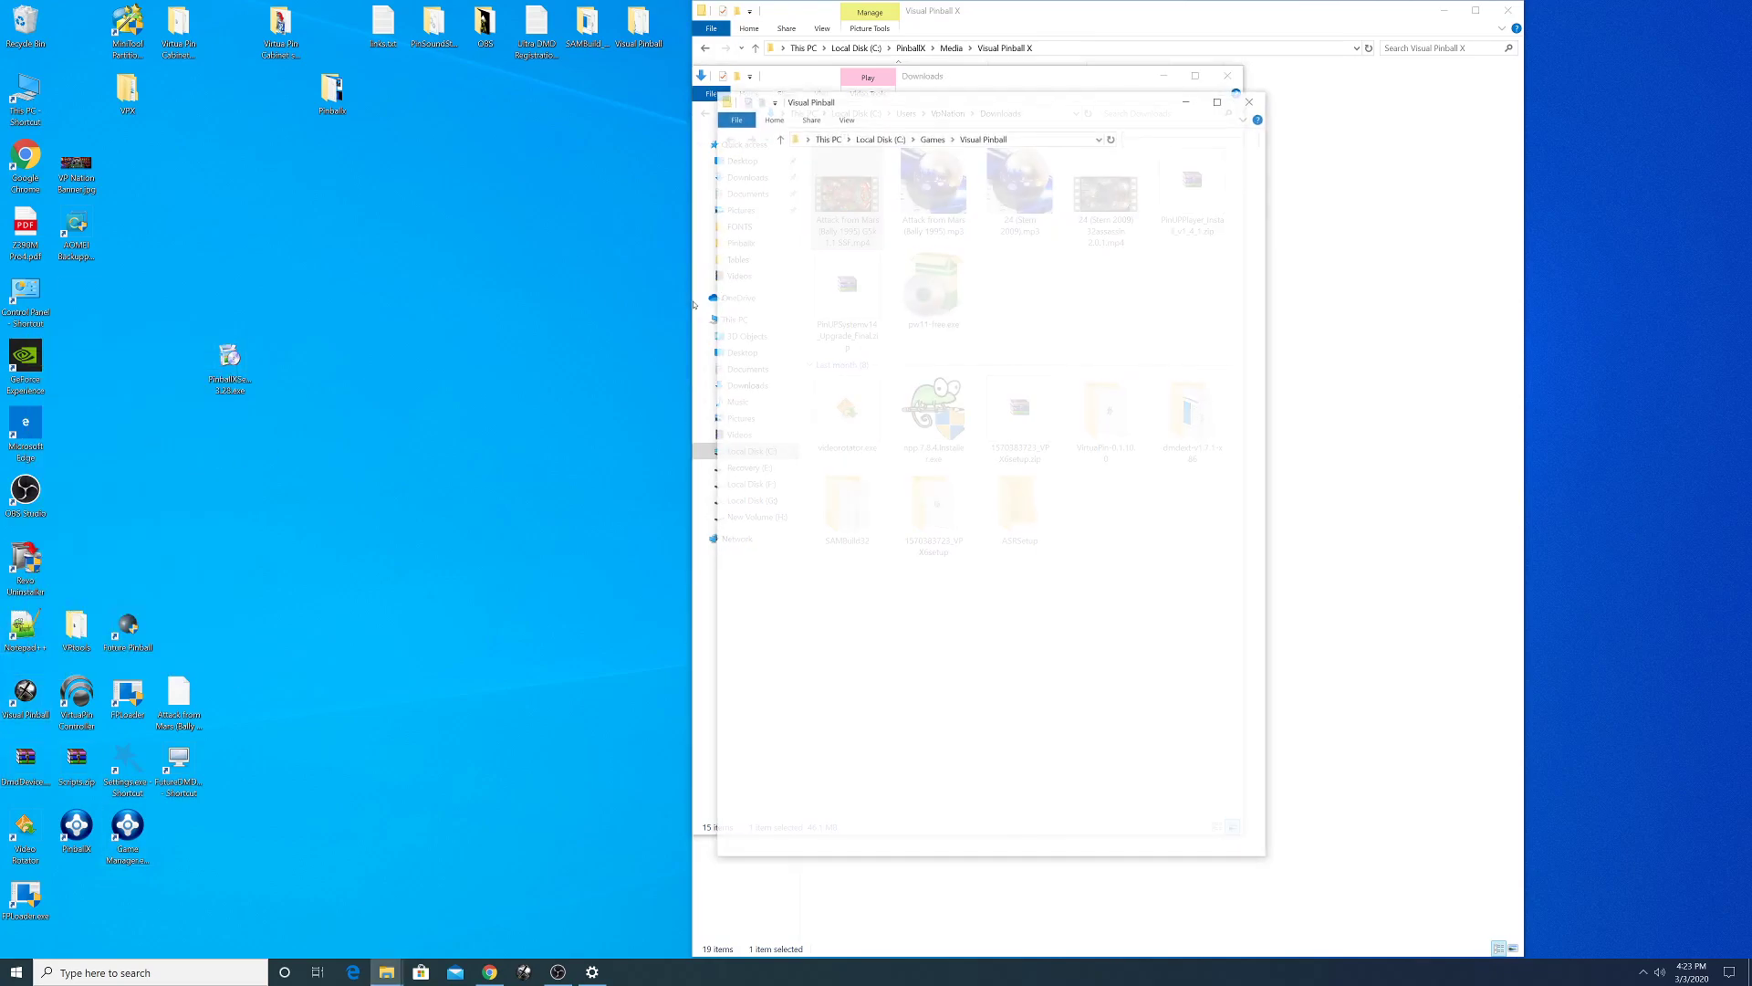
drag(1030, 100, 654, 93)
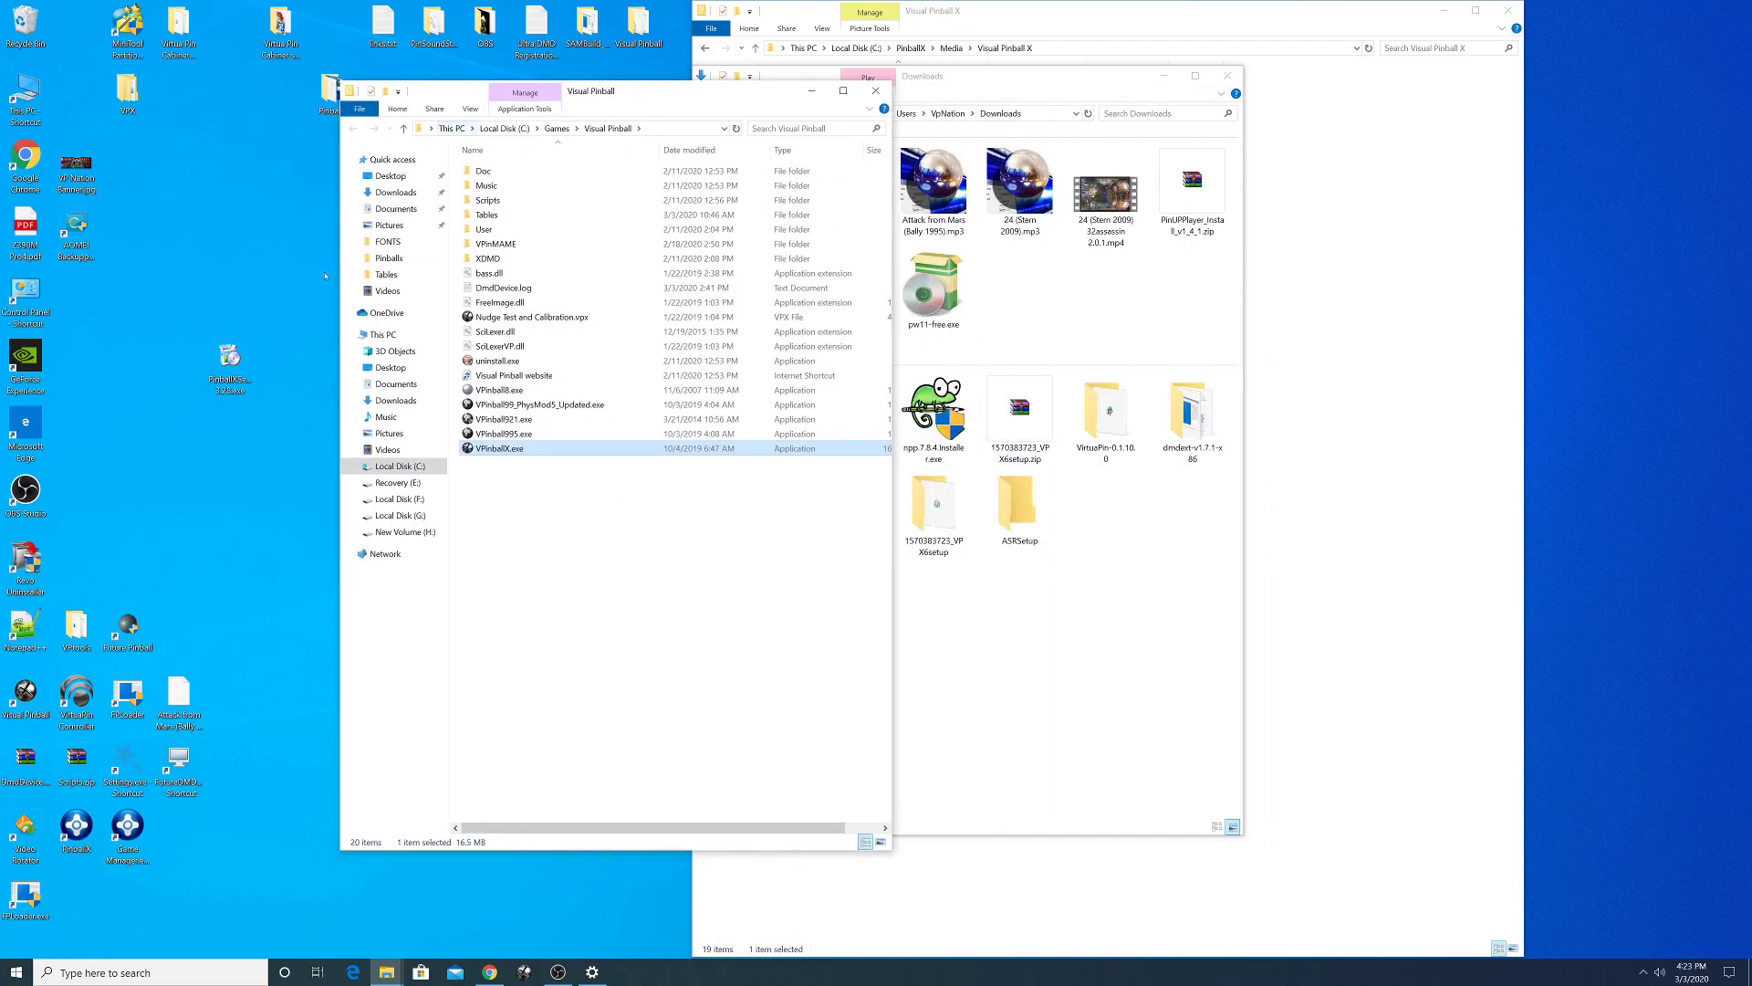
double_click(497, 215)
- Copy the 24 (Stern 2009) table's file name without extension and apply it to the matching downloaded mp3
right_click(500, 215)
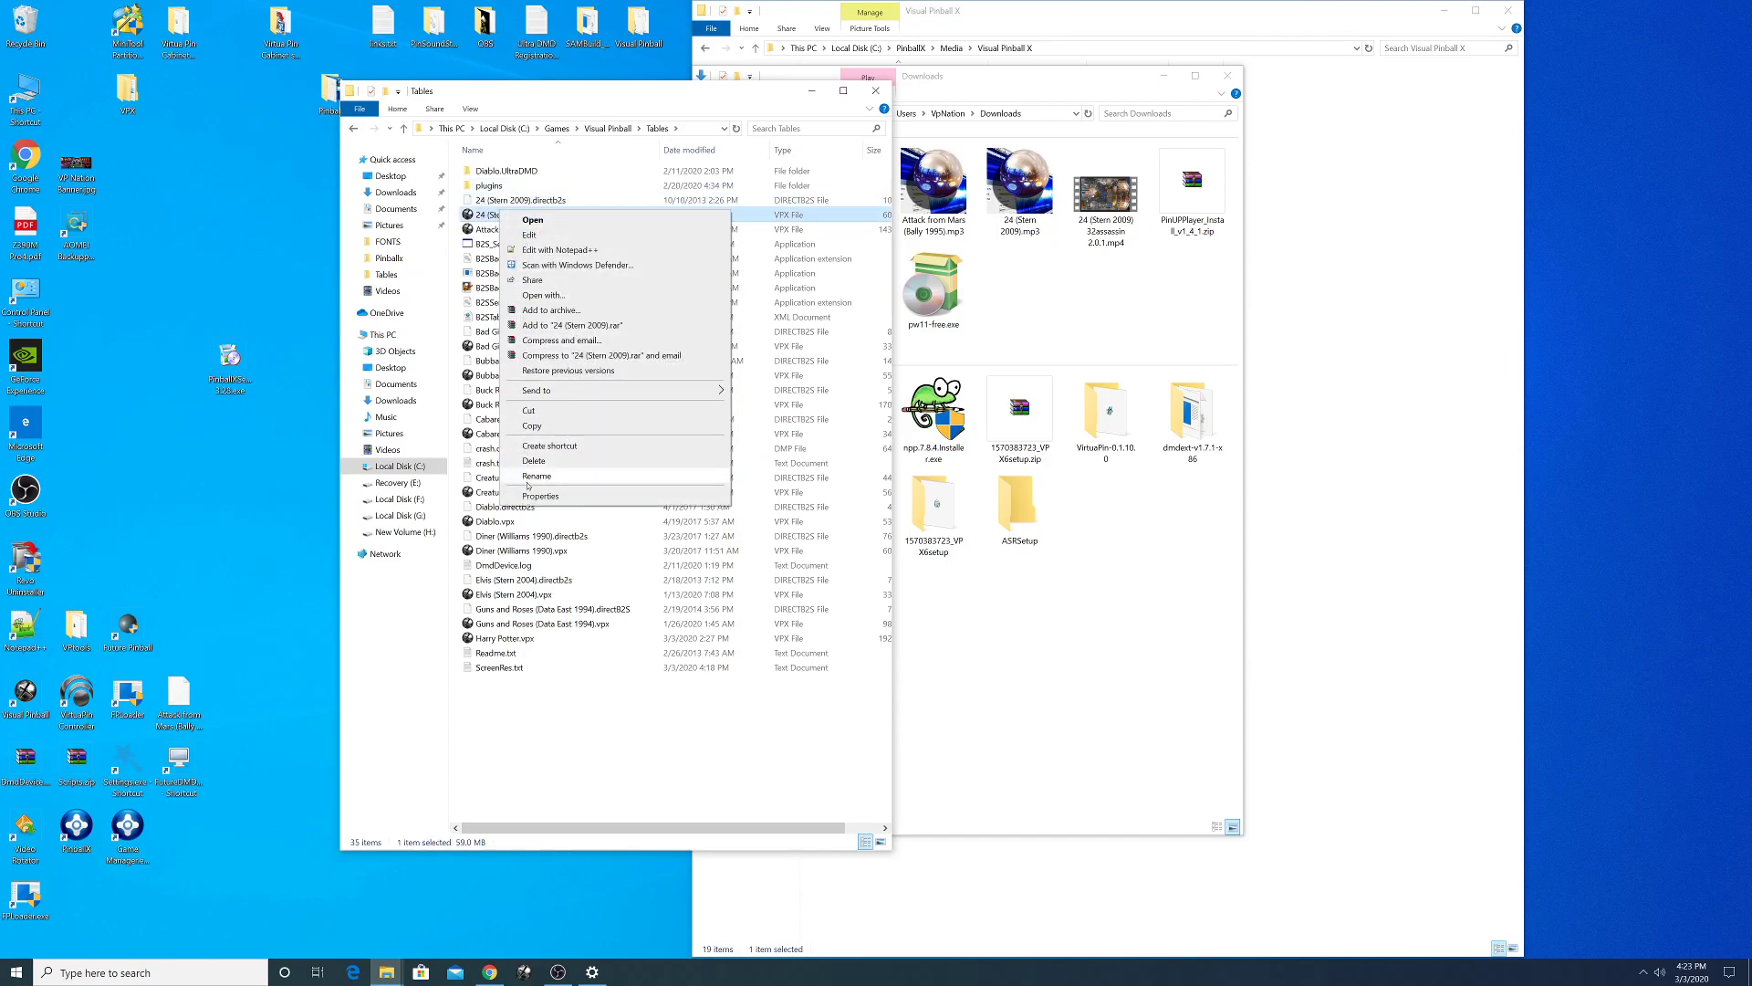
click(536, 475)
right_click(508, 215)
click(559, 249)
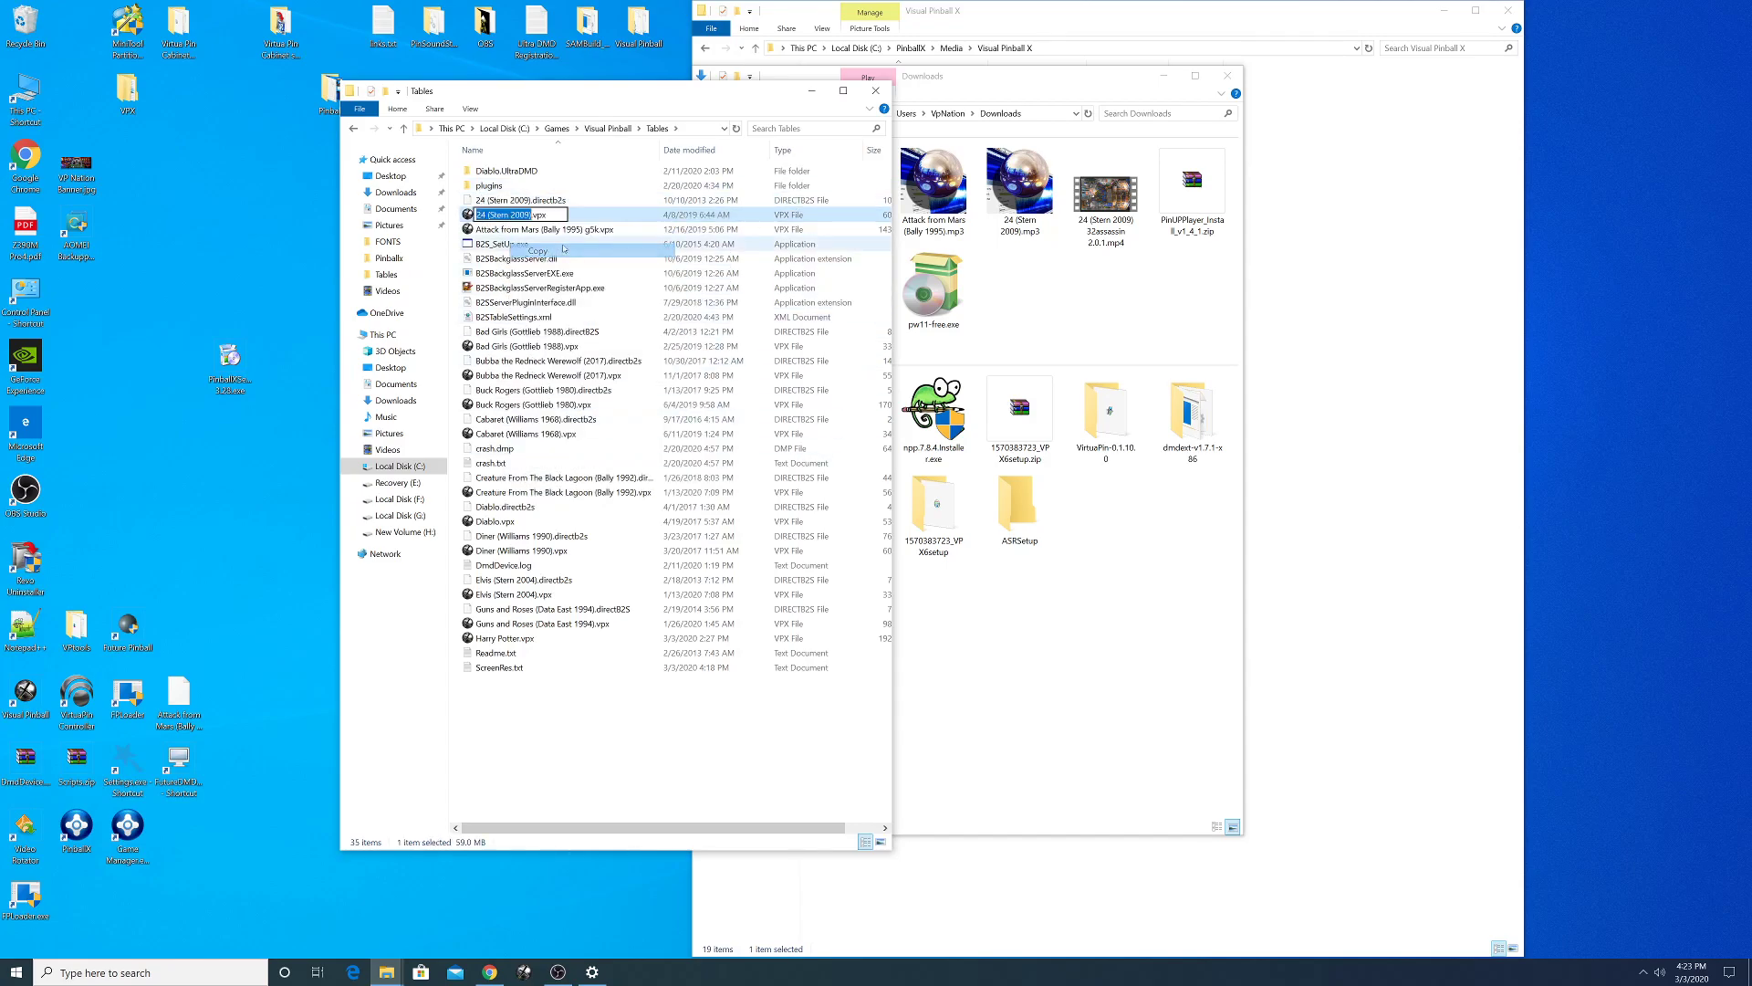
click(1020, 187)
right_click(1020, 187)
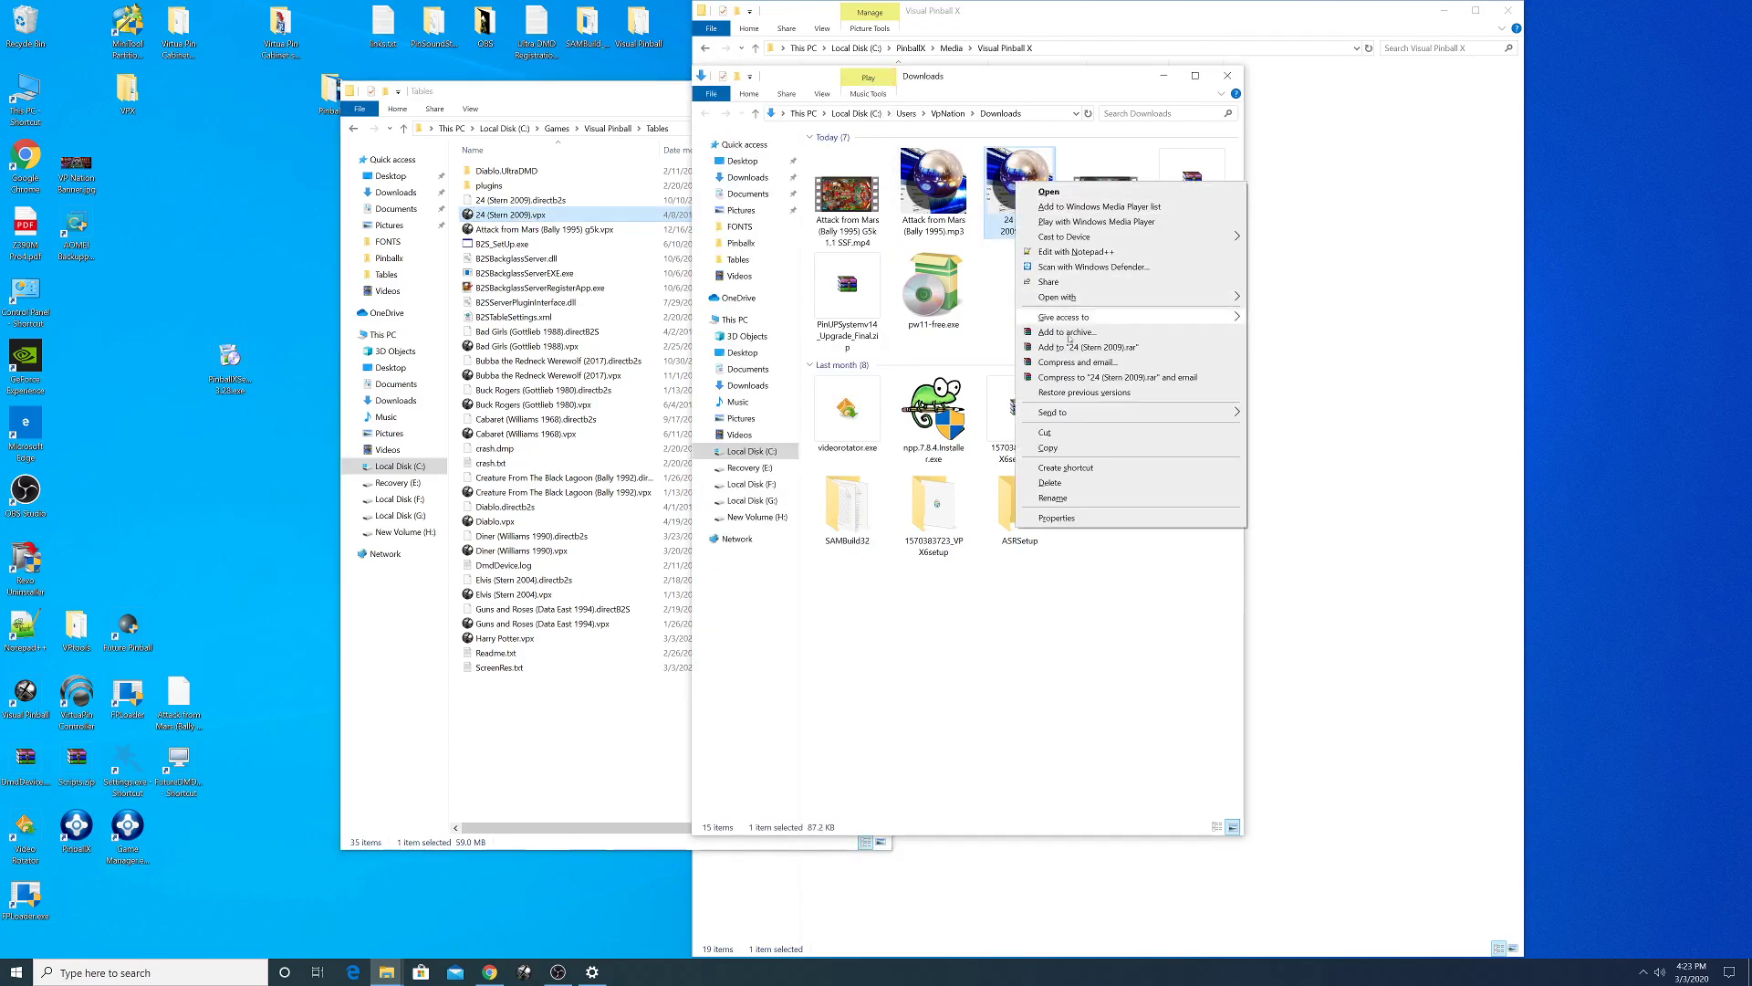
click(1043, 499)
right_click(1016, 219)
click(1050, 271)
- Rename the downloaded 24 playfield video as 24 (Stern 2009).mp4 using the copied table name
click(1105, 196)
right_click(1106, 208)
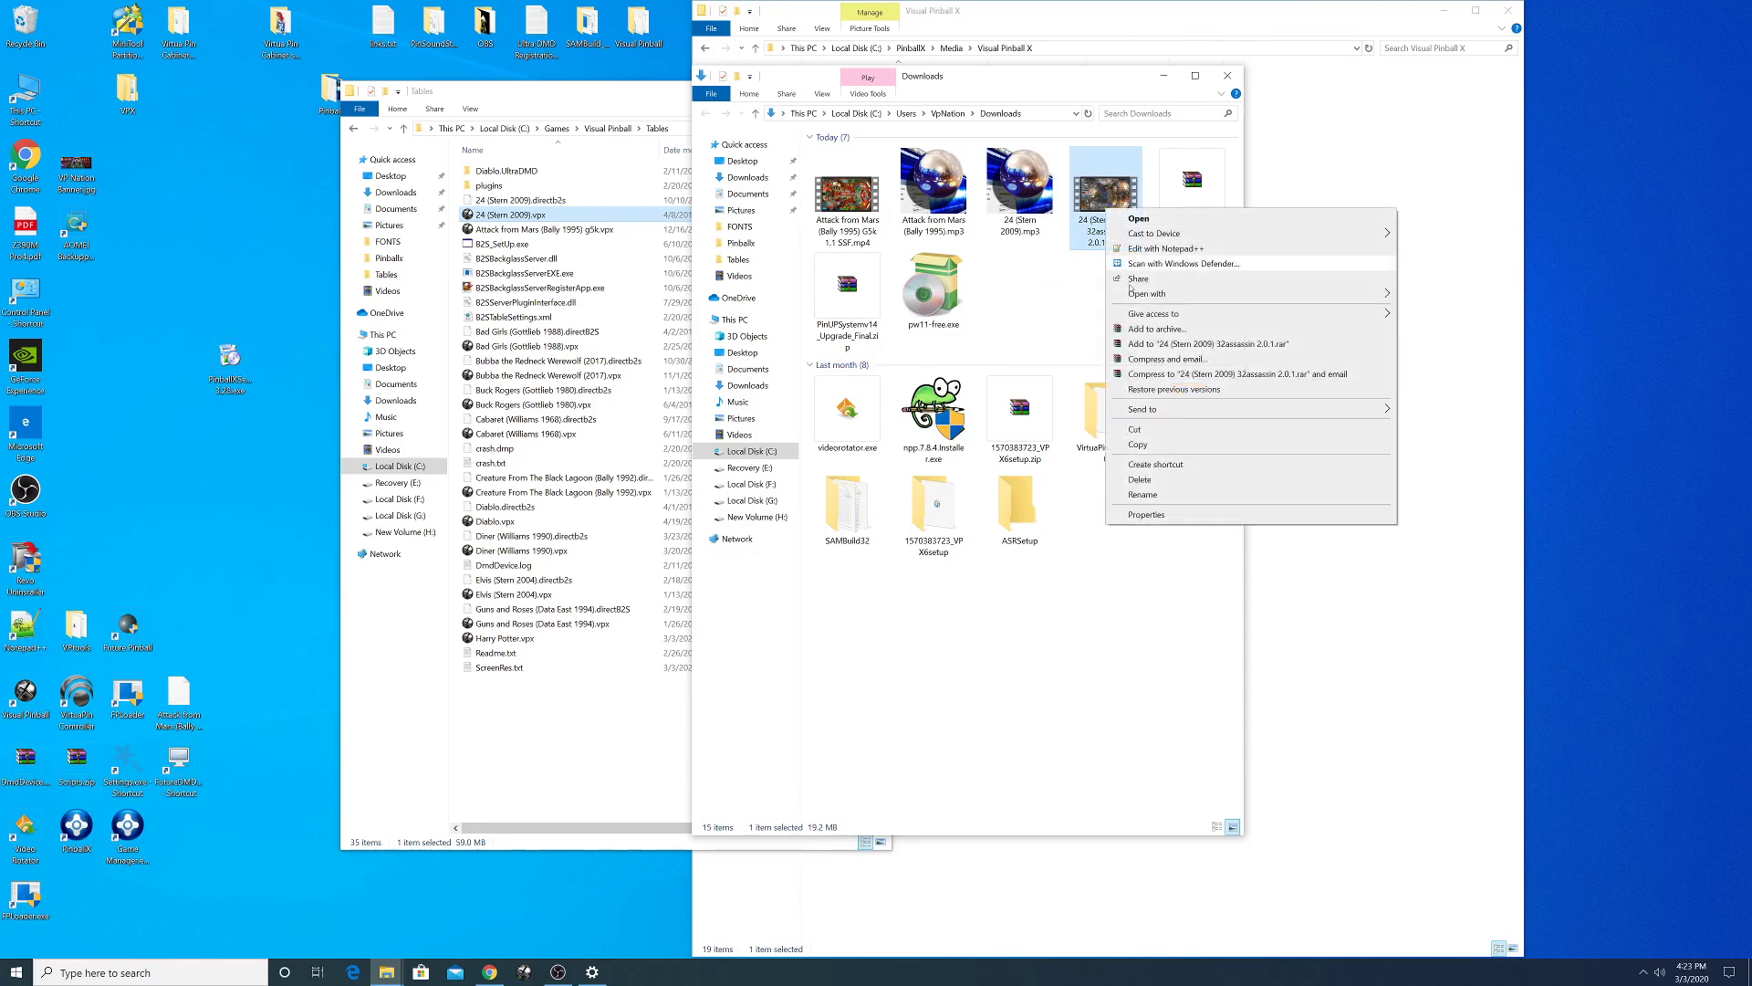
click(1142, 494)
right_click(1100, 225)
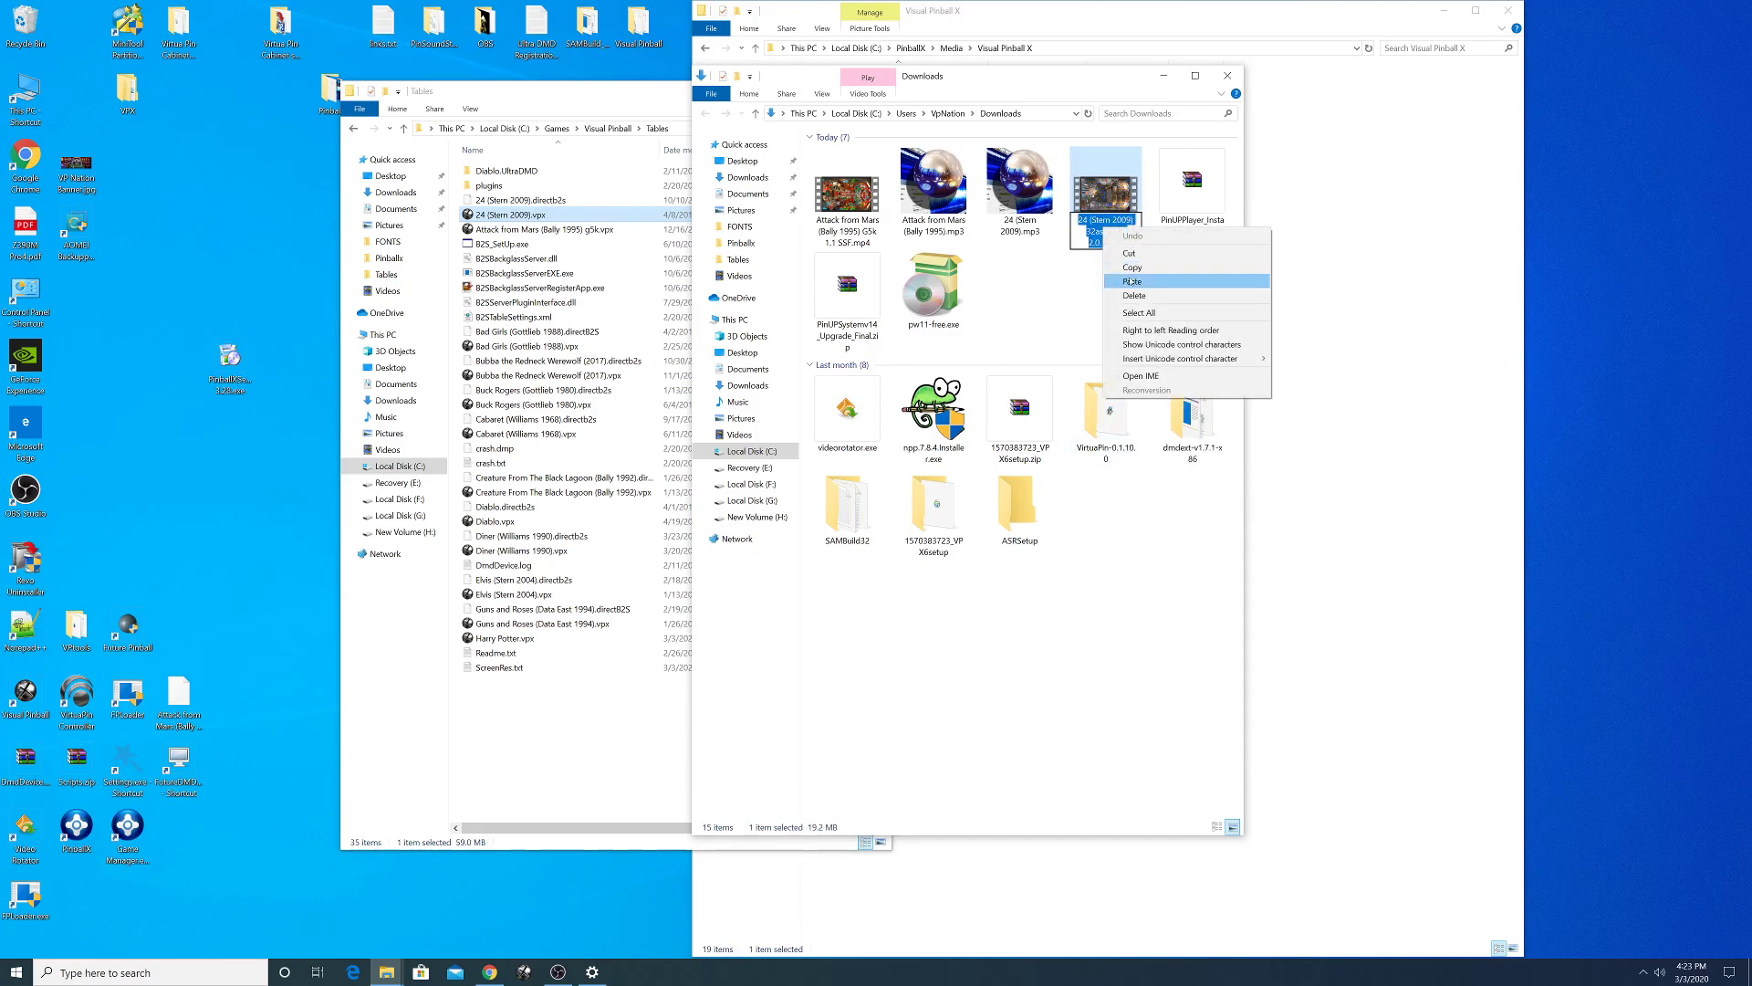
click(1132, 282)
click(1022, 287)
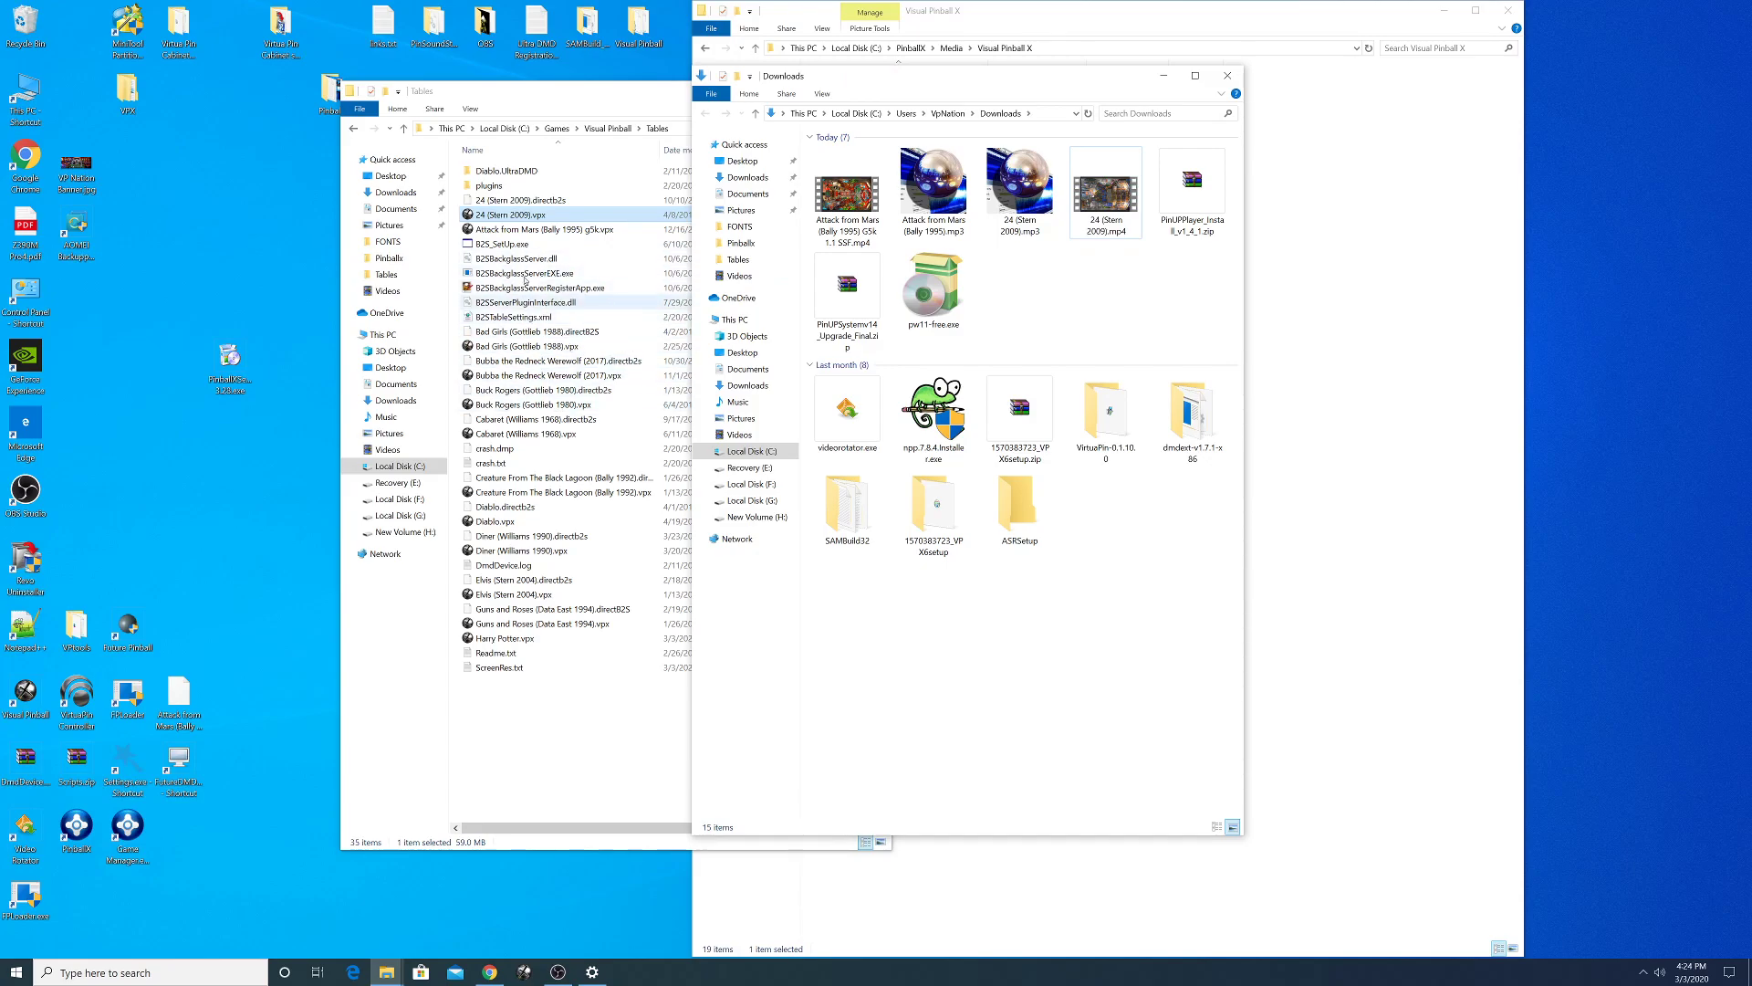
- Copy the Attack from Mars table's file name and rename the matching video as Attack from Mars (Bally 1995) g5k.mp4
click(520, 229)
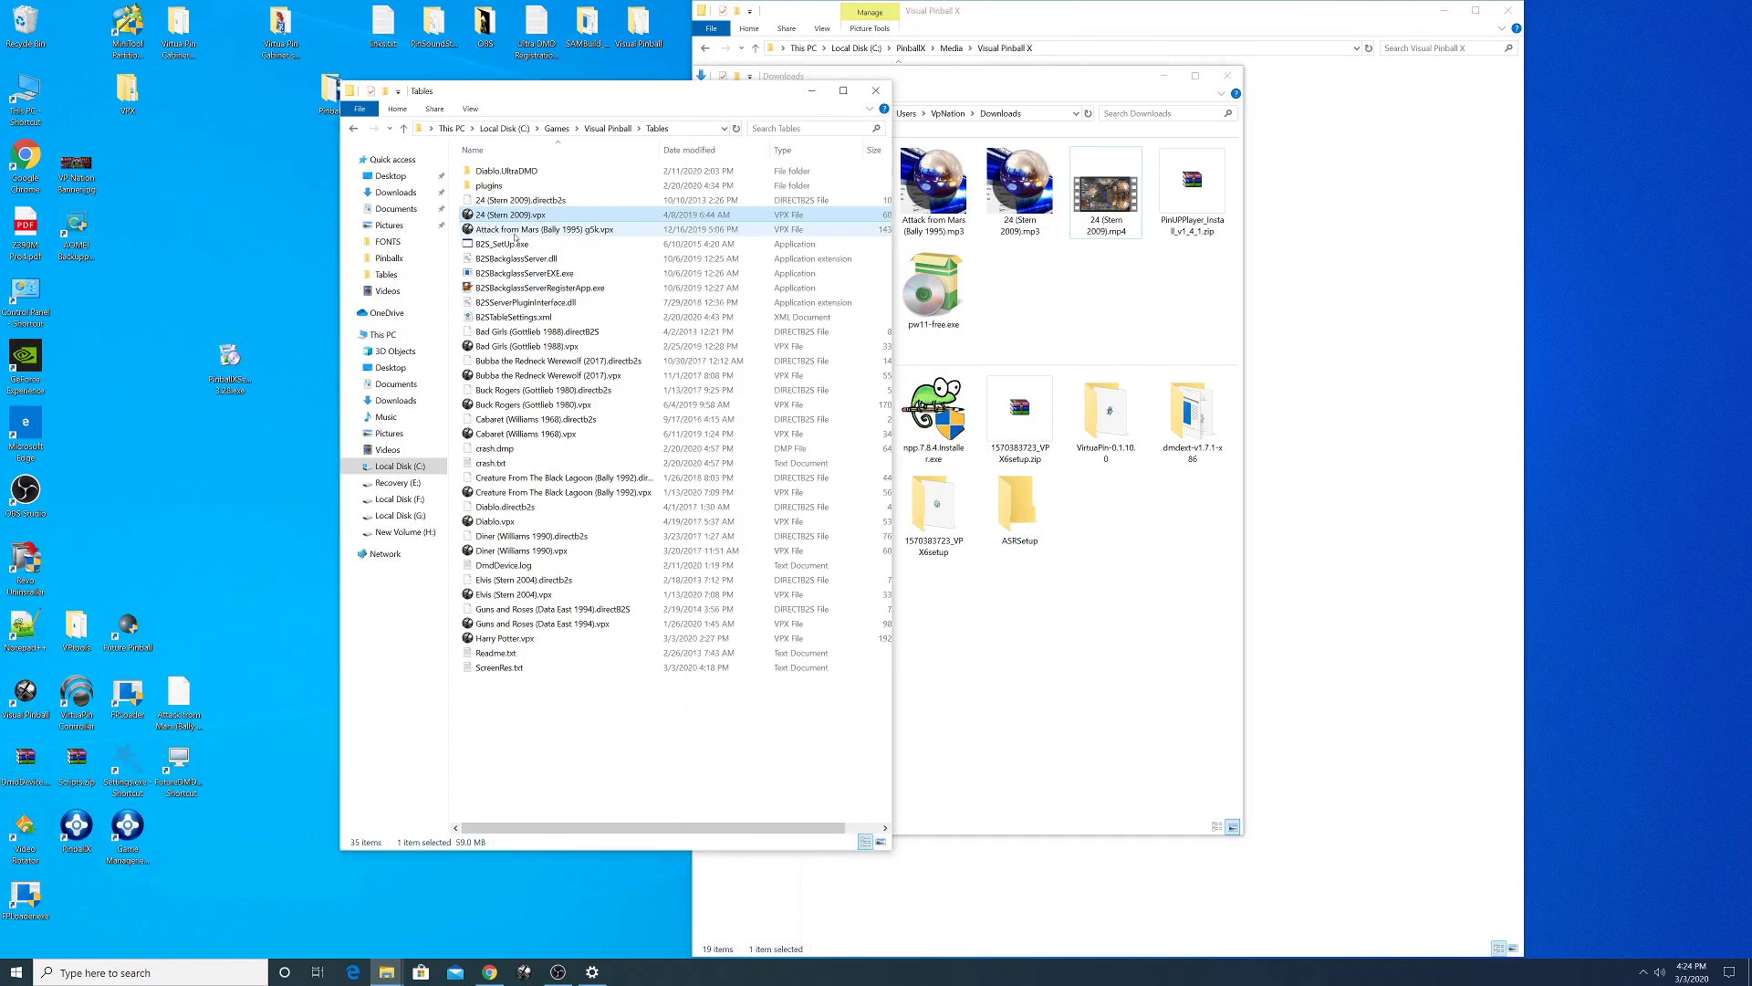
right_click(520, 229)
click(547, 502)
right_click(527, 228)
click(549, 267)
click(945, 285)
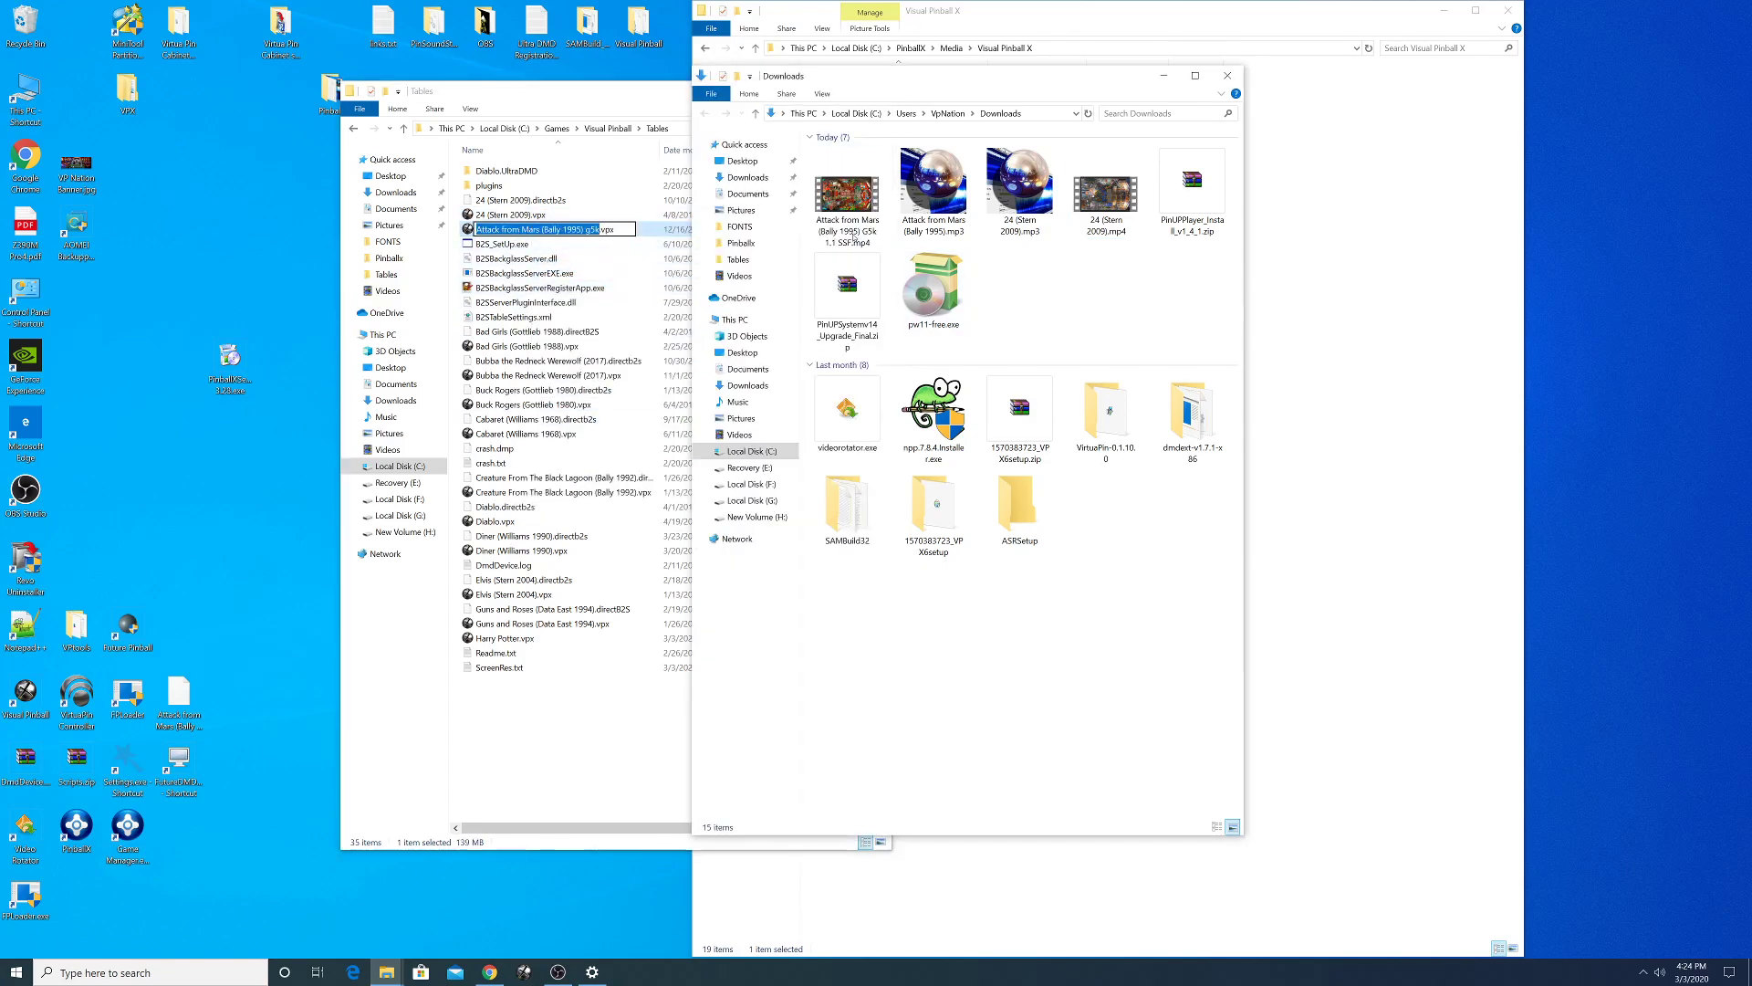
right_click(837, 189)
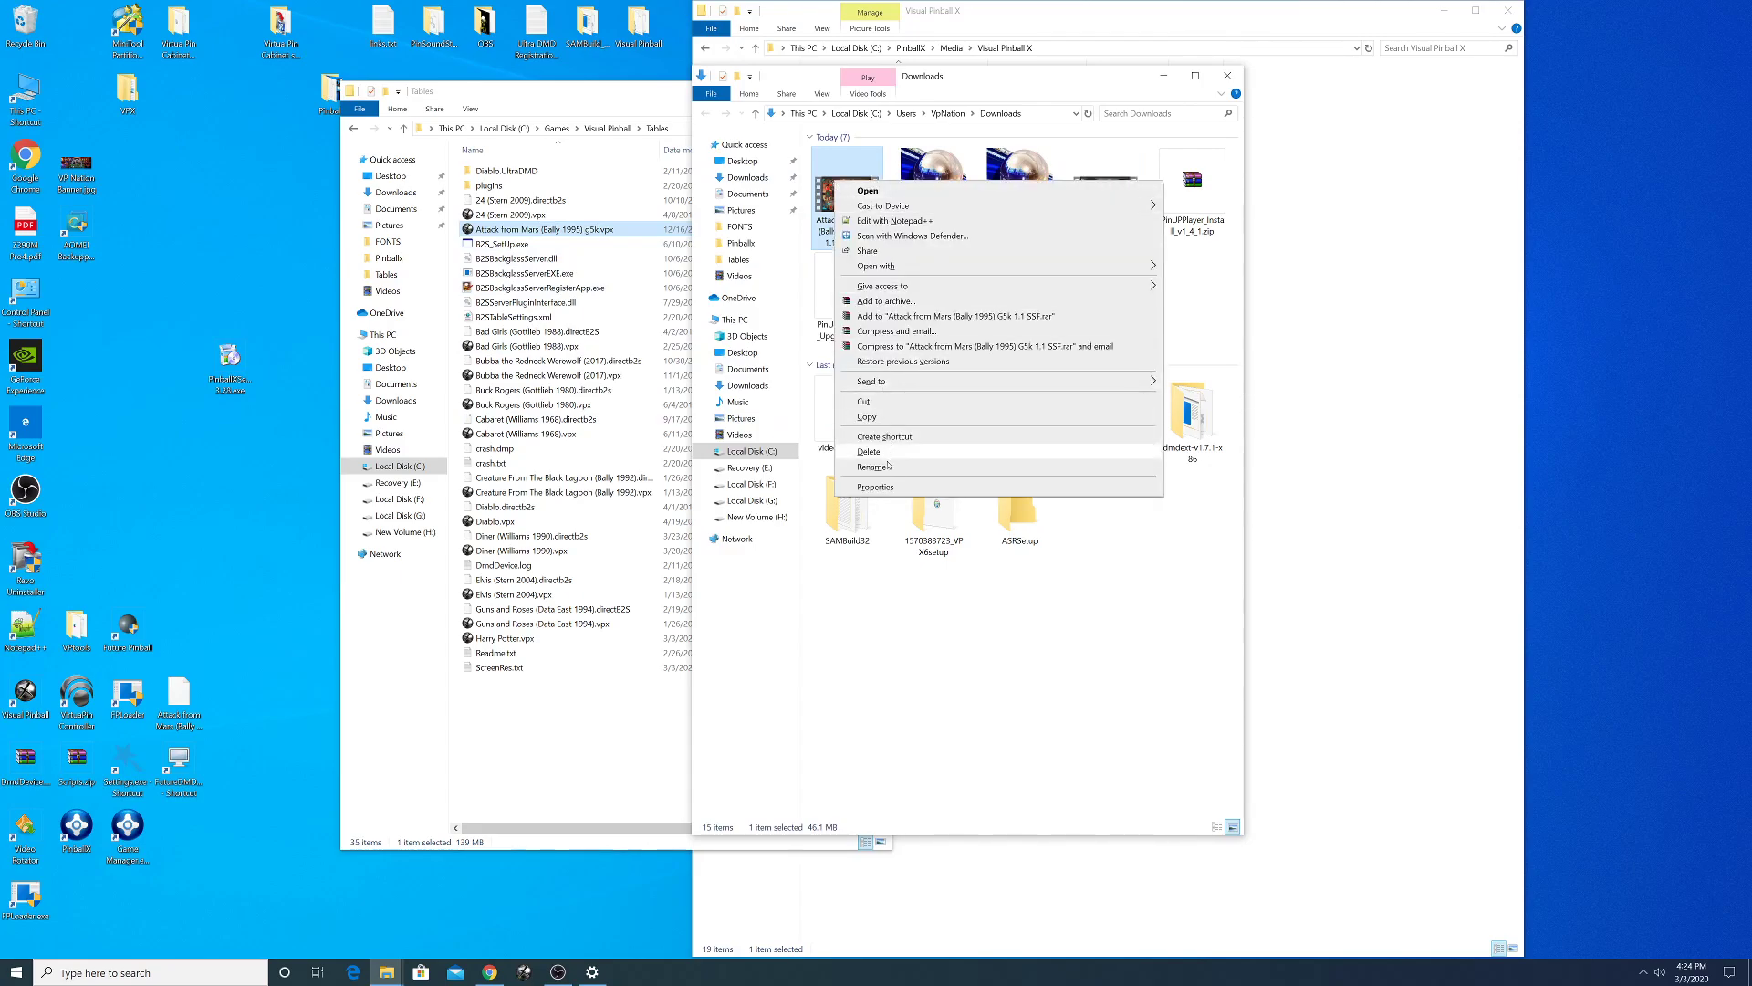
click(871, 467)
right_click(848, 242)
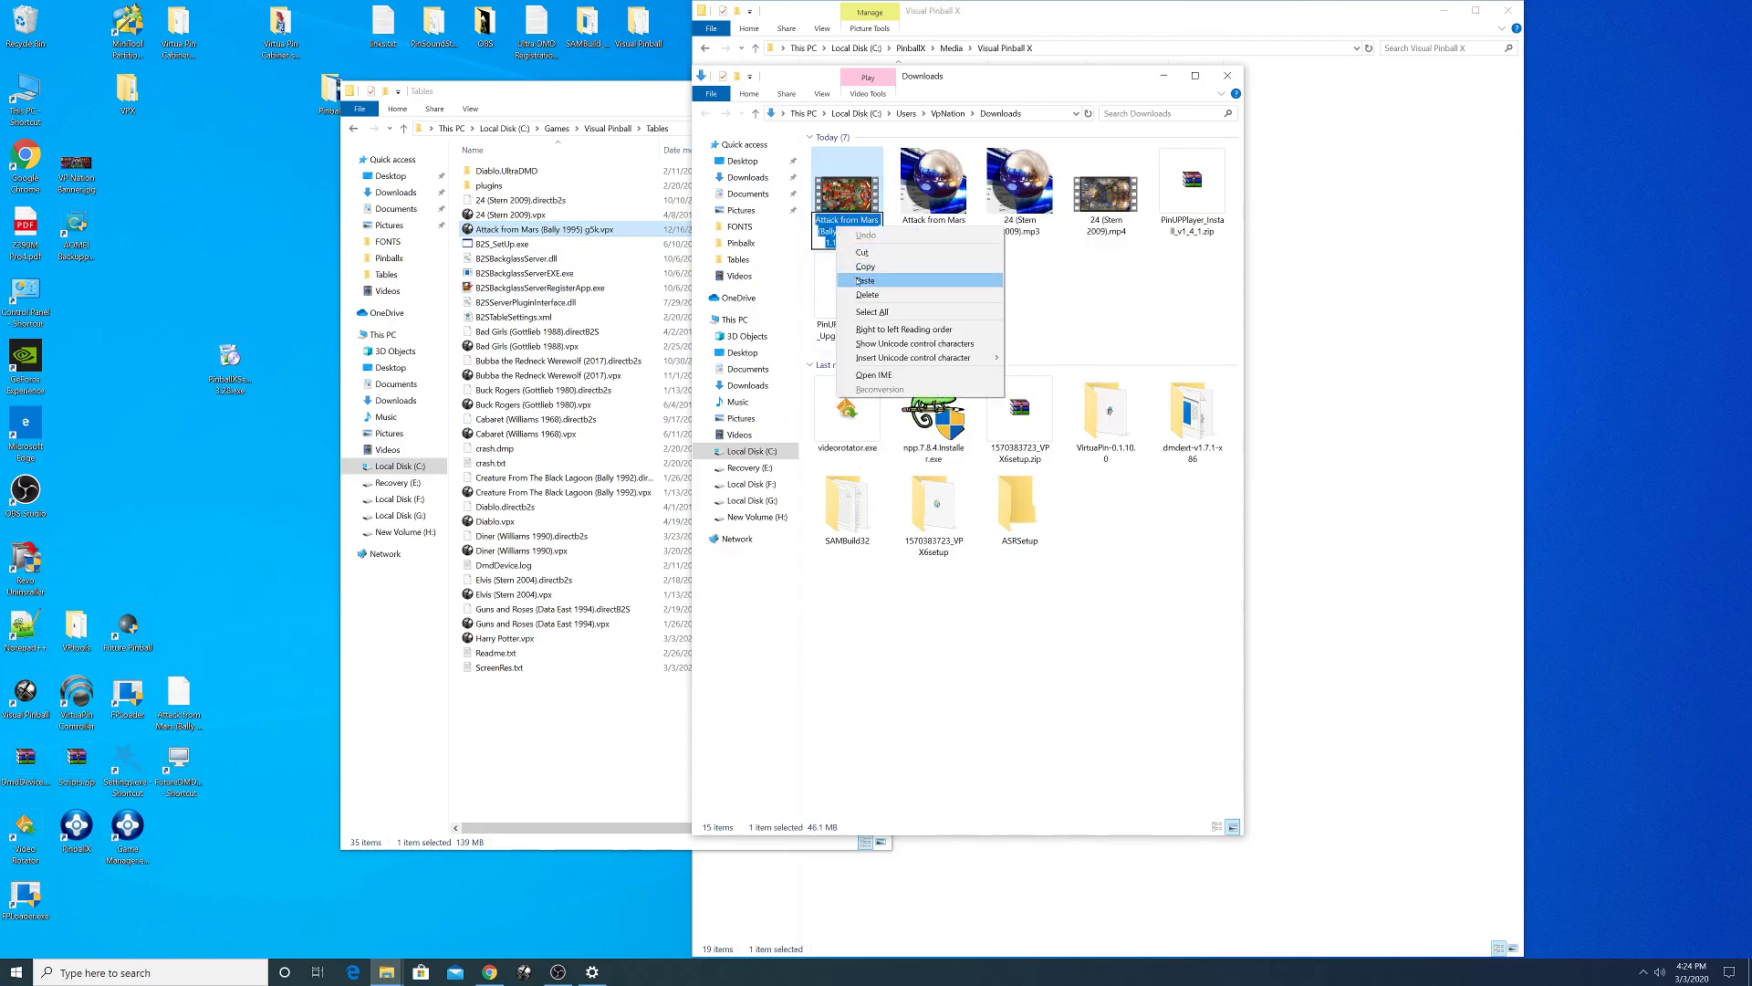
click(876, 277)
- Rename the Attack from Mars launch audio as Attack from Mars (Bally 1995) g5k.mp3
click(935, 192)
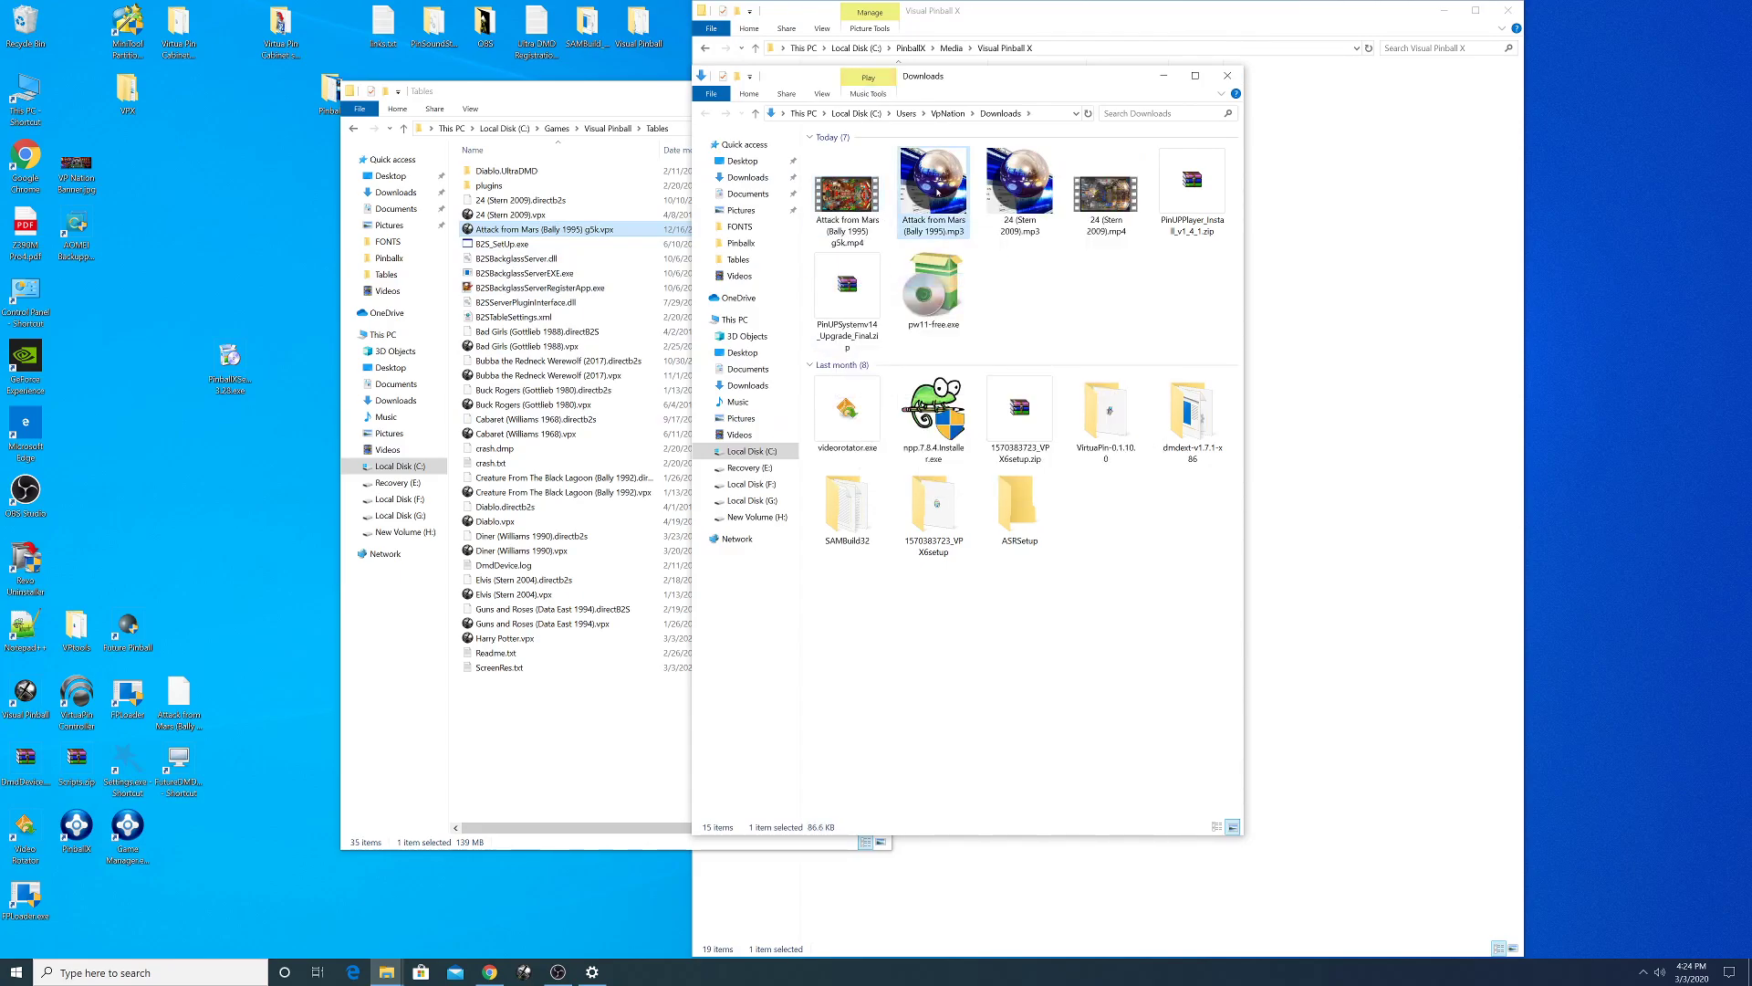
right_click(937, 192)
click(967, 506)
right_click(930, 235)
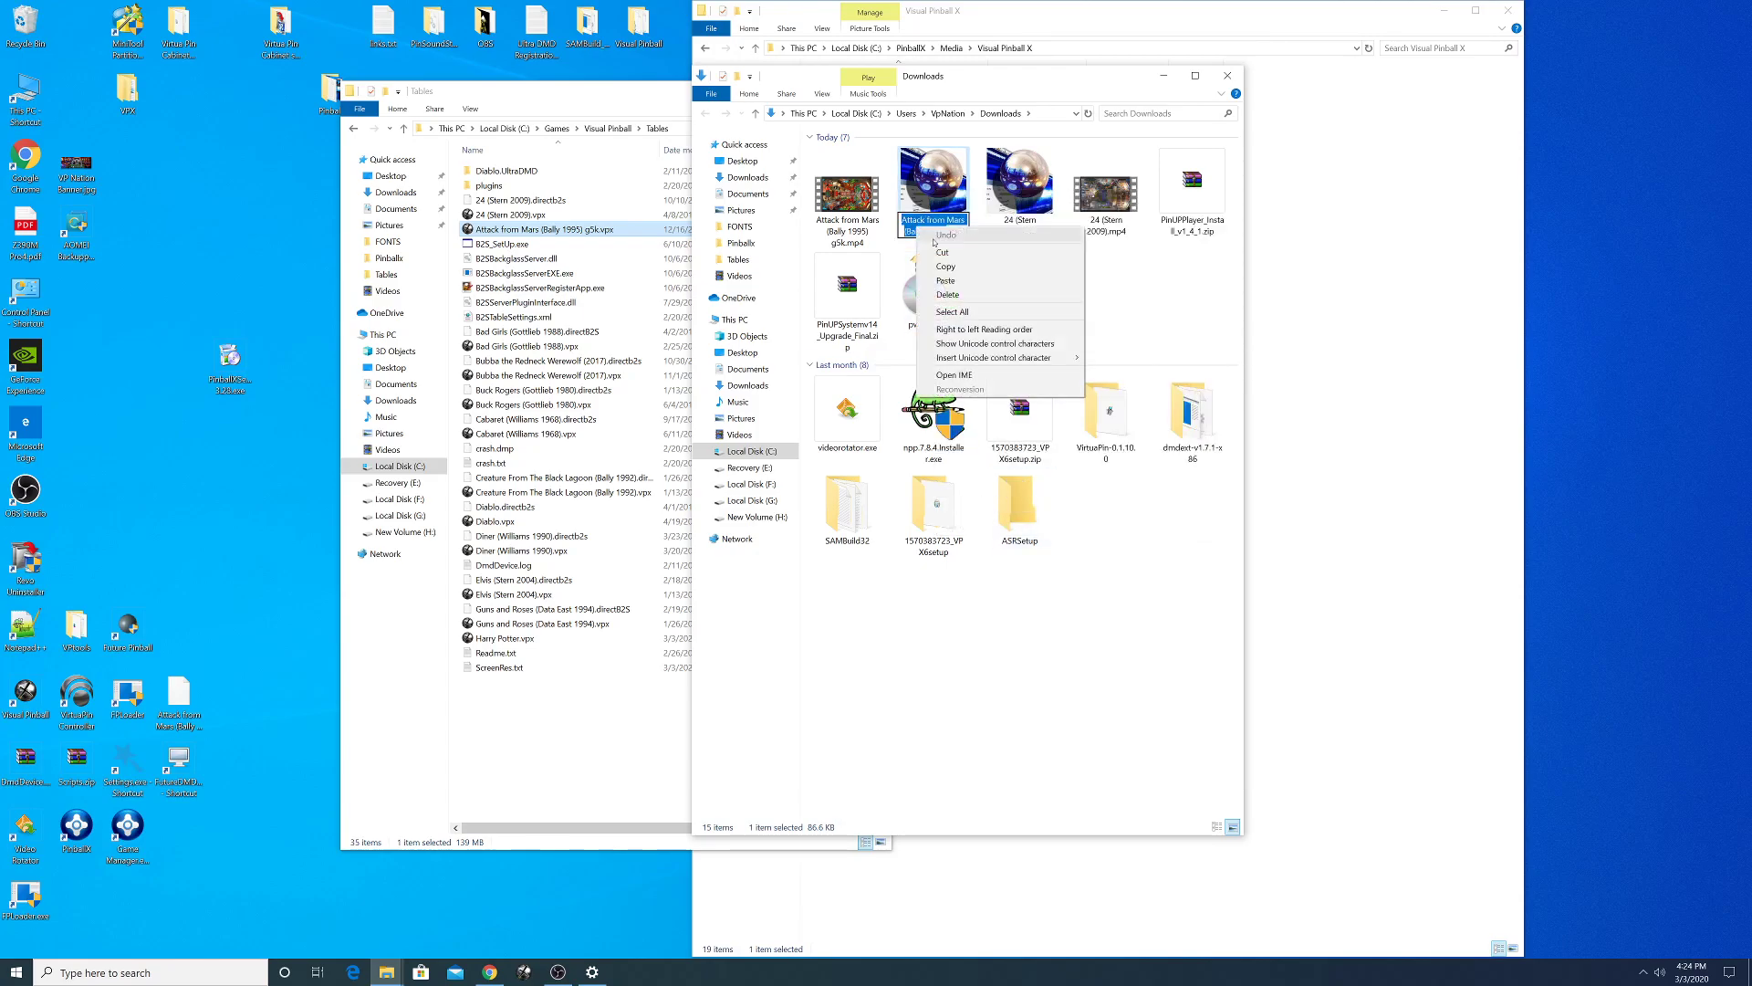
click(946, 280)
click(858, 242)
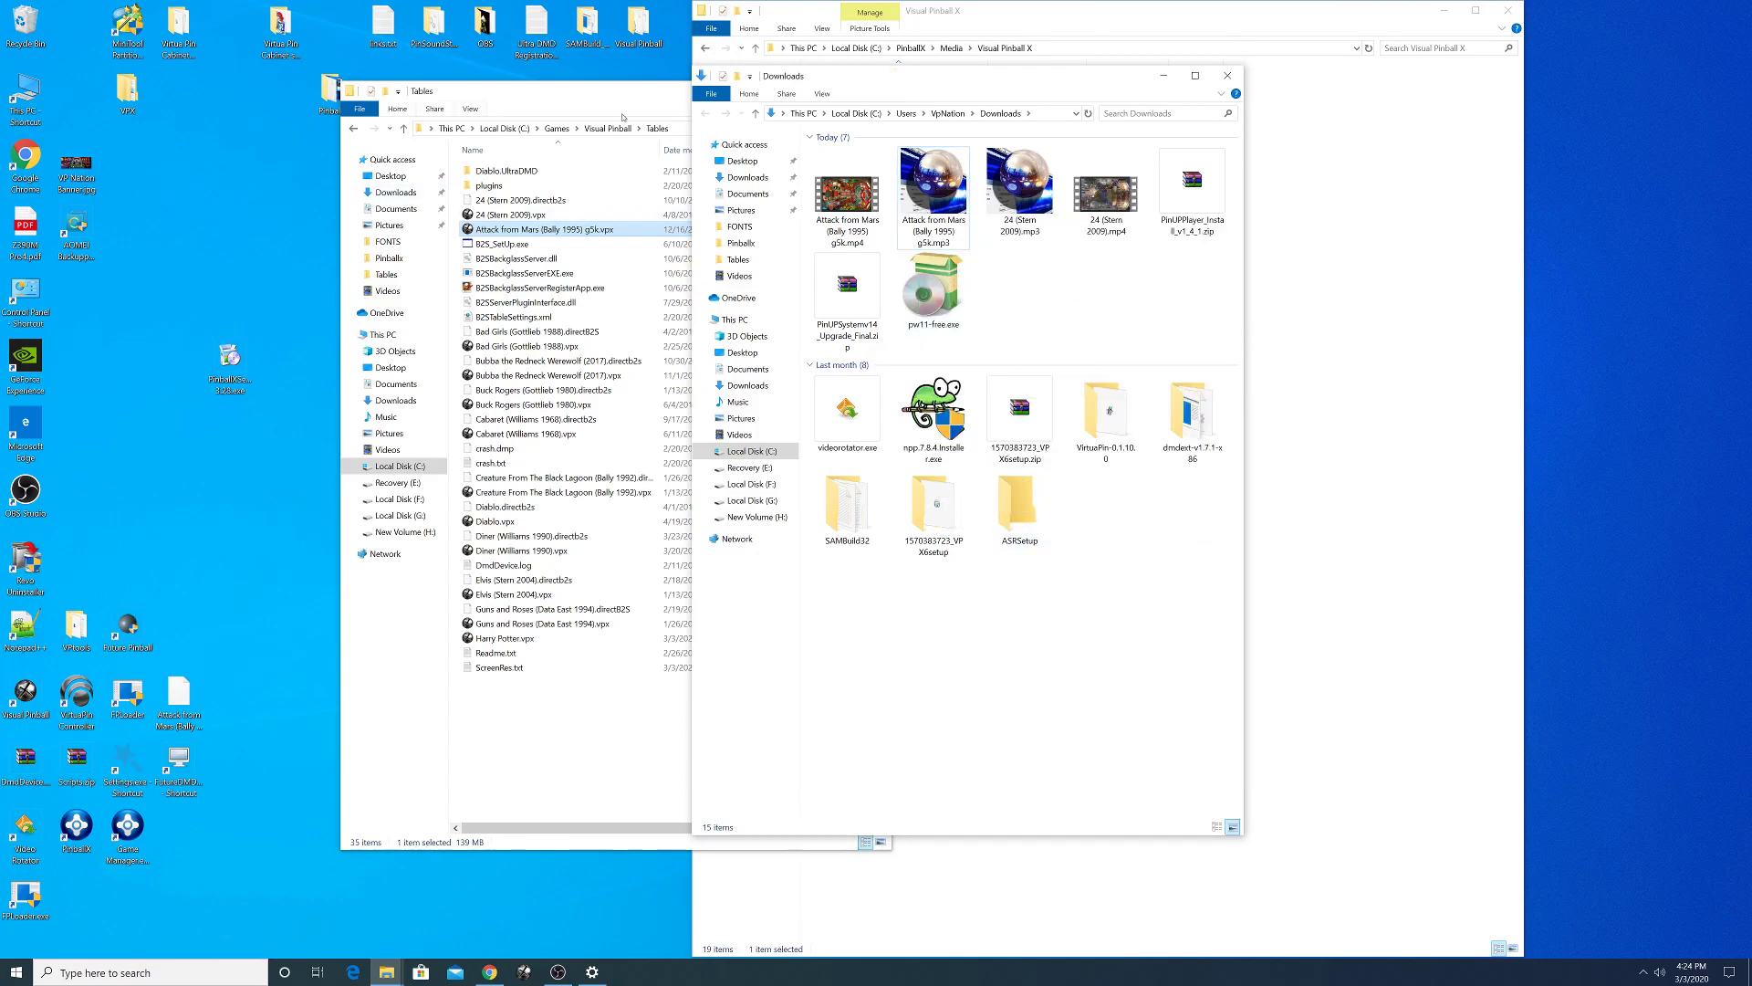
- Play the Attack from Mars and 24 launch audio files, close the player and bring the Tables folder forward
double_click(951, 173)
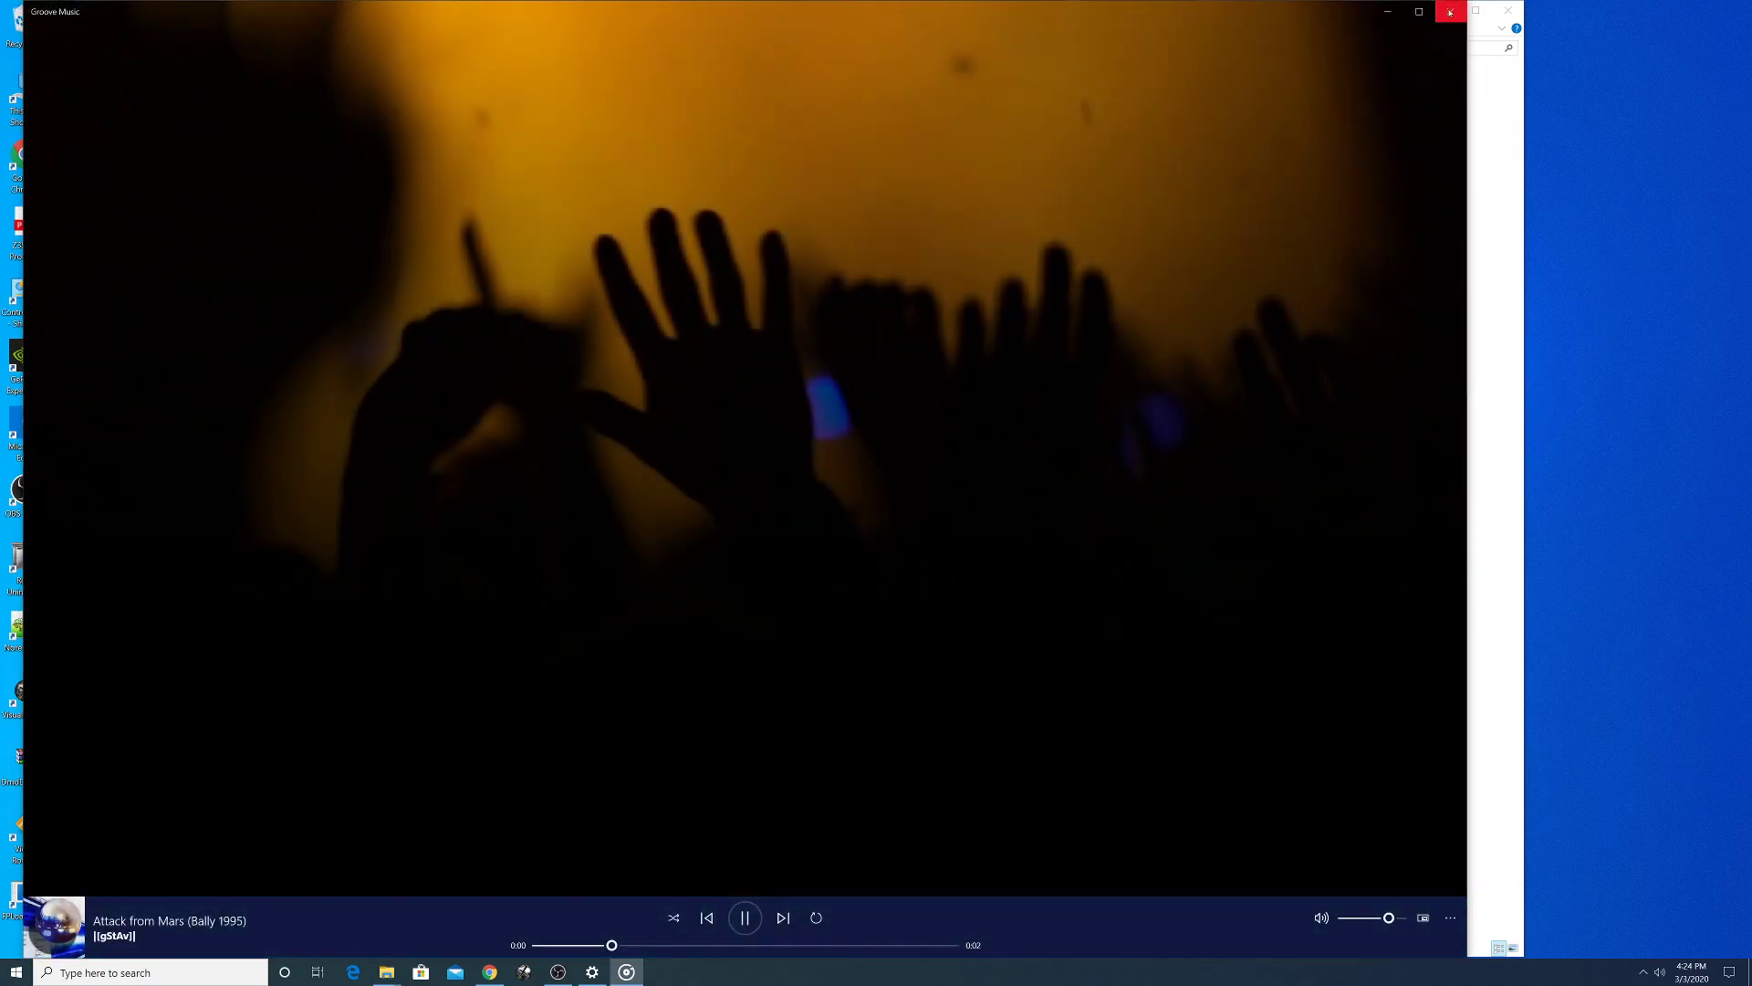
click(1450, 11)
double_click(1038, 189)
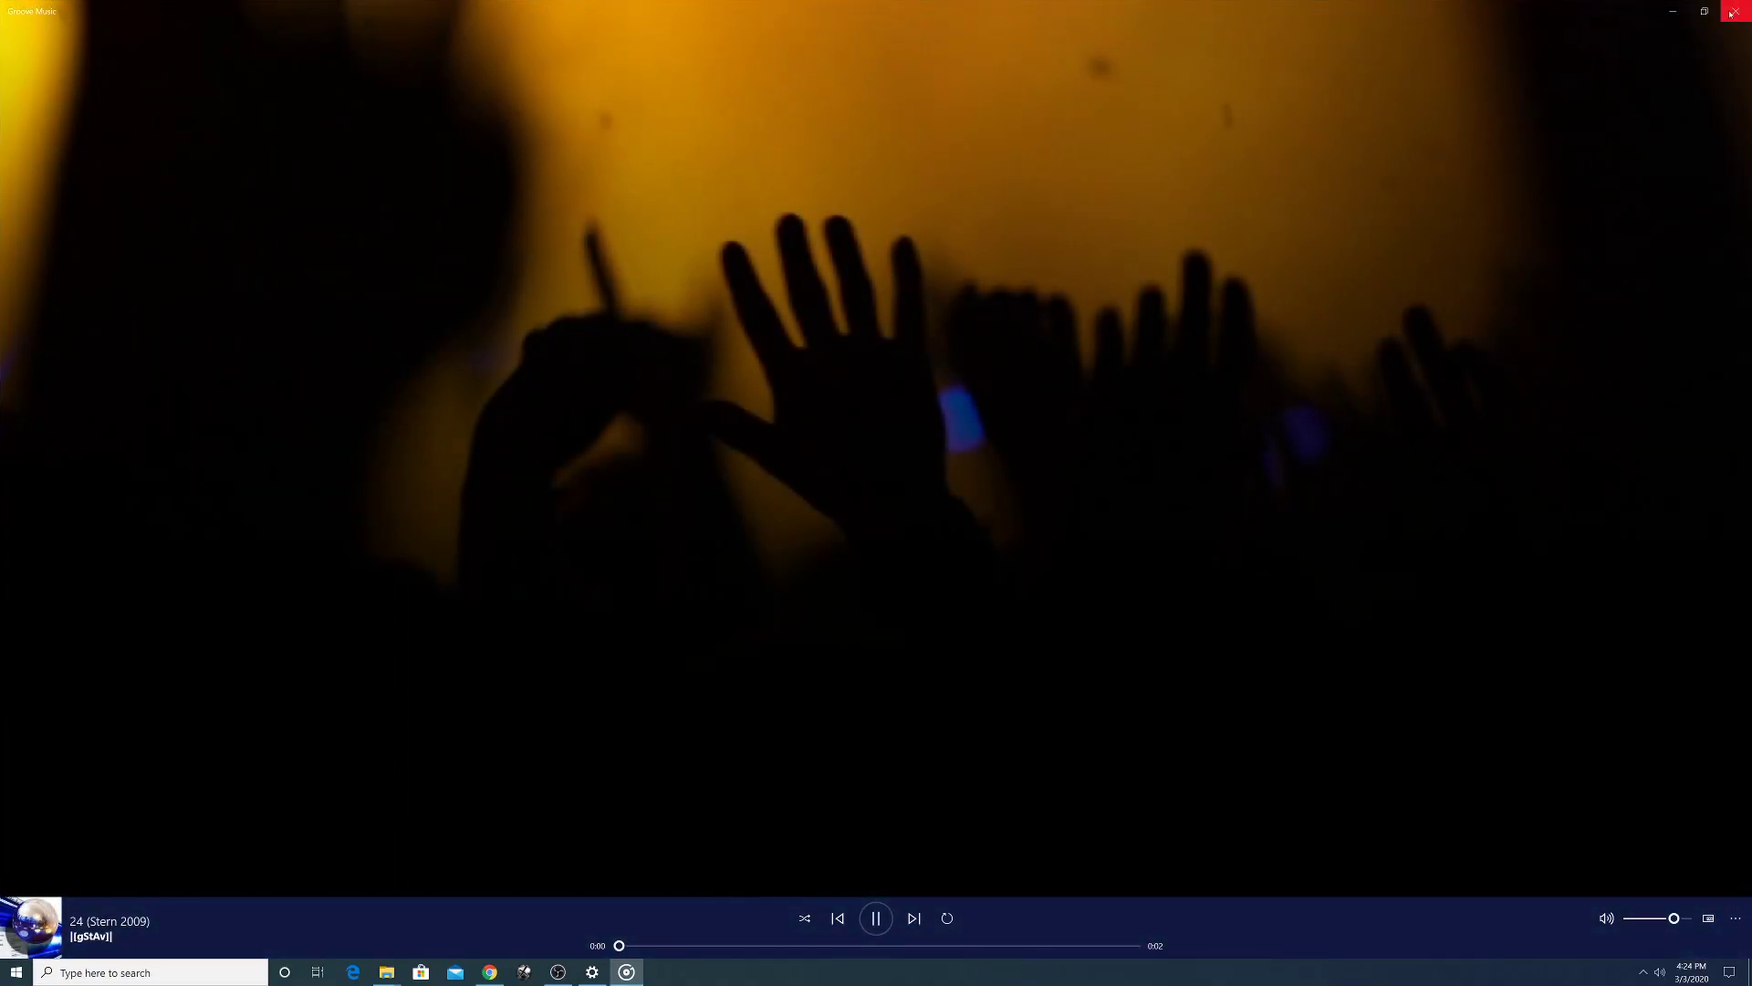
click(1731, 14)
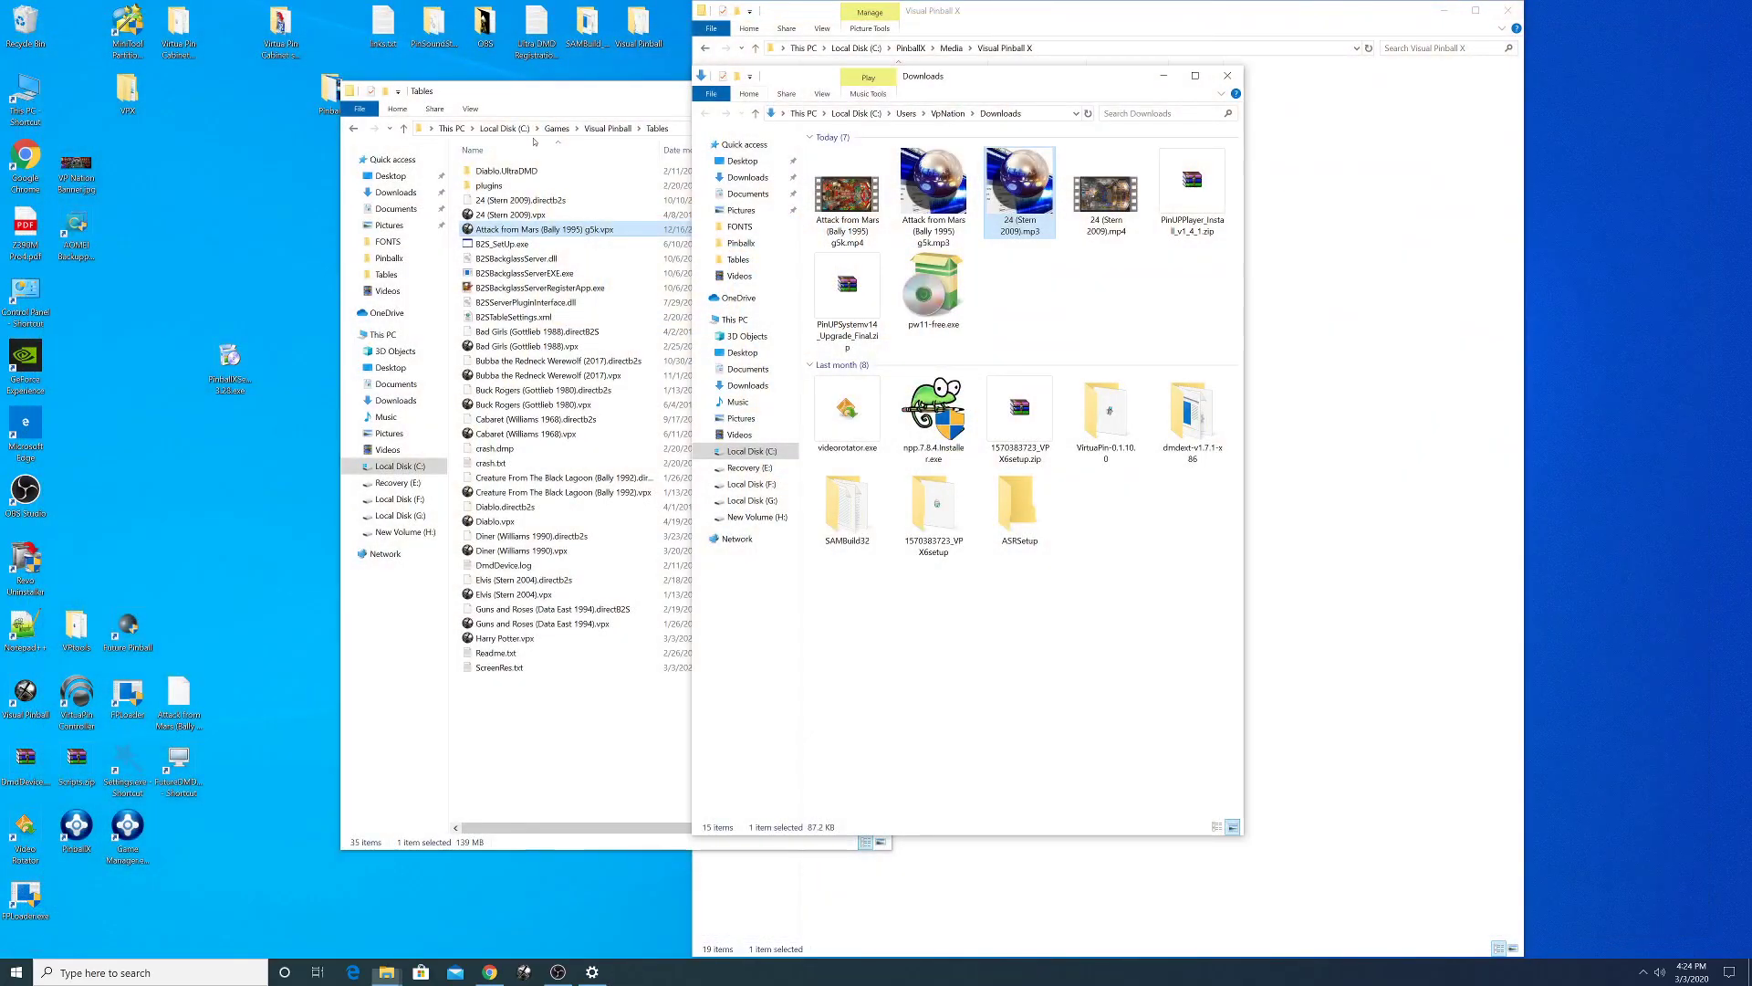
click(569, 111)
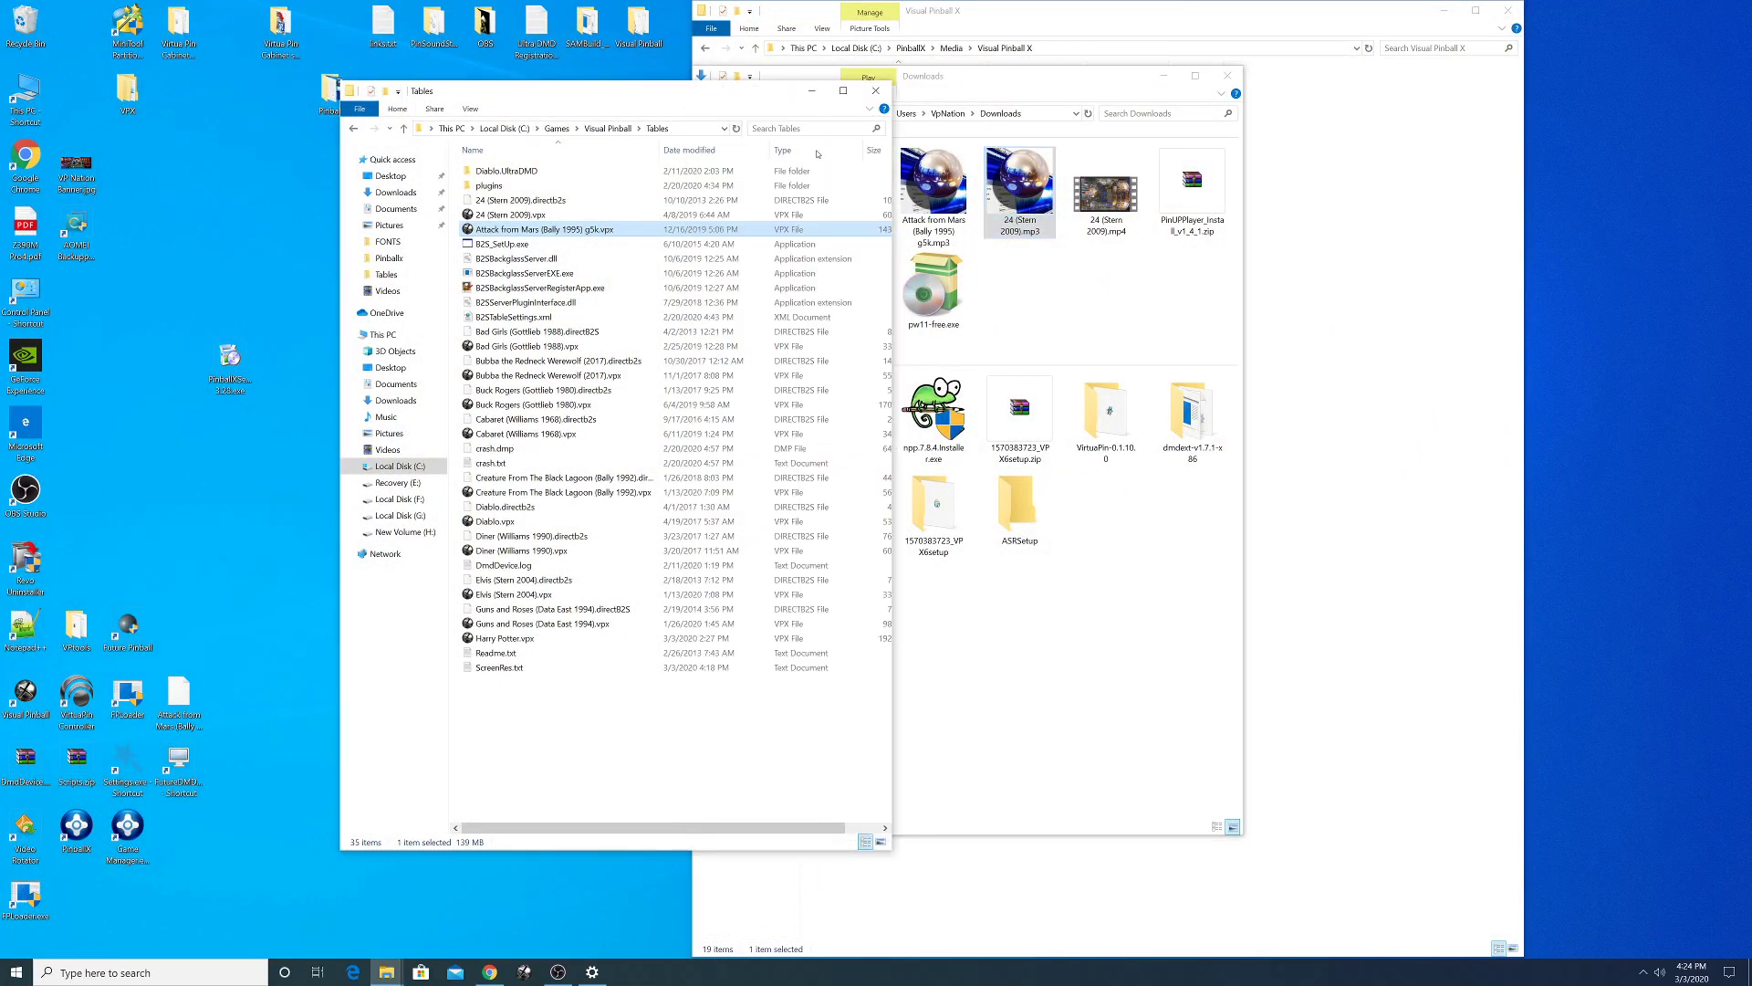
- Close the Tables folder and open PinballX's Media > Visual Pinball X > Launch Audio folder beside Downloads
click(880, 93)
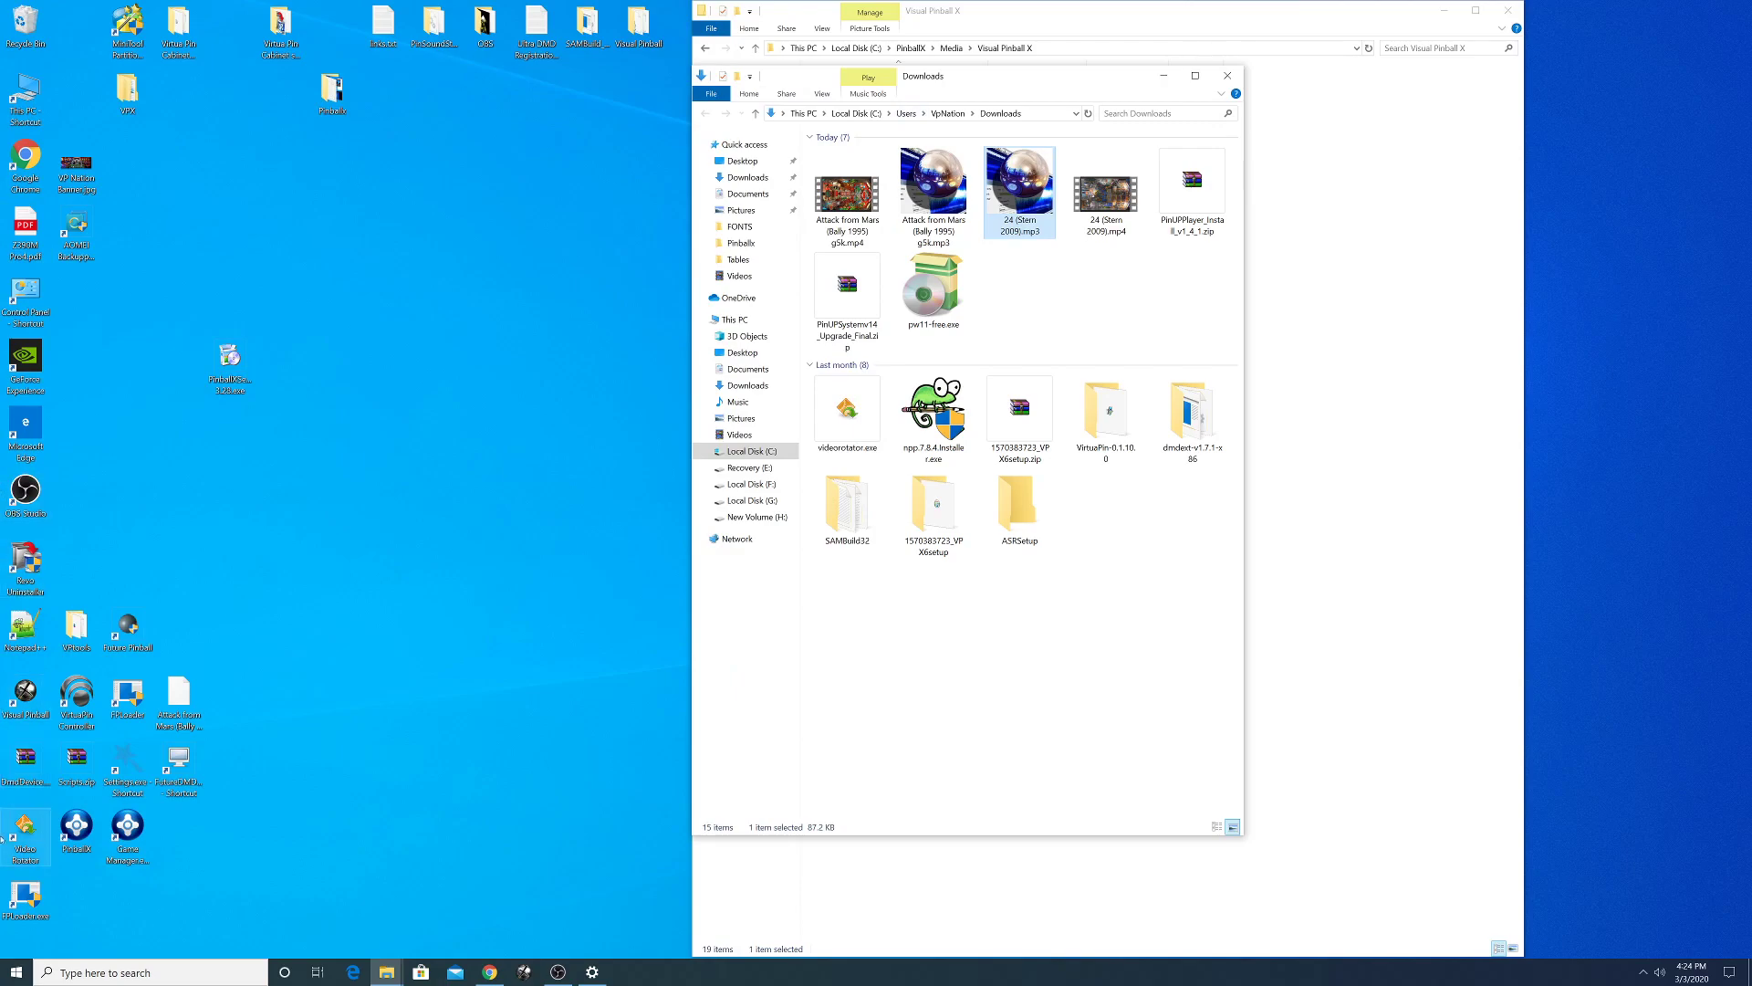
right_click(68, 818)
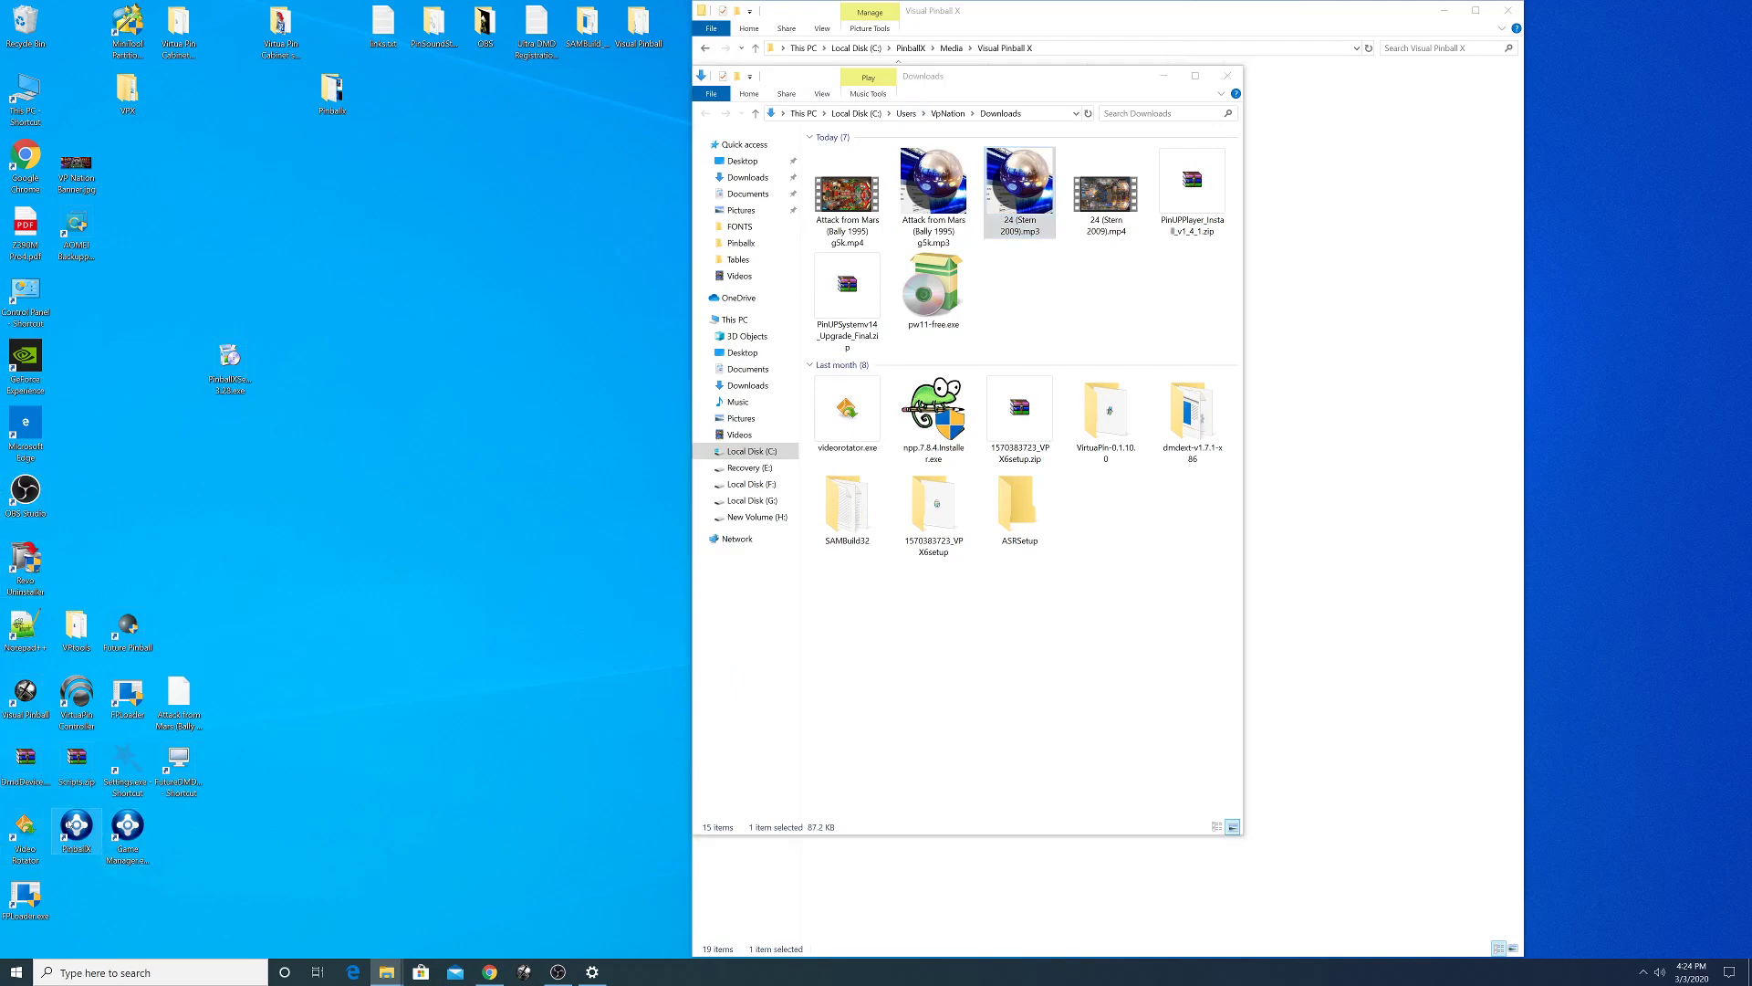
click(115, 516)
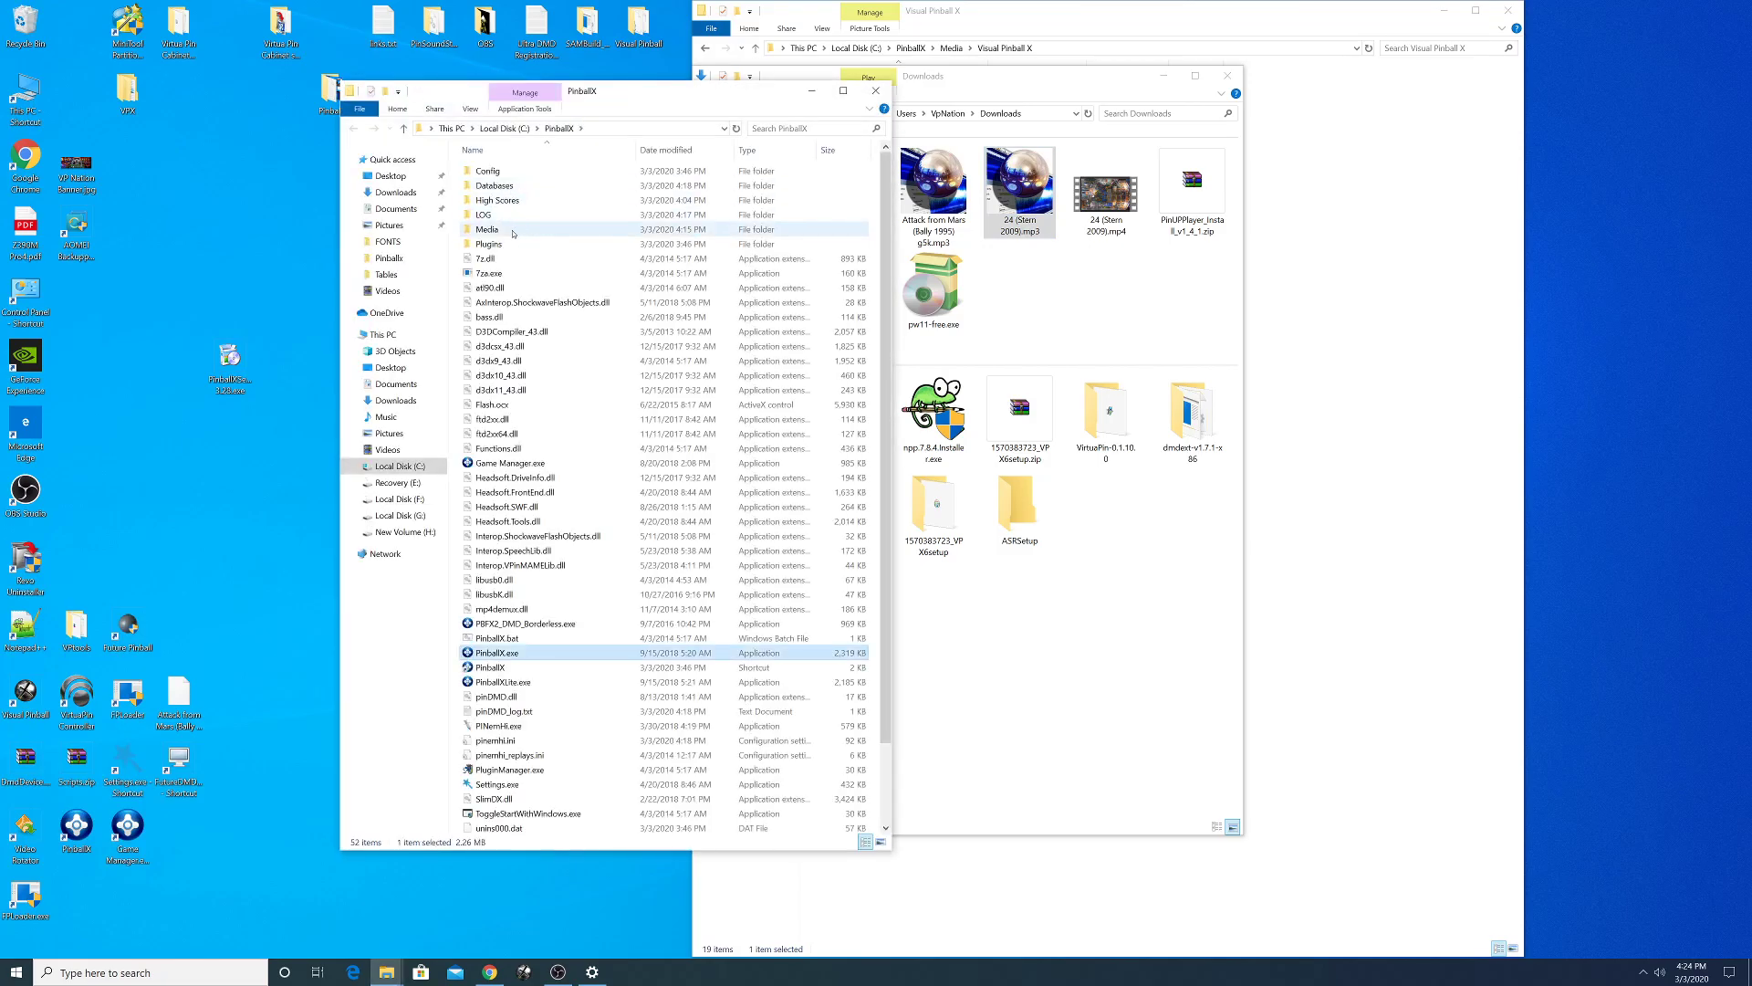
double_click(511, 229)
drag(563, 103, 454, 86)
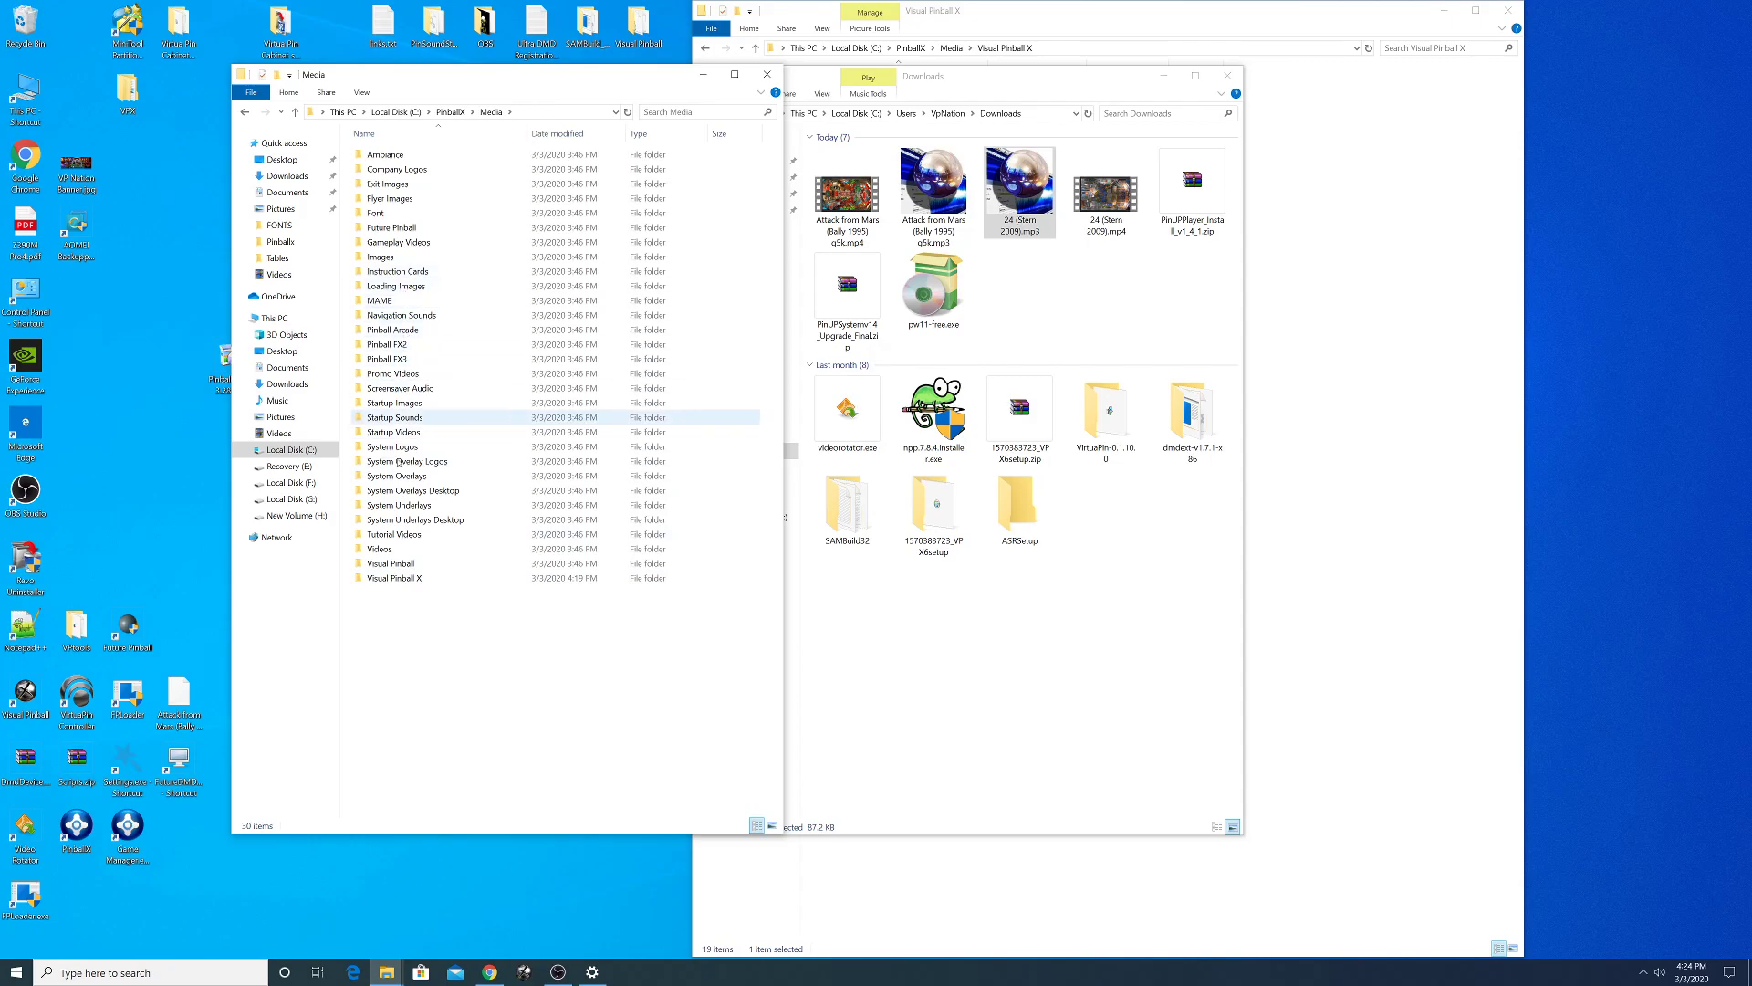
double_click(399, 578)
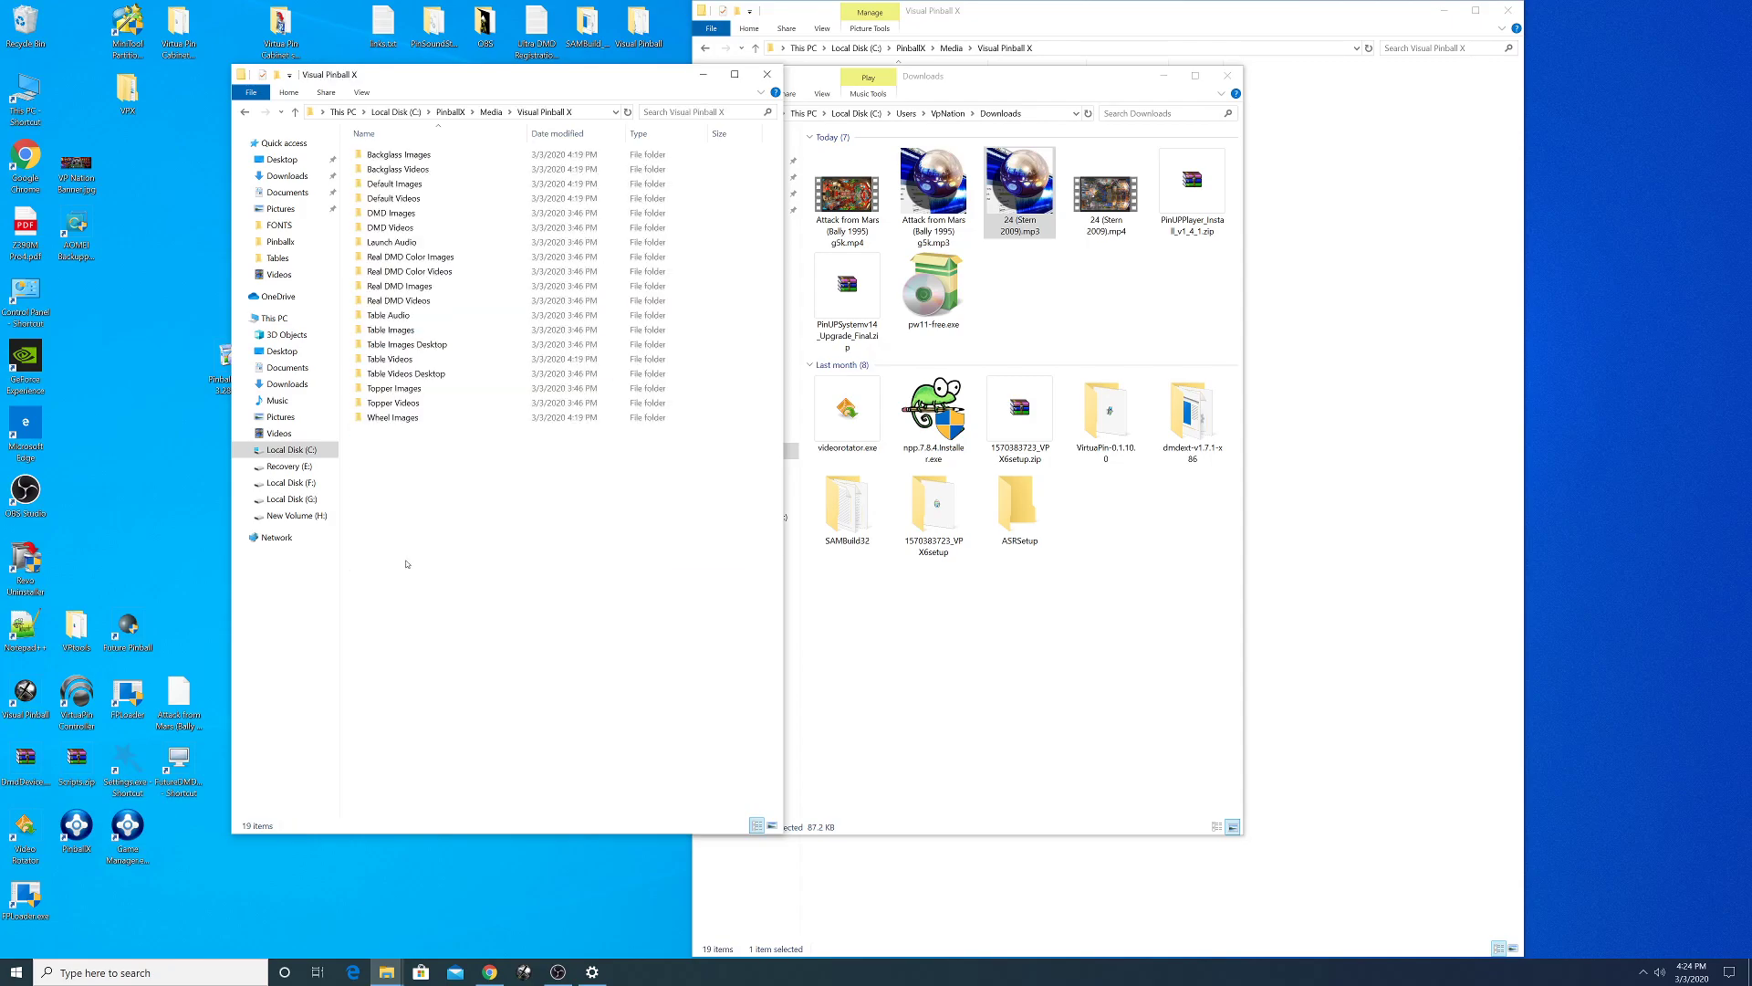
click(413, 242)
double_click(412, 243)
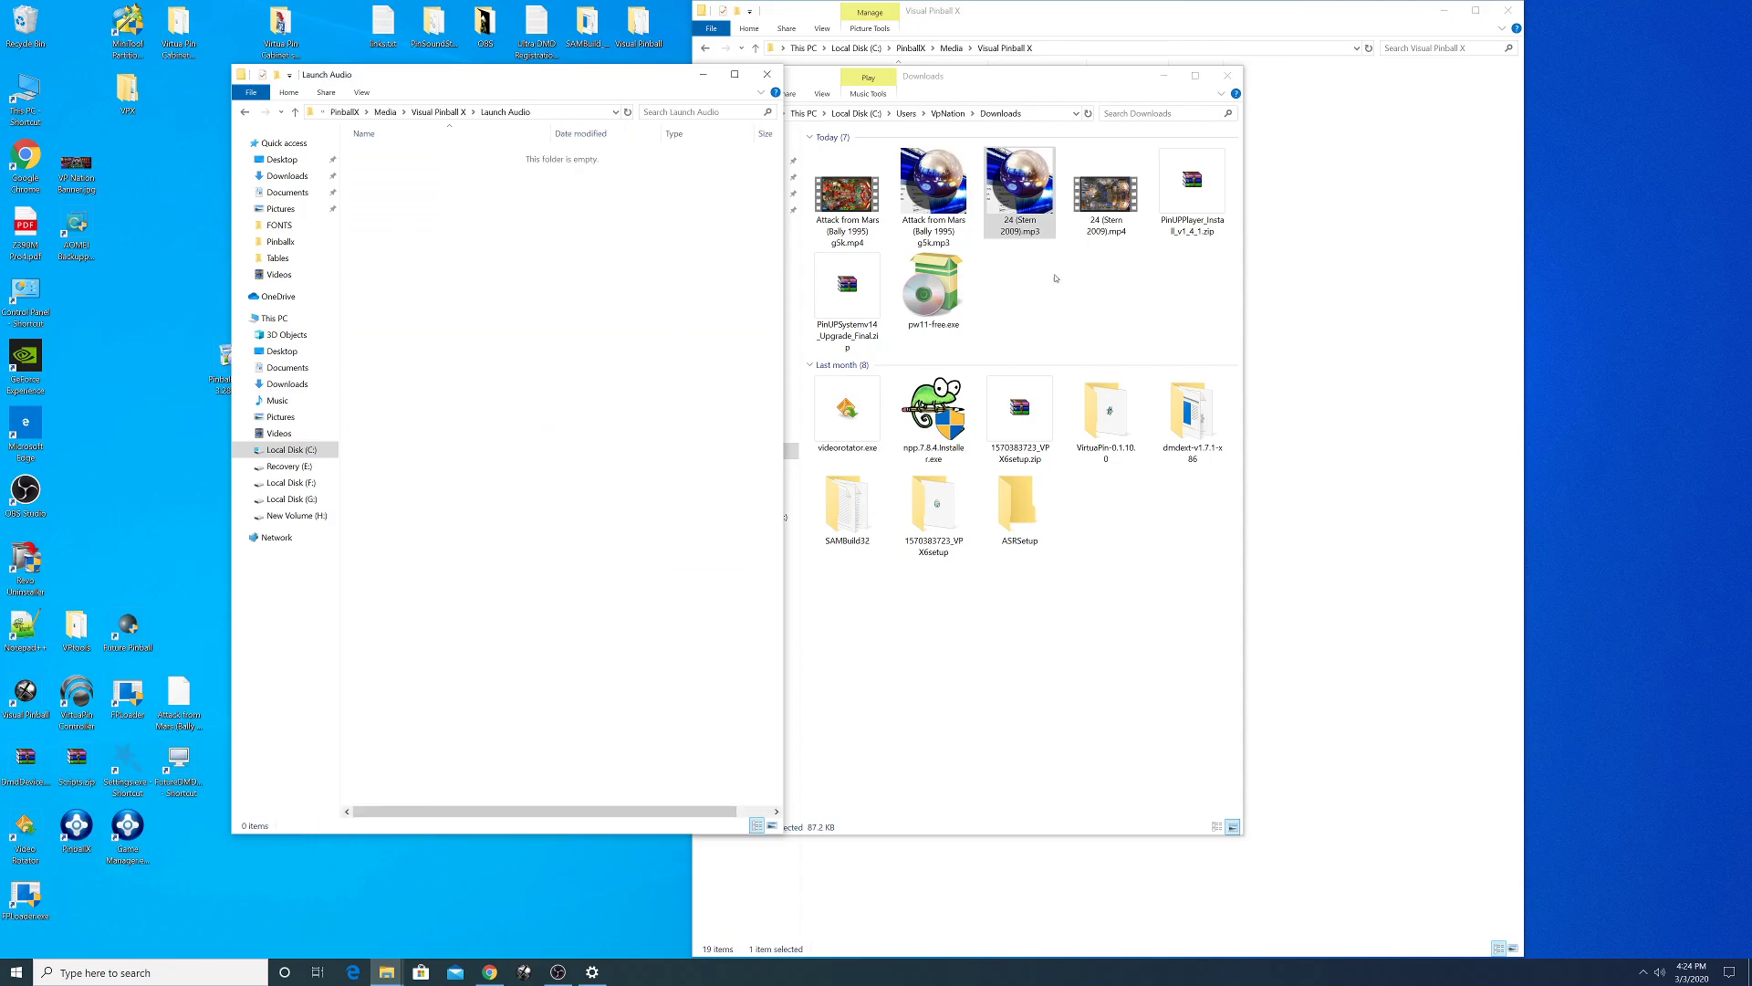
- Move 24 (Stern 2009).mp3 and Attack from Mars (Bally 1995) g5k.mp3 from Downloads into the Launch Audio folder
click(1016, 199)
ctrl+click(933, 187)
drag(933, 187, 594, 309)
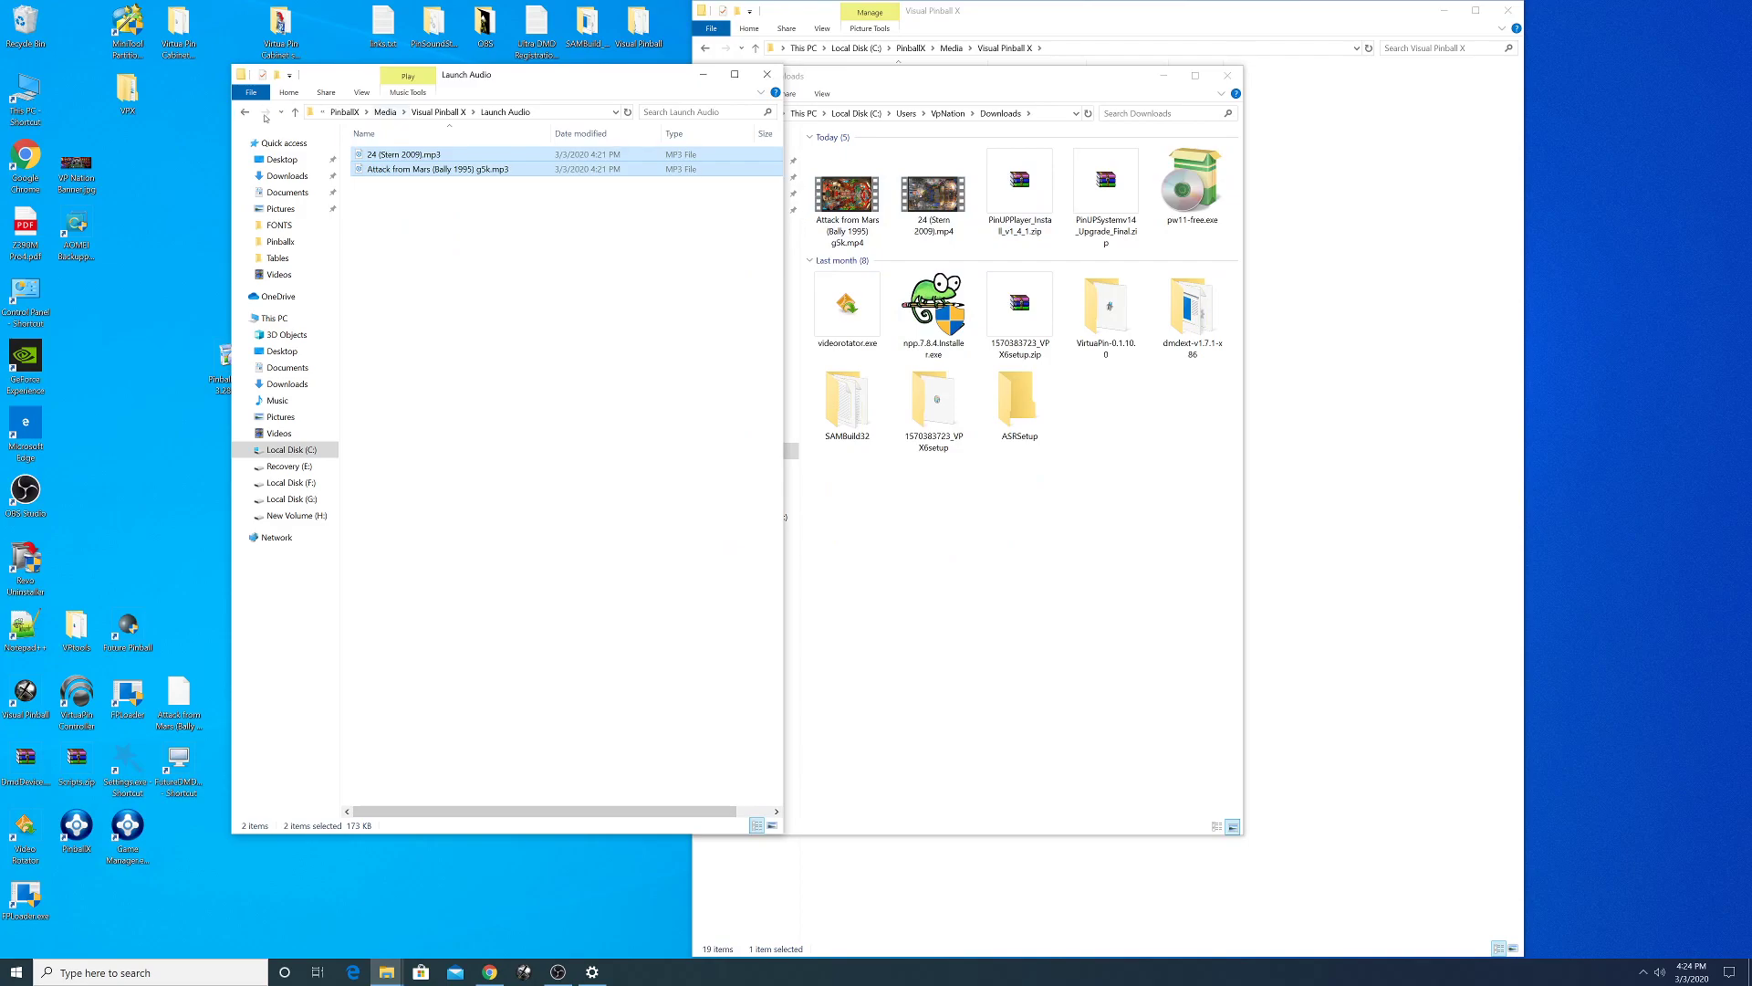
- Open the Table Videos folder, play the downloaded Attack from Mars video to check its orientation, and close the player and folder
click(294, 112)
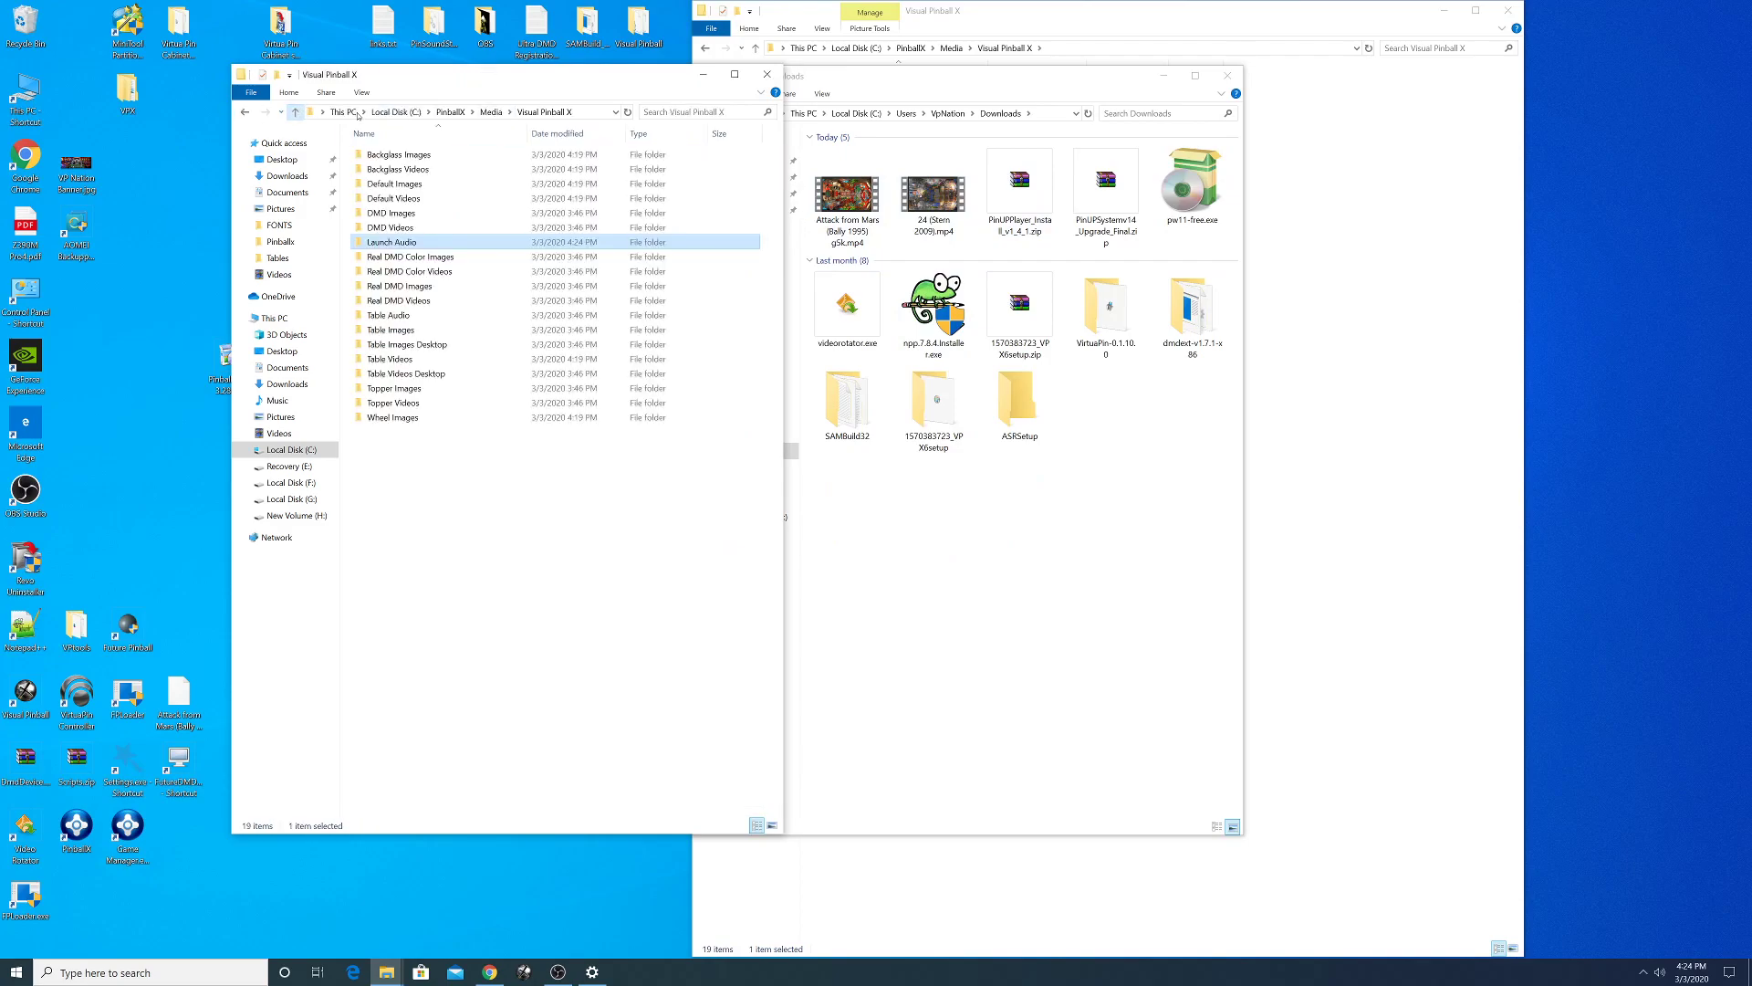
double_click(415, 358)
click(933, 192)
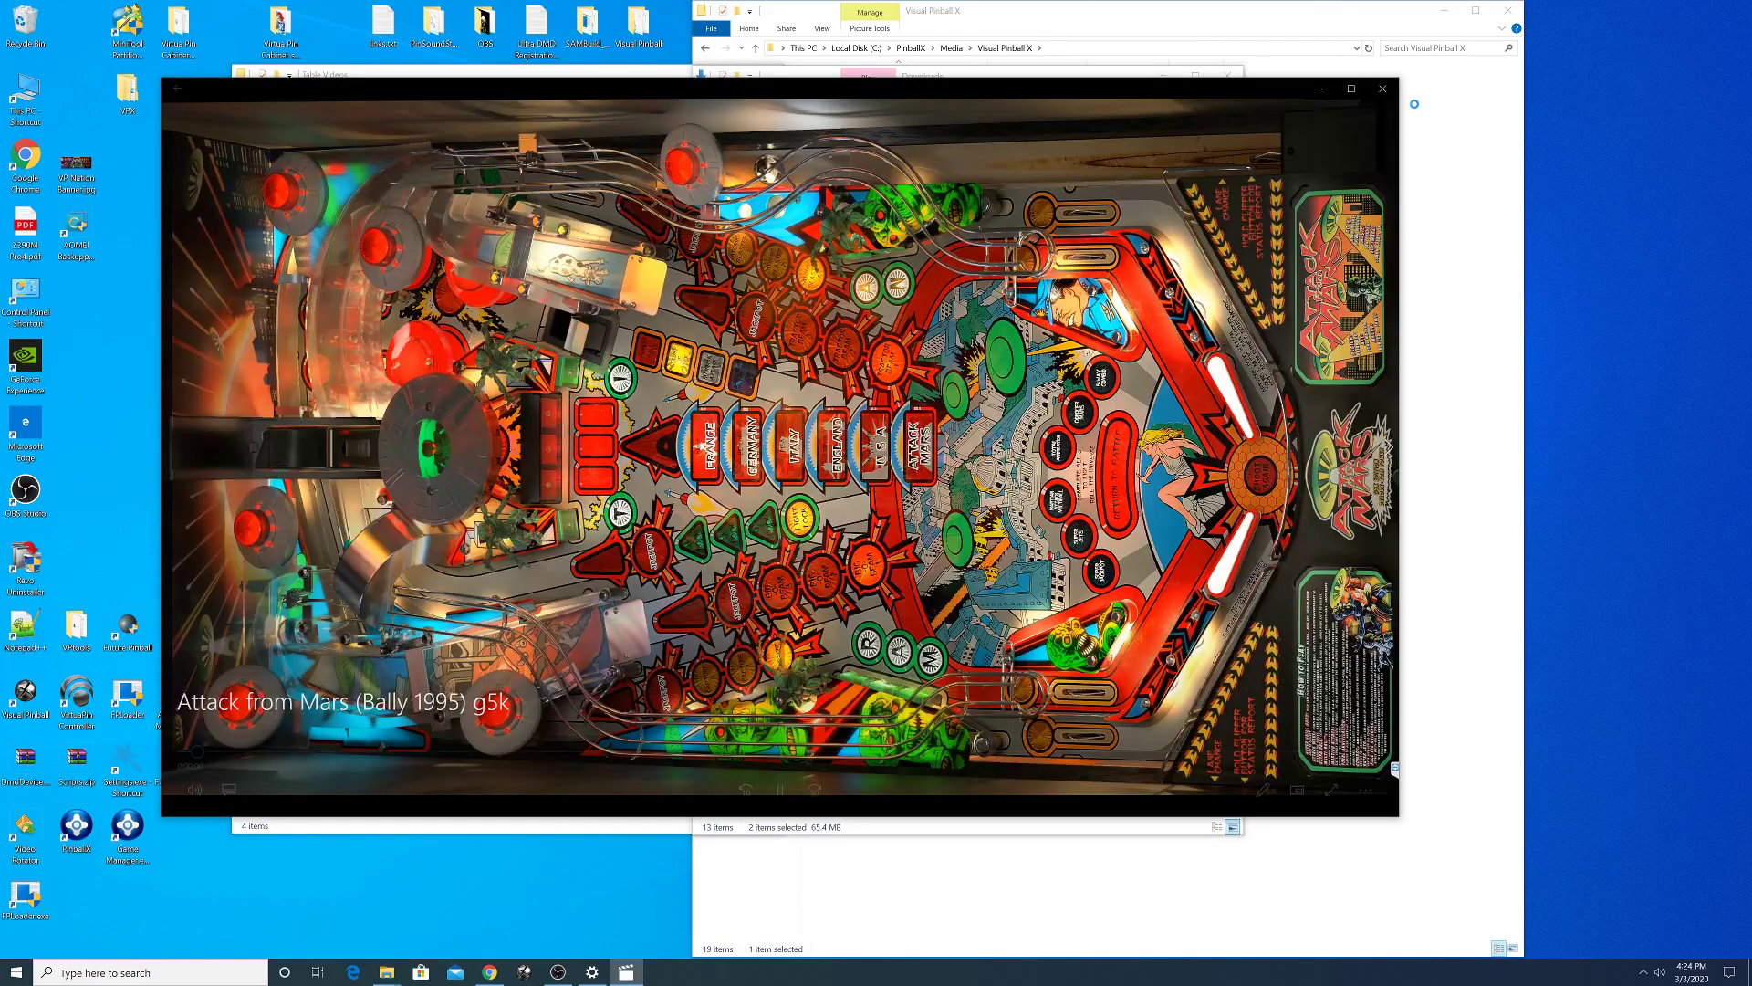
click(1388, 96)
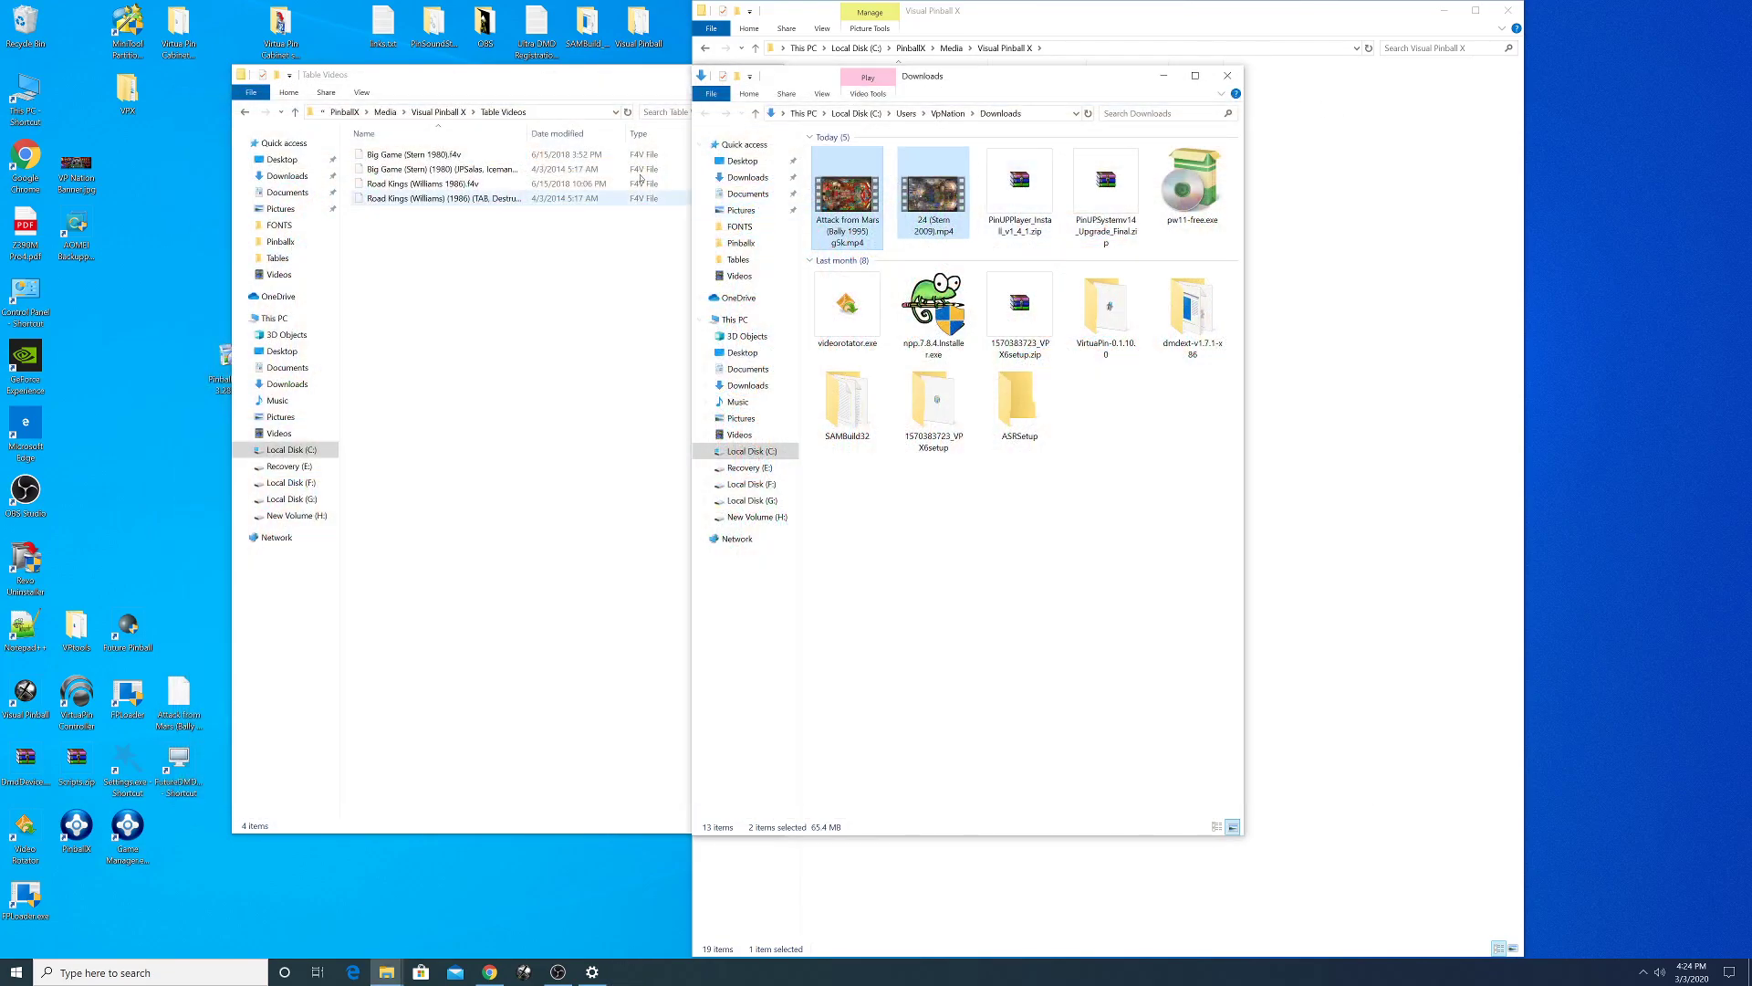
click(612, 83)
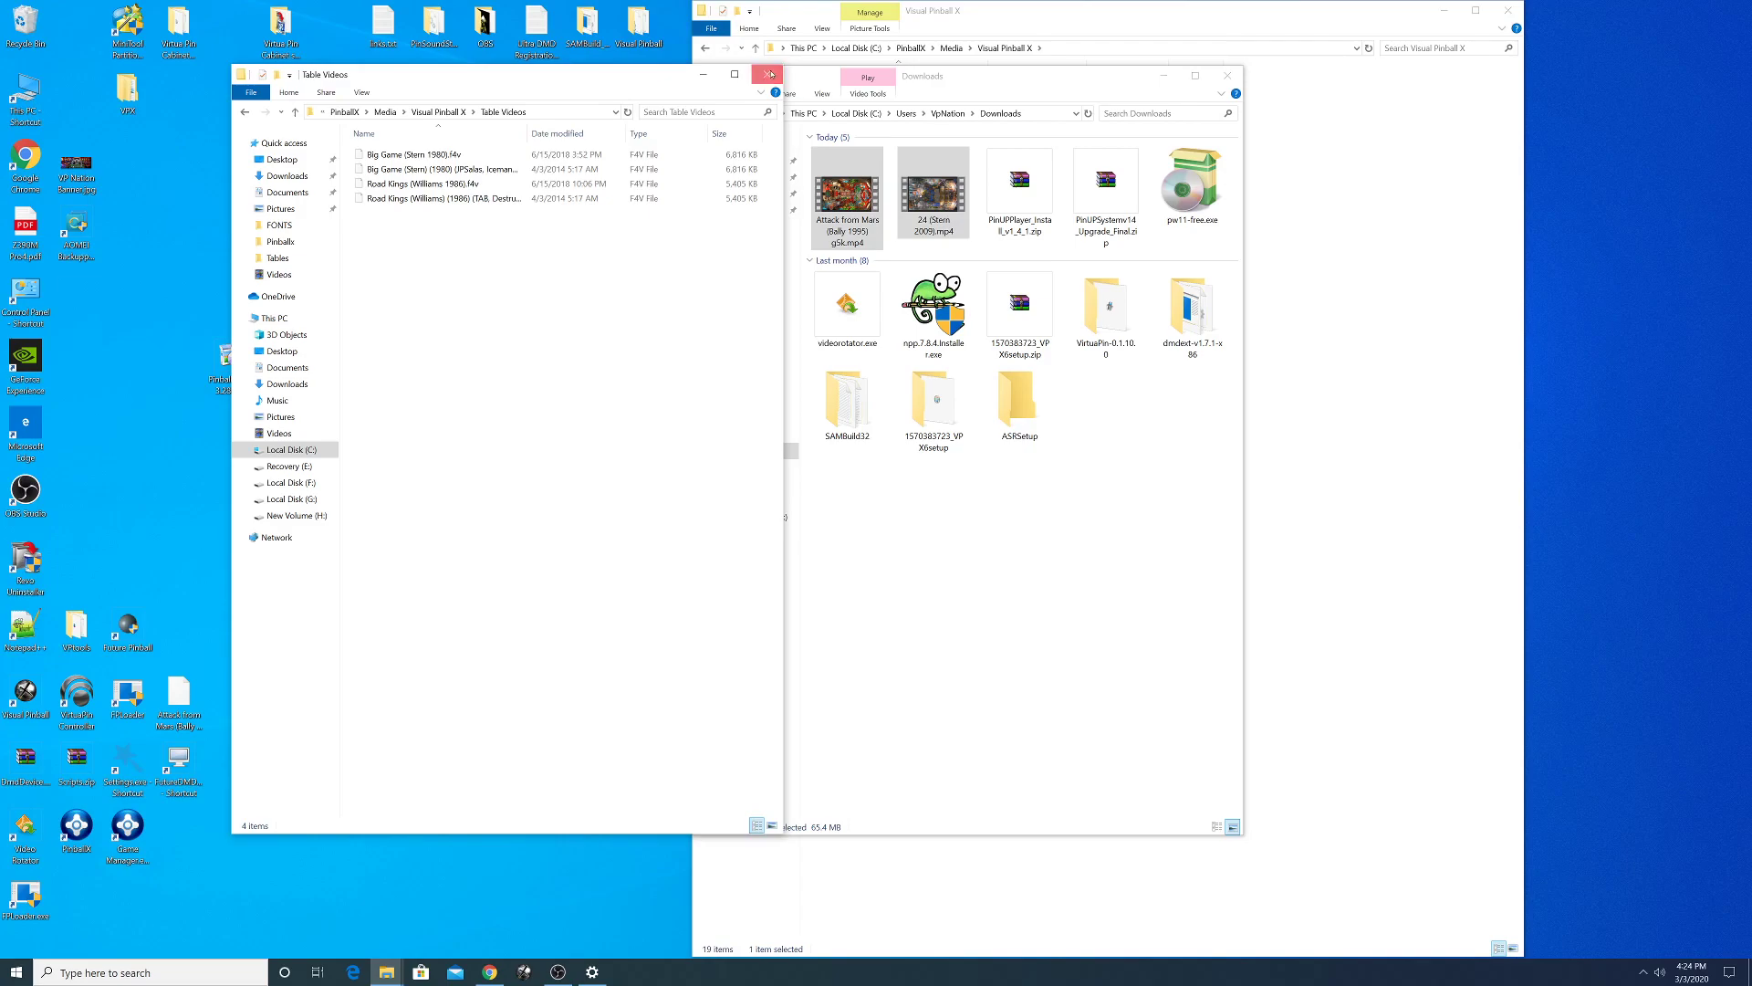
click(769, 74)
- Start Video Rotator and add Attack from Mars (Bally 1995) g5k.mp4 from Downloads to its file list
click(379, 728)
click(25, 827)
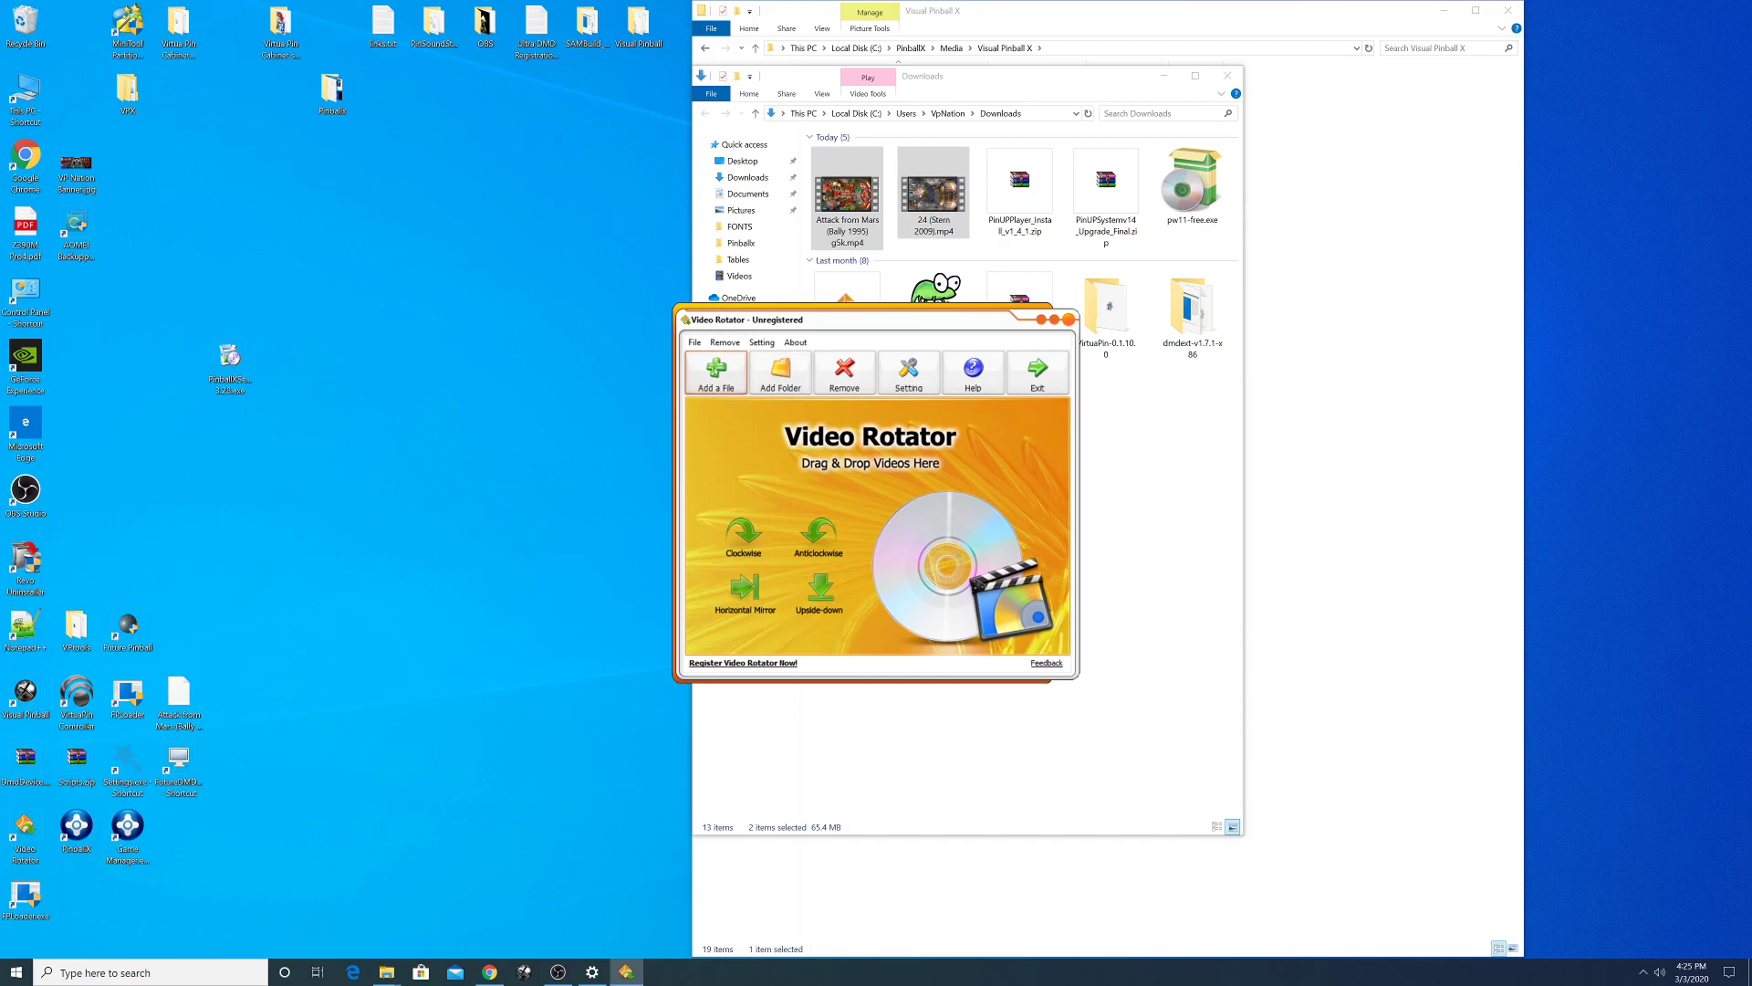
click(715, 375)
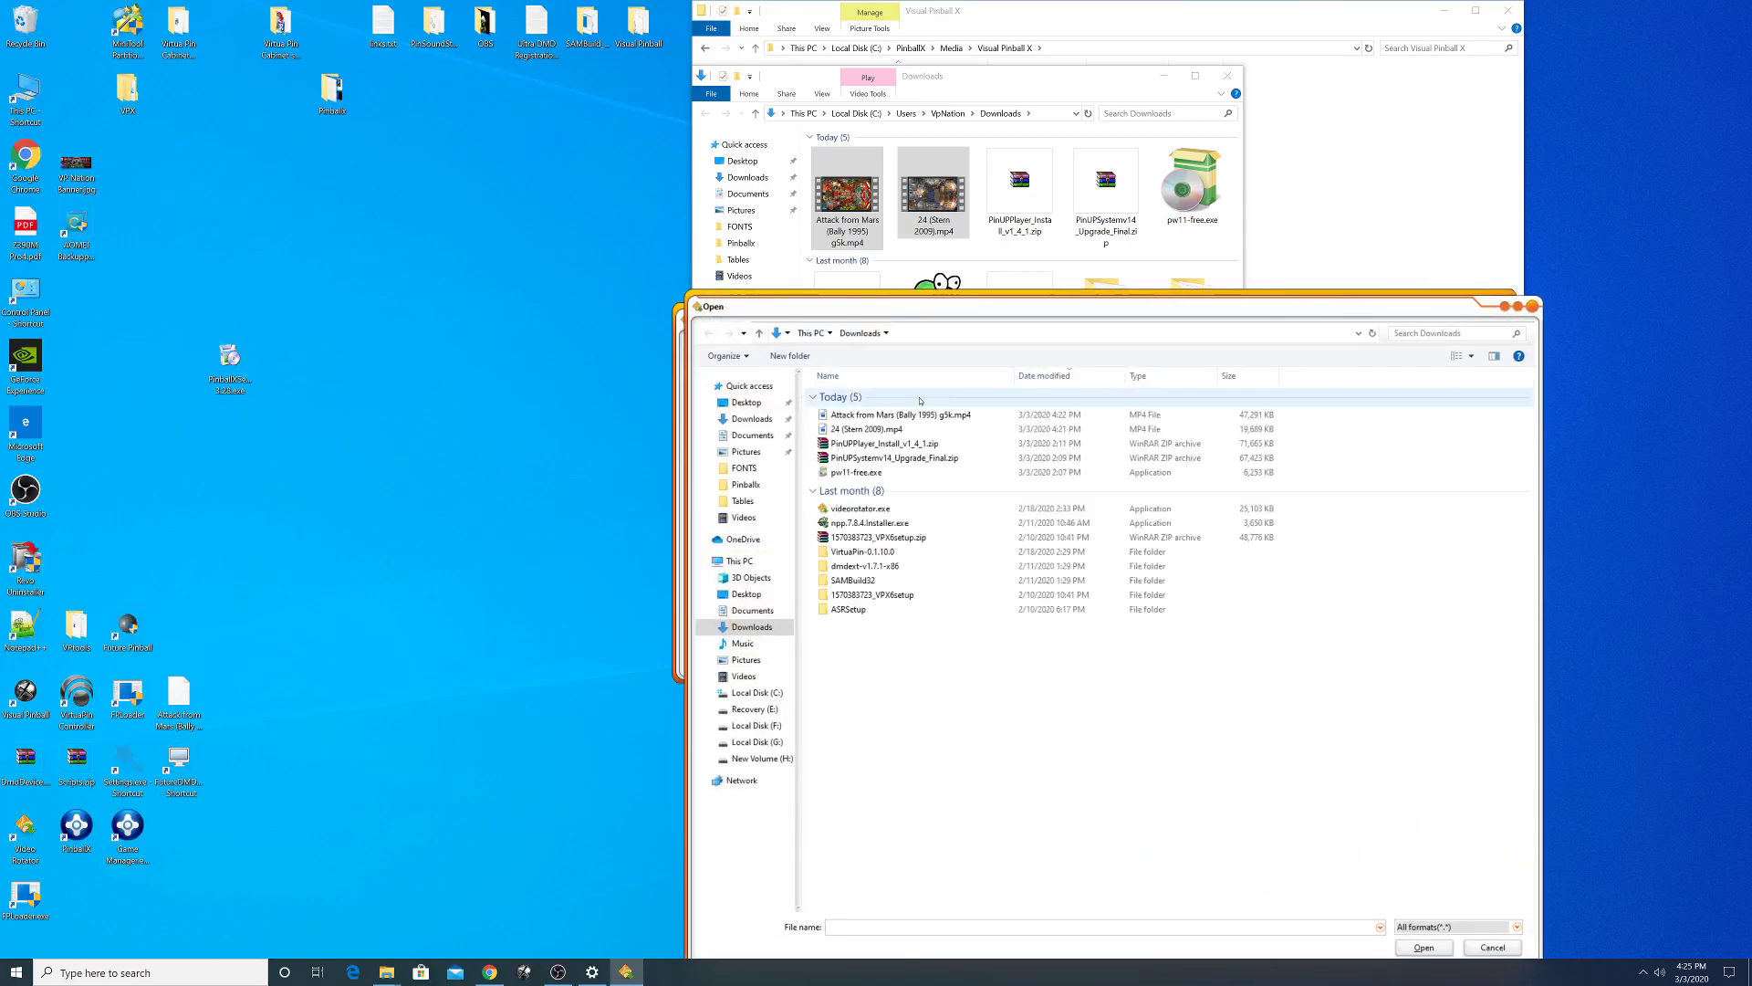
click(894, 416)
click(867, 429)
click(862, 416)
click(862, 416)
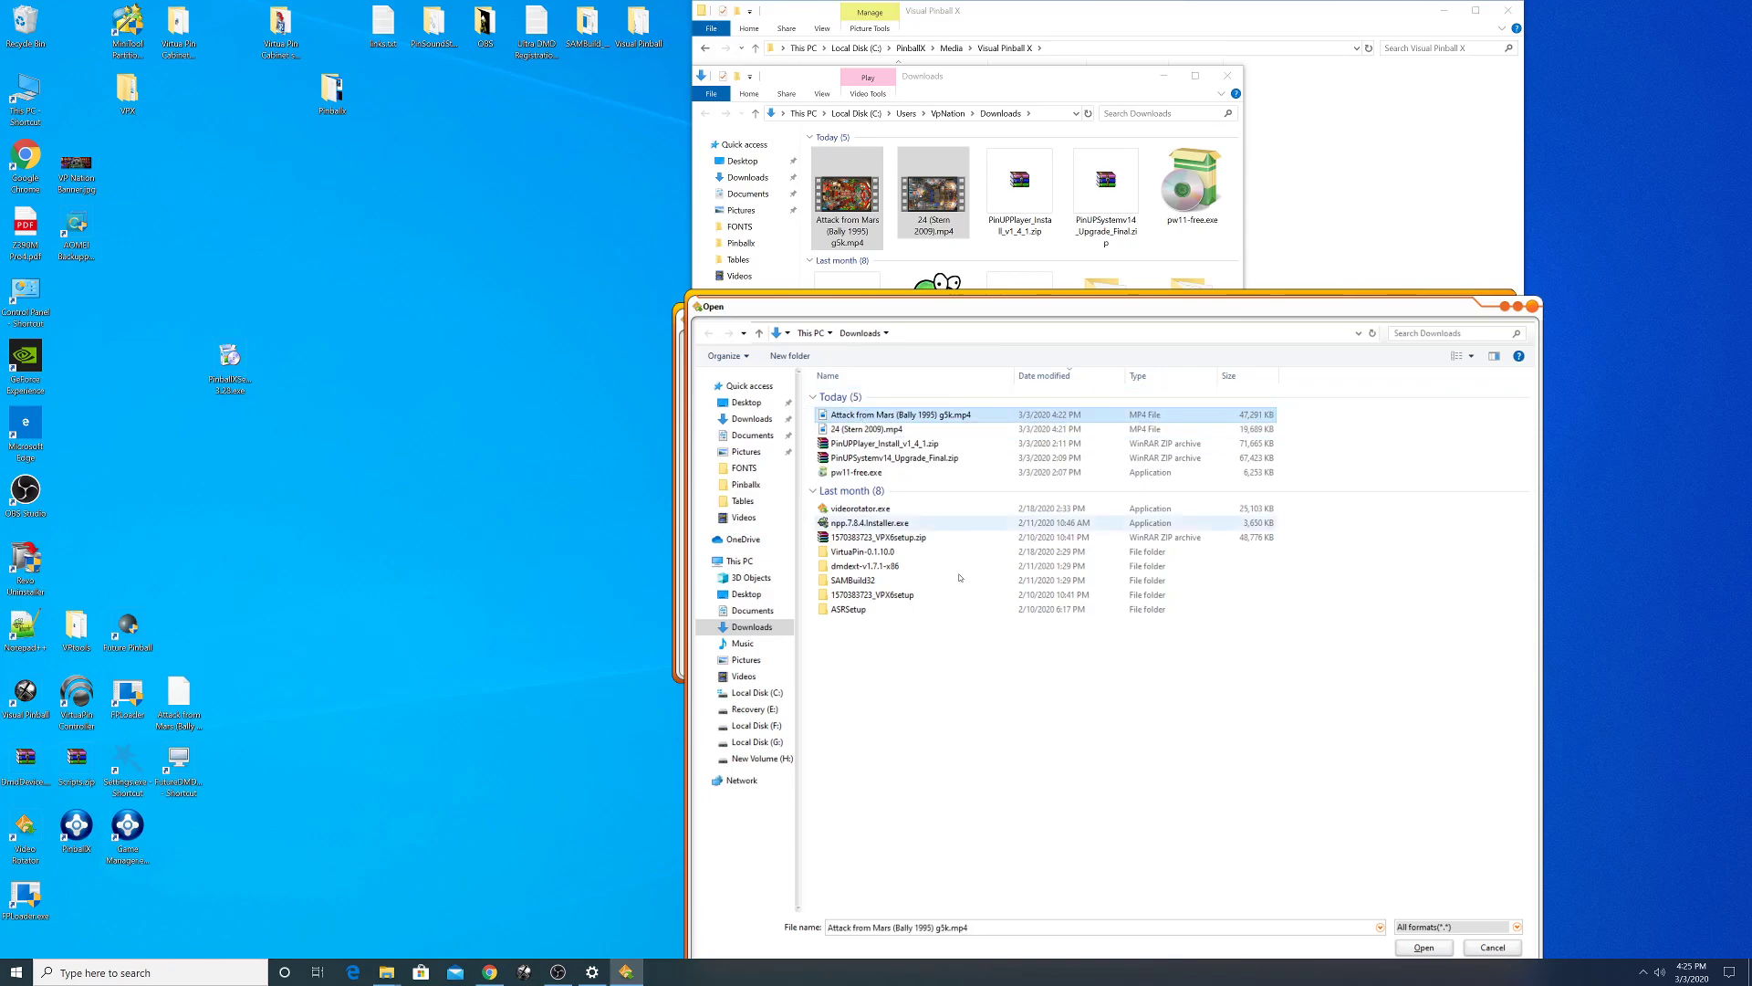
click(1423, 952)
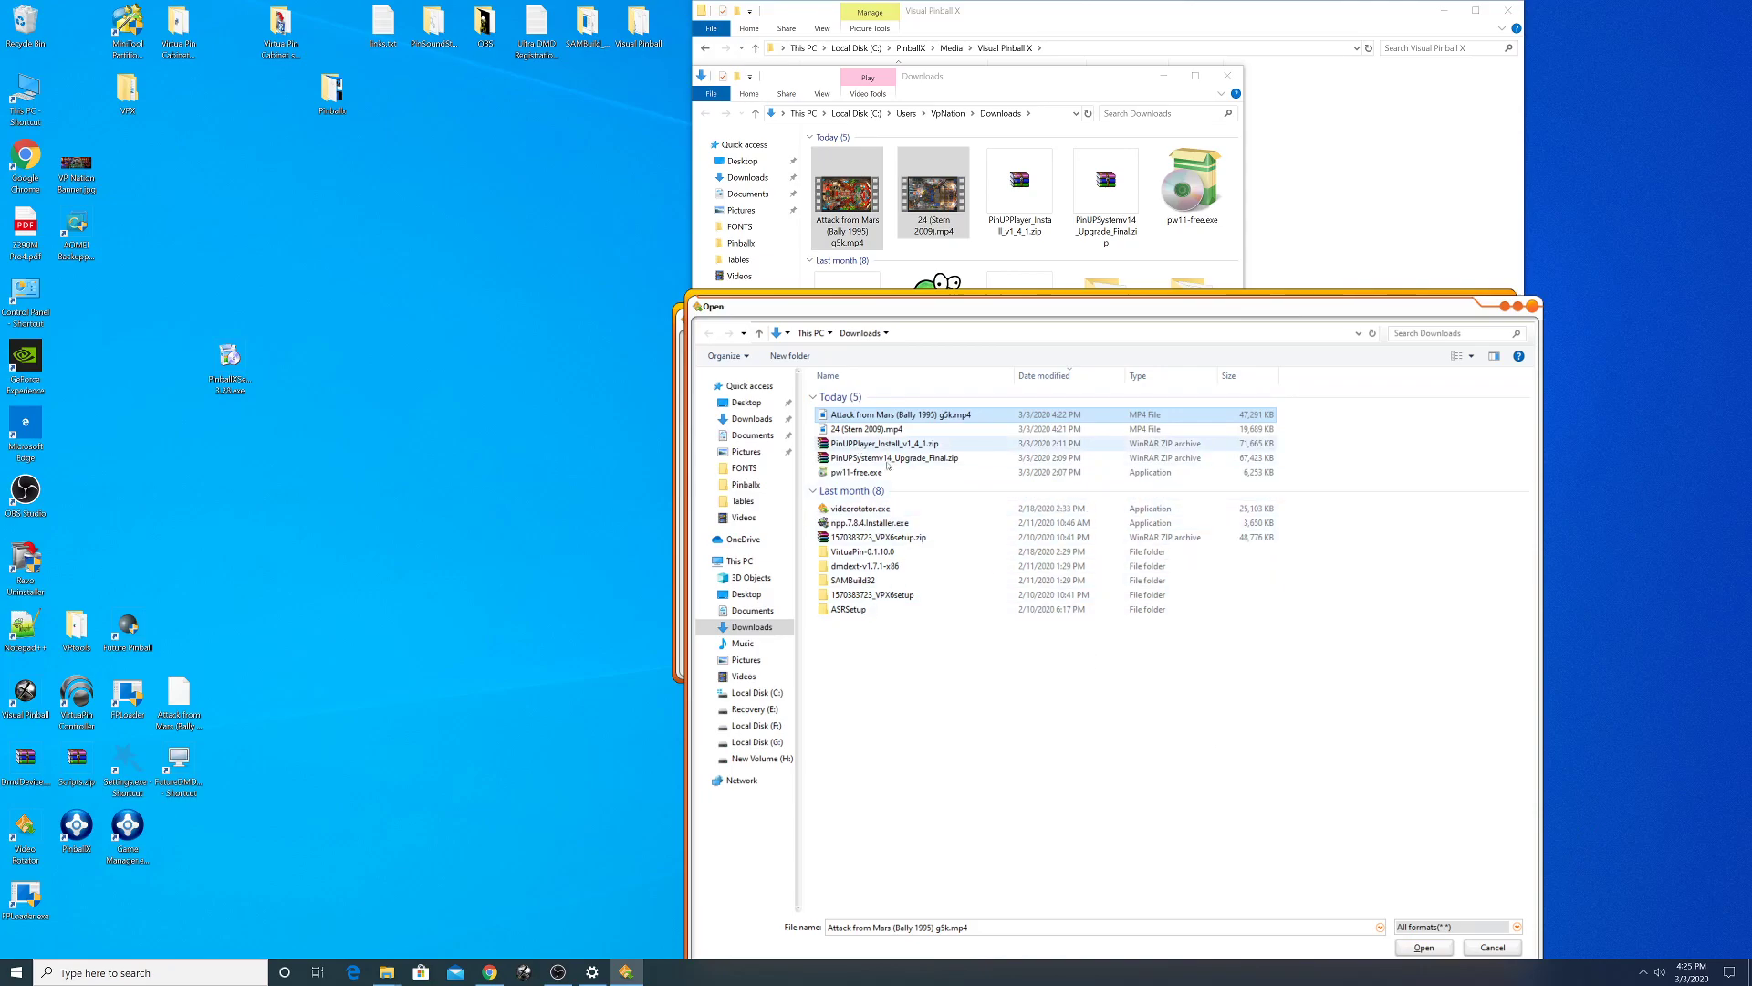
click(1412, 947)
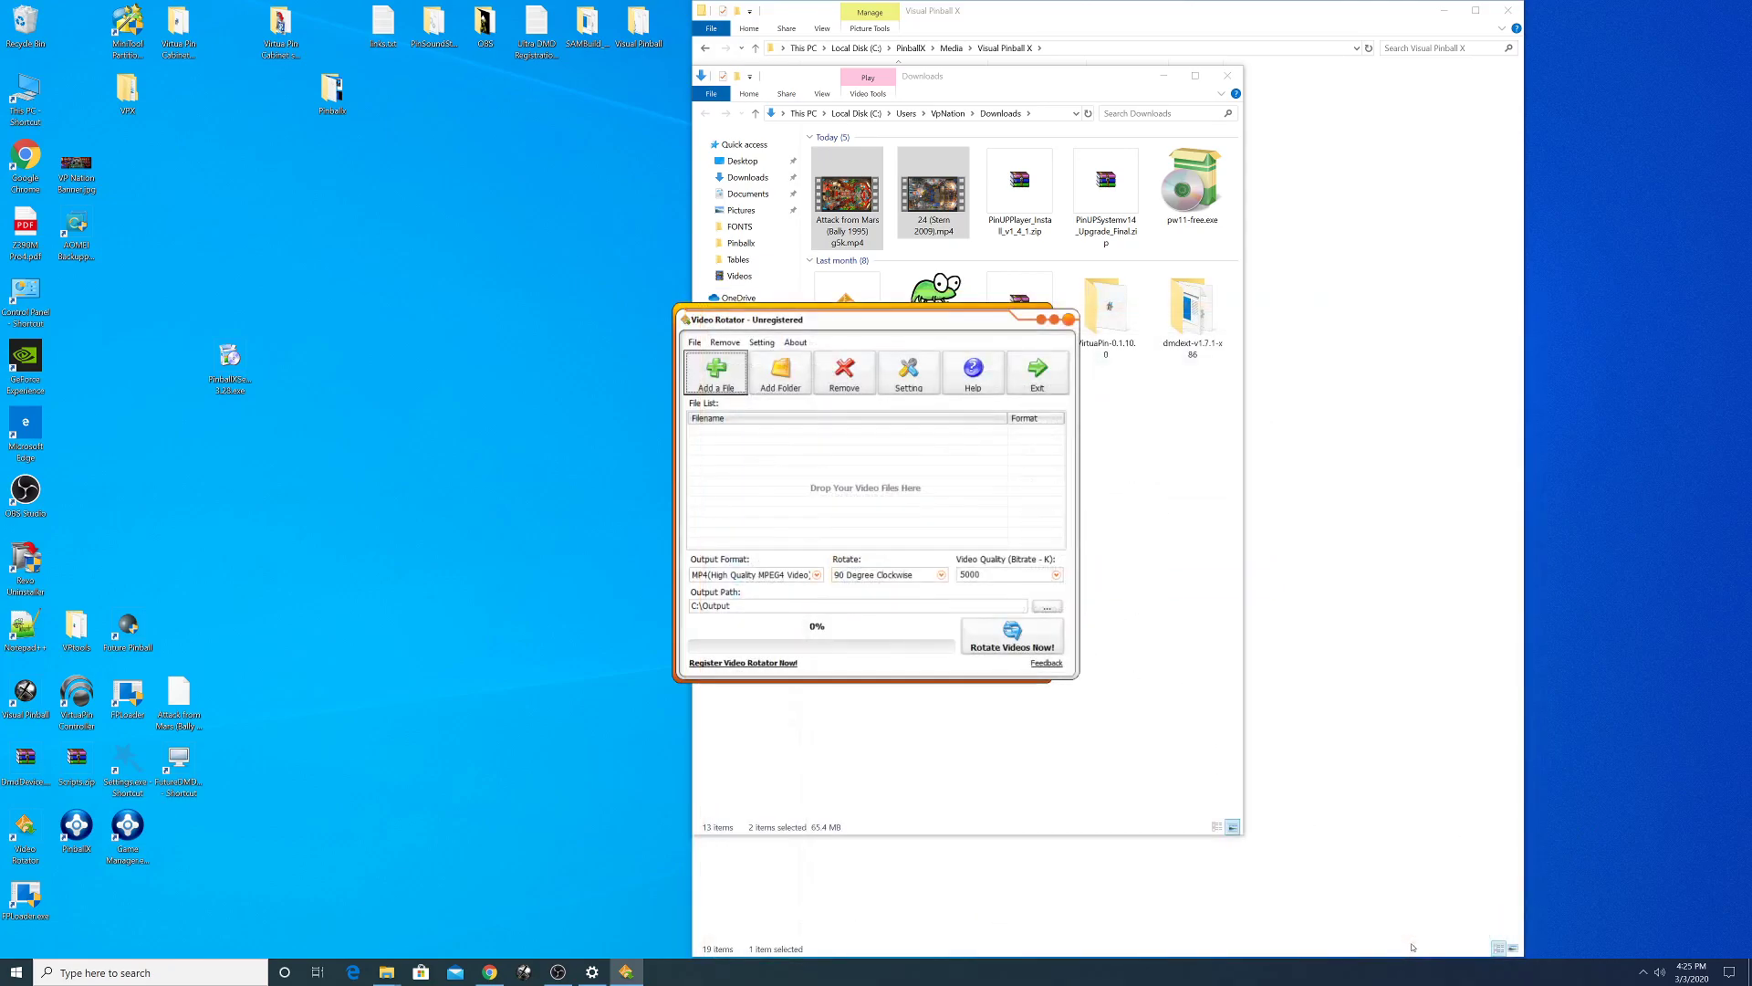
- Add 24 (Stern 2009).mp4 from Downloads to the Video Rotator file list
click(716, 370)
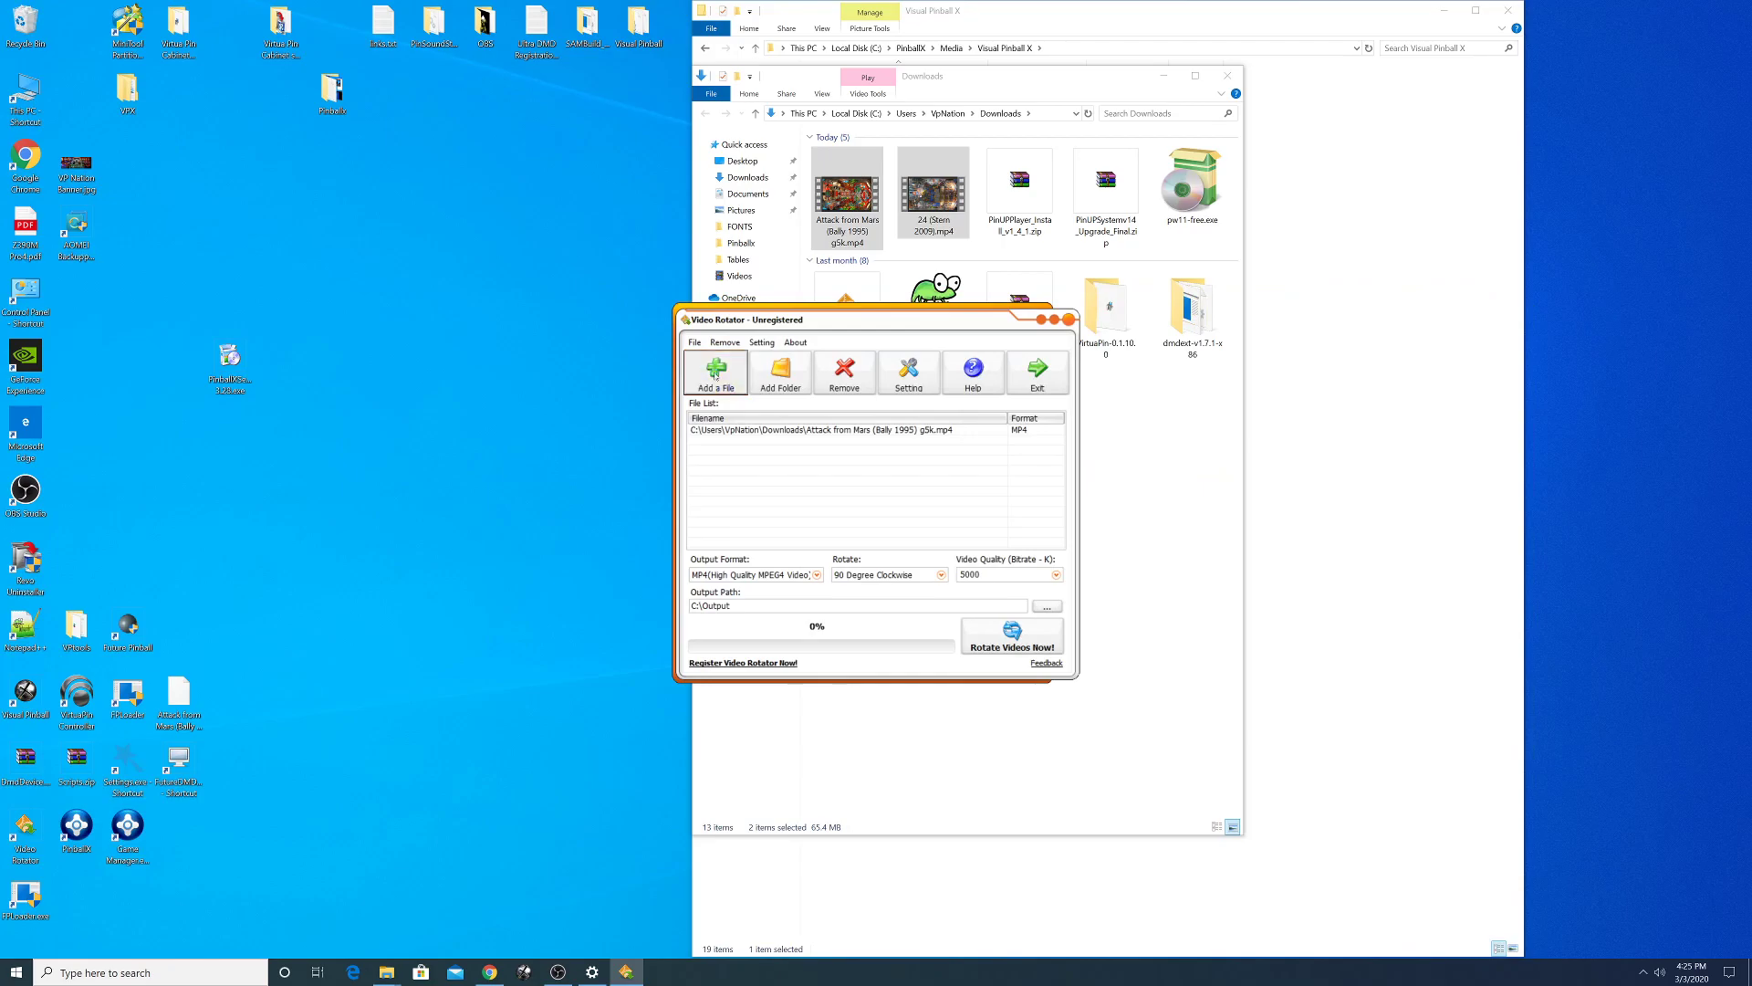
click(882, 413)
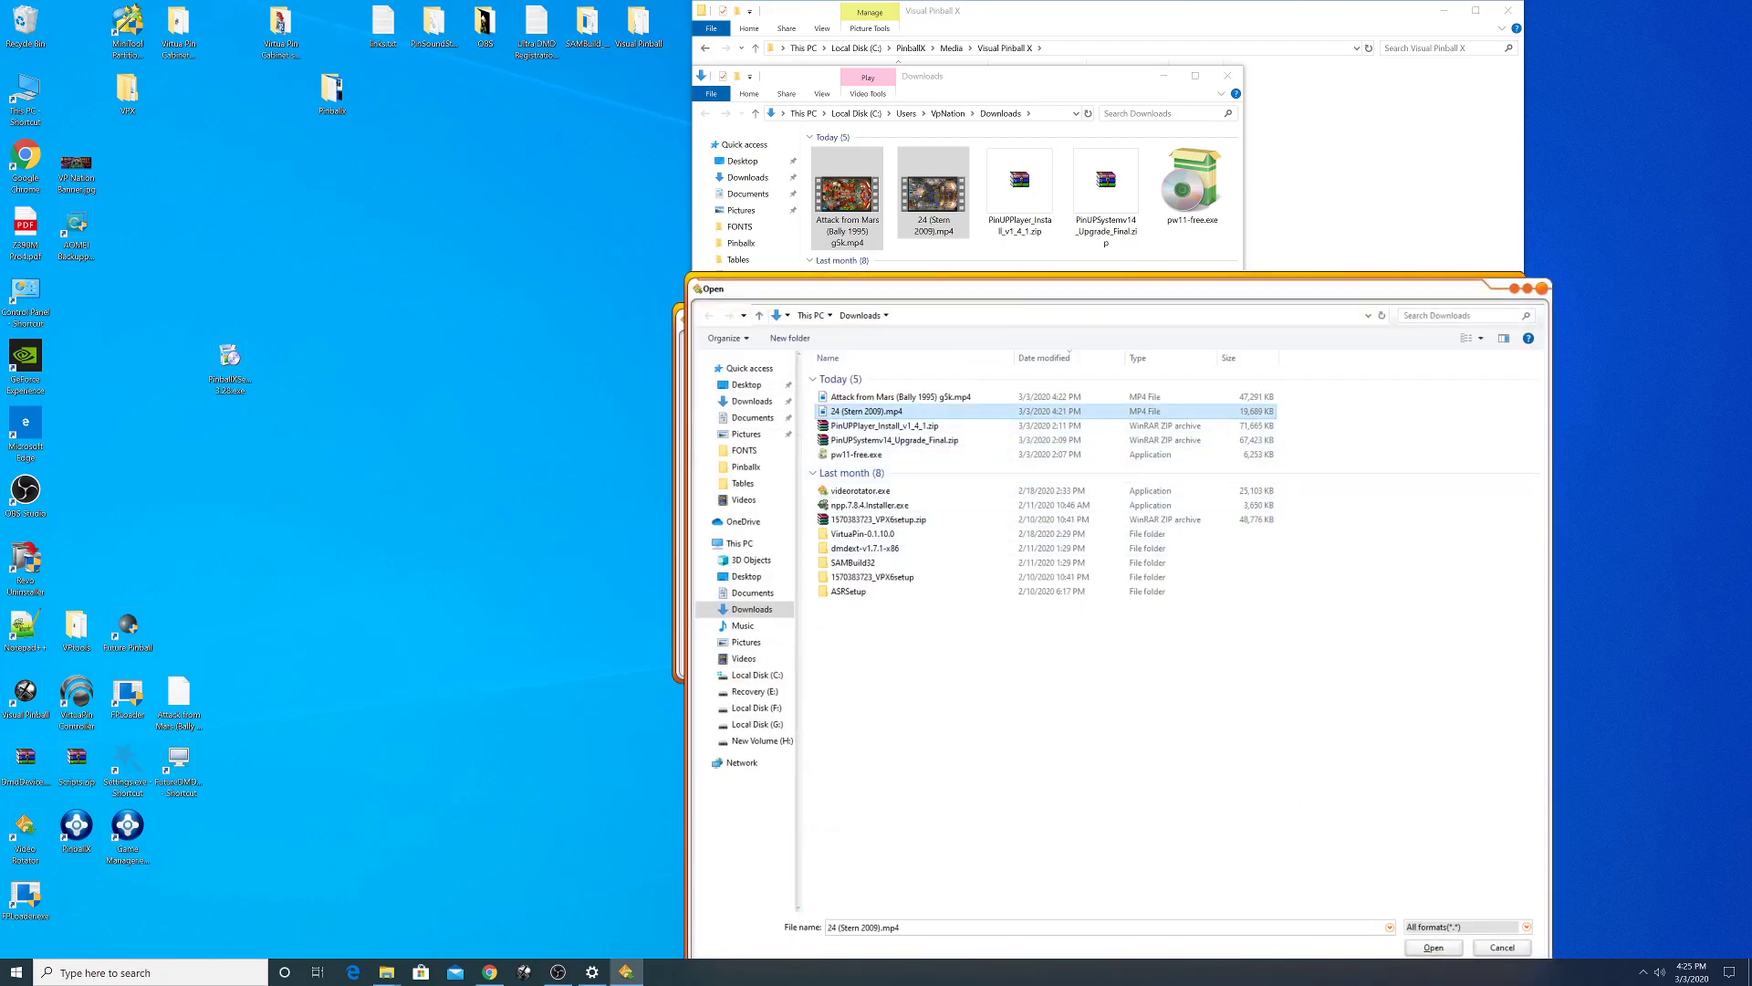
click(1434, 947)
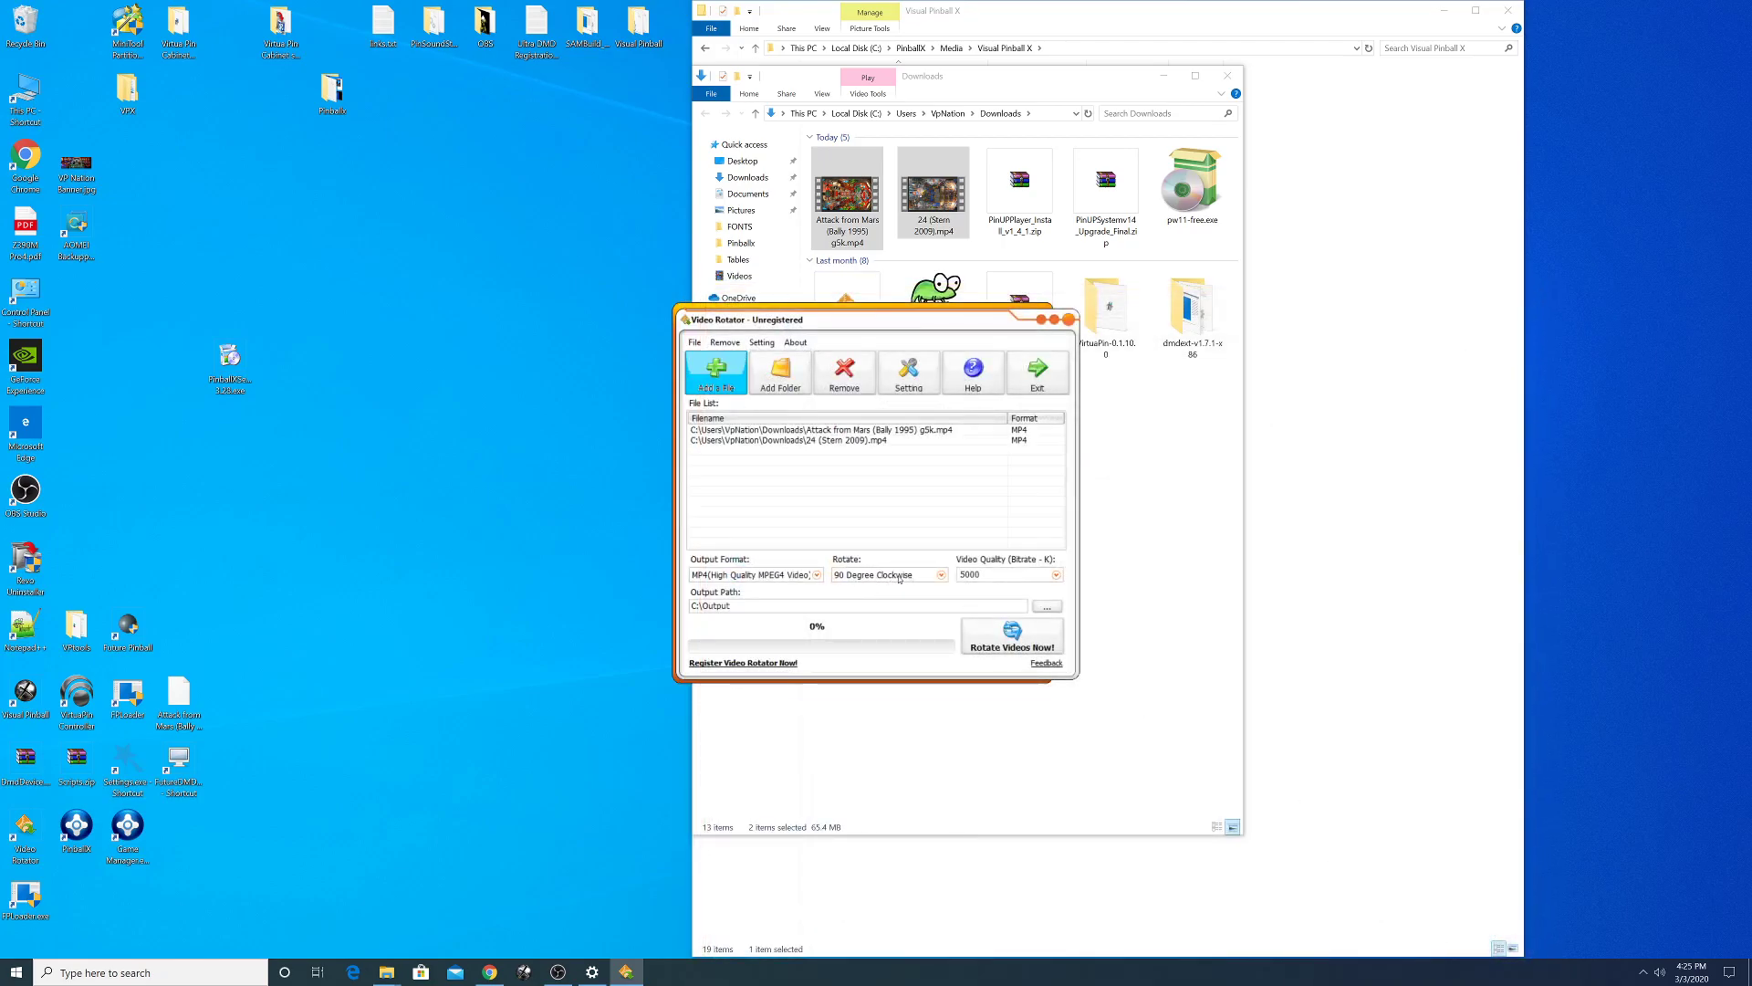
- Set the rotation to 180 Degree and the video quality bitrate to 8000, and start rotating the videos
click(926, 575)
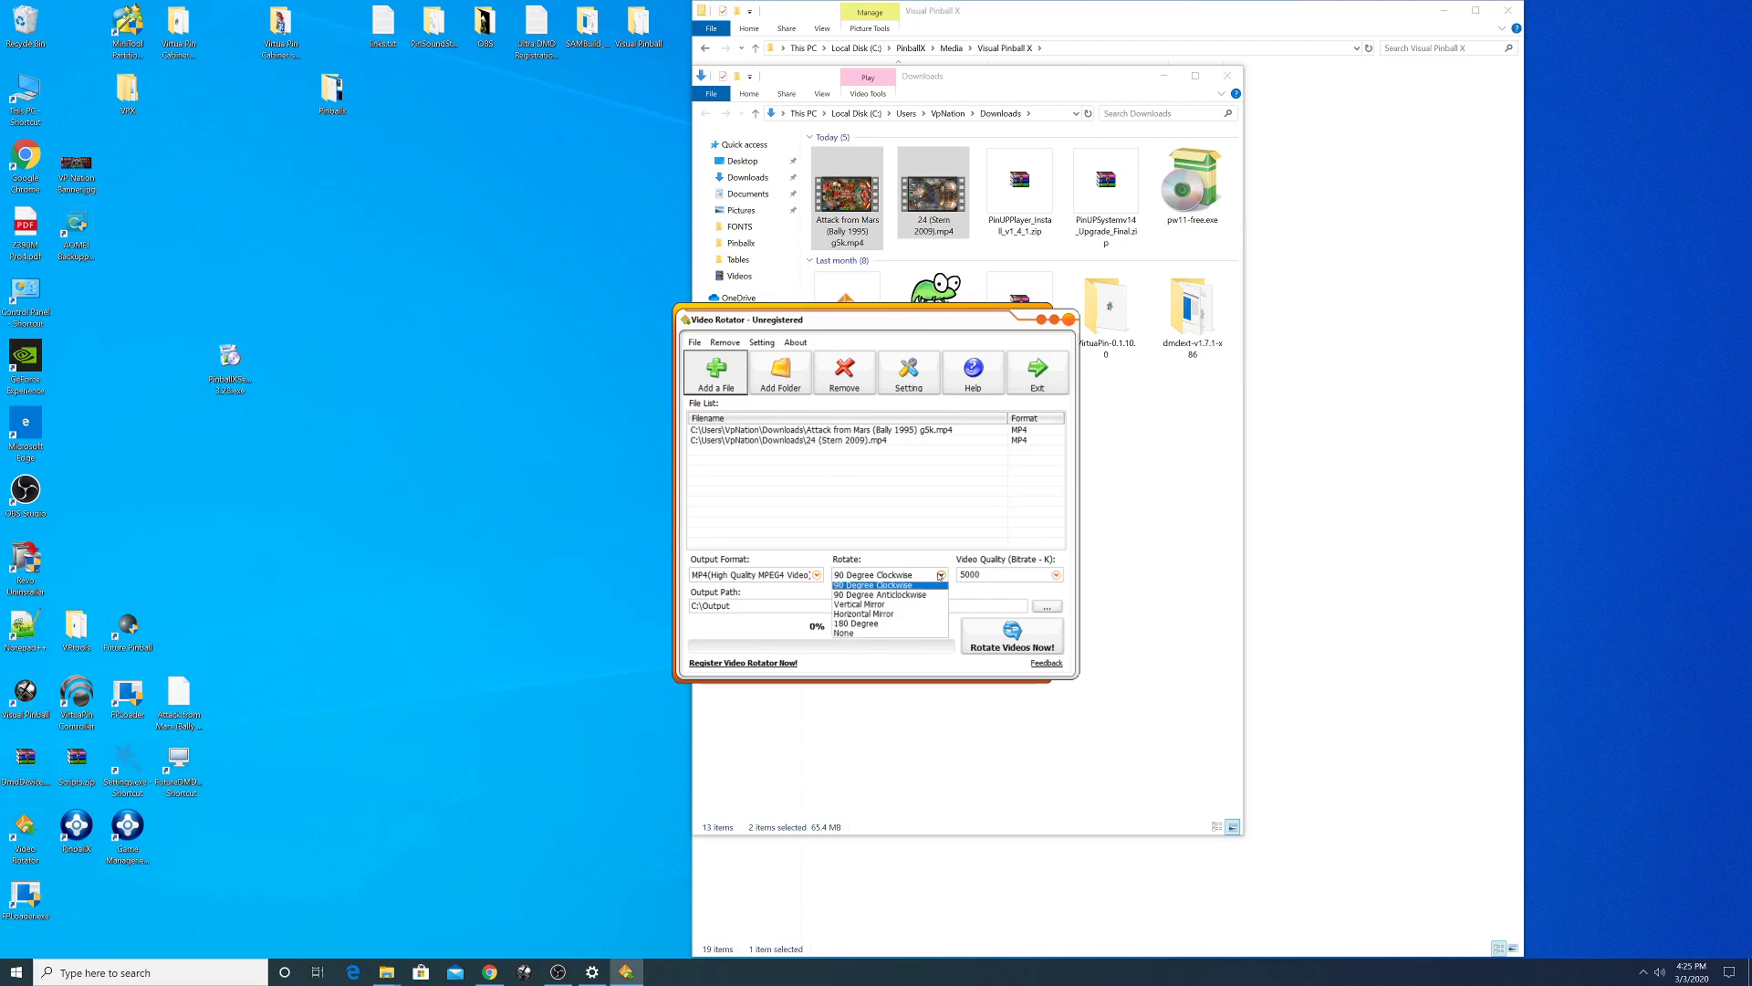
click(882, 627)
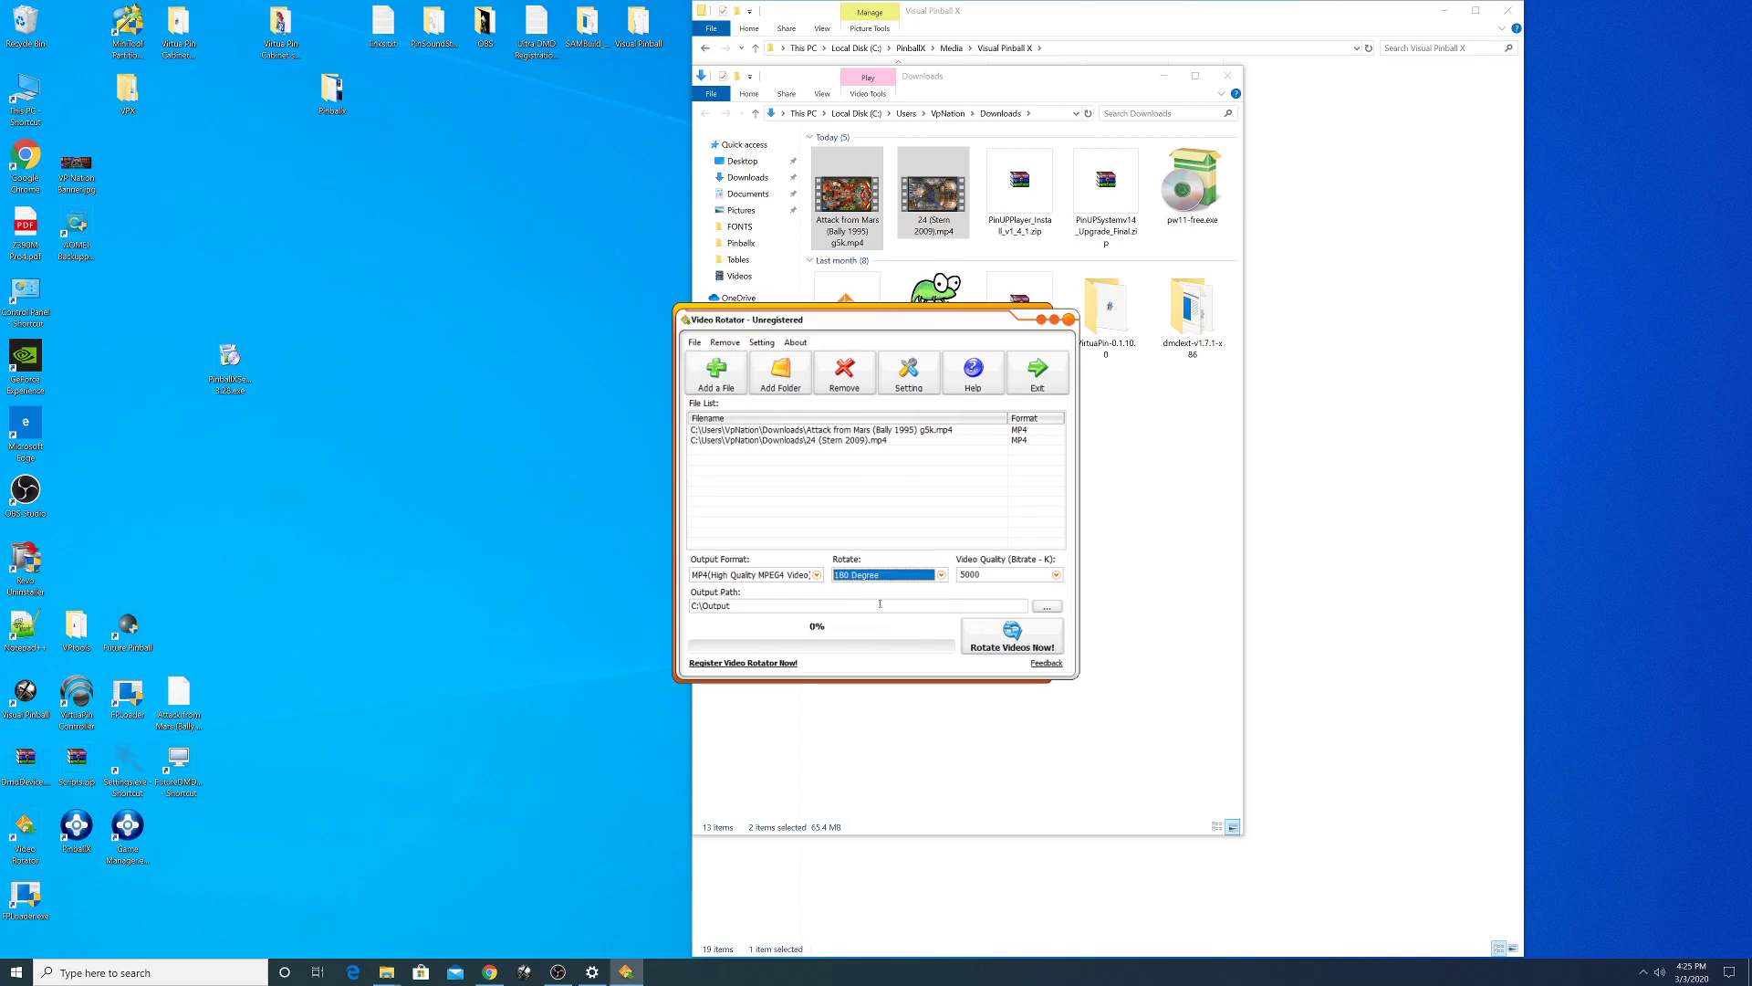
click(1056, 576)
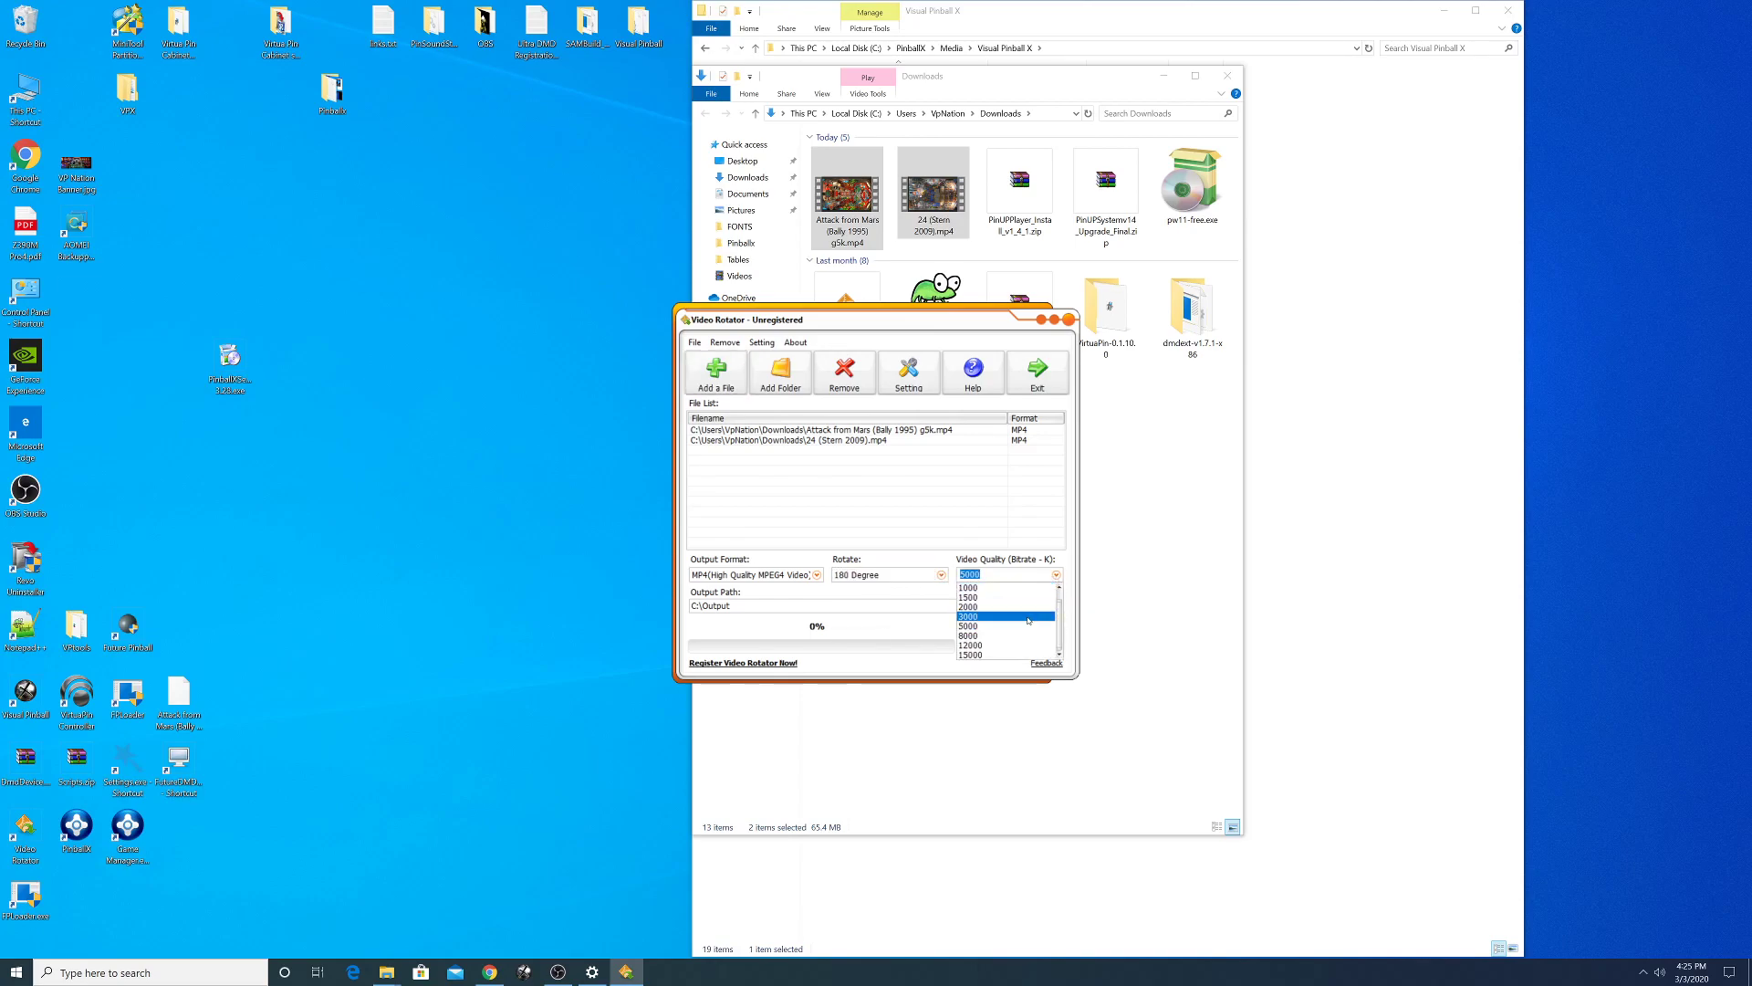
click(984, 636)
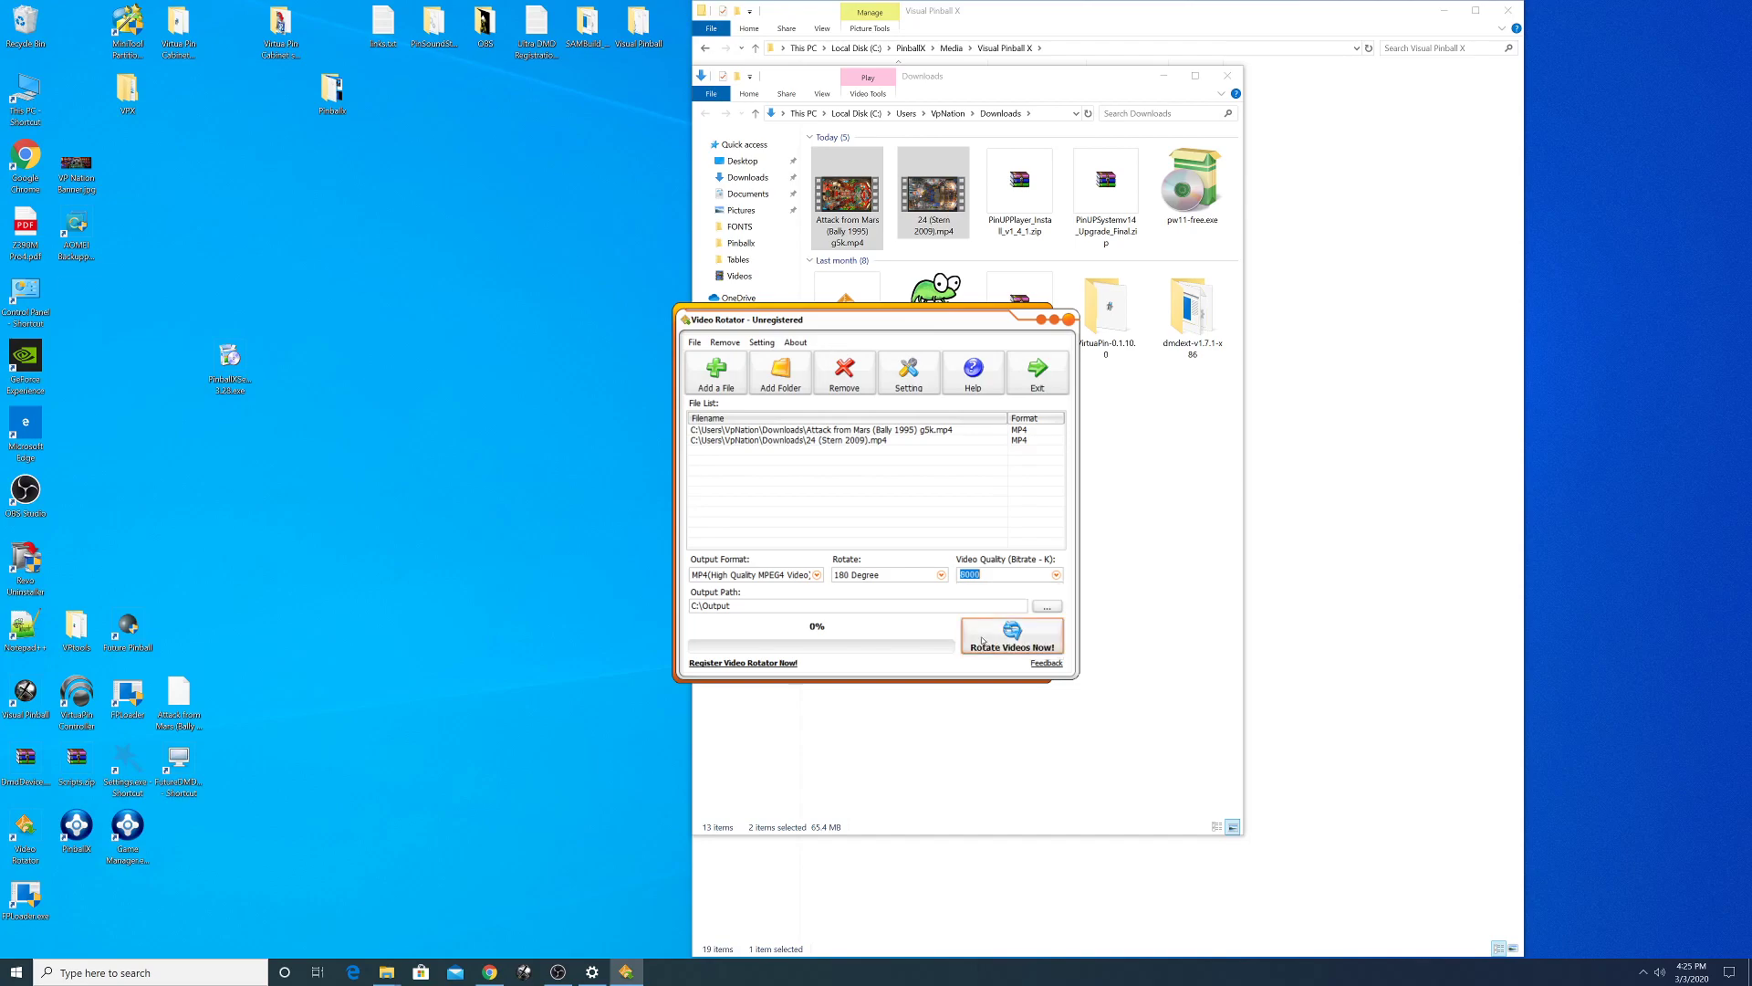
click(1006, 646)
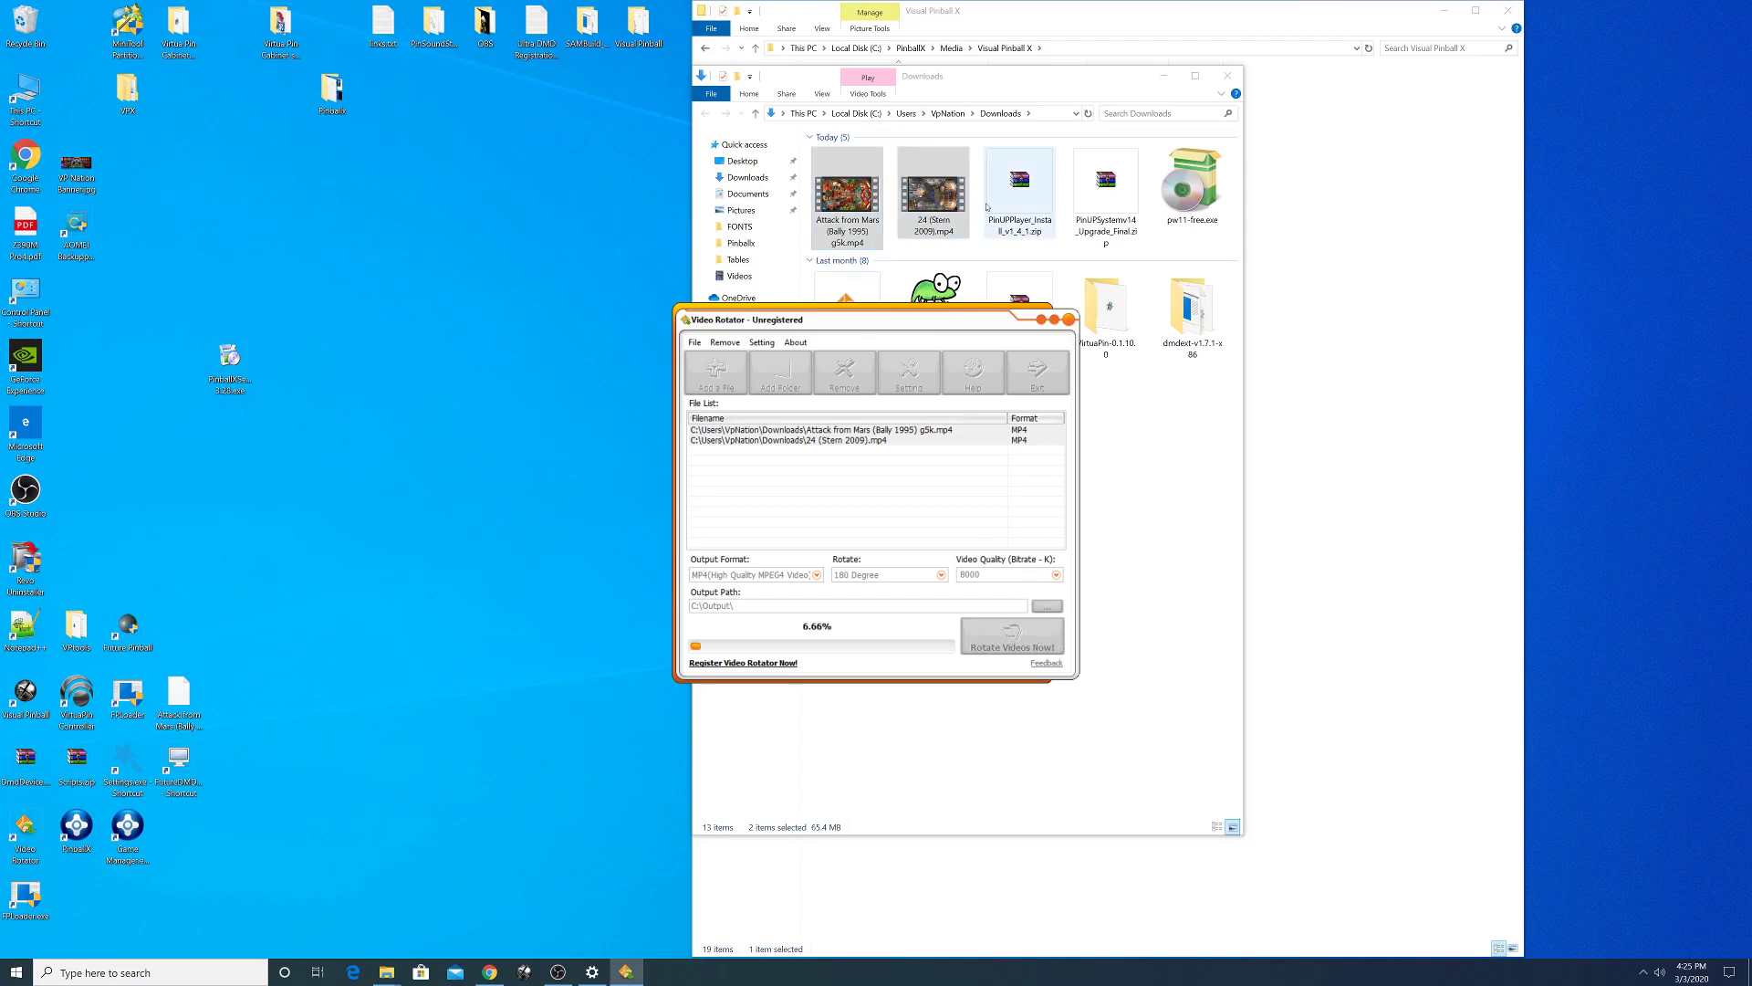
- Play the original 24 (Stern 2009).mp4 to check its orientation and close the player
double_click(932, 192)
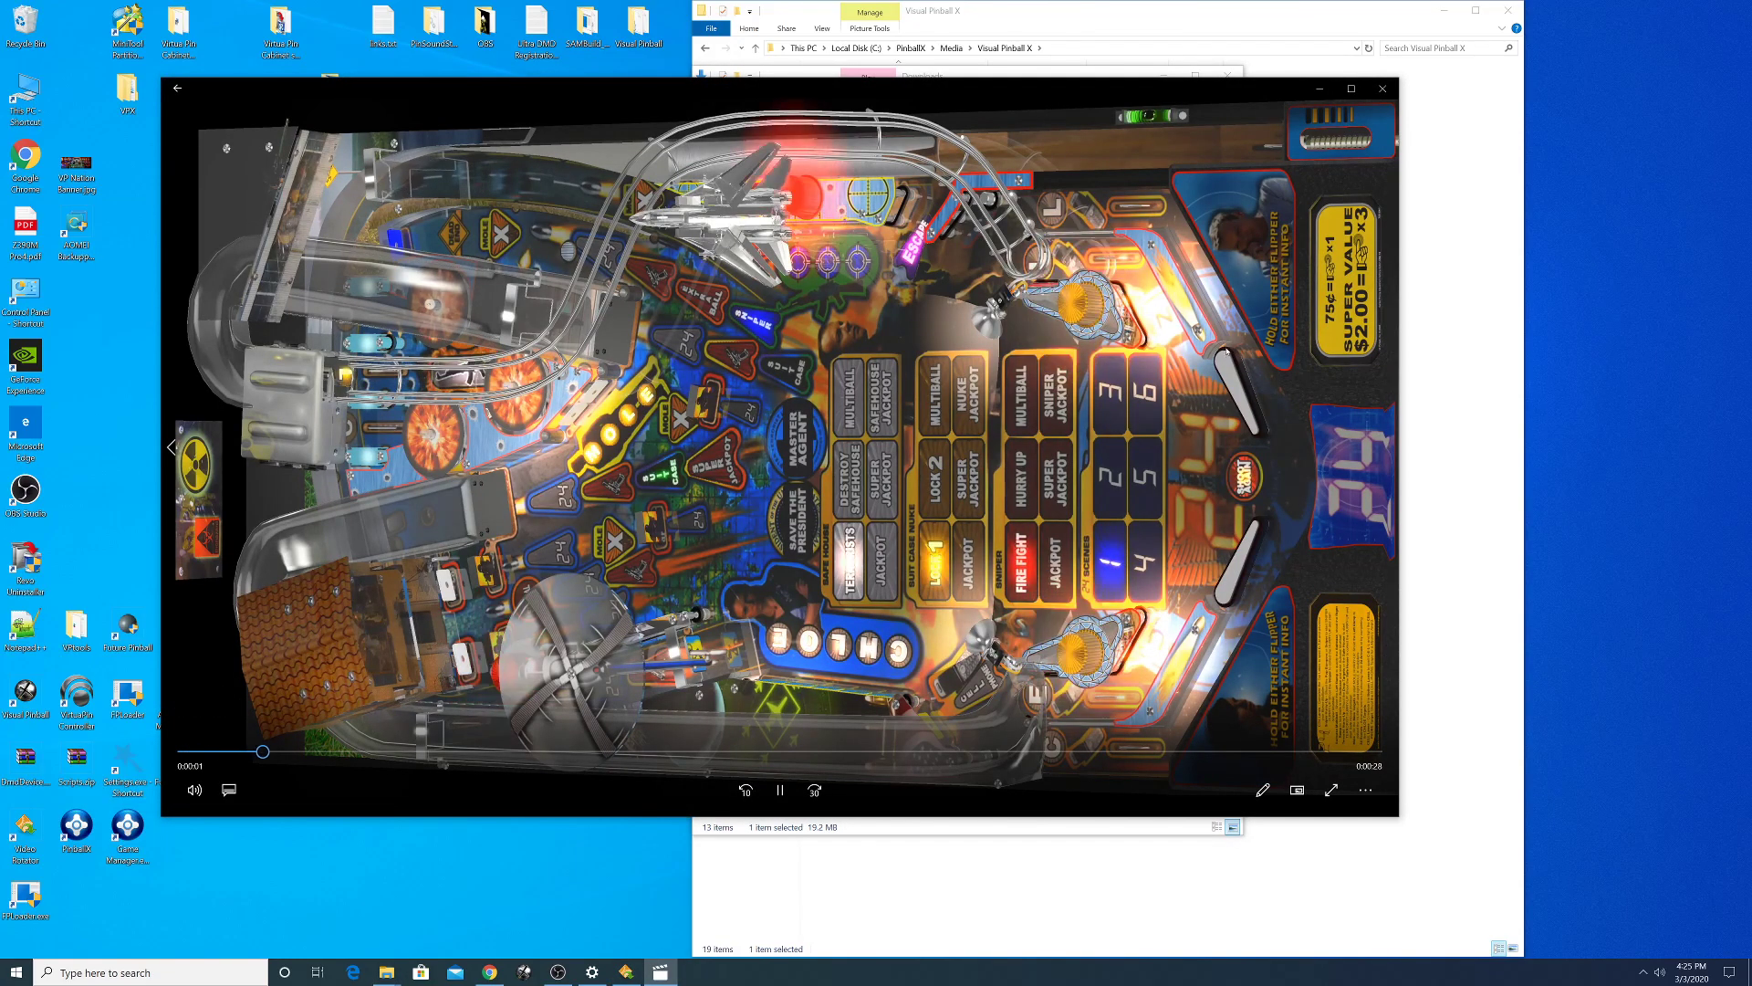
click(1383, 89)
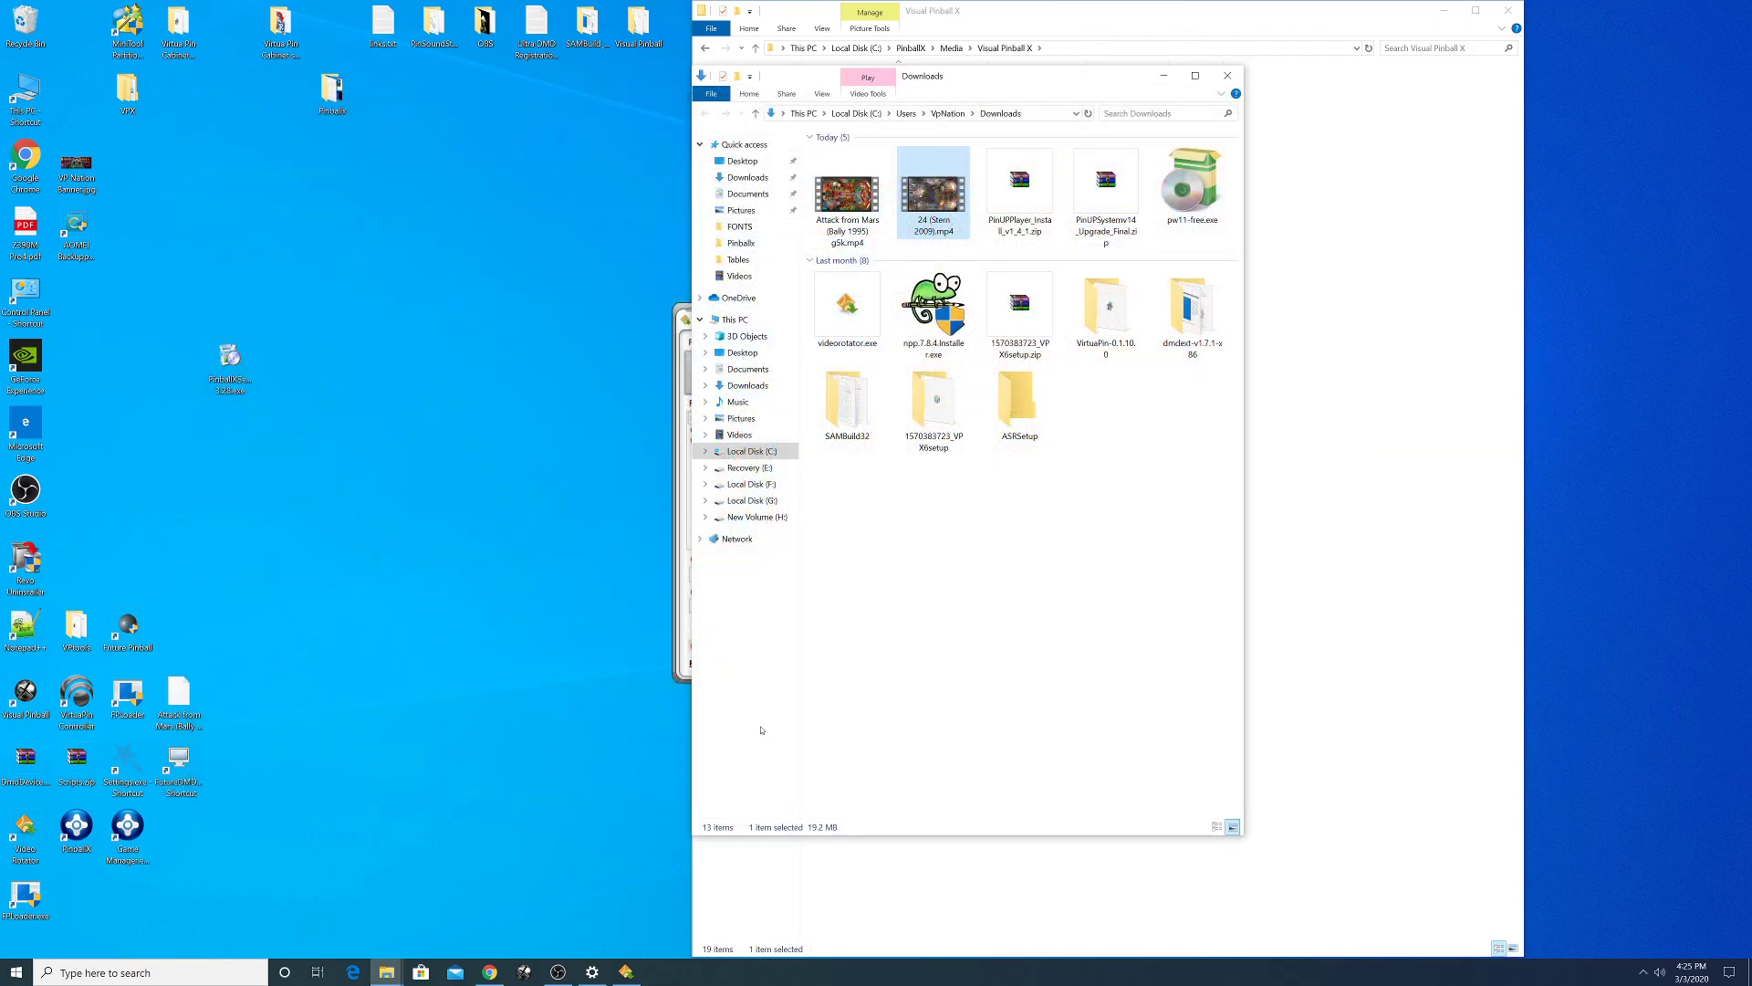
- Return to Video Rotator, decline registration once the rotation finishes, and close the program
click(628, 972)
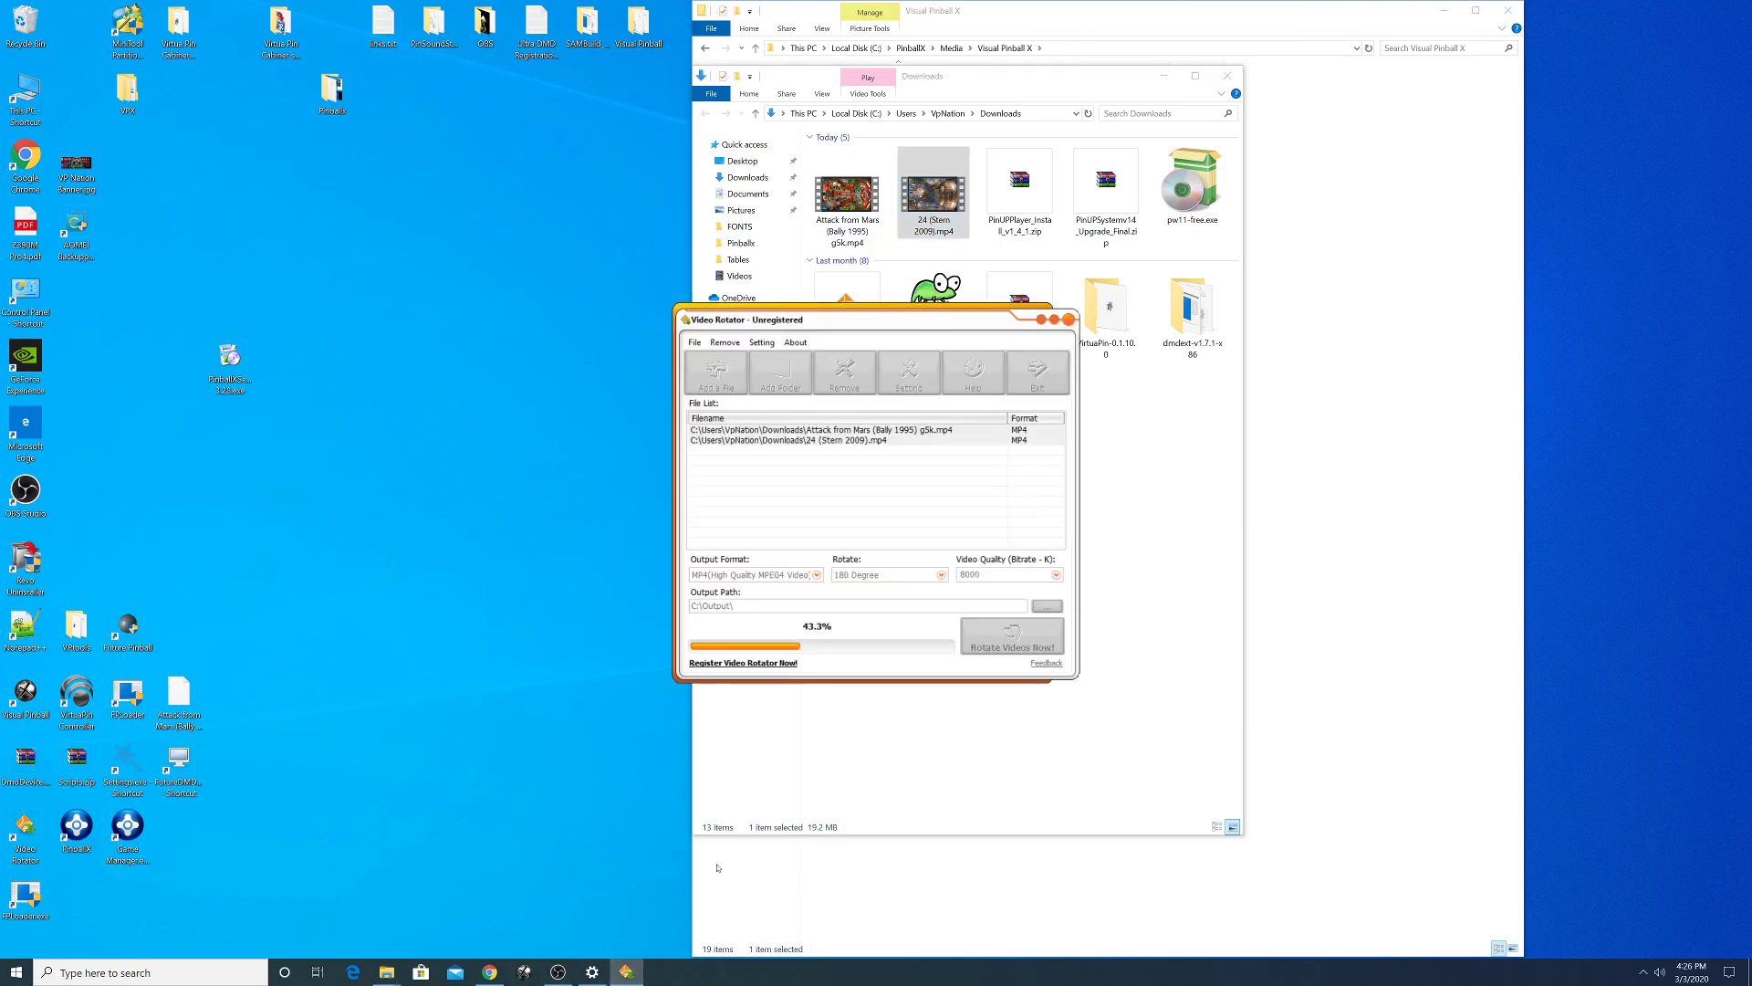
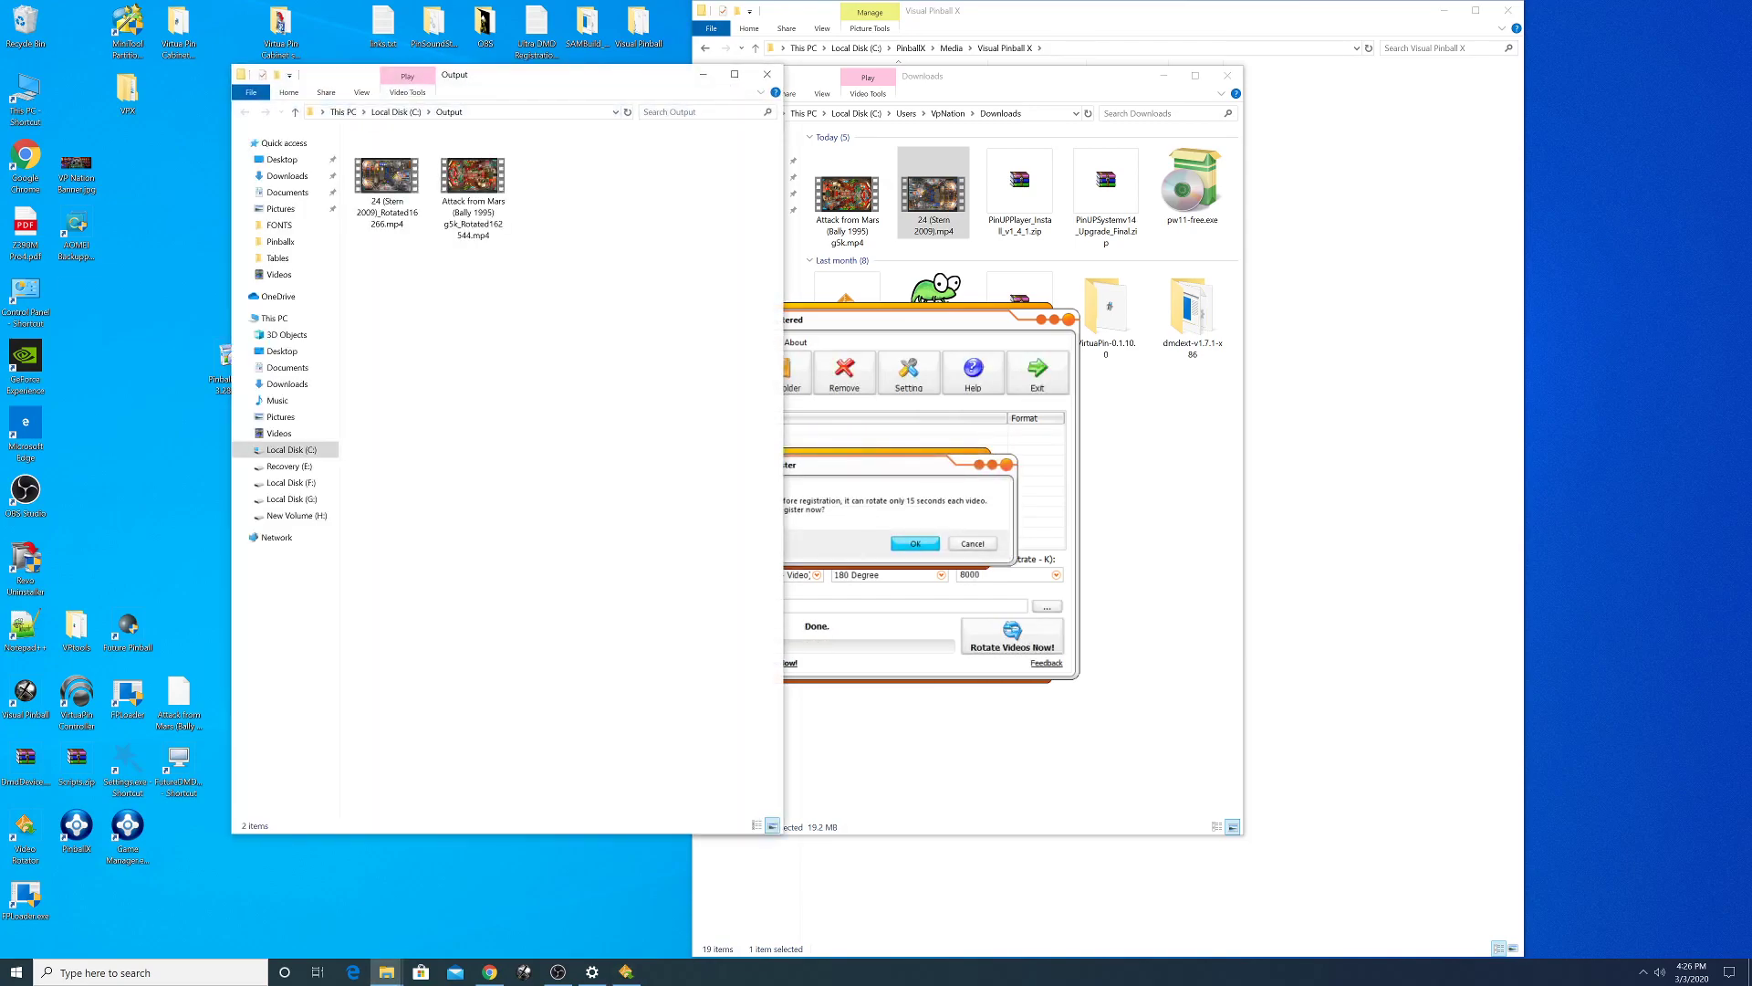
click(975, 545)
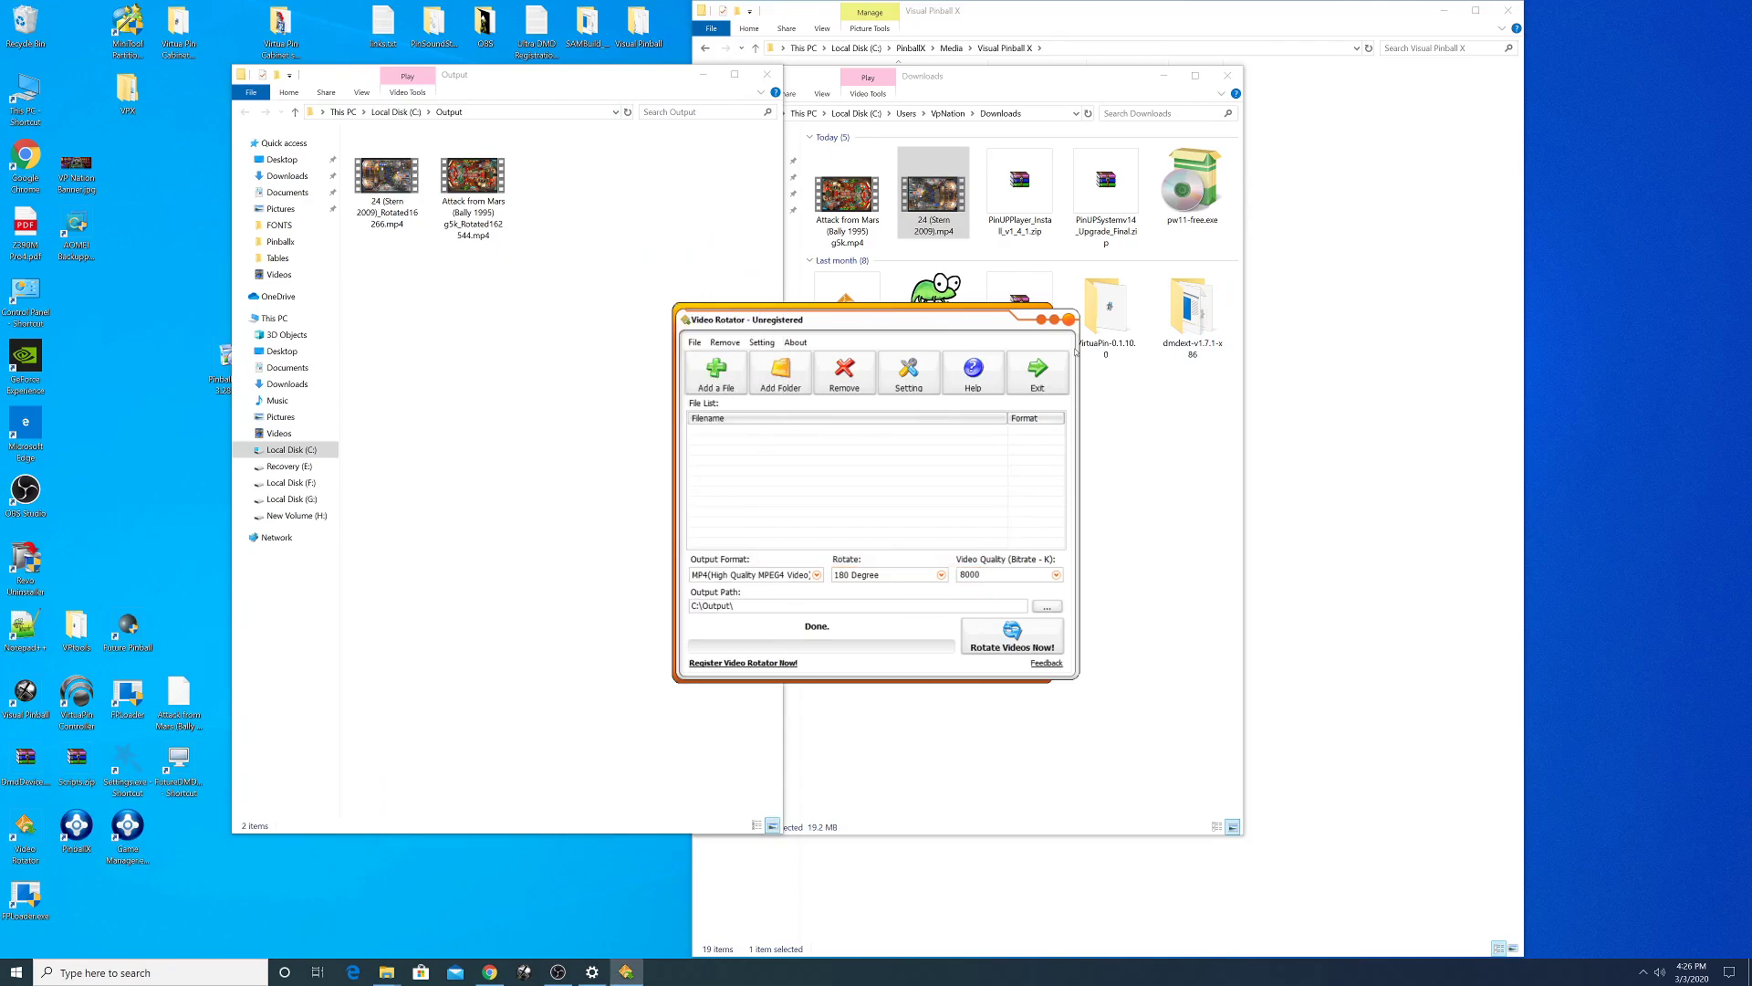
click(1068, 319)
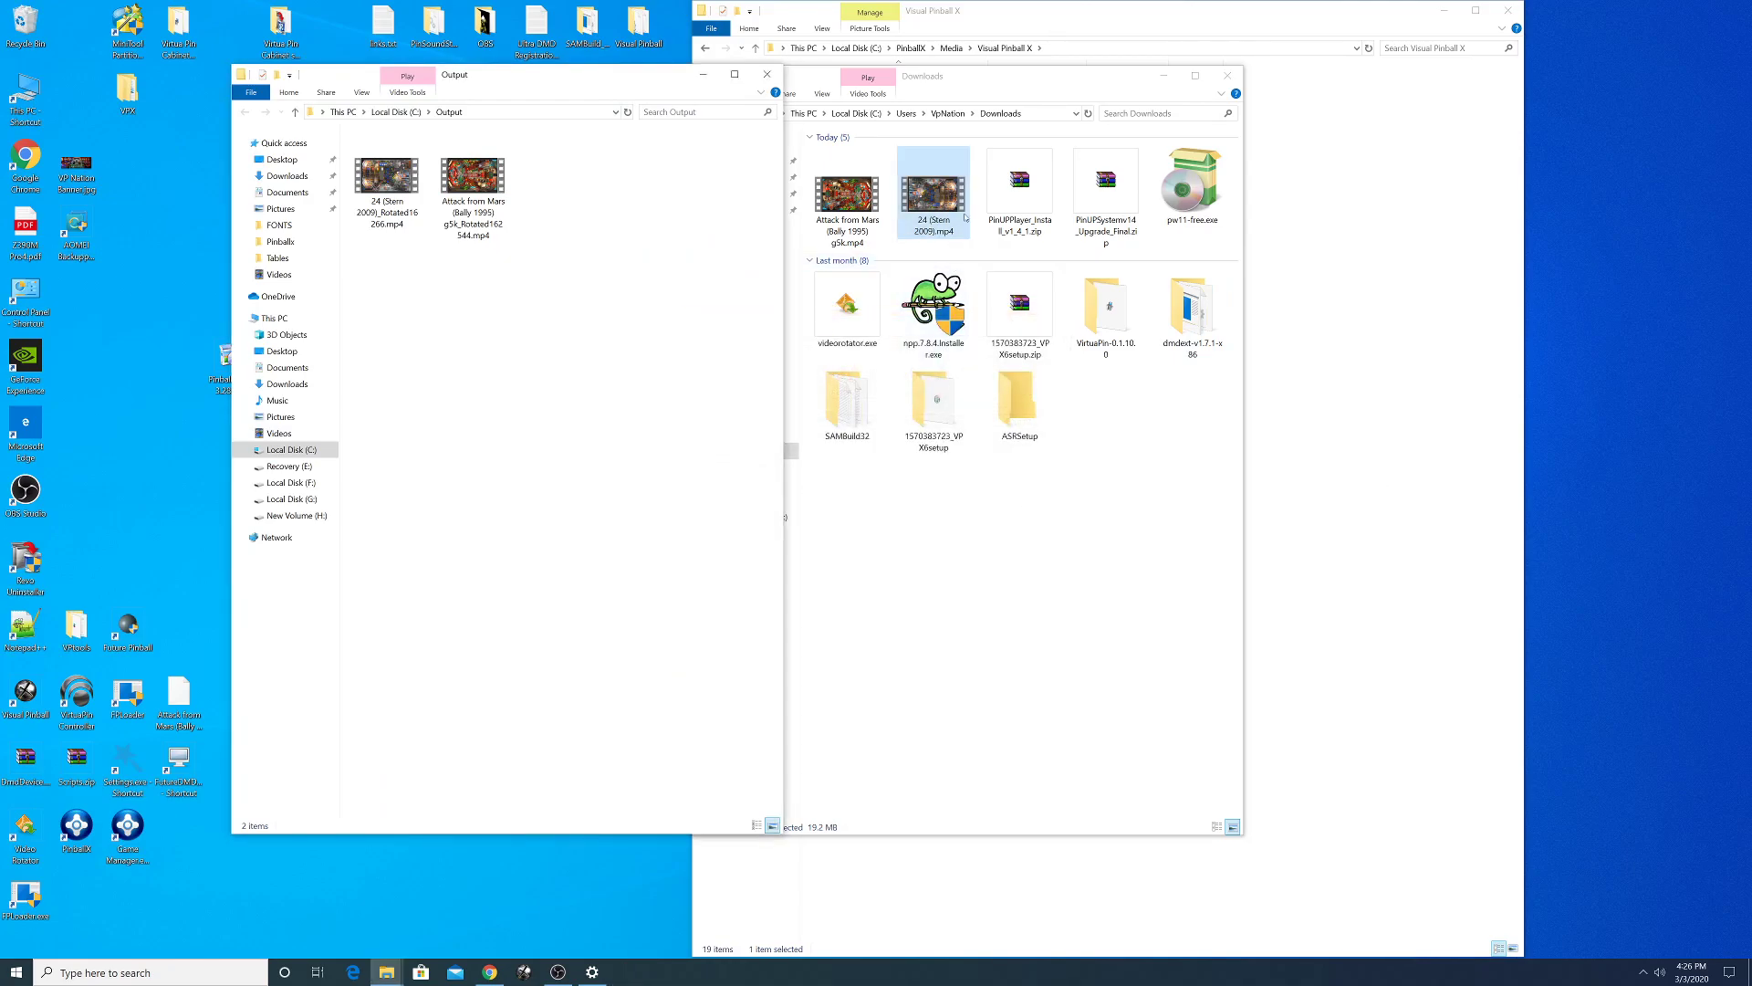
- Play the original and rotated Attack from Mars videos to compare their orientation, closing the player after each
double_click(847, 197)
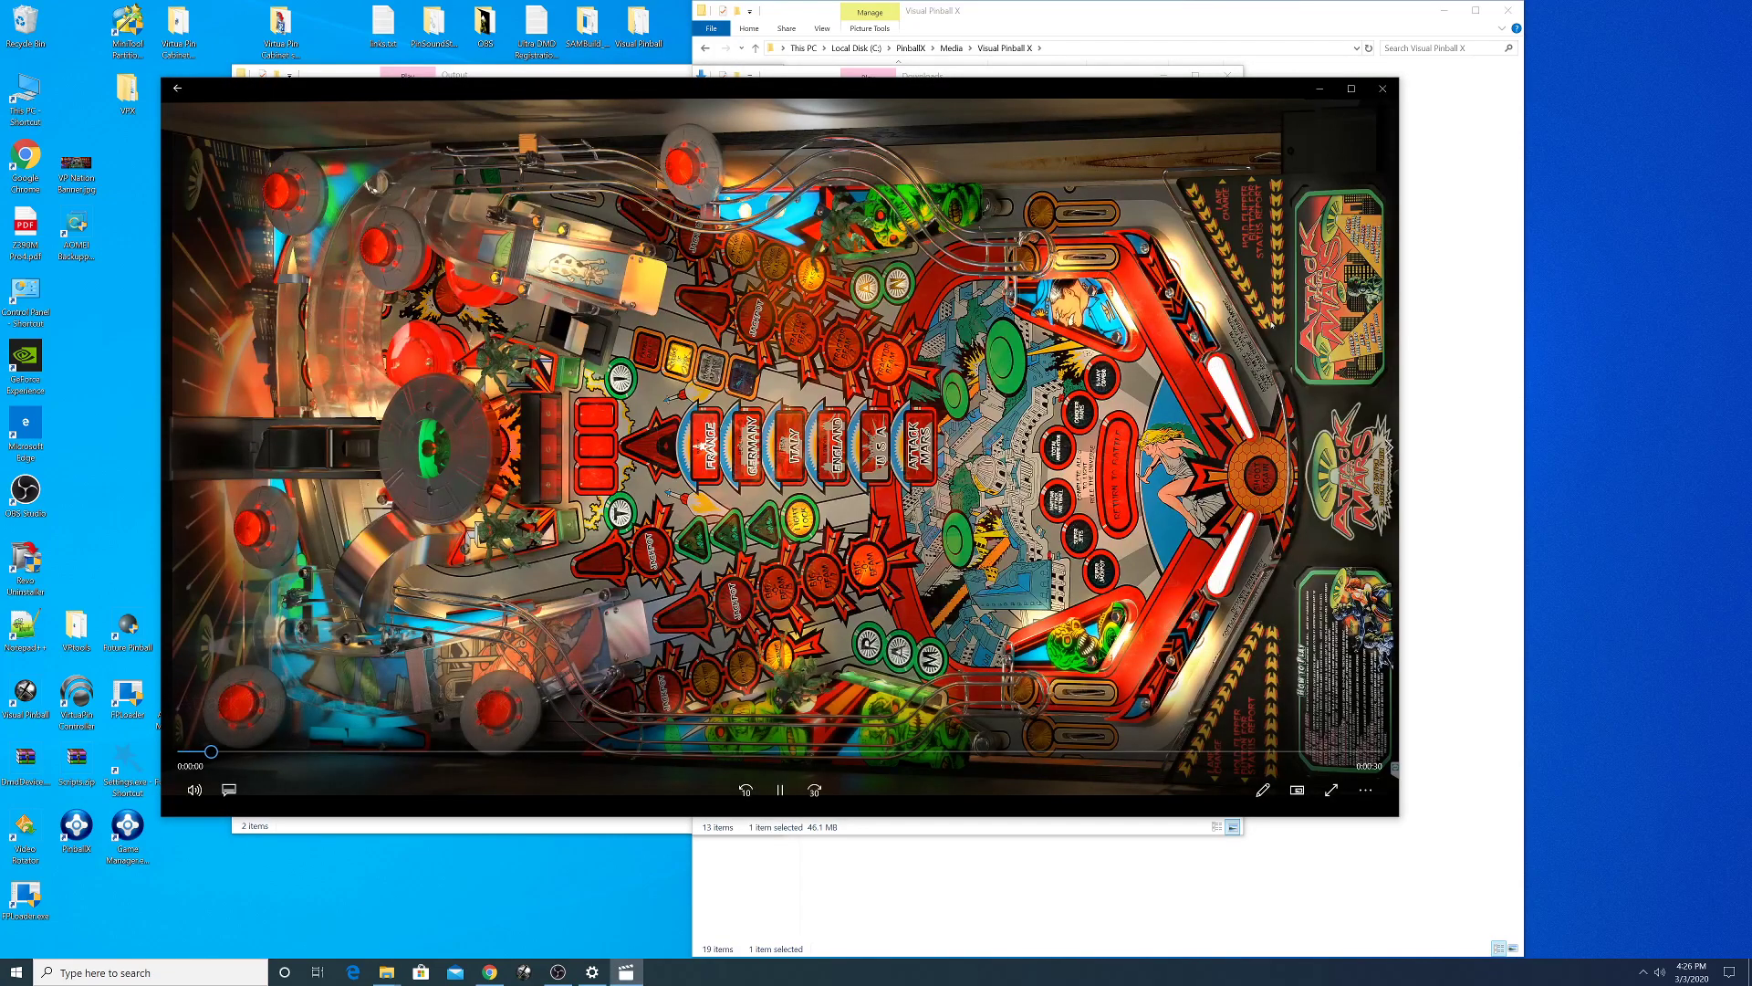
click(1383, 89)
double_click(465, 194)
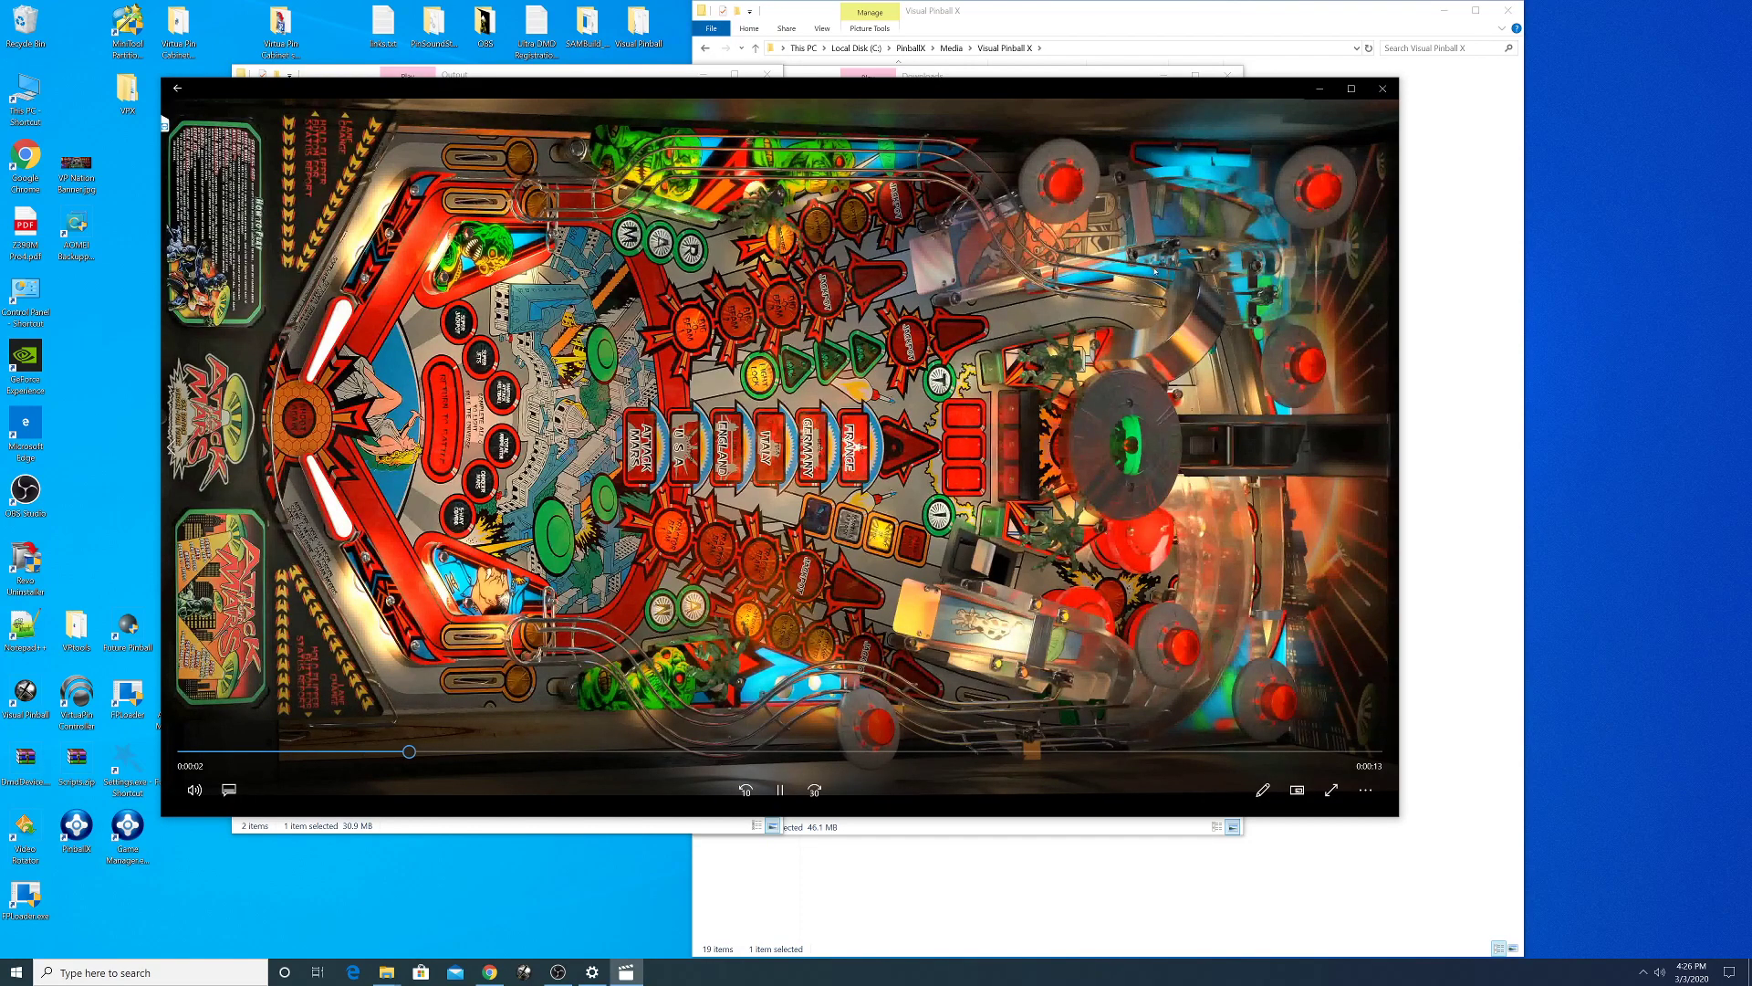
click(1380, 88)
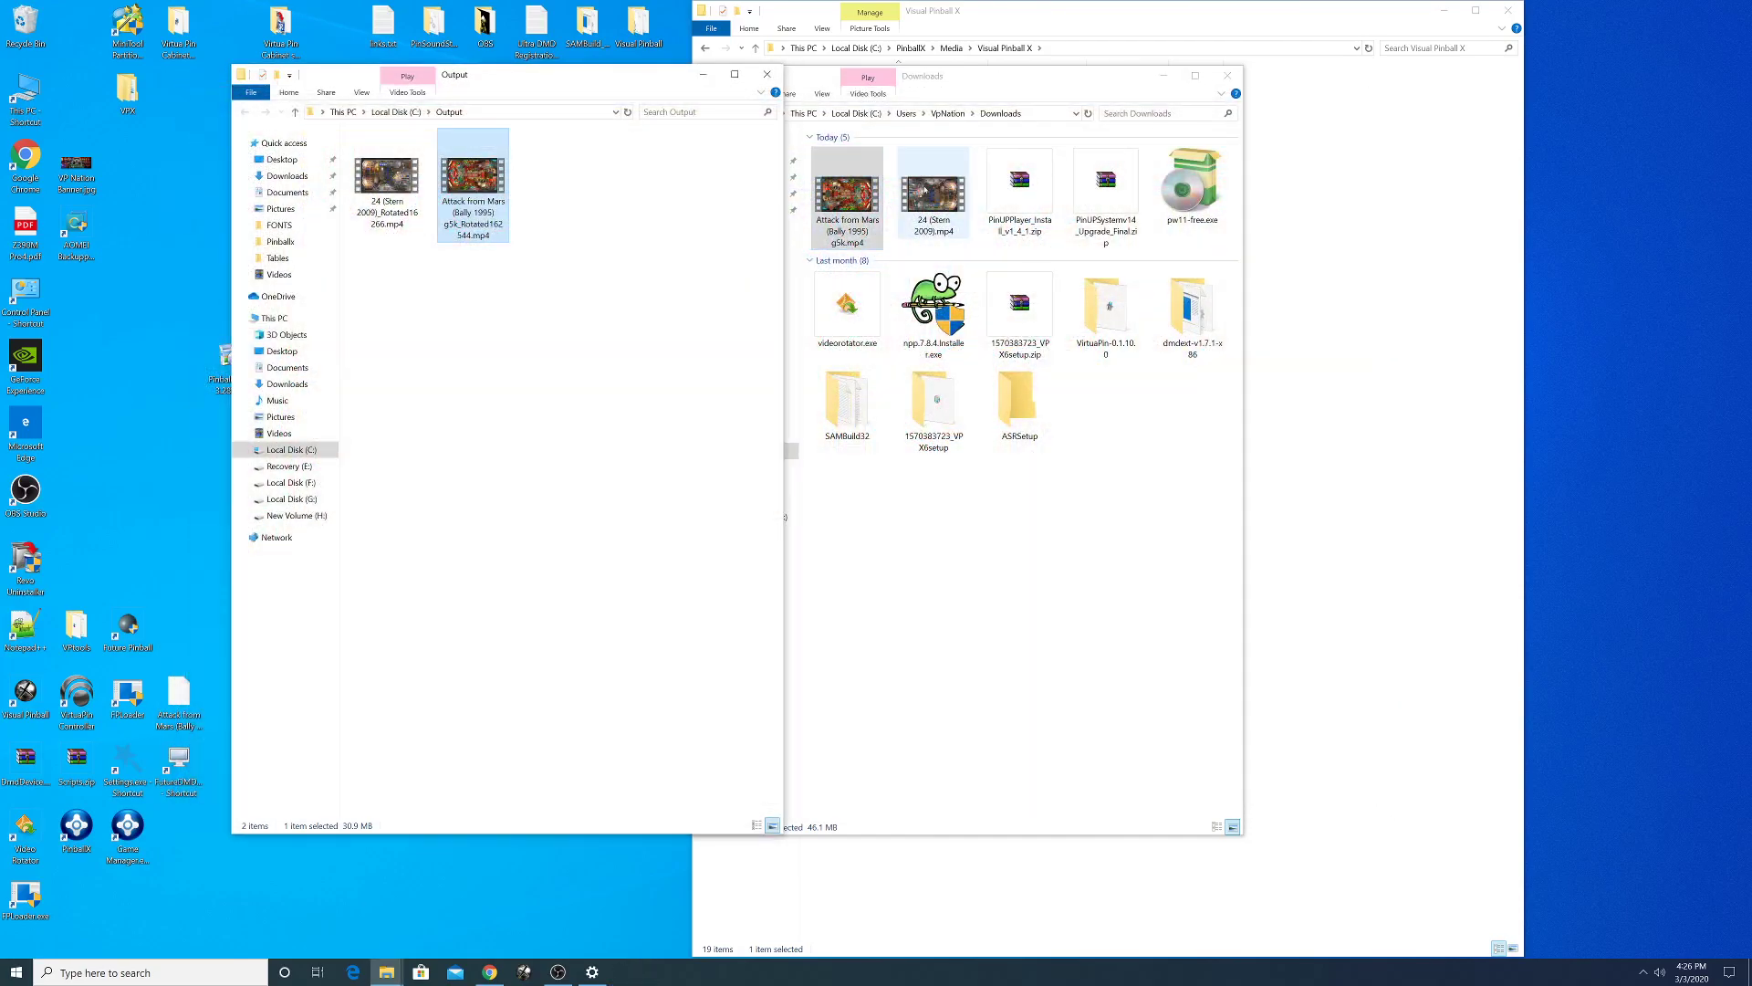
- Delete the two original unrotated table videos from Downloads and close the Downloads folder
ctrl+click(922, 190)
right_click(925, 187)
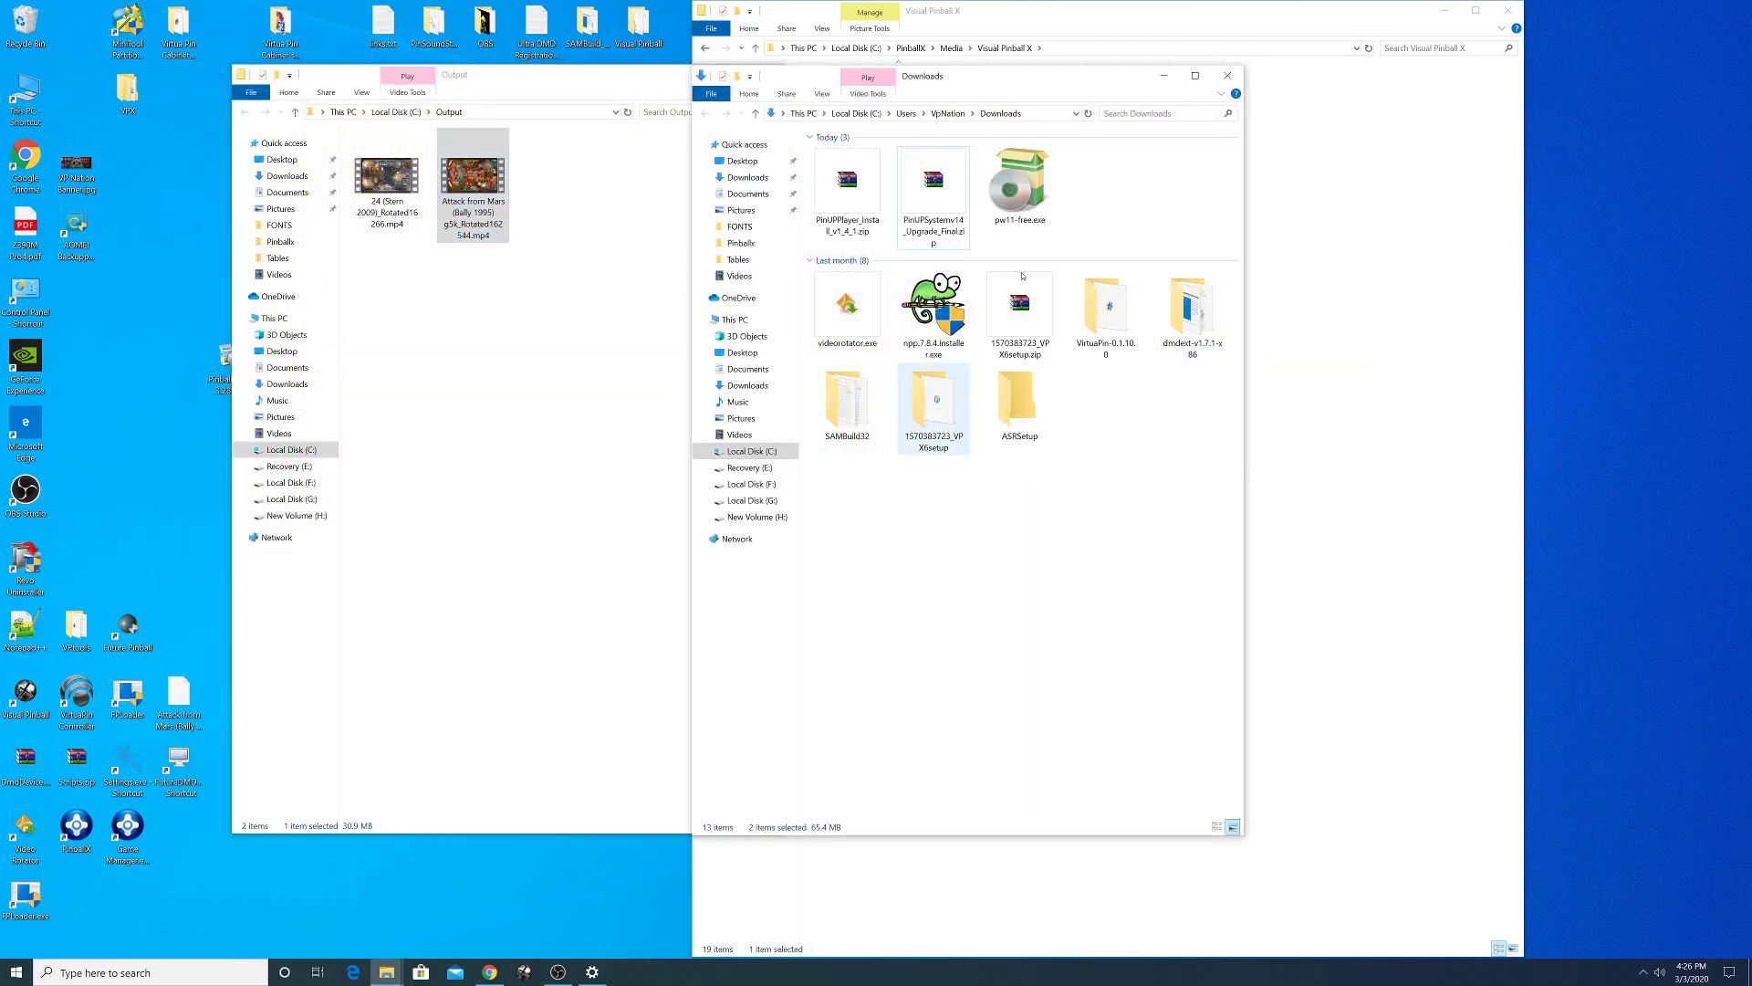
click(1226, 77)
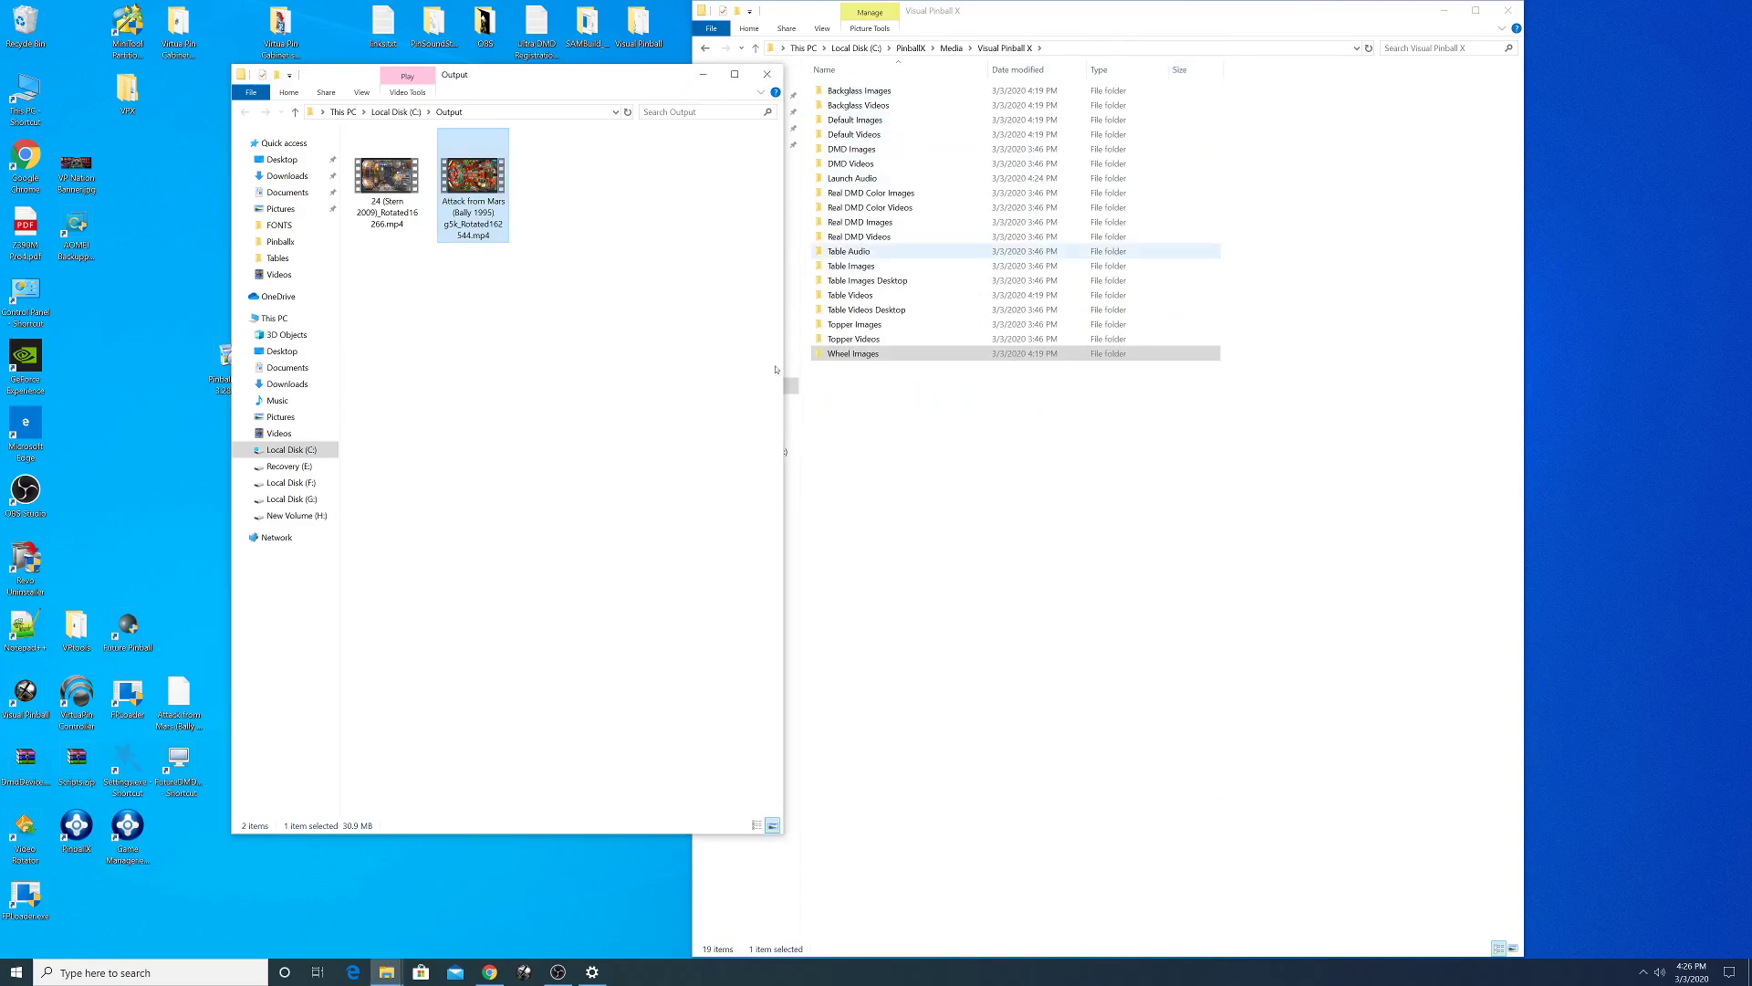
- Rename the rotated Attack from Mars video as Attack from Mars (Bally 1995) g5k, copying the name from its file in Launch Audio
click(389, 975)
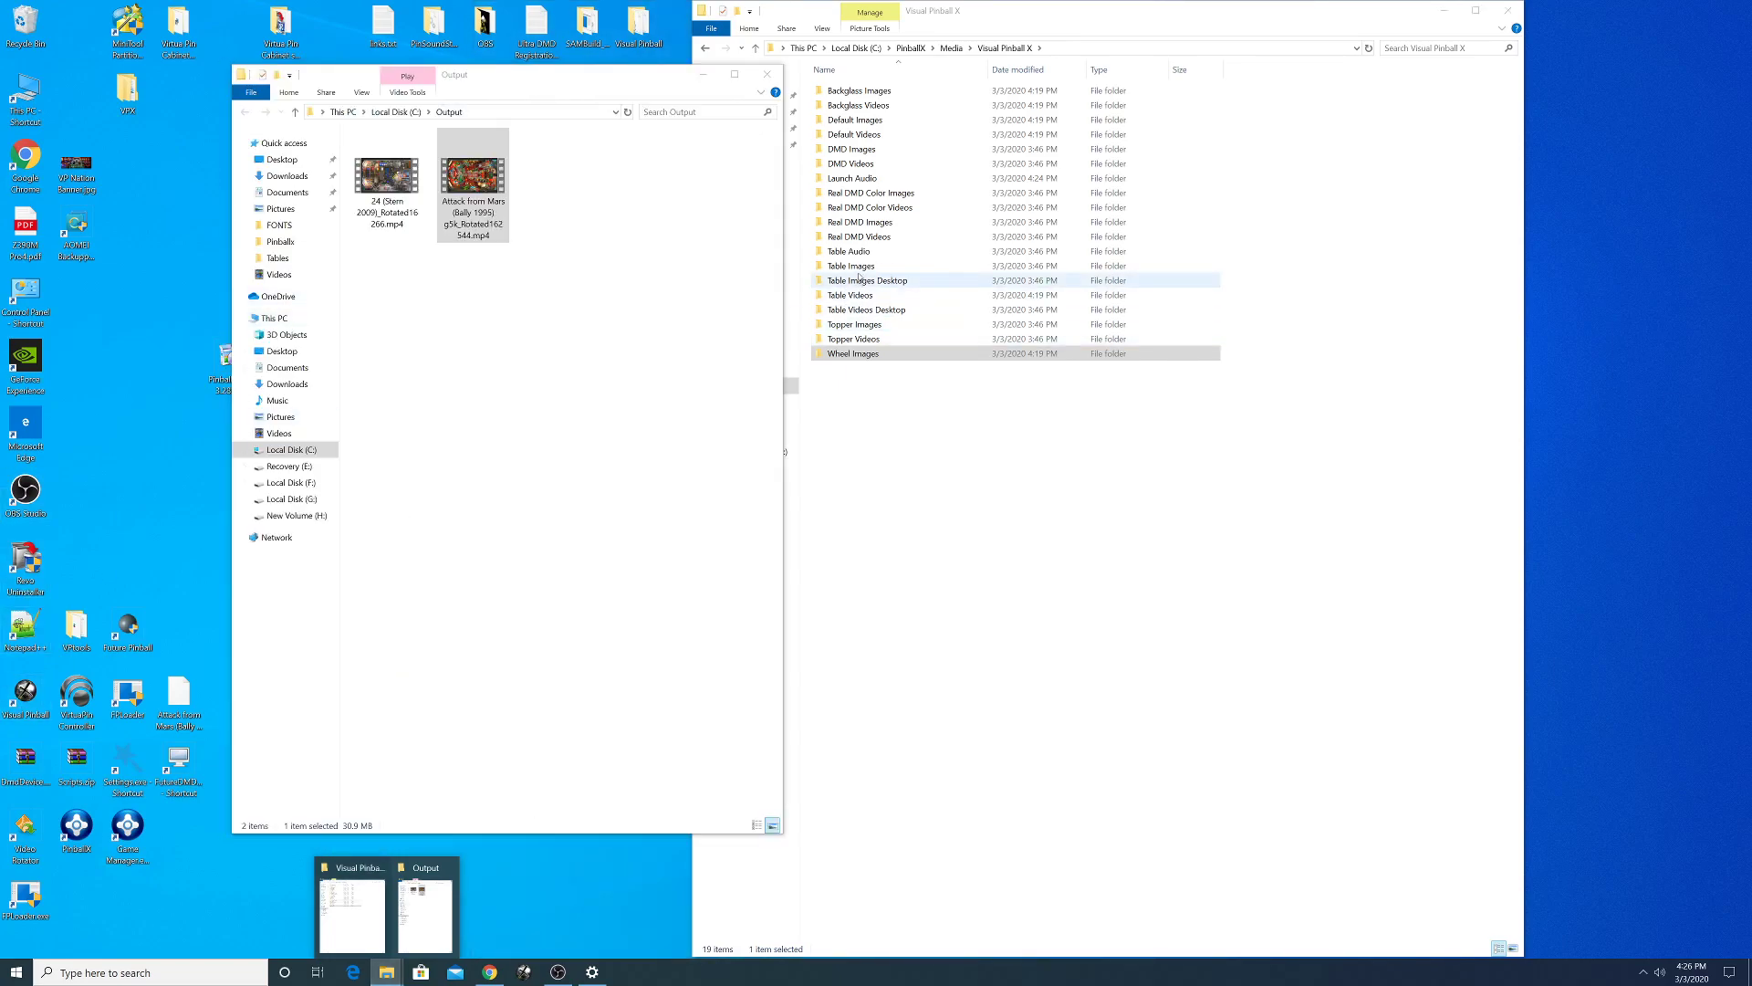
double_click(853, 178)
click(862, 107)
right_click(862, 107)
click(931, 402)
right_click(892, 107)
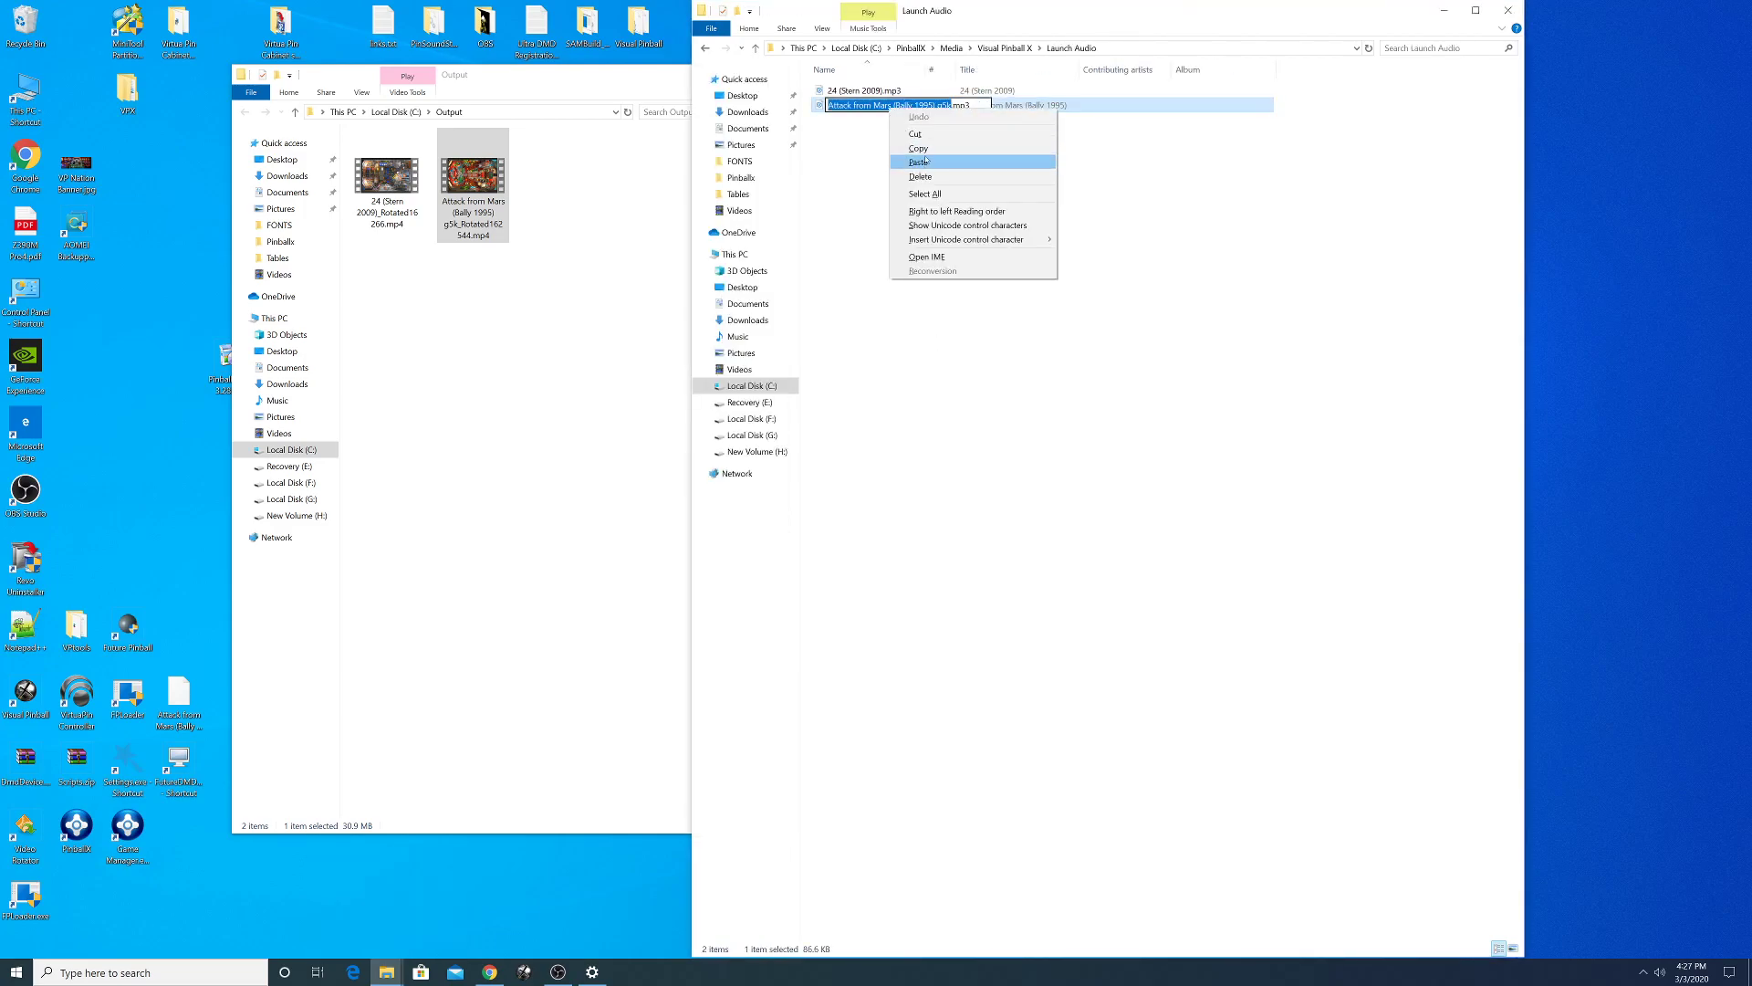
click(926, 147)
right_click(477, 176)
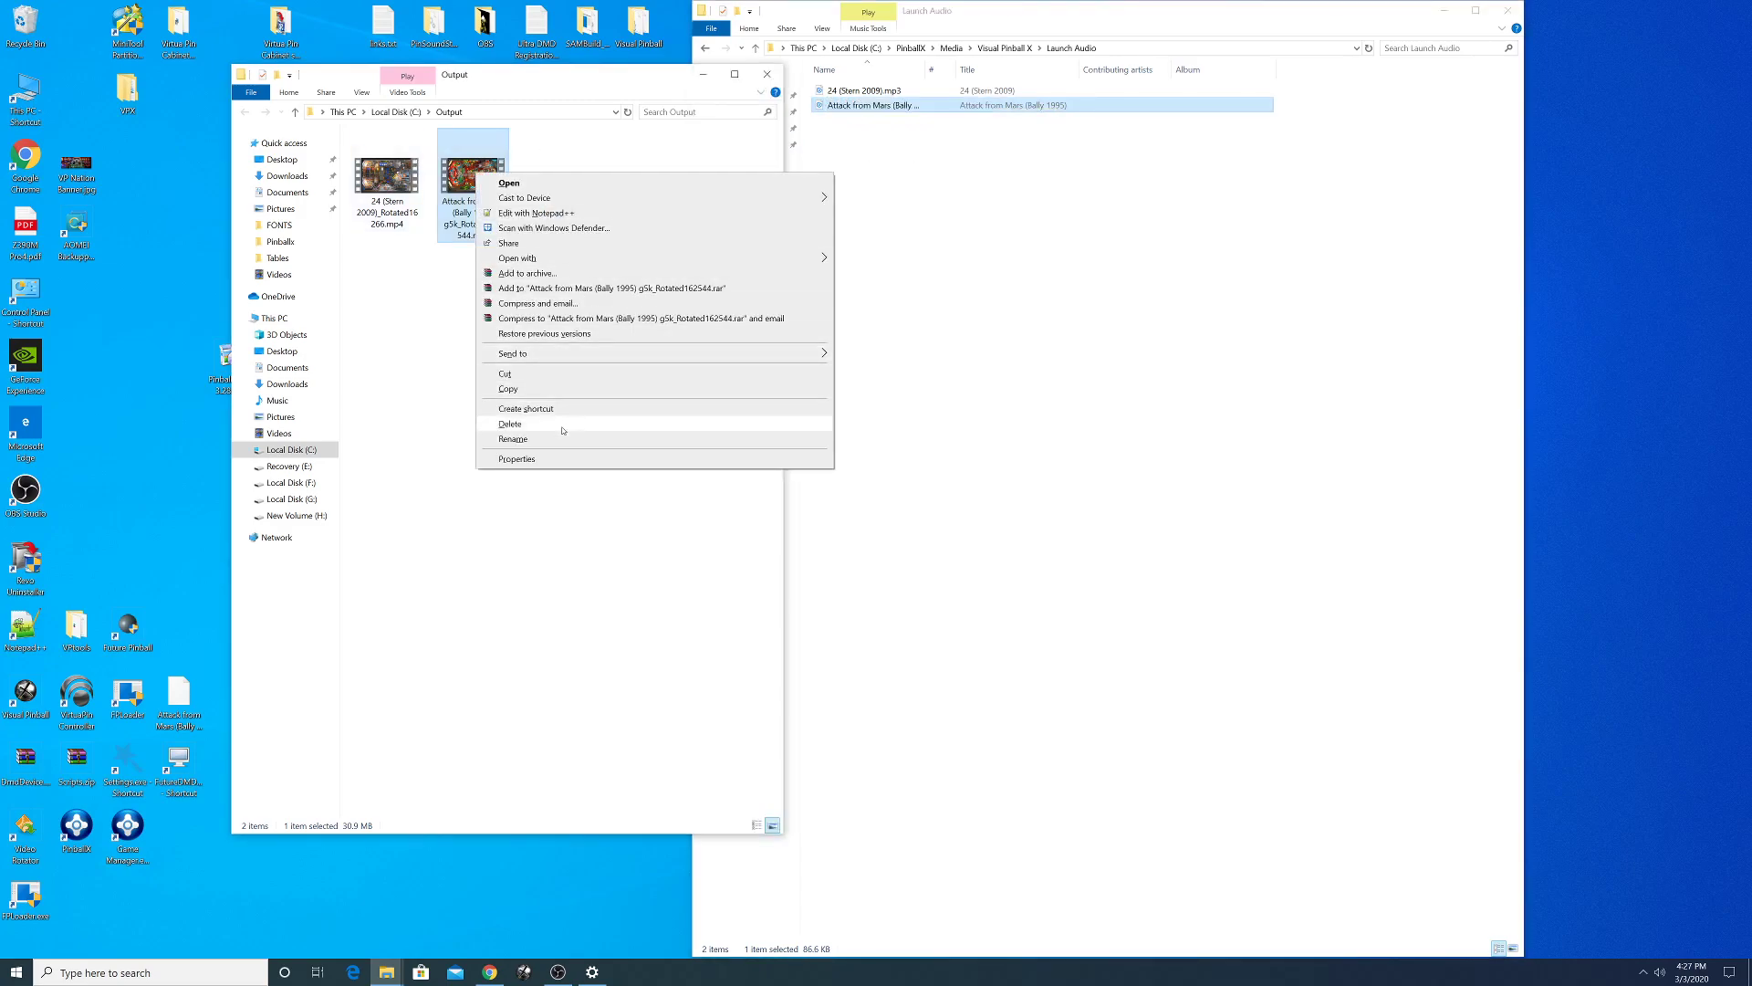
click(513, 439)
right_click(471, 202)
click(511, 270)
key(Return)
- Rename the rotated 24 video as 24 (Stern 2009), reusing the name copied from its launch audio file
click(967, 223)
right_click(875, 93)
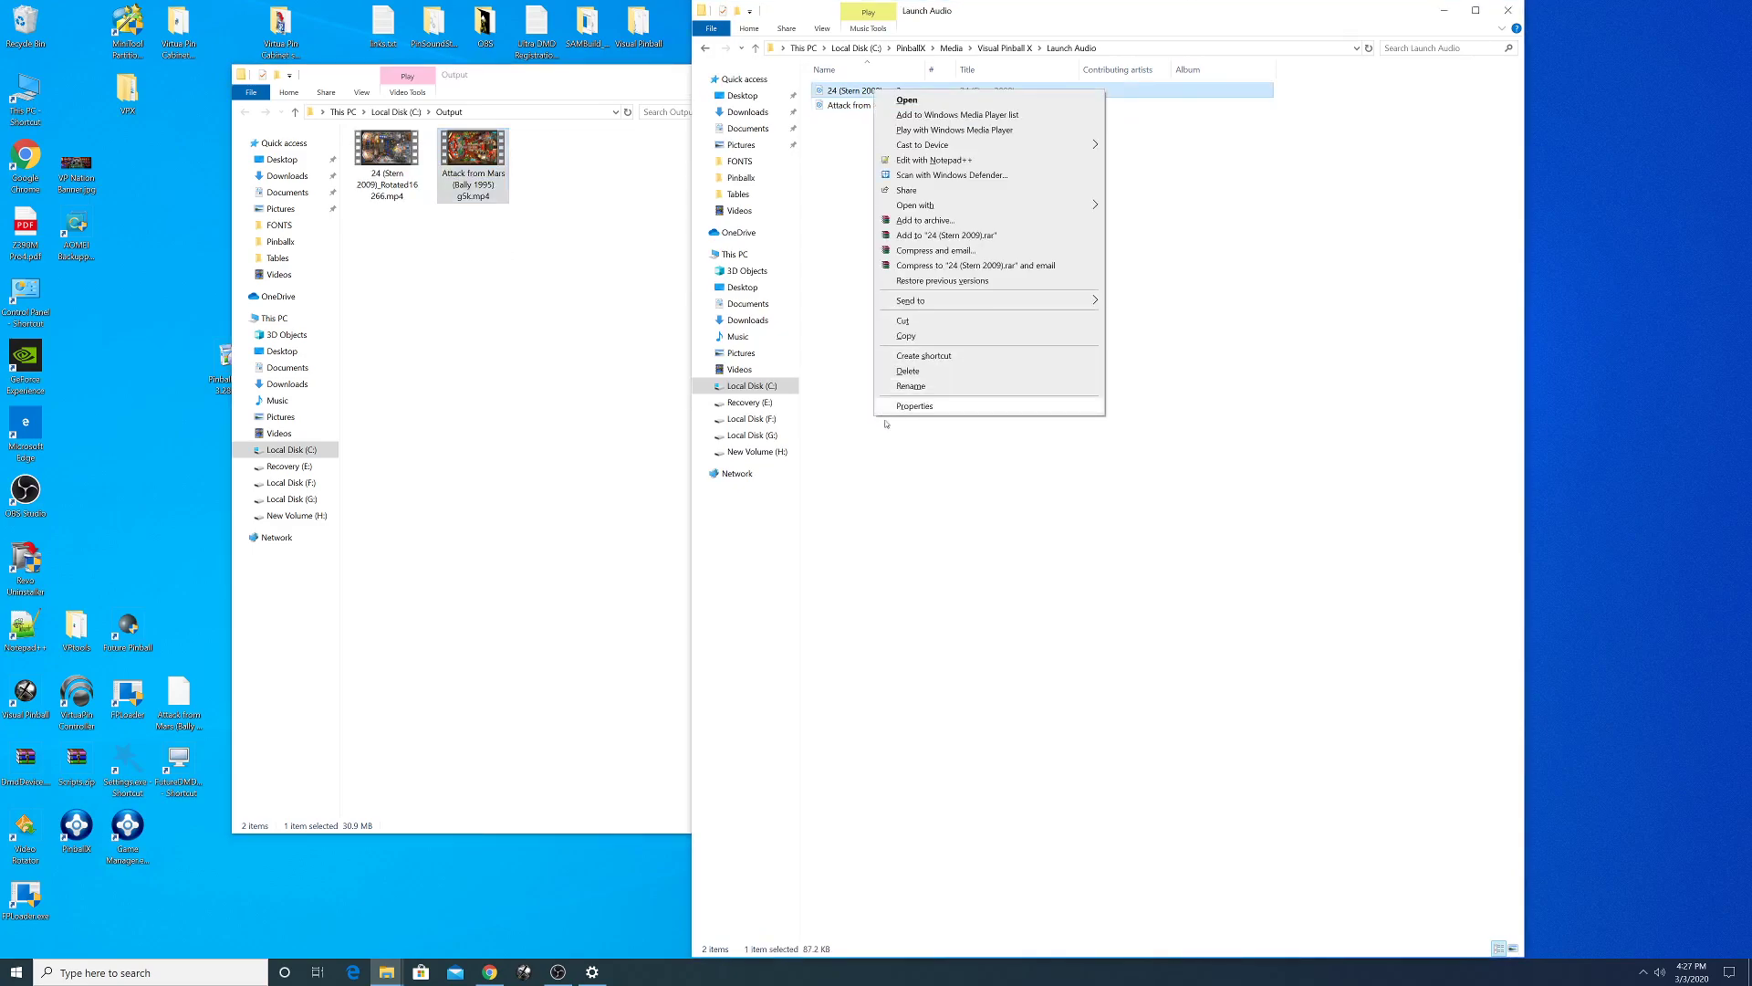
click(899, 387)
right_click(863, 91)
click(892, 134)
click(913, 228)
click(375, 183)
right_click(375, 183)
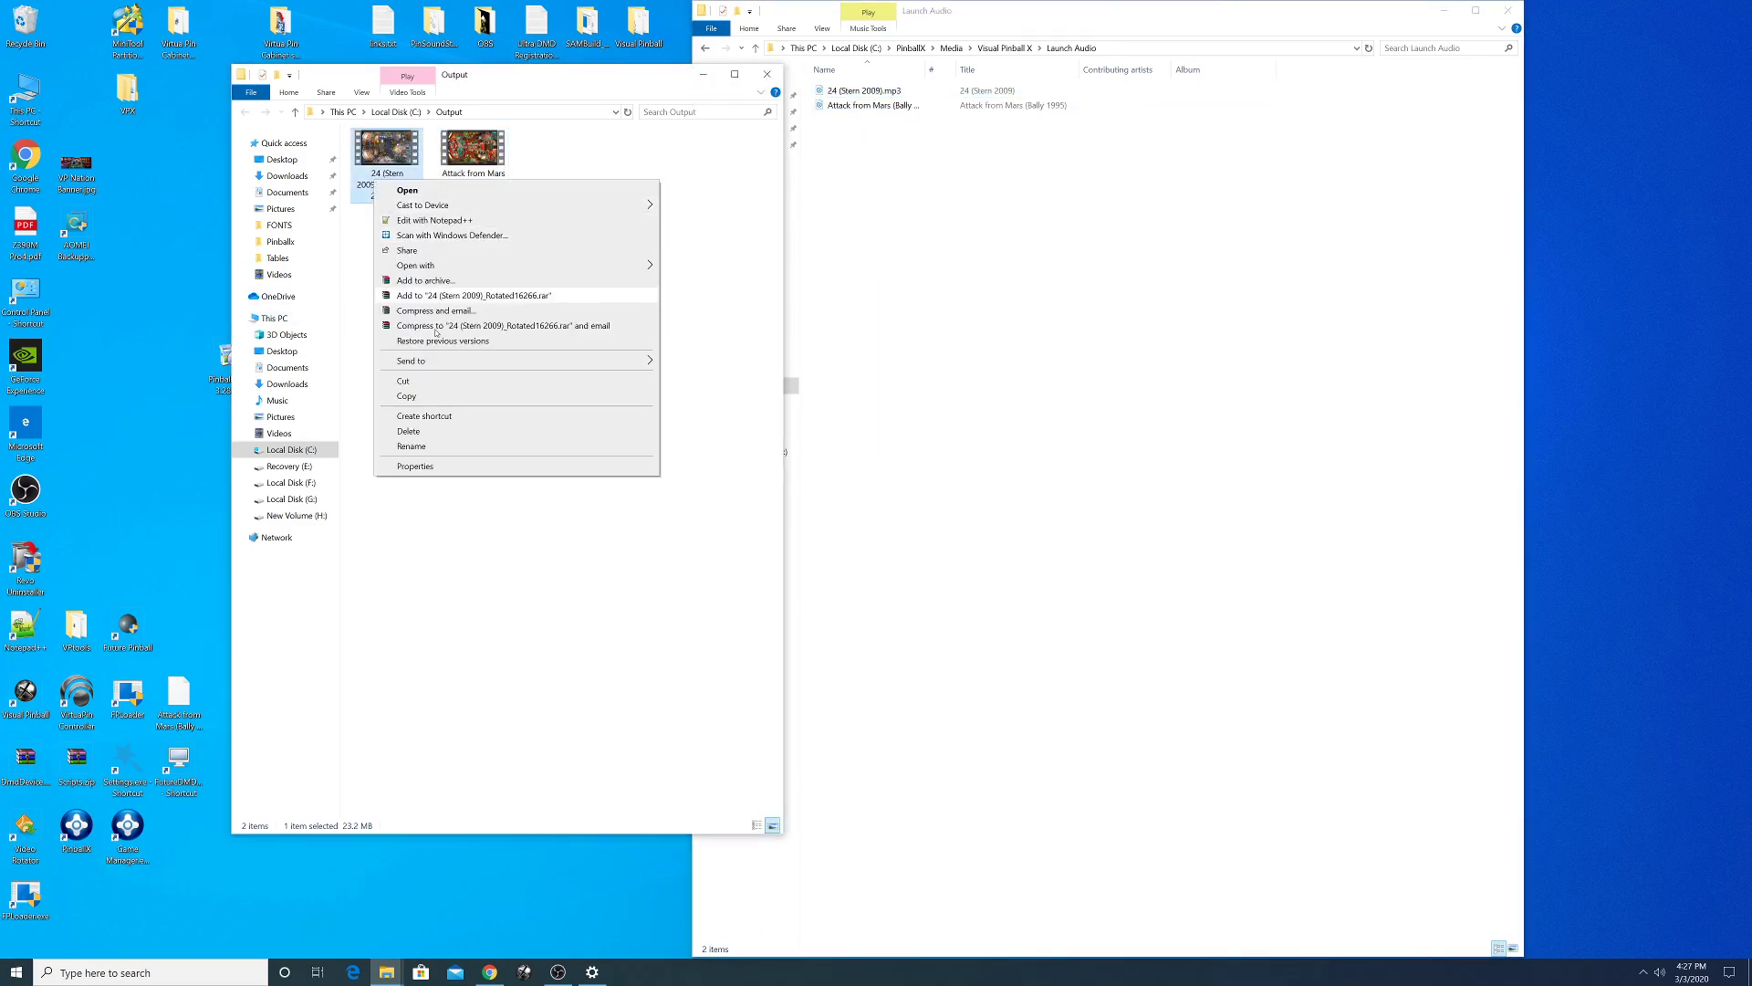
click(429, 443)
right_click(392, 184)
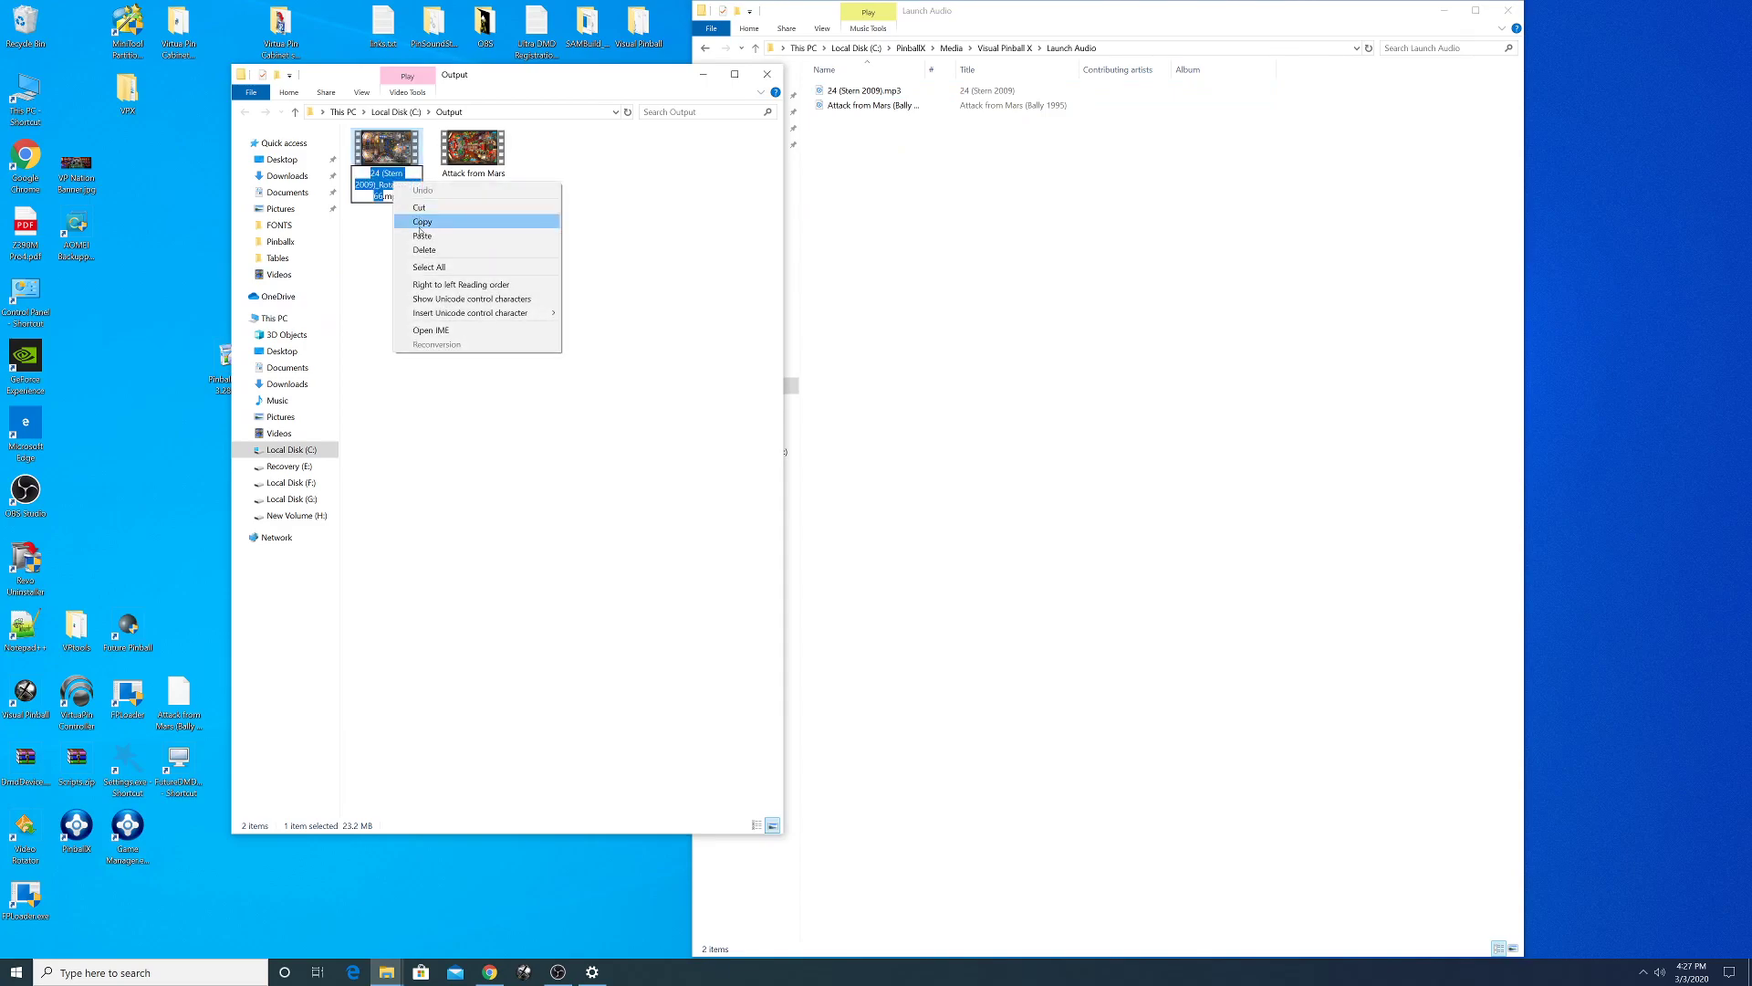
click(421, 237)
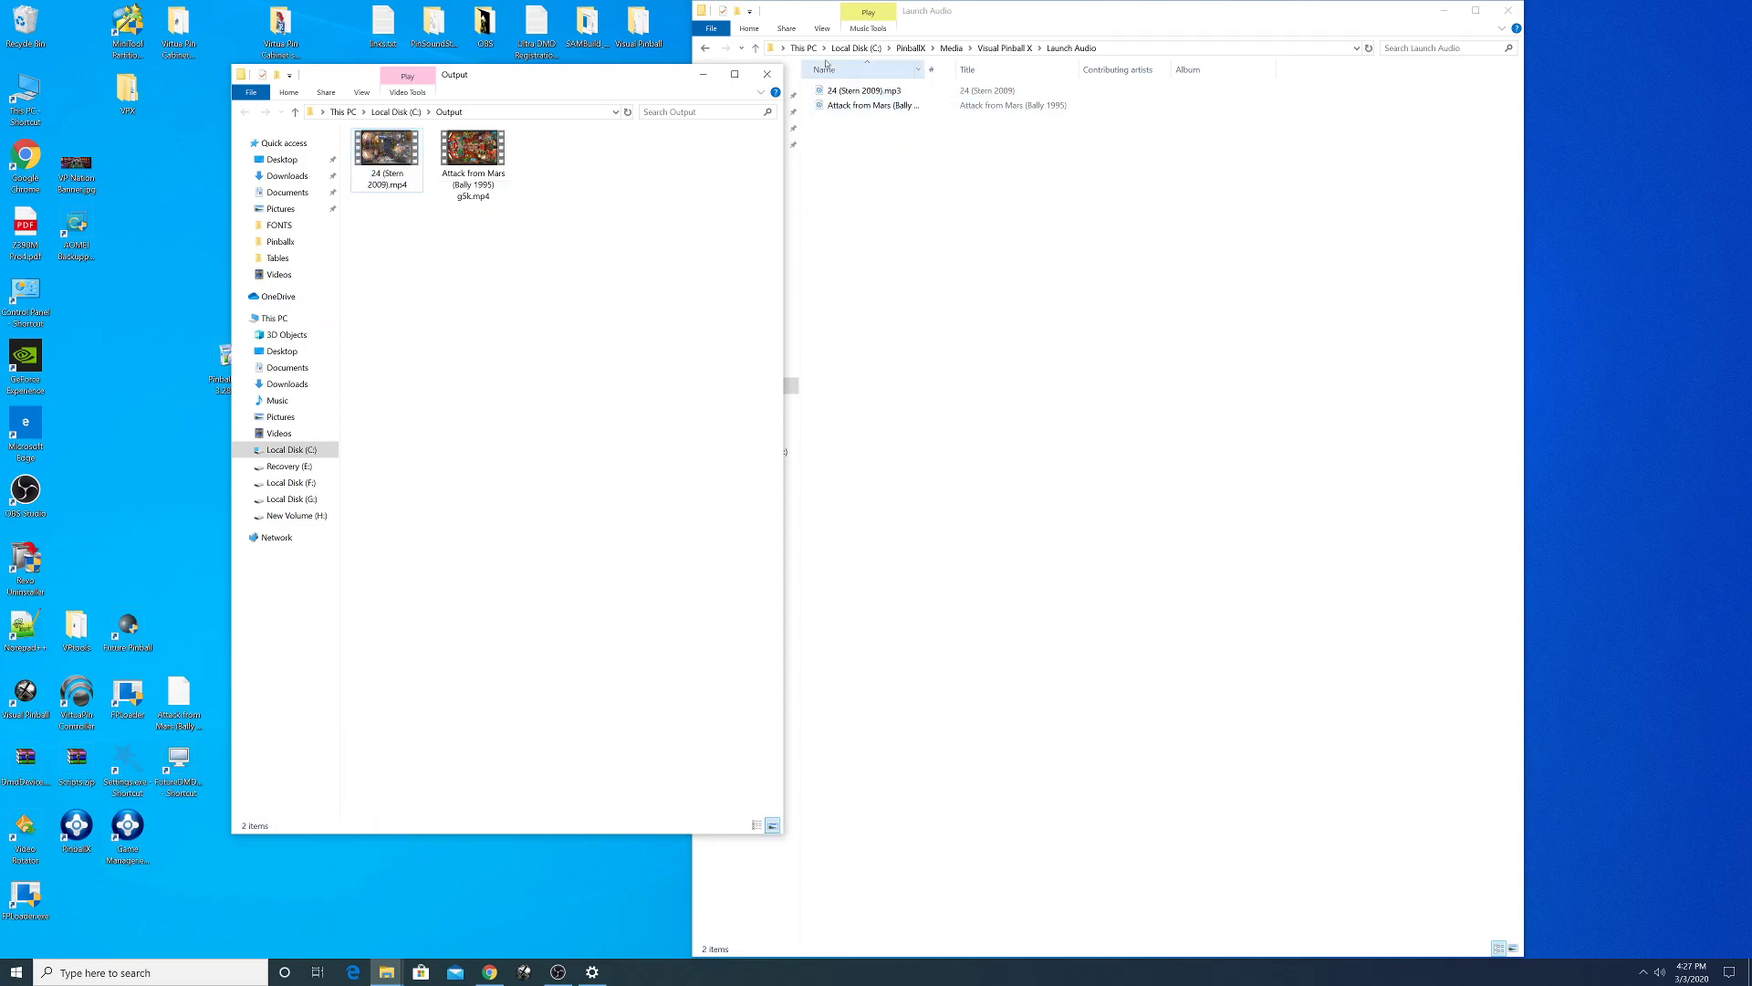
- Move both renamed videos from Output into the Table Videos folder of Visual Pinball X and close the Output folder
click(755, 48)
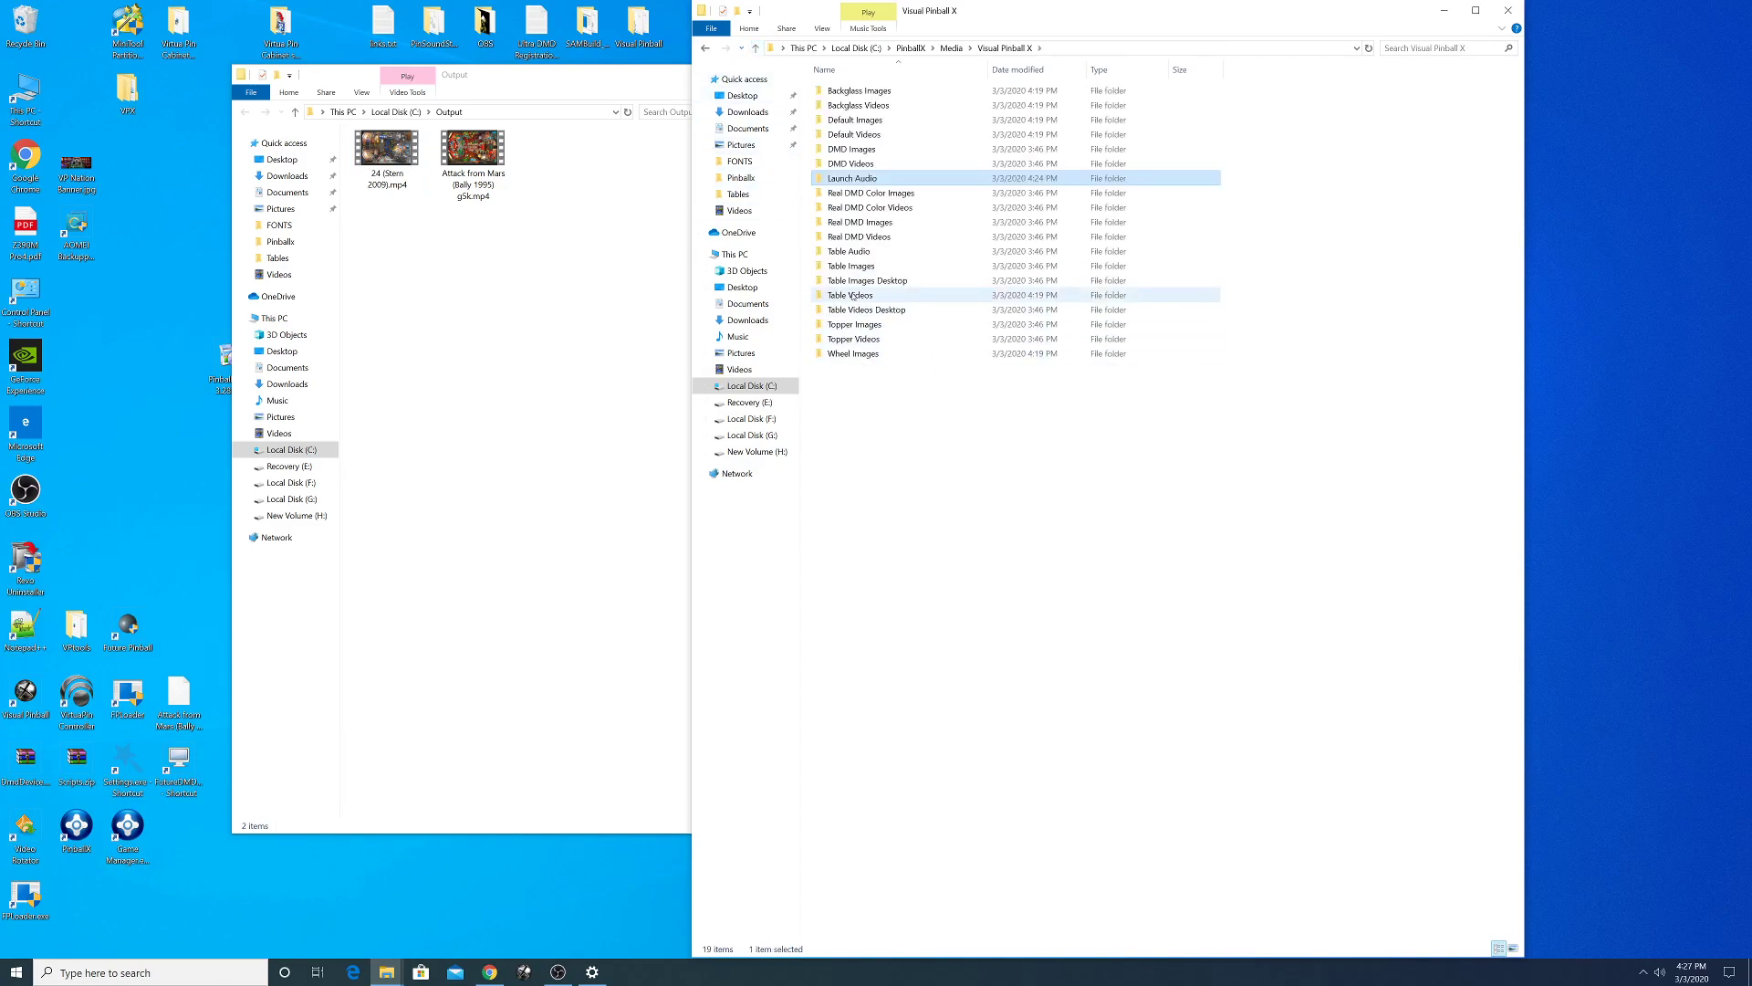
double_click(847, 295)
drag(505, 234, 961, 289)
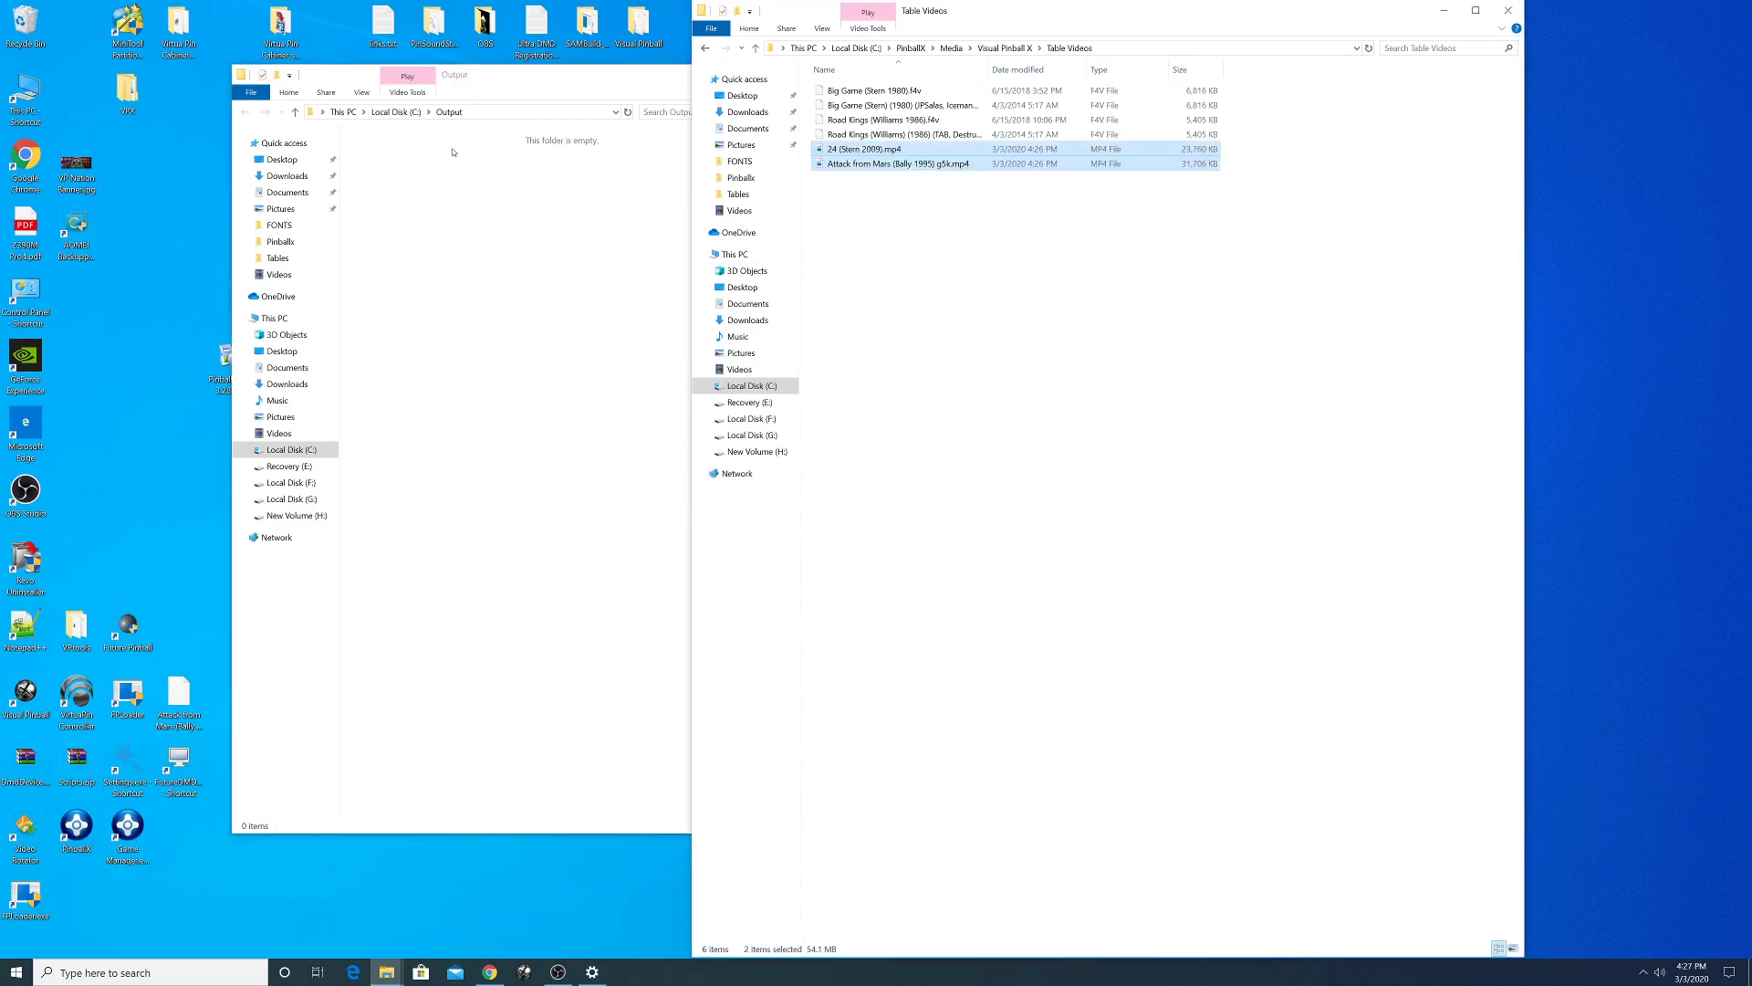
click(535, 87)
click(767, 76)
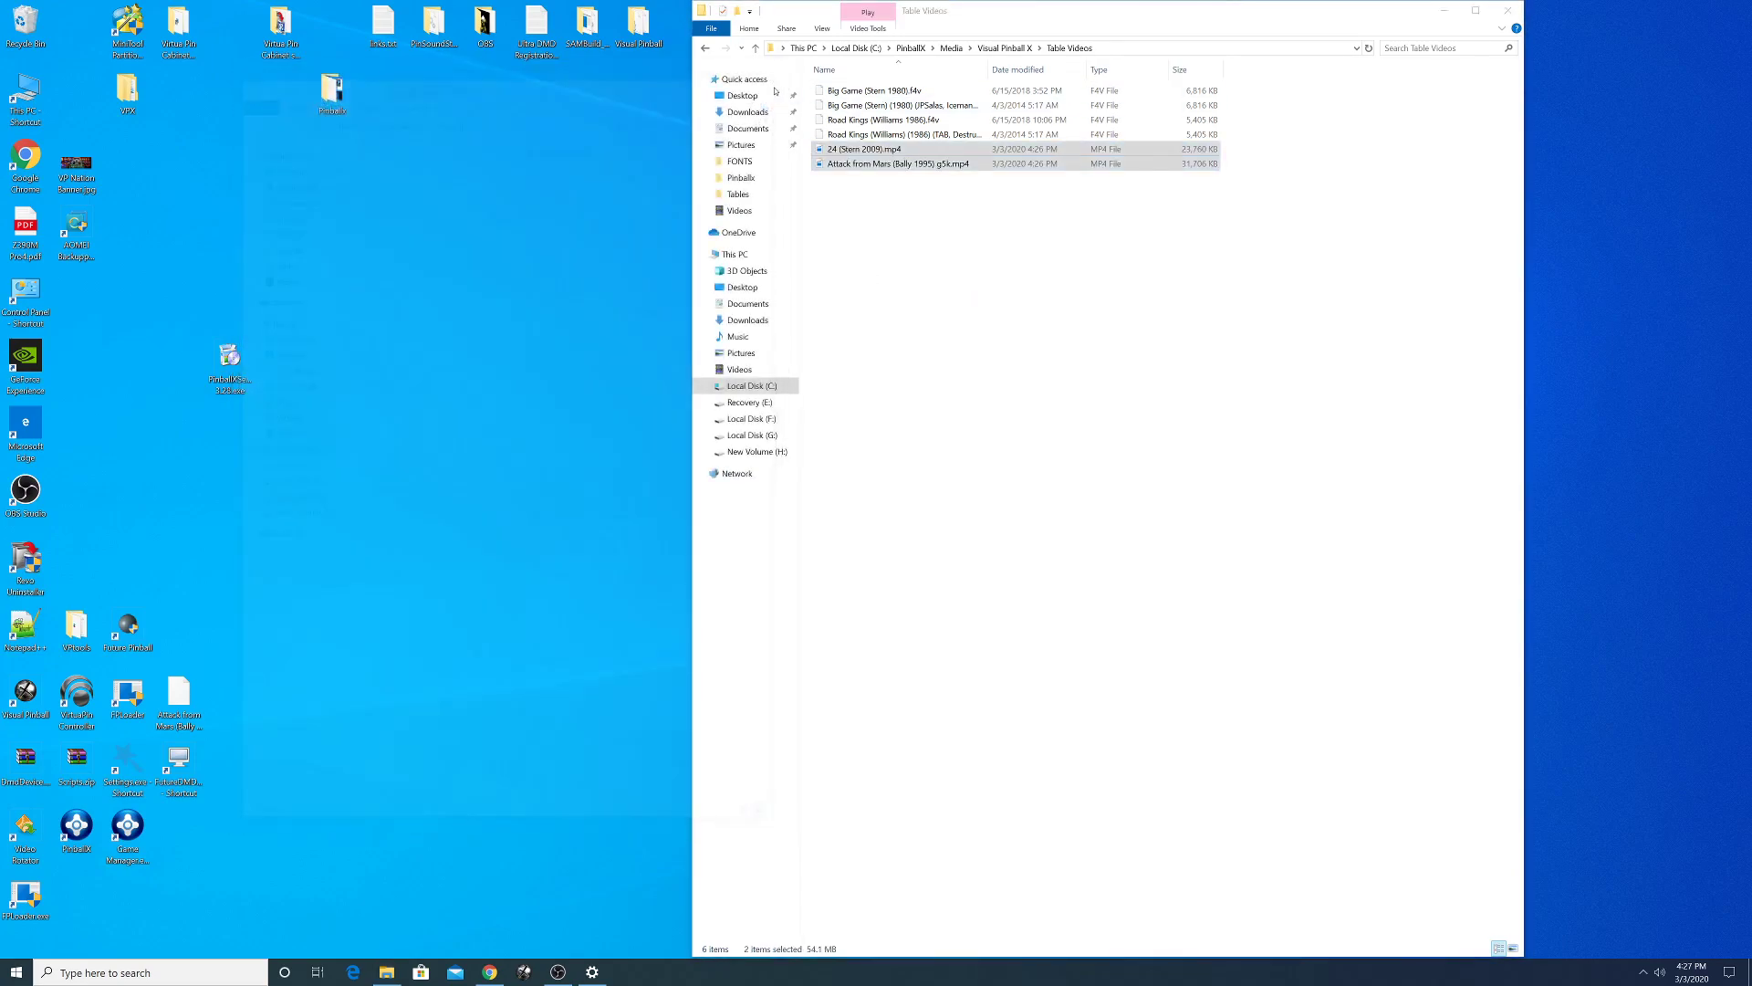
- Return to the Visual Pinball X media folder and open the desktop's VPX folder beside it
click(755, 48)
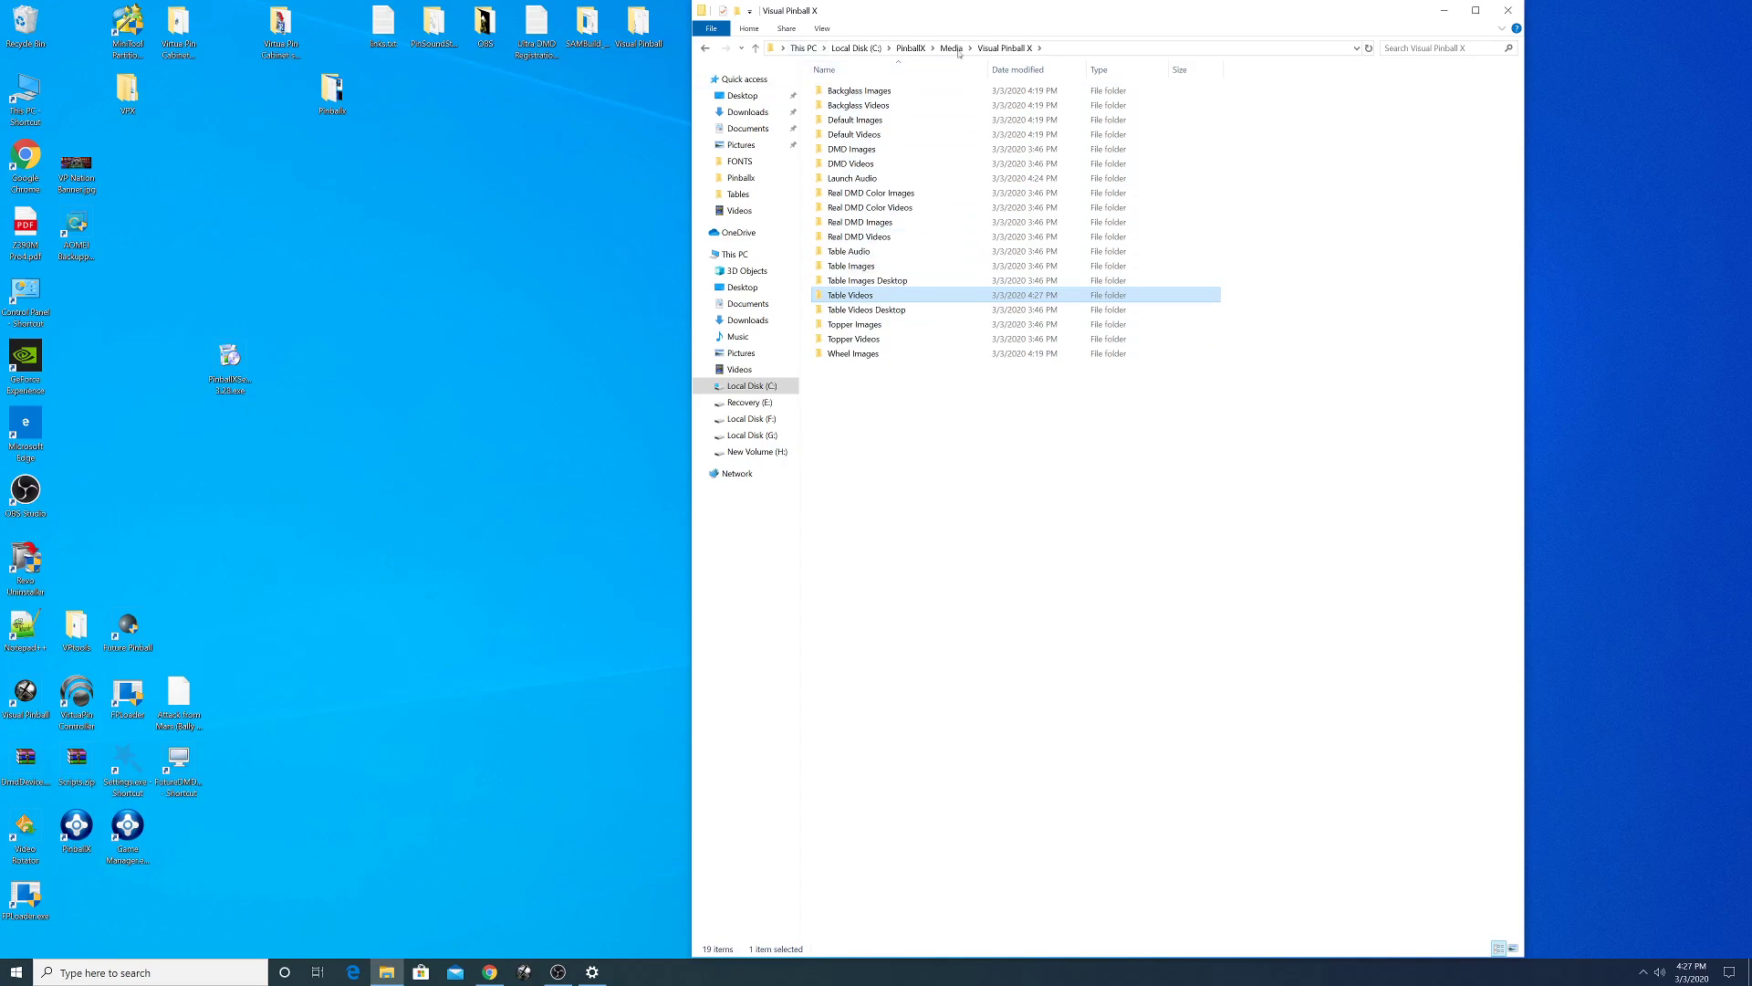
drag(943, 3, 861, 82)
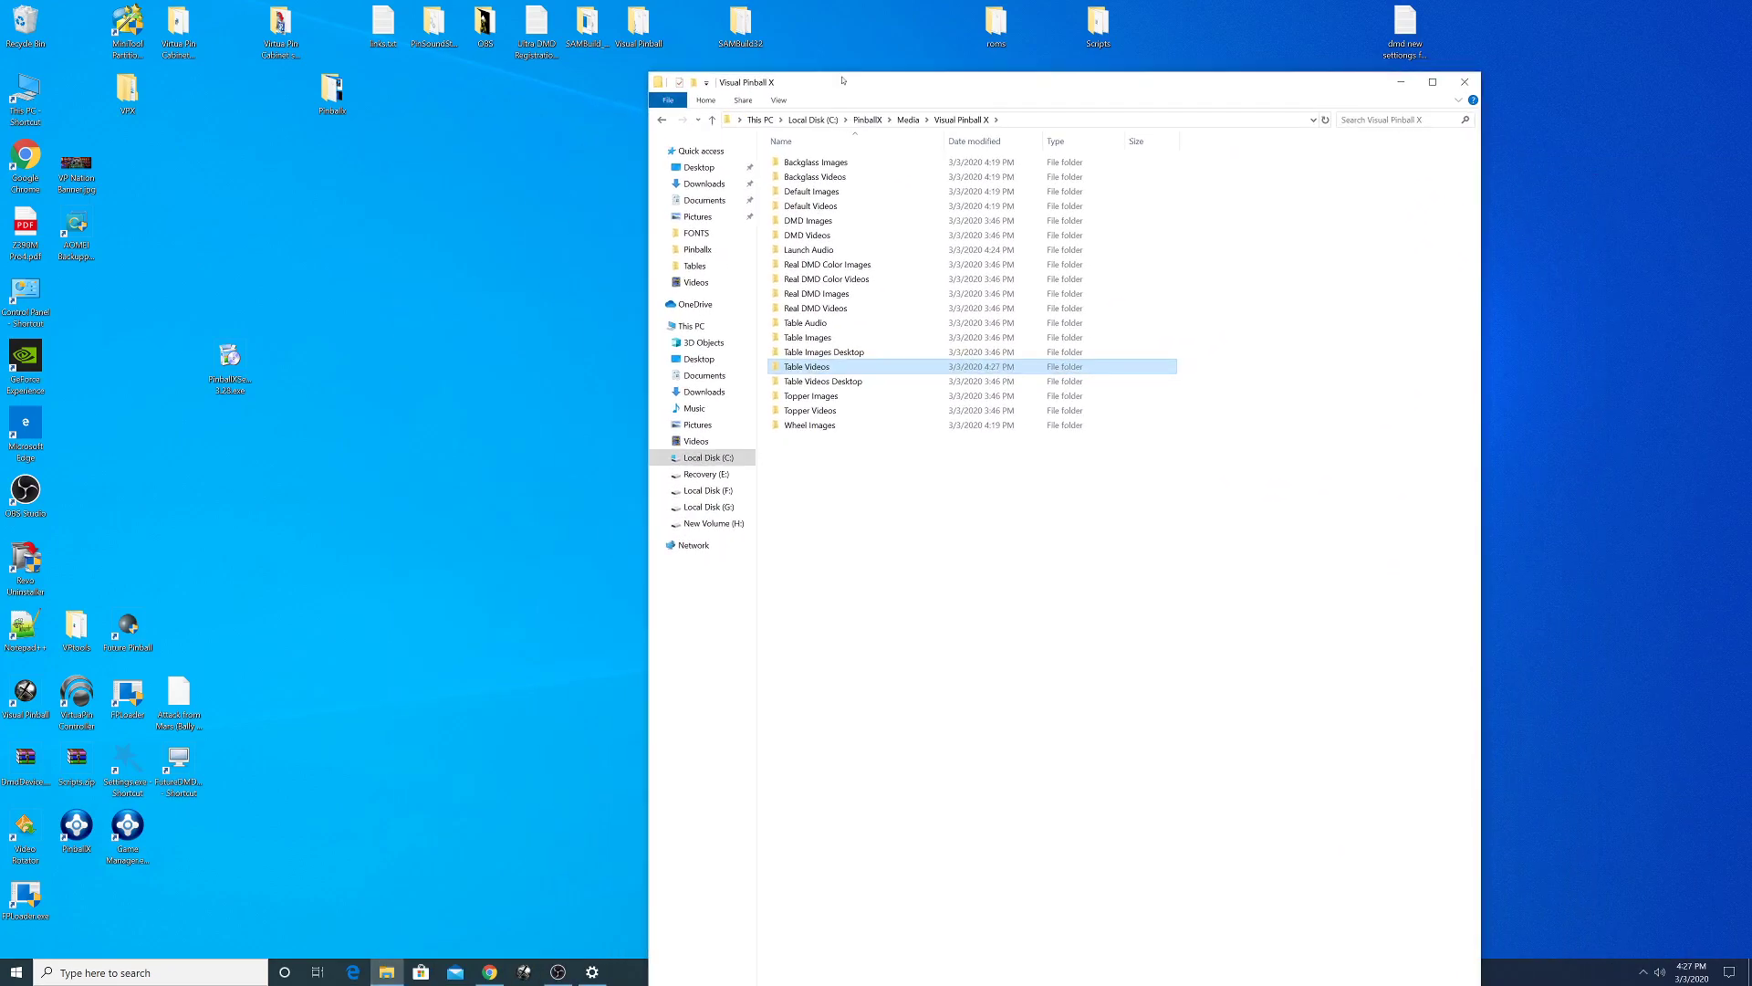
click(134, 95)
key(Return)
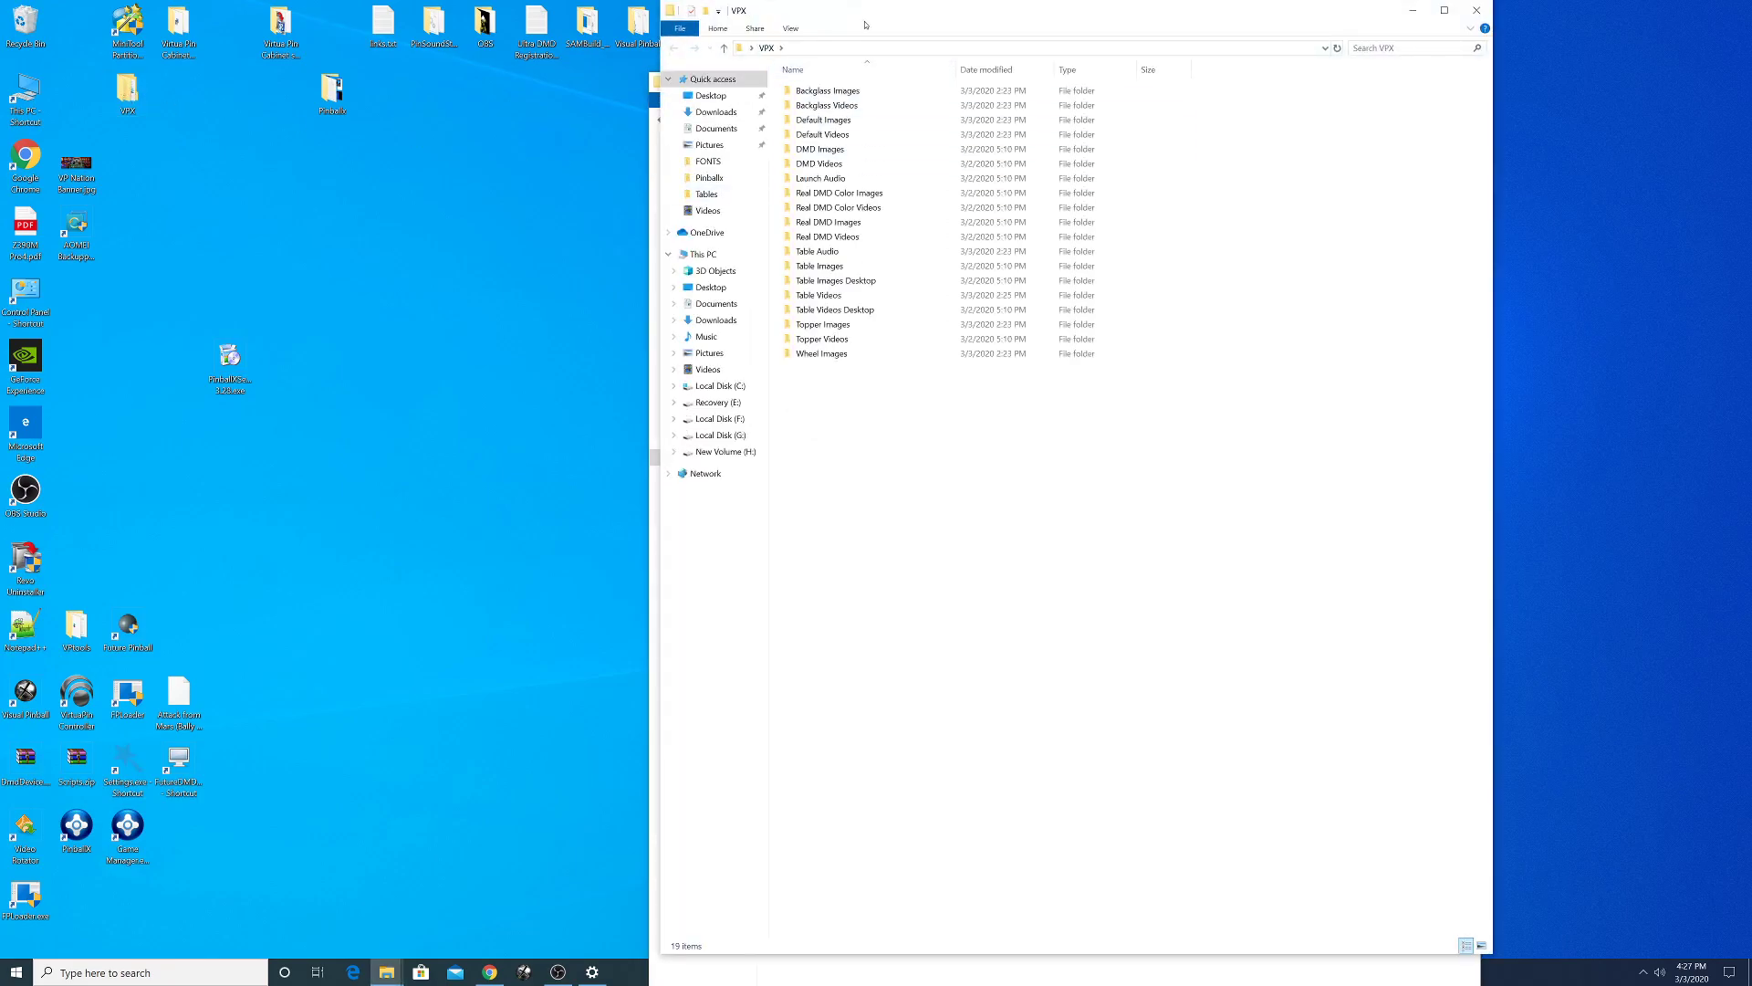
drag(931, 18, 1479, 46)
- Copy the 24 and Attack from Mars wheel images from VPX into PinballX's Visual Pinball X Wheel Images folder
click(1332, 380)
click(1442, 137)
ctrl+click(1360, 132)
right_click(1362, 135)
click(1432, 471)
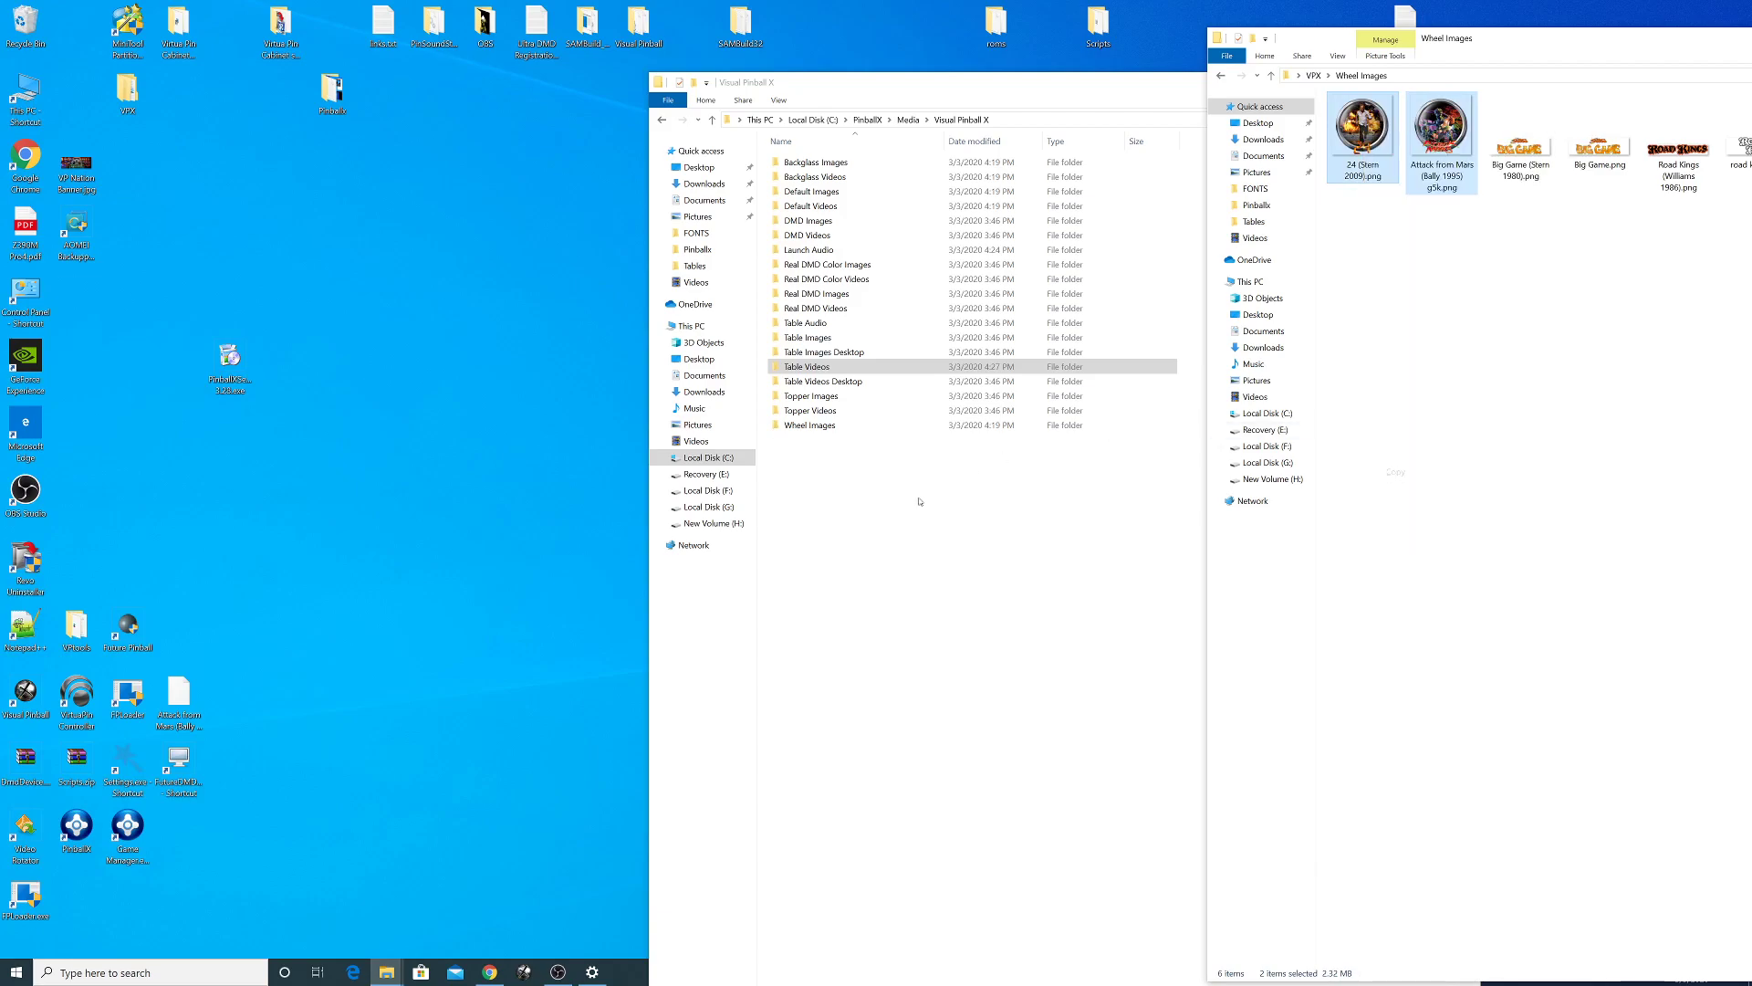
click(809, 424)
key(Return)
right_click(853, 370)
click(943, 461)
- Copy the 24 and Attack from Mars backglass videos from VPX into PinballX's Visual Pinball X Backglass Videos folder
click(1613, 336)
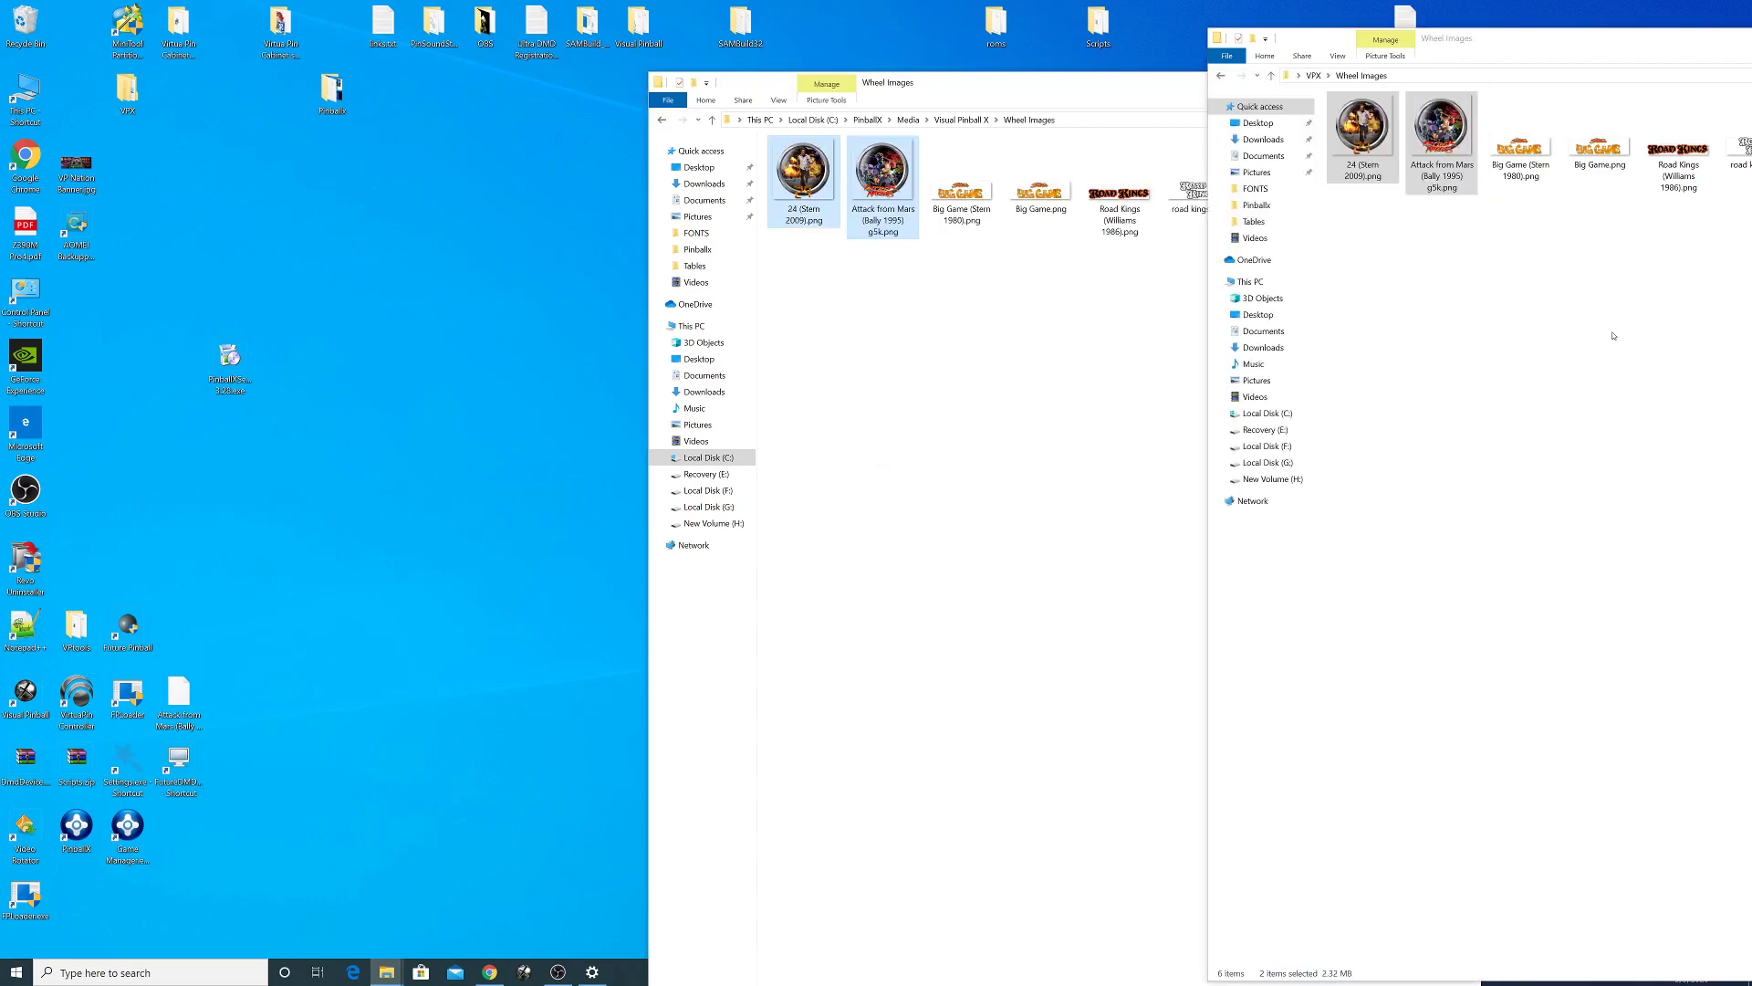
click(1271, 77)
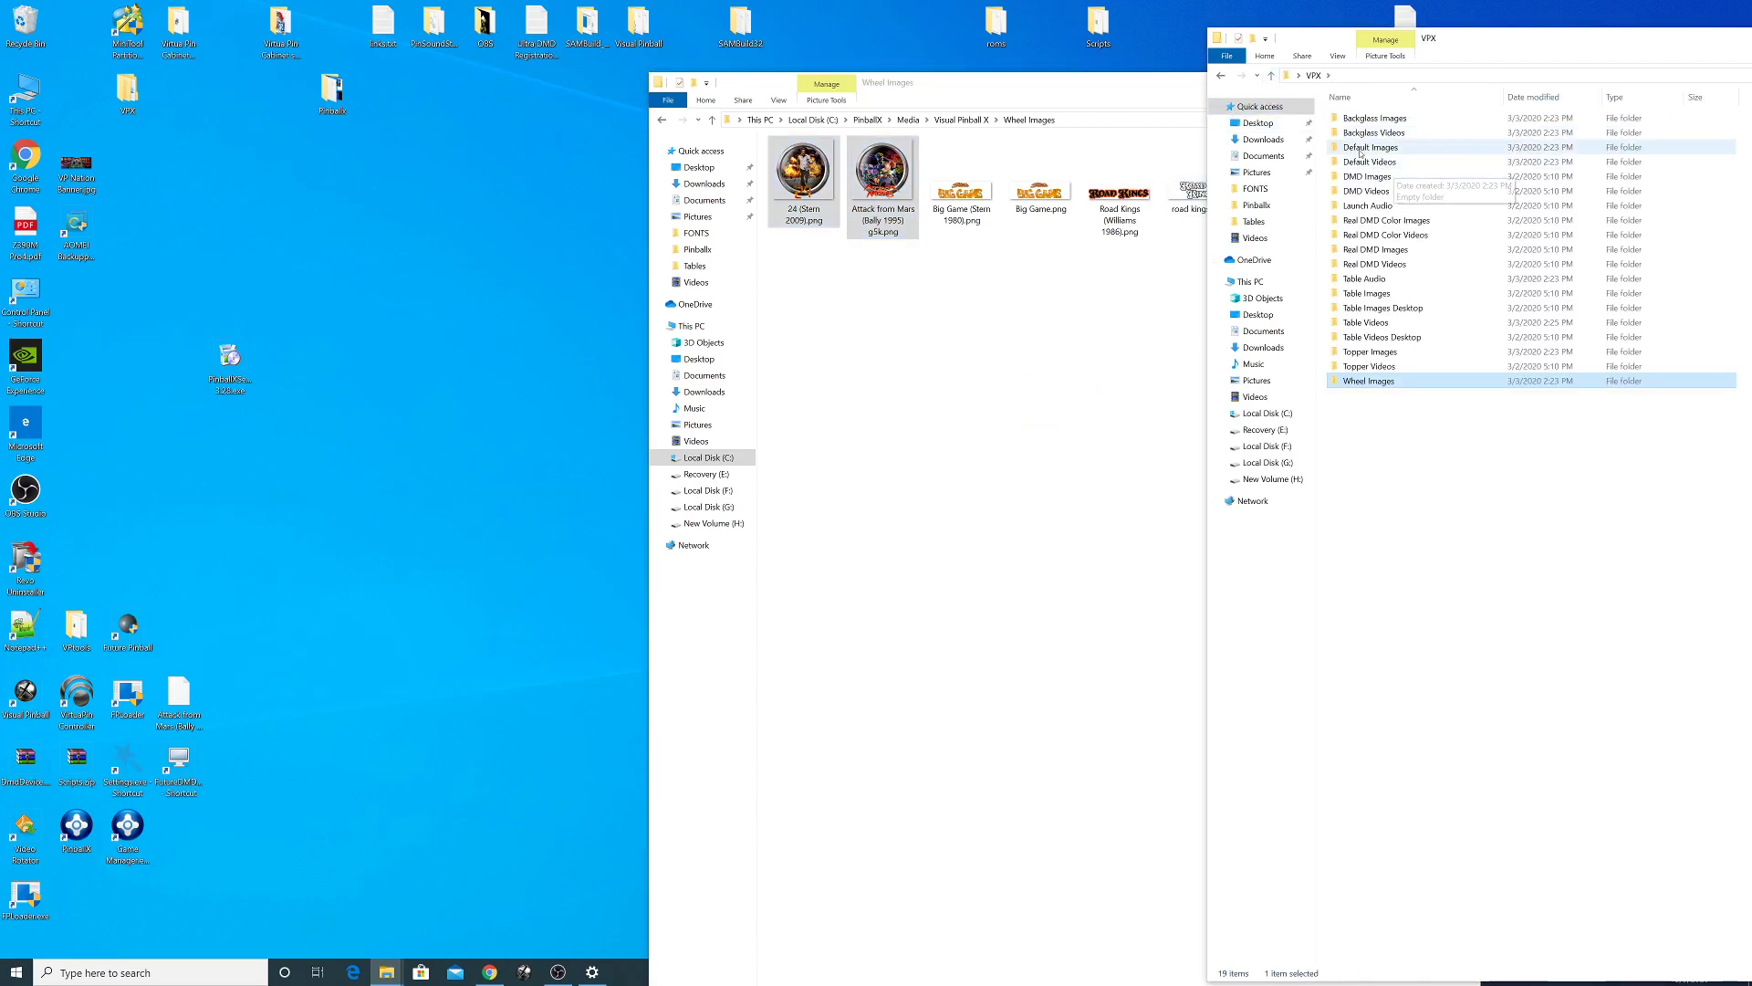
double_click(1358, 138)
drag(1407, 219, 1337, 148)
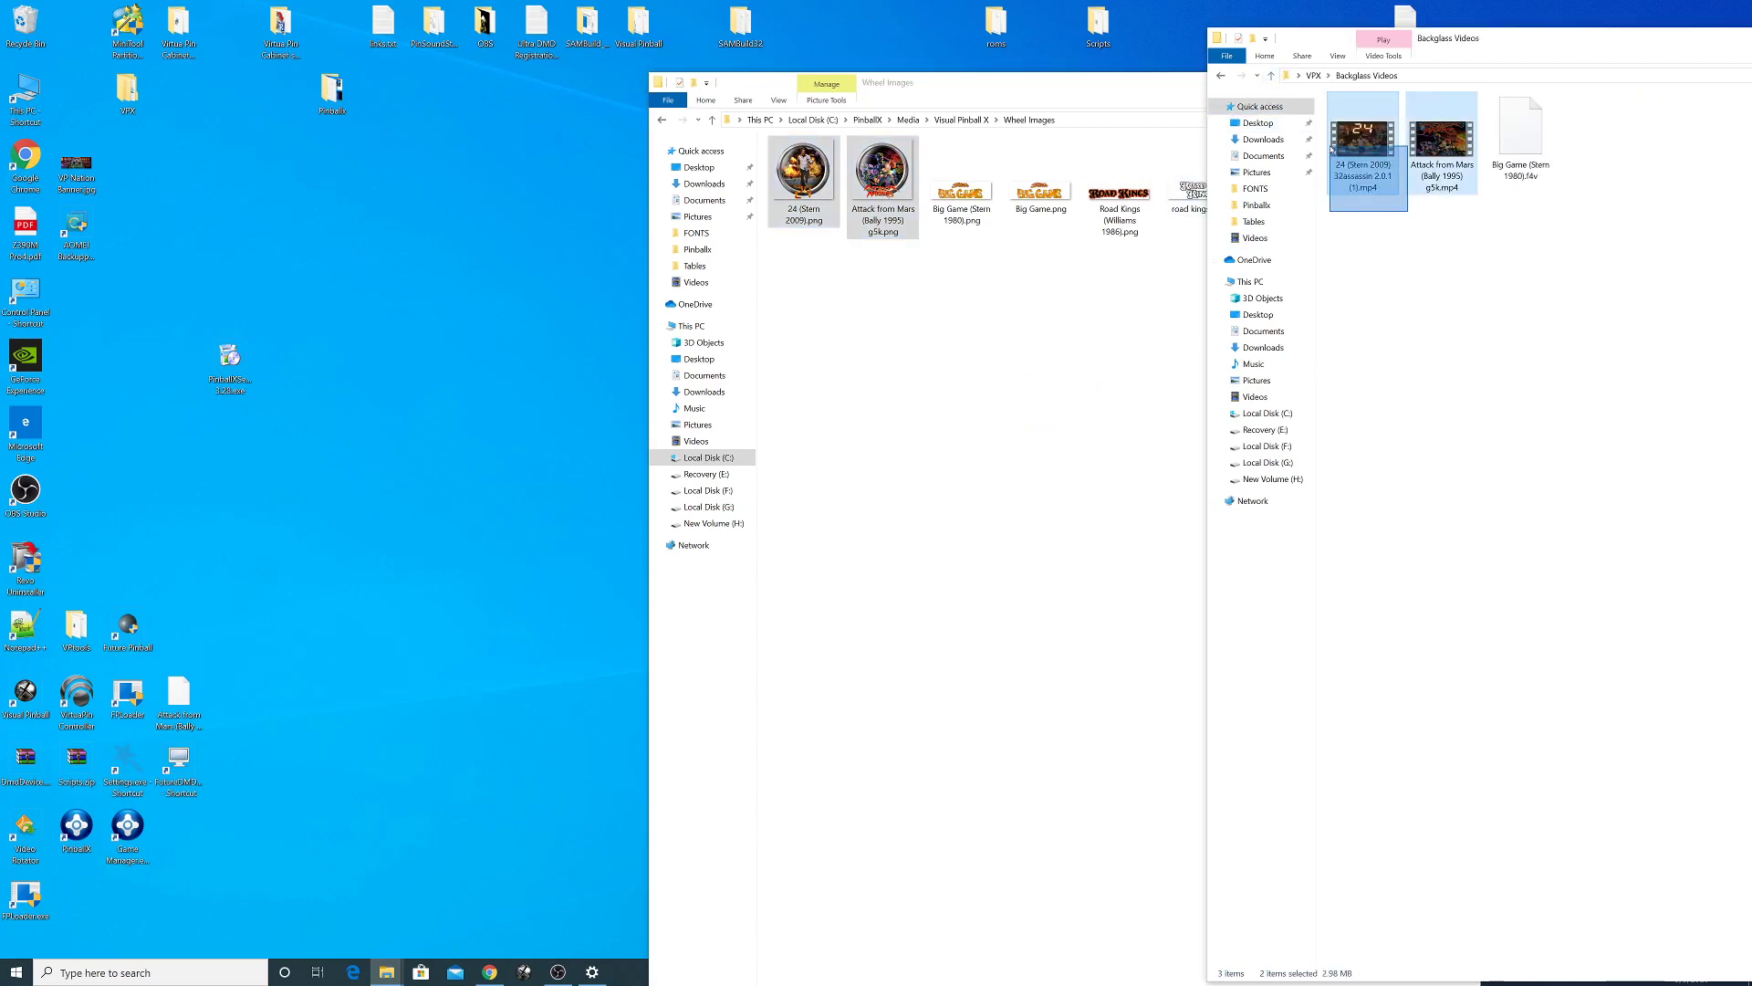
right_click(1340, 148)
click(1404, 354)
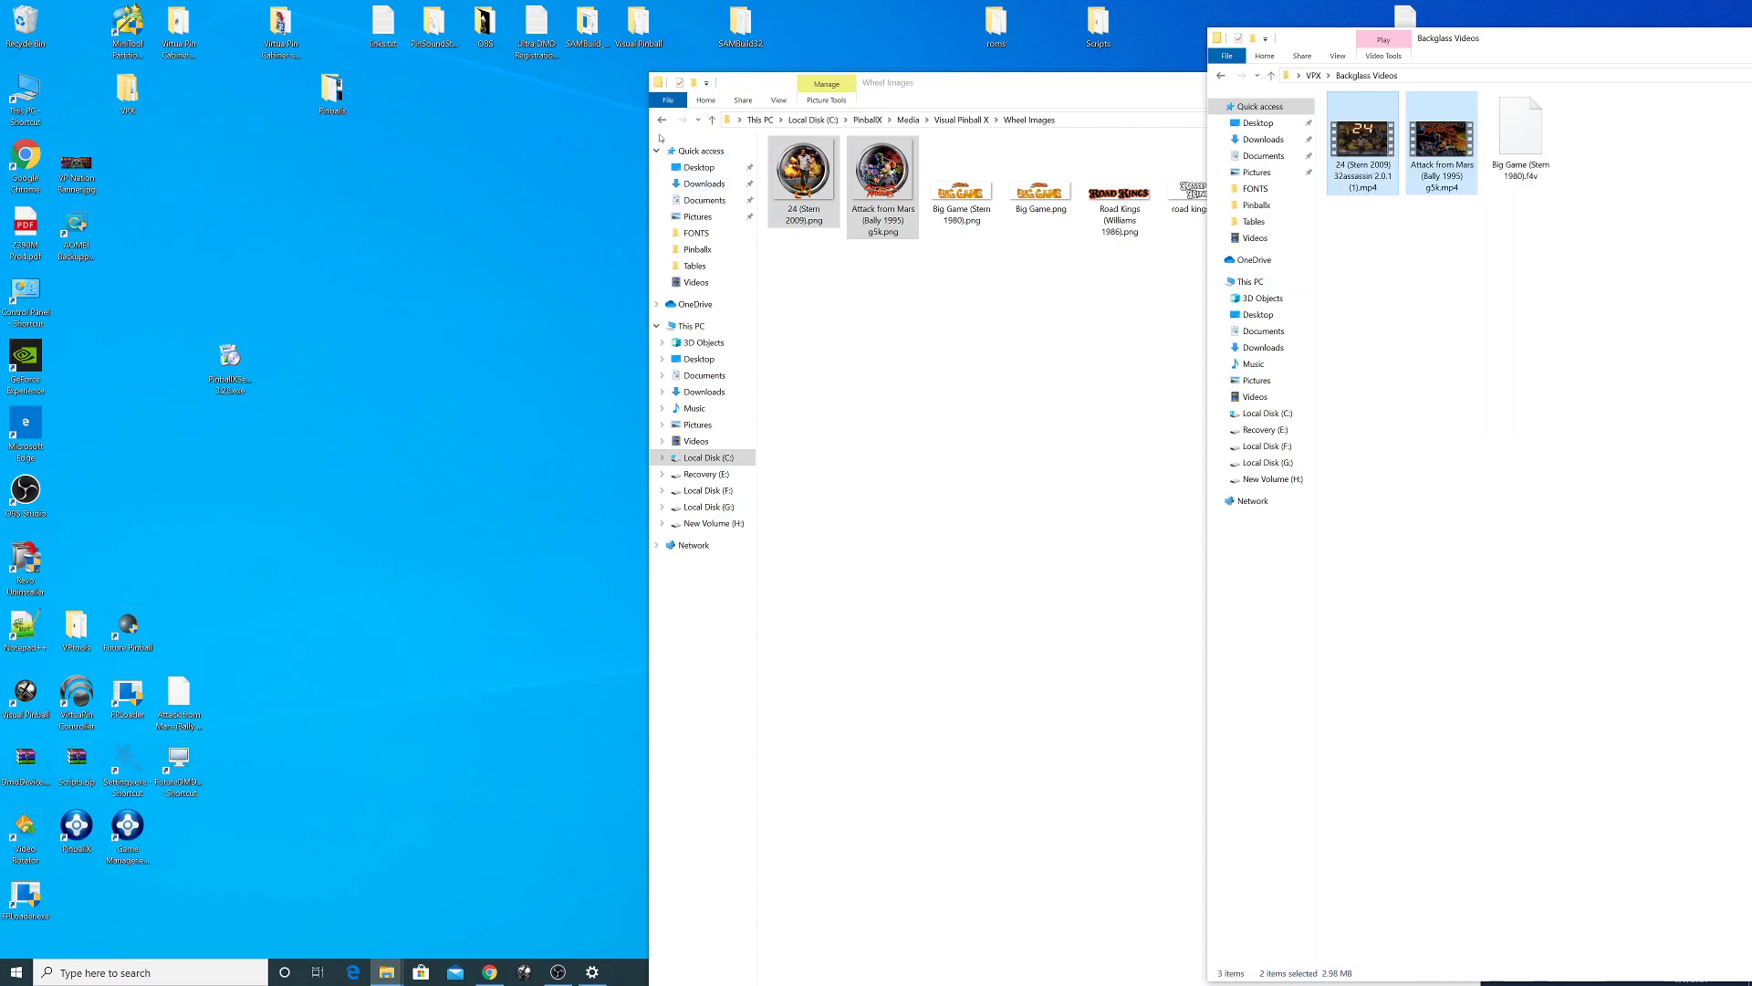
click(719, 117)
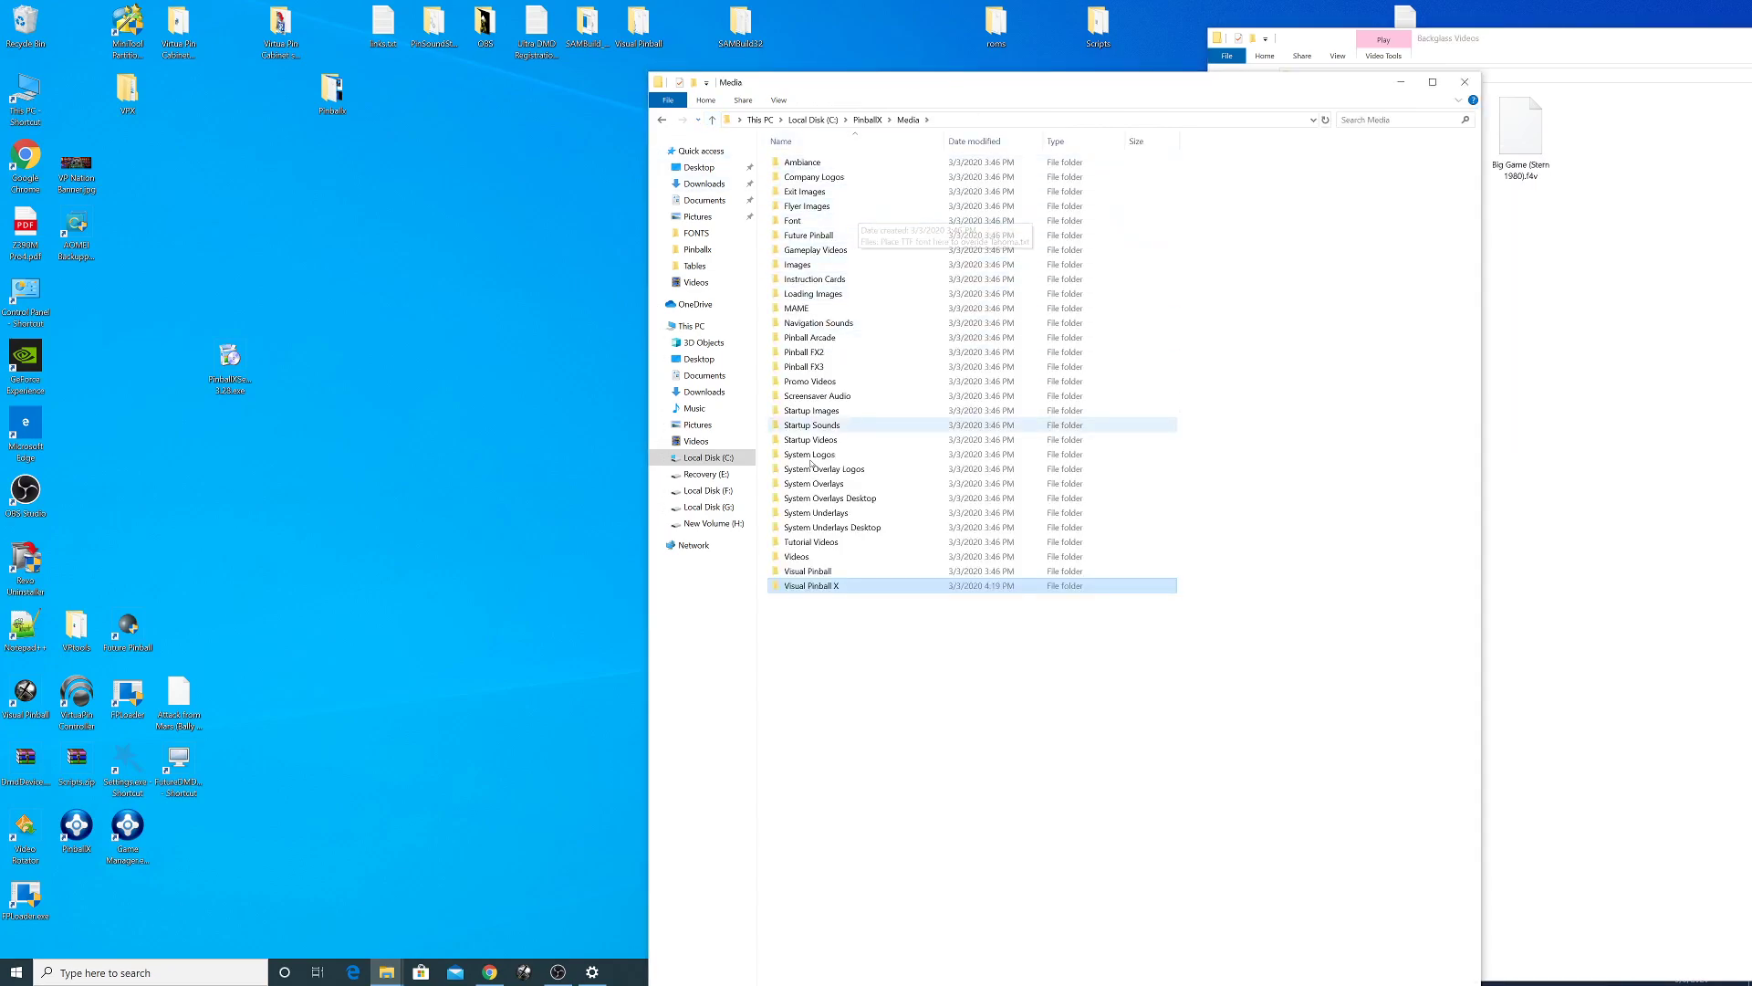
double_click(813, 585)
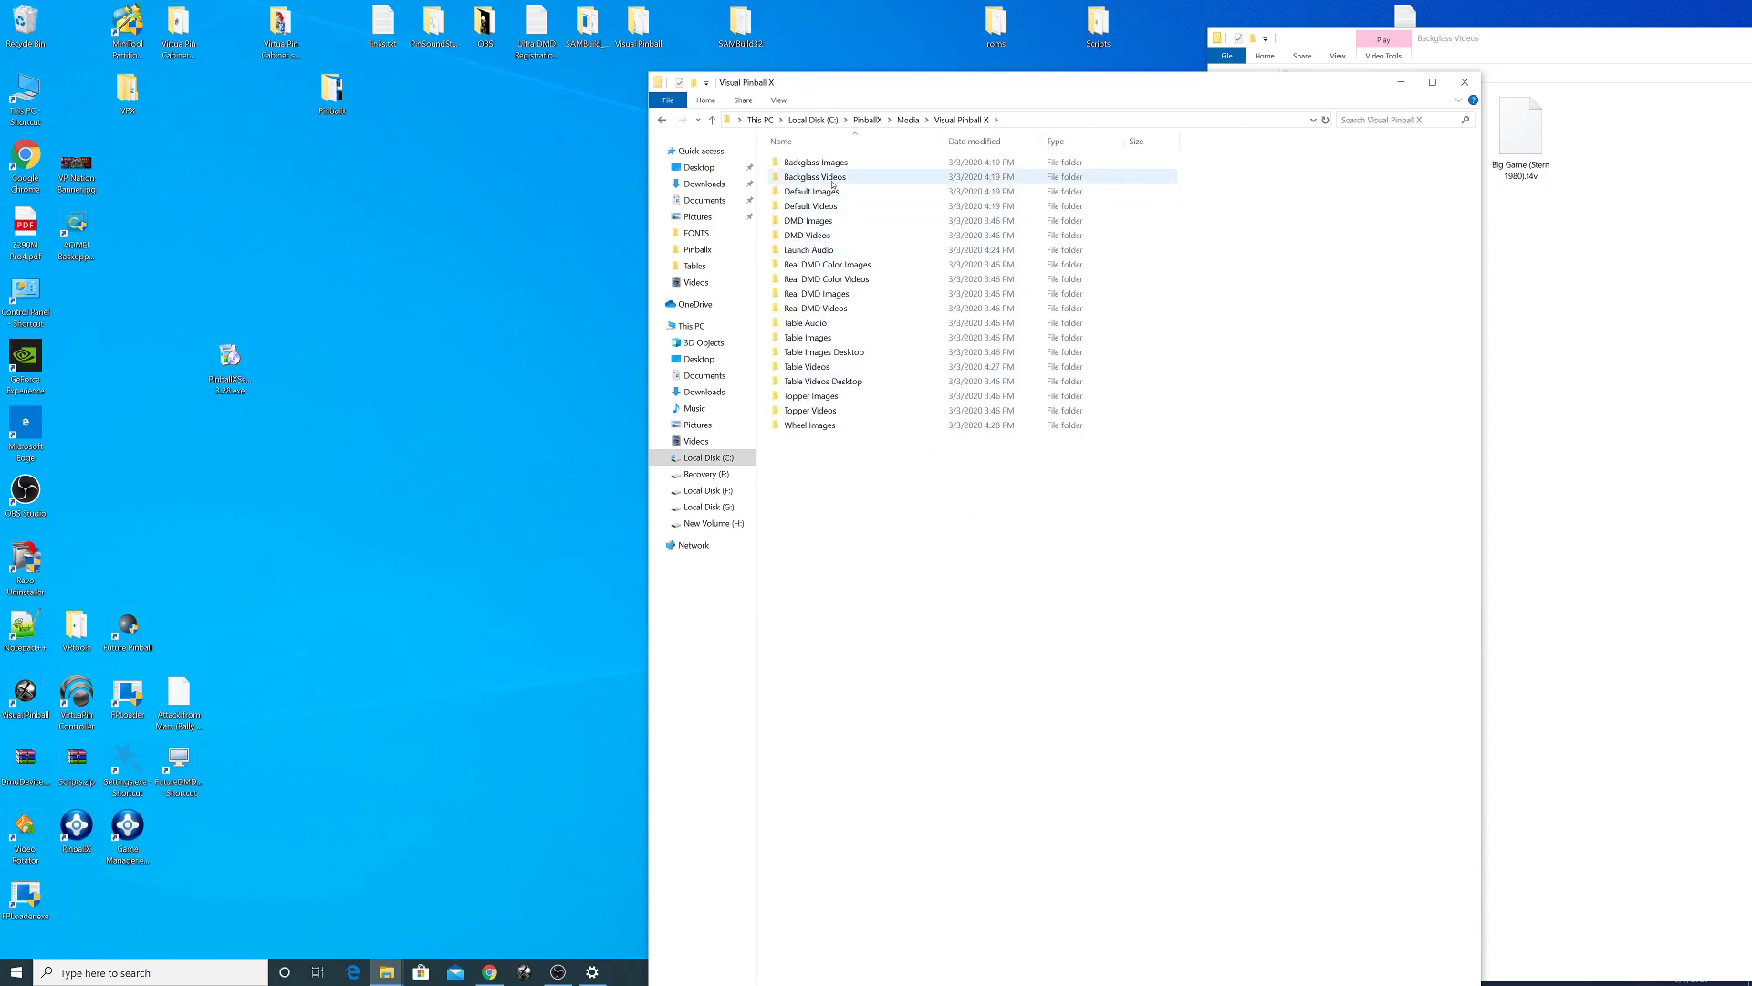
double_click(808, 175)
right_click(840, 215)
click(873, 308)
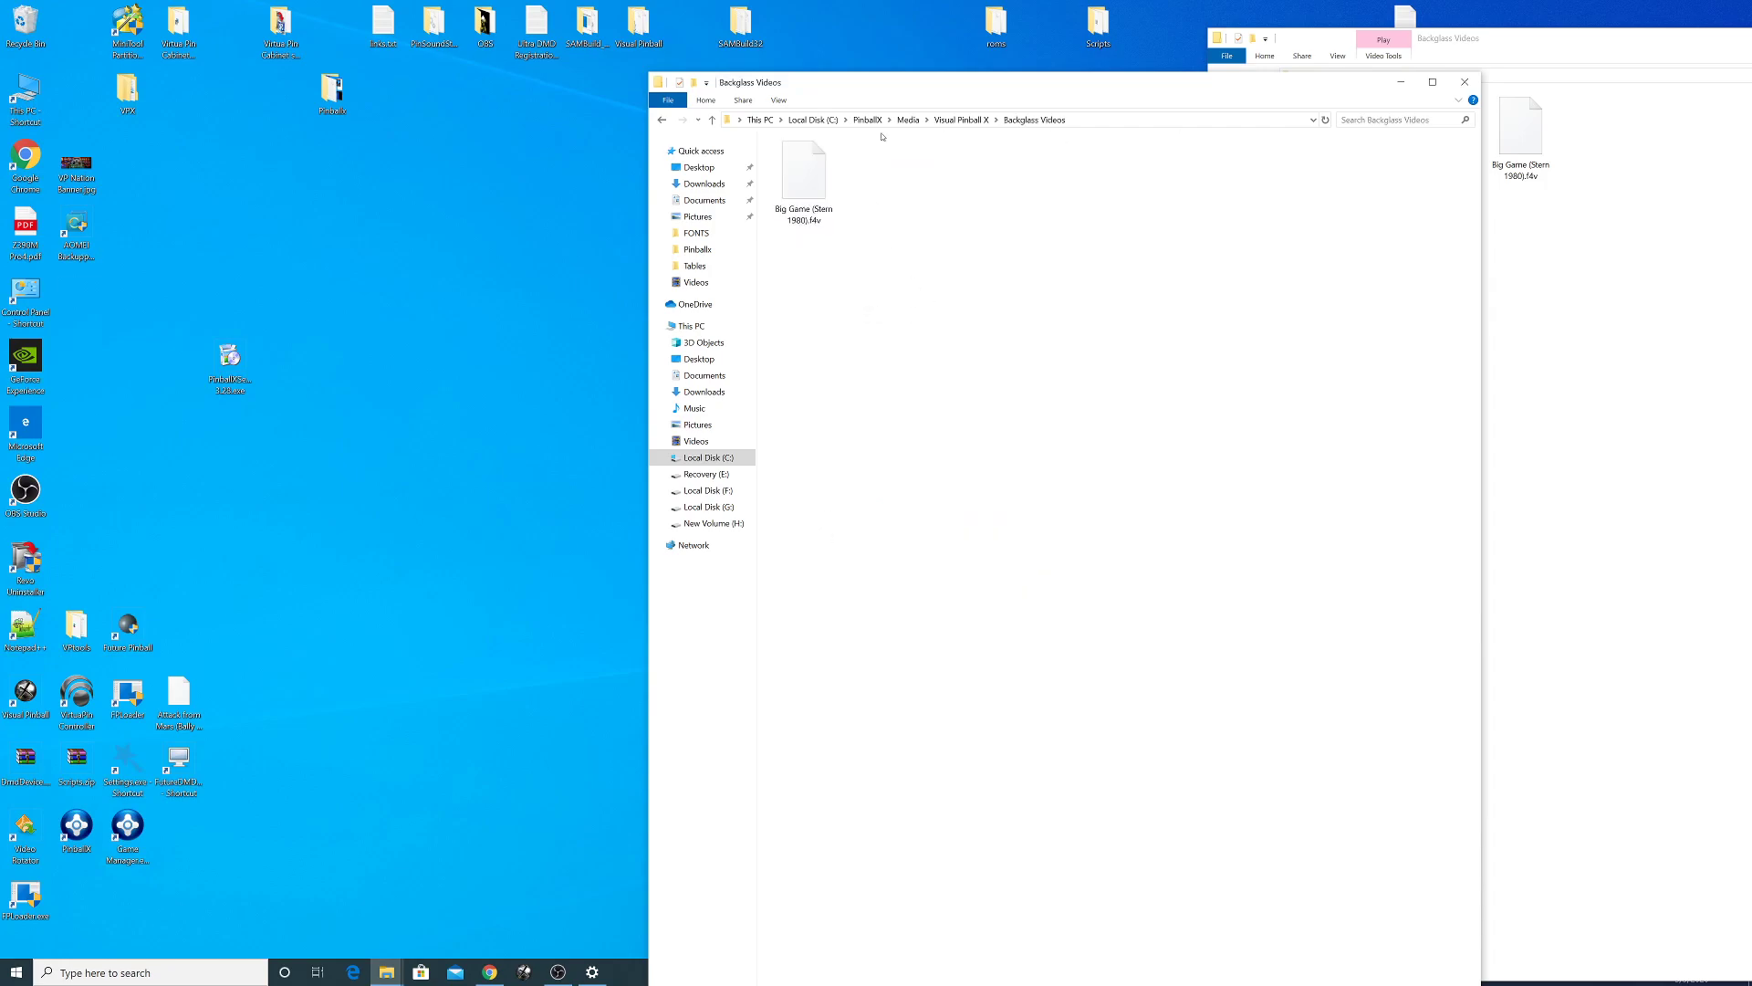
- Return both windows to their media folder lists, check the DMD Videos folder in VPX, and close the VPX window
drag(880, 82, 518, 44)
click(1271, 77)
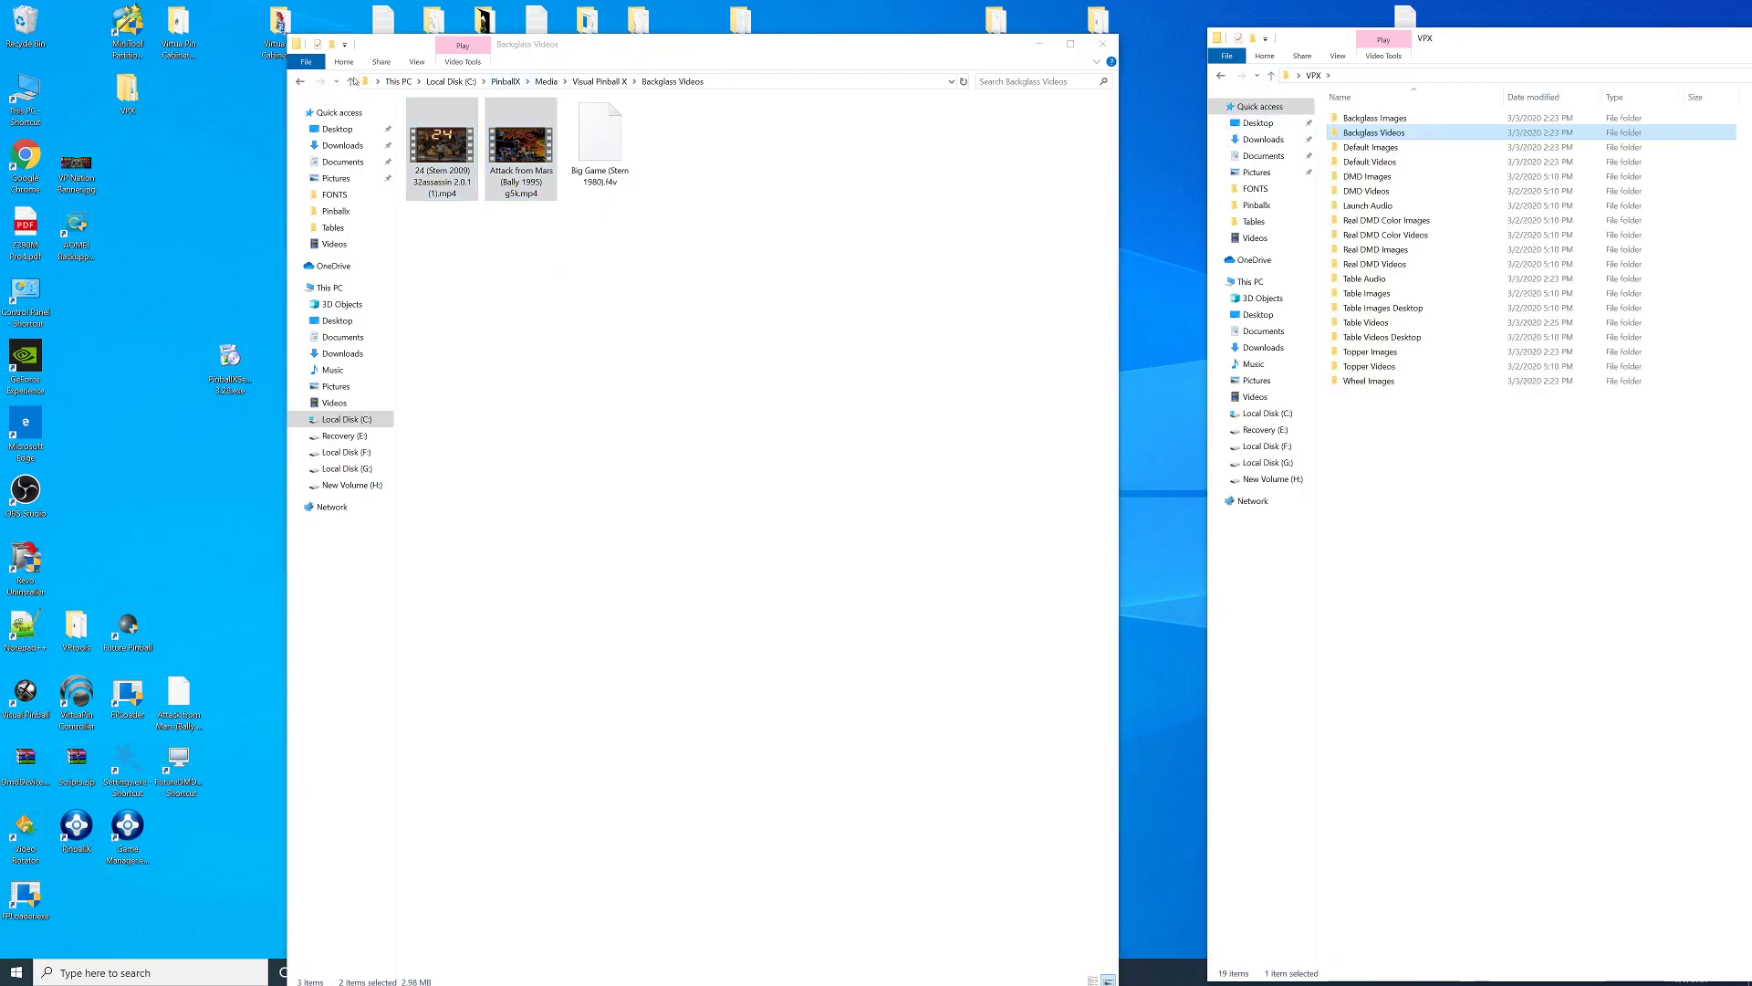
click(350, 82)
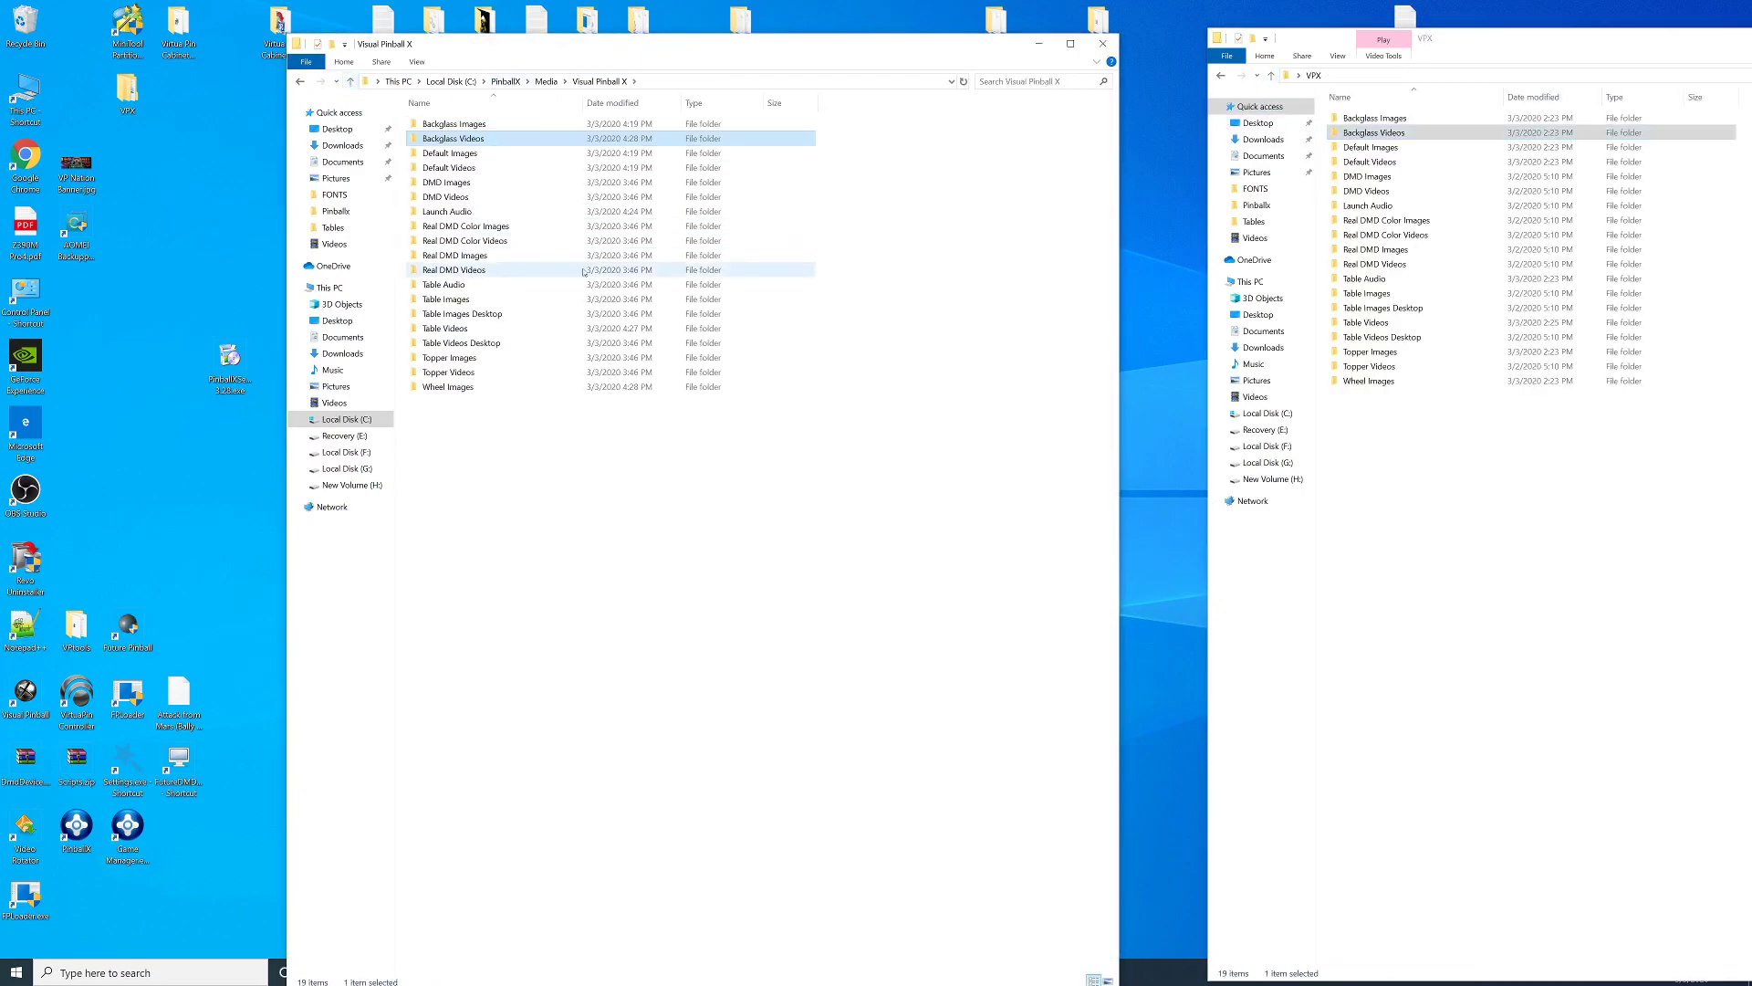
double_click(1360, 192)
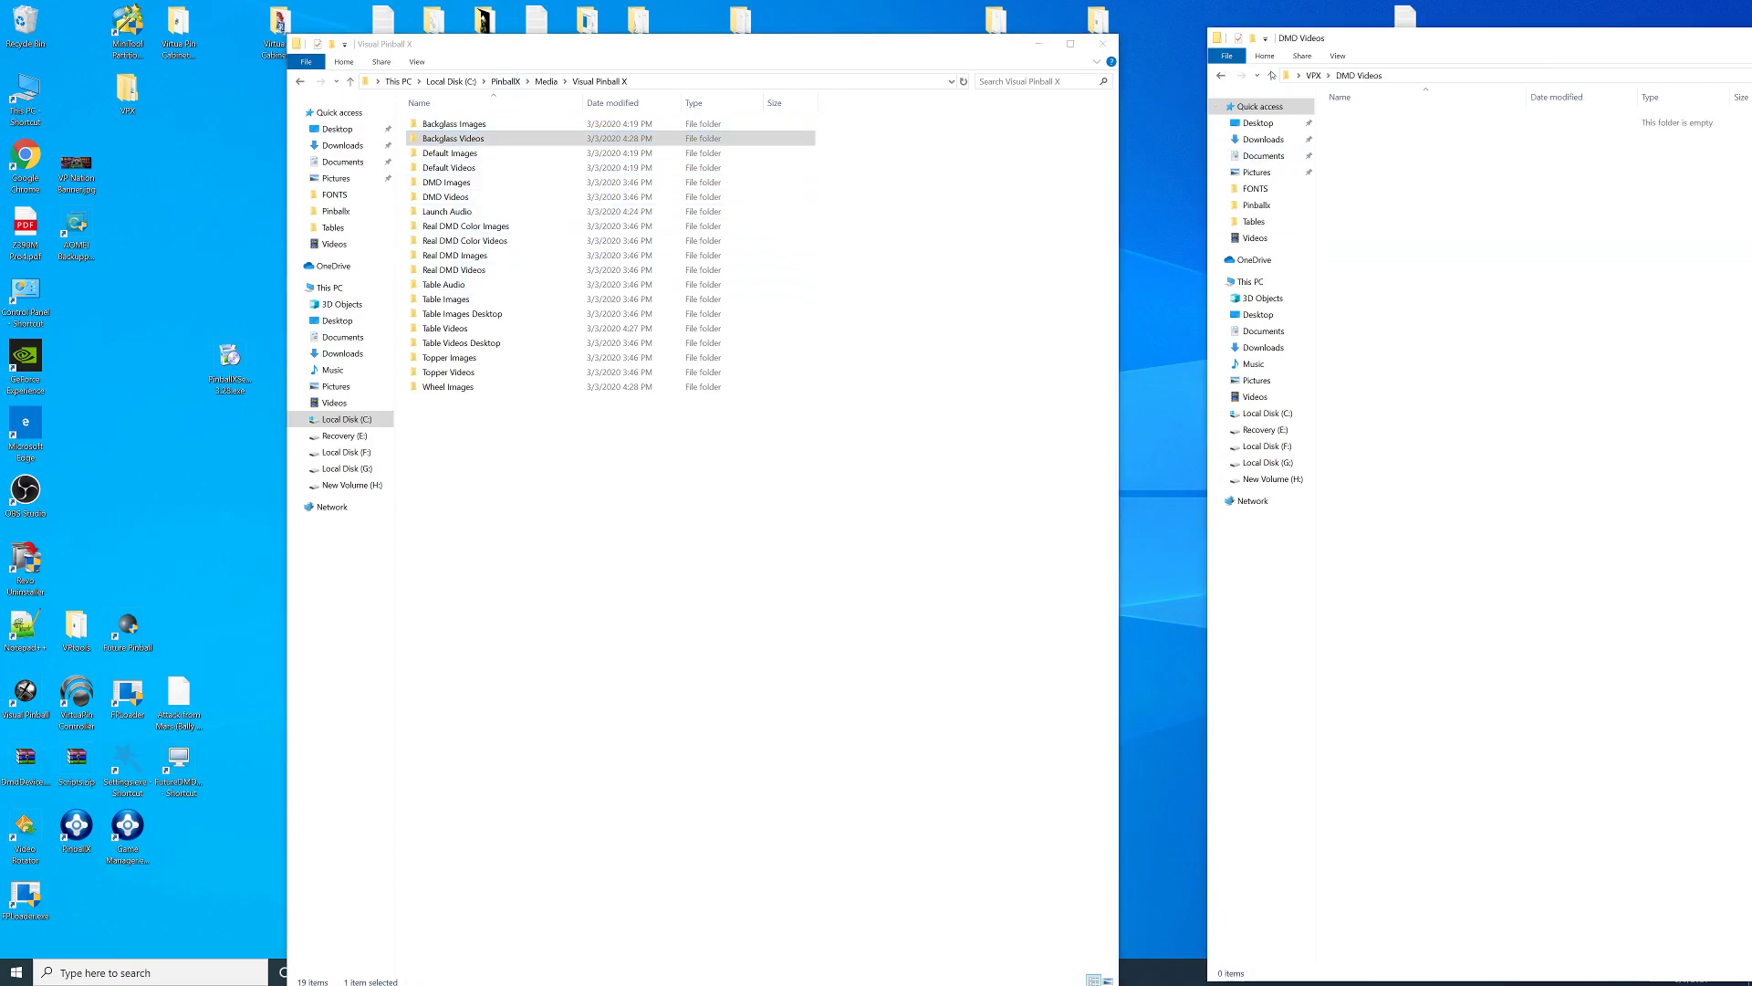
click(1269, 76)
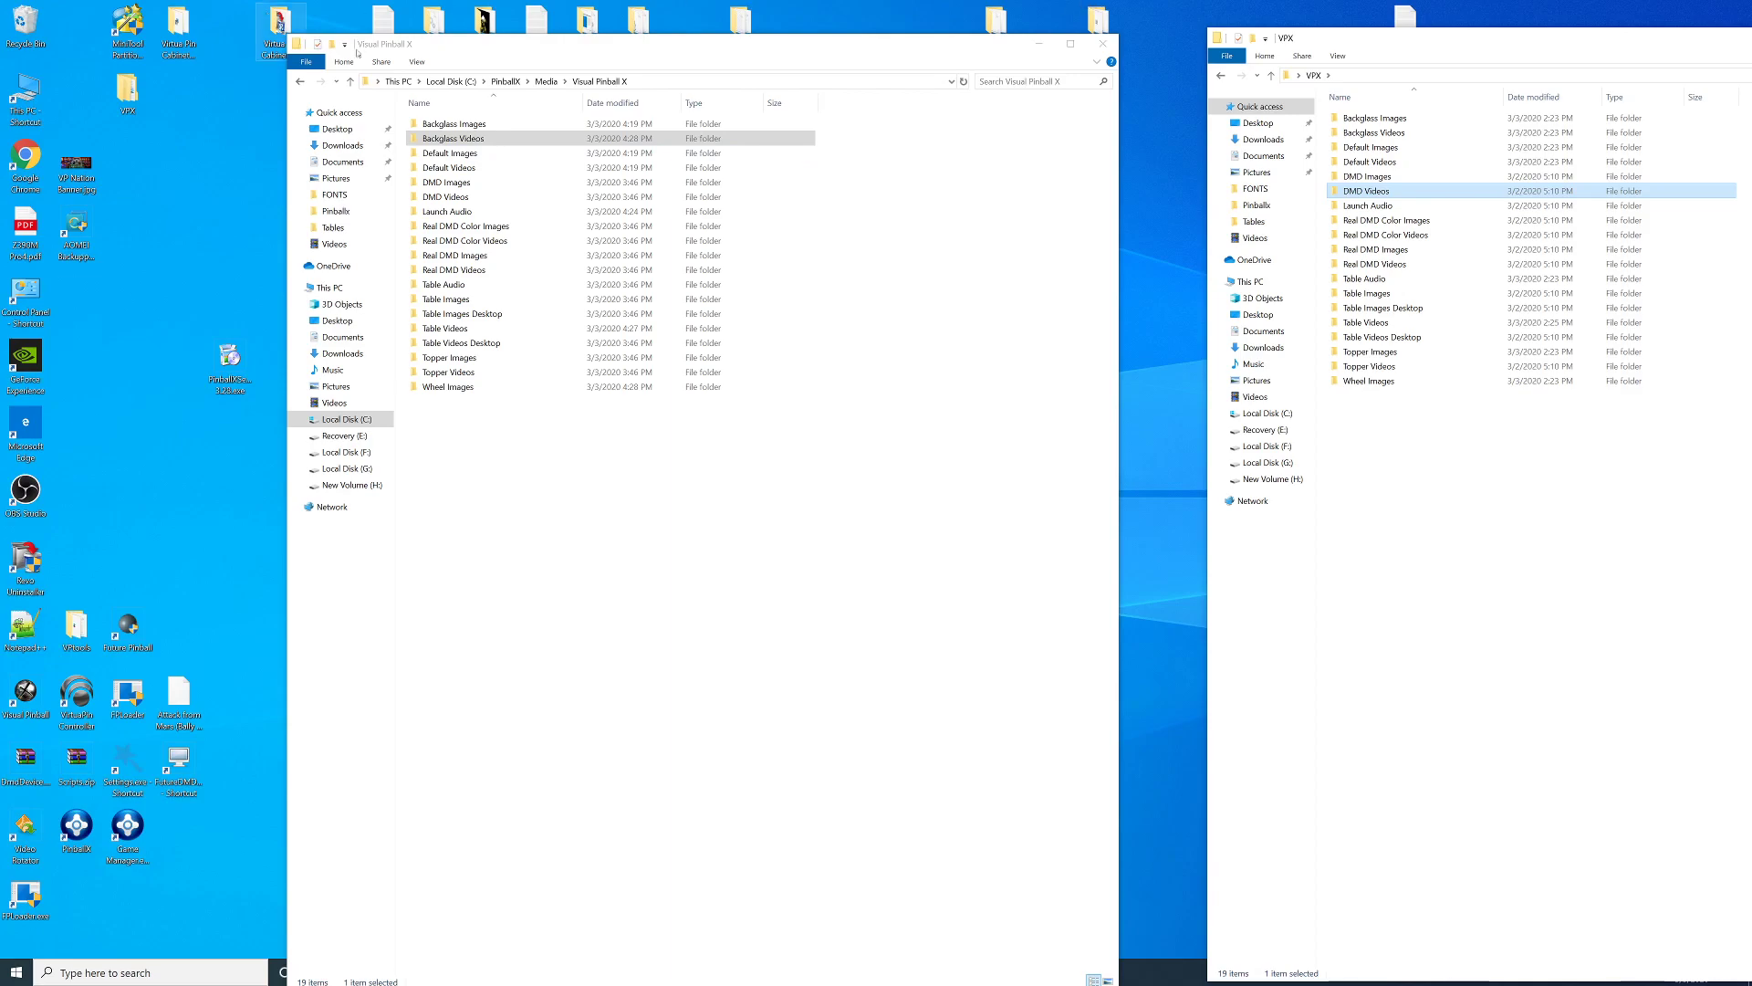
drag(1488, 48, 1183, 51)
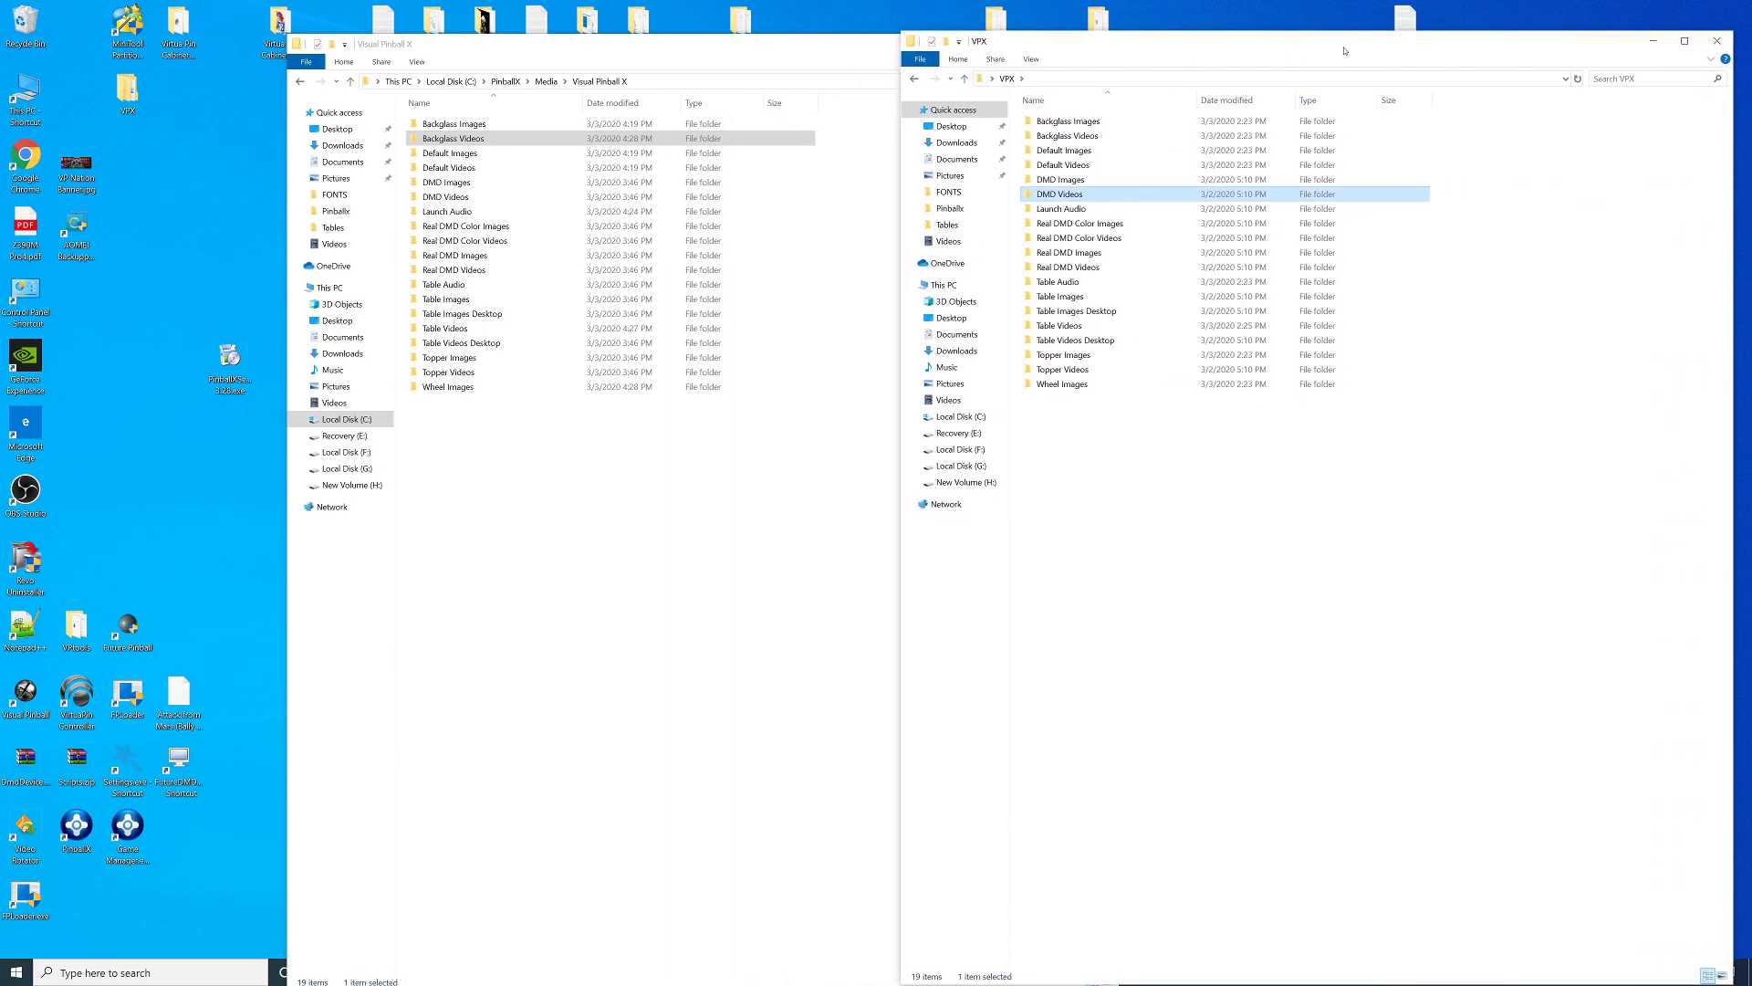
click(1718, 42)
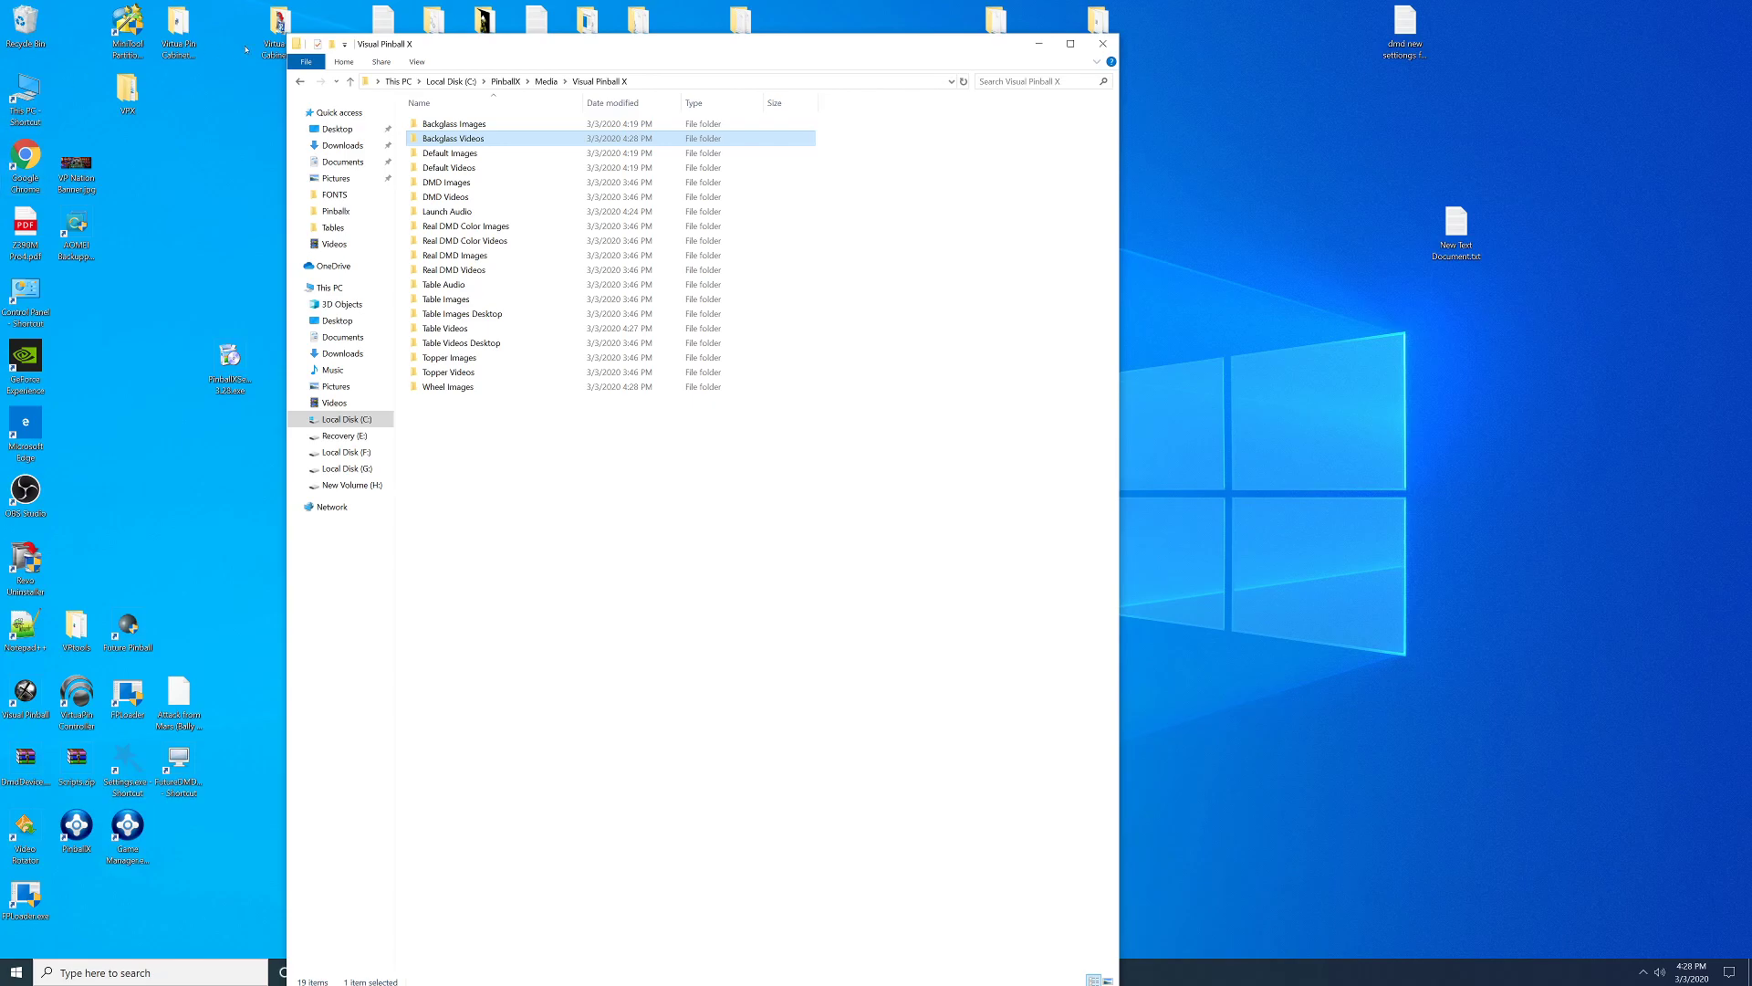
- Open the DMD Images folder inside the desktop's Pinballs folder and preview the 24 (Stern 2009) image
drag(493, 43, 577, 83)
click(316, 92)
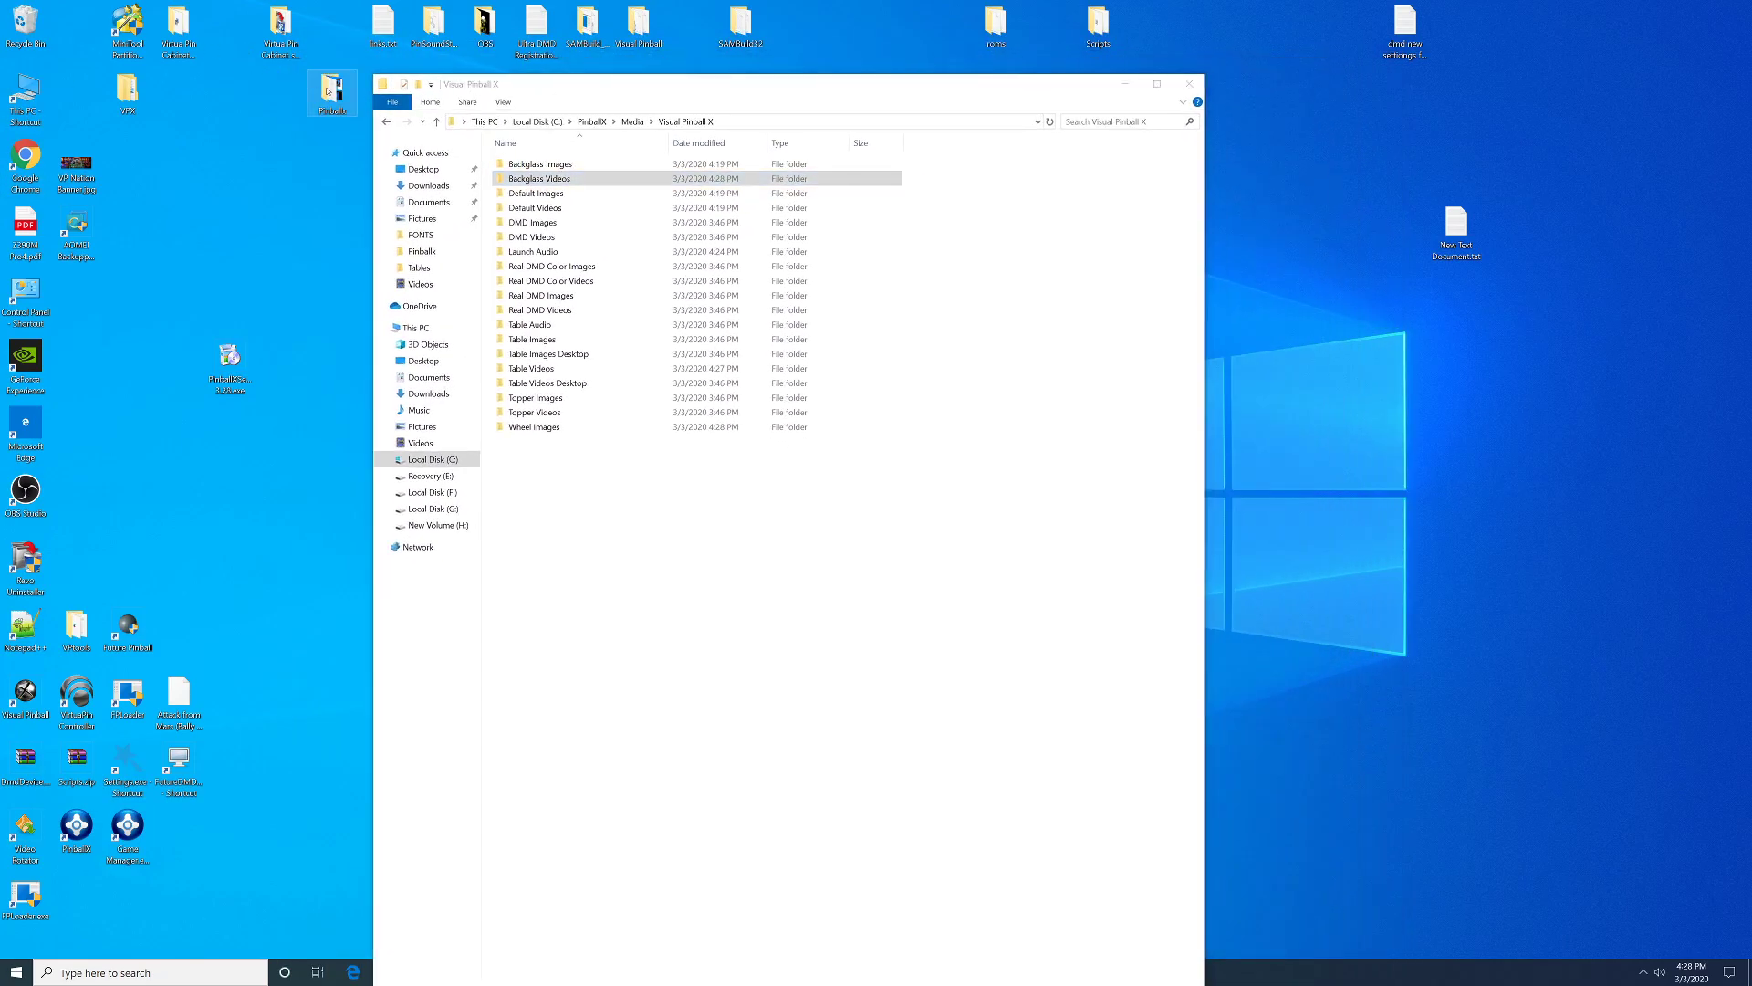
double_click(332, 91)
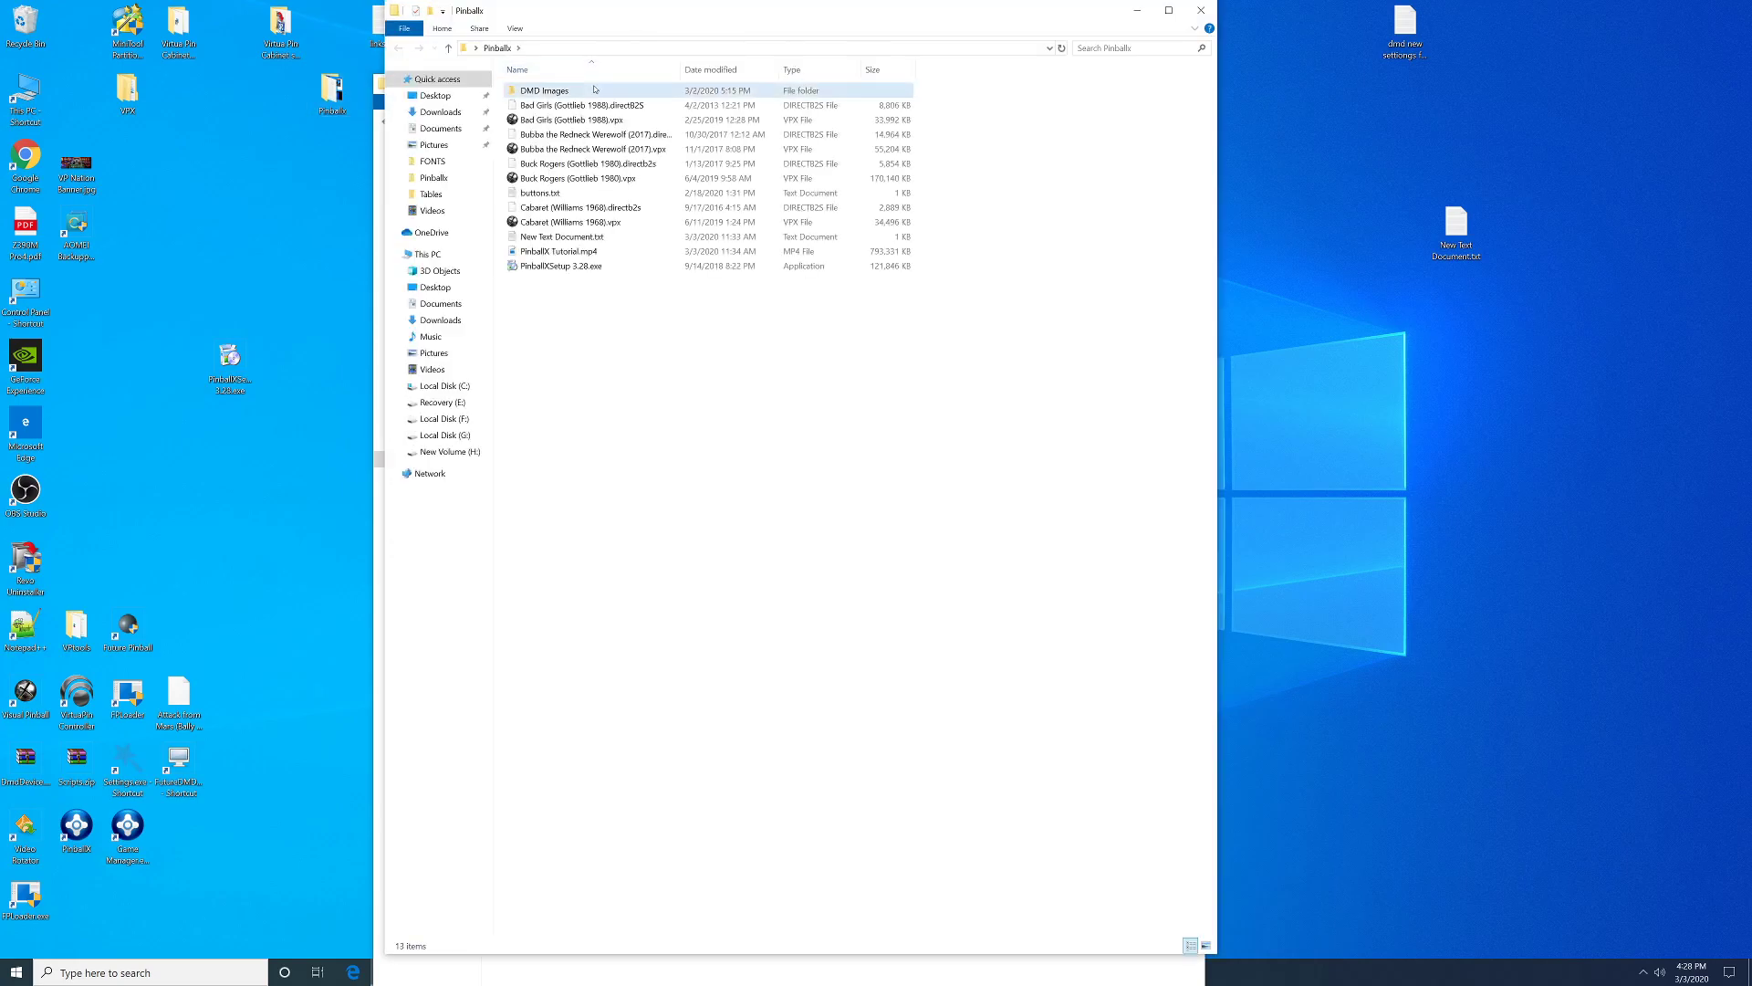
double_click(597, 89)
double_click(696, 123)
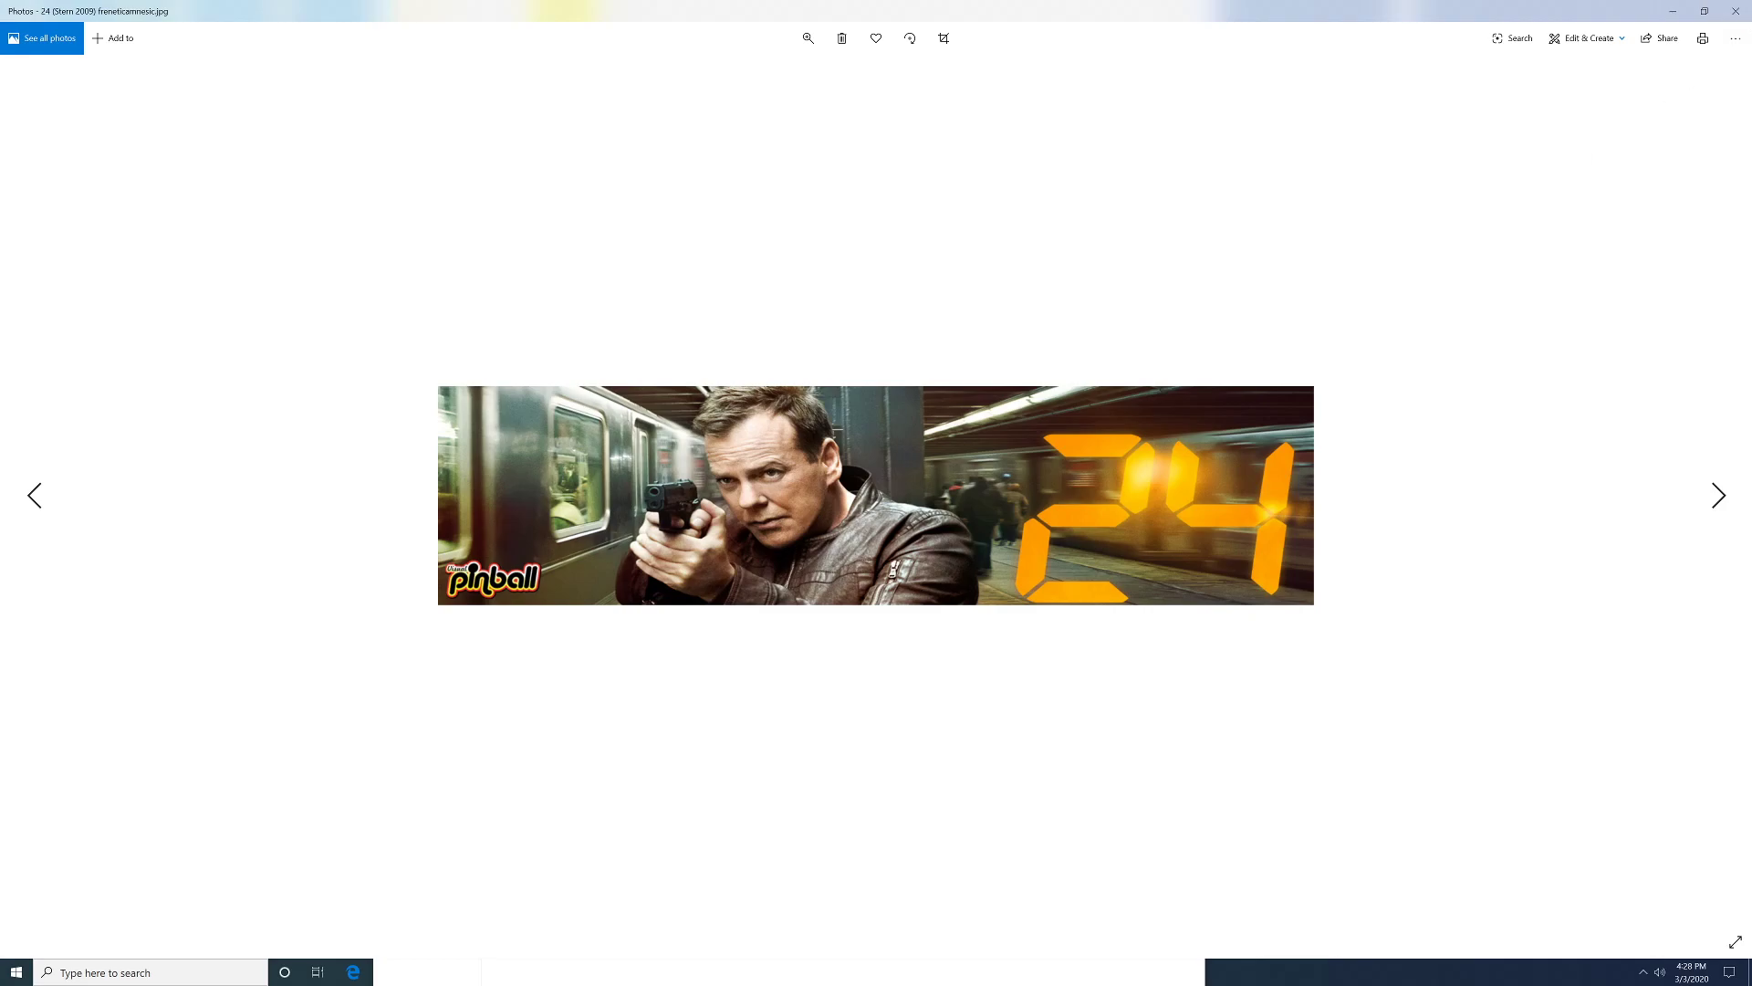
click(1735, 11)
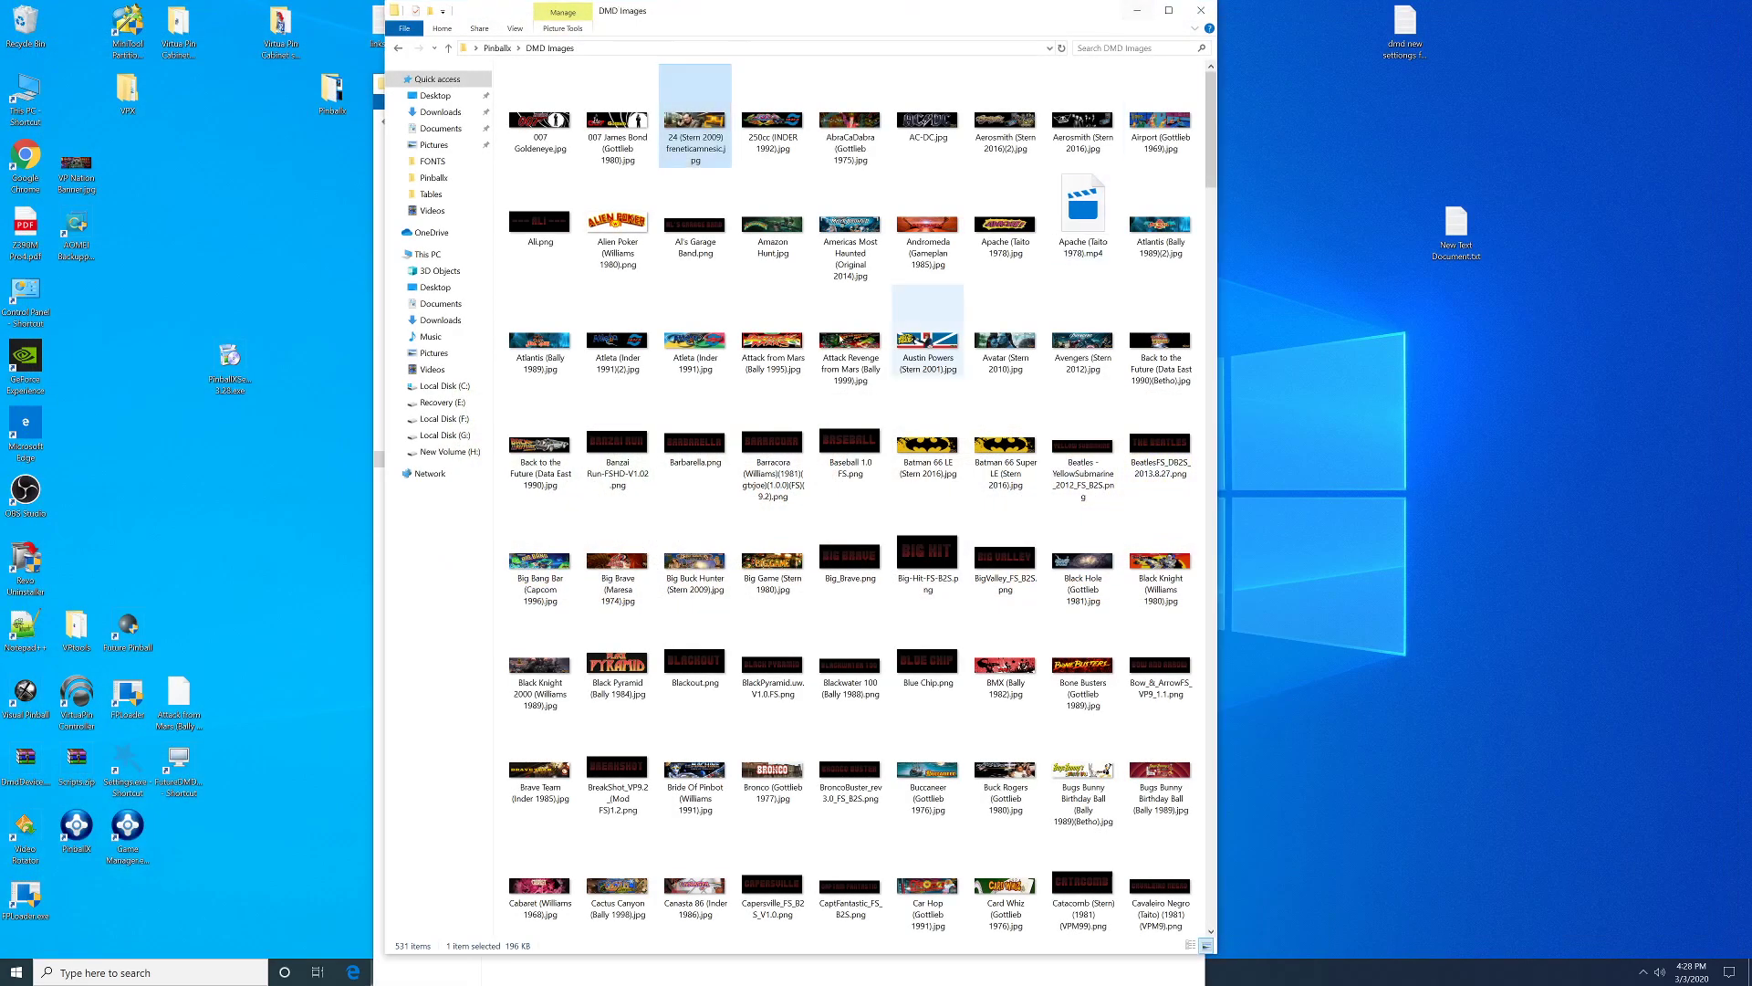
- Browse the DMD Images collection, previewing Twilight Zone (Bally 1993) and the images before it, and close the viewer
scroll(838, 350, down, 20)
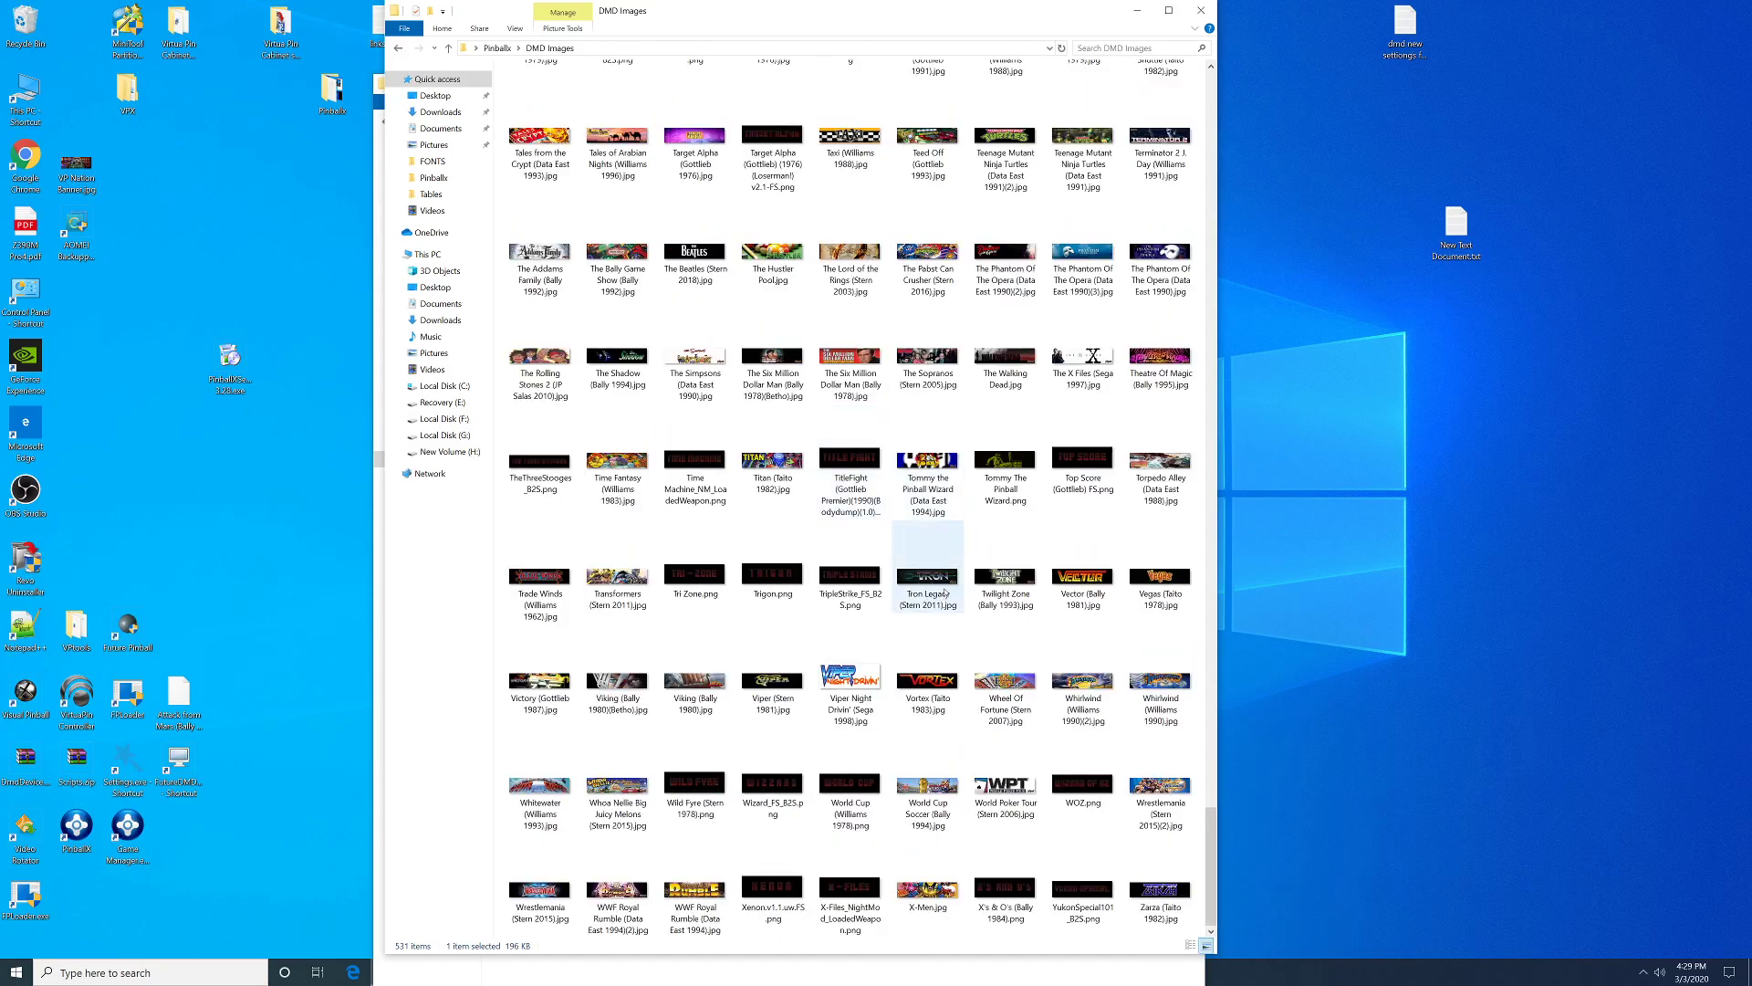
click(1029, 585)
double_click(1028, 584)
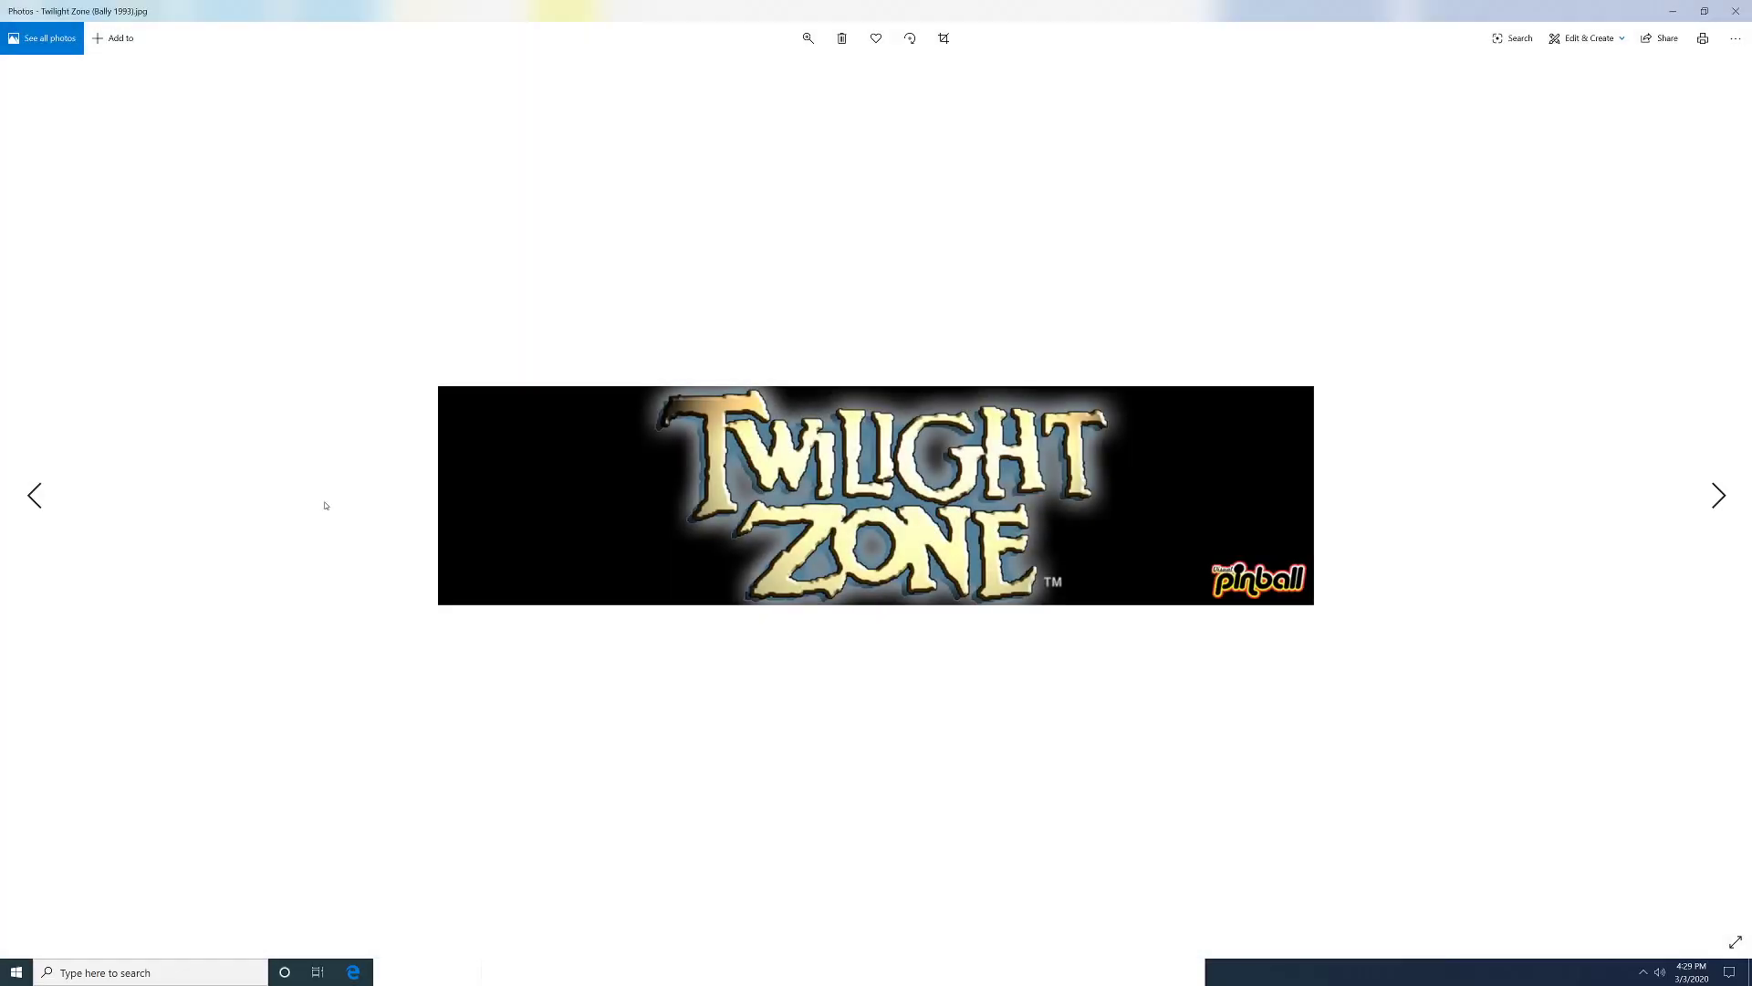
click(53, 496)
click(53, 496)
click(53, 496)
click(52, 494)
click(52, 495)
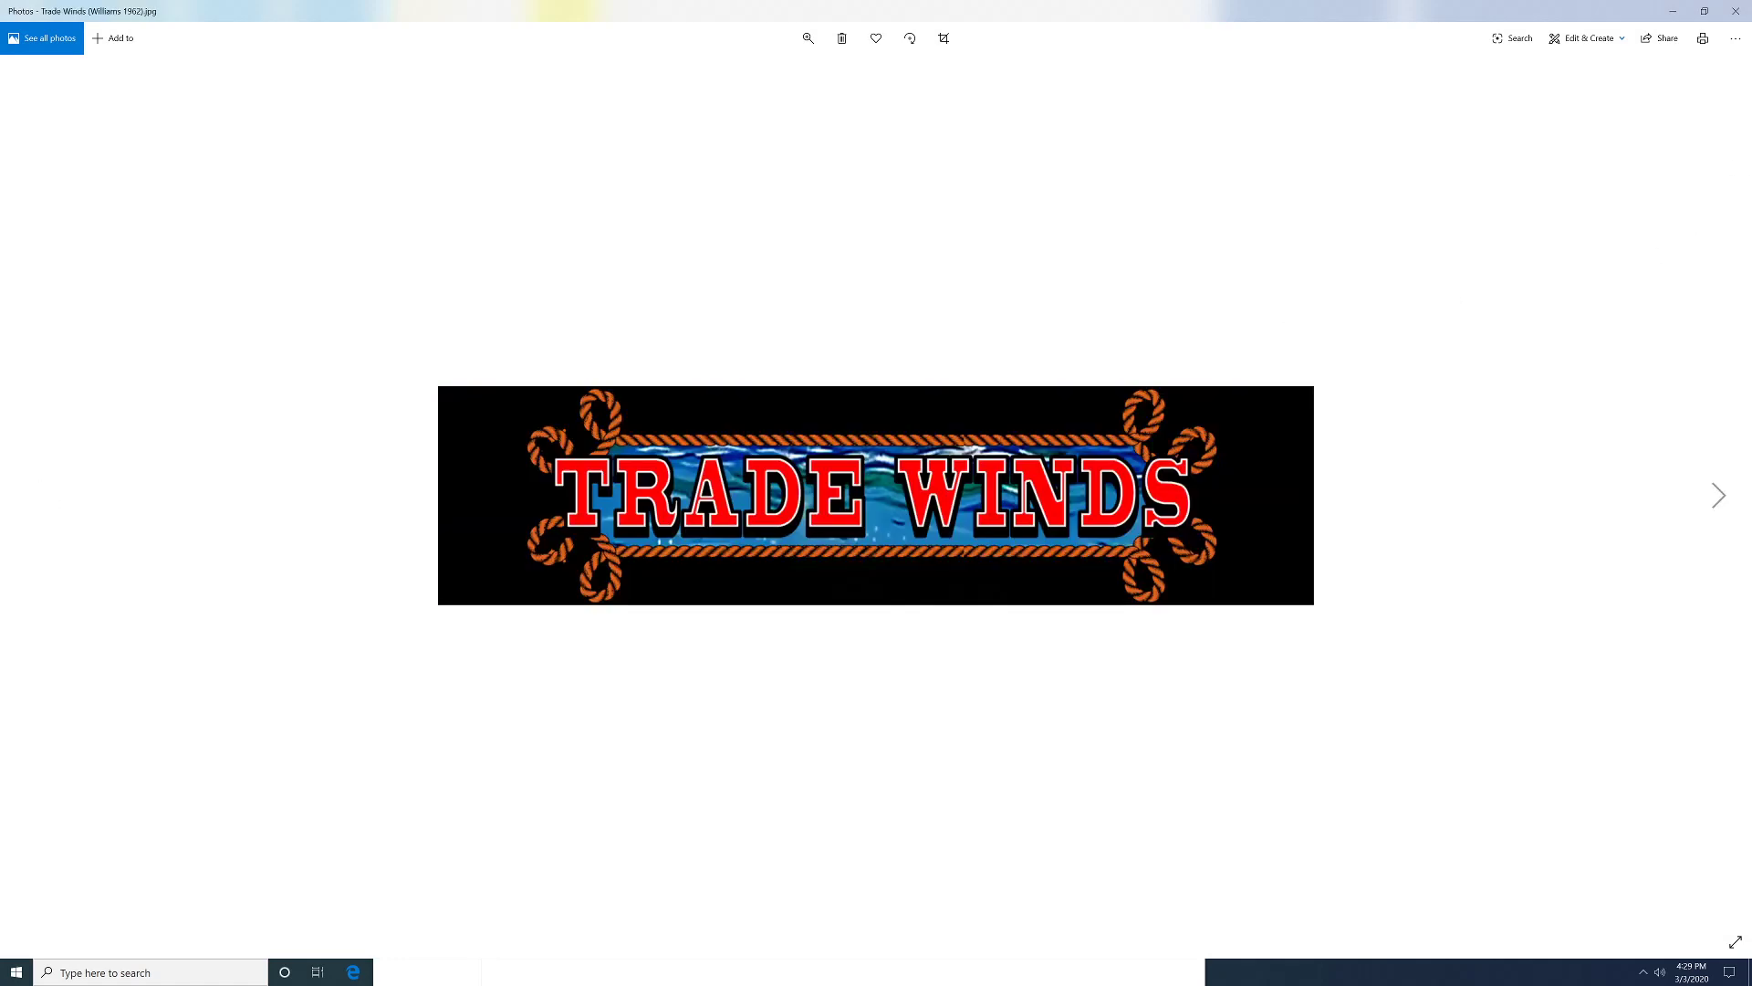
click(1737, 10)
scroll(877, 199, up, 10)
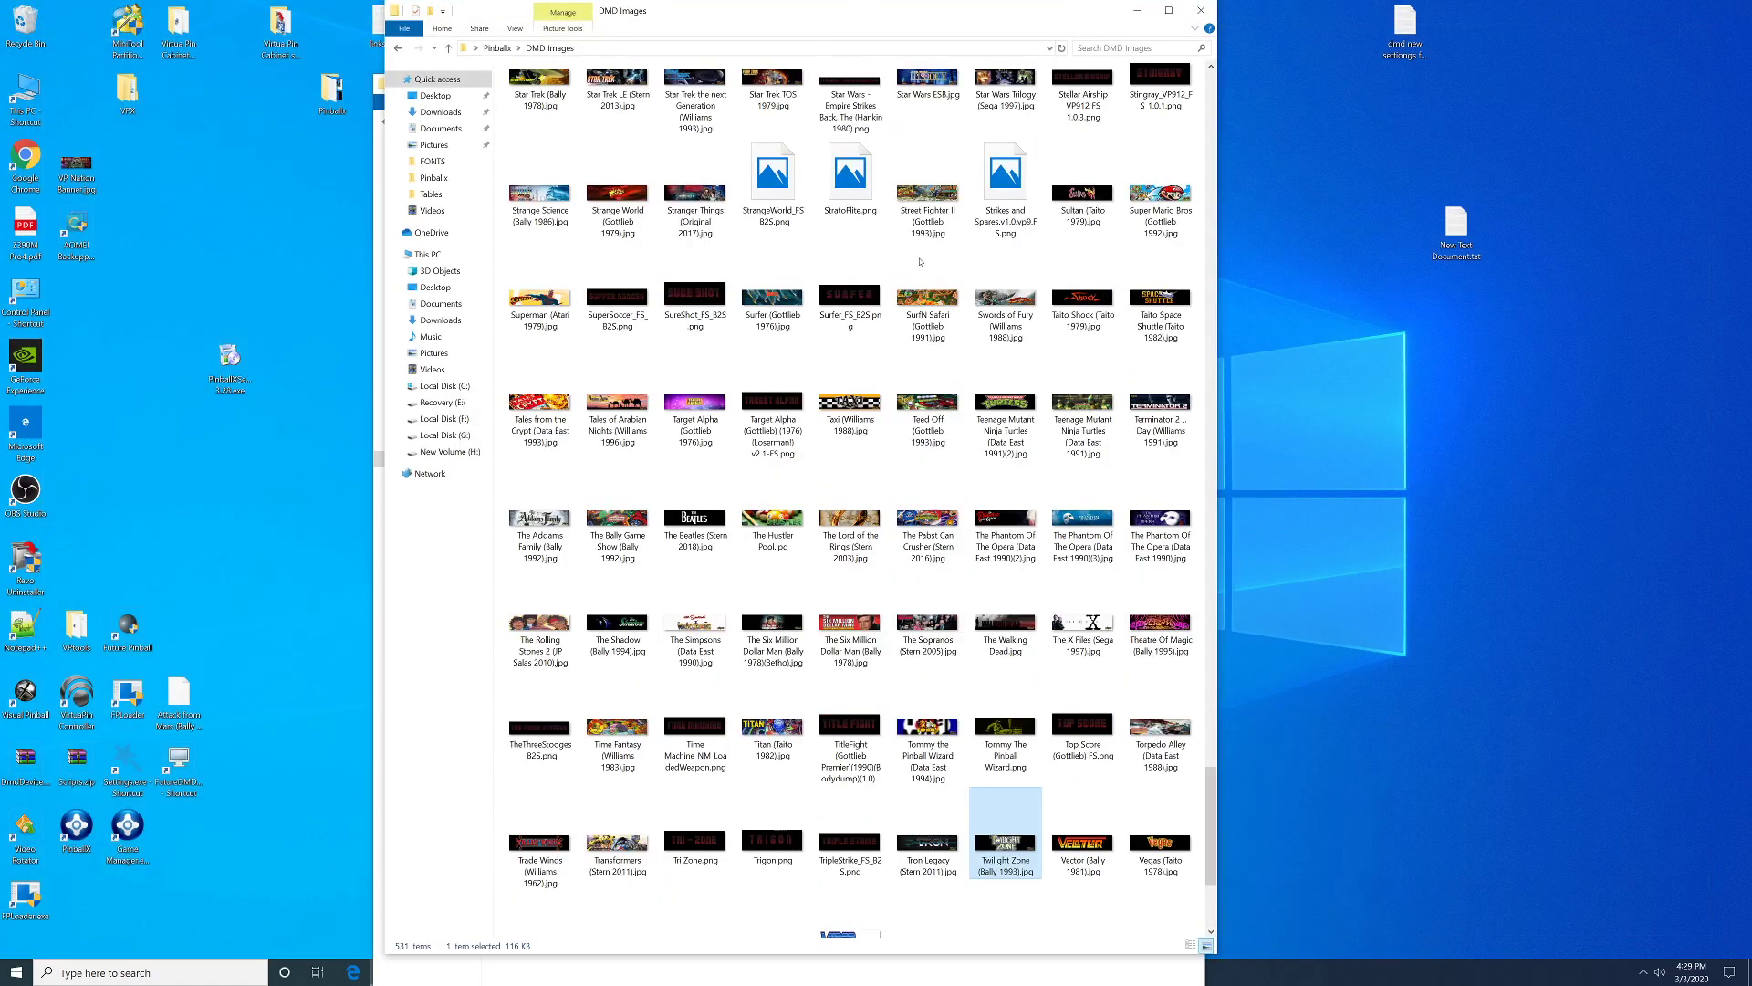
- Preview the Attack from Mars (Bally 1995) and Attack Revenge from Mars (Bally 1999) images in DMD Images, closing each preview
scroll(877, 198, up, 10)
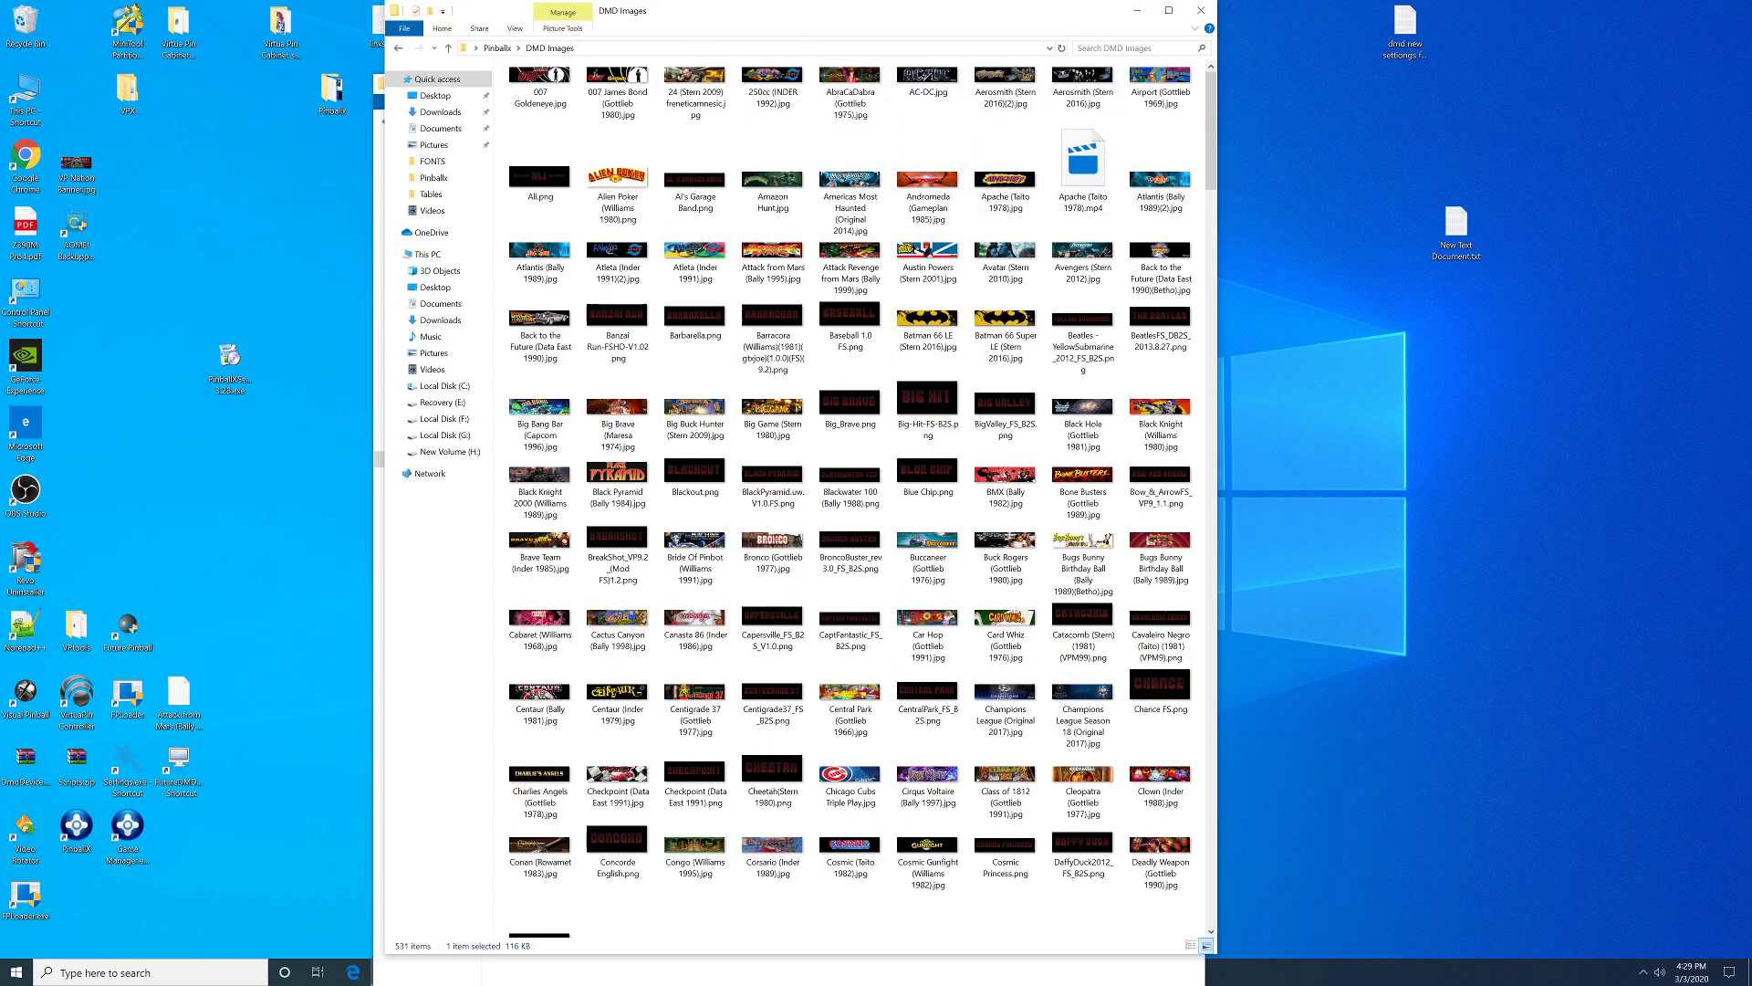
double_click(773, 260)
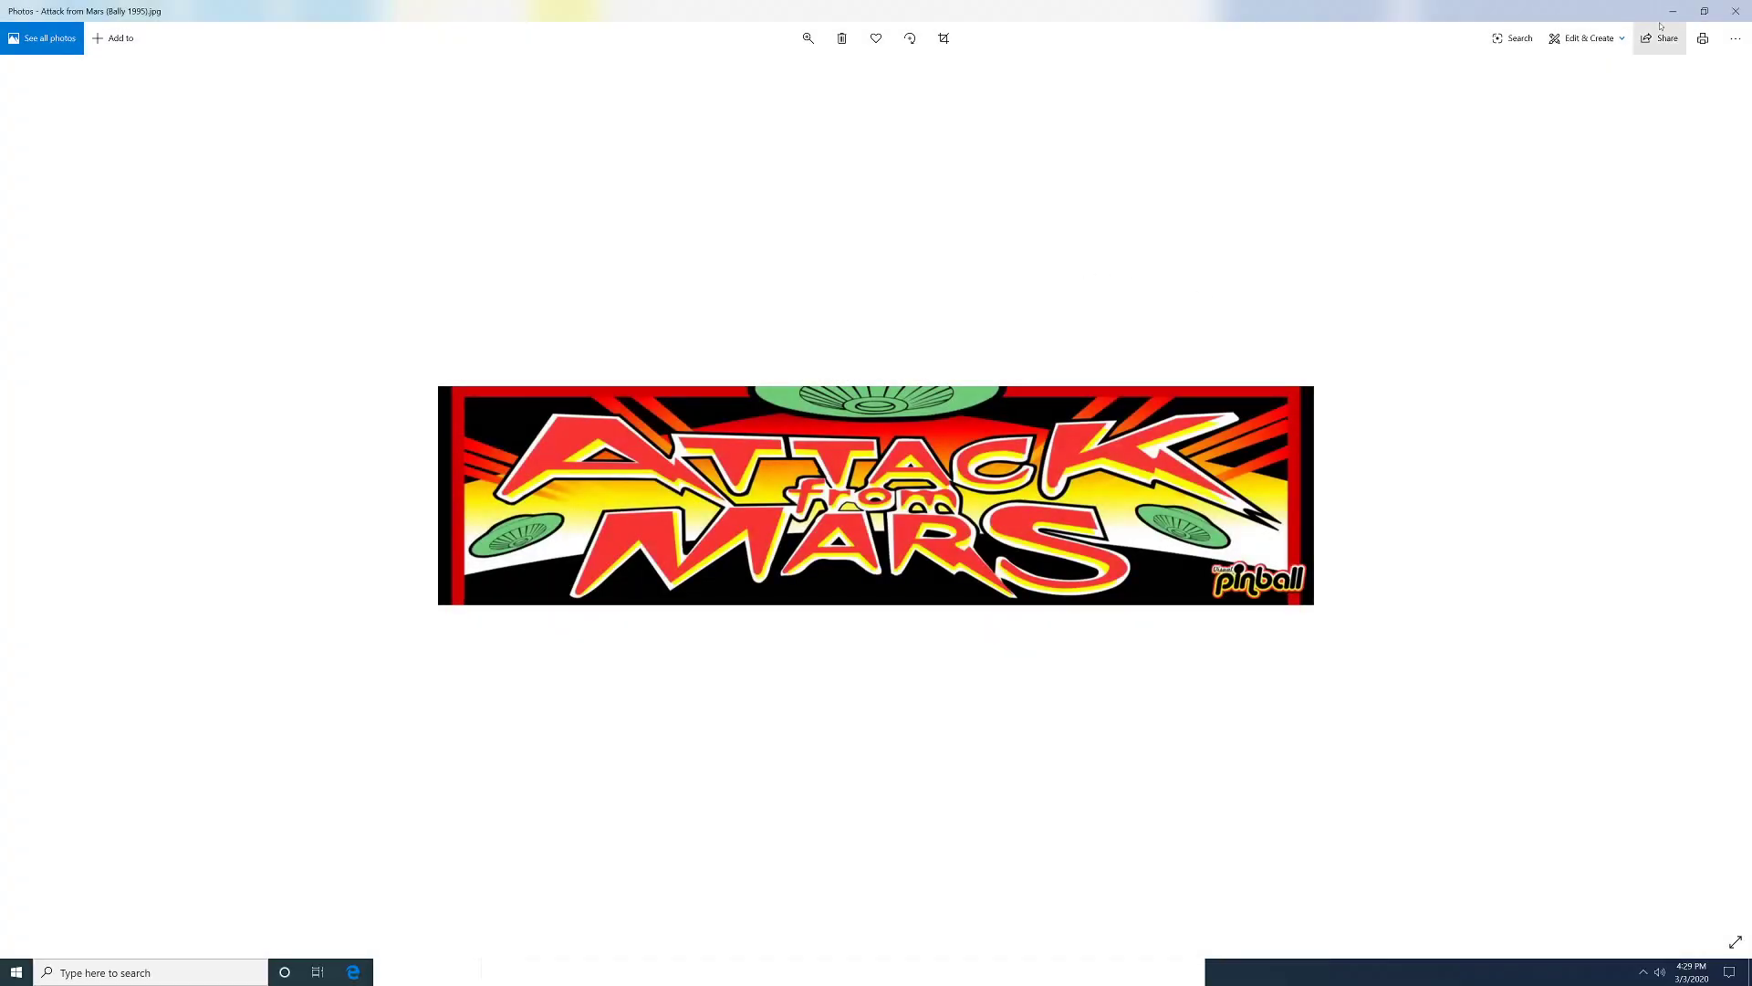
click(1735, 11)
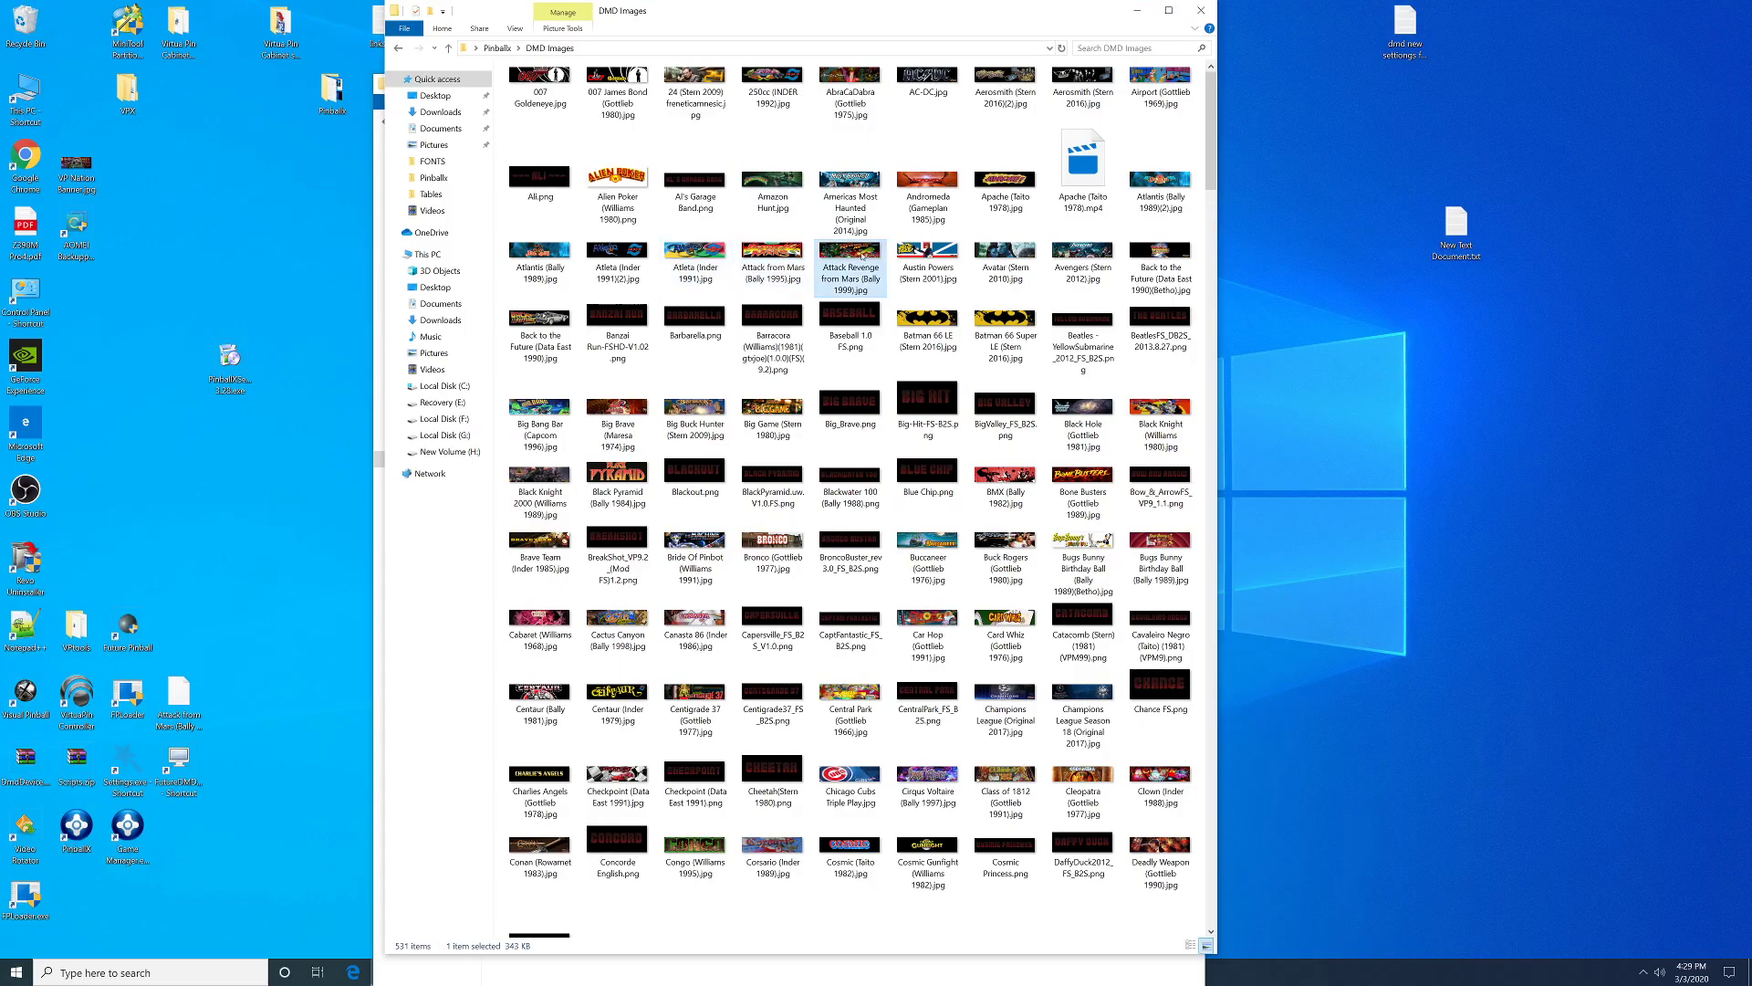
double_click(861, 258)
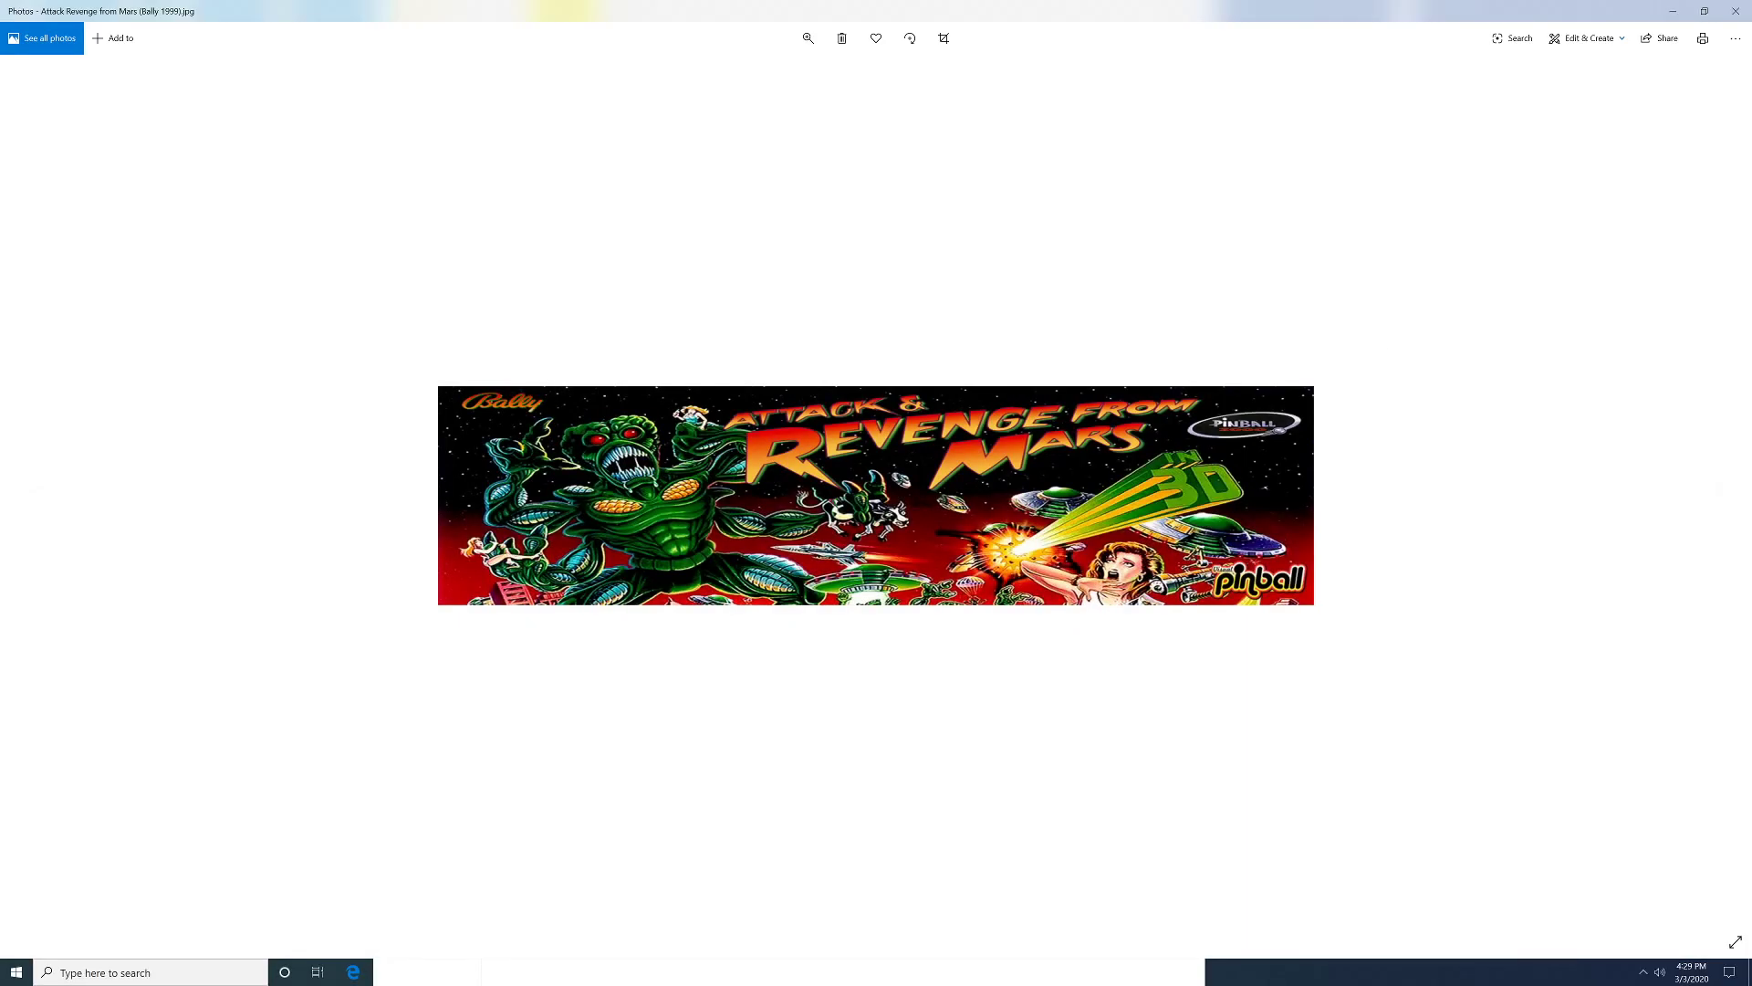
click(1735, 11)
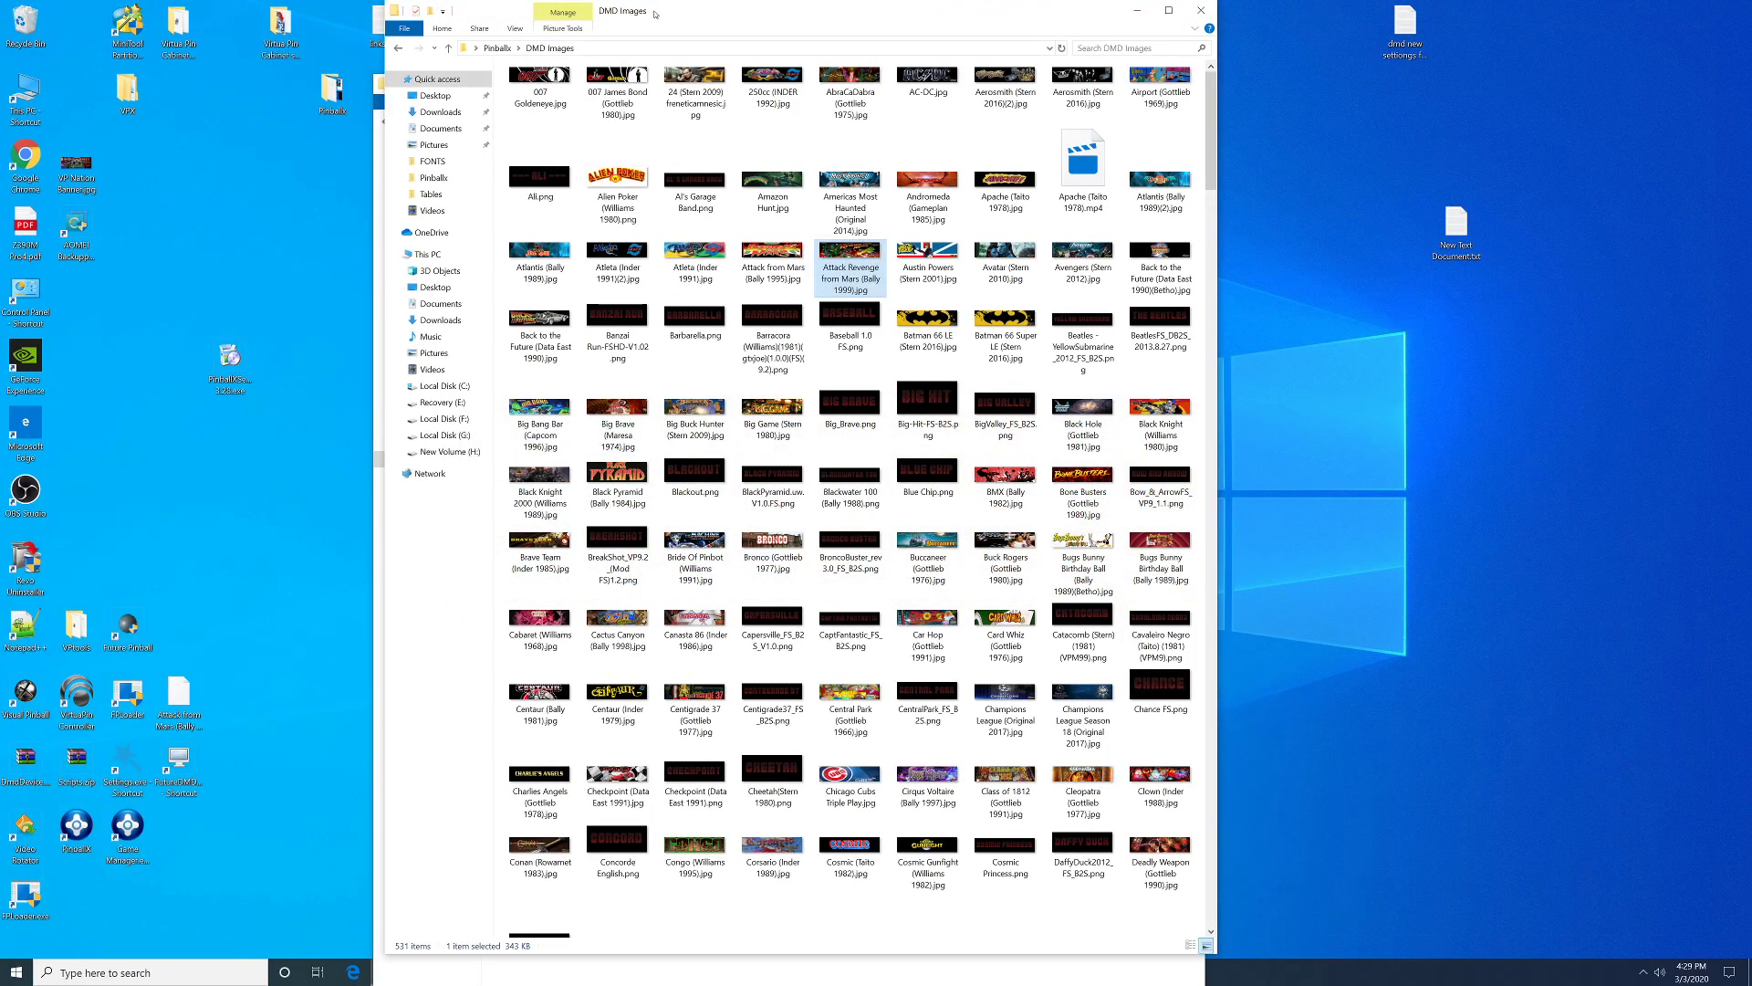
- Place the DMD Images window beside the PinballX media window and open PinballX's Visual Pinball X Topper Images folder there
drag(855, 12, 1342, 74)
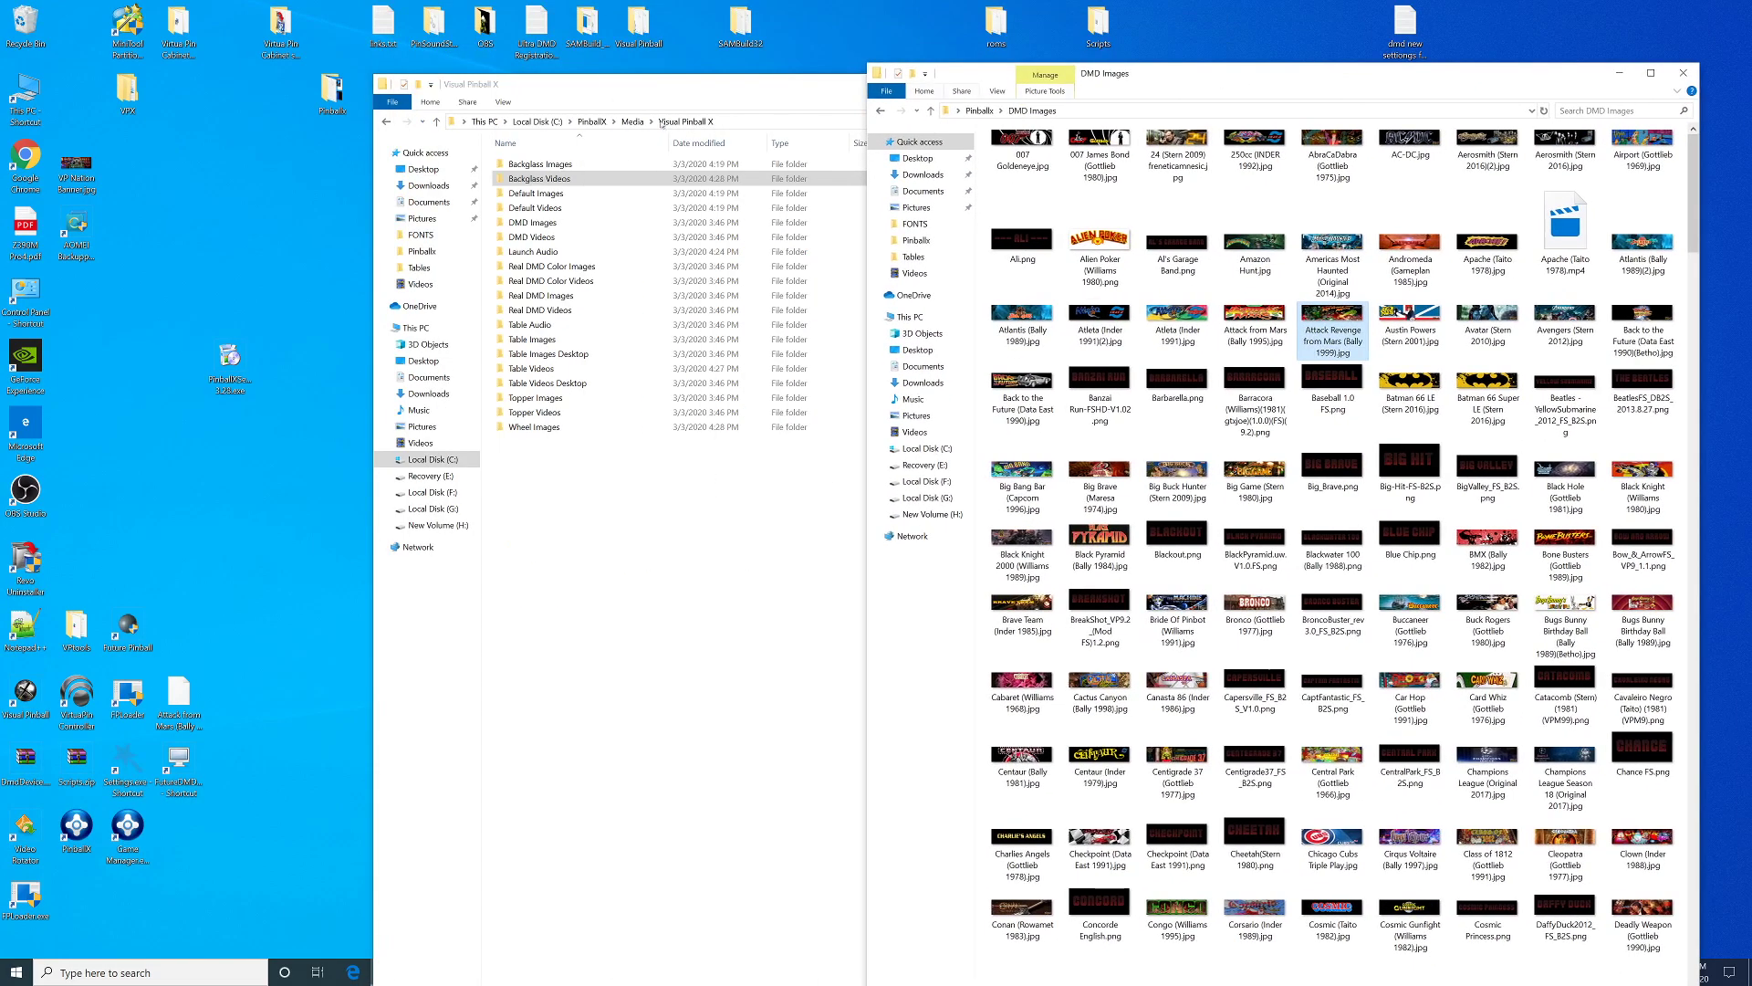
click(707, 86)
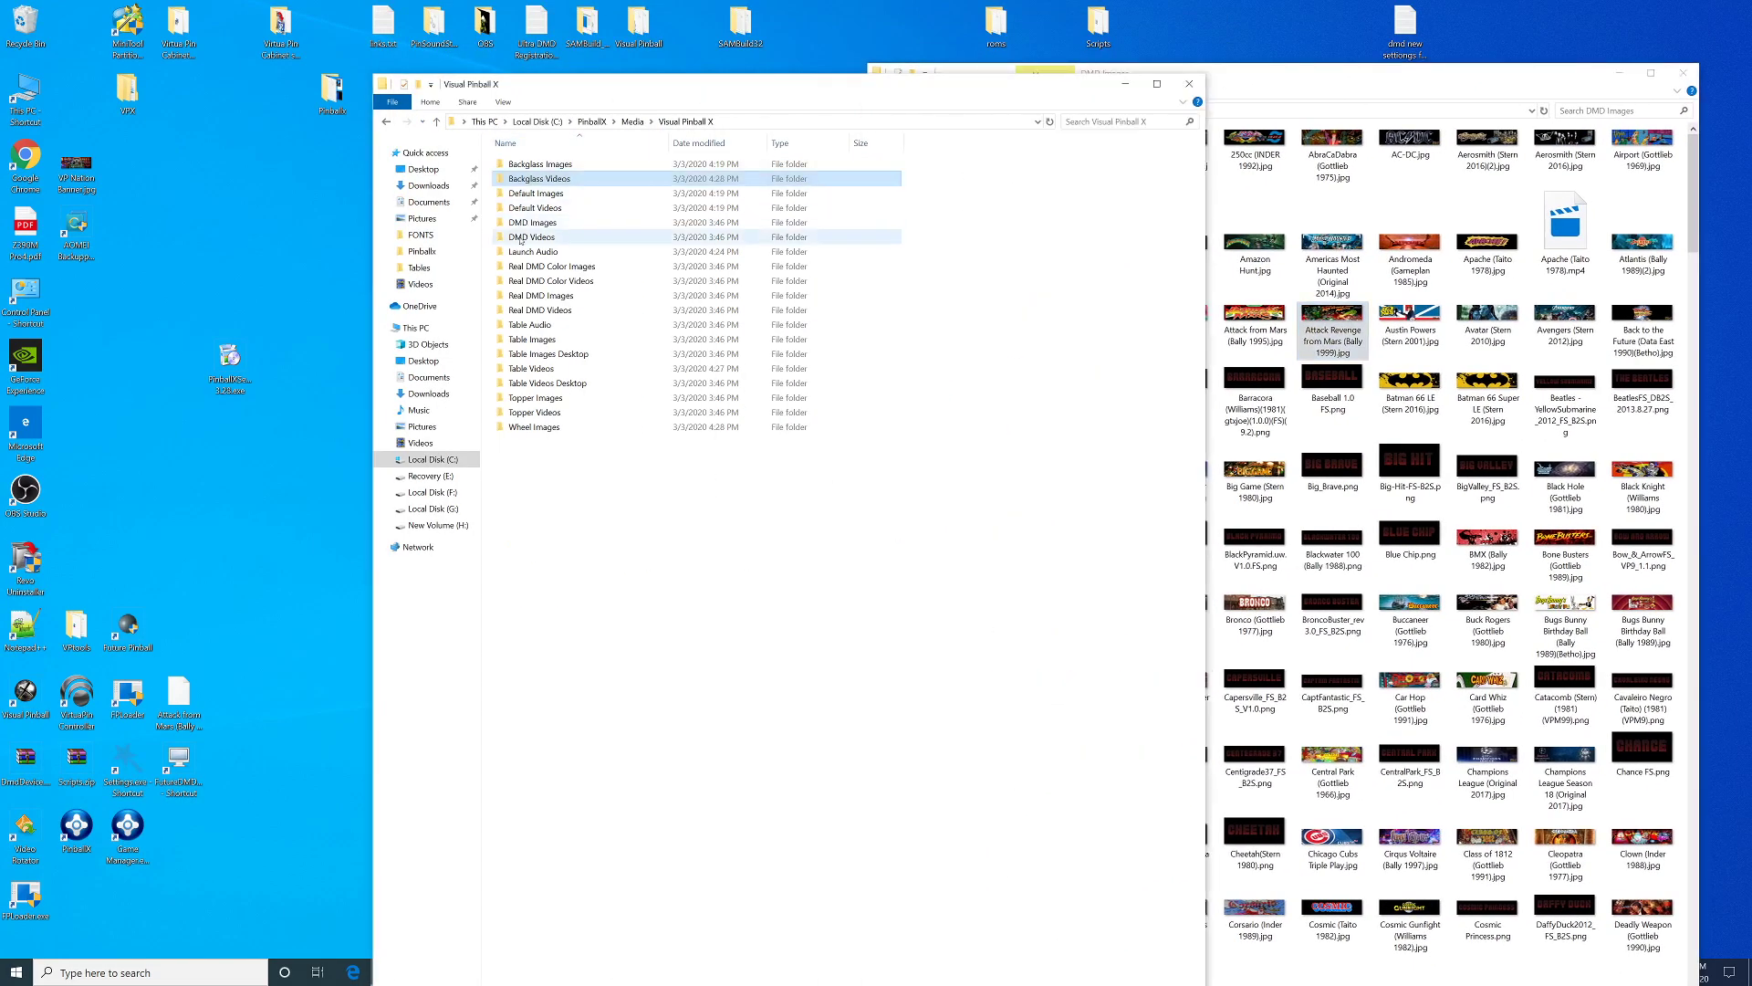
click(437, 121)
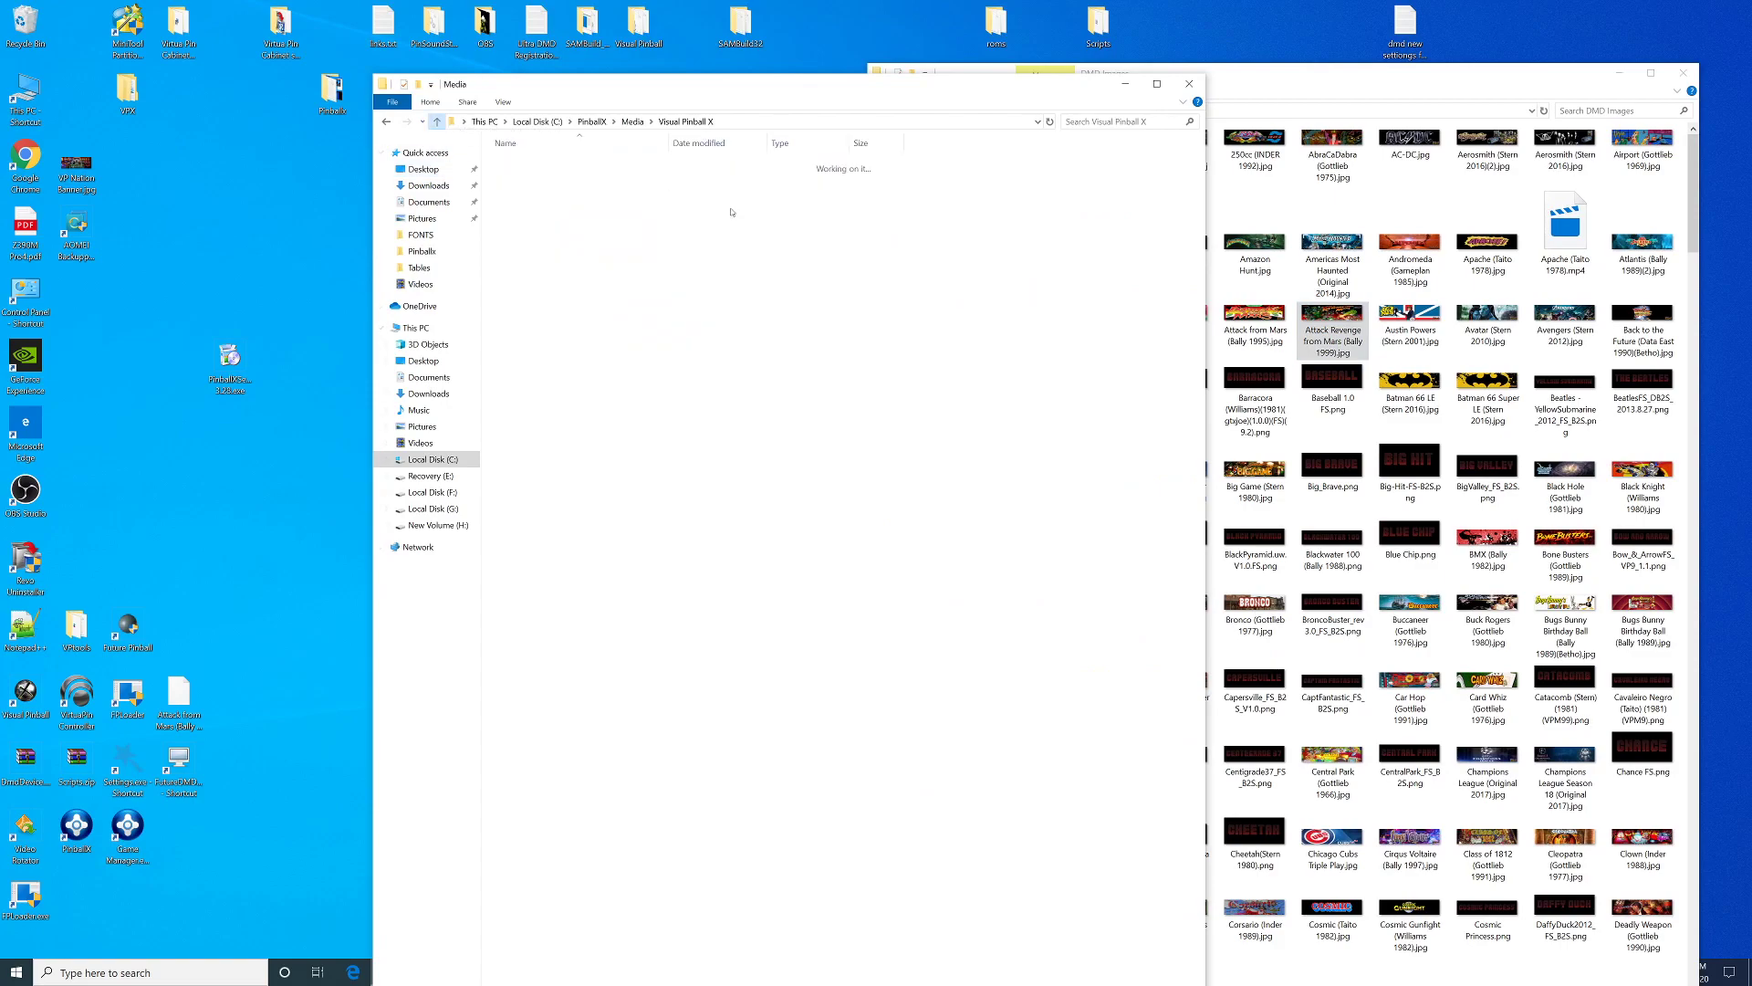
click(436, 122)
double_click(522, 224)
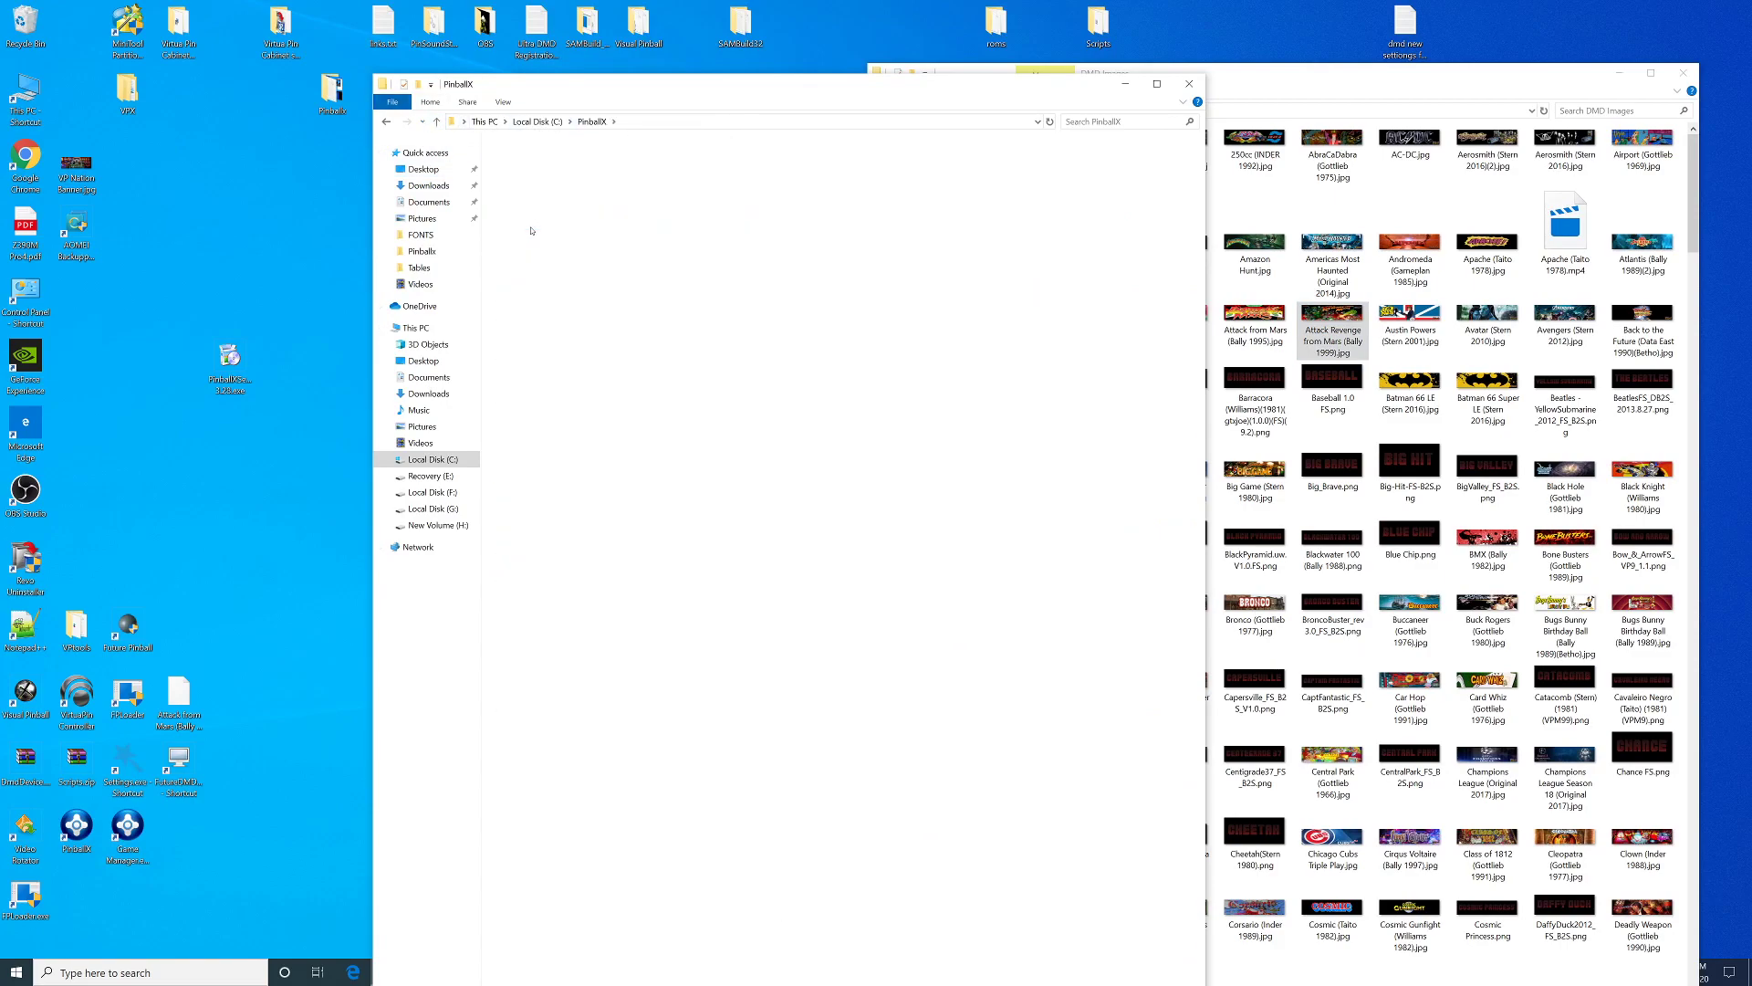
double_click(531, 590)
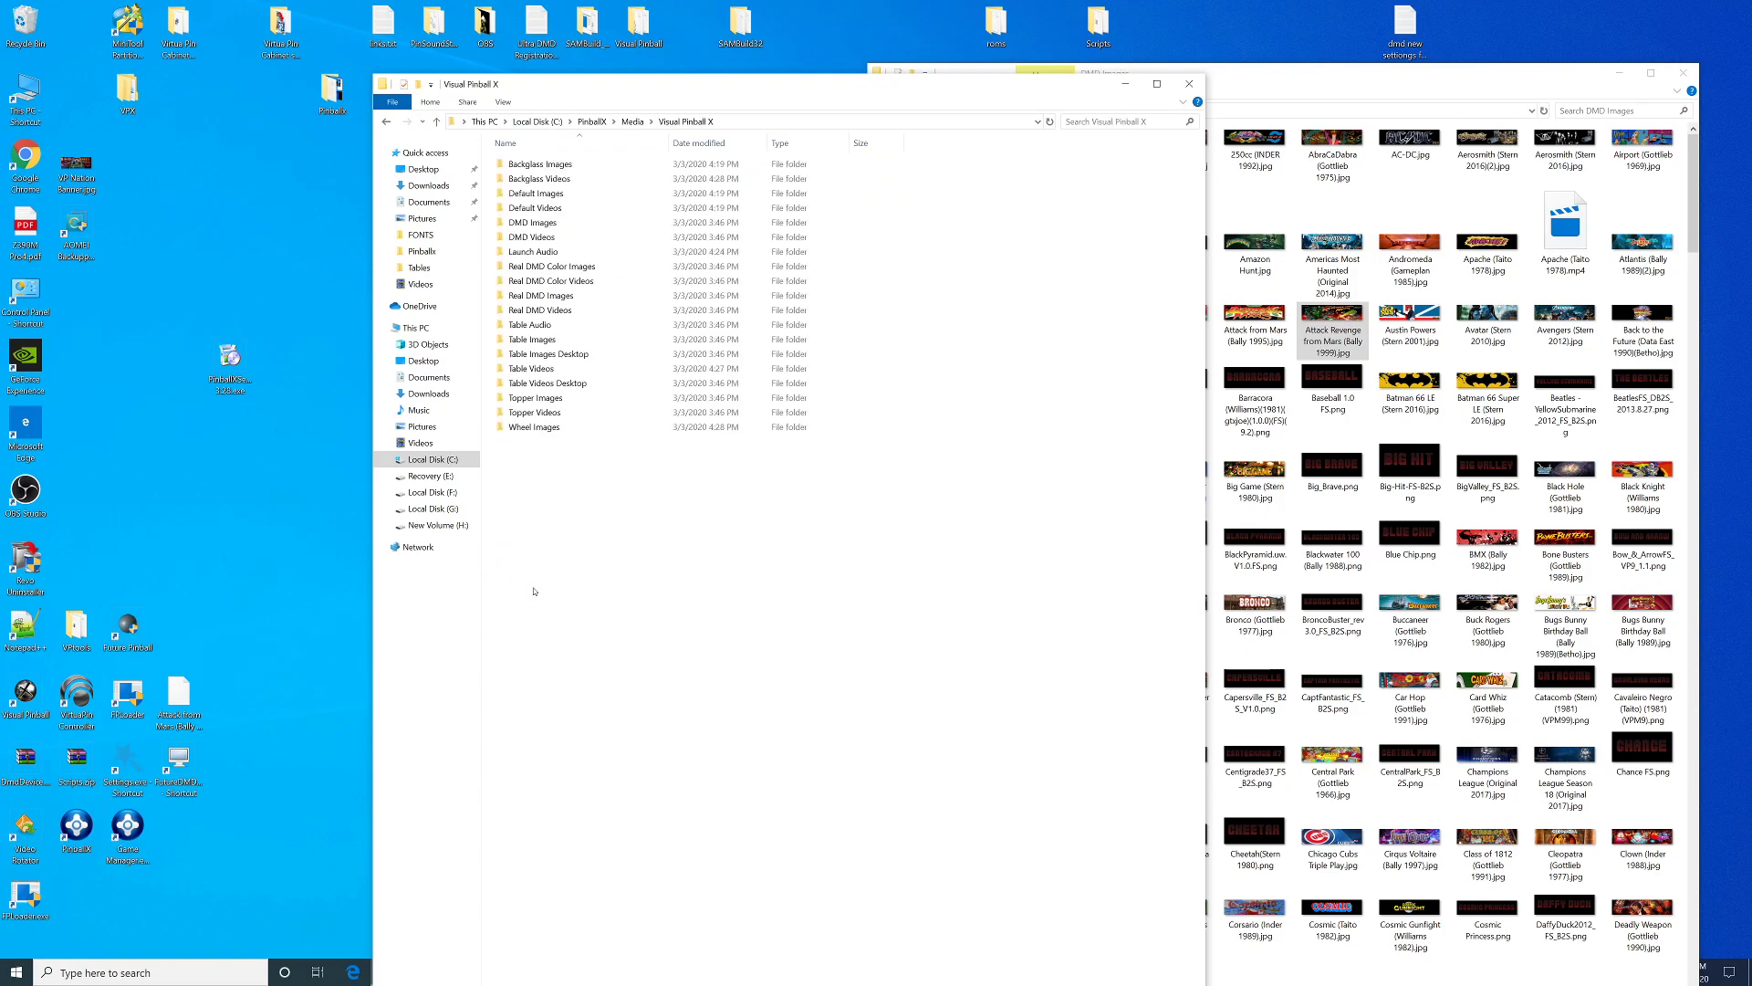
double_click(577, 410)
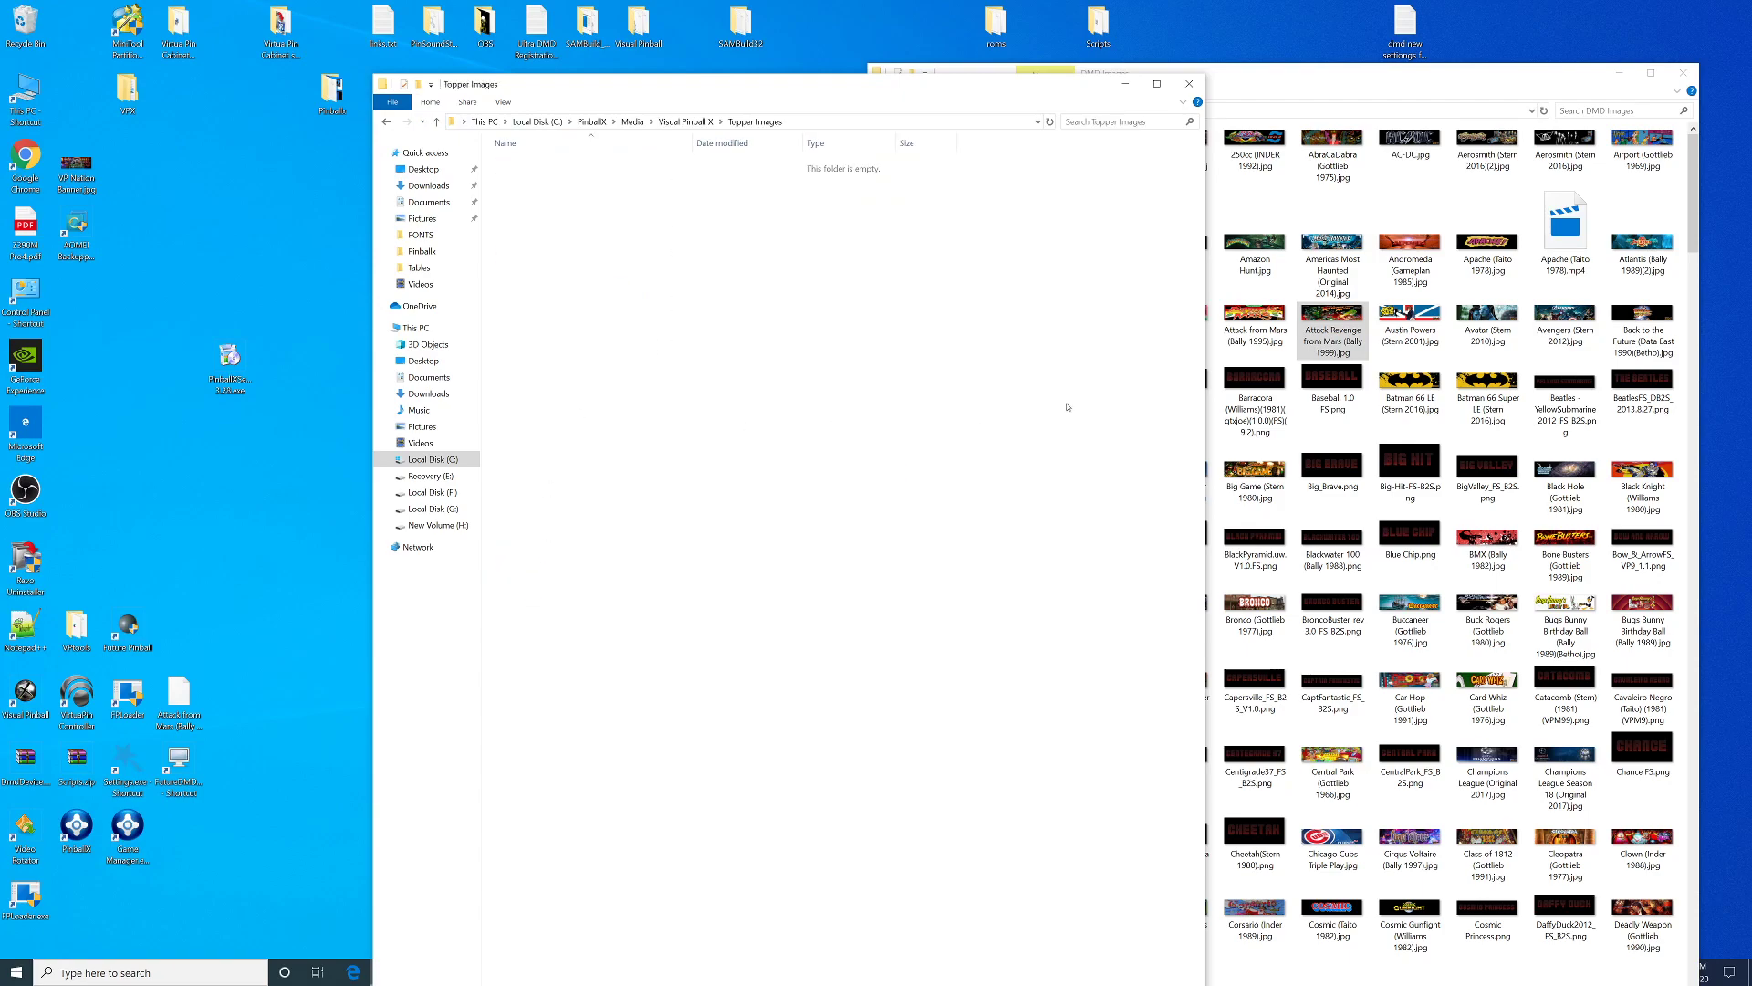
- Copy the 24 (Stern 2009) and Attack from Mars (Bally 1995) images from DMD Images into Topper Images and close both folder windows
click(1249, 319)
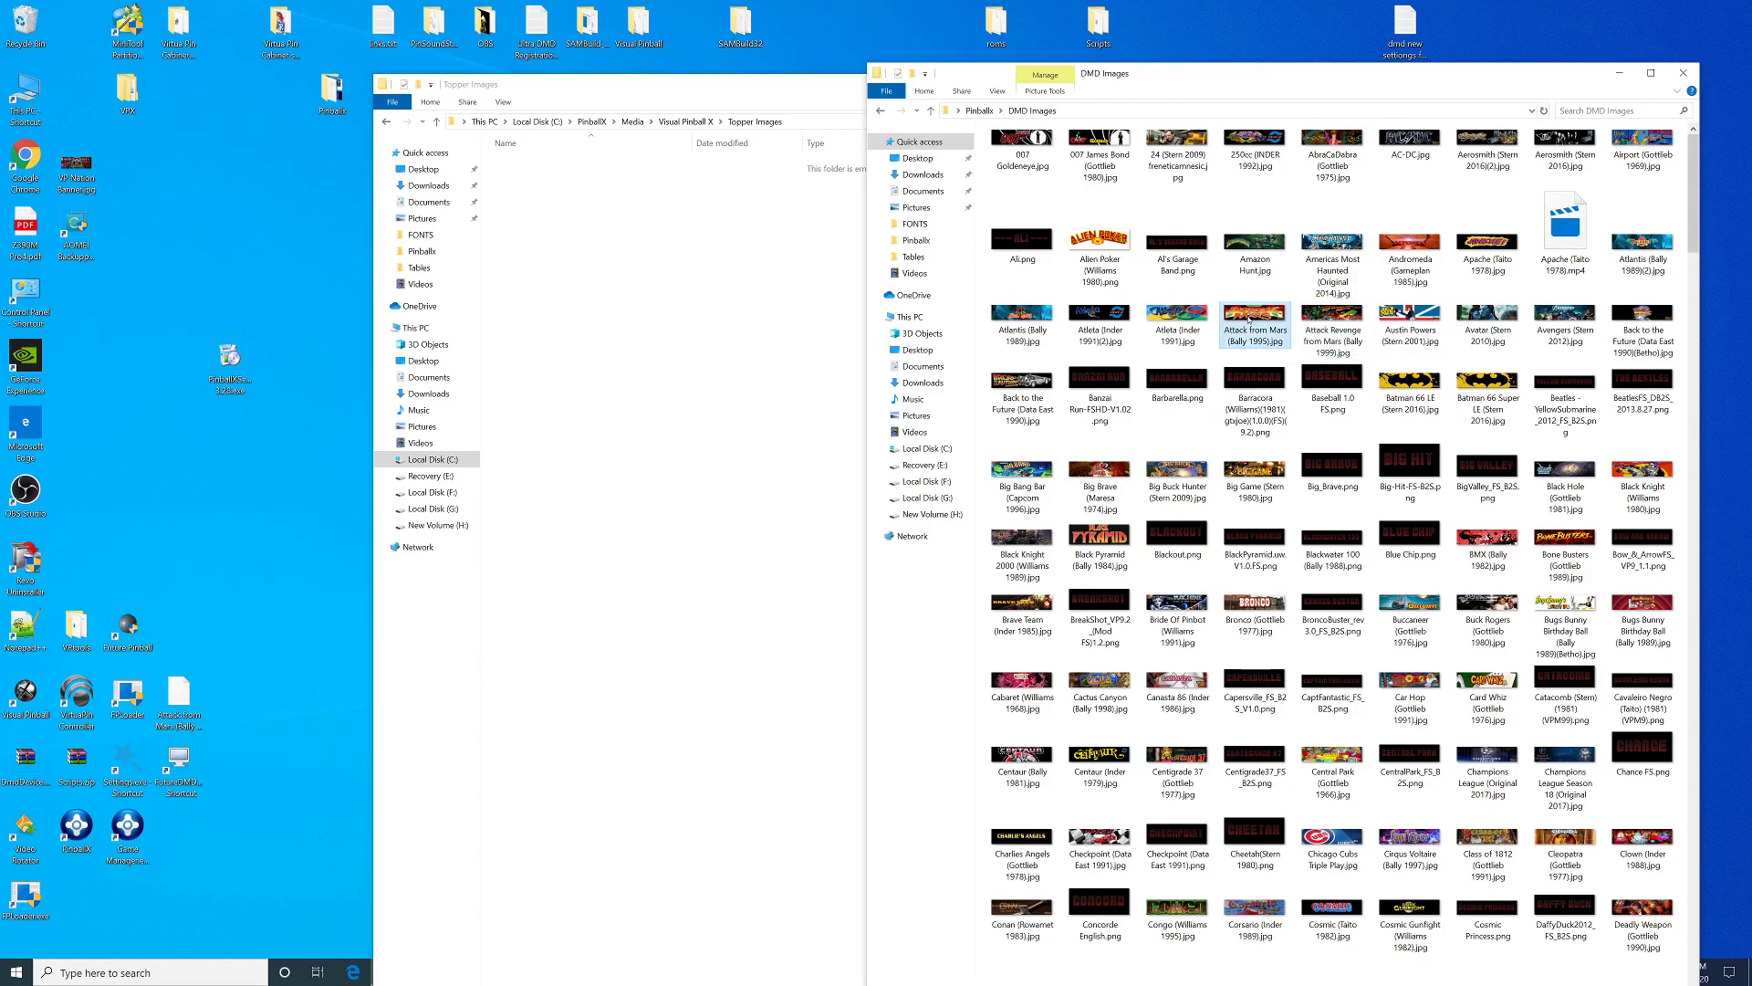
right_click(1168, 144)
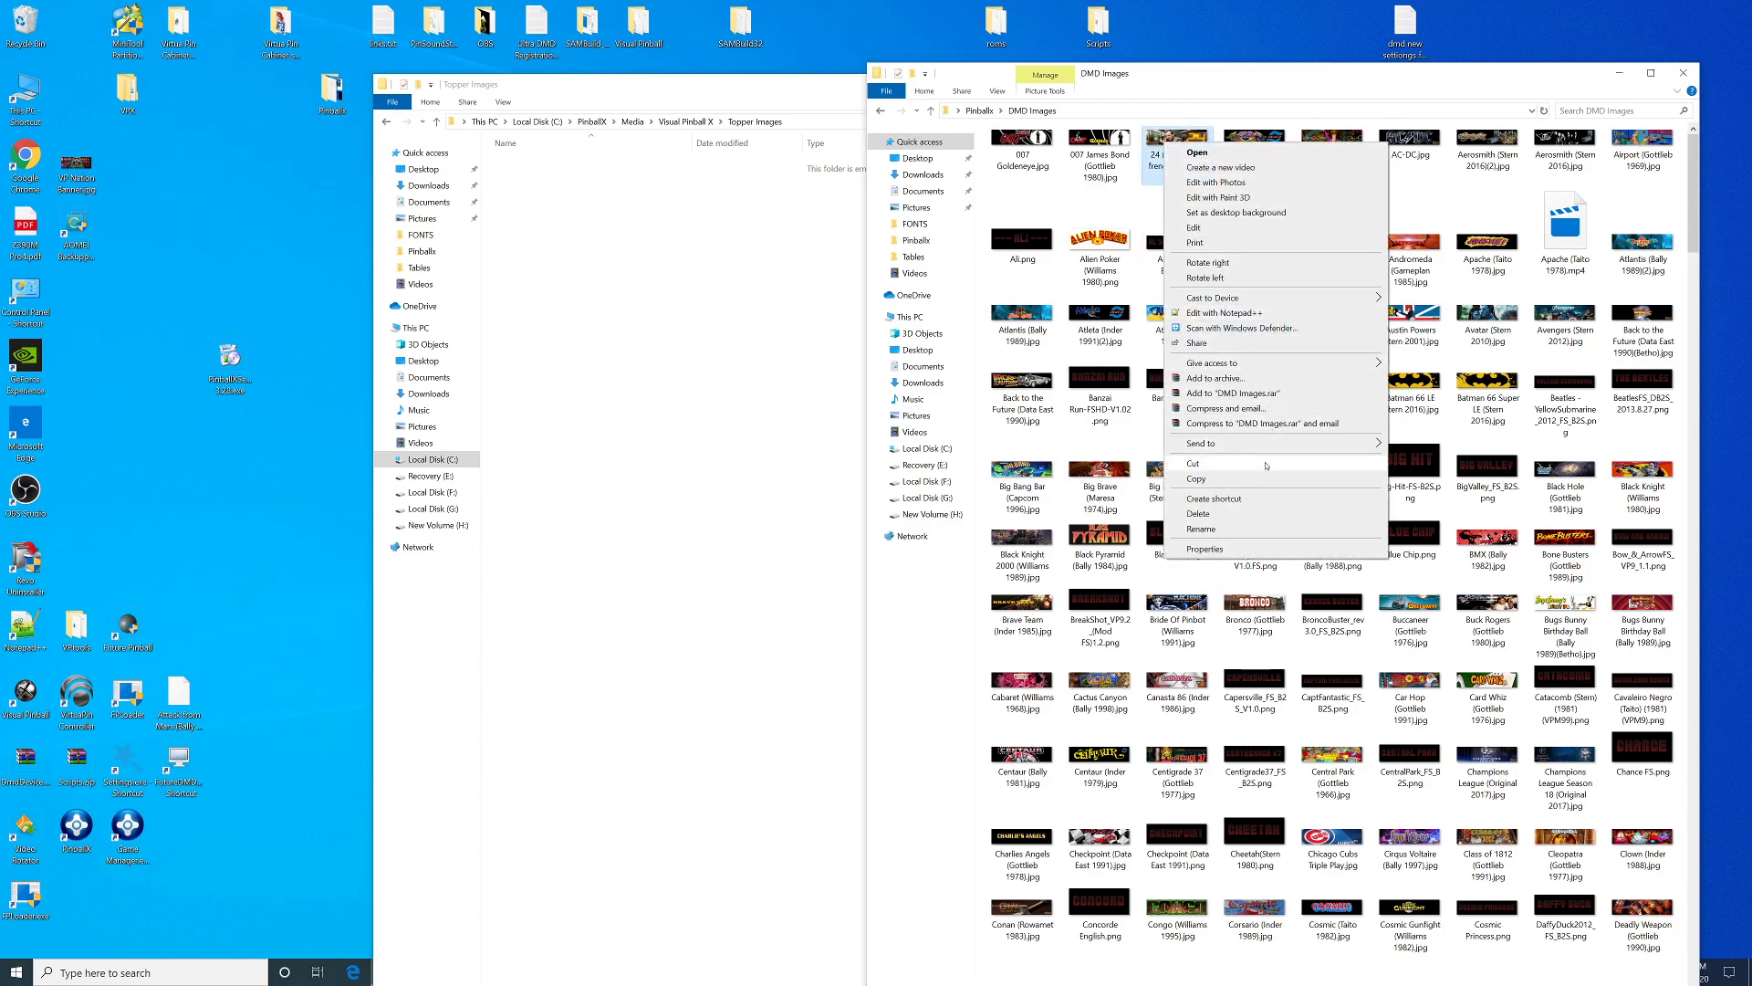
click(1193, 464)
right_click(610, 280)
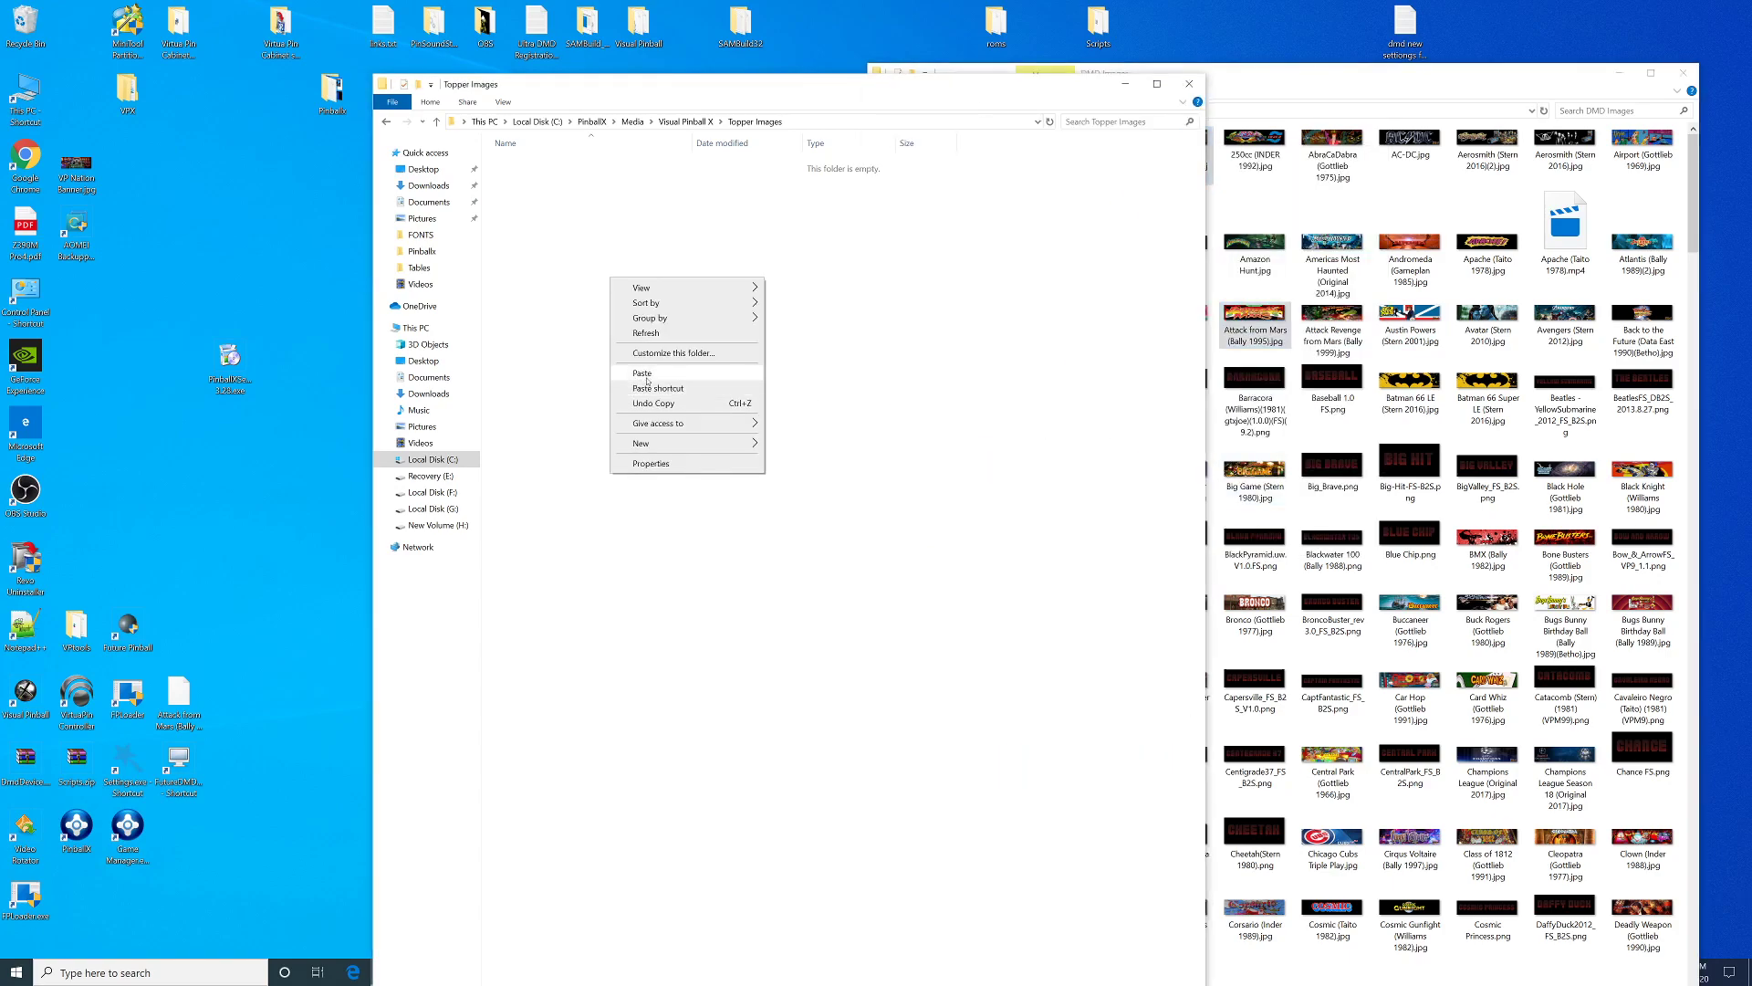
click(647, 374)
click(1596, 84)
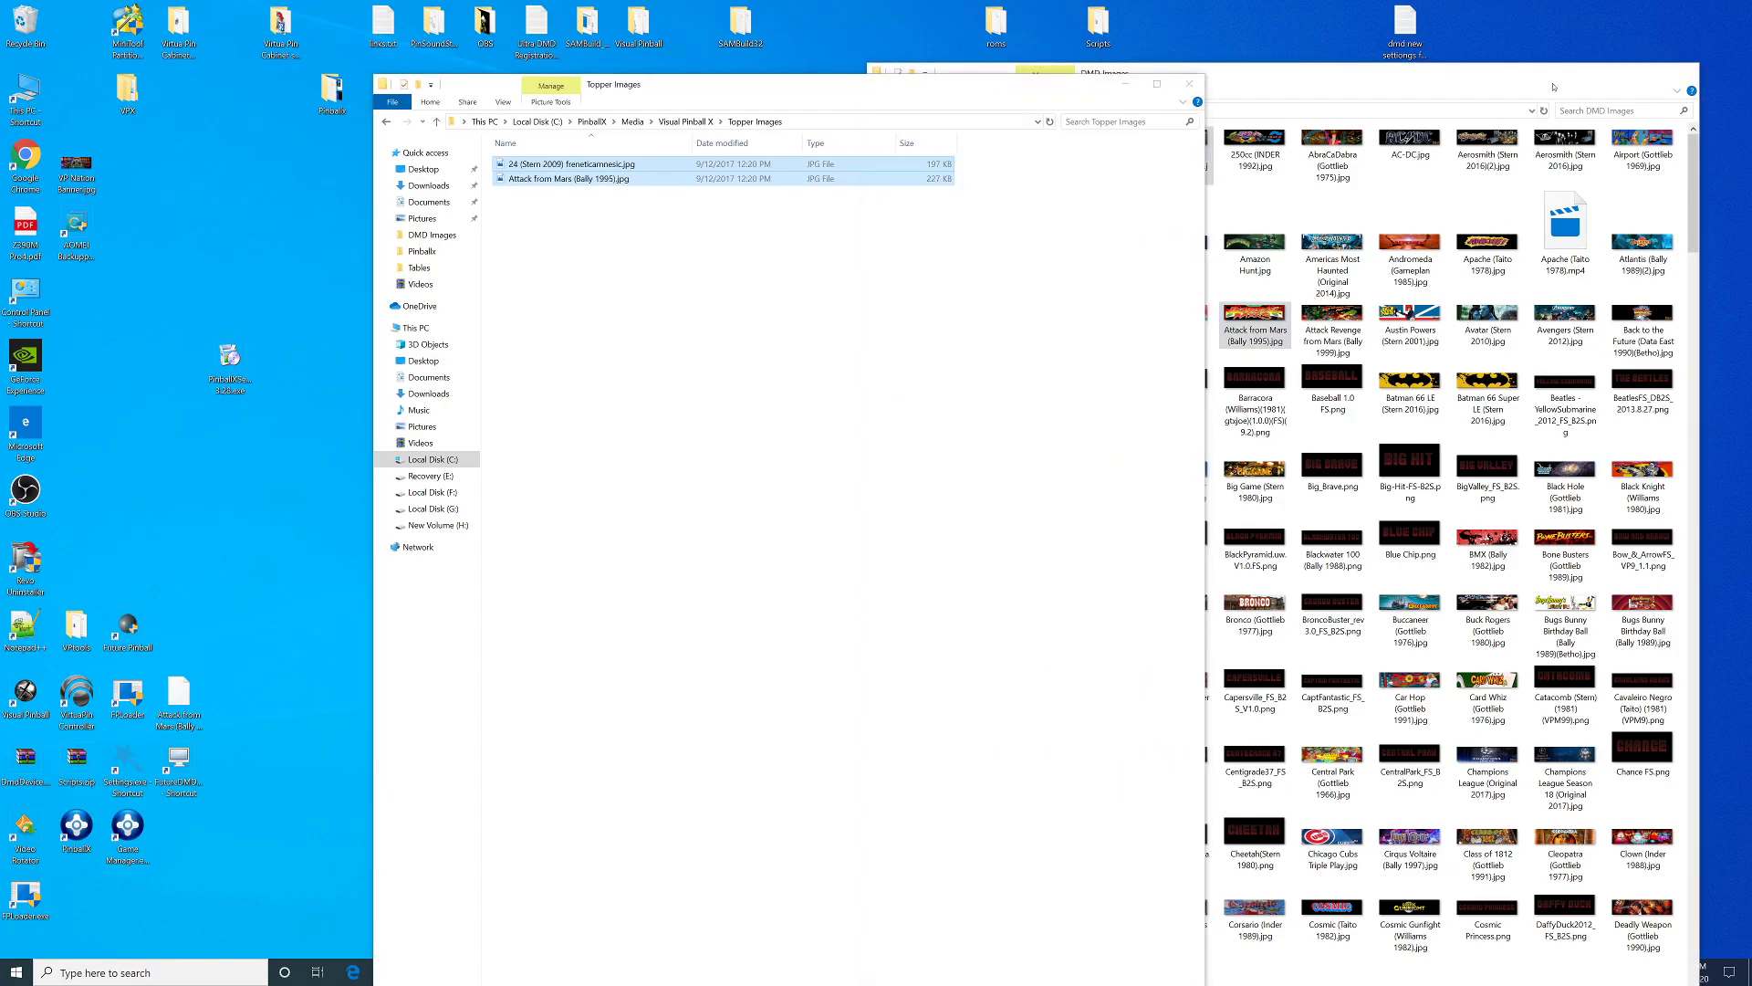
click(1194, 88)
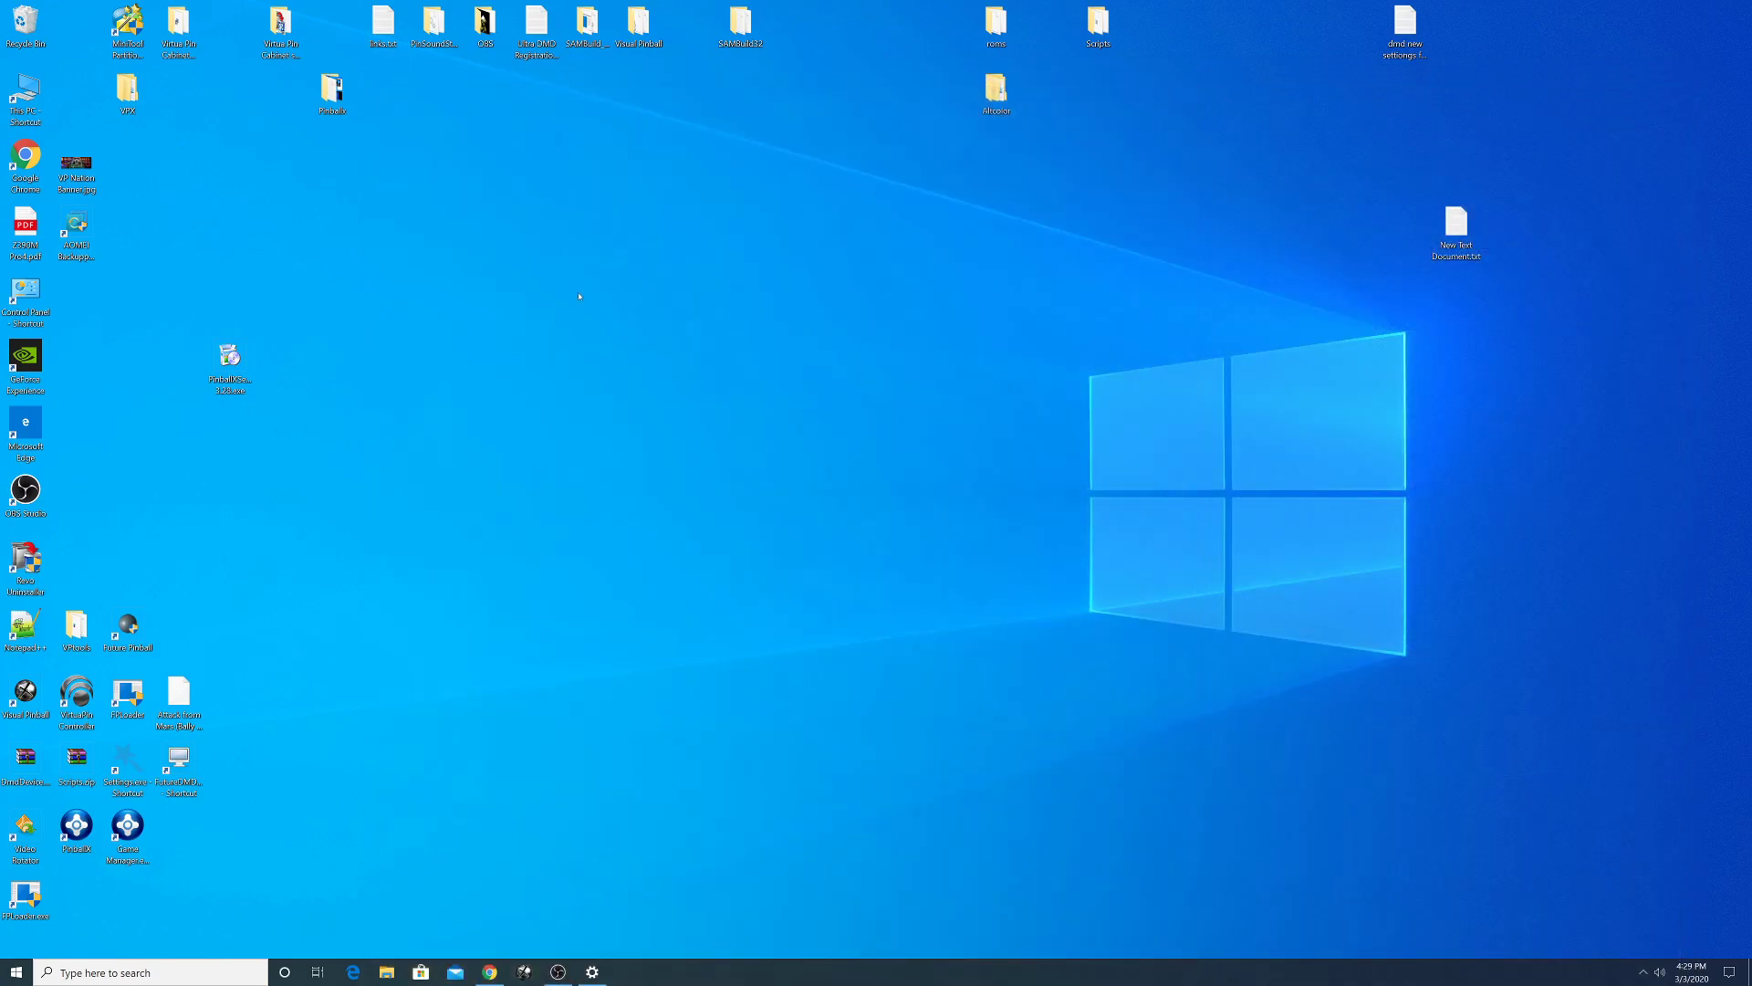
- Set the main display's text and app scaling to 100% in the Windows display settings and minimize the settings window
right_click(604, 365)
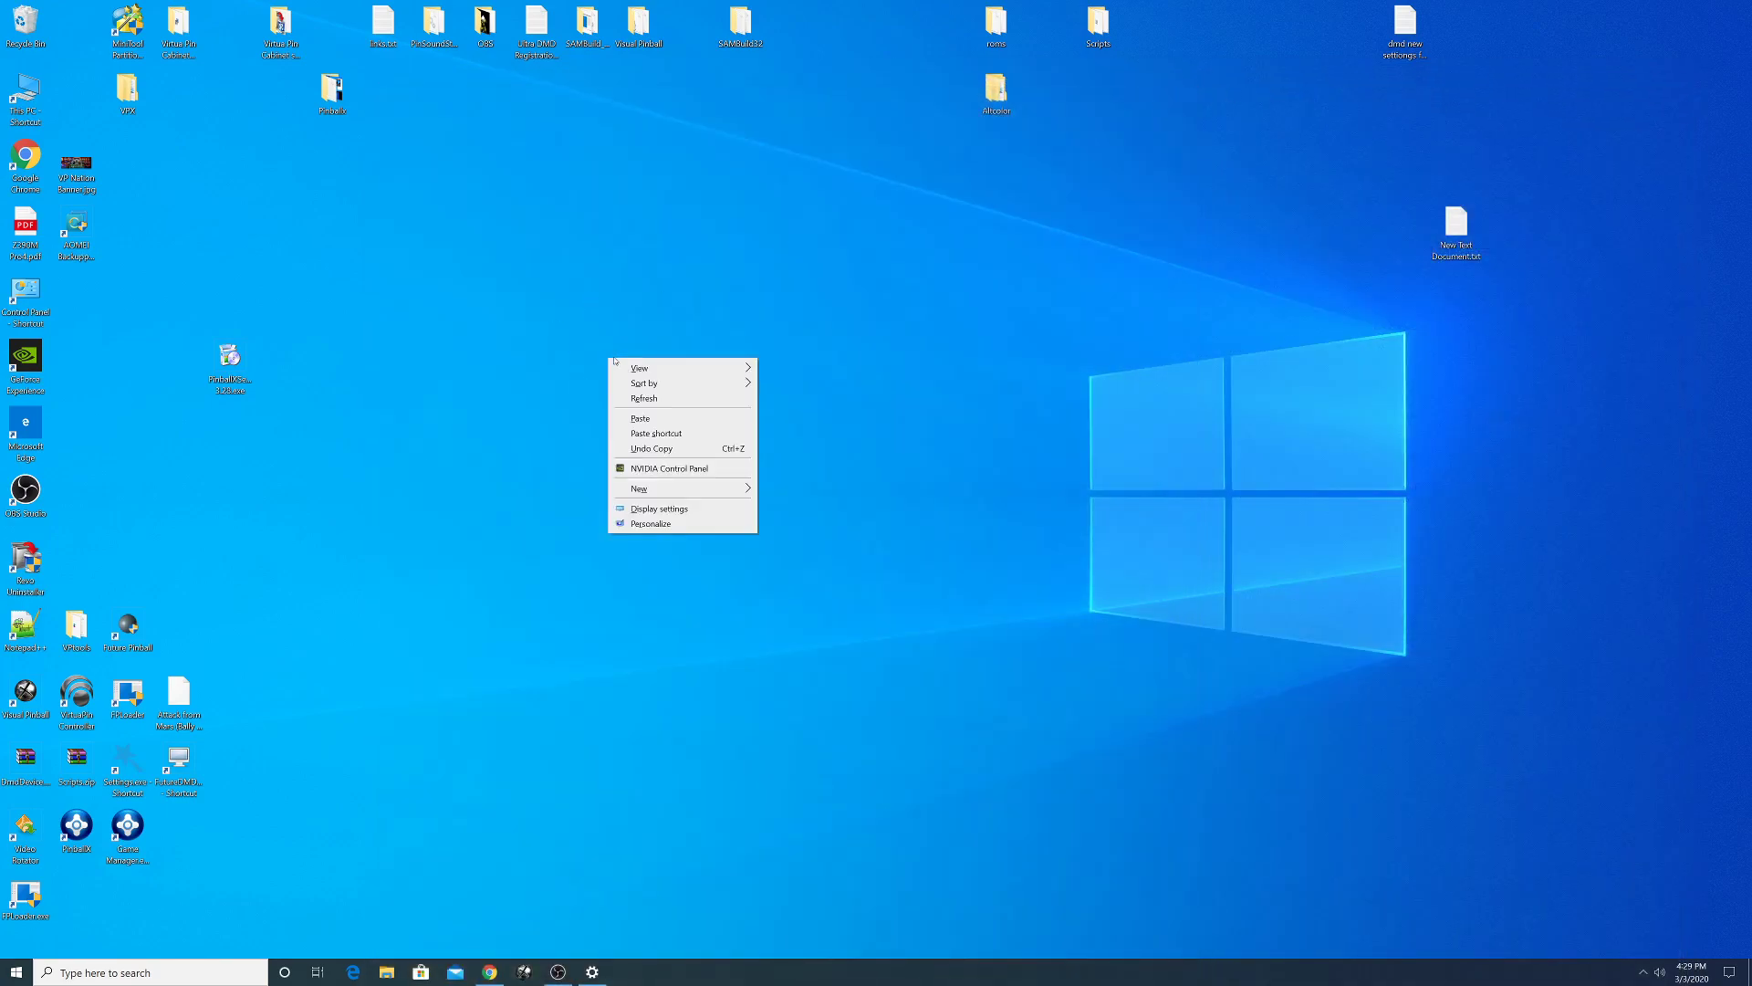
click(667, 513)
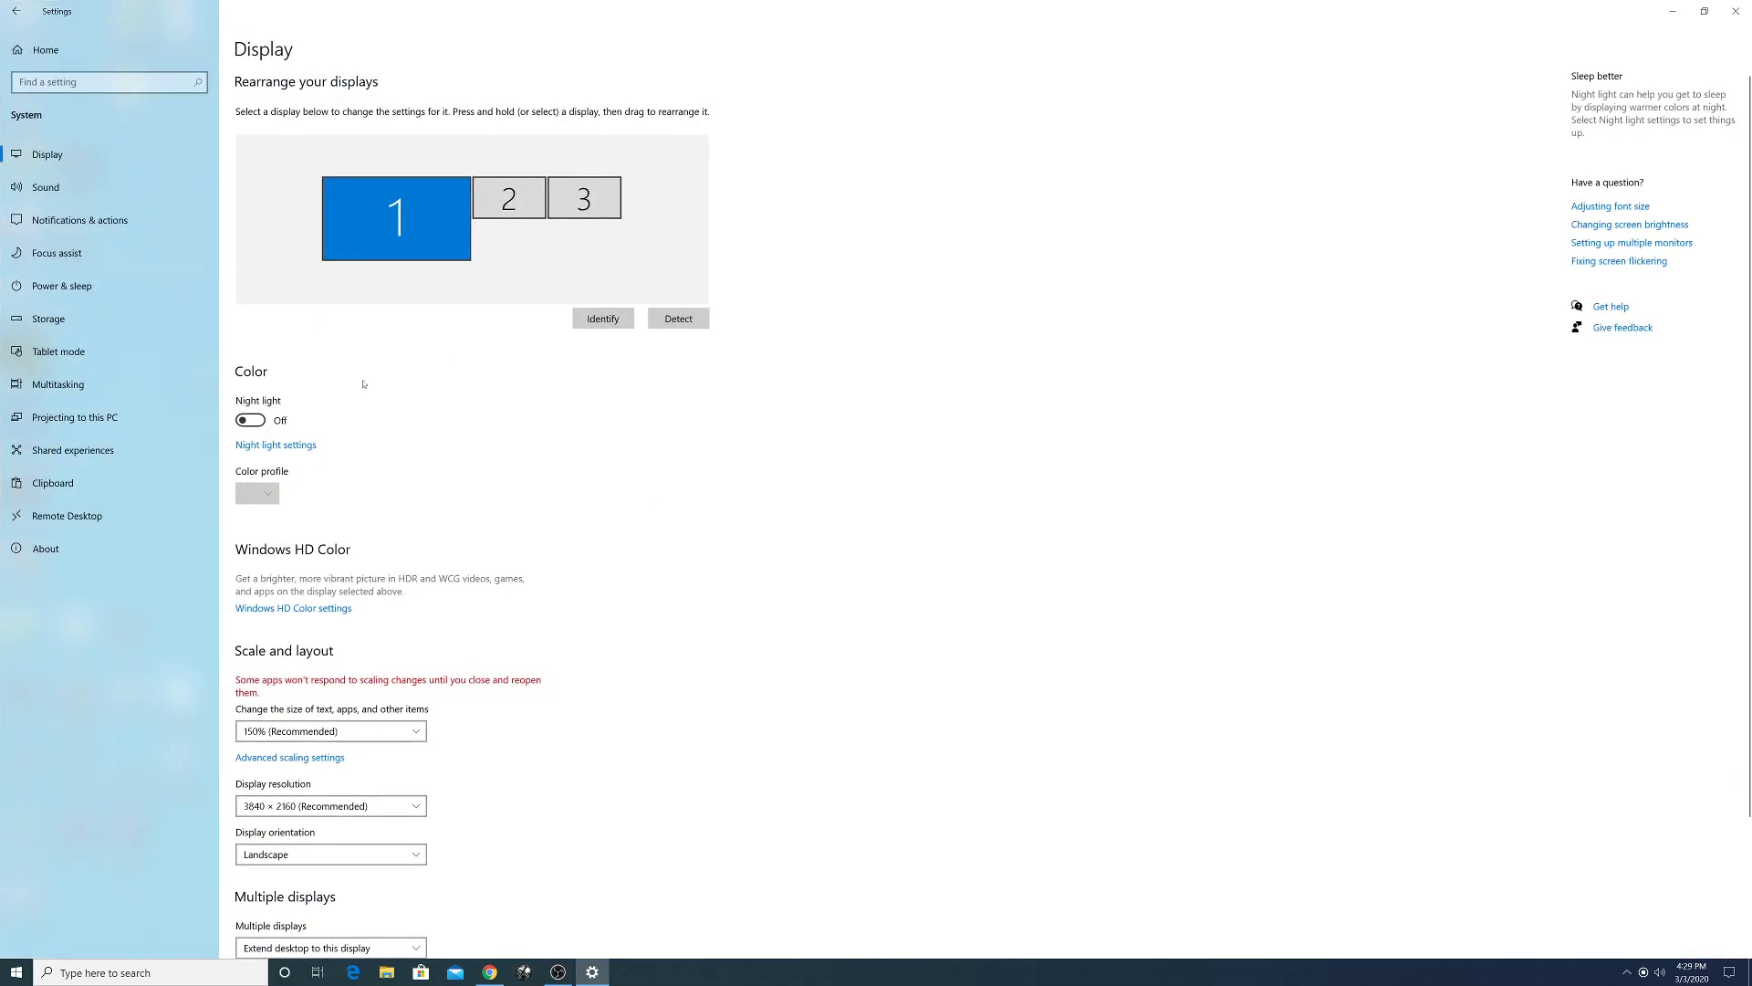
click(344, 731)
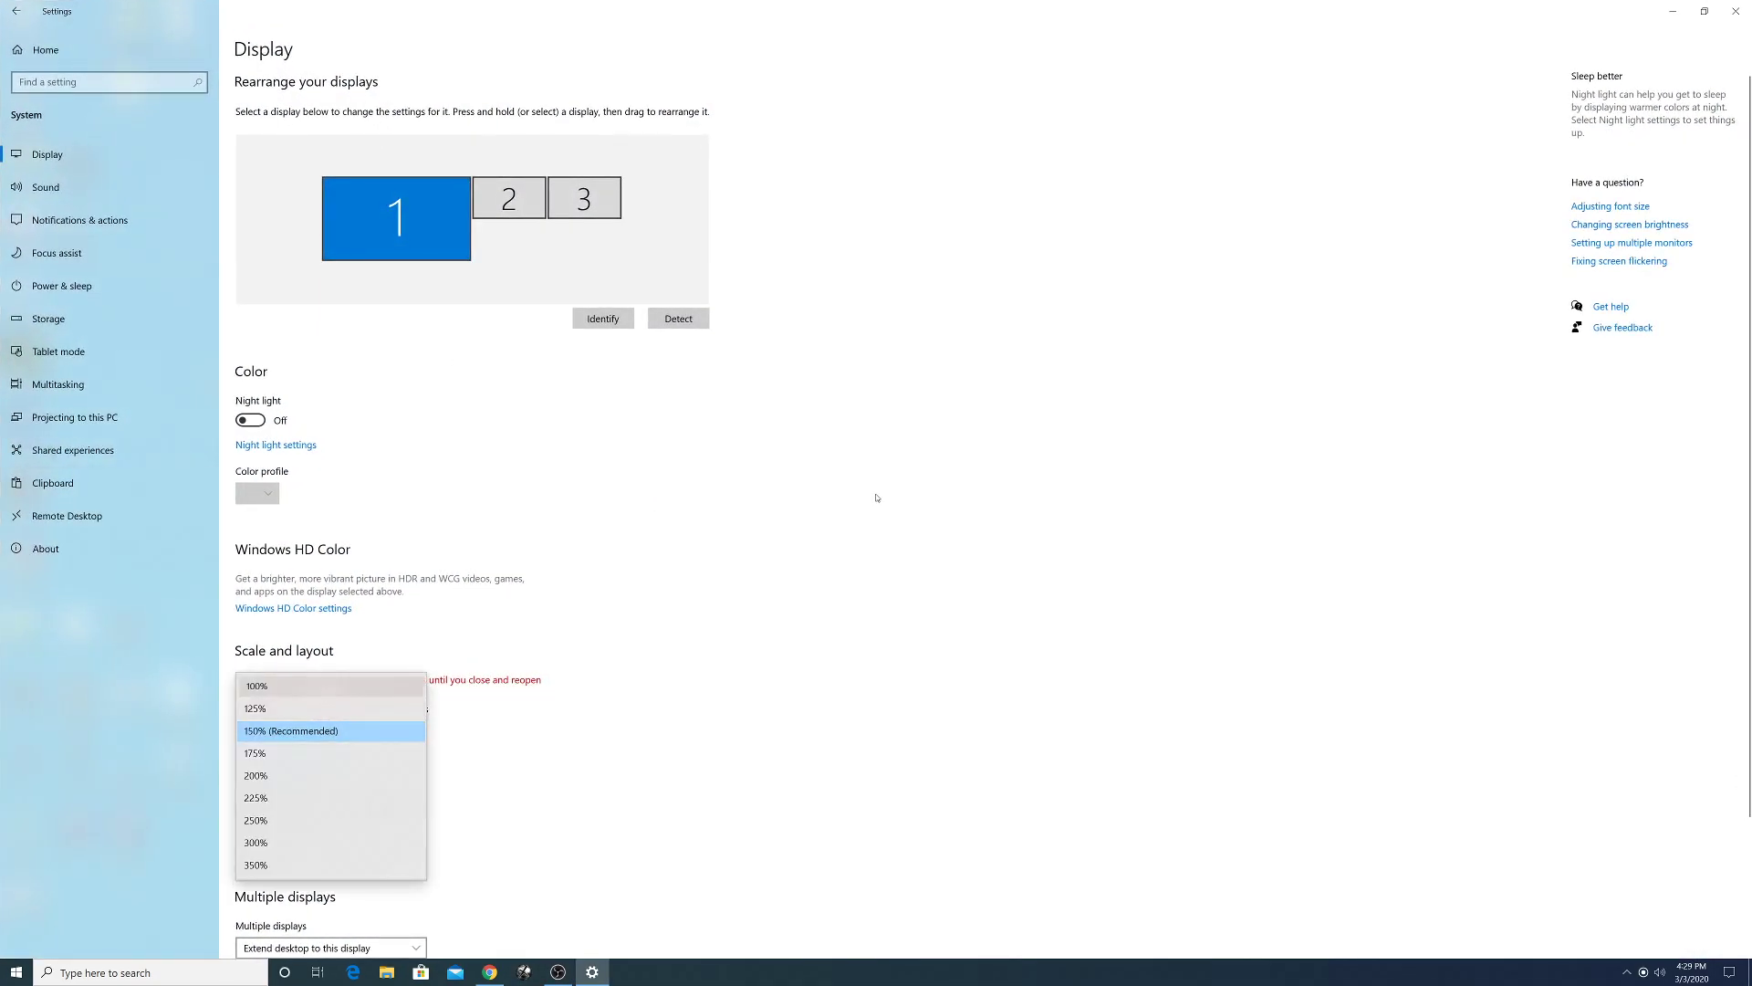
click(256, 686)
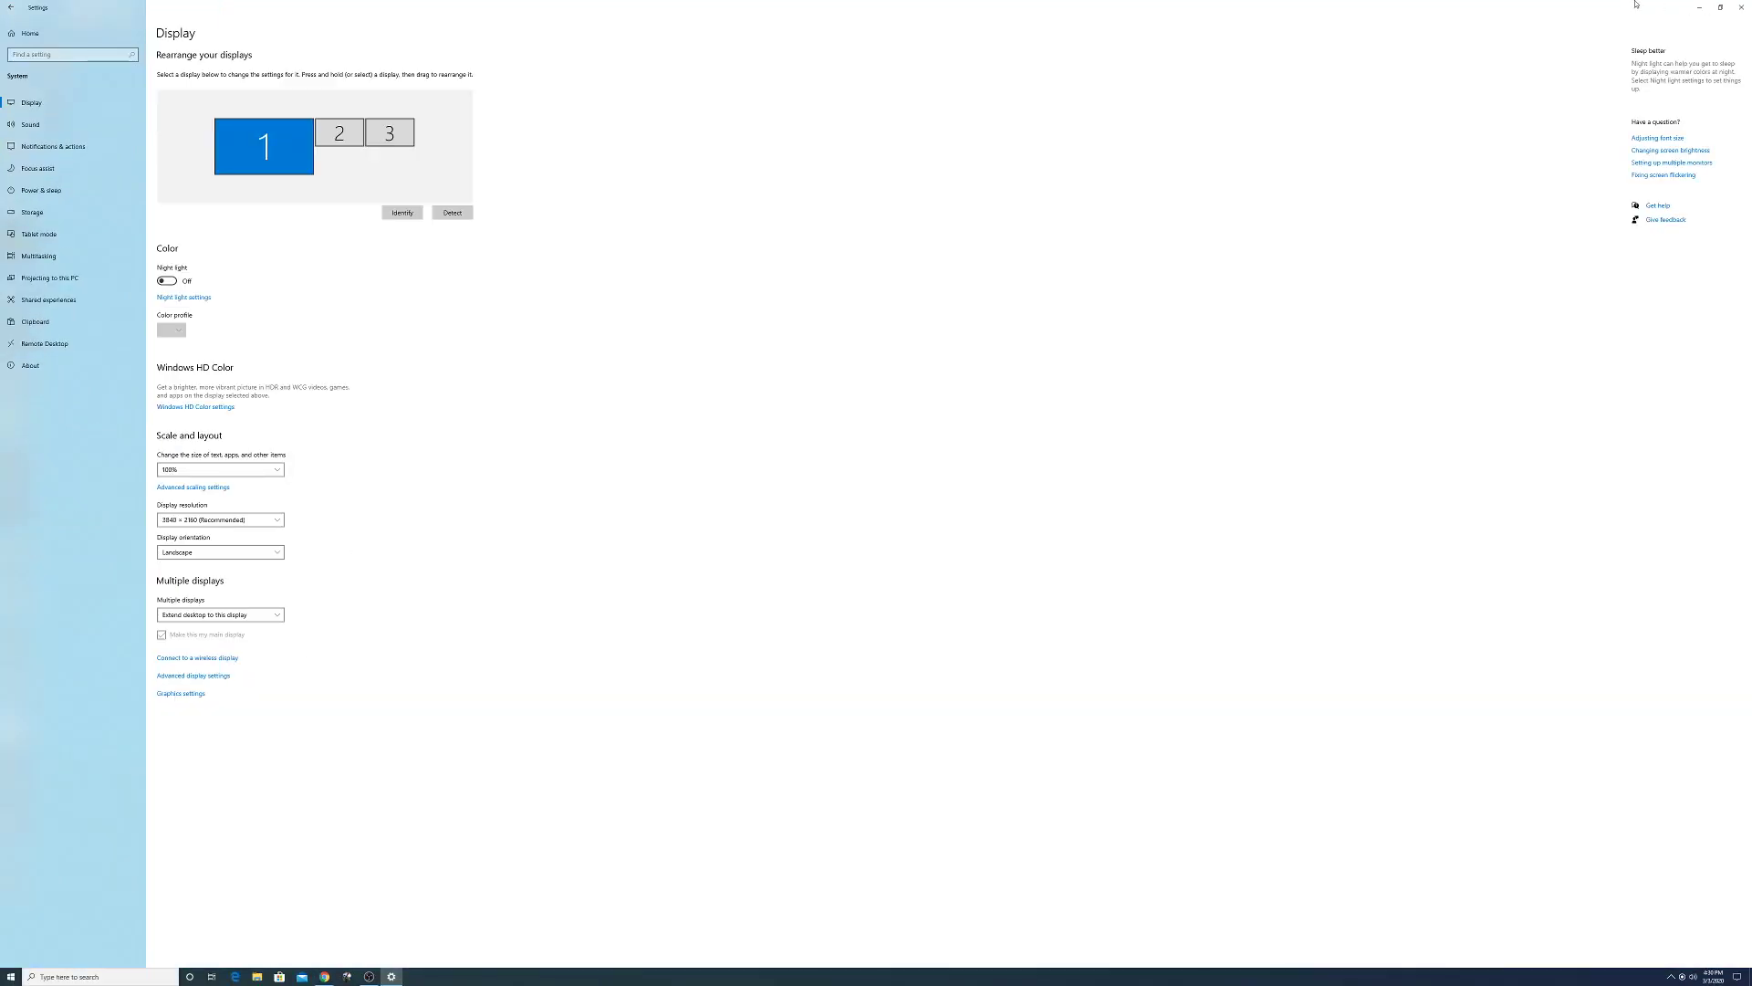
click(1698, 6)
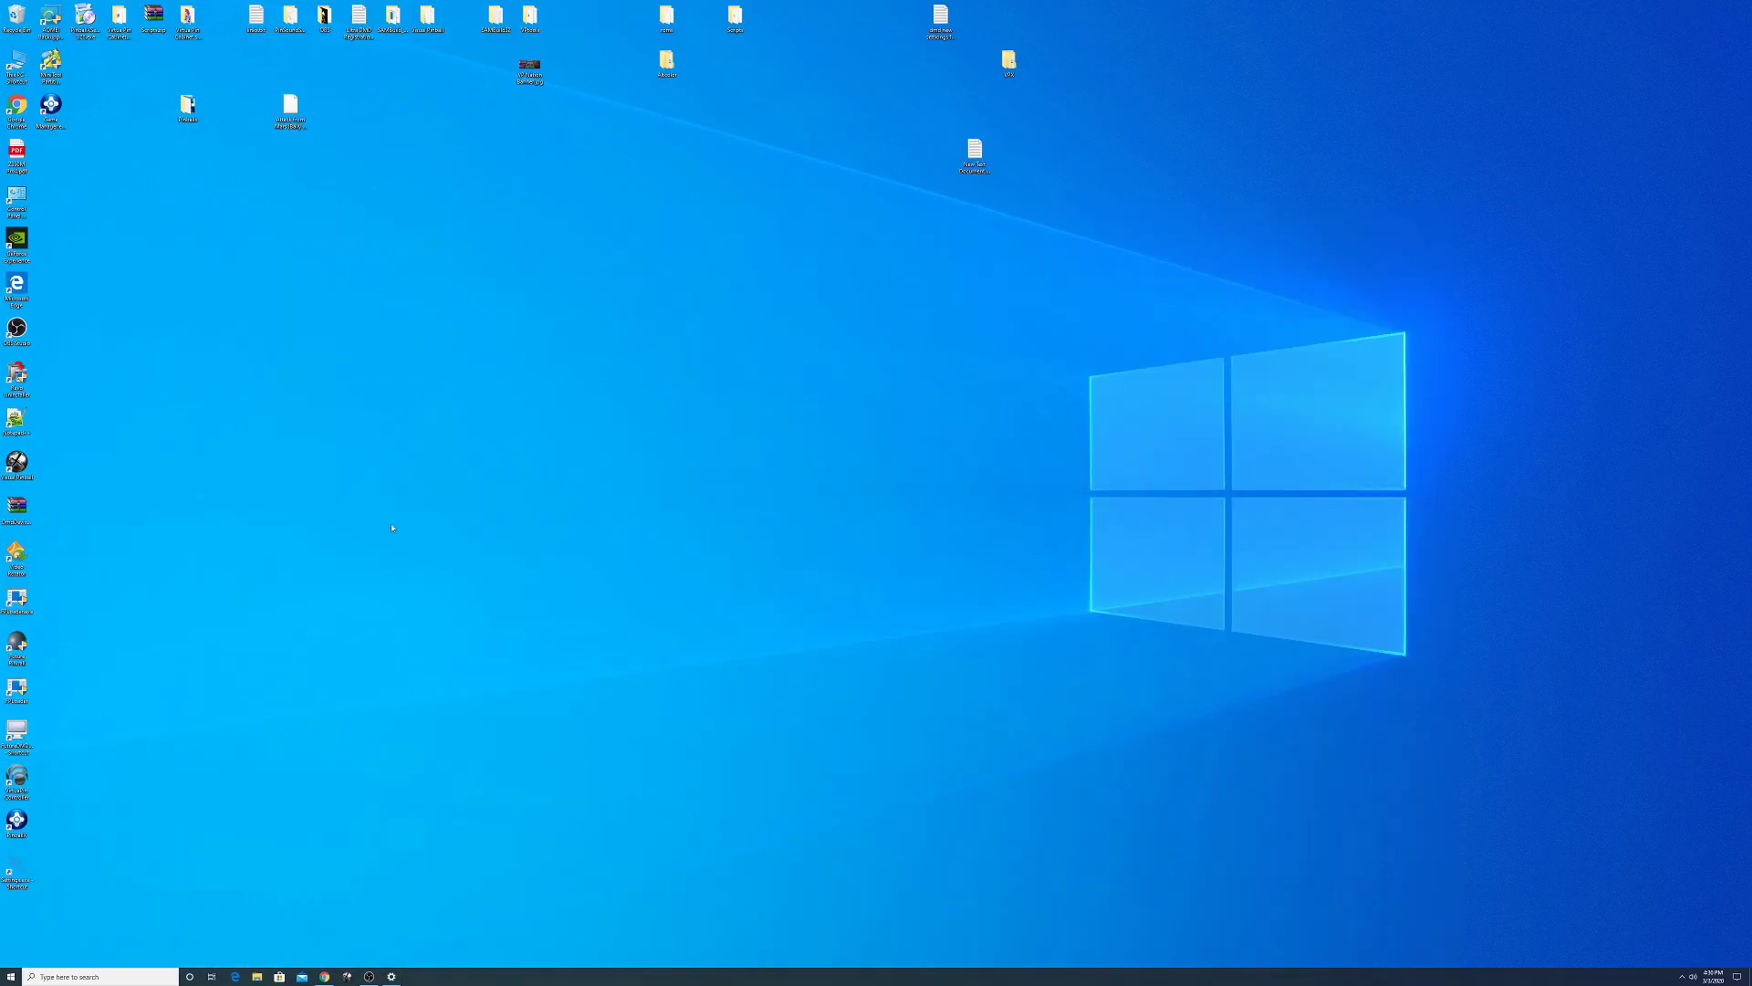
- Switch to OBS, activate the Tutorial scene, and get the OBS window out of the way
click(369, 977)
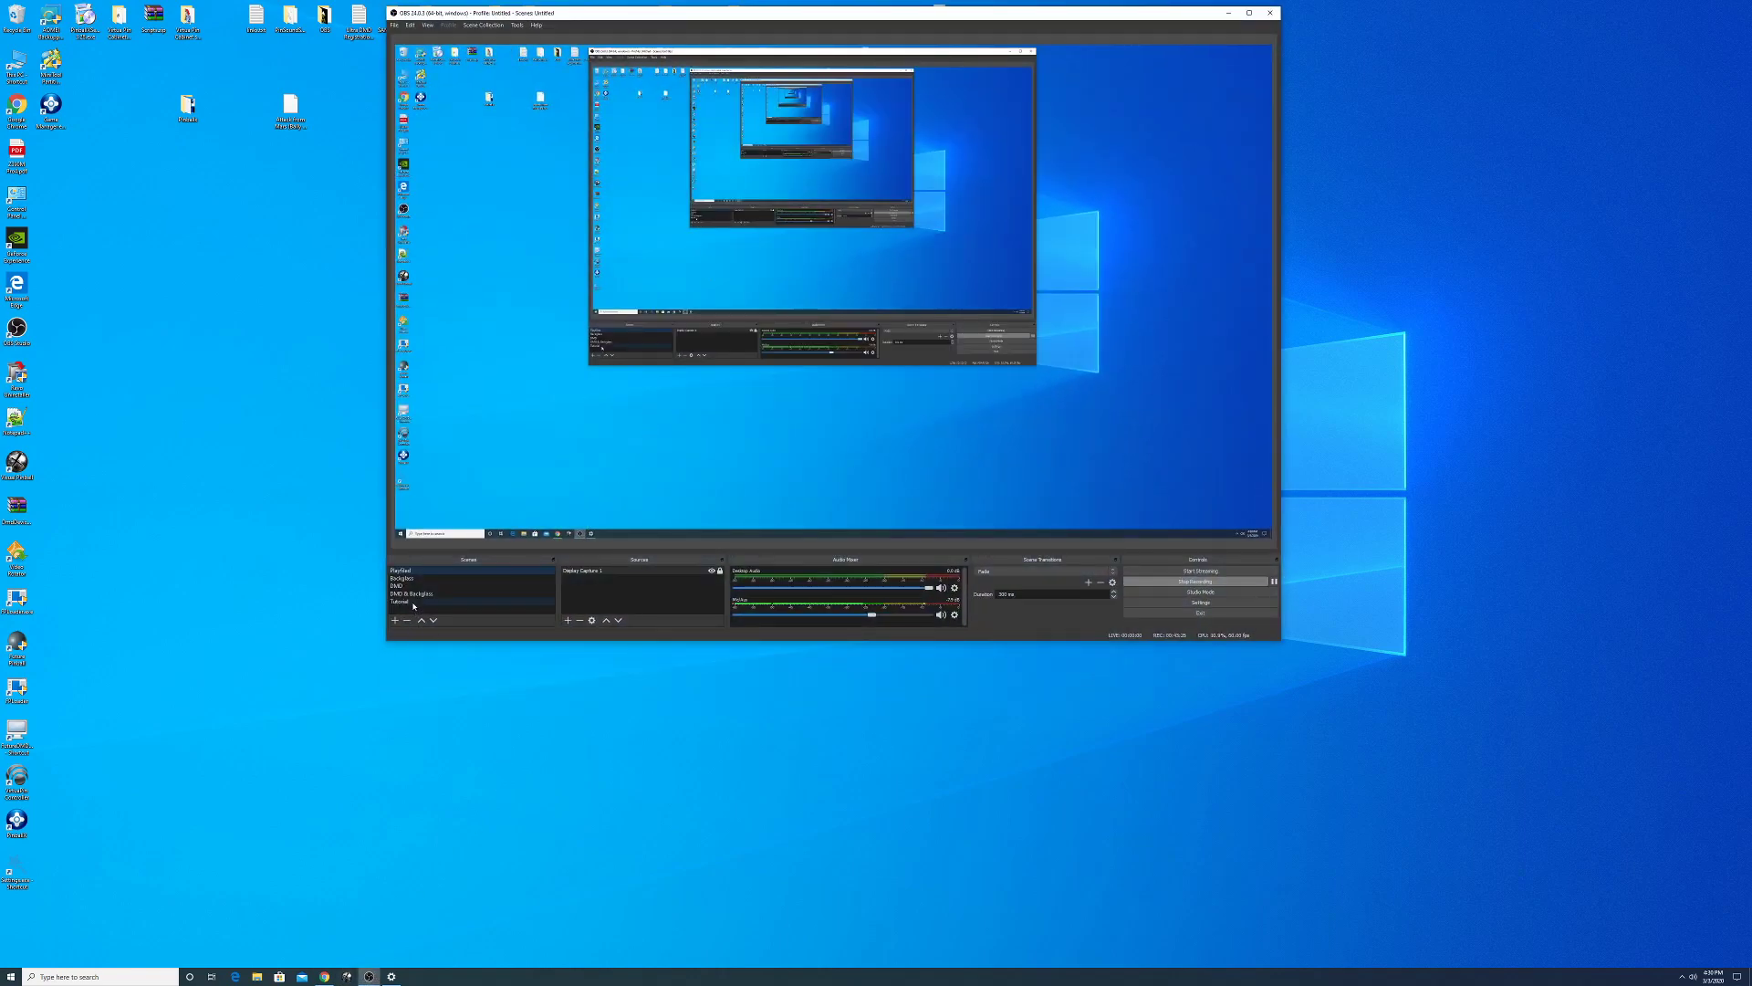
click(414, 604)
click(1495, 12)
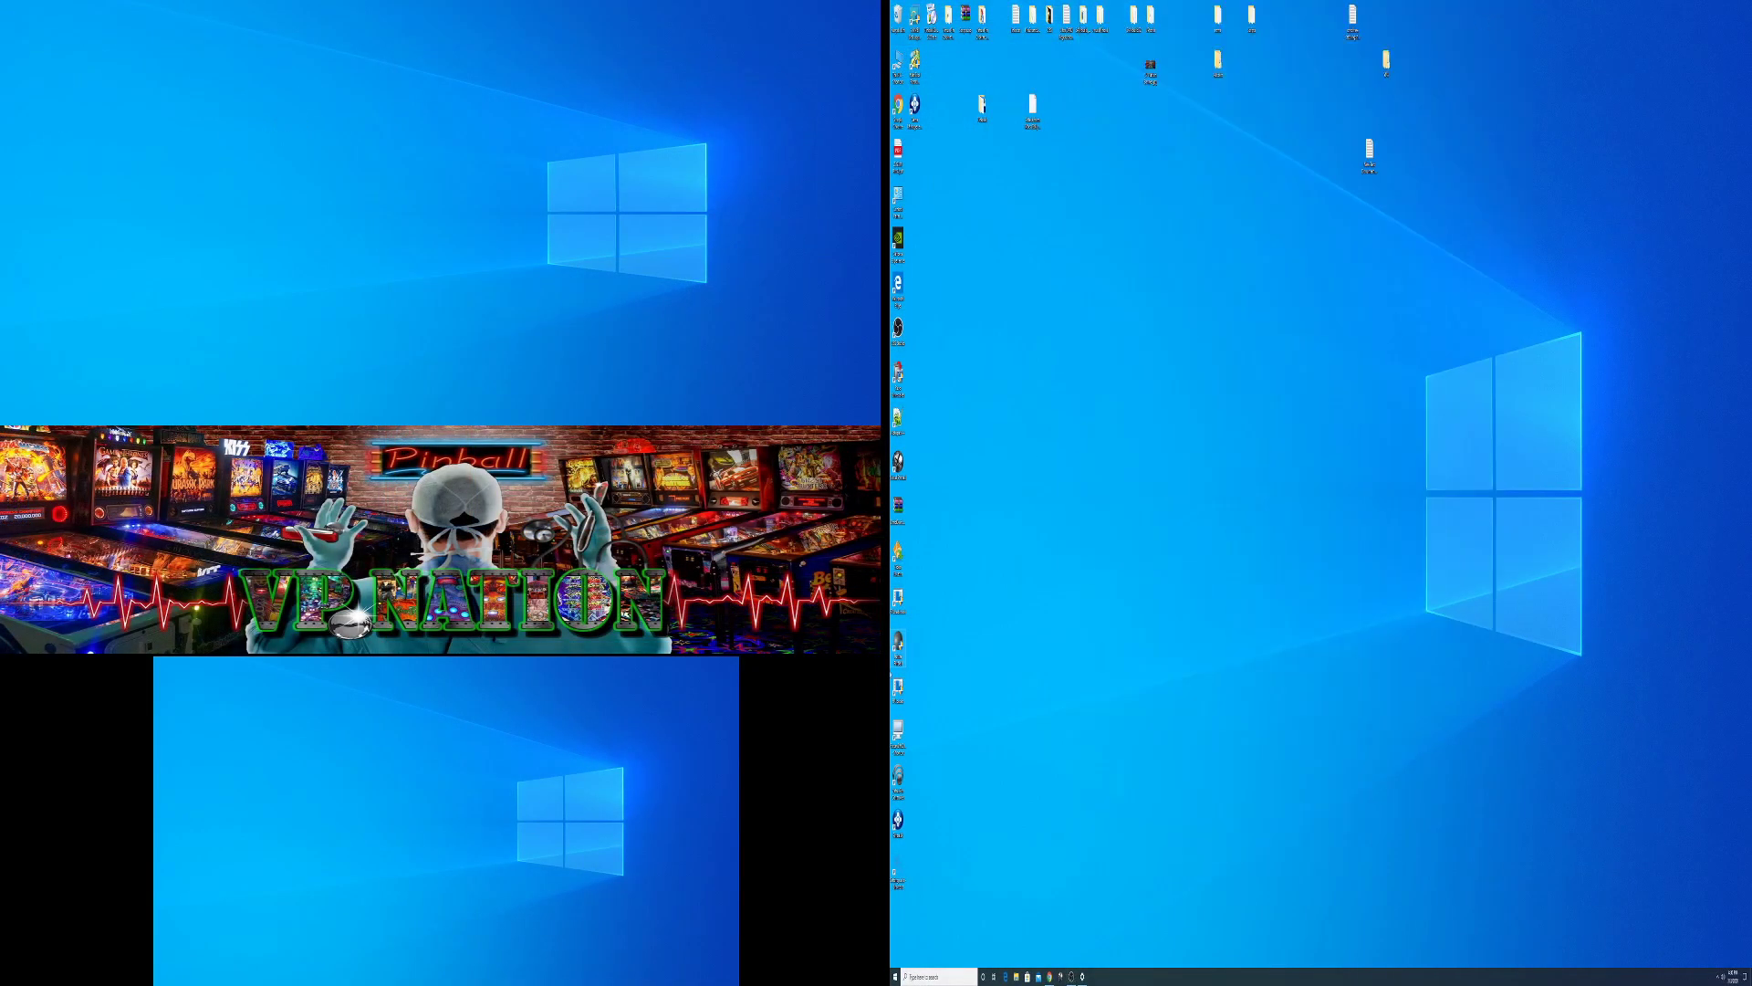
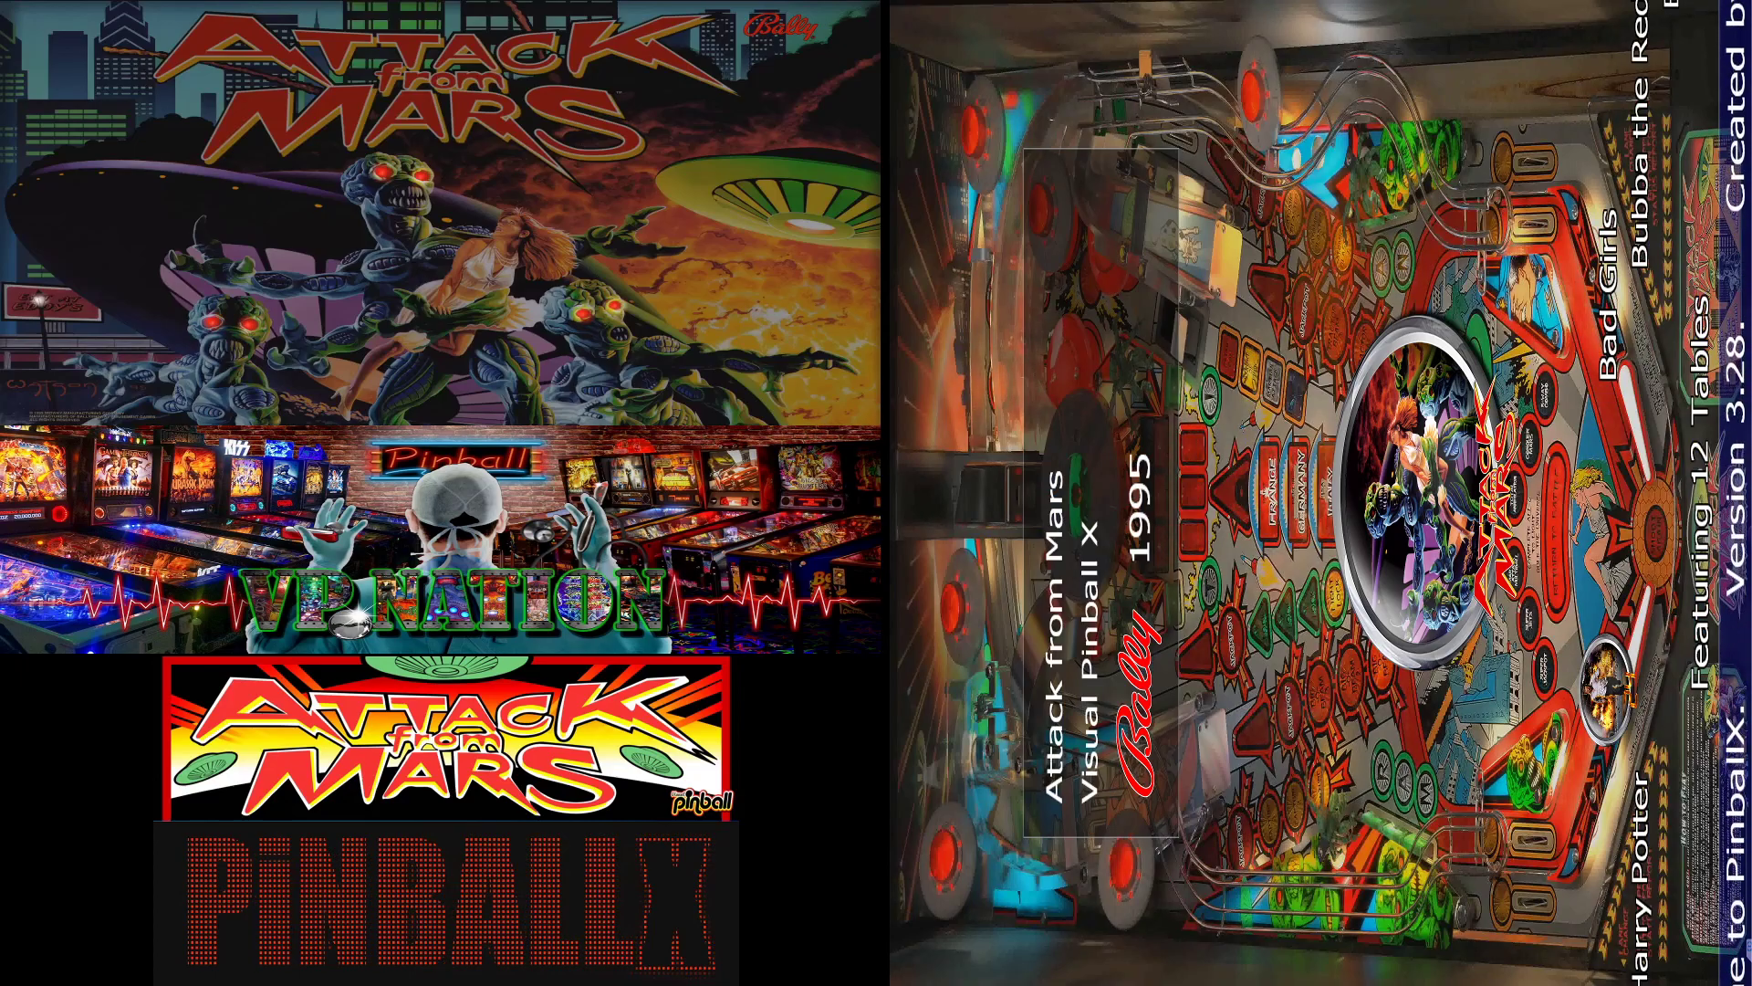
- Launch Attack from Mars from PinballX, start a game on the table, and exit back to the front end
key(Return)
key(Return)
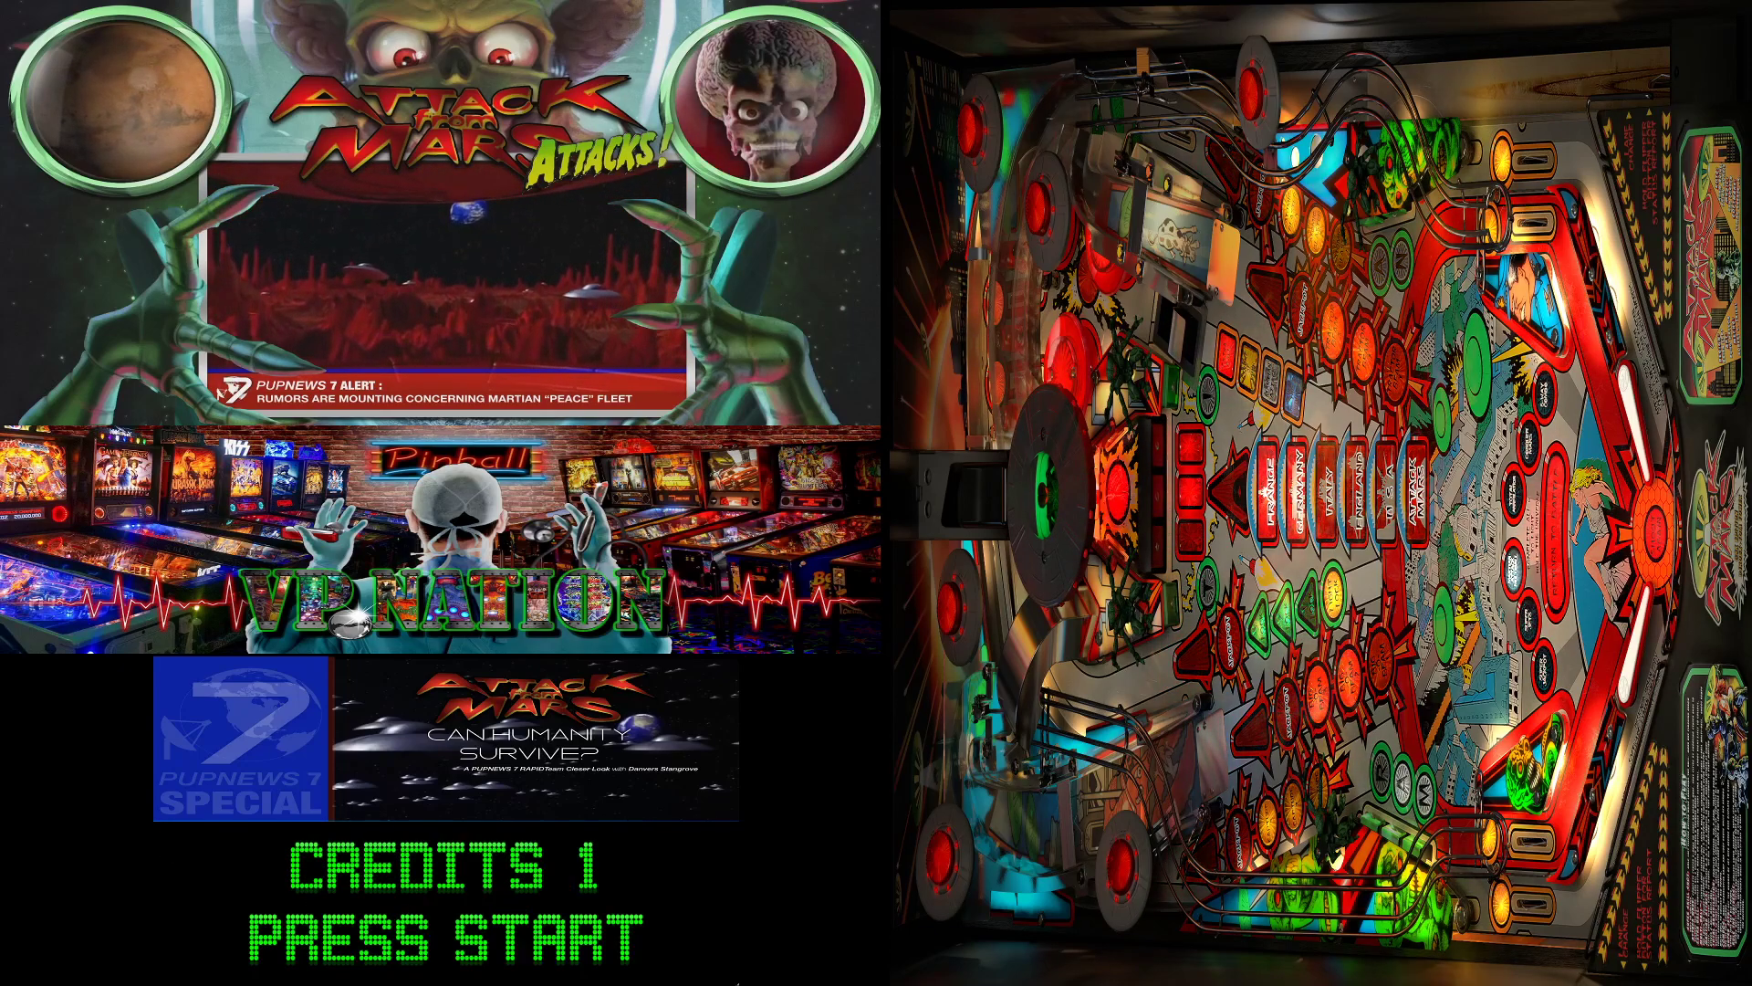
key(1)
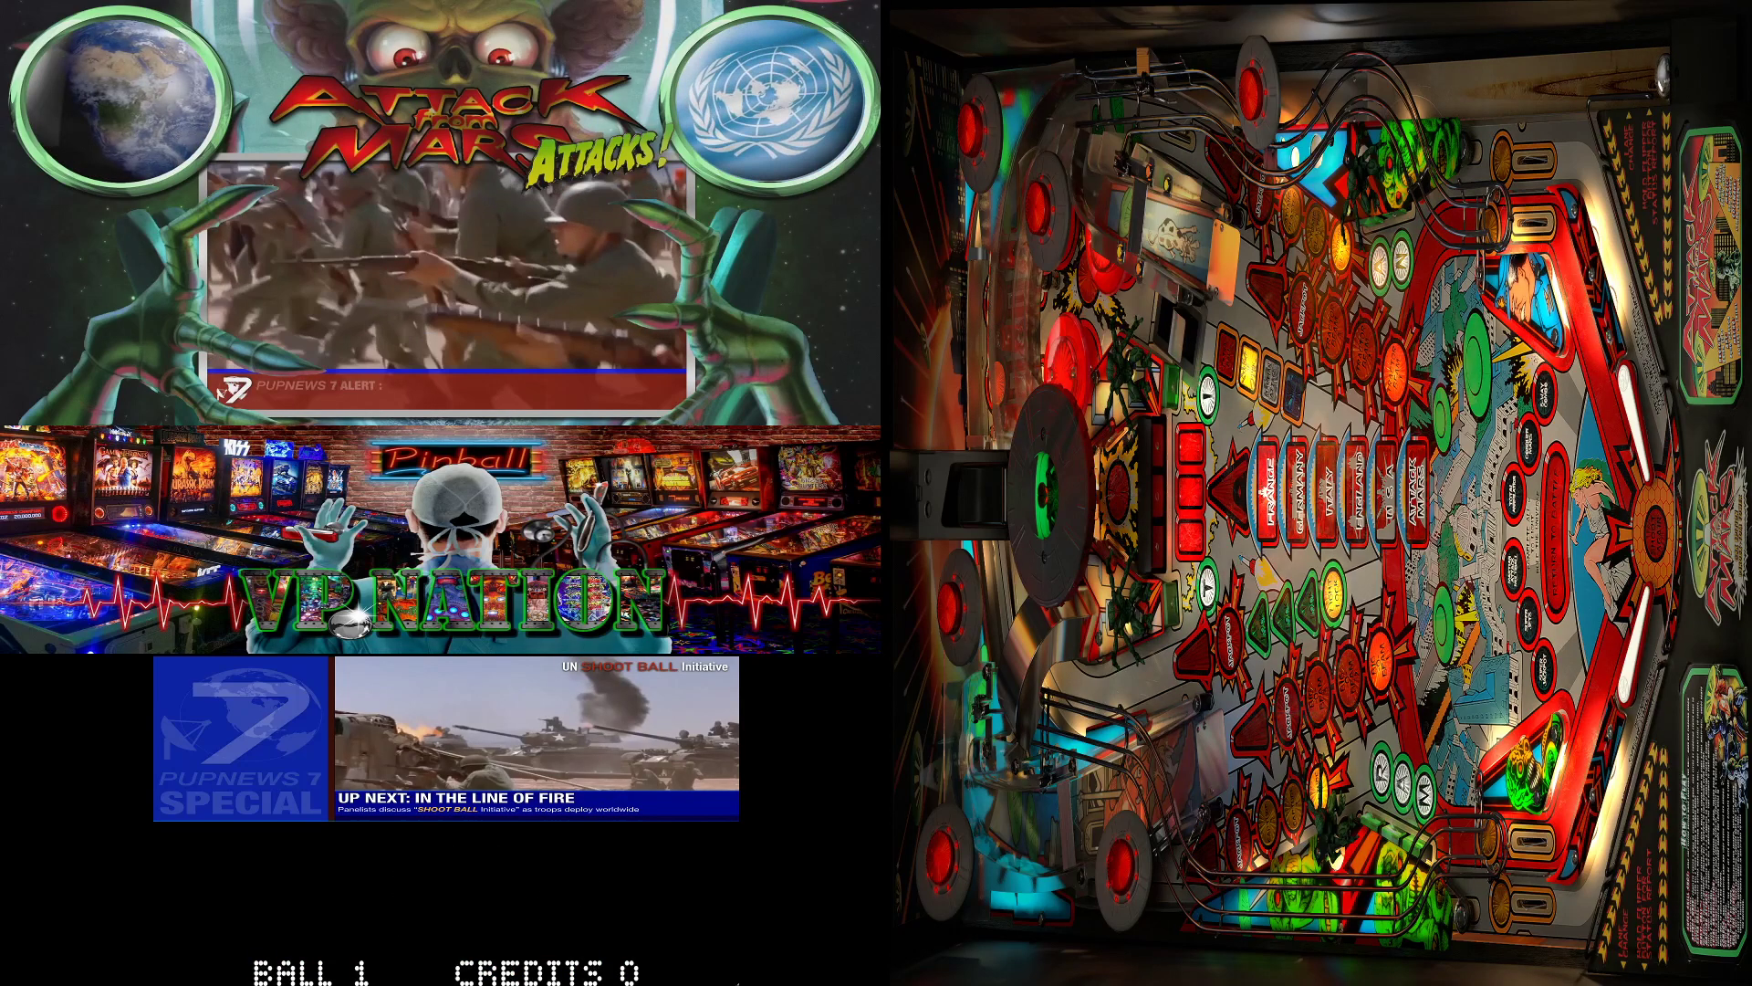
key(Return)
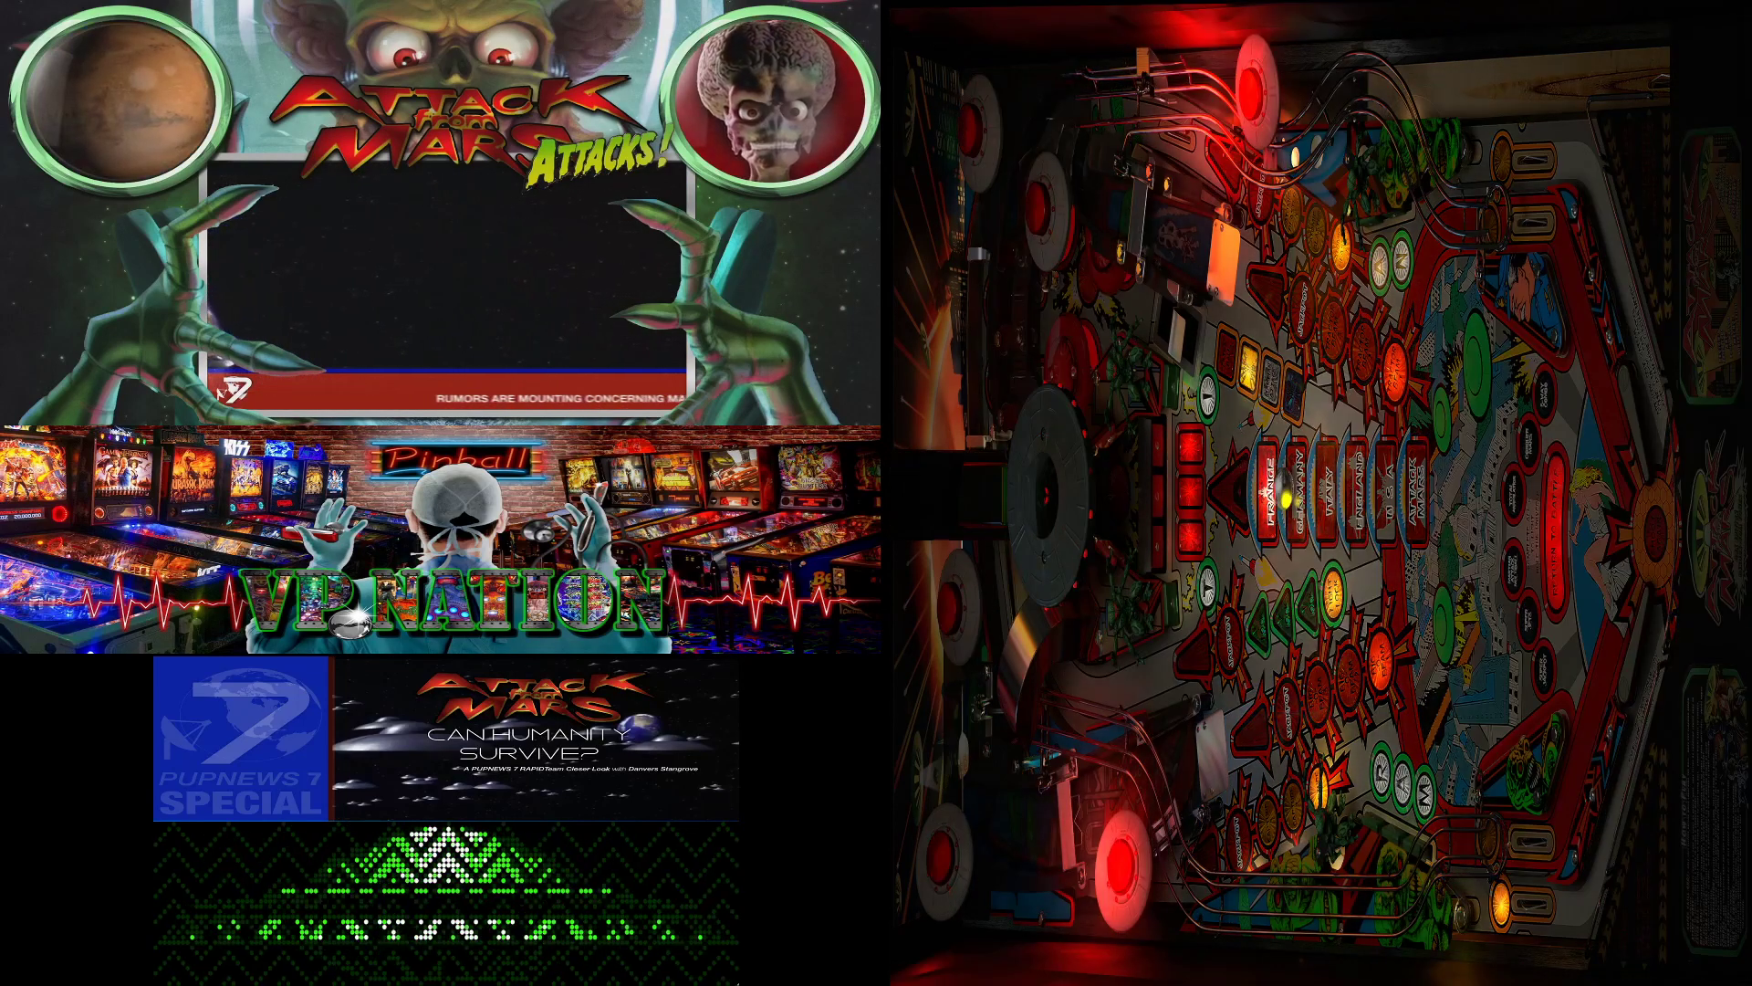
key(Escape)
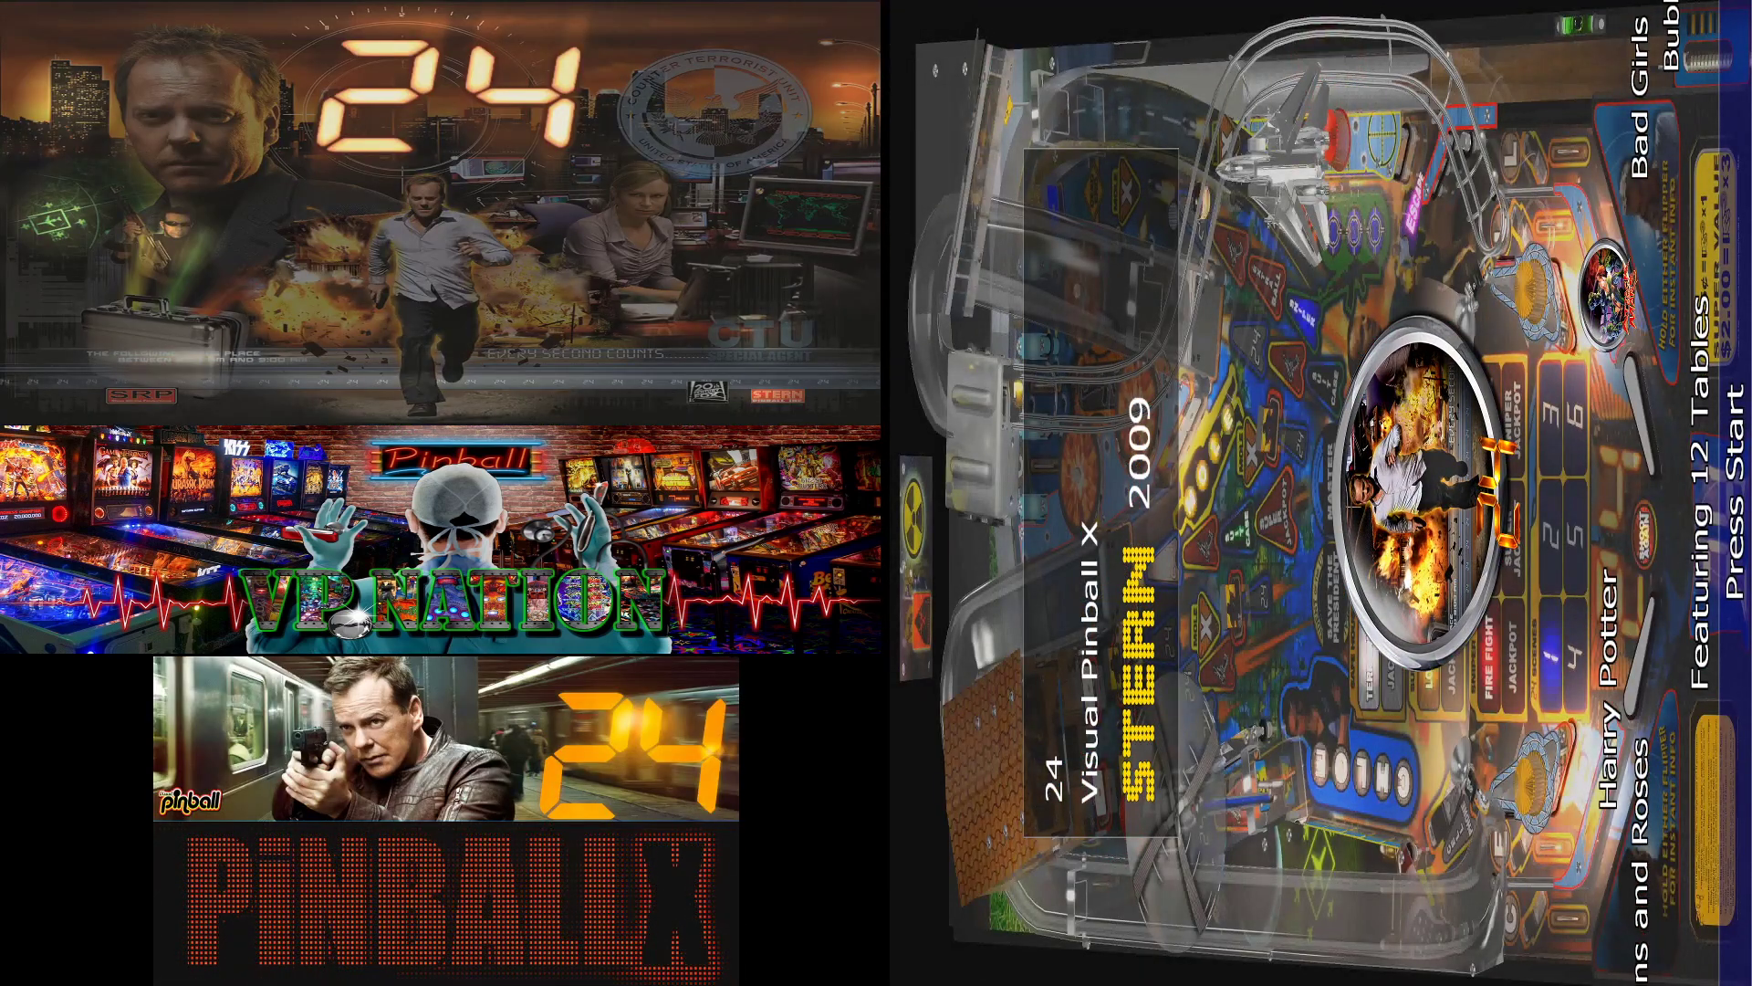
- Launch the 24 (Stern 2009) table to test it, and leave both the table and PinballX
key(Return)
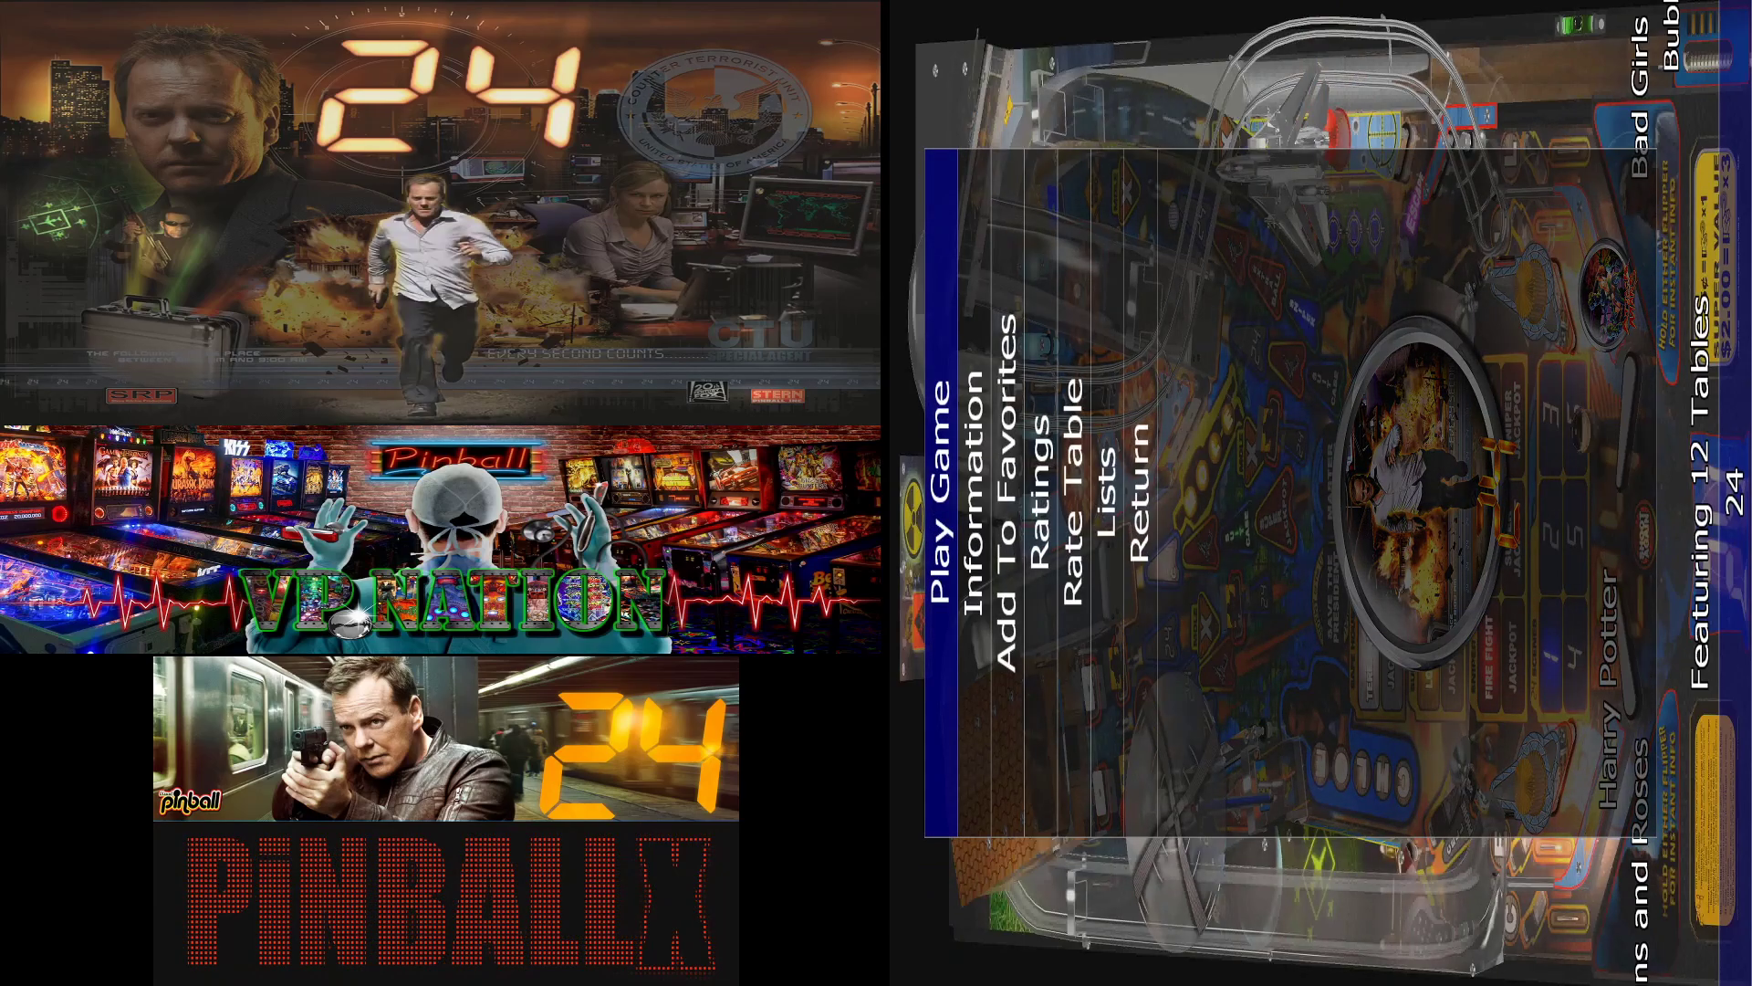
key(Return)
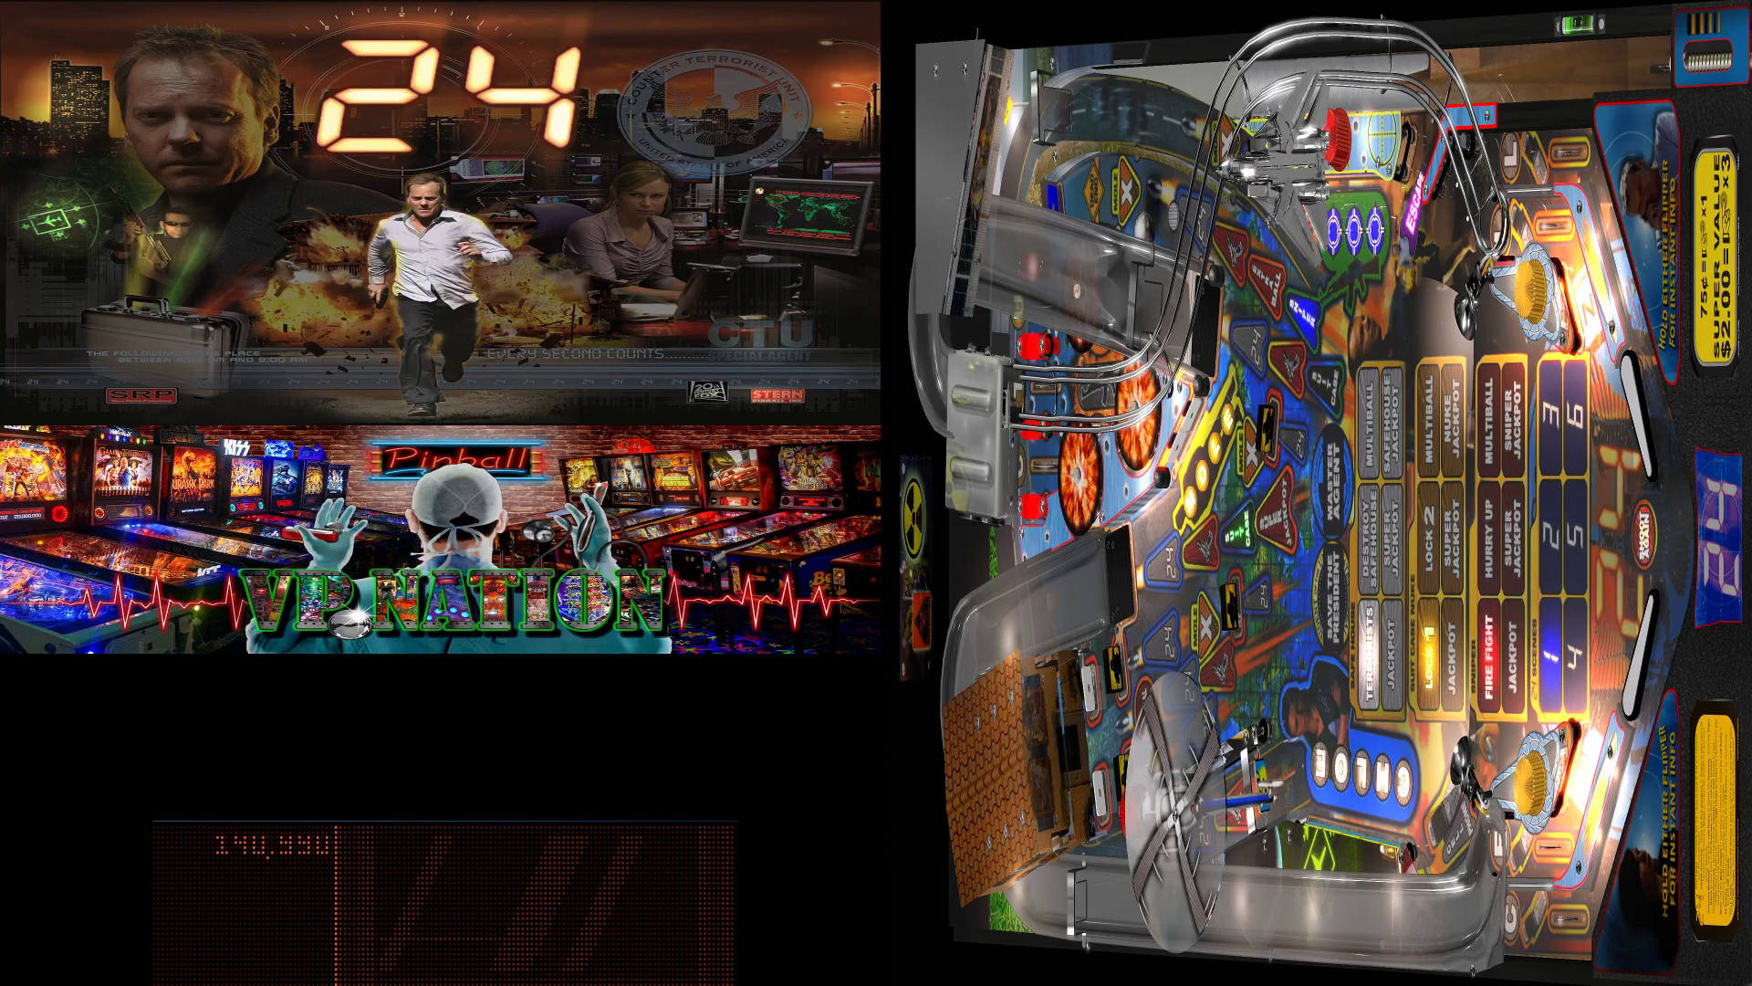
key(Escape)
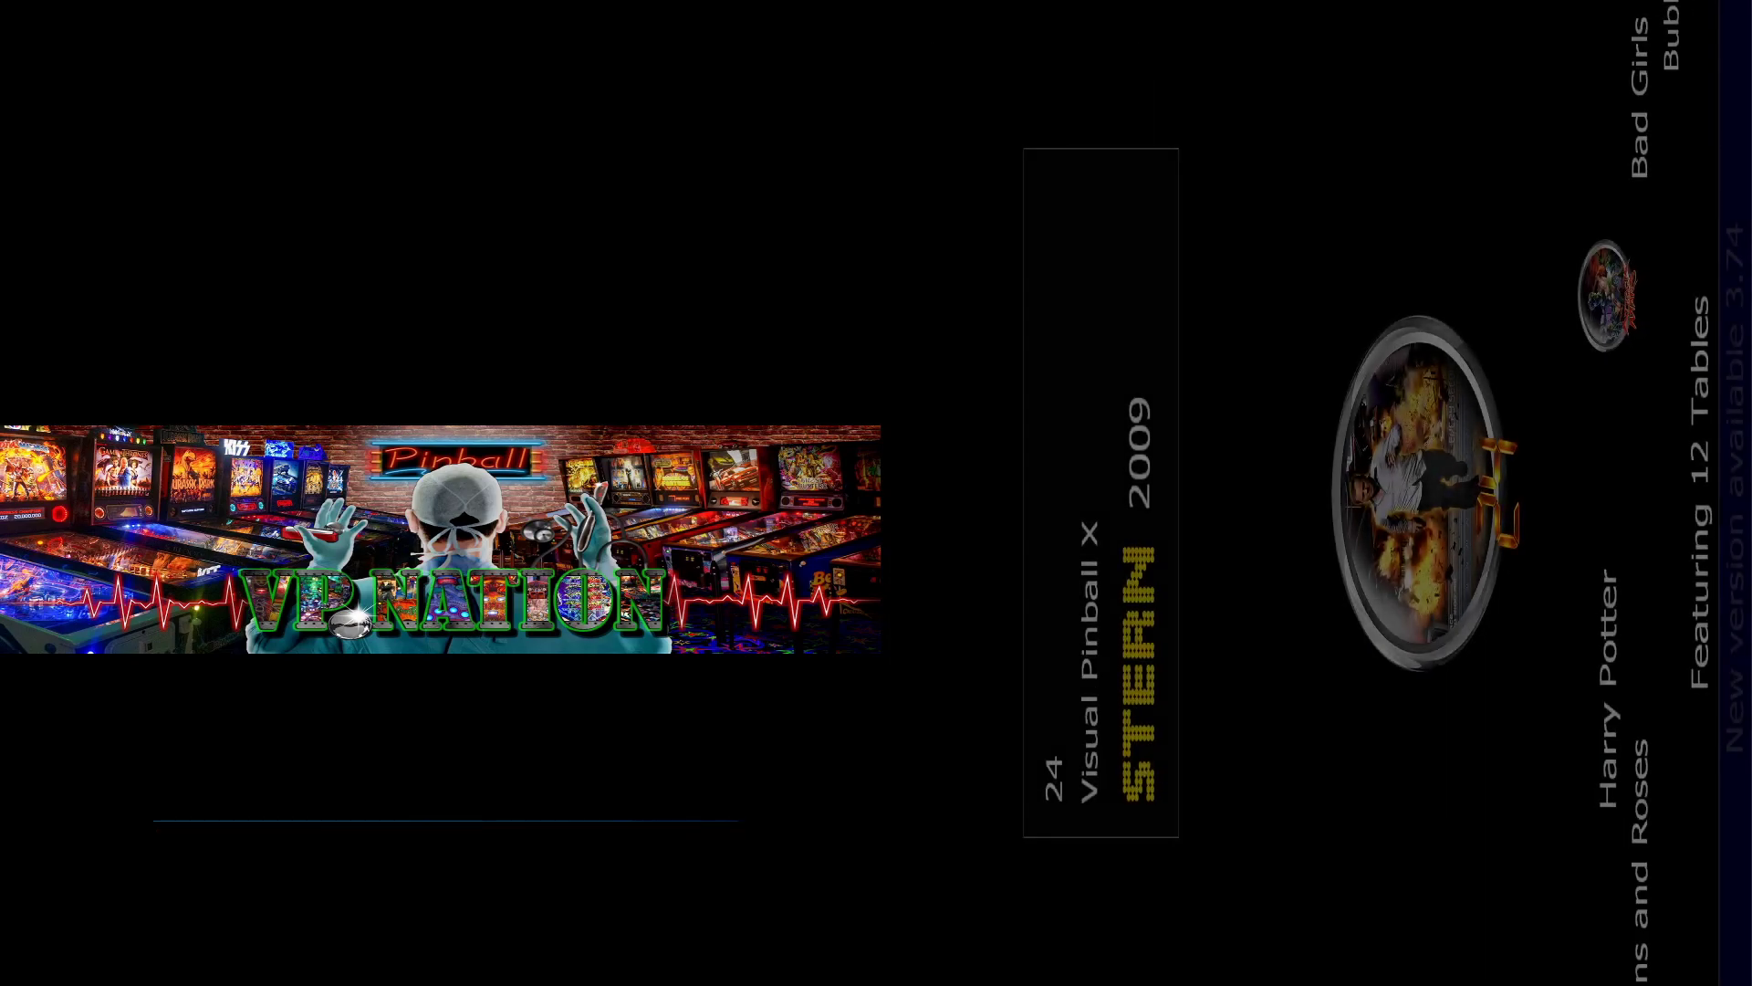
key(Escape)
key(Return)
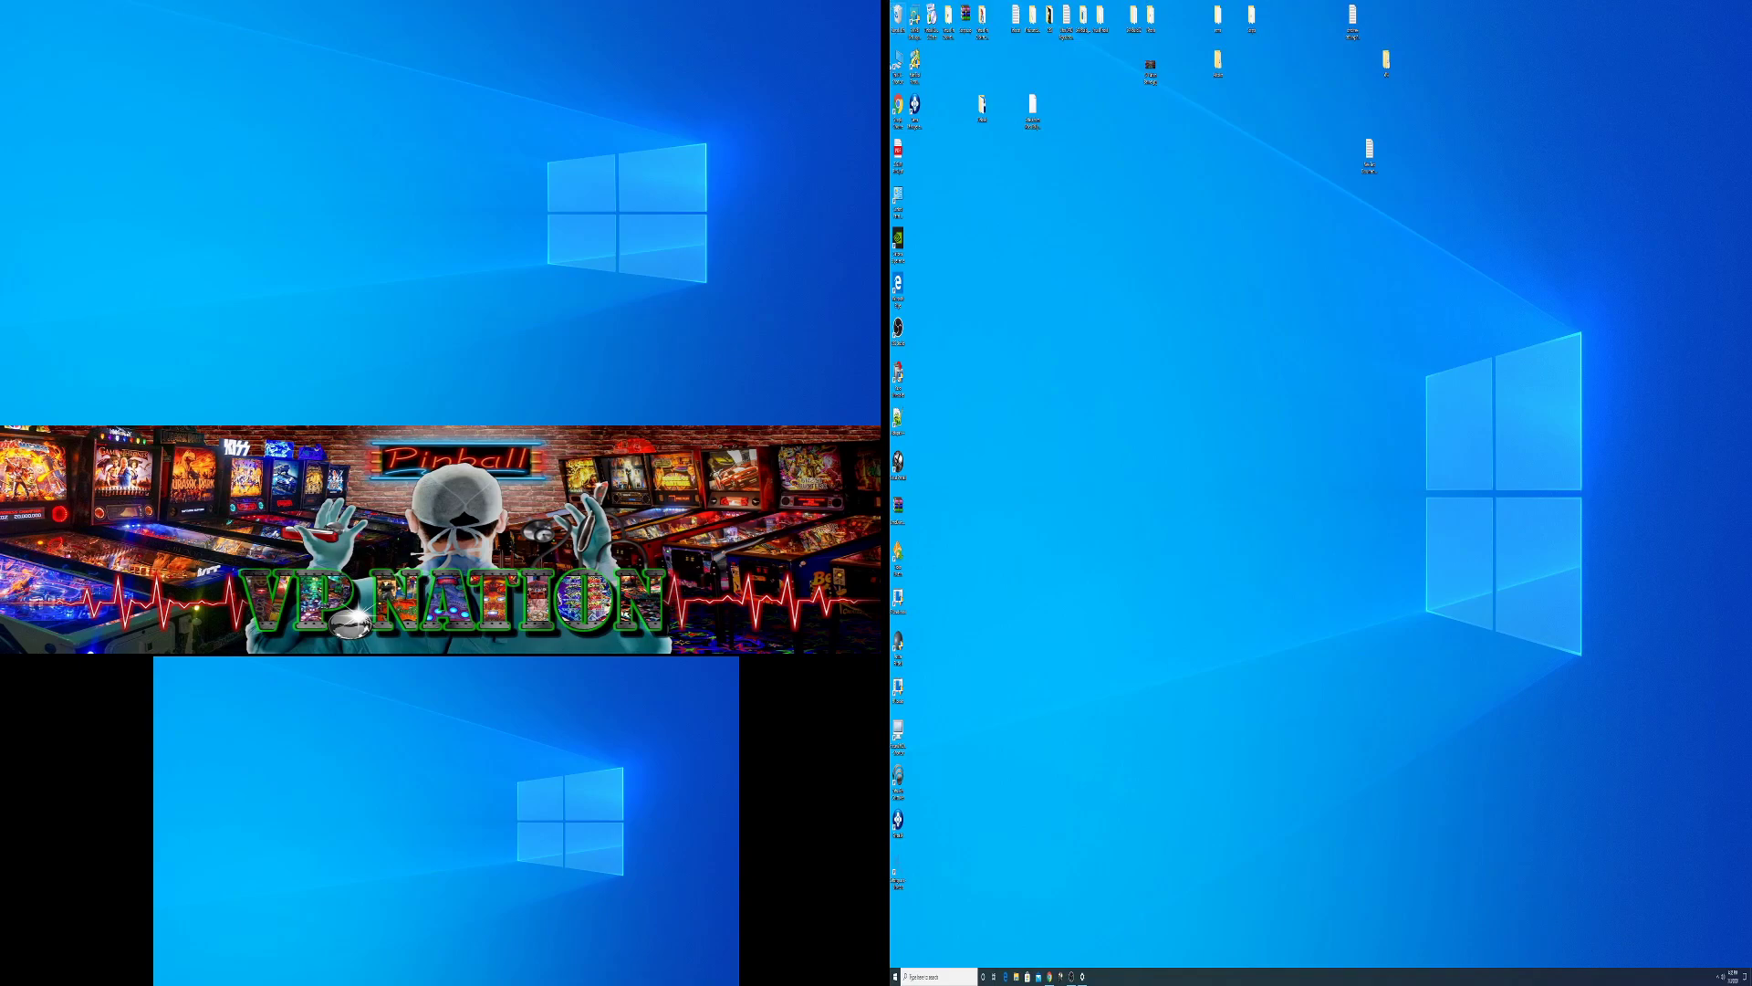
- Set the main display's text and app scaling to 150% in the Windows display settings and minimize the settings window
right_click(1247, 294)
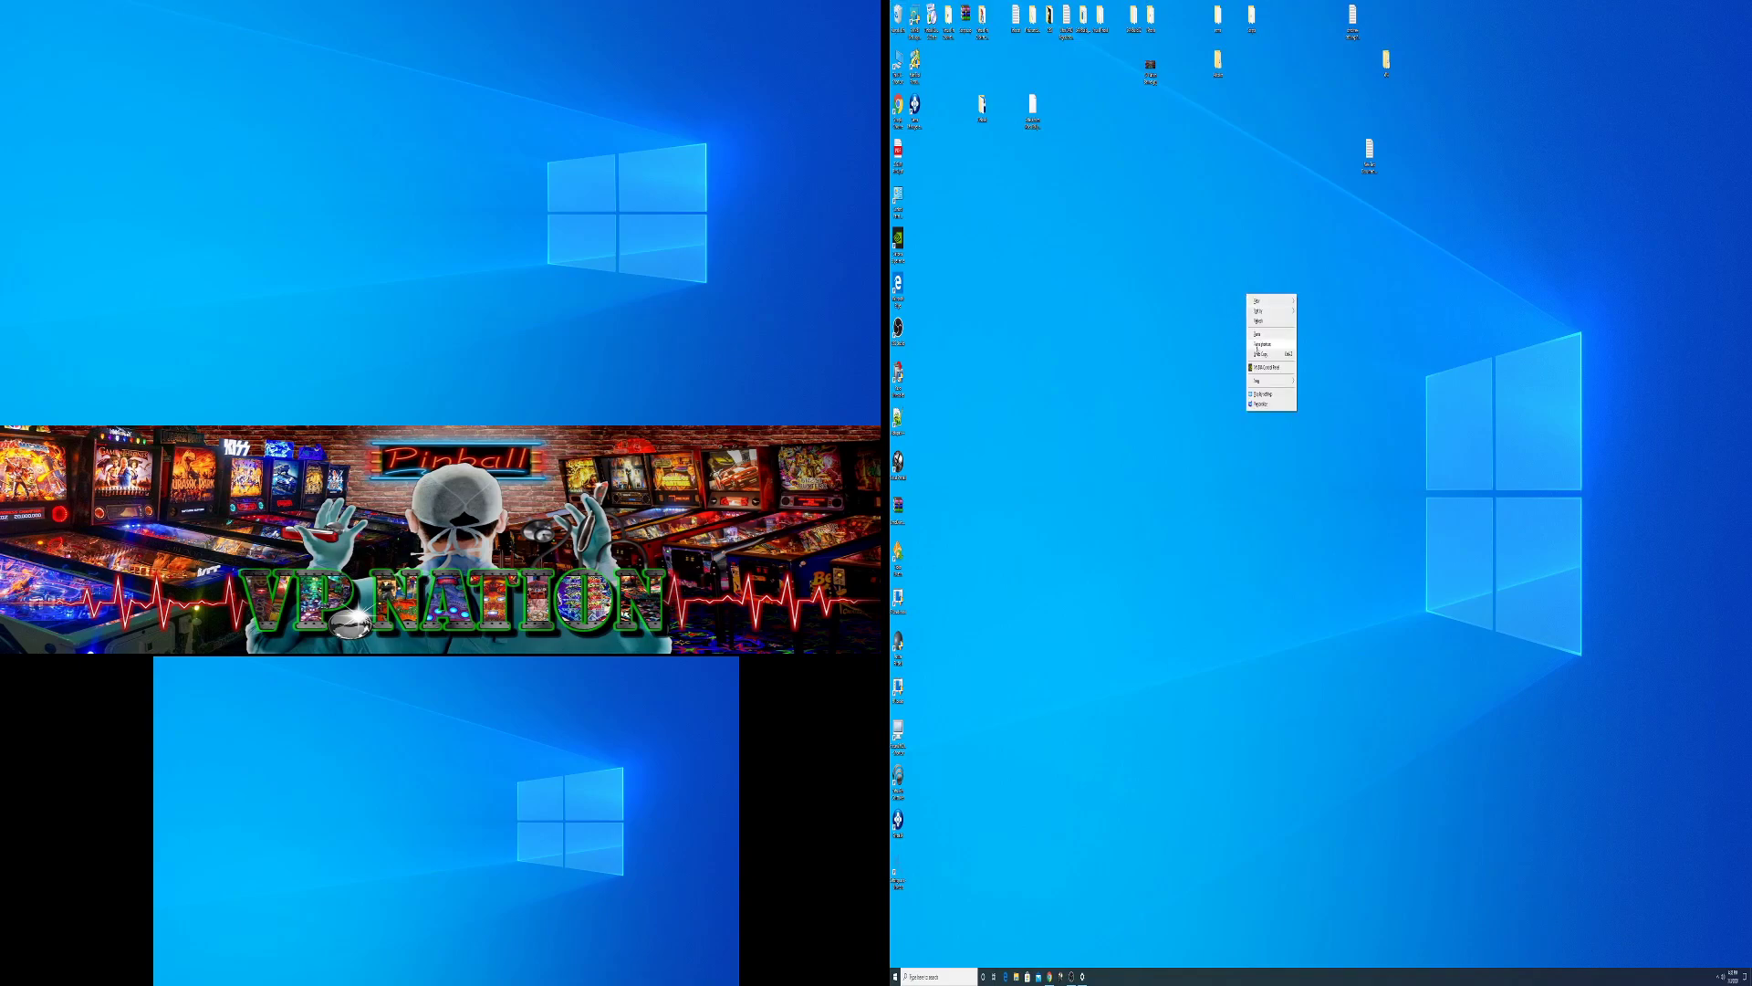
click(1262, 392)
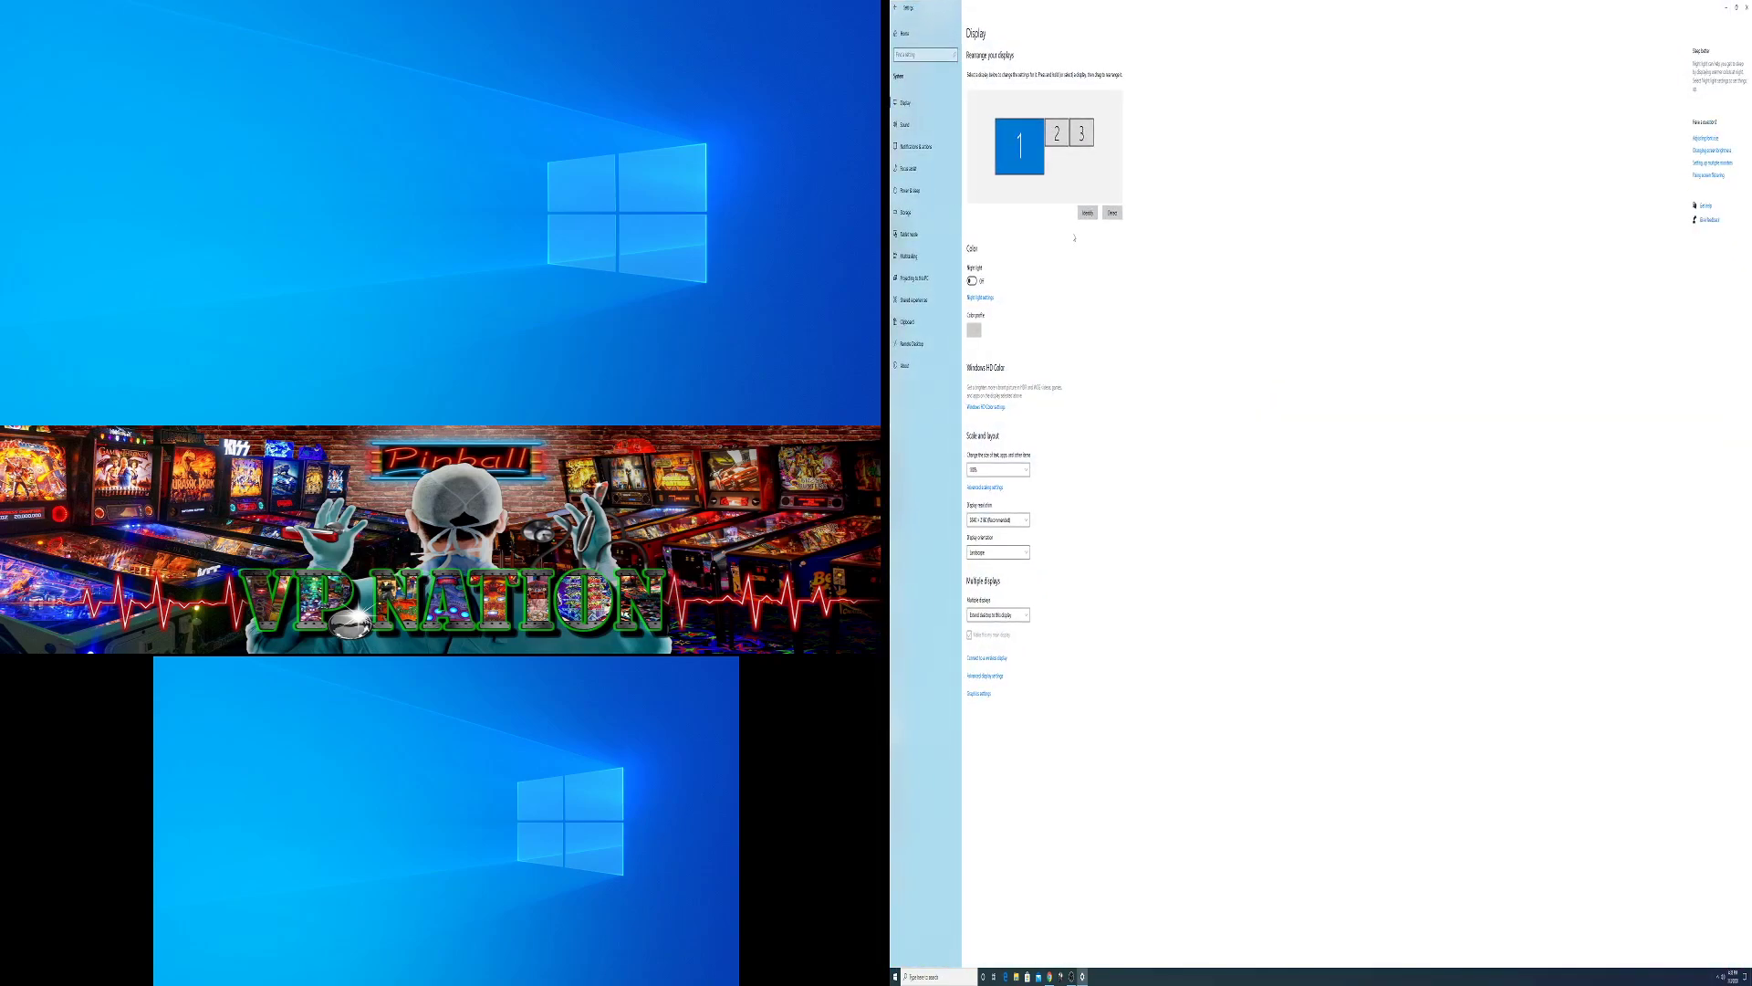
click(1003, 474)
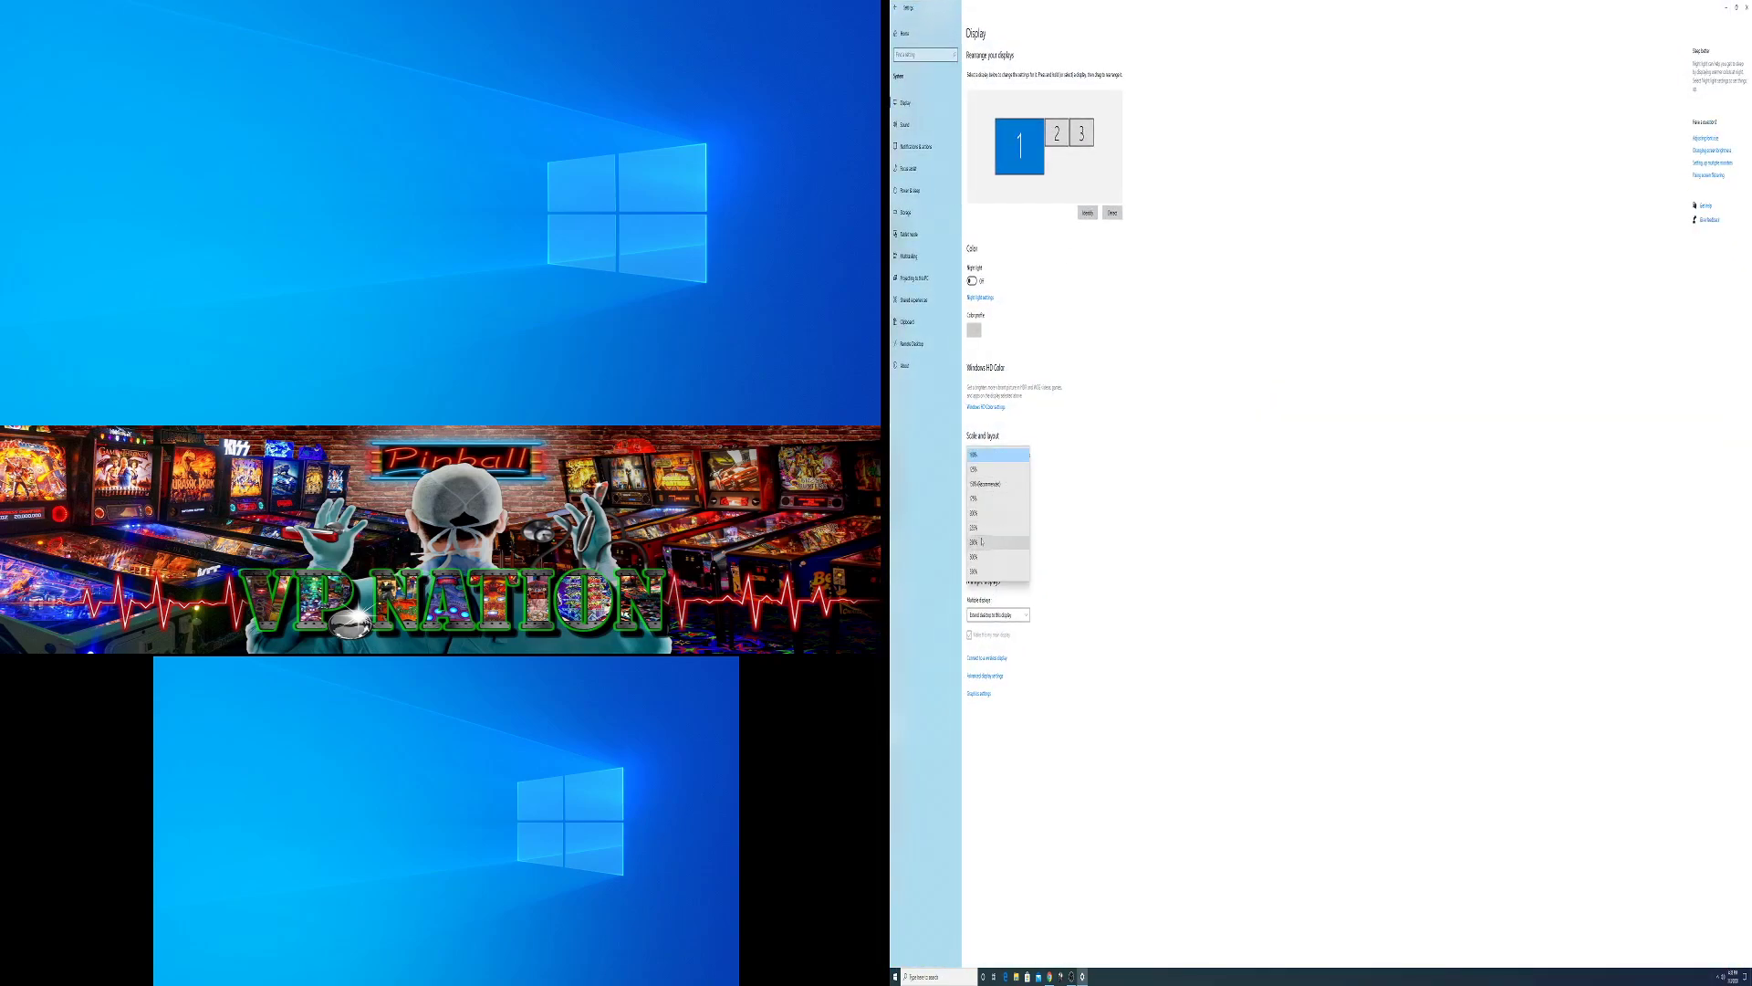
click(986, 484)
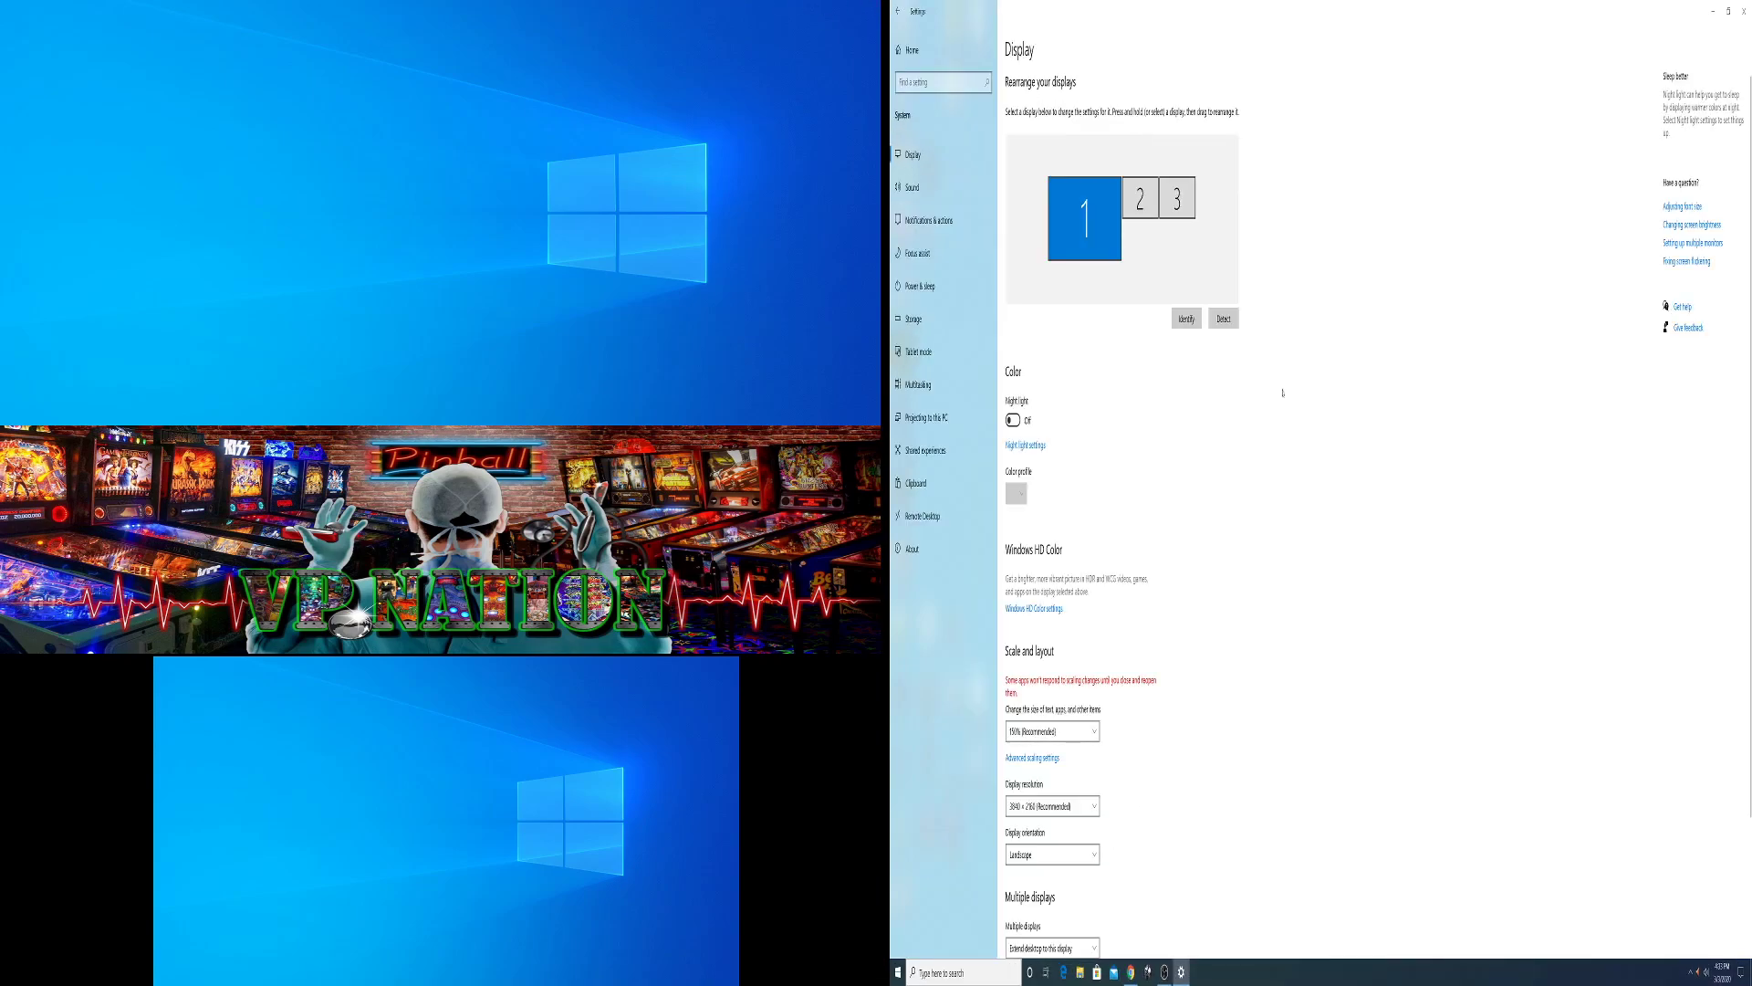
click(1711, 13)
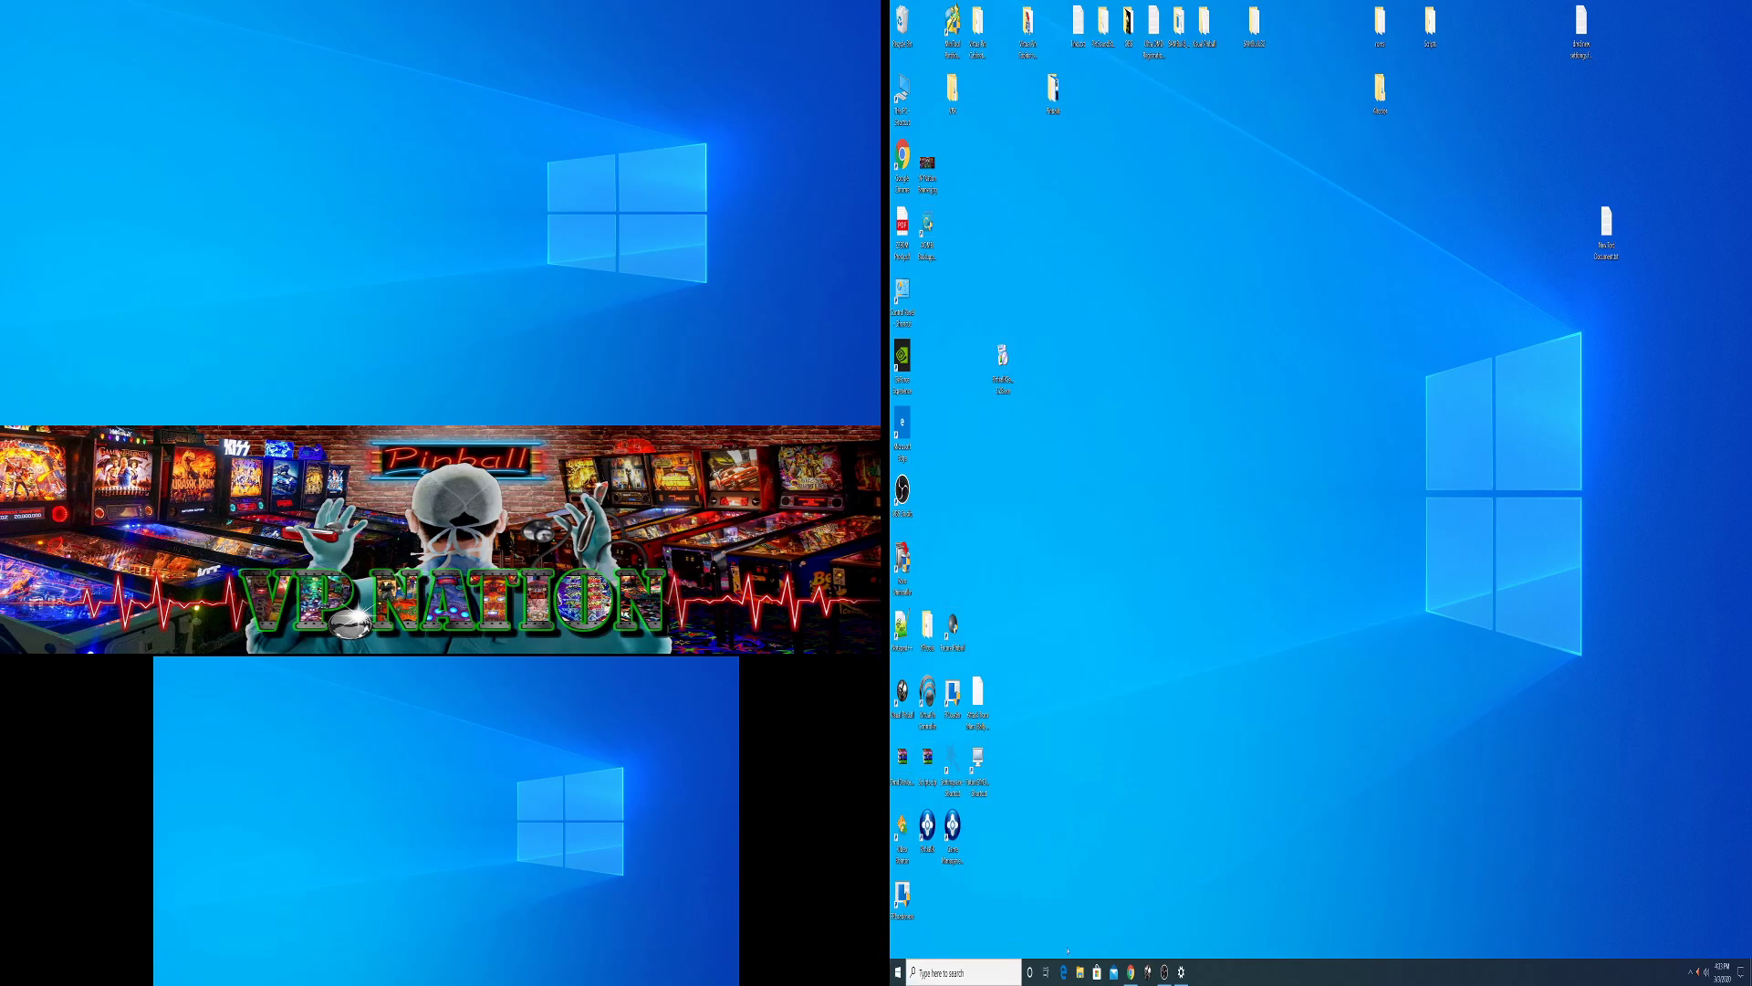
- Switch to OBS, activate the Playfield scene, and minimize the OBS window
click(1165, 972)
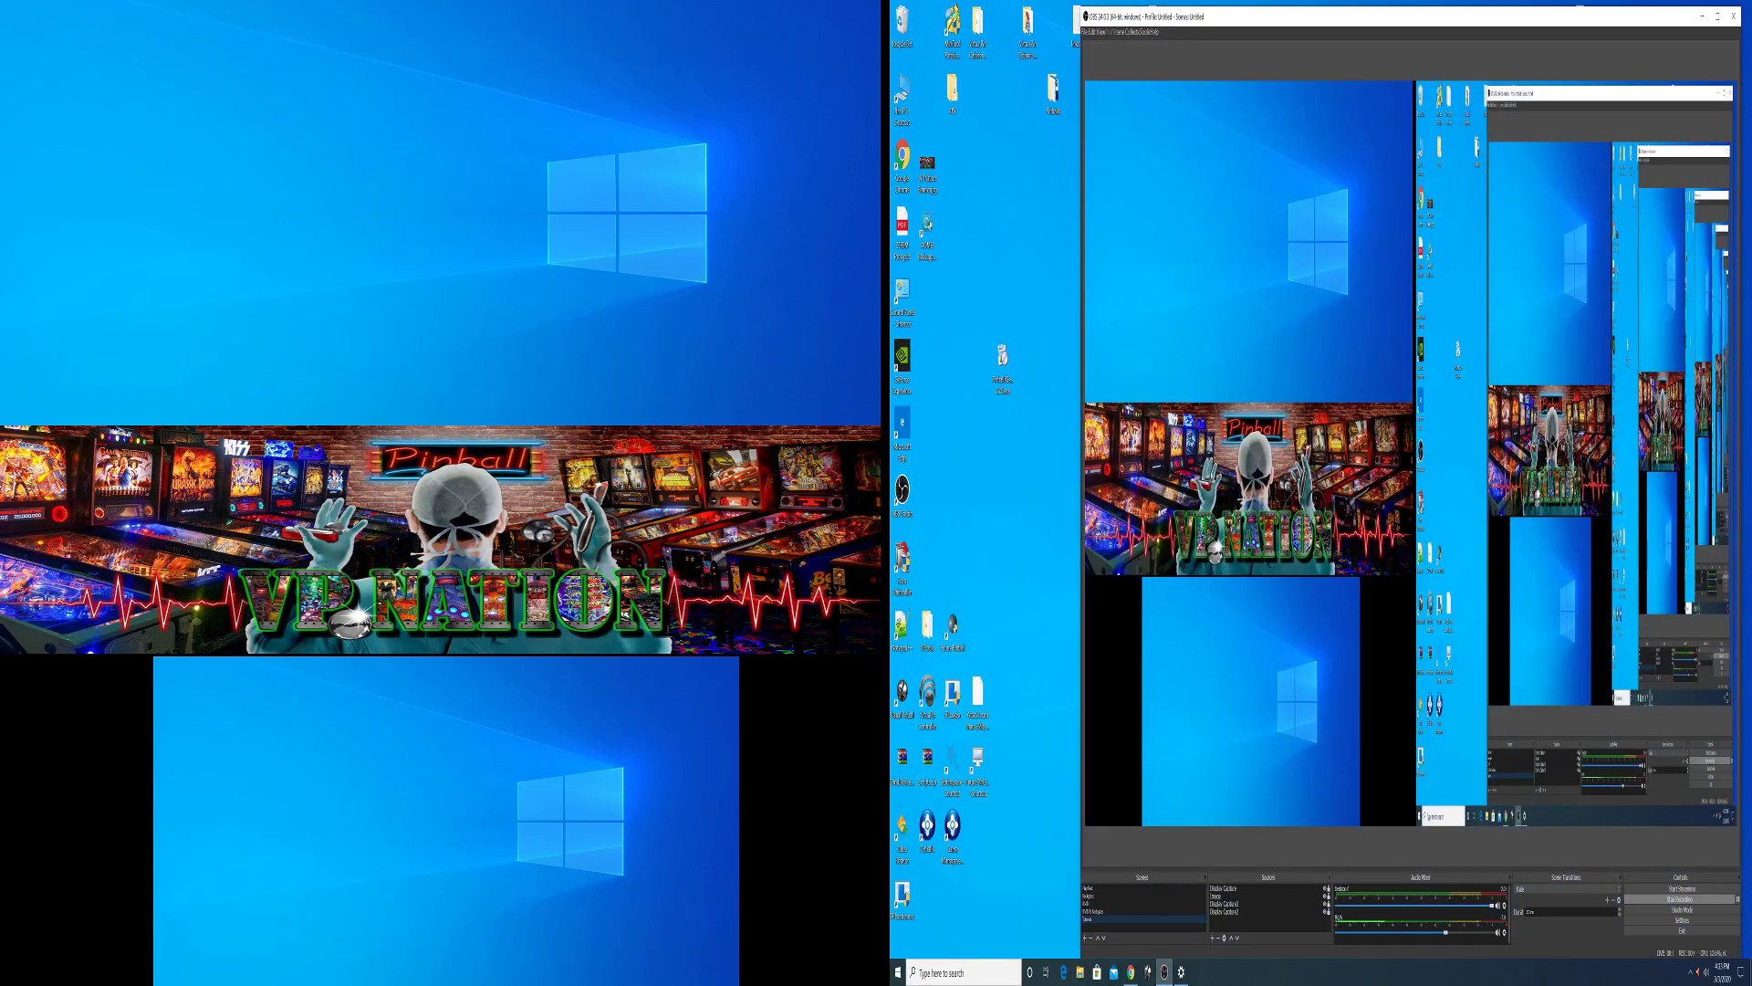
click(1091, 889)
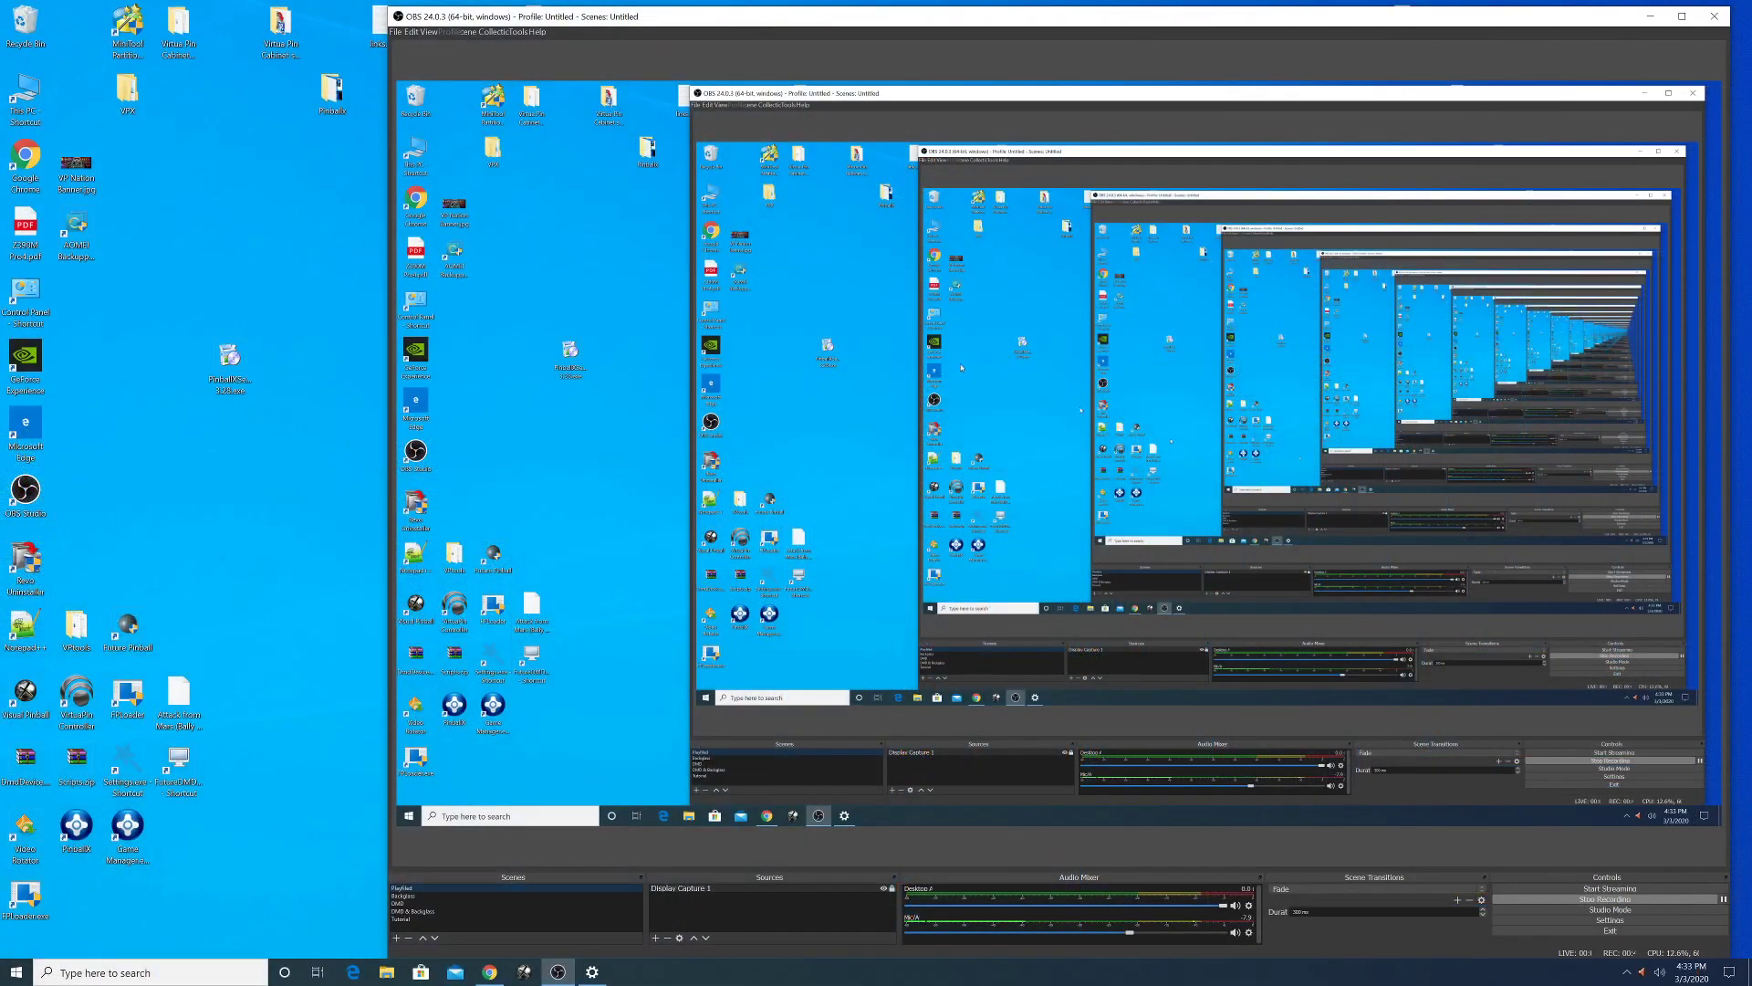
click(1650, 17)
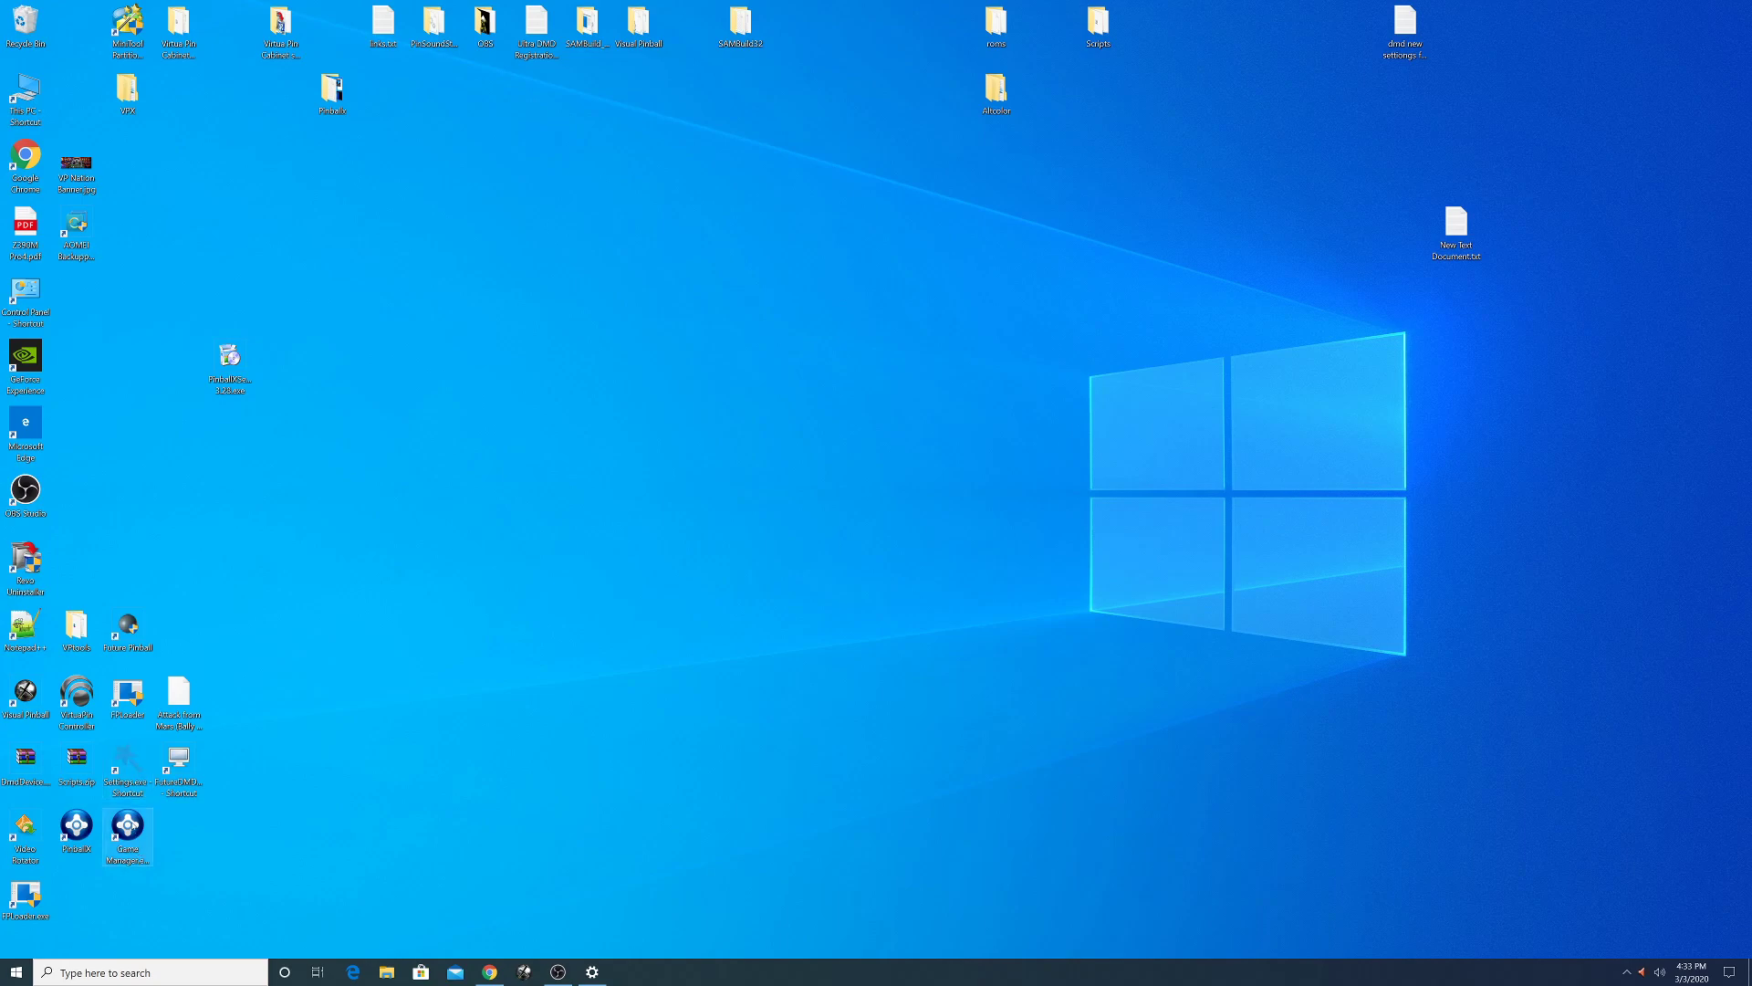
- In the PinballX Game List Manager's Visual Pinball X list, disable Hide Topper for 24 (Stern 2009), and close the manager saving the changes
double_click(128, 826)
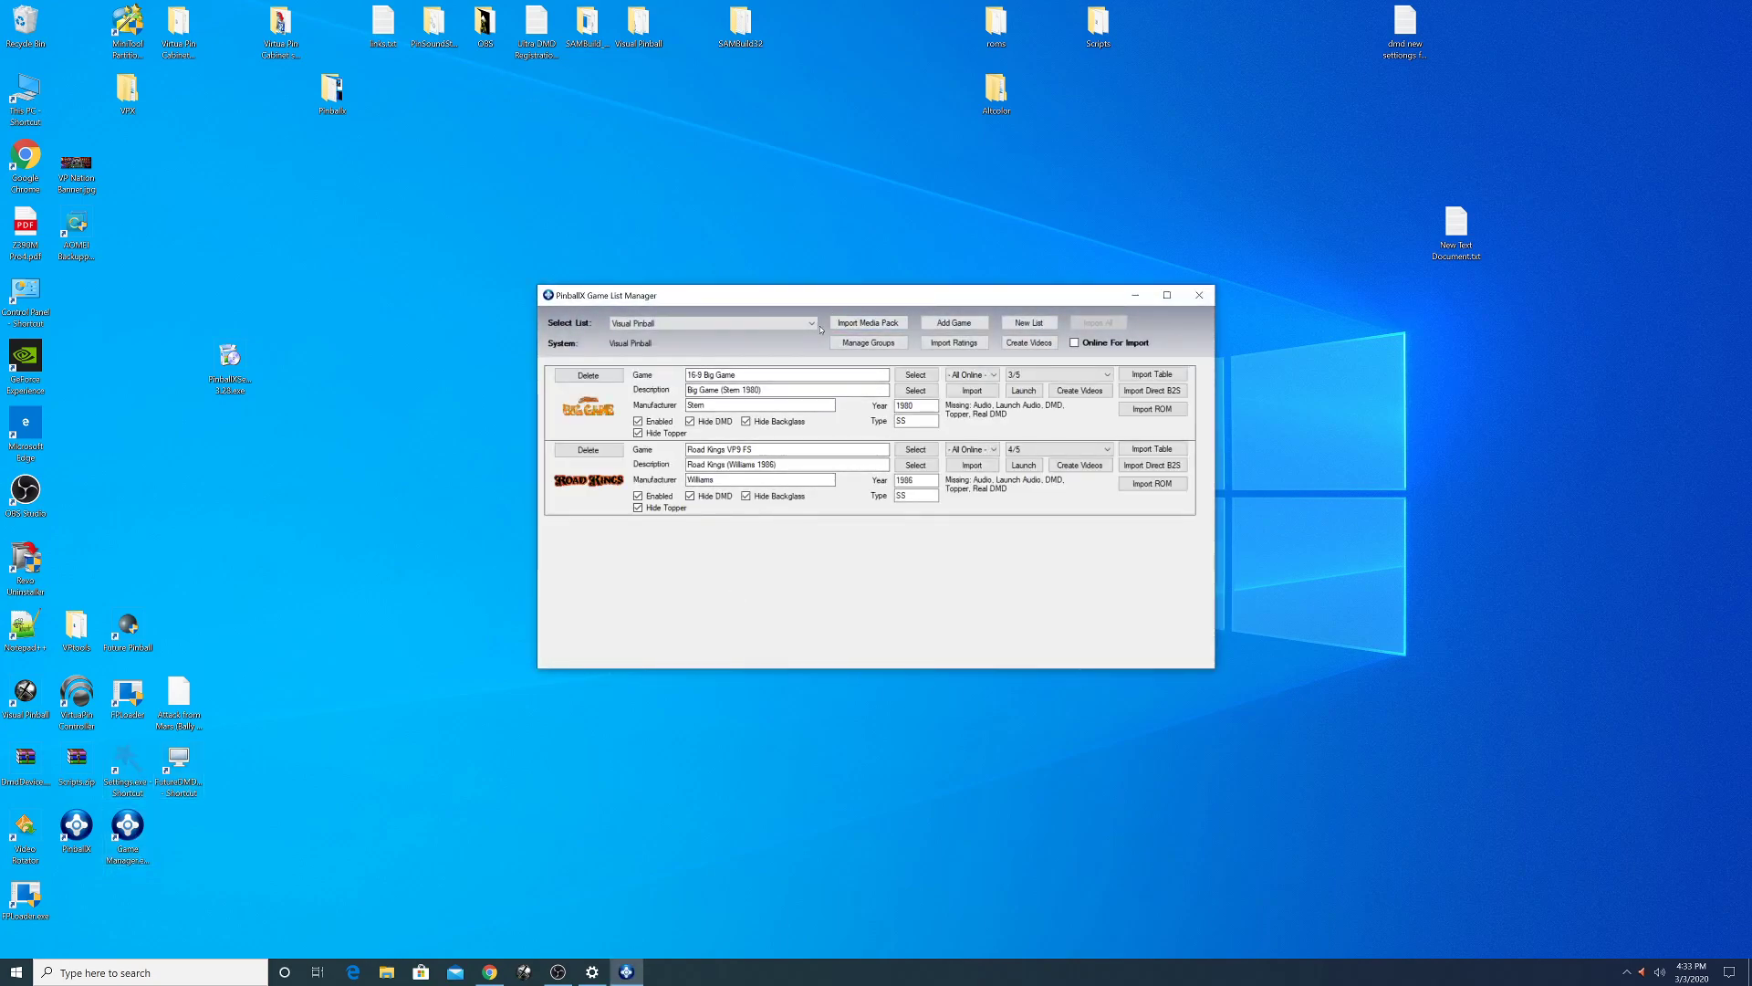
click(813, 323)
click(785, 365)
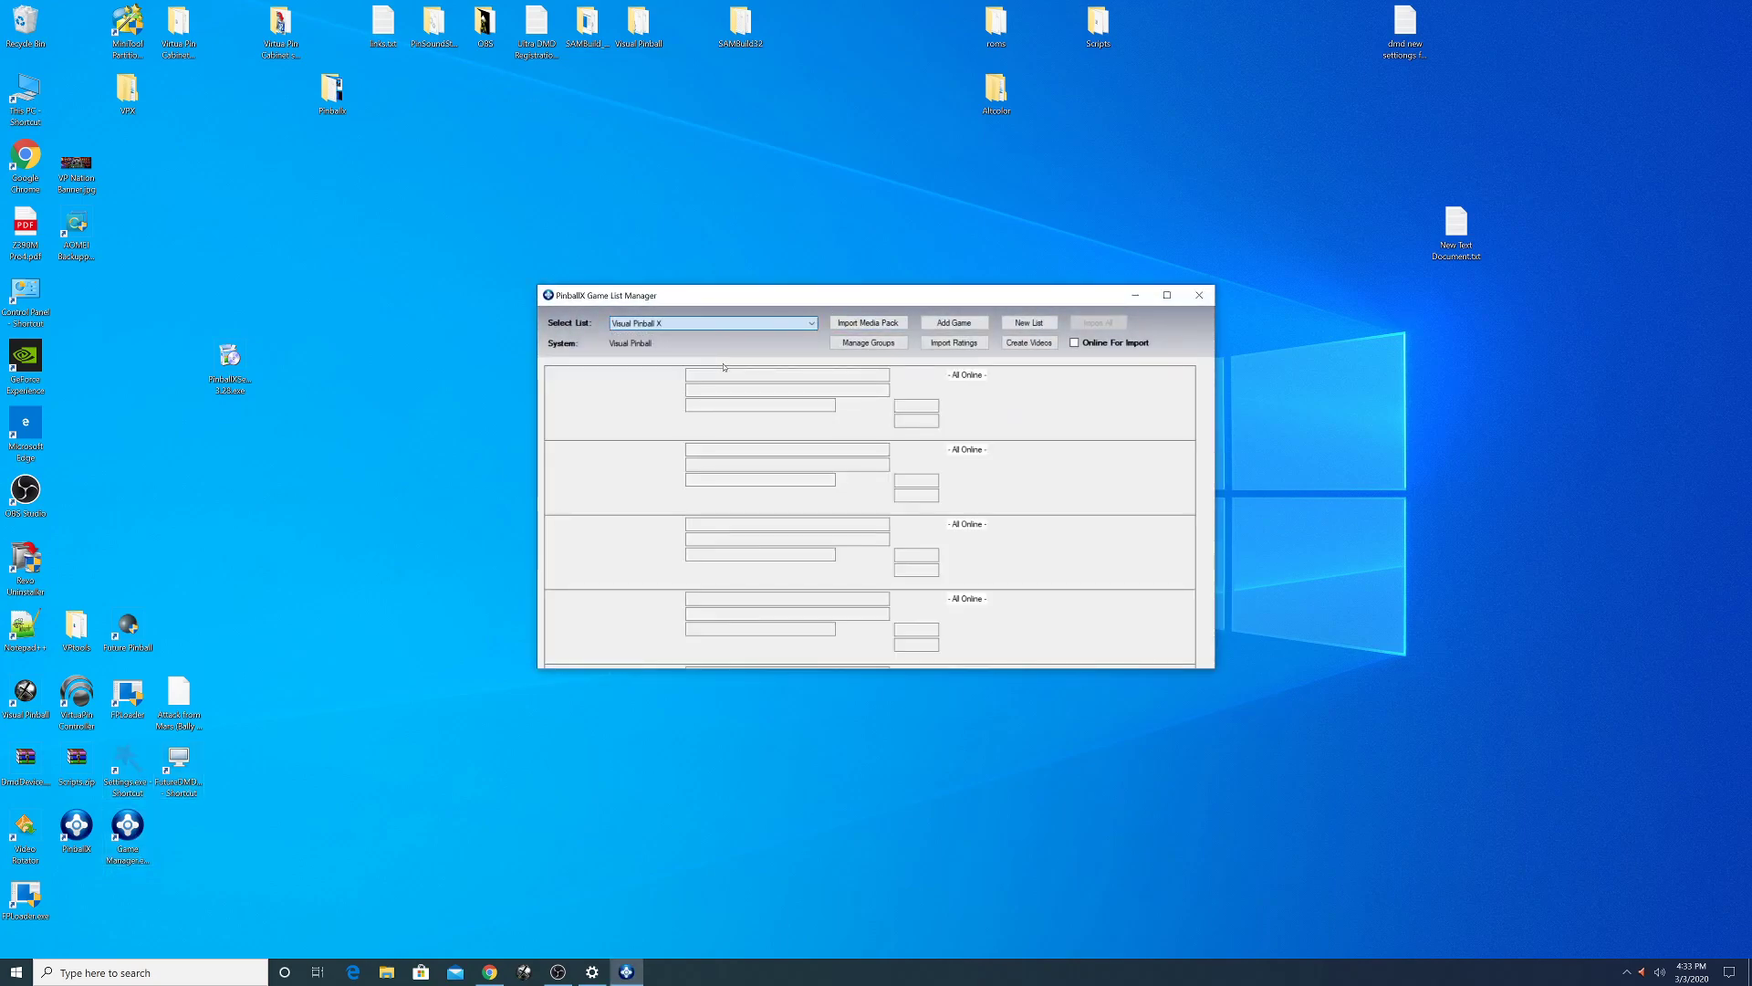
drag(780, 298, 785, 188)
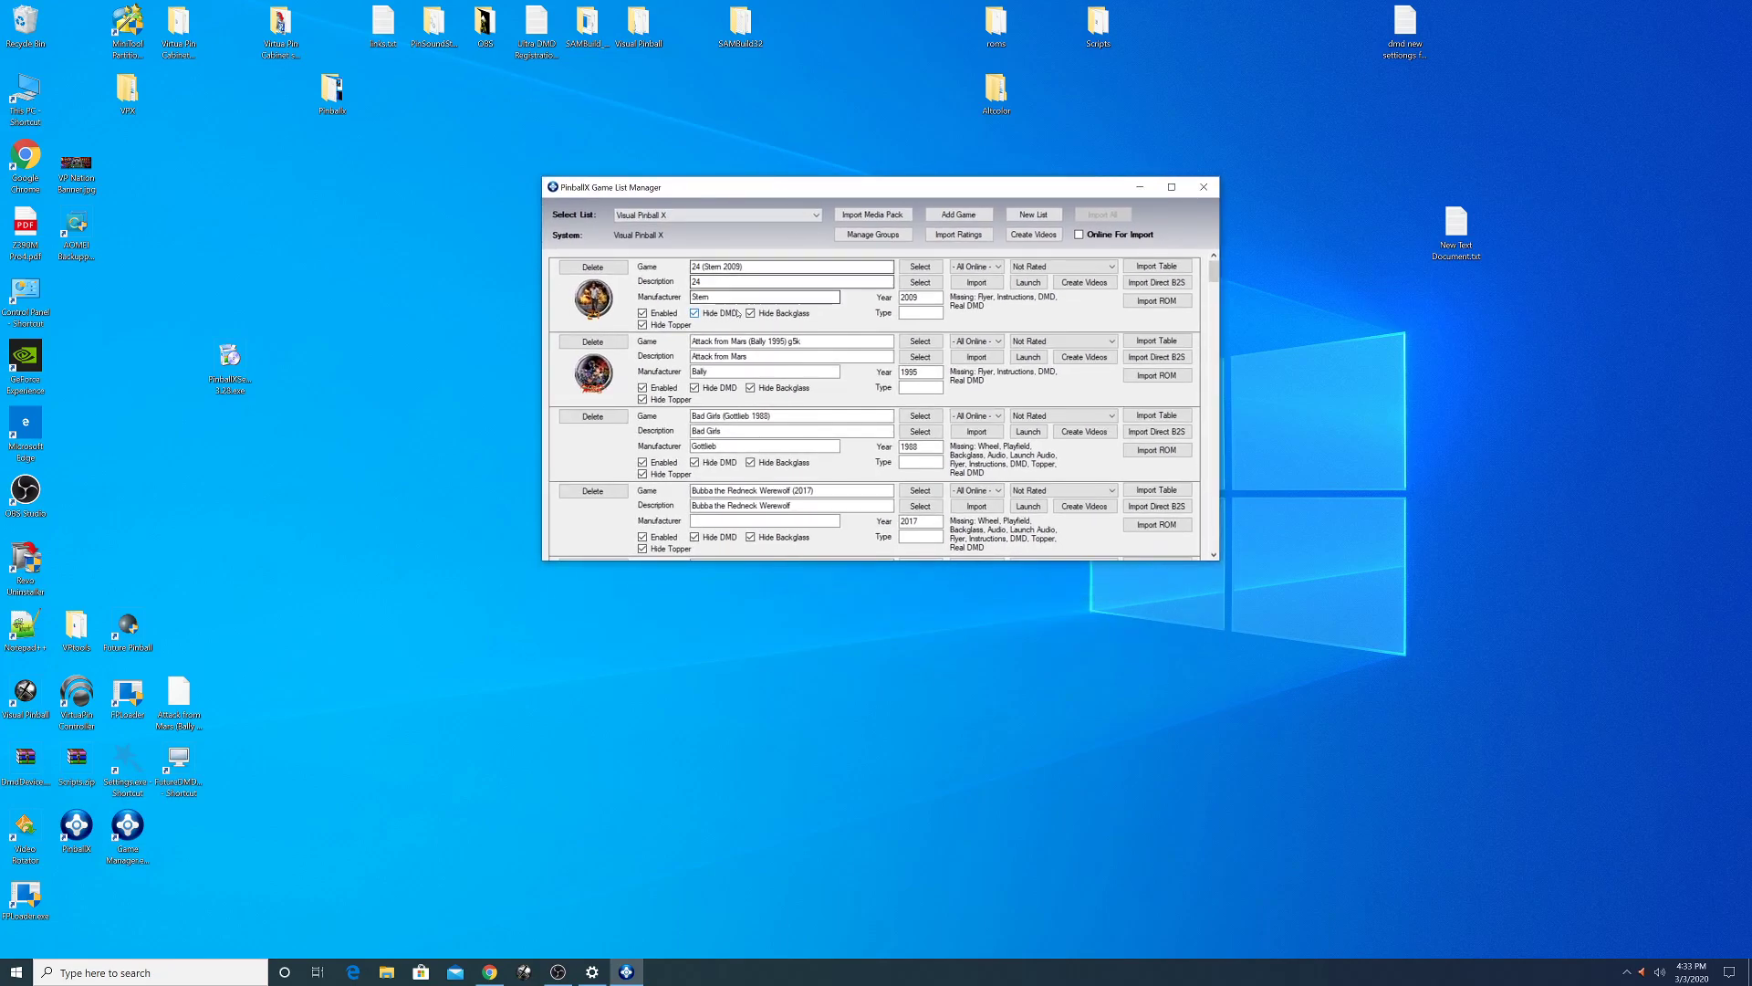
click(644, 325)
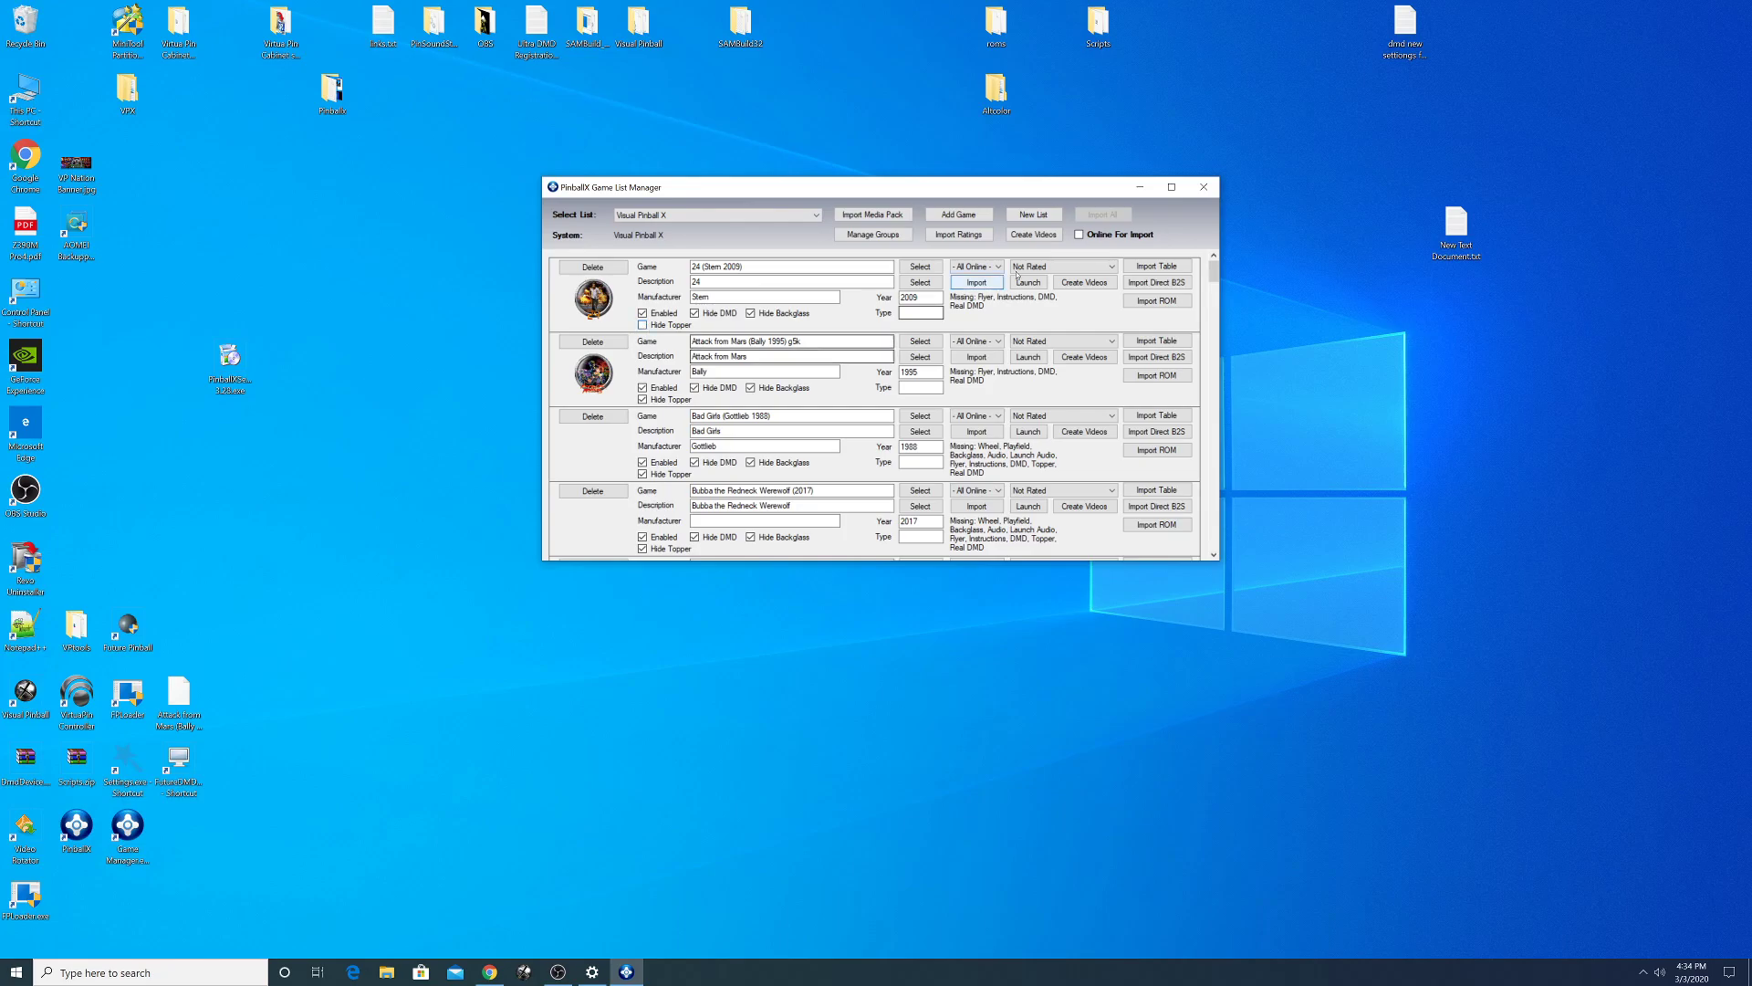
click(1203, 186)
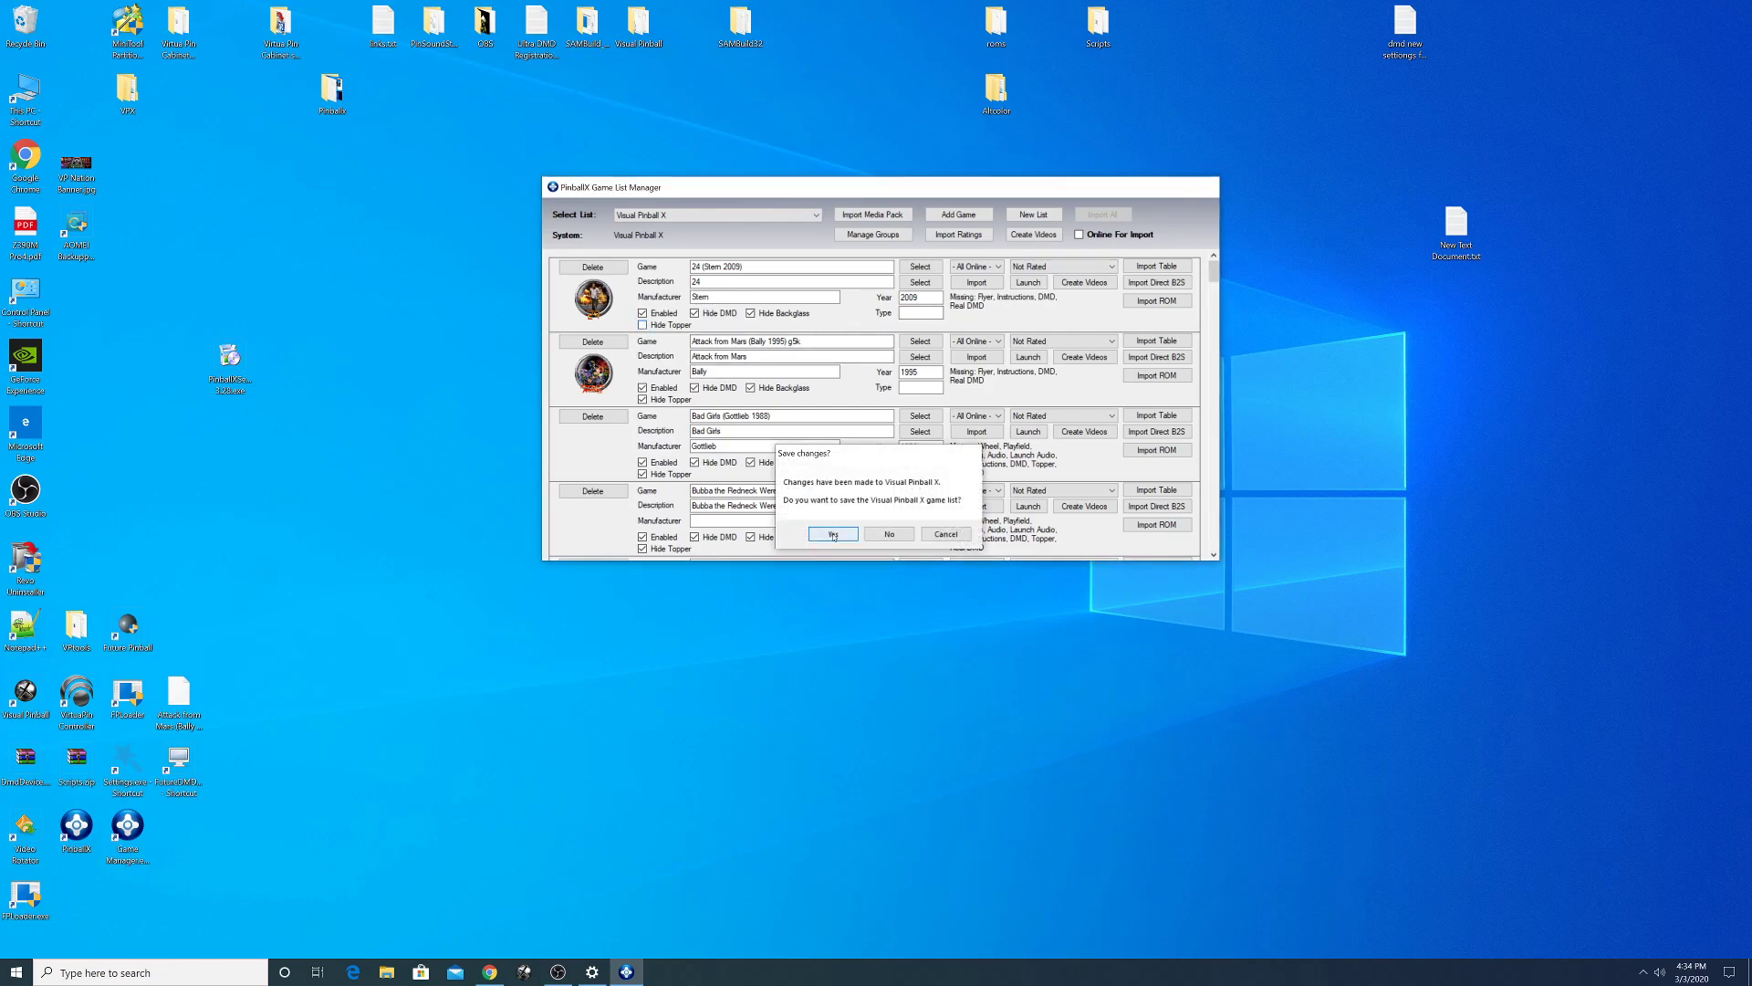
key(Return)
- Return the main display's text and app scaling to 100% in the Windows settings and minimize the settings window
right_click(537, 565)
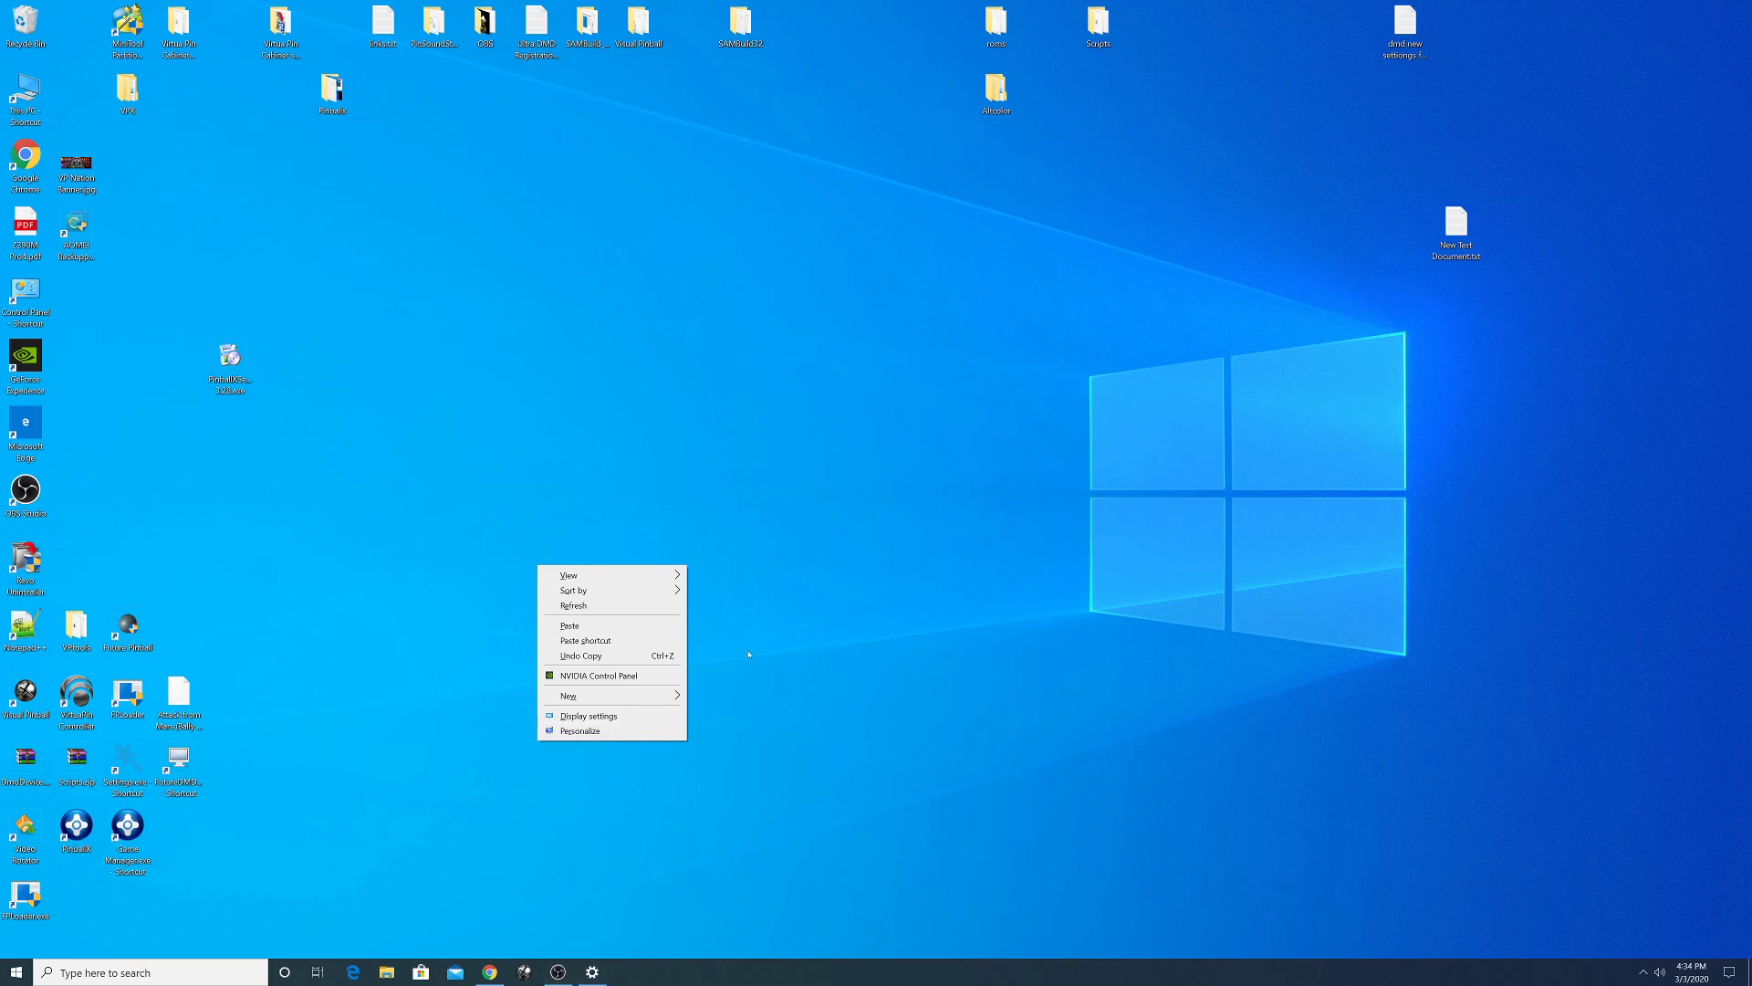
key(Escape)
click(592, 972)
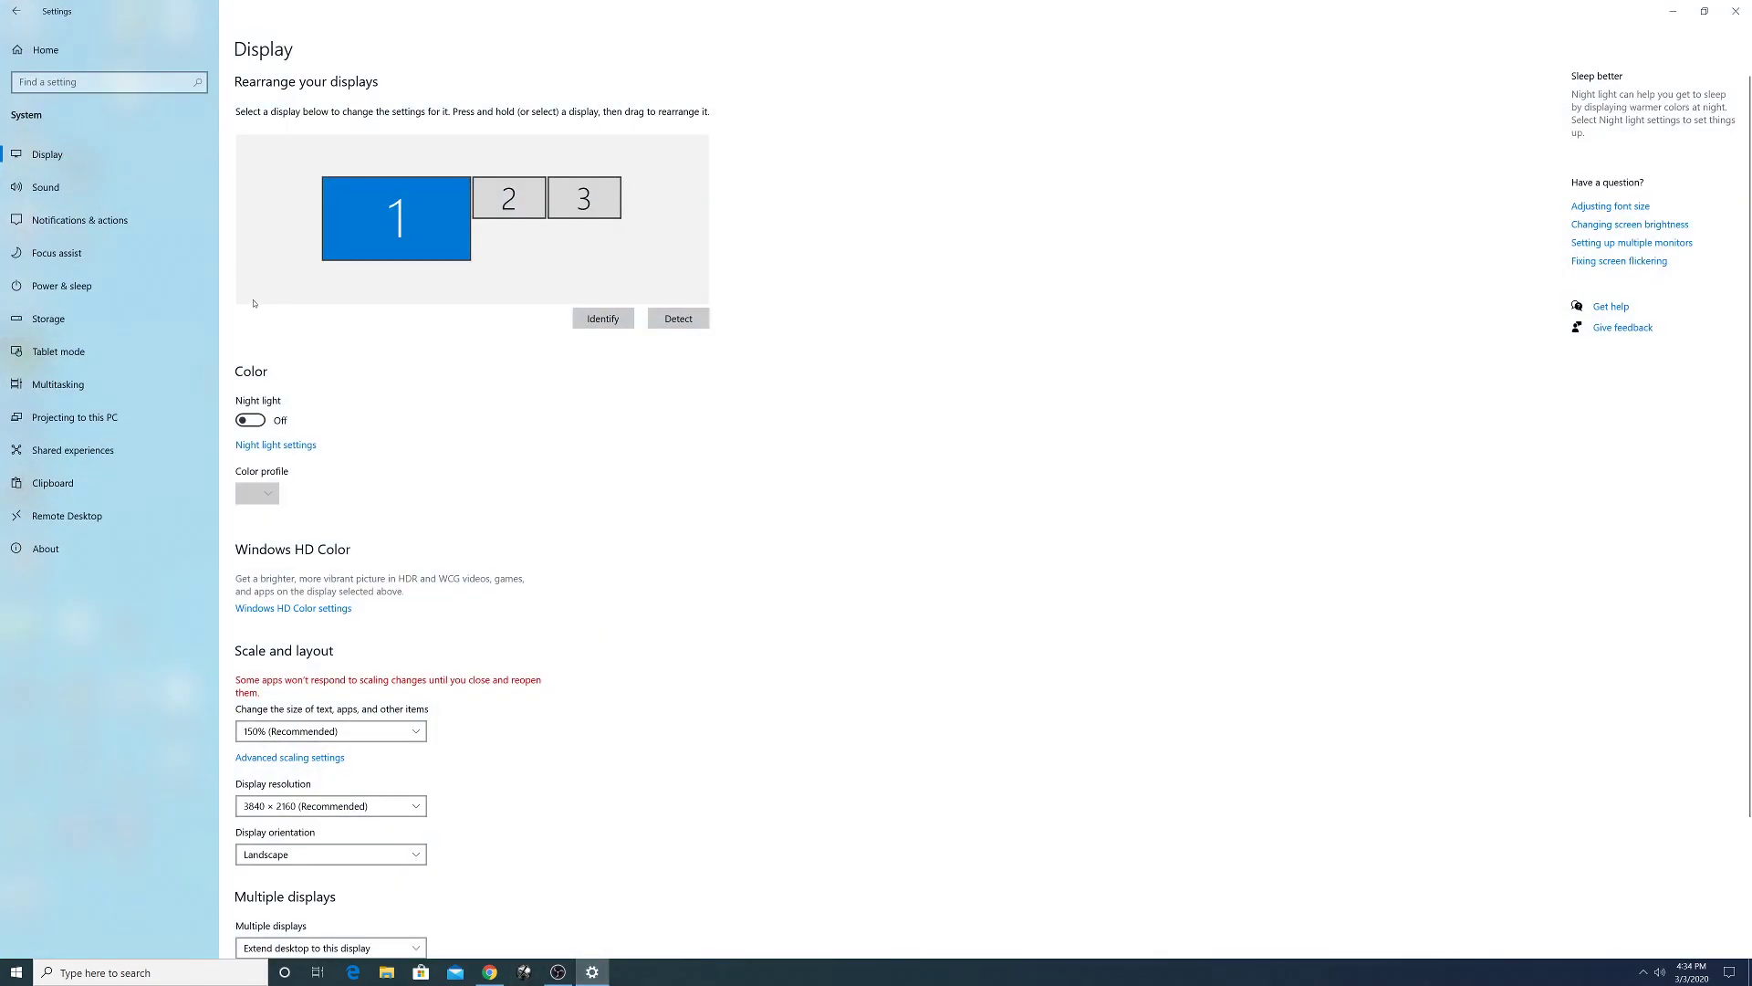
click(304, 730)
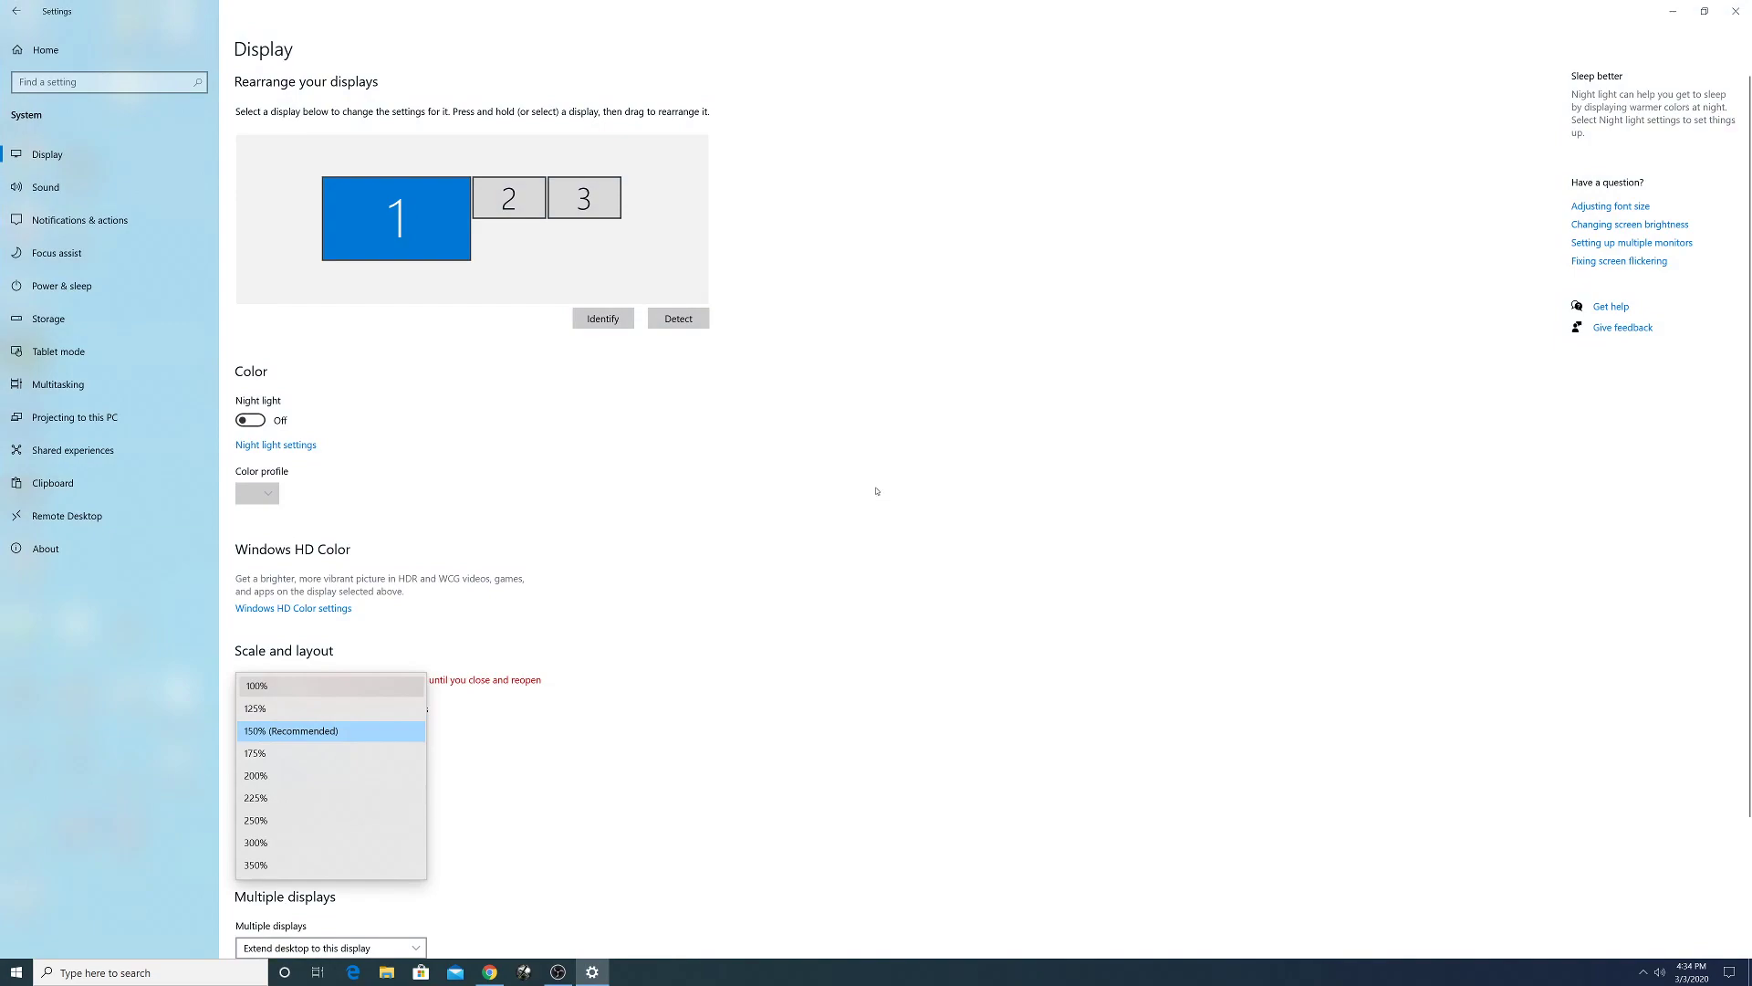
click(293, 708)
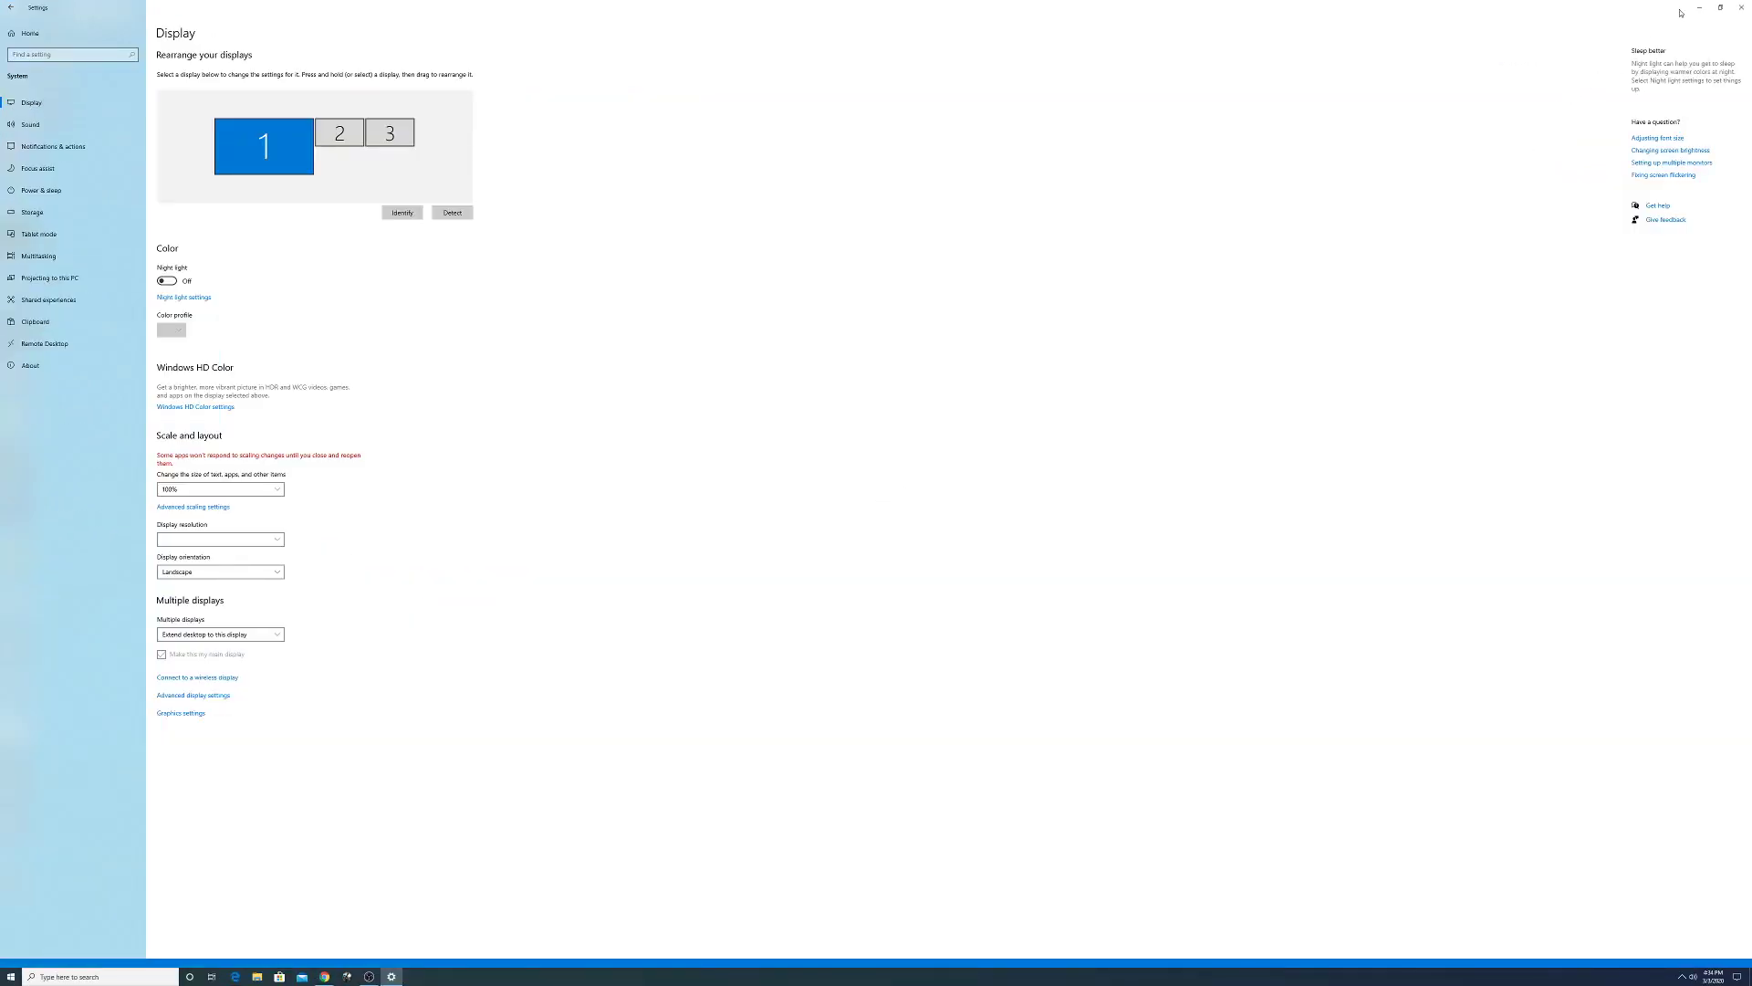
click(1699, 9)
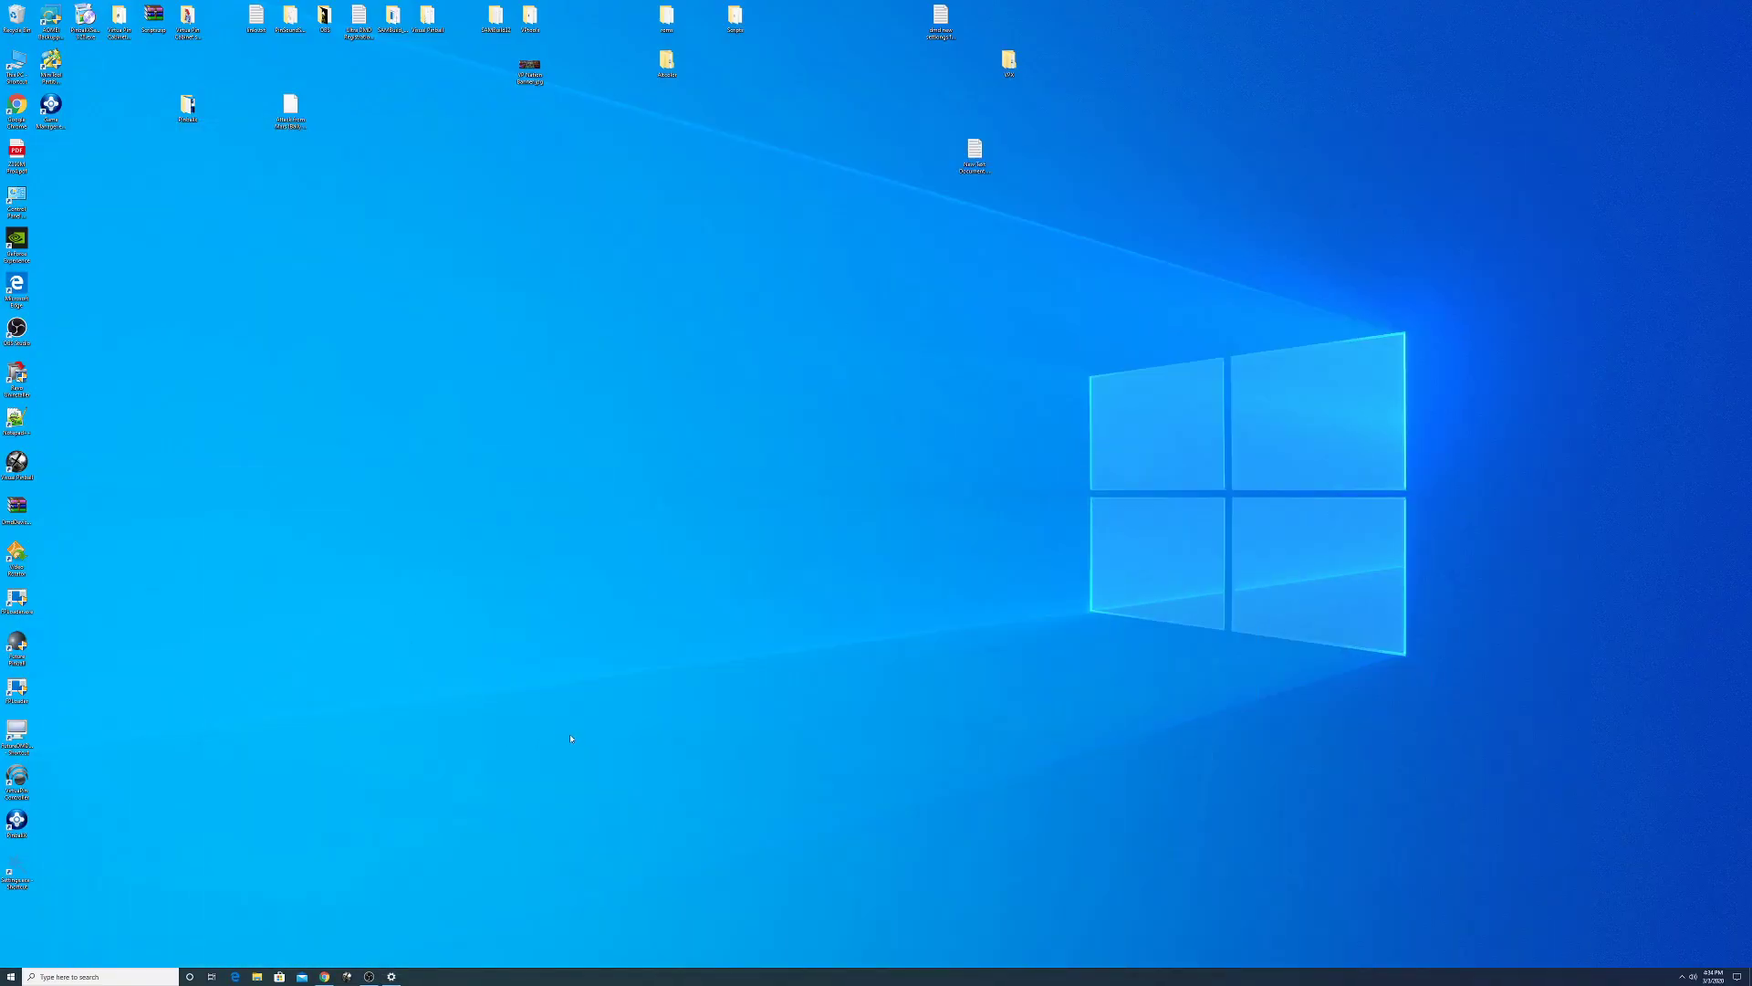
- Bring up OBS, activate the Tutorial scene, and minimize the OBS window
click(375, 976)
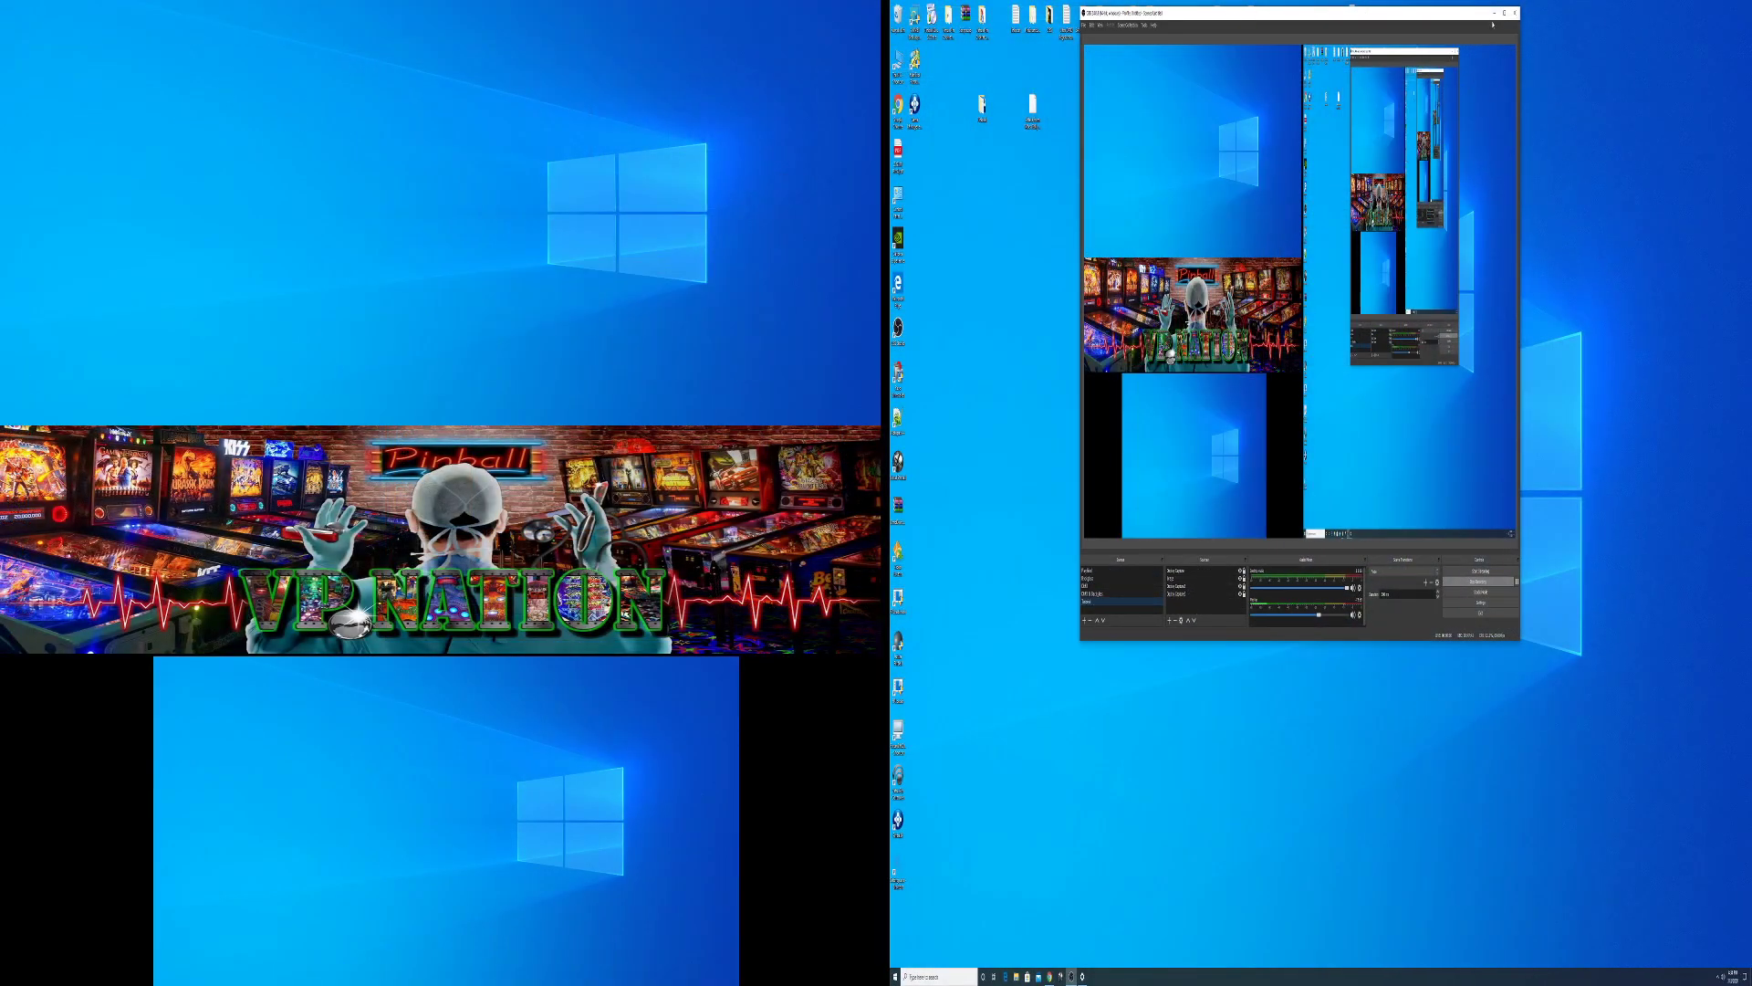
click(1494, 13)
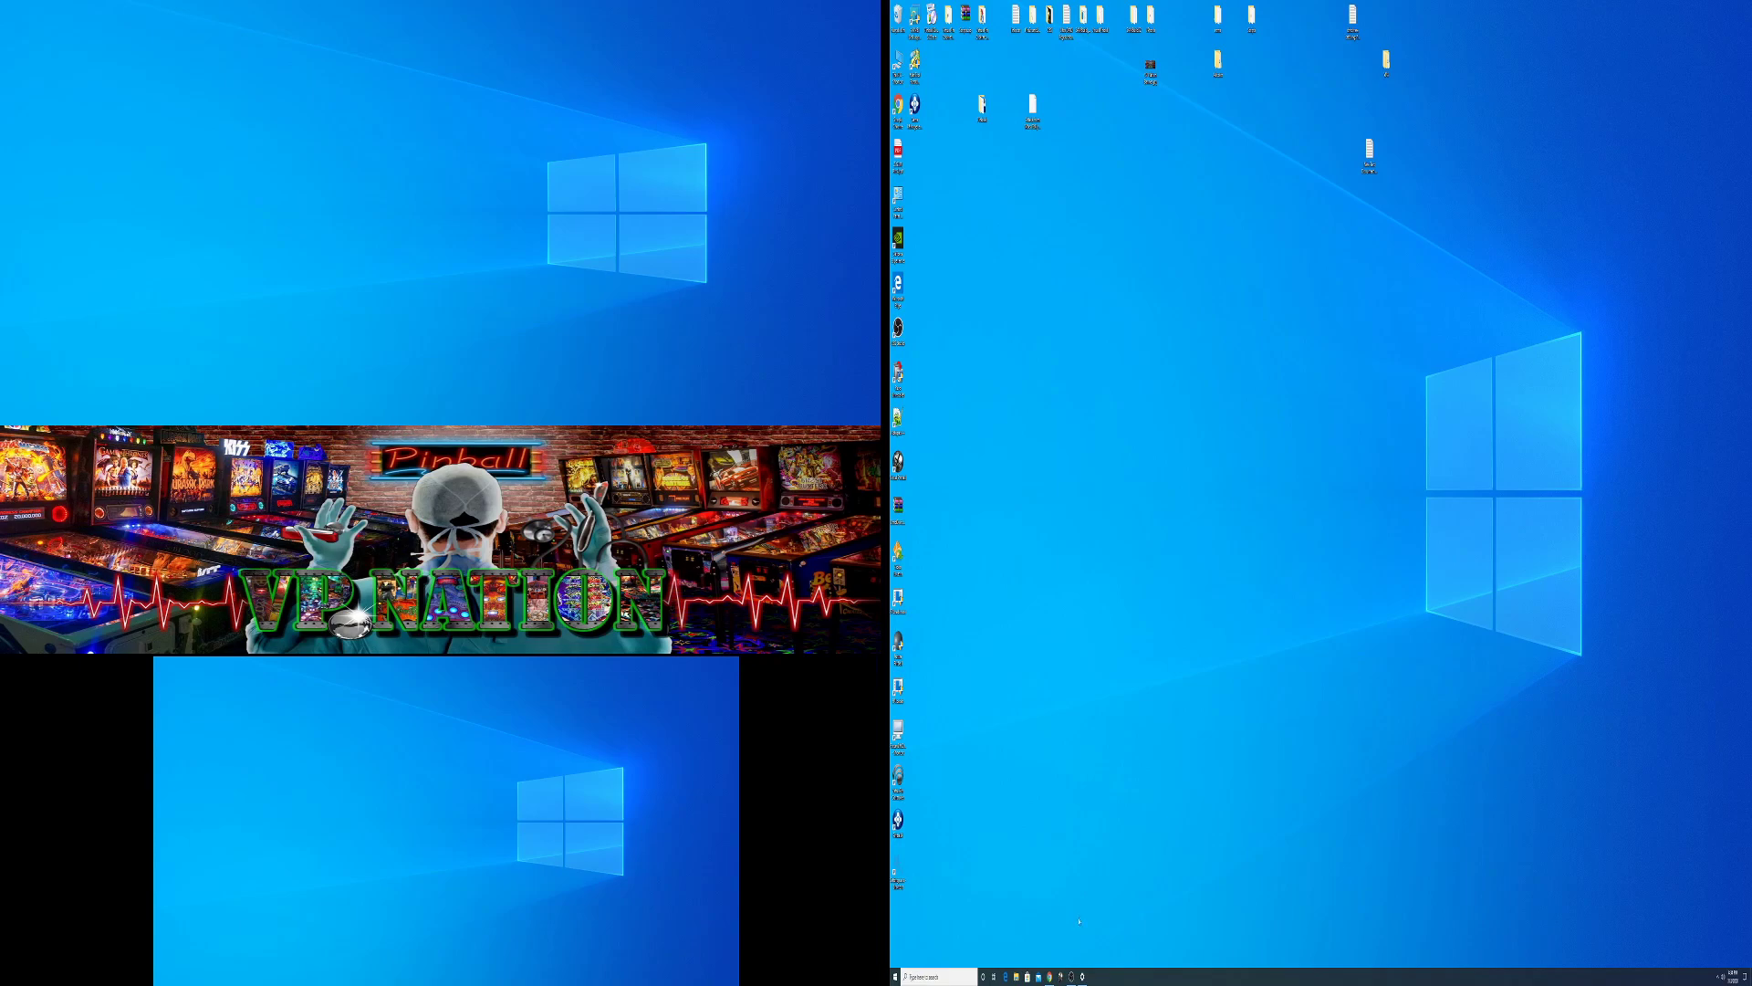
mouse_move(1071, 977)
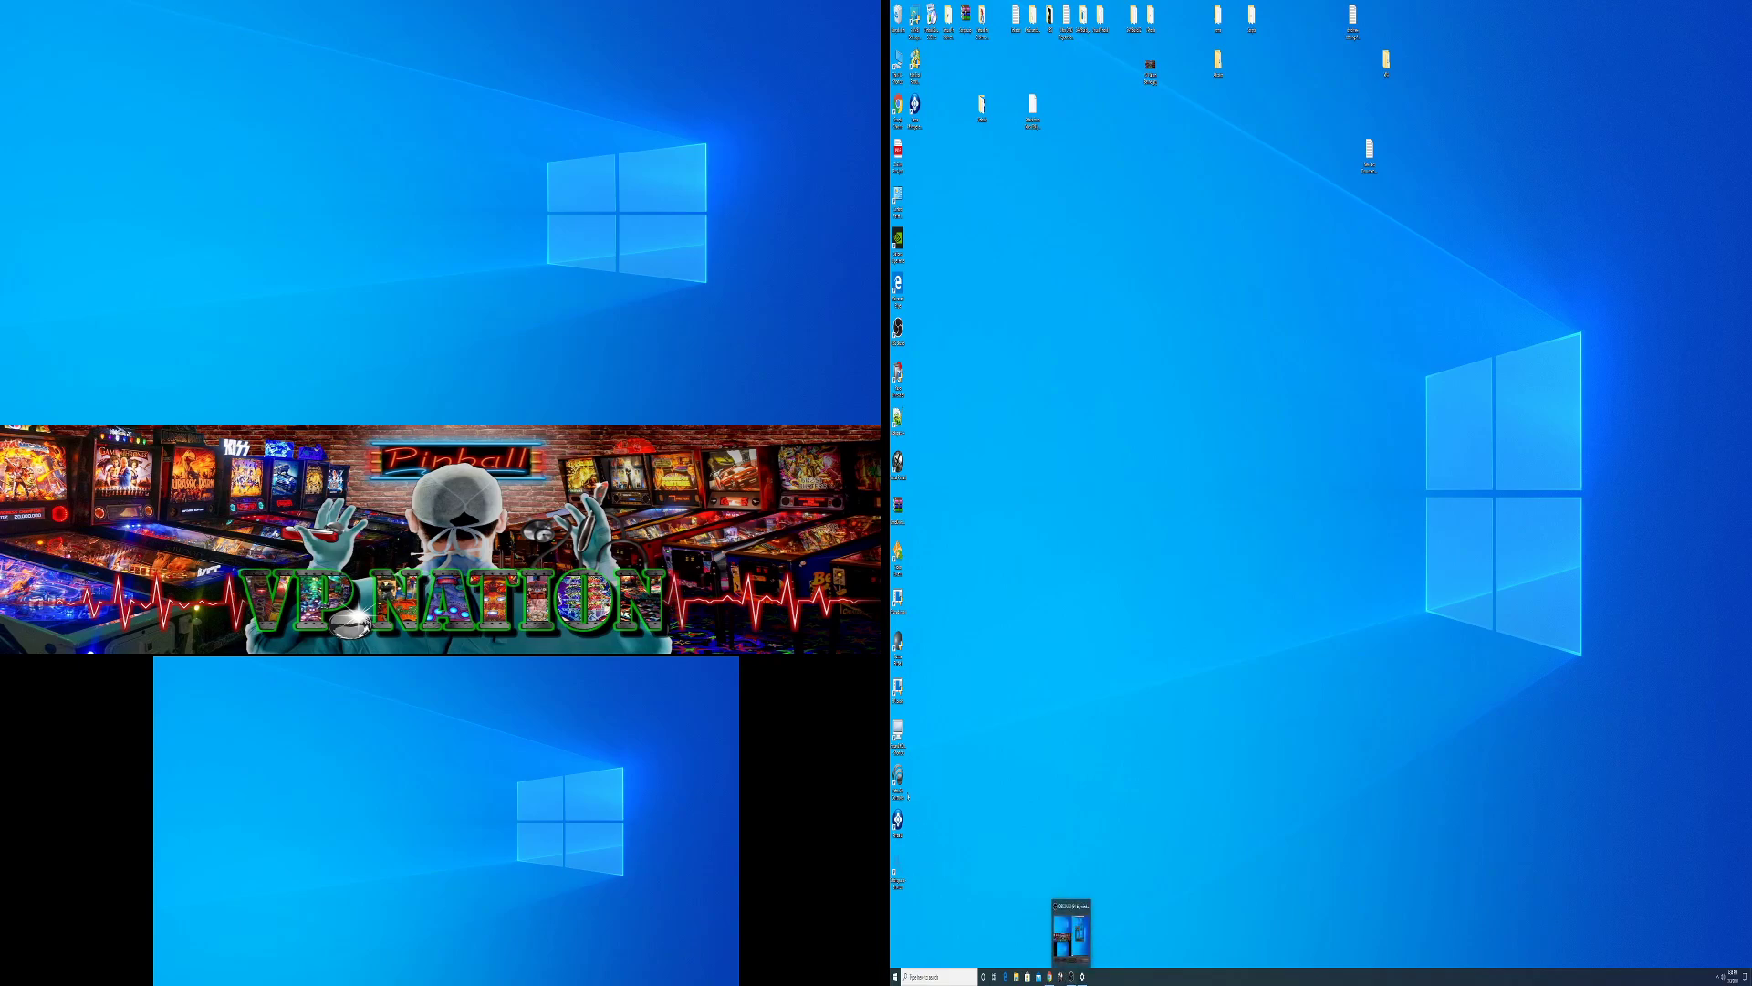
- Open PinballX, launch the 24 table, add credits and start a game to check the topper, and exit to the desktop
double_click(898, 822)
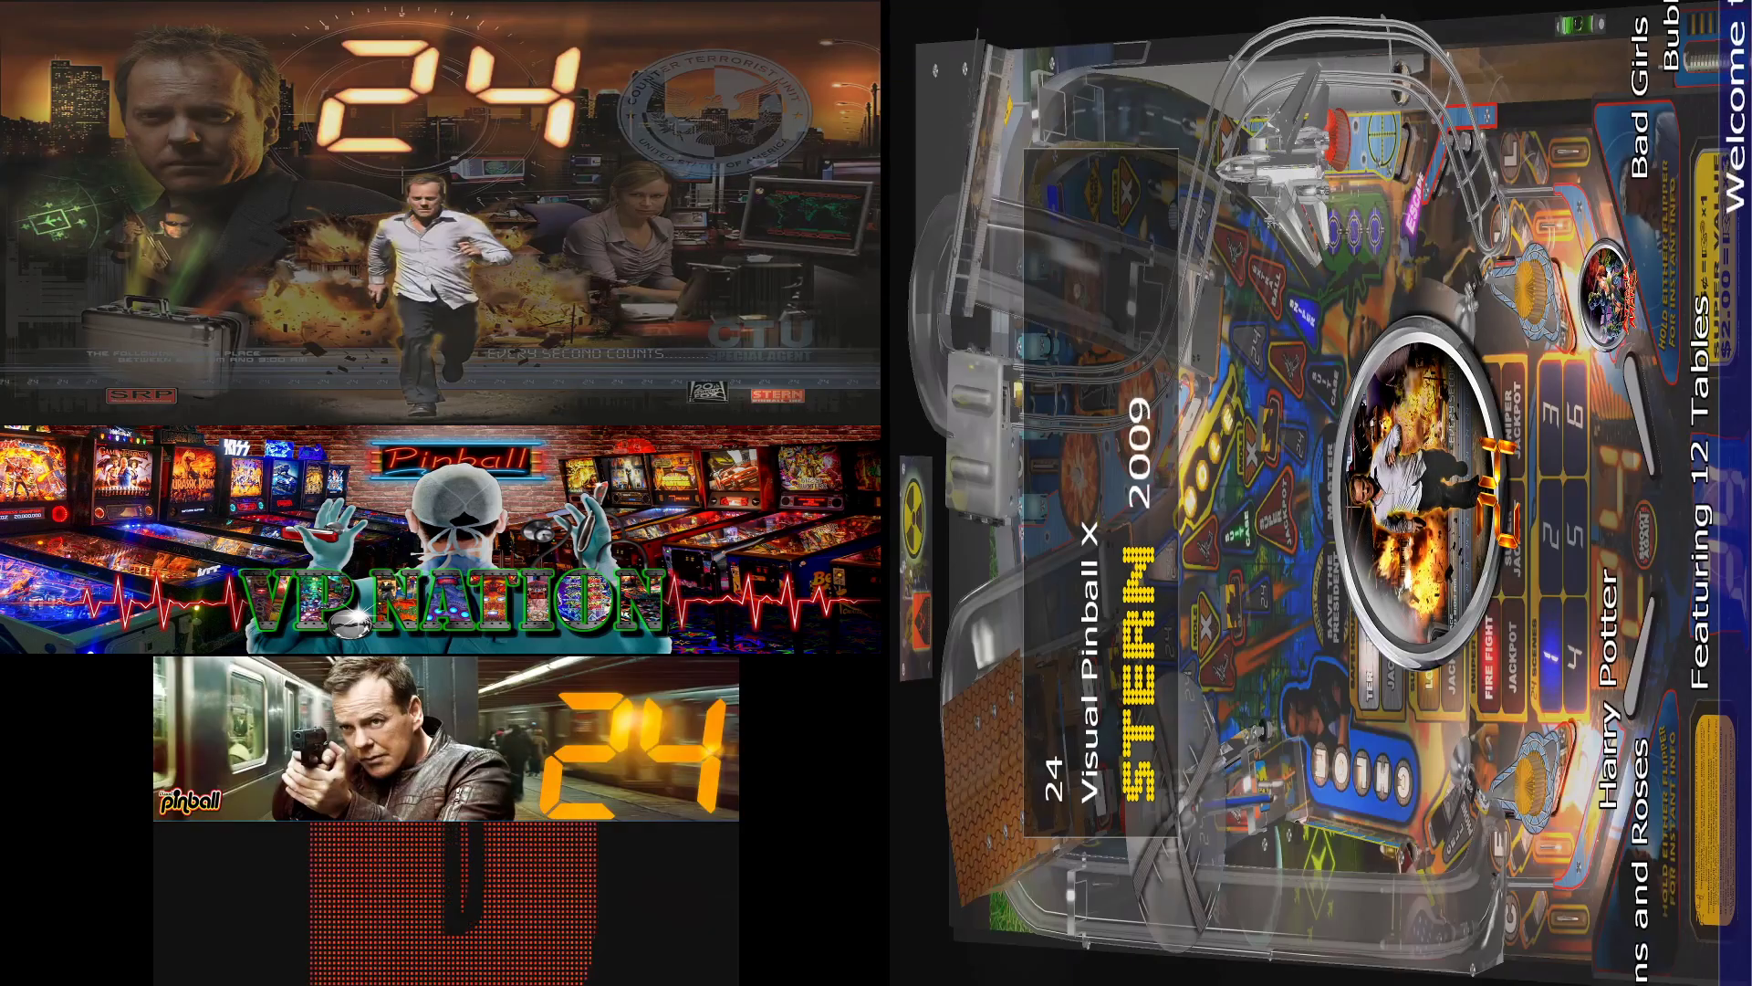
key(Return)
key(Return)
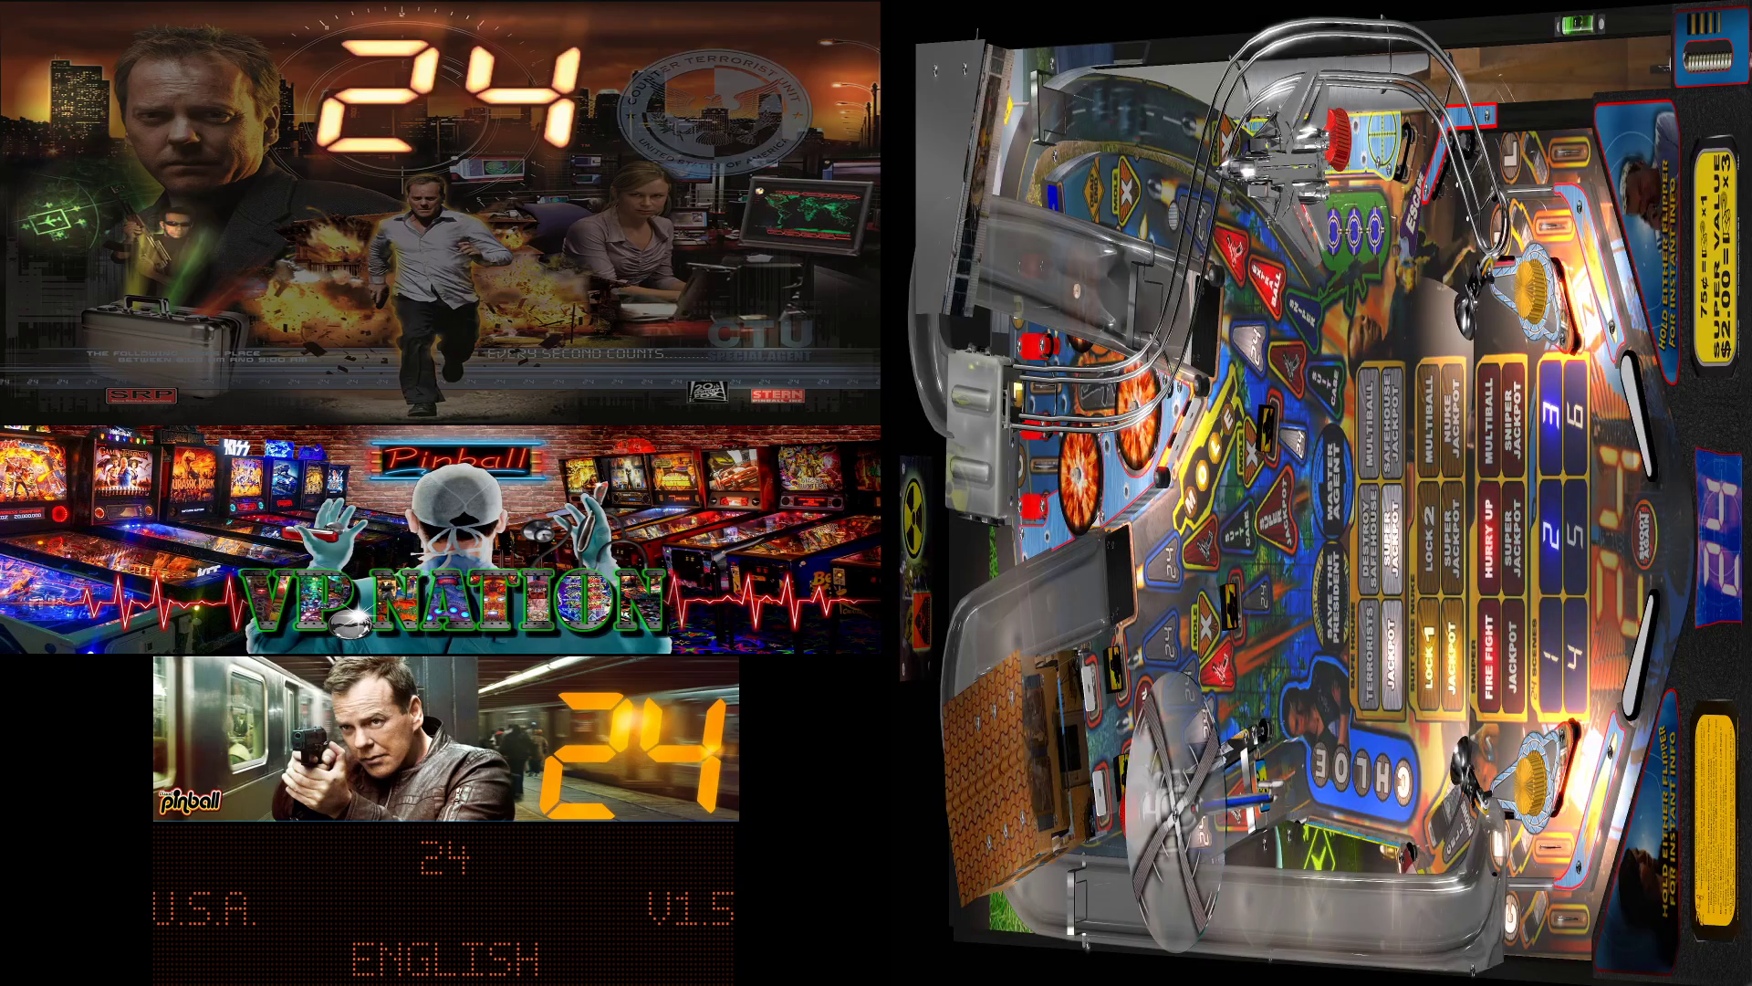
key(5)
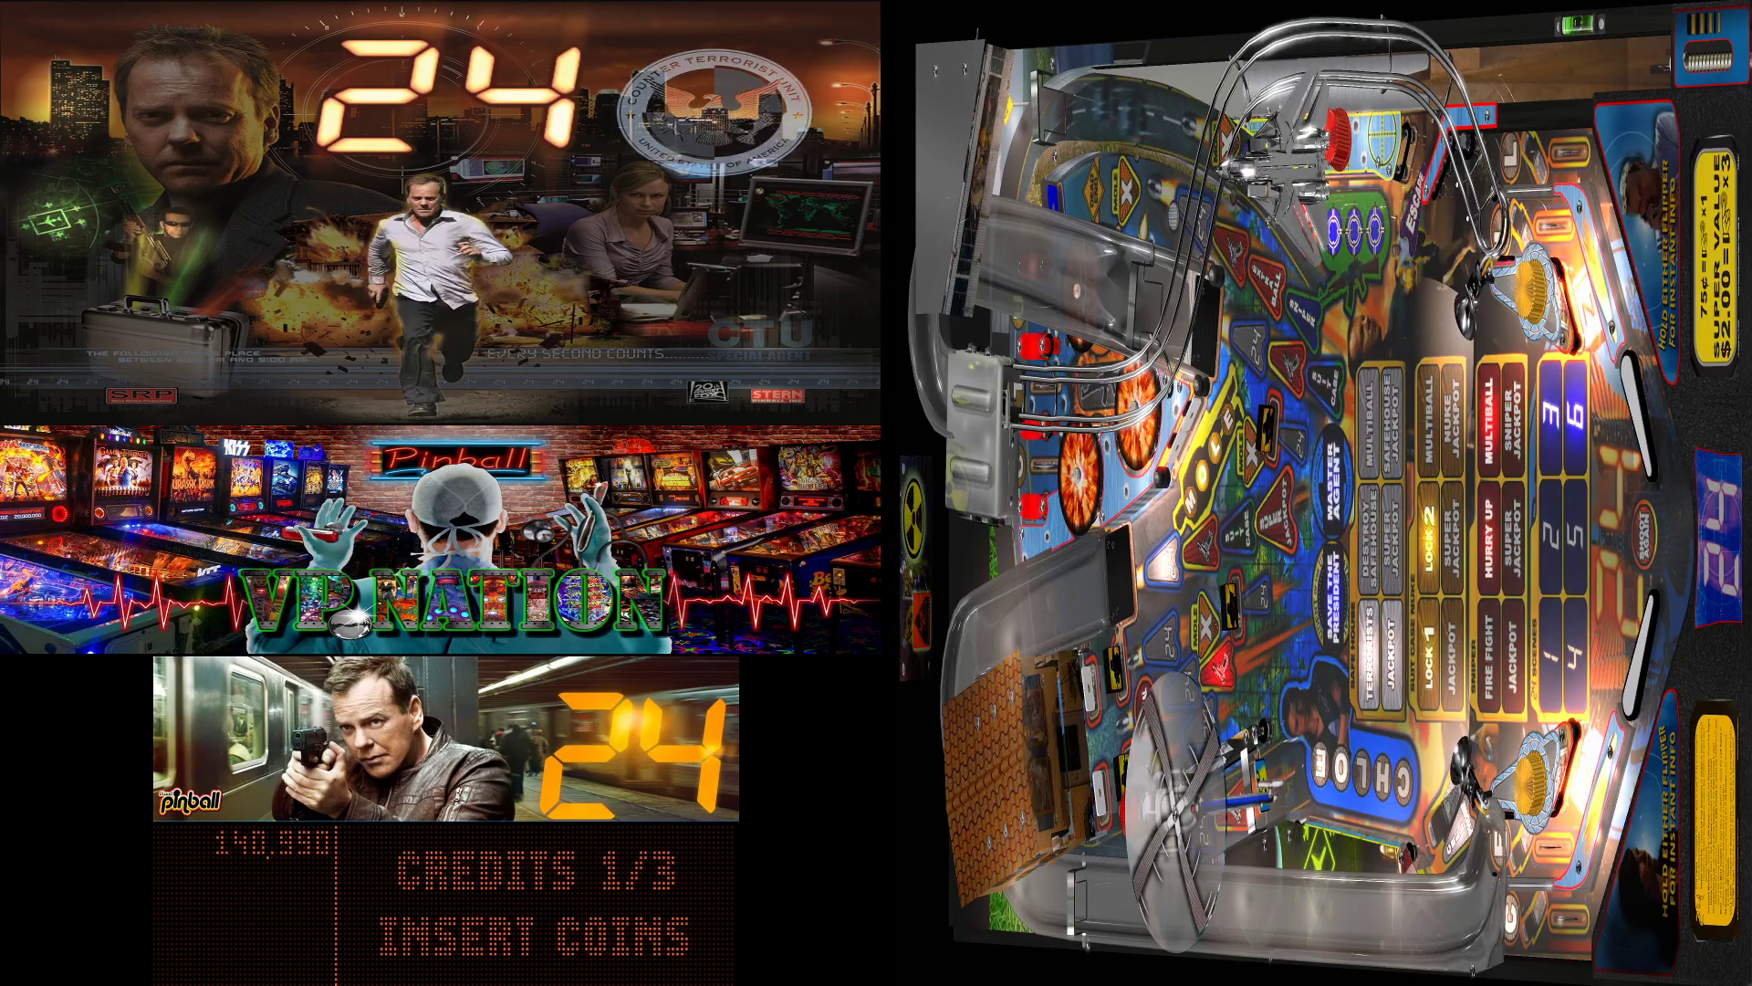
key(5)
key(1)
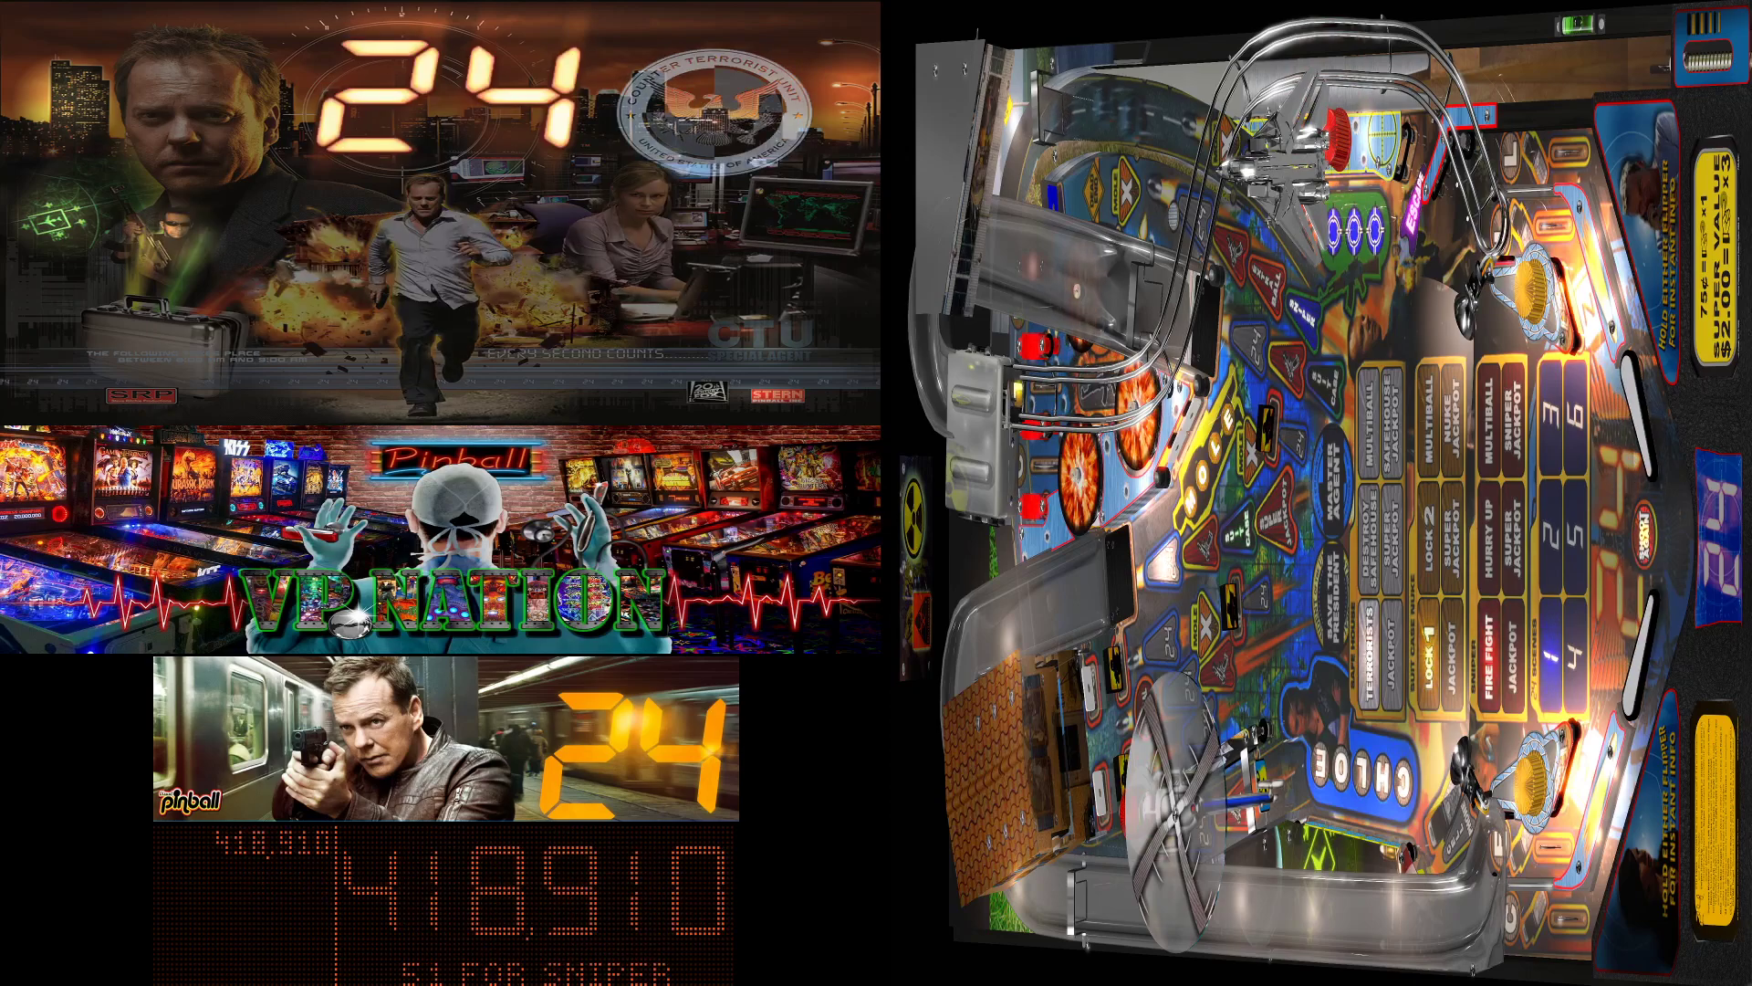
key(q)
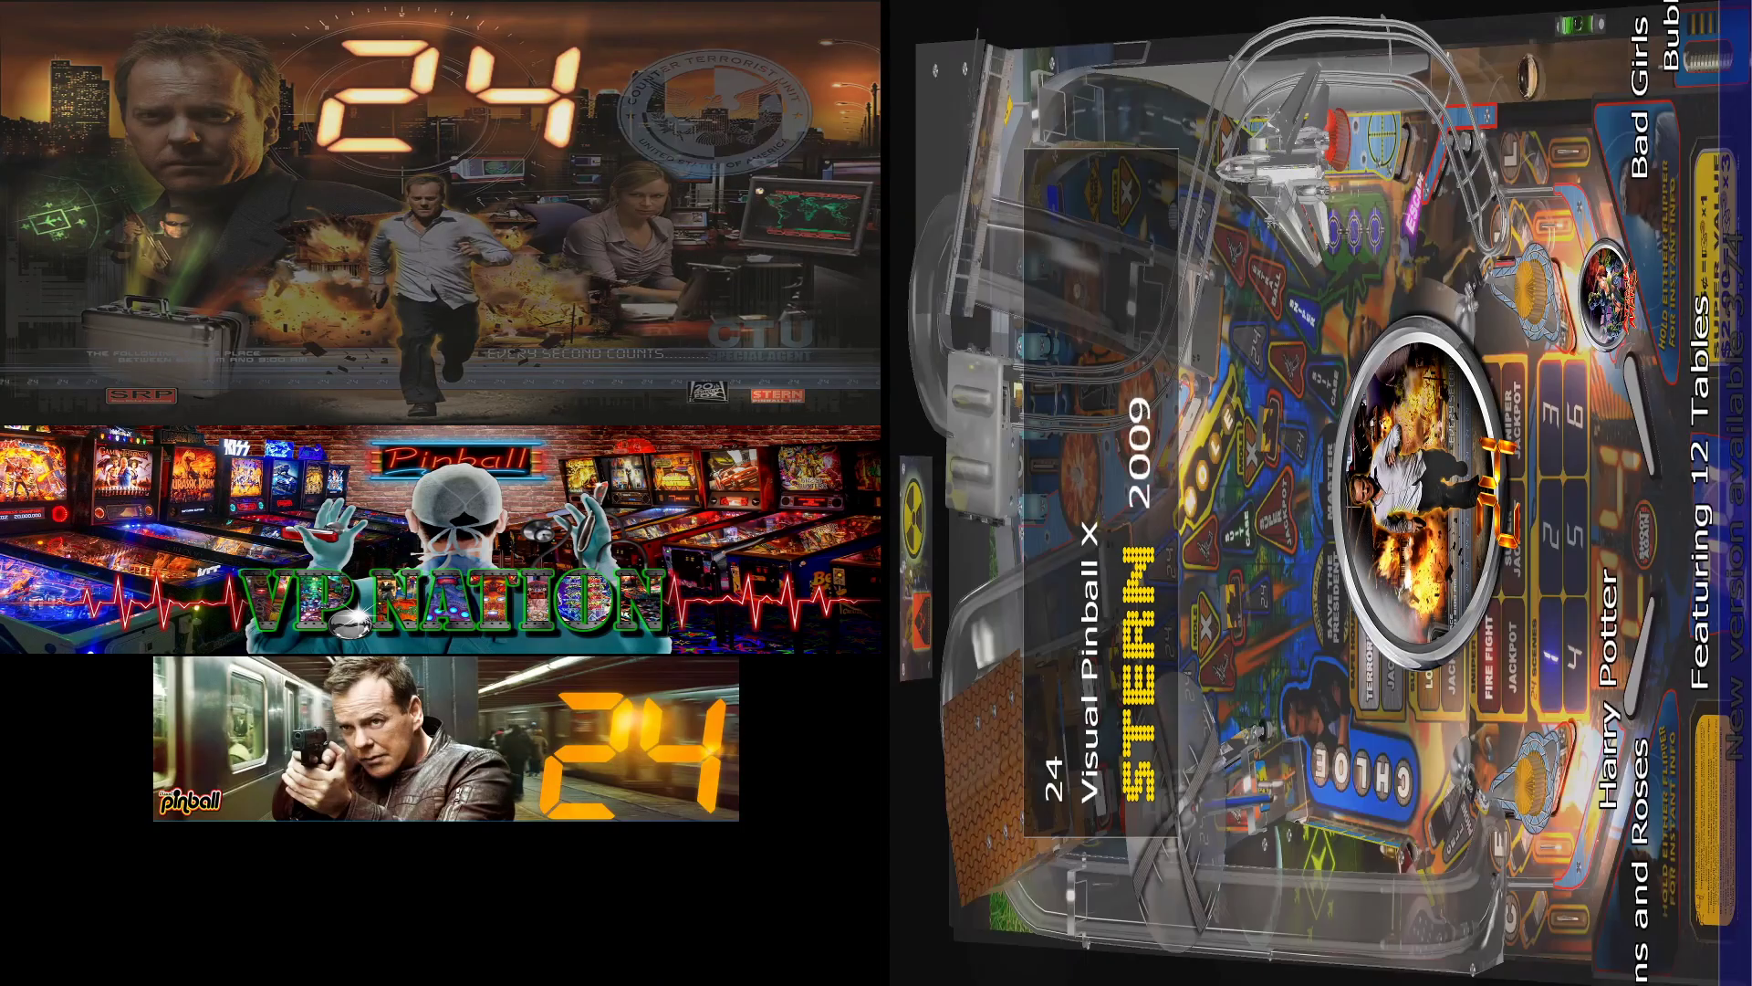
key(Escape)
key(Return)
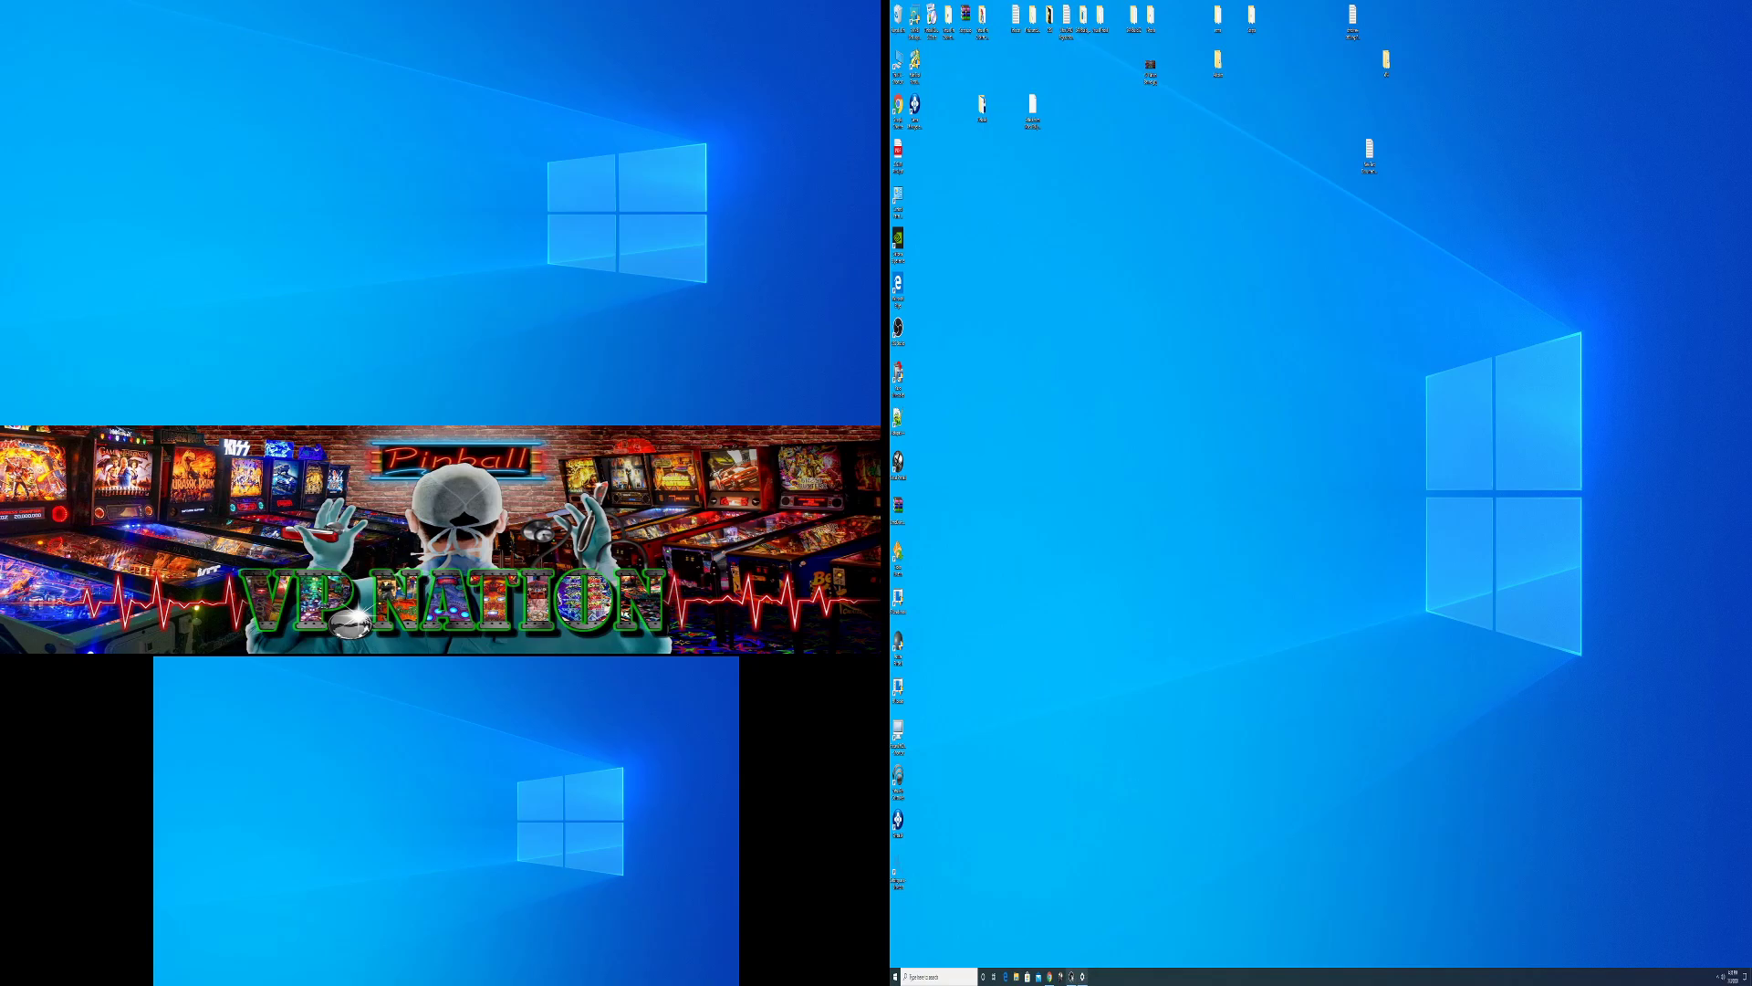
- Activate the Playfield scene in OBS, set the main display's scaling to 150% in the Windows display settings, and minimize both windows
click(1107, 571)
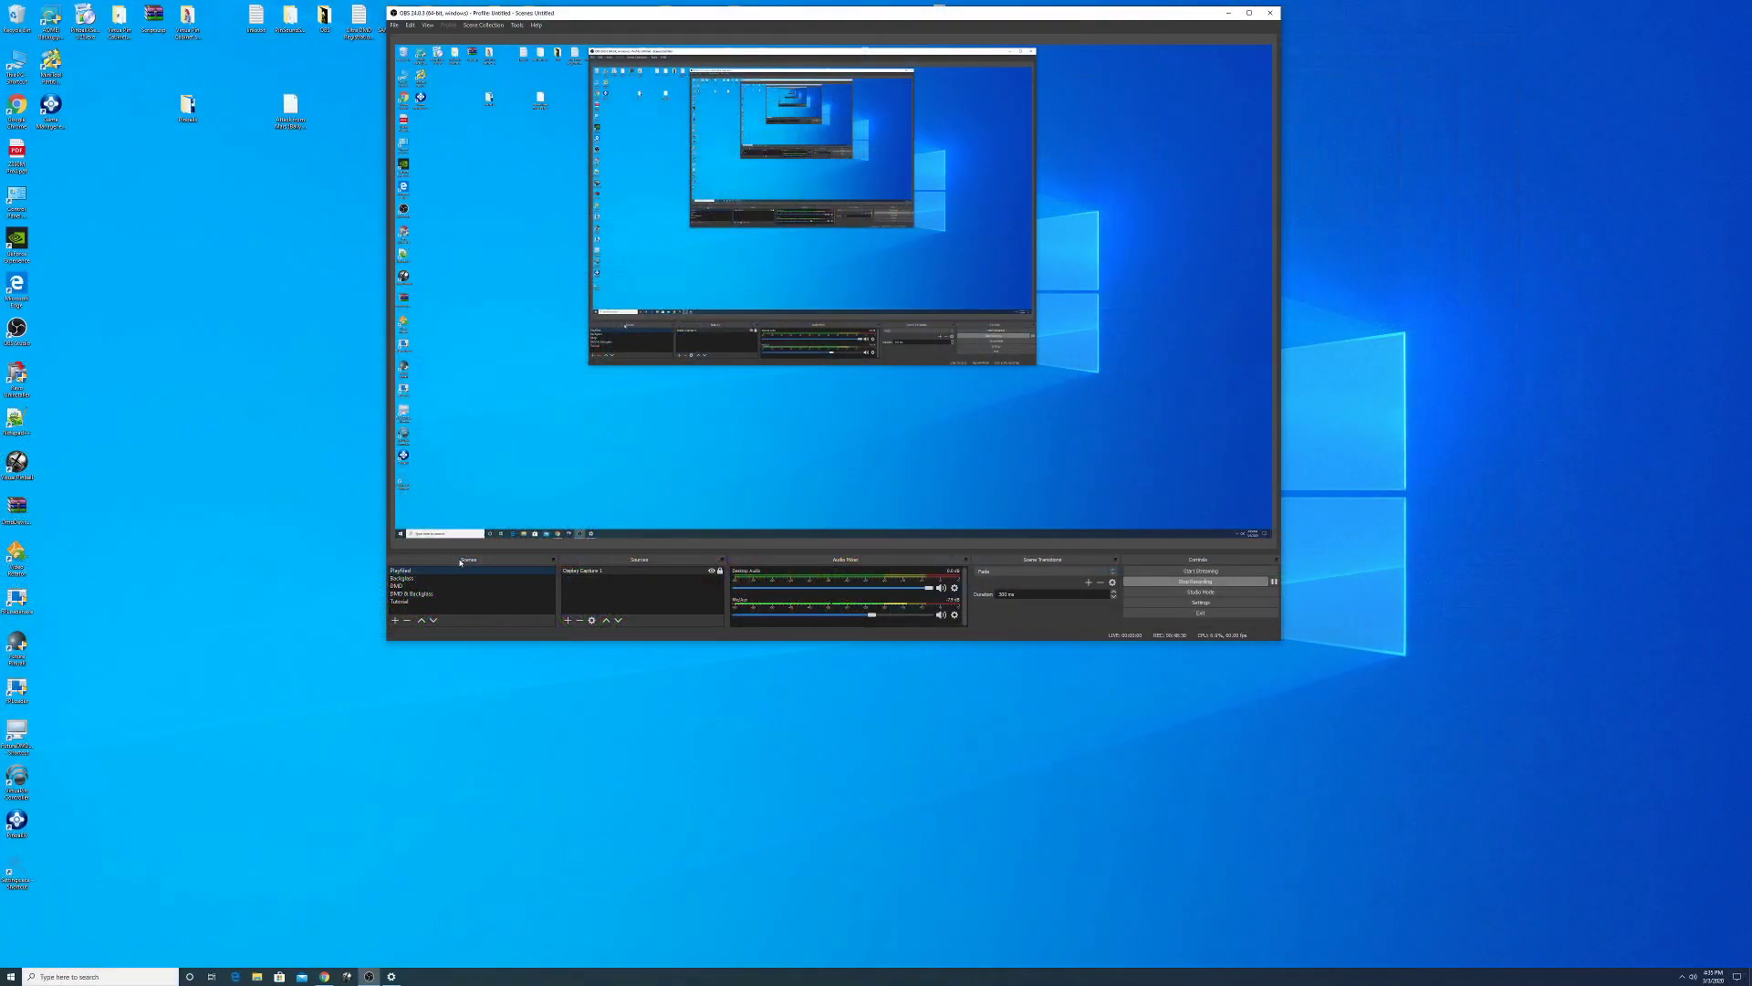
click(1229, 13)
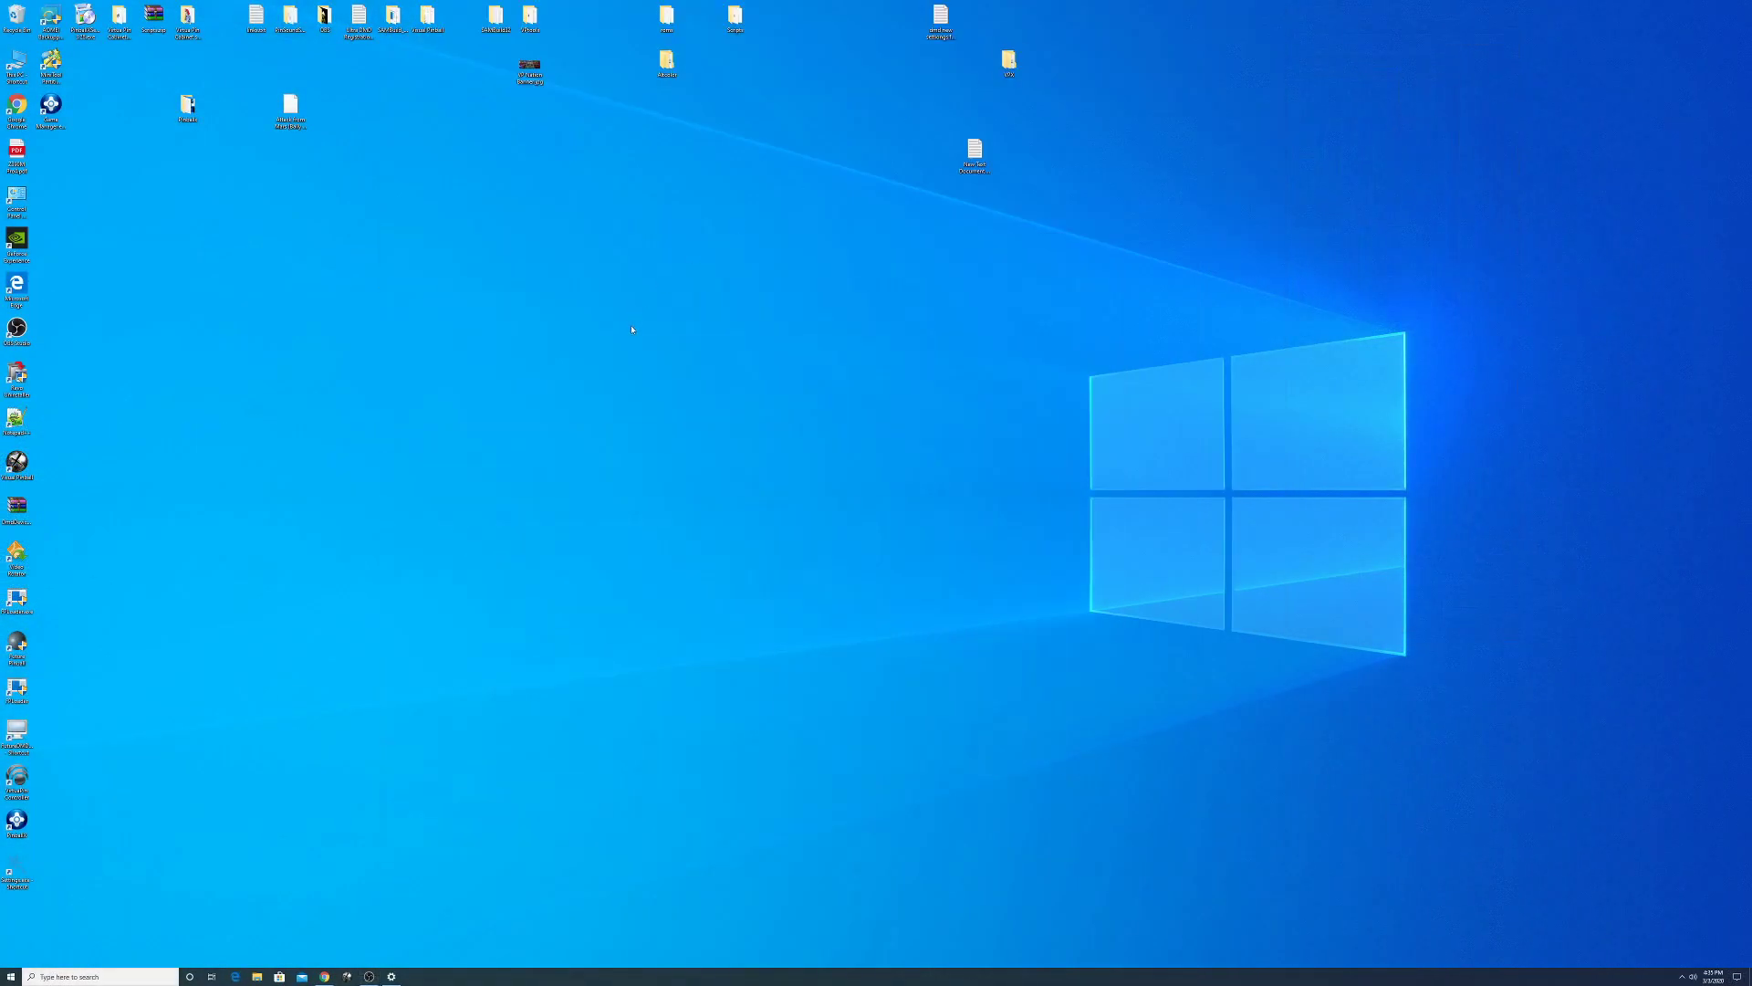
right_click(633, 327)
click(651, 426)
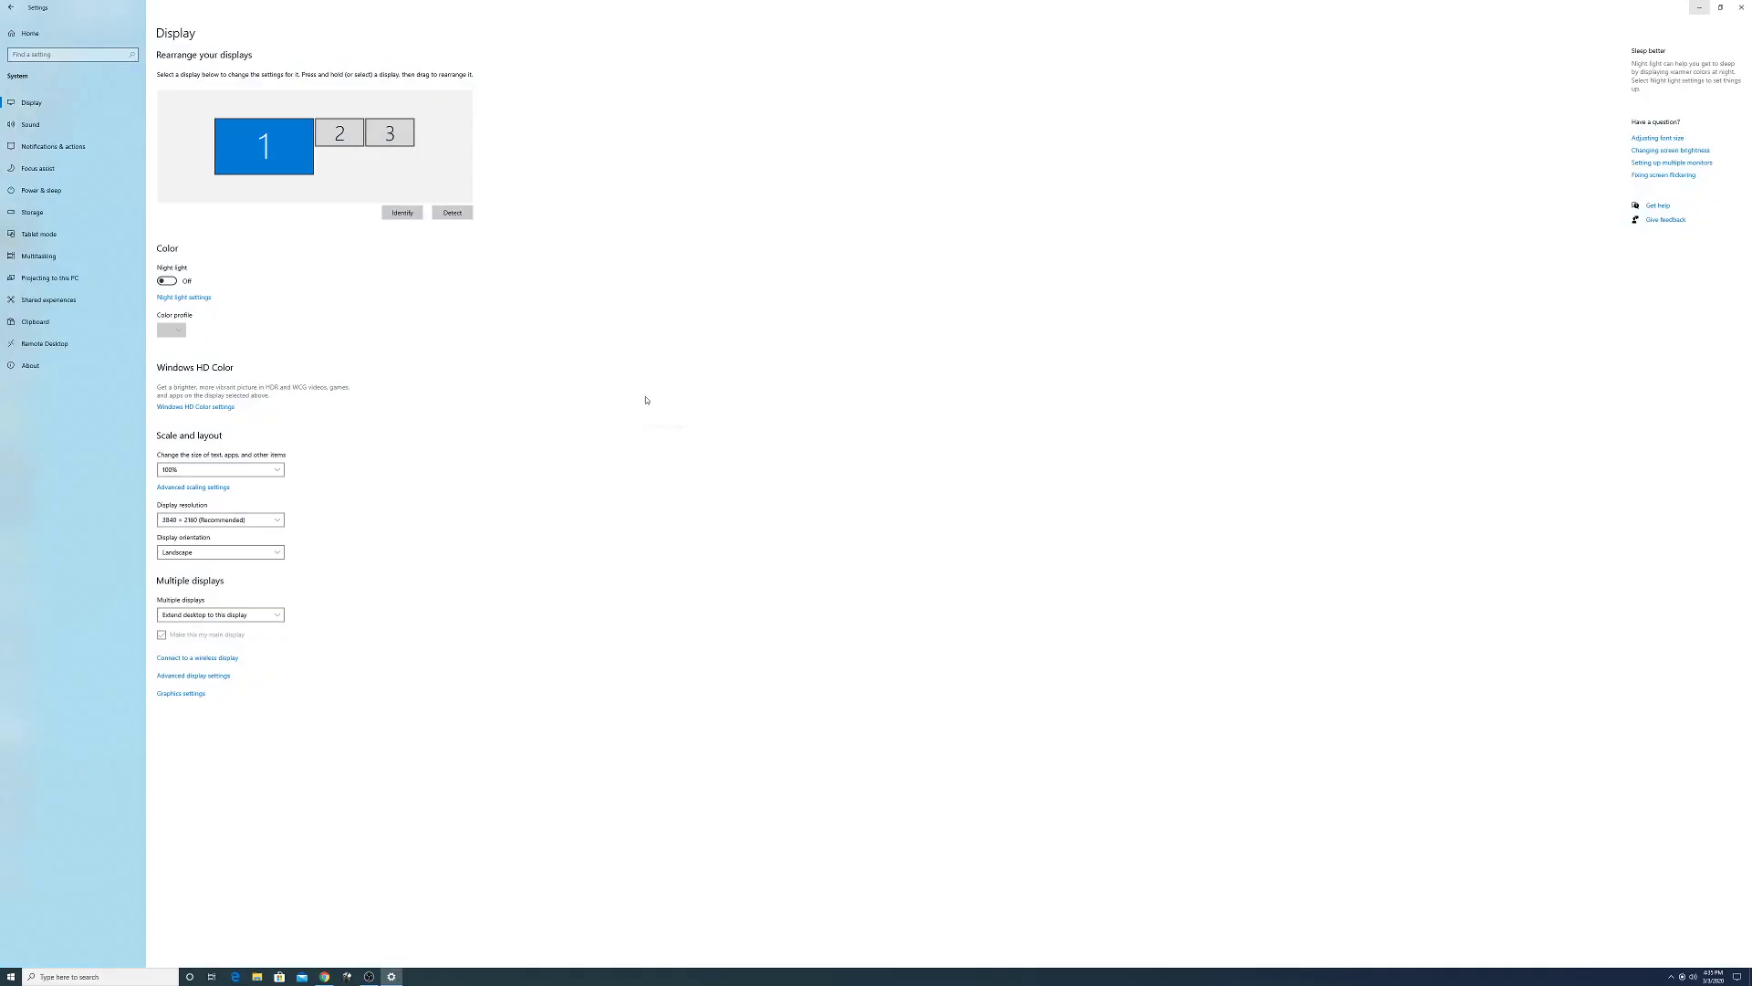
click(219, 469)
click(219, 483)
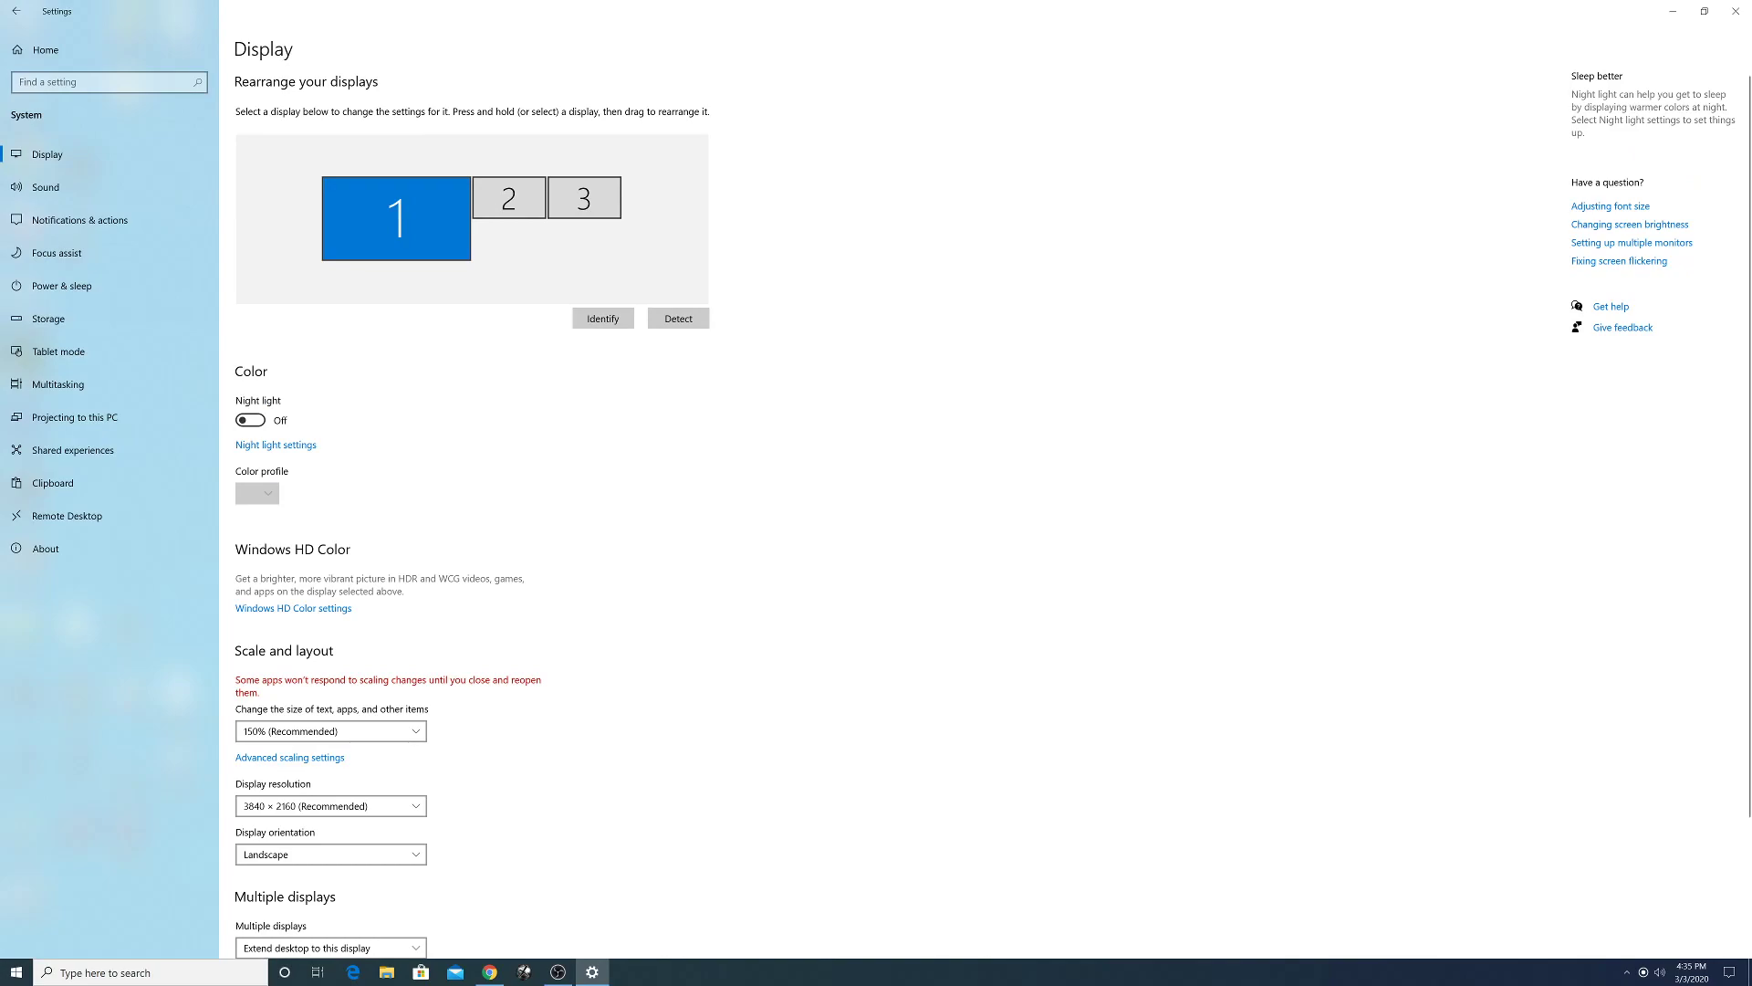
click(1673, 11)
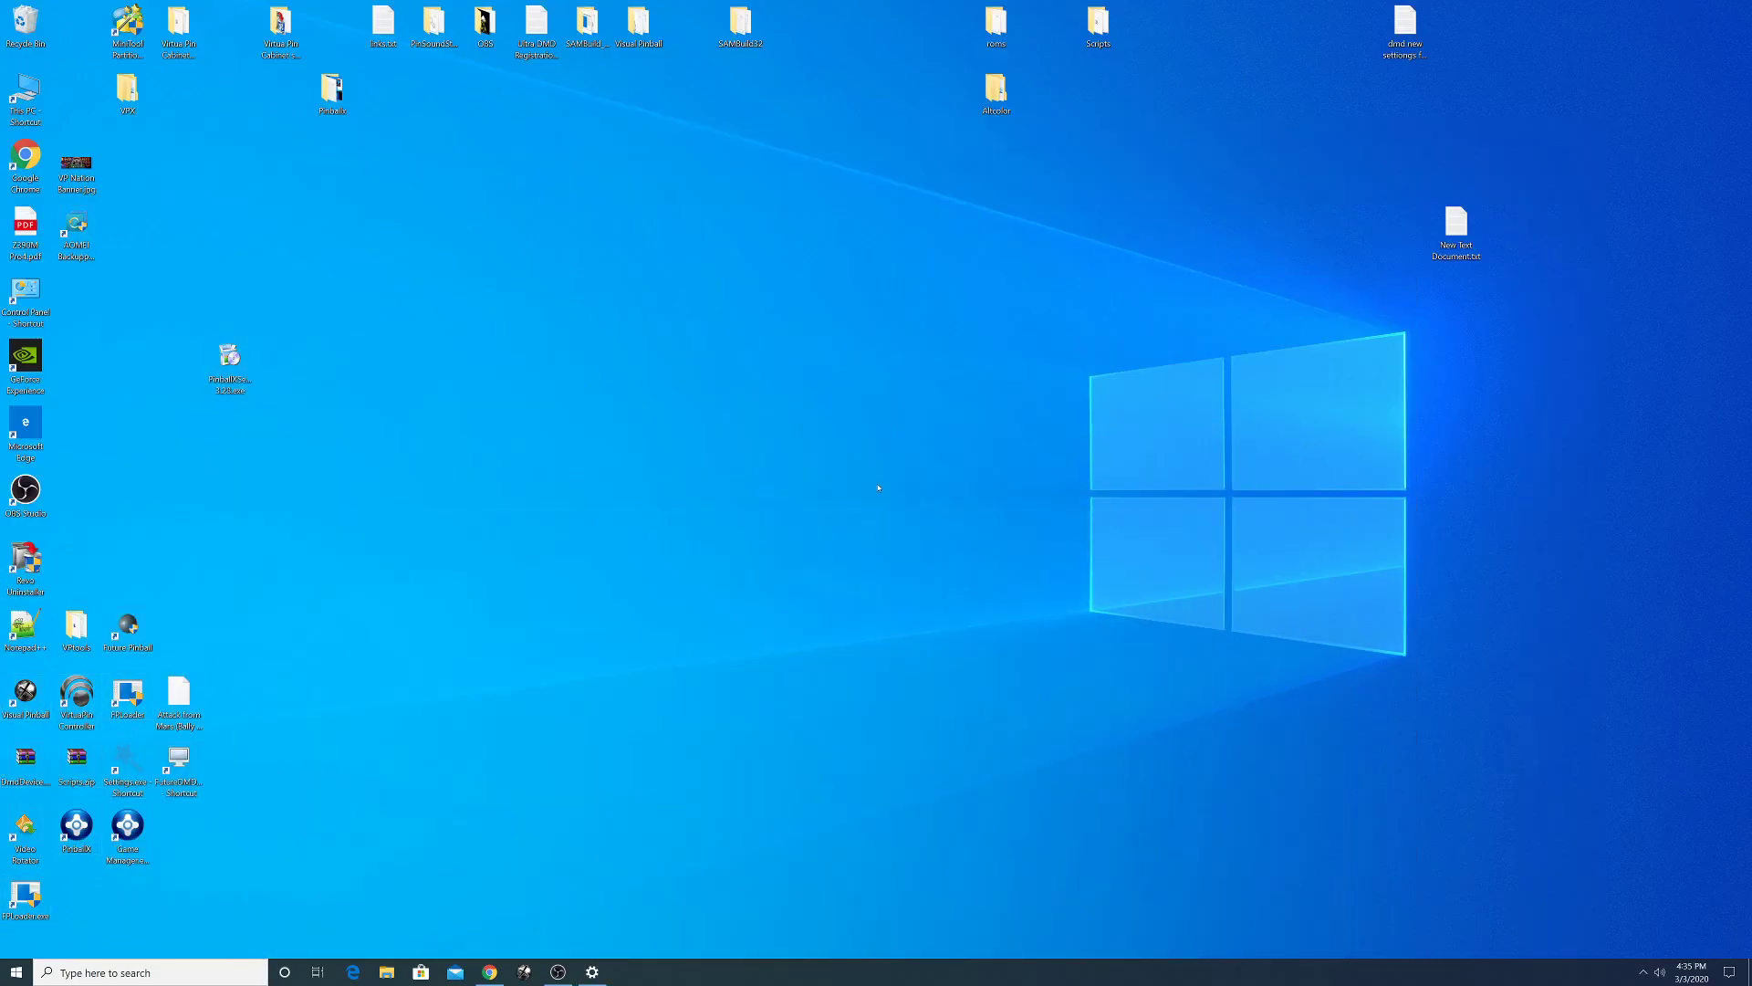
- Open the PinballX Game List Manager, load the Future Pinball list, add the newly detected tables and enlarge the window
double_click(127, 828)
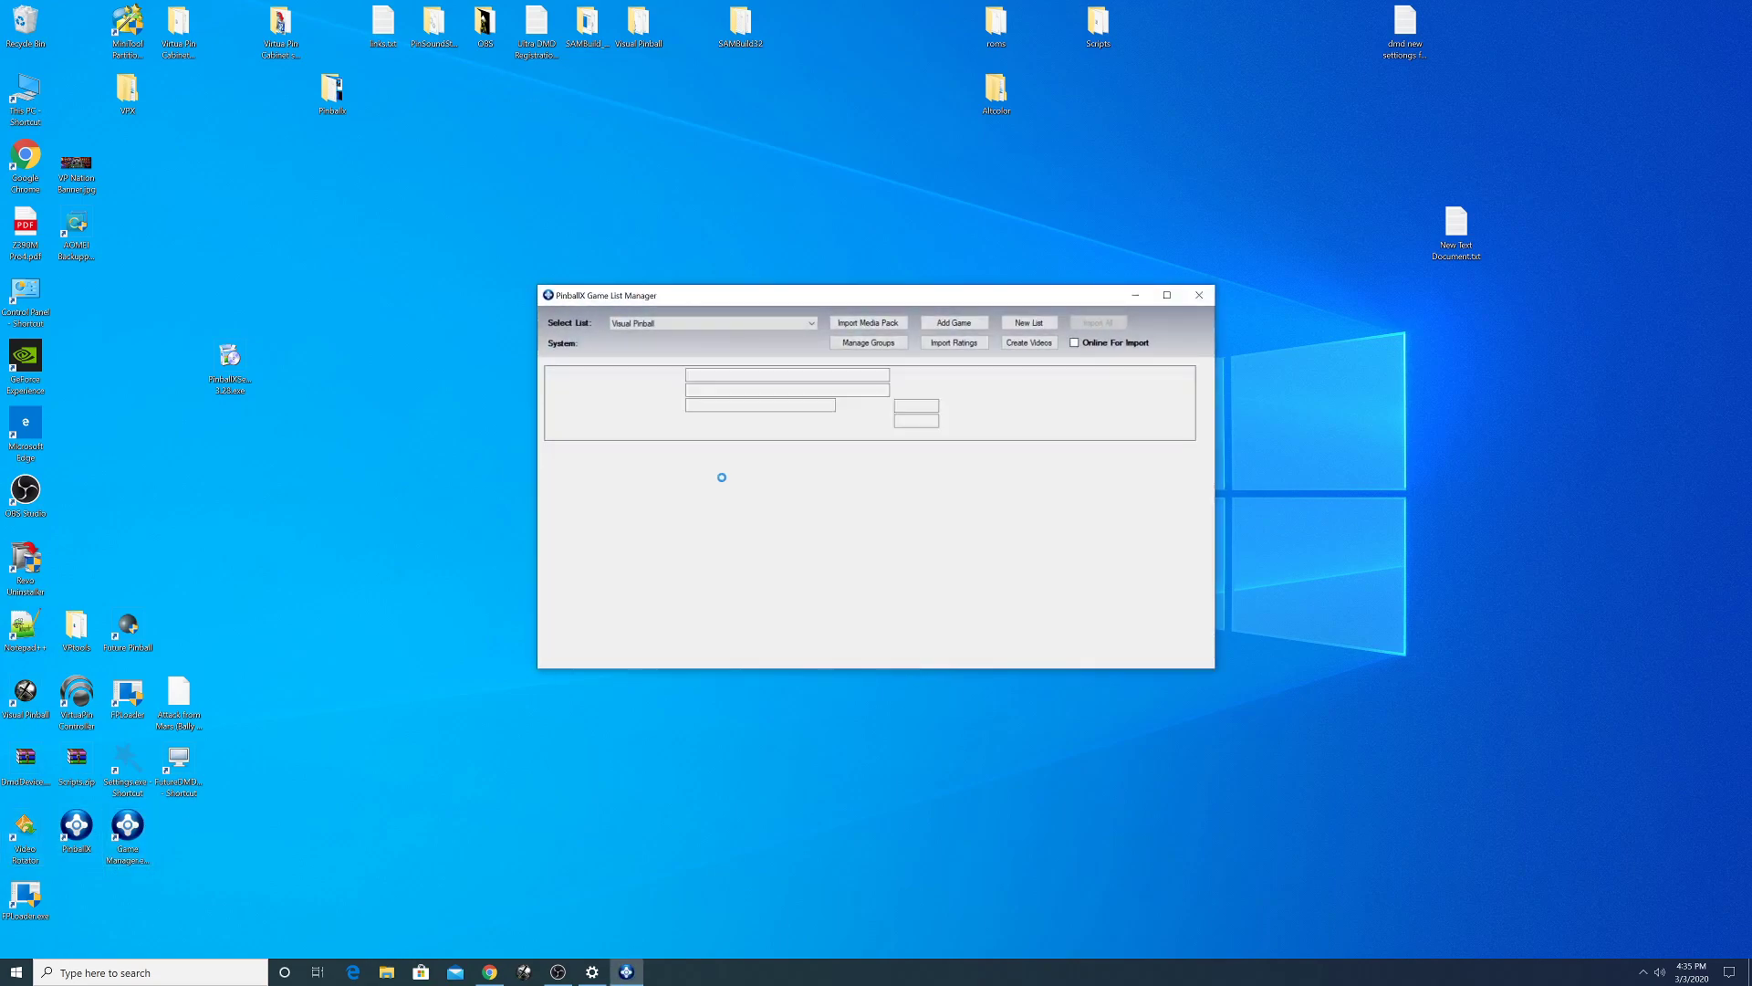
click(730, 323)
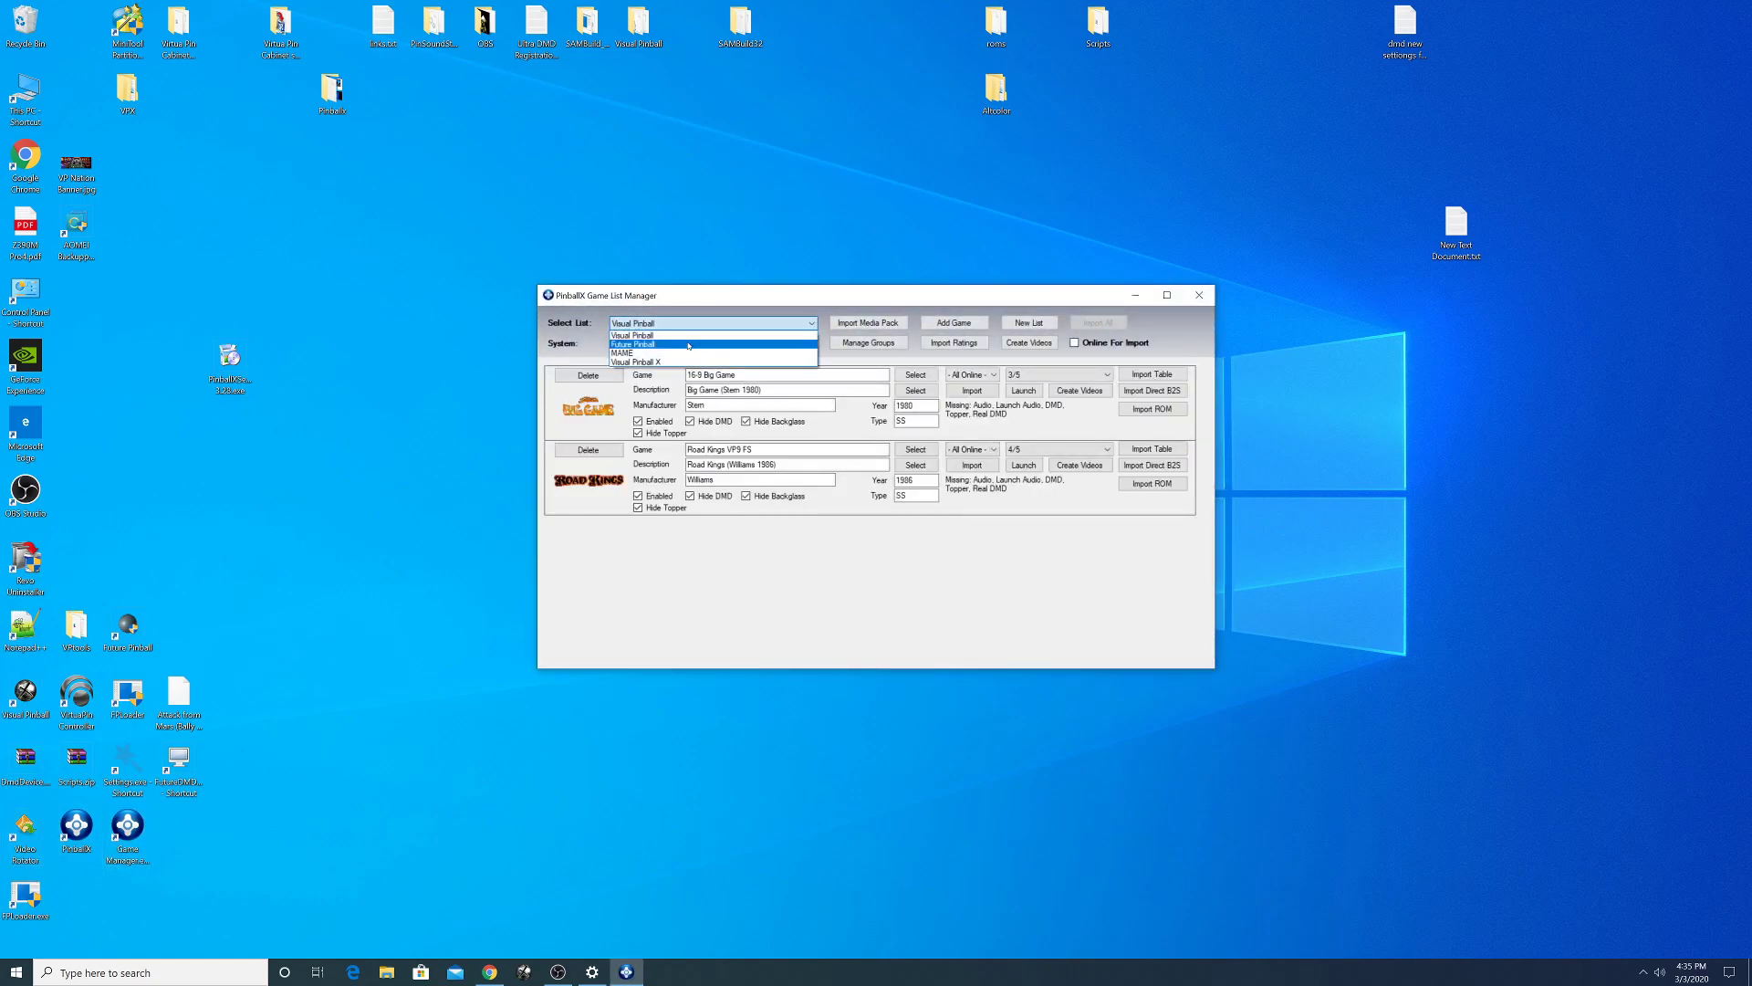
click(684, 345)
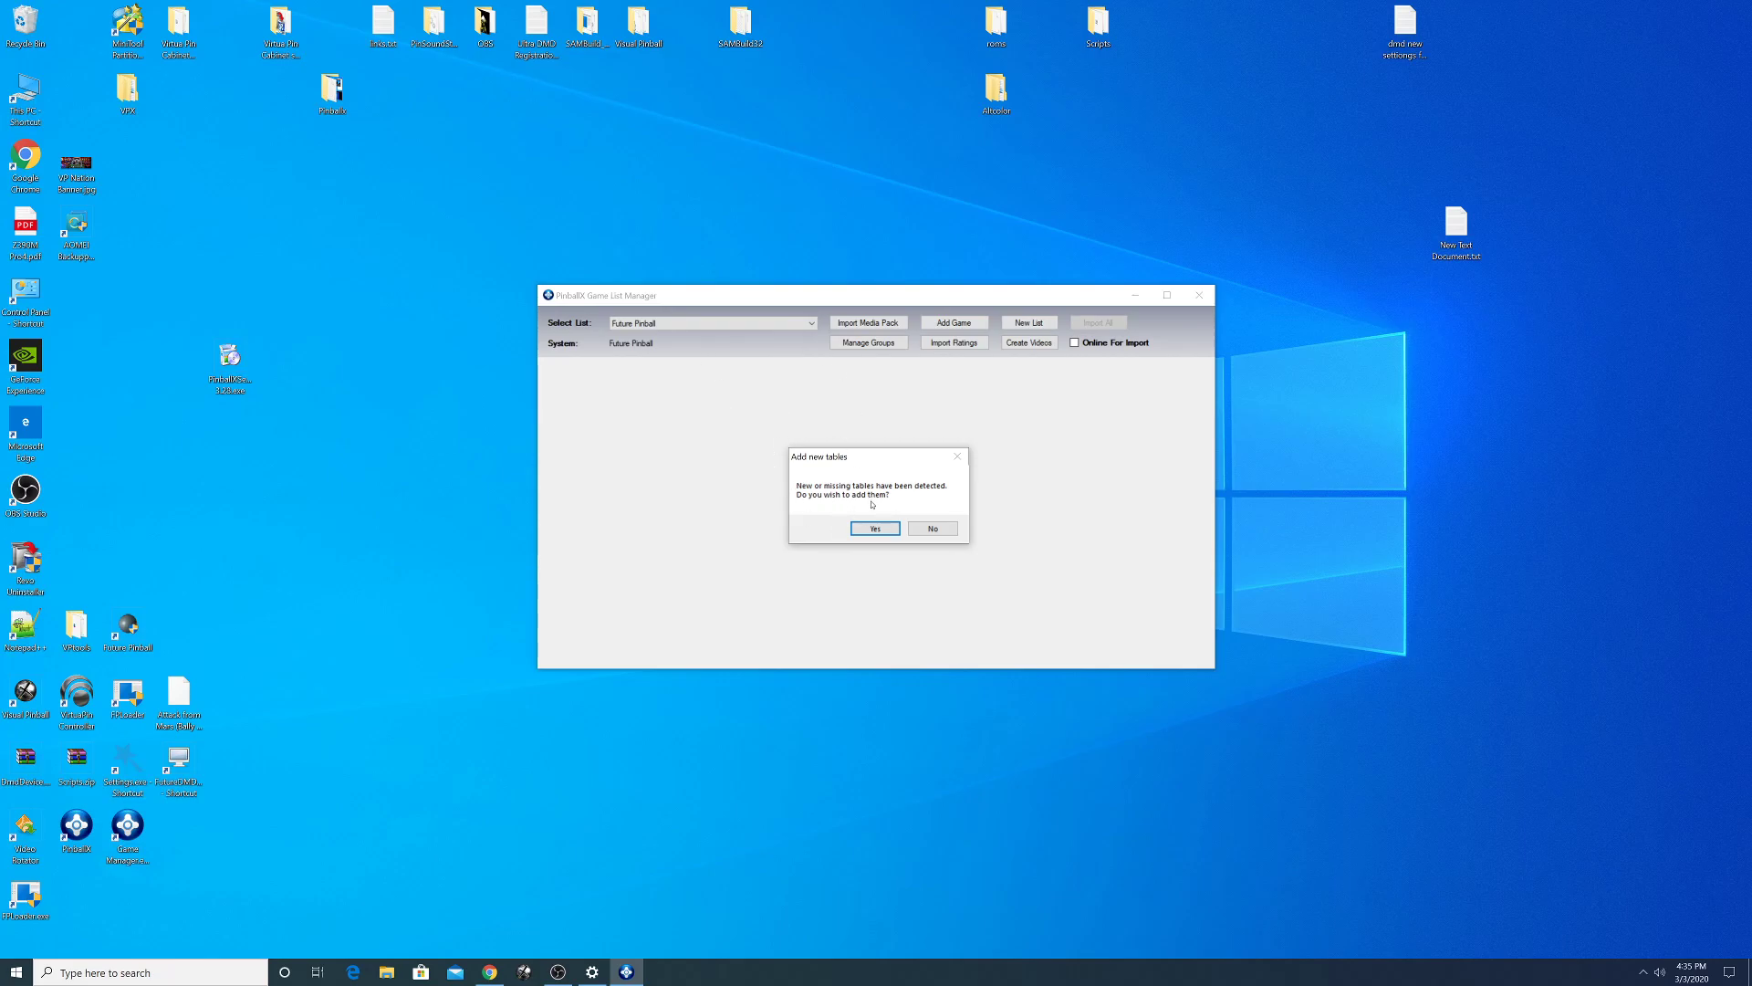
click(875, 528)
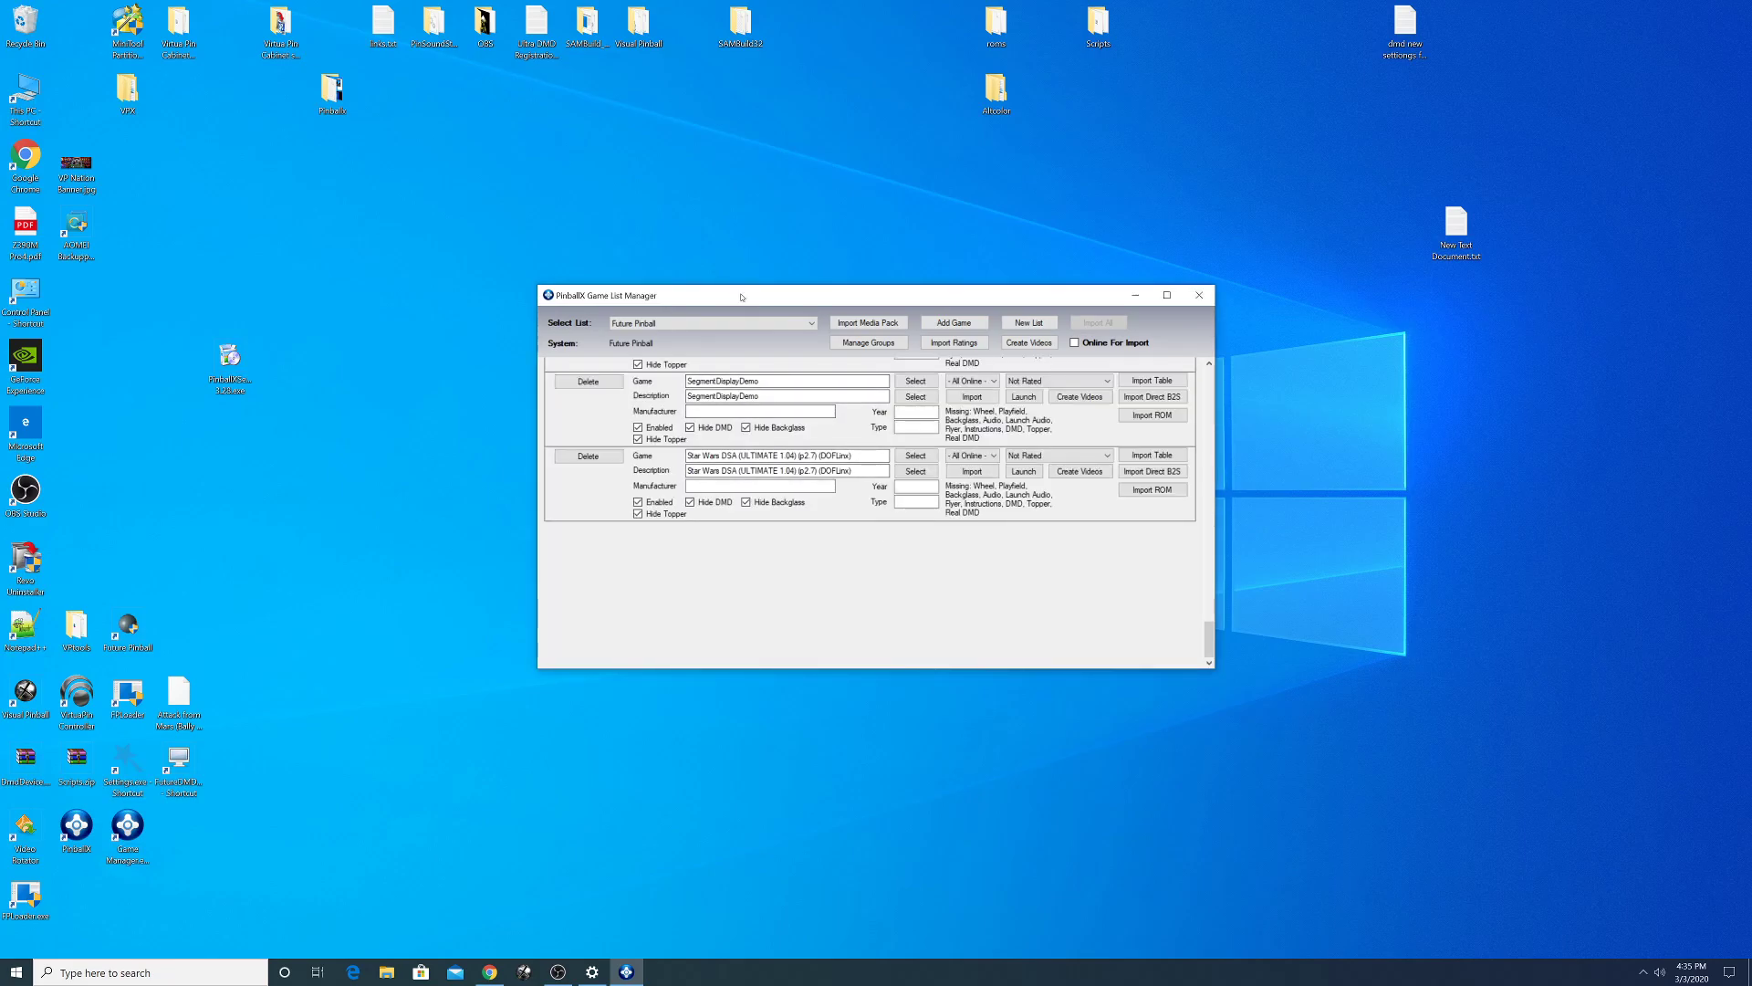
drag(745, 287, 745, 59)
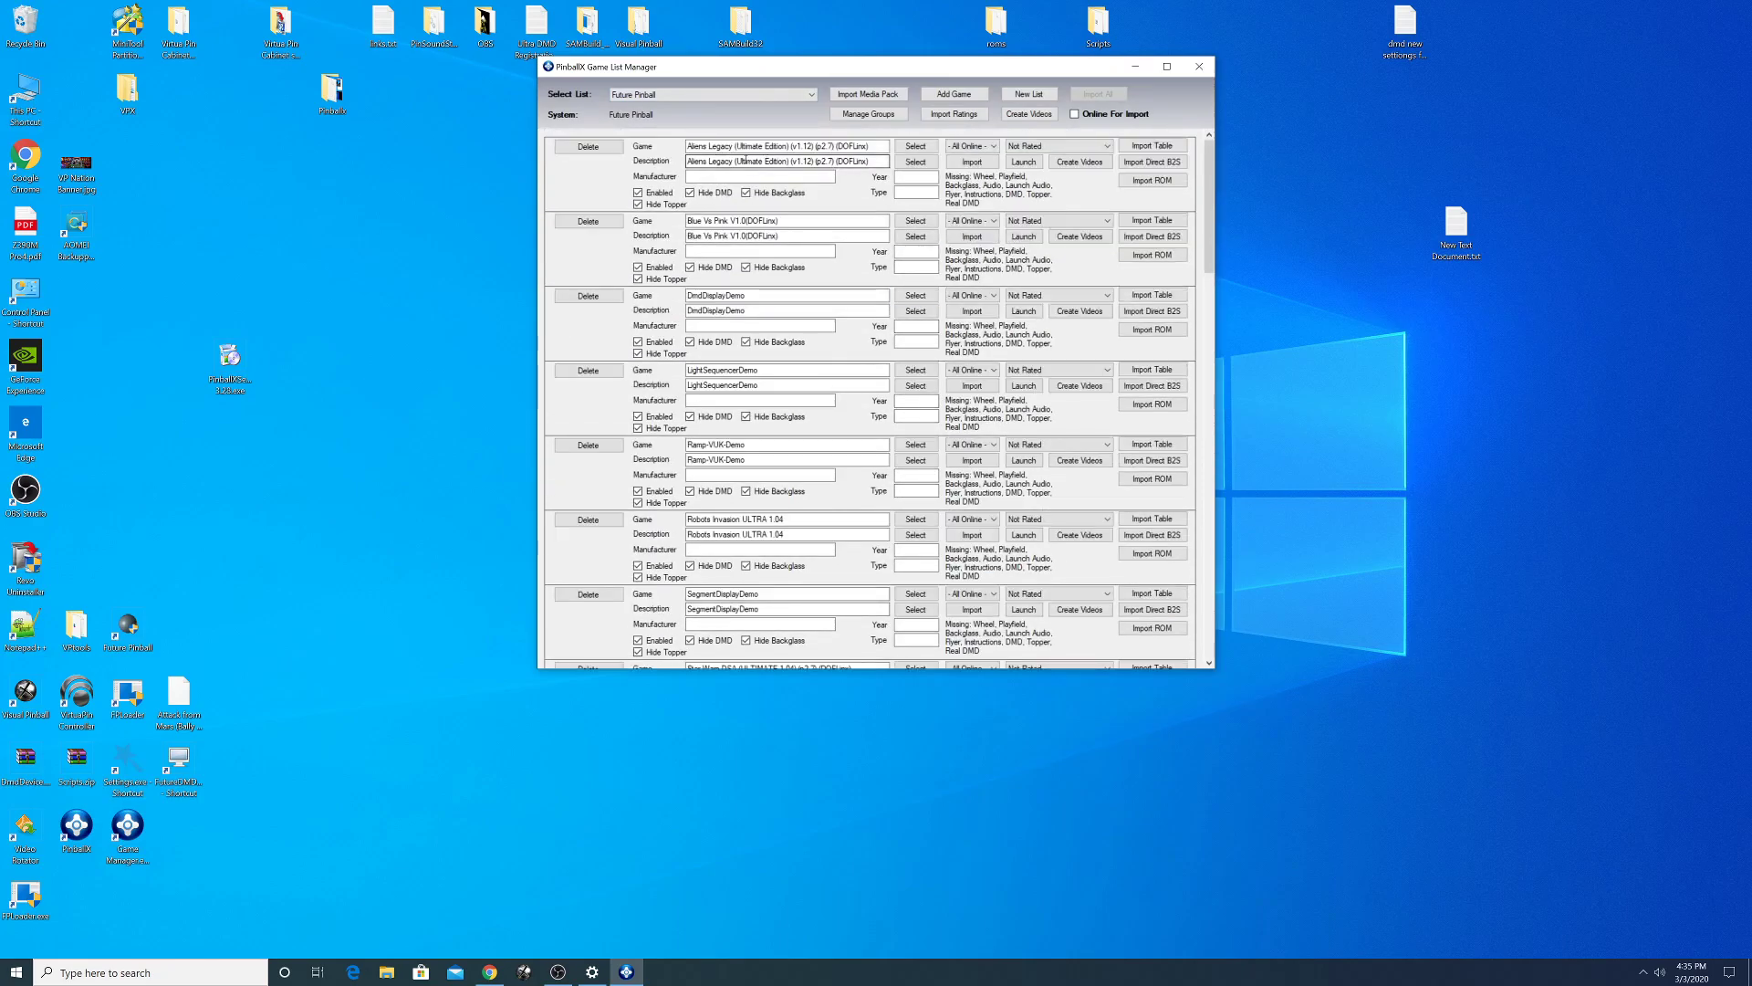
- Shorten the first two tables' descriptions to "Aliens Legacy (Ultimate Edition)" and "Blue Vs Pink"
drag(791, 160, 898, 160)
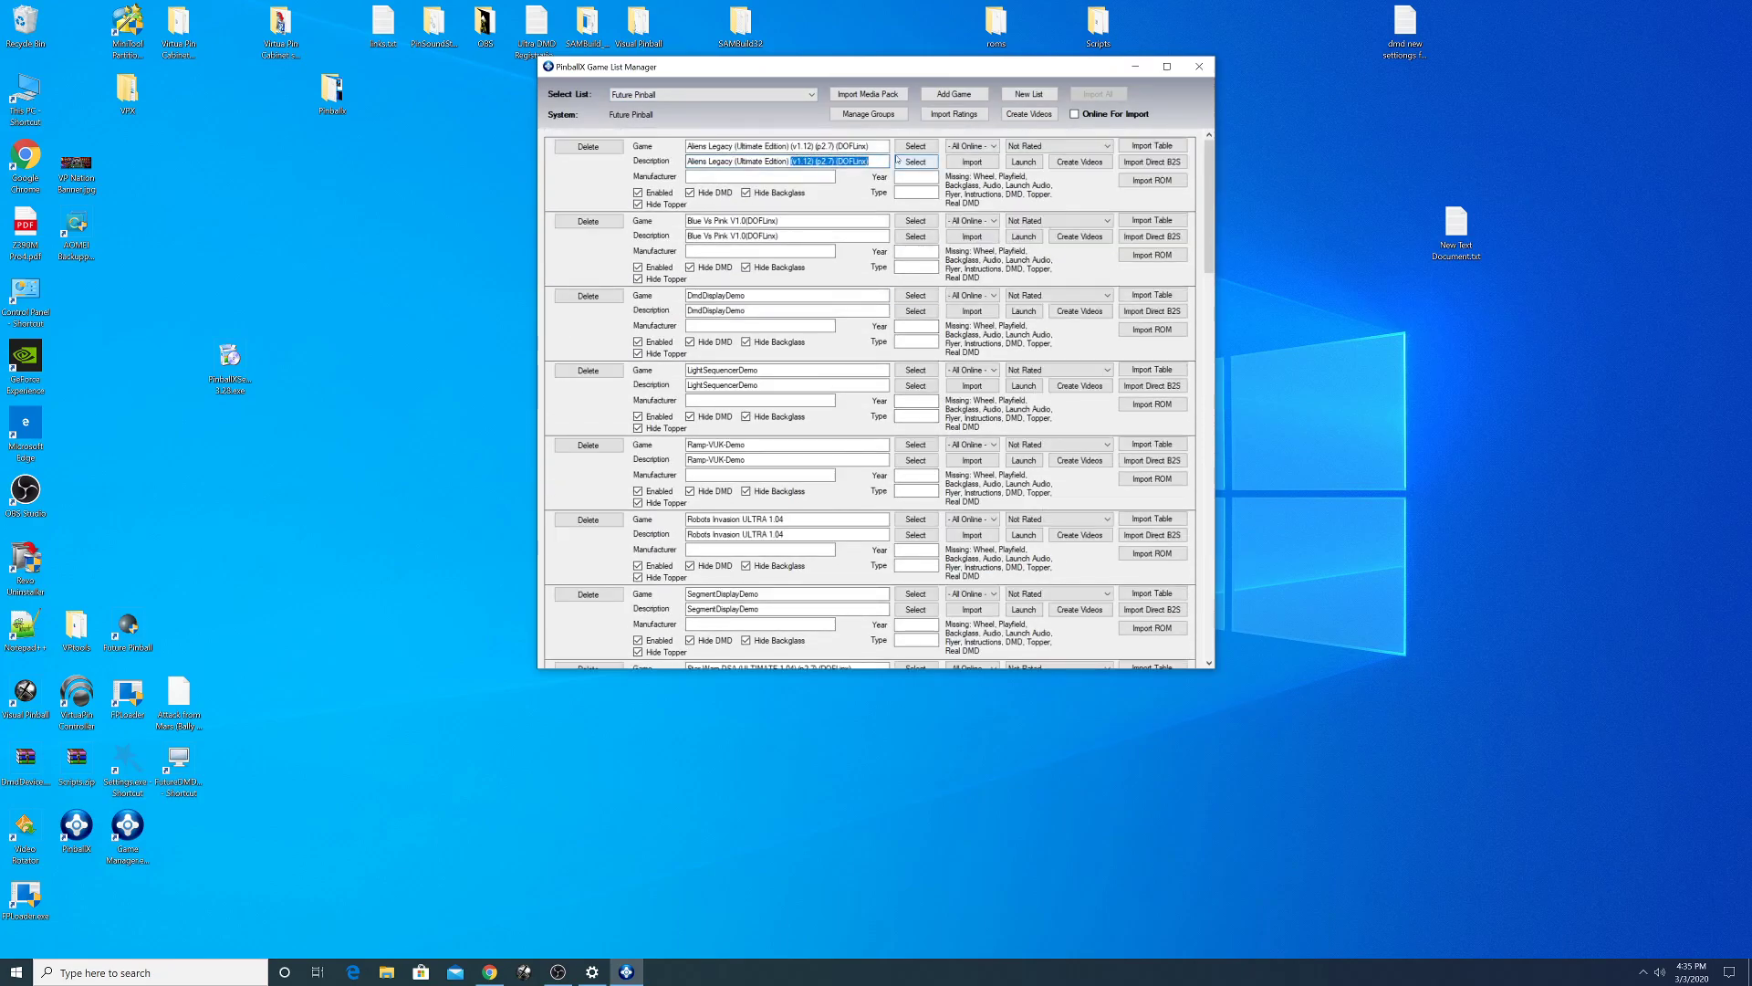
key(BackSpace)
click(750, 235)
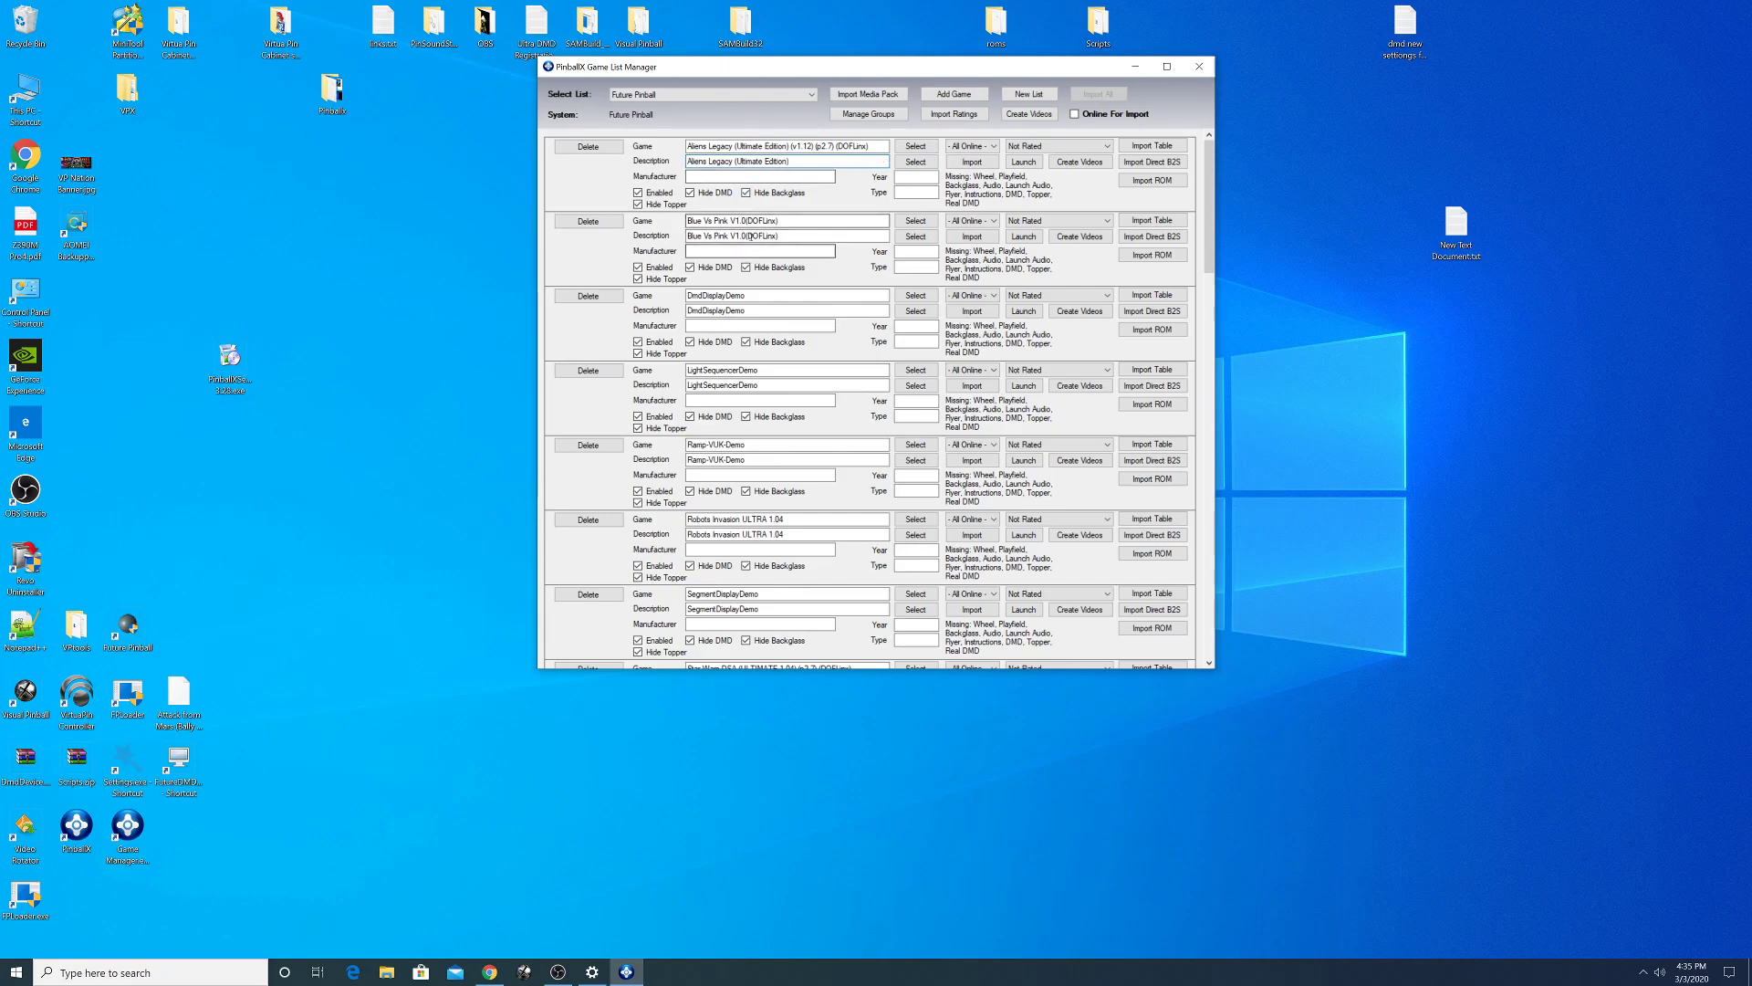
drag(732, 235, 887, 236)
key(BackSpace)
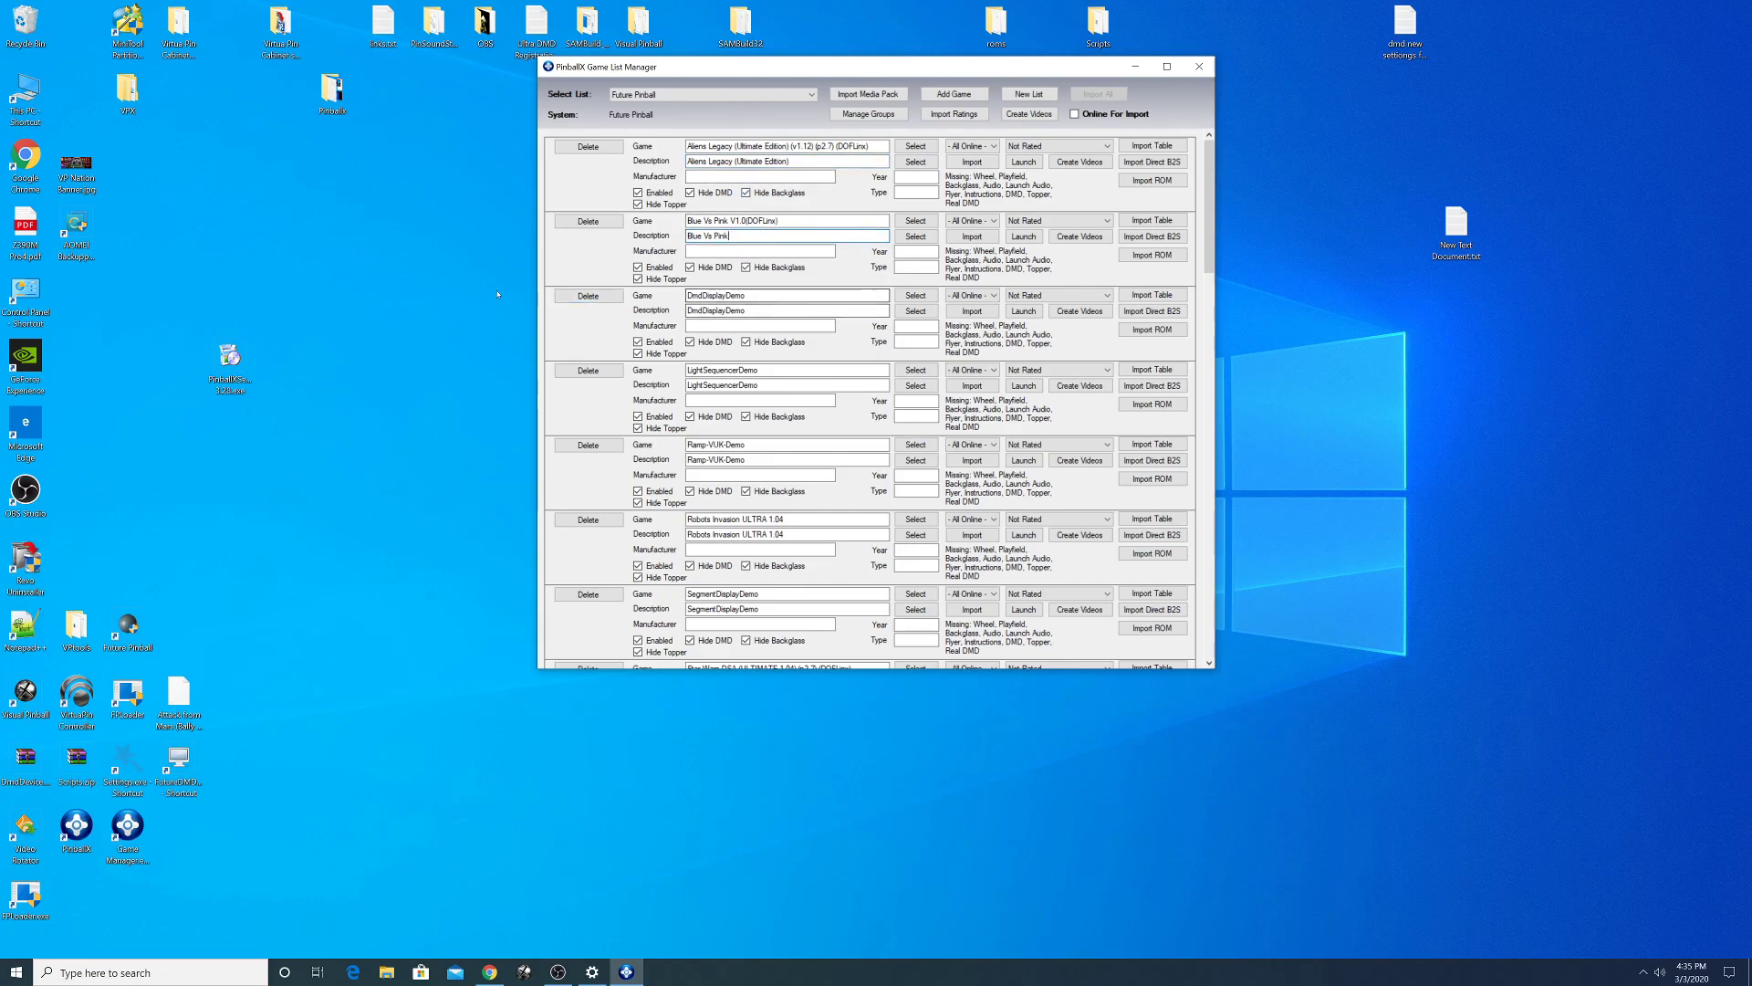
- Delete the DmdDisplayDemo, LightSequencerDemo, Ramp-VUK-Demo and SegmentDisplayDemo entries from the Future Pinball list
click(600, 296)
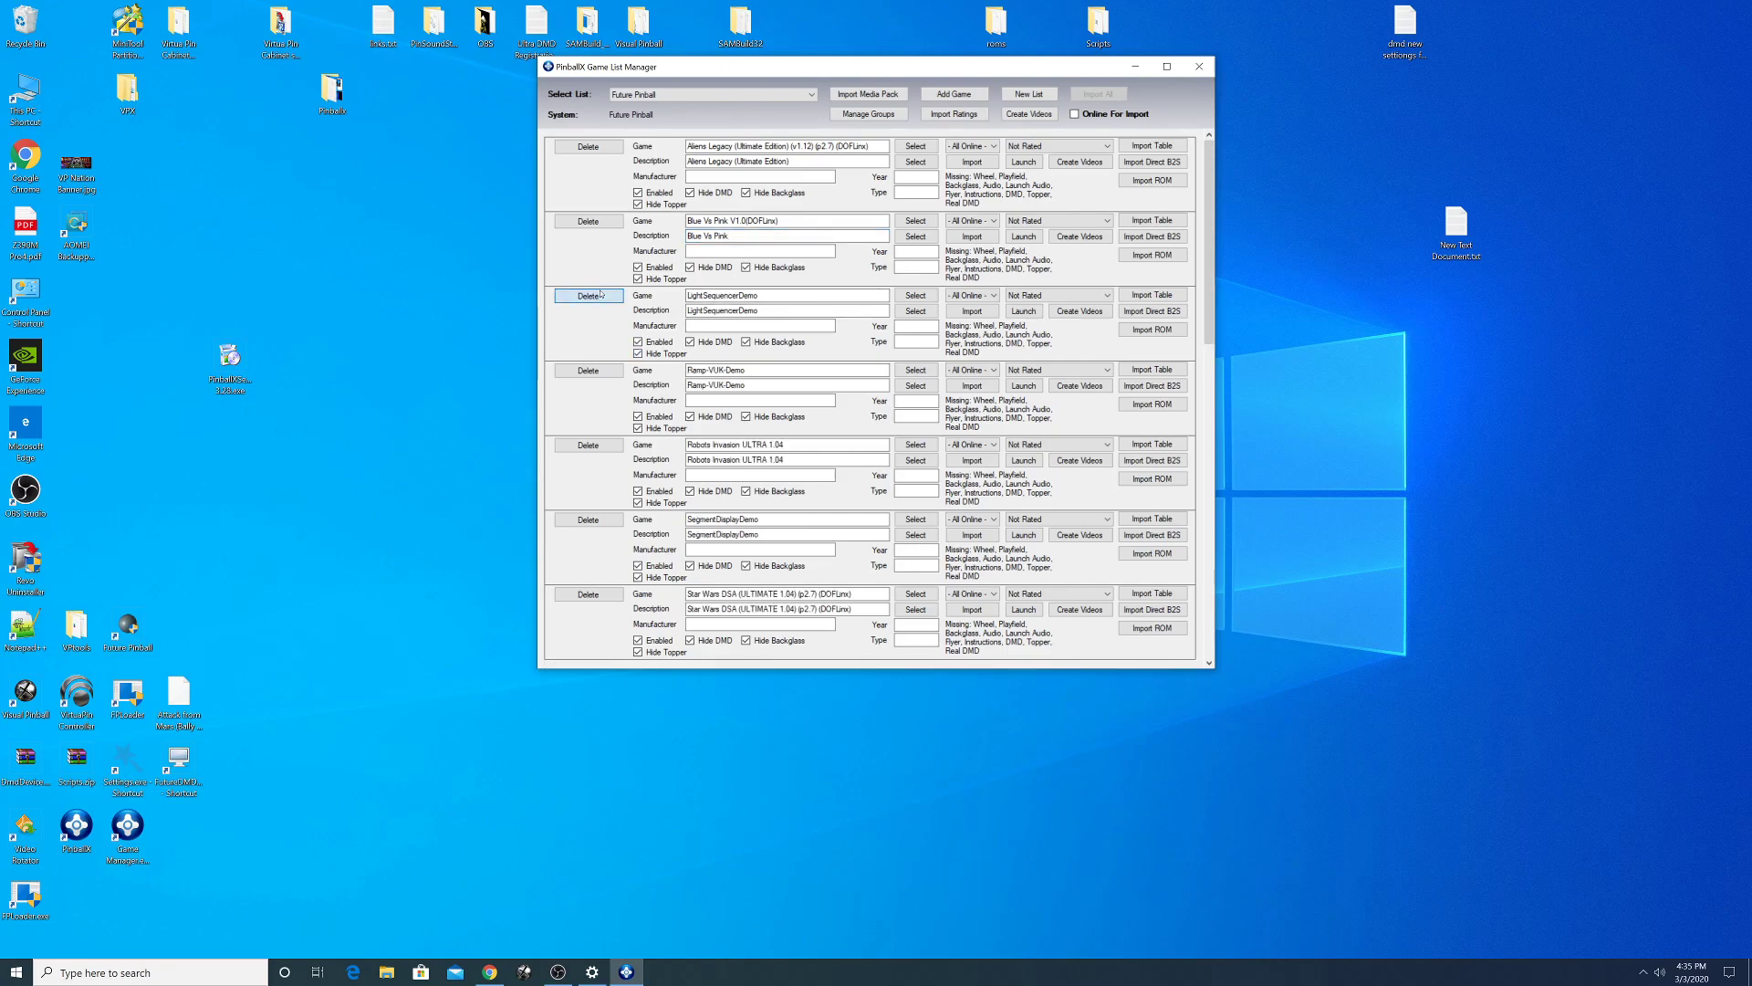
click(599, 296)
click(593, 295)
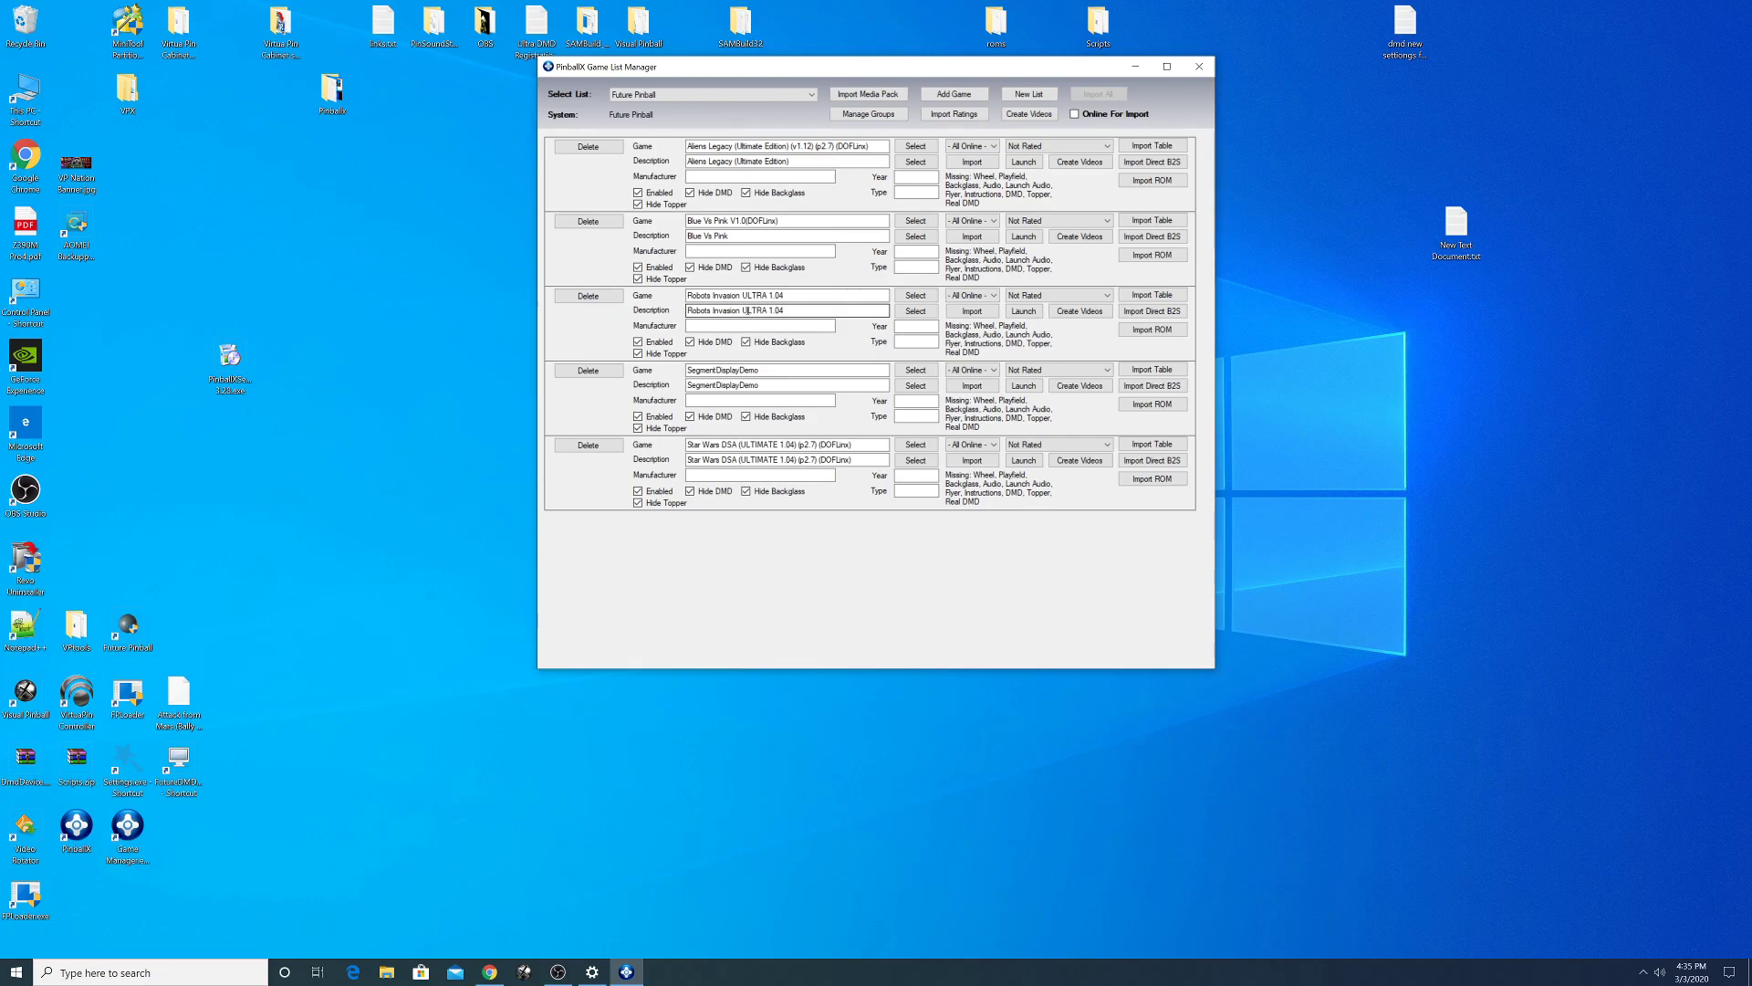
click(588, 369)
- Shorten the remaining descriptions to "Robots Invasion" and "Star Wars DSA", and close the manager, saving the Future Pinball game list
drag(740, 386, 865, 387)
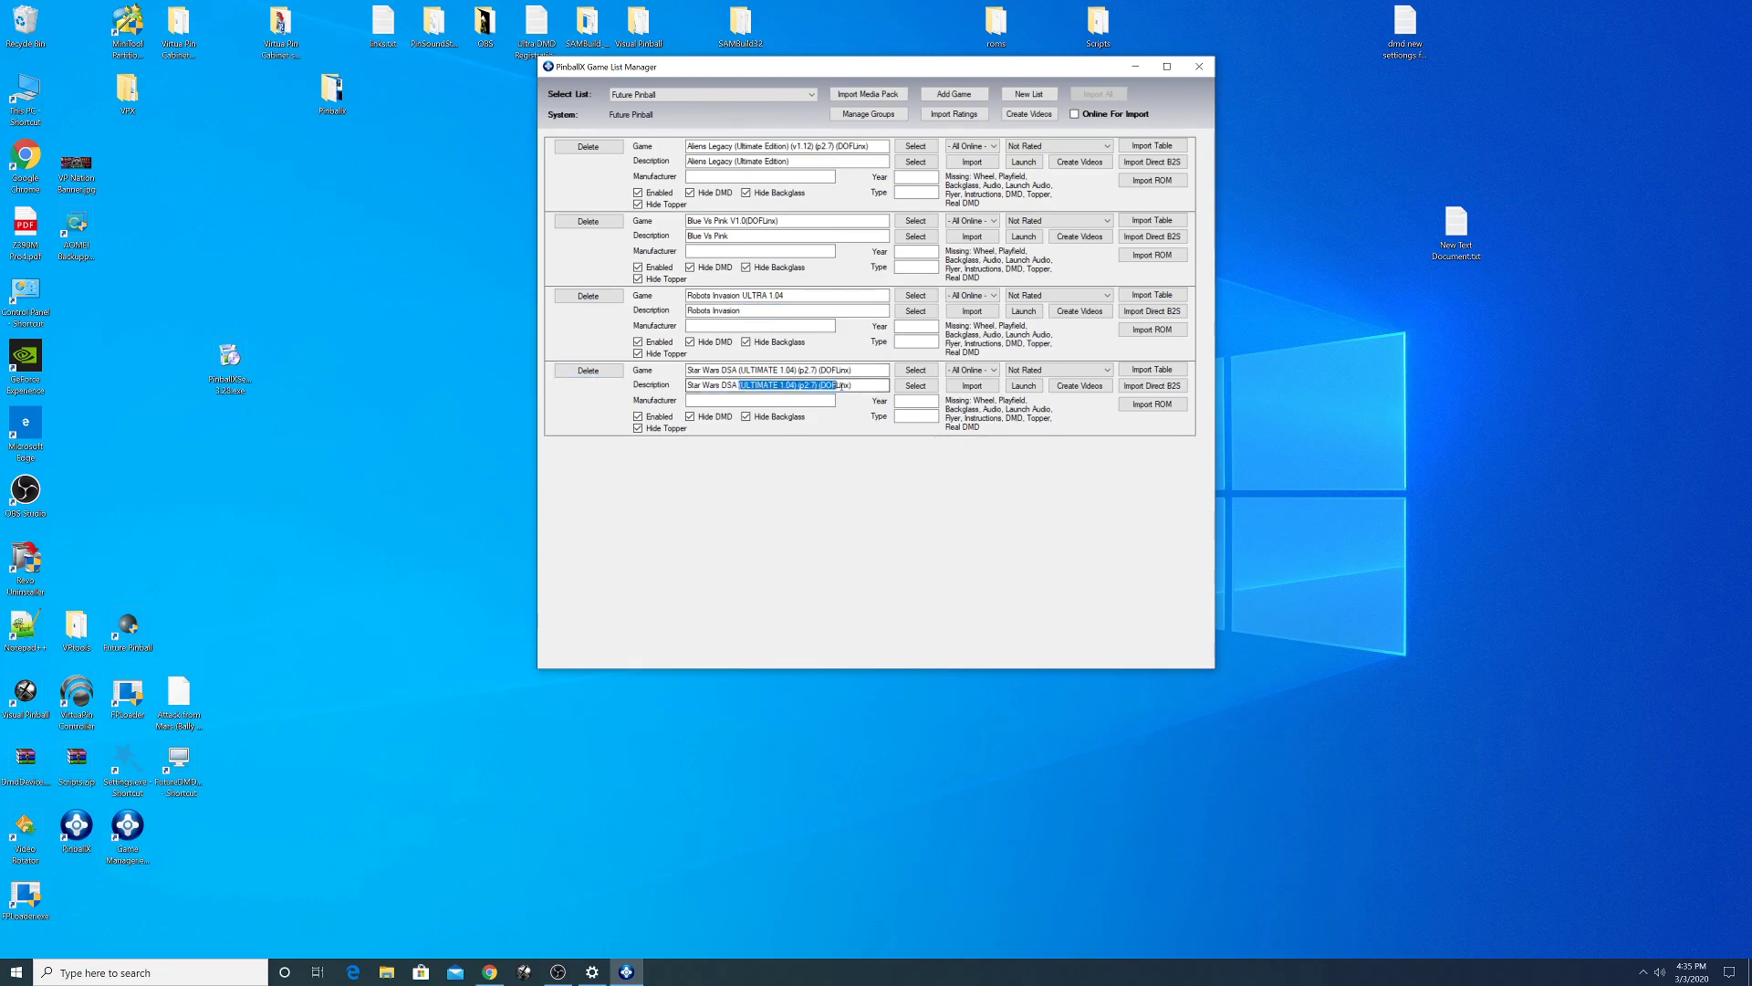
key(BackSpace)
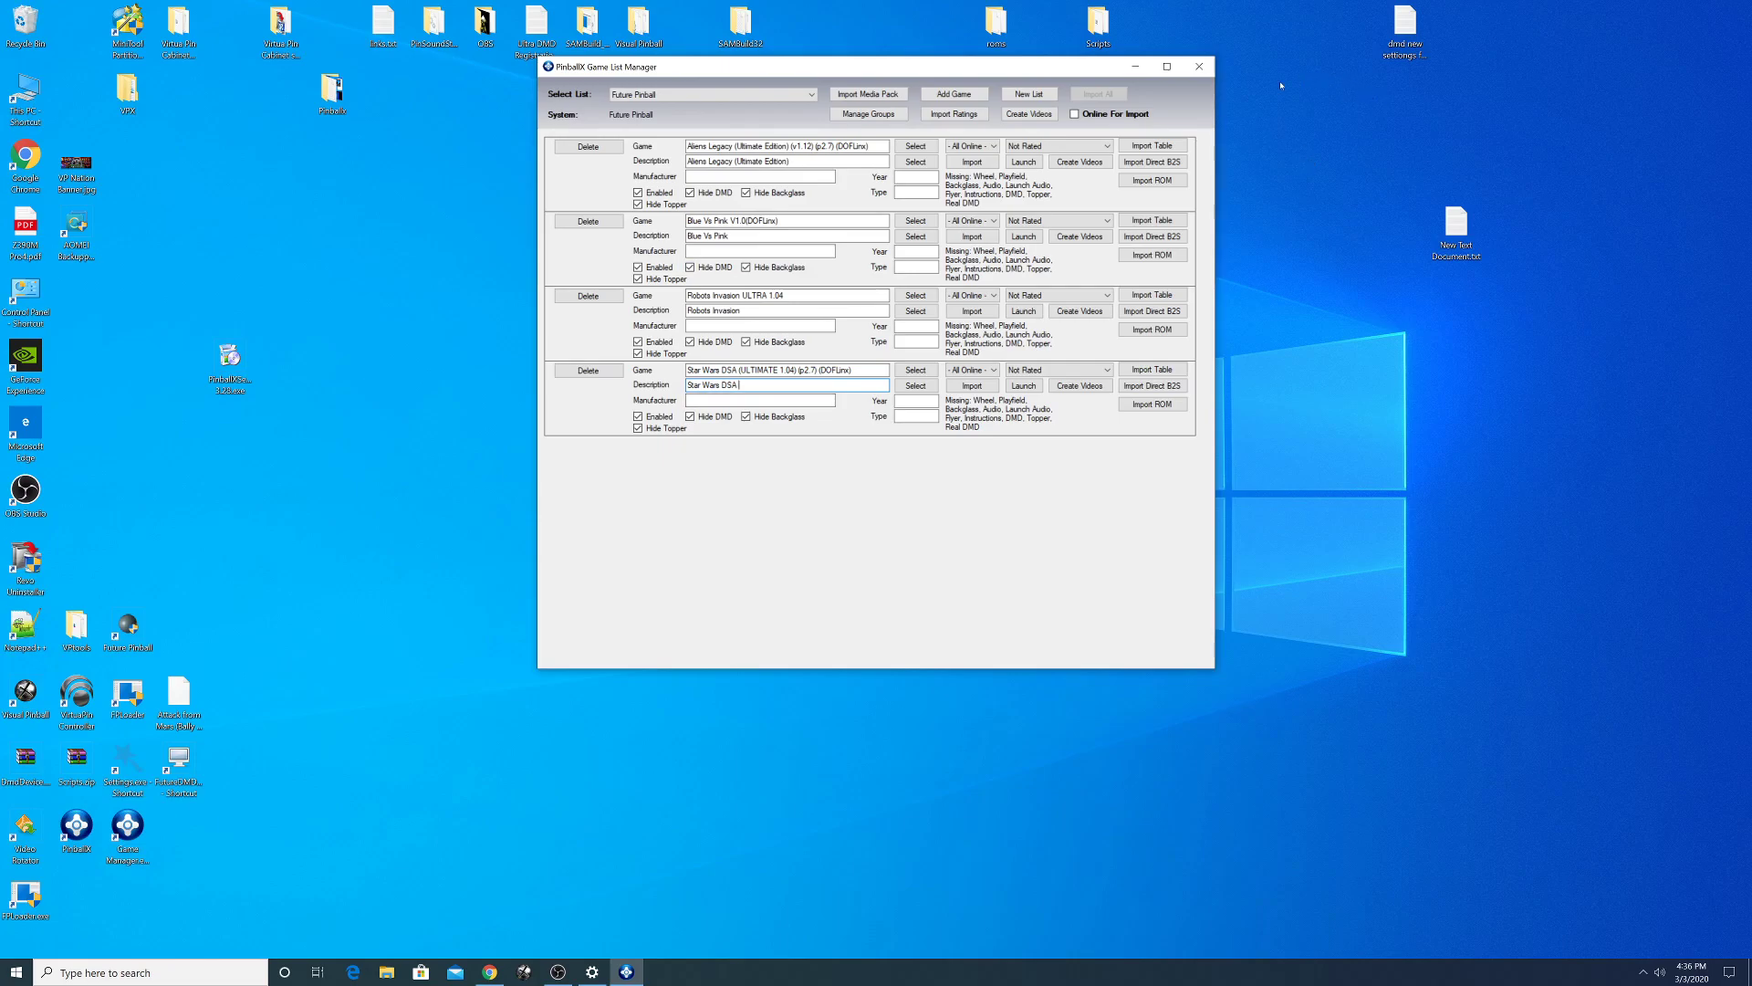
click(1199, 66)
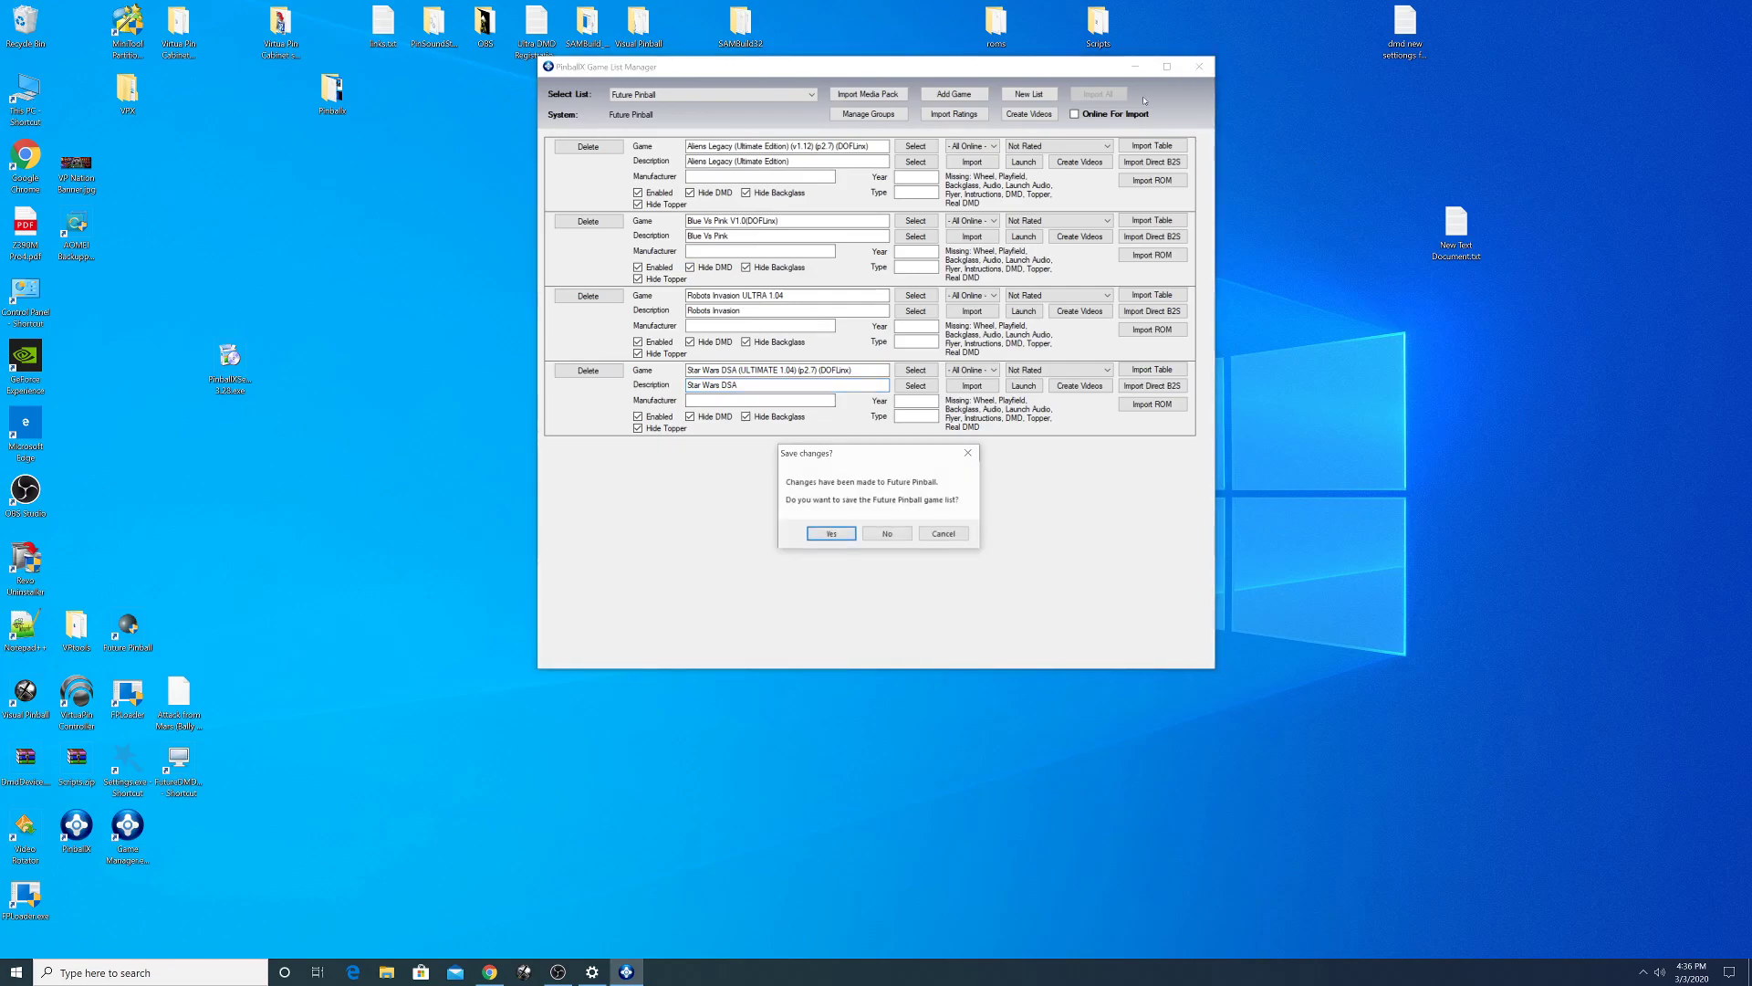
click(832, 535)
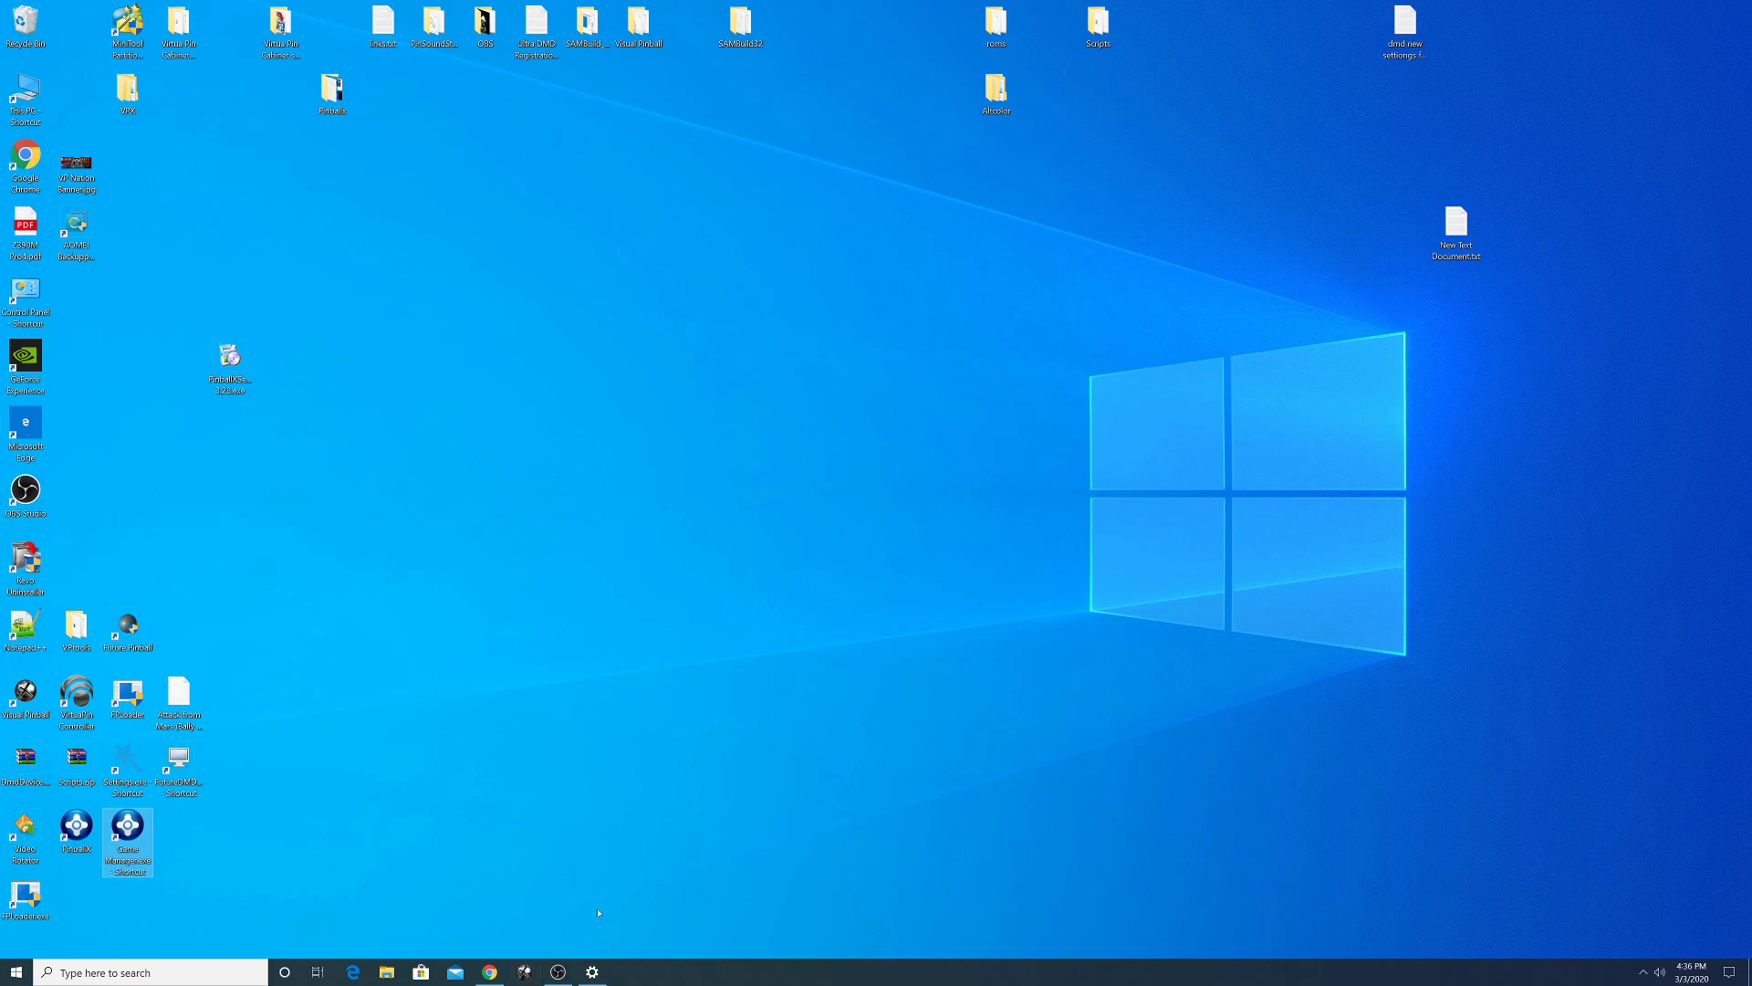
- Bring up OBS, and in PinballX leave the table filter list and exit the front end to the desktop
click(559, 973)
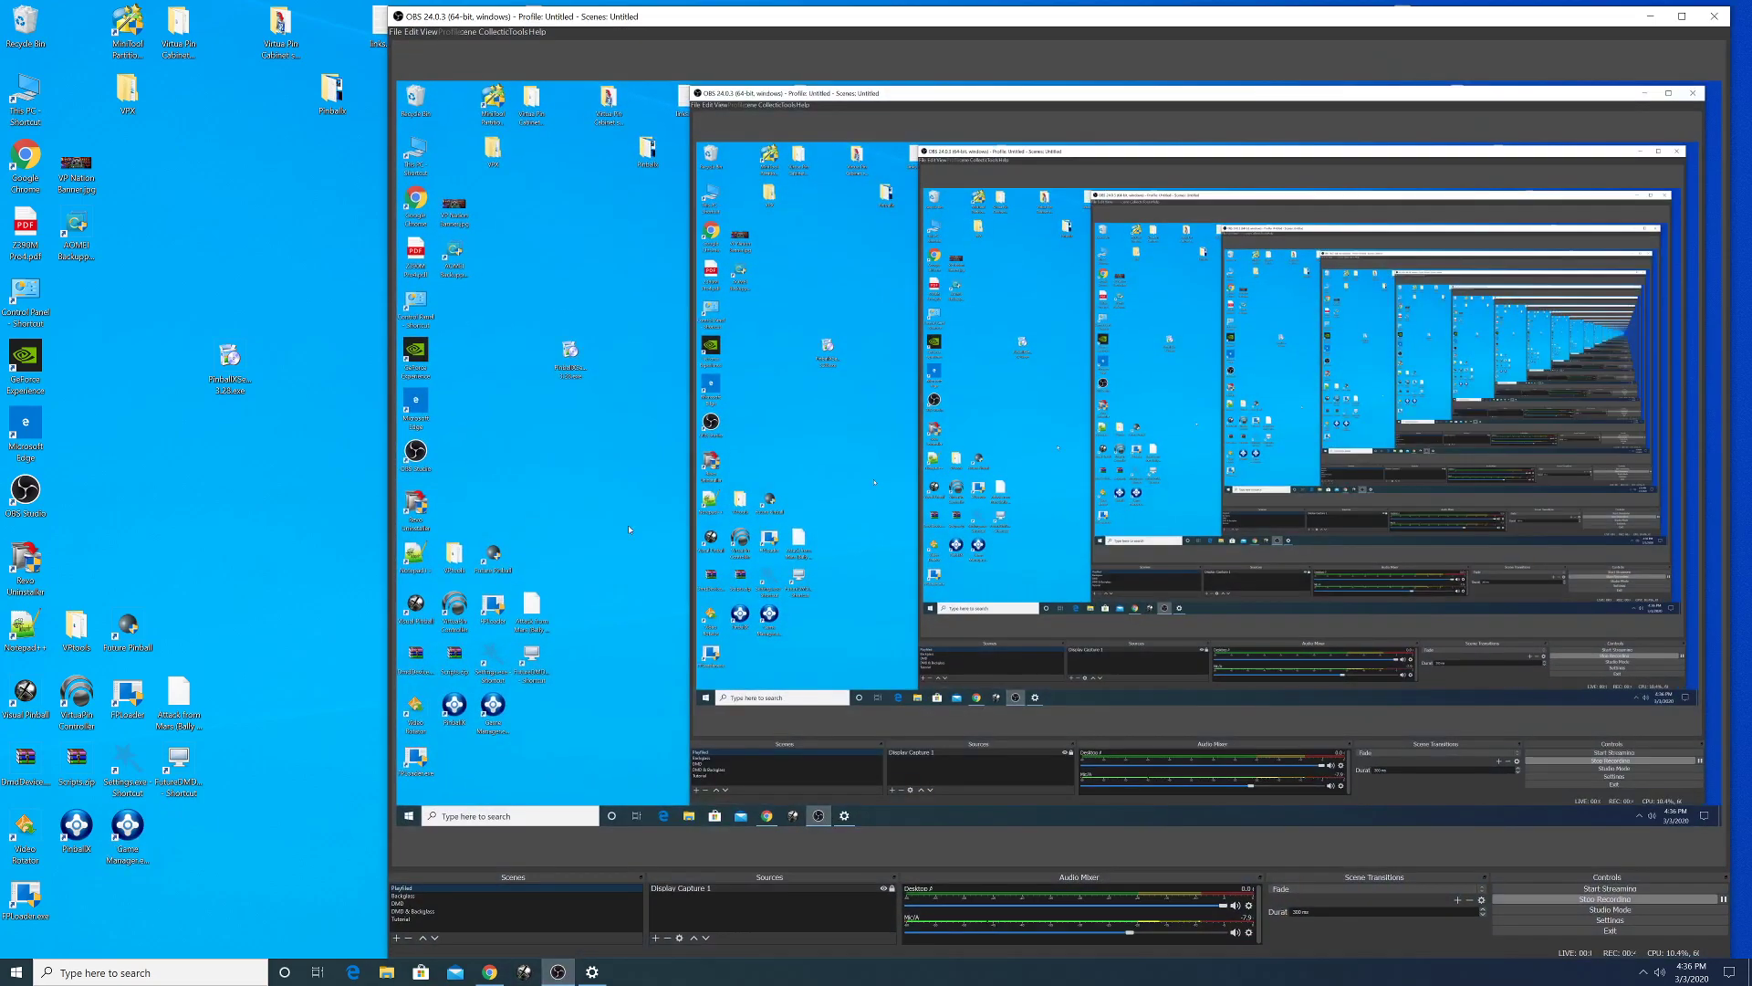
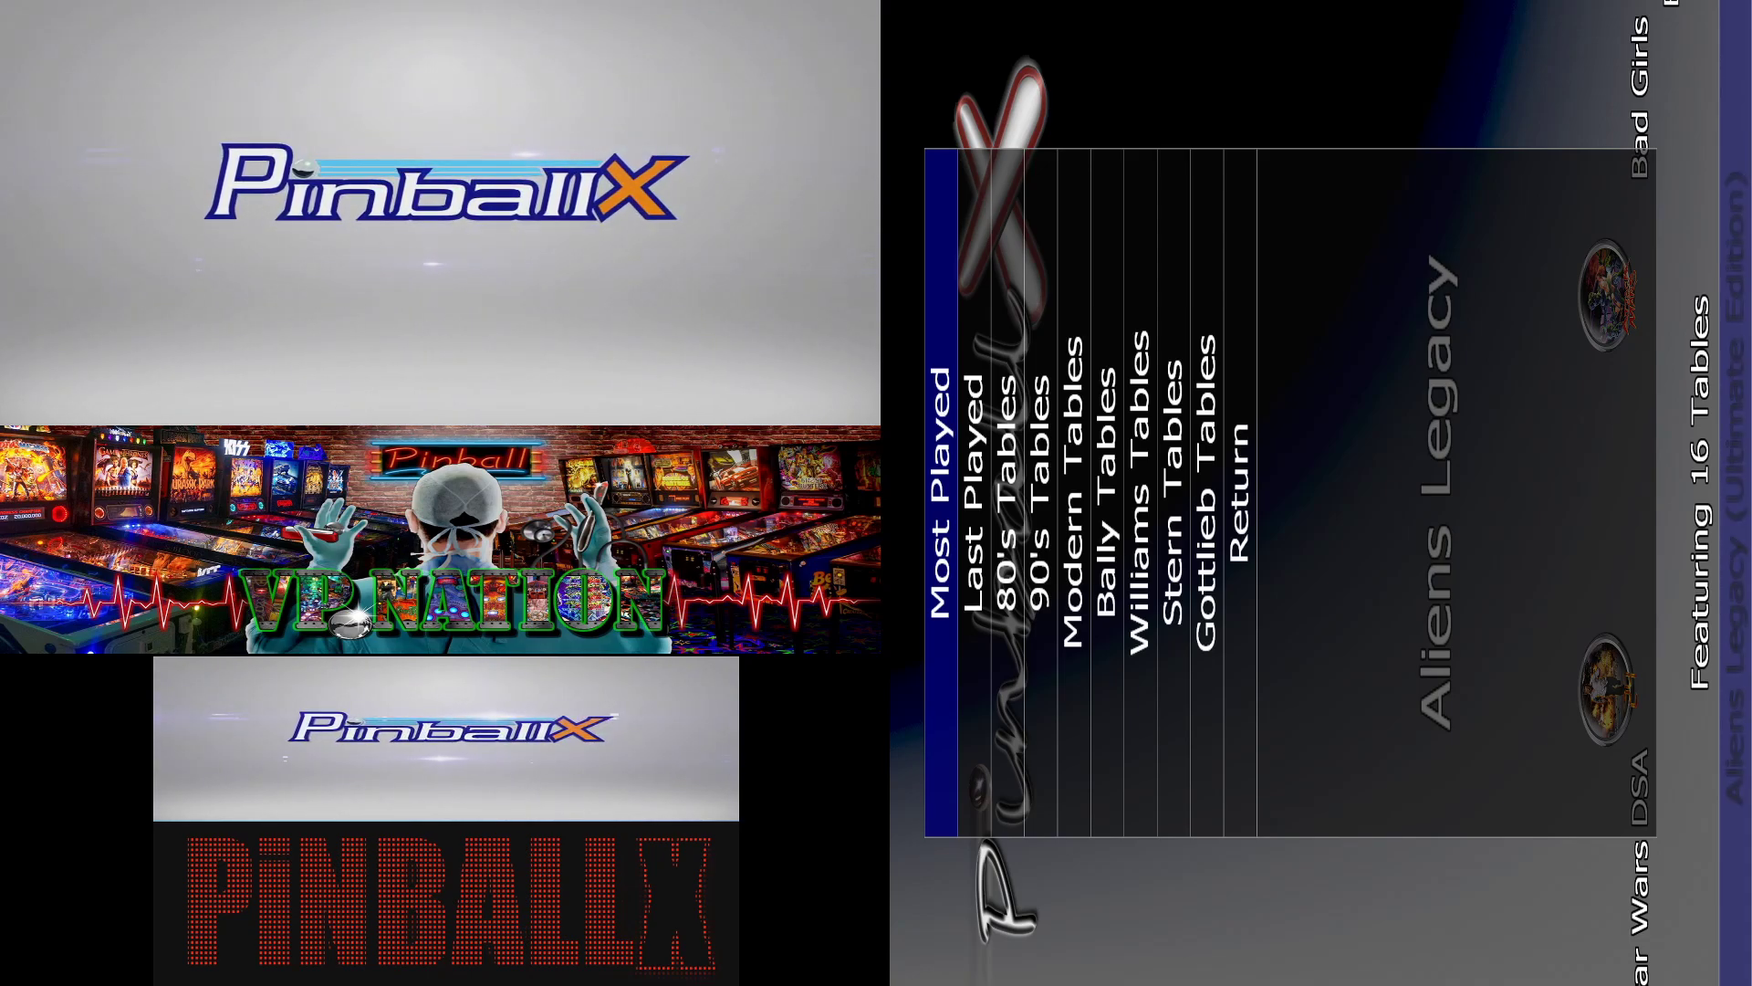
key(Escape)
key(Escape)
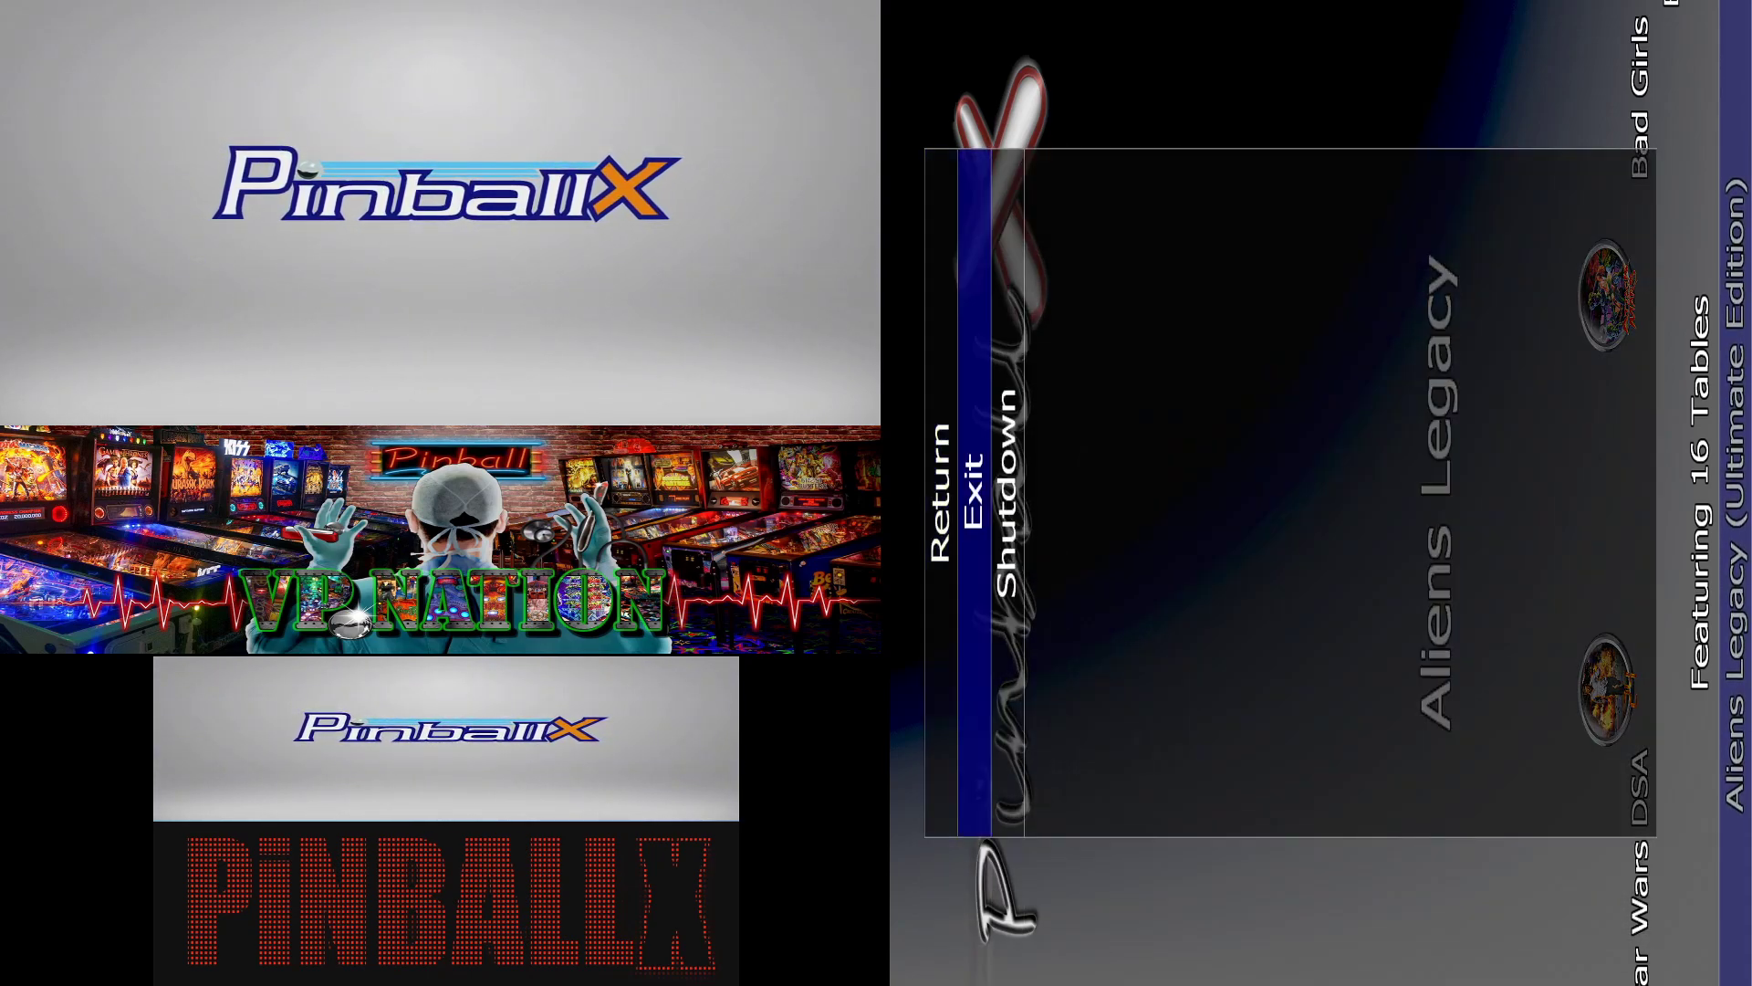
key(Down)
key(Return)
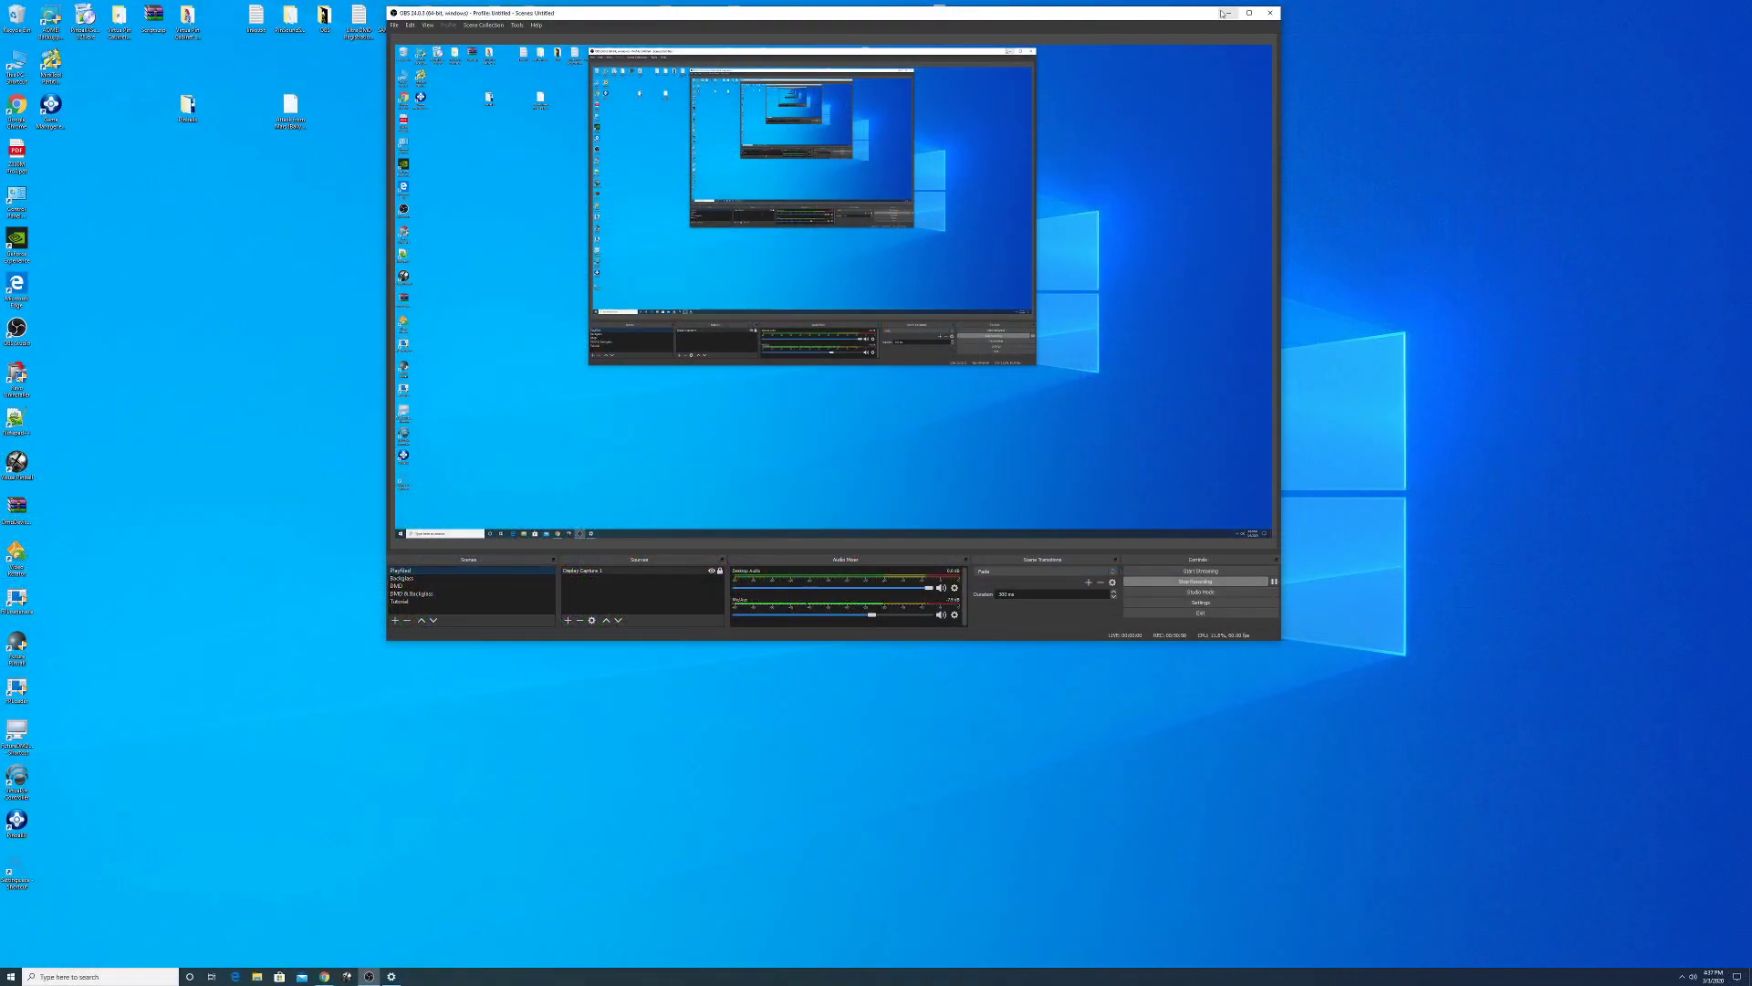
- Minimize OBS, set the main display's scaling to 150% (Recommended) in the Windows display settings, and minimize the settings window
click(1224, 13)
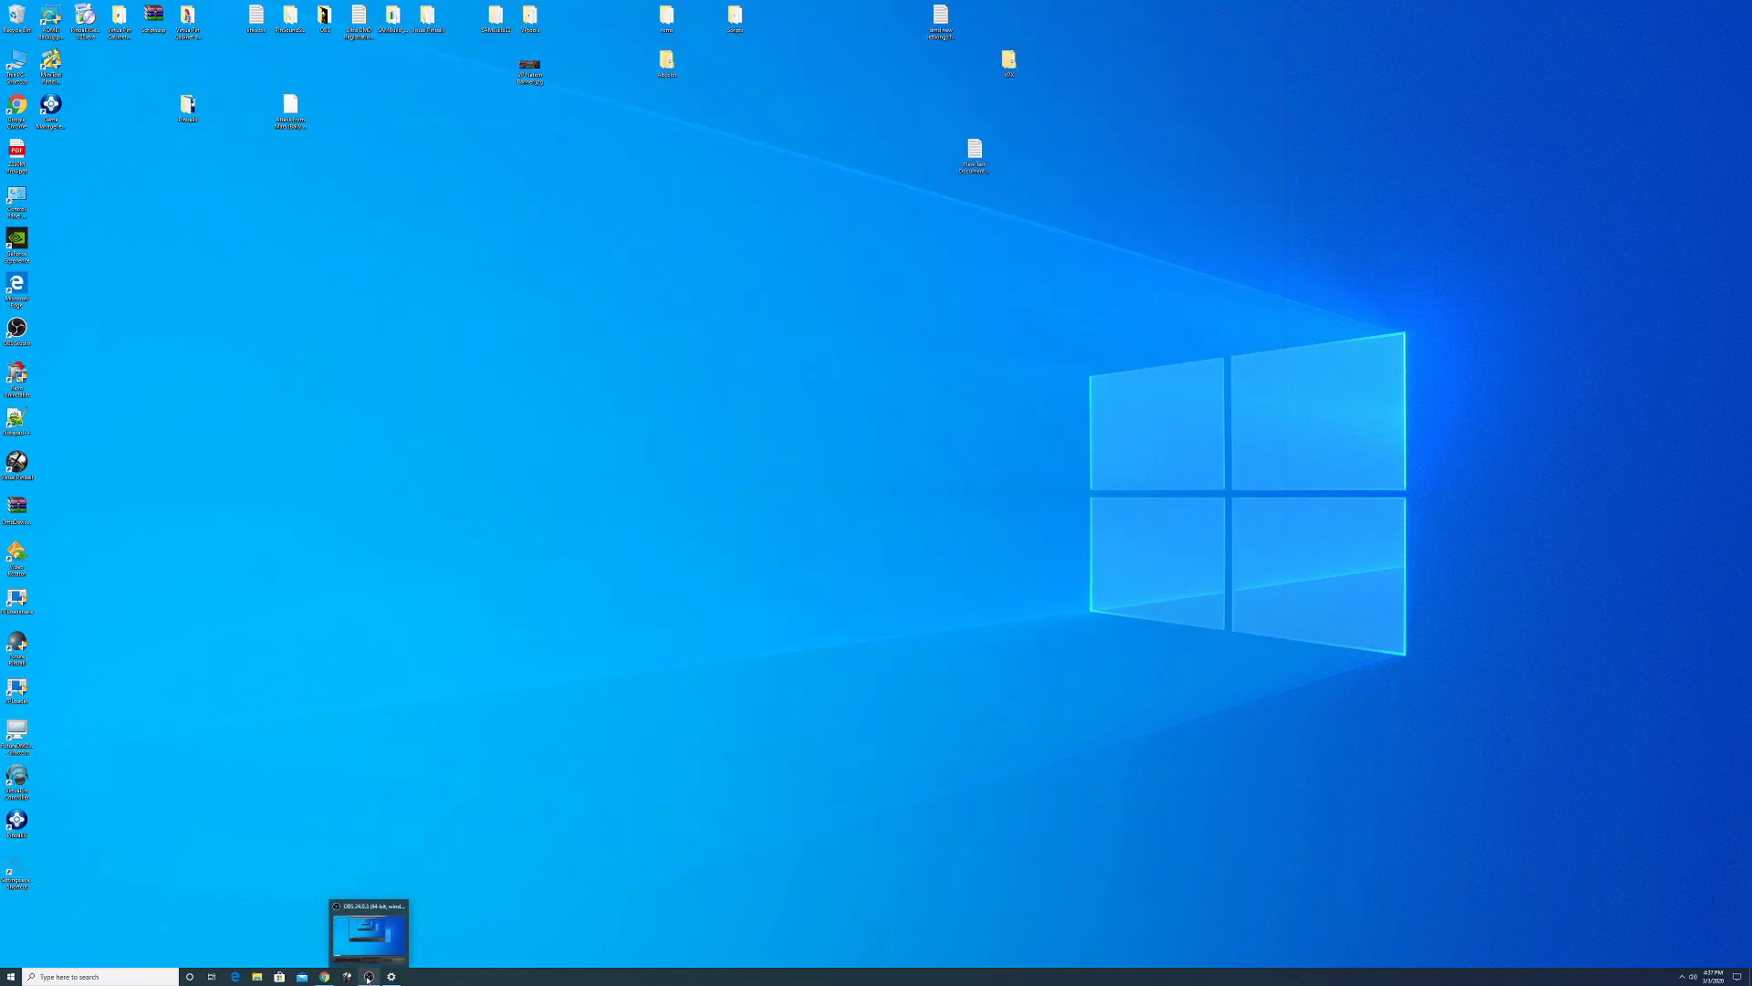
right_click(367, 612)
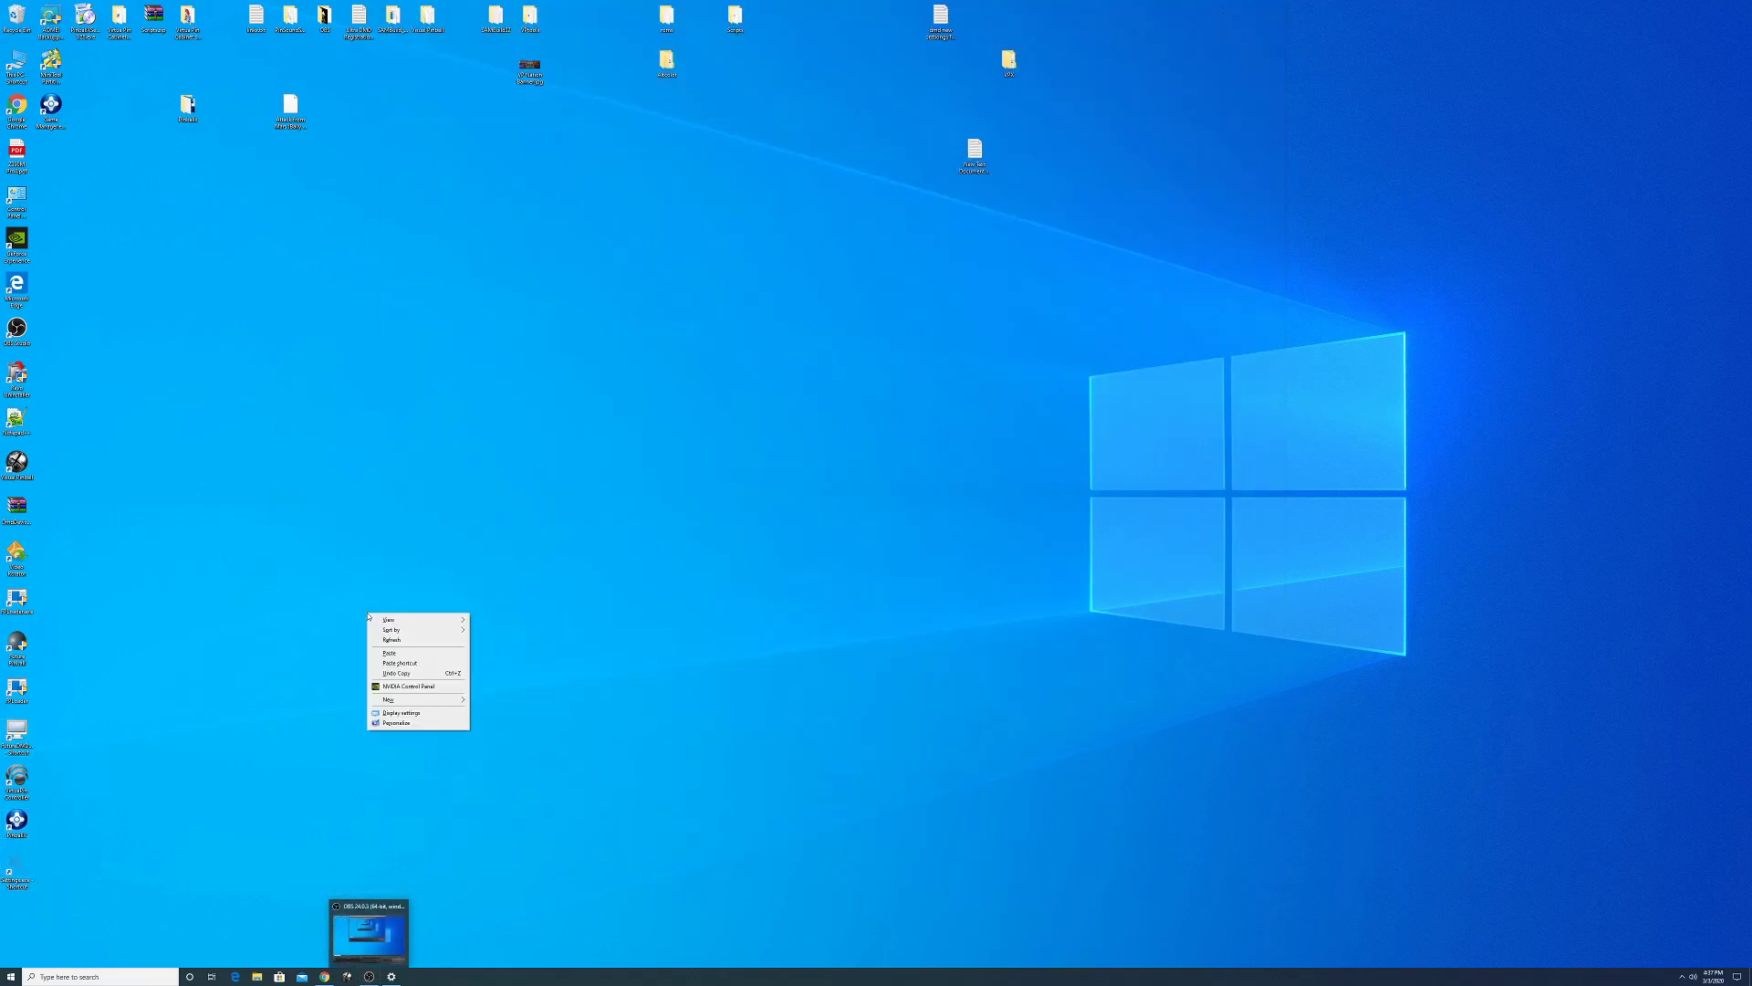
click(402, 712)
click(230, 455)
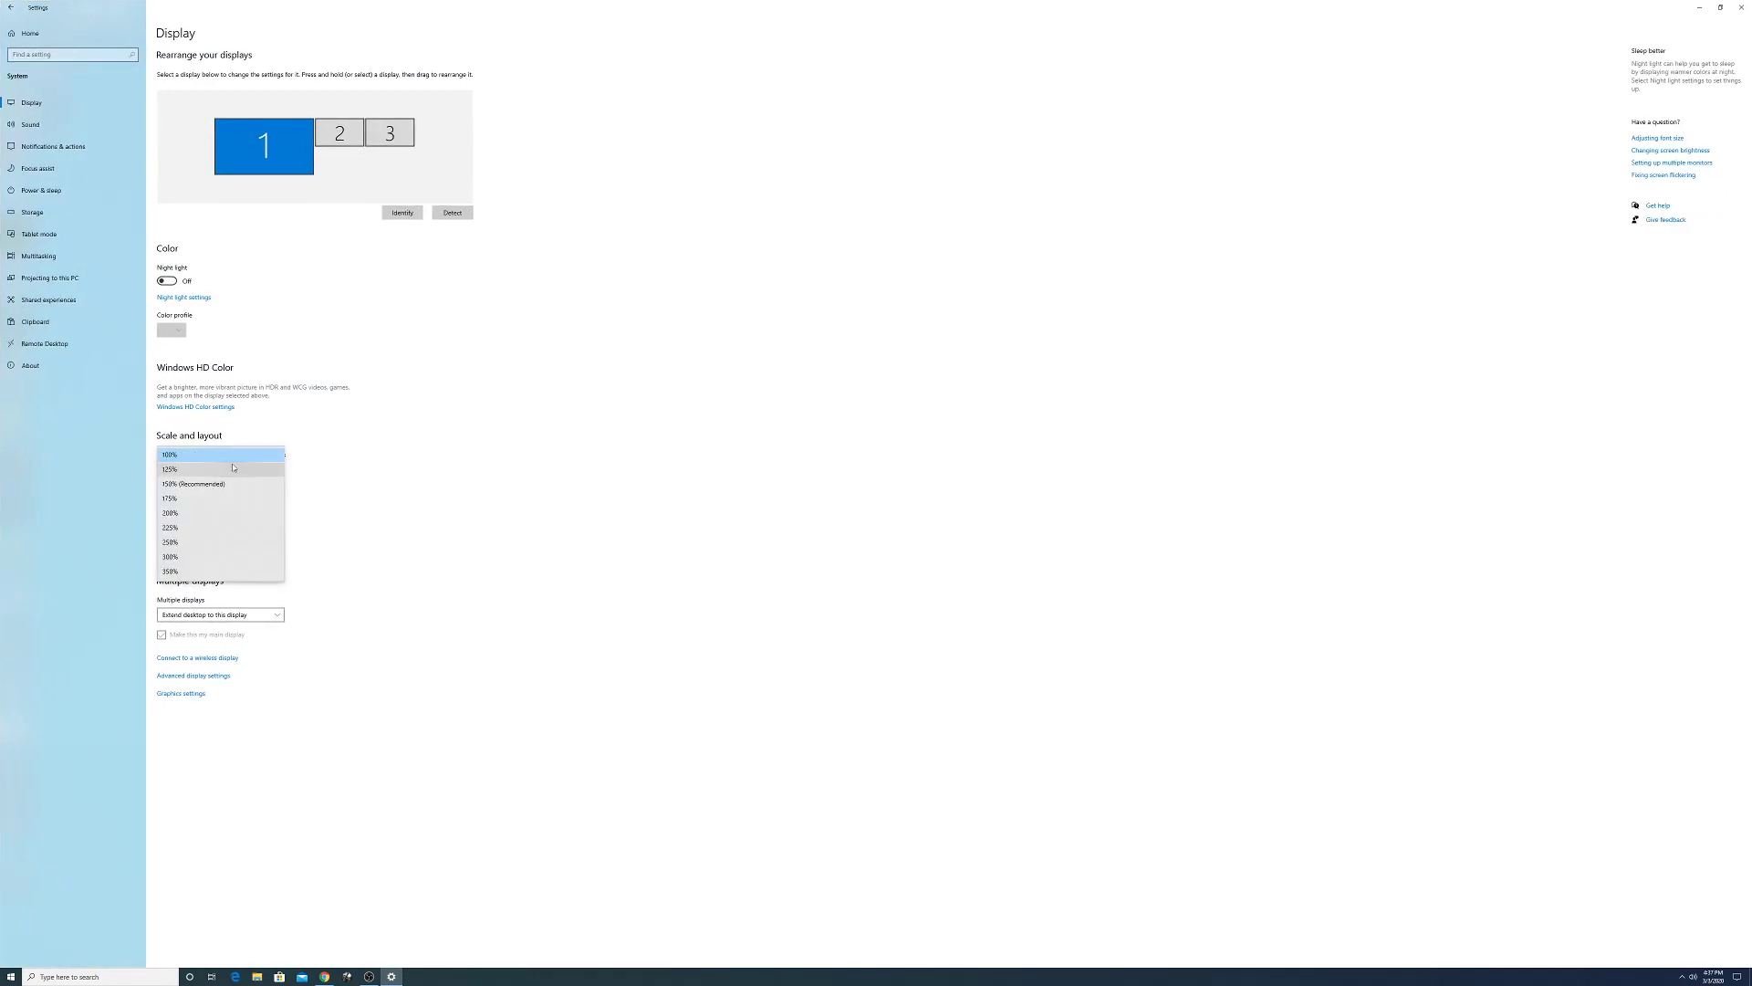
click(187, 487)
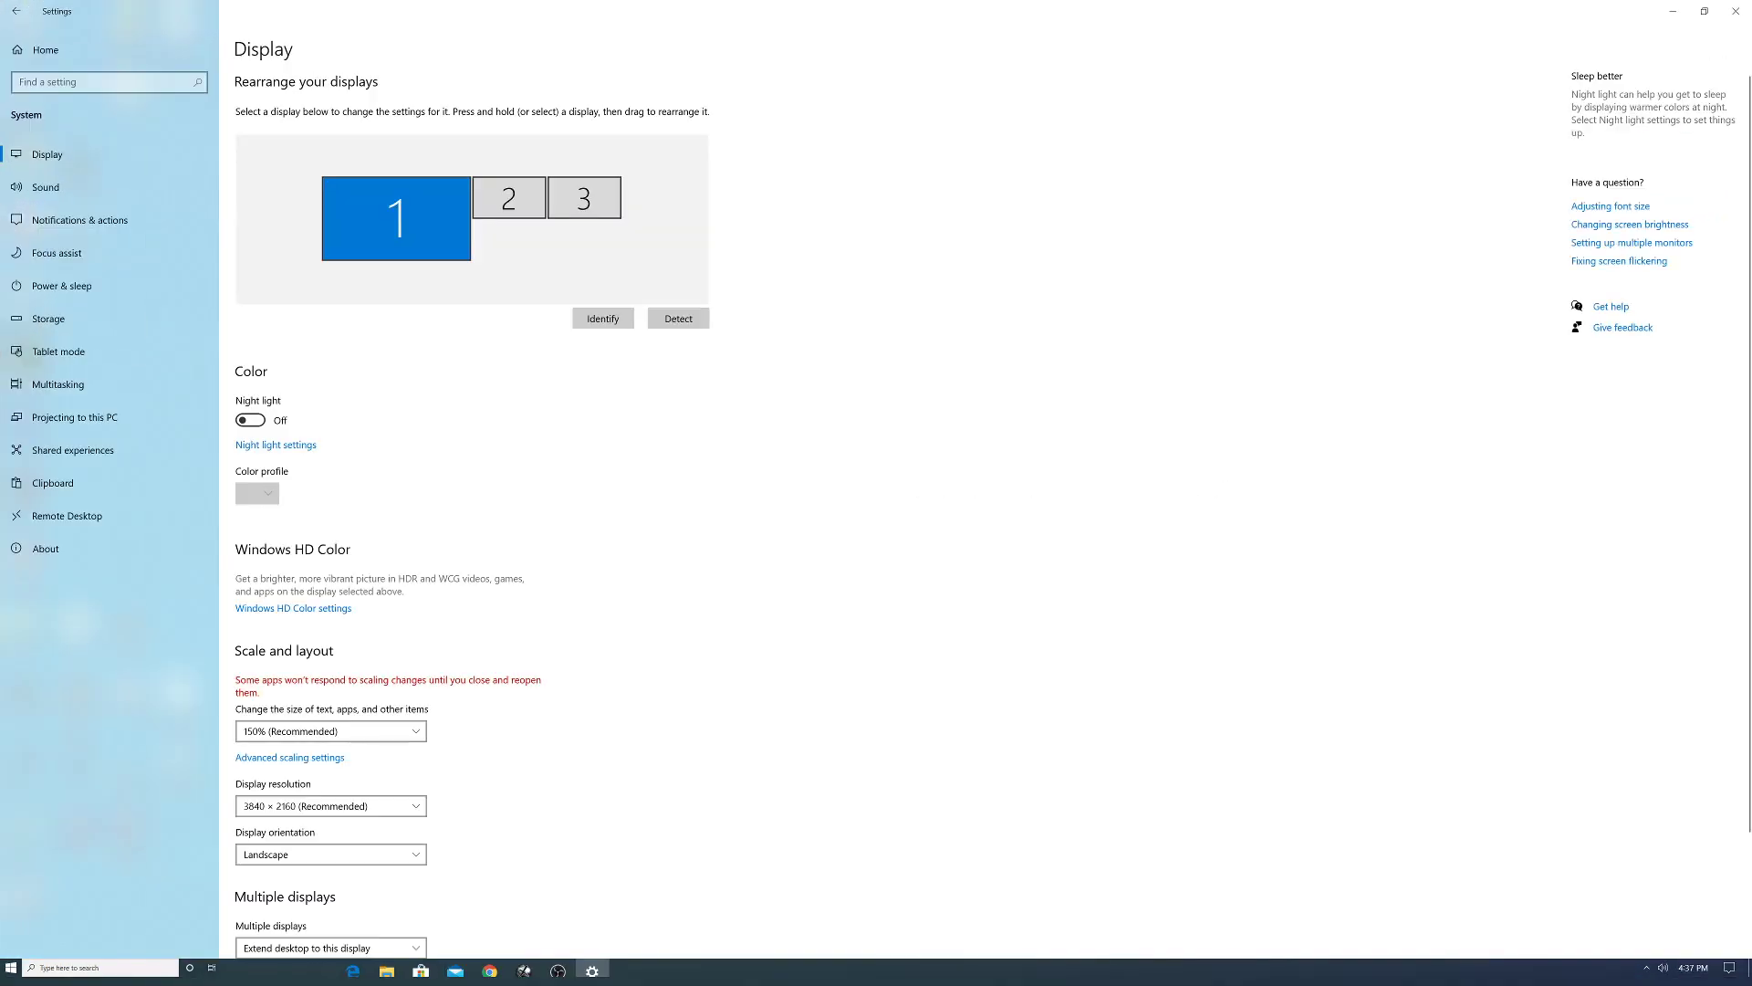
click(1673, 11)
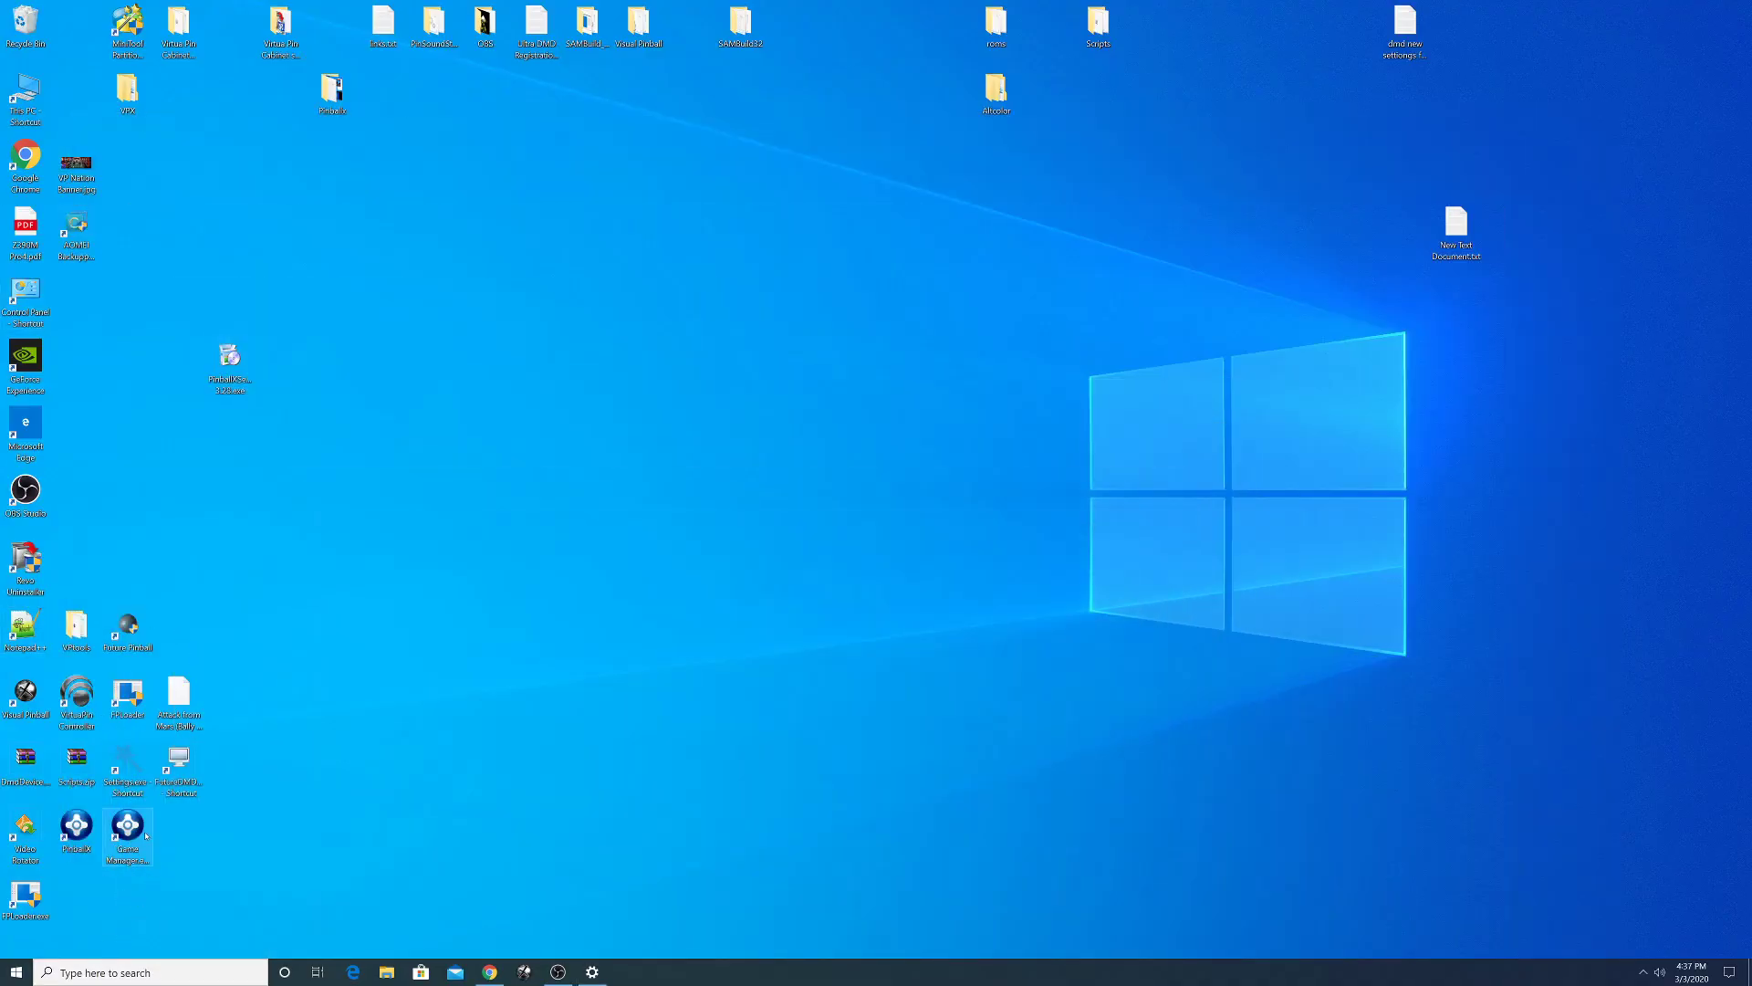
- Reopen the PinballX Game List Manager, load the Future Pinball list and make the window taller
double_click(129, 826)
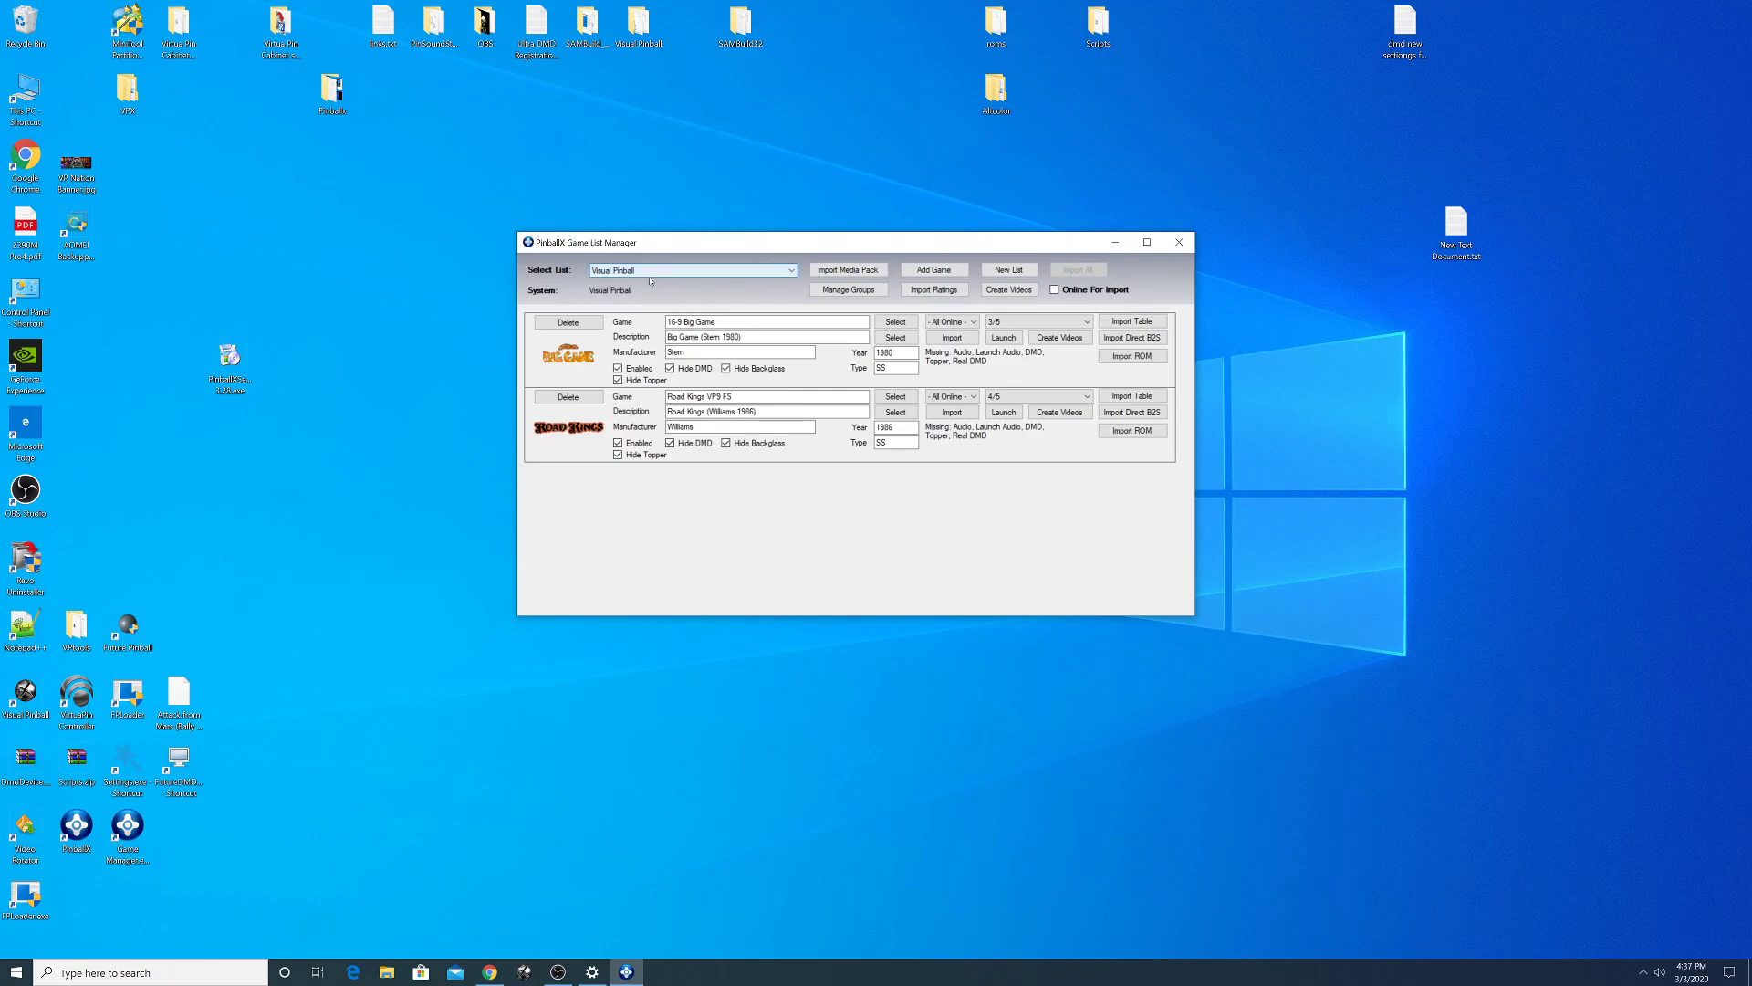
click(725, 271)
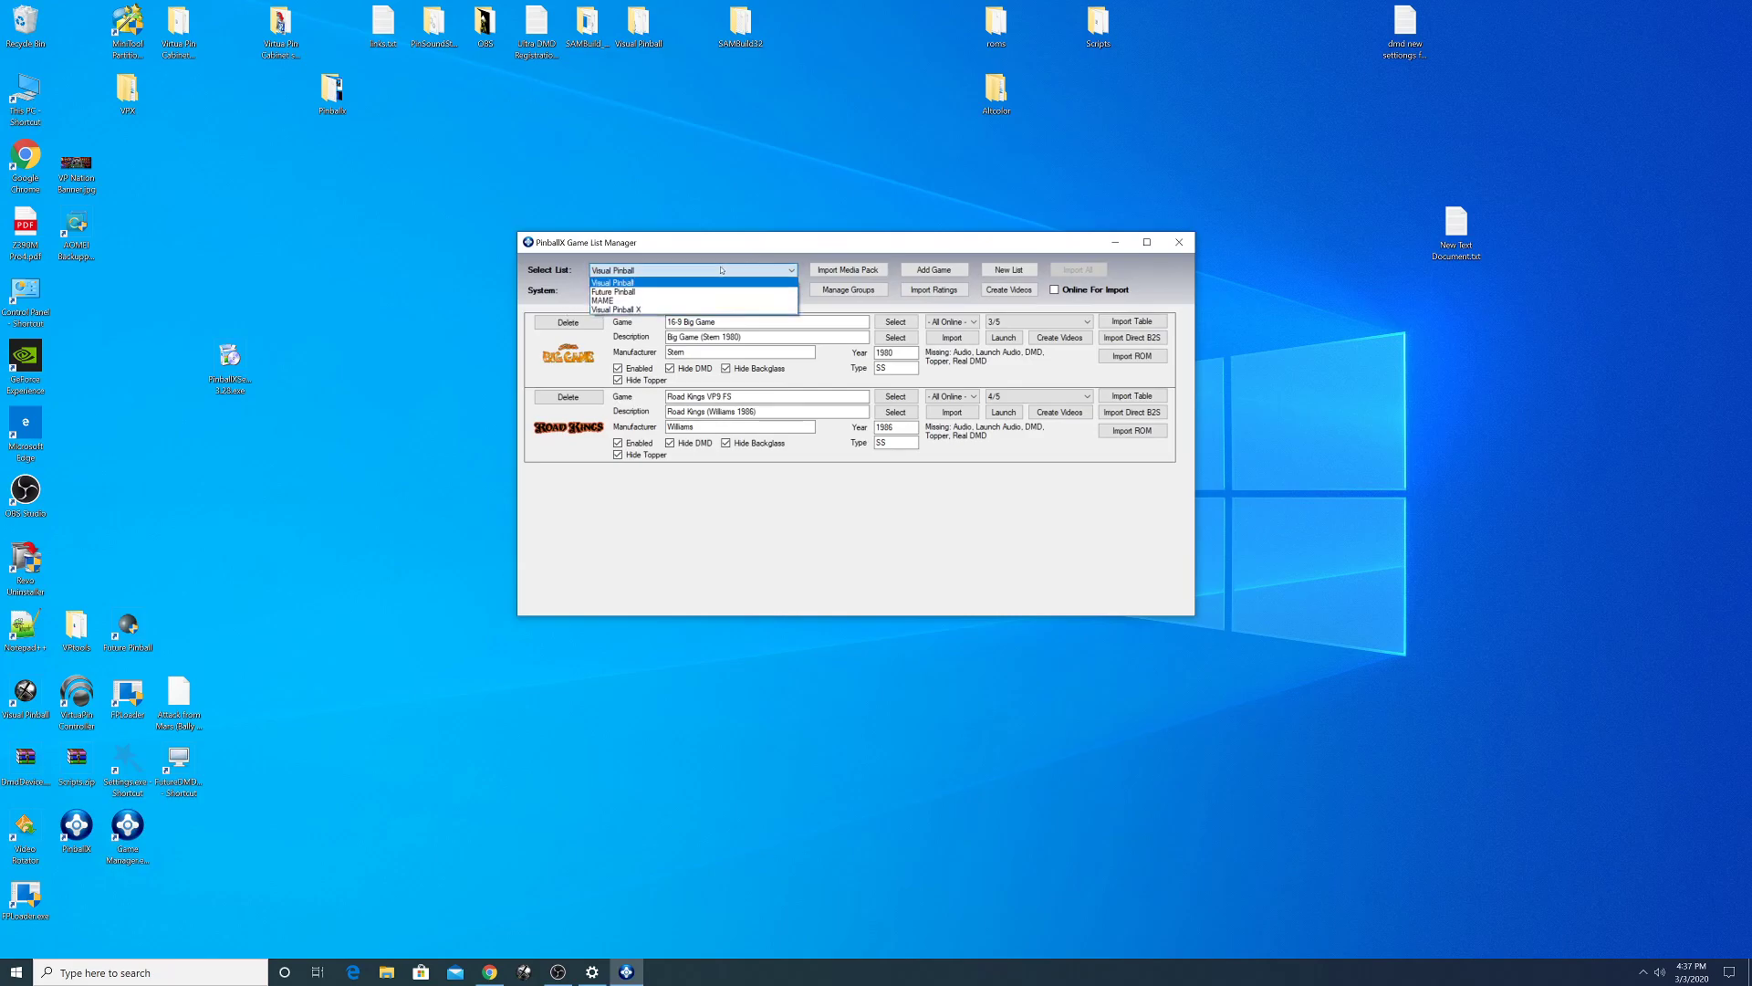
click(646, 292)
click(875, 528)
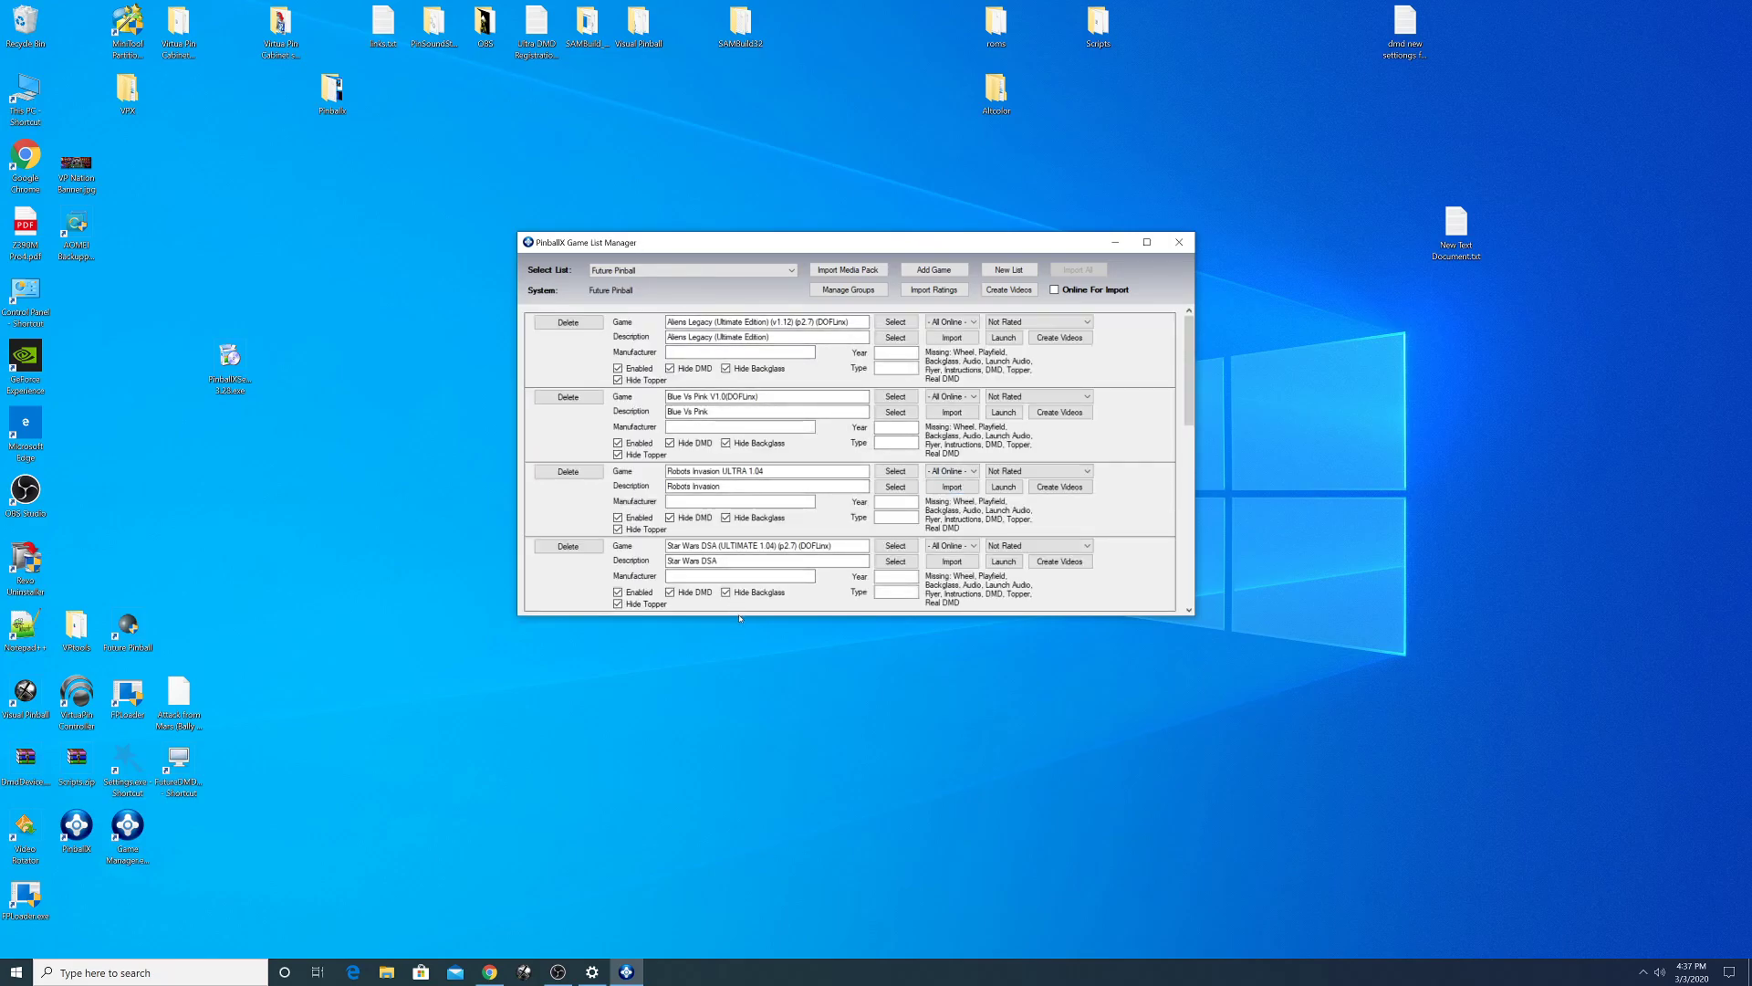
drag(739, 618, 739, 662)
- Look through the Visual Pinball X, MAME and Visual Pinball game lists, and open the group management window
click(645, 271)
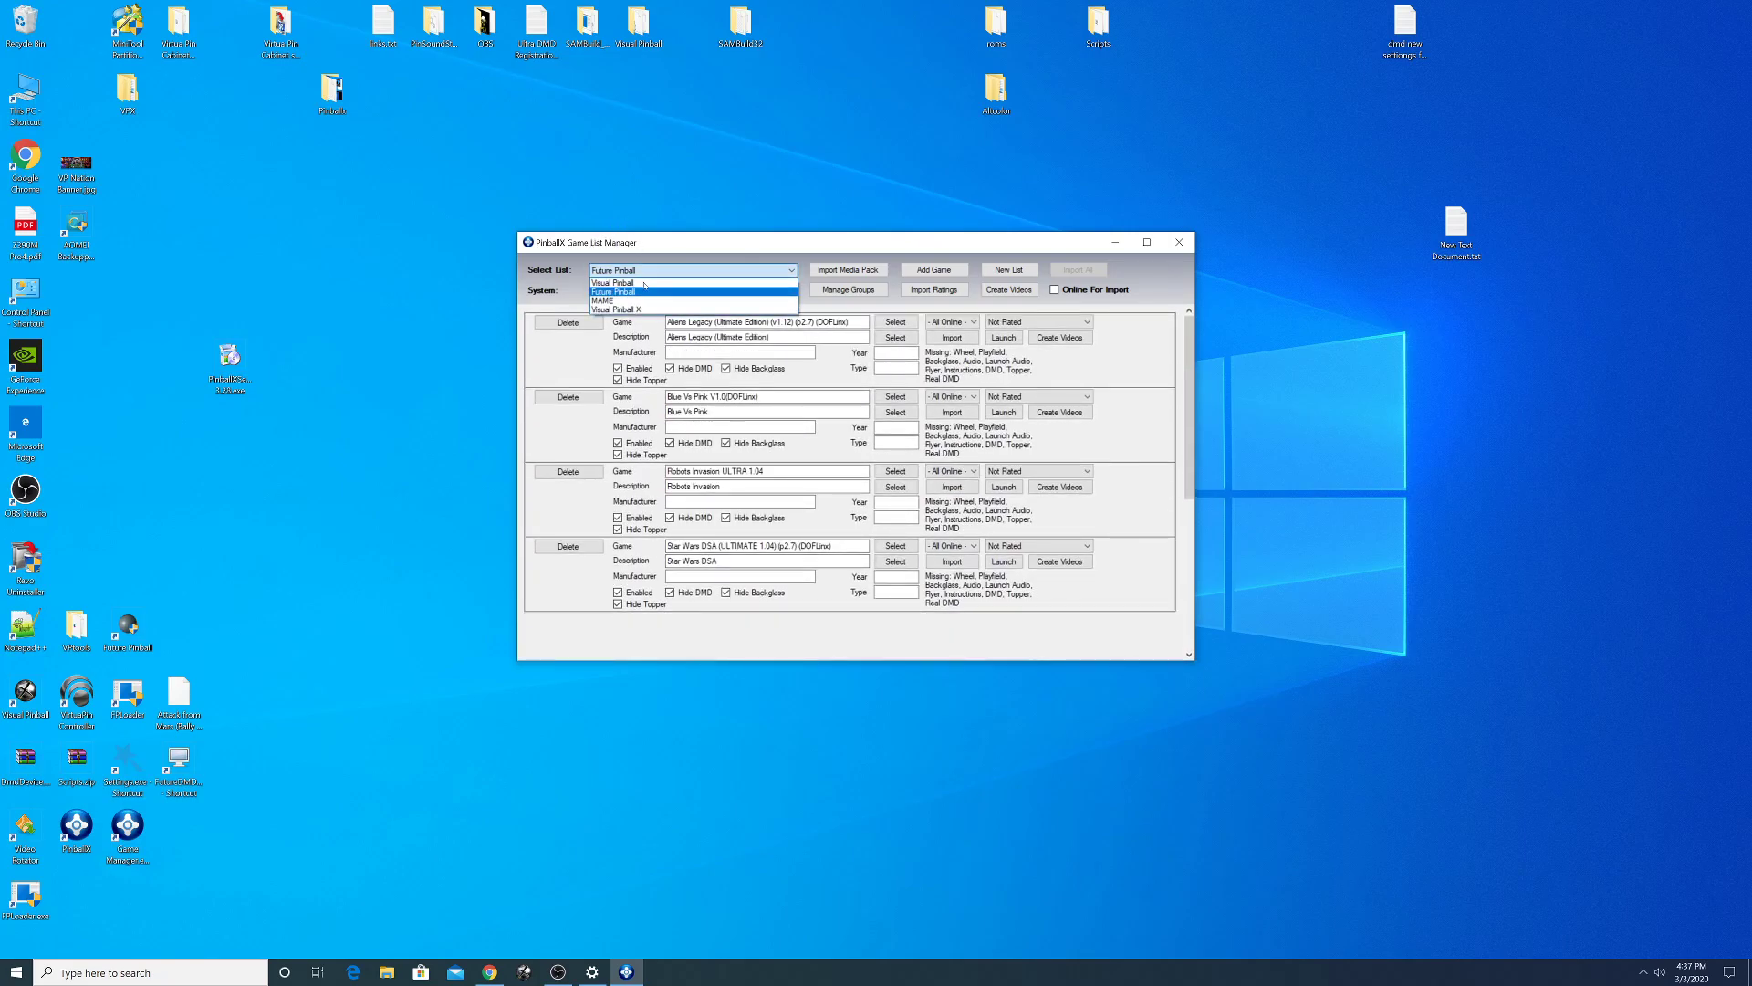
click(648, 310)
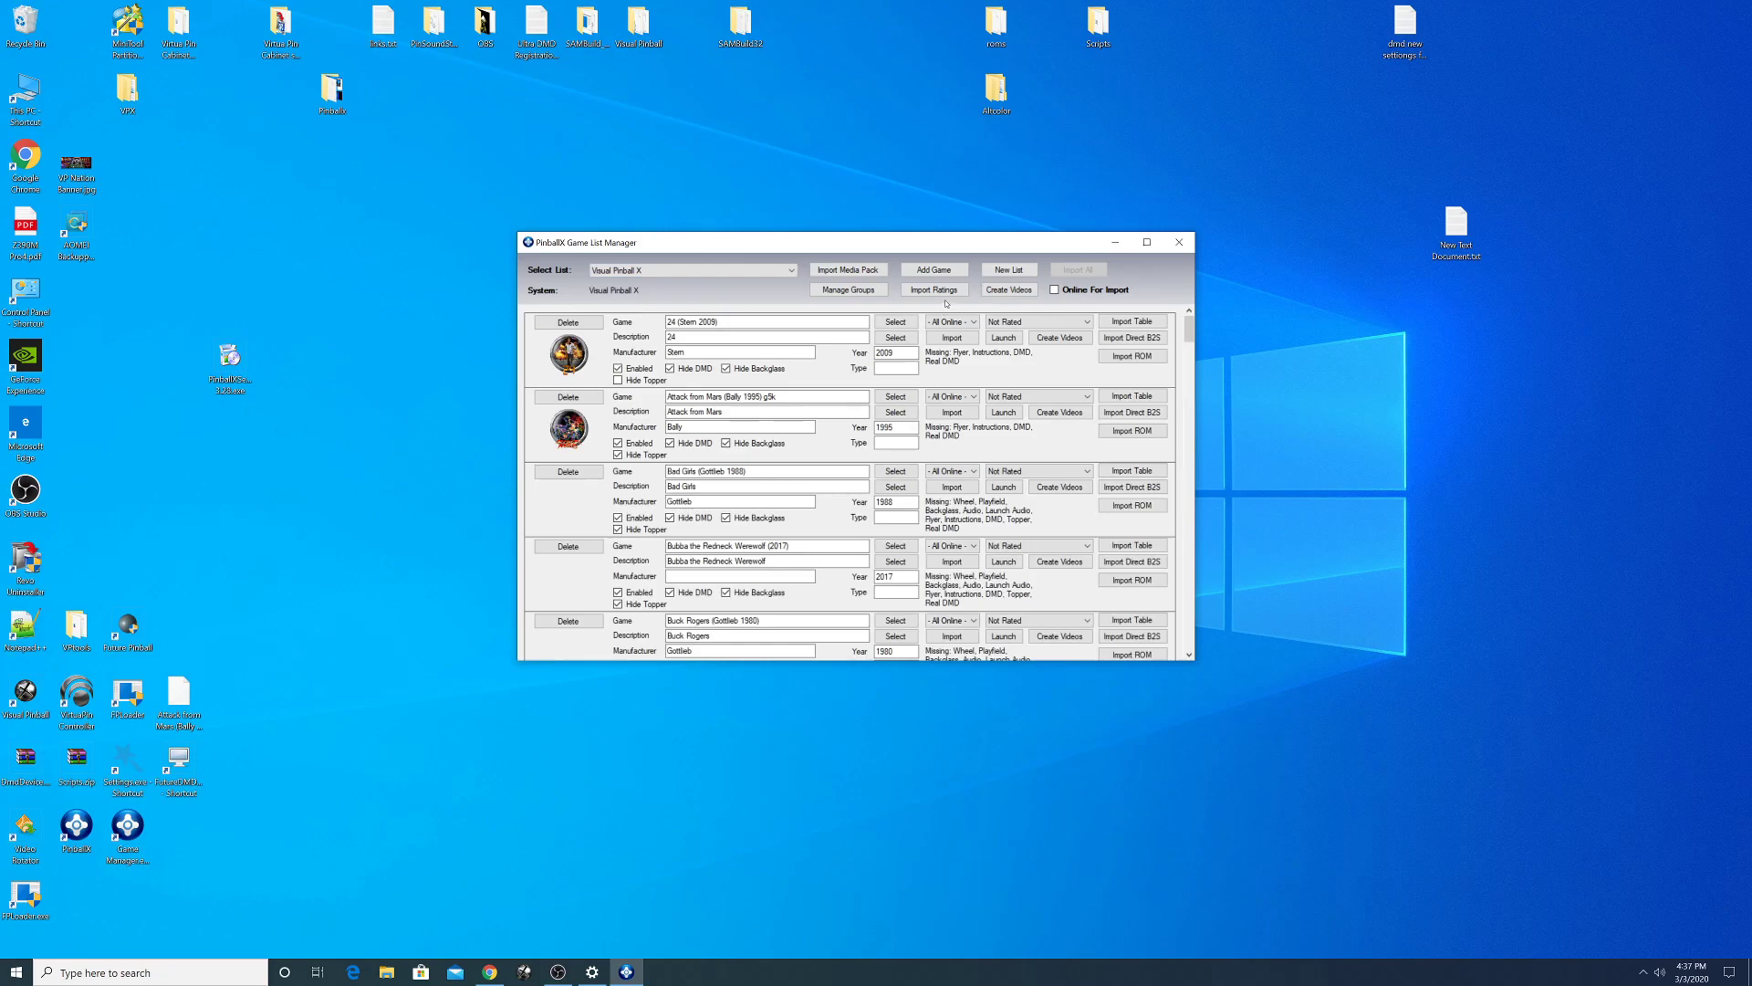
click(644, 271)
click(645, 300)
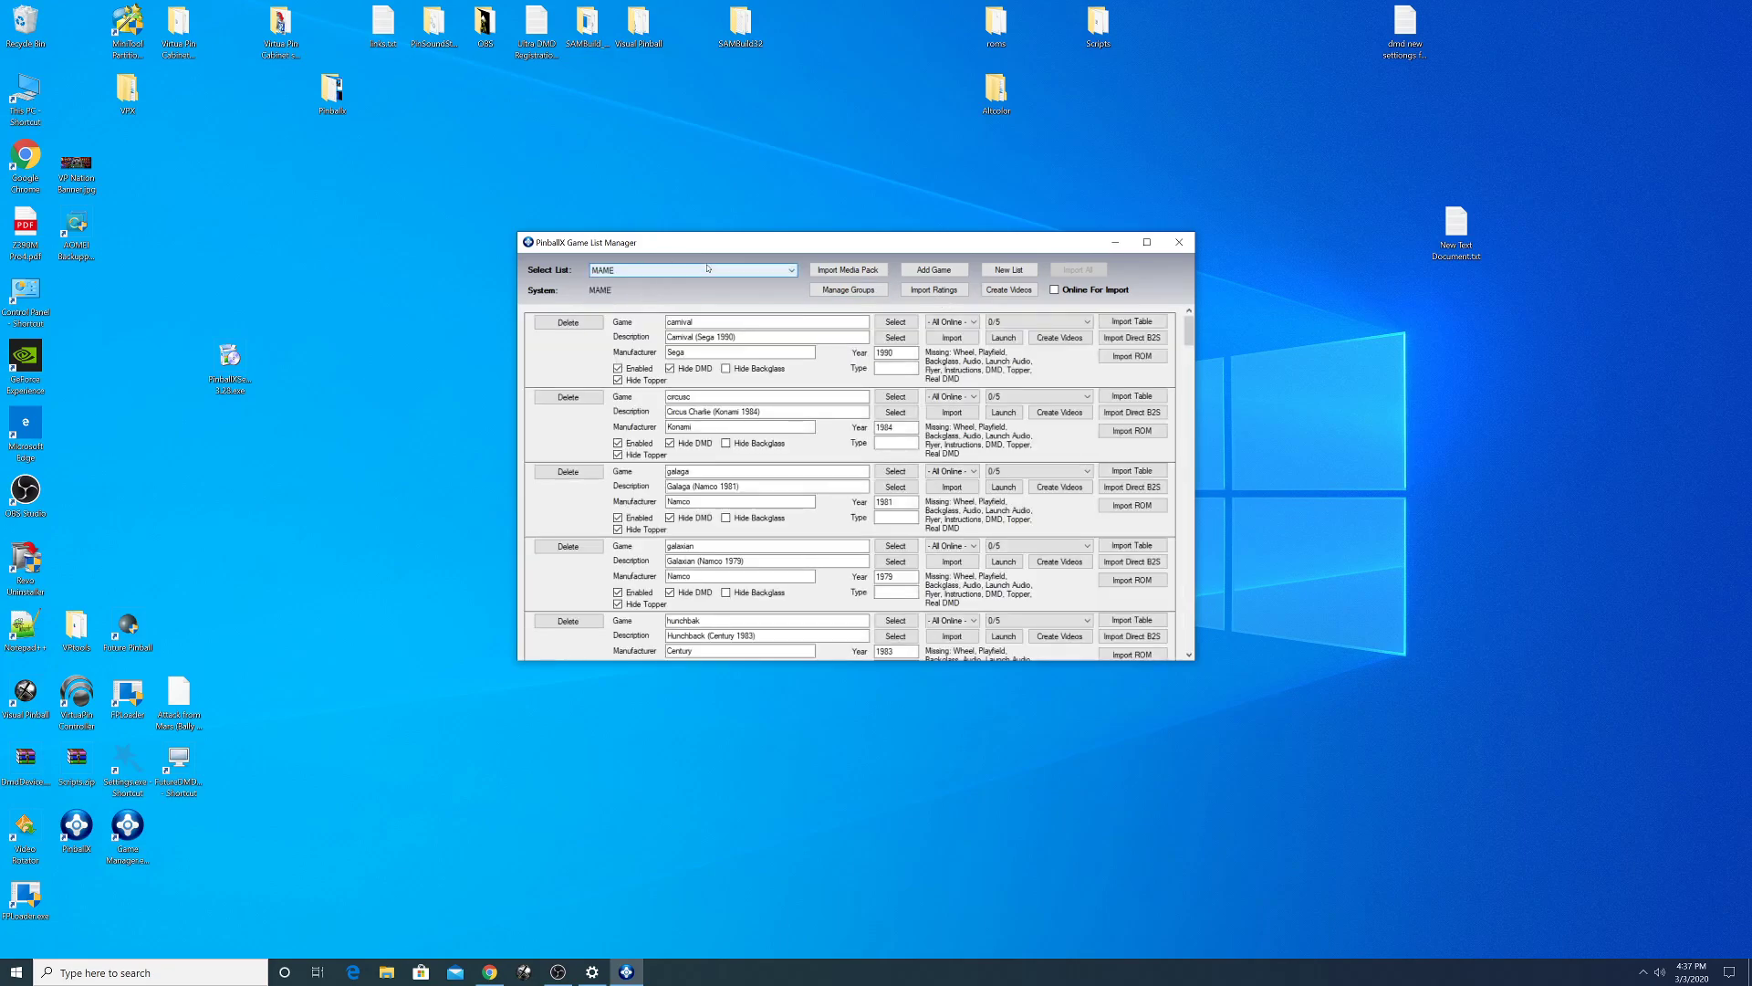
click(677, 272)
click(669, 282)
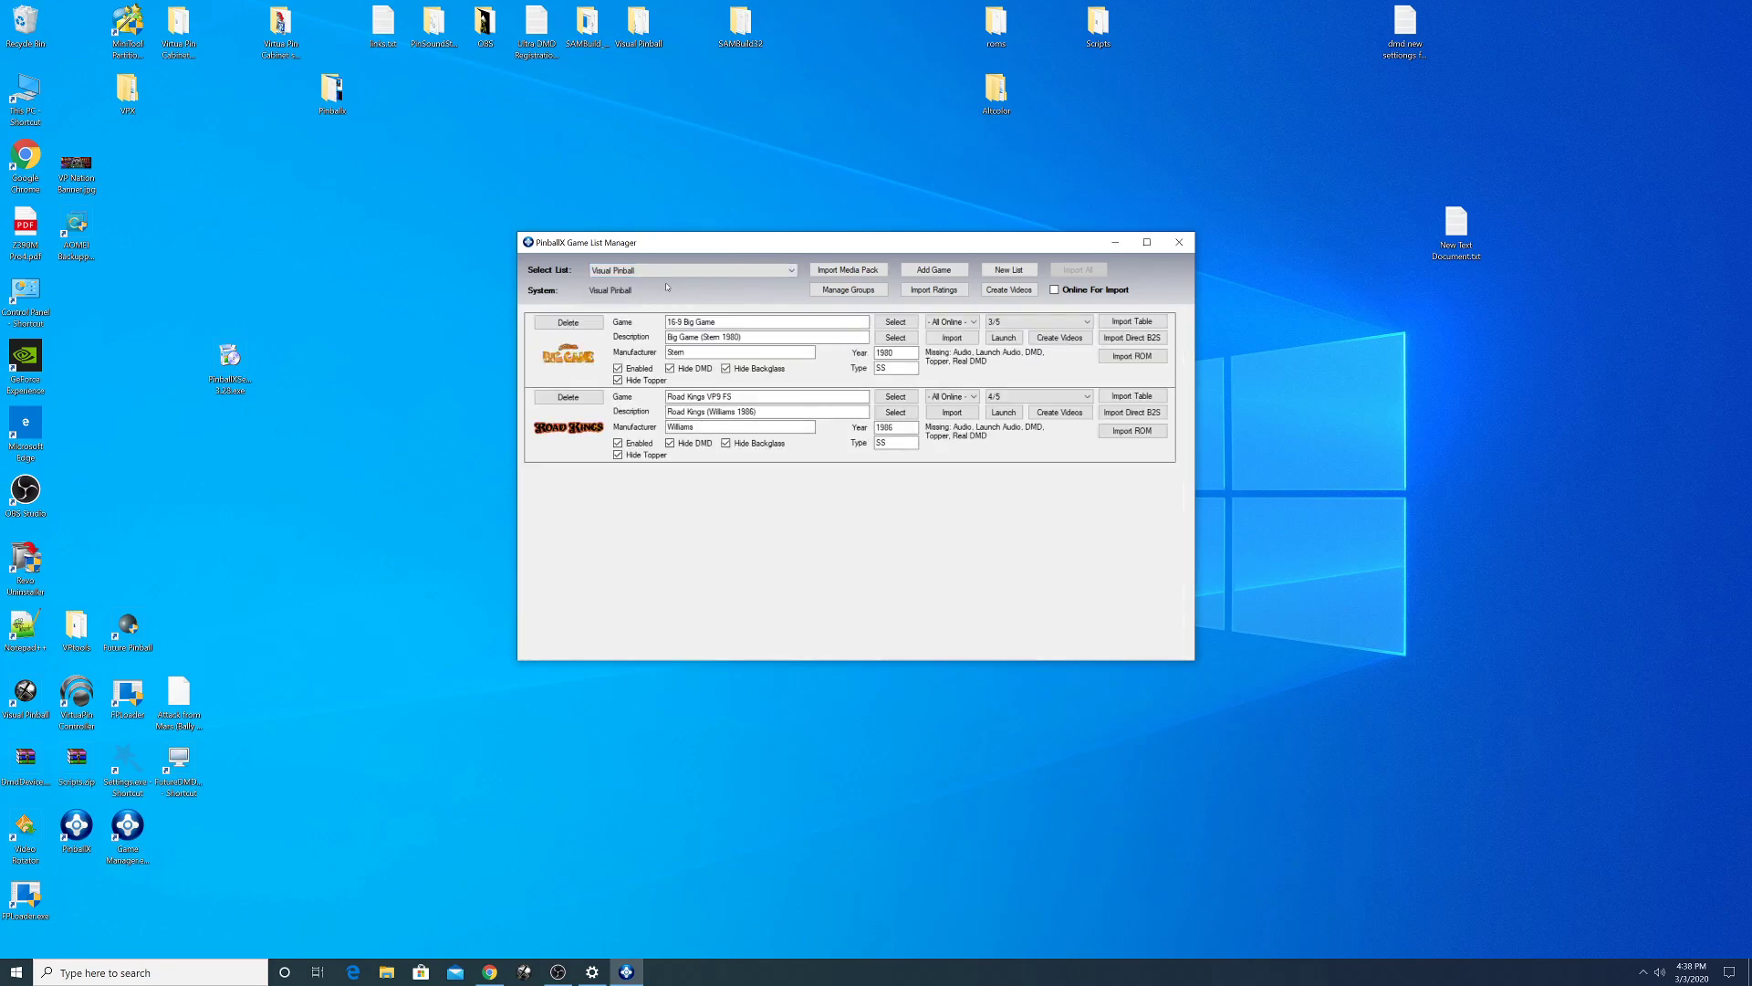
click(862, 291)
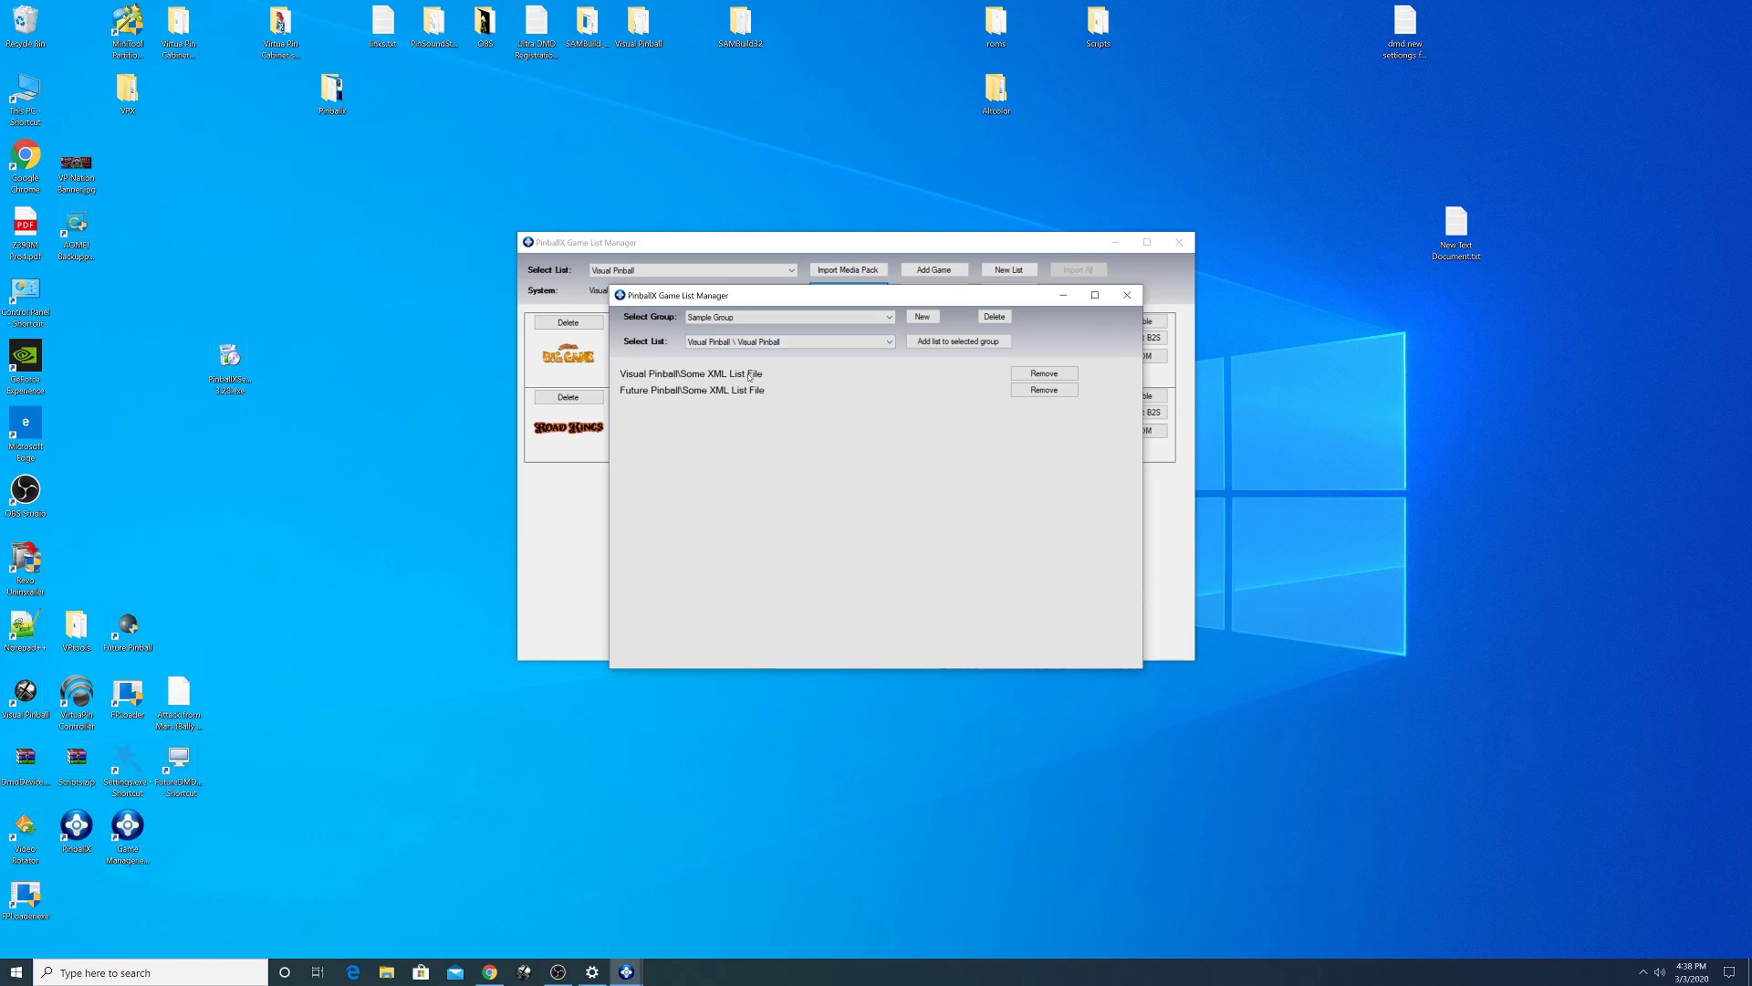
- Open the file location of the desktop's Game Manager shortcut and go into the PinballX Media folder
right_click(139, 826)
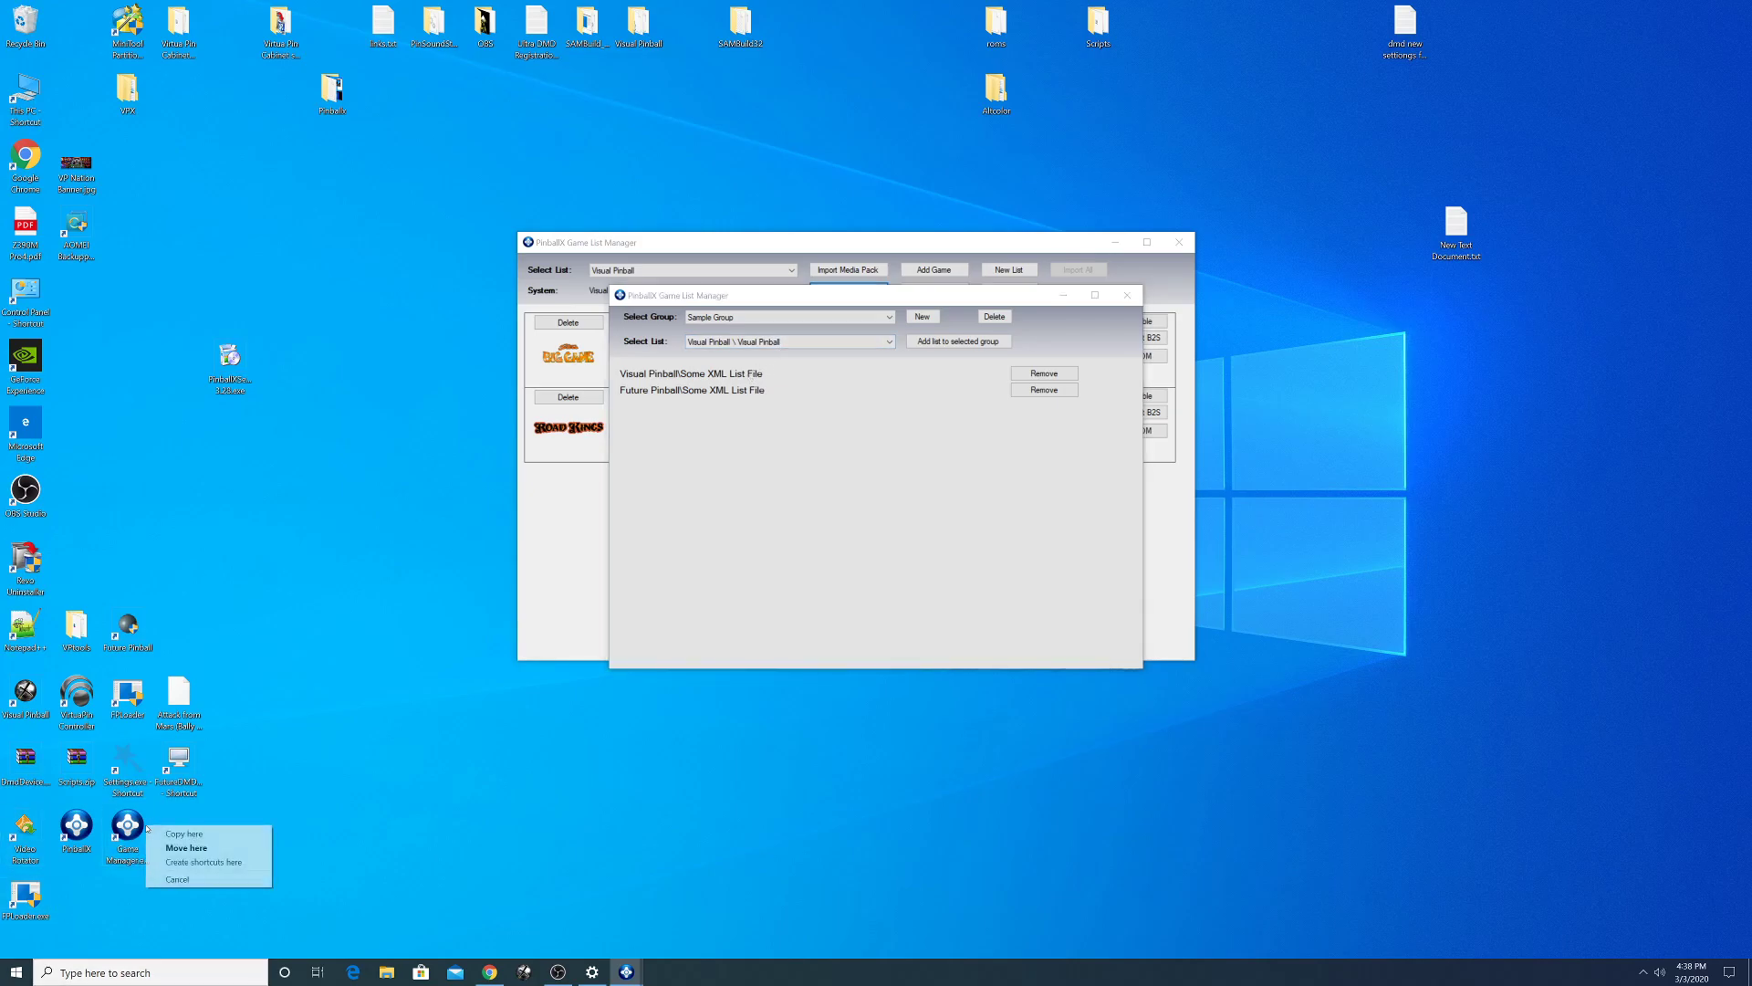
right_click(129, 829)
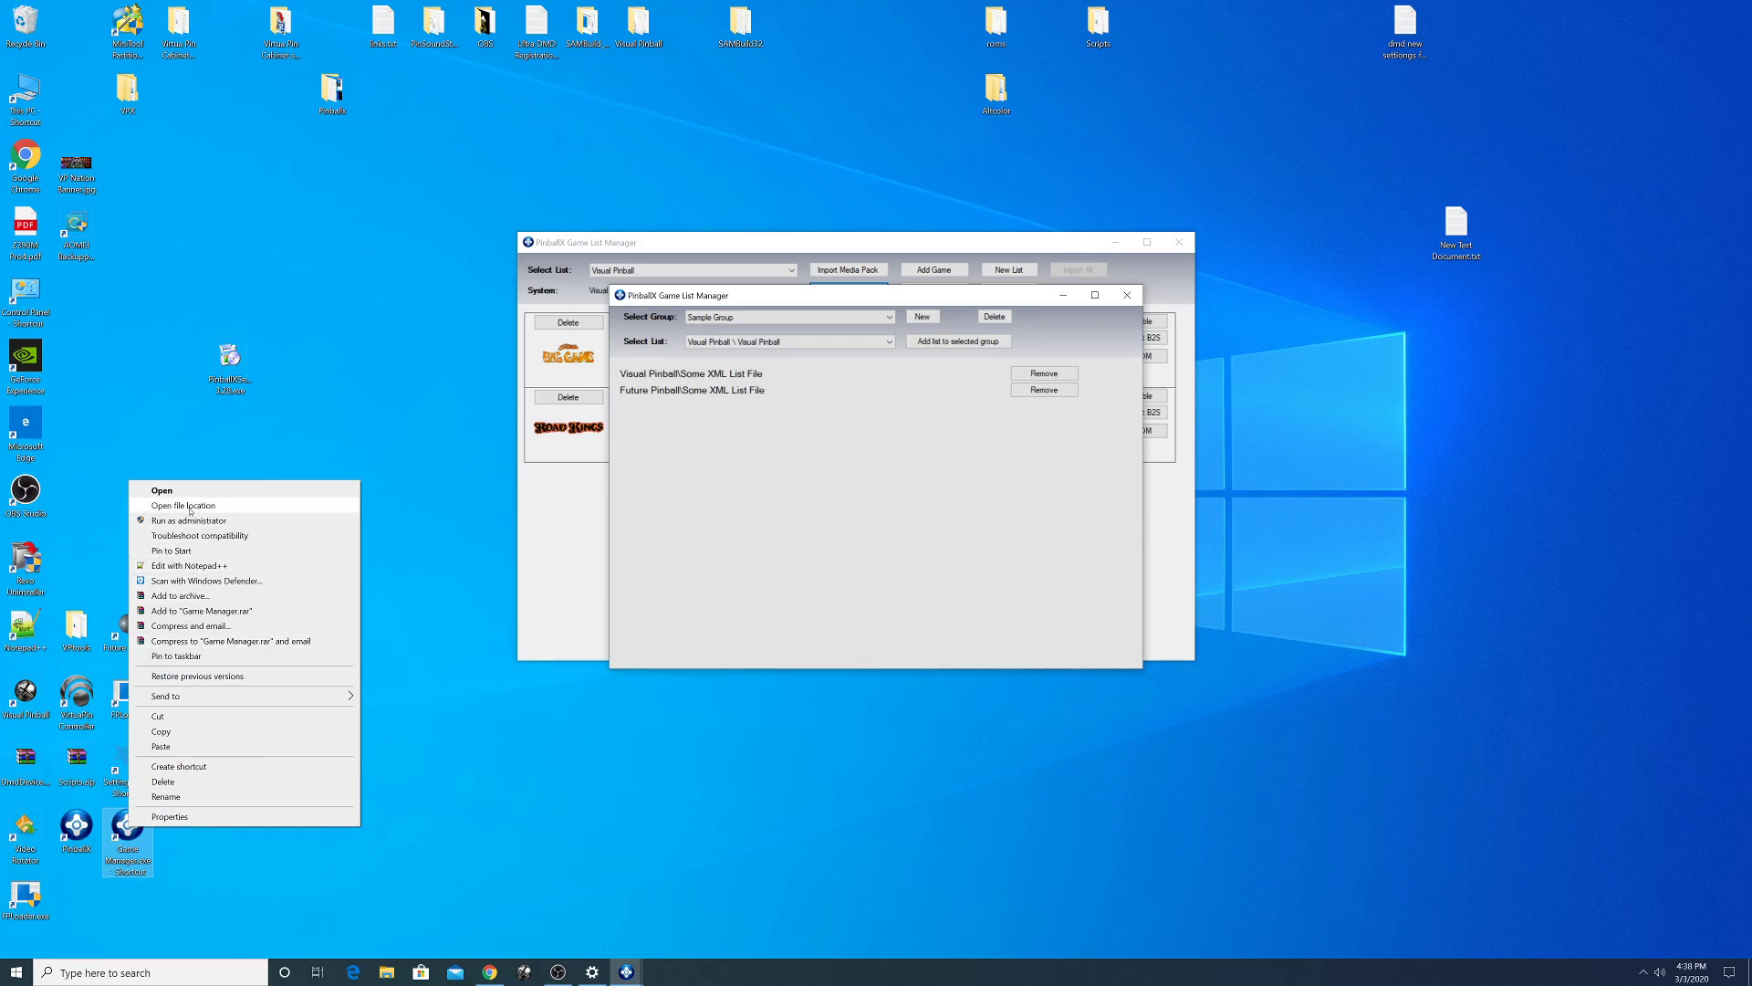
click(211, 507)
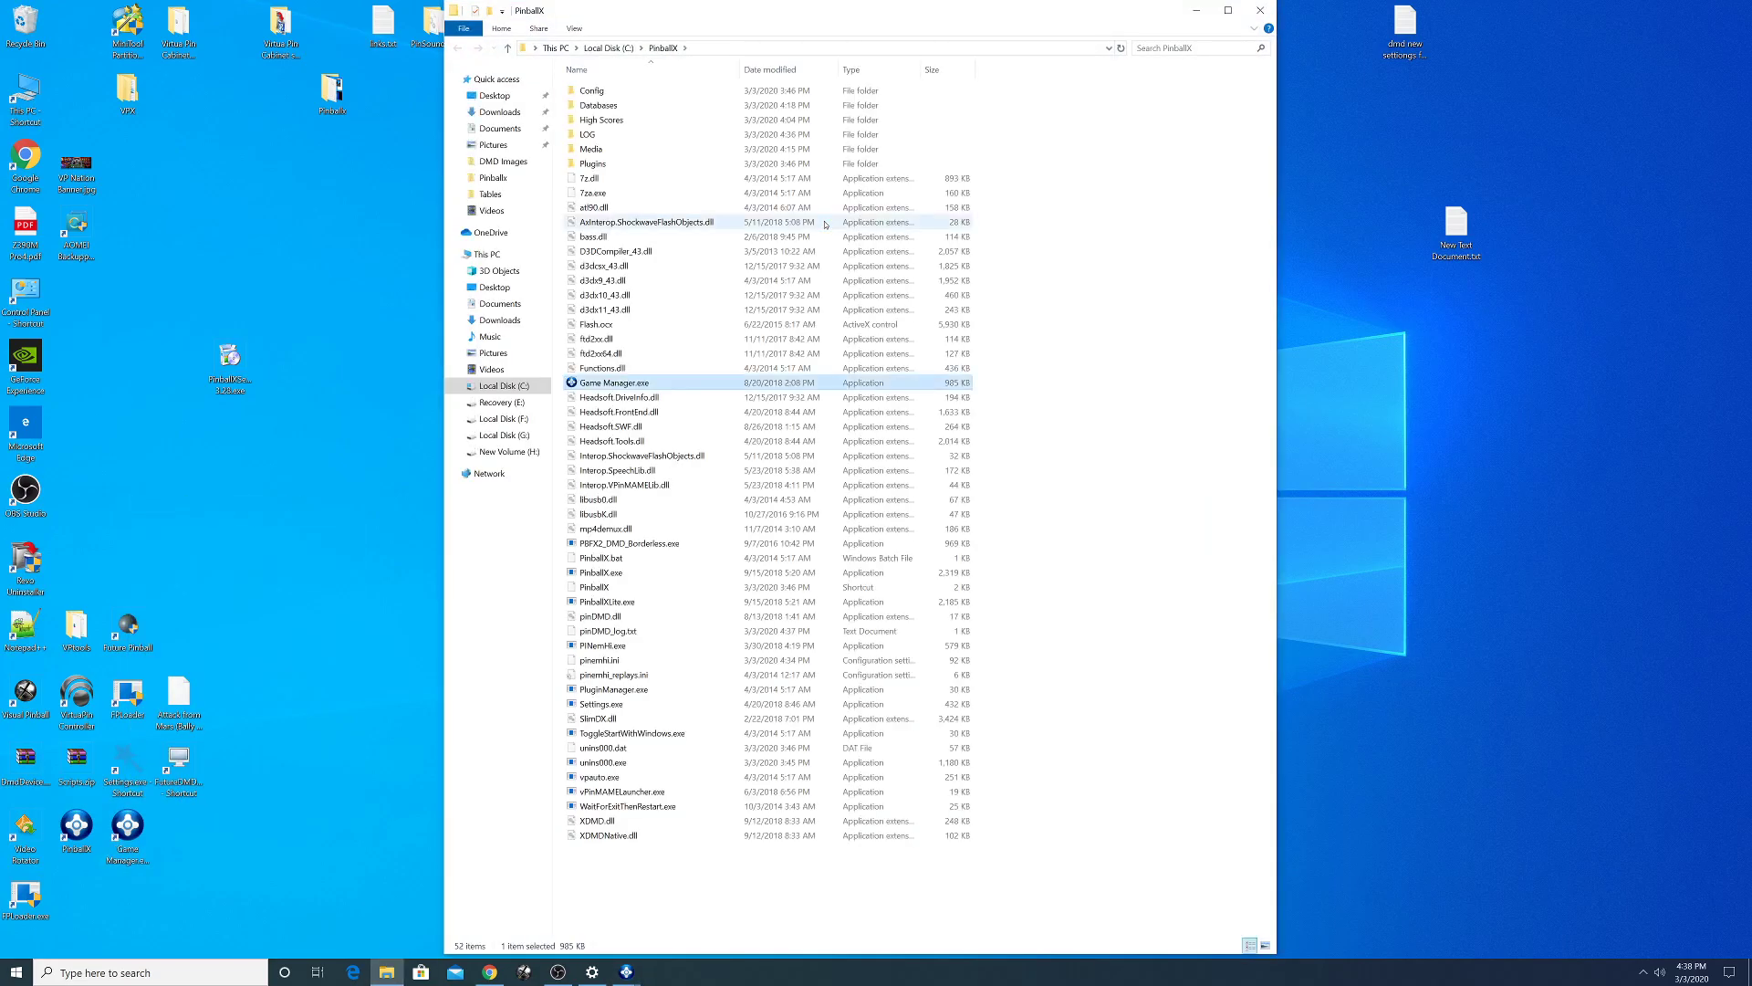
double_click(631, 153)
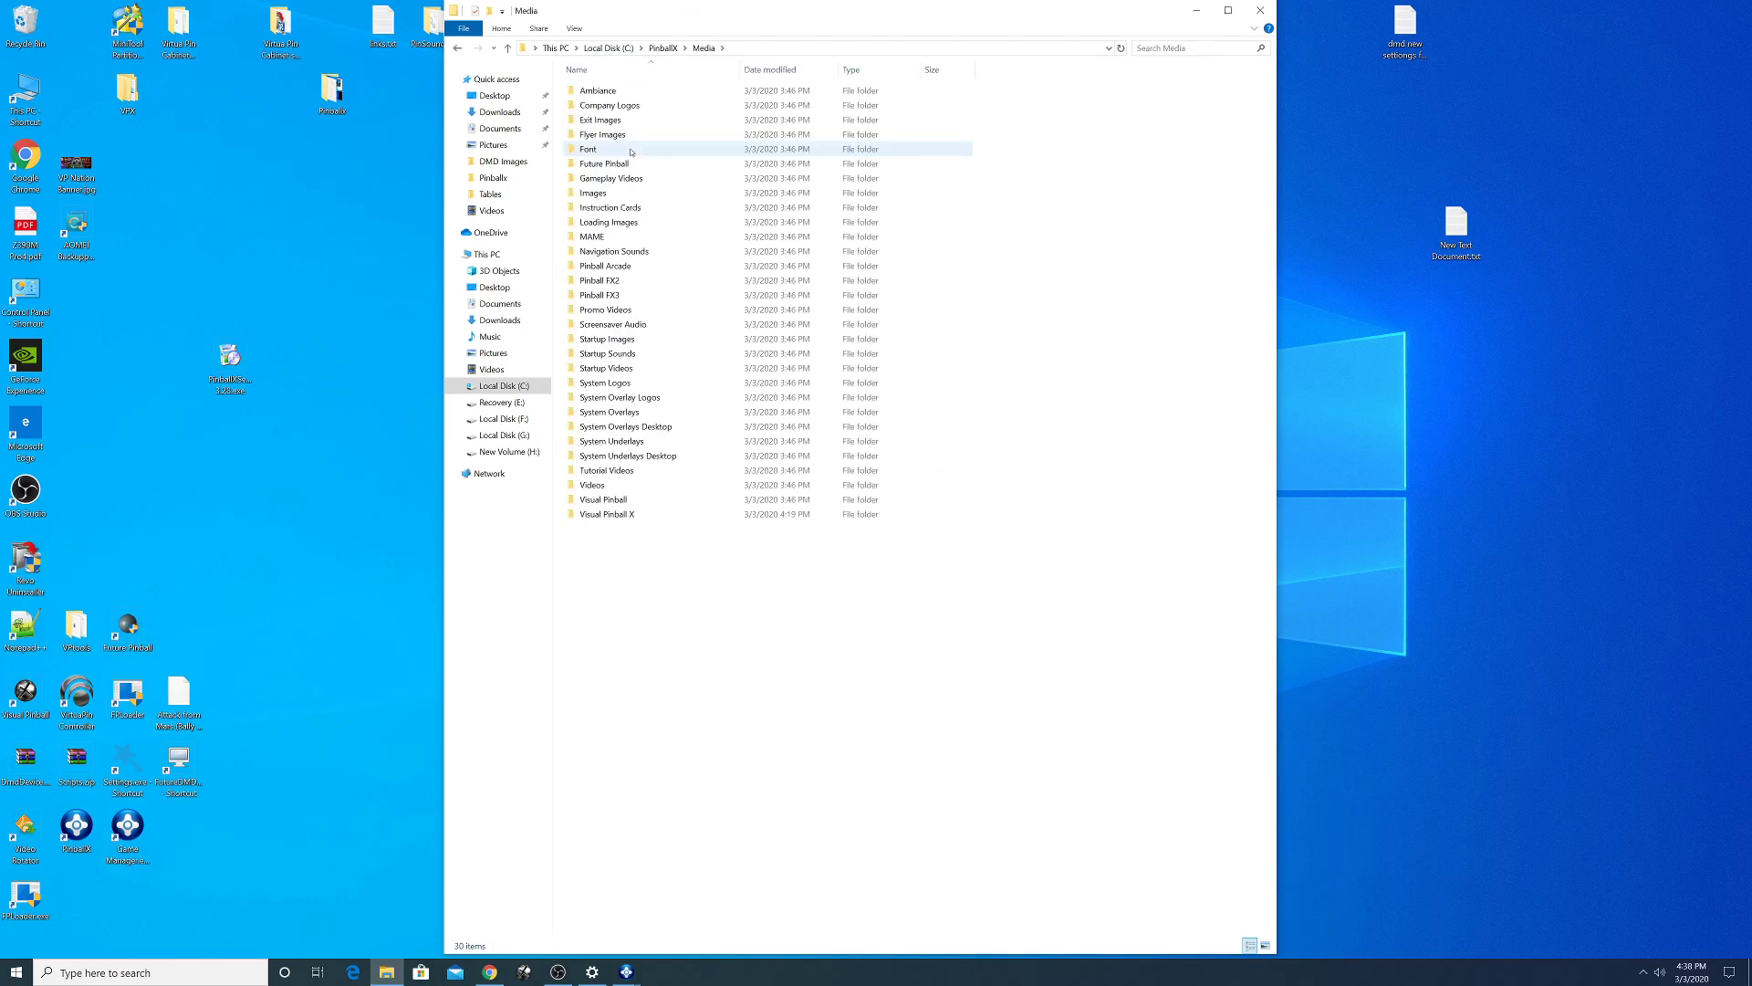
- Check the Databases and Plugins folders inside the PinballX folder and close the file window
click(509, 49)
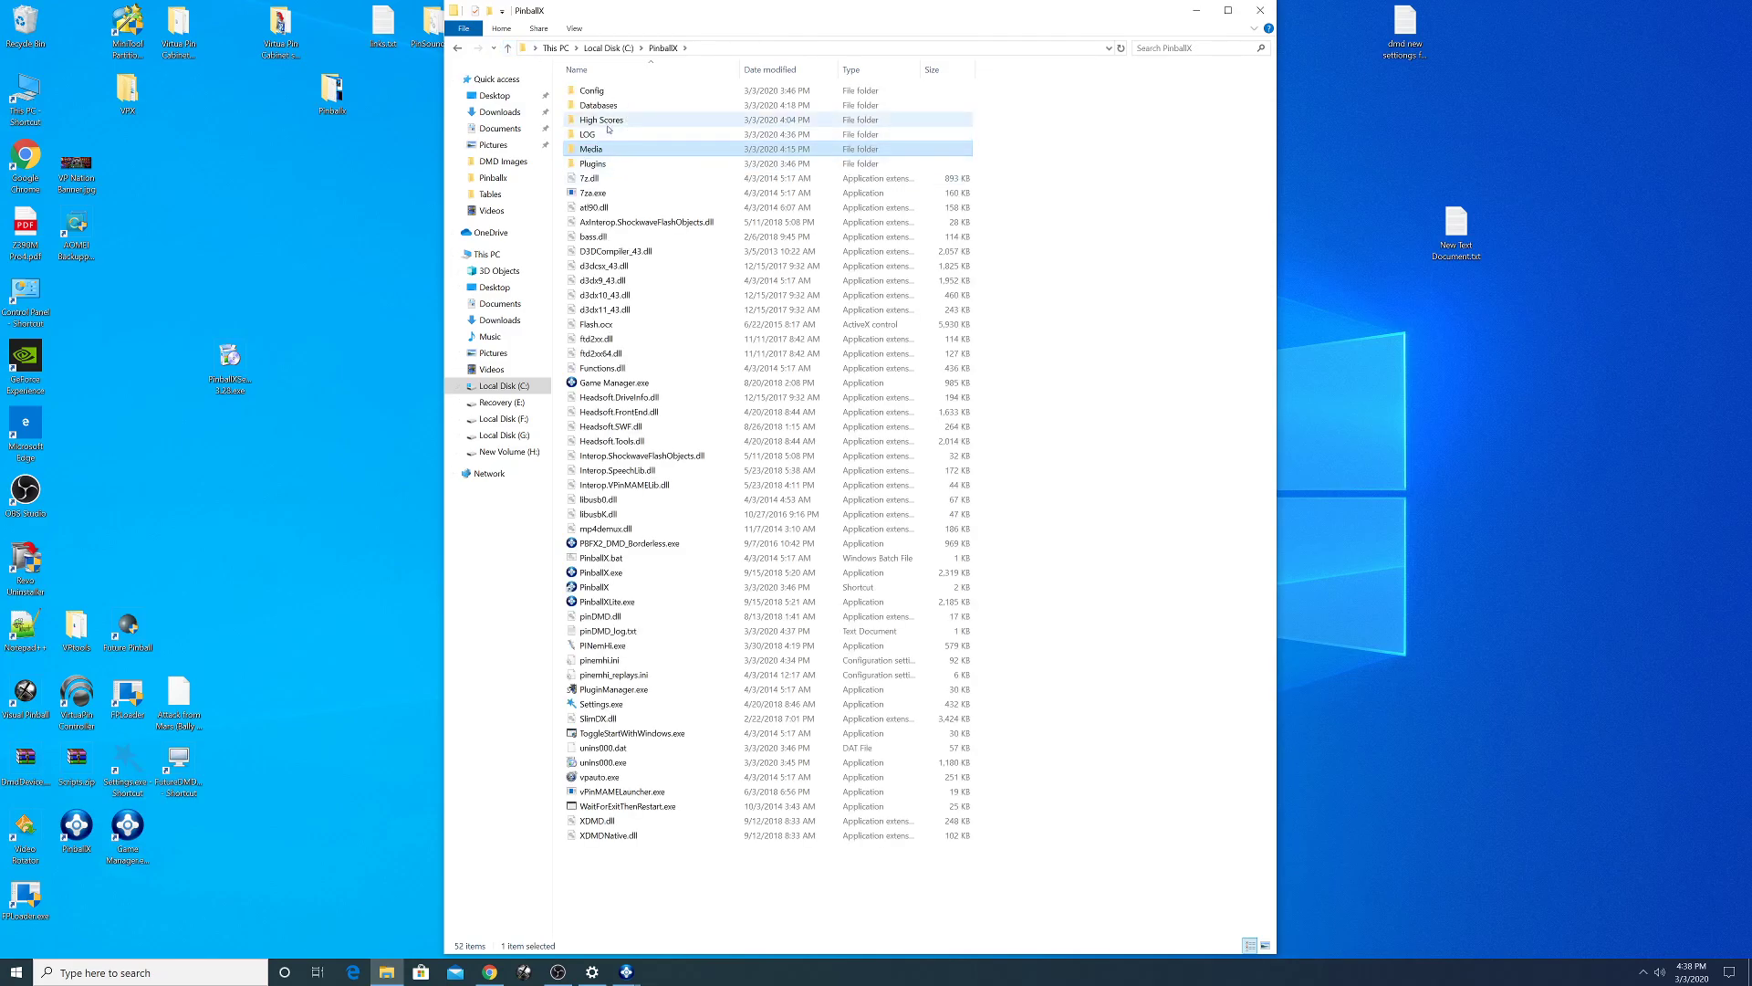
double_click(639, 106)
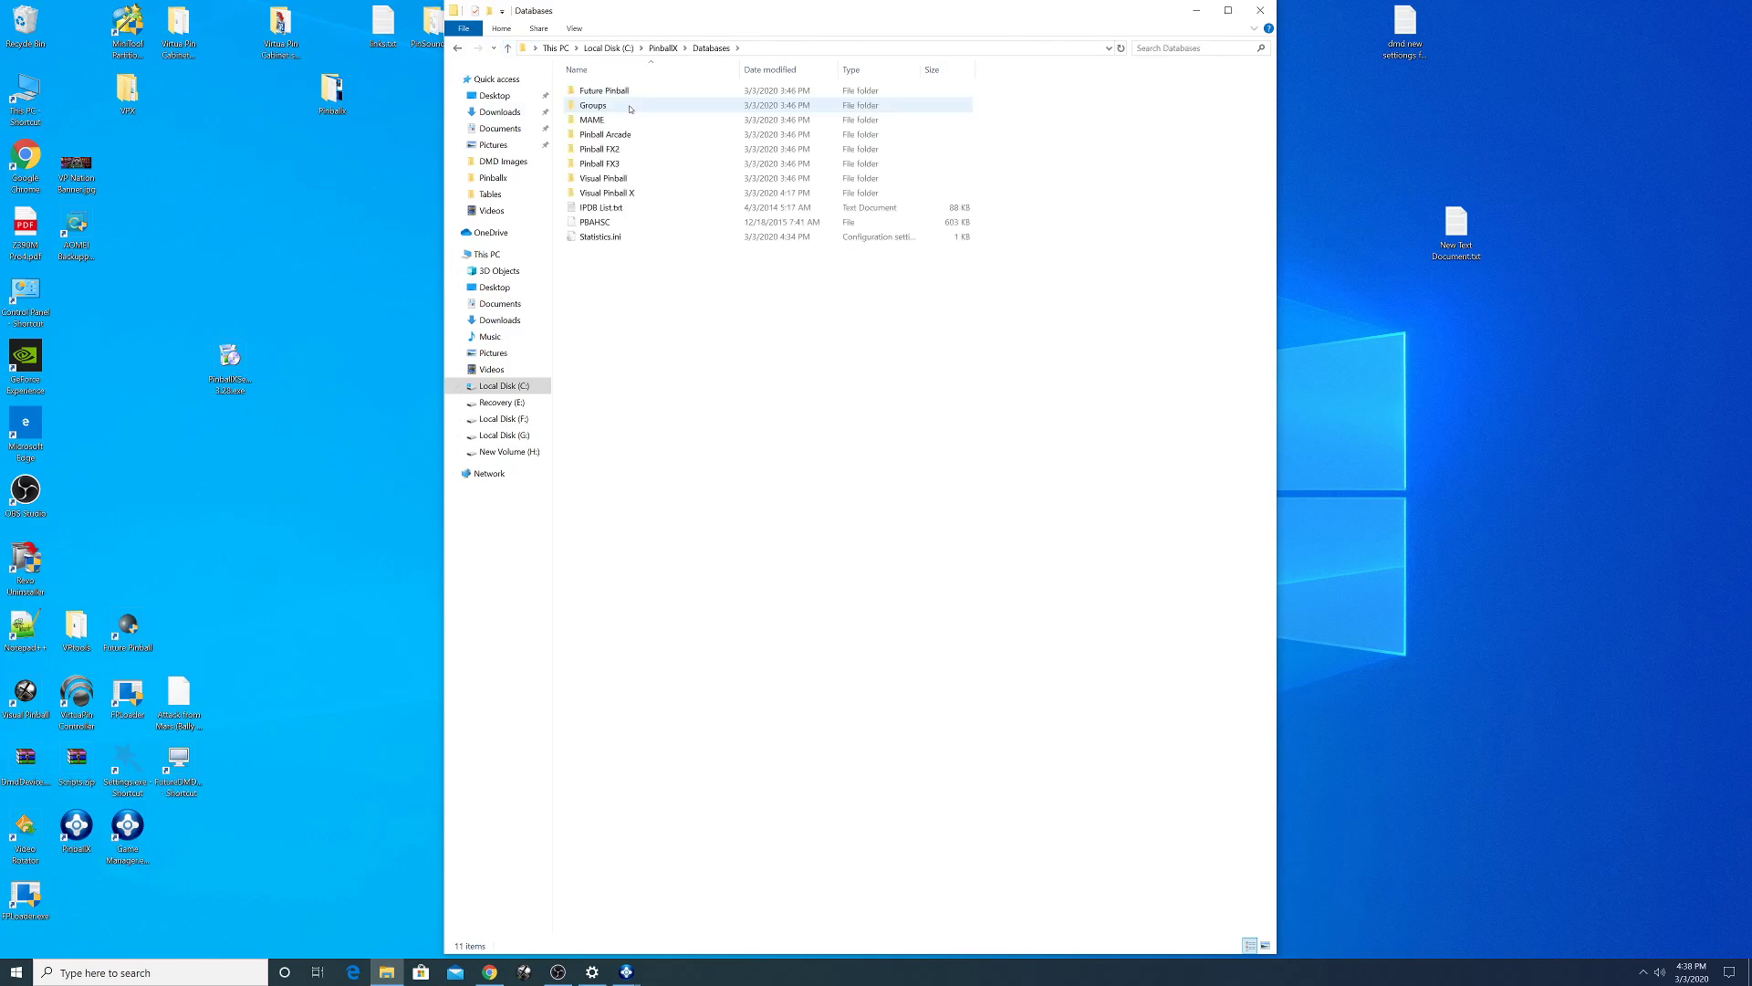
click(508, 48)
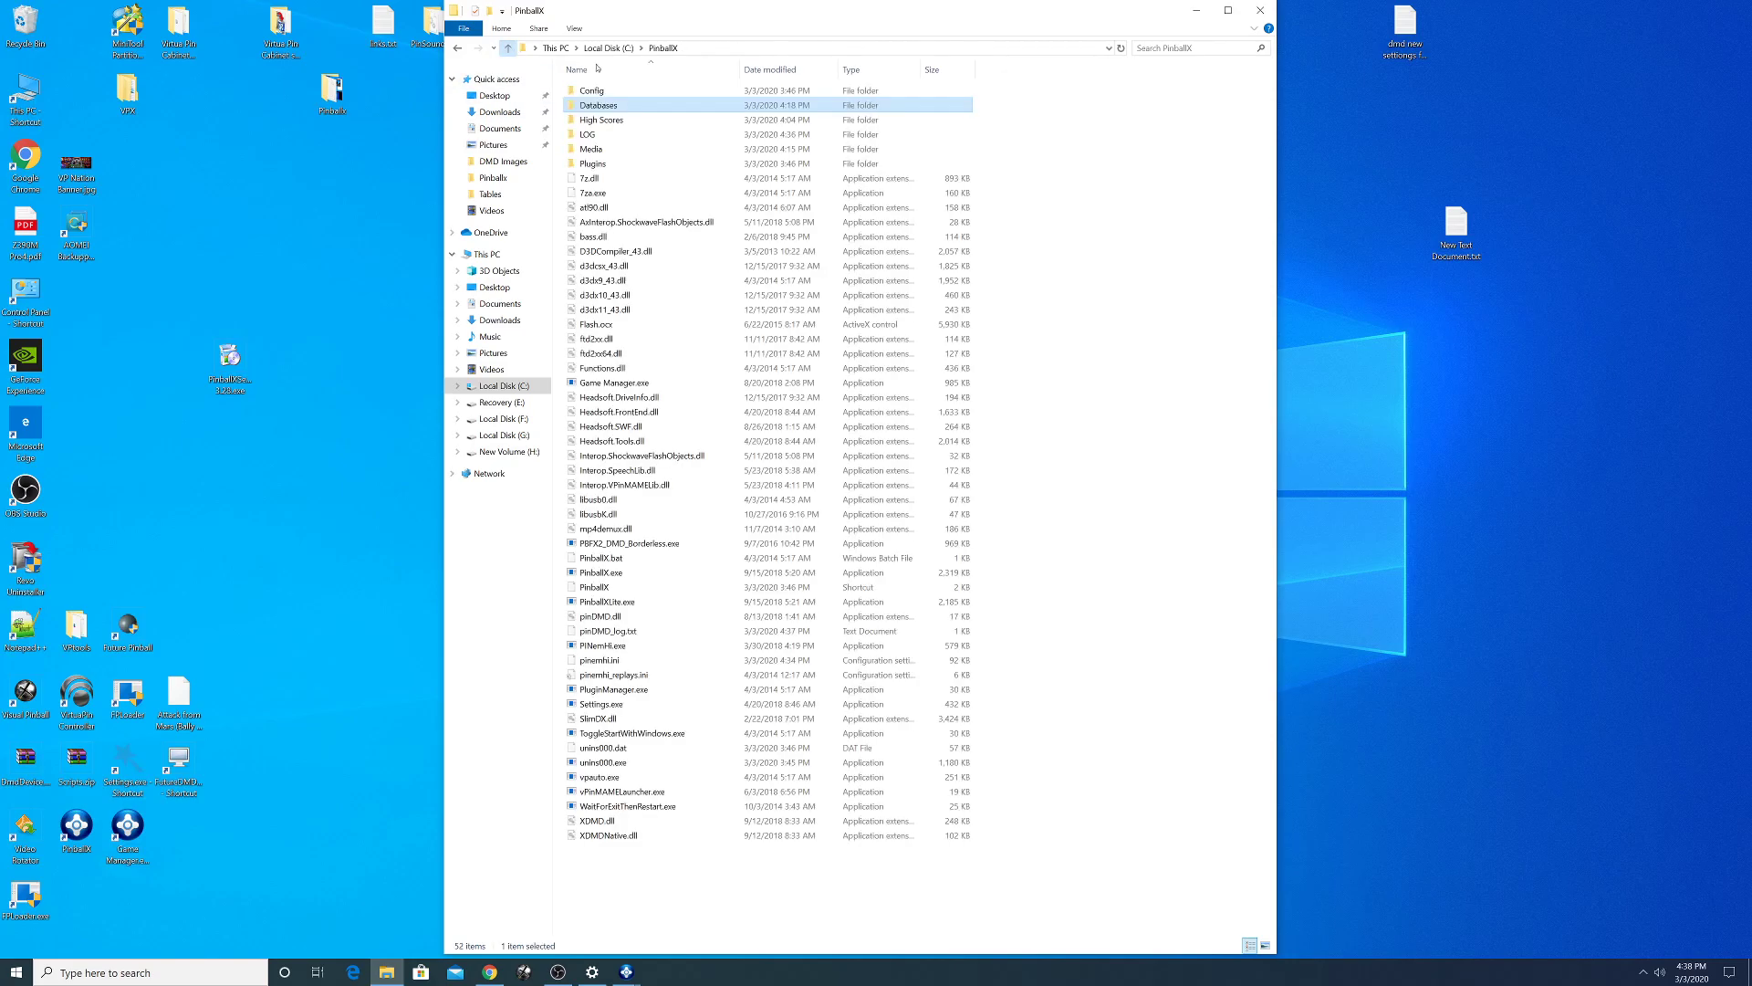
double_click(595, 164)
click(508, 48)
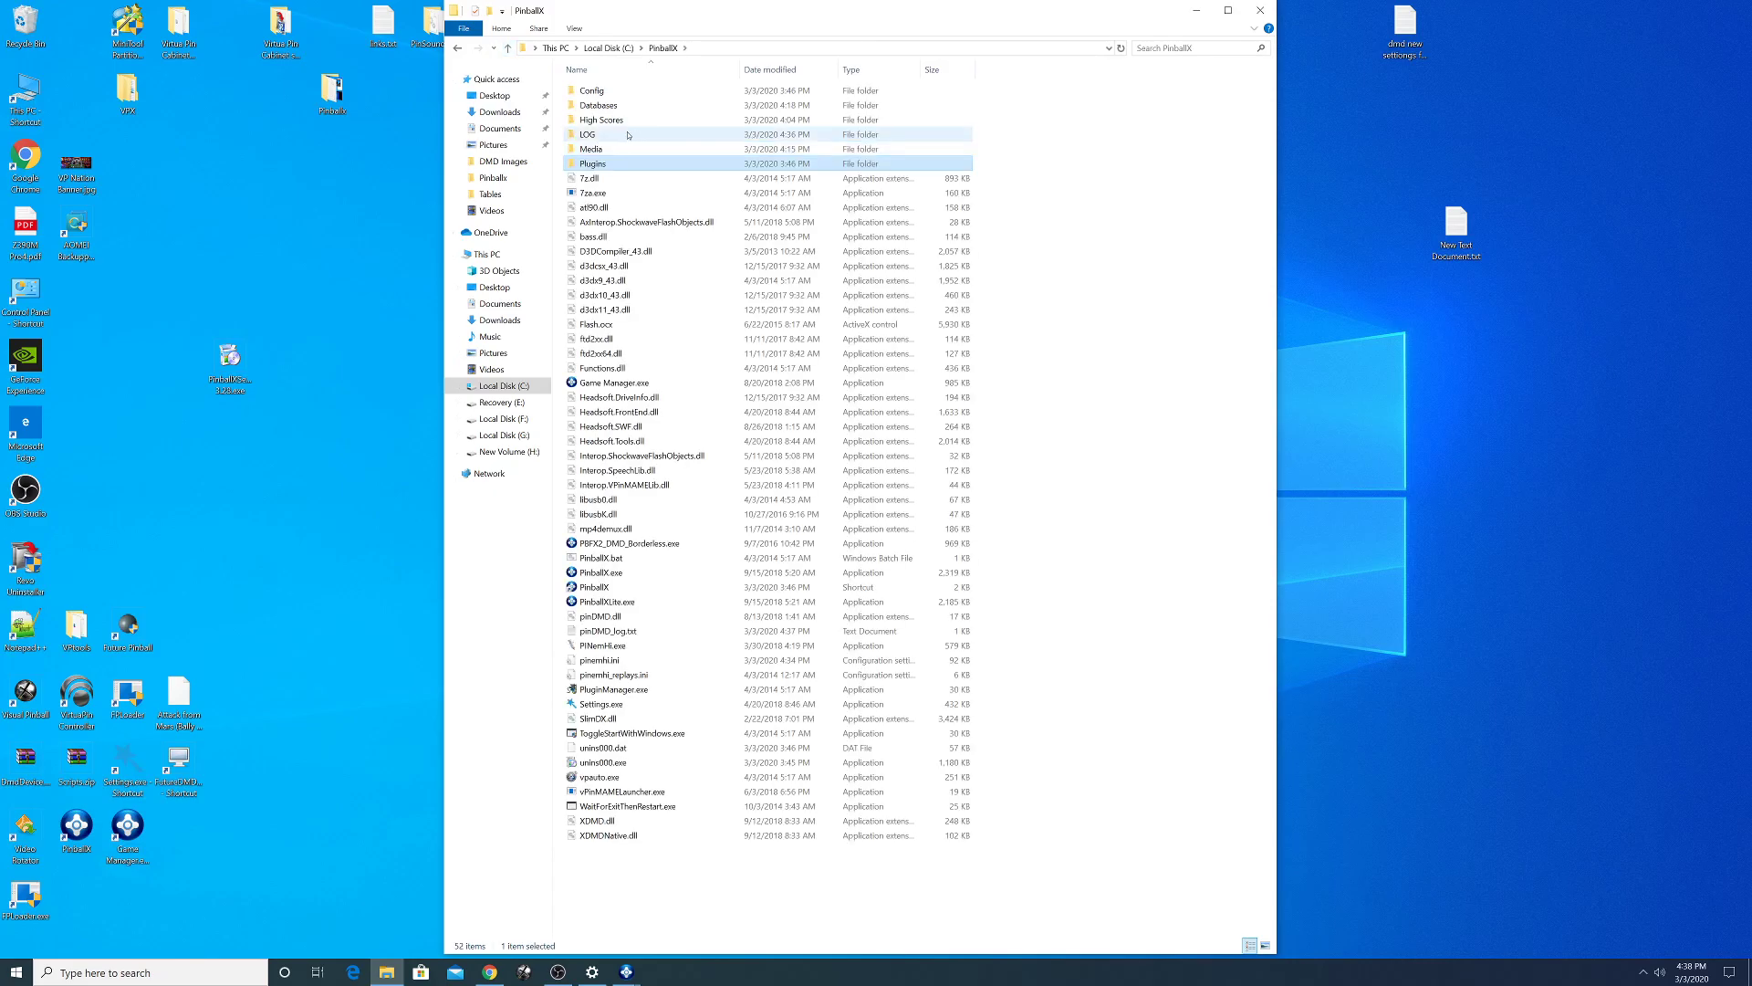
click(1261, 10)
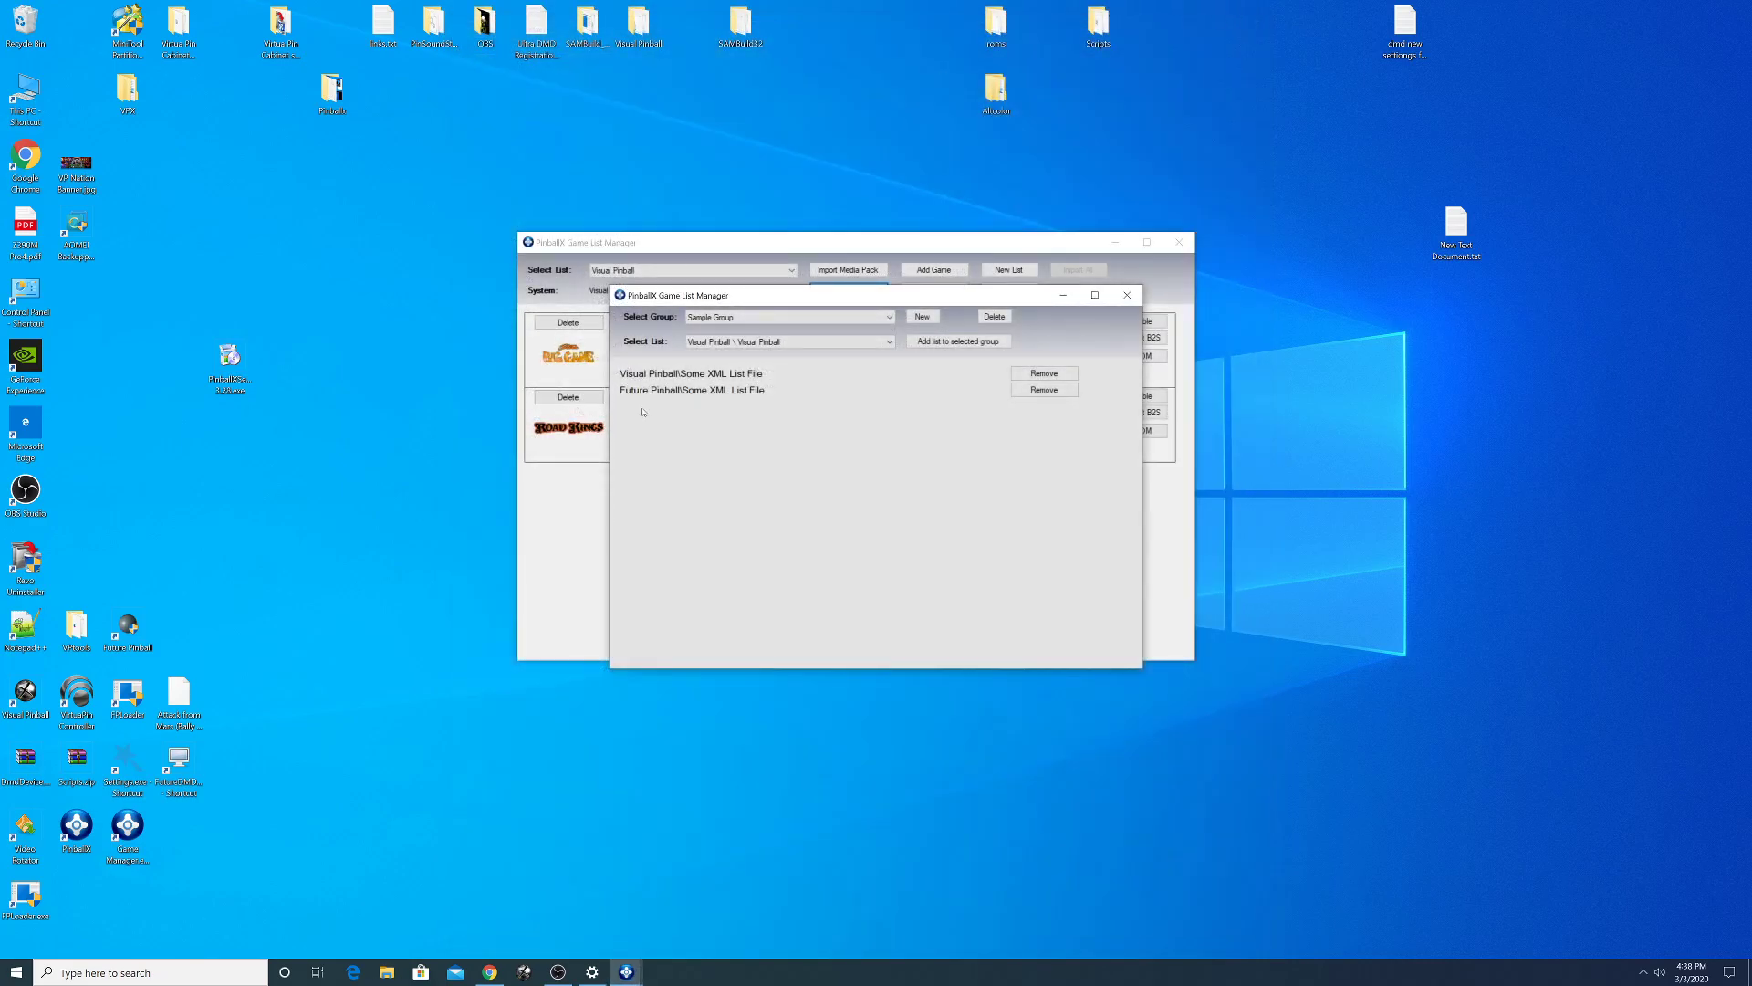
- Create a group named Visual Pinball X and add the Visual Pinball X list to it
click(923, 317)
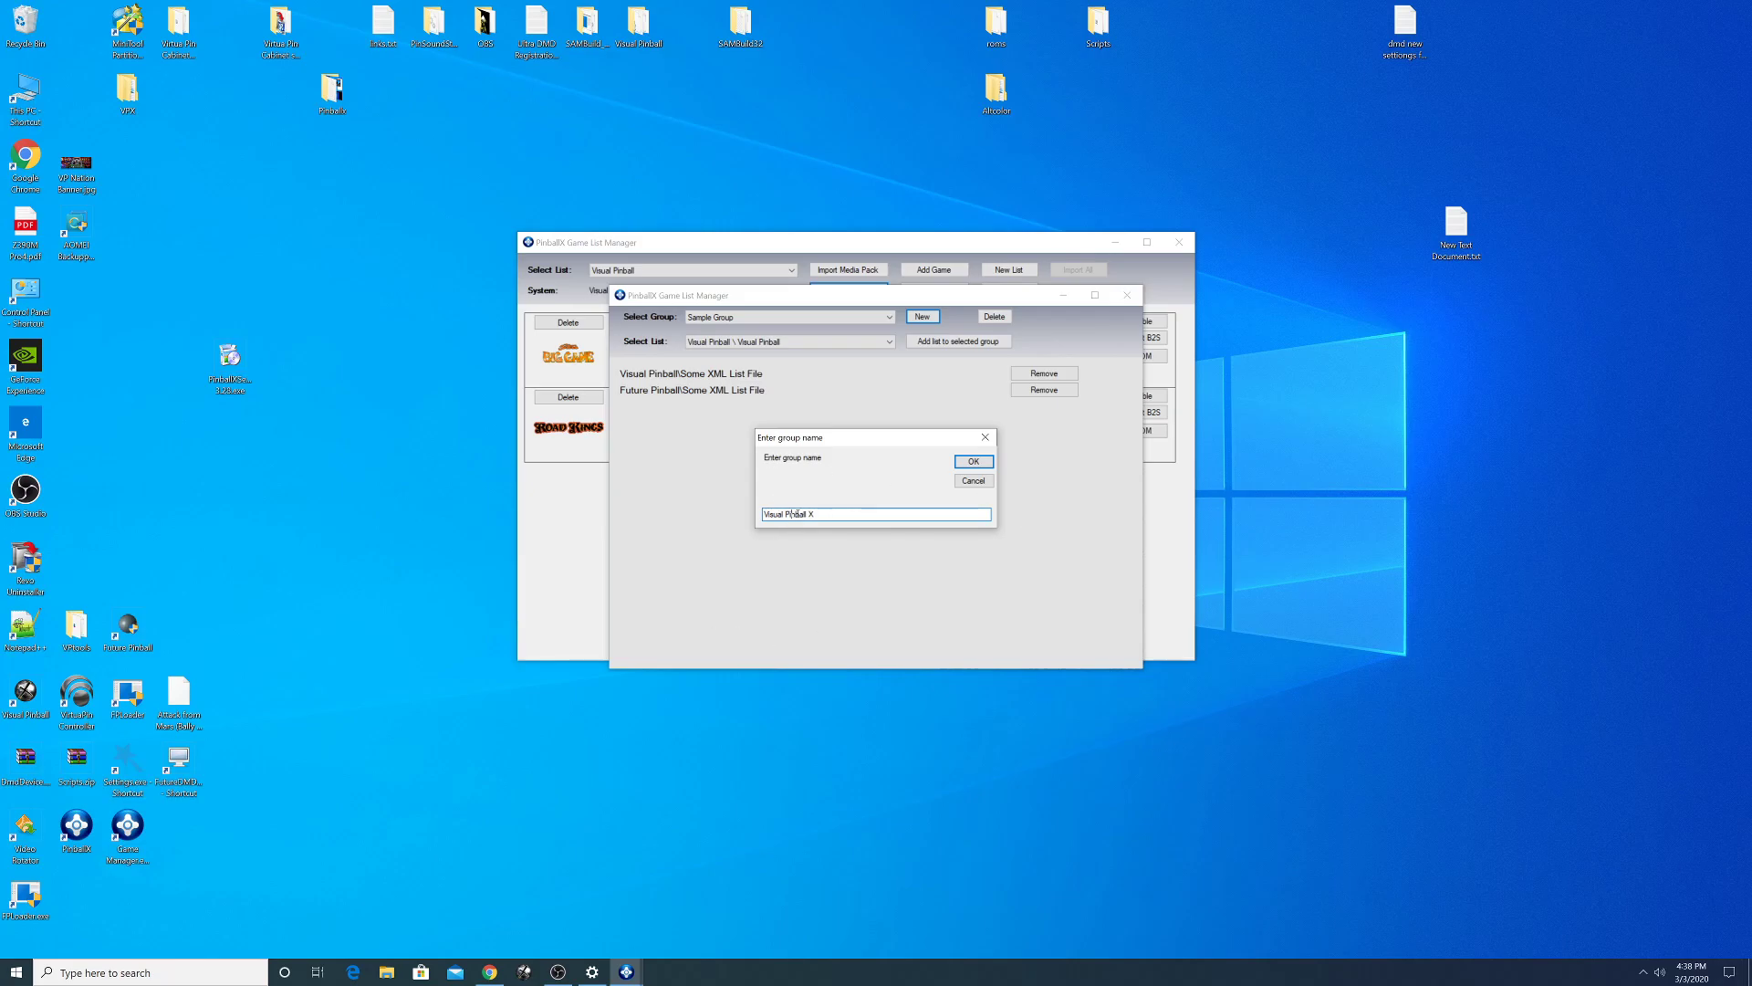
click(972, 462)
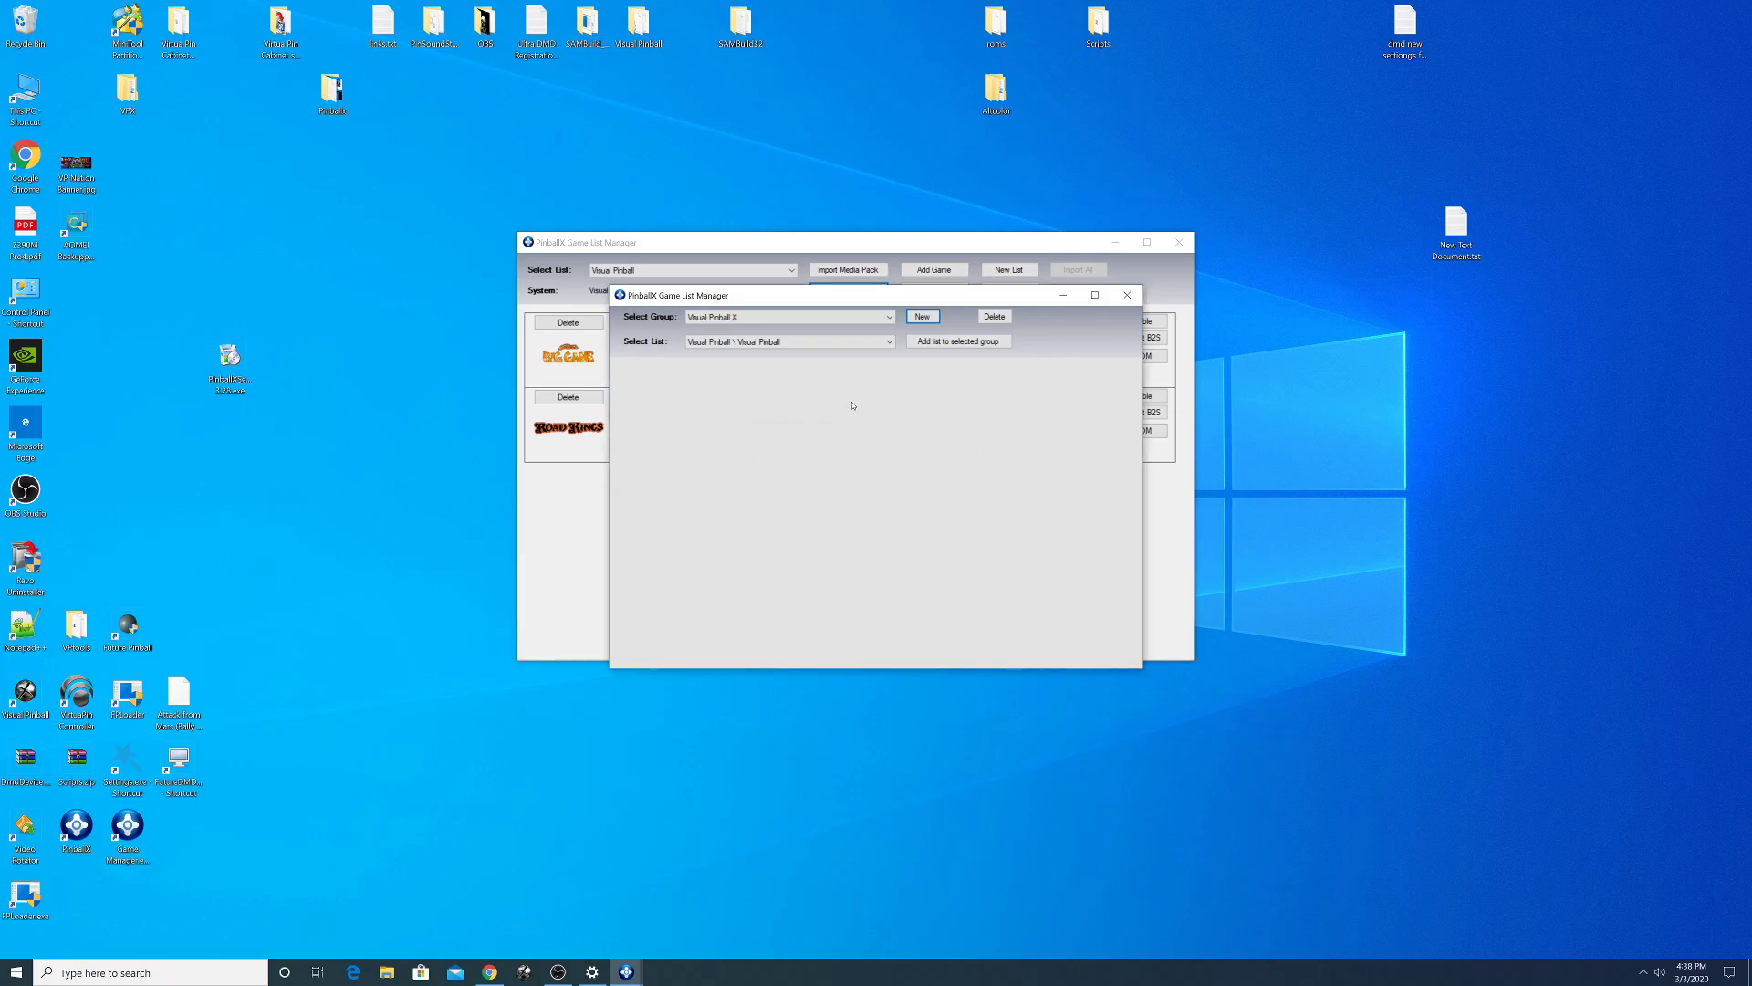
click(795, 342)
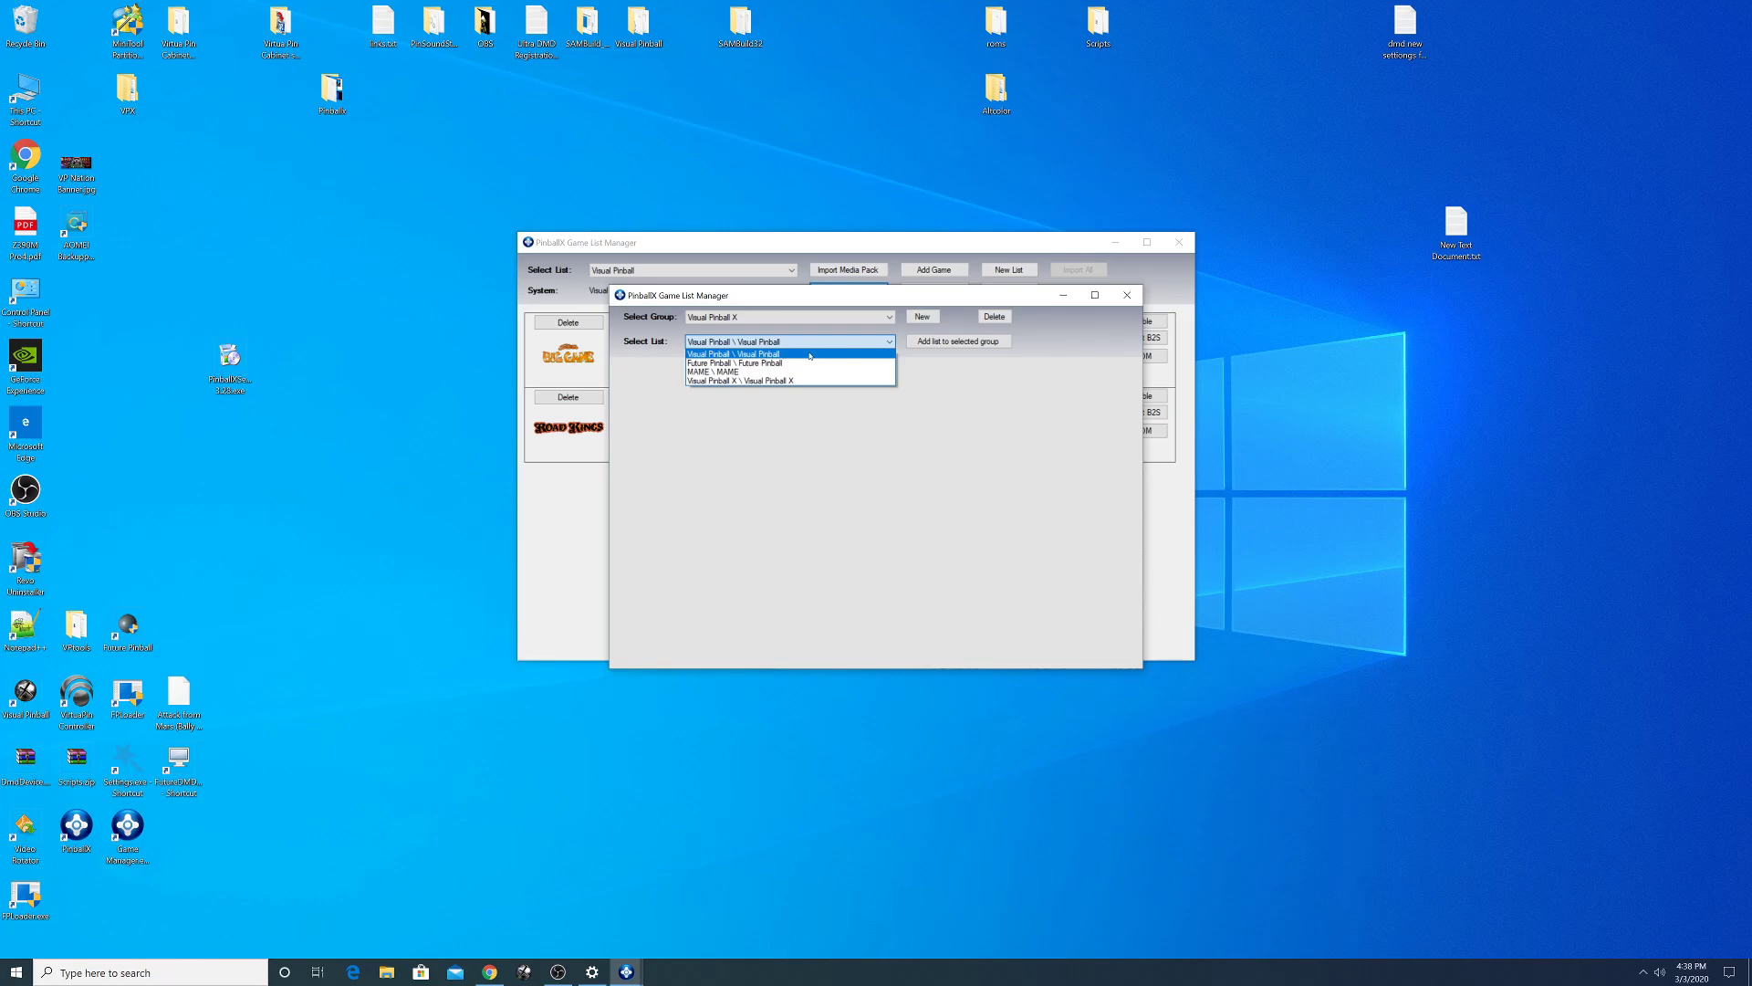
click(798, 380)
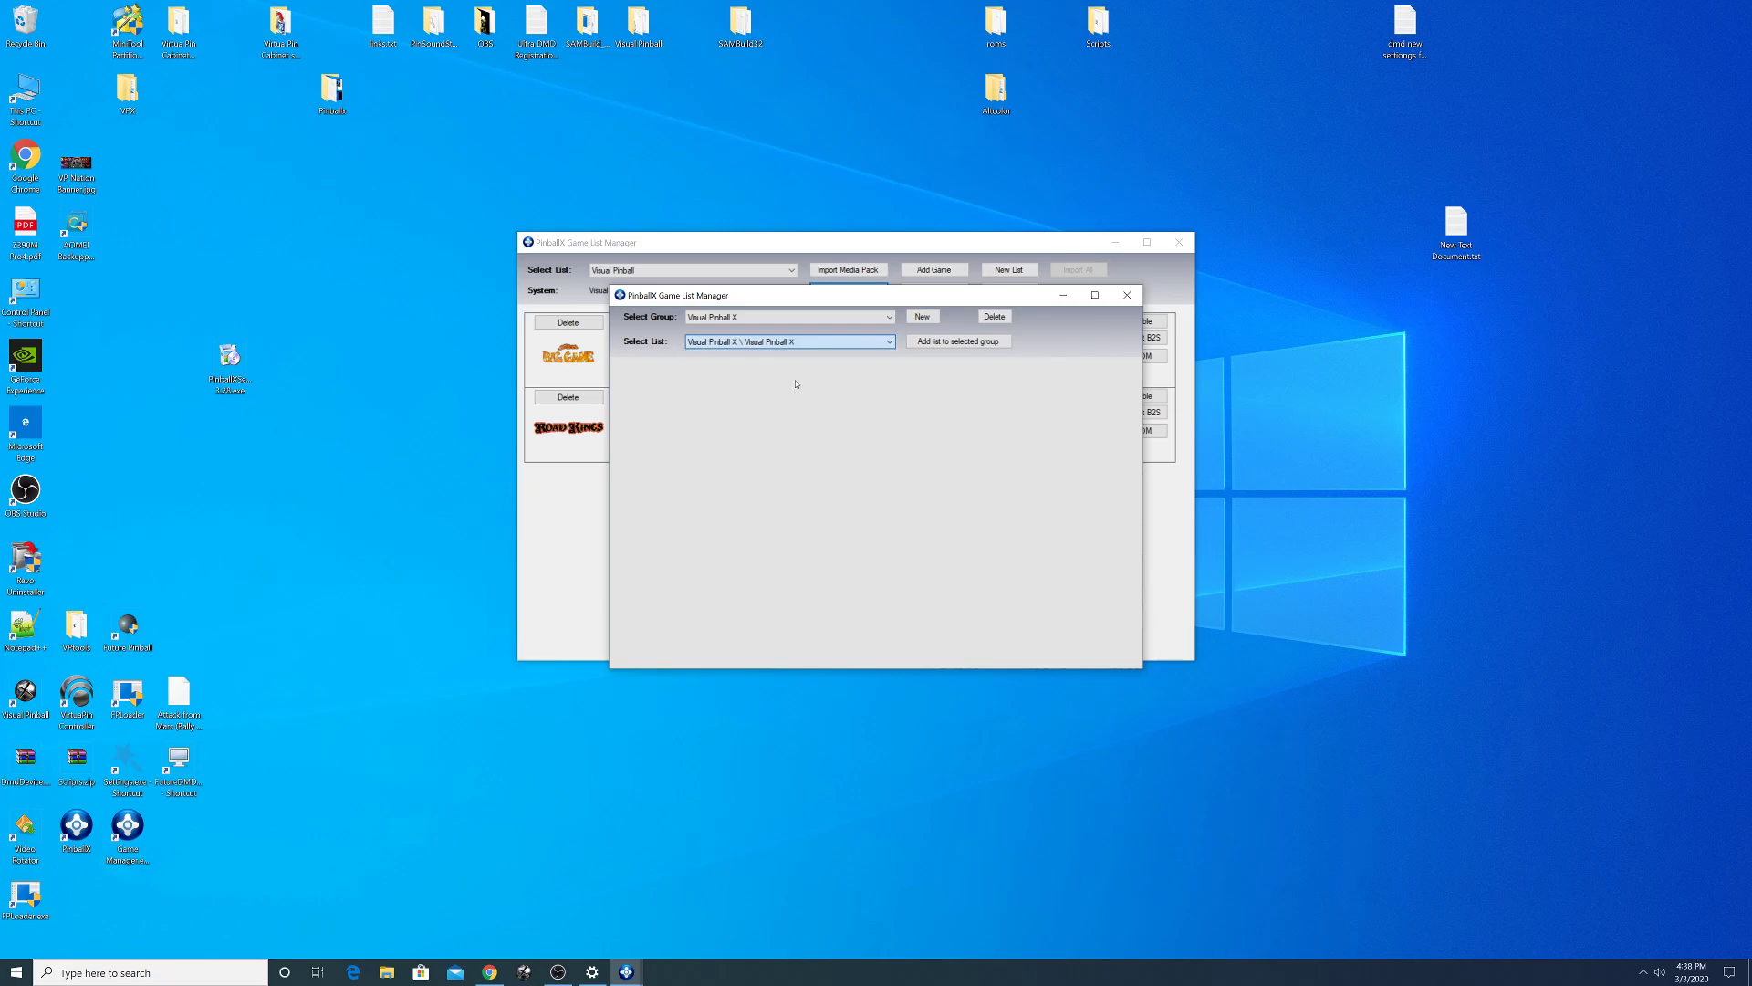
click(775, 341)
click(741, 381)
click(961, 340)
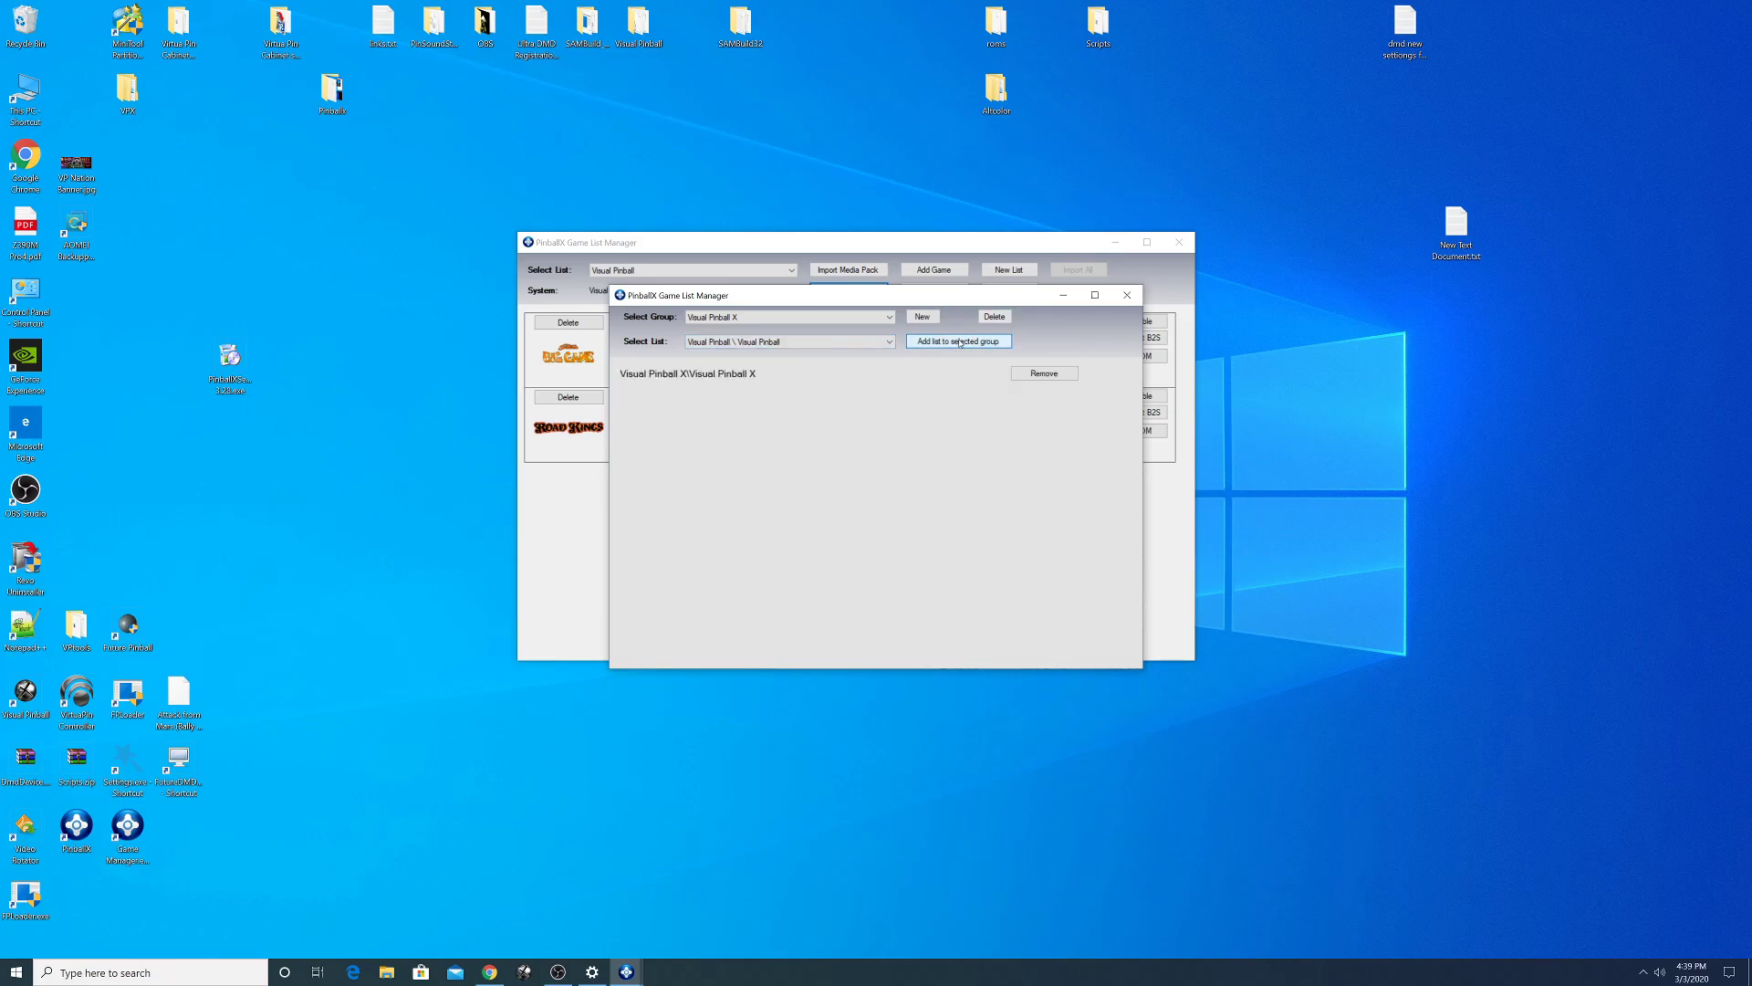
- Create a group named Future Pinball and add the Future Pinball list to it
click(917, 318)
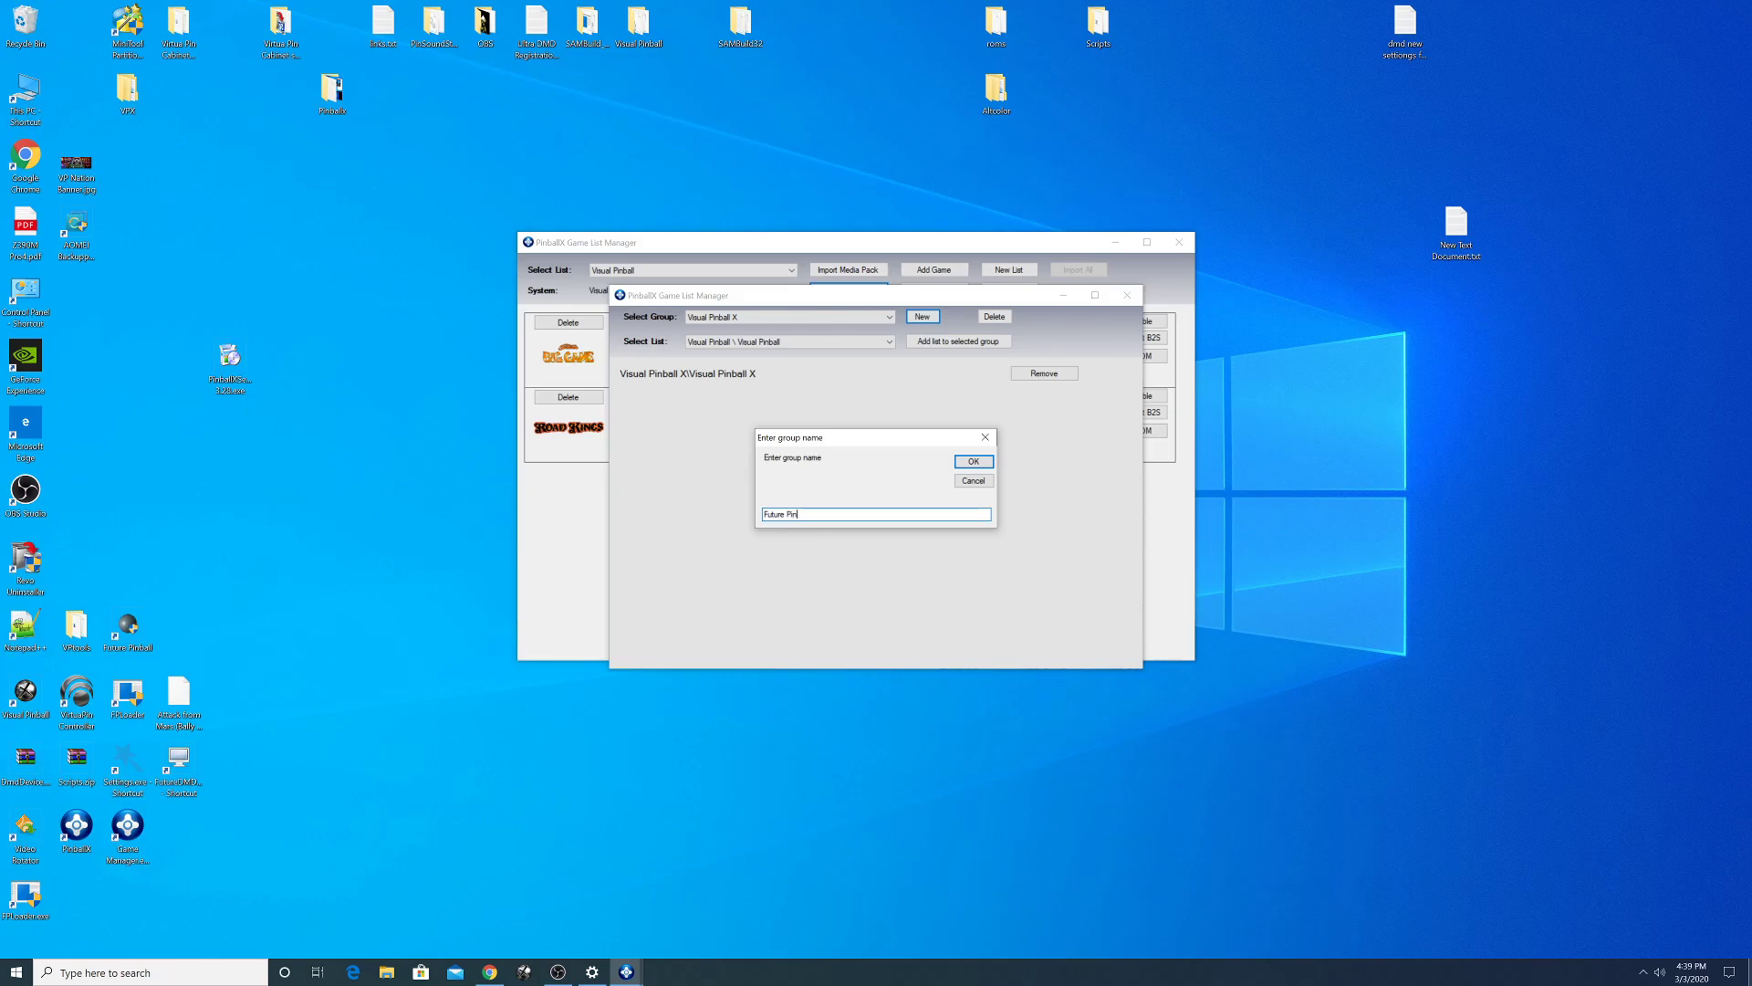
click(974, 462)
click(777, 344)
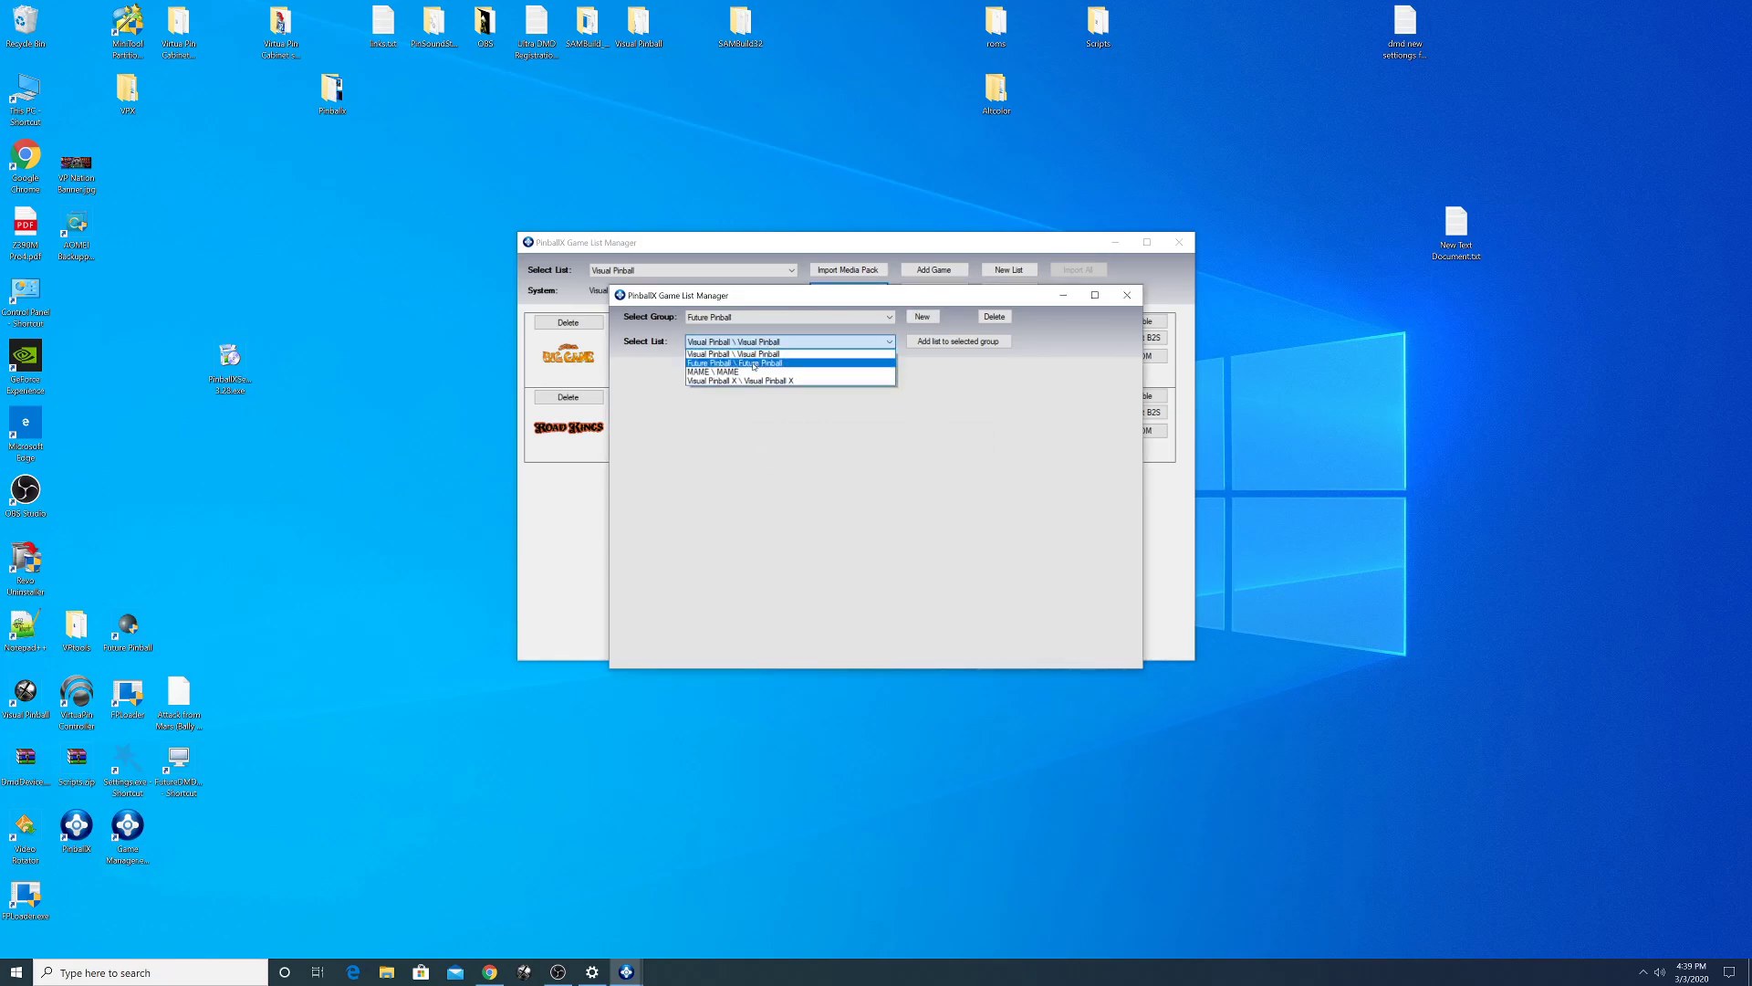
click(753, 365)
click(940, 344)
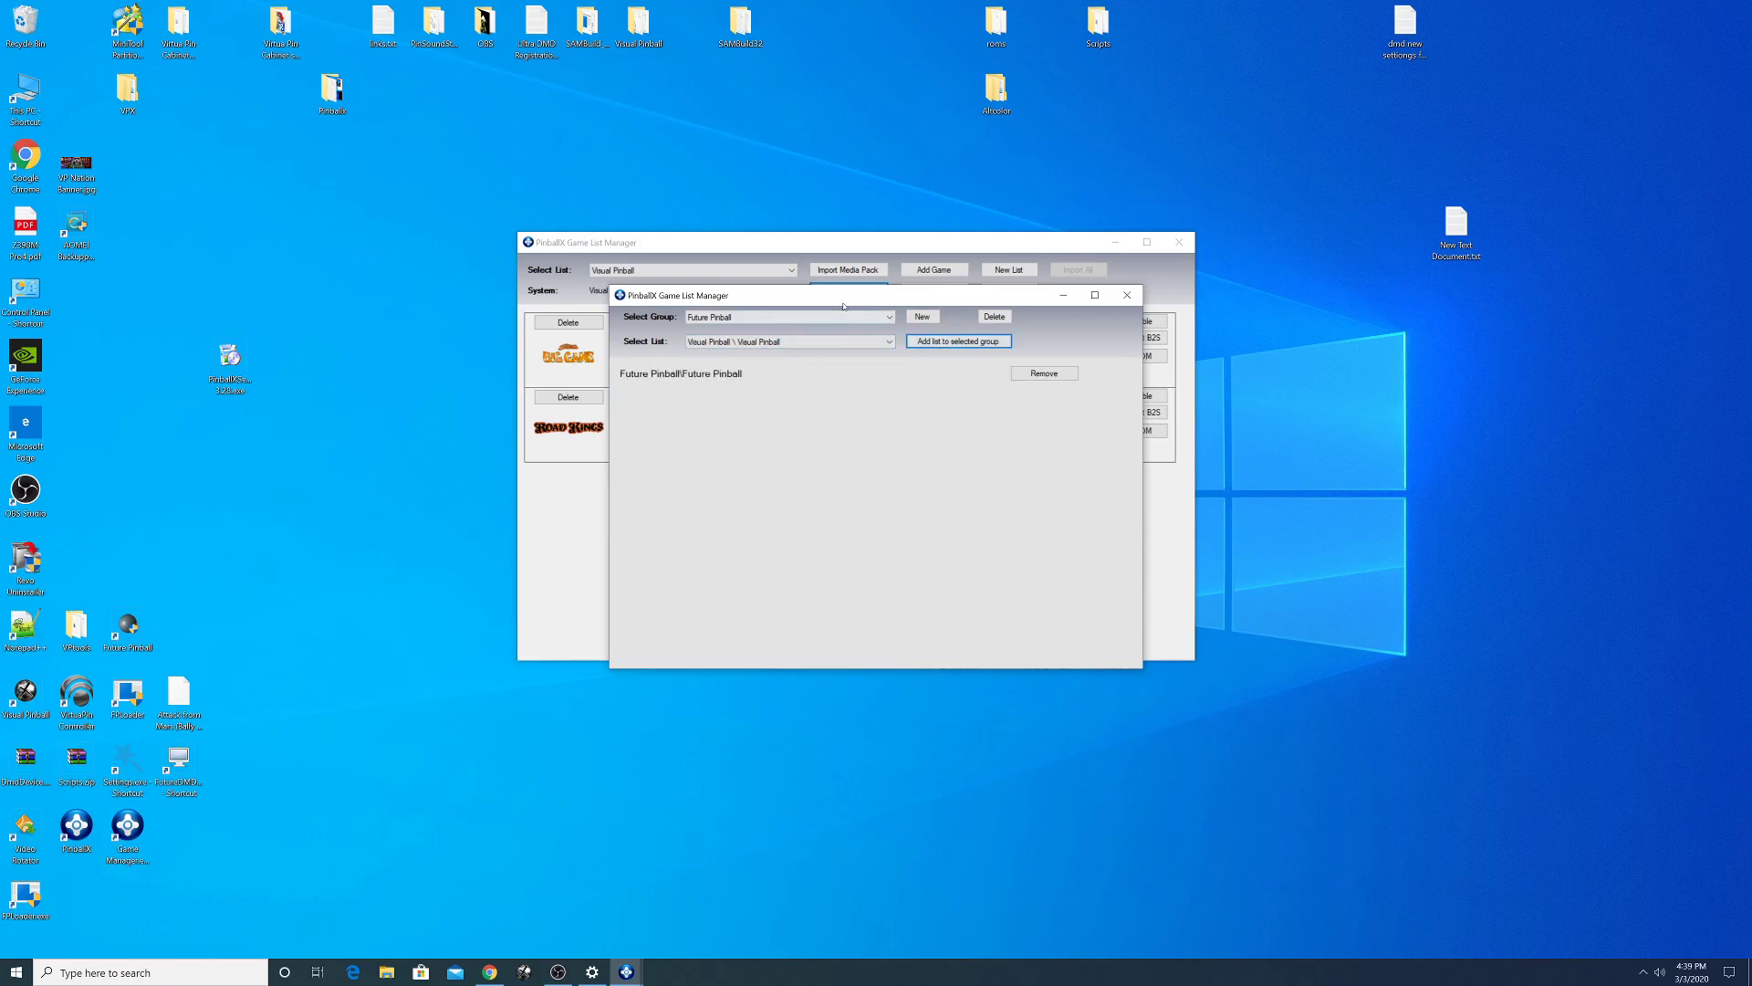
- Review the lists assigned to the Visual Pinball X and Future Pinball groups, and close the group window and the Game List Manager
click(889, 319)
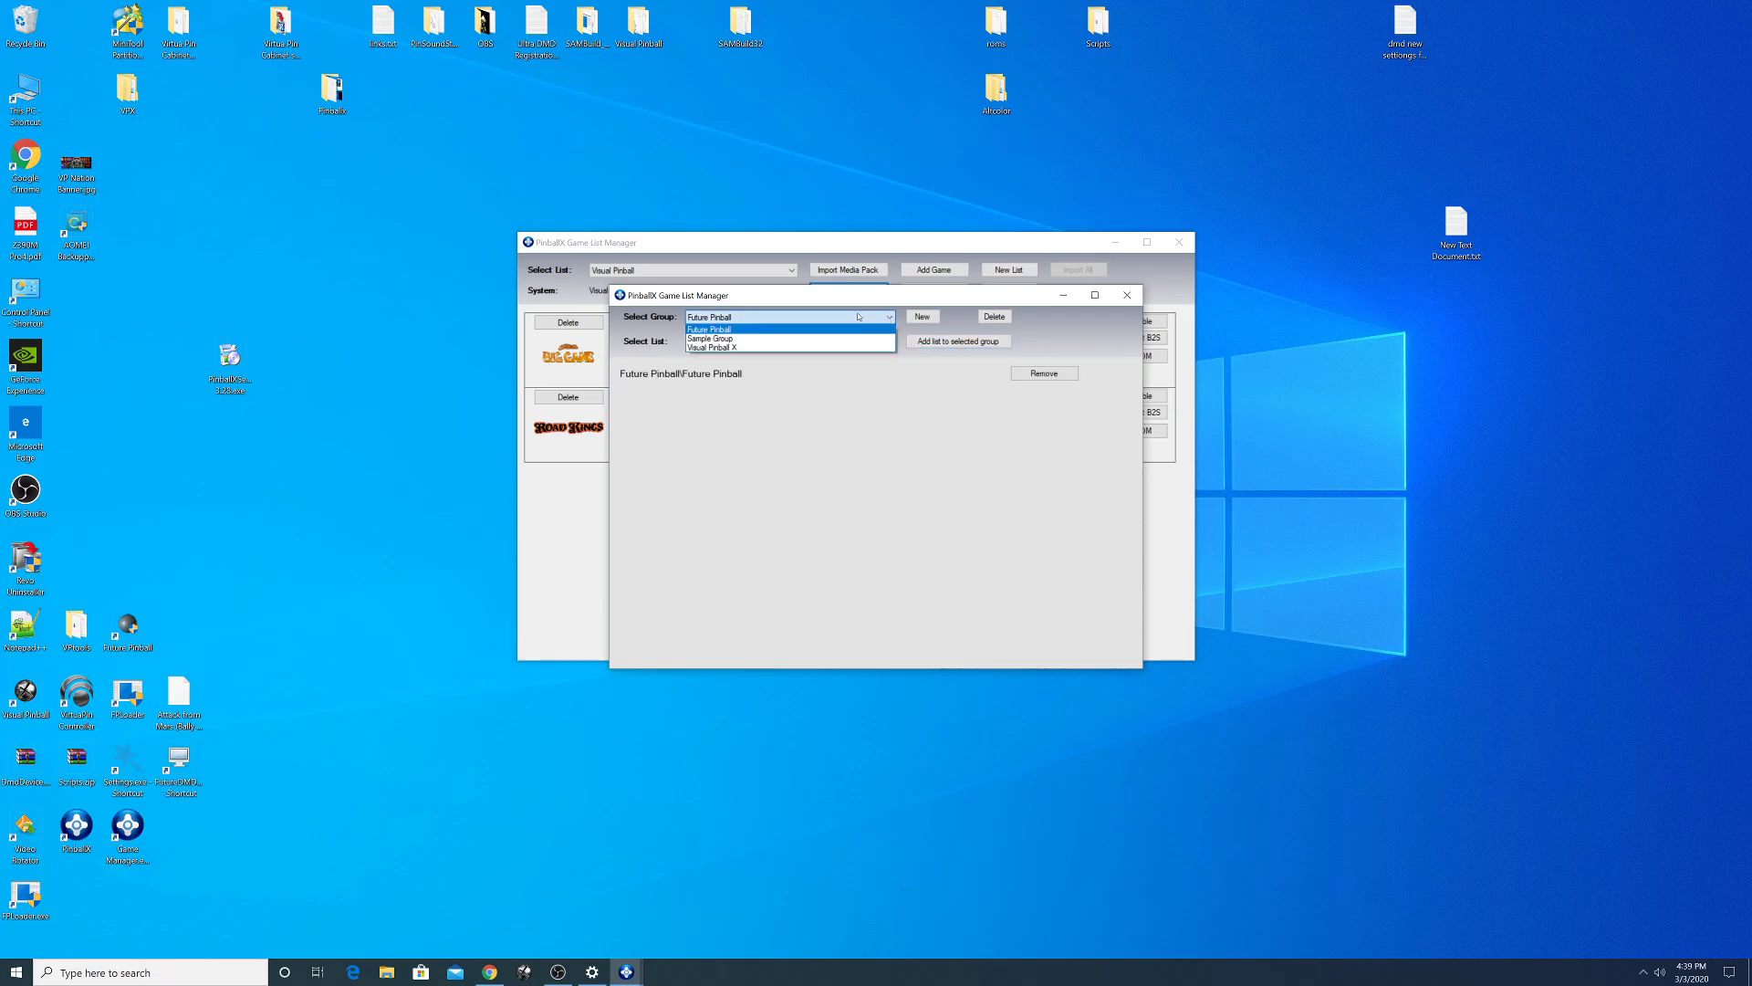
click(794, 348)
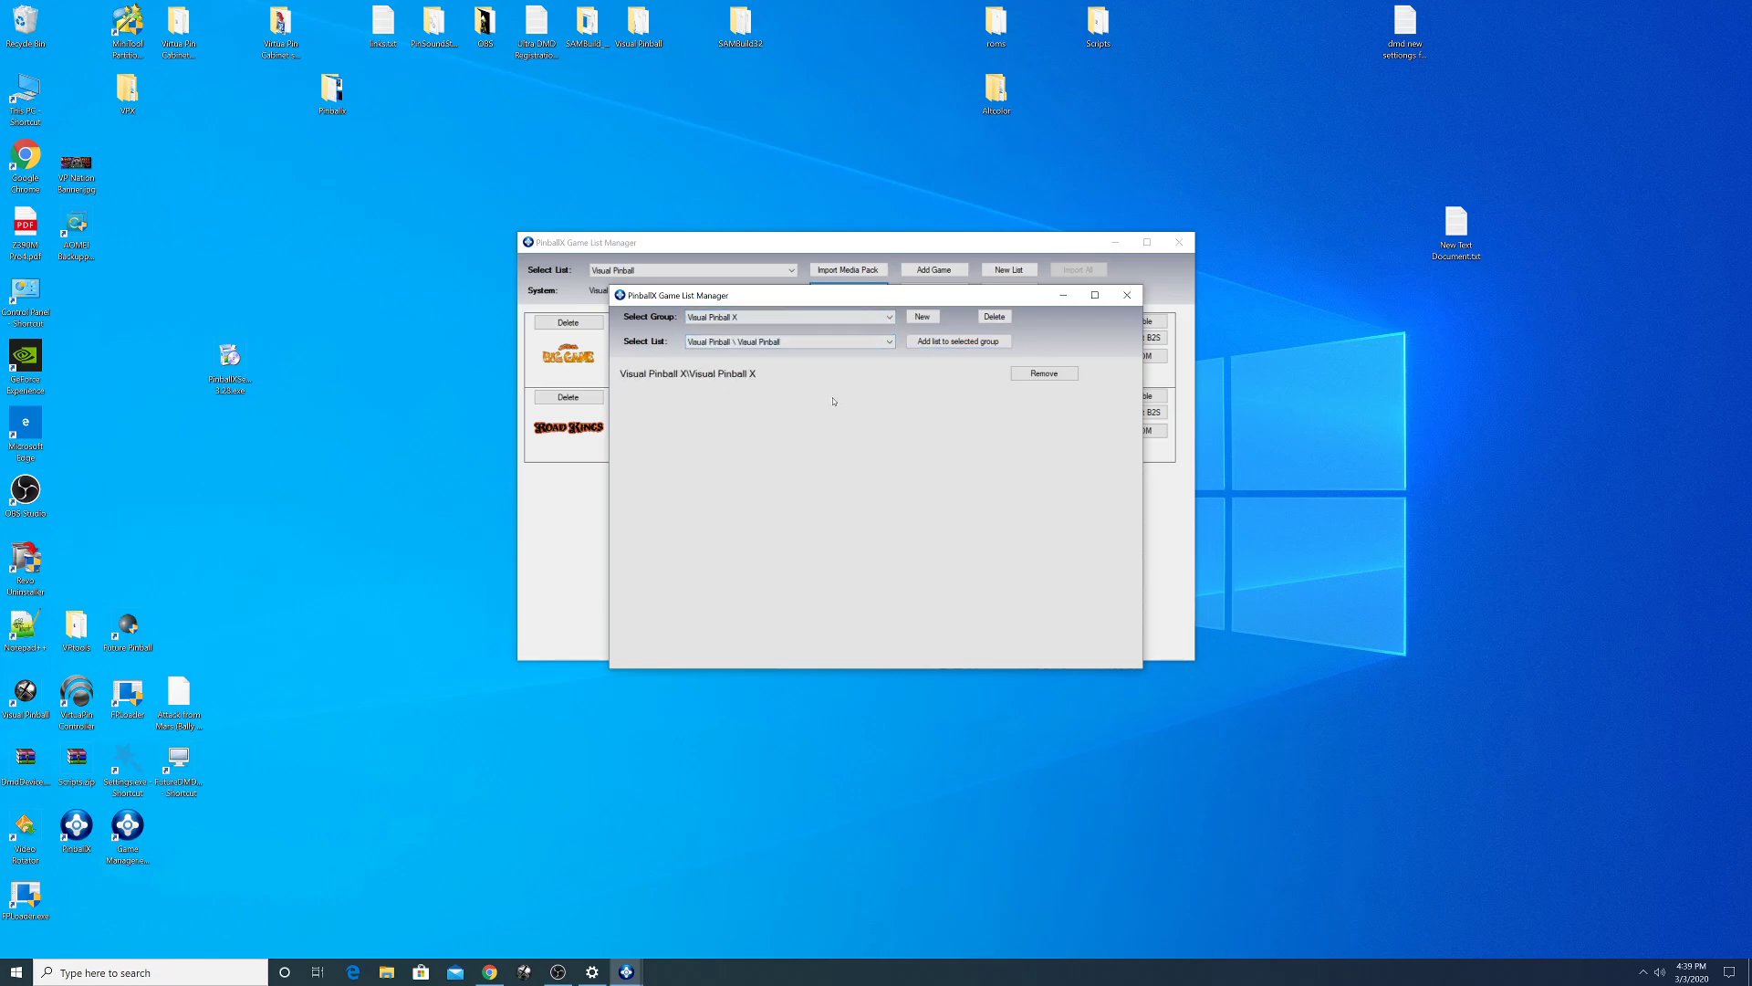
click(852, 320)
click(803, 330)
click(1127, 296)
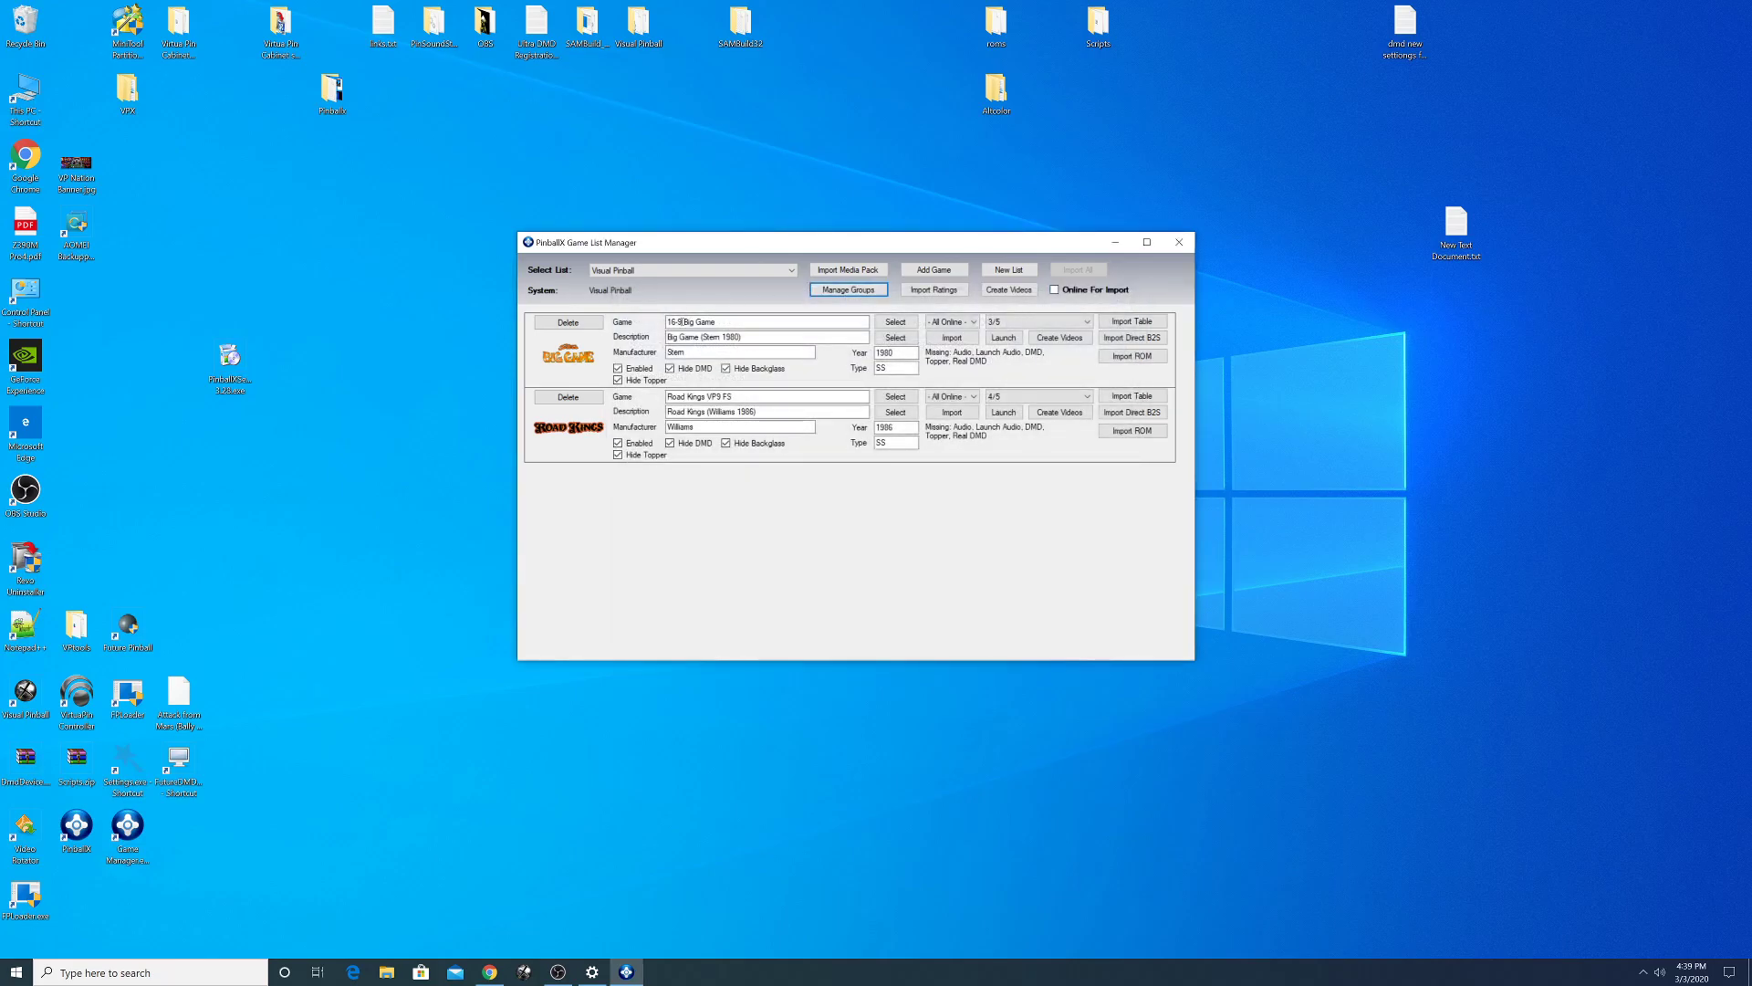
click(1179, 242)
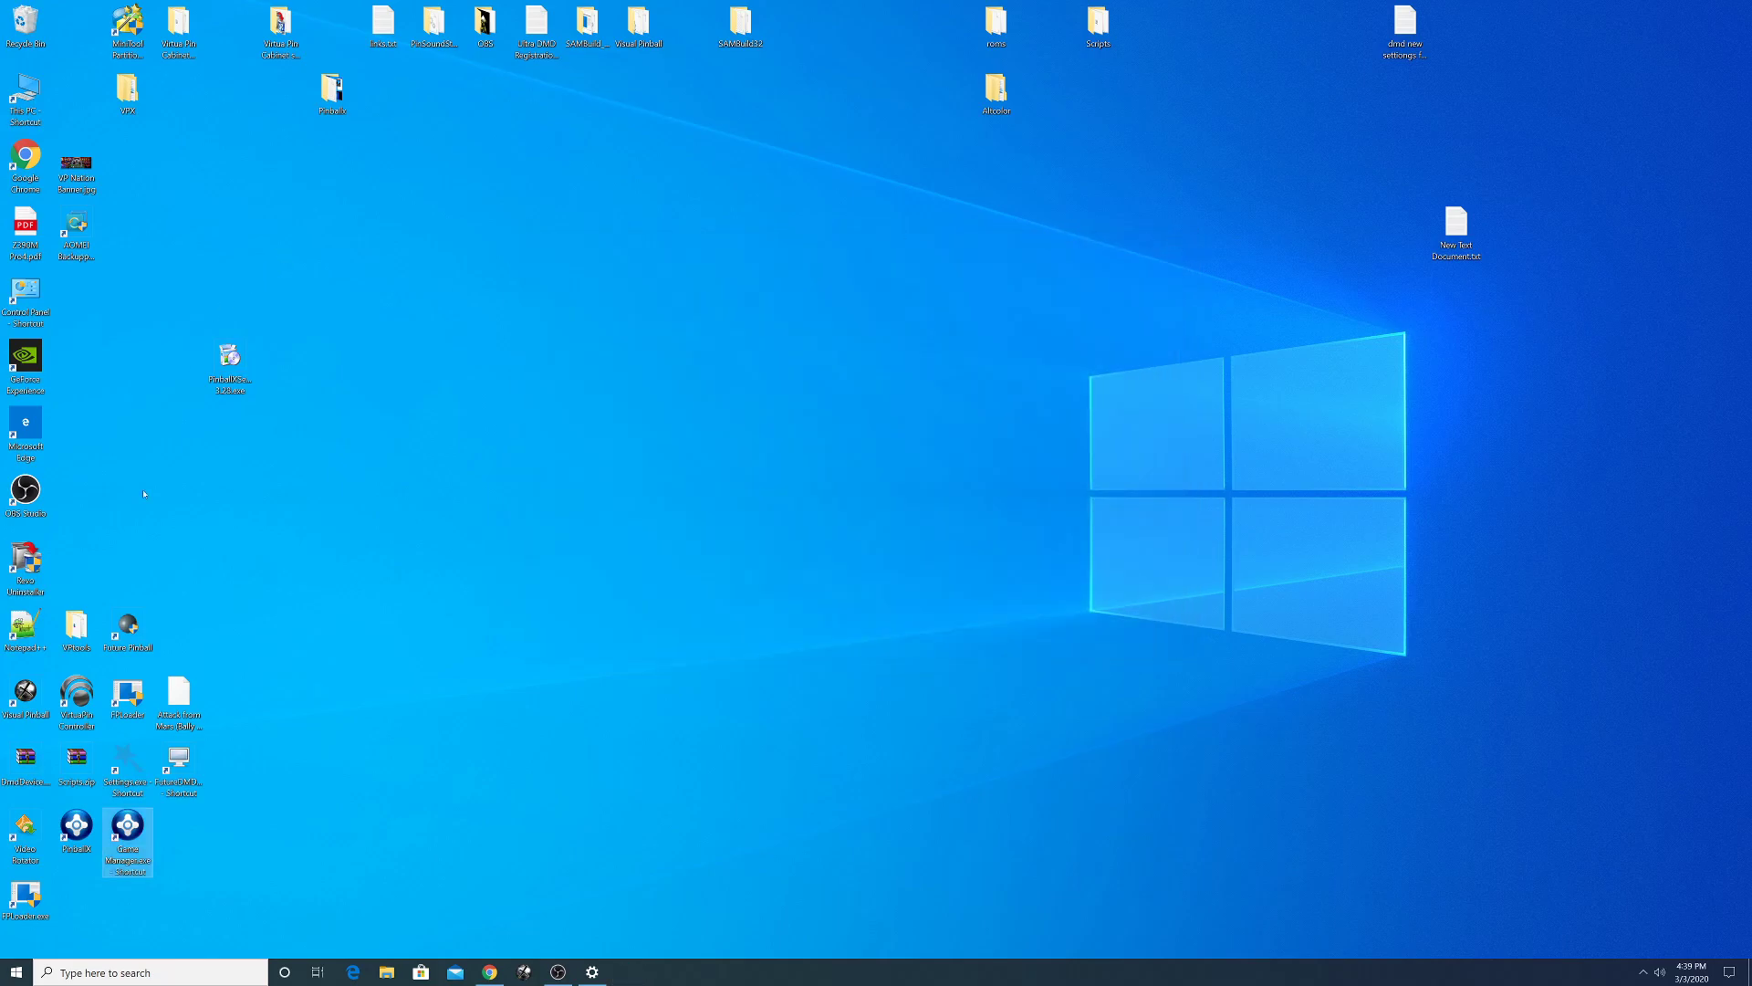
- Open the Game Manager shortcut's file location, check the group files in Databases\Groups, and close the window
right_click(106, 854)
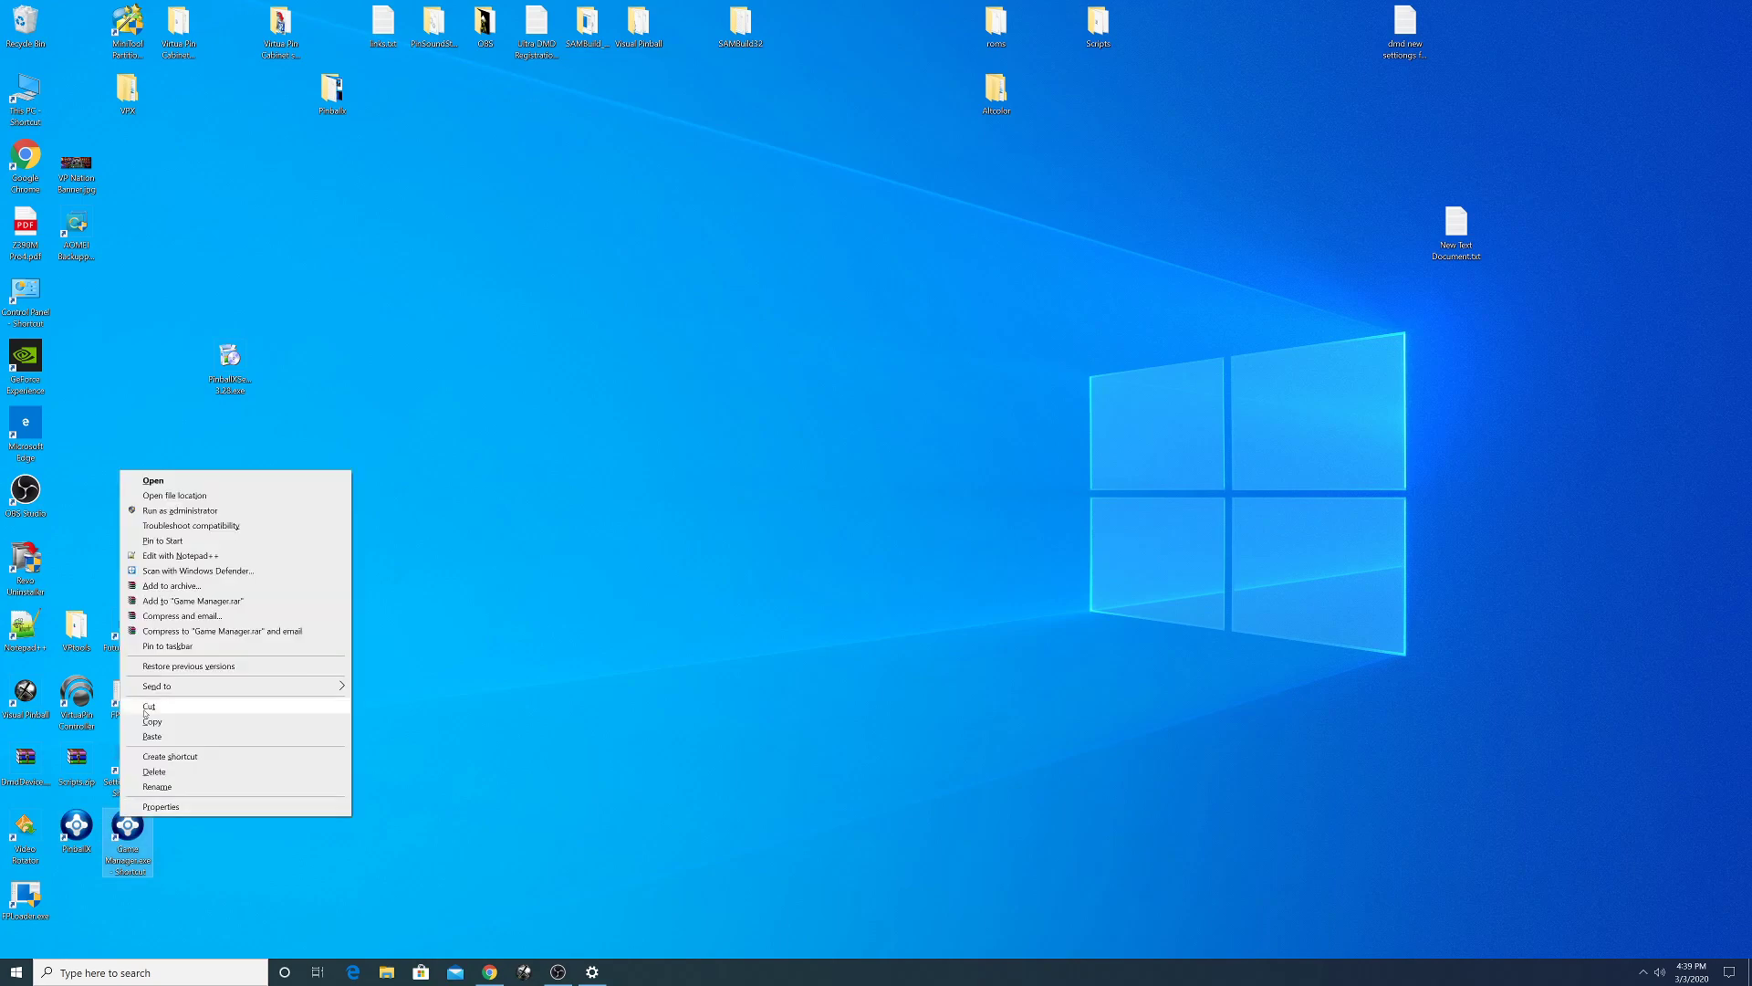
click(178, 499)
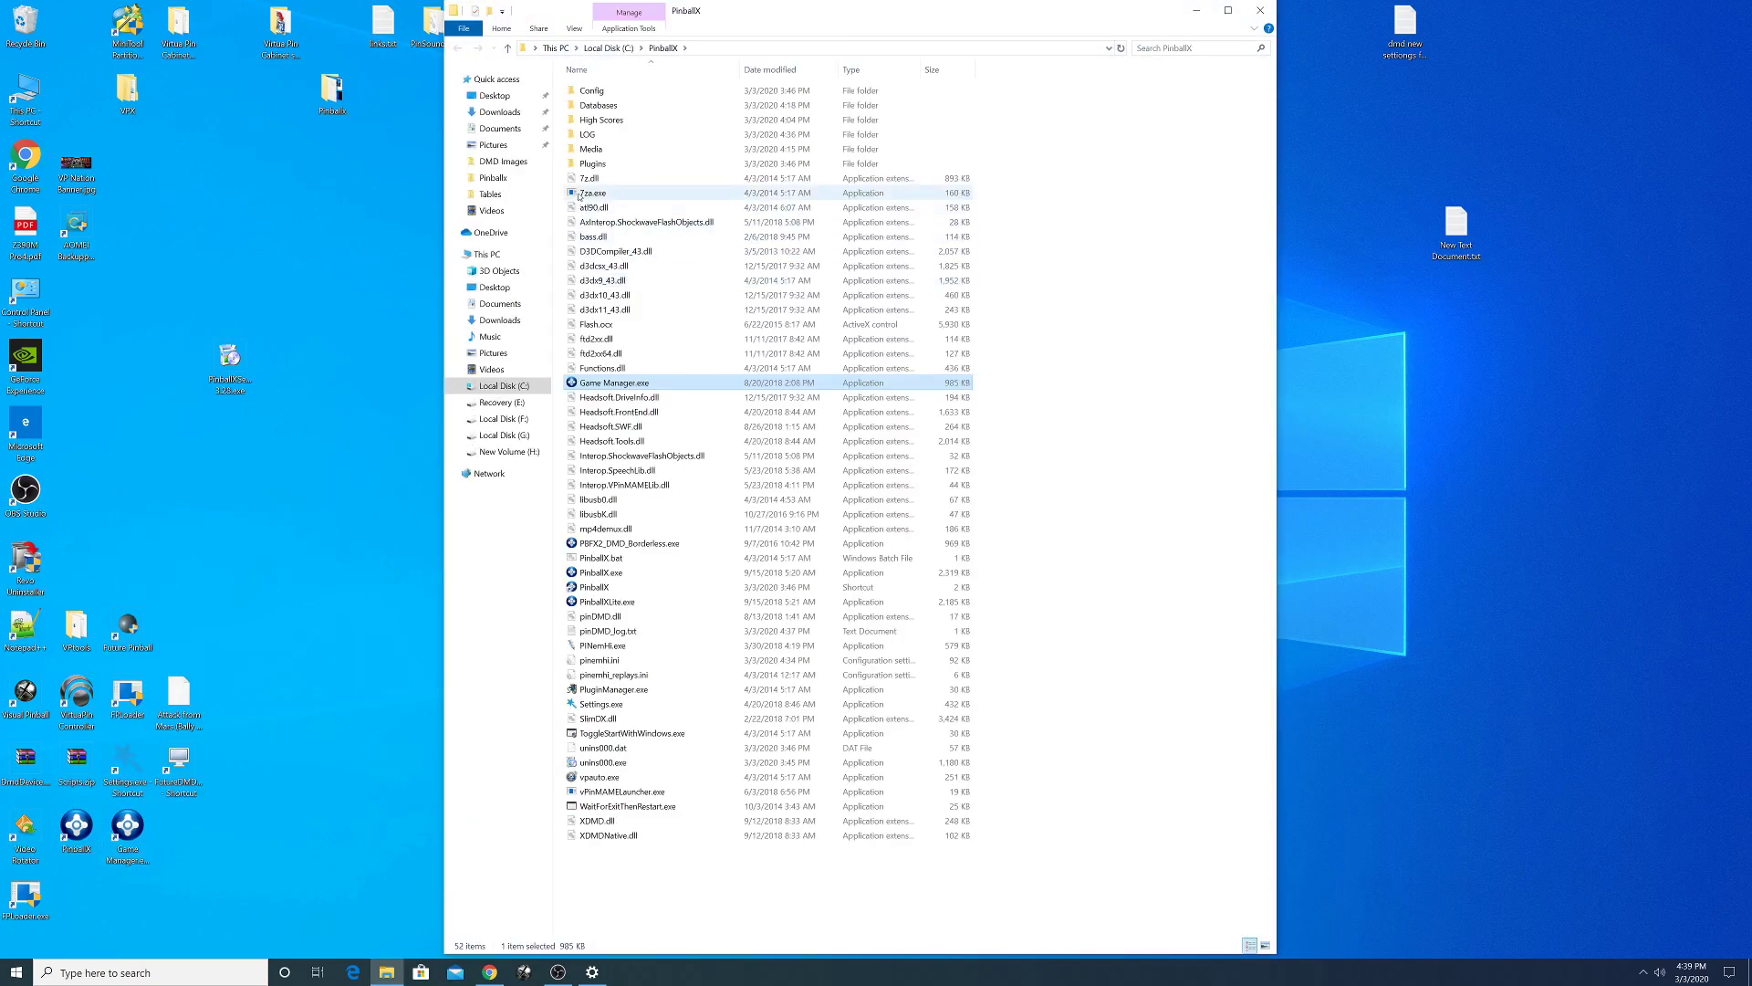
double_click(671, 113)
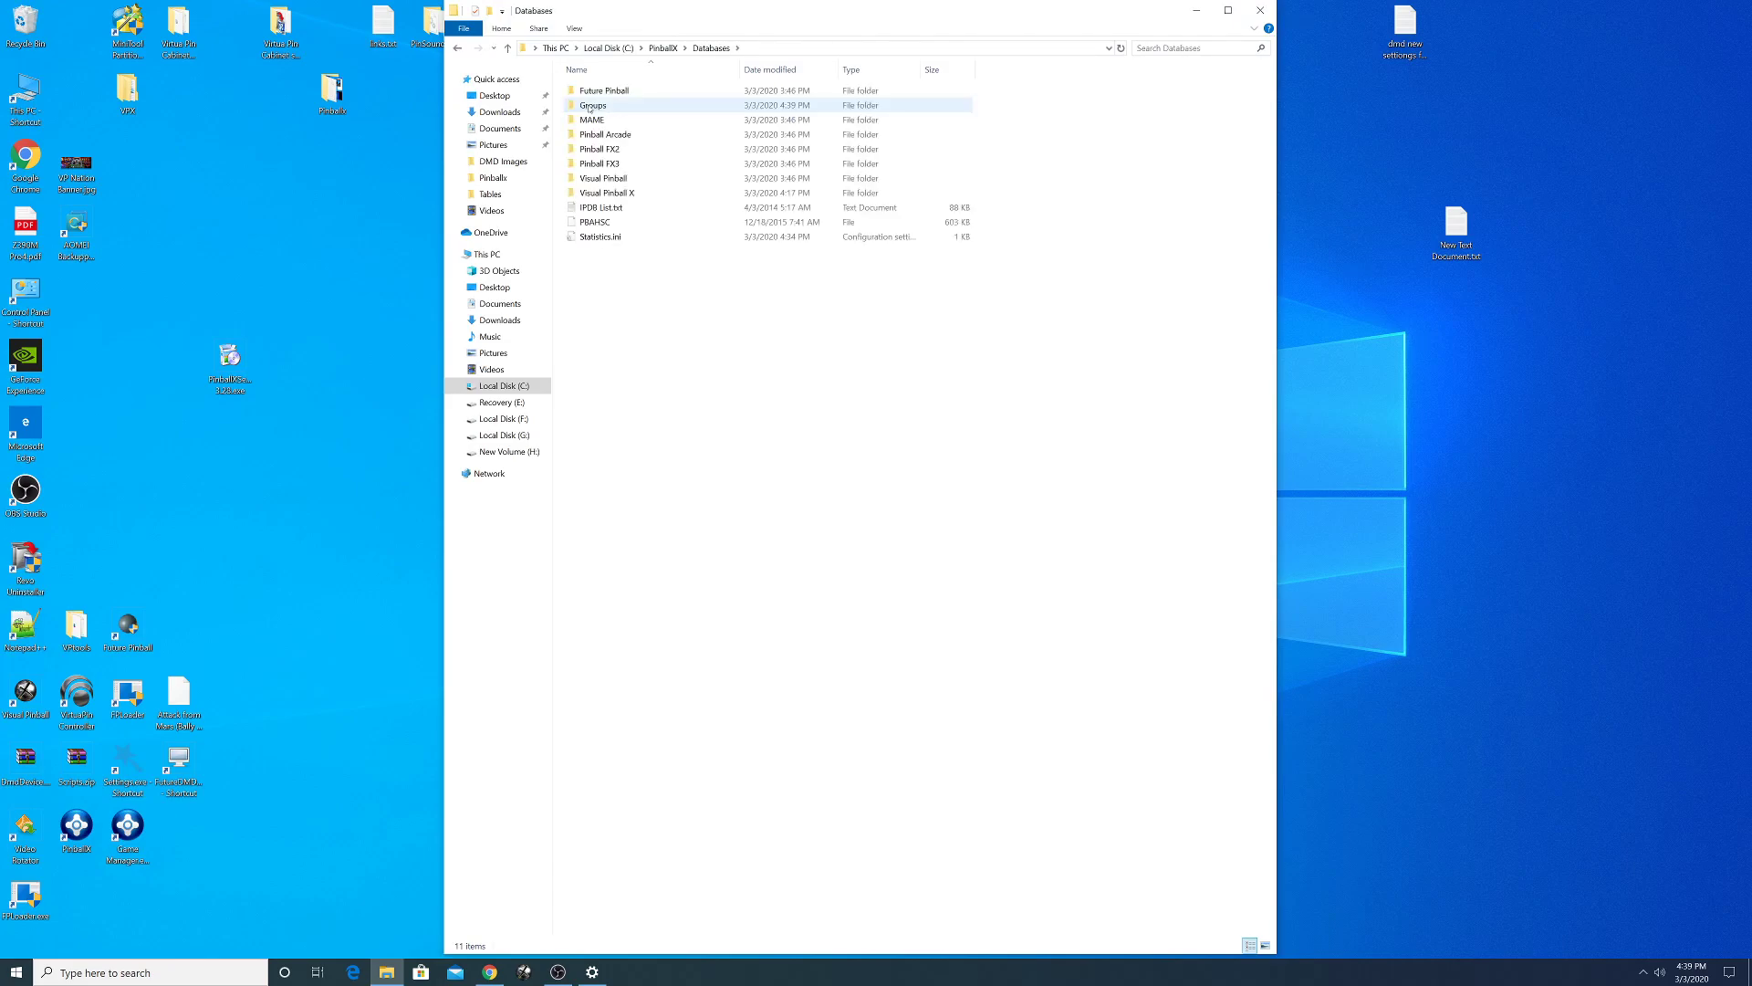
double_click(589, 107)
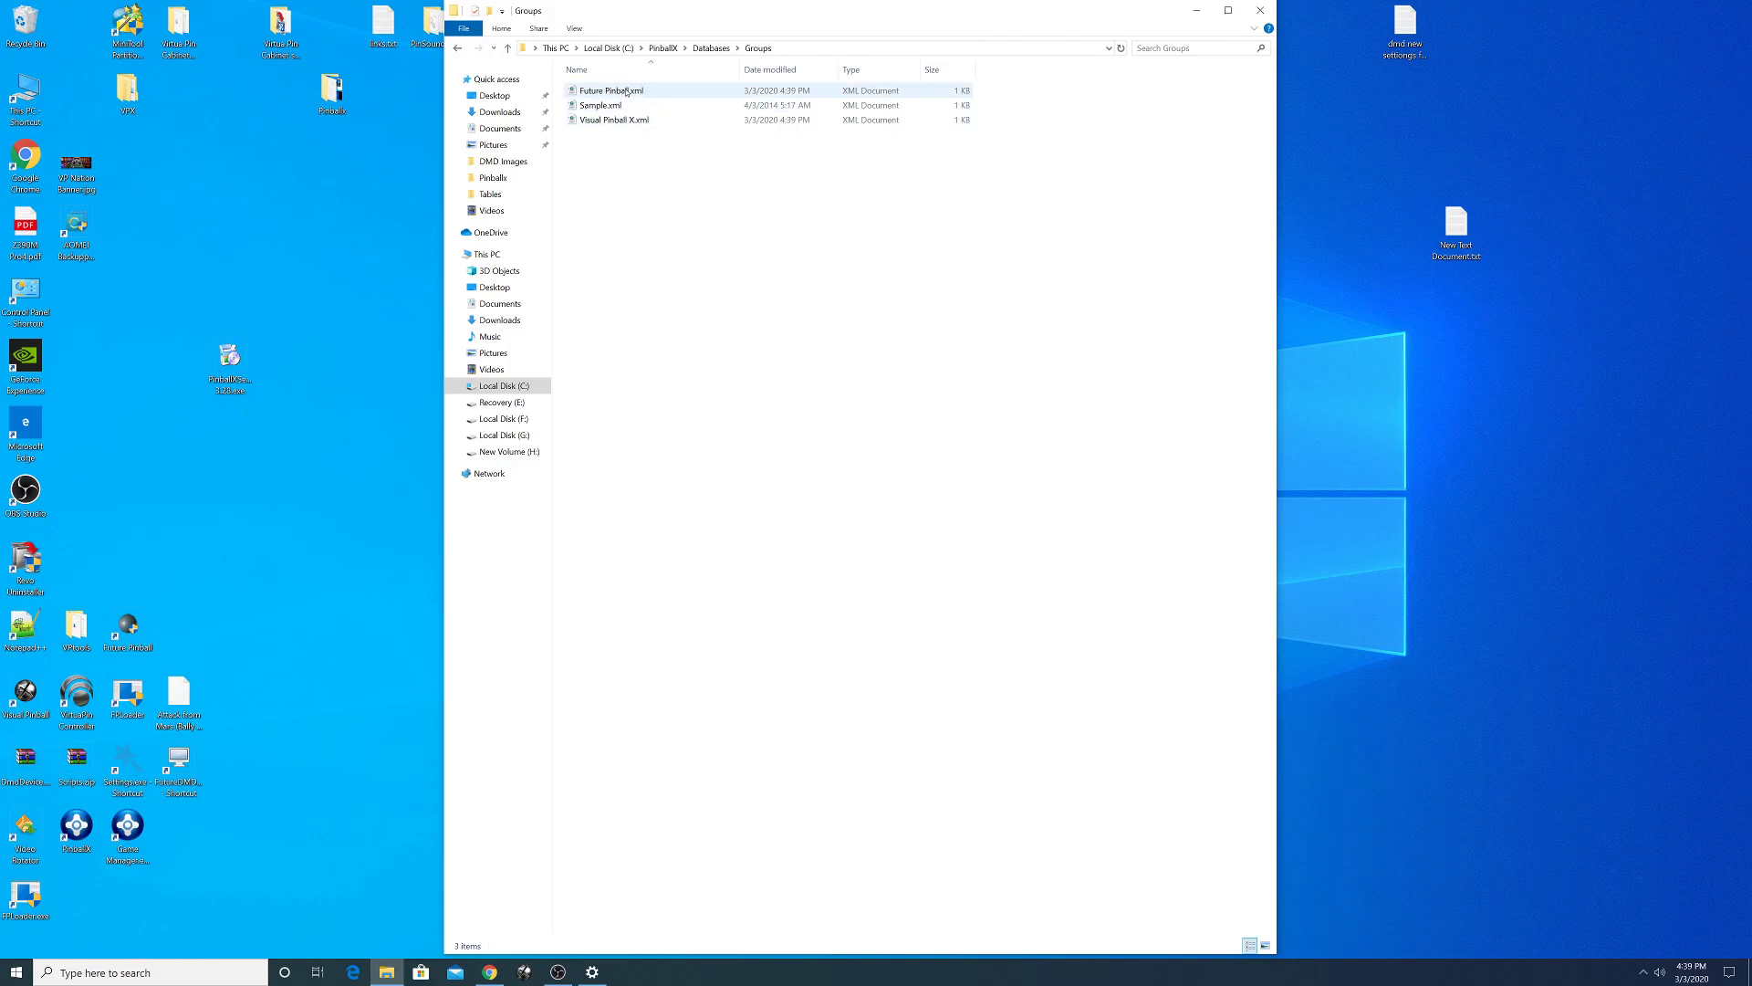
click(1261, 10)
- Set the main display's scaling to 100% in the Windows display settings and close the settings window
right_click(507, 500)
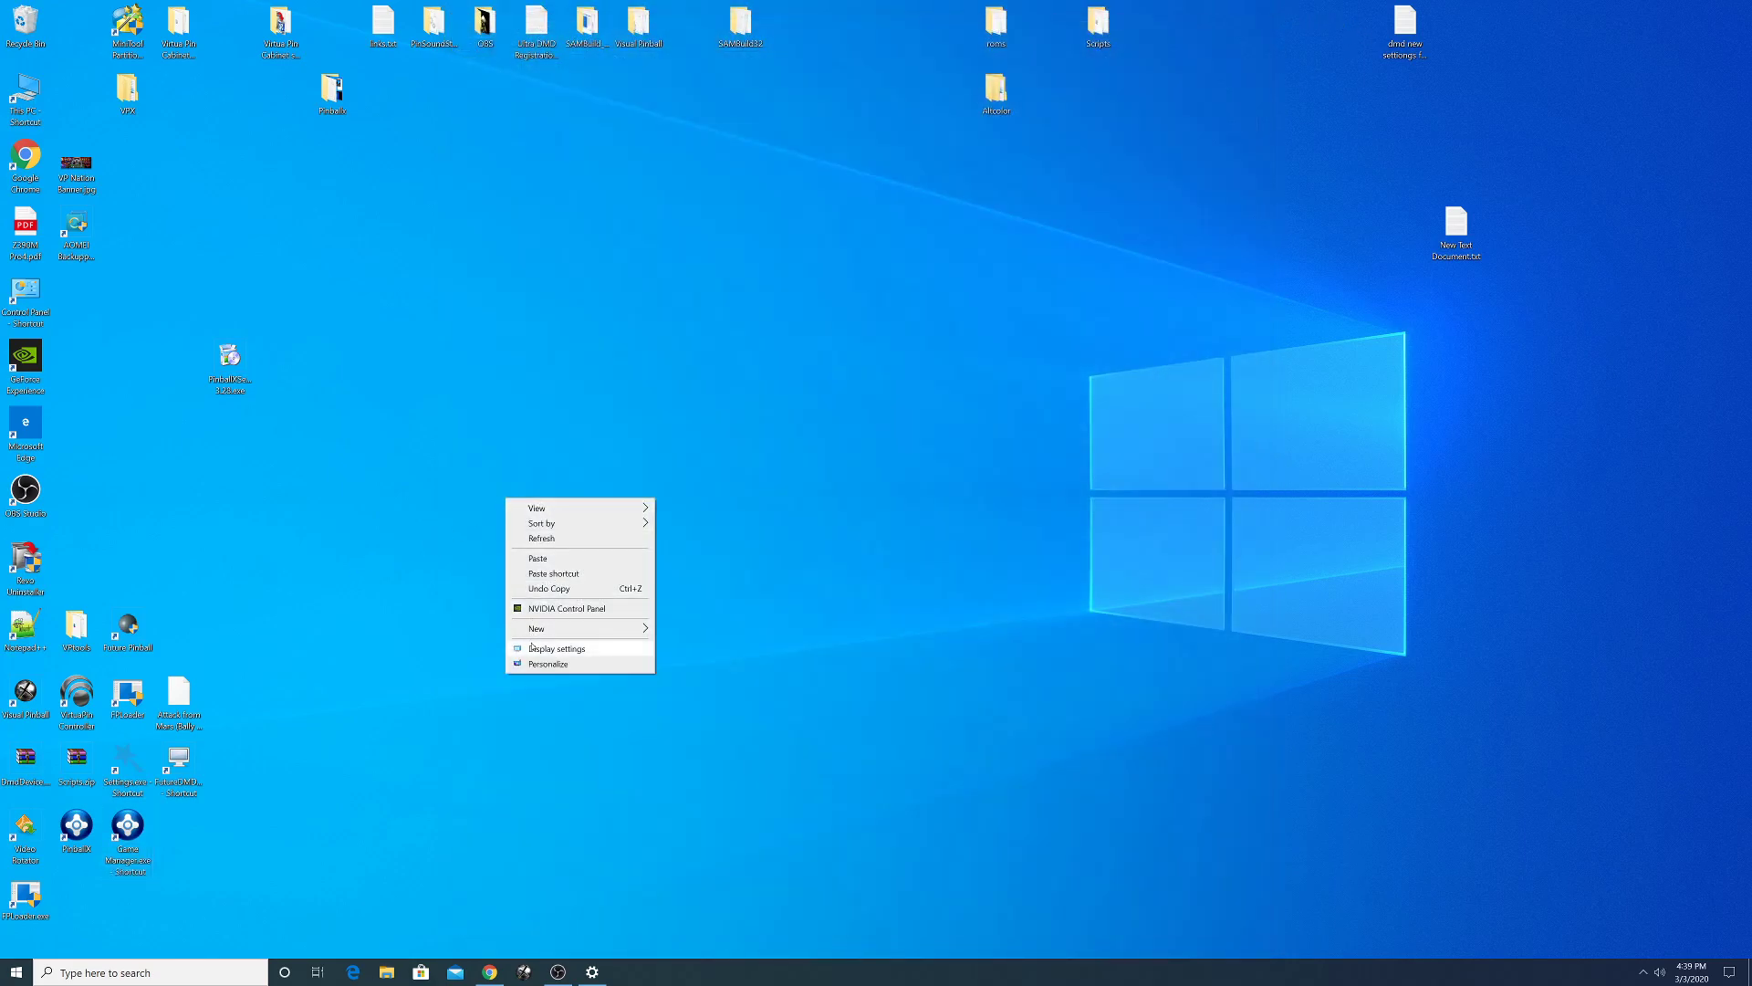
click(547, 647)
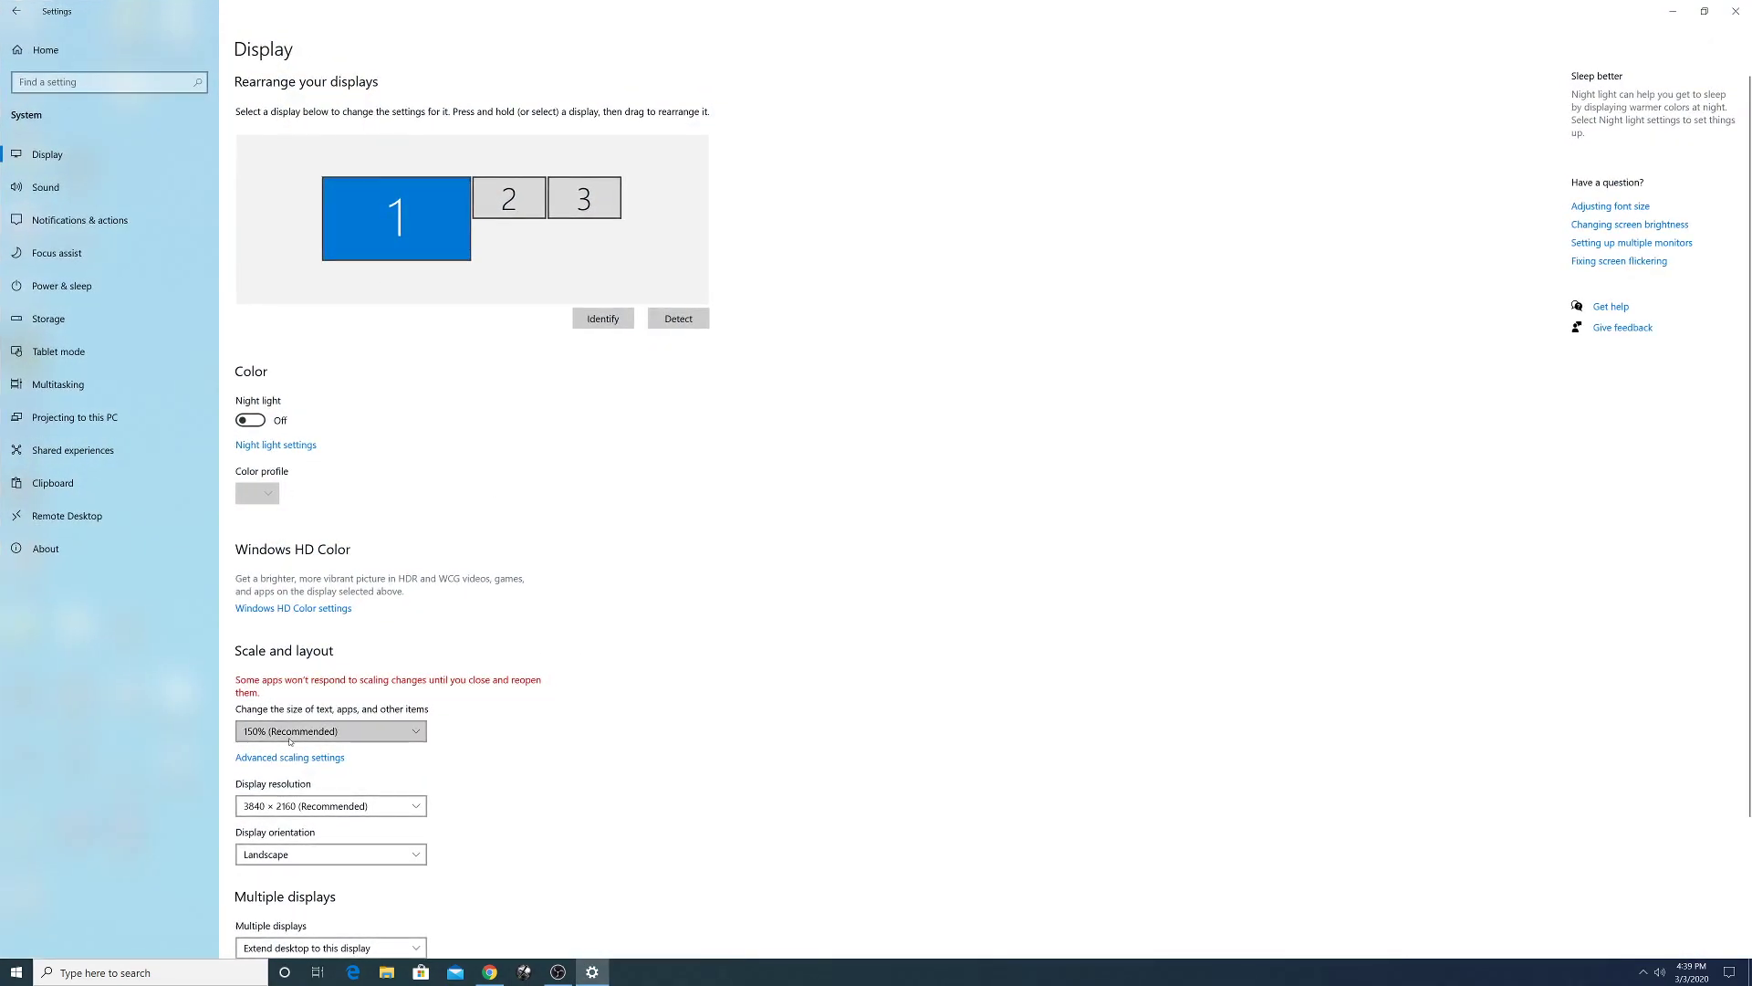
click(293, 730)
key(Return)
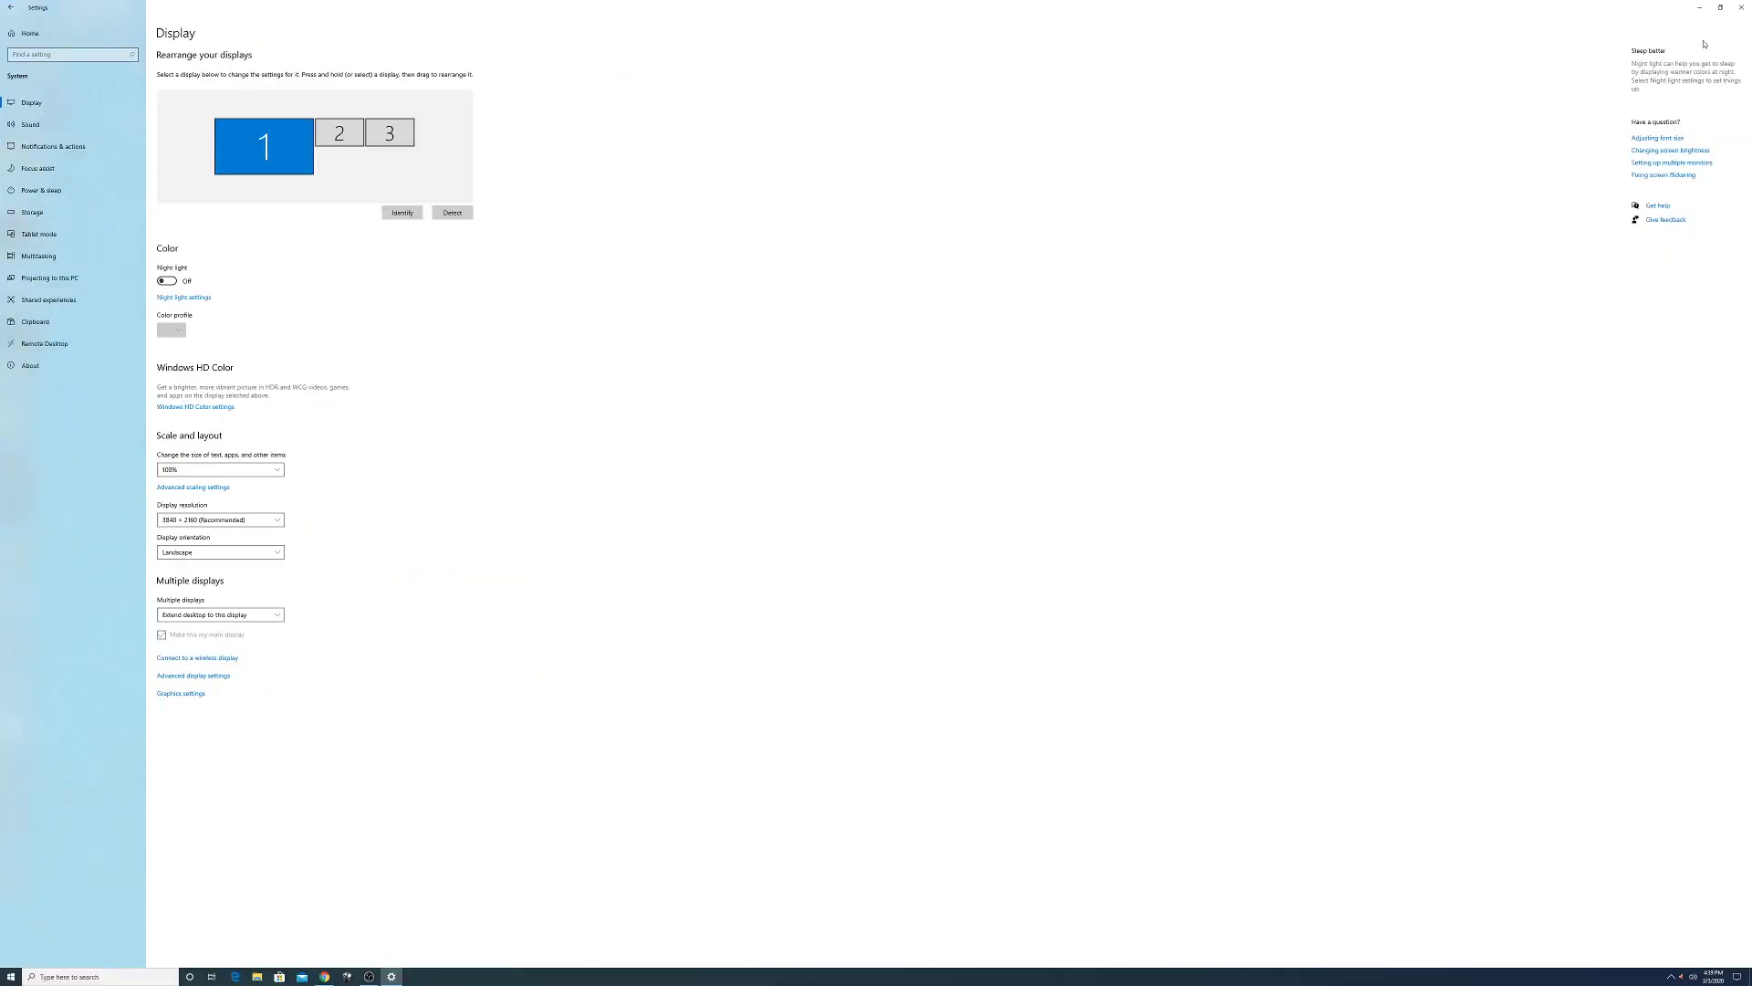
click(1740, 10)
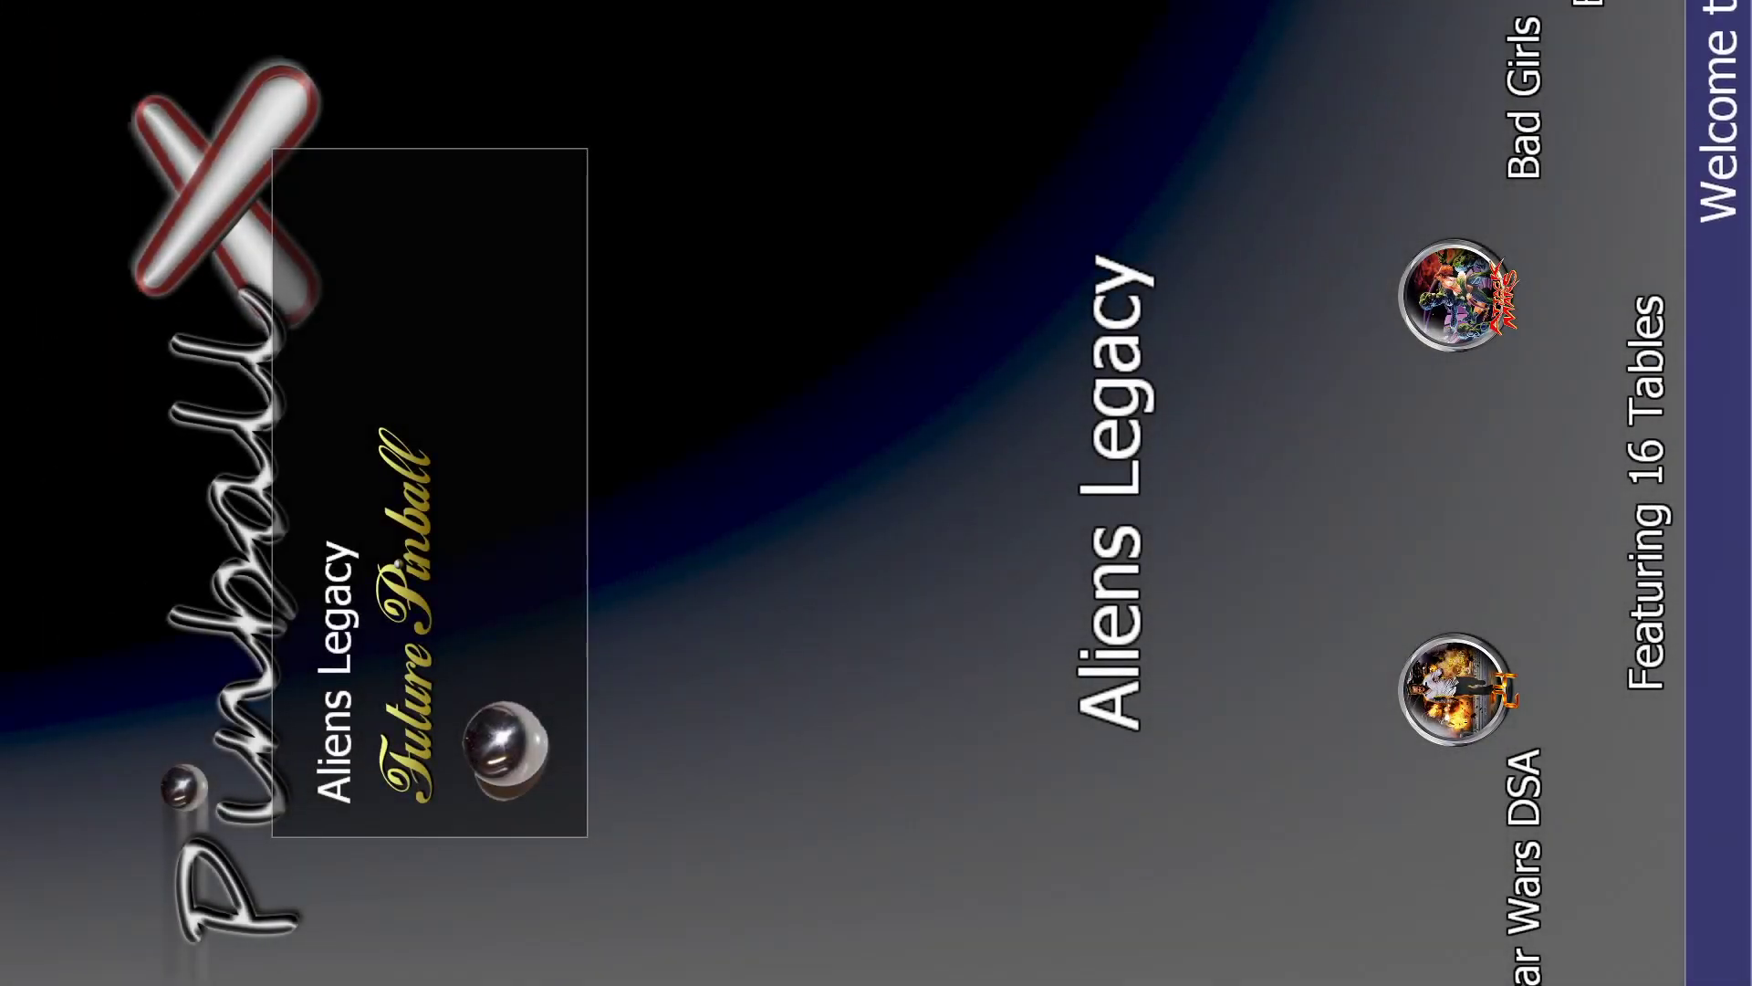
- In the PinballX front end, open the table lists from the Attack from Mars game options and choose Future Pinball Tables
key(Right)
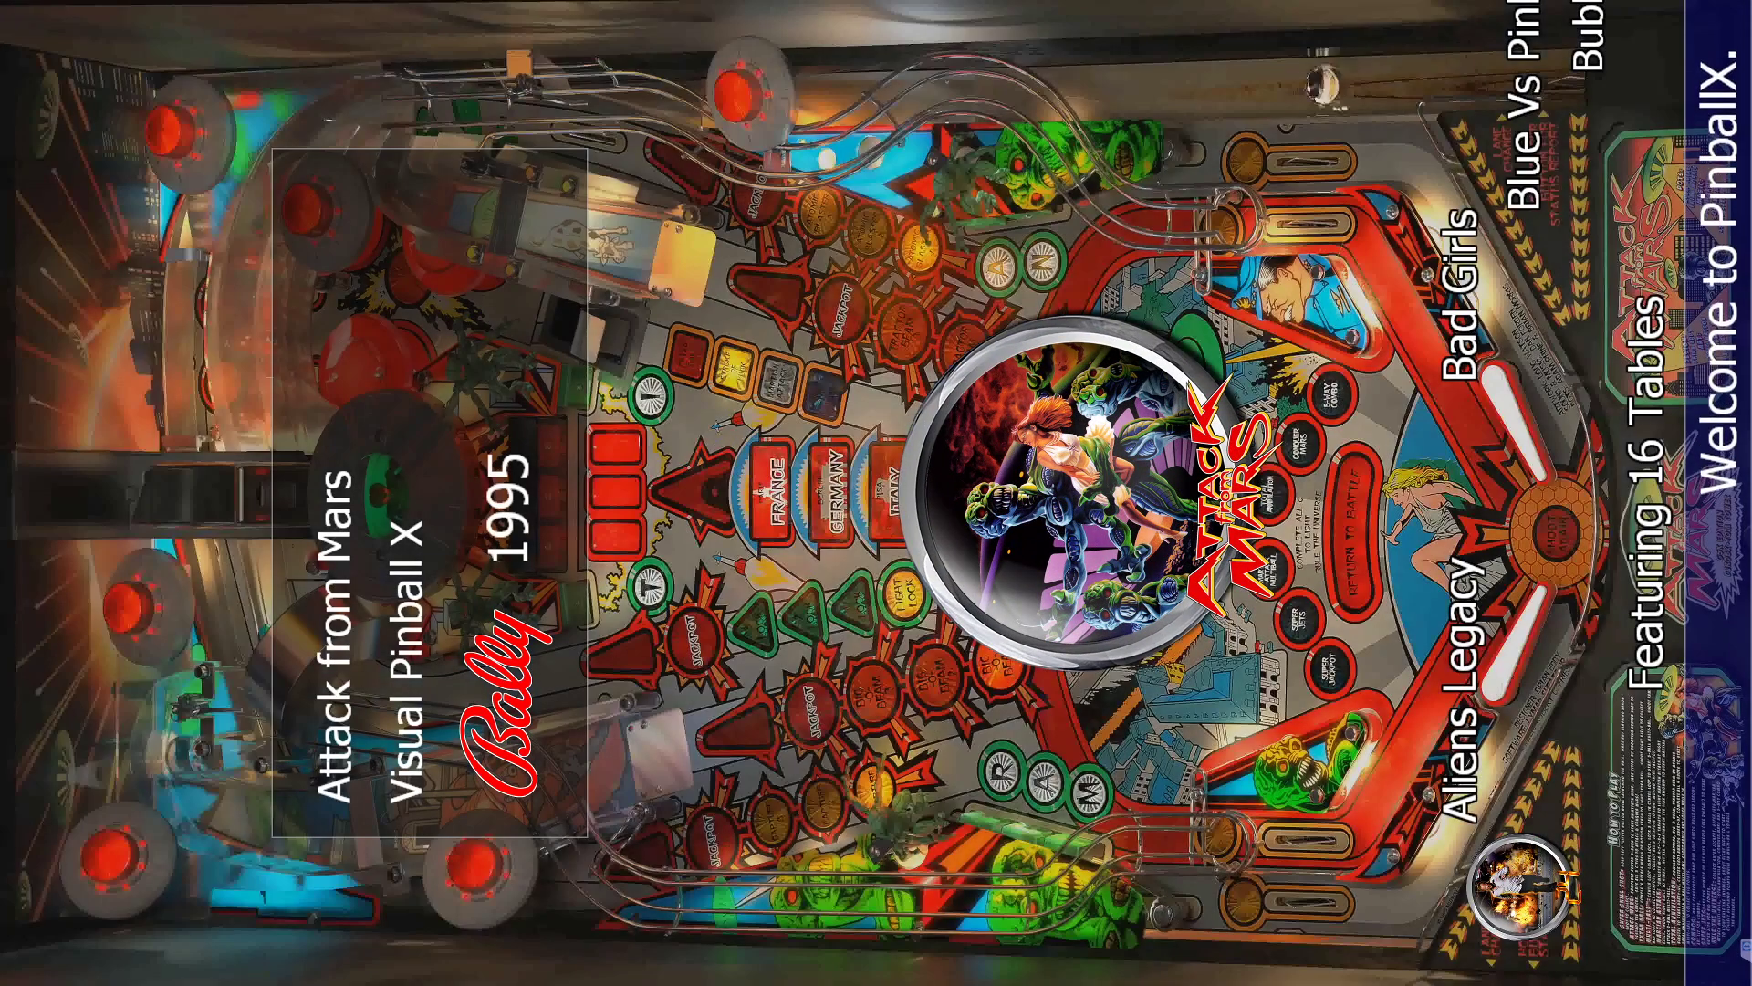
key(Return)
key(Right)
key(Right)
key(Right)
key(Right)
key(Right)
key(Right)
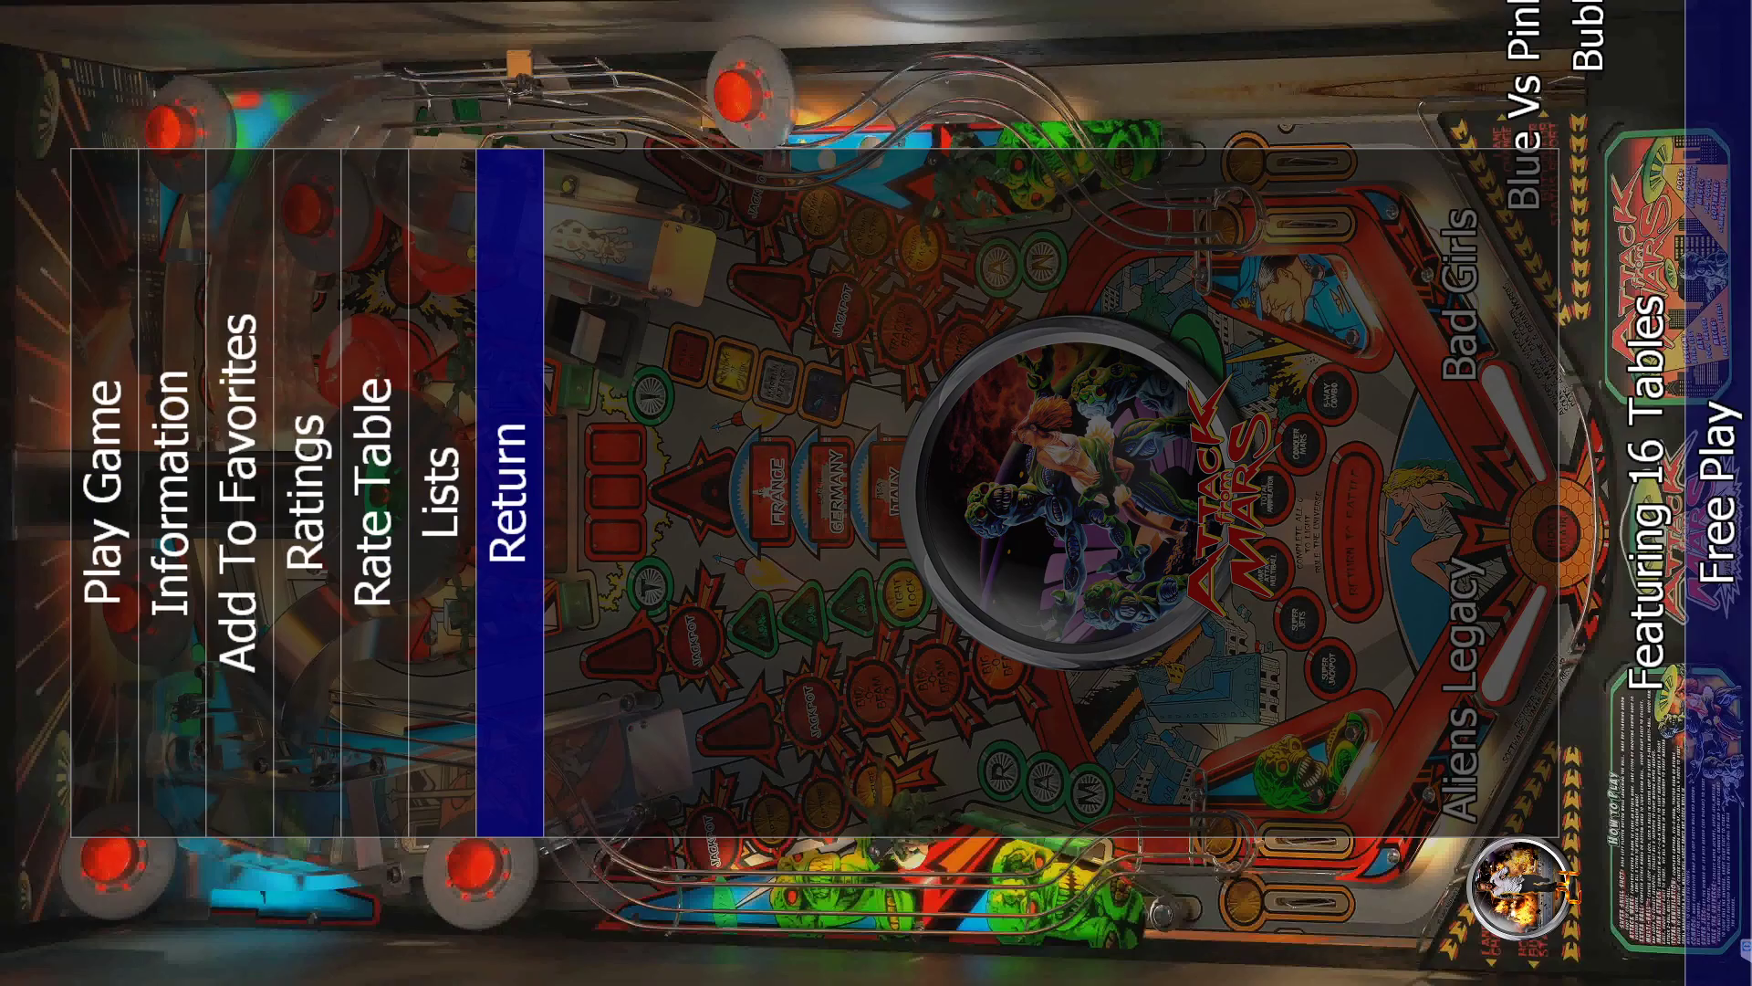
key(Left)
key(Return)
key(Right)
key(Right)
key(Right)
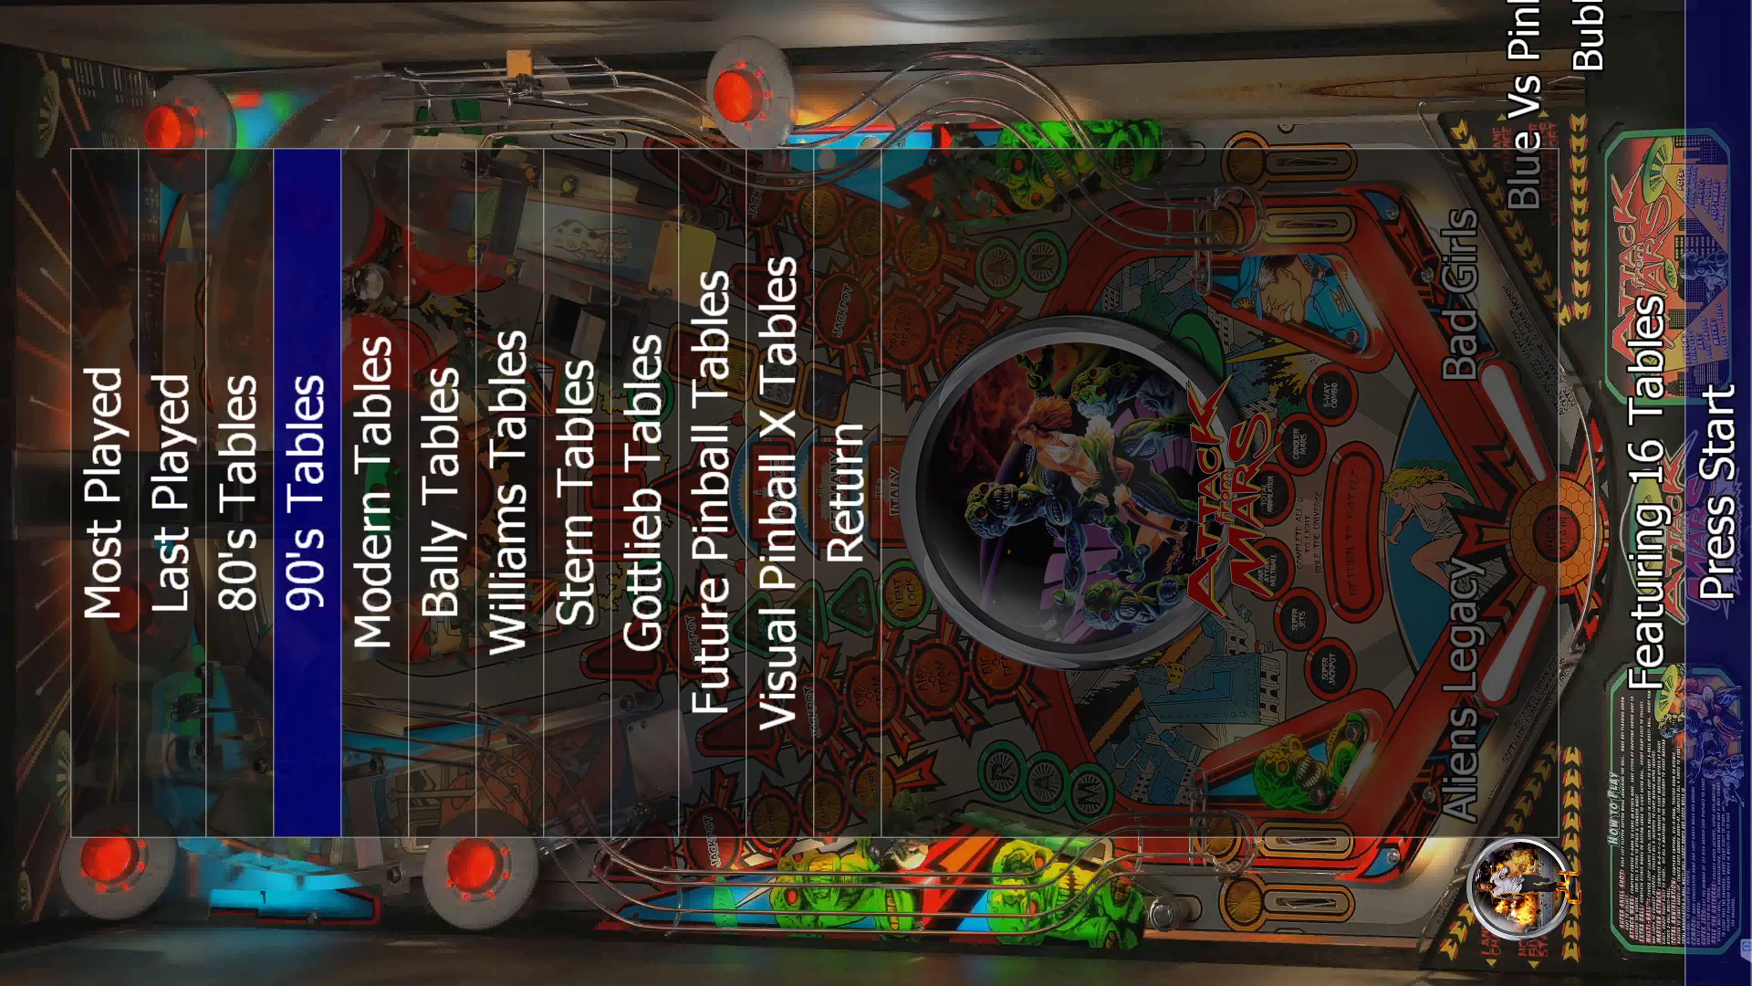
key(Right)
key(Right)
key(Right)
key(Right)
key(Right)
key(Right)
key(Return)
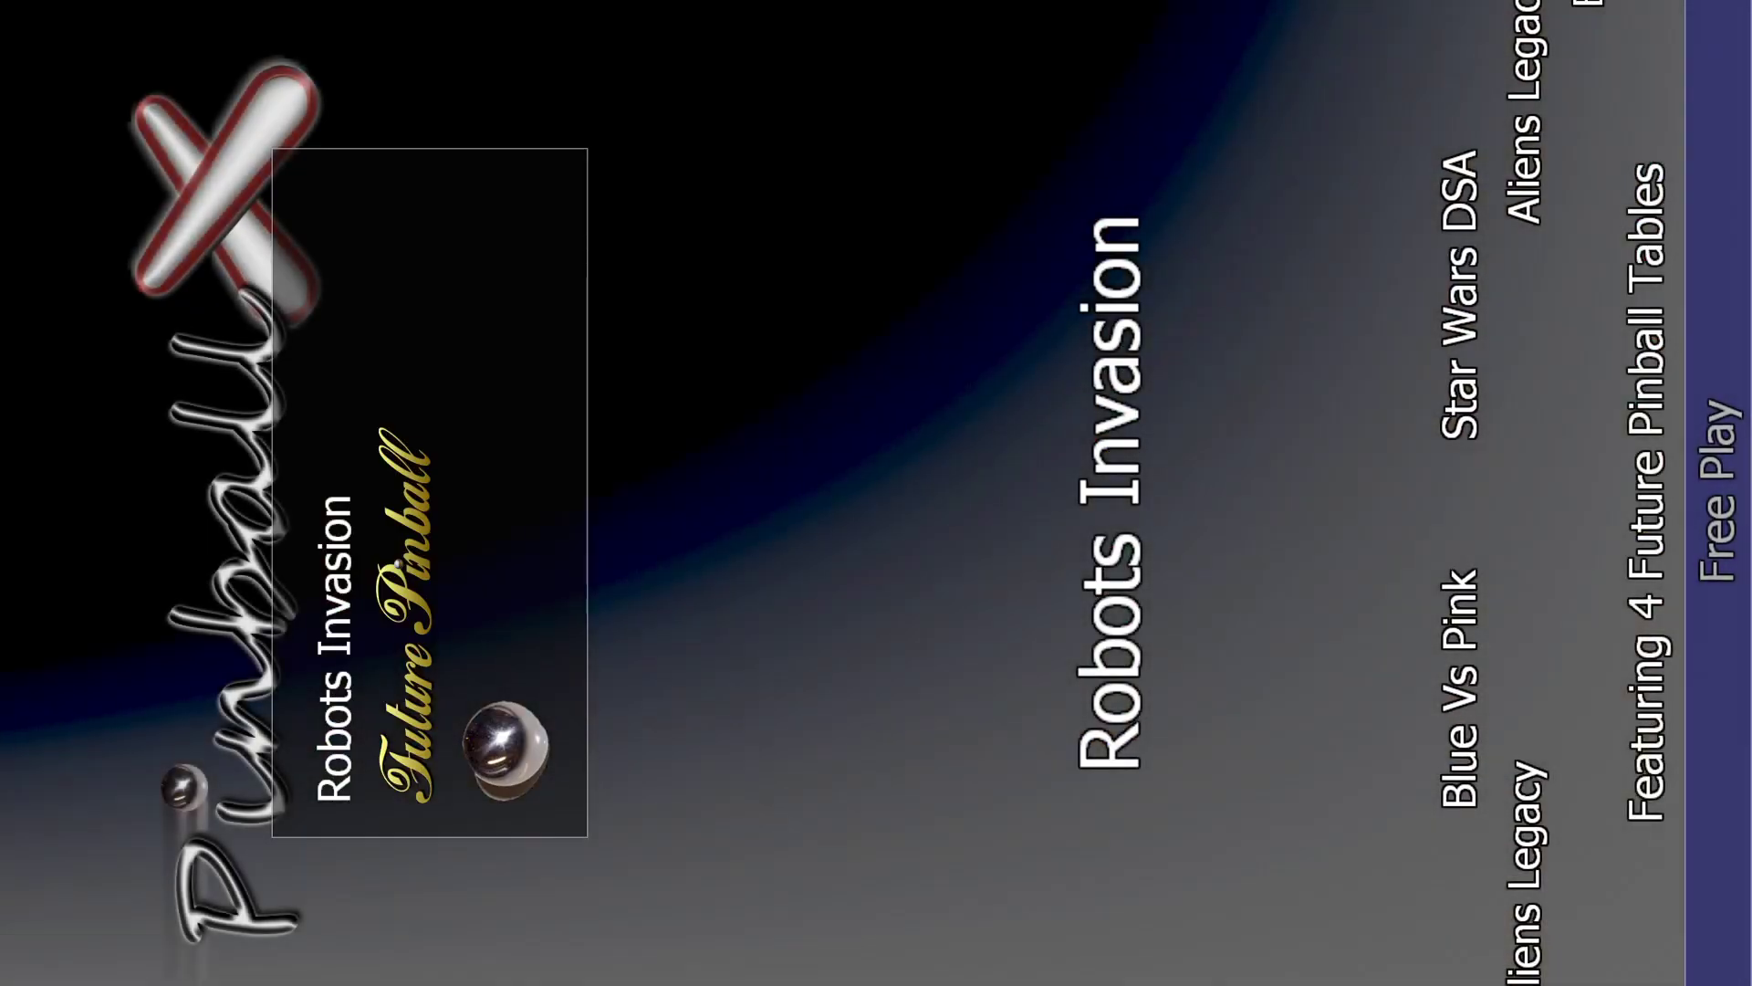
- Browse through the tables in the Future Pinball list, ending on Aliens Legacy
key(Right)
key(Right)
key(Right)
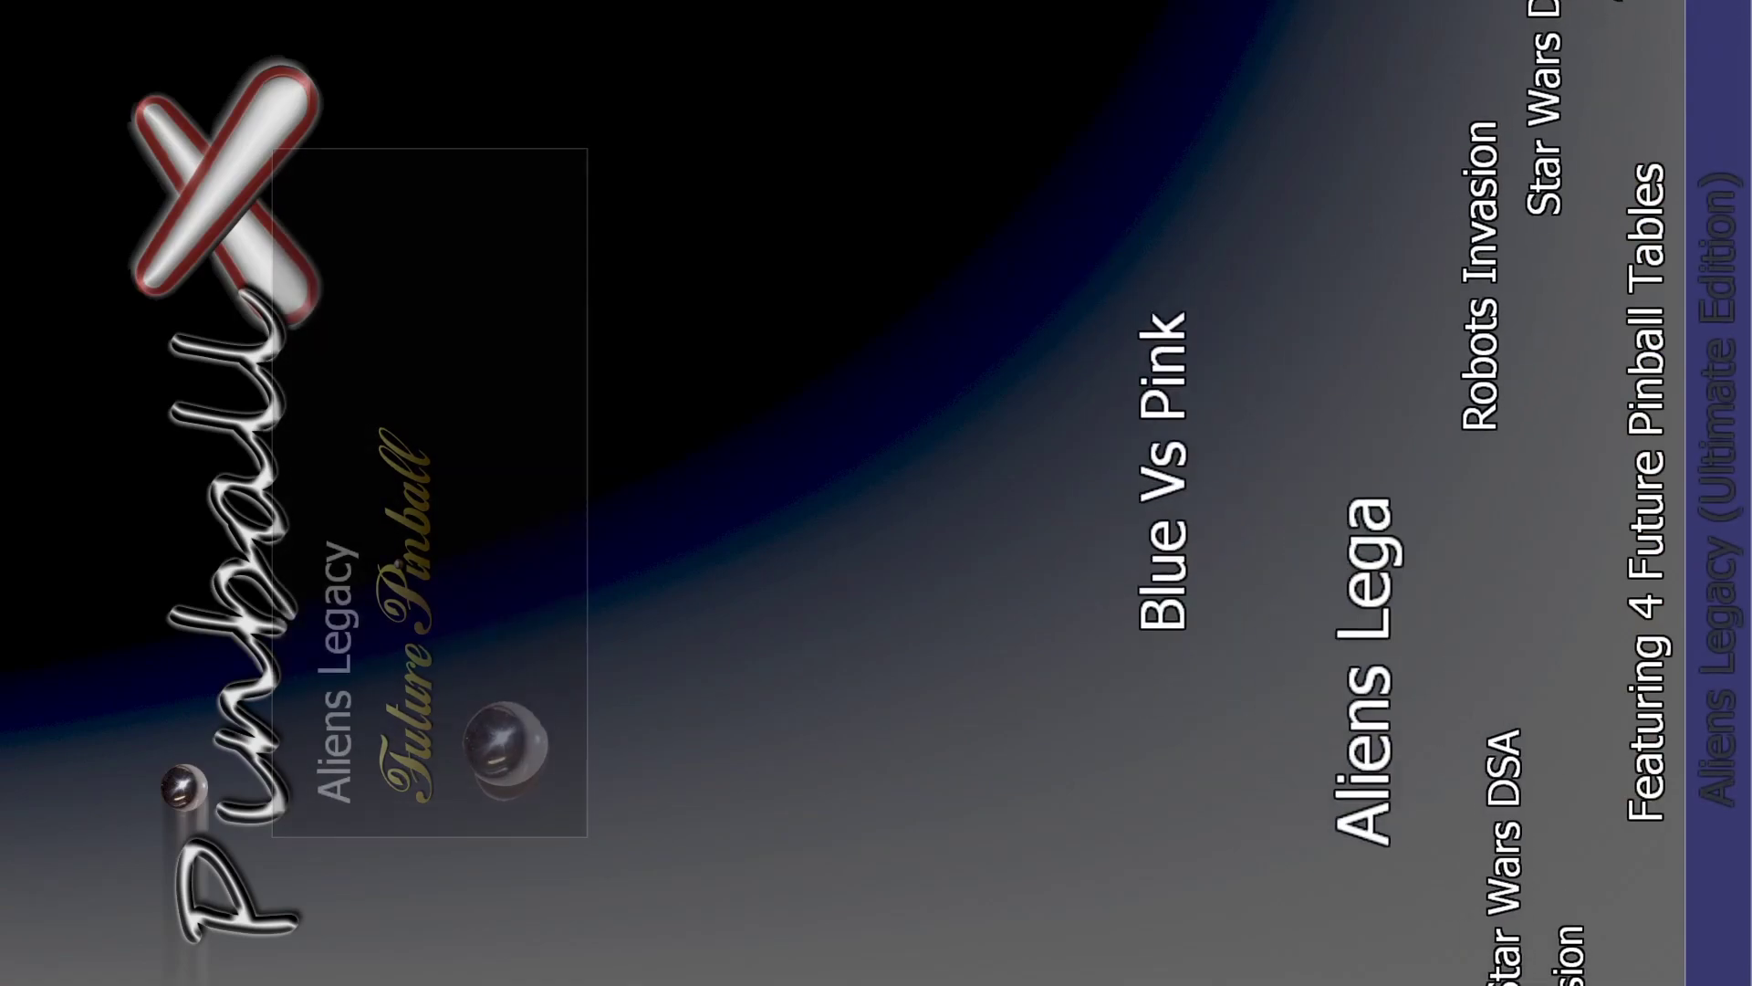
key(Right)
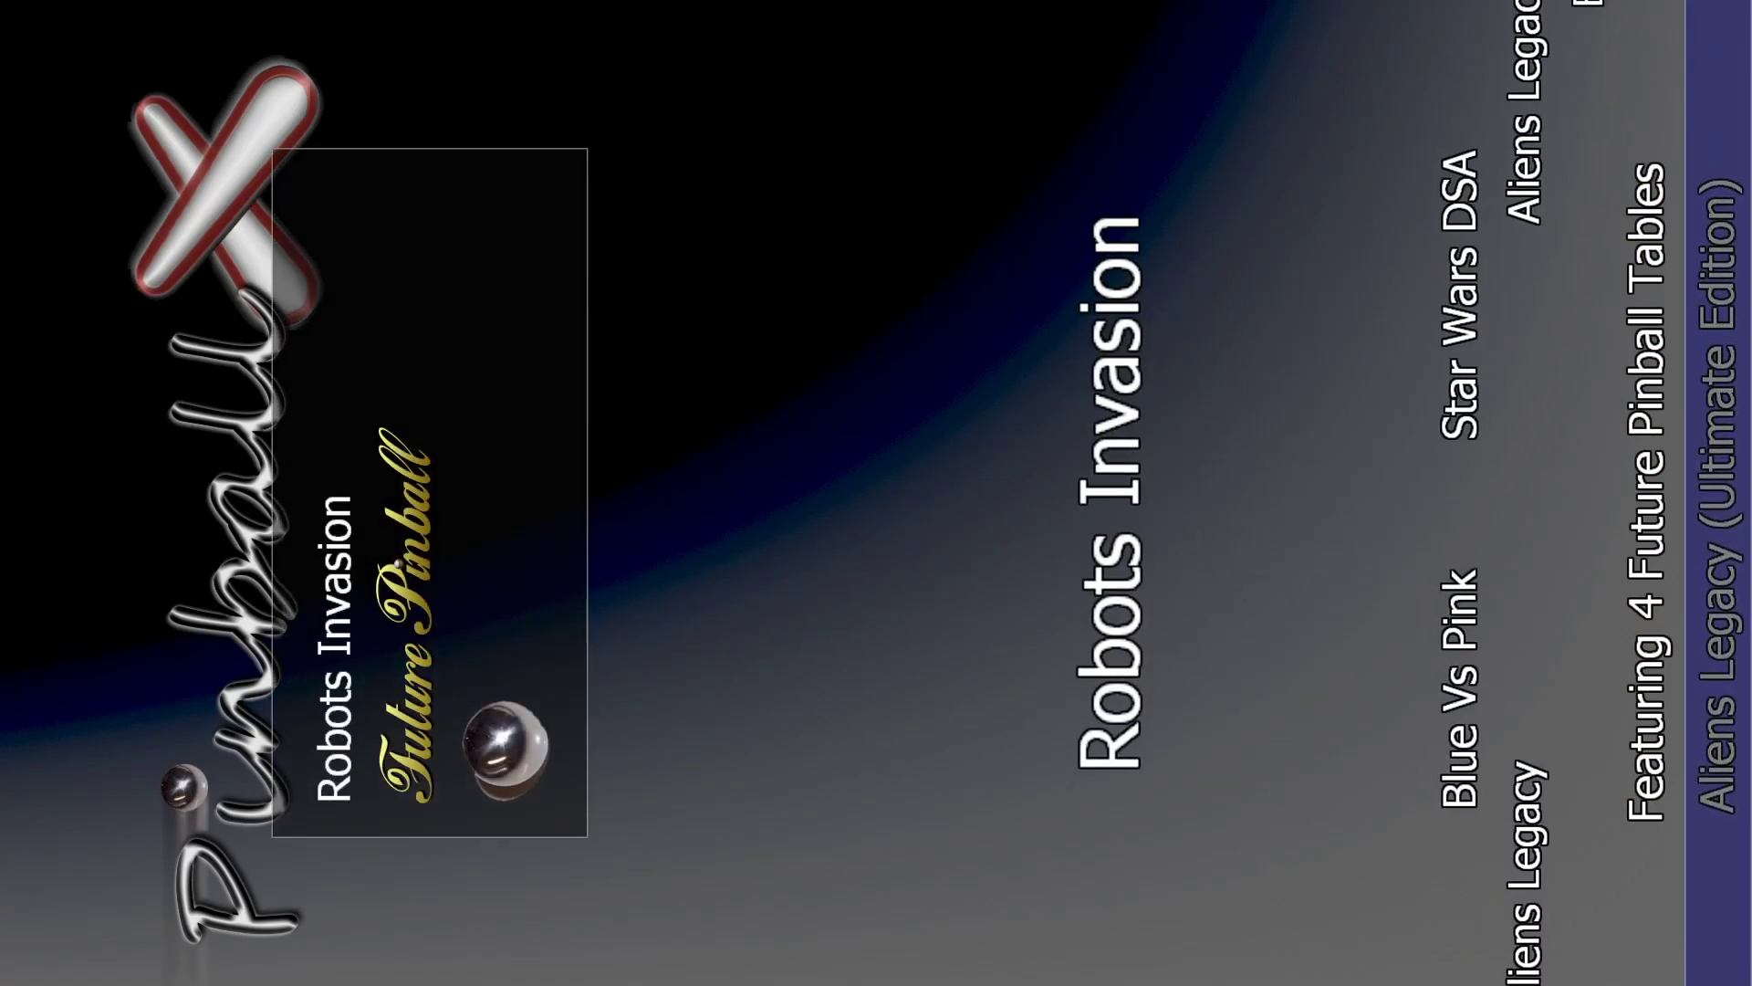
key(Right)
key(Right)
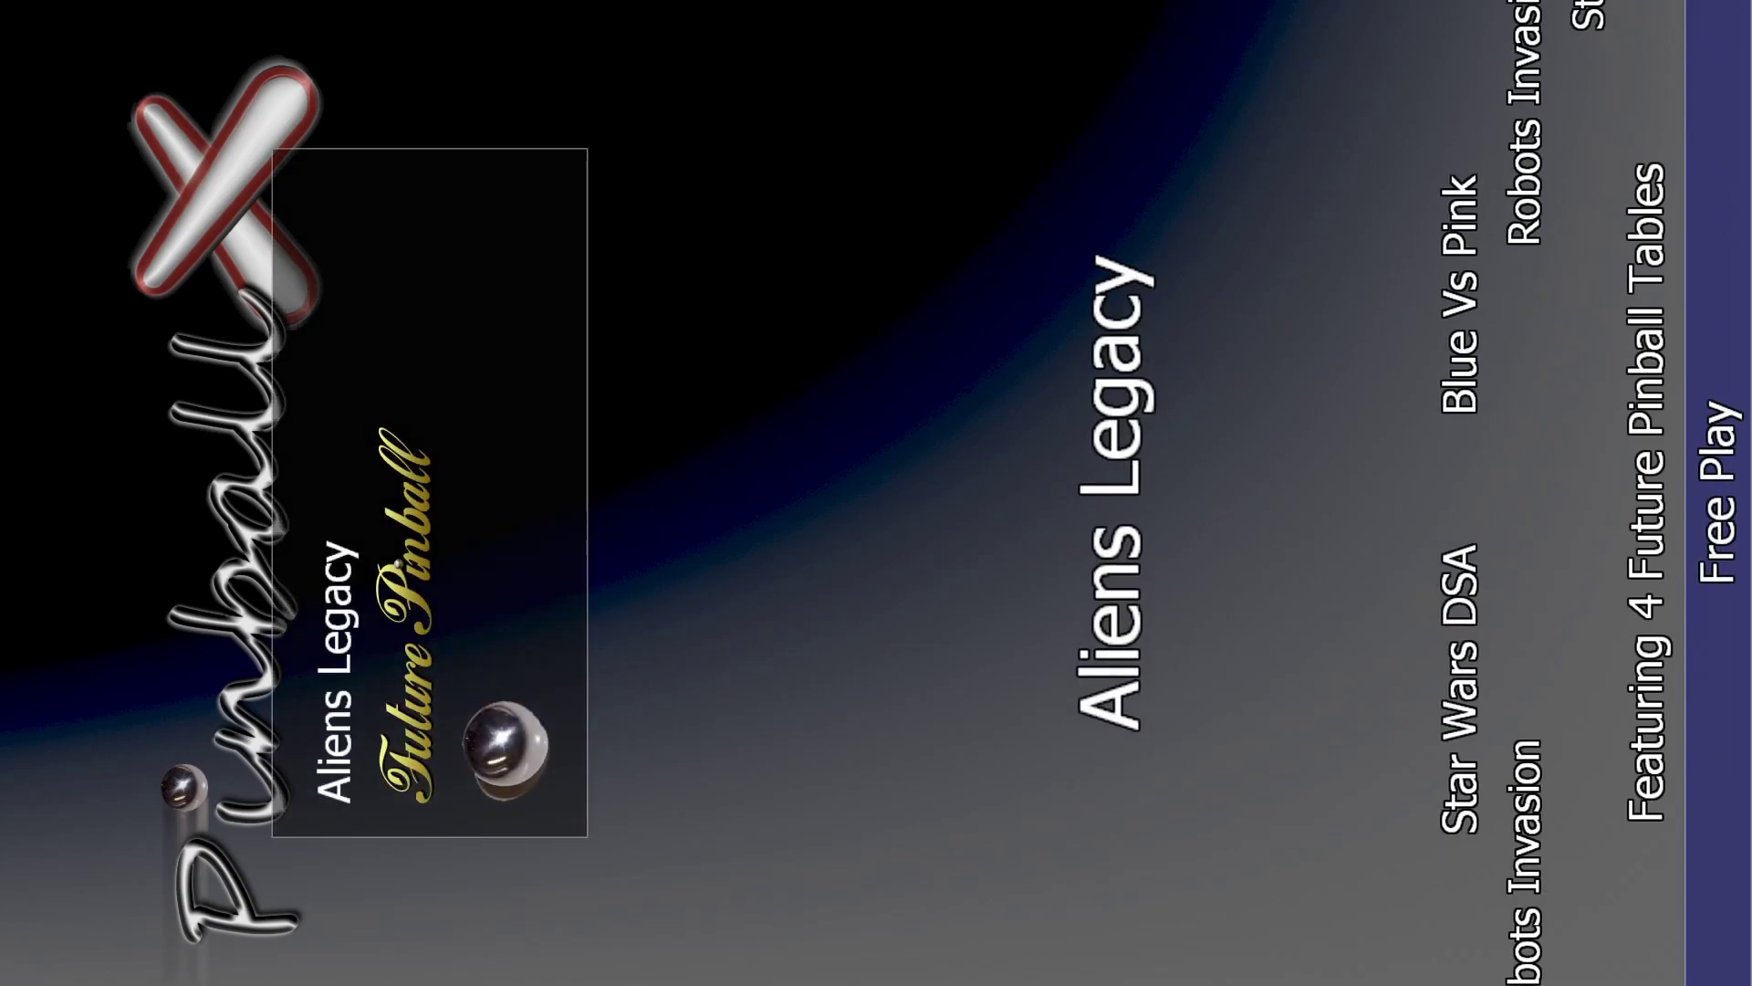
- Switch from the Future Pinball list to Visual Pinball X Tables and browse to Bubba the Redneck Werewolf
key(Return)
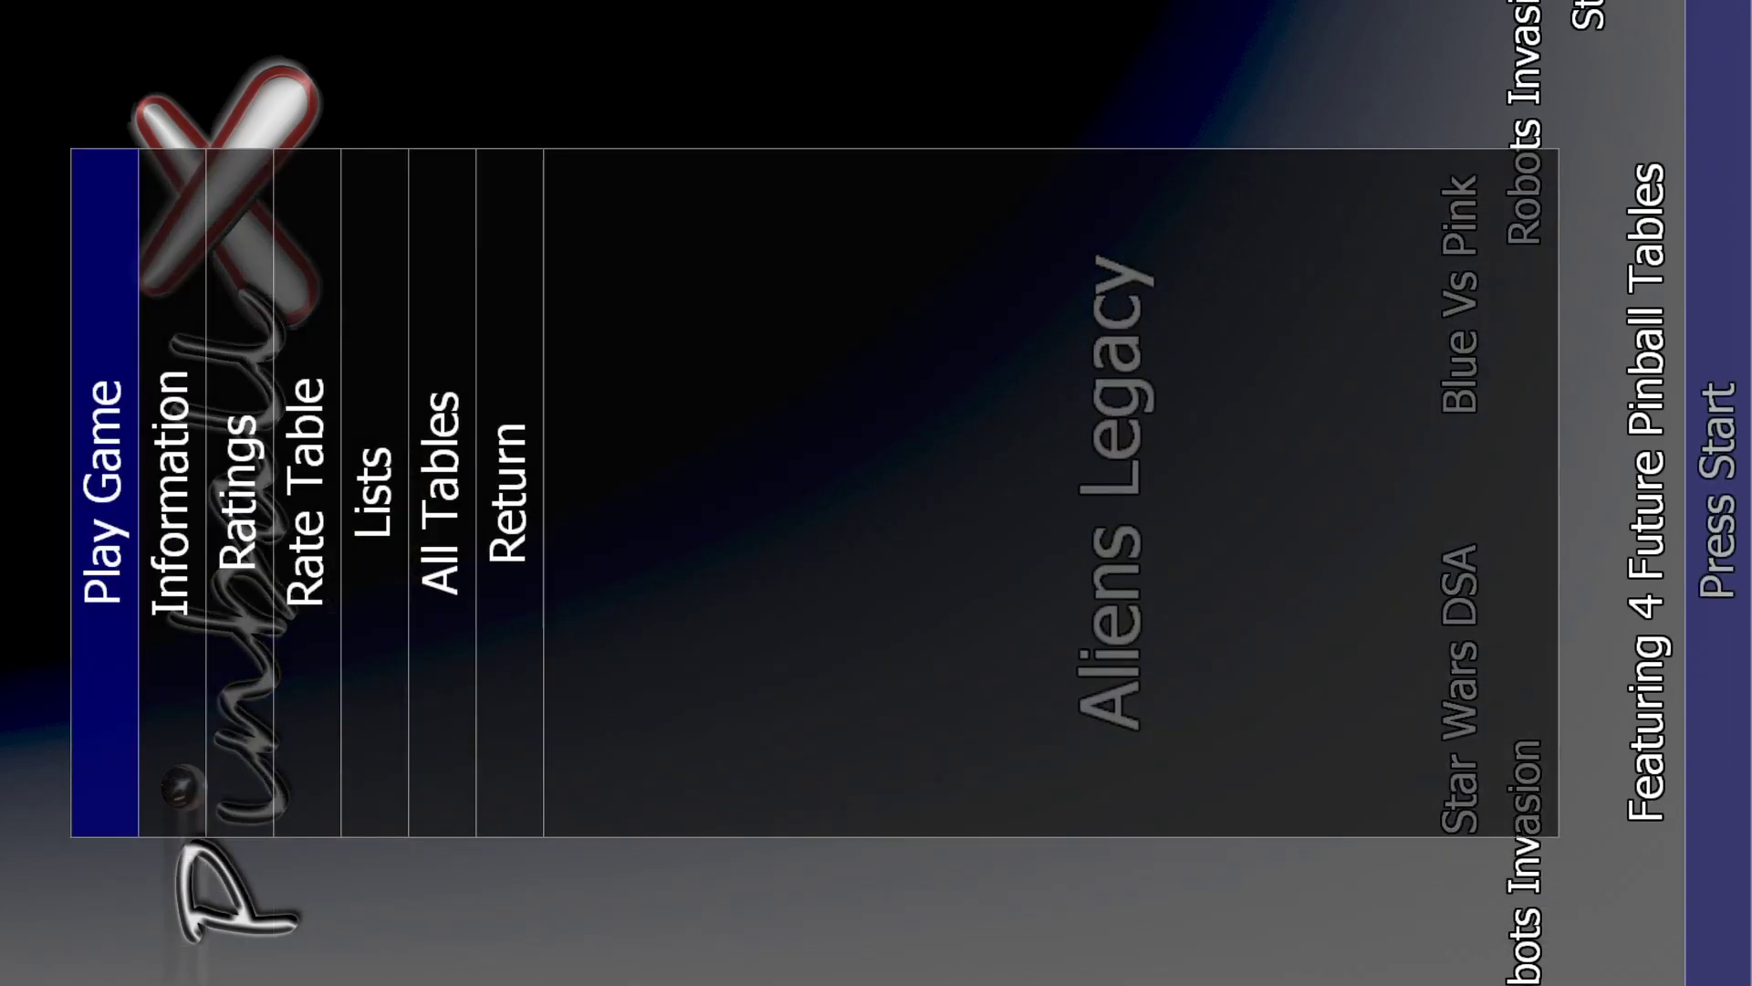
key(Right)
key(Right)
key(Right)
key(Right)
key(Return)
key(Right)
key(Right)
key(Right)
key(Right)
key(Right)
key(Right)
key(Right)
key(Right)
key(Right)
key(Right)
key(Right)
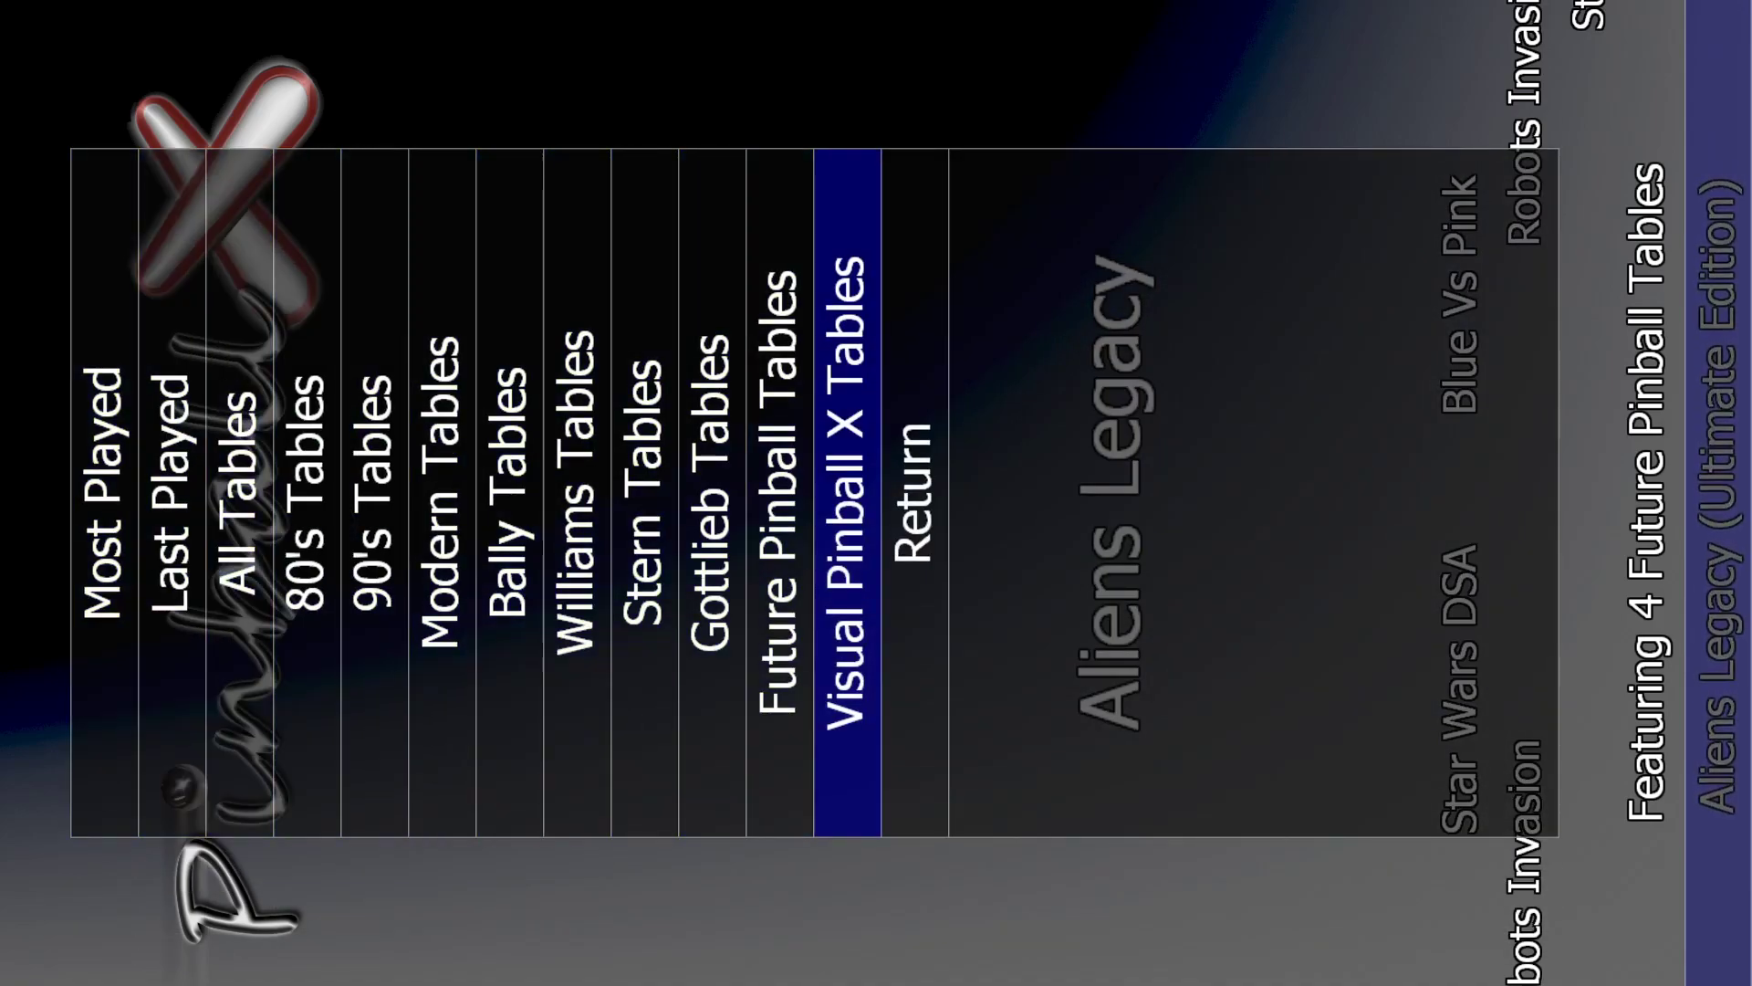
key(Return)
key(Right)
key(Right)
key(Right)
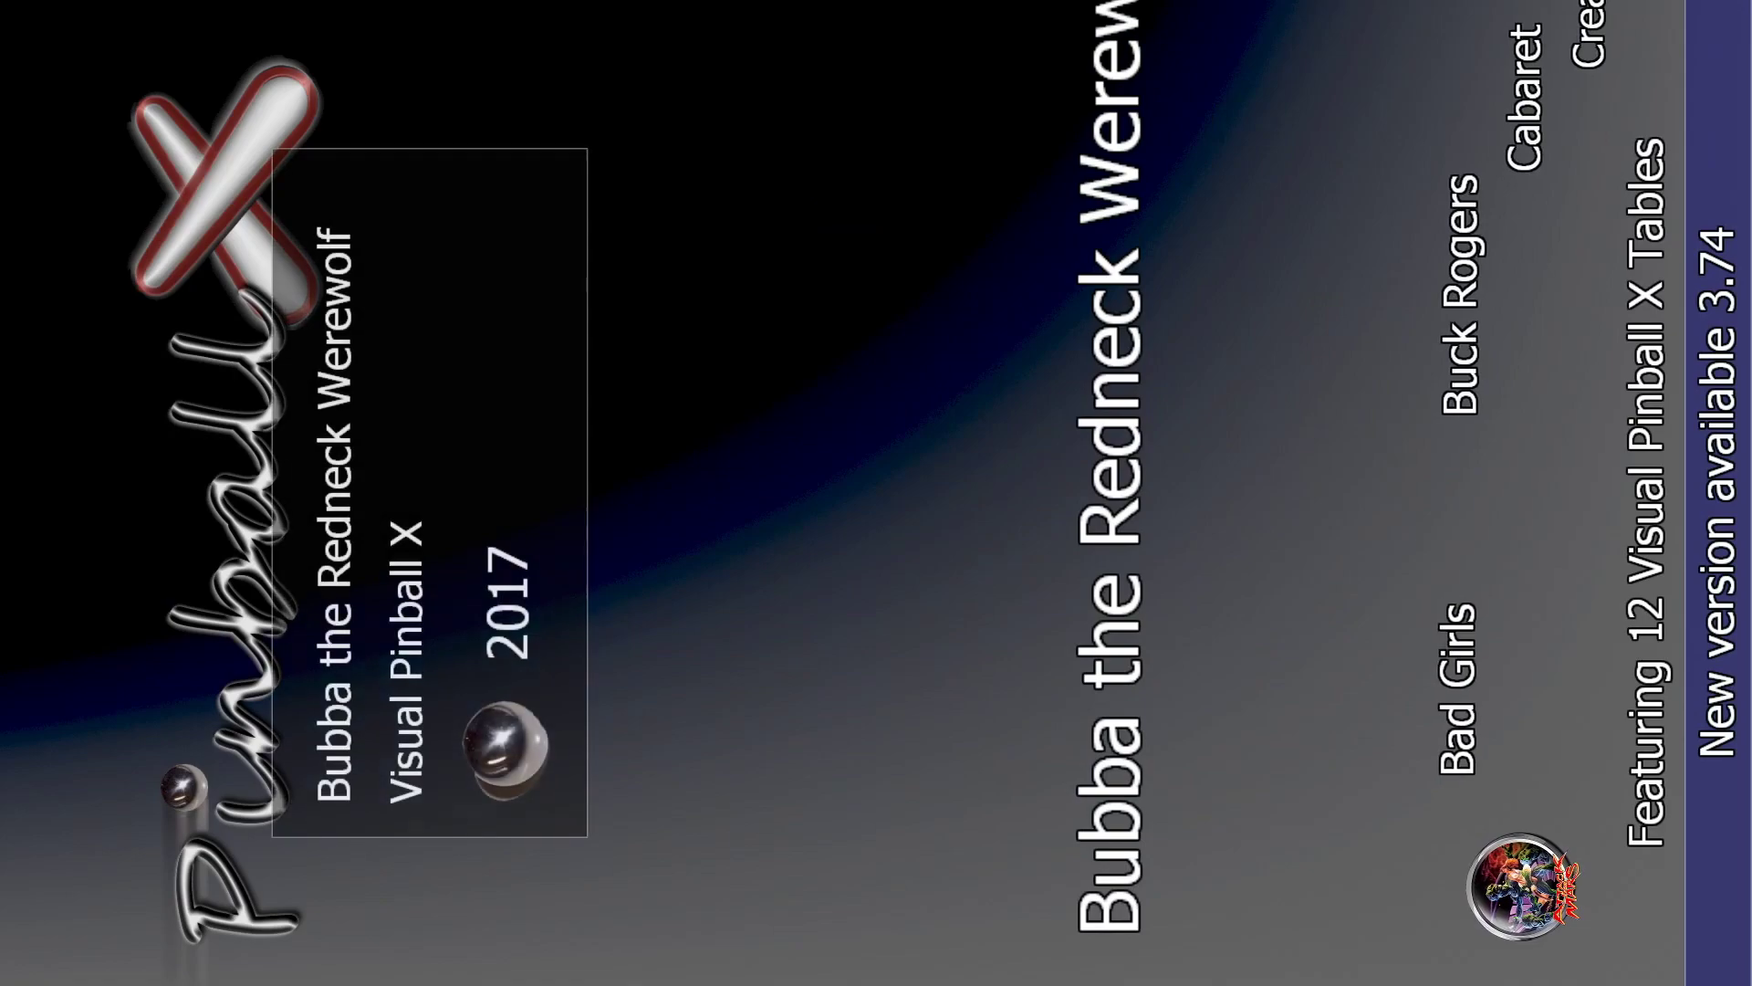
- Browse through the Visual Pinball X tables past Attack from Mars and around the list to Harry Potter
key(Right)
key(Right)
key(Right)
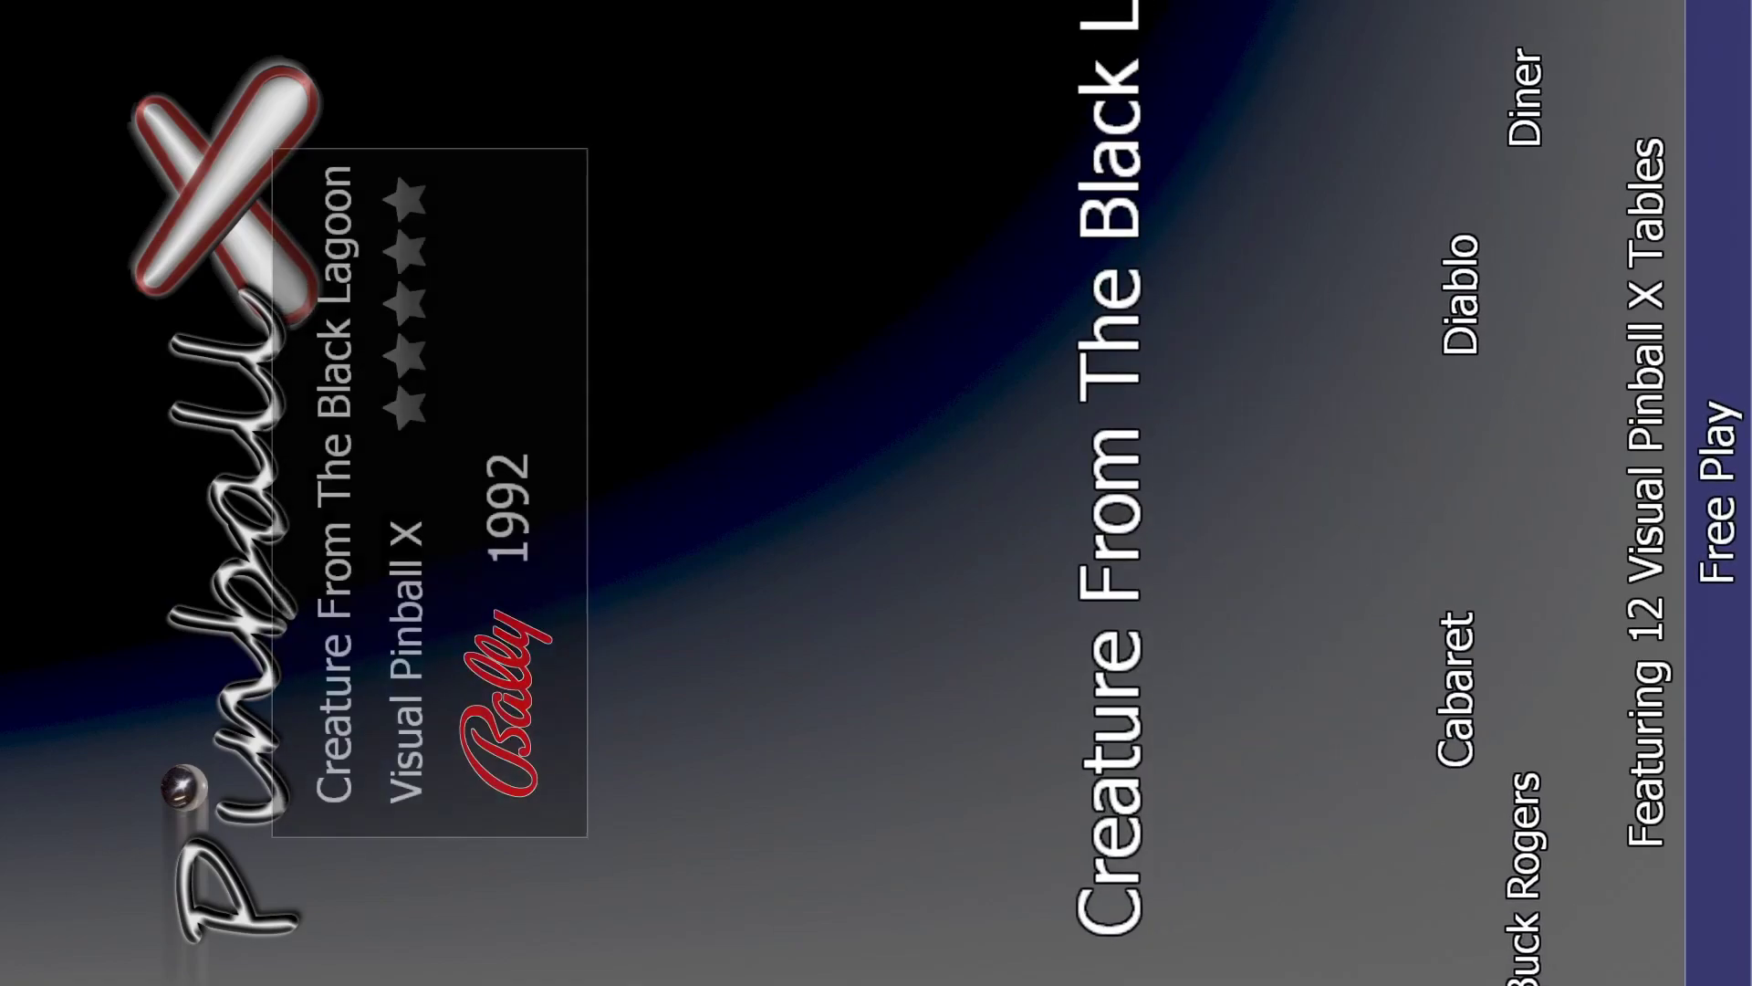
key(Right)
key(Right)
key(Right)
key(Right)
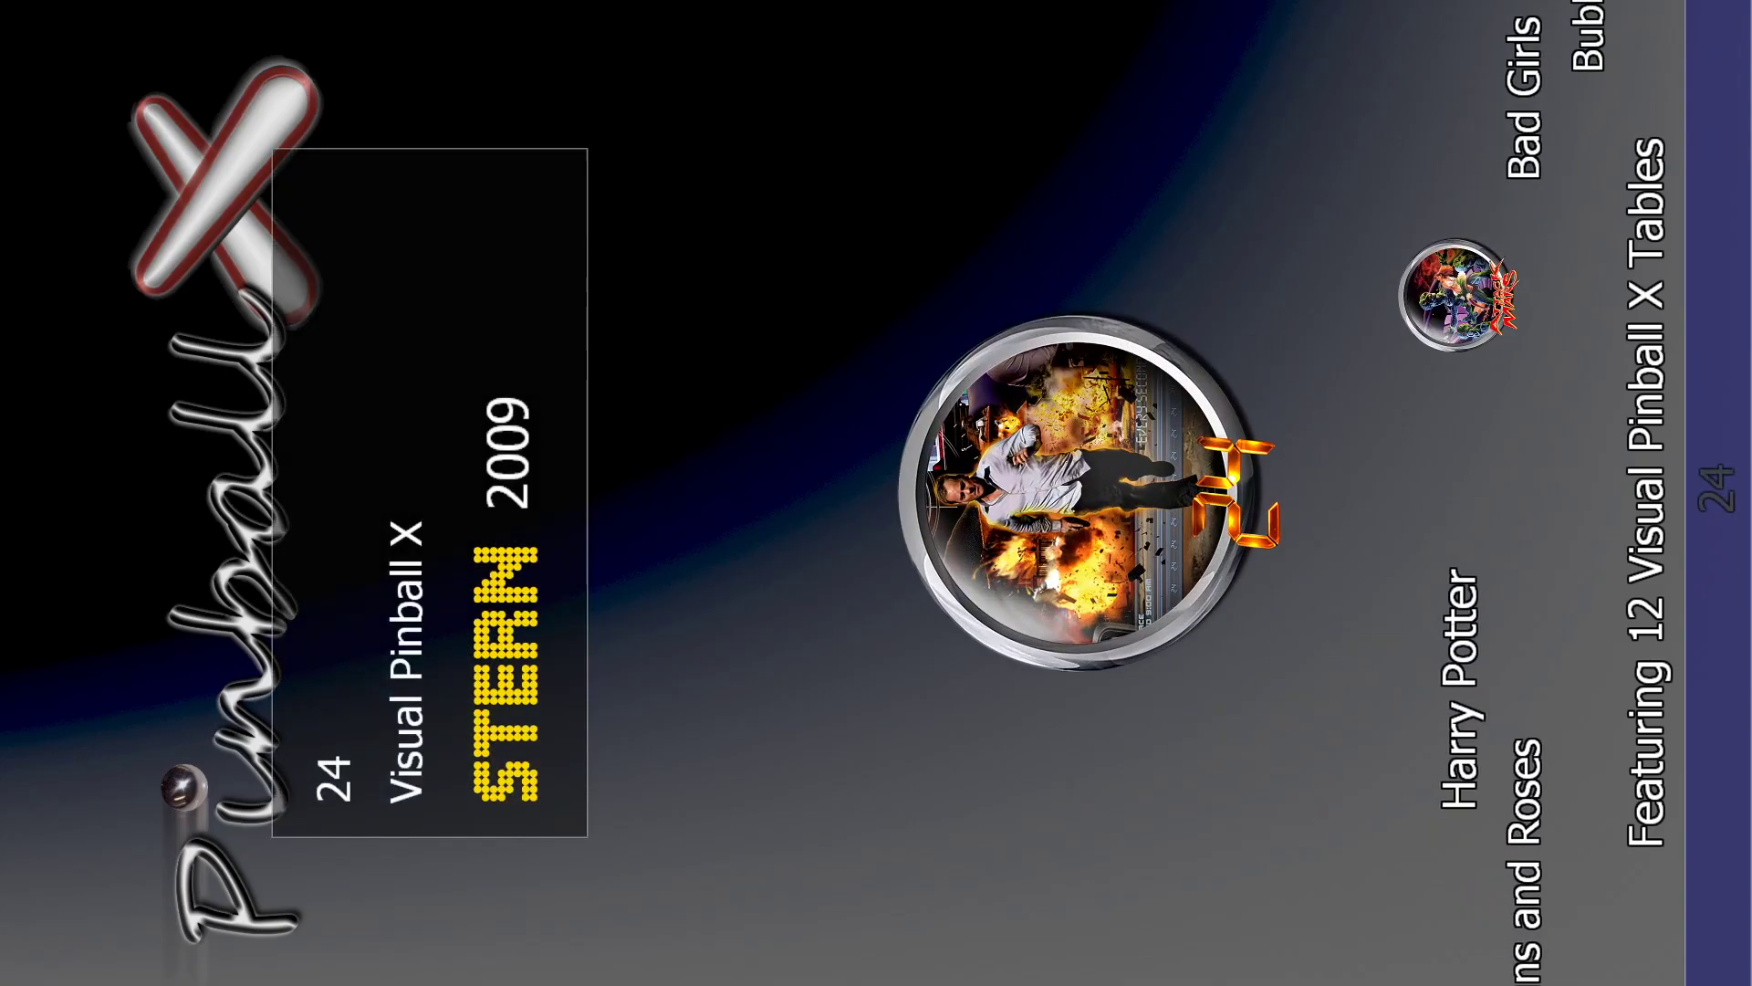
key(Right)
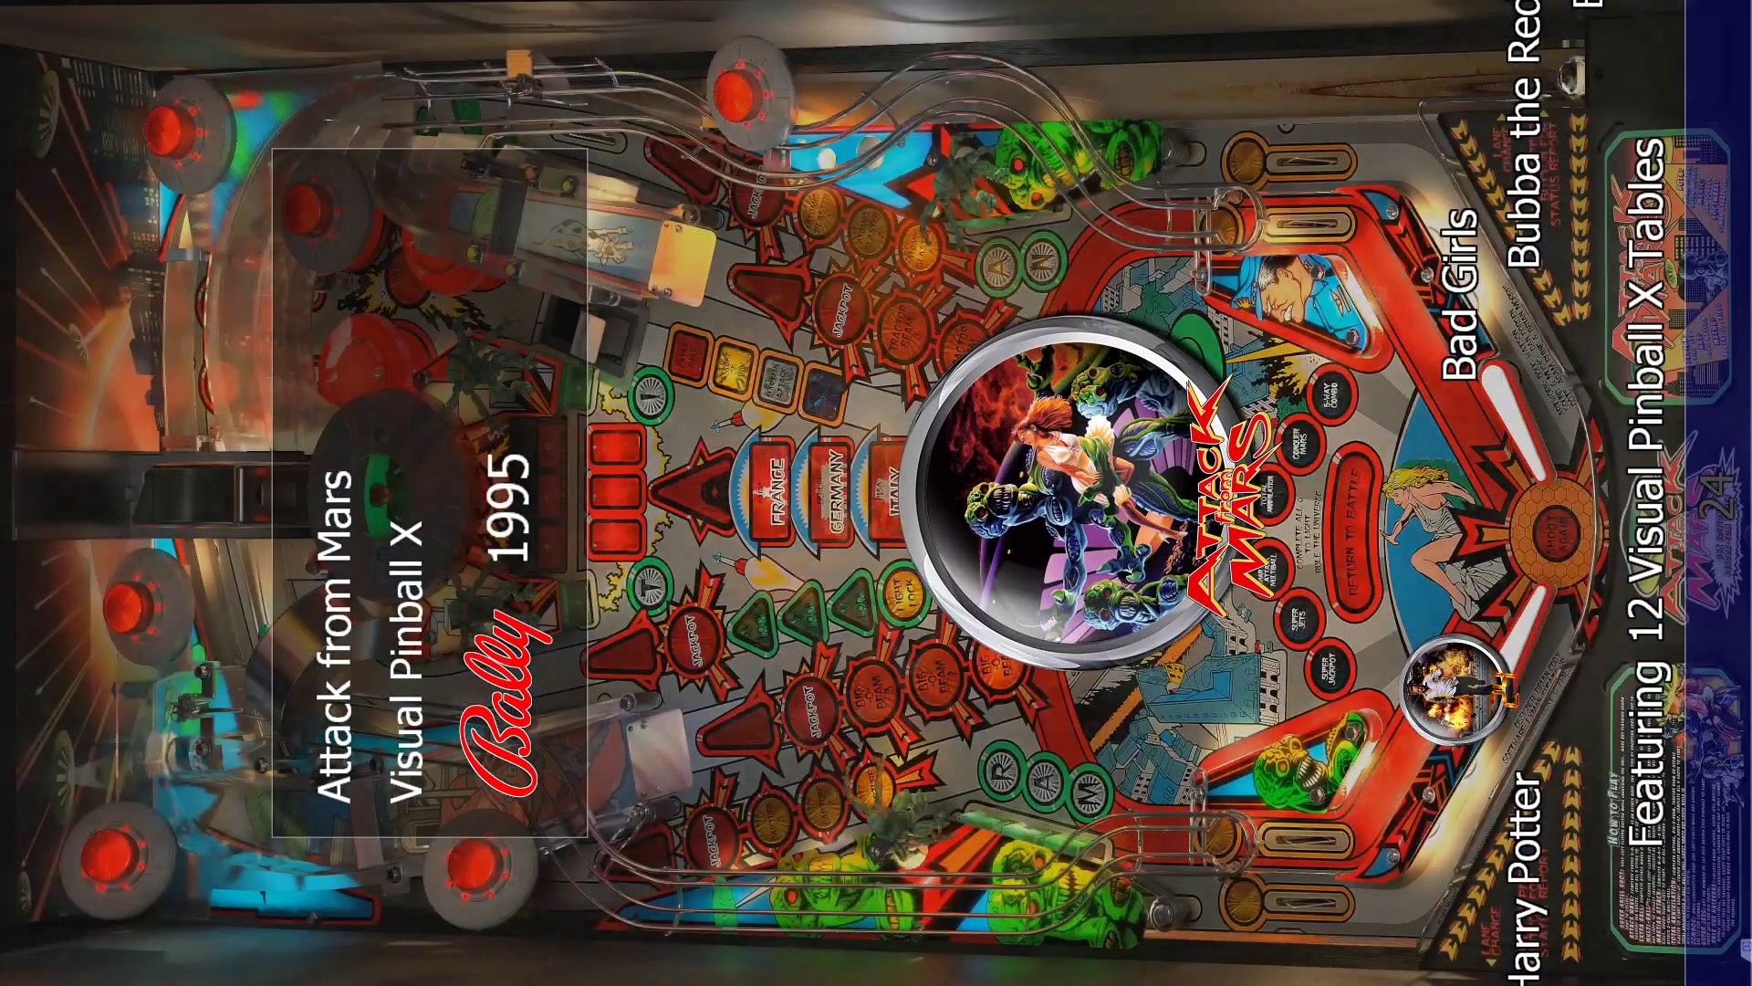
key(Right)
key(Right)
key(Right)
key(Right)
key(Right)
key(Right)
key(Right)
key(Right)
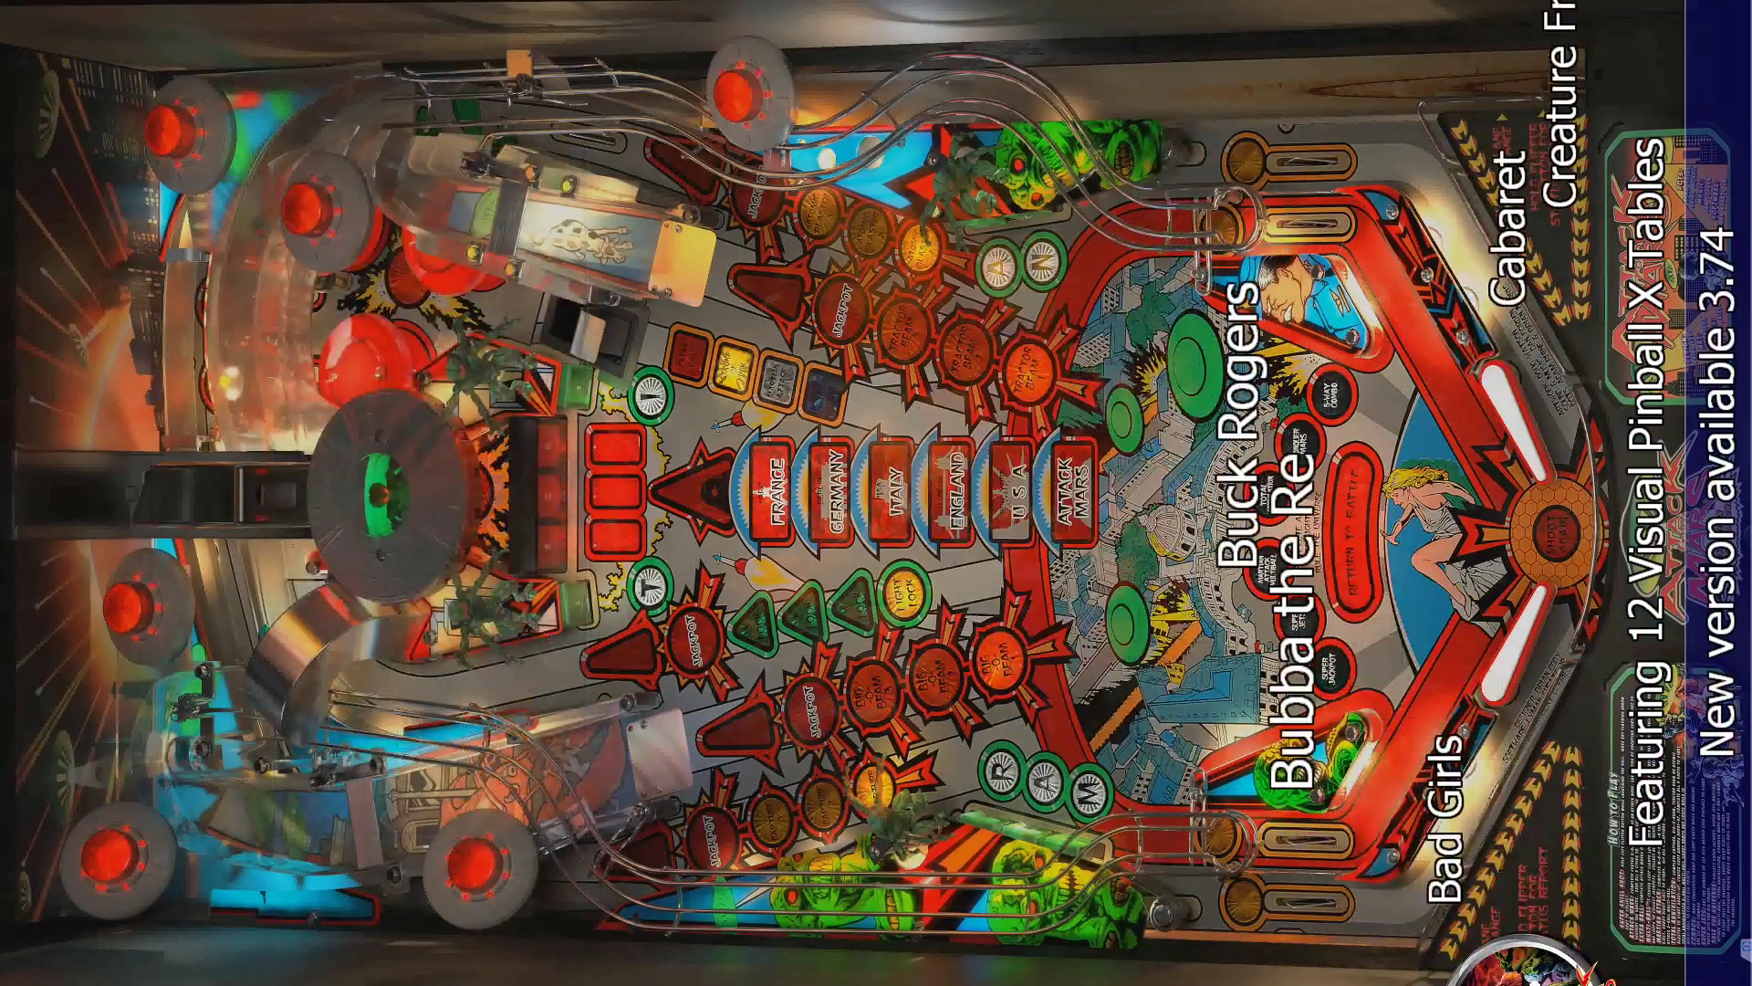
key(Right)
key(Right)
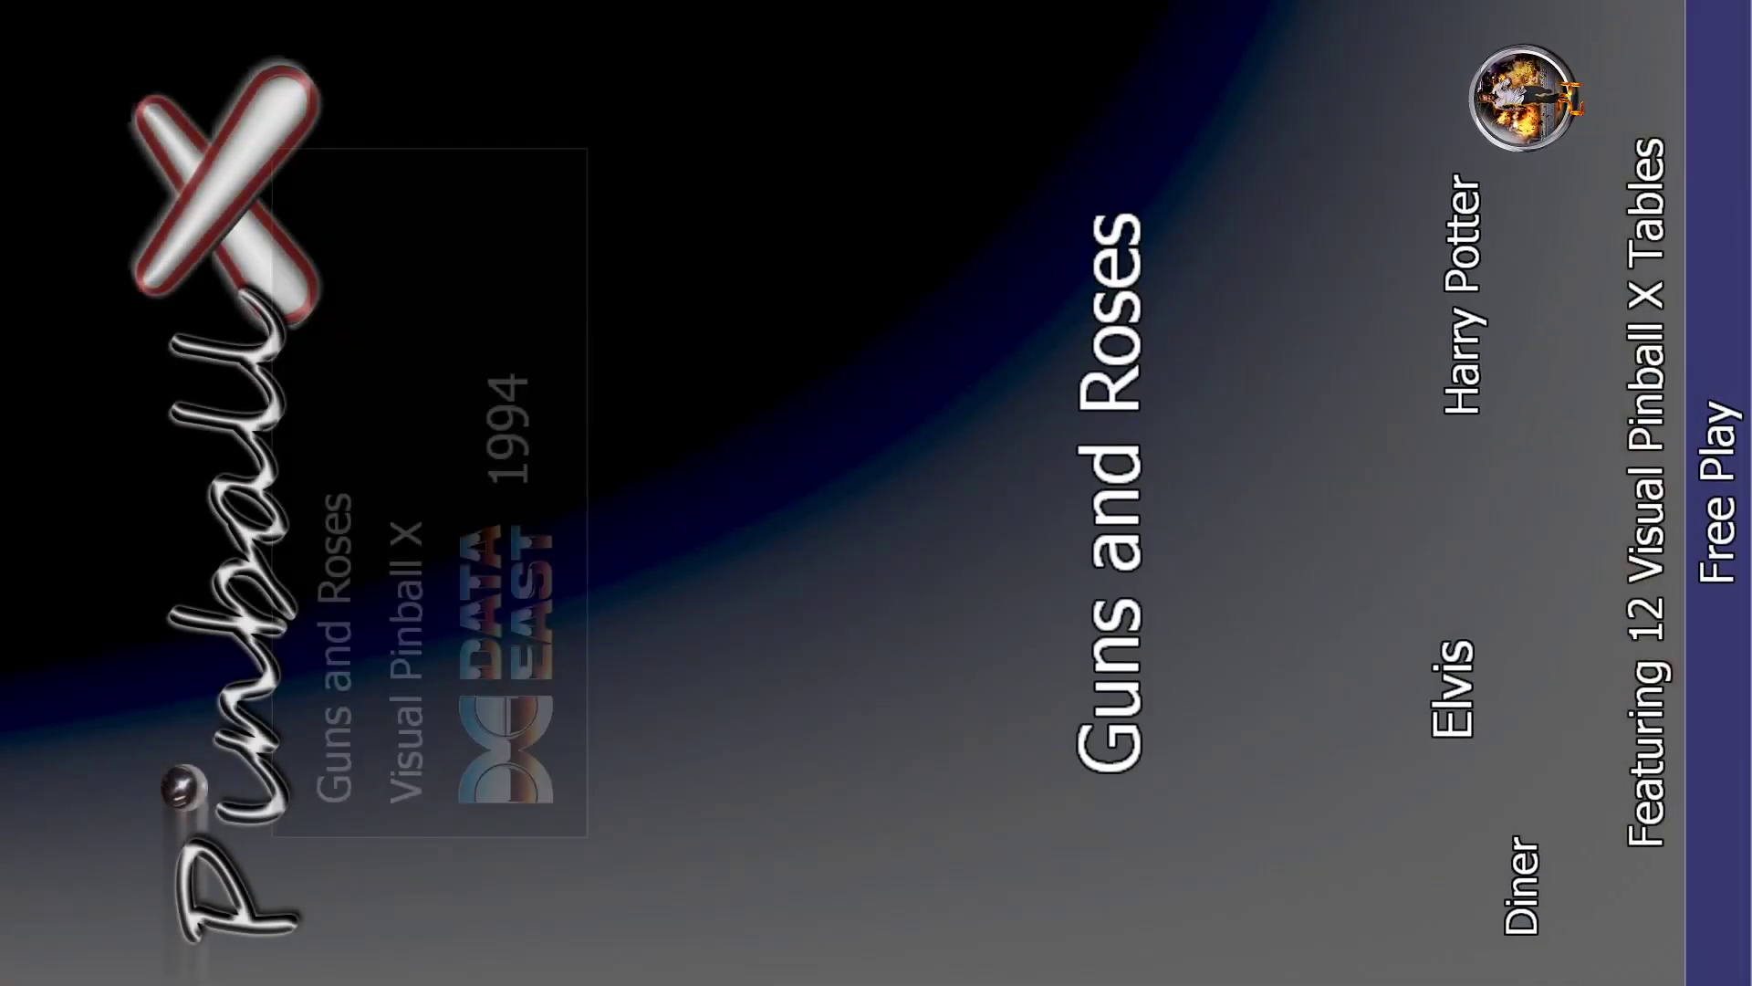
- Launch the Harry Potter table from its game options and return to the front end
key(Return)
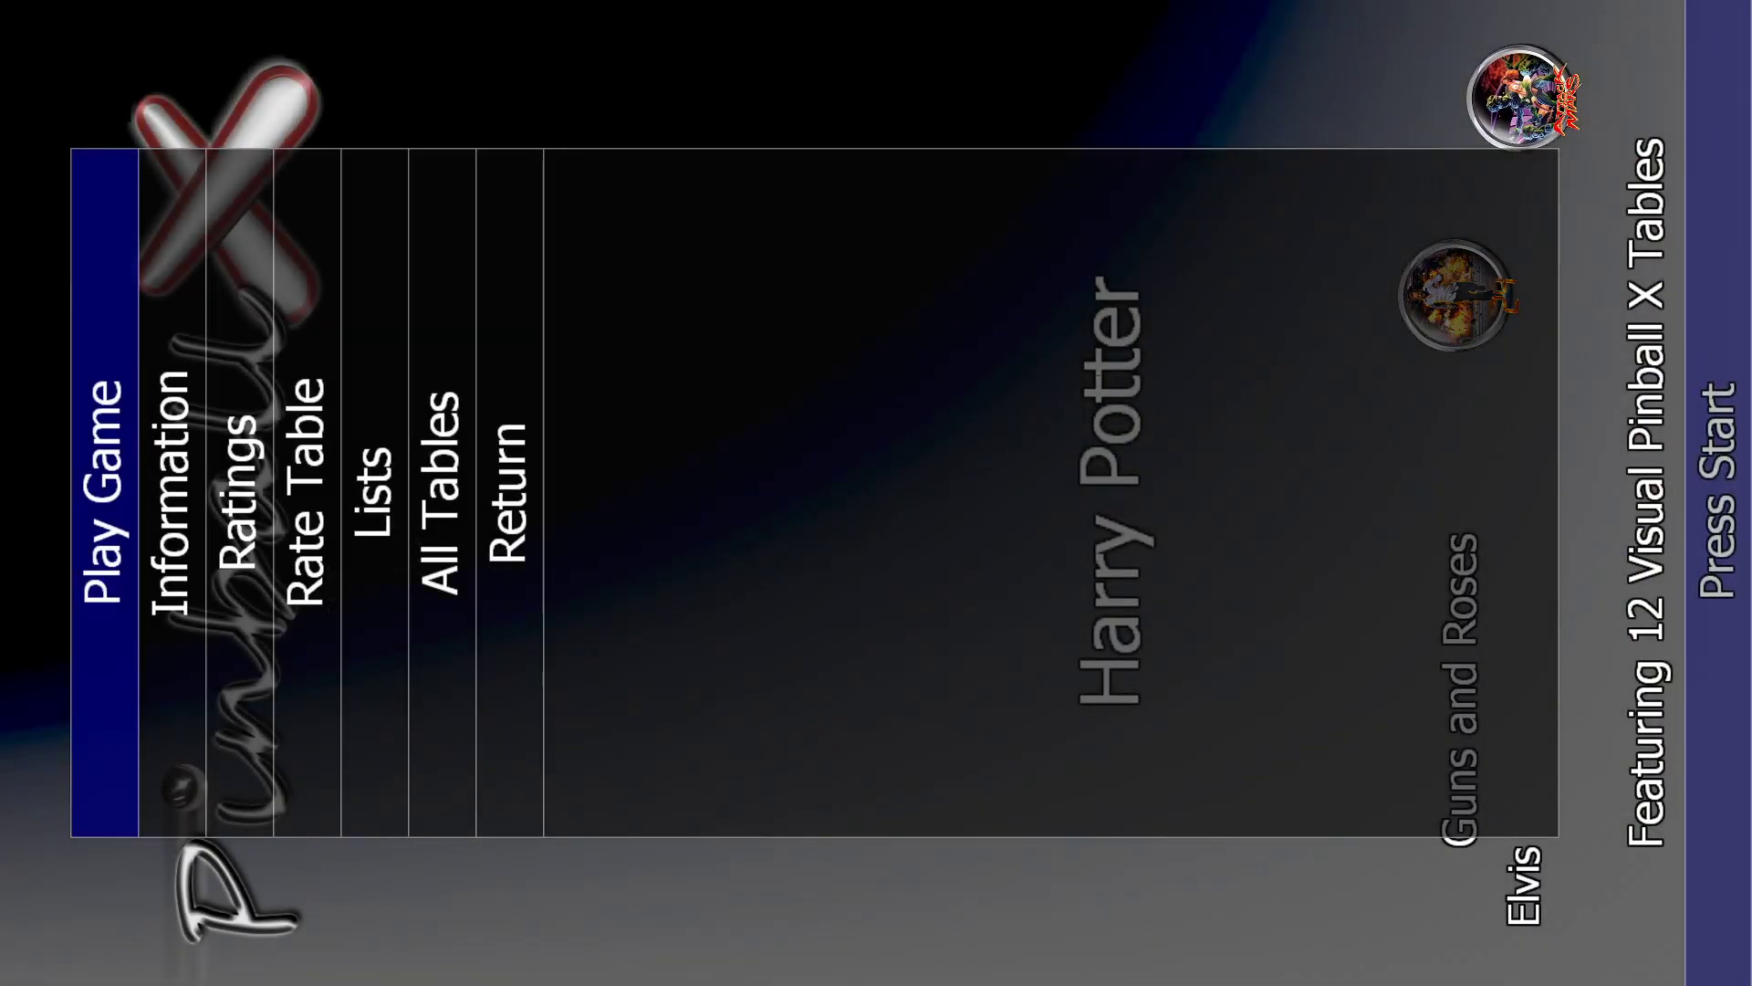
key(Return)
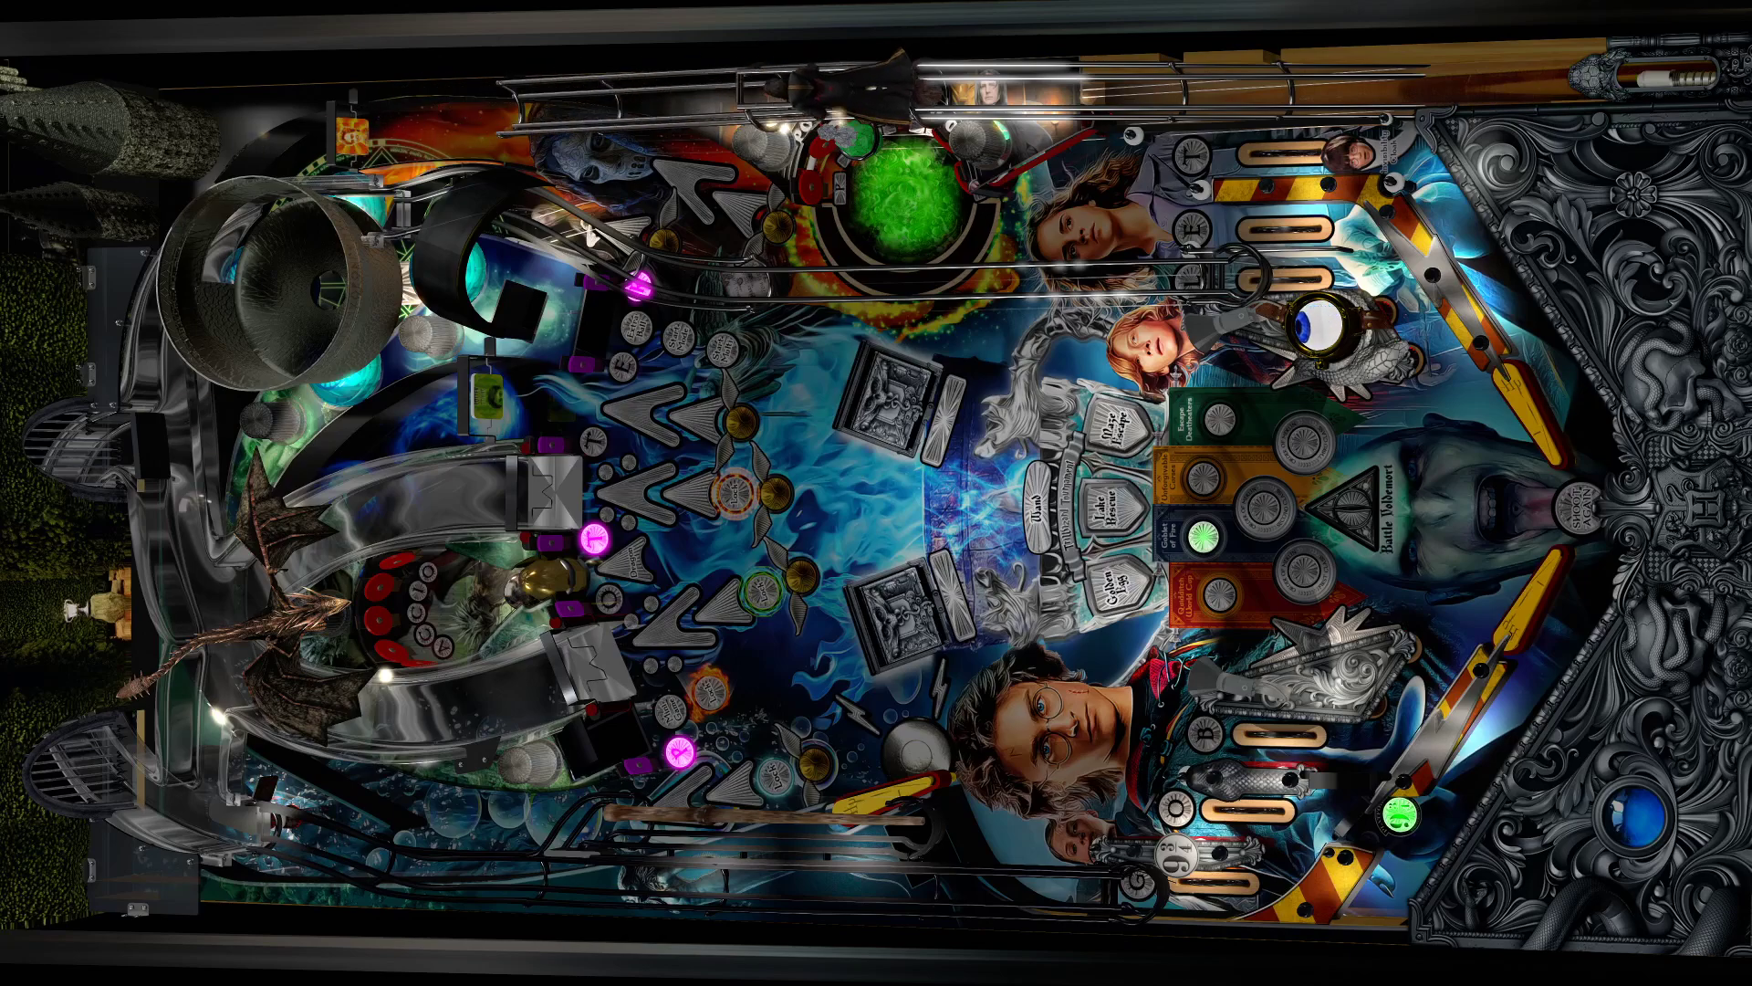
key(shift)
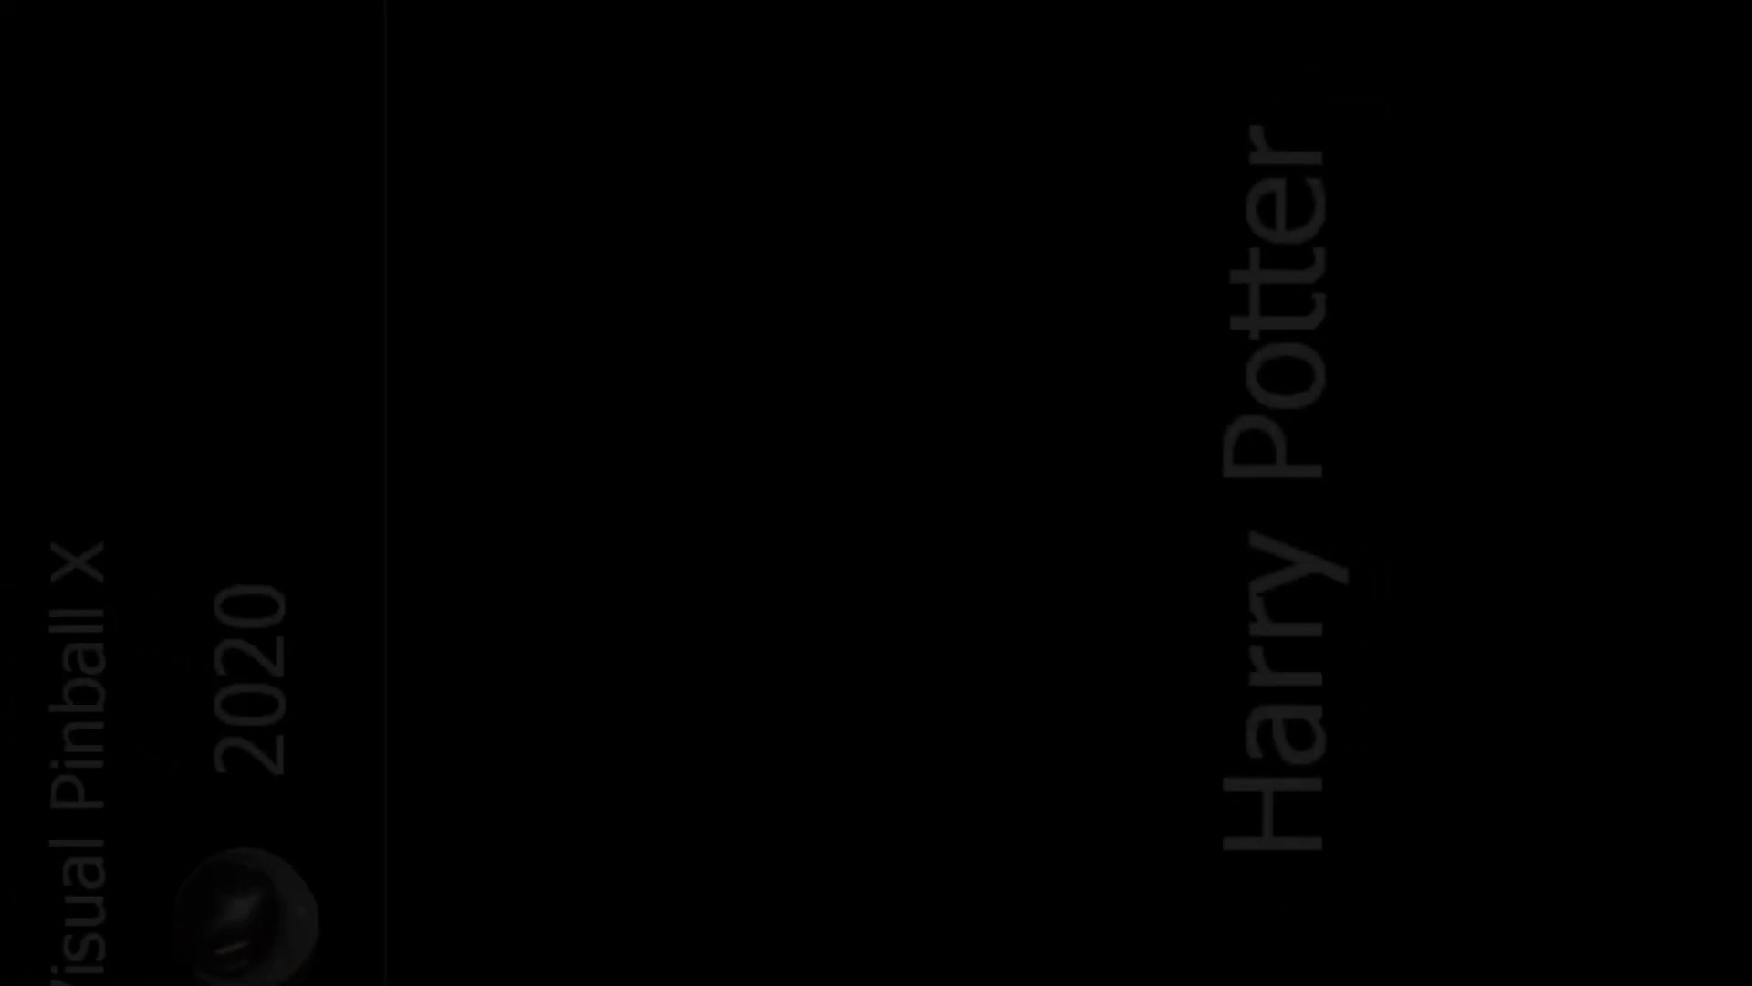
- Exit the PinballX front end, switch to OBS and select the Tutorial scene
key(Escape)
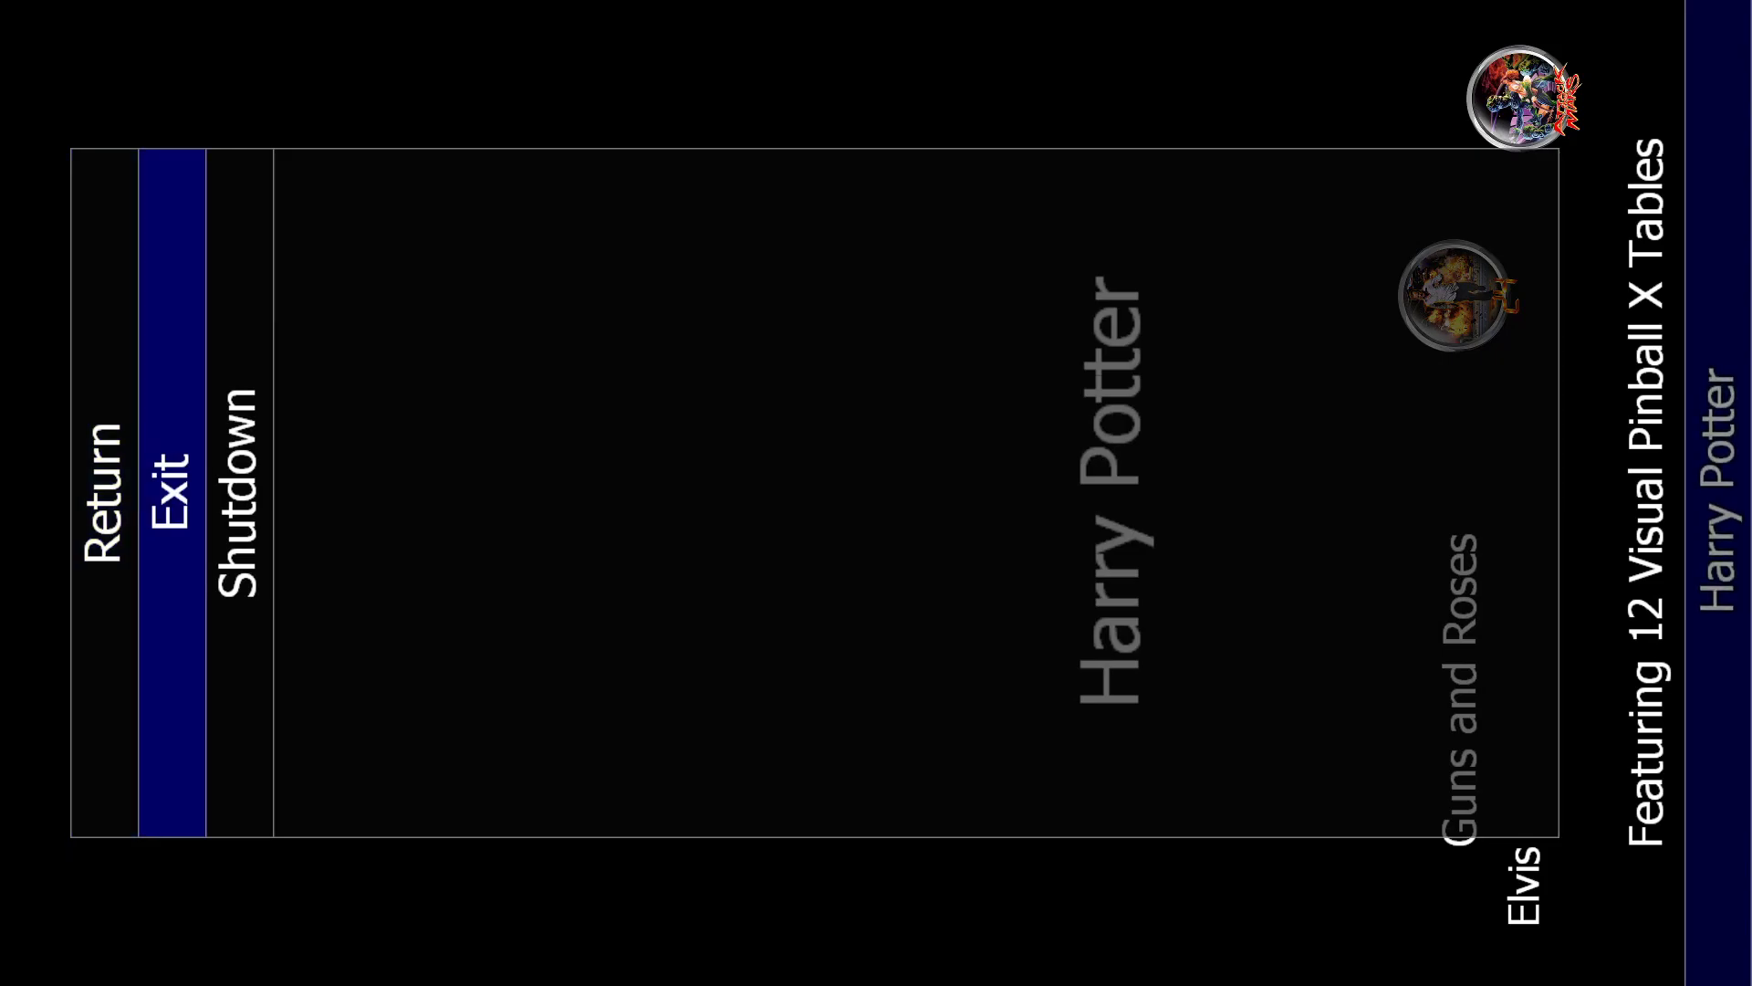
key(Return)
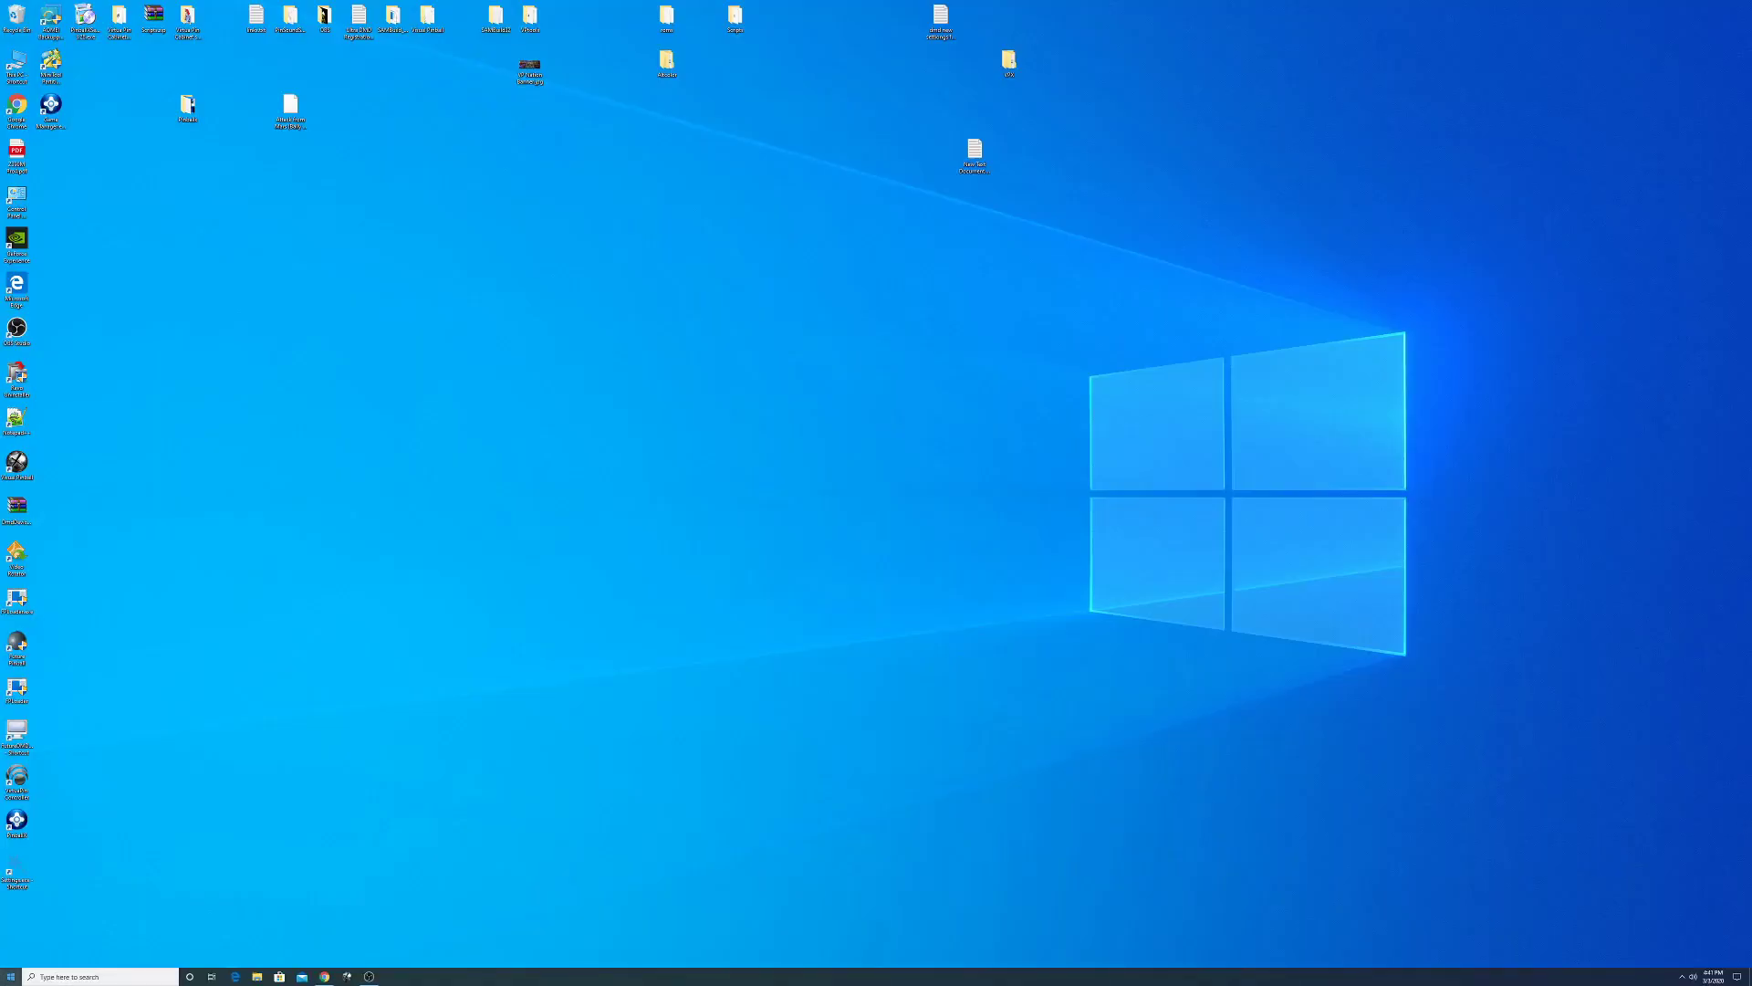
click(369, 976)
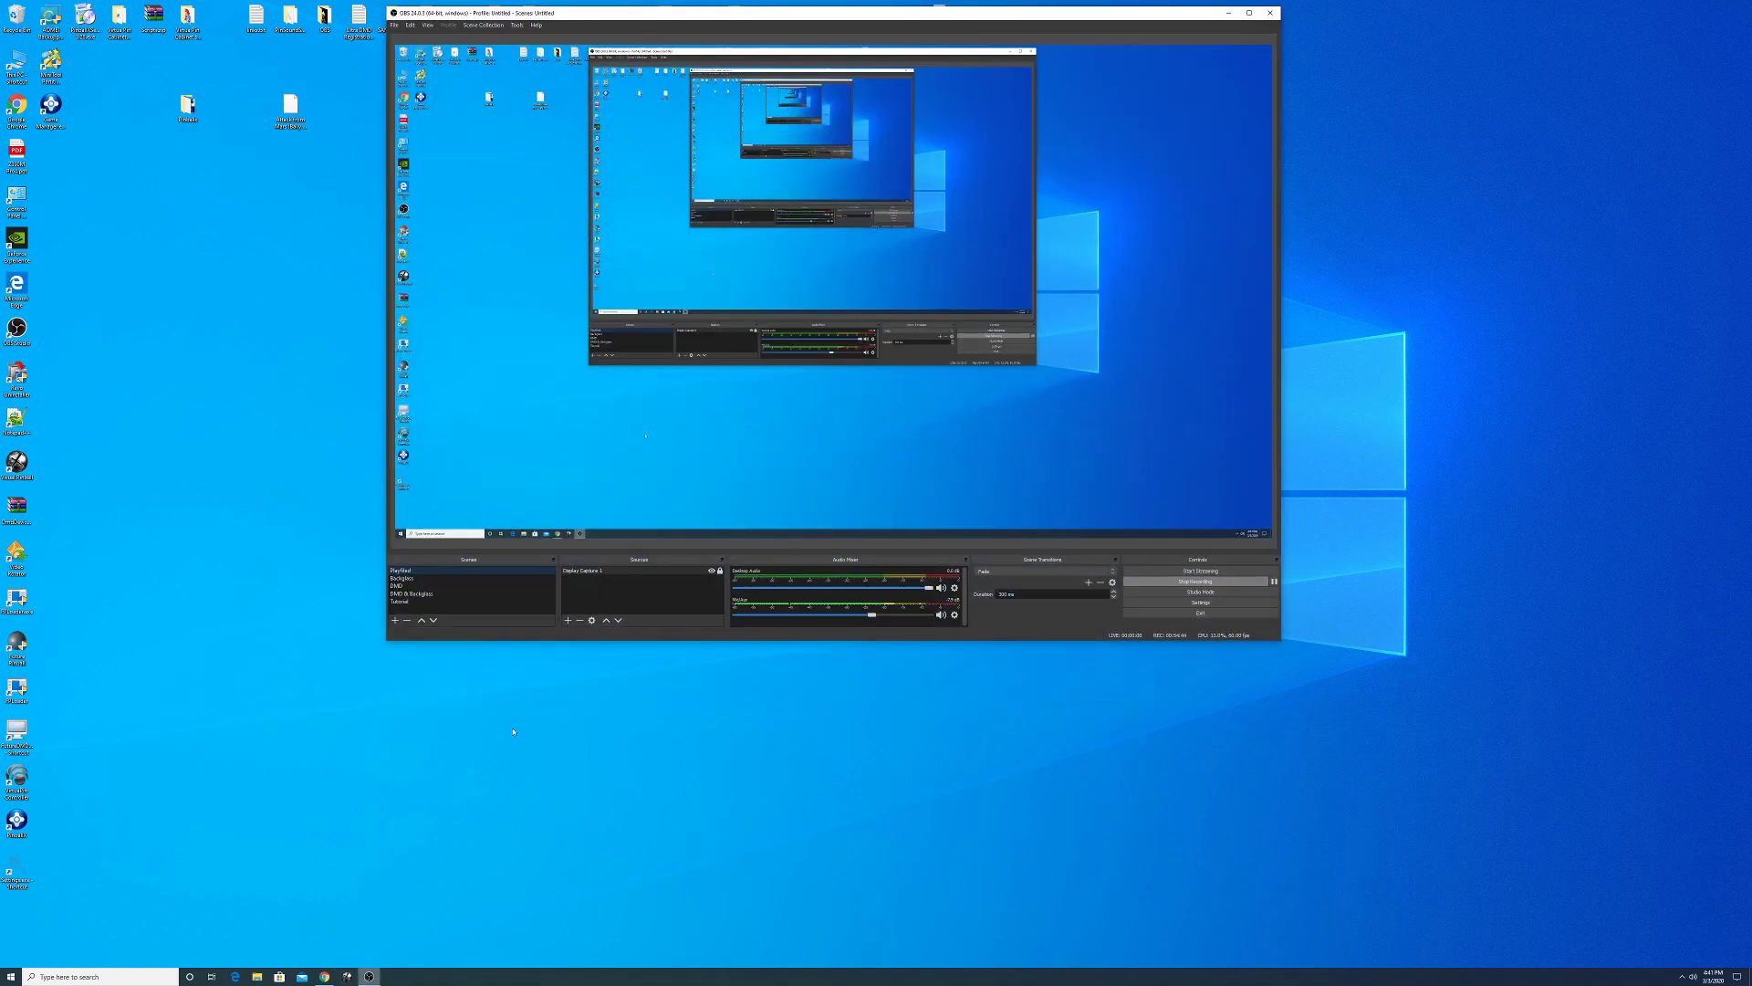
click(411, 598)
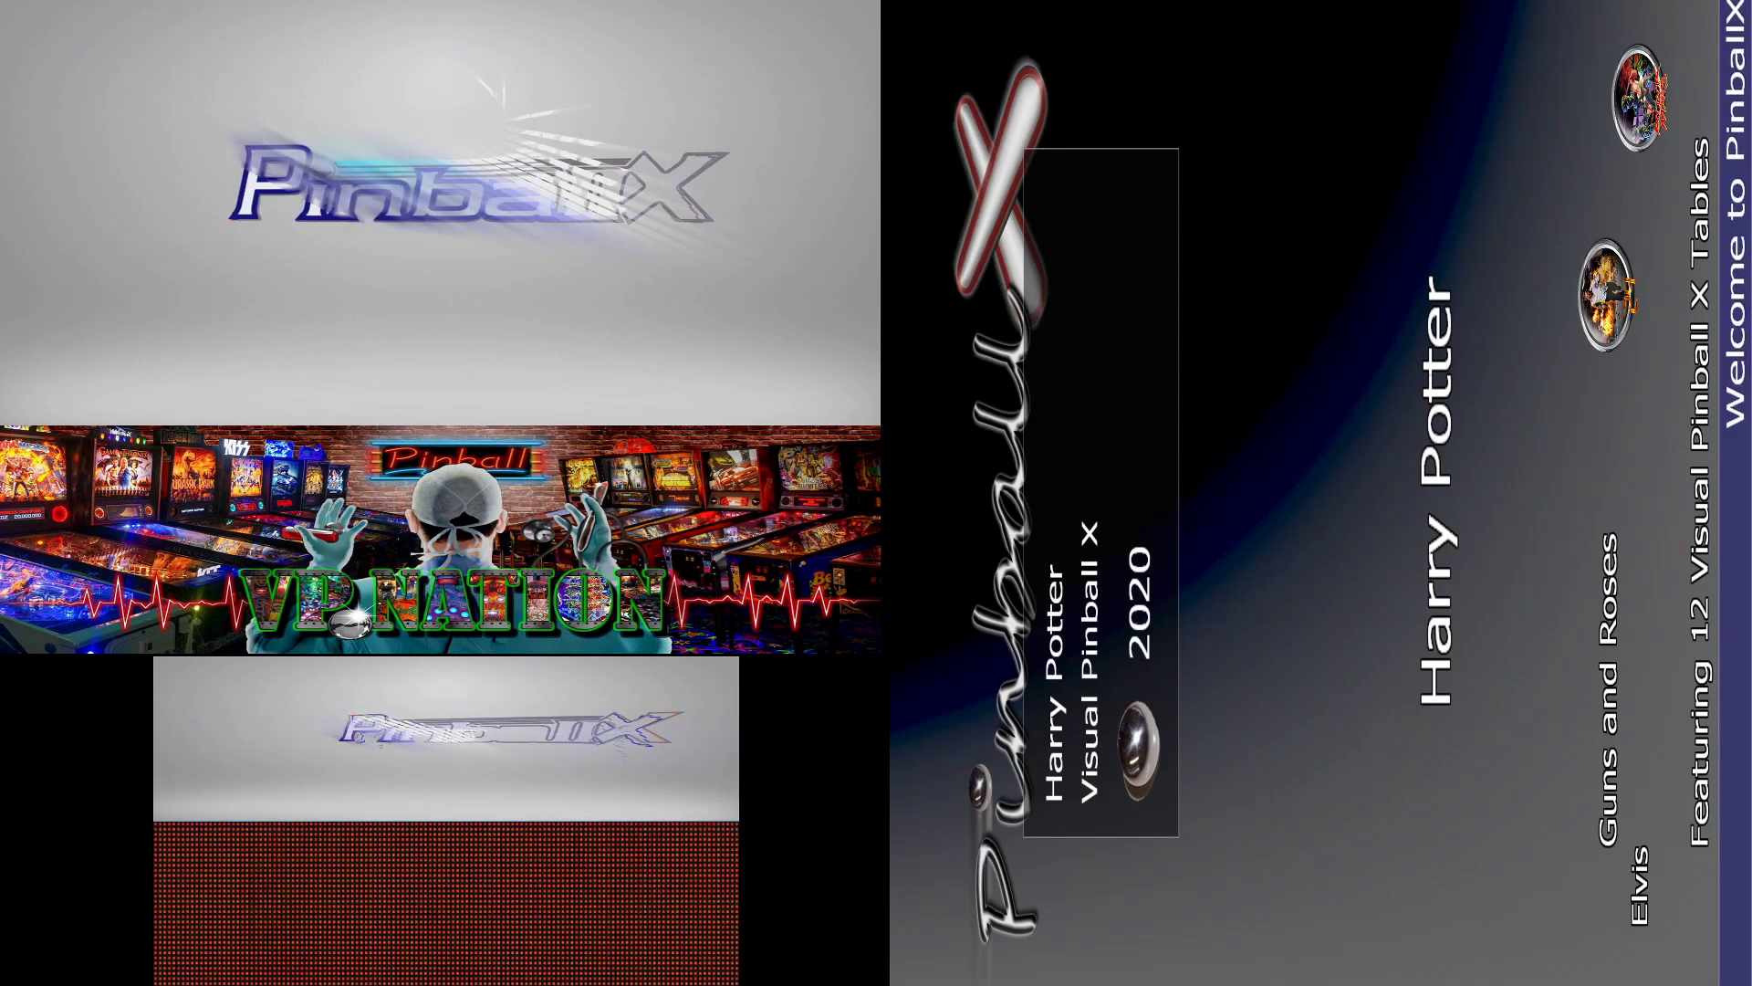
- In the PinballX front end, open the table lists from the Harry Potter game options and choose Gottlieb Tables
key(Return)
key(Down)
key(Down)
key(Down)
key(Down)
key(Return)
key(Down)
key(Down)
key(Down)
key(Down)
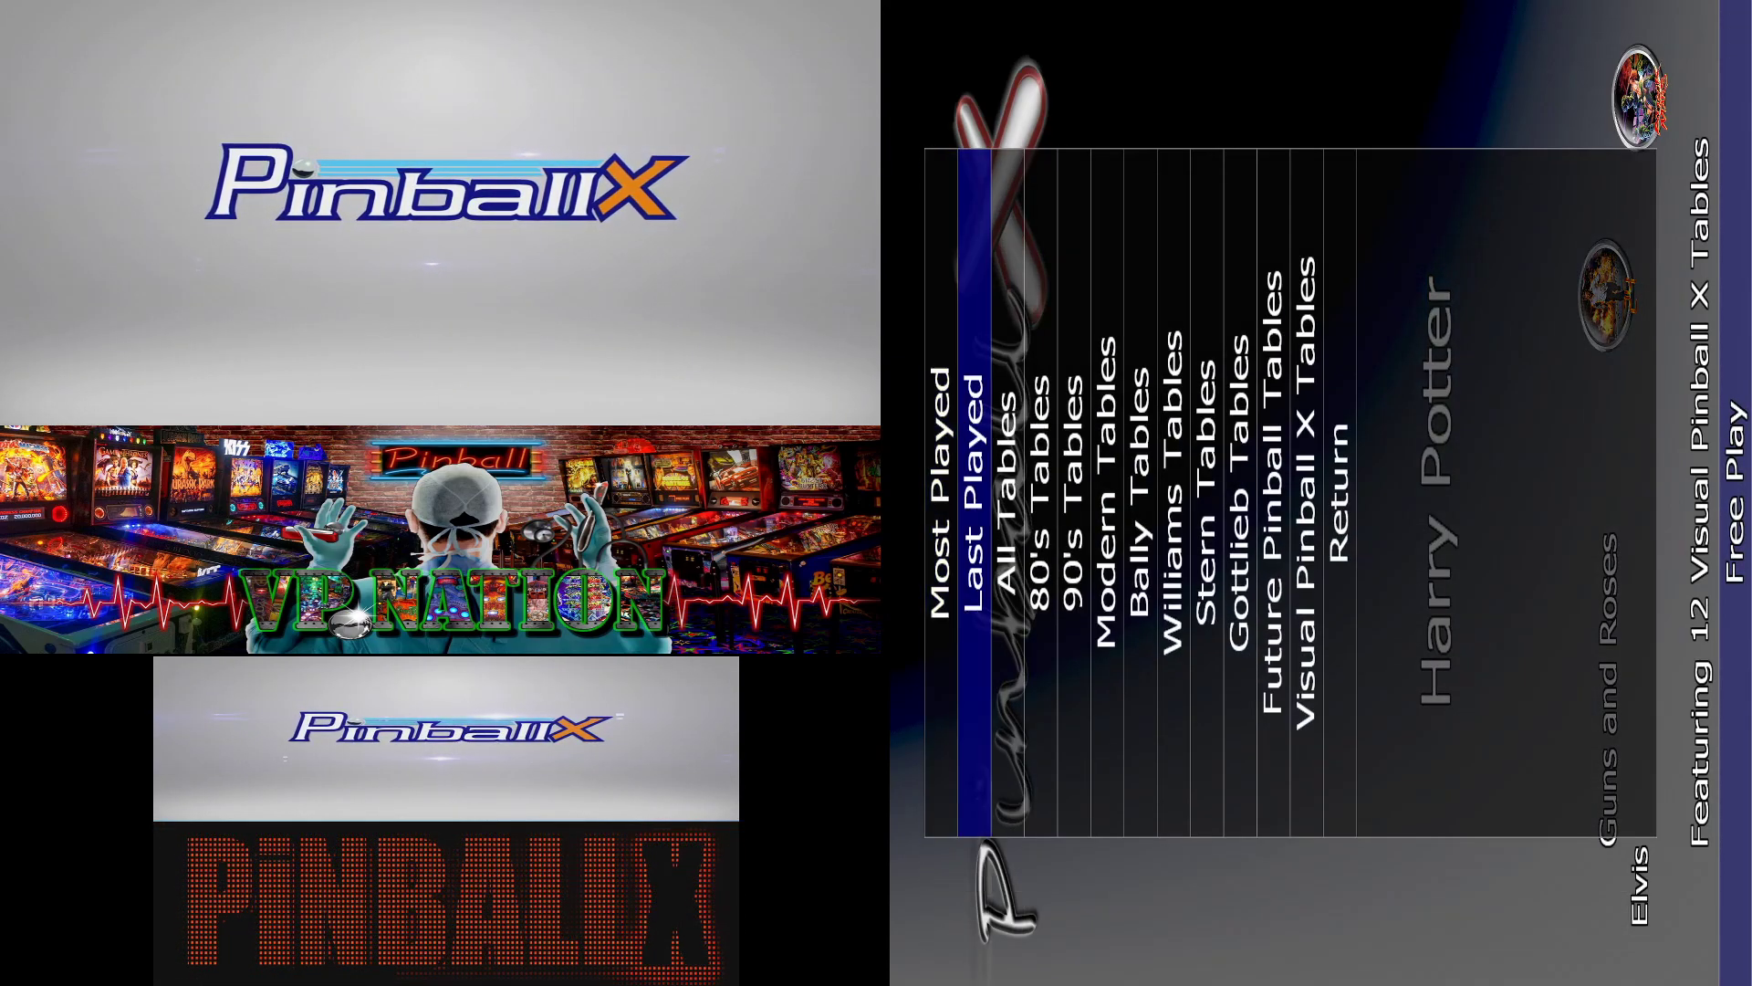
key(Down)
key(Down)
key(Down)
key(Down)
key(Down)
key(Down)
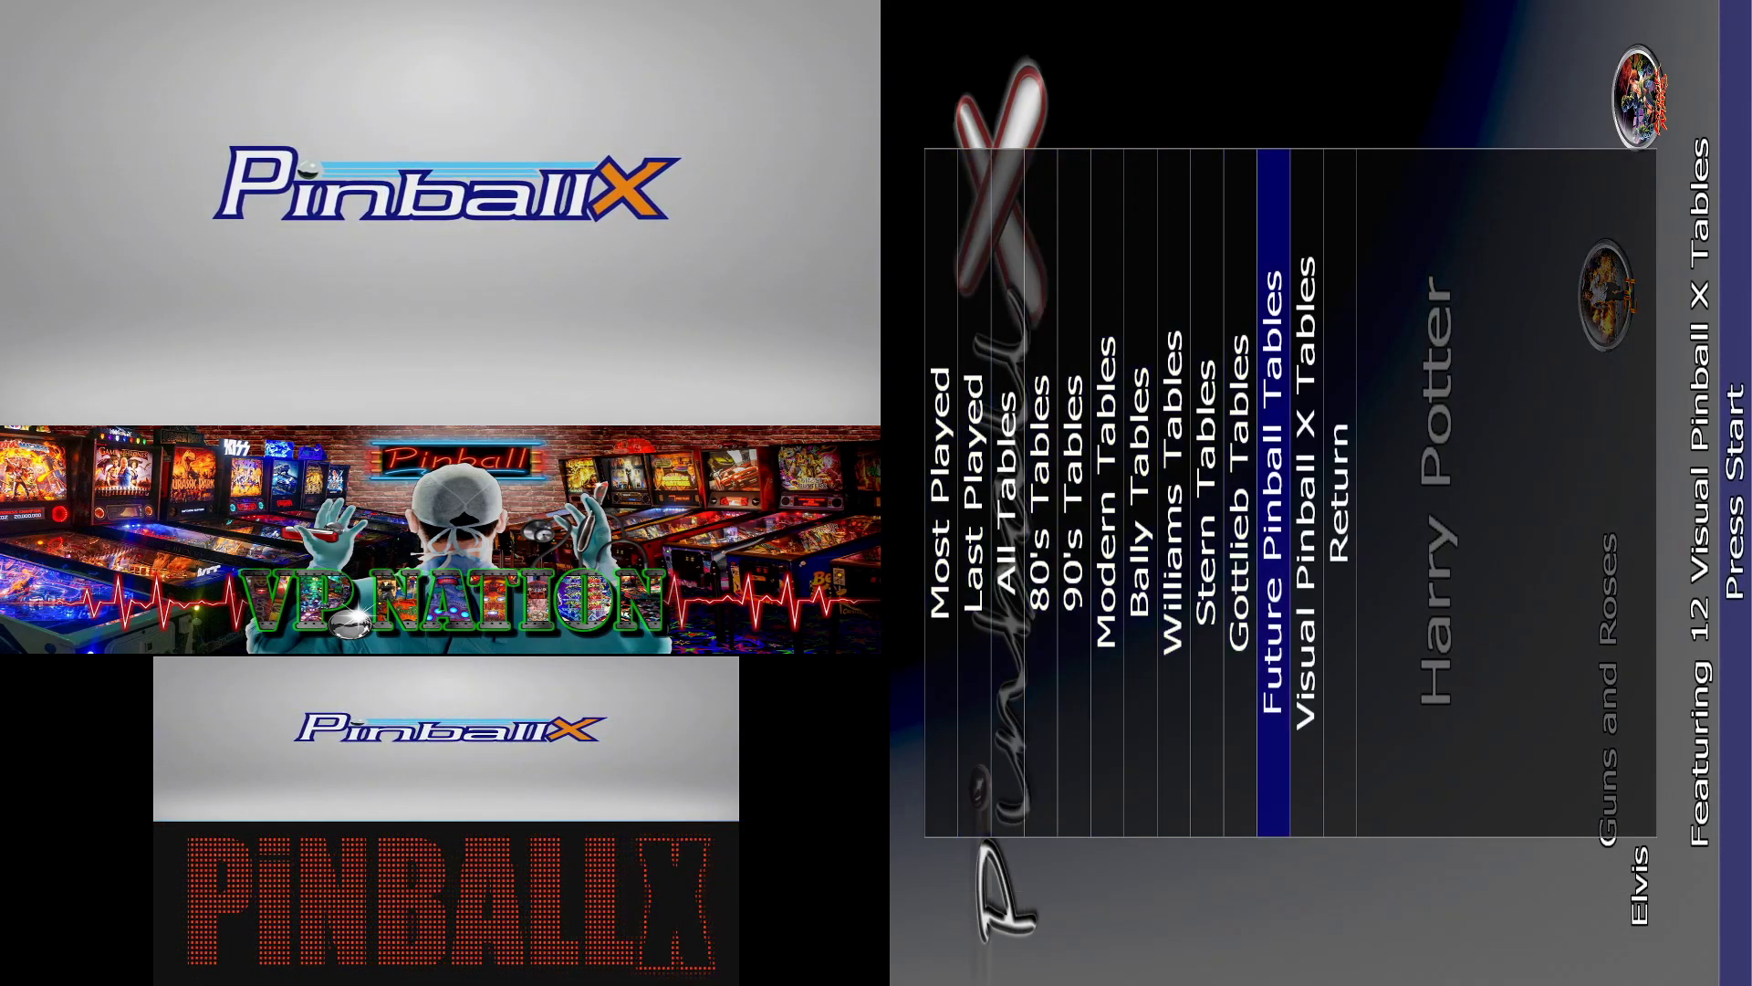
key(Up)
key(Return)
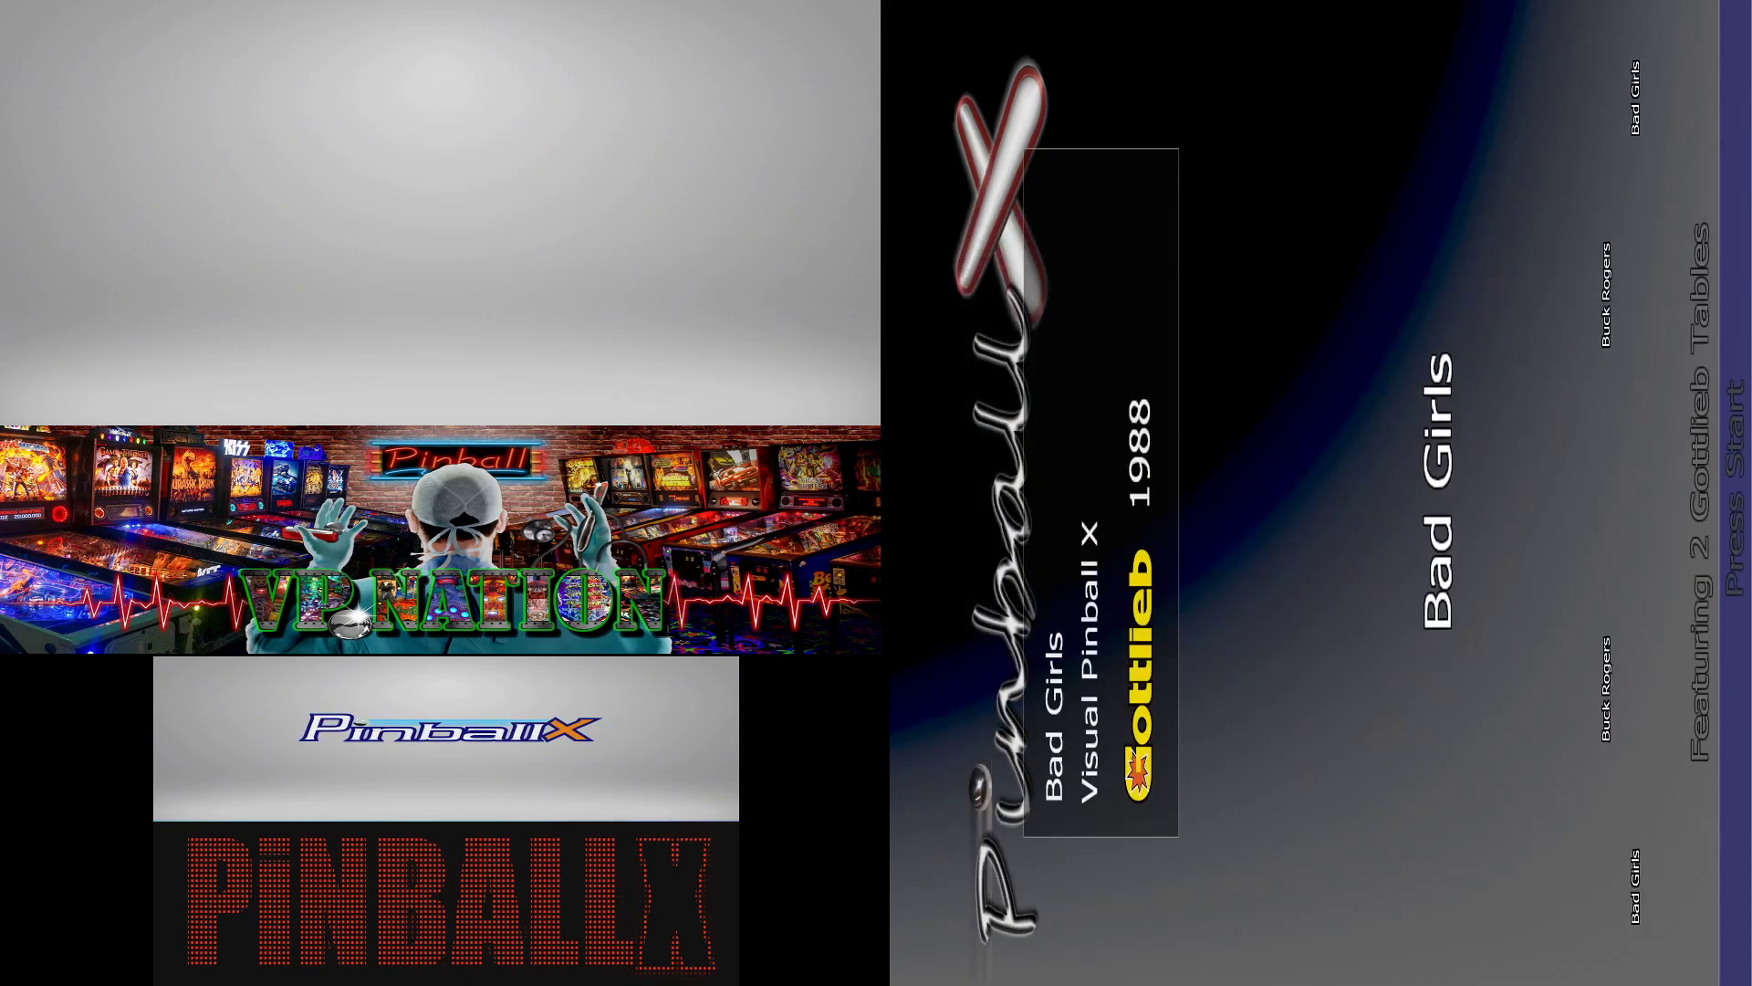
- Browse back and forth between Bad Girls and Buck Rogers in the Gottlieb list, ending on Bad Girls
key(Right)
key(Left)
key(Right)
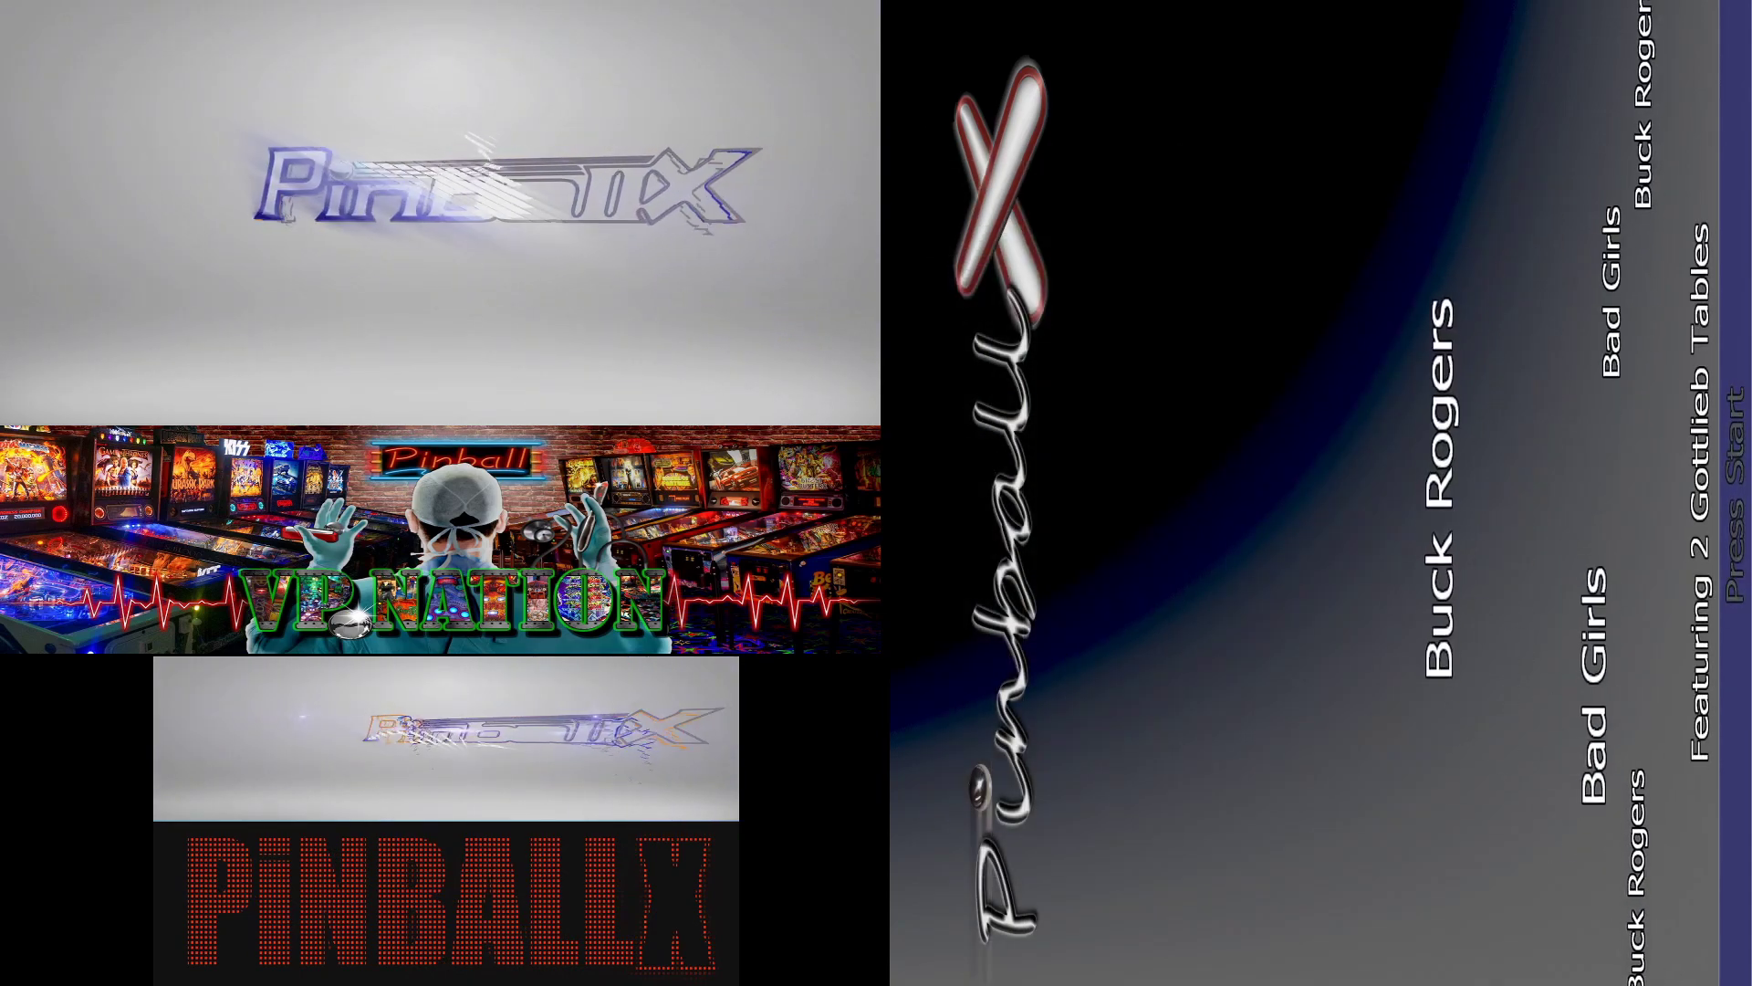
key(Left)
key(Right)
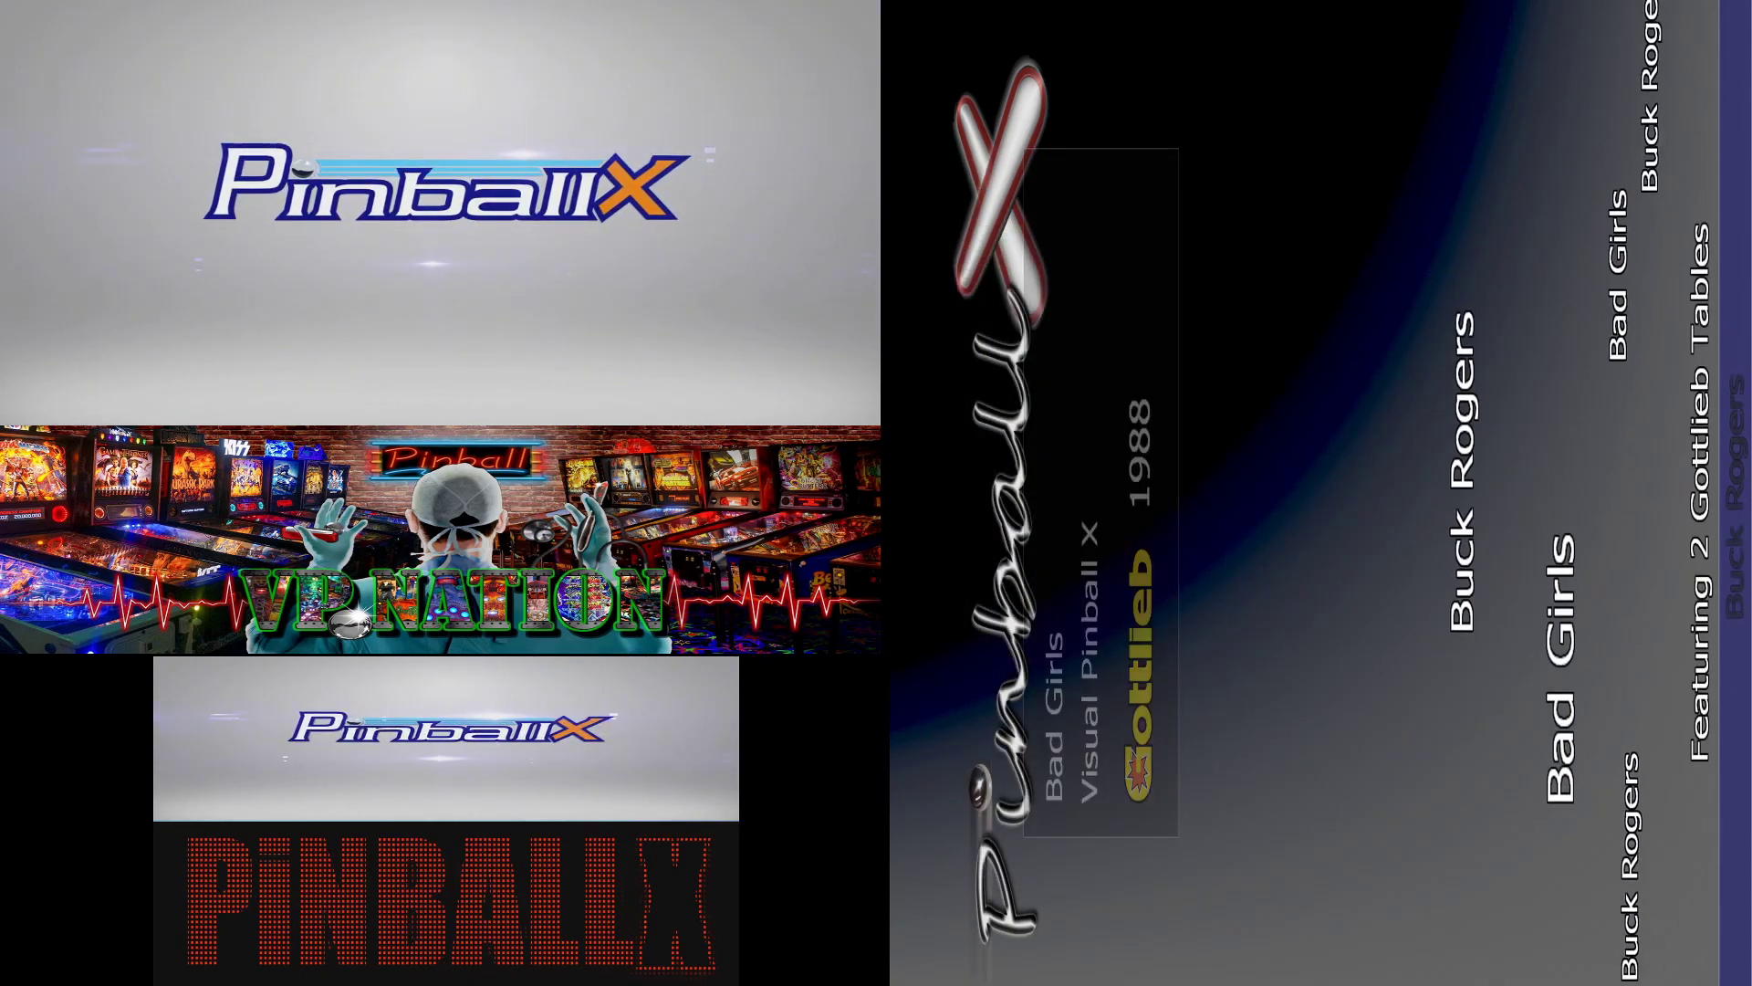
key(Left)
- Open the table lists from the Bad Girls game options and choose Stern Tables
key(Return)
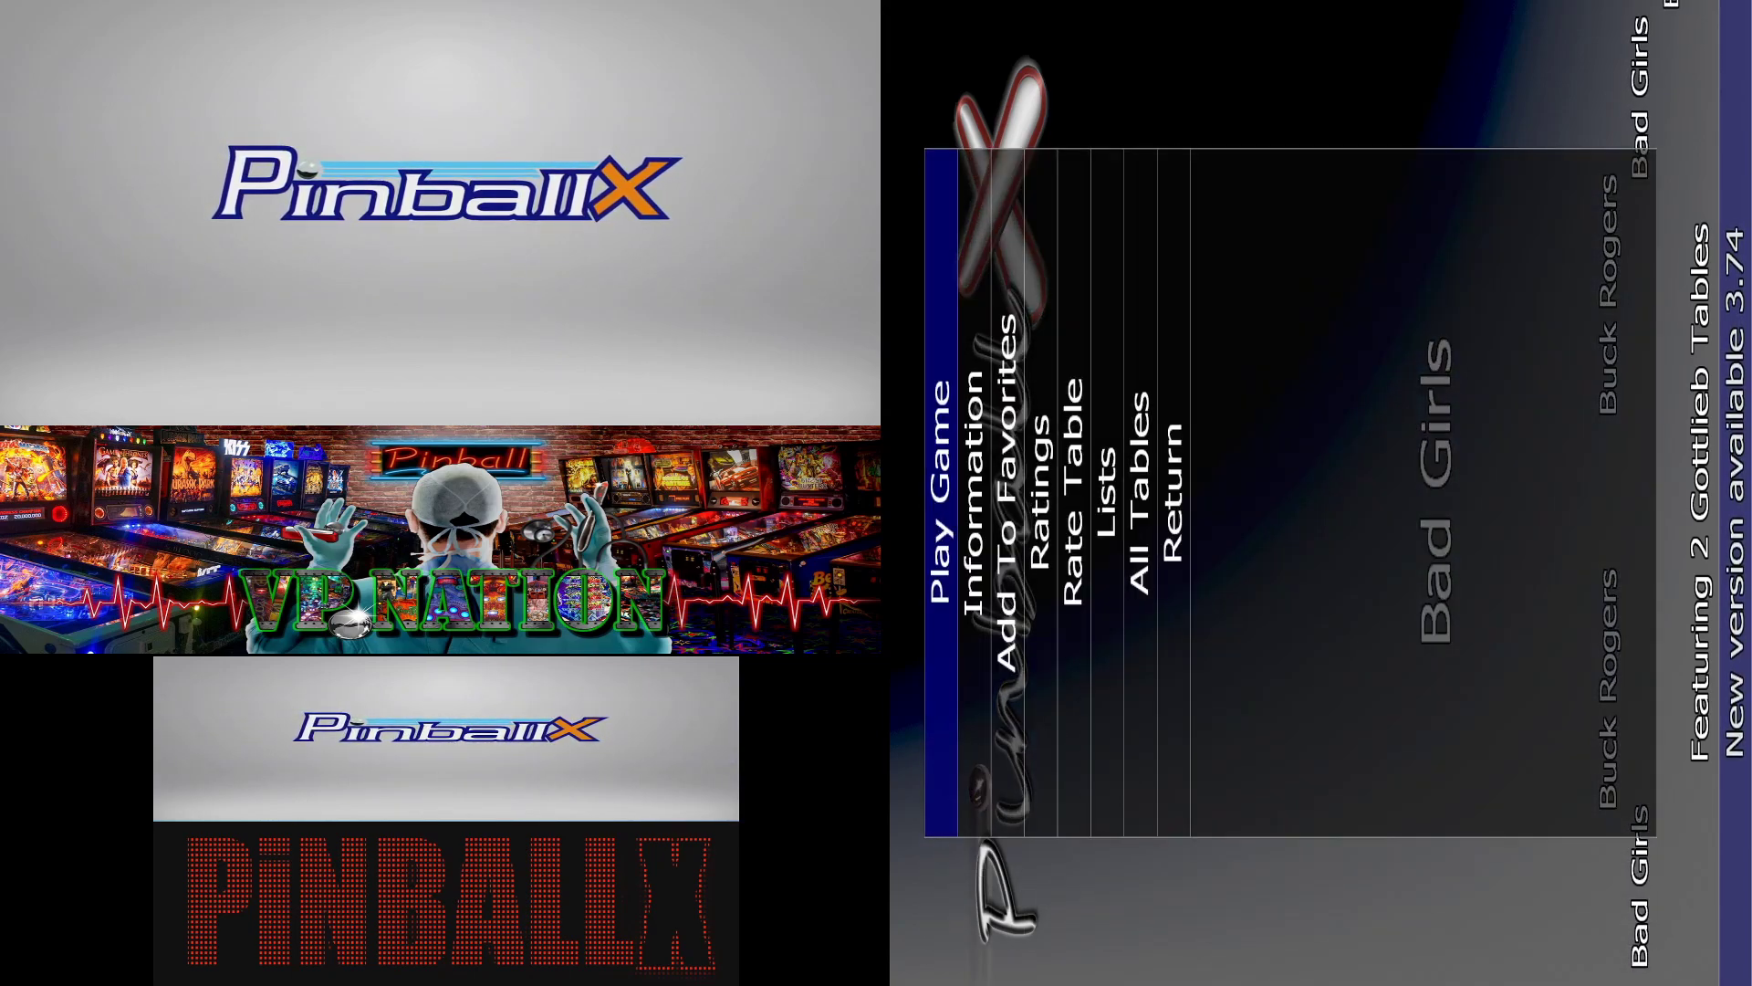
key(Right)
key(Right)
key(Return)
key(Right)
key(Right)
key(Right)
key(Right)
key(Right)
key(Right)
key(Right)
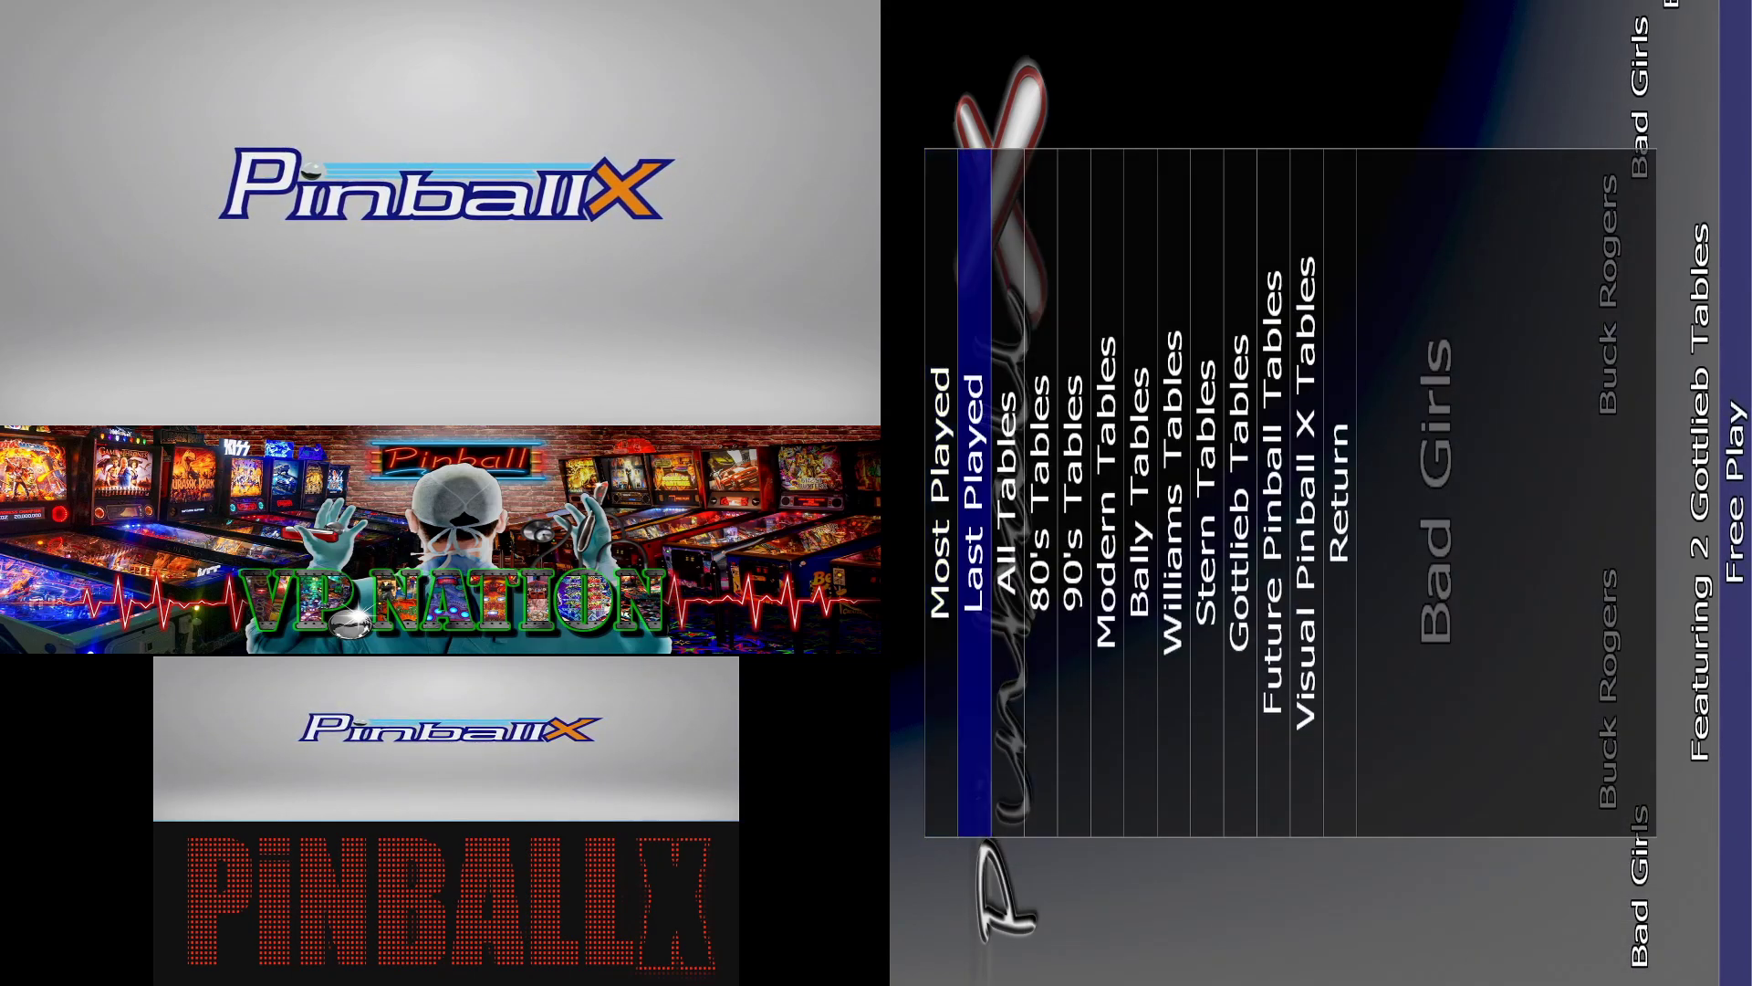
key(Right)
key(Return)
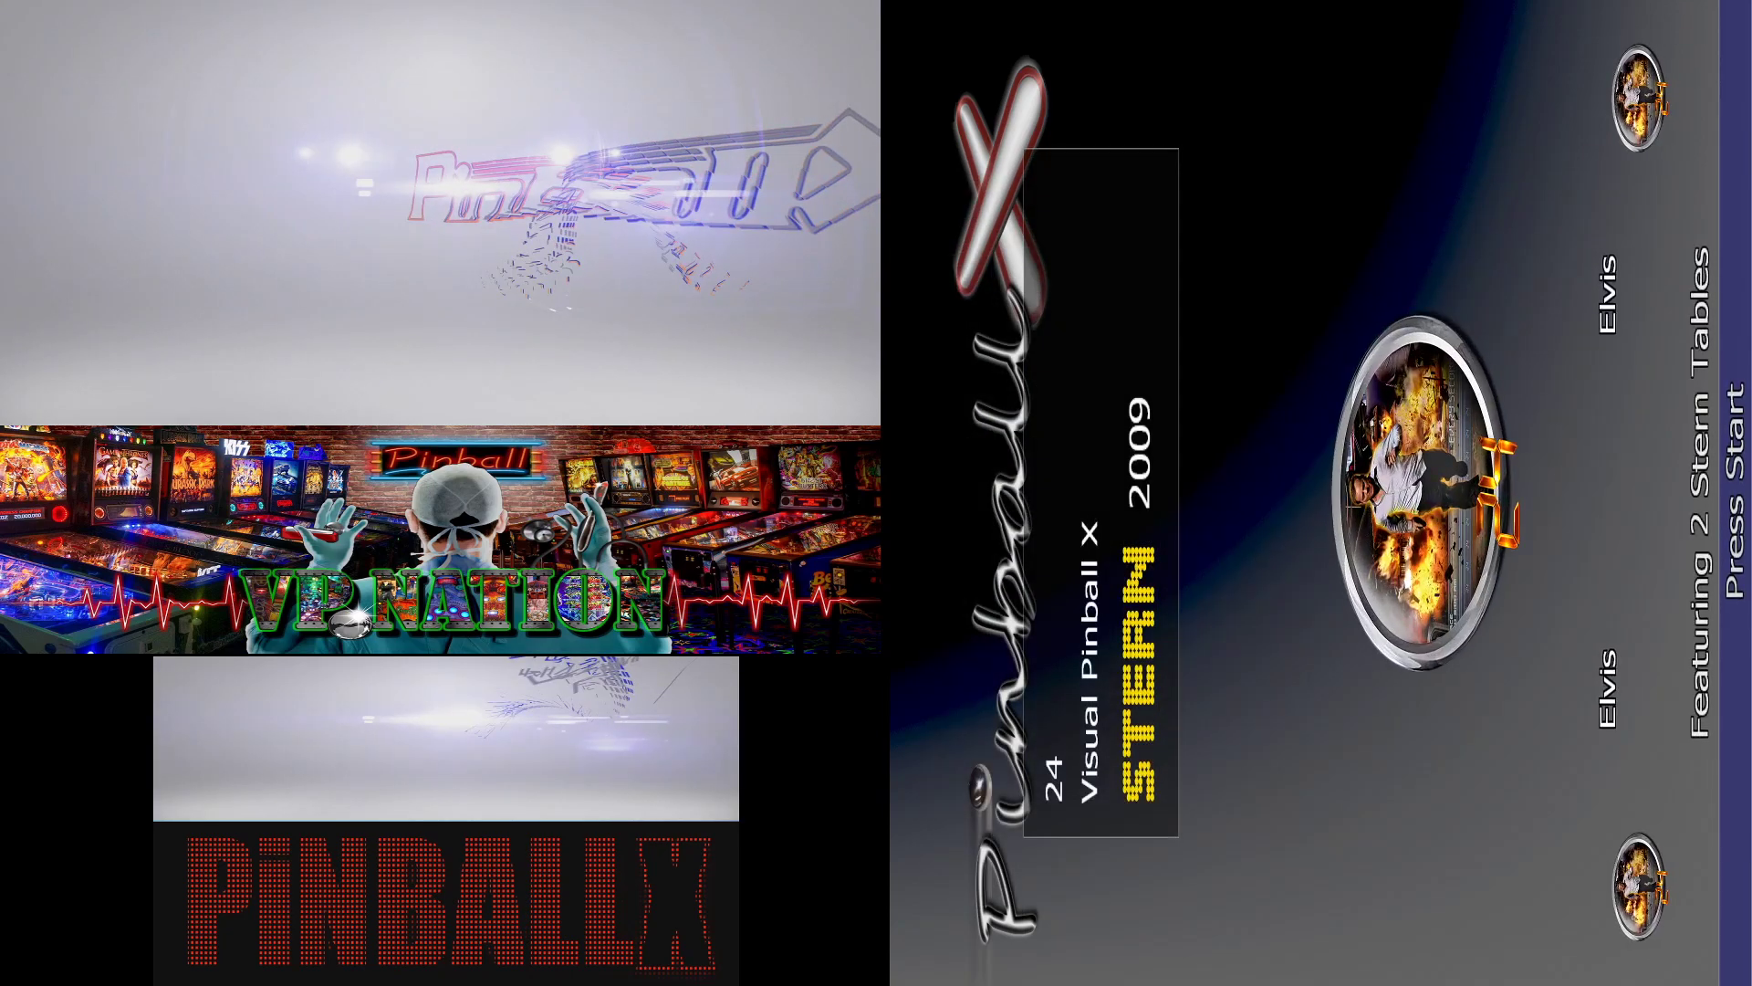
- Browse between 24 and Elvis in the Stern list, ending on Elvis
key(Right)
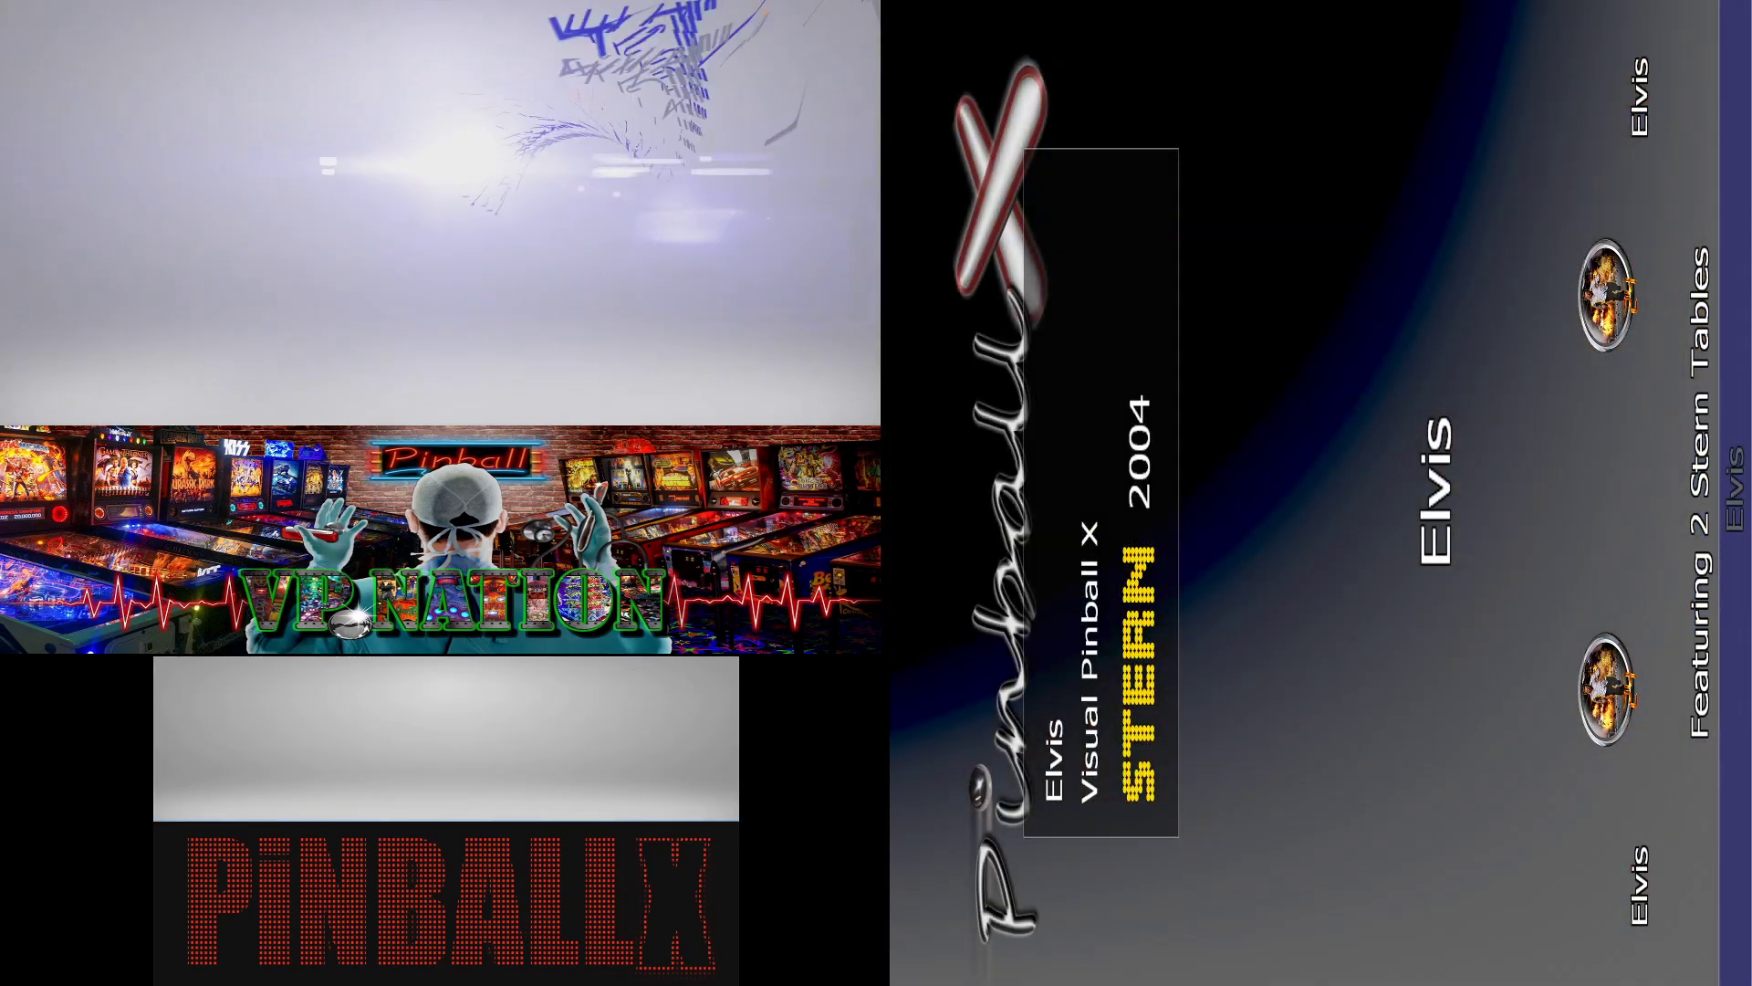
key(Left)
key(Right)
- Switch from the Stern list to Bally Tables and browse its tables, ending on Attack from Mars
key(Return)
key(Right)
key(Right)
key(Right)
key(Right)
key(Right)
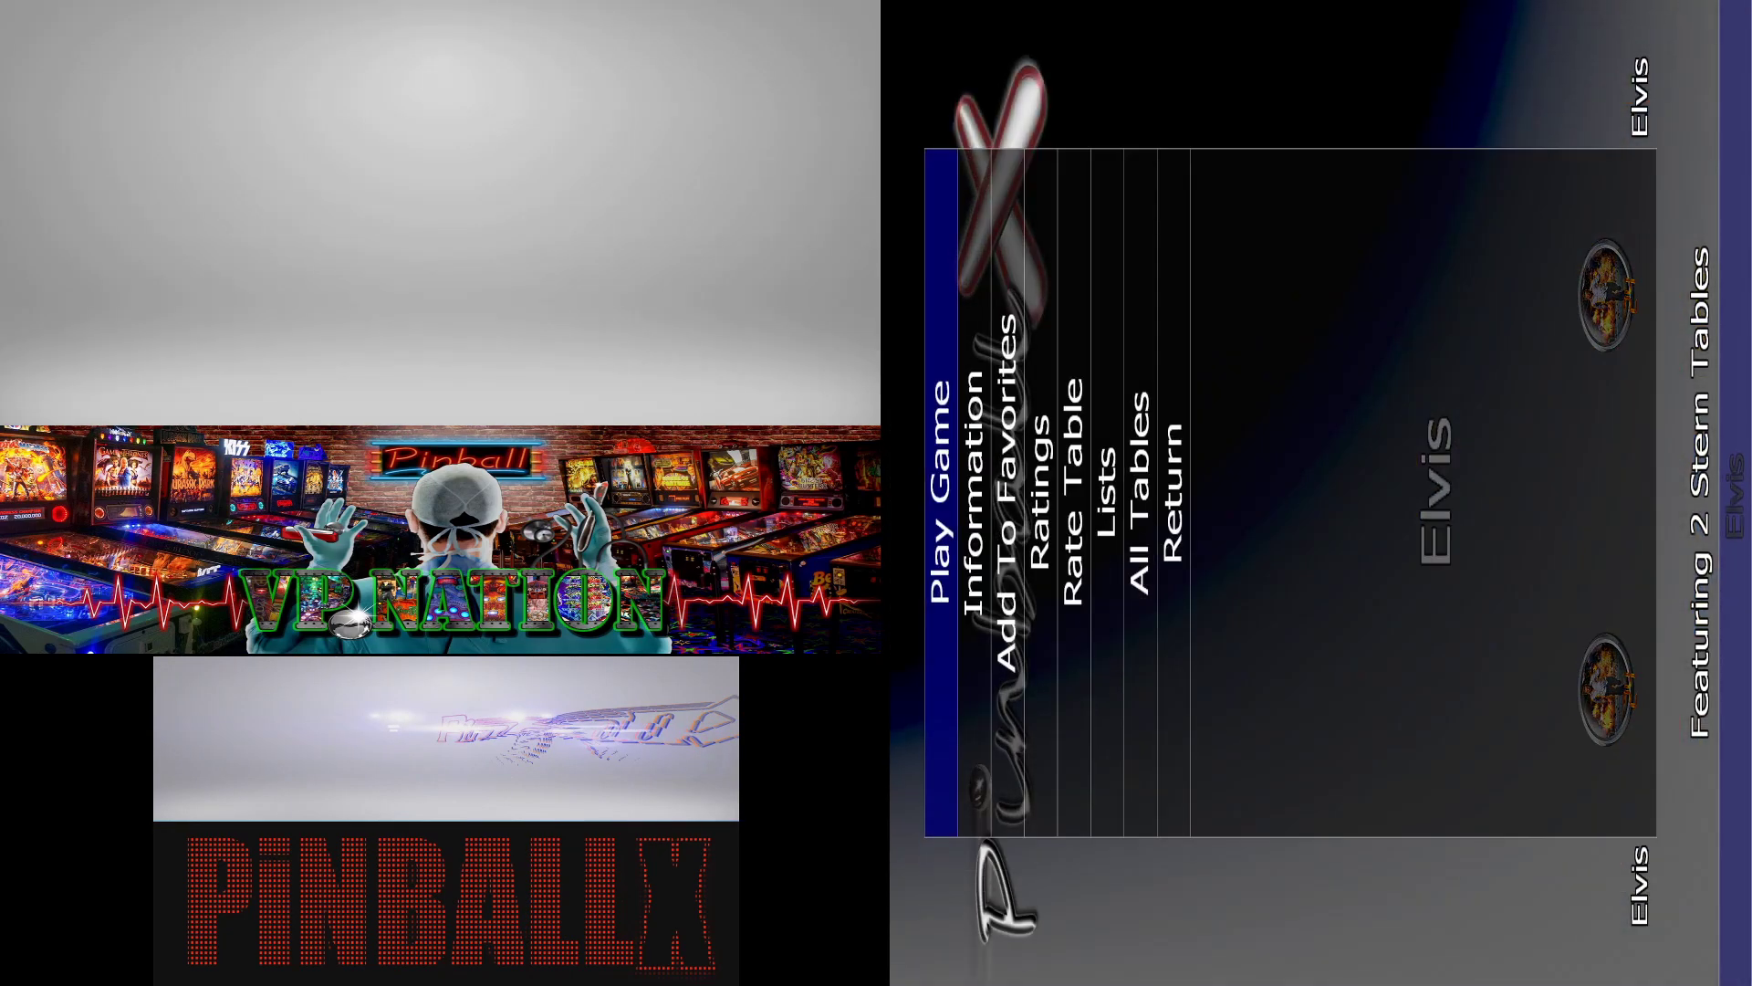
key(Return)
key(Right)
key(Right)
key(Right)
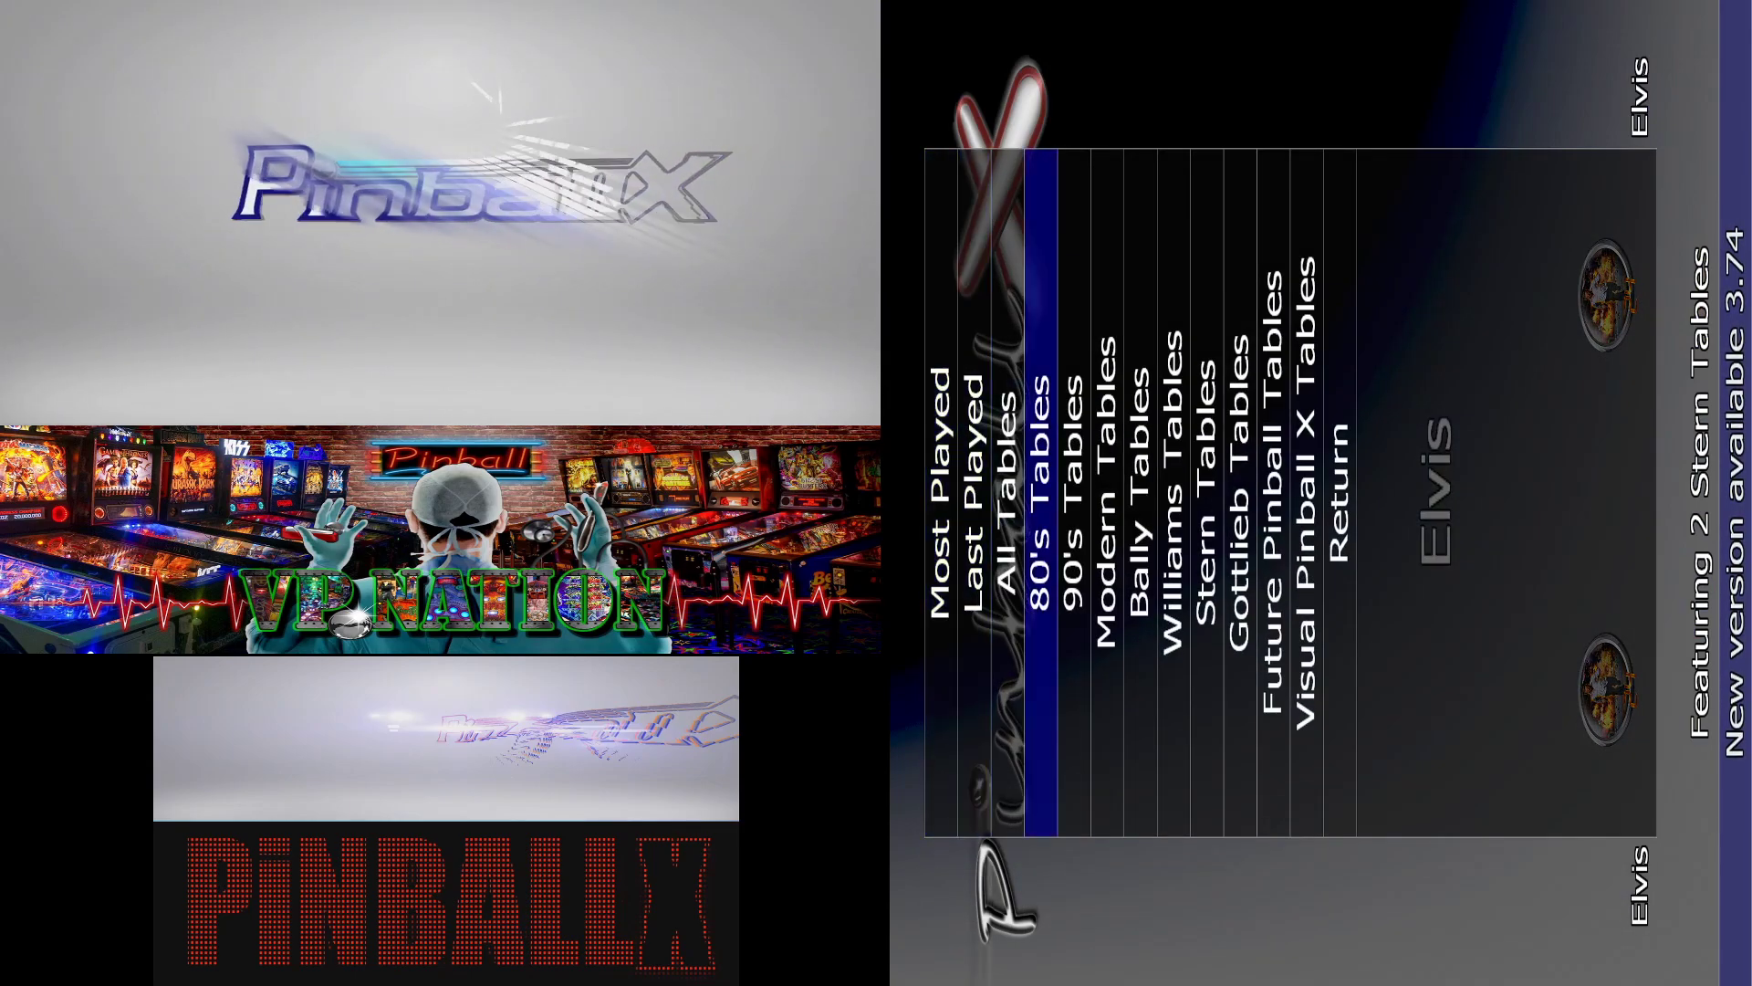
key(Return)
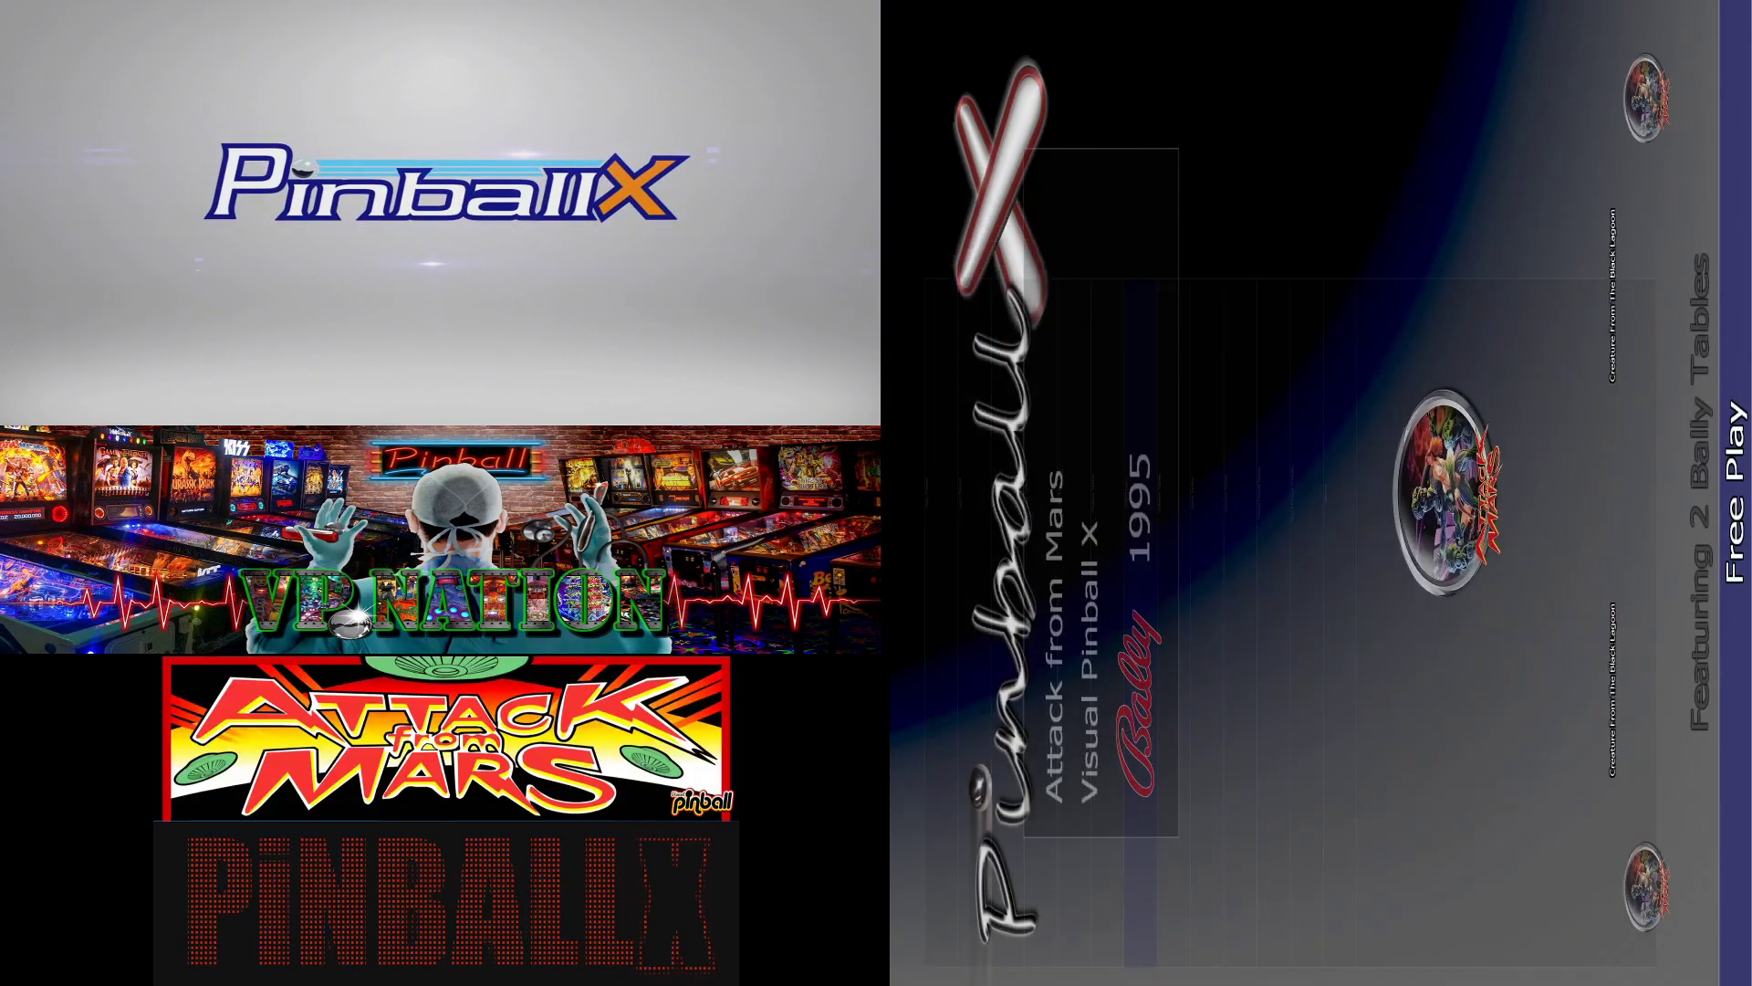
key(Right)
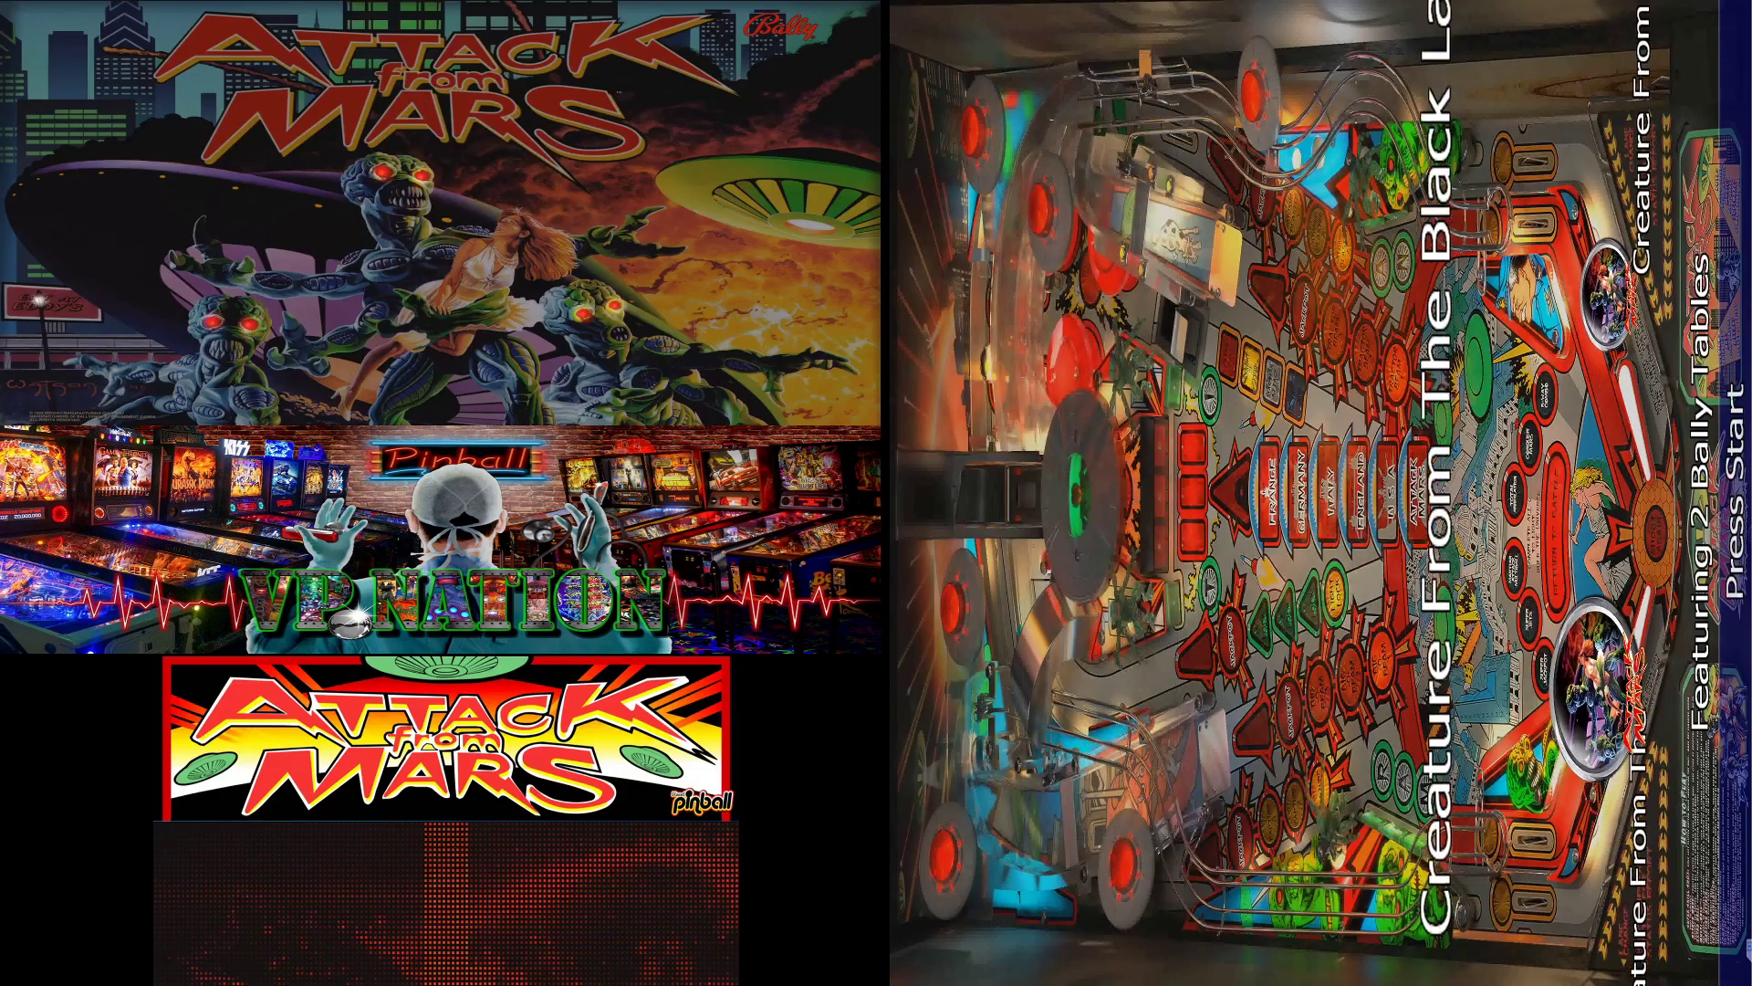
key(Right)
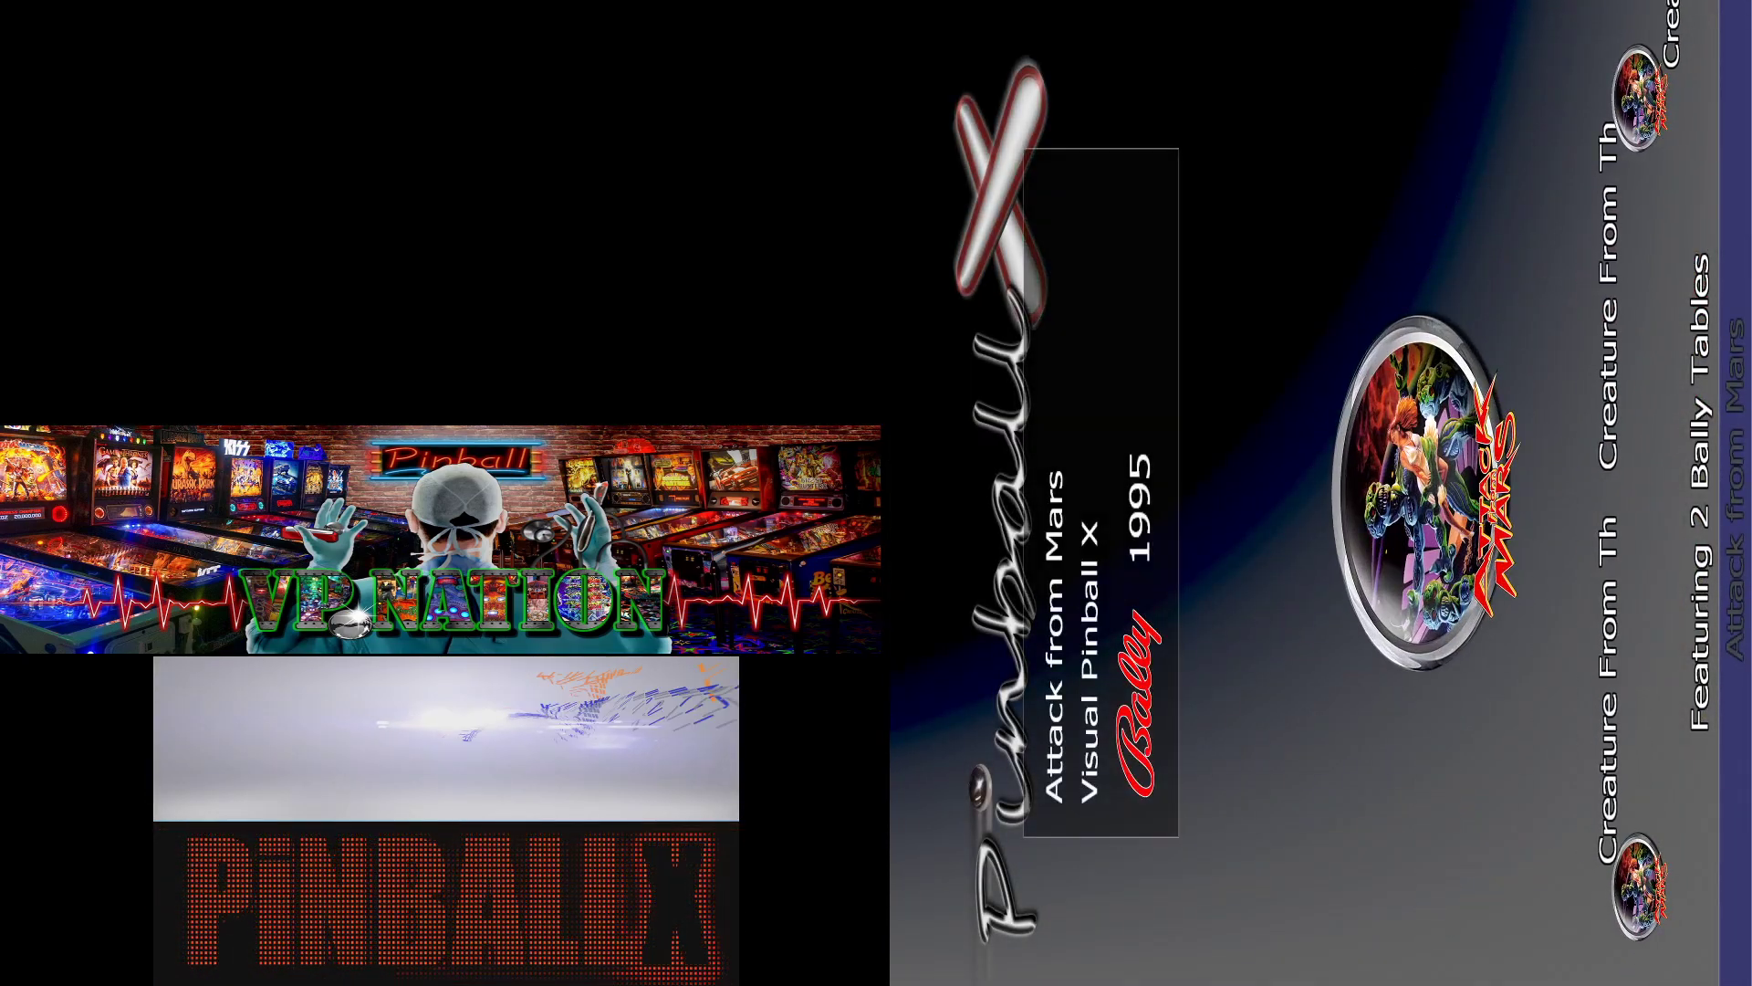
- Open the table lists from the Attack from Mars game options, choose Future Pinball Tables and browse to Blue Vs Pink
key(Return)
key(Right)
key(Right)
key(Right)
key(Right)
key(Return)
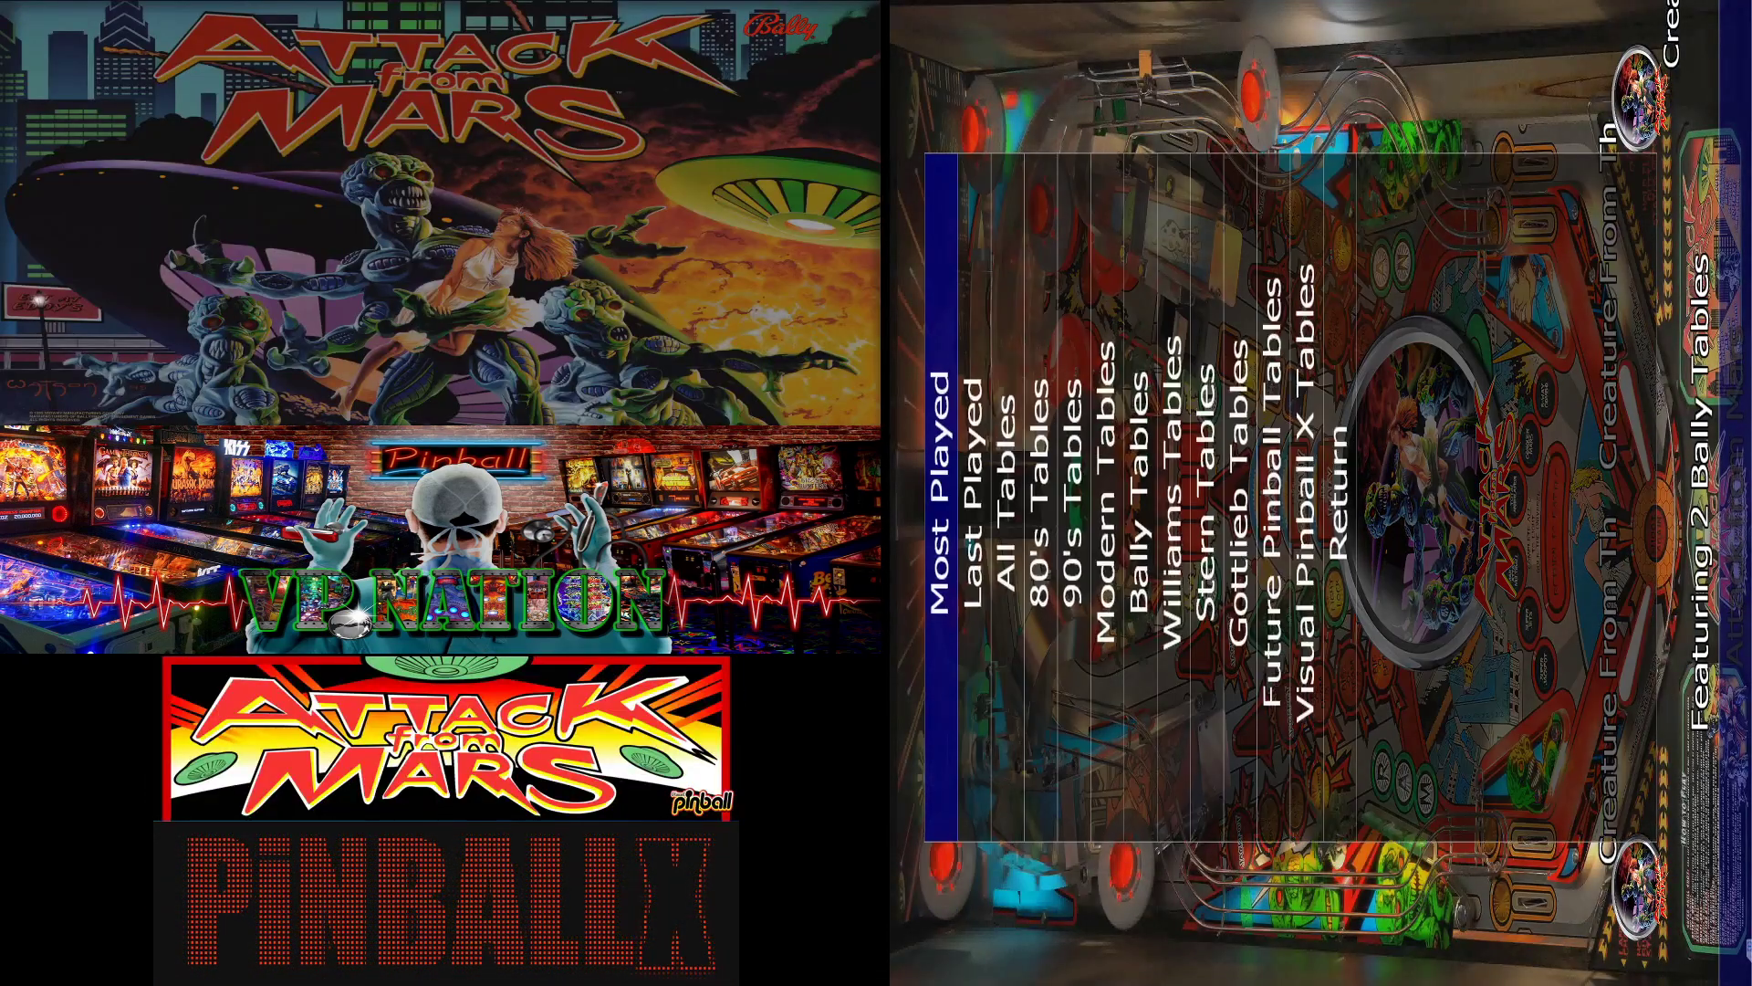
key(Right)
key(Right)
key(Right)
key(Right)
key(Right)
key(Right)
key(Right)
key(Right)
key(Right)
key(Right)
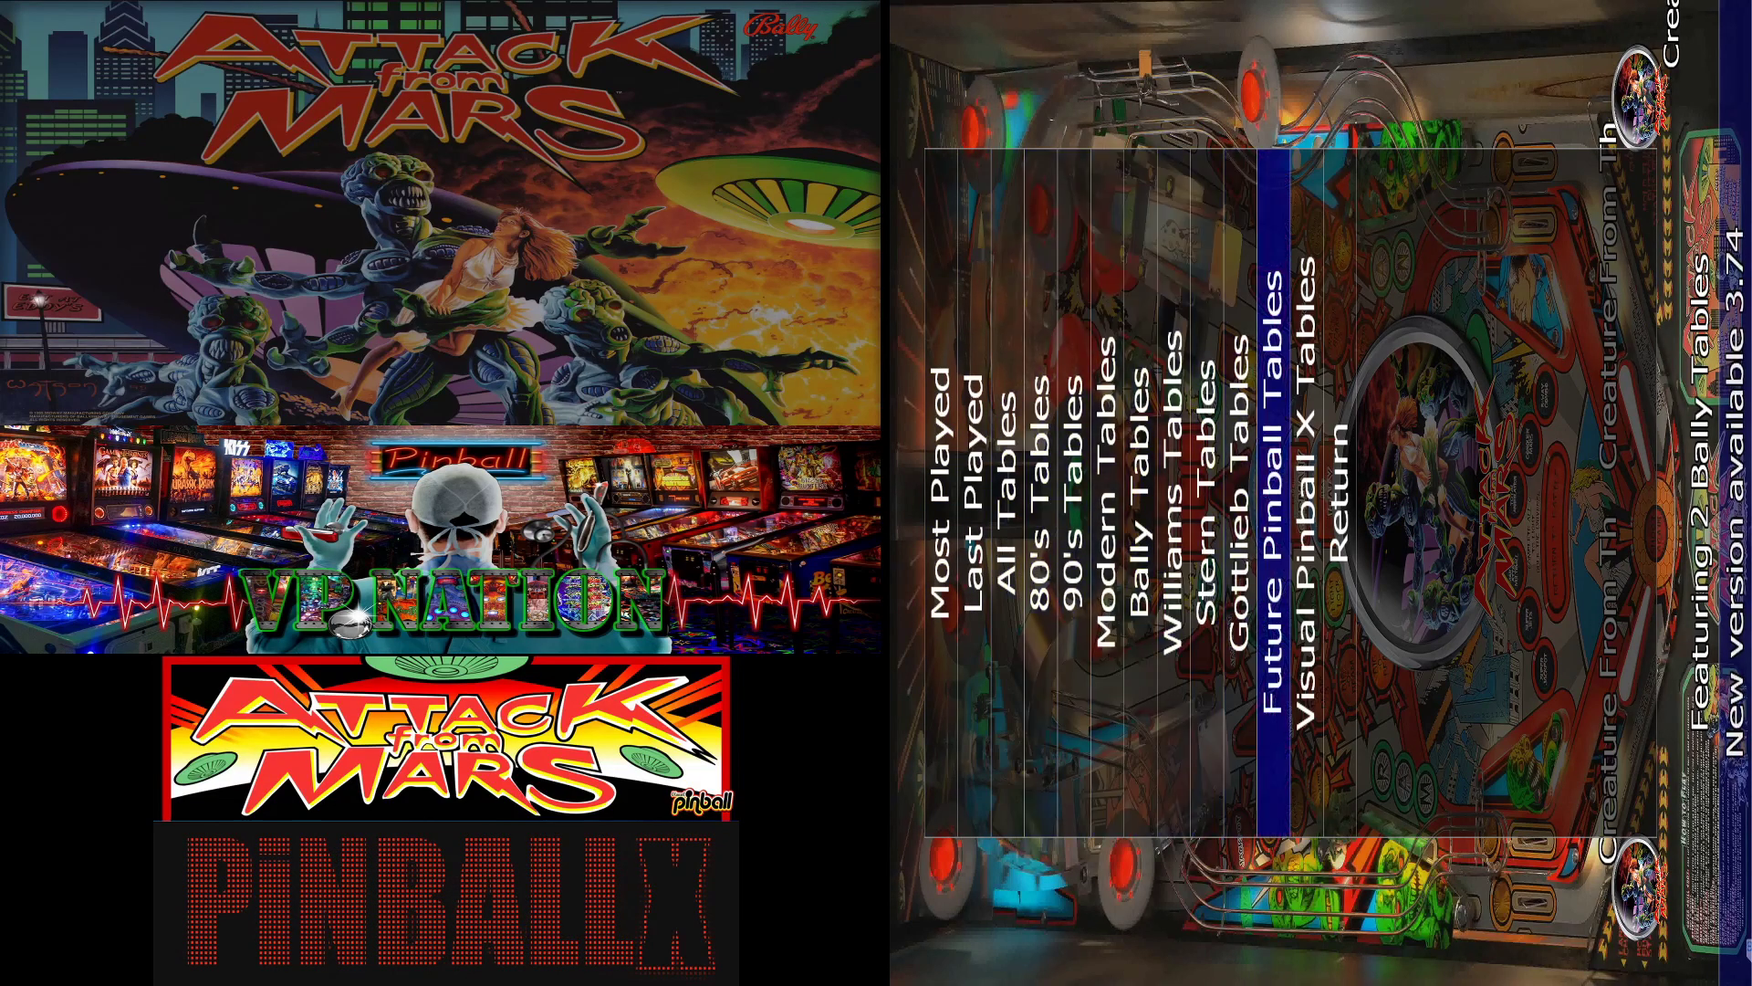
key(Return)
key(Right)
key(Right)
key(Right)
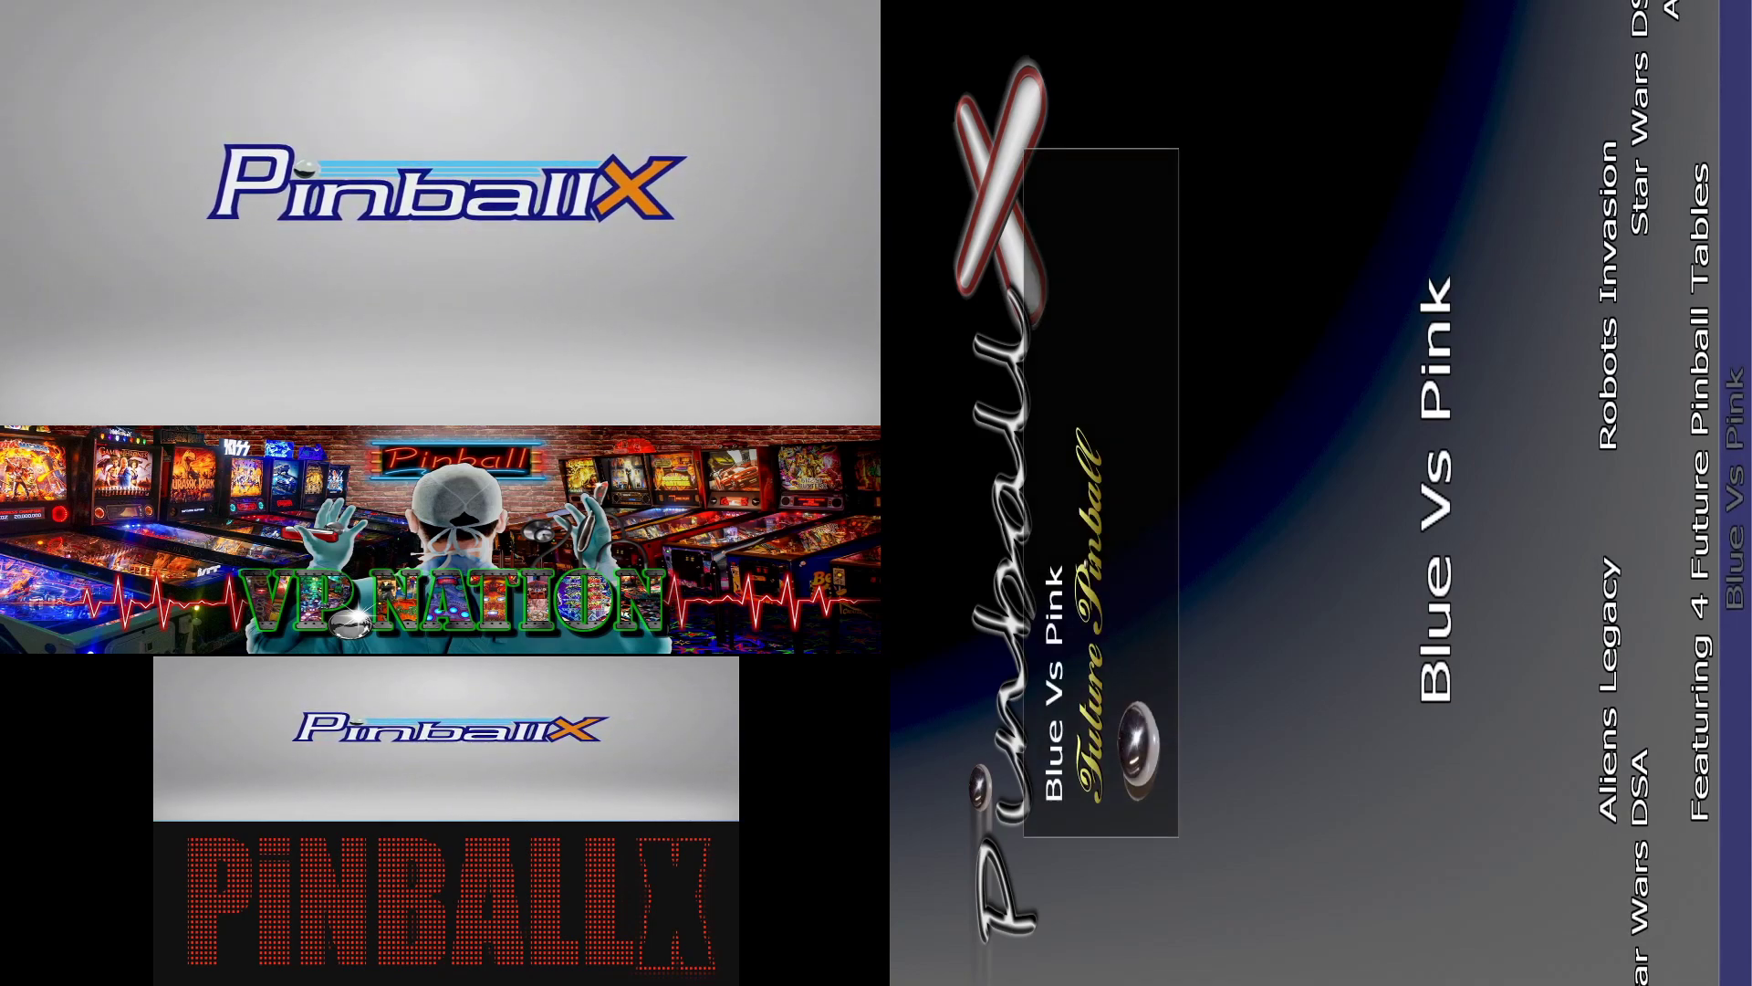
- Open the table lists from the Blue Vs Pink game options and choose Visual Pinball X Tables
key(Return)
key(Right)
key(Right)
key(Right)
key(Right)
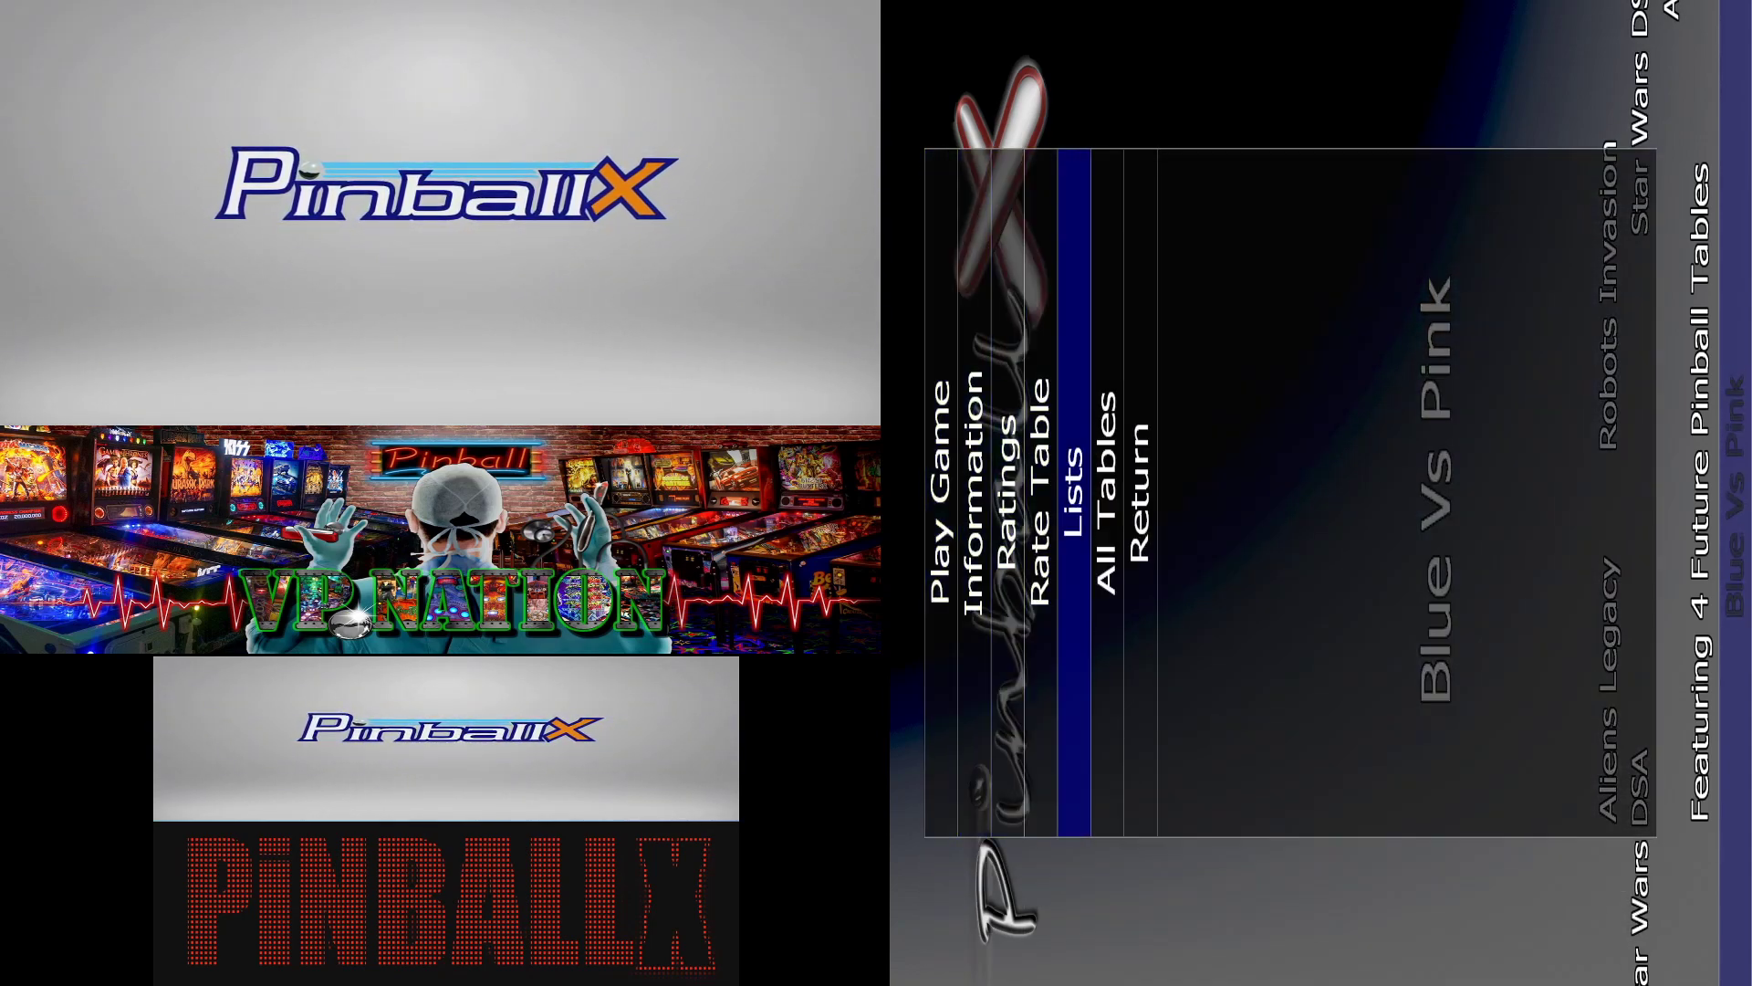
key(Return)
key(Right)
key(Right)
key(Right)
key(Right)
key(Right)
key(Right)
key(Right)
key(Right)
key(Right)
key(Right)
key(Right)
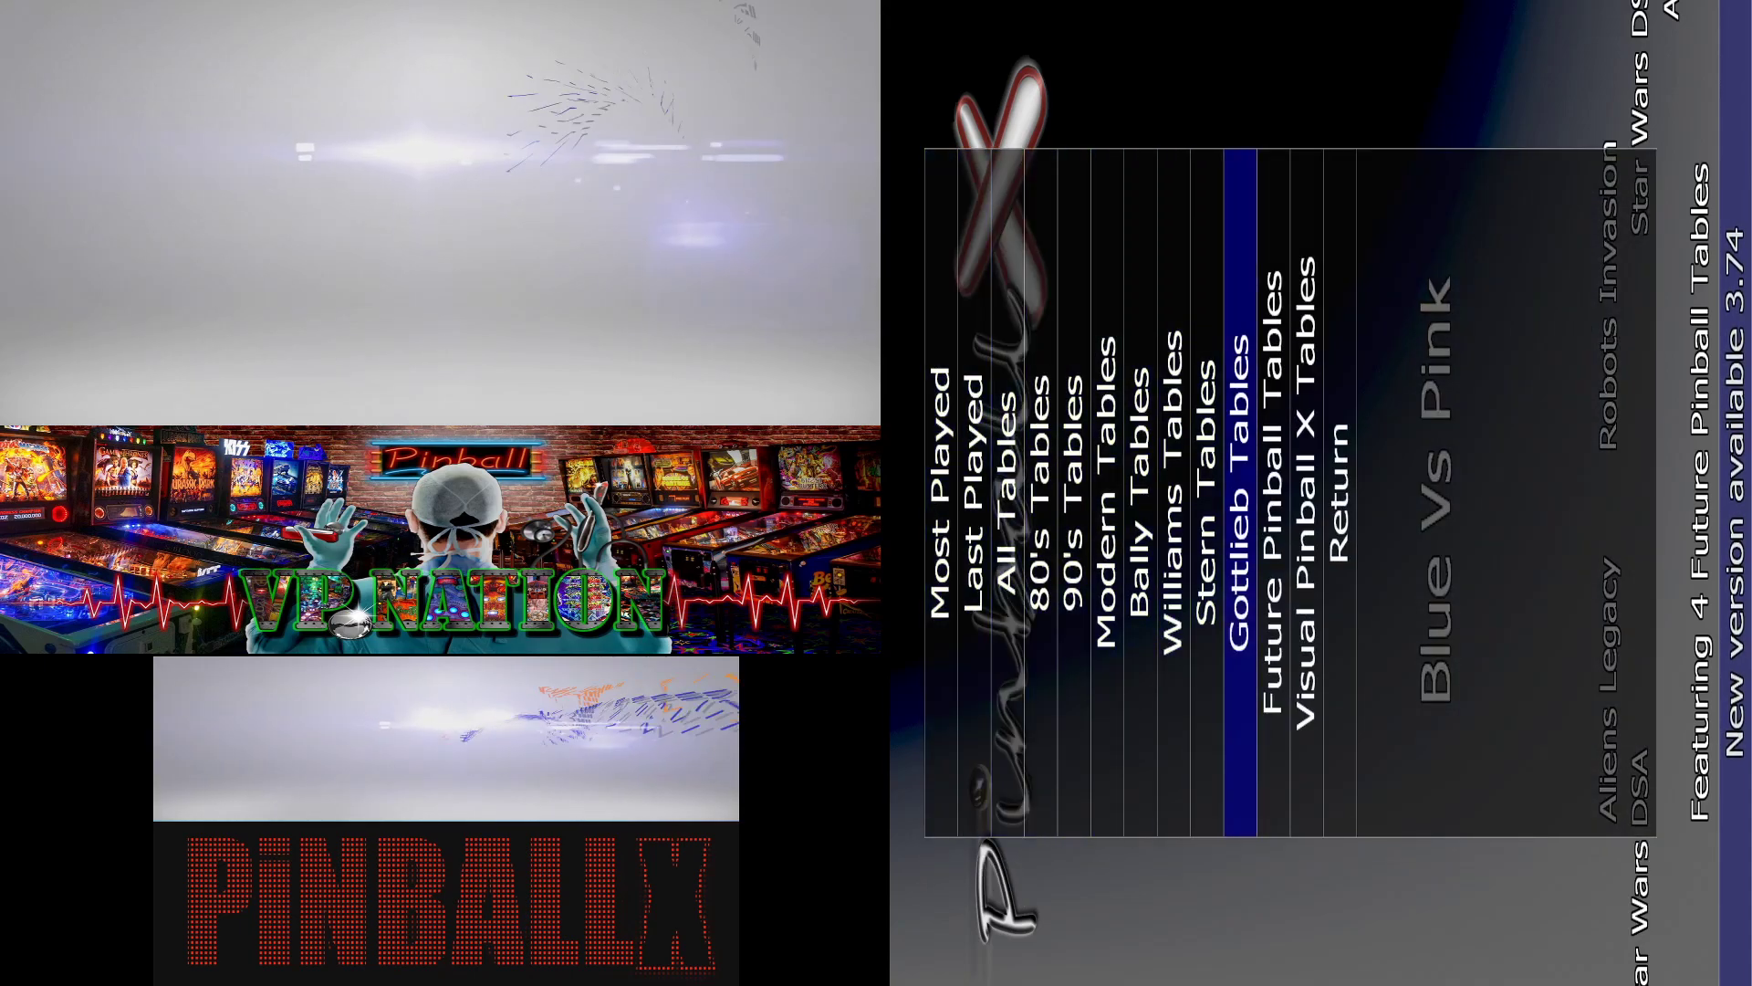
key(Return)
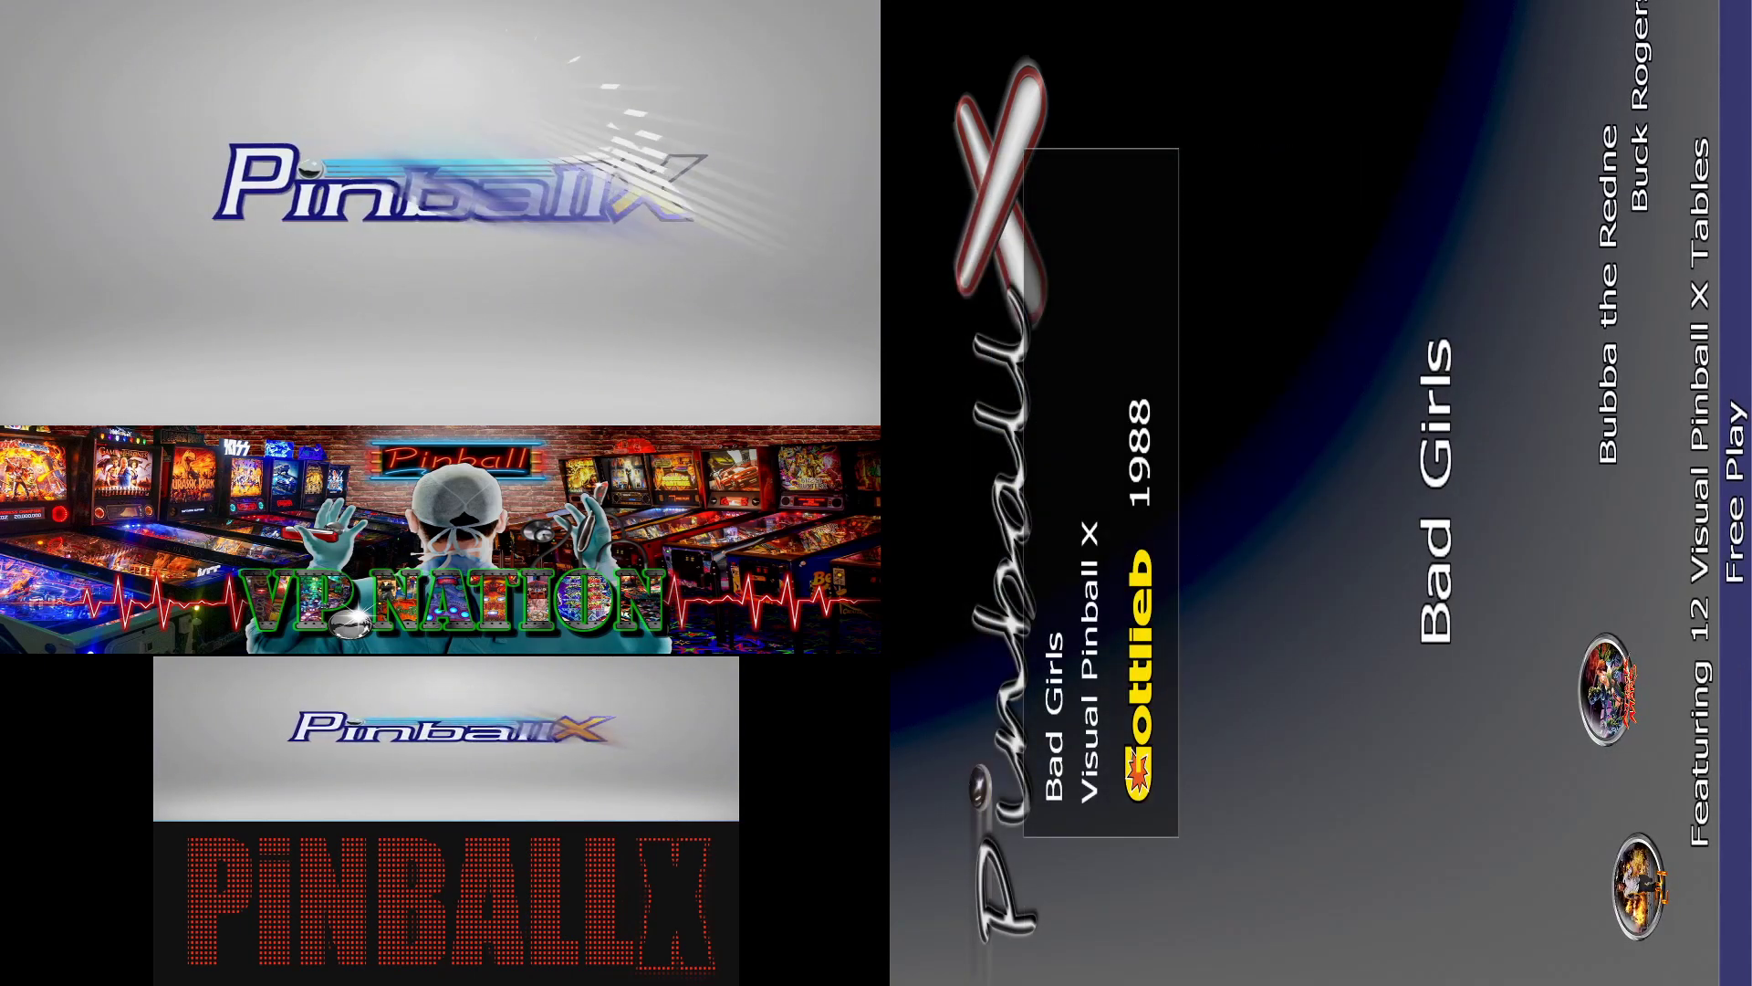